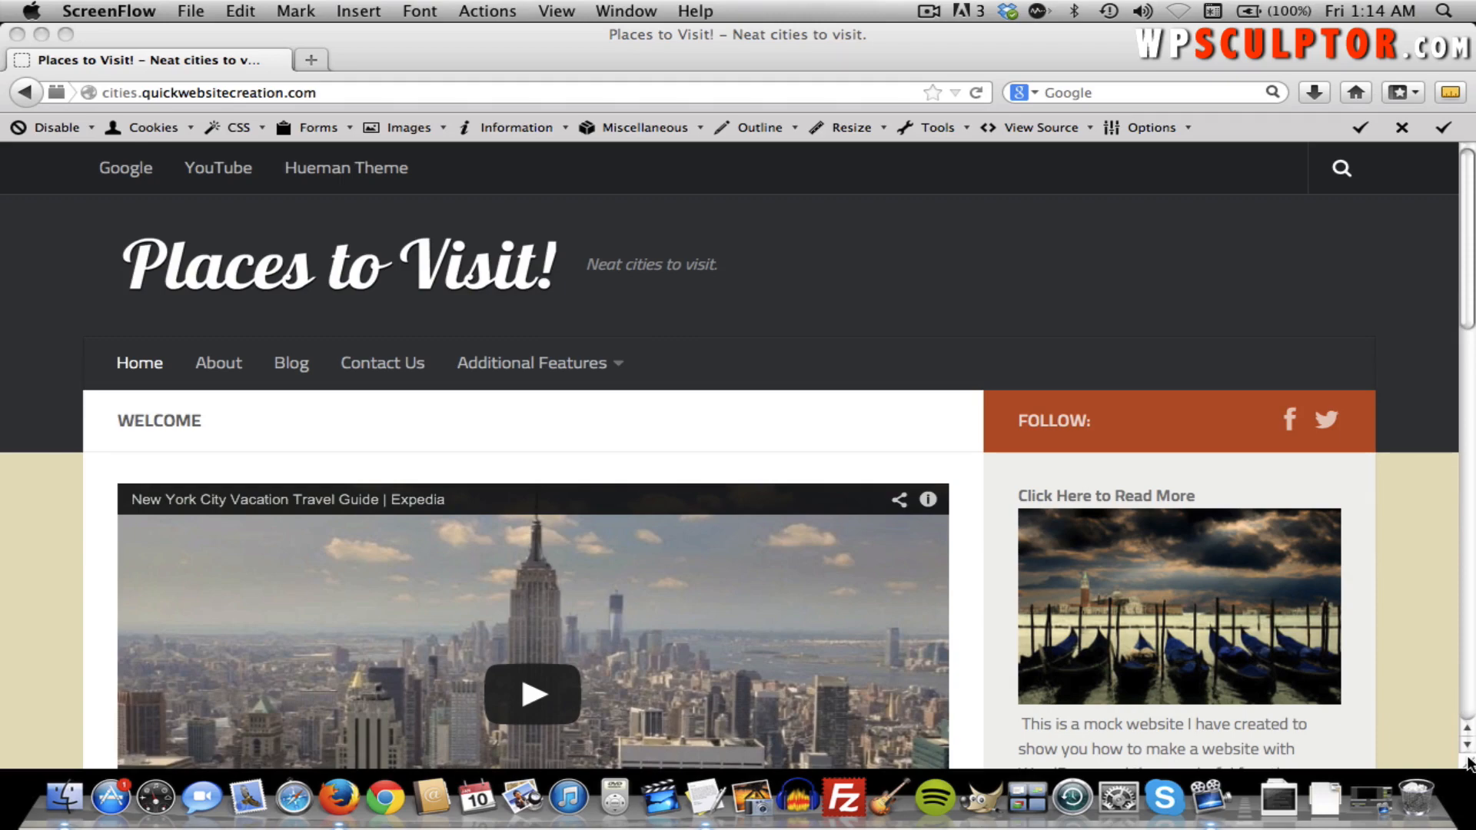
Narrow the Firefox window to preview the mobile layout and try both compact menus.
{"action": "left_click_drag", "start_coordinate": [1468, 763], "coordinate": [485, 763]}
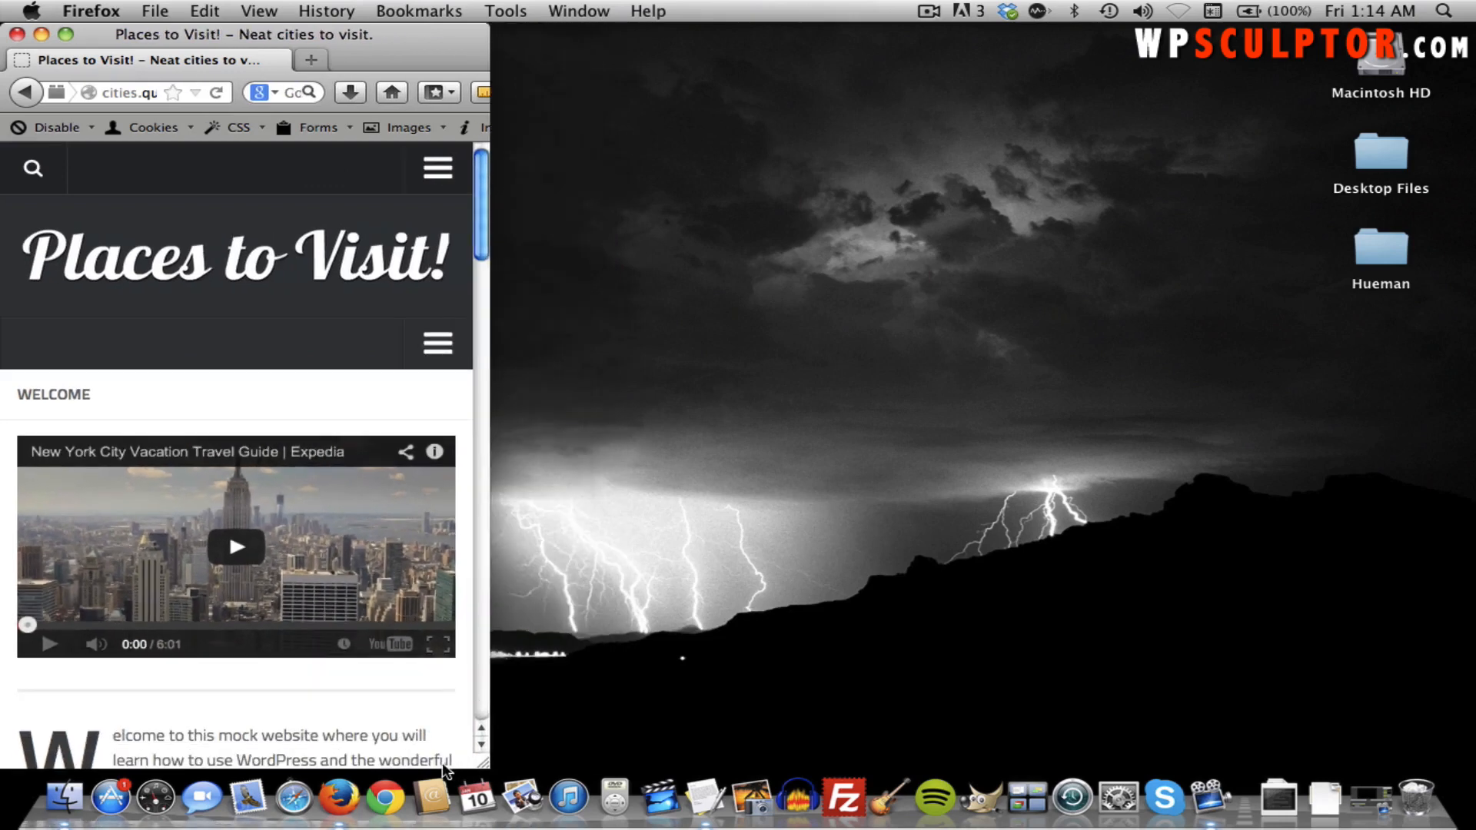
{"action": "left_click", "coordinate": [437, 171]}
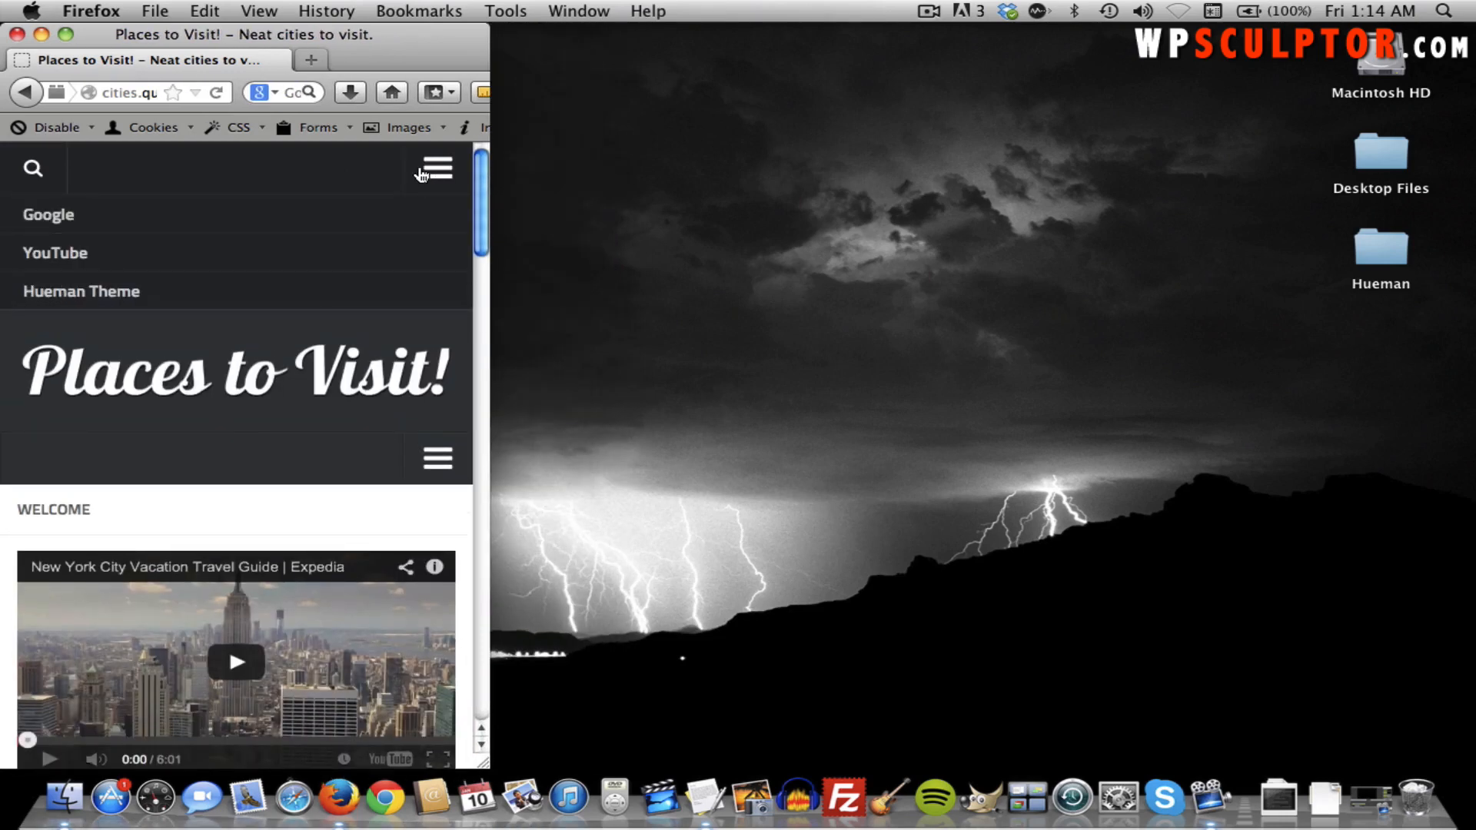
{"action": "left_click", "coordinate": [435, 175]}
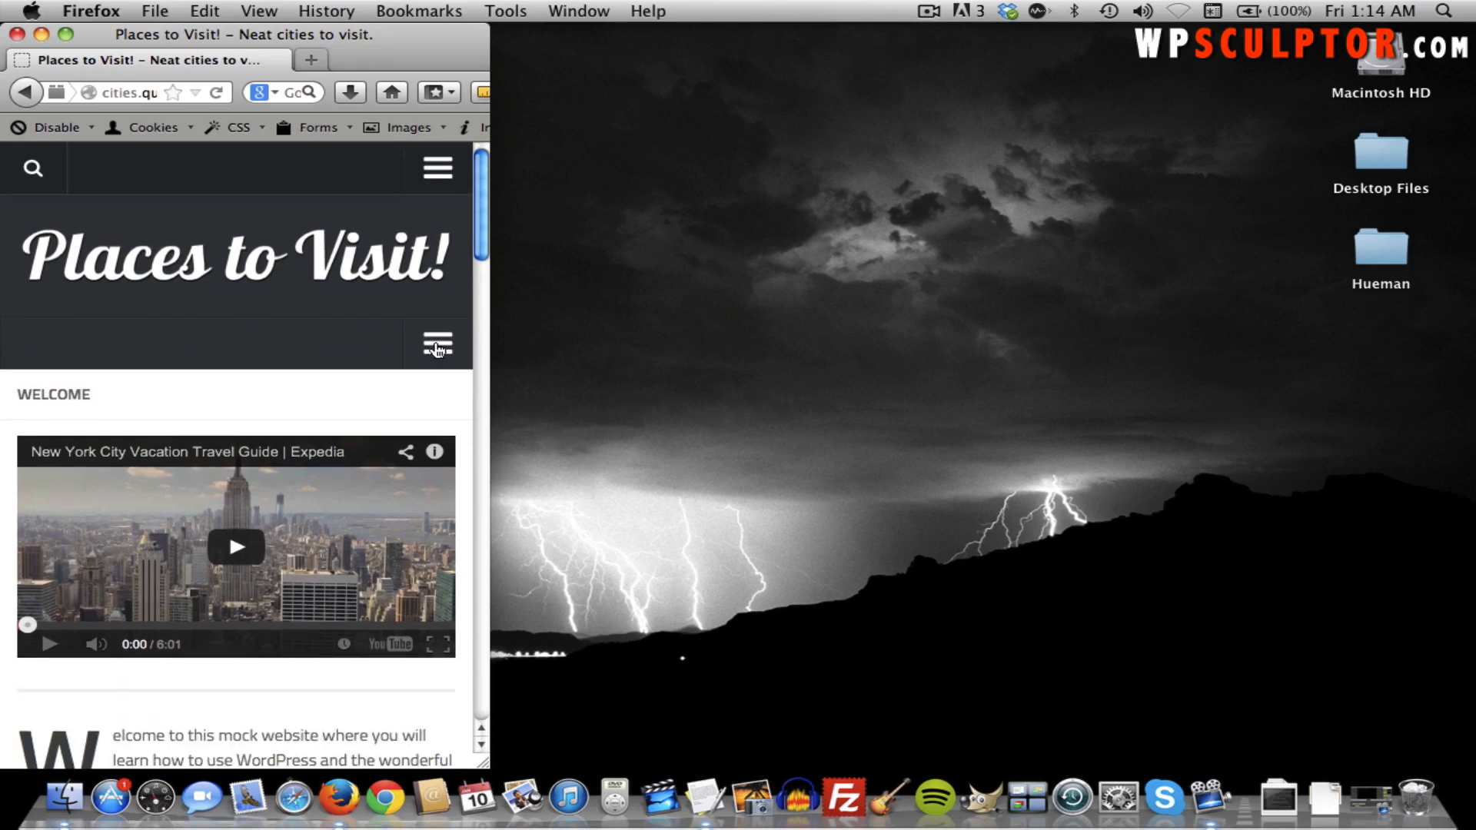
{"action": "left_click", "coordinate": [437, 344]}
{"action": "left_click", "coordinate": [437, 345]}
Scroll down the mobile layout, then widen the window back to full desktop width.
{"action": "scroll", "coordinate": [334, 388], "scroll_direction": "down", "scroll_amount": 10}
{"action": "scroll", "coordinate": [335, 388], "scroll_direction": "down", "scroll_amount": 15}
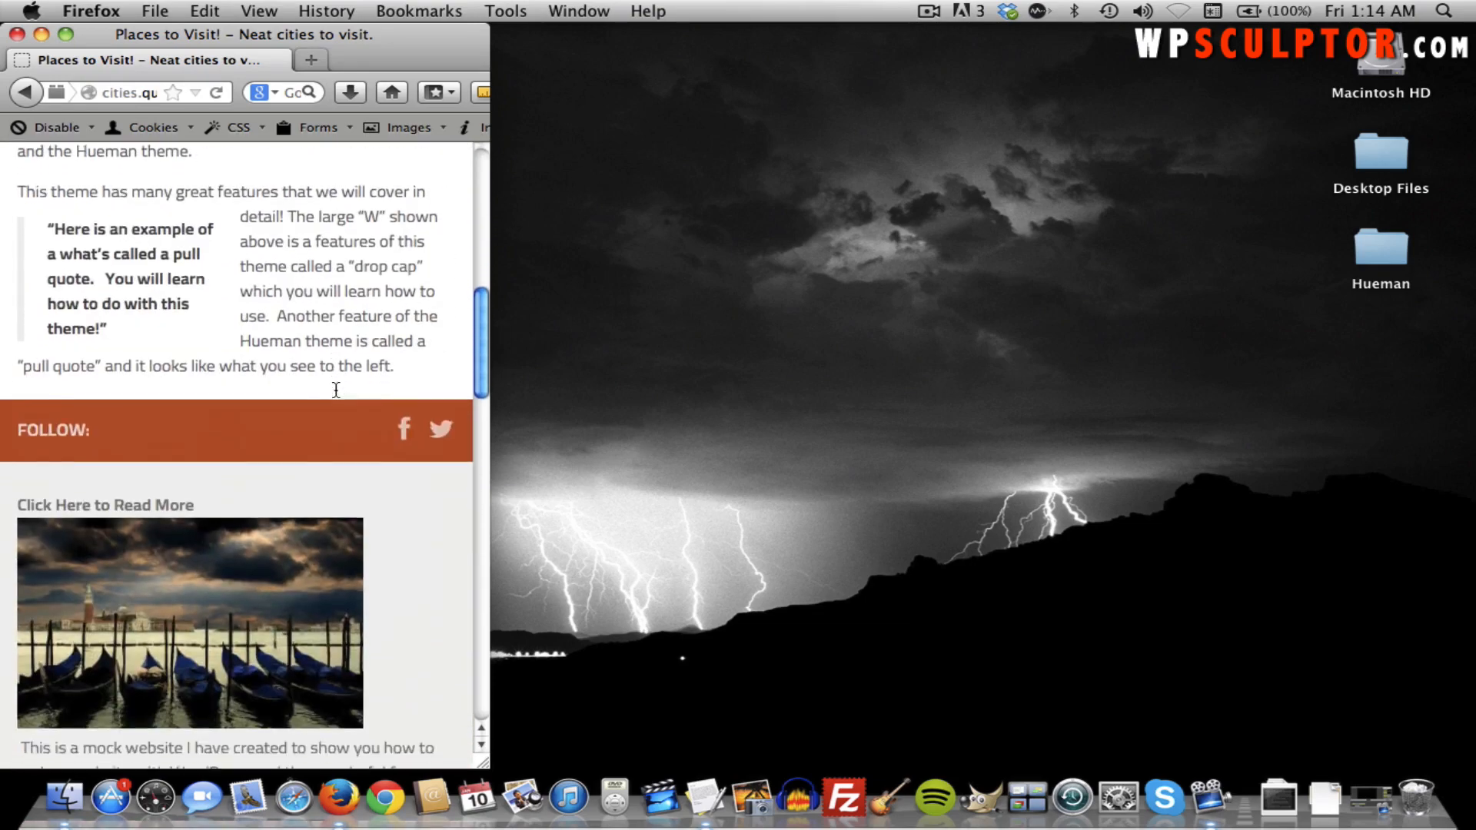
{"action": "scroll", "coordinate": [361, 500], "scroll_direction": "down", "scroll_amount": 4}
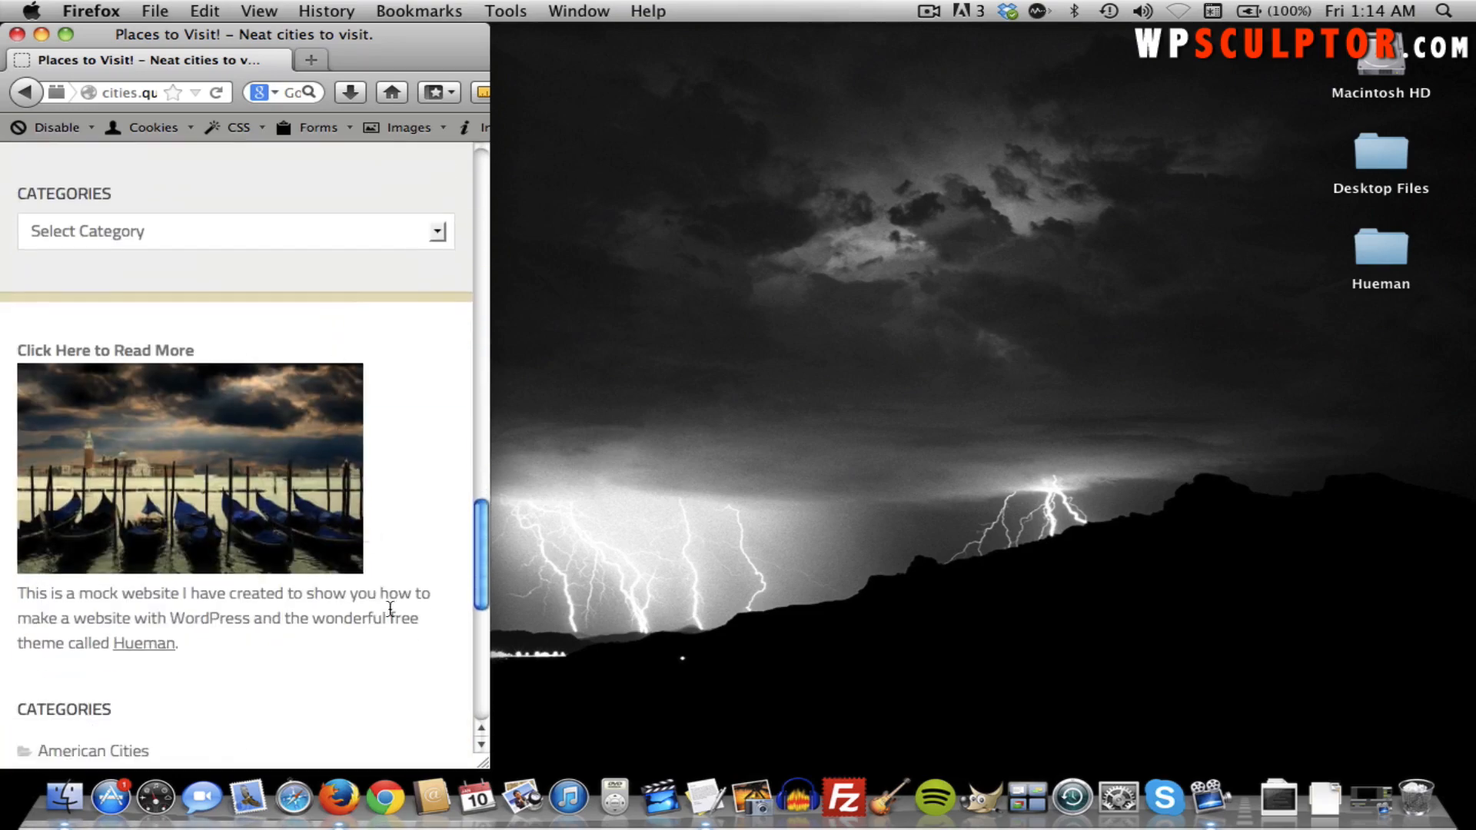
{"action": "left_click_drag", "start_coordinate": [482, 762], "coordinate": [1467, 765]}
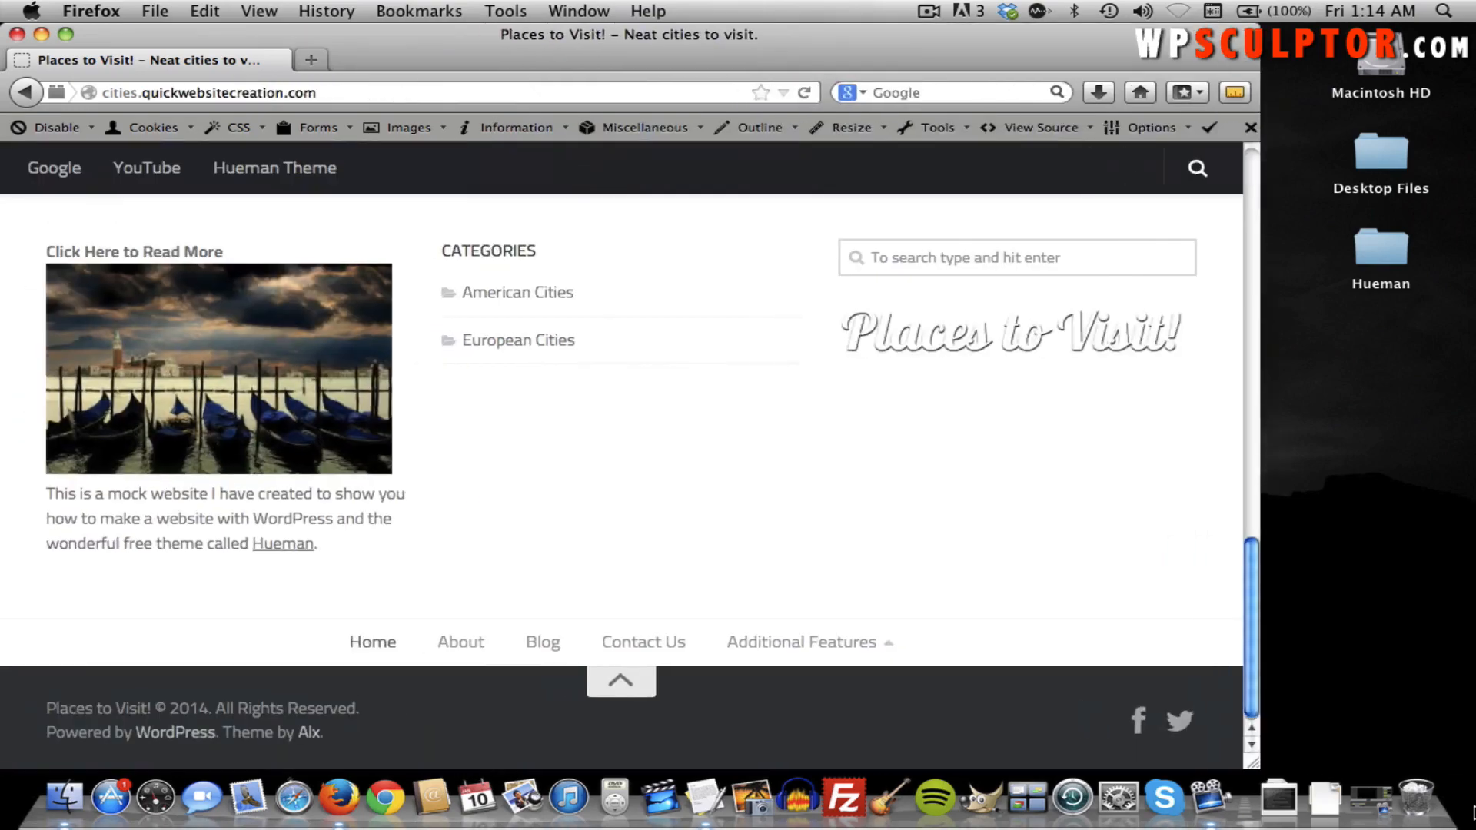
{"action": "scroll", "coordinate": [1030, 602], "scroll_direction": "up", "scroll_amount": 20}
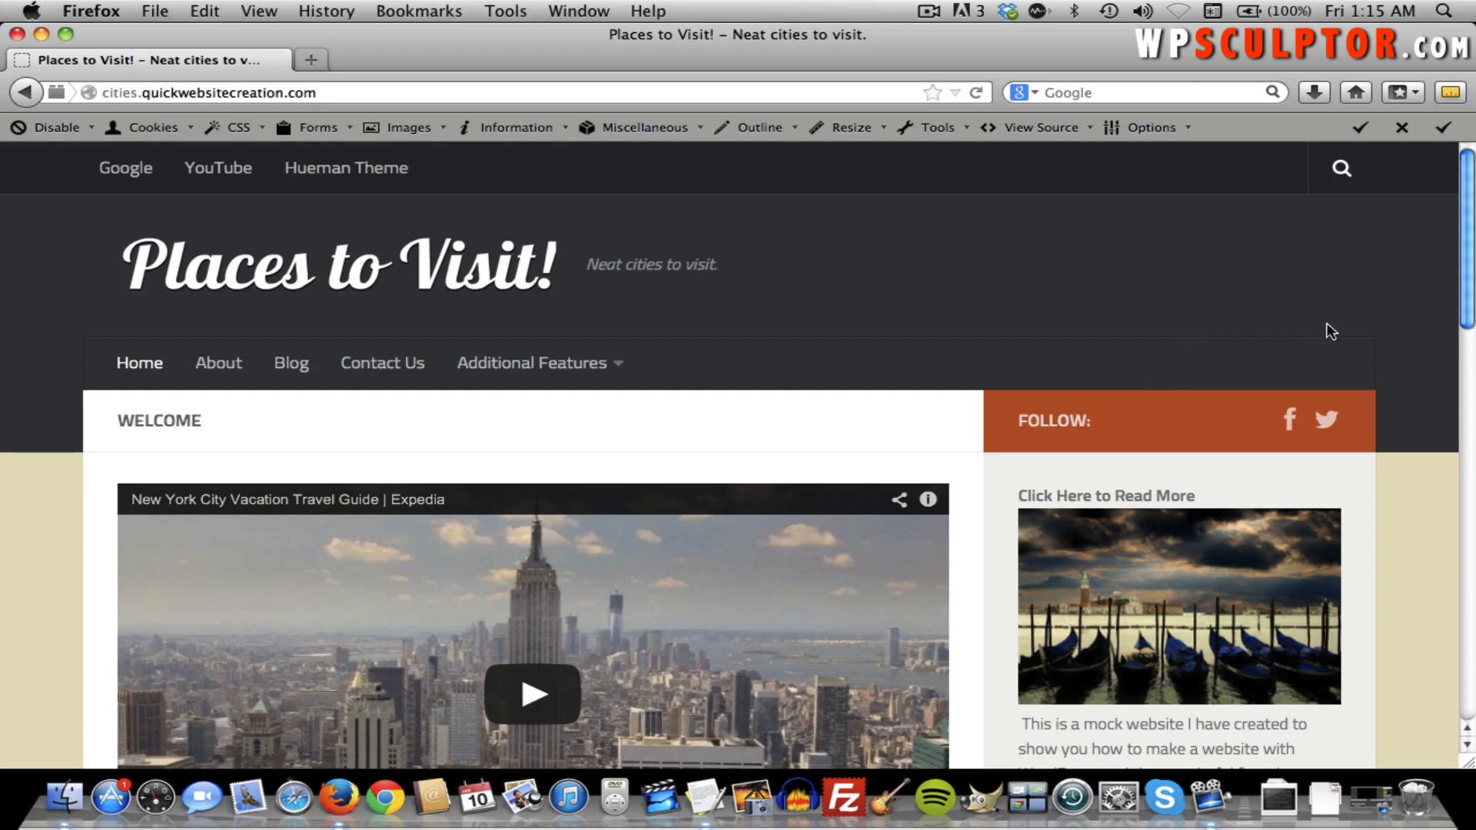
{"action": "scroll", "coordinate": [1402, 308], "scroll_direction": "down", "scroll_amount": 1}
{"action": "scroll", "coordinate": [1403, 308], "scroll_direction": "down", "scroll_amount": 2}
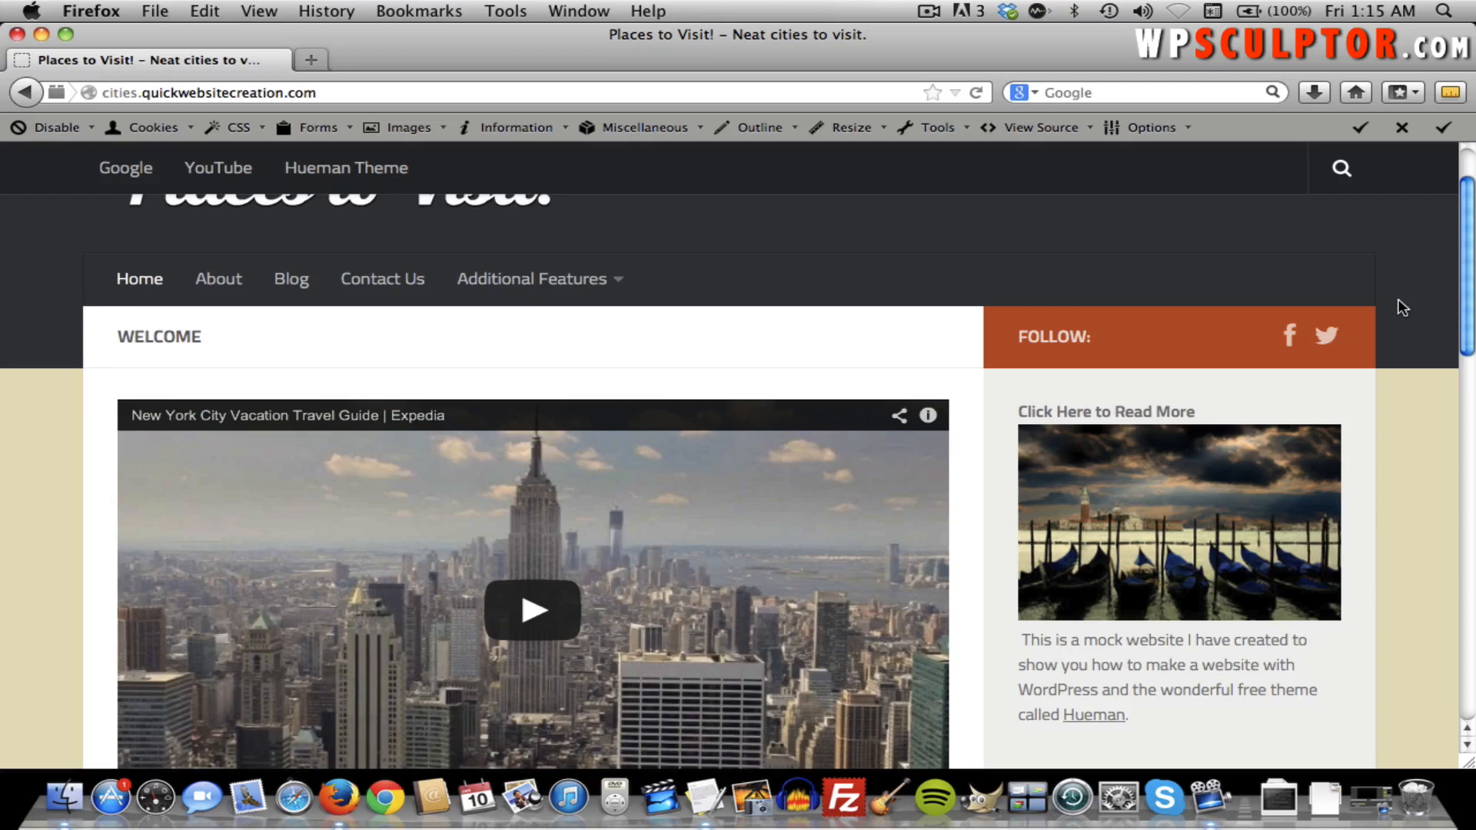
{"action": "scroll", "coordinate": [1403, 308], "scroll_direction": "up", "scroll_amount": 2}
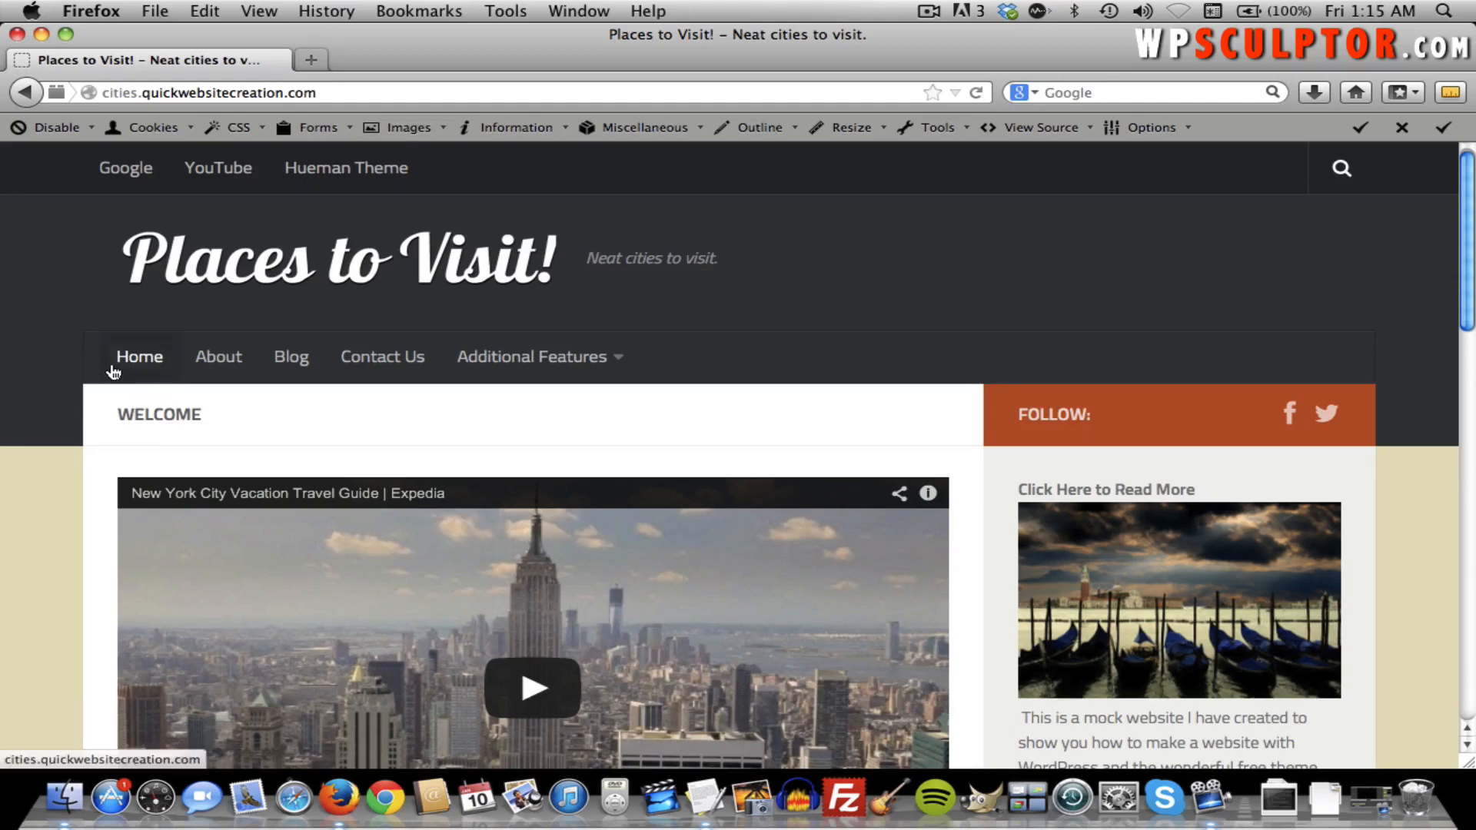
{"action": "mouse_move", "coordinate": [510, 371]}
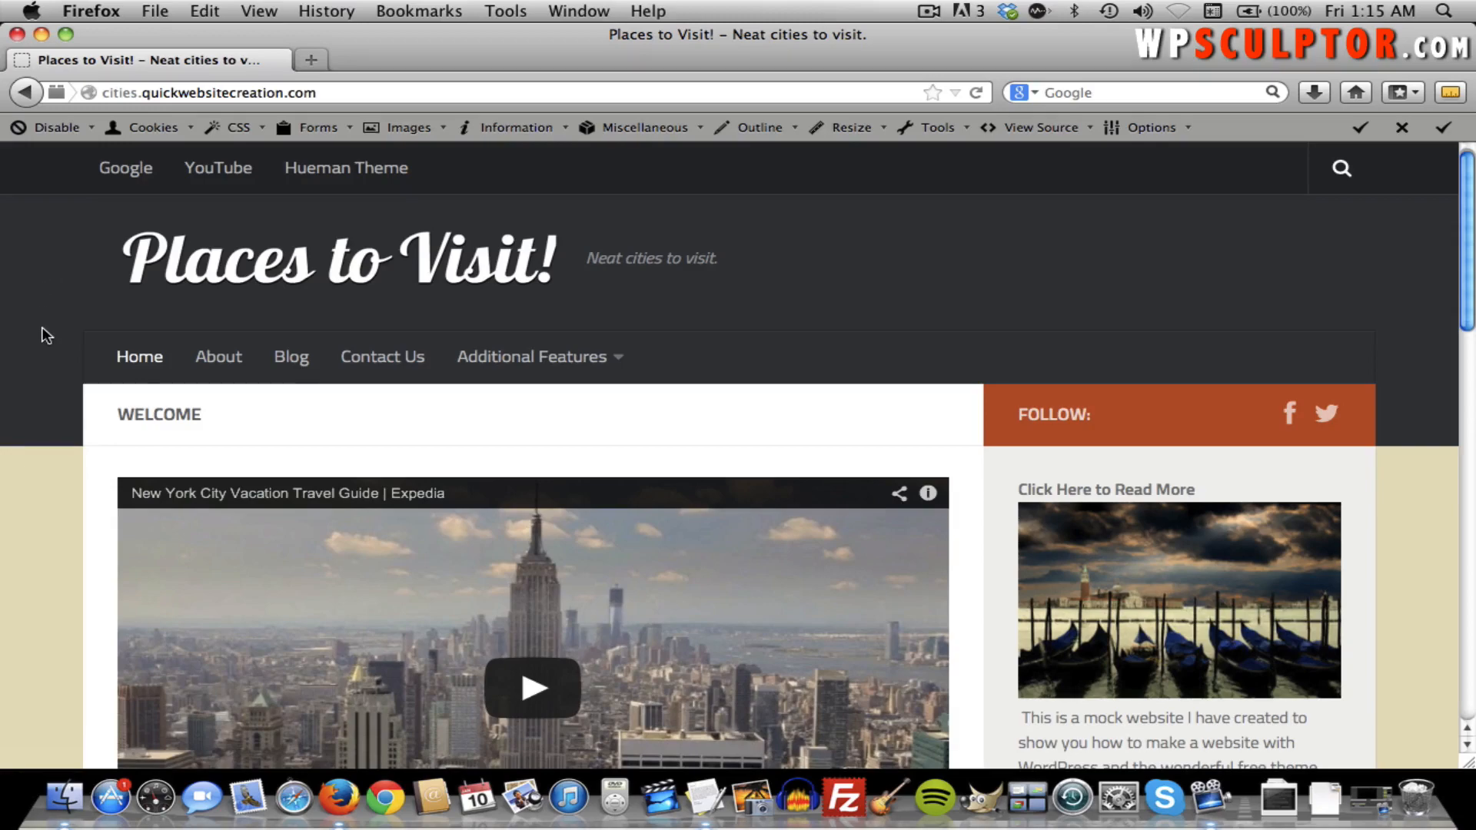
{"action": "scroll", "coordinate": [44, 335], "scroll_direction": "down", "scroll_amount": 3}
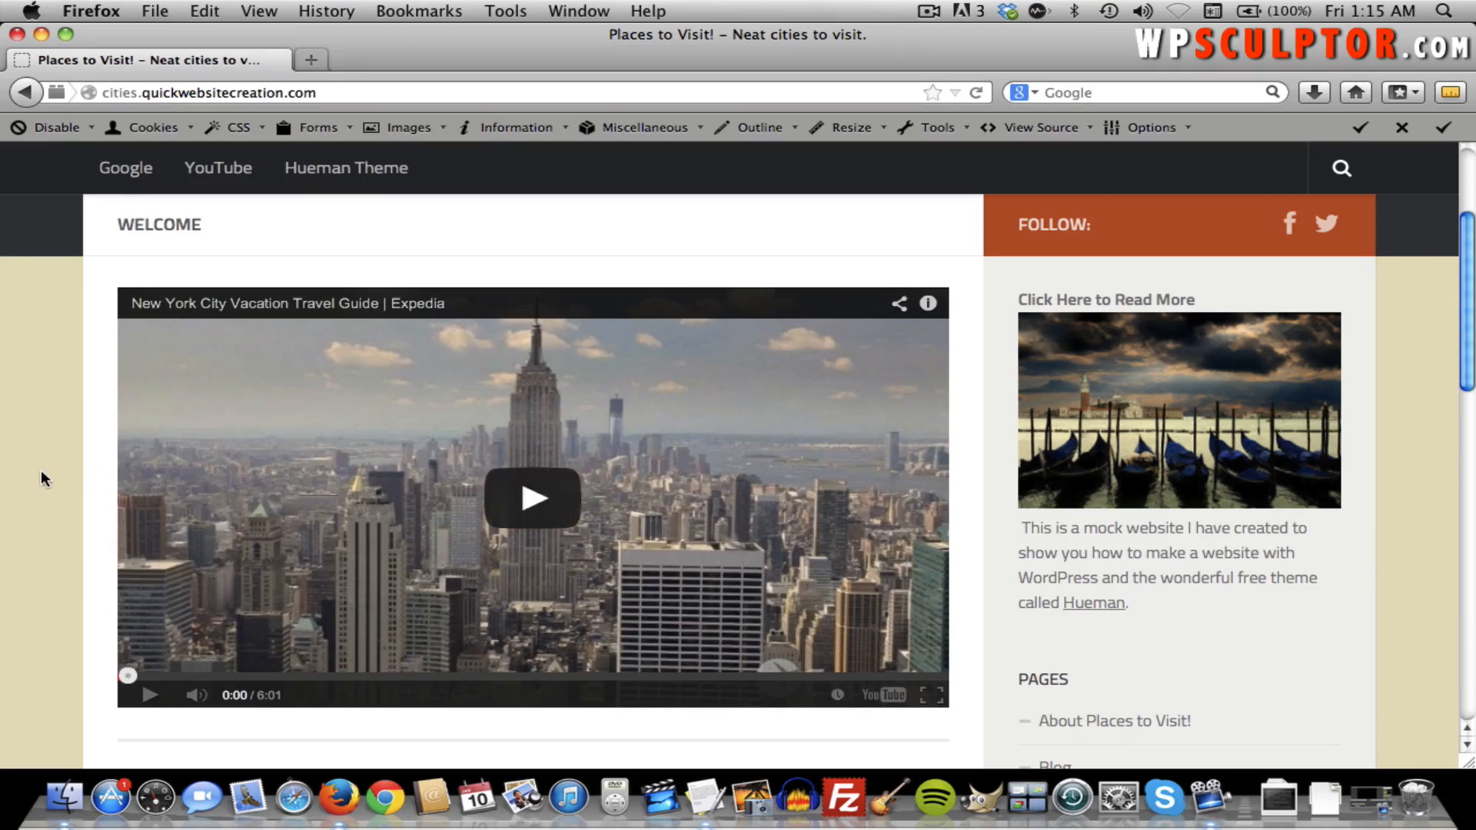
{"action": "scroll", "coordinate": [42, 478], "scroll_direction": "down", "scroll_amount": 5}
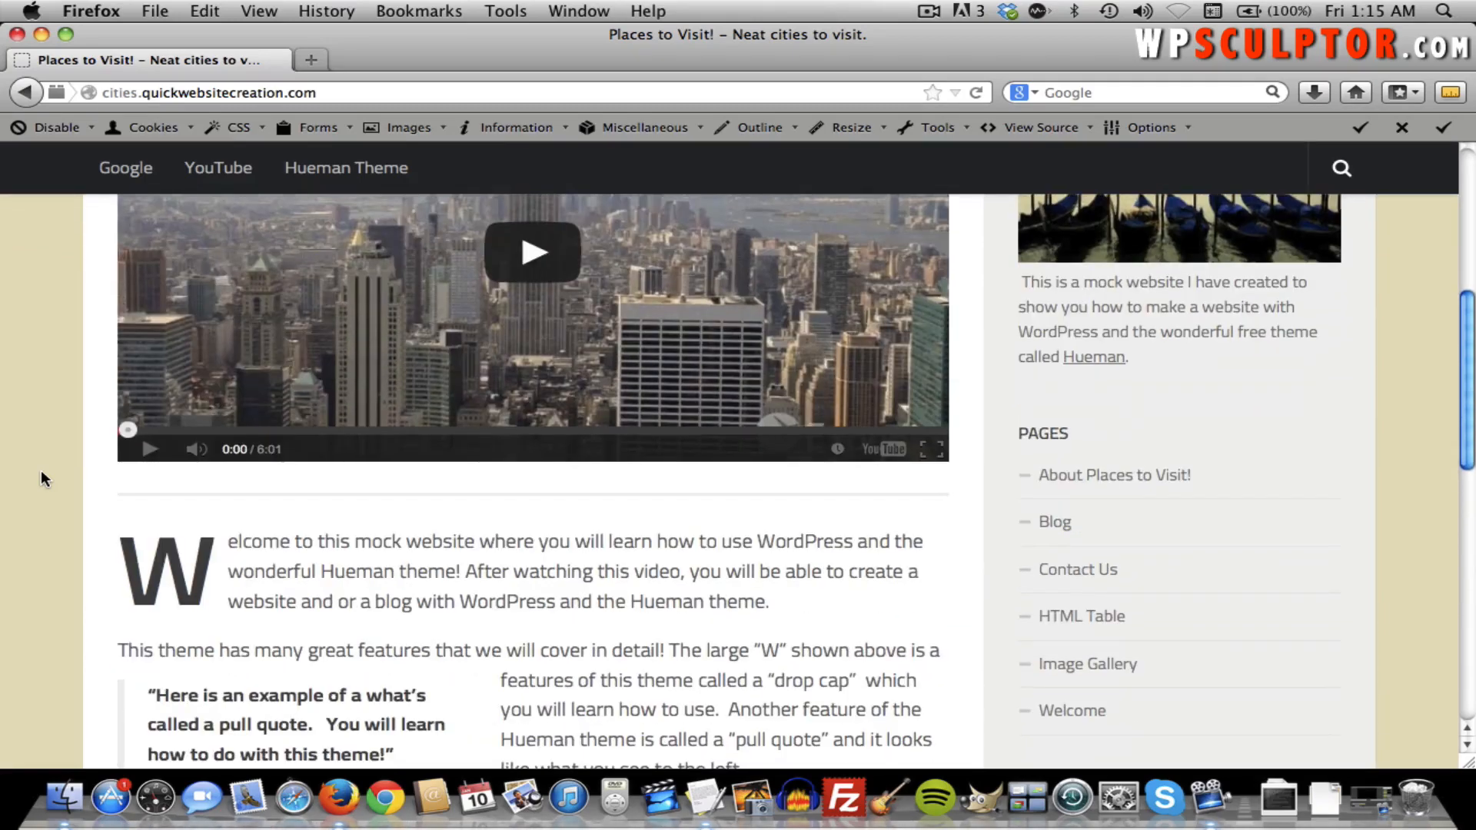
{"action": "scroll", "coordinate": [40, 470], "scroll_direction": "down", "scroll_amount": 2}
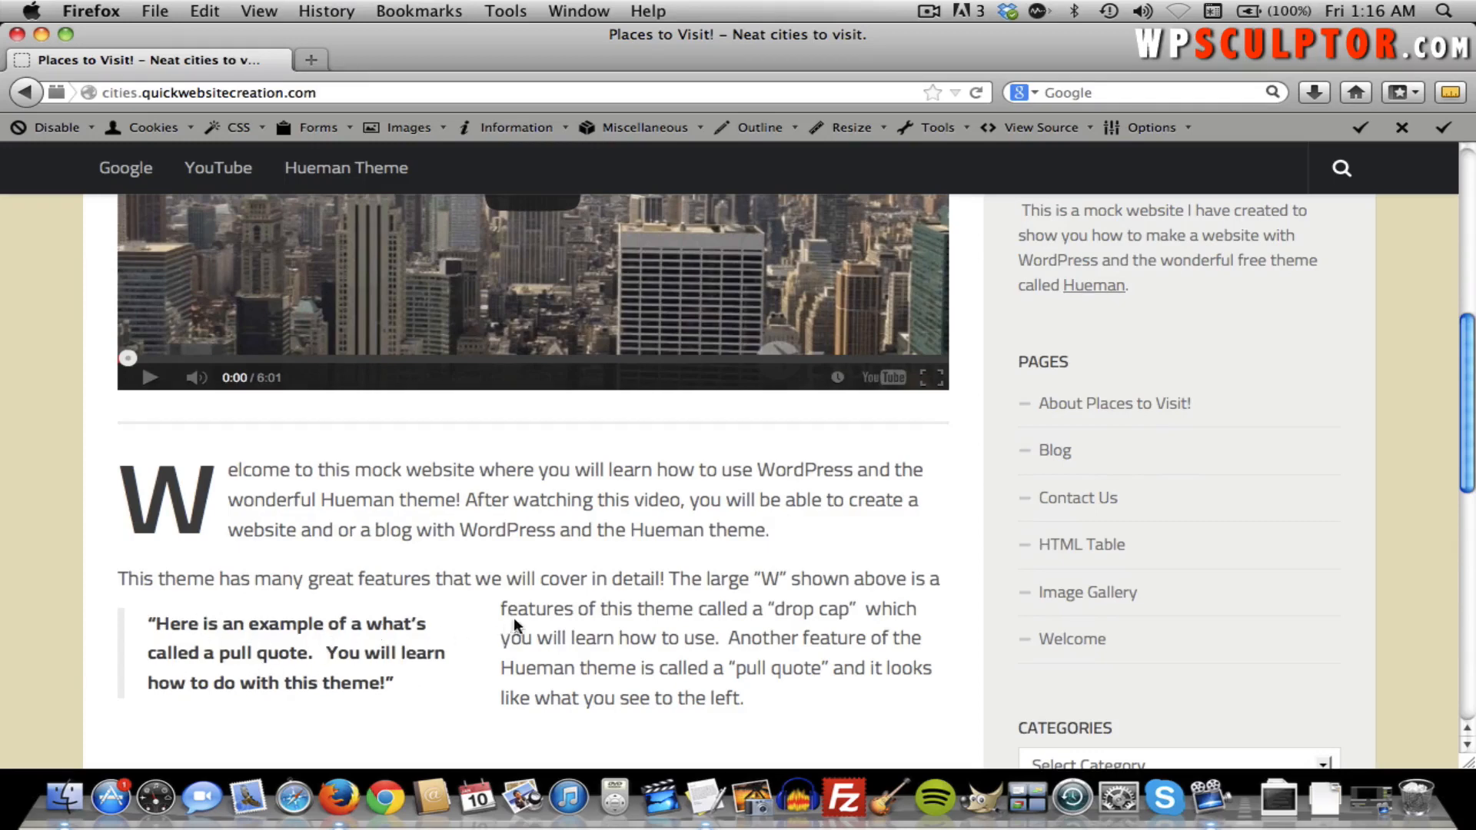
{"action": "scroll", "coordinate": [521, 615], "scroll_direction": "up", "scroll_amount": 10}
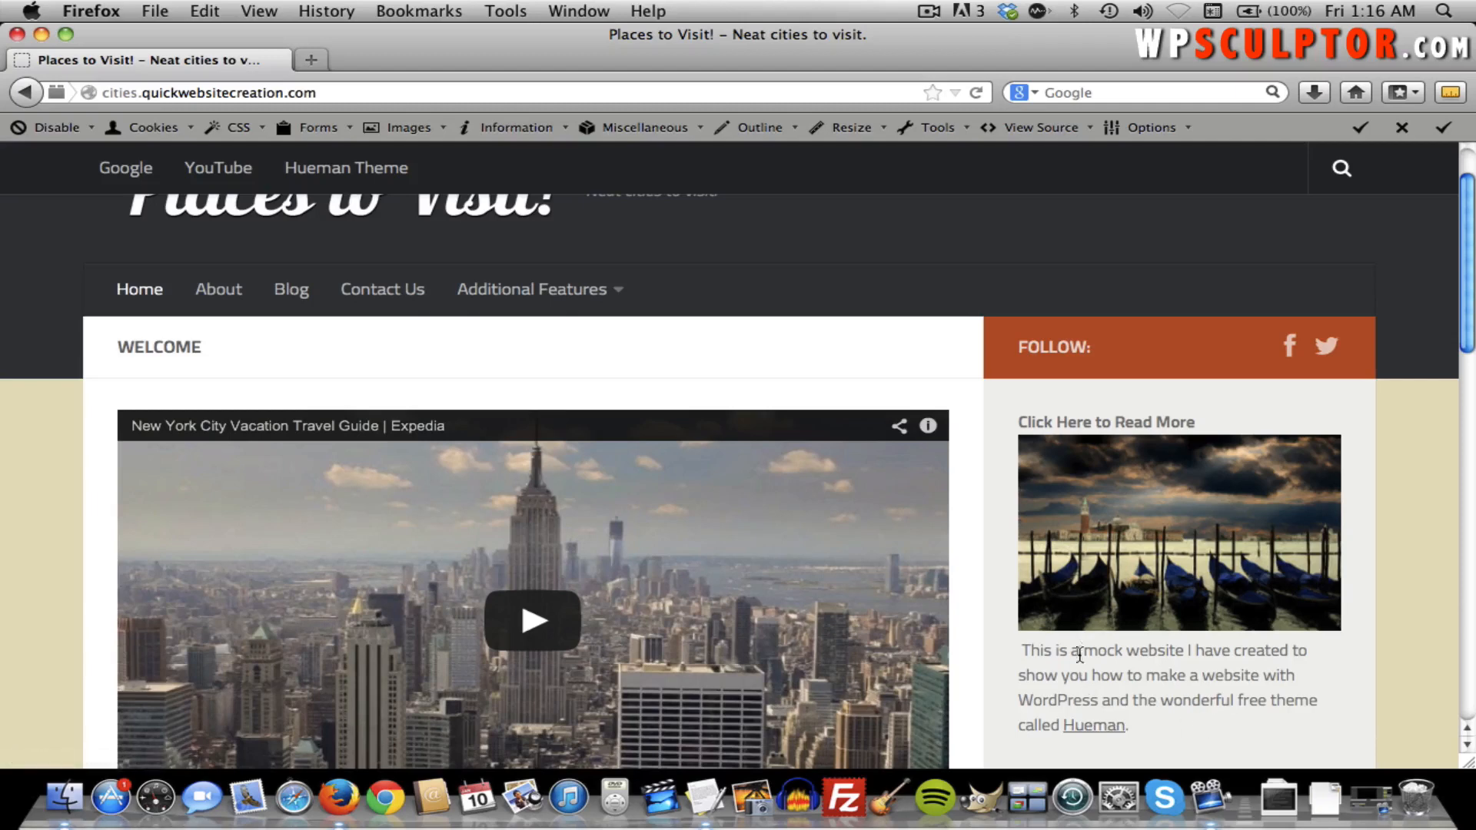
{"action": "scroll", "coordinate": [1101, 639], "scroll_direction": "down", "scroll_amount": 5}
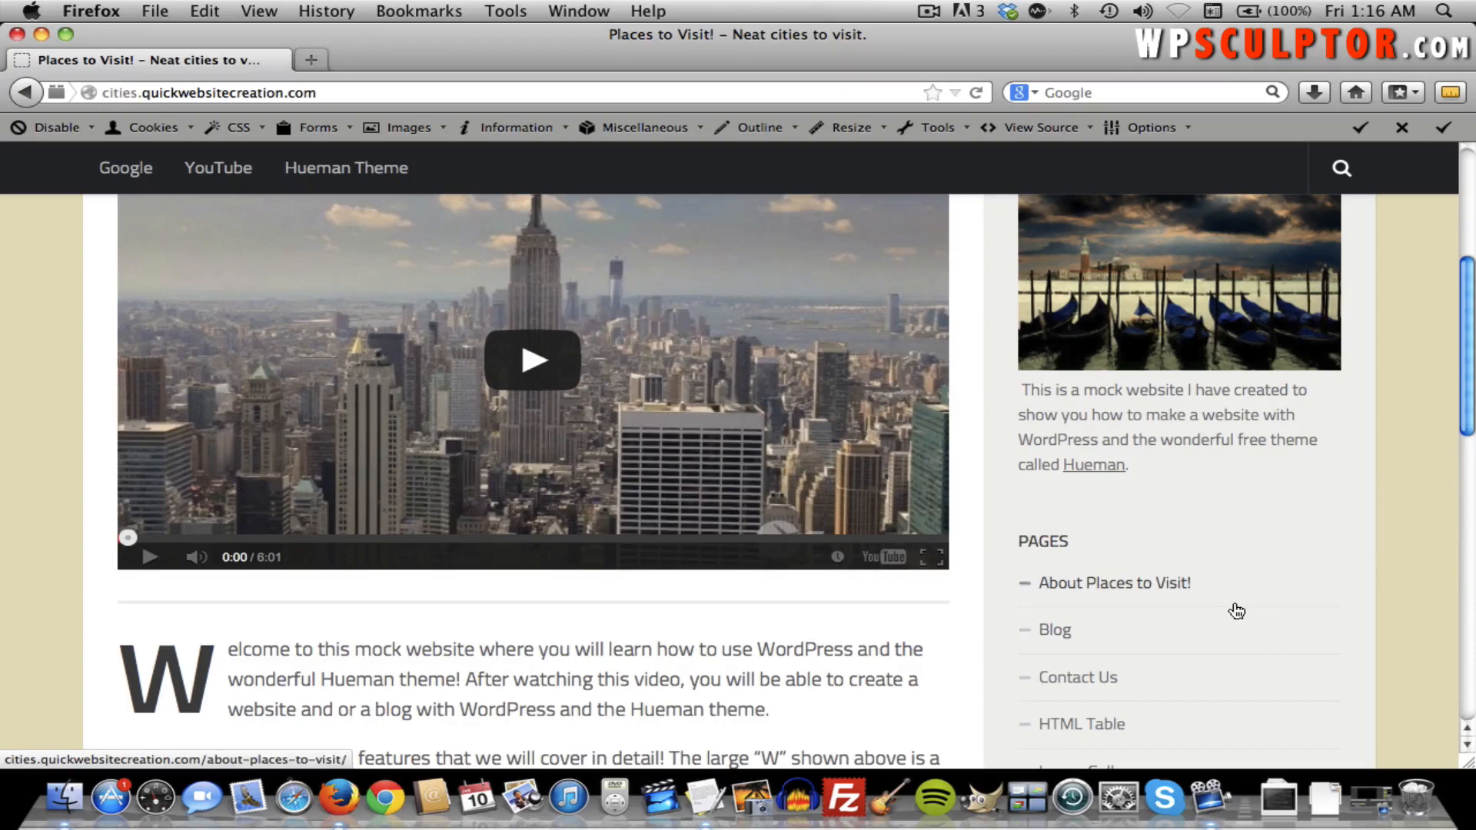
{"action": "scroll", "coordinate": [1235, 607], "scroll_direction": "down", "scroll_amount": 7}
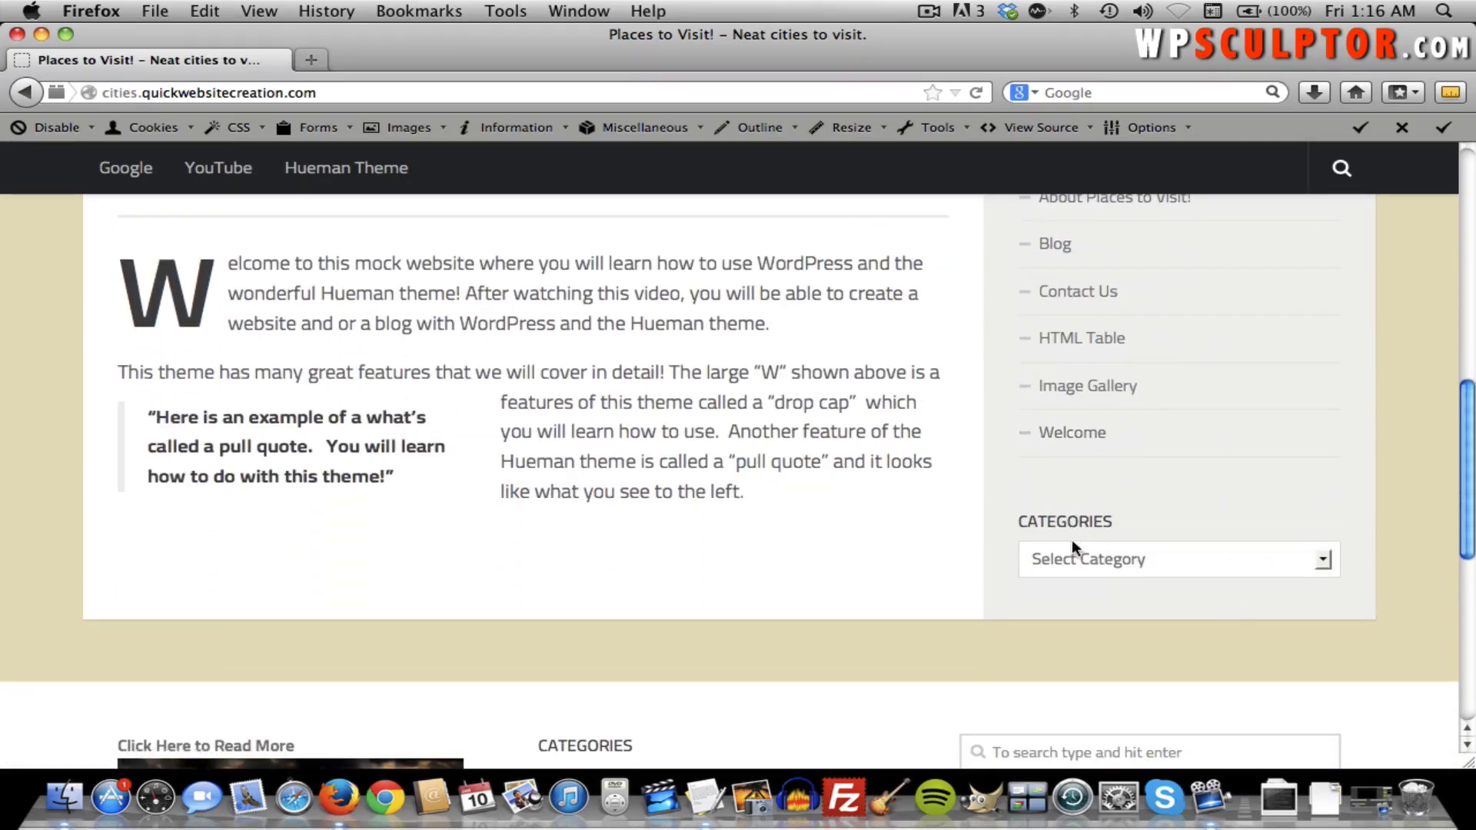
{"action": "left_click", "coordinate": [1072, 569]}
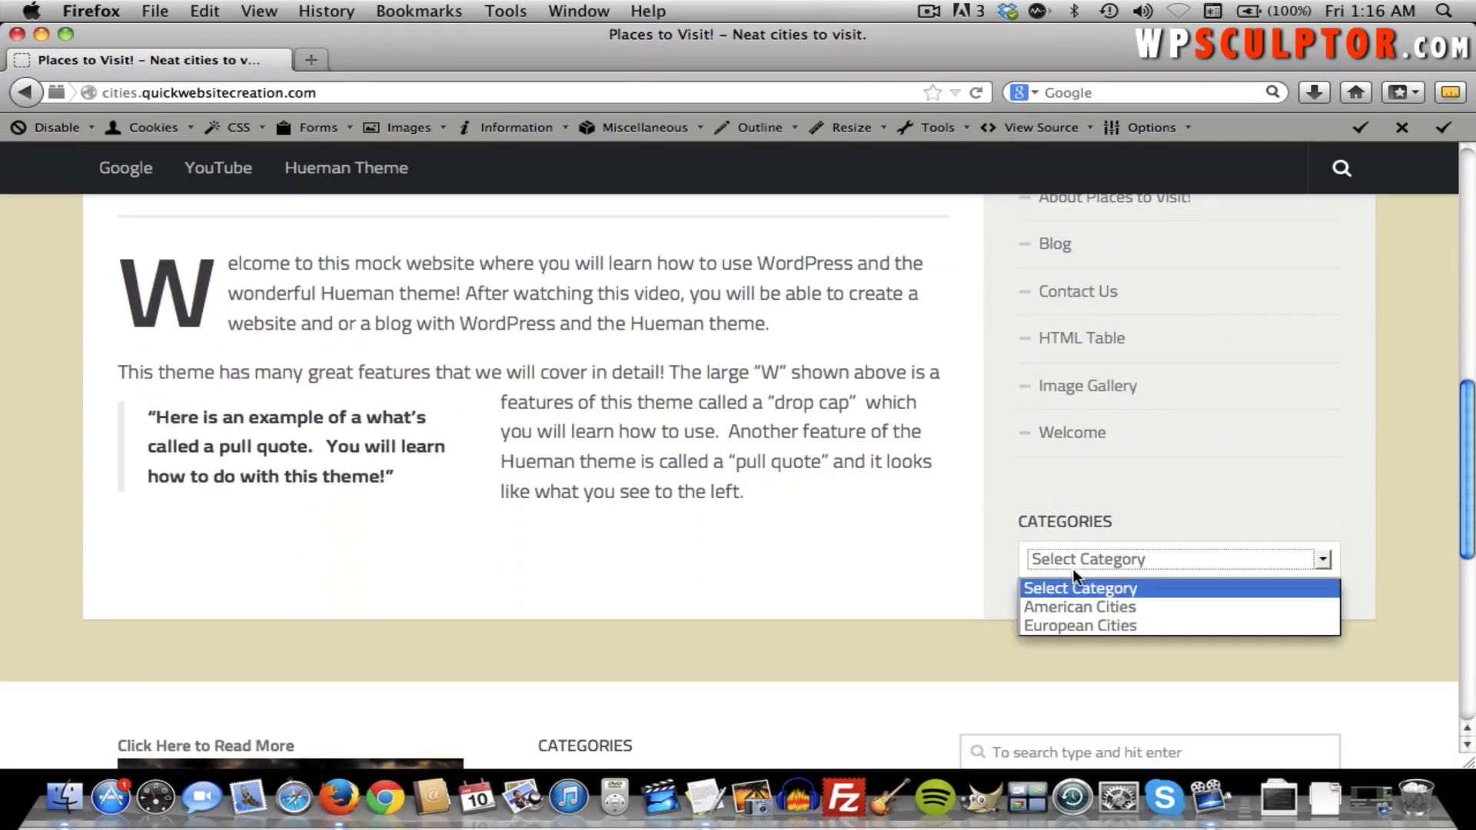
{"action": "left_click", "coordinate": [989, 556]}
{"action": "scroll", "coordinate": [989, 556], "scroll_direction": "down", "scroll_amount": 3}
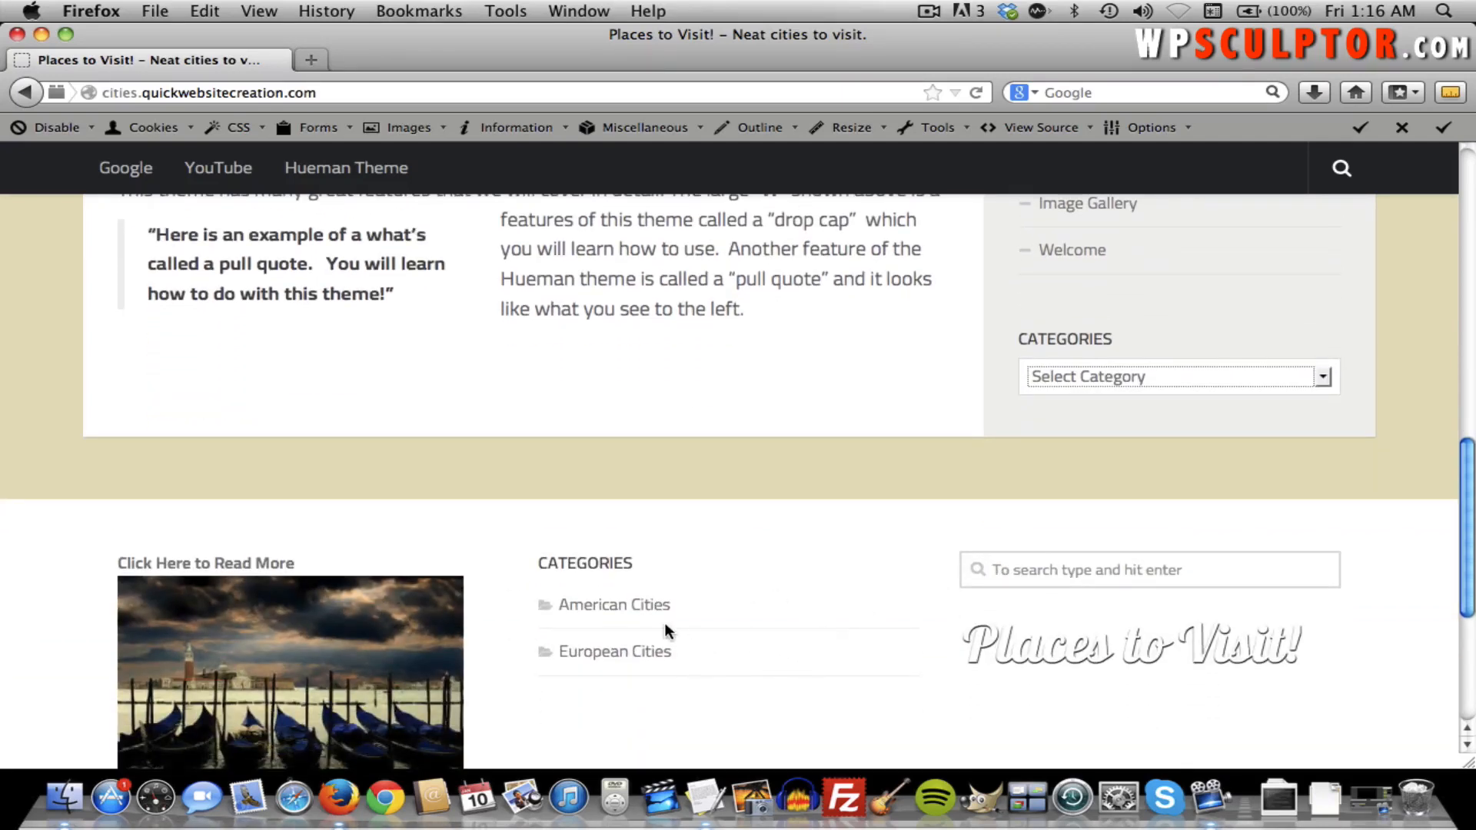
{"action": "scroll", "coordinate": [781, 633], "scroll_direction": "down", "scroll_amount": 2}
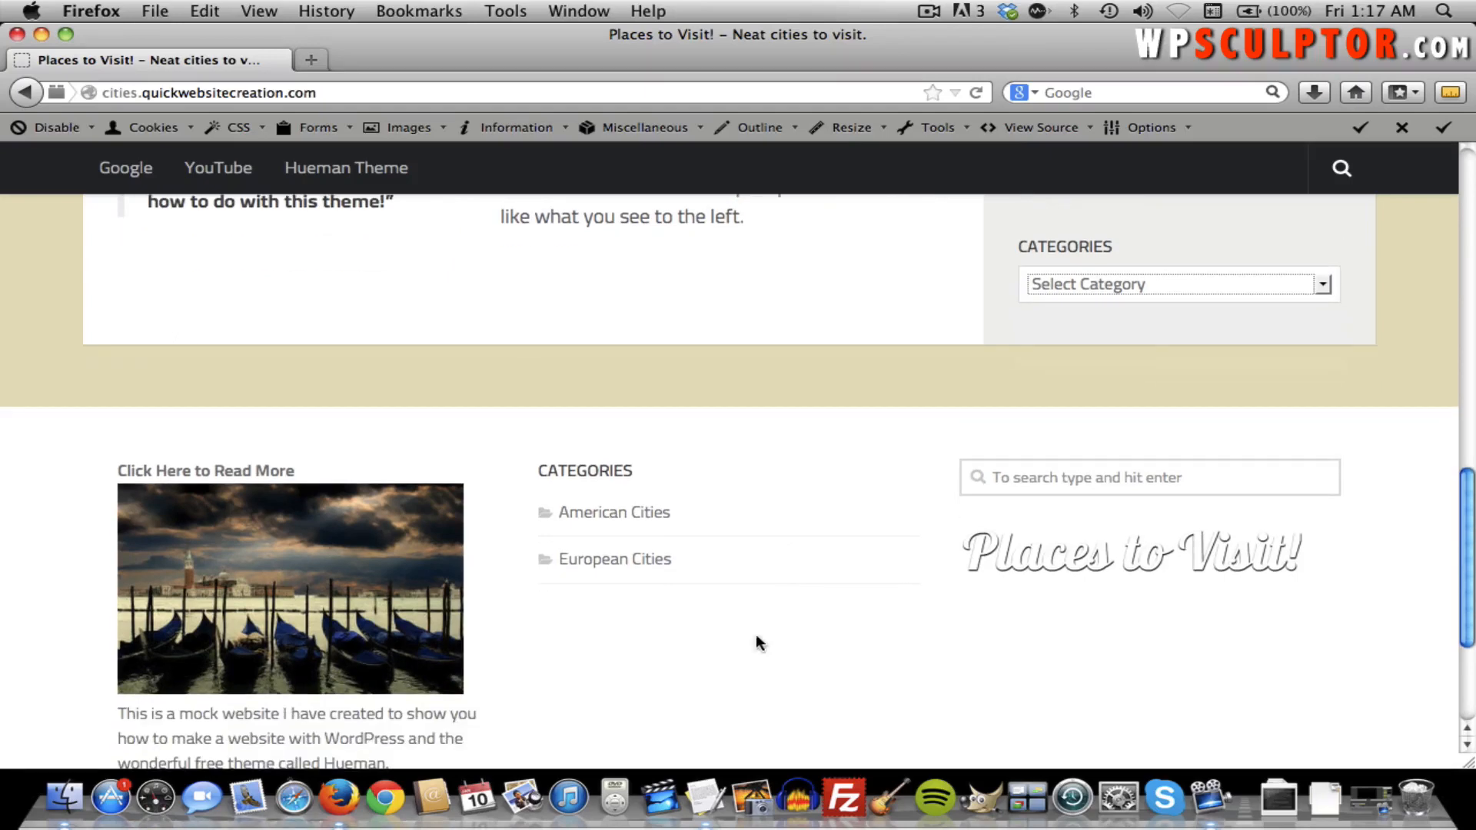
{"action": "scroll", "coordinate": [628, 603], "scroll_direction": "up", "scroll_amount": 10}
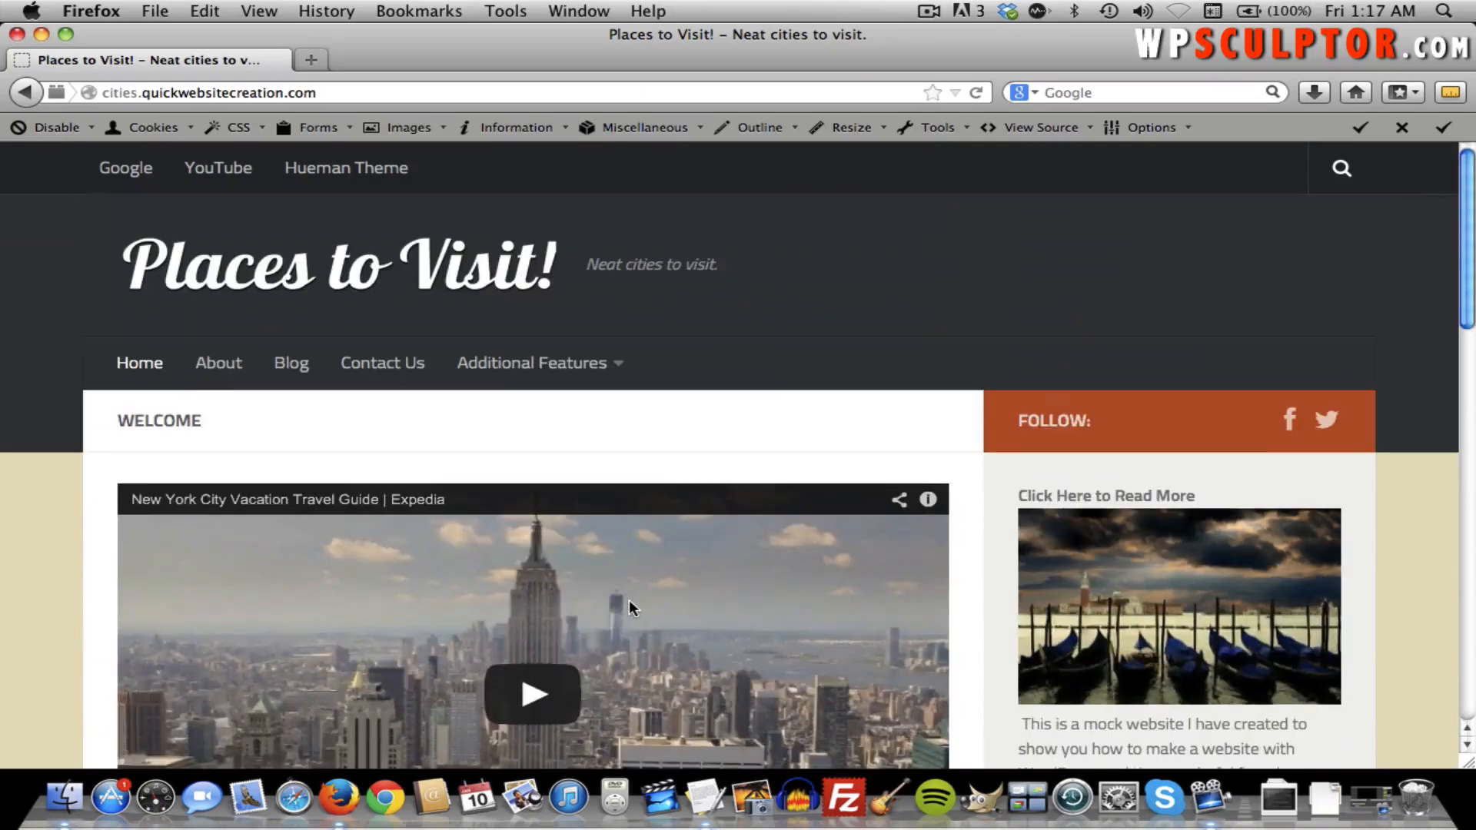
Open the About page, select and deselect the image caption, and scroll through it and back to the top.
{"action": "left_click", "coordinate": [221, 368]}
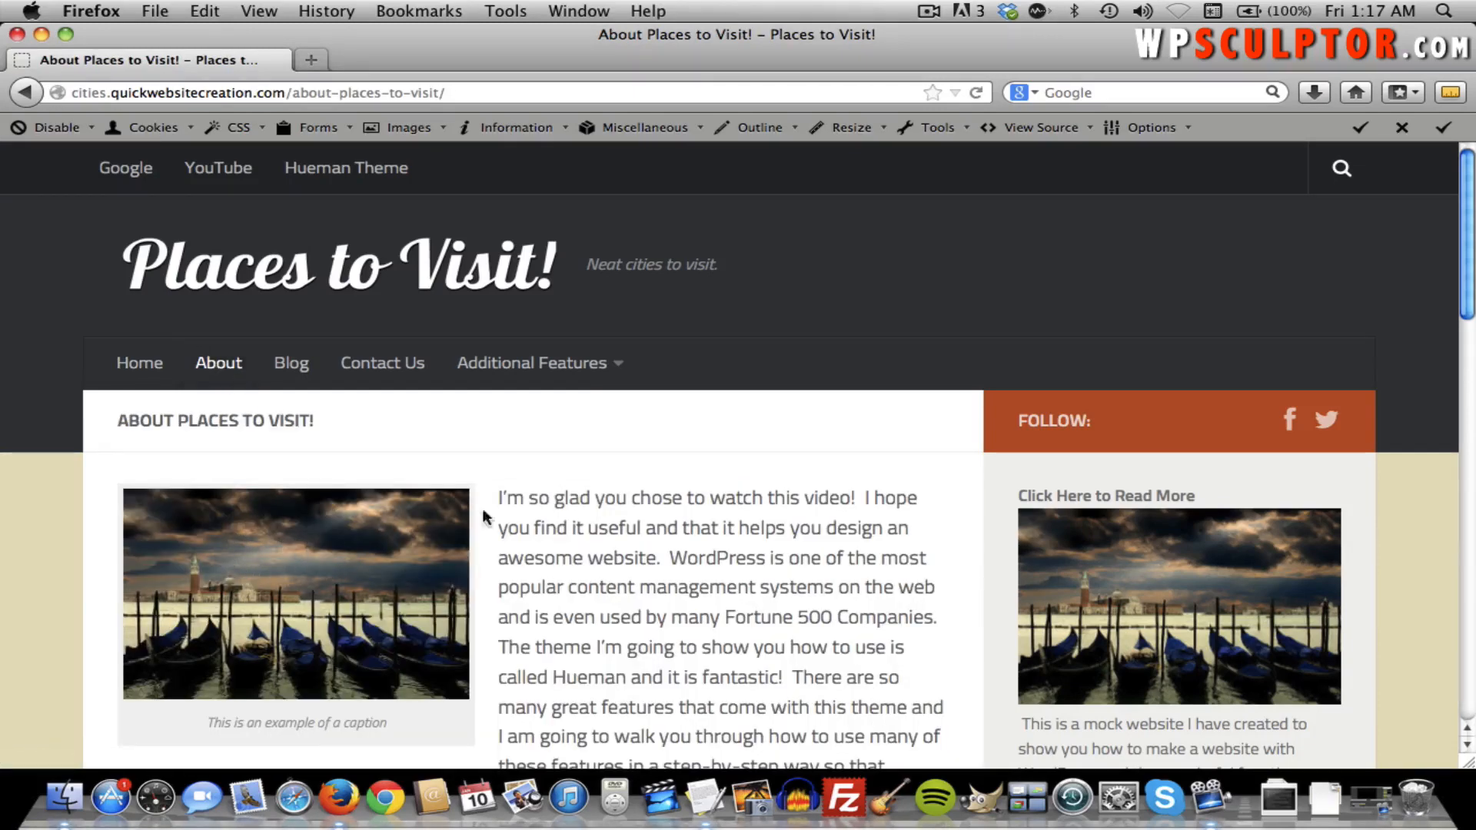
{"action": "scroll", "coordinate": [503, 503], "scroll_direction": "down", "scroll_amount": 3}
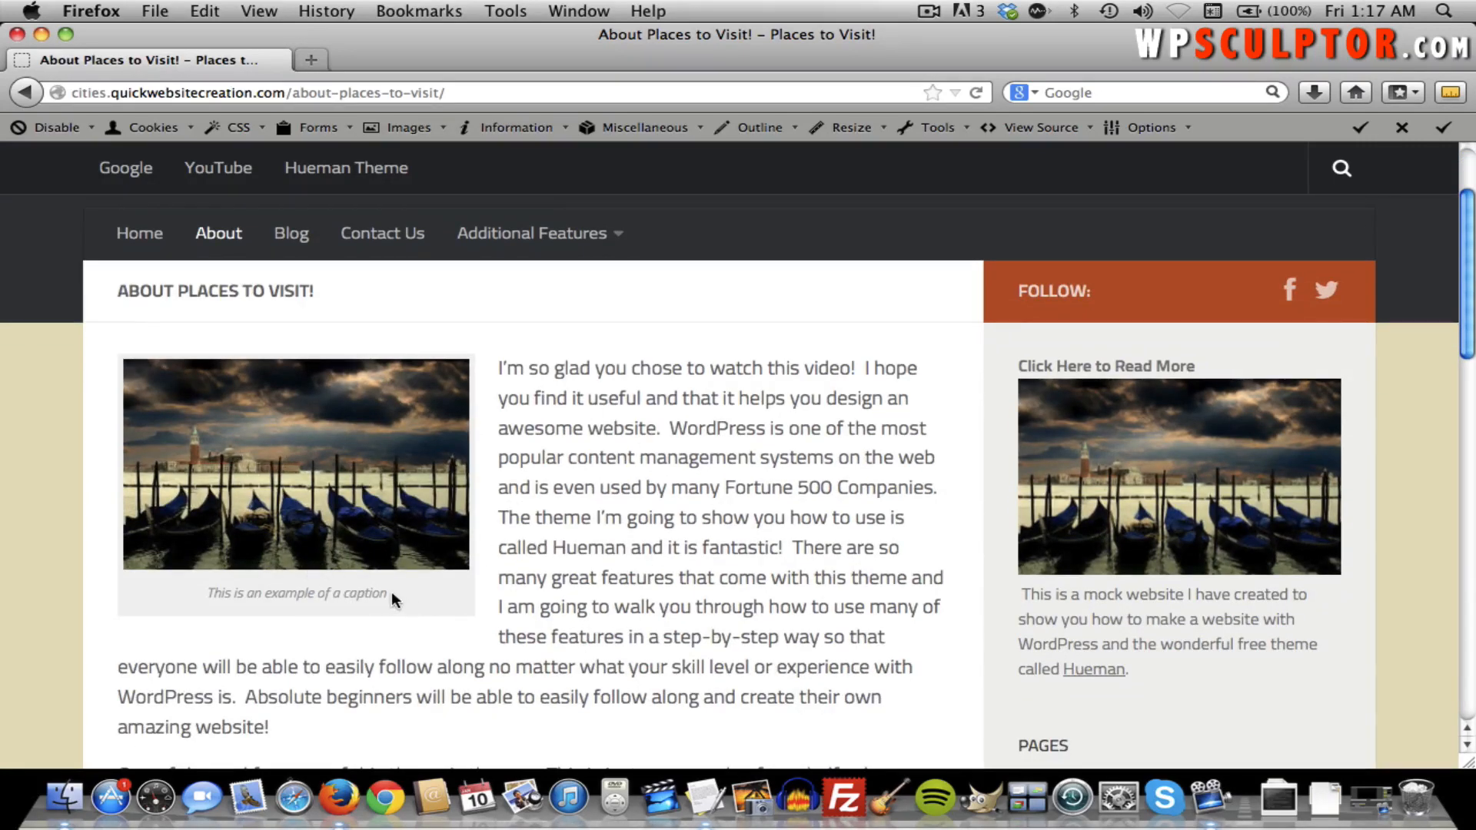
{"action": "left_click_drag", "start_coordinate": [387, 592], "coordinate": [221, 597]}
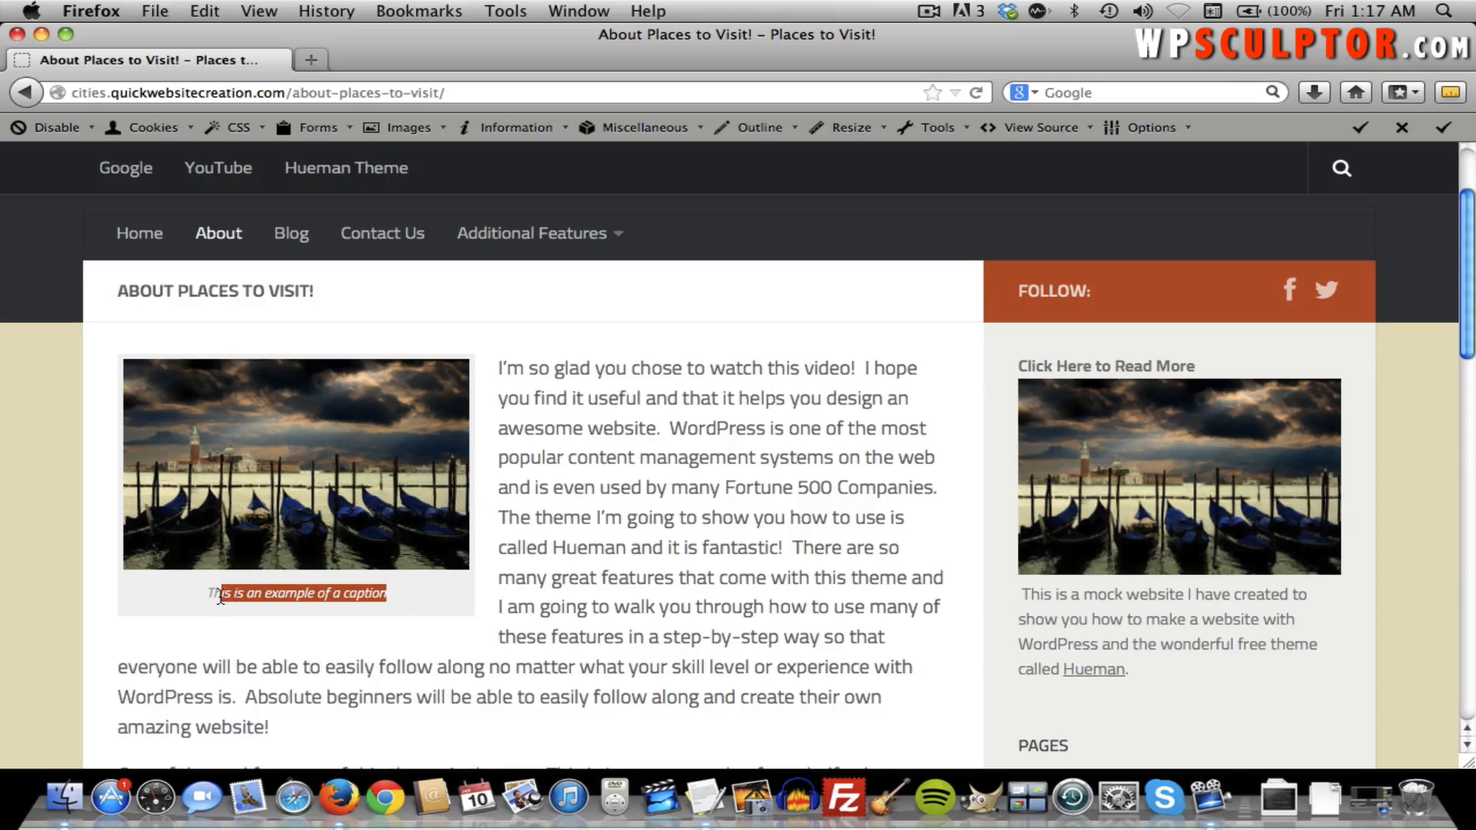
{"action": "left_click", "coordinate": [228, 615]}
{"action": "scroll", "coordinate": [227, 615], "scroll_direction": "down", "scroll_amount": 4}
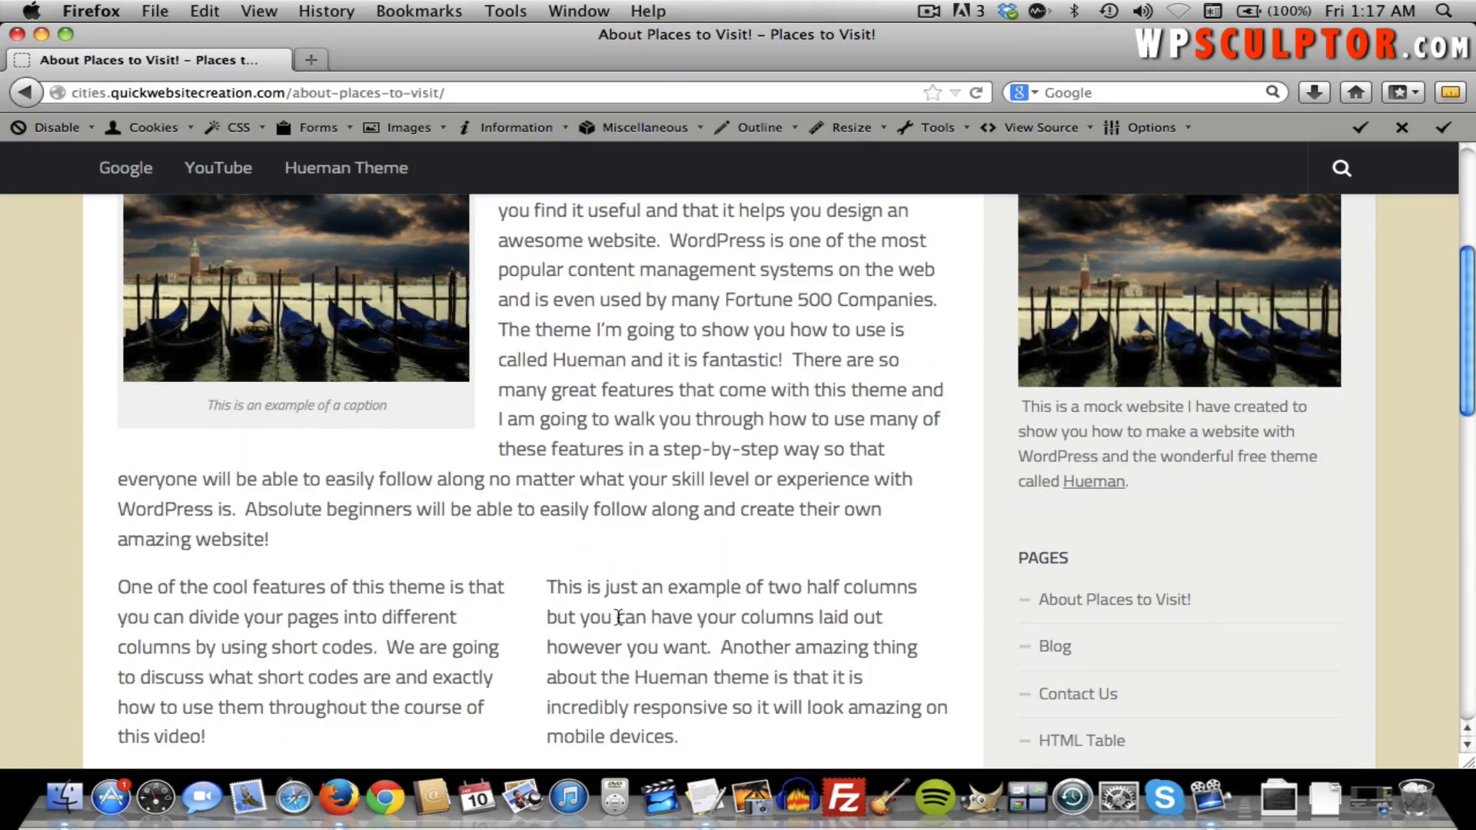
{"action": "scroll", "coordinate": [504, 622], "scroll_direction": "down", "scroll_amount": 3}
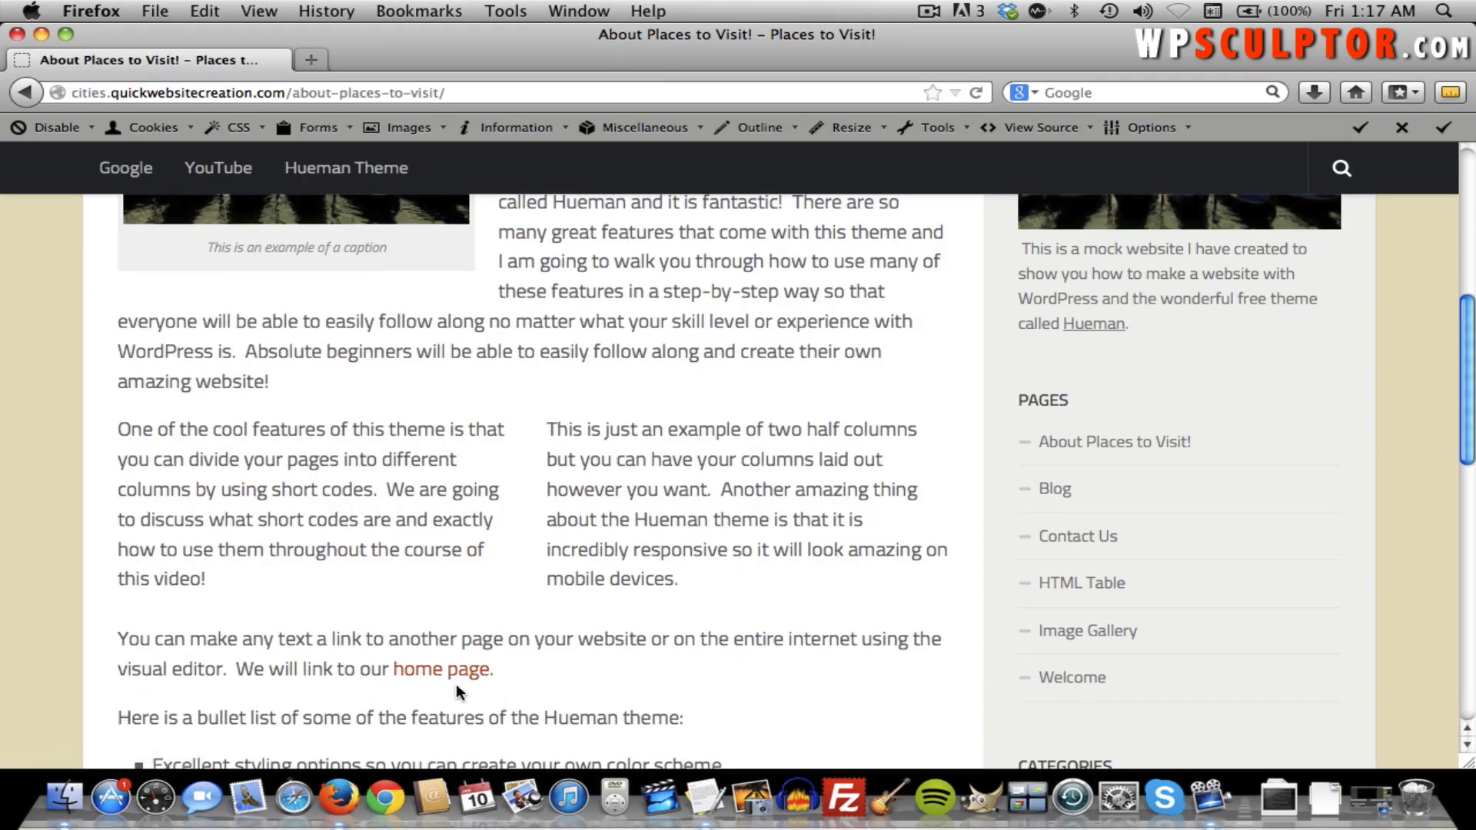
{"action": "scroll", "coordinate": [461, 676], "scroll_direction": "down", "scroll_amount": 3}
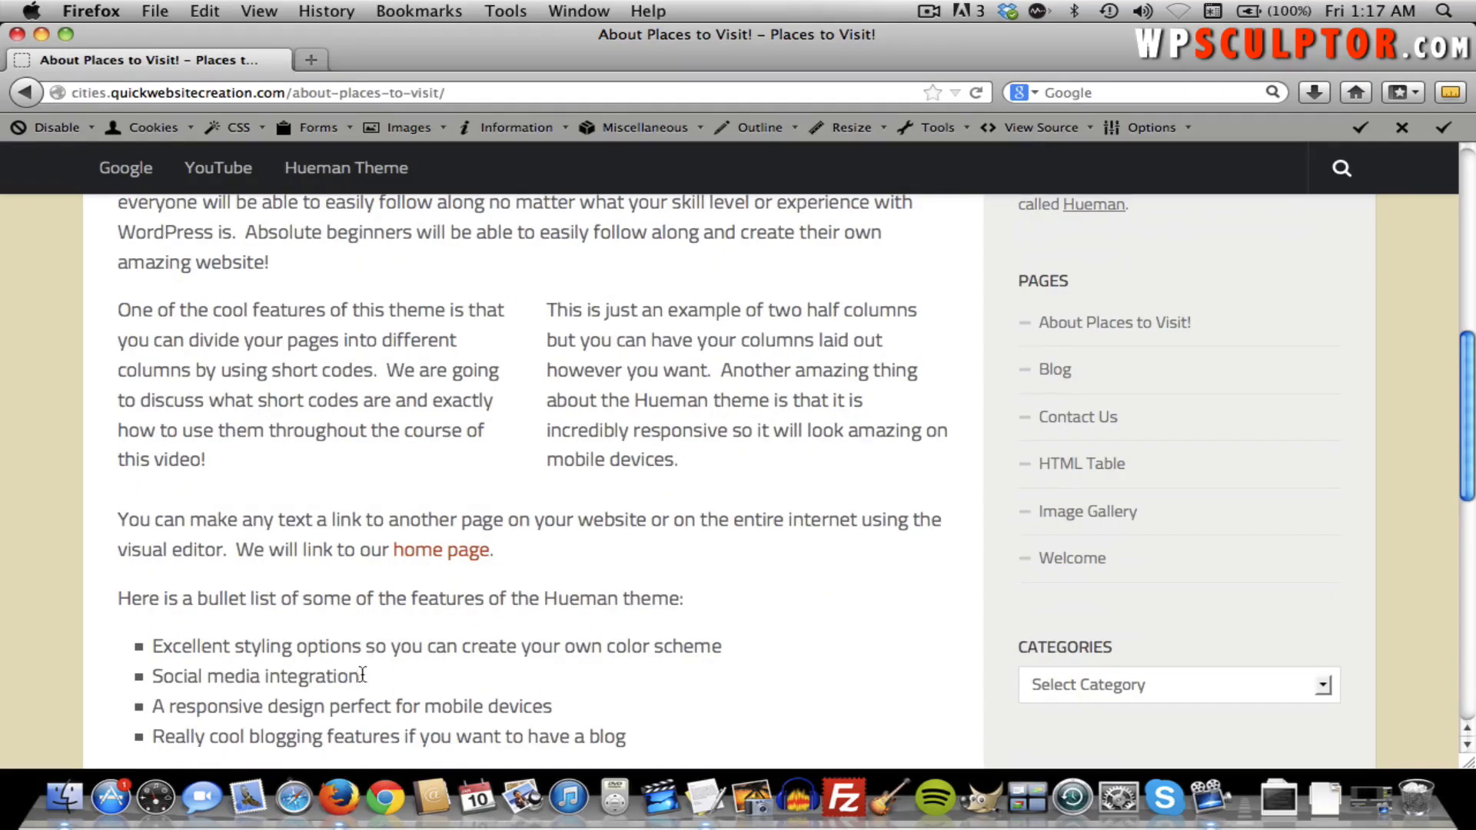
{"action": "scroll", "coordinate": [558, 662], "scroll_direction": "down", "scroll_amount": 2}
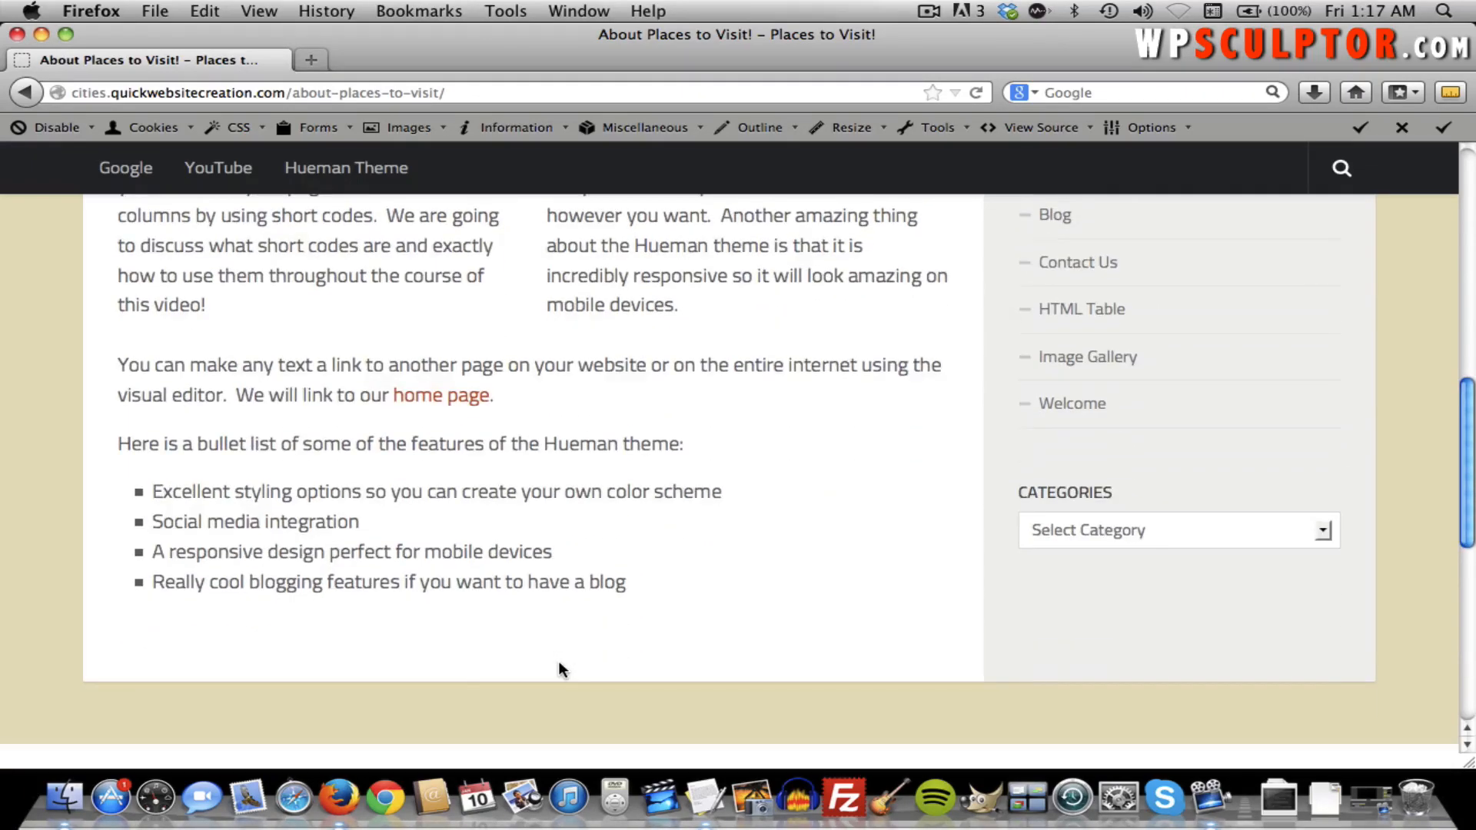
{"action": "scroll", "coordinate": [558, 662], "scroll_direction": "up", "scroll_amount": 4}
{"action": "scroll", "coordinate": [558, 661], "scroll_direction": "up", "scroll_amount": 12}
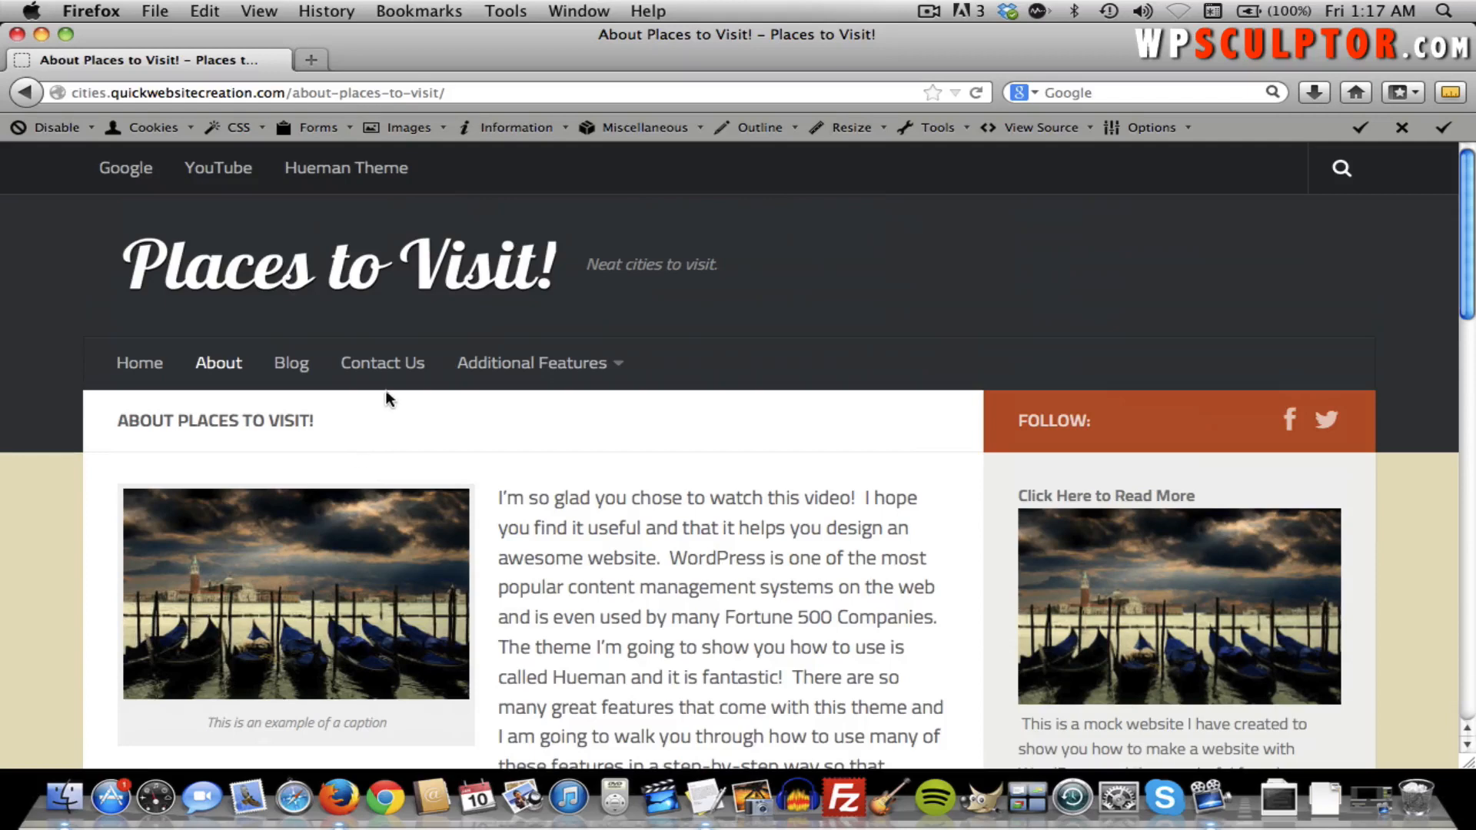
Open the Contact Us page and scroll through it.
{"action": "left_click", "coordinate": [375, 380]}
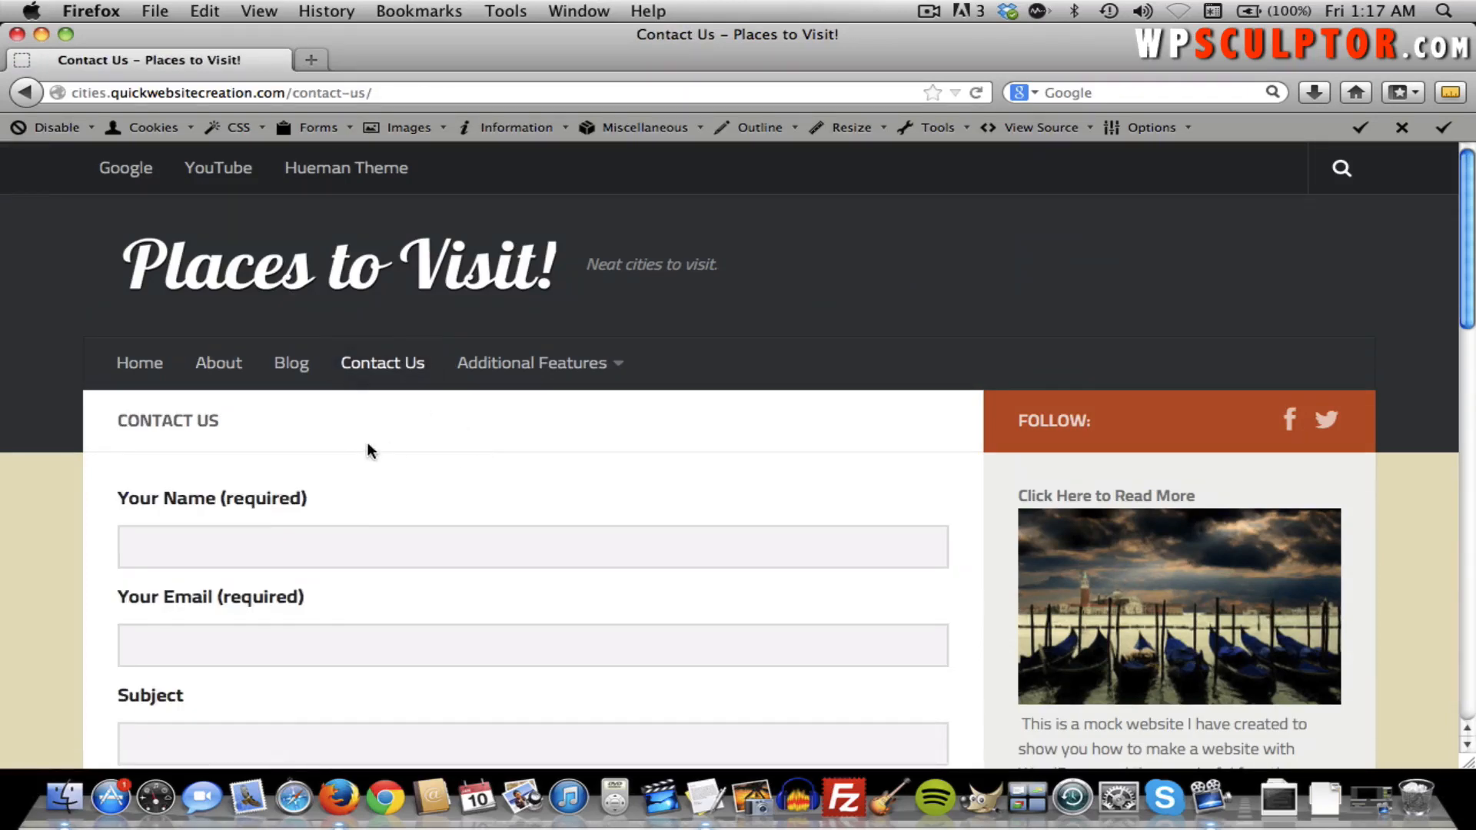
{"action": "scroll", "coordinate": [369, 448], "scroll_direction": "down", "scroll_amount": 5}
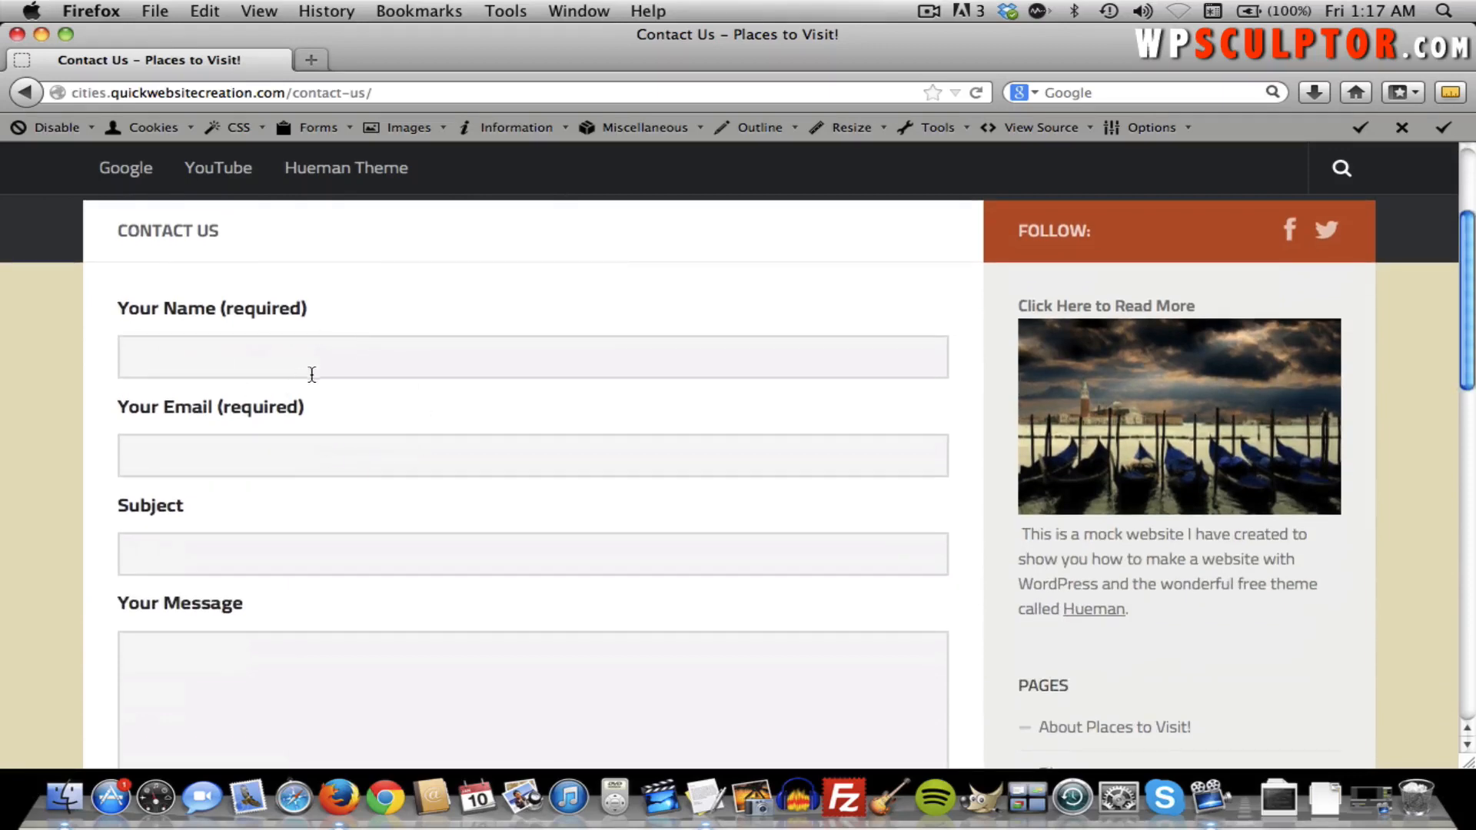
{"action": "scroll", "coordinate": [286, 360], "scroll_direction": "down", "scroll_amount": 5}
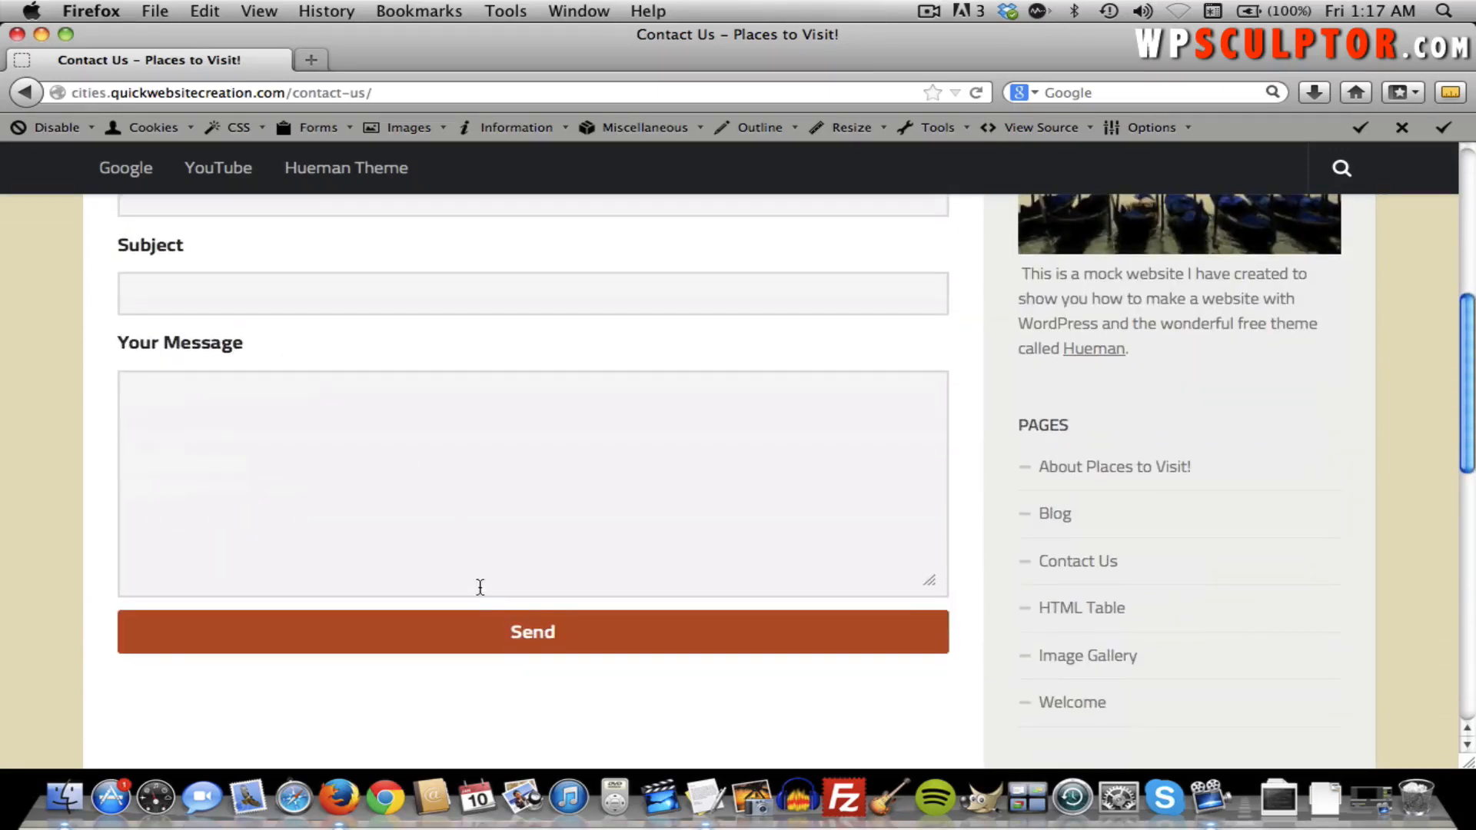
{"action": "scroll", "coordinate": [479, 513], "scroll_direction": "up", "scroll_amount": 7}
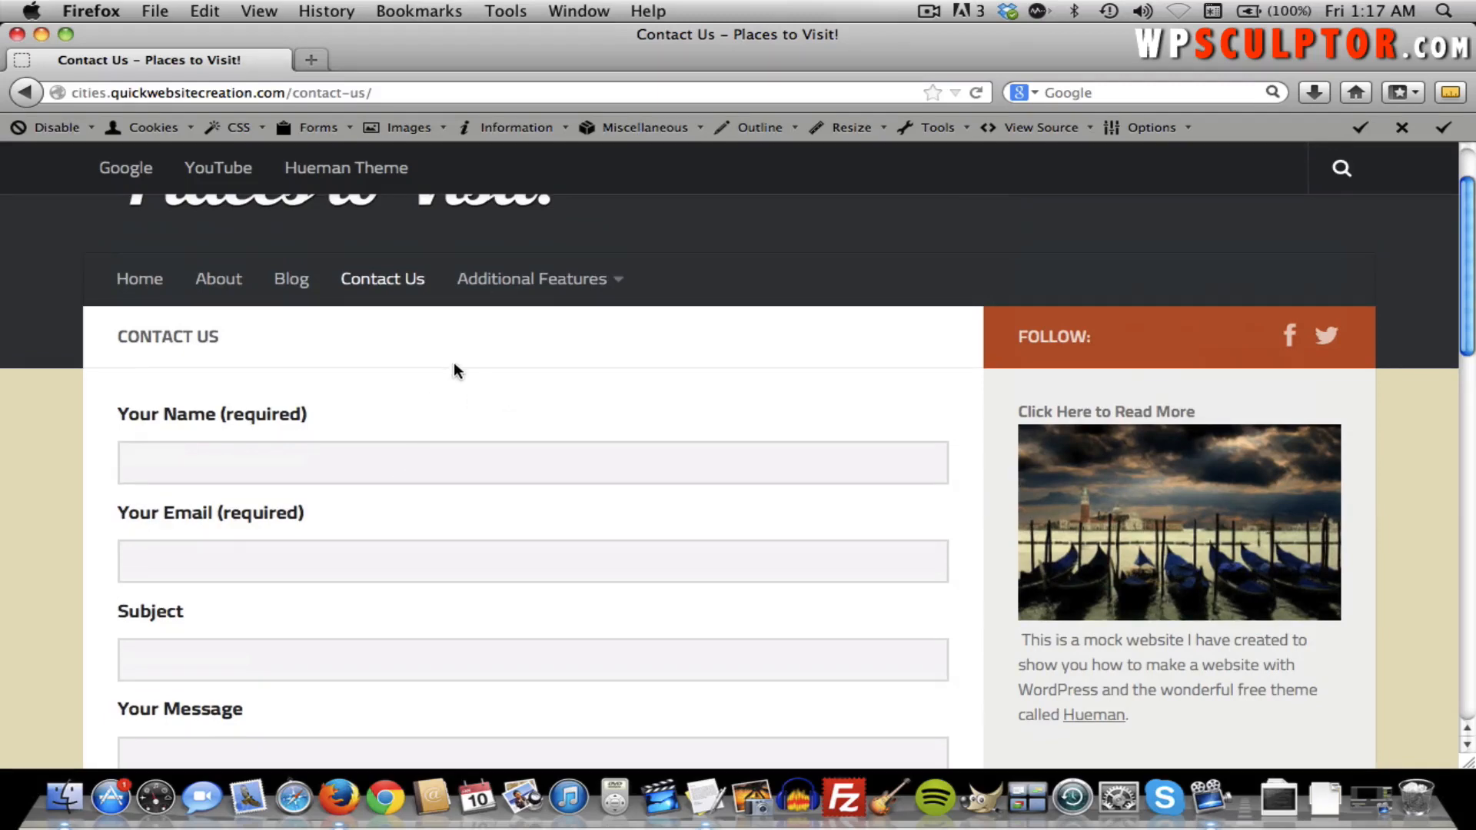
Open HTML Table from the Additional Features menu and scroll down its item table.
{"action": "mouse_move", "coordinate": [563, 289]}
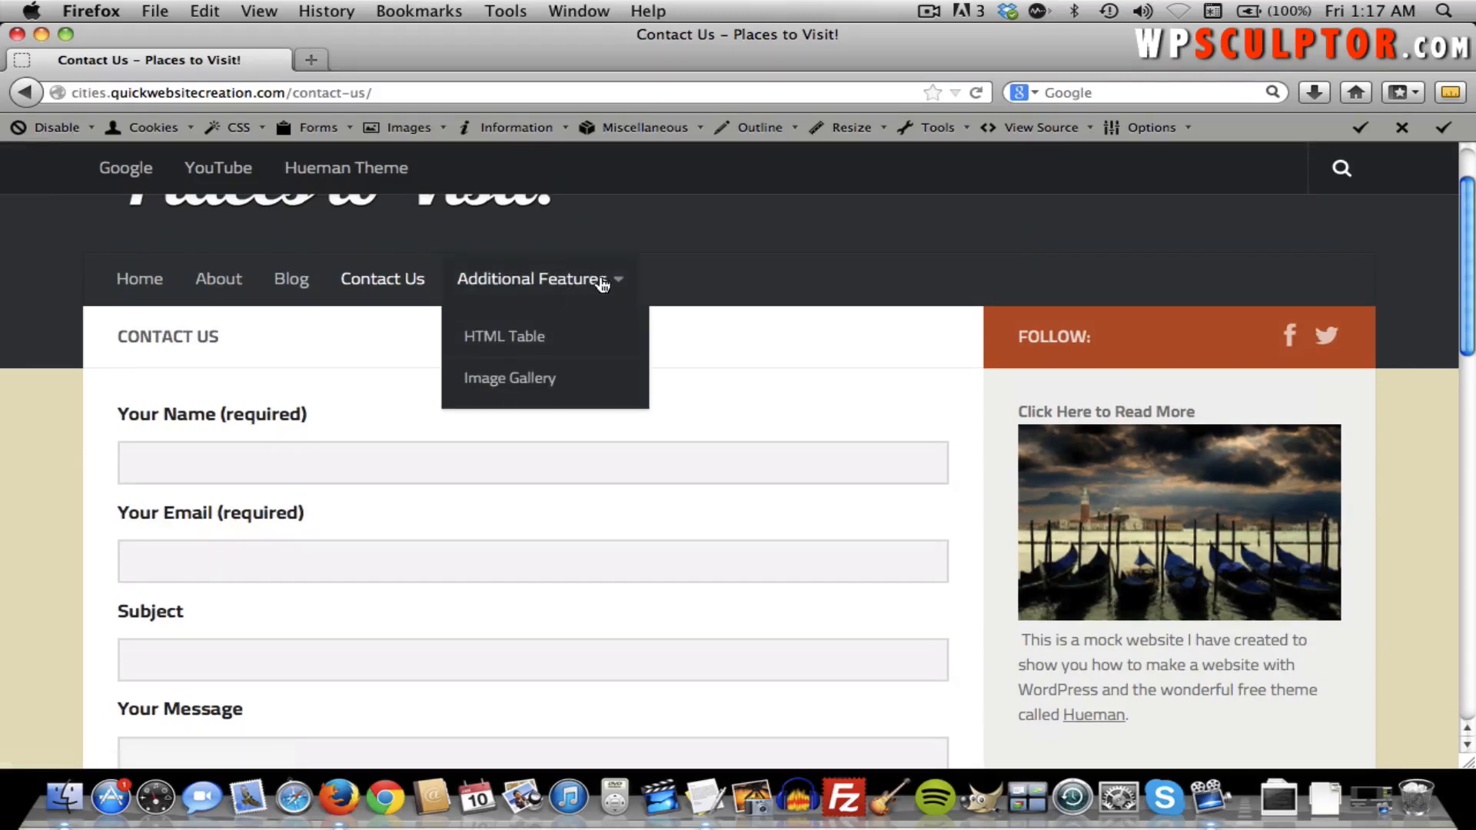
{"action": "left_click", "coordinate": [504, 342]}
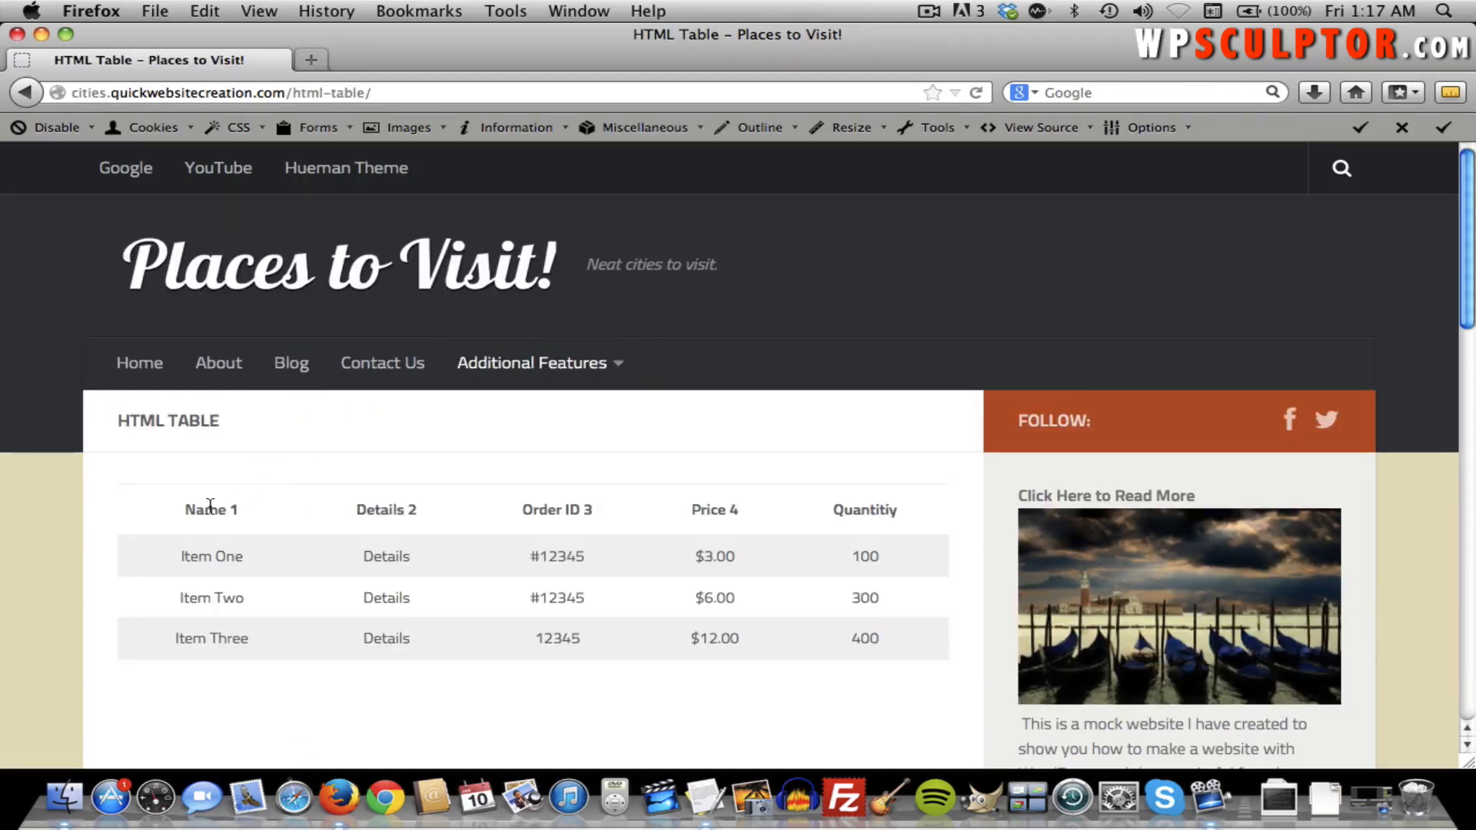
{"action": "scroll", "coordinate": [190, 521], "scroll_direction": "down", "scroll_amount": 3}
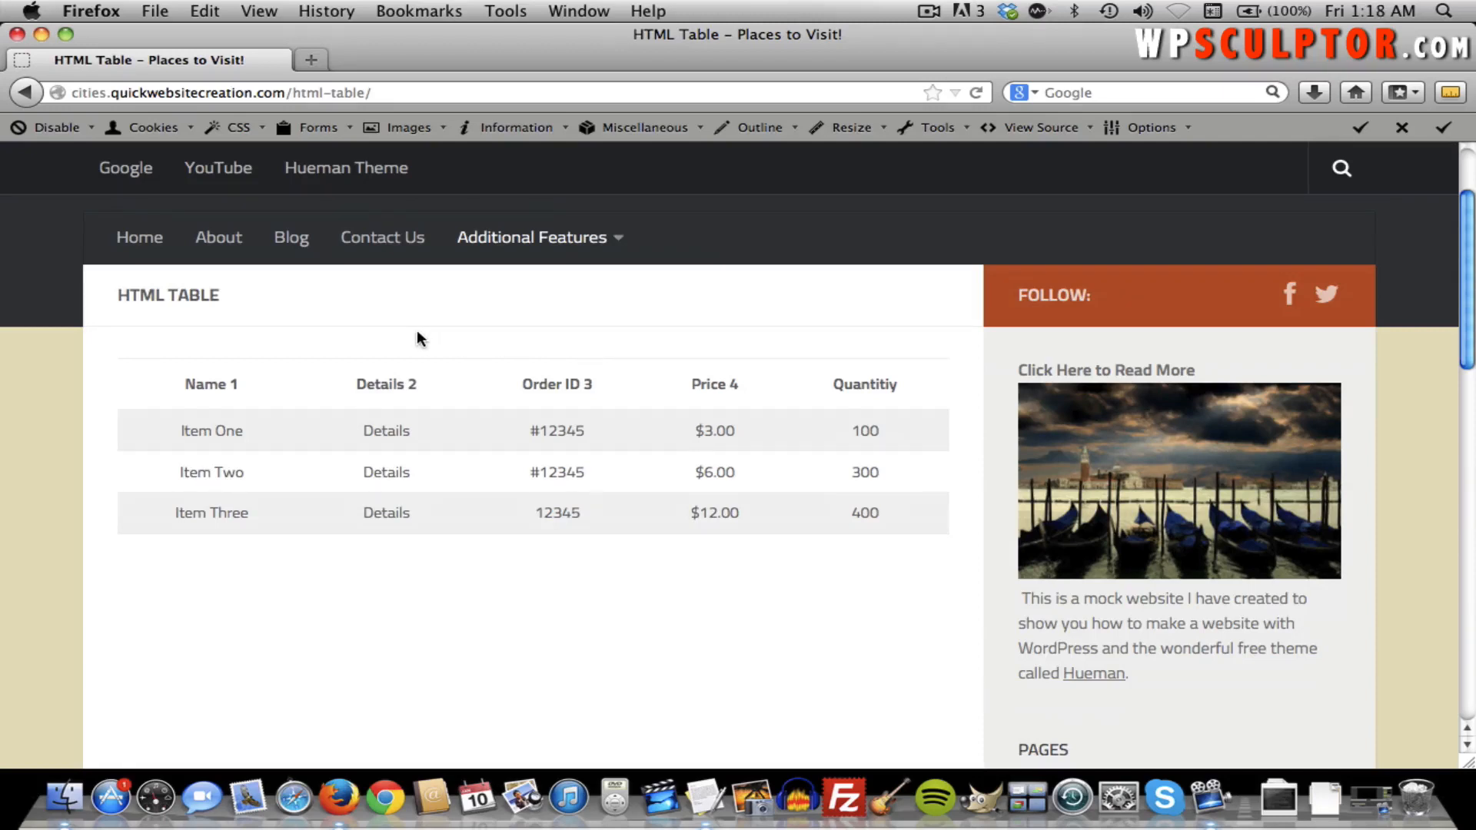
Open Image Gallery from the Additional Features menu and scroll to the photos.
{"action": "mouse_move", "coordinate": [538, 244]}
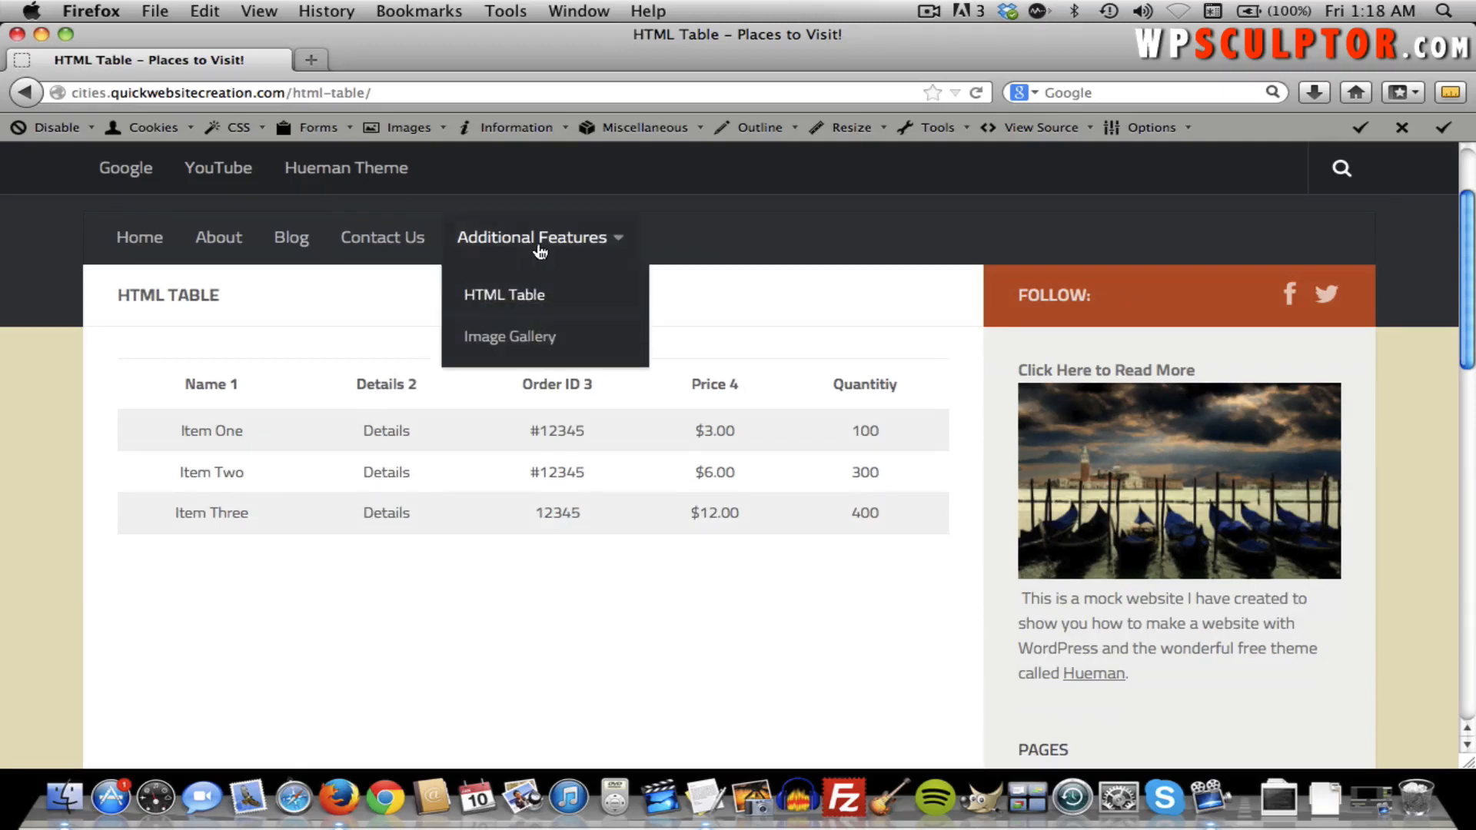
{"action": "left_click", "coordinate": [519, 346]}
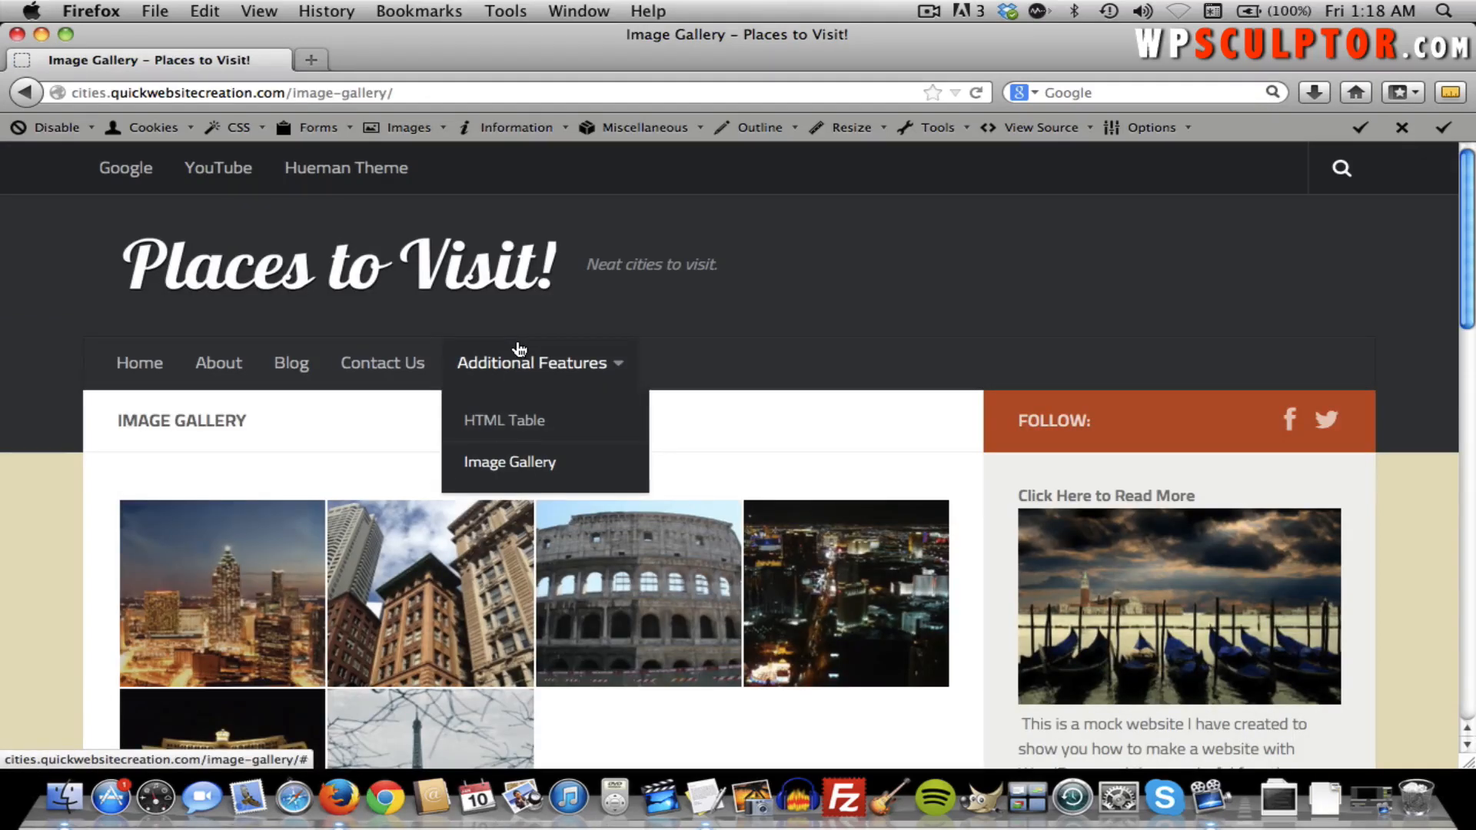
{"action": "scroll", "coordinate": [330, 415], "scroll_direction": "down", "scroll_amount": 3}
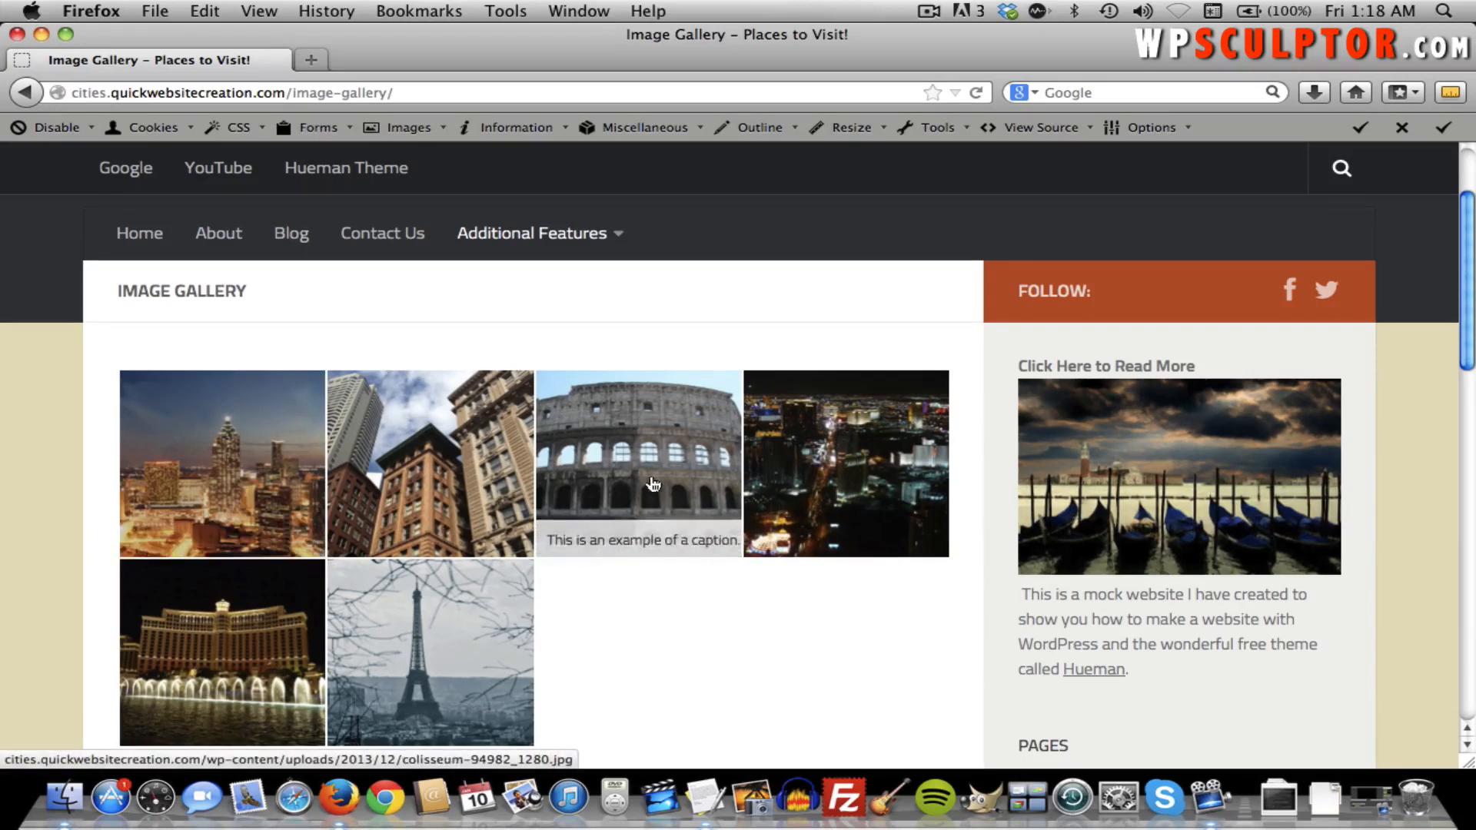
Enlarge the Atlanta photo, page forward through the Colosseum and Las Vegas photos, then close the viewer.
{"action": "left_click", "coordinate": [253, 483]}
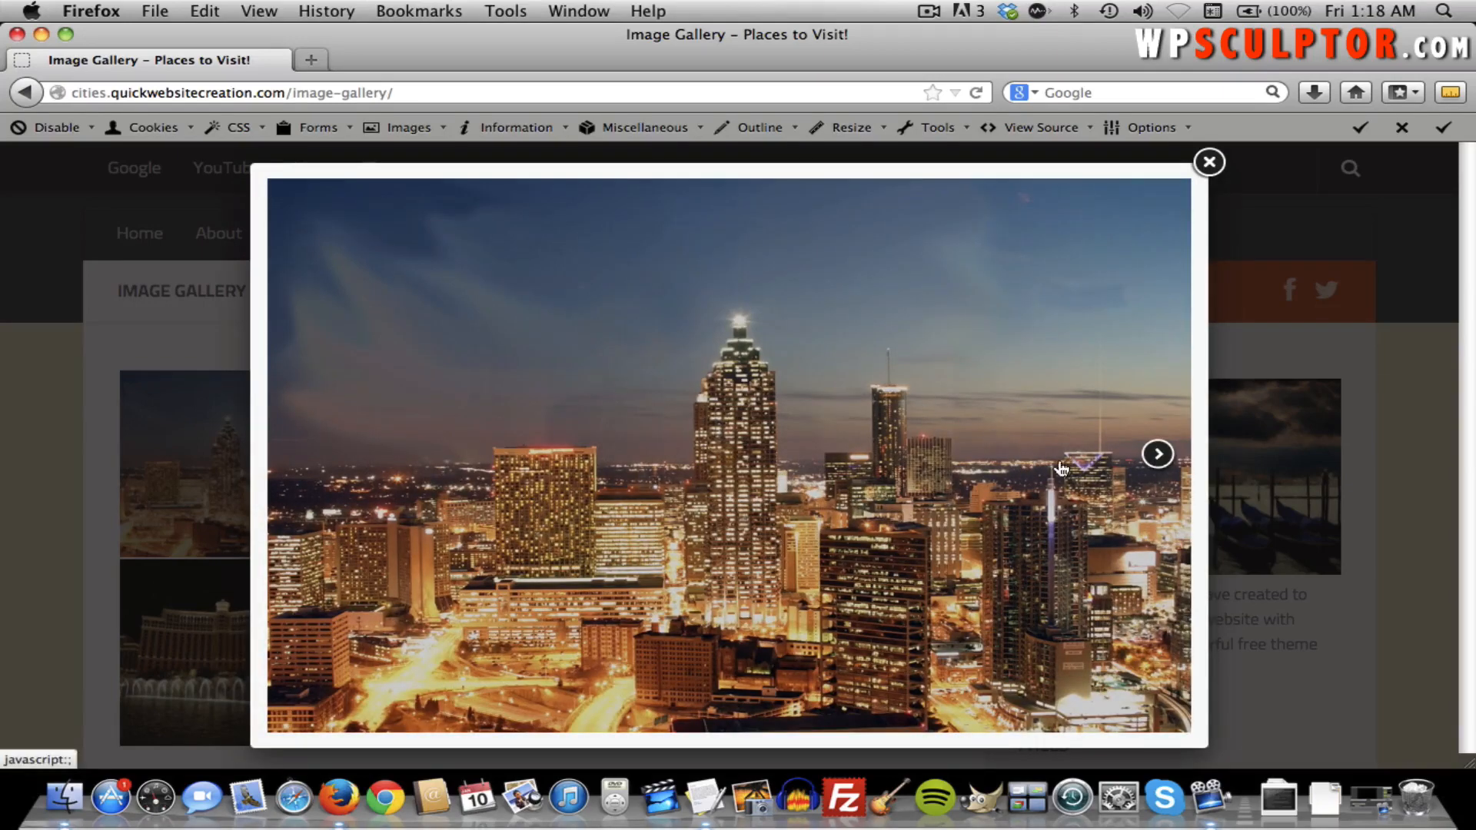
{"action": "left_click", "coordinate": [1159, 455]}
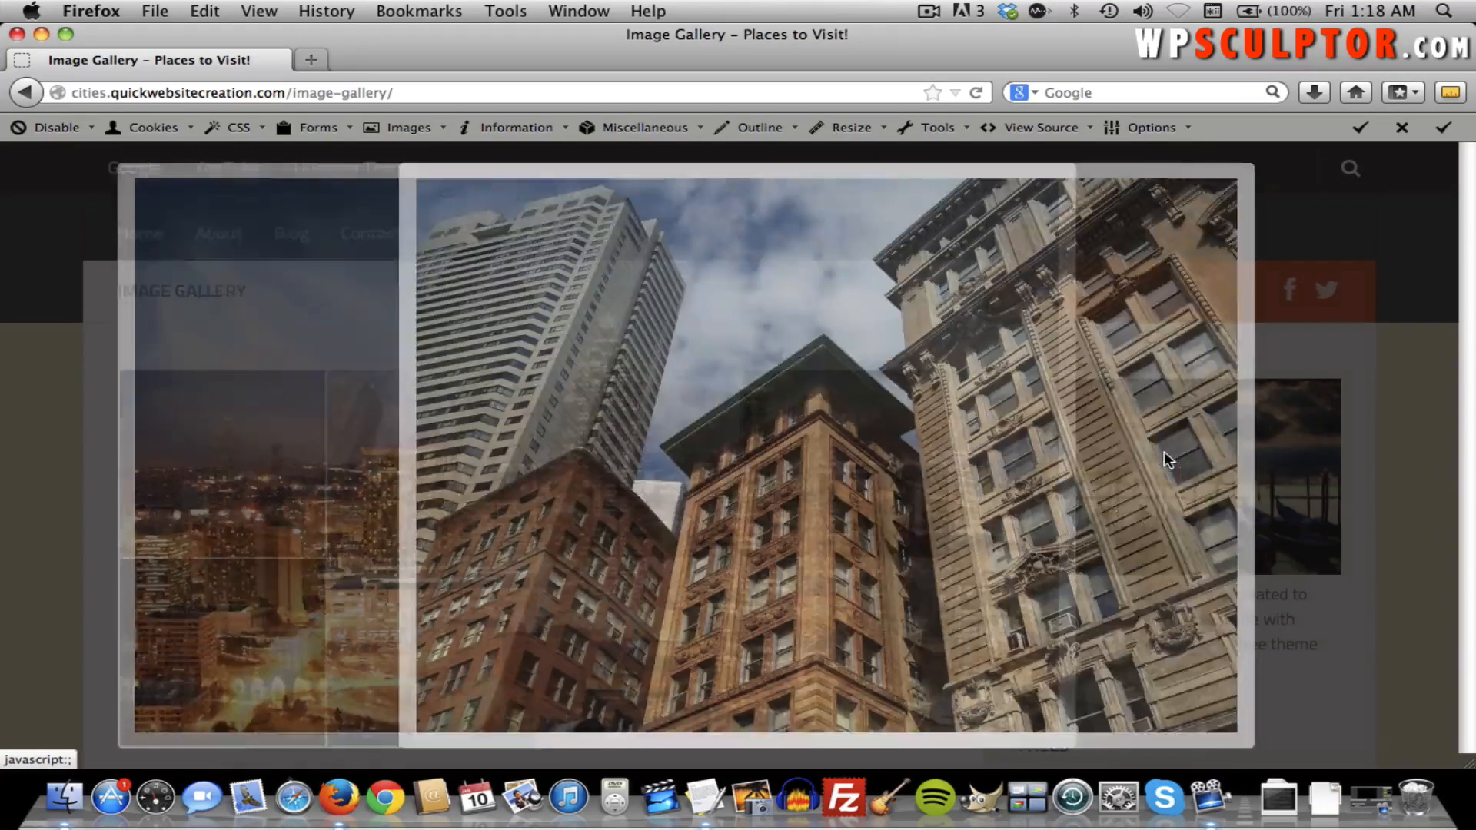
{"action": "left_click", "coordinate": [1107, 454]}
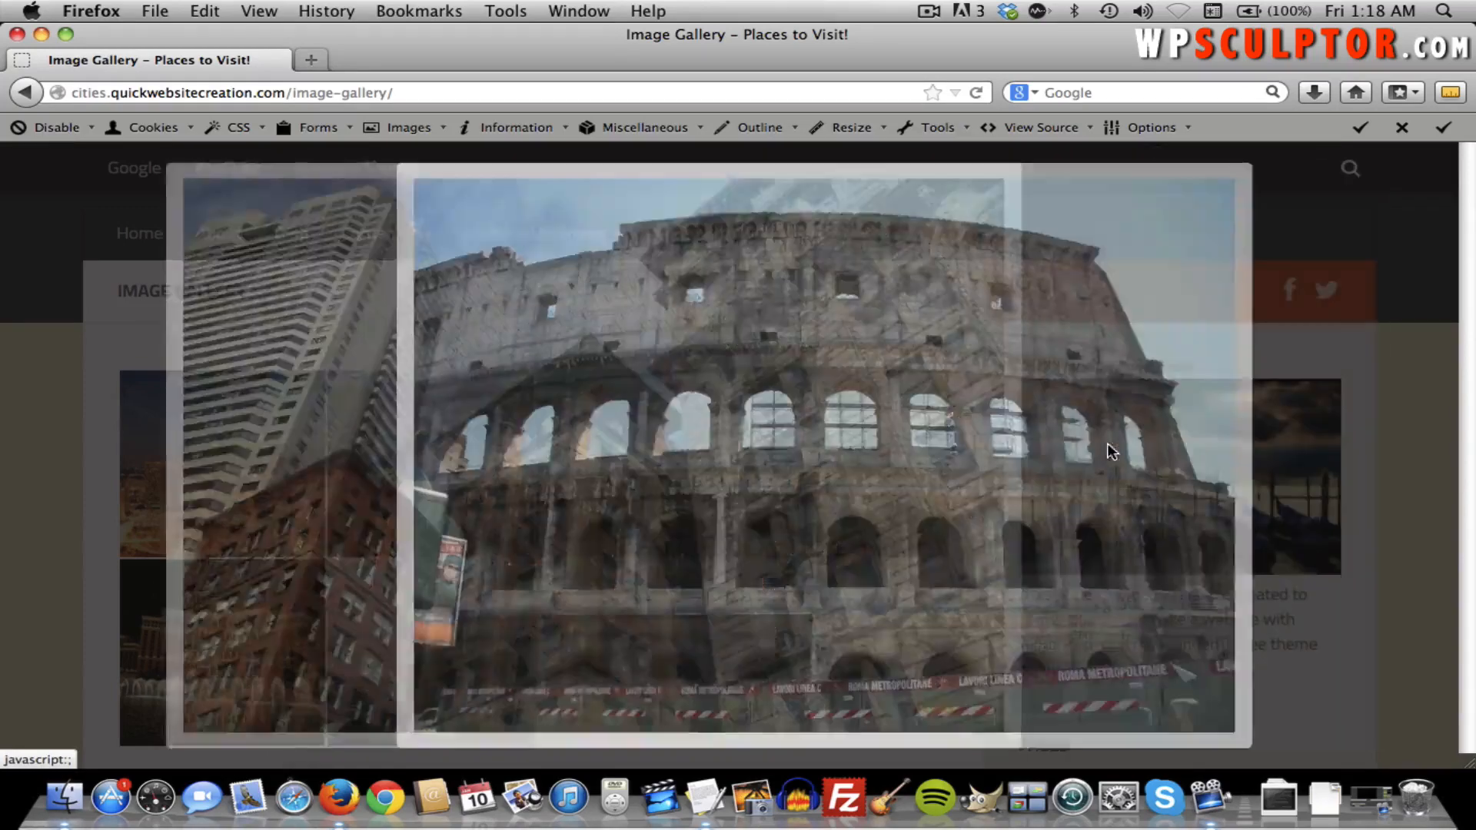
{"action": "left_click", "coordinate": [1106, 455]}
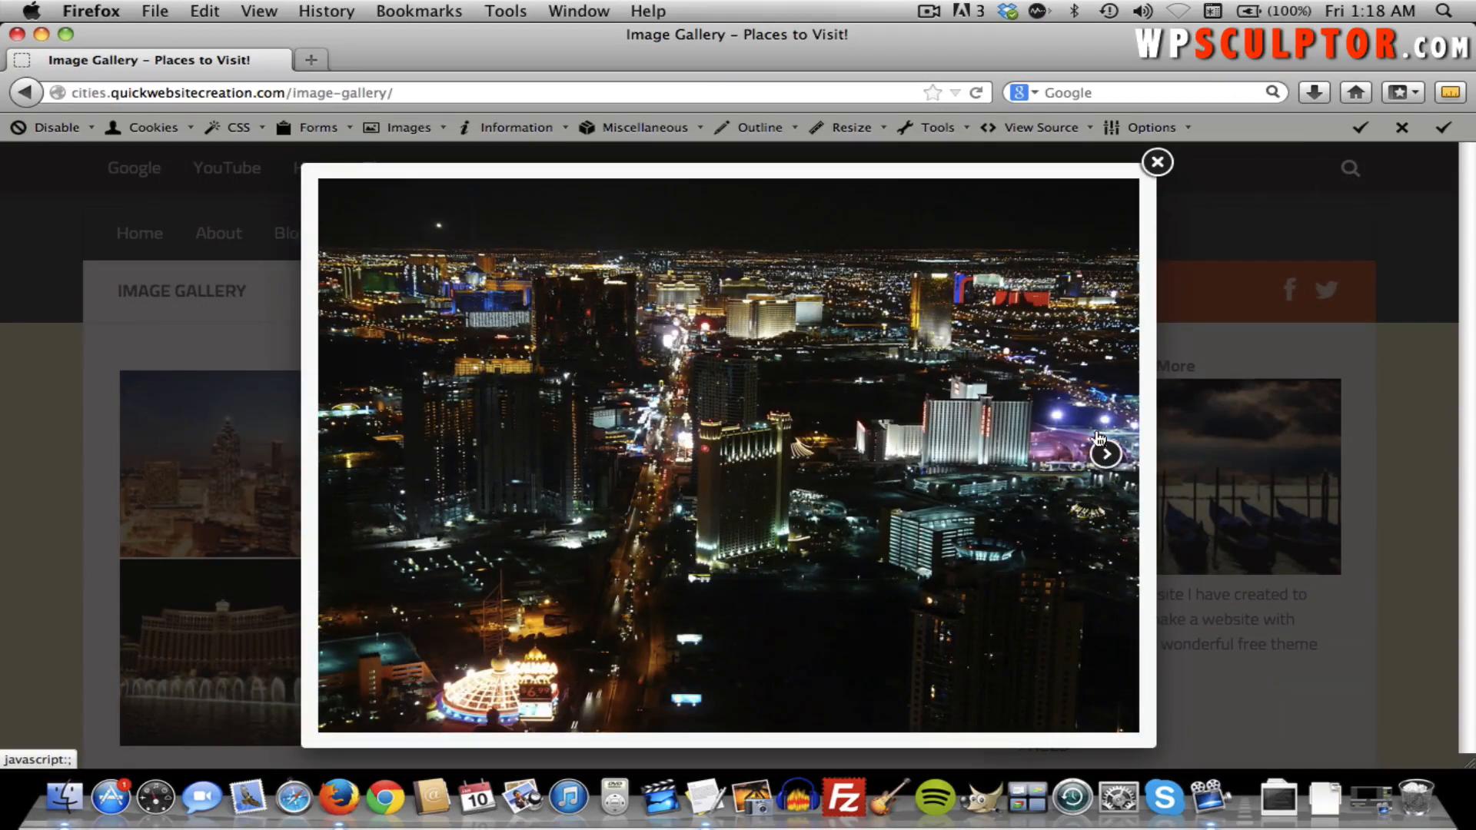
{"action": "left_click", "coordinate": [1156, 162]}
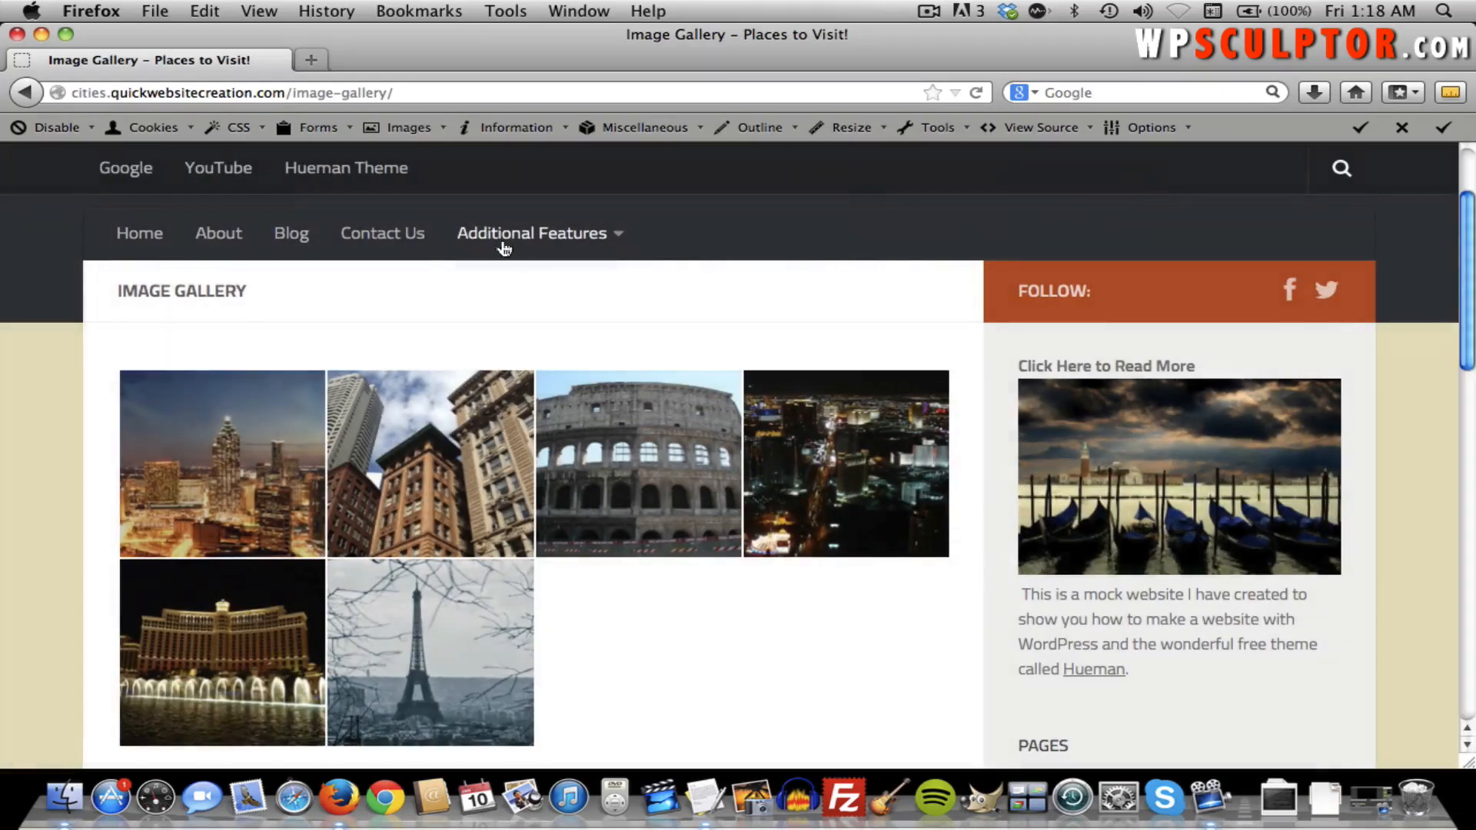
Open the Blog page and flip the featured slider to Chicago and back to New York.
{"action": "left_click", "coordinate": [305, 242]}
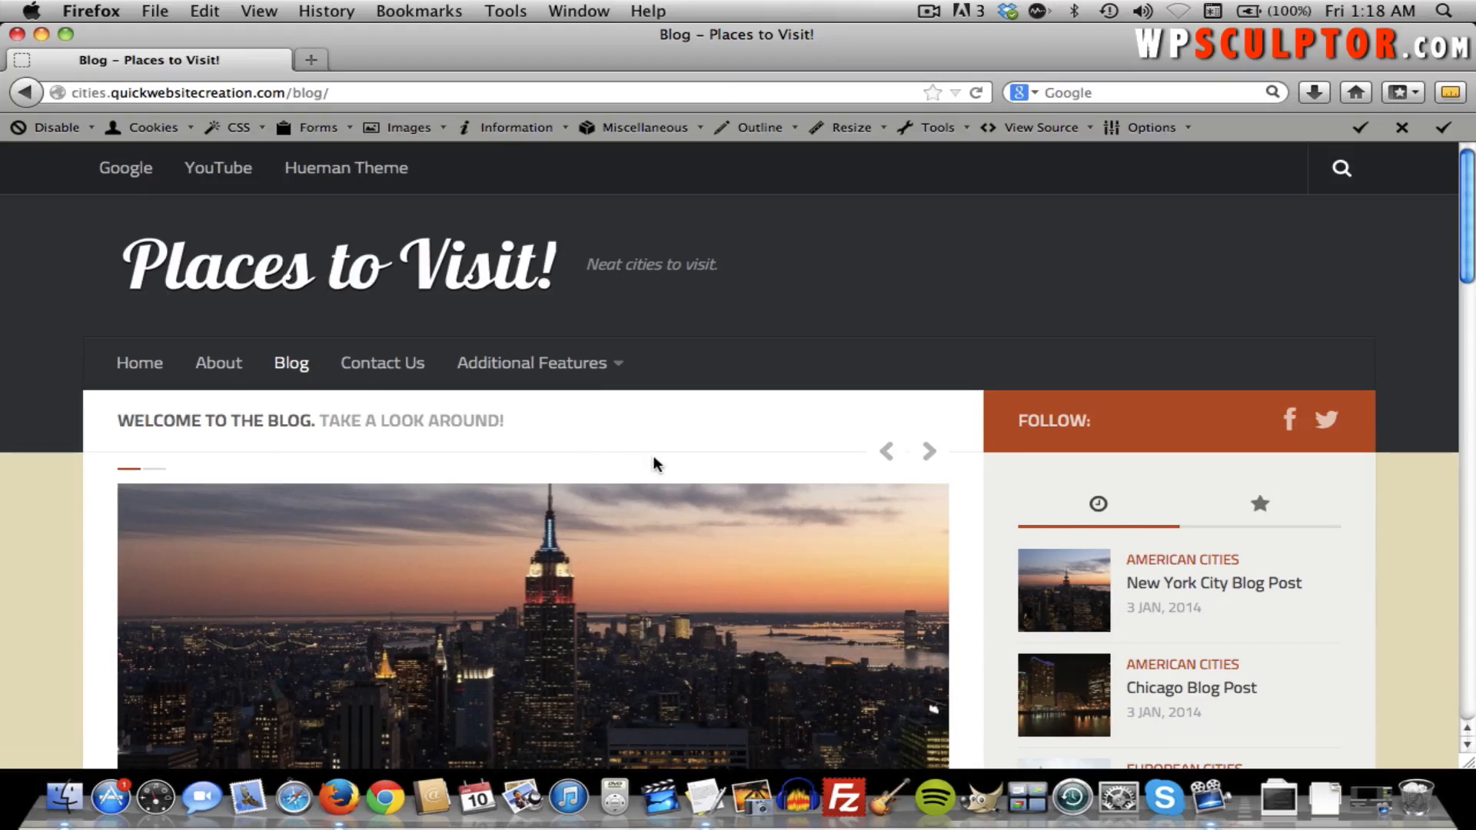
{"action": "scroll", "coordinate": [673, 446], "scroll_direction": "down", "scroll_amount": 3}
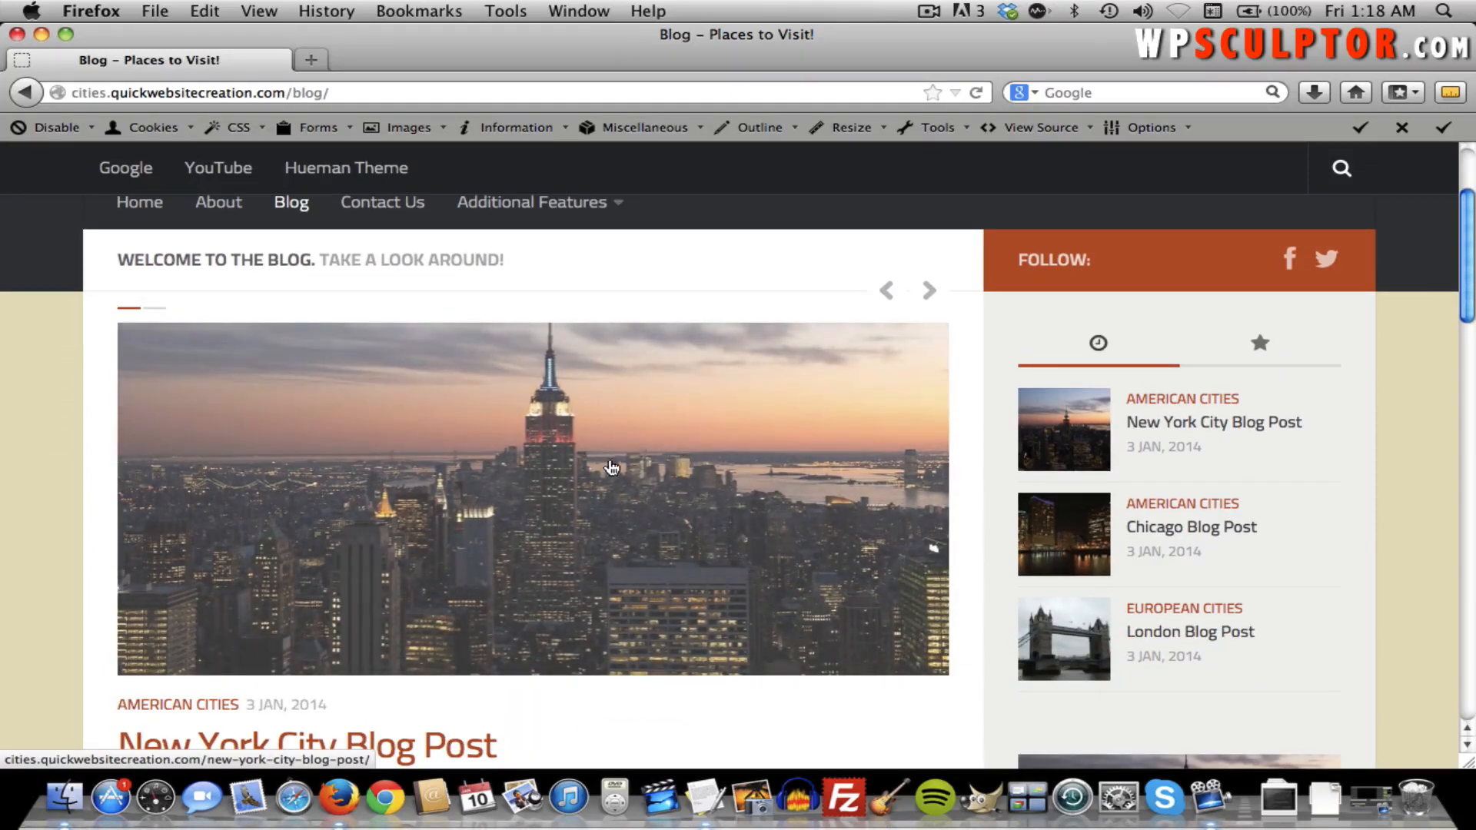
{"action": "left_click", "coordinate": [929, 290]}
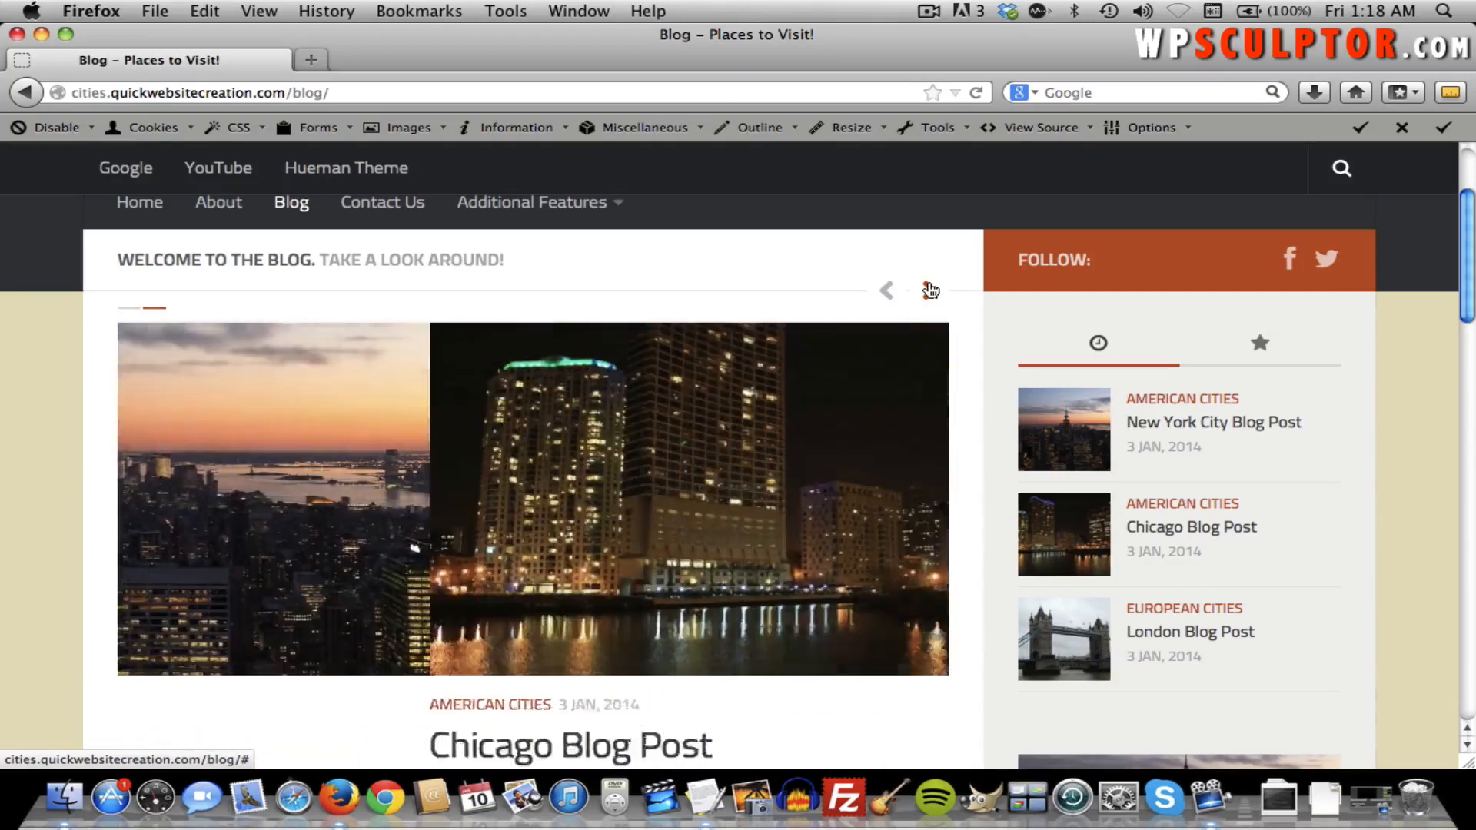
{"action": "left_click", "coordinate": [929, 290]}
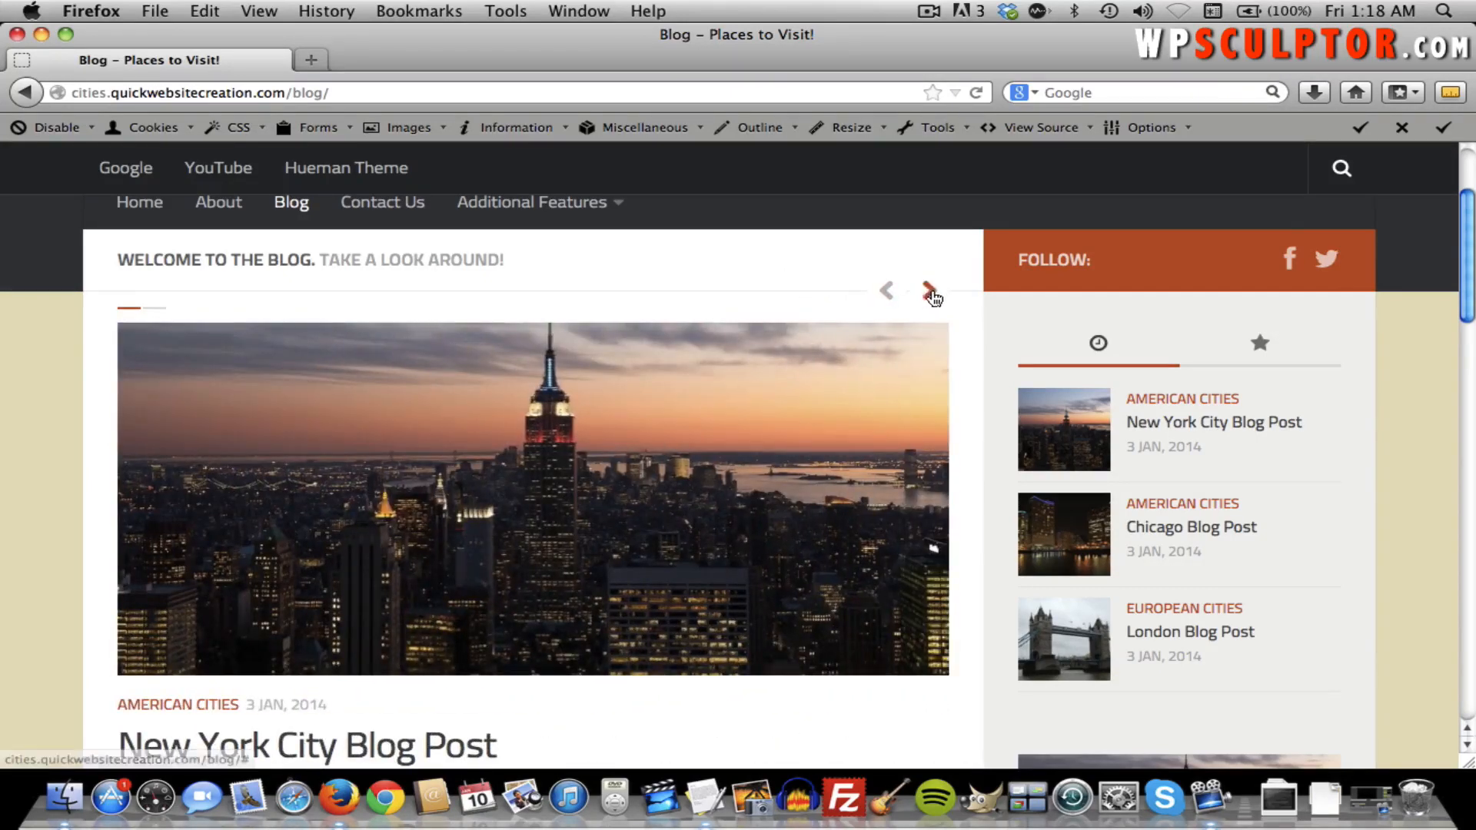
Scroll through the blog posts, selecting and clearing the New York City excerpt text.
{"action": "scroll", "coordinate": [883, 303], "scroll_direction": "down", "scroll_amount": 5}
{"action": "scroll", "coordinate": [883, 303], "scroll_direction": "down", "scroll_amount": 4}
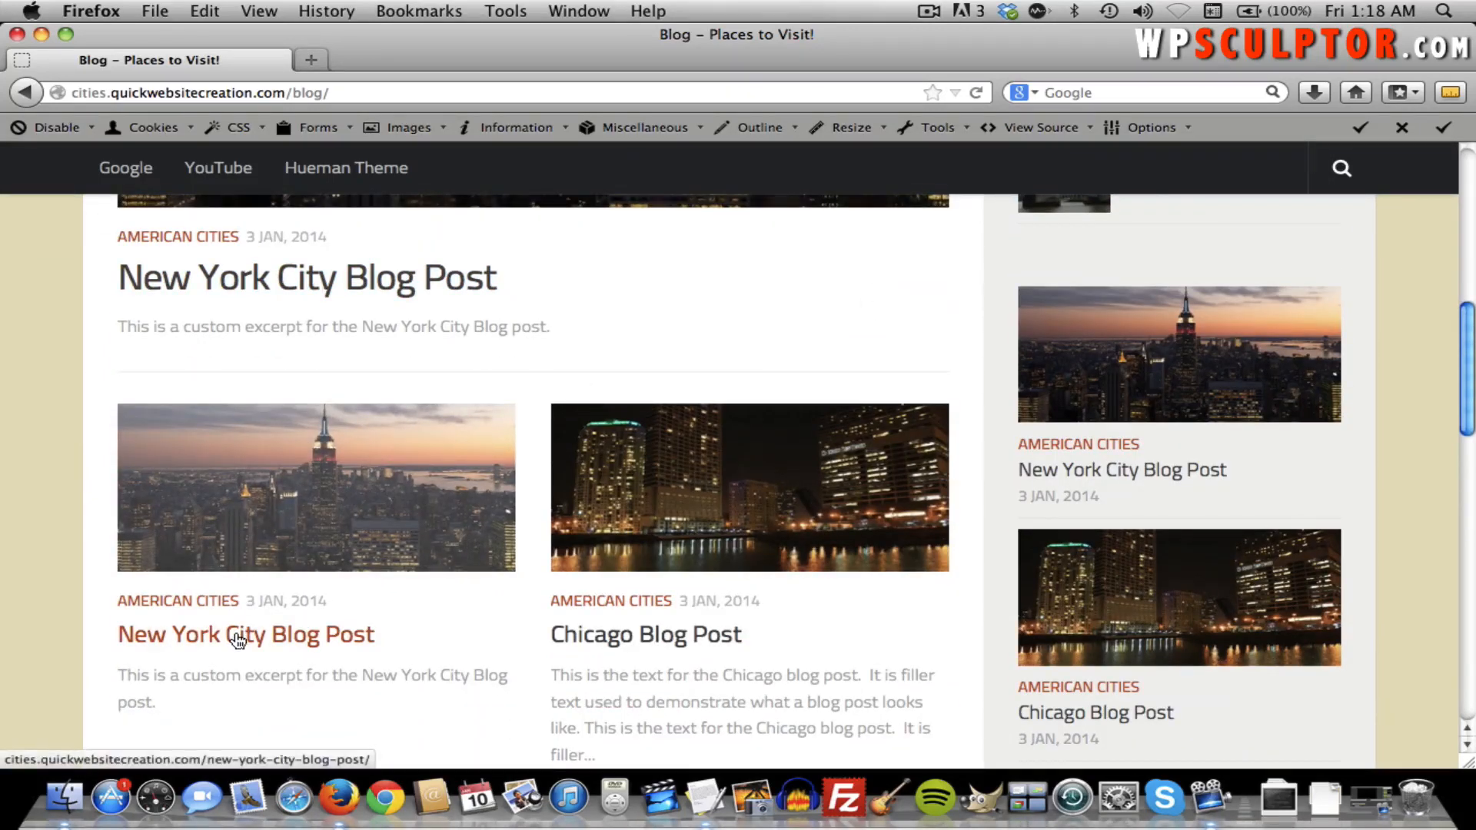
{"action": "left_click_drag", "start_coordinate": [198, 689], "coordinate": [140, 676]}
{"action": "left_click", "coordinate": [240, 701]}
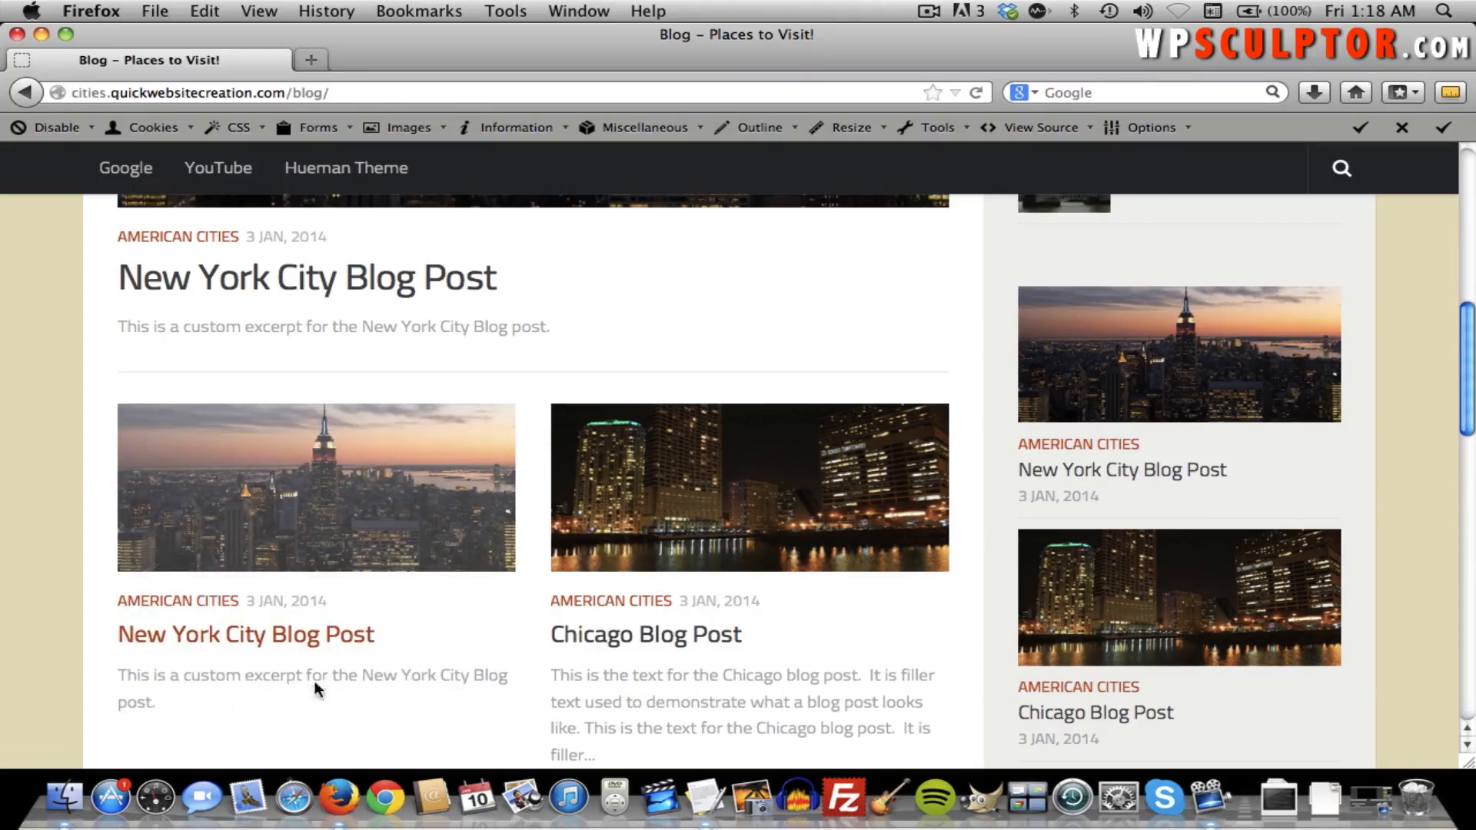
{"action": "scroll", "coordinate": [541, 665], "scroll_direction": "down", "scroll_amount": 2}
{"action": "scroll", "coordinate": [543, 670], "scroll_direction": "down", "scroll_amount": 2}
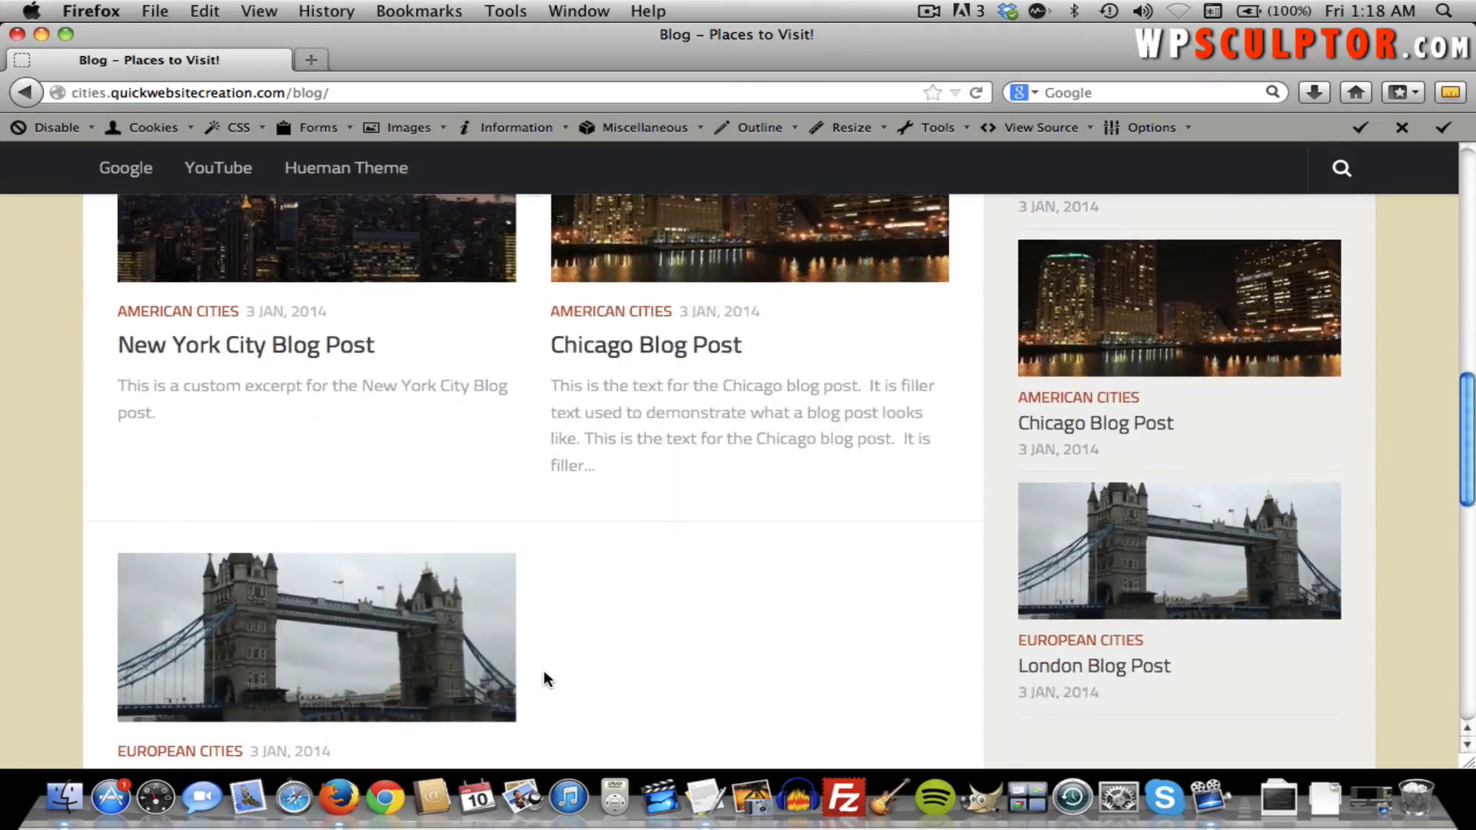
{"action": "scroll", "coordinate": [569, 626], "scroll_direction": "down", "scroll_amount": 2}
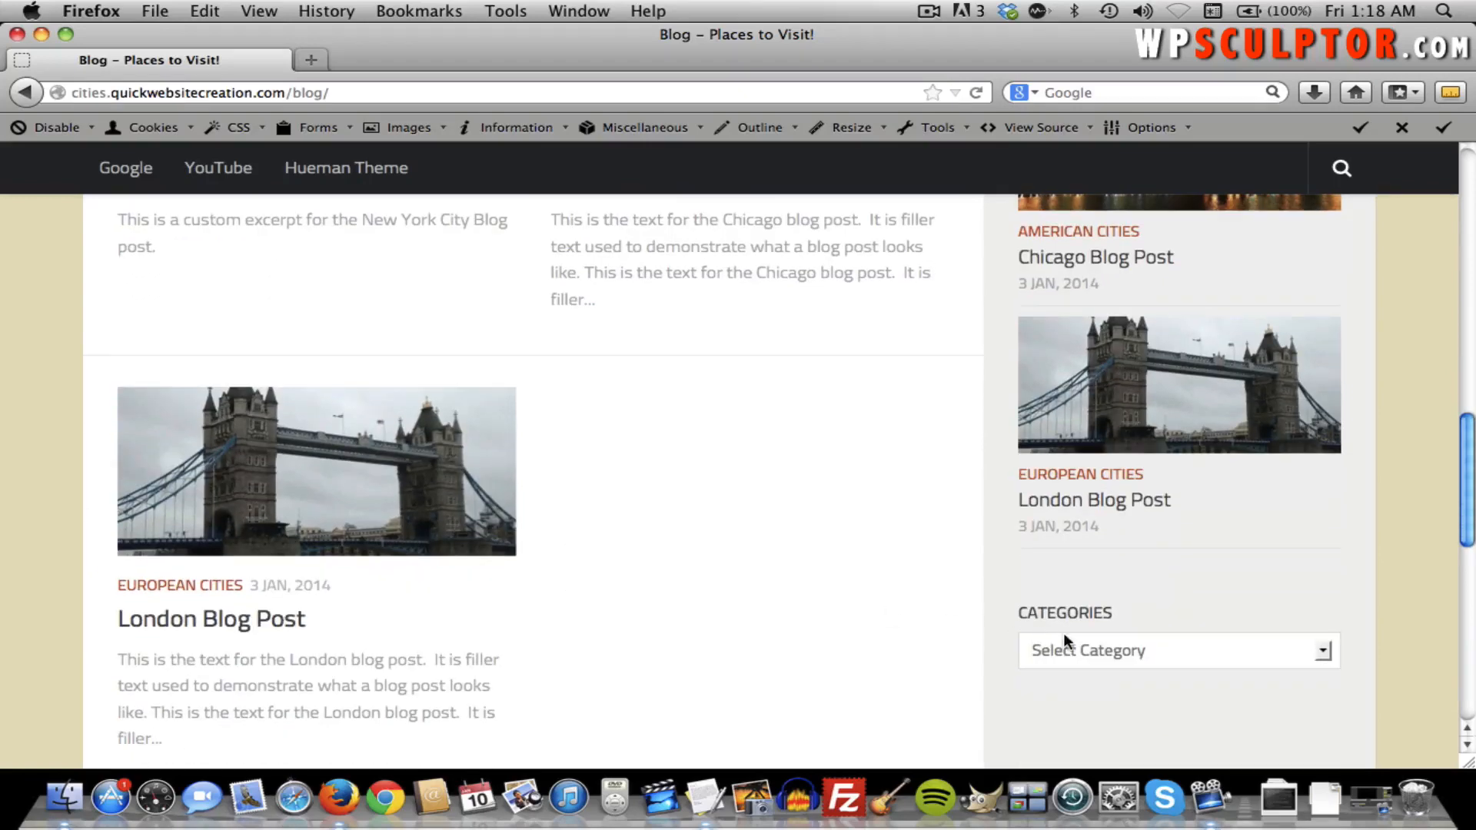
Open and dismiss the Categories dropdown, then scroll back to the top.
{"action": "left_click", "coordinate": [1062, 634]}
{"action": "left_click", "coordinate": [935, 606]}
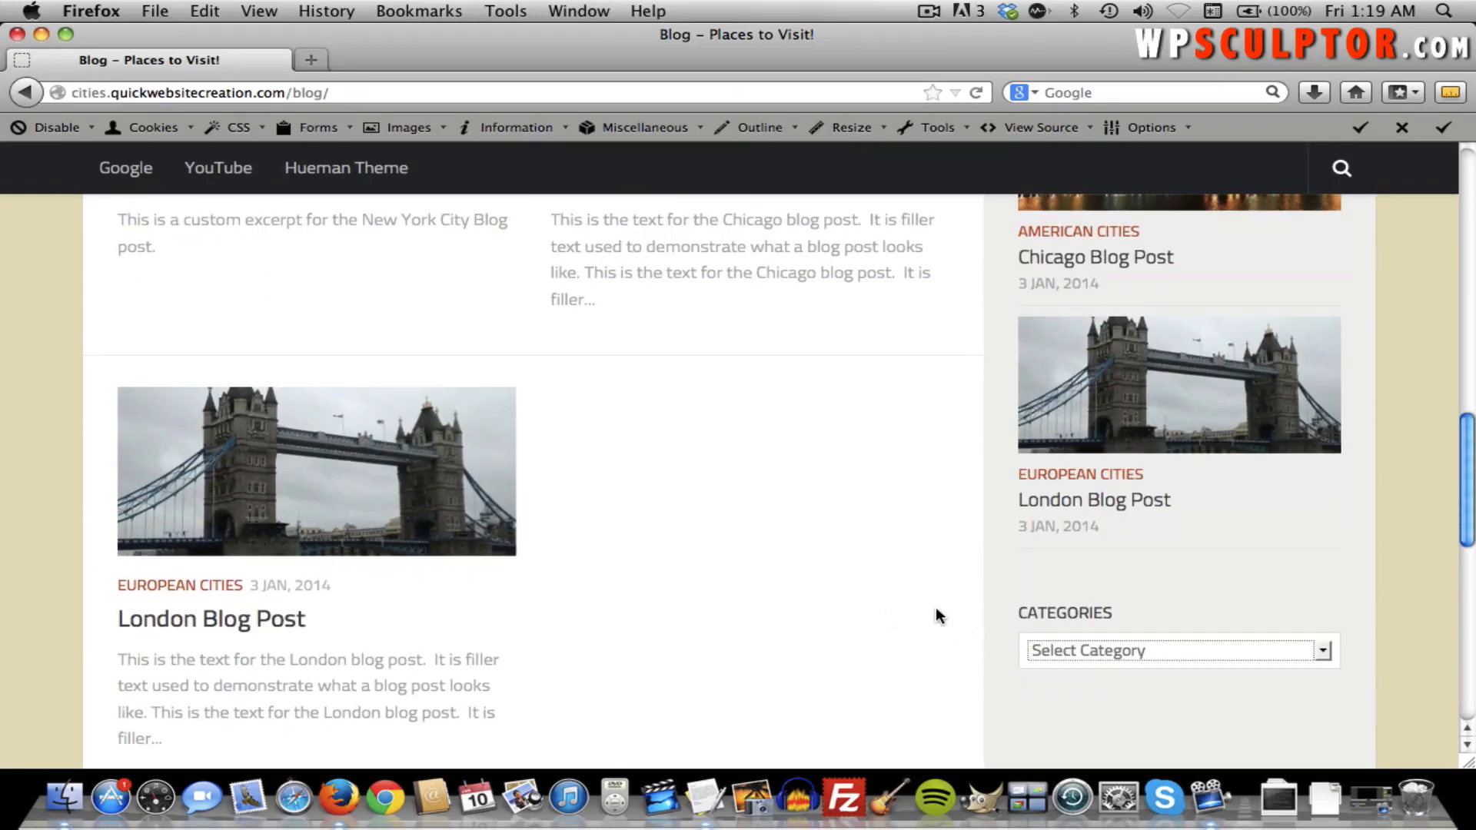
{"action": "scroll", "coordinate": [935, 607], "scroll_direction": "up", "scroll_amount": 4}
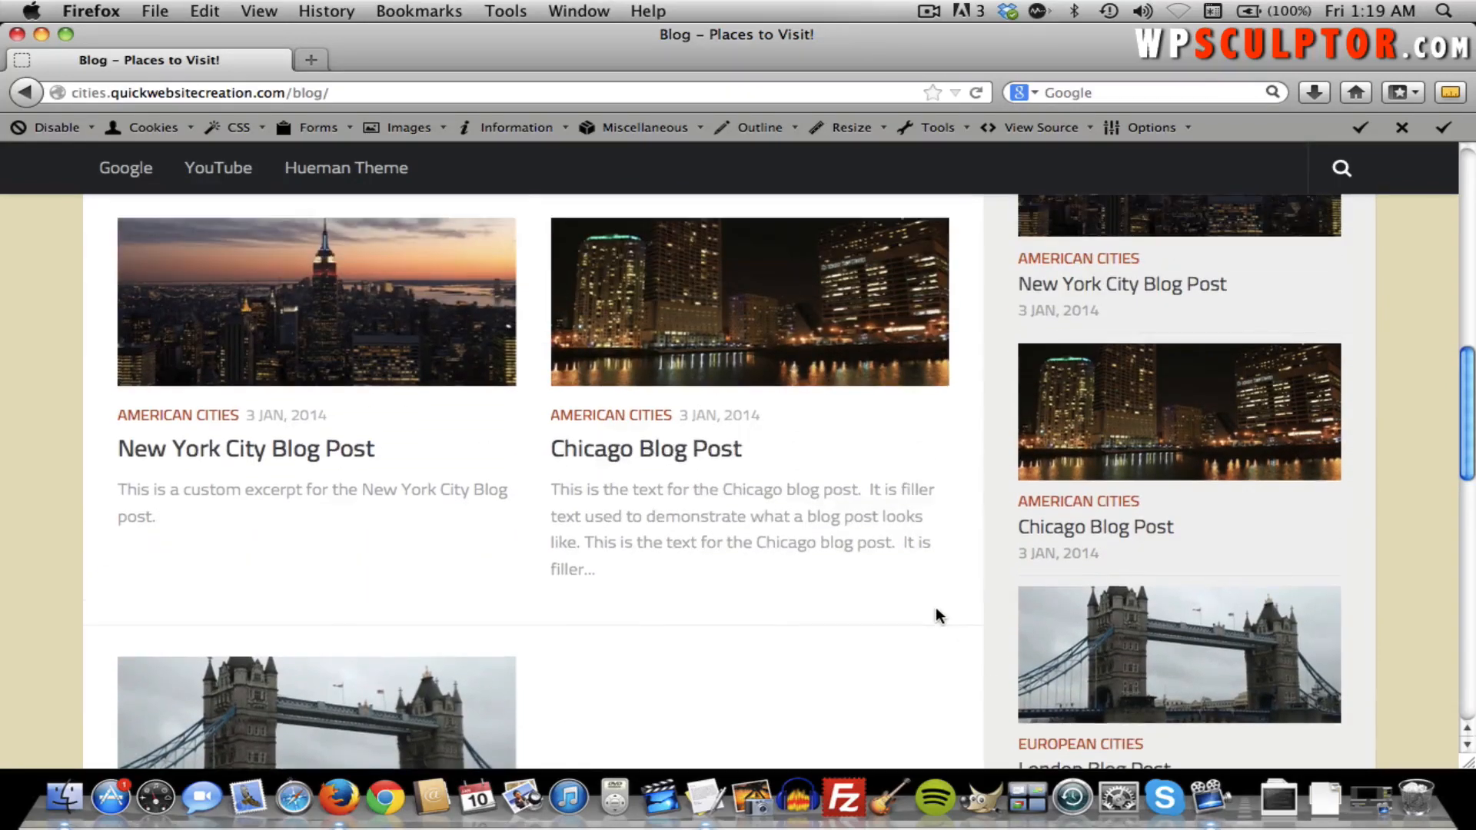
{"action": "scroll", "coordinate": [936, 615], "scroll_direction": "up", "scroll_amount": 2}
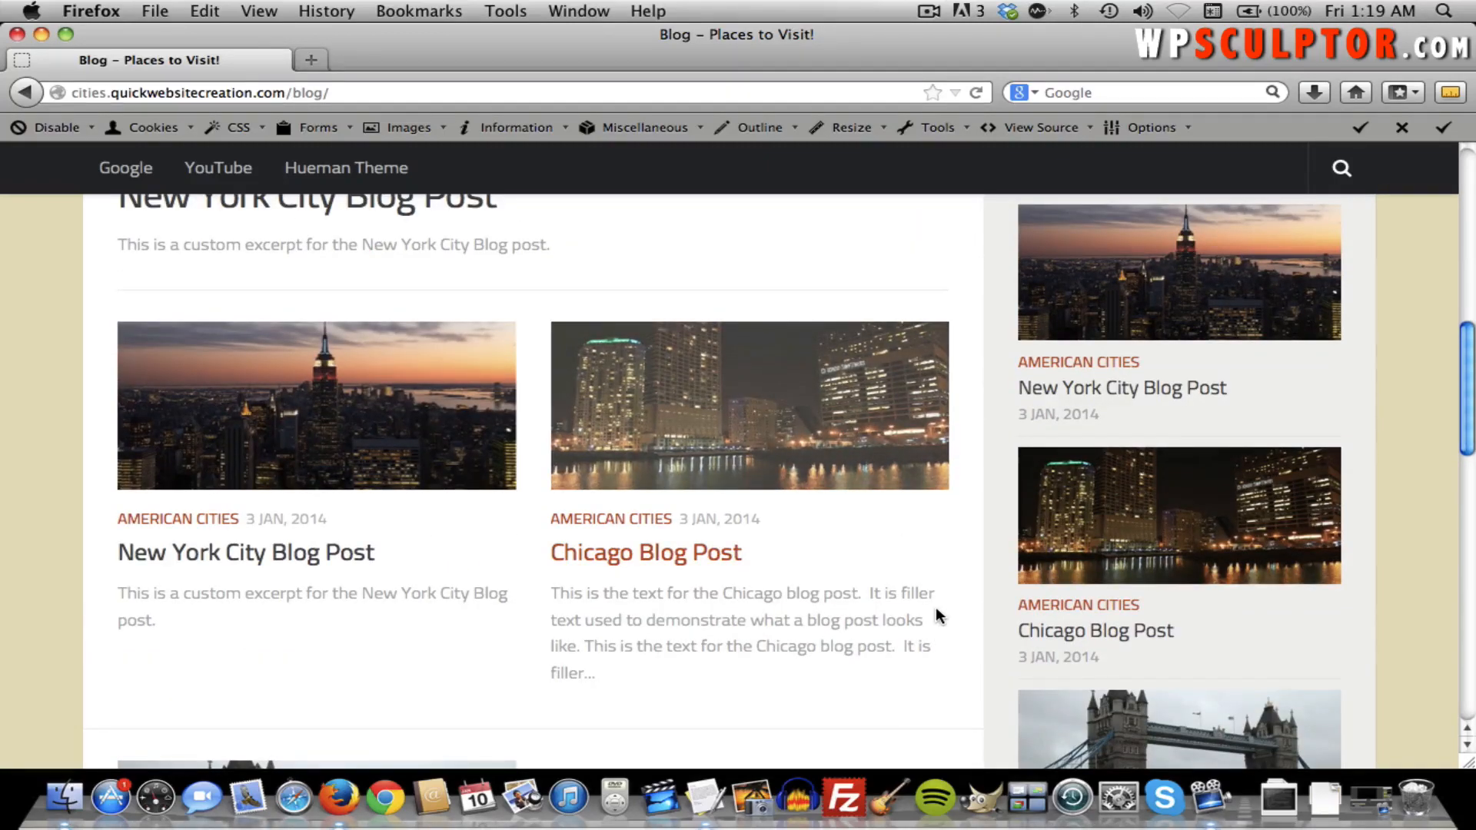
{"action": "scroll", "coordinate": [937, 615], "scroll_direction": "up", "scroll_amount": 10}
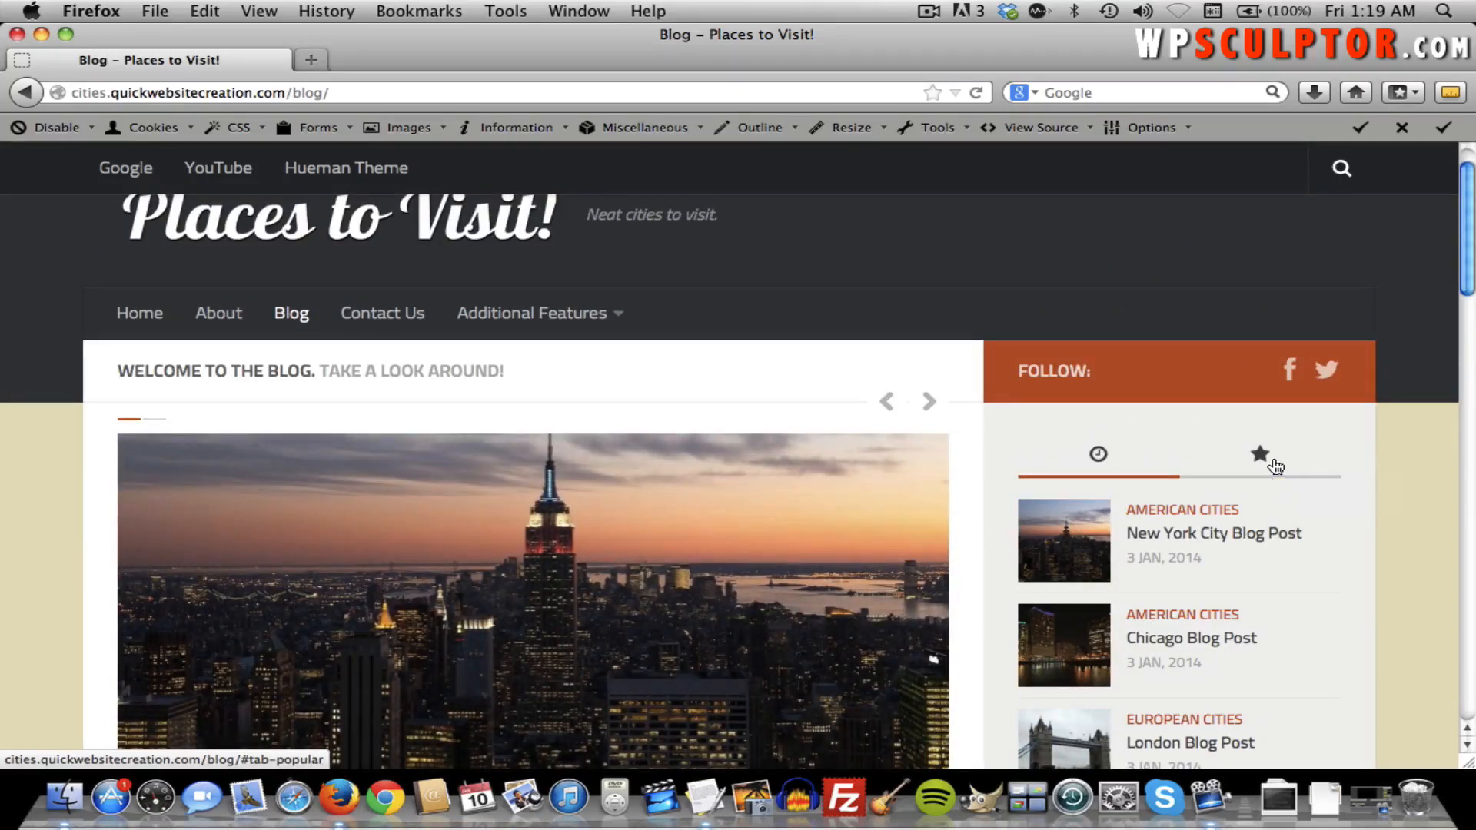
Switch the sidebar between popular and recent posts, then scroll the blog to the footer and back up.
{"action": "left_click", "coordinate": [1268, 463]}
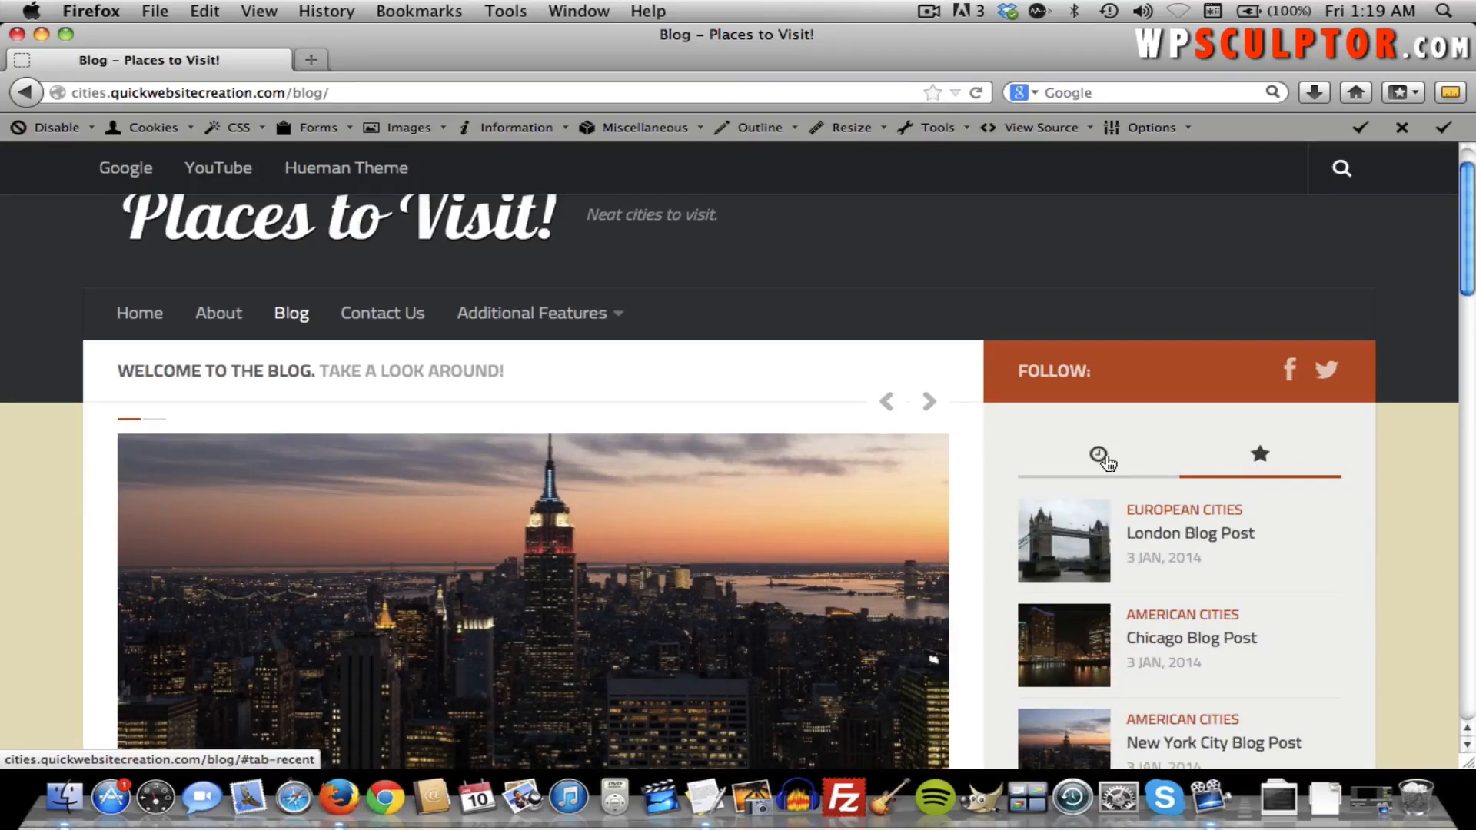
{"action": "left_click", "coordinate": [1103, 457]}
{"action": "scroll", "coordinate": [1104, 465], "scroll_direction": "down", "scroll_amount": 5}
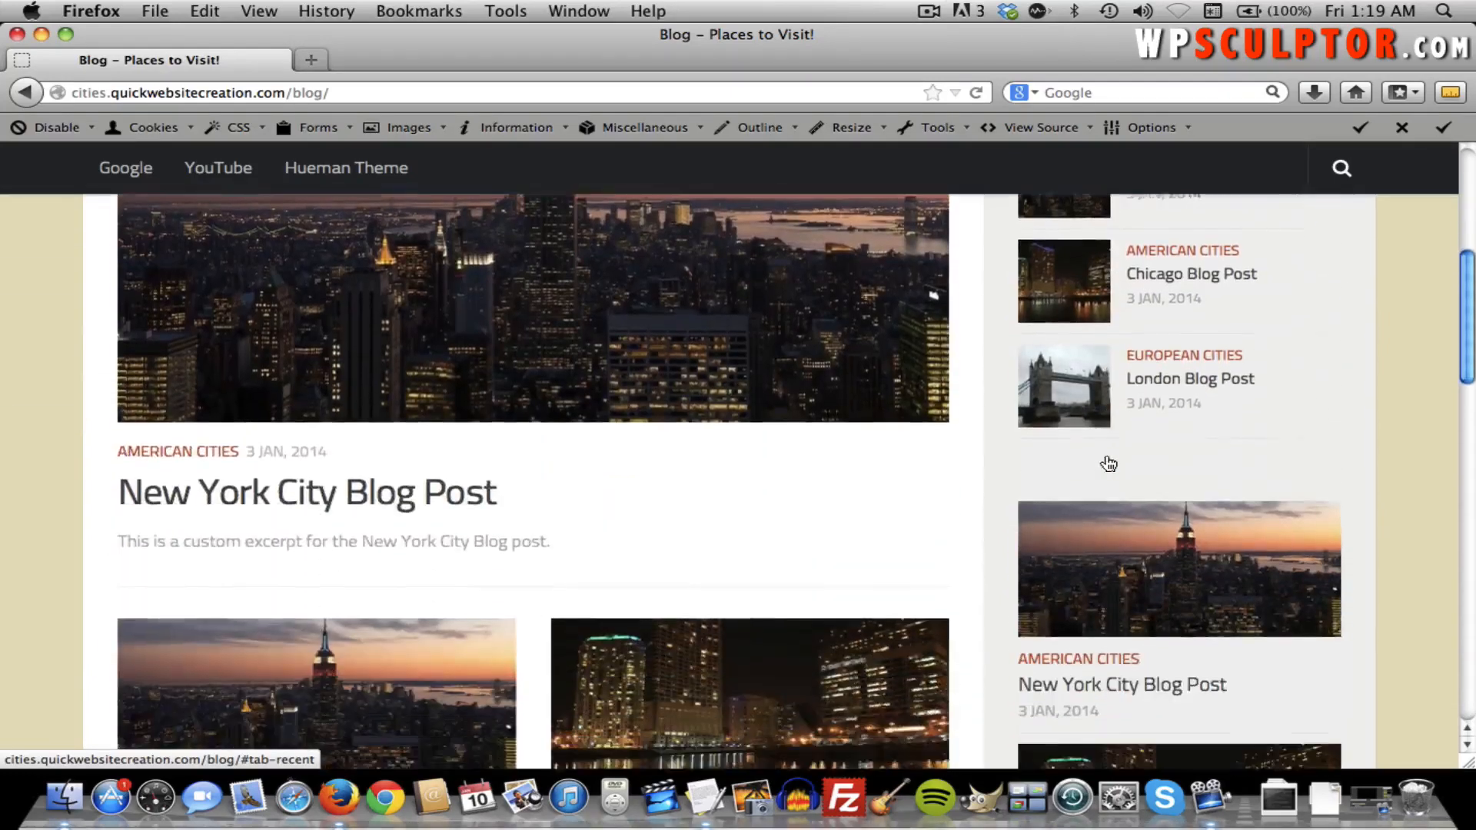
{"action": "scroll", "coordinate": [1142, 578], "scroll_direction": "down", "scroll_amount": 3}
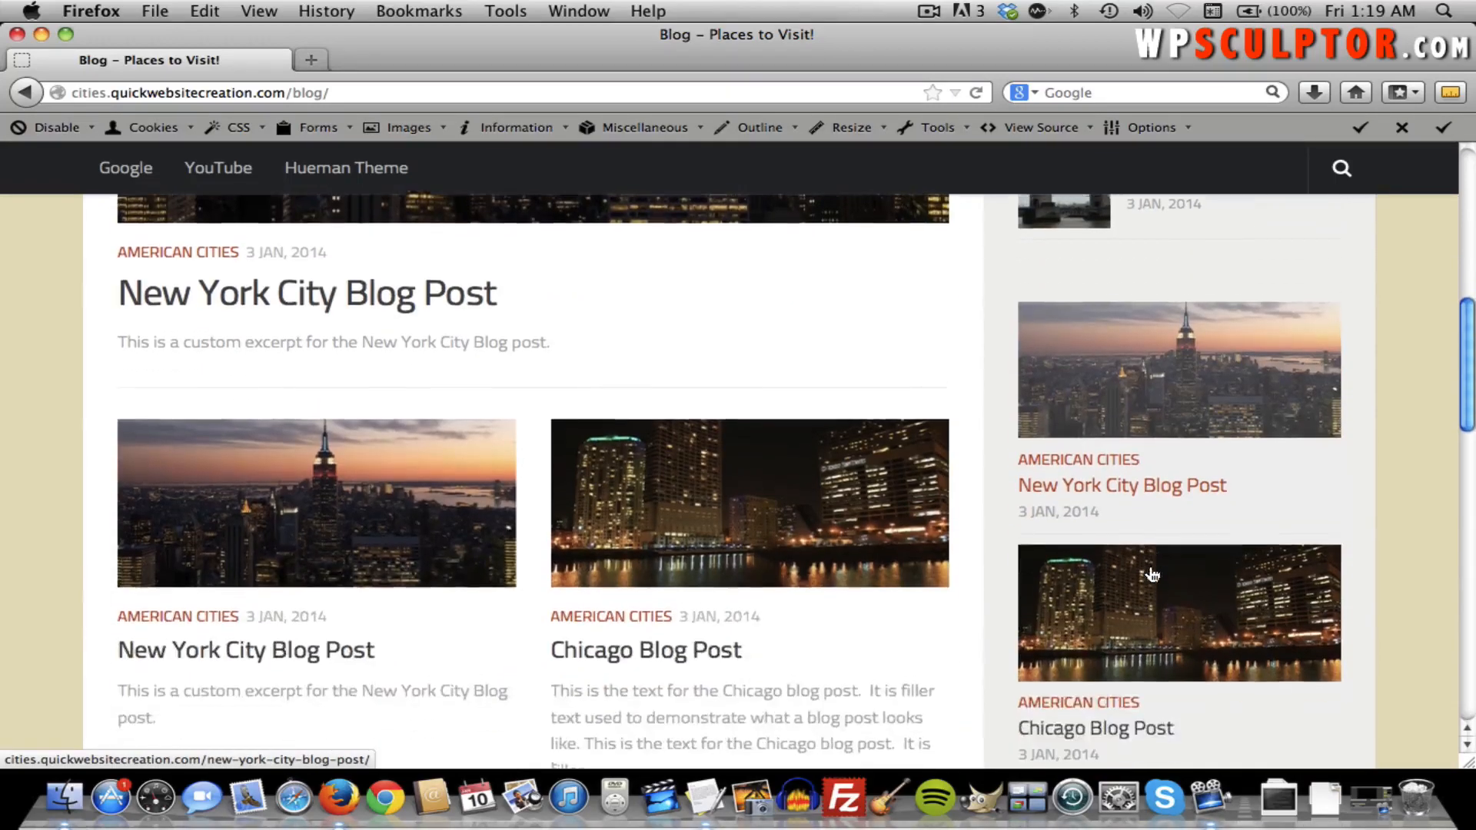
{"action": "scroll", "coordinate": [1152, 624], "scroll_direction": "down", "scroll_amount": 7}
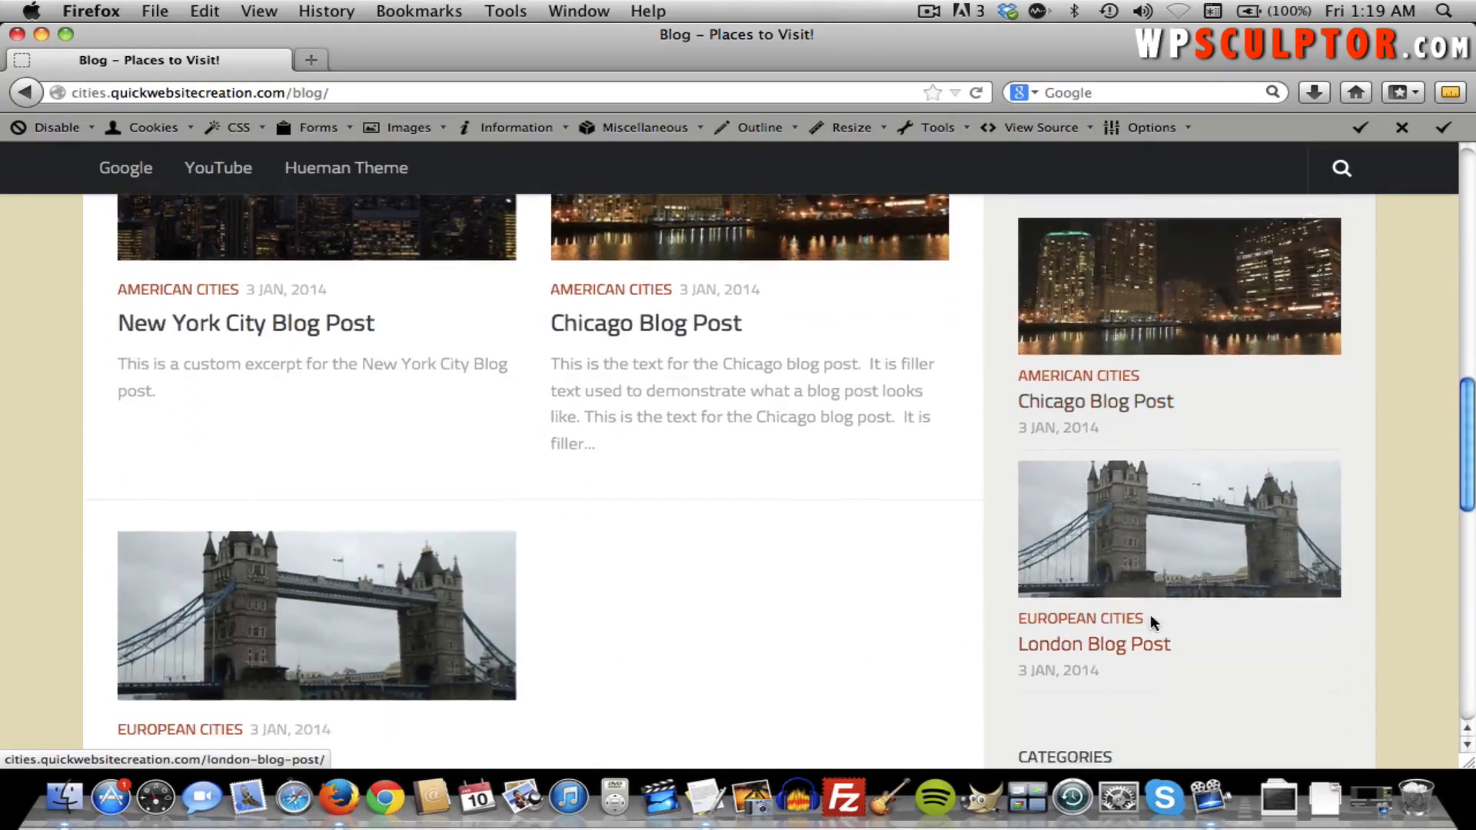
{"action": "scroll", "coordinate": [1150, 622], "scroll_direction": "up", "scroll_amount": 14}
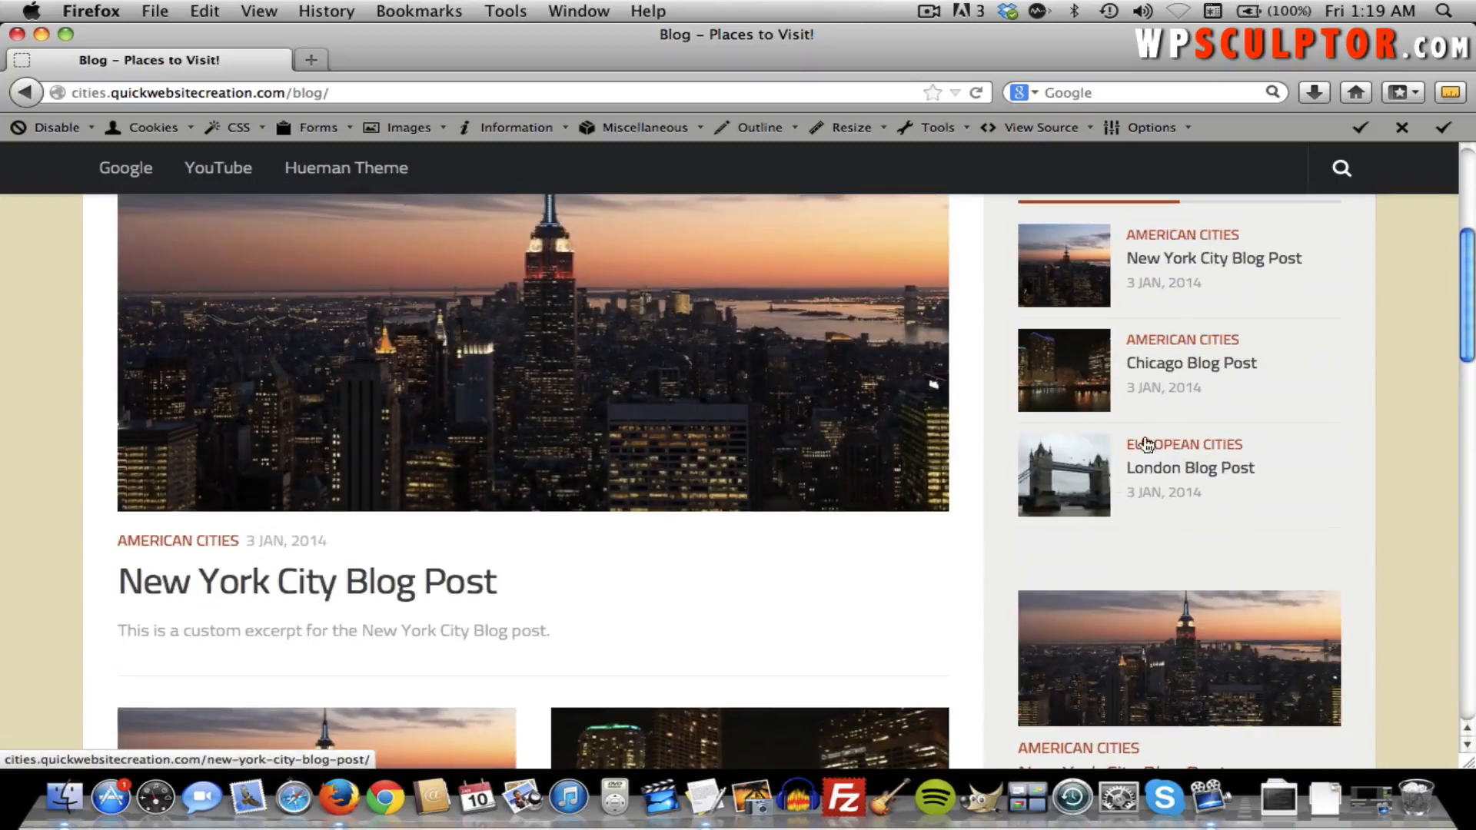
{"action": "scroll", "coordinate": [1174, 500], "scroll_direction": "up", "scroll_amount": 3}
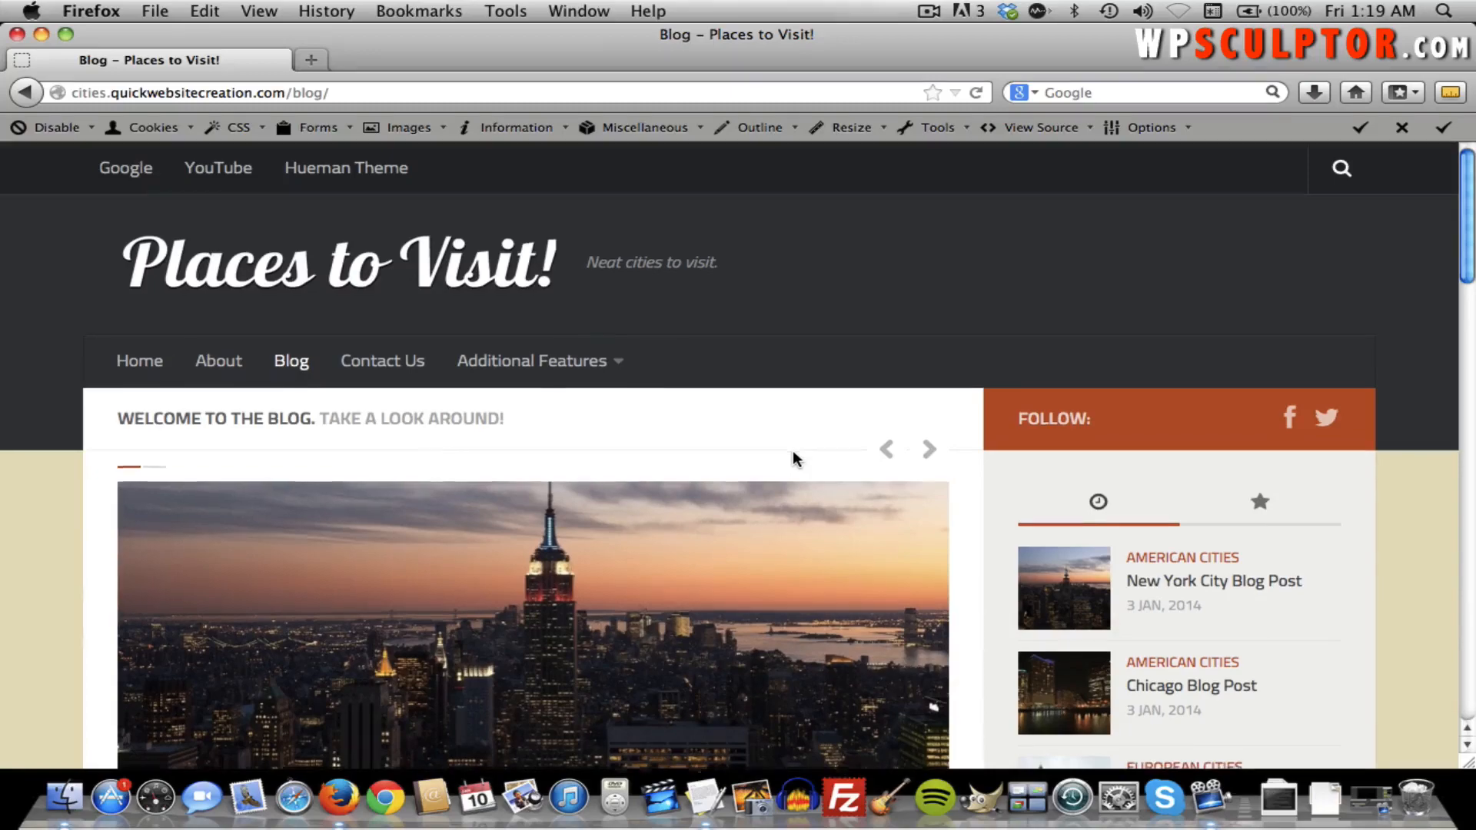
{"action": "scroll", "coordinate": [792, 449], "scroll_direction": "down", "scroll_amount": 15}
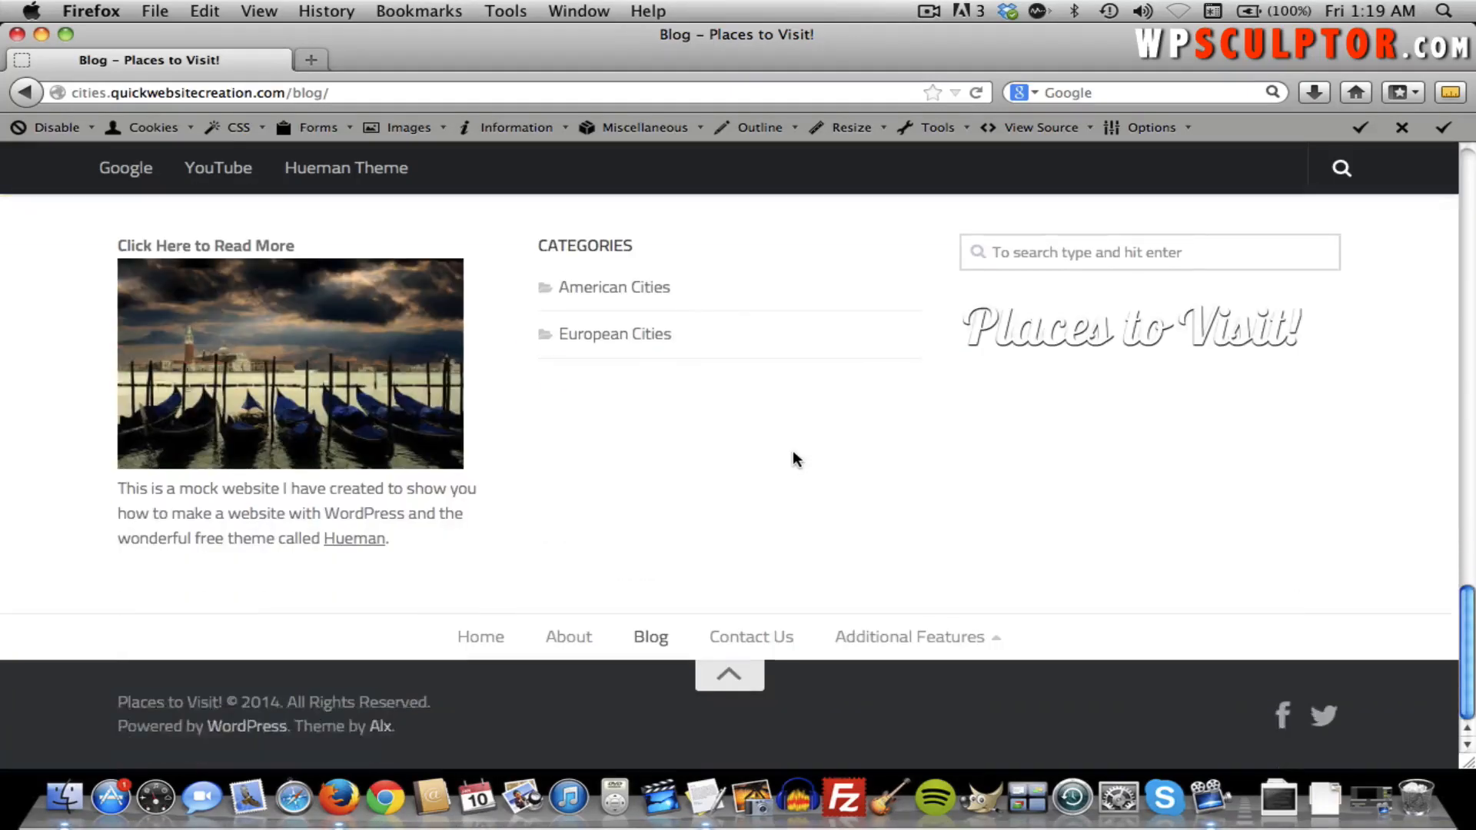
{"action": "scroll", "coordinate": [795, 459], "scroll_direction": "up", "scroll_amount": 10}
{"action": "scroll", "coordinate": [794, 456], "scroll_direction": "up", "scroll_amount": 10}
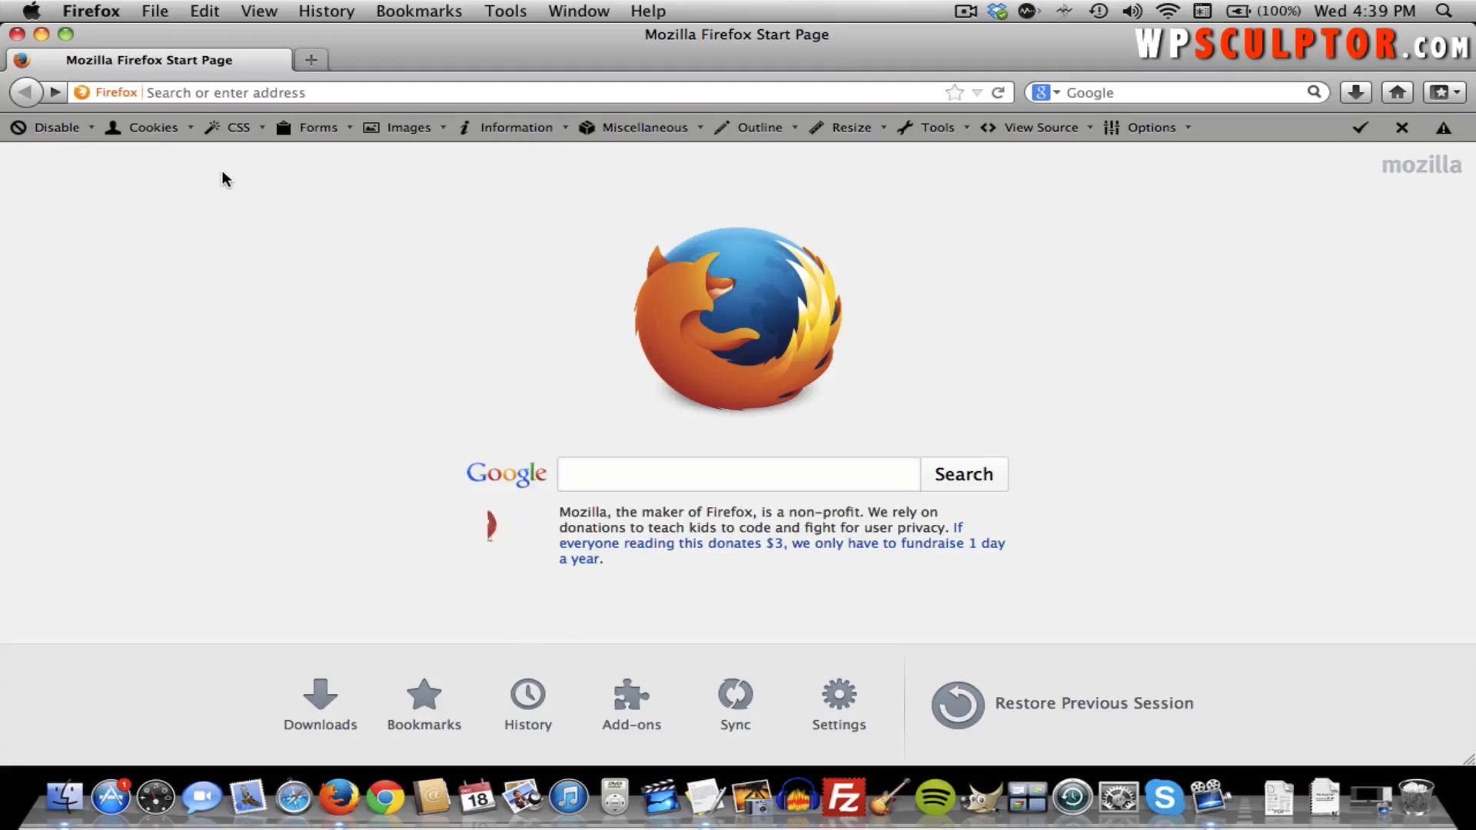
Load hostgator.com from the Firefox address bar.
{"action": "left_click", "coordinate": [288, 91]}
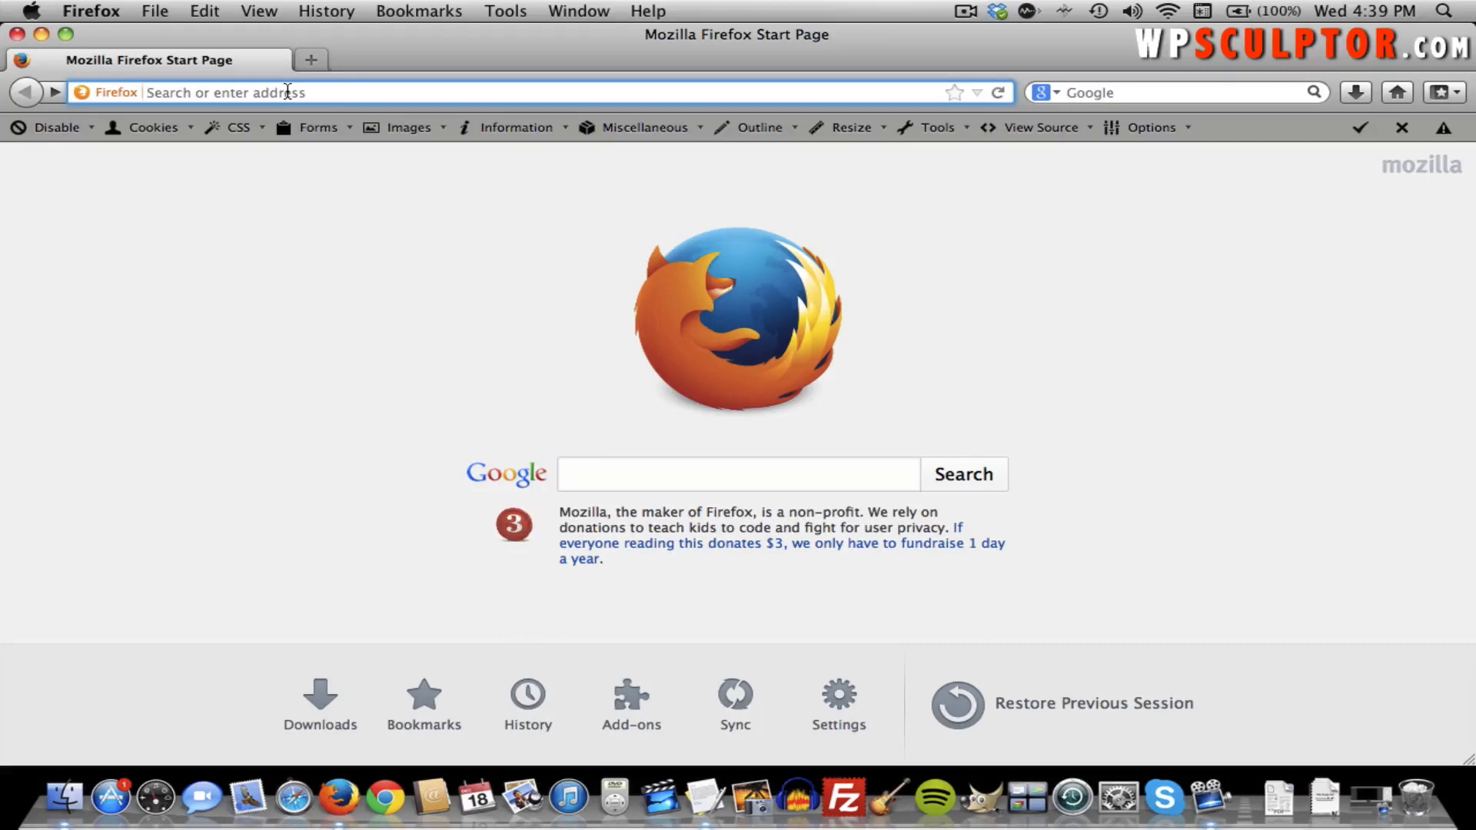
{"action": "type", "text": "hostgator.co"}
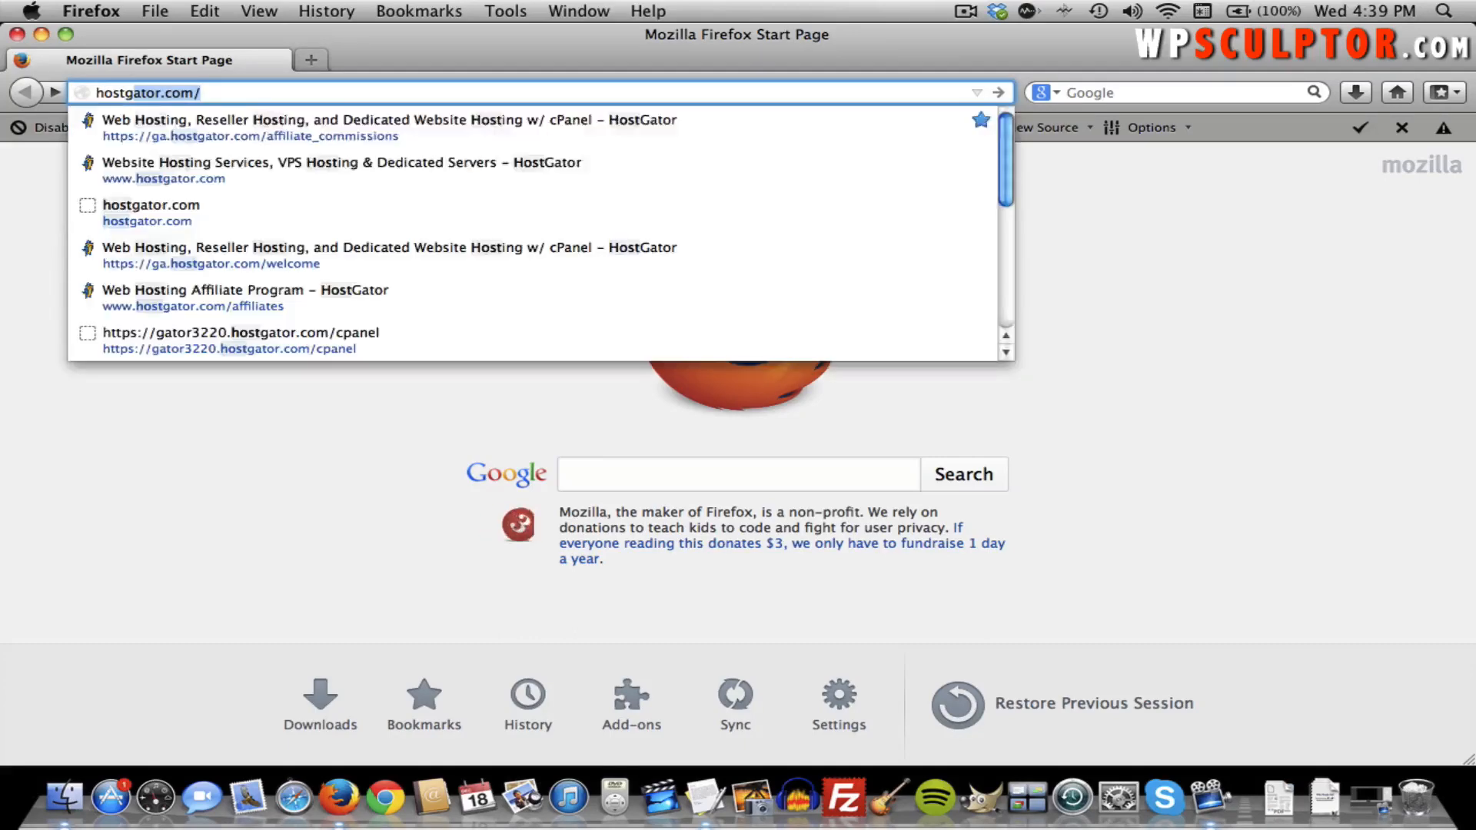
{"action": "type", "text": "m"}
{"action": "key", "text": "Return"}
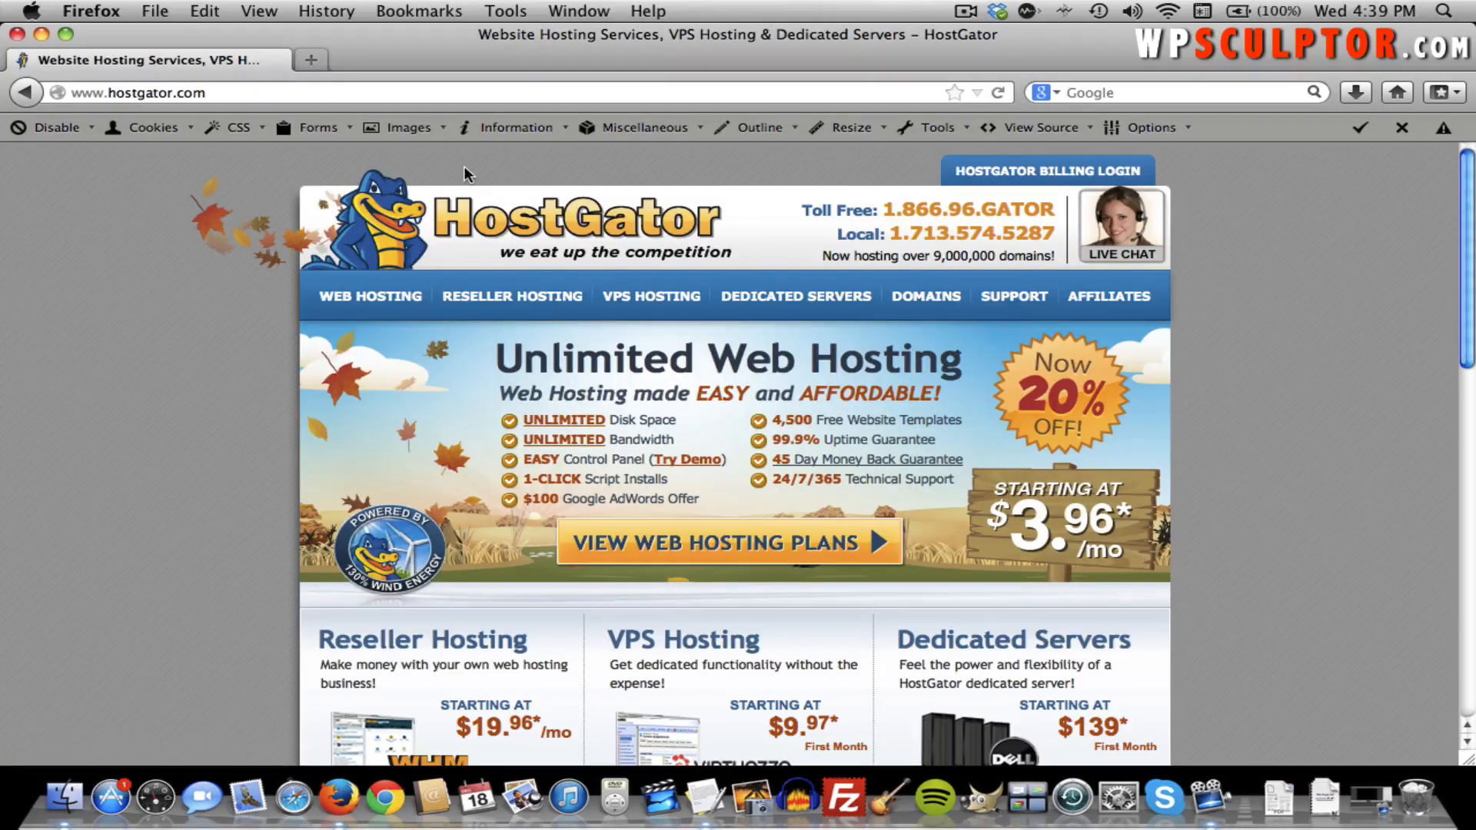
Open HostGator's WEB HOSTING page and scroll to the Hatchling, Baby and Business plans.
{"action": "scroll", "coordinate": [464, 168], "scroll_direction": "down", "scroll_amount": 3}
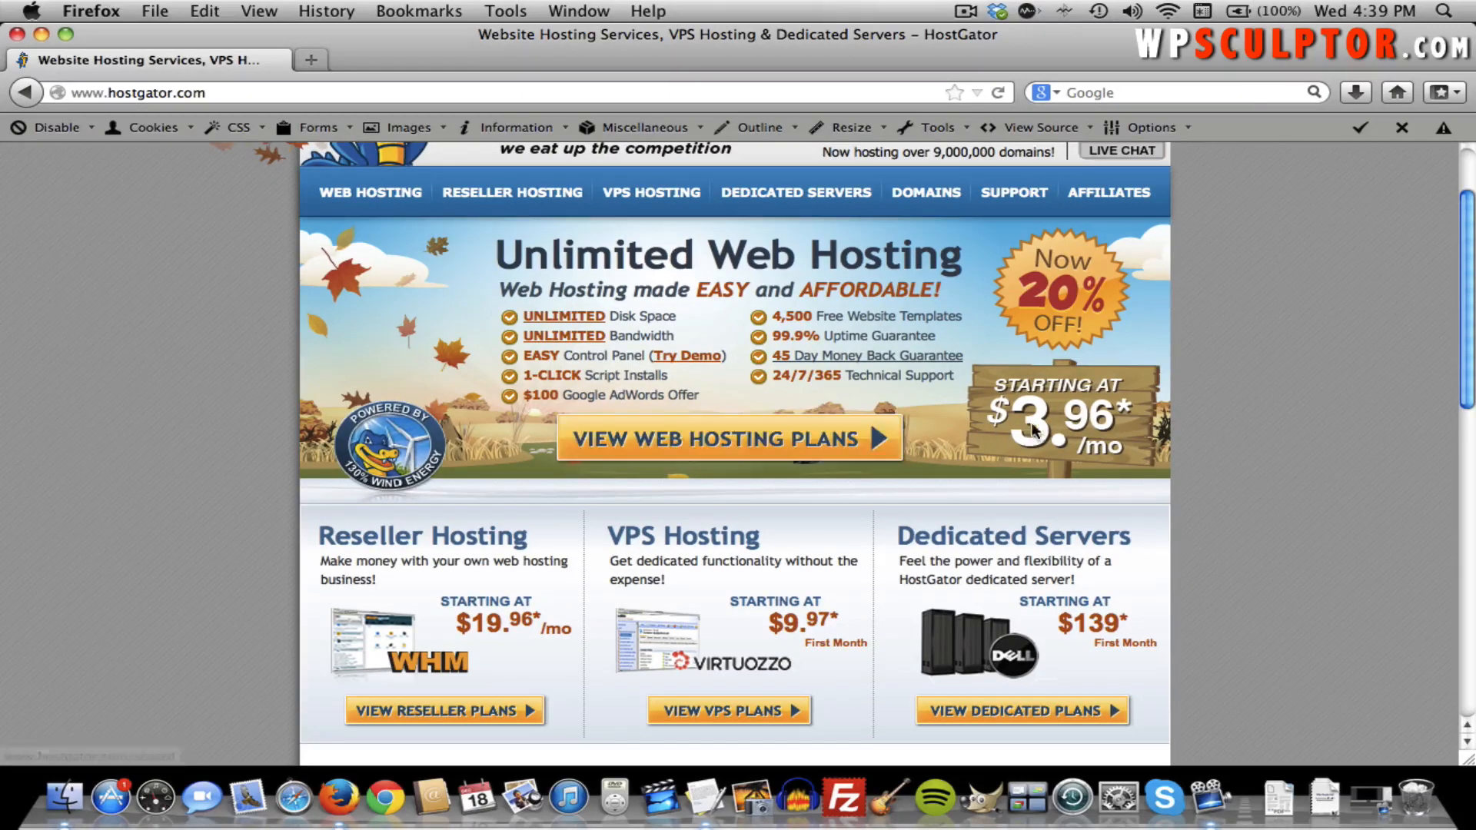
{"action": "scroll", "coordinate": [758, 401], "scroll_direction": "up", "scroll_amount": 2}
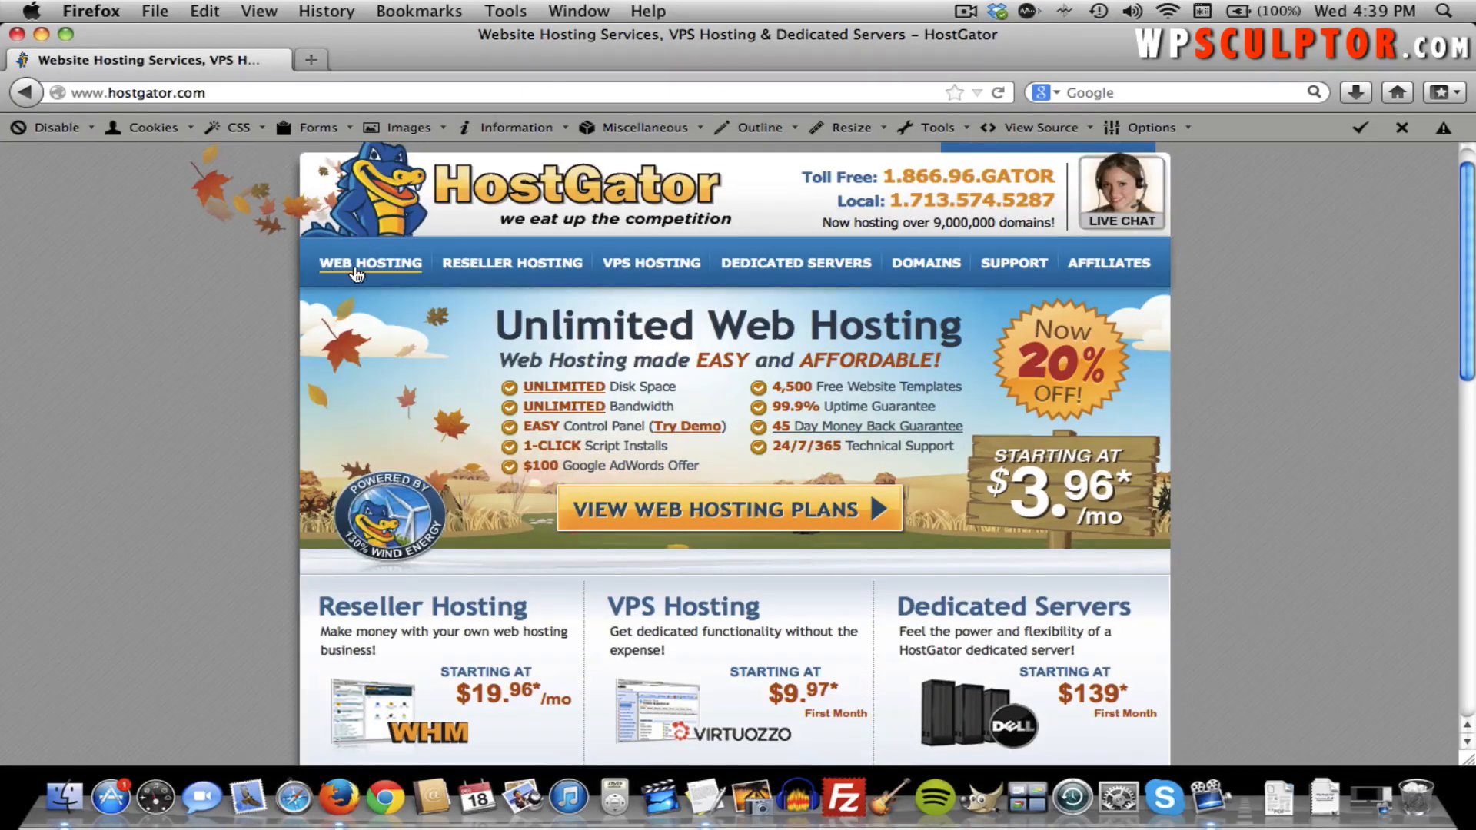
{"action": "left_click", "coordinate": [356, 268]}
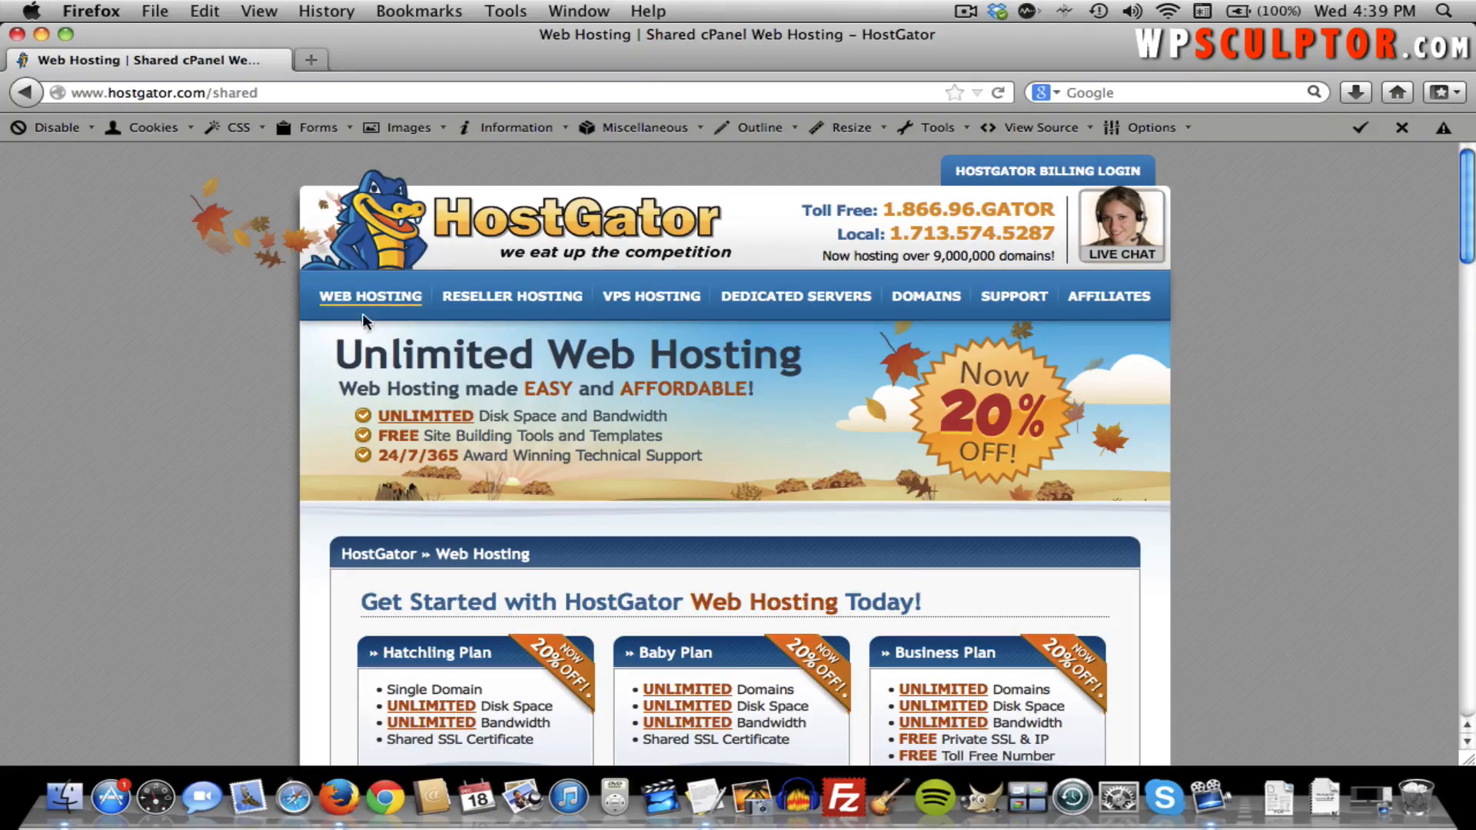
{"action": "scroll", "coordinate": [266, 403], "scroll_direction": "down", "scroll_amount": 3}
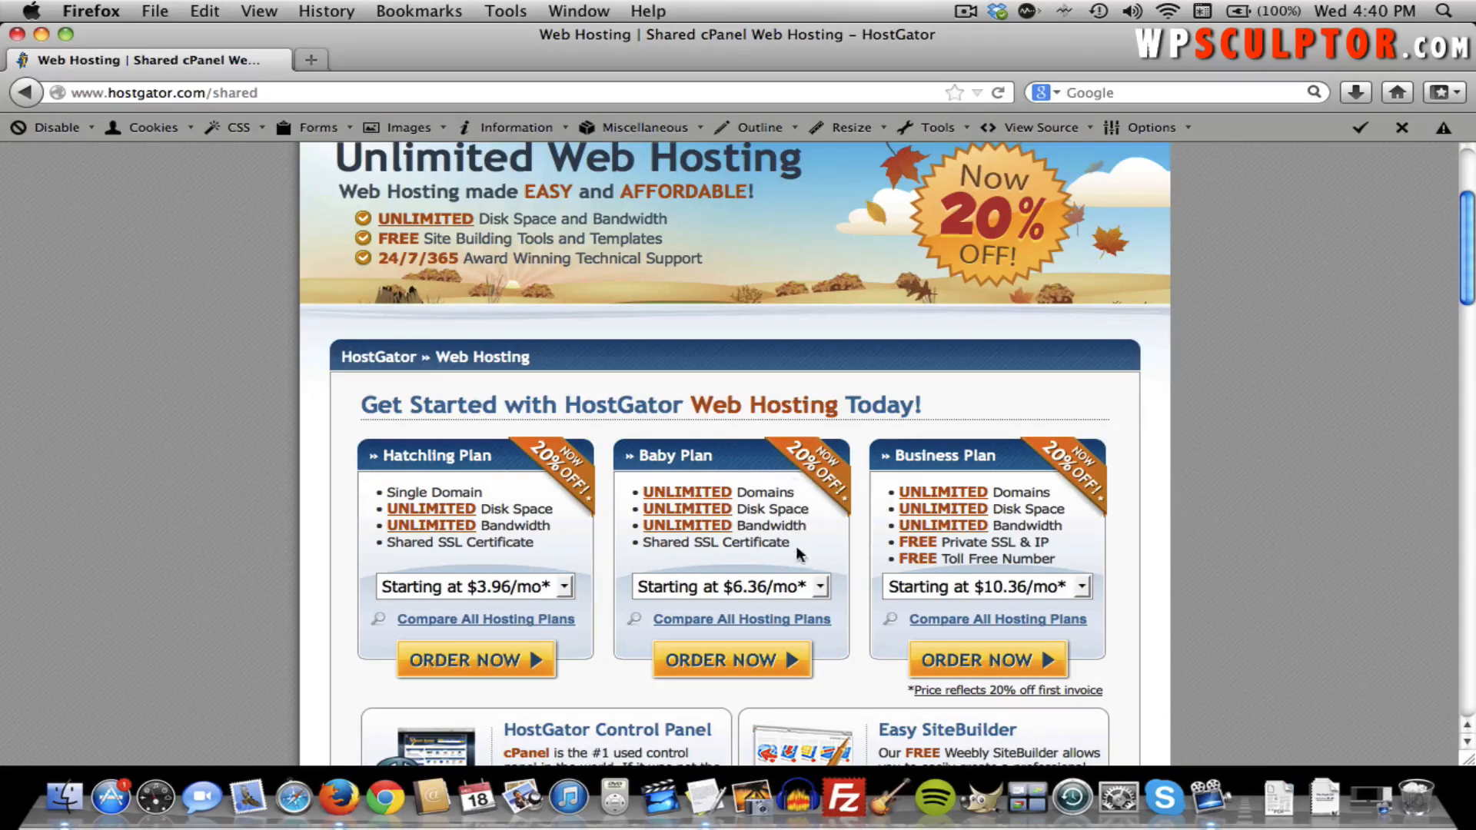
Order the Baby Plan and register the domain neatcitiestosee with the .com extension.
{"action": "left_click", "coordinate": [754, 662]}
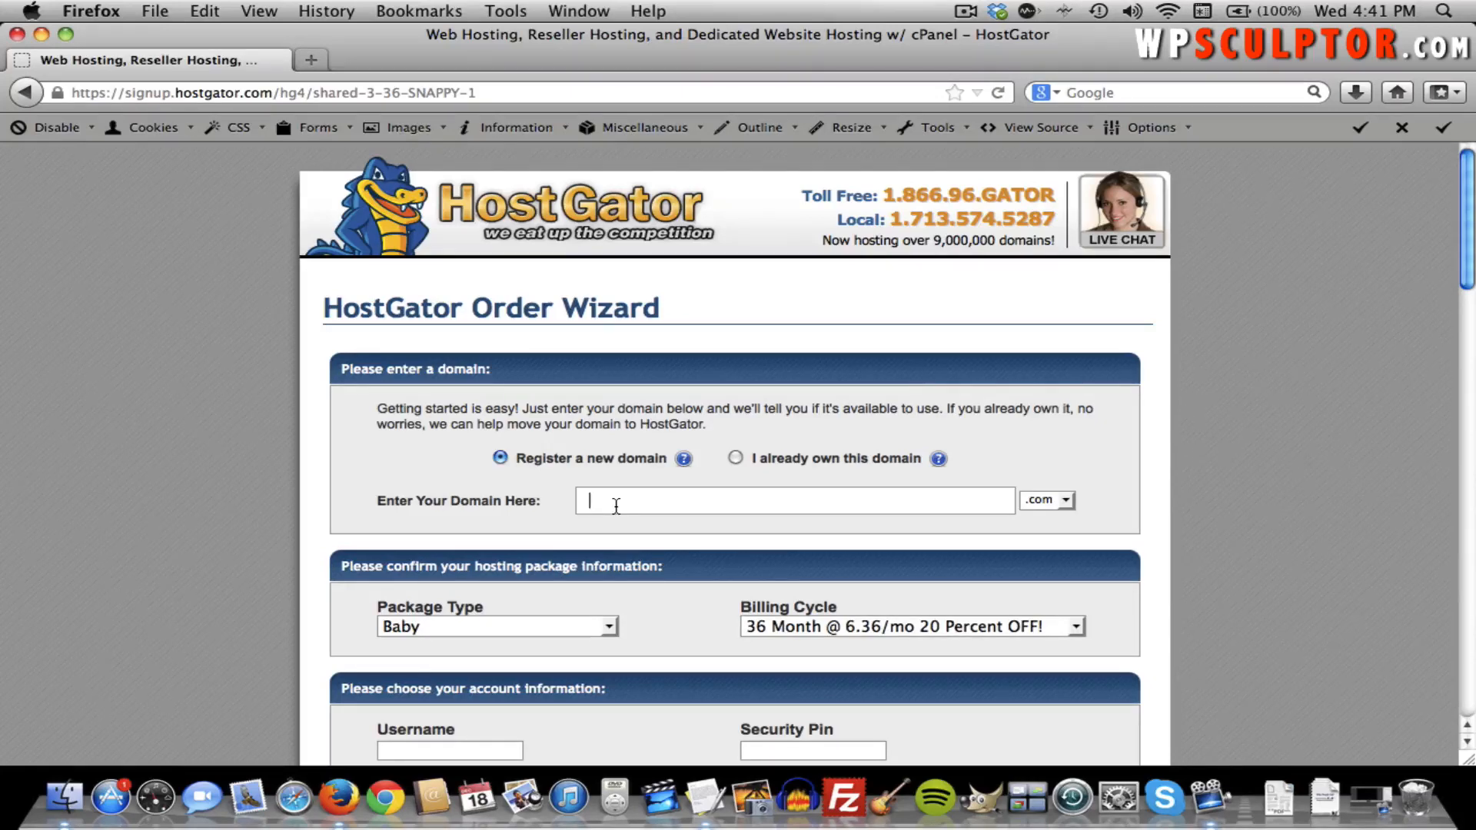
{"action": "type", "text": "neatc"}
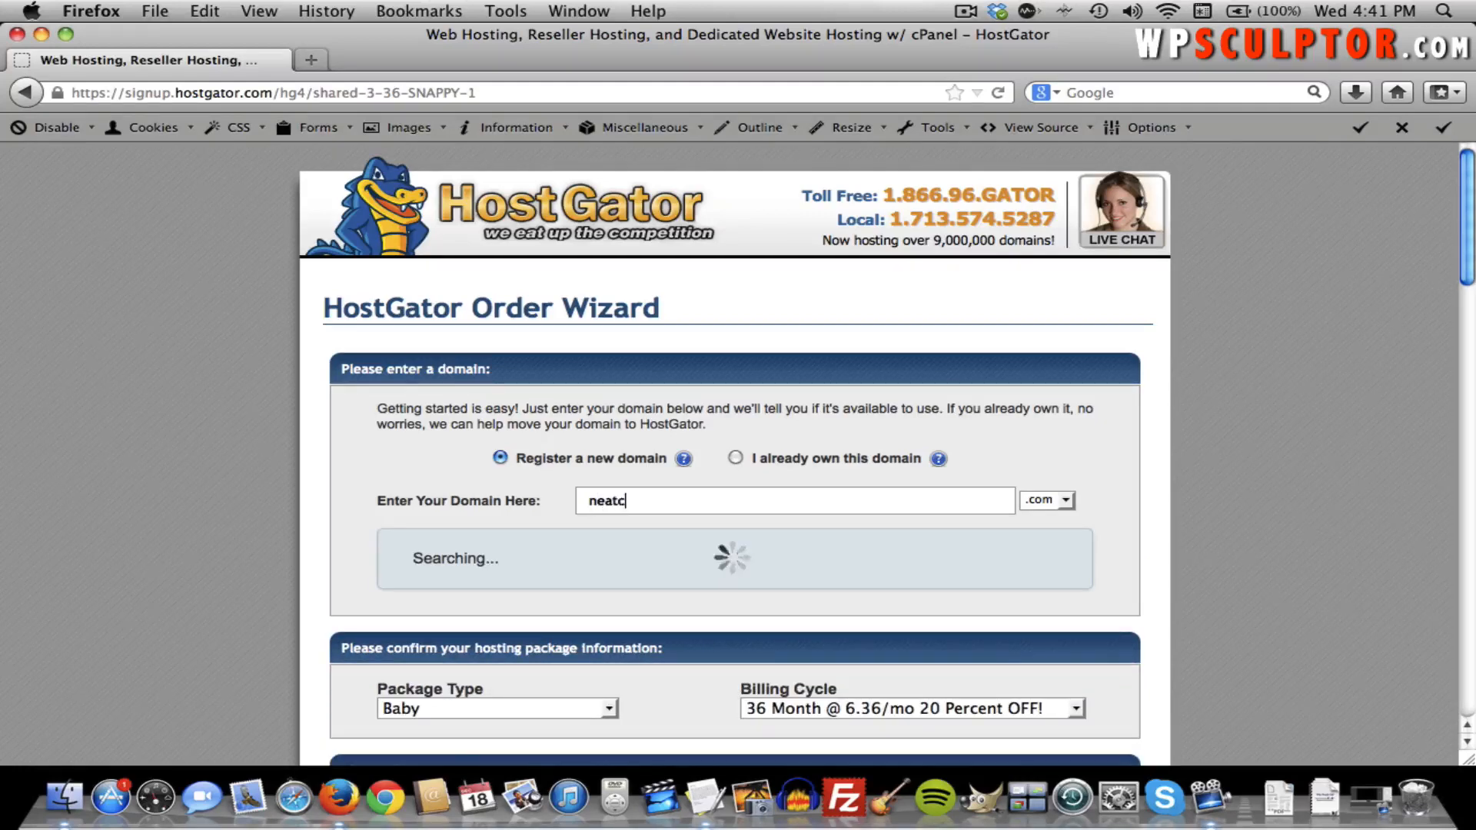
{"action": "type", "text": "itiestose"}
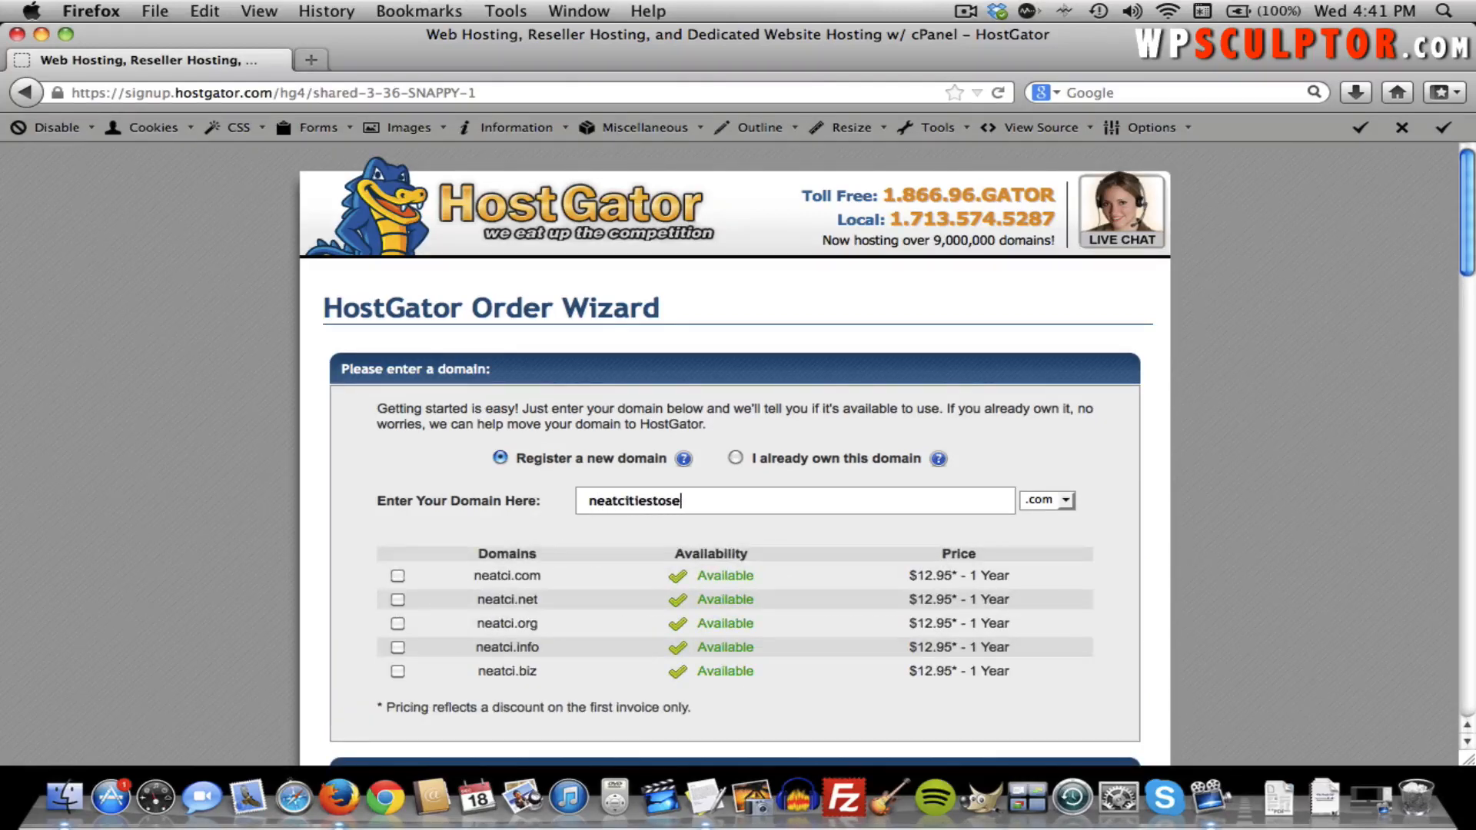
{"action": "type", "text": "e"}
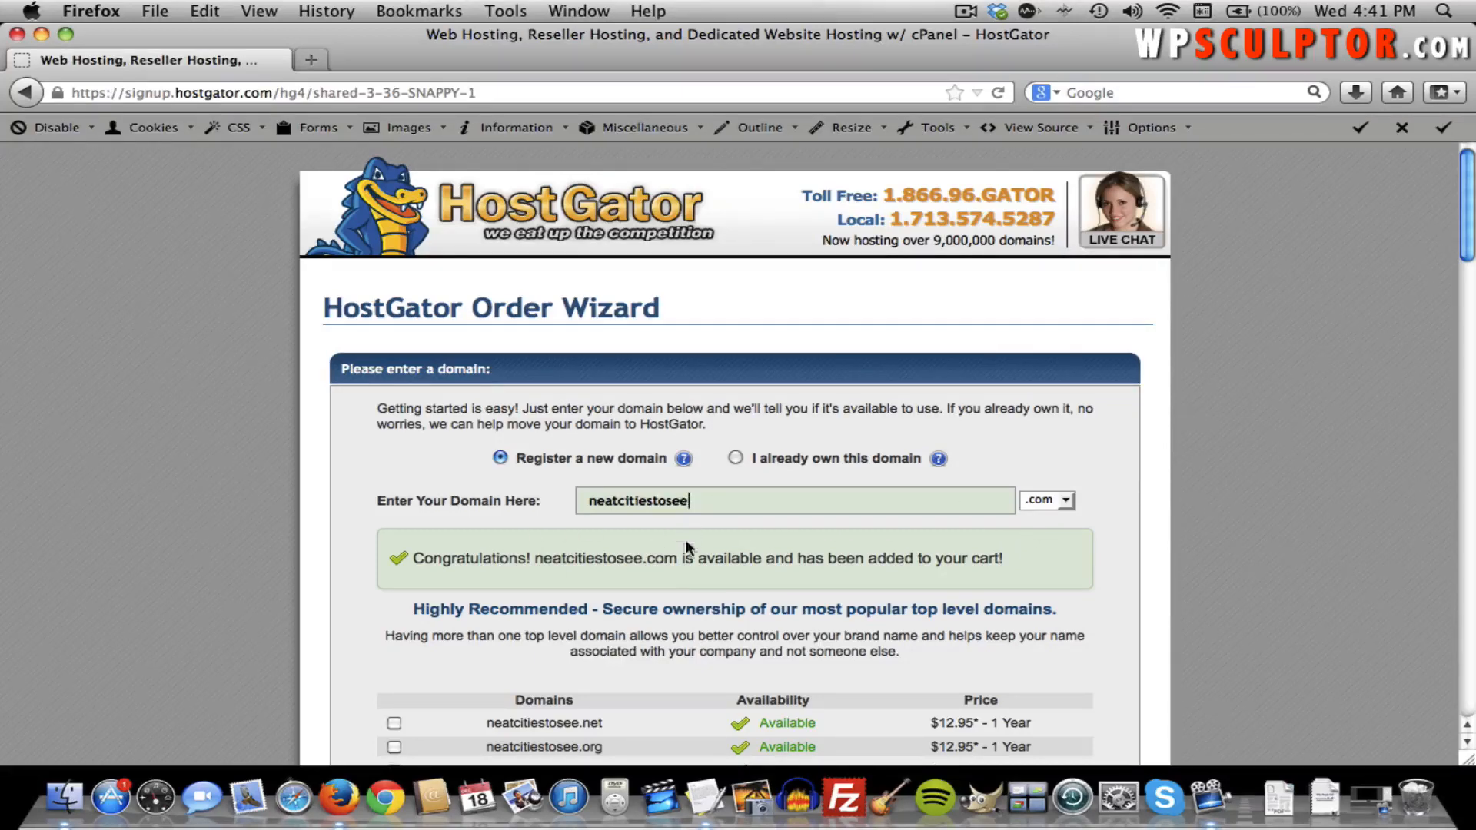
{"action": "left_click", "coordinate": [1064, 500]}
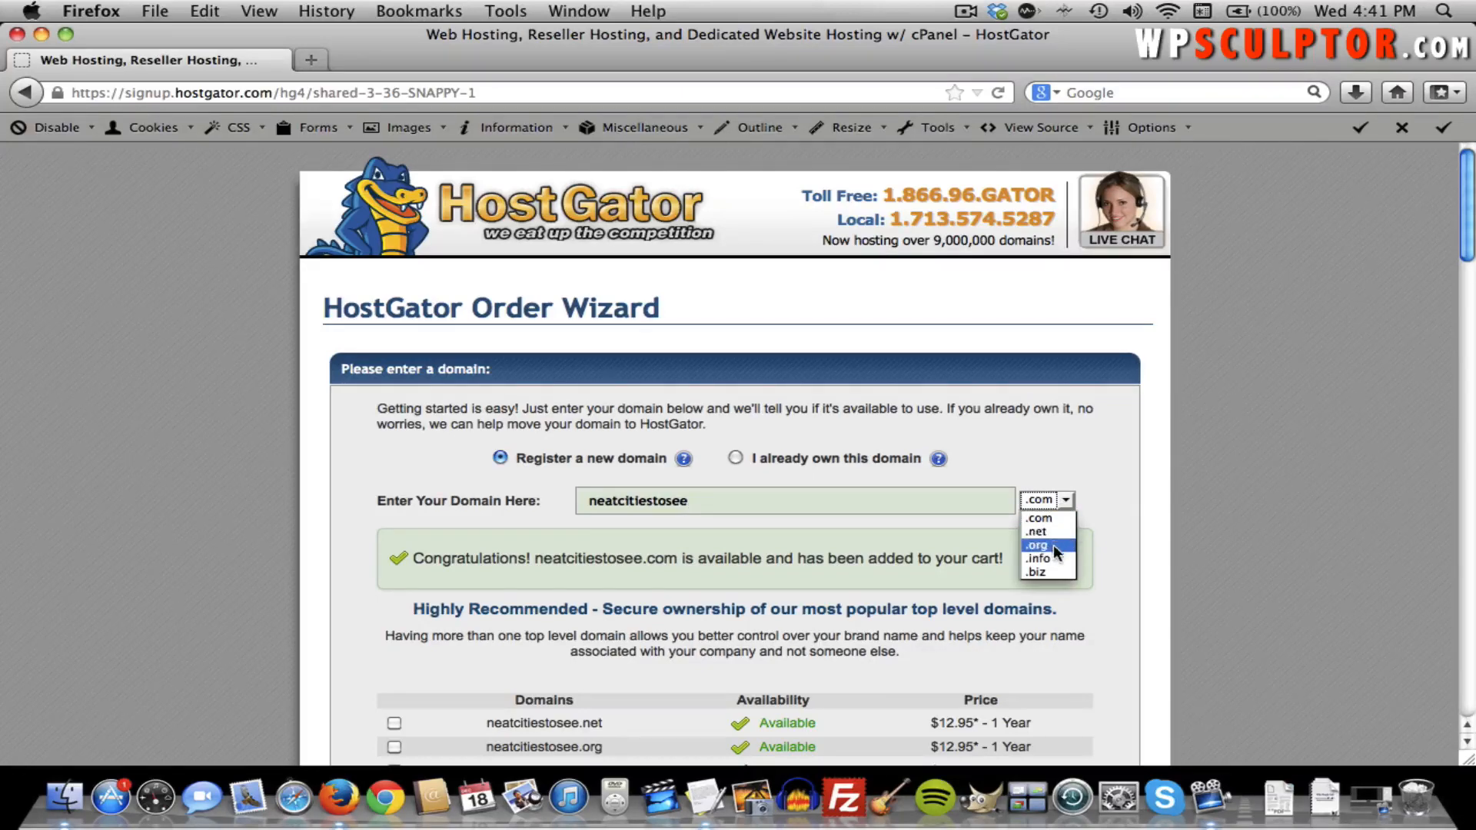
{"action": "left_click", "coordinate": [1078, 476]}
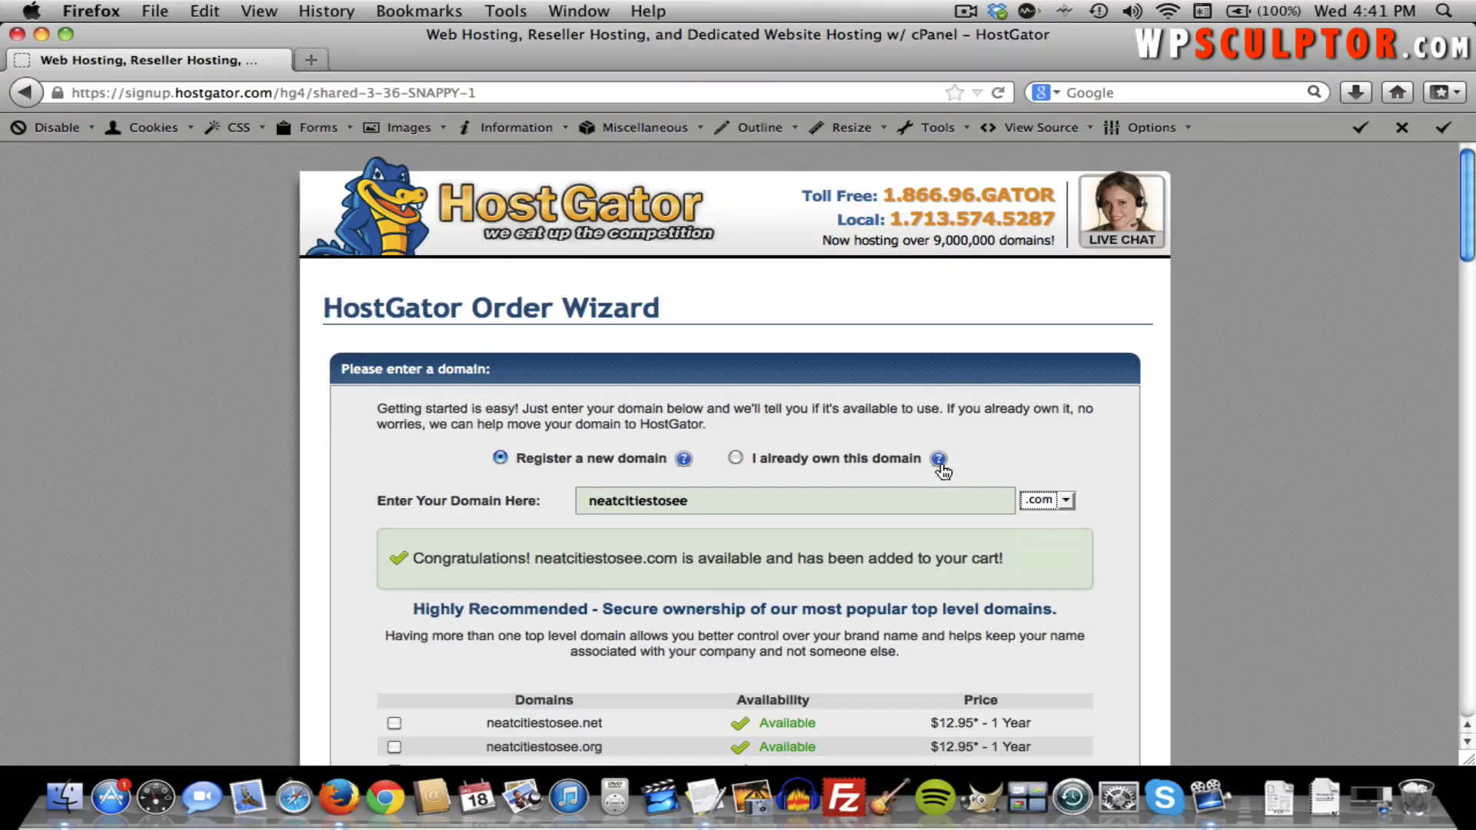
{"action": "scroll", "coordinate": [943, 471], "scroll_direction": "down", "scroll_amount": 2}
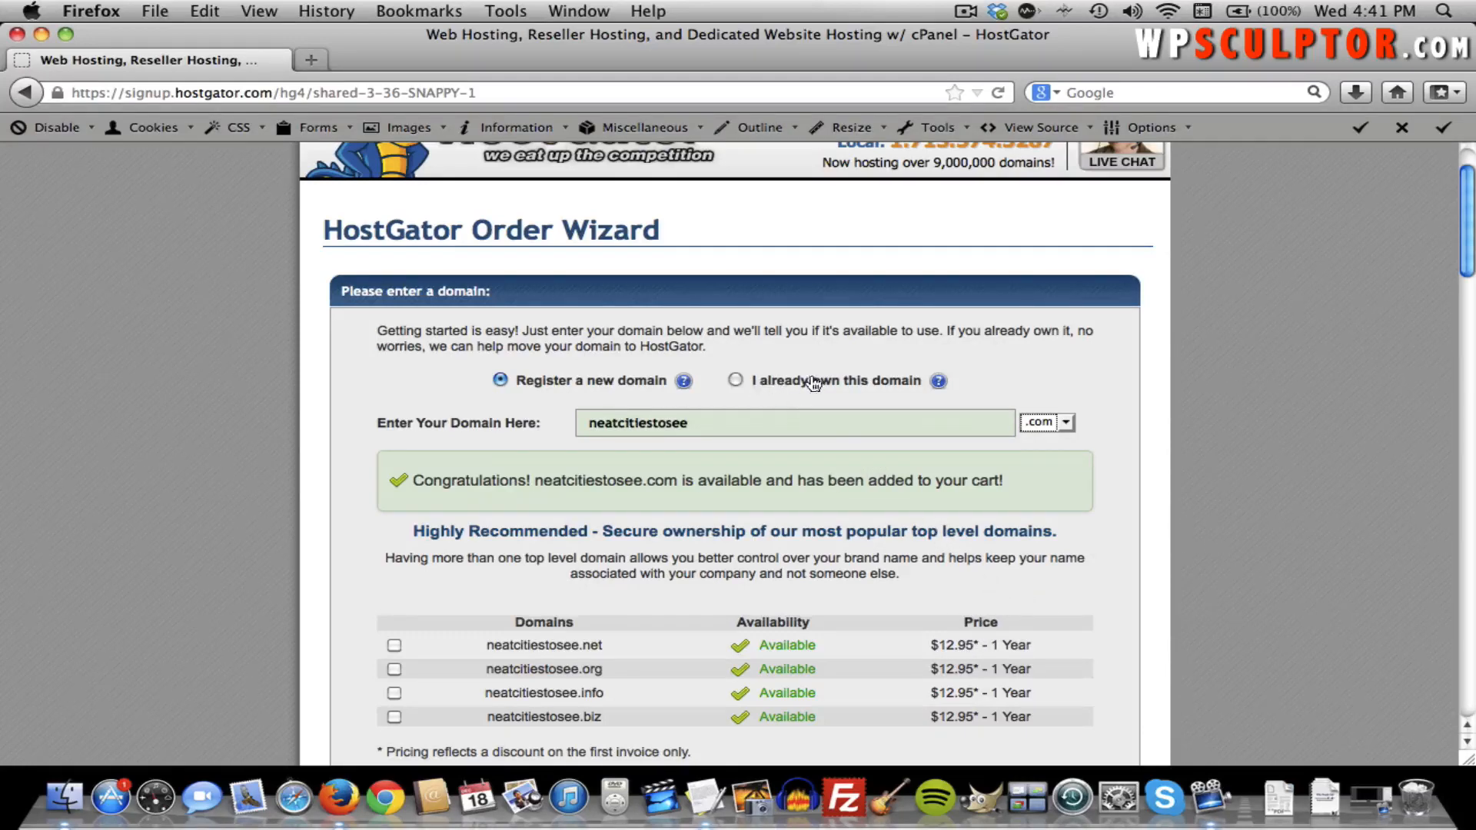
Try the already-owned domain option, then return to registering a new domain.
{"action": "left_click", "coordinate": [735, 380]}
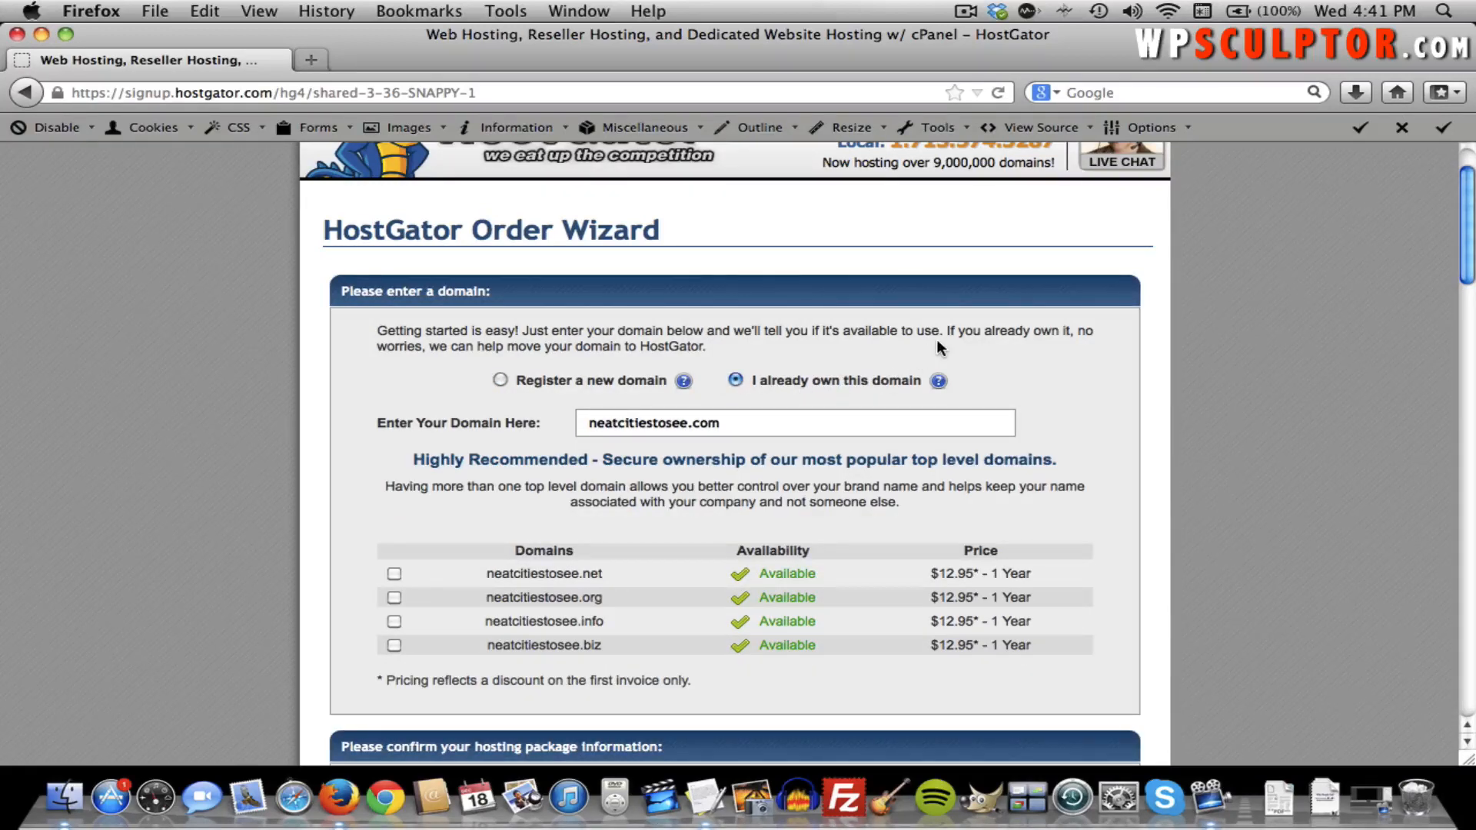
{"action": "scroll", "coordinate": [936, 339], "scroll_direction": "down", "scroll_amount": 4}
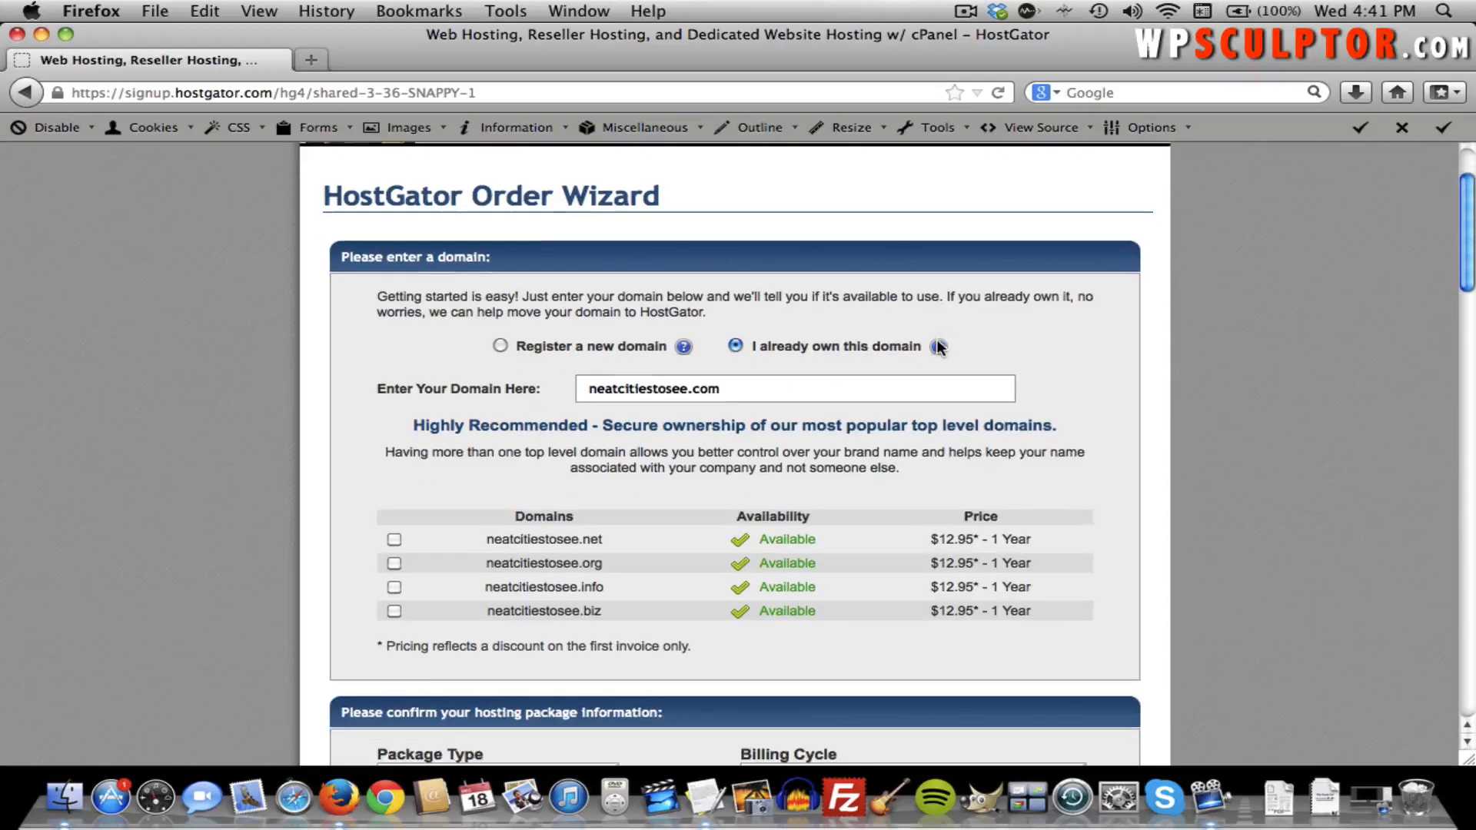
{"action": "scroll", "coordinate": [936, 342], "scroll_direction": "up", "scroll_amount": 4}
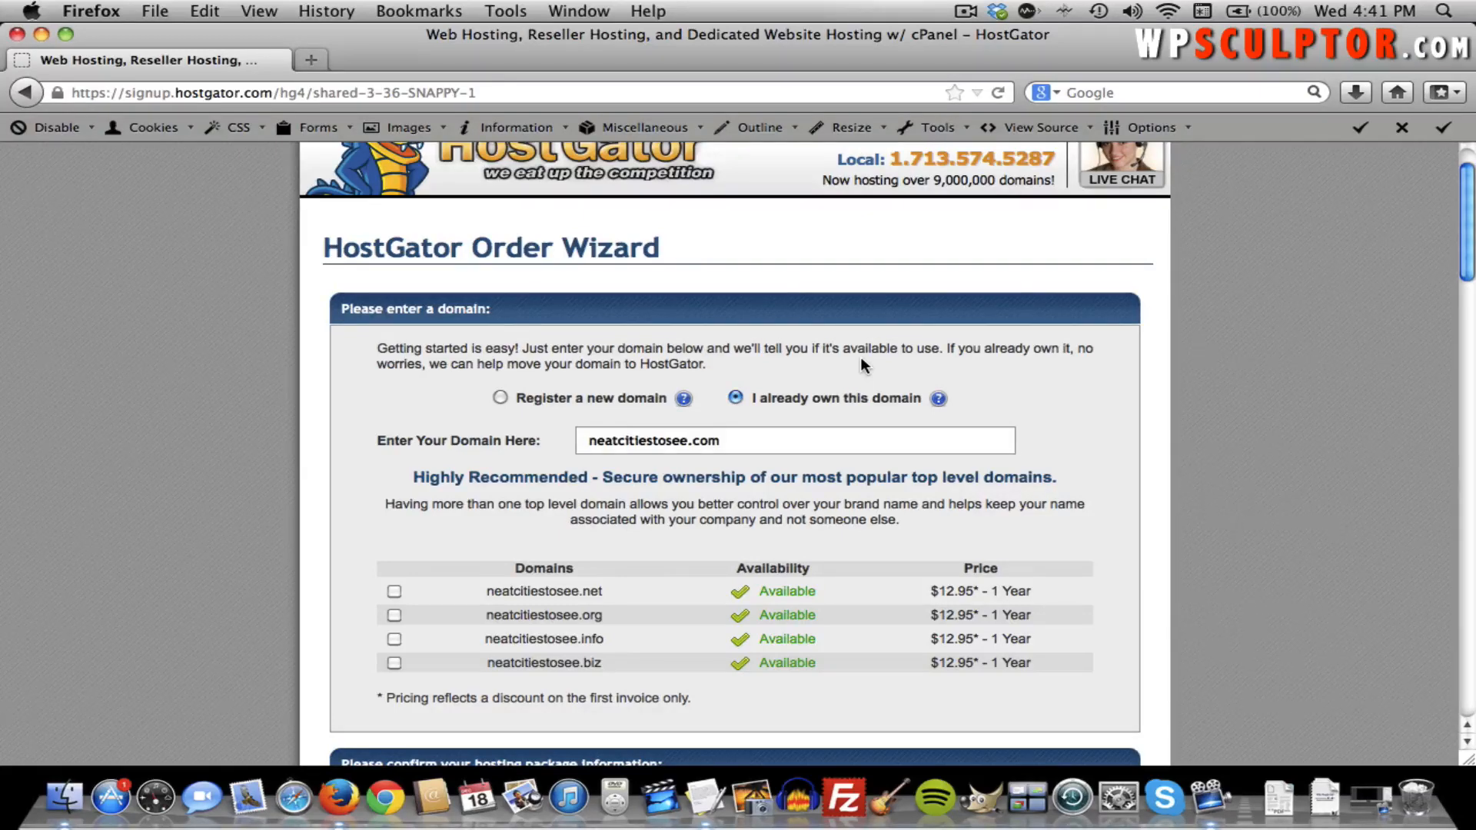
{"action": "left_click", "coordinate": [500, 398]}
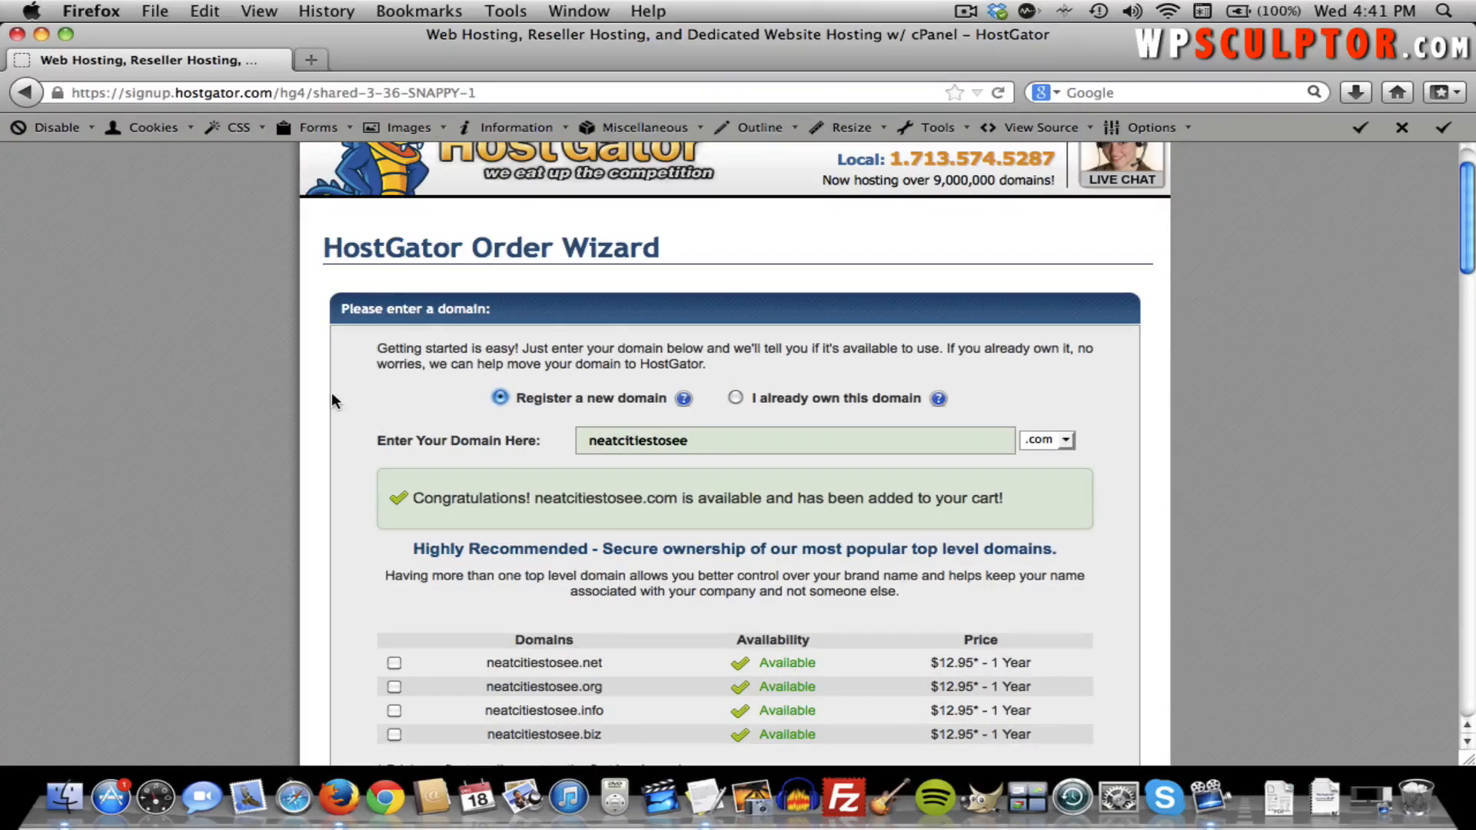
{"action": "scroll", "coordinate": [332, 398], "scroll_direction": "down", "scroll_amount": 5}
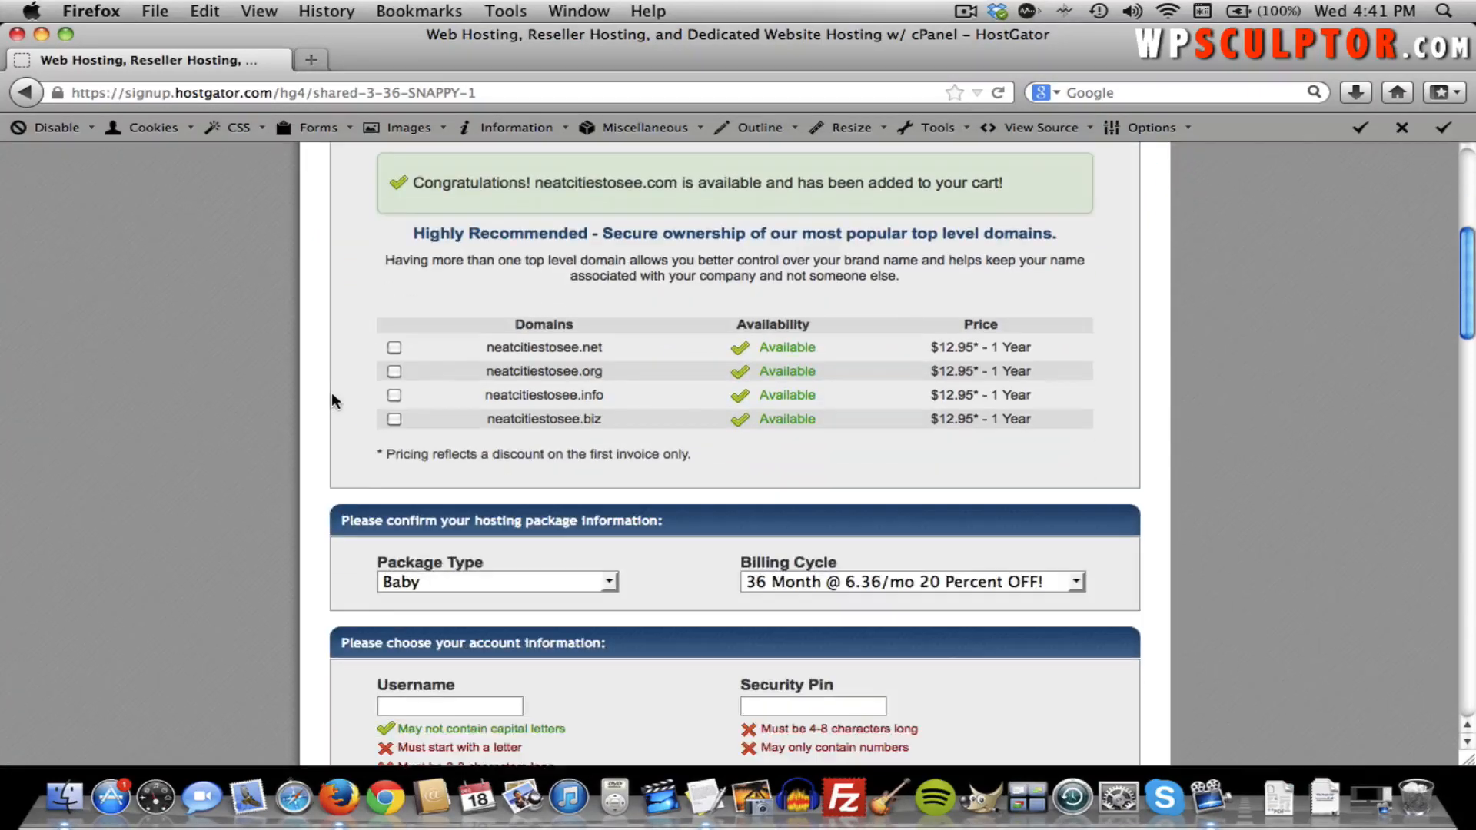
{"action": "scroll", "coordinate": [332, 400], "scroll_direction": "down", "scroll_amount": 4}
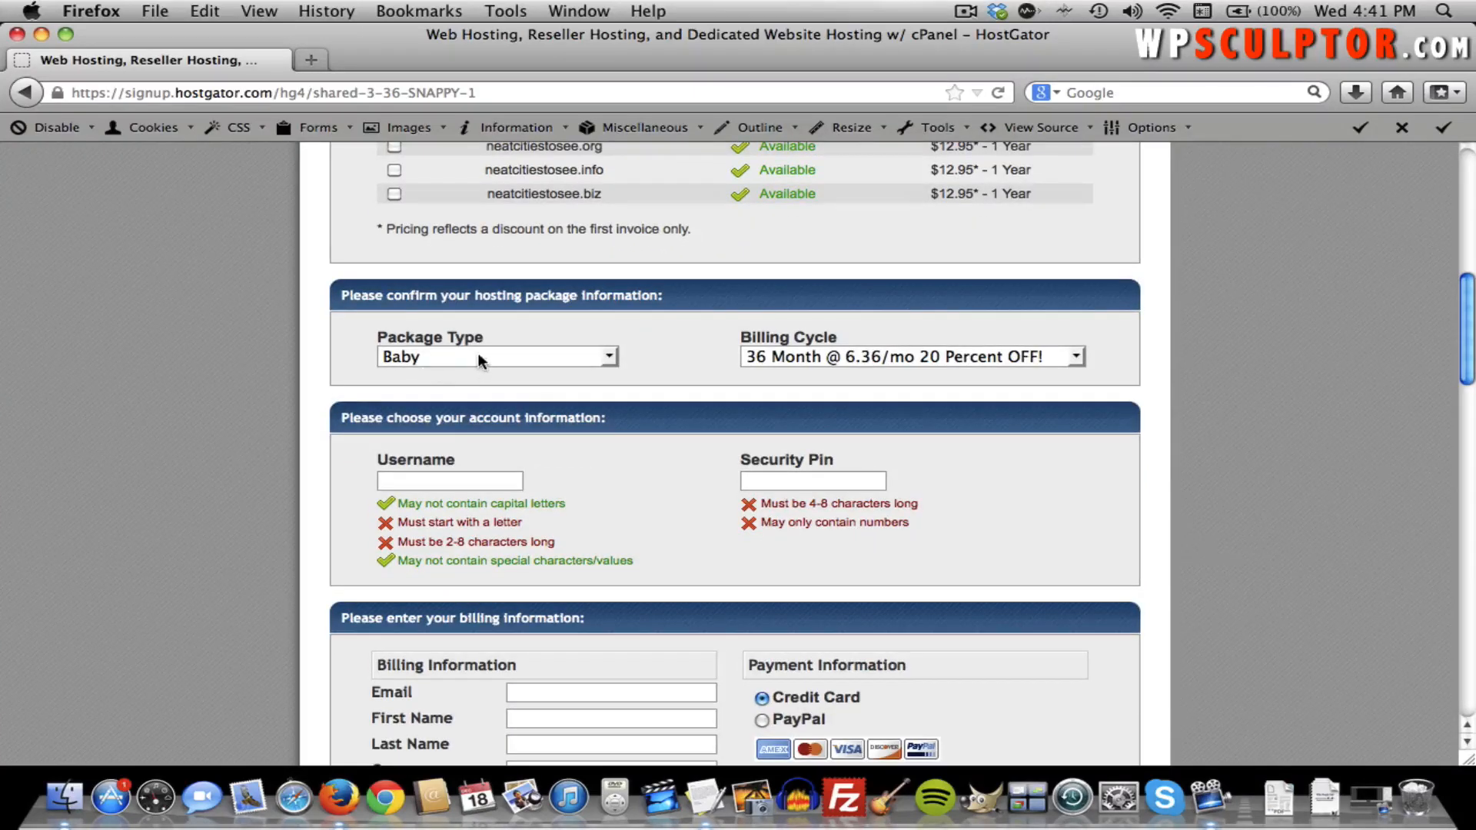
Keep Baby as the hosting package and choose a 1 Month billing cycle.
{"action": "left_click", "coordinate": [496, 357]}
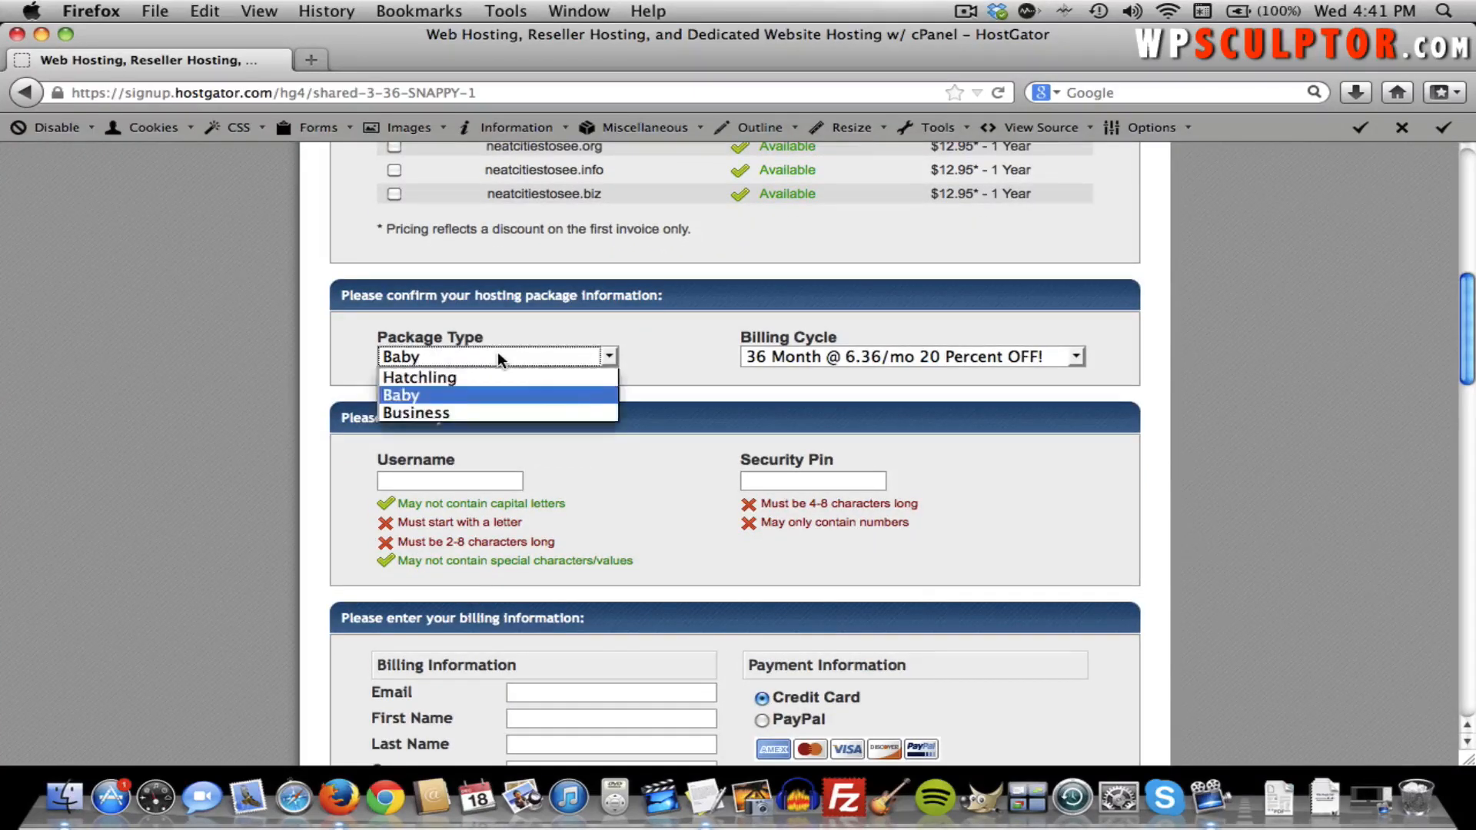
{"action": "left_click", "coordinate": [479, 392]}
{"action": "left_click", "coordinate": [653, 355]}
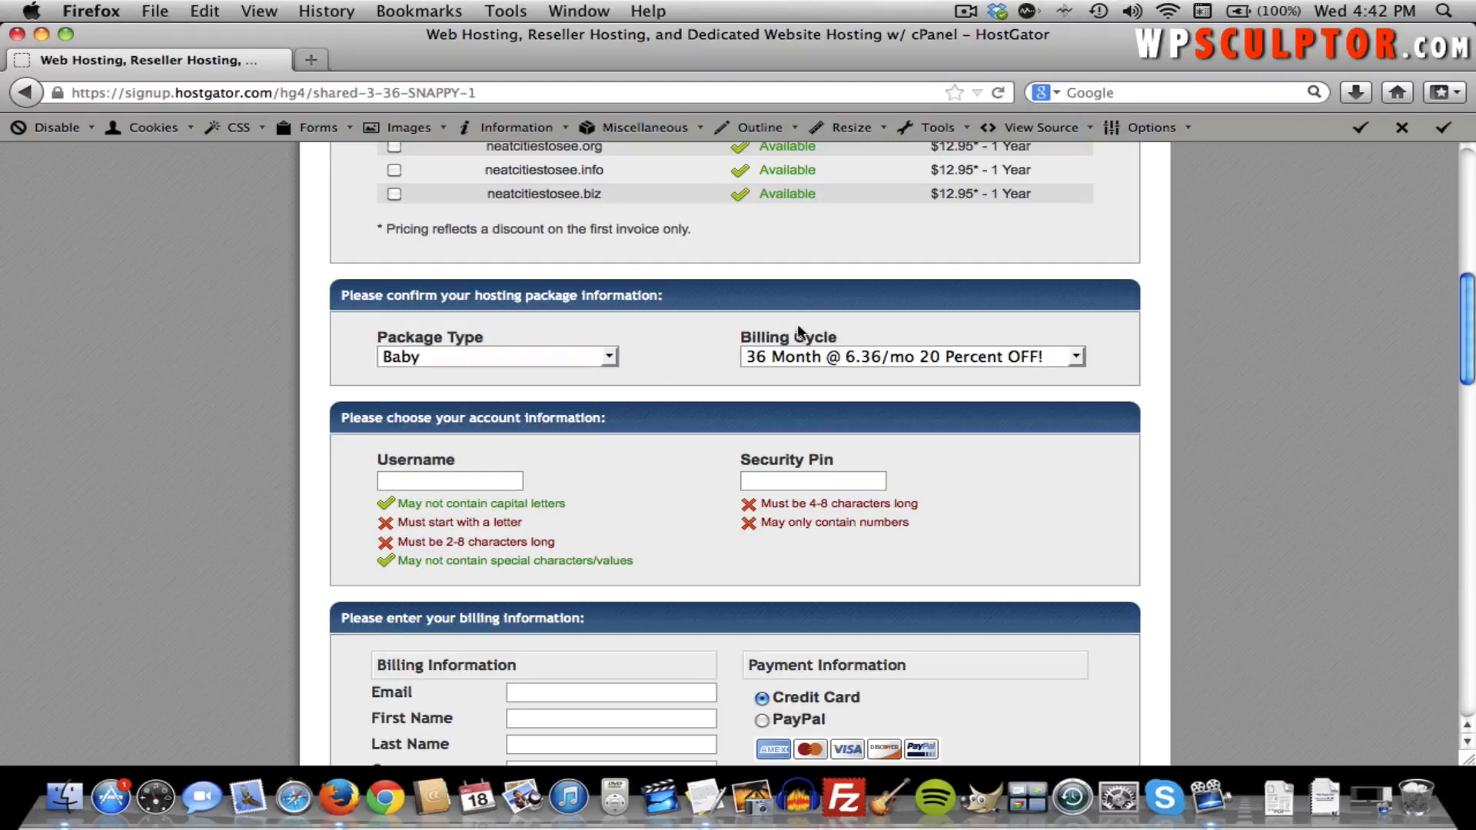
{"action": "left_click", "coordinate": [865, 358]}
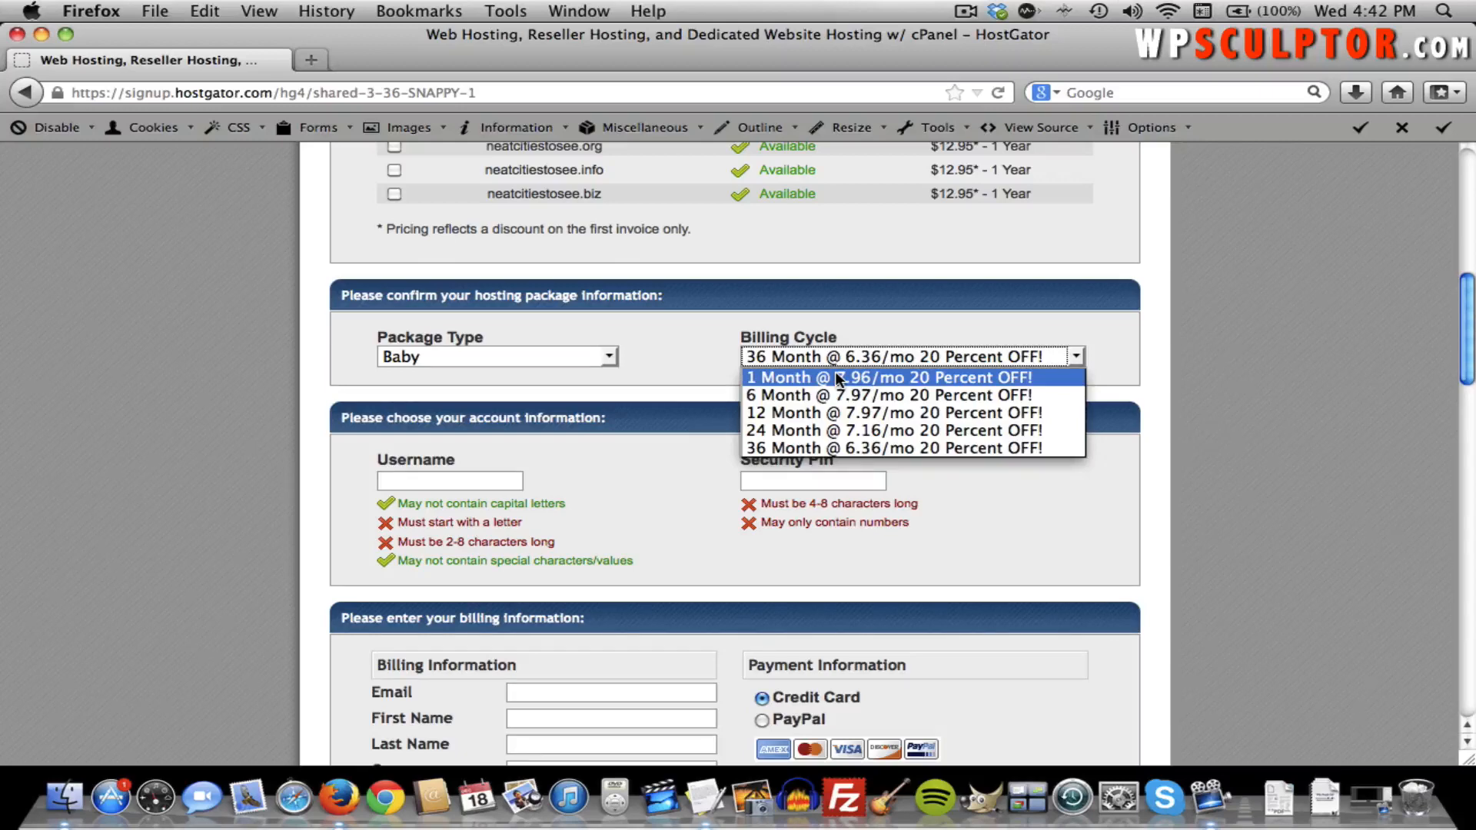
{"action": "left_click", "coordinate": [892, 378]}
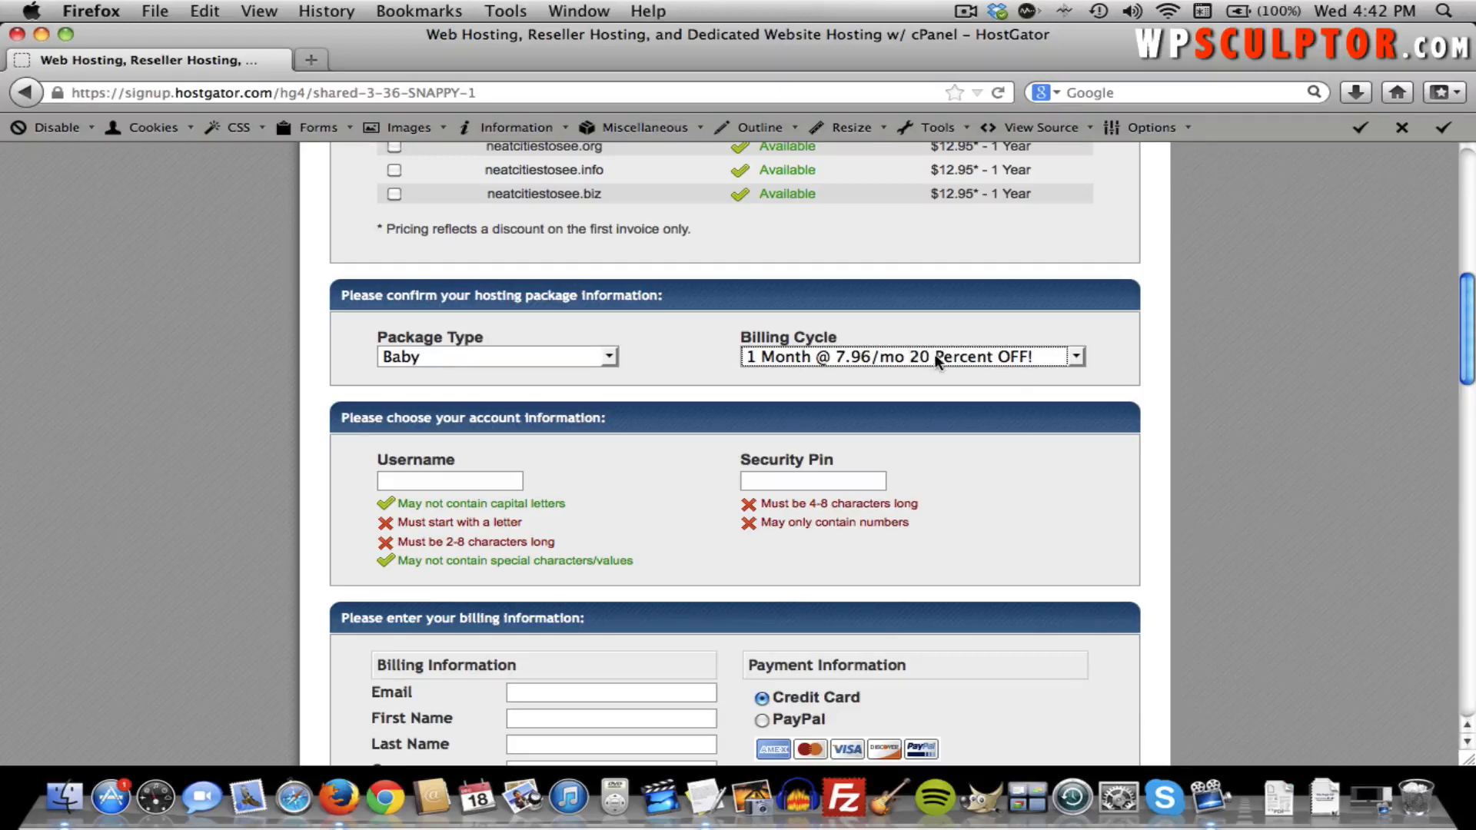
{"action": "scroll", "coordinate": [698, 385], "scroll_direction": "down", "scroll_amount": 1}
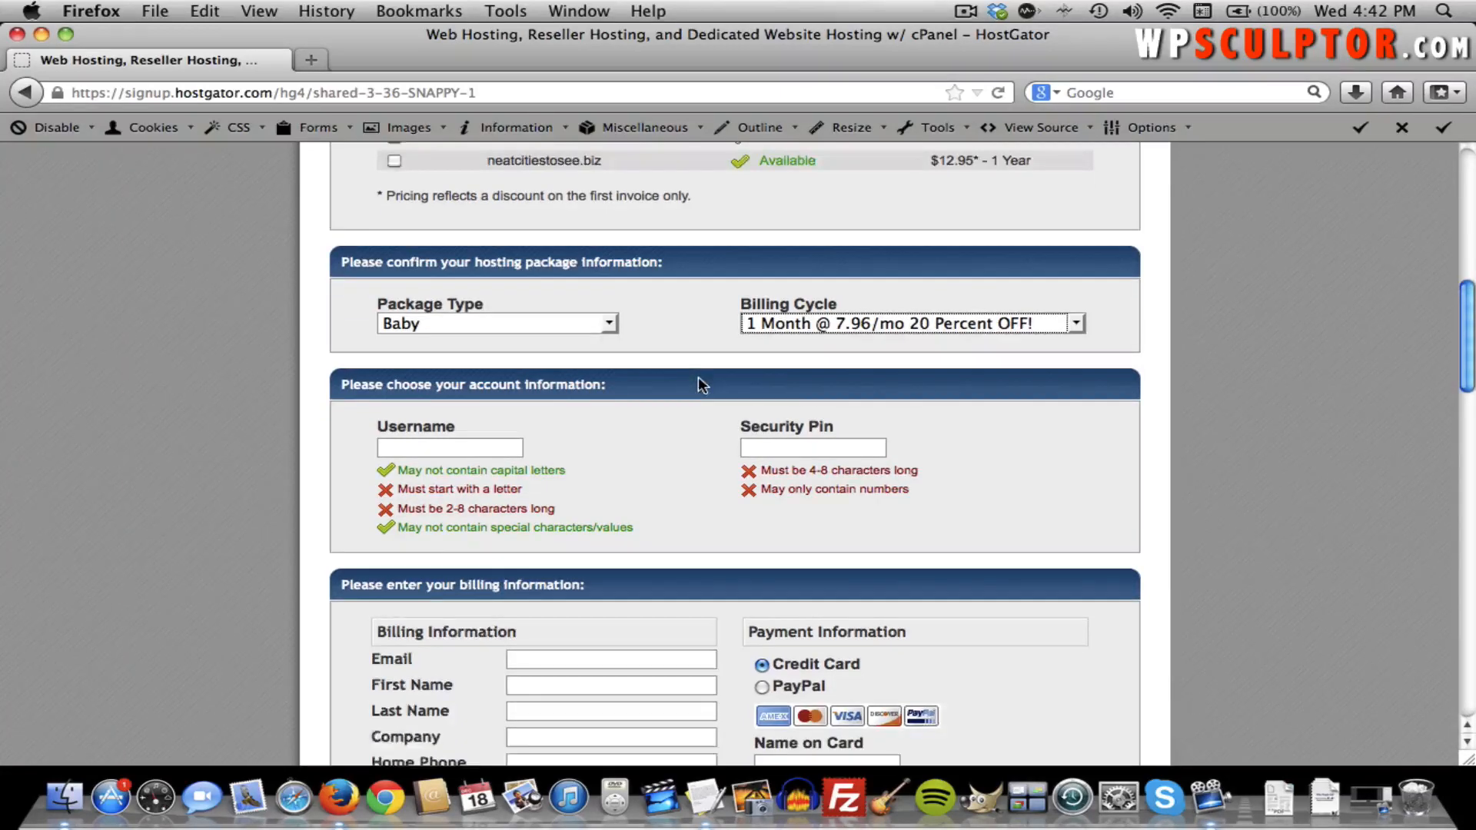
{"action": "scroll", "coordinate": [698, 377], "scroll_direction": "down", "scroll_amount": 1}
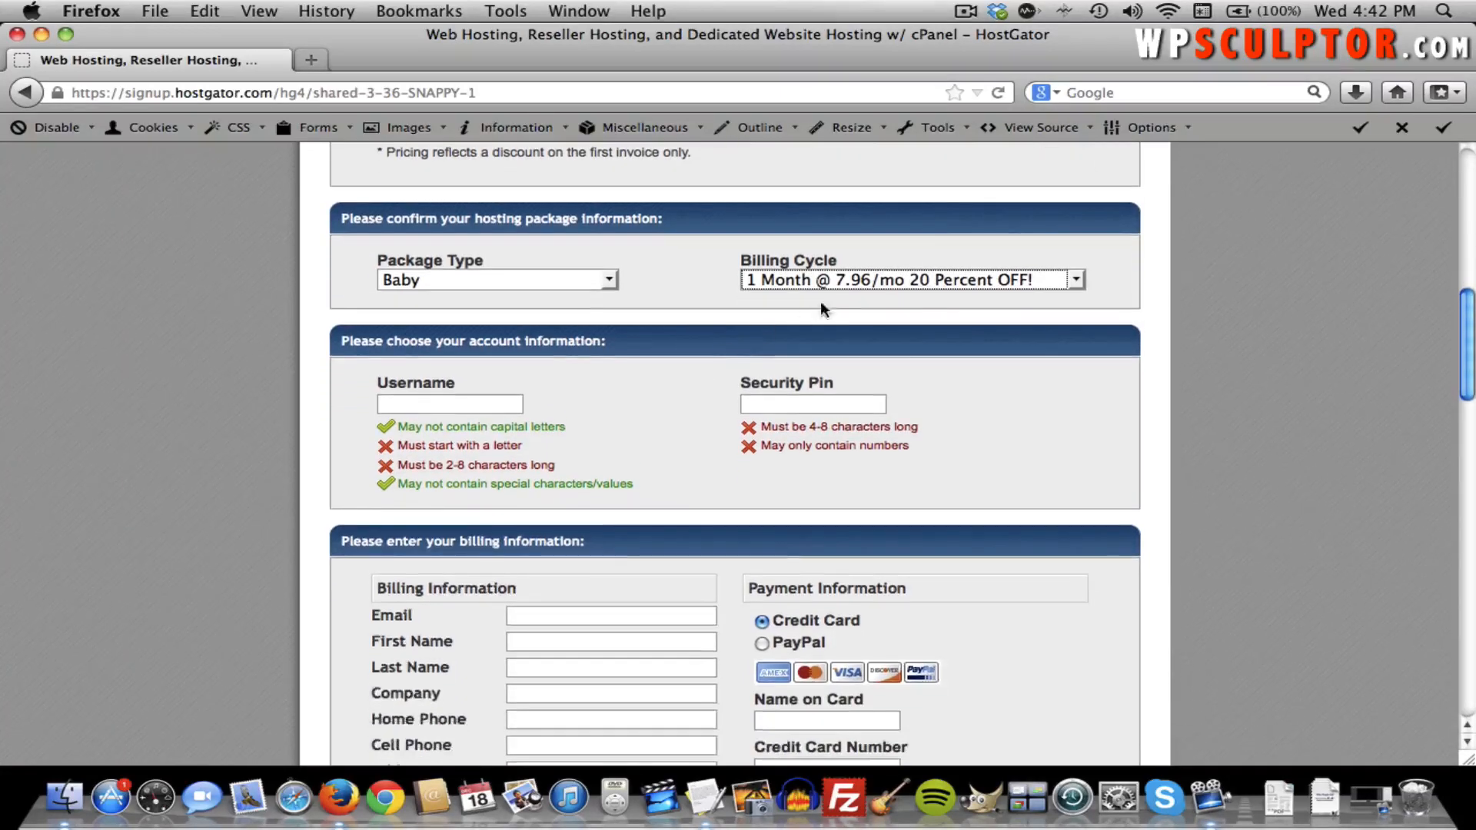
Enter the account username and a four-digit security pin, then scroll down to billing.
{"action": "left_click", "coordinate": [451, 401]}
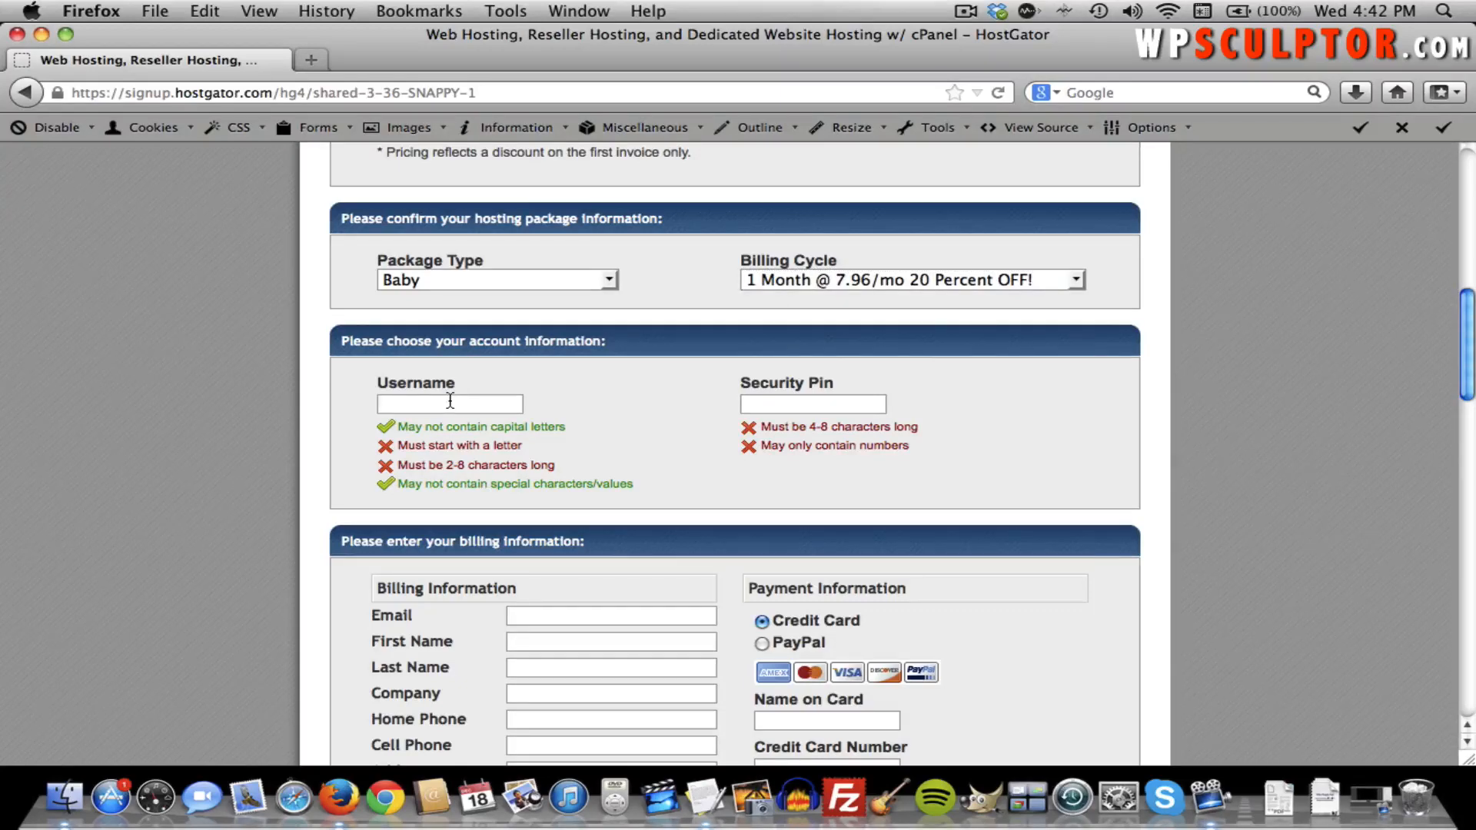
{"action": "type", "text": "wpsculpt"}
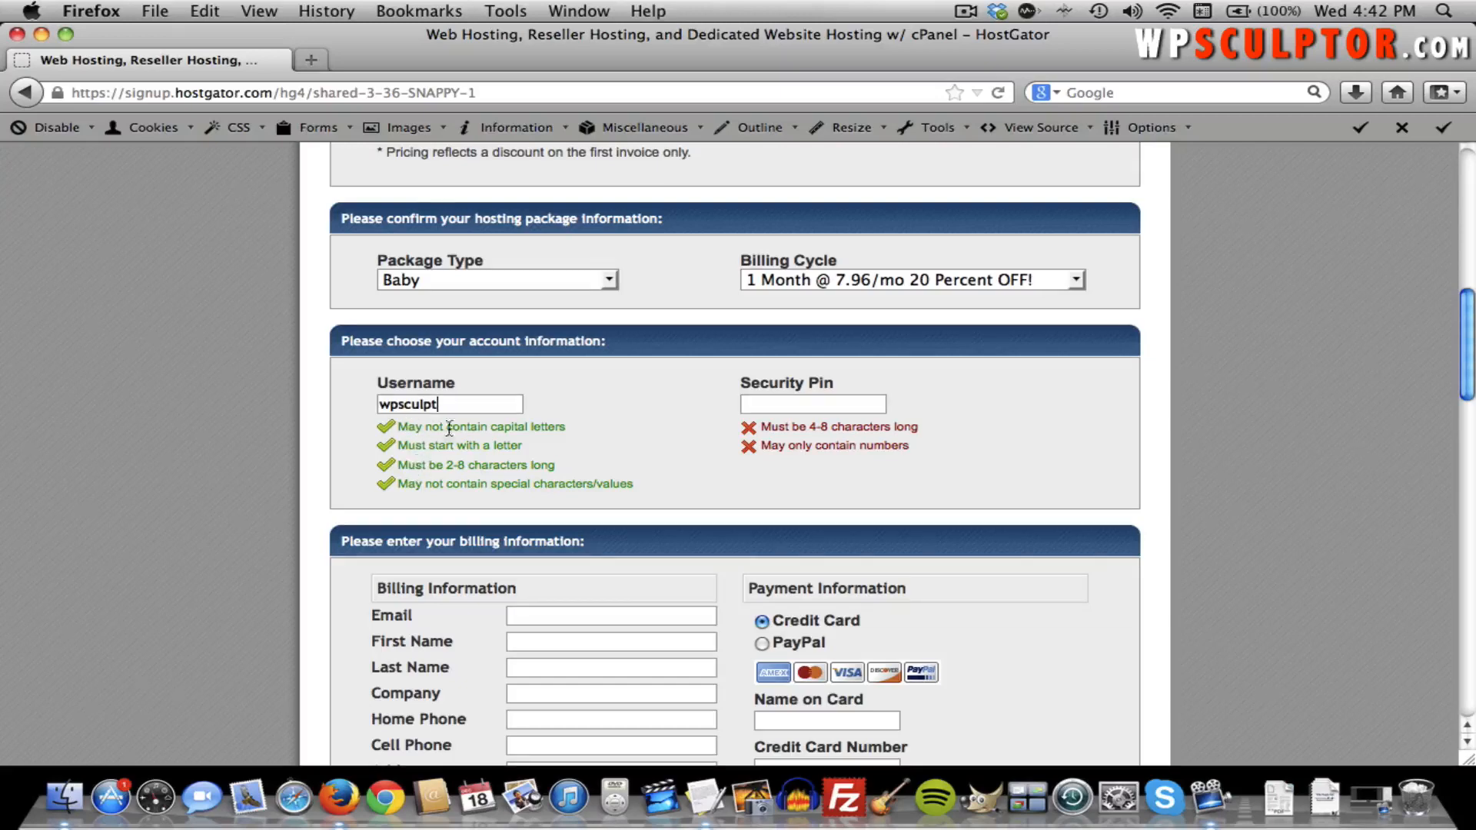
{"action": "left_click", "coordinate": [779, 404]}
{"action": "type", "text": "1234"}
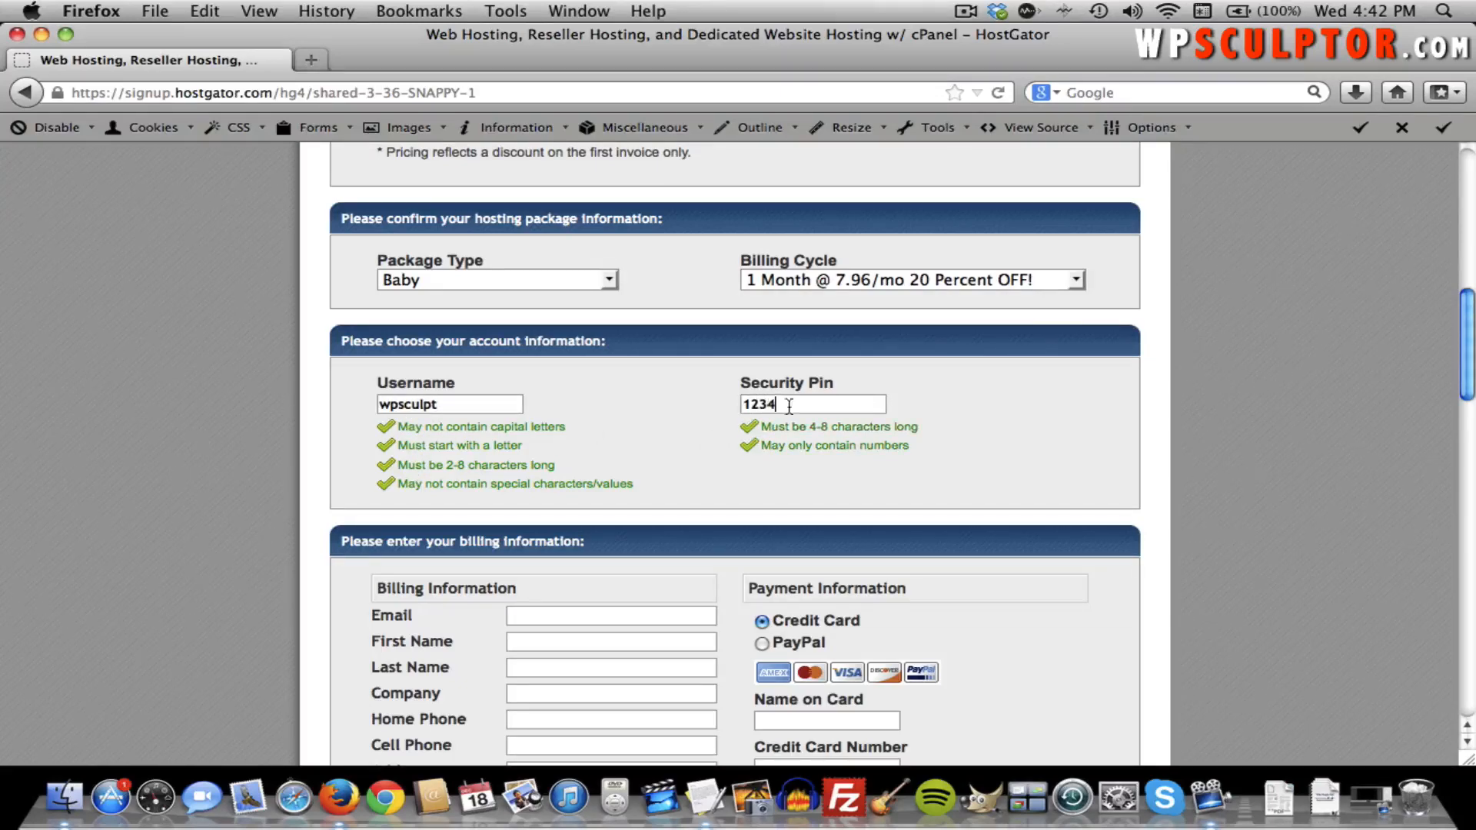
{"action": "scroll", "coordinate": [931, 448], "scroll_direction": "down", "scroll_amount": 5}
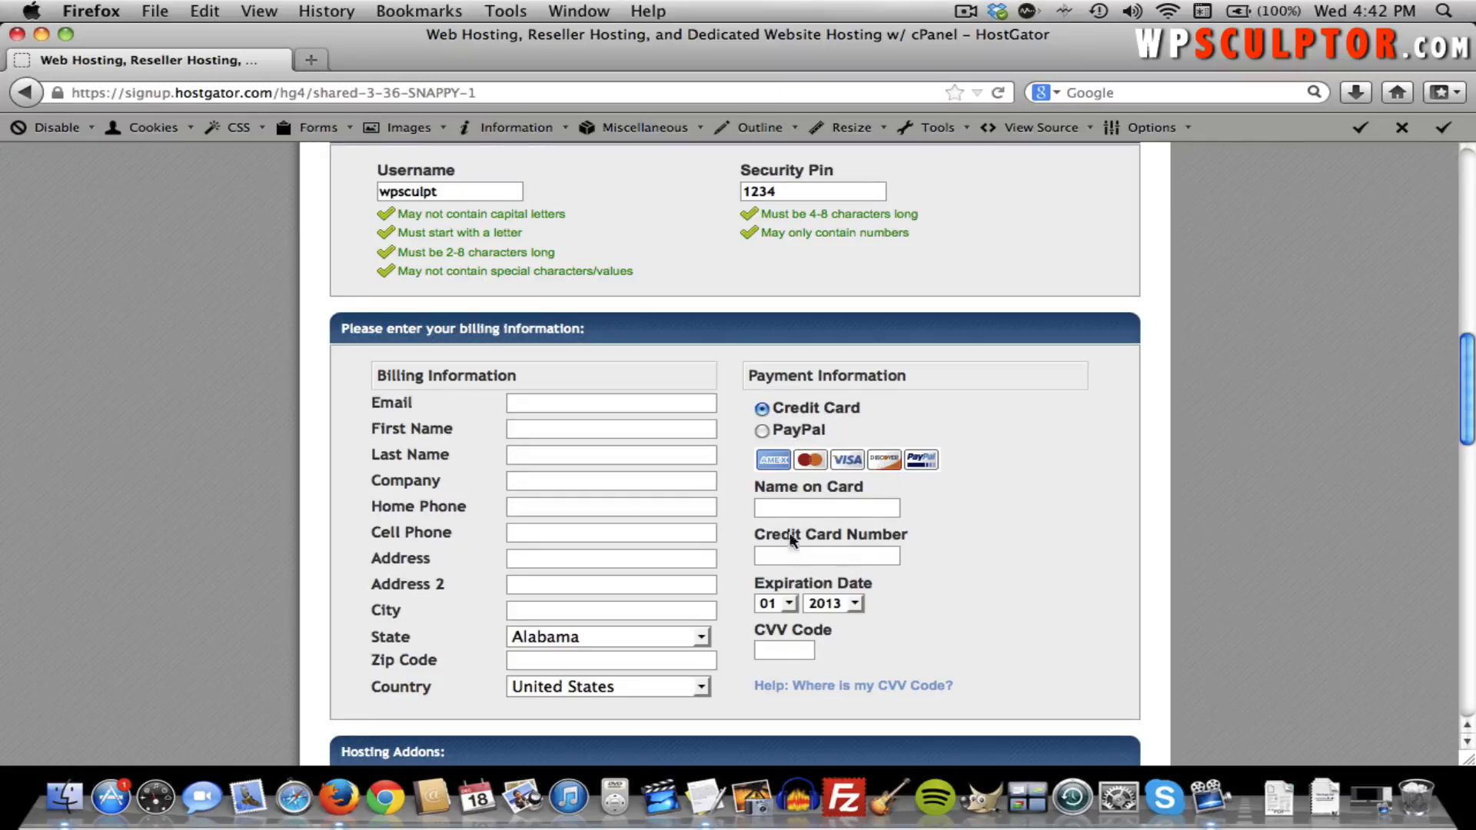
Uncheck the Domain Privacy Protection, SiteLock and CodeGuard hosting add-ons on the order form.
{"action": "scroll", "coordinate": [1039, 514], "scroll_direction": "down", "scroll_amount": 2}
{"action": "scroll", "coordinate": [1039, 515], "scroll_direction": "down", "scroll_amount": 10}
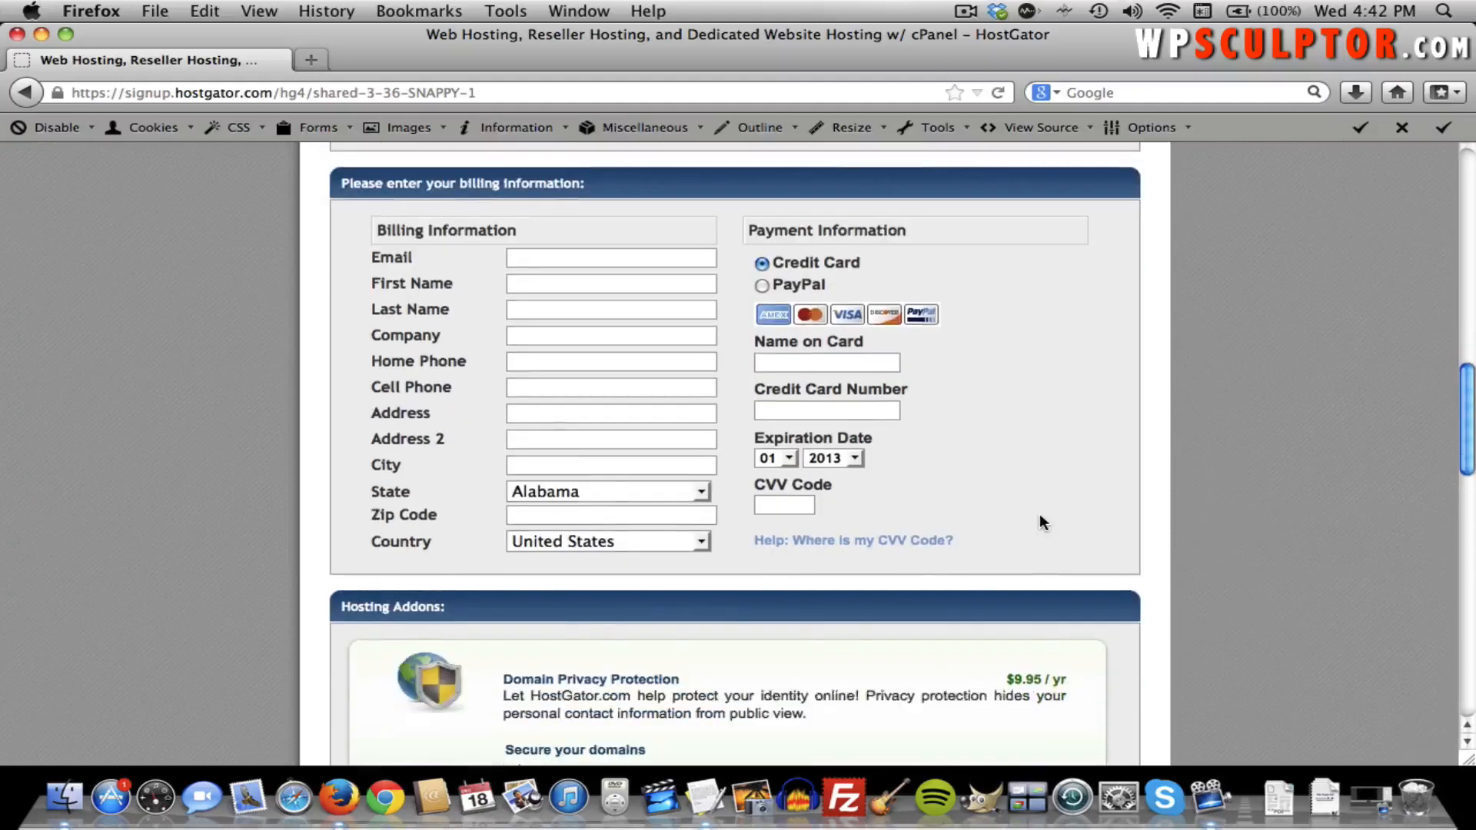
{"action": "scroll", "coordinate": [1039, 521], "scroll_direction": "down", "scroll_amount": 2}
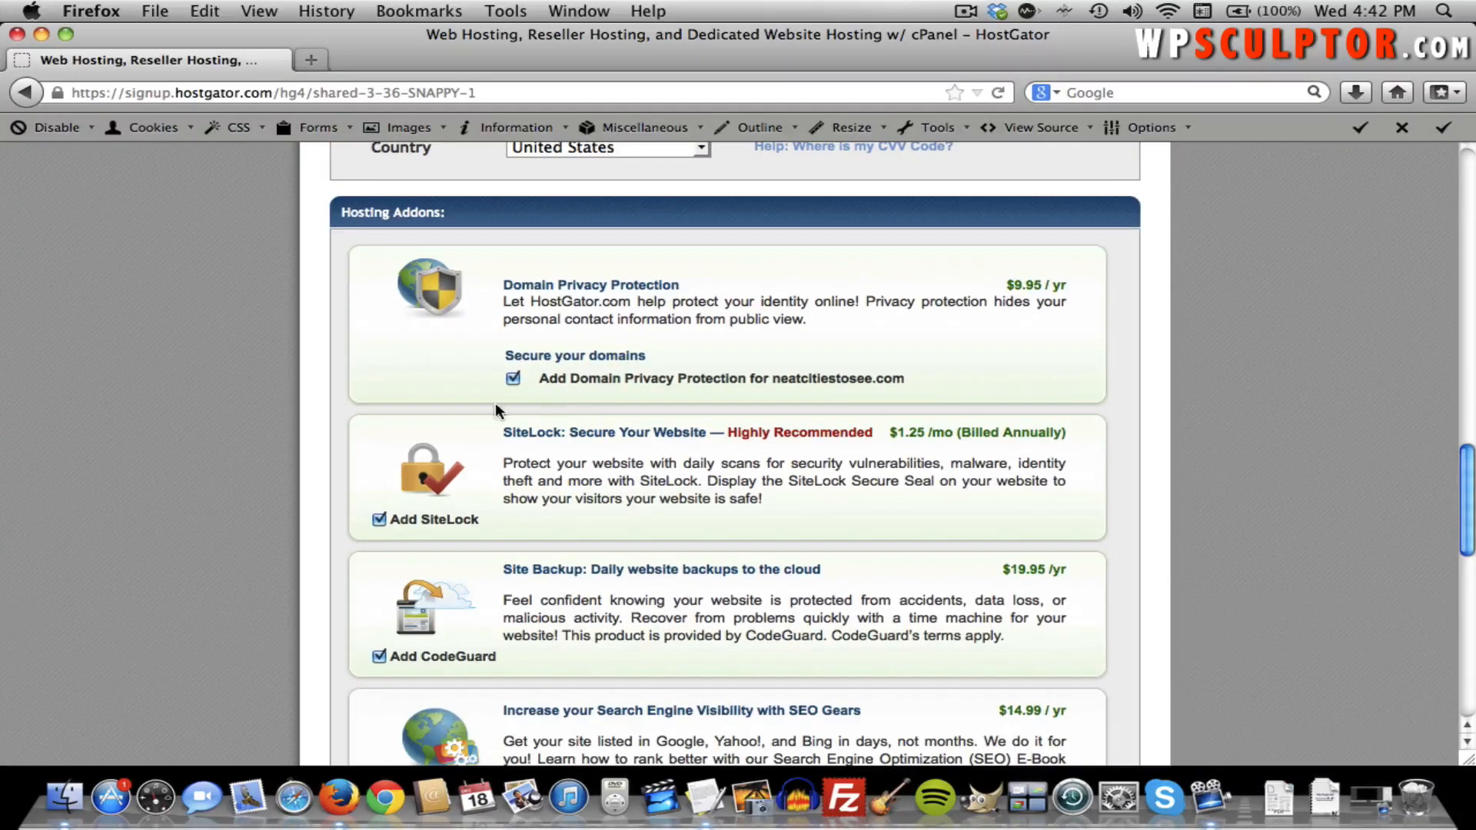
{"action": "left_click", "coordinate": [513, 380]}
{"action": "left_click", "coordinate": [379, 520]}
{"action": "left_click", "coordinate": [379, 656]}
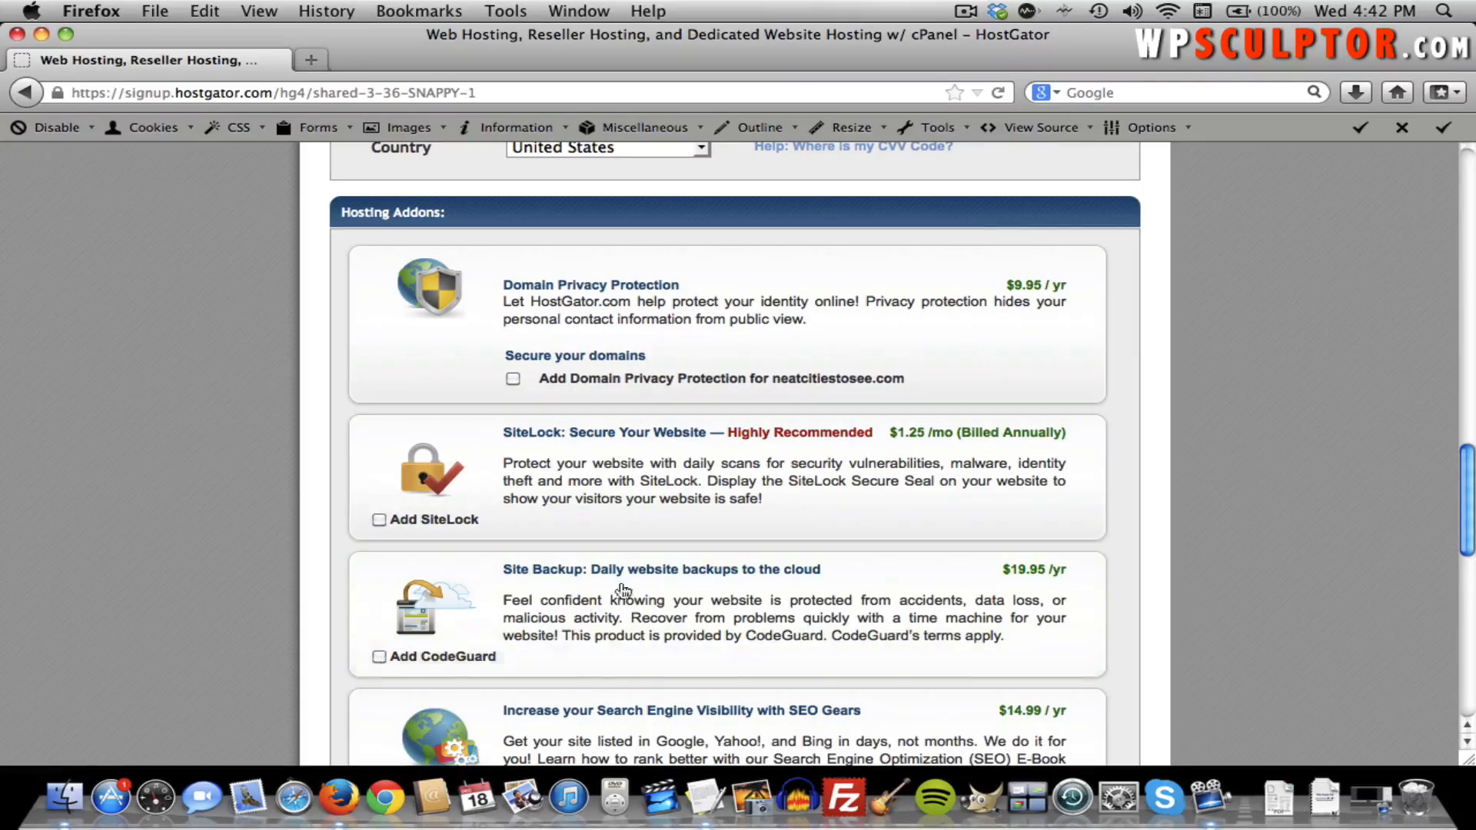
{"action": "scroll", "coordinate": [688, 572], "scroll_direction": "down", "scroll_amount": 1}
{"action": "scroll", "coordinate": [688, 573], "scroll_direction": "down", "scroll_amount": 4}
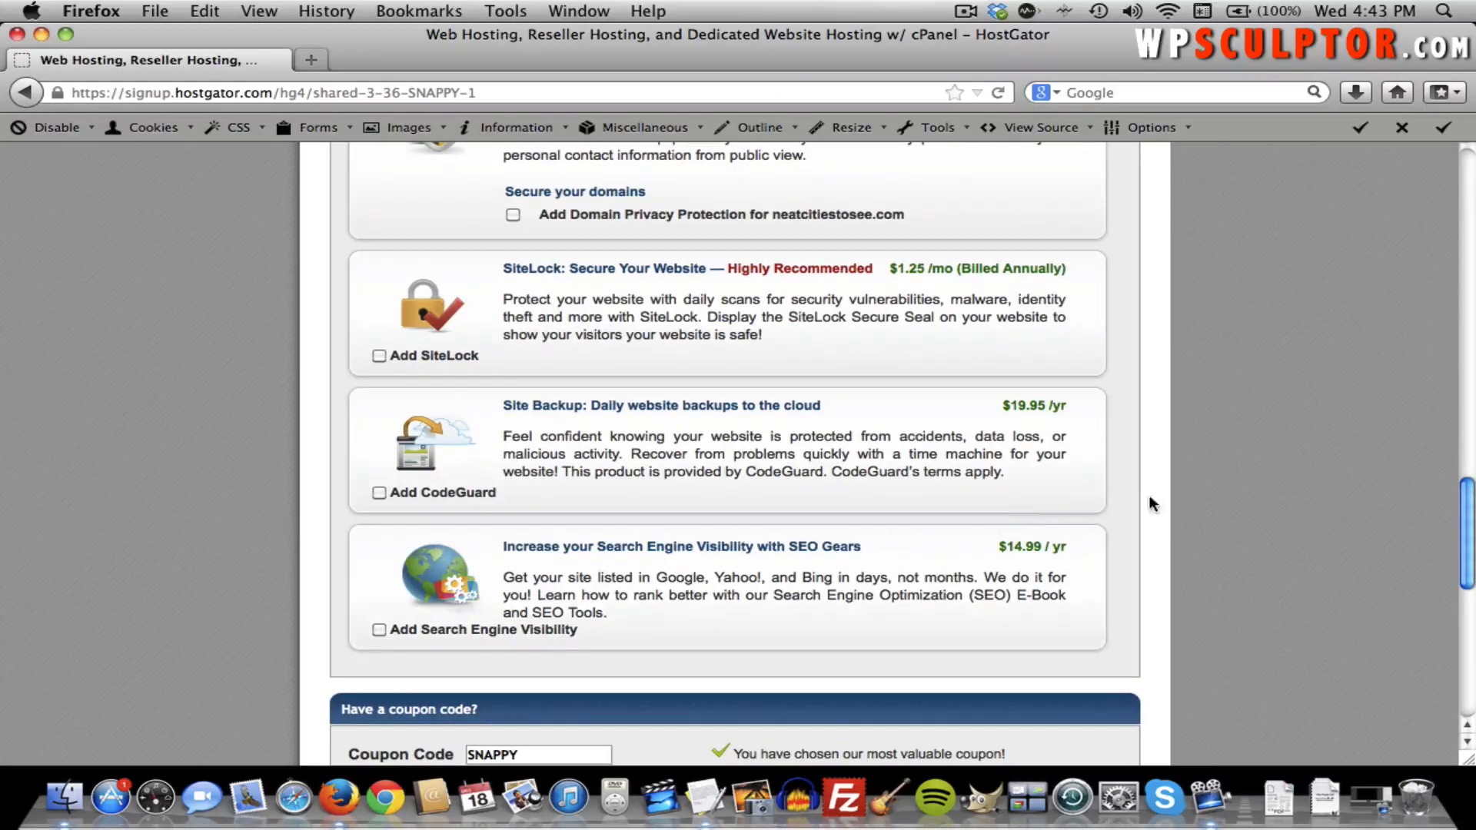
{"action": "scroll", "coordinate": [1231, 491], "scroll_direction": "up", "scroll_amount": 3}
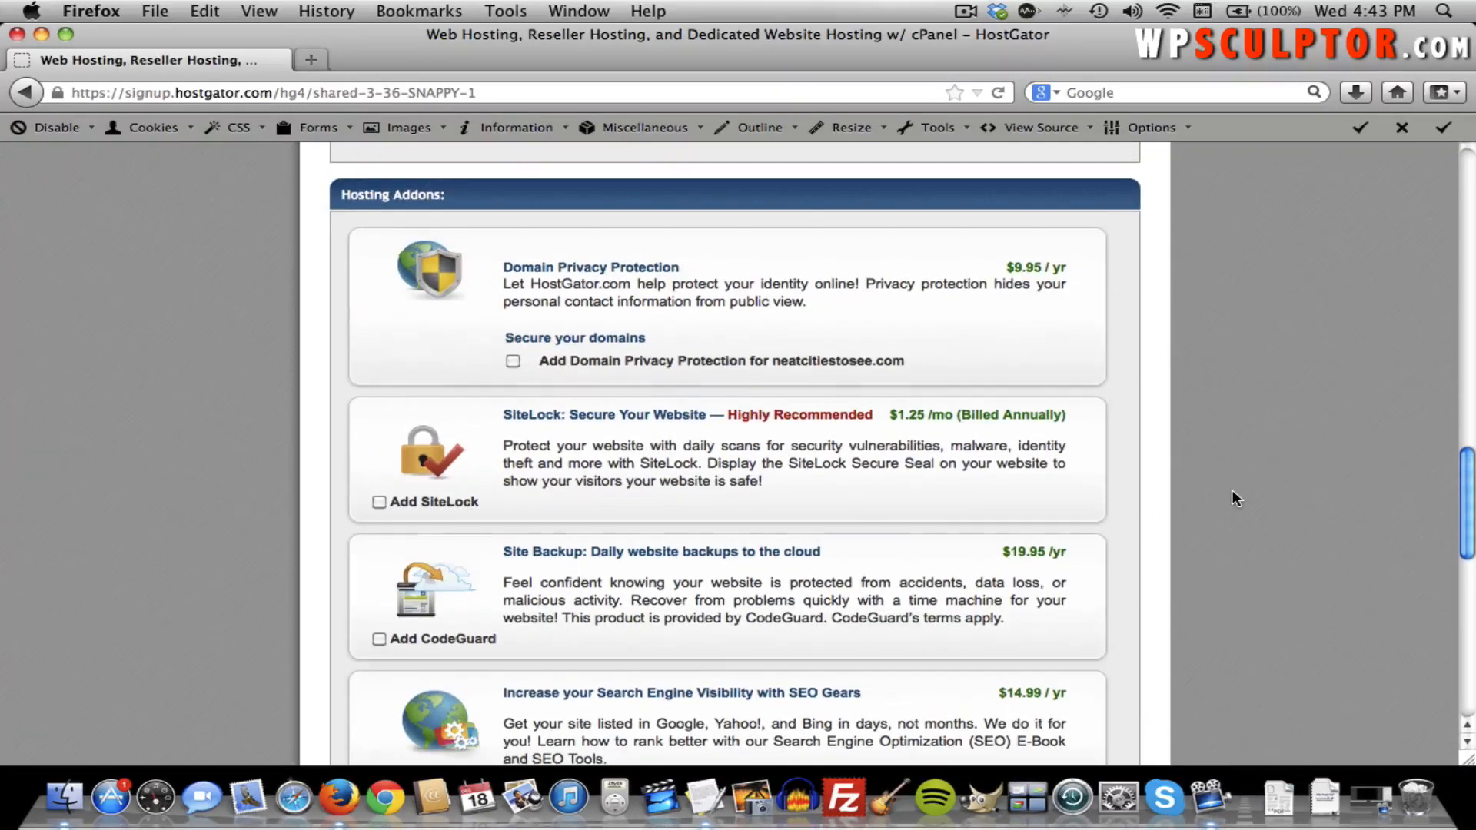
{"action": "scroll", "coordinate": [1232, 494], "scroll_direction": "down", "scroll_amount": 2}
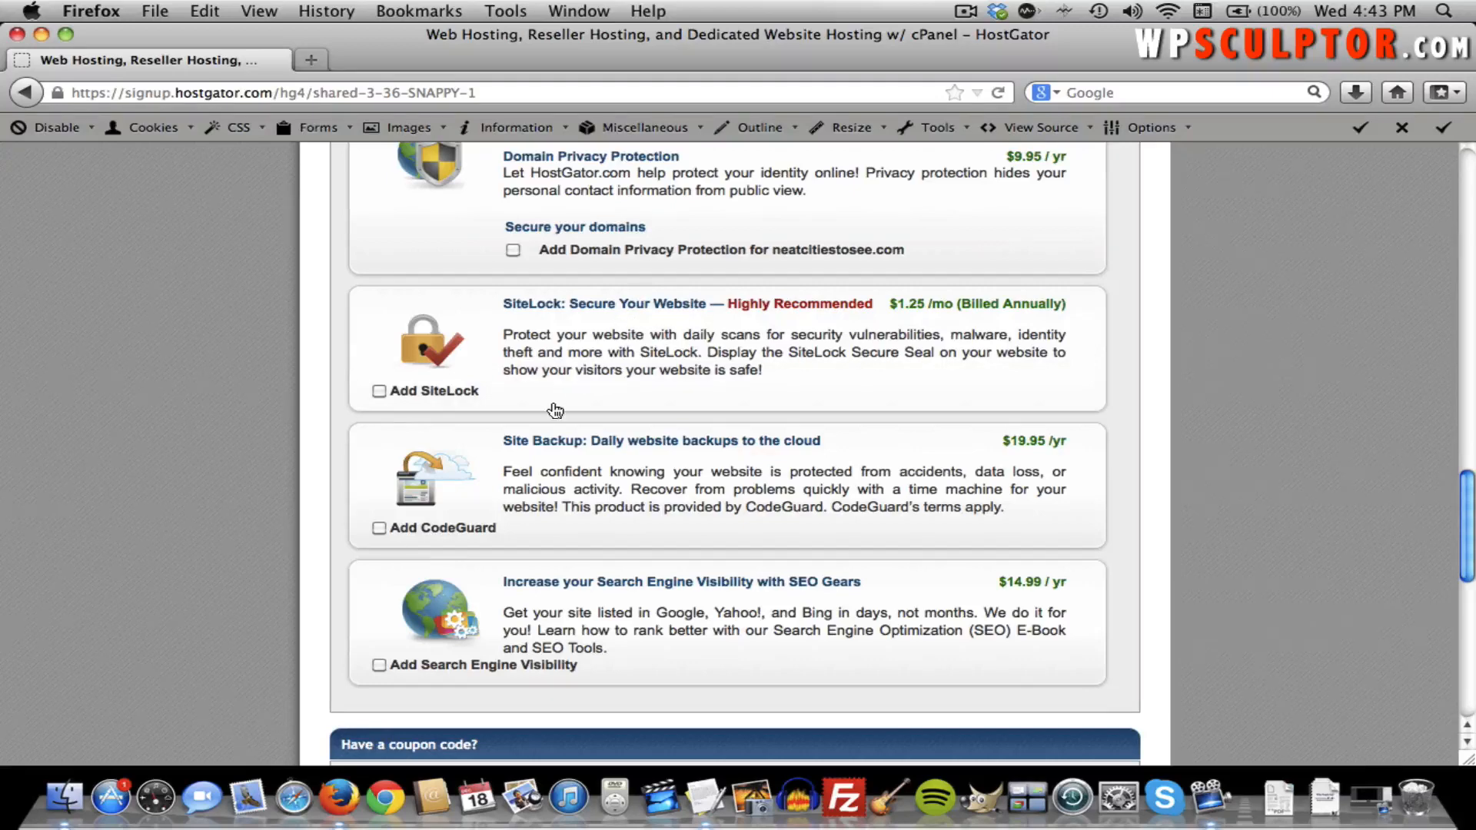
{"action": "scroll", "coordinate": [555, 409], "scroll_direction": "down", "scroll_amount": 7}
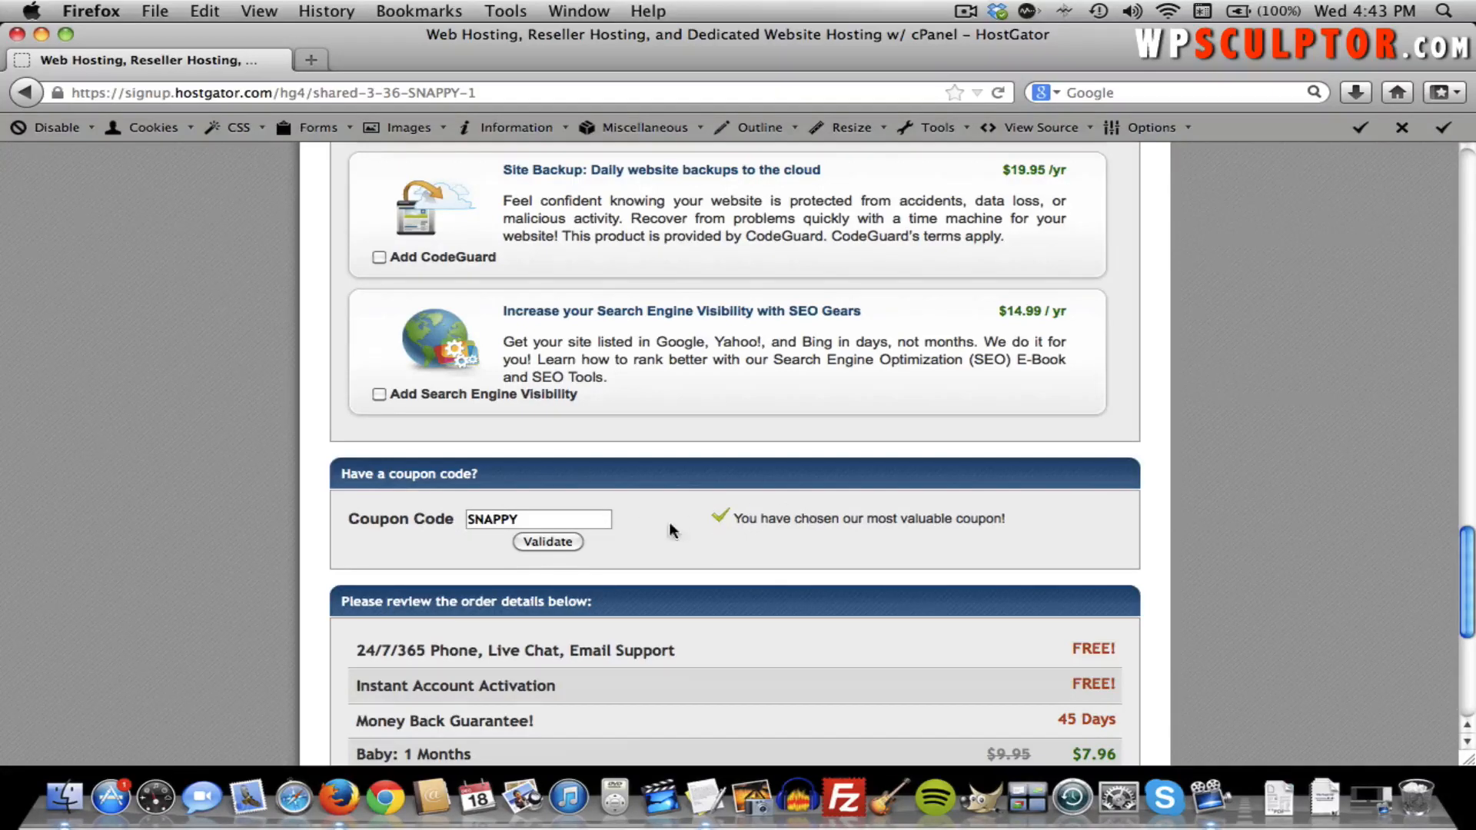
Replace the SNAPPY coupon with wpsculptor1cent and validate it.
{"action": "double_click", "coordinate": [570, 515]}
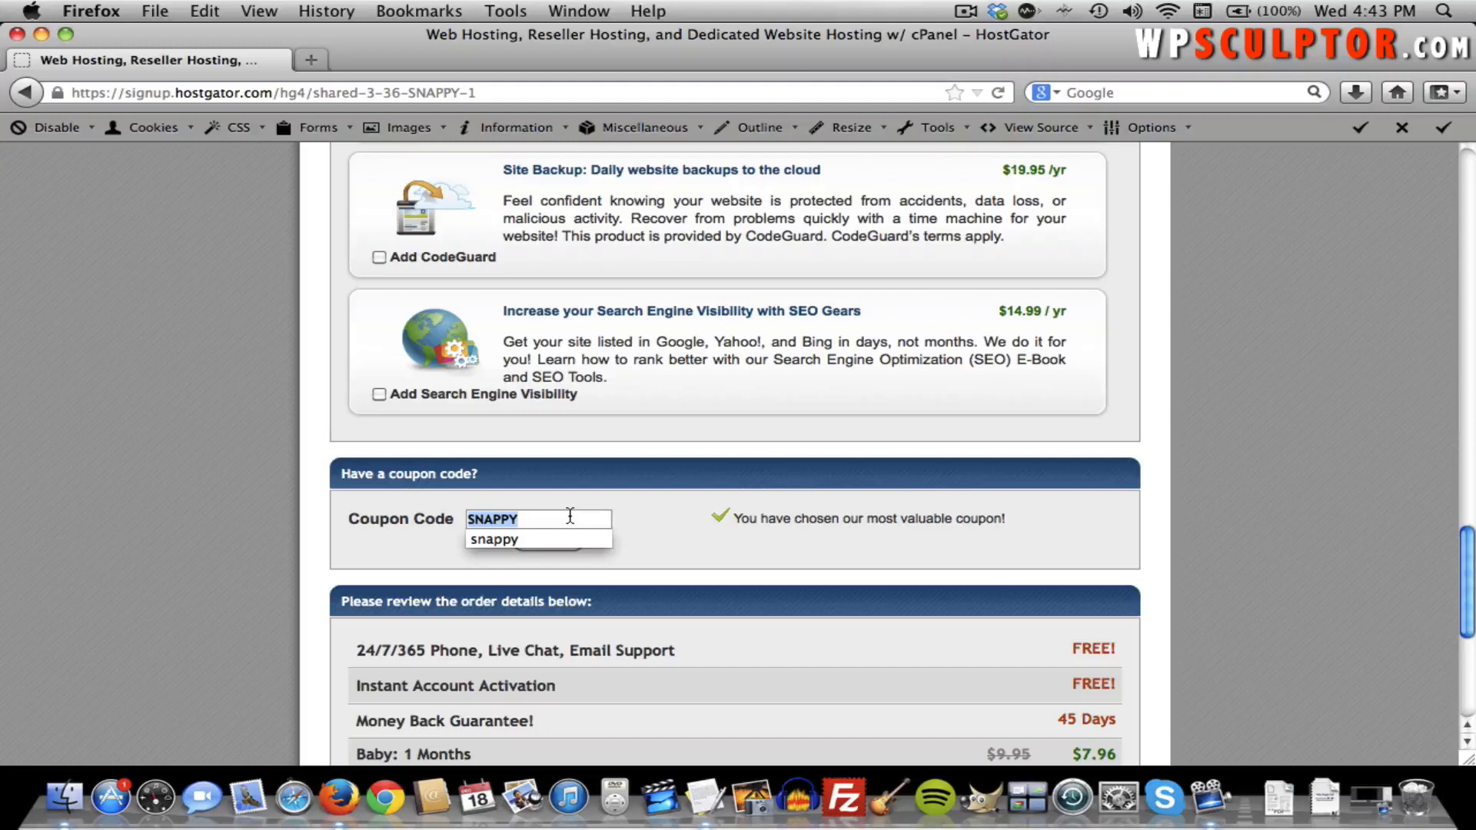
{"action": "type", "text": "wpsc"}
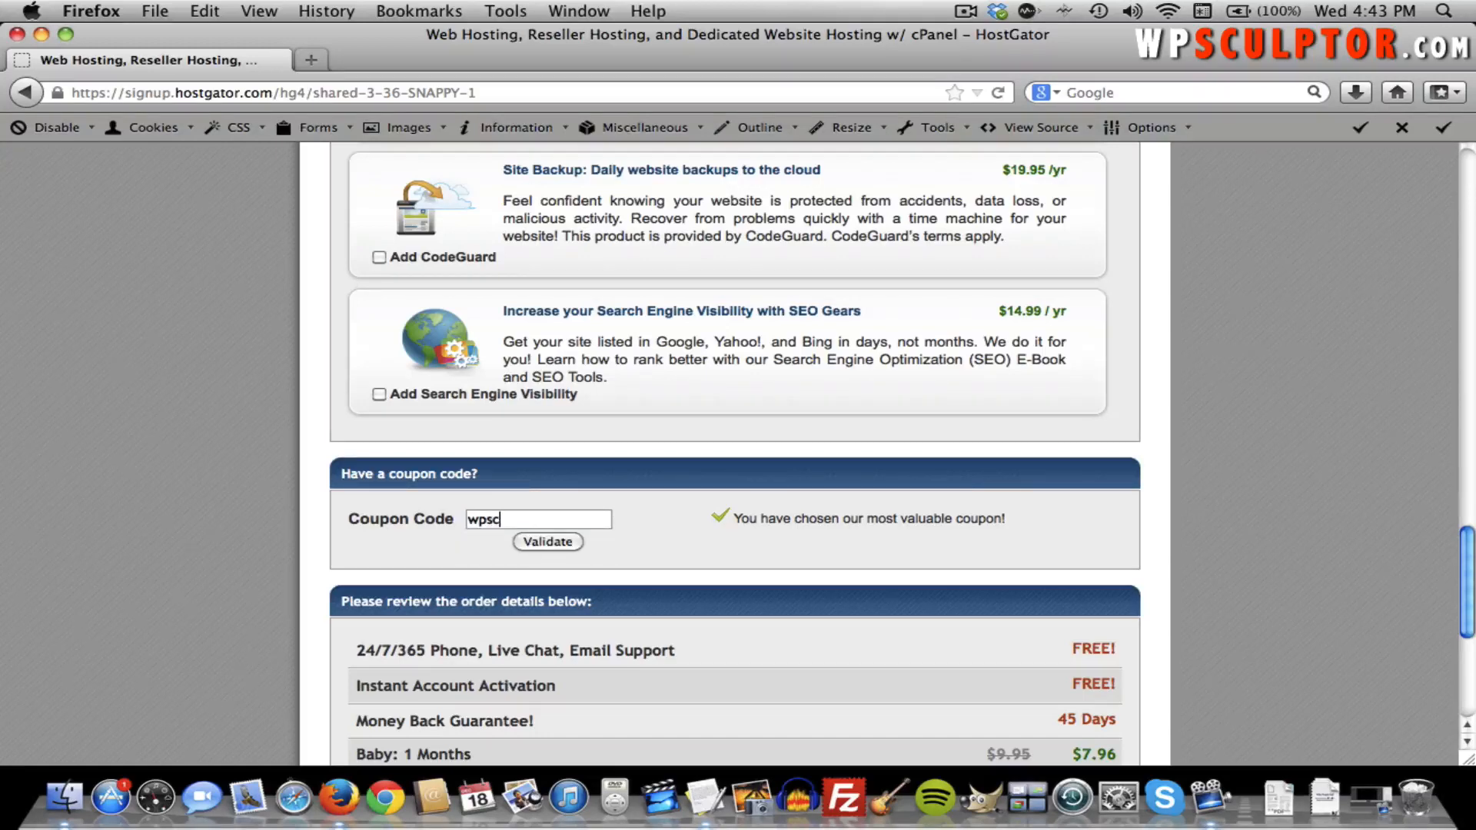
{"action": "type", "text": "ulptor1"}
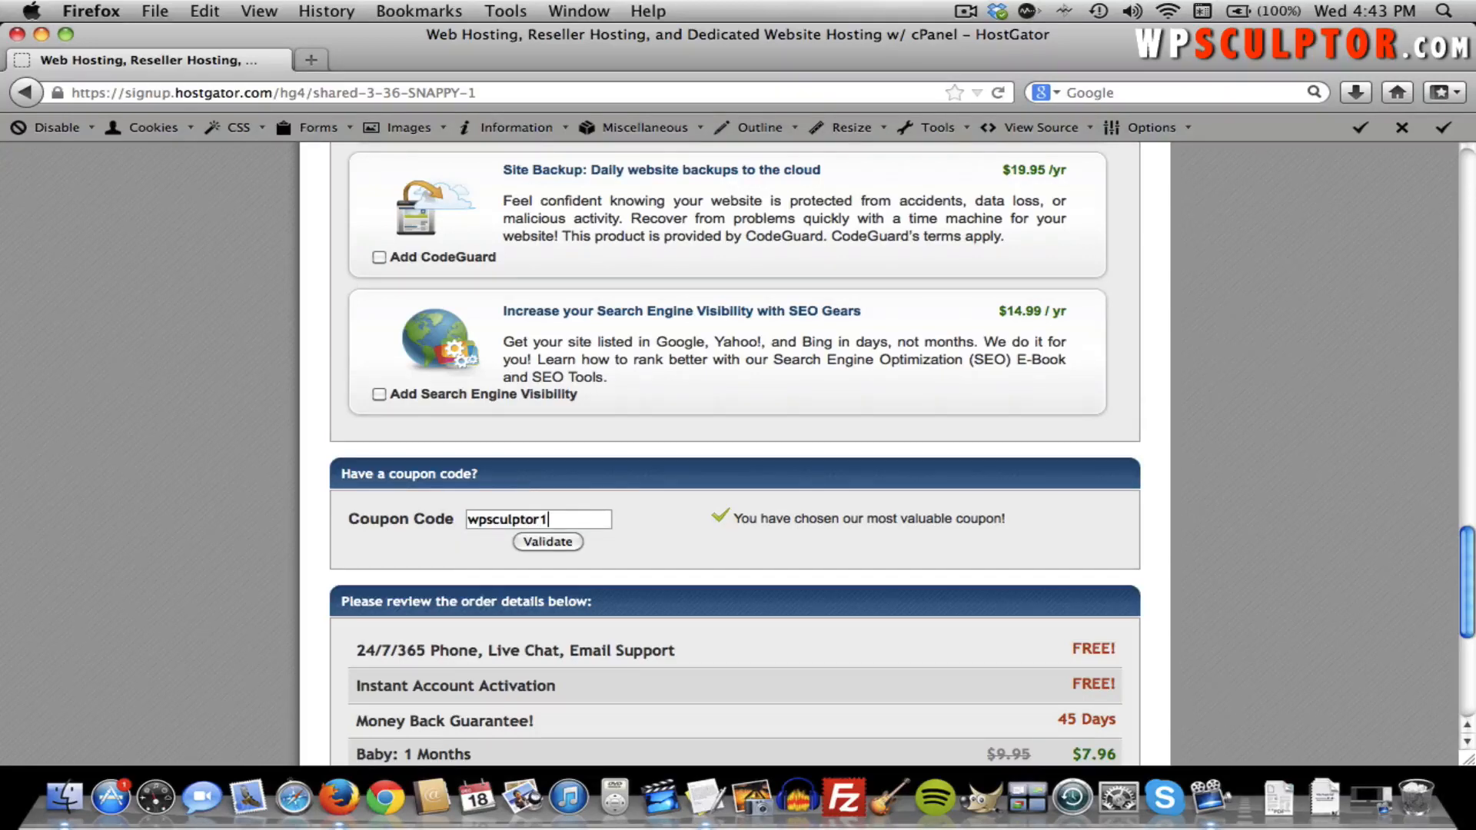
{"action": "type", "text": "cent"}
{"action": "left_click", "coordinate": [560, 542]}
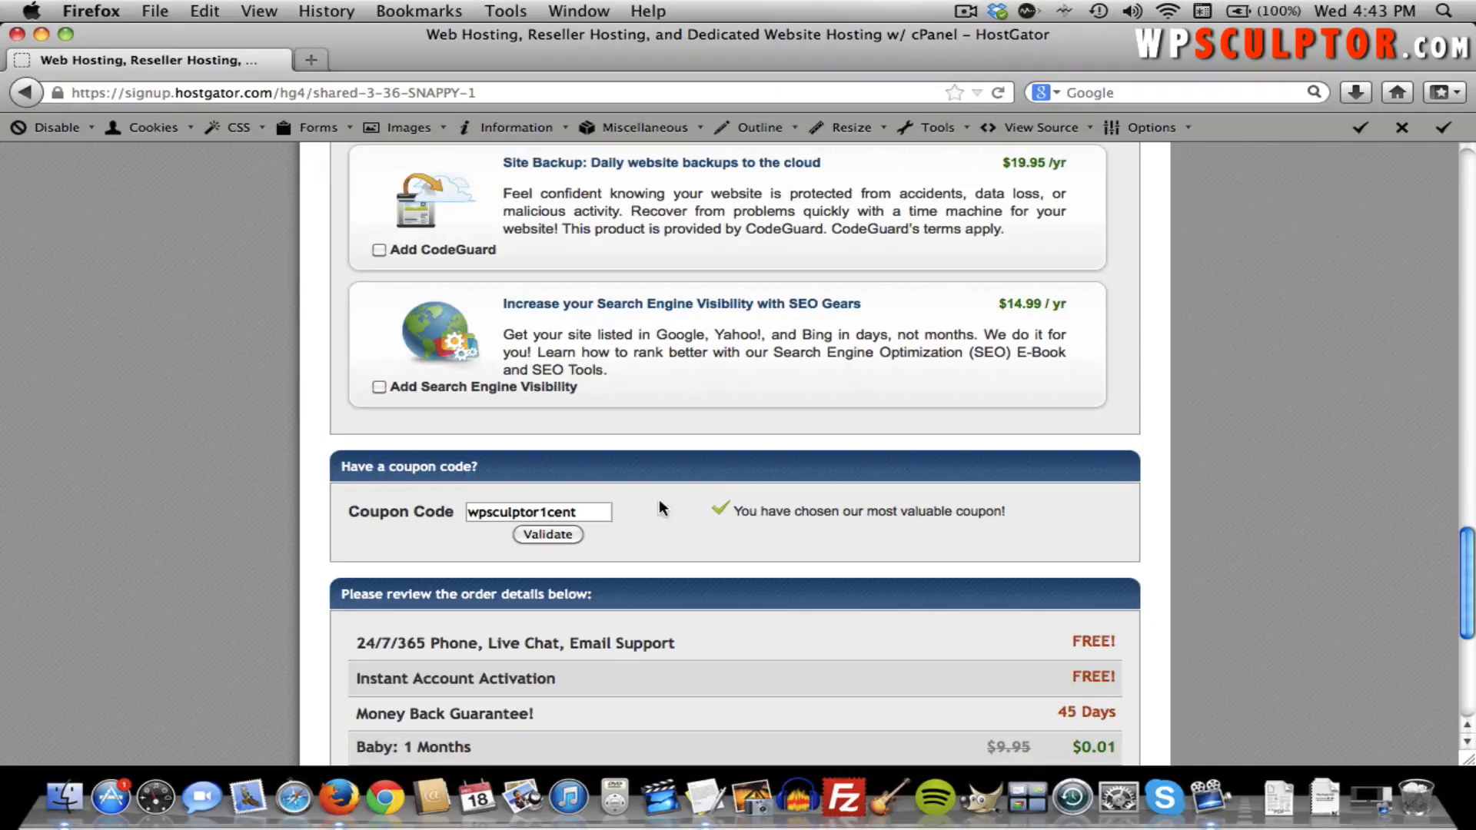
Try the wpsculptor25 coupon for comparison, then revert to wpsculptor1cent and revalidate.
{"action": "left_click", "coordinate": [591, 515]}
{"action": "key", "text": "BackSpace"}
{"action": "key", "text": "BackSpace"}
{"action": "key", "text": "BackSpace"}
{"action": "key", "text": "BackSpace"}
{"action": "key", "text": "BackSpace"}
{"action": "type", "text": "25"}
{"action": "left_click", "coordinate": [546, 535]}
{"action": "left_click", "coordinate": [595, 511]}
{"action": "key", "text": "BackSpace"}
{"action": "key", "text": "BackSpace"}
{"action": "type", "text": "1cent"}
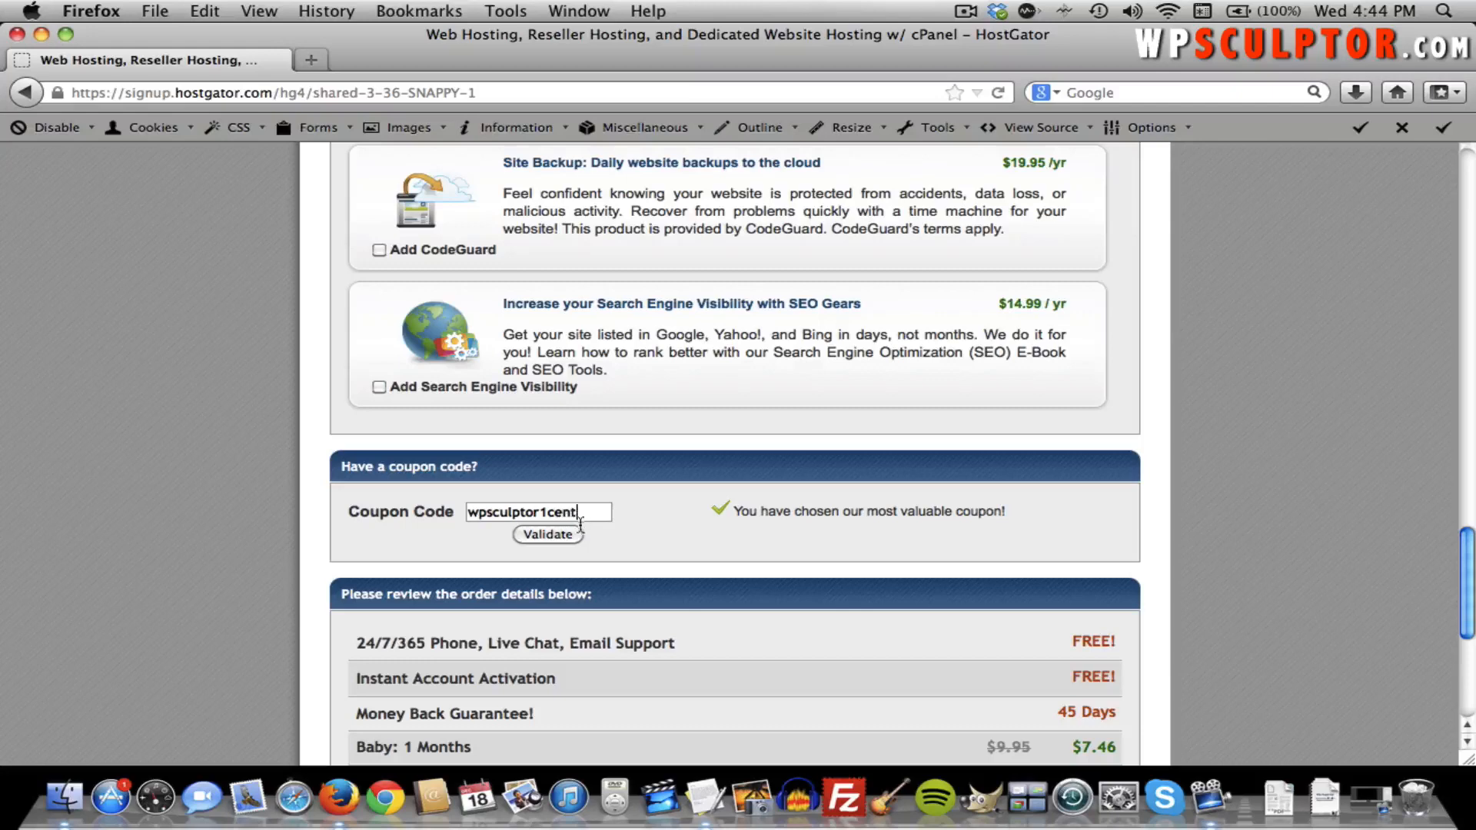
{"action": "left_click", "coordinate": [553, 534]}
Agree to the terms and conditions and submit the $12.96 HostGator hosting order.
{"action": "scroll", "coordinate": [685, 511], "scroll_direction": "down", "scroll_amount": 3}
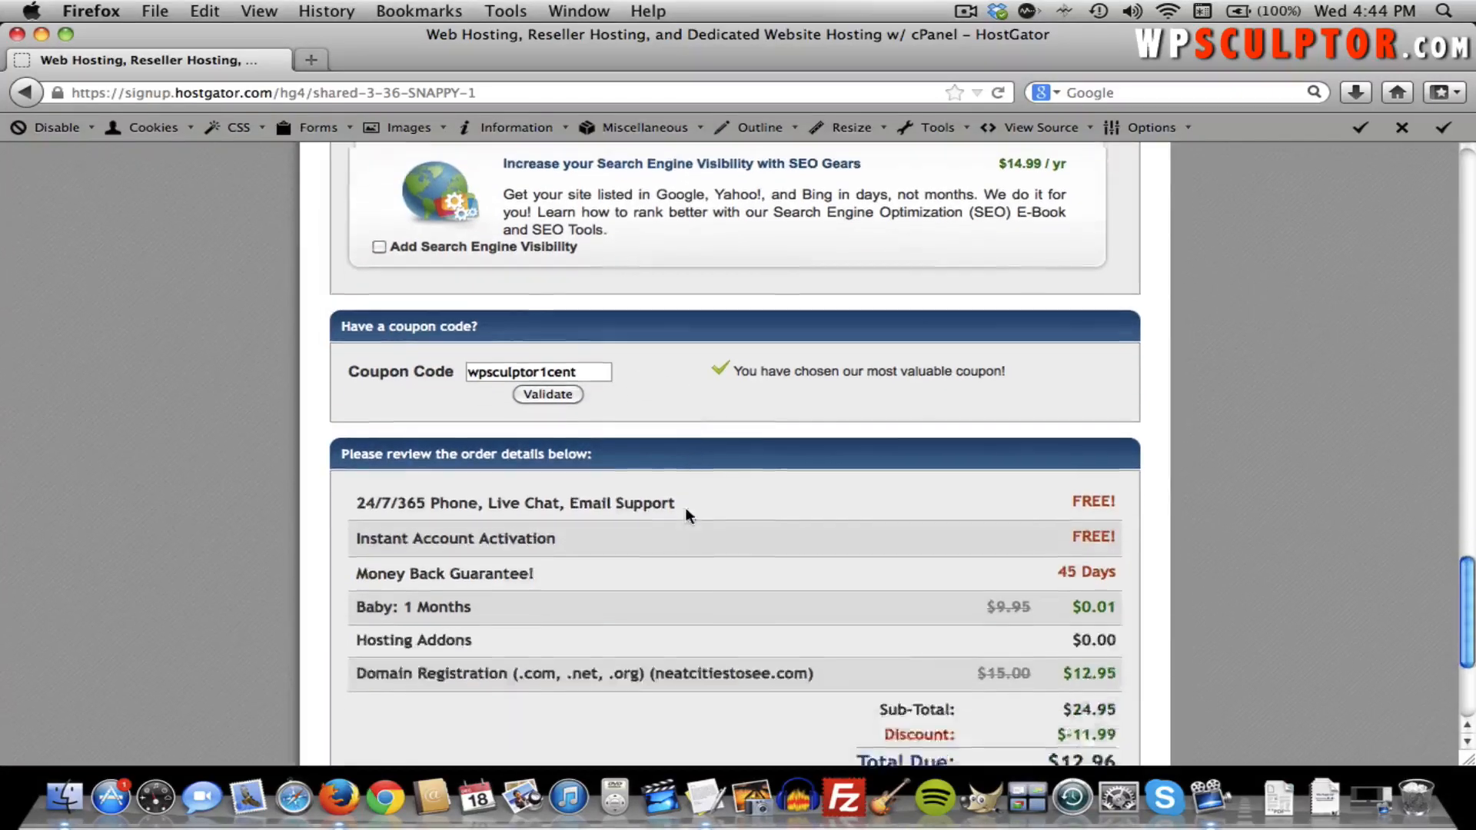
{"action": "scroll", "coordinate": [686, 514], "scroll_direction": "down", "scroll_amount": 1}
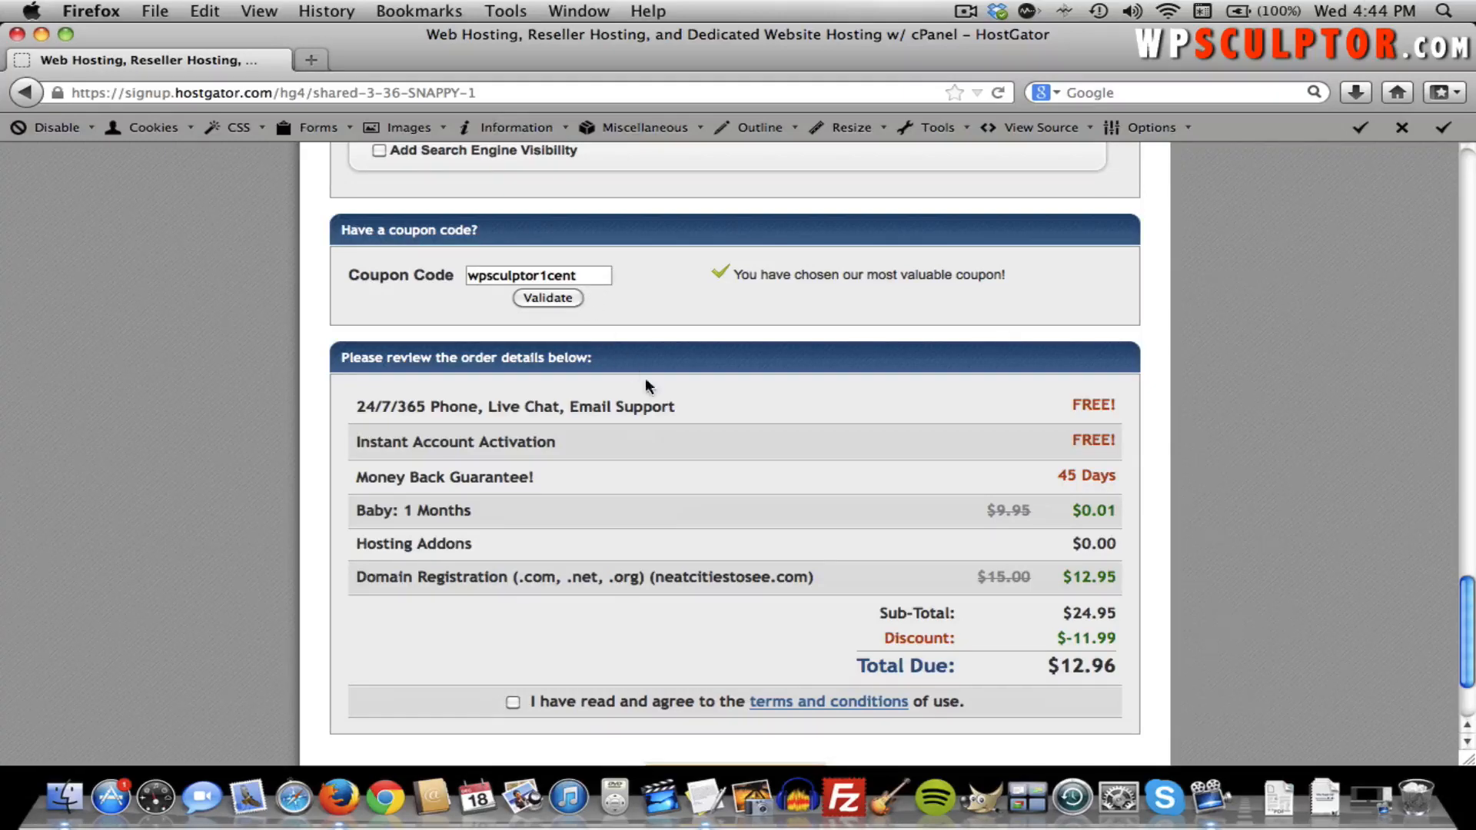
{"action": "scroll", "coordinate": [756, 468], "scroll_direction": "down", "scroll_amount": 1}
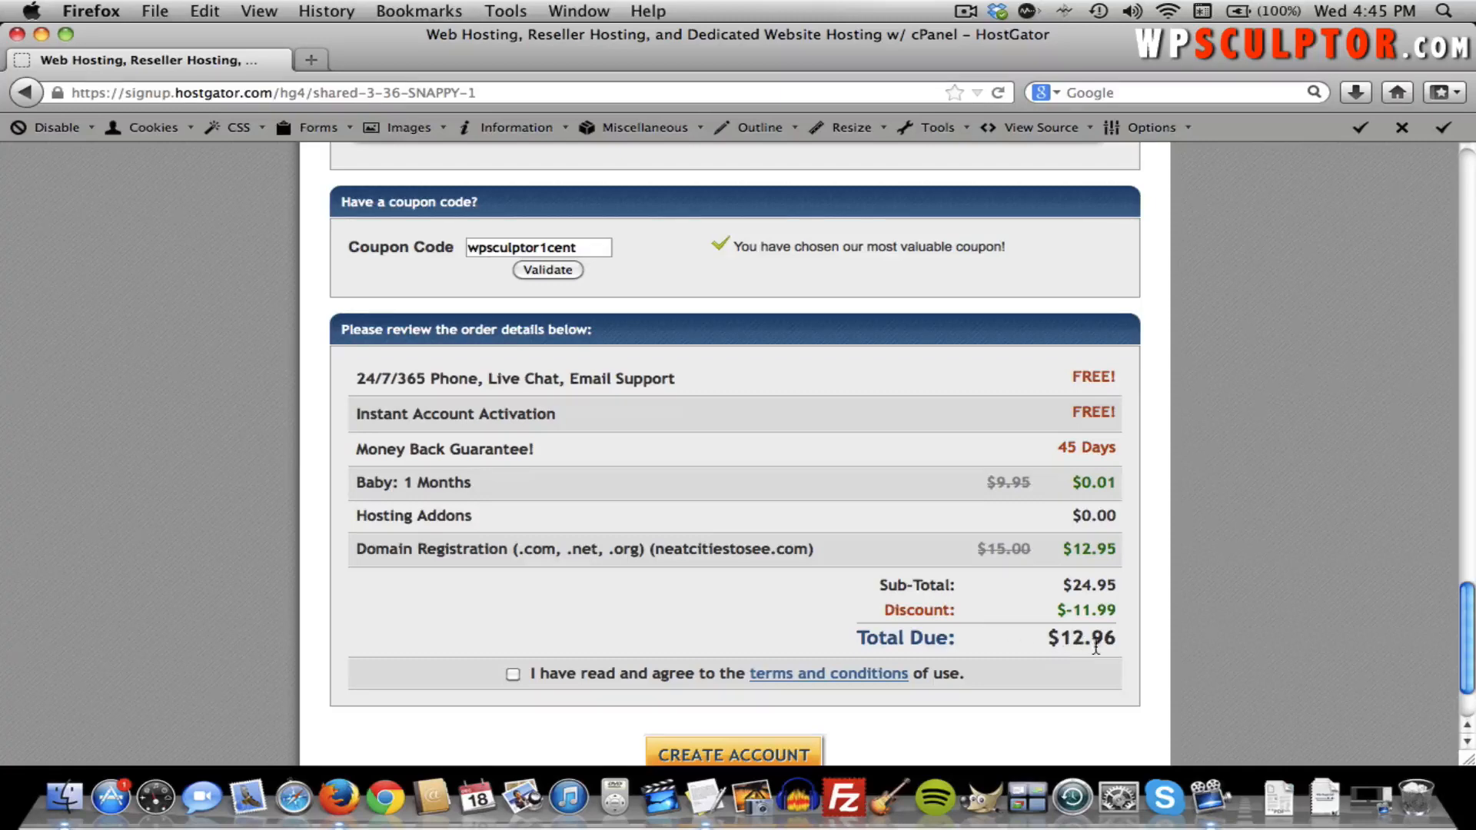
{"action": "left_click", "coordinate": [512, 677]}
{"action": "scroll", "coordinate": [512, 676], "scroll_direction": "down", "scroll_amount": 2}
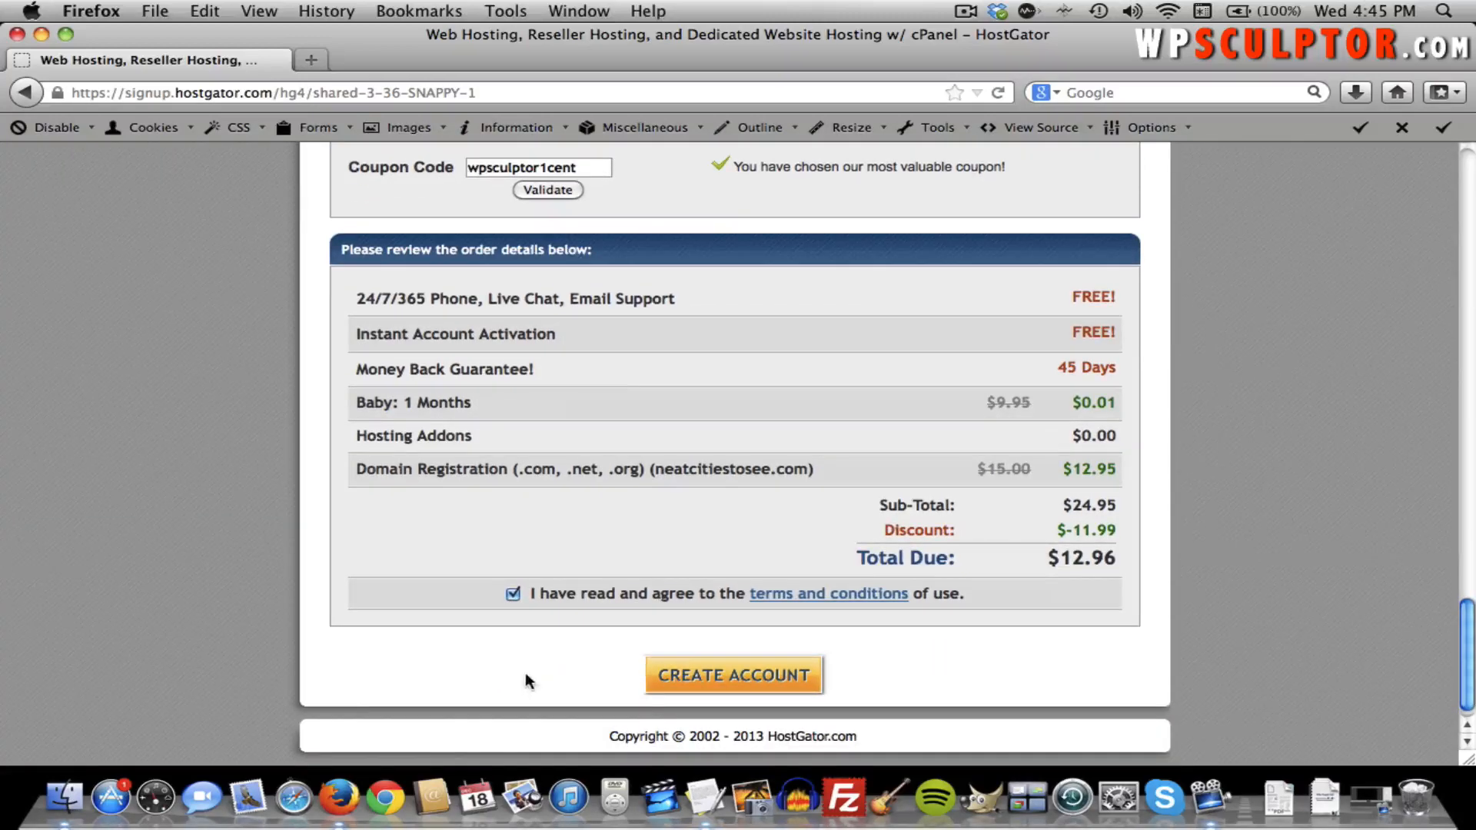
{"action": "left_click", "coordinate": [725, 676]}
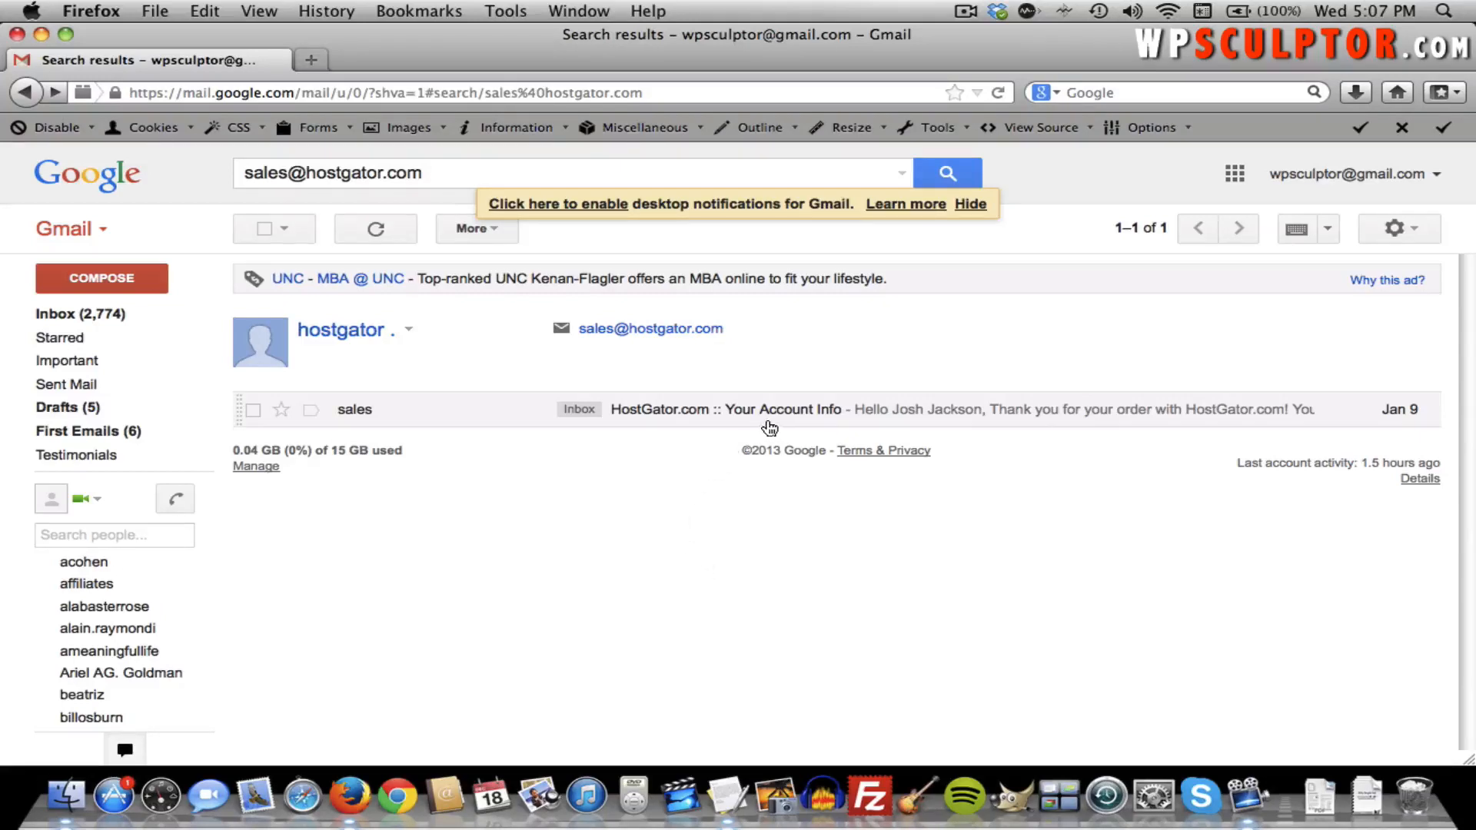
Open the 'HostGator.com :: Your Account Info' email and follow its Your Control Panel link.
{"action": "left_click", "coordinate": [676, 417]}
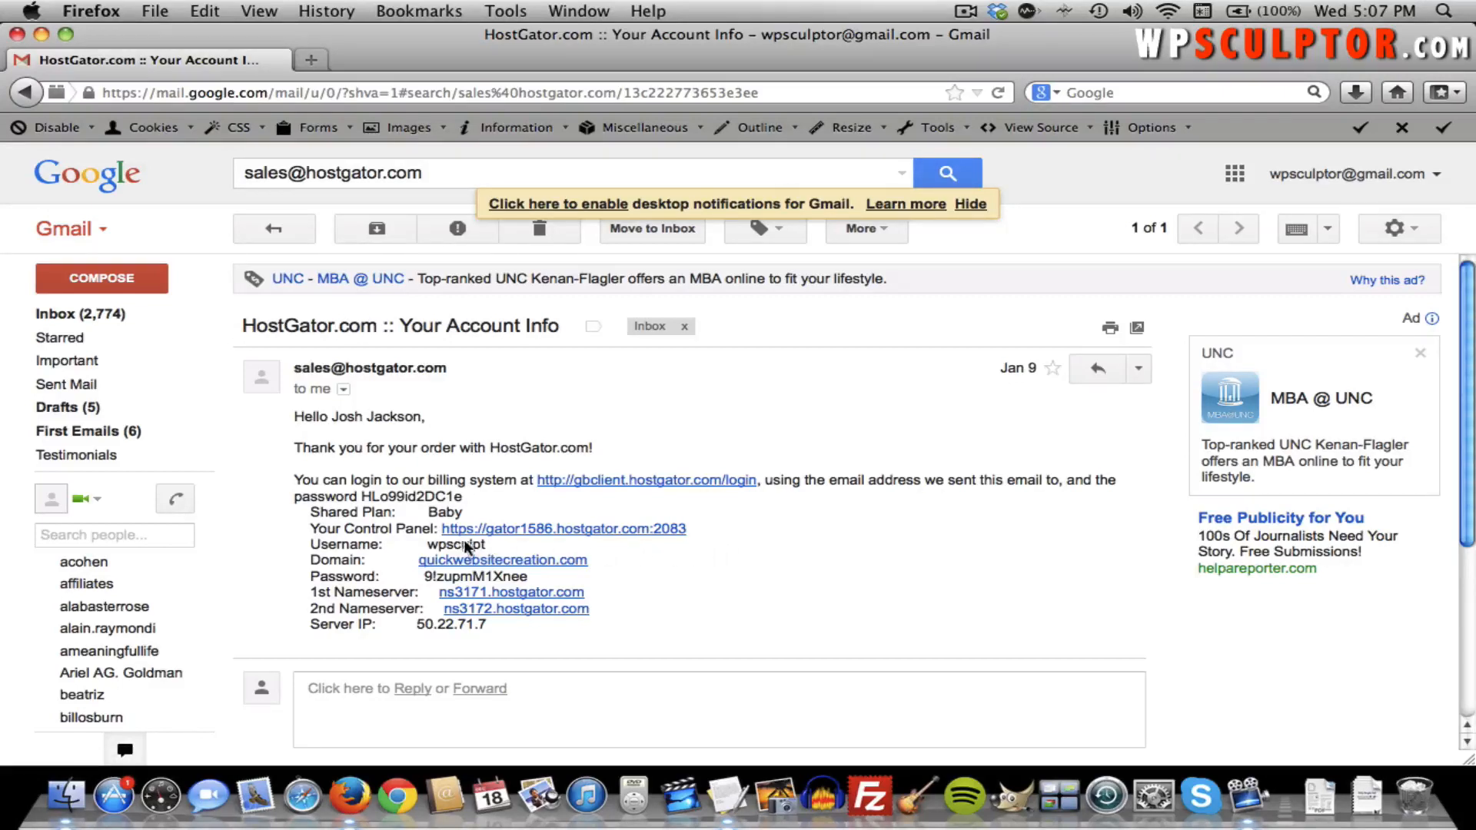
{"action": "left_click", "coordinate": [518, 533]}
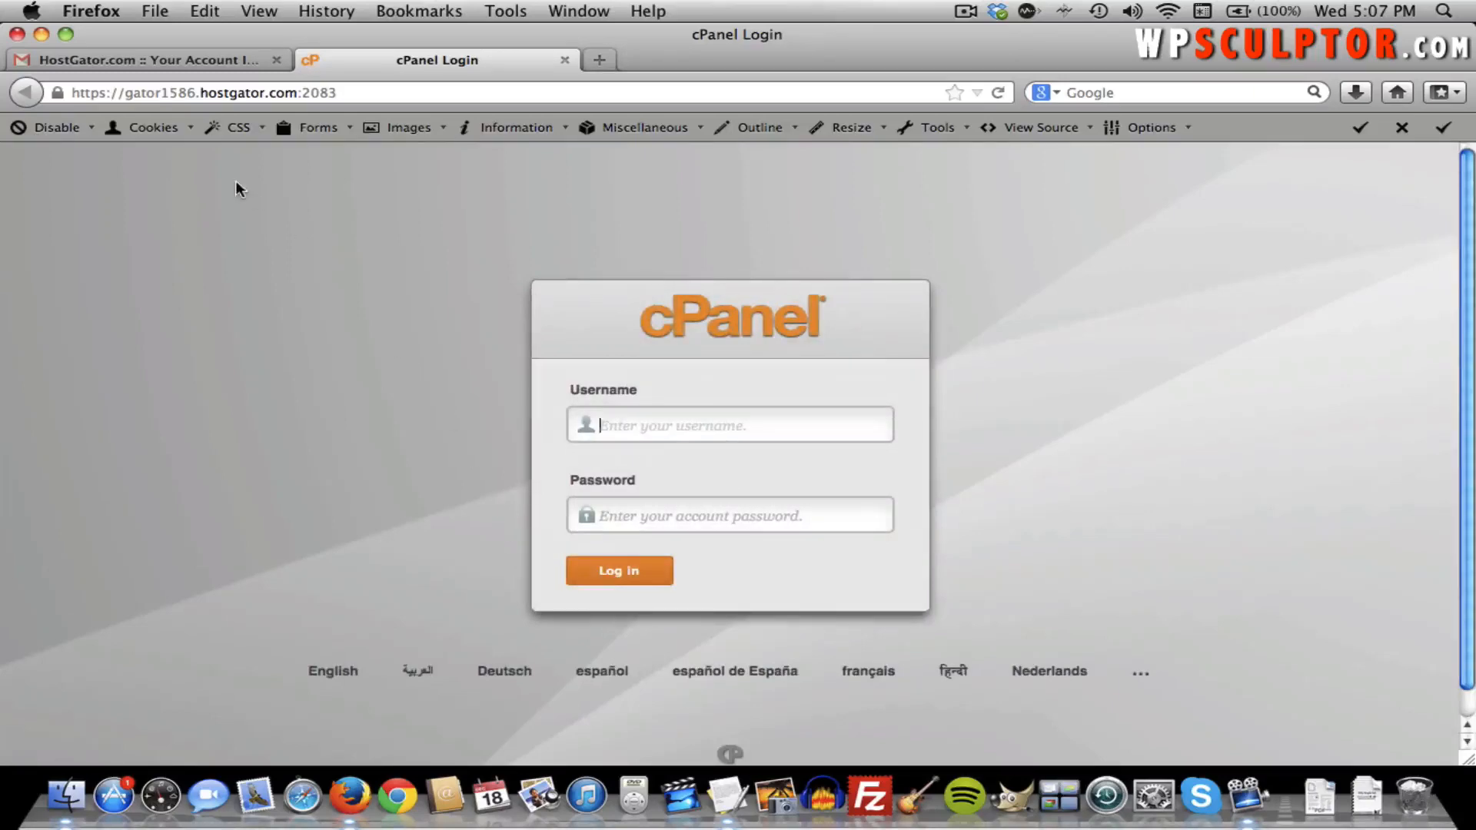
Copy the account username from the welcome email into the cPanel login form.
{"action": "left_click", "coordinate": [162, 66]}
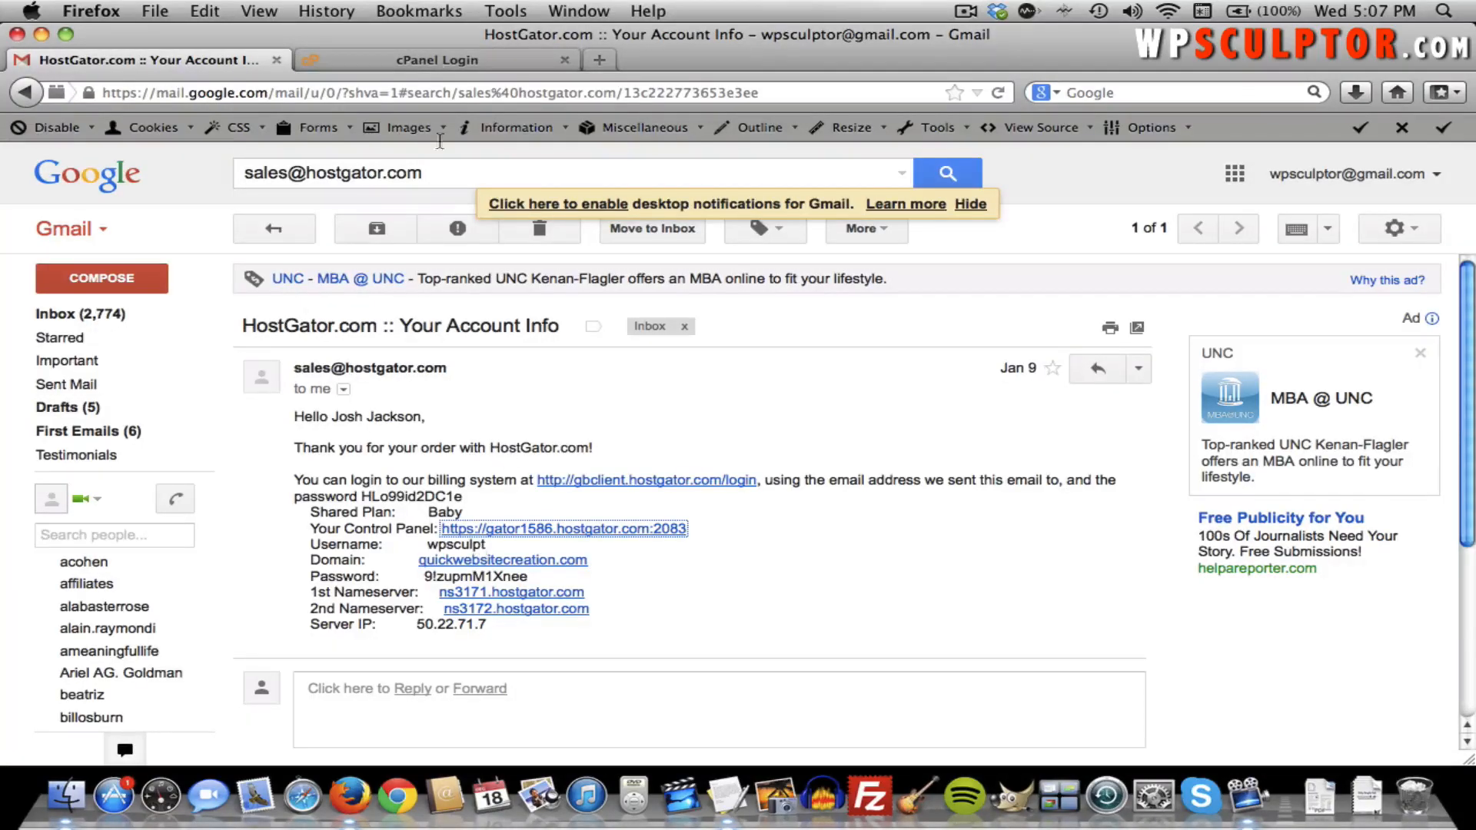
{"action": "double_click", "coordinate": [464, 547]}
{"action": "key", "text": "super+c"}
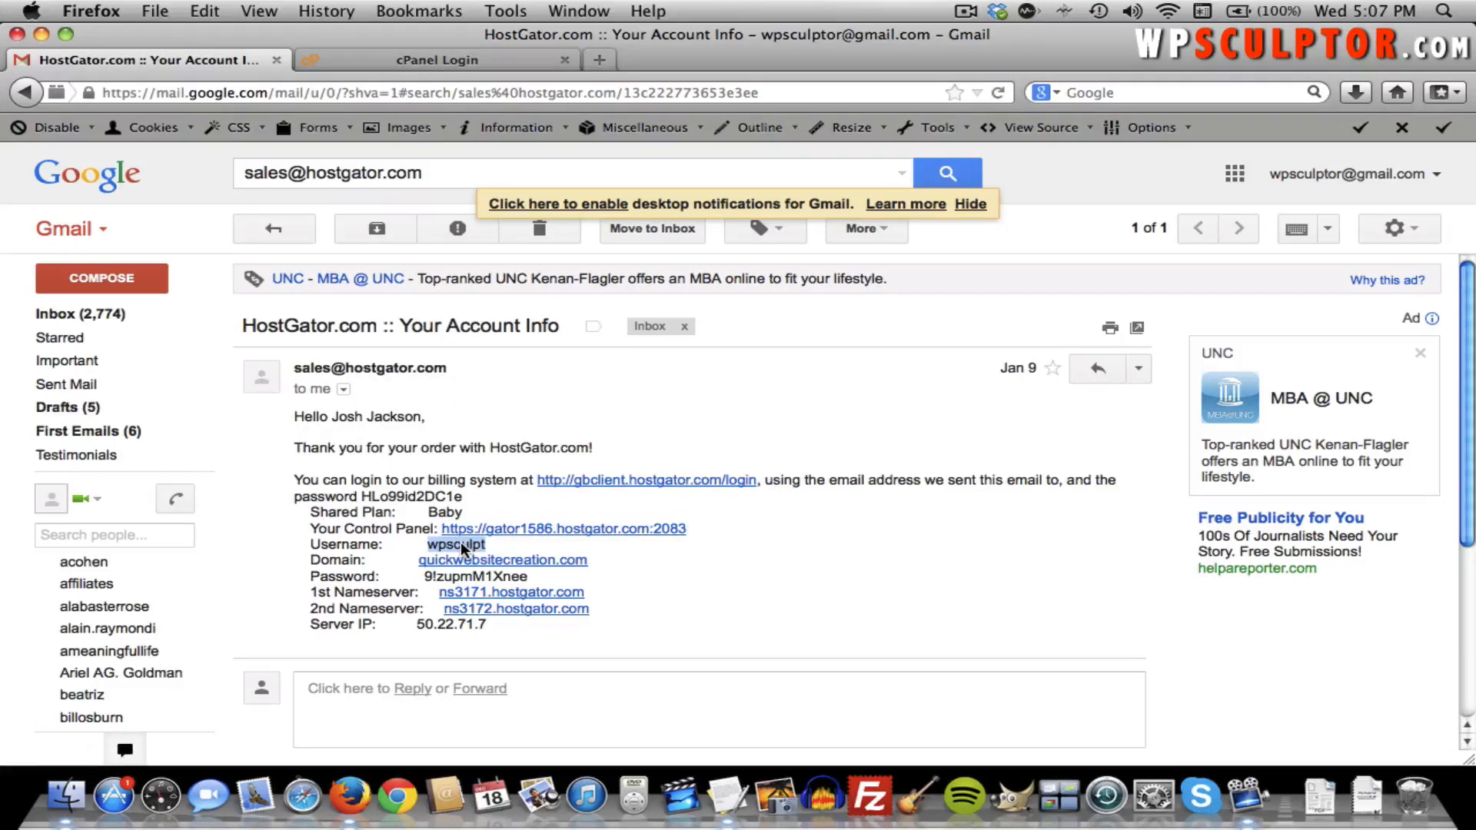
{"action": "left_click", "coordinate": [473, 58]}
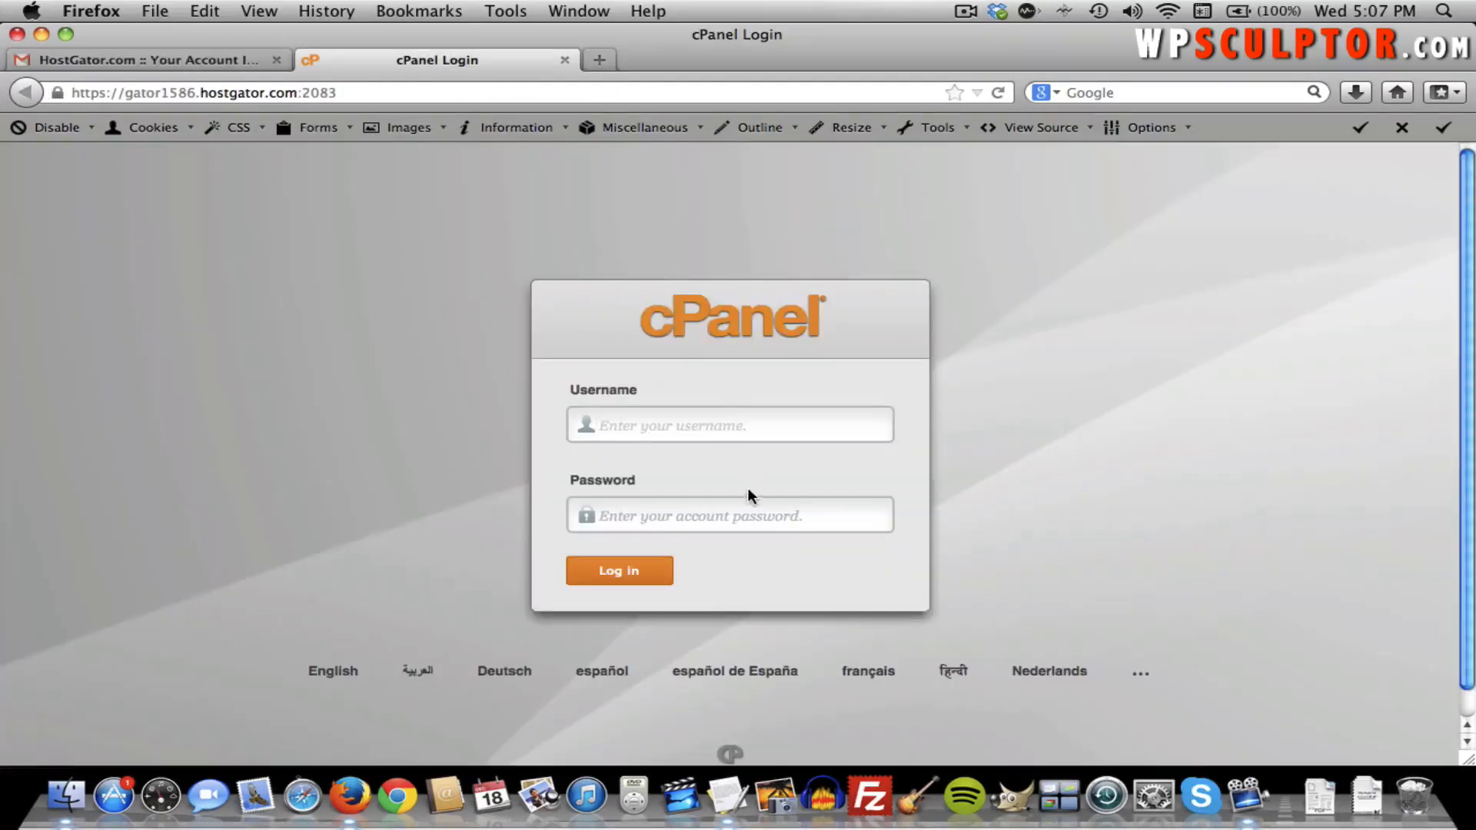
{"action": "key", "text": "super+v"}
{"action": "left_click", "coordinate": [724, 515]}
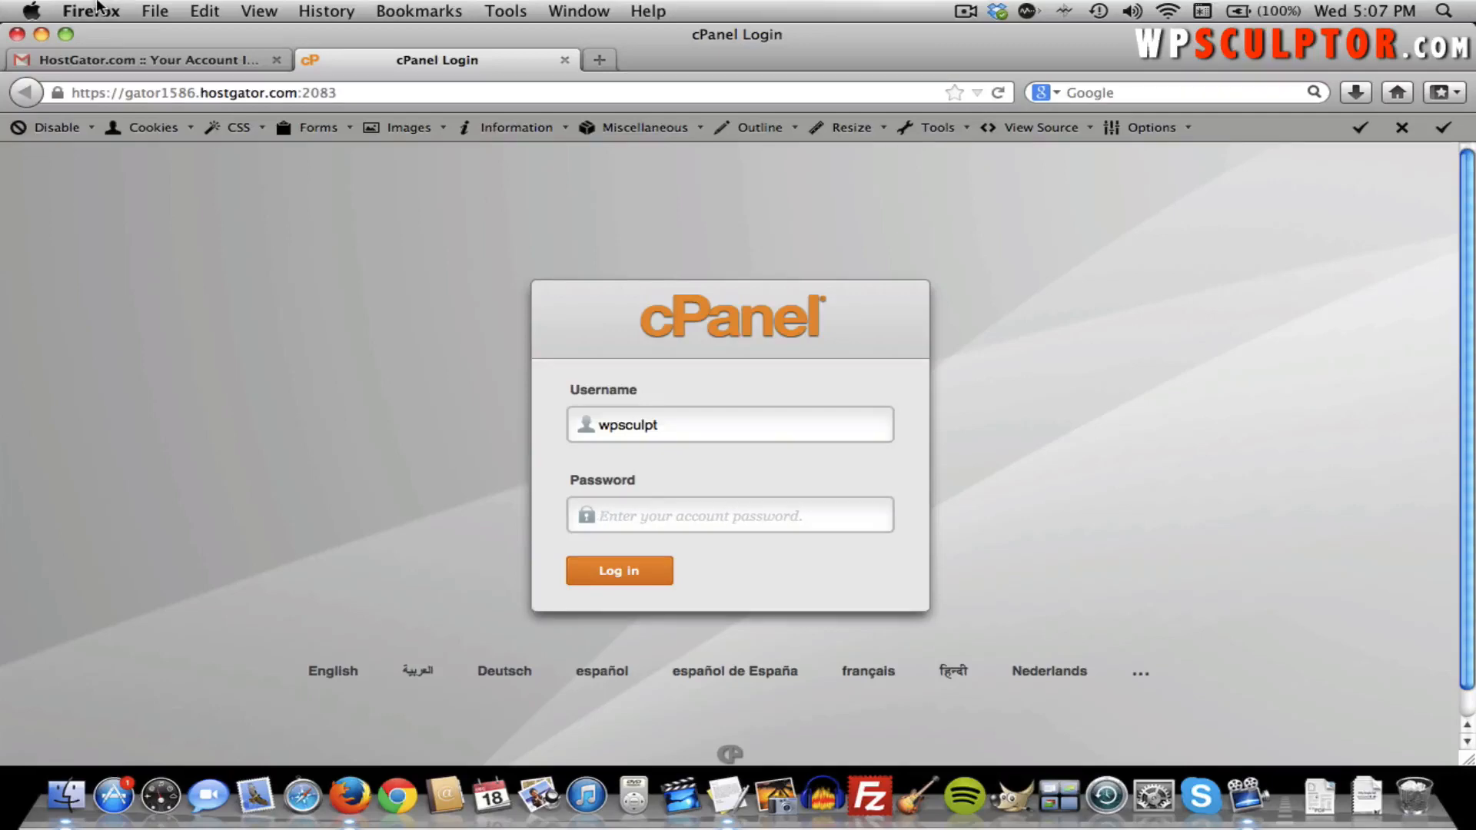
Copy the account password from the email, enter it on the cPanel login page and log in.
{"action": "left_click", "coordinate": [103, 65]}
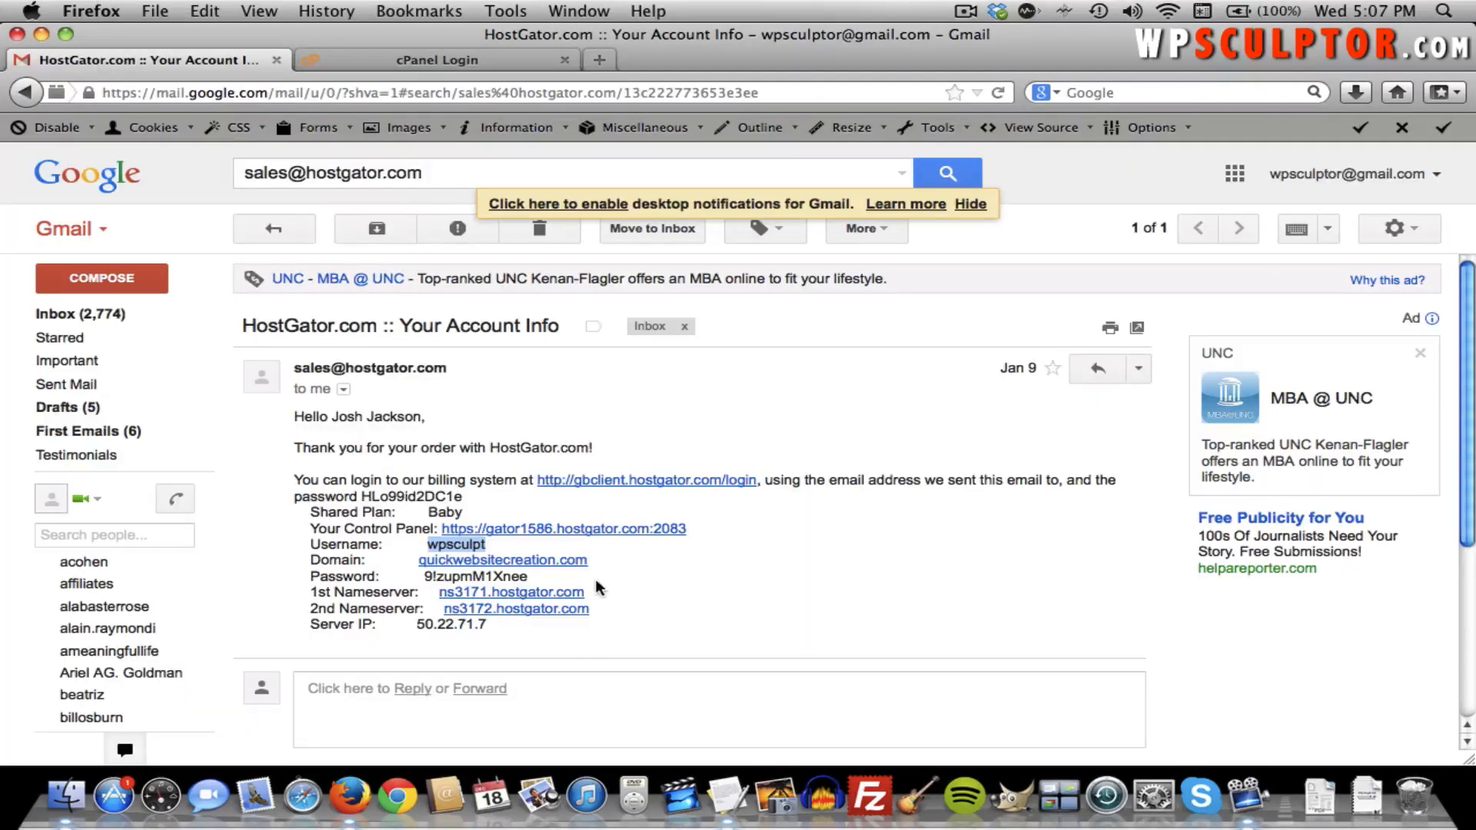
{"action": "double_click", "coordinate": [522, 578]}
{"action": "left_click", "coordinate": [531, 580]}
{"action": "left_click_drag", "start_coordinate": [532, 581], "coordinate": [427, 584]}
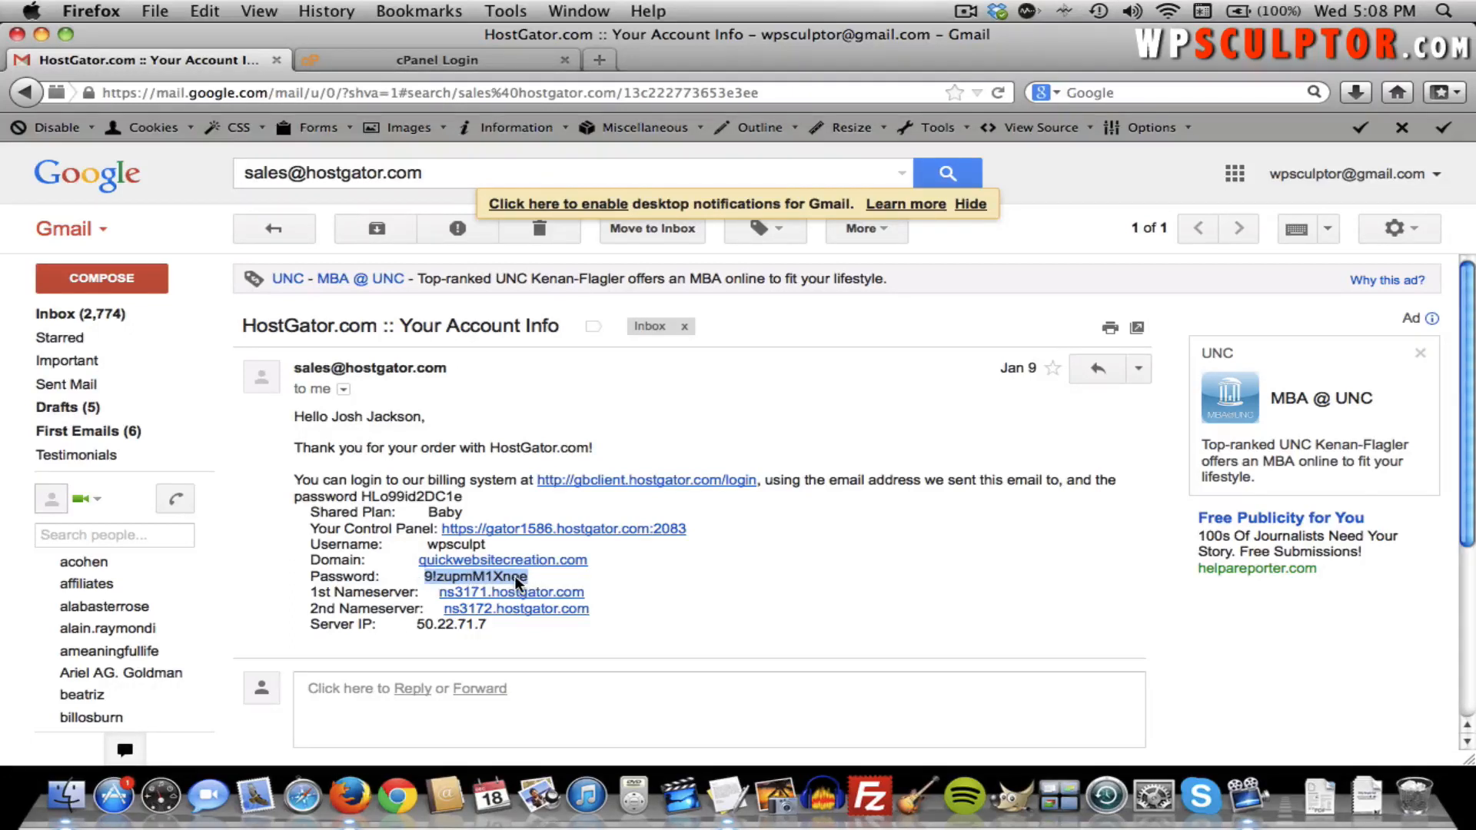
{"action": "left_click", "coordinate": [434, 61]}
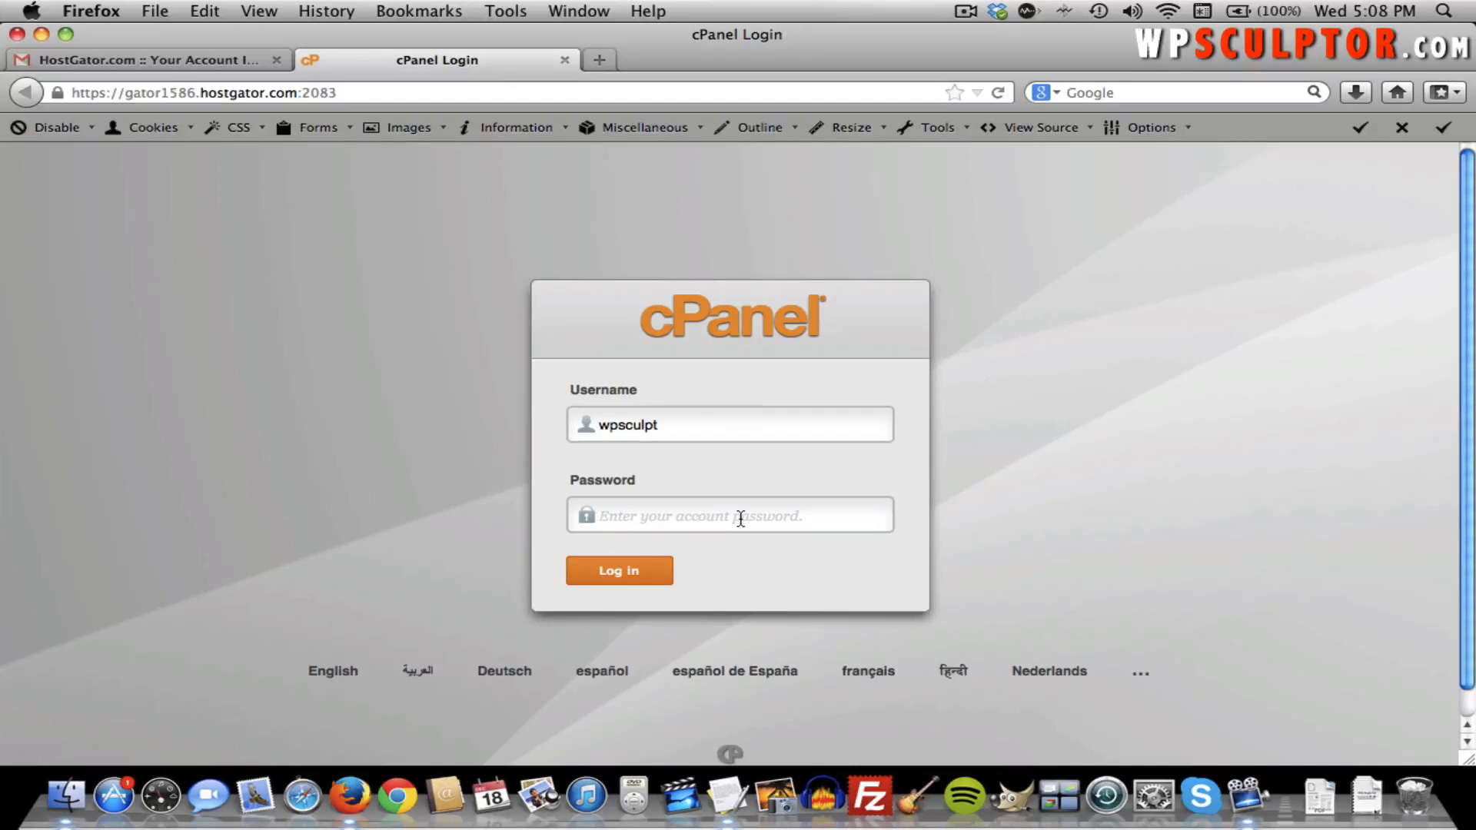
{"action": "type", "text": "•••••••••"}
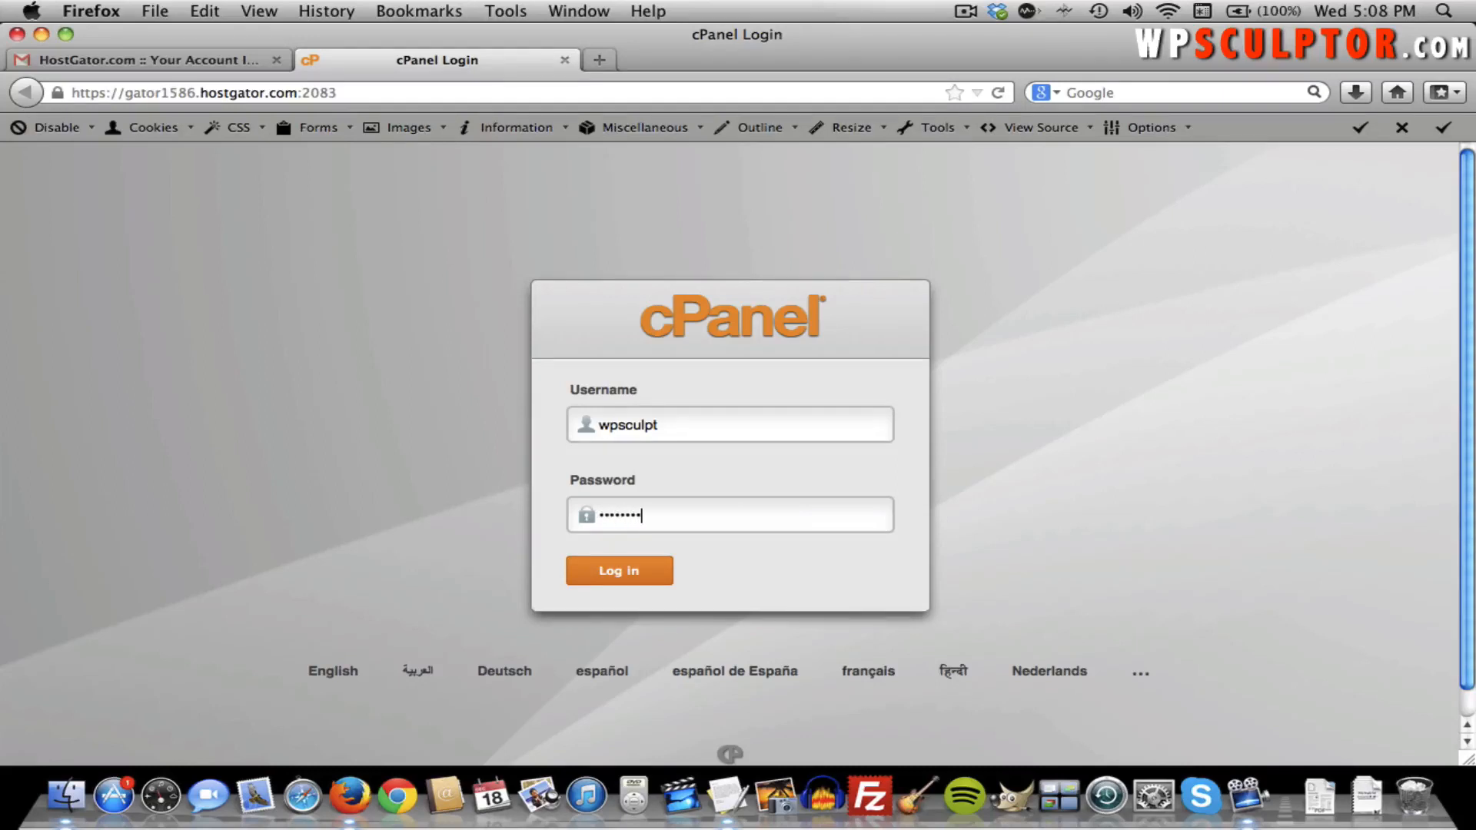
{"action": "left_click", "coordinate": [644, 571]}
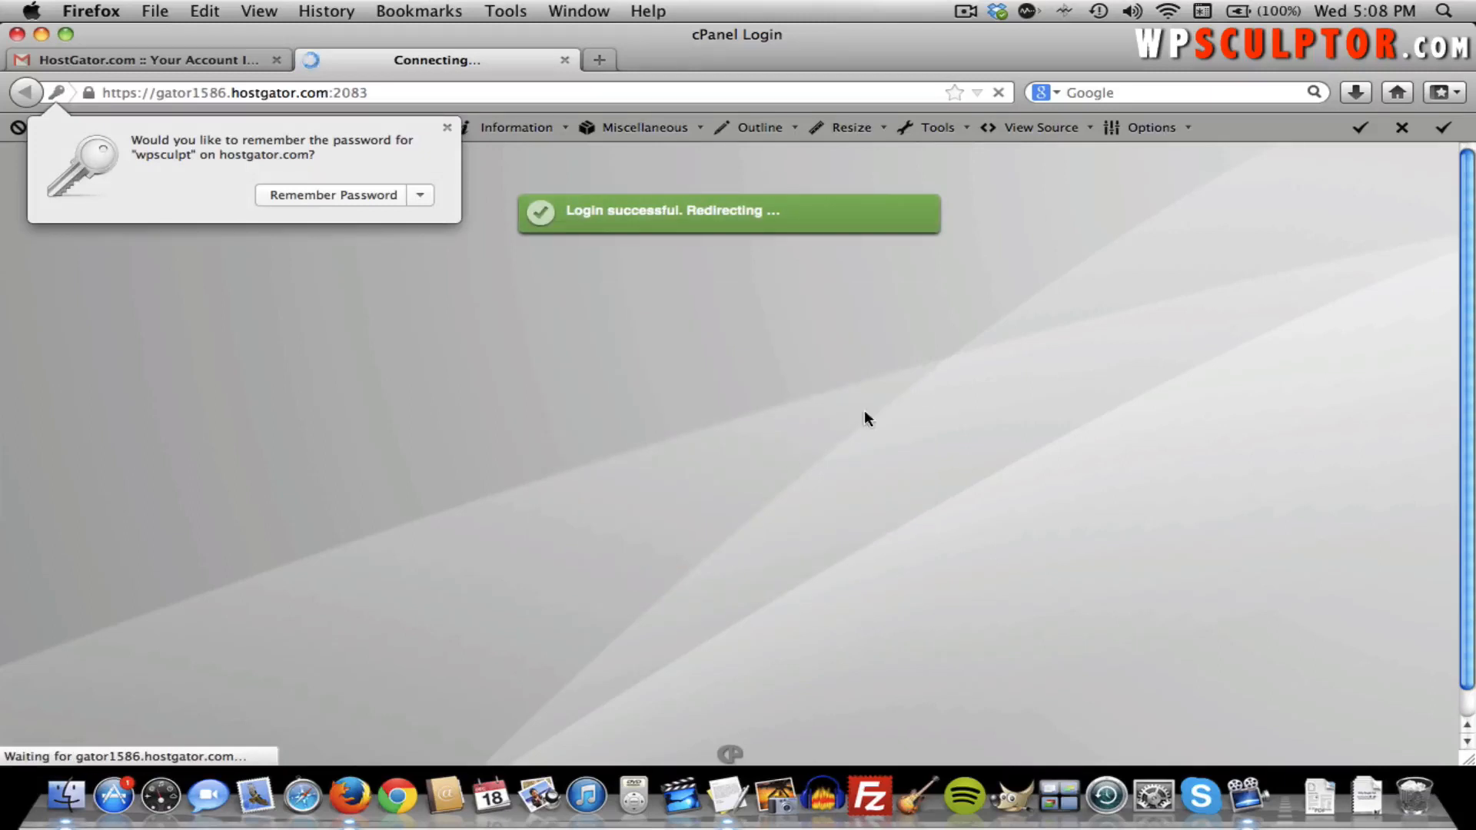
Dismiss the remember-password prompt and the goMobi and Welcome popups, then go to QuickInstall.
{"action": "left_click", "coordinate": [445, 126]}
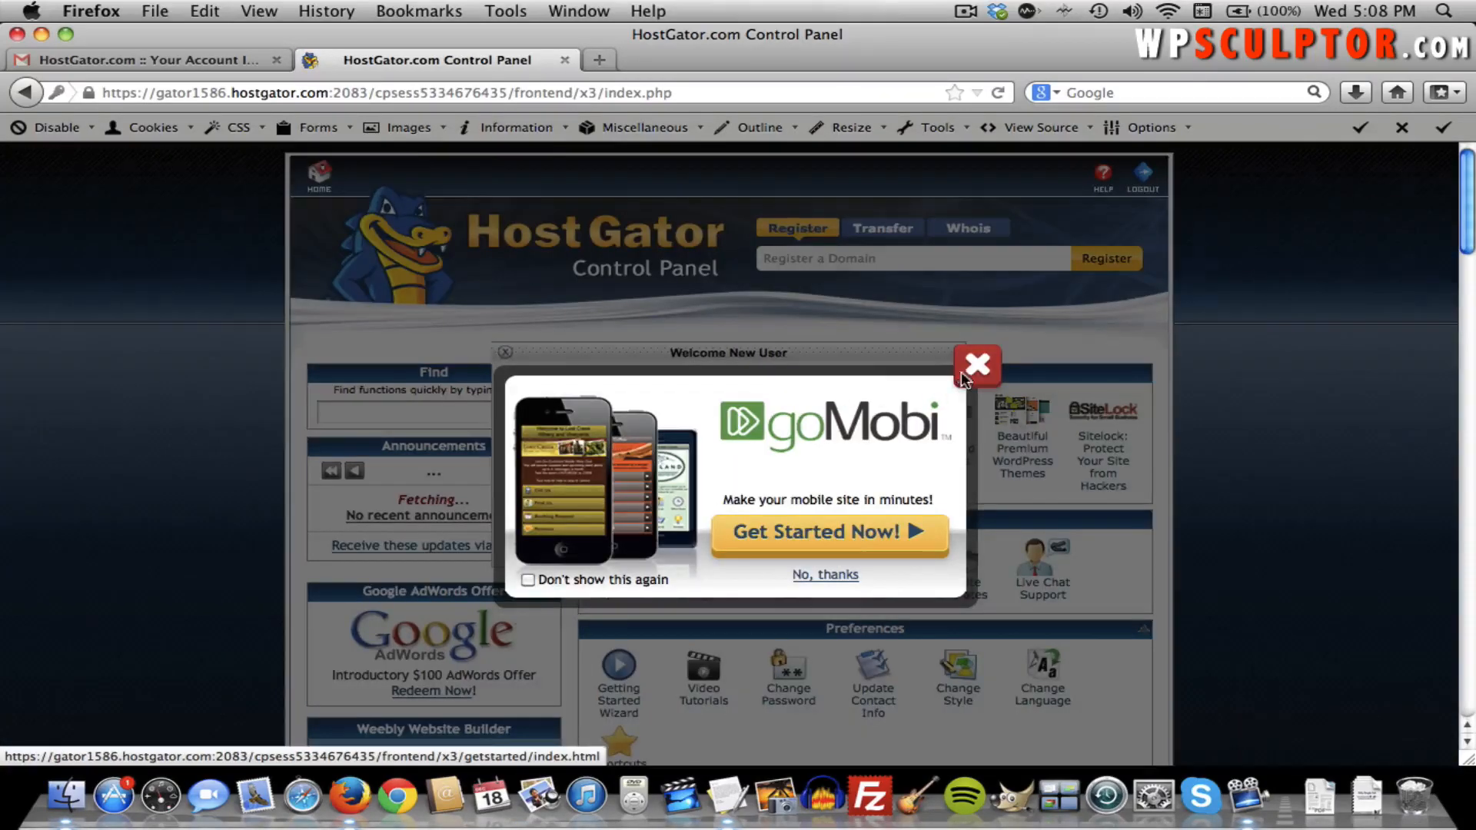
{"action": "left_click", "coordinate": [961, 382]}
{"action": "left_click", "coordinate": [505, 352]}
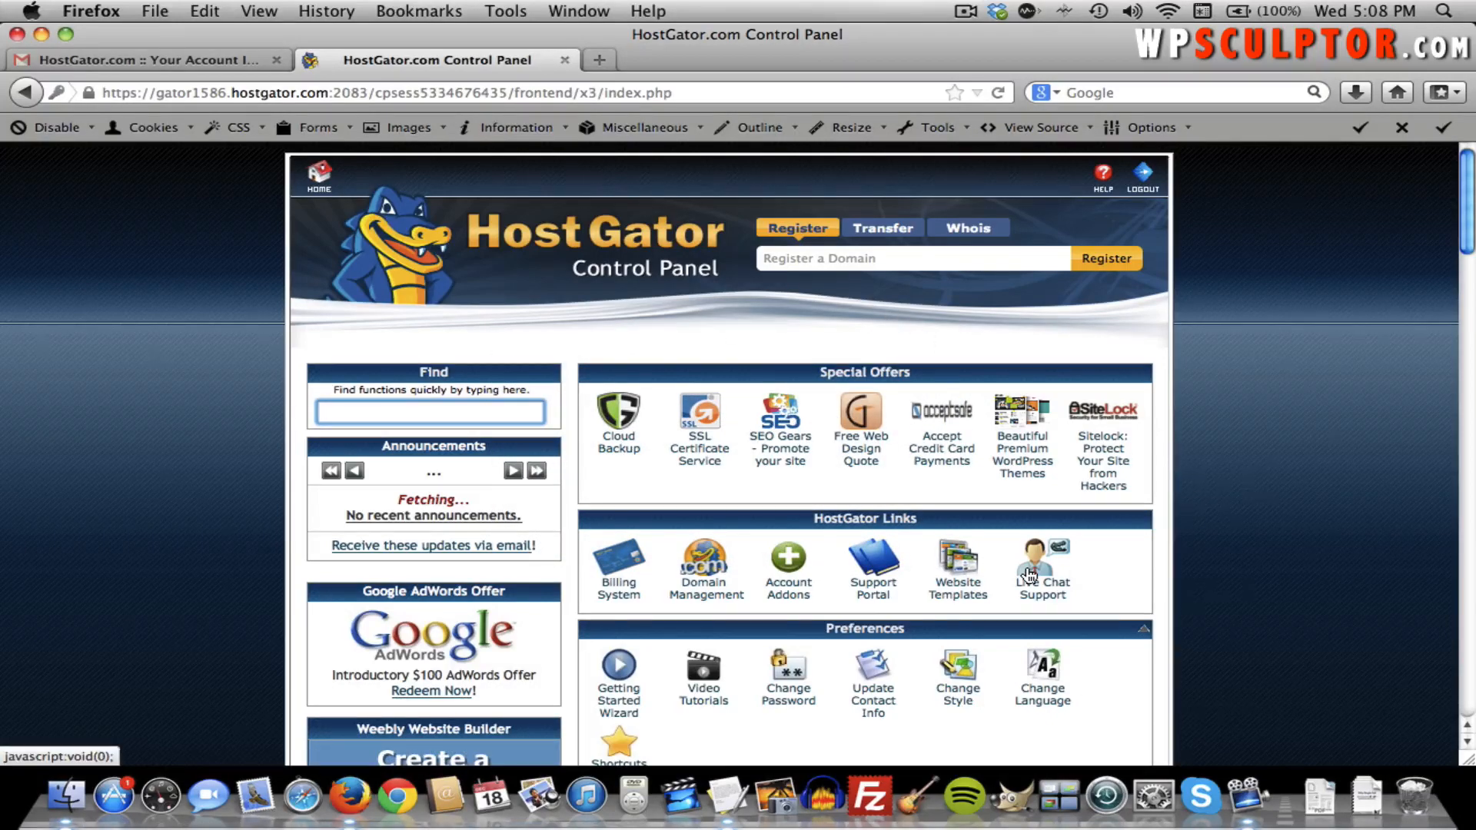
{"action": "scroll", "coordinate": [1029, 575], "scroll_direction": "down", "scroll_amount": 15}
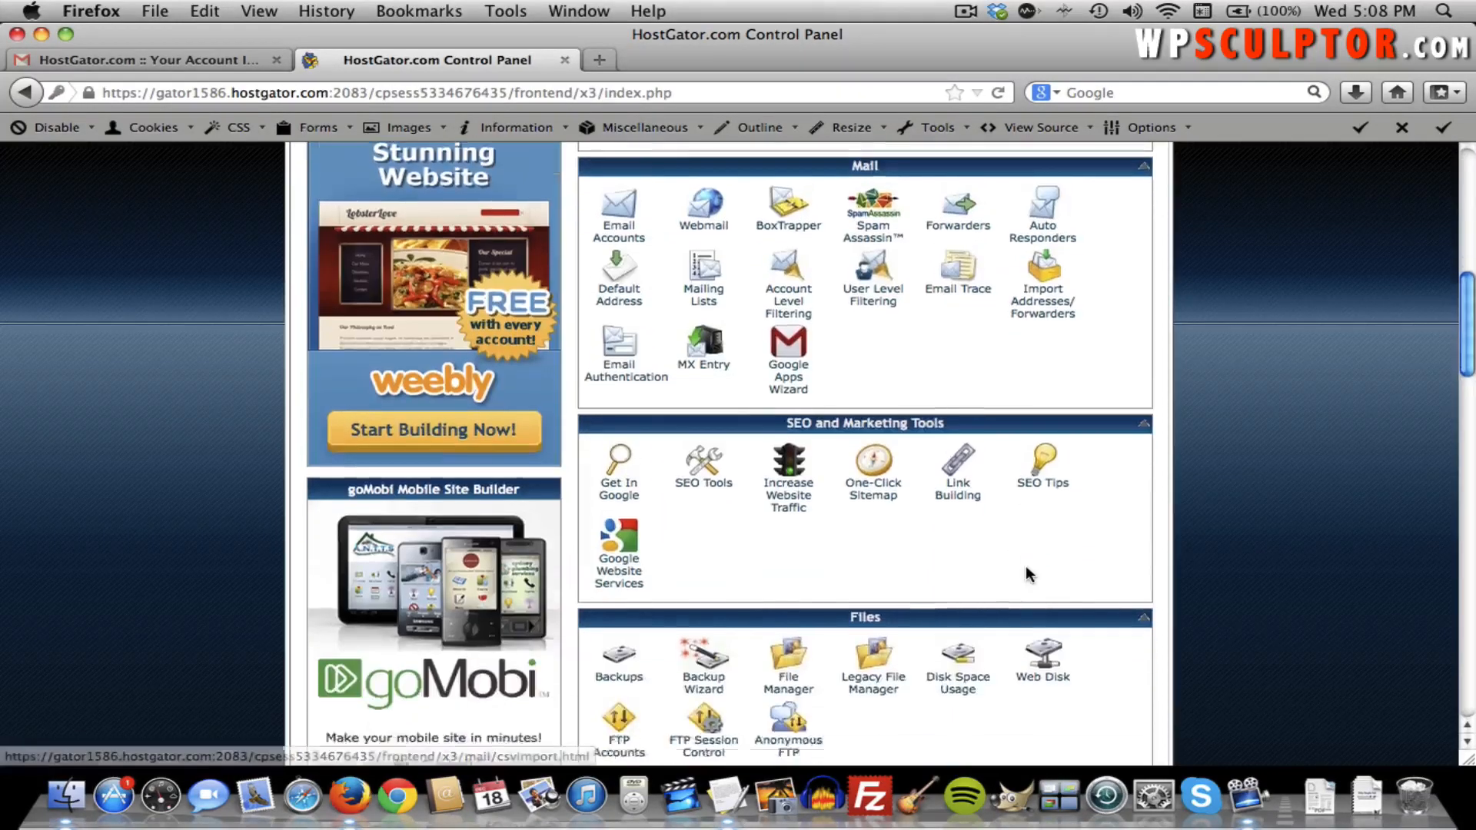
{"action": "scroll", "coordinate": [1030, 574], "scroll_direction": "down", "scroll_amount": 10}
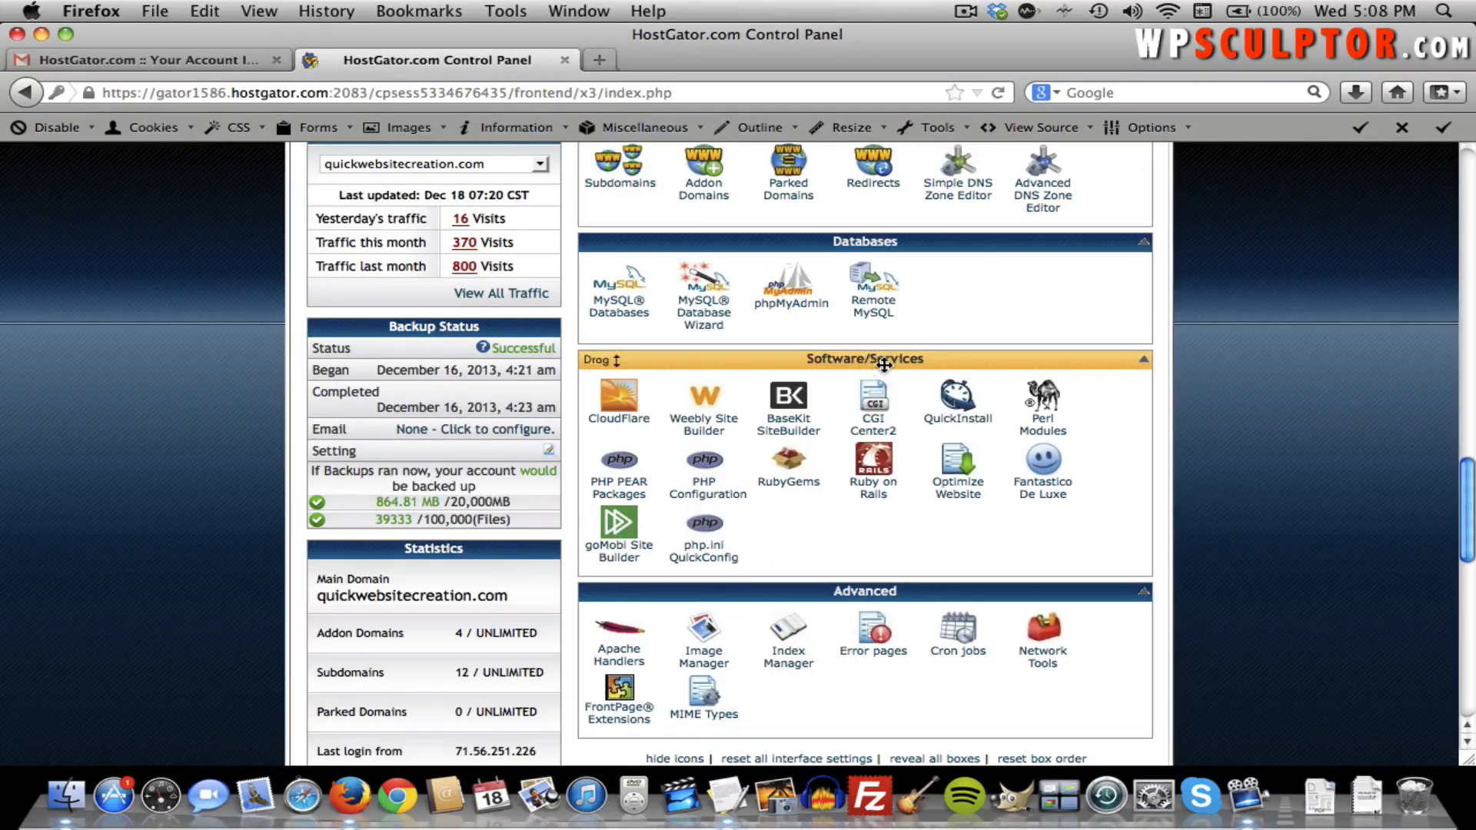
{"action": "left_click", "coordinate": [959, 398]}
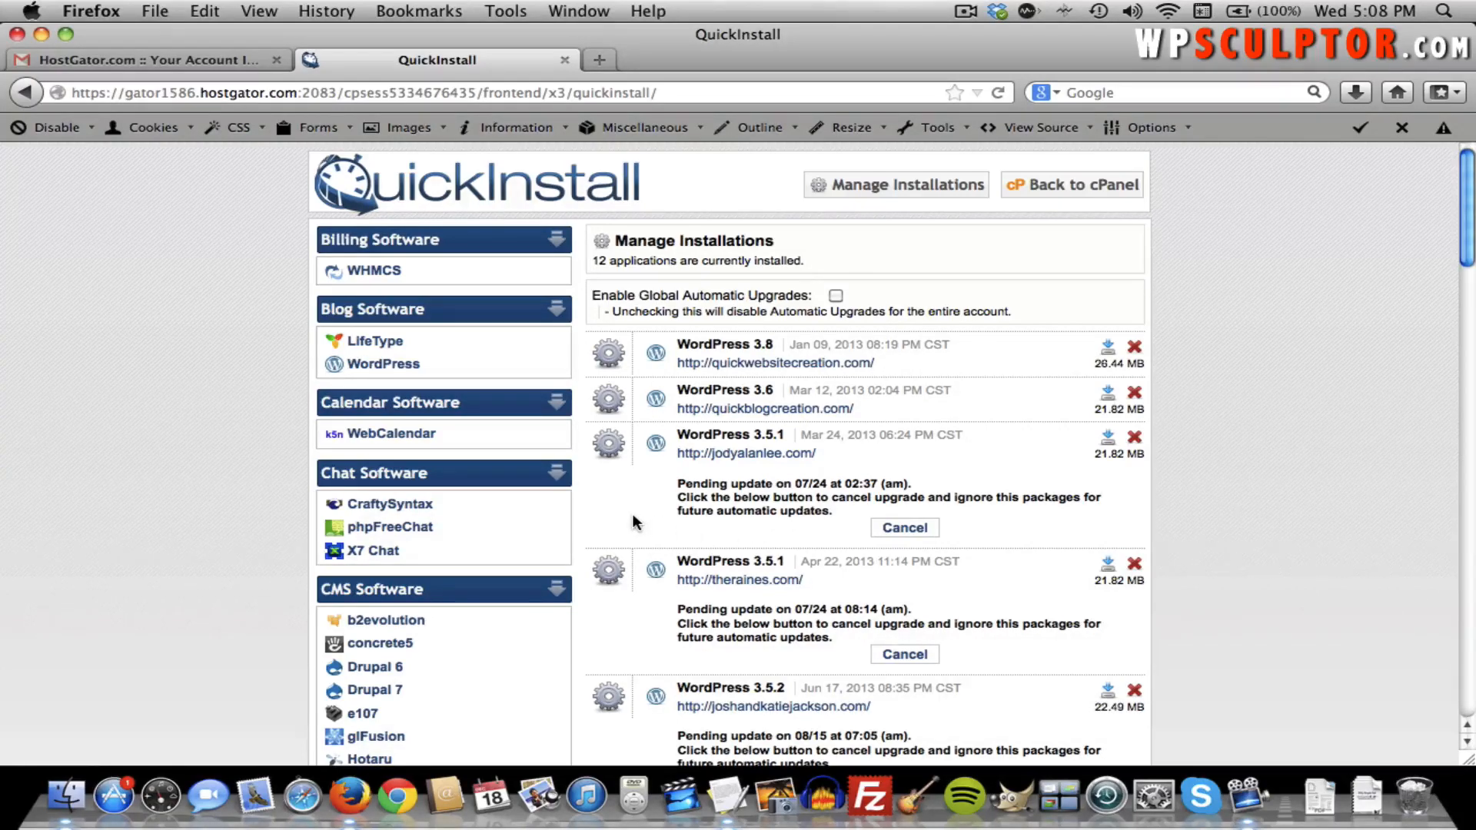
Start a WordPress install and choose the cities.quickwebsitecreation.com domain.
{"action": "left_click", "coordinate": [398, 366]}
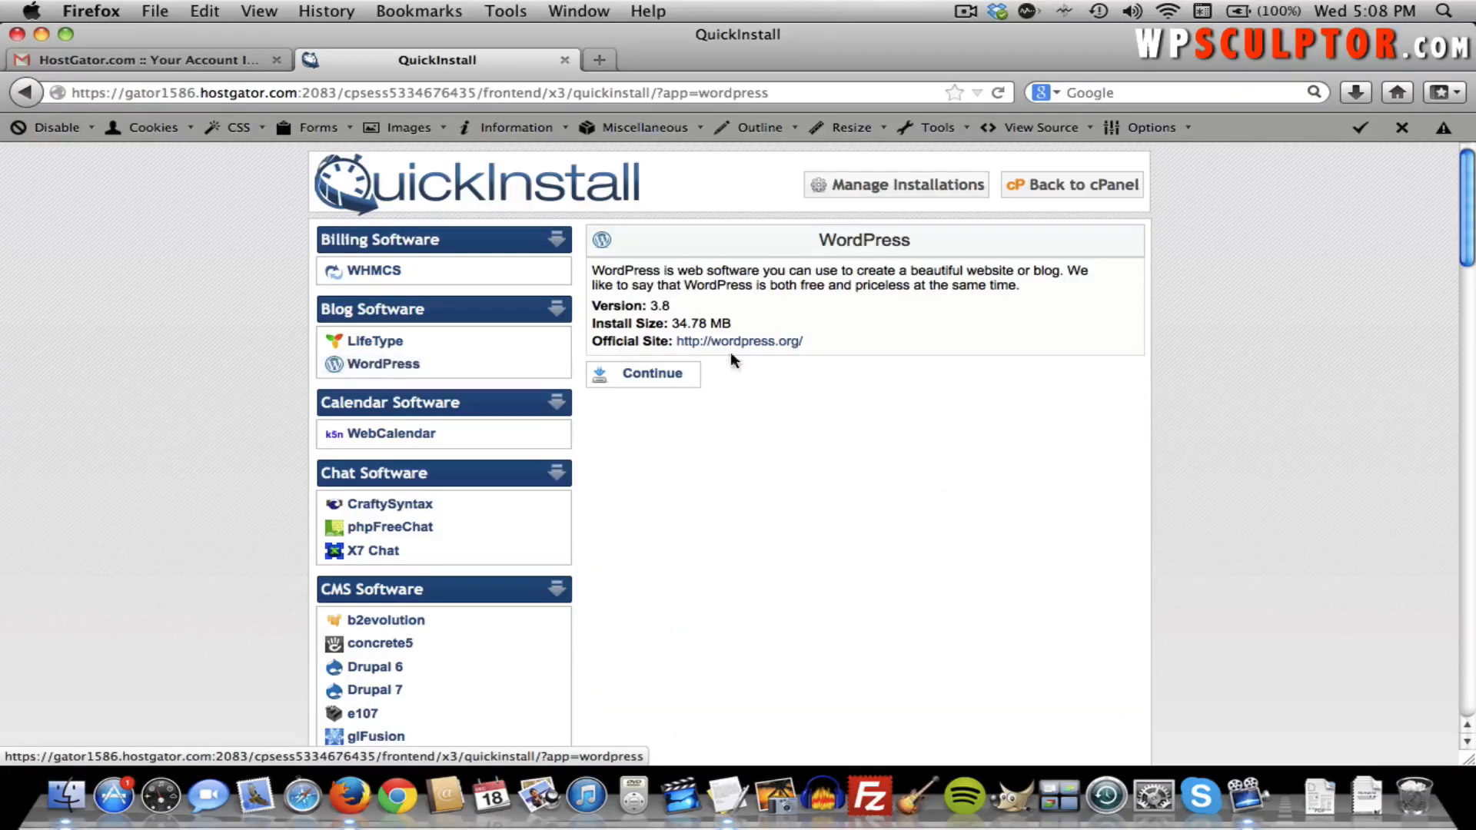
{"action": "left_click", "coordinate": [660, 382]}
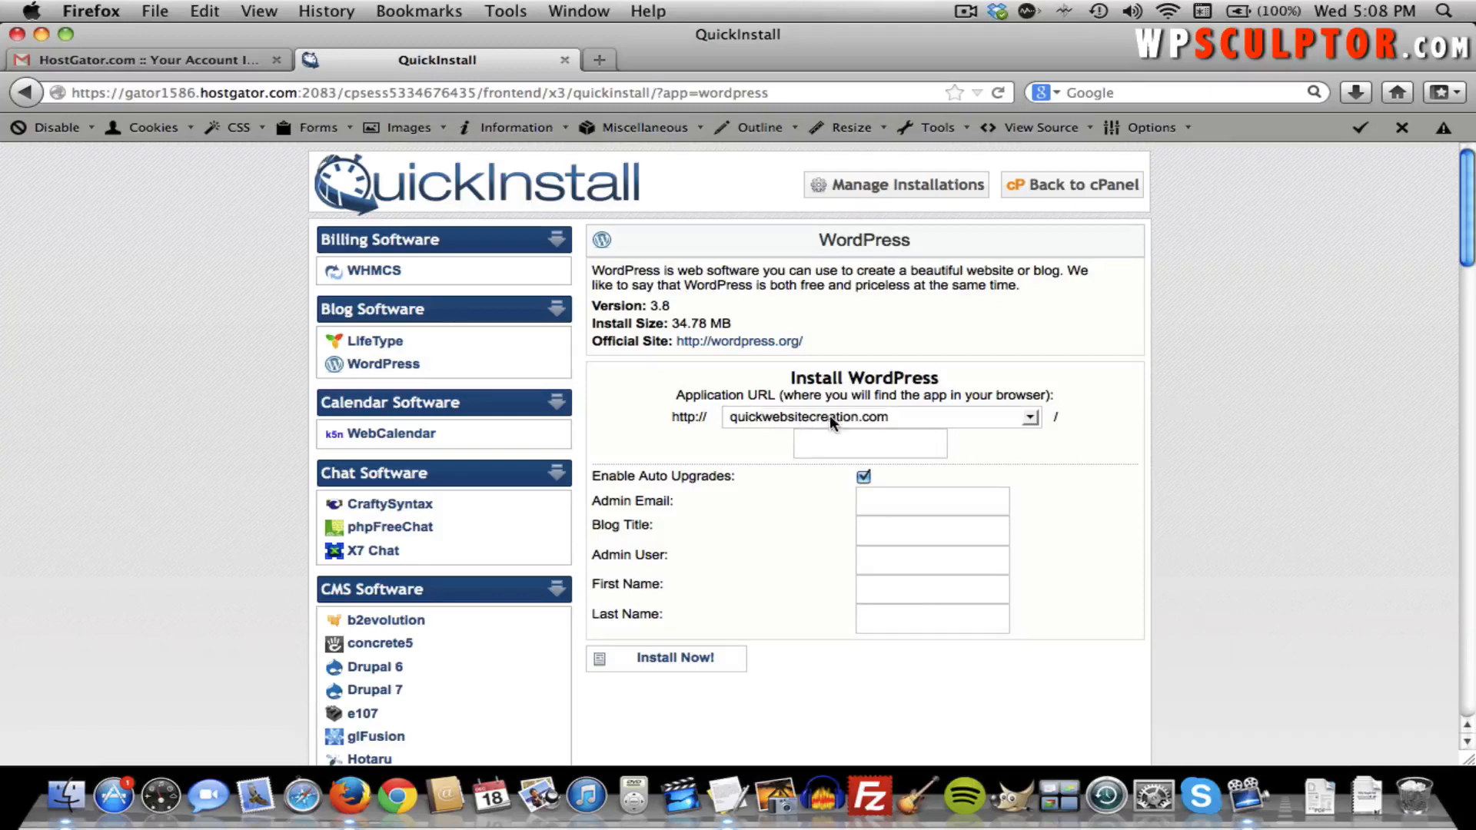
{"action": "left_click", "coordinate": [815, 418]}
{"action": "left_click", "coordinate": [775, 416]}
{"action": "left_click", "coordinate": [787, 415]}
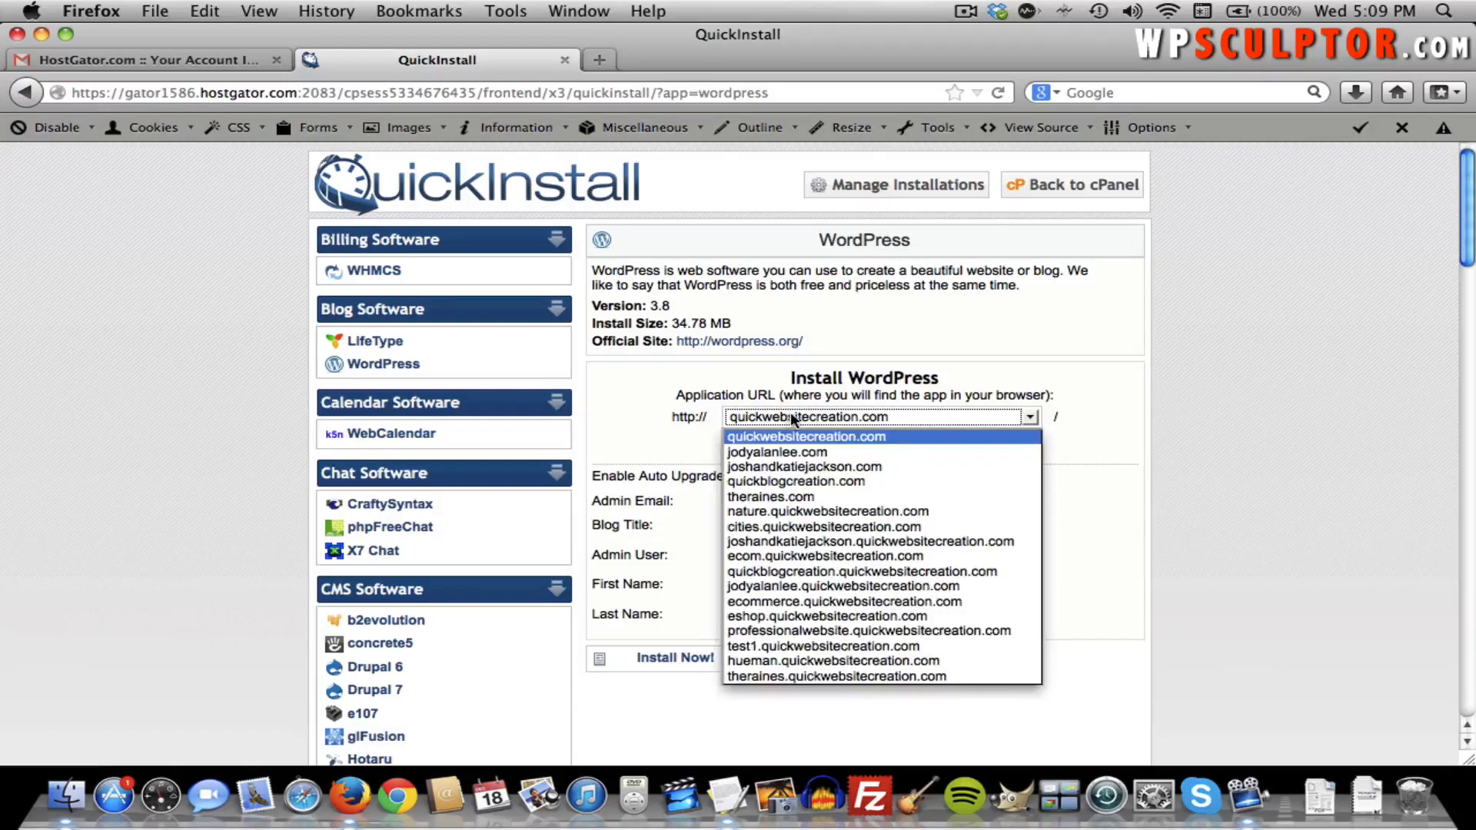
{"action": "left_click", "coordinate": [786, 527]}
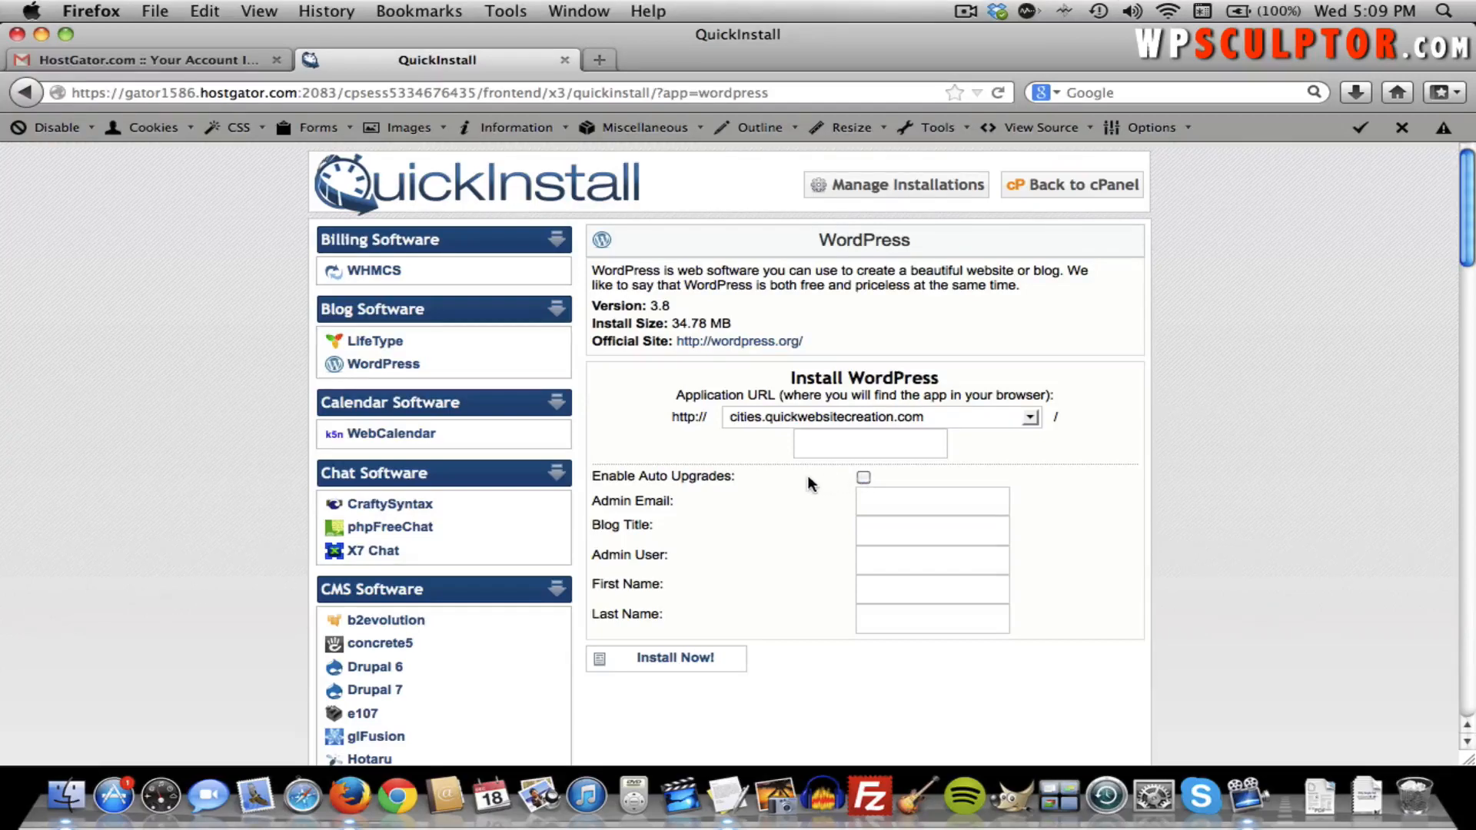
Fill in the admin e-mail, blog title 'Places to Visit!', admin username, and first and last name.
{"action": "left_click", "coordinate": [875, 494]}
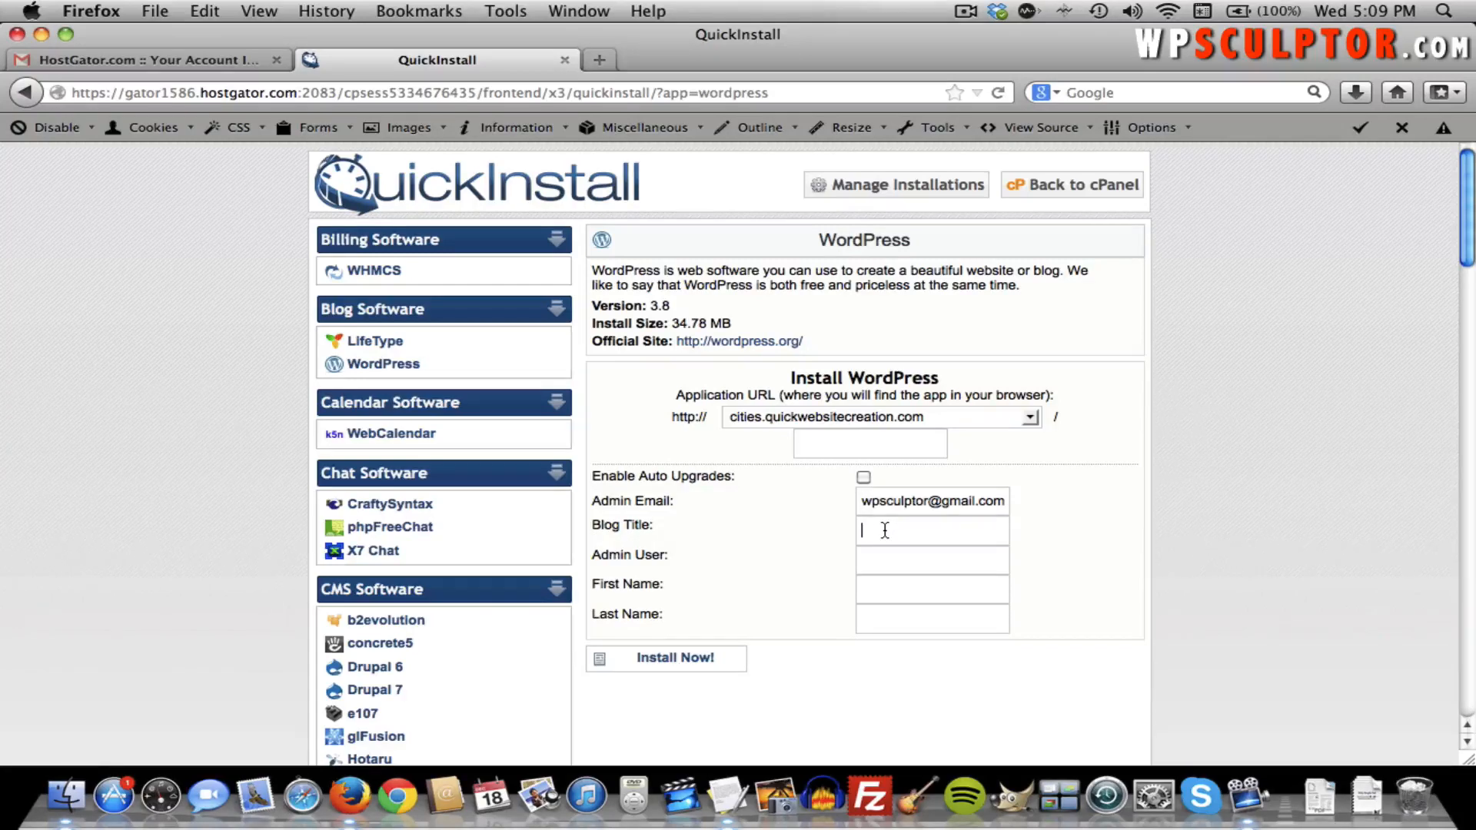
{"action": "type", "text": "Places"}
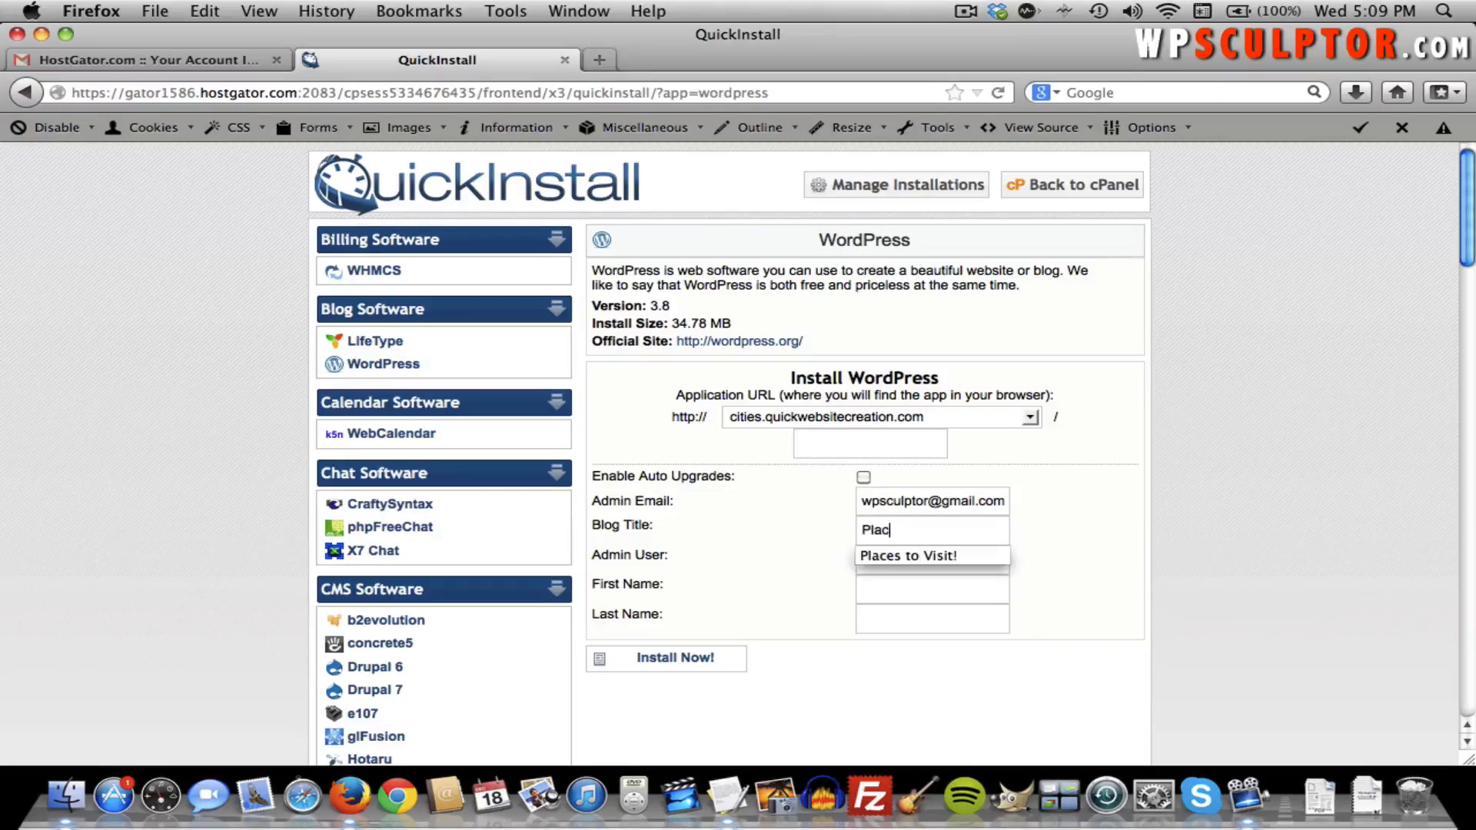
{"action": "key", "text": "Down"}
{"action": "key", "text": "Tab"}
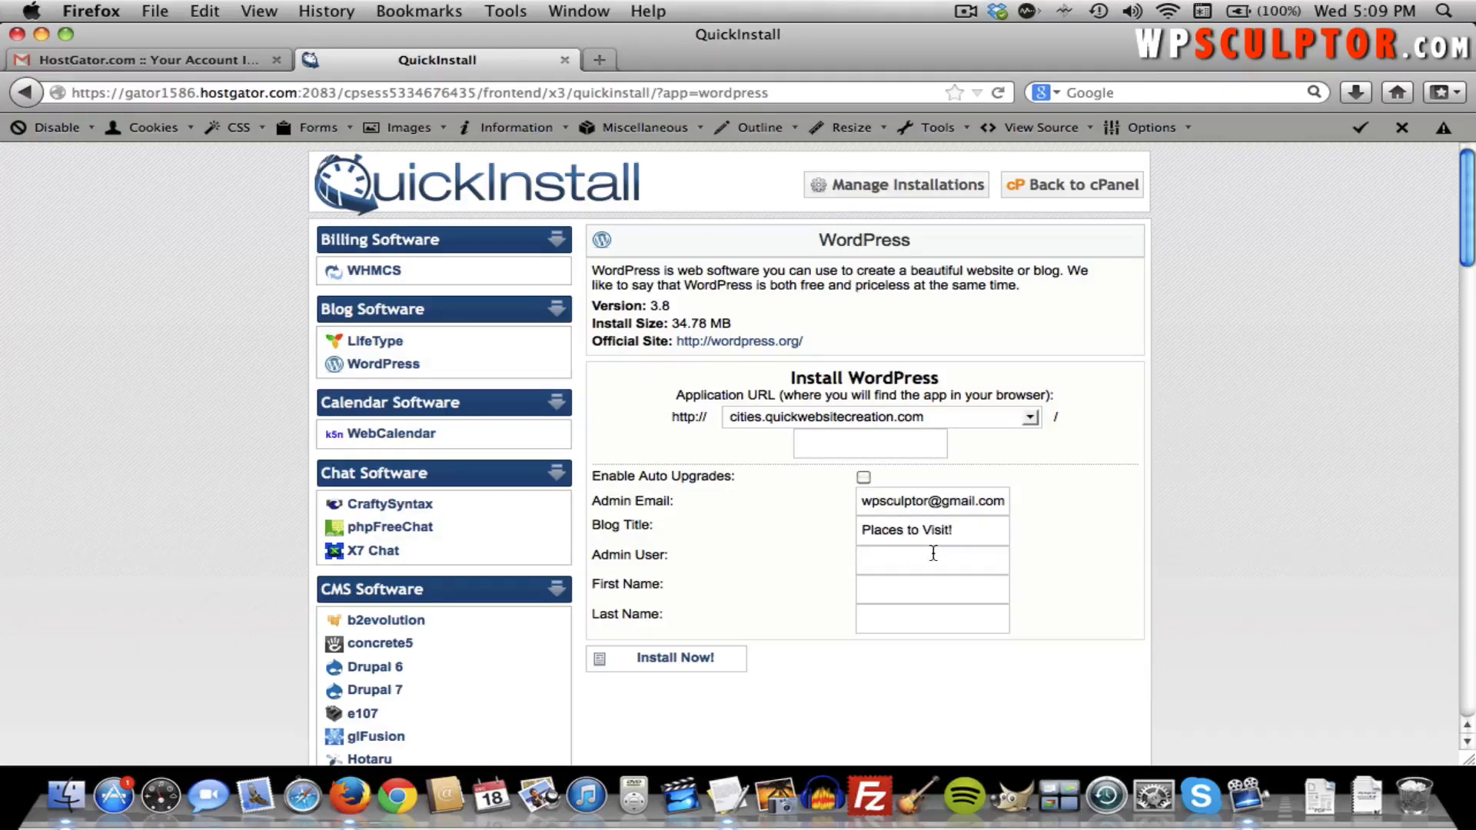
{"action": "type", "text": "wpsculptor"}
{"action": "key", "text": "Tab"}
{"action": "type", "text": "Josh"}
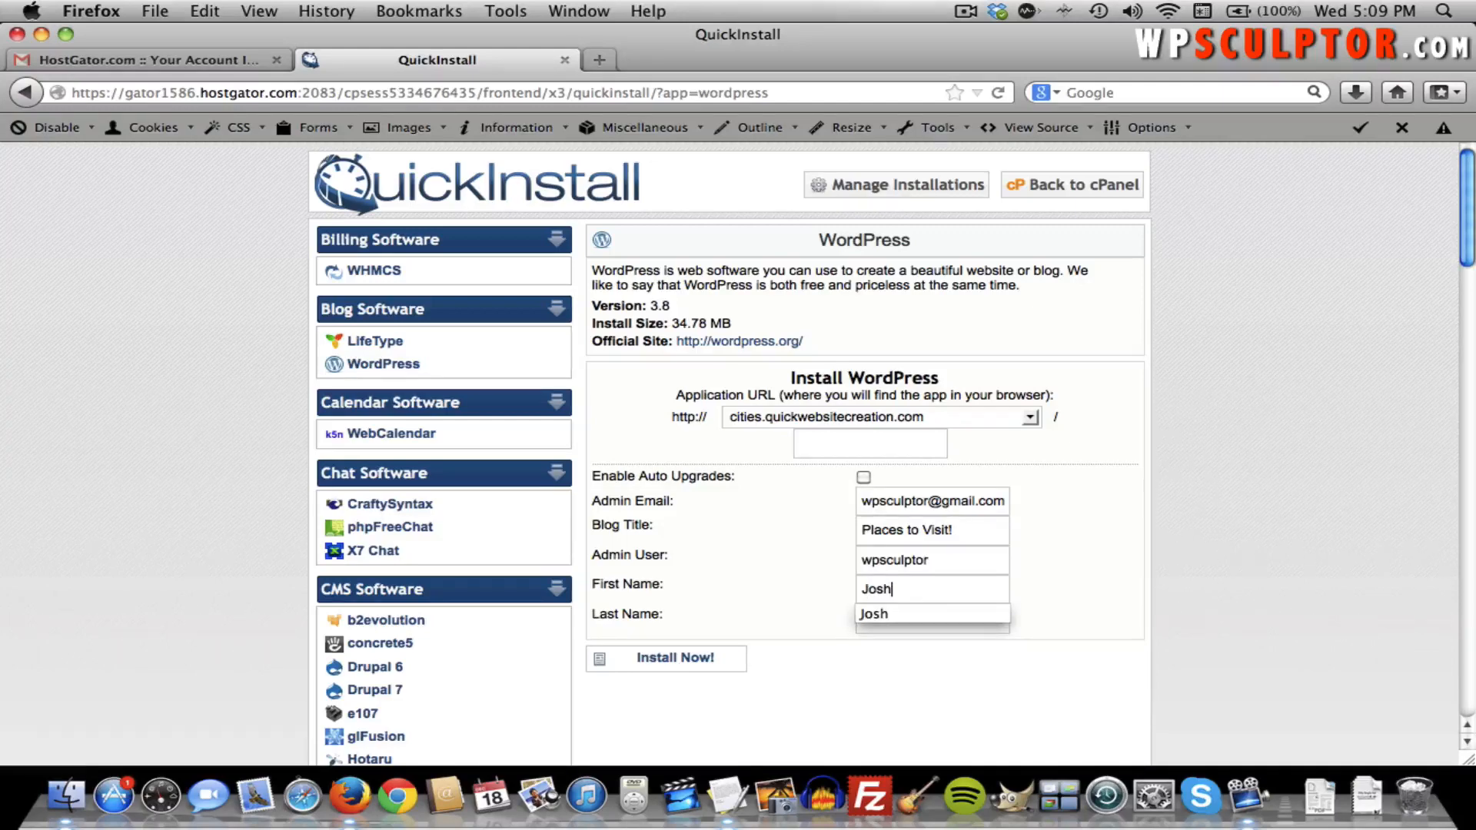
{"action": "key", "text": "Tab"}
{"action": "type", "text": "Jackson"}
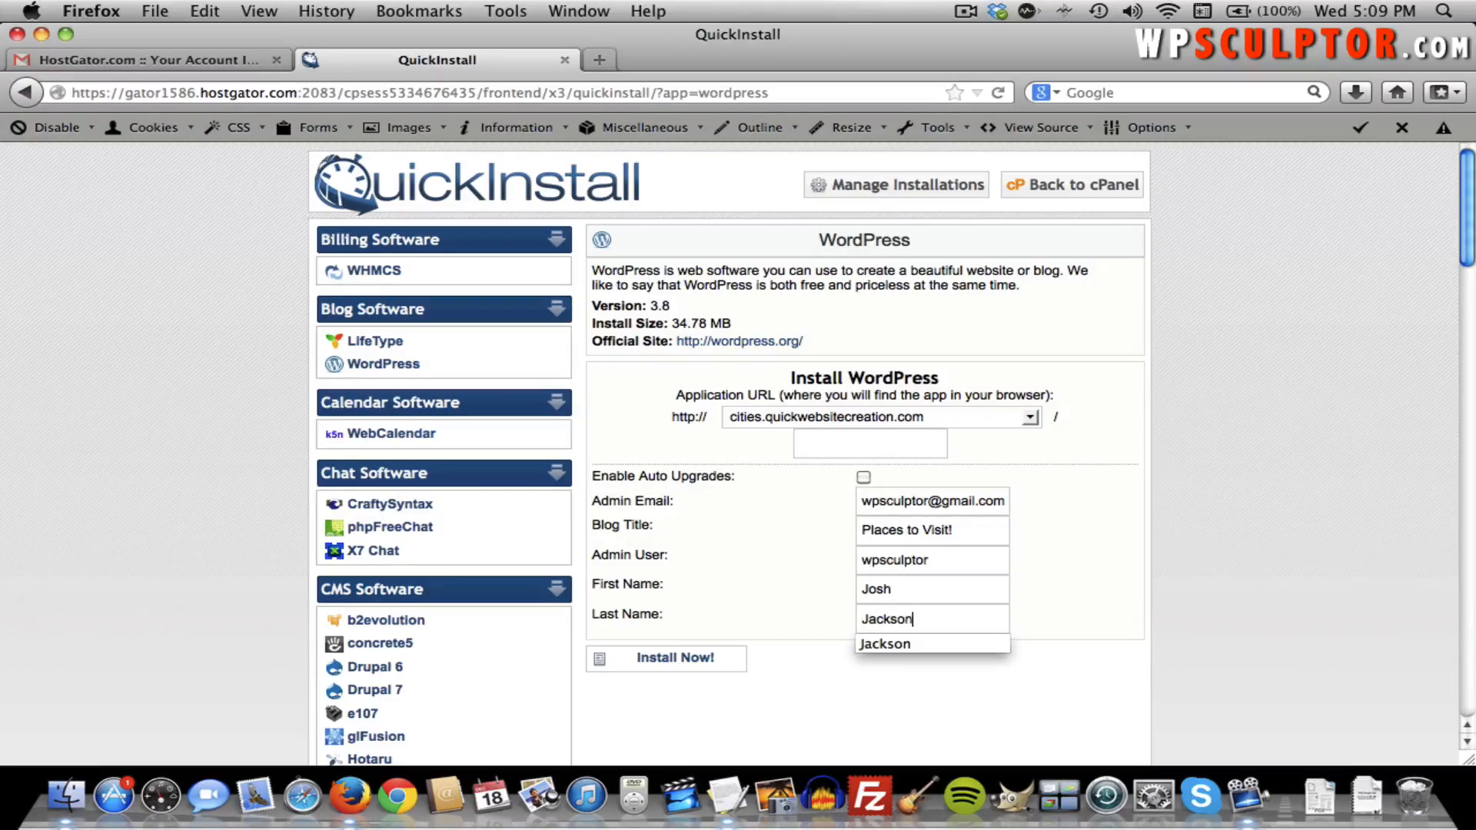
{"action": "left_click", "coordinate": [761, 517]}
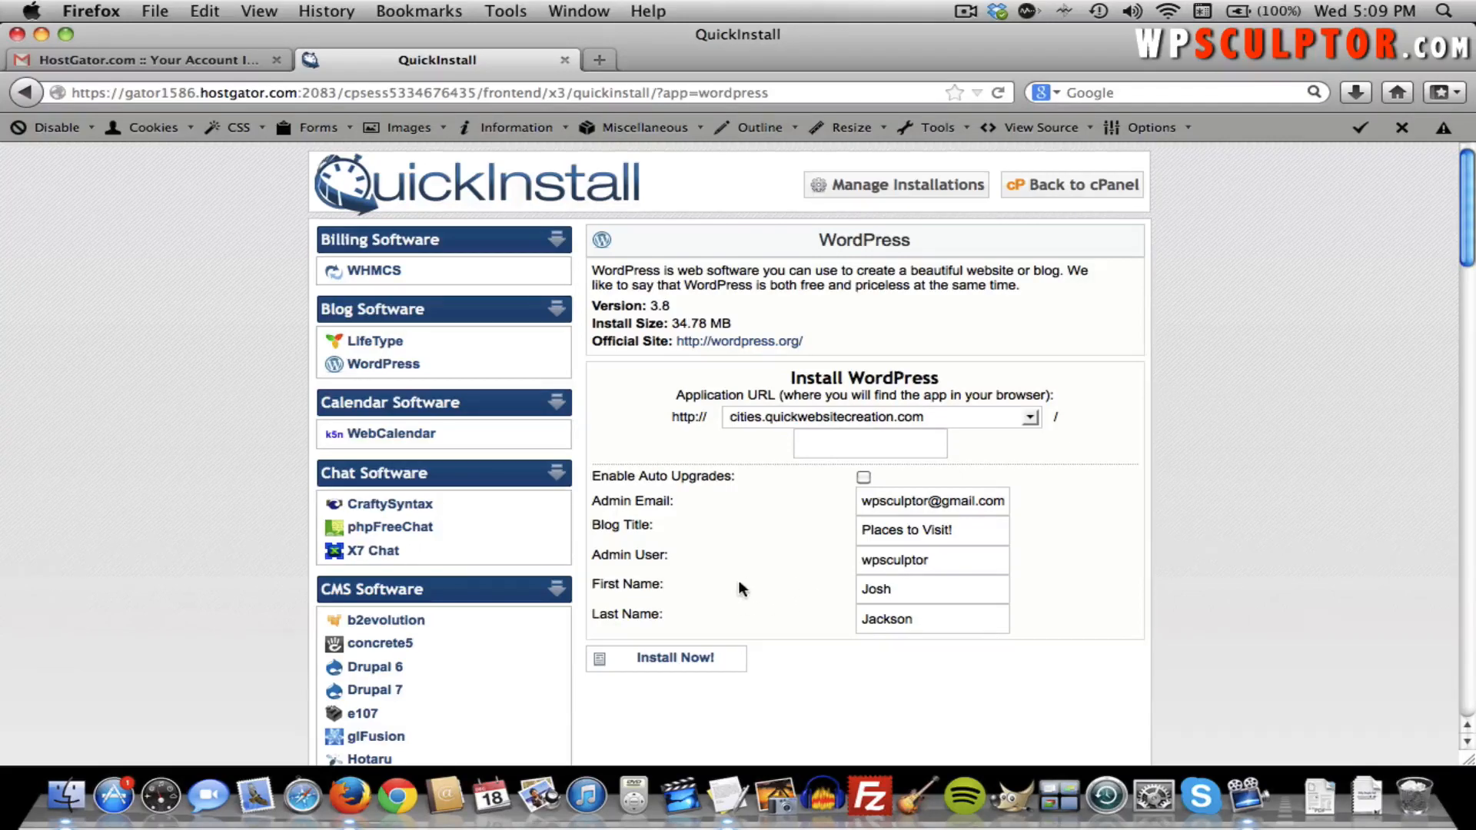
Install WordPress and copy the generated admin password from the Congratulations notice.
{"action": "left_click", "coordinate": [693, 661]}
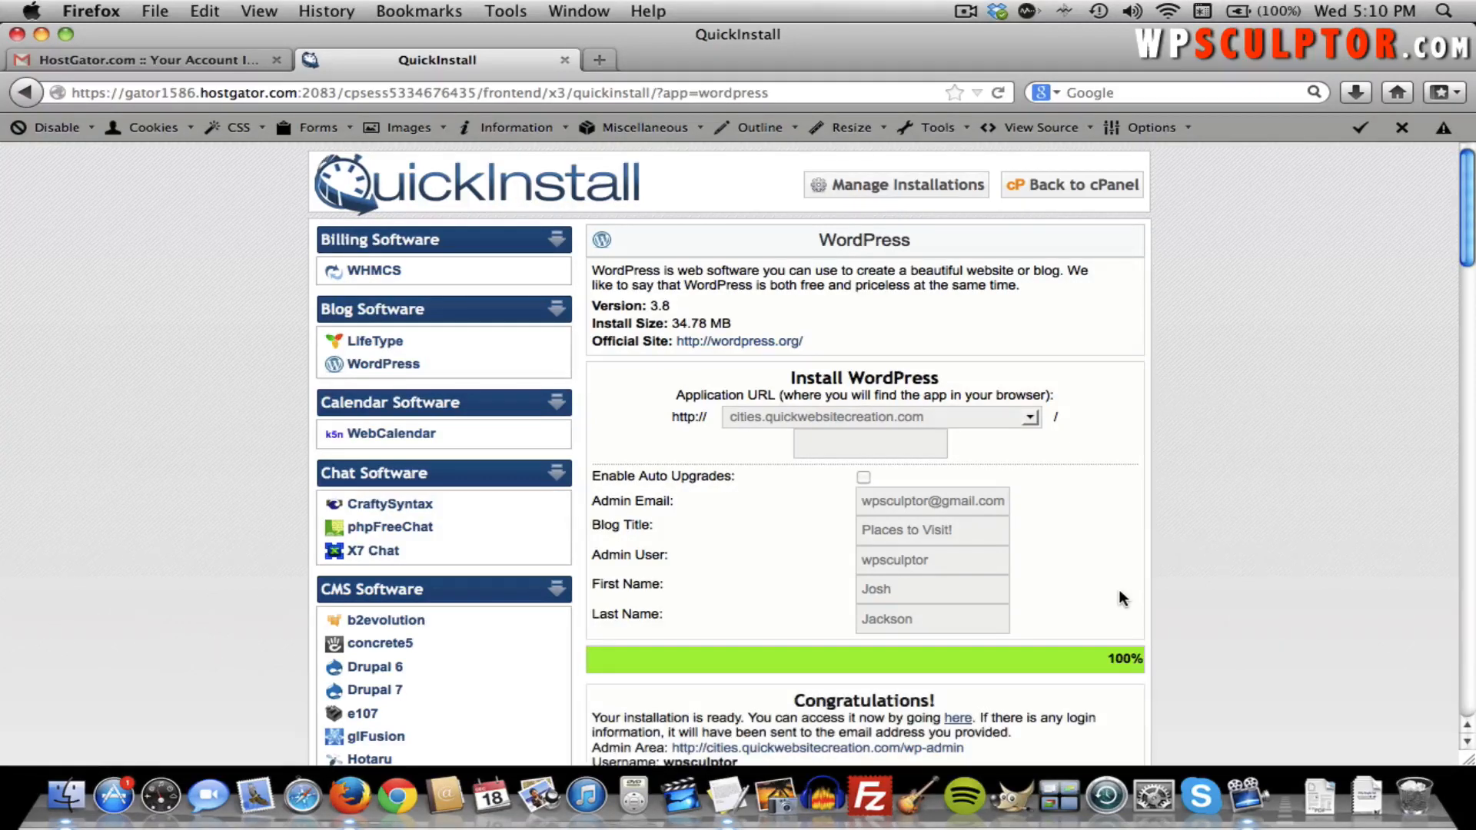
{"action": "scroll", "coordinate": [1119, 599], "scroll_direction": "down", "scroll_amount": 3}
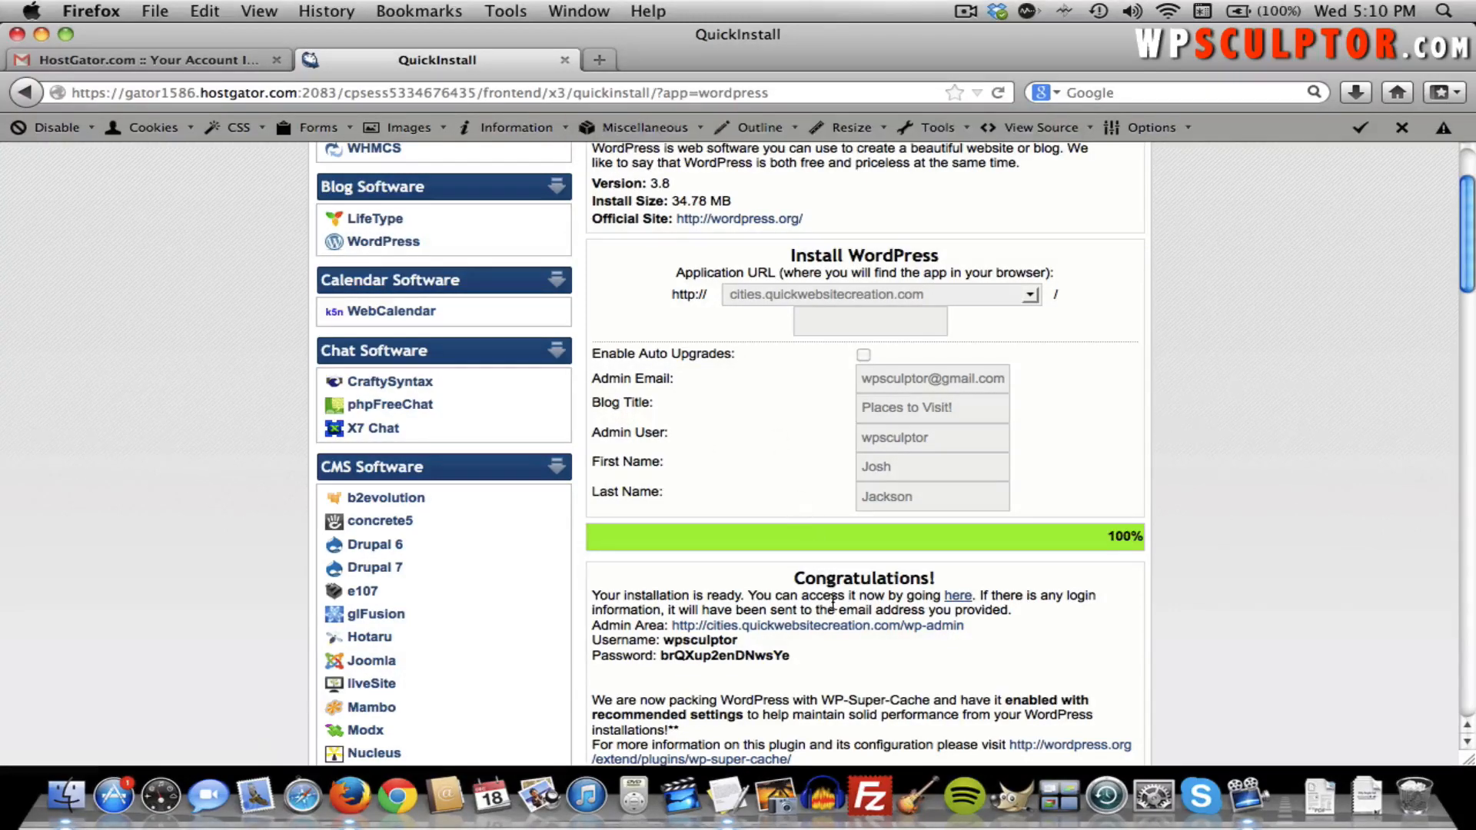
{"action": "double_click", "coordinate": [746, 657]}
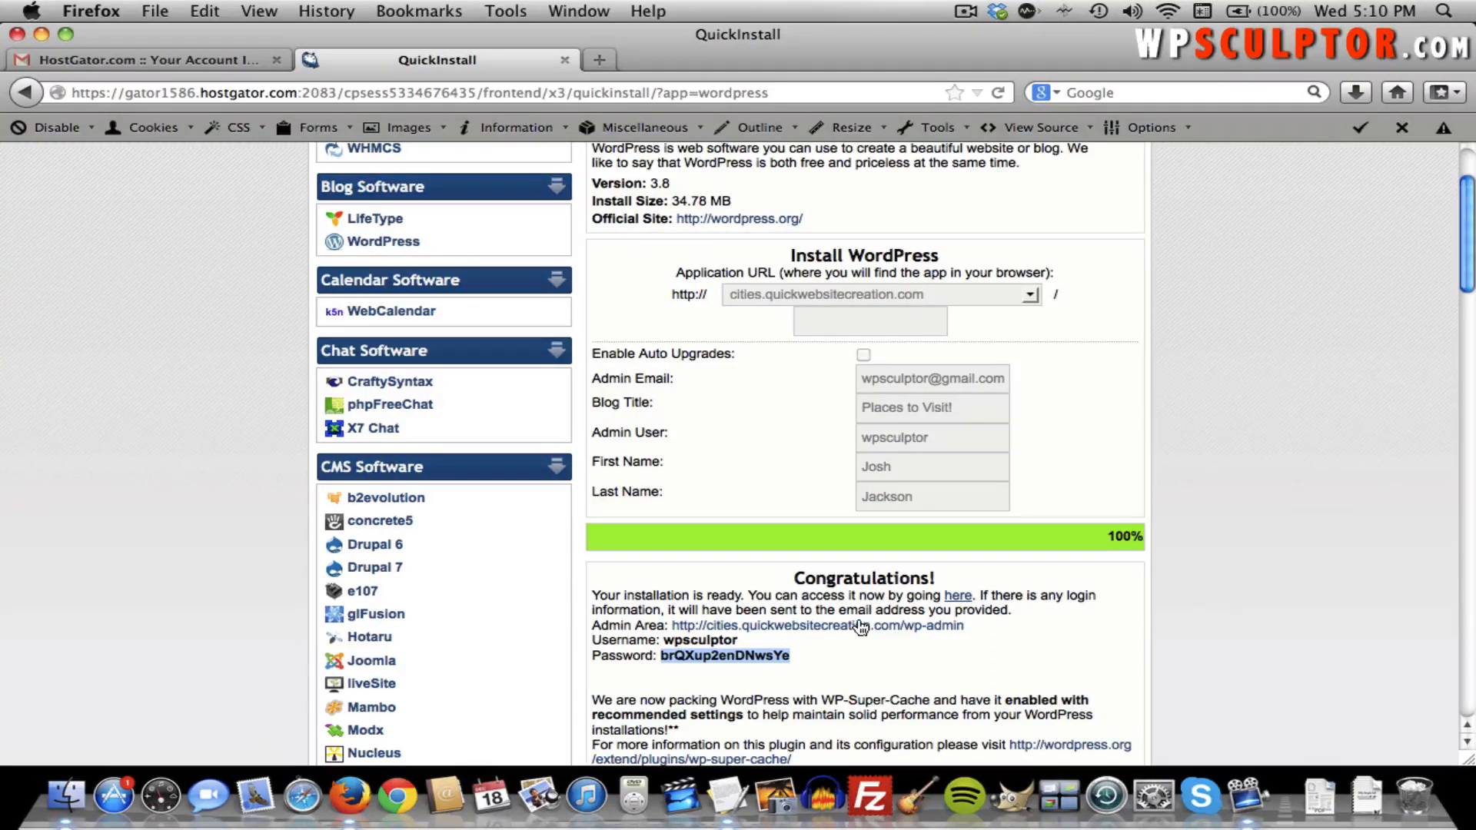
Log in to the new site's wp-admin with the admin username and the copied generated password.
{"action": "left_click", "coordinate": [860, 627]}
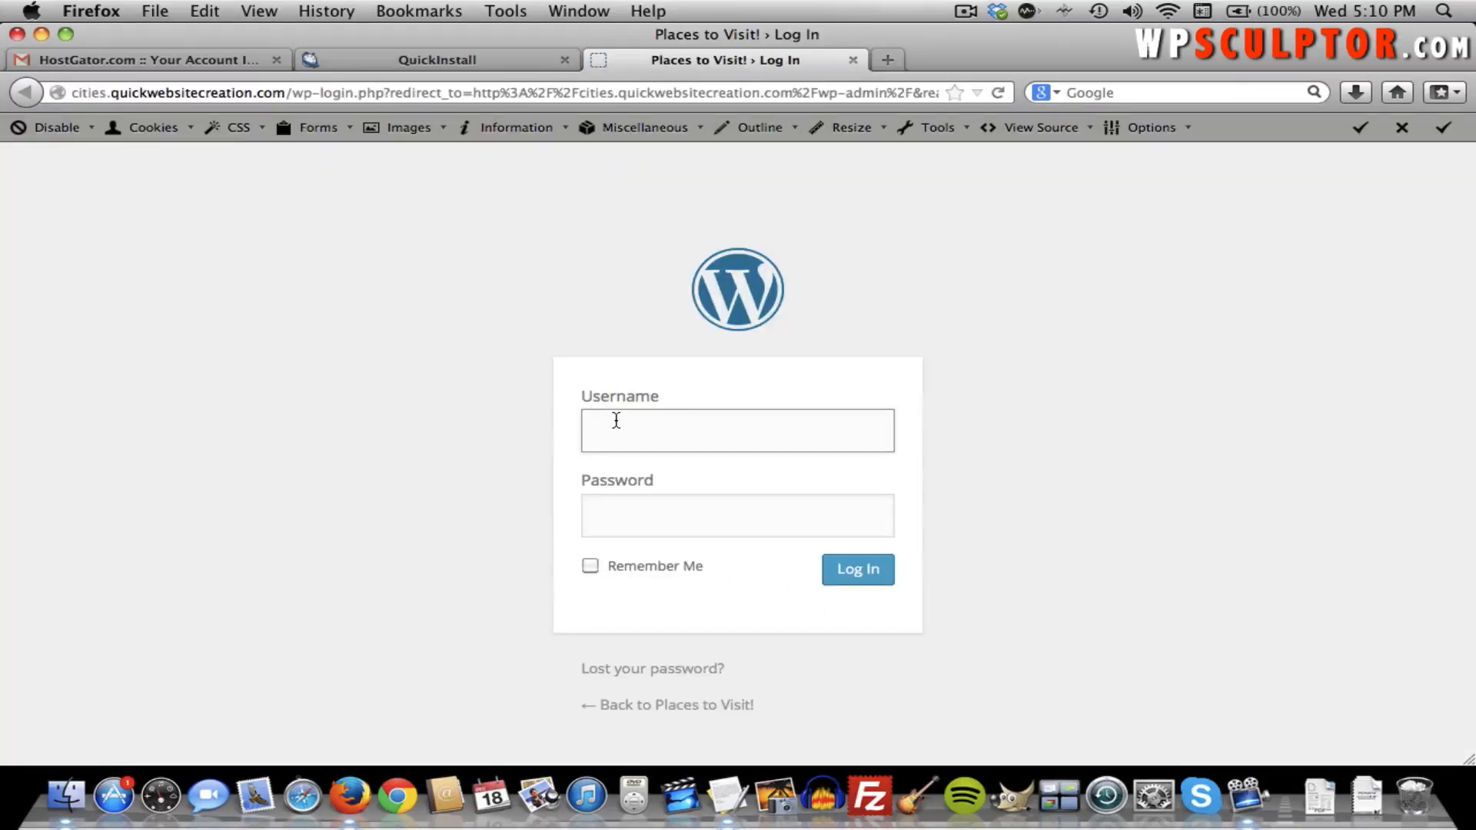
{"action": "type", "text": "wpsculptor"}
{"action": "key", "text": "Tab"}
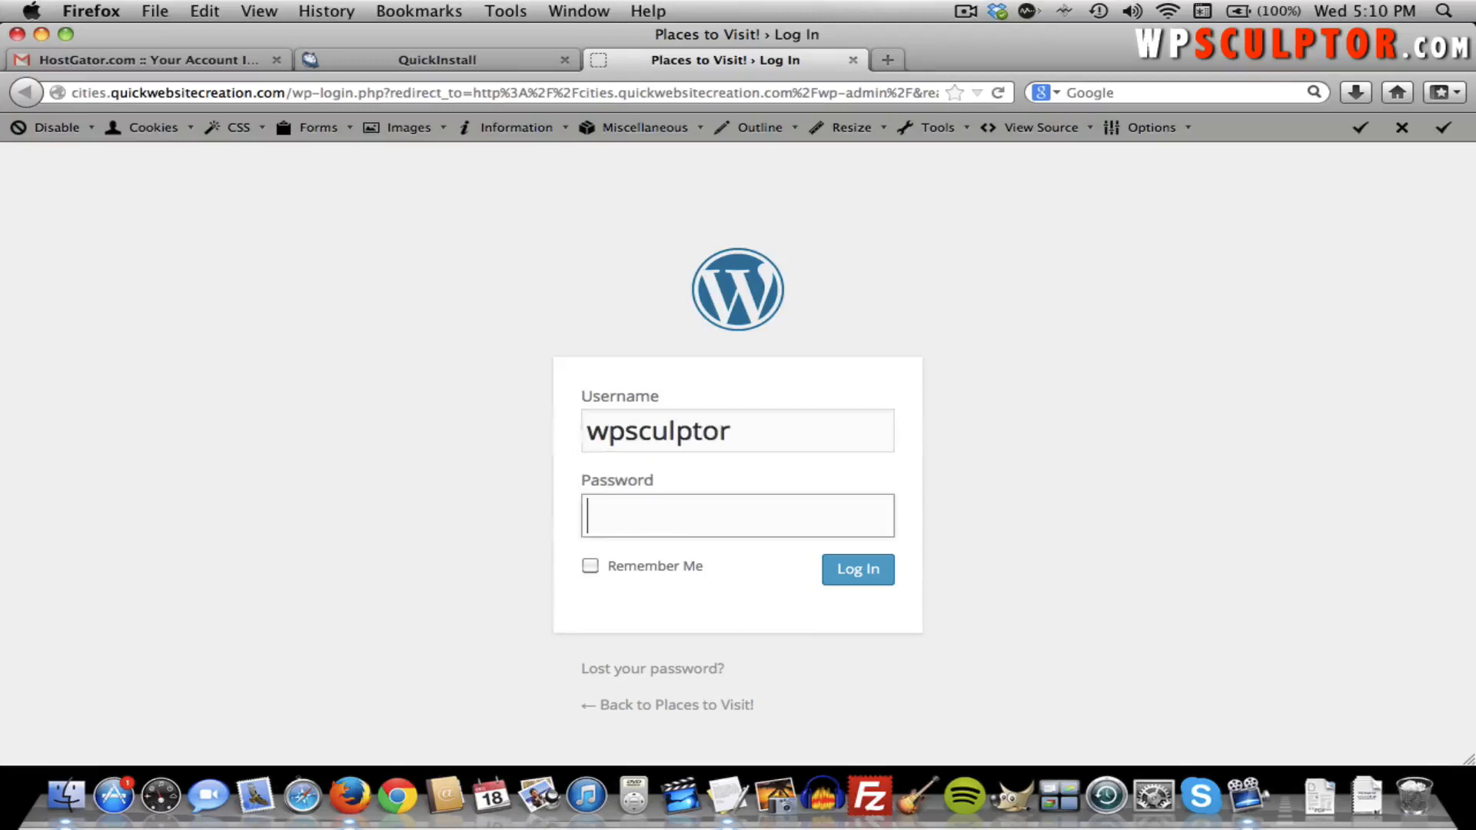
{"action": "key", "text": "super+v"}
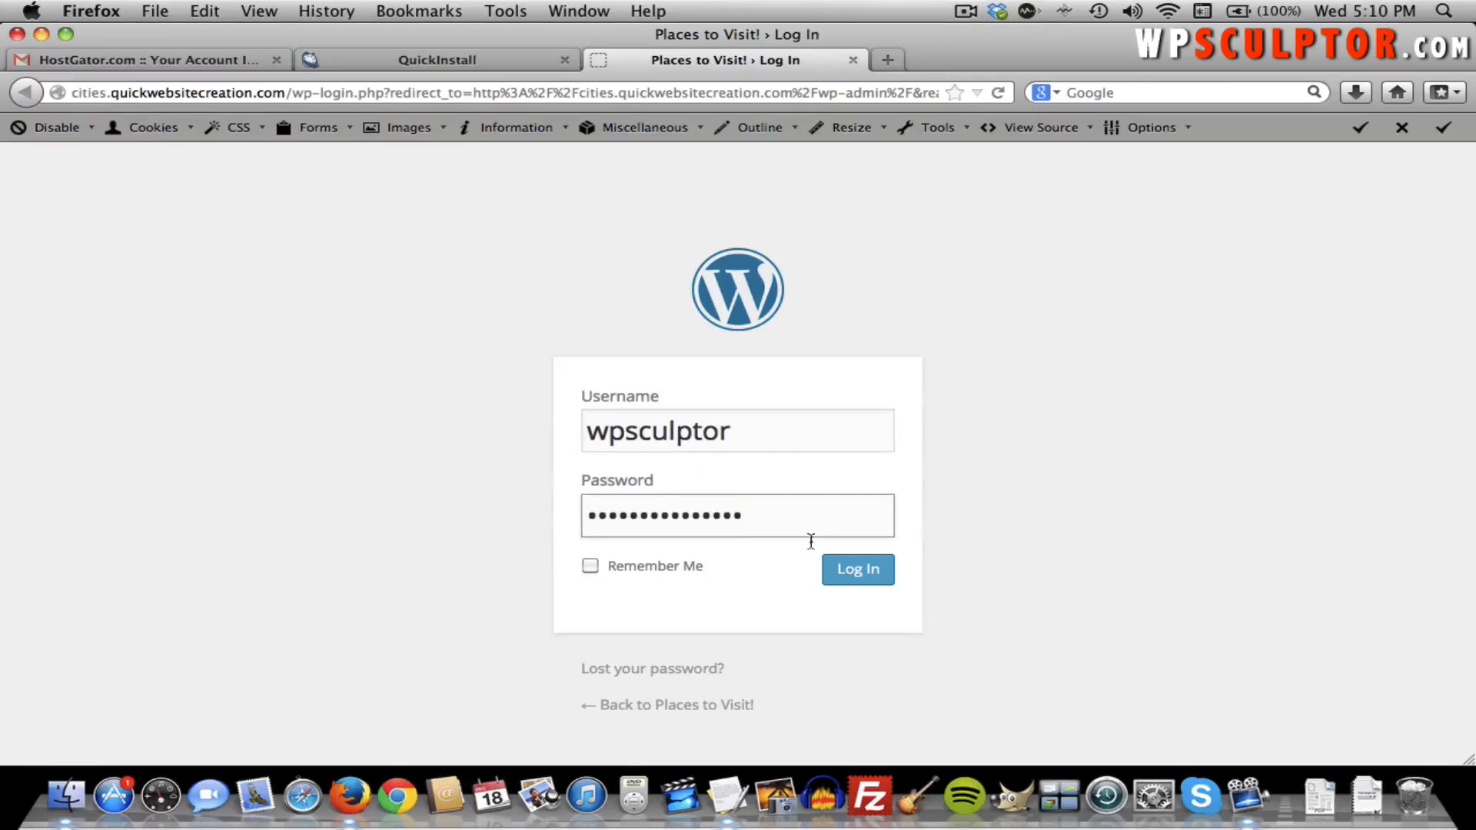
{"action": "left_click", "coordinate": [850, 569]}
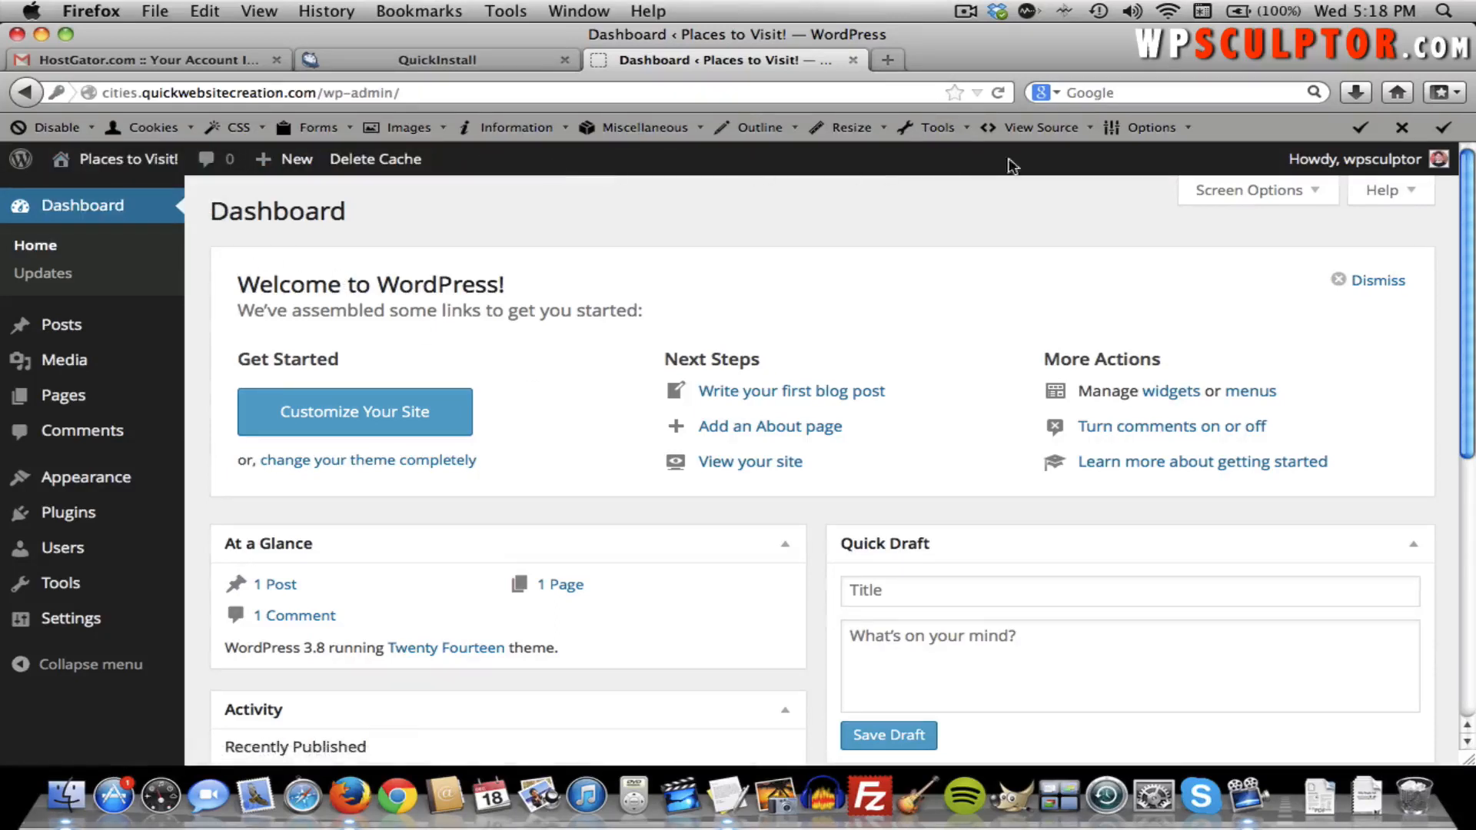
View the Places to Visit! front page, then return to its admin Dashboard via the toolbar.
{"action": "mouse_move", "coordinate": [1291, 161]}
{"action": "mouse_move", "coordinate": [117, 159]}
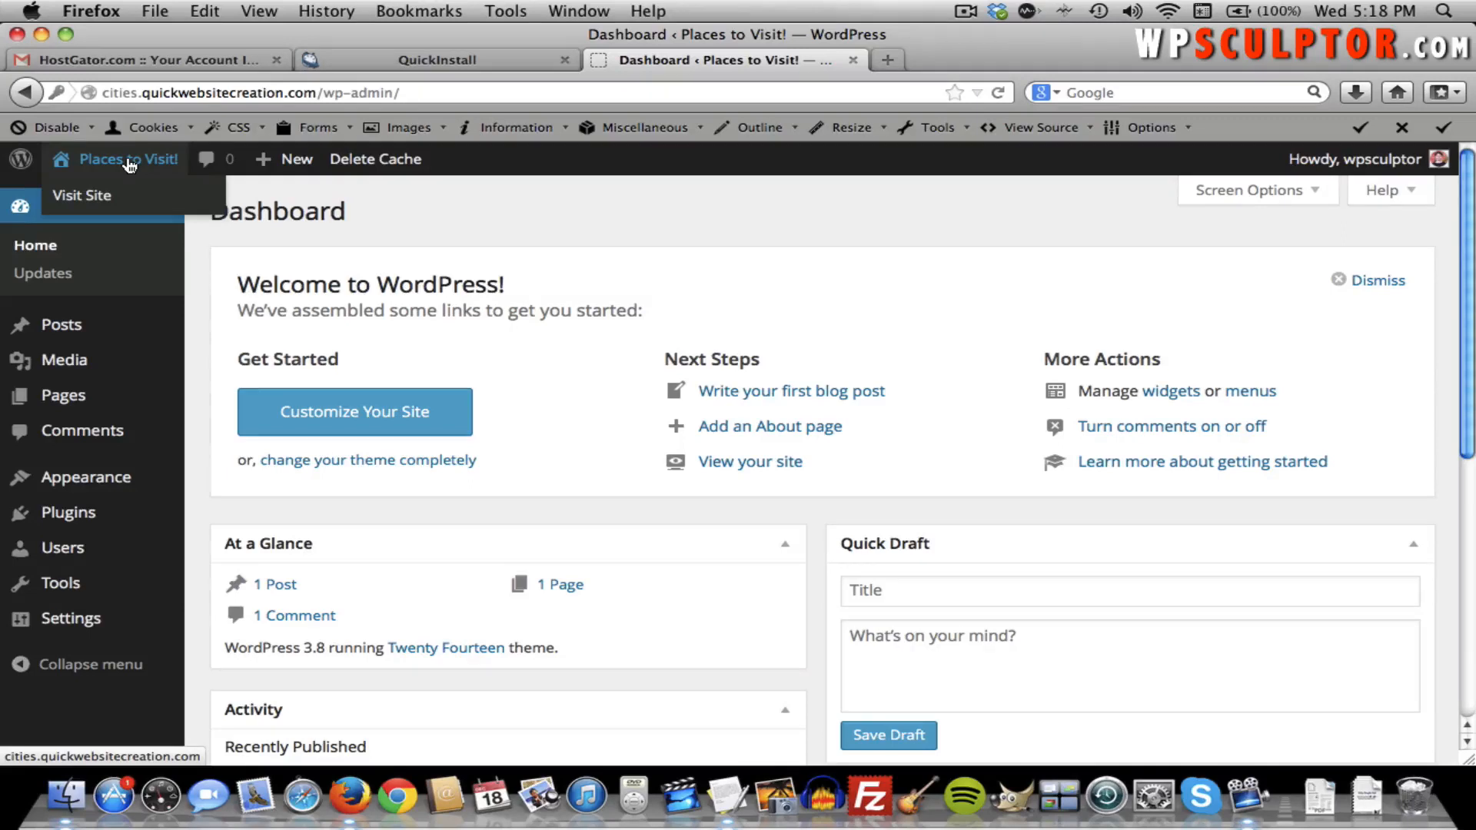
{"action": "left_click", "coordinate": [122, 164]}
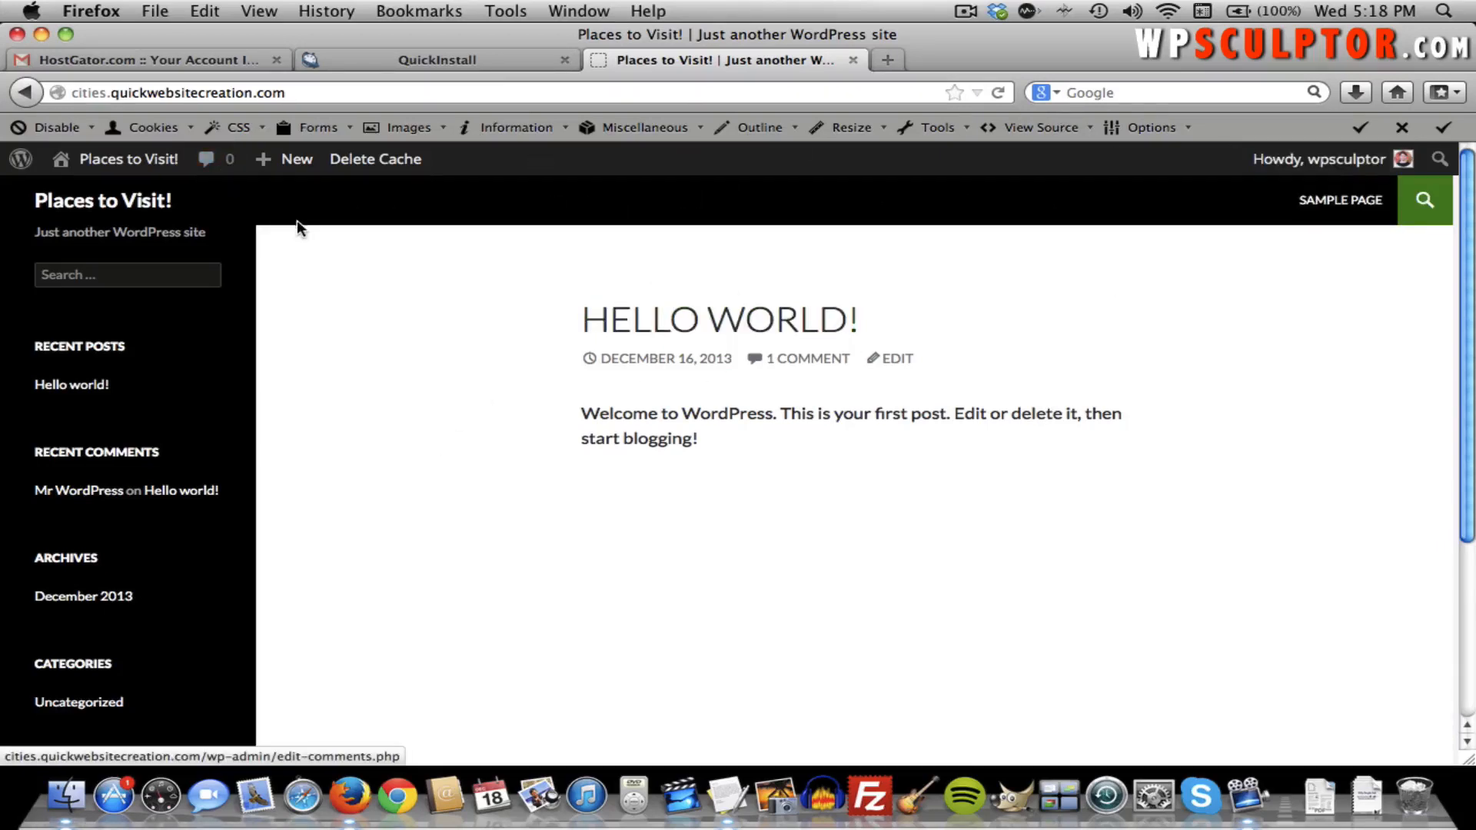
{"action": "left_click", "coordinate": [131, 165]}
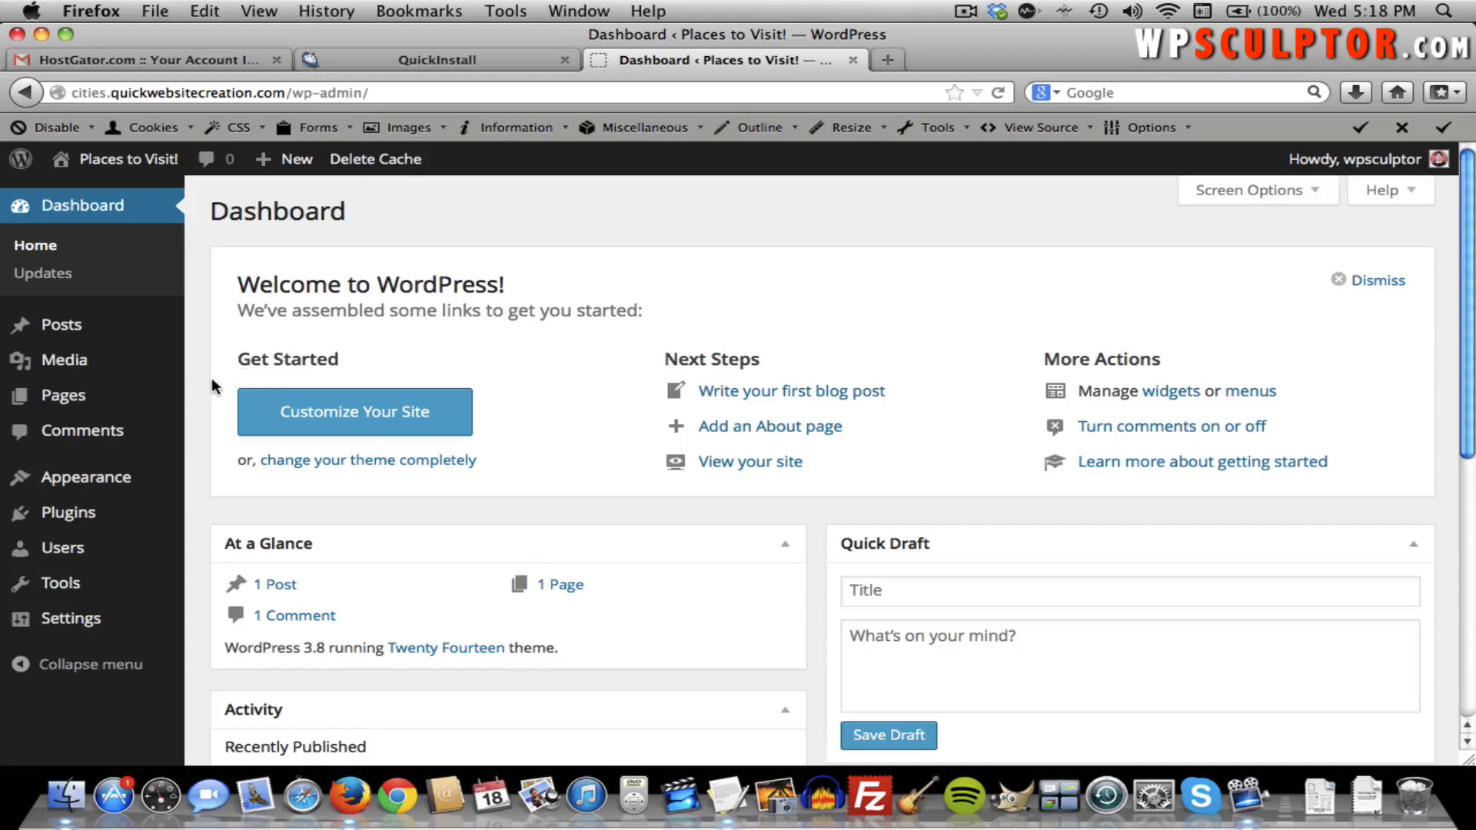
Deactivate and delete WP Super Cache with its files and data, then list All Users.
{"action": "mouse_move", "coordinate": [117, 523]}
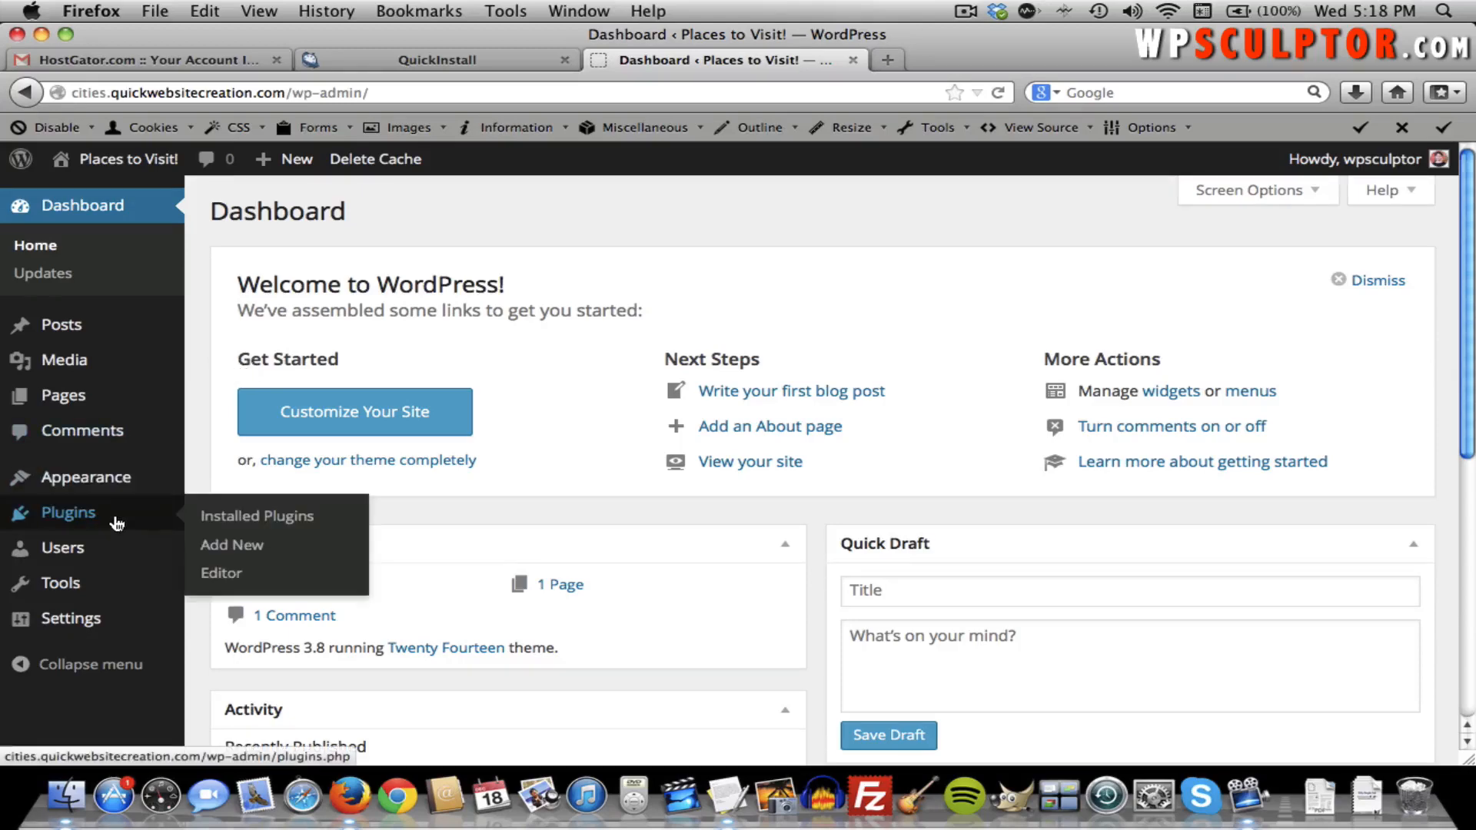
{"action": "left_click", "coordinate": [225, 525]}
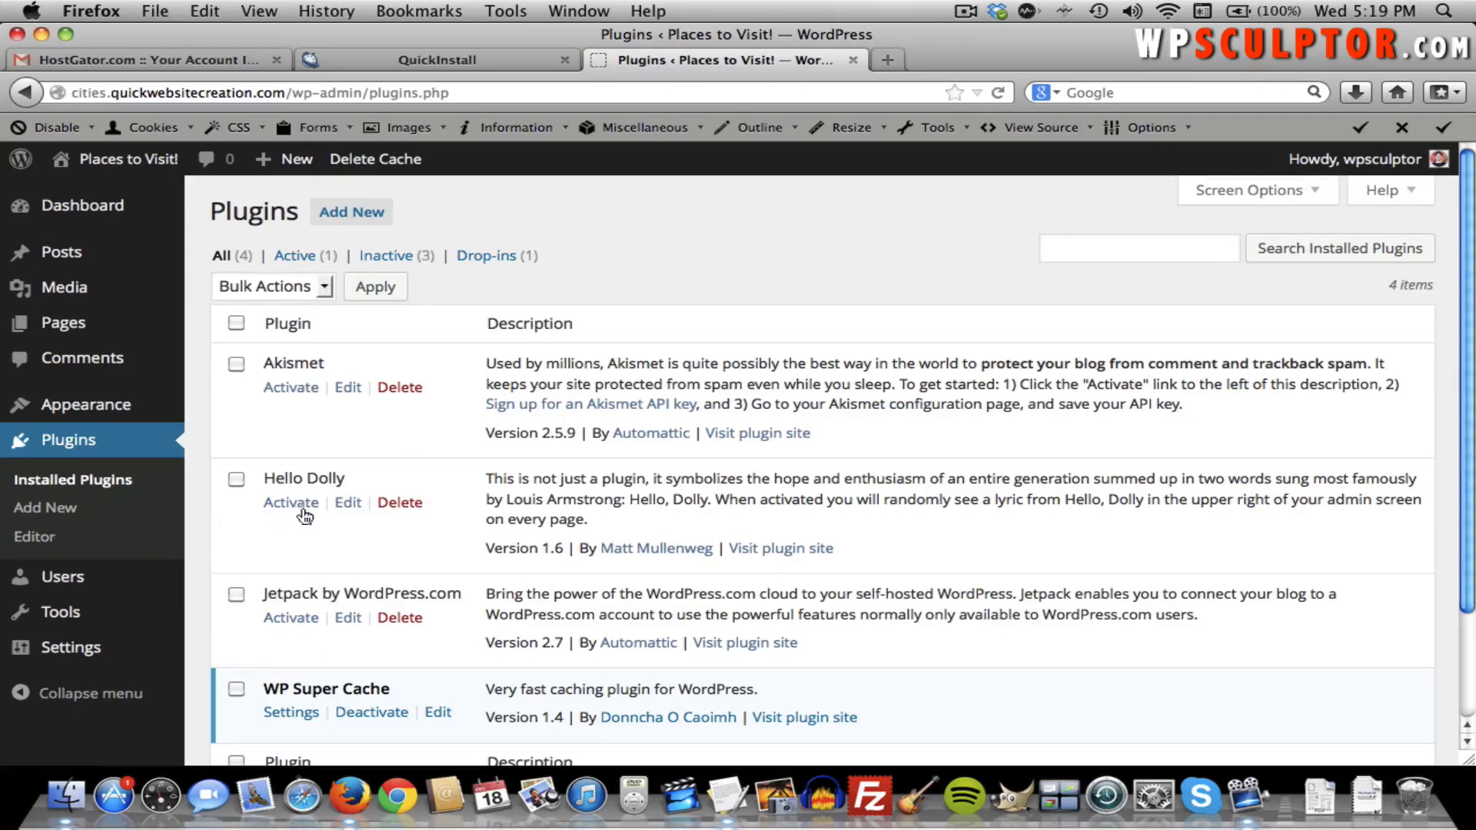
{"action": "scroll", "coordinate": [469, 476], "scroll_direction": "down", "scroll_amount": 4}
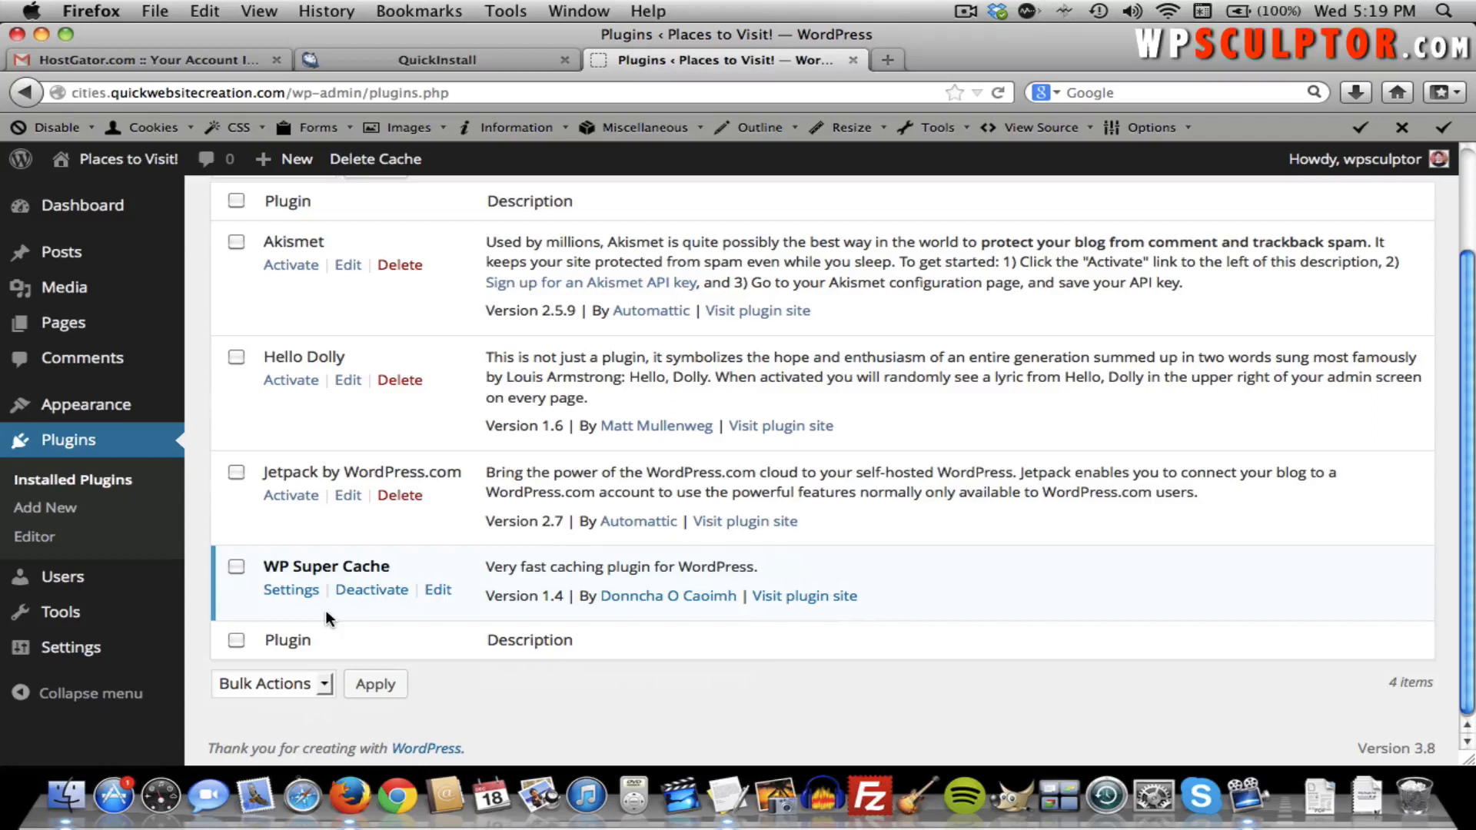
{"action": "left_click", "coordinate": [375, 592]}
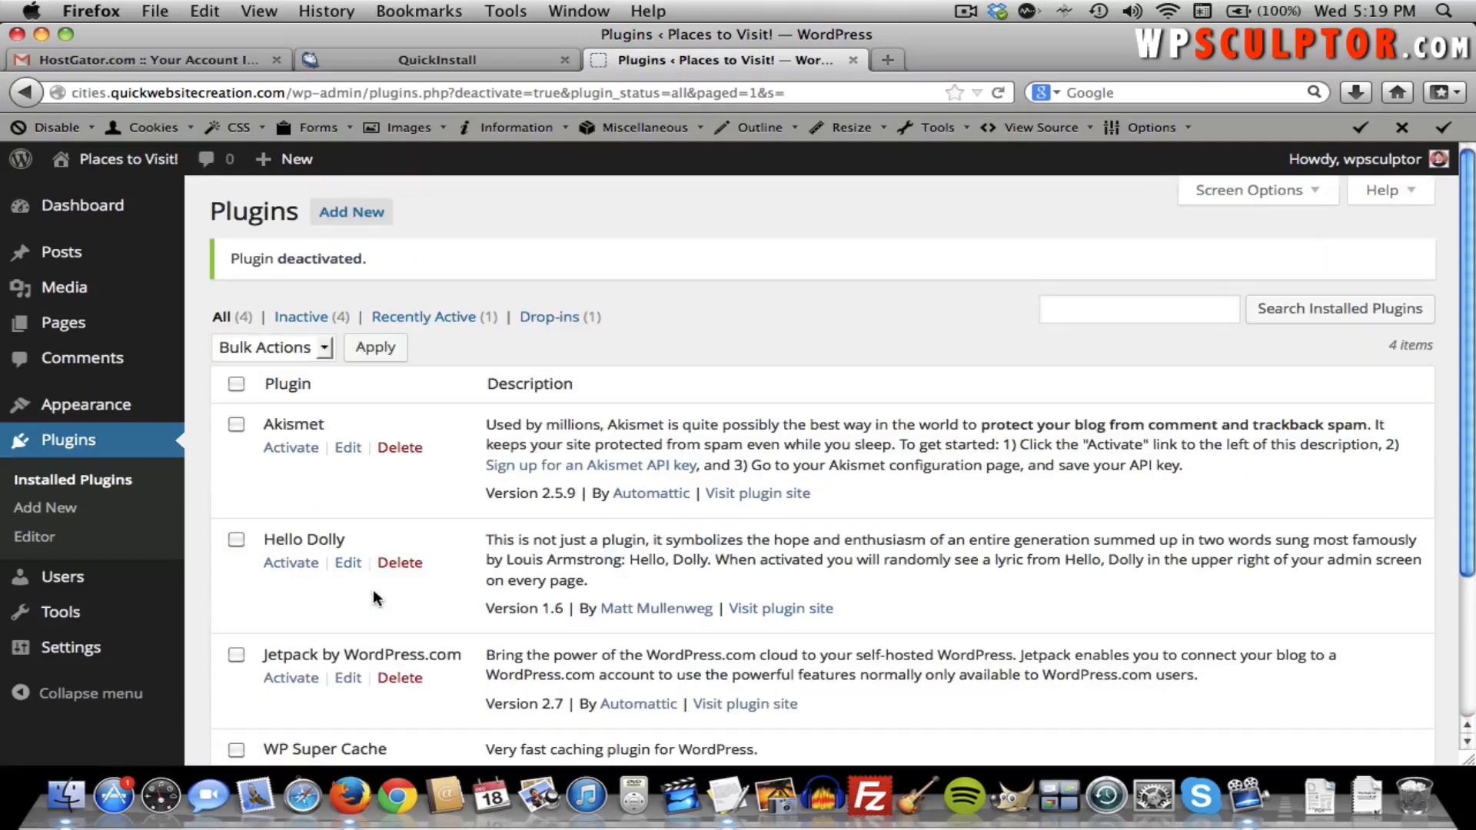
{"action": "scroll", "coordinate": [429, 627], "scroll_direction": "down", "scroll_amount": 4}
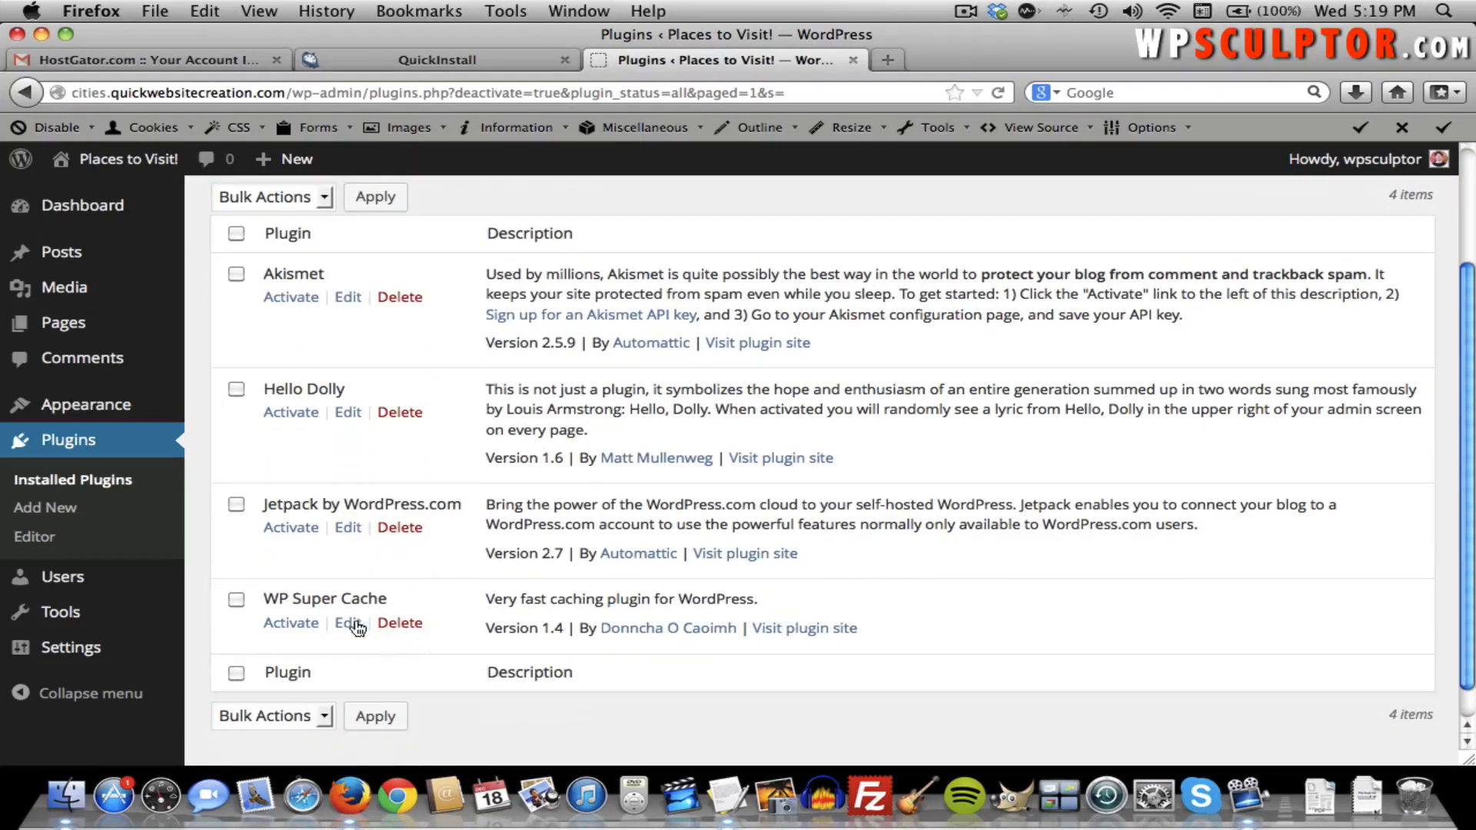
{"action": "left_click", "coordinate": [409, 626]}
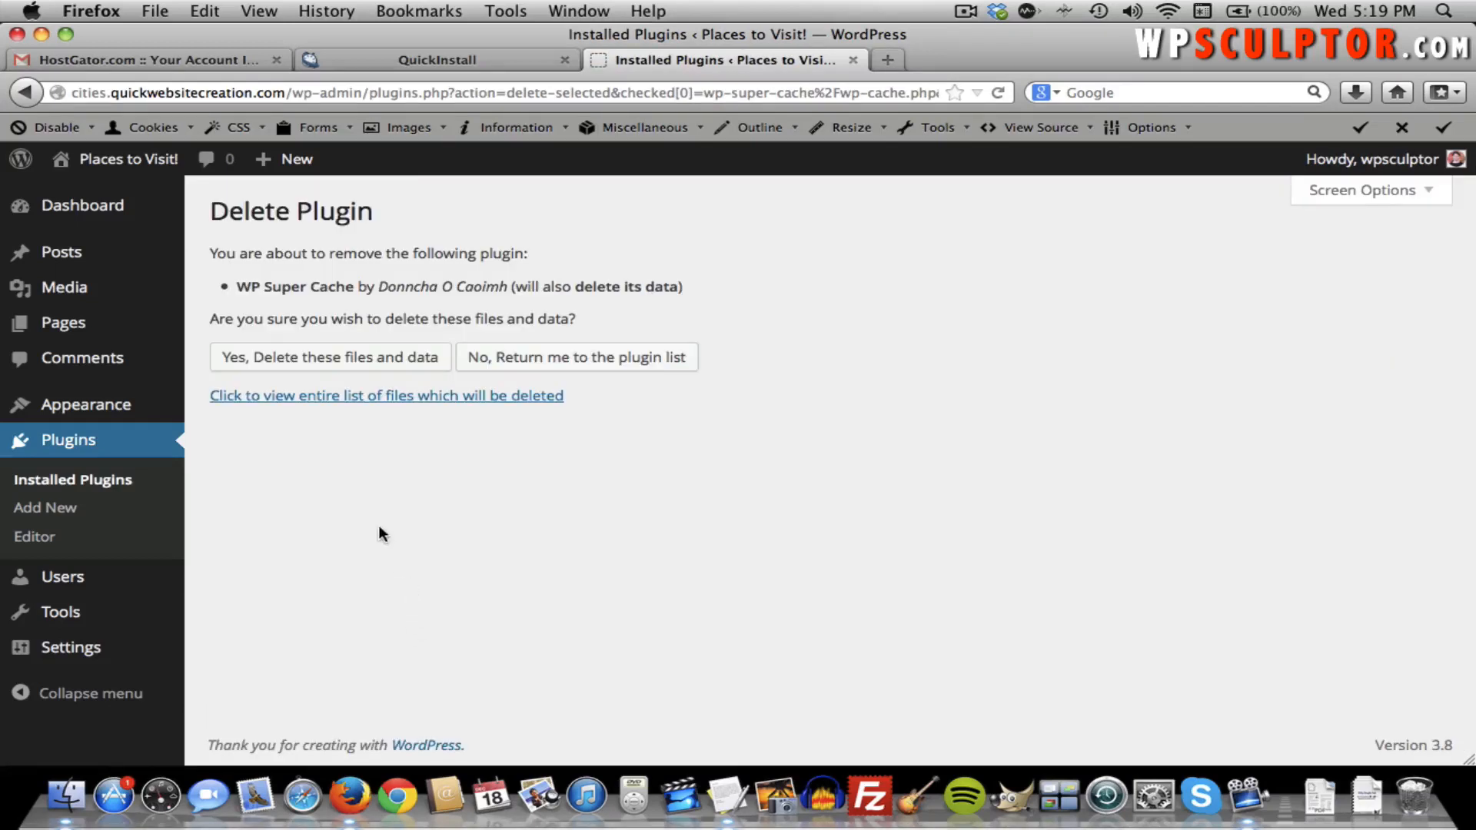
{"action": "left_click", "coordinate": [373, 374]}
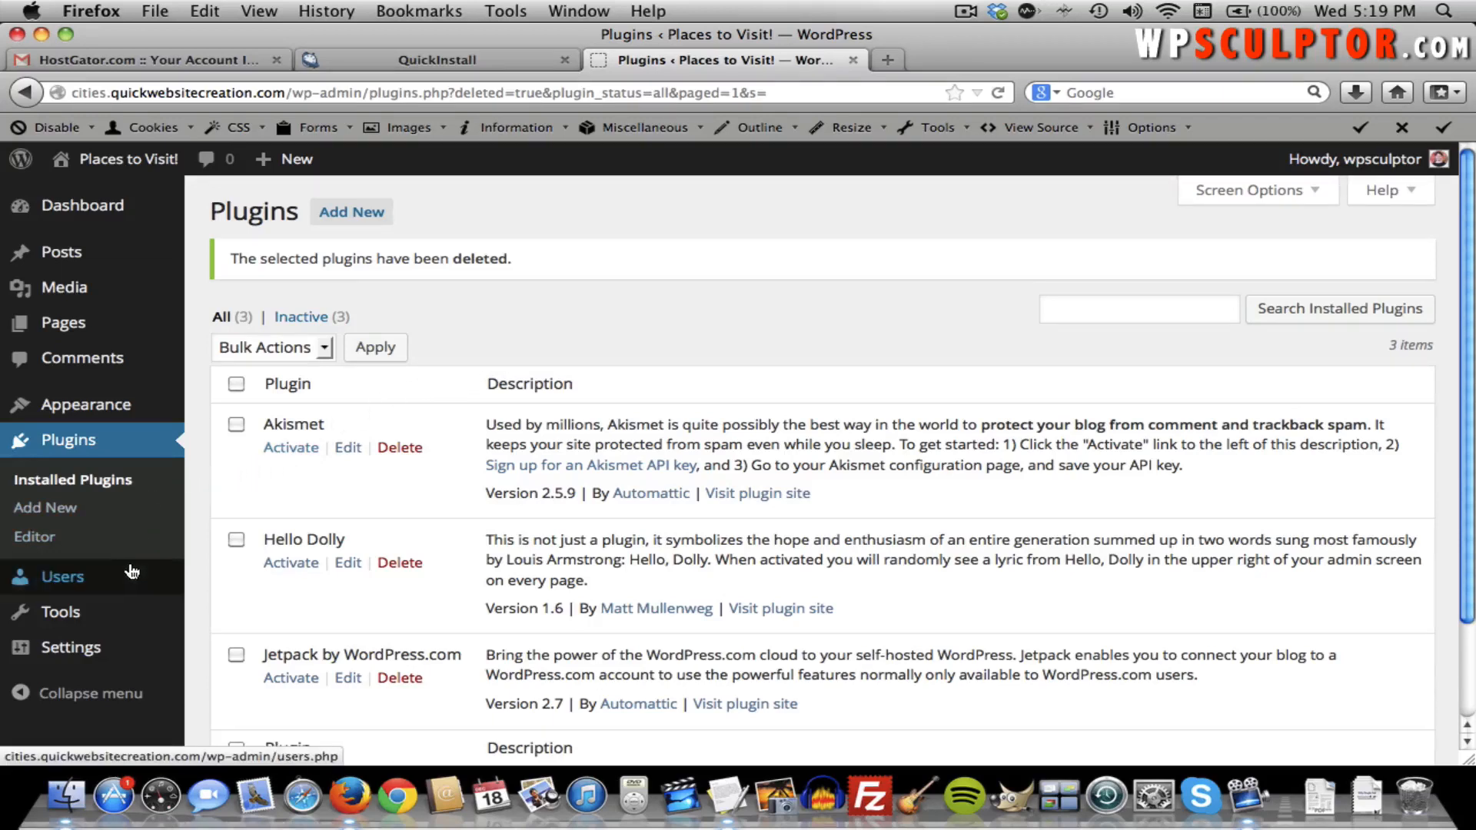
{"action": "mouse_move", "coordinate": [129, 577]}
{"action": "left_click", "coordinate": [209, 580]}
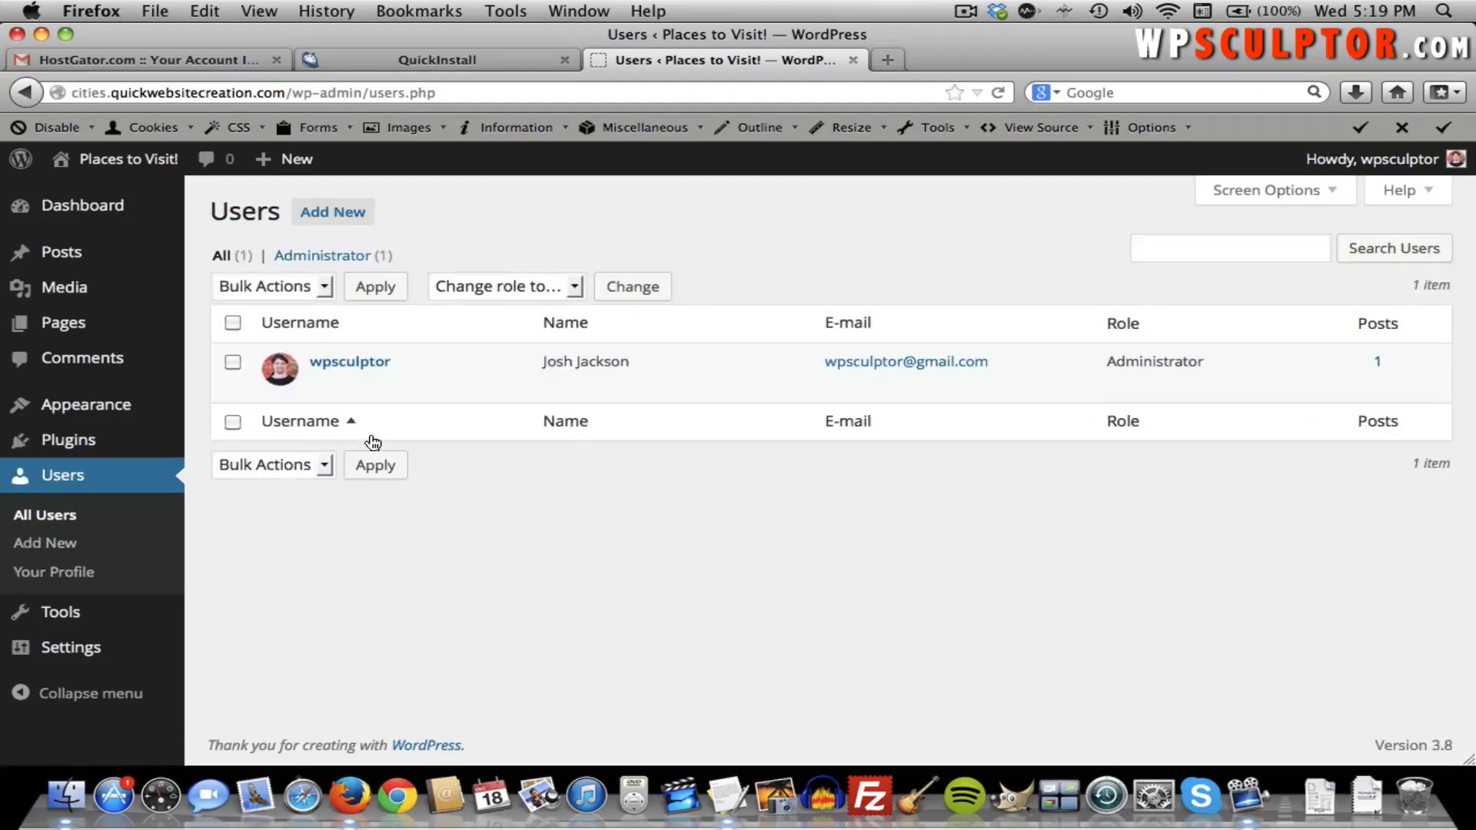
Enter a new strong password twice on the administrator's profile and update the profile.
{"action": "left_click", "coordinate": [369, 362]}
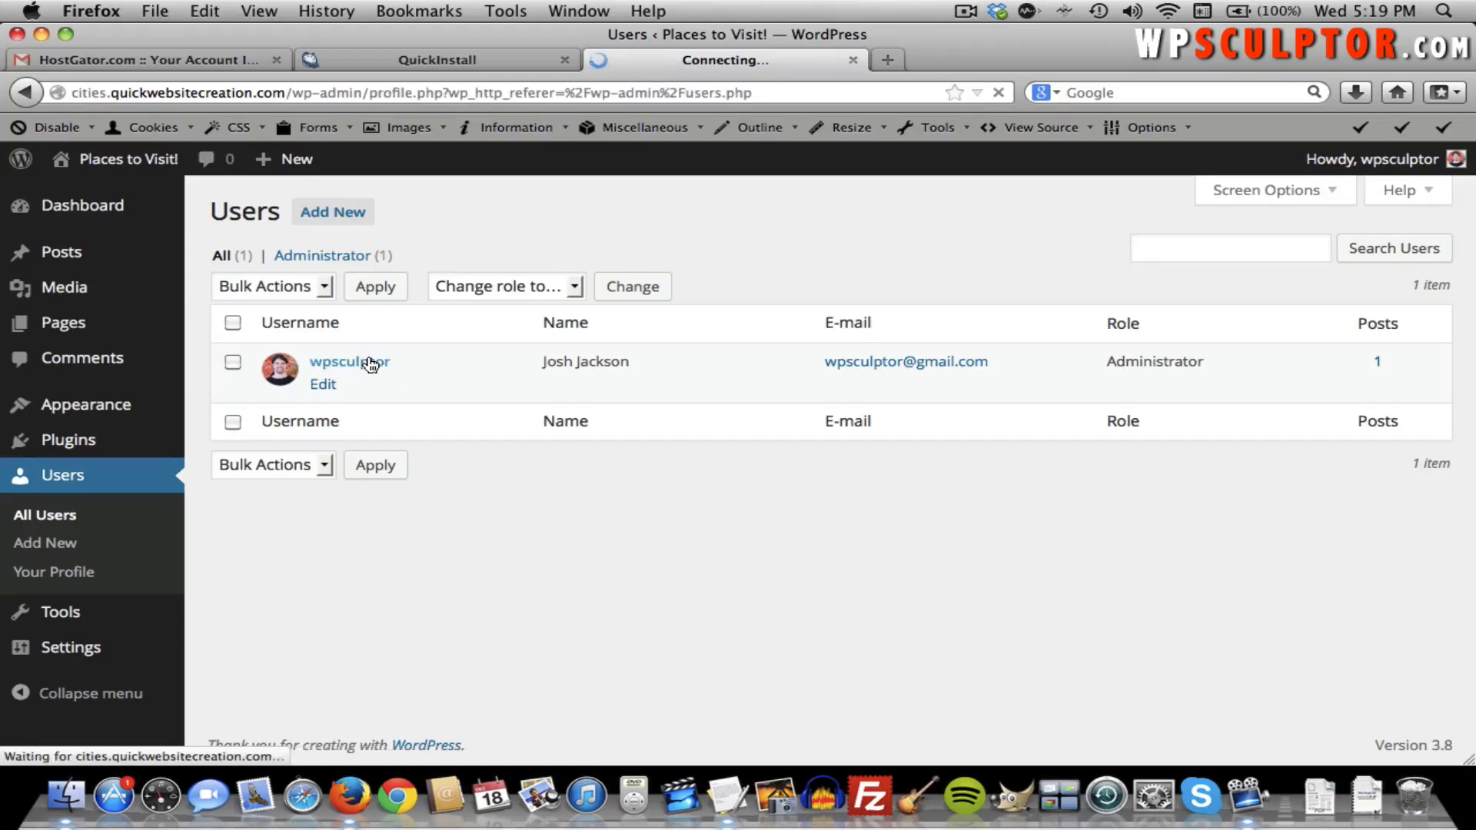
{"action": "scroll", "coordinate": [366, 353], "scroll_direction": "down", "scroll_amount": 10}
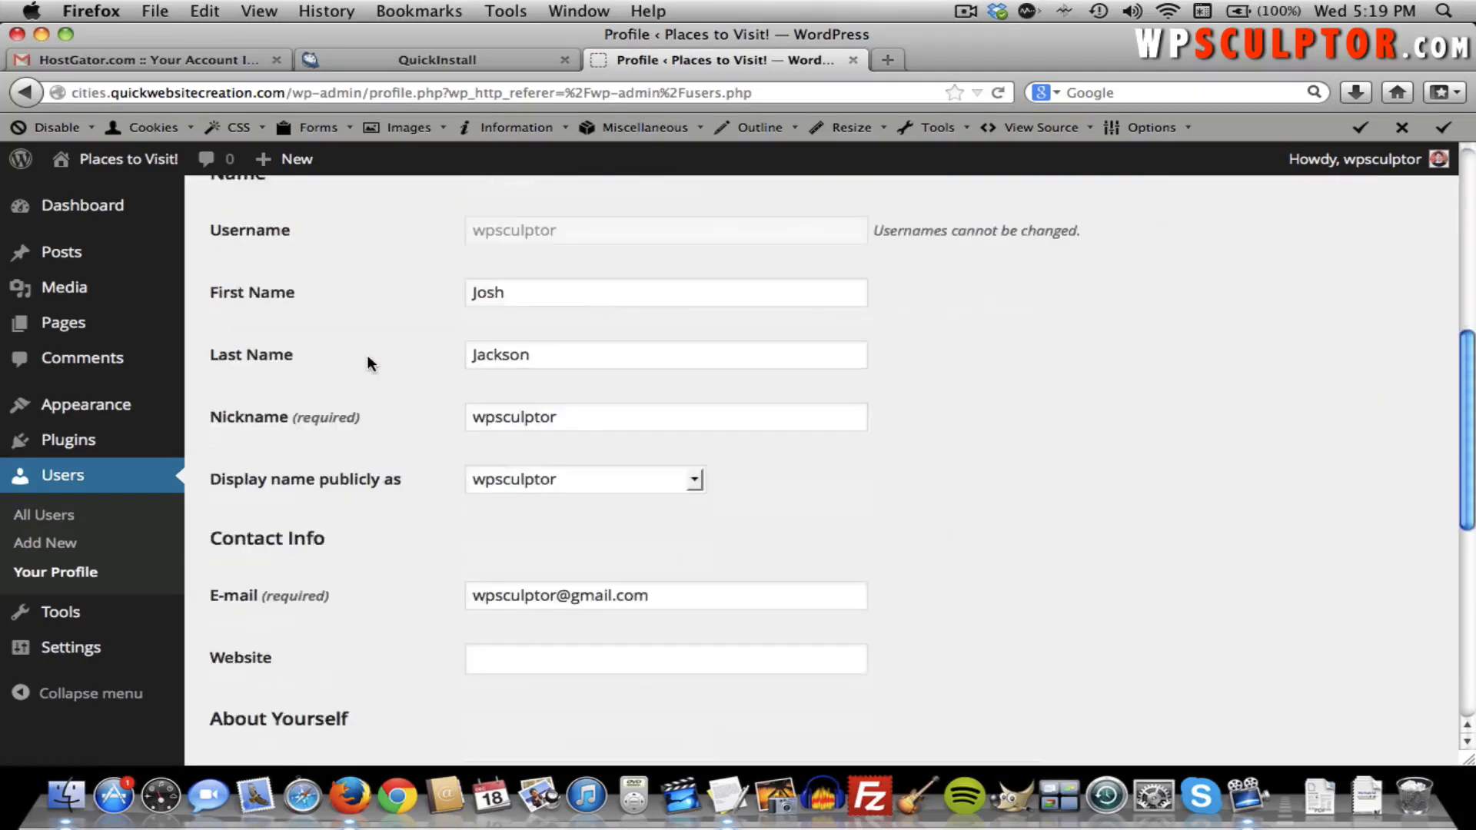
{"action": "scroll", "coordinate": [367, 358], "scroll_direction": "down", "scroll_amount": 5}
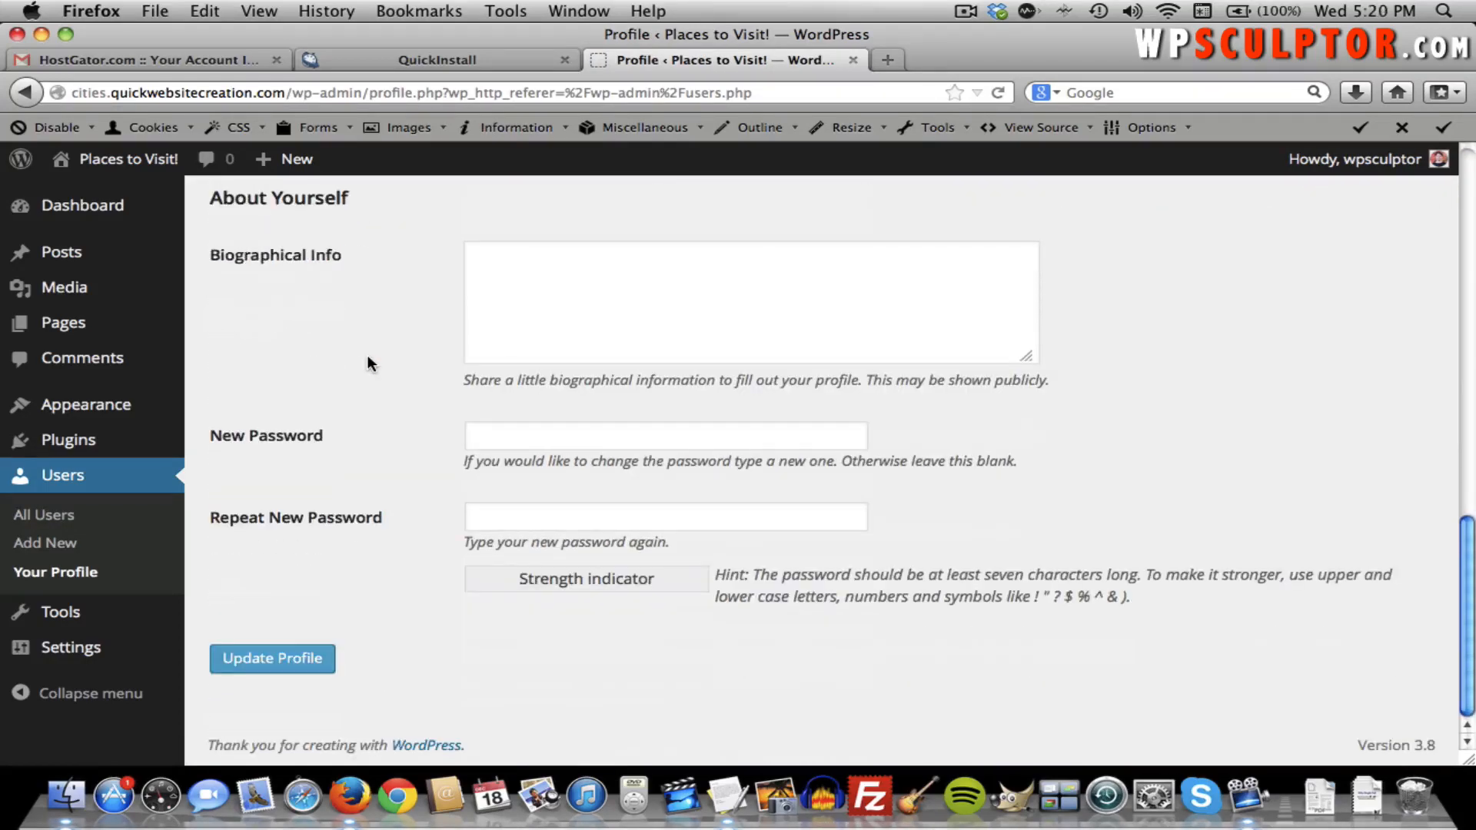
{"action": "left_click", "coordinate": [488, 437]}
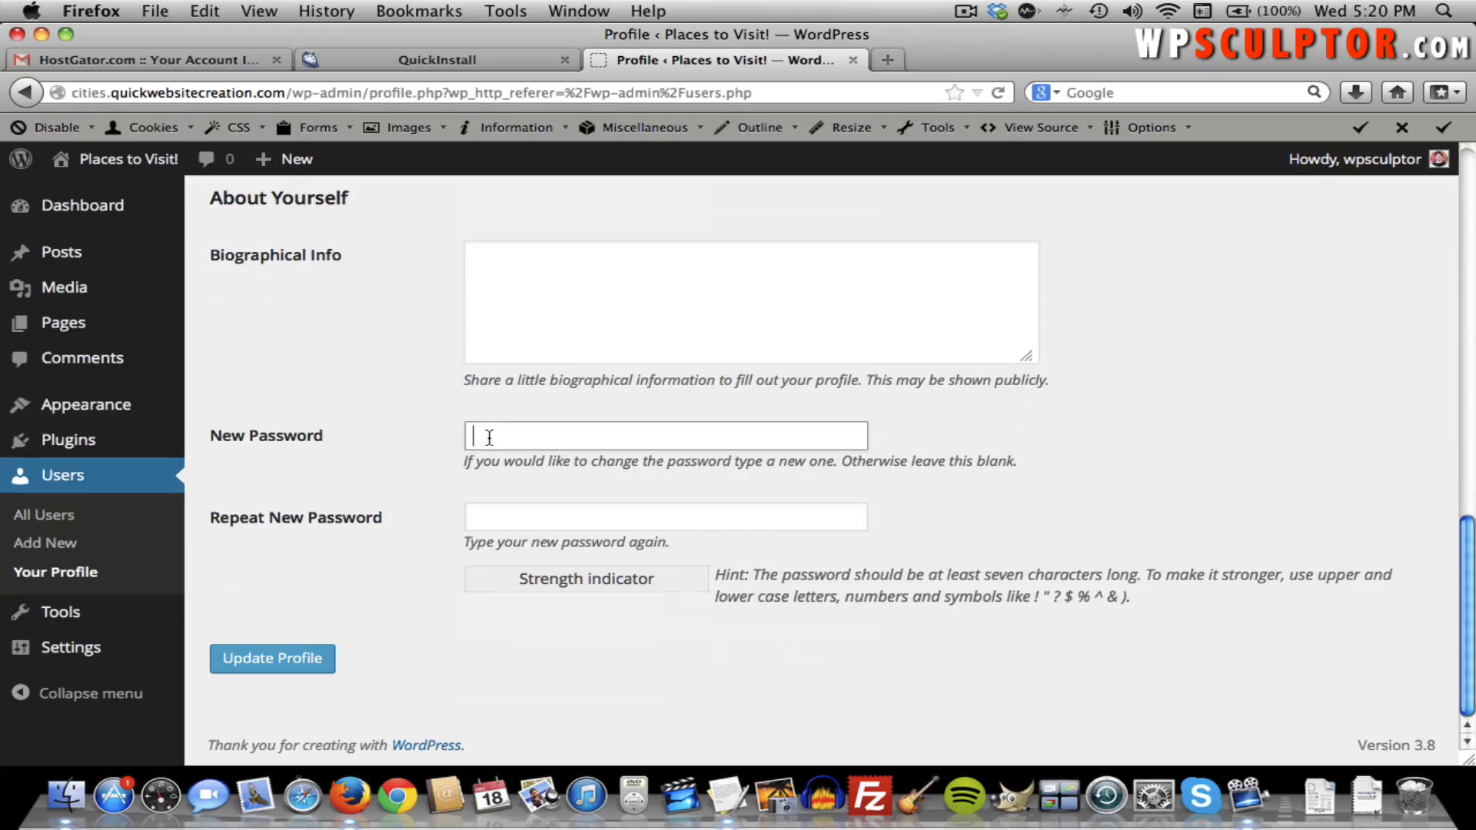
{"action": "type", "text": "•••••••"}
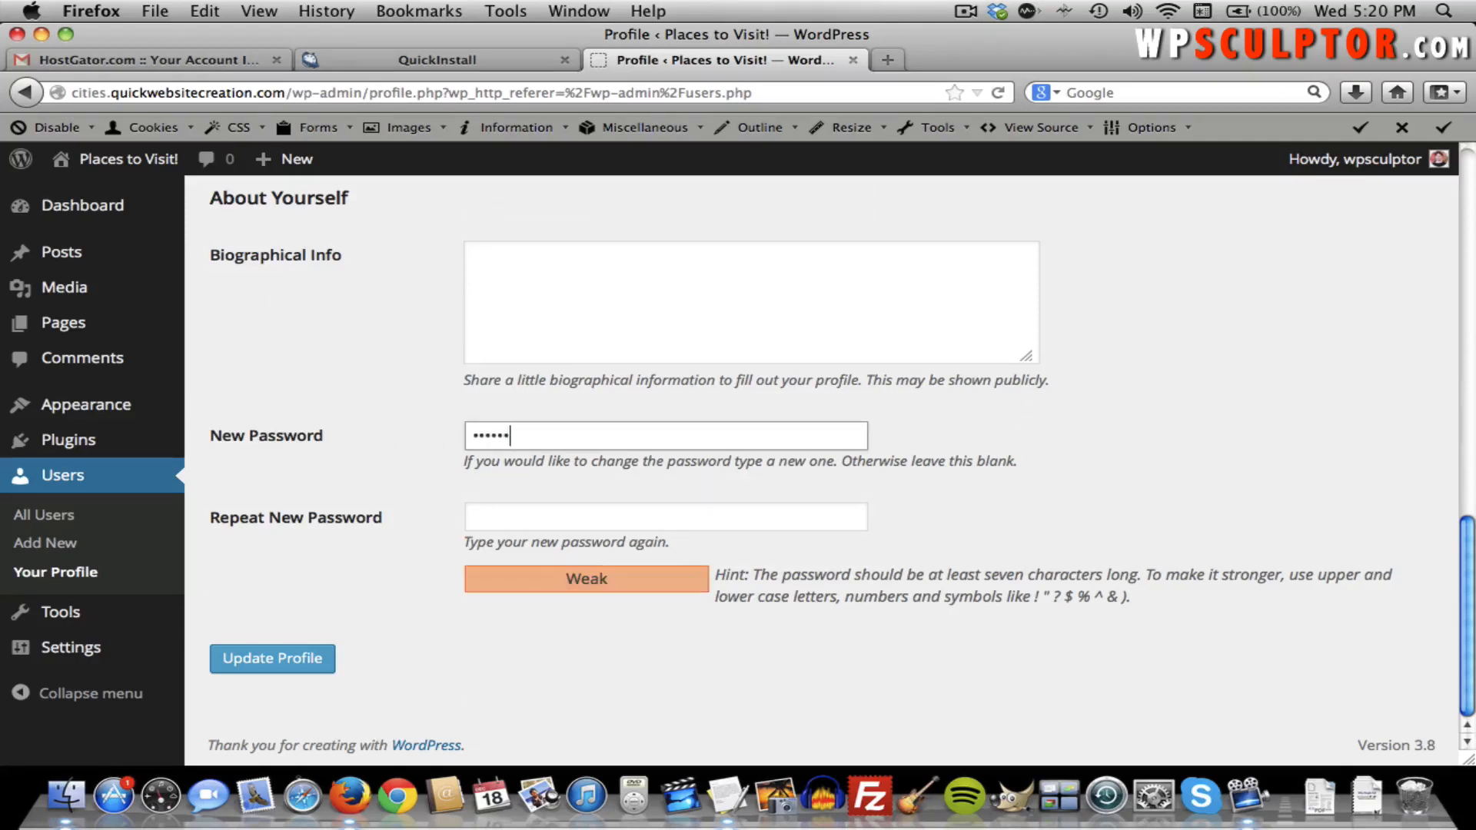
{"action": "type", "text": "••"}
{"action": "key", "text": "Tab"}
{"action": "type", "text": "•••"}
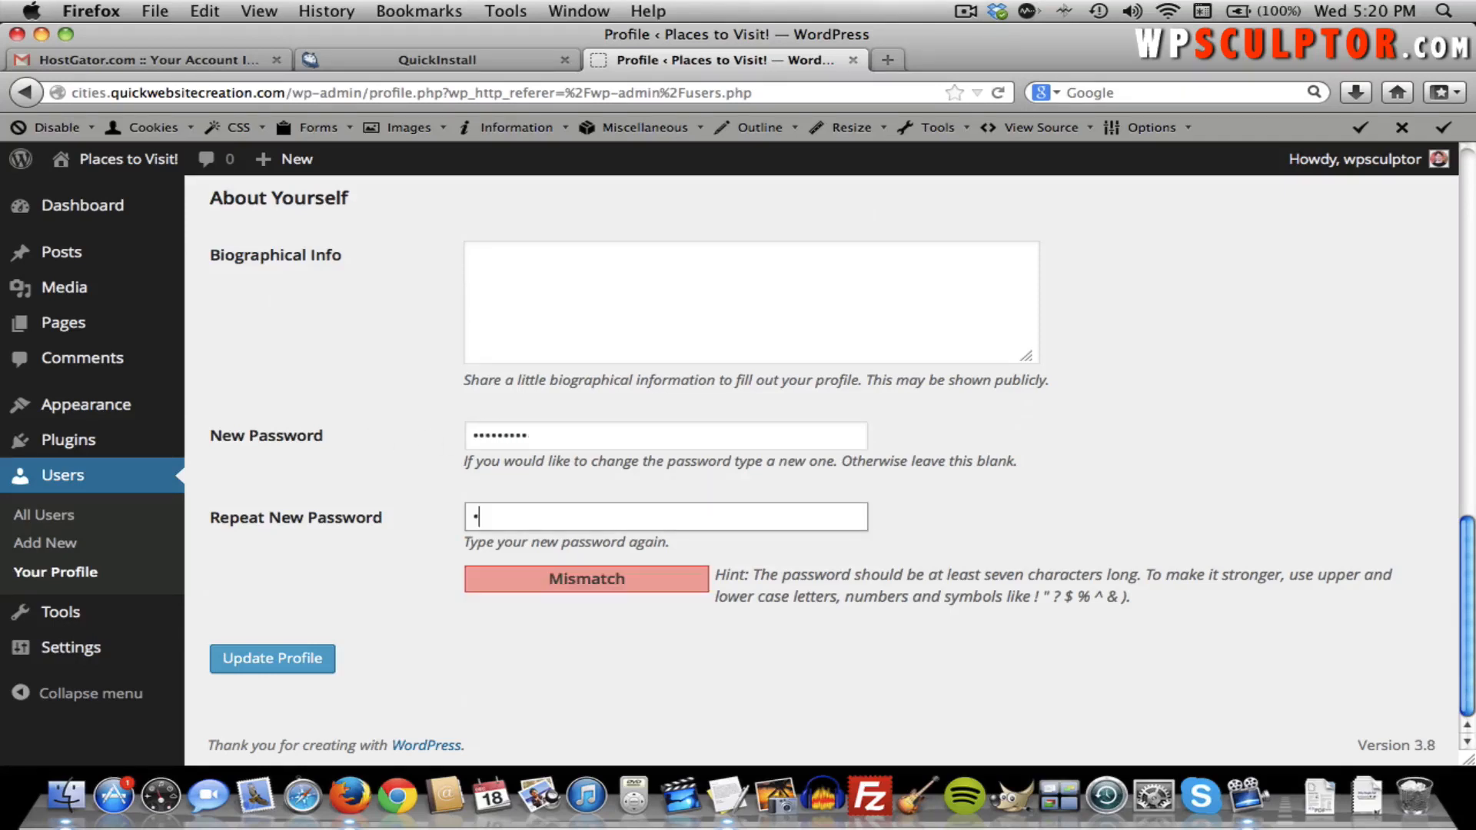
{"action": "type", "text": "••••••"}
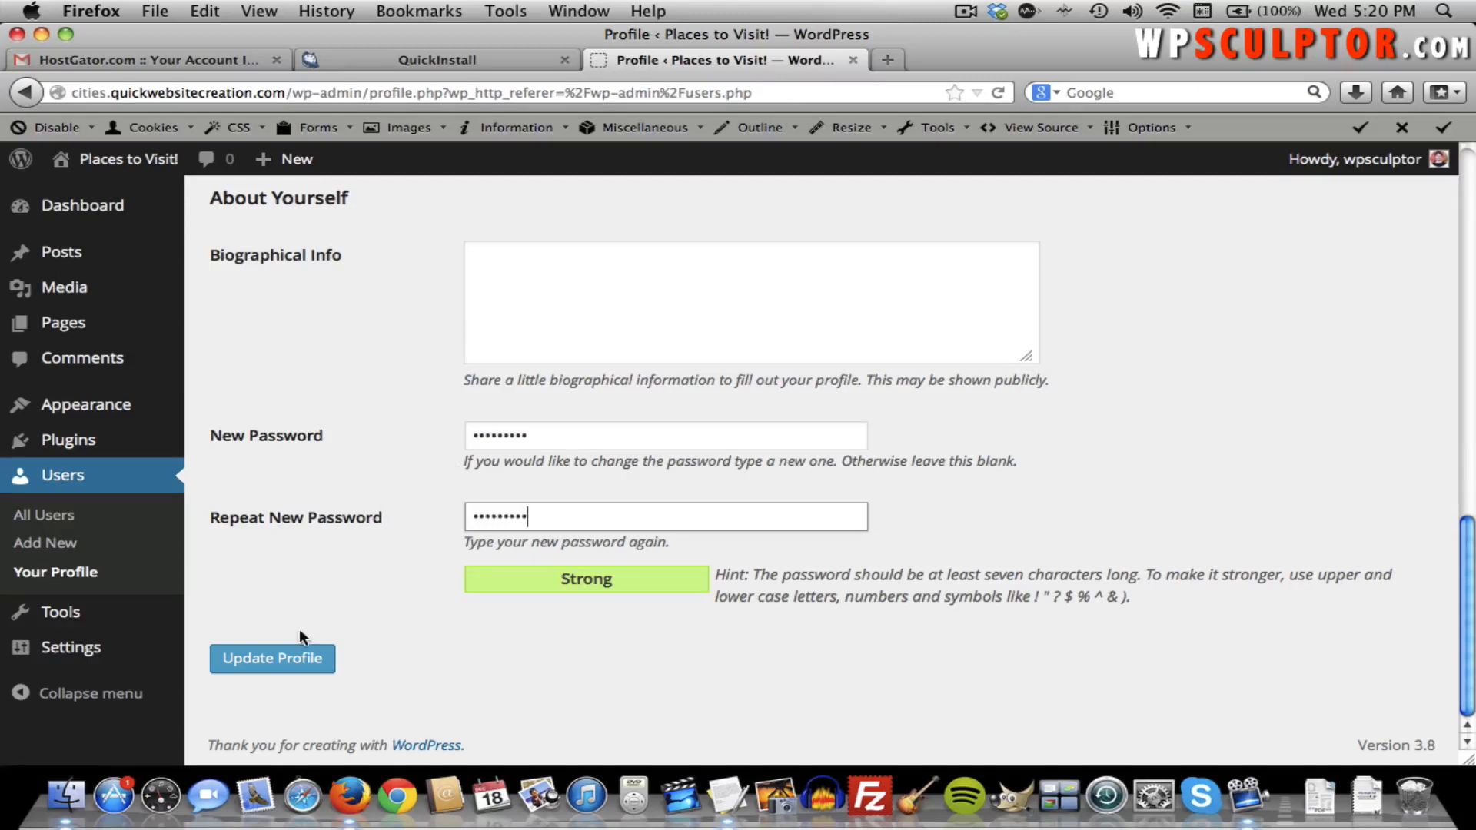
{"action": "left_click", "coordinate": [279, 666]}
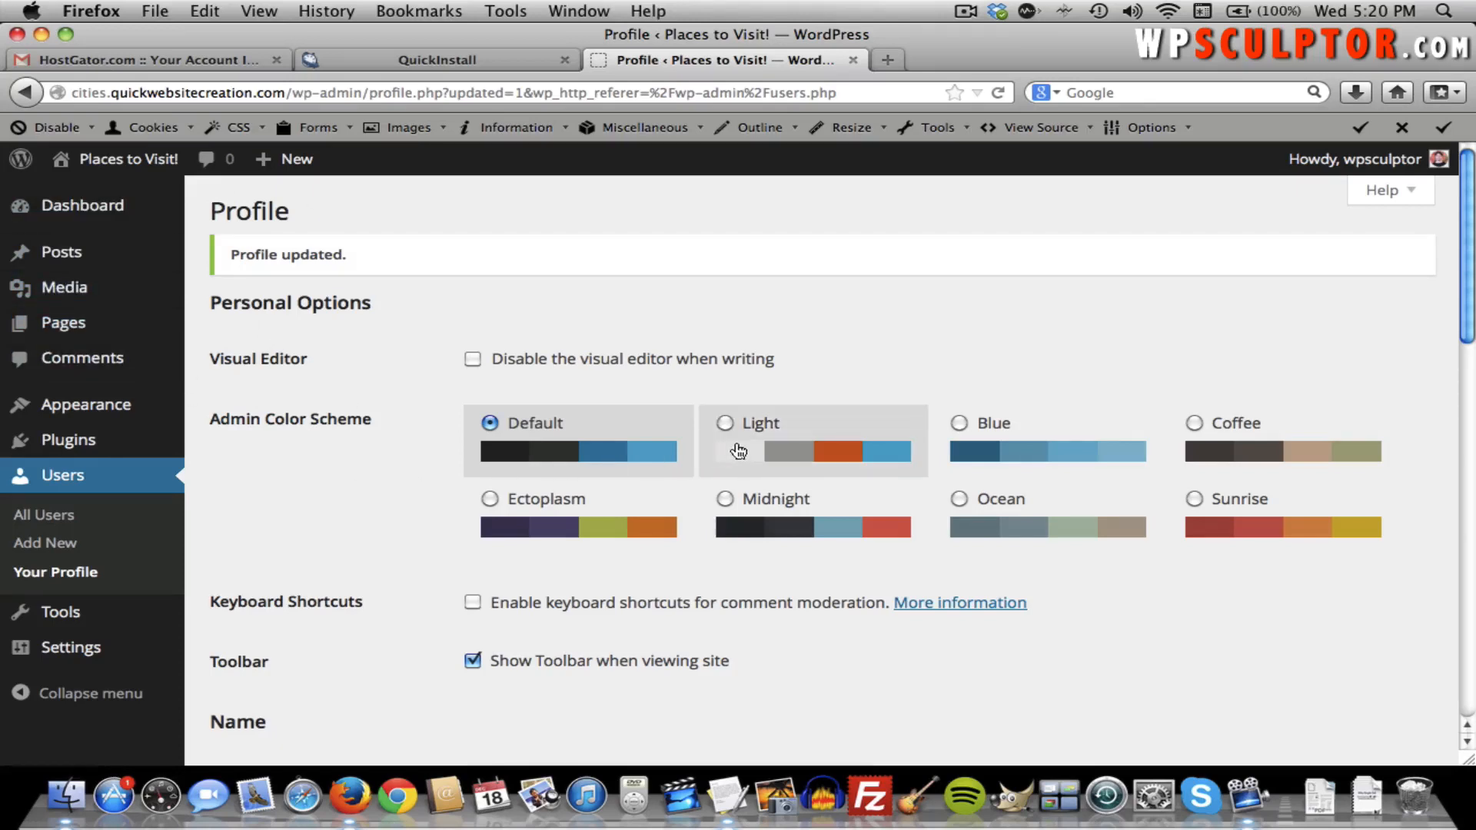
Preview the Light and Blue admin colour schemes, then save the profile with Default.
{"action": "left_click", "coordinate": [724, 424]}
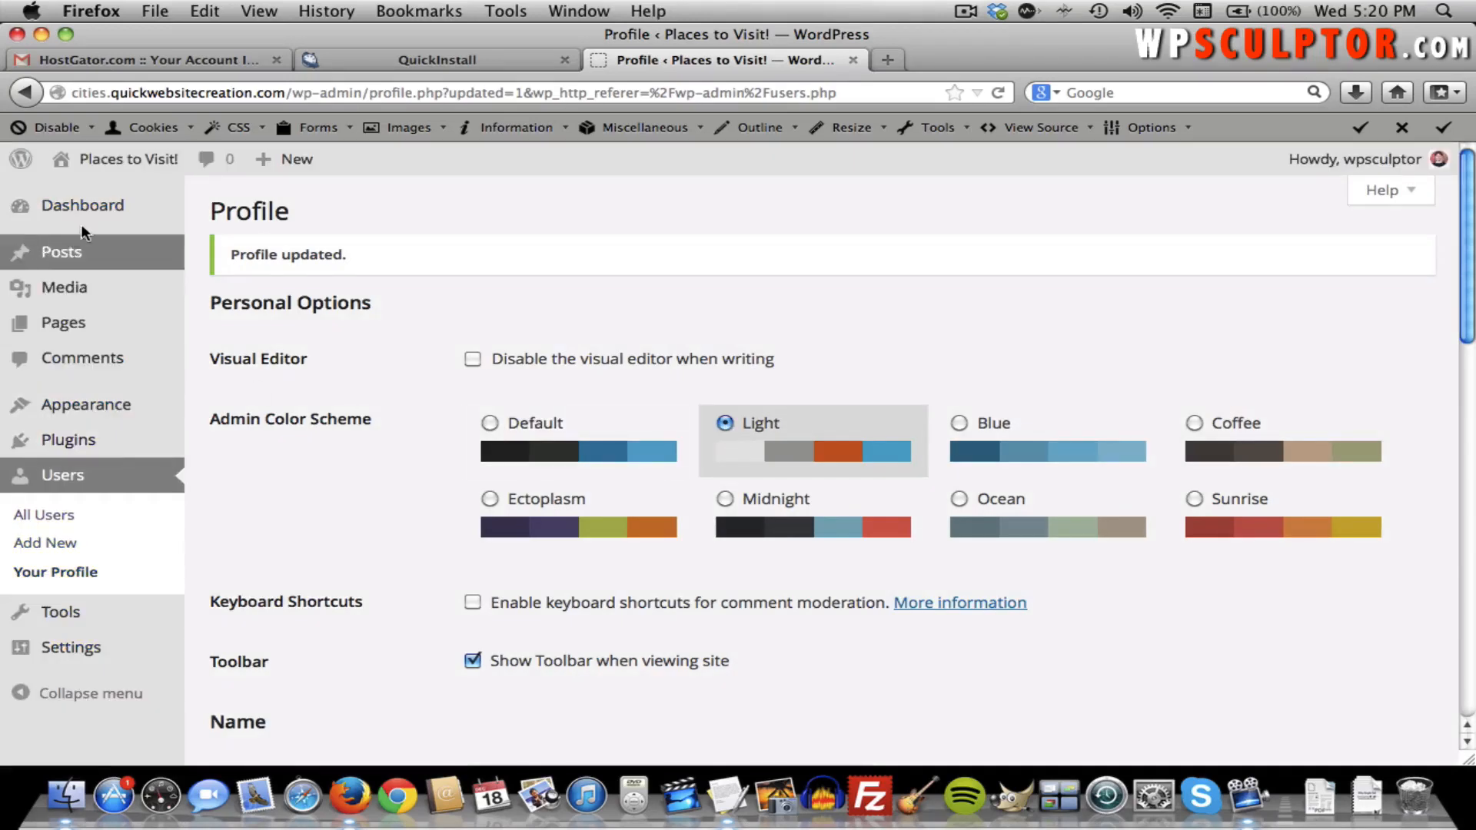
{"action": "left_click", "coordinate": [999, 421]}
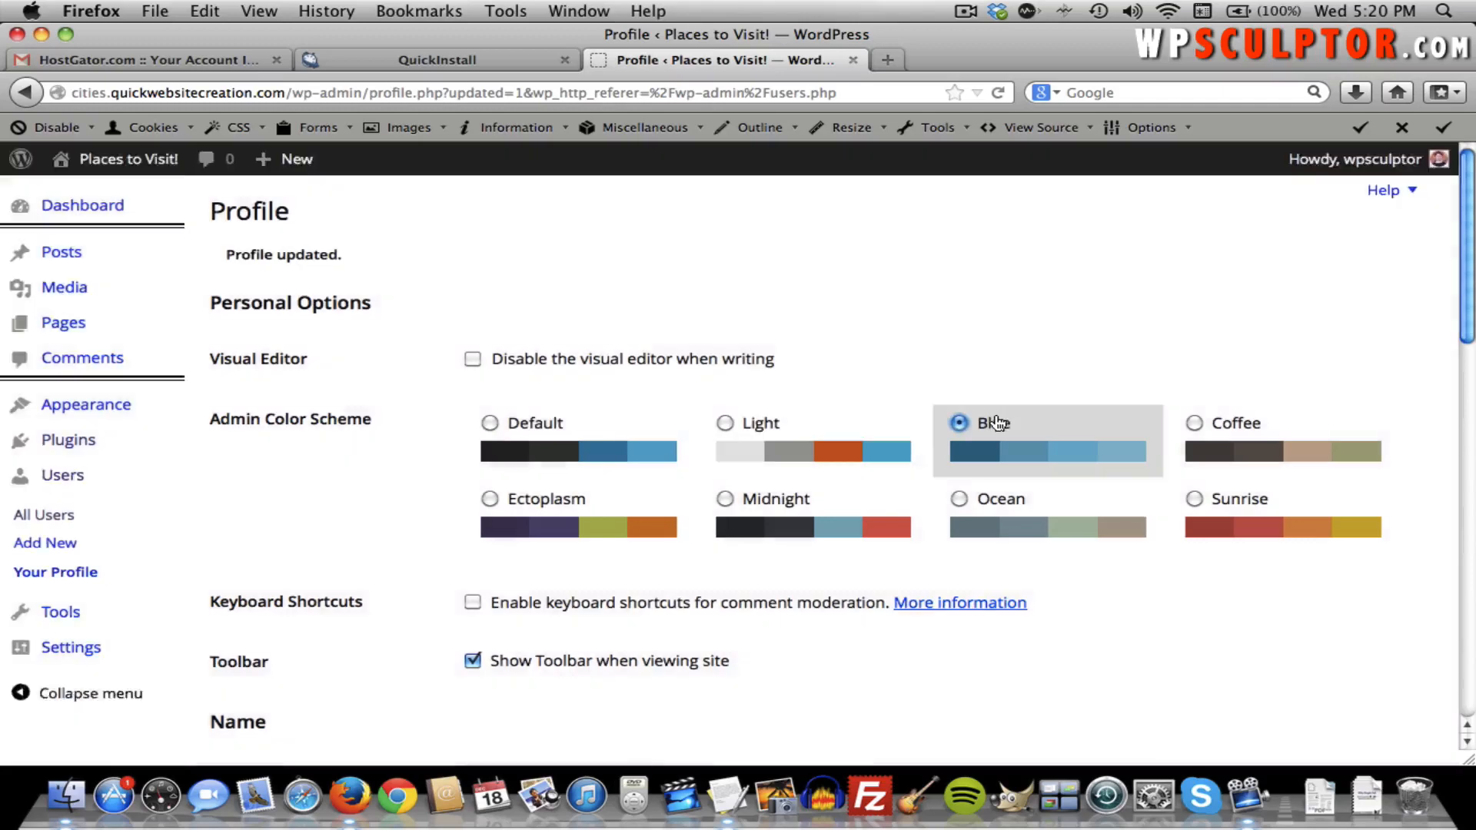
{"action": "left_click", "coordinate": [485, 425]}
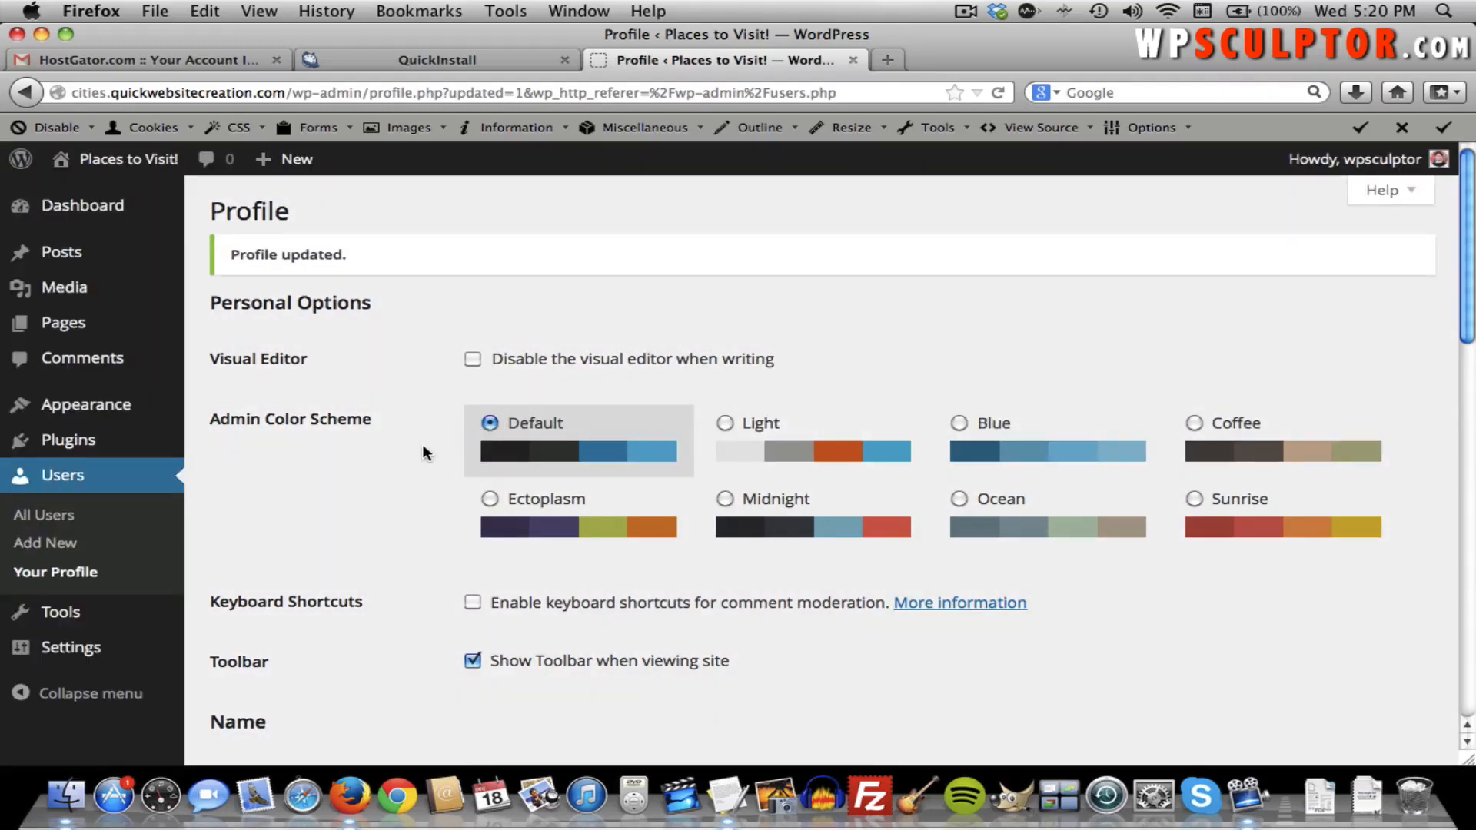
{"action": "scroll", "coordinate": [423, 444], "scroll_direction": "down", "scroll_amount": 15}
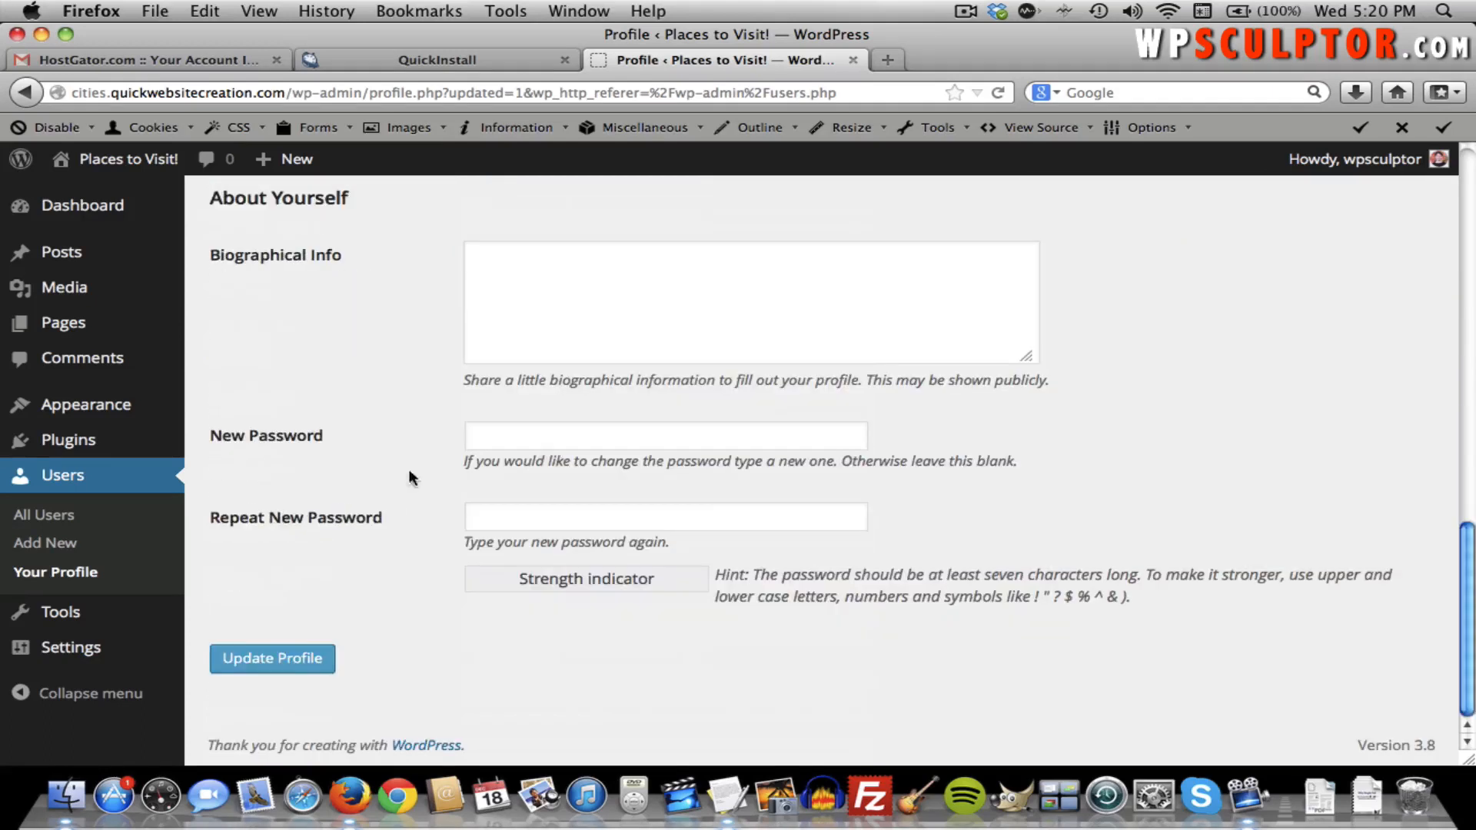
{"action": "left_click", "coordinate": [292, 663]}
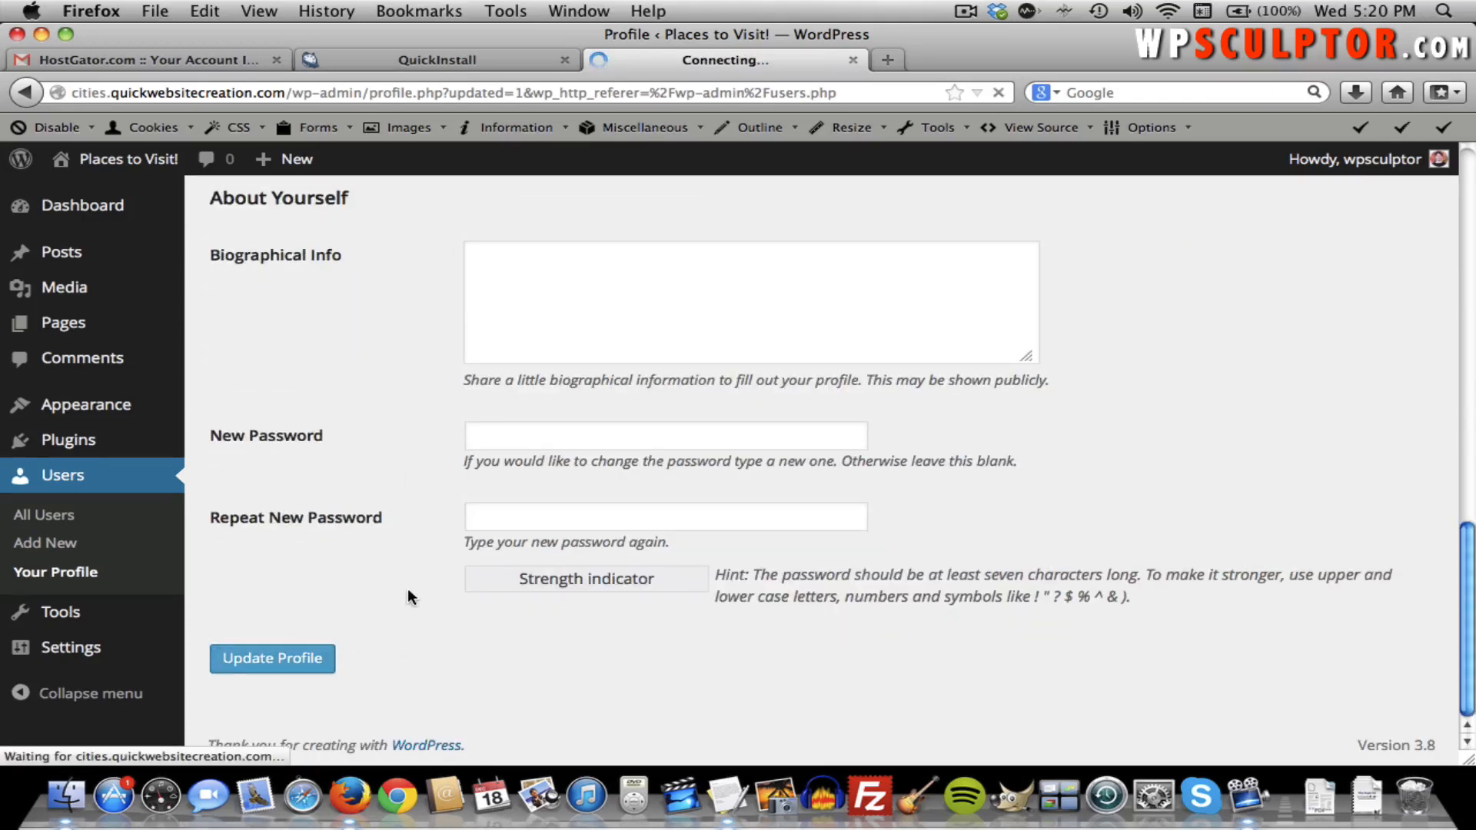
View the live Hello World front page, then return to the admin Dashboard.
{"action": "scroll", "coordinate": [385, 560], "scroll_direction": "down", "scroll_amount": 3}
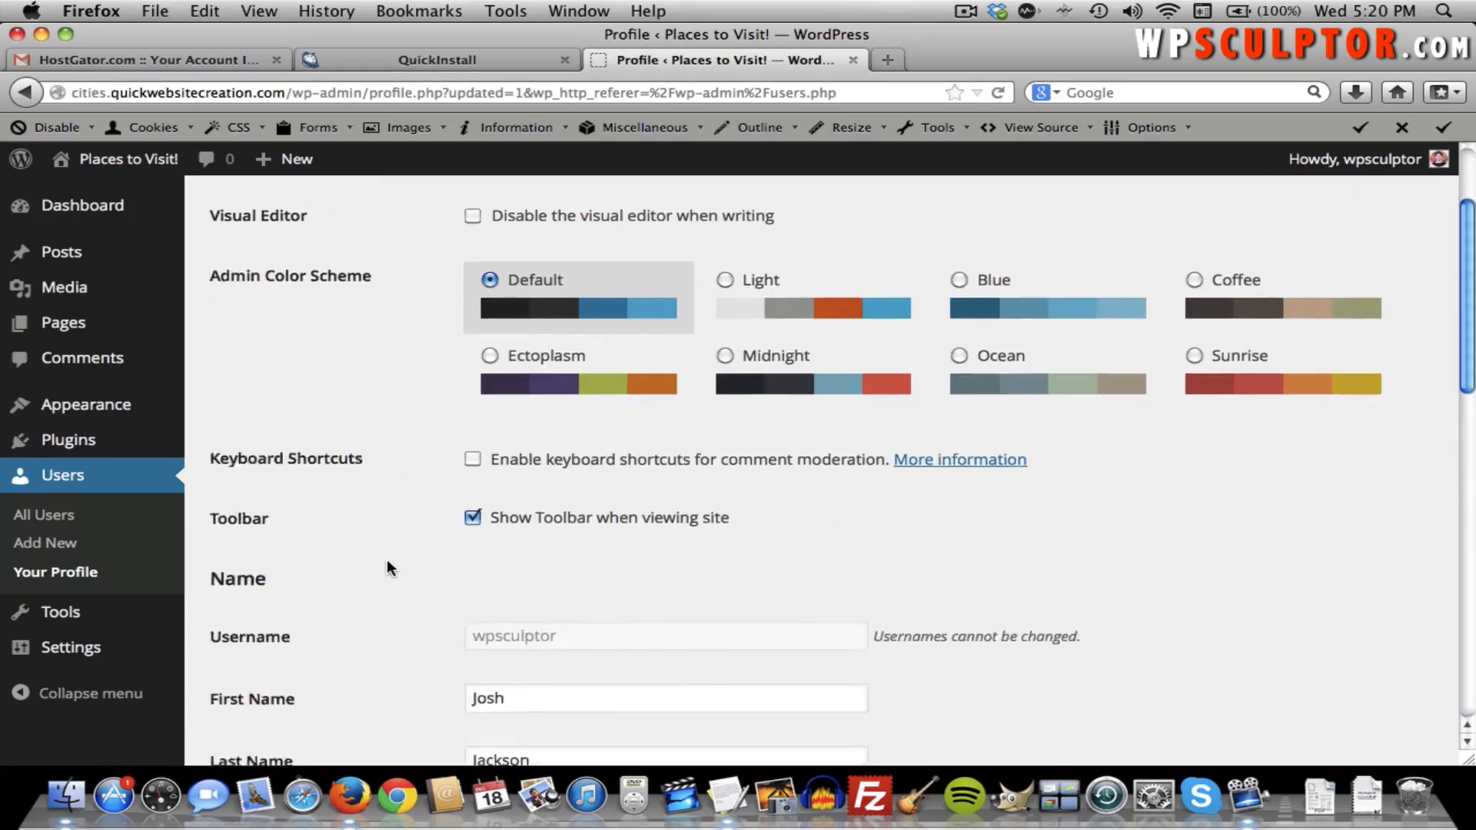
{"action": "scroll", "coordinate": [387, 567], "scroll_direction": "up", "scroll_amount": 2}
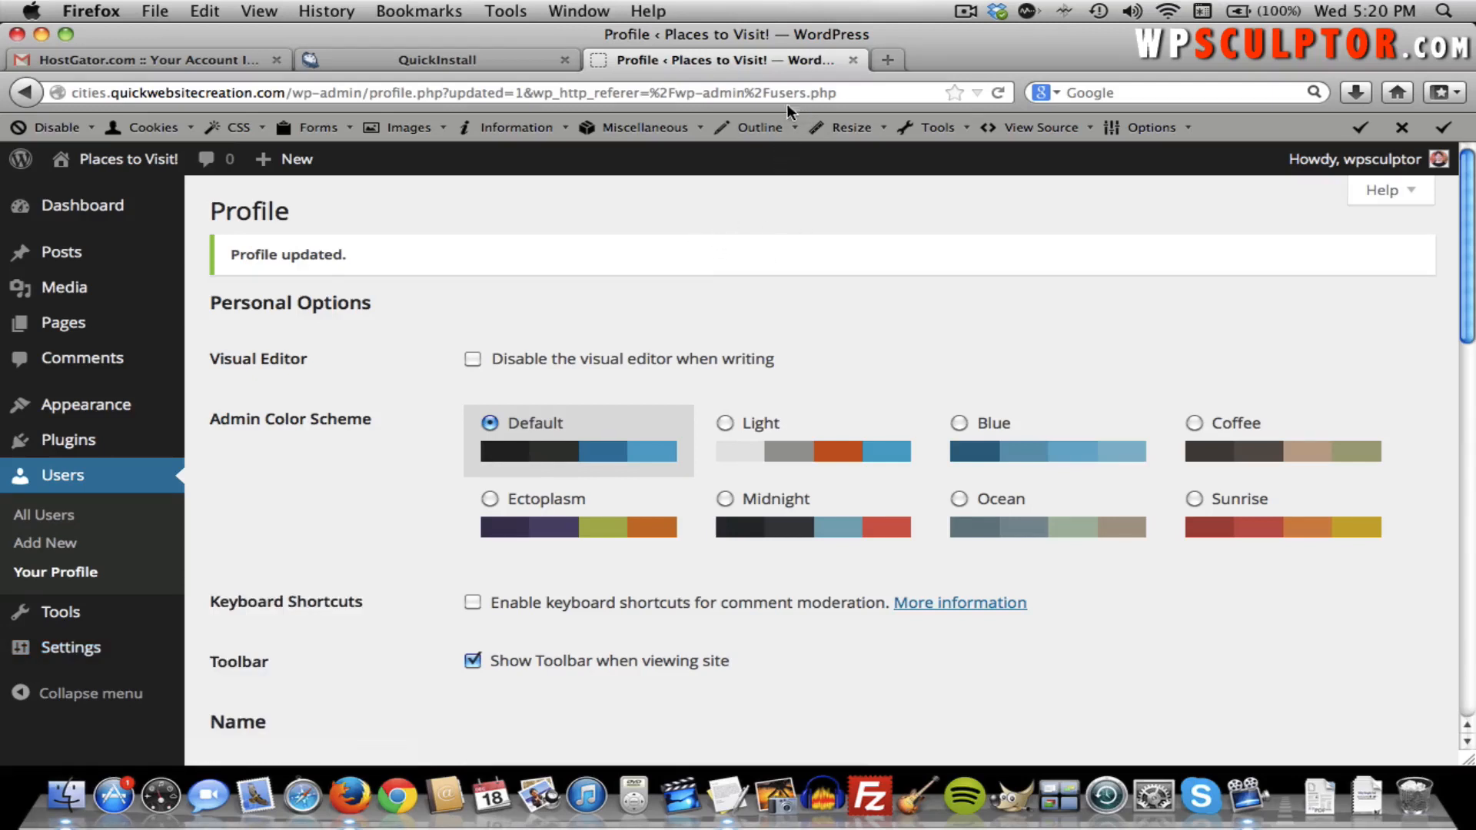
{"action": "left_click", "coordinate": [152, 158]}
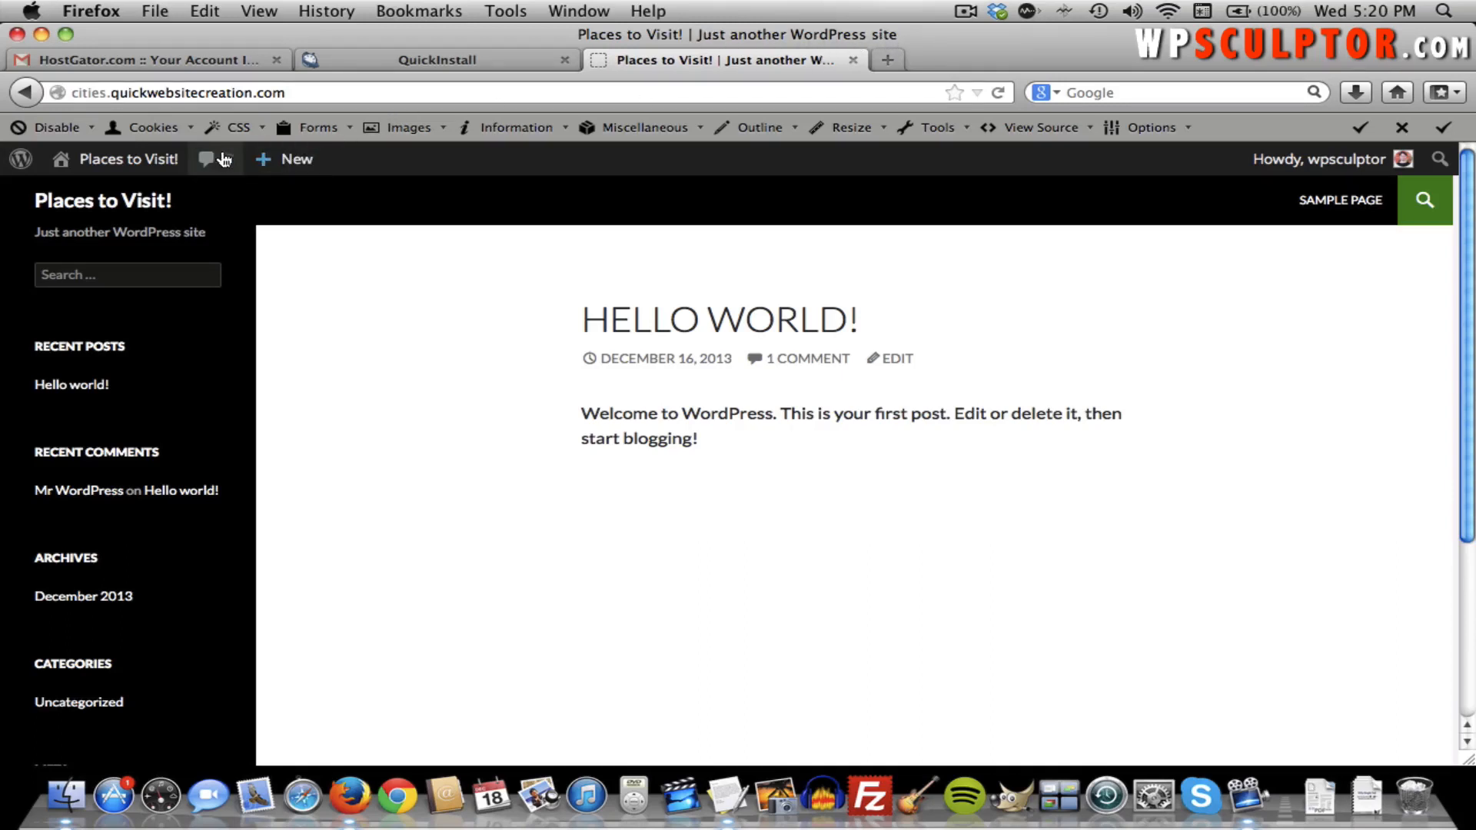
{"action": "left_click", "coordinate": [152, 159]}
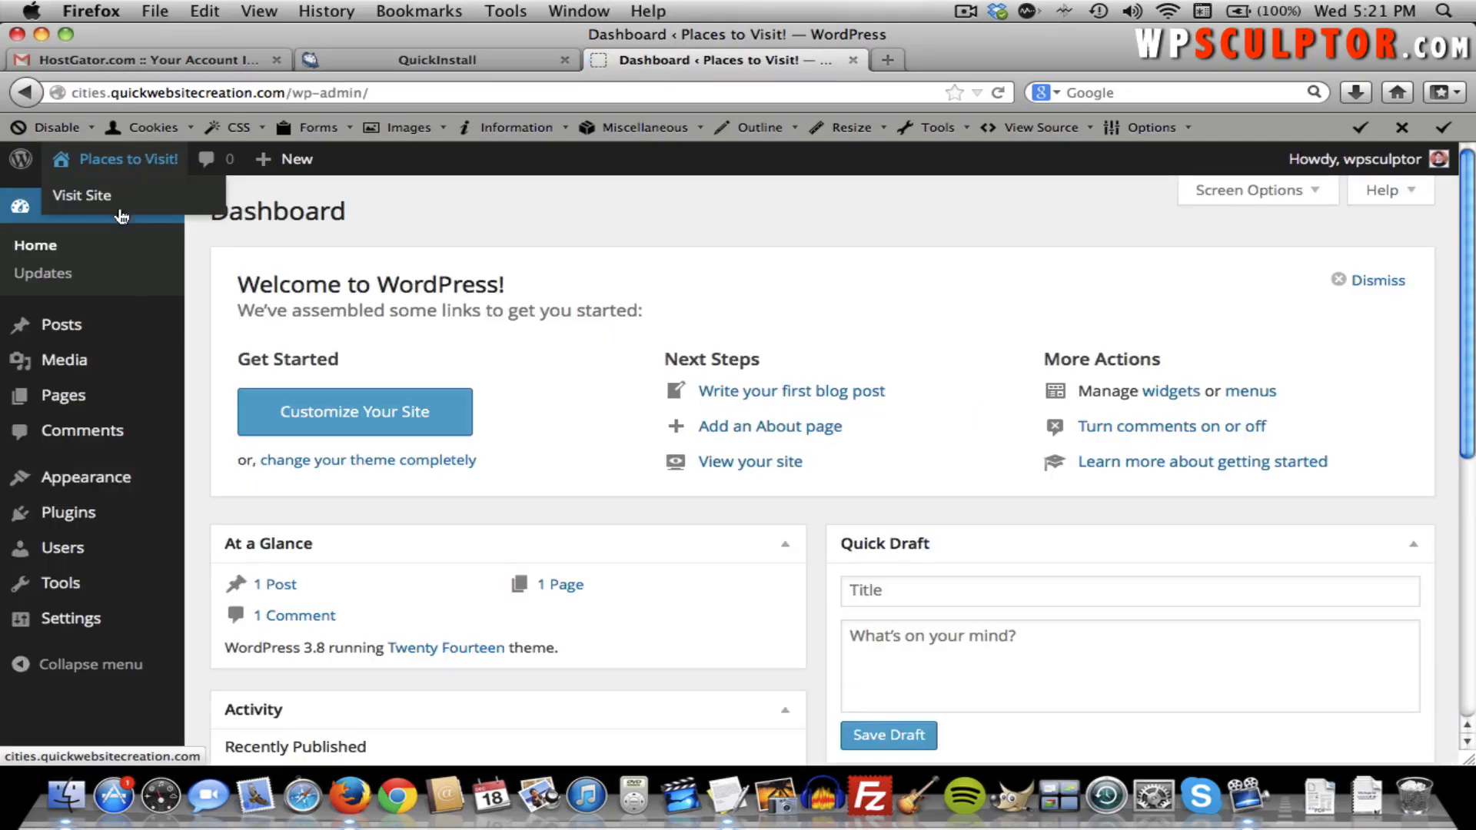
{"action": "mouse_move", "coordinate": [115, 615]}
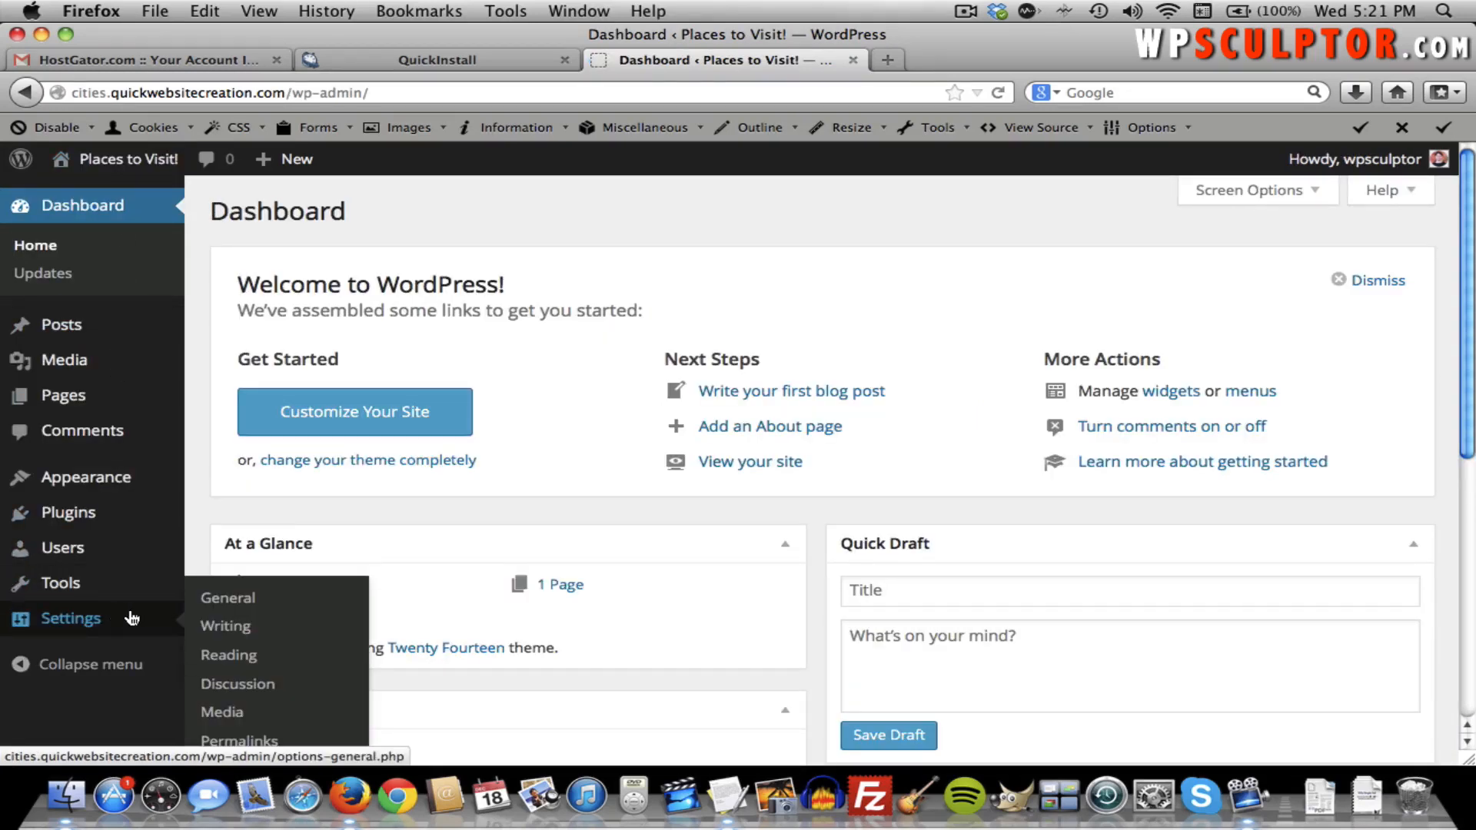
Replace the General Settings tagline with 'Neat cities to visit.' and save changes.
{"action": "left_click", "coordinate": [243, 606]}
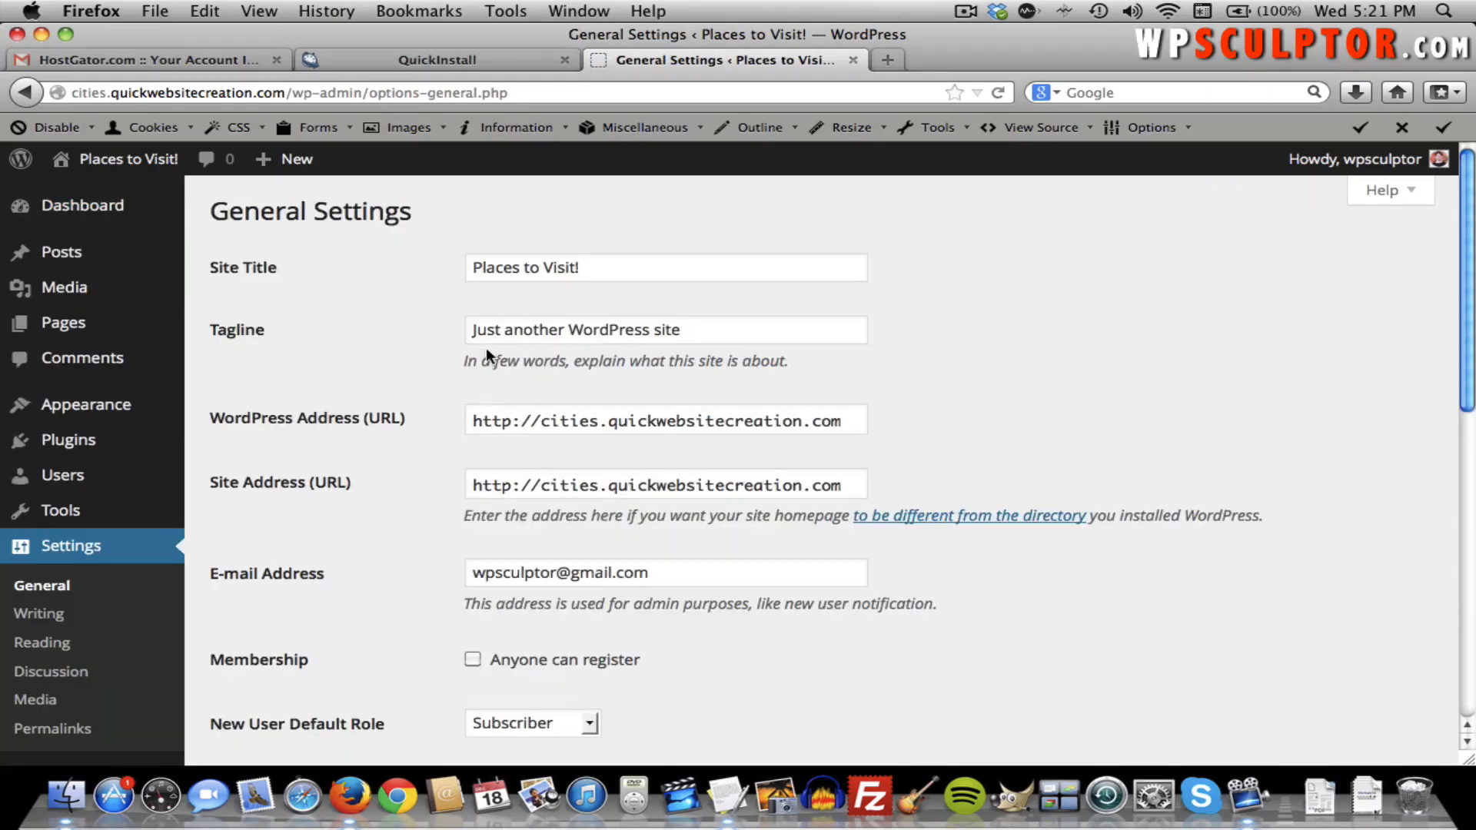
{"action": "triple_click", "coordinate": [528, 332]}
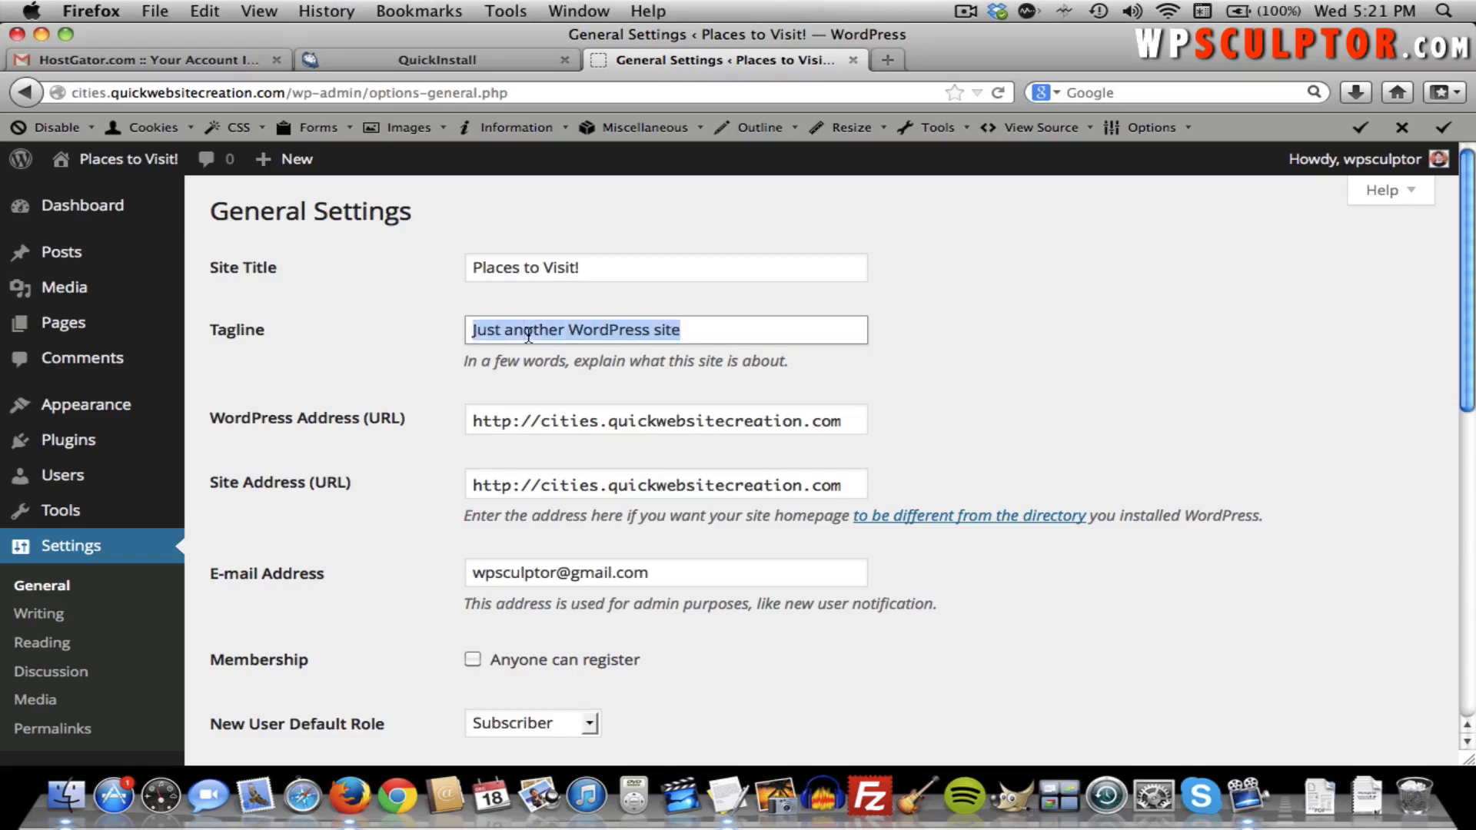
{"action": "type", "text": "Neat"}
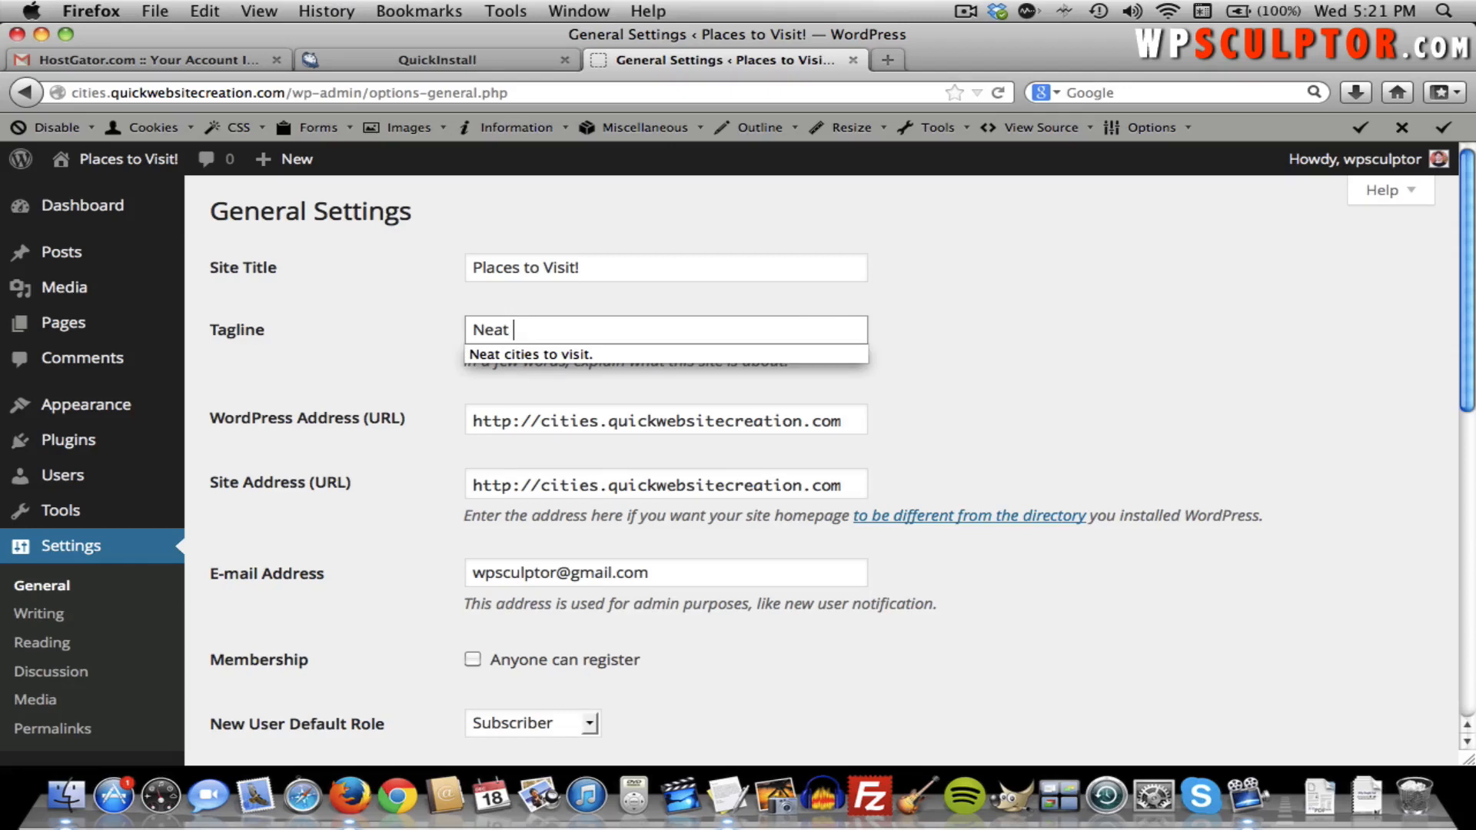
{"action": "key", "text": "Down"}
{"action": "key", "text": "Return"}
{"action": "key", "text": "Tab"}
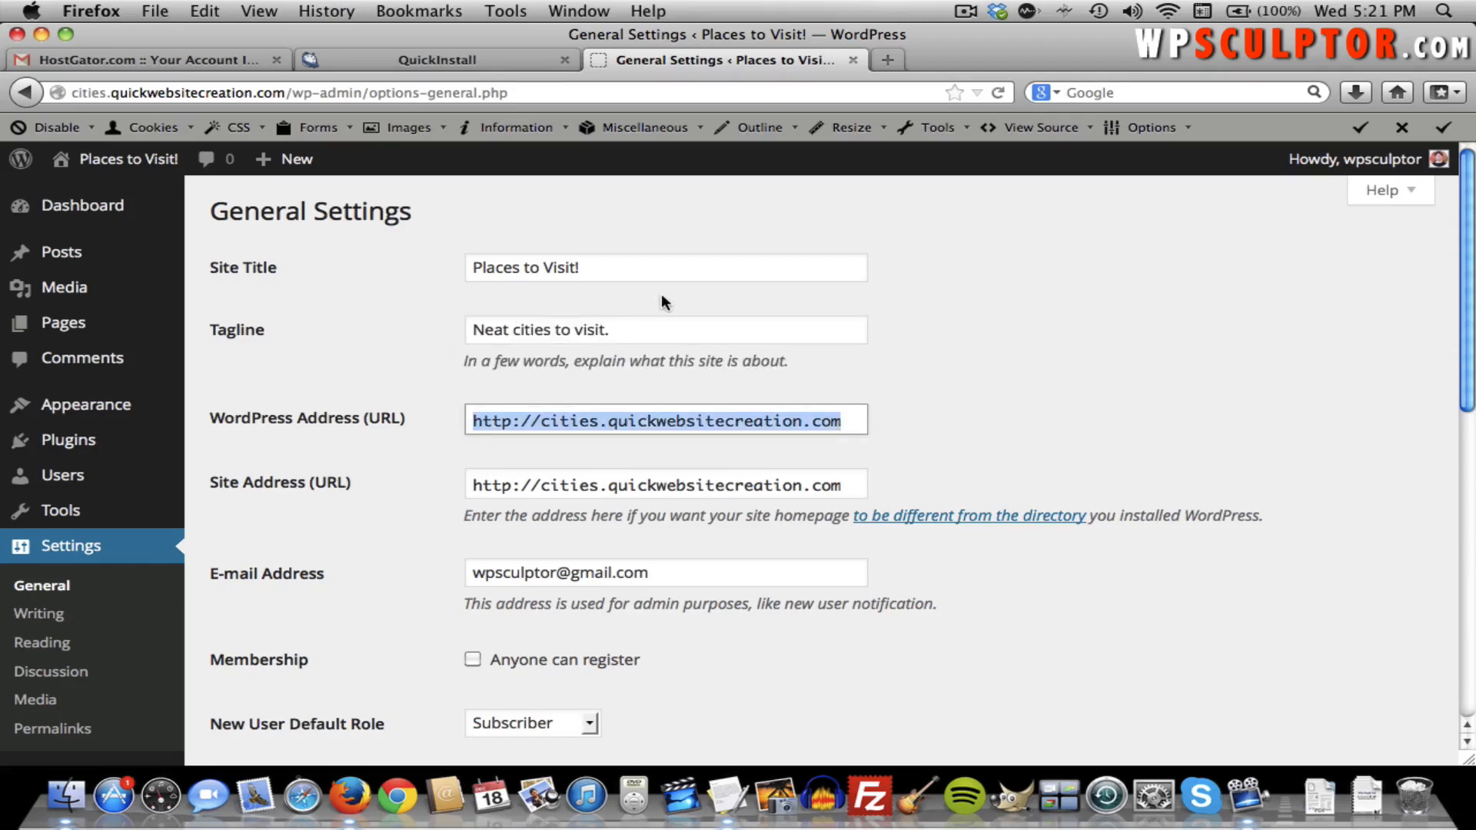
{"action": "left_click", "coordinate": [665, 319]}
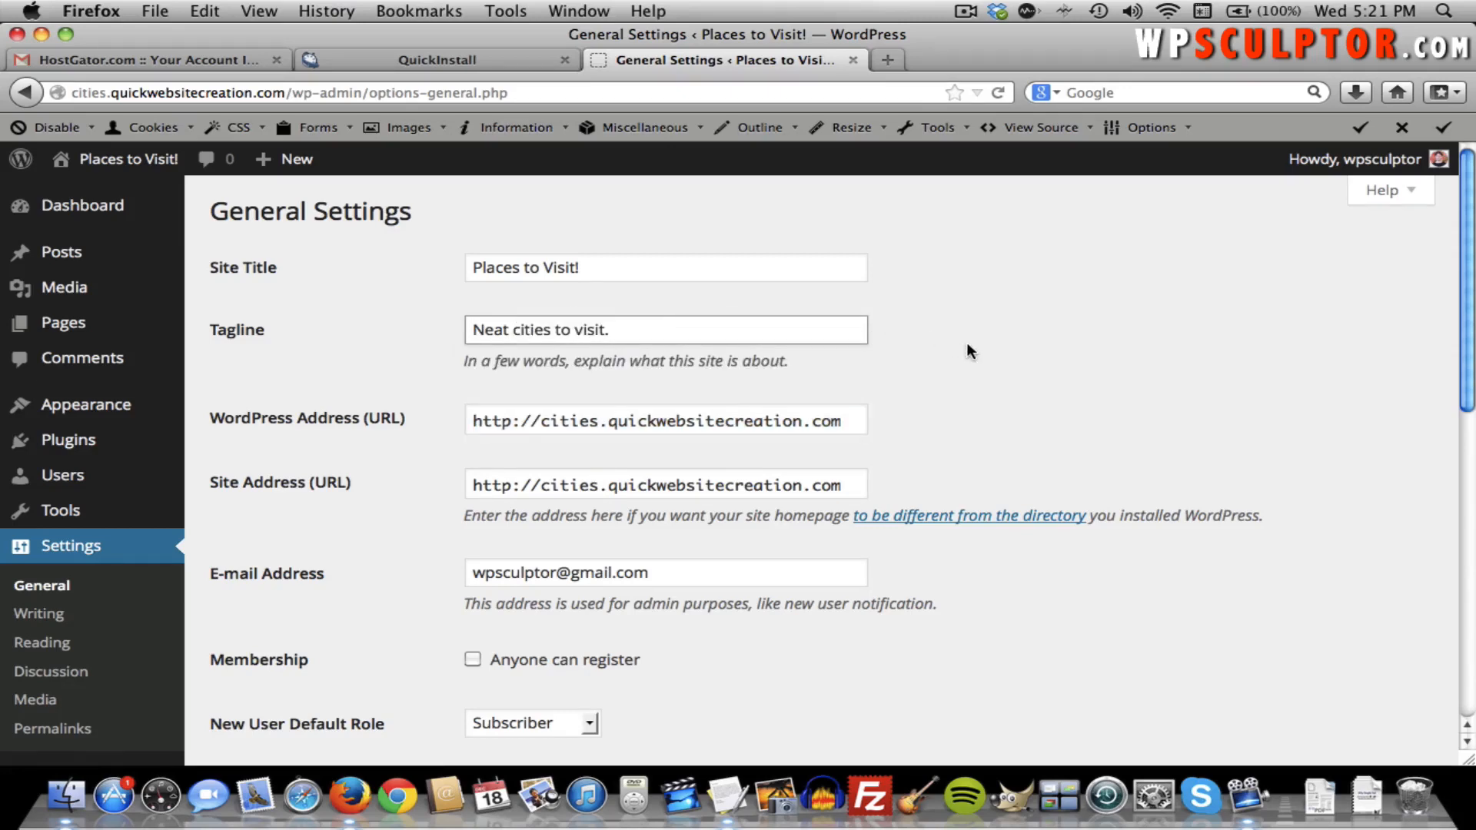
{"action": "scroll", "coordinate": [966, 342], "scroll_direction": "down", "scroll_amount": 10}
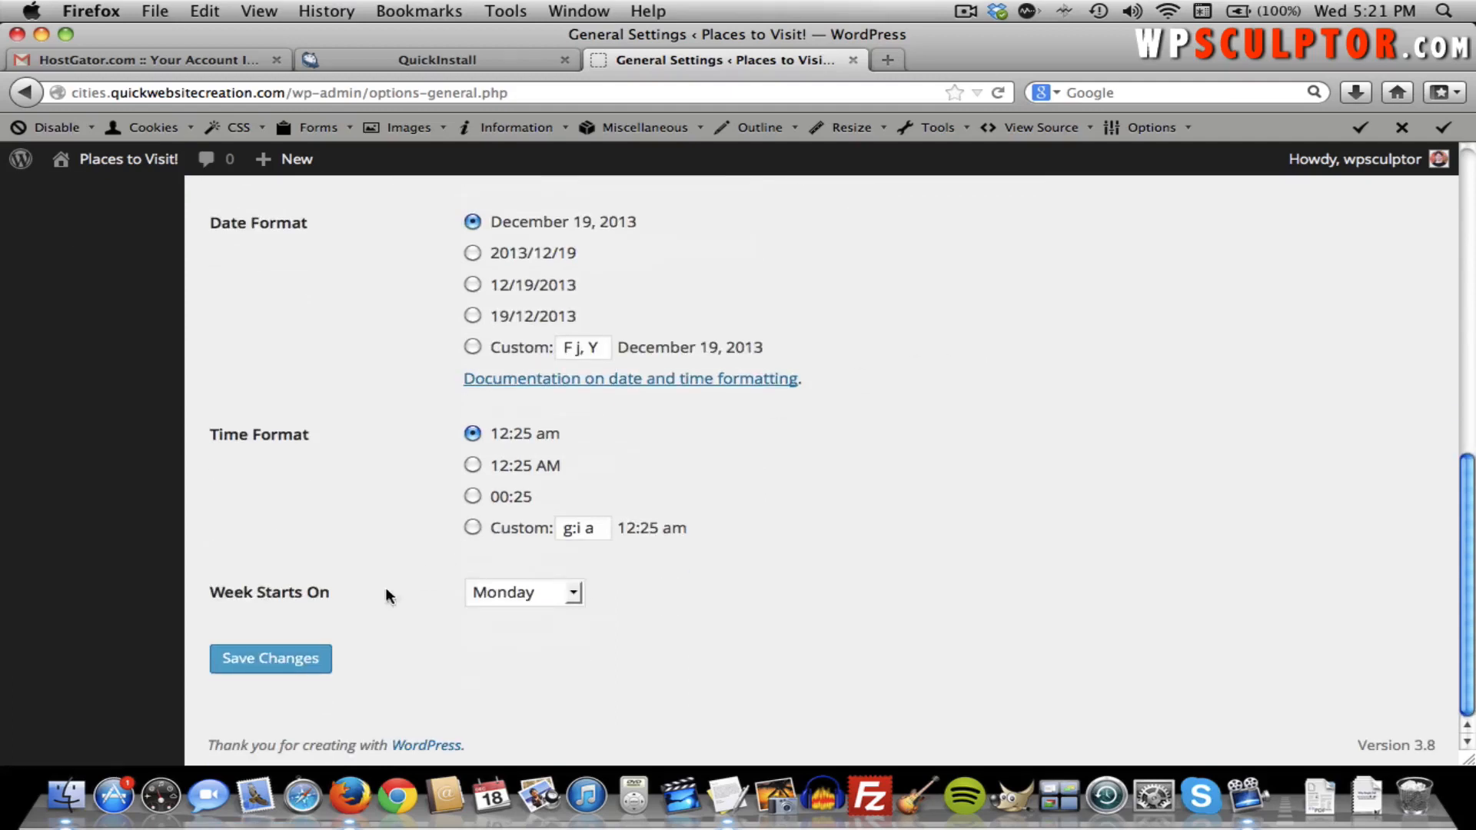
{"action": "left_click", "coordinate": [271, 657]}
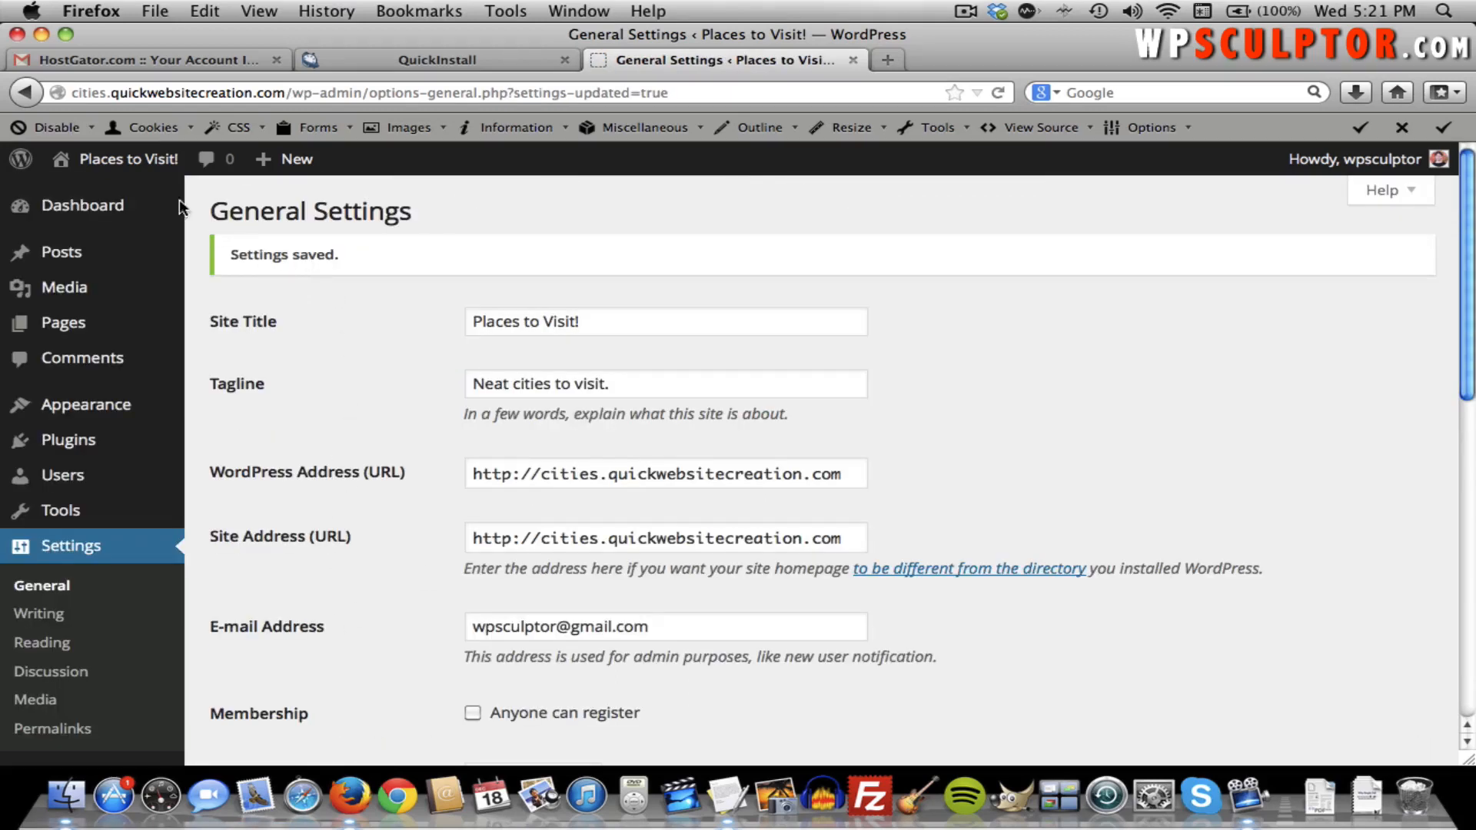
View the live site showing the new tagline, then go back to the Dashboard.
{"action": "left_click", "coordinate": [135, 163]}
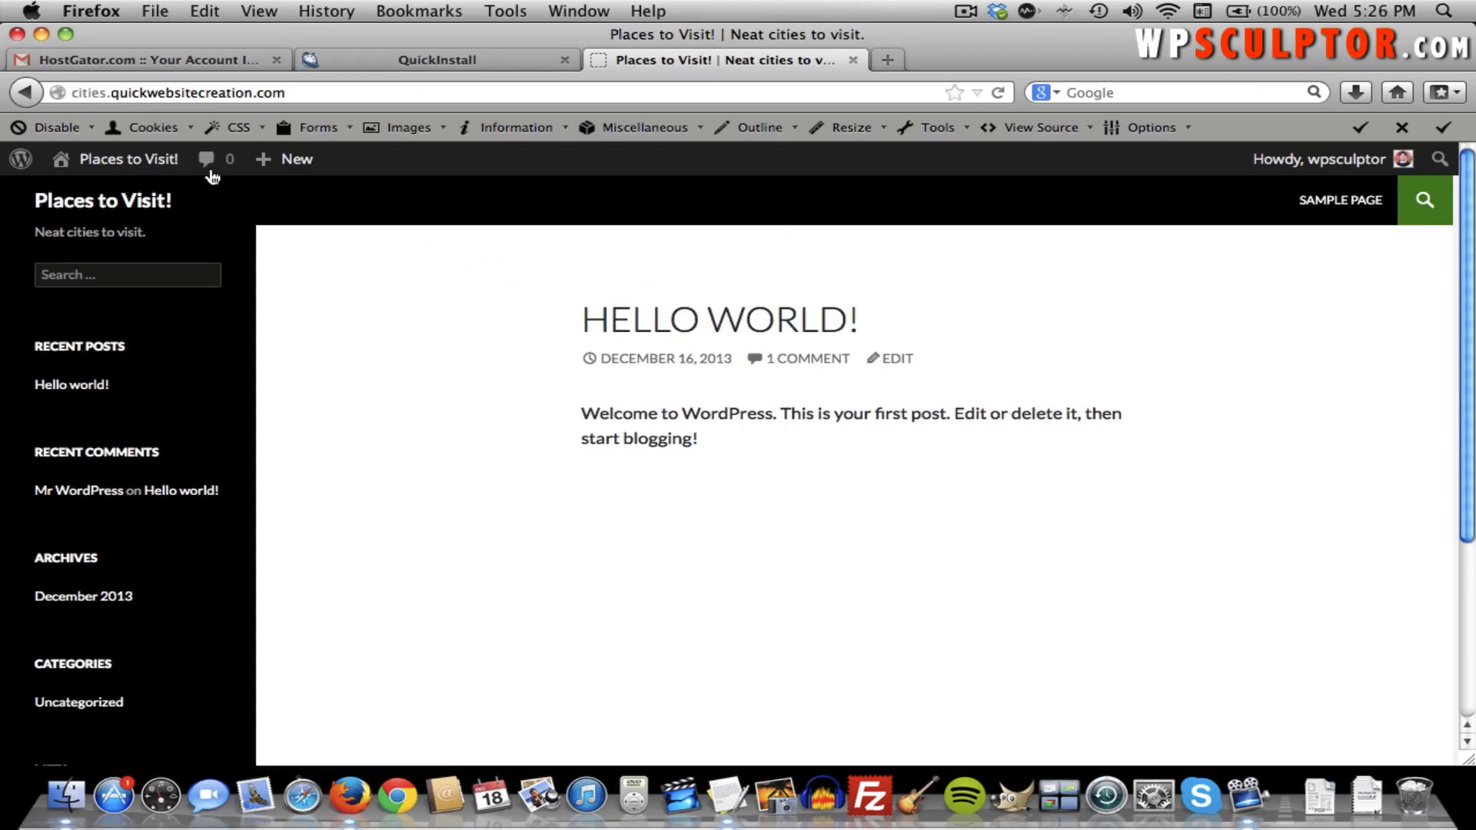
{"action": "left_click", "coordinate": [151, 164]}
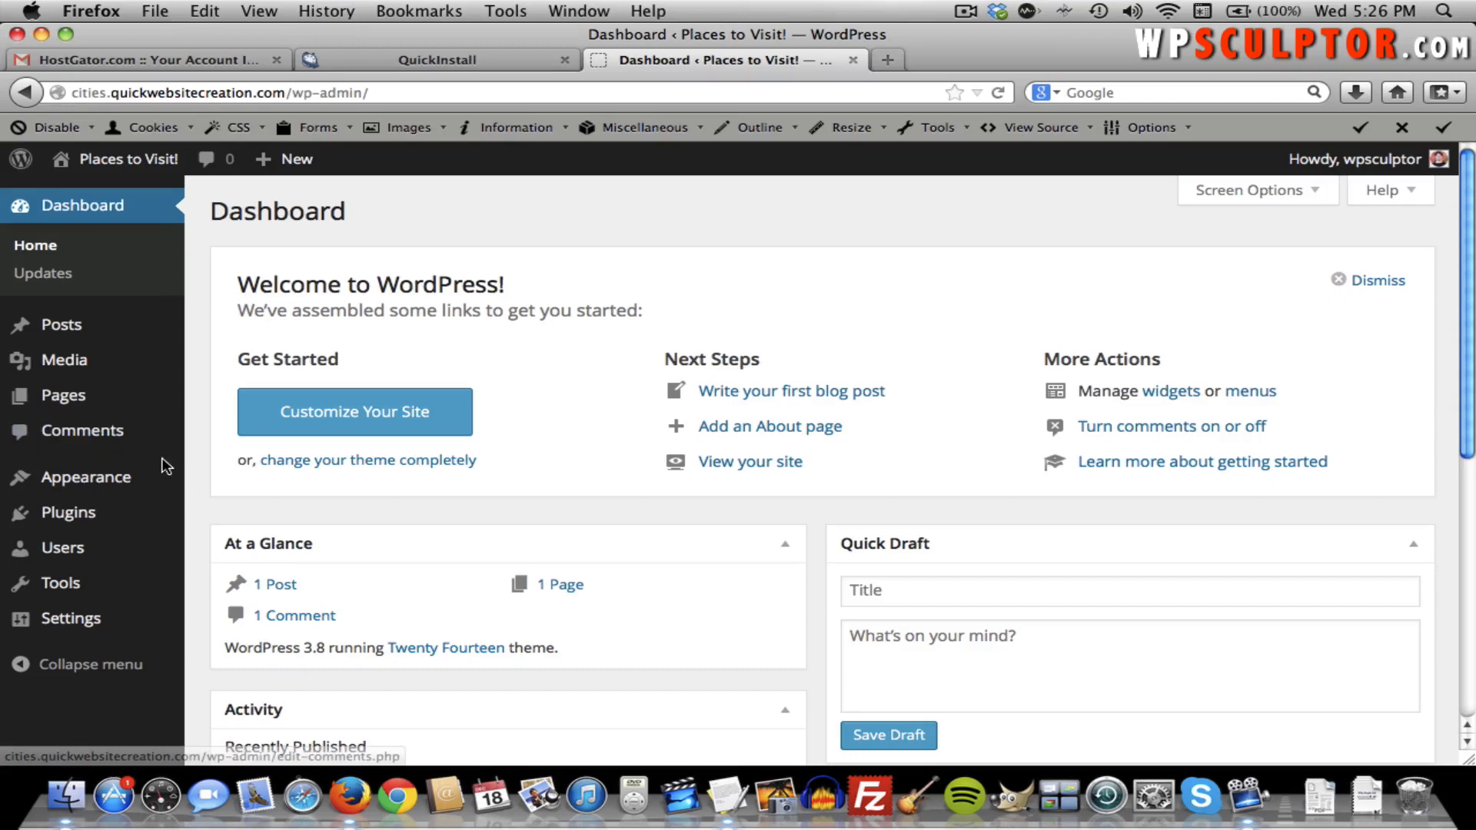
Open the Add New themes search page and close the QuickInstall and HostGator tabs.
{"action": "left_click", "coordinate": [202, 480]}
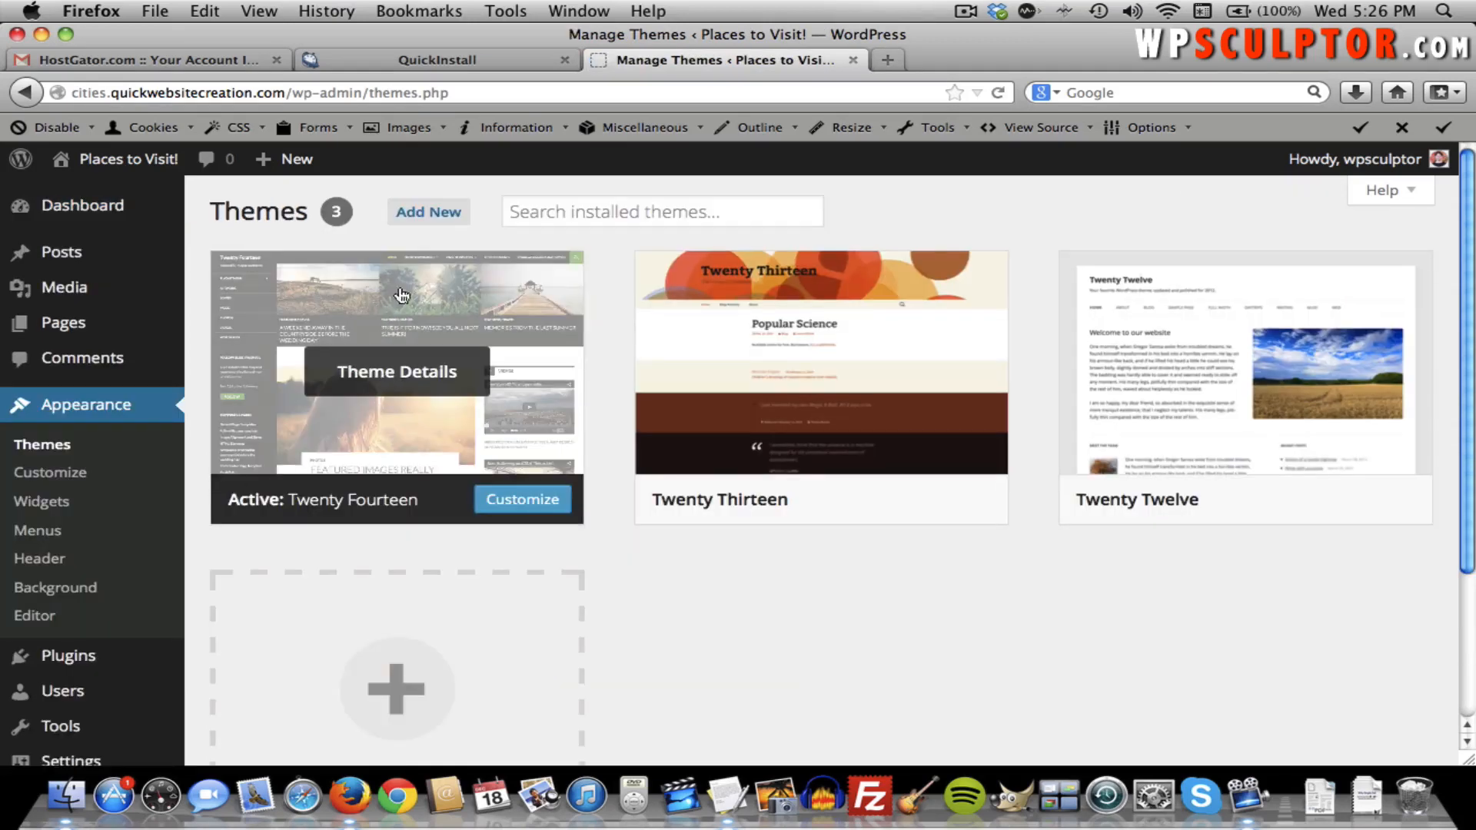
{"action": "left_click", "coordinate": [429, 217]}
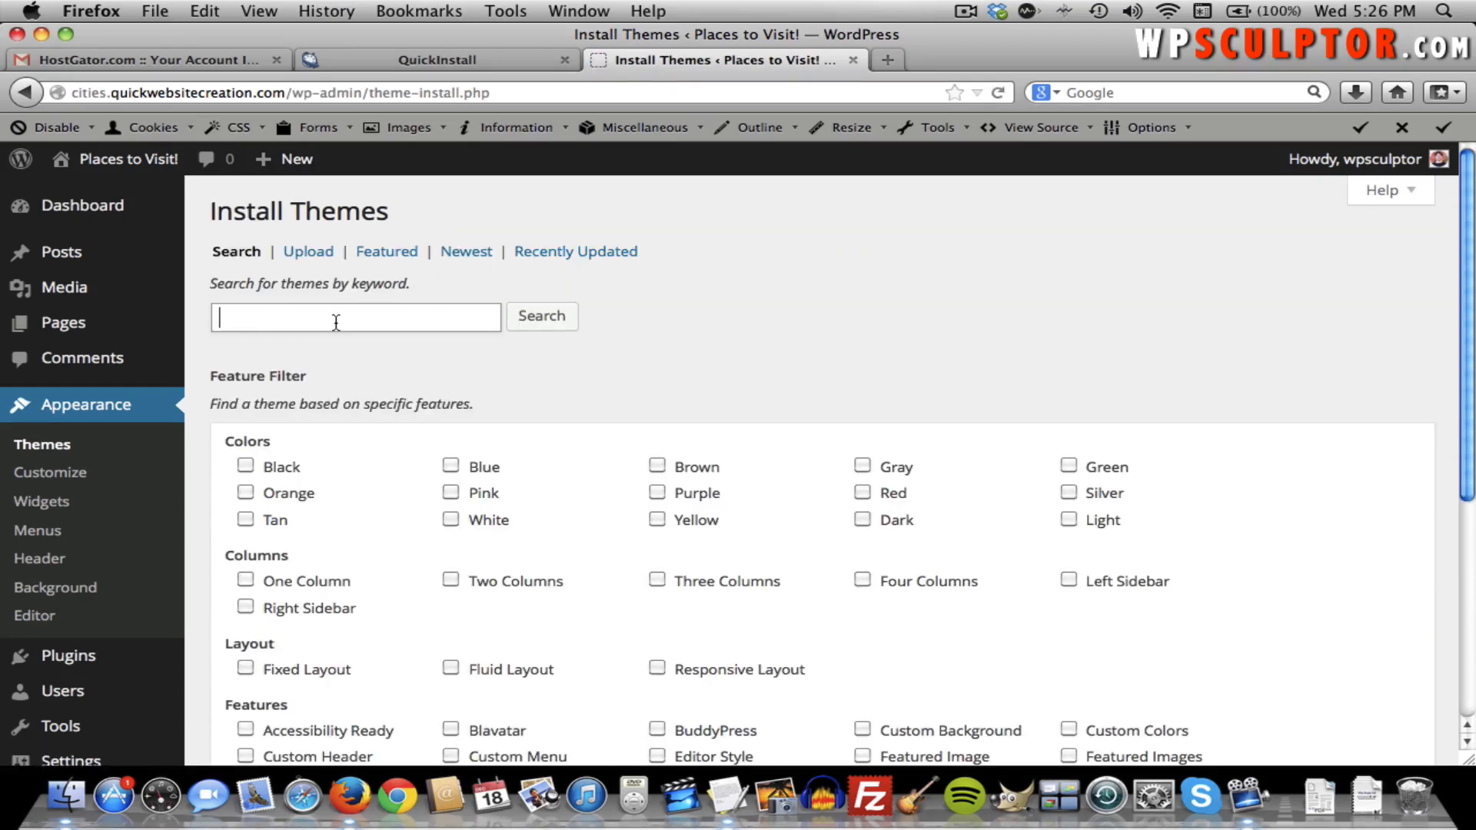
{"action": "left_click", "coordinate": [266, 314]}
{"action": "left_click", "coordinate": [564, 59]}
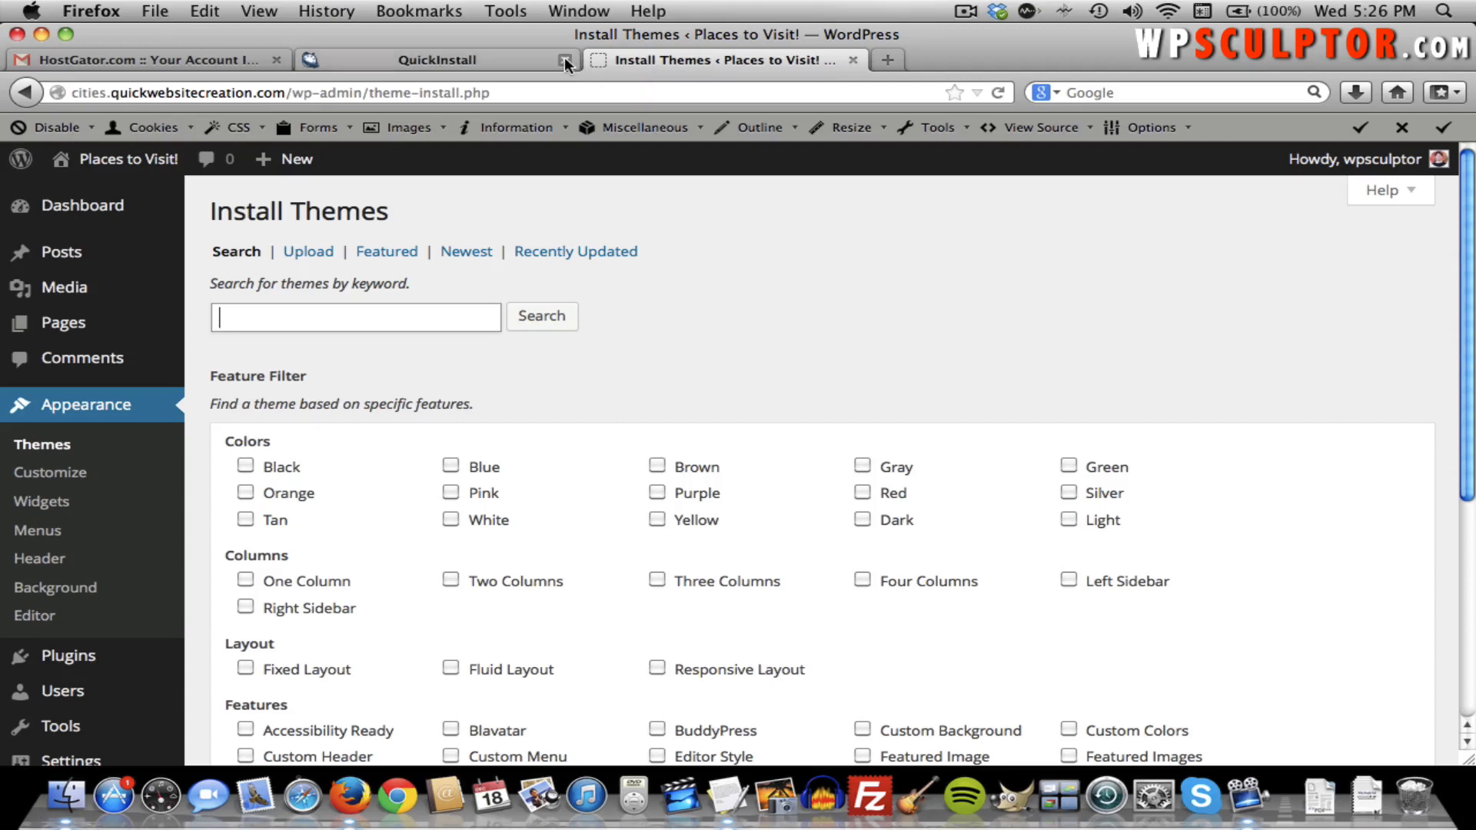
{"action": "left_click", "coordinate": [276, 59]}
In a new tab, go to alxmedia.se and open the Hueman theme page.
{"action": "left_click", "coordinate": [312, 60]}
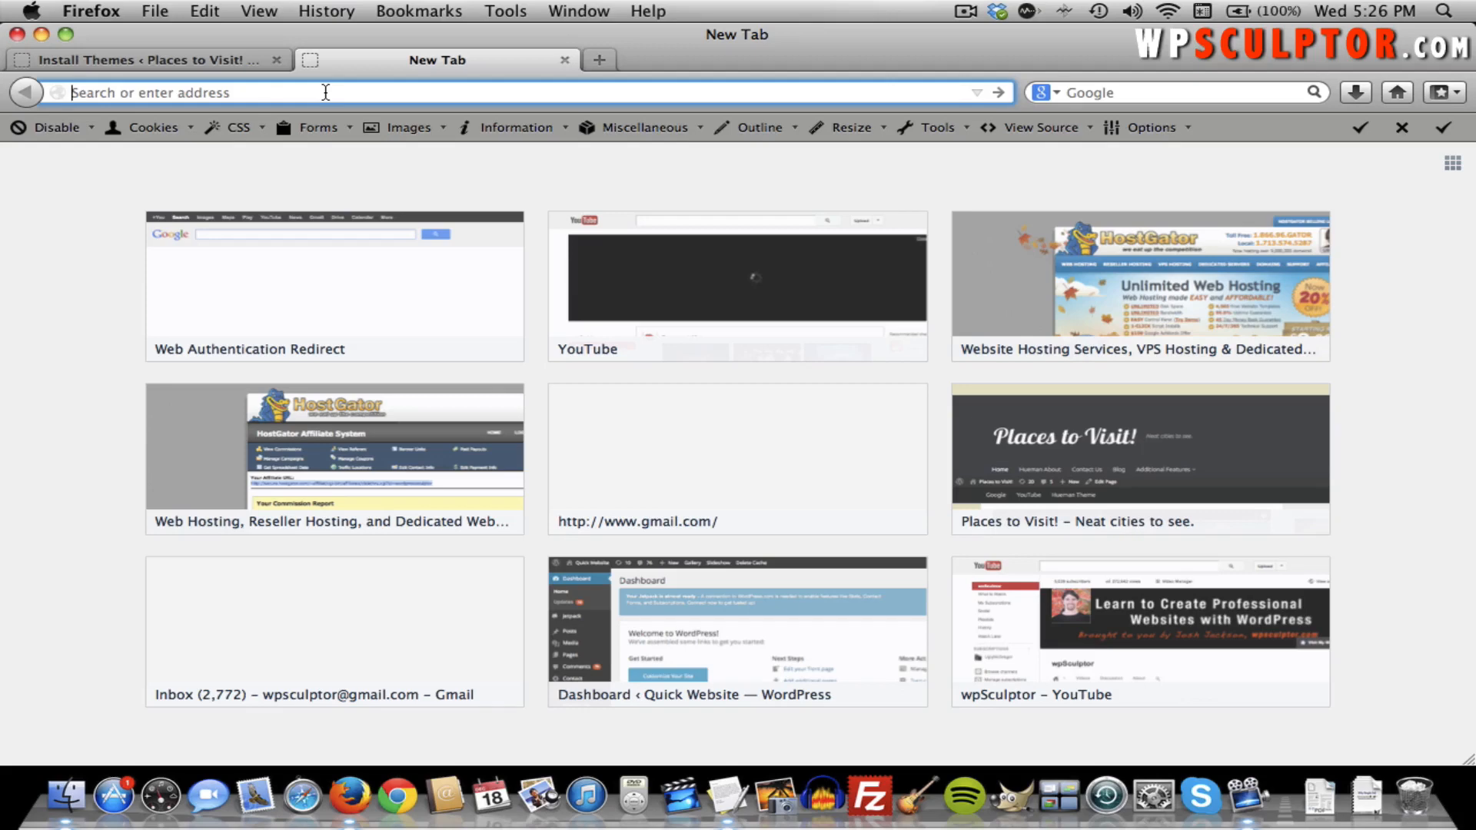
{"action": "type", "text": "alx"}
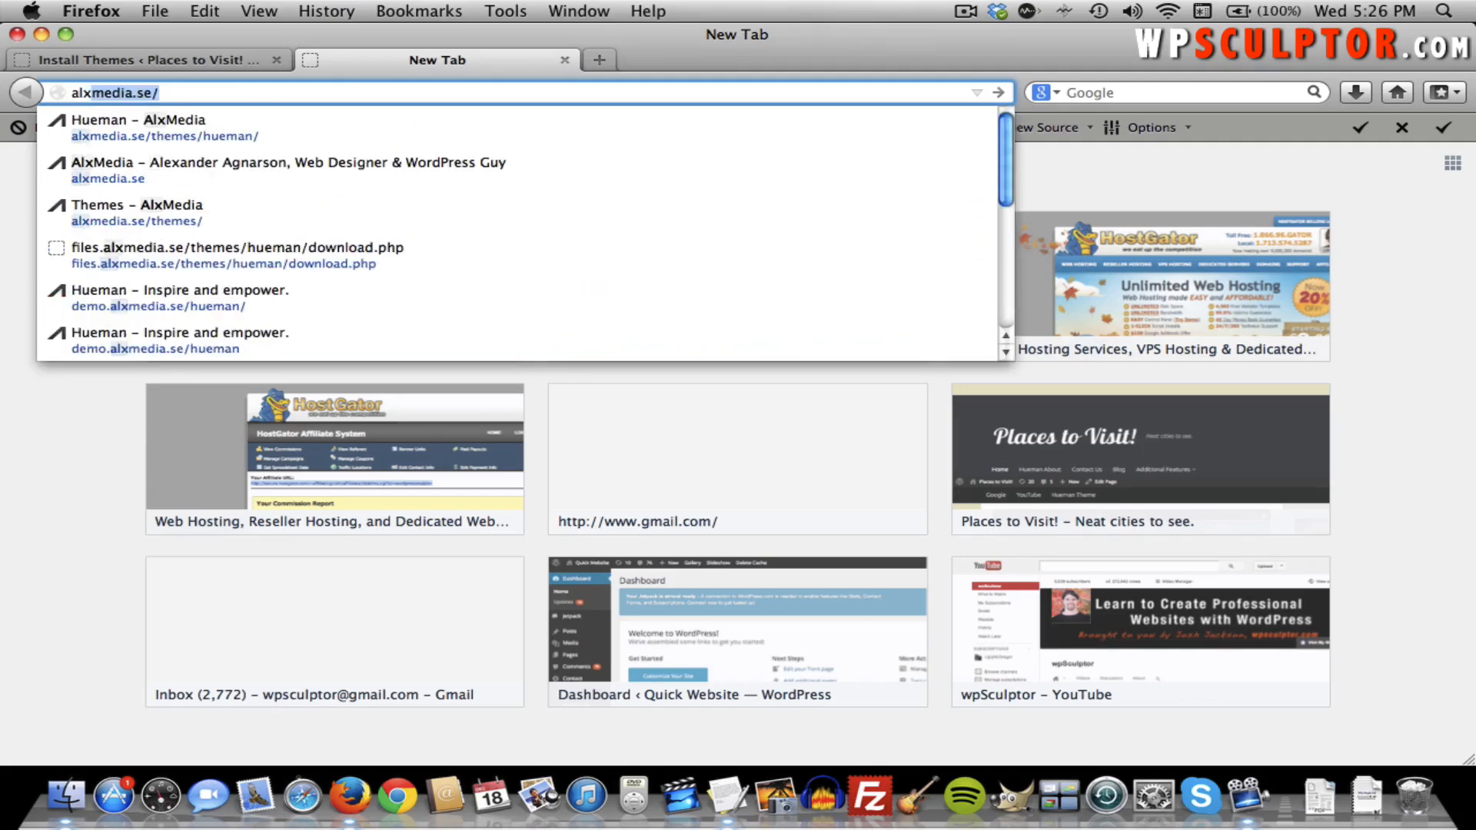
{"action": "type", "text": "media.se"}
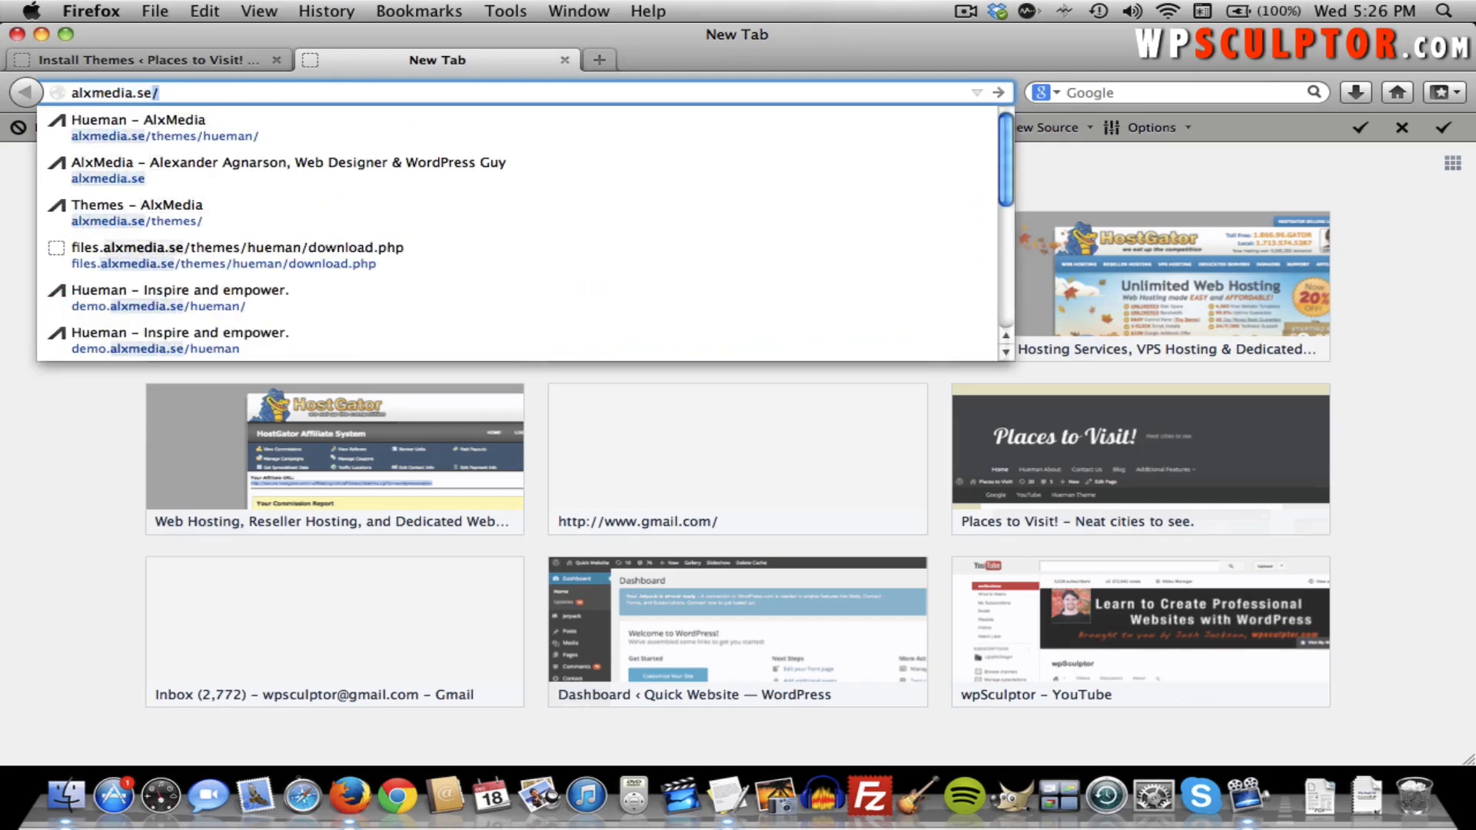
{"action": "key", "text": "Return"}
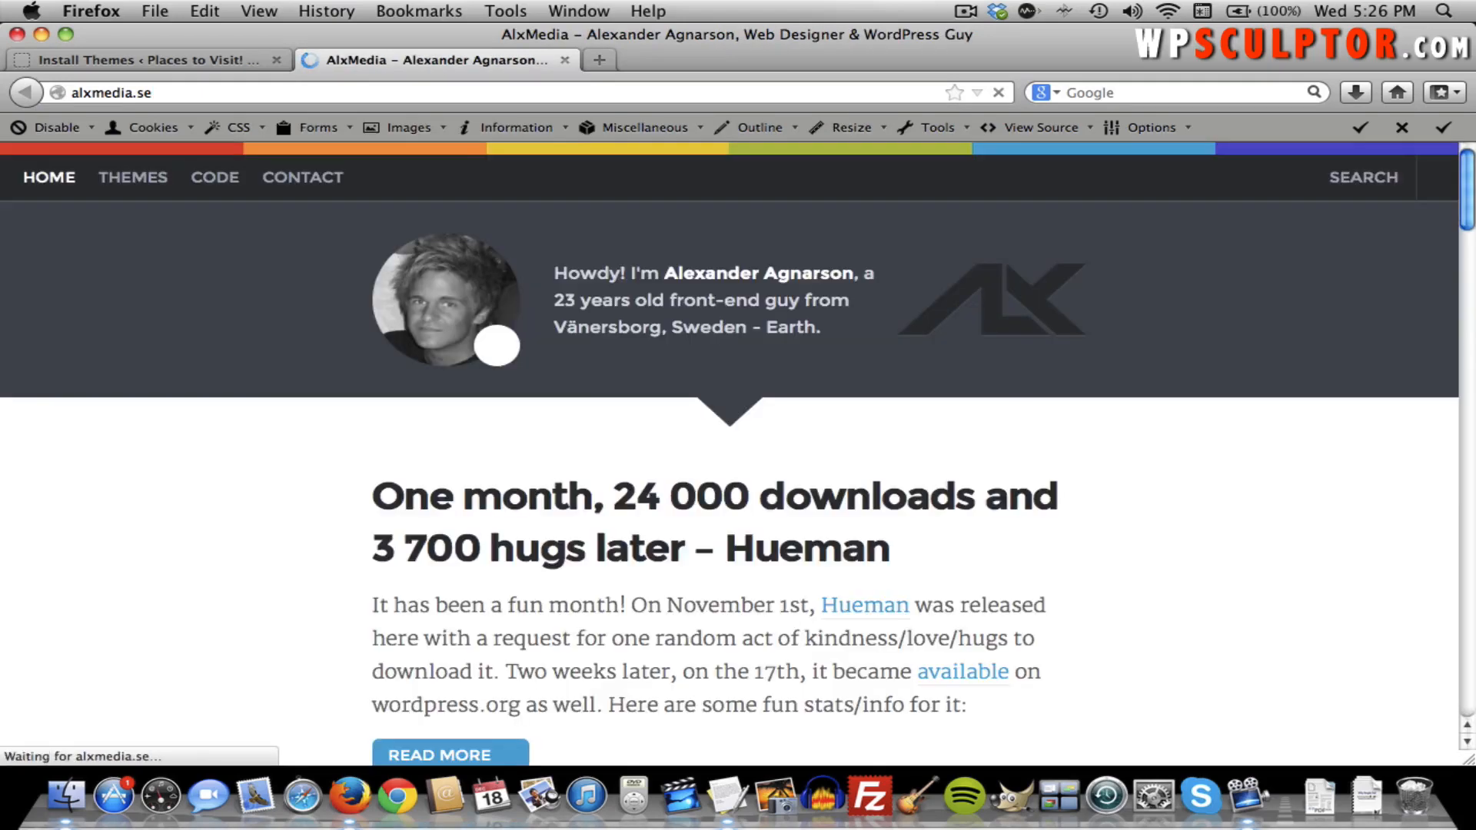
{"action": "left_click", "coordinate": [152, 181]}
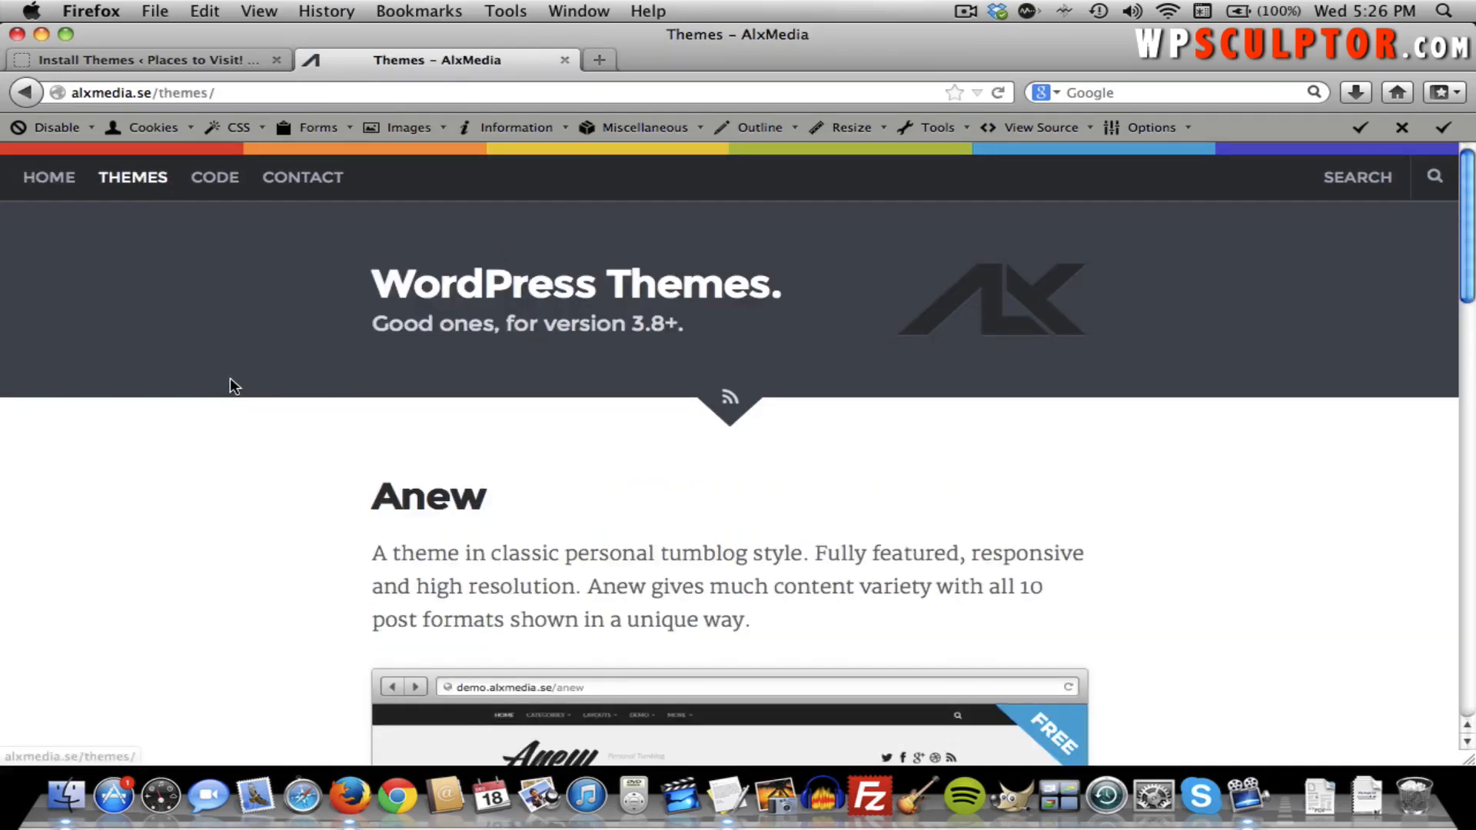
{"action": "scroll", "coordinate": [230, 385], "scroll_direction": "down", "scroll_amount": 5}
{"action": "scroll", "coordinate": [230, 385], "scroll_direction": "down", "scroll_amount": 8}
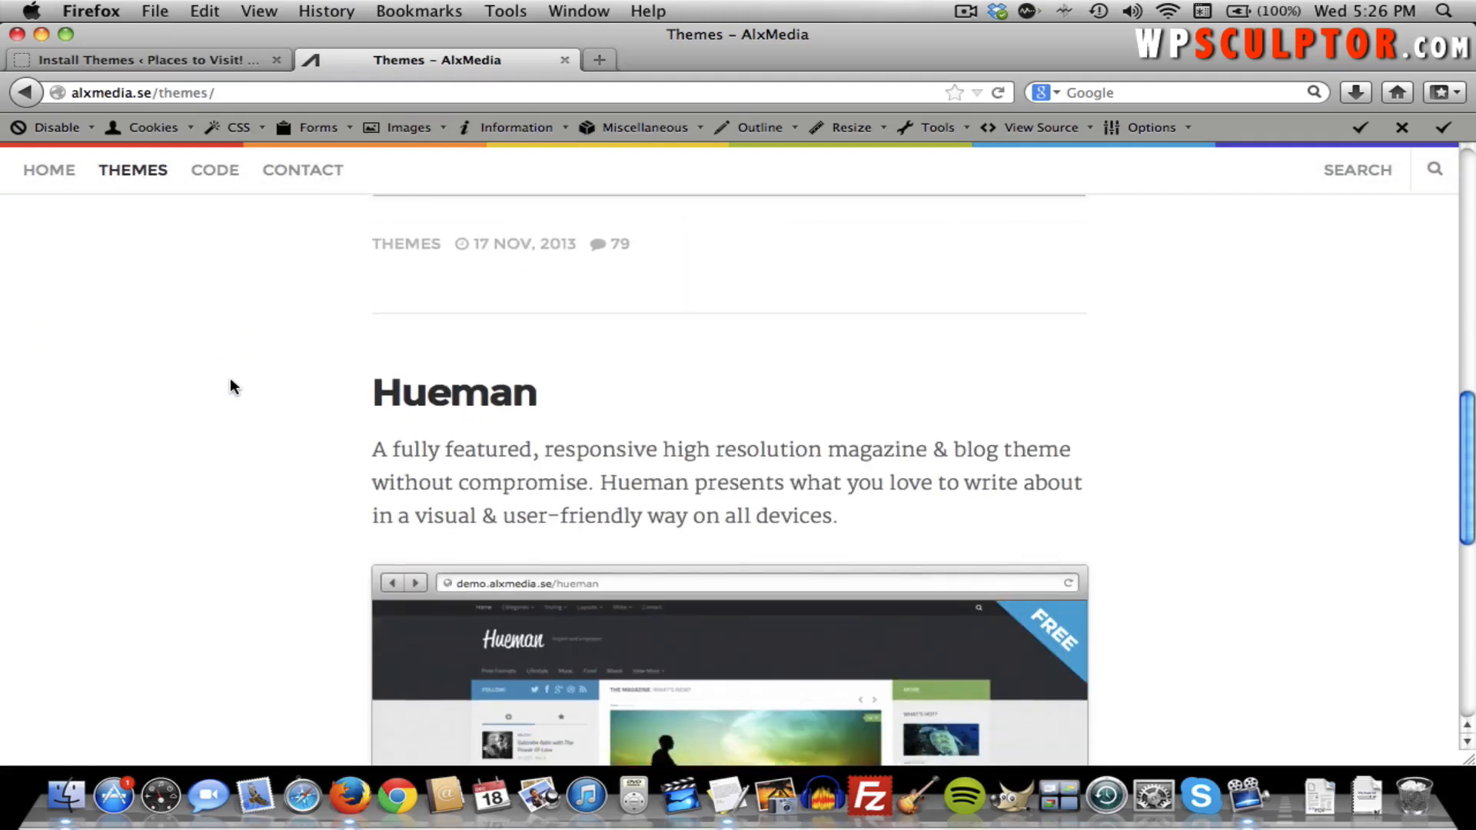
{"action": "left_click", "coordinate": [436, 226]}
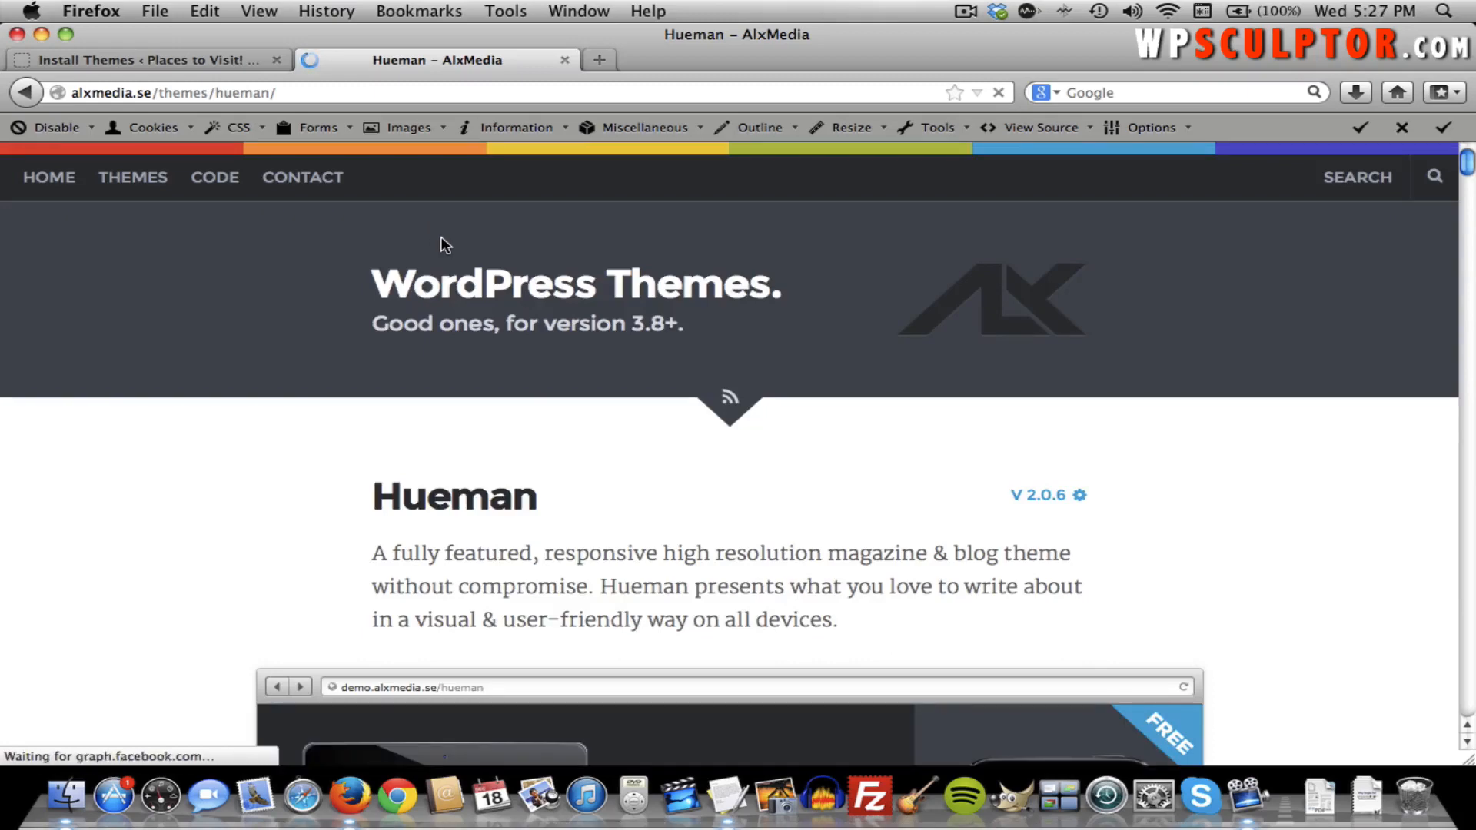
{"action": "scroll", "coordinate": [472, 318], "scroll_direction": "down", "scroll_amount": 5}
{"action": "scroll", "coordinate": [472, 318], "scroll_direction": "down", "scroll_amount": 10}
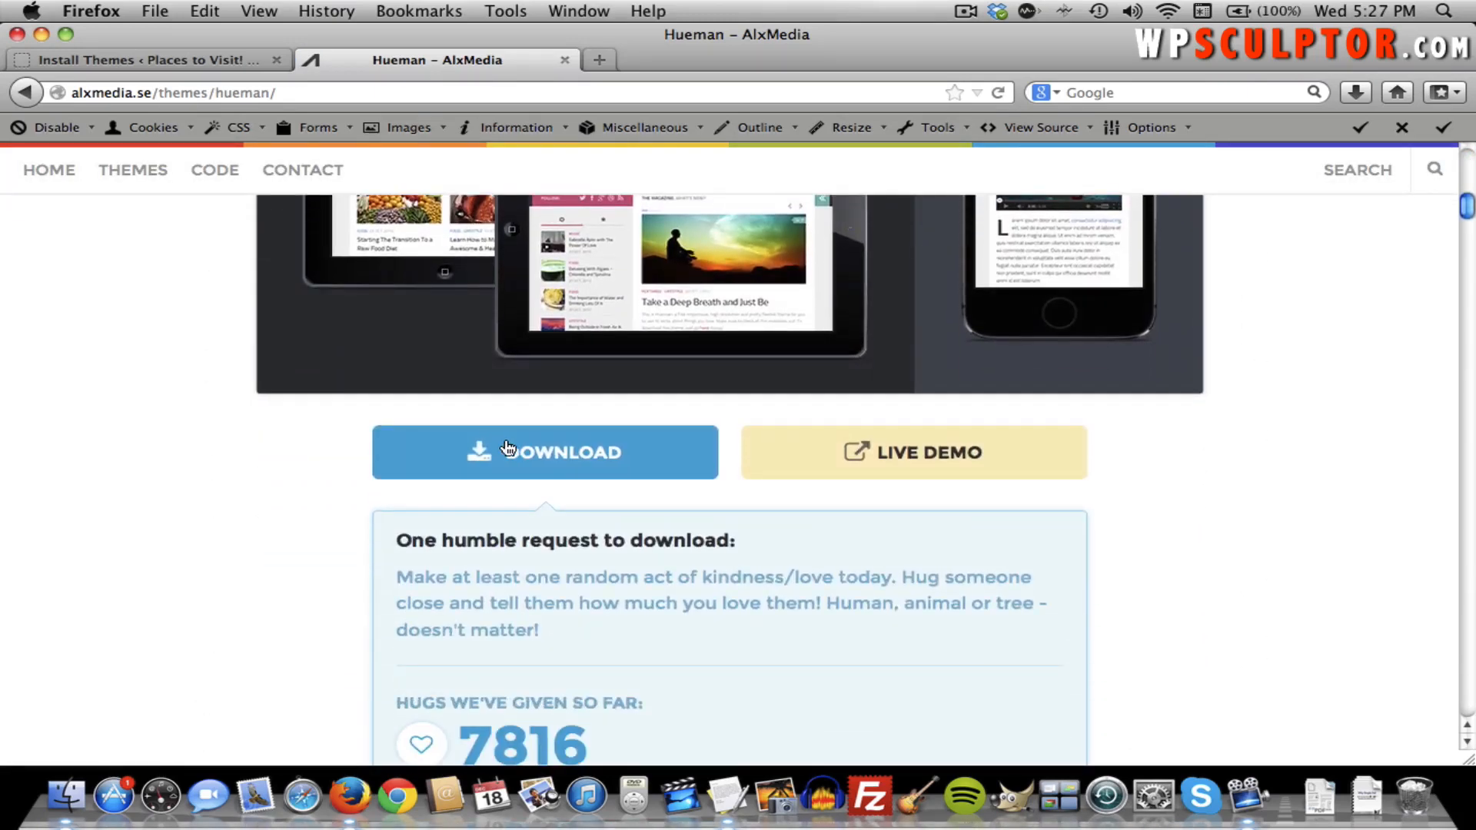
Save the Hueman download link to the Desktop as hueman.zip.
{"action": "right_click", "coordinate": [467, 448]}
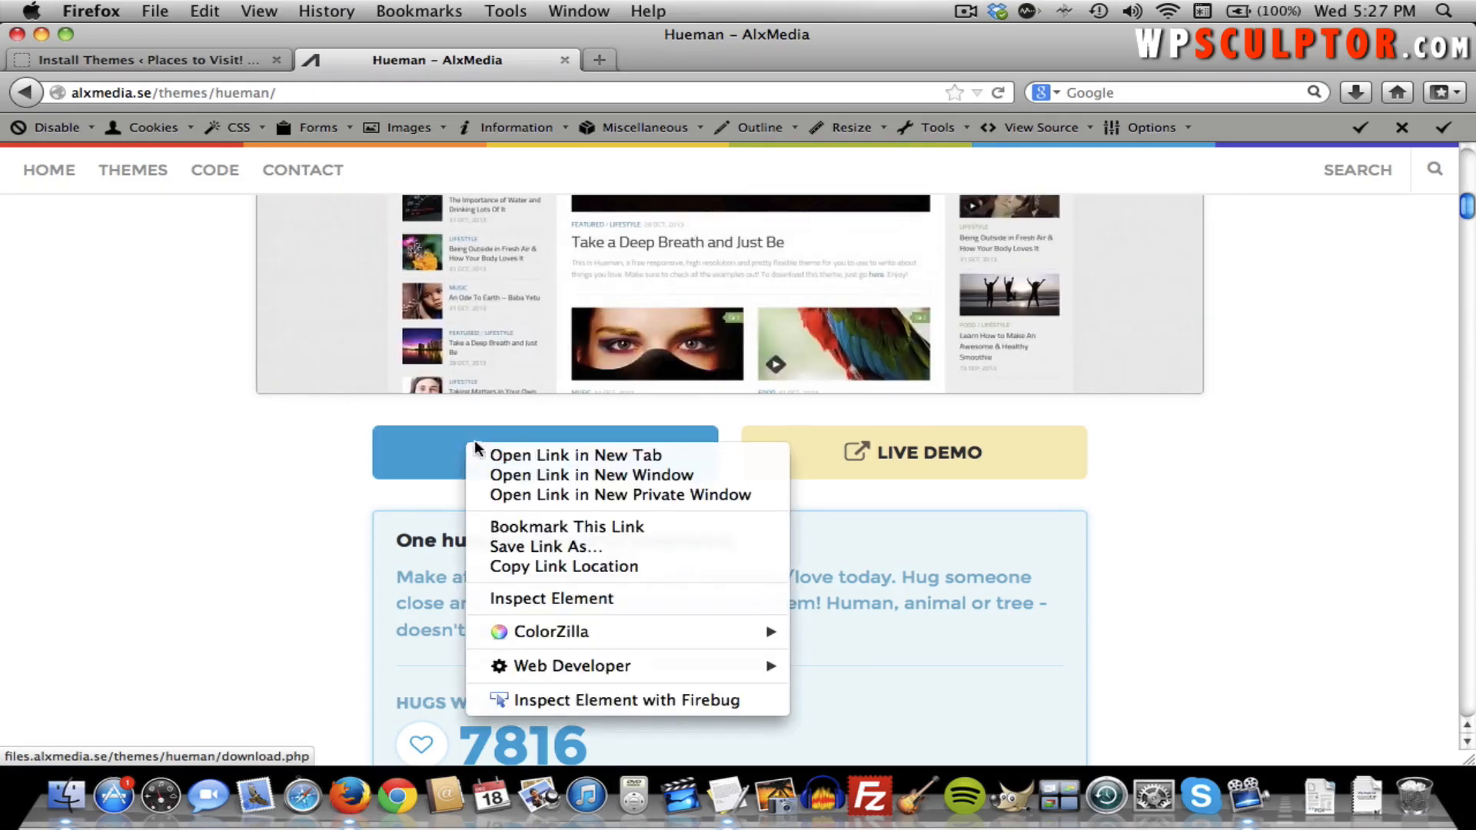
{"action": "left_click", "coordinate": [571, 542]}
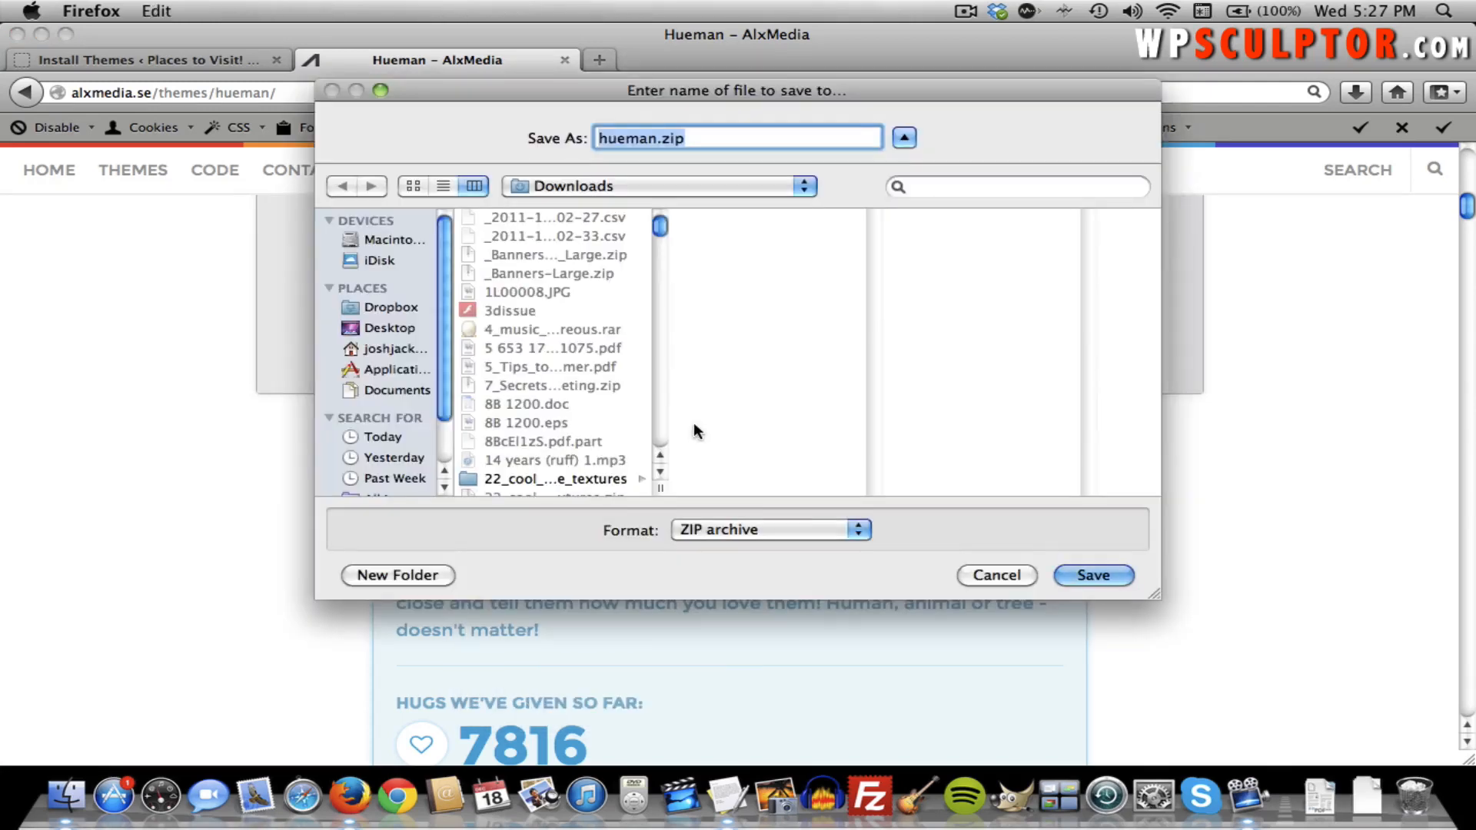
{"action": "left_click", "coordinate": [398, 330]}
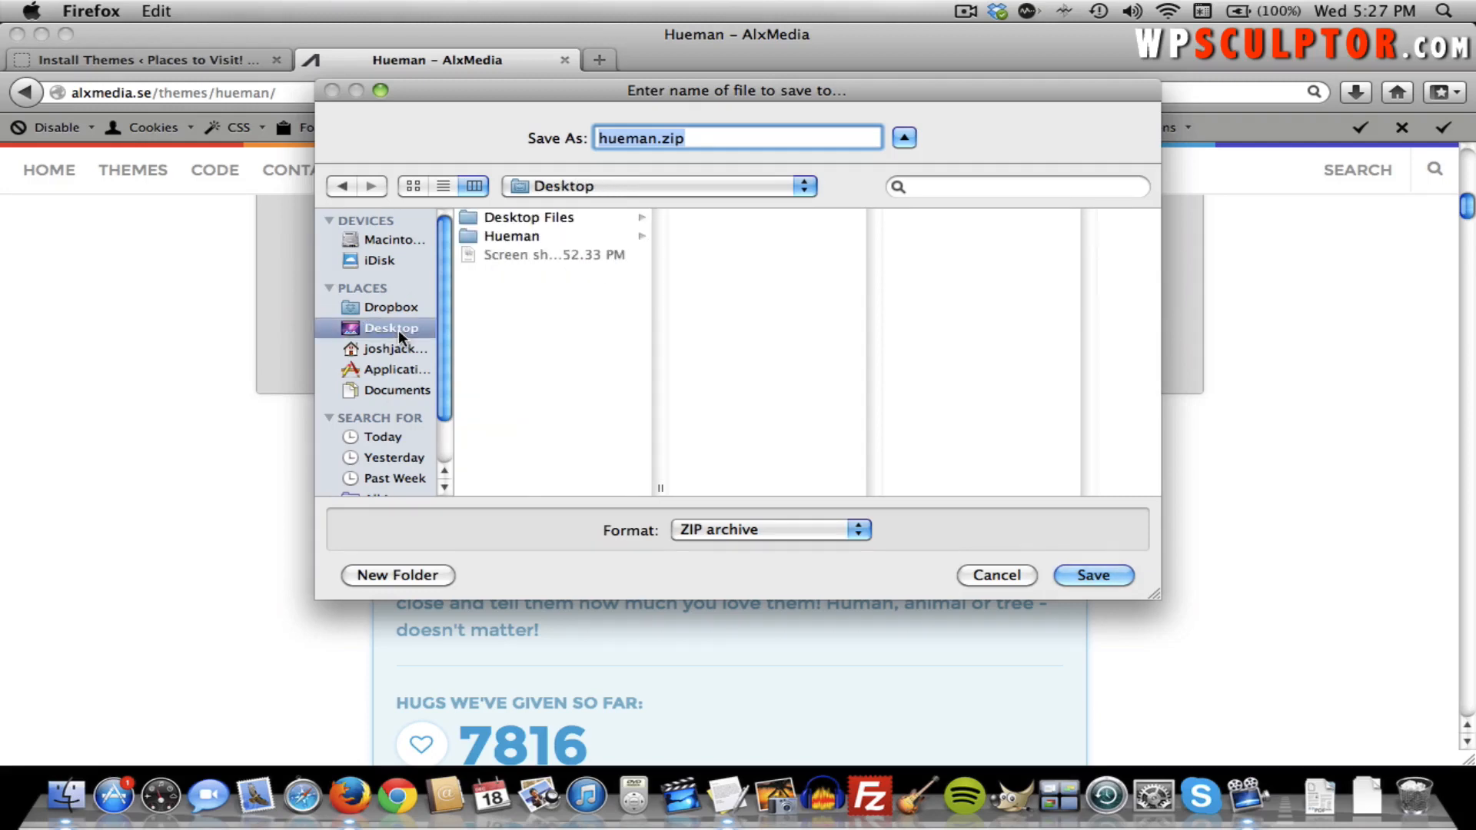
{"action": "left_click", "coordinate": [1096, 573]}
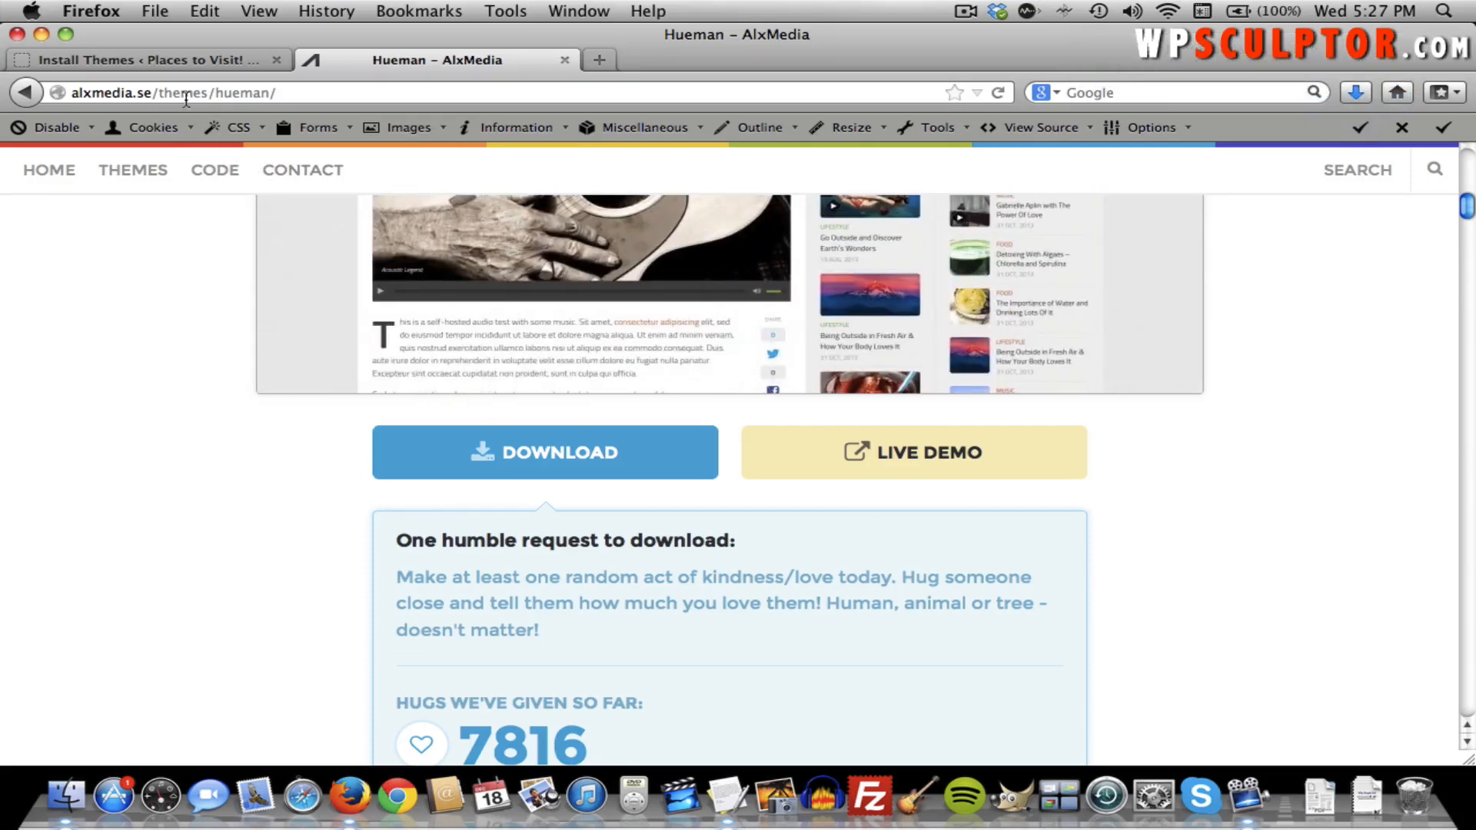
Upload and install hueman.zip through the theme uploader, then activate Hueman.
{"action": "left_click", "coordinate": [172, 58]}
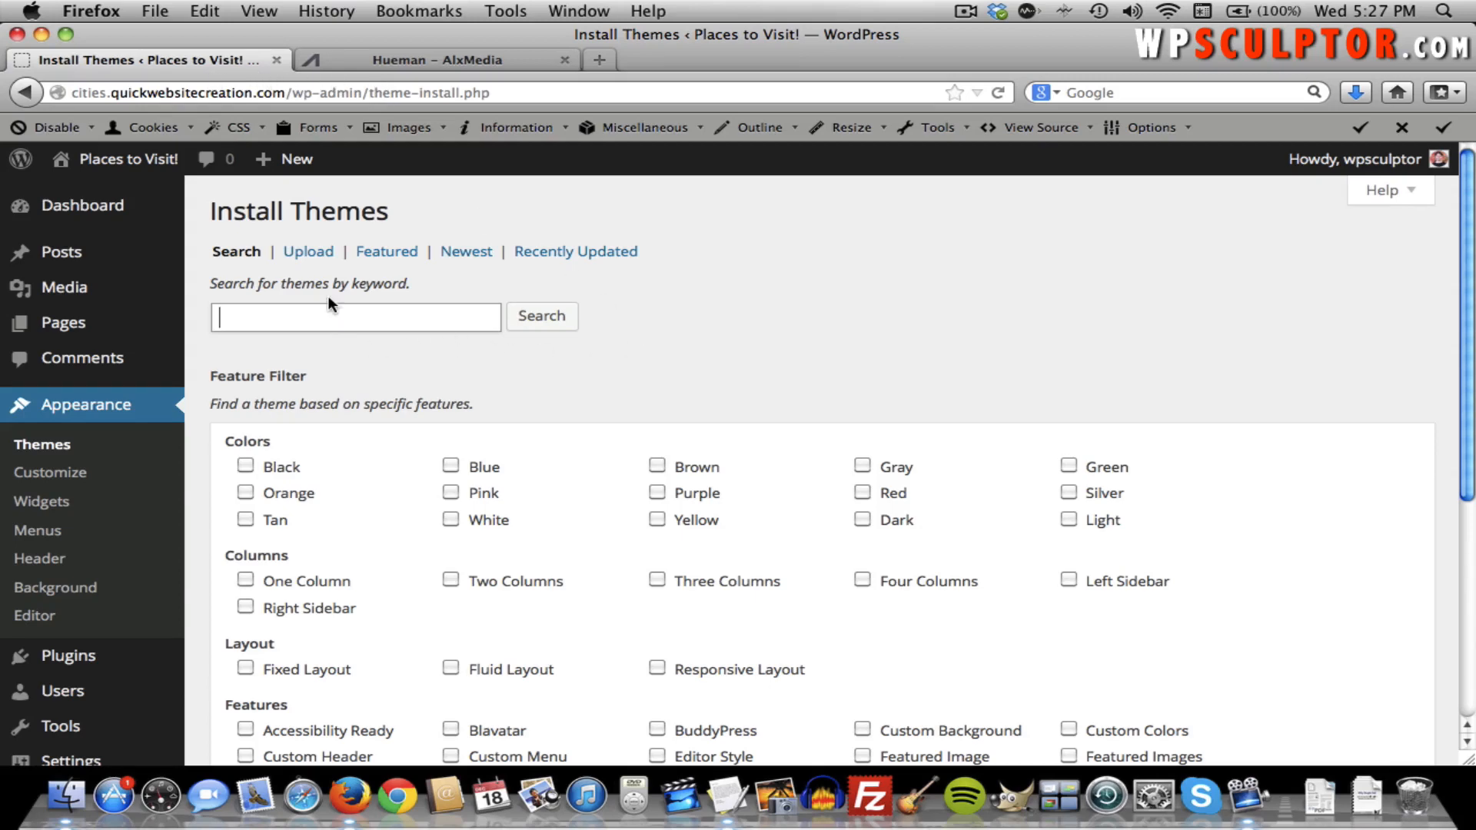
{"action": "left_click", "coordinate": [317, 259]}
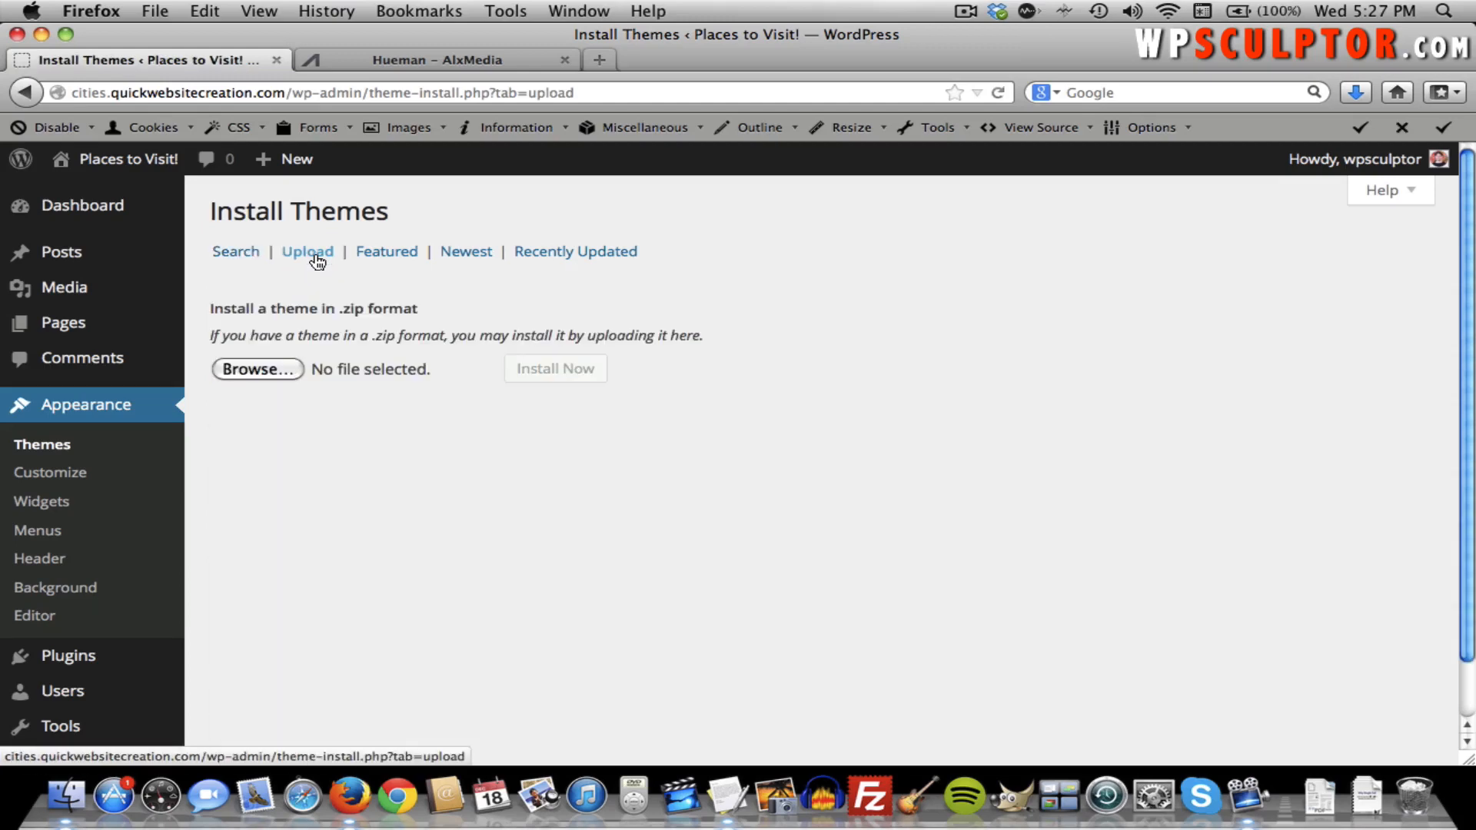
{"action": "left_click", "coordinate": [261, 367]}
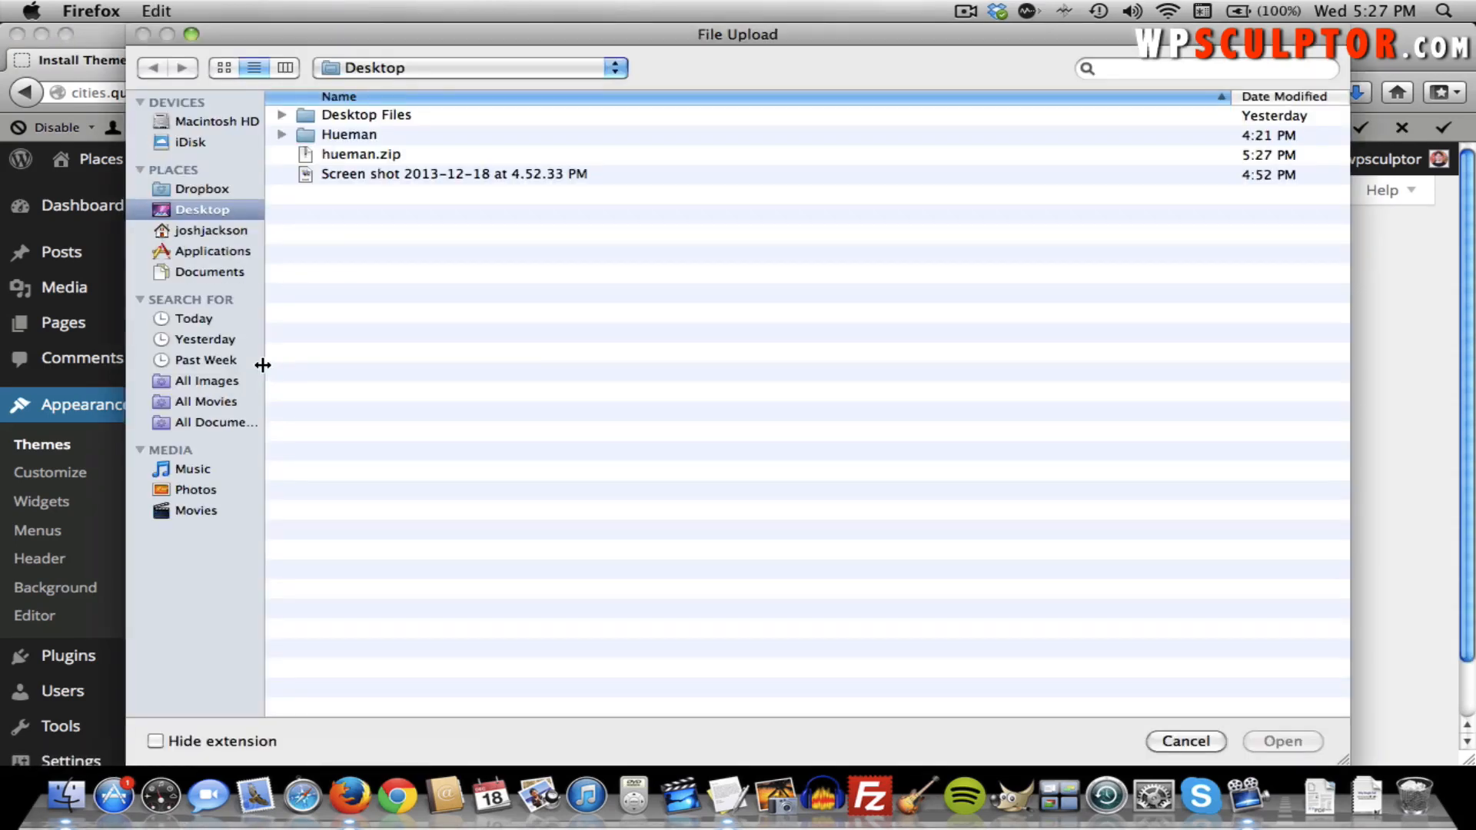
{"action": "left_click", "coordinate": [381, 154]}
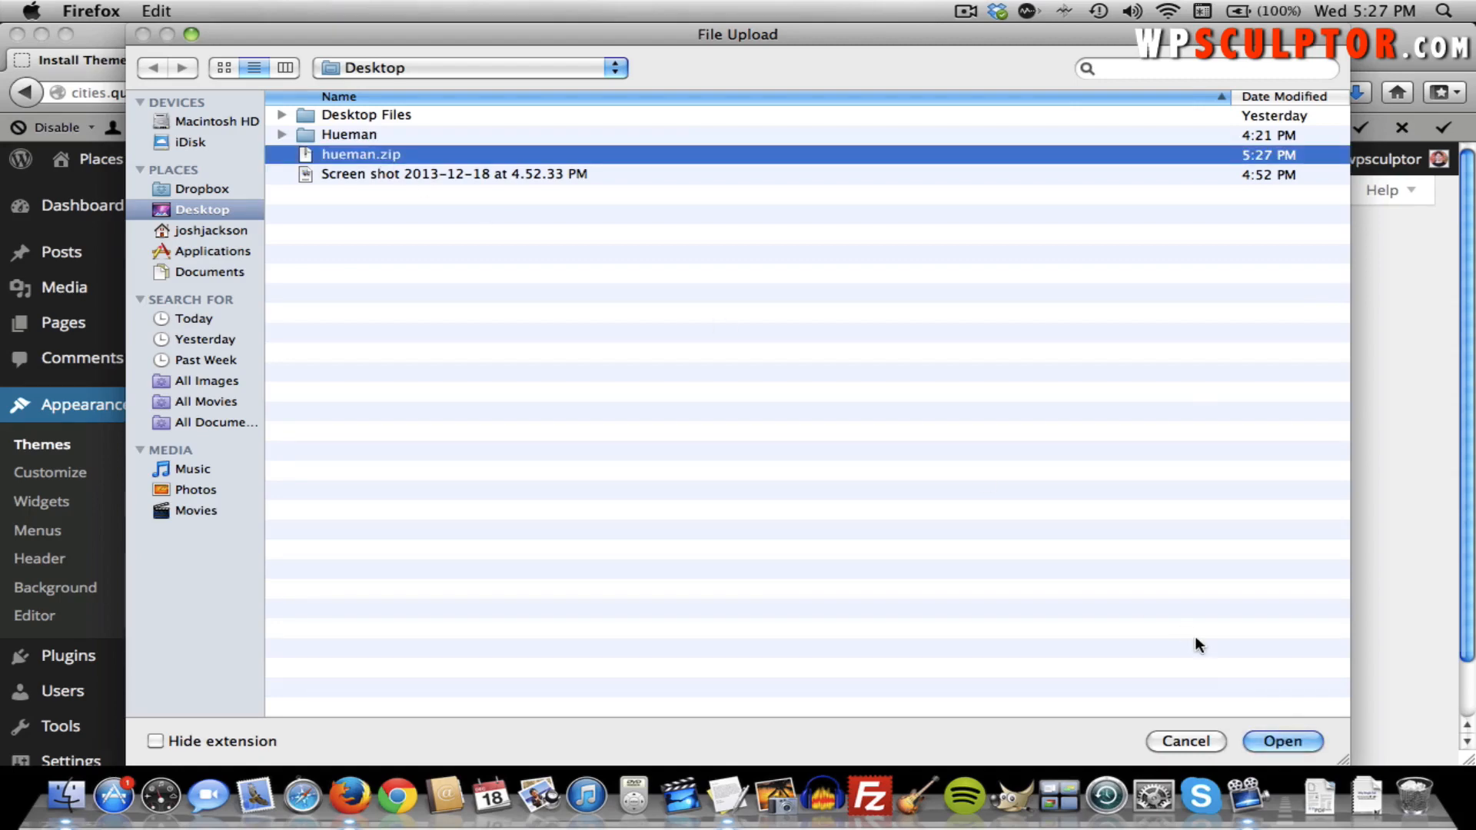
{"action": "left_click", "coordinate": [1278, 737]}
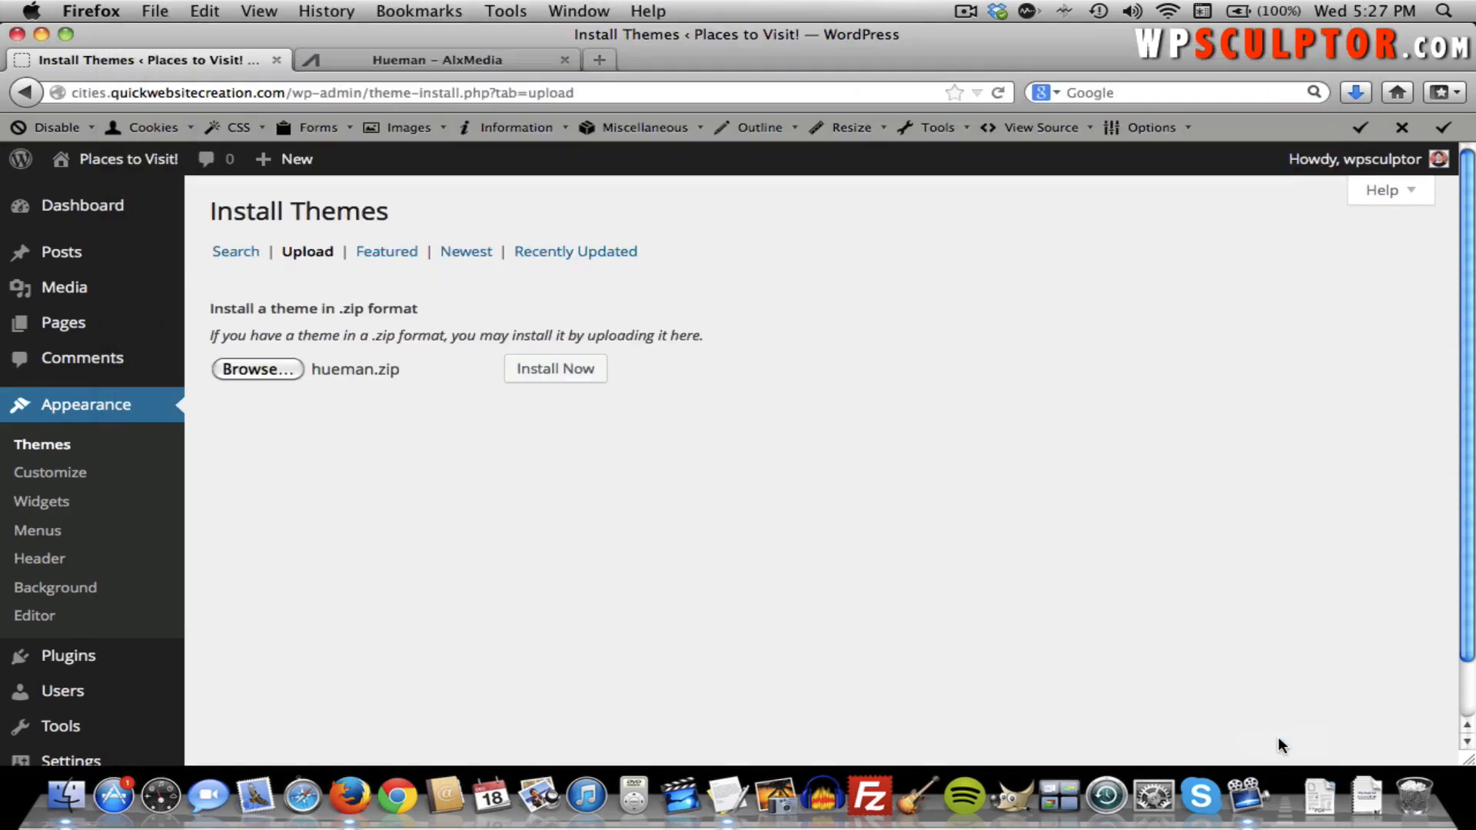
{"action": "left_click", "coordinate": [570, 385]}
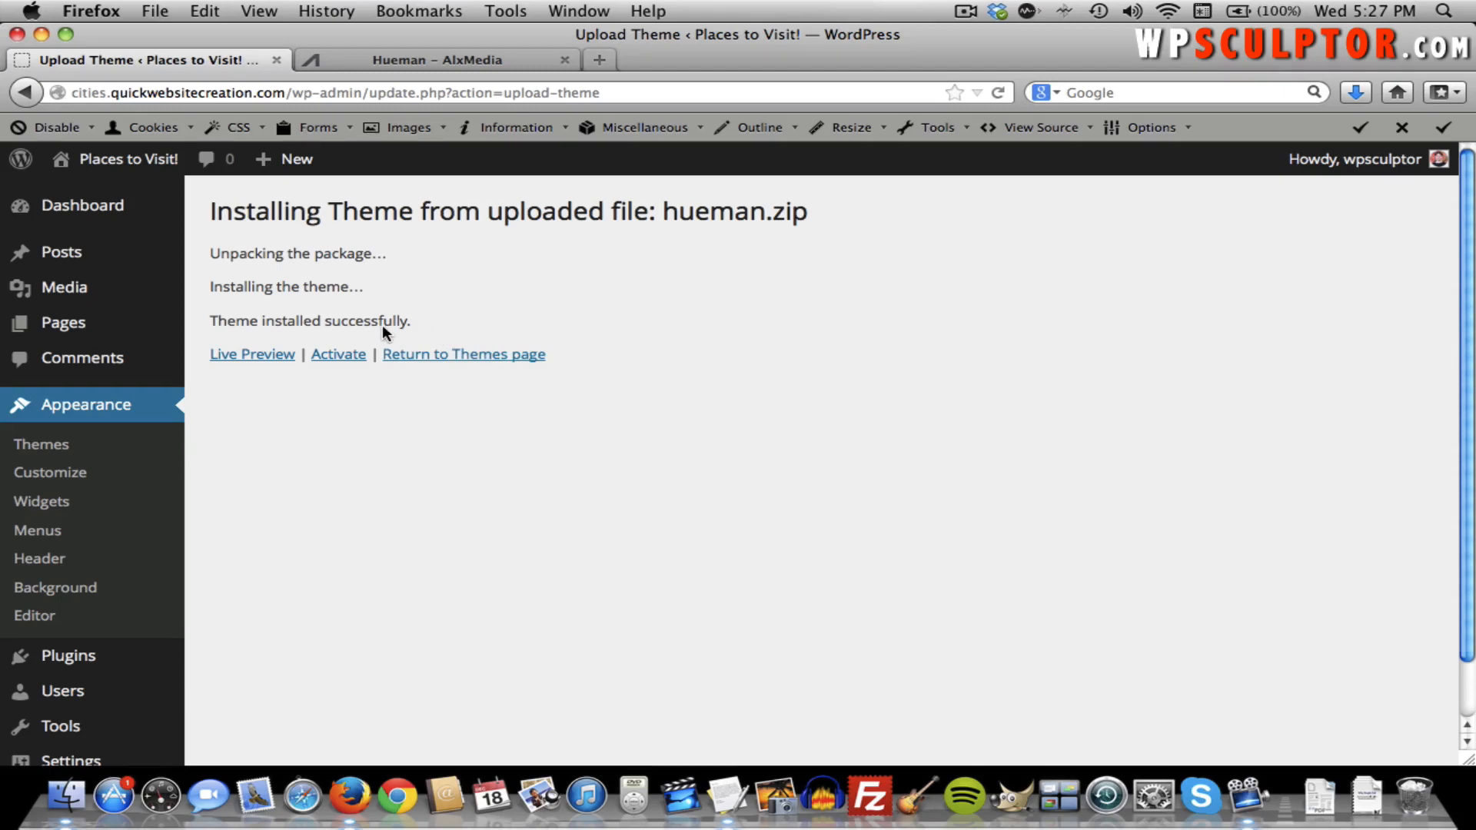
{"action": "left_click", "coordinate": [332, 355]}
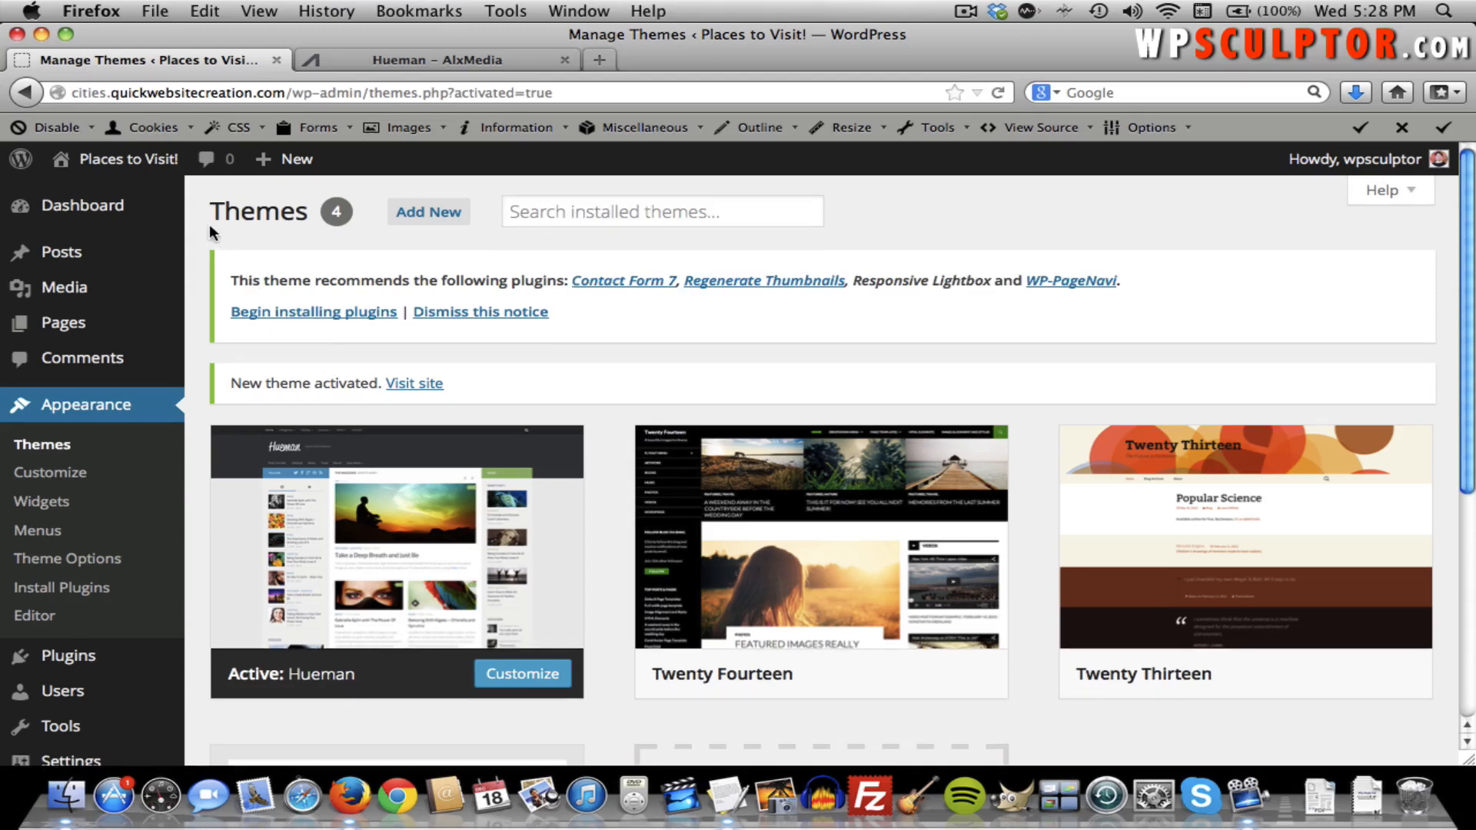
Open the live homepage and scroll through its Hueman layout around the Hello world post.
{"action": "left_click", "coordinate": [159, 165]}
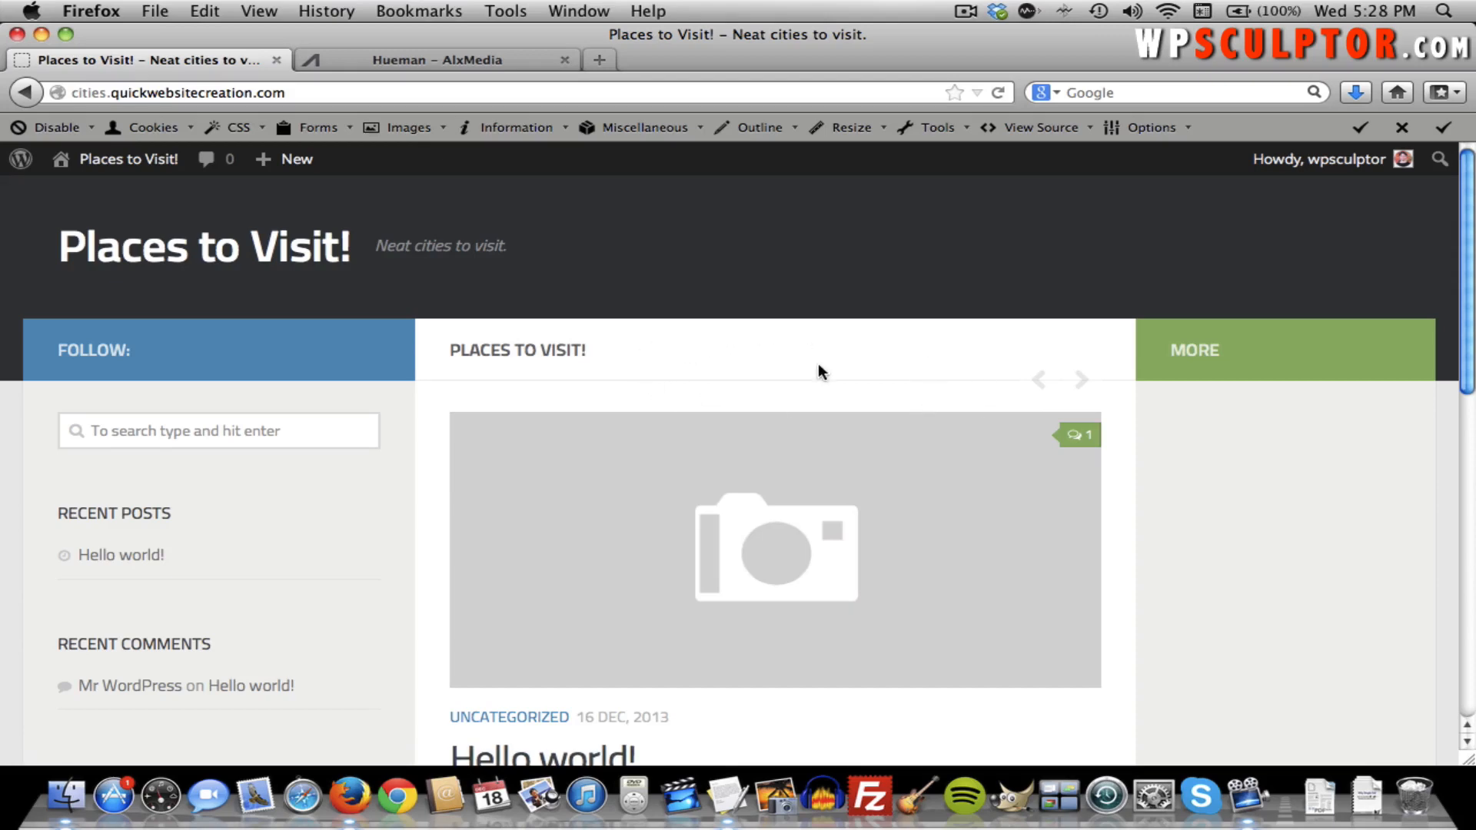
{"action": "scroll", "coordinate": [817, 362], "scroll_direction": "down", "scroll_amount": 3}
{"action": "scroll", "coordinate": [818, 363], "scroll_direction": "up", "scroll_amount": 3}
{"action": "scroll", "coordinate": [697, 303], "scroll_direction": "down", "scroll_amount": 3}
{"action": "scroll", "coordinate": [699, 303], "scroll_direction": "up", "scroll_amount": 3}
{"action": "scroll", "coordinate": [251, 543], "scroll_direction": "down", "scroll_amount": 3}
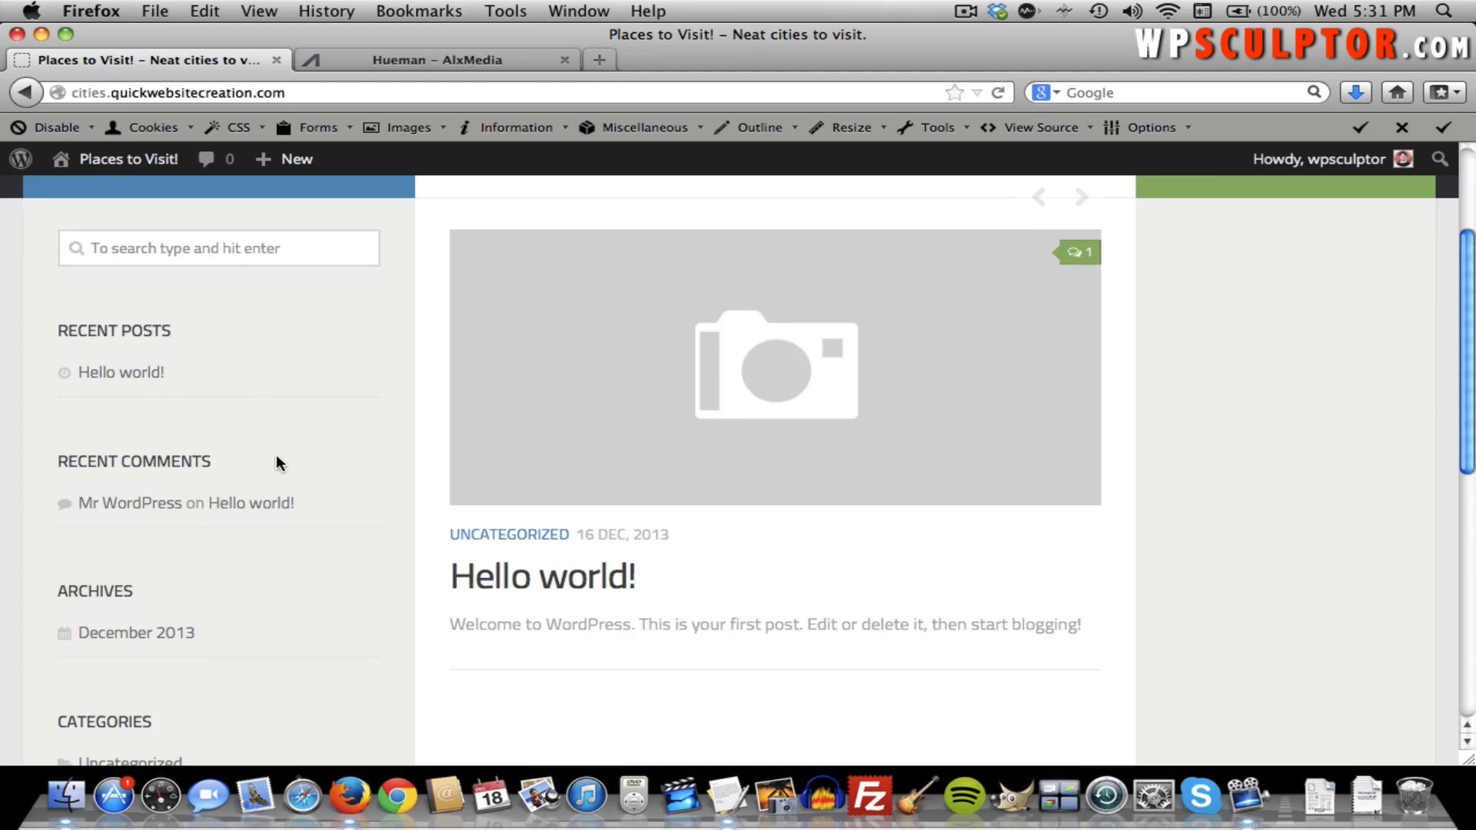
{"action": "scroll", "coordinate": [260, 422], "scroll_direction": "up", "scroll_amount": 2}
{"action": "scroll", "coordinate": [260, 422], "scroll_direction": "down", "scroll_amount": 5}
{"action": "scroll", "coordinate": [260, 421], "scroll_direction": "up", "scroll_amount": 5}
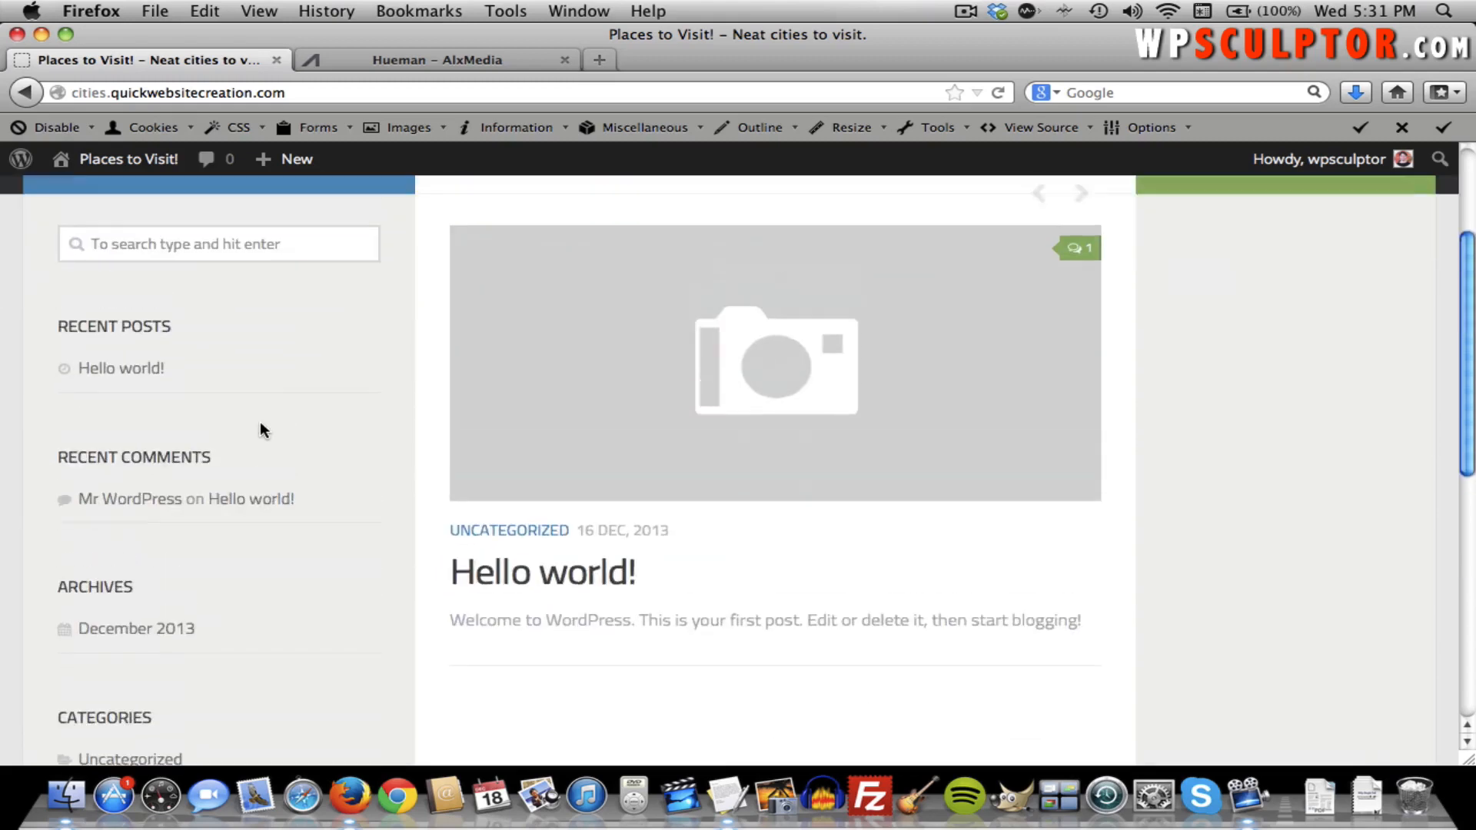
{"action": "scroll", "coordinate": [259, 423], "scroll_direction": "up", "scroll_amount": 3}
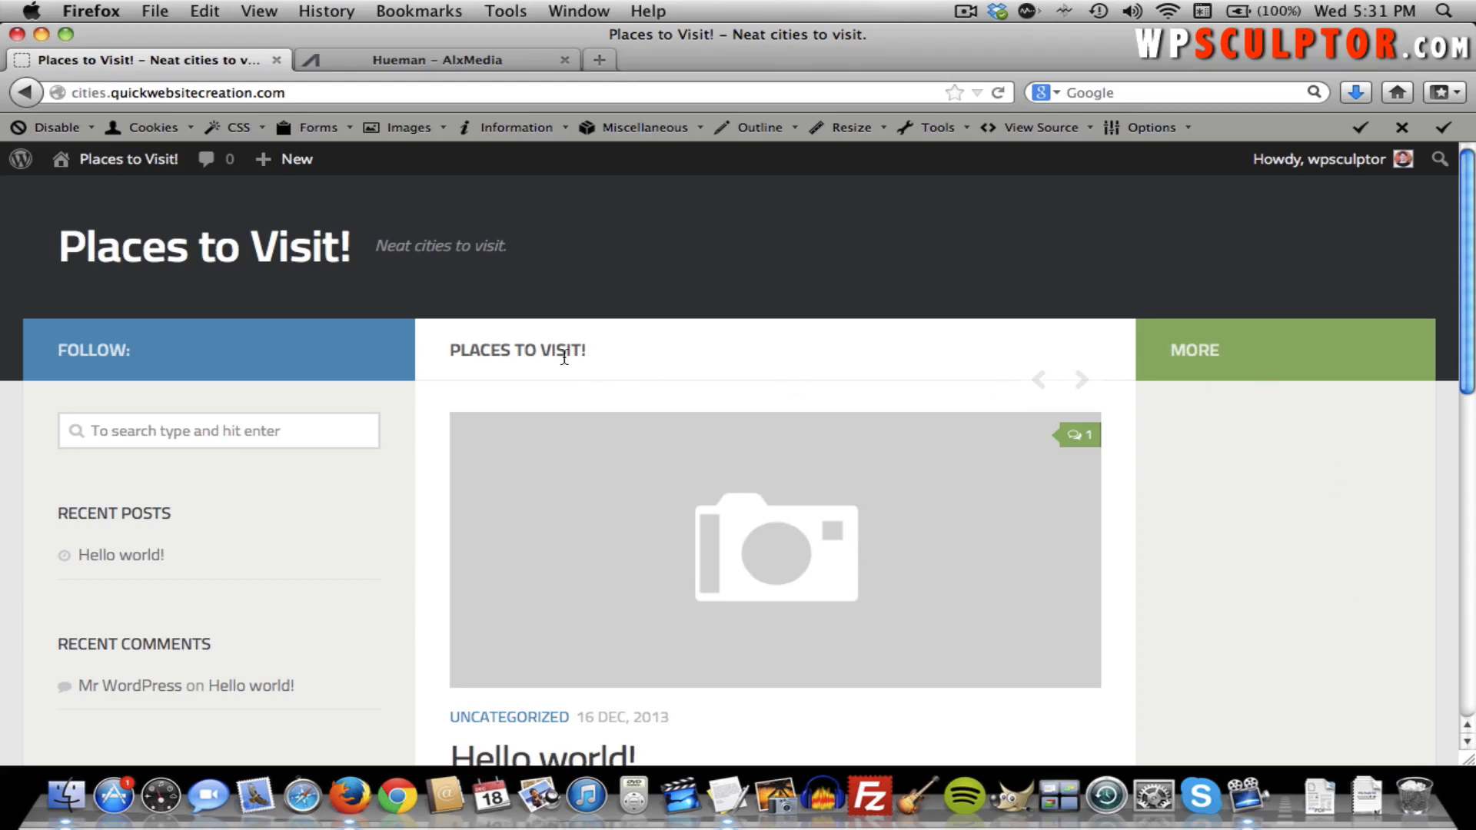
{"action": "scroll", "coordinate": [1331, 459], "scroll_direction": "down", "scroll_amount": 1}
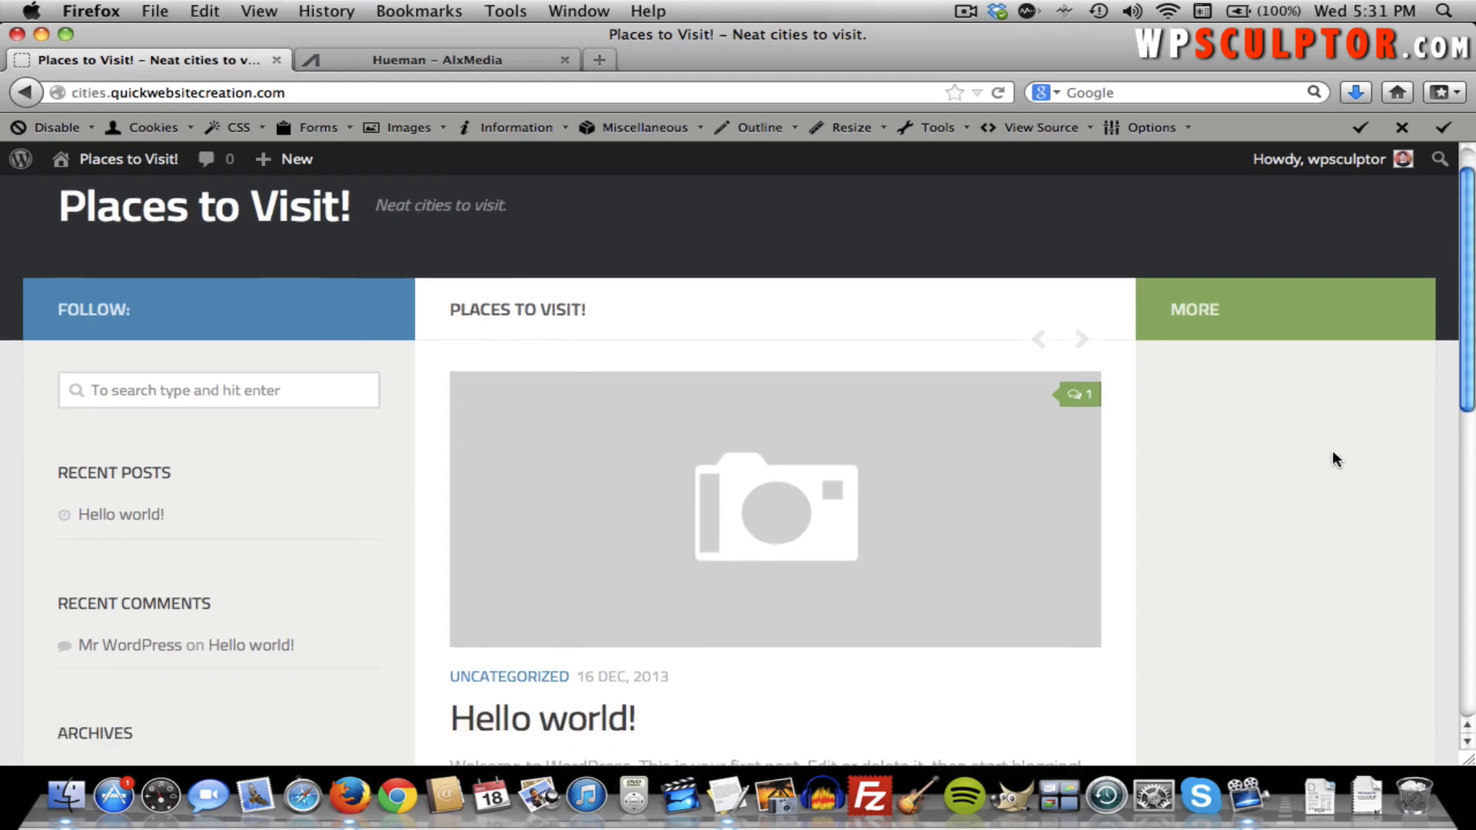
{"action": "scroll", "coordinate": [1331, 459], "scroll_direction": "up", "scroll_amount": 1}
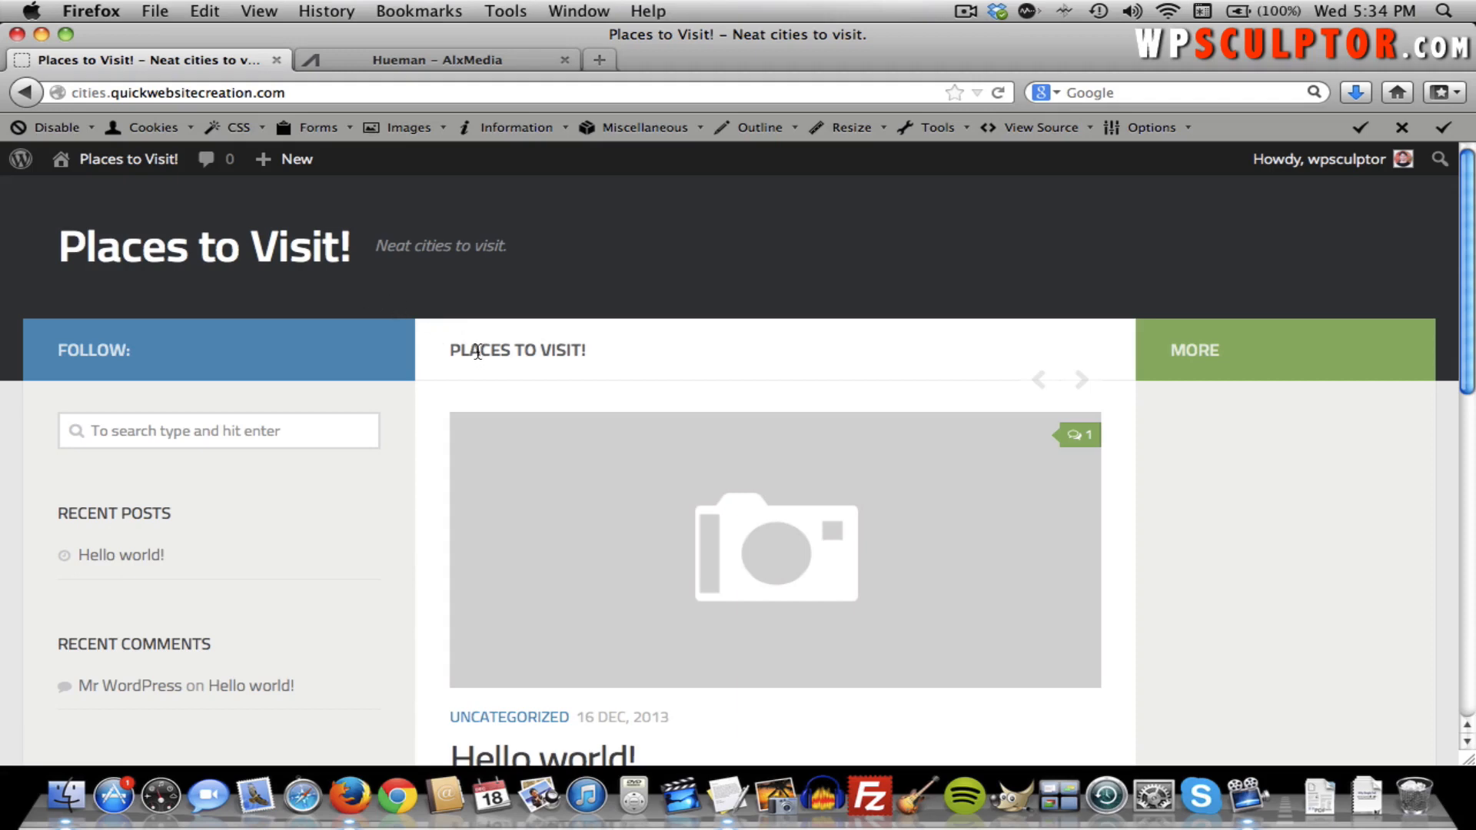
Add a new page titled 'Welcome' from the Dashboard and publish it at /welcome/.
{"action": "left_click", "coordinate": [139, 160]}
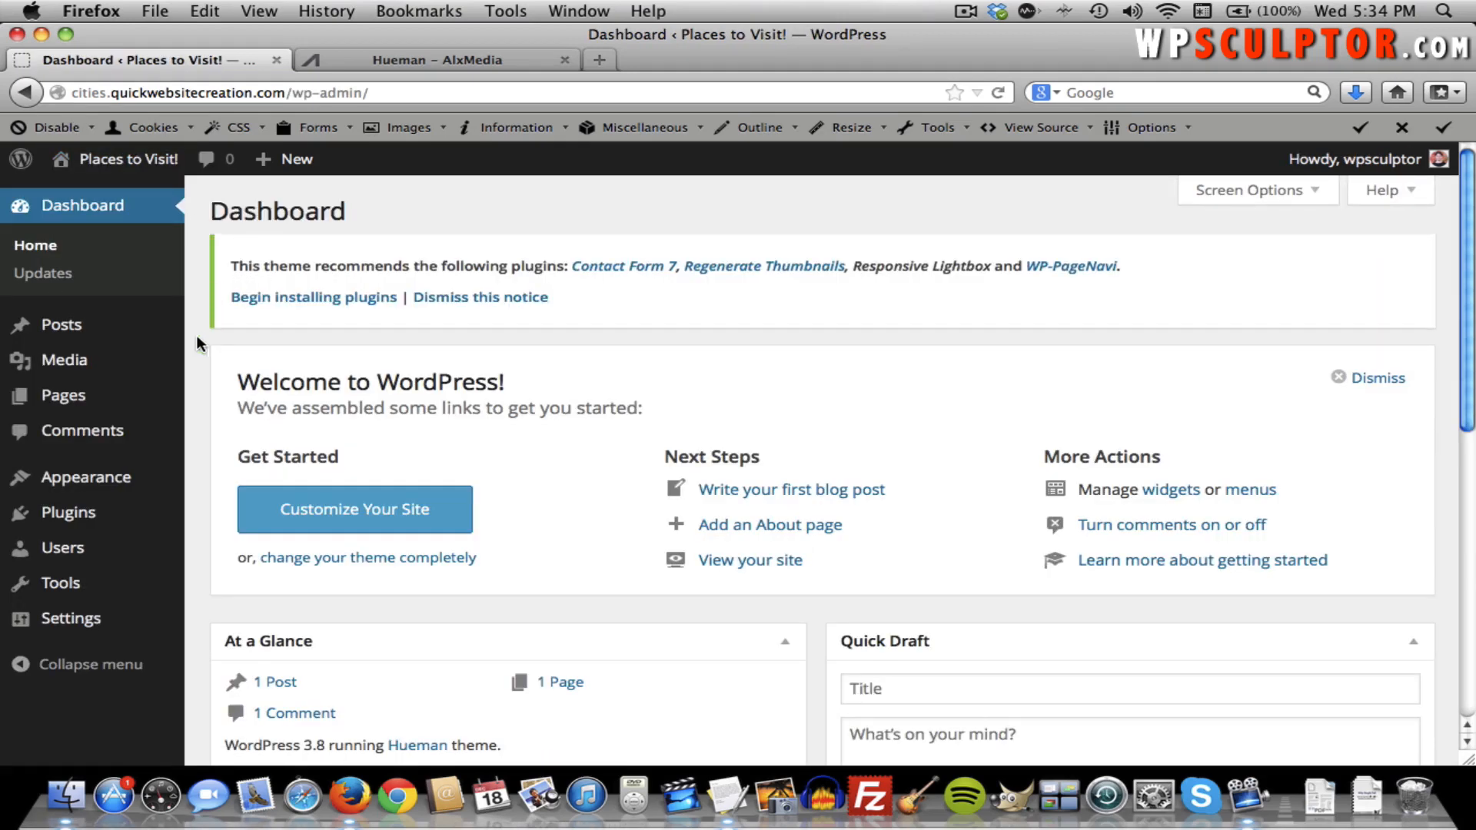
{"action": "mouse_move", "coordinate": [150, 396]}
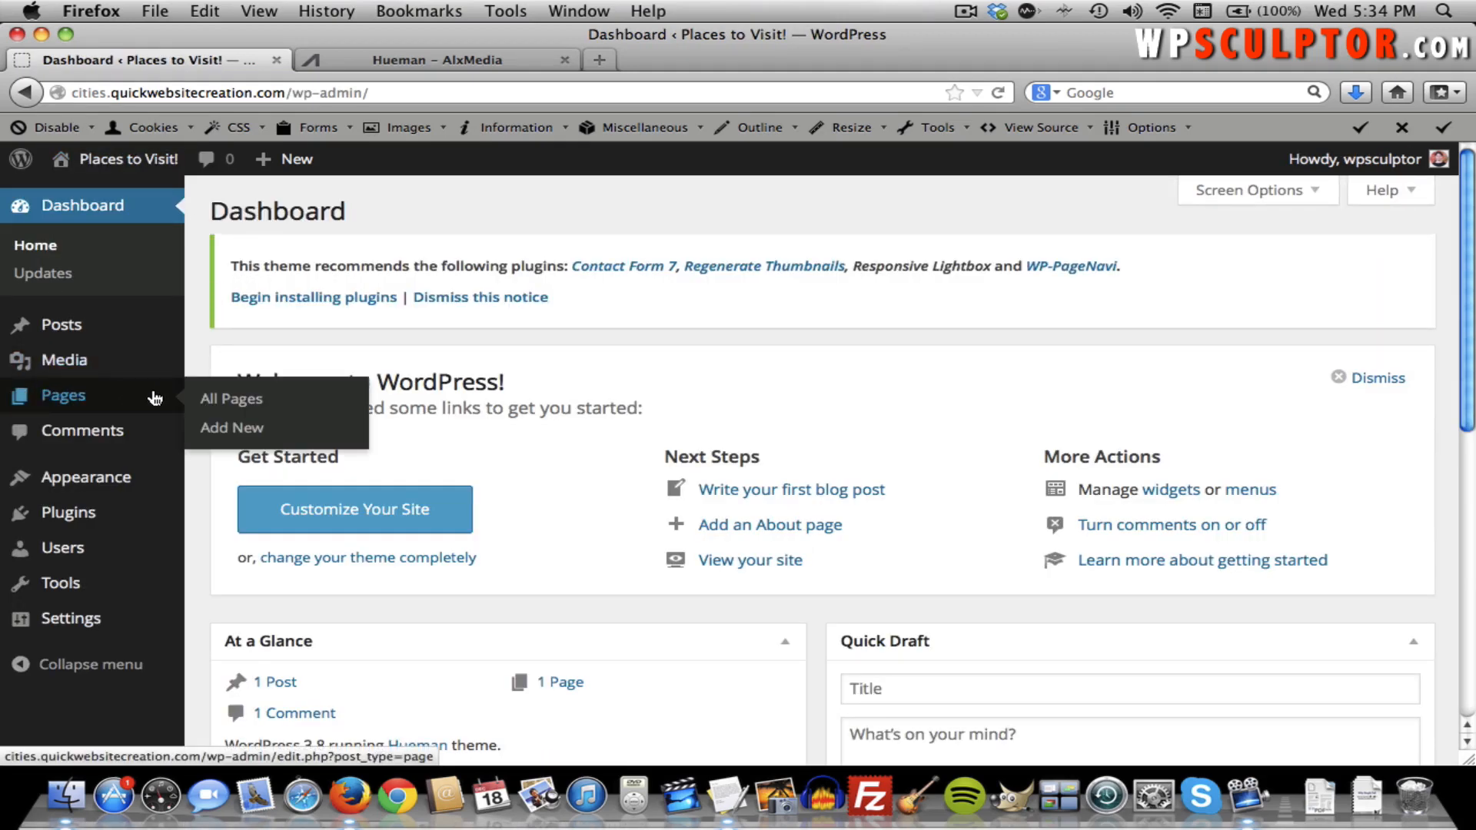
{"action": "left_click", "coordinate": [229, 434]}
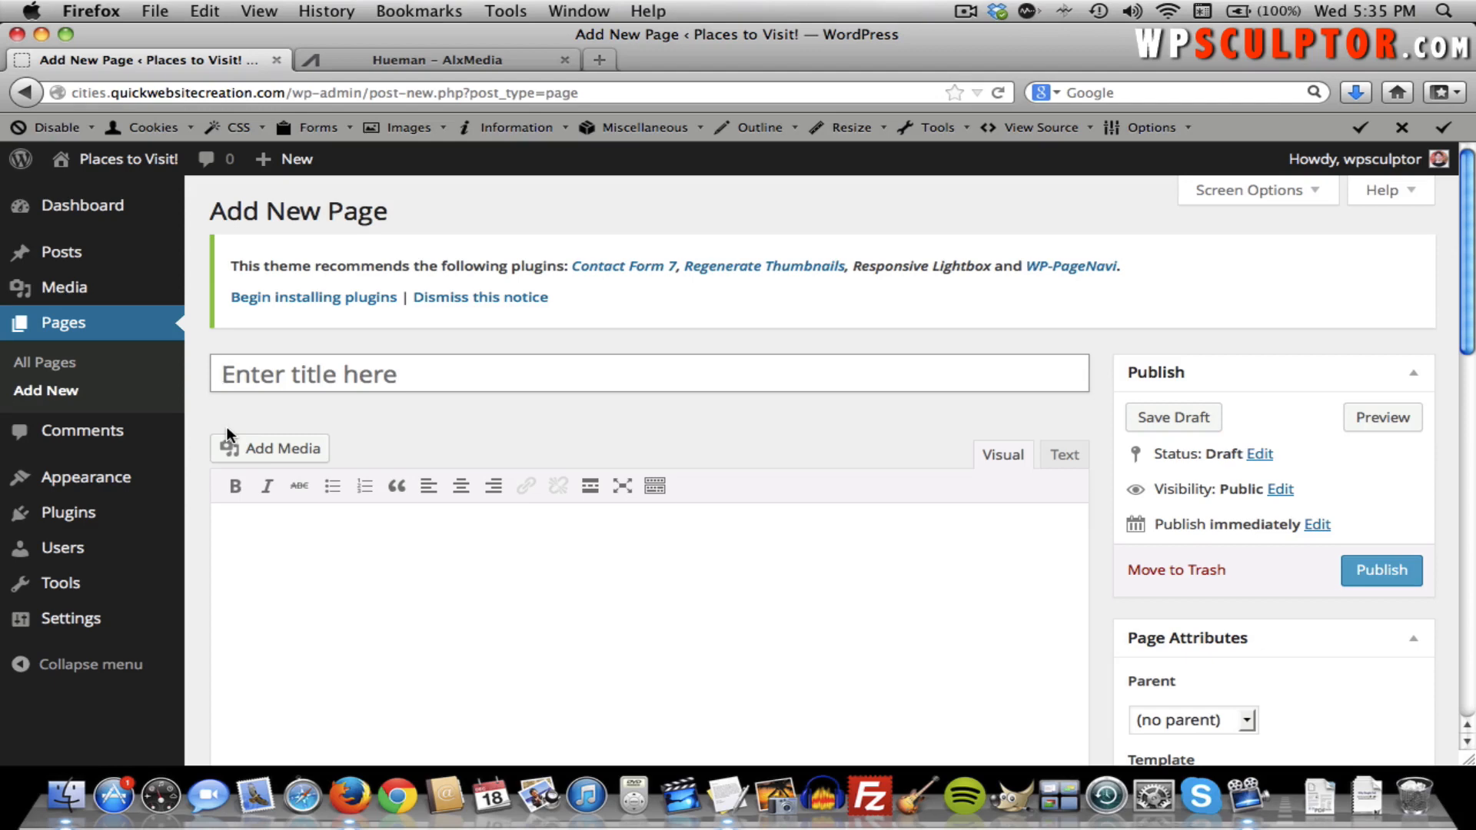
{"action": "left_click", "coordinate": [376, 388]}
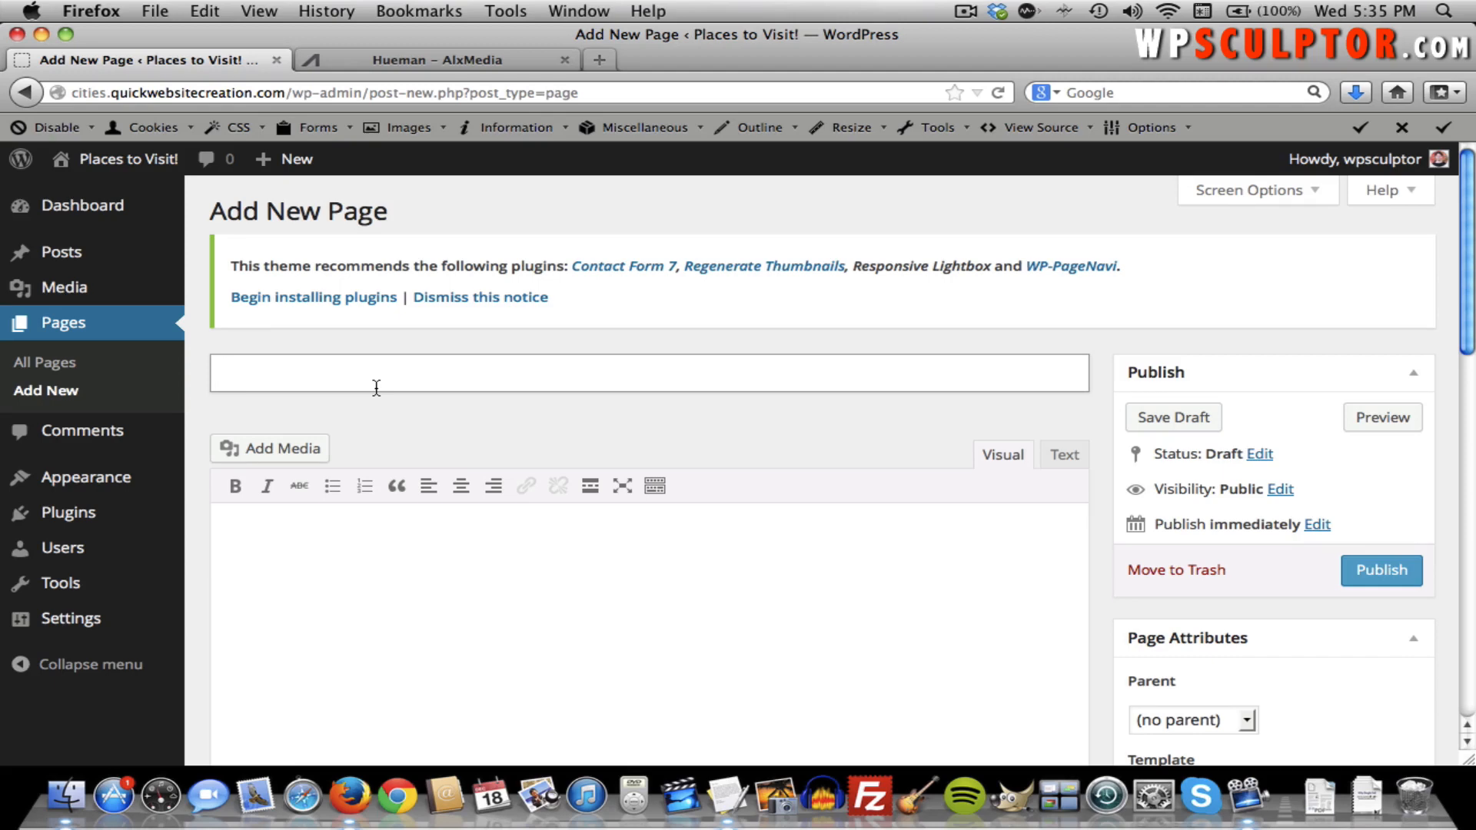
{"action": "type", "text": "Welcome"}
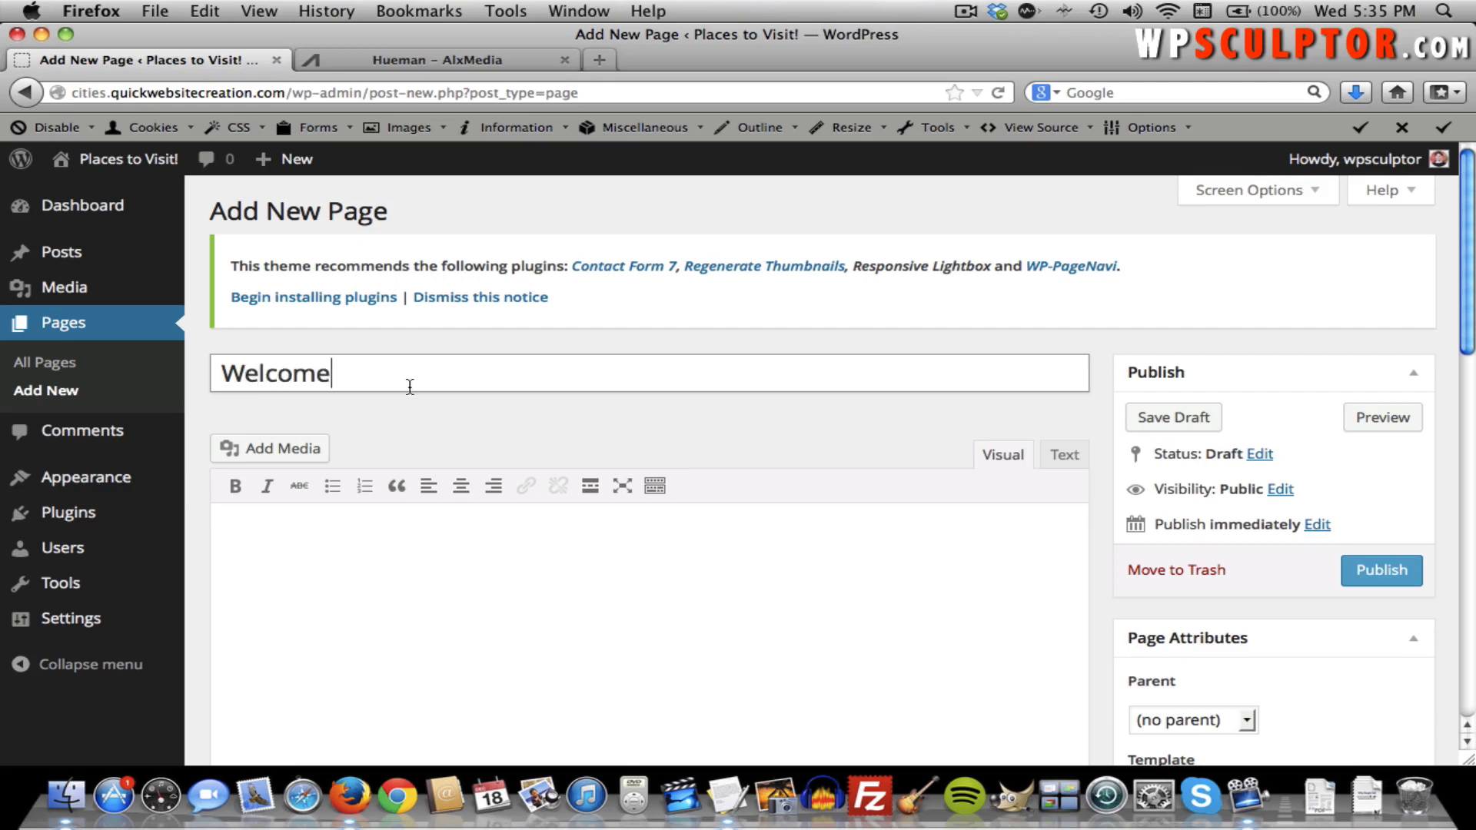
{"action": "left_click", "coordinate": [1395, 570]}
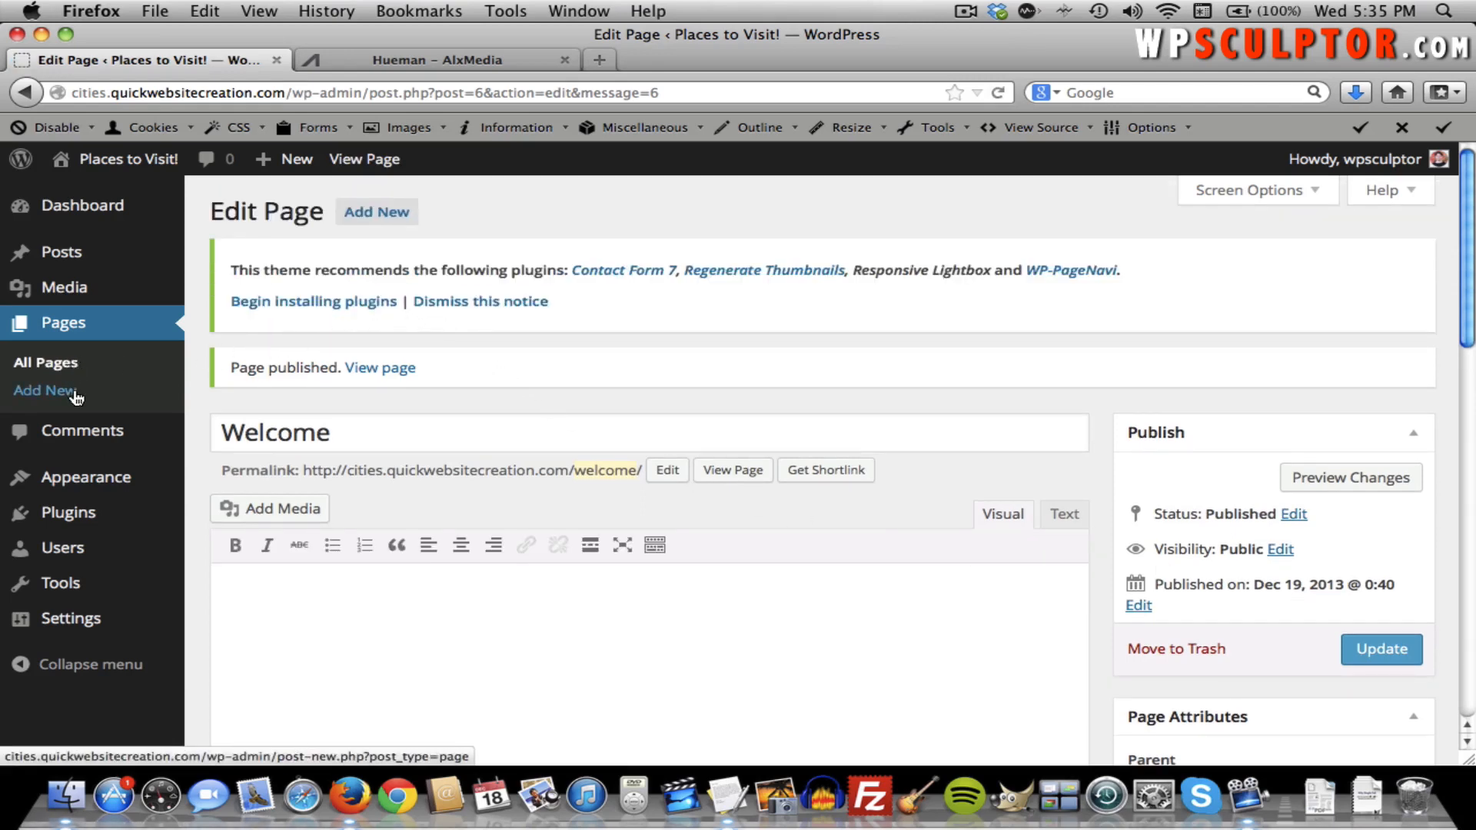
Create and publish the 'About Places to Visit!' and 'Contact Us' pages.
{"action": "left_click", "coordinate": [376, 214]}
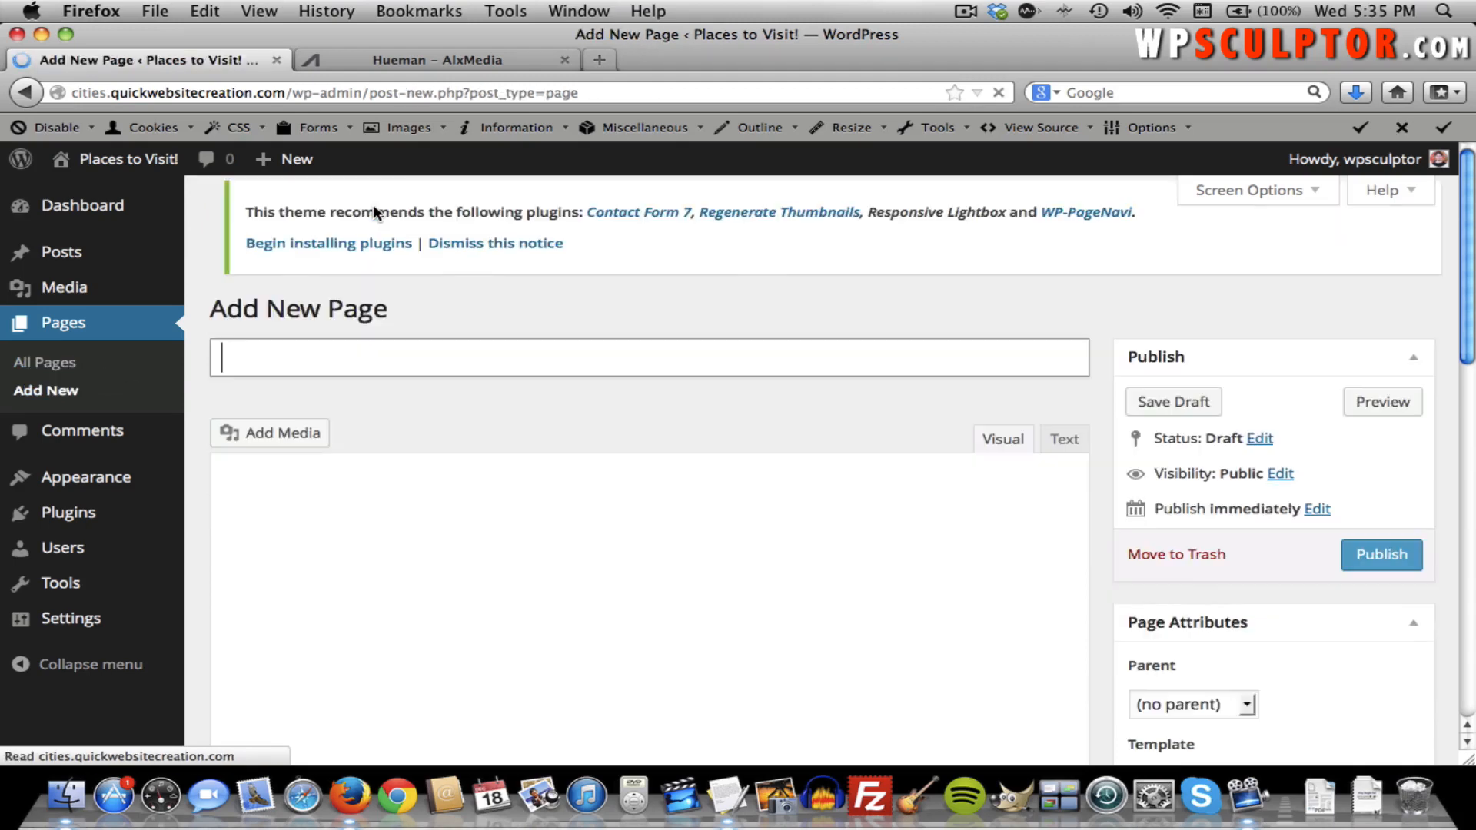
{"action": "left_click", "coordinate": [296, 375]}
{"action": "type", "text": "About P"}
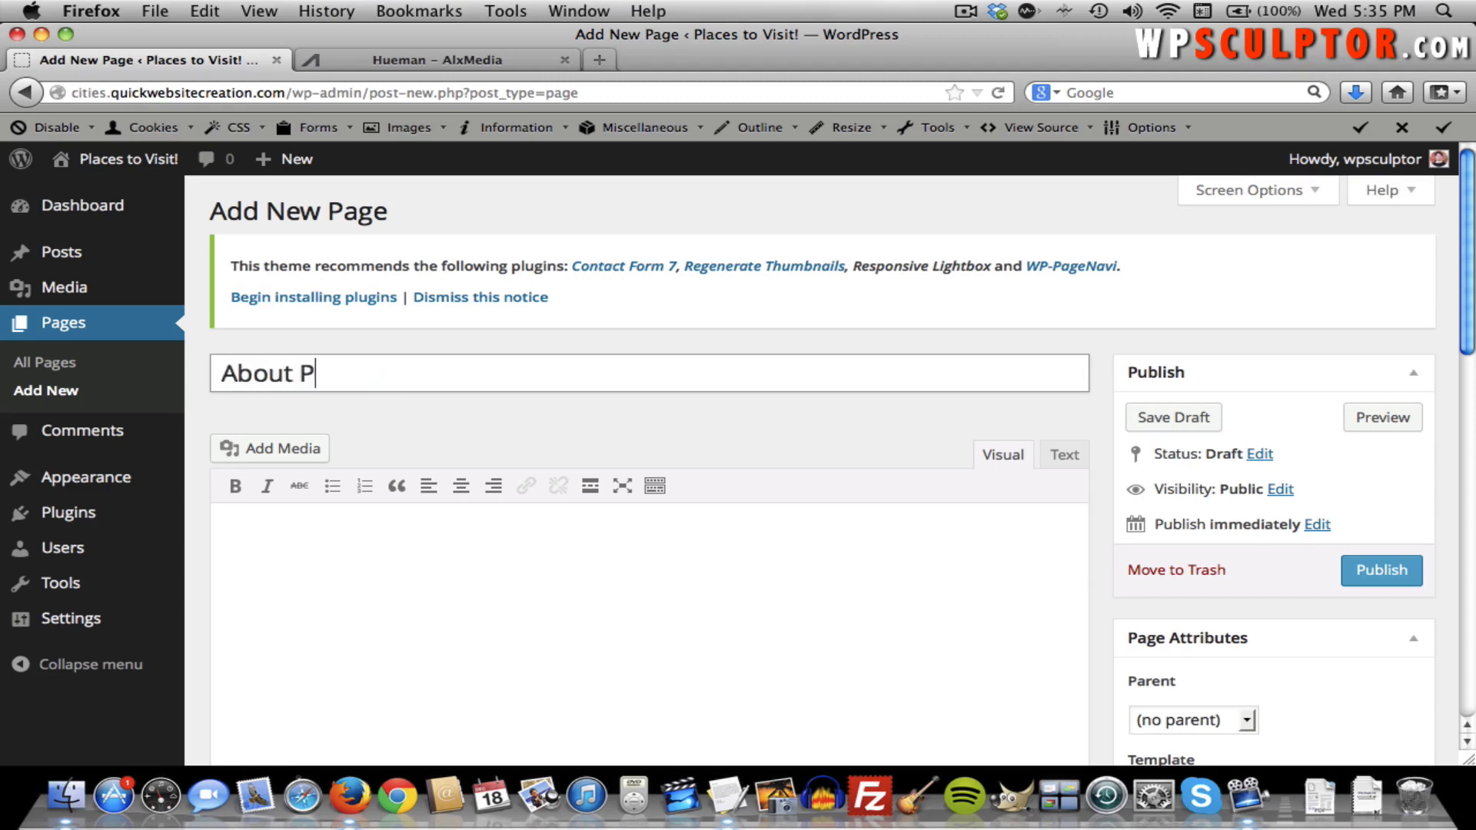
{"action": "type", "text": "laces to Visi"}
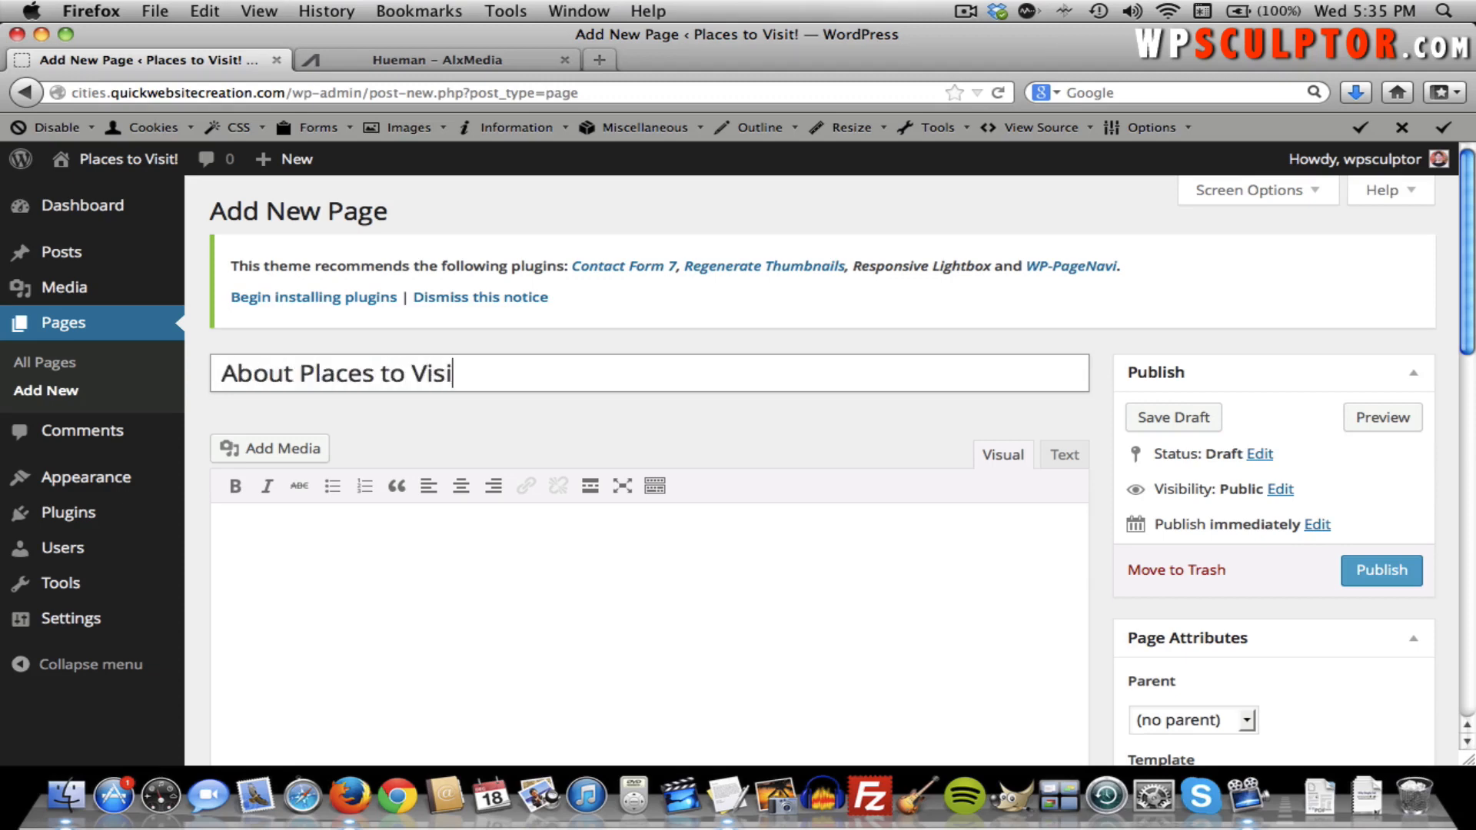
{"action": "type", "text": "t!"}
{"action": "left_click", "coordinate": [1363, 570]}
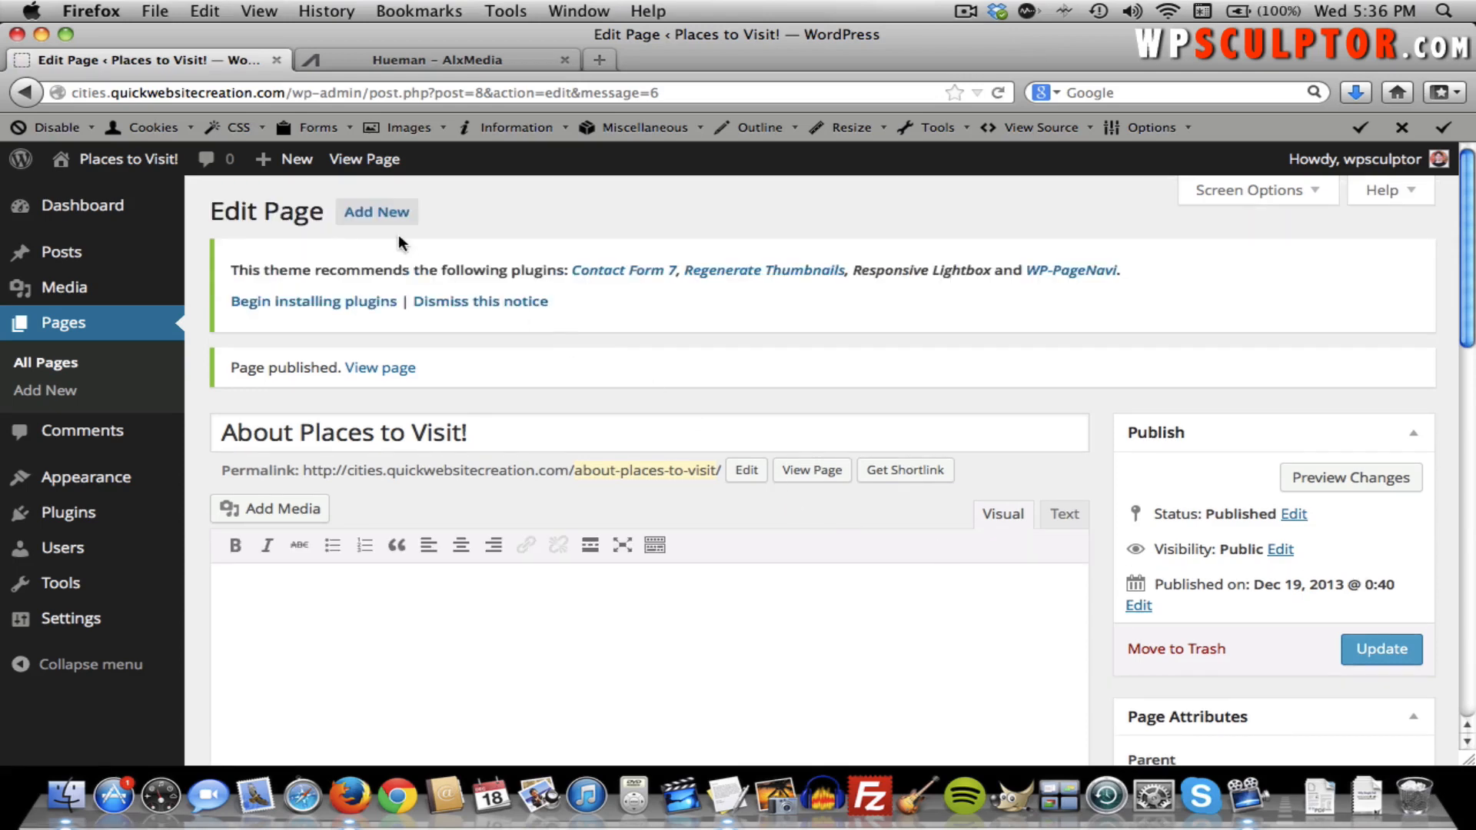
{"action": "left_click", "coordinate": [390, 219]}
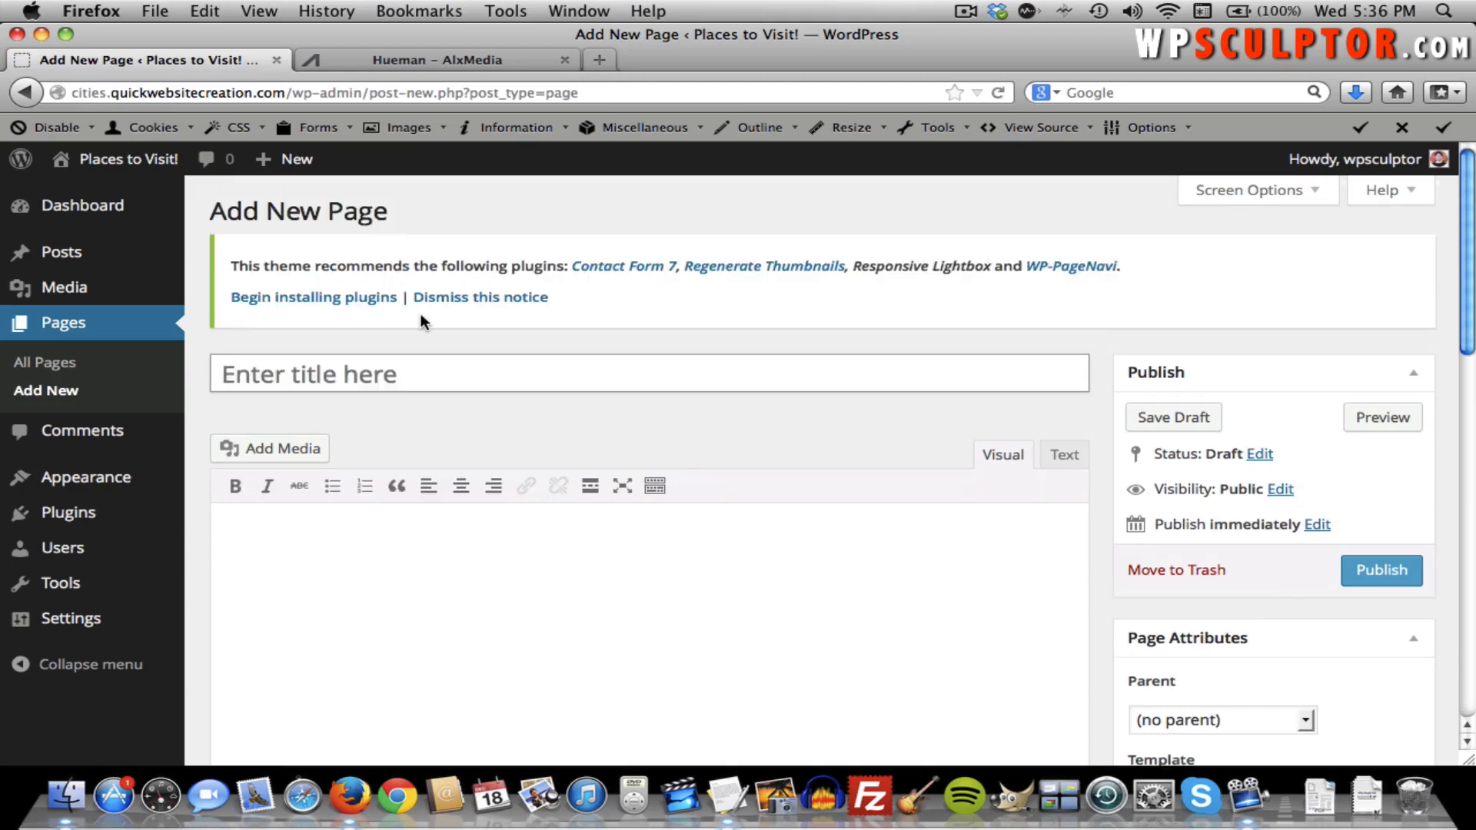
{"action": "type", "text": "Contact Us"}
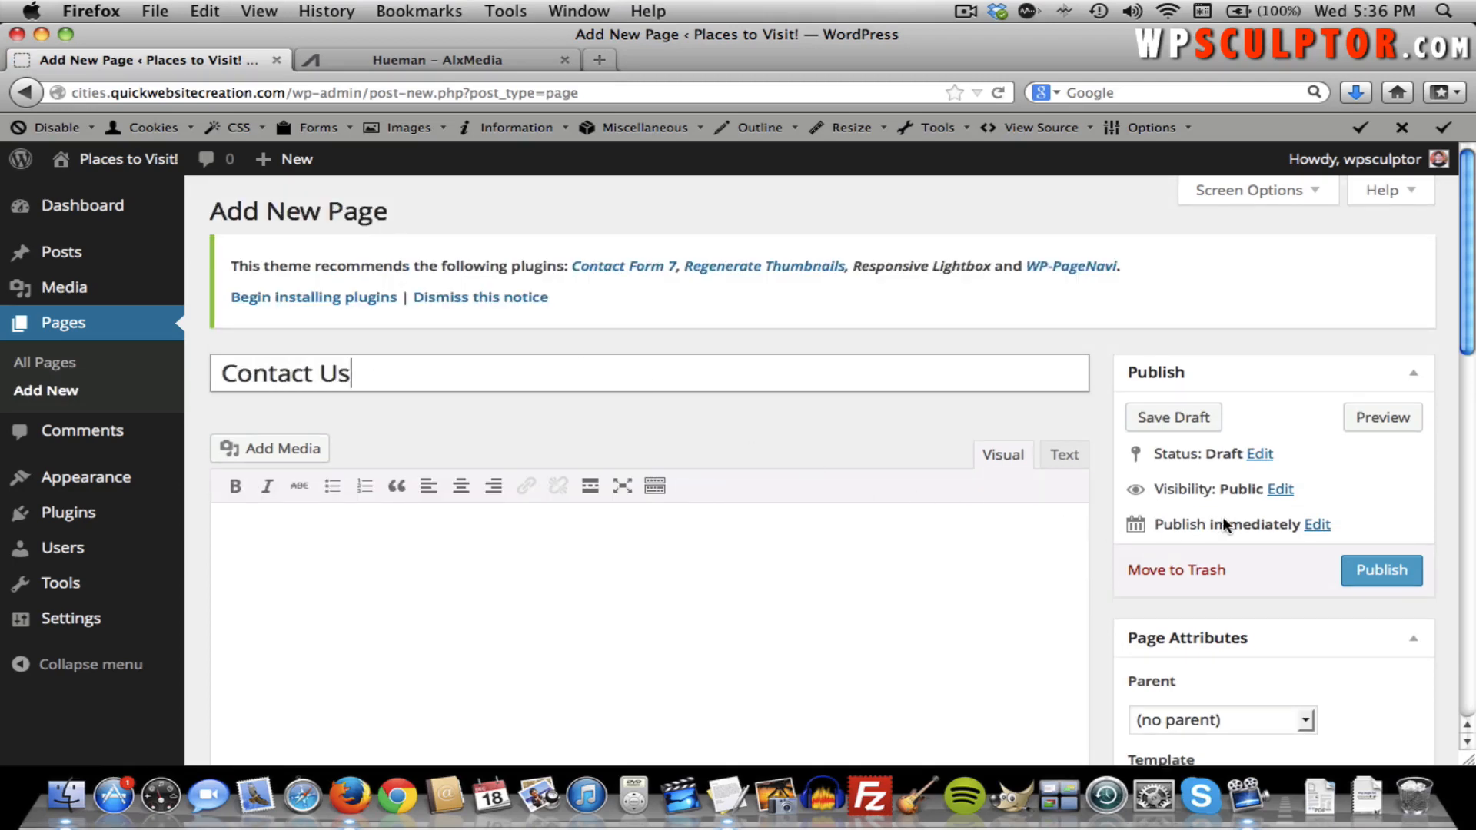
{"action": "left_click", "coordinate": [1386, 574]}
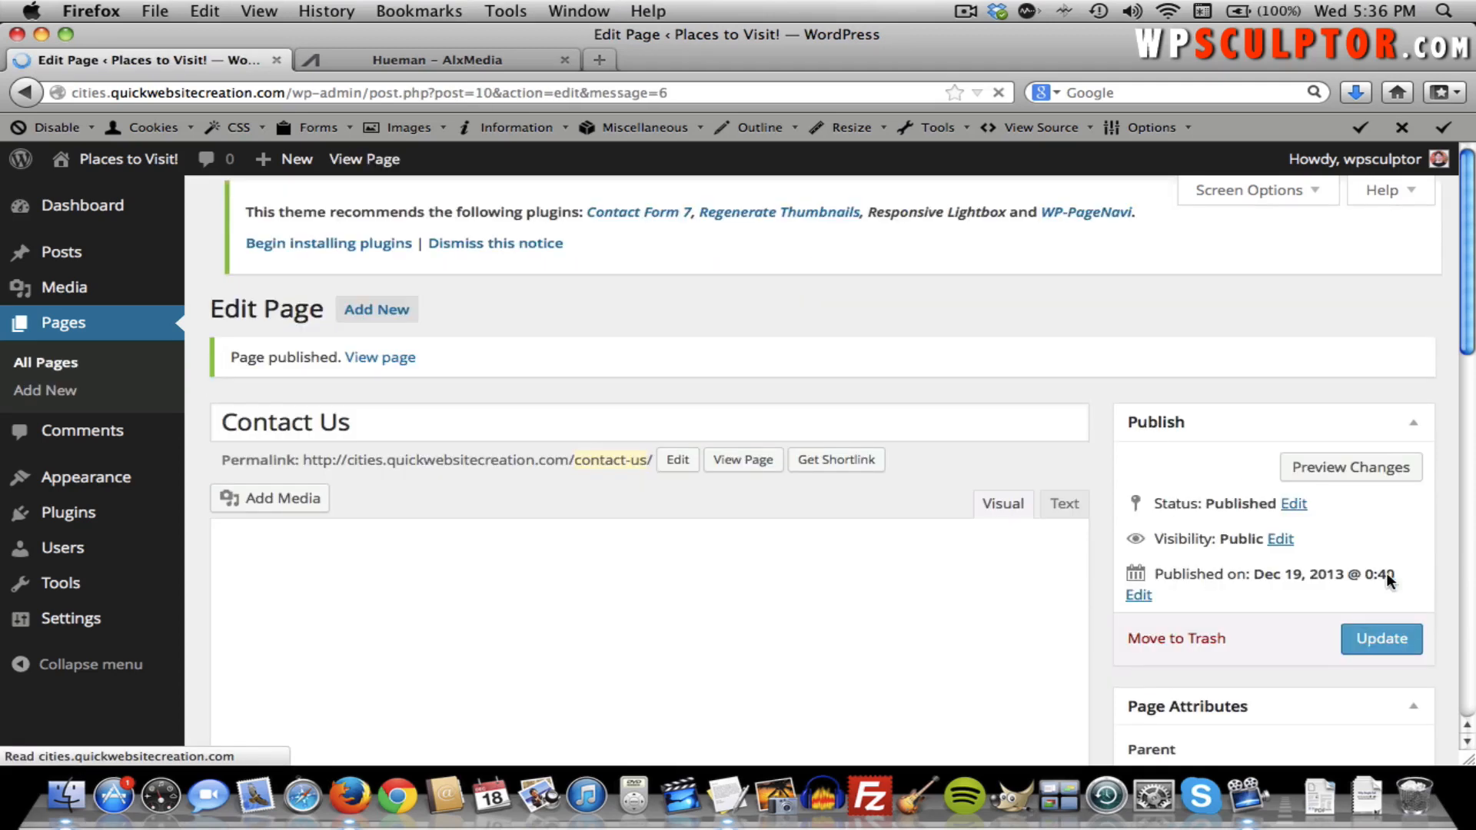
Create and publish the 'Blog', 'Image Gallery' and 'HTML Table' pages.
{"action": "left_click", "coordinate": [384, 214]}
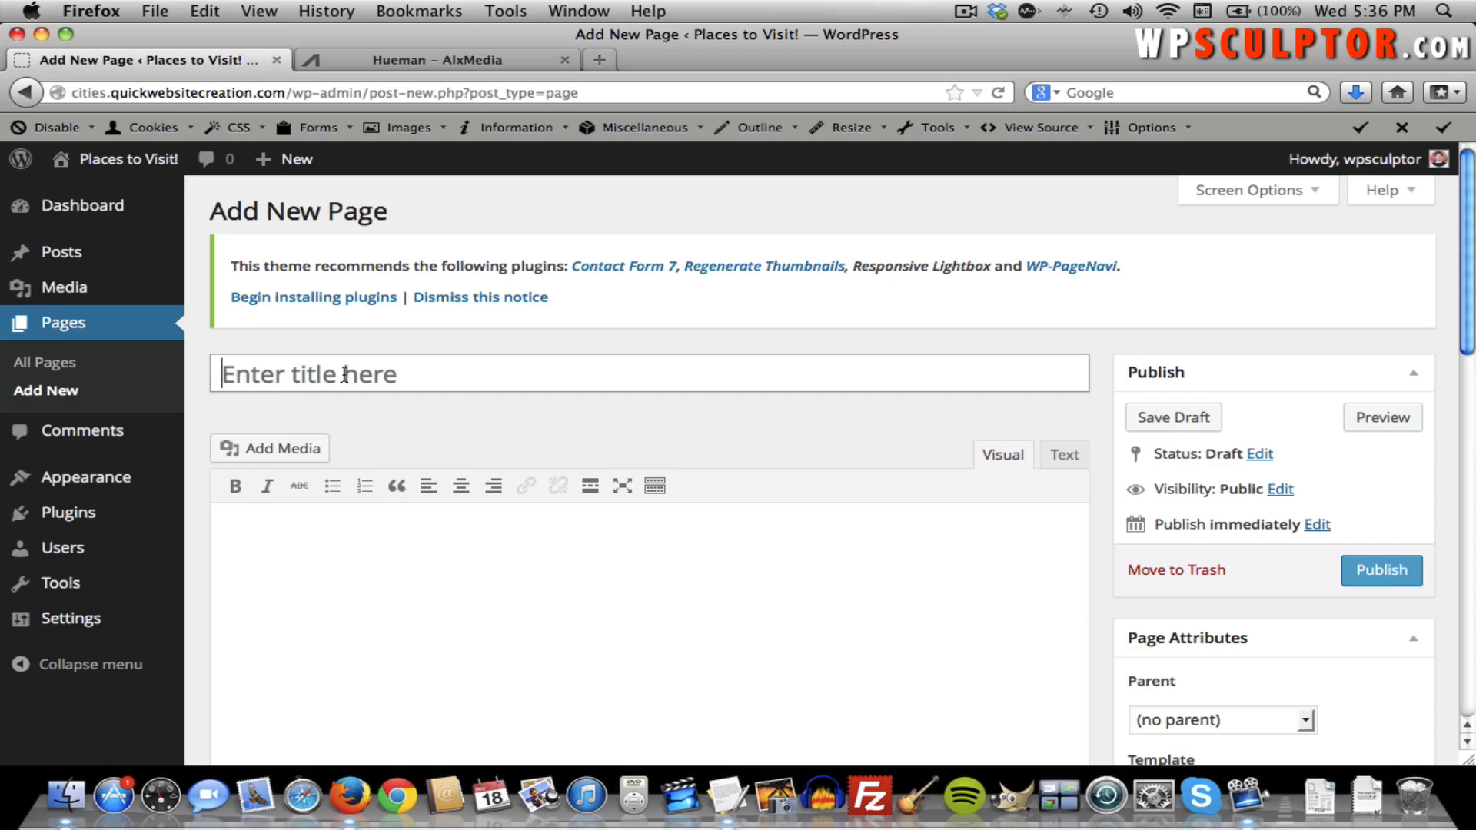
{"action": "type", "text": "Blo"}
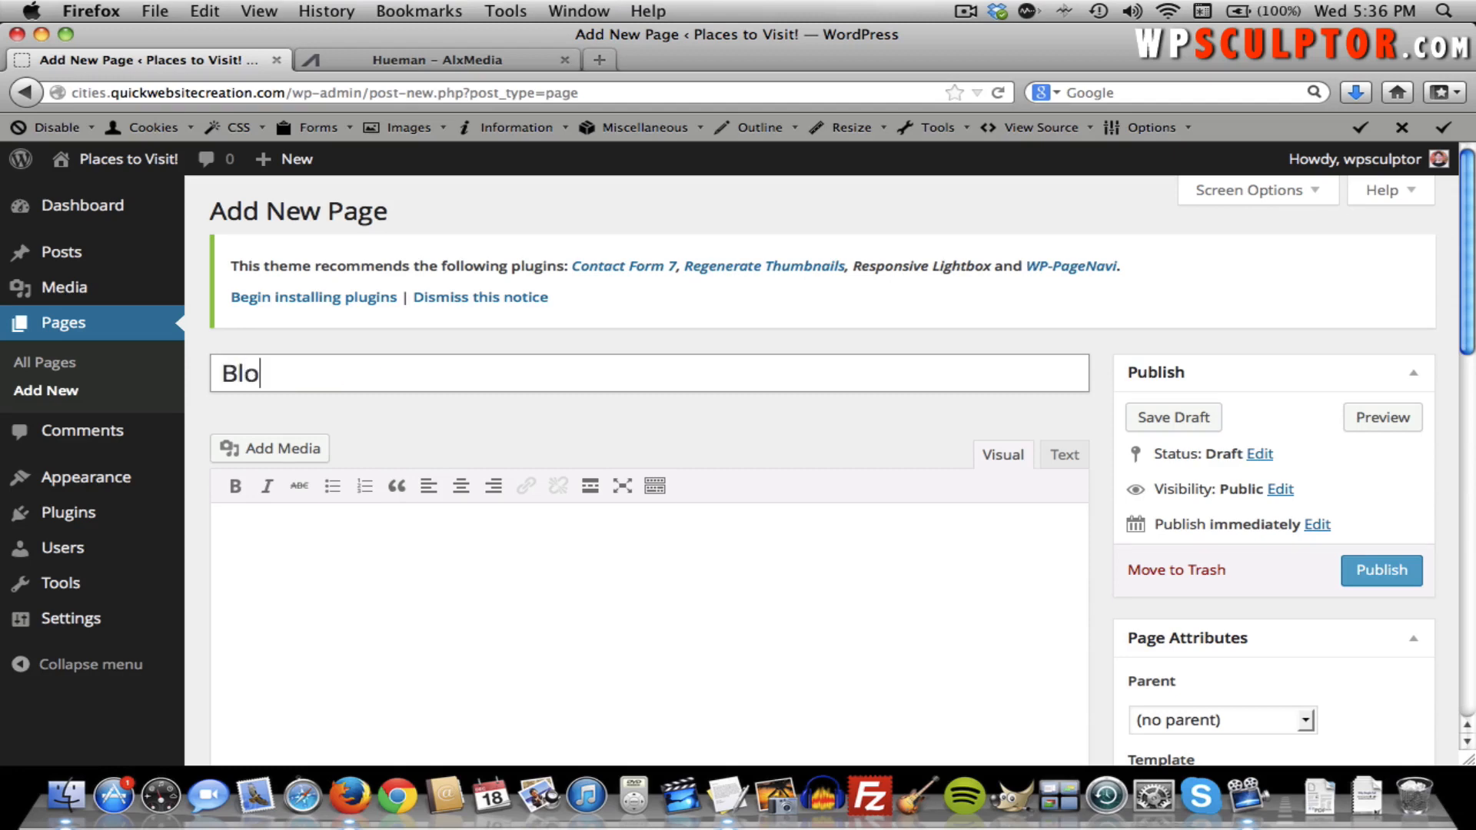
{"action": "type", "text": "g"}
{"action": "left_click", "coordinate": [1388, 575]}
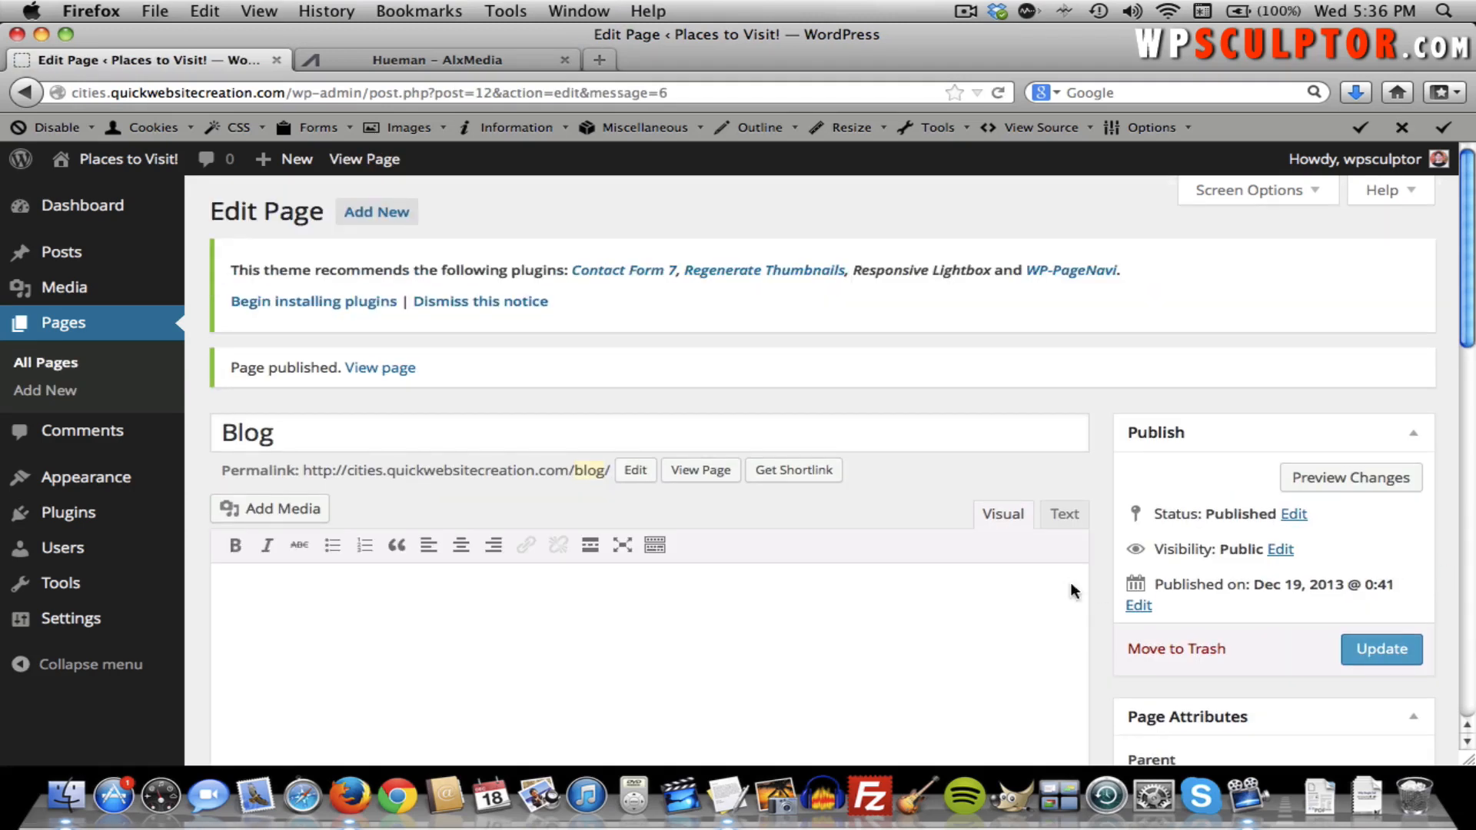
{"action": "left_click", "coordinate": [376, 212]}
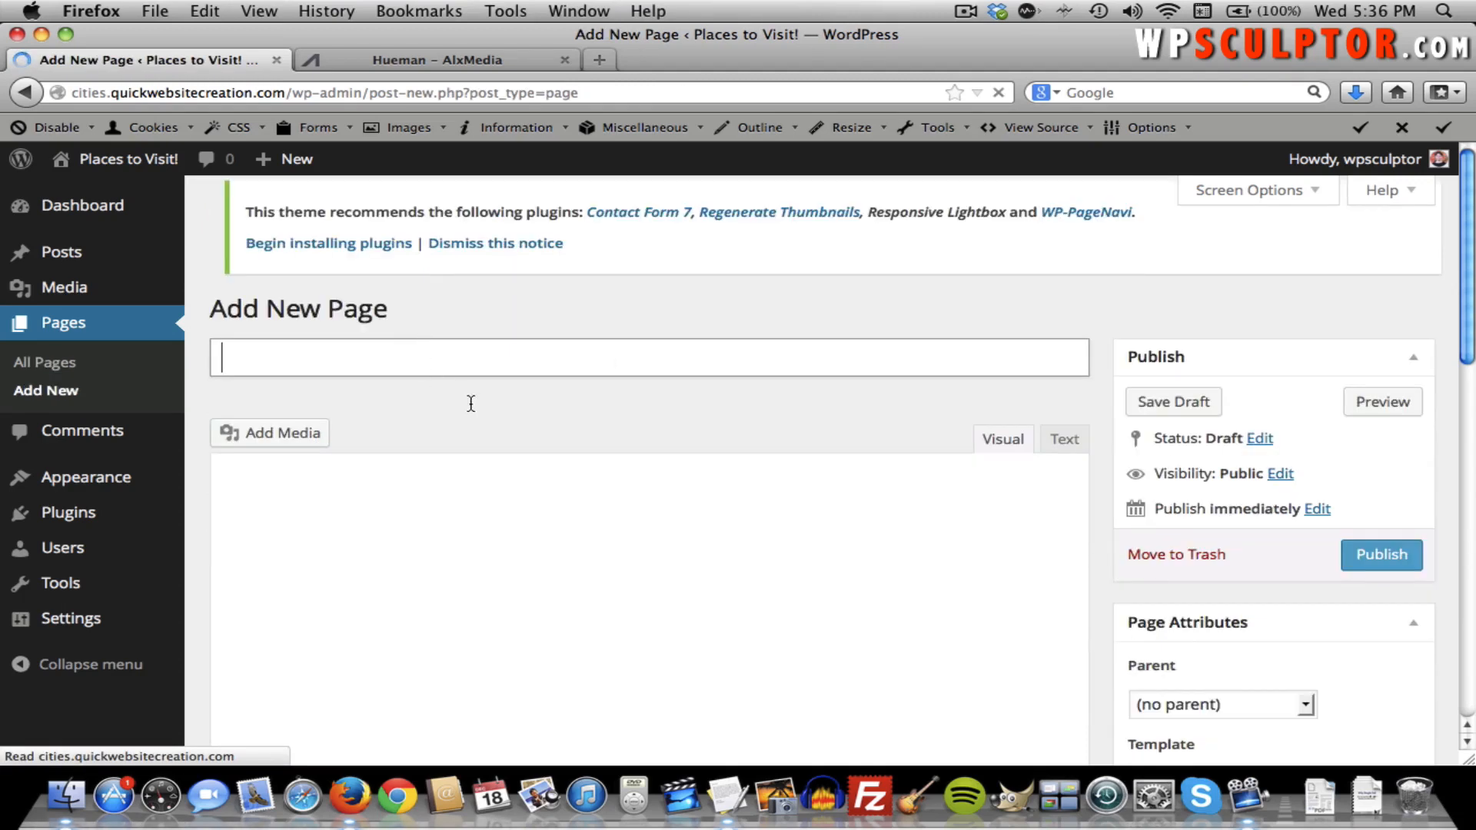
{"action": "left_click", "coordinate": [362, 374]}
{"action": "type", "text": "Image Ga"}
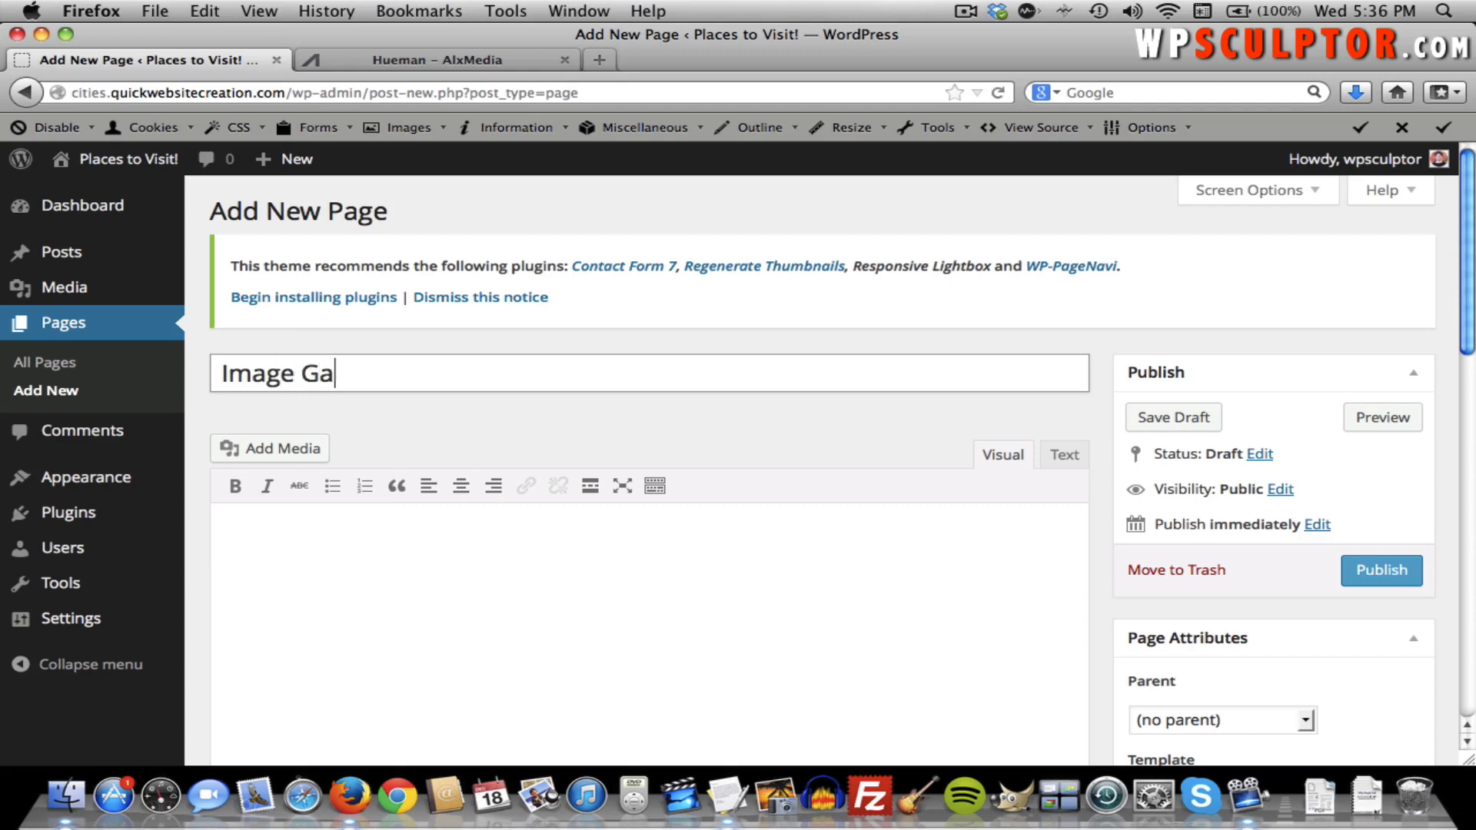
{"action": "type", "text": "llery"}
{"action": "left_click", "coordinate": [1375, 577]}
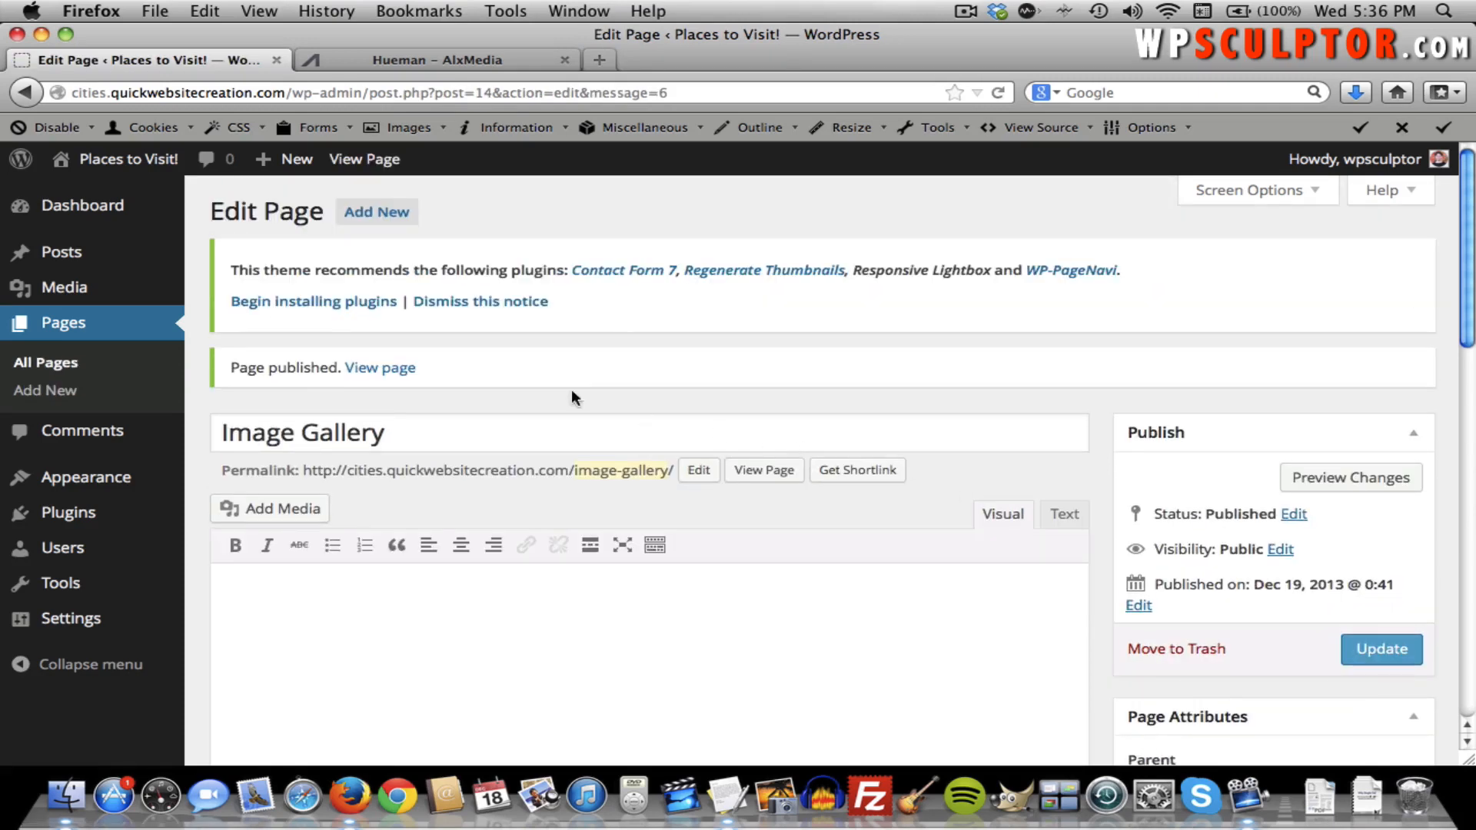
{"action": "left_click", "coordinate": [388, 216]}
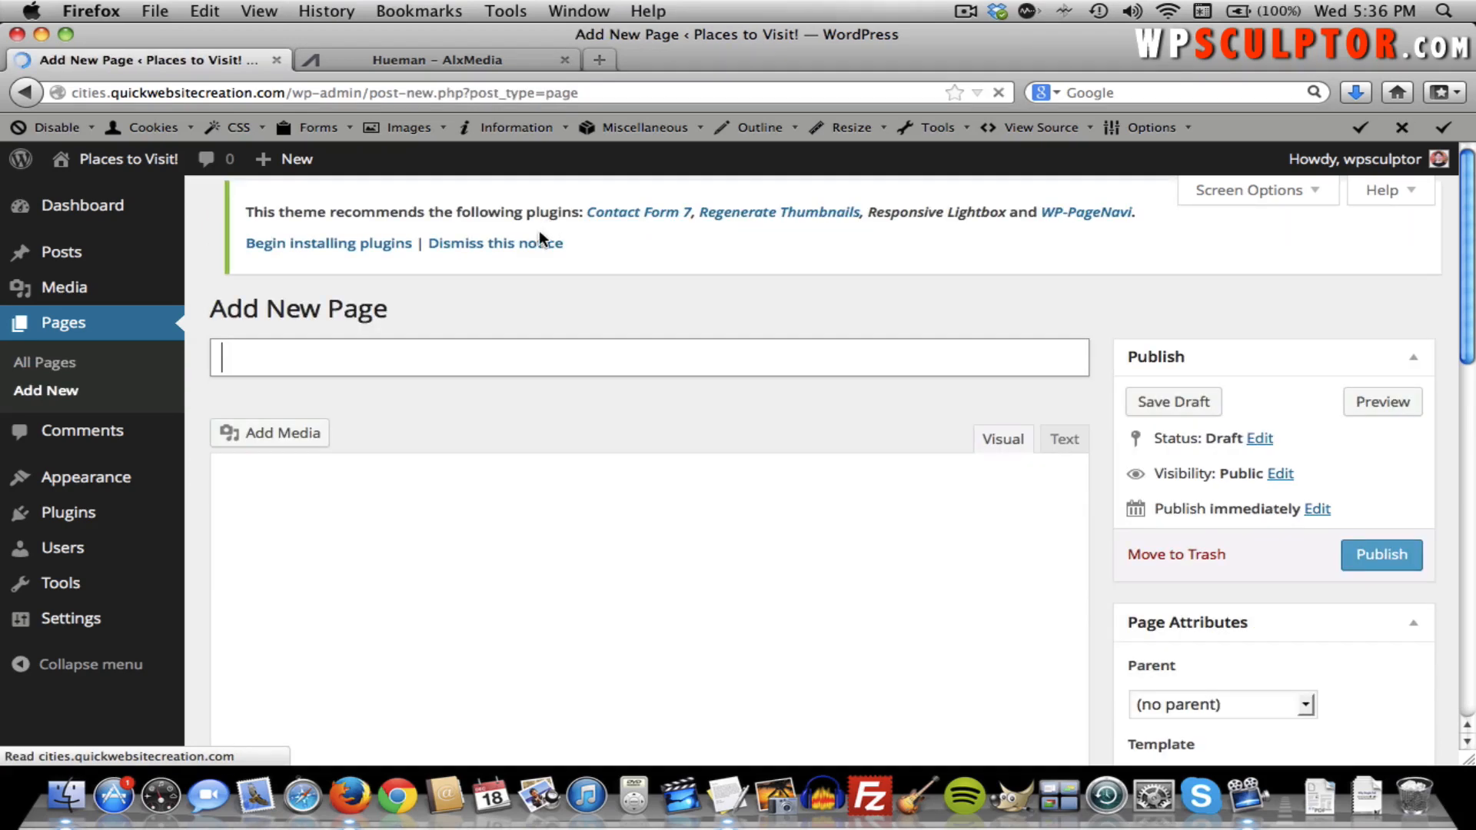
{"action": "type", "text": "HTM"}
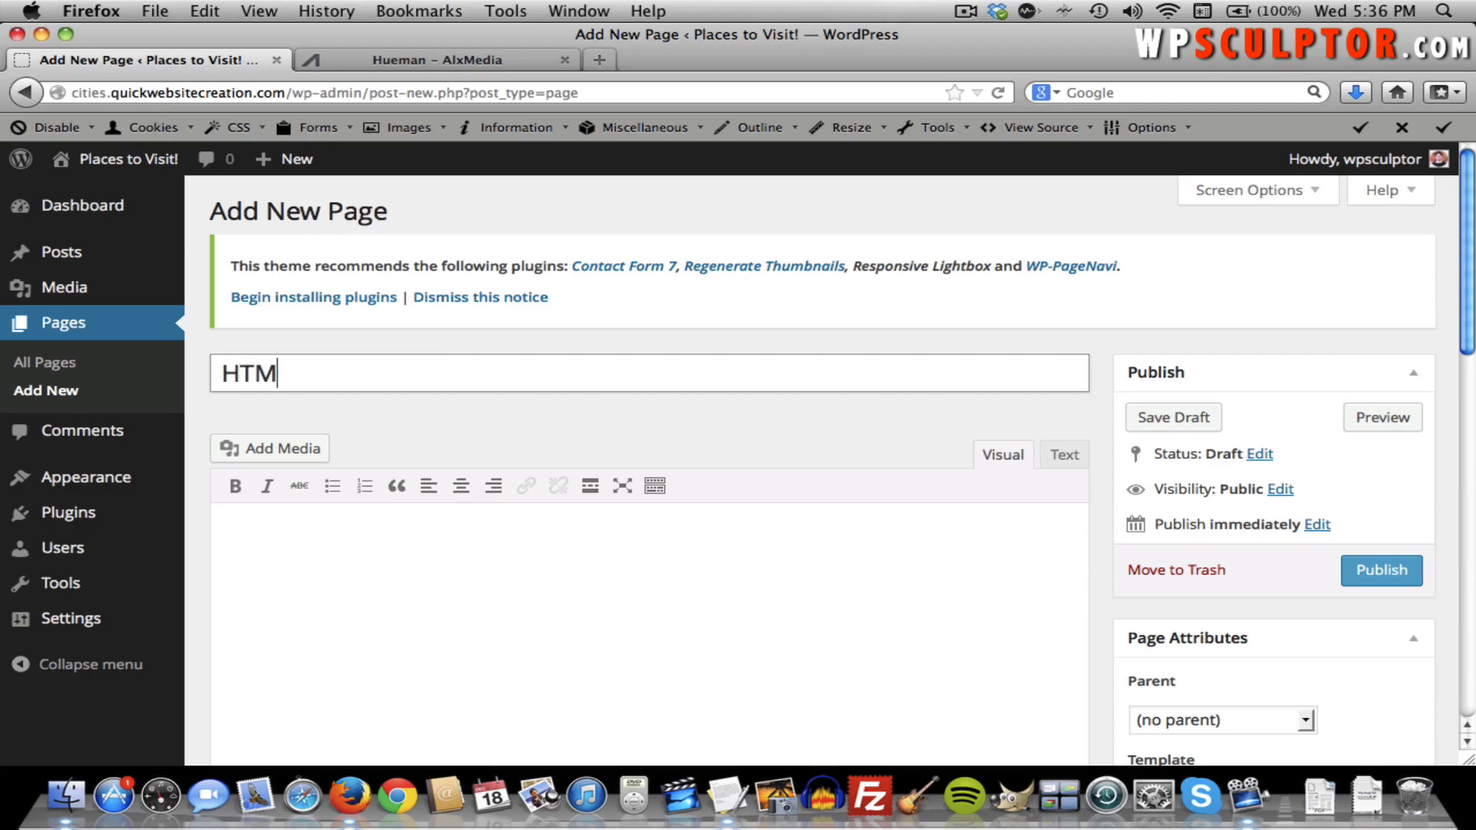
{"action": "type", "text": "L Table"}
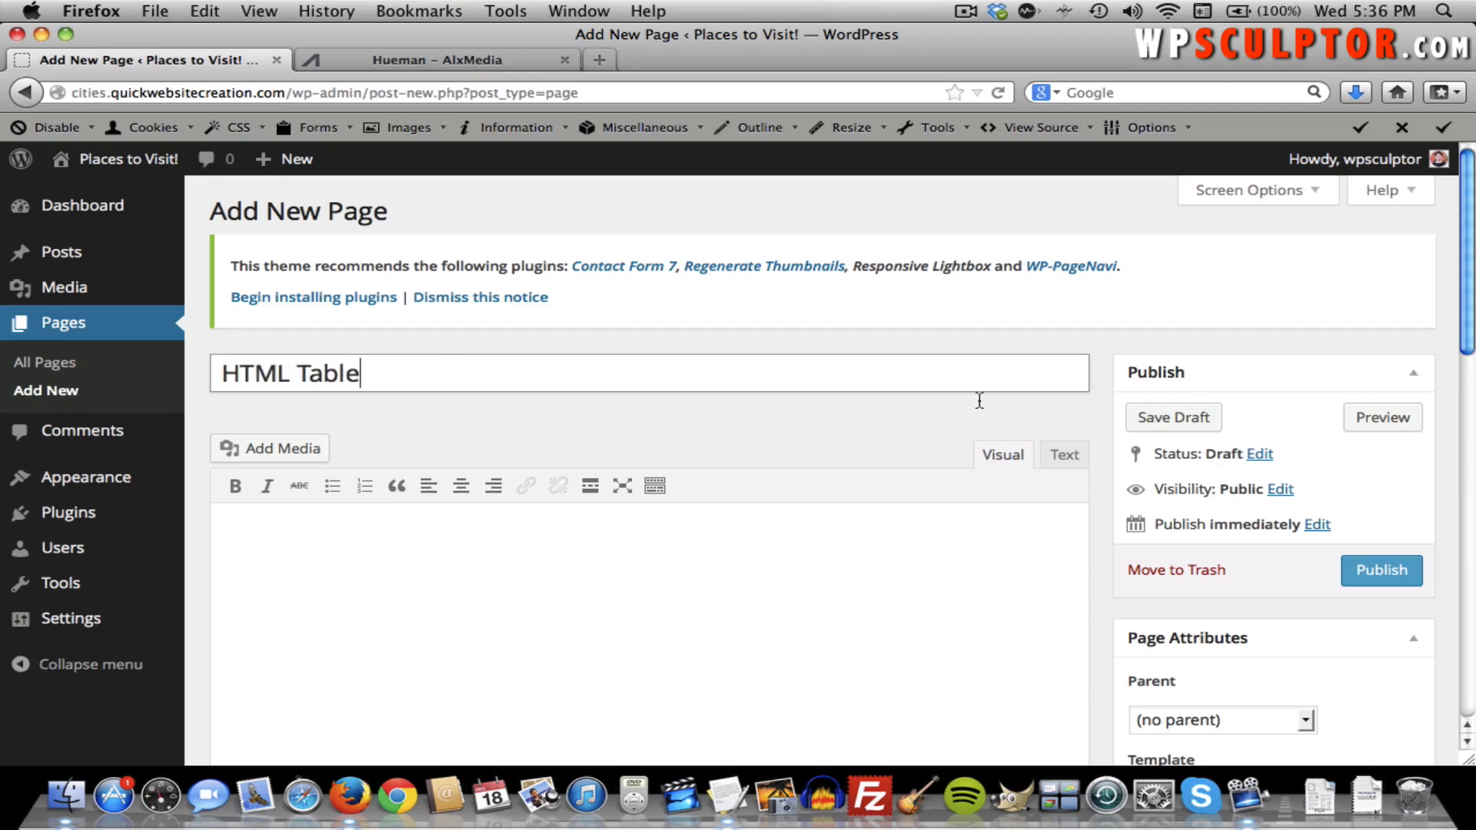
{"action": "left_click", "coordinate": [1379, 577]}
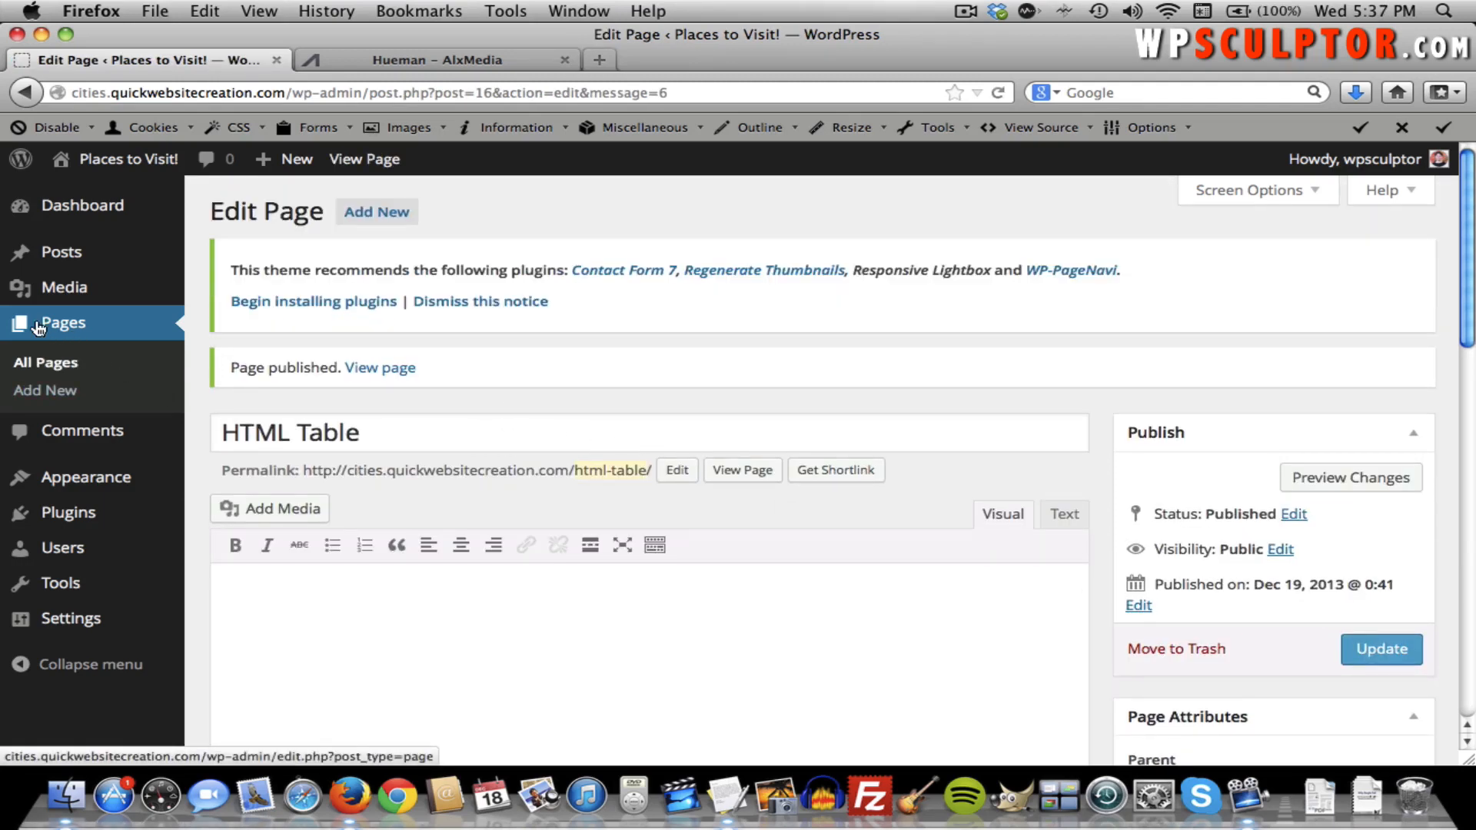
Move the Sample Page to the trash from the All Pages list.
{"action": "left_click", "coordinate": [51, 363]}
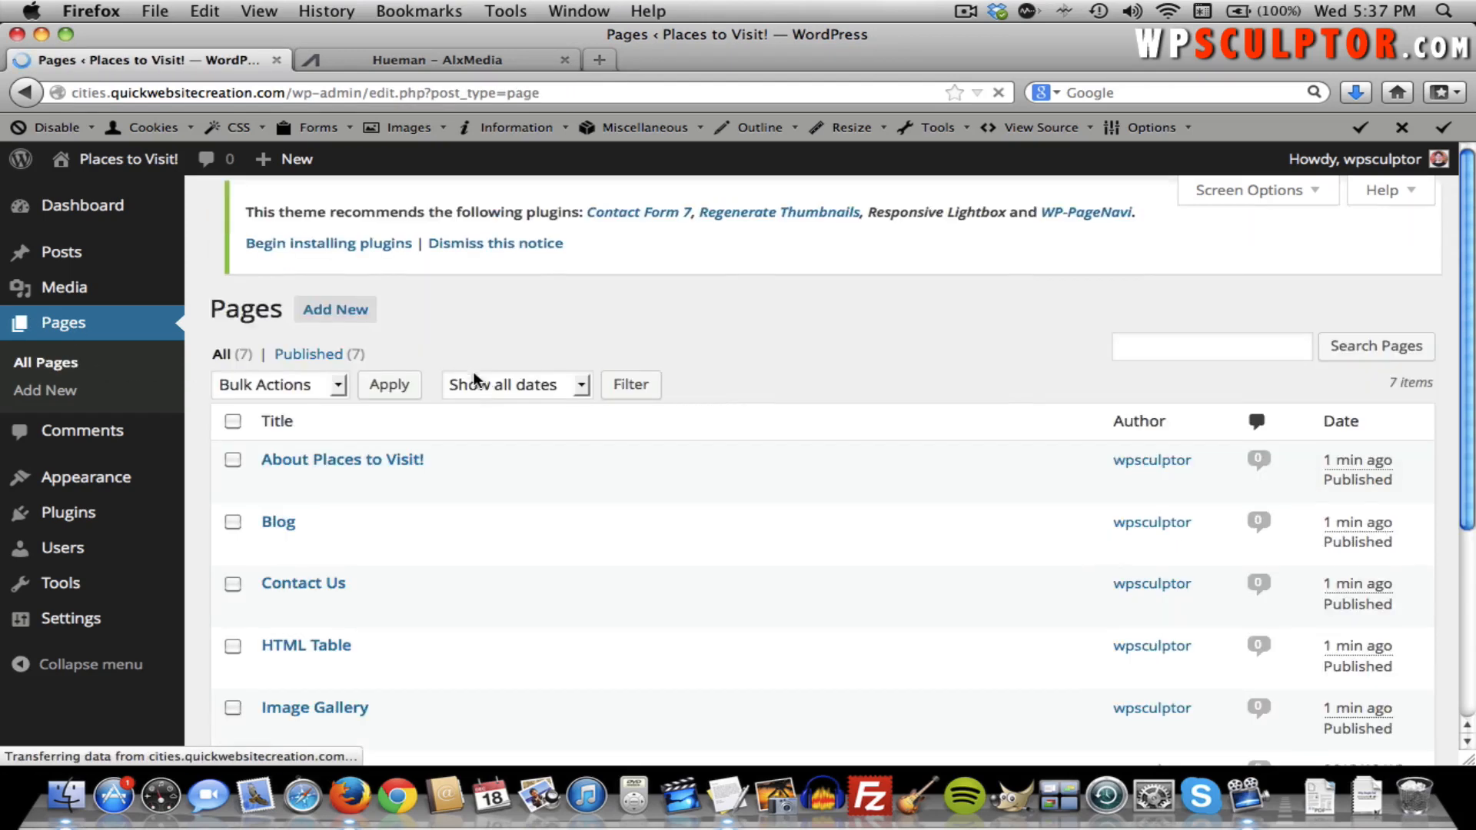
{"action": "scroll", "coordinate": [491, 384], "scroll_direction": "down", "scroll_amount": 5}
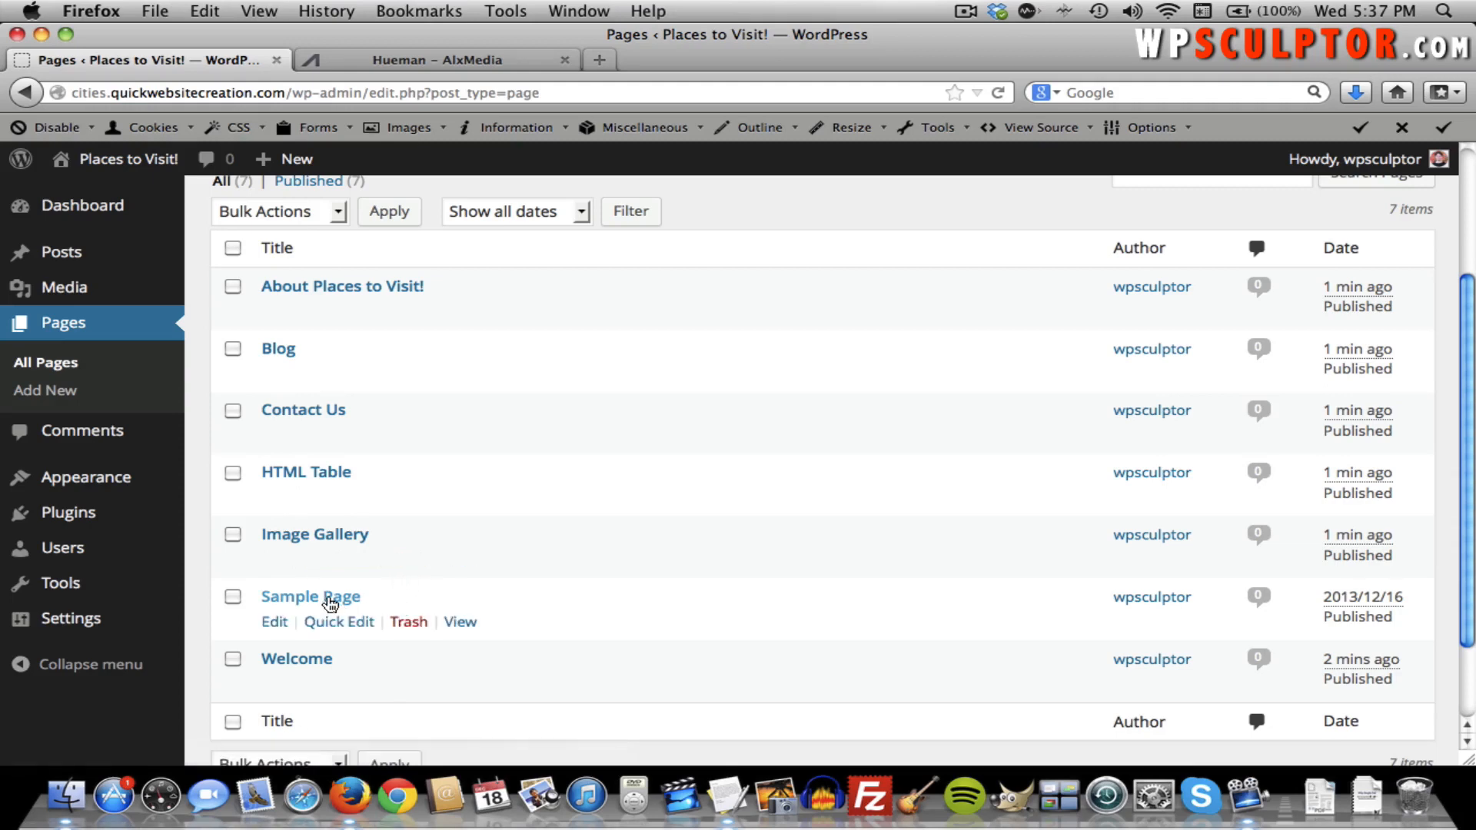
{"action": "left_click", "coordinate": [408, 622]}
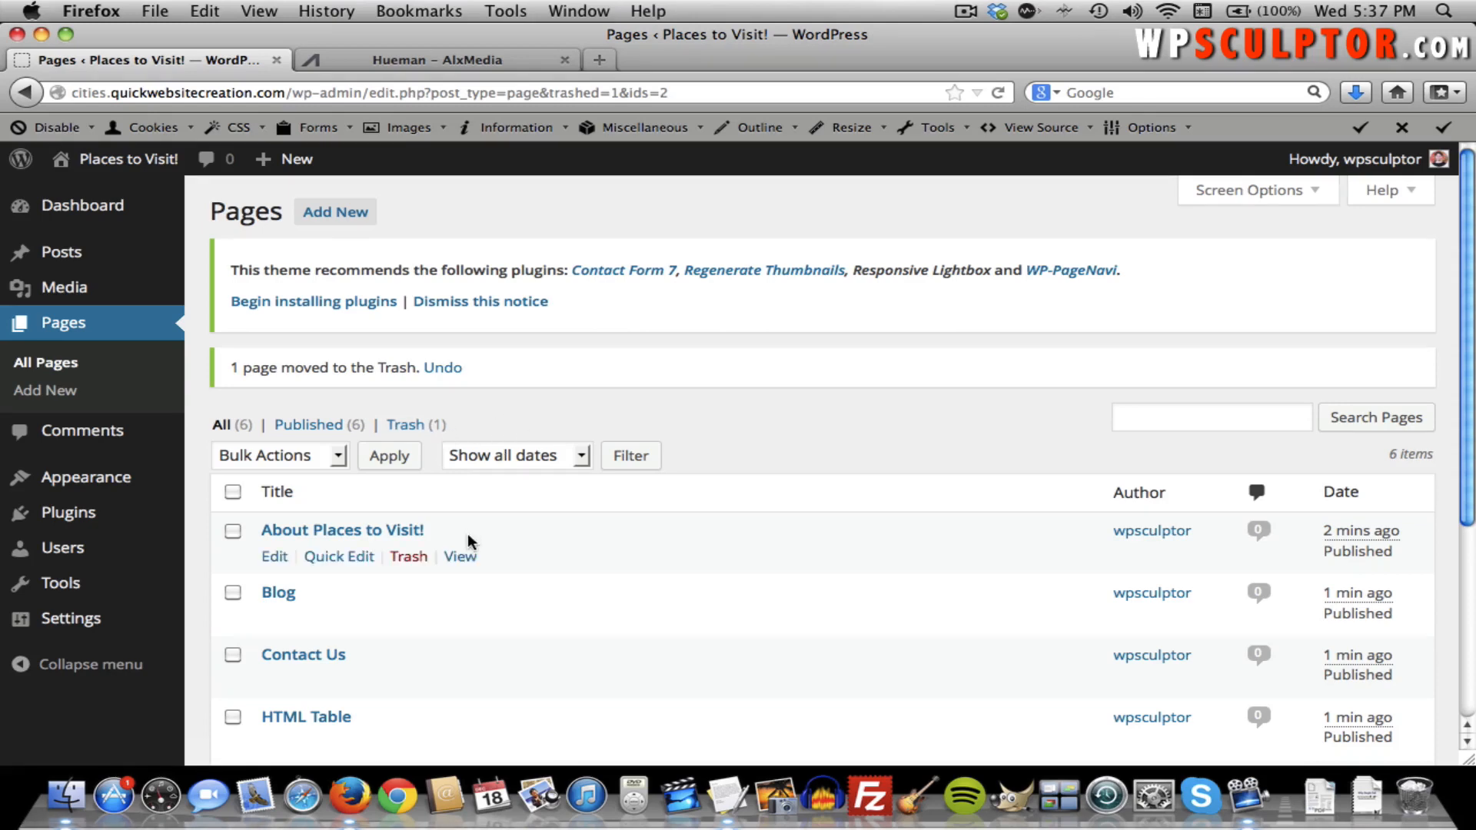
{"action": "scroll", "coordinate": [469, 540], "scroll_direction": "down", "scroll_amount": 3}
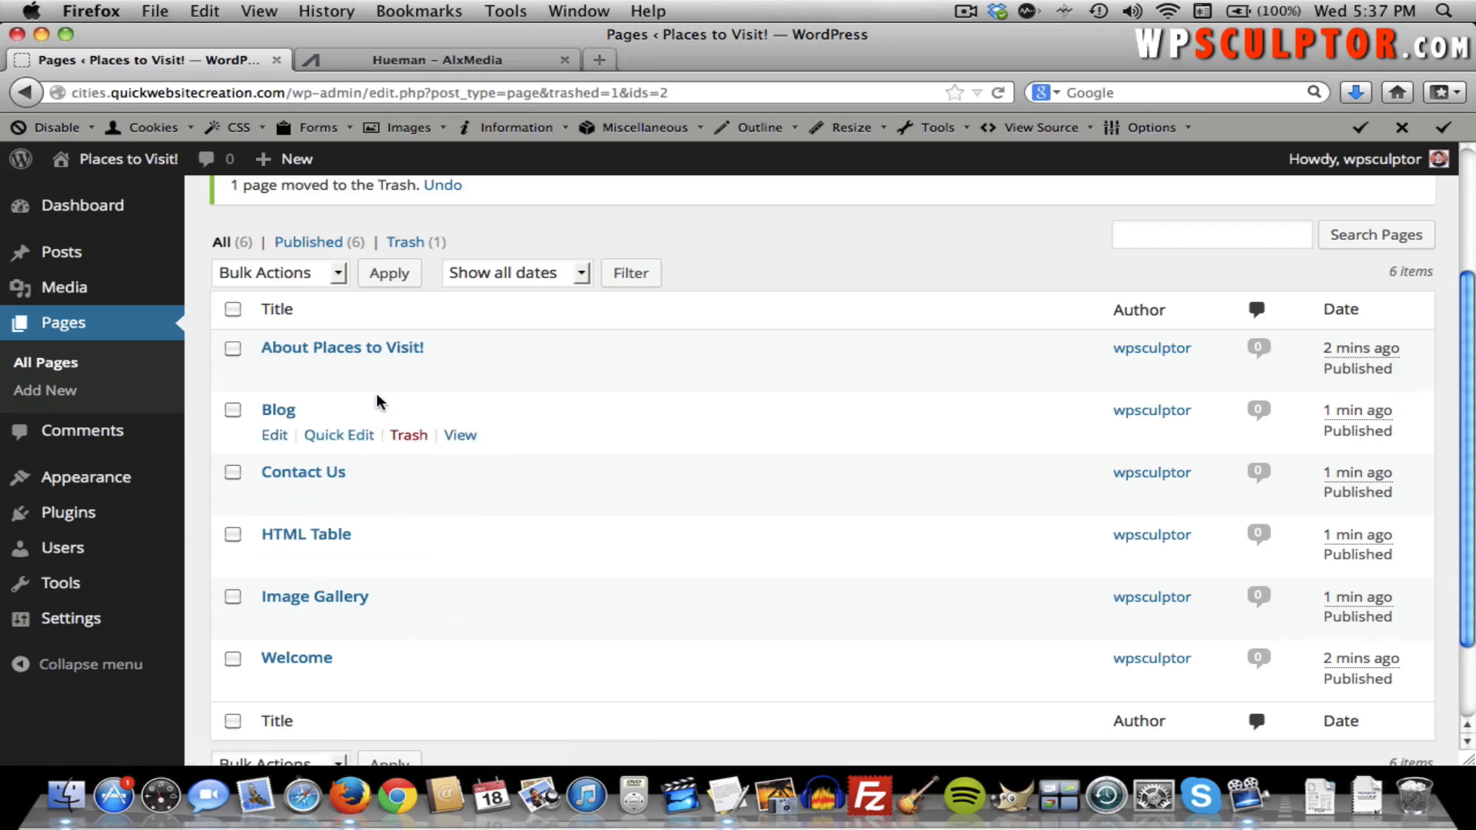
Briefly open the About Places to Visit! page, then return to All Pages.
{"action": "left_click", "coordinate": [367, 352]}
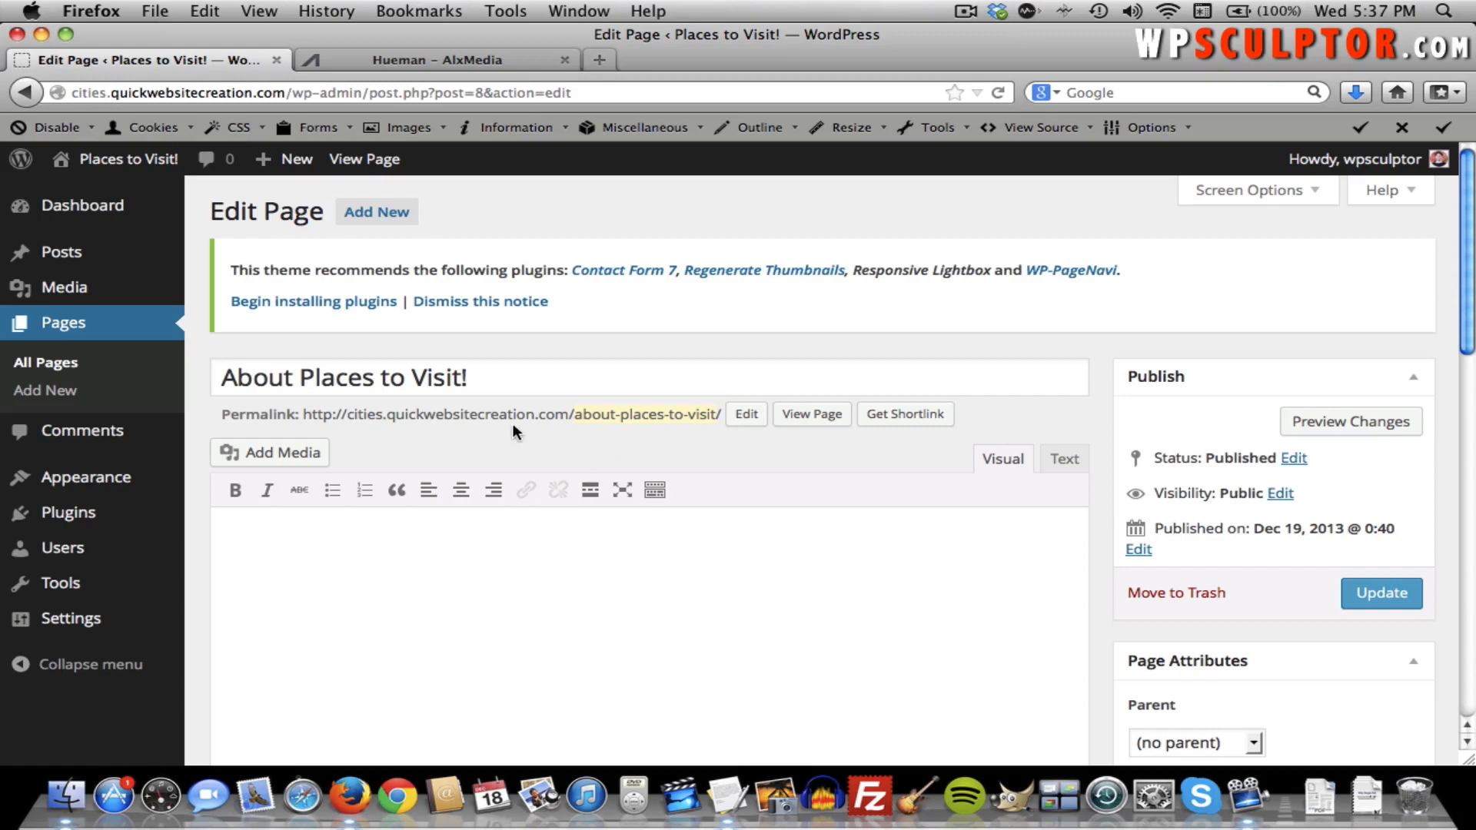
{"action": "left_click", "coordinate": [66, 372]}
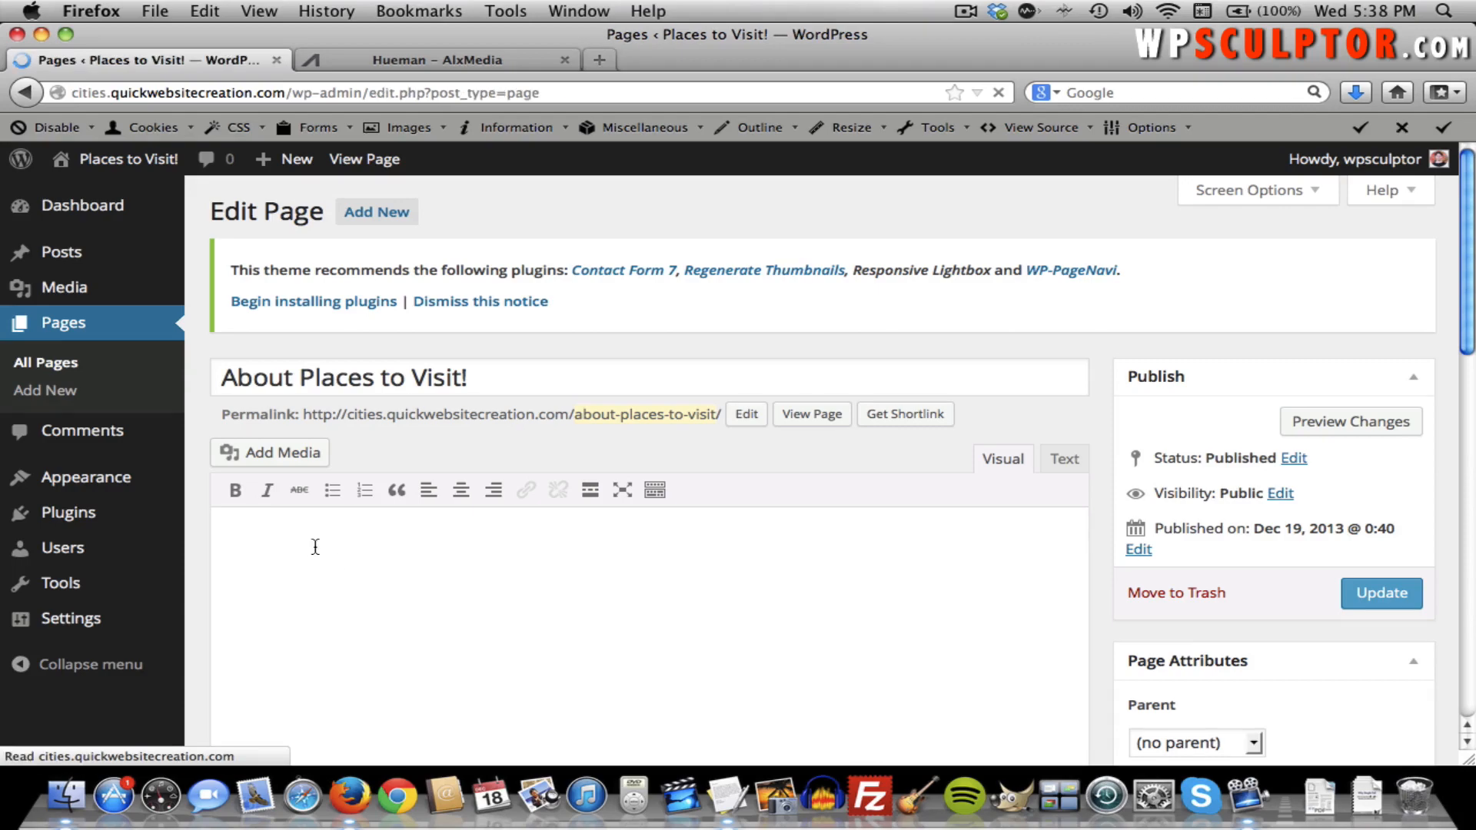
{"action": "scroll", "coordinate": [316, 553], "scroll_direction": "down", "scroll_amount": 3}
{"action": "scroll", "coordinate": [318, 550], "scroll_direction": "up", "scroll_amount": 1}
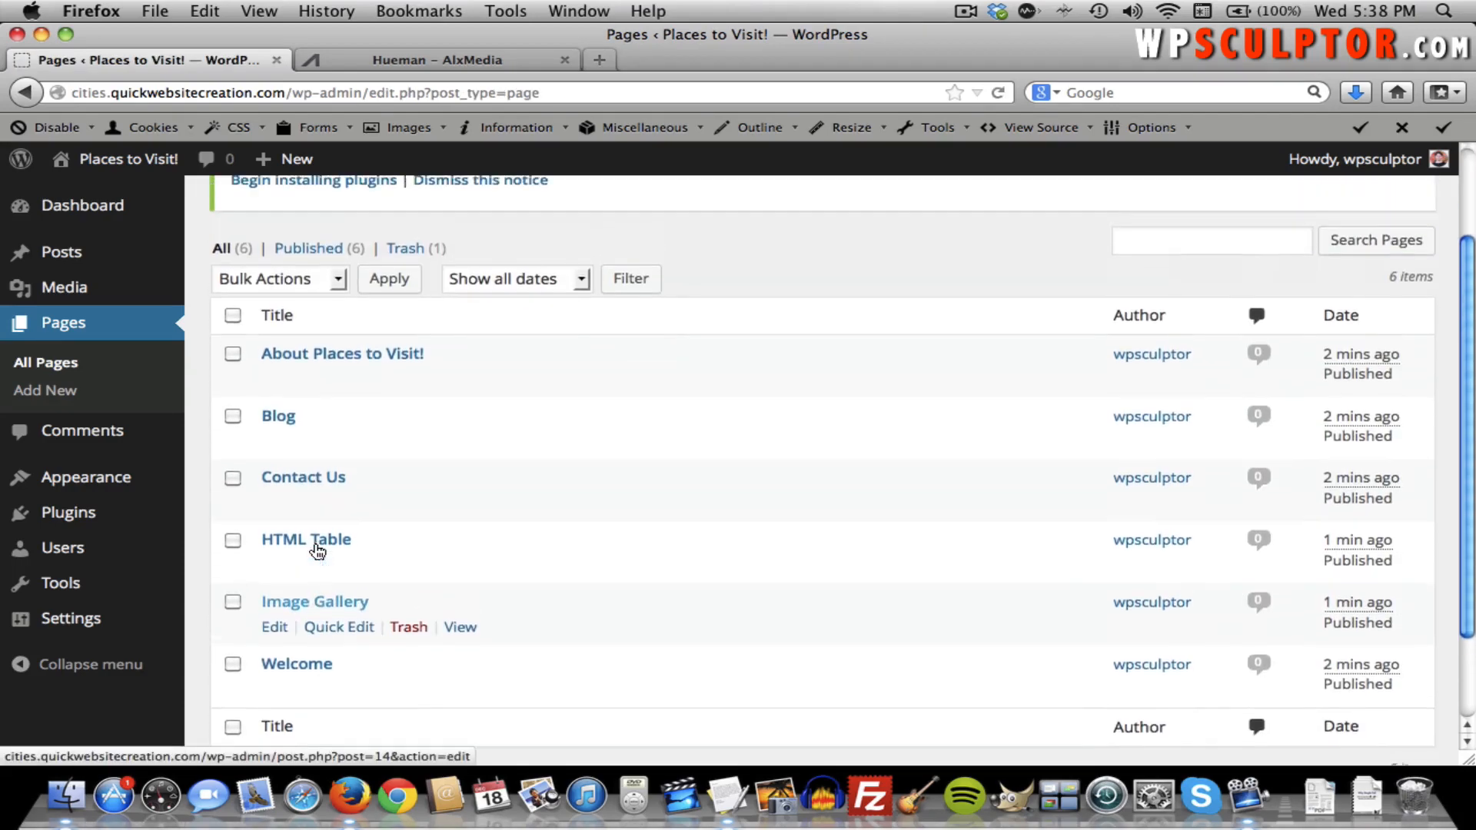
{"action": "scroll", "coordinate": [315, 548], "scroll_direction": "up", "scroll_amount": 2}
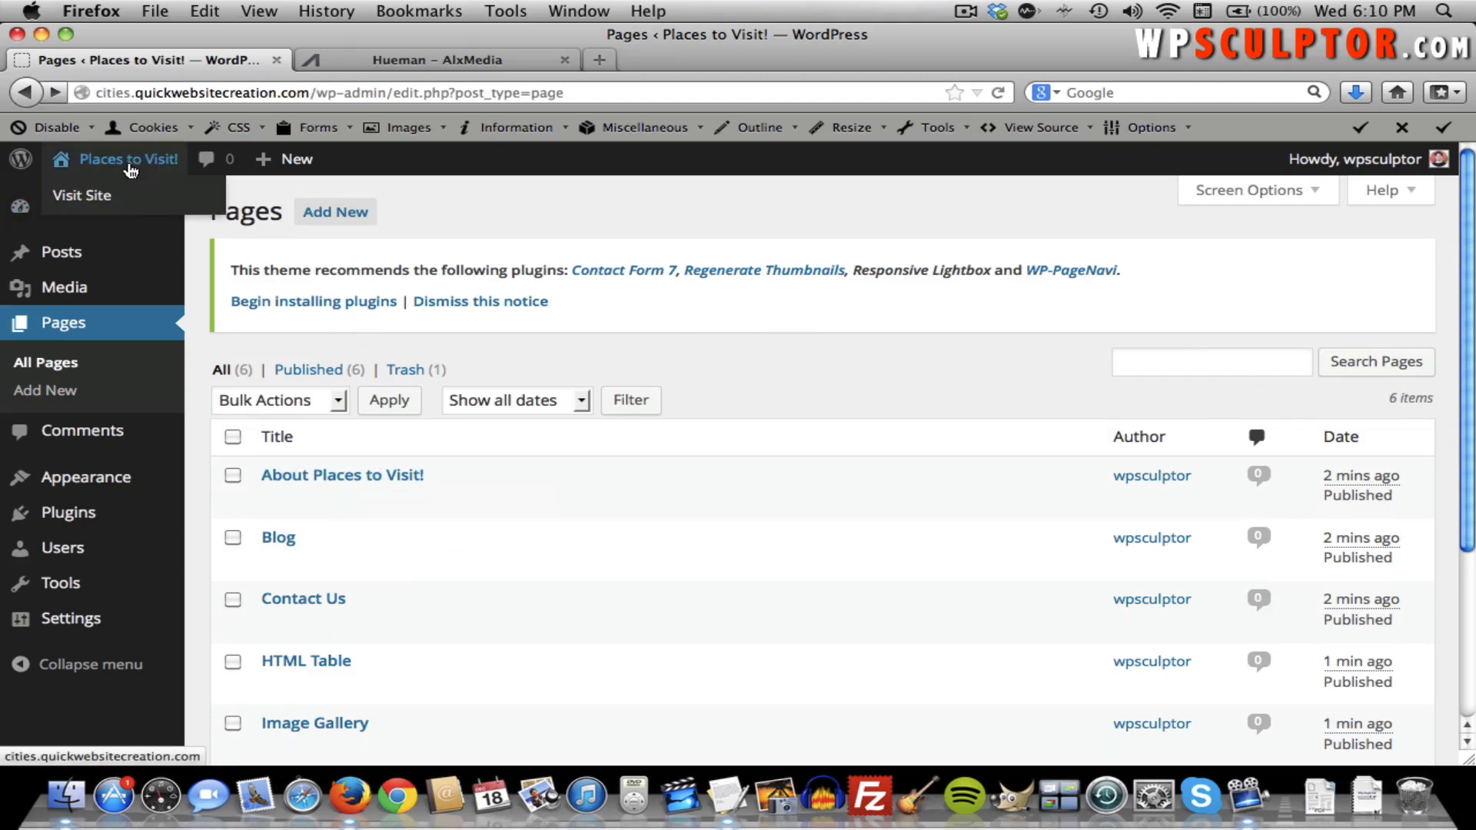
Visit the live Places to Visit! home page and scroll through its Hello world! post.
{"action": "left_click", "coordinate": [129, 163]}
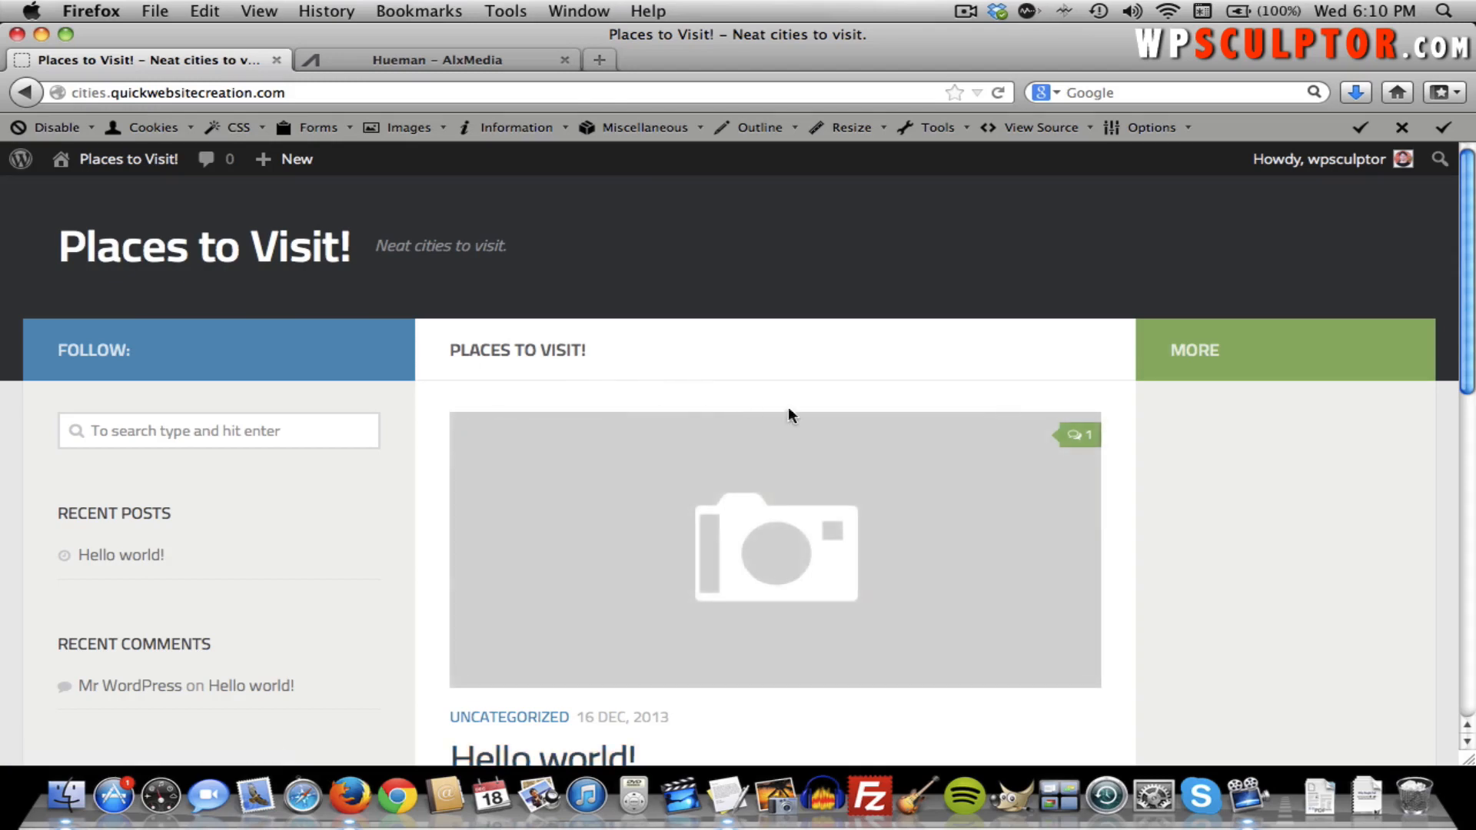
{"action": "scroll", "coordinate": [826, 425], "scroll_direction": "down", "scroll_amount": 2}
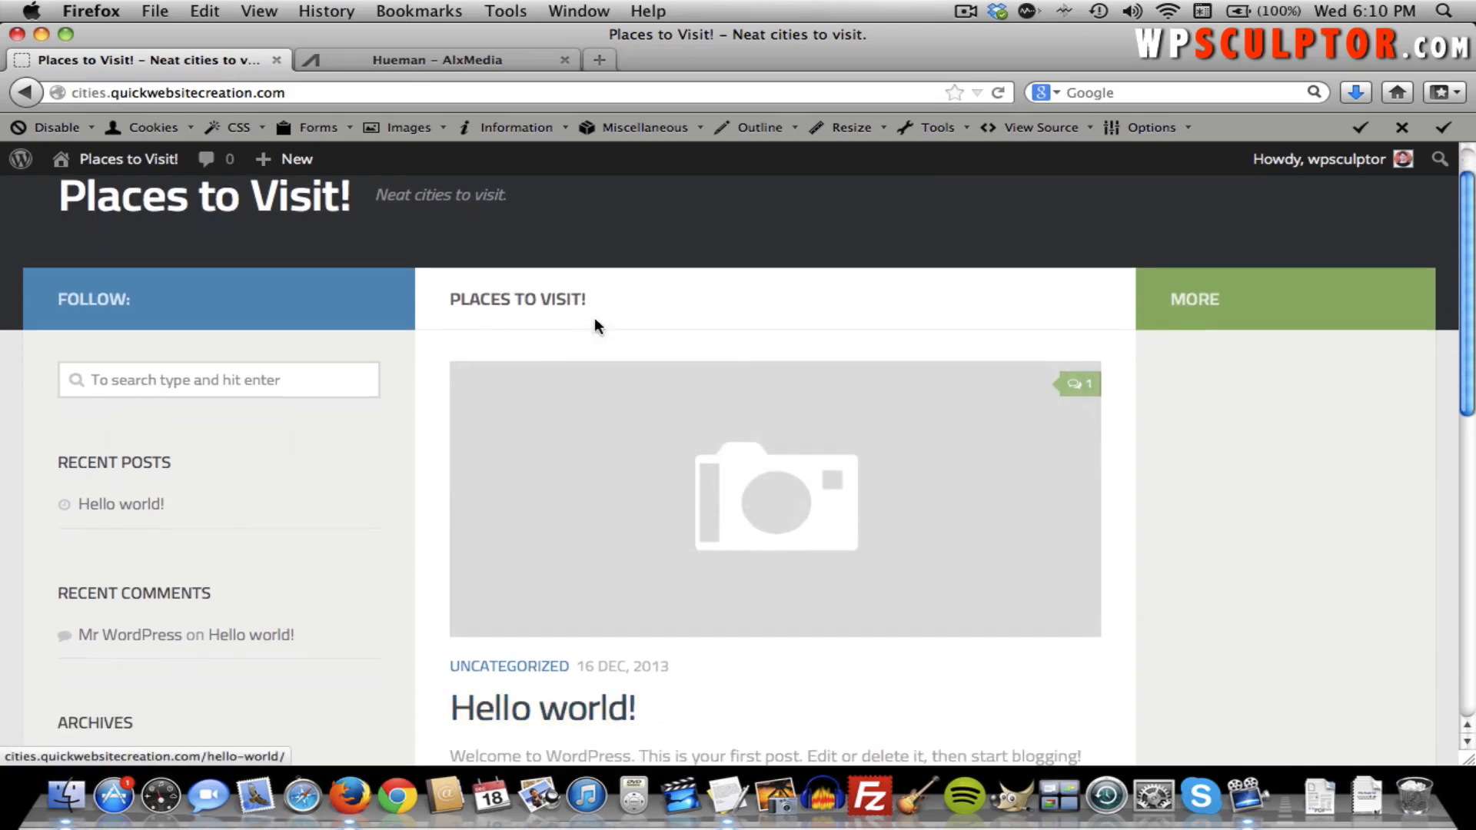
{"action": "scroll", "coordinate": [624, 455], "scroll_direction": "down", "scroll_amount": 4}
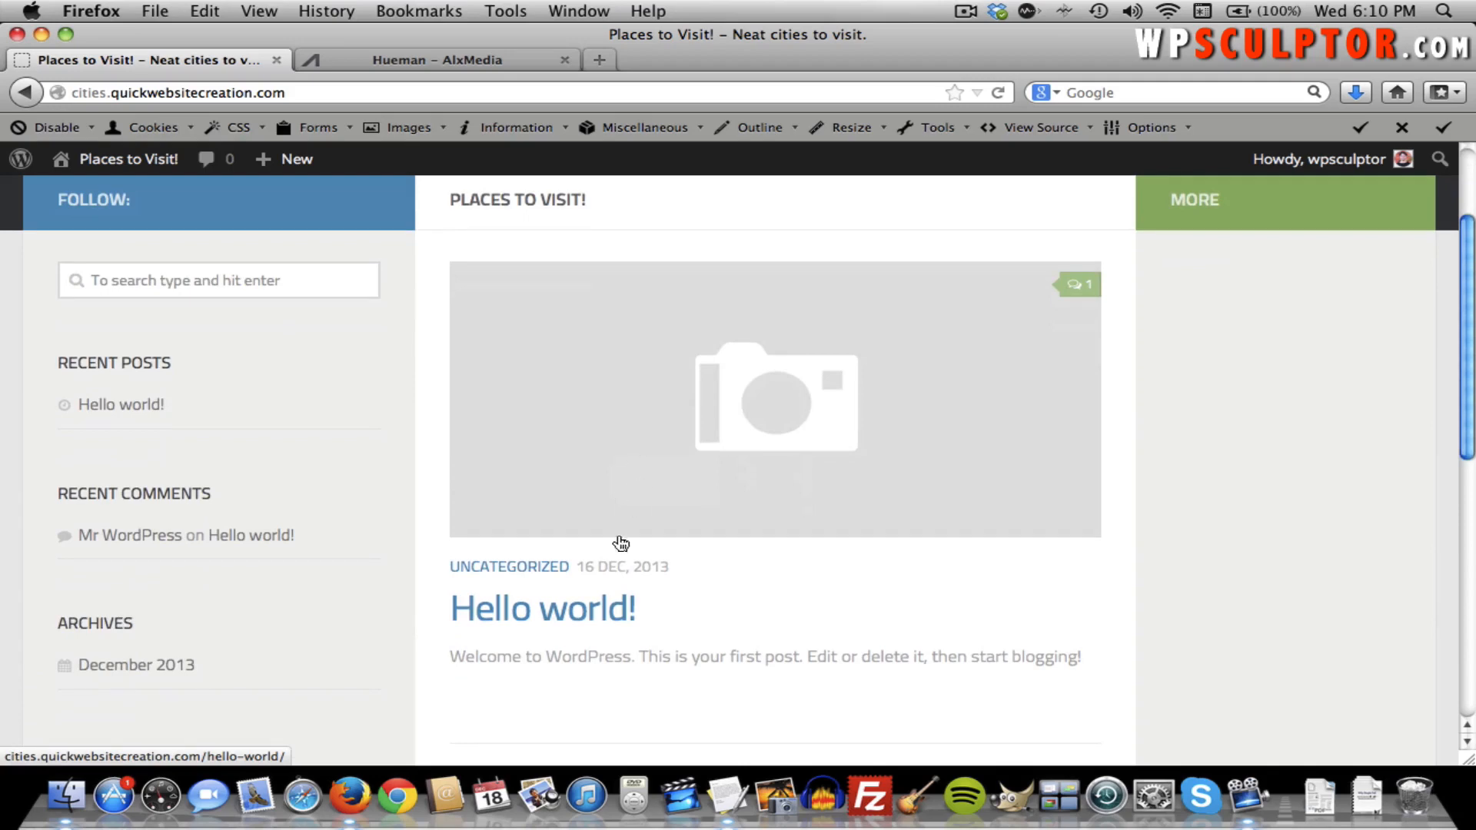
{"action": "scroll", "coordinate": [742, 574], "scroll_direction": "up", "scroll_amount": 6}
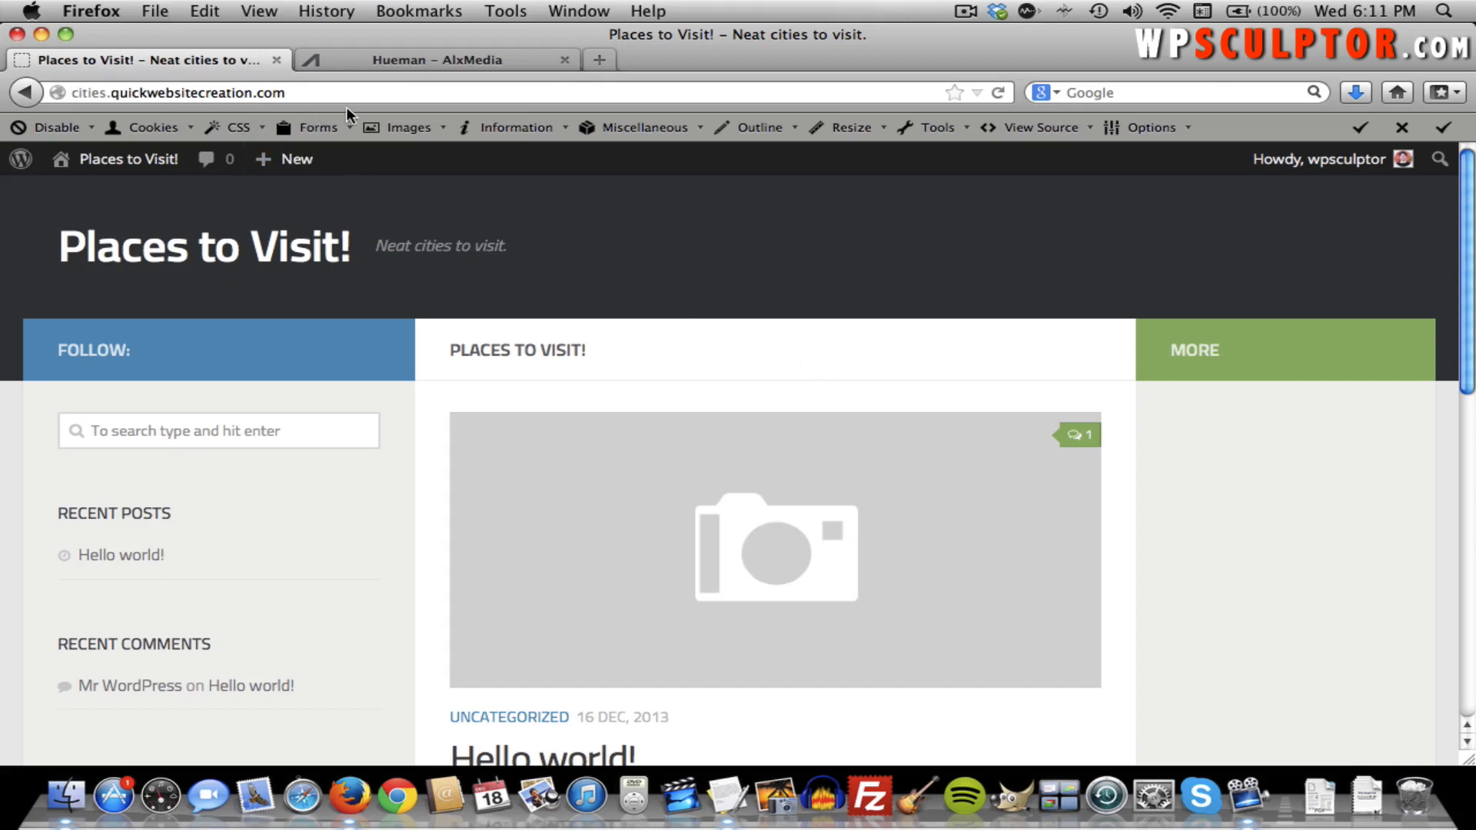
{"action": "scroll", "coordinate": [529, 403], "scroll_direction": "down", "scroll_amount": 4}
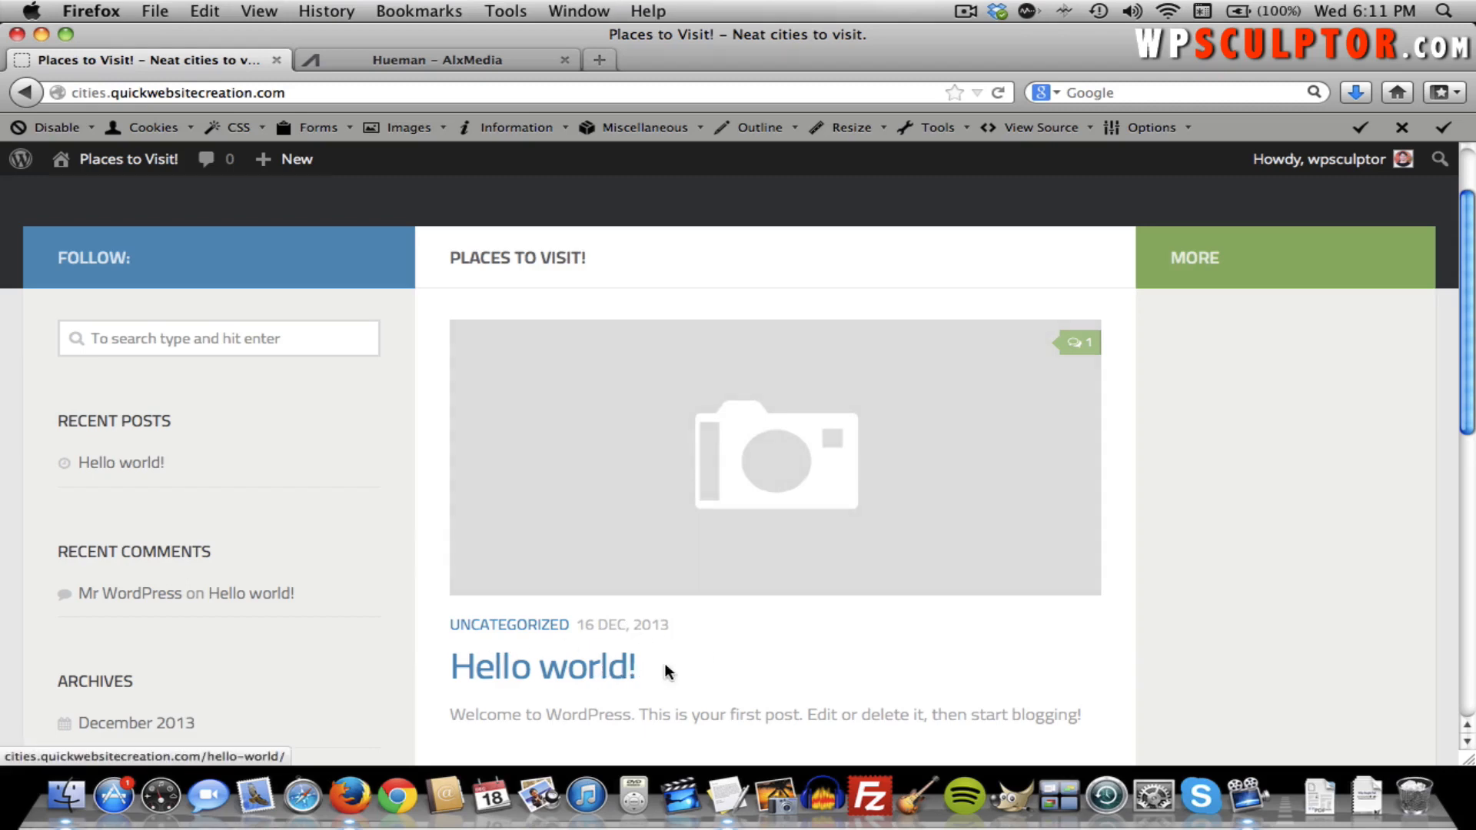
{"action": "scroll", "coordinate": [675, 653], "scroll_direction": "up", "scroll_amount": 4}
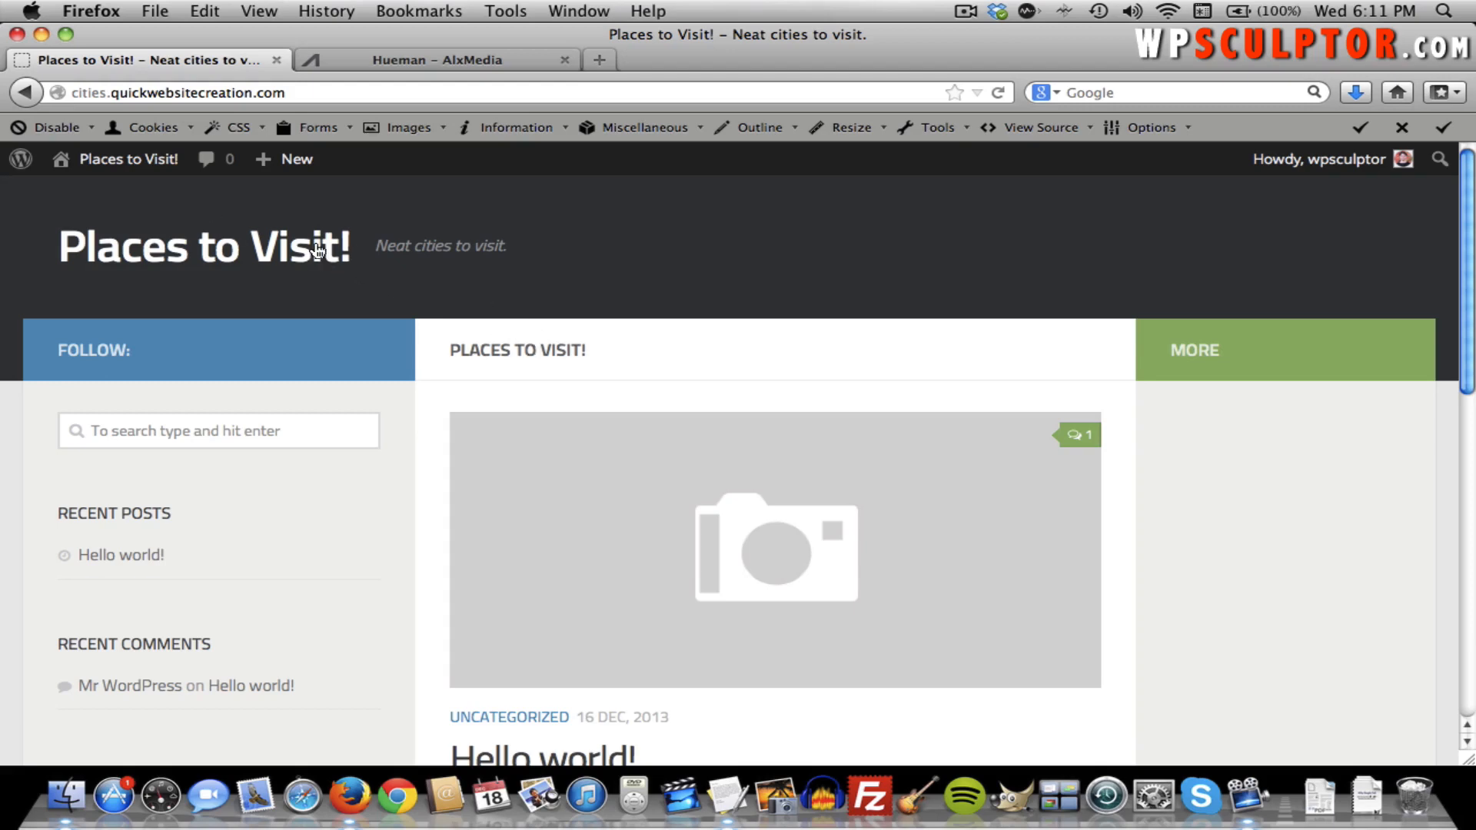
In Reading Settings, use a static front page Welcome with posts page Blog, and save.
{"action": "left_click", "coordinate": [127, 168]}
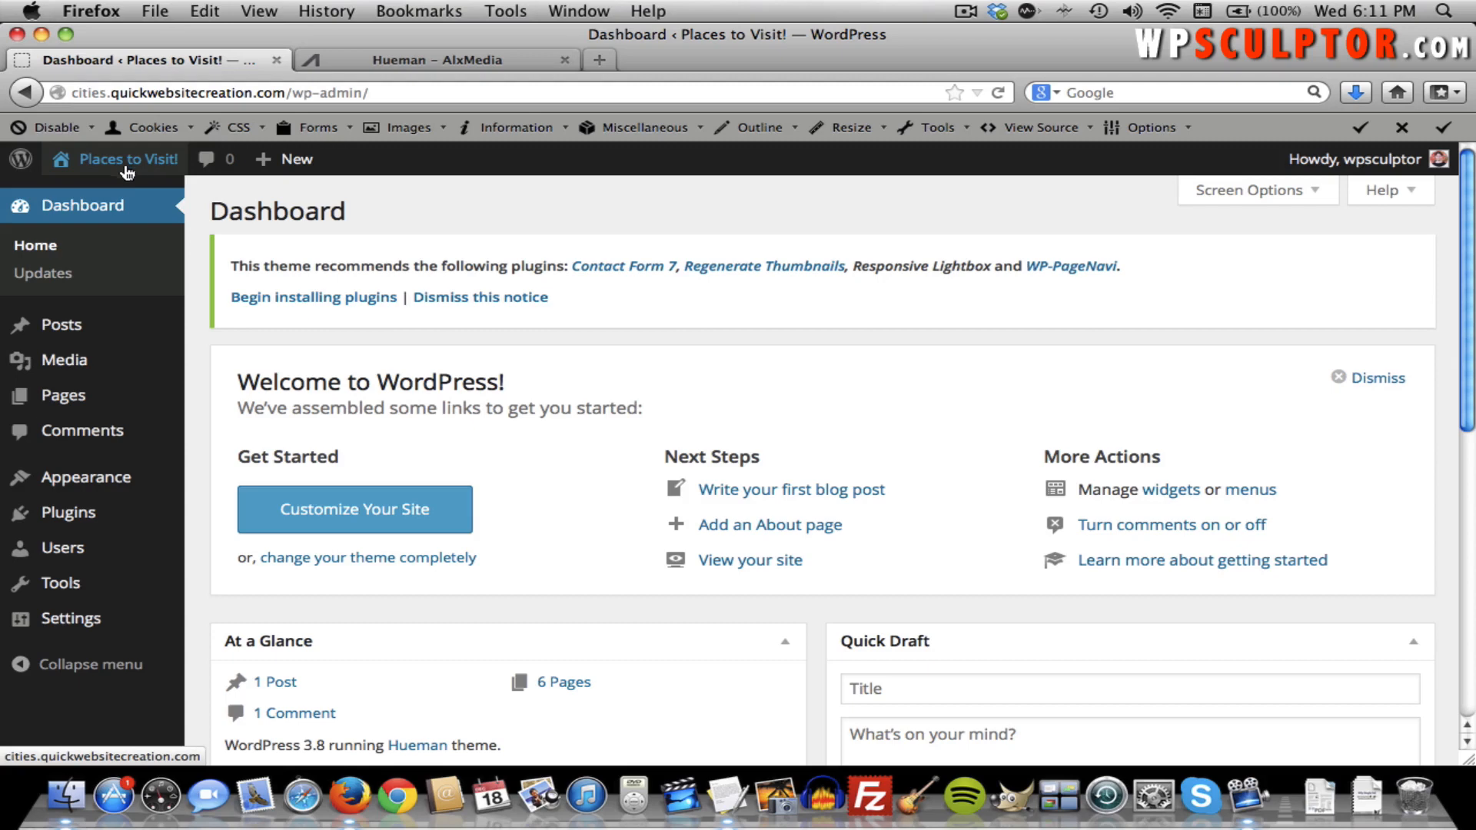
{"action": "mouse_move", "coordinate": [83, 624]}
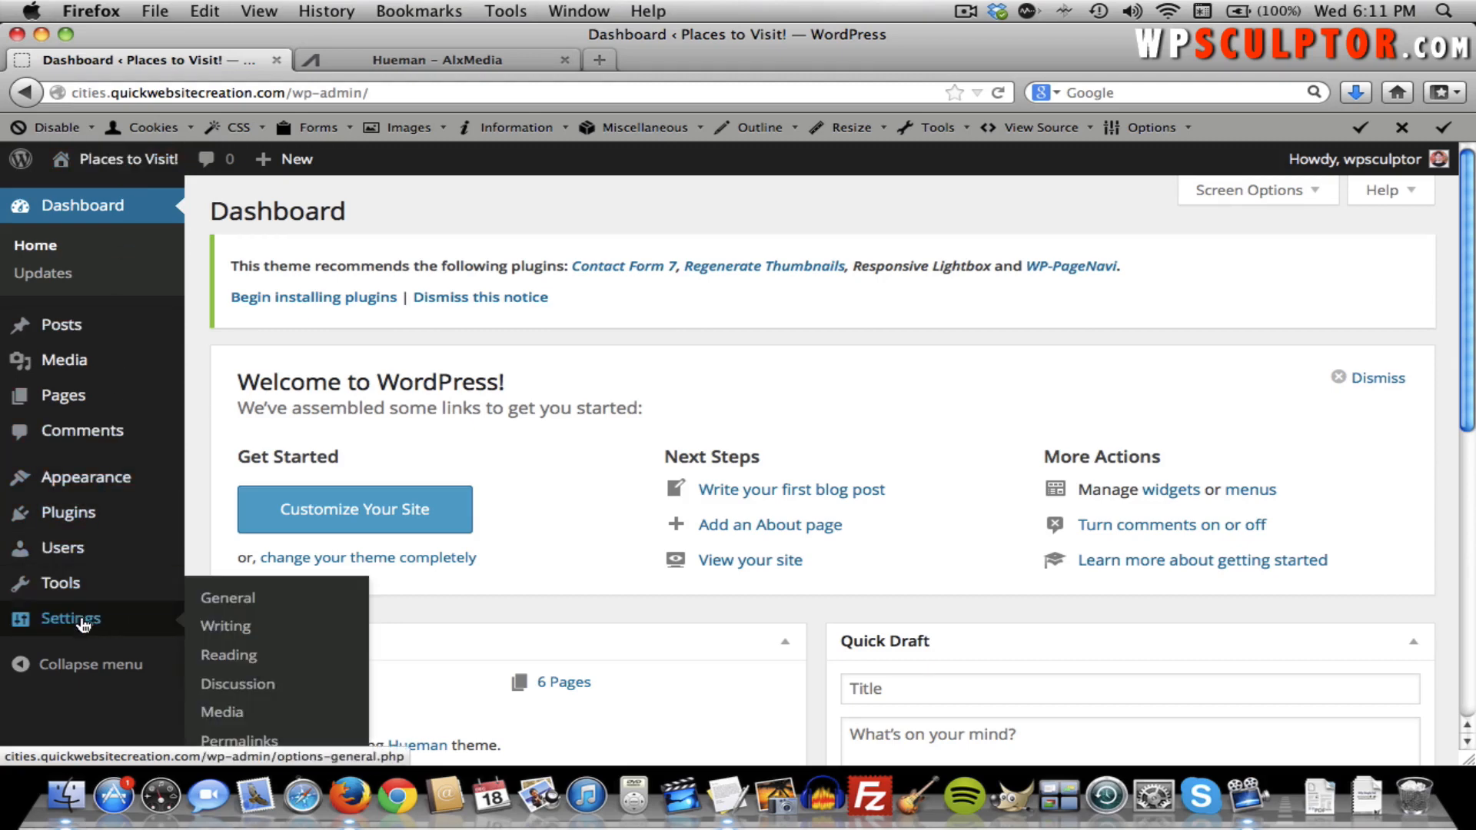
{"action": "left_click", "coordinate": [218, 661]}
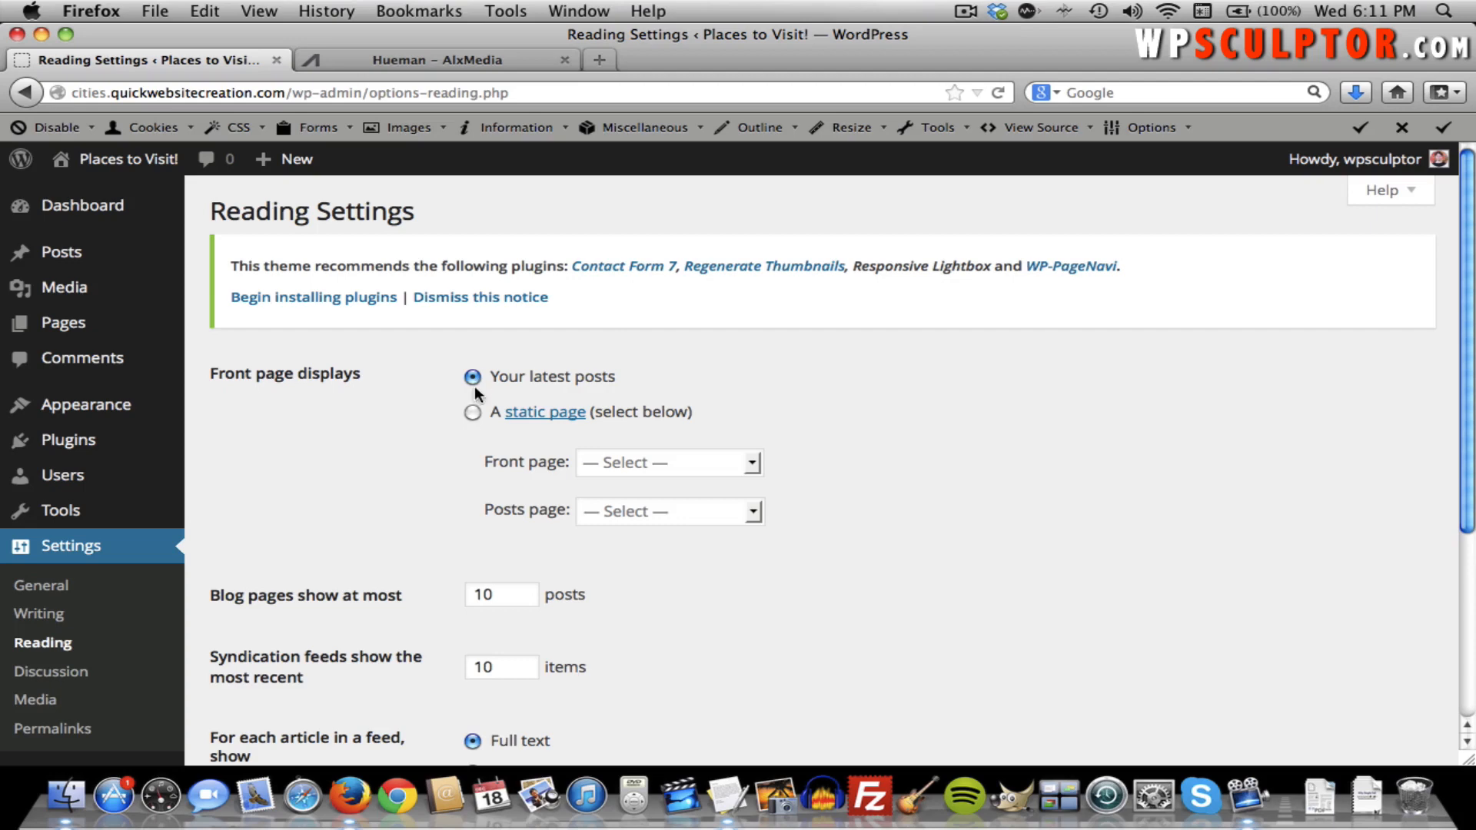
{"action": "left_click", "coordinate": [474, 415]}
{"action": "left_click", "coordinate": [635, 469]}
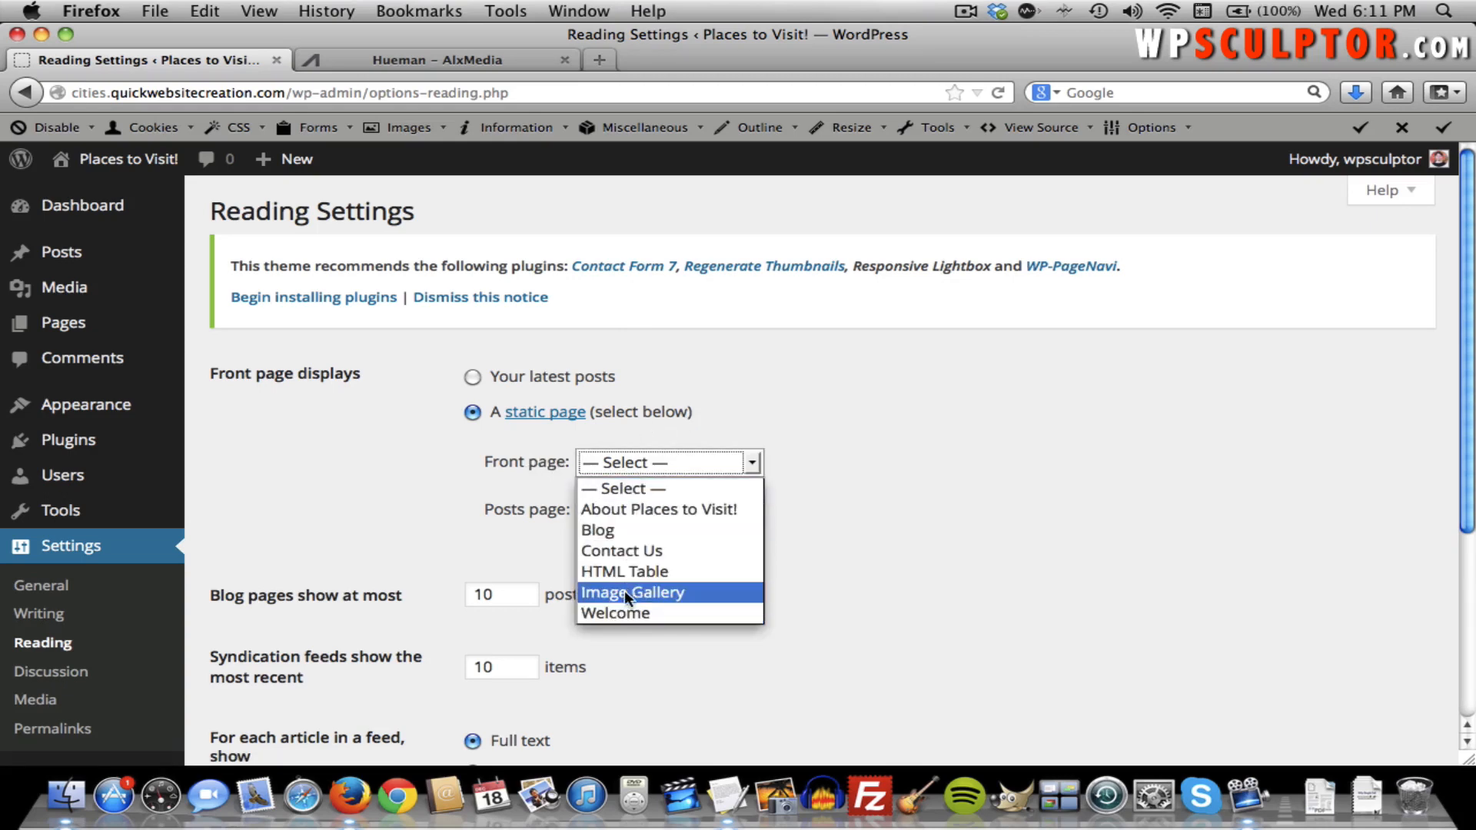
{"action": "left_click", "coordinate": [625, 612]}
{"action": "left_click", "coordinate": [859, 508]}
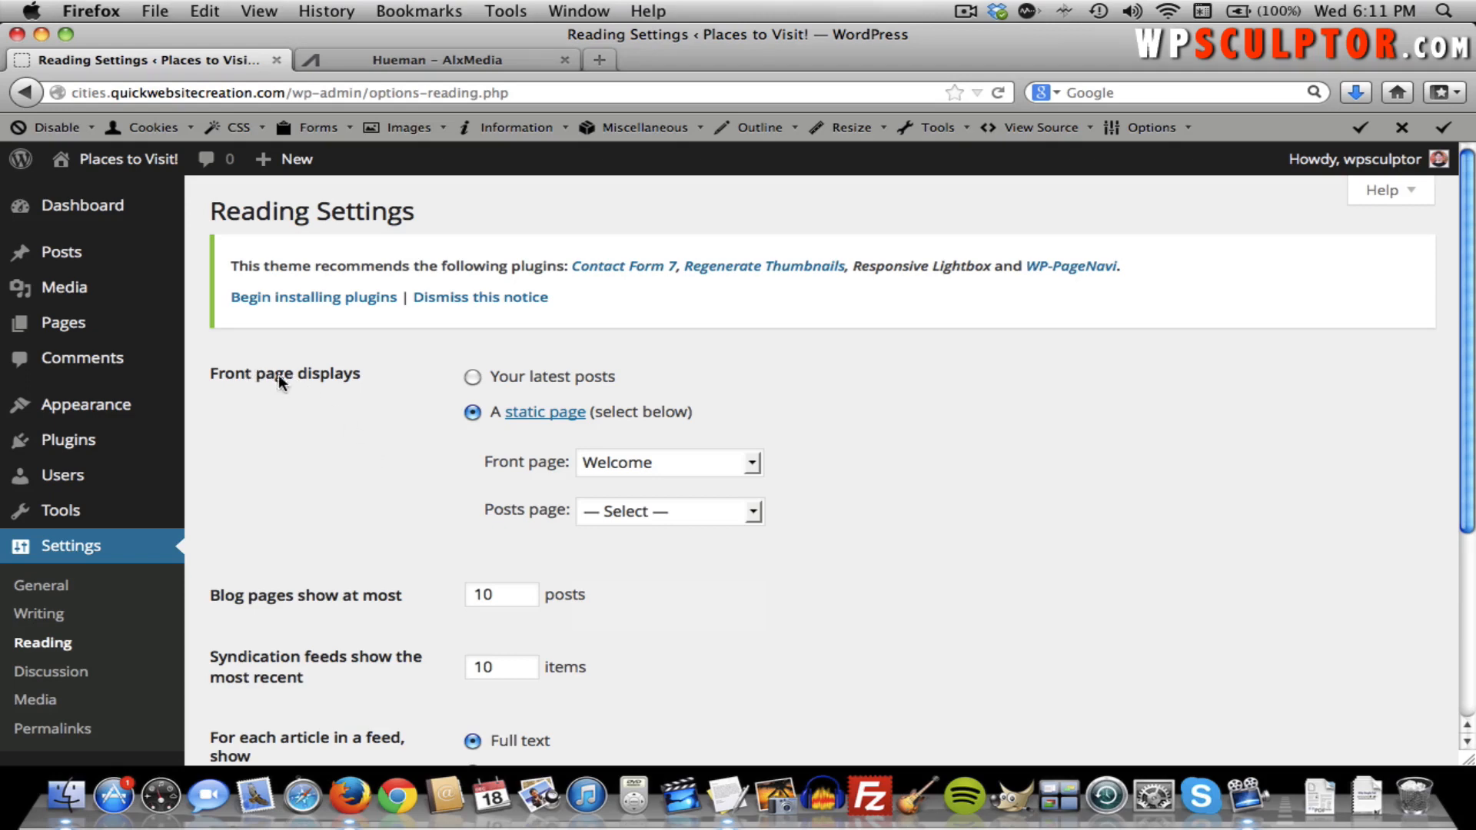
{"action": "left_click", "coordinate": [655, 514]}
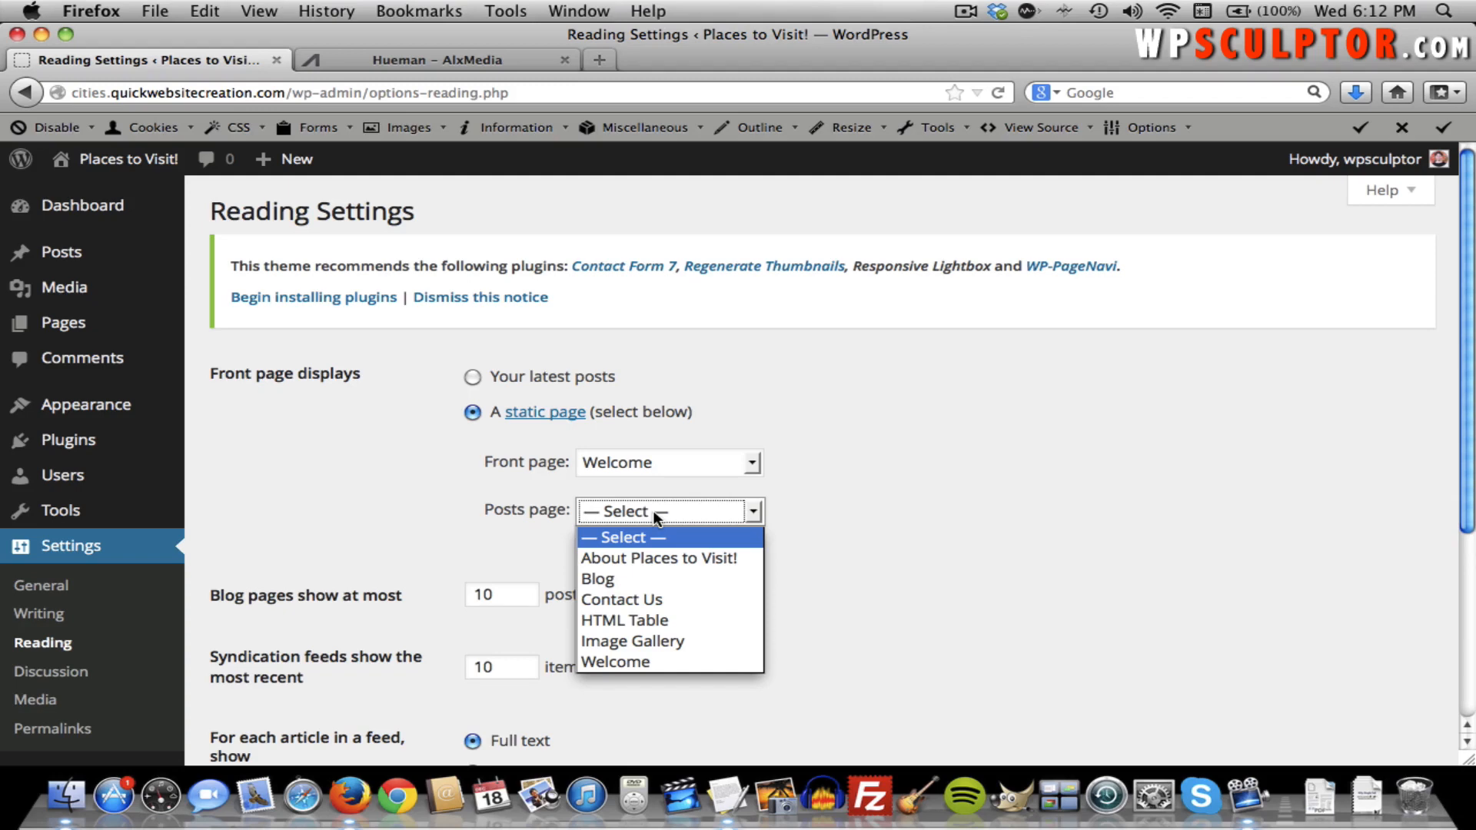
{"action": "left_click", "coordinate": [620, 578]}
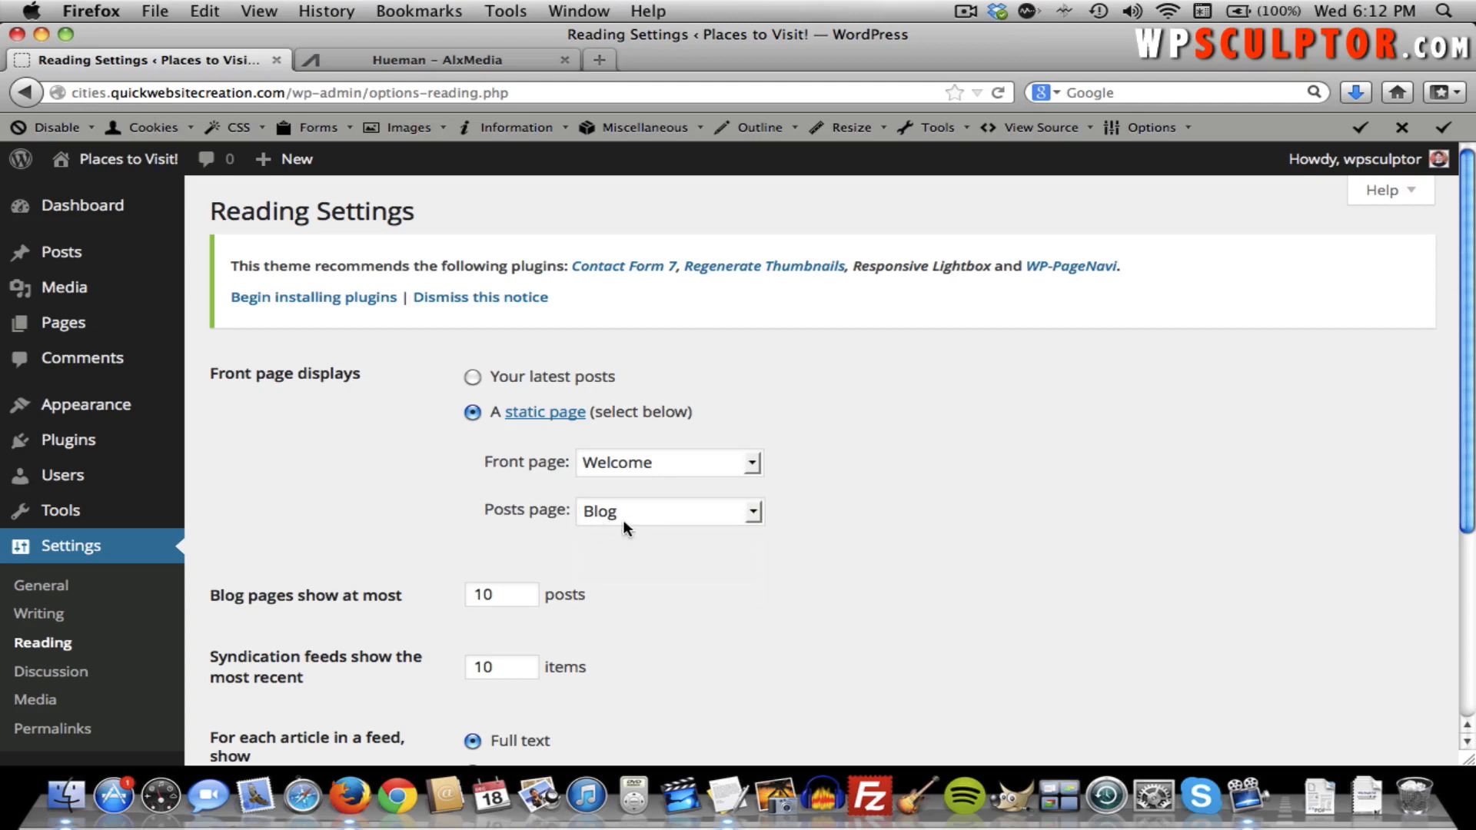
{"action": "scroll", "coordinate": [473, 514], "scroll_direction": "down", "scroll_amount": 5}
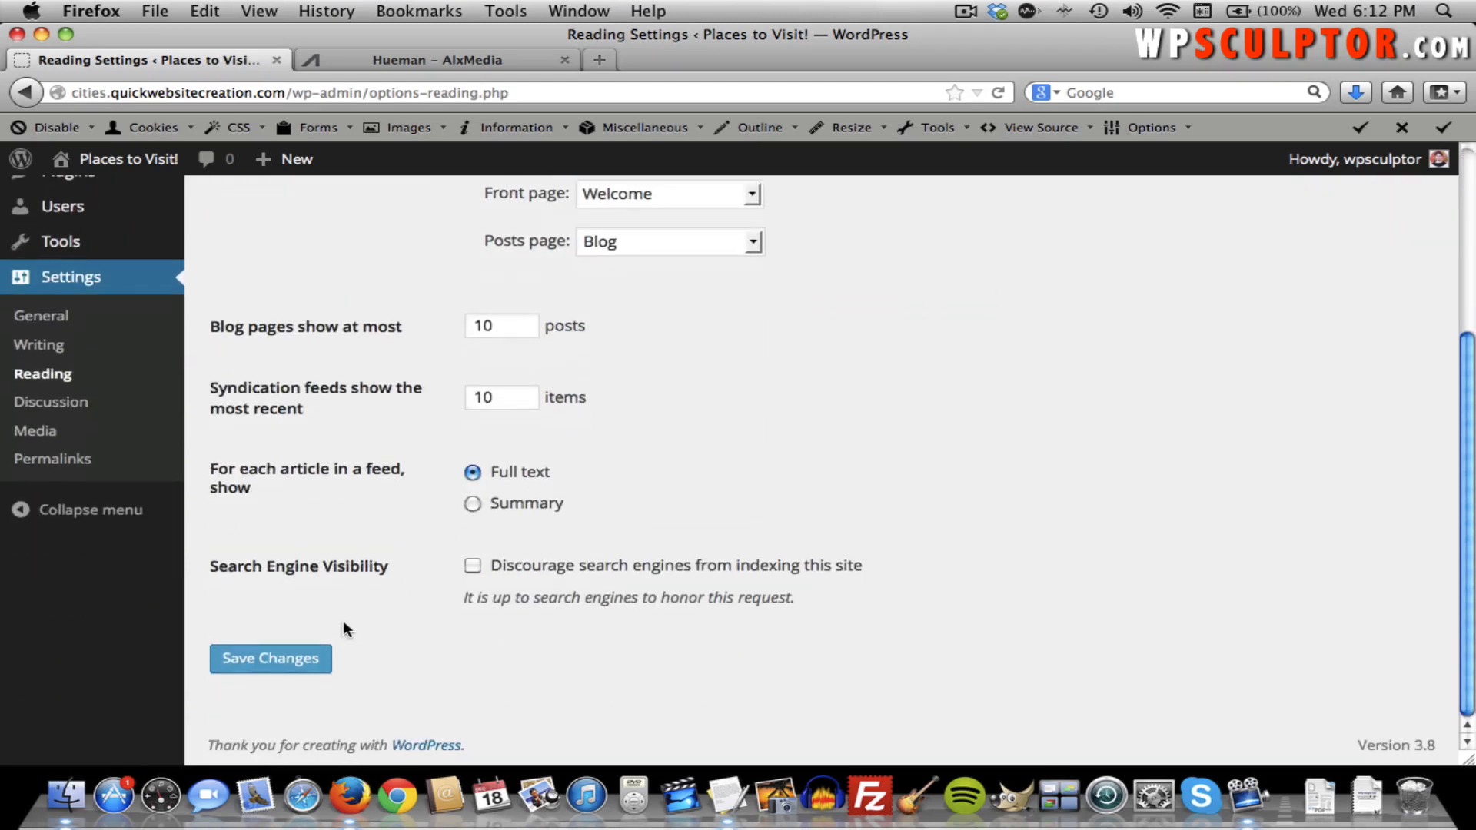
{"action": "left_click", "coordinate": [285, 665]}
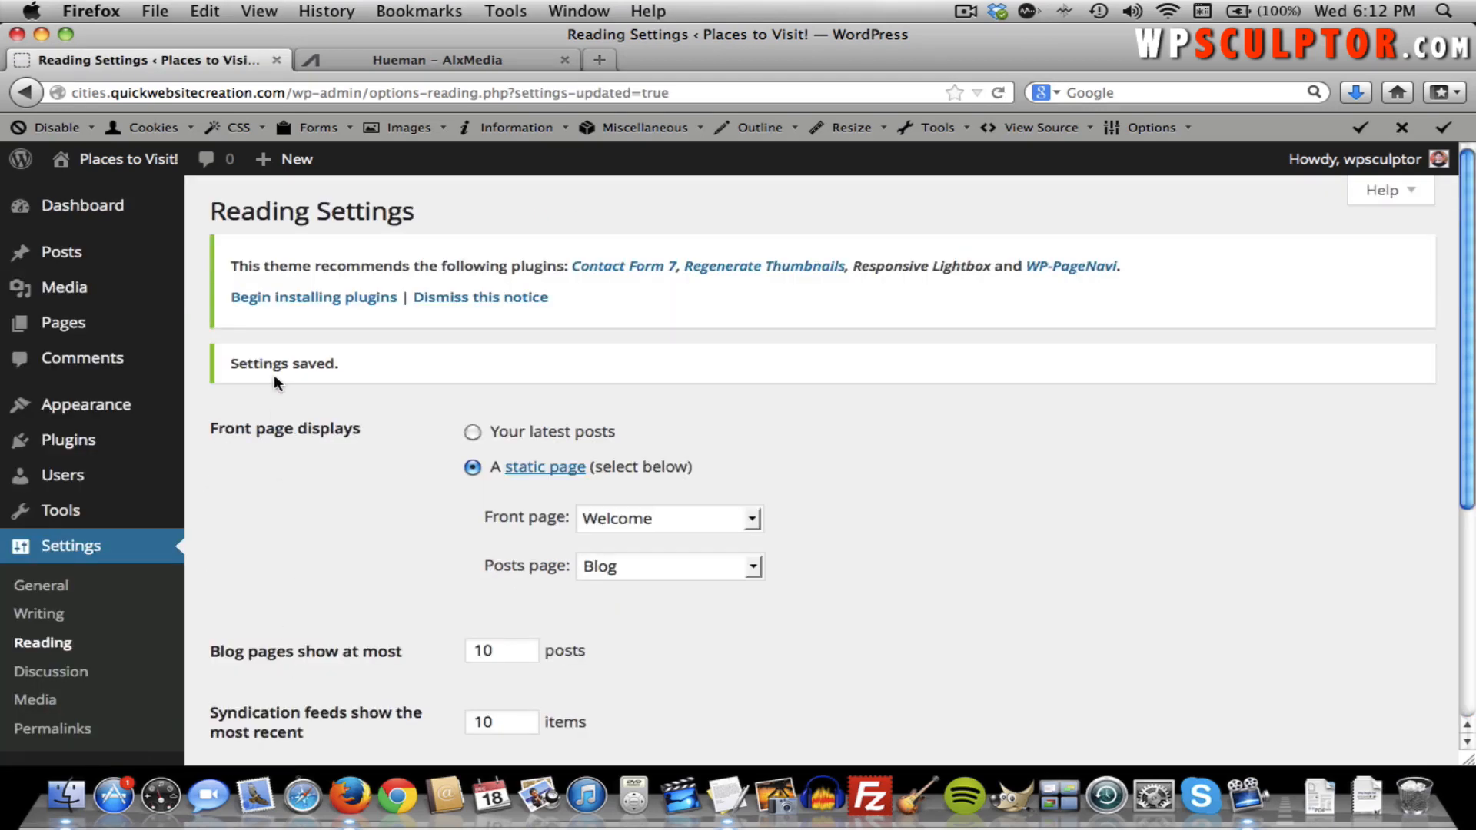
View the live site opening on the Welcome page, then return to the admin dashboard.
{"action": "left_click", "coordinate": [146, 171]}
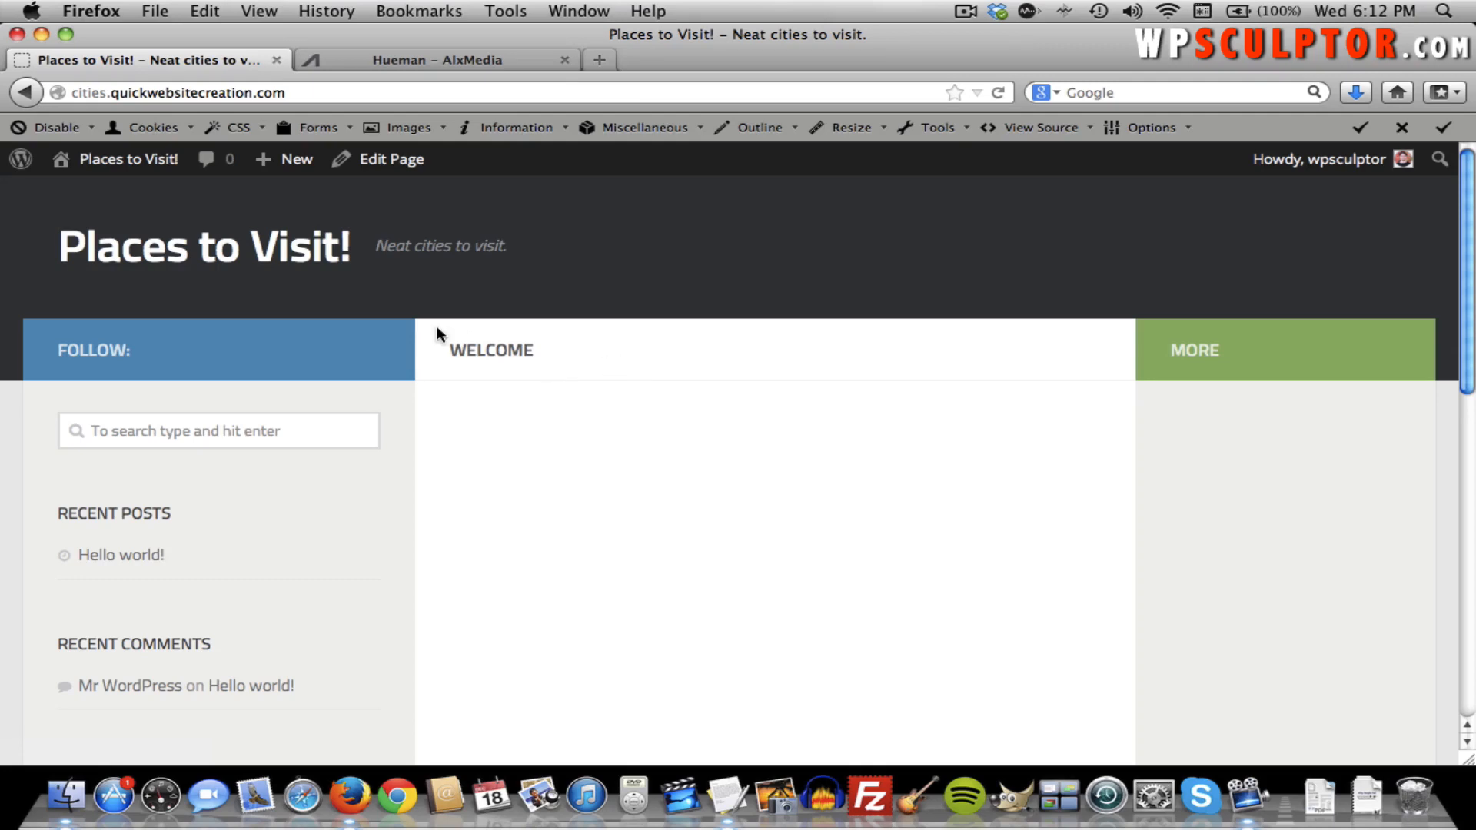
{"action": "left_click", "coordinate": [161, 167]}
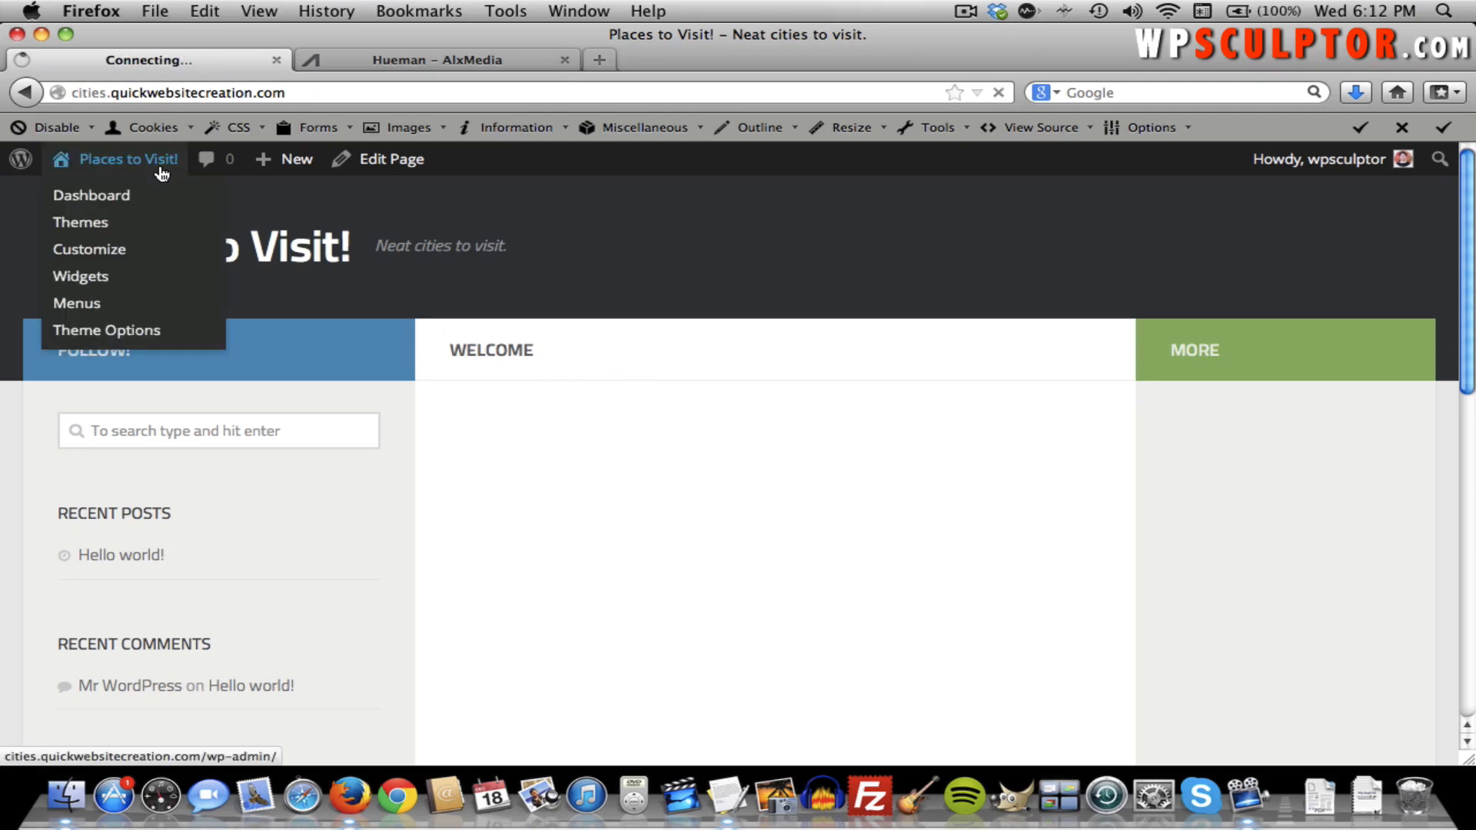
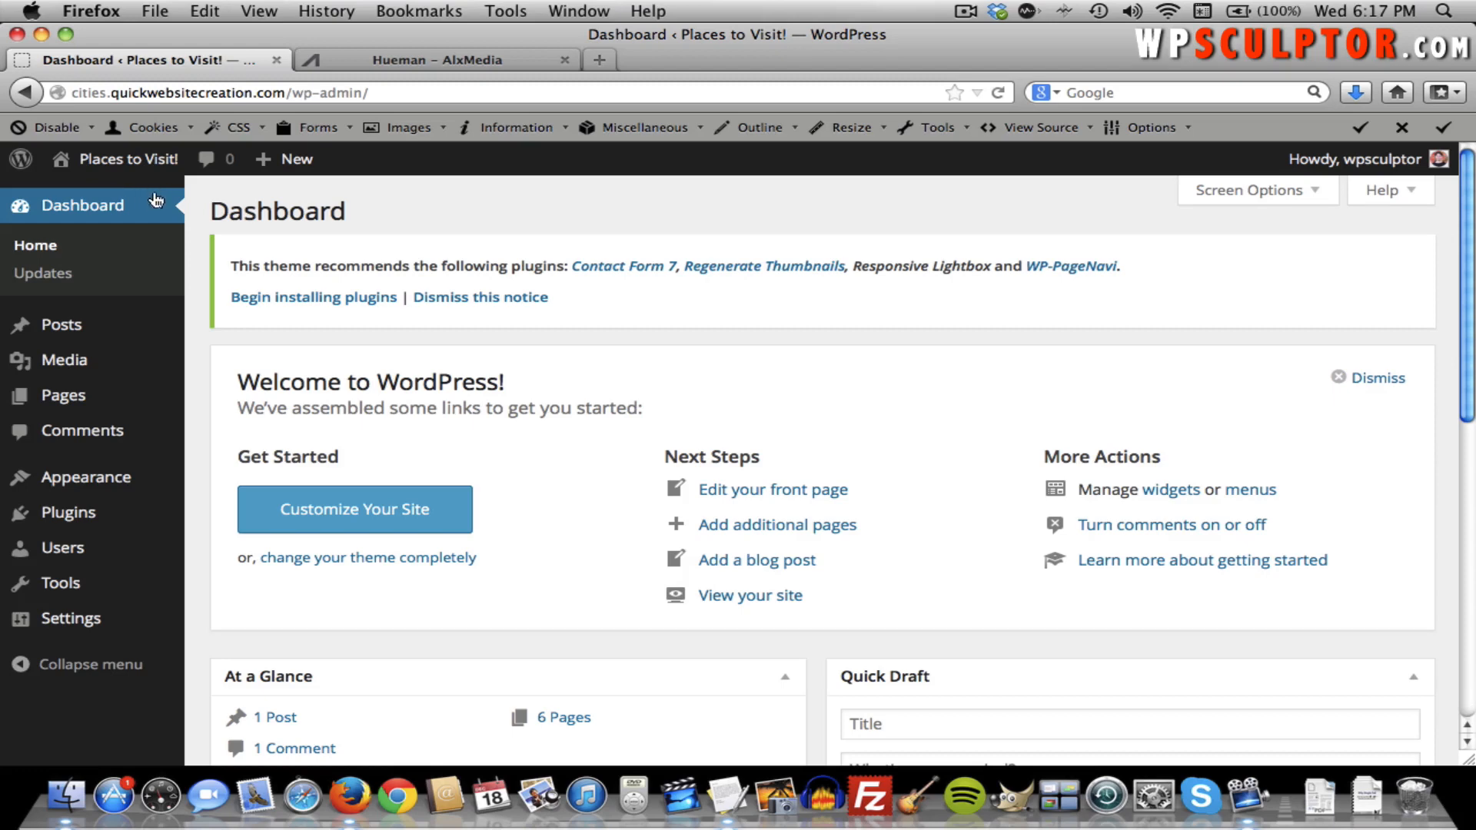
Under Appearance > Menus, create a new empty menu named 'Main Navigation Menu'.
{"action": "mouse_move", "coordinate": [146, 475]}
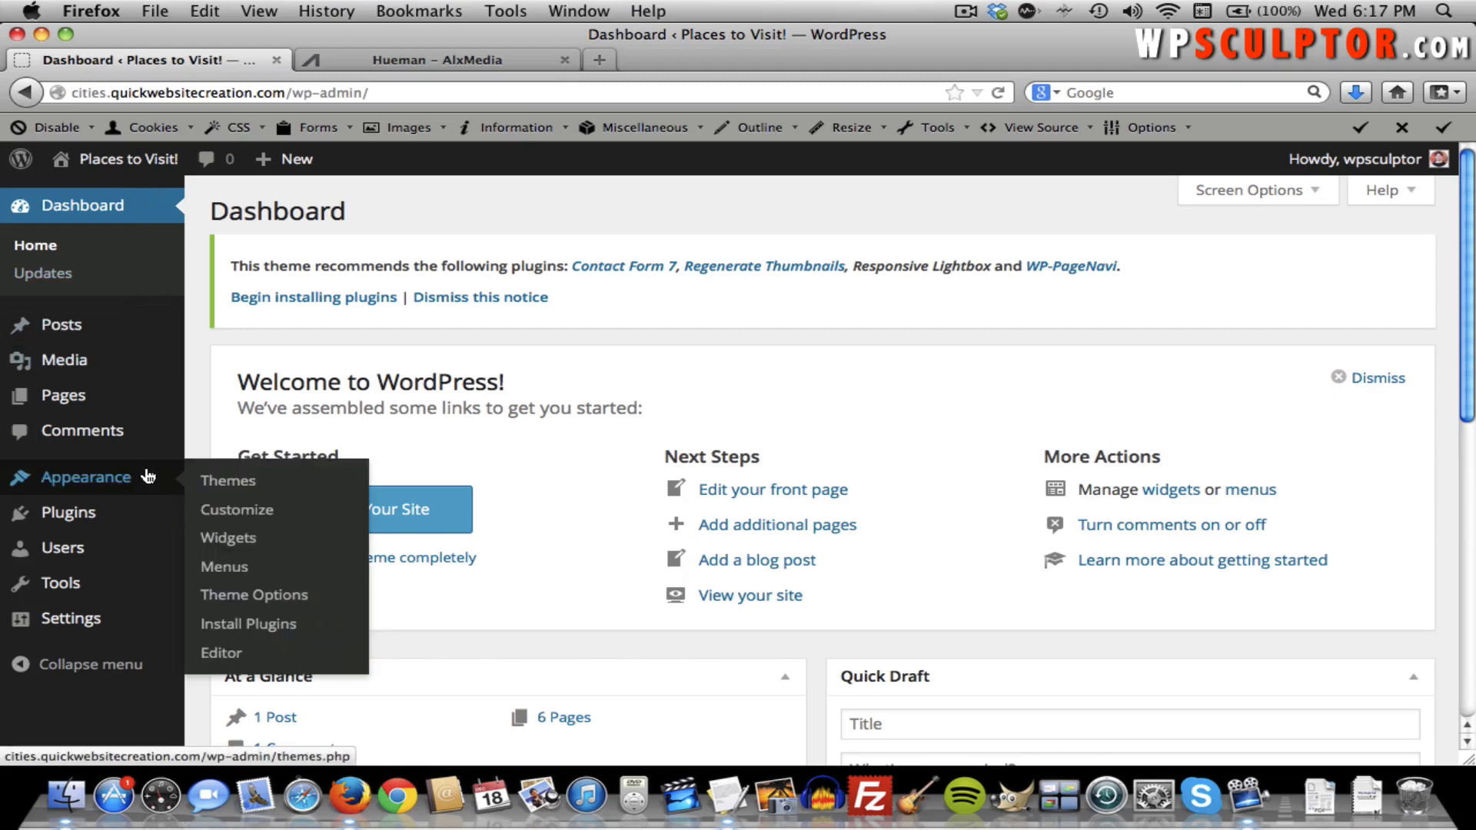
{"action": "left_click", "coordinate": [227, 575]}
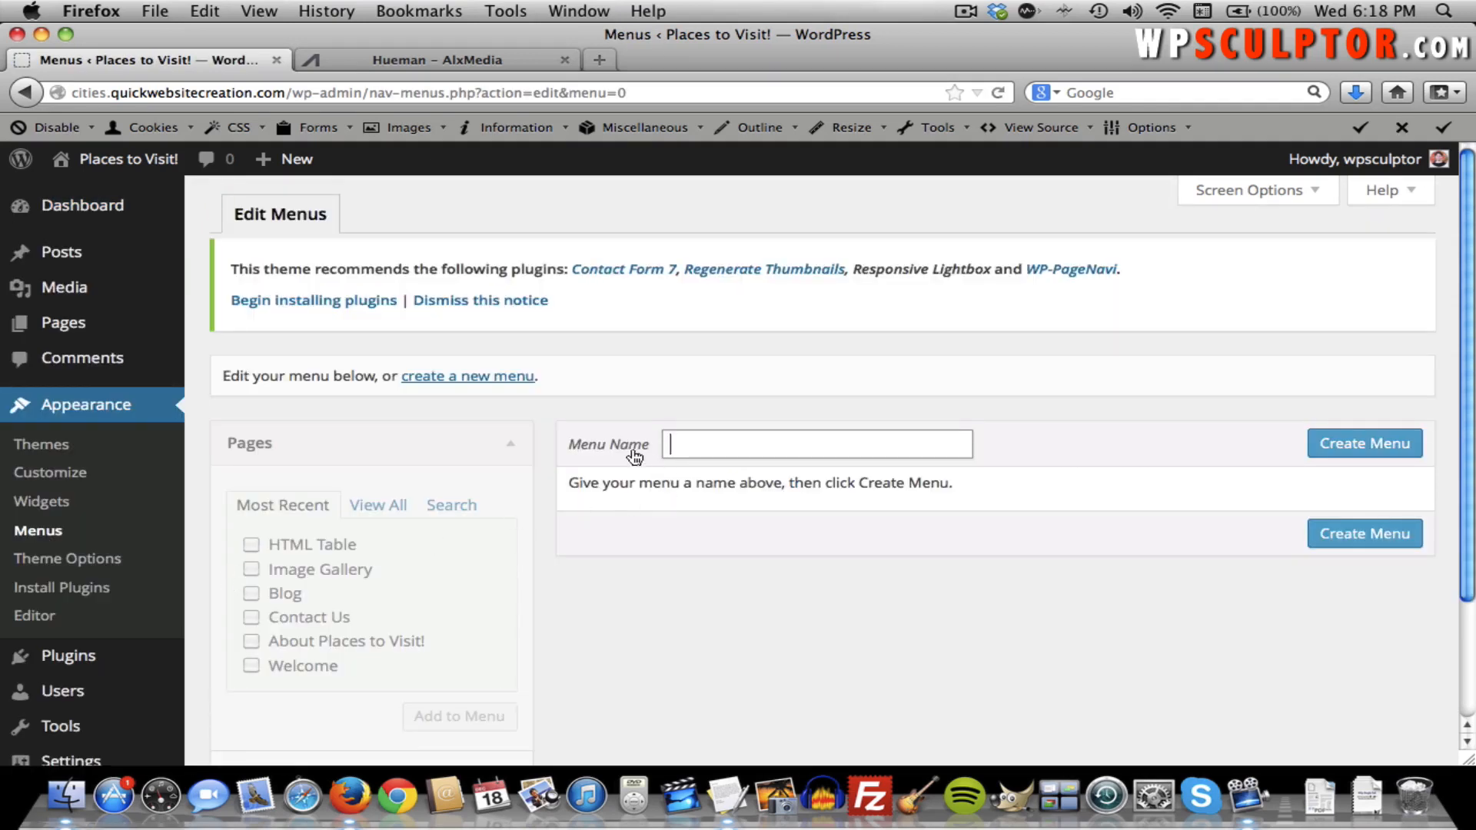
{"action": "left_click", "coordinate": [705, 446]}
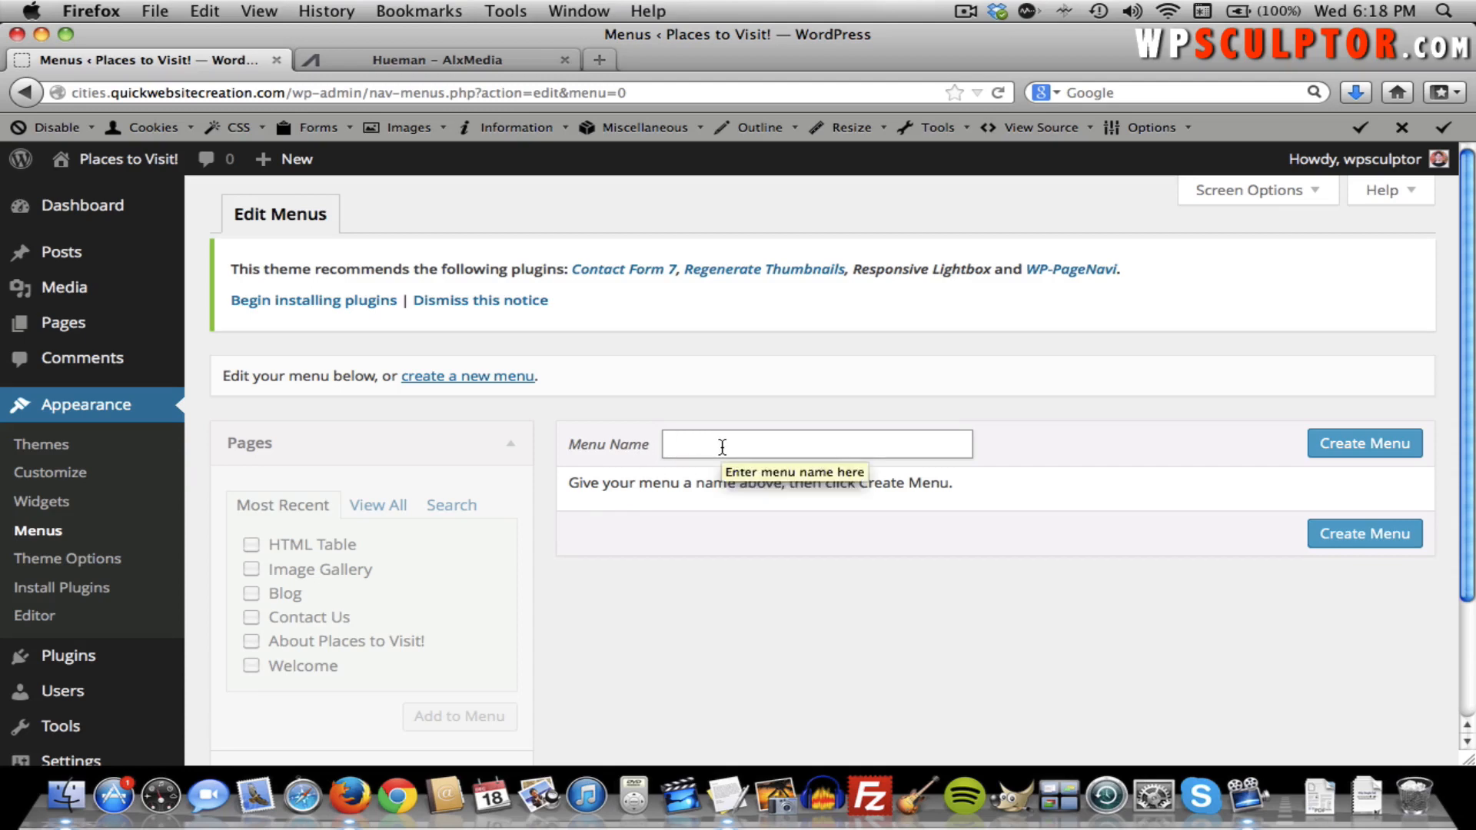
{"action": "type", "text": "Main"}
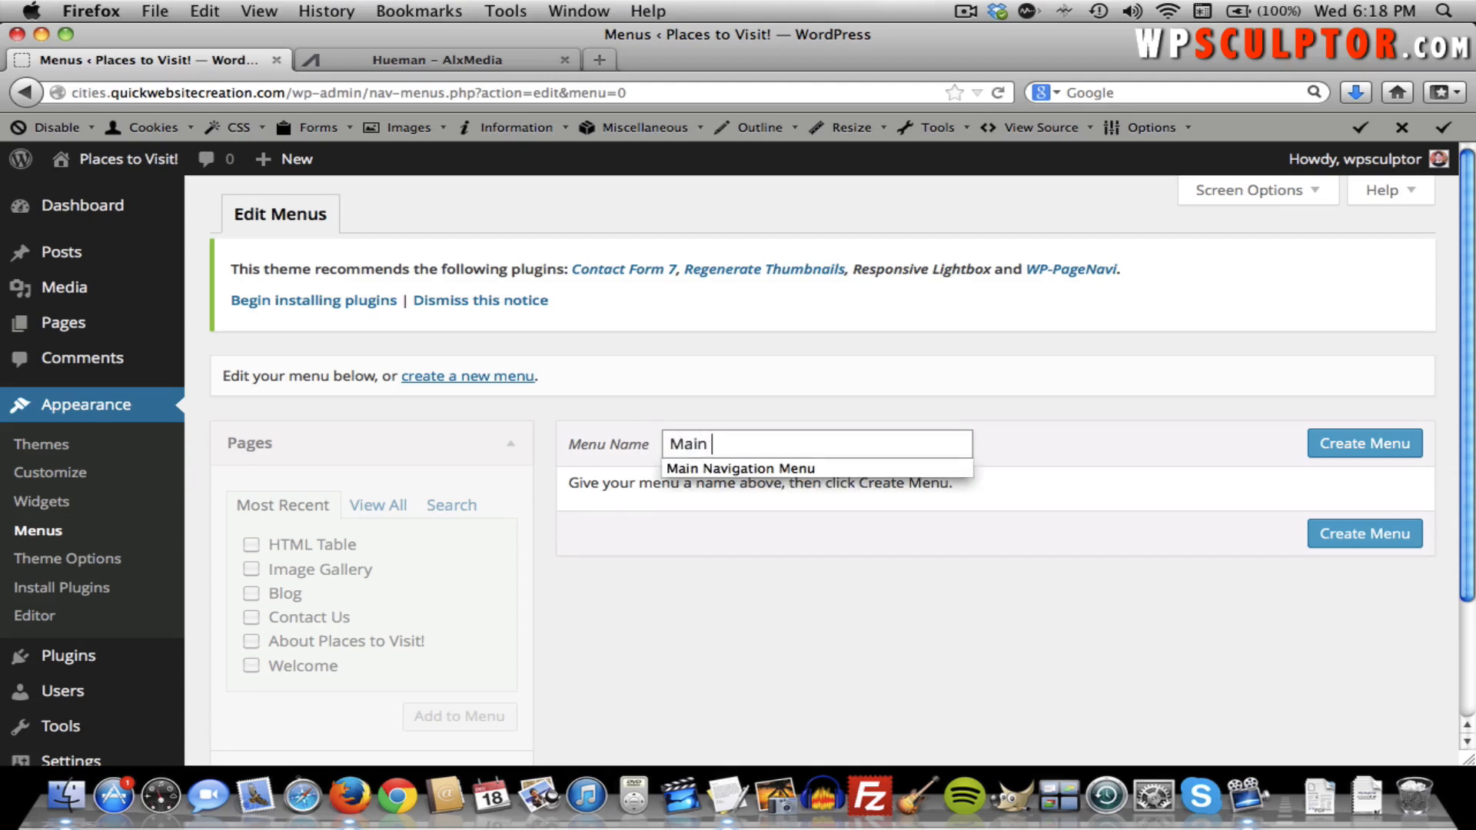
{"action": "key", "text": "Down"}
{"action": "key", "text": "Return"}
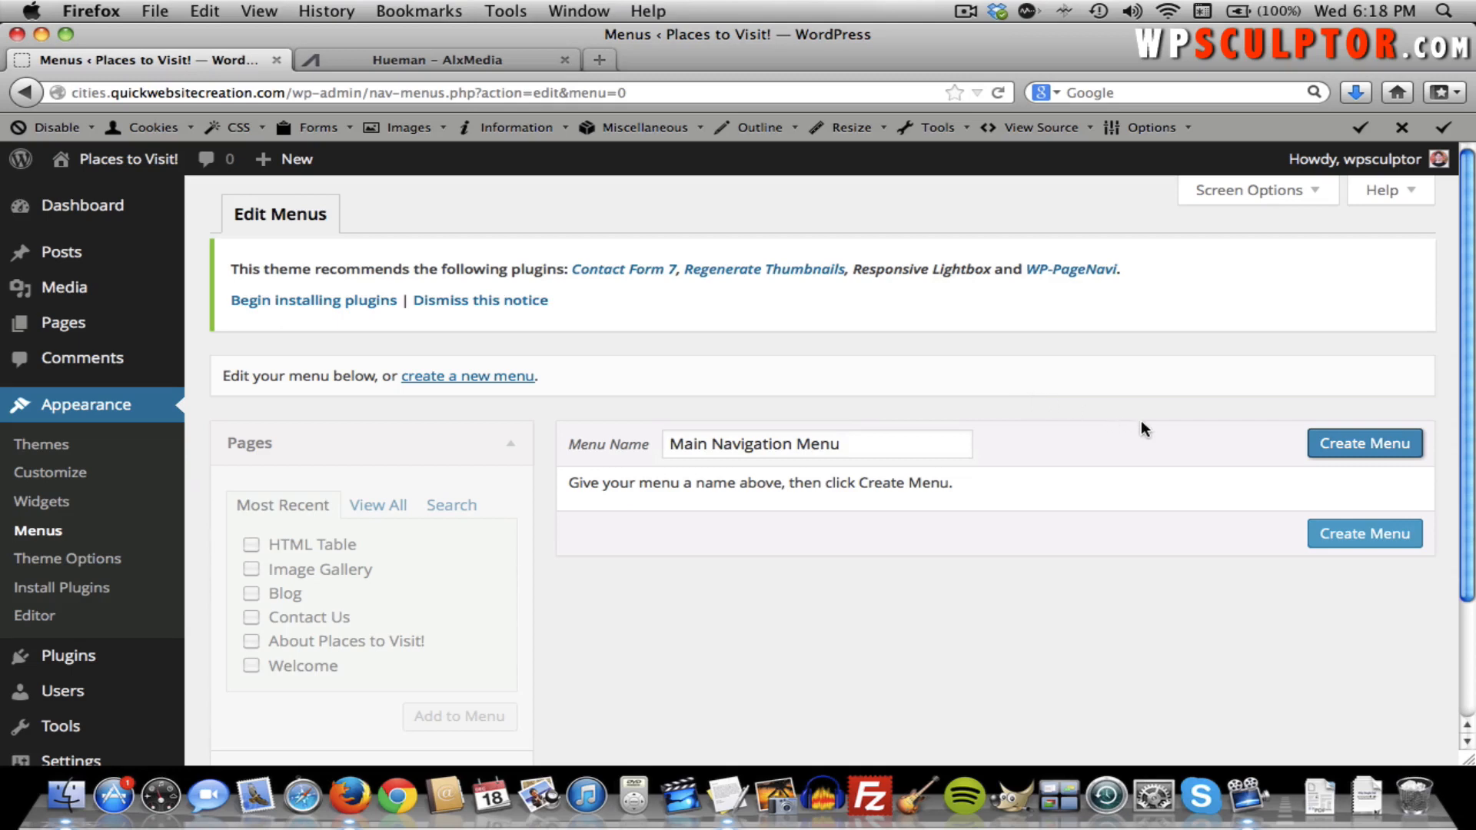
{"action": "left_click", "coordinate": [1382, 452]}
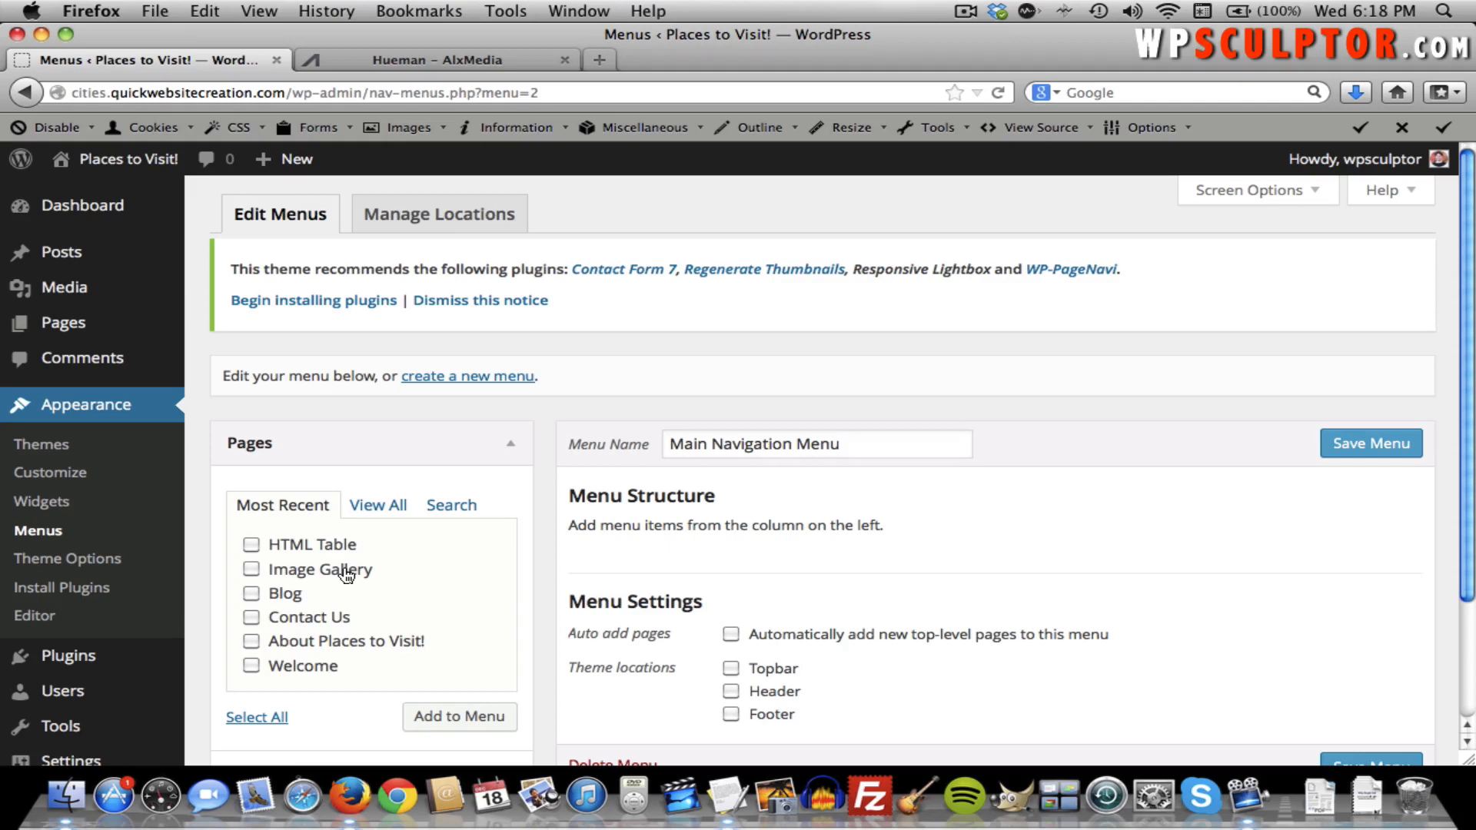
Add the six pages (HTML Table, Image Gallery, Blog, Contact Us, About, Welcome) to the menu.
{"action": "left_click", "coordinate": [254, 545]}
{"action": "left_click", "coordinate": [251, 569]}
{"action": "left_click", "coordinate": [251, 593]}
{"action": "left_click", "coordinate": [251, 618]}
{"action": "left_click", "coordinate": [252, 642]}
{"action": "left_click", "coordinate": [251, 666]}
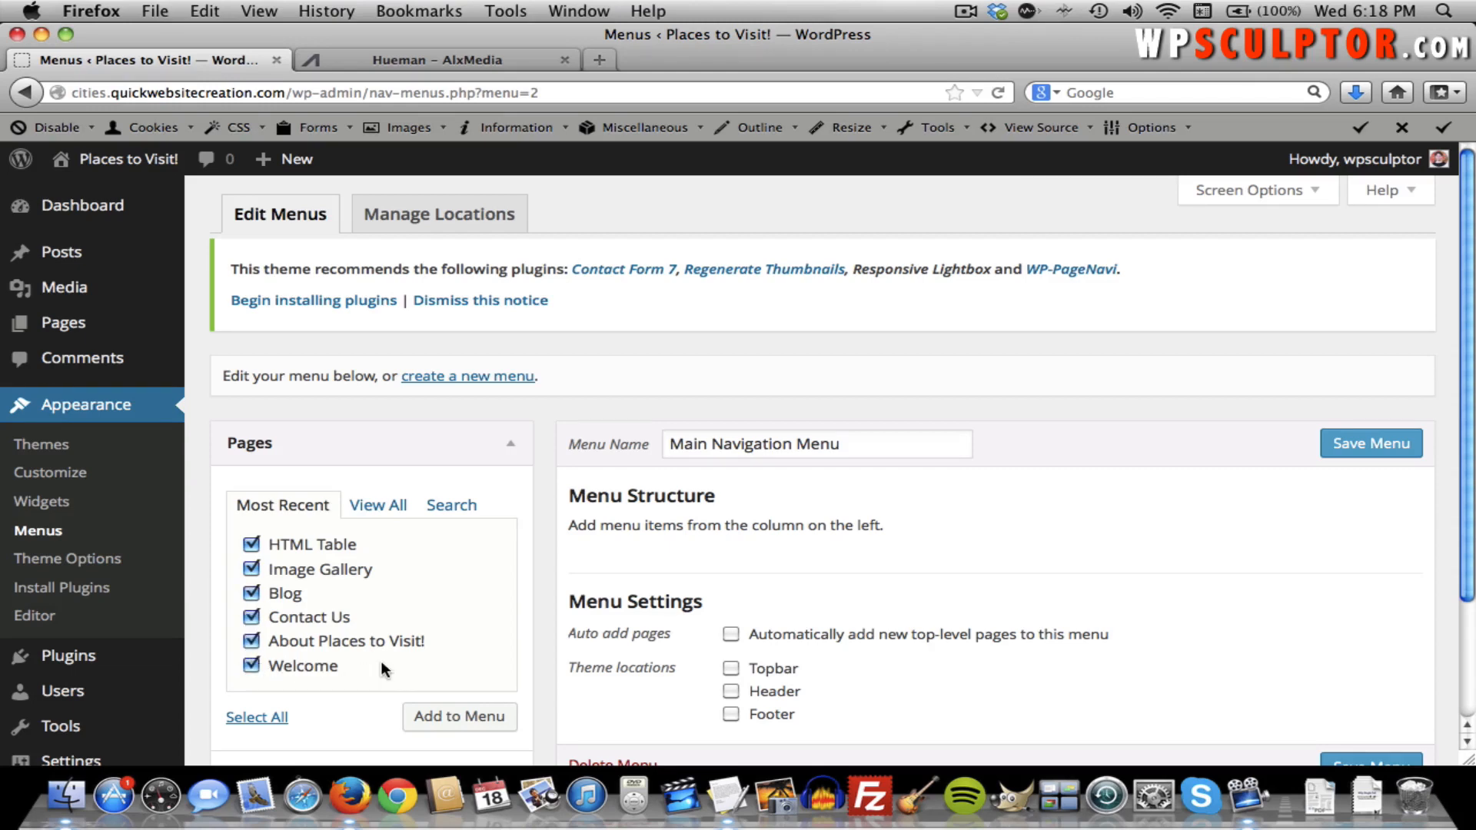
{"action": "scroll", "coordinate": [381, 668], "scroll_direction": "down", "scroll_amount": 1}
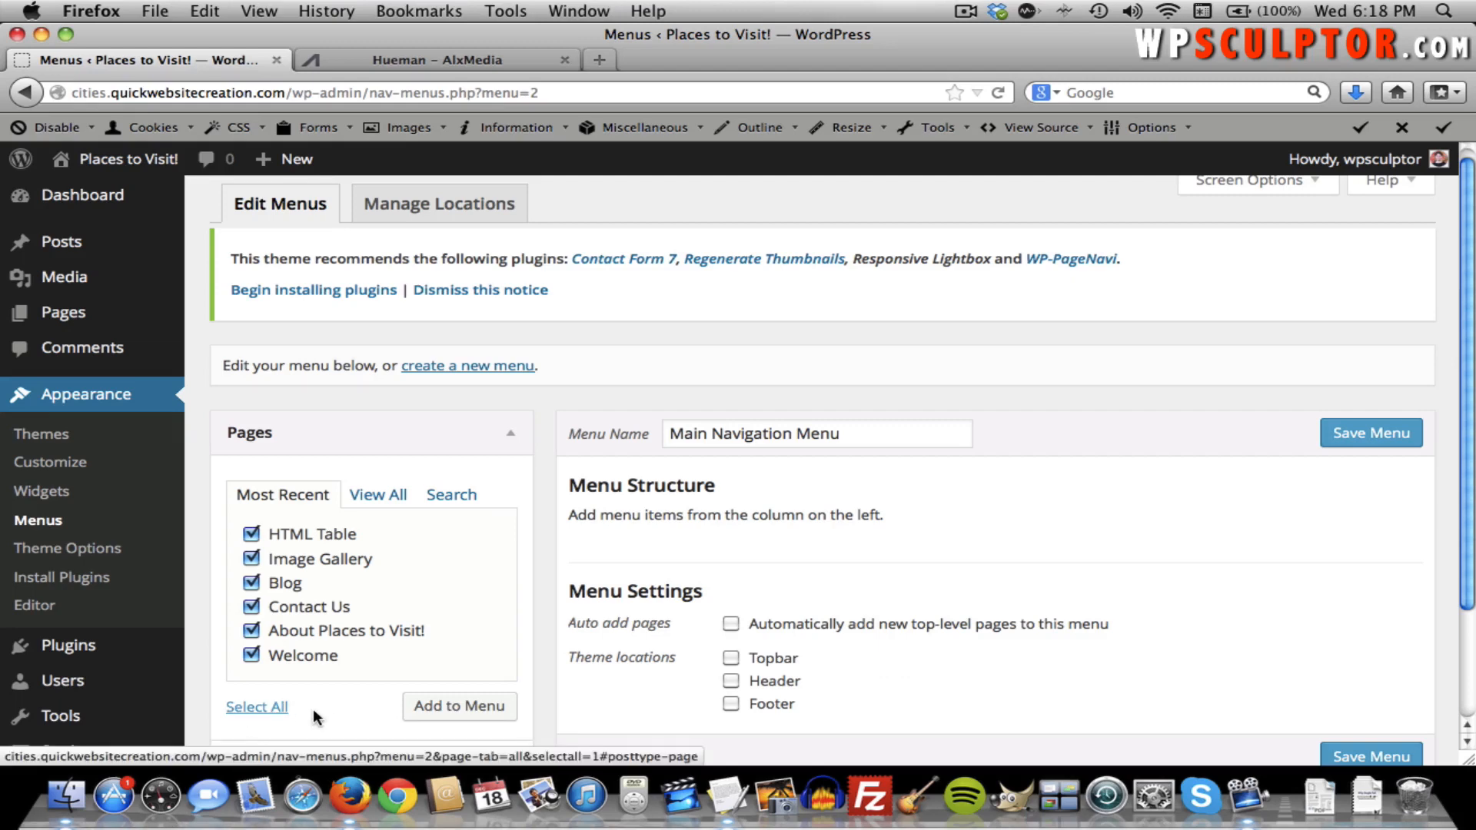
{"action": "left_click", "coordinate": [486, 713]}
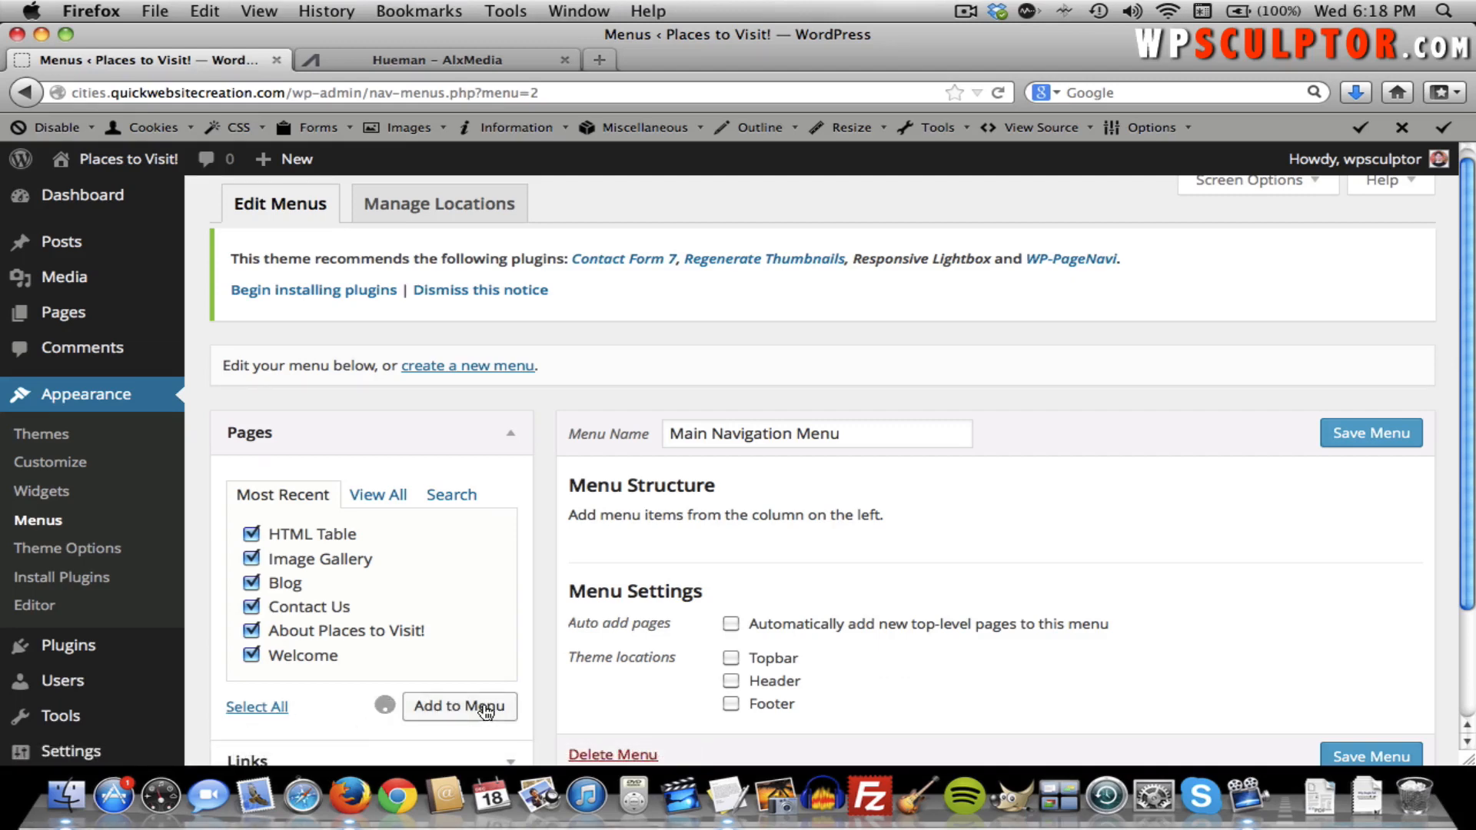
Assign the menu to the Topbar, Header and Footer locations and save it.
{"action": "scroll", "coordinate": [1250, 550], "scroll_direction": "down", "scroll_amount": 3}
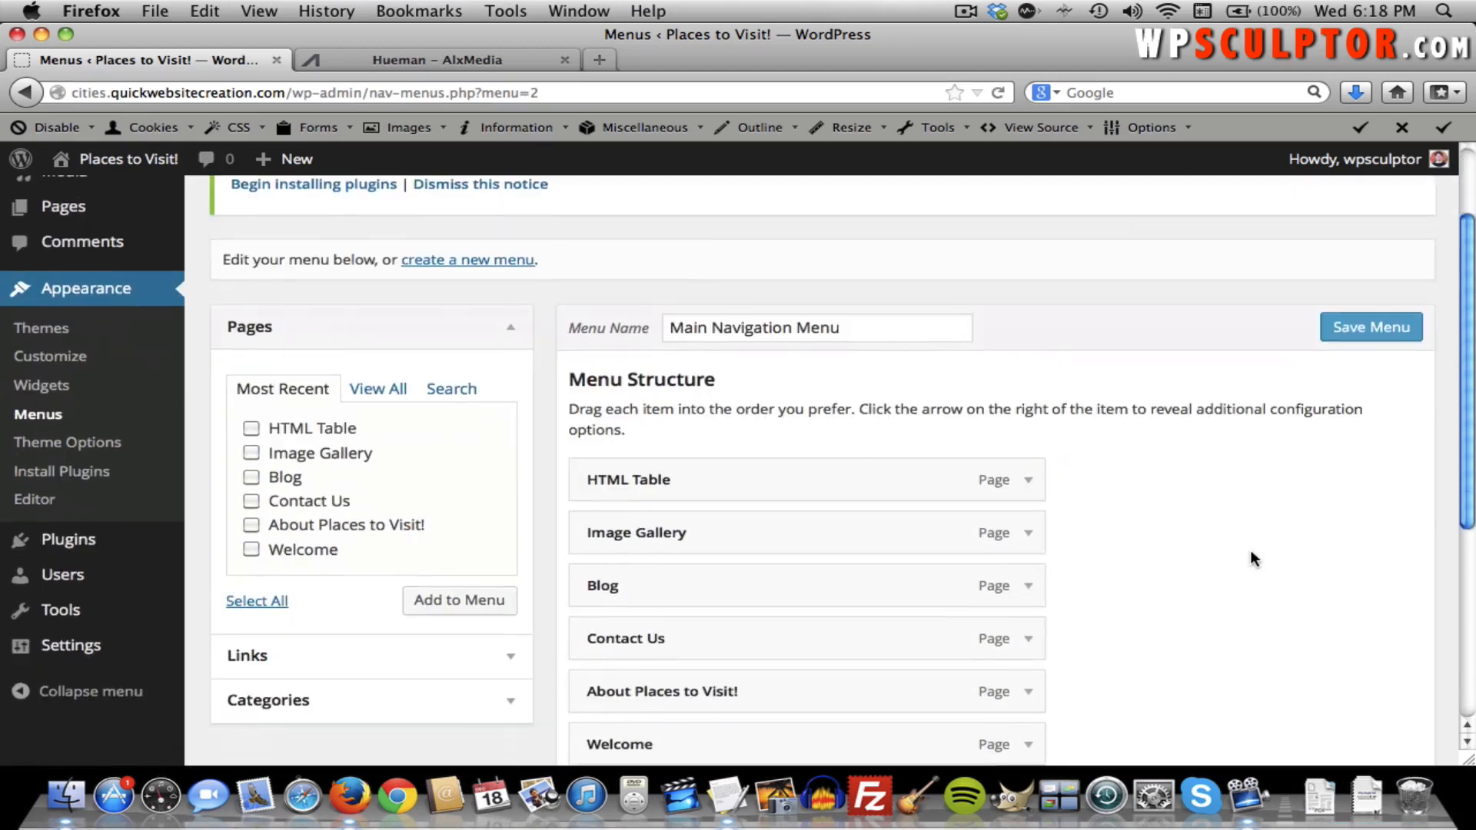
{"action": "scroll", "coordinate": [1250, 550], "scroll_direction": "down", "scroll_amount": 5}
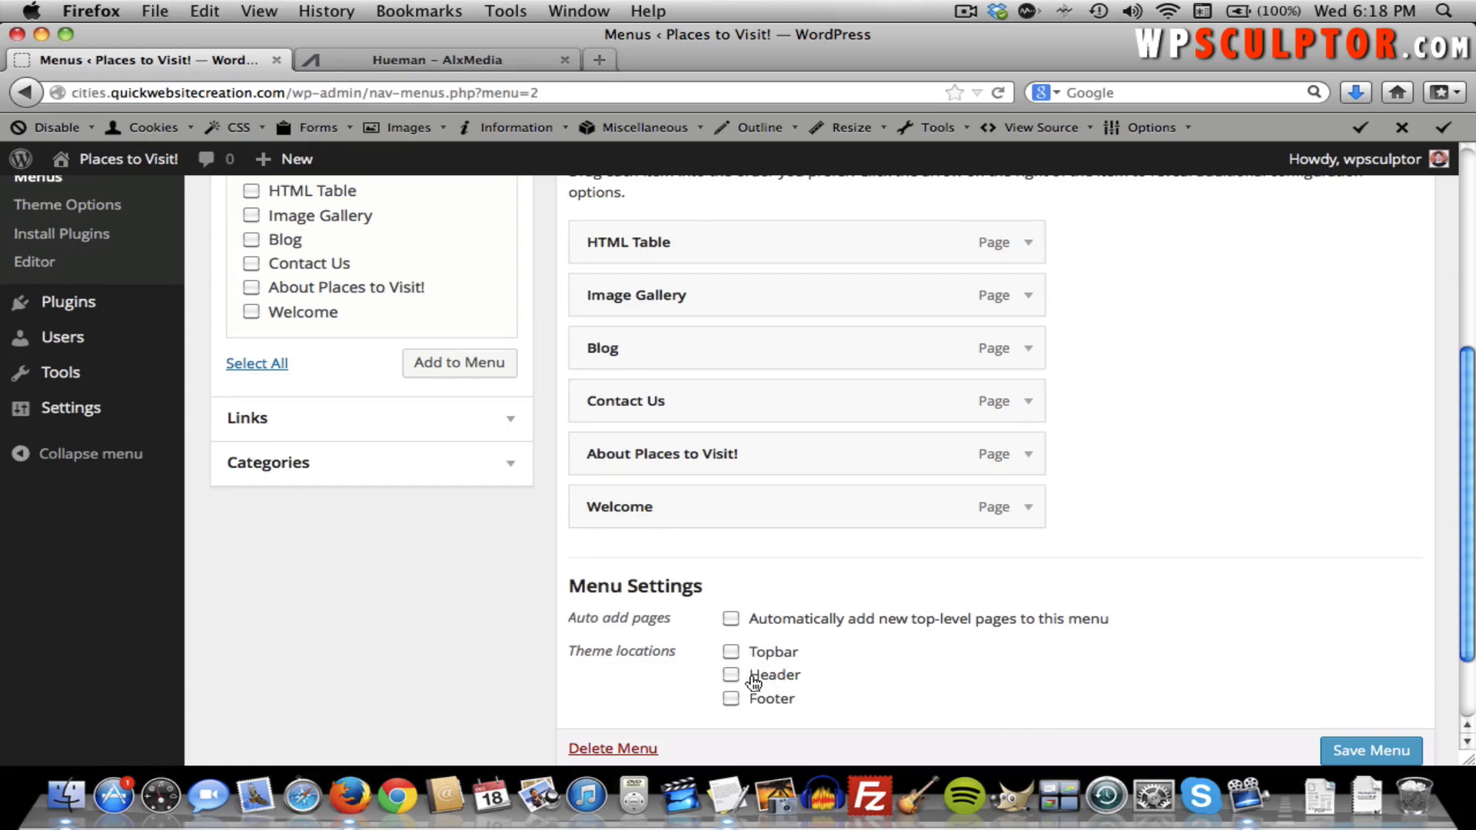
{"action": "left_click", "coordinate": [738, 653]}
{"action": "left_click", "coordinate": [735, 675]}
{"action": "left_click", "coordinate": [731, 699]}
{"action": "left_click", "coordinate": [1371, 750]}
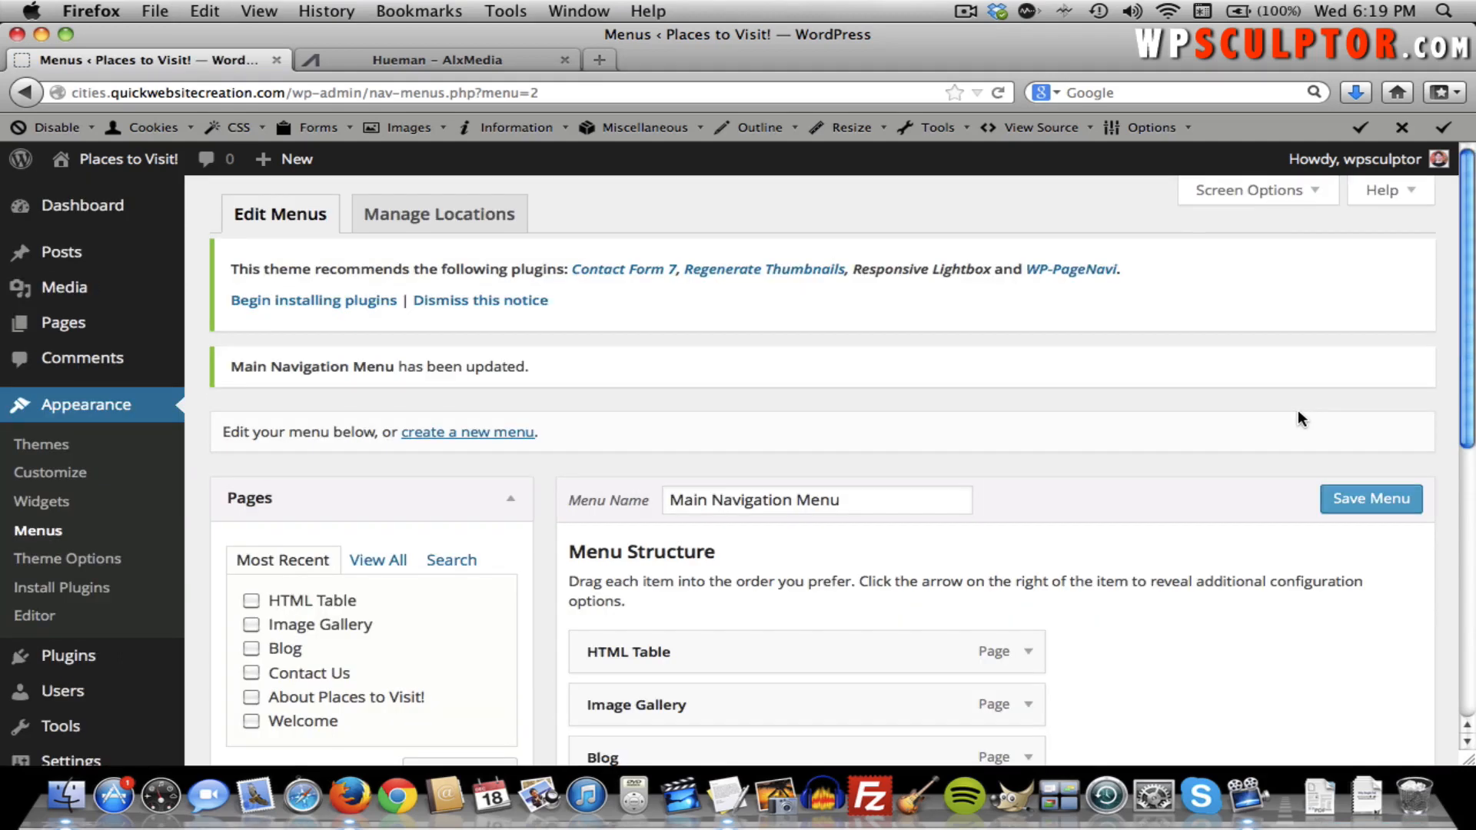
{"action": "left_click", "coordinate": [154, 159]}
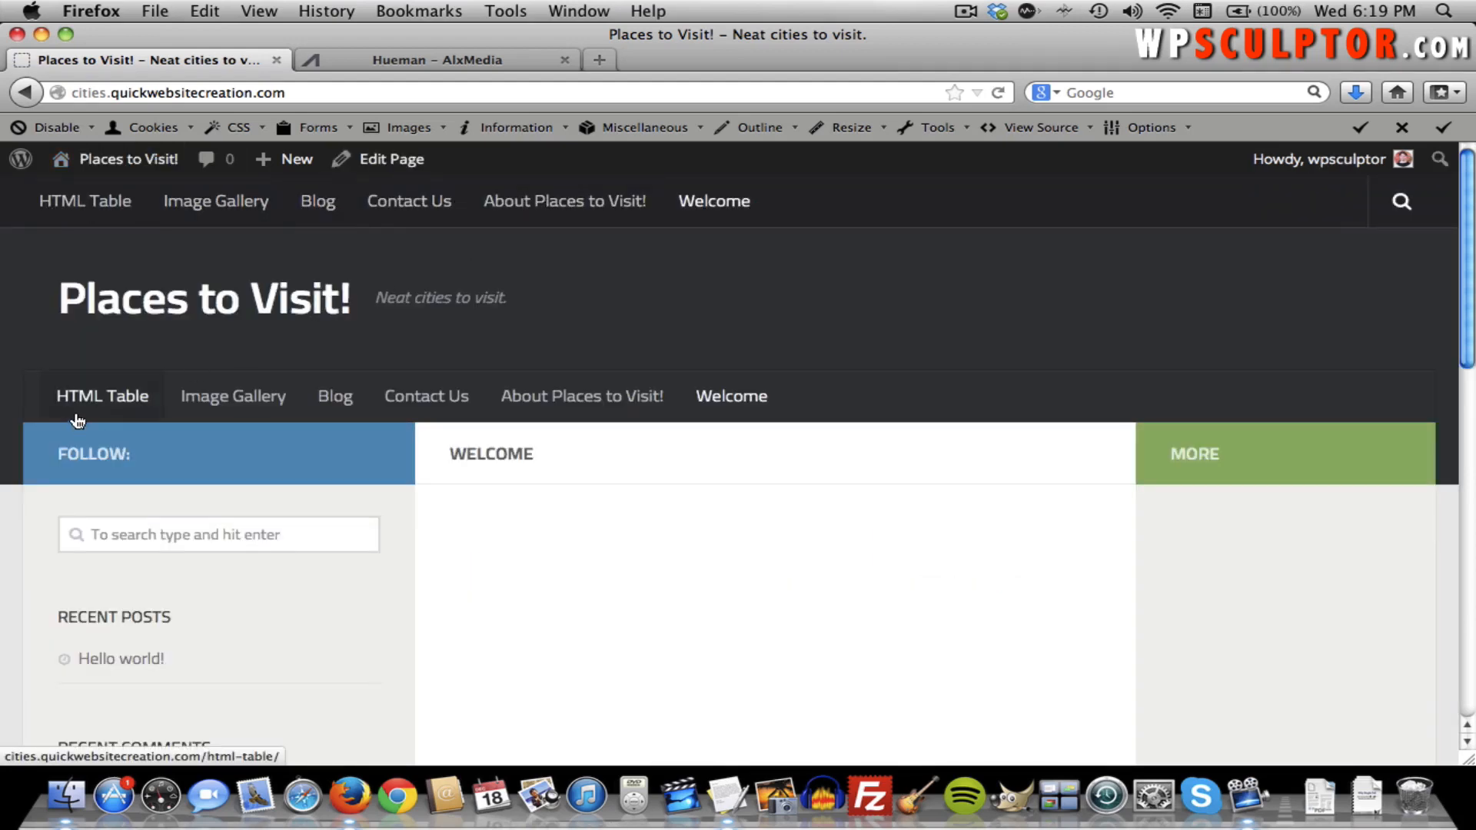
{"action": "scroll", "coordinate": [487, 395], "scroll_direction": "down", "scroll_amount": 10}
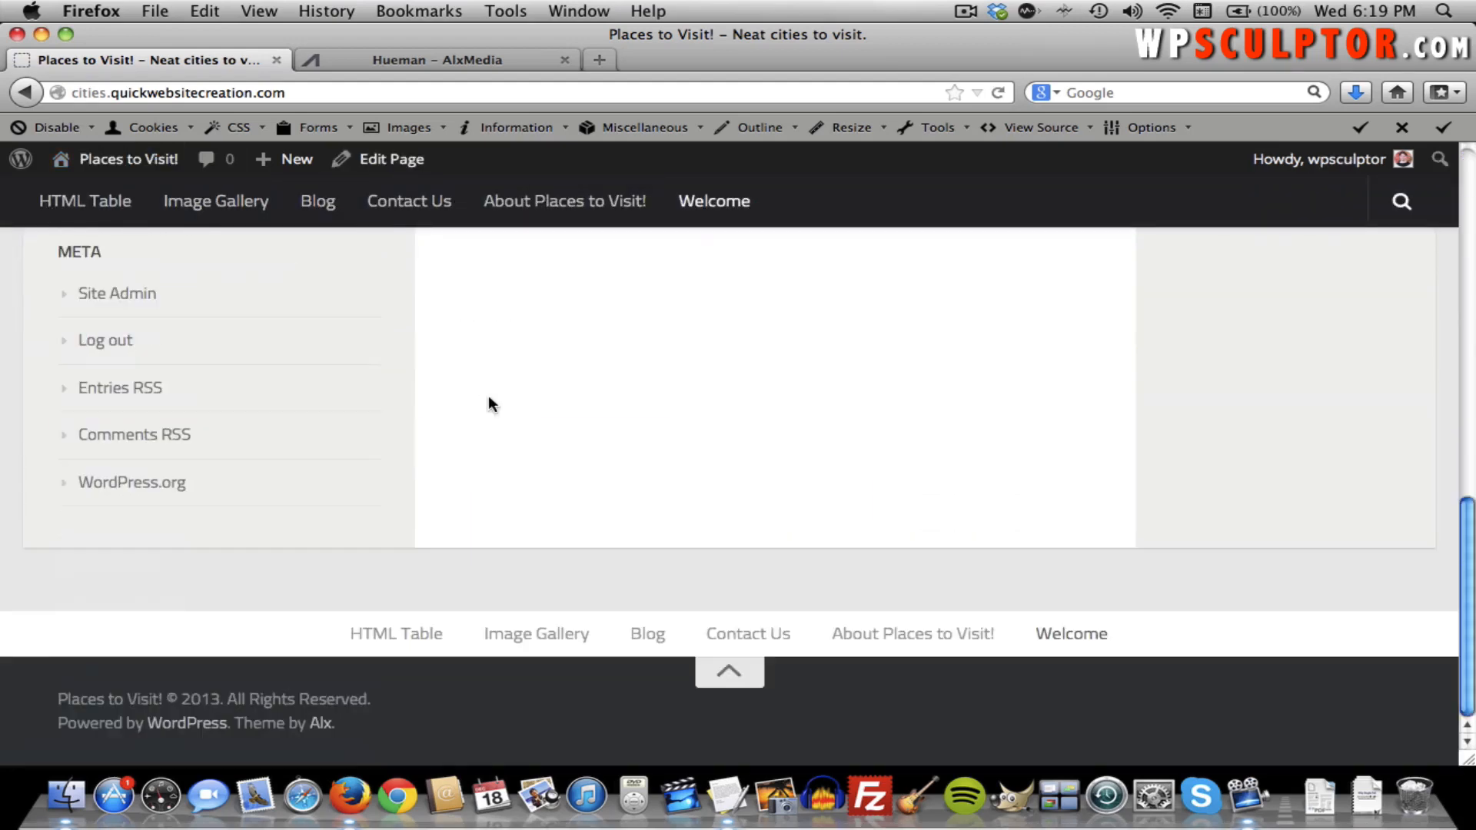
{"action": "scroll", "coordinate": [1075, 637], "scroll_direction": "up", "scroll_amount": 1}
{"action": "left_click", "coordinate": [1075, 636]}
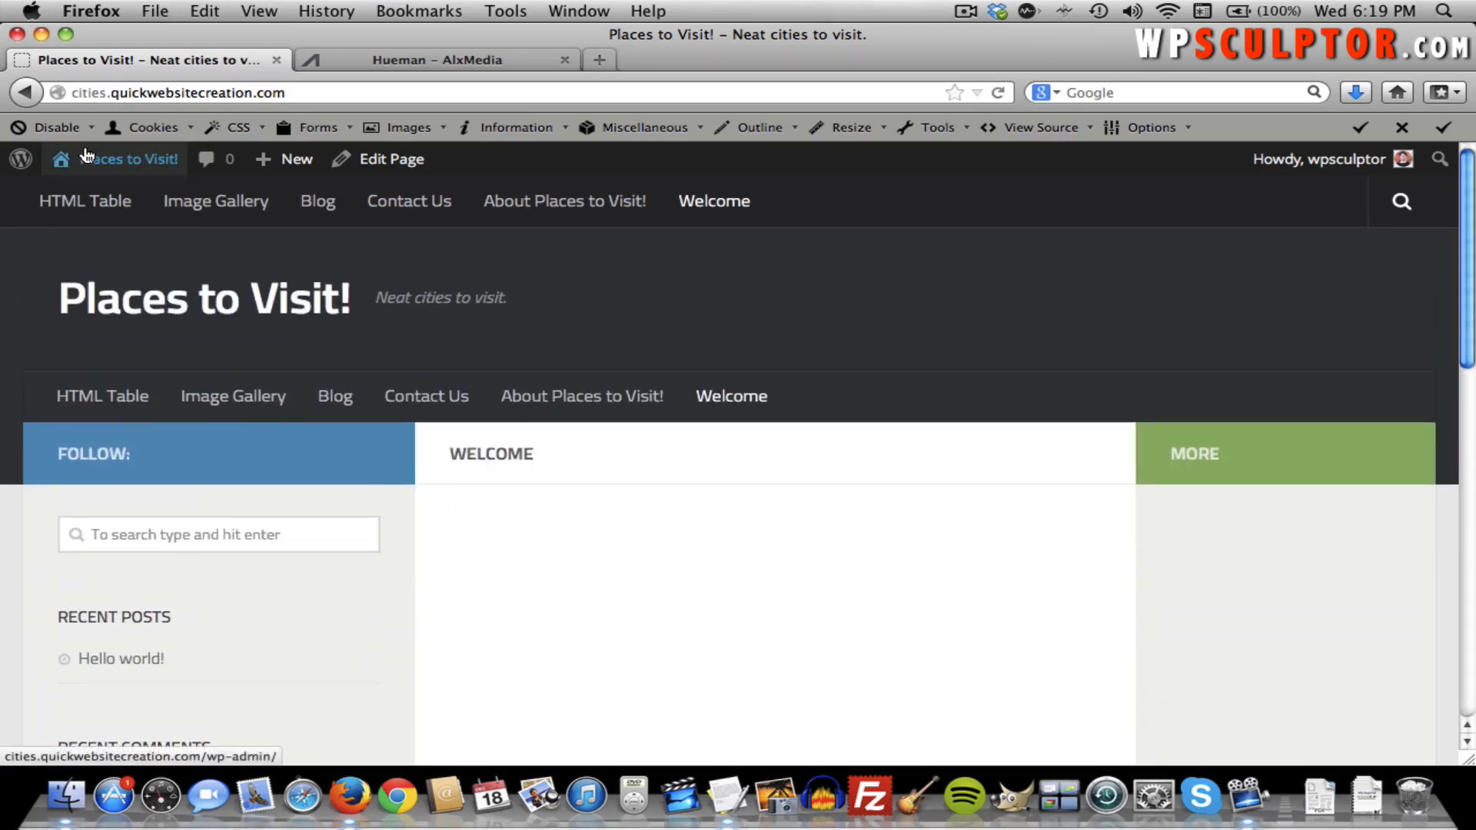
{"action": "mouse_move", "coordinate": [119, 156]}
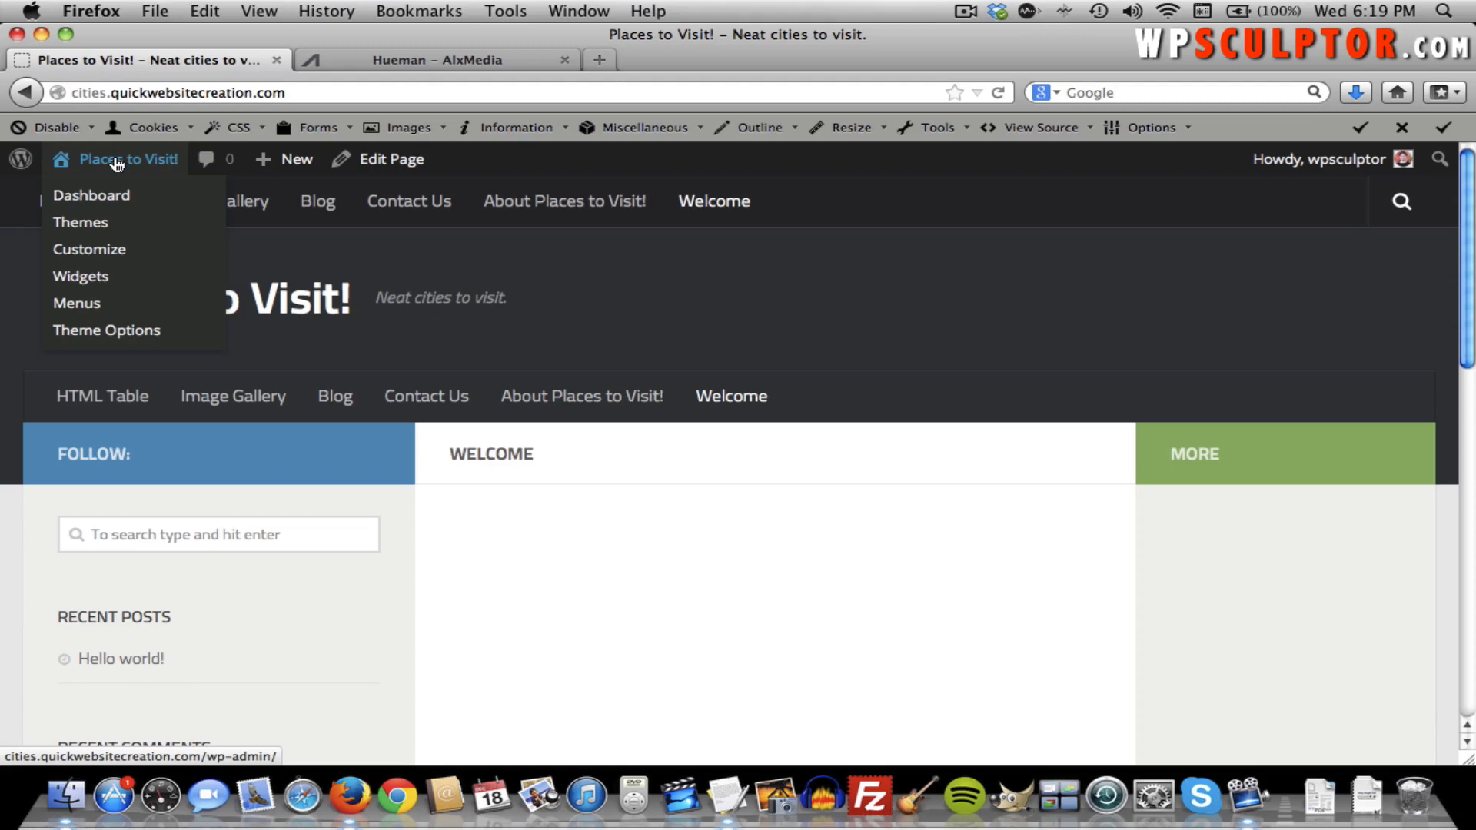
{"action": "left_click", "coordinate": [116, 162]}
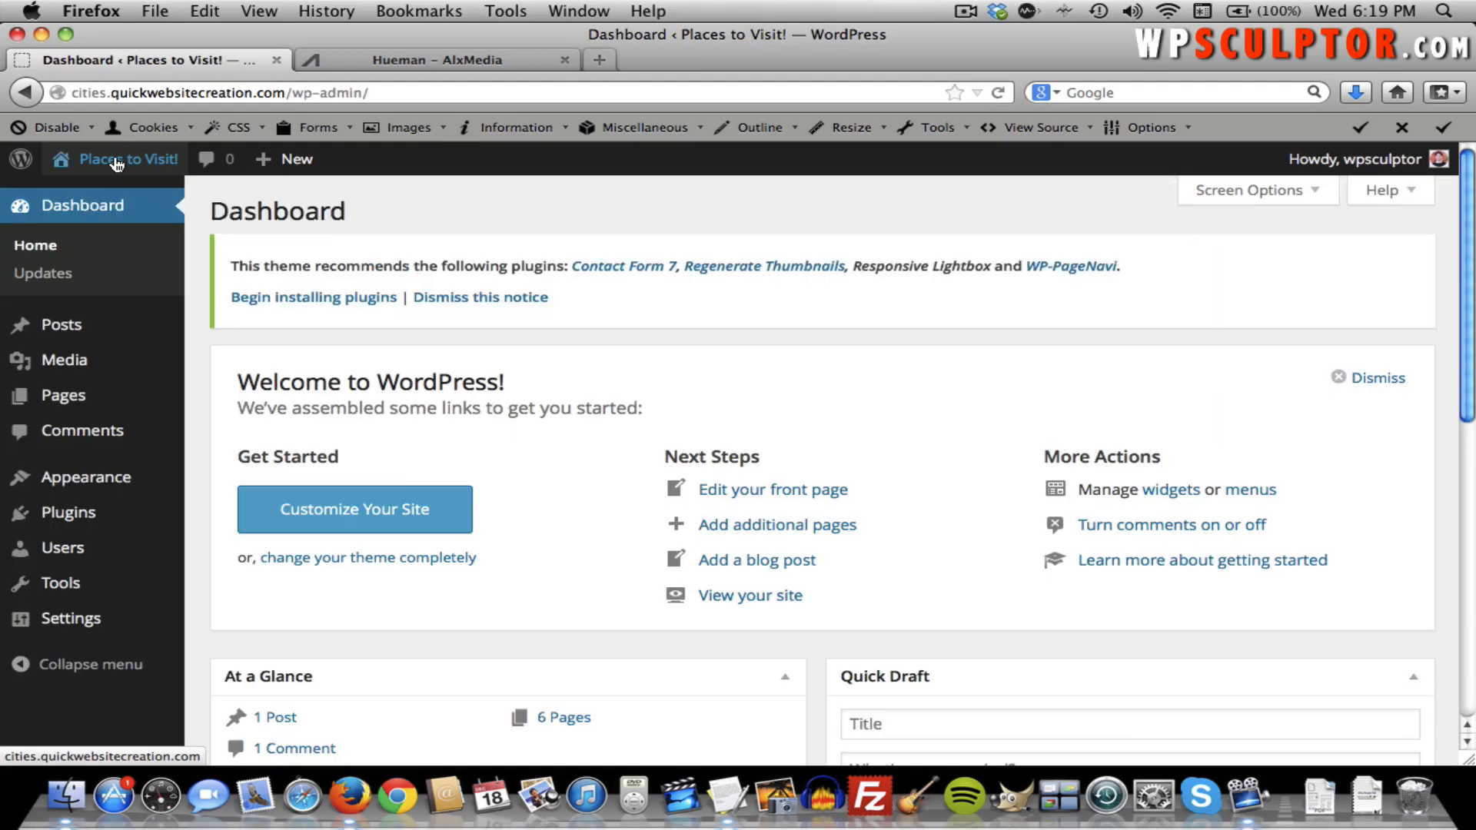
{"action": "mouse_move", "coordinate": [107, 486]}
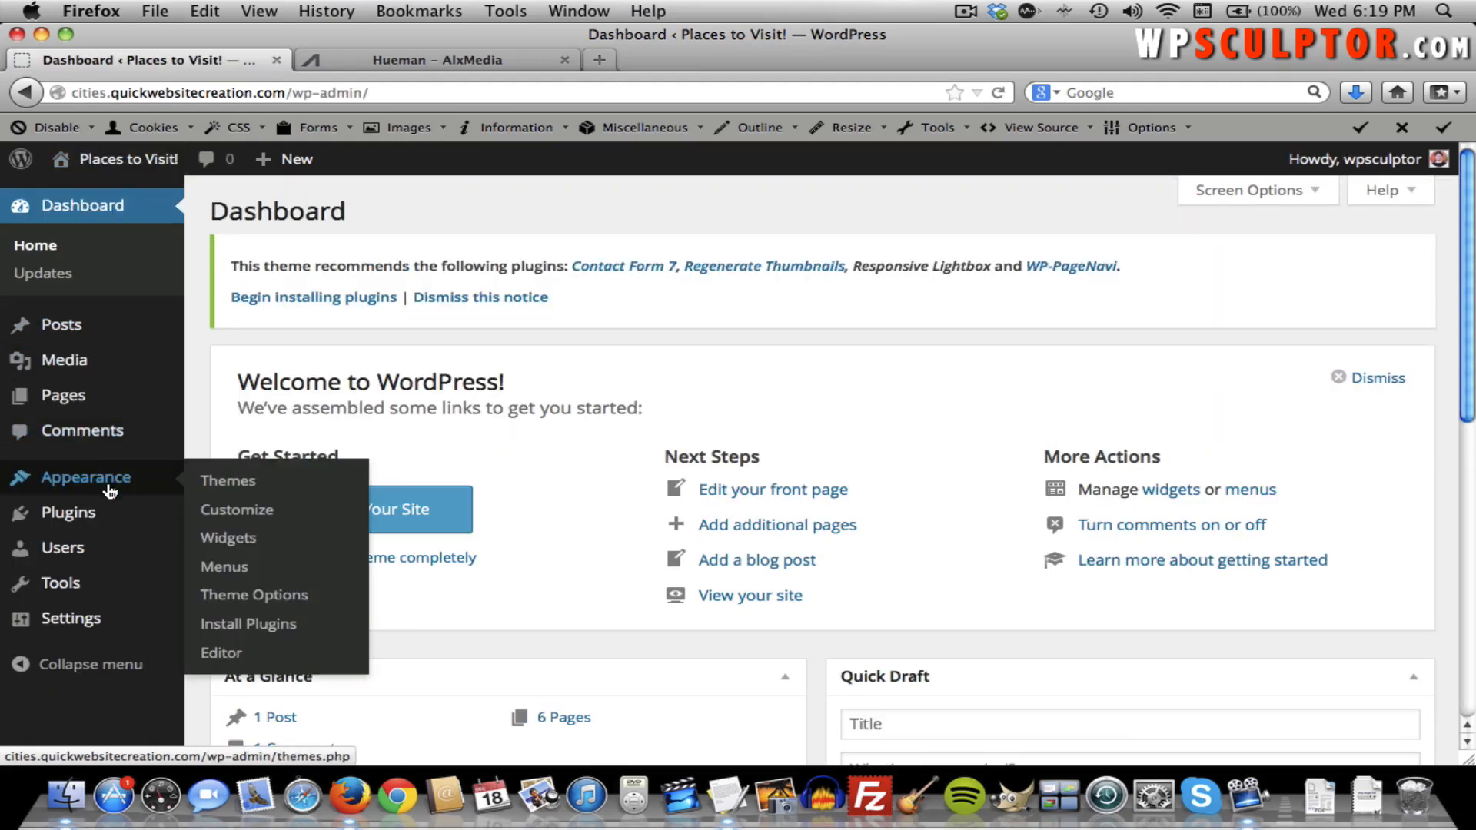
{"action": "left_click", "coordinate": [209, 577]}
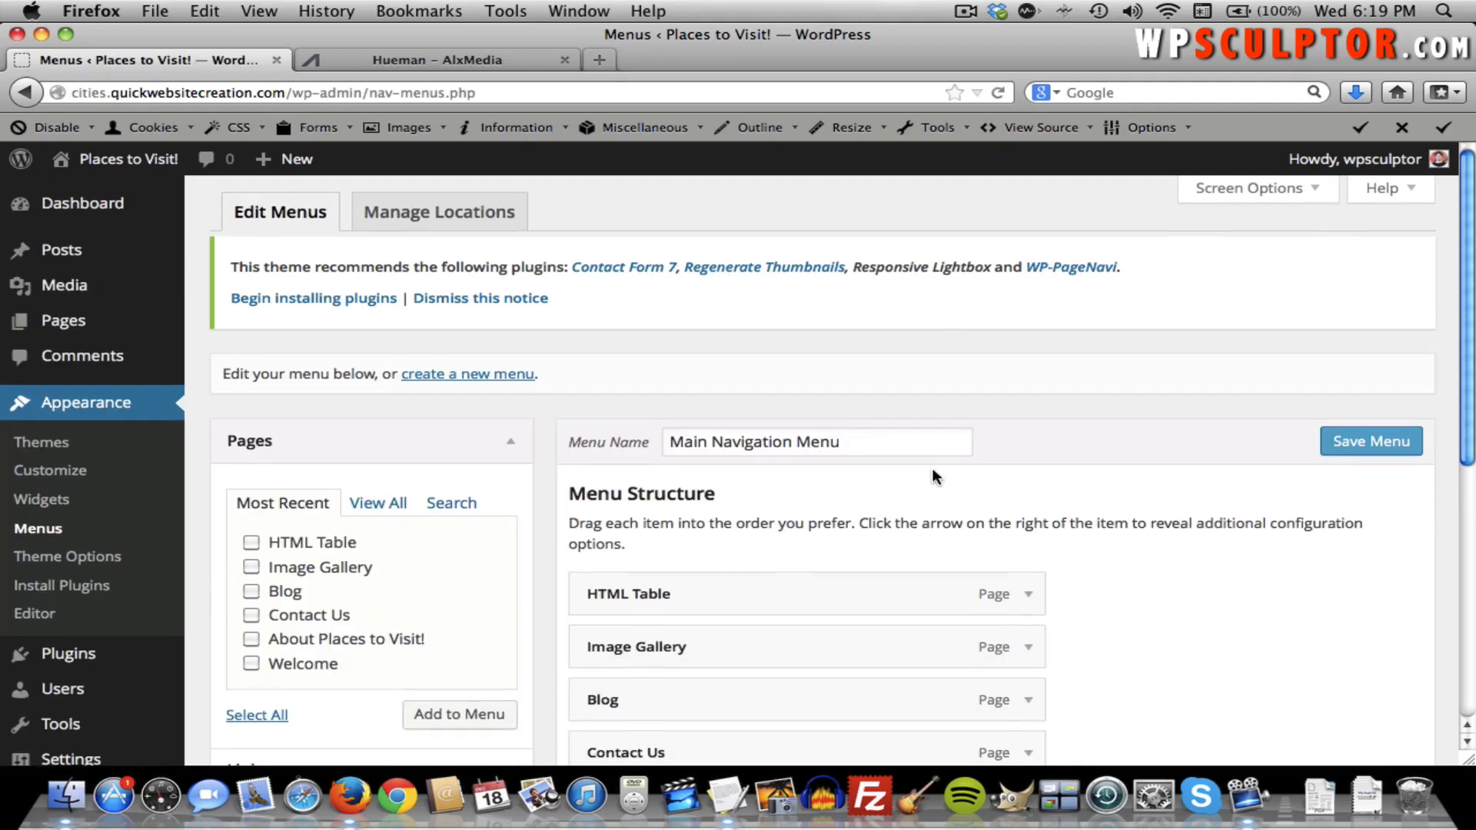
Move Welcome to the top of the menu and change its navigation label to 'Home'.
{"action": "scroll", "coordinate": [931, 468], "scroll_direction": "down", "scroll_amount": 3}
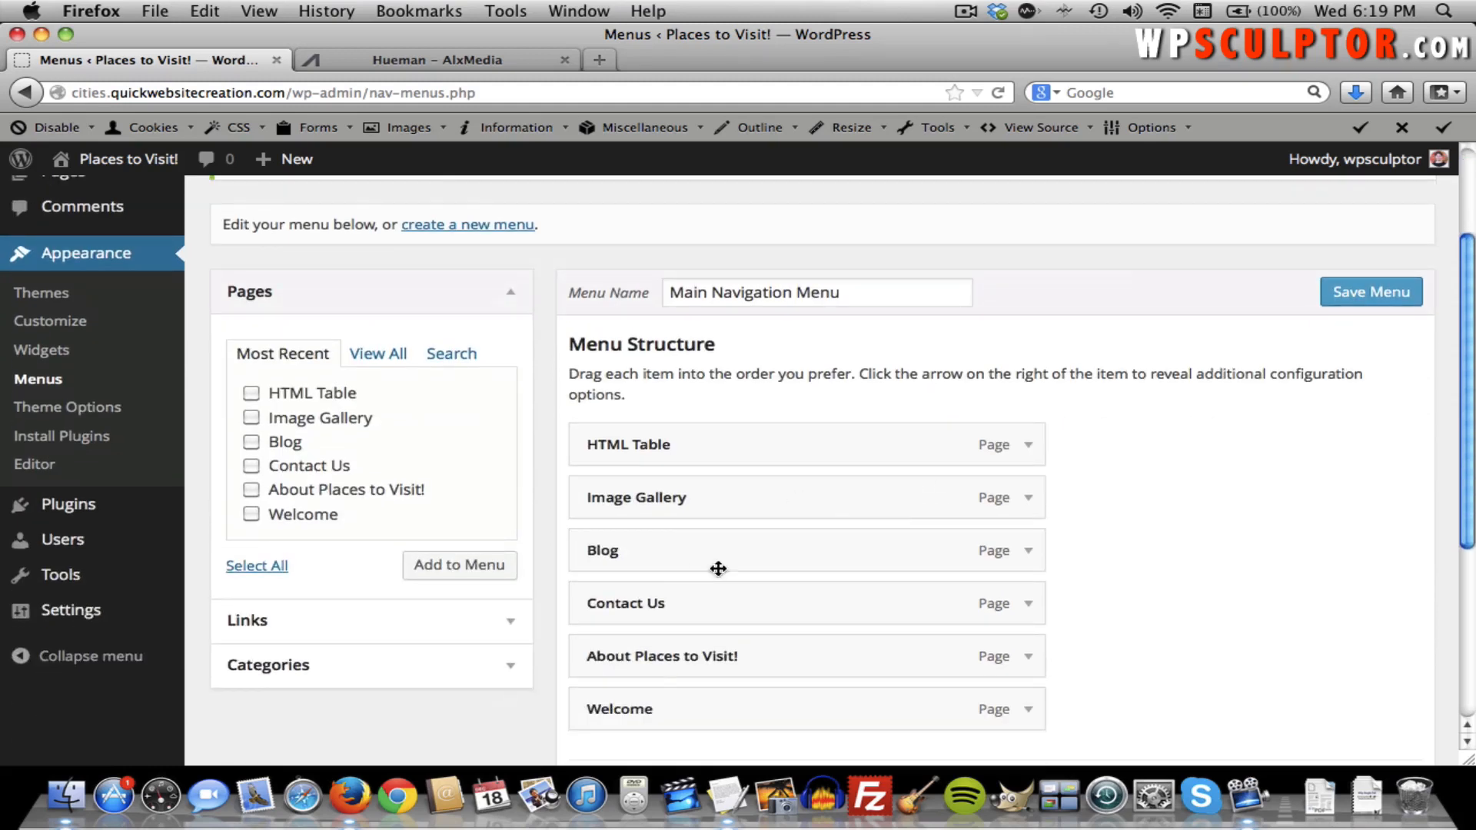
{"action": "scroll", "coordinate": [944, 507], "scroll_direction": "down", "scroll_amount": 2}
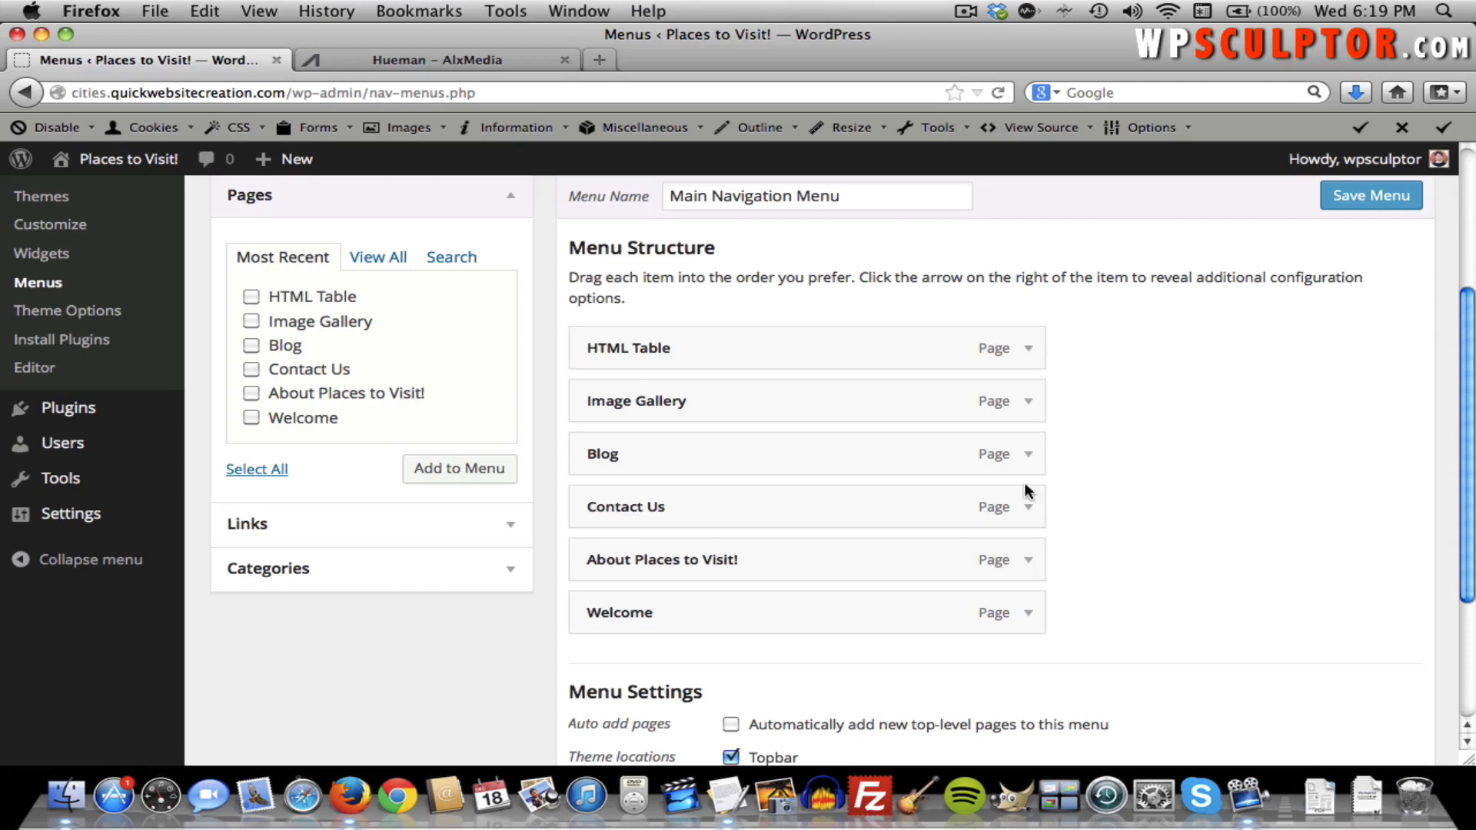
{"action": "left_click_drag", "start_coordinate": [702, 615], "coordinate": [702, 364]}
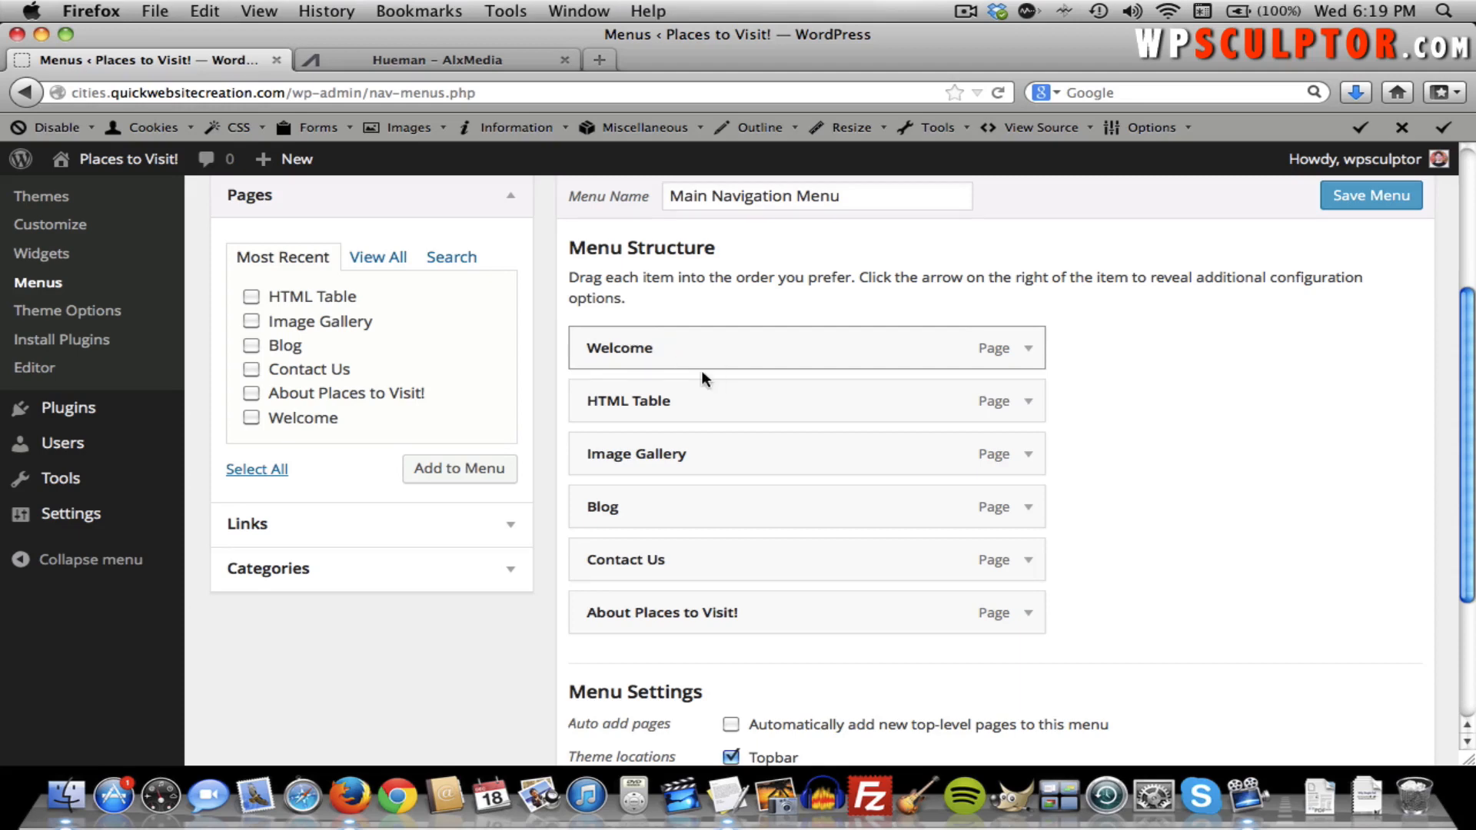
{"action": "left_click", "coordinate": [1028, 350]}
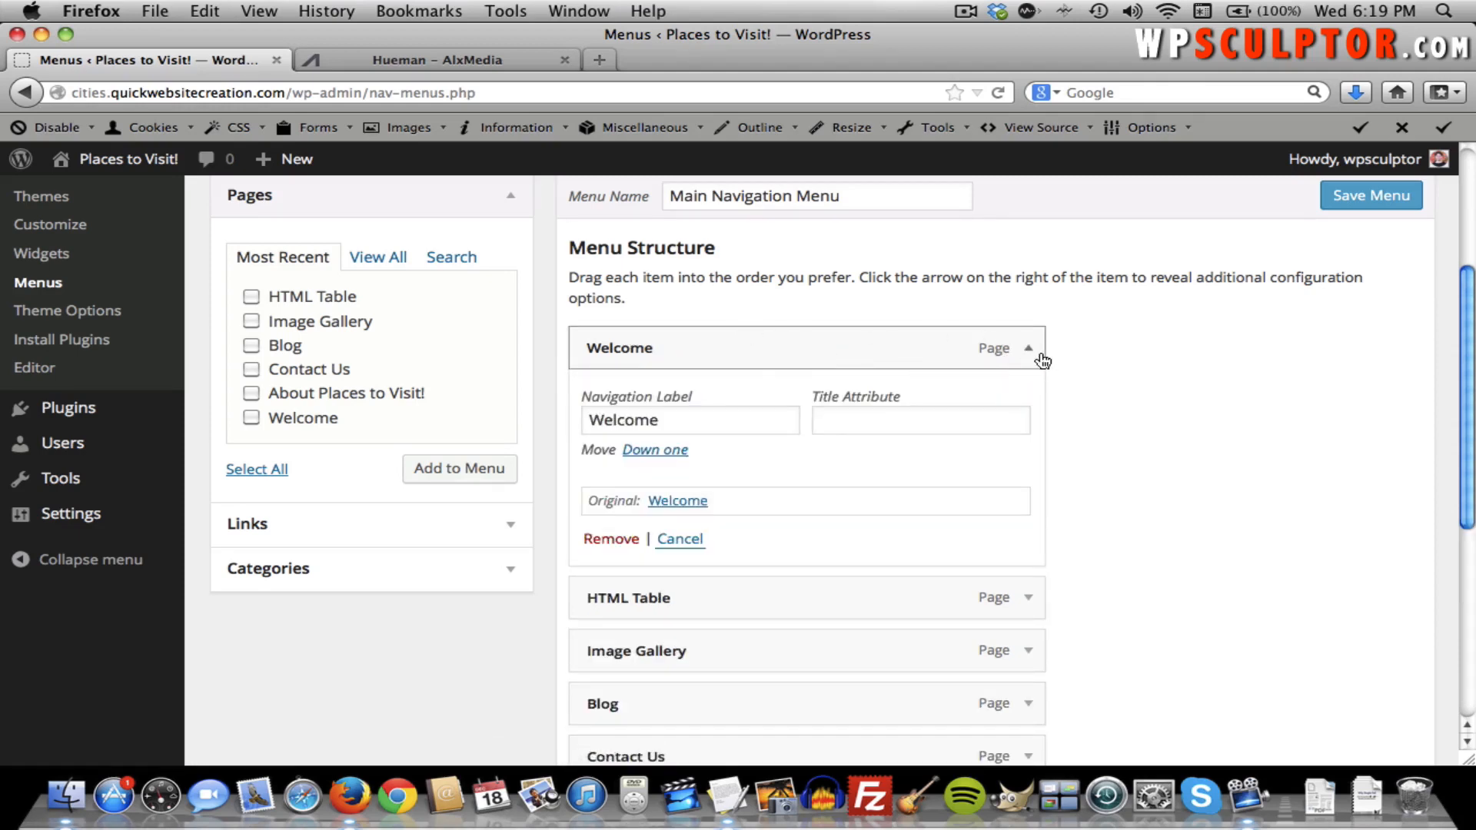
{"action": "double_click", "coordinate": [659, 417]}
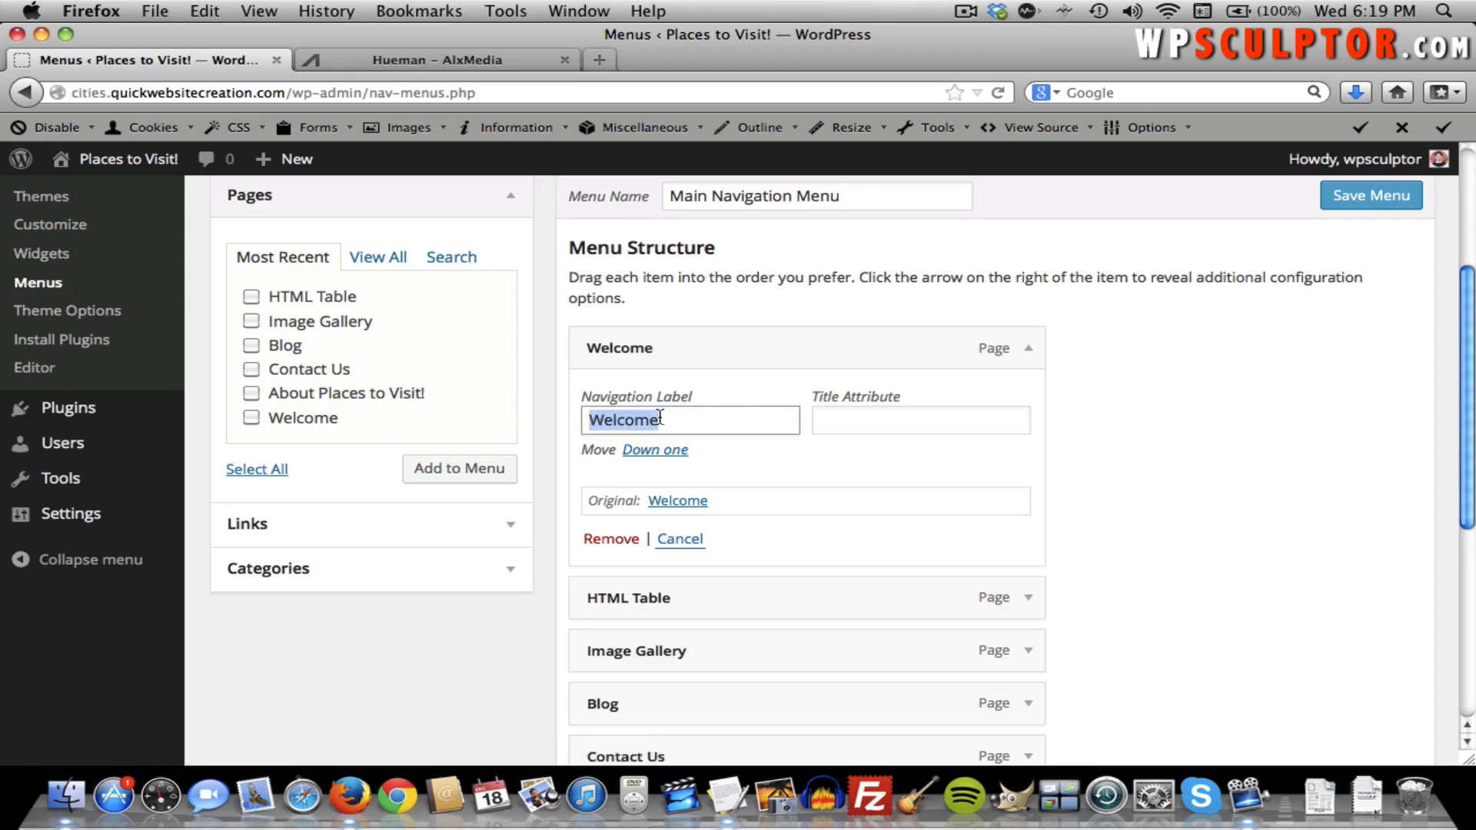
{"action": "type", "text": "Home"}
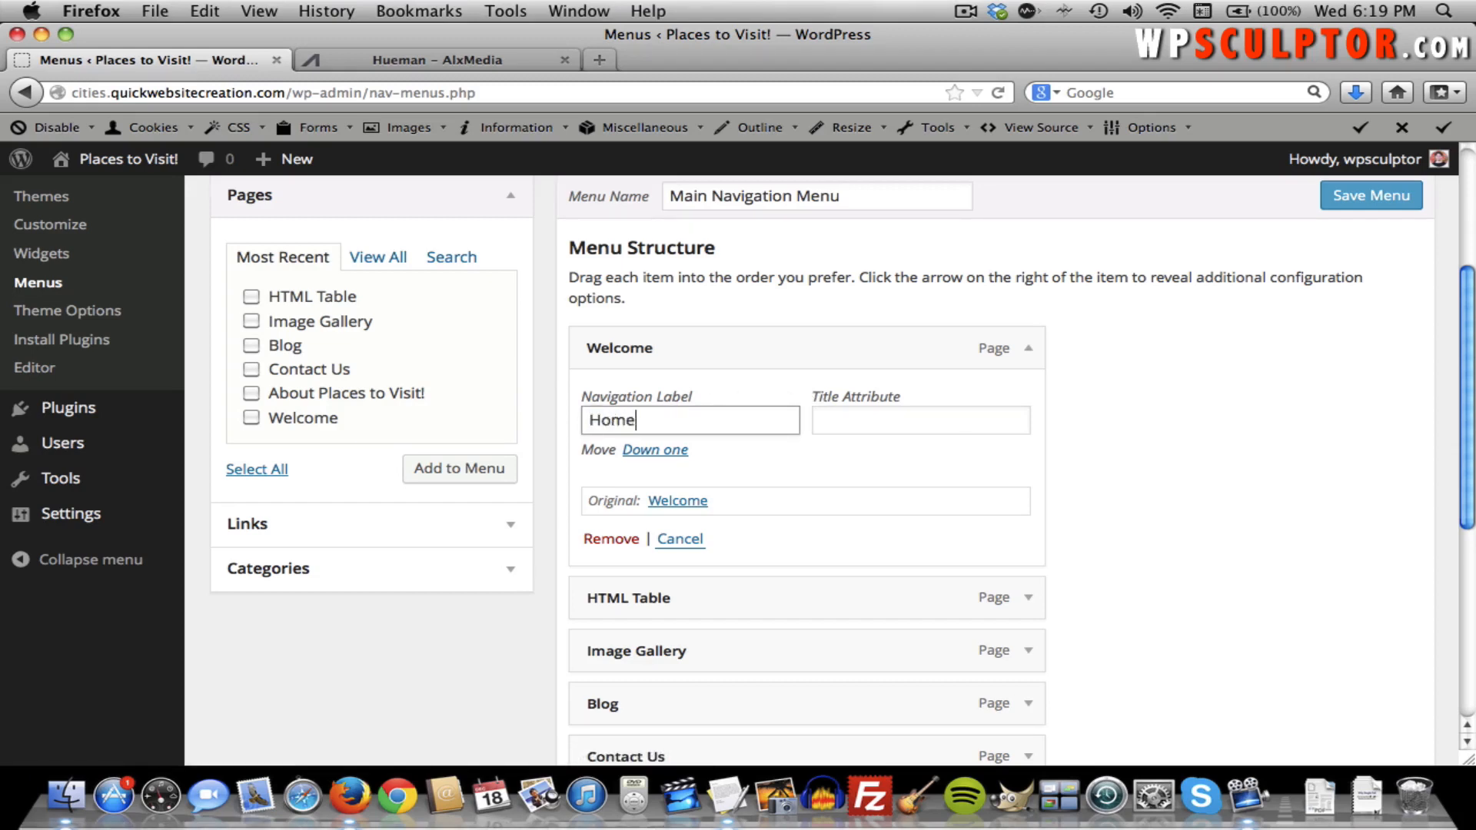
{"action": "left_click", "coordinate": [1028, 351]}
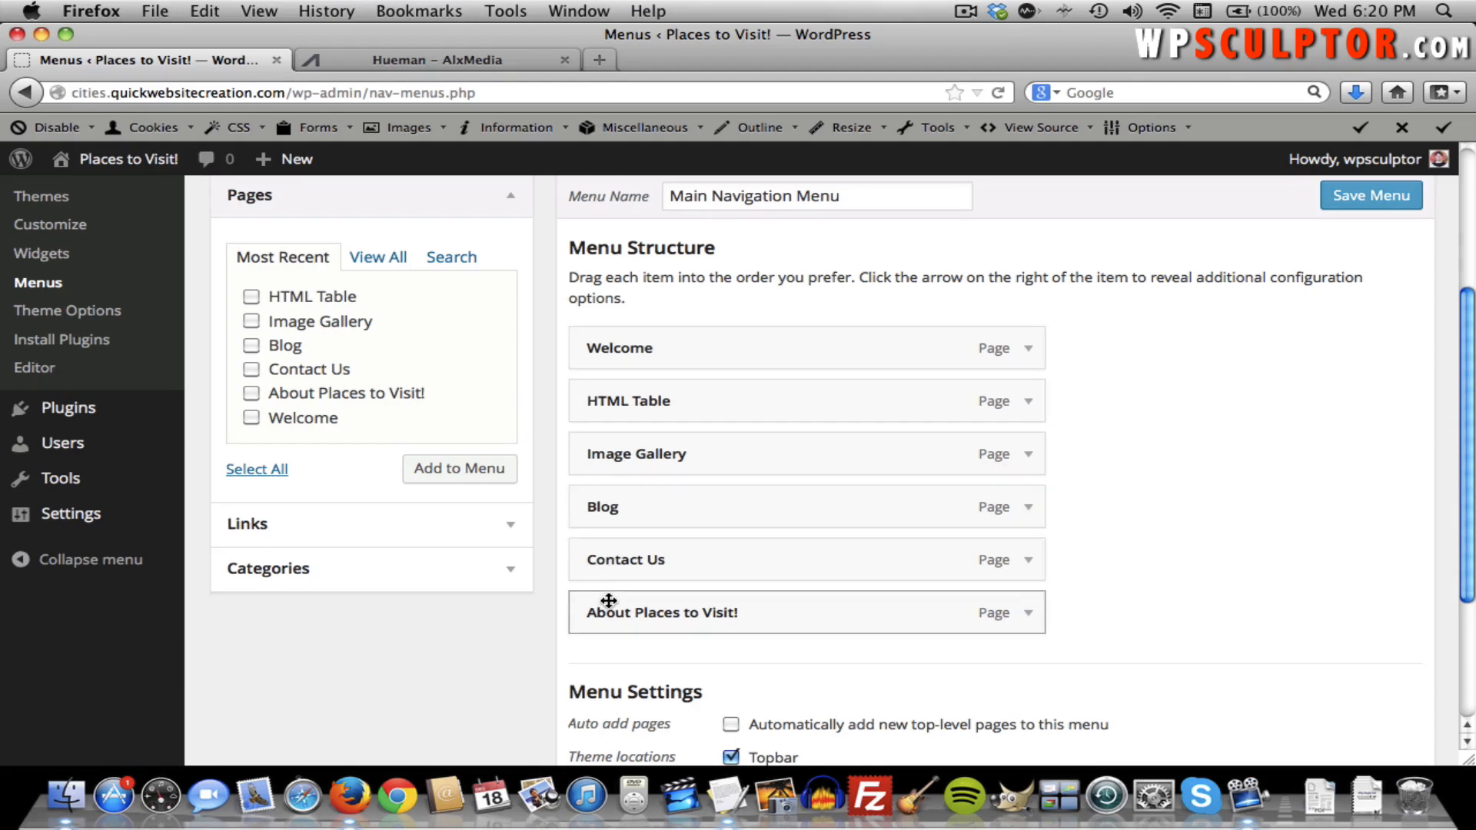
Place the About Places to Visit! item second at top level, relabelled 'About'.
{"action": "left_click_drag", "start_coordinate": [608, 601], "coordinate": [662, 402]}
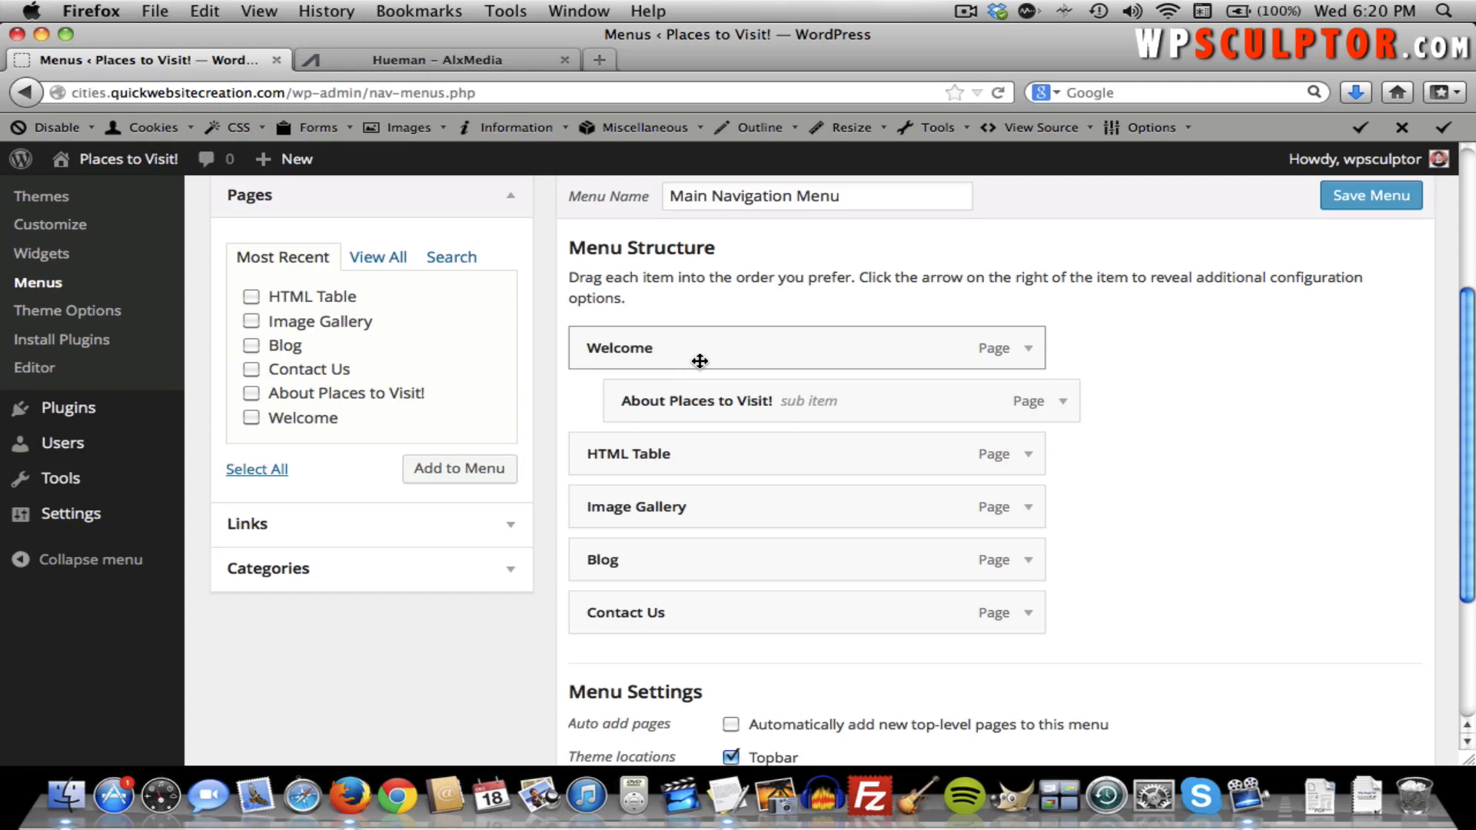
{"action": "left_click_drag", "start_coordinate": [712, 386], "coordinate": [681, 405]}
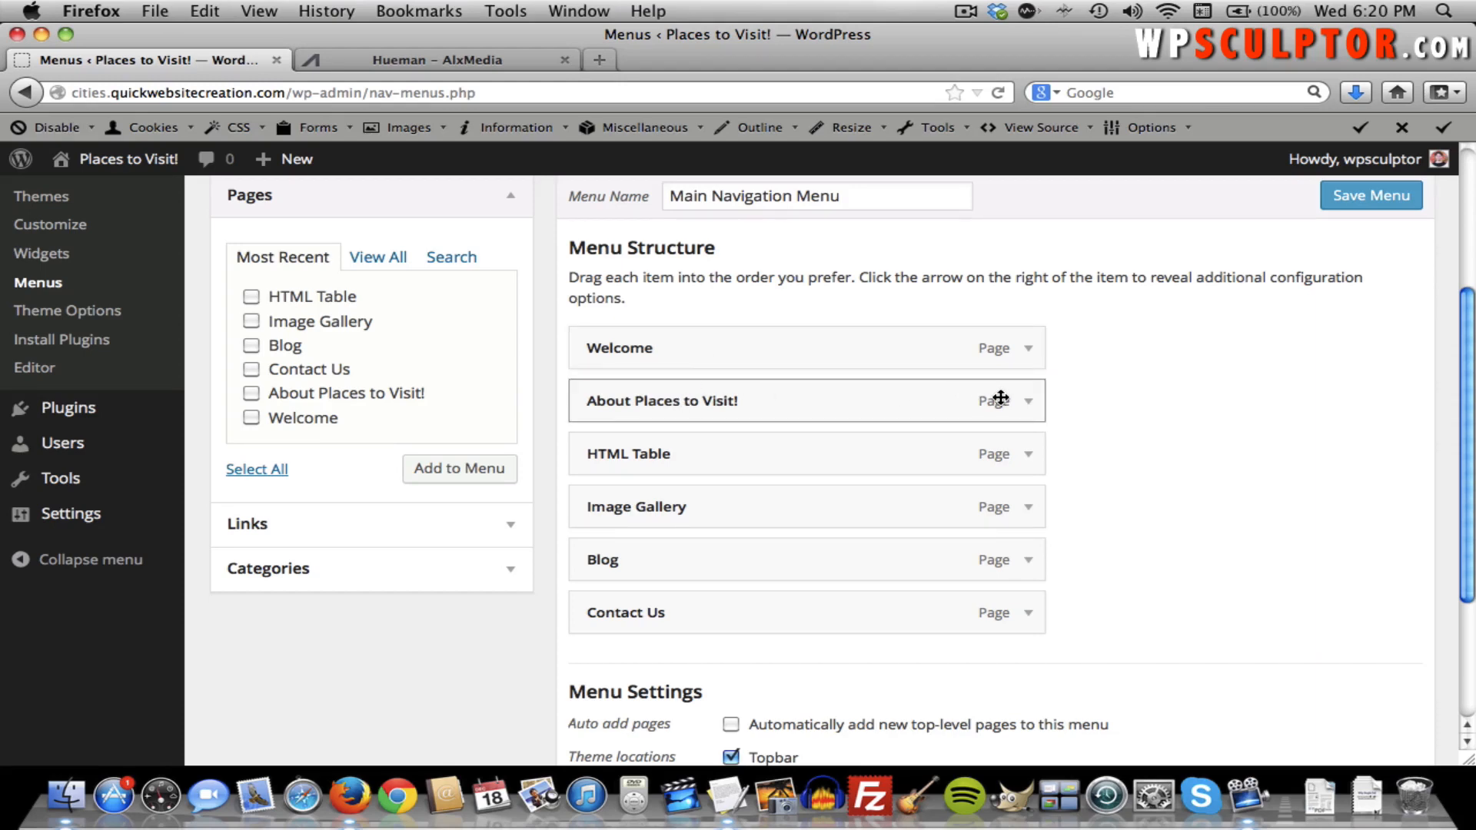
{"action": "left_click", "coordinate": [1026, 401]}
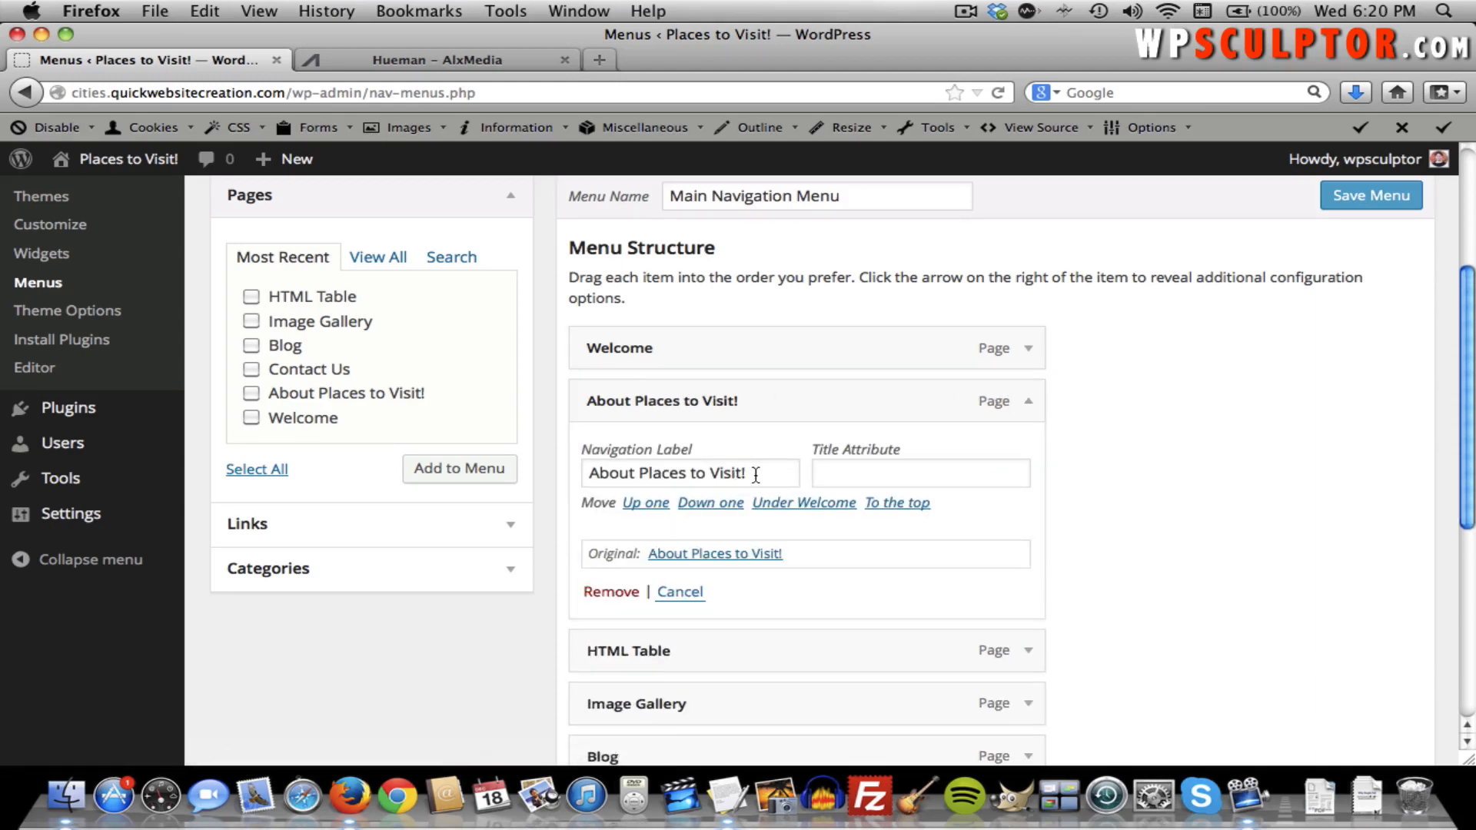
{"action": "left_click_drag", "start_coordinate": [753, 474], "coordinate": [665, 475]}
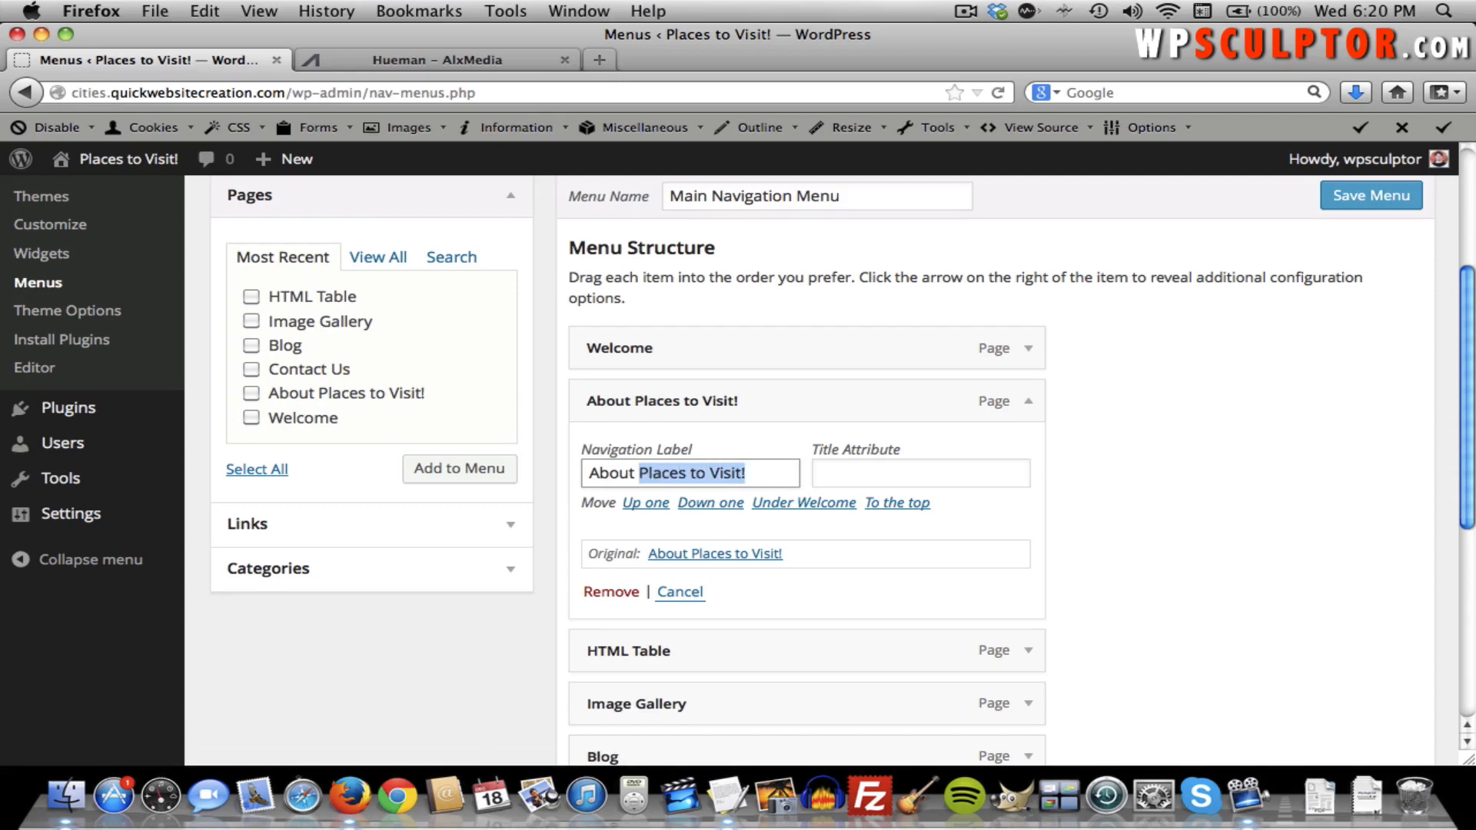
{"action": "key", "text": "BackSpace"}
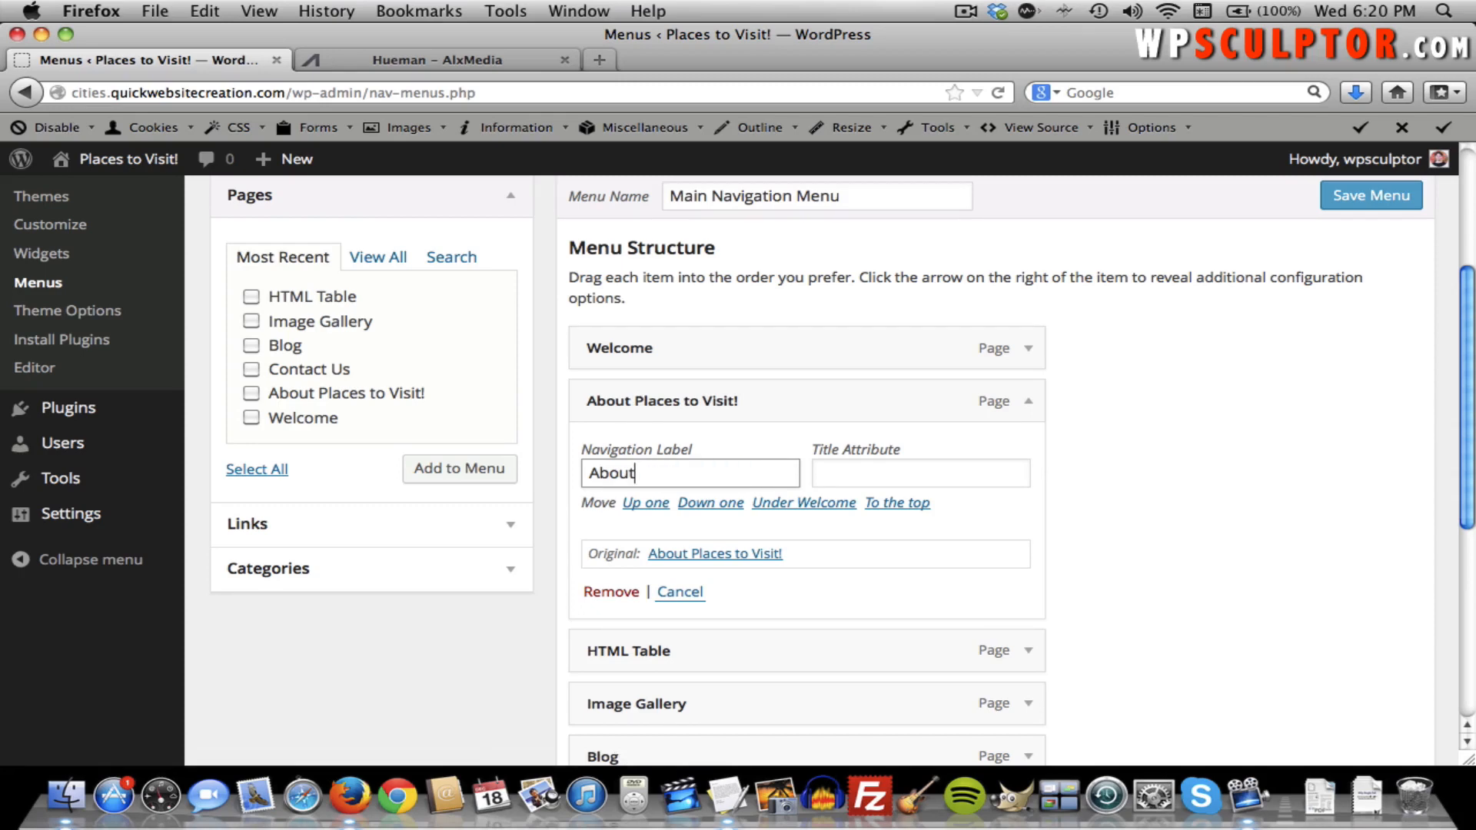
{"action": "left_click", "coordinate": [1028, 406]}
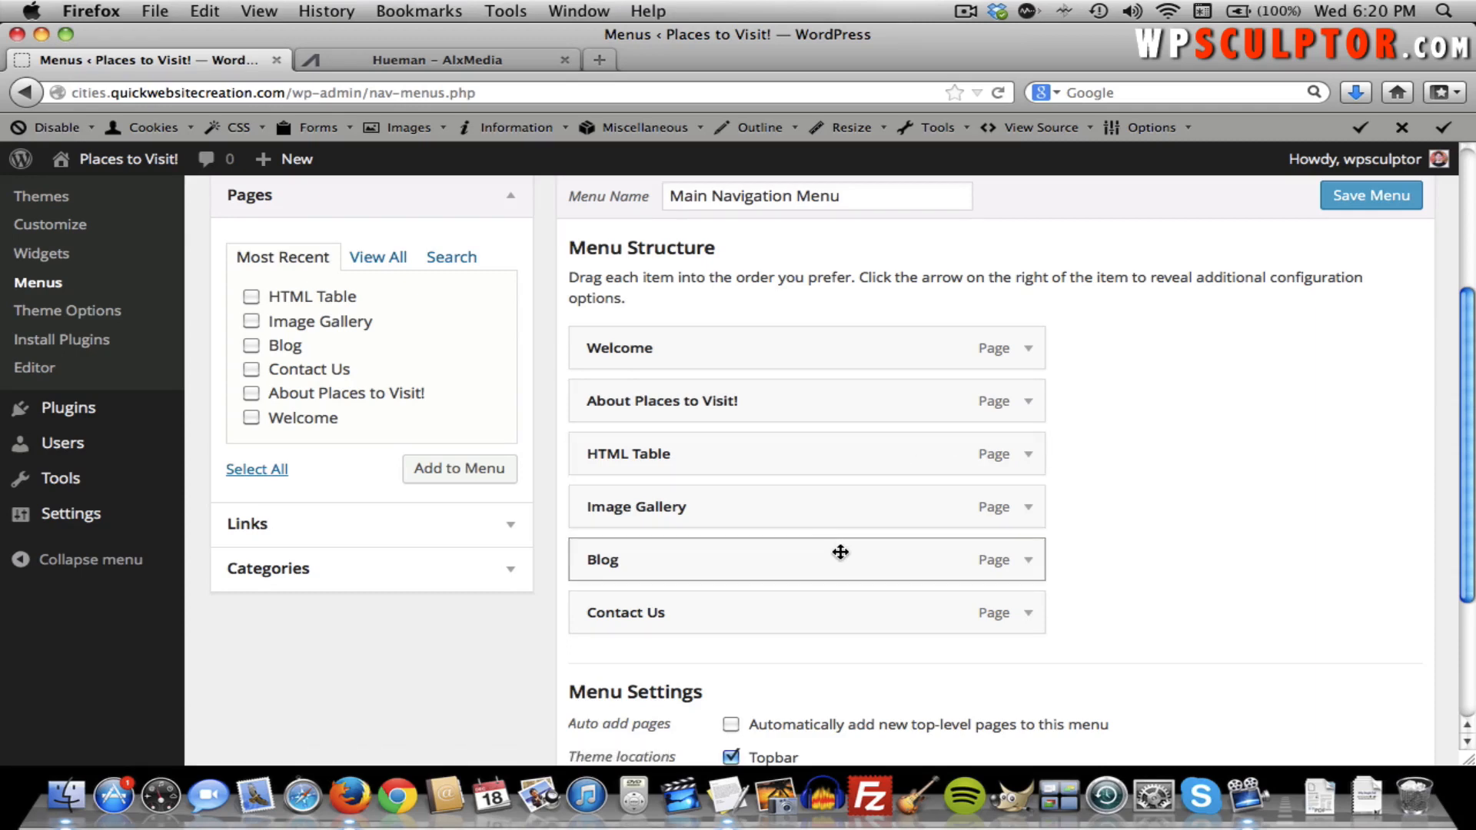
Move Blog and Contact Us above HTML Table and save the menu.
{"action": "left_click_drag", "start_coordinate": [830, 553], "coordinate": [759, 473]}
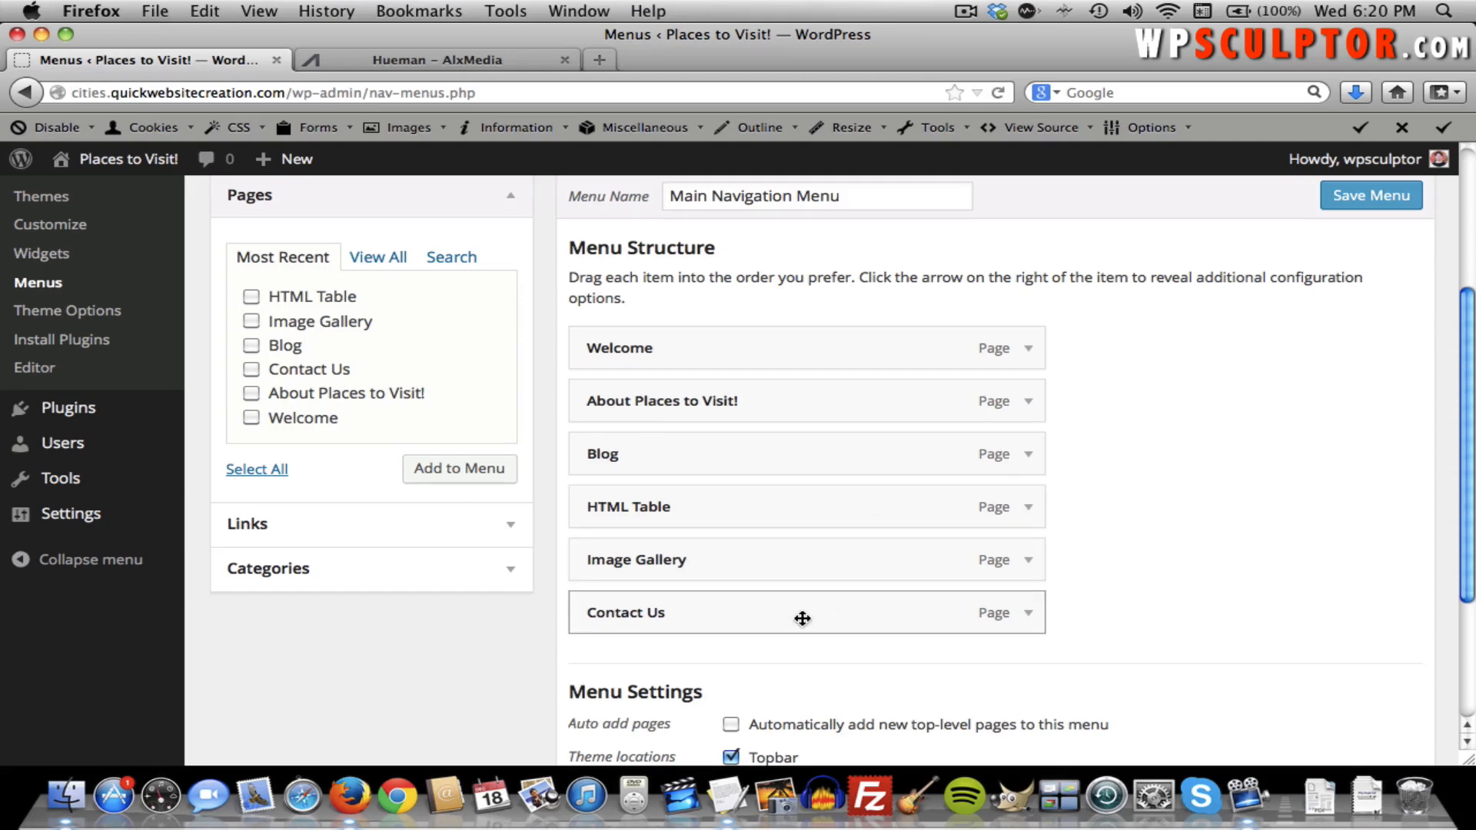
{"action": "left_click_drag", "start_coordinate": [797, 615], "coordinate": [792, 535]}
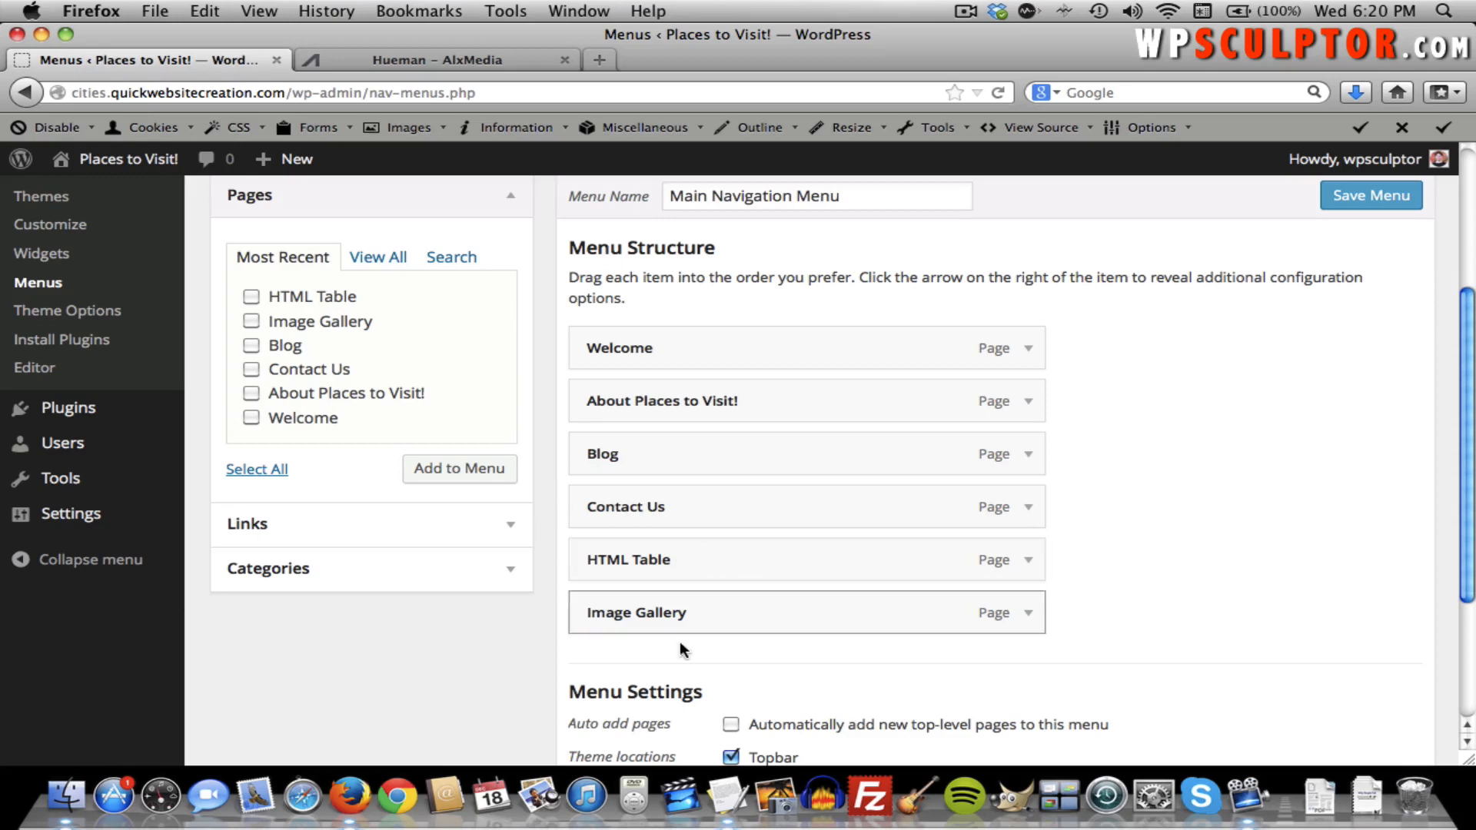
{"action": "left_click", "coordinate": [1365, 206]}
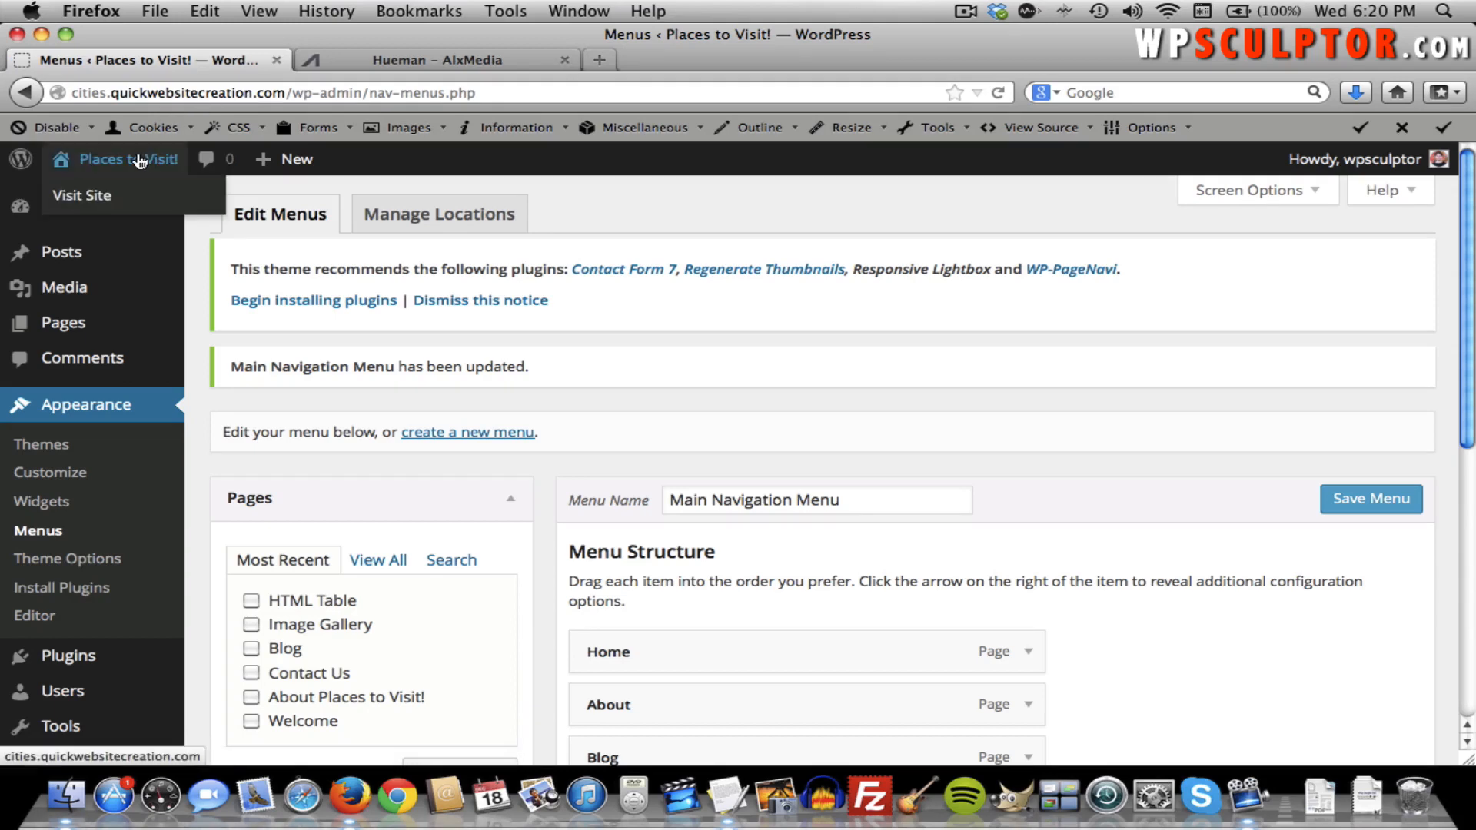
After checking the live site, nest About under Home and save the menu.
{"action": "left_click", "coordinate": [138, 161]}
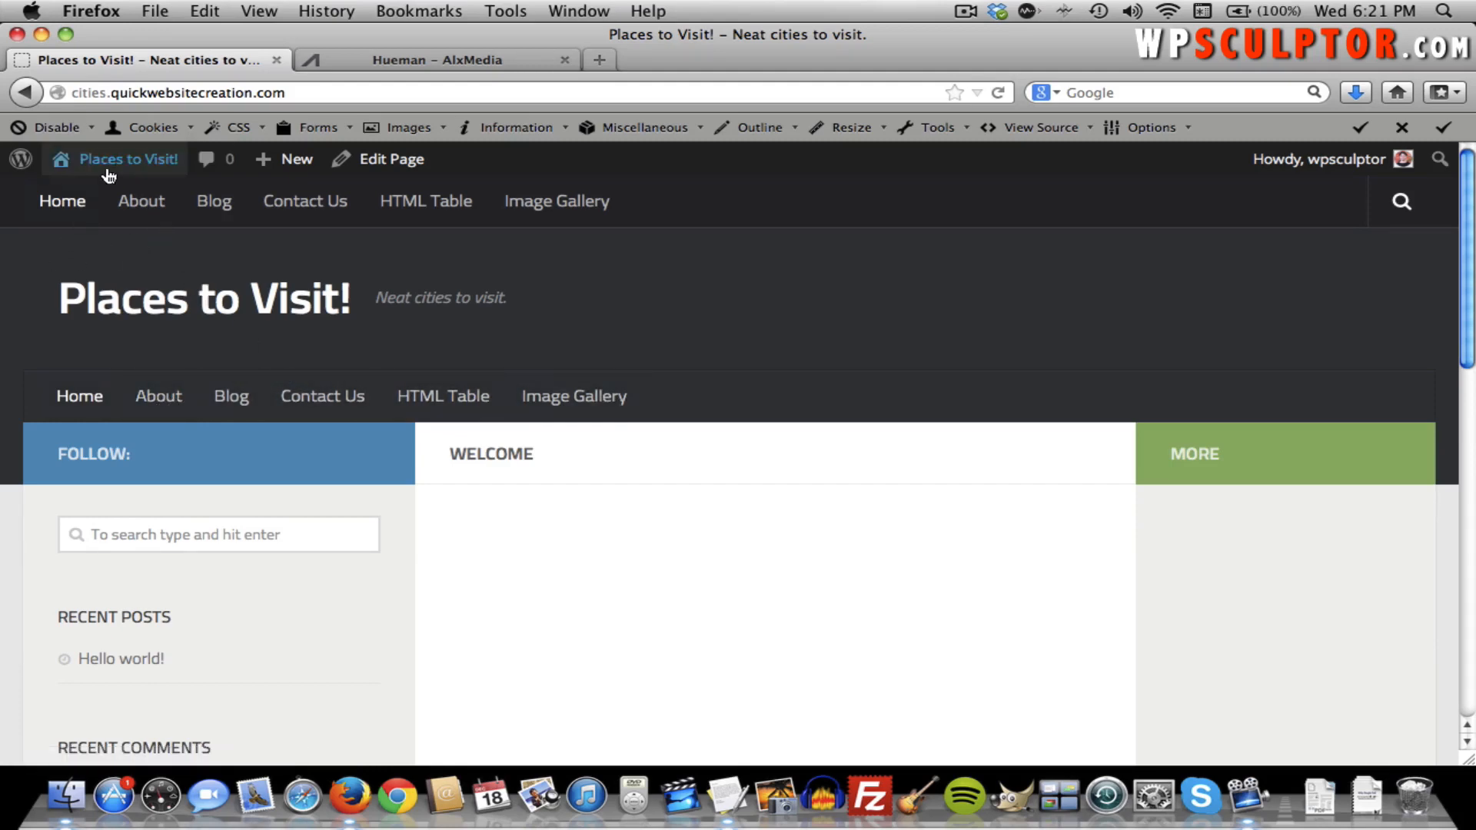
{"action": "mouse_move", "coordinate": [118, 165]}
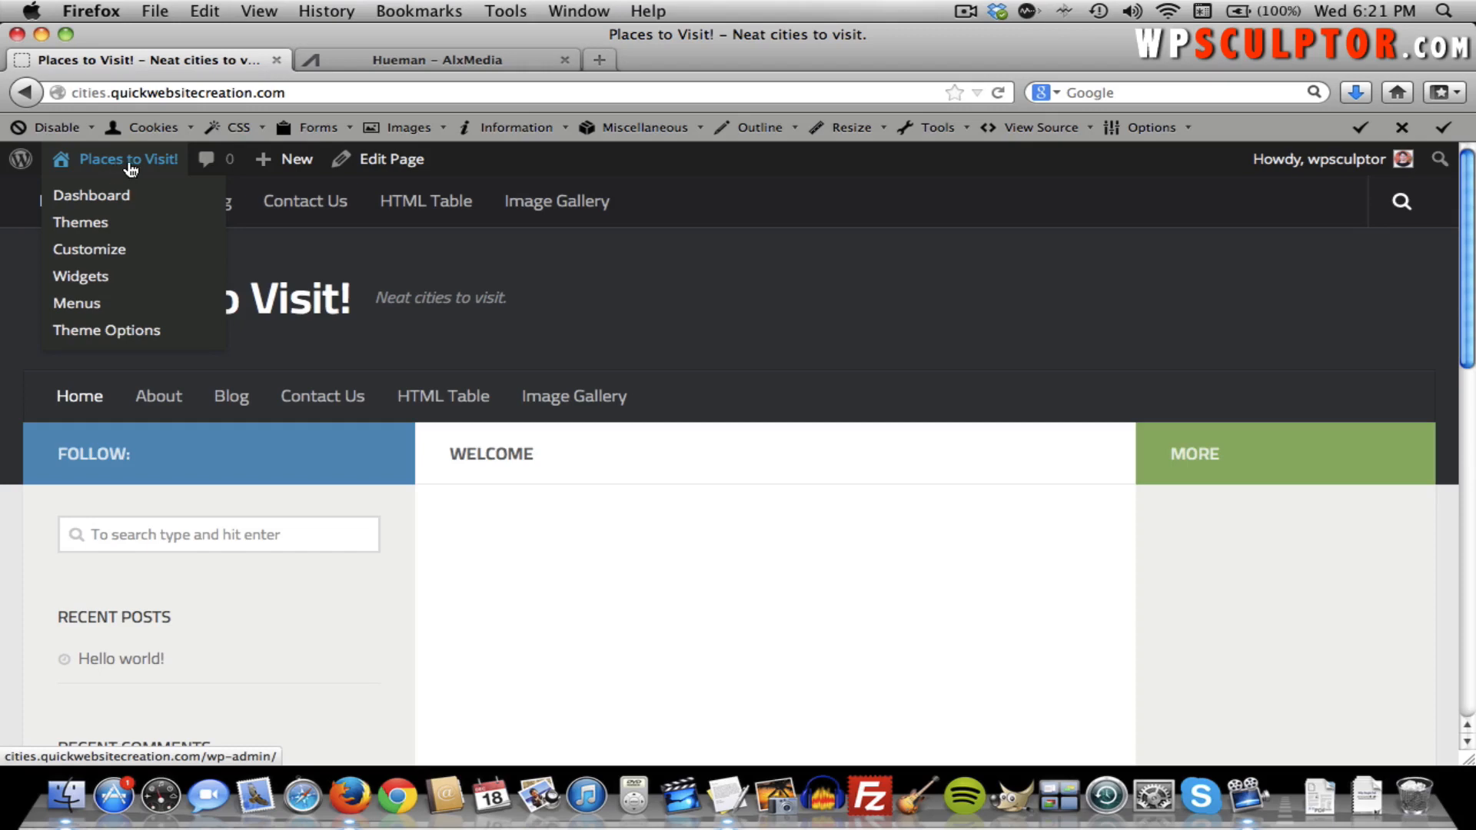
{"action": "left_click", "coordinate": [97, 302]}
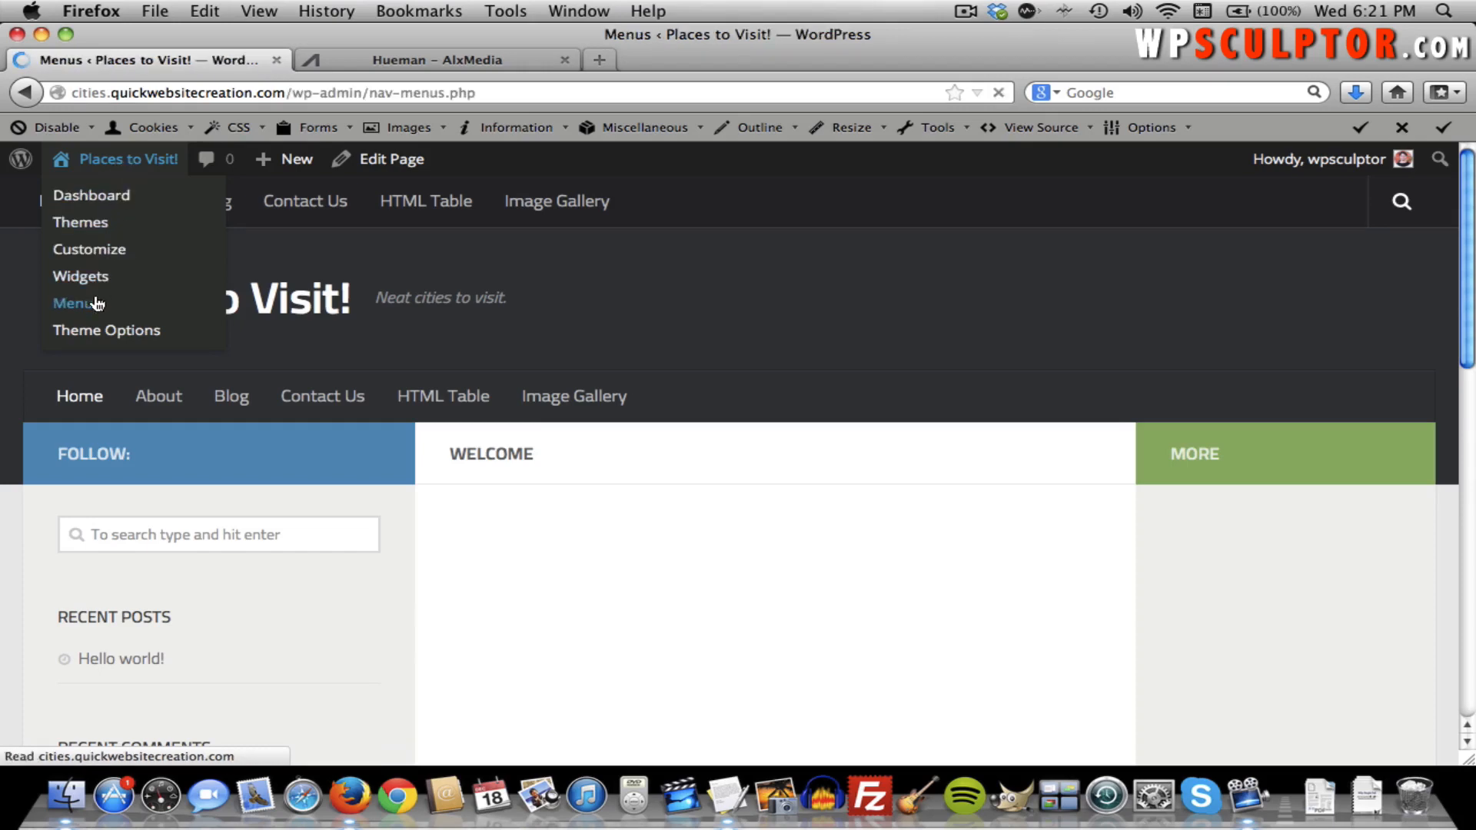
{"action": "scroll", "coordinate": [516, 385], "scroll_direction": "down", "scroll_amount": 5}
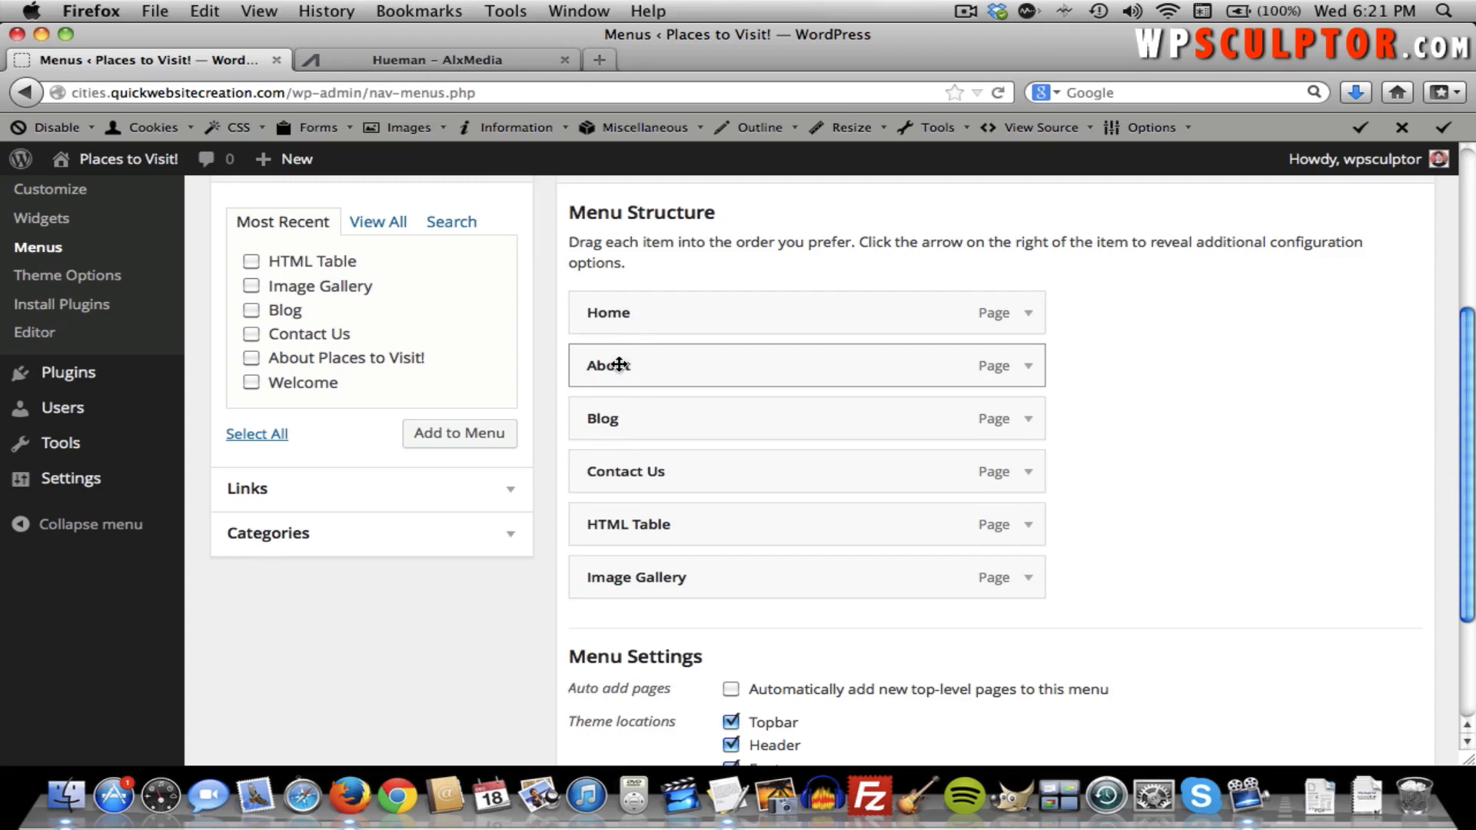
{"action": "left_click_drag", "start_coordinate": [623, 363], "coordinate": [650, 367]}
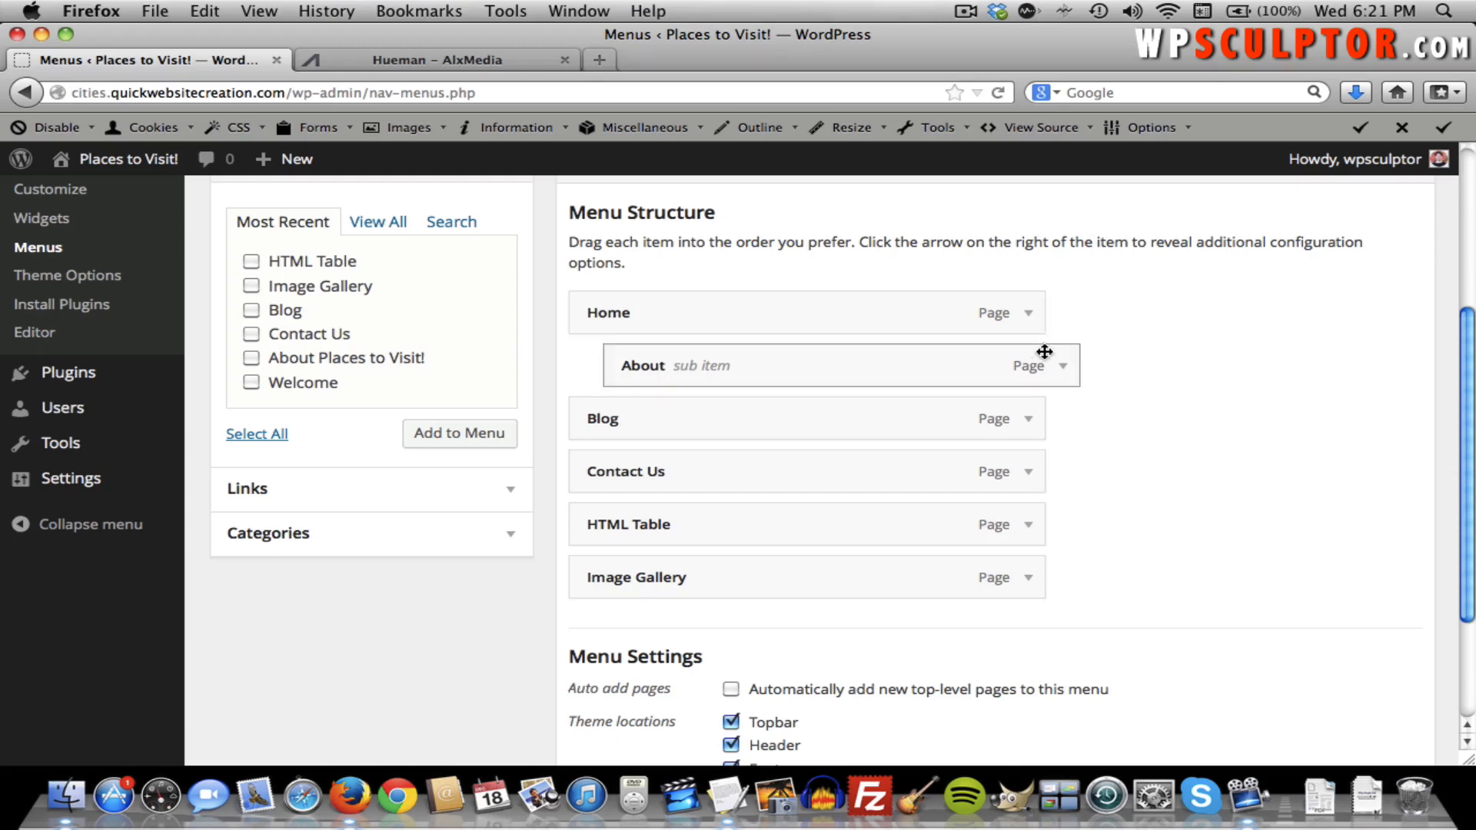
{"action": "scroll", "coordinate": [1109, 347], "scroll_direction": "up", "scroll_amount": 4}
{"action": "left_click", "coordinate": [1371, 315]}
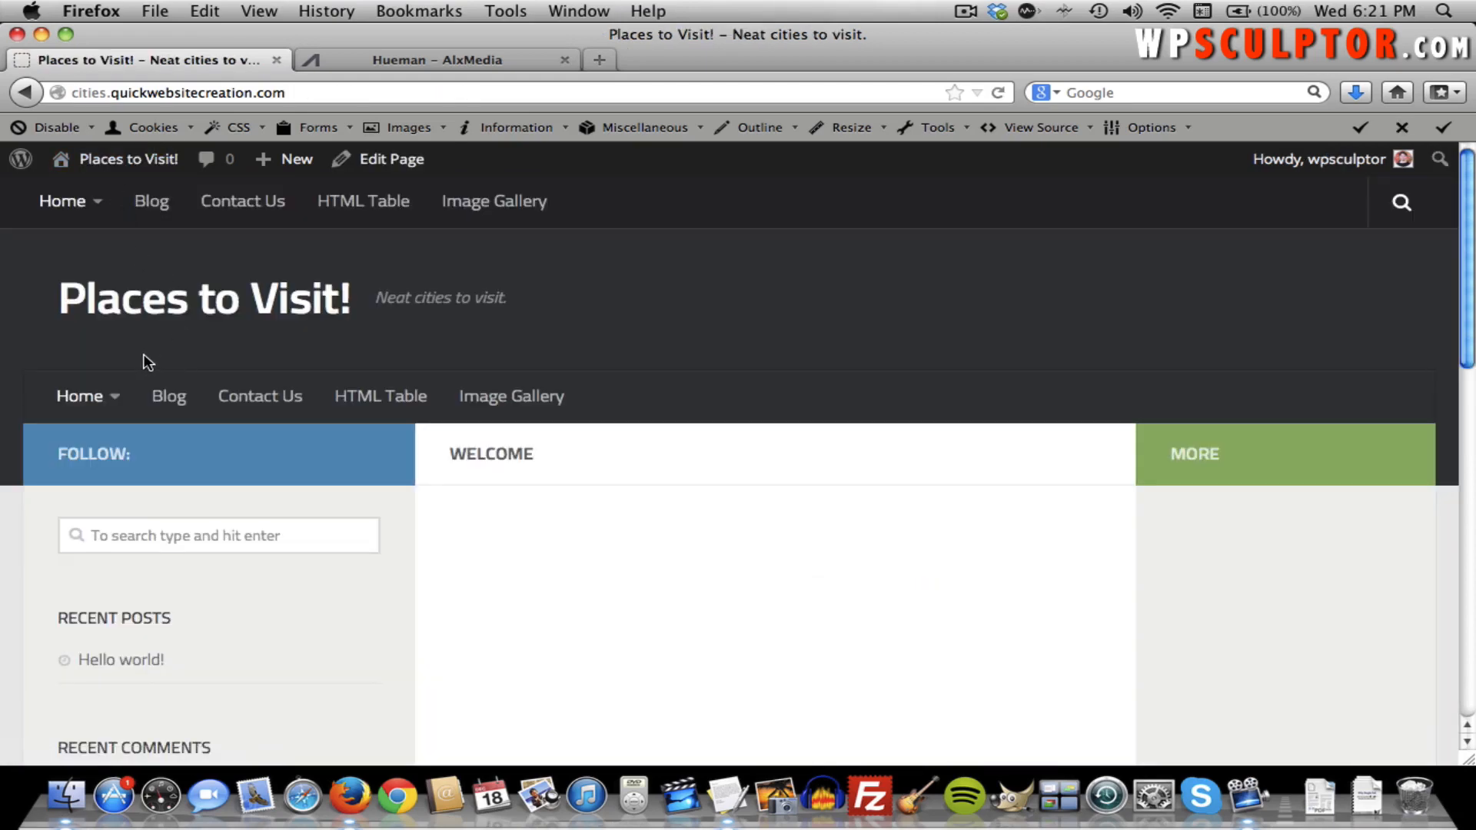
Nest Blog under About, save, and view the new dropdown on the live site.
{"action": "mouse_move", "coordinate": [83, 405]}
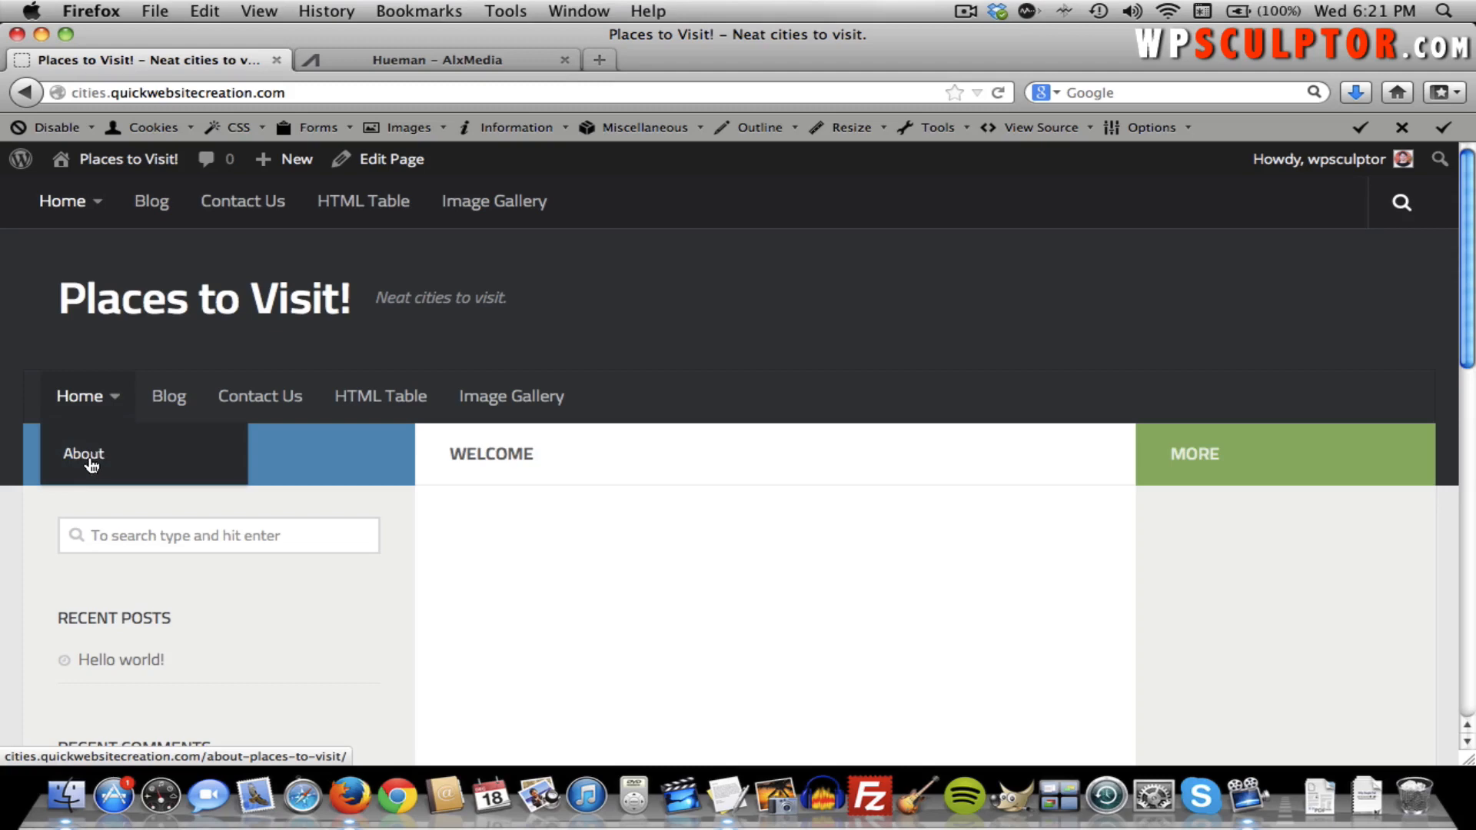
{"action": "left_click", "coordinate": [18, 94]}
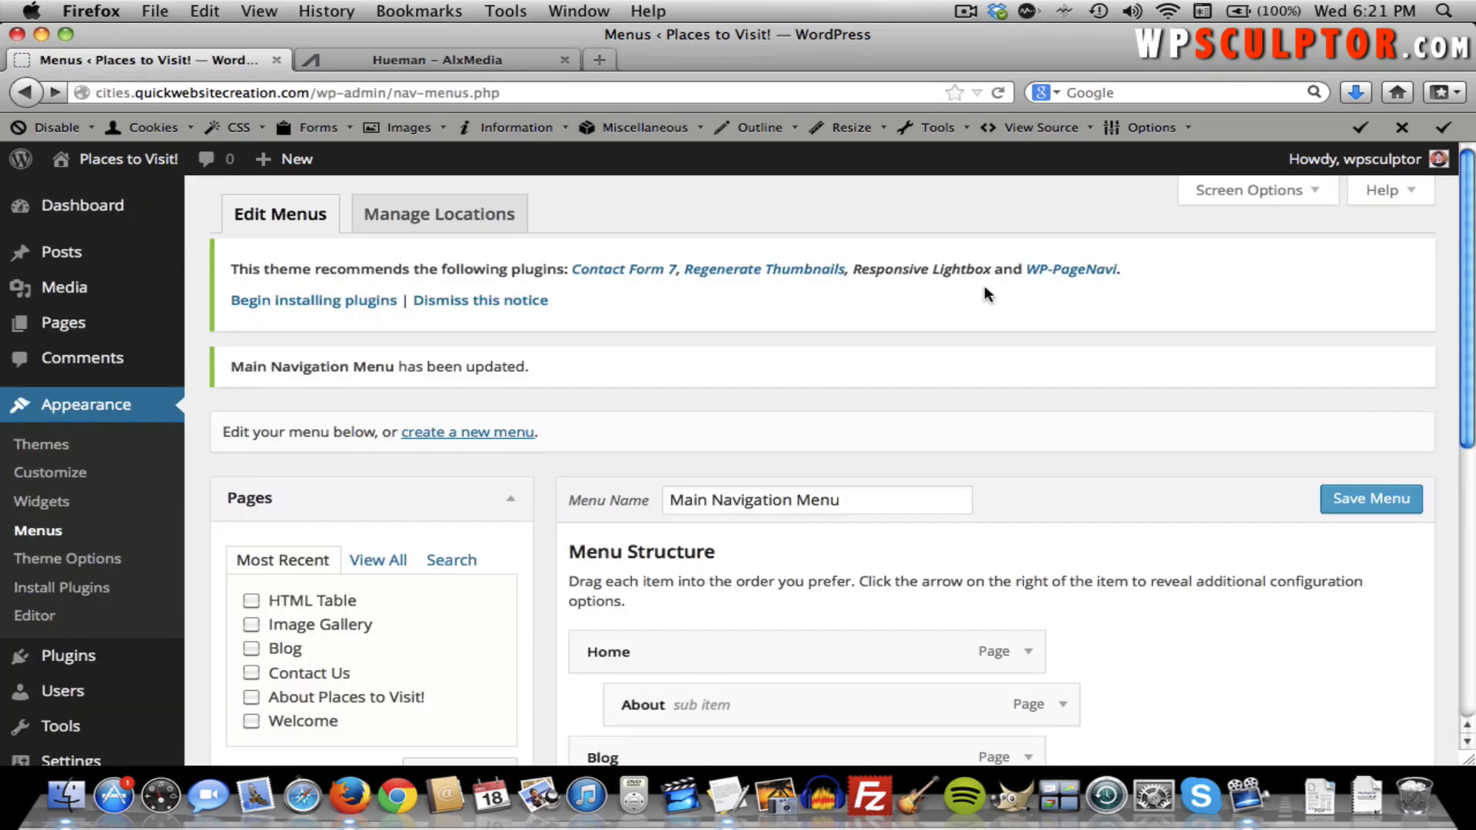
{"action": "scroll", "coordinate": [986, 292], "scroll_direction": "down", "scroll_amount": 5}
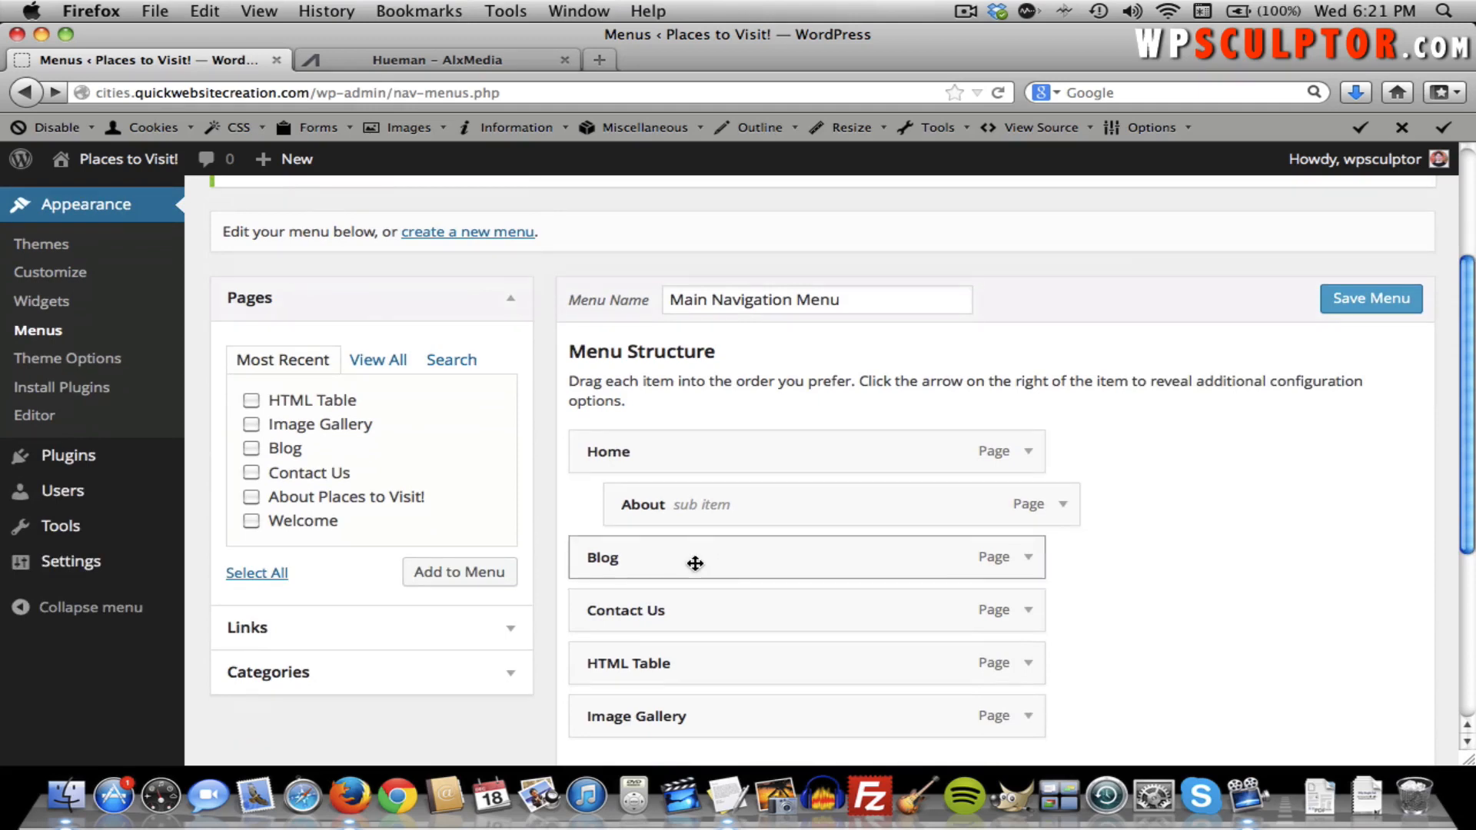
{"action": "left_click_drag", "start_coordinate": [695, 563], "coordinate": [787, 577]}
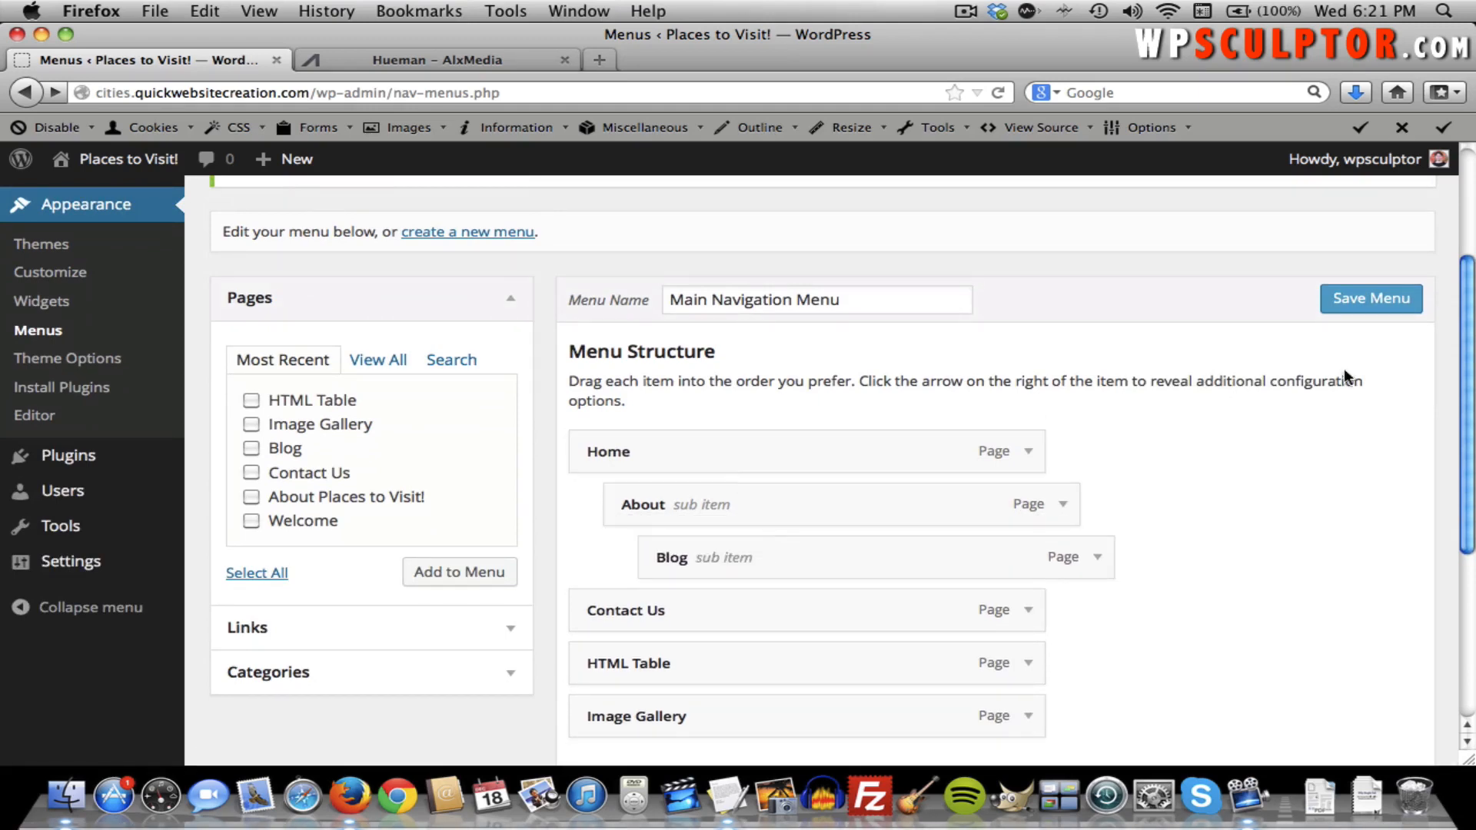
{"action": "left_click", "coordinate": [1393, 301]}
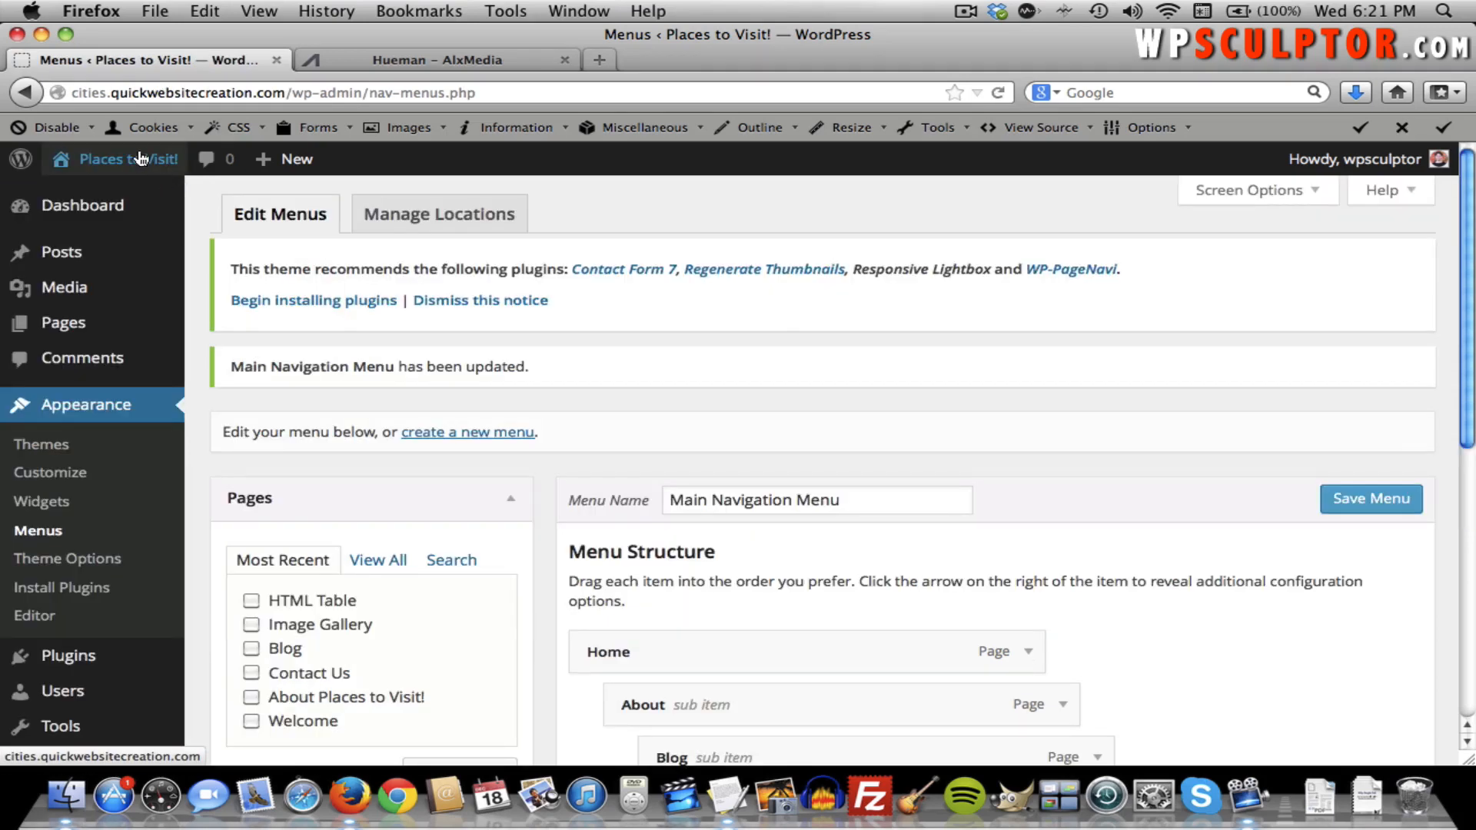
{"action": "left_click", "coordinate": [139, 158]}
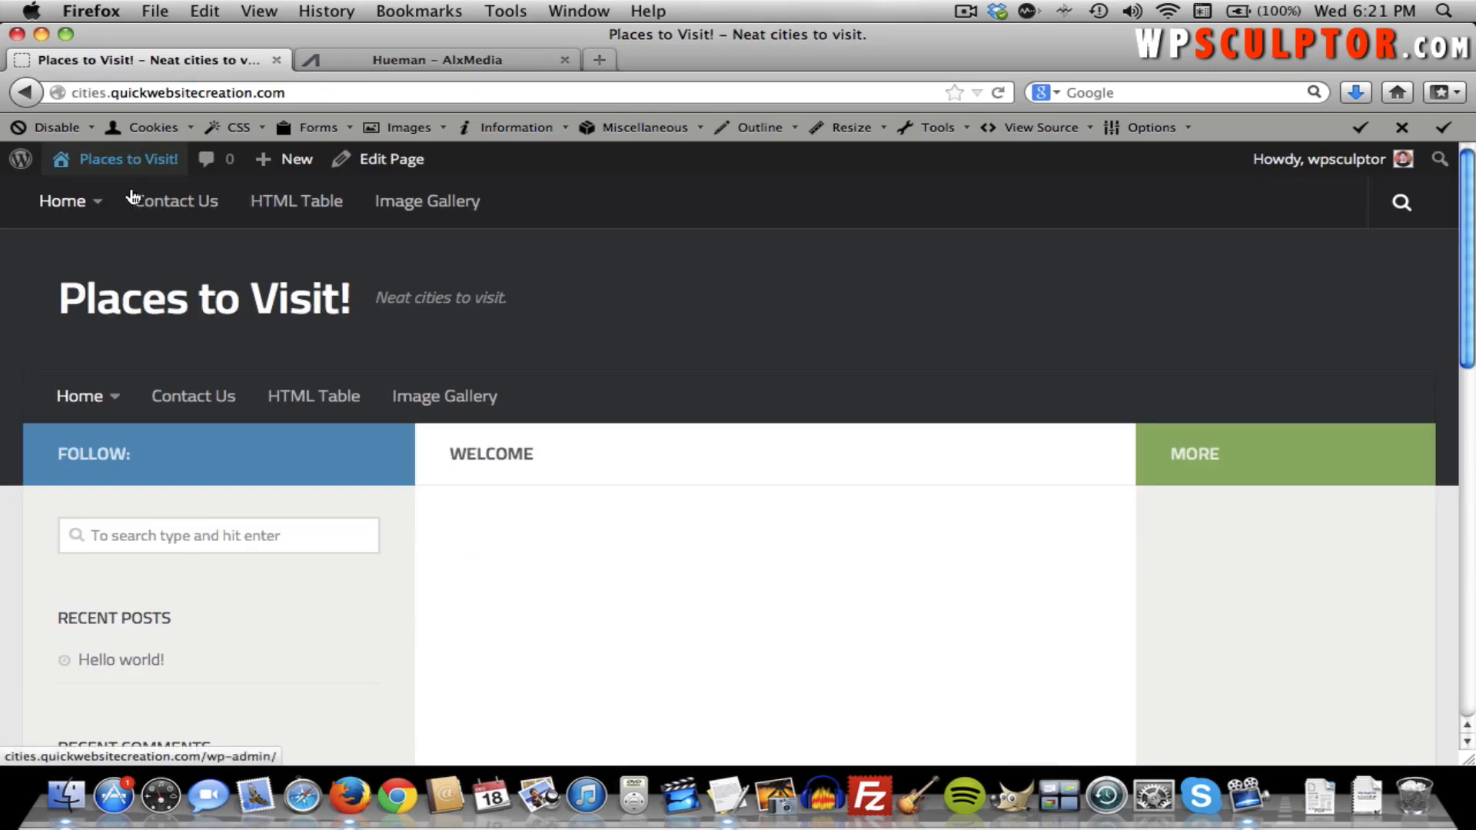
{"action": "mouse_move", "coordinate": [97, 398]}
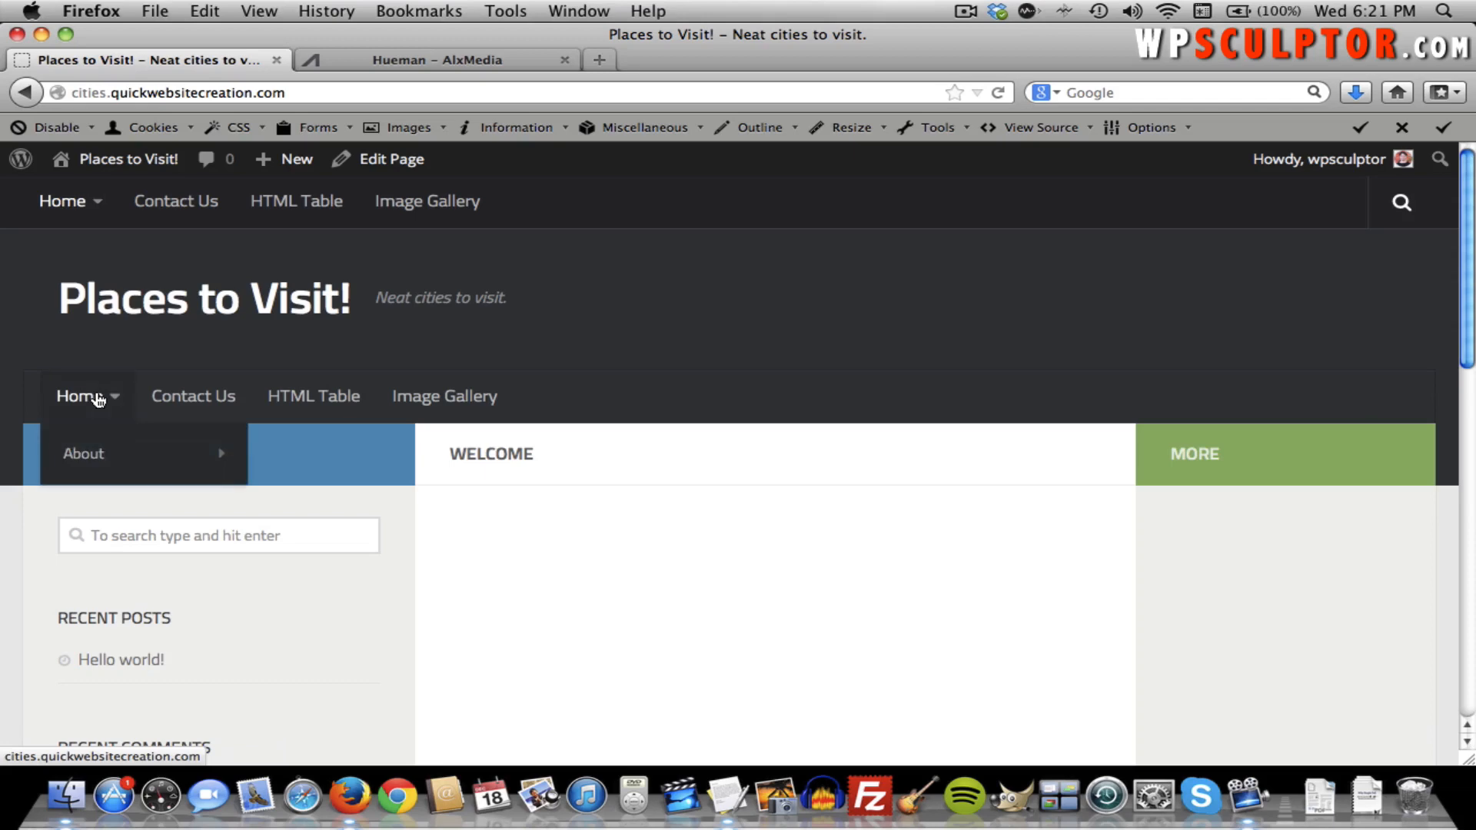
{"action": "mouse_move", "coordinate": [99, 455]}
{"action": "mouse_move", "coordinate": [115, 159]}
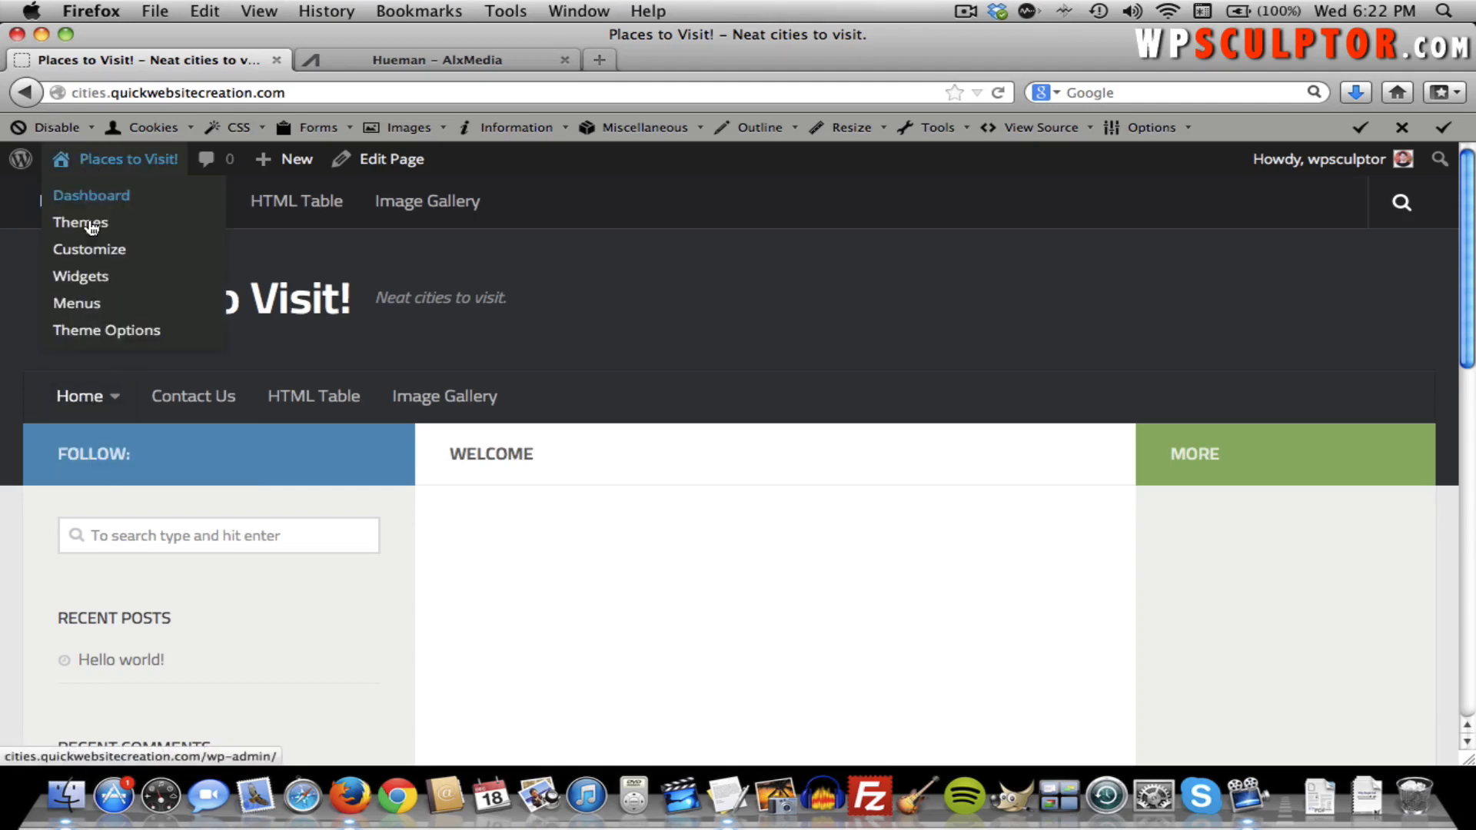
{"action": "left_click", "coordinate": [80, 302]}
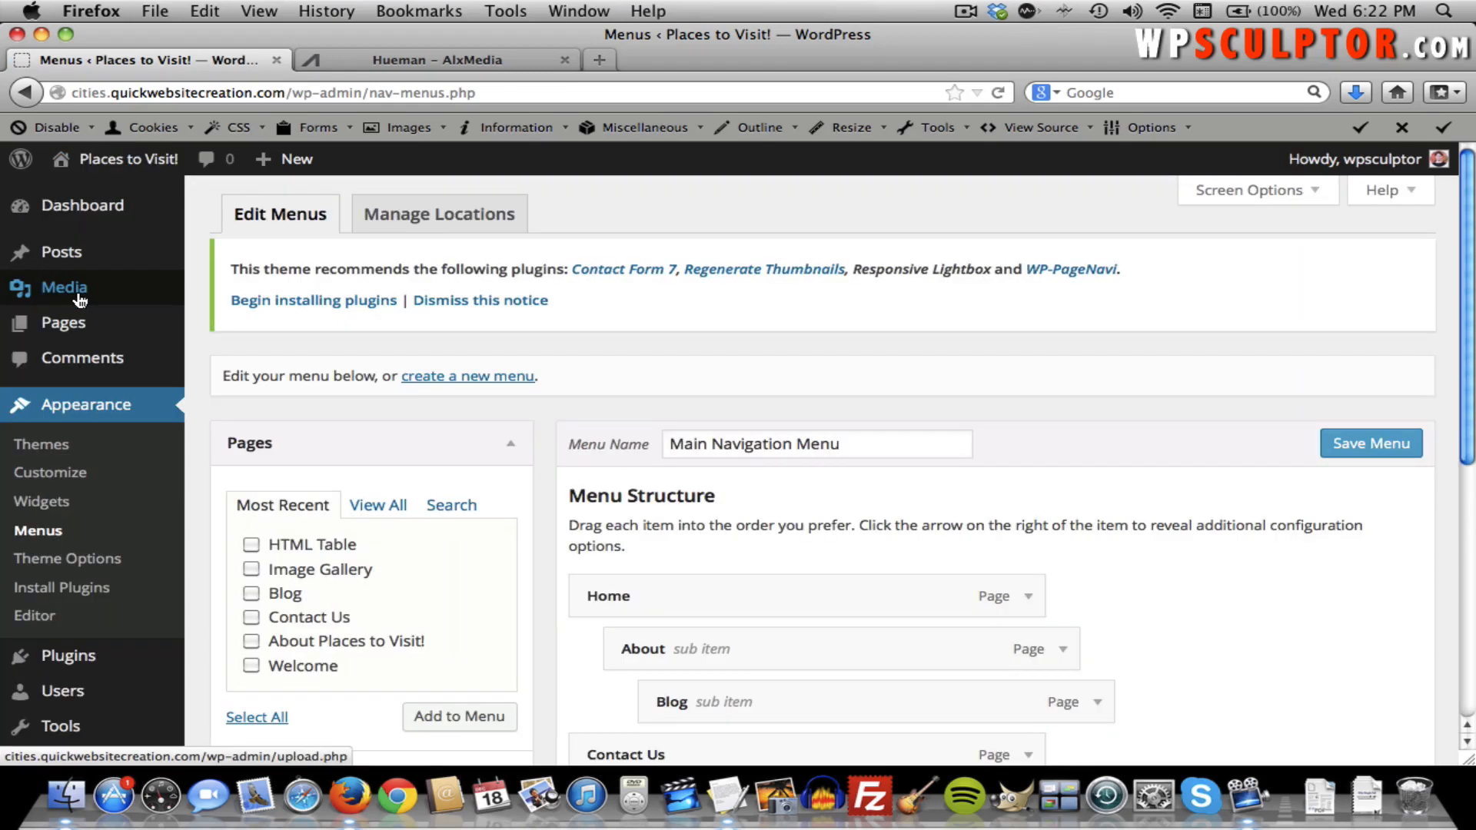
Drag About and Blog back out so all six menu items are top-level.
{"action": "scroll", "coordinate": [541, 455], "scroll_direction": "down", "scroll_amount": 5}
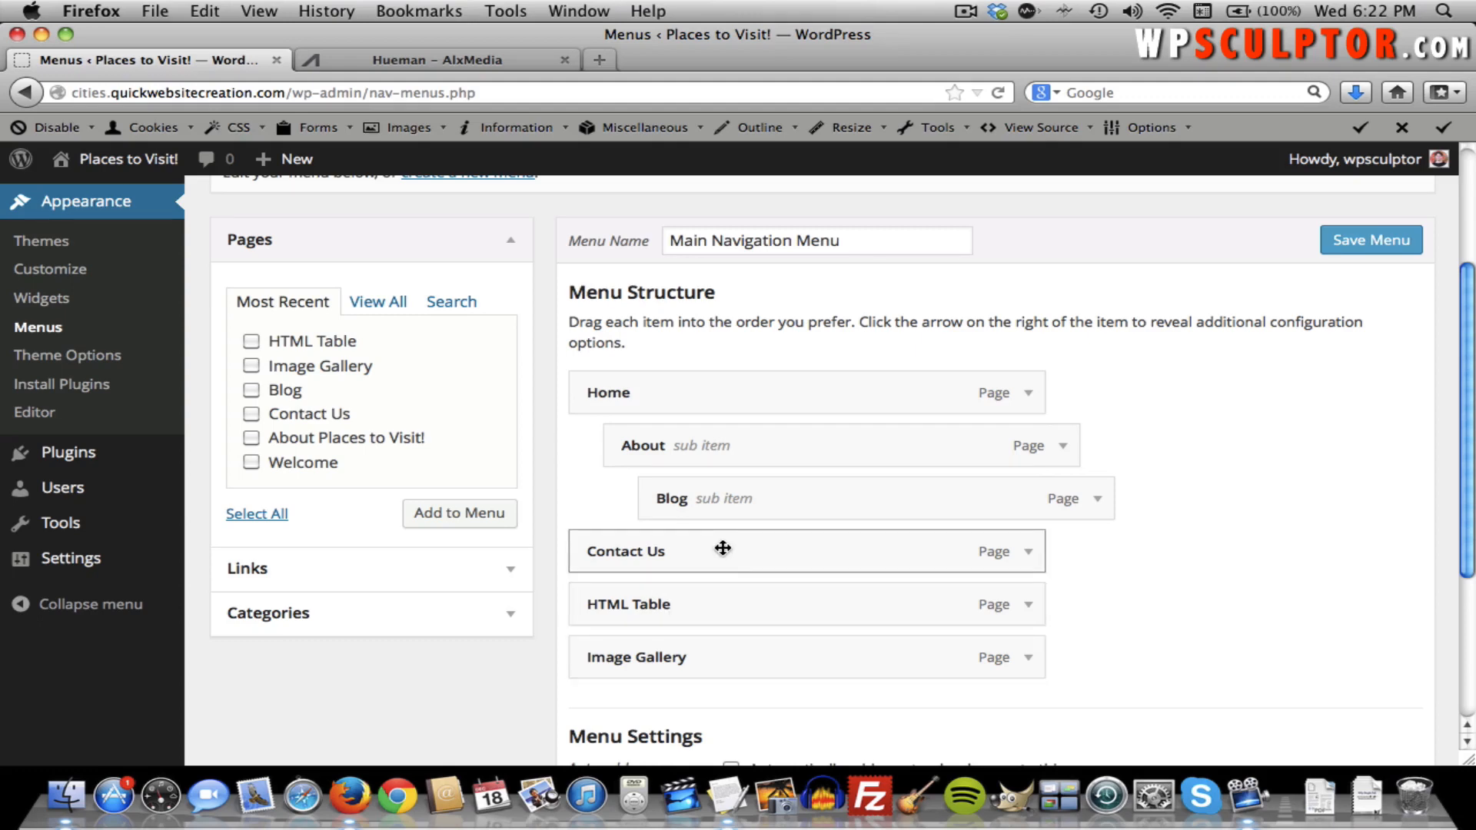
{"action": "left_click_drag", "start_coordinate": [692, 451], "coordinate": [639, 507]}
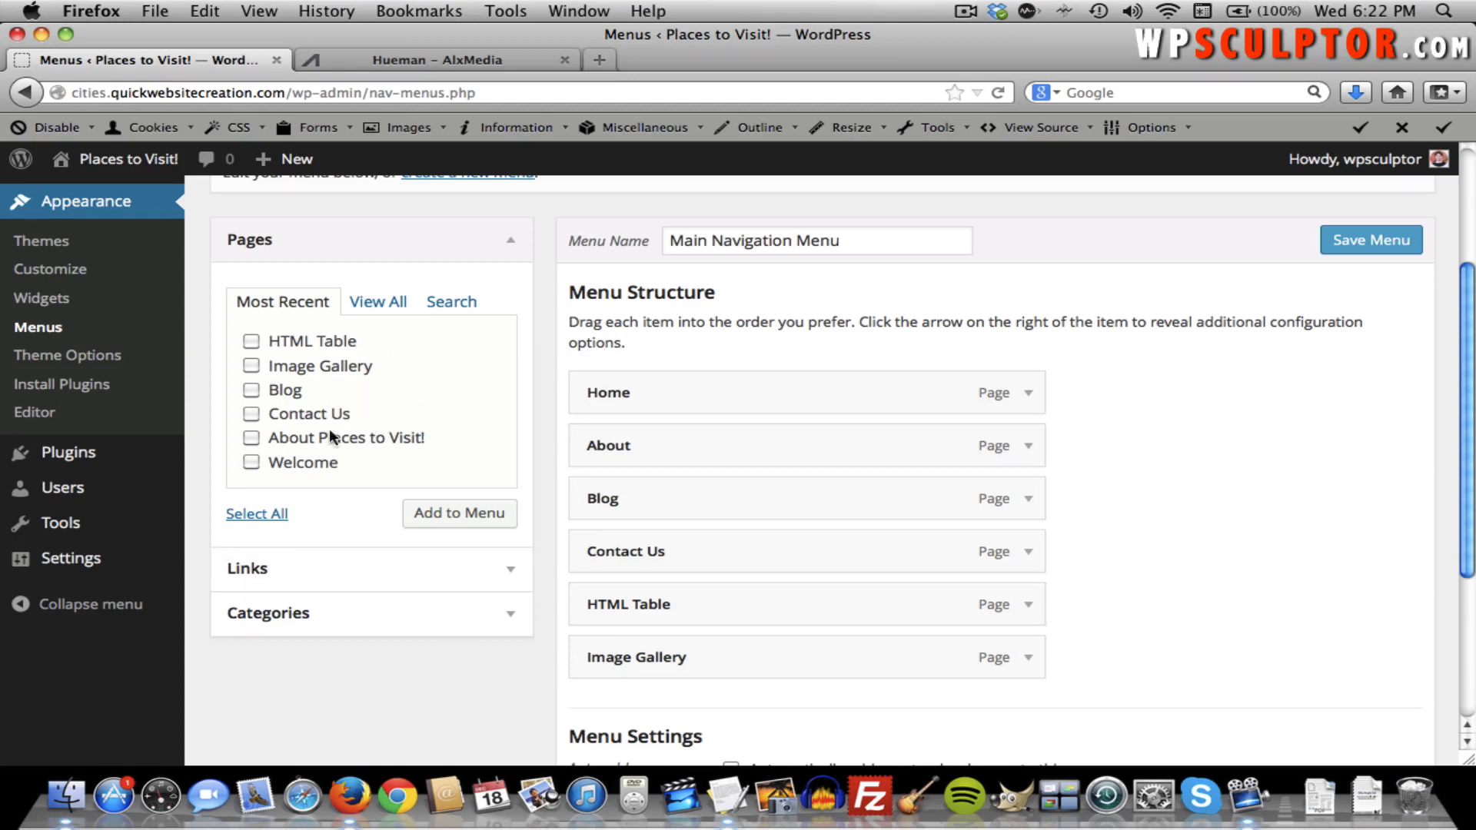
Fill in a custom link with text 'Additional Features' and URL '#'.
{"action": "left_click", "coordinate": [513, 572]}
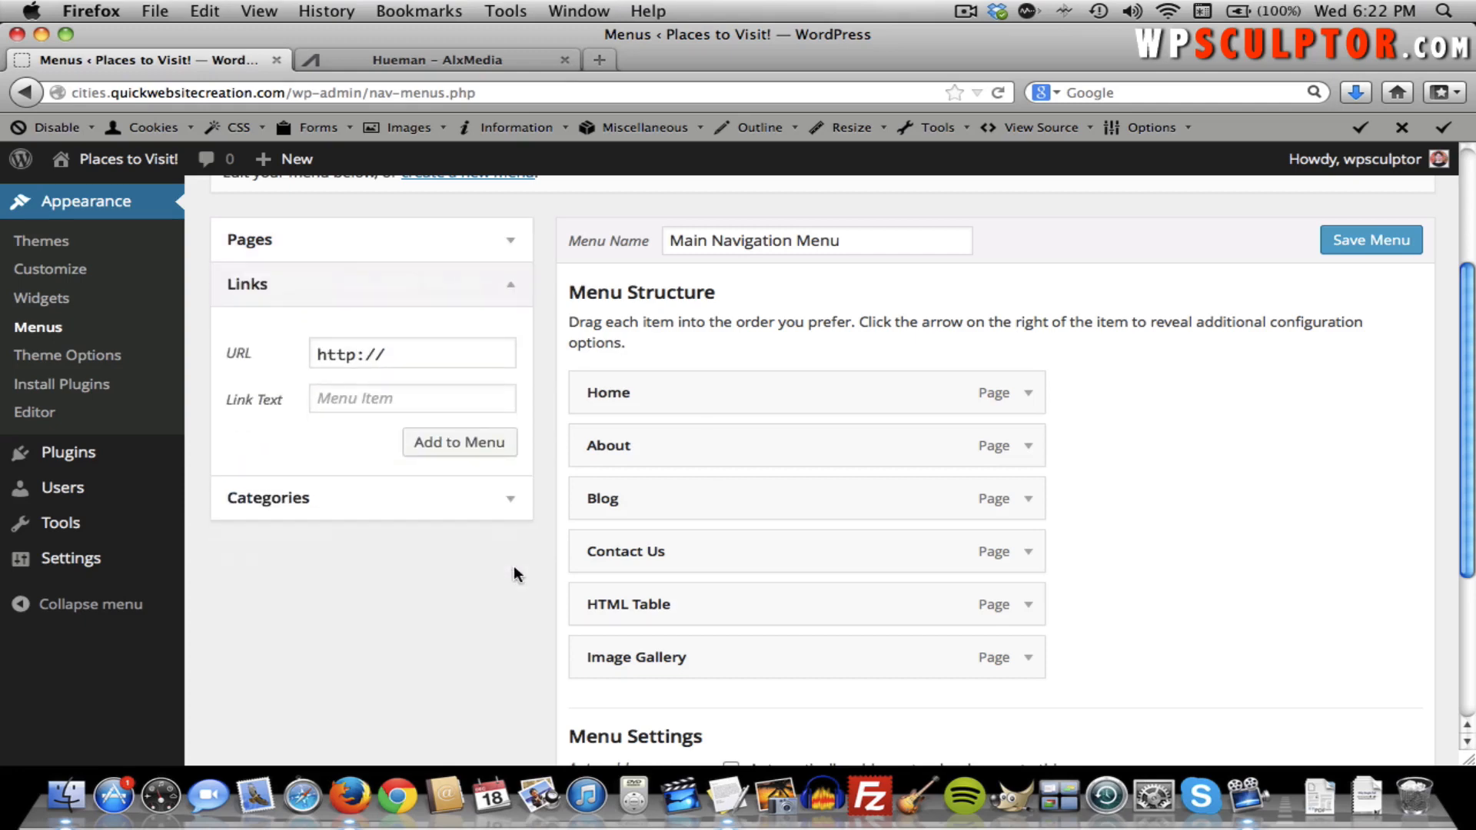
{"action": "left_click", "coordinate": [413, 399]}
{"action": "type", "text": "Ad"}
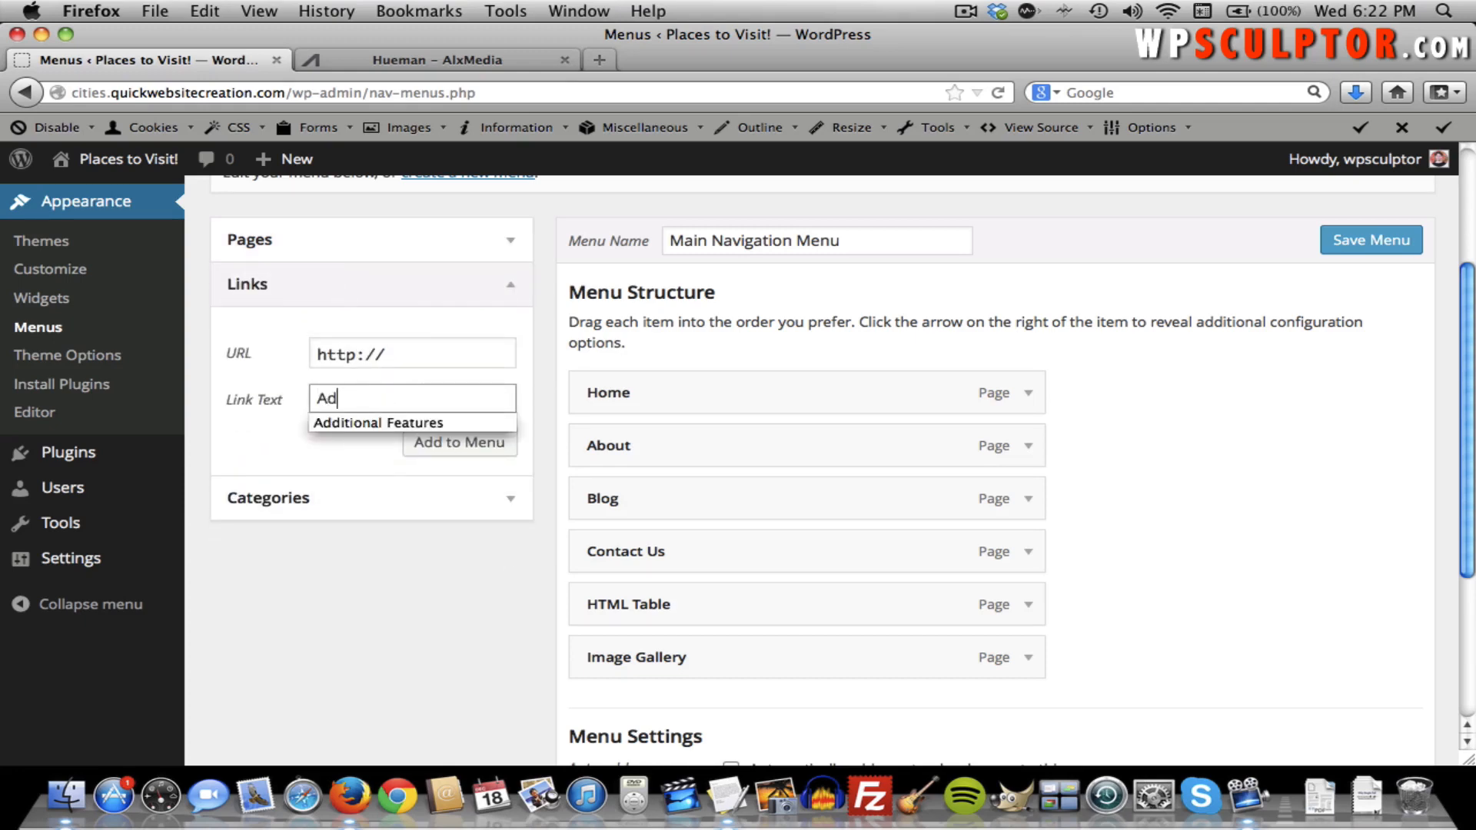
{"action": "type", "text": "dit"}
{"action": "key", "text": "Down"}
{"action": "key", "text": "Return"}
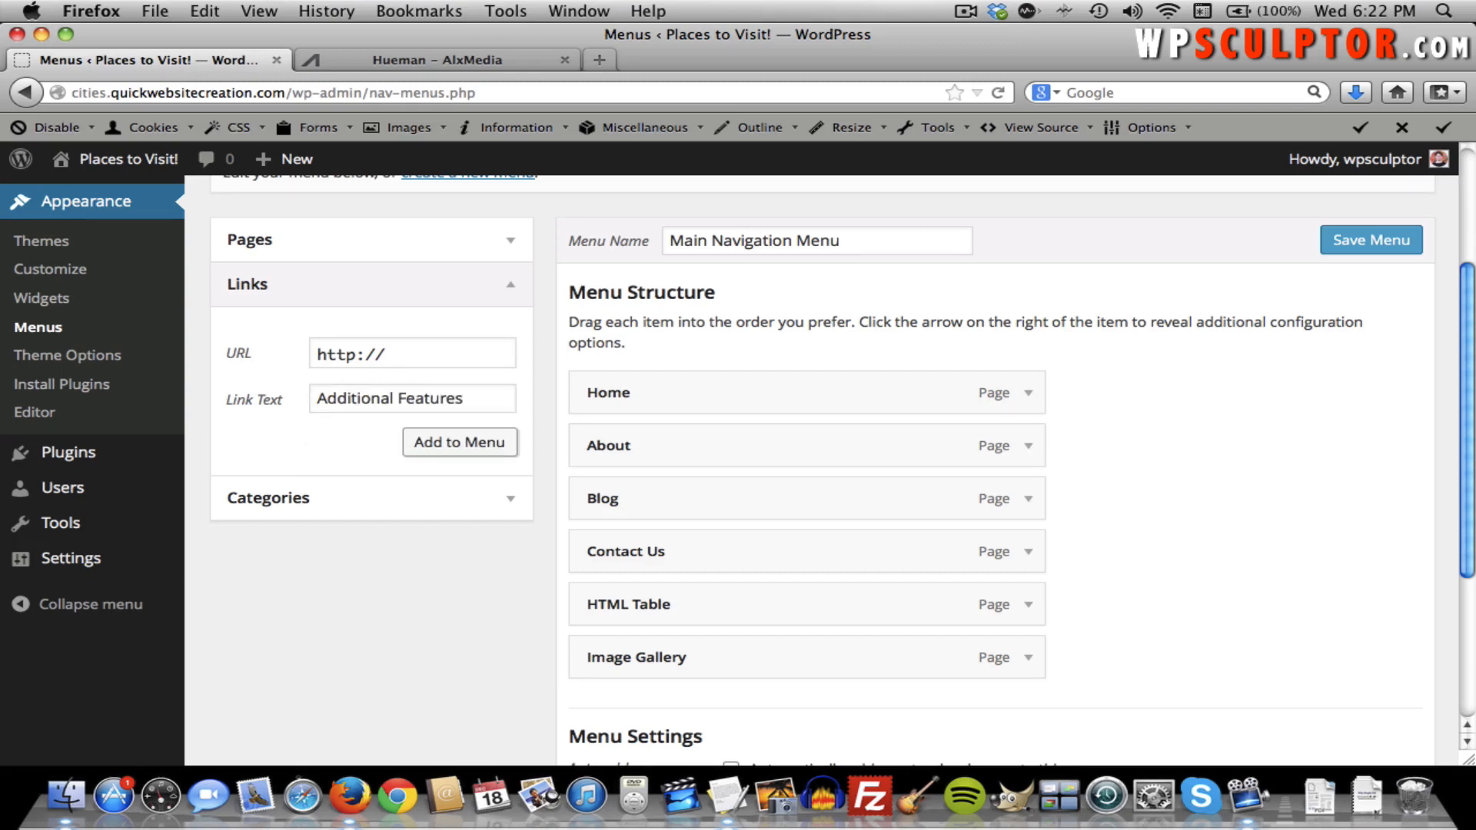
{"action": "left_click", "coordinate": [397, 354]}
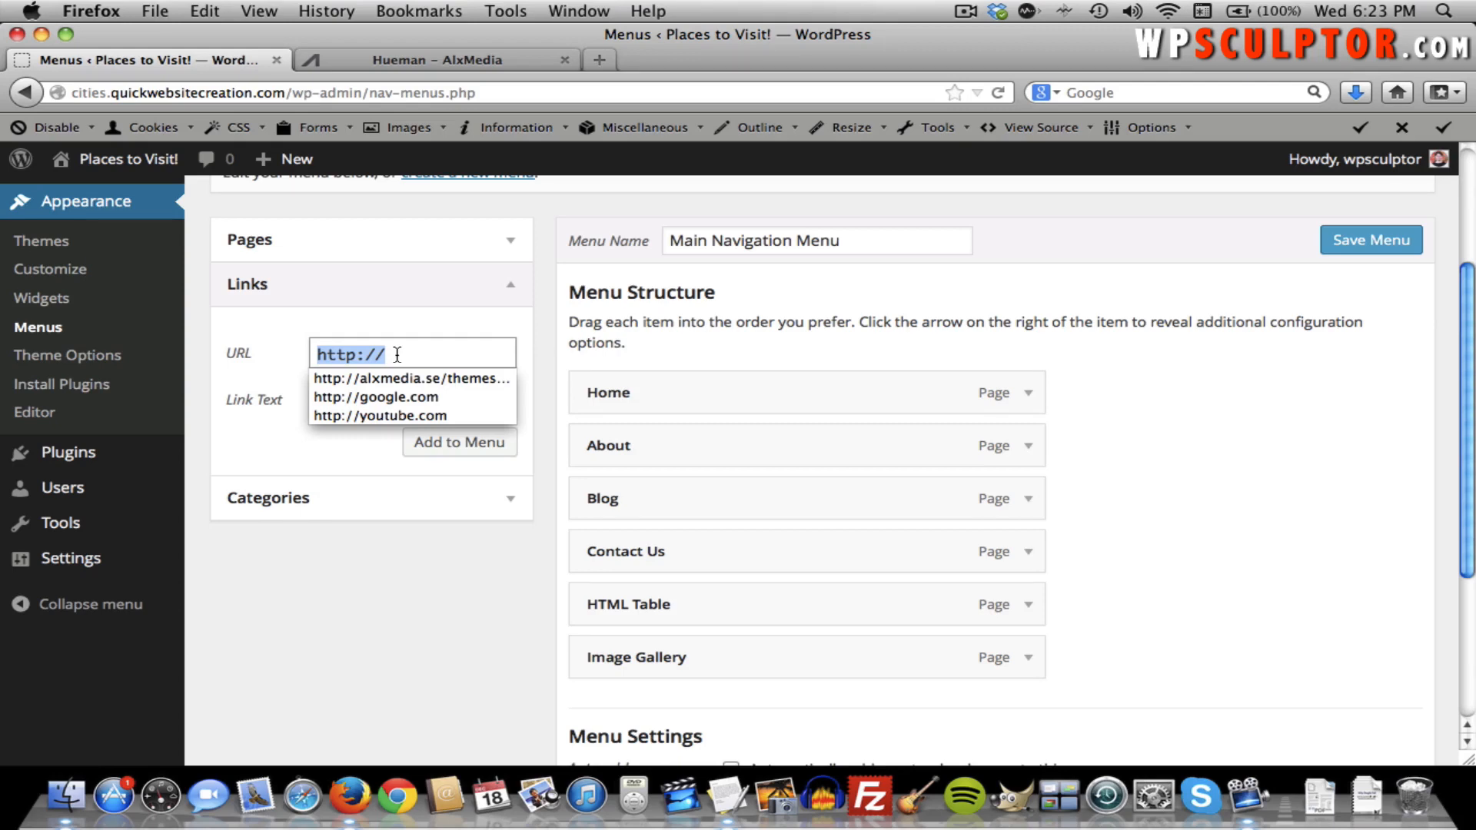
{"action": "type", "text": "#"}
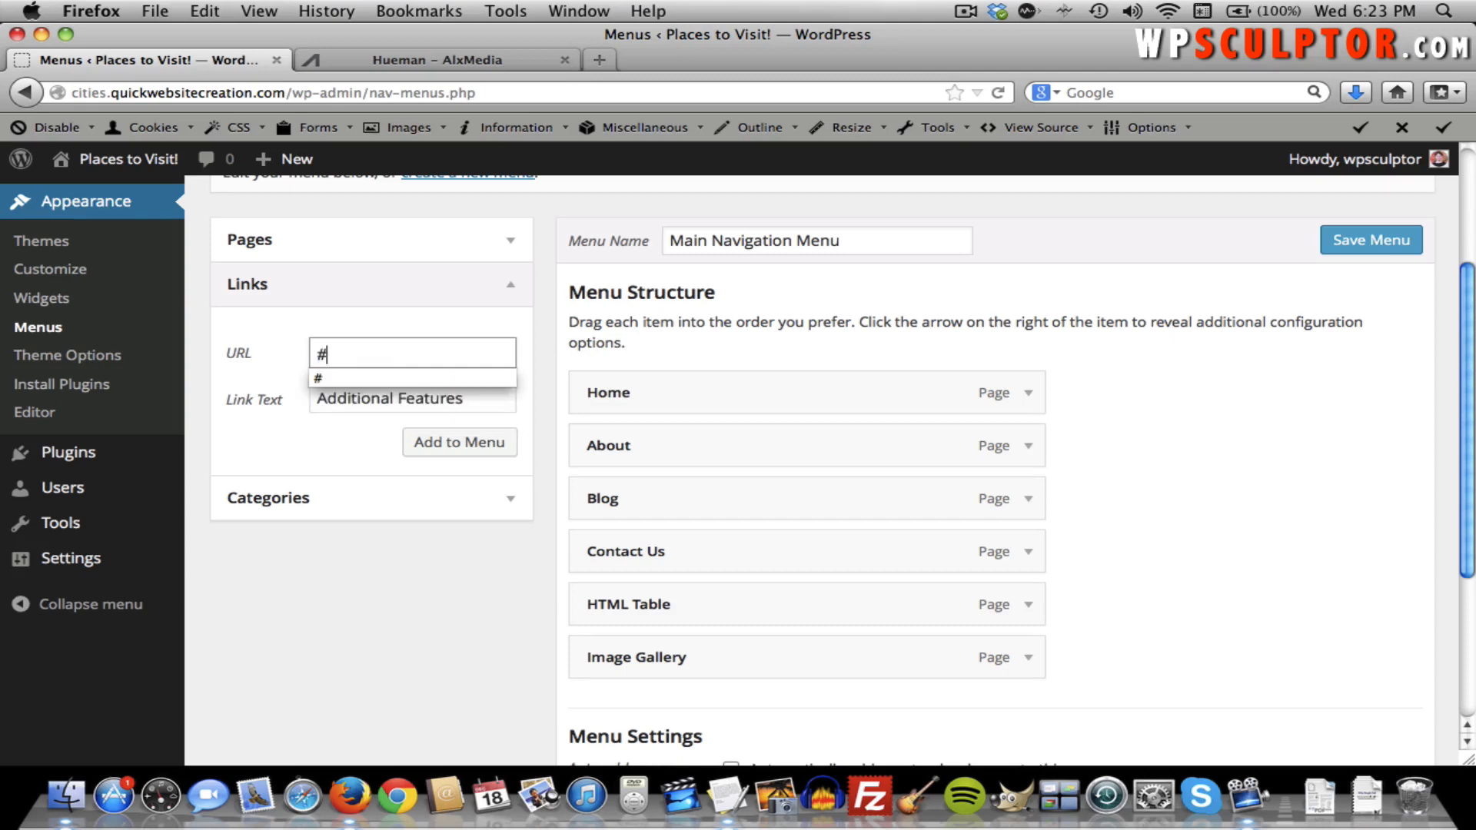
{"action": "left_click", "coordinate": [385, 322]}
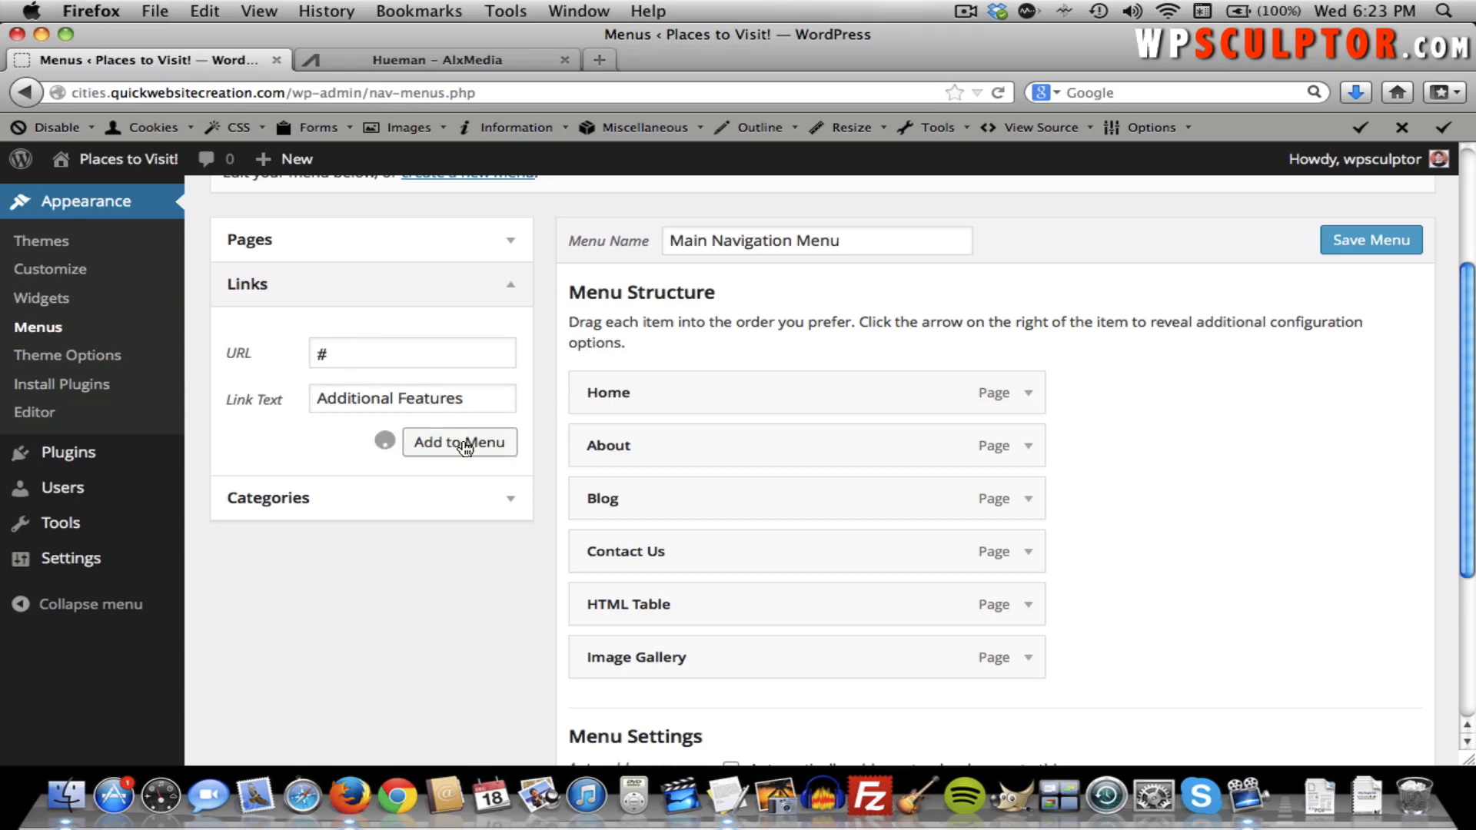
Put Additional Features after Contact Us with HTML Table and Image Gallery under it, and save.
{"action": "scroll", "coordinate": [927, 536], "scroll_direction": "down", "scroll_amount": 3}
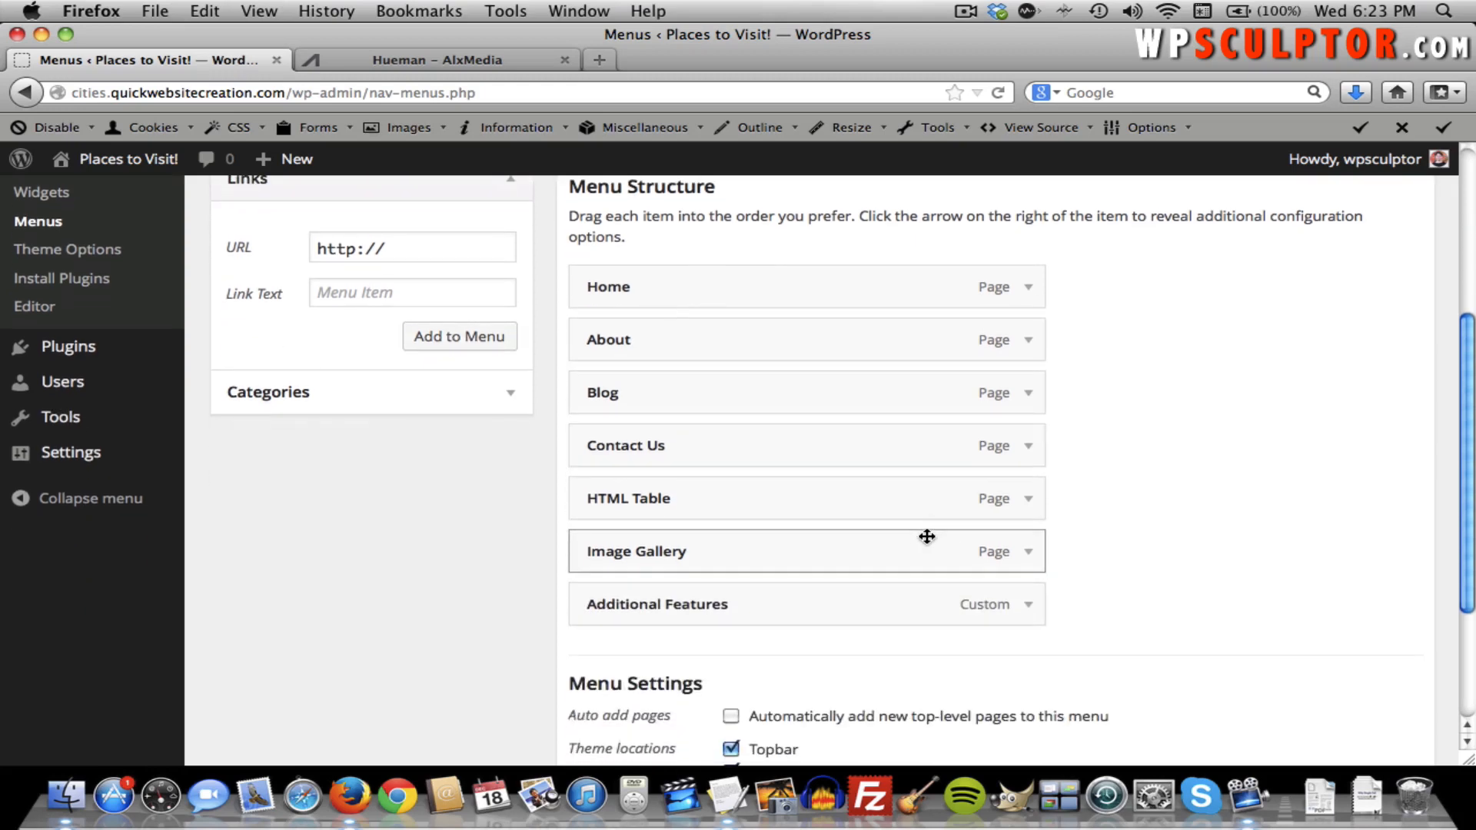
{"action": "left_click_drag", "start_coordinate": [758, 603], "coordinate": [666, 601]}
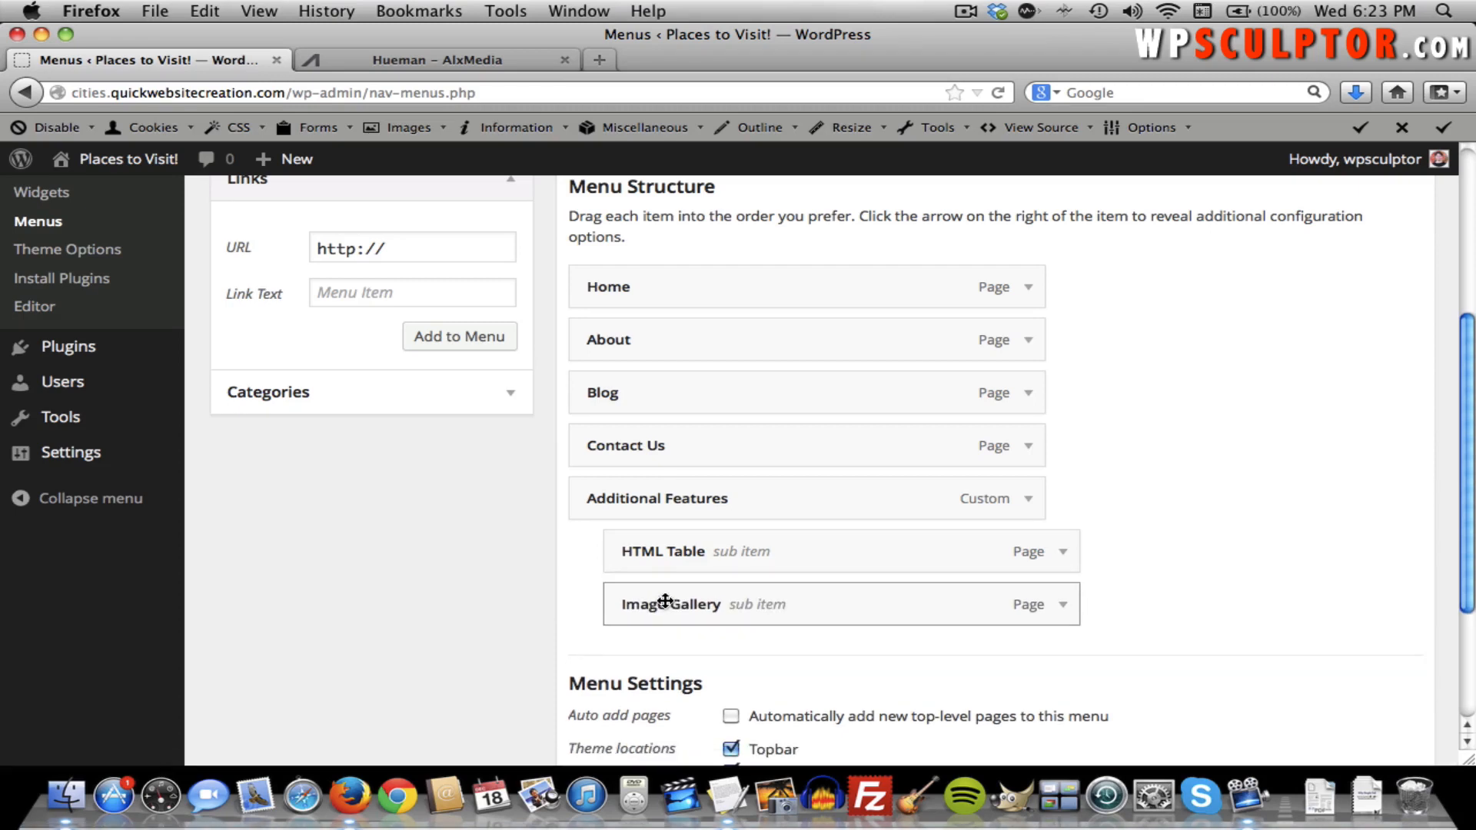
{"action": "scroll", "coordinate": [1168, 555], "scroll_direction": "up", "scroll_amount": 3}
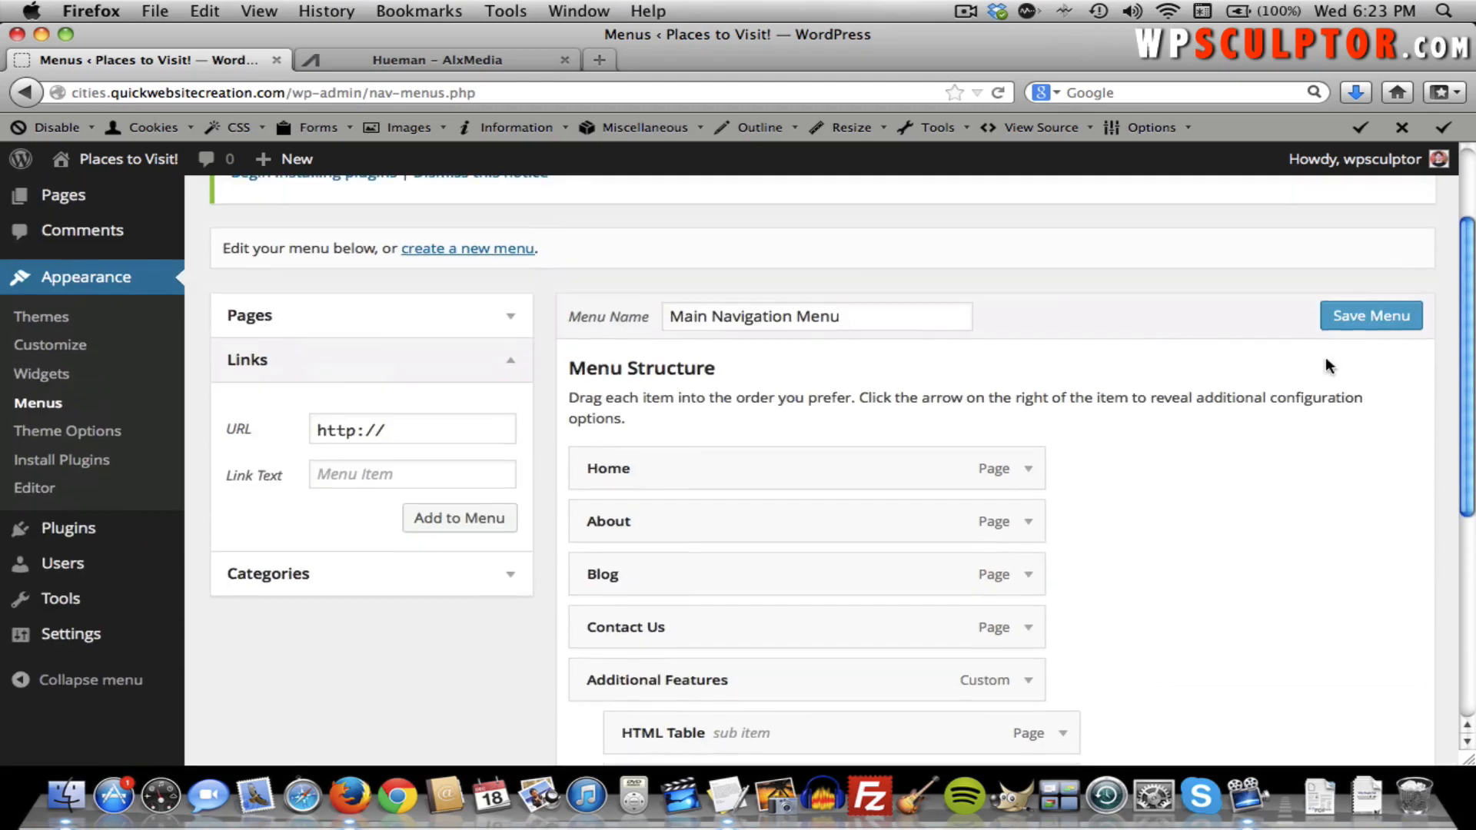
{"action": "left_click", "coordinate": [1345, 323]}
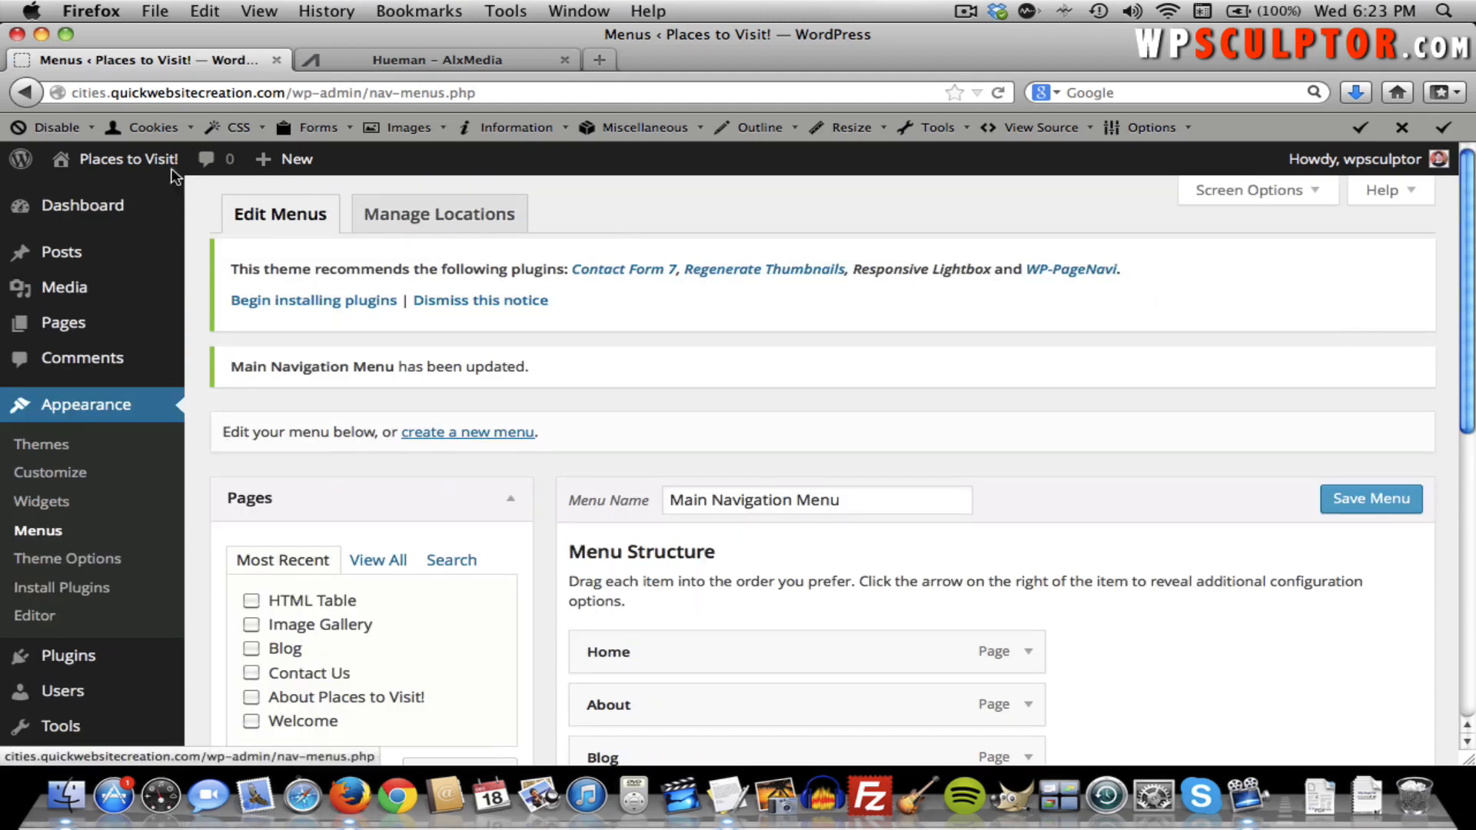
Open HTML Table and Image Gallery from the live Additional Features dropdown, then return to Menus.
{"action": "left_click", "coordinate": [106, 160]}
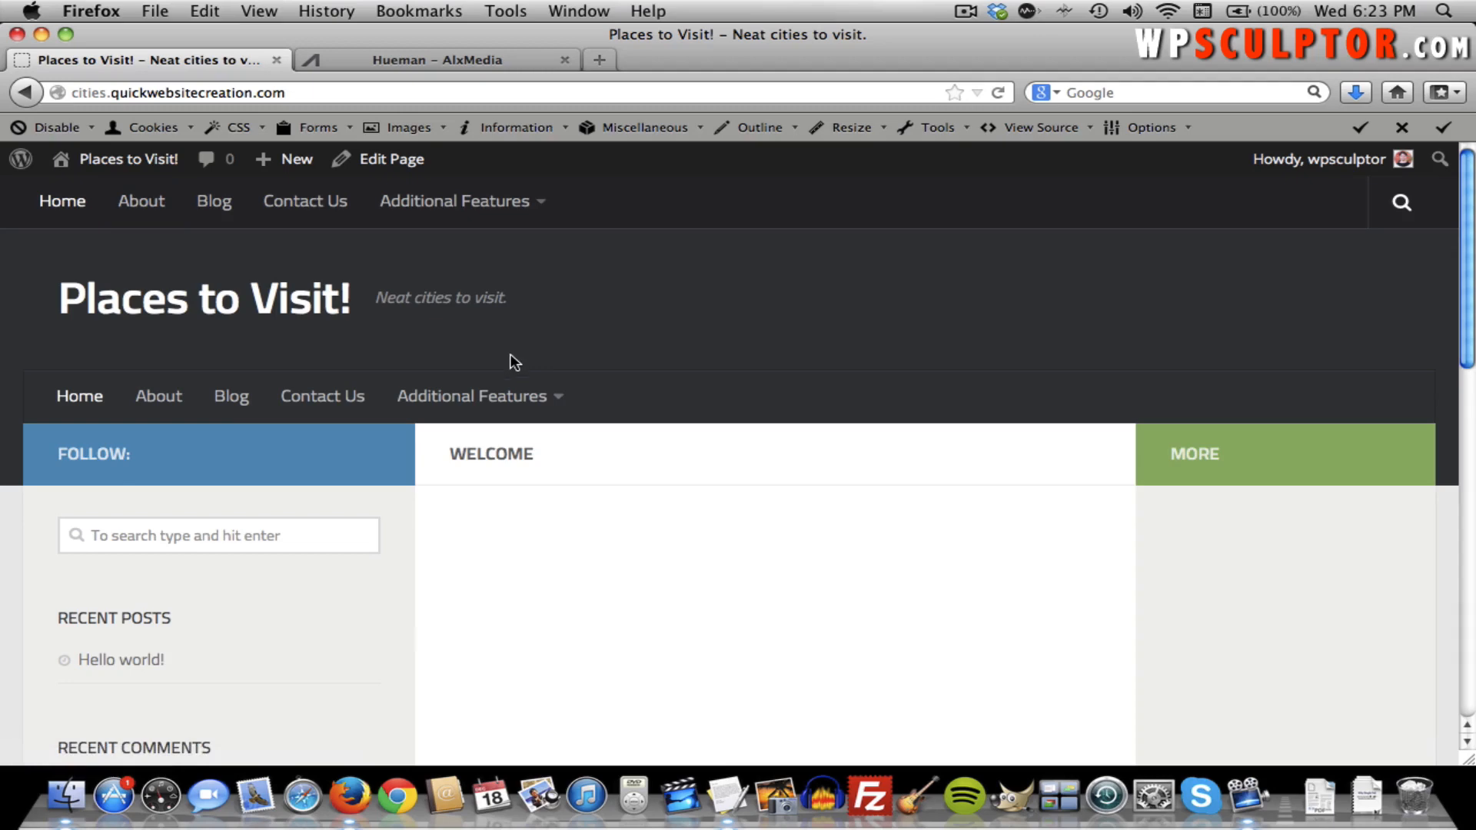
{"action": "mouse_move", "coordinate": [516, 389]}
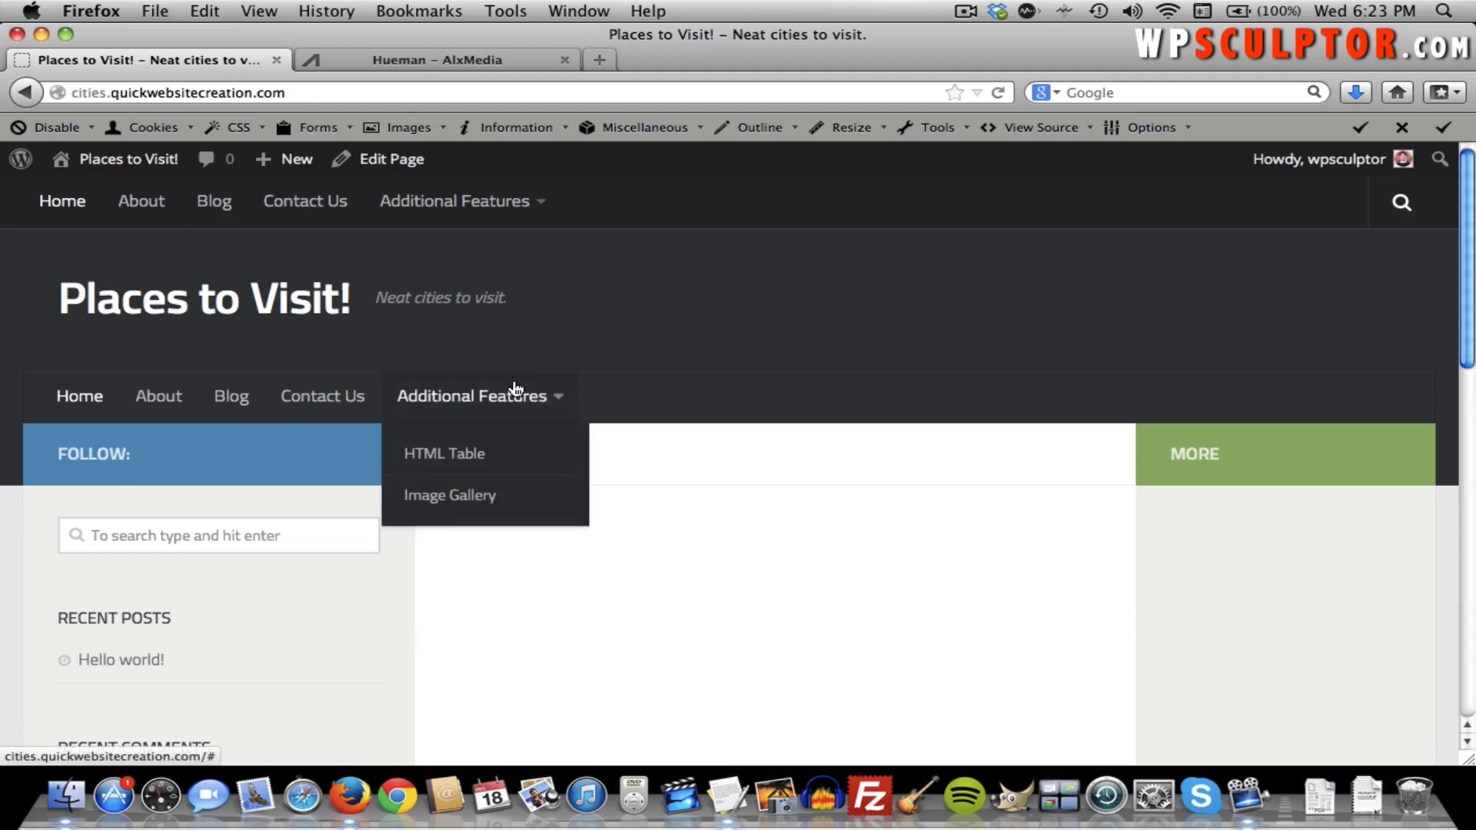
{"action": "left_click", "coordinate": [475, 458]}
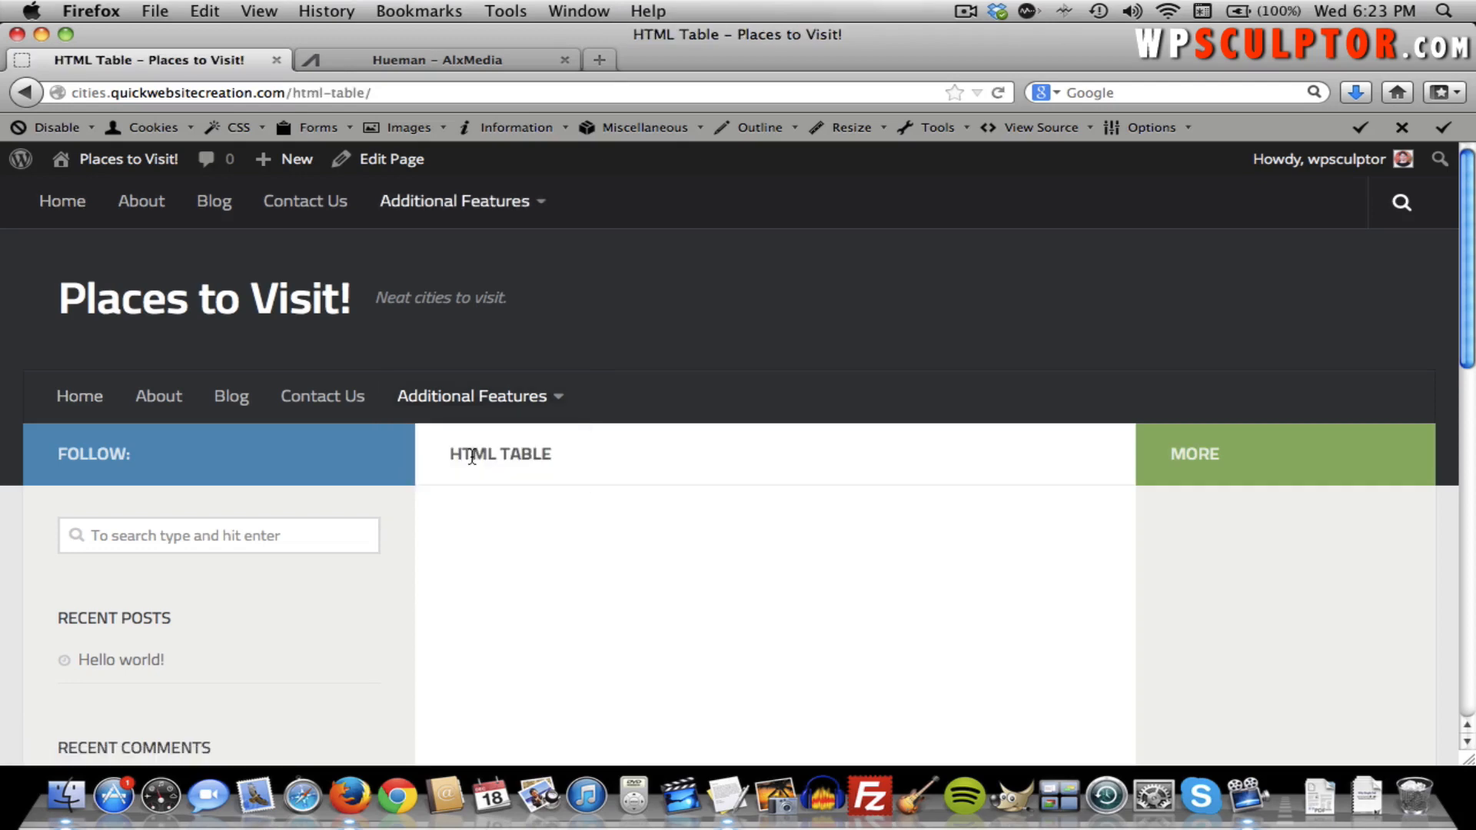
{"action": "mouse_move", "coordinate": [494, 422]}
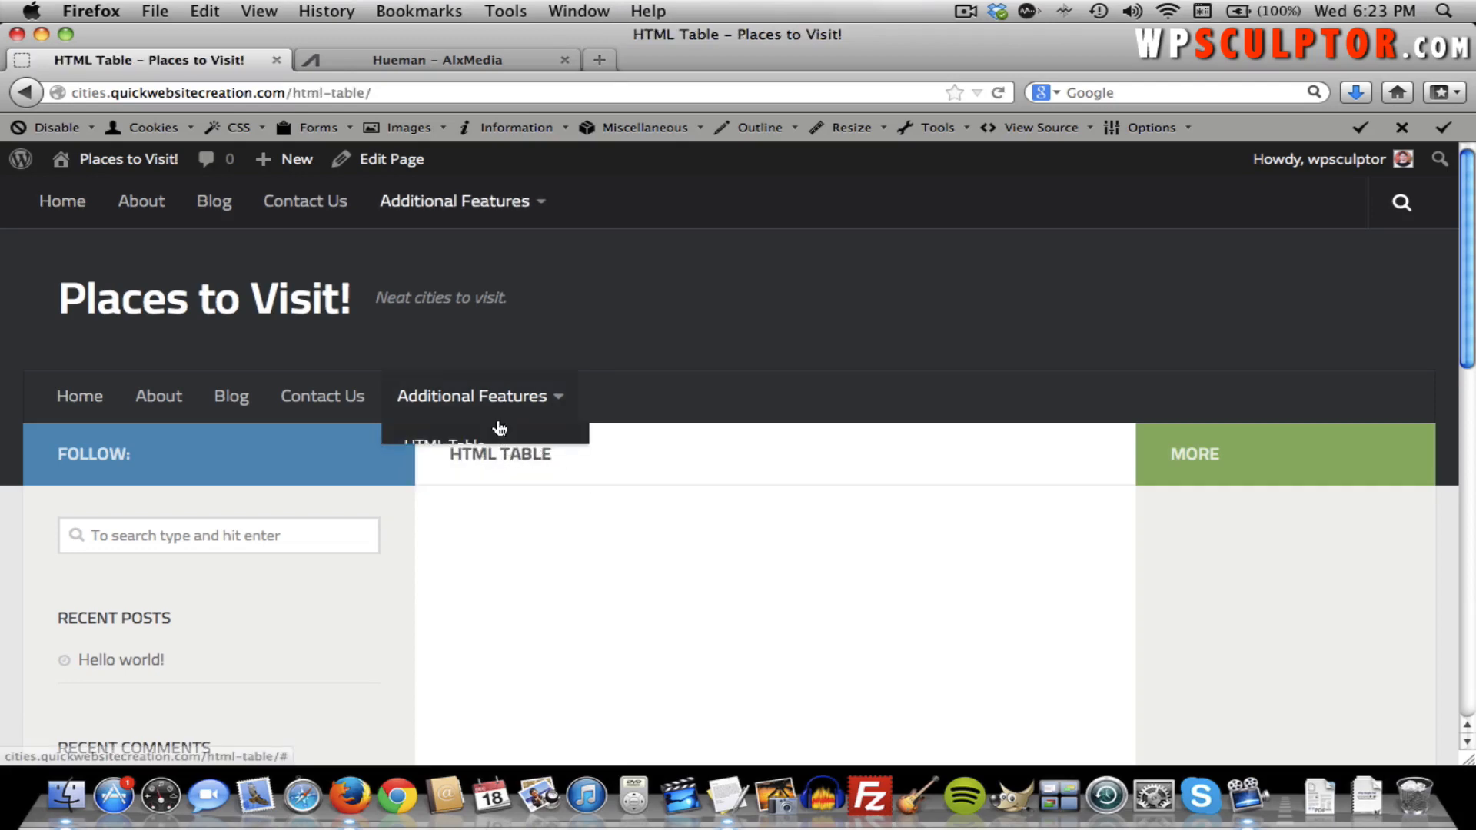
{"action": "left_click", "coordinate": [470, 505]}
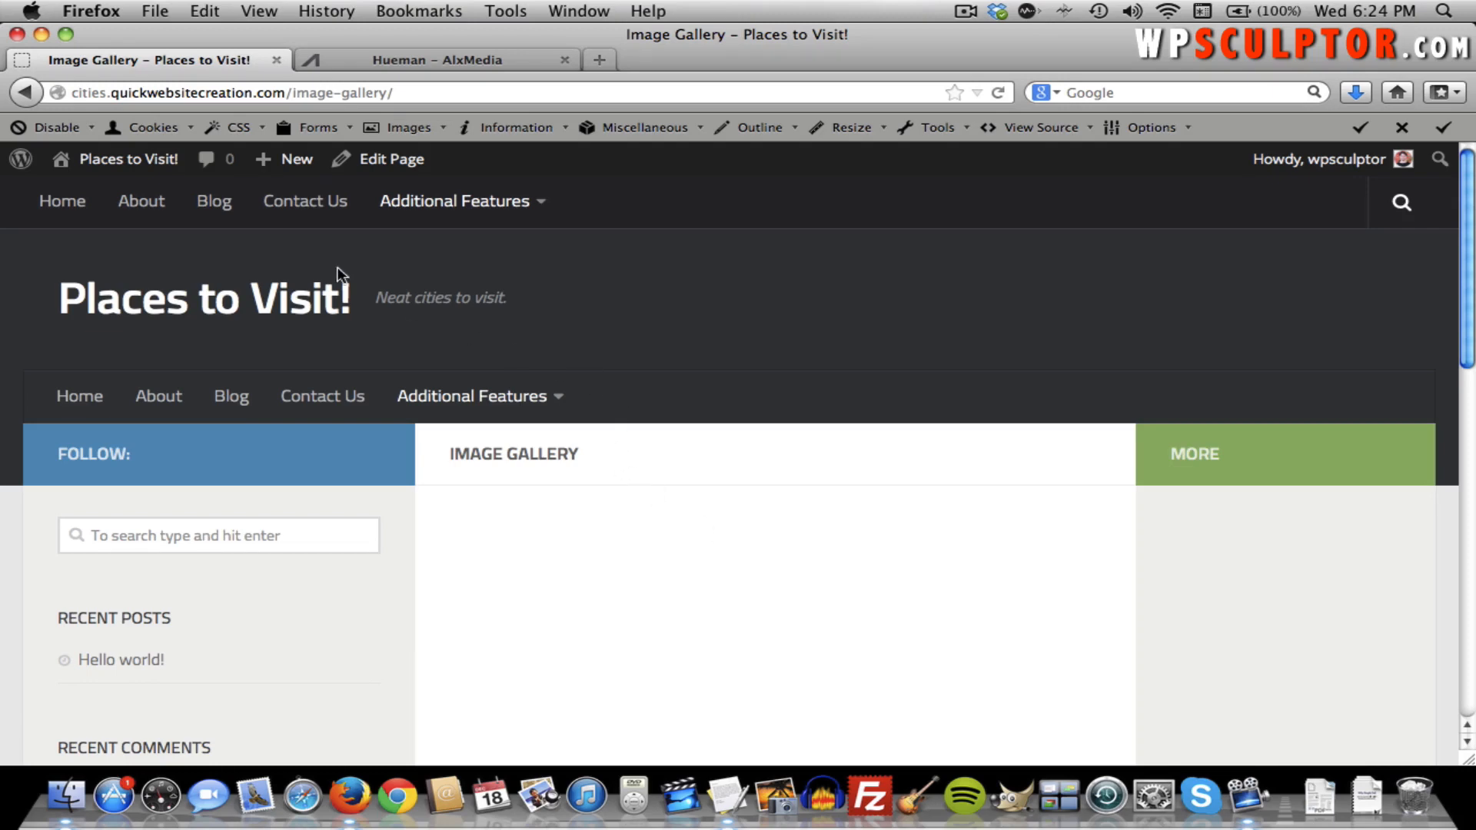
{"action": "mouse_move", "coordinate": [153, 164]}
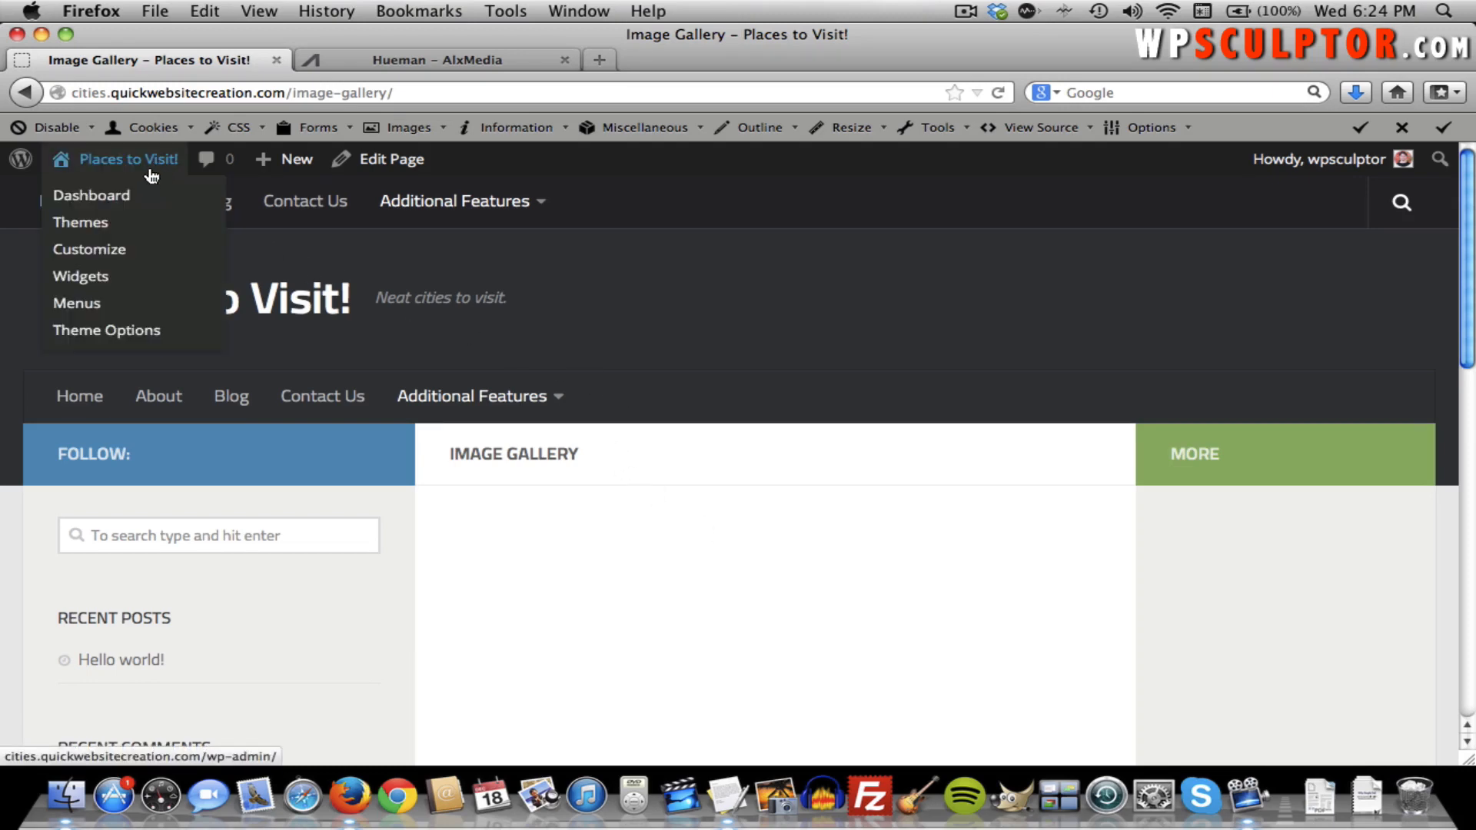
{"action": "left_click", "coordinate": [87, 304]}
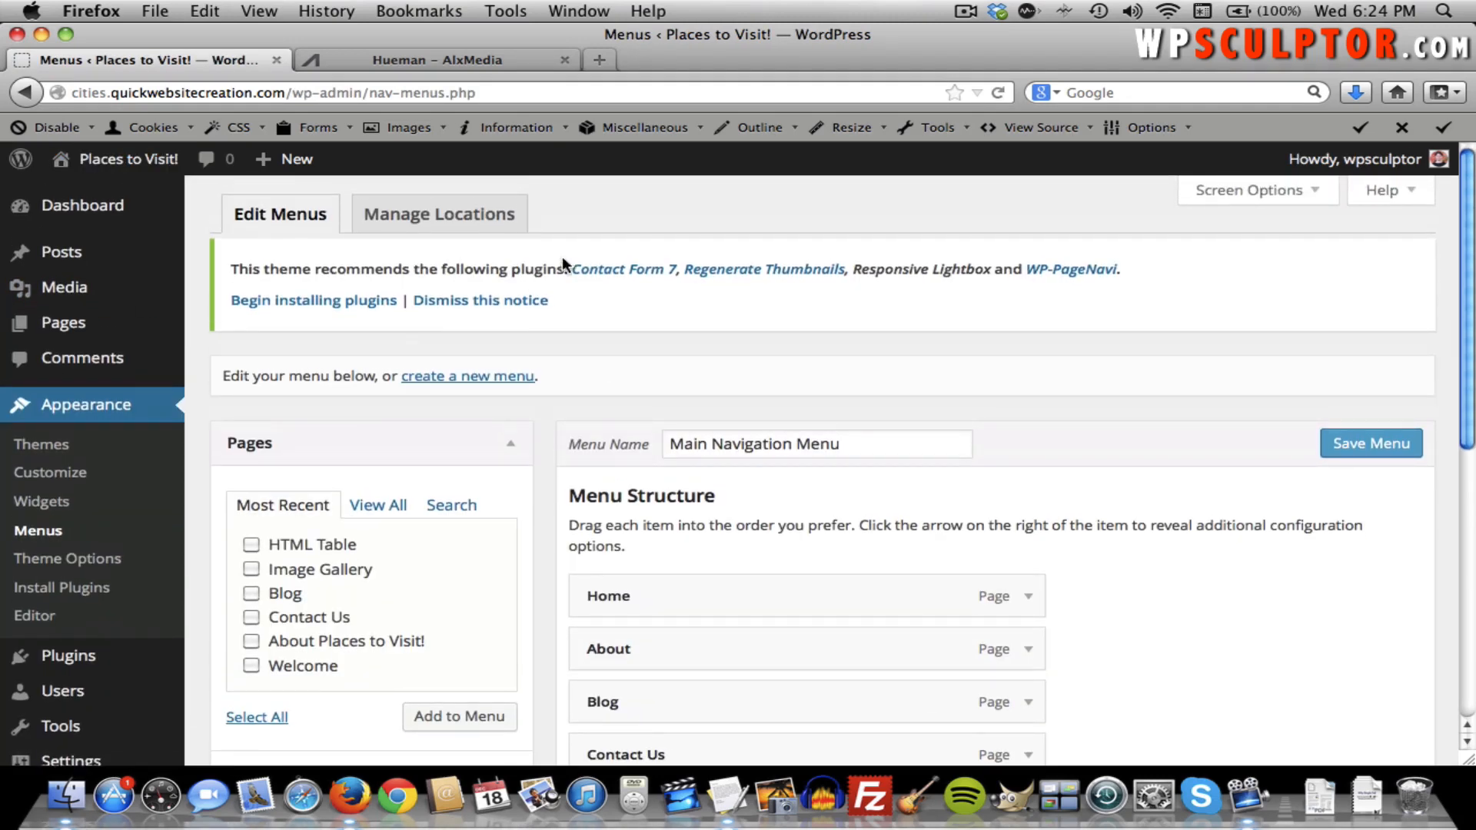
Create a second, empty menu named 'Top Bar Menu'.
{"action": "scroll", "coordinate": [534, 415], "scroll_direction": "down", "scroll_amount": 4}
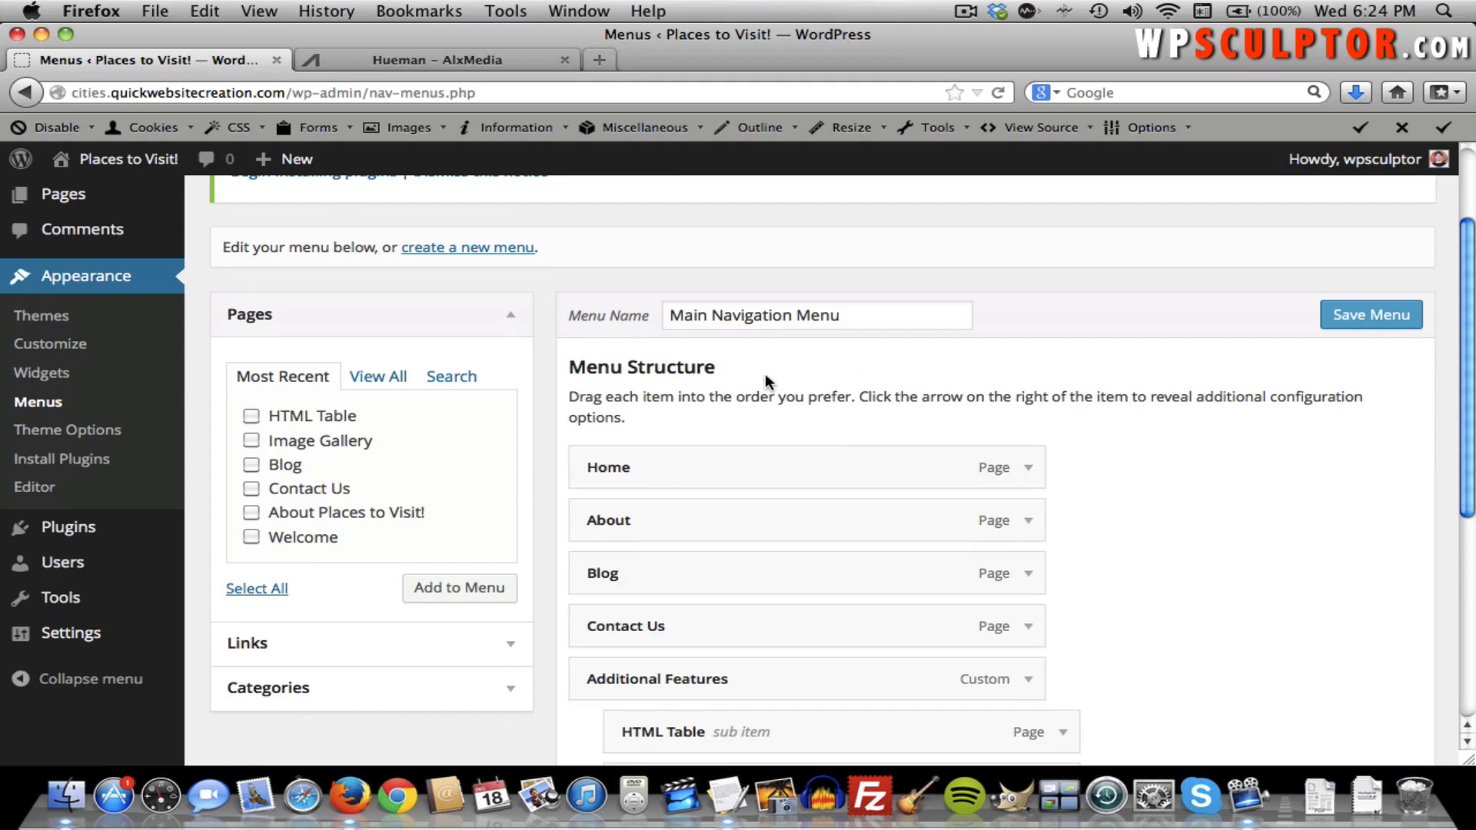
{"action": "scroll", "coordinate": [764, 374], "scroll_direction": "up", "scroll_amount": 4}
{"action": "left_click", "coordinate": [484, 381]}
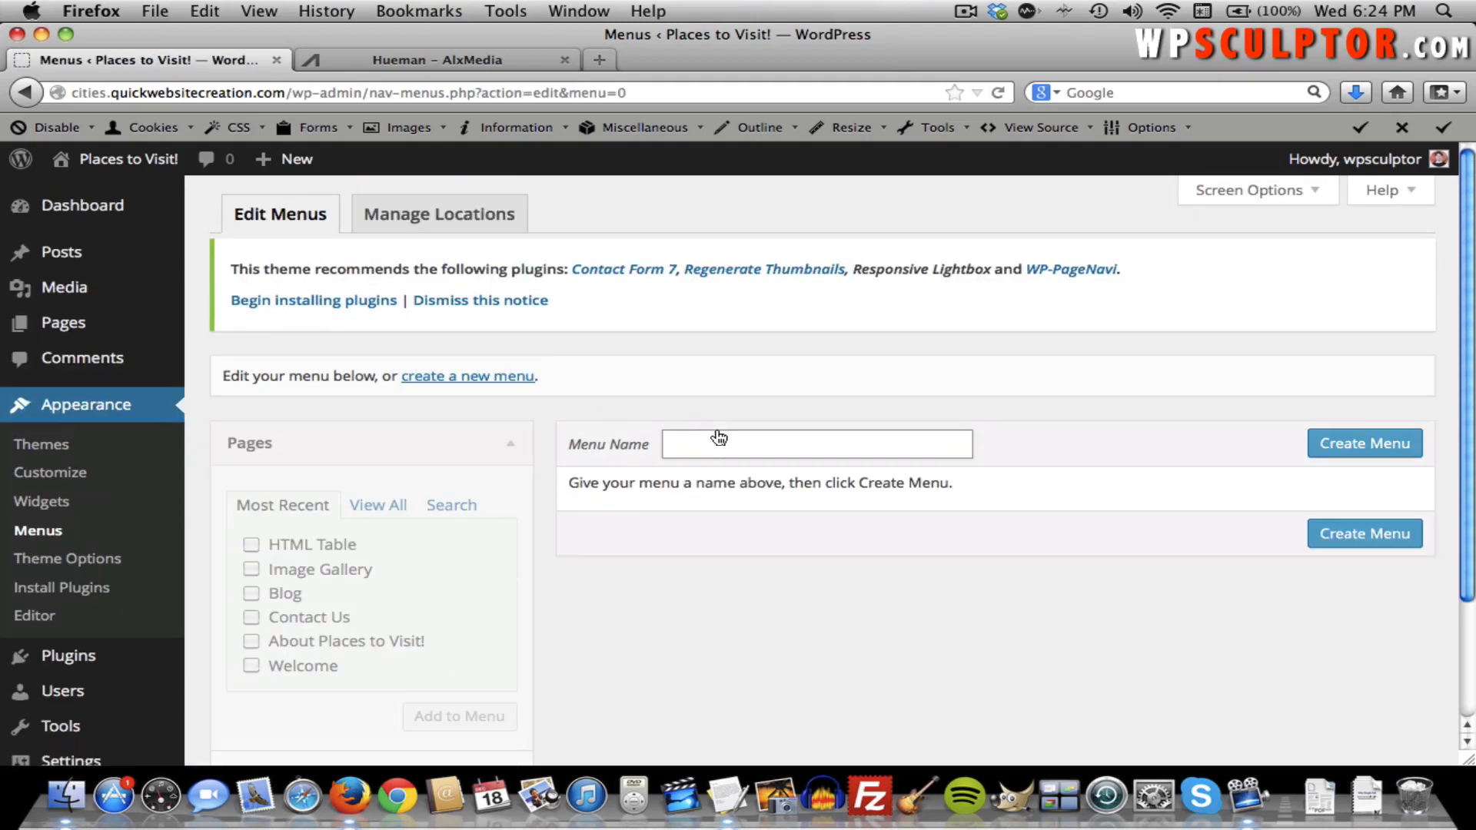
{"action": "left_click", "coordinate": [715, 435]}
{"action": "type", "text": "fT"}
{"action": "key", "text": "BackSpace"}
{"action": "key", "text": "BackSpace"}
{"action": "type", "text": "Top"}
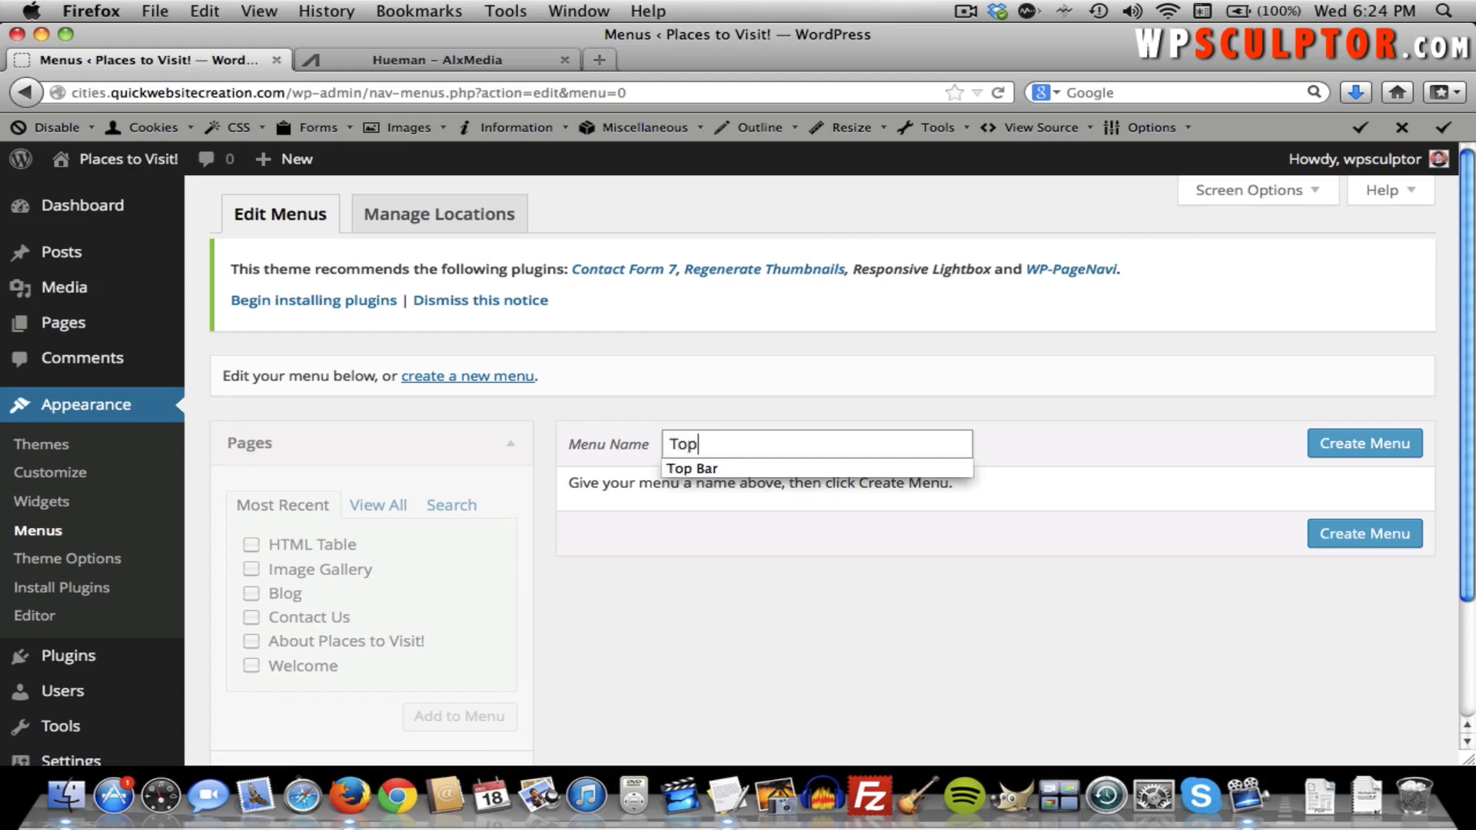
{"action": "key", "text": "Down"}
{"action": "key", "text": "Return"}
{"action": "type", "text": "Men"}
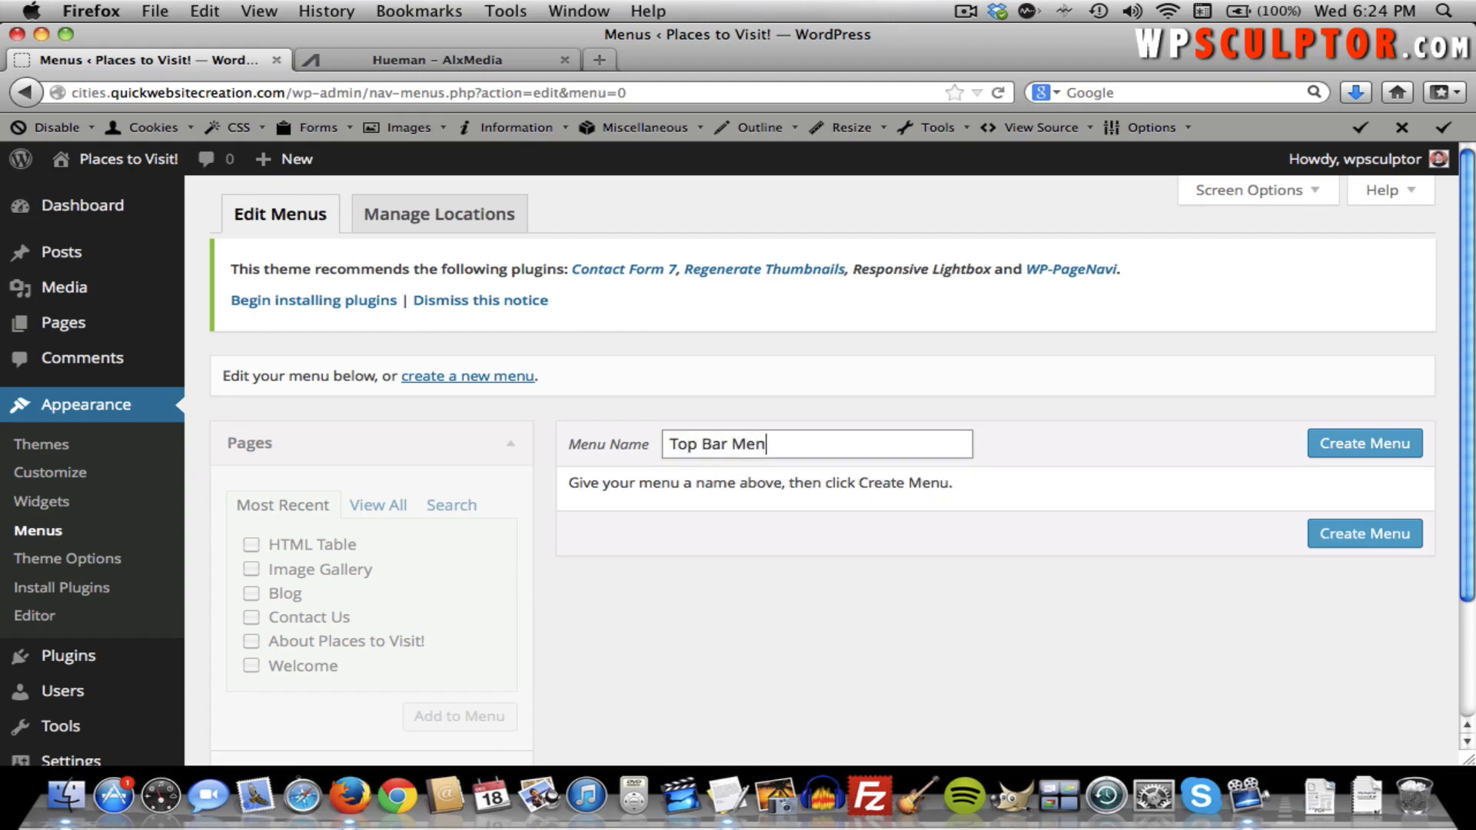
{"action": "type", "text": "u"}
{"action": "left_click", "coordinate": [1326, 445]}
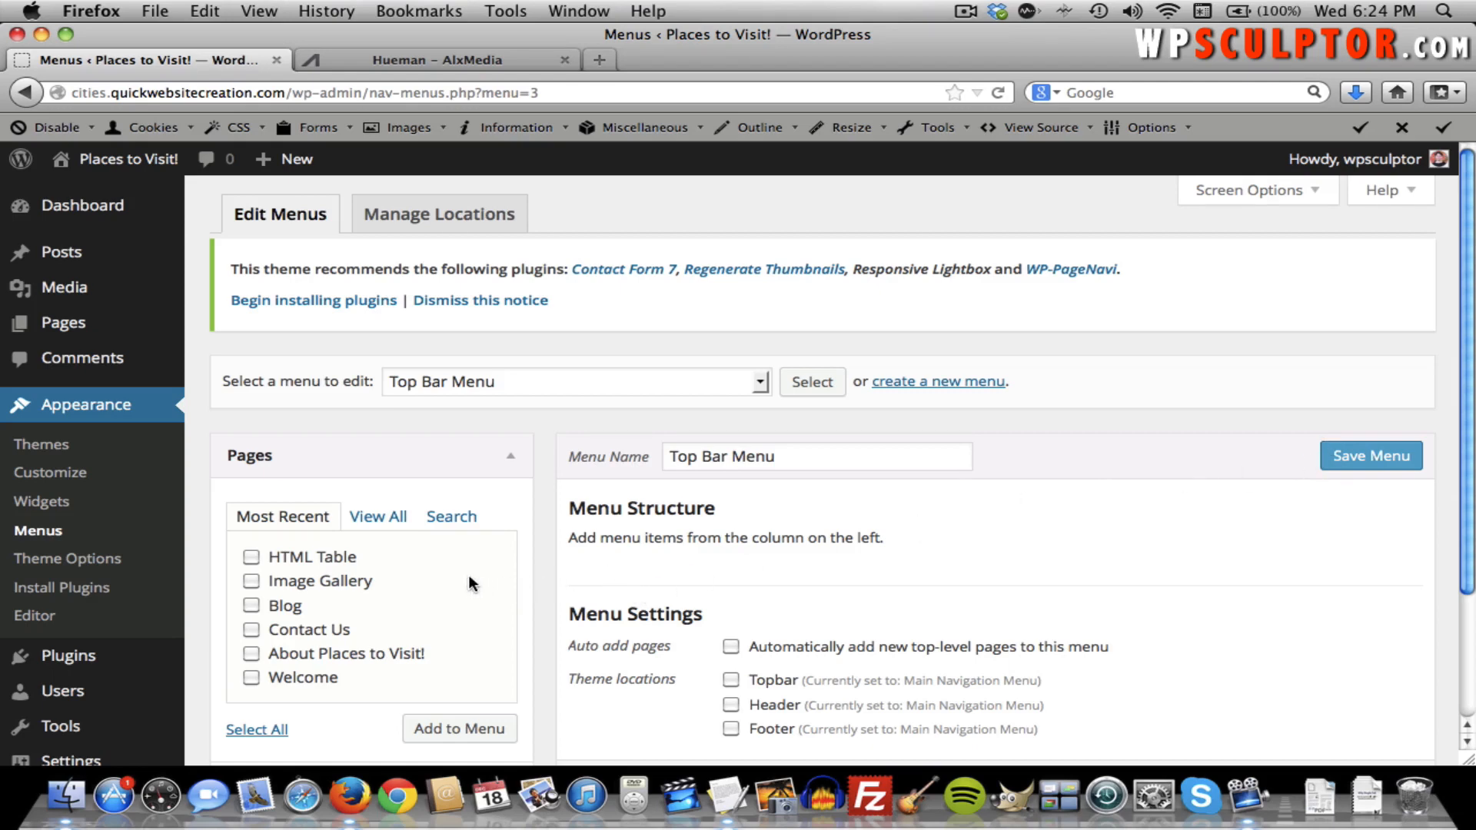
Add a 'Google' custom link pointing to google.com to the Top Bar Menu.
{"action": "scroll", "coordinate": [807, 557], "scroll_direction": "down", "scroll_amount": 2}
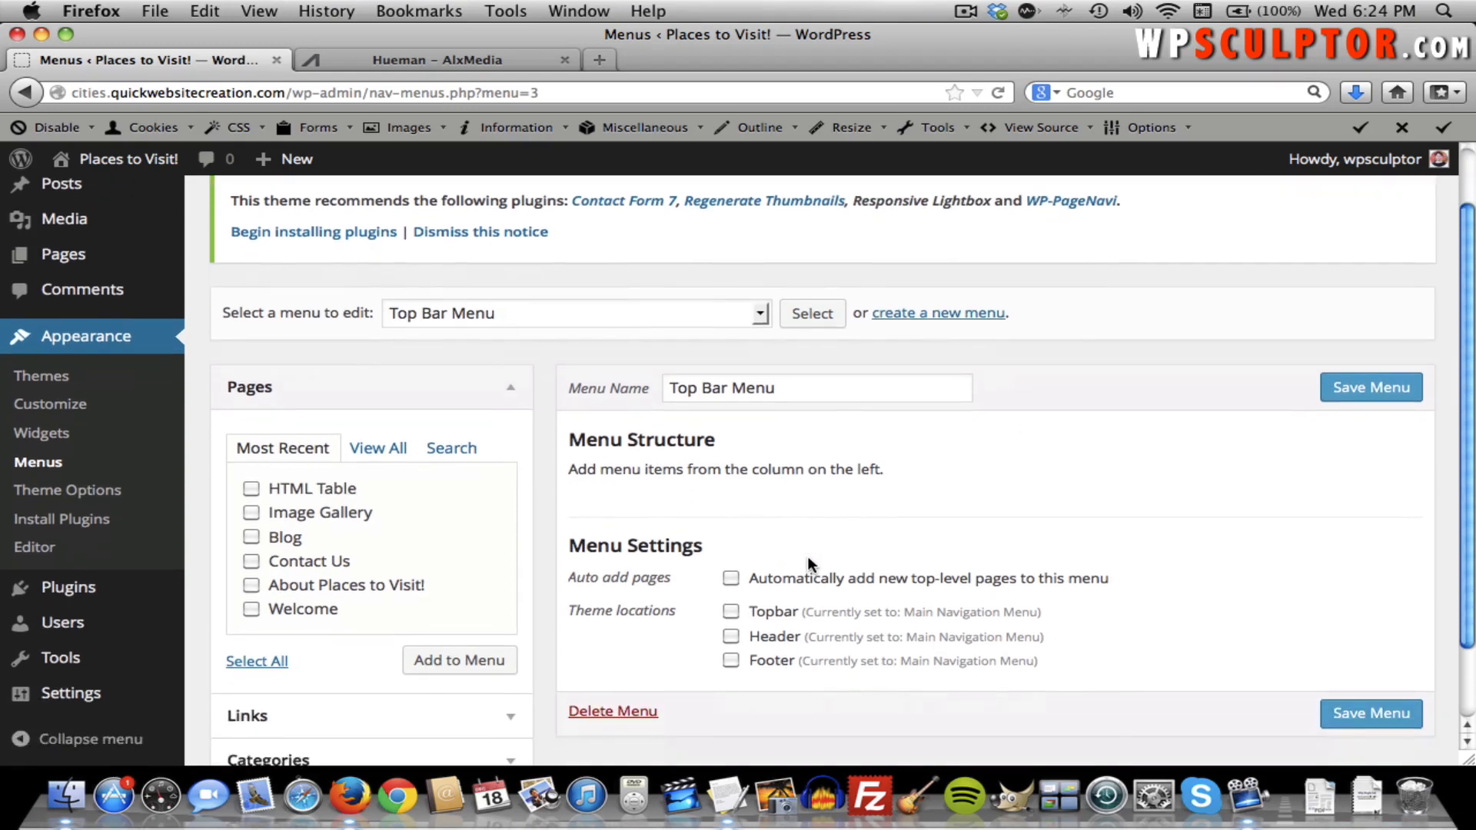
{"action": "scroll", "coordinate": [528, 565], "scroll_direction": "down", "scroll_amount": 2}
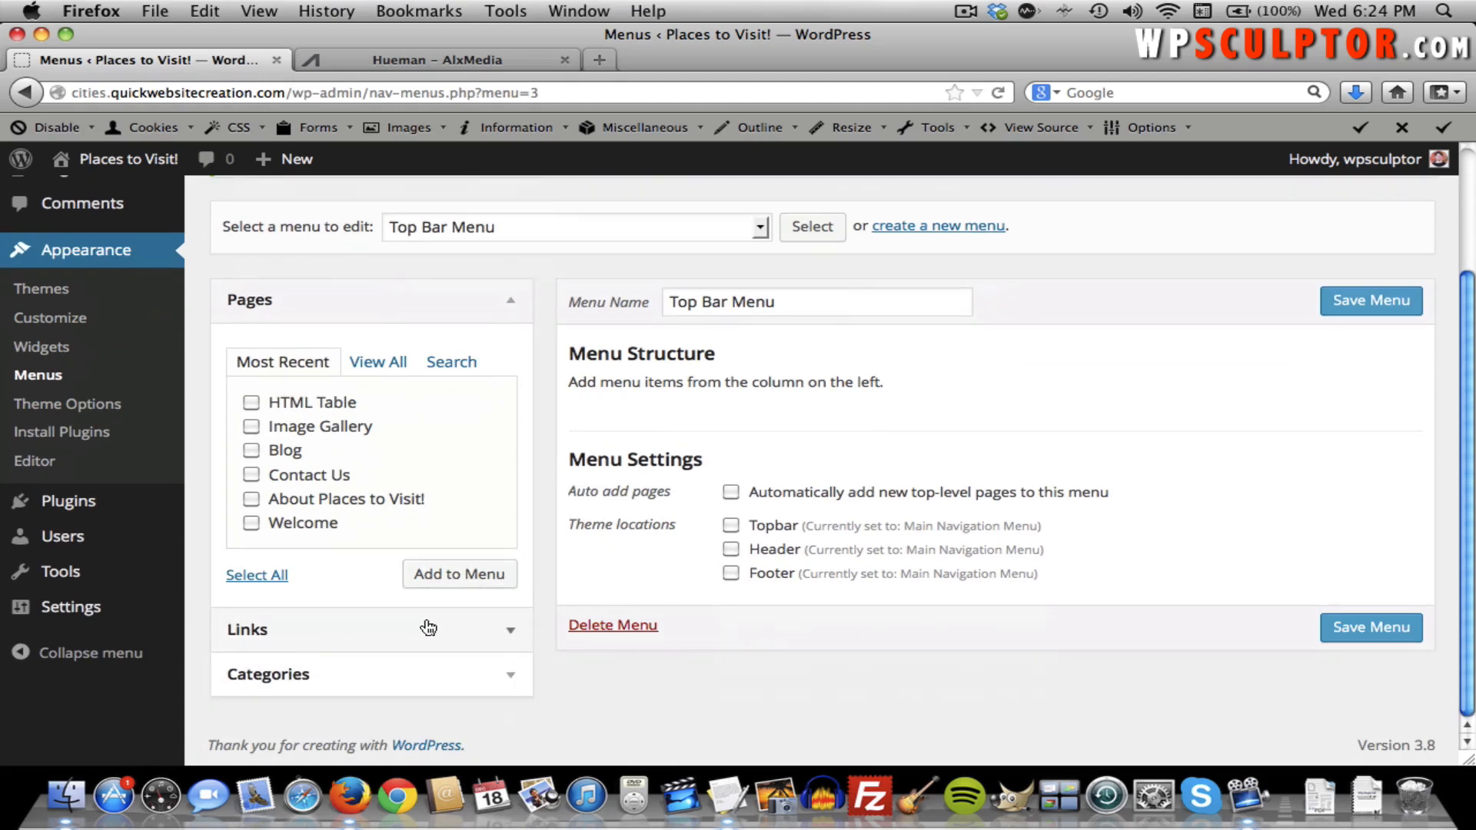
{"action": "left_click", "coordinate": [508, 630]}
{"action": "left_click", "coordinate": [445, 489]}
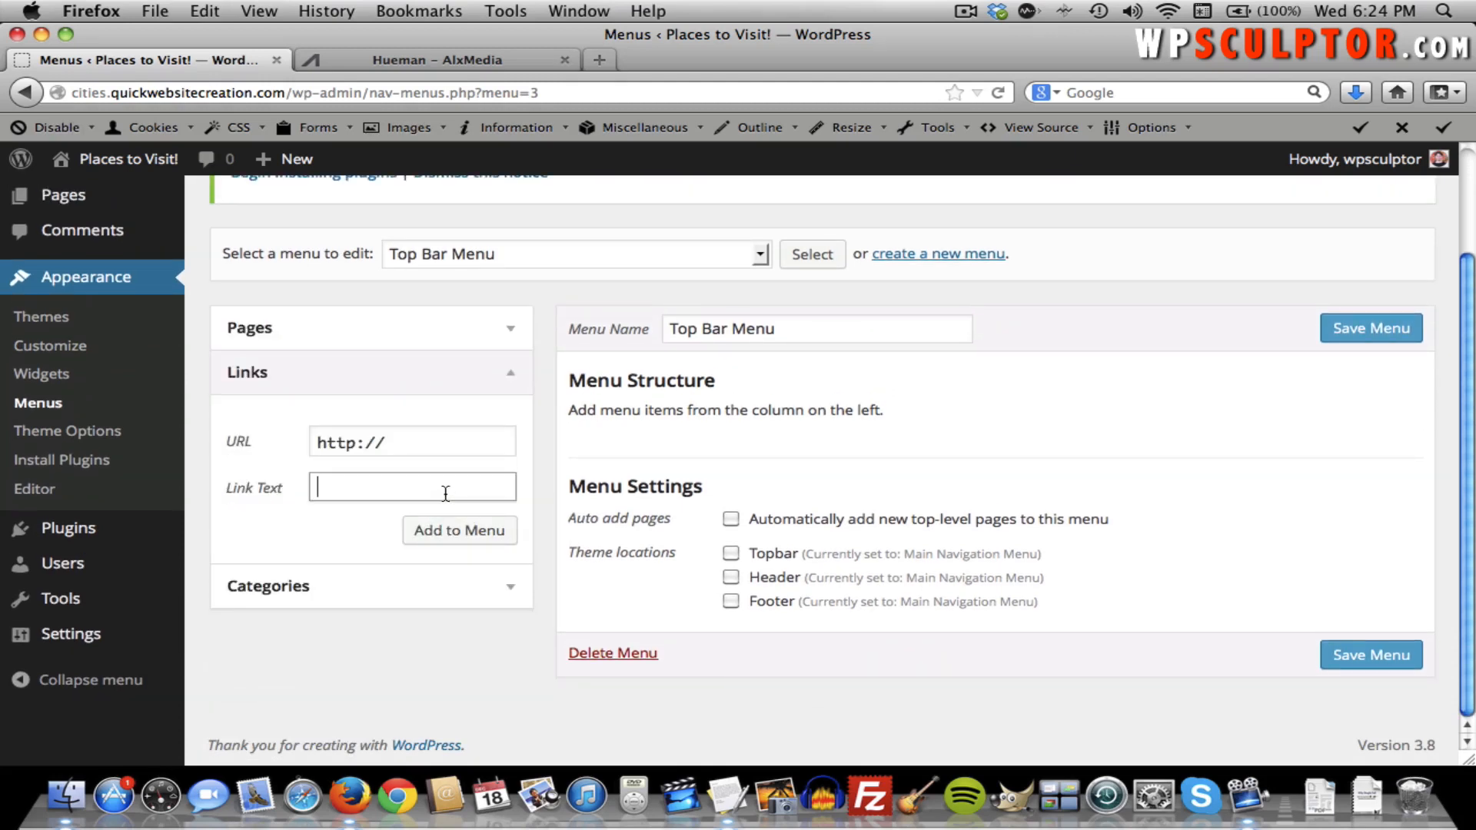
{"action": "type", "text": "Google"}
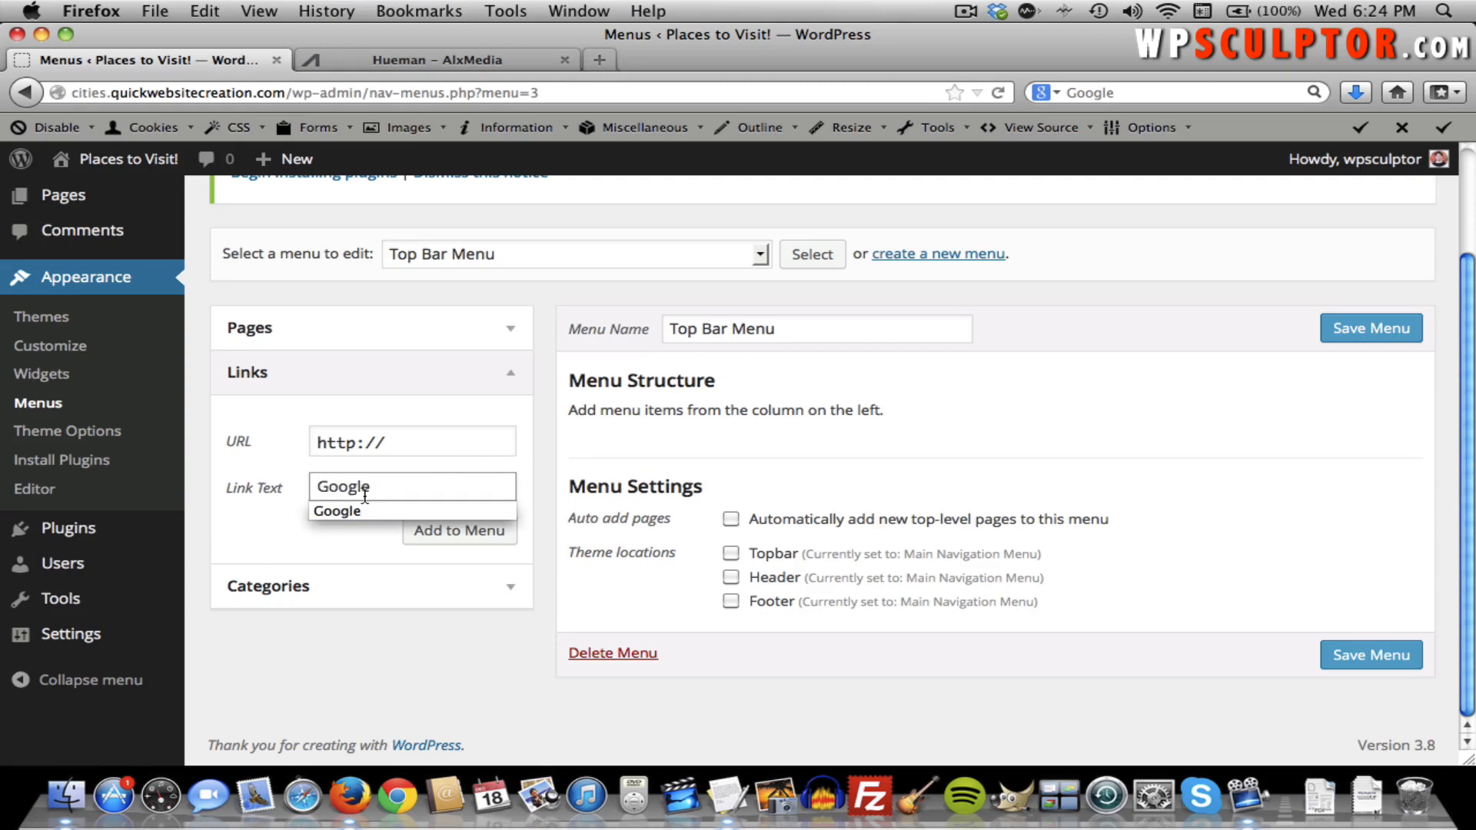
{"action": "left_click", "coordinate": [430, 447]}
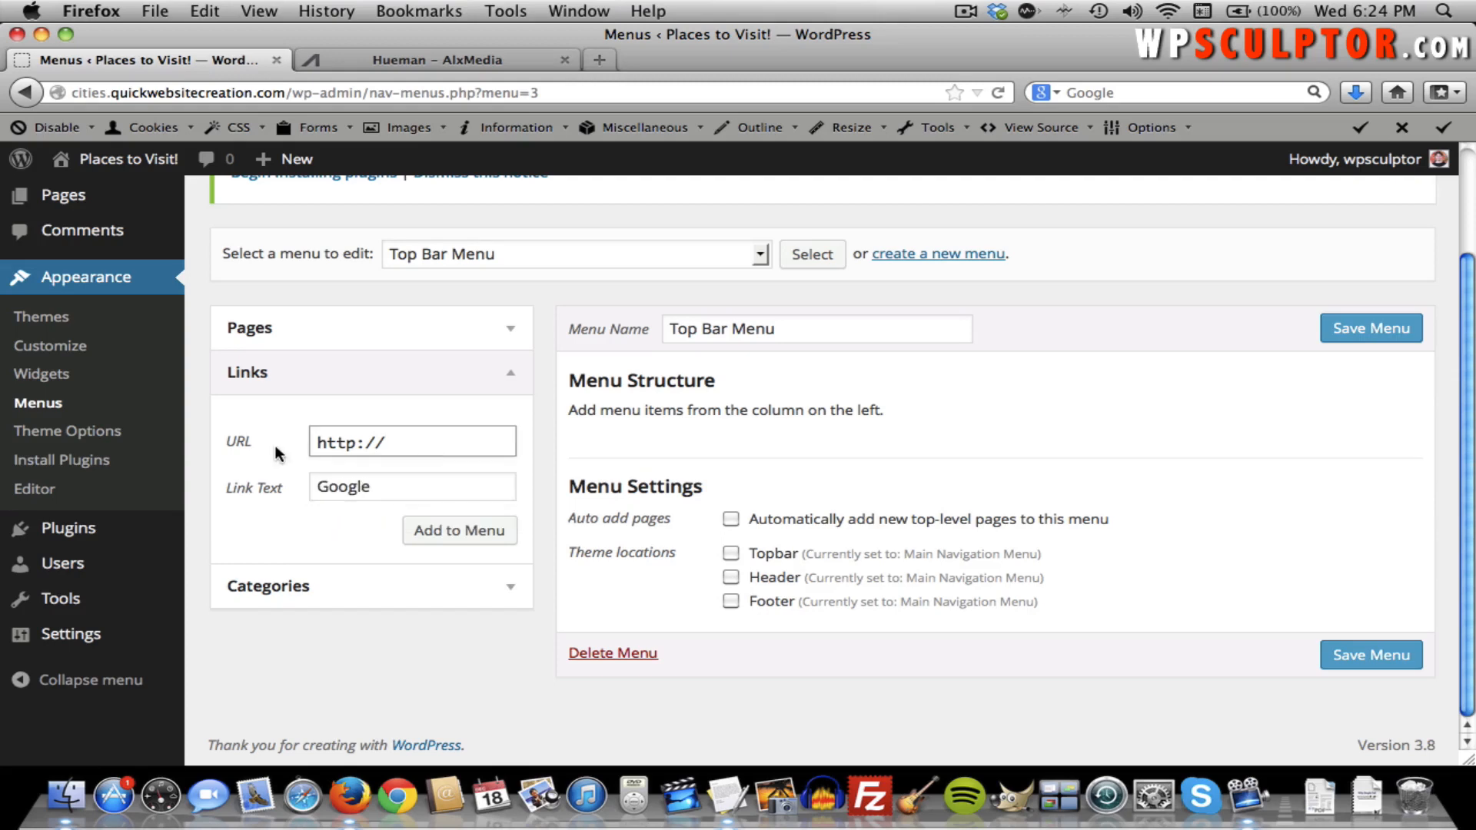
{"action": "type", "text": "goog"}
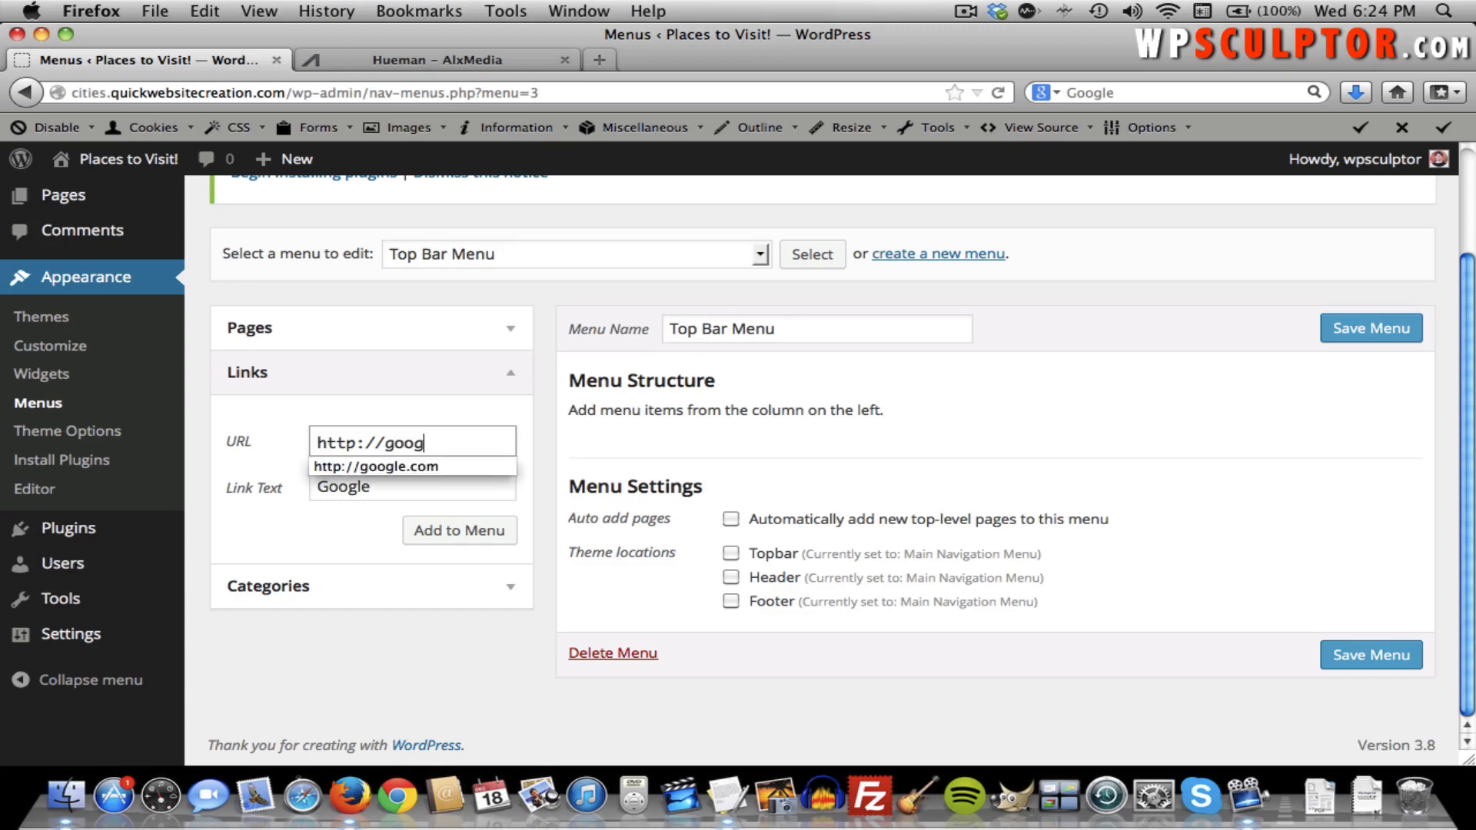
{"action": "type", "text": "le.com"}
{"action": "left_click", "coordinate": [433, 408]}
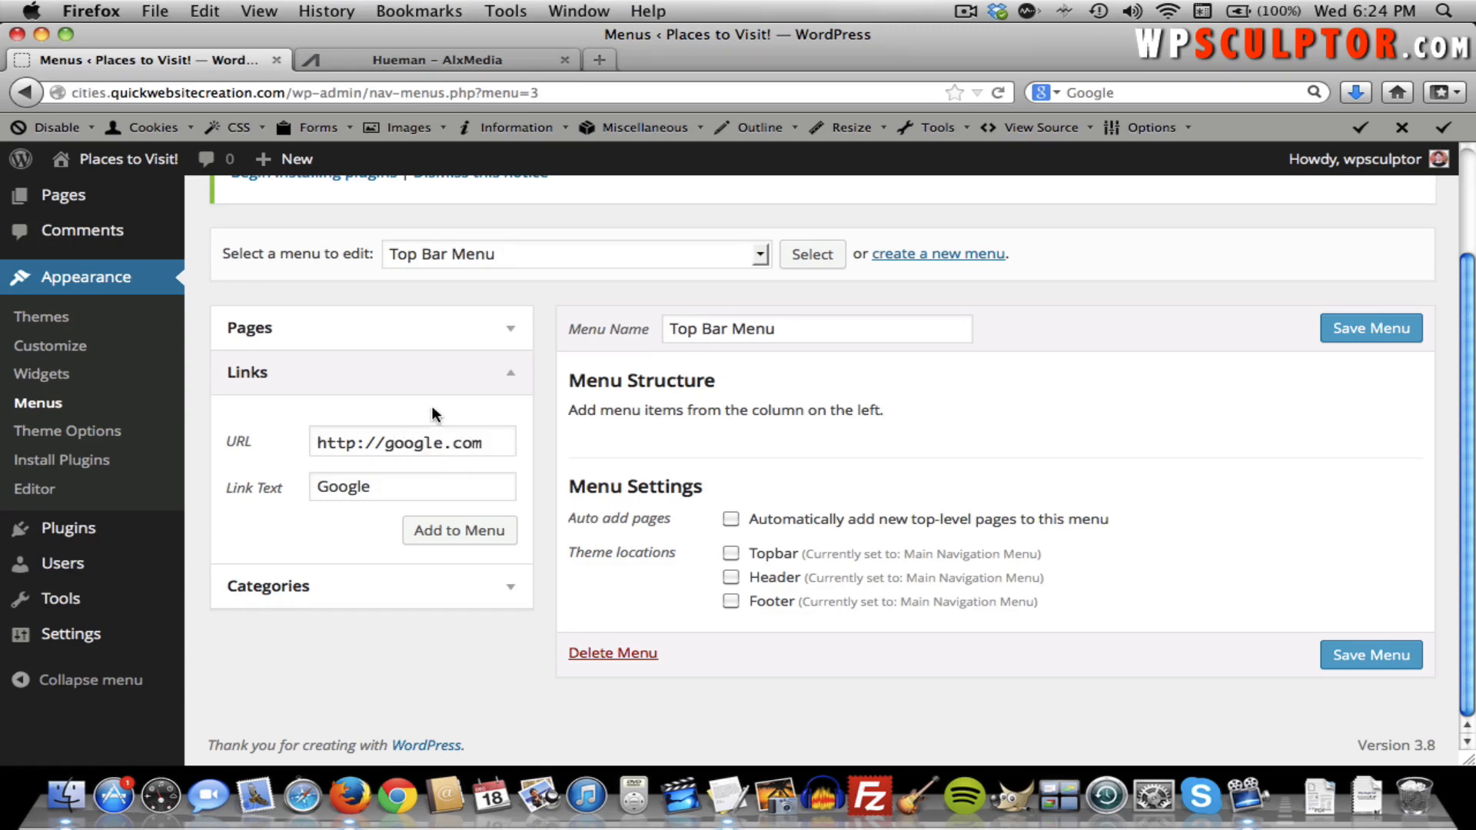
{"action": "left_click", "coordinate": [445, 530]}
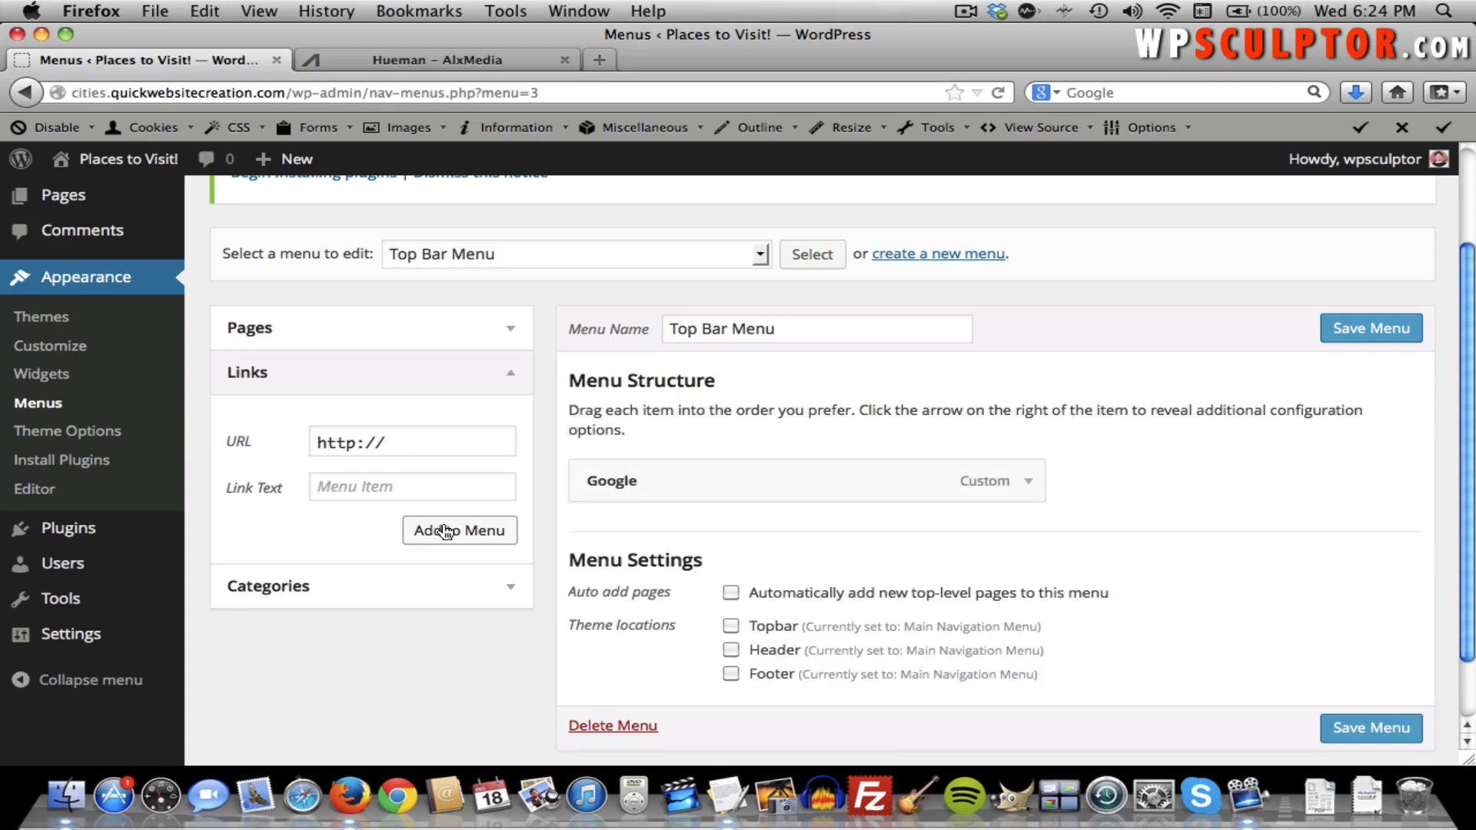
Add a 'Youtube' custom link pointing to youtube.com to the menu.
{"action": "left_click", "coordinate": [407, 493]}
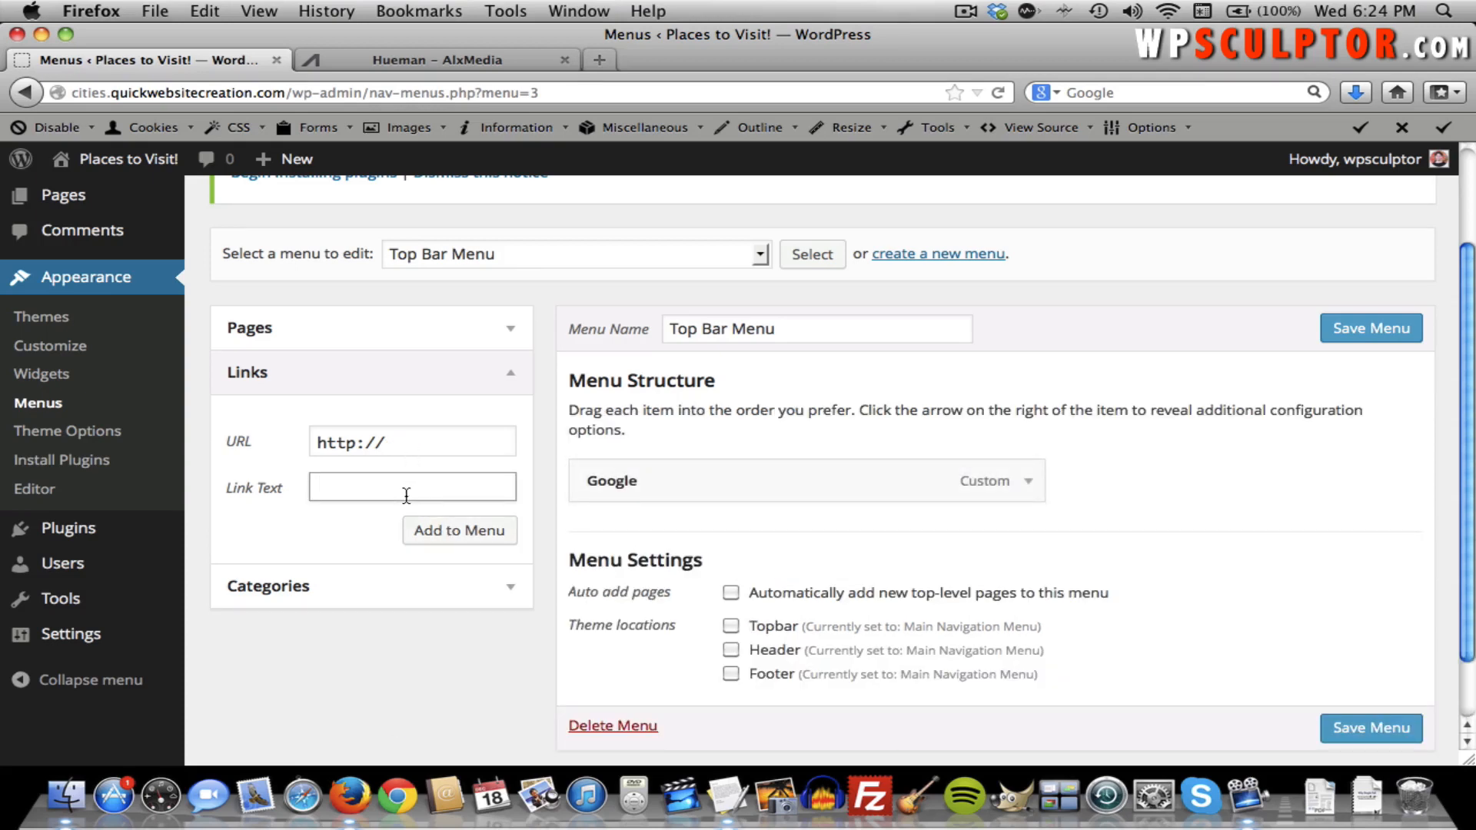
{"action": "type", "text": "Youtube"}
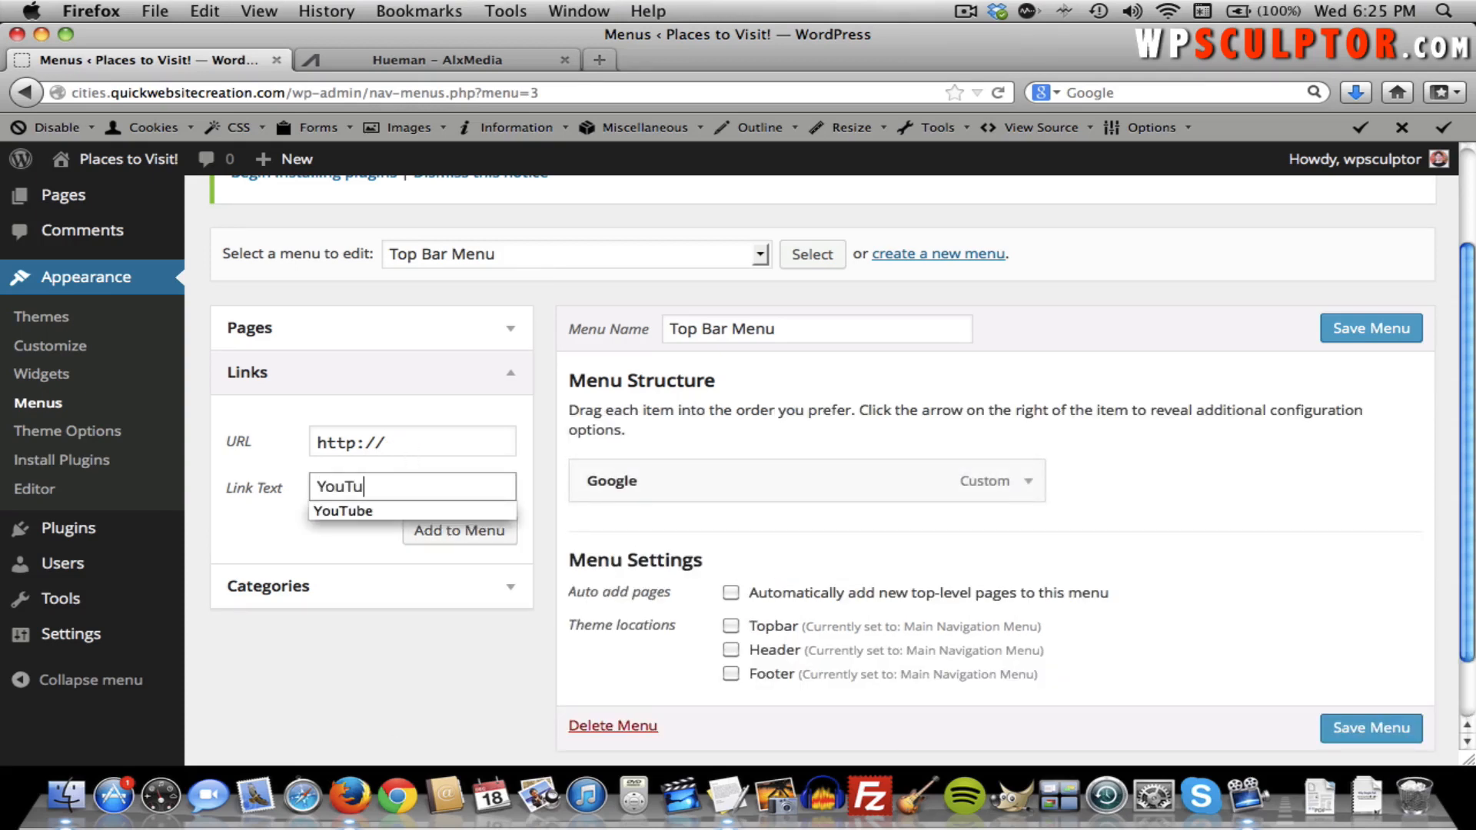
{"action": "left_click", "coordinate": [424, 444]}
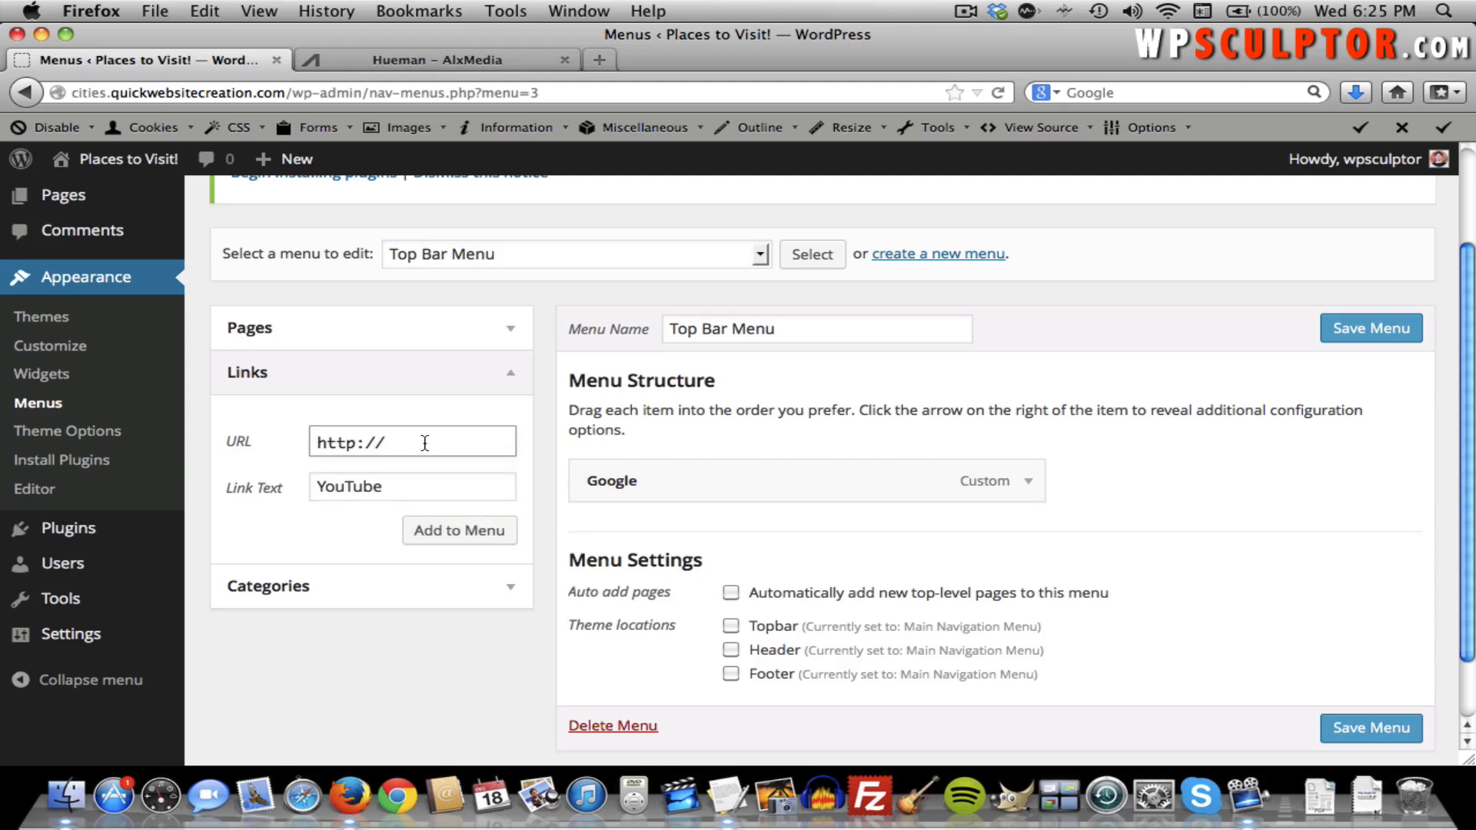
{"action": "type", "text": "youtube.com"}
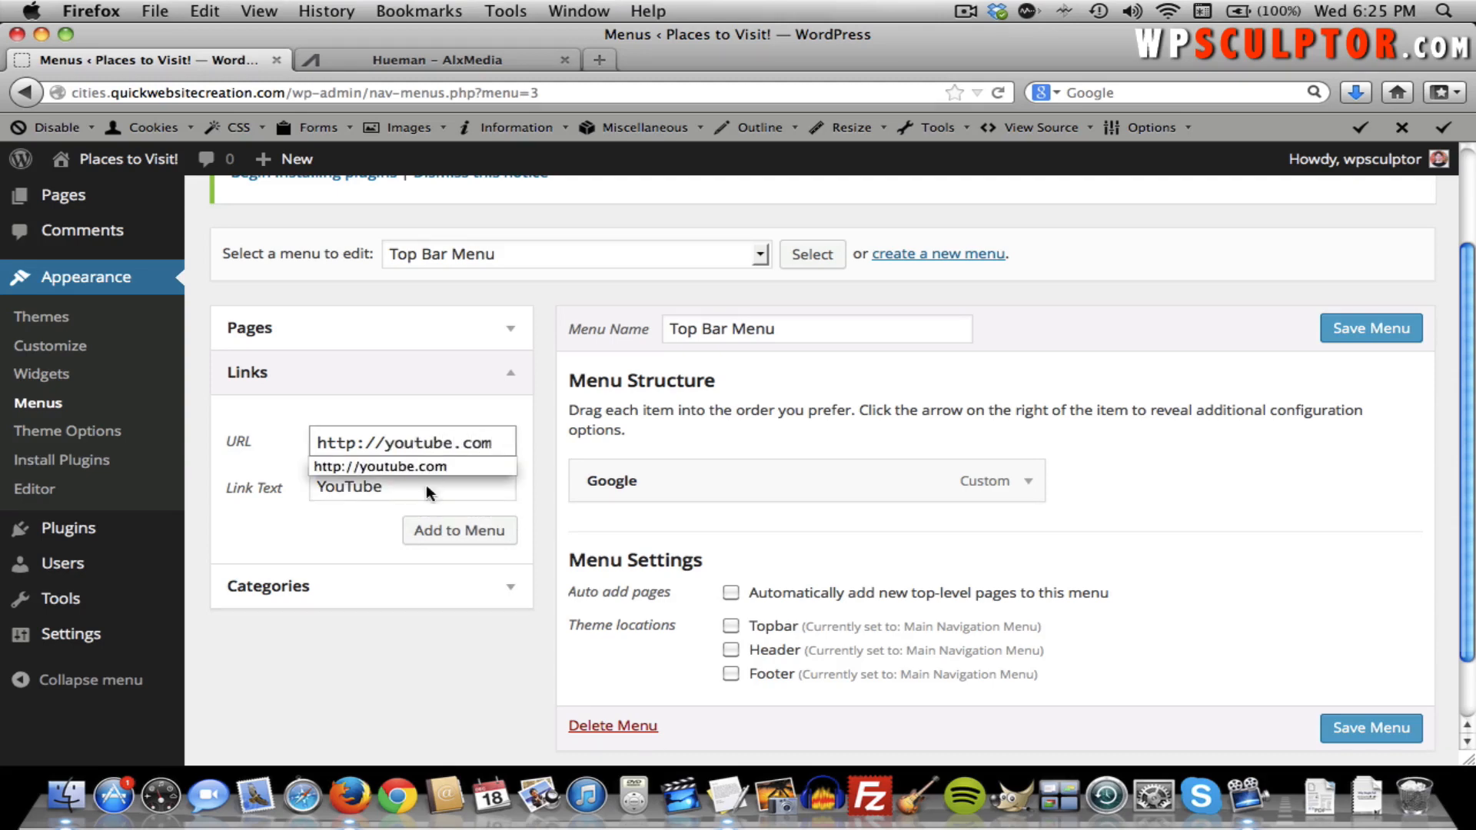
{"action": "left_click", "coordinate": [425, 537]}
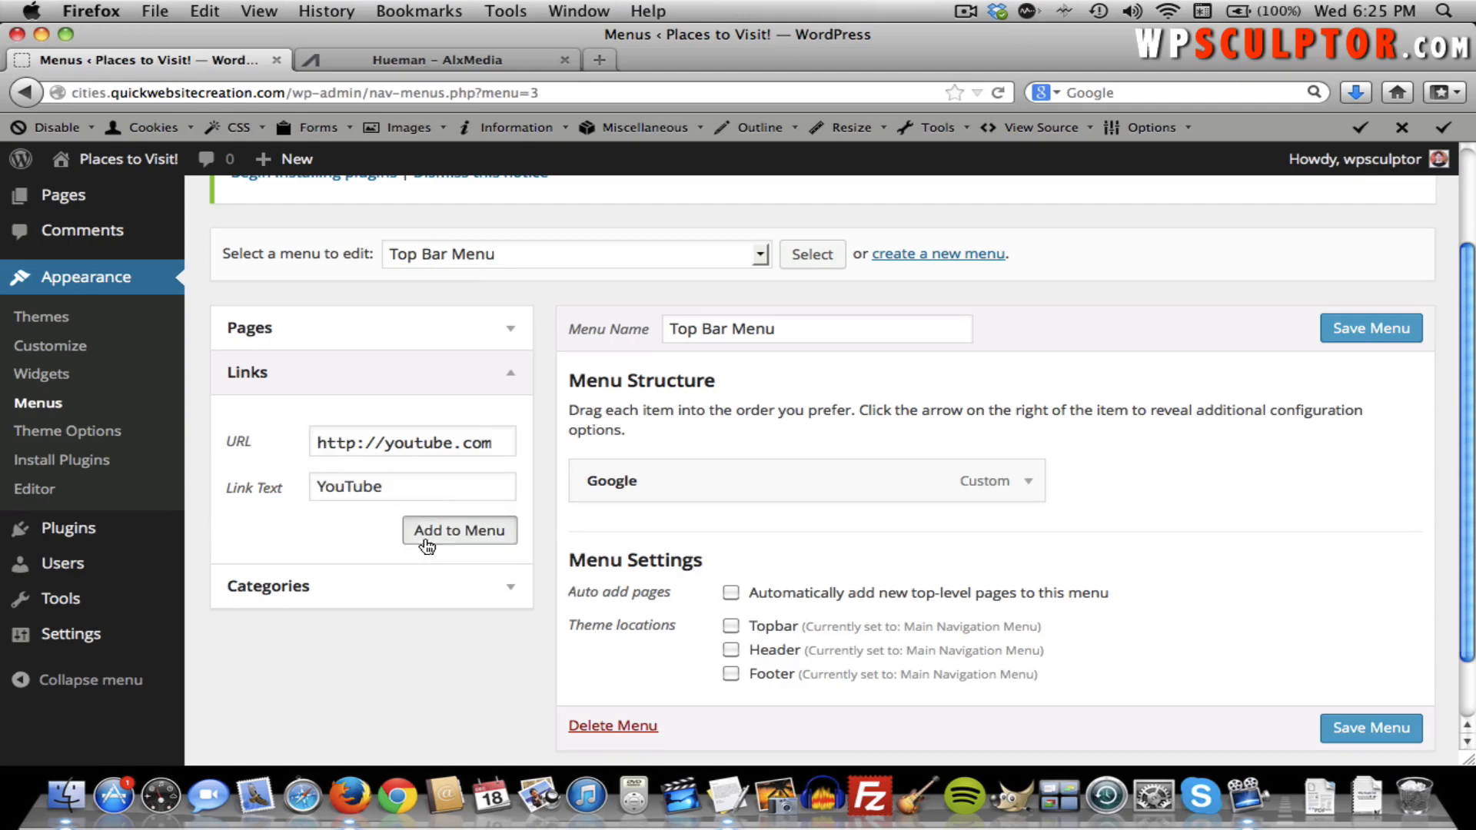
Label a third link 'Hueman Theme' and copy the Hueman theme page's web address.
{"action": "left_click", "coordinate": [420, 498]}
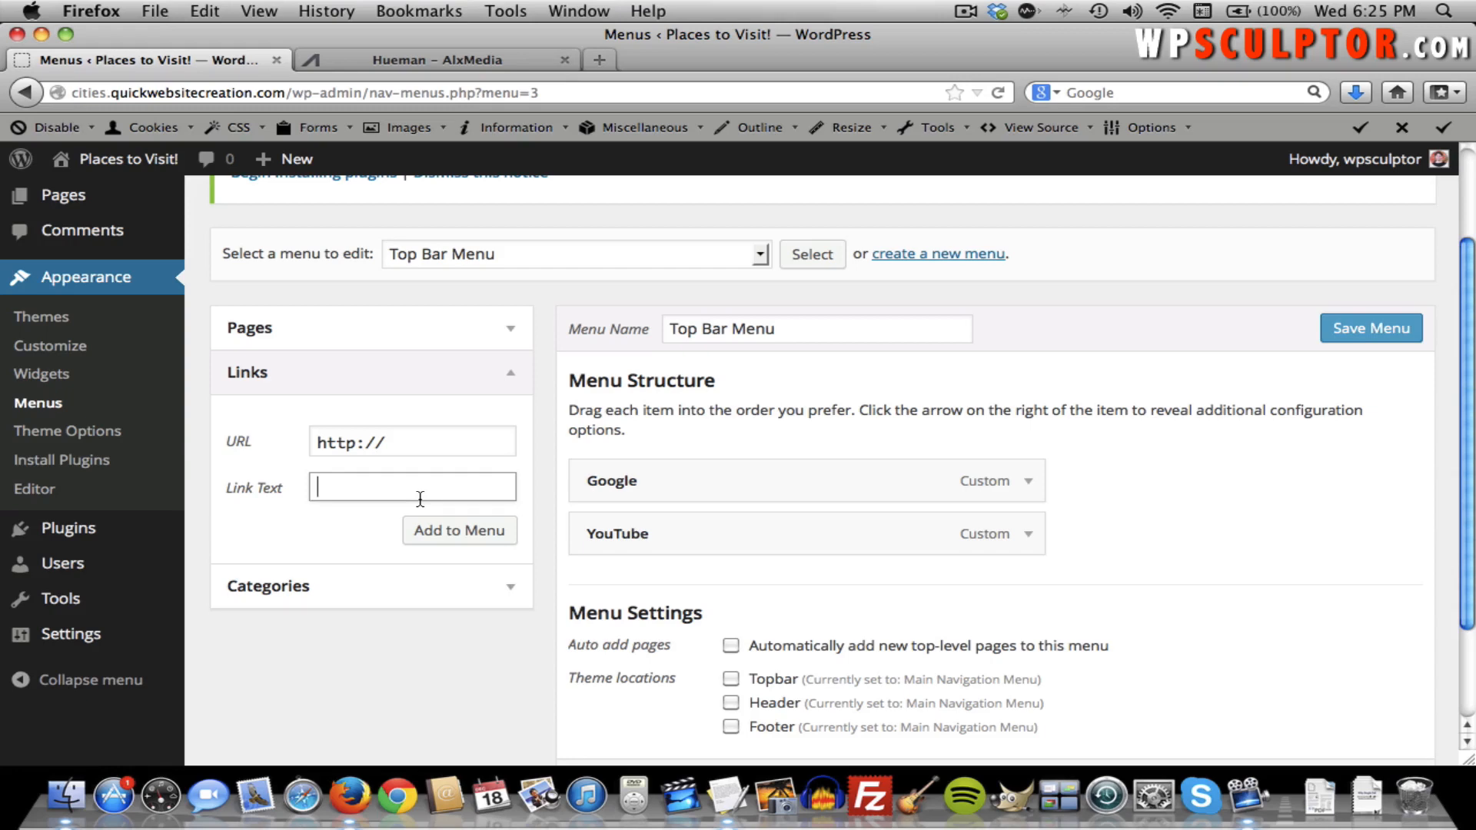
{"action": "type", "text": "Hueman Theme"}
{"action": "left_click", "coordinate": [443, 454]}
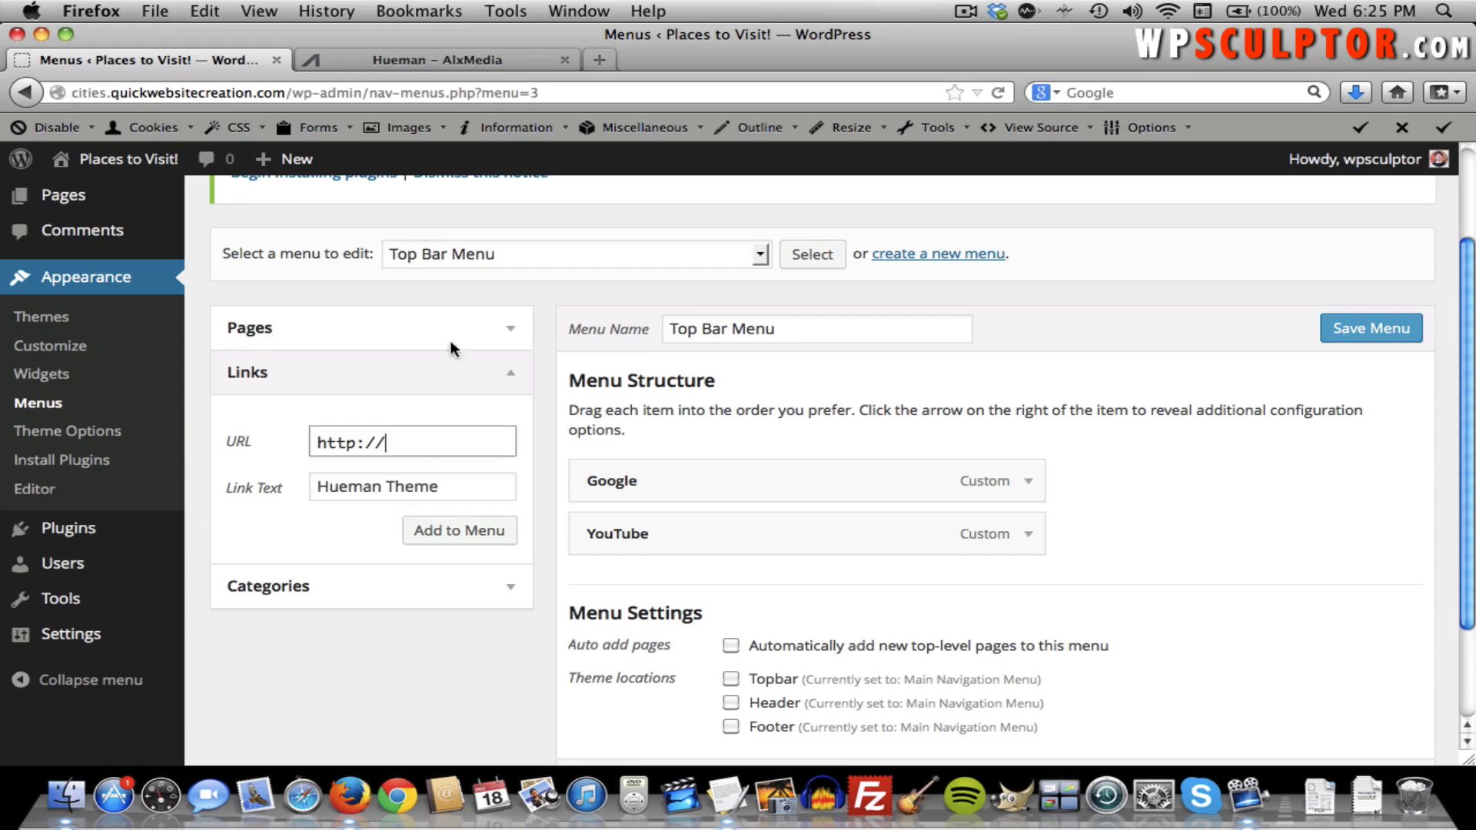
{"action": "left_click", "coordinate": [419, 57]}
{"action": "left_click", "coordinate": [306, 98]}
{"action": "key", "text": "super+c"}
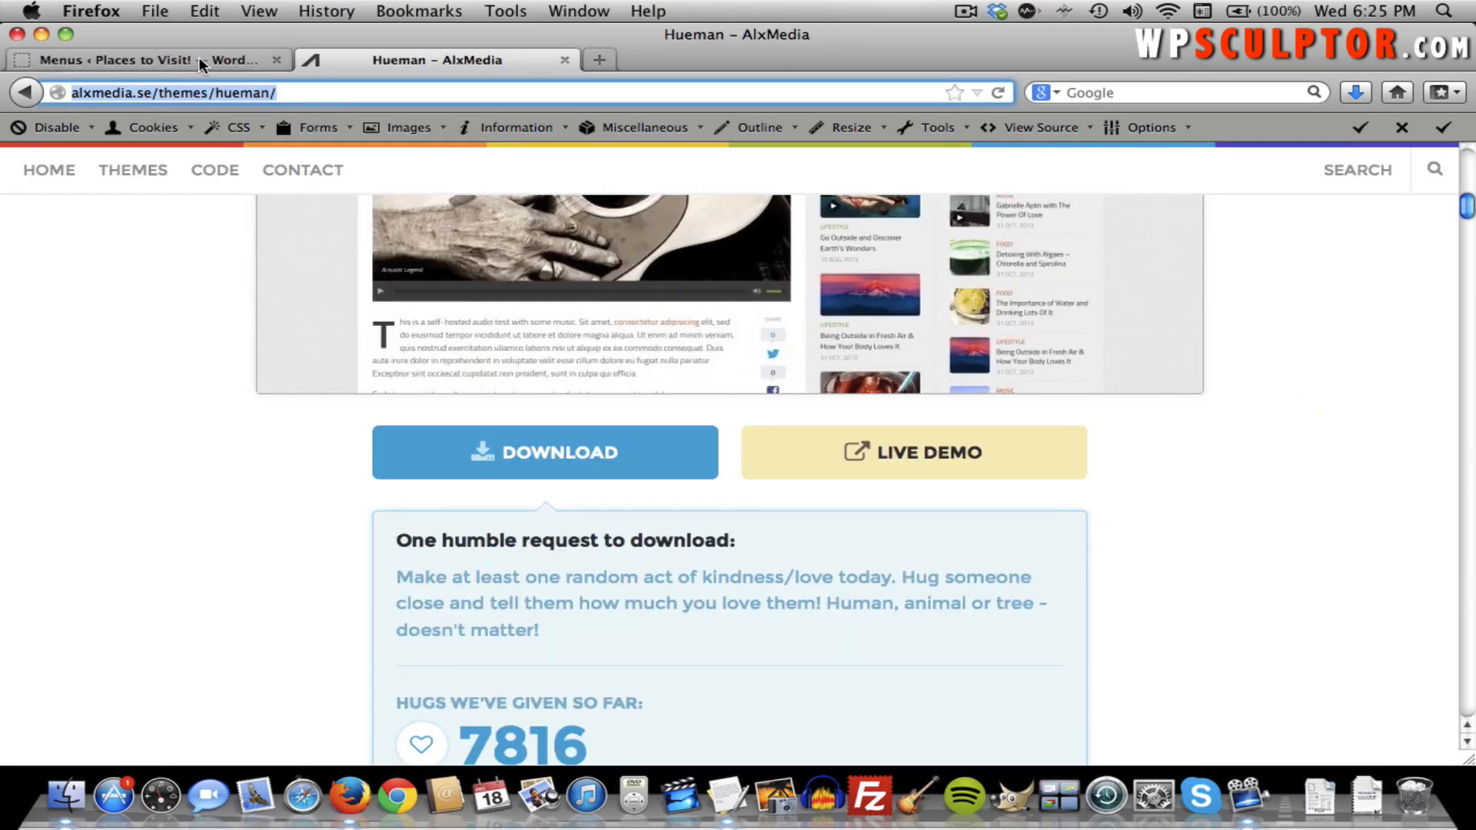
{"action": "left_click", "coordinate": [198, 57]}
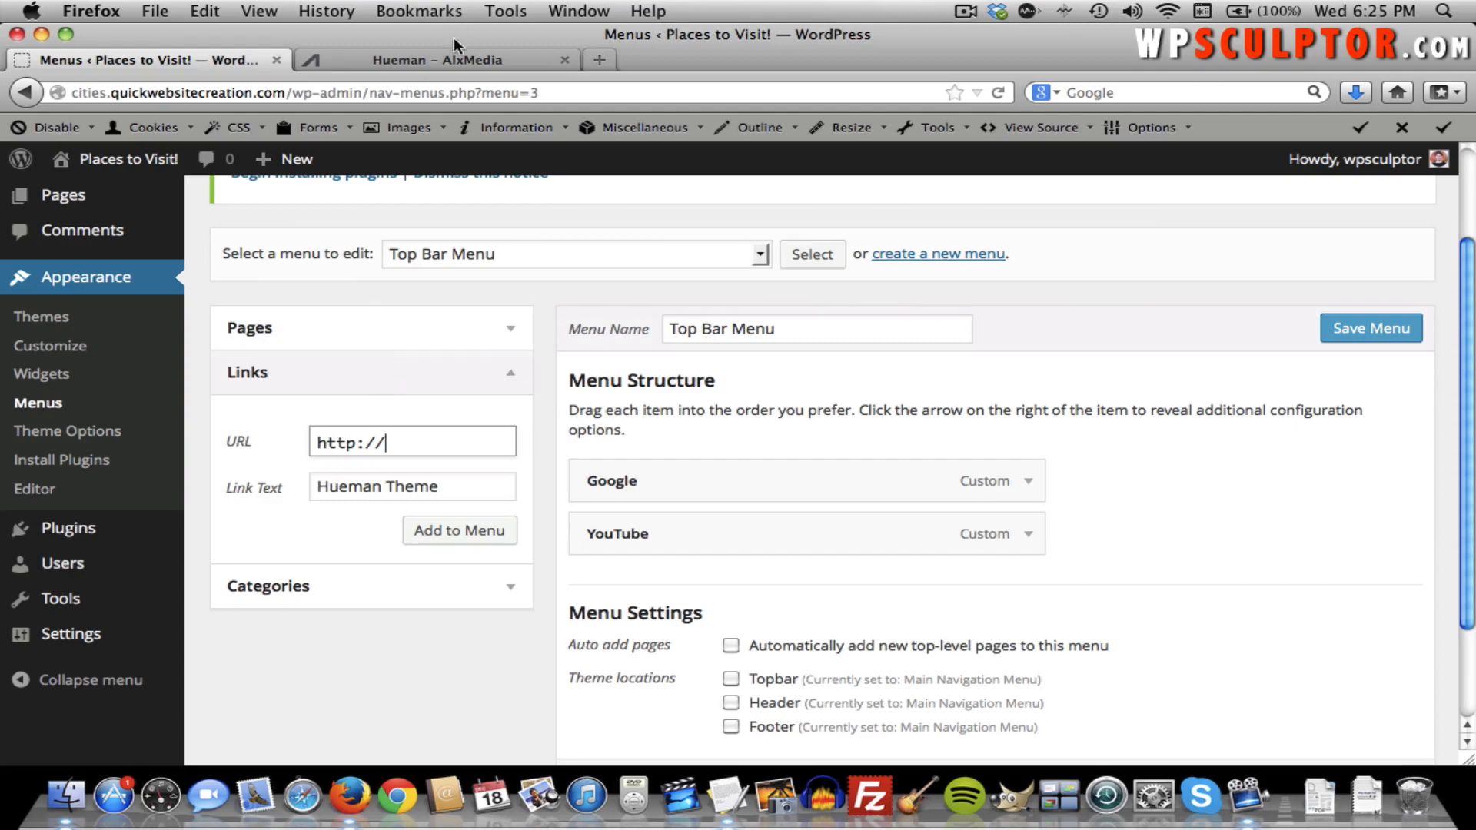
{"action": "left_click", "coordinate": [441, 57]}
{"action": "scroll", "coordinate": [465, 396], "scroll_direction": "down", "scroll_amount": 1}
{"action": "scroll", "coordinate": [466, 397], "scroll_direction": "up", "scroll_amount": 5}
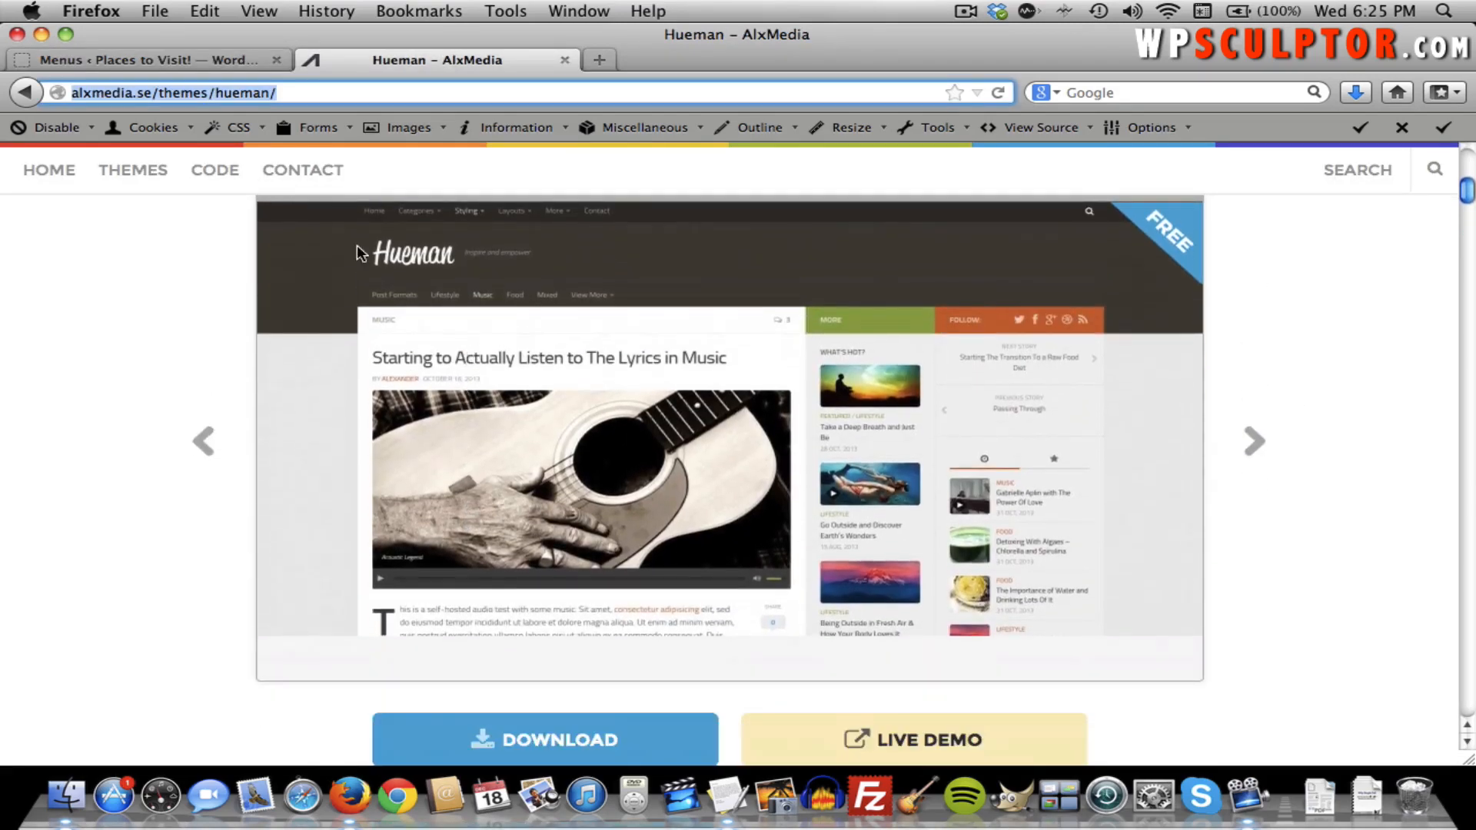
{"action": "left_click", "coordinate": [183, 61]}
Paste the Hueman address as the link URL, add it, and try dragging Google to reorder.
{"action": "left_click", "coordinate": [408, 443]}
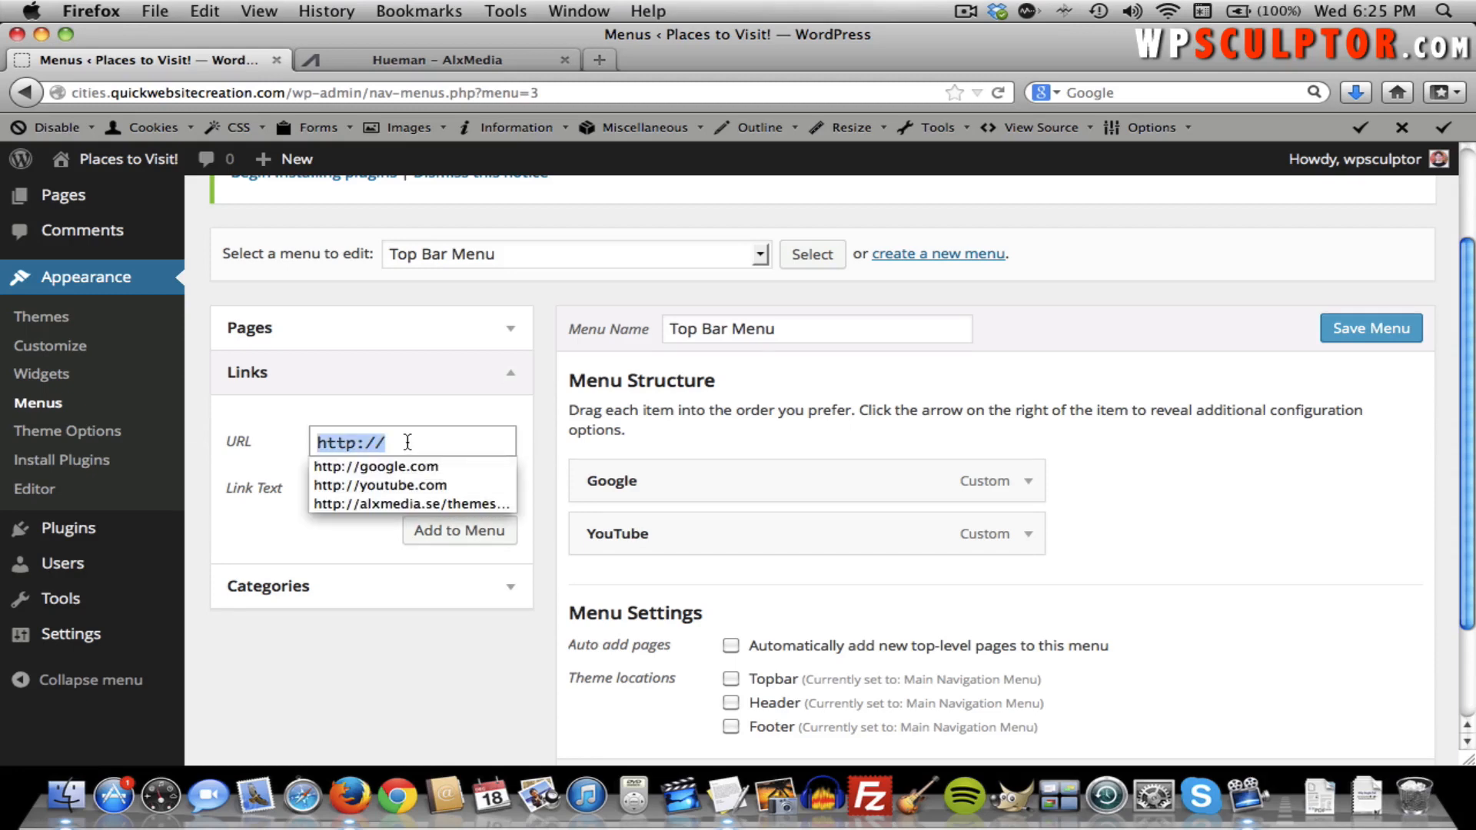
{"action": "key", "text": "BackSpace"}
{"action": "key", "text": "super+v"}
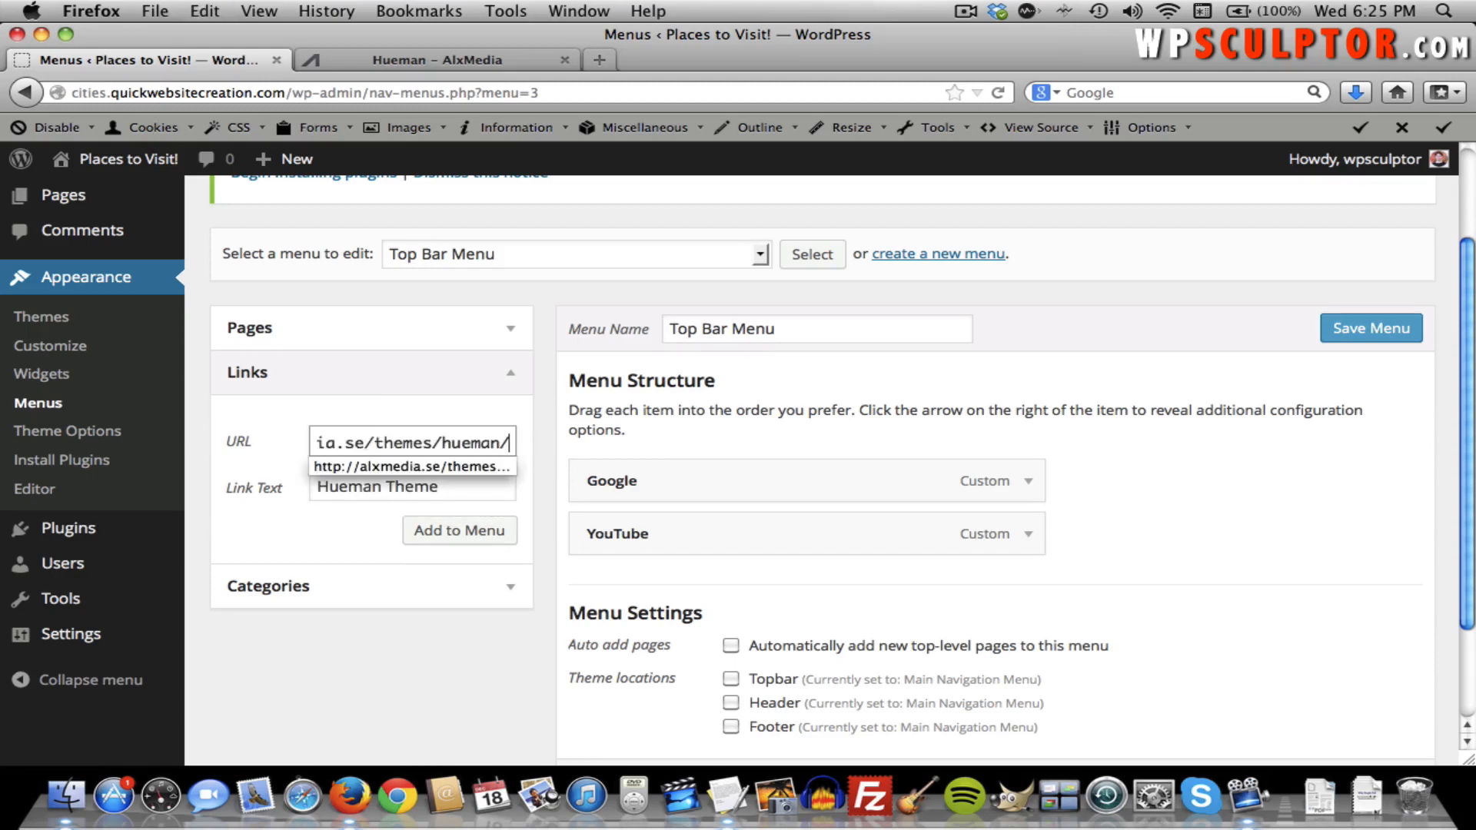
{"action": "left_click", "coordinate": [415, 529]}
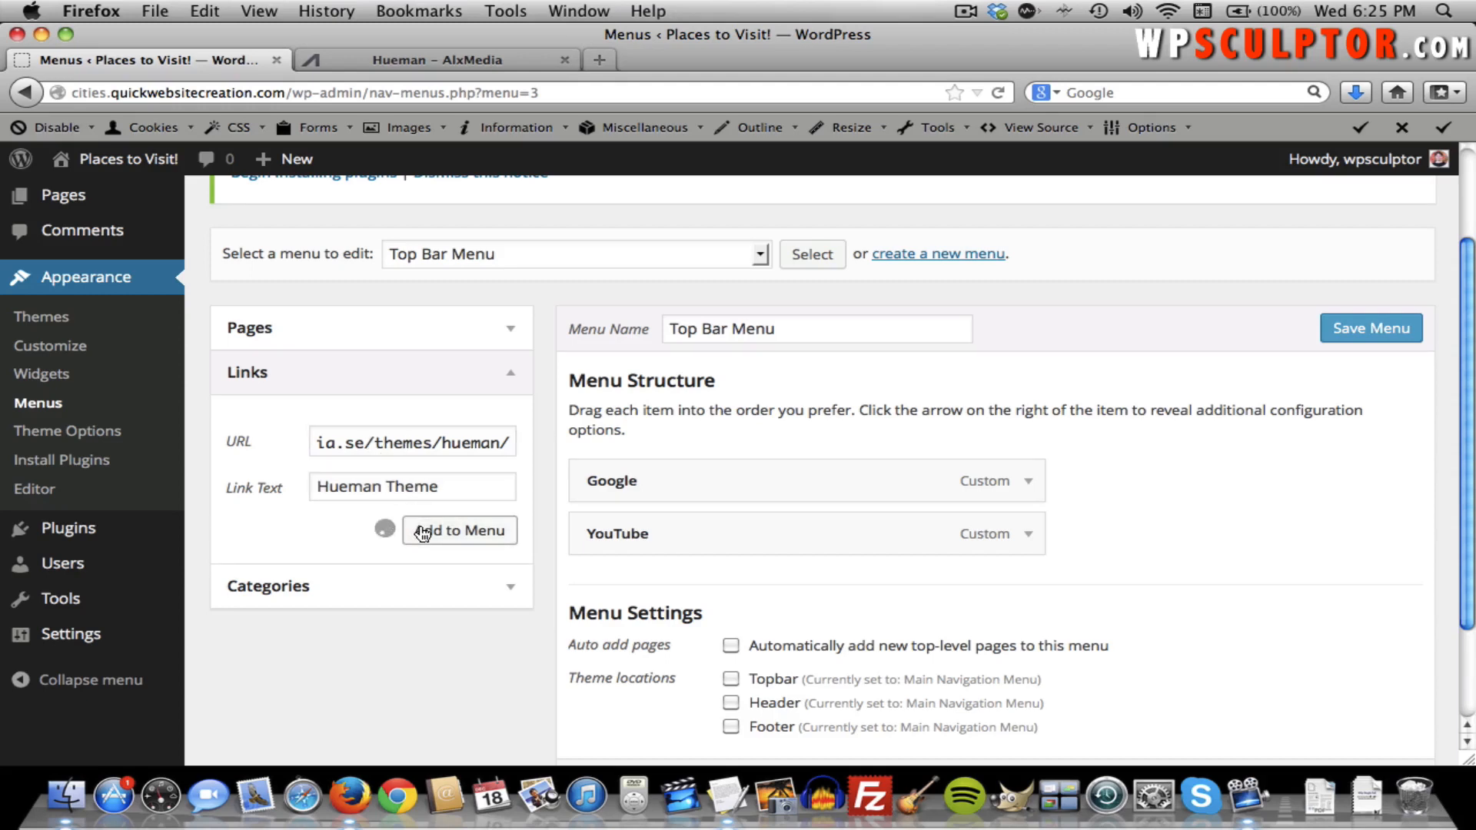
{"action": "mouse_move", "coordinate": [750, 481]}
{"action": "left_mouse_down"}
{"action": "mouse_move", "coordinate": [754, 554]}
{"action": "mouse_move", "coordinate": [744, 475]}
{"action": "mouse_move", "coordinate": [748, 500]}
{"action": "left_mouse_up"}
{"action": "scroll", "coordinate": [1154, 569], "scroll_direction": "down", "scroll_amount": 3}
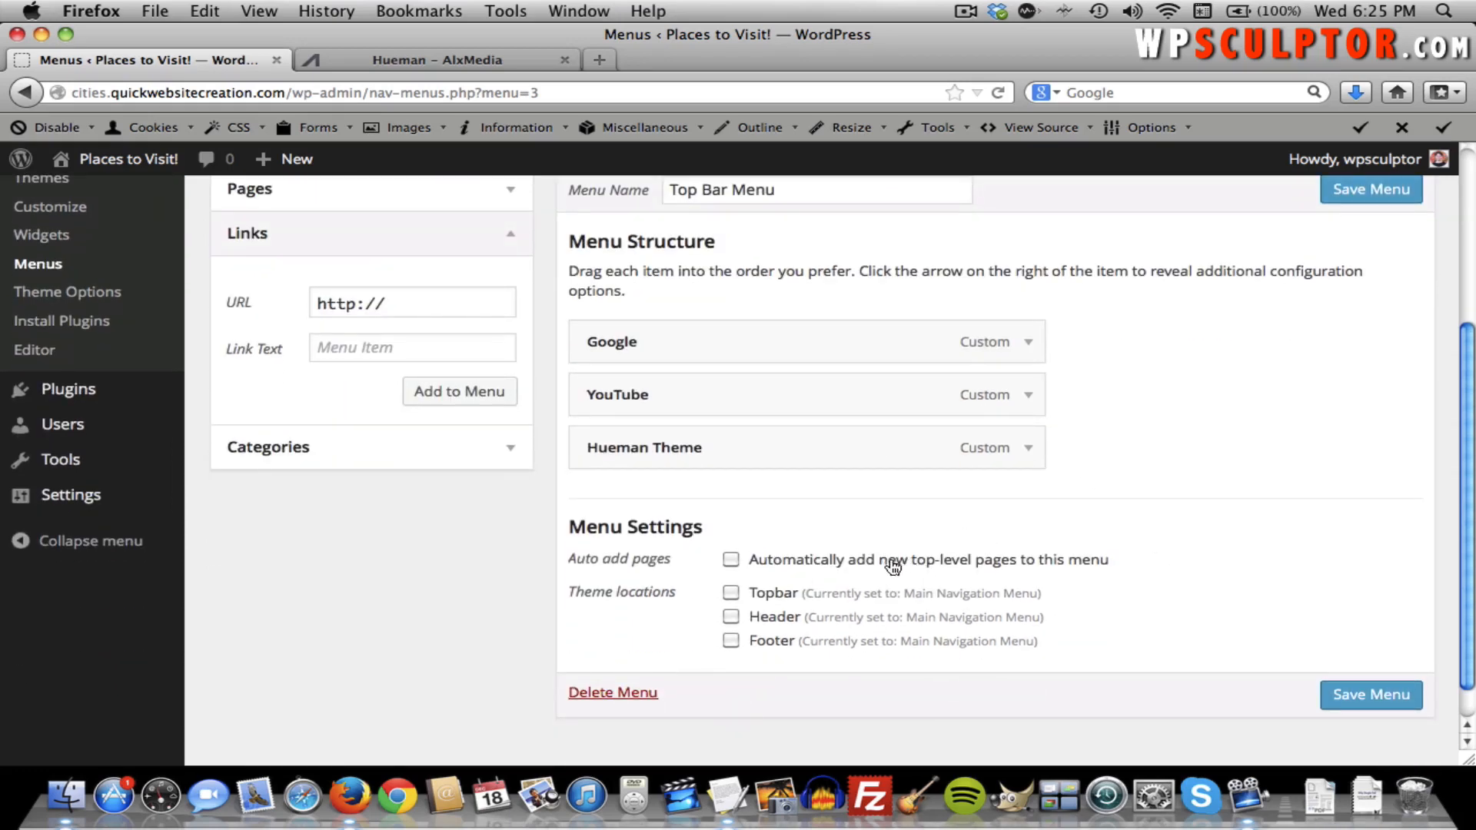
Assign the Top Bar Menu to the Topbar location, save it, and view the front page.
{"action": "left_click", "coordinate": [731, 593]}
{"action": "left_click", "coordinate": [1360, 696]}
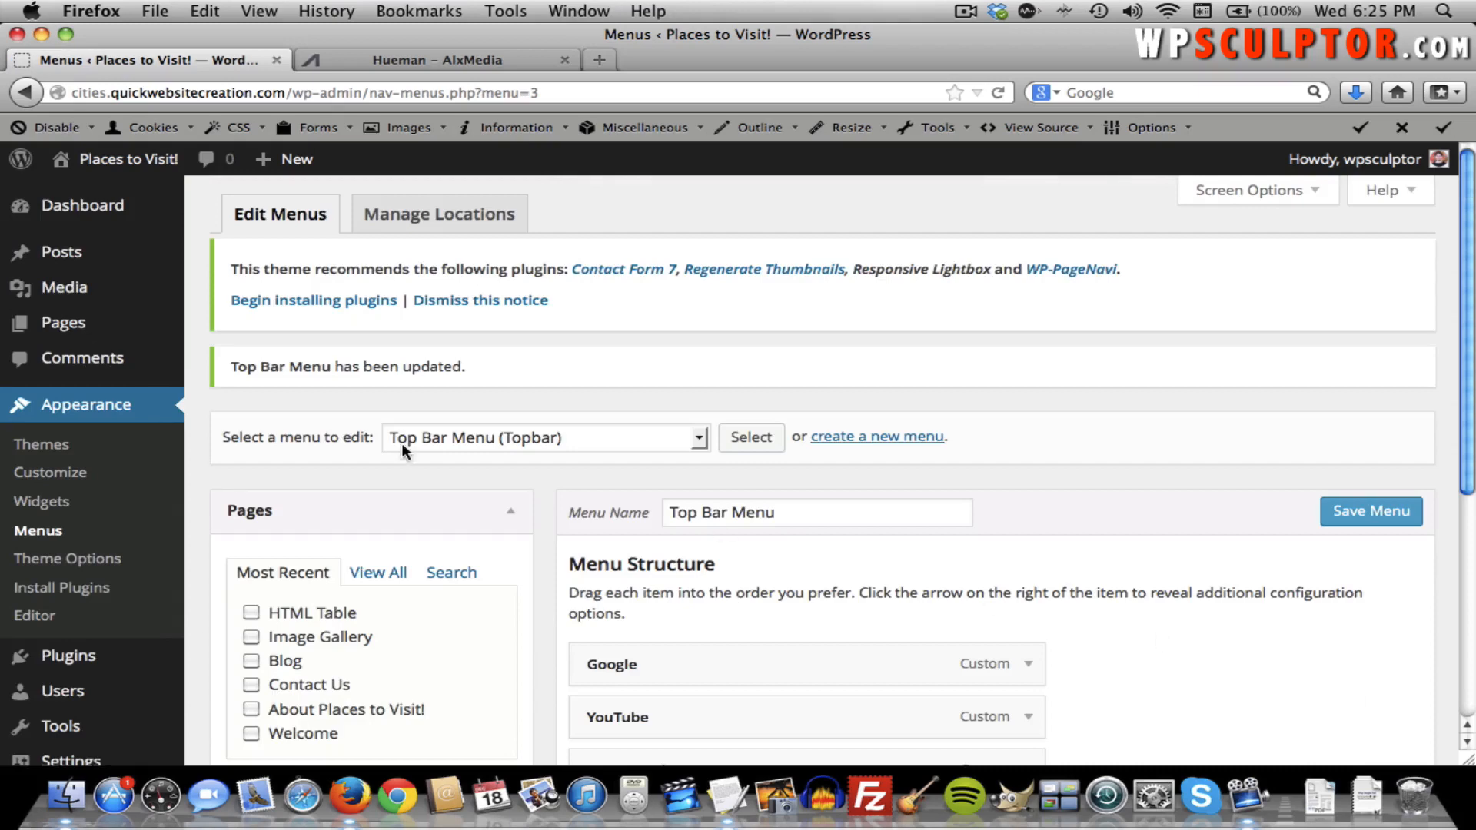
{"action": "left_click", "coordinate": [148, 162]}
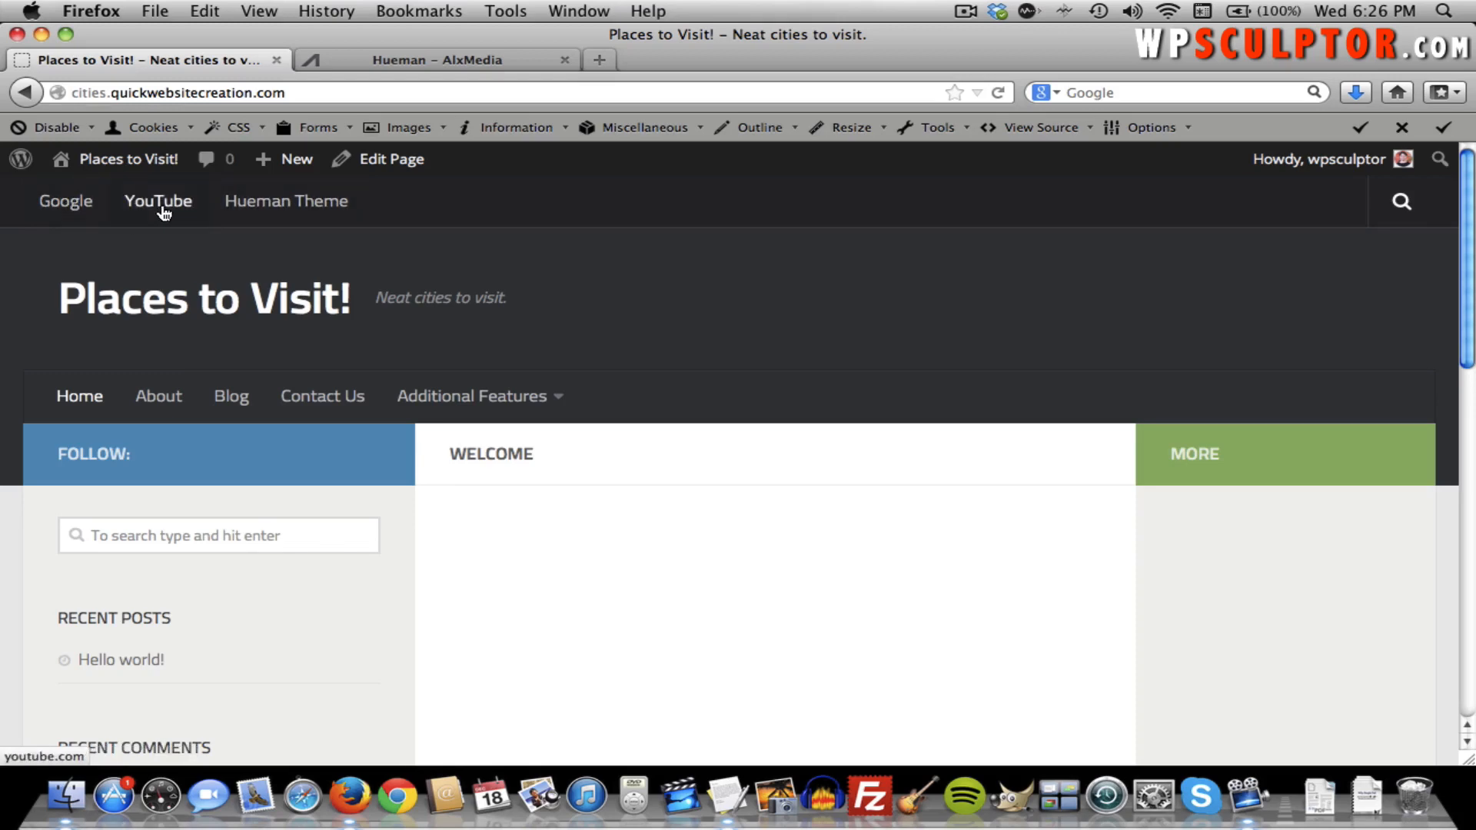
Test the Google top-bar link, come back to the site, then return to the Dashboard.
{"action": "left_click", "coordinate": [88, 206]}
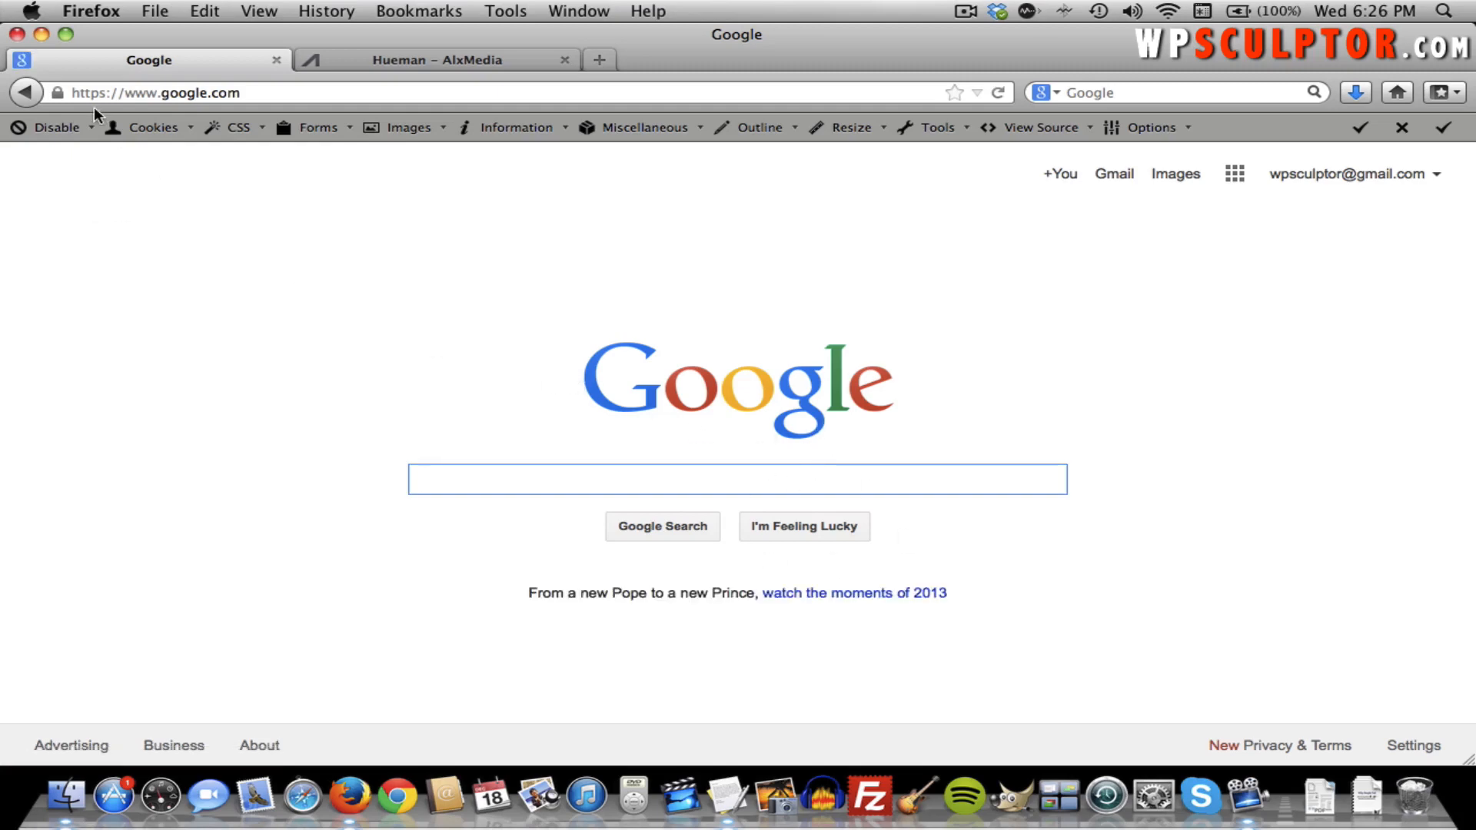
{"action": "left_click", "coordinate": [29, 91]}
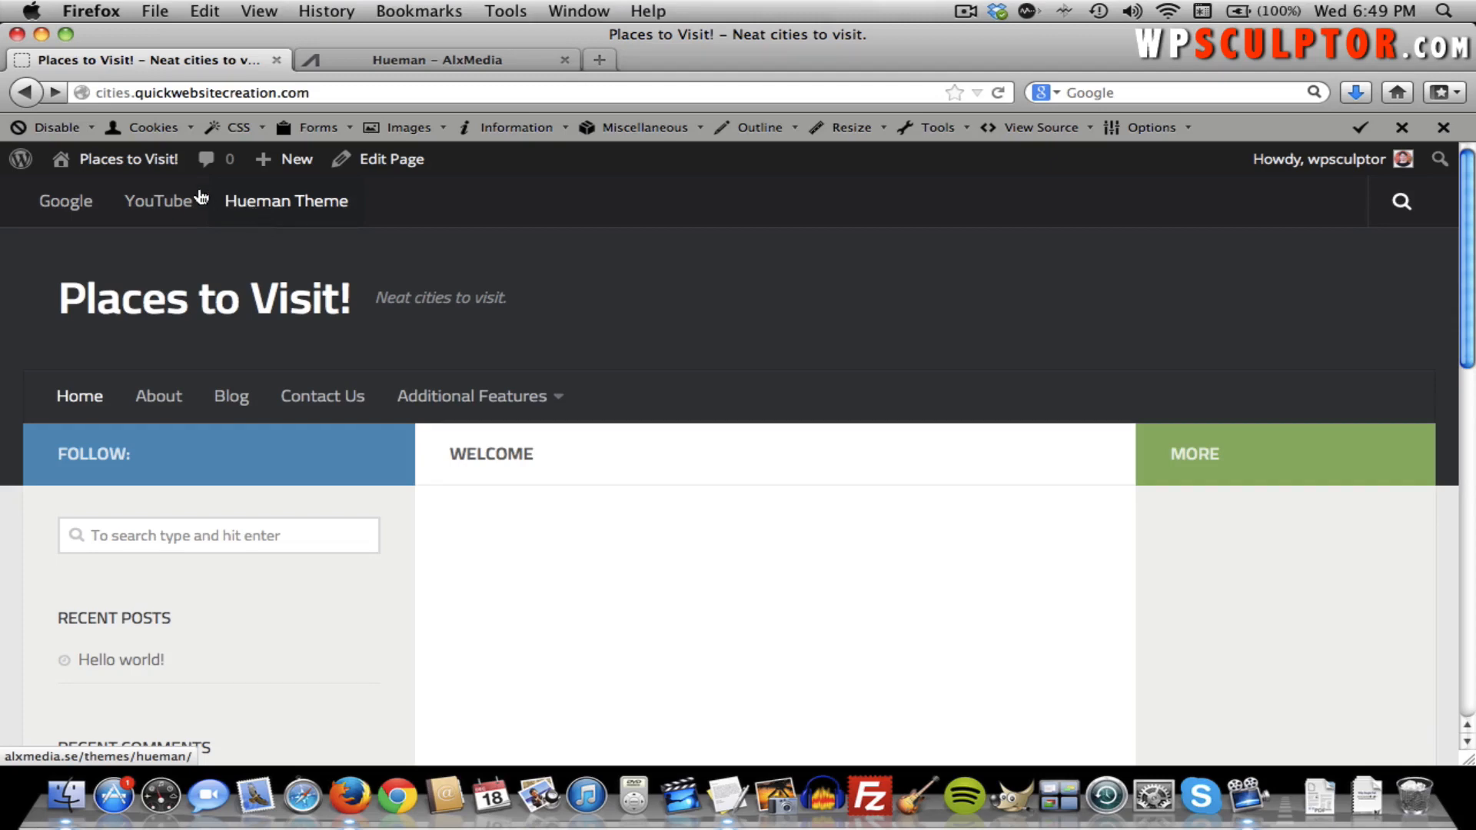
{"action": "left_click", "coordinate": [159, 164]}
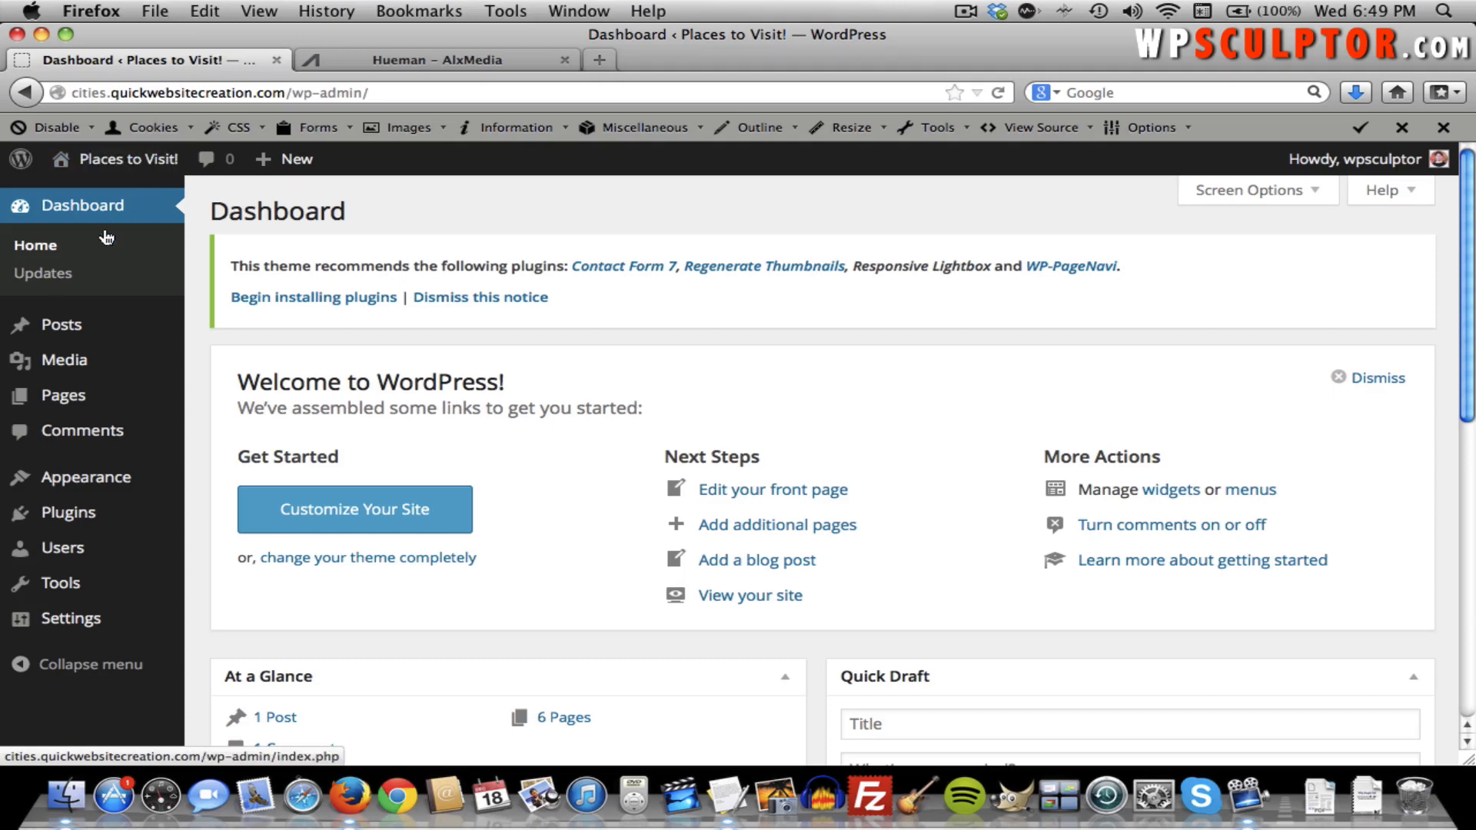
Change the Hueman Global Layout from 3 Column Middle to 2 Column Left and save.
{"action": "mouse_move", "coordinate": [106, 478]}
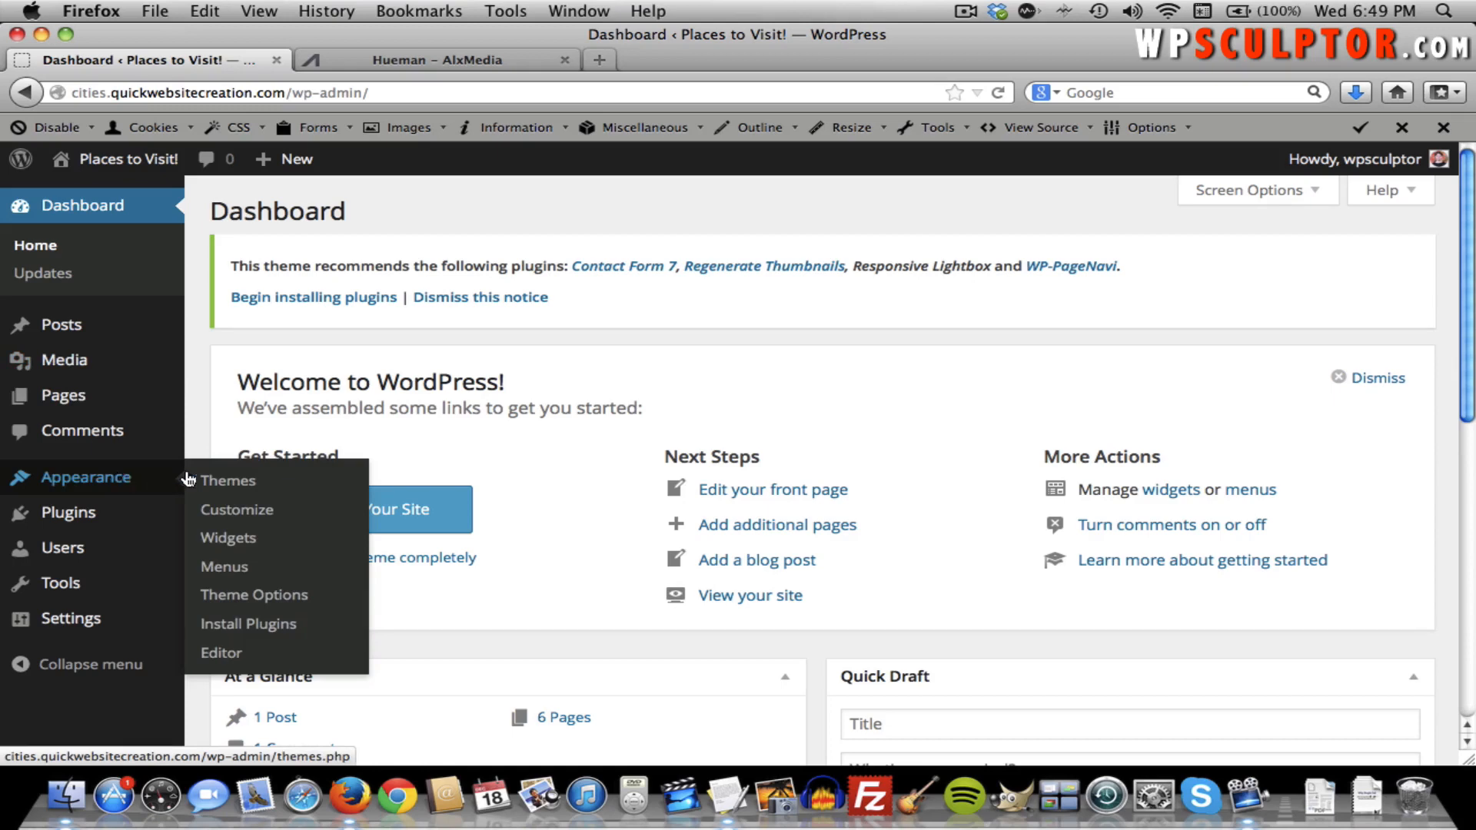
{"action": "left_click", "coordinate": [241, 594]}
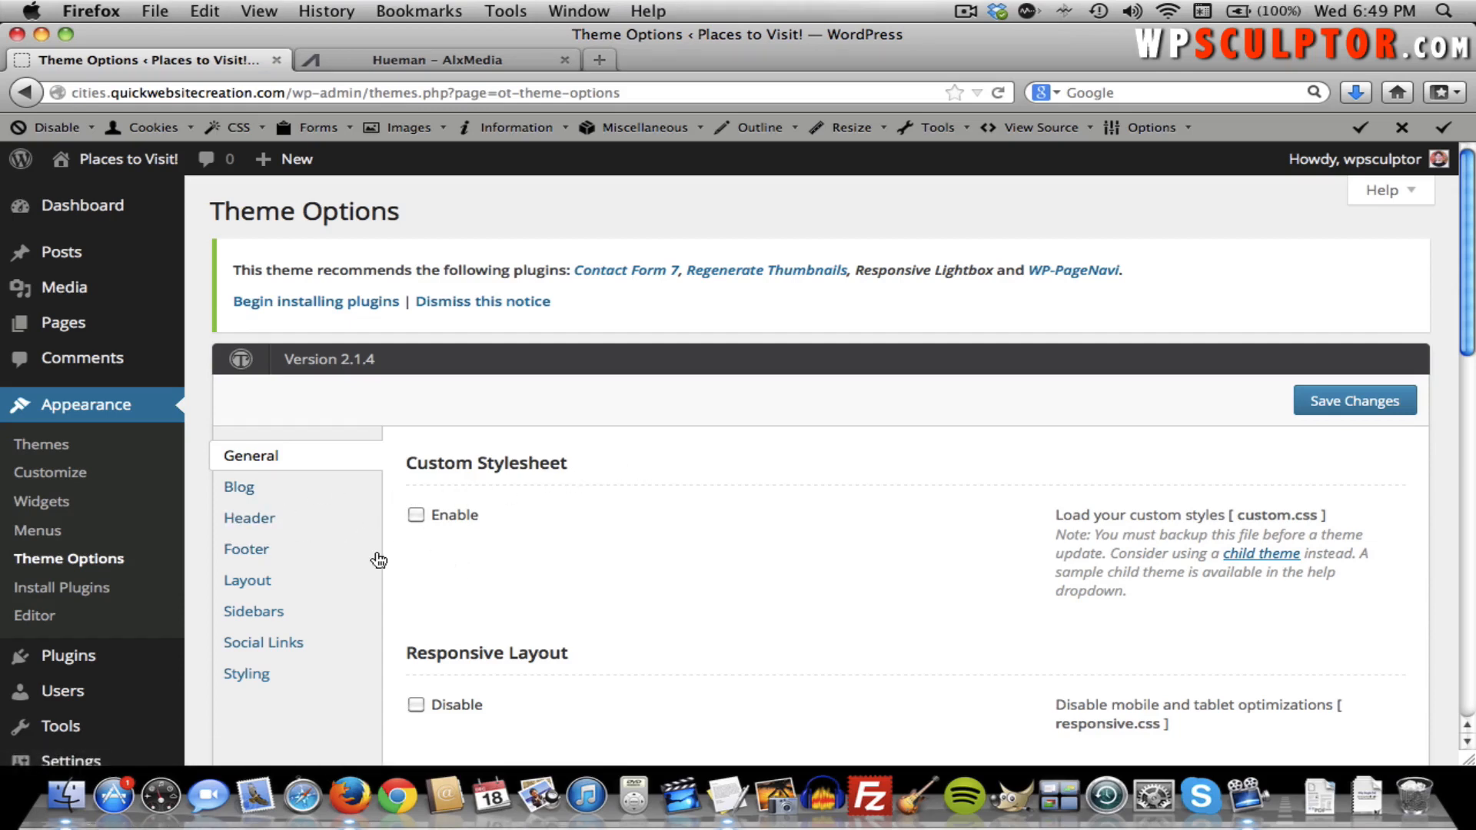
{"action": "scroll", "coordinate": [373, 560], "scroll_direction": "down", "scroll_amount": 1}
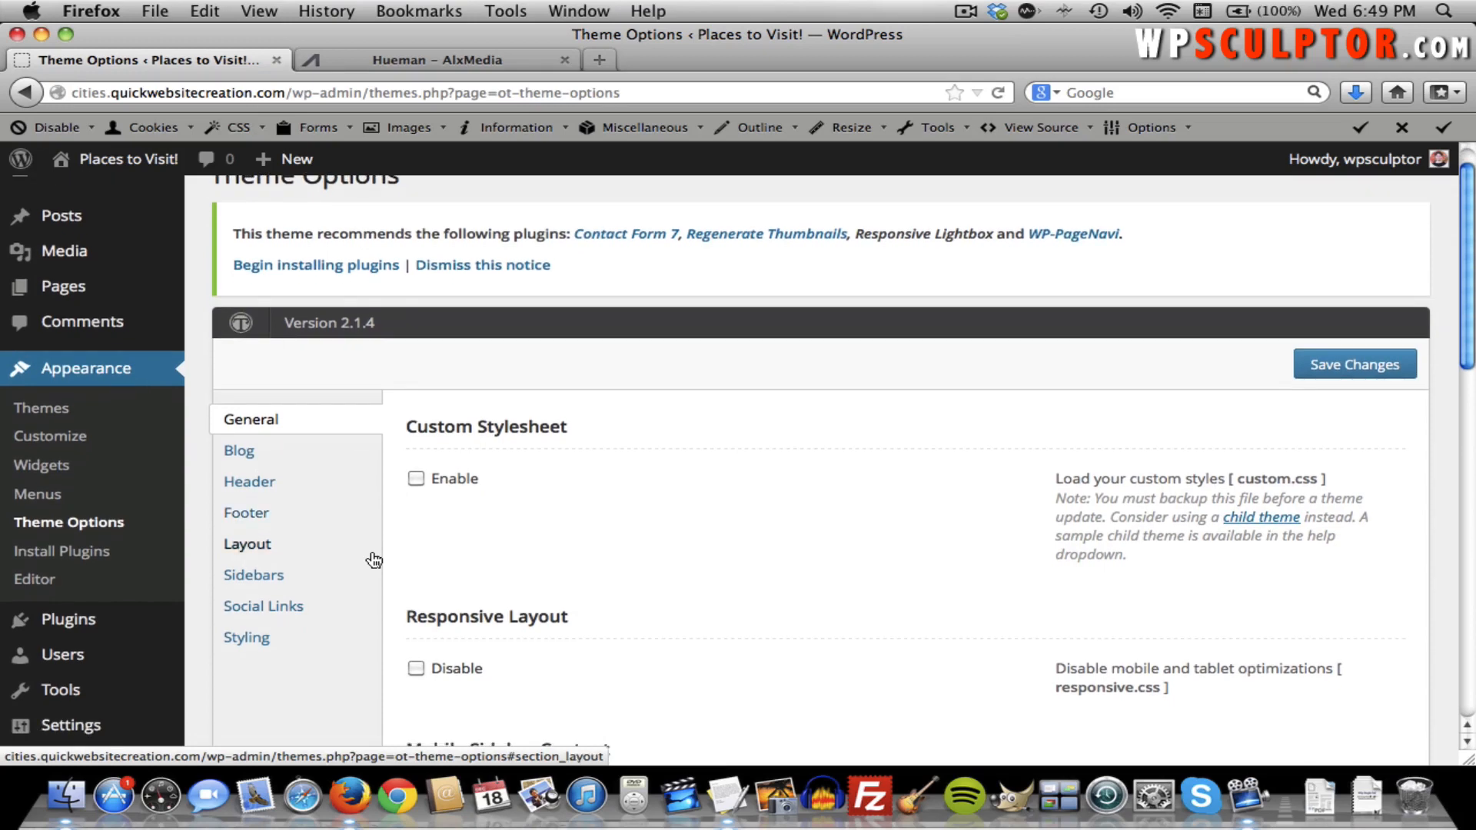
{"action": "left_click", "coordinate": [261, 551]}
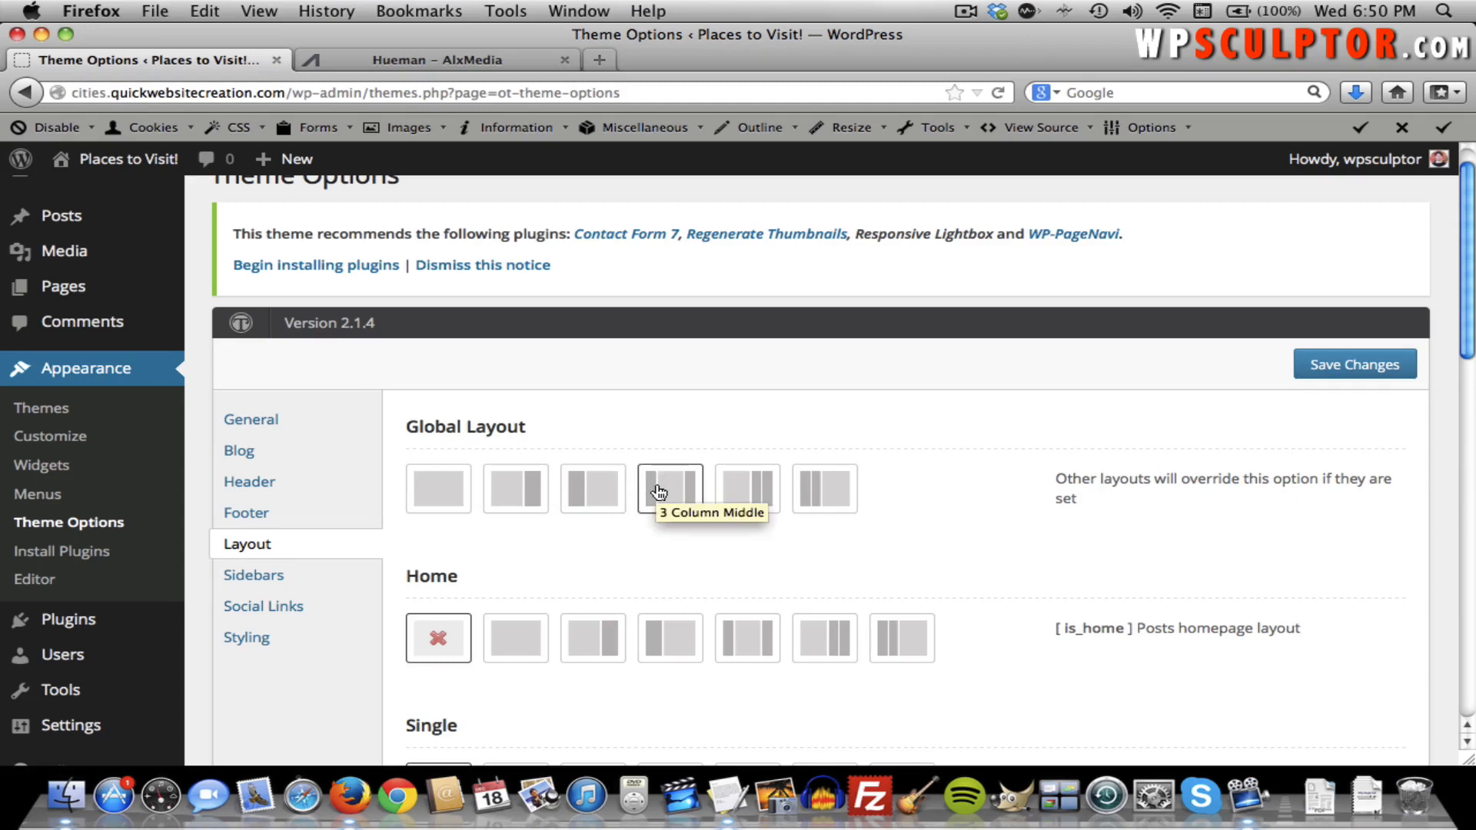
{"action": "left_click", "coordinate": [529, 494]}
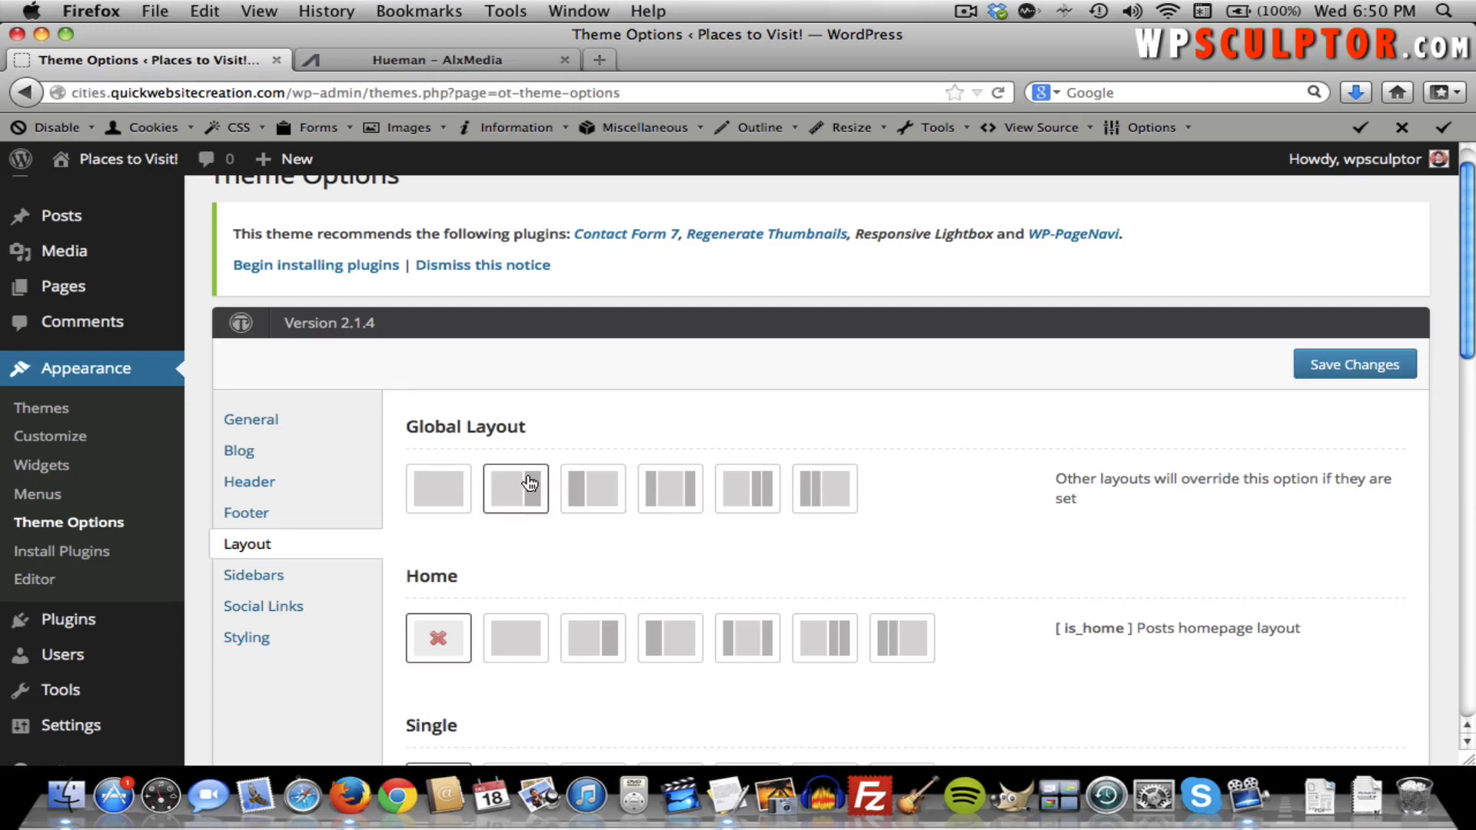
{"action": "left_click", "coordinate": [1334, 373]}
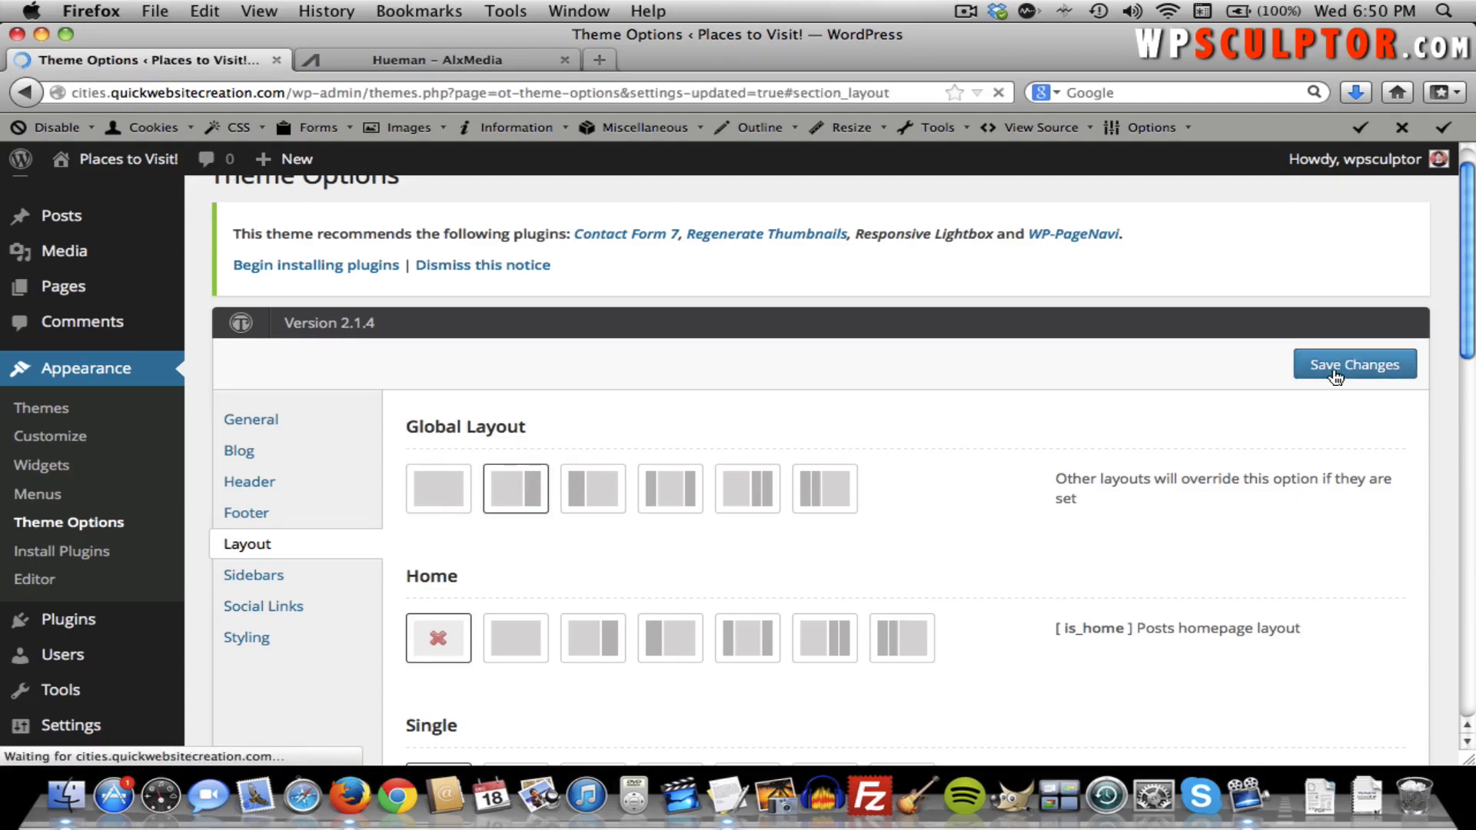
{"action": "scroll", "coordinate": [382, 270], "scroll_direction": "down", "scroll_amount": 10}
{"action": "scroll", "coordinate": [382, 270], "scroll_direction": "up", "scroll_amount": 15}
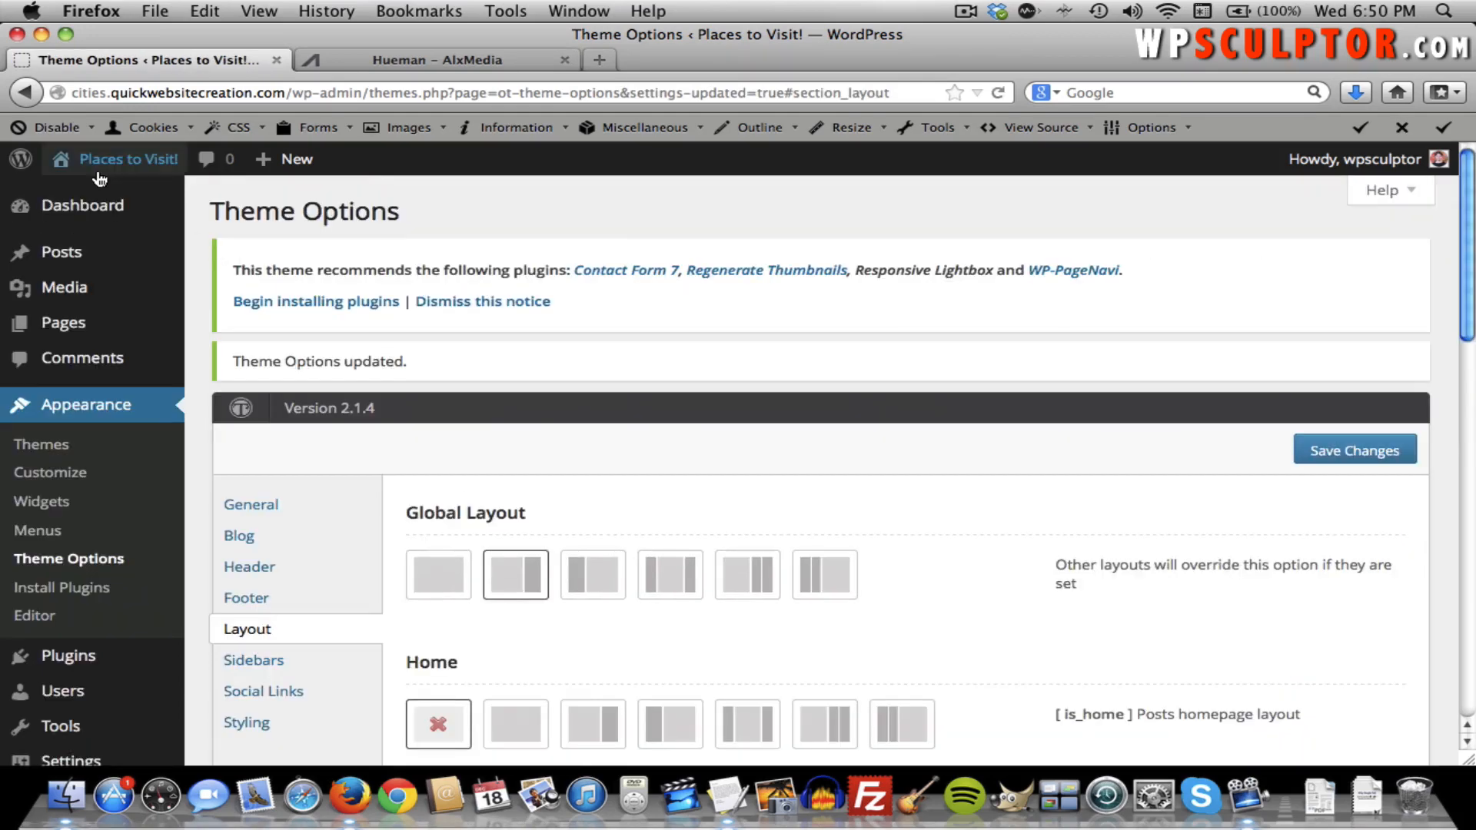
Preview the site, then try and save a single-column global layout and view it.
{"action": "left_click", "coordinate": [118, 164]}
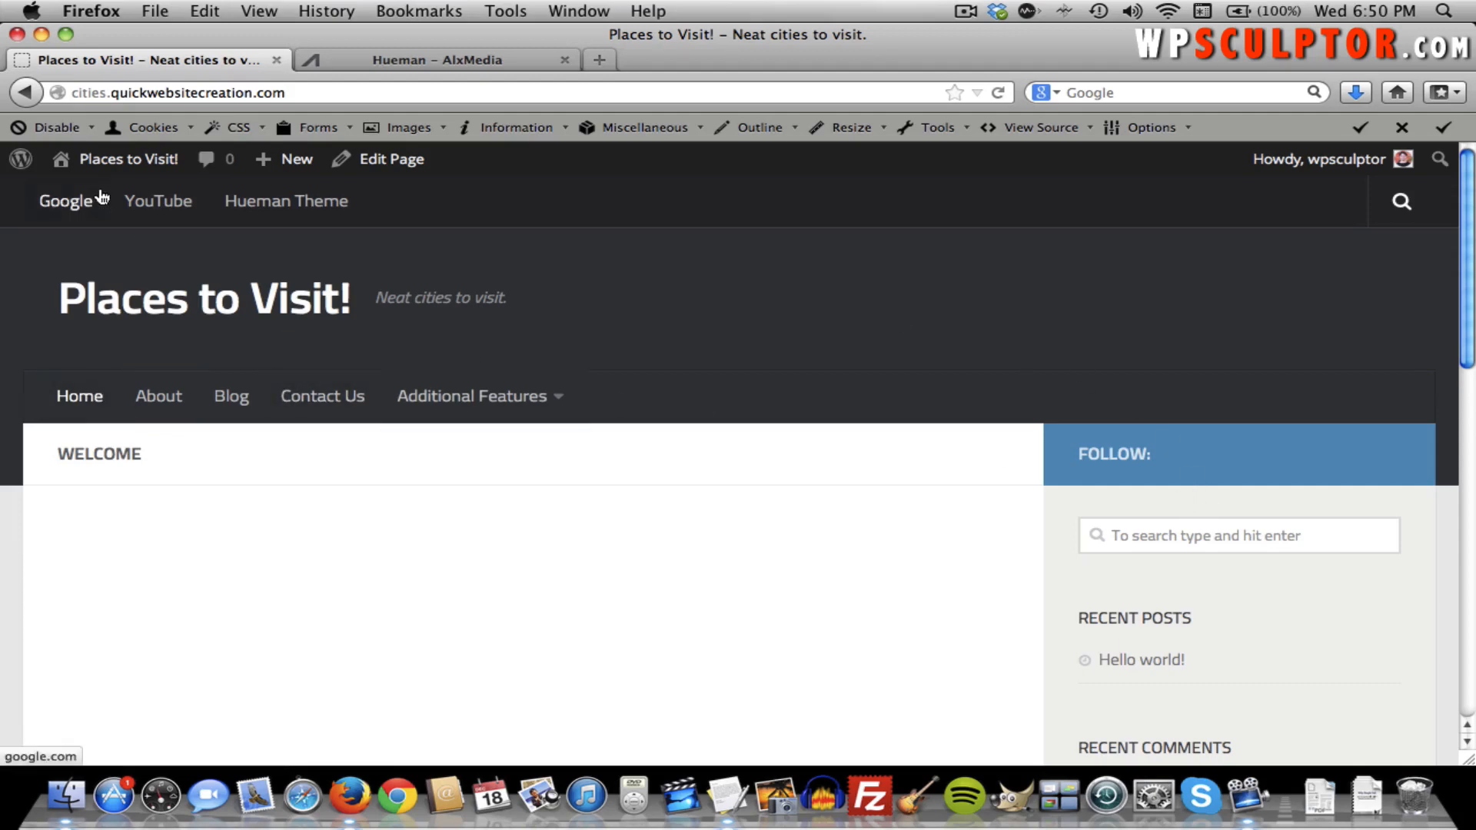
{"action": "mouse_move", "coordinate": [110, 166]}
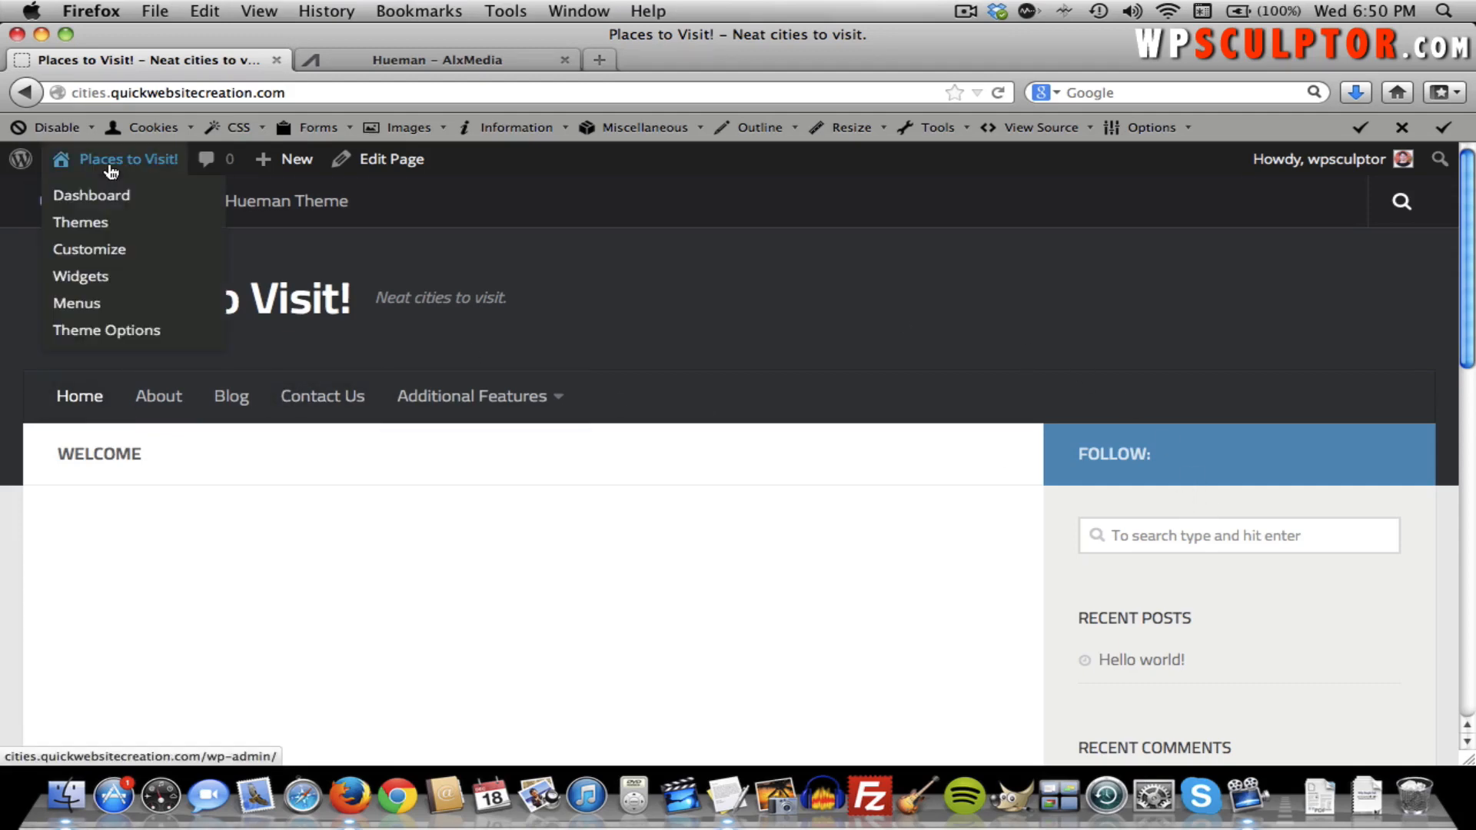
{"action": "left_click", "coordinate": [31, 91]}
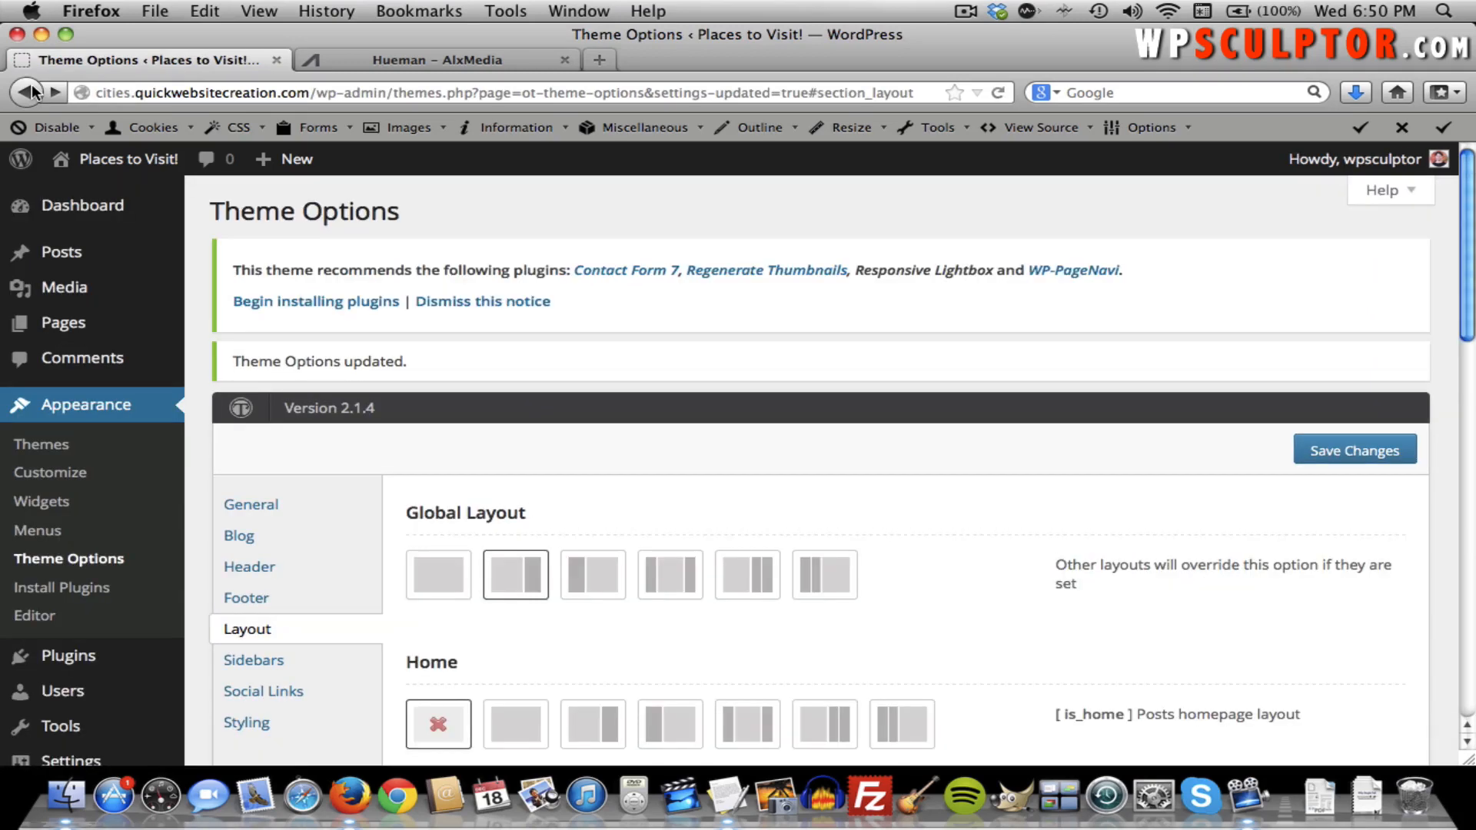
{"action": "left_click", "coordinate": [448, 582]}
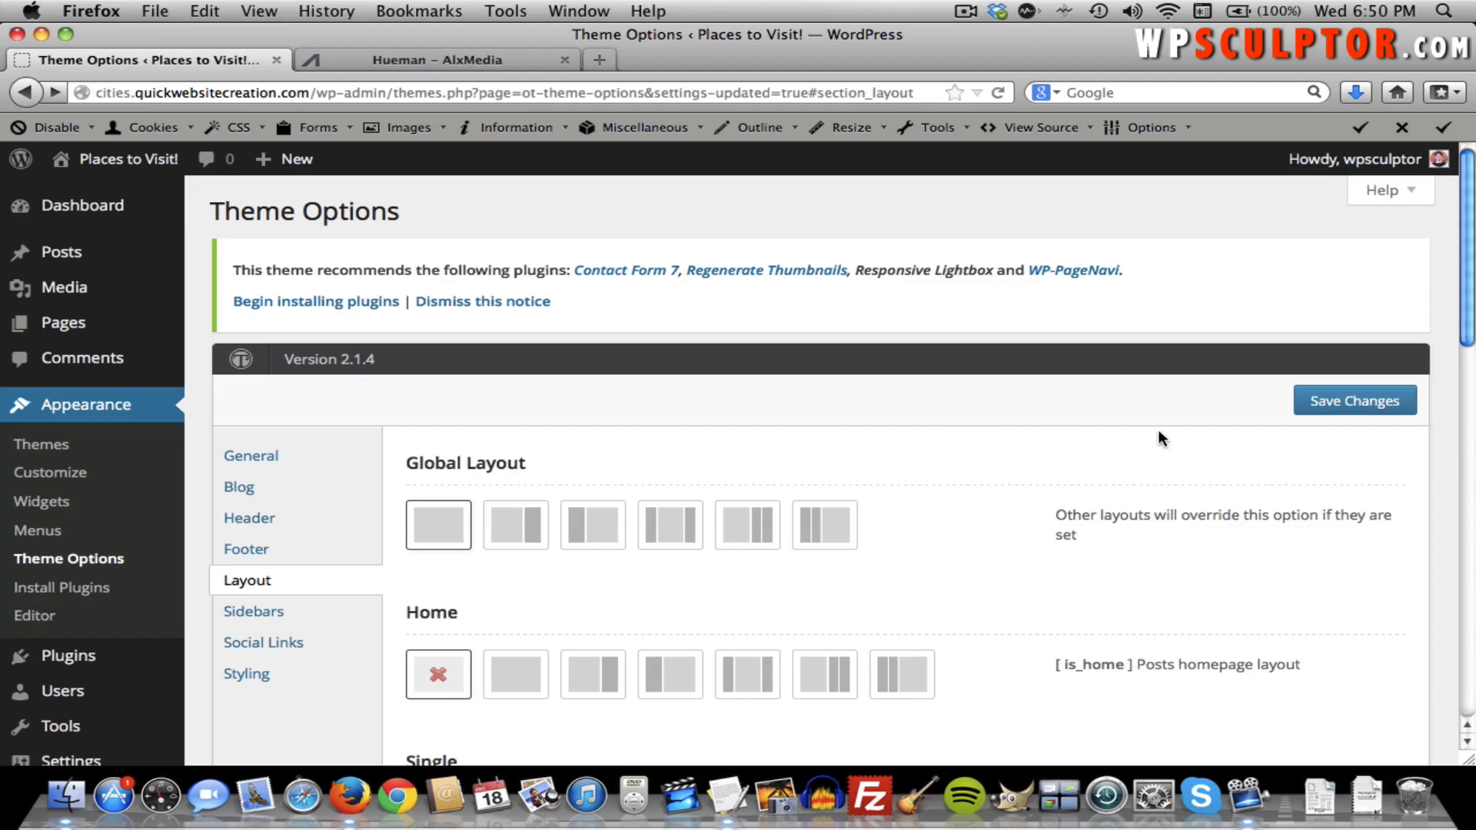
{"action": "left_click", "coordinate": [1306, 415]}
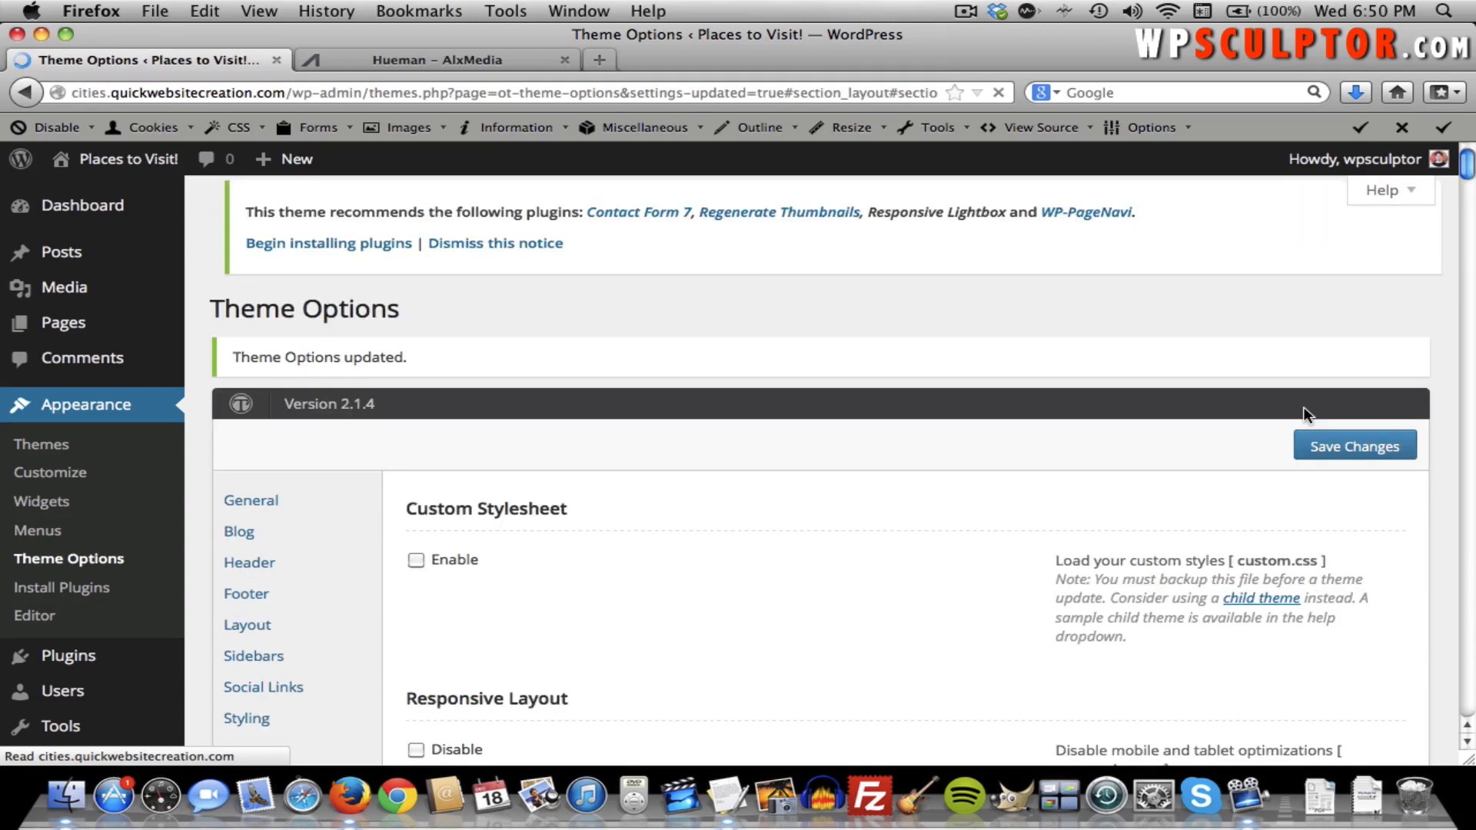
{"action": "left_click", "coordinate": [163, 161]}
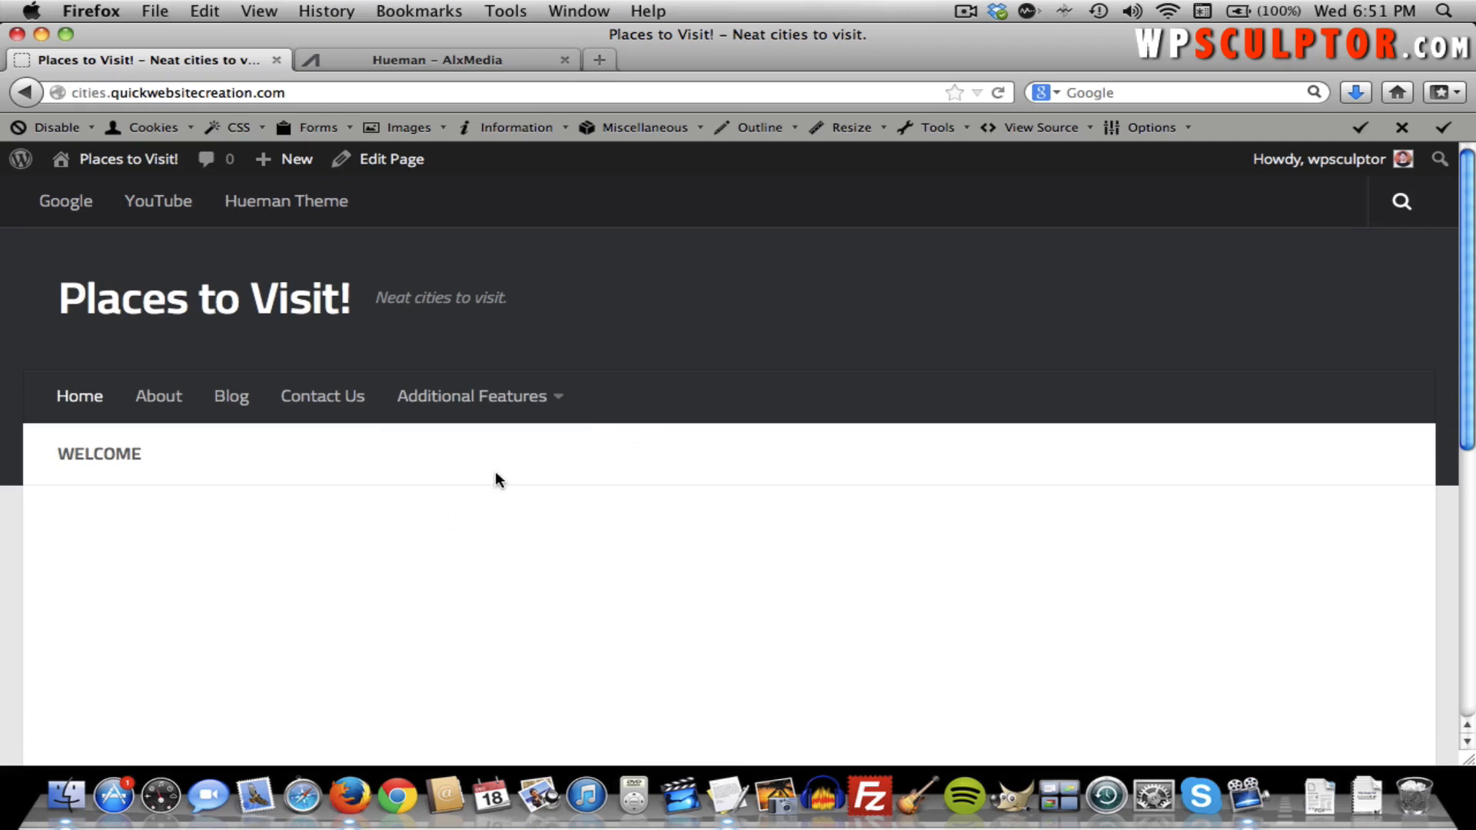
{"action": "scroll", "coordinate": [494, 480], "scroll_direction": "down", "scroll_amount": 3}
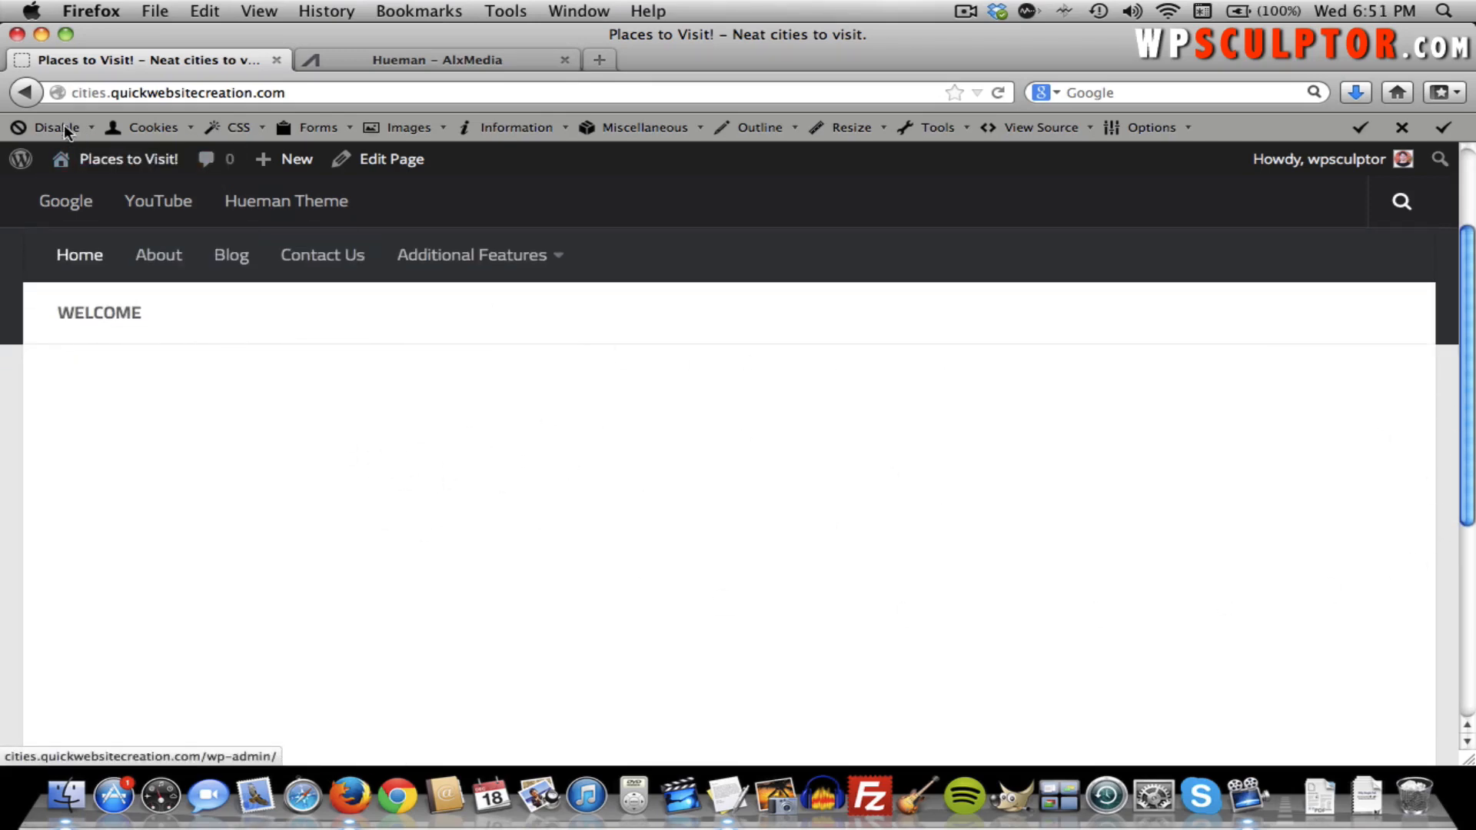
{"action": "left_click", "coordinate": [25, 93]}
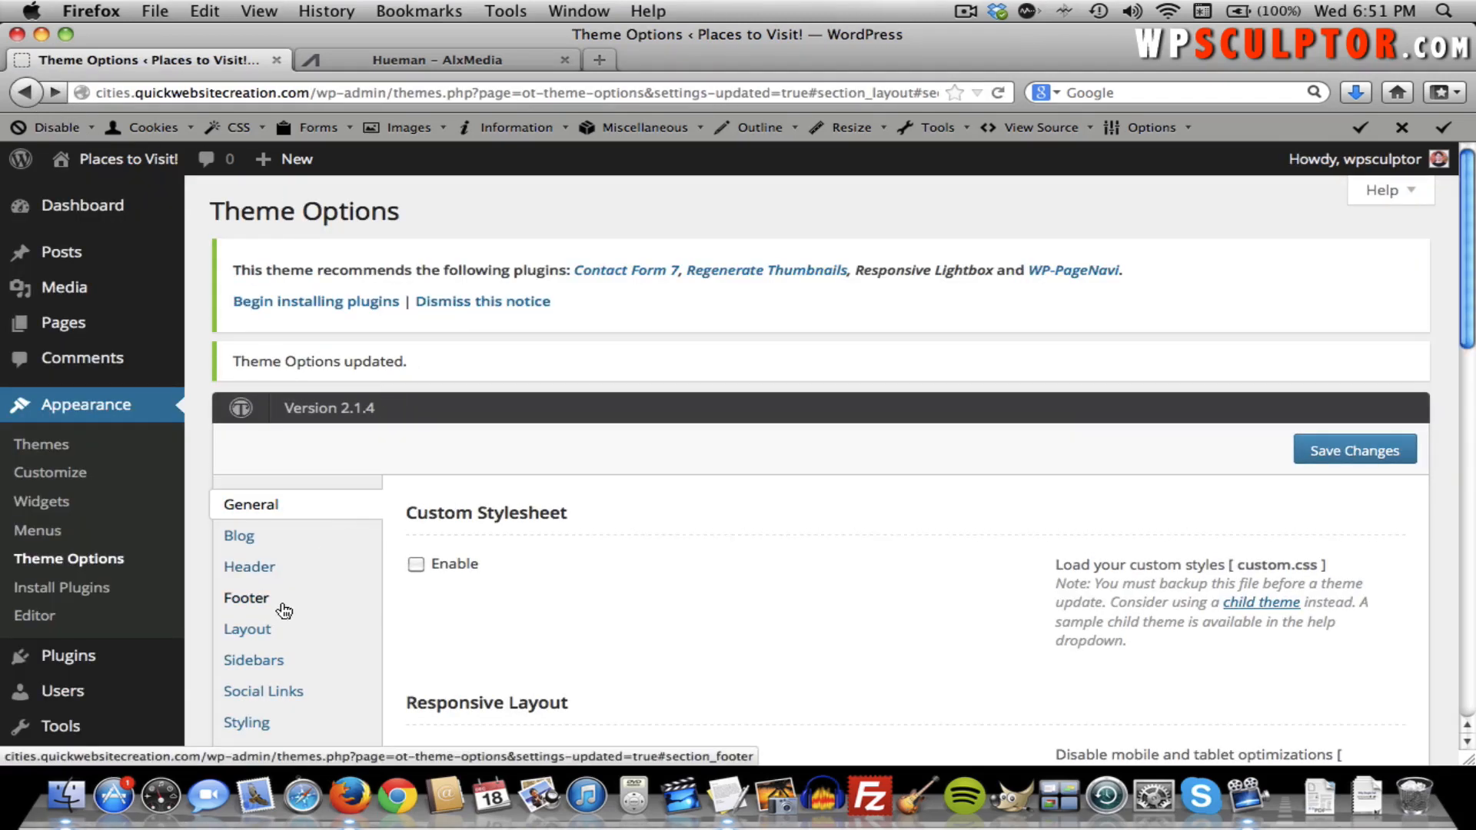
Restore the 2 Column Left global layout, save it, and open the Styling section.
{"action": "left_click", "coordinate": [268, 626]}
{"action": "left_click", "coordinate": [515, 536]}
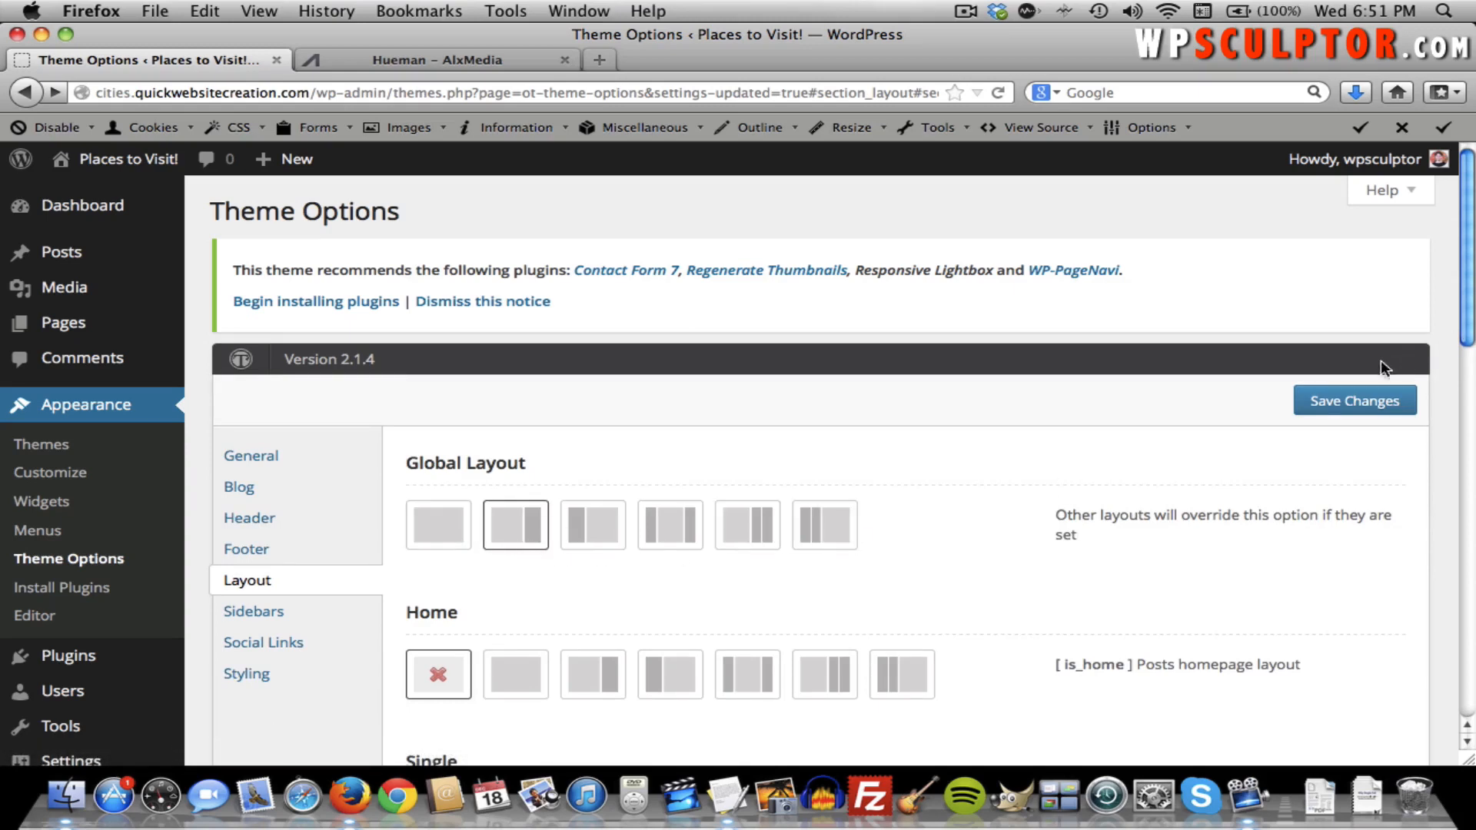
{"action": "left_click", "coordinate": [1337, 411]}
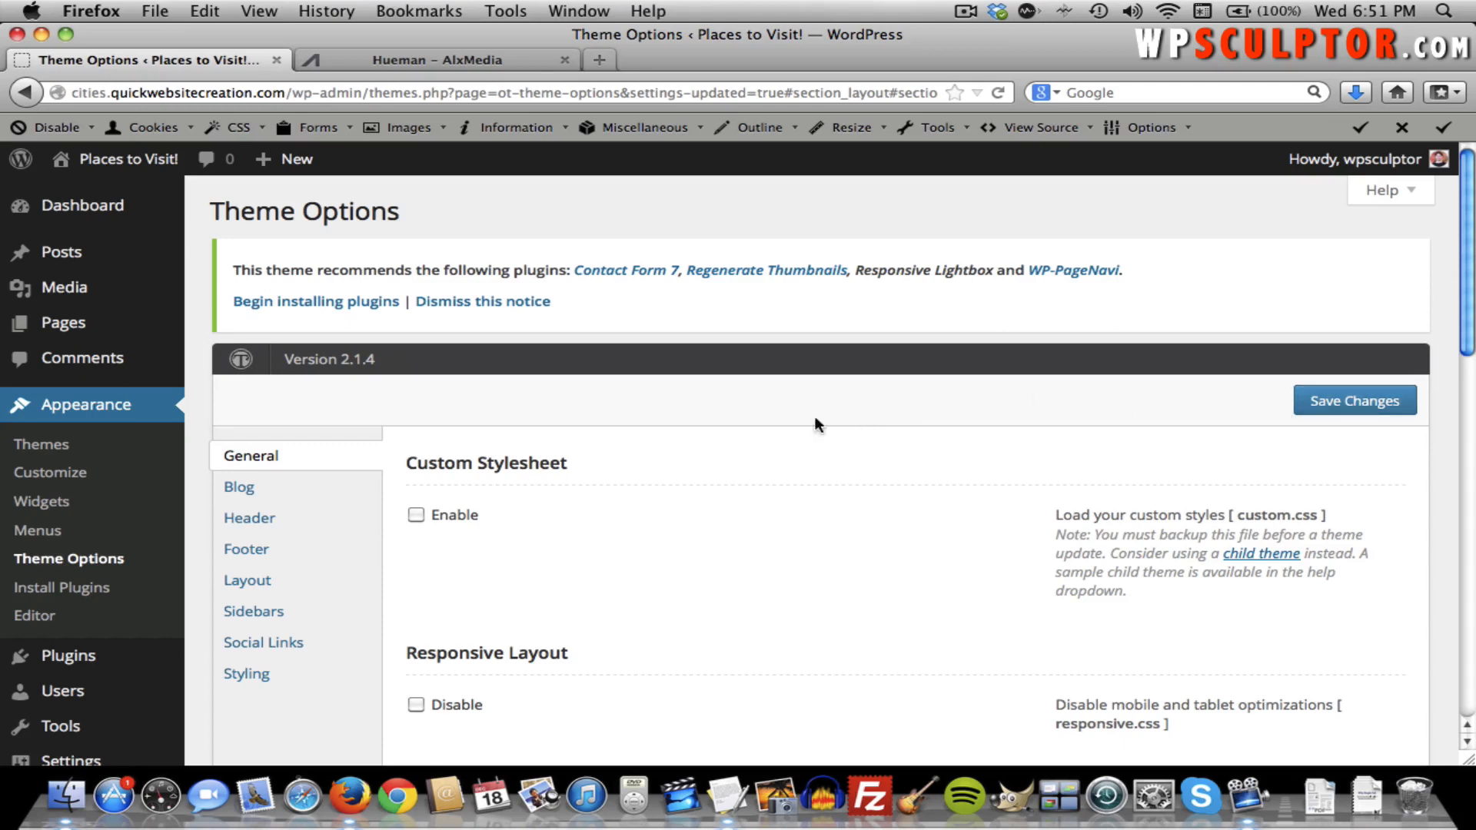
{"action": "scroll", "coordinate": [410, 590], "scroll_direction": "down", "scroll_amount": 1}
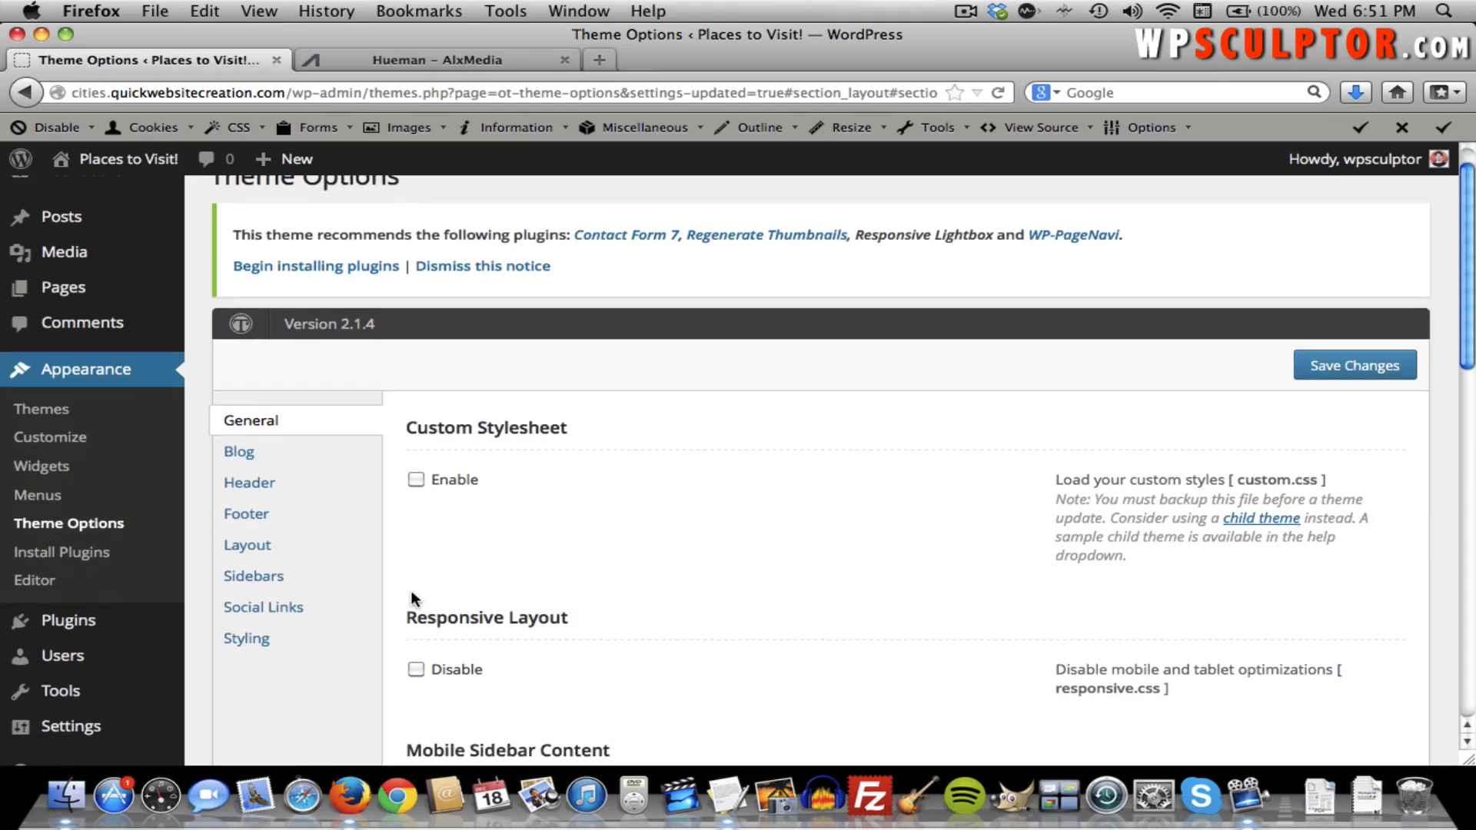
{"action": "scroll", "coordinate": [410, 591], "scroll_direction": "down", "scroll_amount": 1}
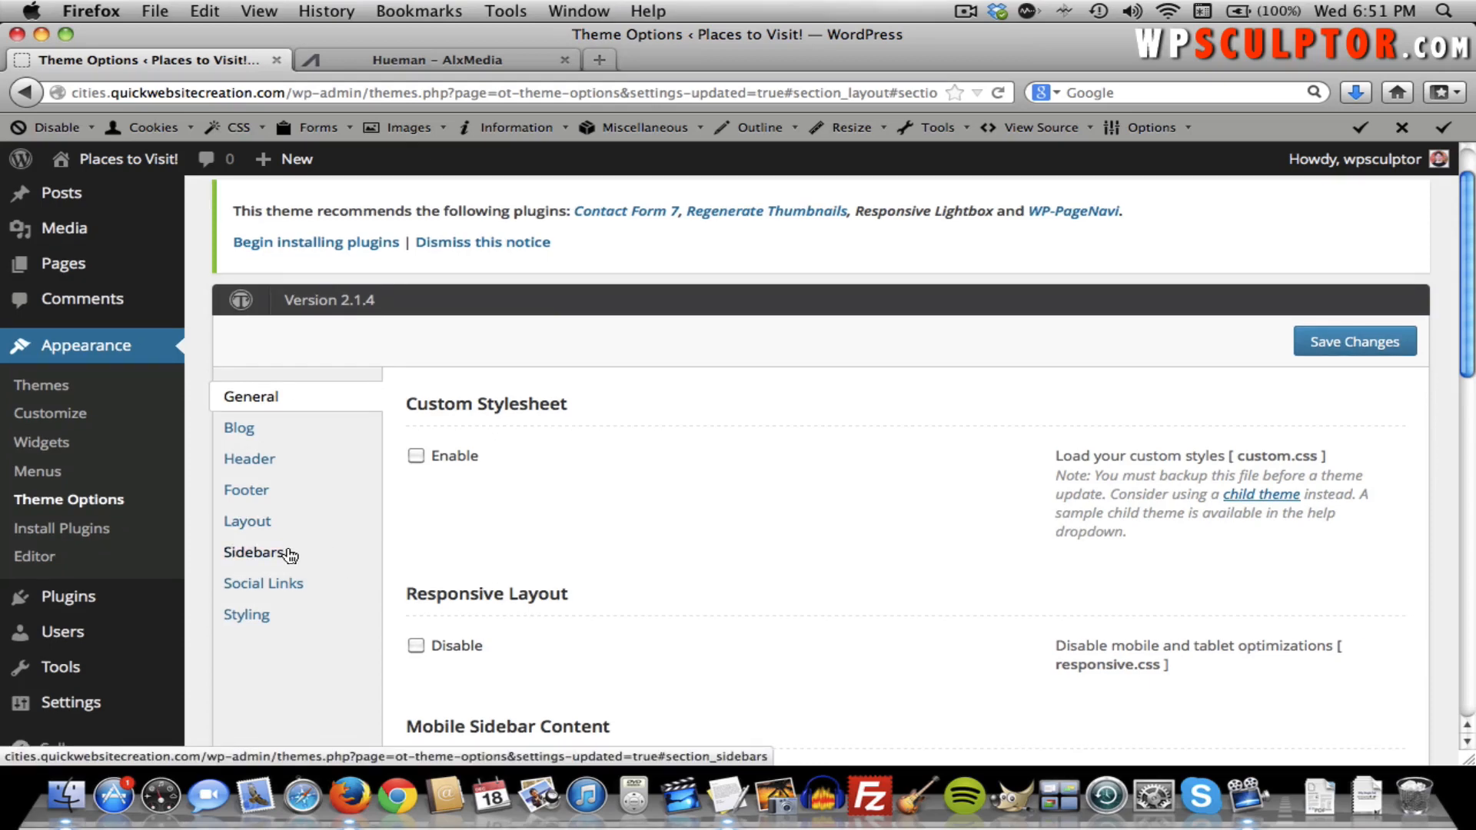
{"action": "left_click", "coordinate": [256, 616]}
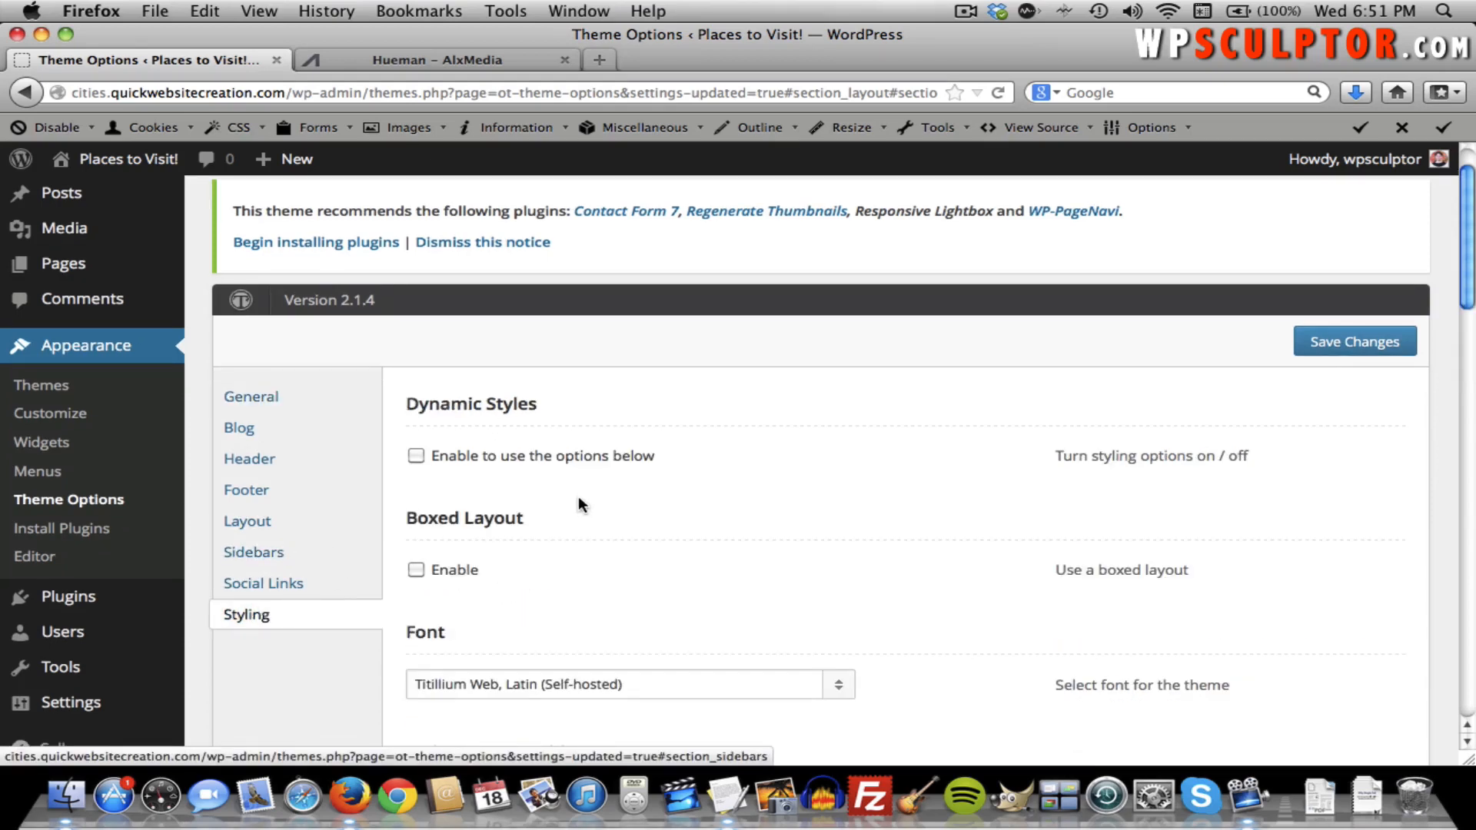
Try a Website Max-width below 1380, enable Dynamic Styles, and save the Theme Options.
{"action": "scroll", "coordinate": [561, 494], "scroll_direction": "down", "scroll_amount": 5}
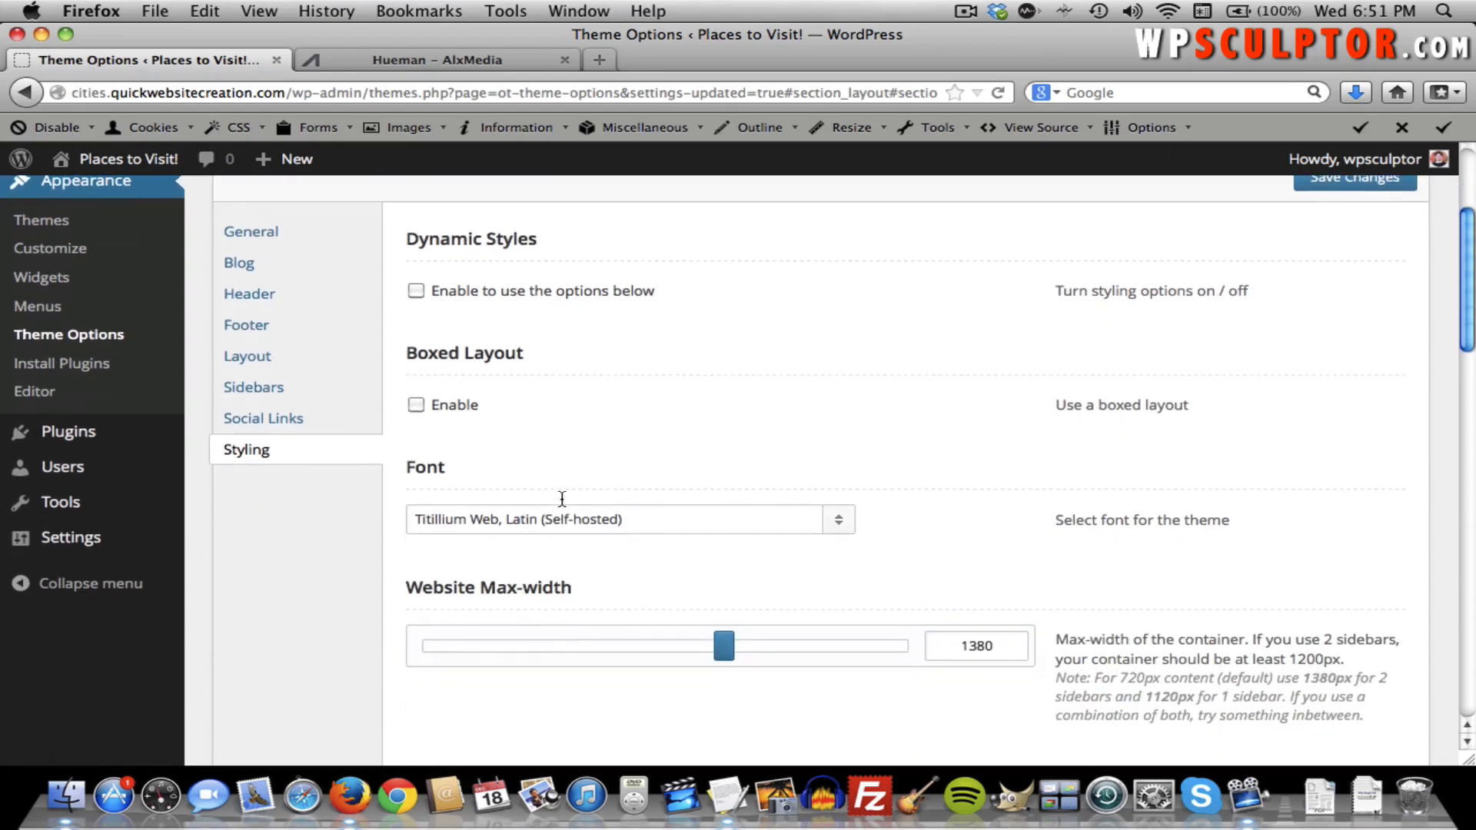
{"action": "scroll", "coordinate": [876, 556], "scroll_direction": "down", "scroll_amount": 2}
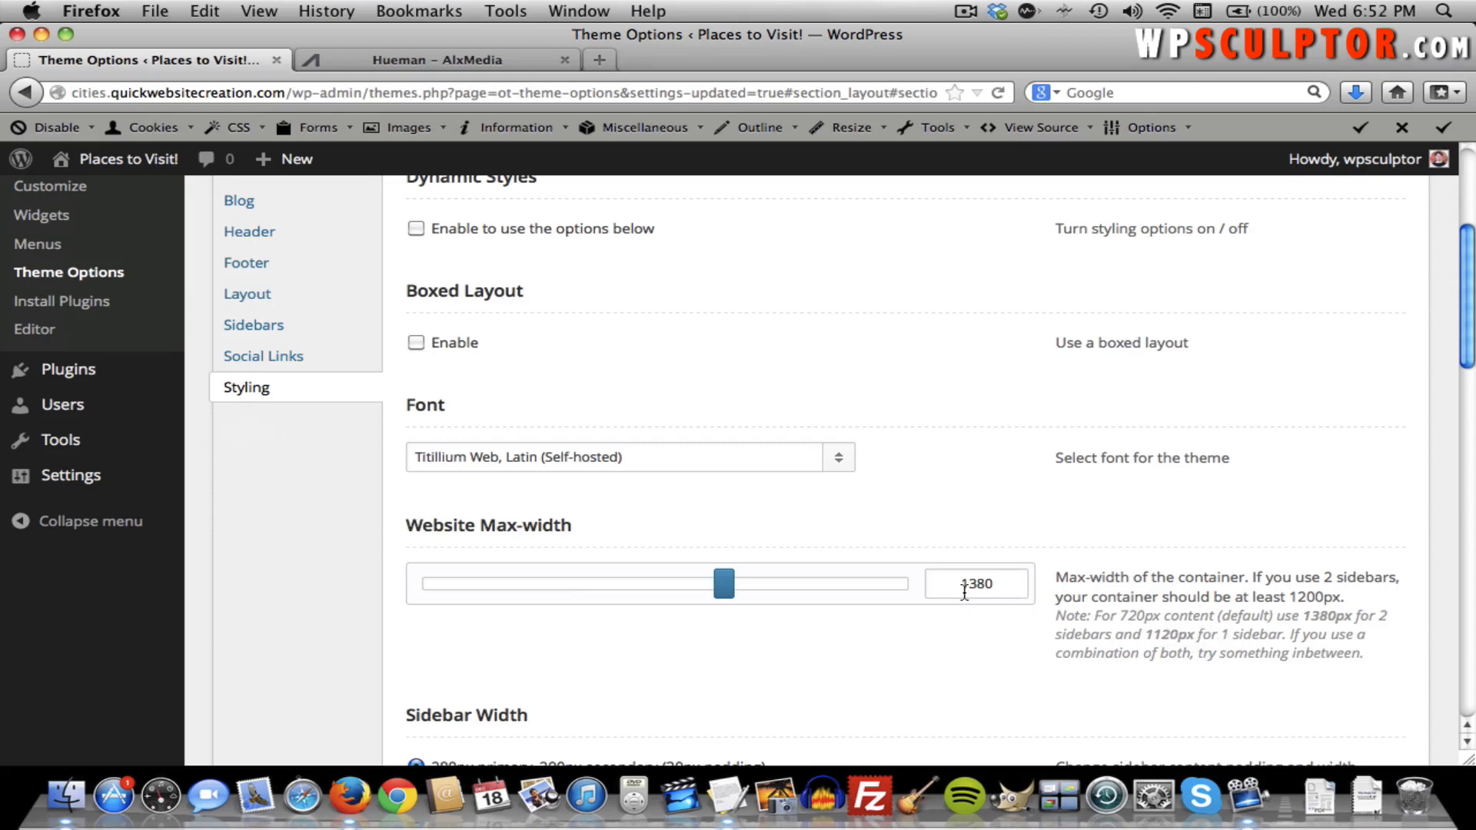
{"action": "left_click_drag", "start_coordinate": [730, 590], "coordinate": [510, 608]}
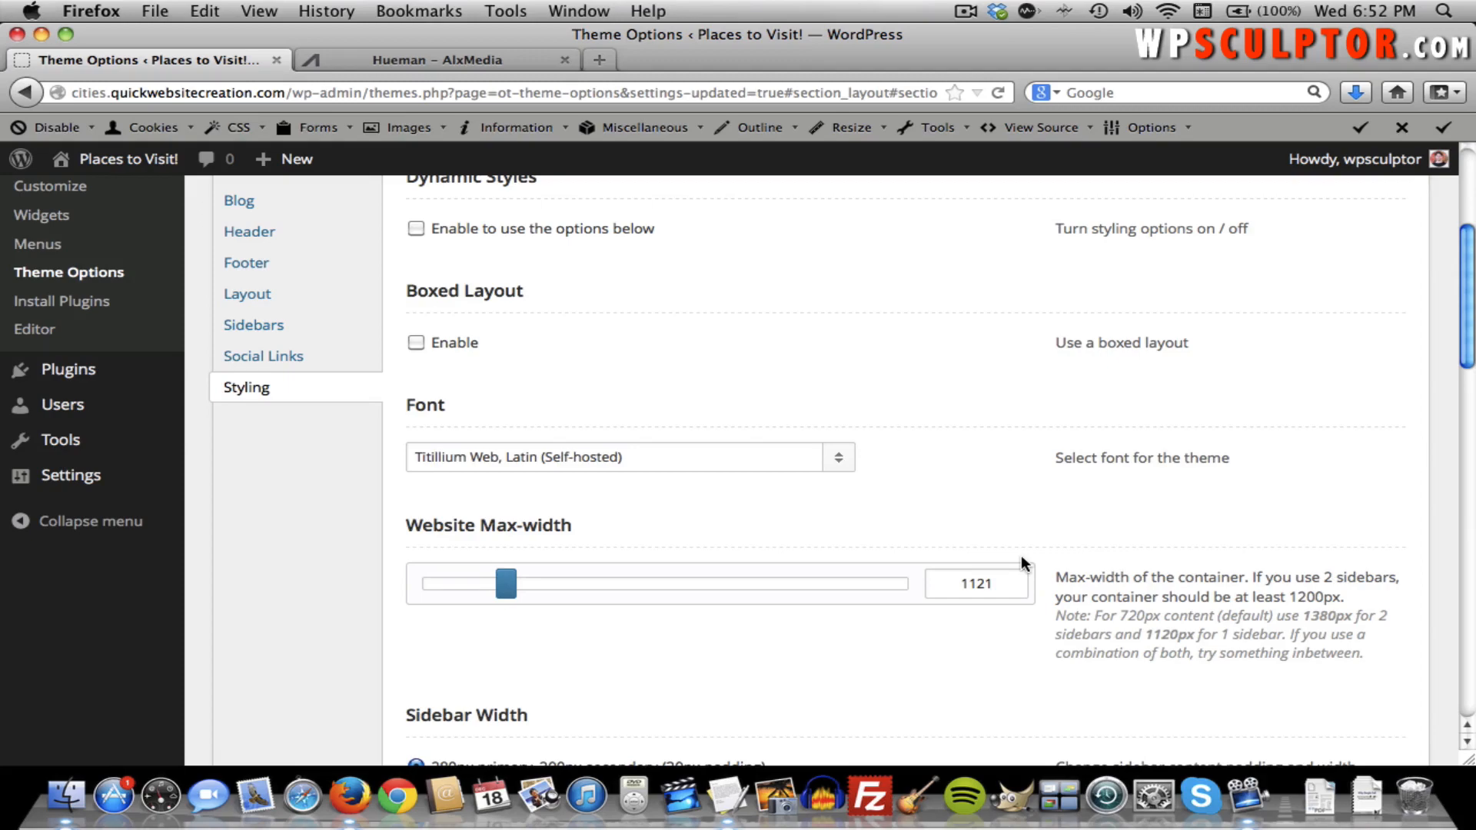
{"action": "scroll", "coordinate": [1020, 563], "scroll_direction": "down", "scroll_amount": 4}
{"action": "scroll", "coordinate": [1021, 563], "scroll_direction": "up", "scroll_amount": 8}
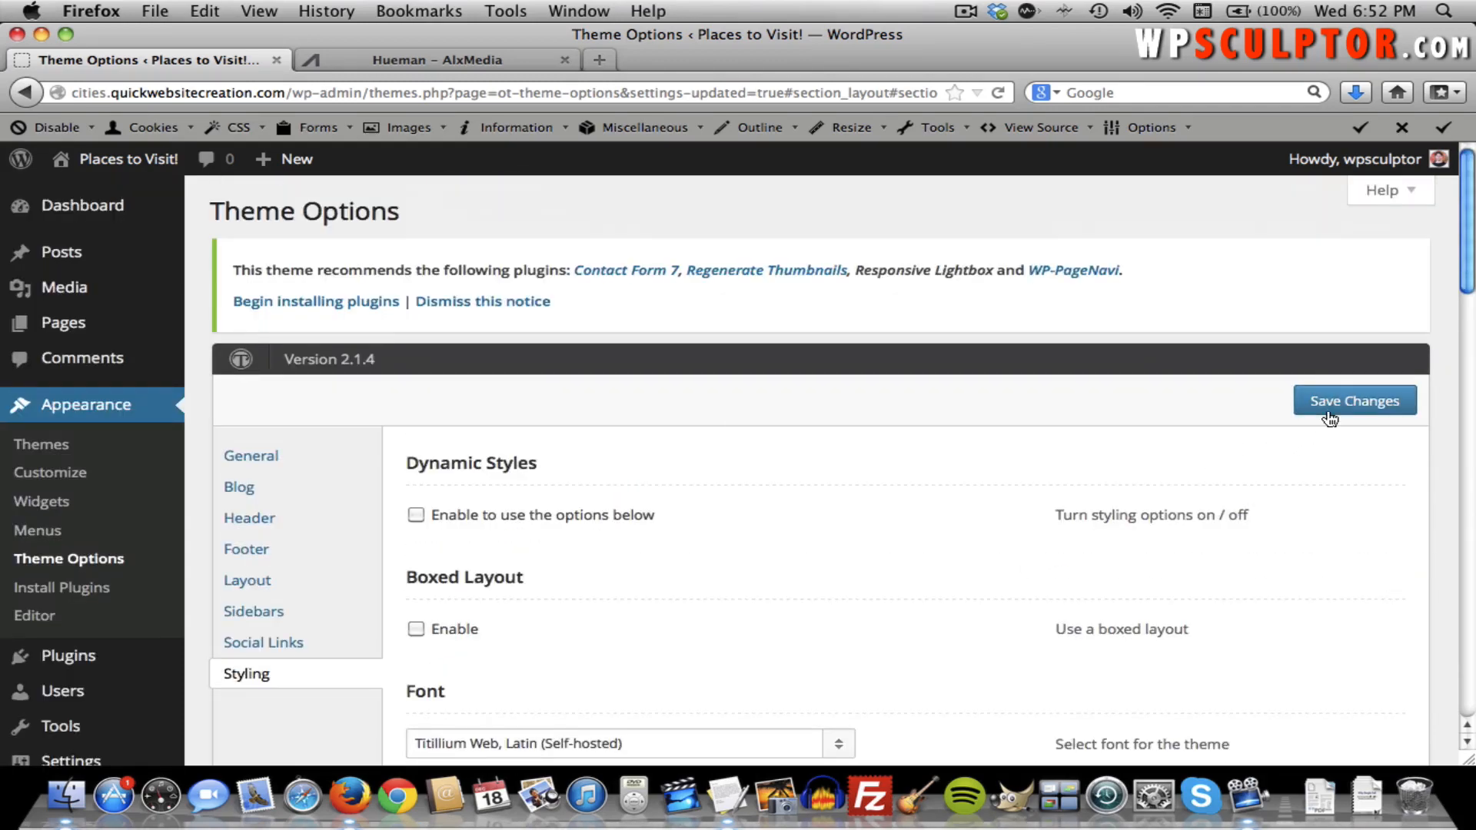
{"action": "left_click", "coordinate": [449, 517]}
{"action": "left_click", "coordinate": [1359, 400]}
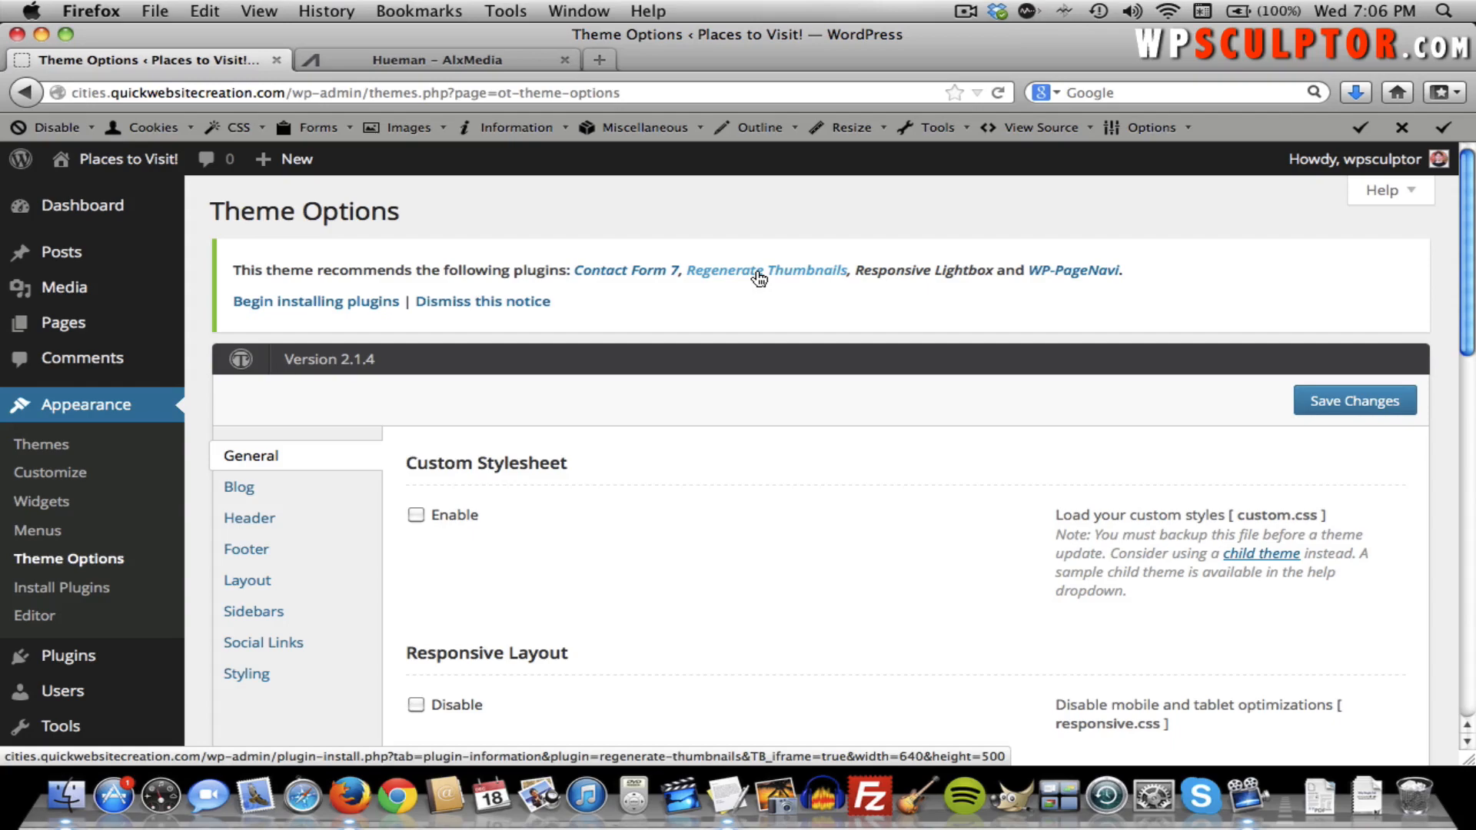
Install the Regenerate Thumbnails plugin from the notice, then clear the Add New plugins search.
{"action": "left_click", "coordinate": [759, 272]}
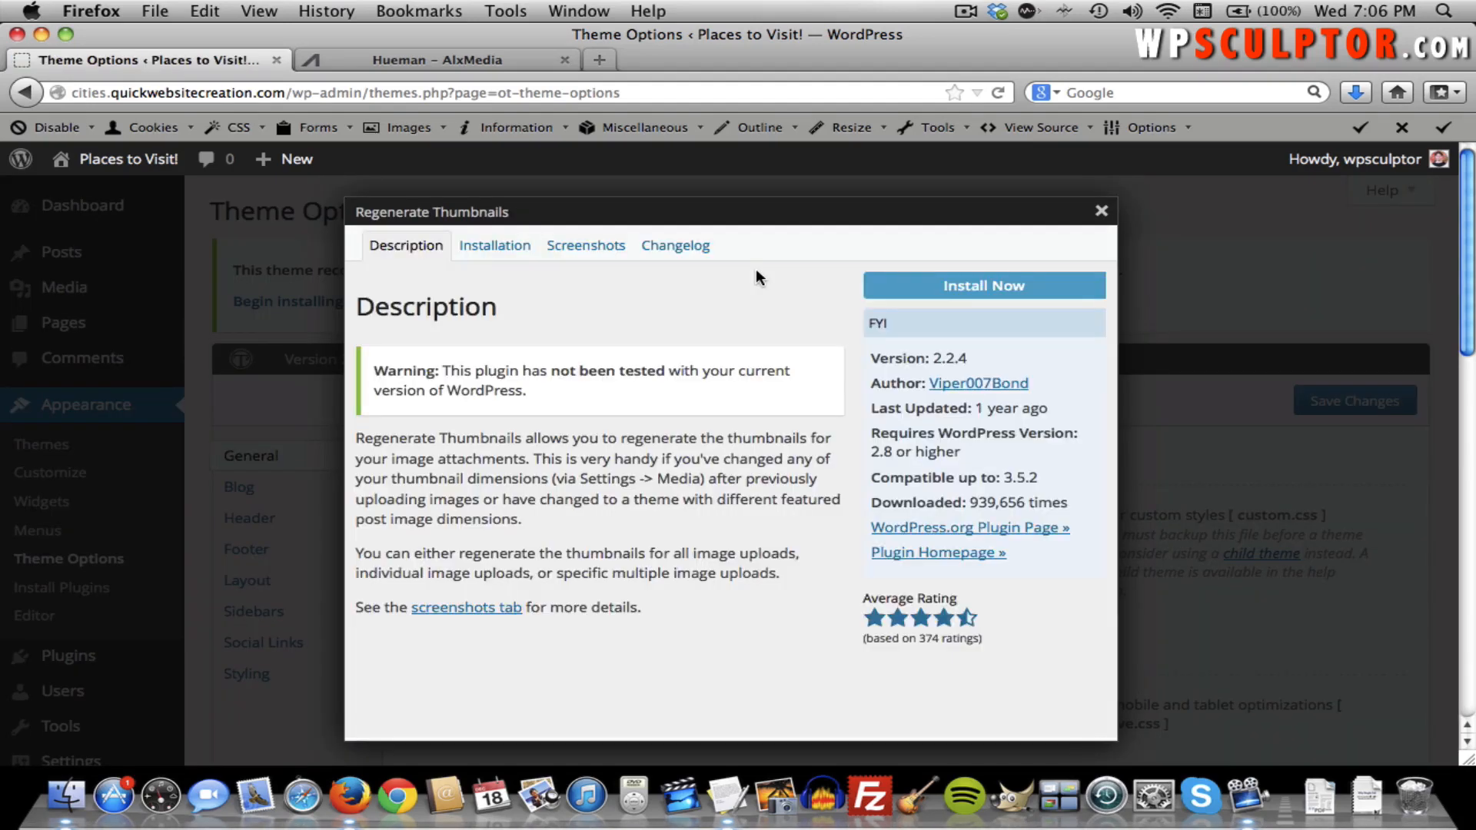
{"action": "left_click", "coordinate": [953, 290]}
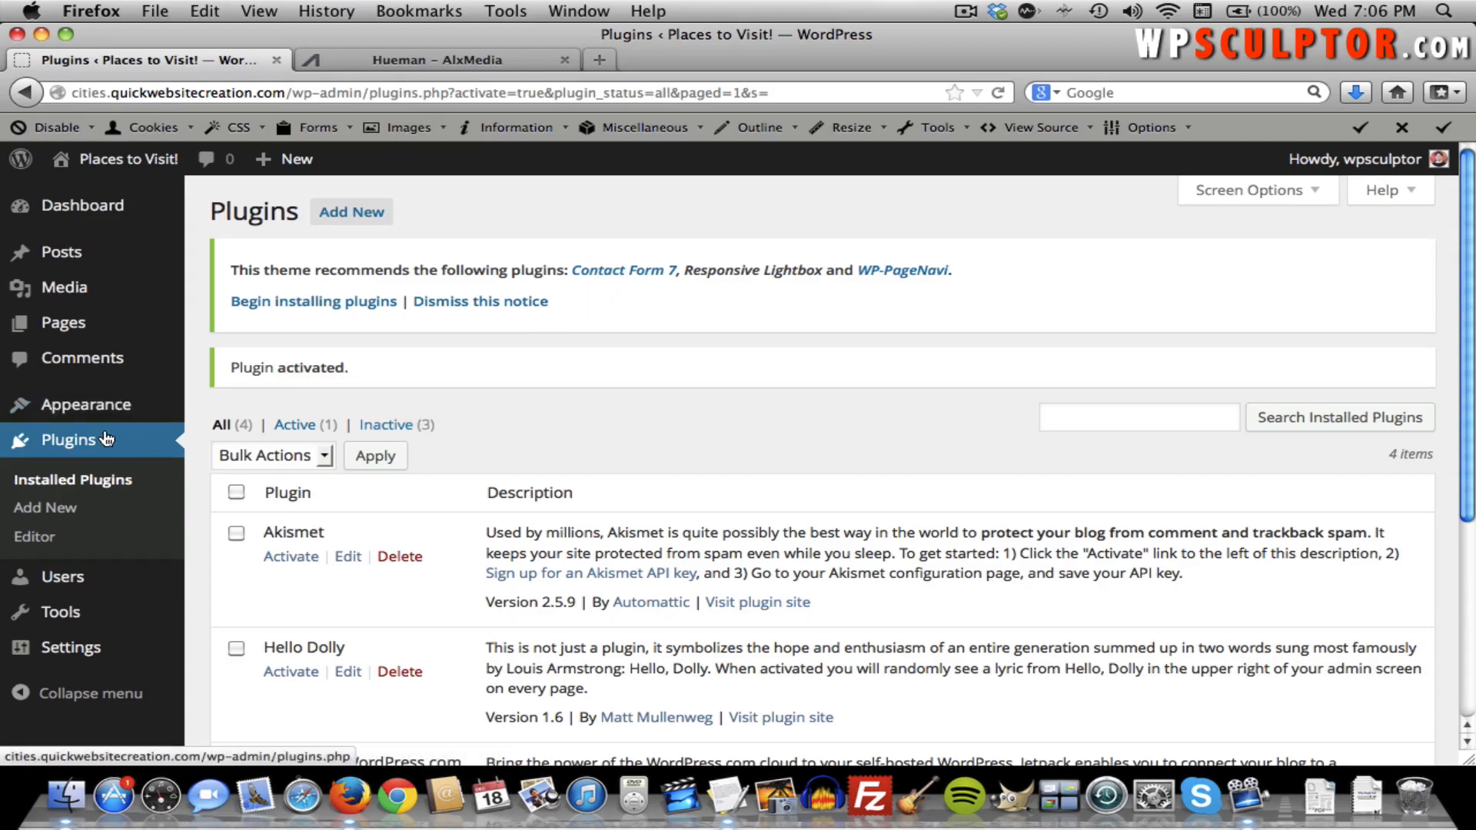
{"action": "left_click", "coordinate": [64, 511]}
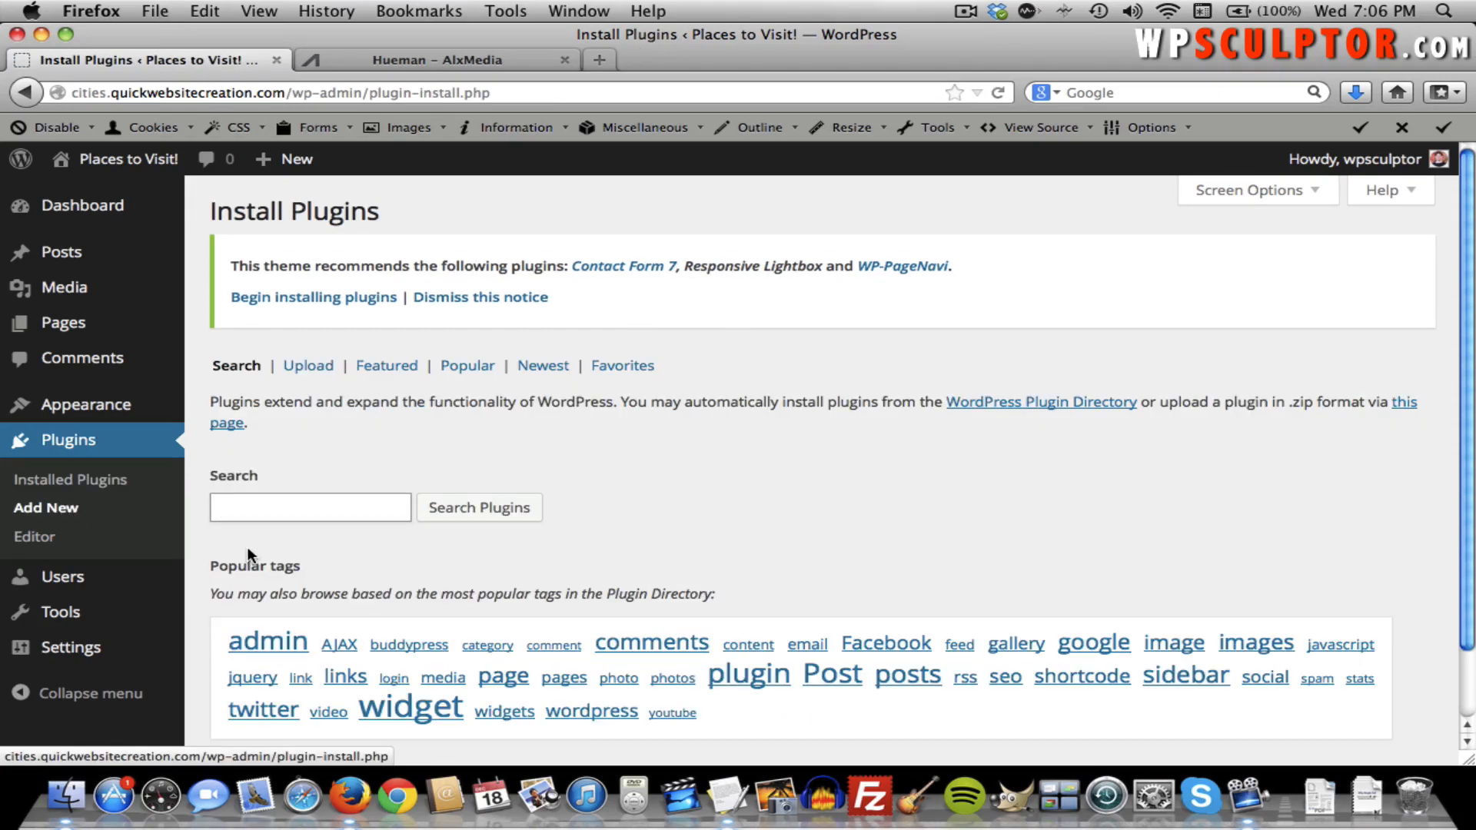
{"action": "type", "text": "regenerat"}
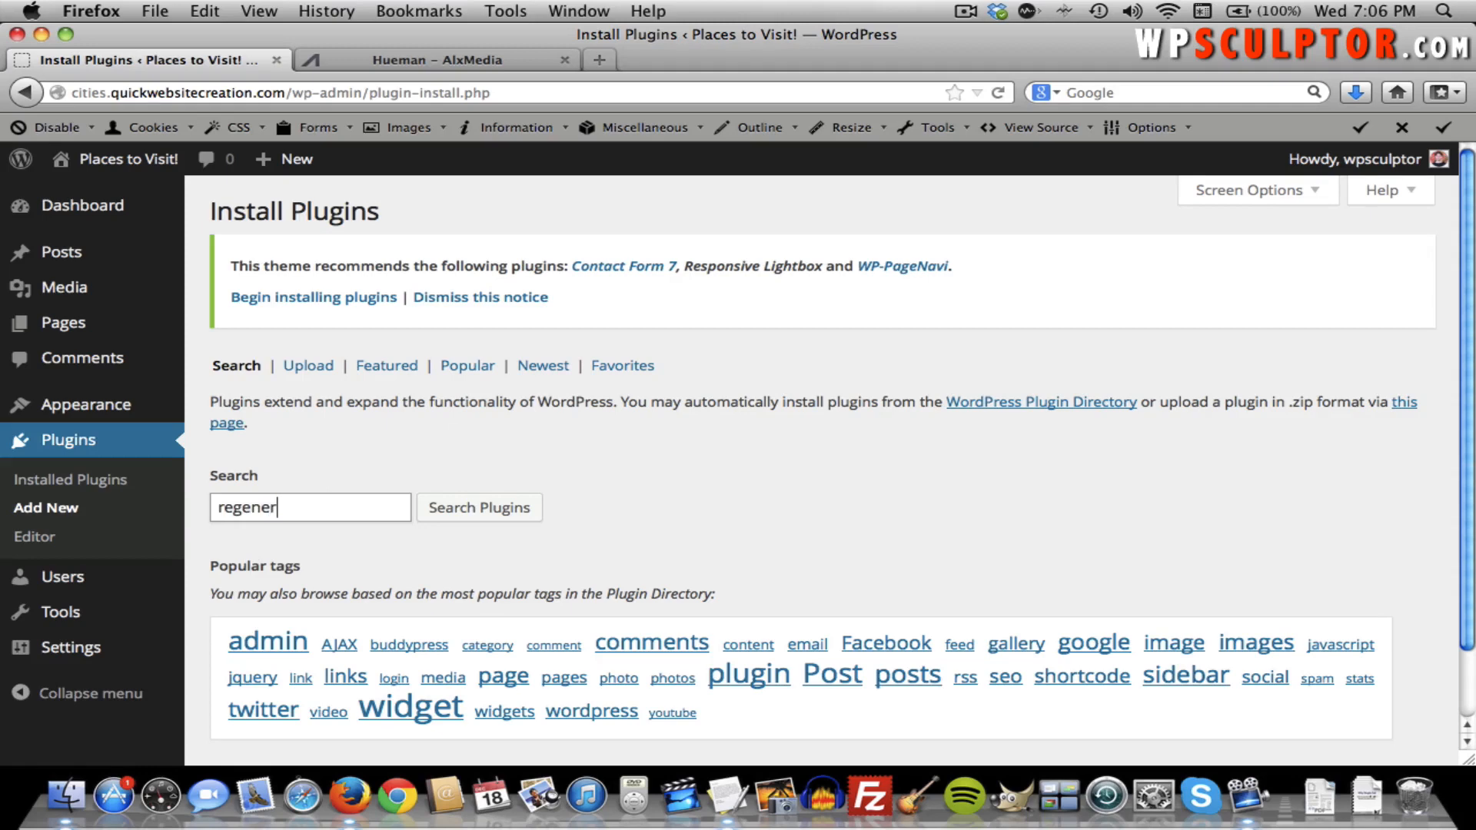
{"action": "key", "text": "BackSpace"}
{"action": "key", "text": "BackSpace"}
{"action": "key", "text": "BackSpace"}
{"action": "key", "text": "BackSpace"}
{"action": "key", "text": "BackSpace"}
{"action": "key", "text": "BackSpace"}
{"action": "key", "text": "BackSpace"}
{"action": "key", "text": "BackSpace"}
{"action": "key", "text": "BackSpace"}
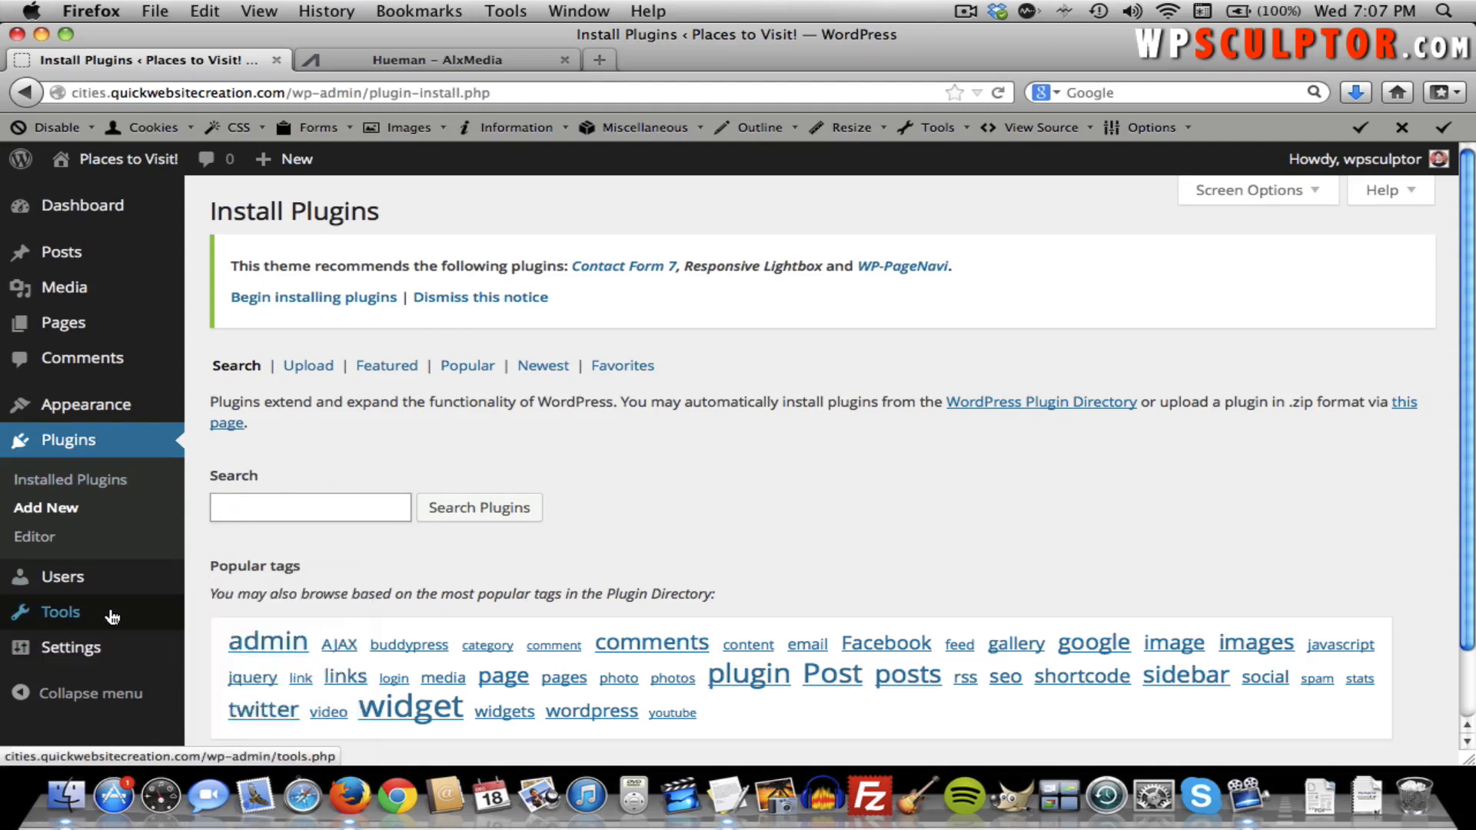
Open the Regen. Thumbnails page from the Tools menu.
{"action": "mouse_move", "coordinate": [111, 612]}
{"action": "left_click", "coordinate": [243, 703]}
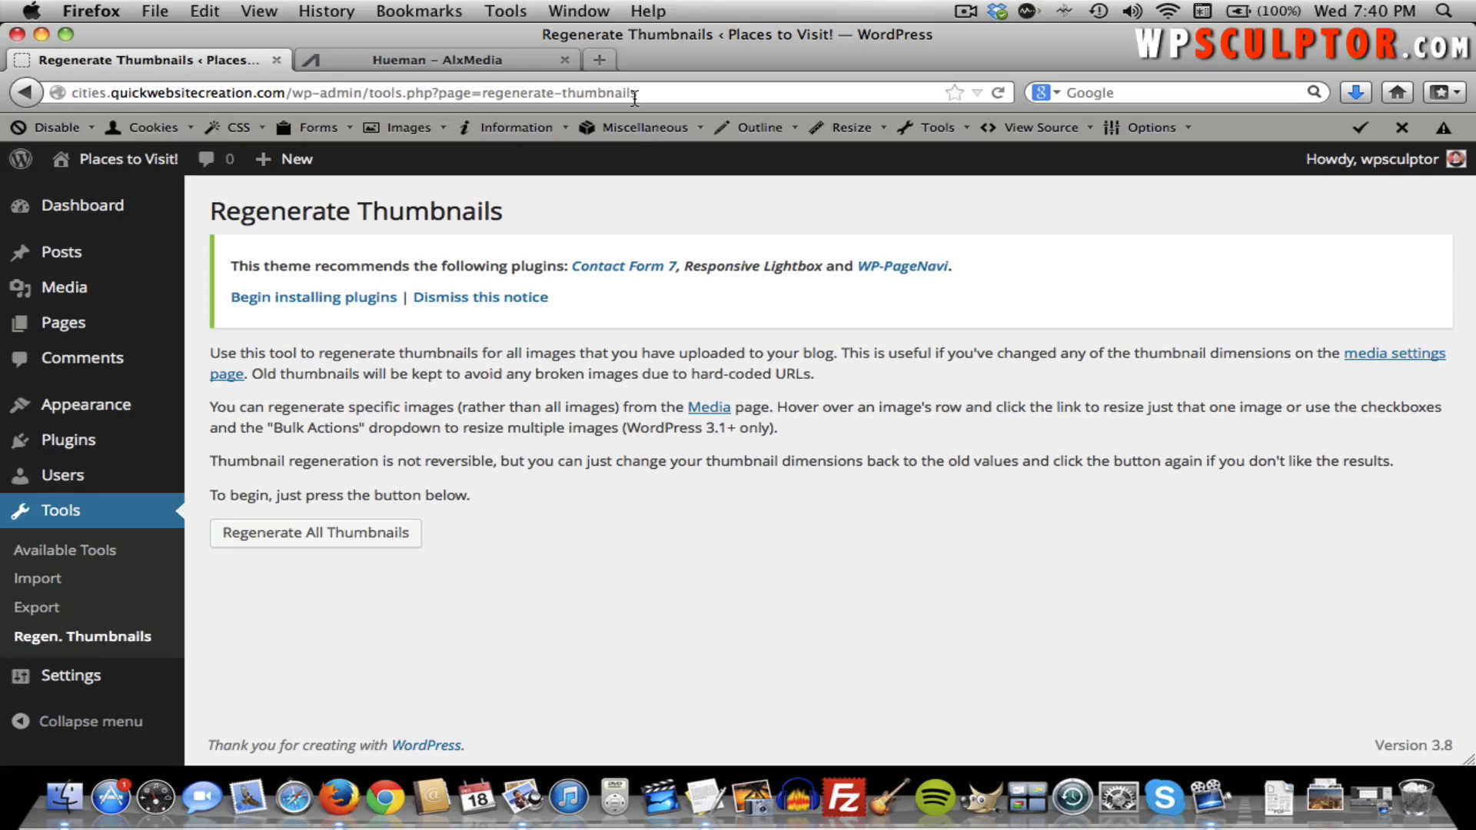
Load pixabay.com in a new browser tab.
{"action": "left_click", "coordinate": [600, 61]}
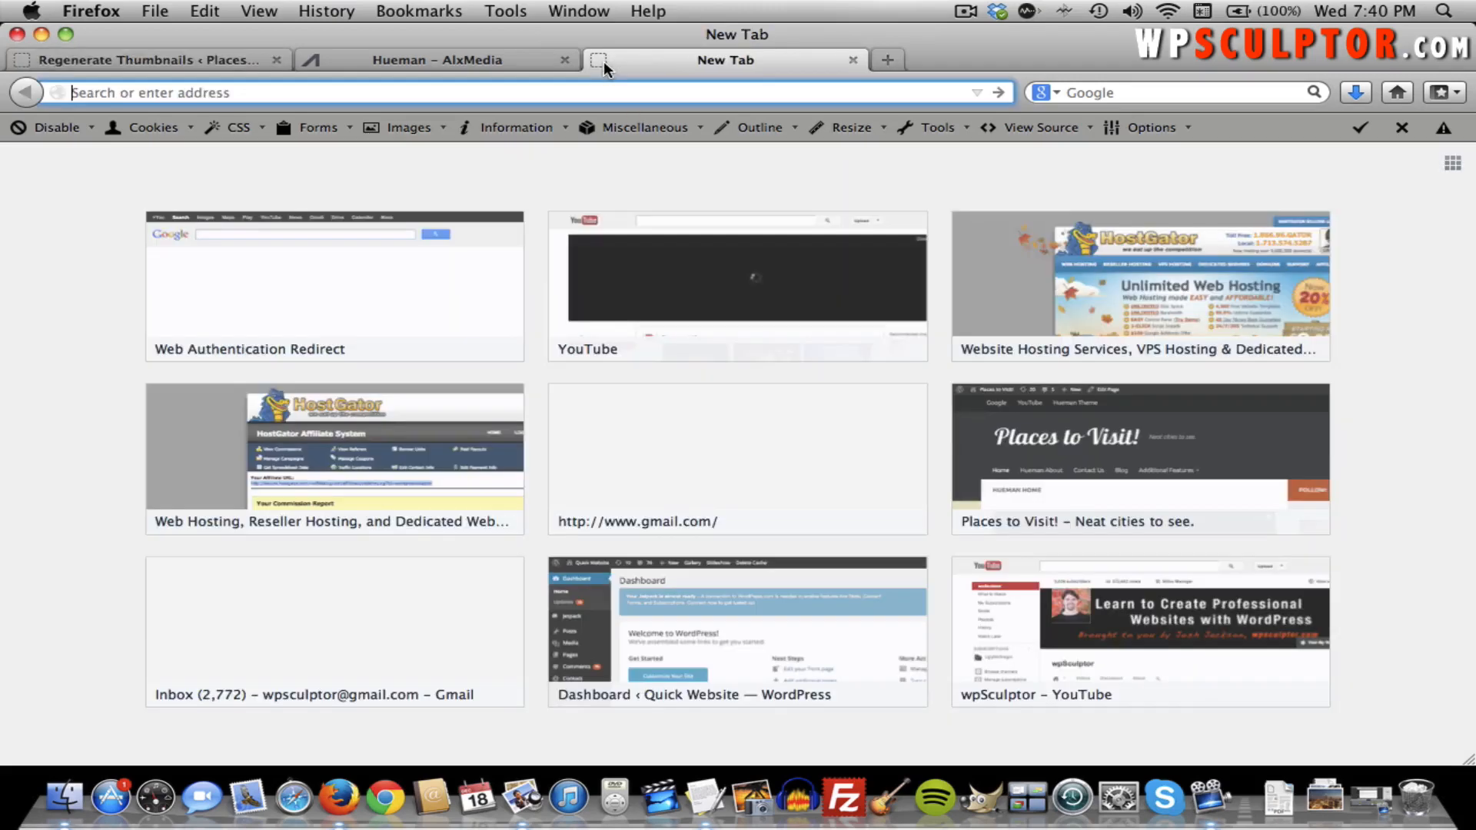
{"action": "type", "text": "pixabay.com/"}
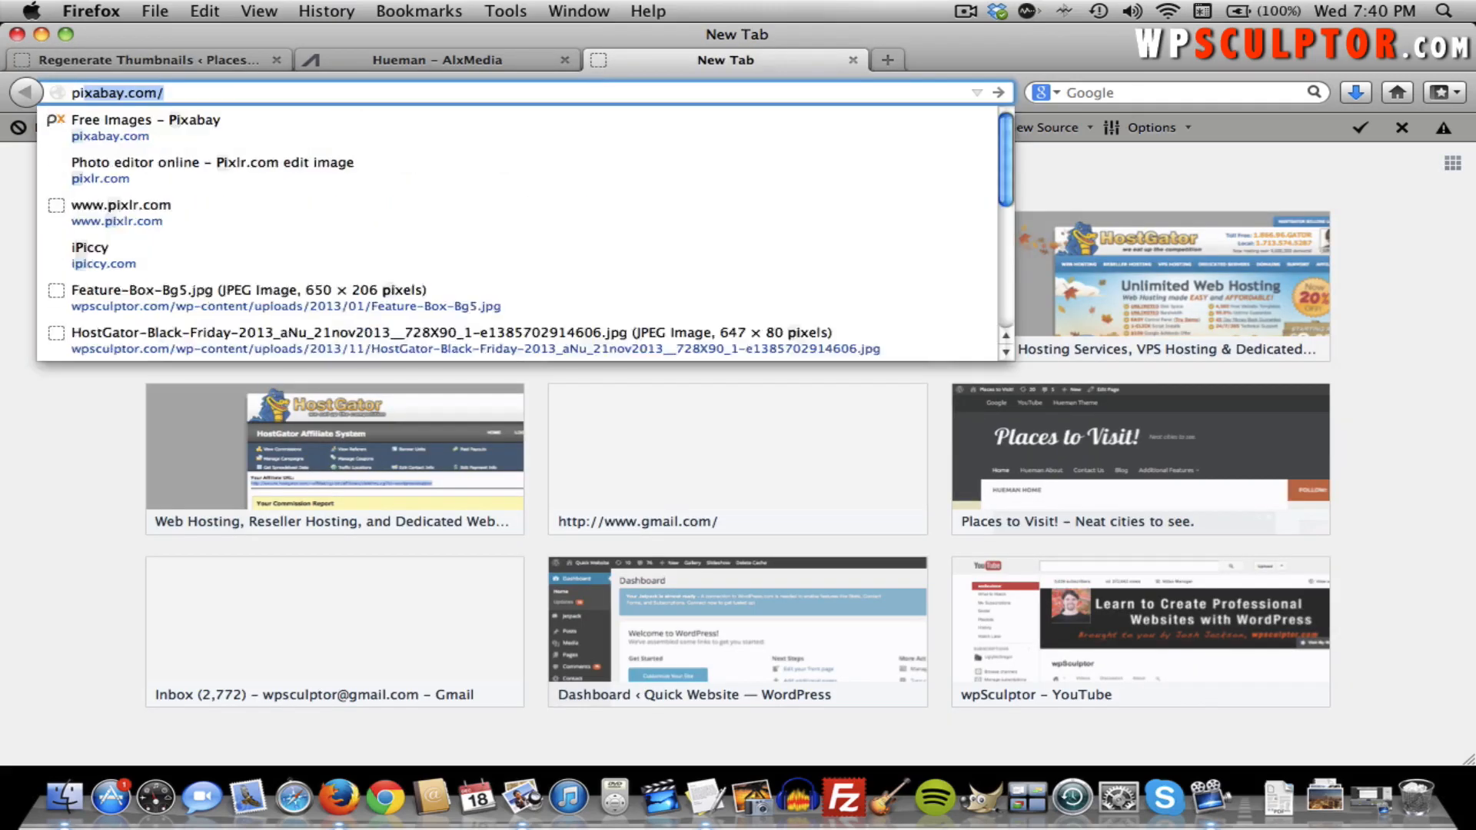
{"action": "key", "text": "Return"}
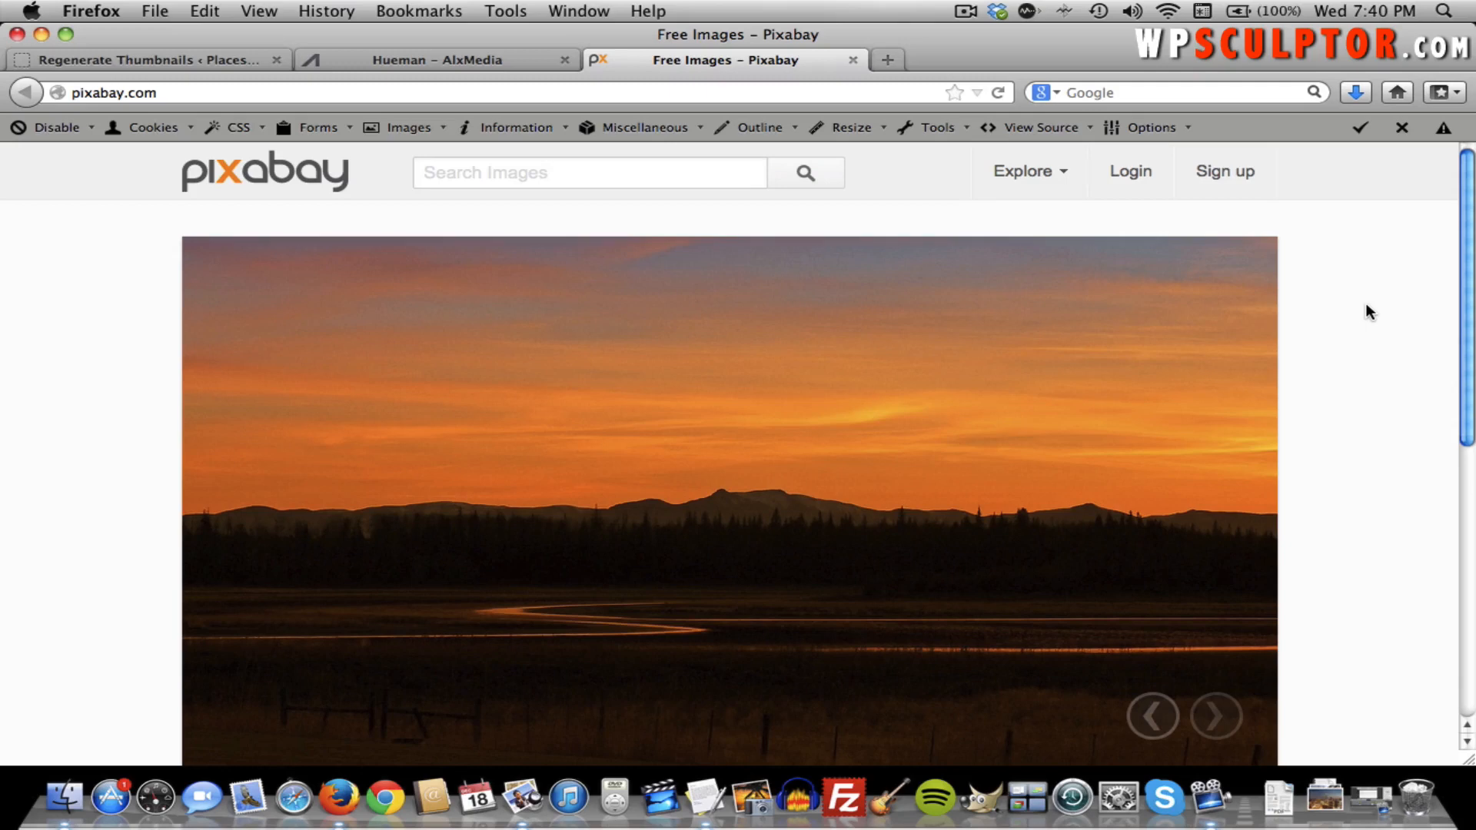
{"action": "scroll", "coordinate": [1366, 306], "scroll_direction": "down", "scroll_amount": 1}
{"action": "scroll", "coordinate": [1366, 306], "scroll_direction": "up", "scroll_amount": 1}
Search Pixabay for 'Venice', open the gondolas photo, and show its download sizes.
{"action": "left_click", "coordinate": [533, 176]}
{"action": "type", "text": "Venice"}
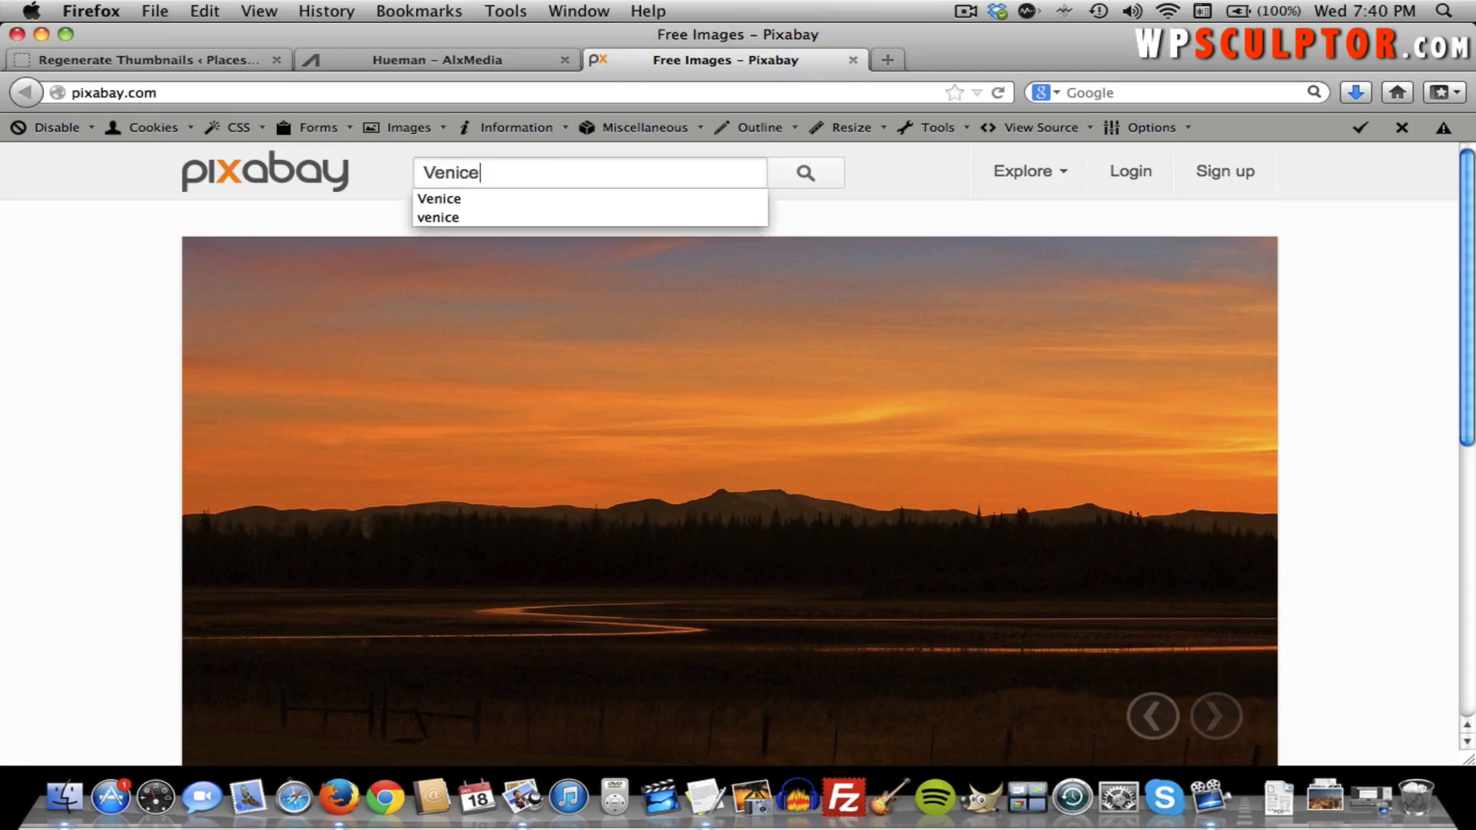
{"action": "key", "text": "Return"}
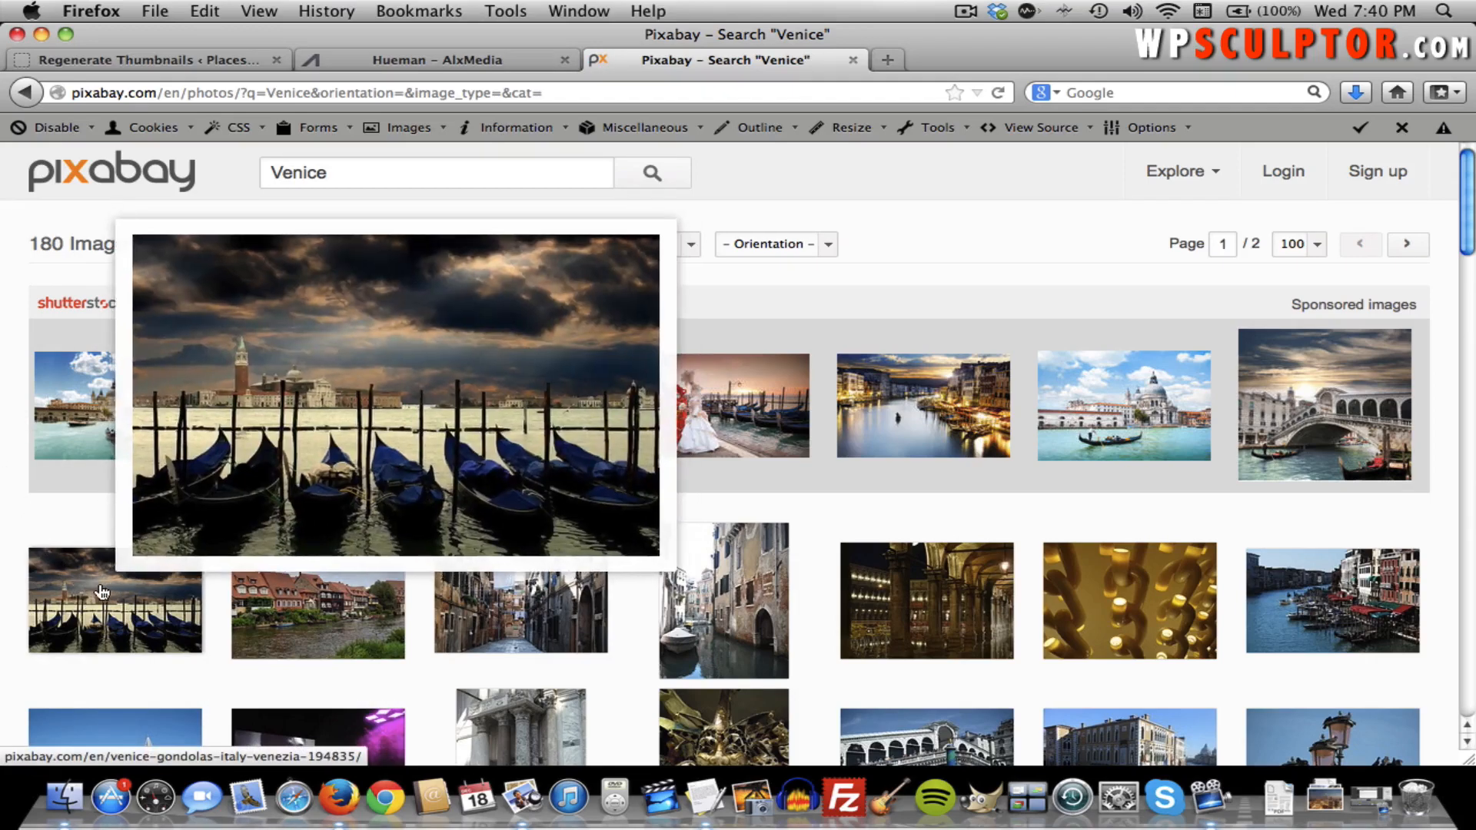
{"action": "left_click", "coordinate": [103, 591]}
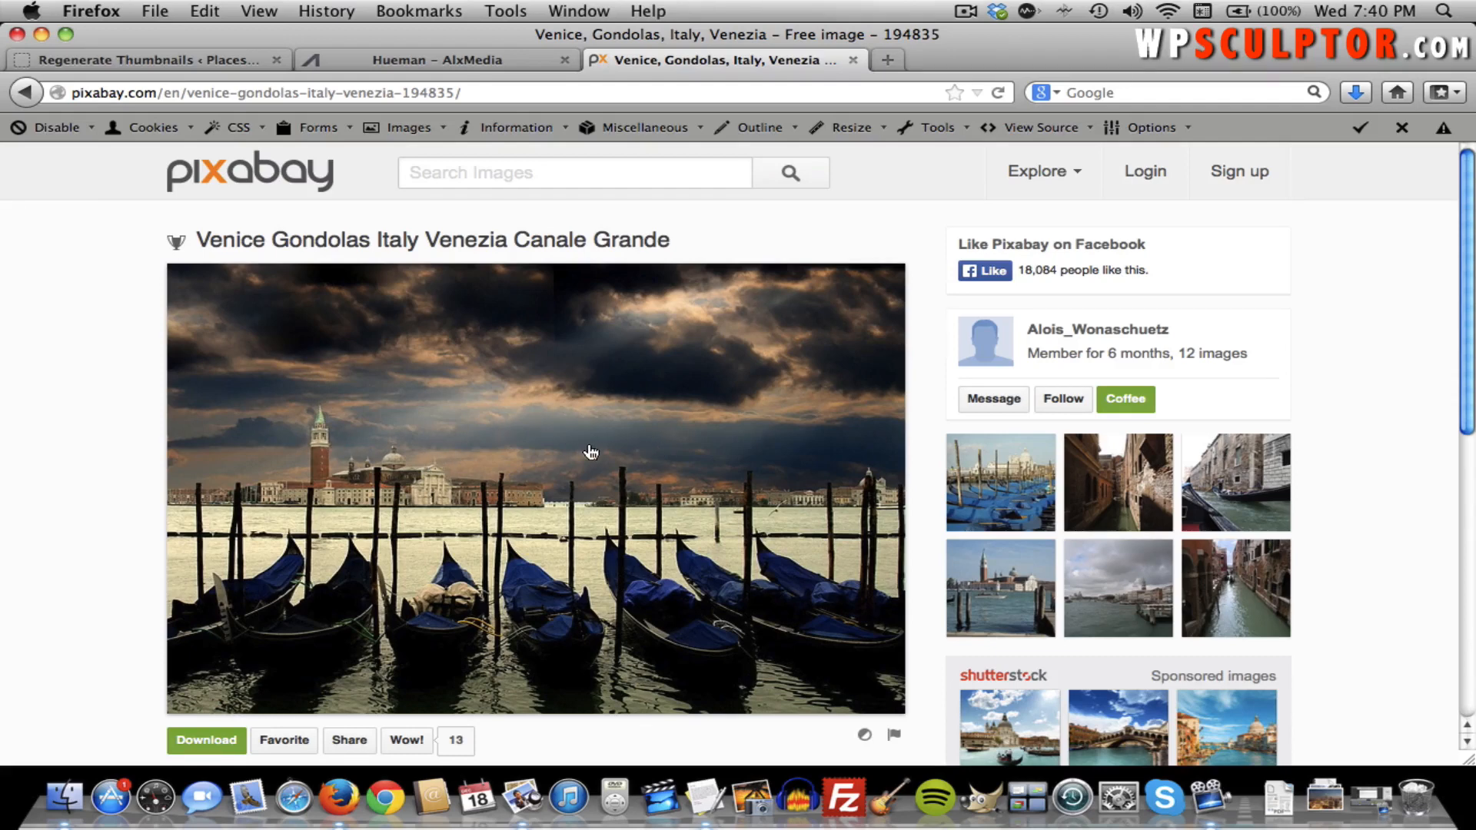
{"action": "scroll", "coordinate": [591, 452], "scroll_direction": "down", "scroll_amount": 2}
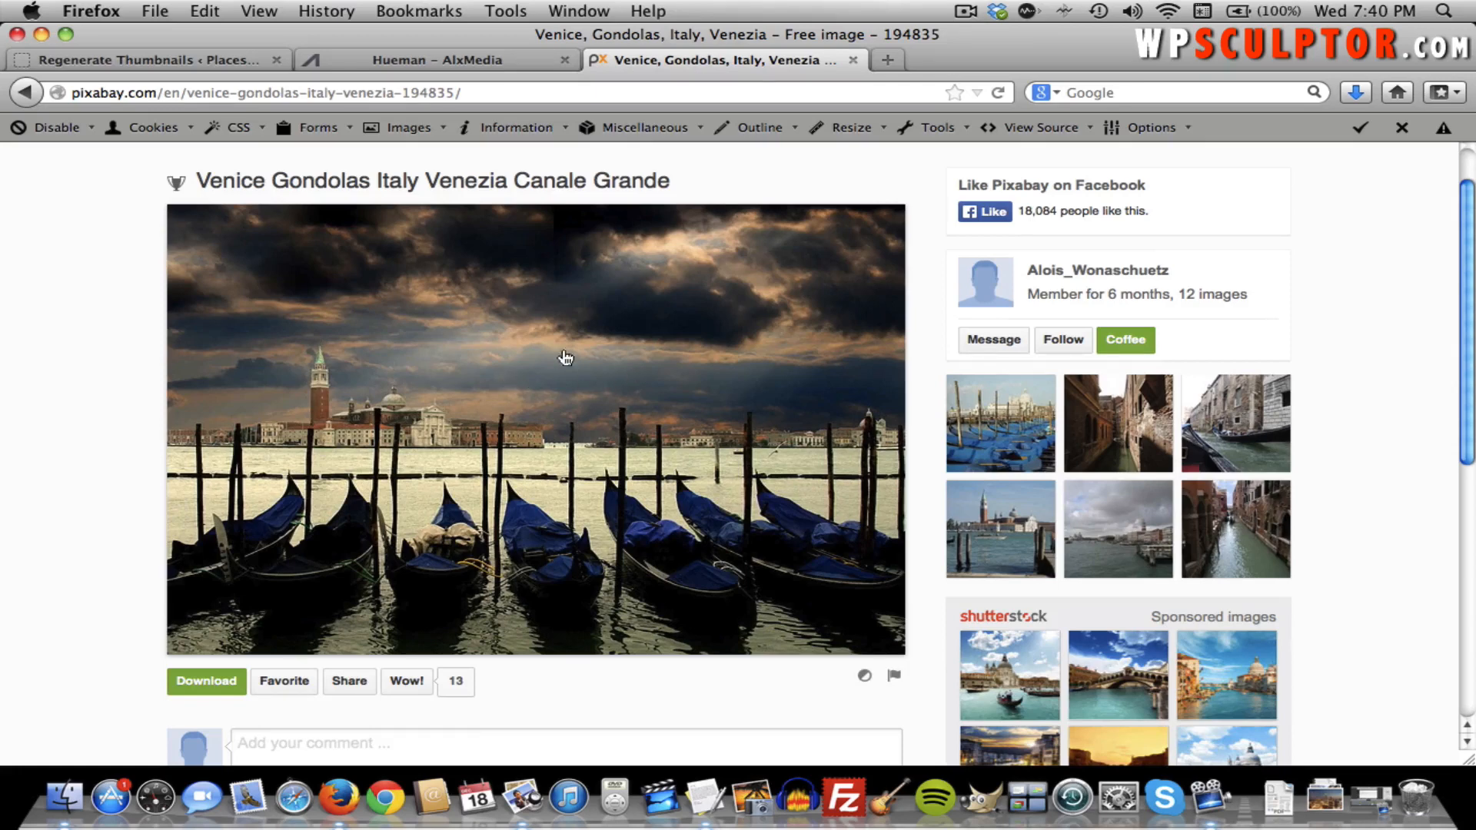
{"action": "left_click", "coordinate": [469, 423]}
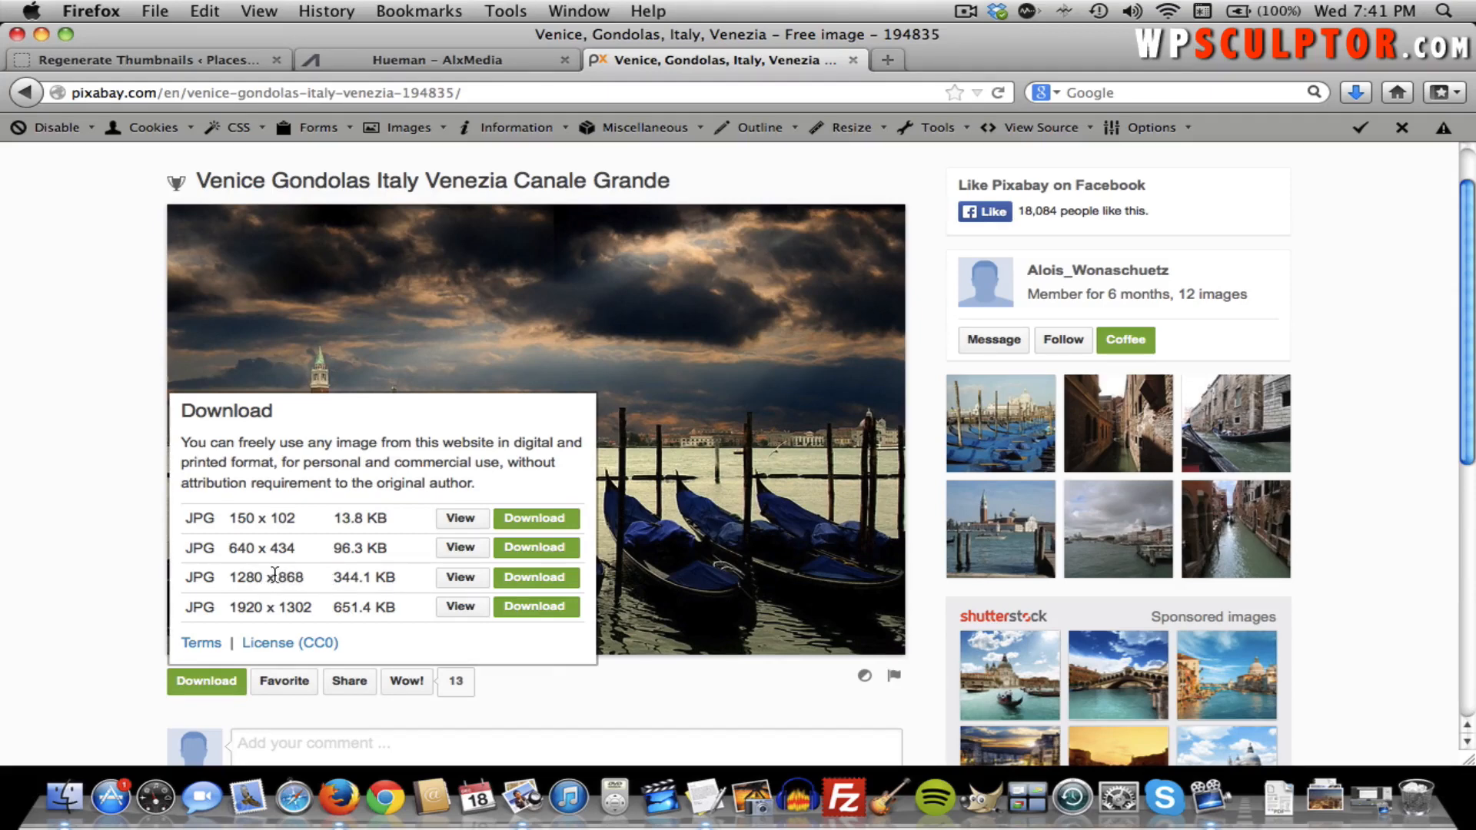
Download the 1280 x 868 version by entering the captcha code and saving venice-194835_1280.jpg.
{"action": "left_click", "coordinate": [532, 577]}
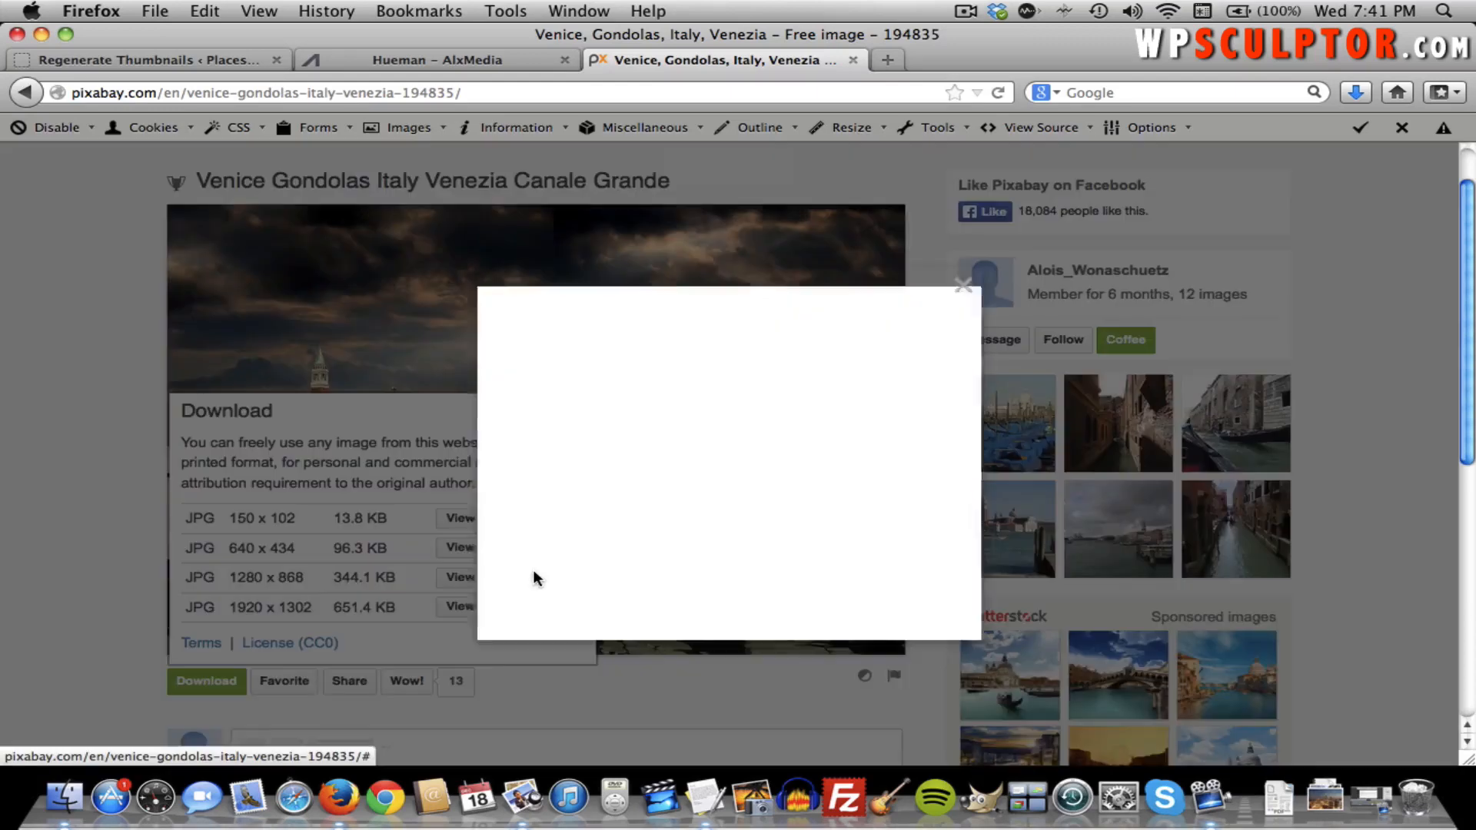
{"action": "left_click", "coordinate": [614, 530]}
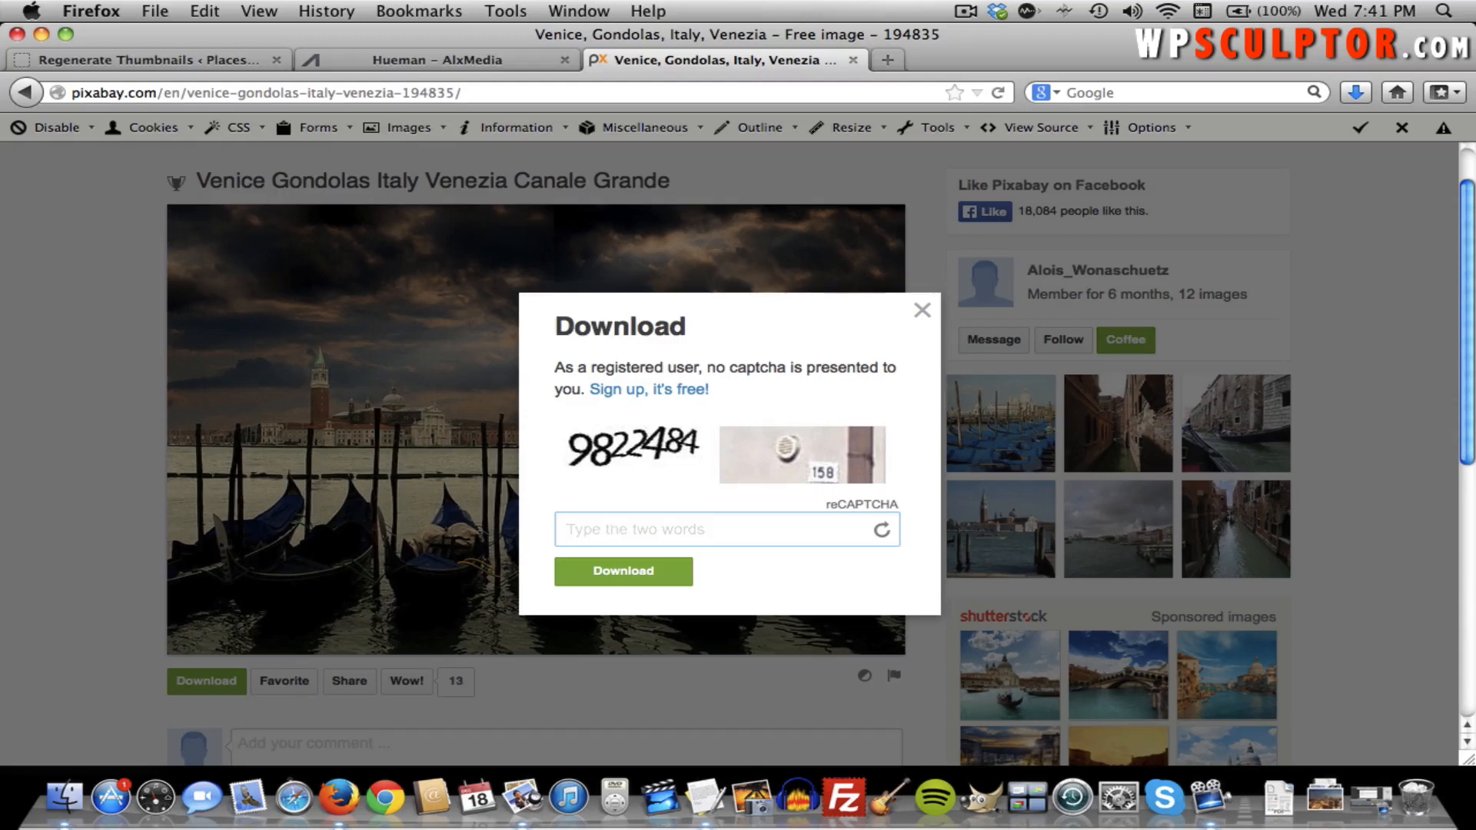
{"action": "type", "text": "982248"}
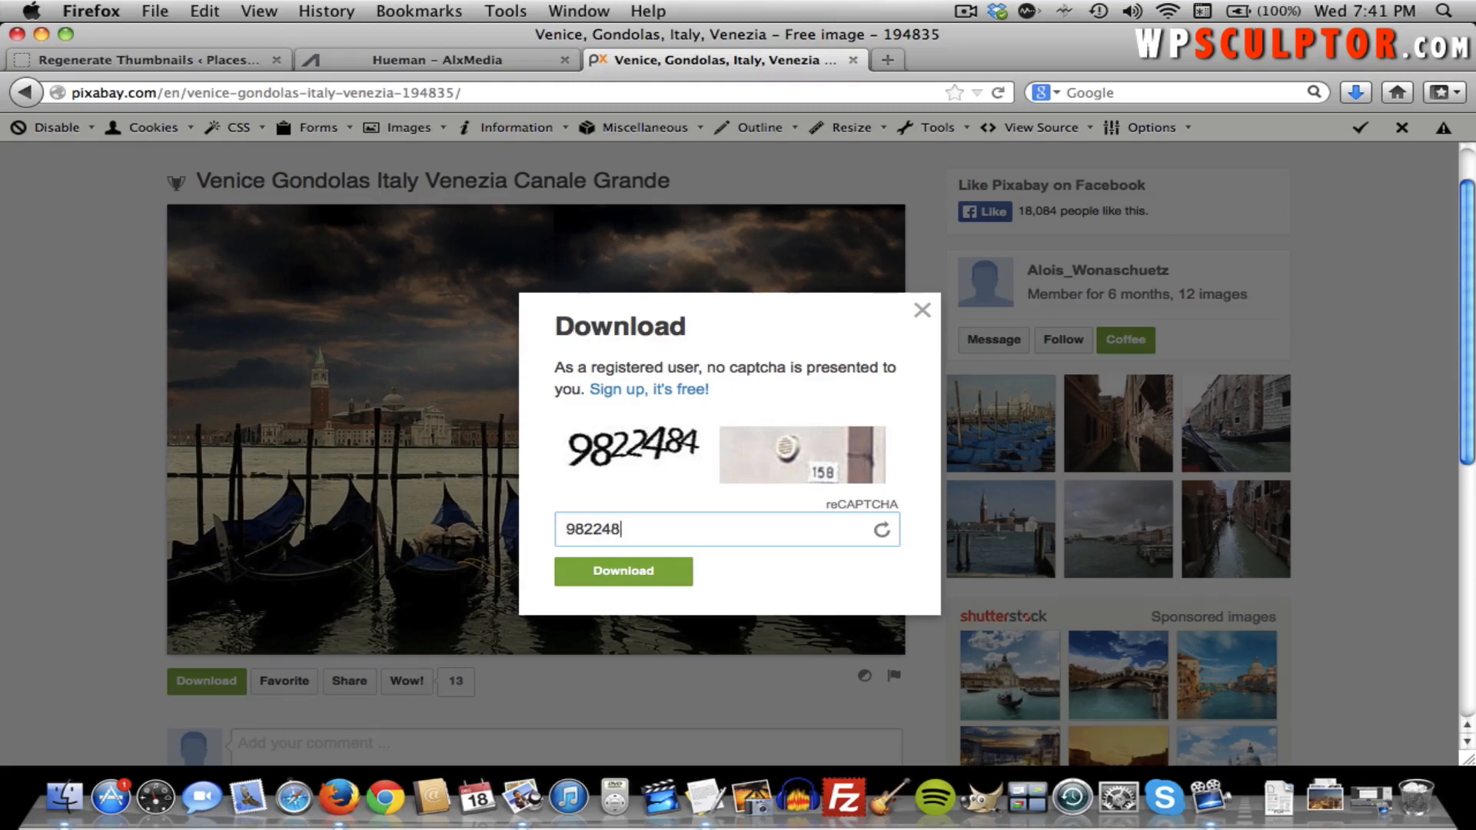
{"action": "type", "text": "4158"}
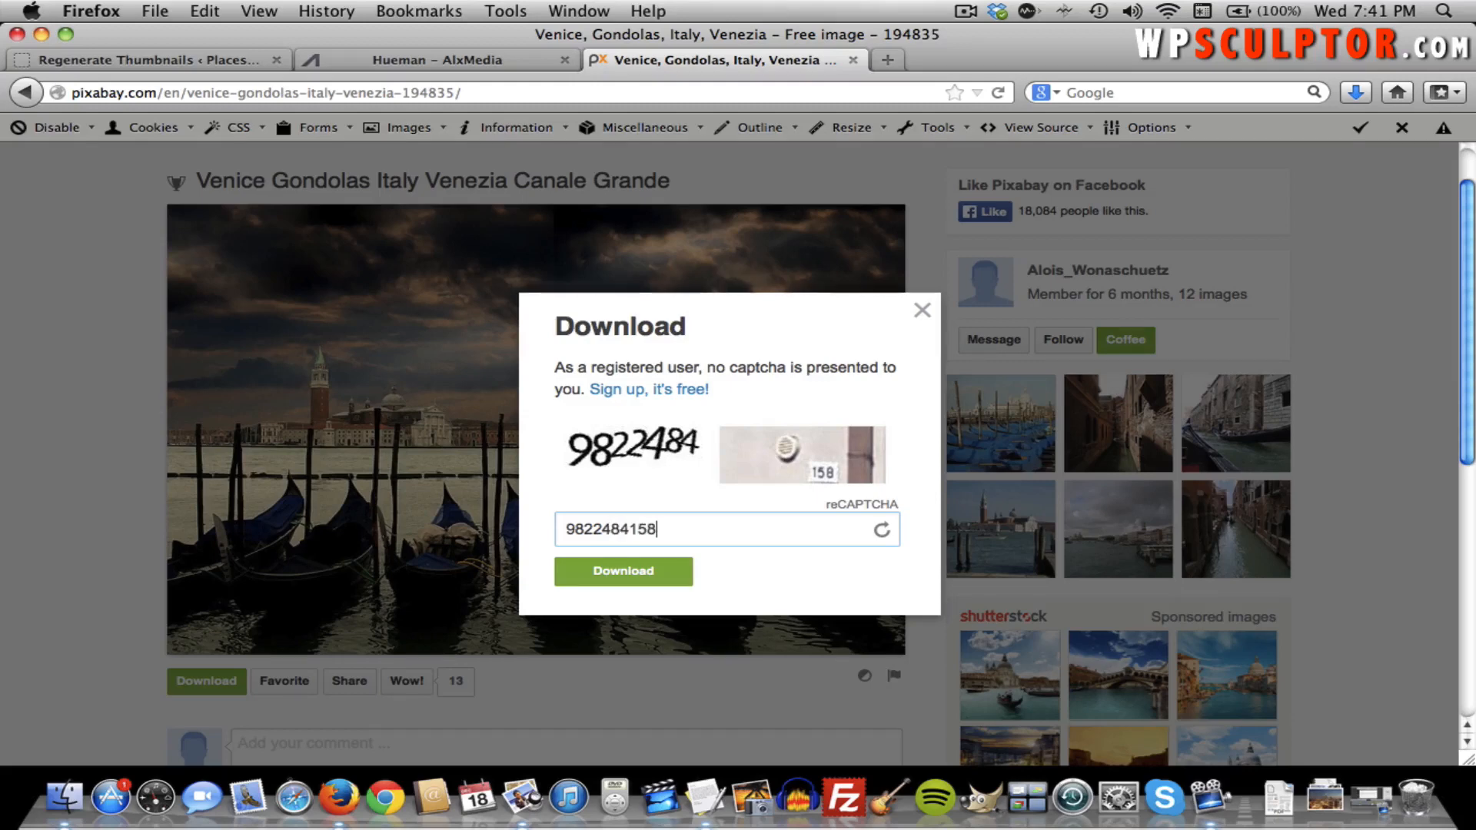
{"action": "left_click", "coordinate": [576, 579]}
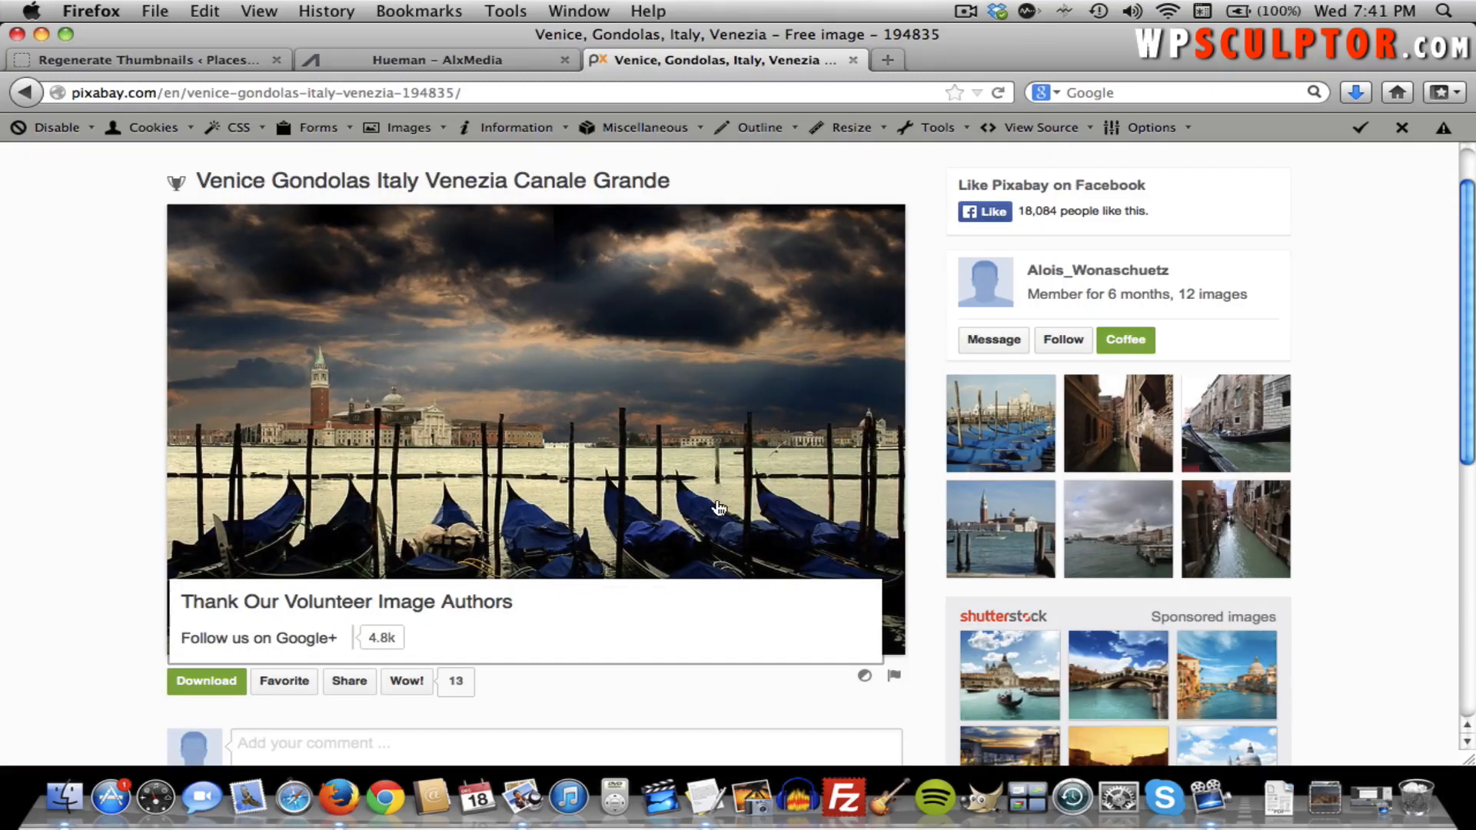
{"action": "left_click", "coordinate": [730, 421]}
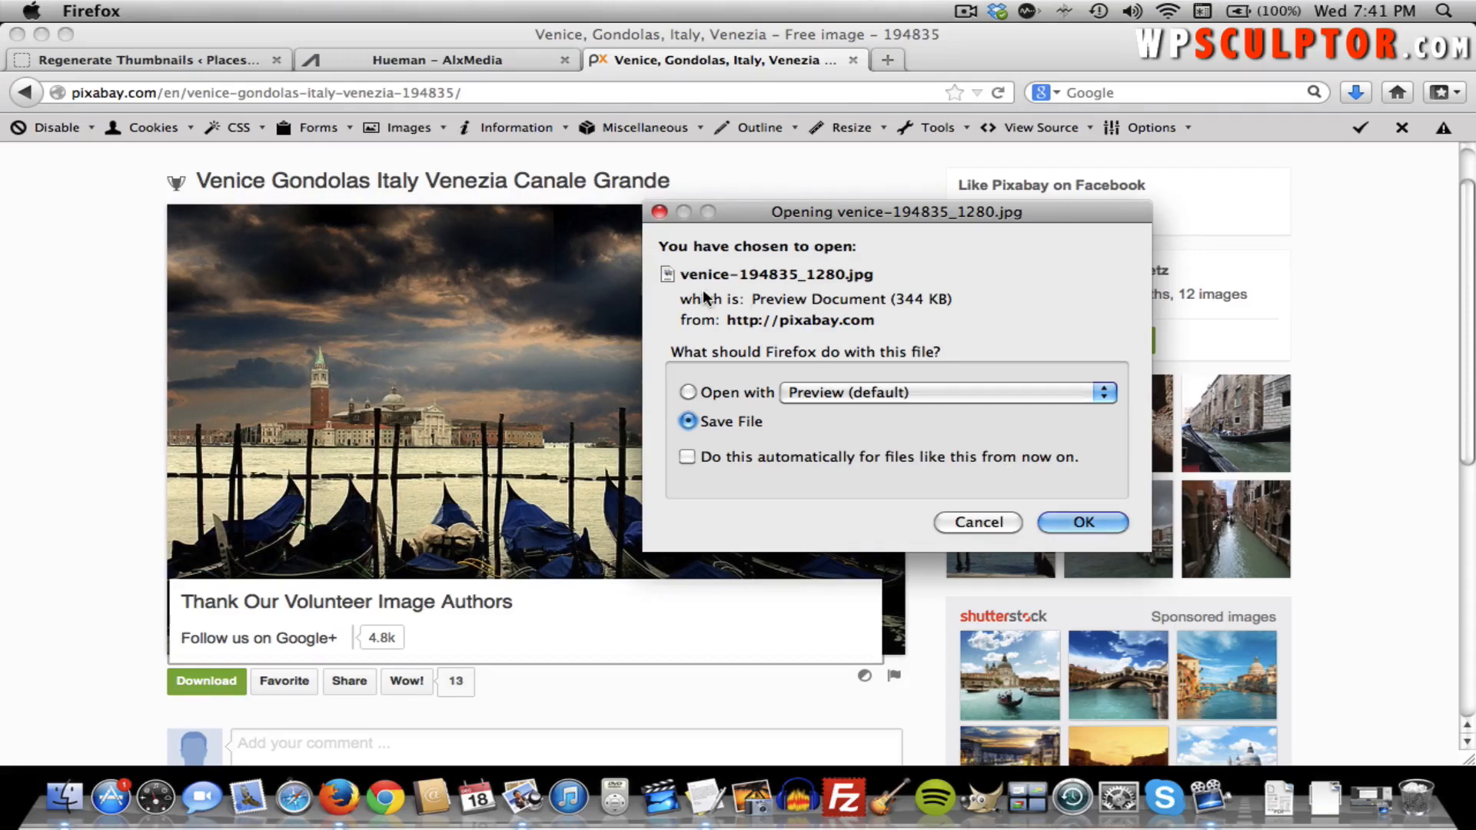
{"action": "left_click", "coordinate": [999, 525]}
In Finder, confirm venice-194835_1280.jpg is in Featured Images/About Page Image, then close the window.
{"action": "mouse_move", "coordinate": [1000, 527]}
{"action": "key", "text": "super+Tab"}
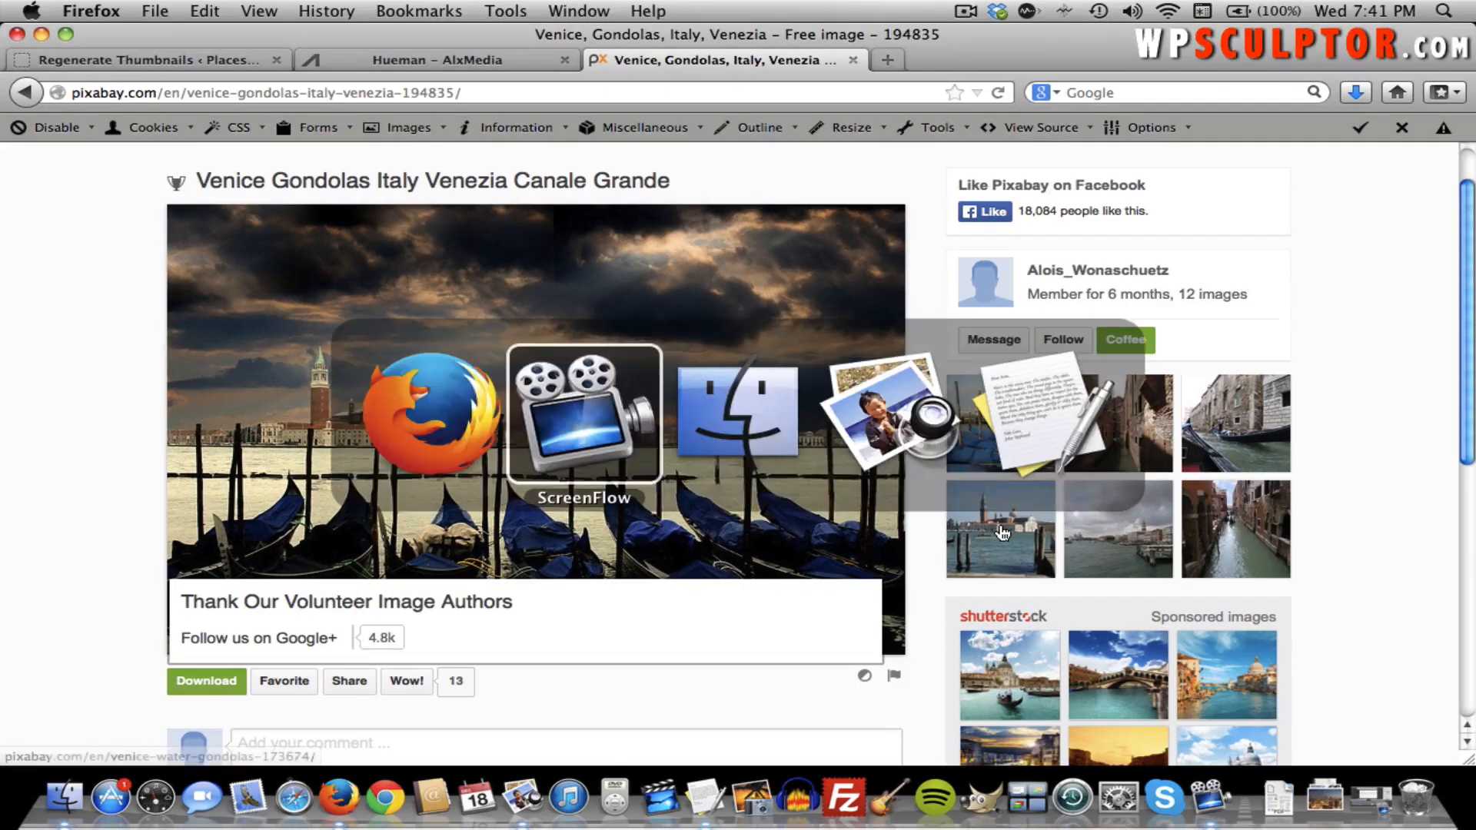
{"action": "key", "text": "super+Tab"}
{"action": "key", "text": "super+Tab"}
{"action": "key", "text": "super+shift+Tab"}
{"action": "key", "text": "super+shift+Tab"}
{"action": "key", "text": "super+Tab"}
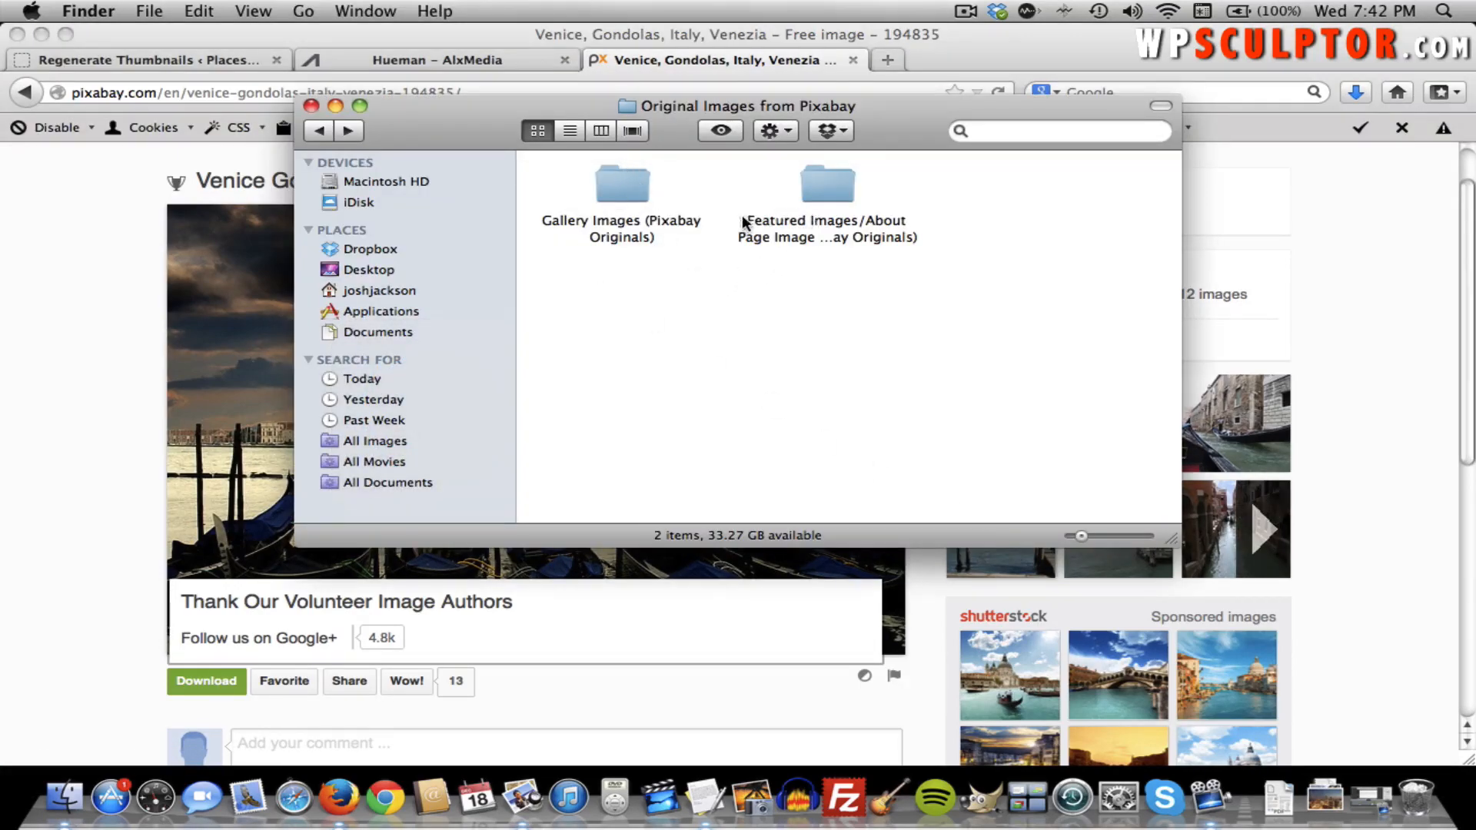
{"action": "double_click", "coordinate": [624, 186]}
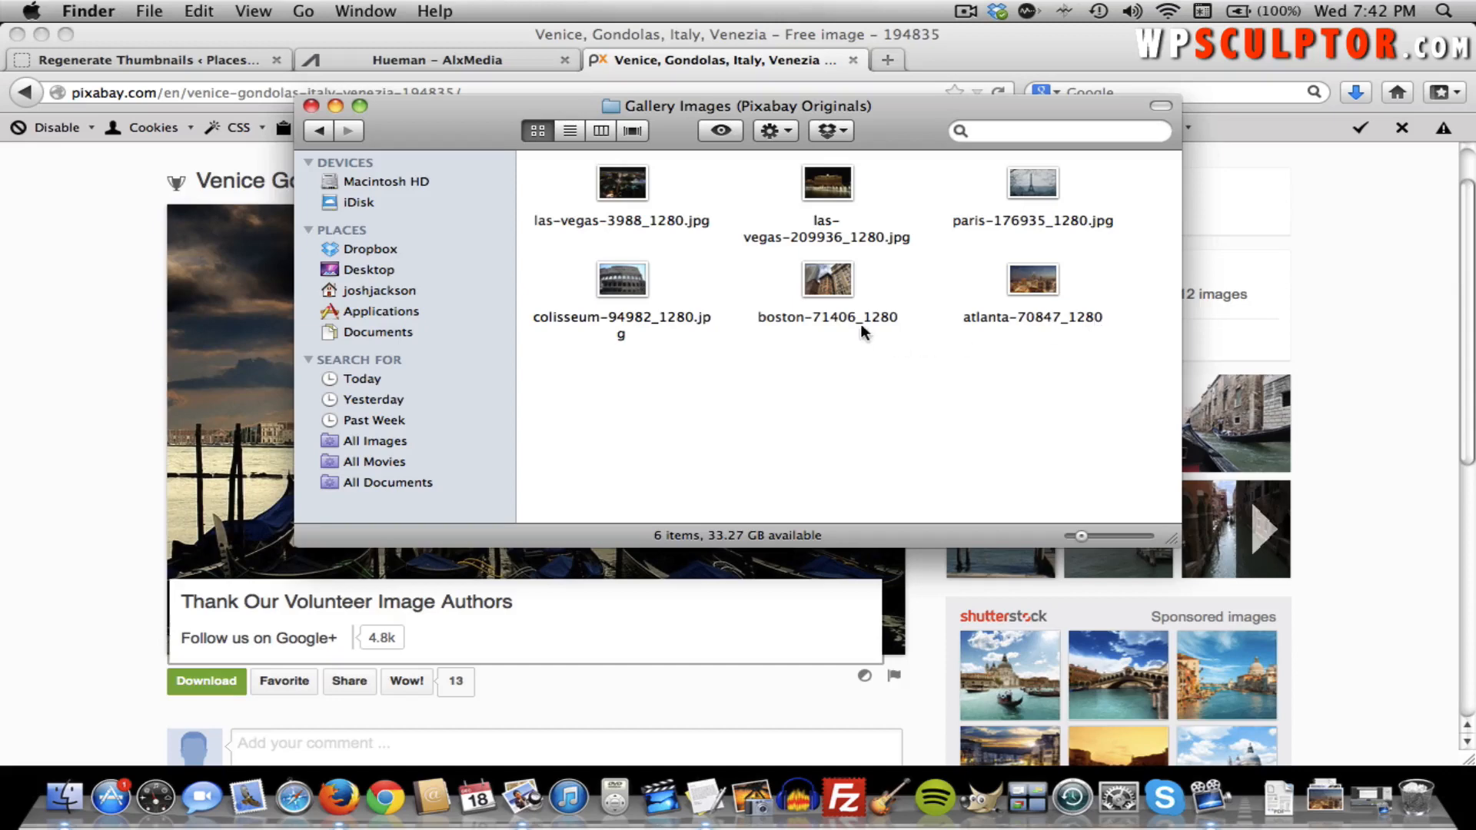
{"action": "left_click", "coordinate": [319, 131]}
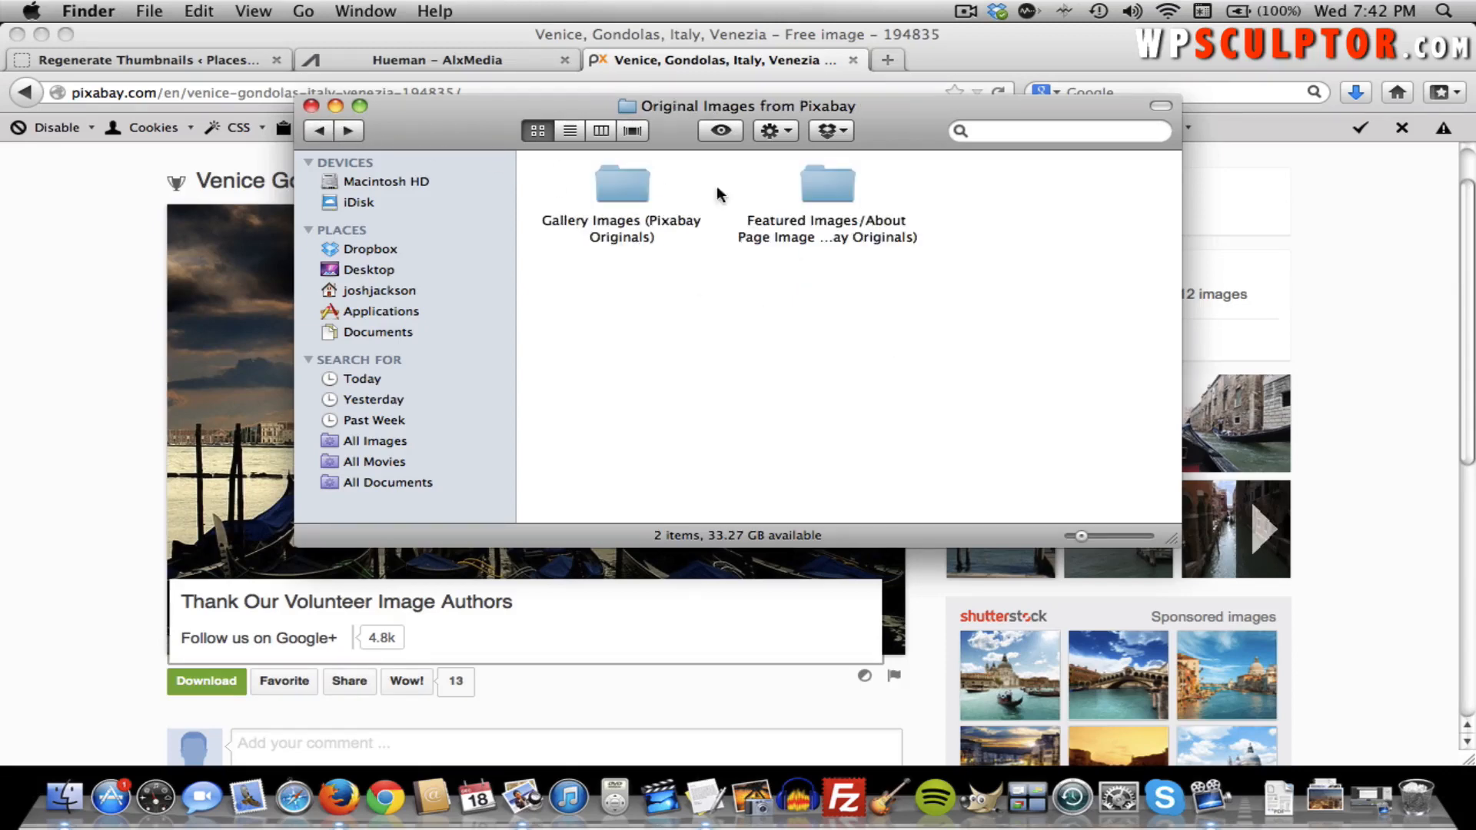
{"action": "double_click", "coordinate": [830, 186]}
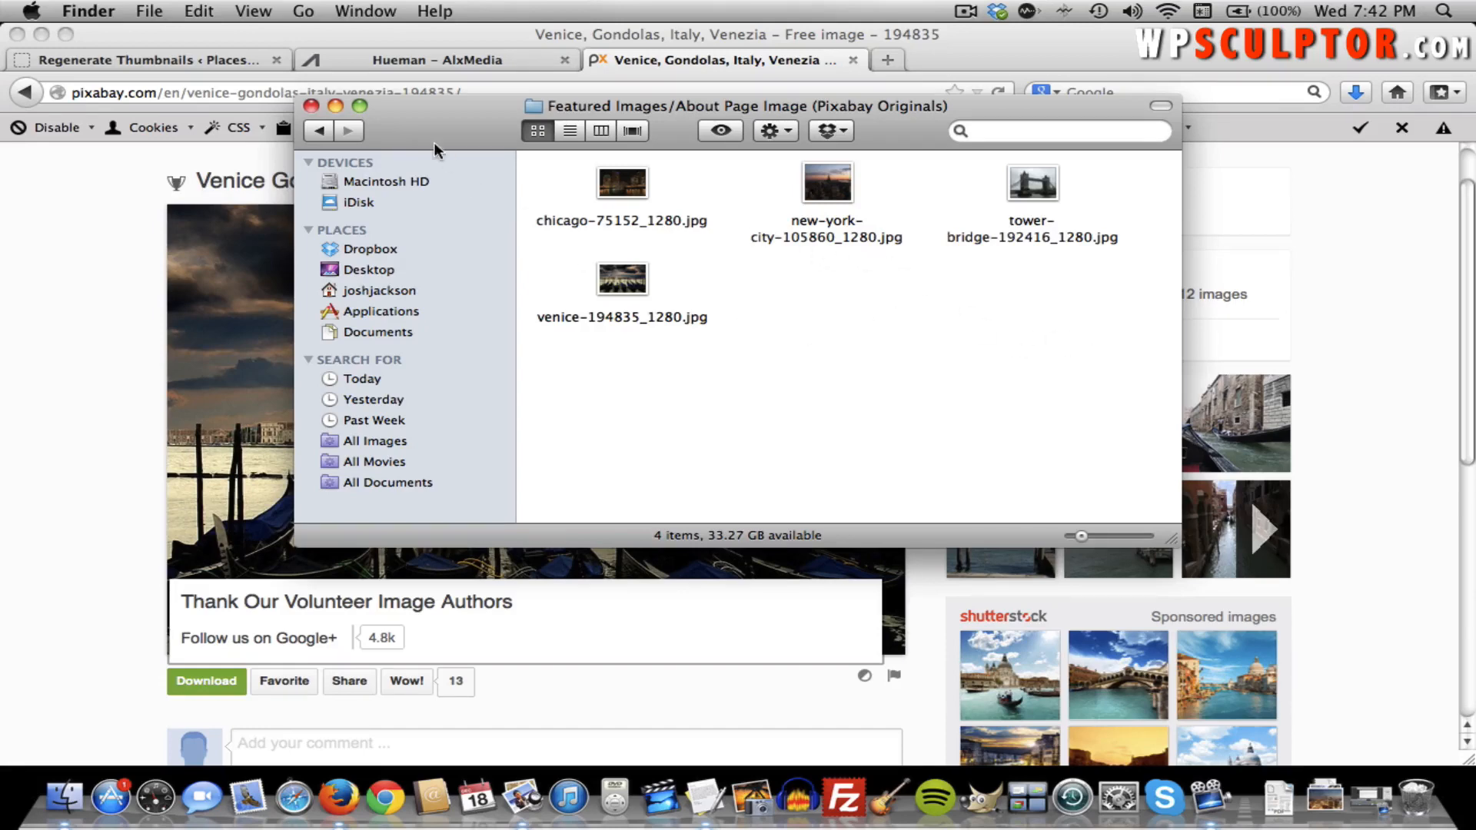
{"action": "left_click", "coordinate": [311, 106]}
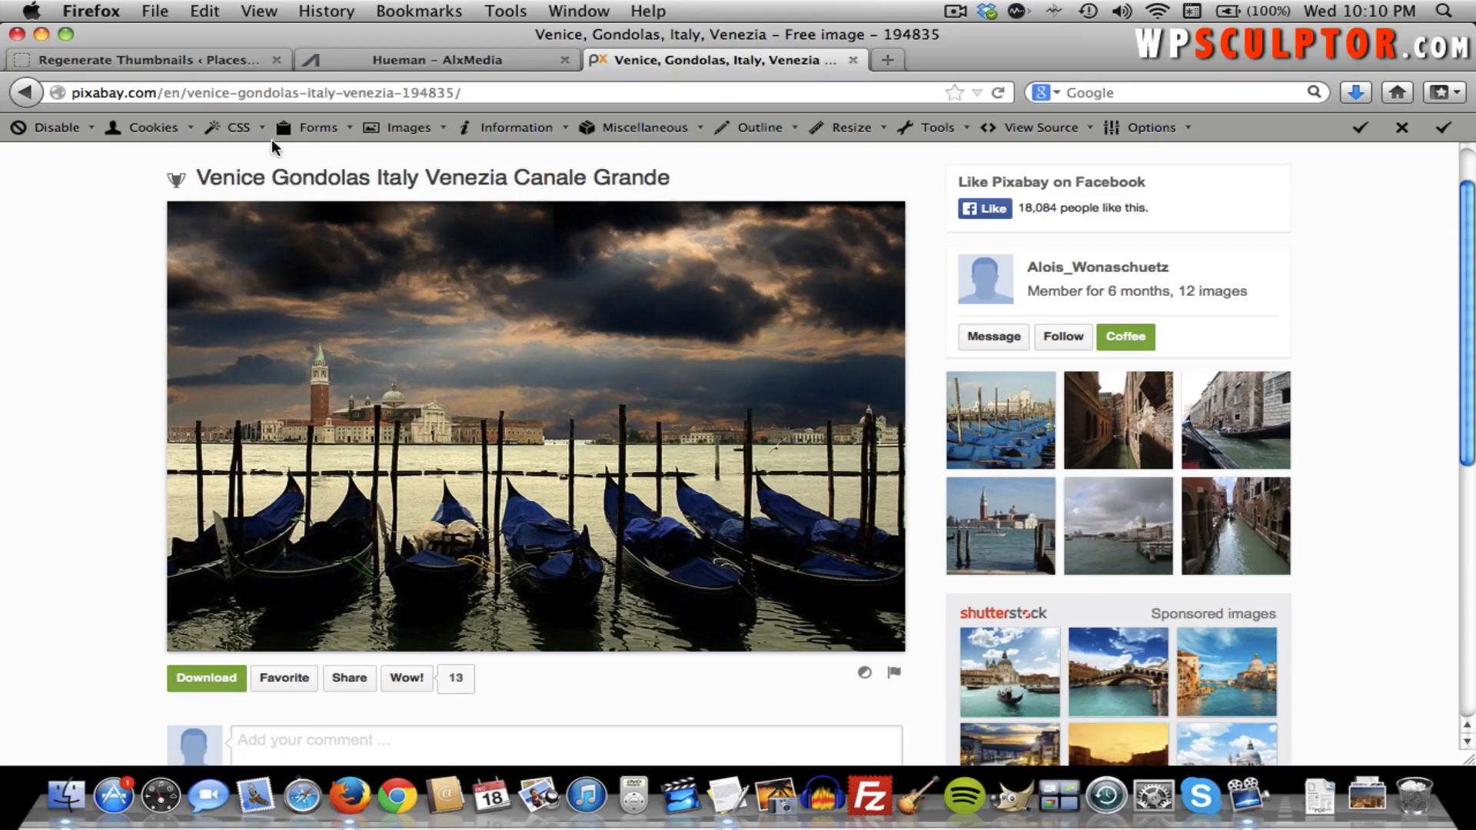
Open the 'About Places to Visit!' page from the All Pages list in the editor.
{"action": "left_click", "coordinate": [185, 66]}
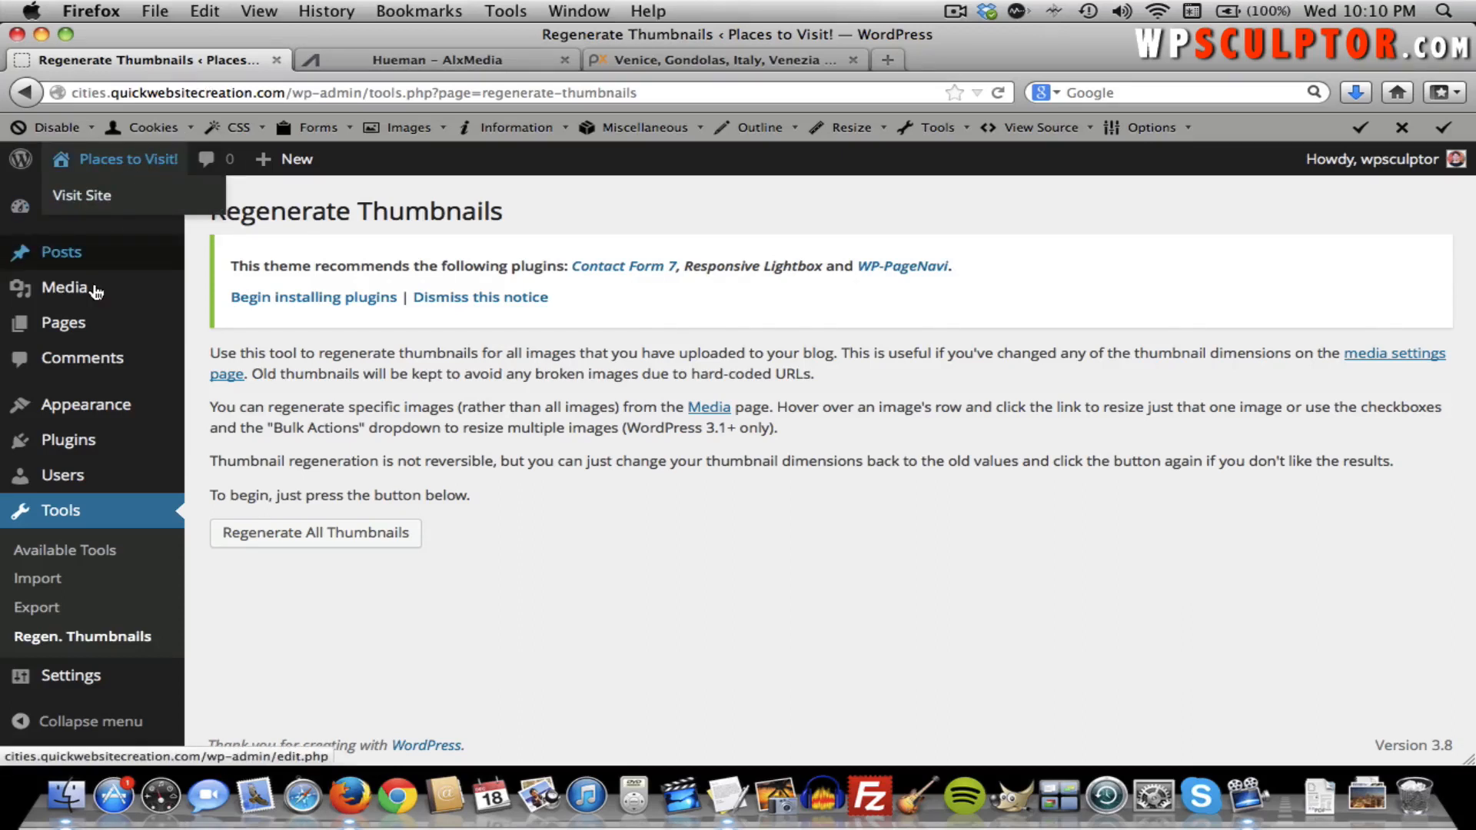
{"action": "left_click", "coordinate": [210, 329]}
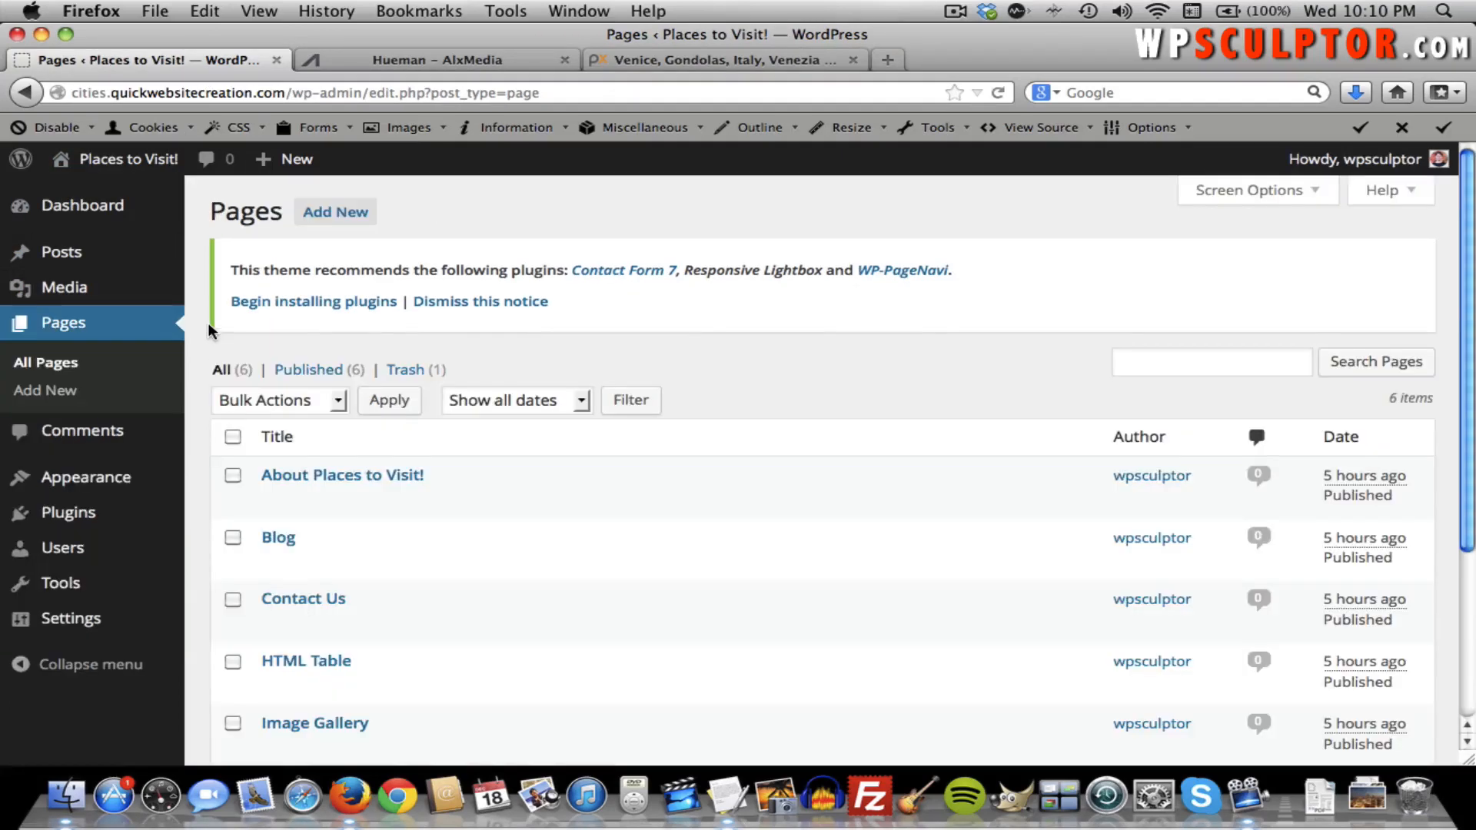
{"action": "left_click", "coordinate": [382, 477]}
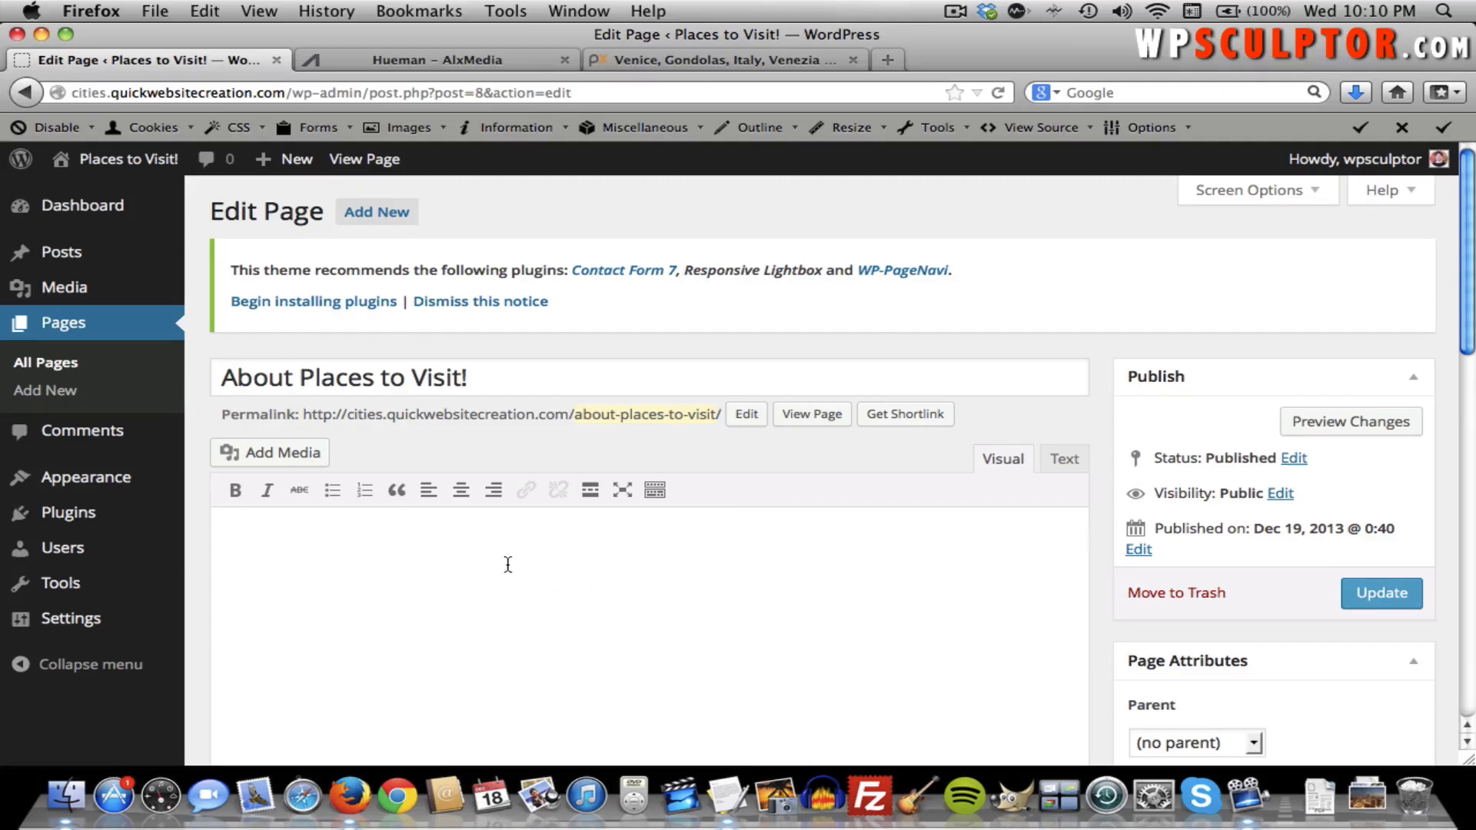
Type the sample word Text and try centre alignment and the text colour options.
{"action": "left_click", "coordinate": [654, 492]}
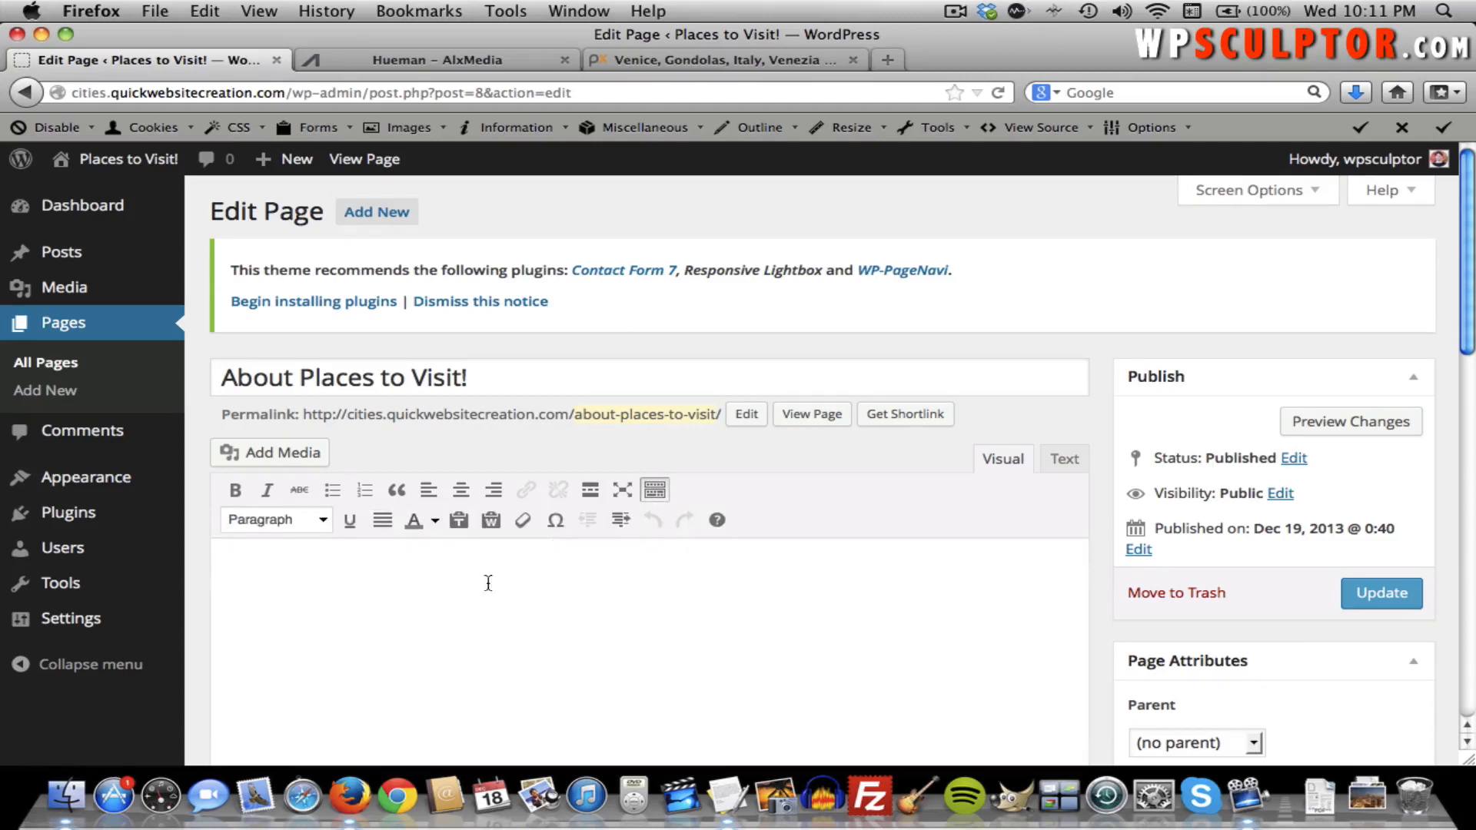
{"action": "type", "text": "Text"}
{"action": "triple_click", "coordinate": [278, 569]}
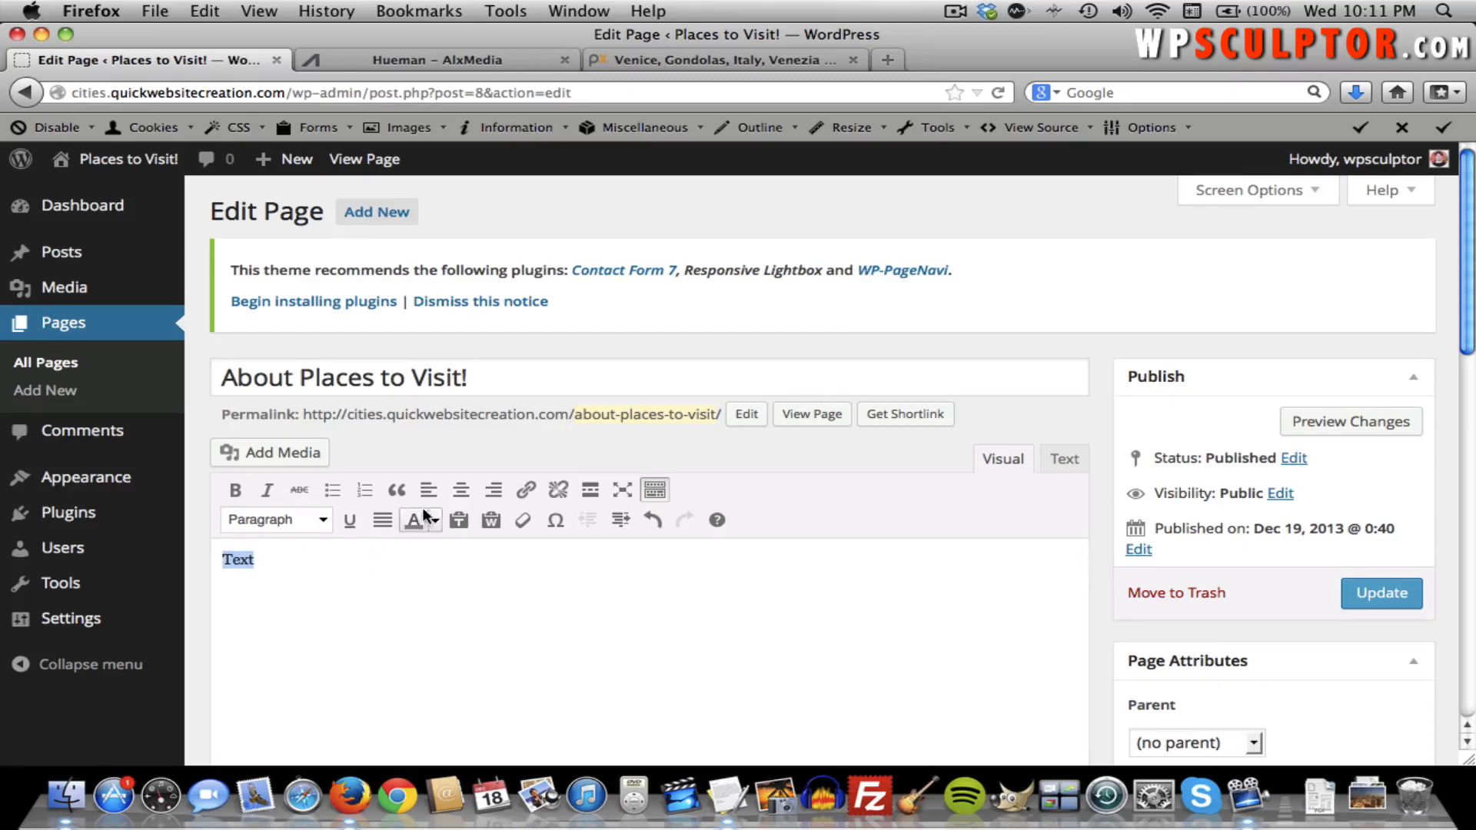
{"action": "left_click", "coordinate": [460, 490]}
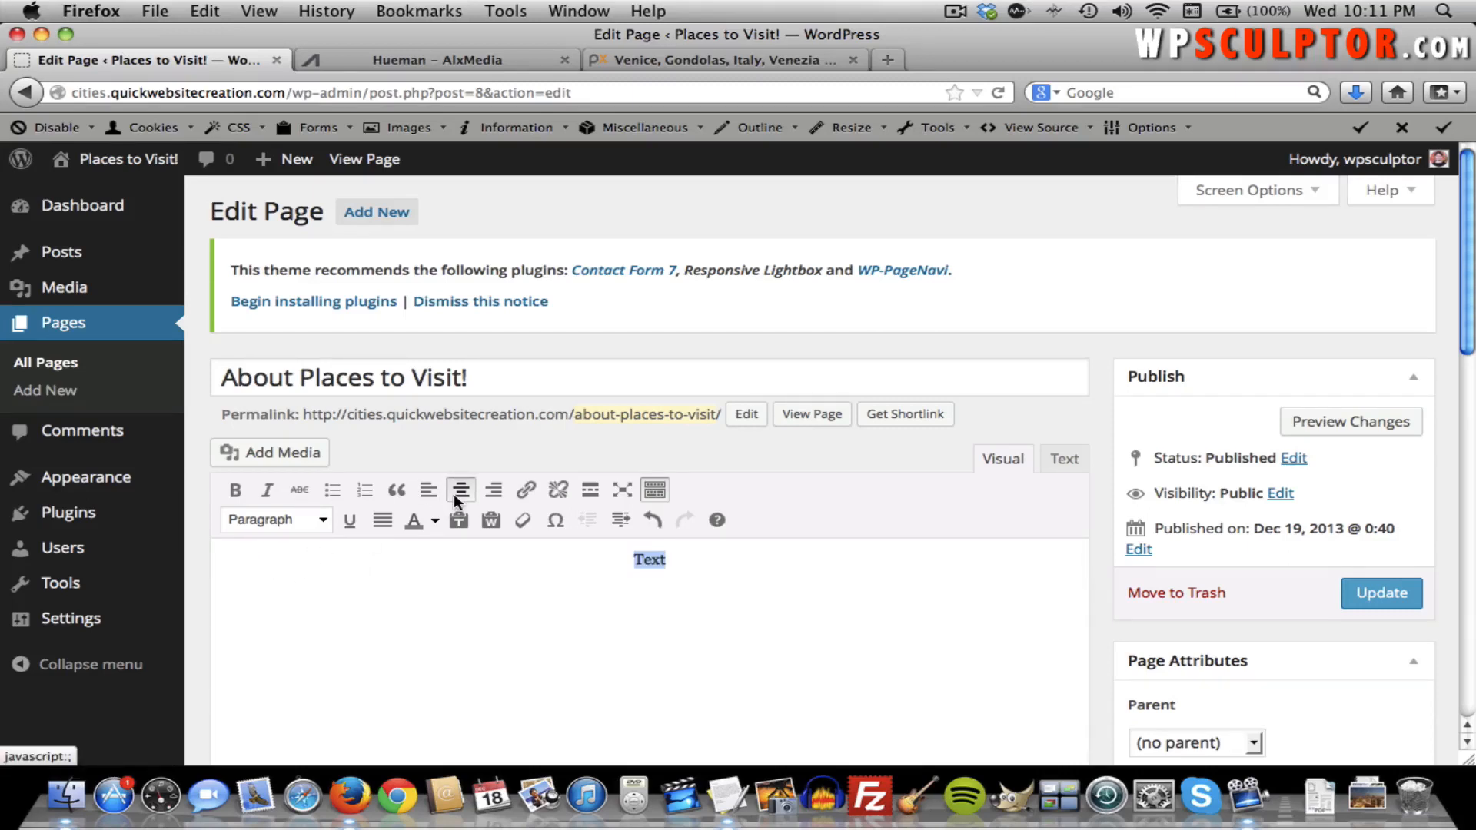
{"action": "left_click", "coordinate": [454, 493]}
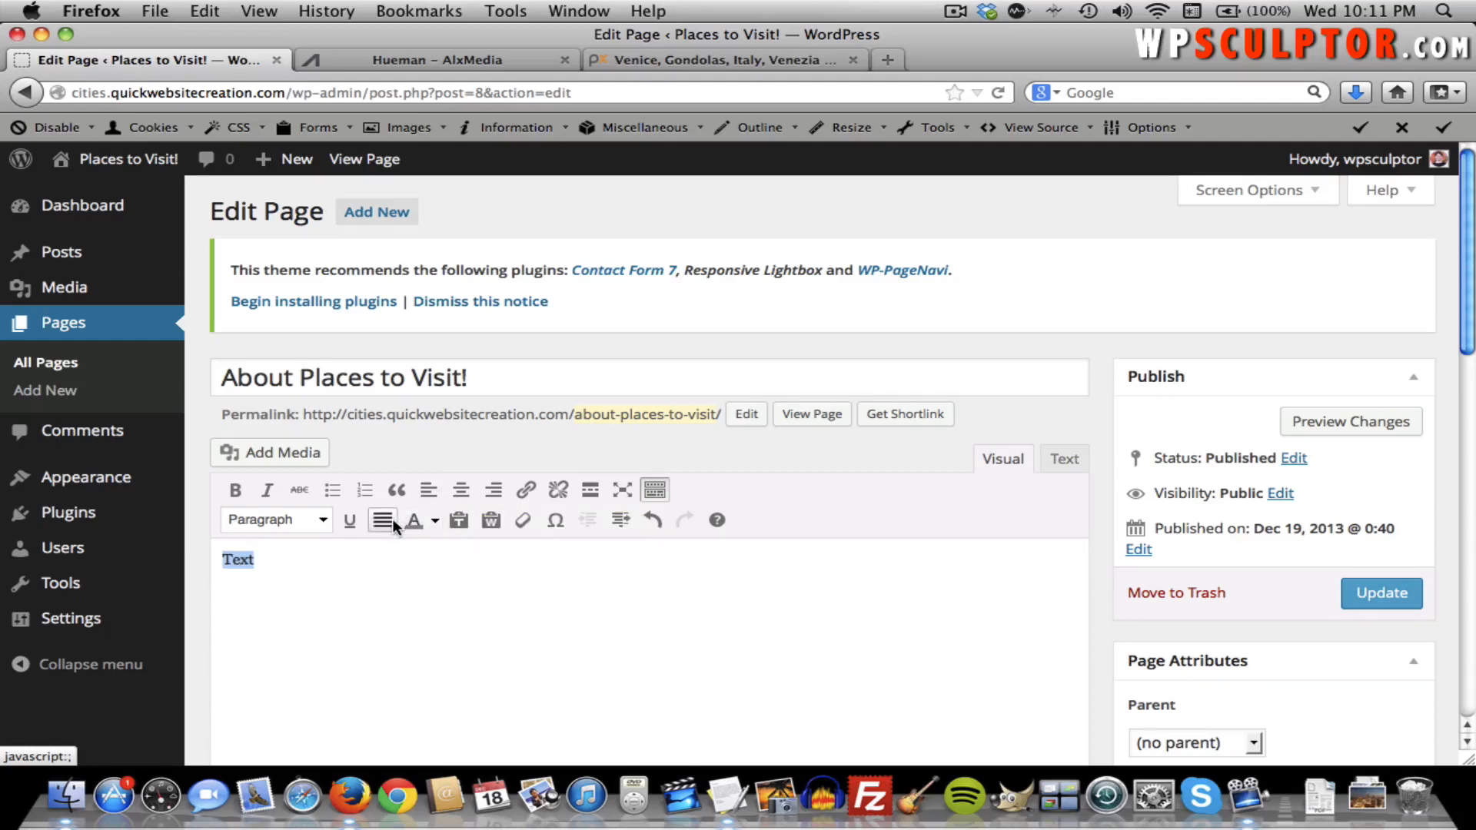
{"action": "left_click", "coordinate": [433, 520]}
{"action": "left_click", "coordinate": [342, 573]}
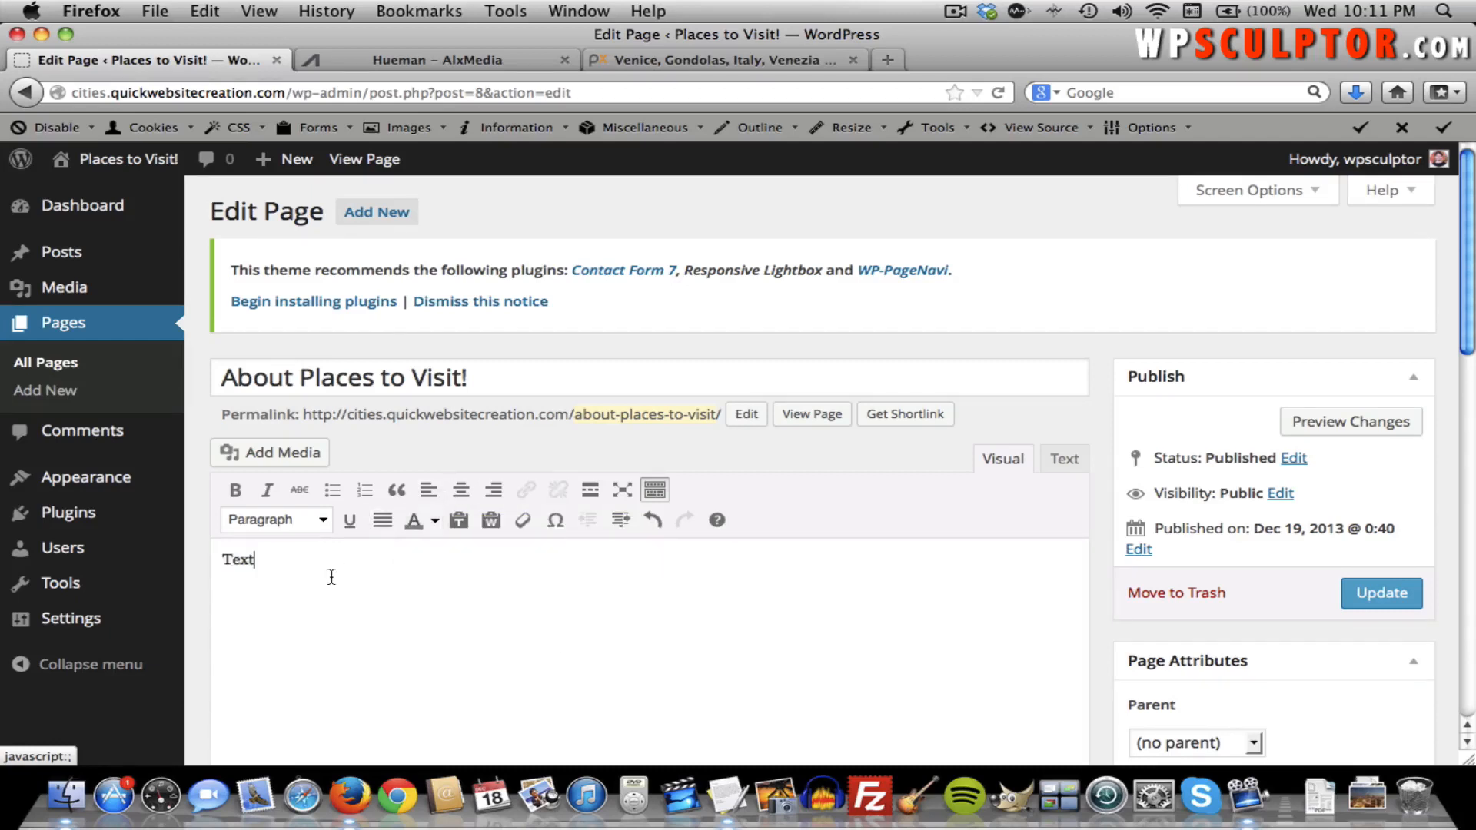
Format the word Text as a Heading 2 from the block format list.
{"action": "triple_click", "coordinate": [276, 565]}
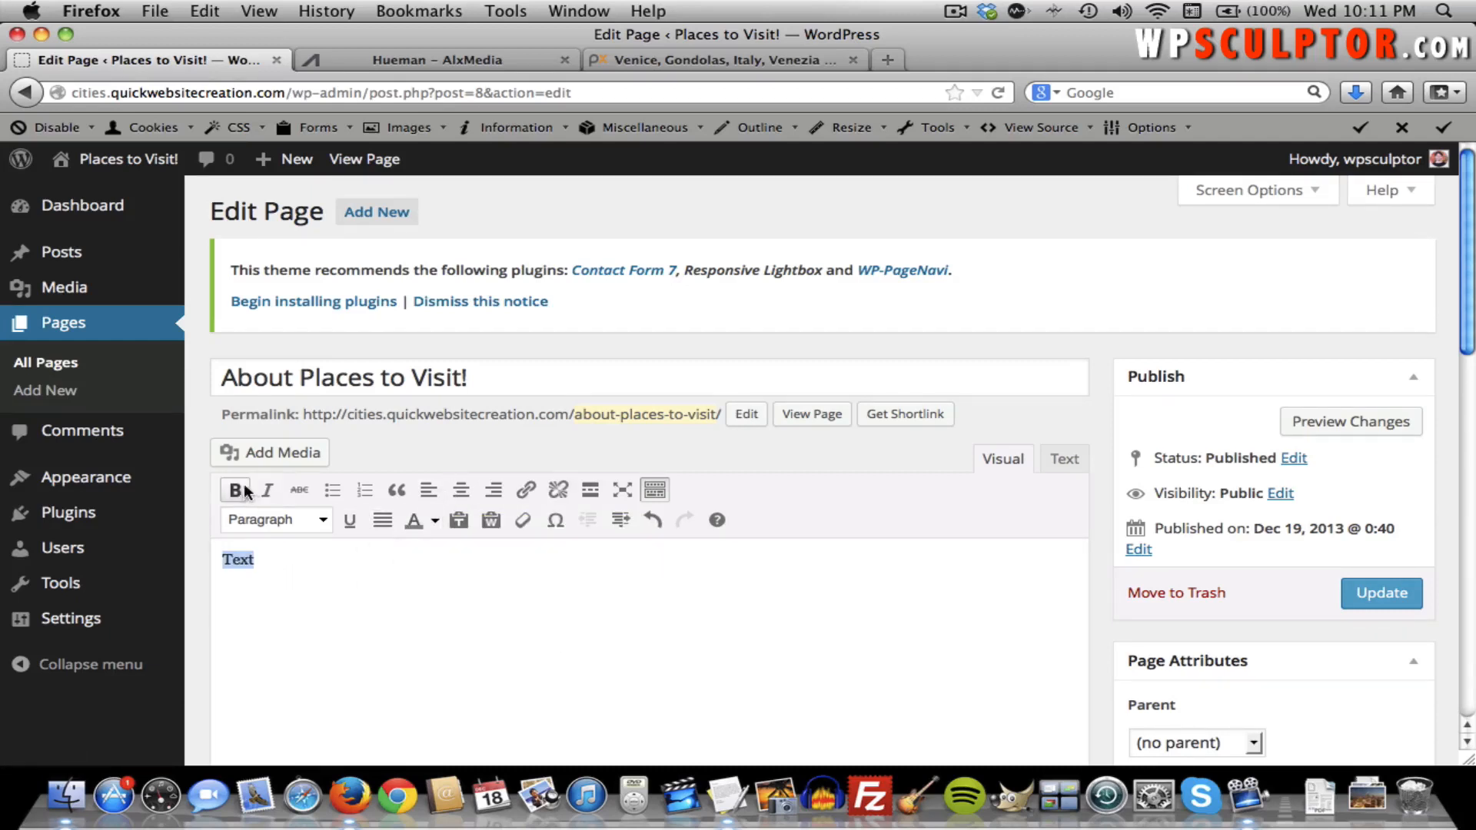
{"action": "left_click", "coordinate": [284, 519]}
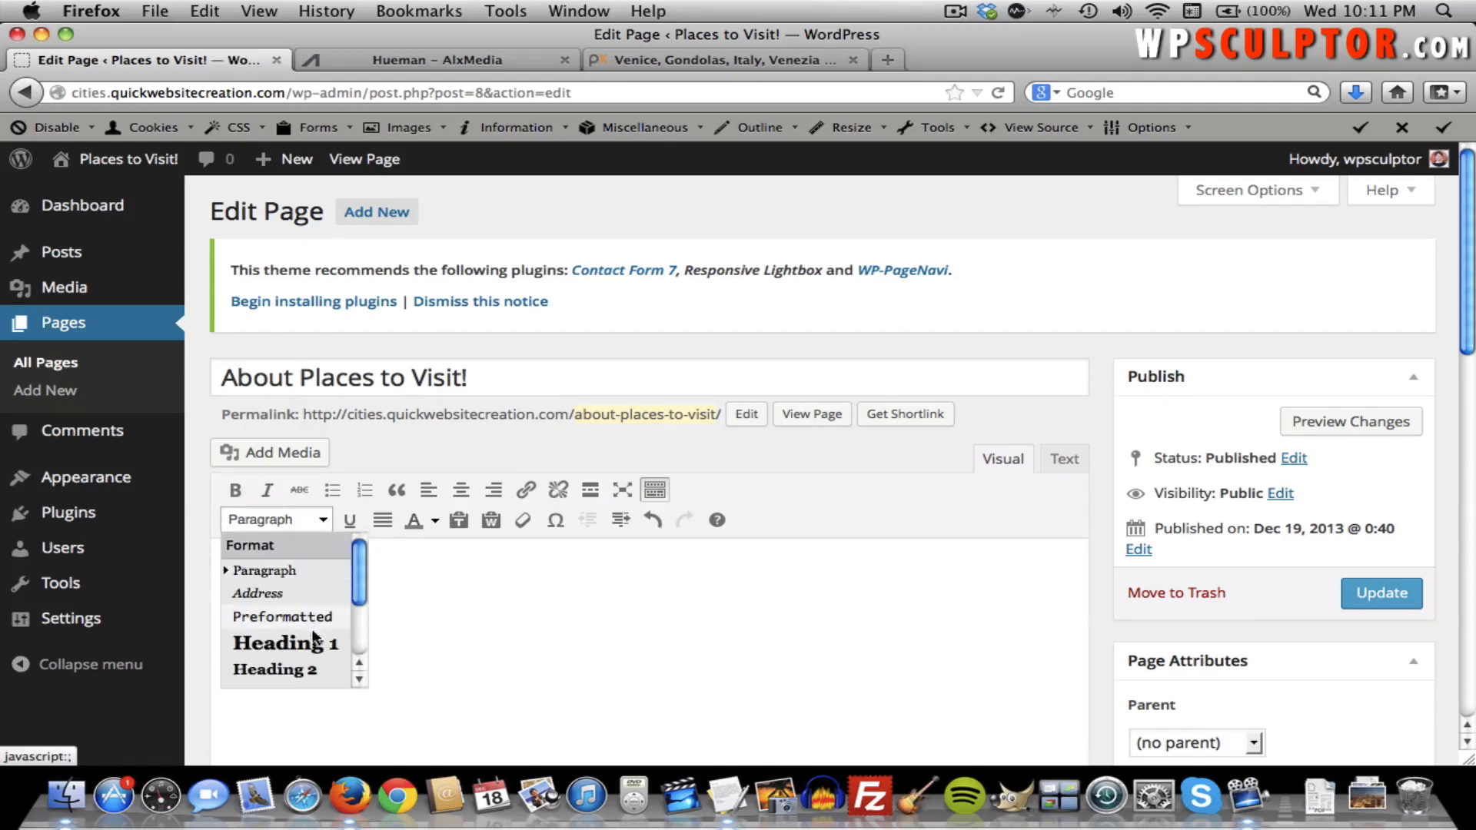
{"action": "scroll", "coordinate": [308, 614], "scroll_direction": "down", "scroll_amount": 1}
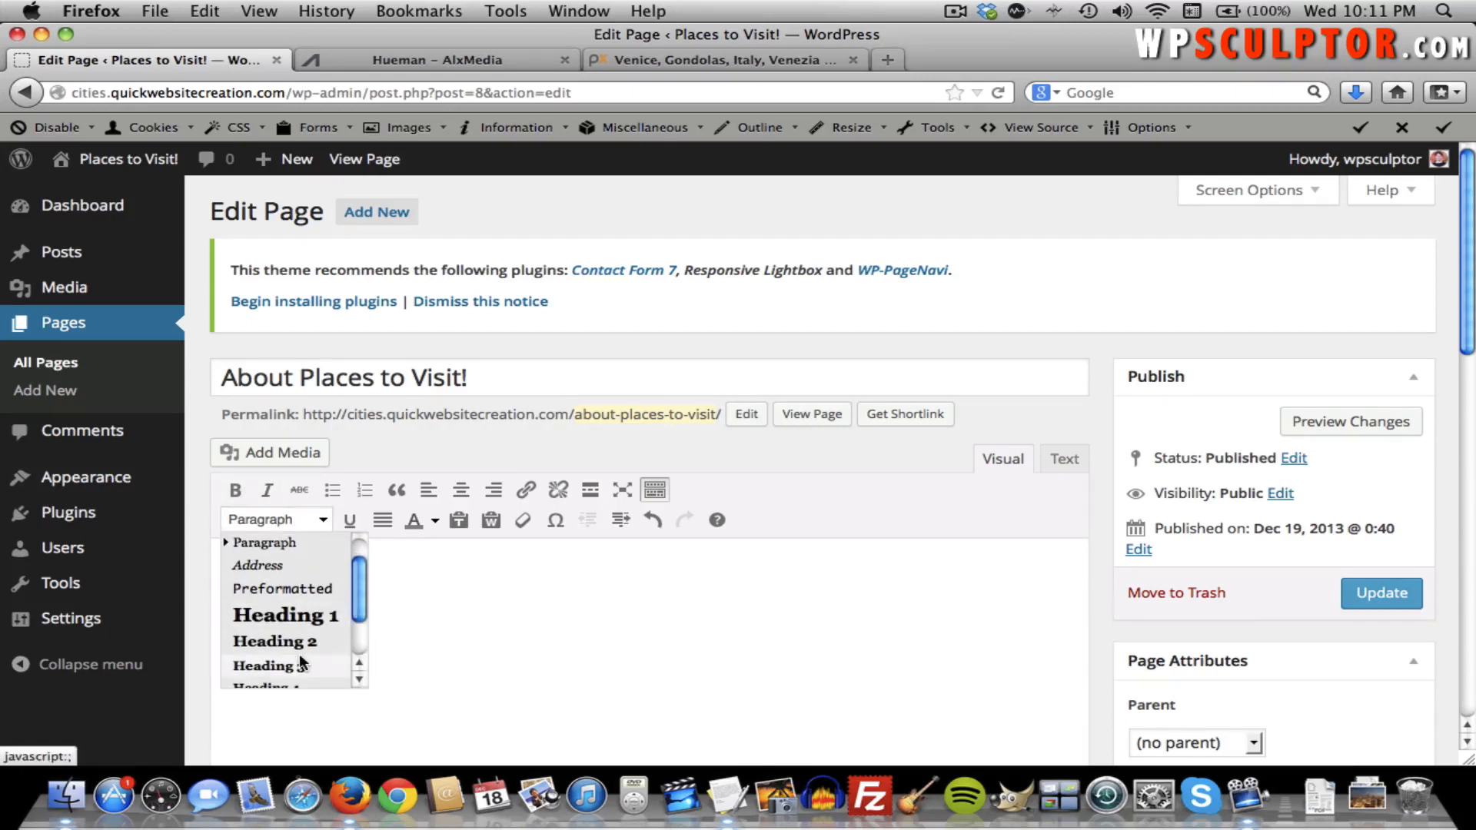
{"action": "left_click", "coordinate": [306, 647]}
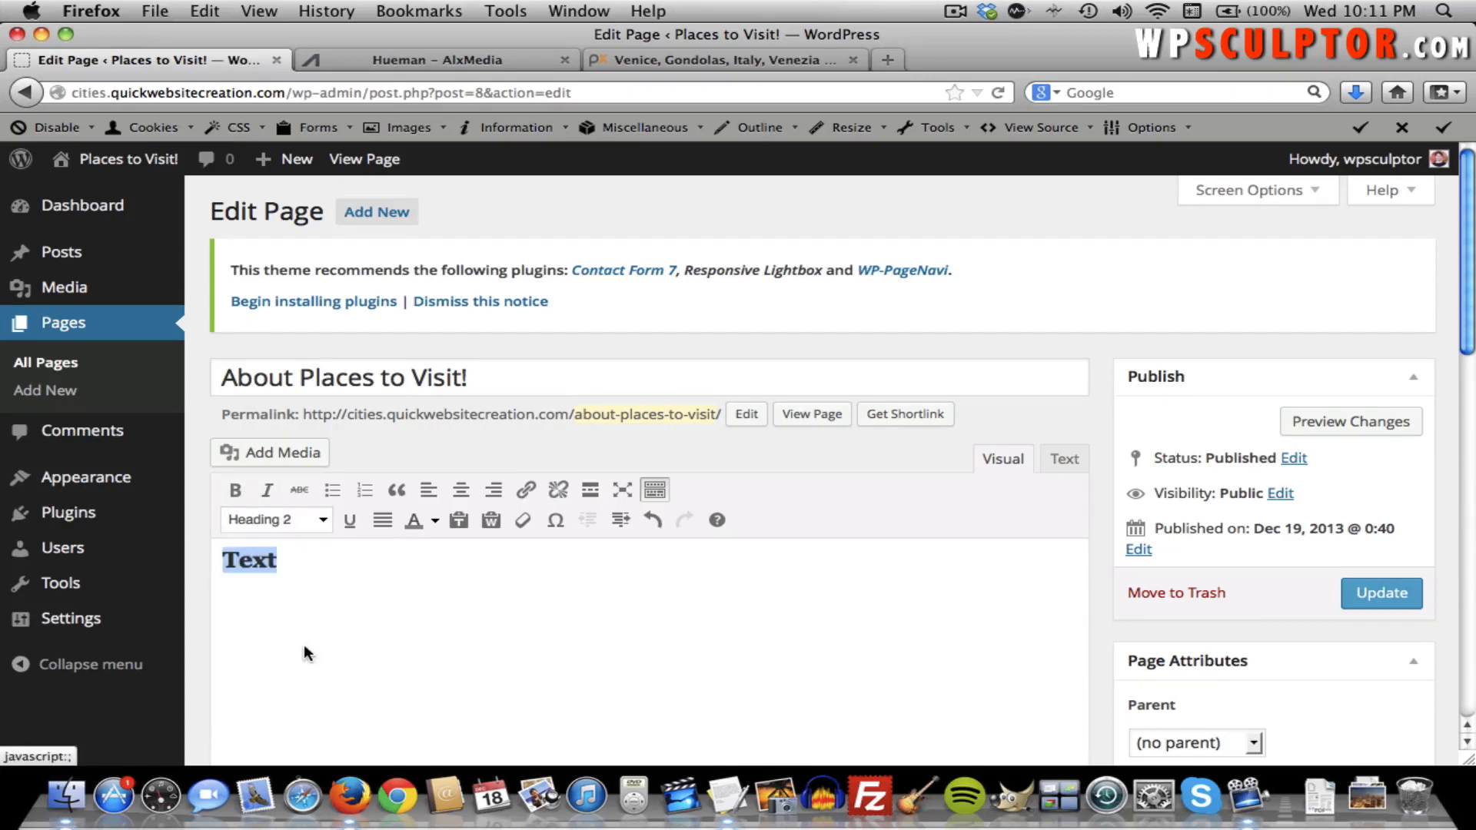
{"action": "left_click", "coordinate": [312, 527]}
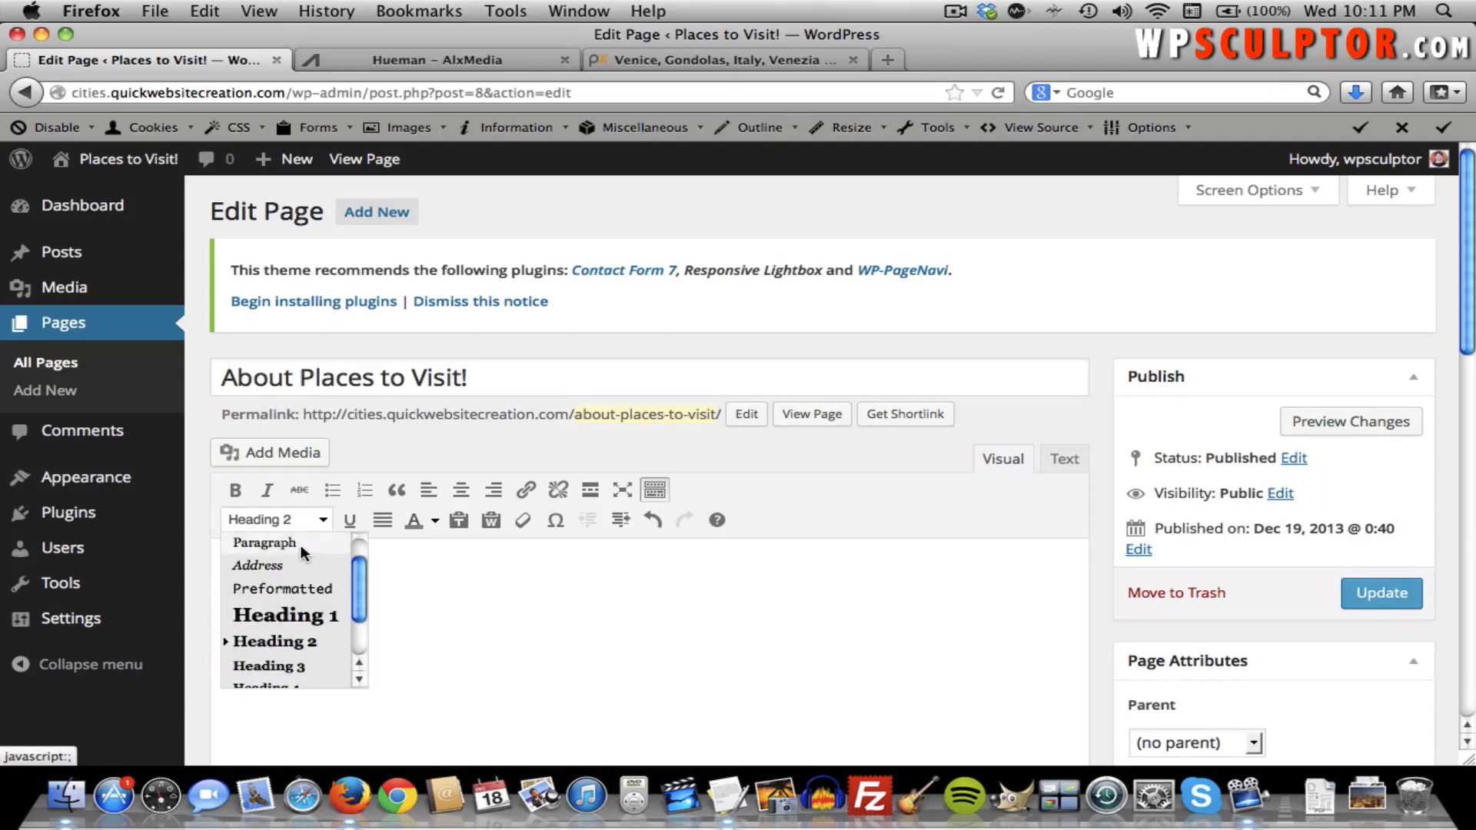
Turn Text back into a paragraph, delete it, and return to an empty Visual editor body.
{"action": "left_click", "coordinate": [302, 547]}
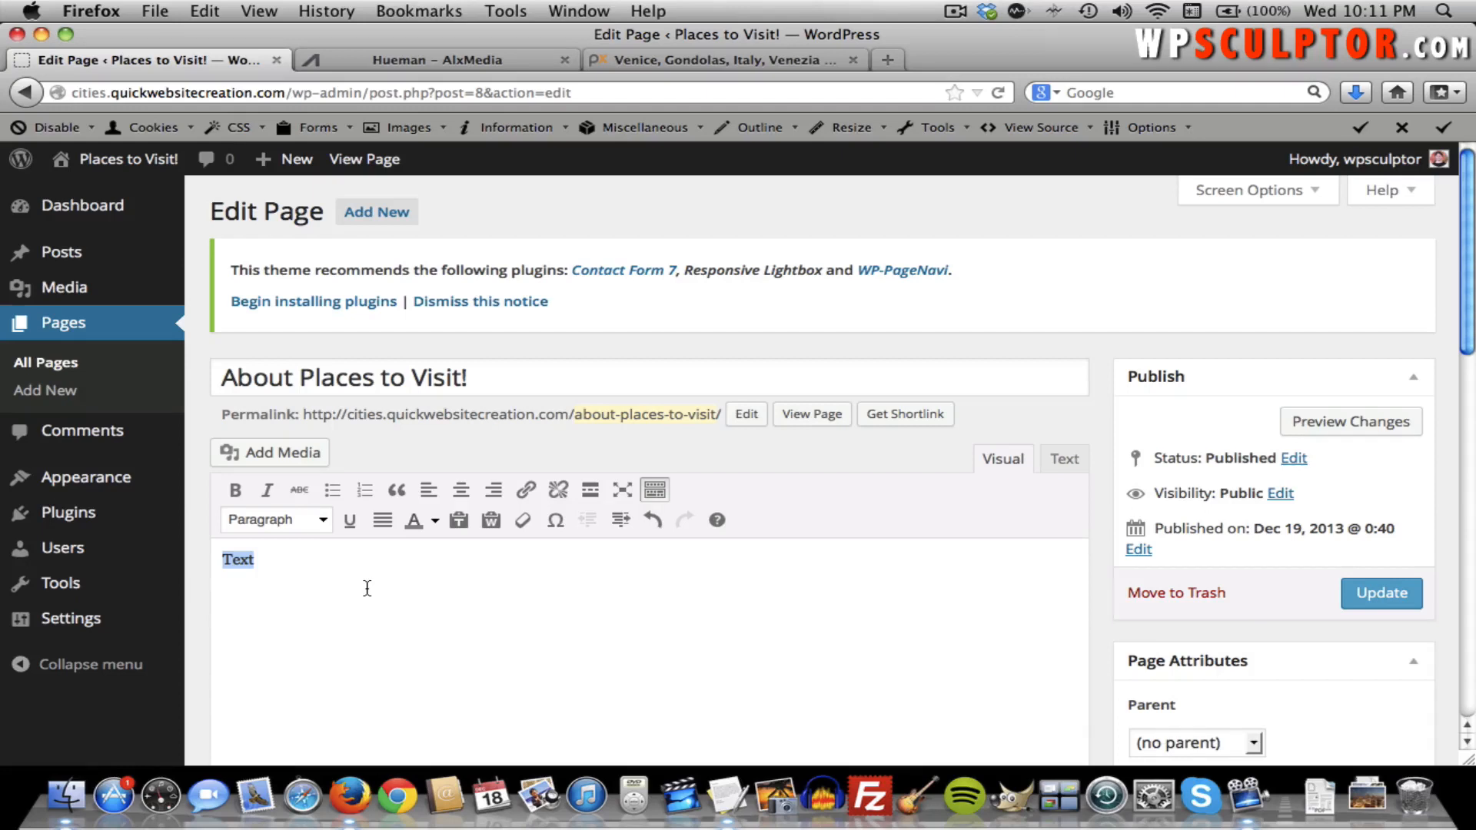
{"action": "key", "text": "BackSpace"}
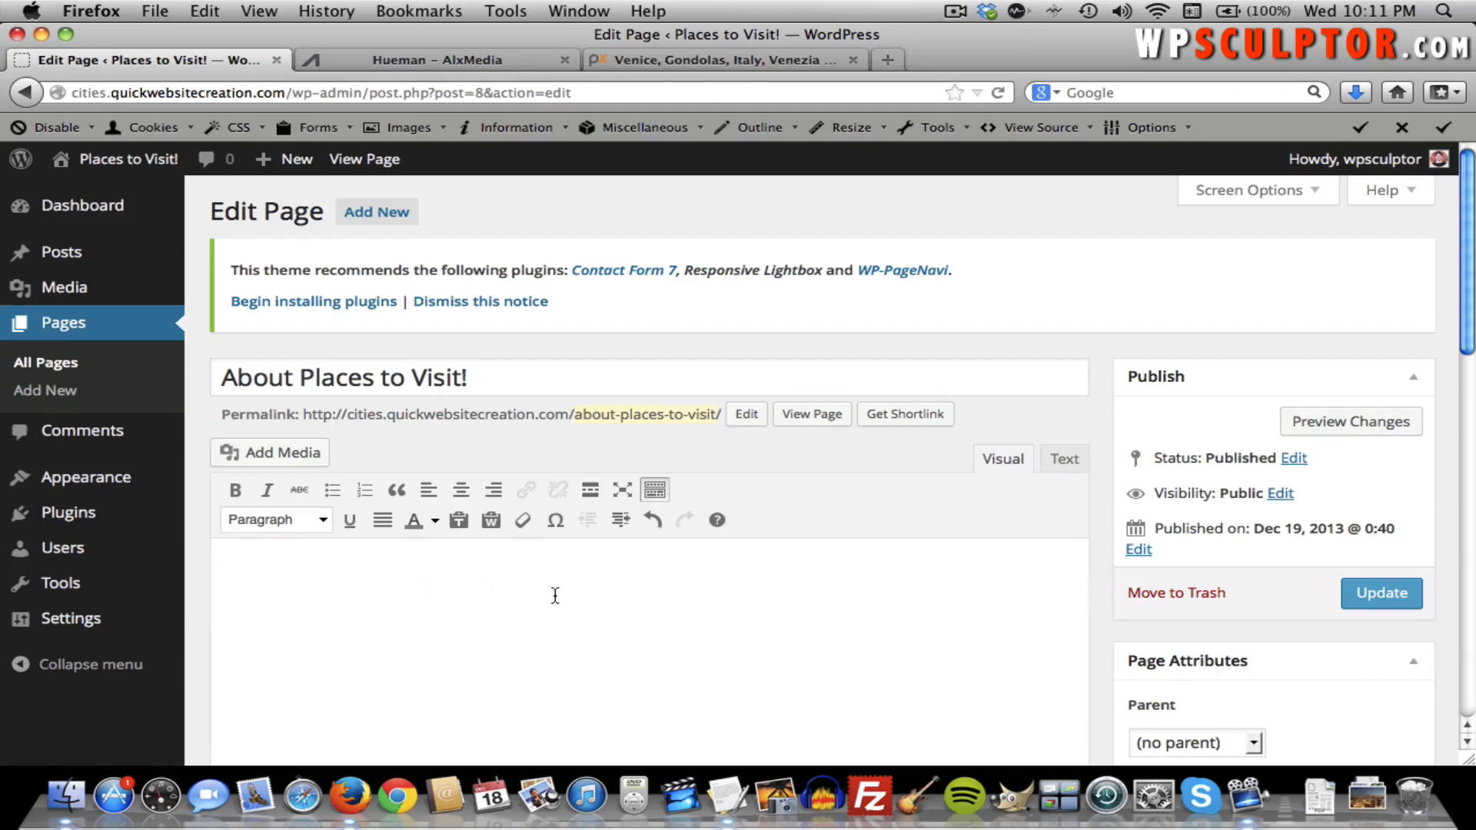
{"action": "left_click", "coordinate": [1065, 461]}
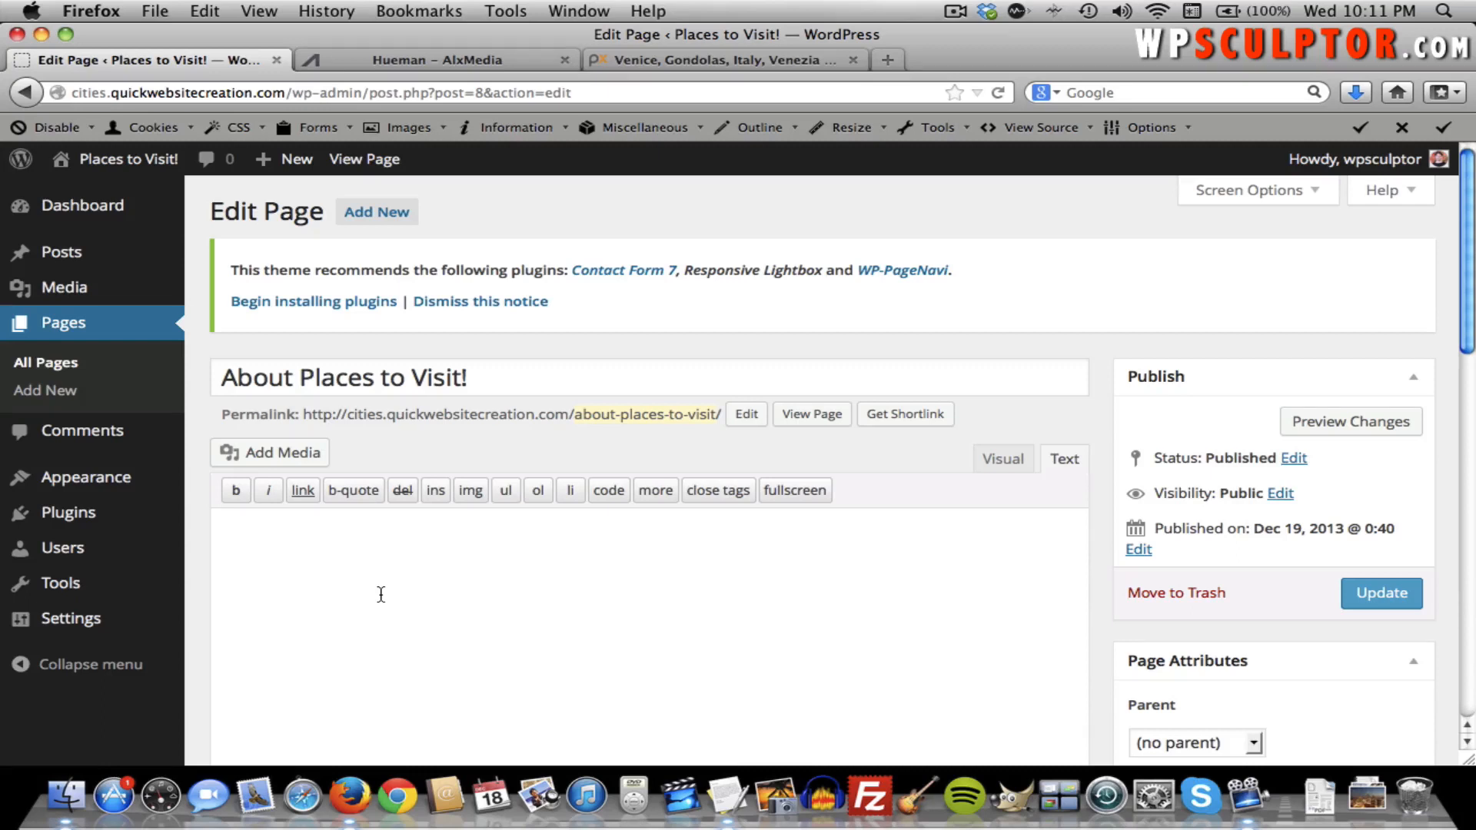
{"action": "left_click", "coordinate": [982, 465]}
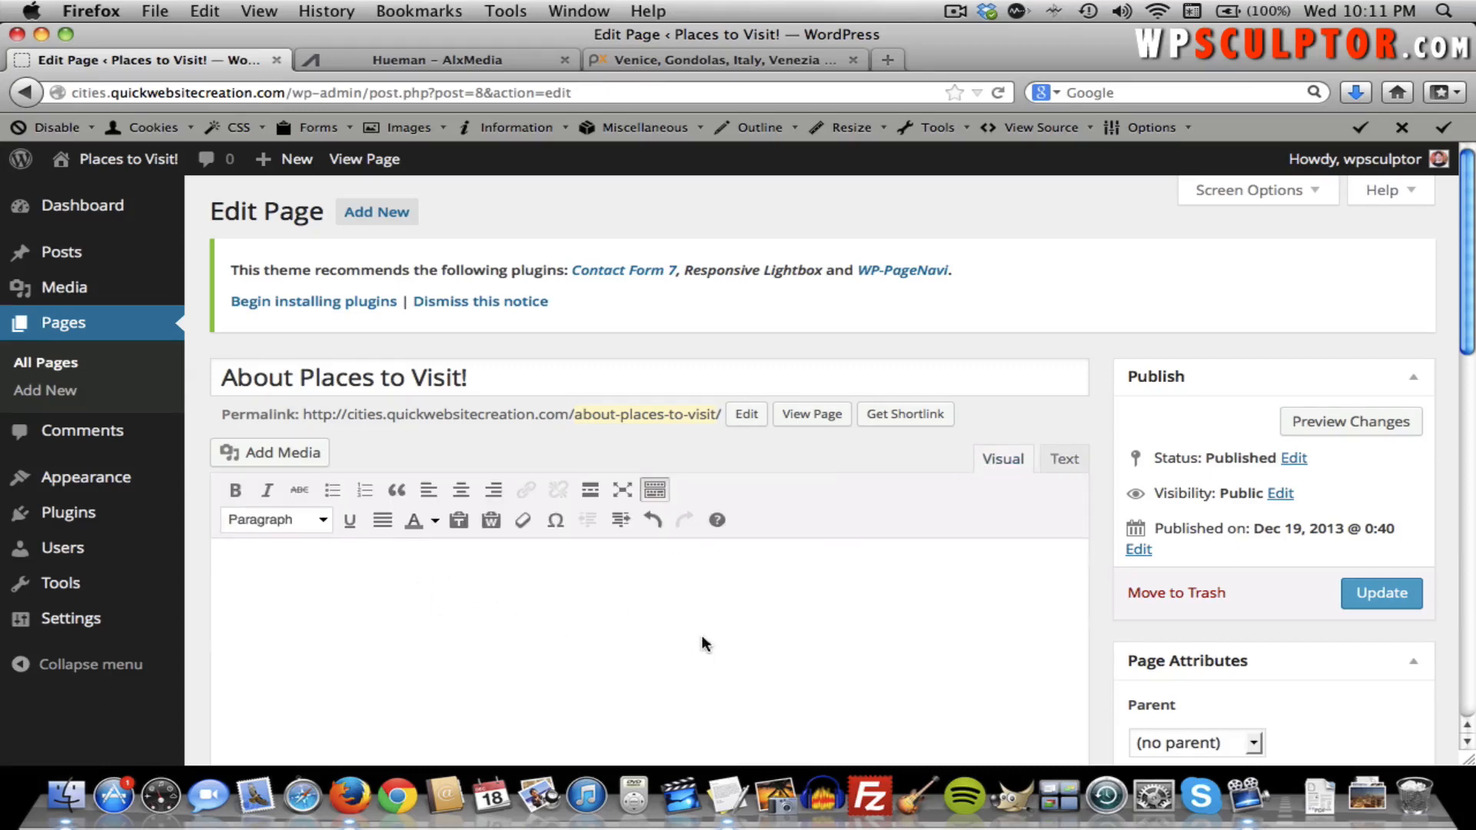
{"action": "left_click", "coordinate": [990, 611]}
Open pixlr.com in a new Firefox tab and launch the Pixlr Editor.
{"action": "left_click", "coordinate": [888, 60]}
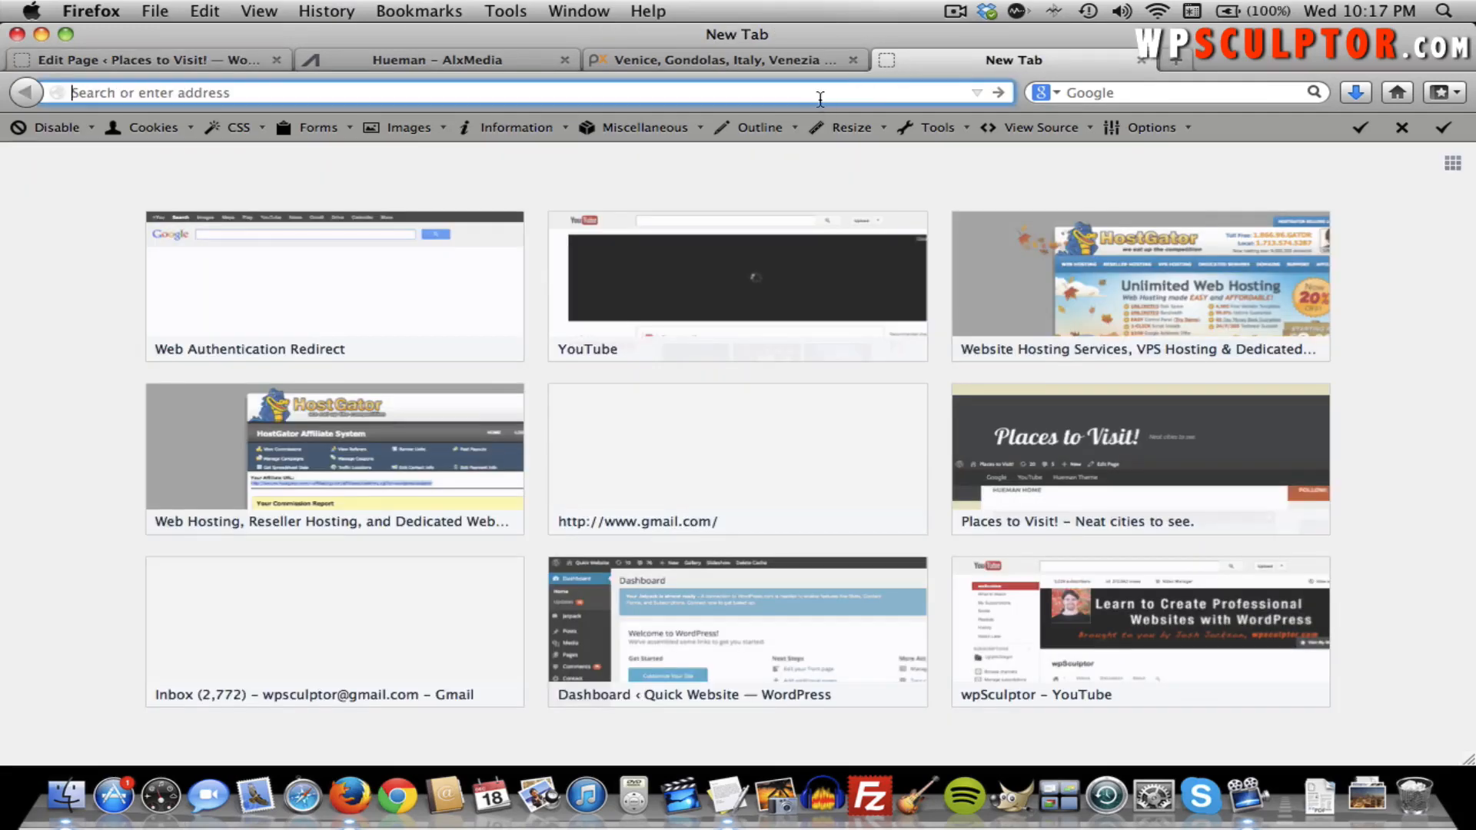
{"action": "type", "text": "pixlr.com/"}
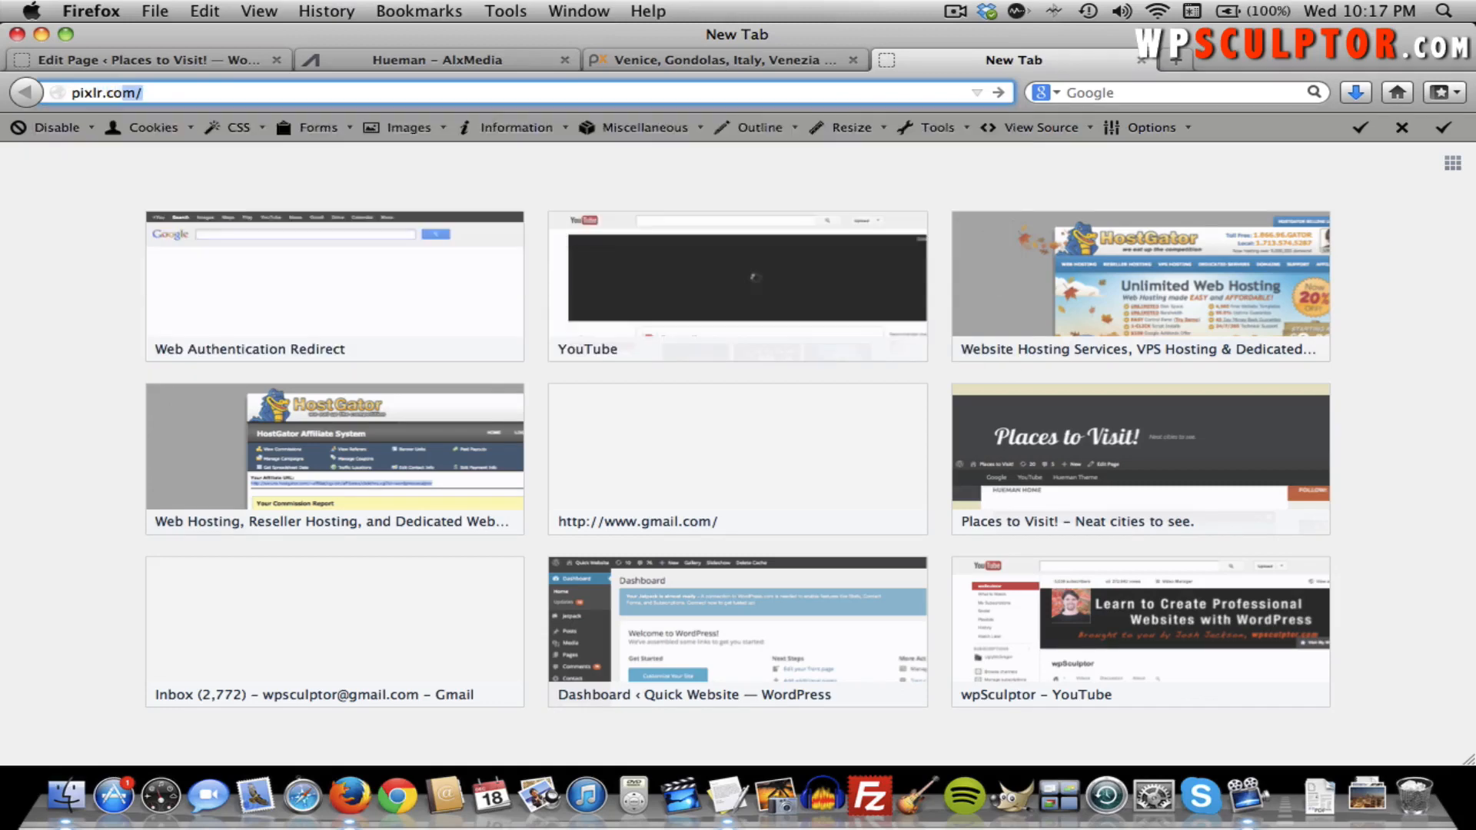
{"action": "key", "text": "Return"}
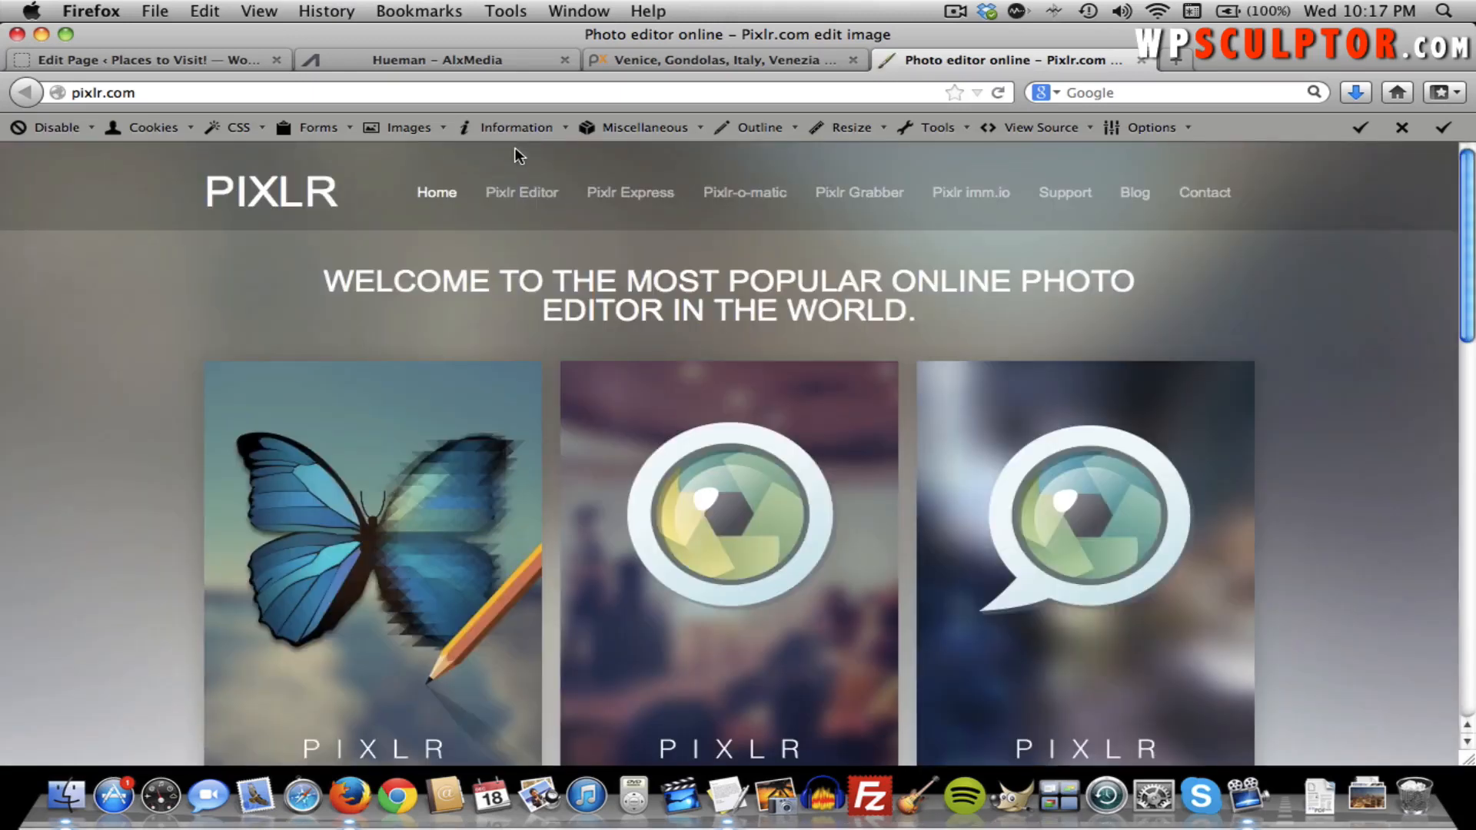
{"action": "left_click", "coordinate": [535, 194]}
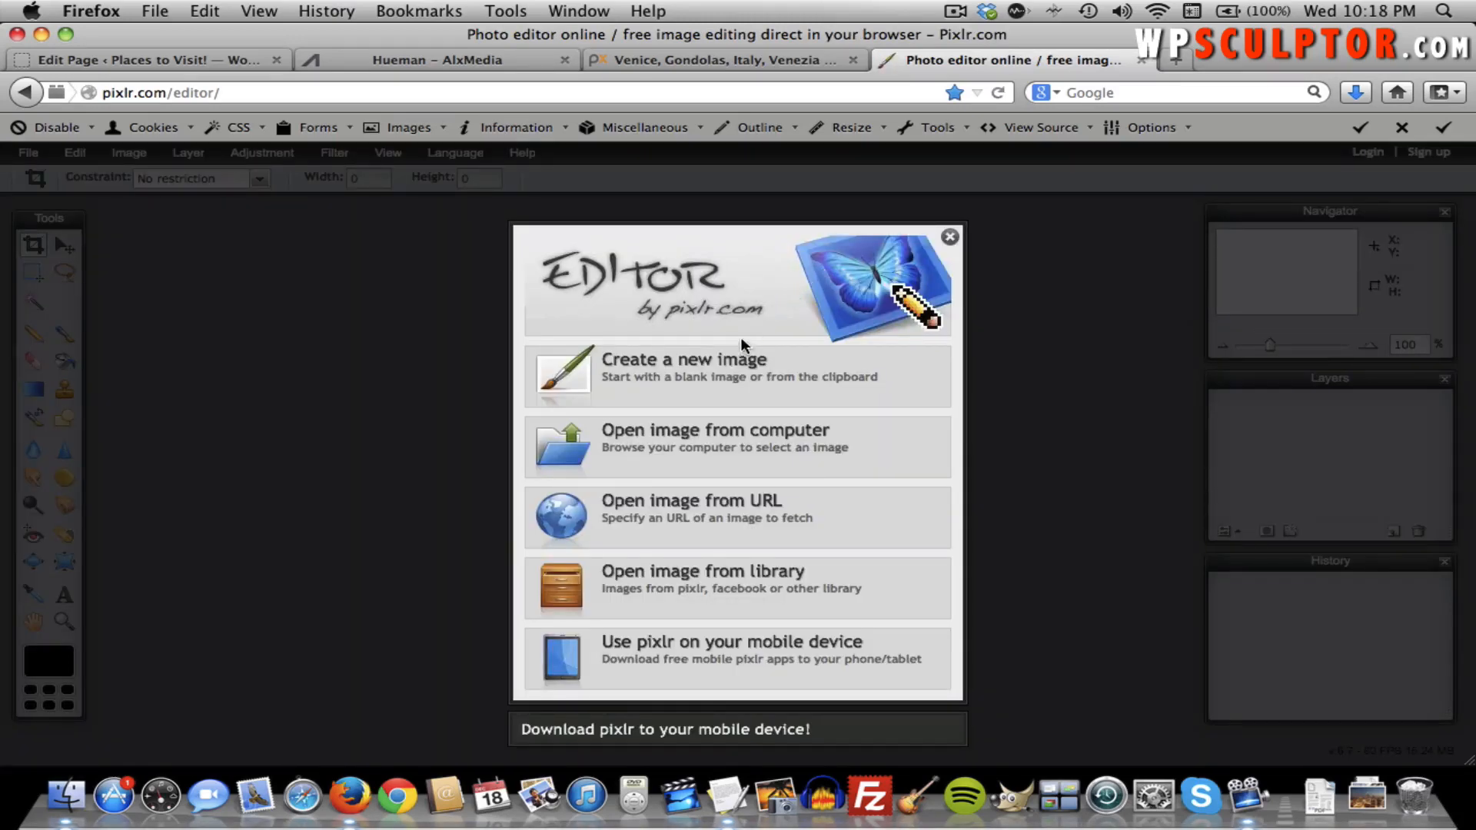
Open venice-194835_1280.jpg from Hueman > Photos > Original Images from Pixabay > Featured Images.
{"action": "left_click", "coordinate": [701, 444]}
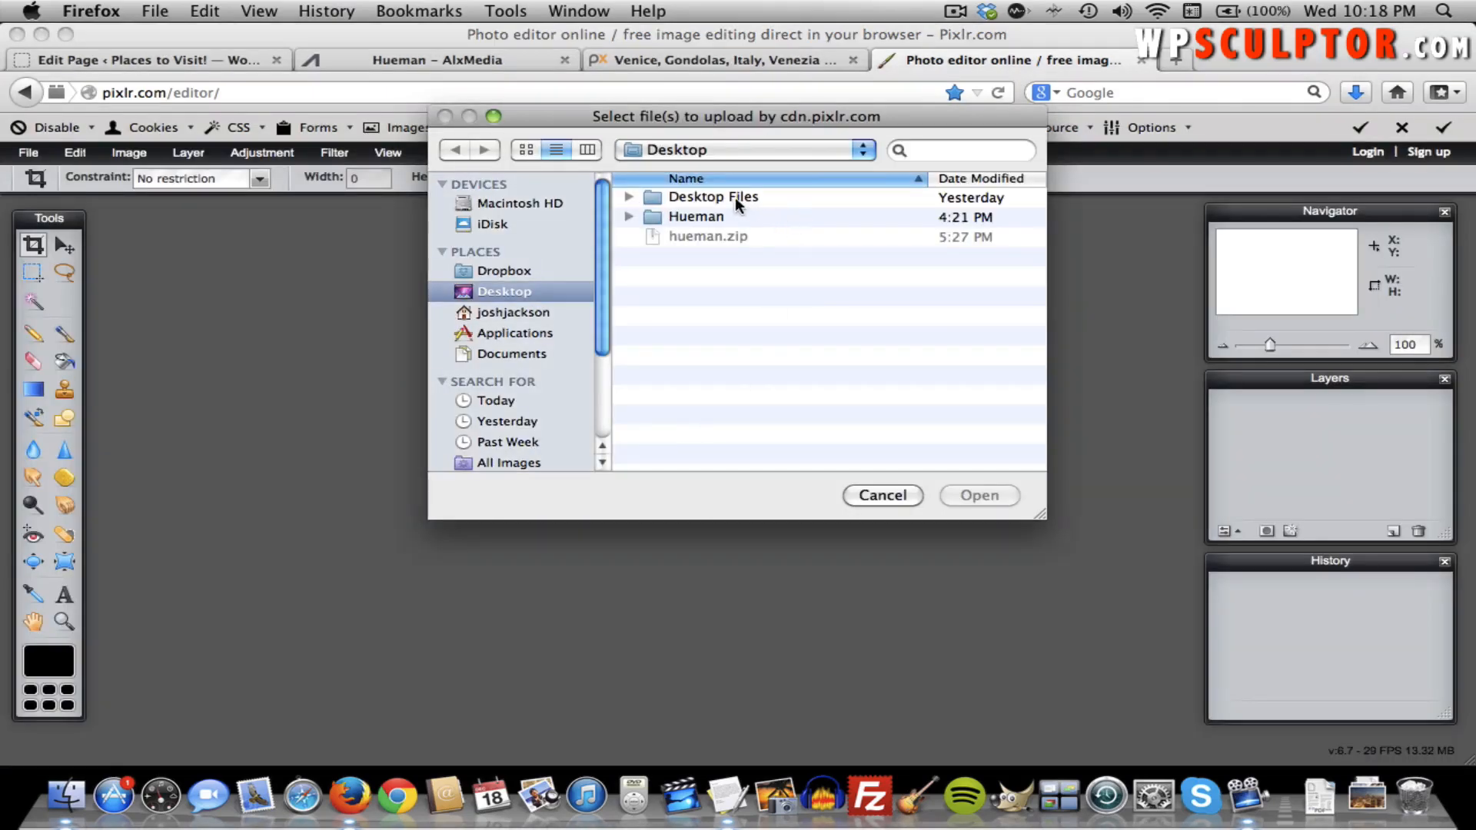
{"action": "double_click", "coordinate": [694, 217]}
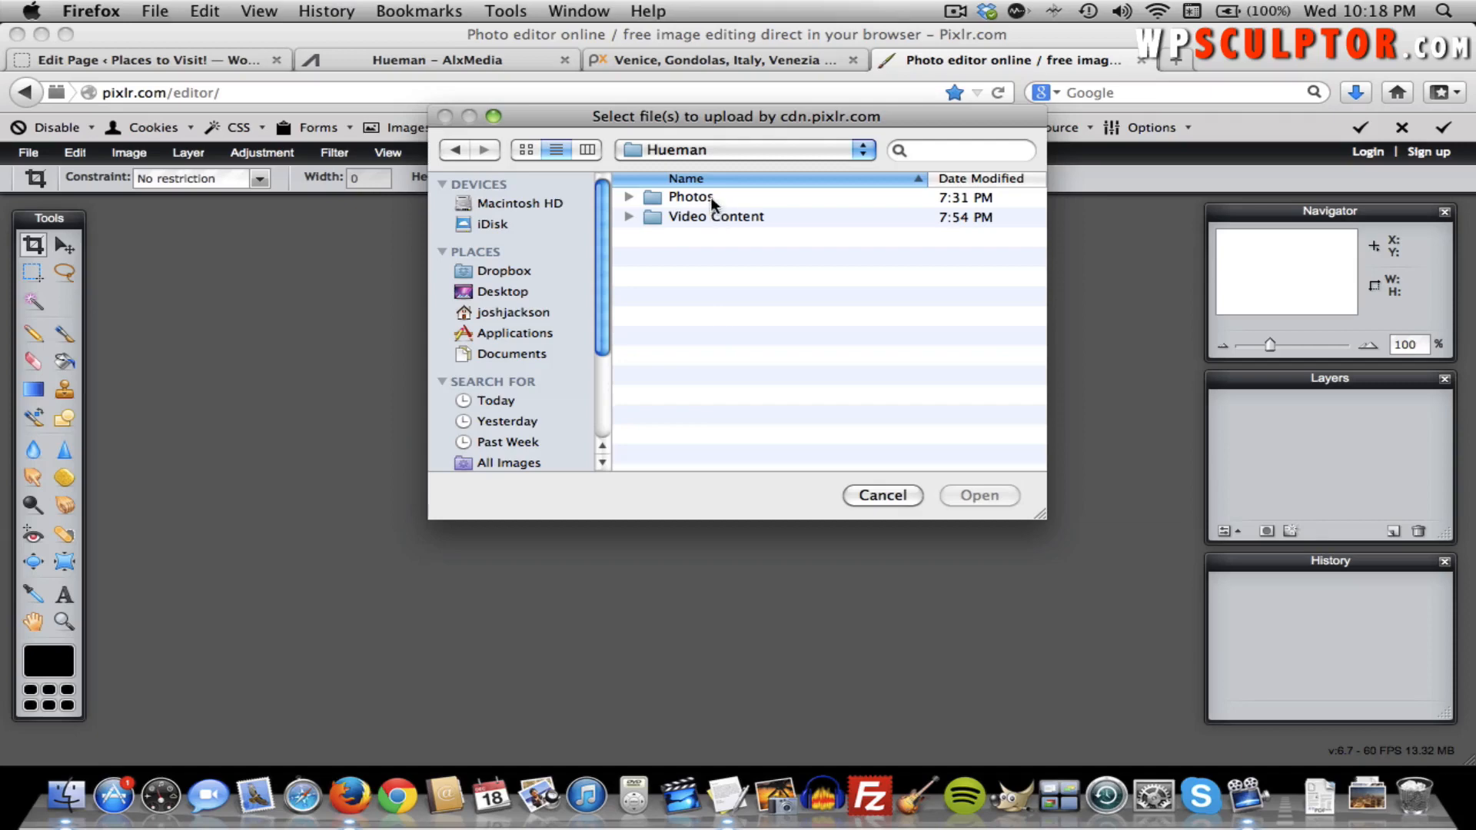
{"action": "double_click", "coordinate": [708, 196]}
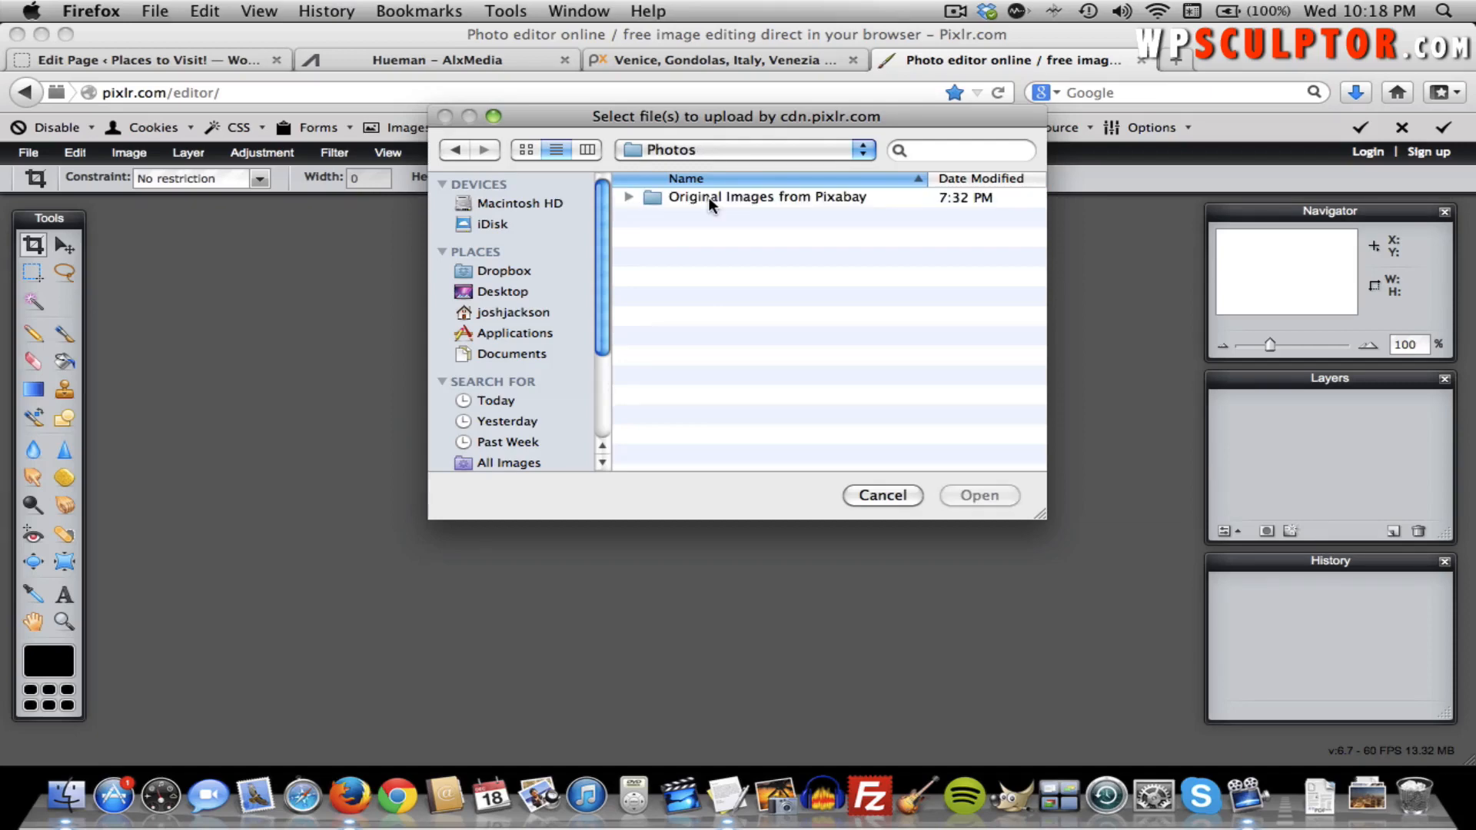
{"action": "double_click", "coordinate": [707, 197]}
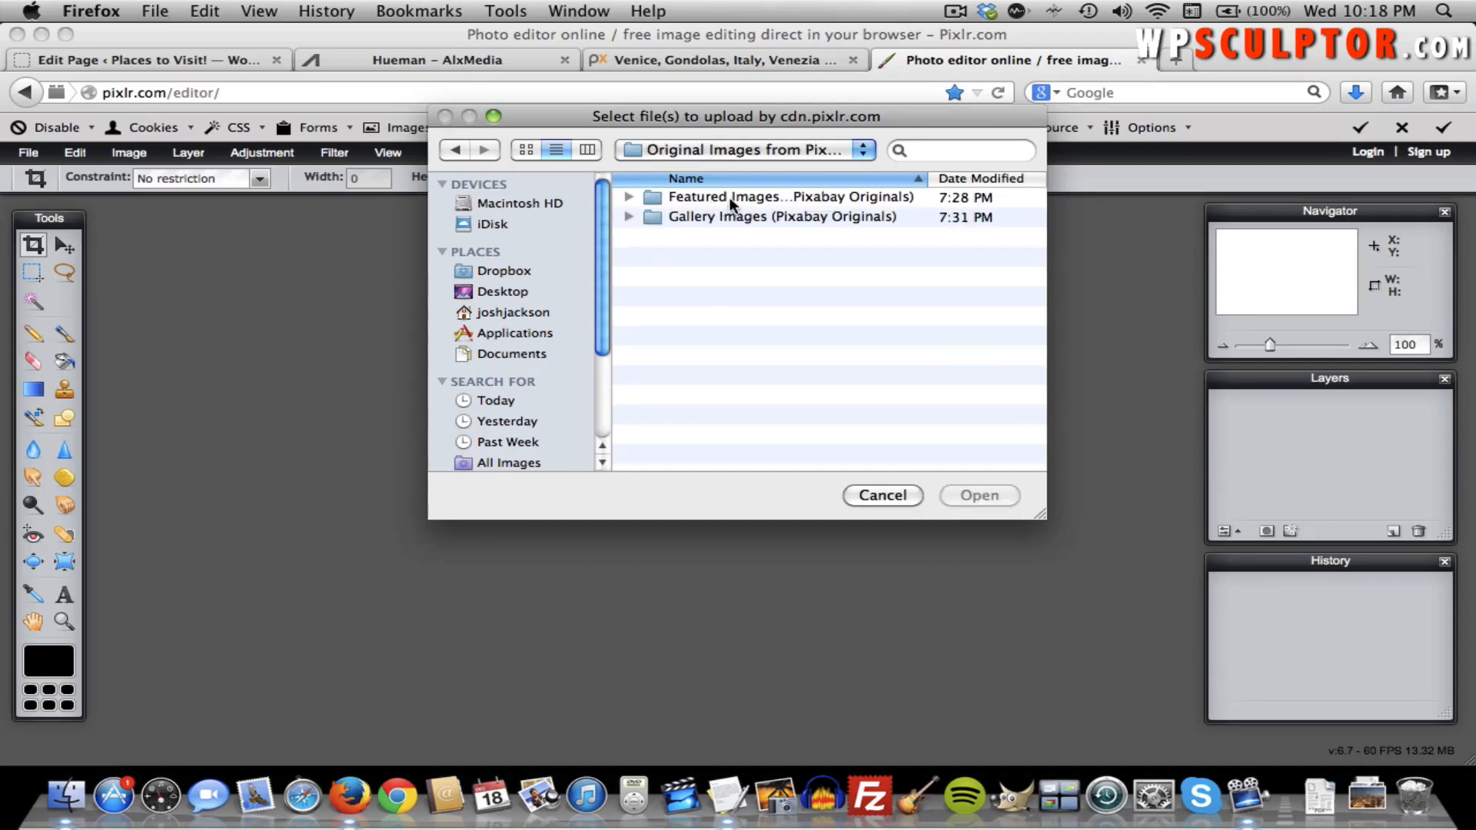
{"action": "double_click", "coordinate": [736, 200]}
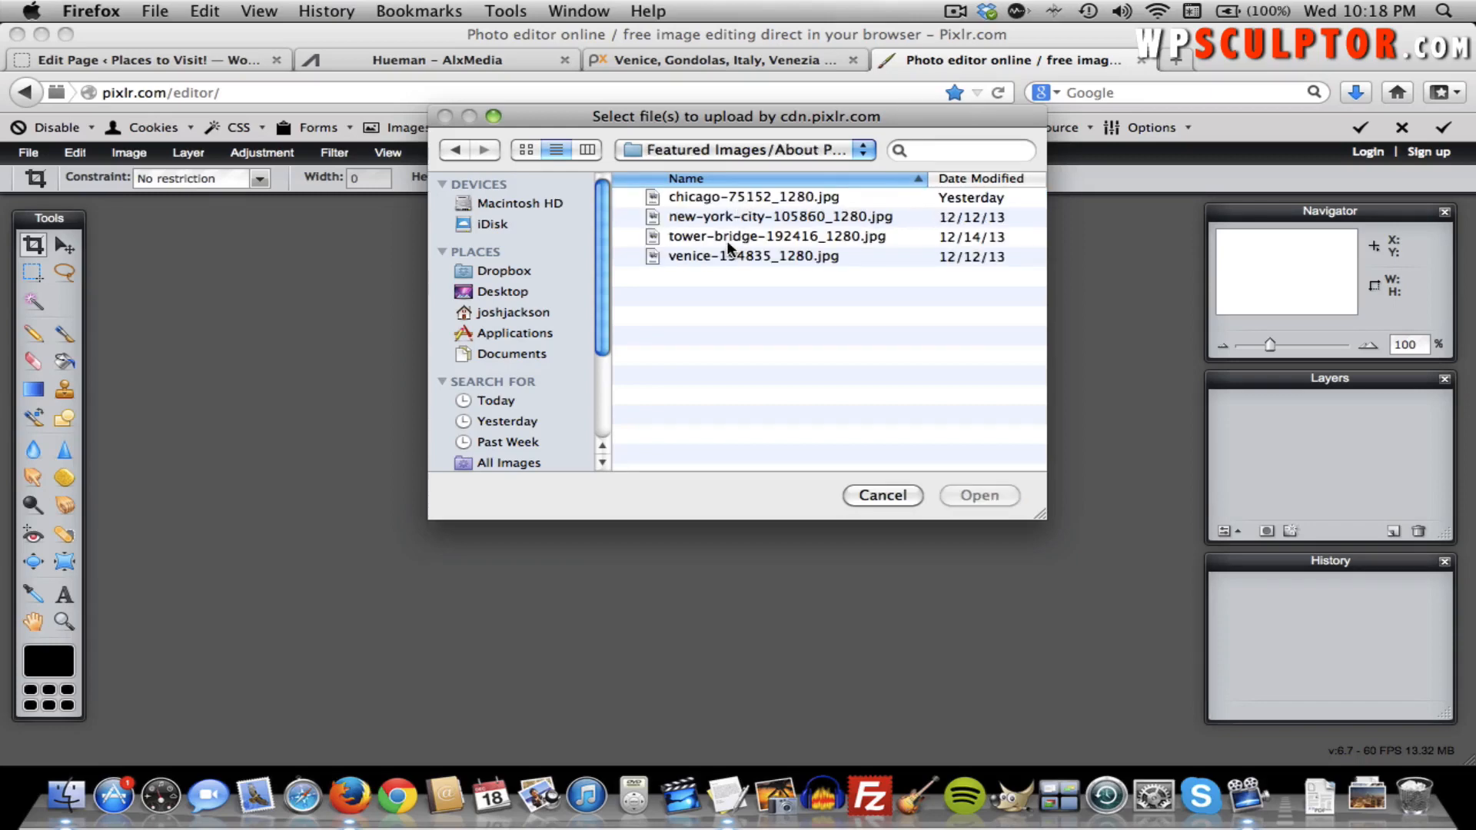
{"action": "left_click", "coordinate": [726, 256]}
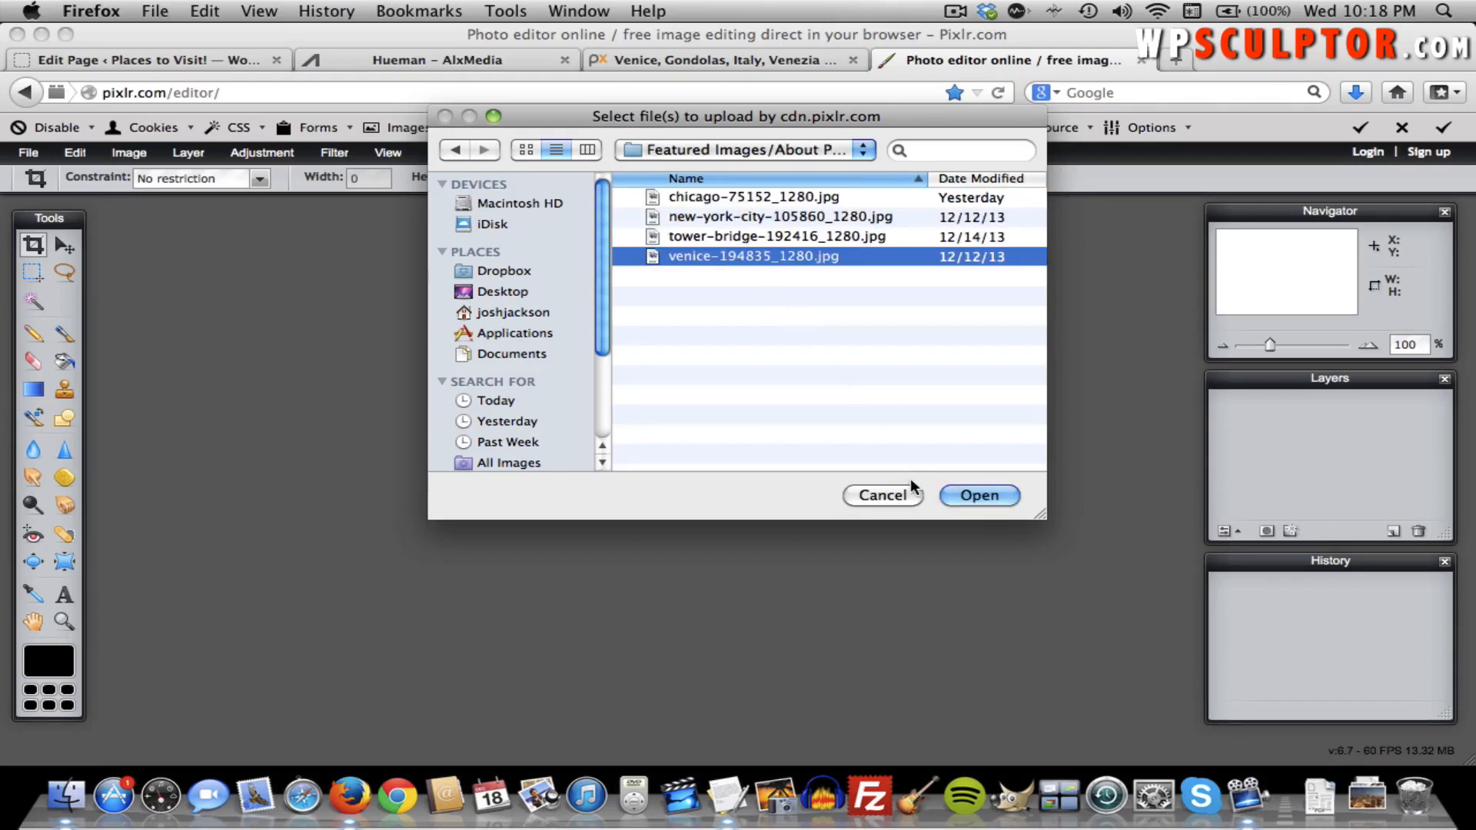
{"action": "left_click", "coordinate": [972, 494]}
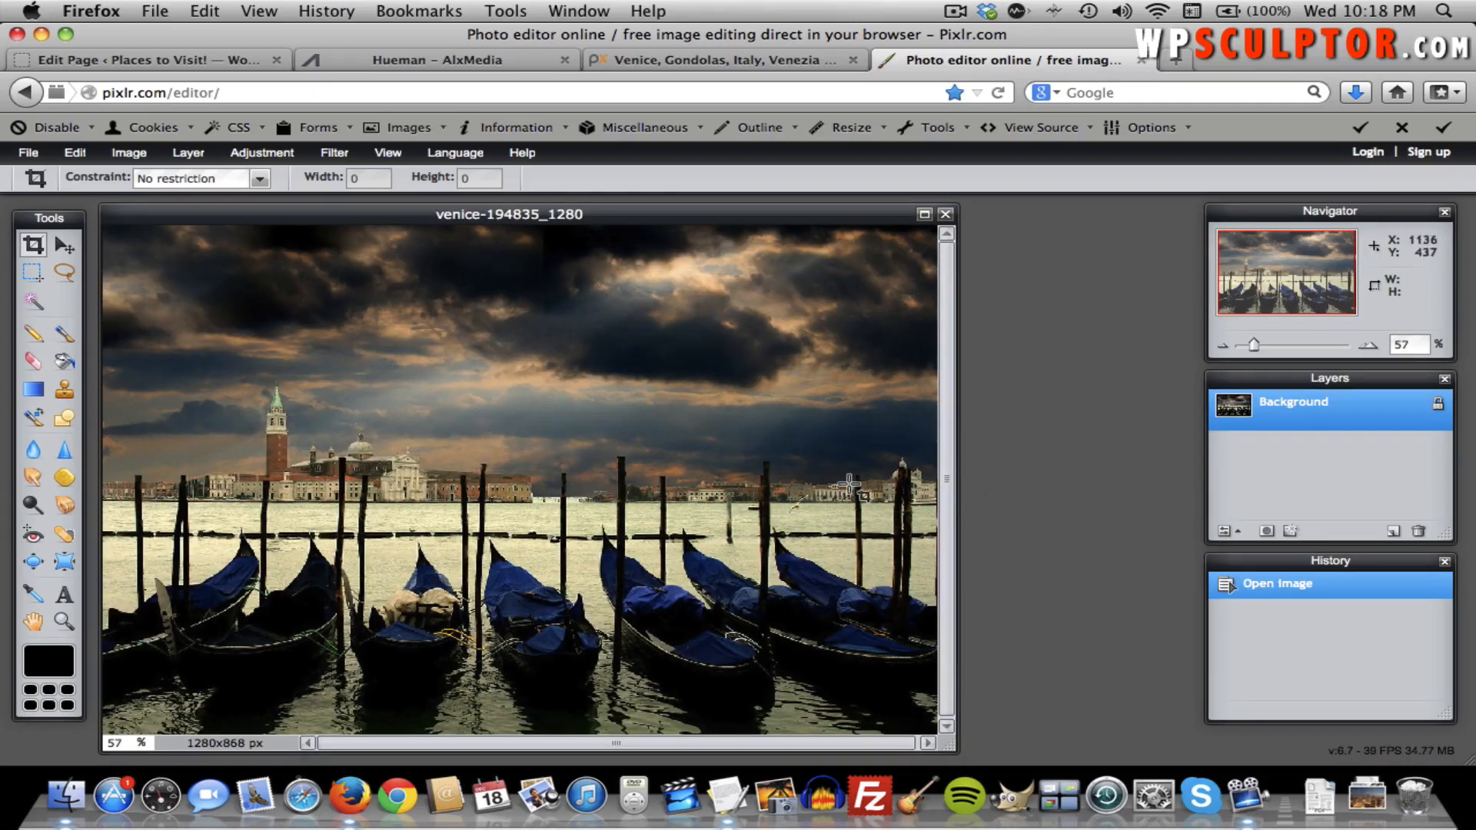
Enlarge the Venice photo's document window and zoom to 100%, then 57%, then 50%.
{"action": "left_click_drag", "start_coordinate": [953, 744], "coordinate": [1035, 750]}
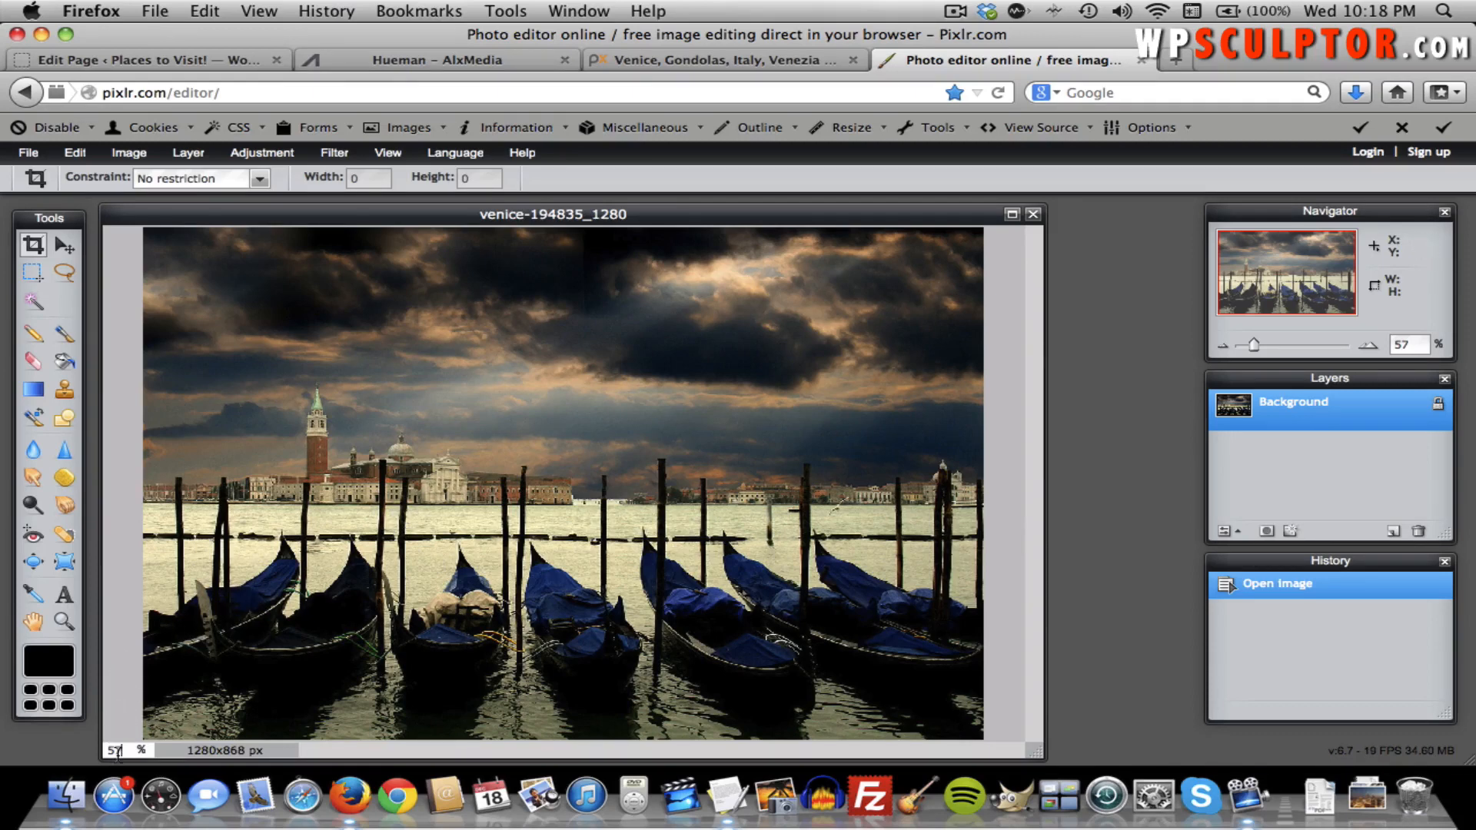
{"action": "double_click", "coordinate": [117, 750]}
{"action": "type", "text": "100"}
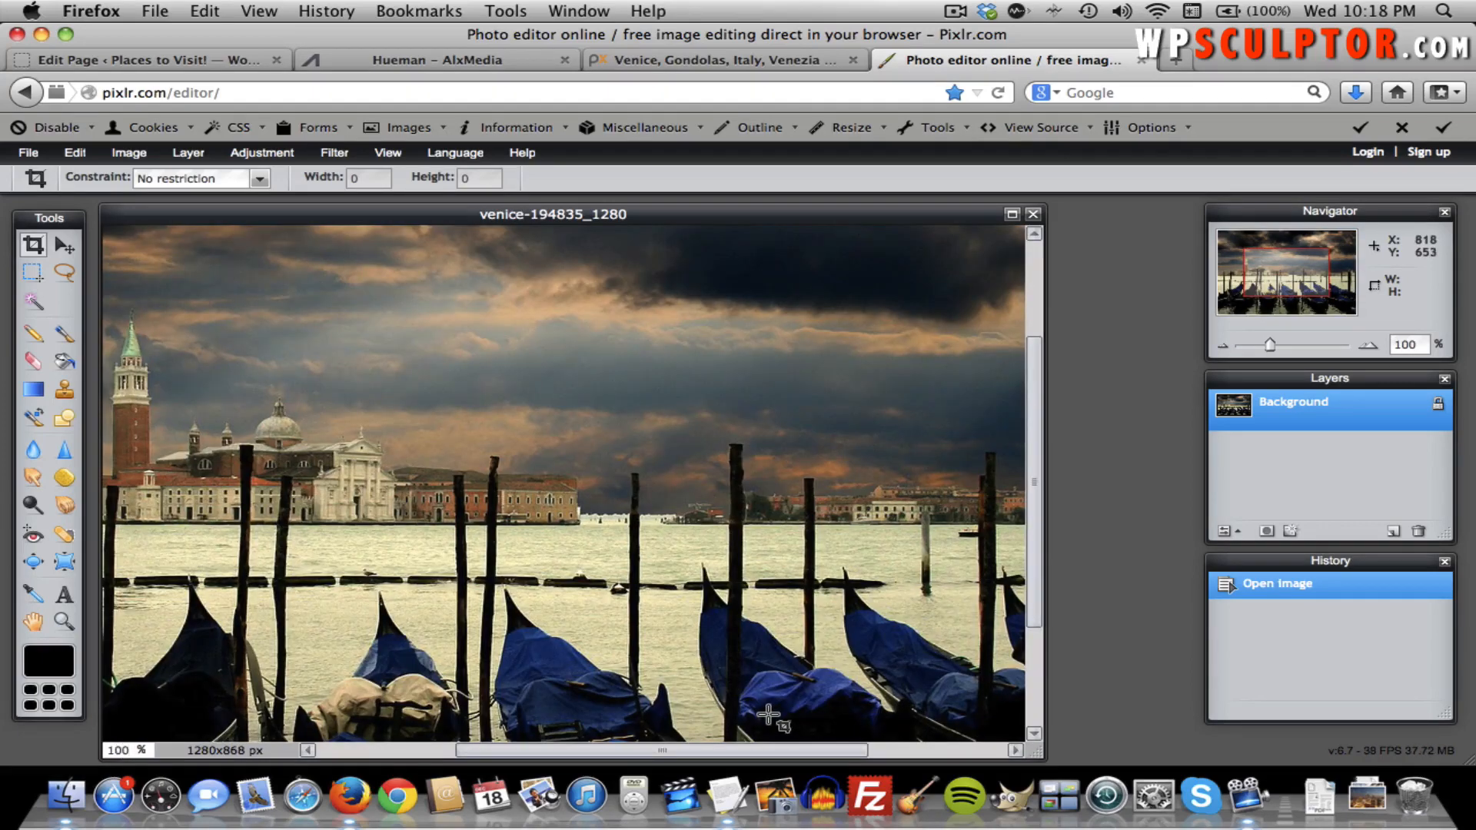
{"action": "scroll", "coordinate": [723, 705], "scroll_direction": "left", "scroll_amount": 8}
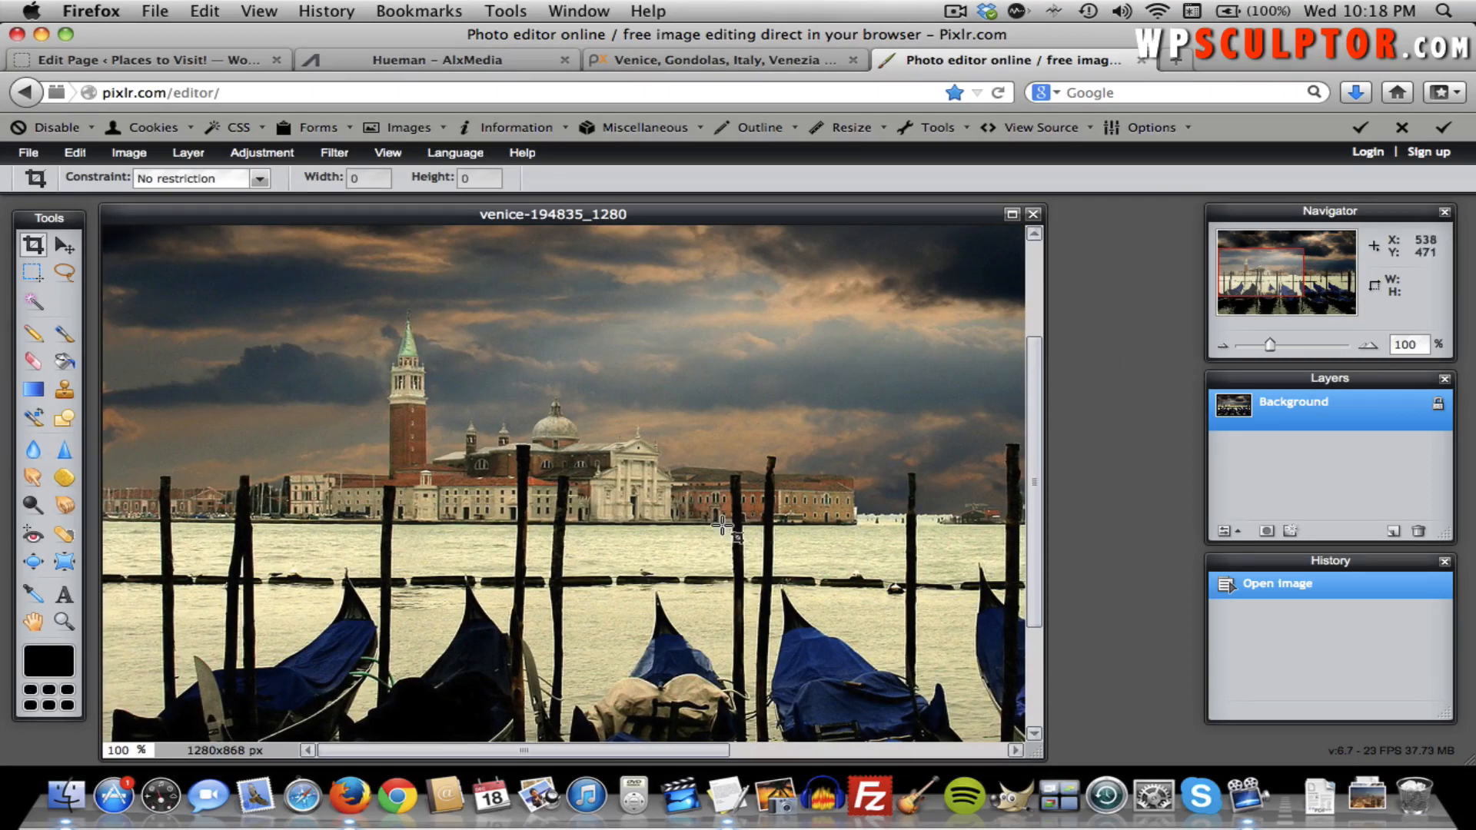
{"action": "left_click", "coordinate": [110, 755]}
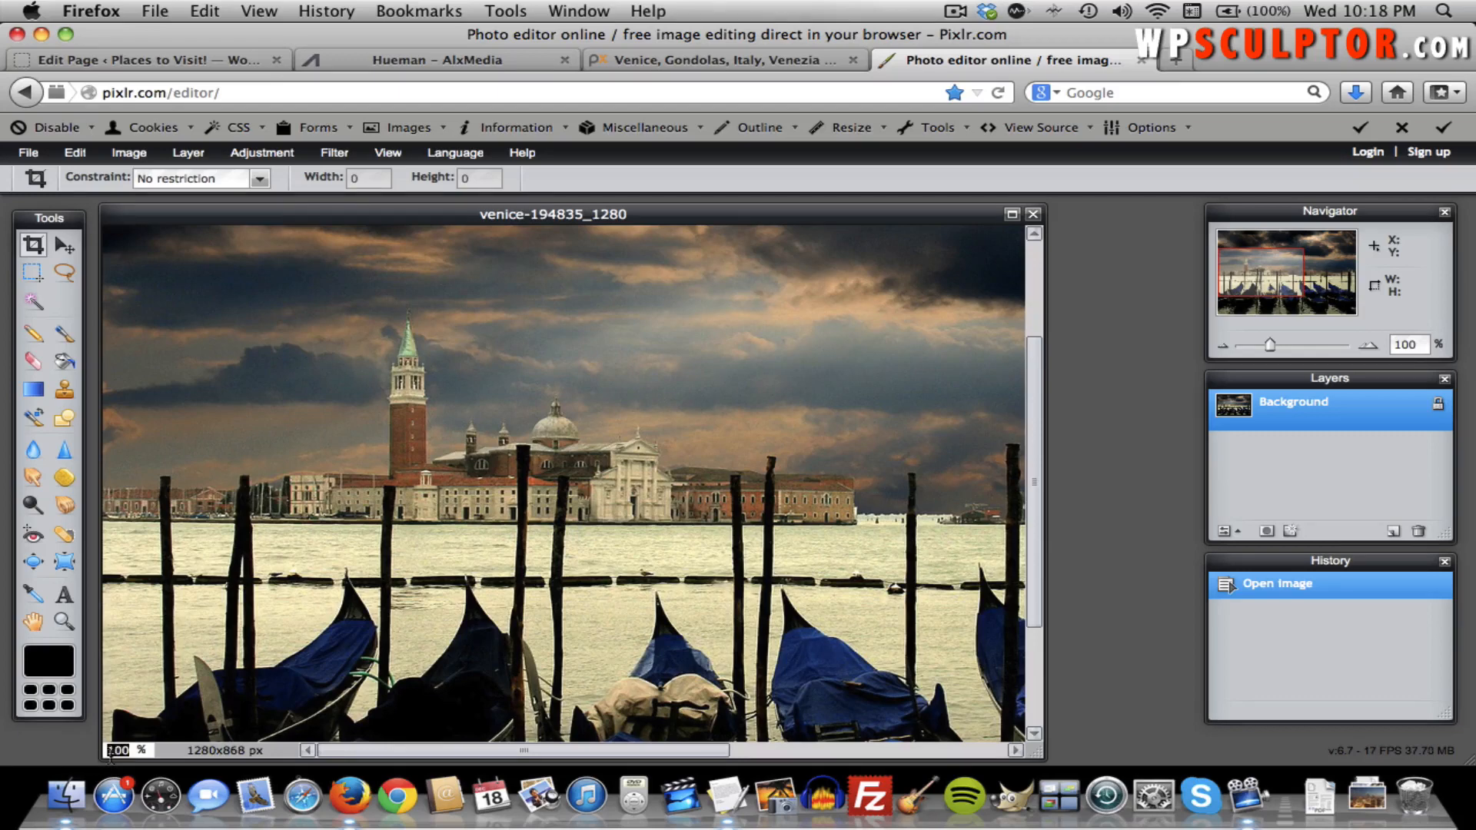
{"action": "type", "text": "57"}
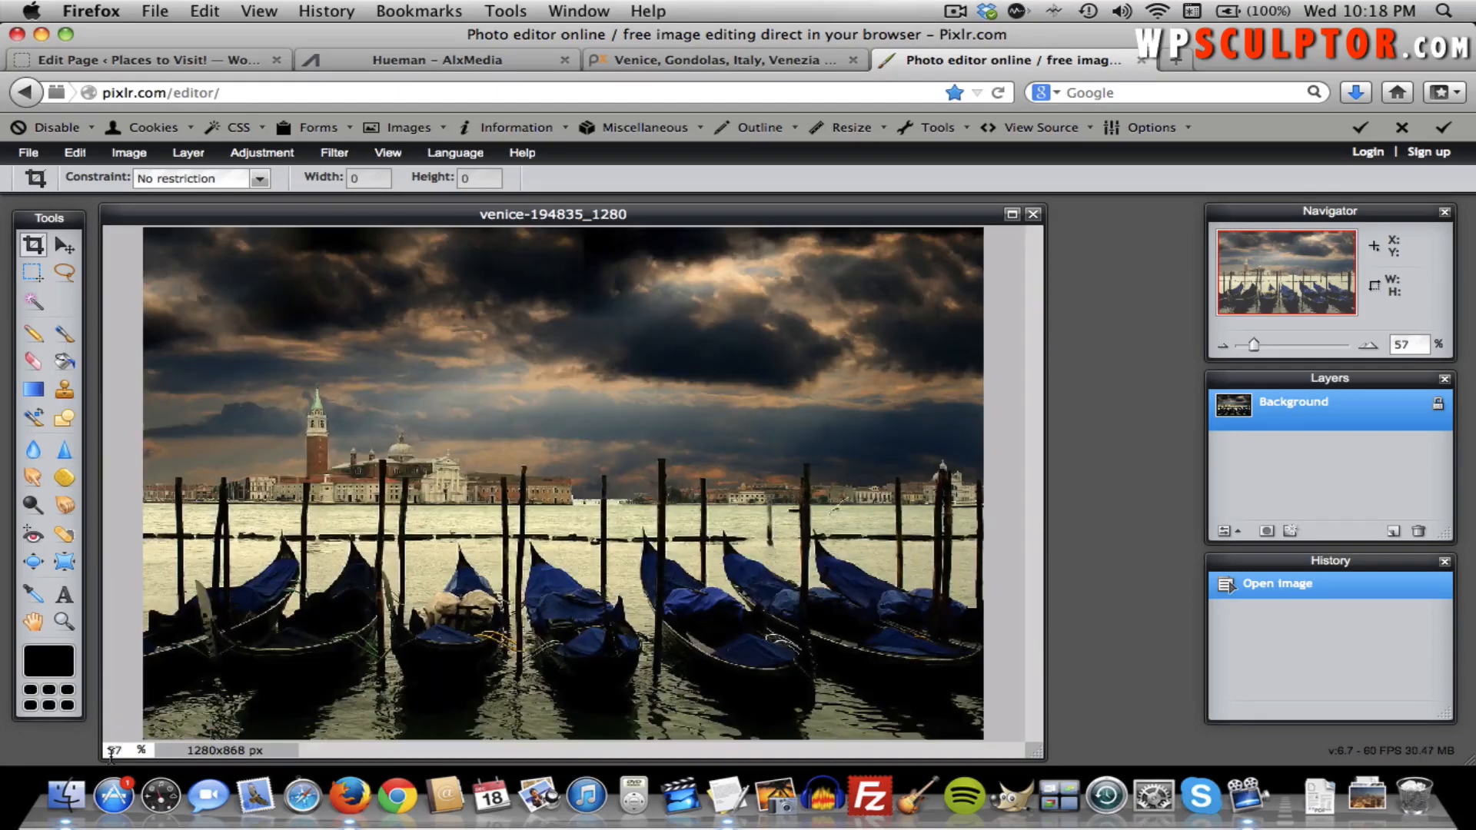
{"action": "left_click", "coordinate": [111, 754]}
{"action": "type", "text": "50"}
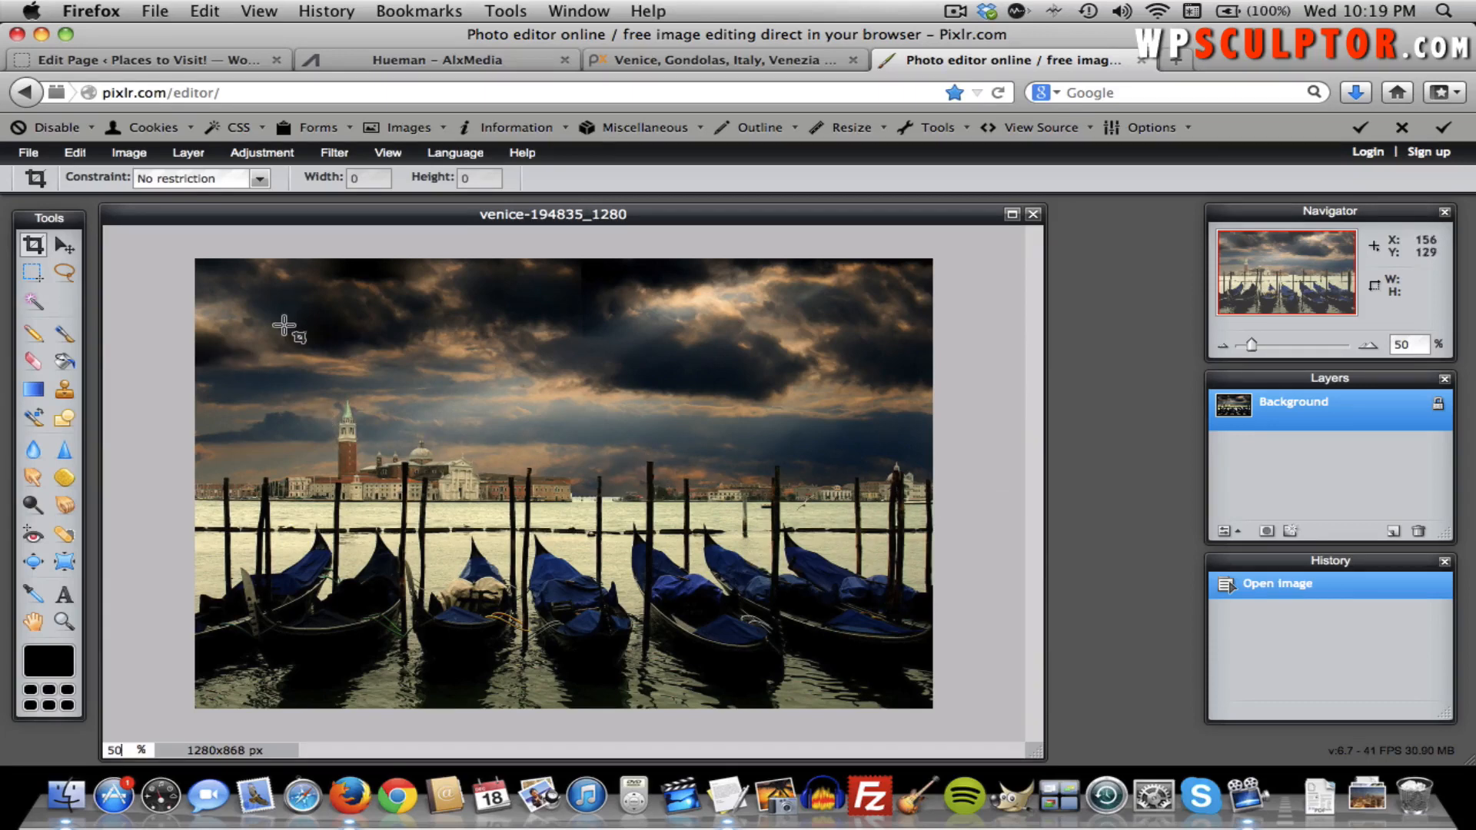
Resize the Venice image to 300 px wide (300×203) with proportions constrained, then view at 100%.
{"action": "left_click", "coordinate": [139, 157]}
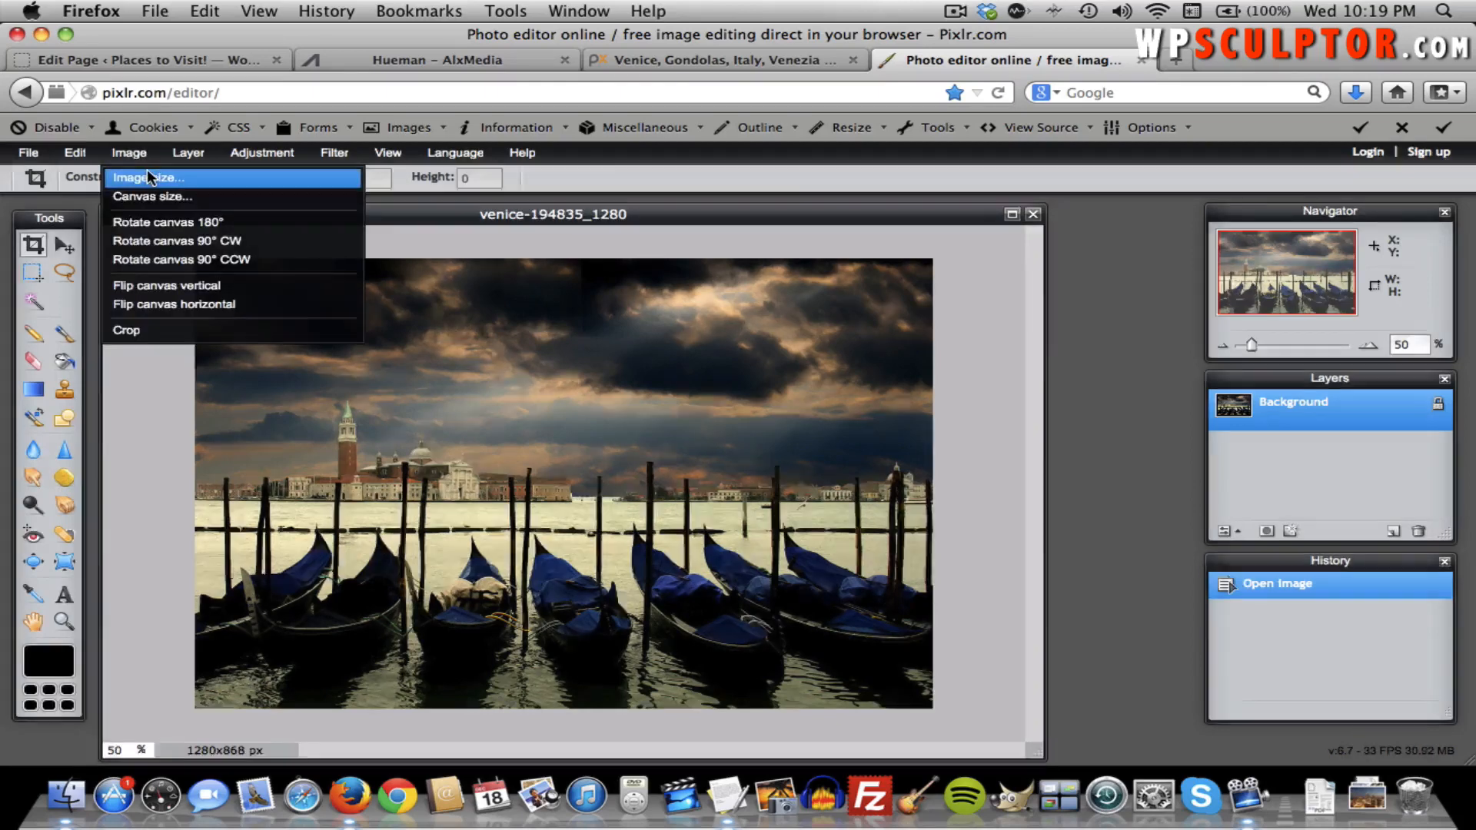
{"action": "left_click", "coordinate": [154, 179]}
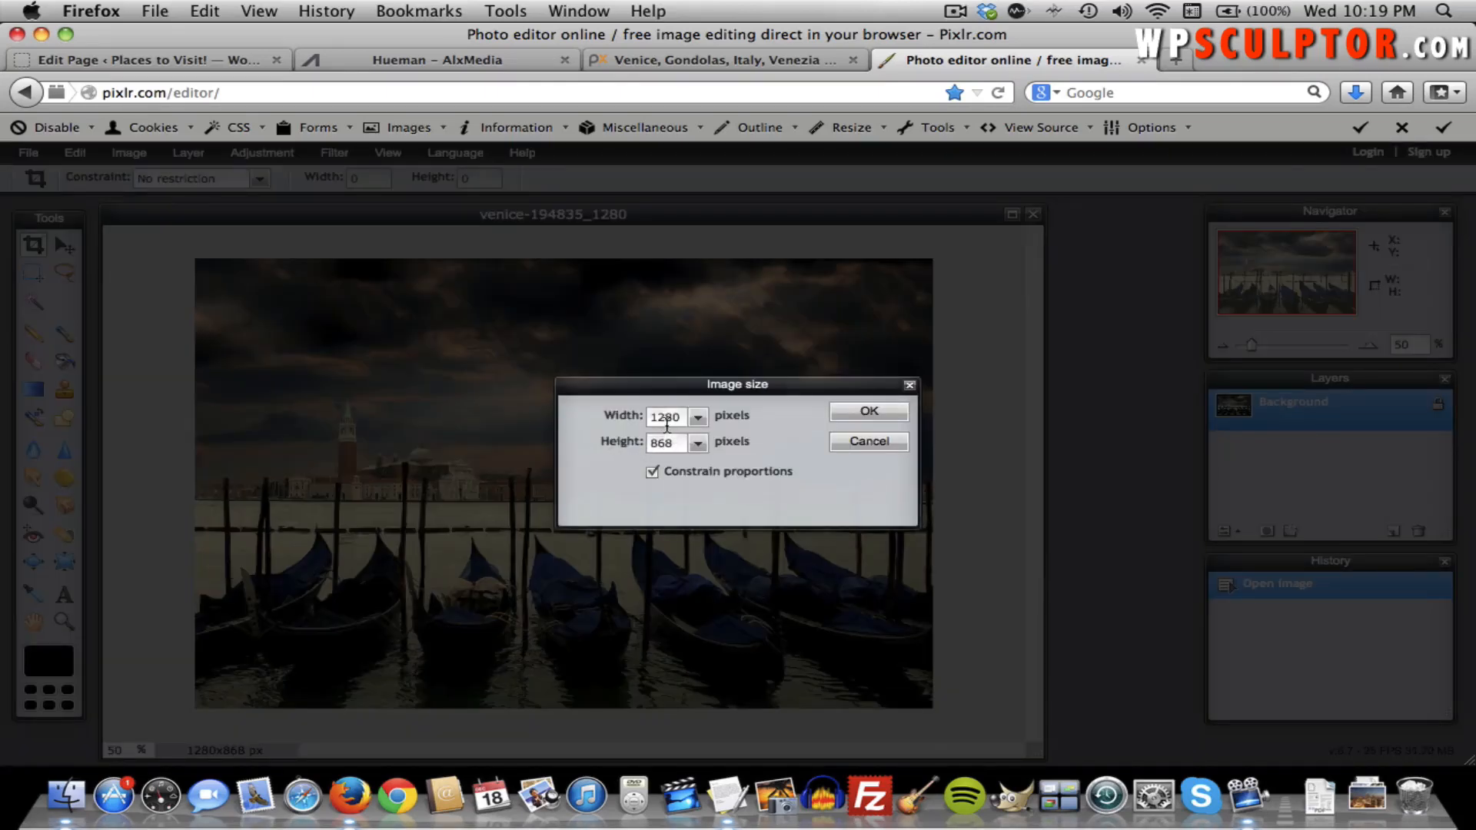
{"action": "double_click", "coordinate": [666, 421]}
{"action": "type", "text": "300"}
{"action": "left_click", "coordinate": [853, 420]}
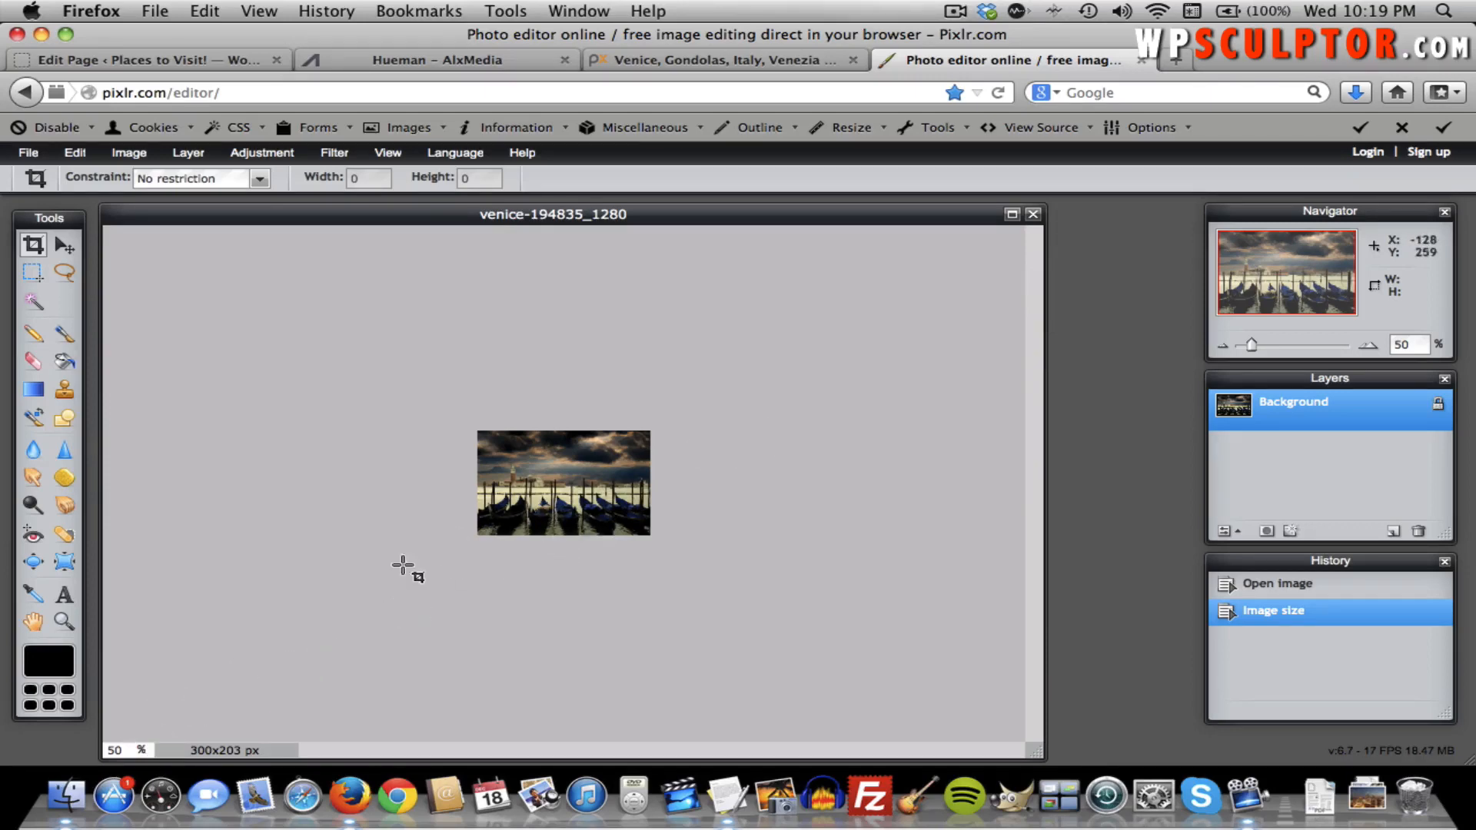
{"action": "double_click", "coordinate": [113, 749]}
{"action": "type", "text": "100"}
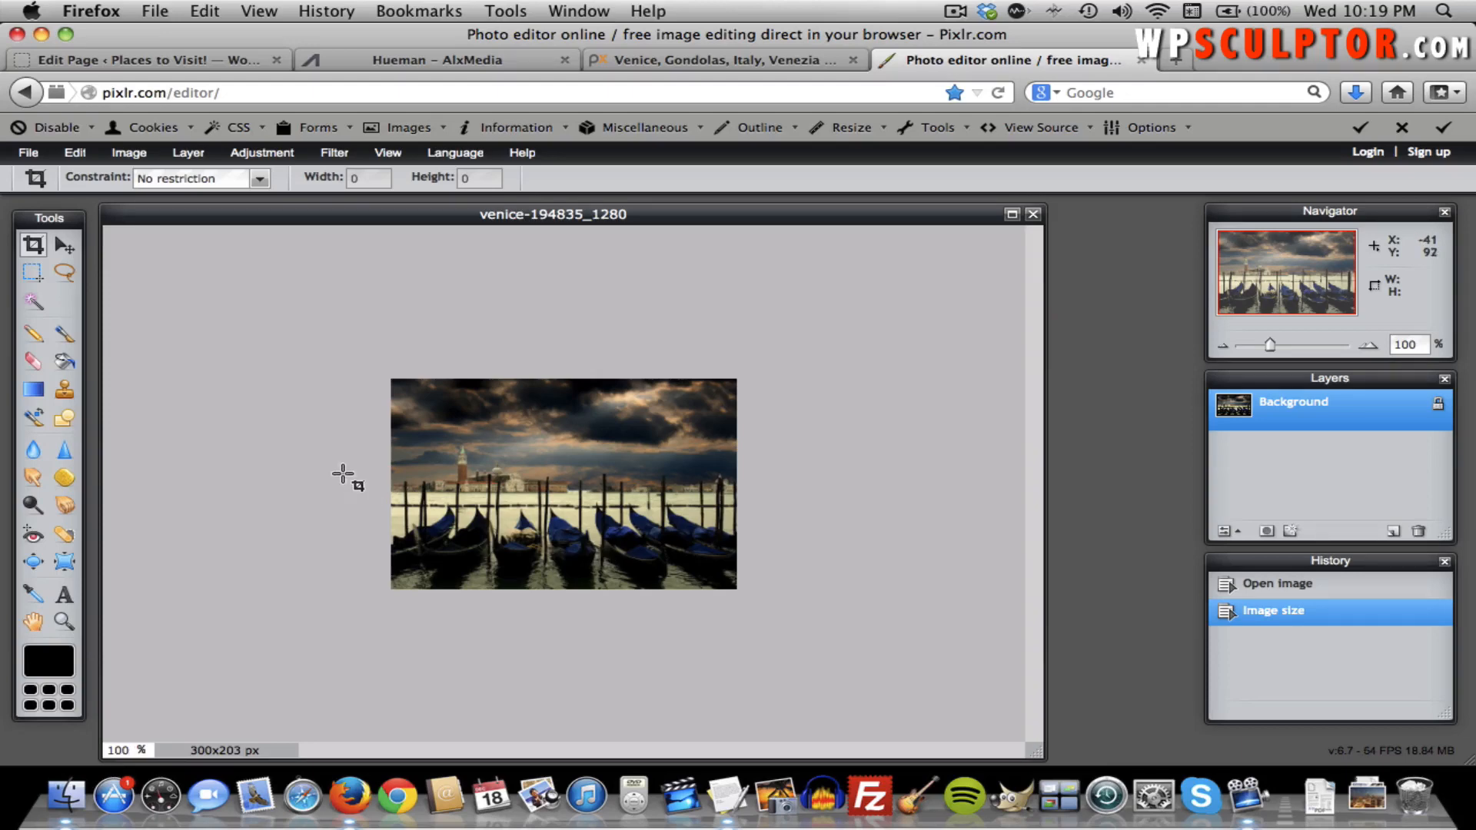
Save the resized image as the JPEG 'venice-about page.jpg' on the Desktop.
{"action": "left_click", "coordinate": [28, 152]}
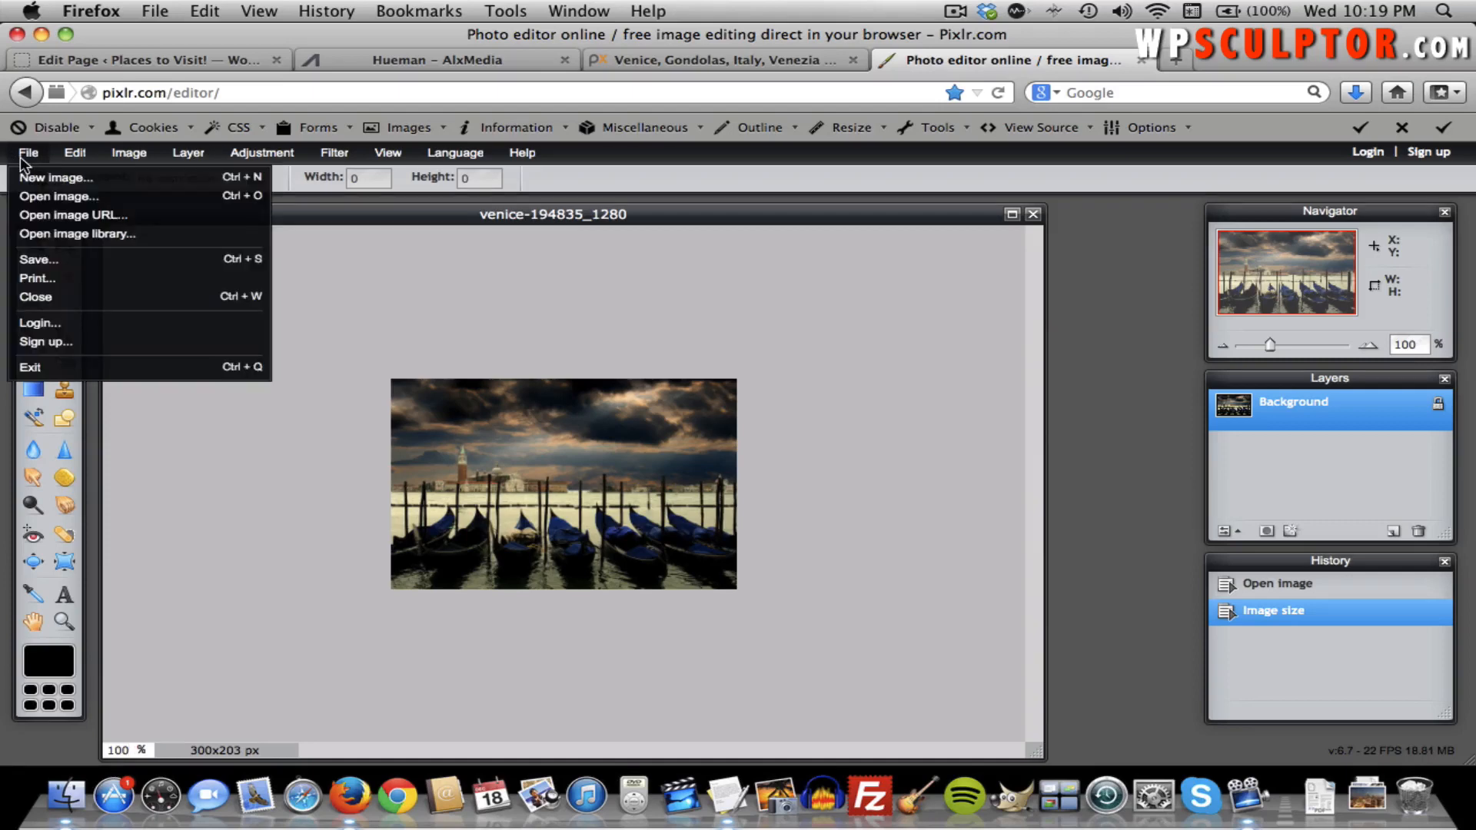
{"action": "left_click", "coordinate": [40, 260]}
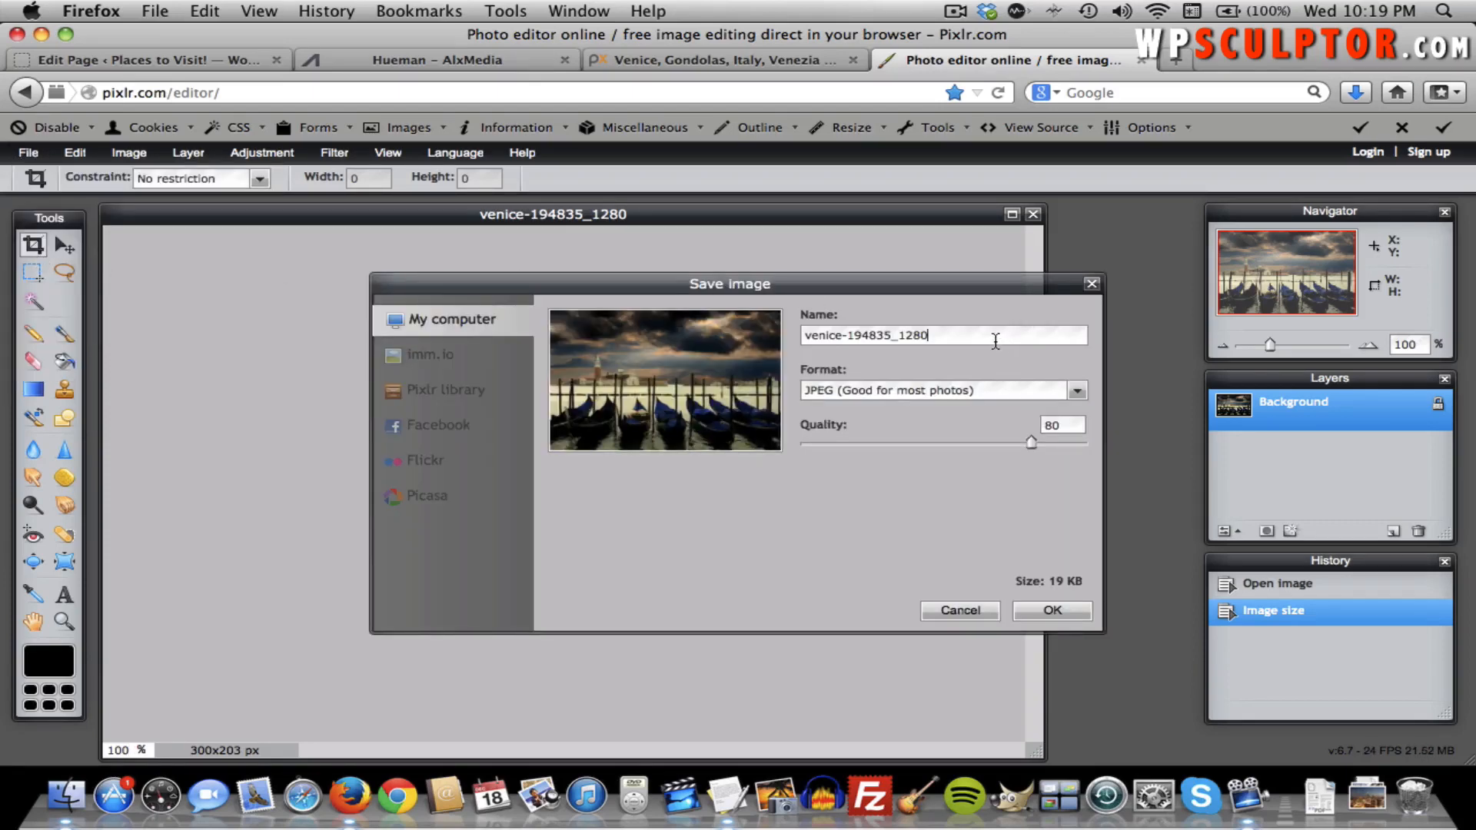
{"action": "key", "text": "BackSpace"}
{"action": "key", "text": "BackSpace"}
{"action": "key", "text": "BackSpace"}
{"action": "key", "text": "BackSpace"}
{"action": "key", "text": "BackSpace"}
{"action": "key", "text": "BackSpace"}
{"action": "key", "text": "BackSpace"}
{"action": "key", "text": "BackSpace"}
{"action": "key", "text": "BackSpace"}
{"action": "key", "text": "BackSpace"}
{"action": "type", "text": "about pag"}
{"action": "left_click", "coordinate": [1050, 613]}
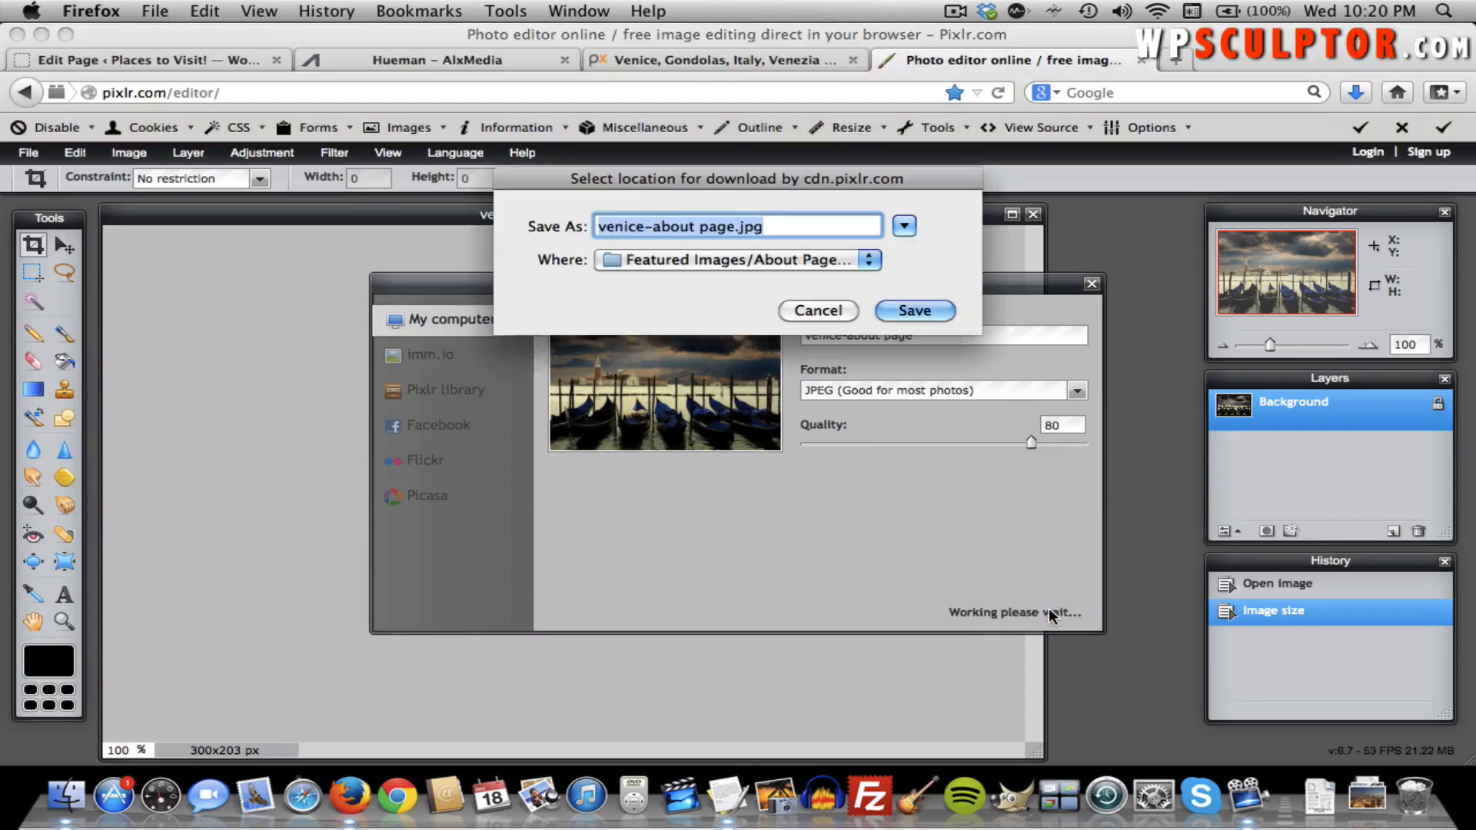
{"action": "left_click", "coordinate": [749, 265]}
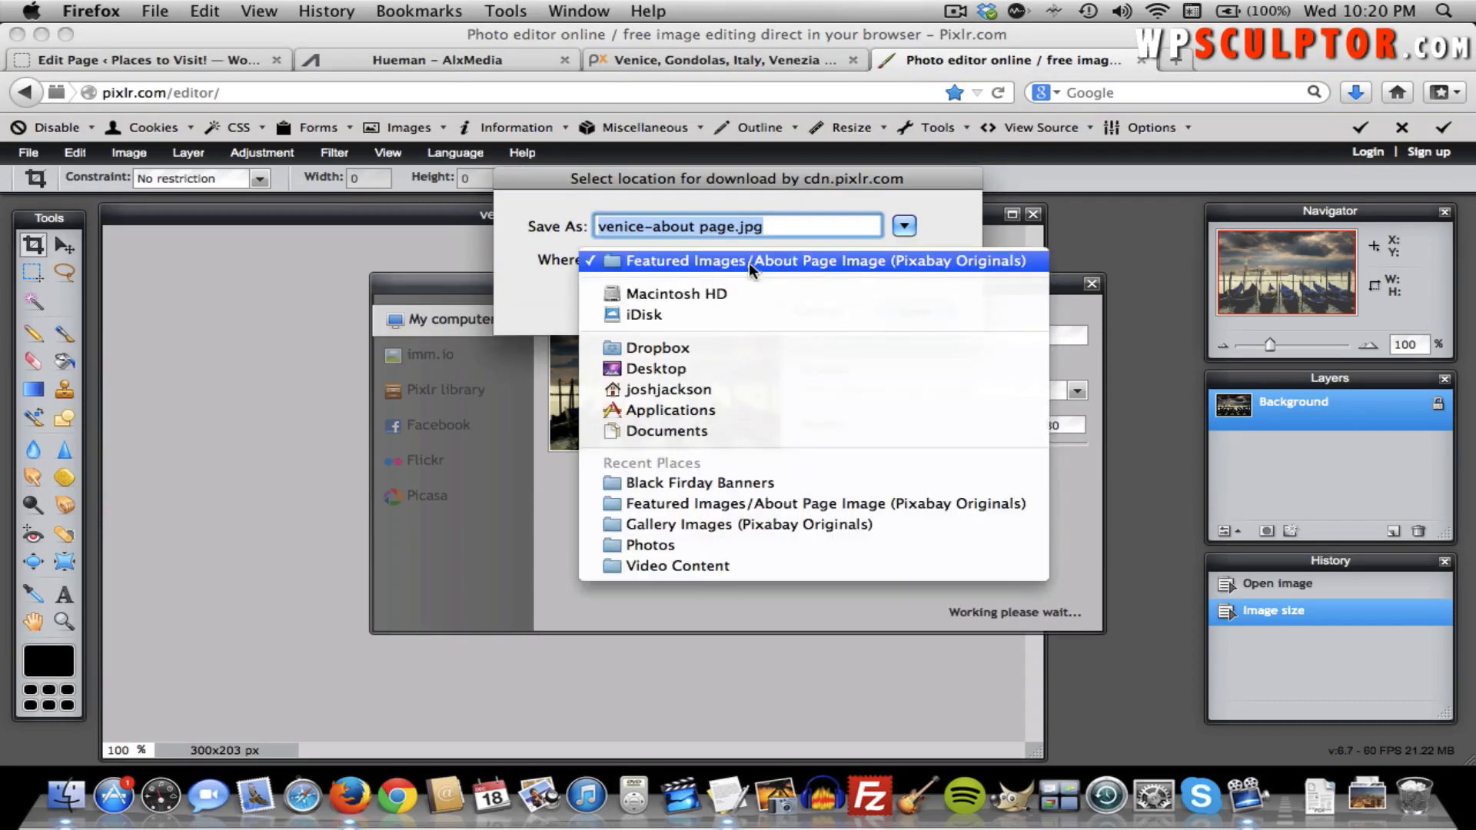
{"action": "left_click", "coordinate": [725, 370]}
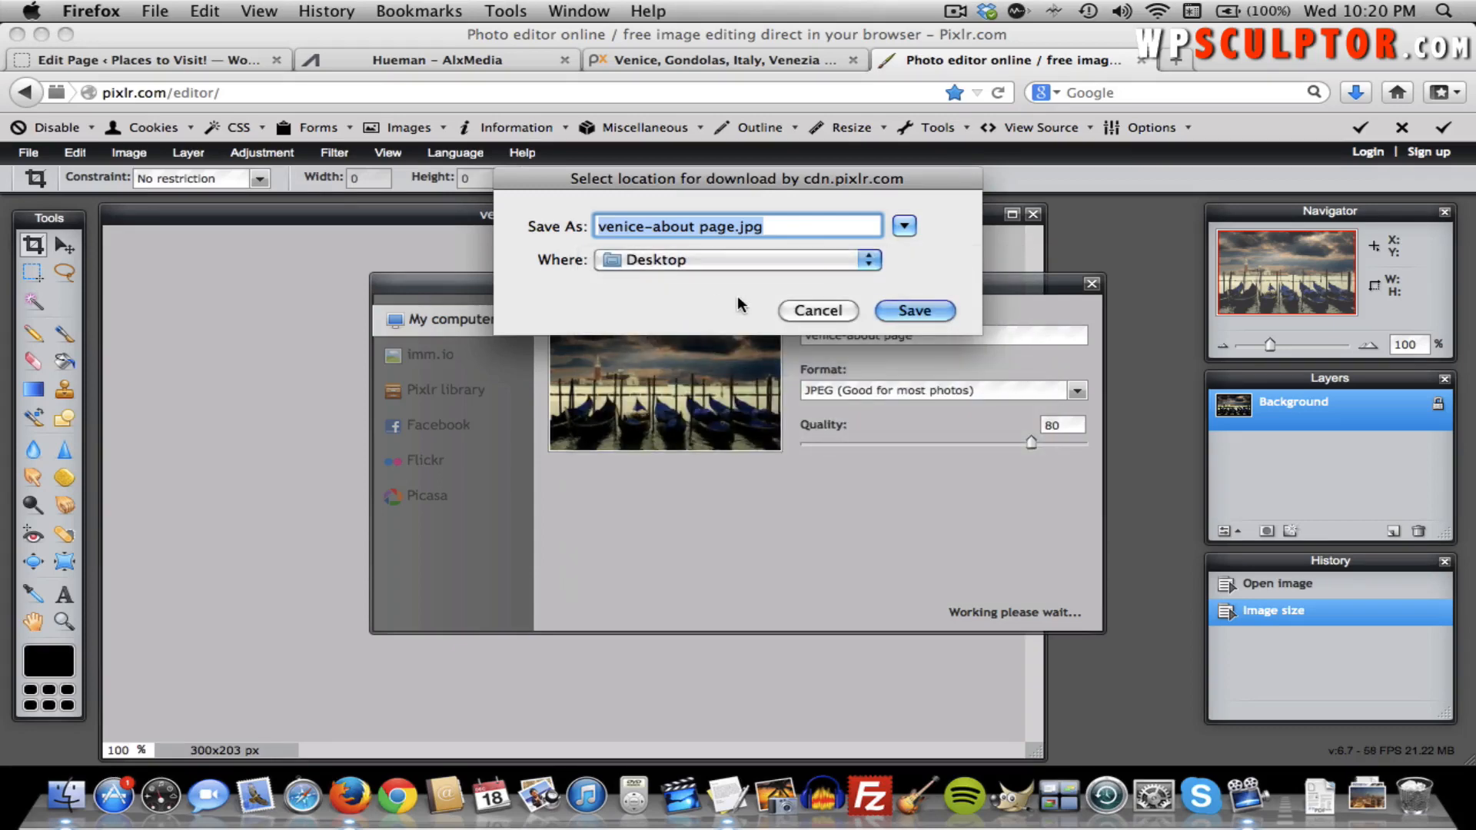
{"action": "left_click", "coordinate": [923, 314]}
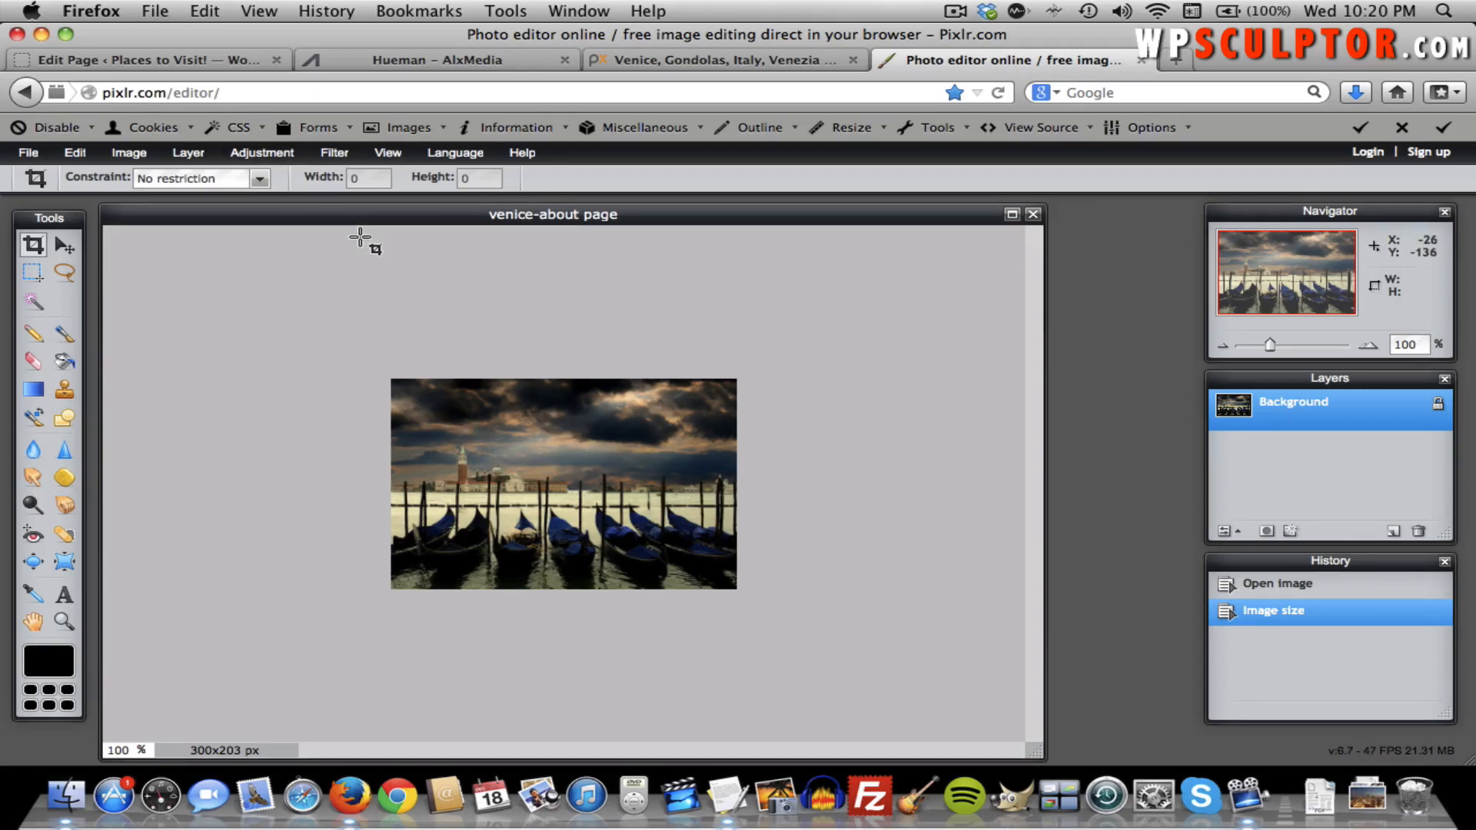
Upload venice-about page.jpg from the Desktop through Add Media in the About page editor.
{"action": "left_click", "coordinate": [196, 63]}
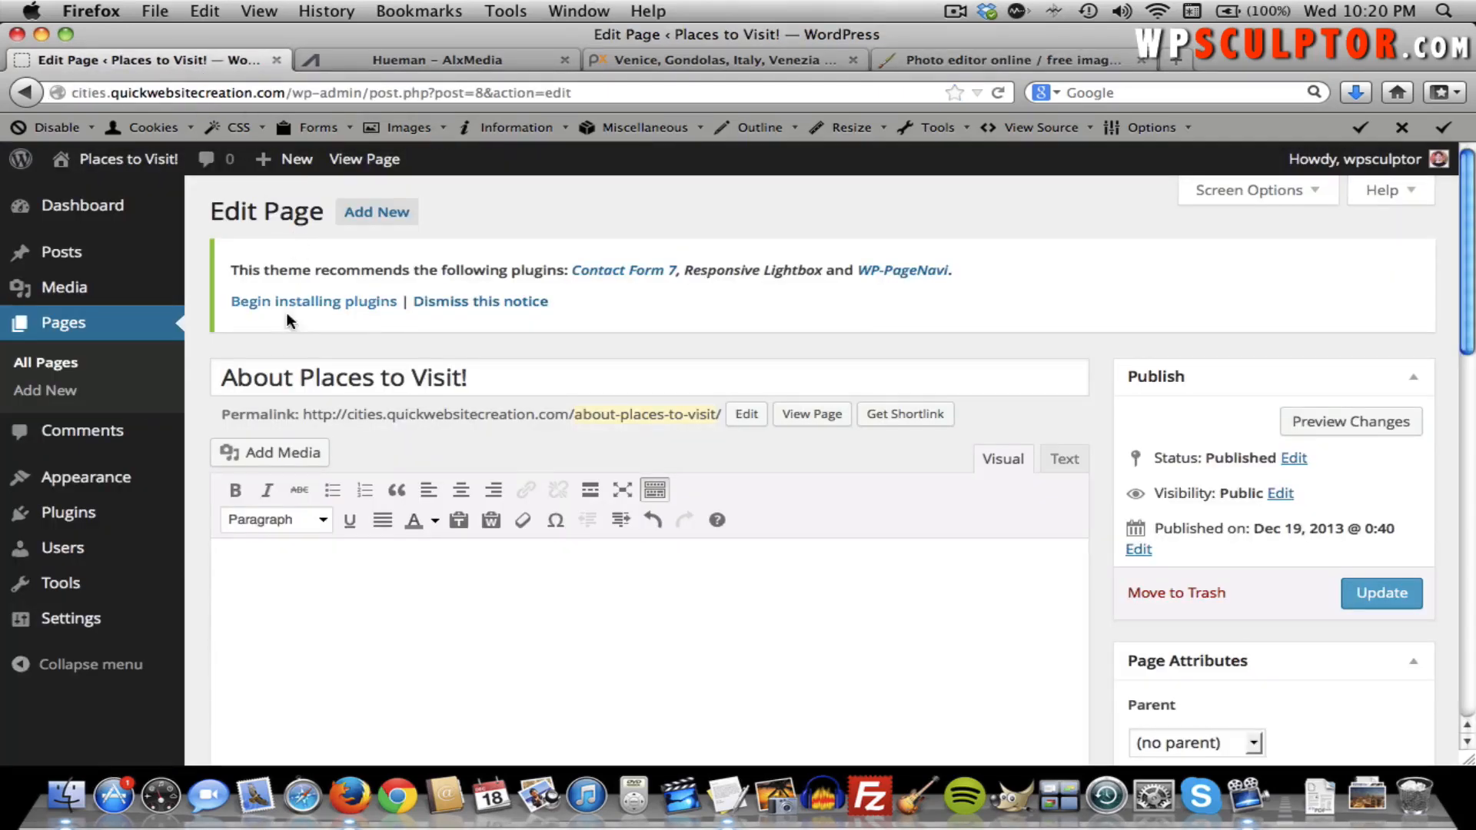
{"action": "left_click", "coordinate": [279, 451]}
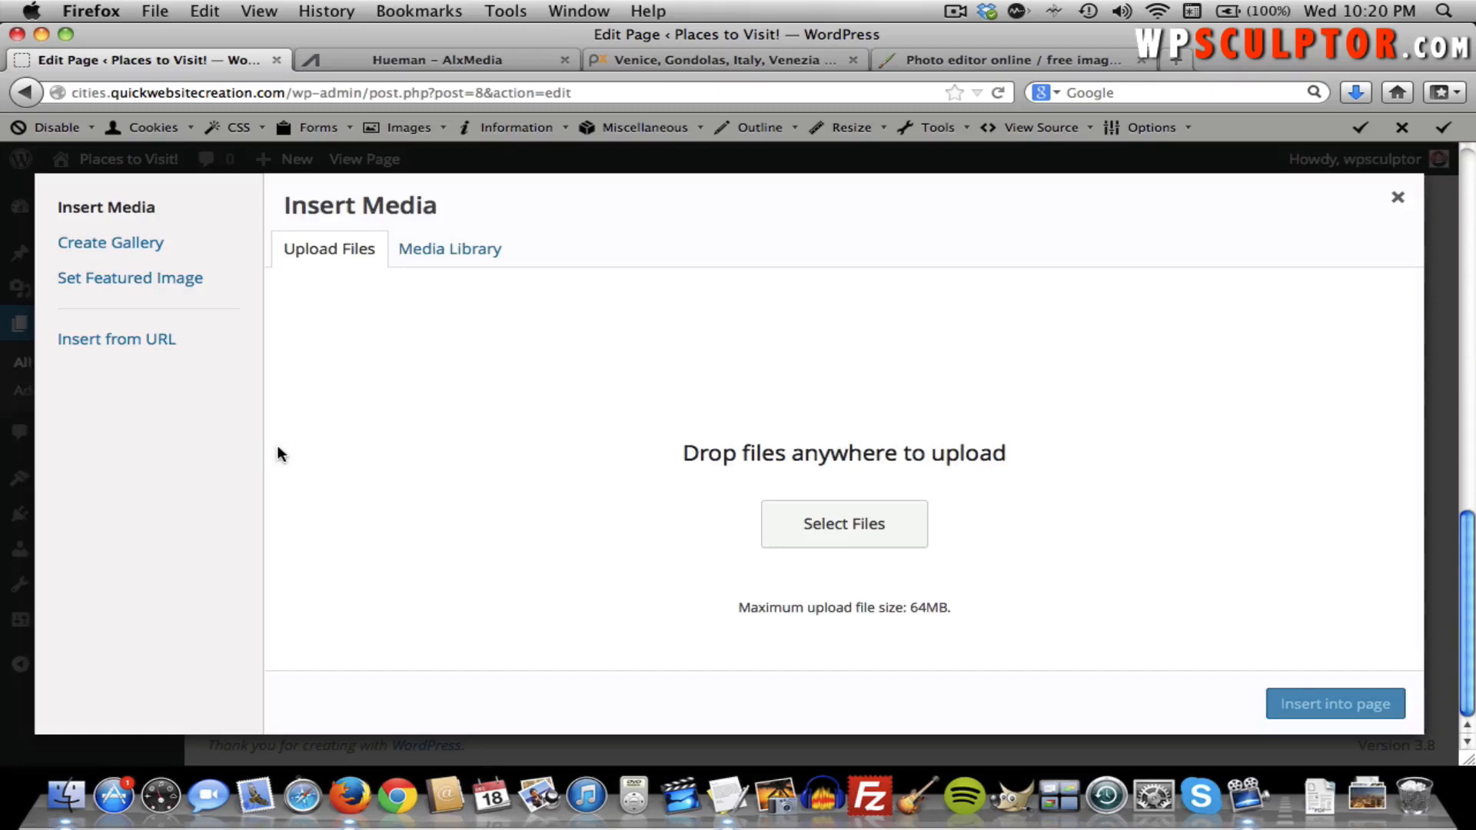
{"action": "left_click", "coordinate": [822, 522]}
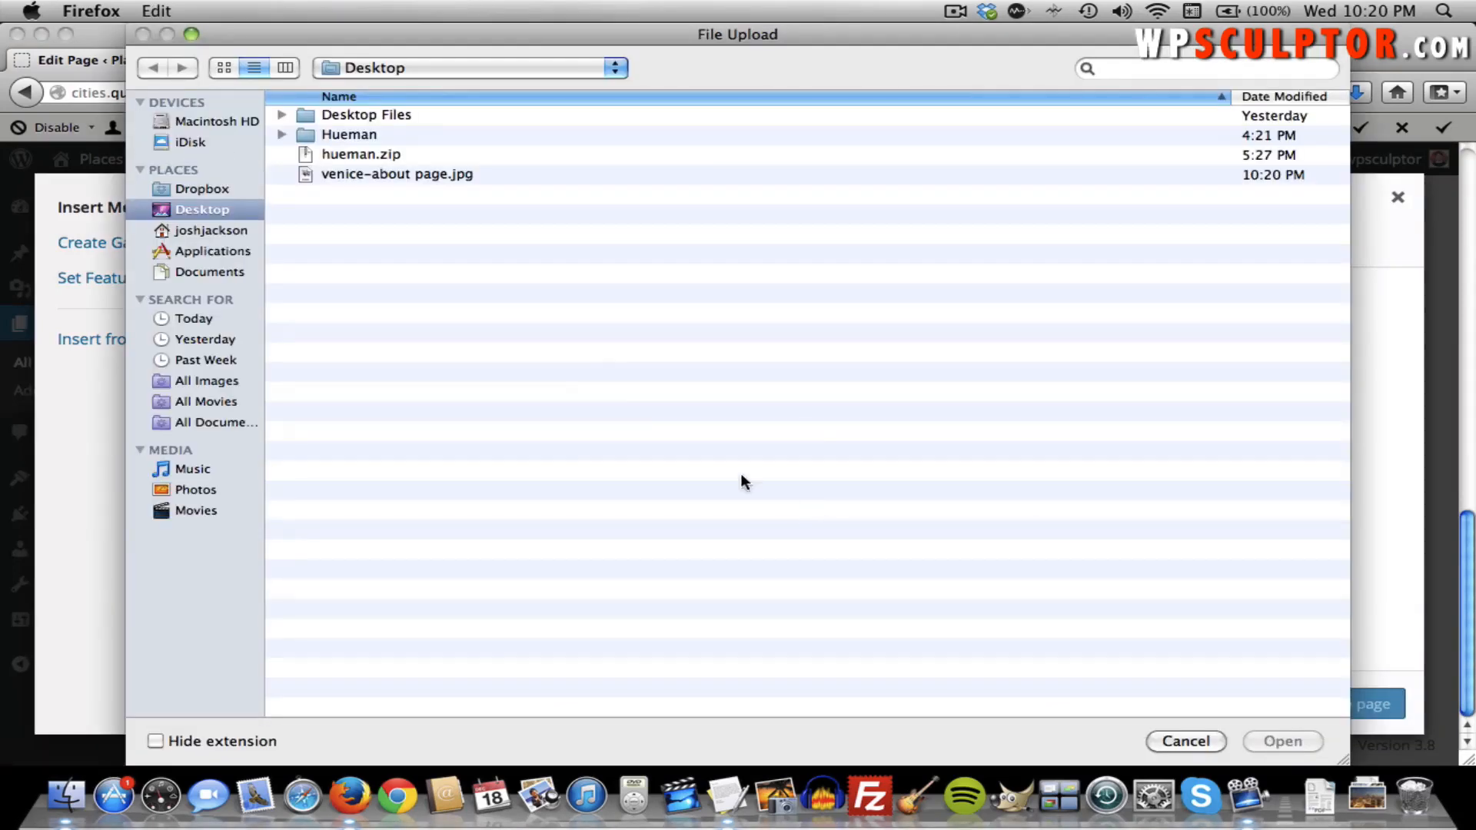
{"action": "left_click", "coordinate": [412, 173]}
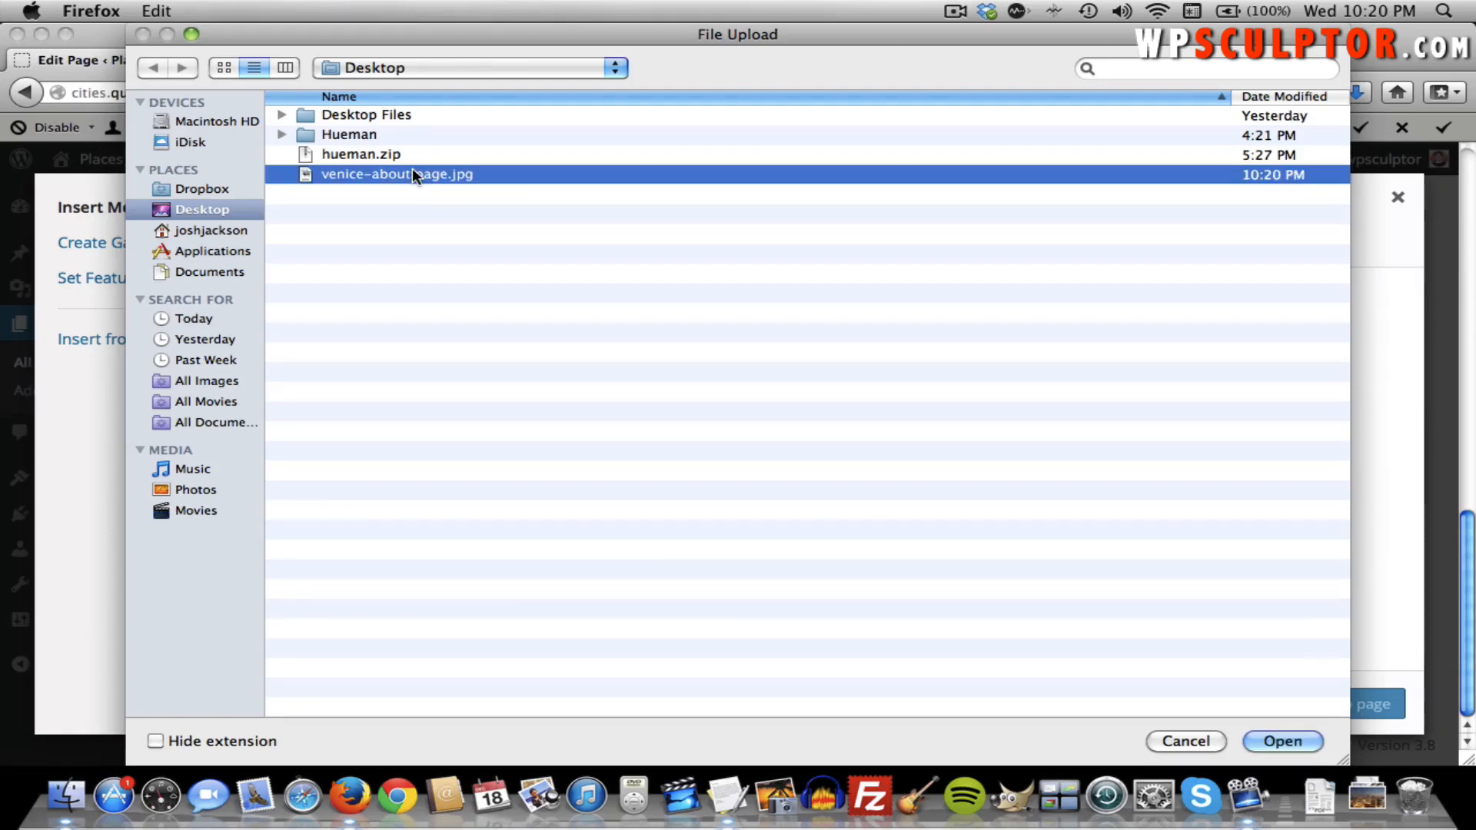
{"action": "left_click", "coordinate": [1262, 734]}
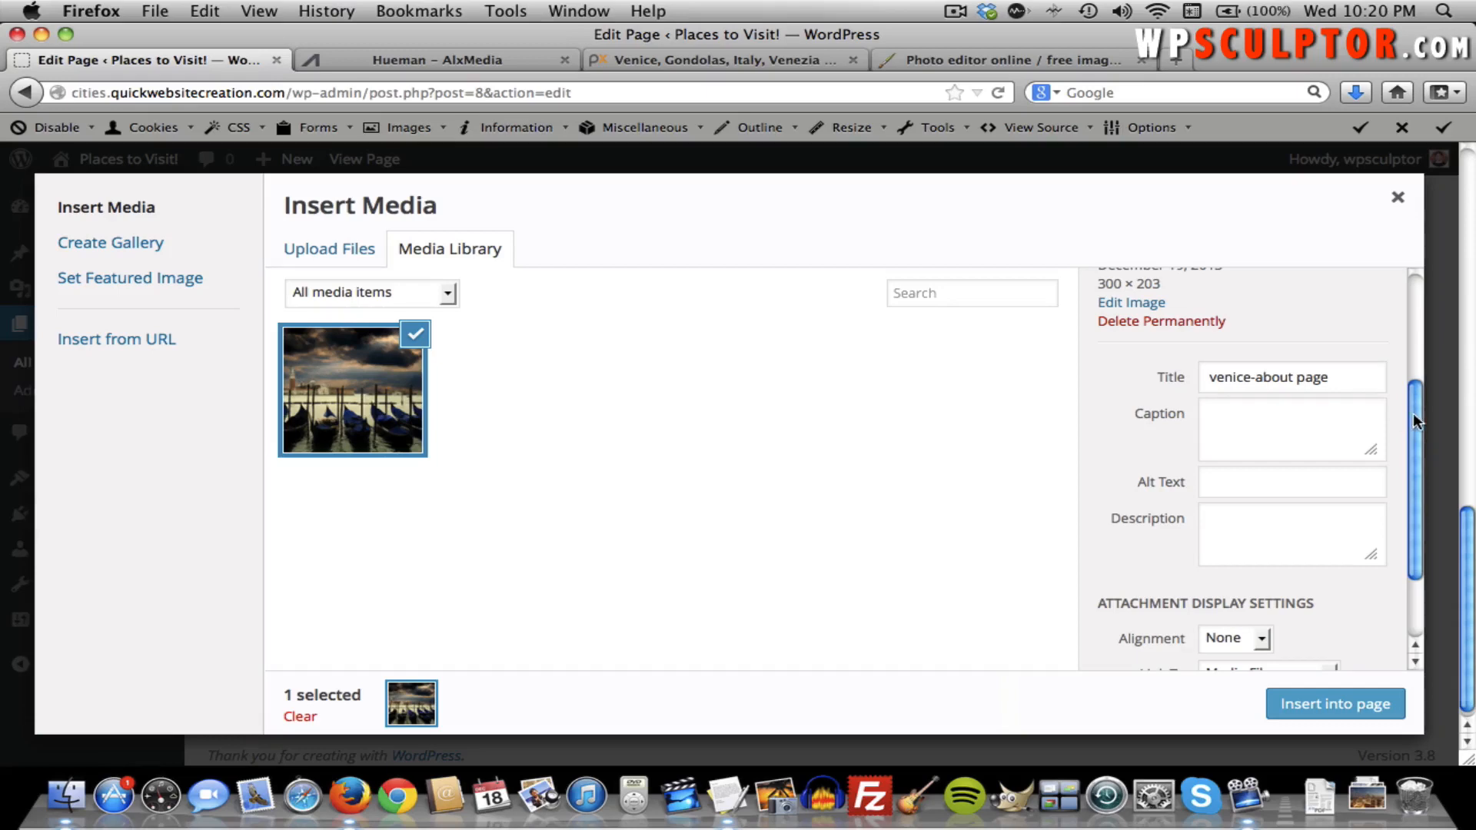
Give the Venice image the caption 'This is an example of a caption'.
{"action": "left_click_drag", "start_coordinate": [1412, 412], "coordinate": [1386, 332]}
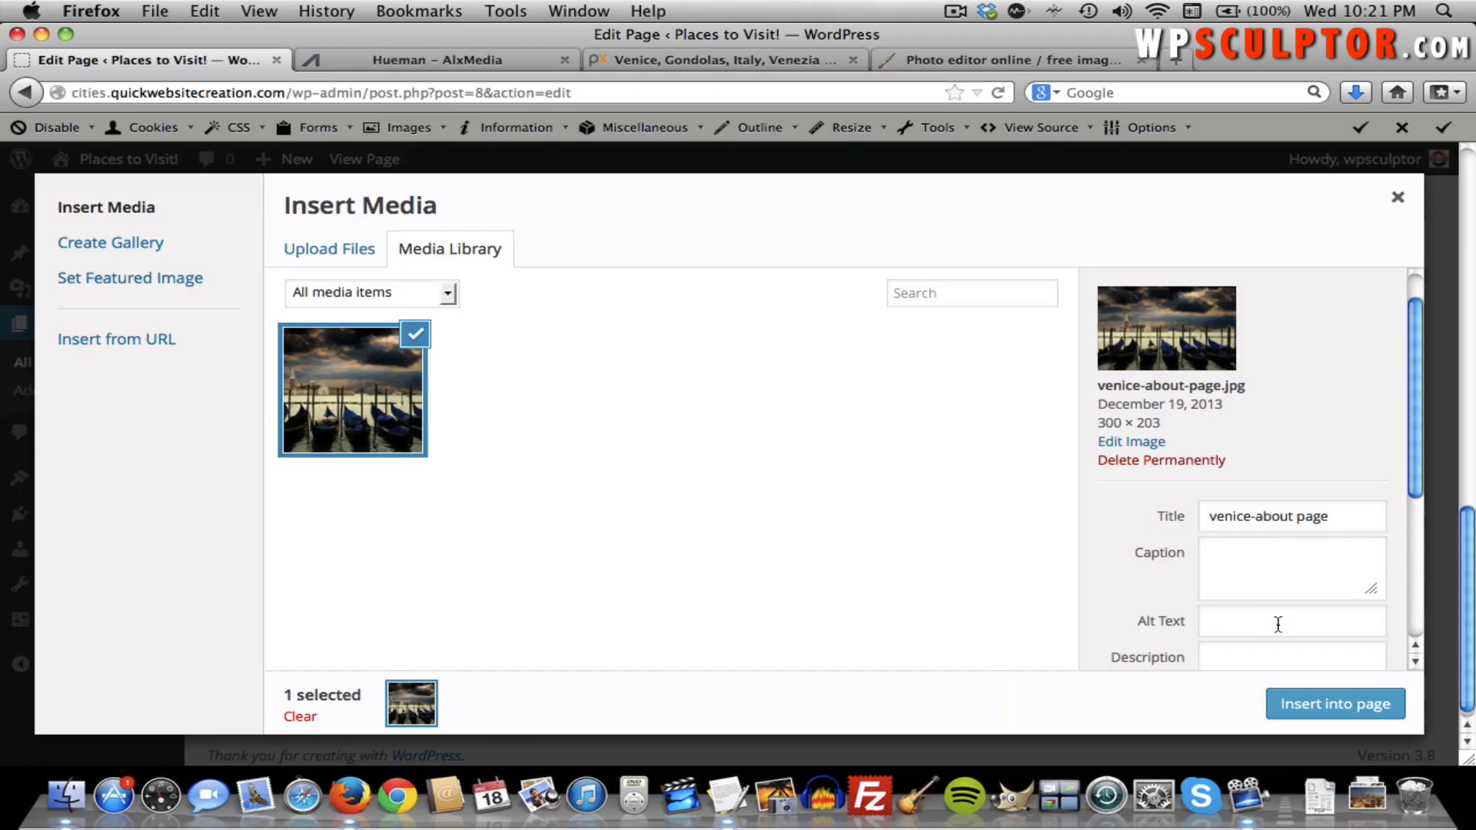
{"action": "left_click", "coordinate": [1231, 553]}
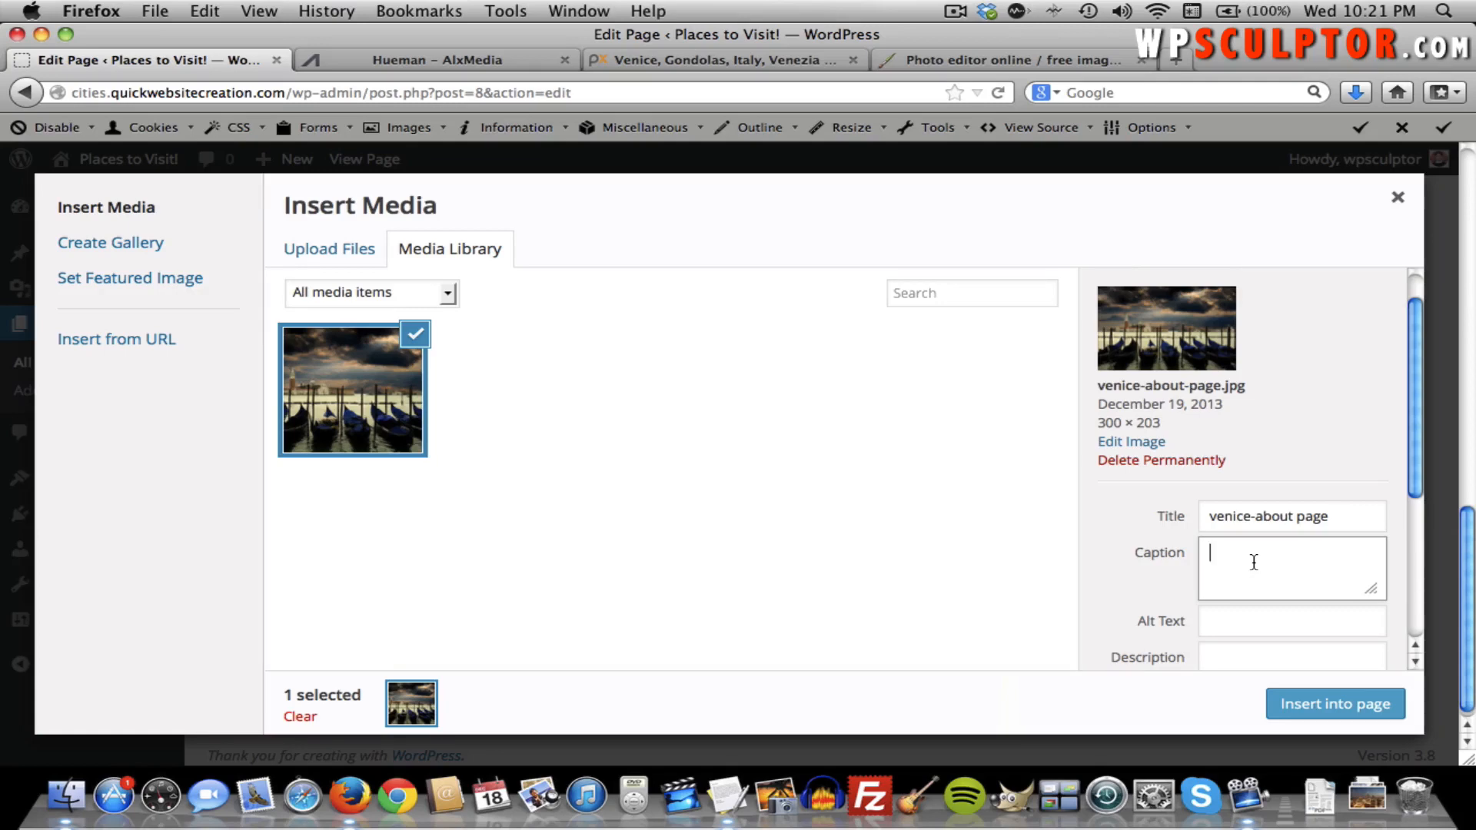
{"action": "type", "text": "This is an example of a caption"}
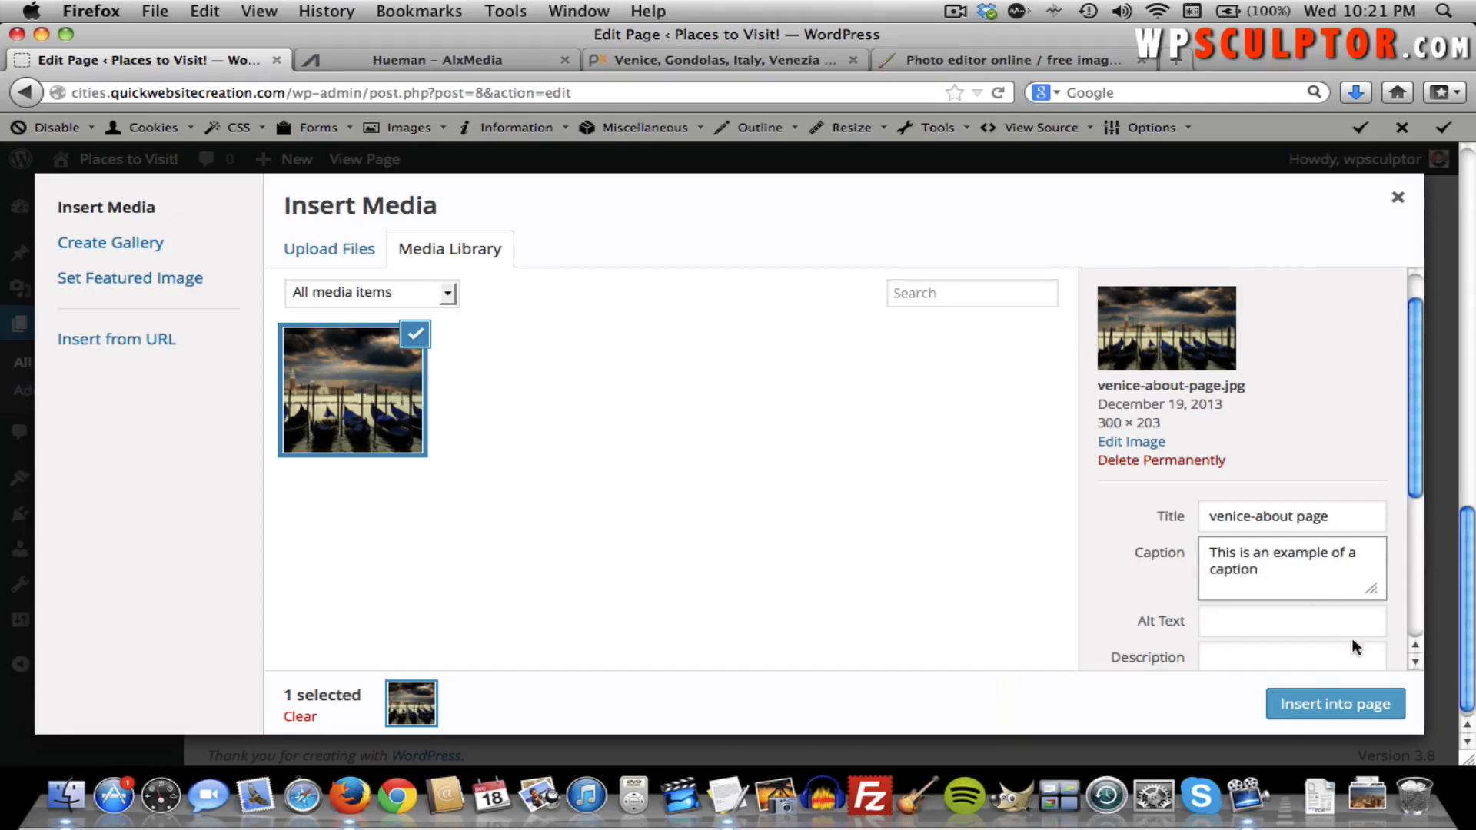
{"action": "left_click_drag", "start_coordinate": [1407, 482], "coordinate": [1428, 625]}
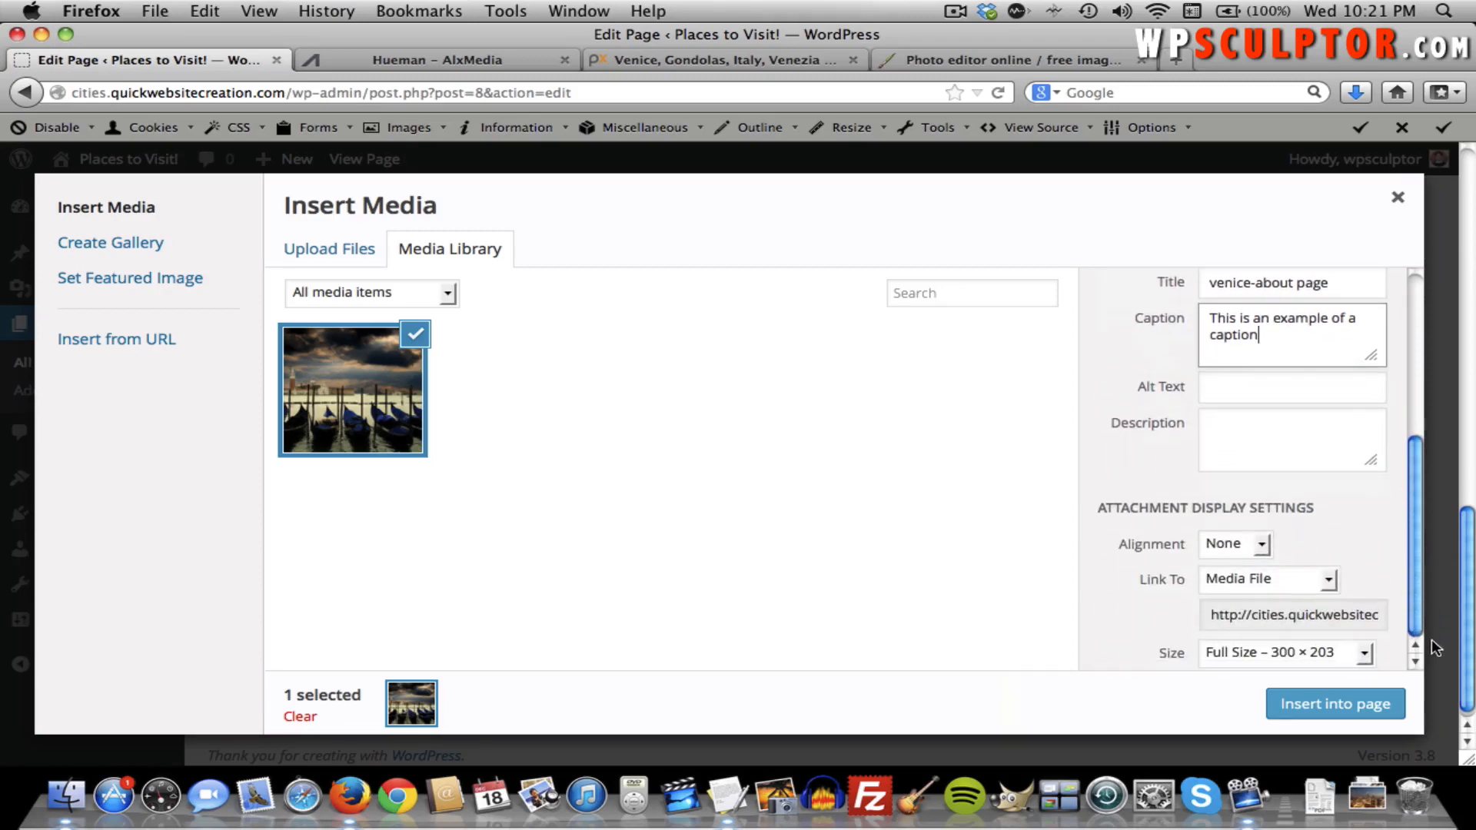
{"action": "left_click", "coordinate": [1248, 547]}
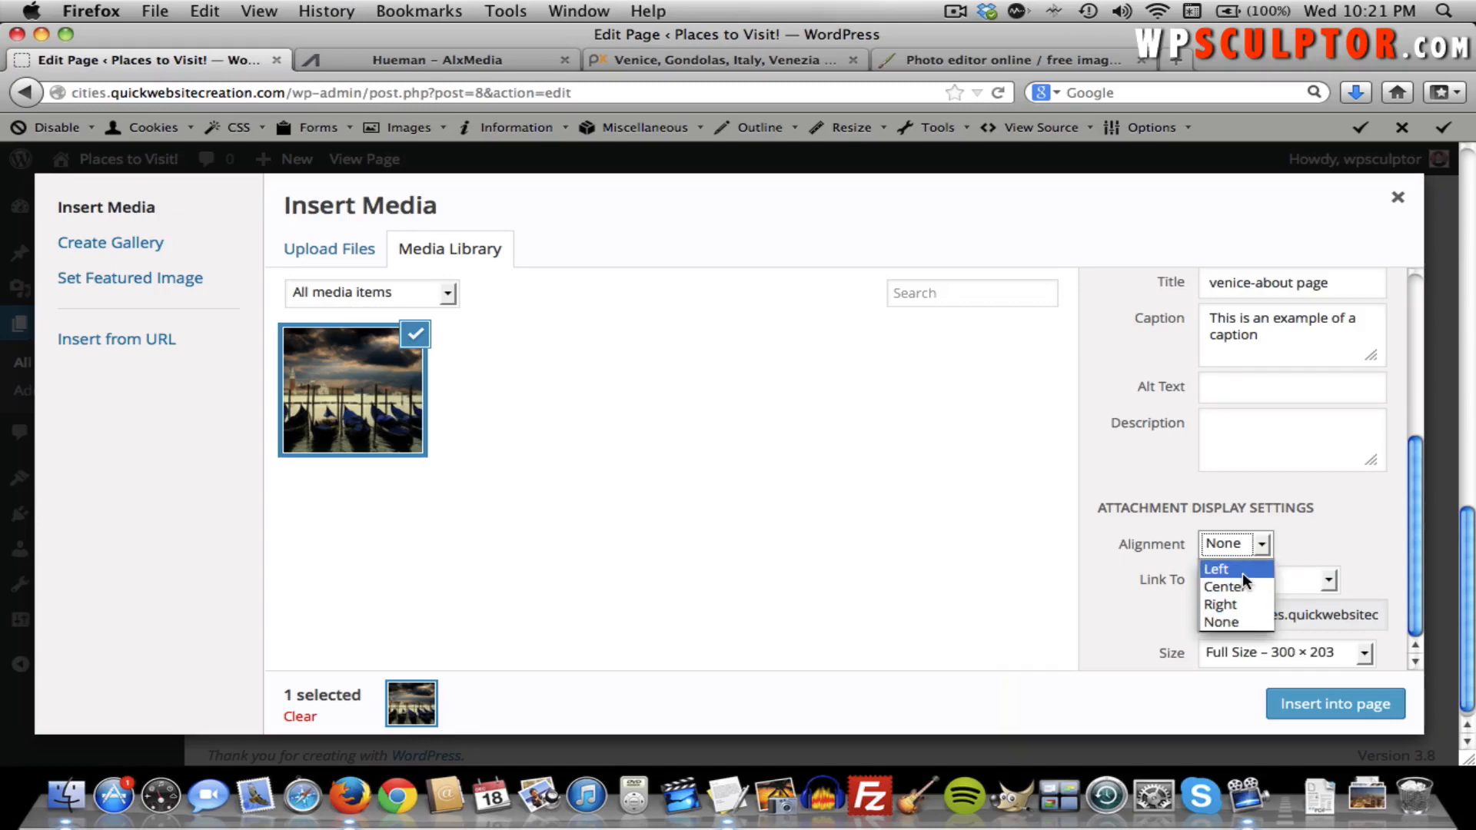
Insert the Venice image left-aligned, linked to nothing, at full size 300×203.
{"action": "left_click", "coordinate": [1242, 572]}
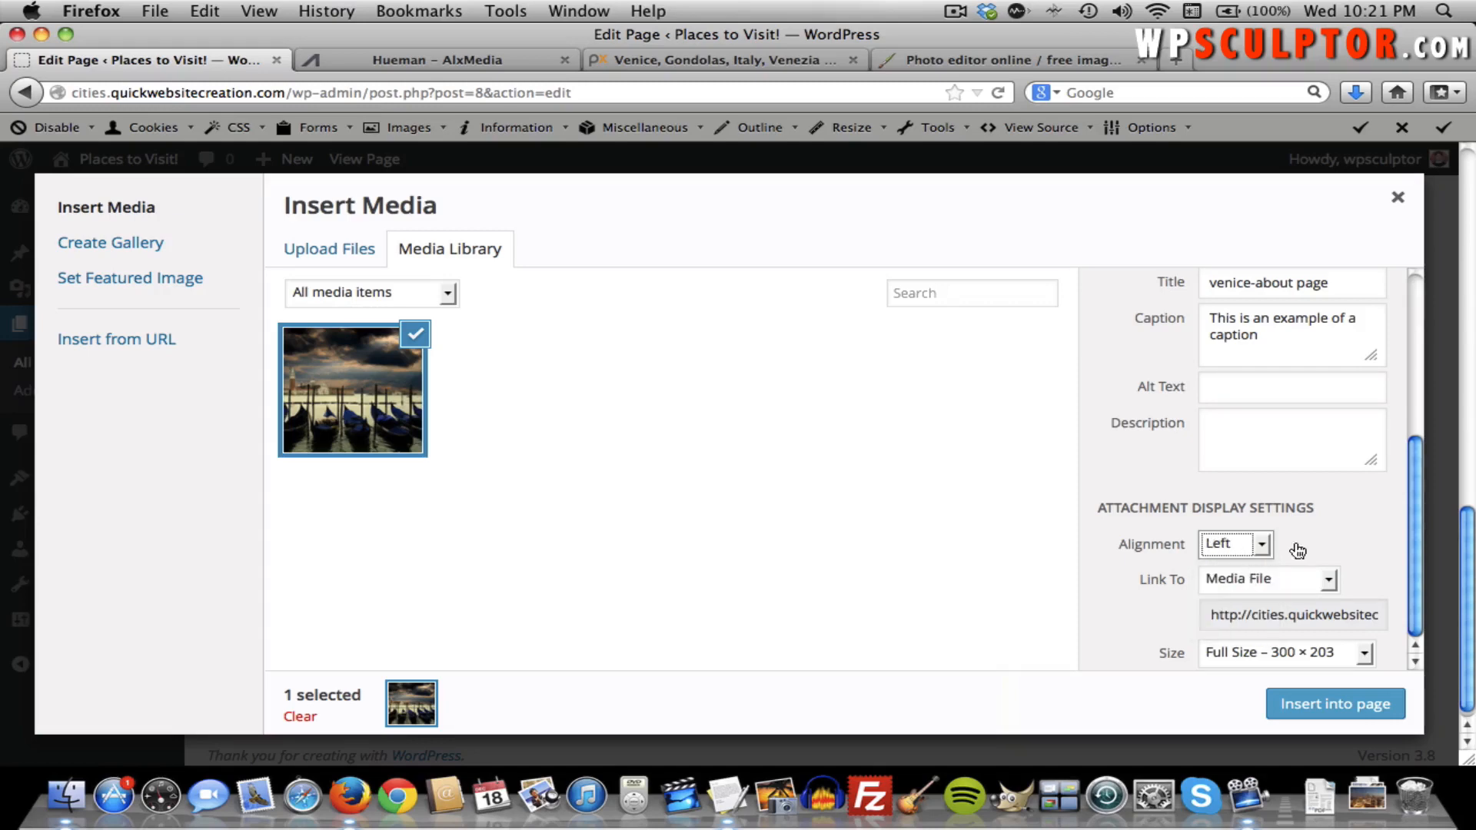
{"action": "left_click", "coordinate": [1227, 584]}
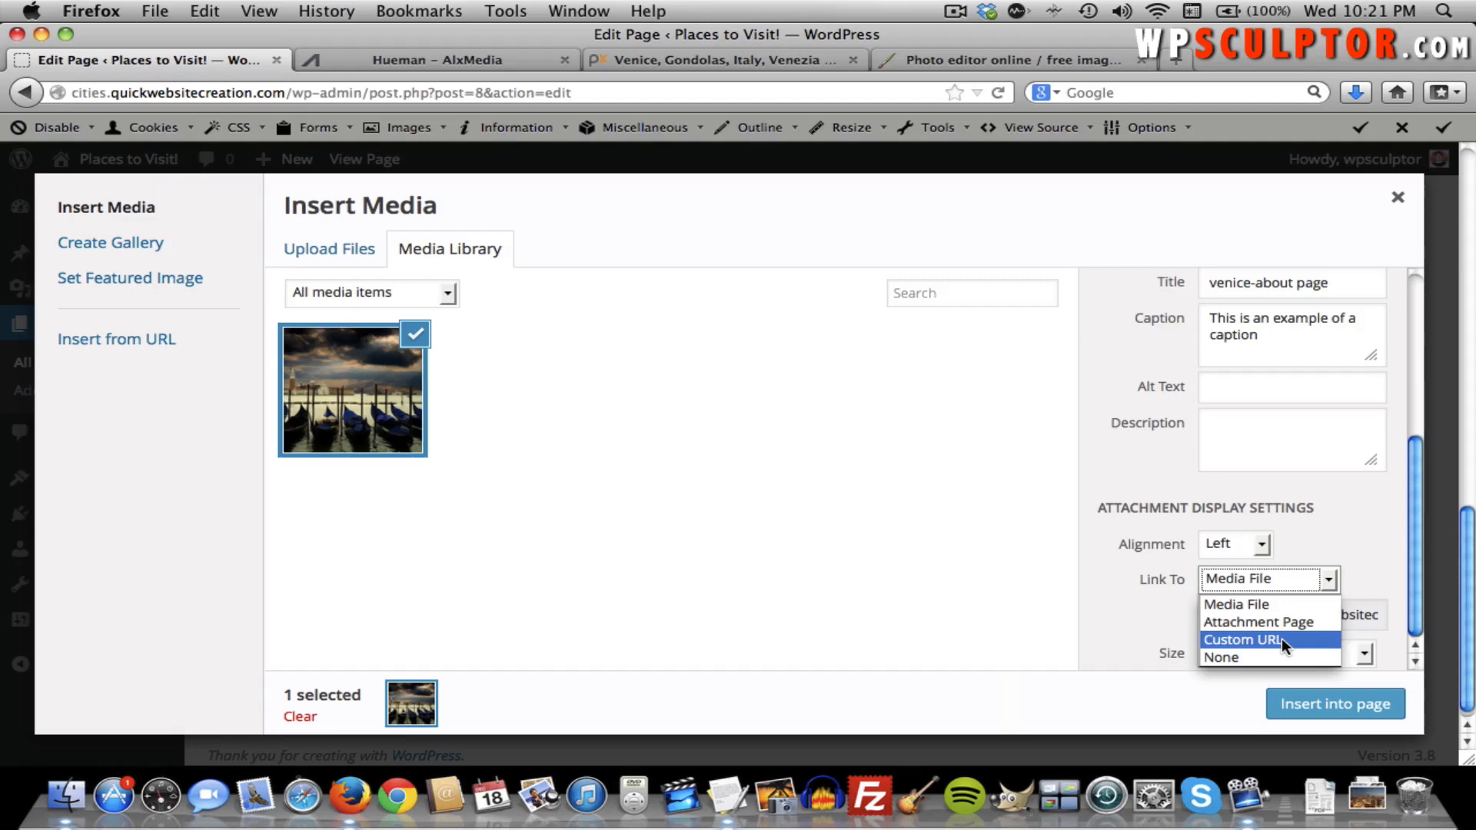
{"action": "left_click", "coordinate": [1257, 655]}
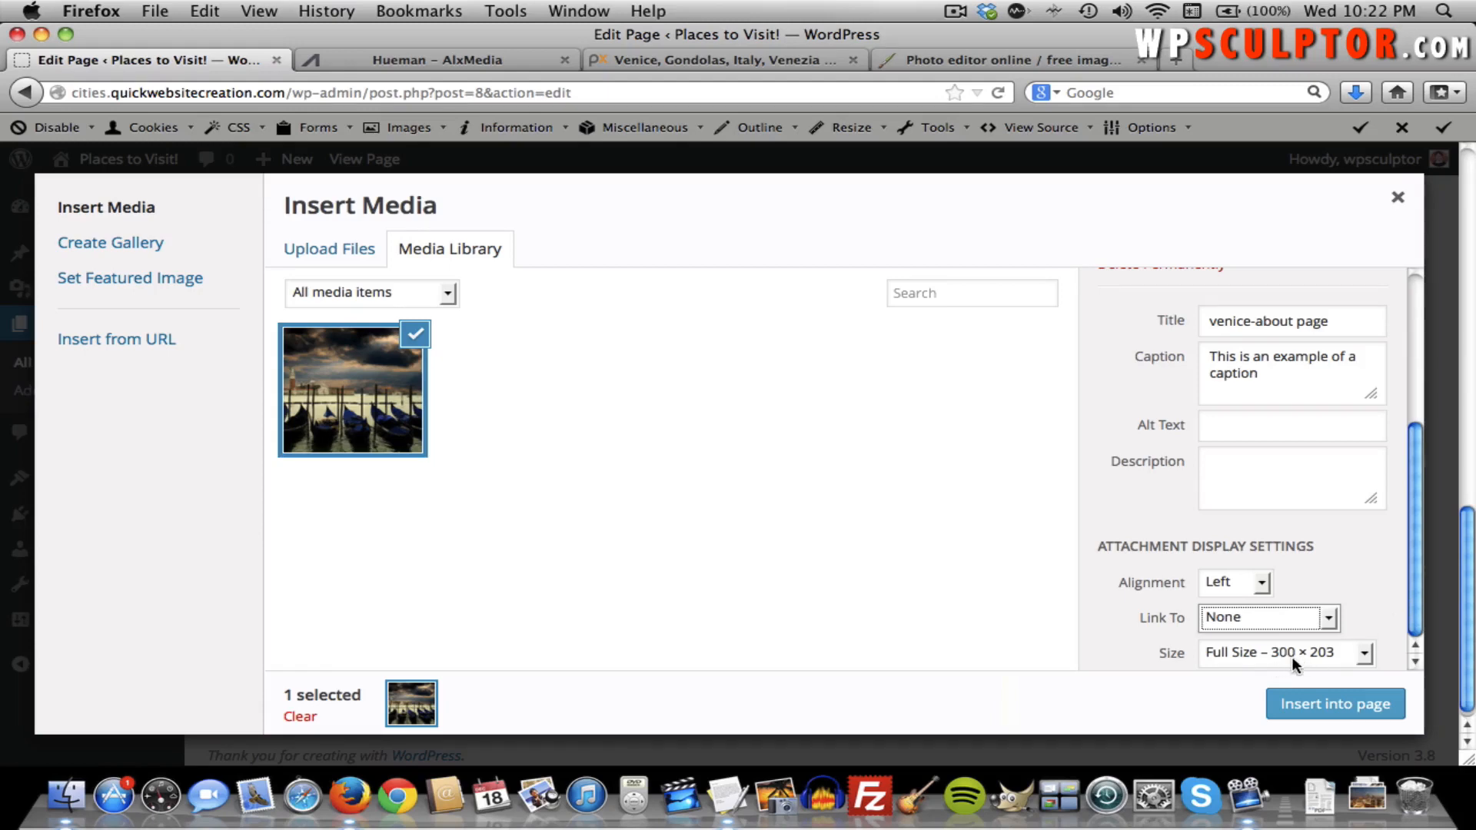
{"action": "left_click", "coordinate": [1316, 705]}
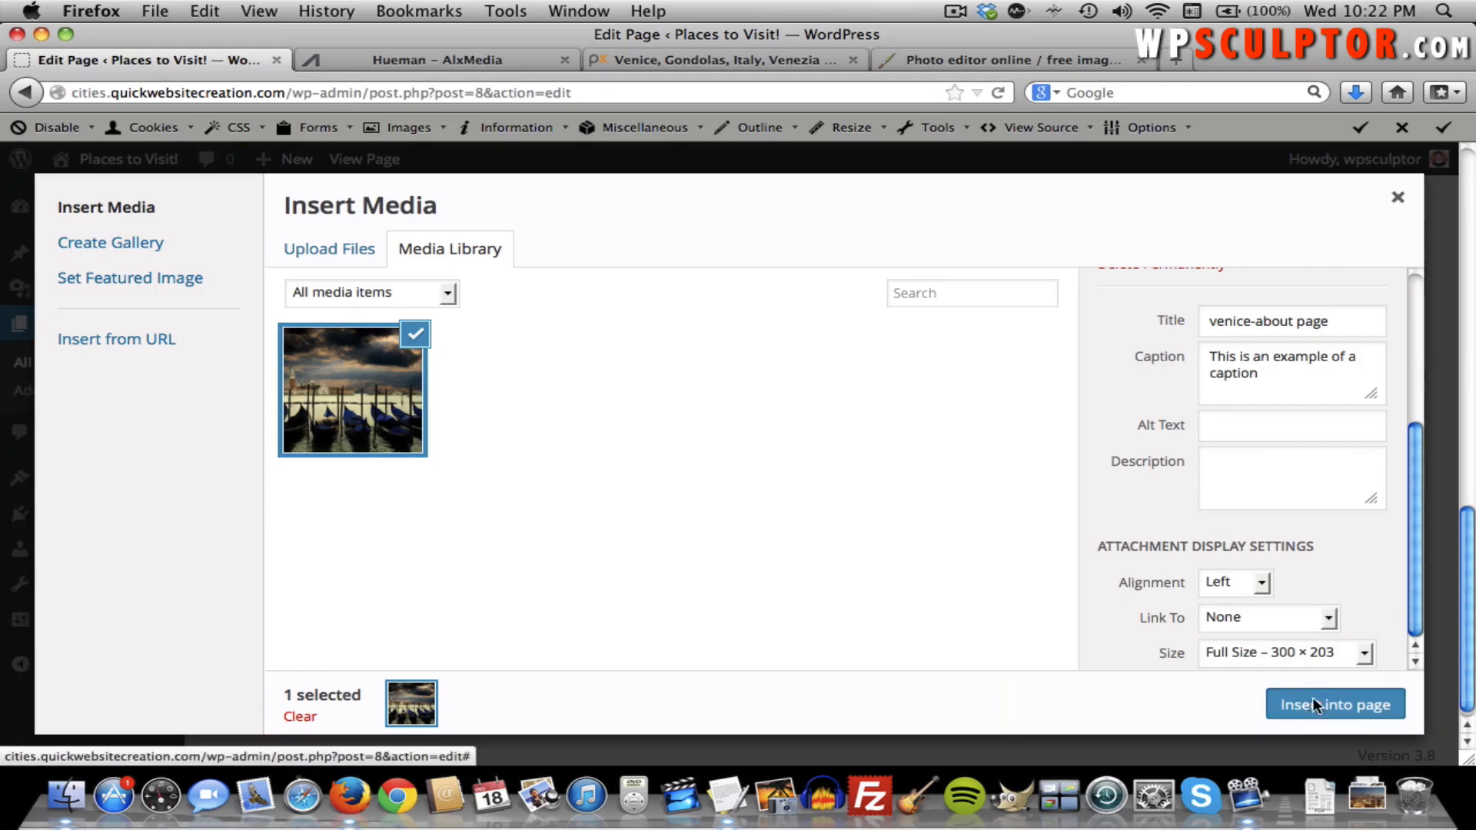
Place the insertion point on the line beside the Venice image in the editor.
{"action": "scroll", "coordinate": [598, 579], "scroll_direction": "down", "scroll_amount": 3}
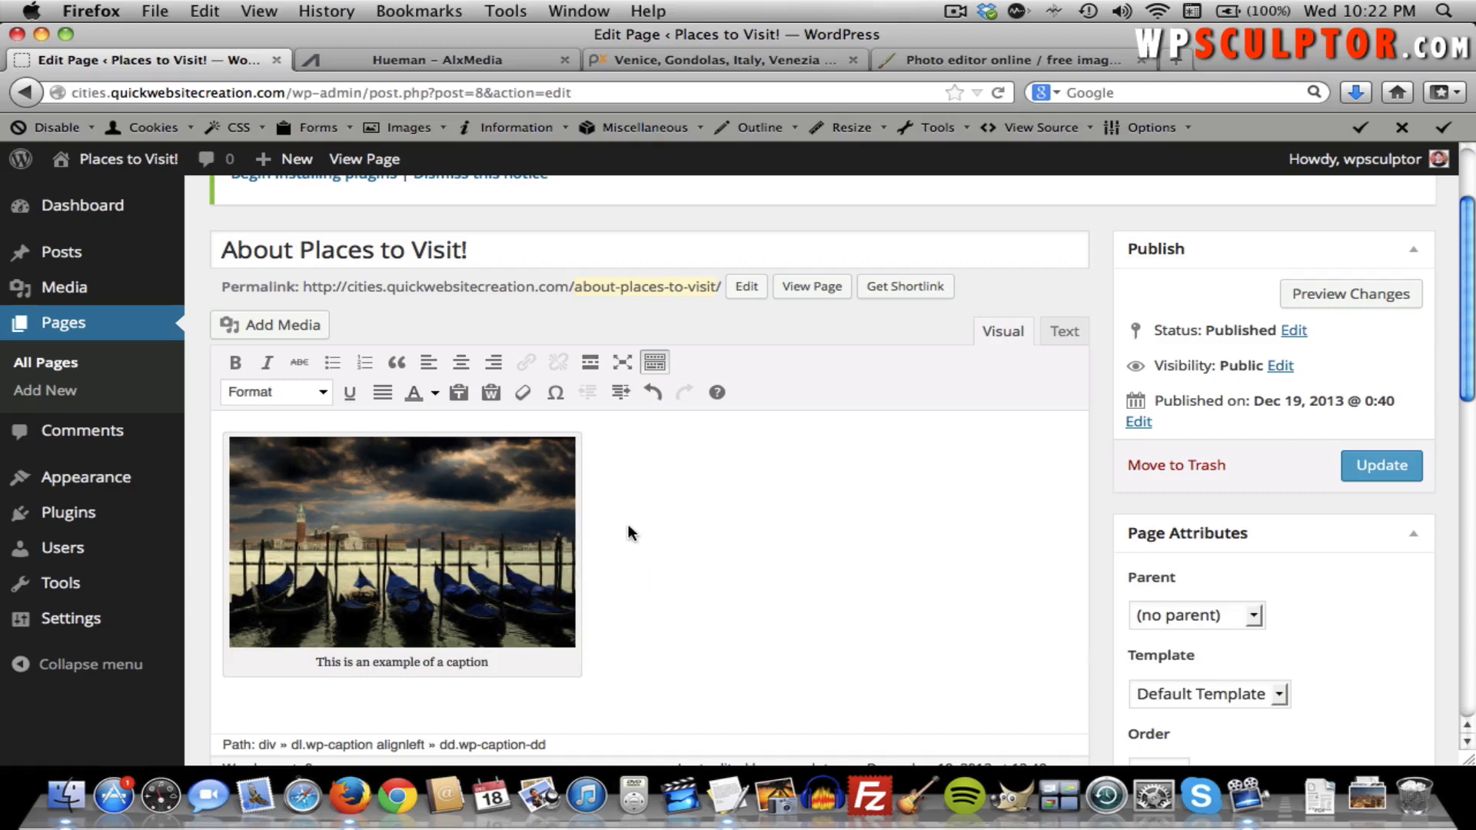
{"action": "left_click", "coordinate": [599, 446]}
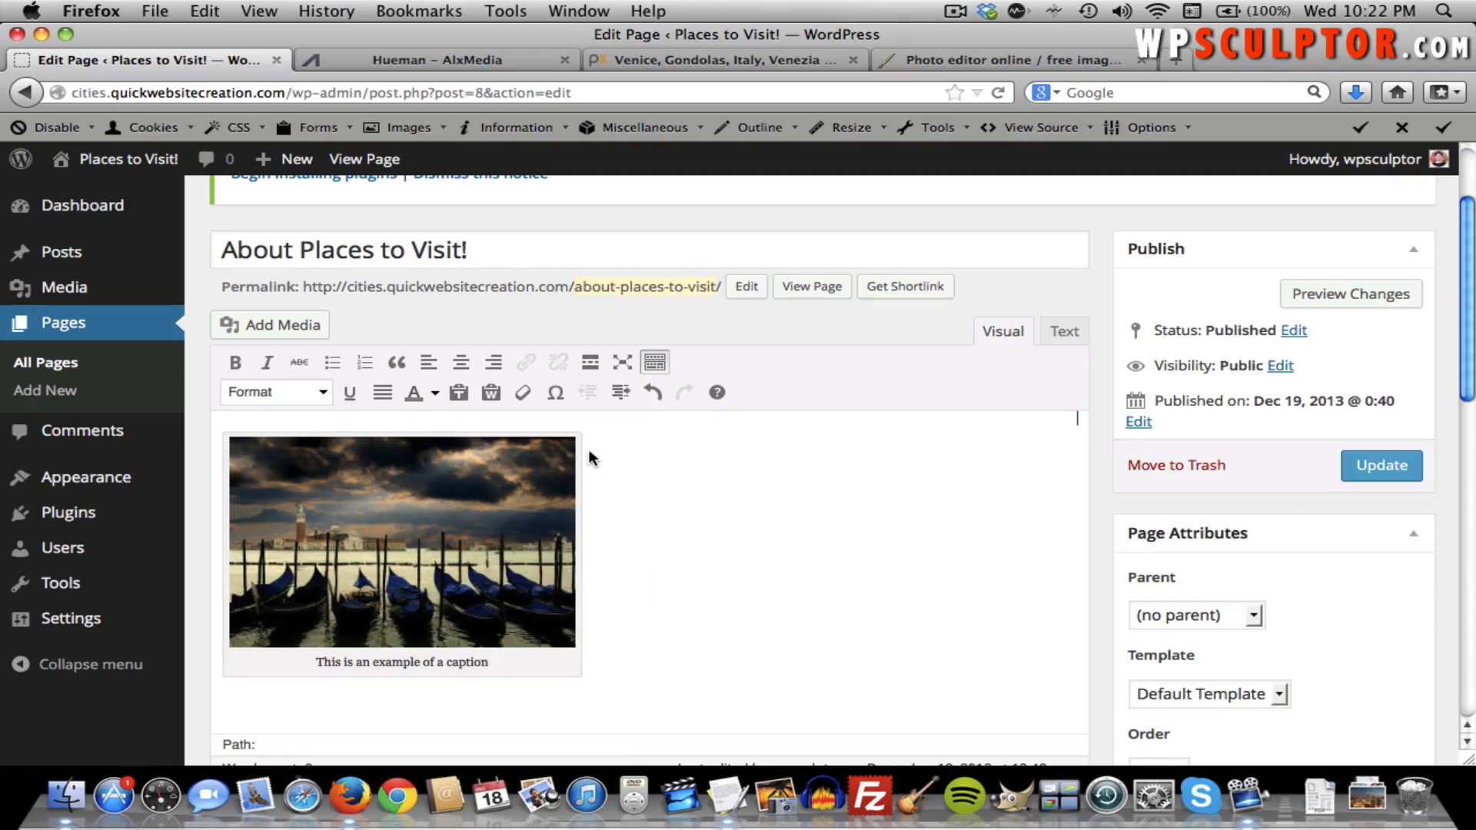
{"action": "scroll", "coordinate": [584, 448], "scroll_direction": "down", "scroll_amount": 3}
{"action": "scroll", "coordinate": [583, 445], "scroll_direction": "up", "scroll_amount": 5}
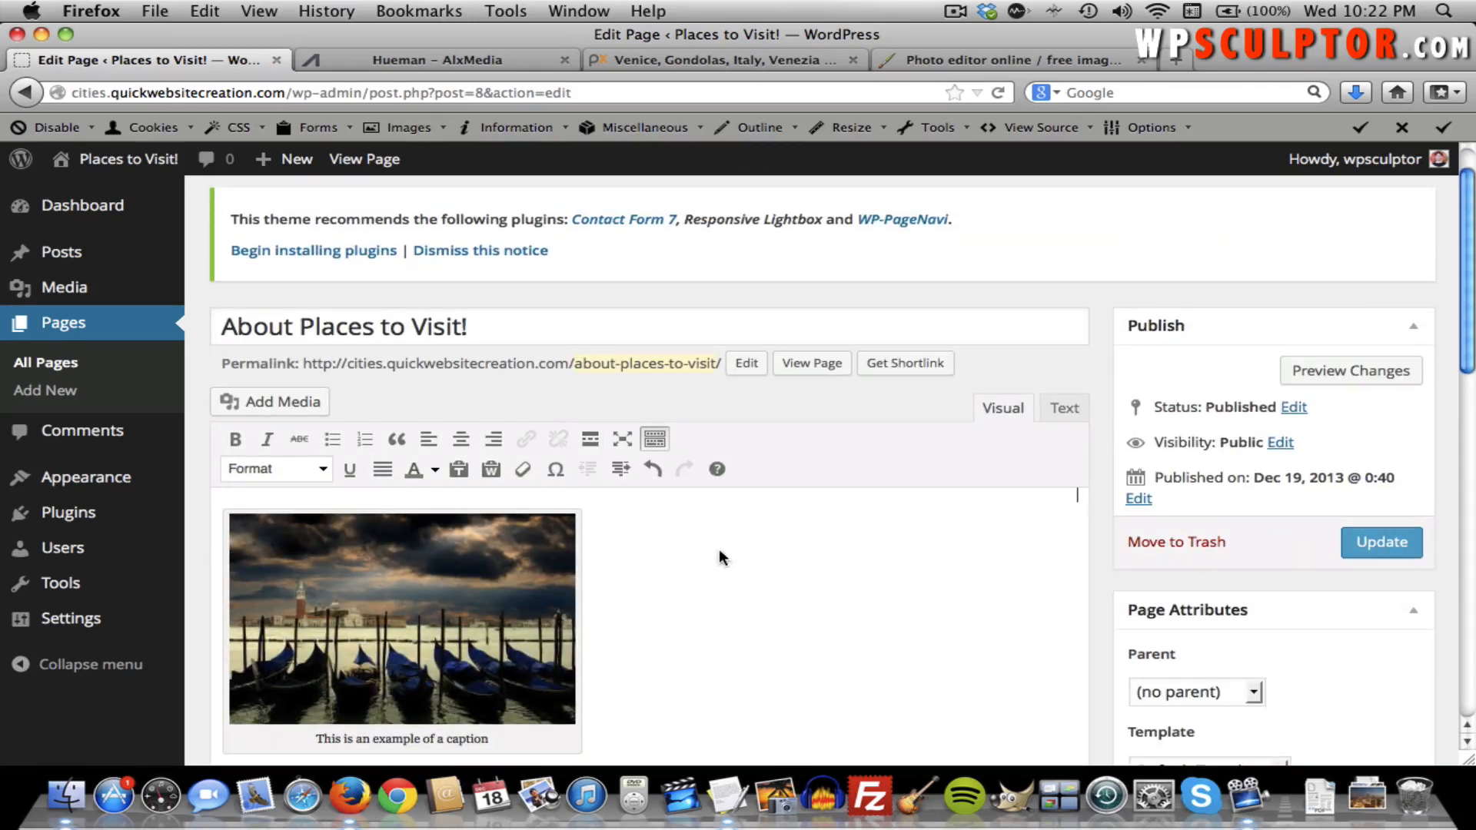
{"action": "left_click", "coordinate": [589, 522]}
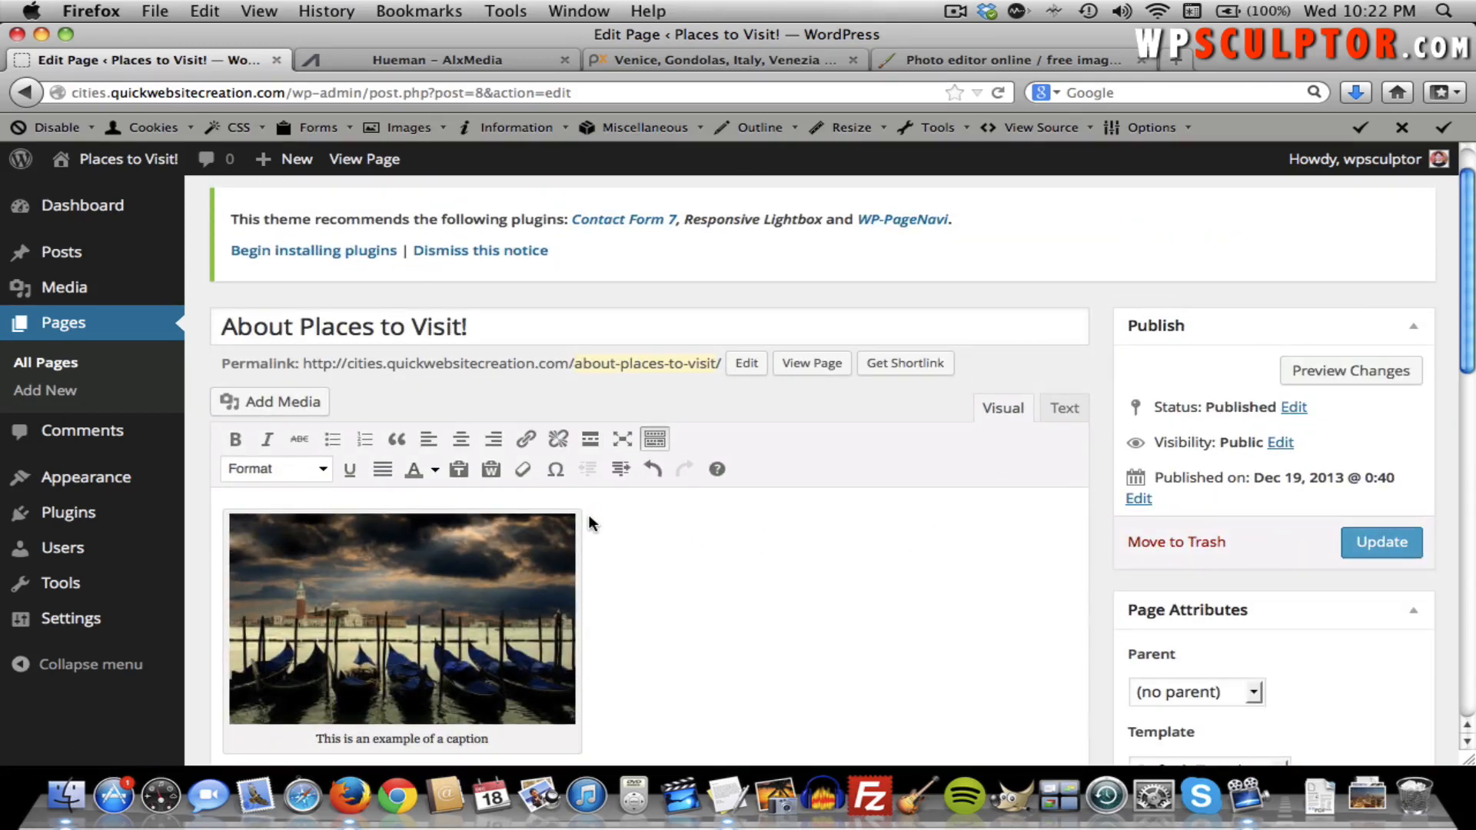
{"action": "left_click", "coordinate": [1080, 494]}
Select the first intro paragraph in the Hueman Content text document.
{"action": "key", "text": "F9"}
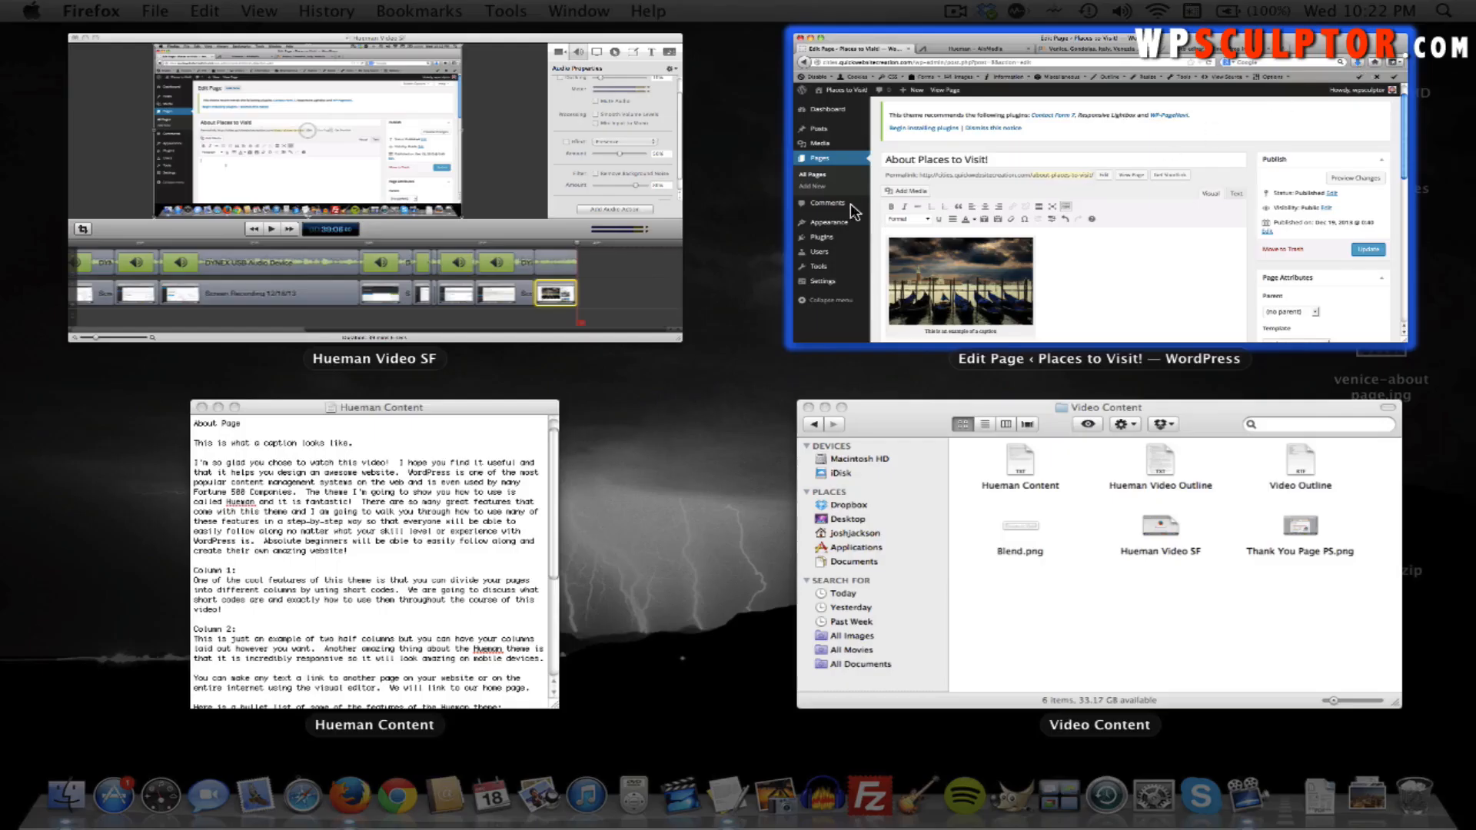
{"action": "left_click", "coordinate": [492, 595]}
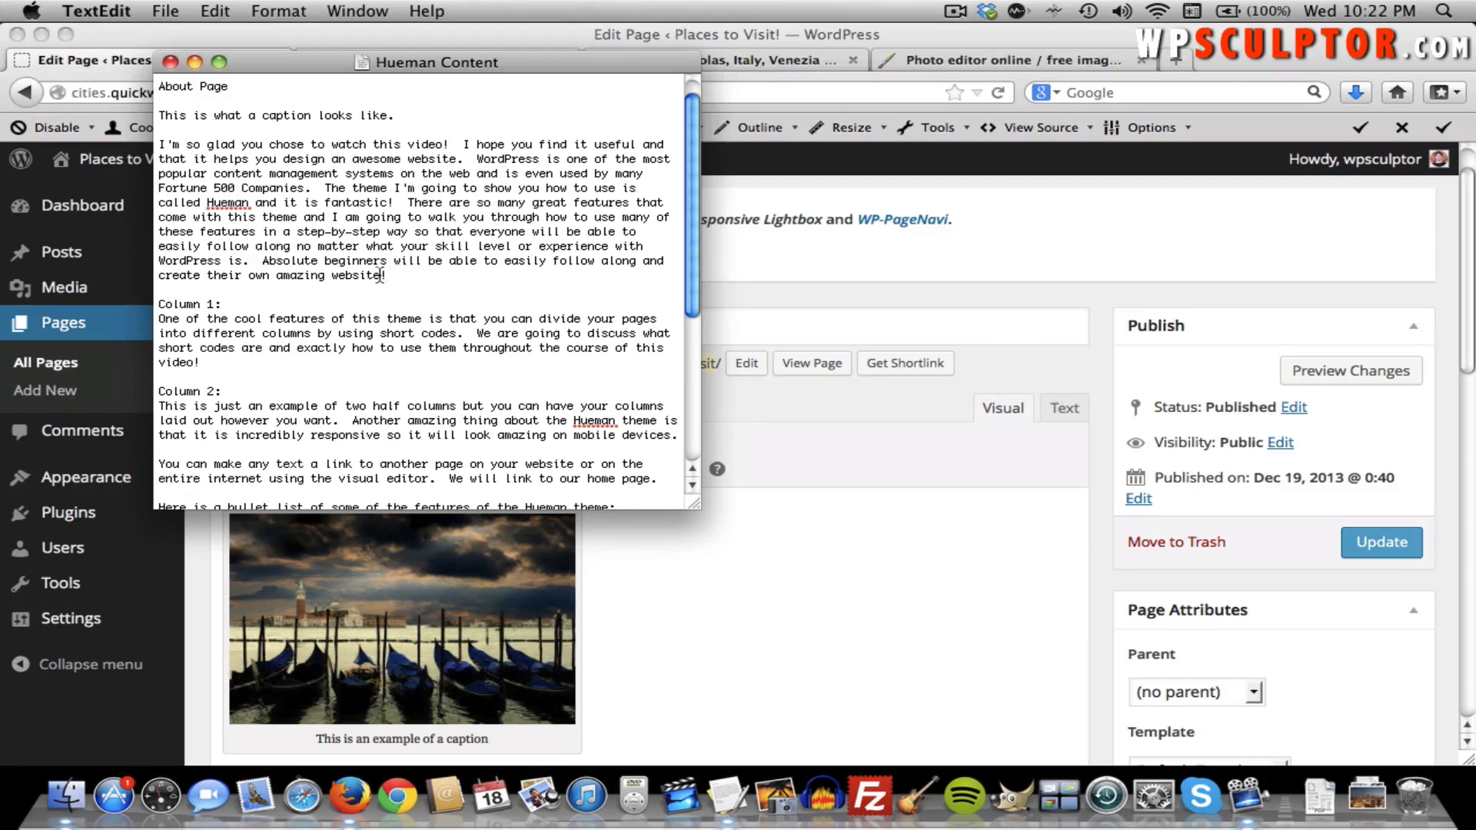
{"action": "left_click_drag", "start_coordinate": [382, 275], "coordinate": [159, 144]}
{"action": "key", "text": "super+c"}
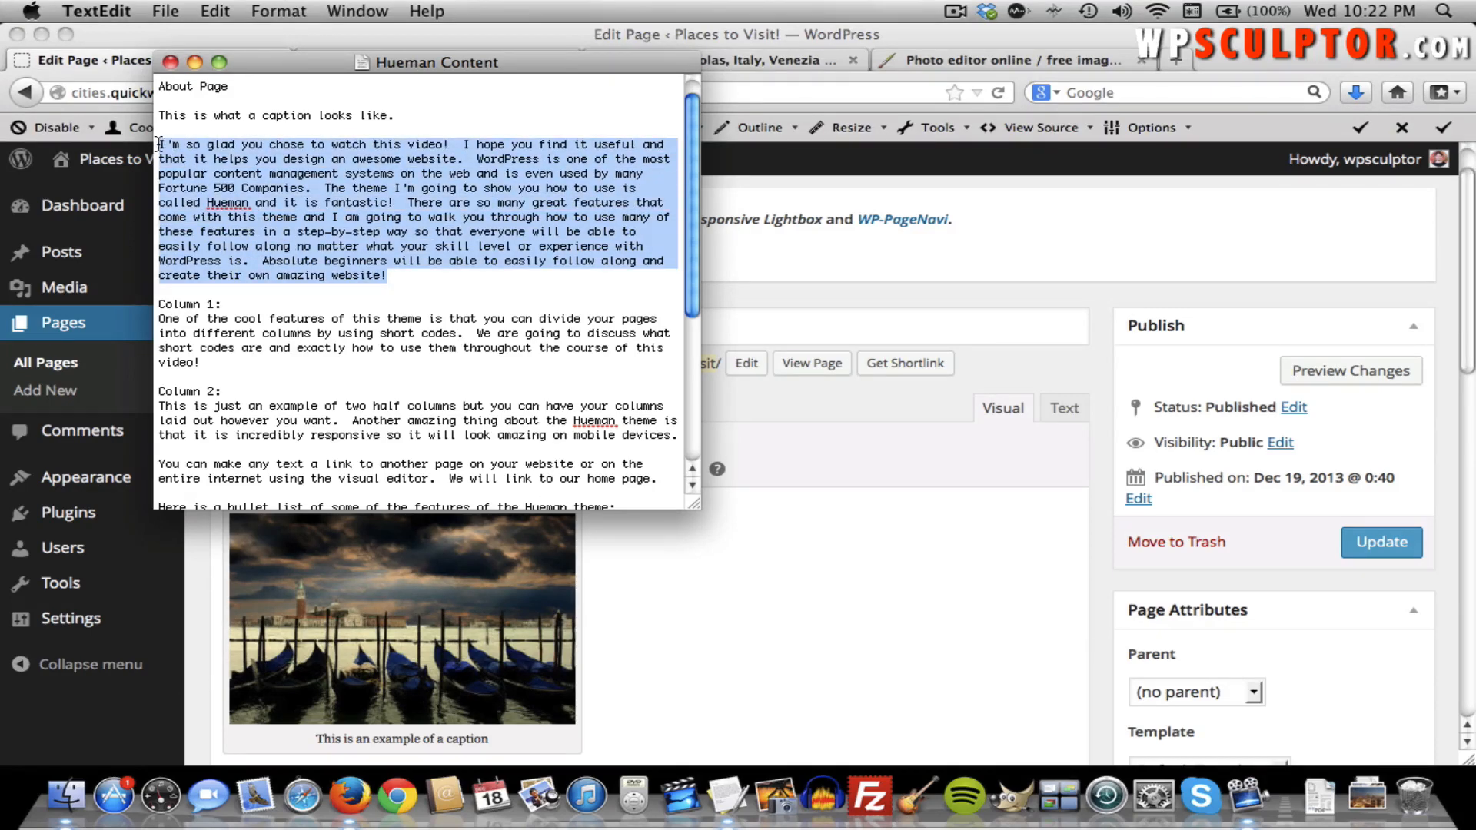
Paste the intro paragraph into the page and drag the gondola image to its start.
{"action": "left_click", "coordinate": [929, 507]}
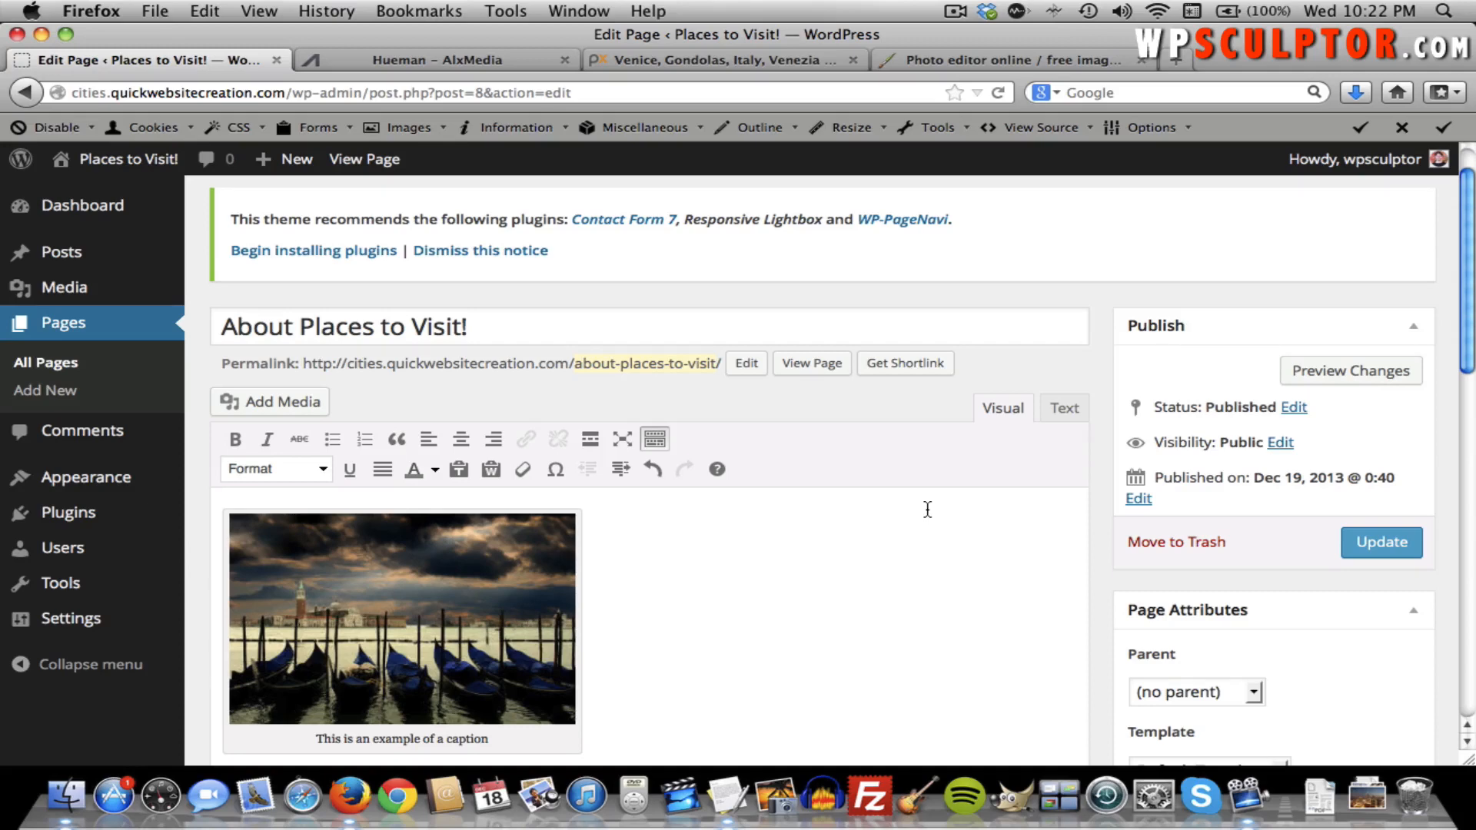
{"action": "left_click", "coordinate": [871, 536]}
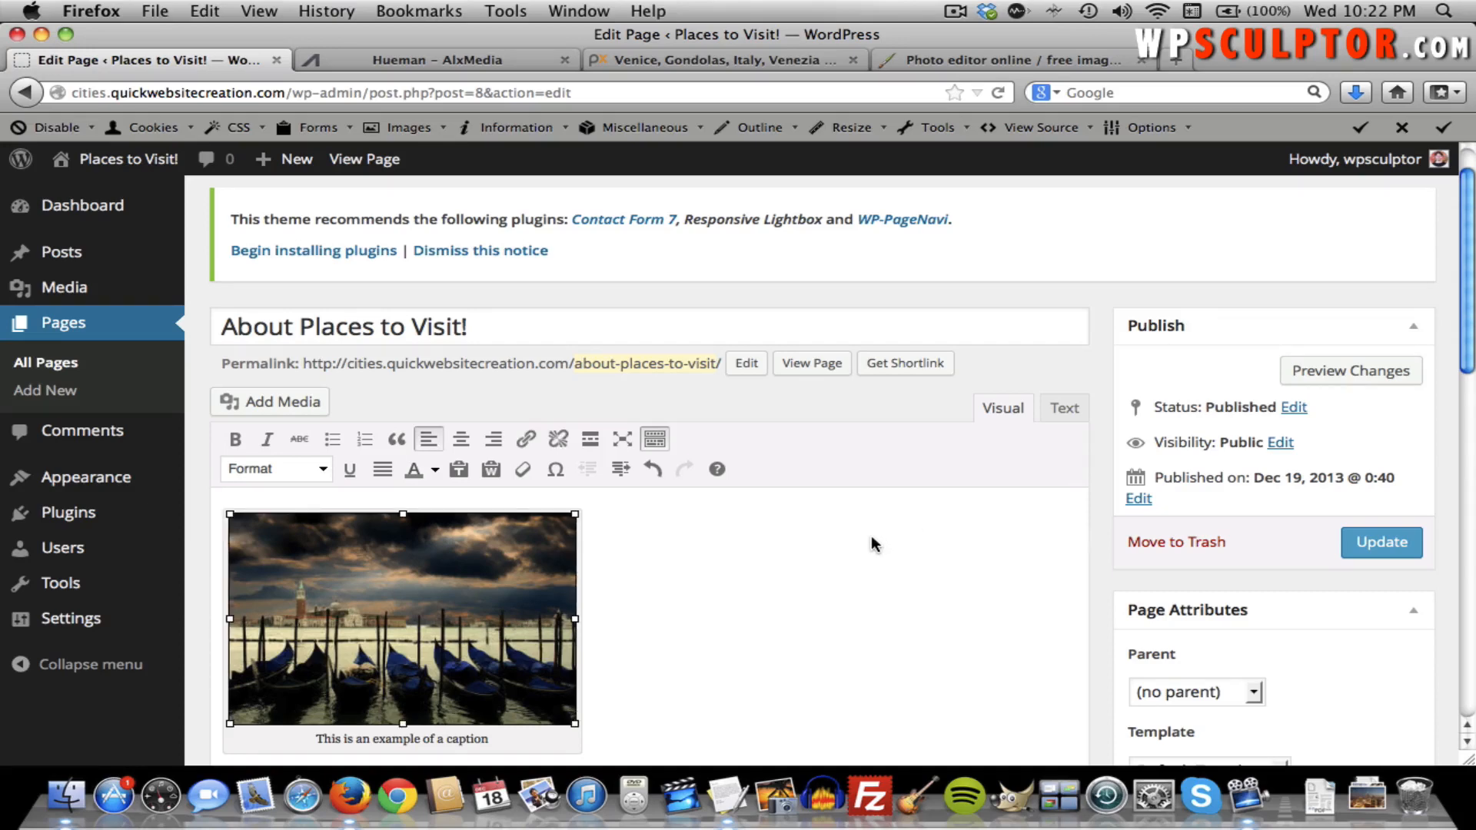
{"action": "left_click", "coordinate": [734, 657]}
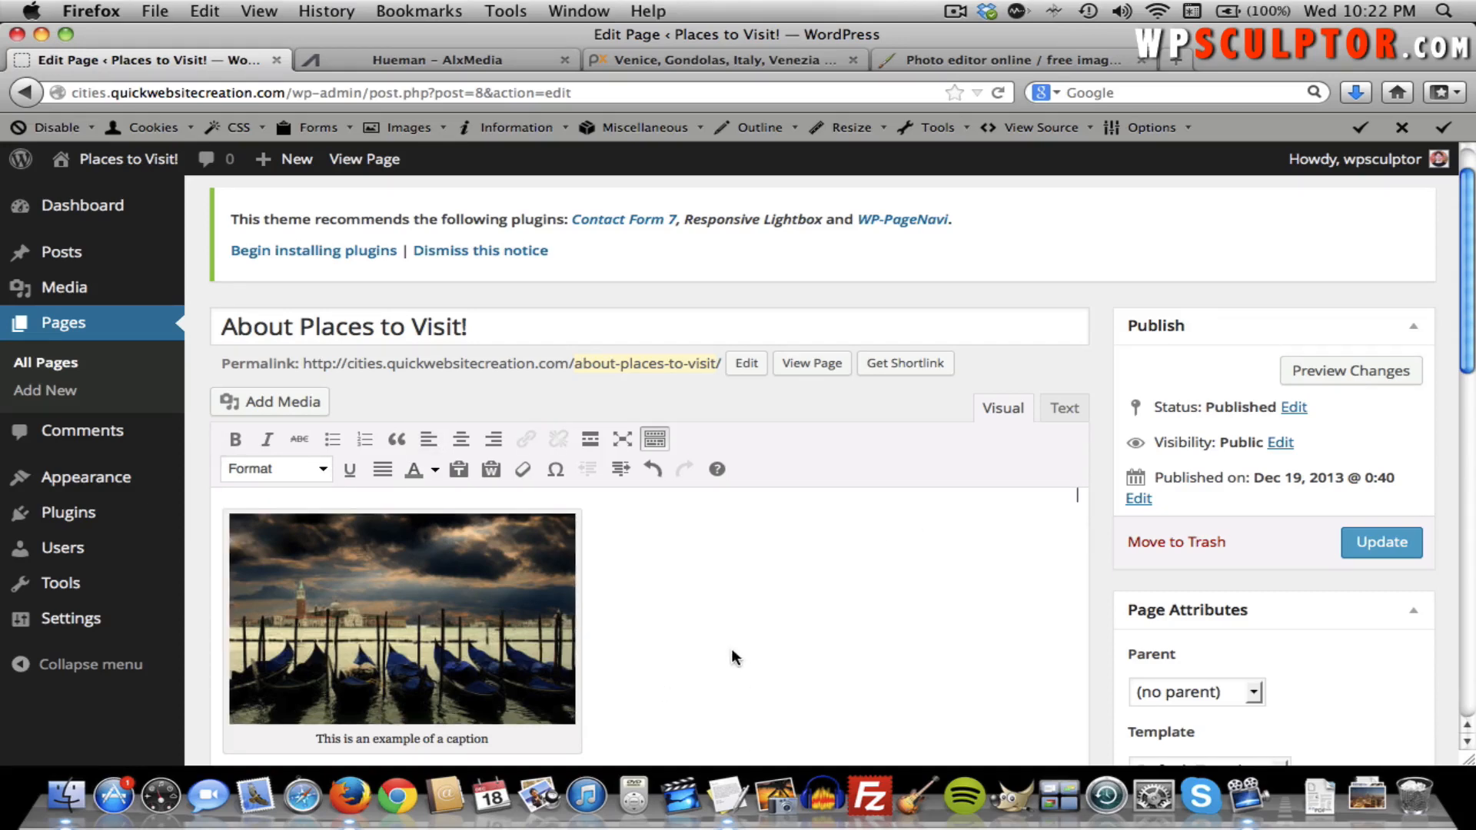
{"action": "key", "text": "super+v"}
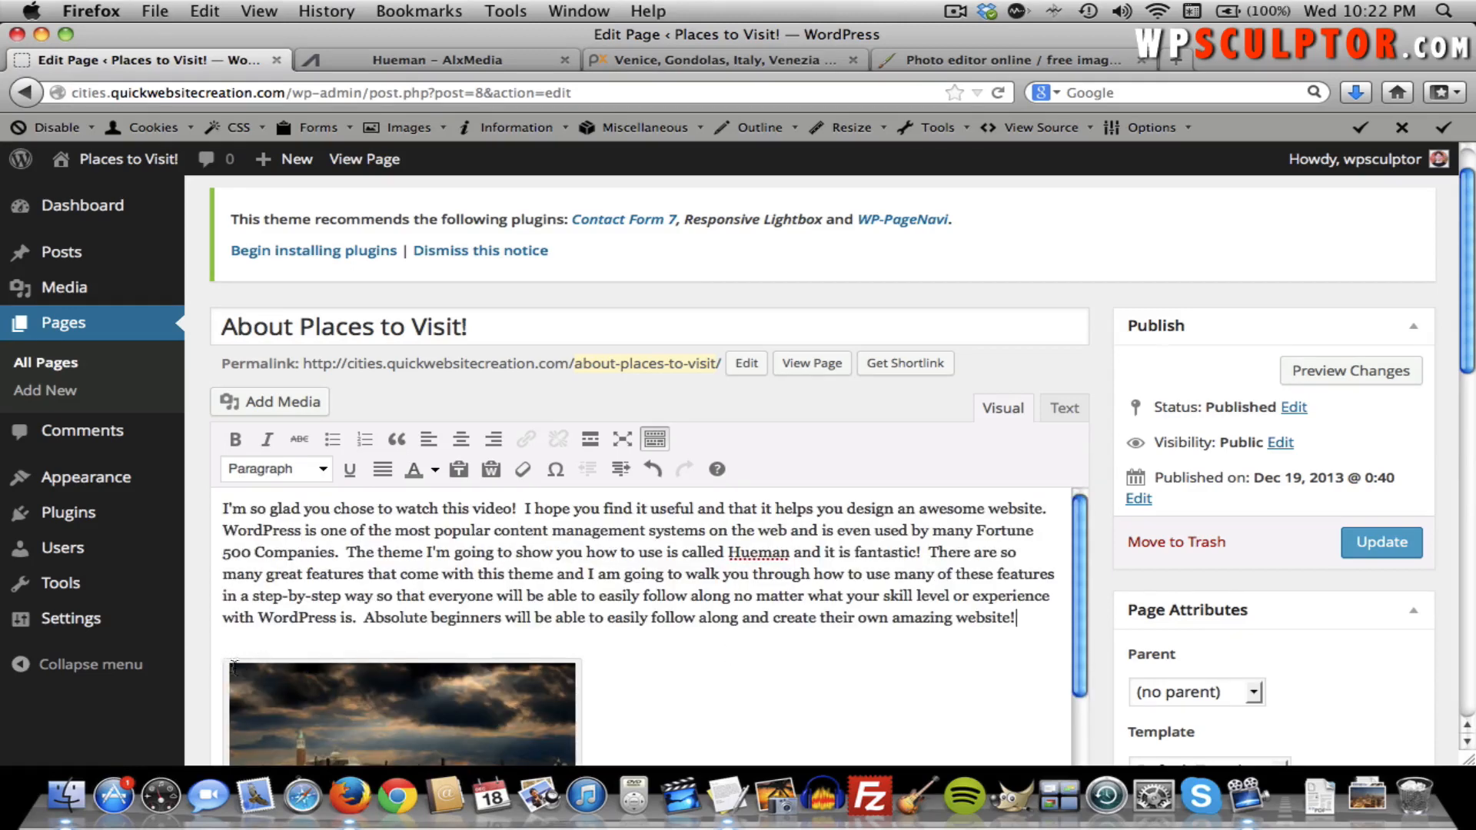
{"action": "left_click", "coordinate": [258, 679]}
{"action": "left_click_drag", "start_coordinate": [258, 680], "coordinate": [224, 510]}
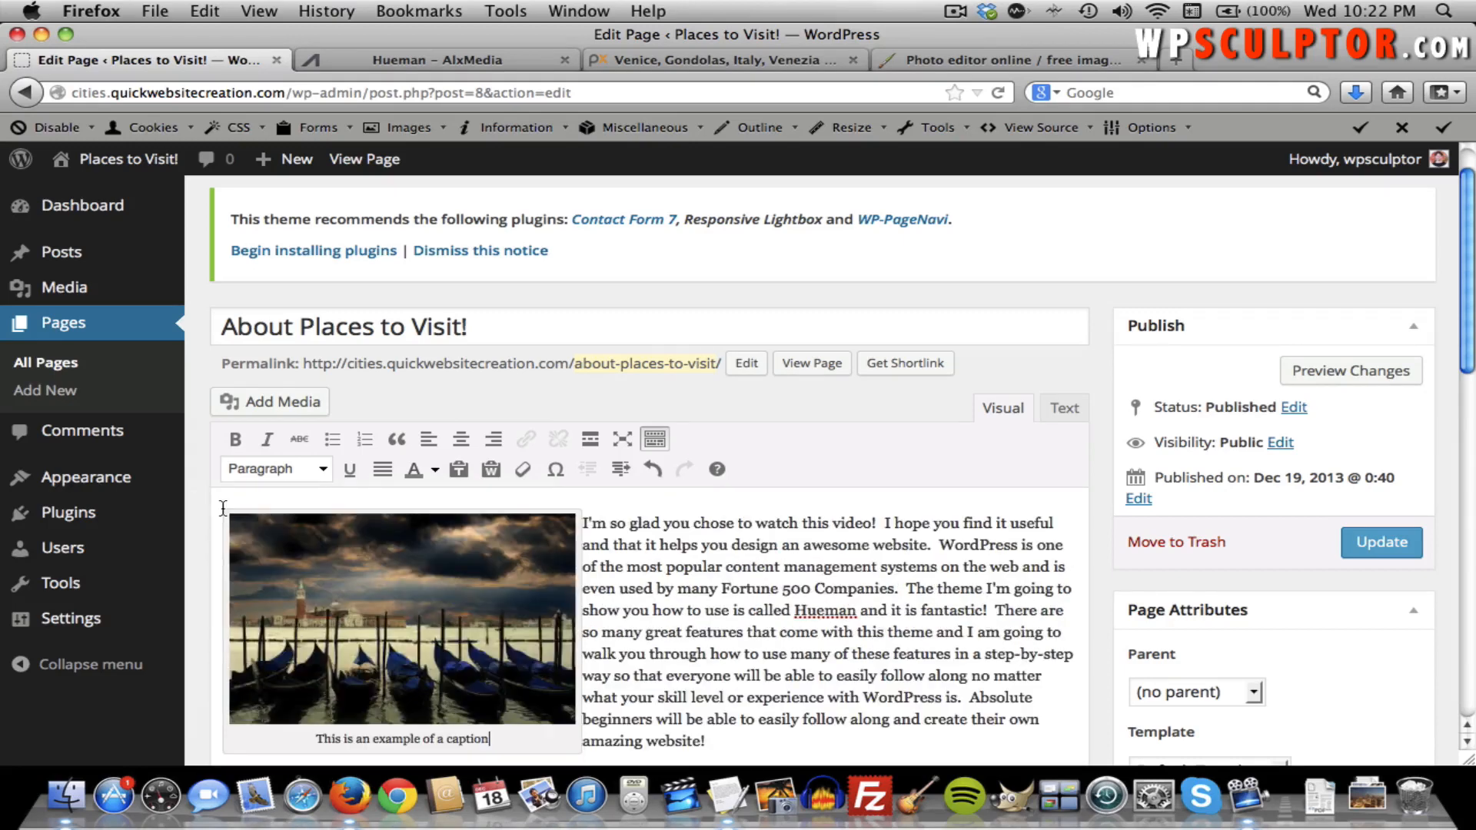
{"action": "scroll", "coordinate": [645, 540], "scroll_direction": "down", "scroll_amount": 3}
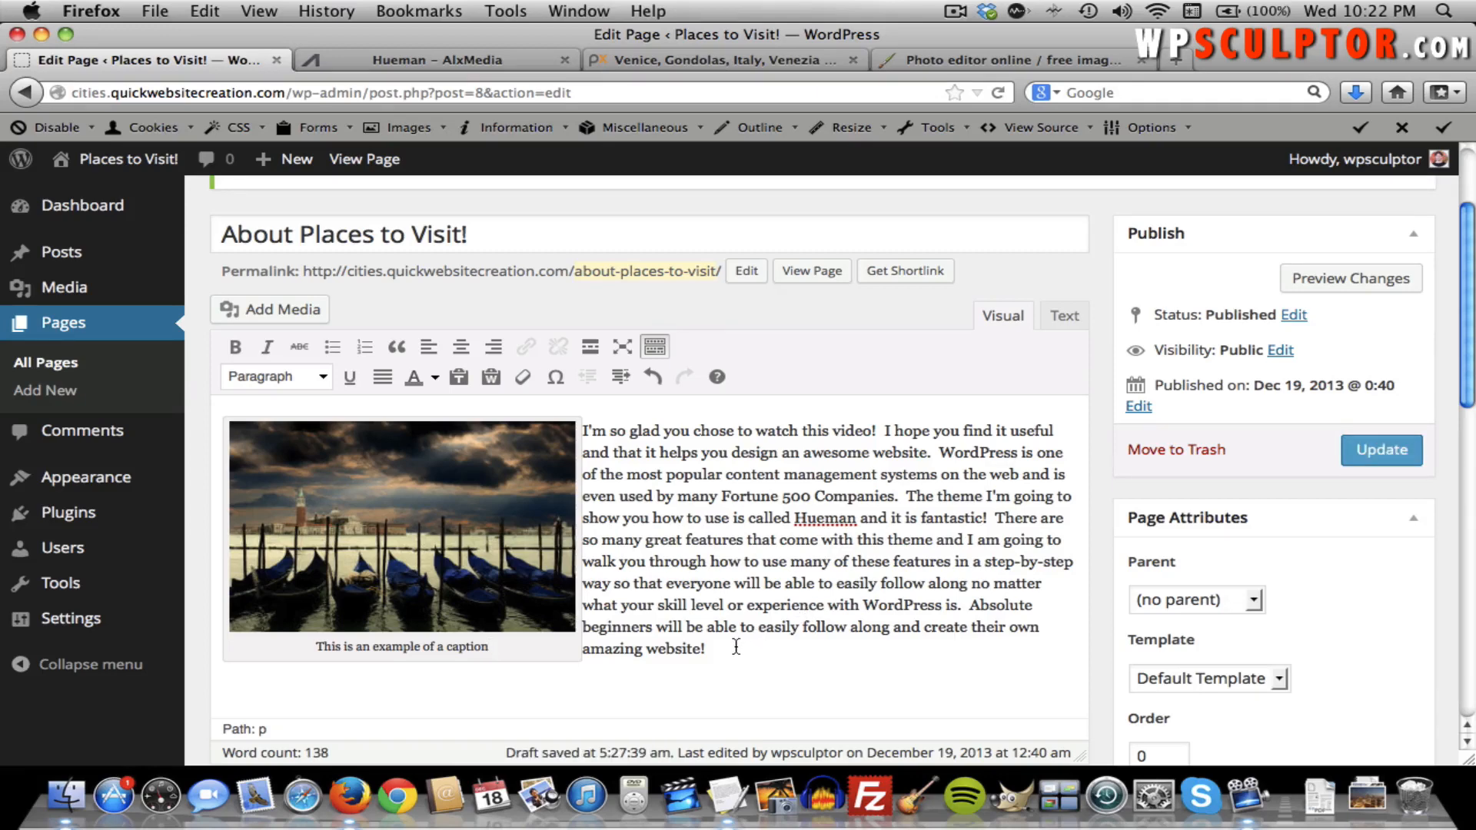
Update the page and check the captioned image and wrapping text on the live page.
{"action": "left_click", "coordinate": [1361, 461]}
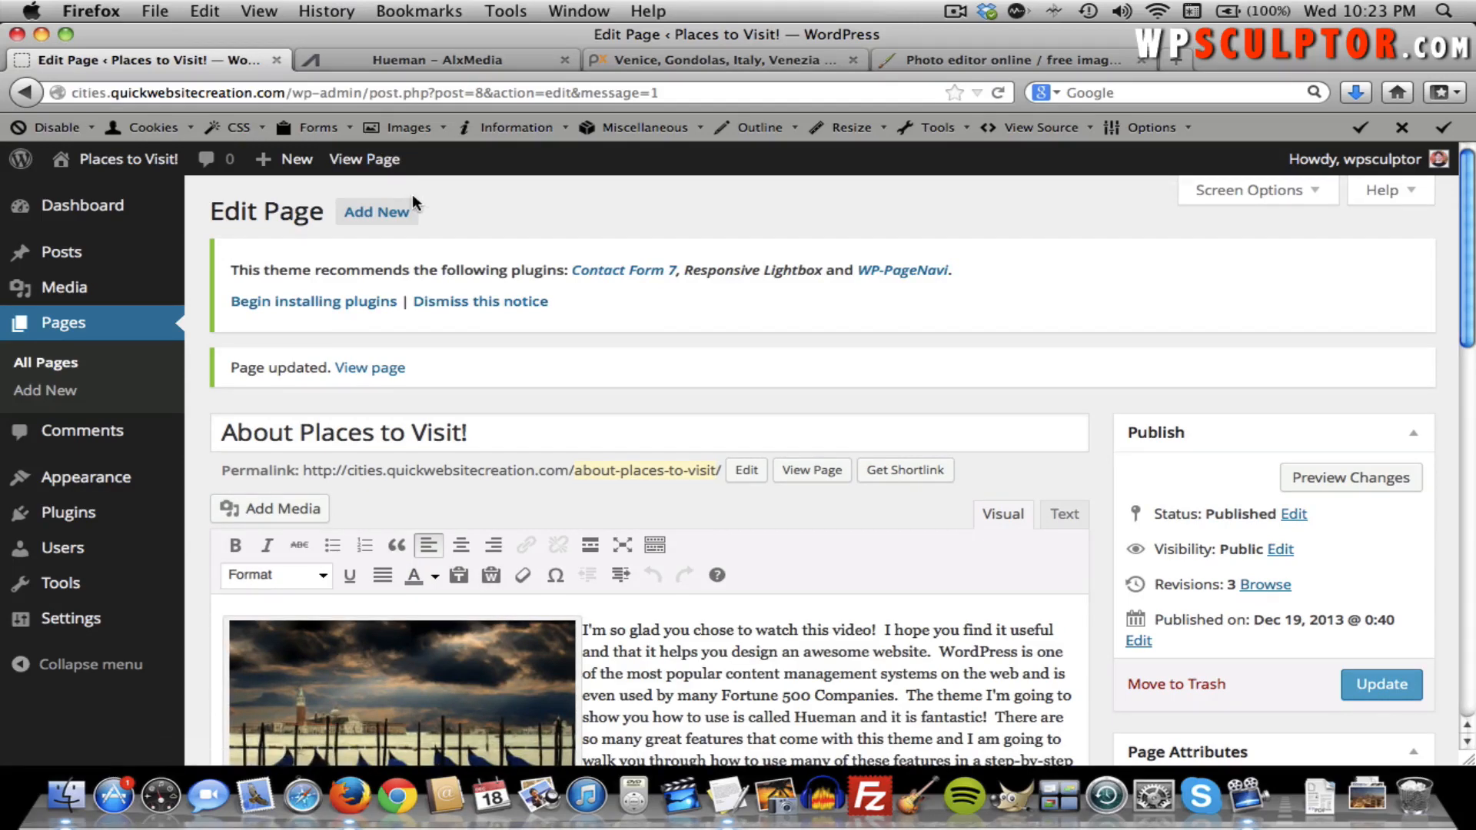
{"action": "left_click", "coordinate": [380, 163]}
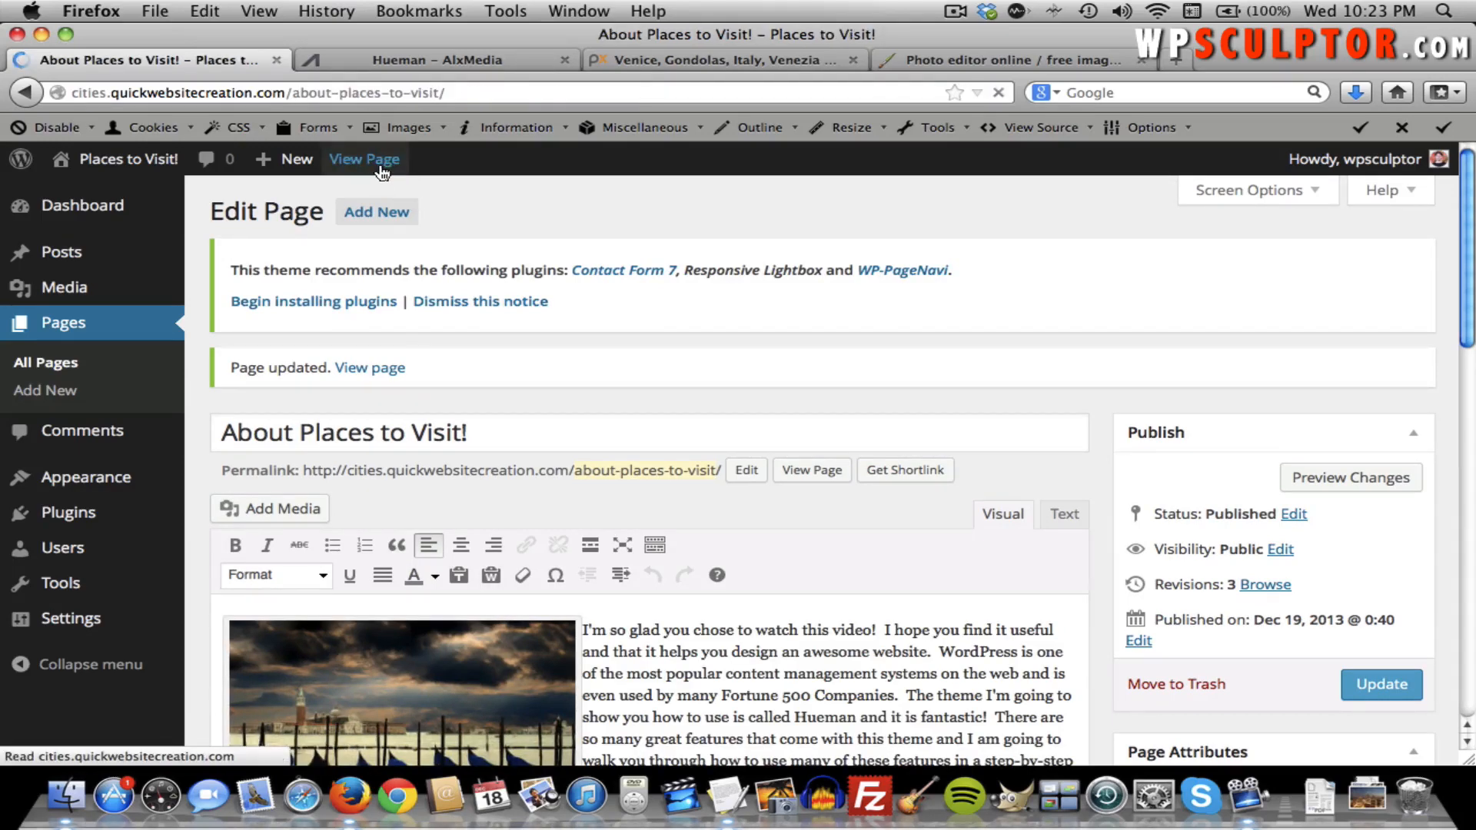
{"action": "scroll", "coordinate": [555, 300], "scroll_direction": "down", "scroll_amount": 3}
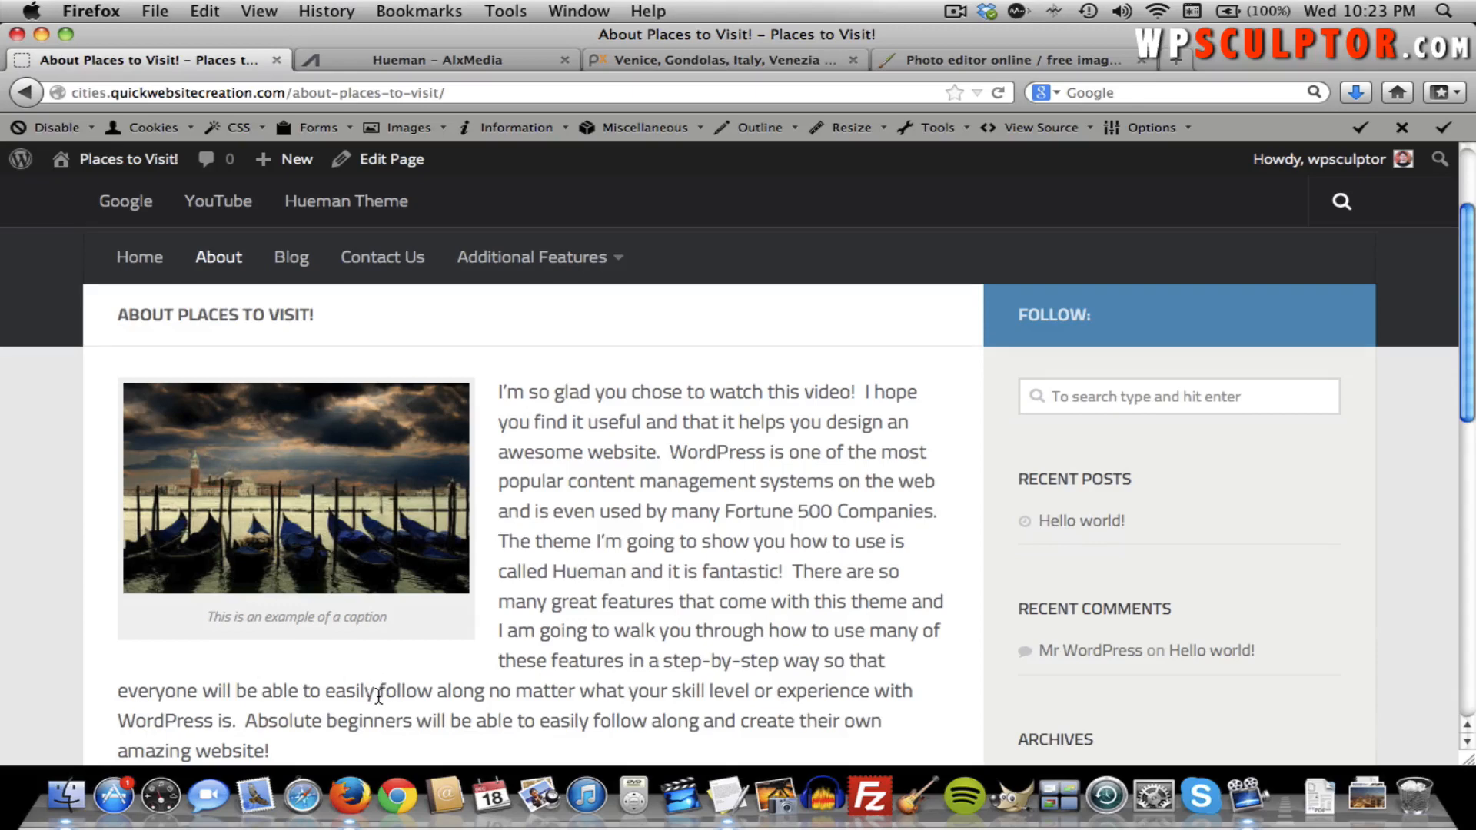
{"action": "scroll", "coordinate": [373, 687], "scroll_direction": "down", "scroll_amount": 1}
{"action": "left_click_drag", "start_coordinate": [387, 607], "coordinate": [236, 596]}
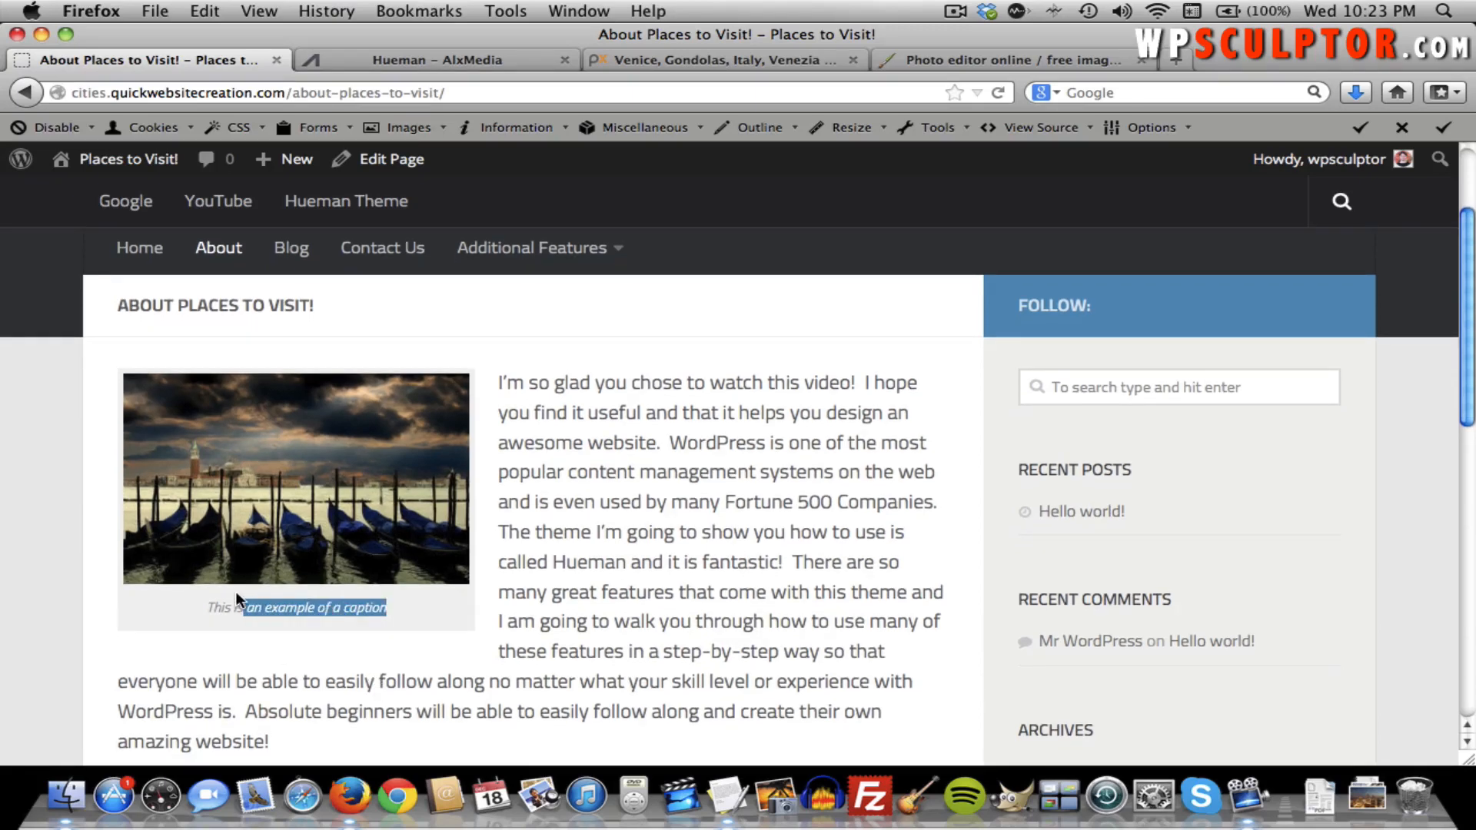
{"action": "left_click", "coordinate": [404, 612]}
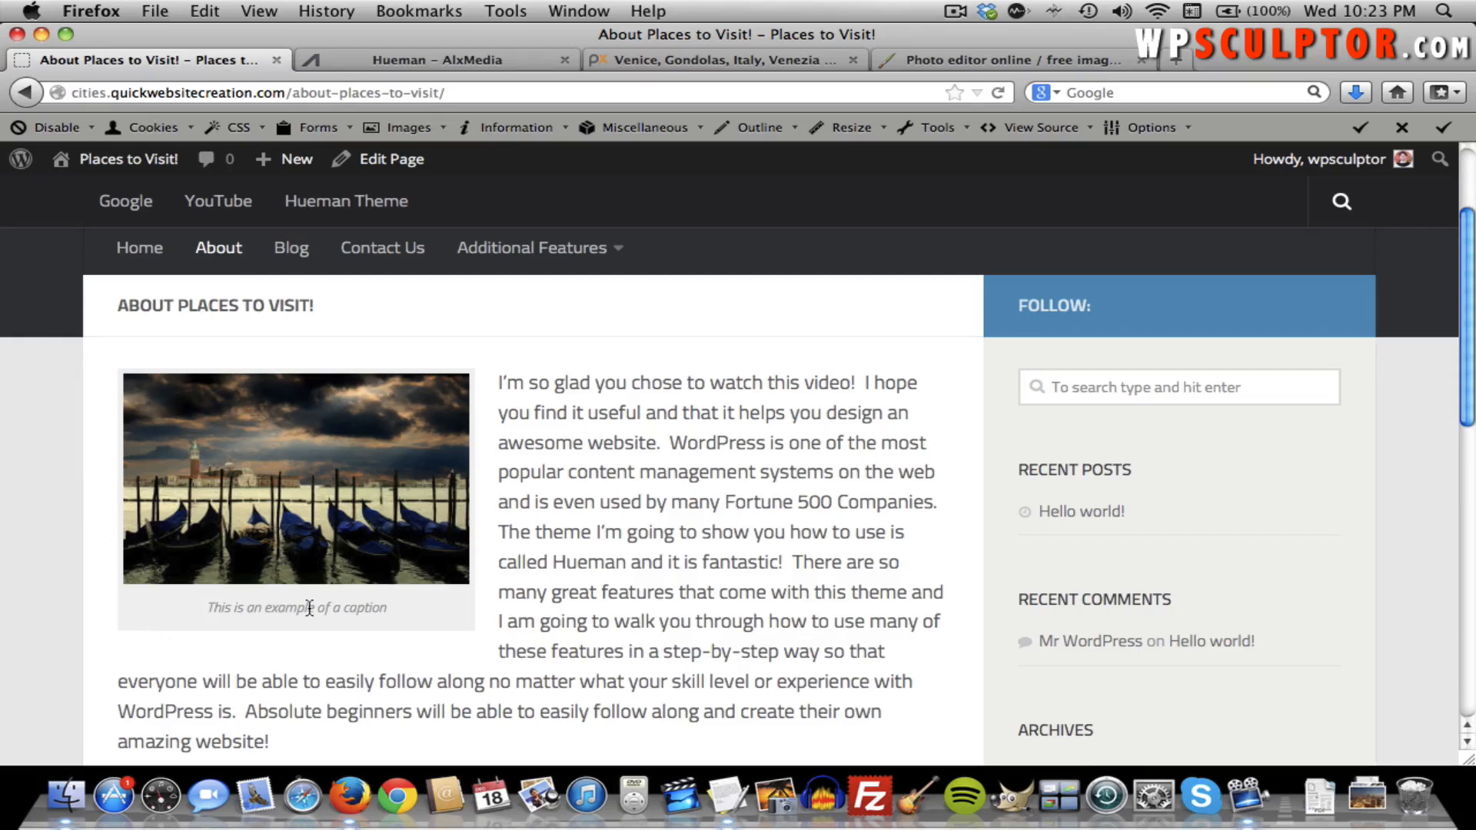
Go back from the live page to editing the About Places to Visit! page.
{"action": "scroll", "coordinate": [404, 606], "scroll_direction": "down", "scroll_amount": 3}
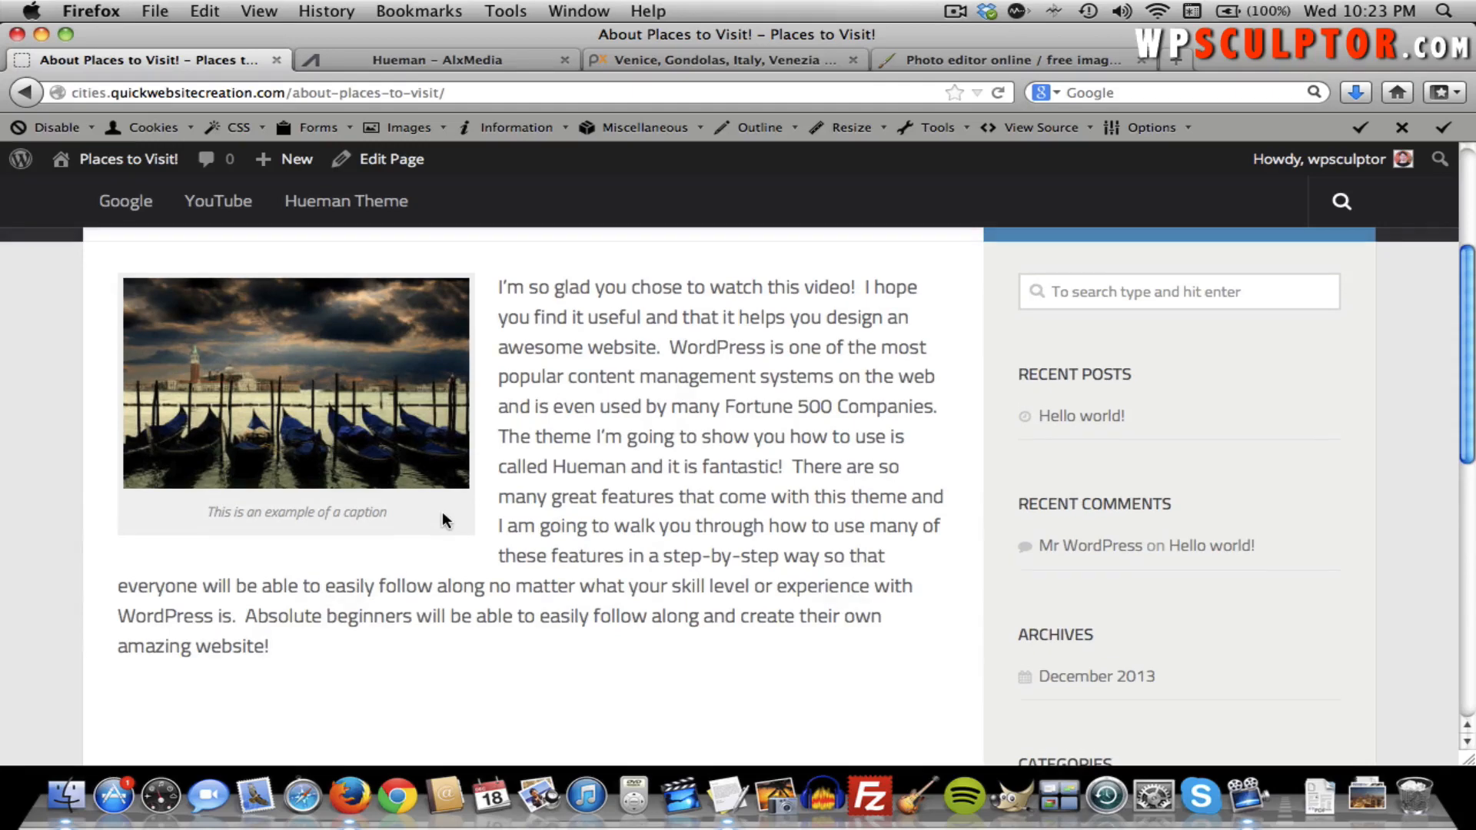
{"action": "scroll", "coordinate": [441, 513], "scroll_direction": "up", "scroll_amount": 6}
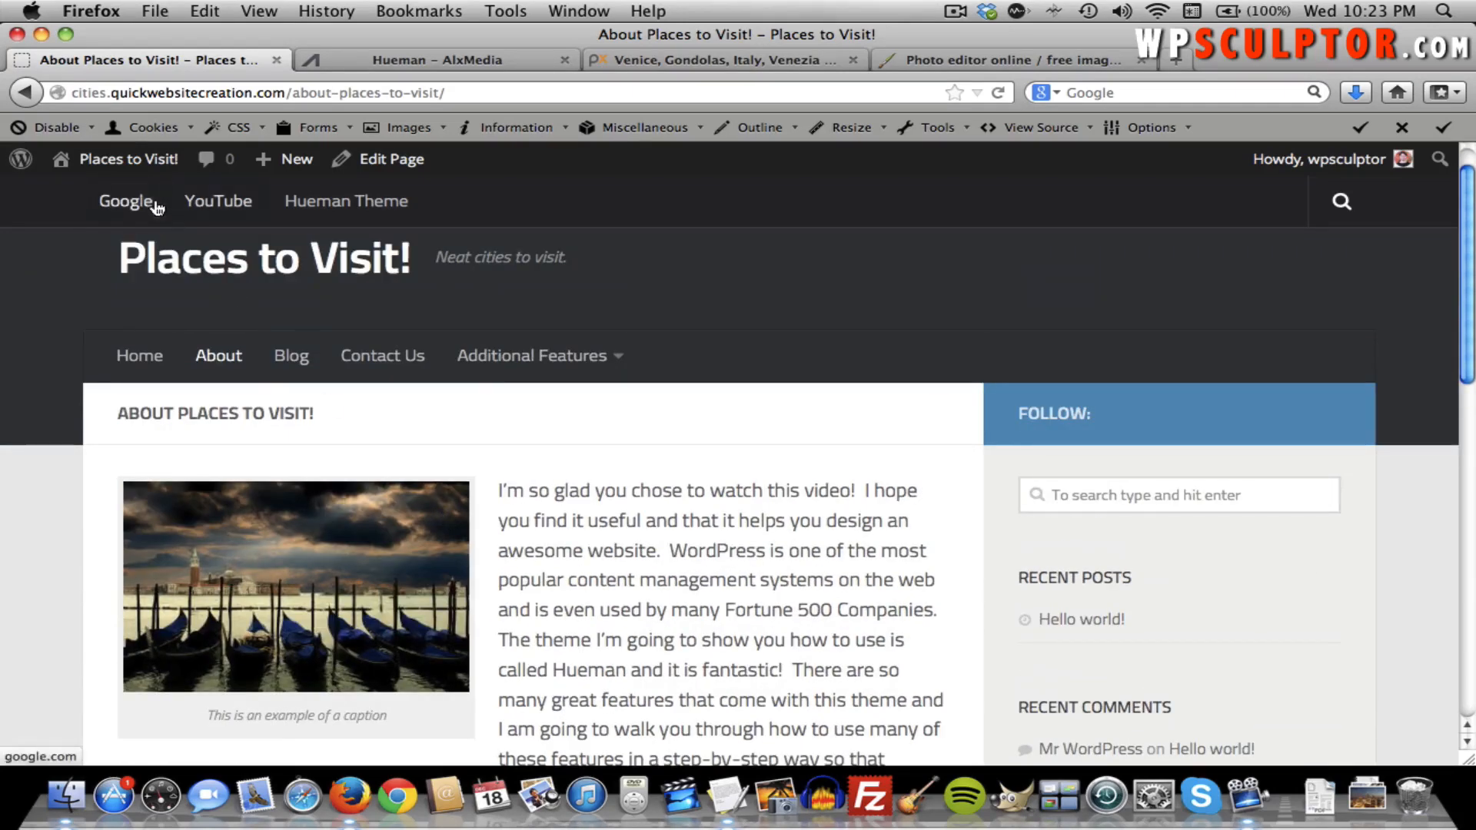
{"action": "mouse_move", "coordinate": [144, 174]}
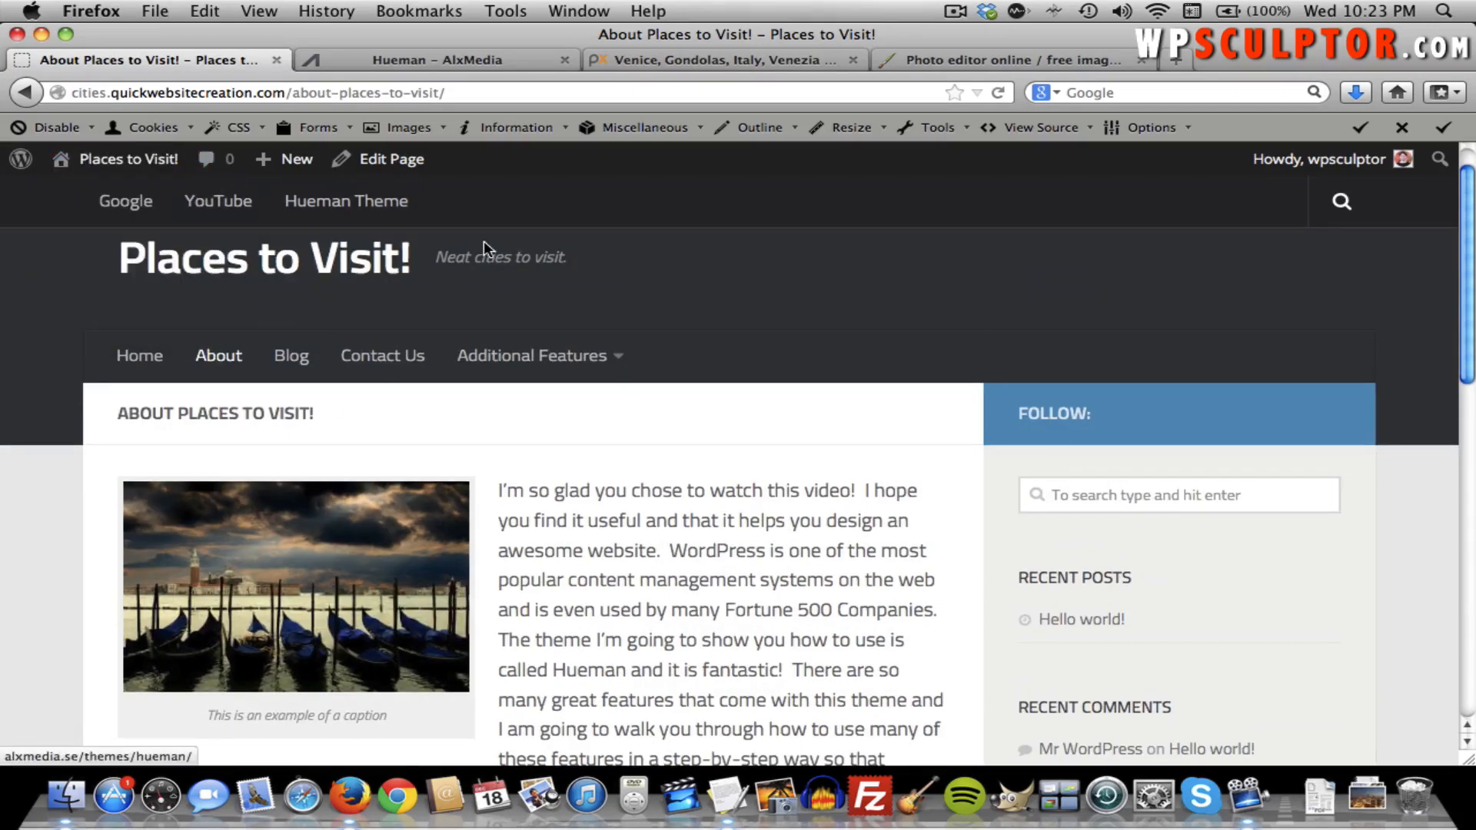
{"action": "left_click", "coordinate": [416, 172]}
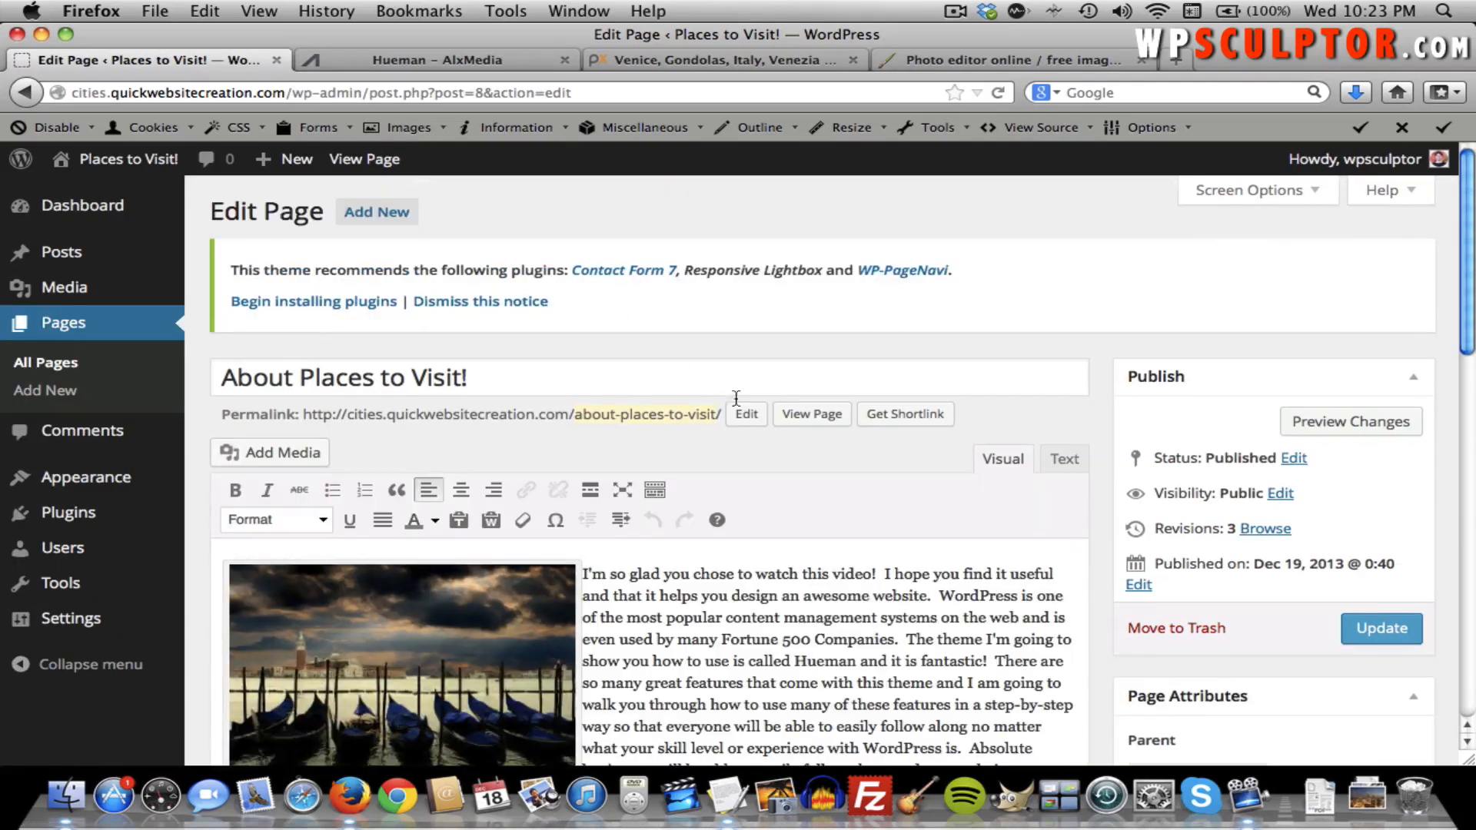
Add the Column 1 paragraph about short codes below the intro text.
{"action": "scroll", "coordinate": [776, 425], "scroll_direction": "down", "scroll_amount": 5}
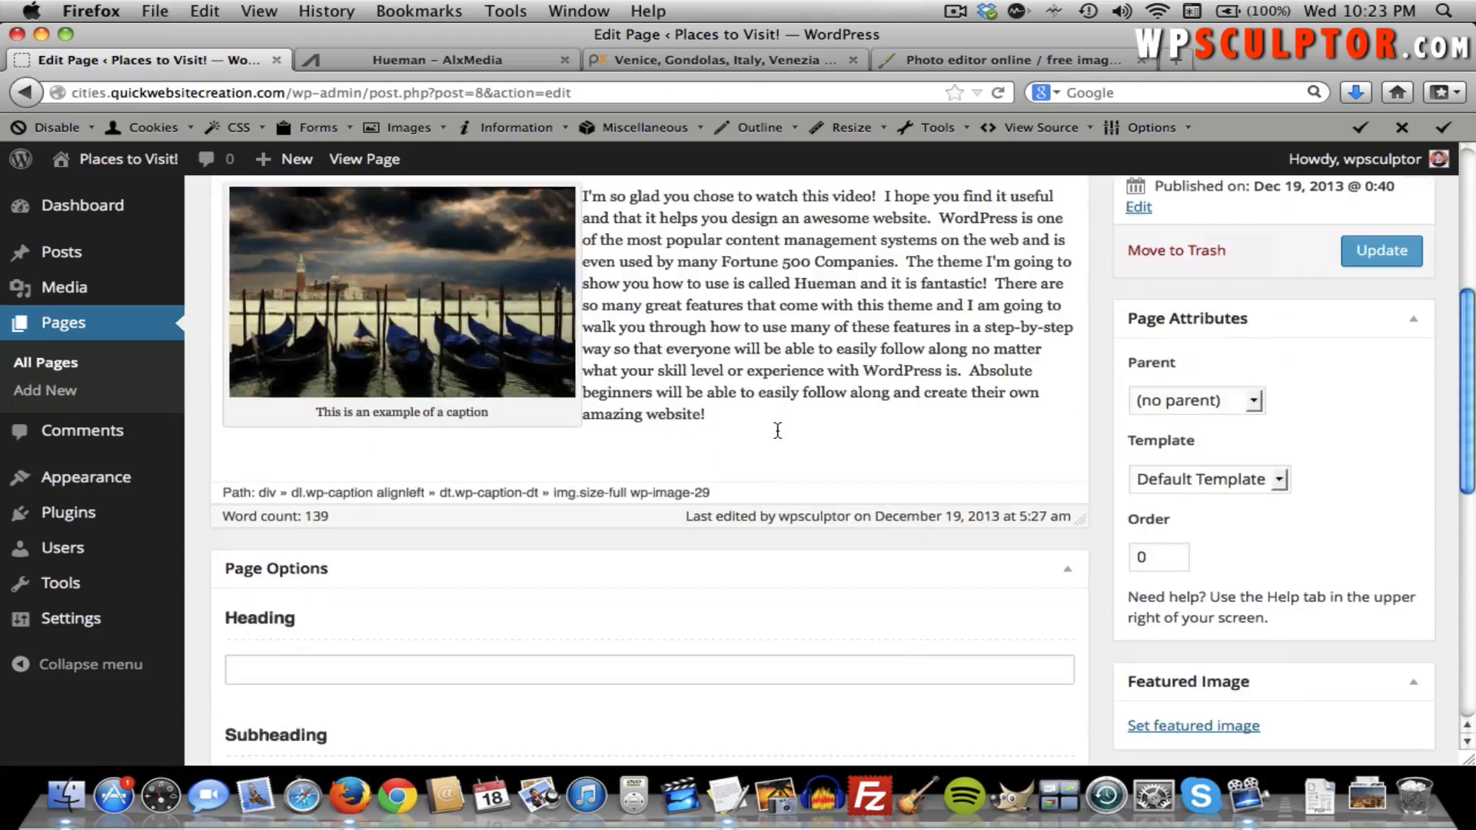
{"action": "left_click", "coordinate": [781, 424]}
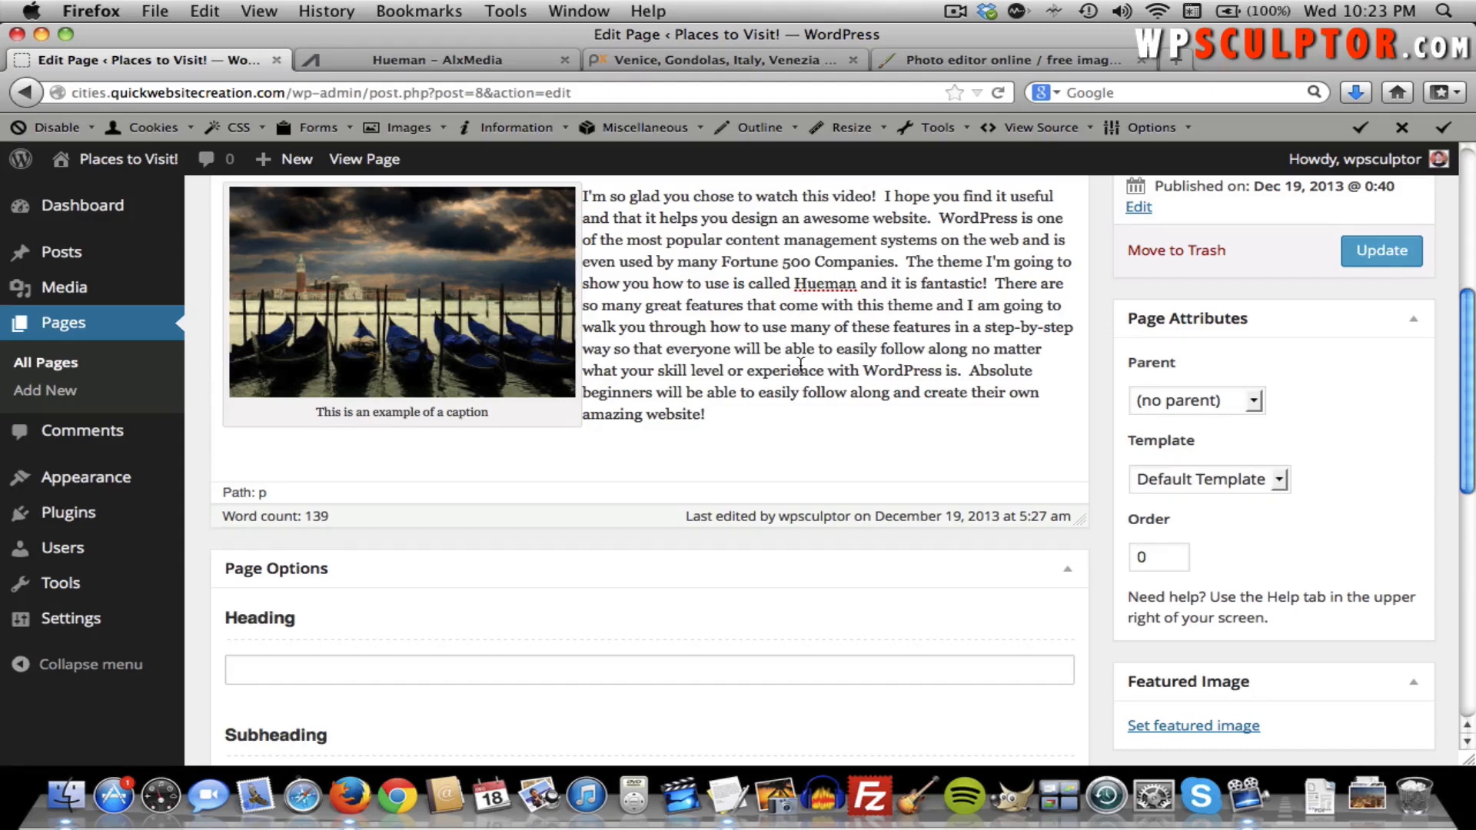
{"action": "key", "text": "Return"}
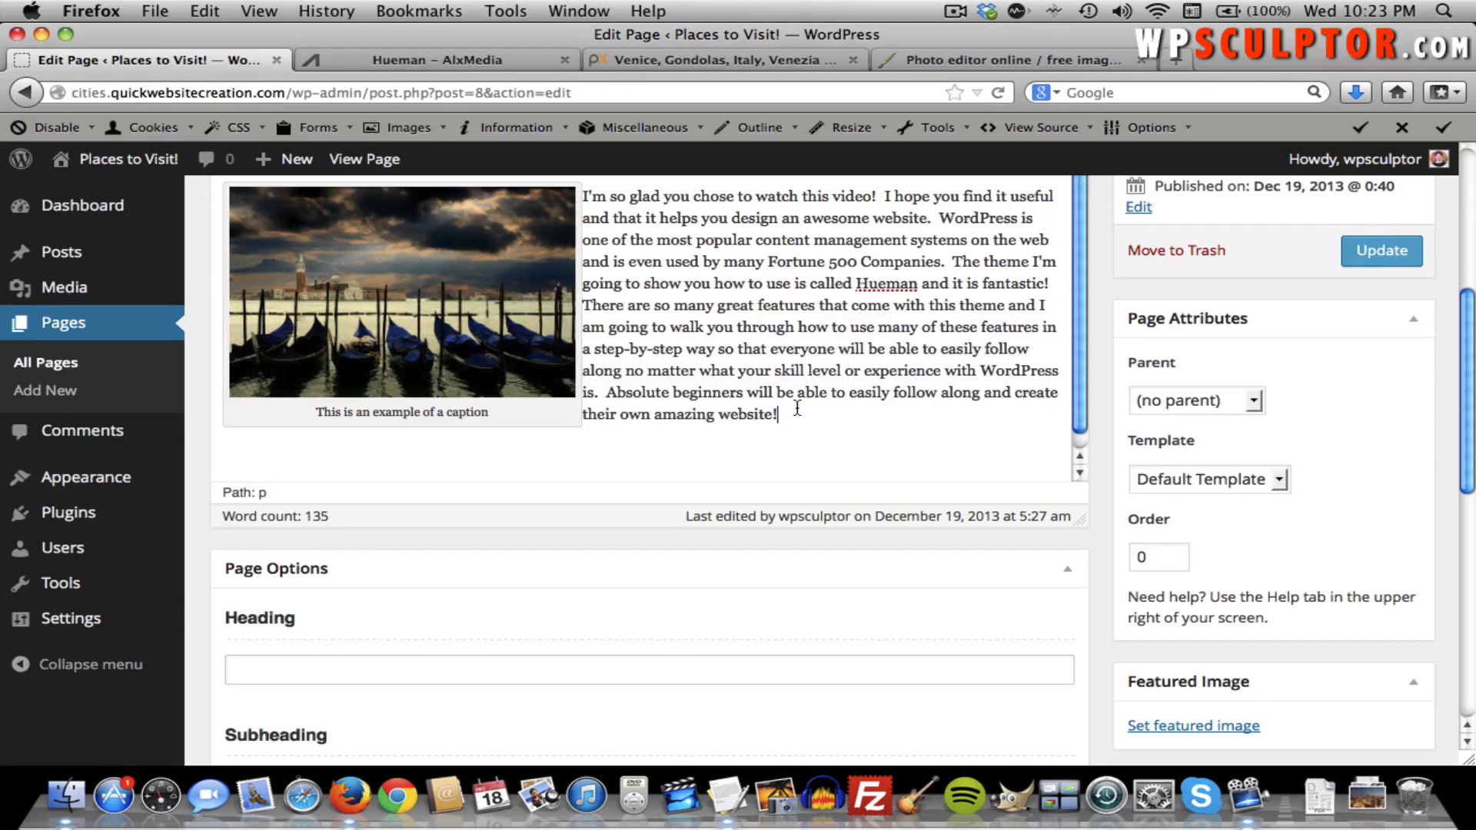
{"action": "key", "text": "Return"}
{"action": "key", "text": "super+Tab"}
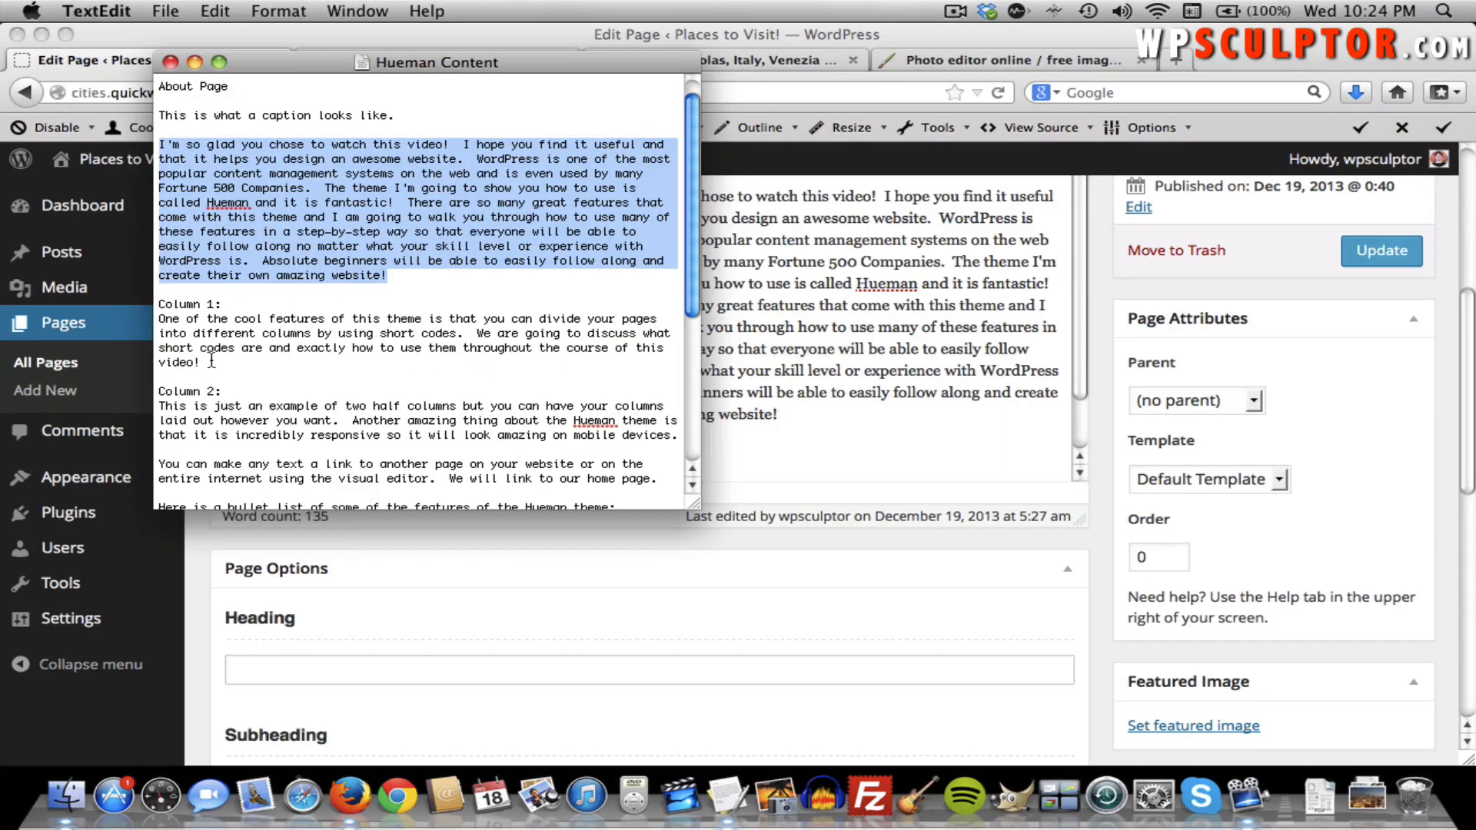
{"action": "left_click_drag", "start_coordinate": [201, 363], "coordinate": [158, 318]}
{"action": "key", "text": "super+c"}
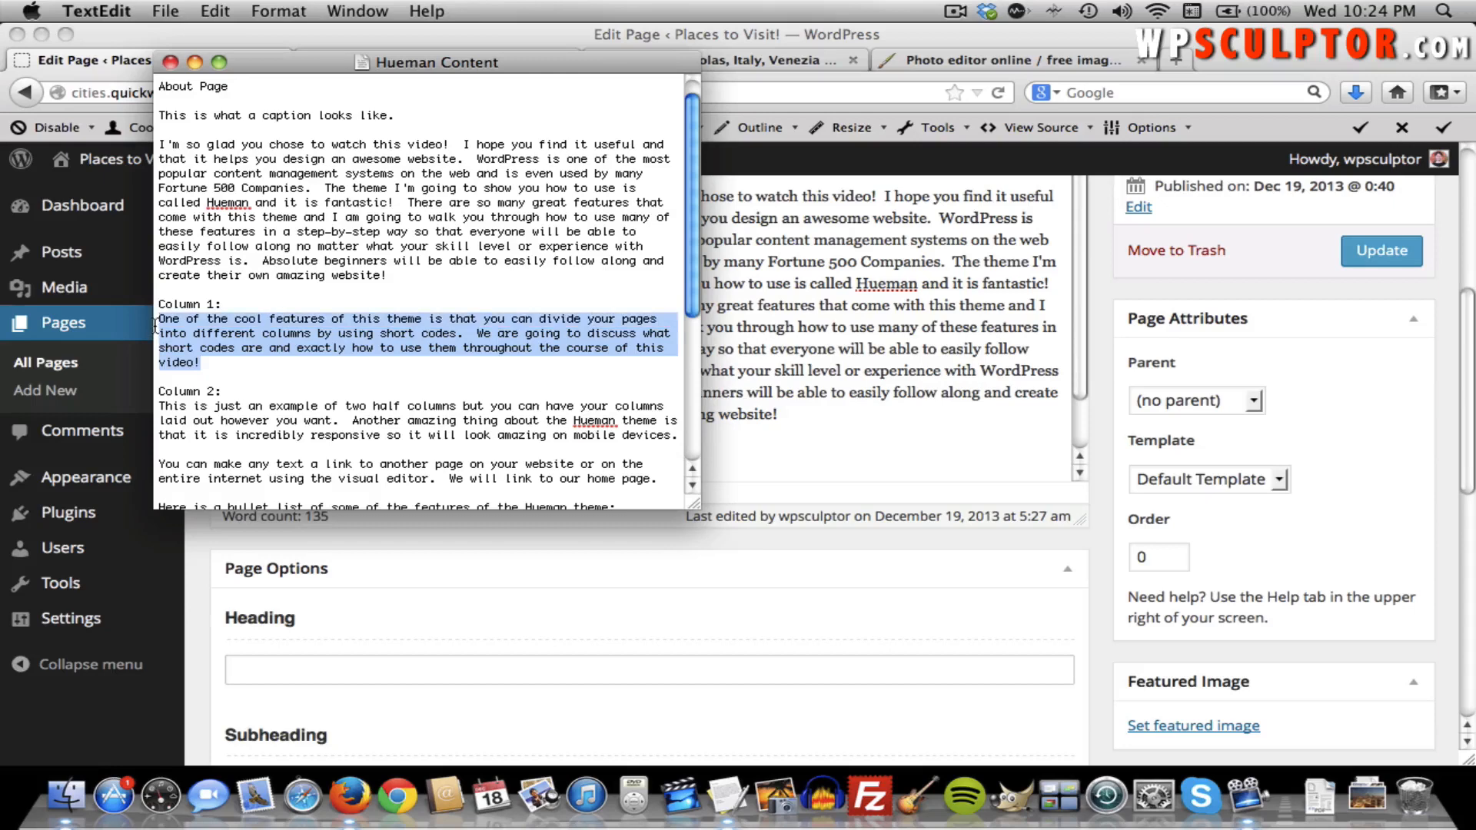
{"action": "left_click", "coordinate": [757, 444]}
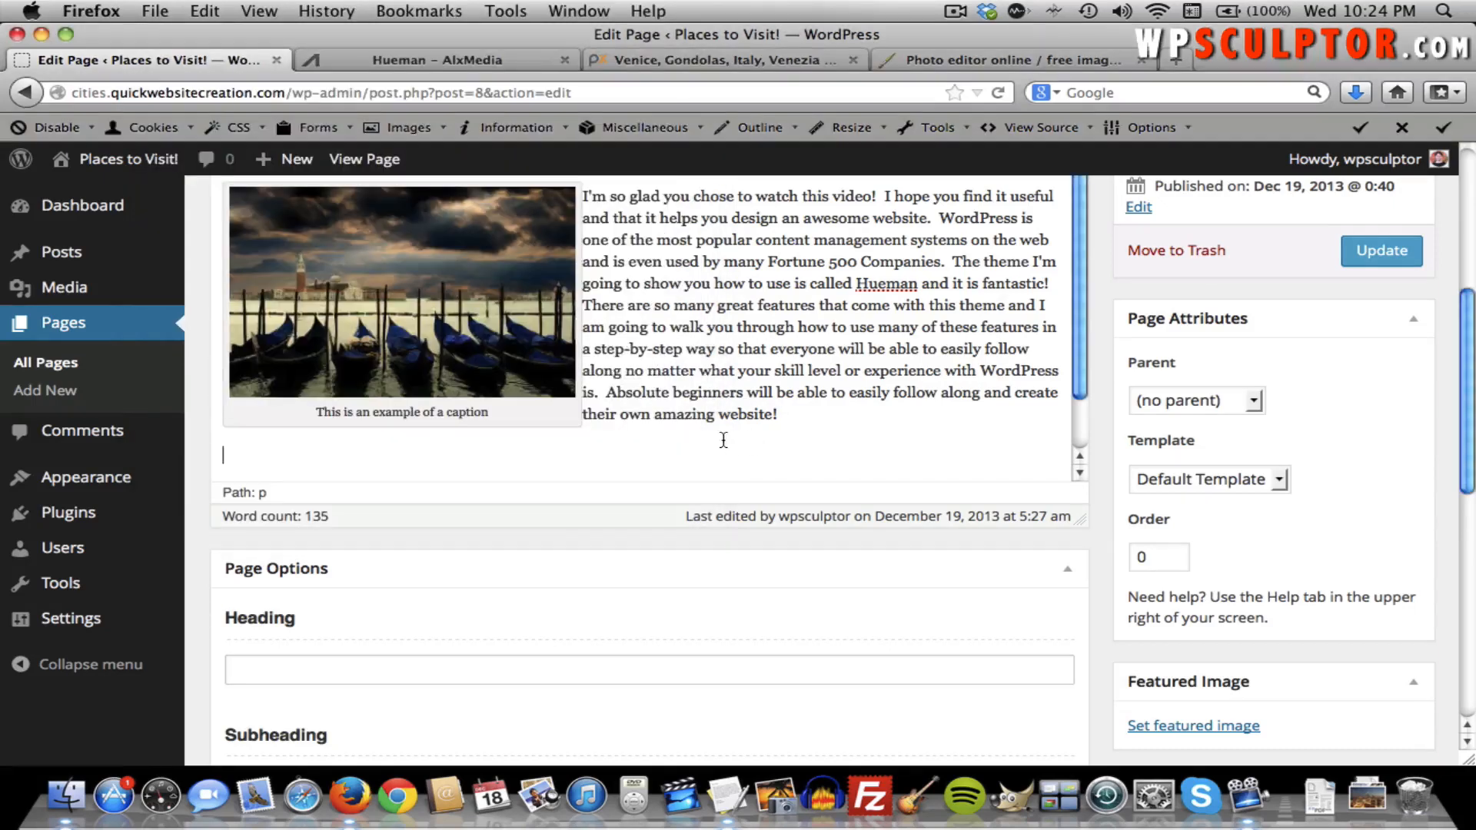
{"action": "key", "text": "super+v"}
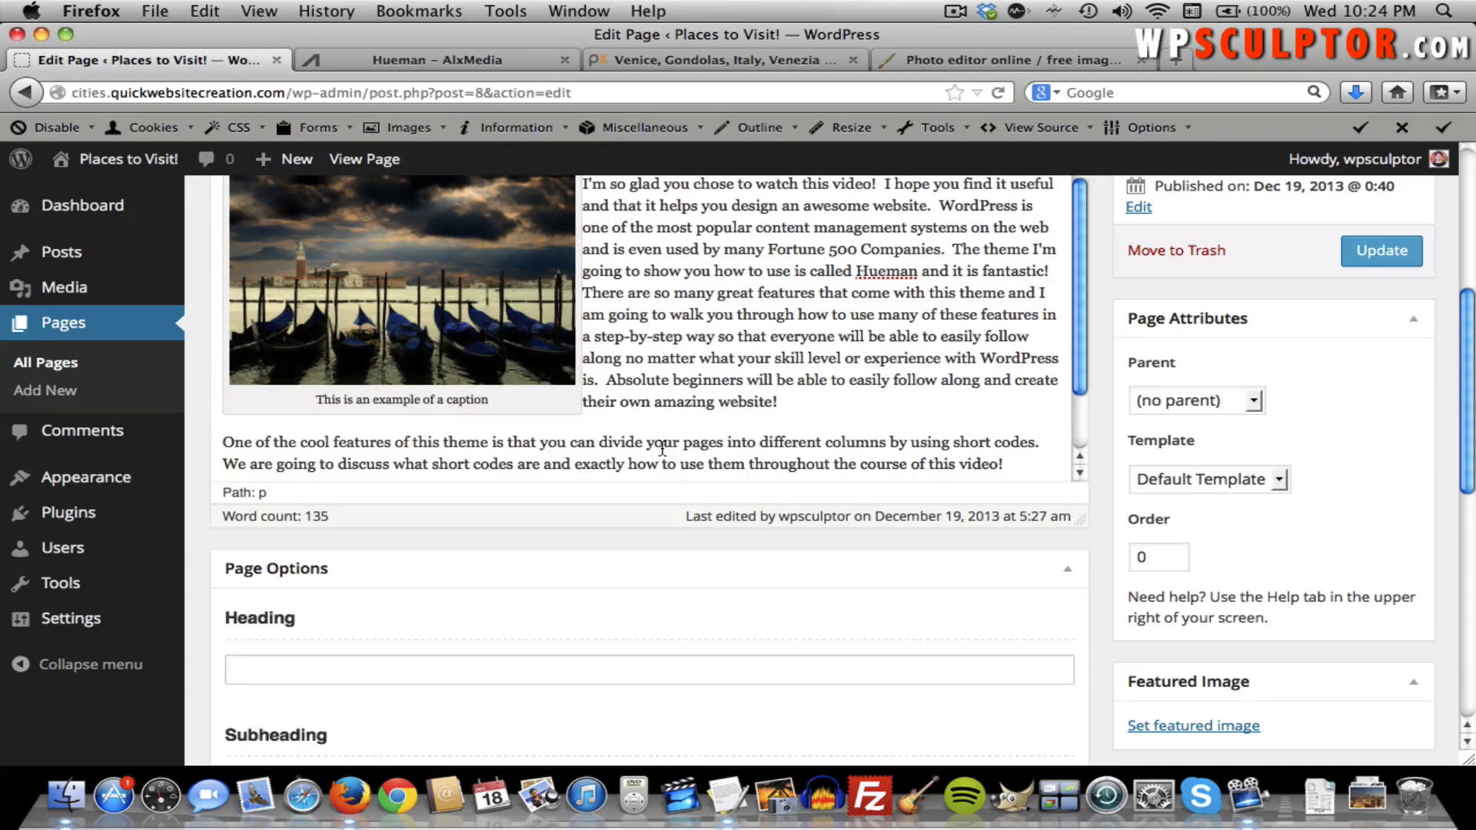
Add the Column 2 paragraph about half columns as a new paragraph beneath it.
{"action": "scroll", "coordinate": [661, 449], "scroll_direction": "down", "scroll_amount": 2}
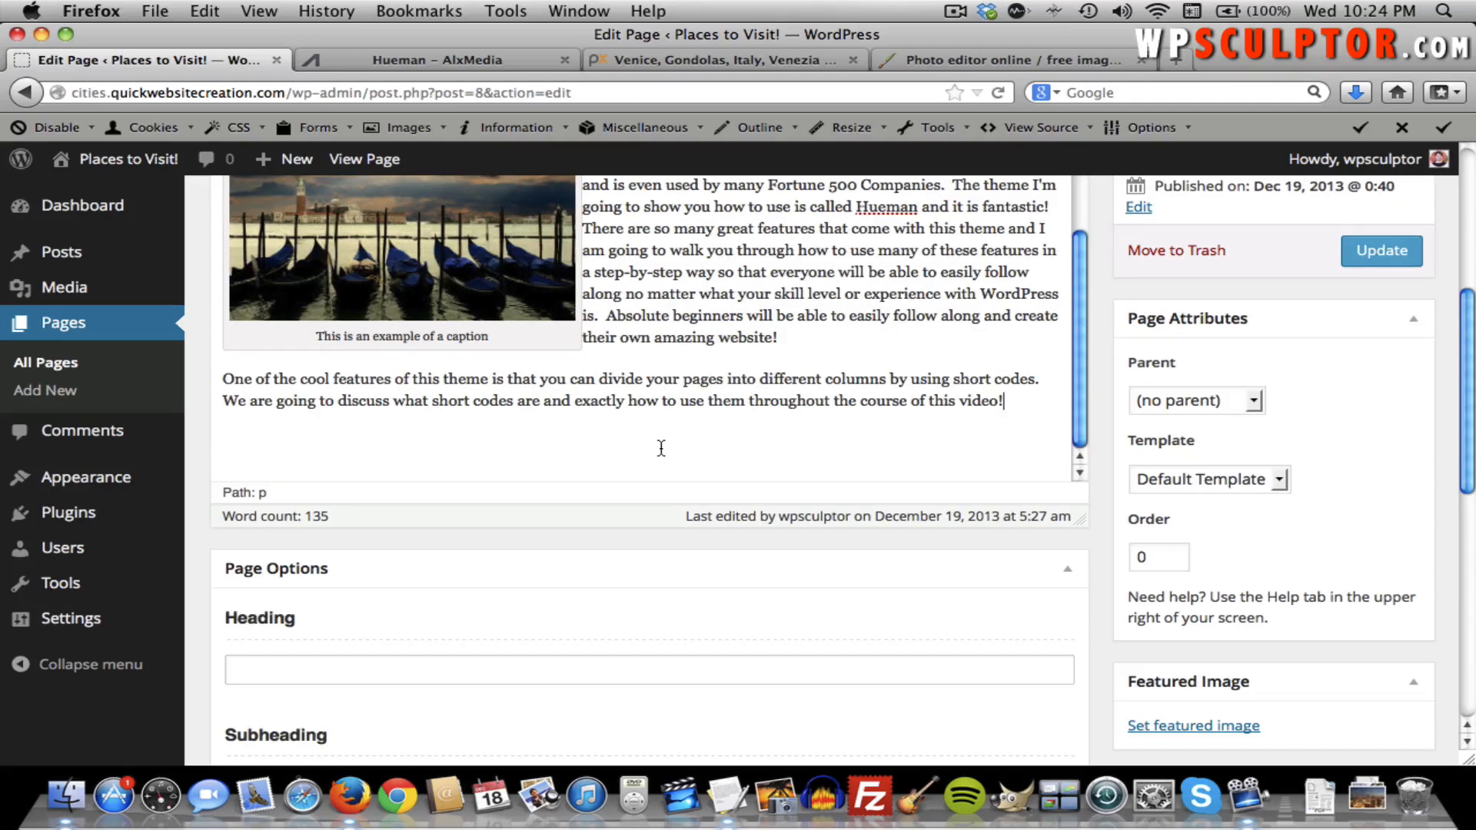
{"action": "key", "text": "Return"}
{"action": "key", "text": "super+Tab"}
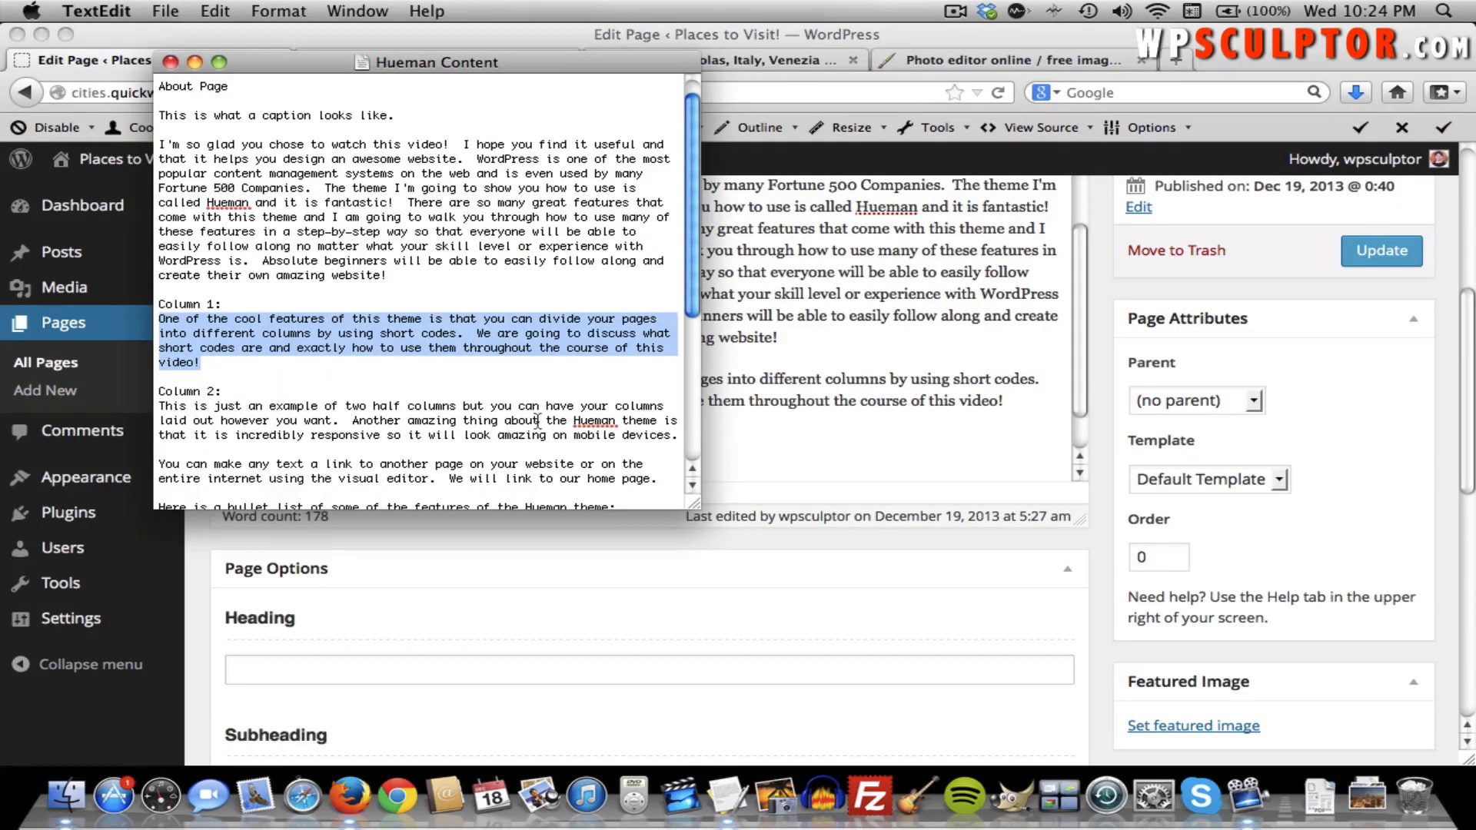
{"action": "left_click_drag", "start_coordinate": [675, 439], "coordinate": [162, 407]}
{"action": "key", "text": "super+c"}
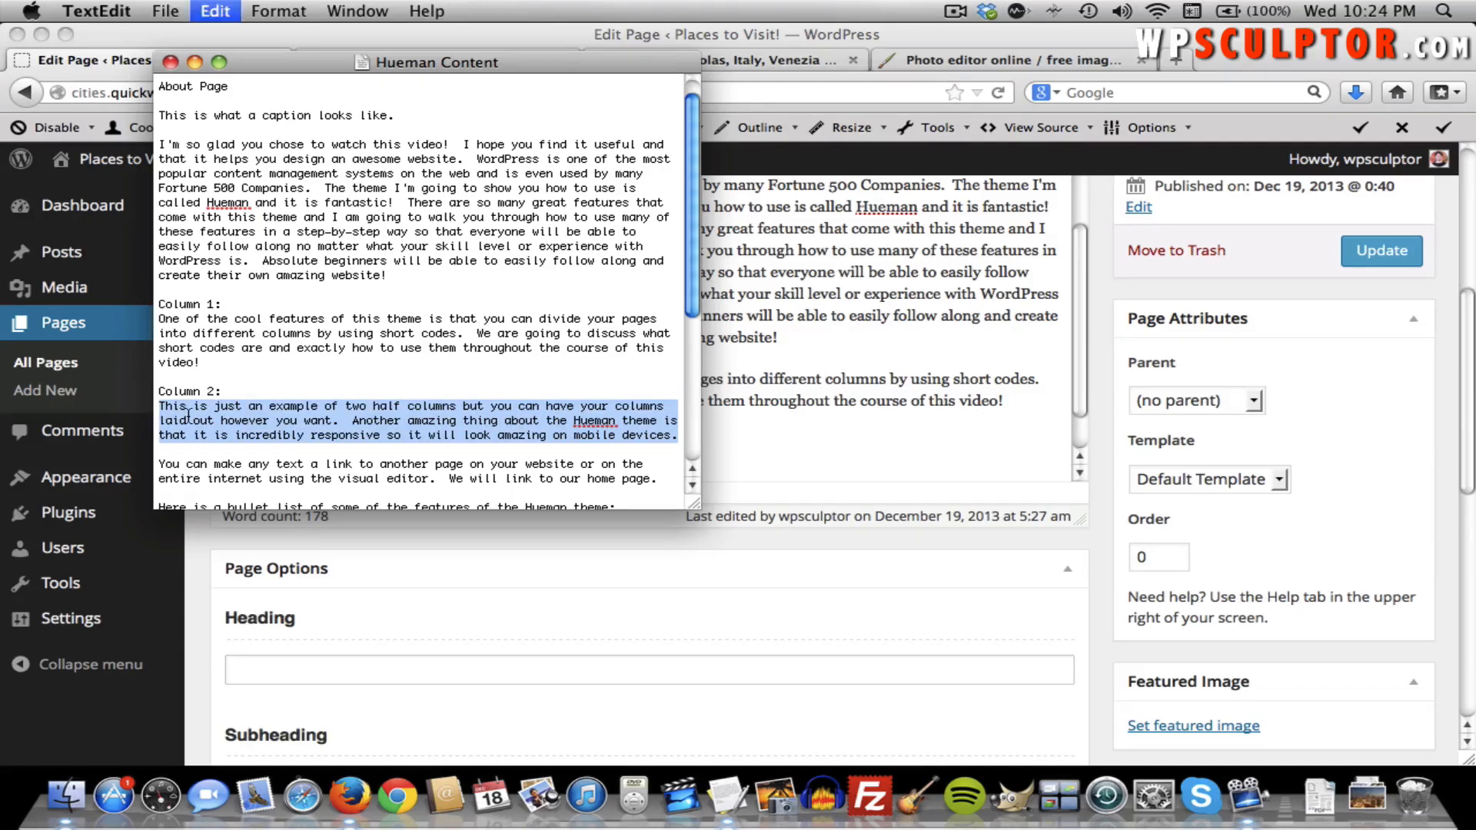
{"action": "left_click", "coordinate": [738, 446]}
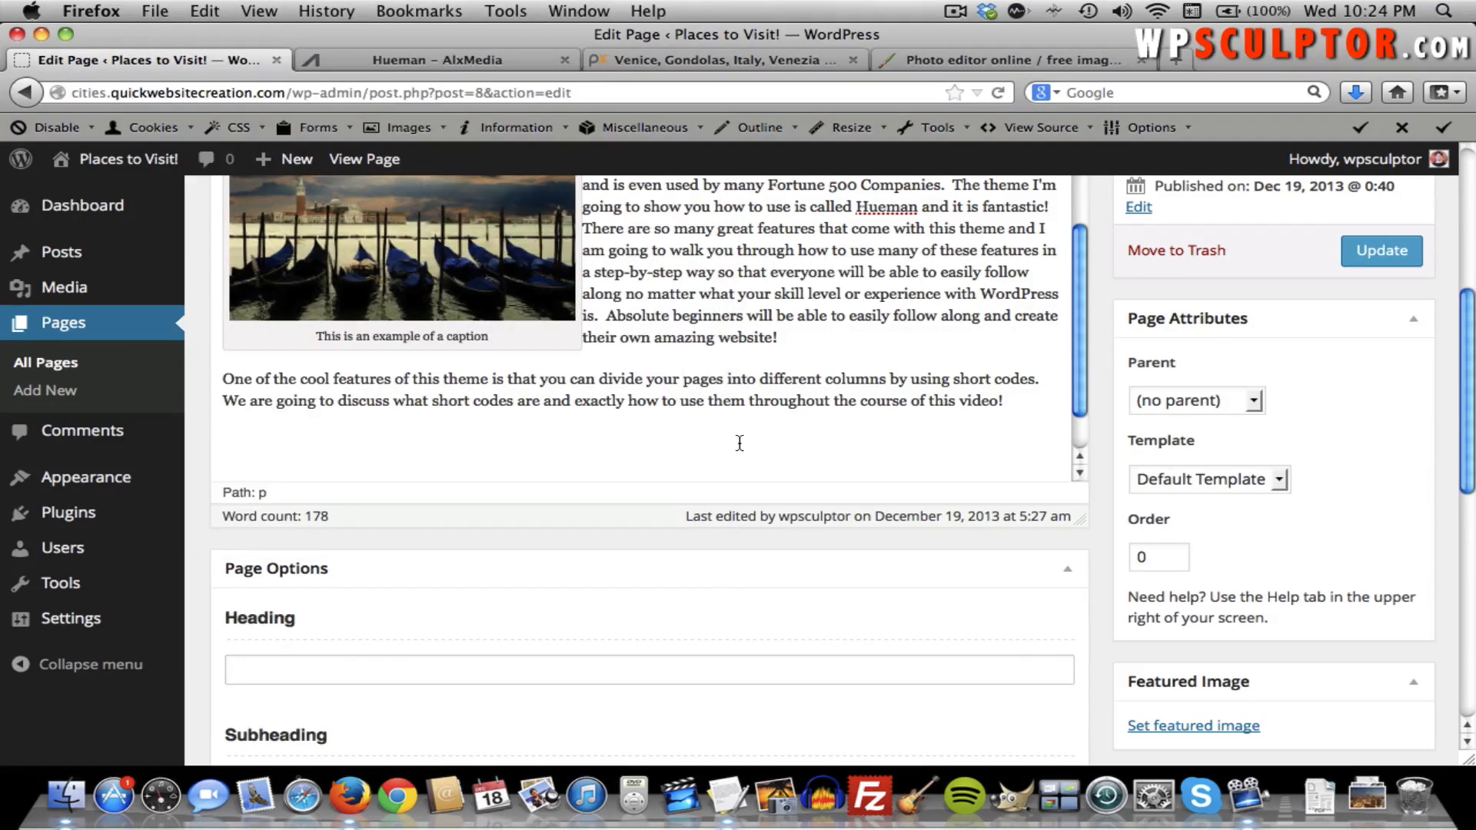
{"action": "key", "text": "super+v"}
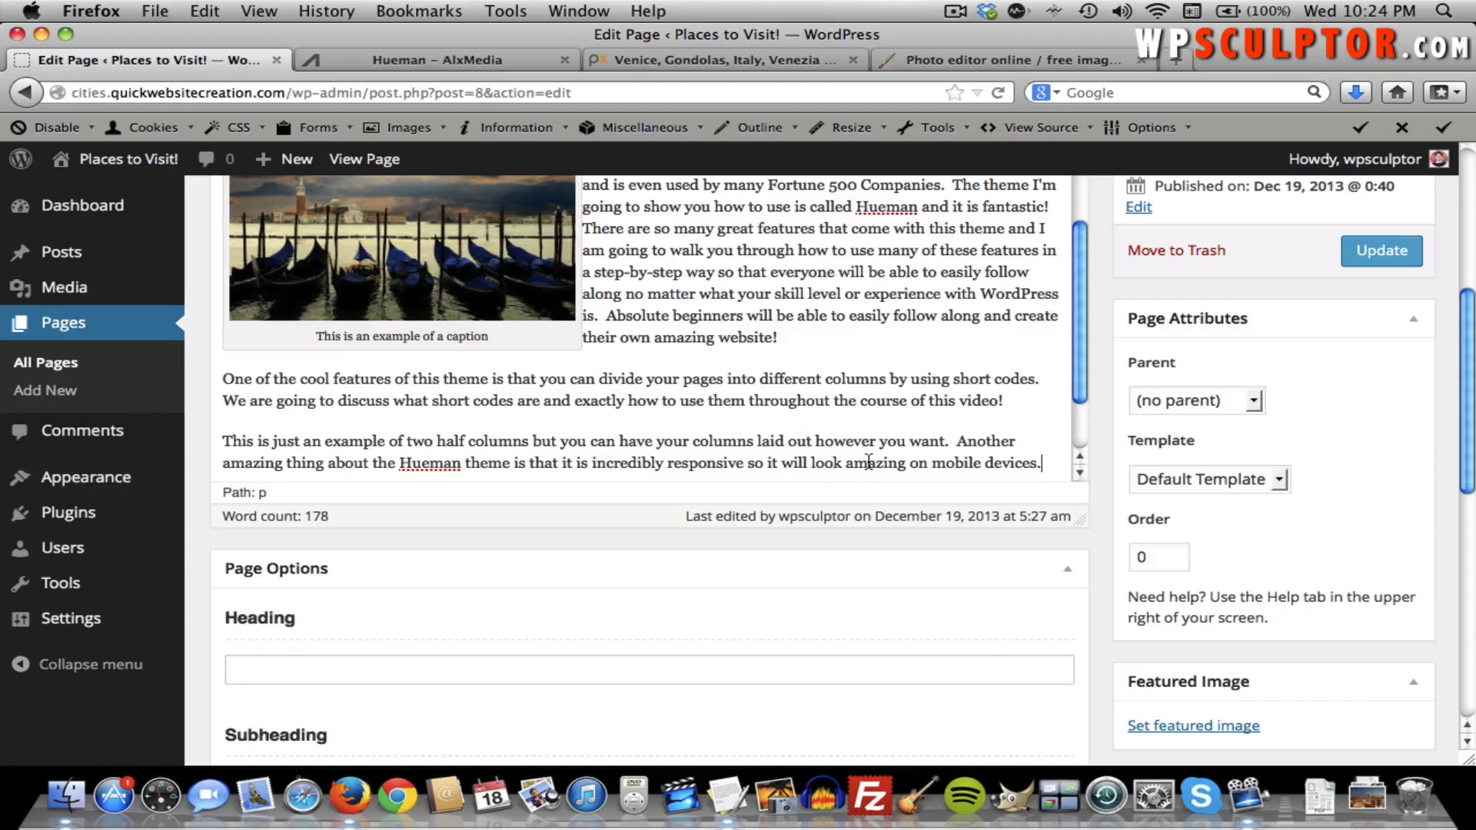
{"action": "scroll", "coordinate": [869, 461], "scroll_direction": "up", "scroll_amount": 3}
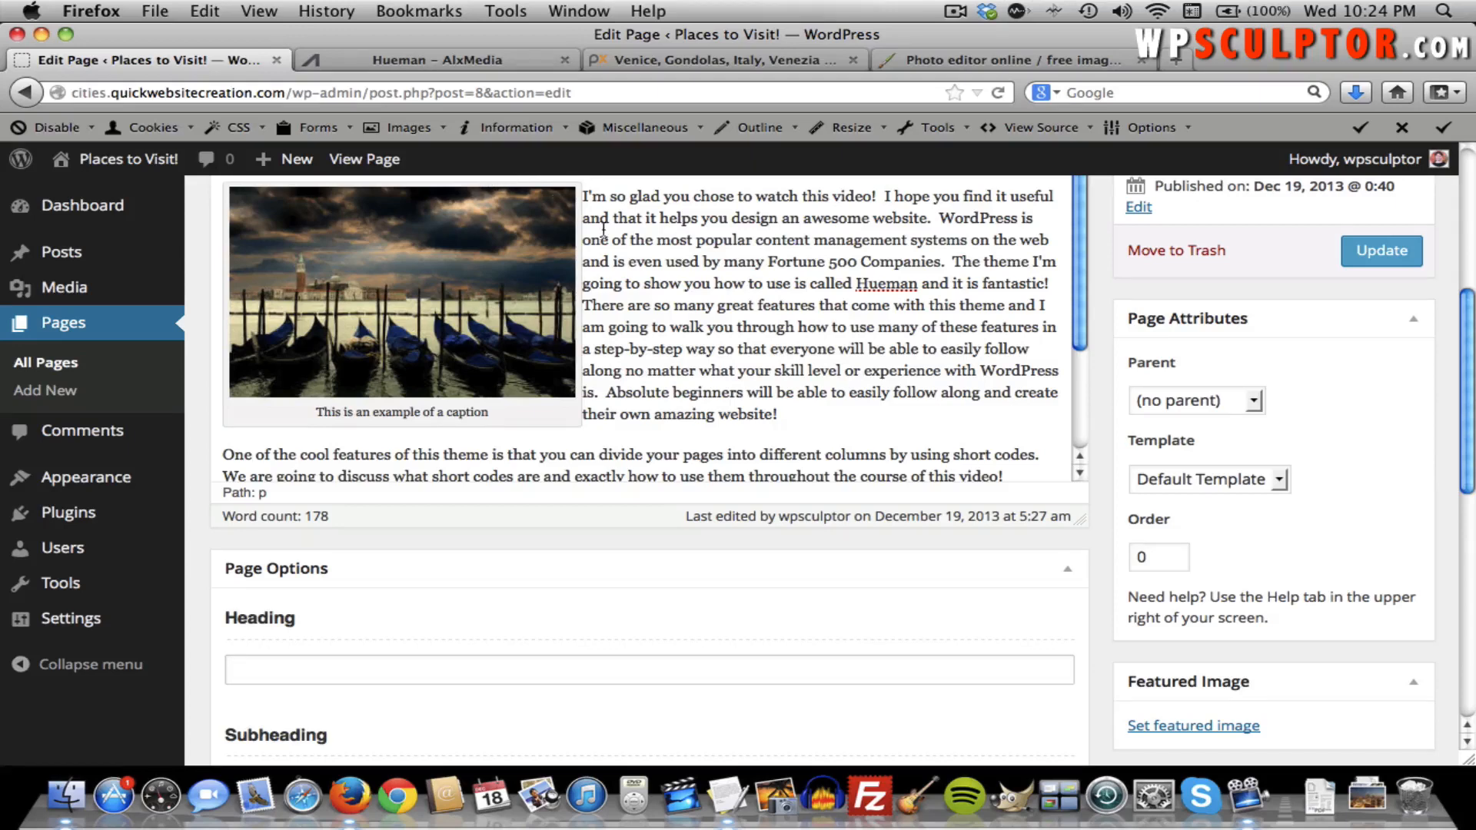
Open the Hueman theme's live demo site from the Hueman – AlxMedia tab.
{"action": "left_click", "coordinate": [477, 60]}
{"action": "scroll", "coordinate": [722, 282], "scroll_direction": "down", "scroll_amount": 6}
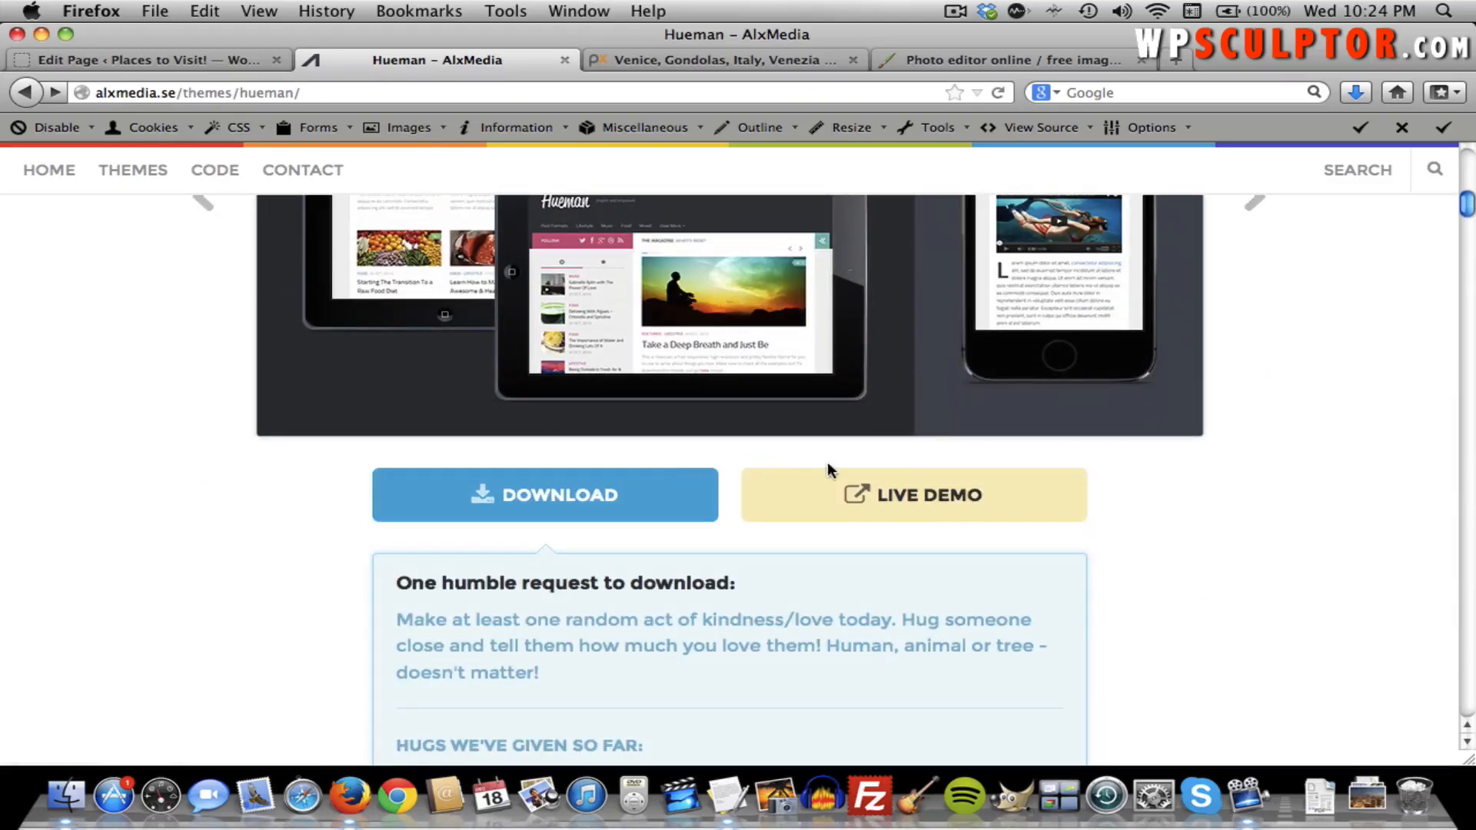
{"action": "left_click", "coordinate": [891, 501]}
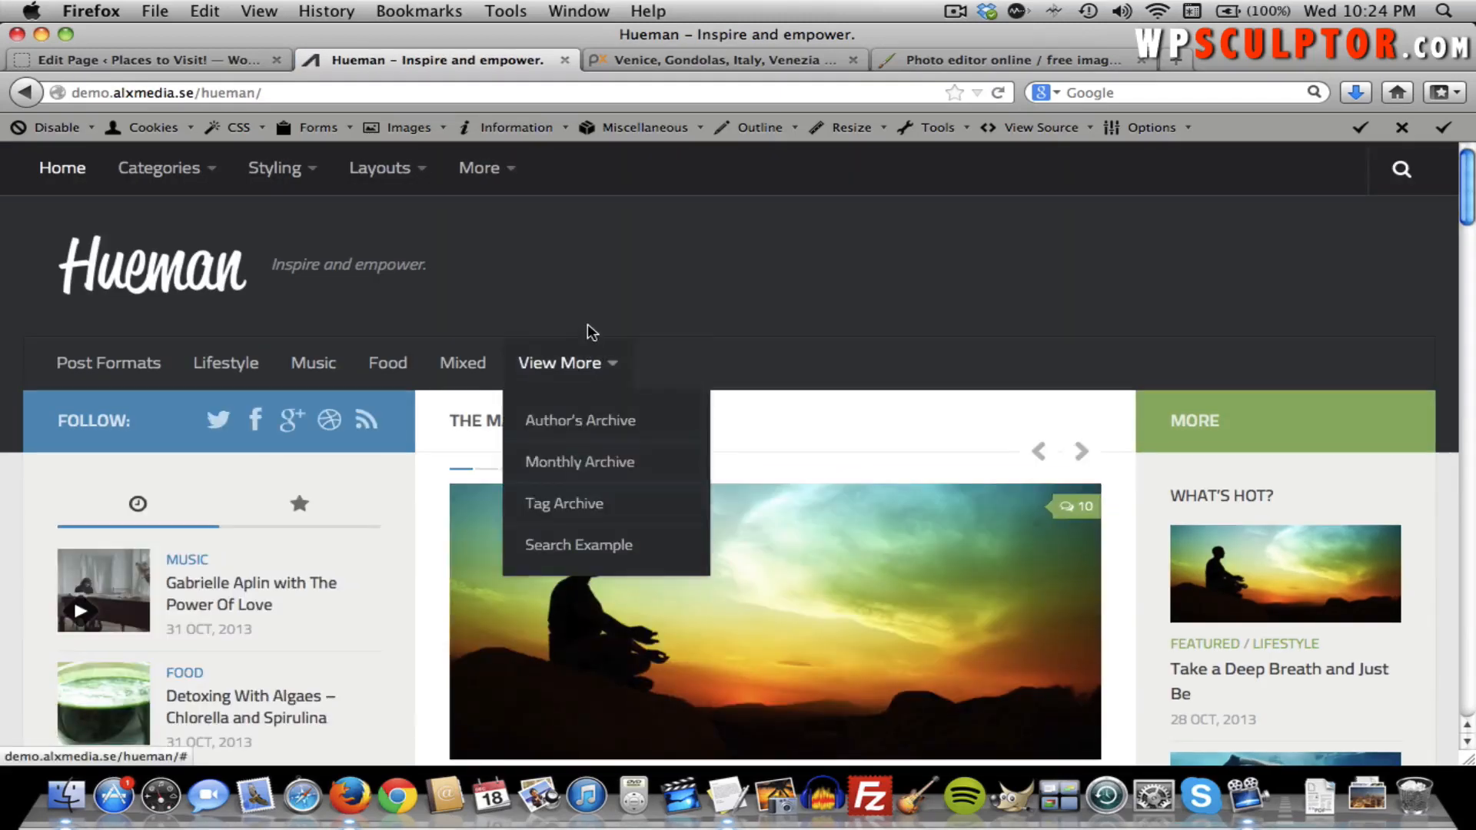
Go to the demo's More > Columns page and scroll to the 1/2 to 1/5 shortcode list.
{"action": "mouse_move", "coordinate": [494, 183]}
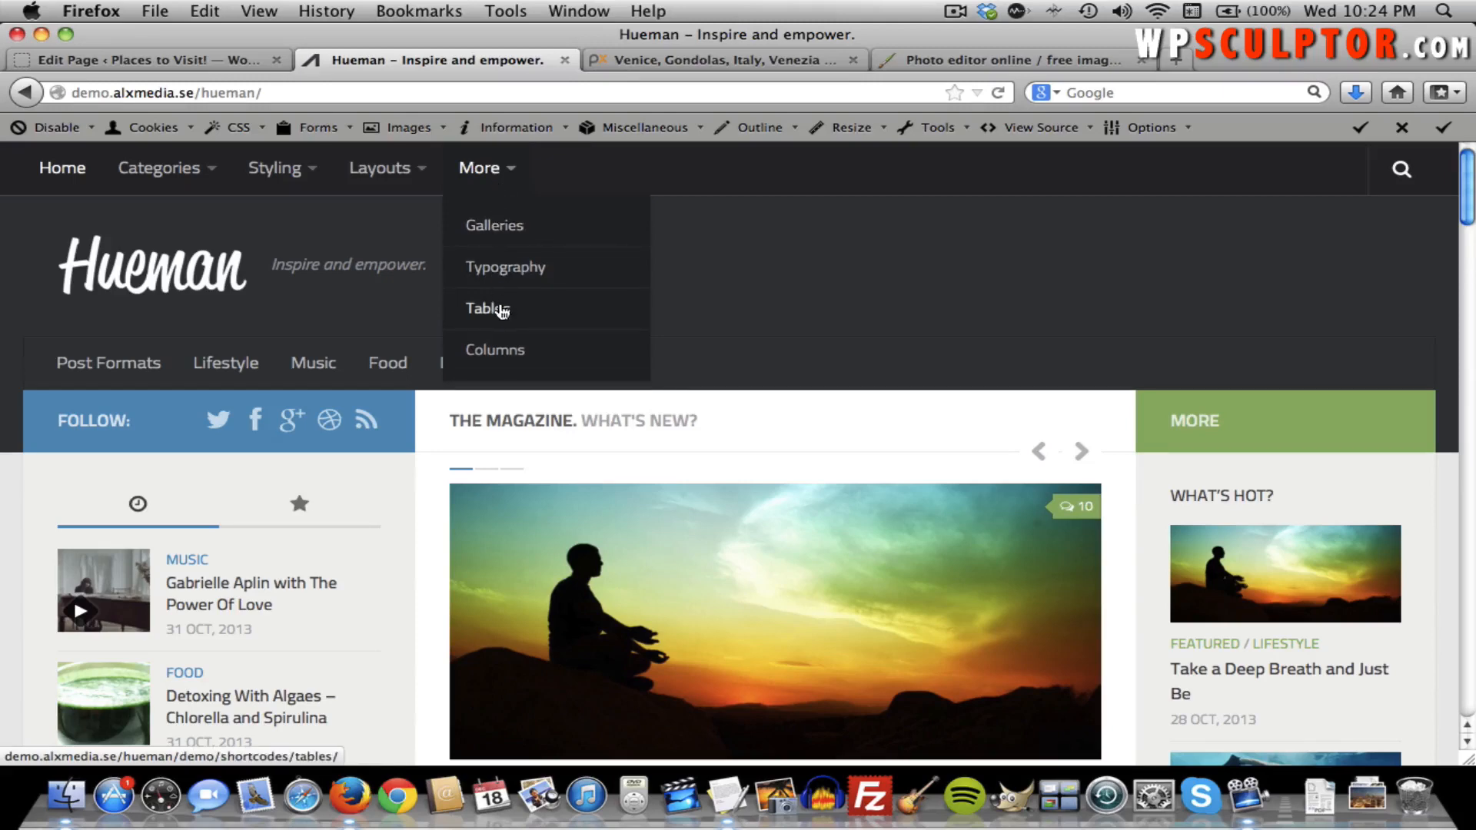
{"action": "left_click", "coordinate": [501, 352]}
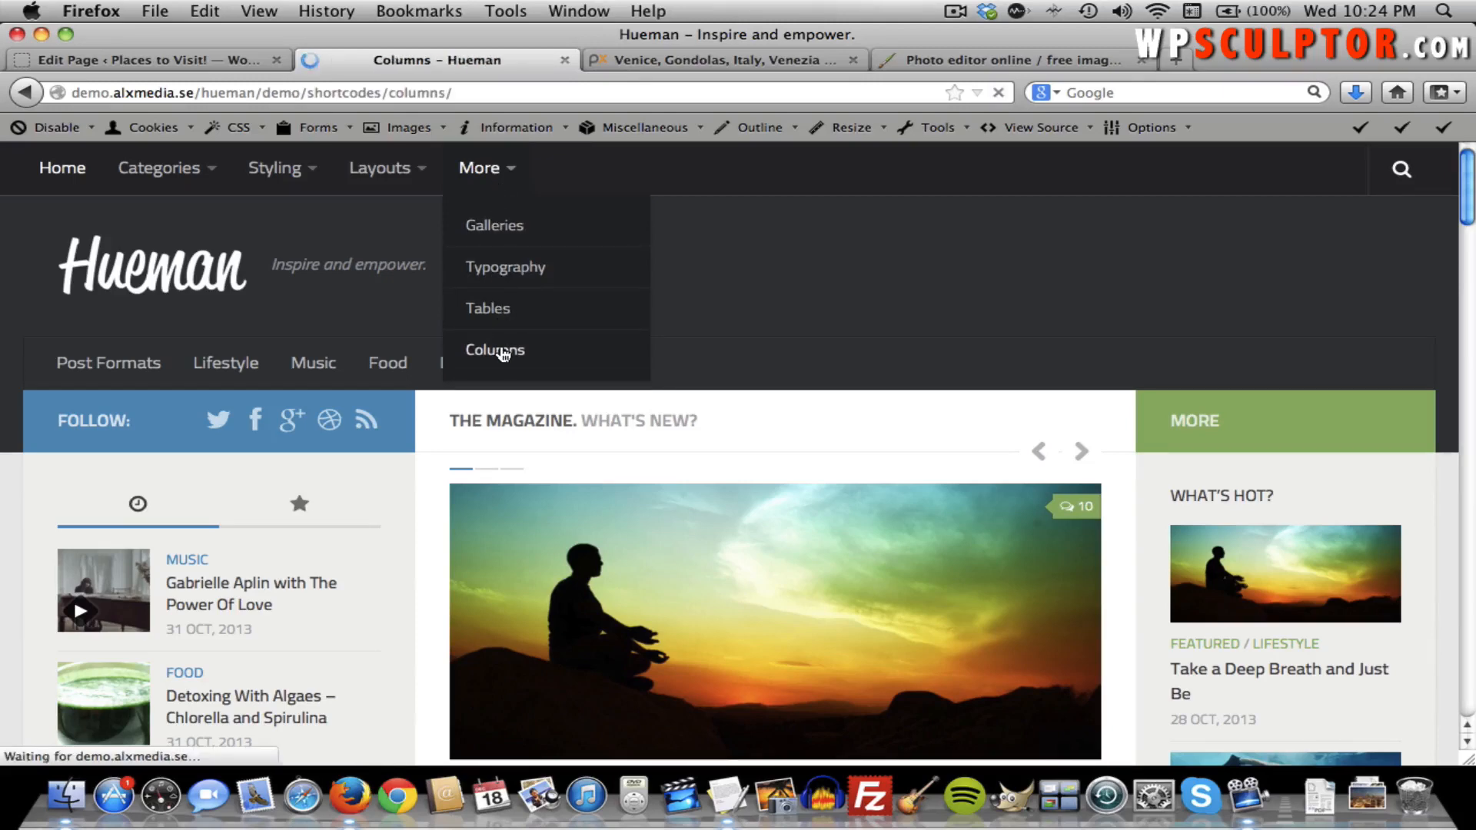
{"action": "scroll", "coordinate": [750, 353], "scroll_direction": "down", "scroll_amount": 4}
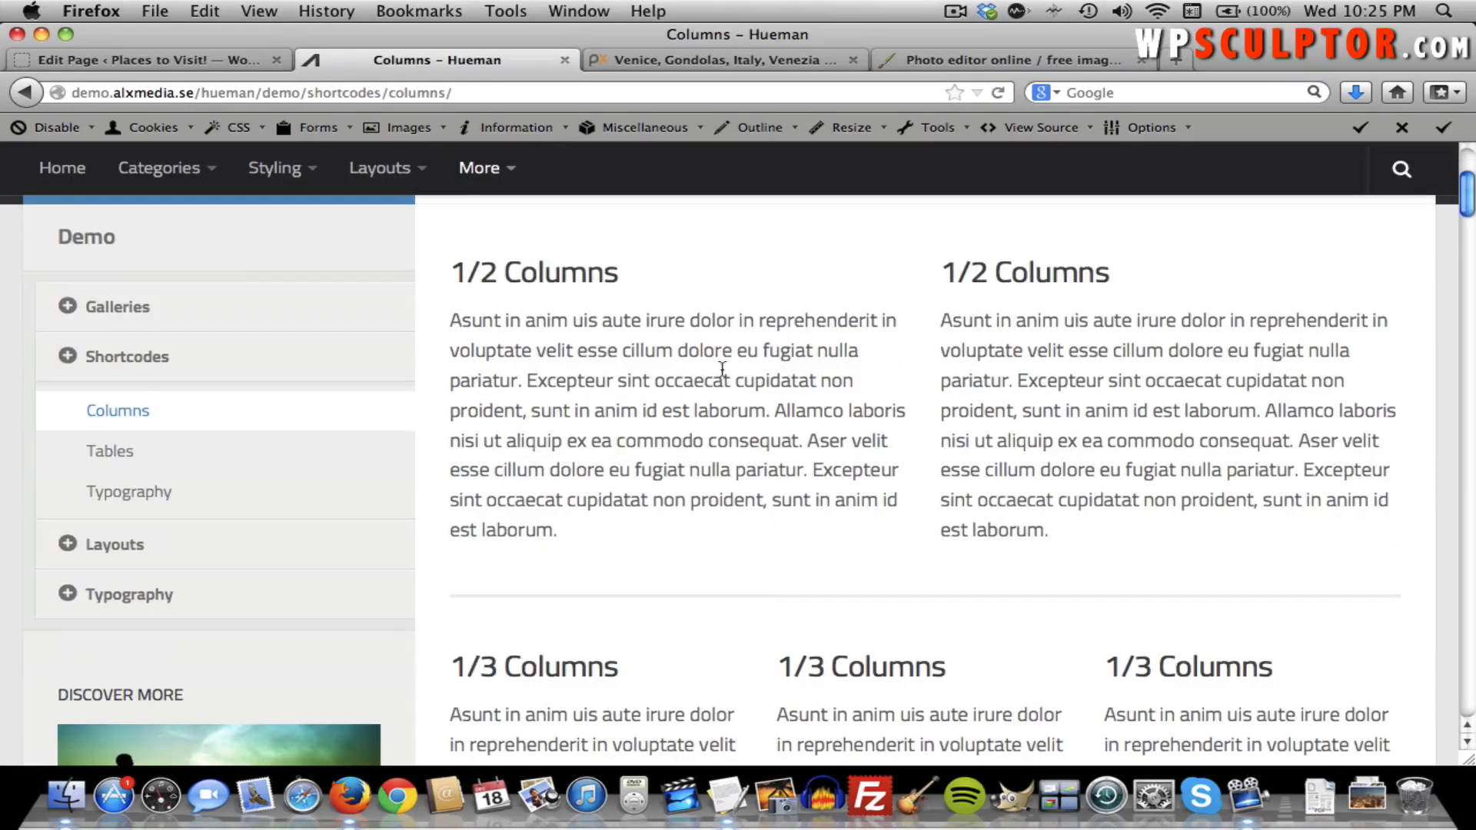
{"action": "scroll", "coordinate": [748, 390], "scroll_direction": "down", "scroll_amount": 2}
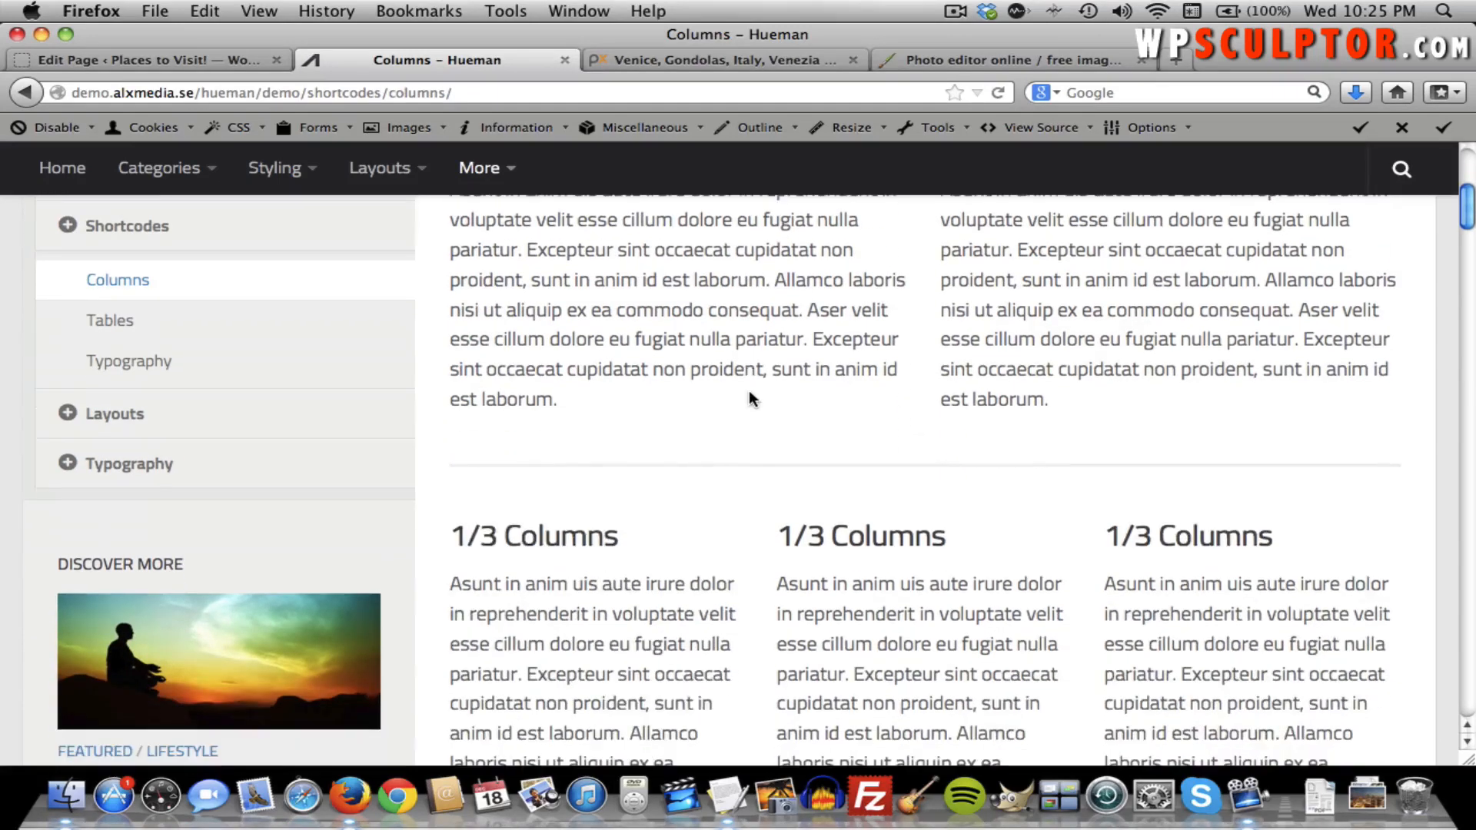
{"action": "scroll", "coordinate": [748, 390], "scroll_direction": "up", "scroll_amount": 3}
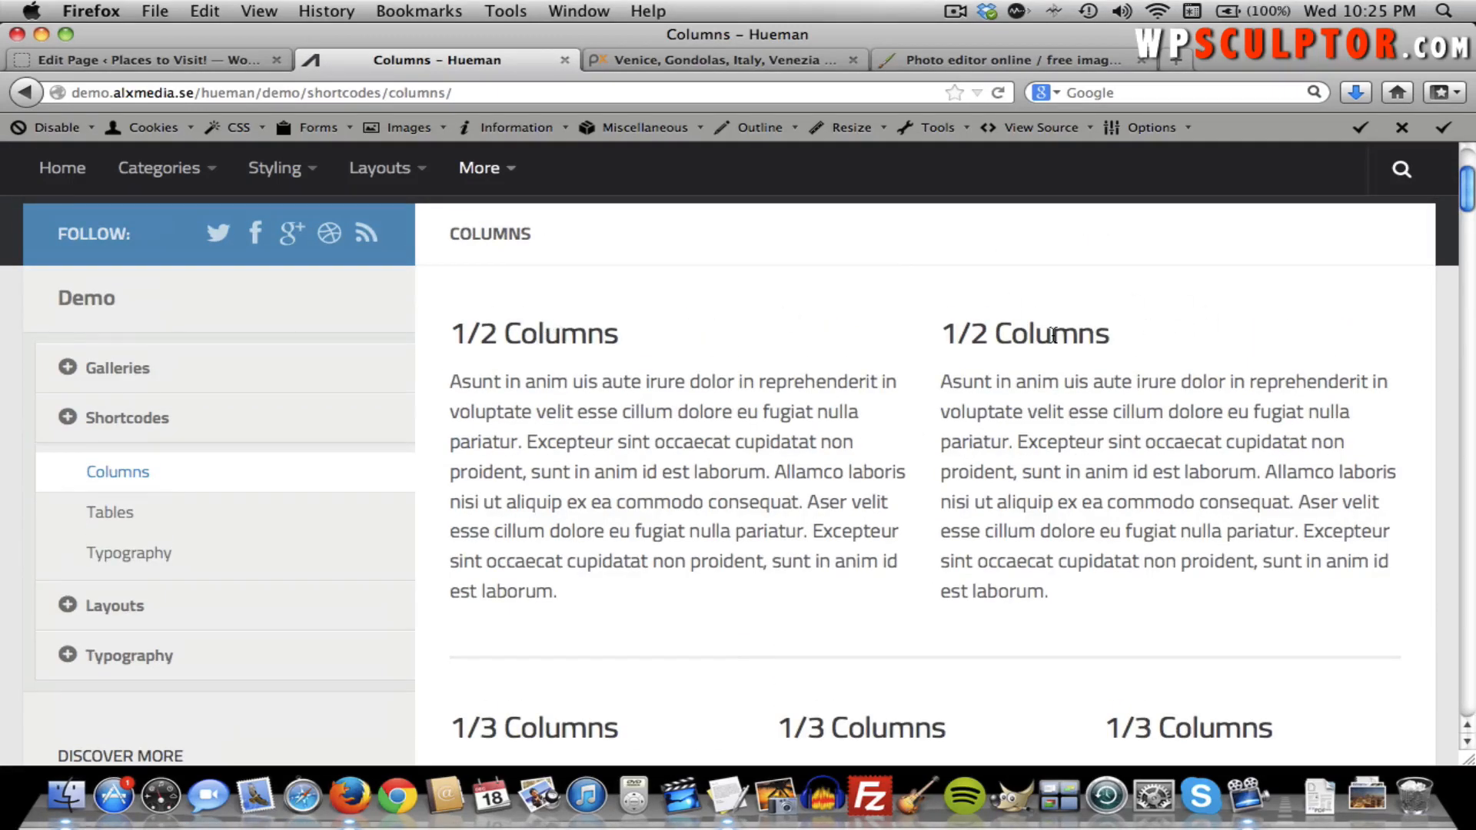
{"action": "scroll", "coordinate": [1083, 378], "scroll_direction": "down", "scroll_amount": 6}
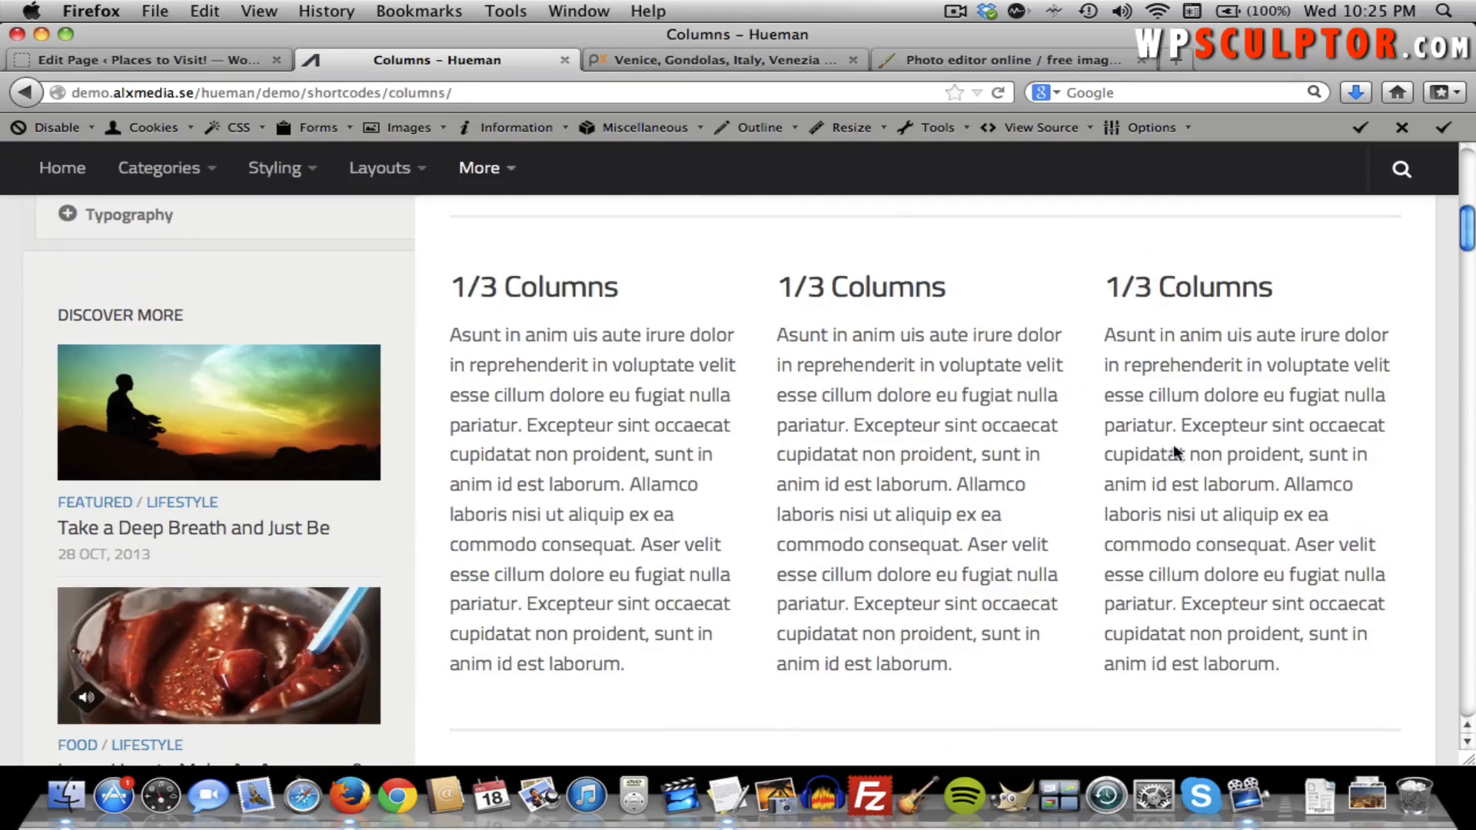
{"action": "scroll", "coordinate": [800, 454], "scroll_direction": "down", "scroll_amount": 7}
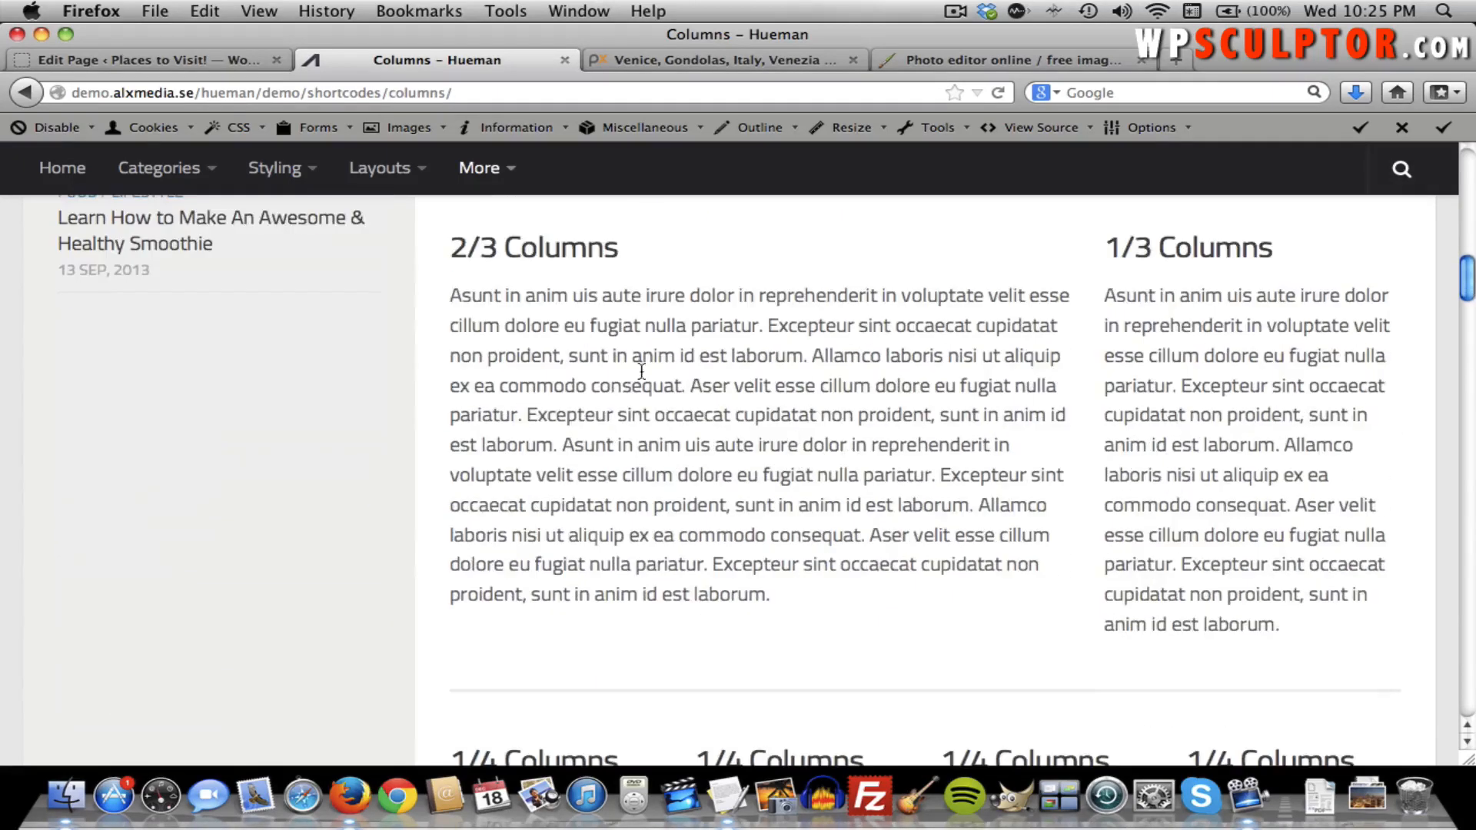
{"action": "scroll", "coordinate": [830, 378], "scroll_direction": "down", "scroll_amount": 6}
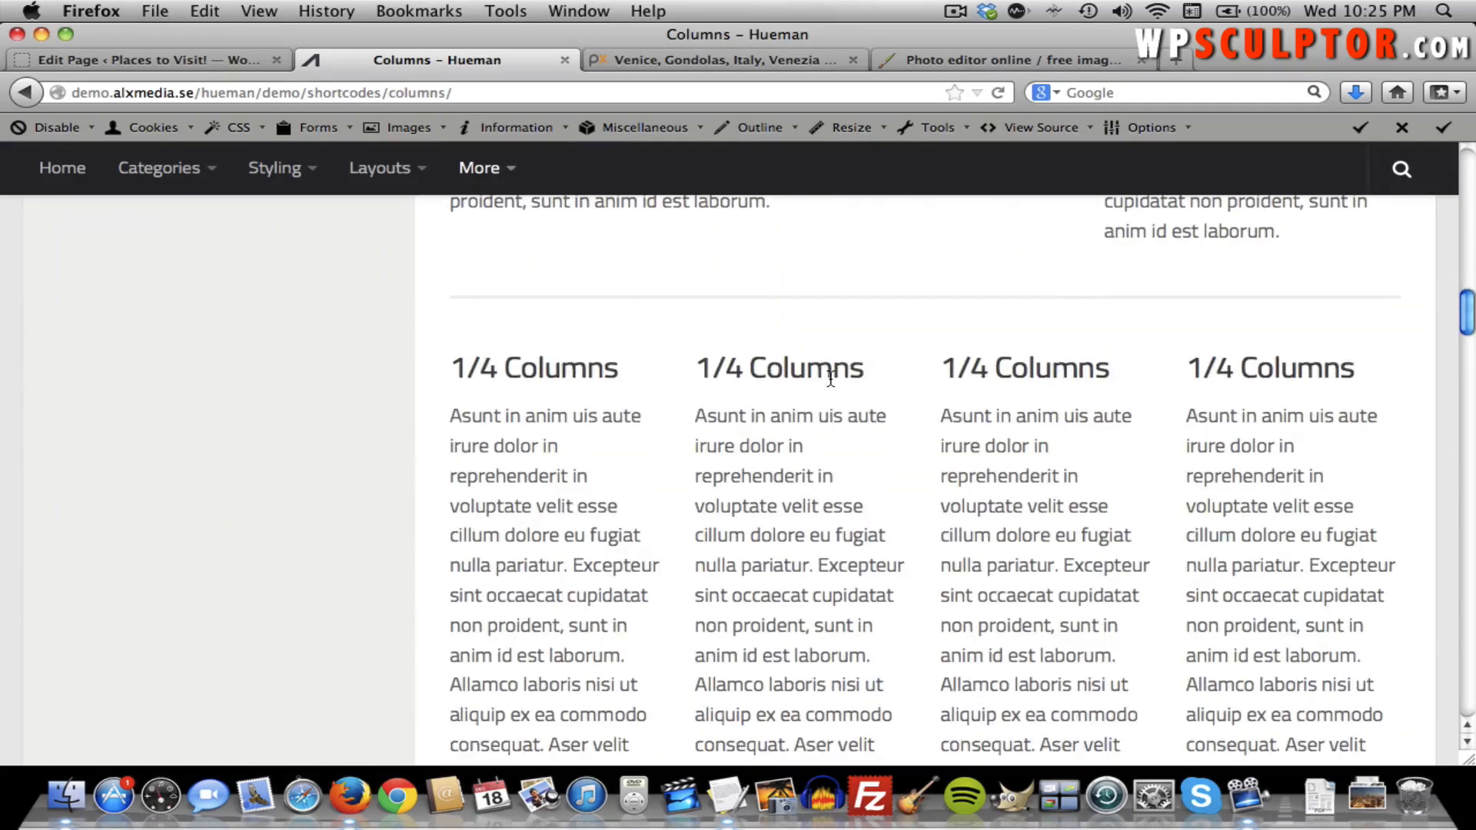
{"action": "scroll", "coordinate": [830, 377], "scroll_direction": "down", "scroll_amount": 8}
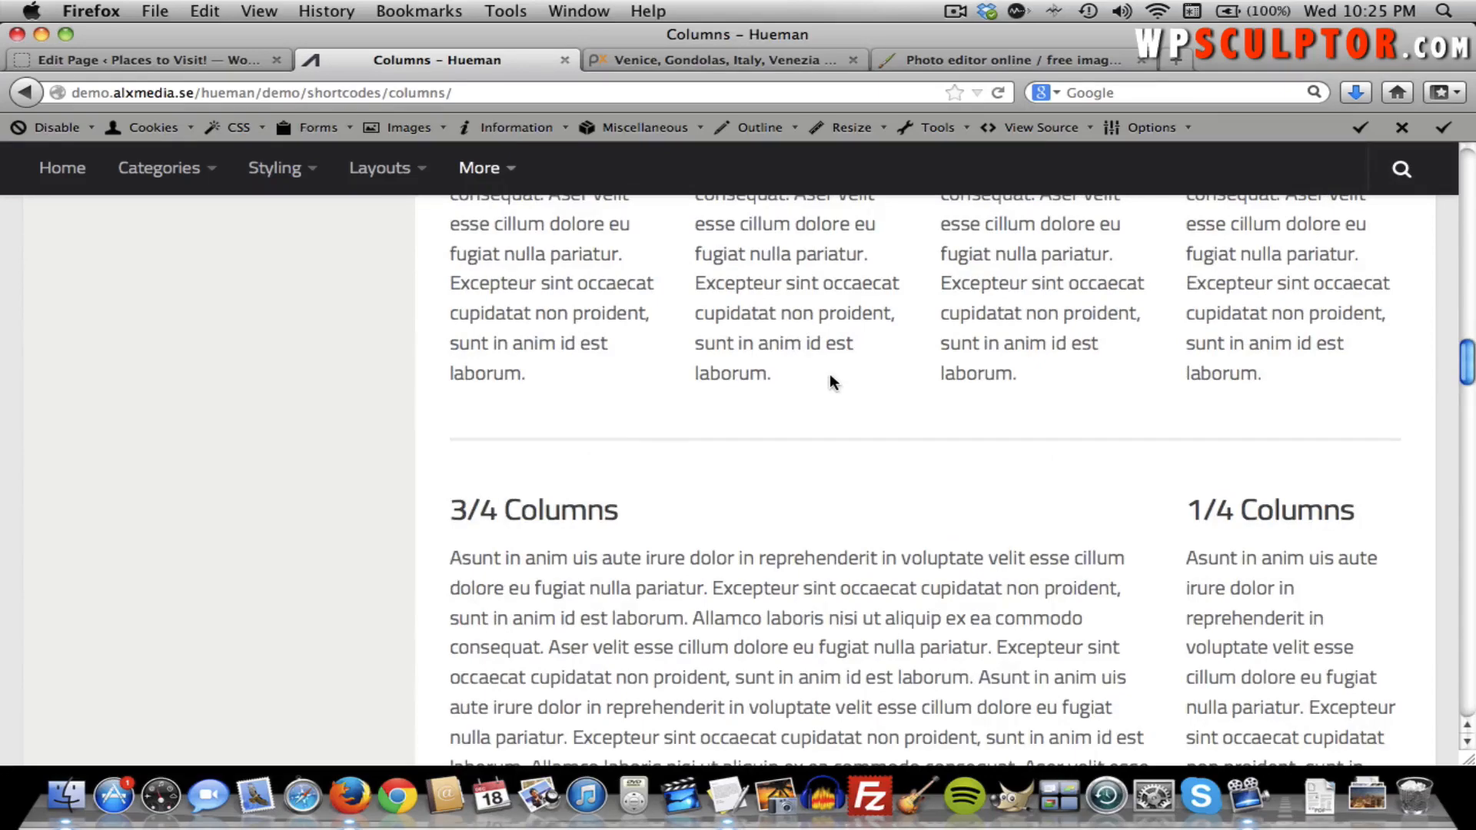
{"action": "scroll", "coordinate": [830, 378], "scroll_direction": "down", "scroll_amount": 10}
{"action": "scroll", "coordinate": [830, 378], "scroll_direction": "down", "scroll_amount": 15}
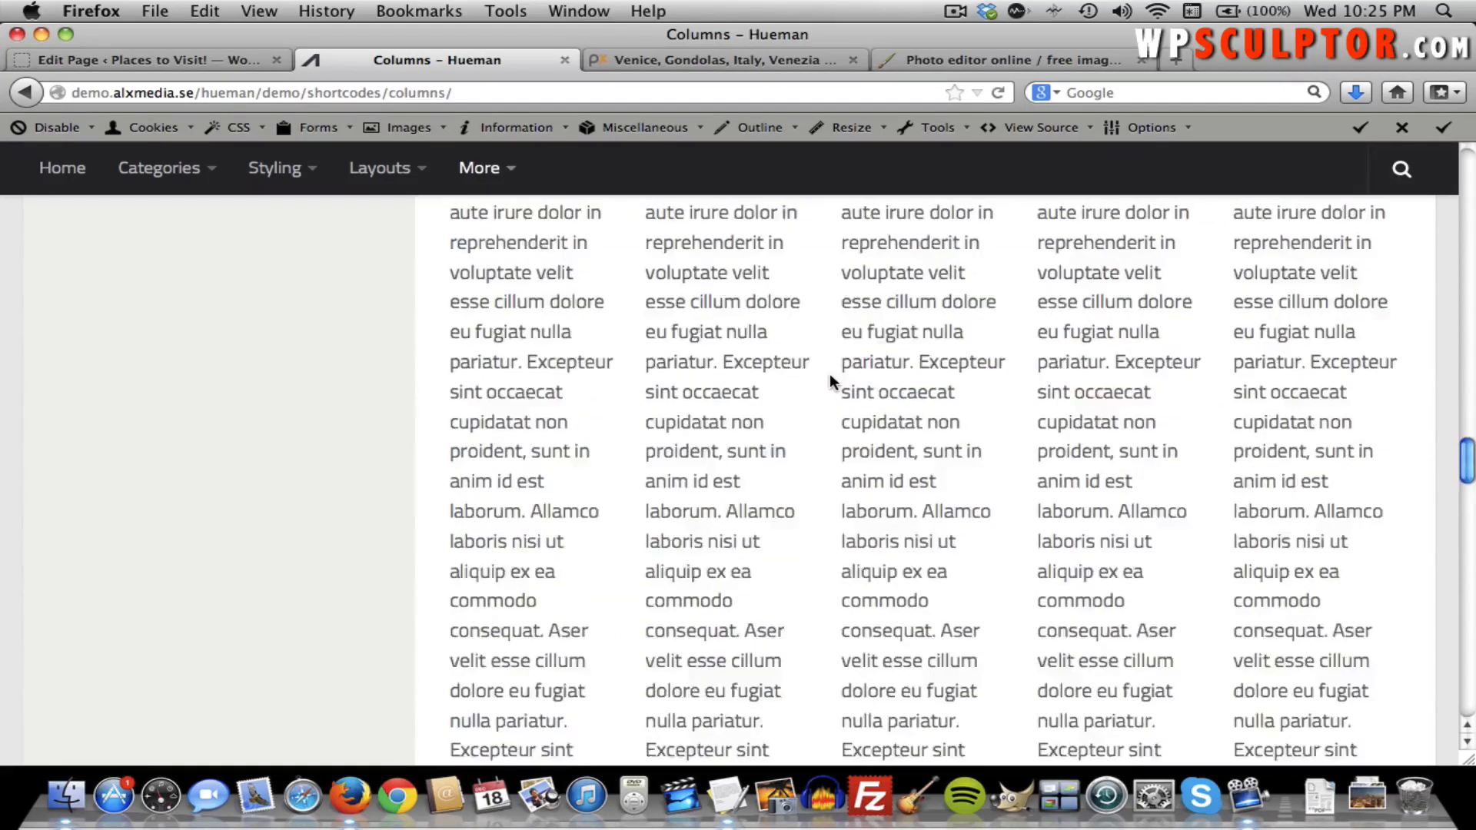
{"action": "scroll", "coordinate": [828, 374], "scroll_direction": "down", "scroll_amount": 12}
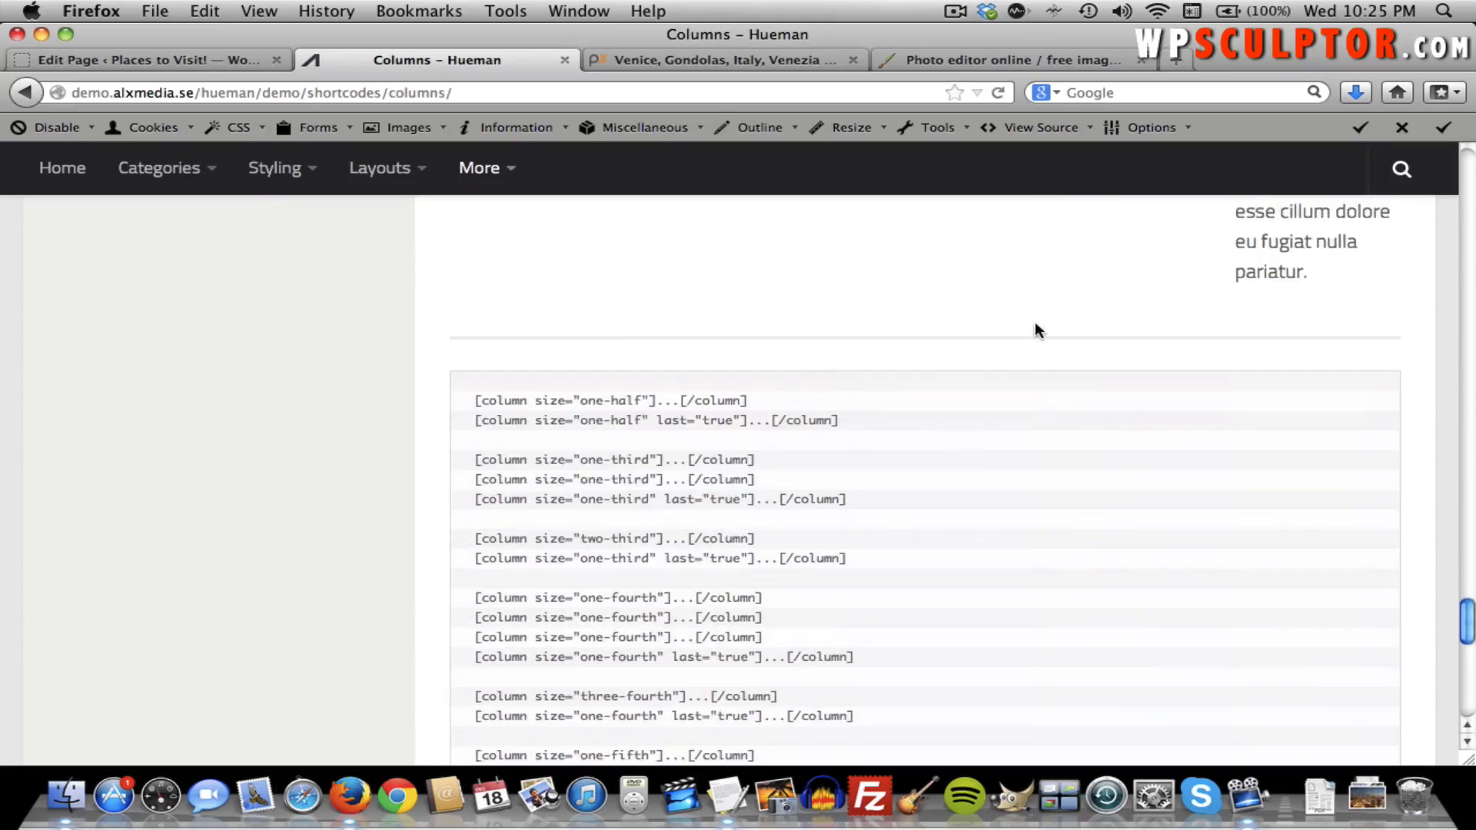
Copy the opening [column size="one-half"] shortcode from the demo and return to the WordPress editor.
{"action": "scroll", "coordinate": [1038, 287], "scroll_direction": "down", "scroll_amount": 3}
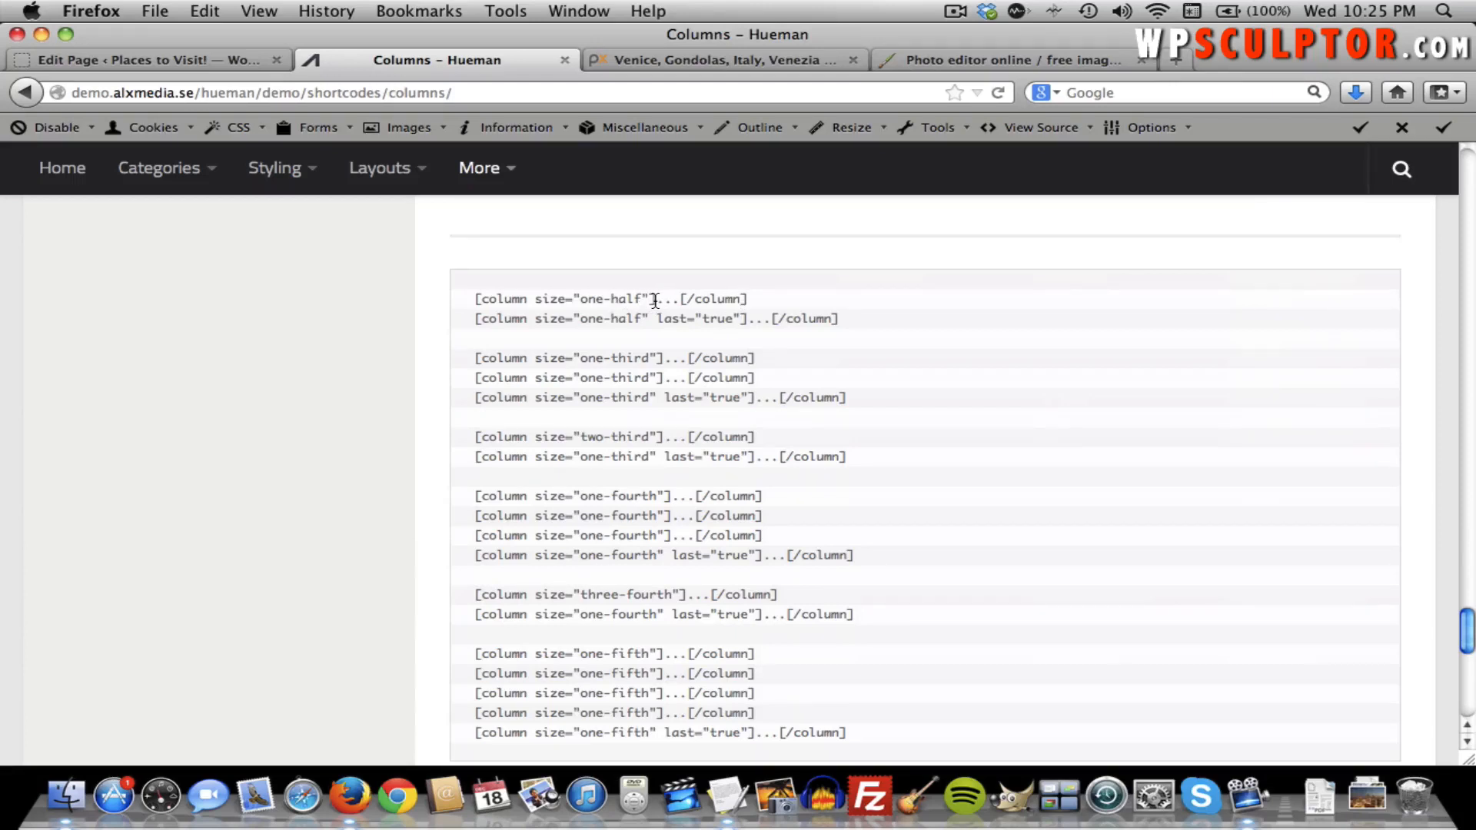
{"action": "left_click_drag", "start_coordinate": [654, 300], "coordinate": [473, 306]}
{"action": "key", "text": "super+c"}
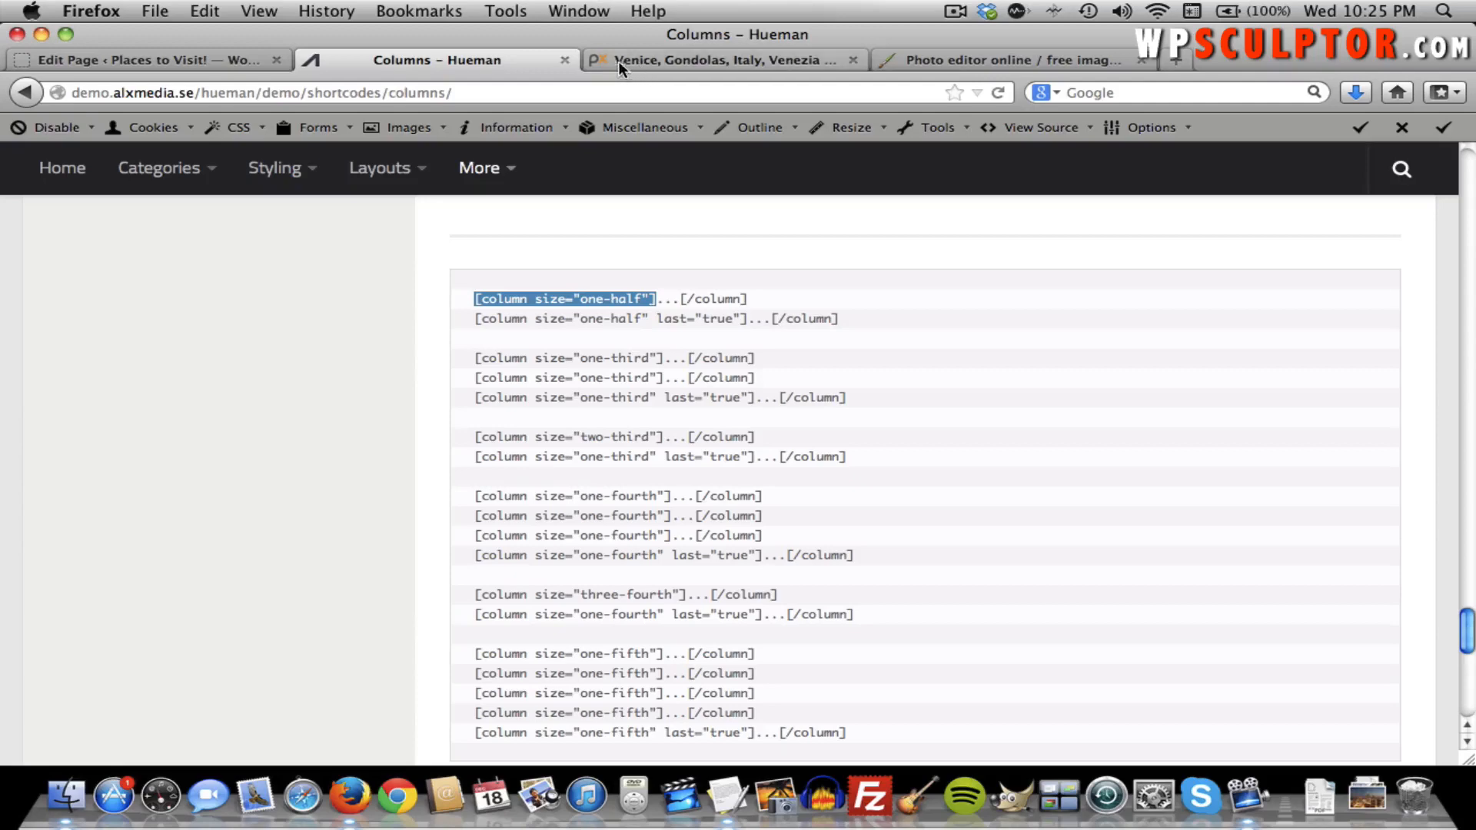
{"action": "left_click", "coordinate": [231, 61]}
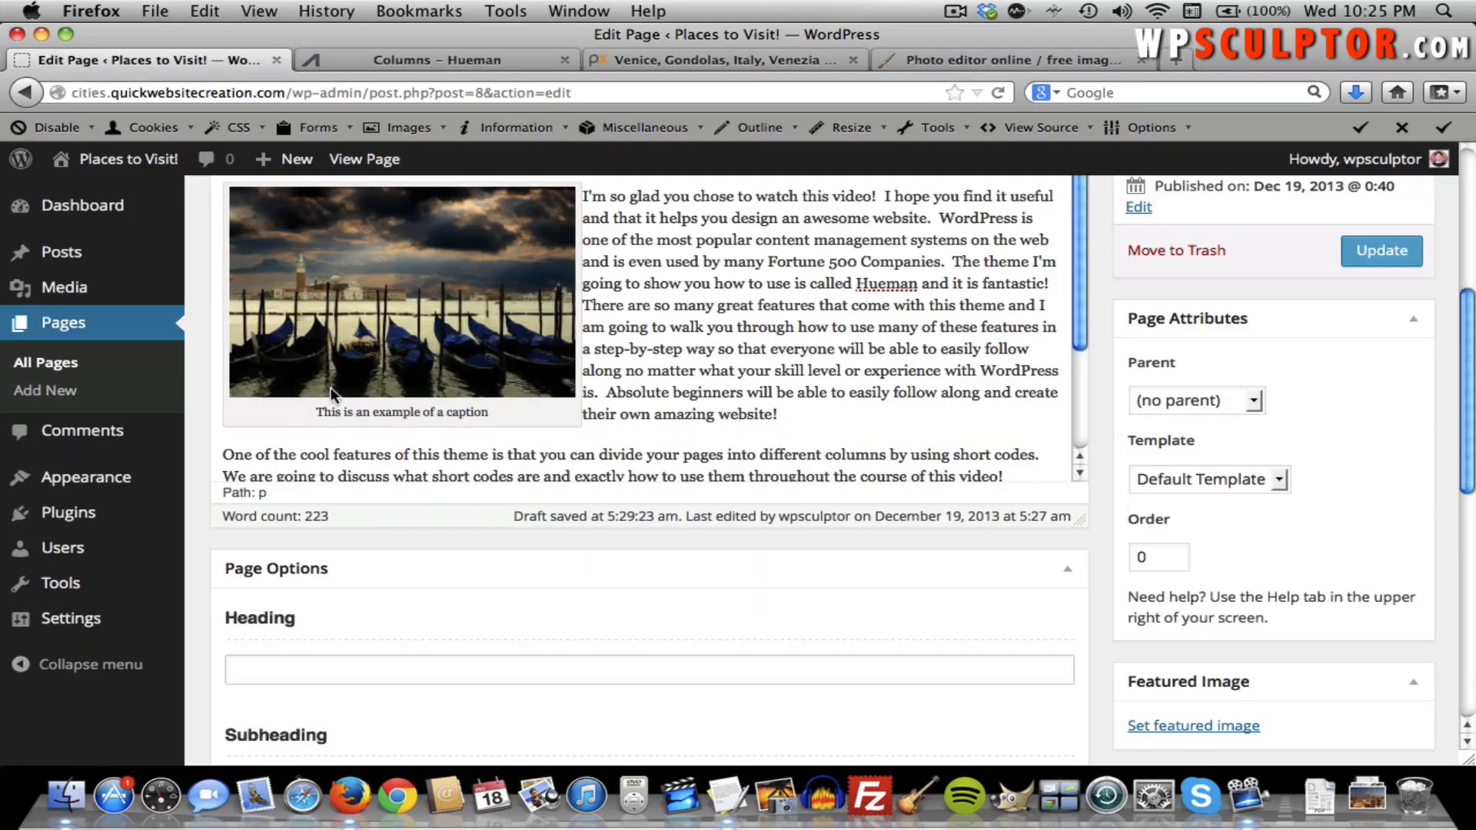
Wrap the first paragraph in [column size="one-half"] and [/column], closing it after "video!".
{"action": "left_click", "coordinate": [221, 454]}
{"action": "key", "text": "super+v"}
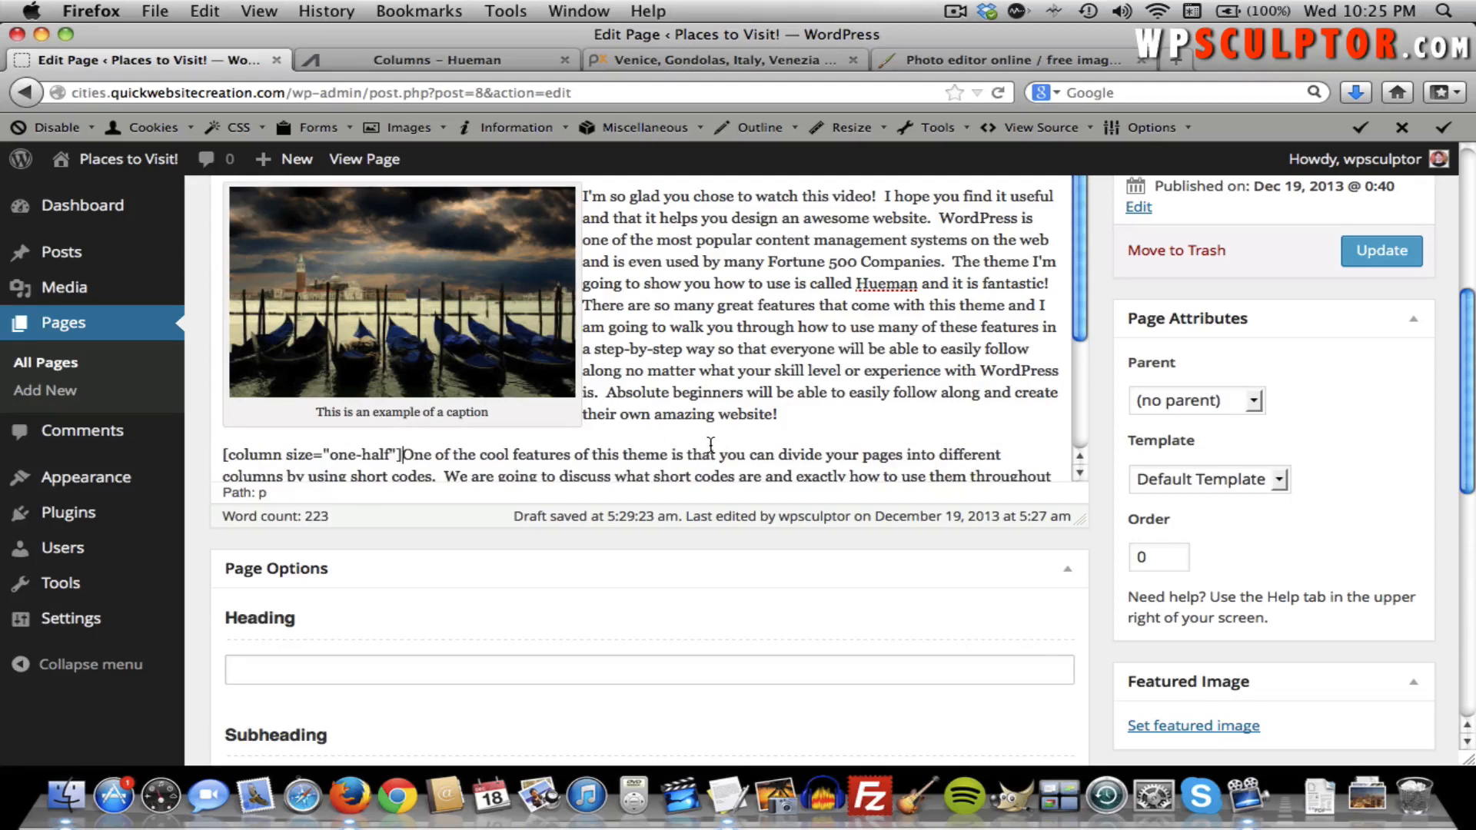
{"action": "scroll", "coordinate": [708, 445], "scroll_direction": "down", "scroll_amount": 2}
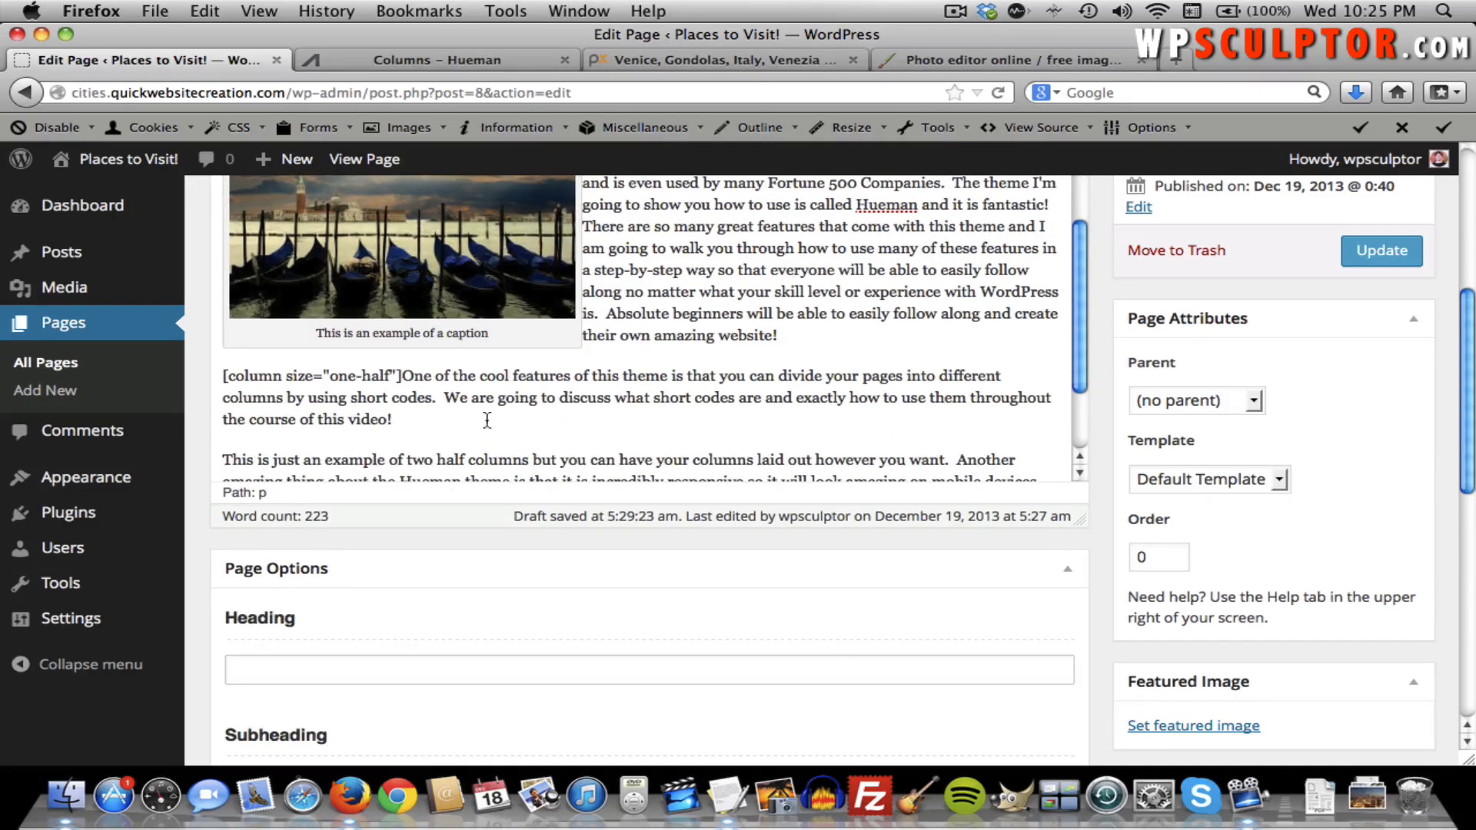
{"action": "left_click", "coordinate": [434, 63]}
{"action": "left_click_drag", "start_coordinate": [748, 299], "coordinate": [688, 301]}
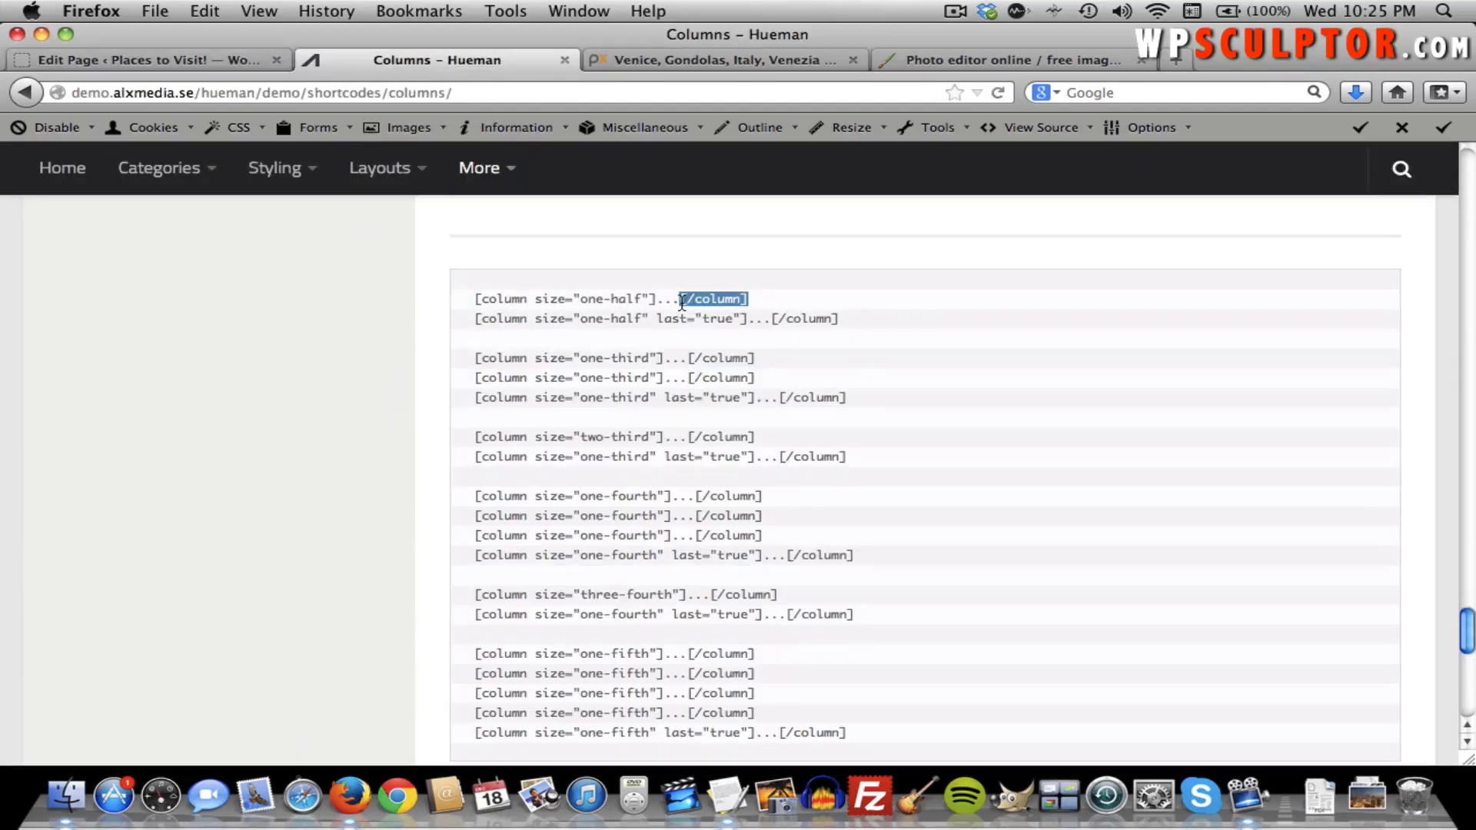
{"action": "left_click", "coordinate": [200, 62]}
{"action": "left_click", "coordinate": [485, 418]}
{"action": "type", "text": "[/column]"}
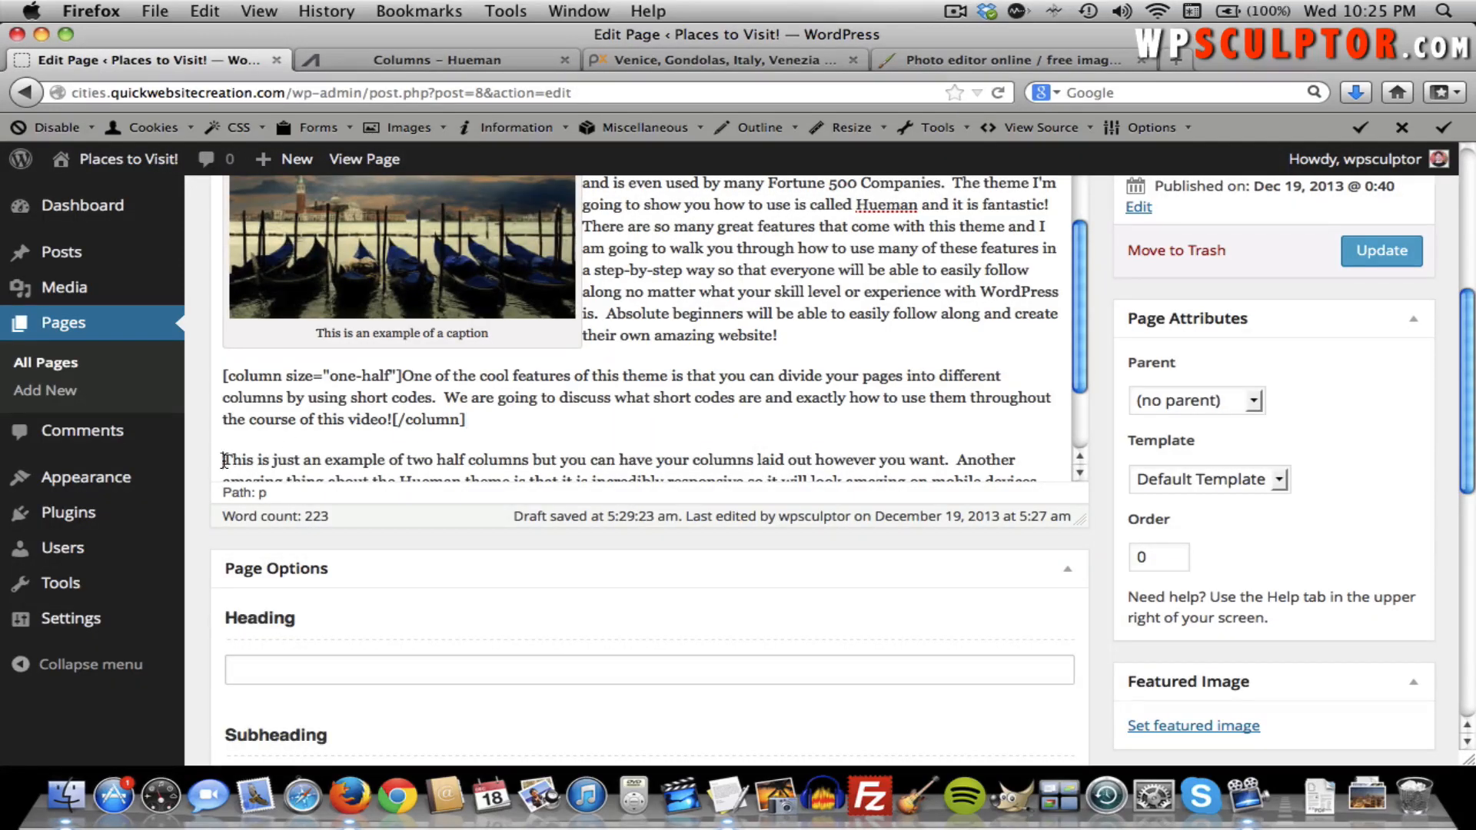
Wrap the second paragraph in a one-half column with last="true", closing it after "mobile devices.".
{"action": "left_click", "coordinate": [432, 63]}
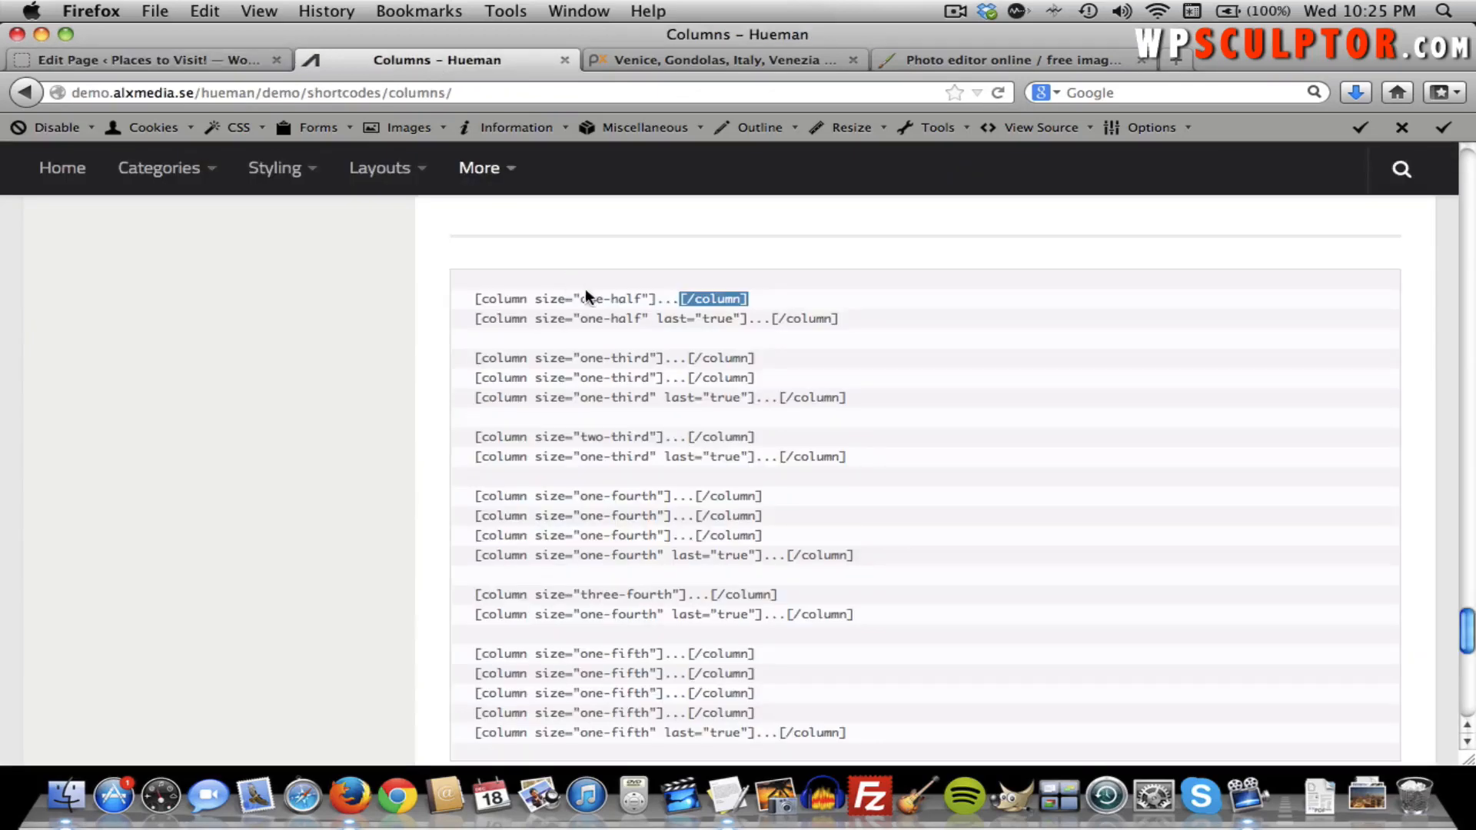
{"action": "left_click_drag", "start_coordinate": [746, 319], "coordinate": [481, 323]}
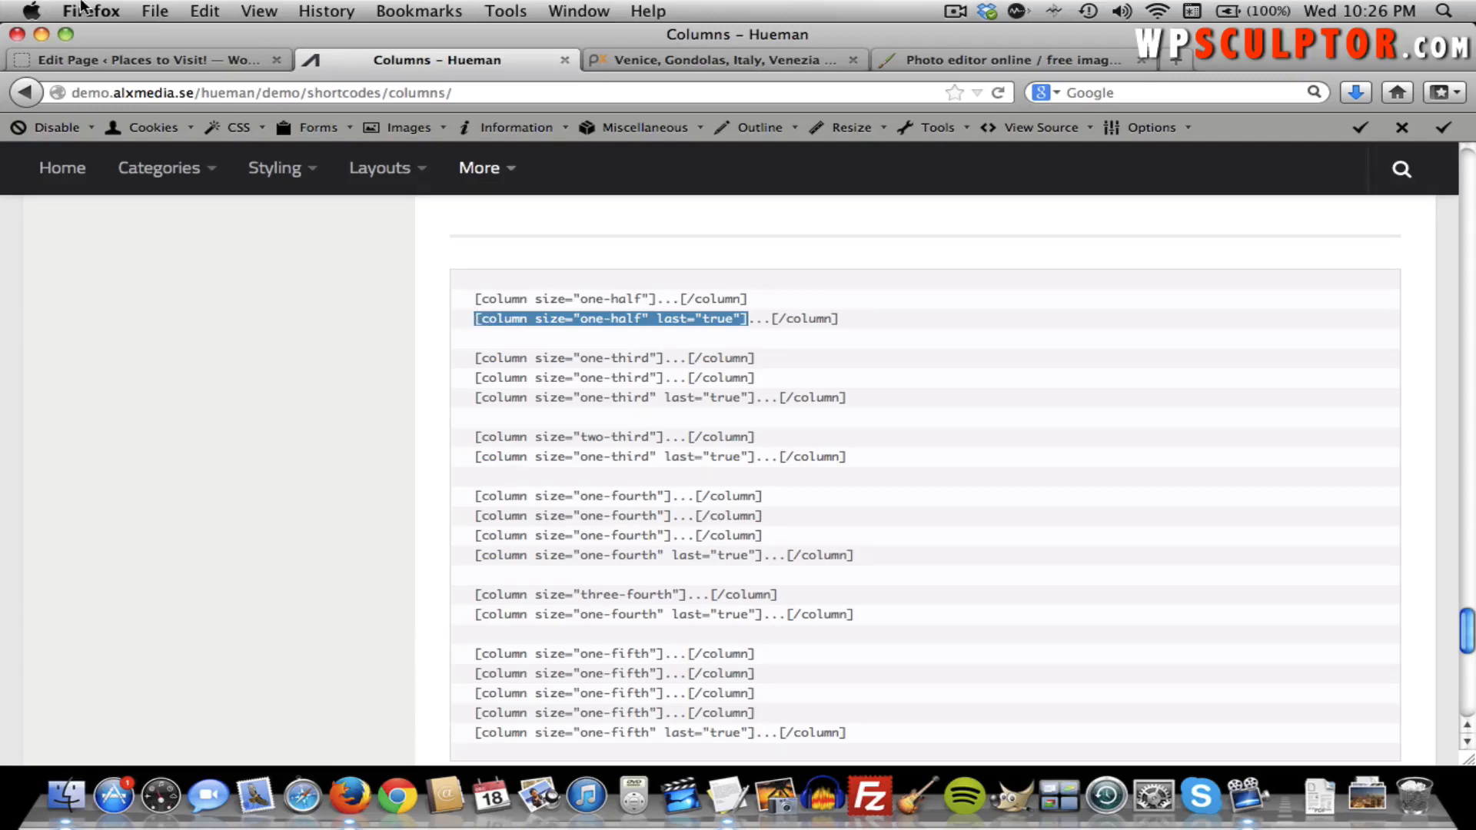
{"action": "left_click", "coordinate": [81, 57]}
{"action": "type", "text": "[column size=\"one-half\" last=\"true\"]"}
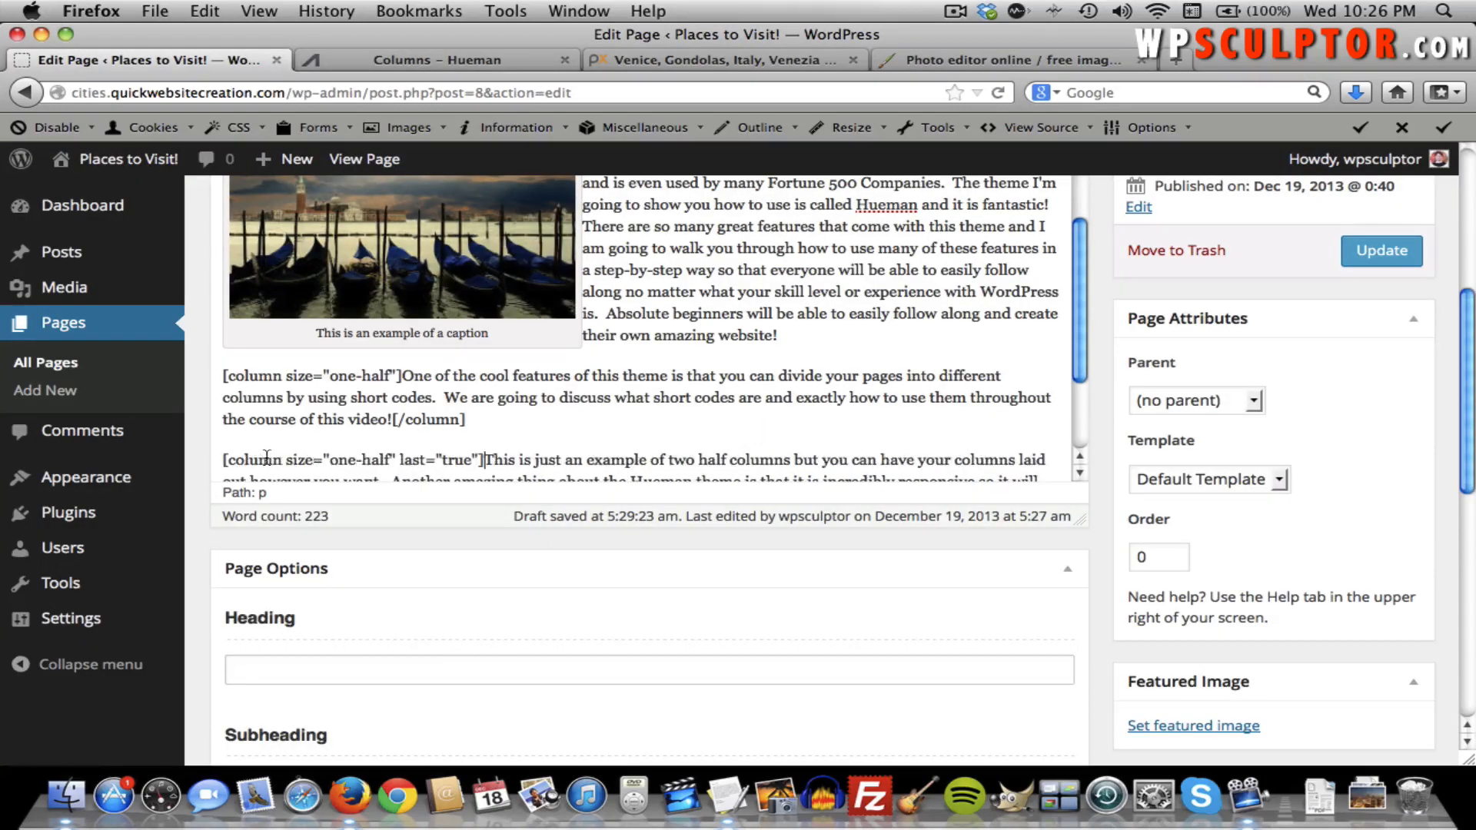
{"action": "scroll", "coordinate": [586, 334], "scroll_direction": "down", "scroll_amount": 2}
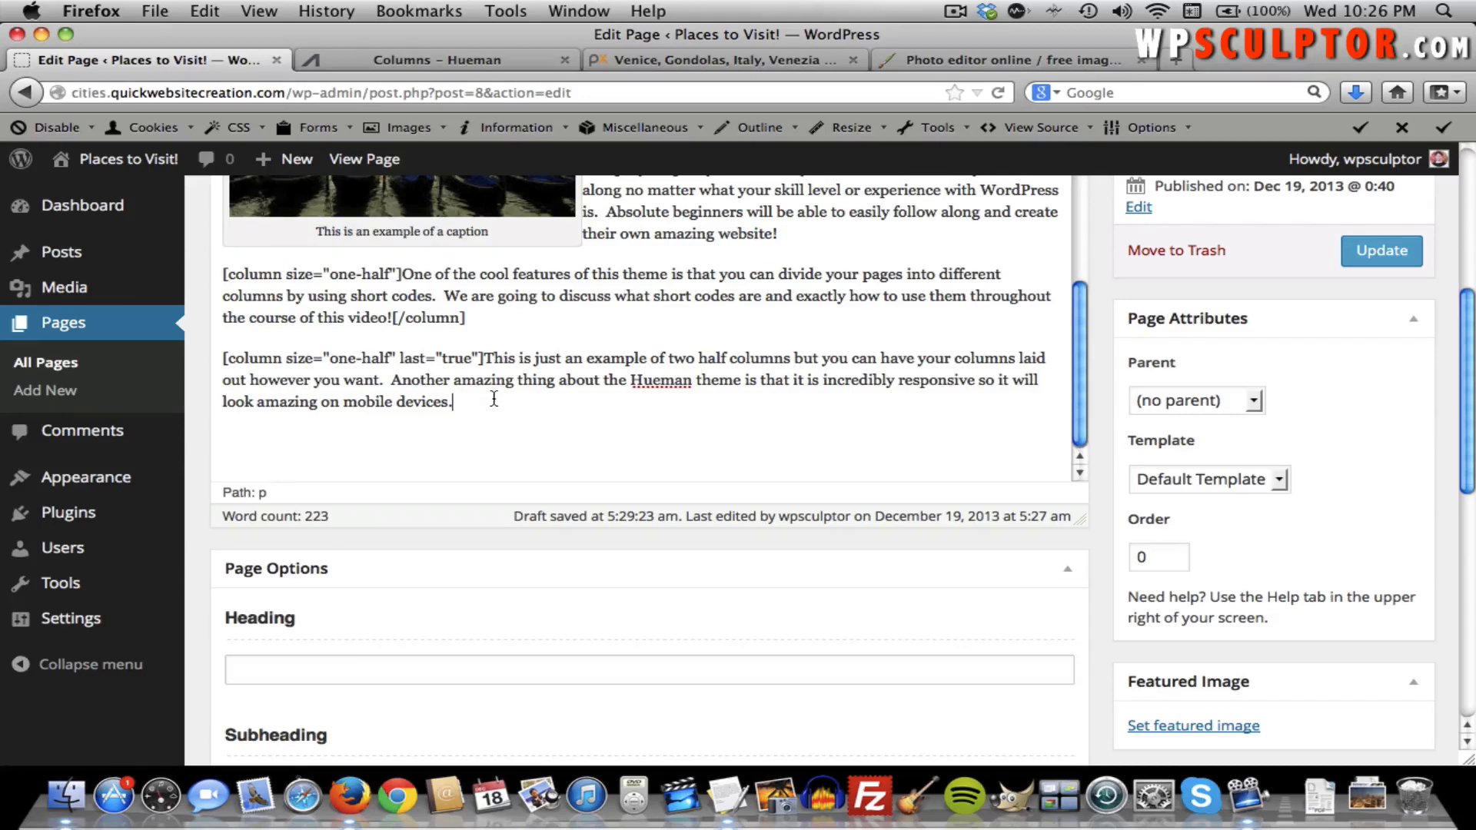
{"action": "left_click", "coordinate": [407, 57]}
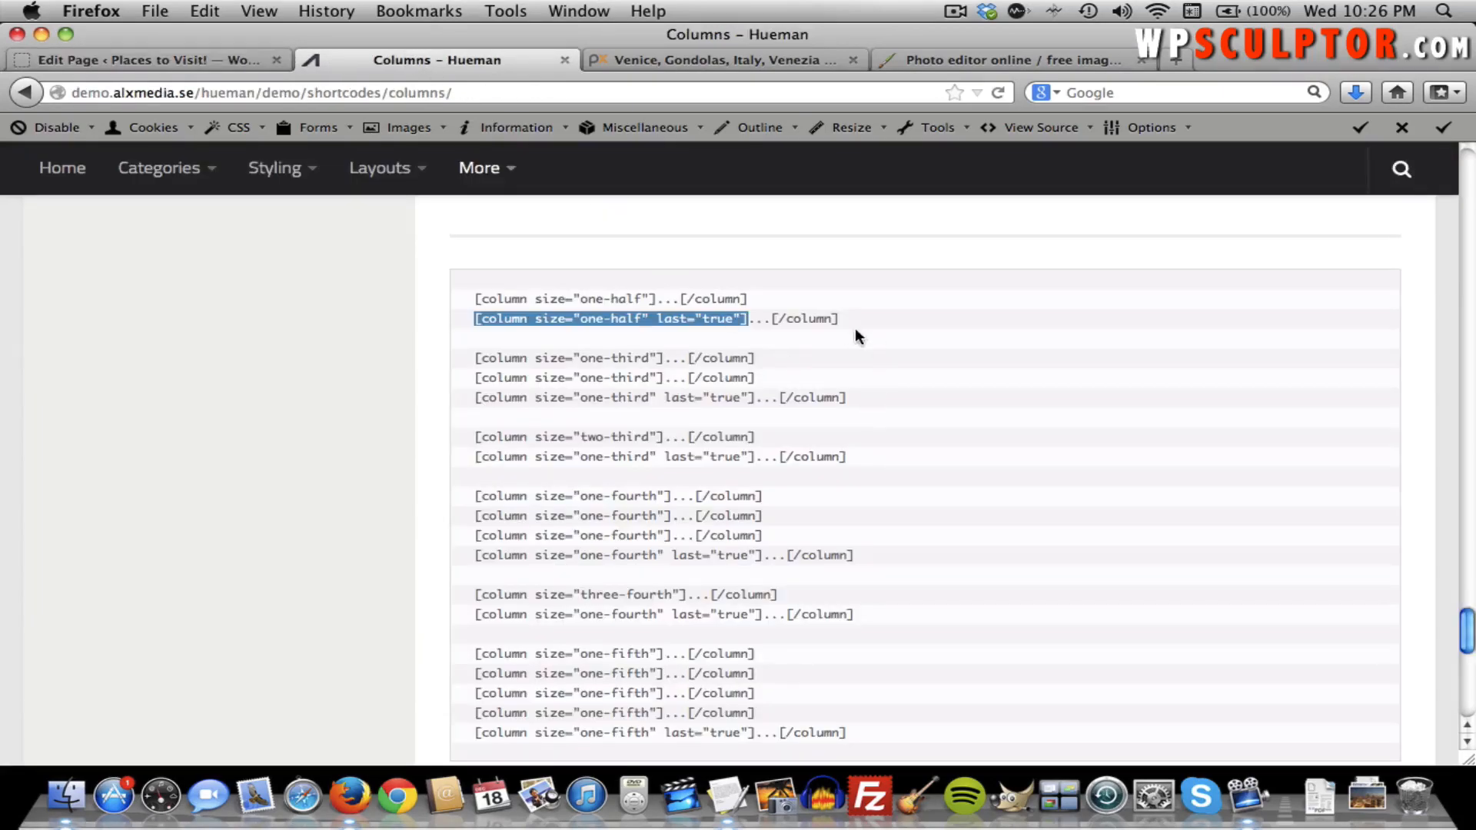
{"action": "left_click_drag", "start_coordinate": [839, 319], "coordinate": [776, 322]}
{"action": "key", "text": "super+c"}
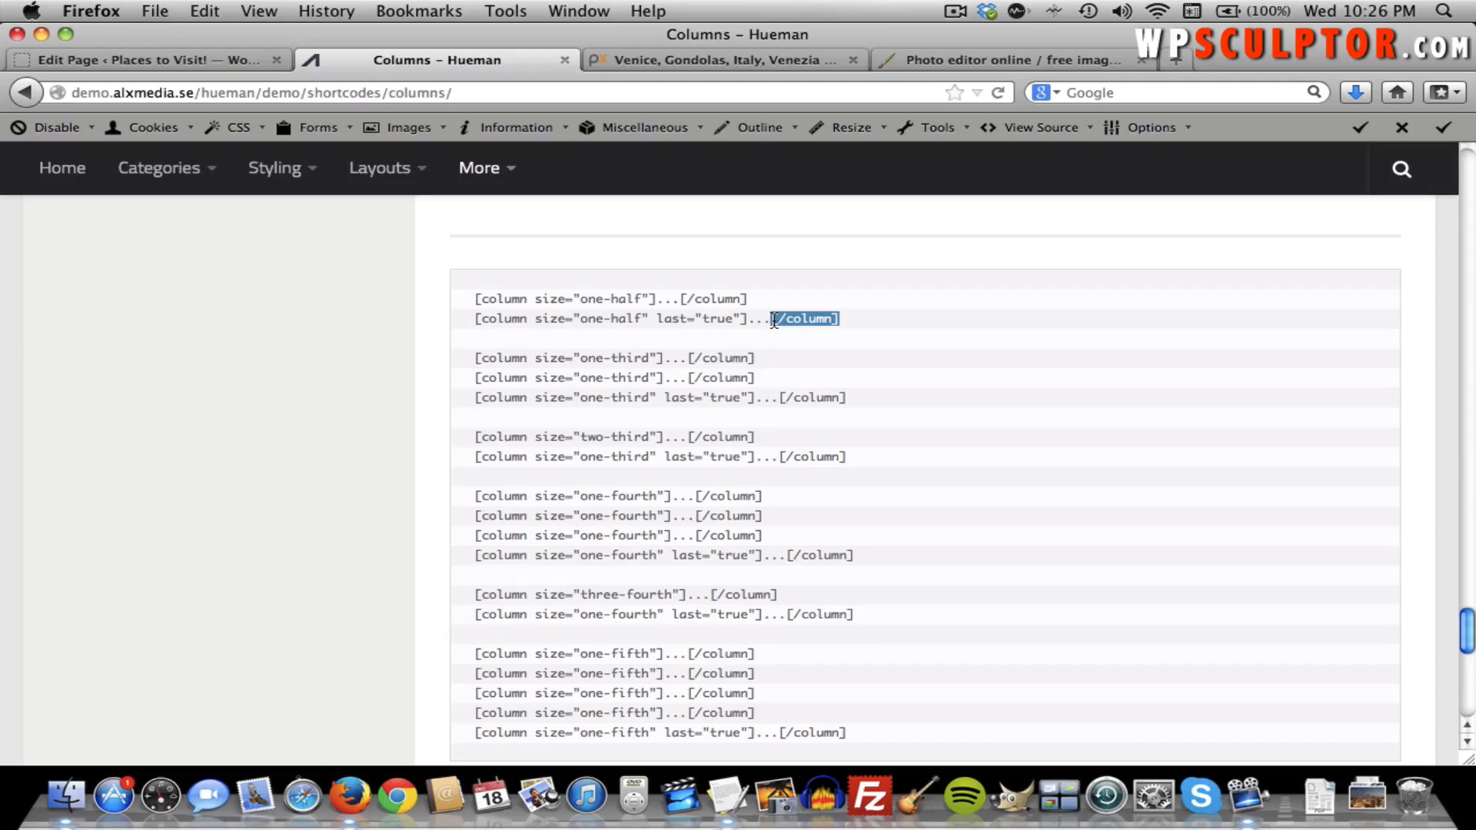
{"action": "left_click", "coordinate": [217, 63]}
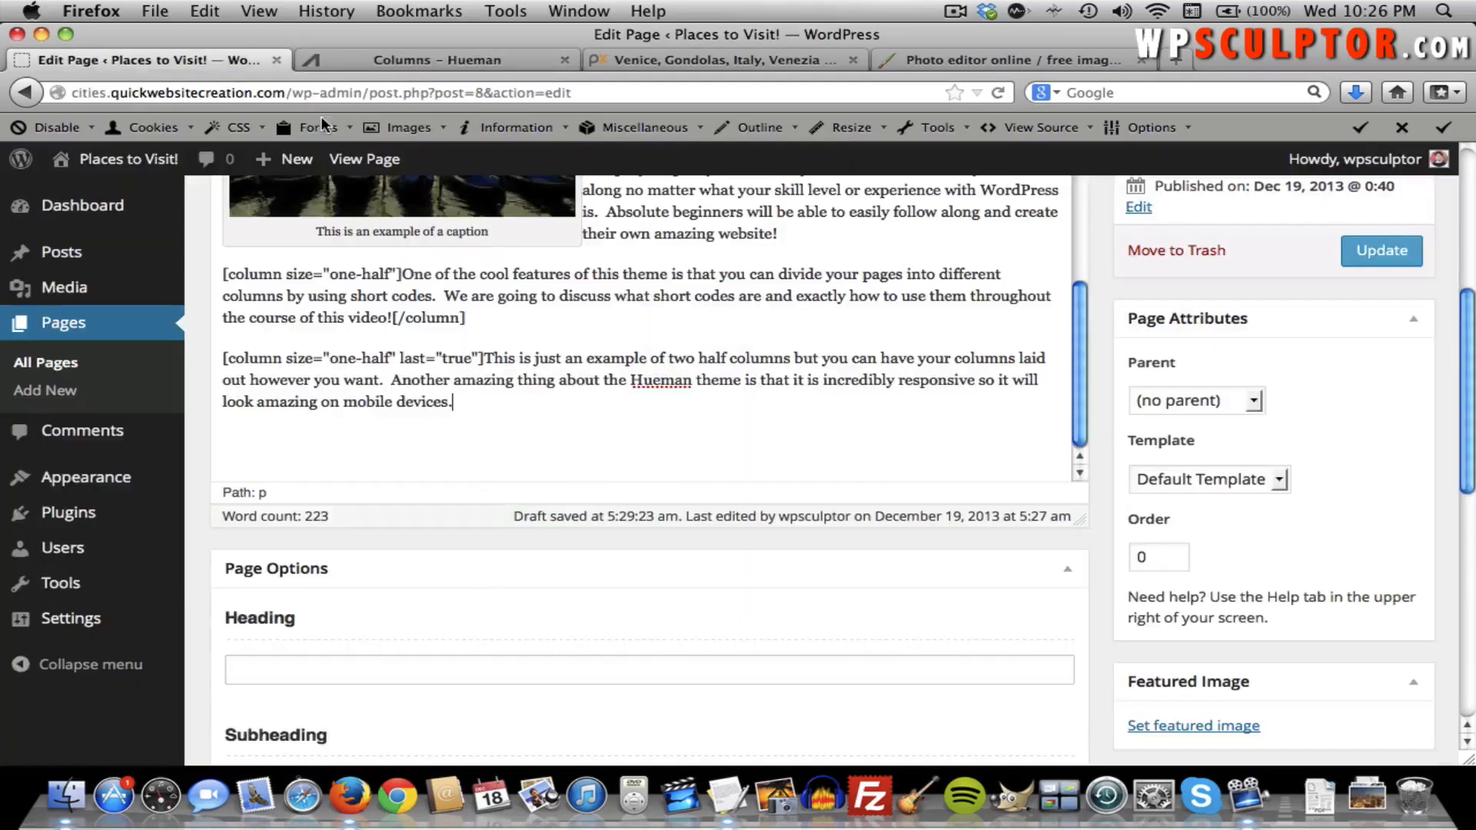
{"action": "key", "text": "super+v"}
{"action": "left_click", "coordinate": [1380, 251]}
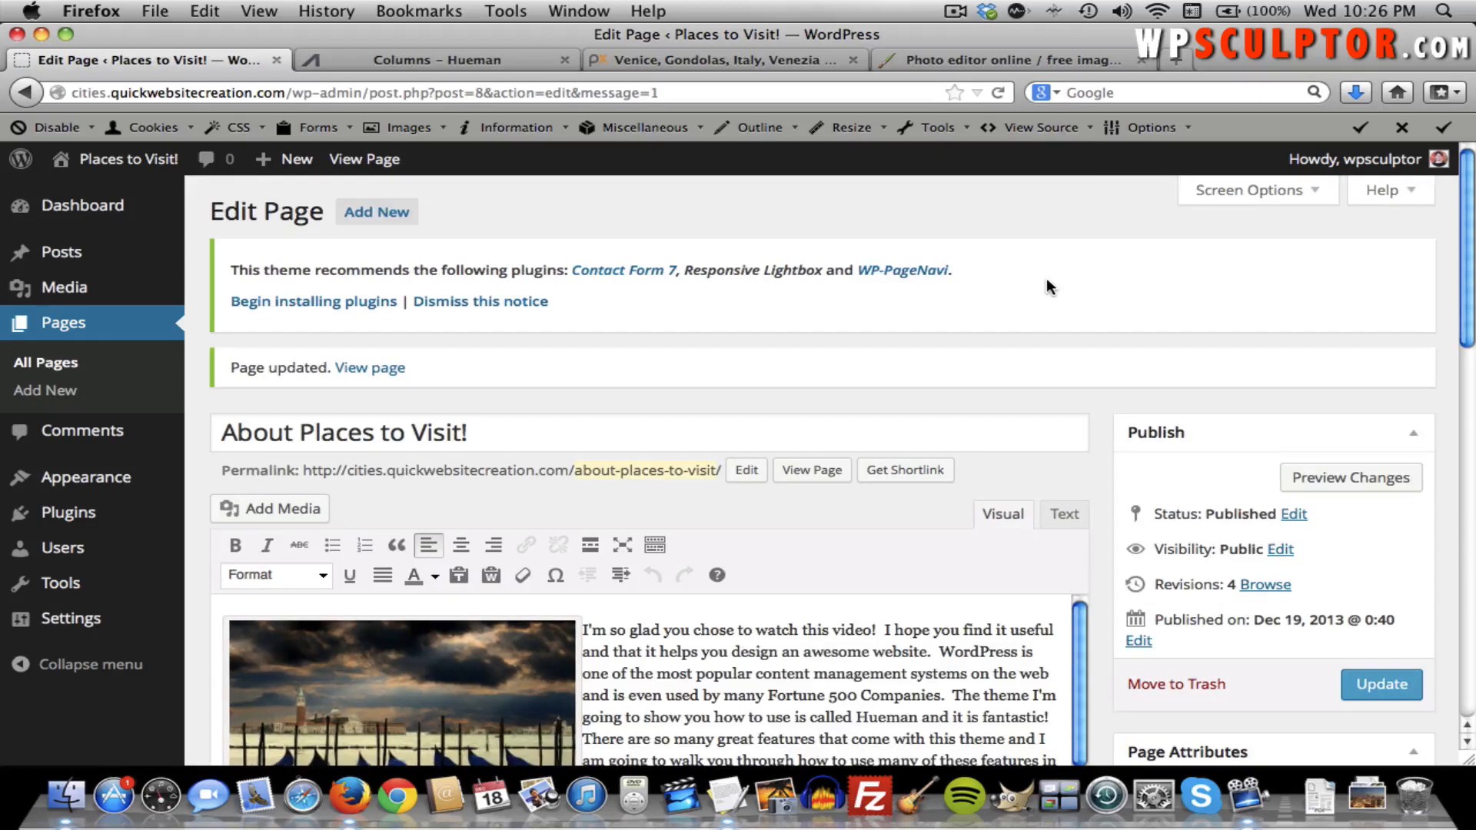
{"action": "left_click", "coordinate": [366, 163]}
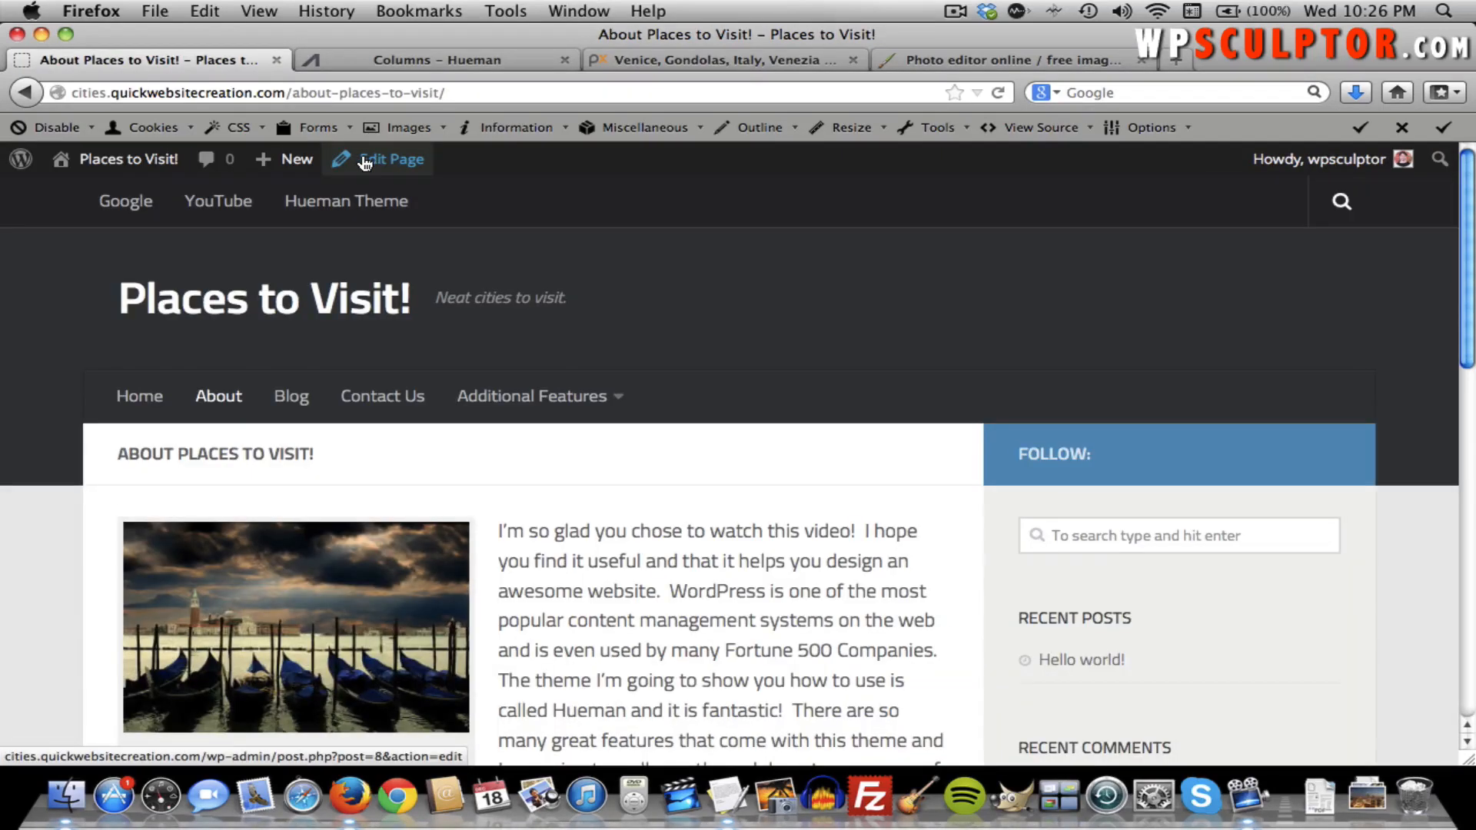
{"action": "scroll", "coordinate": [736, 388], "scroll_direction": "down", "scroll_amount": 5}
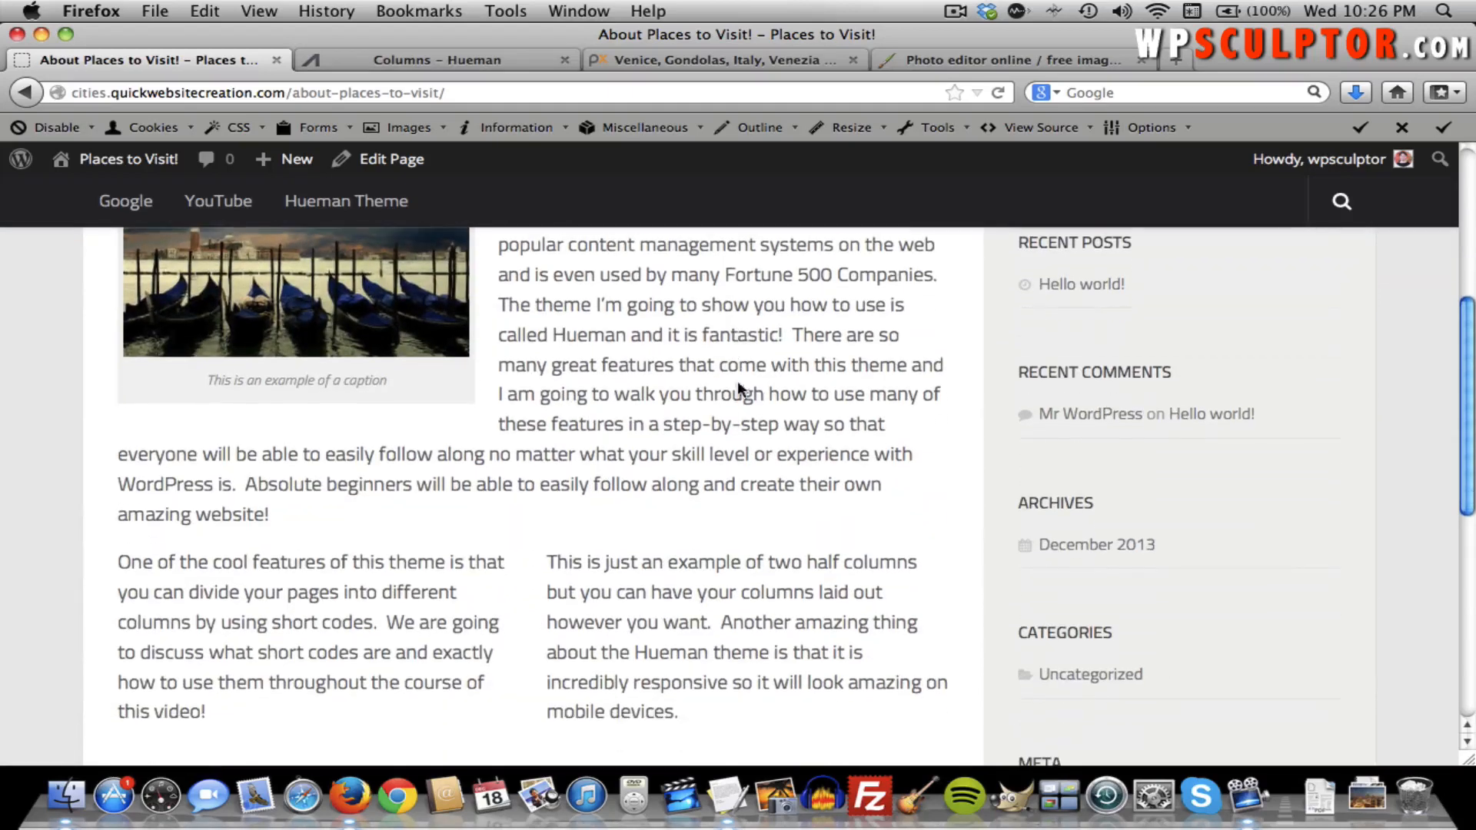
{"action": "scroll", "coordinate": [484, 535], "scroll_direction": "down", "scroll_amount": 2}
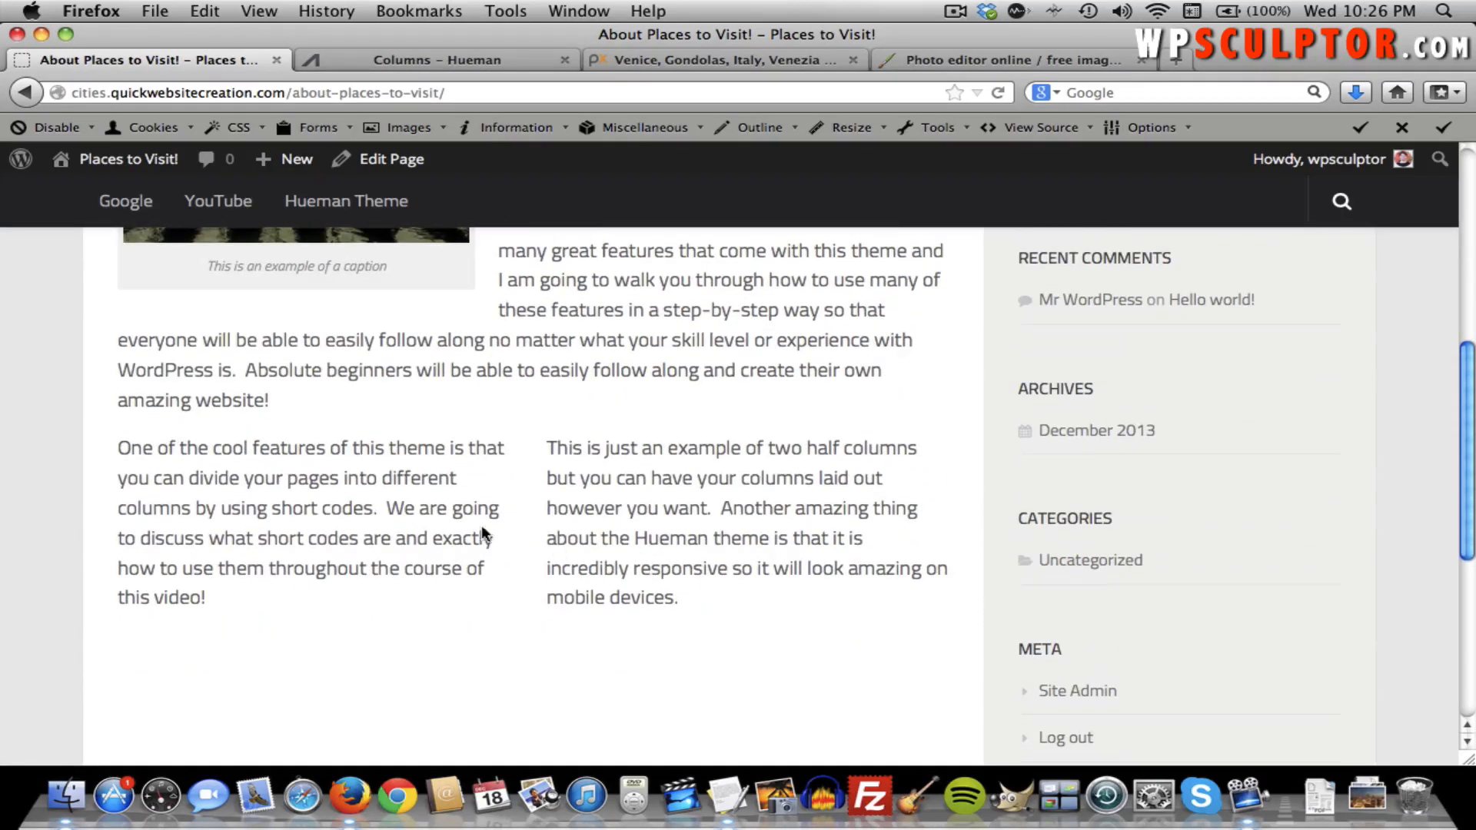
{"action": "scroll", "coordinate": [523, 536], "scroll_direction": "up", "scroll_amount": 6}
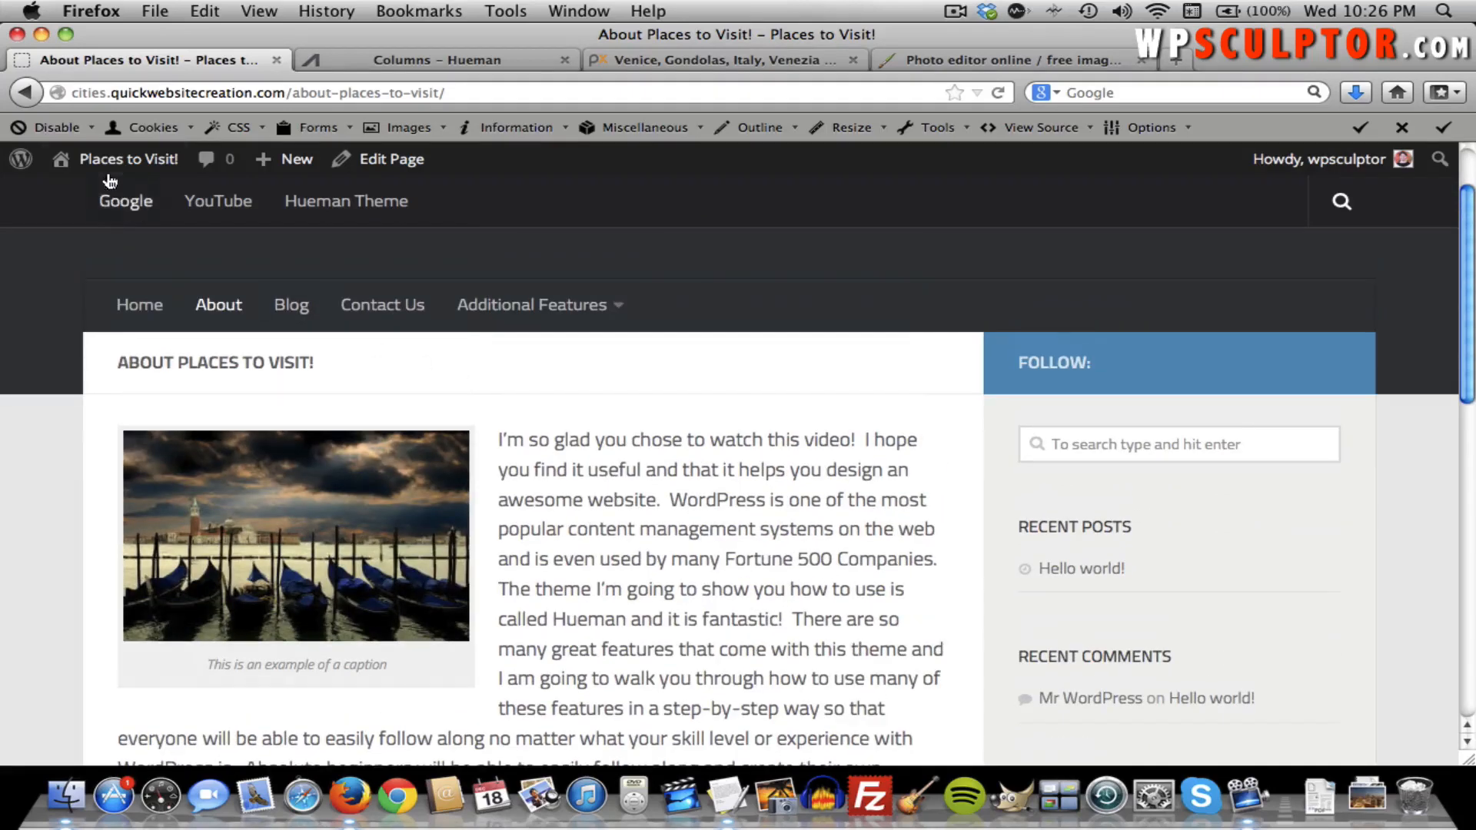
Reopen the About page editor and add an empty line after the second column's closing shortcode.
{"action": "left_click", "coordinate": [415, 172]}
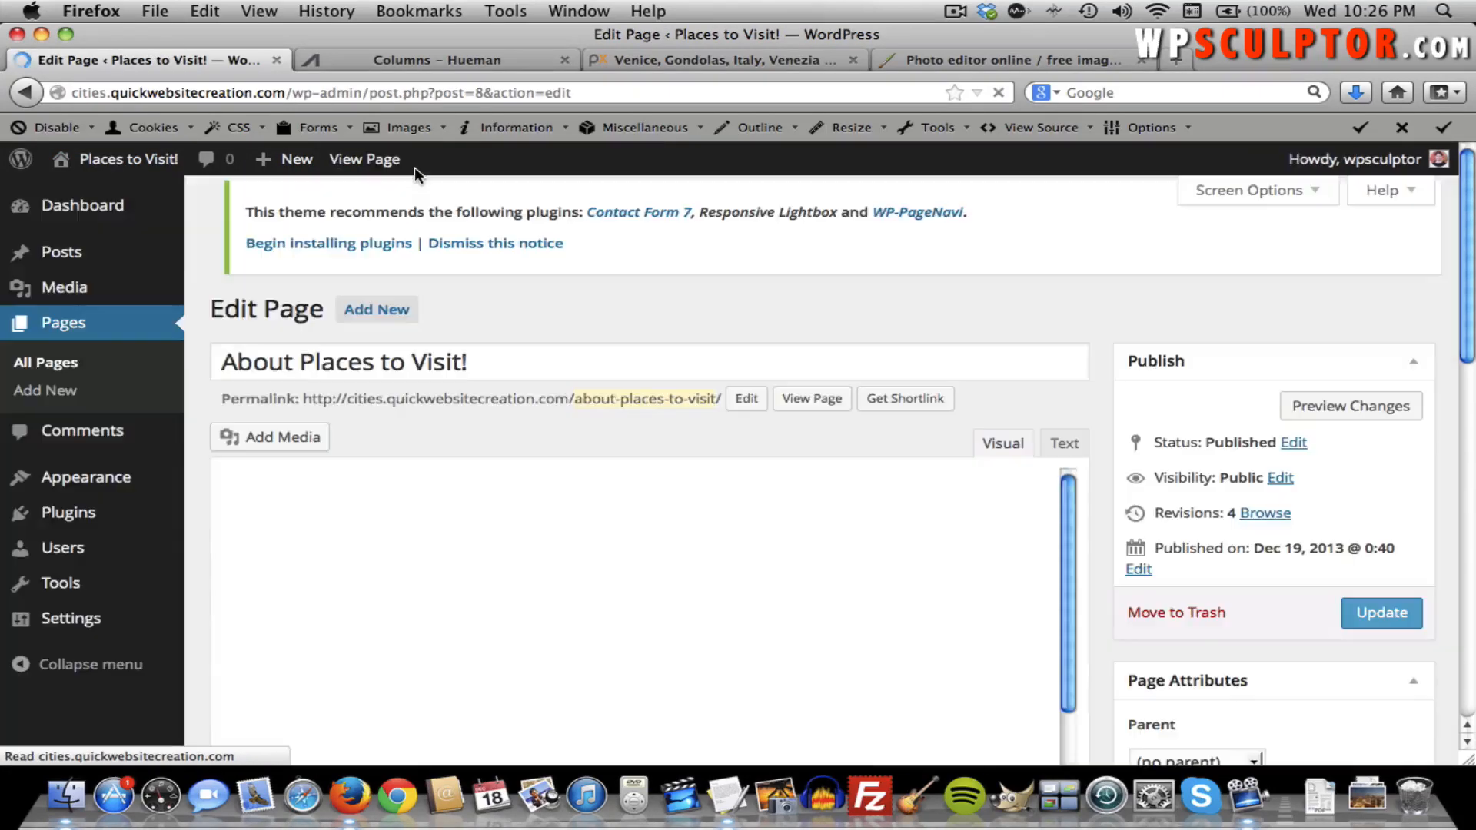
{"action": "scroll", "coordinate": [832, 591], "scroll_direction": "down", "scroll_amount": 4}
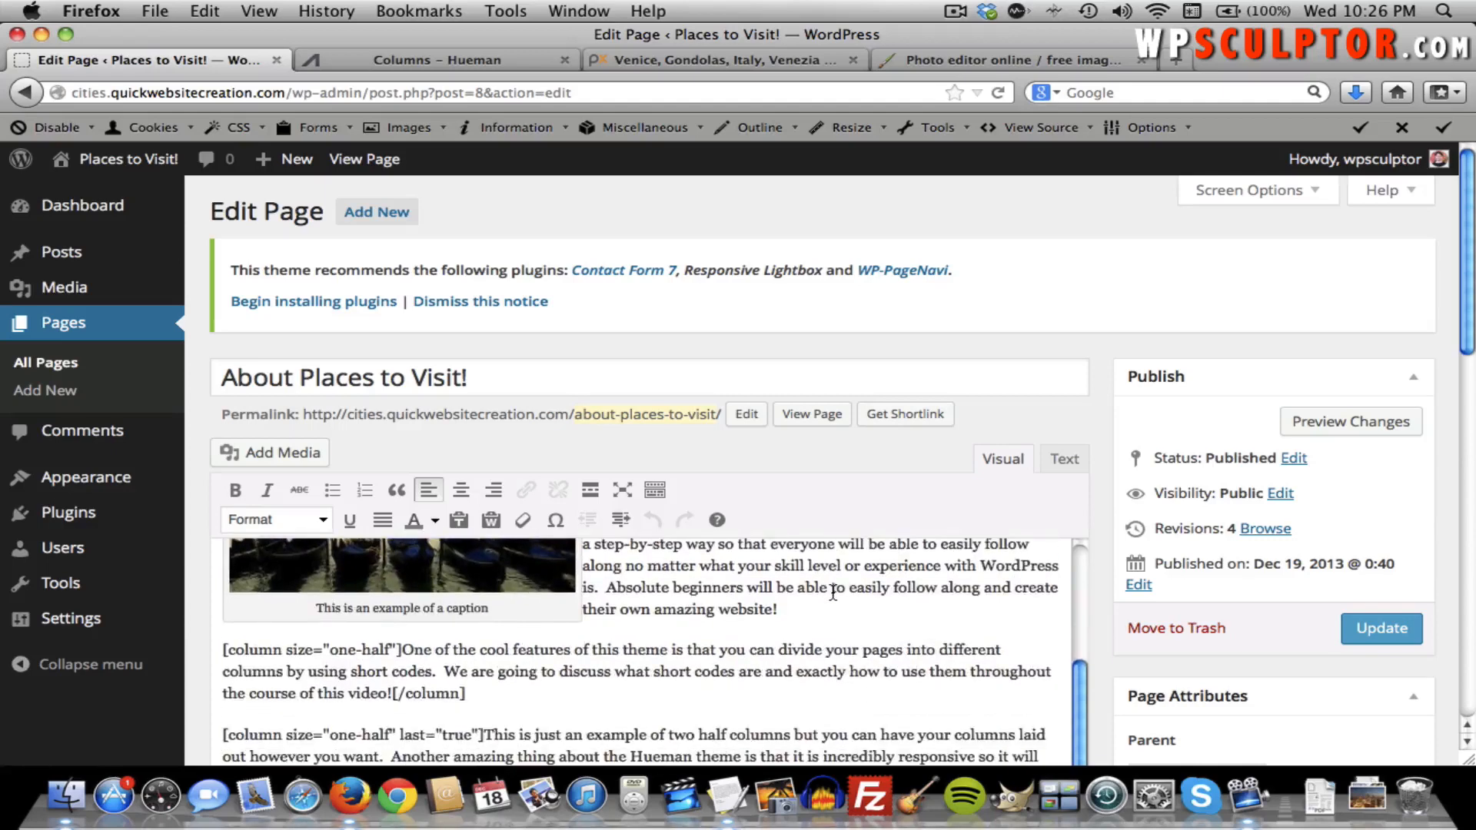
{"action": "scroll", "coordinate": [614, 590], "scroll_direction": "down", "scroll_amount": 4}
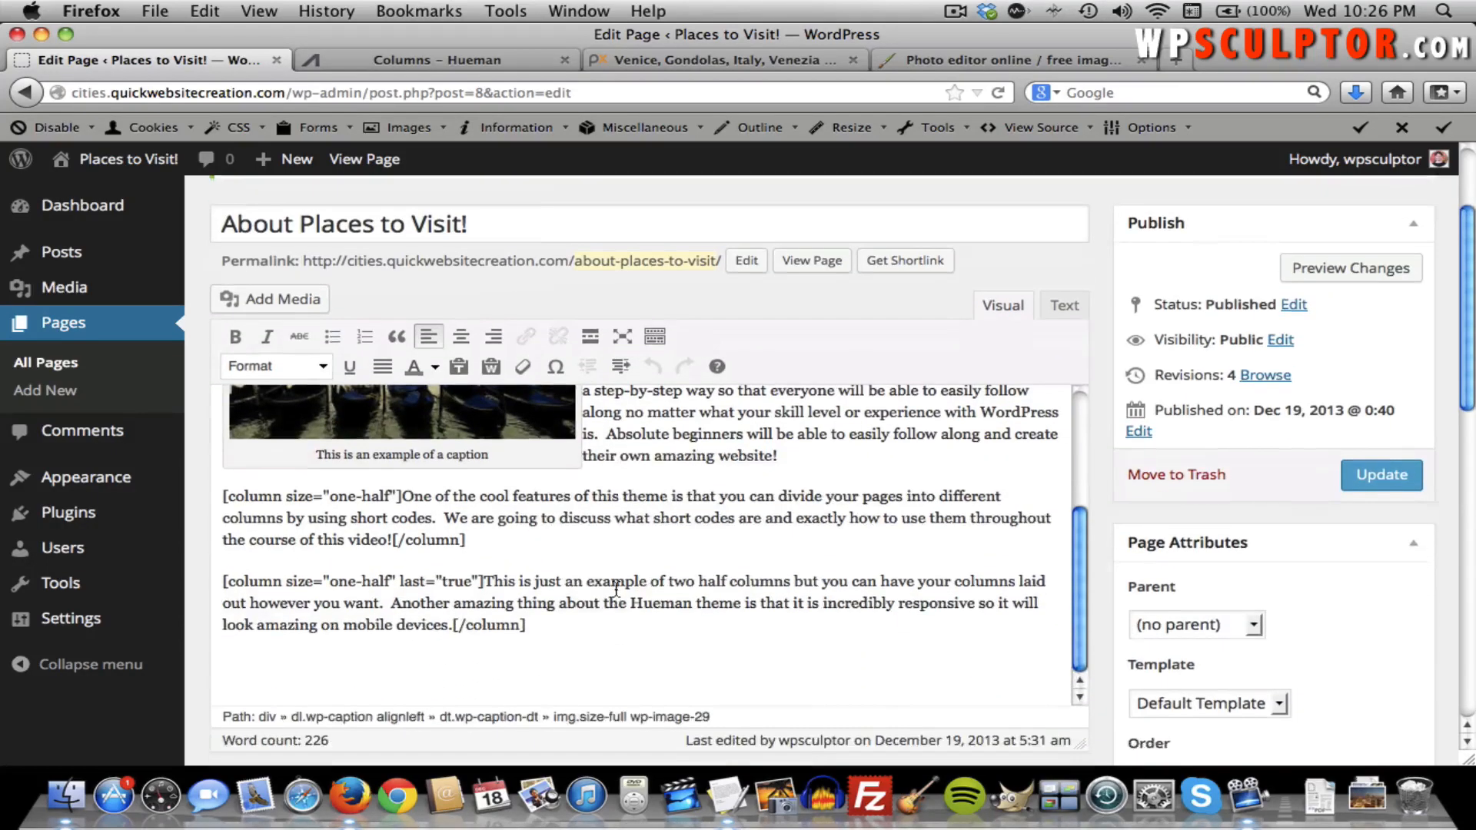
{"action": "triple_click", "coordinate": [601, 602]}
{"action": "left_click", "coordinate": [600, 602]}
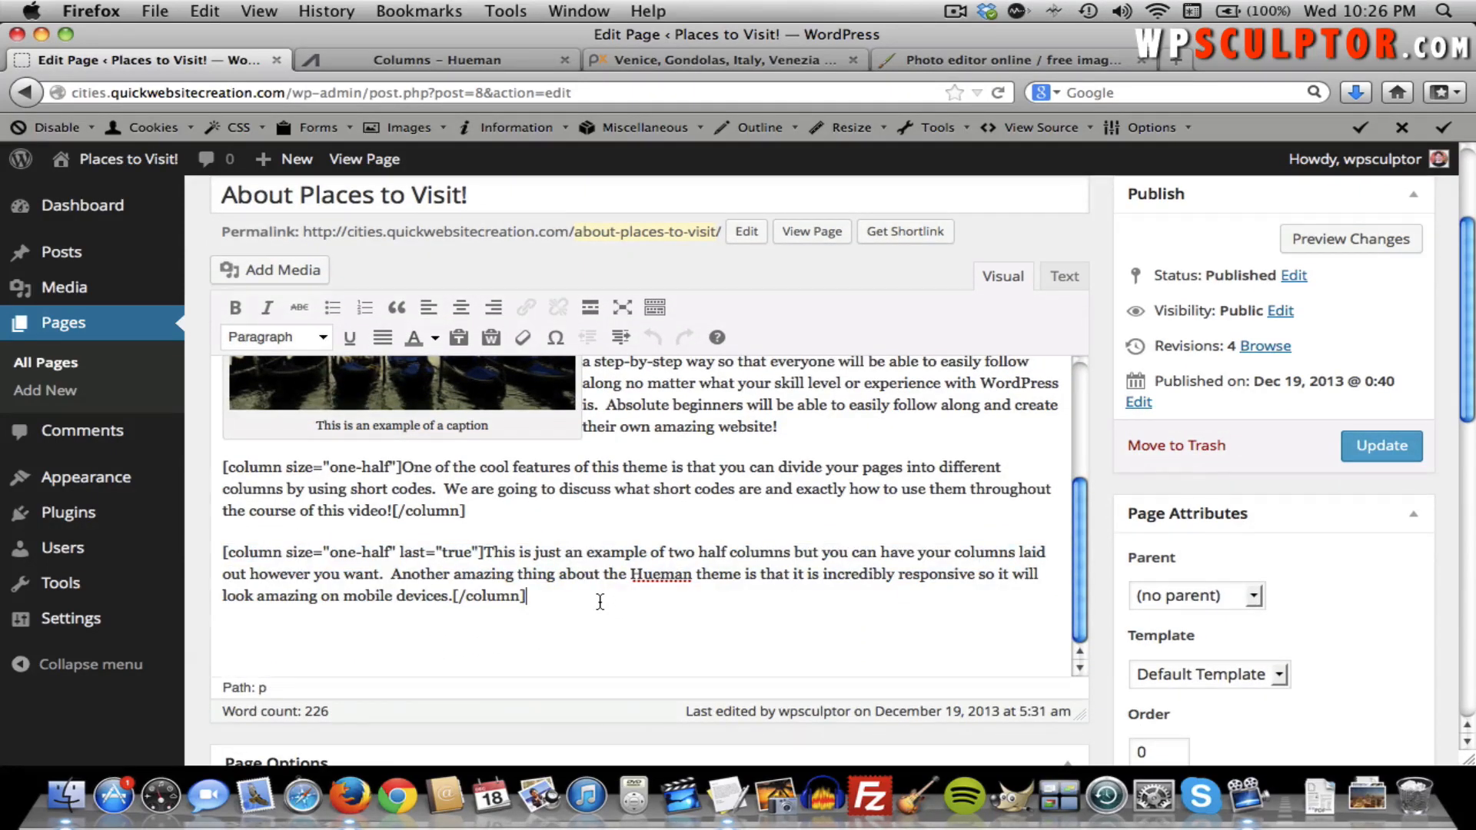
{"action": "key", "text": "Return"}
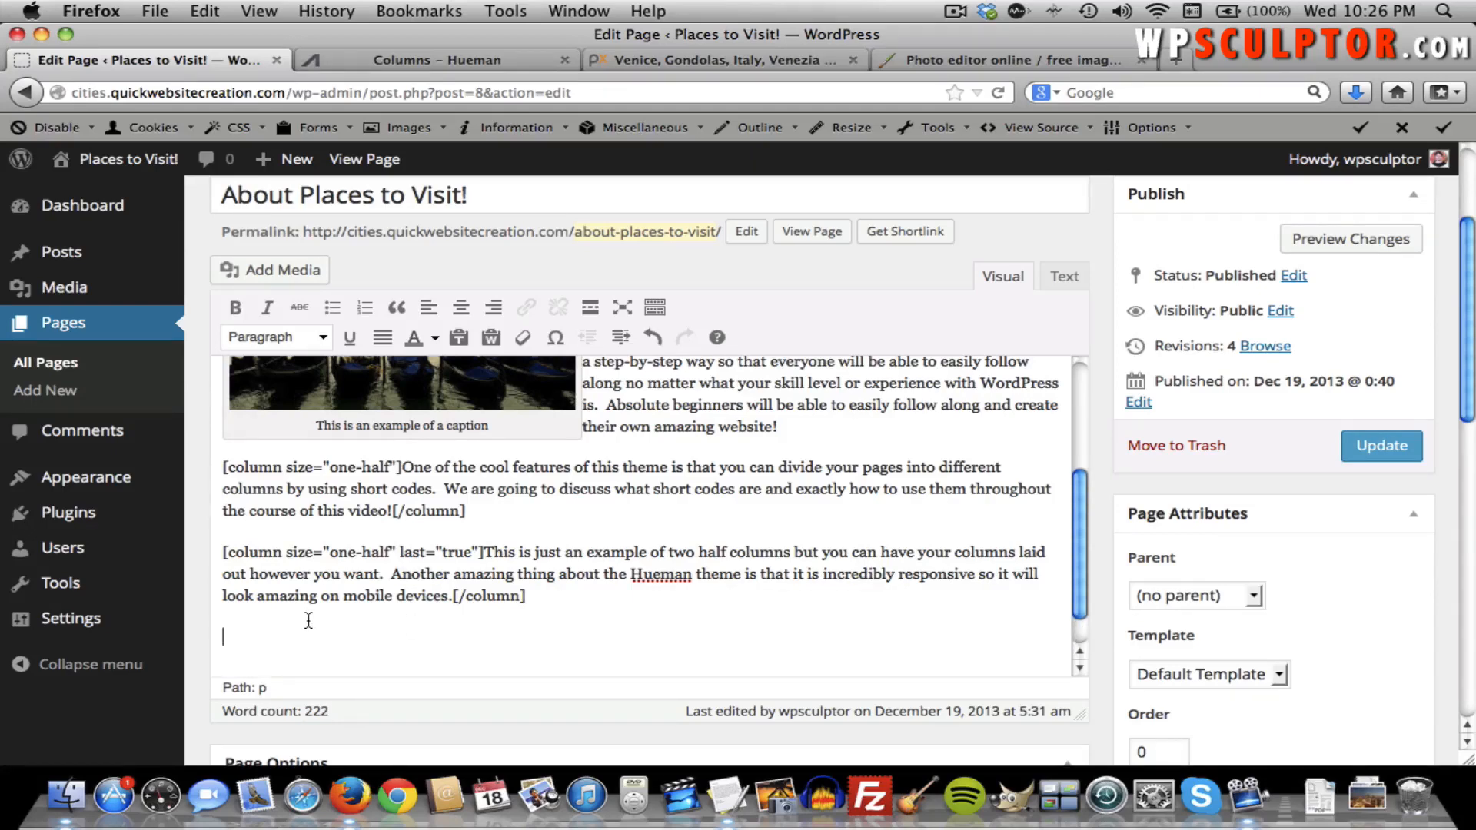
{"action": "key", "text": "super+Tab"}
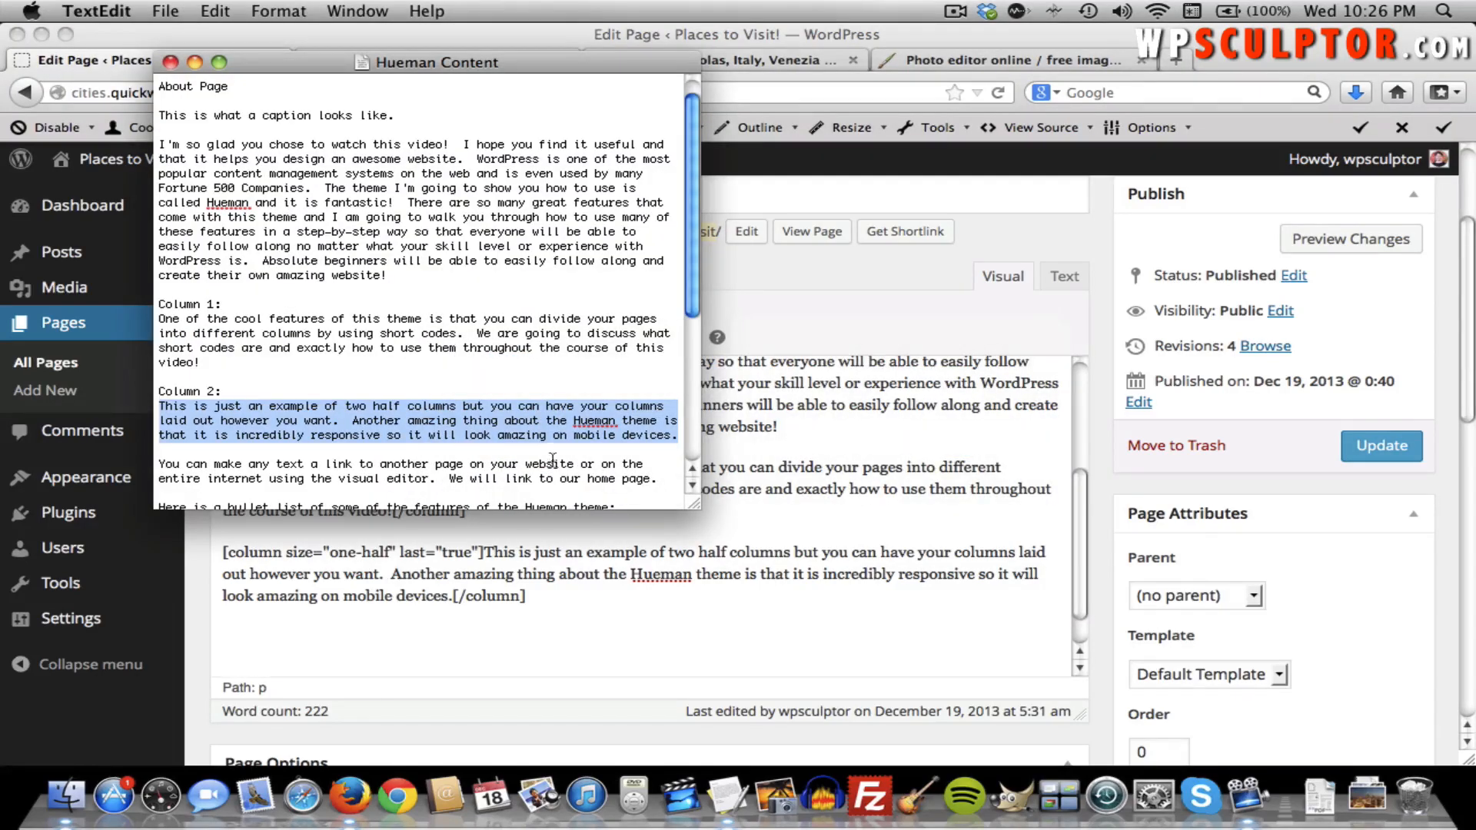
Paste the TextEdit paragraph about making text a link, update the About page, and view it live.
{"action": "left_click_drag", "start_coordinate": [658, 476], "coordinate": [154, 465]}
{"action": "key", "text": "super+c"}
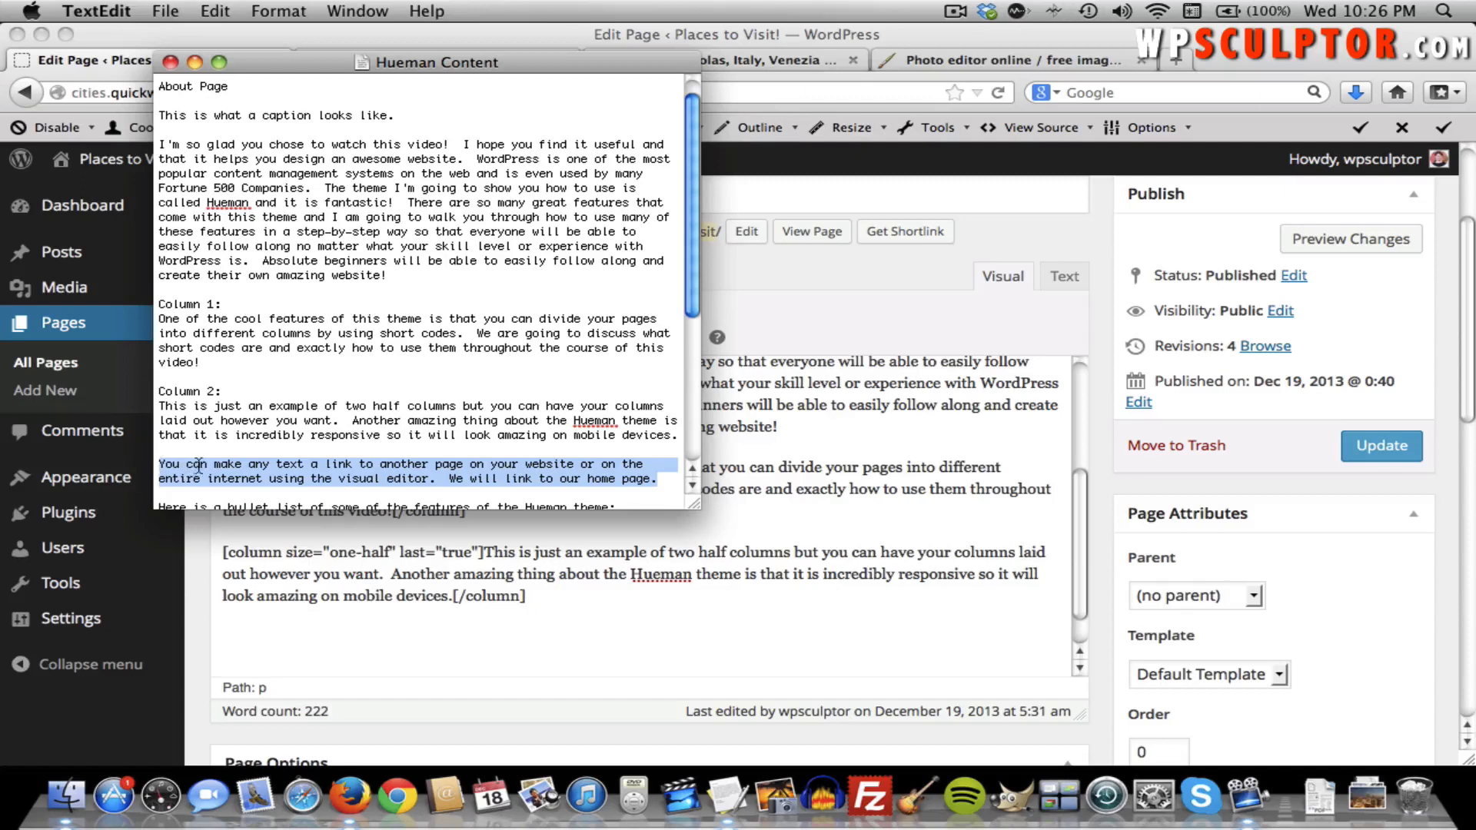
{"action": "left_click", "coordinate": [690, 610]}
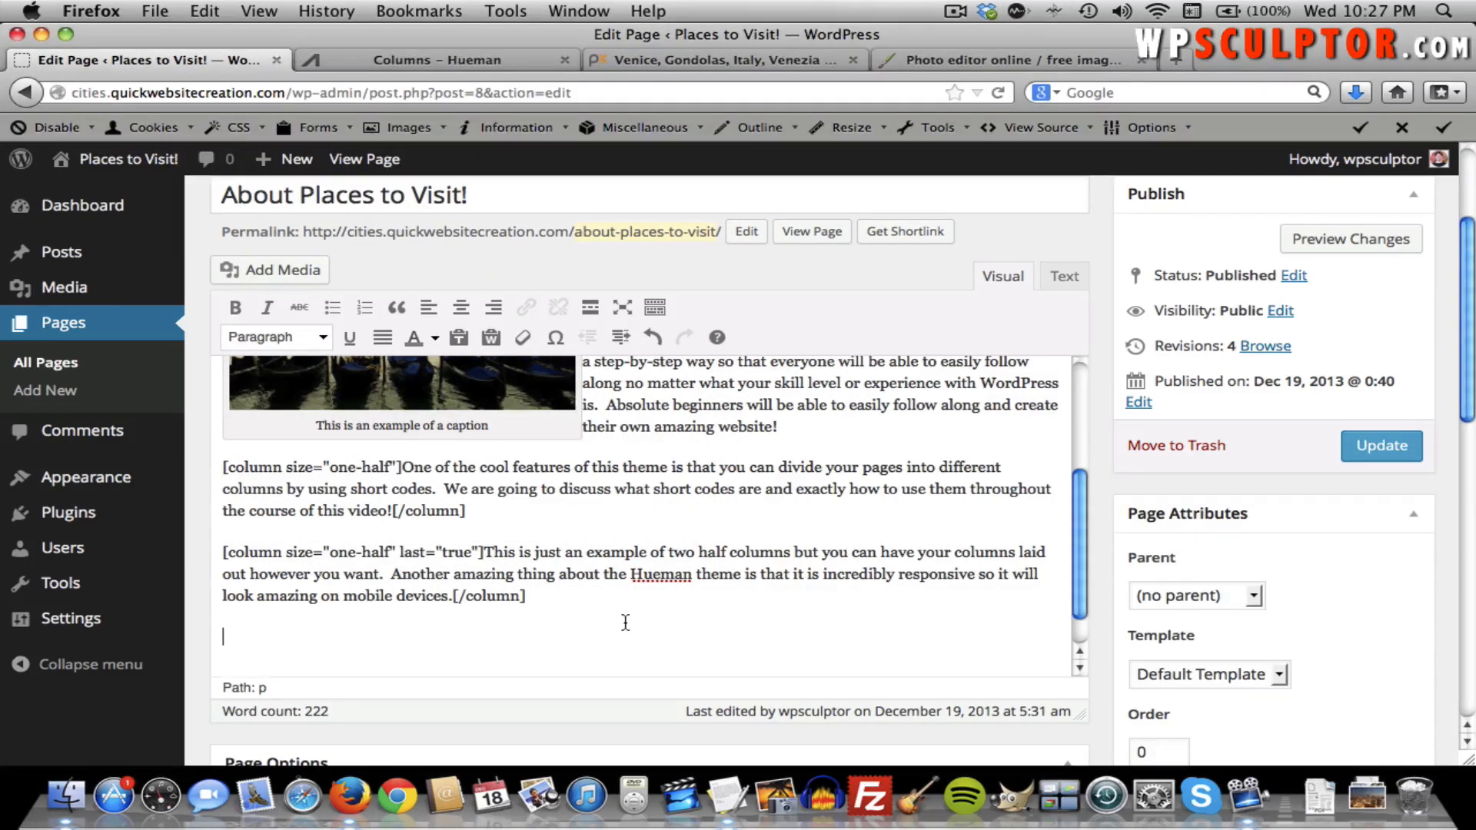
{"action": "key", "text": "super+v"}
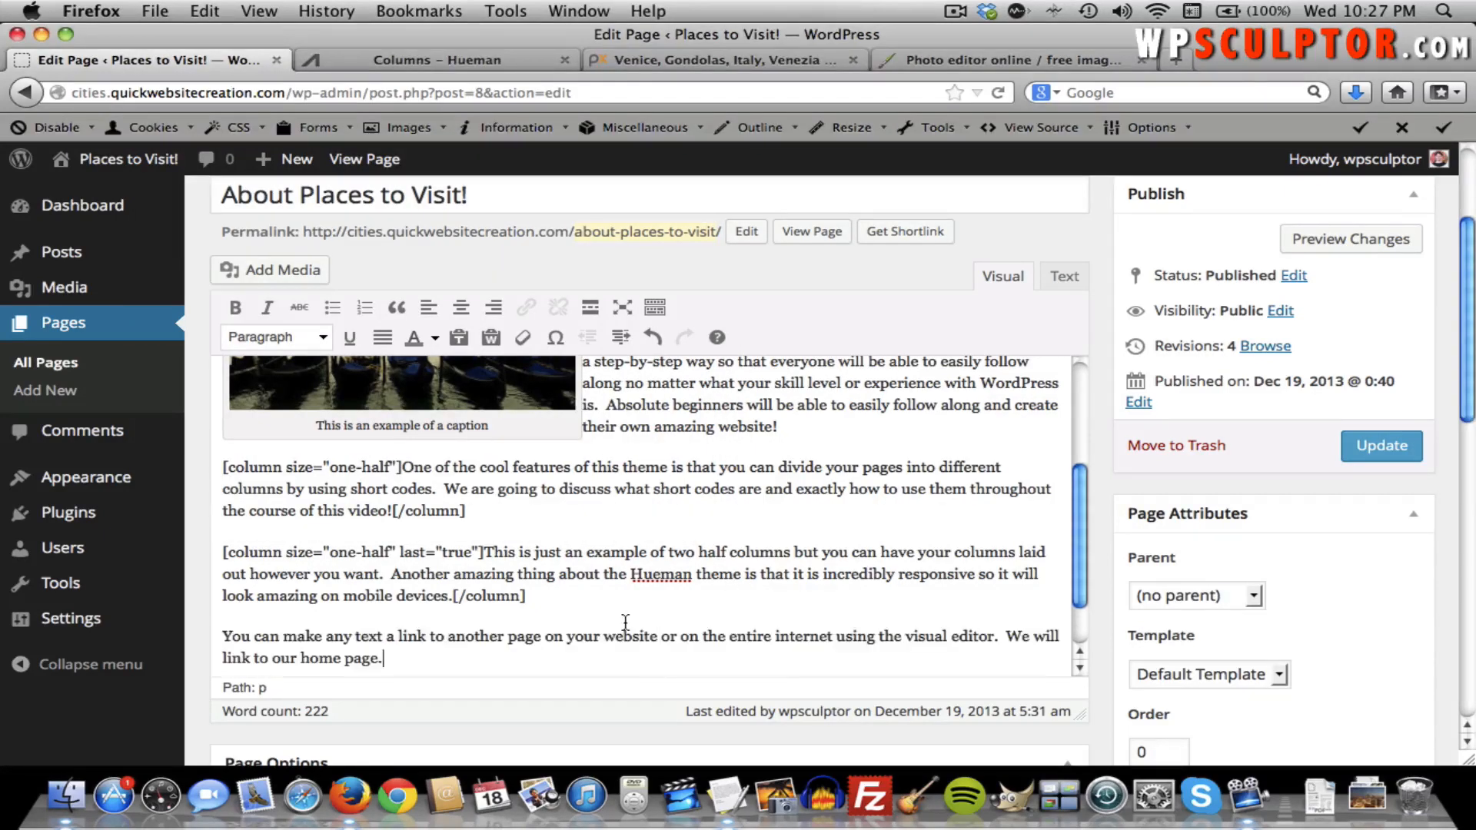
{"action": "left_click", "coordinate": [1386, 457]}
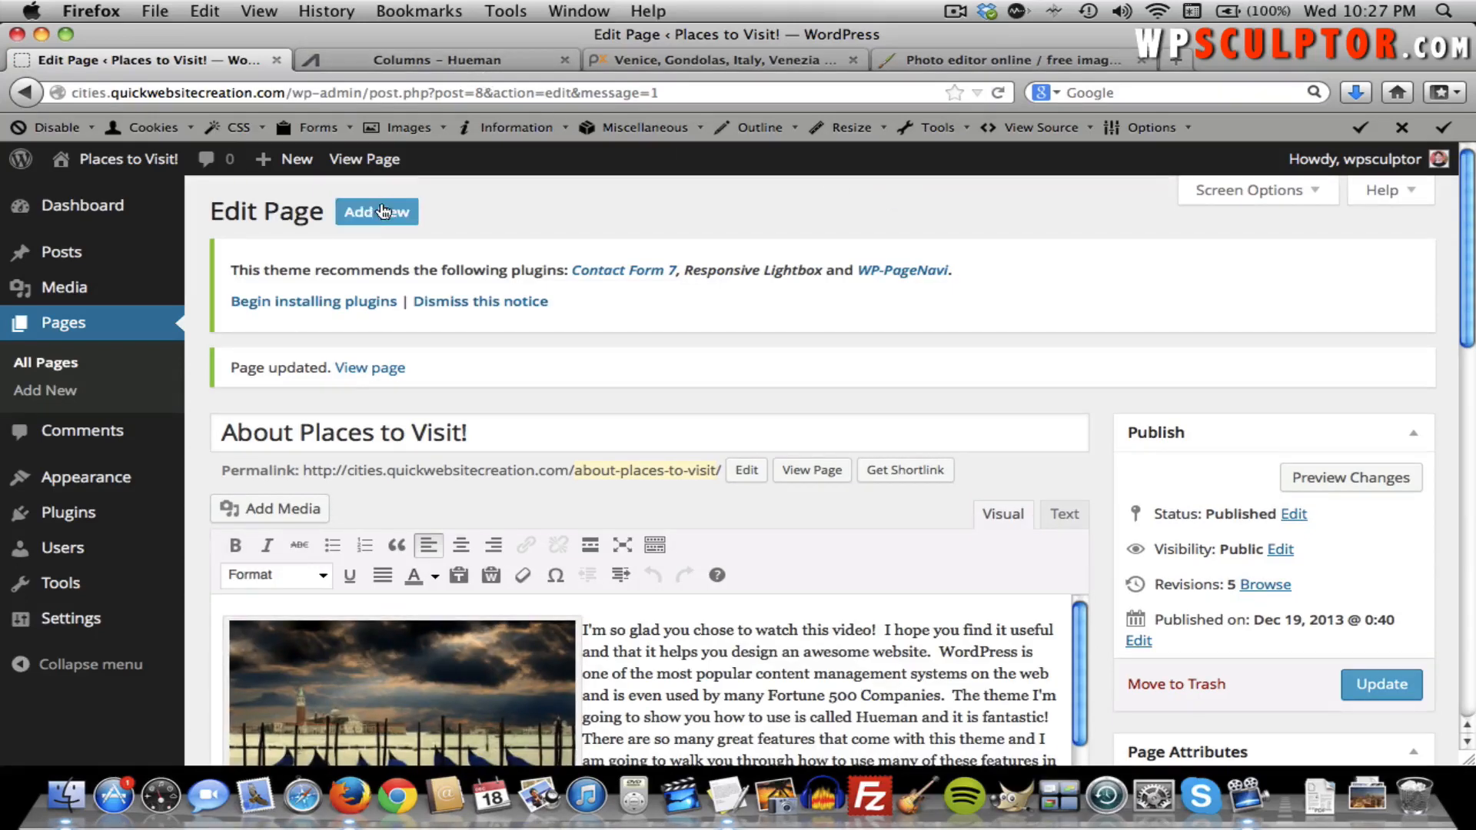
{"action": "left_click", "coordinate": [376, 171]}
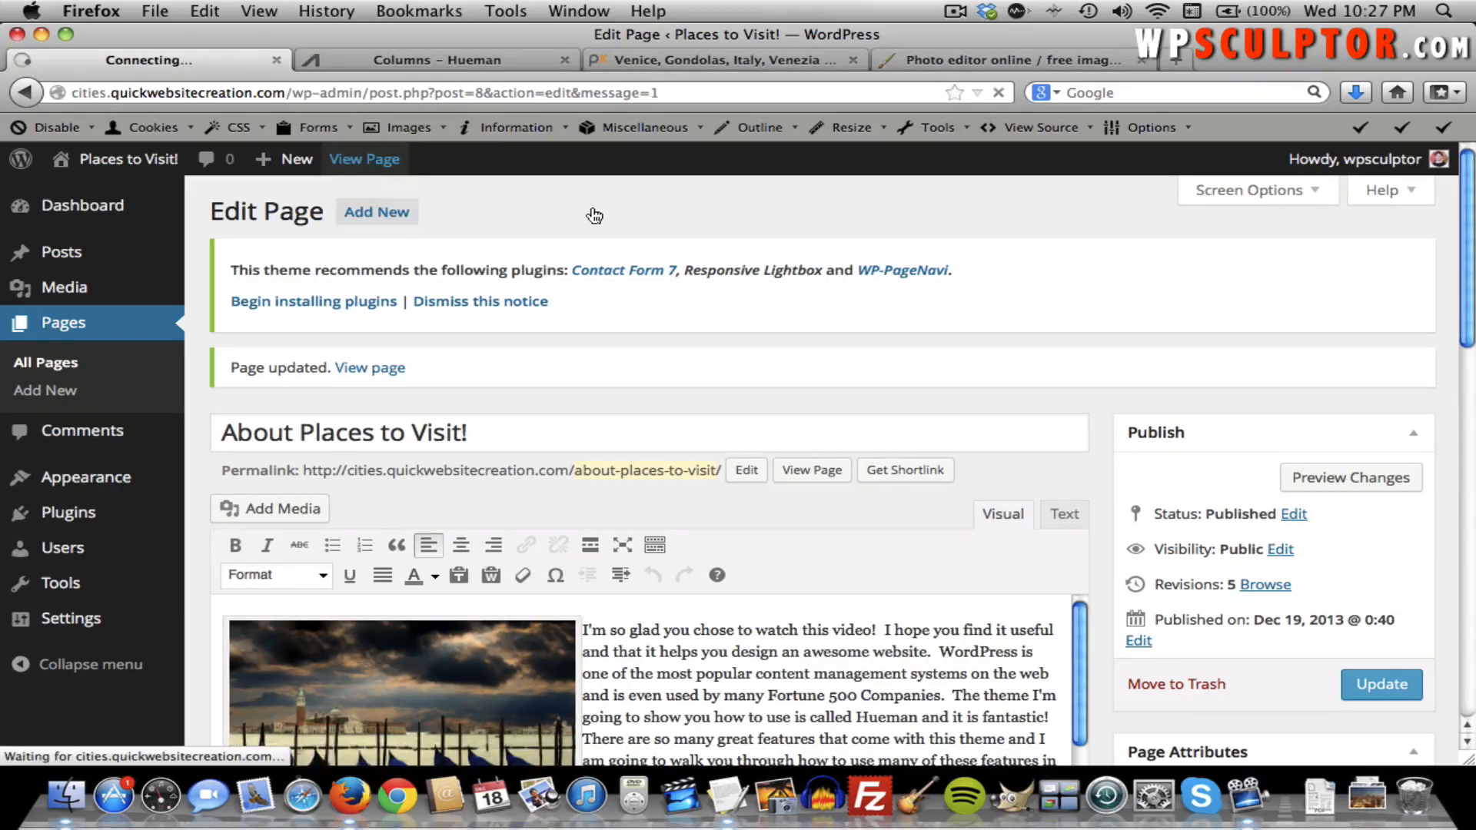
{"action": "scroll", "coordinate": [605, 277], "scroll_direction": "down", "scroll_amount": 10}
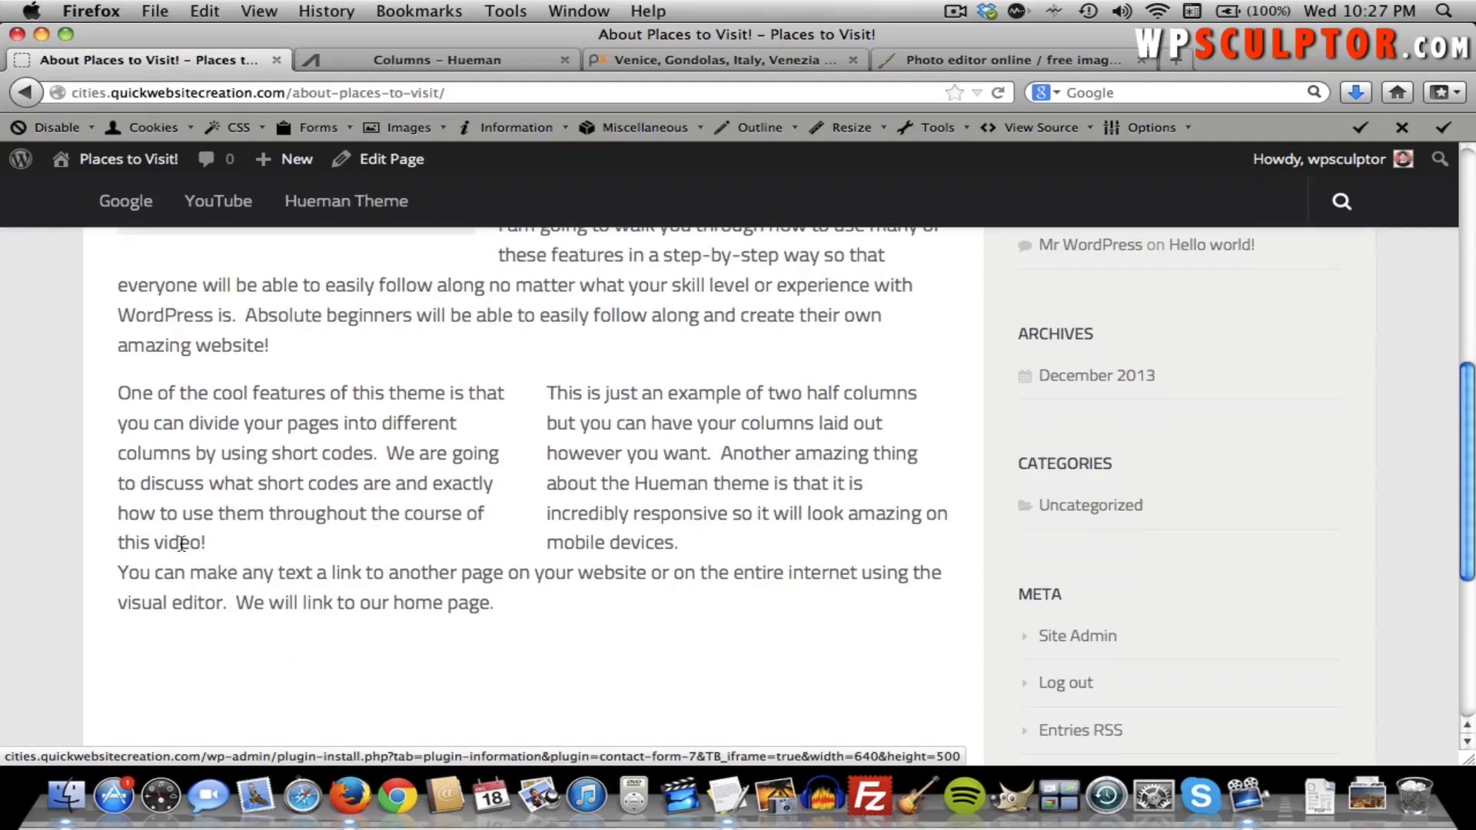
Check the link paragraph below the two columns on the live About page, then reopen its editor.
{"action": "scroll", "coordinate": [371, 459], "scroll_direction": "up", "scroll_amount": 5}
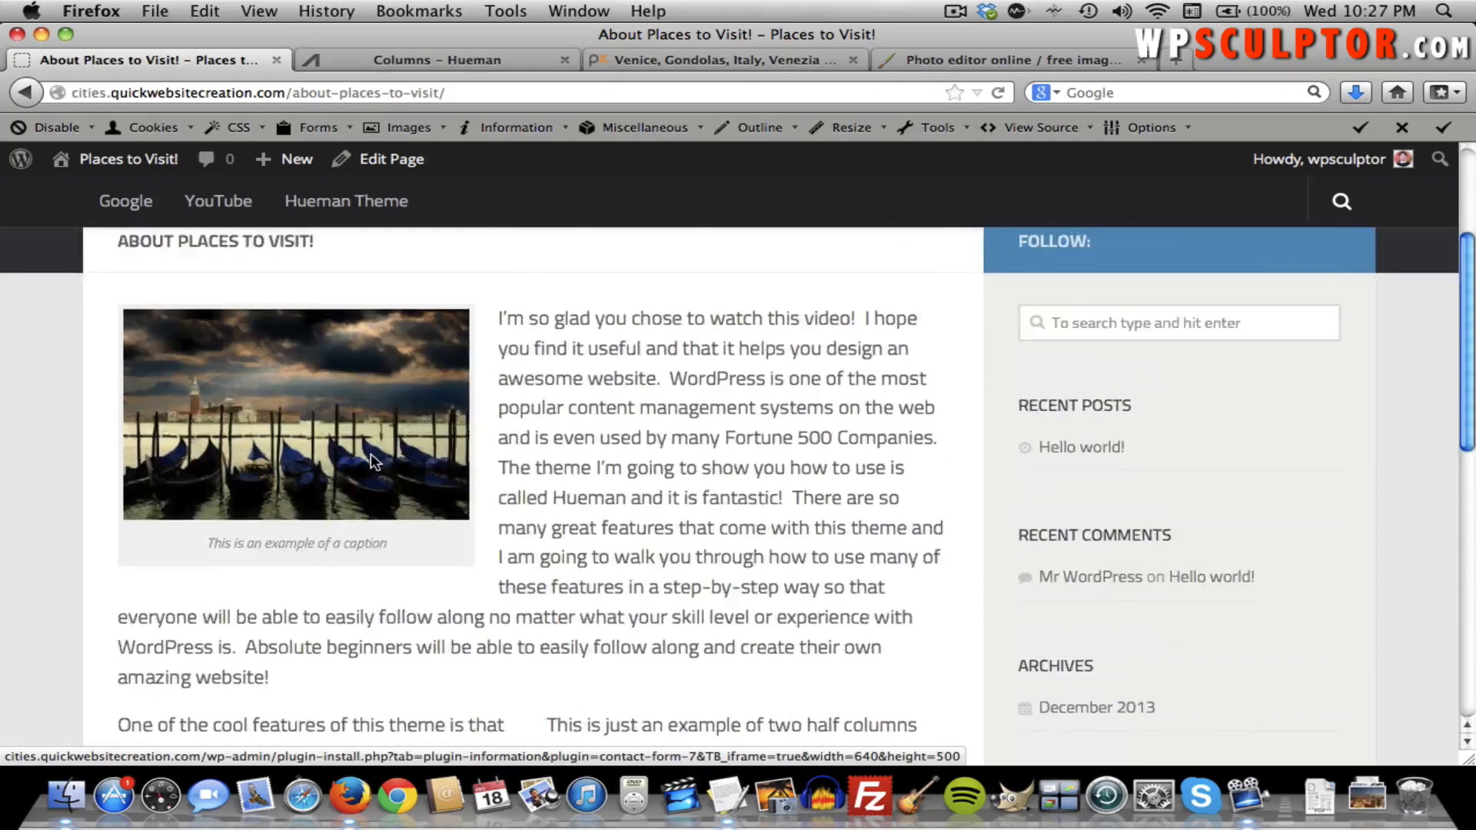
{"action": "scroll", "coordinate": [371, 459], "scroll_direction": "down", "scroll_amount": 7}
{"action": "scroll", "coordinate": [370, 453], "scroll_direction": "up", "scroll_amount": 2}
{"action": "scroll", "coordinate": [371, 456], "scroll_direction": "up", "scroll_amount": 8}
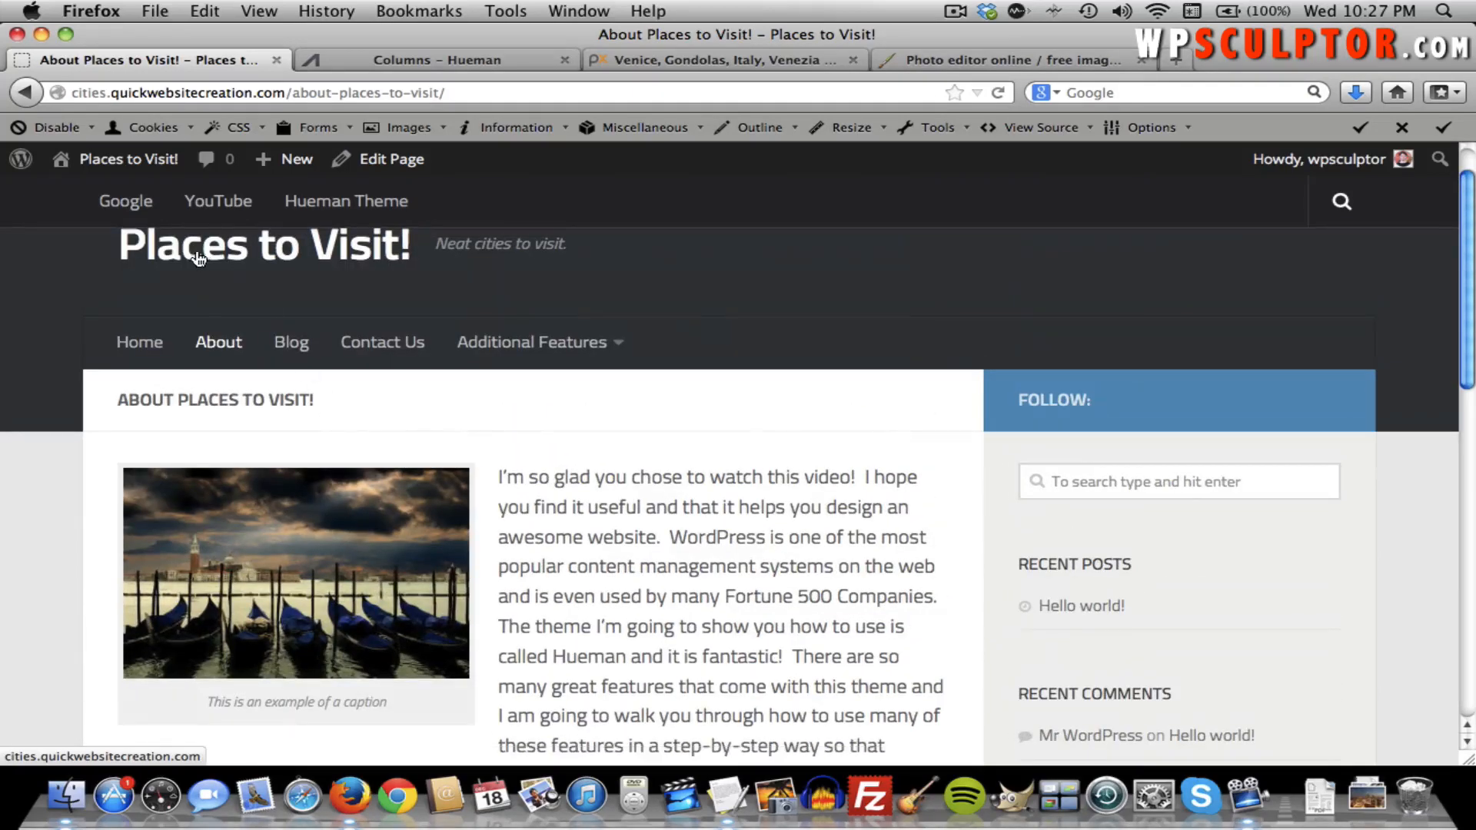
{"action": "mouse_move", "coordinate": [158, 169]}
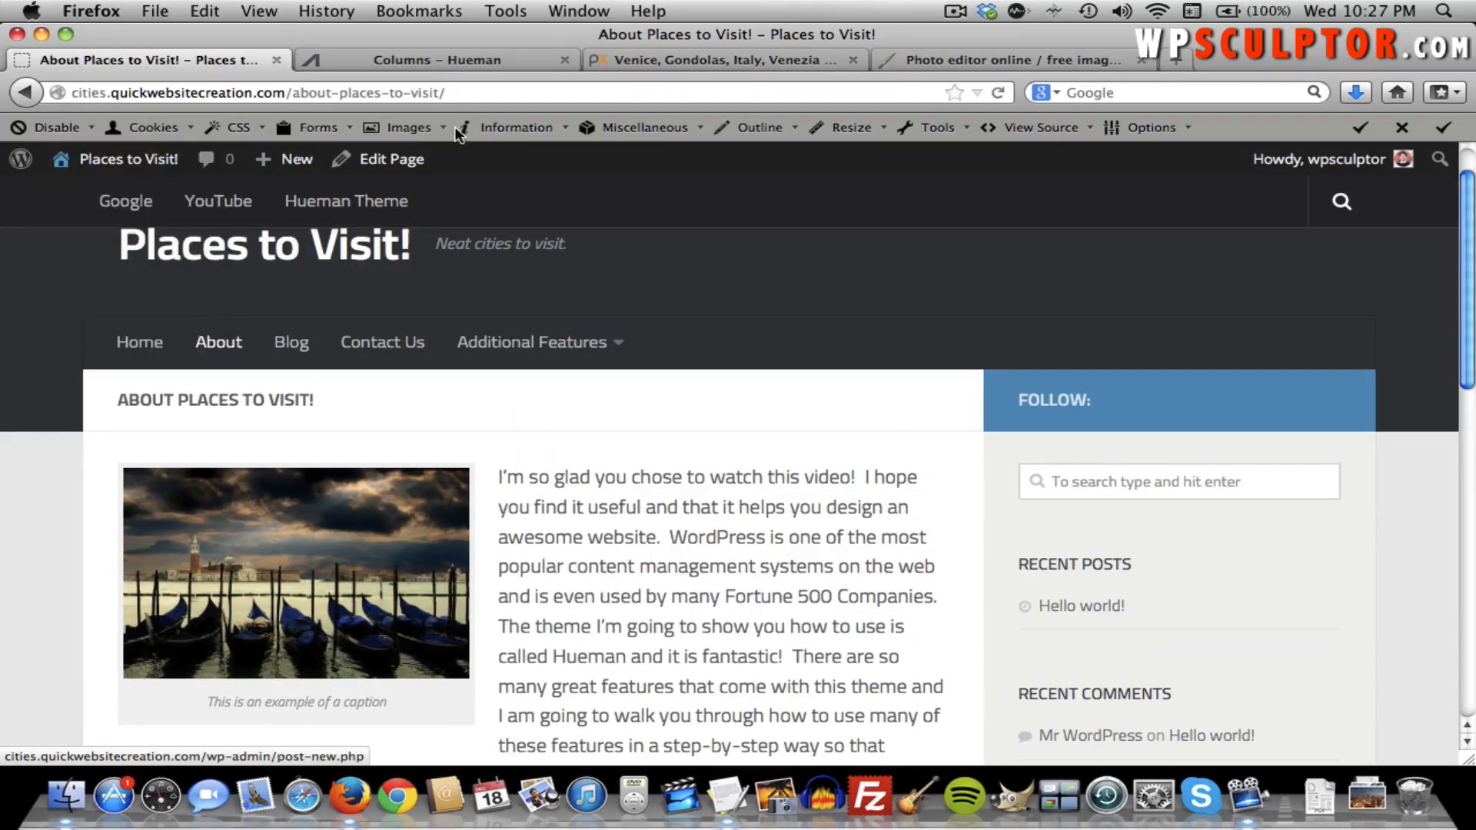
{"action": "left_click", "coordinate": [413, 159]}
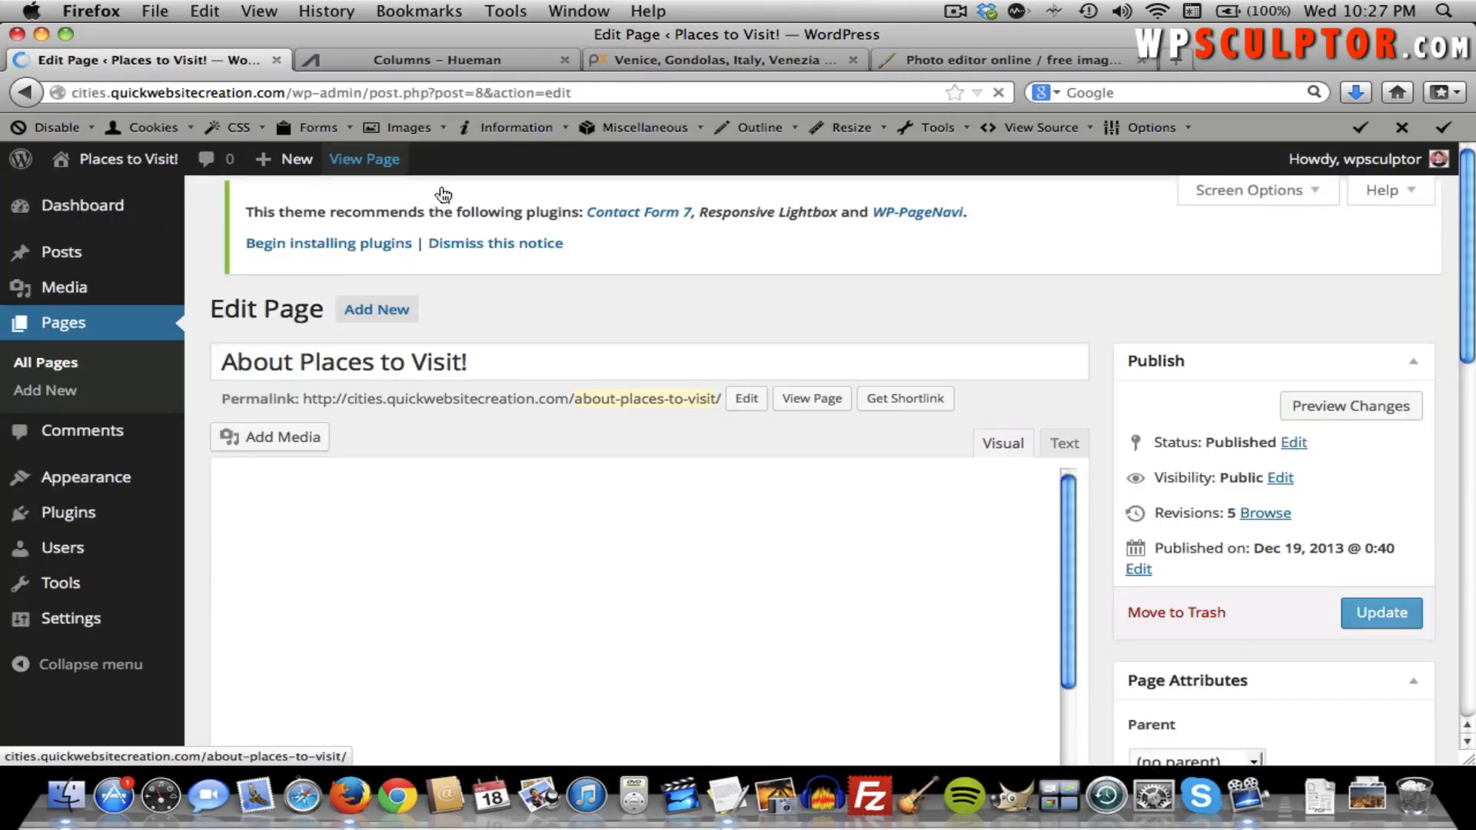
In the Text view, add &nbsp; after [/column], remove the blank line before the link paragraph, and update.
{"action": "scroll", "coordinate": [1016, 438], "scroll_direction": "down", "scroll_amount": 5}
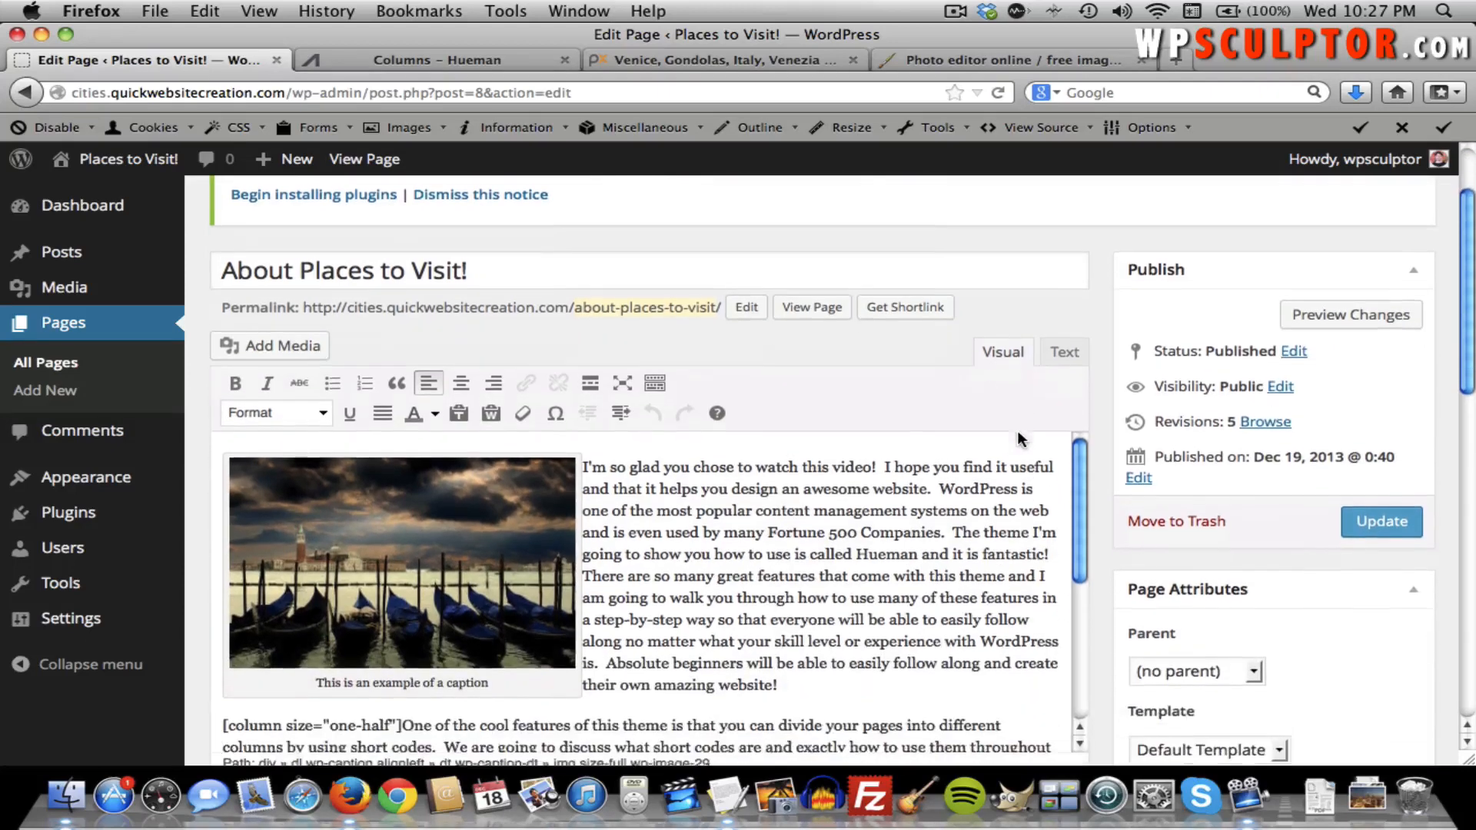
{"action": "scroll", "coordinate": [964, 420], "scroll_direction": "down", "scroll_amount": 5}
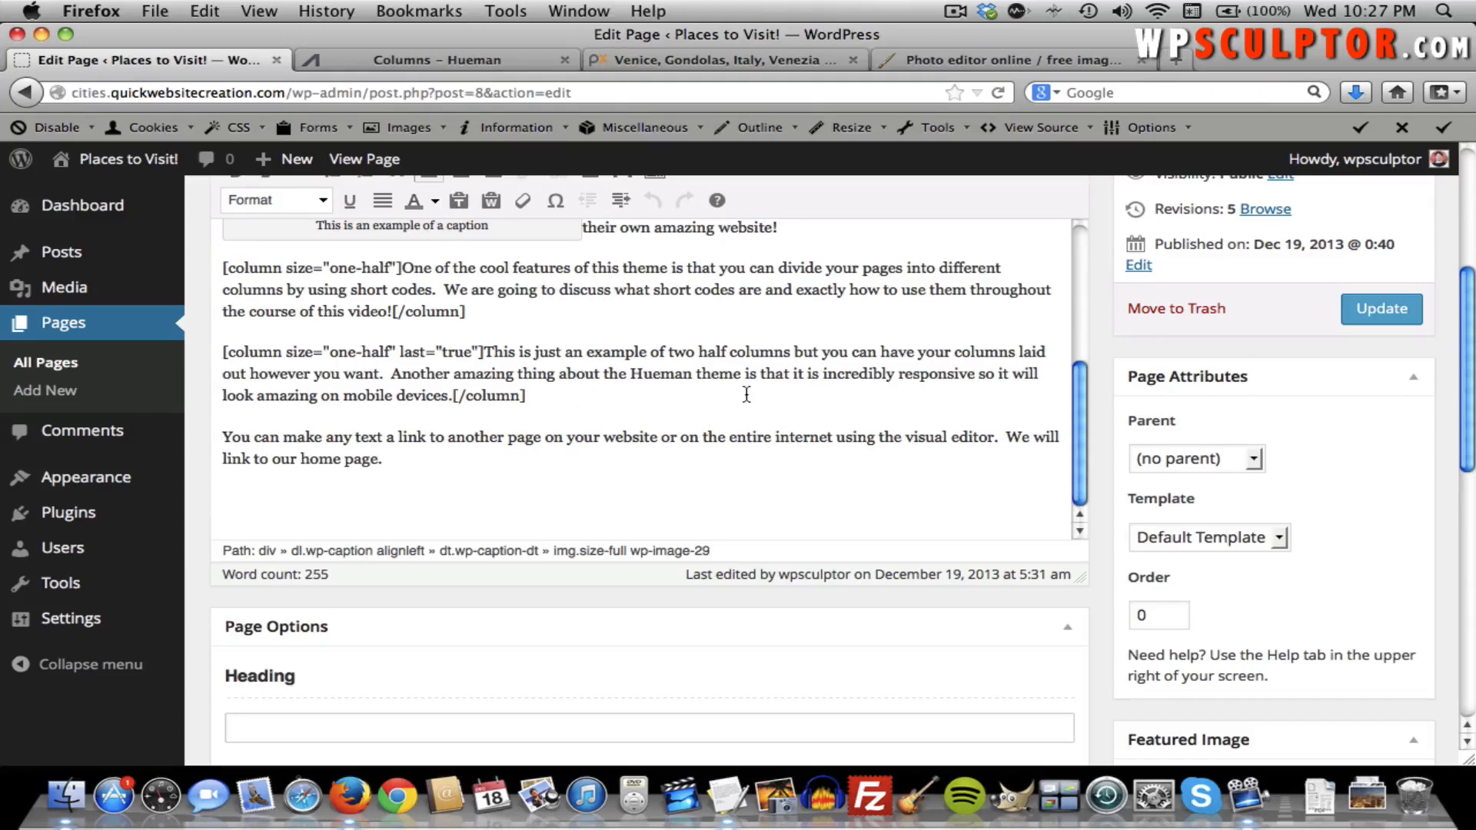
{"action": "scroll", "coordinate": [745, 394], "scroll_direction": "up", "scroll_amount": 5}
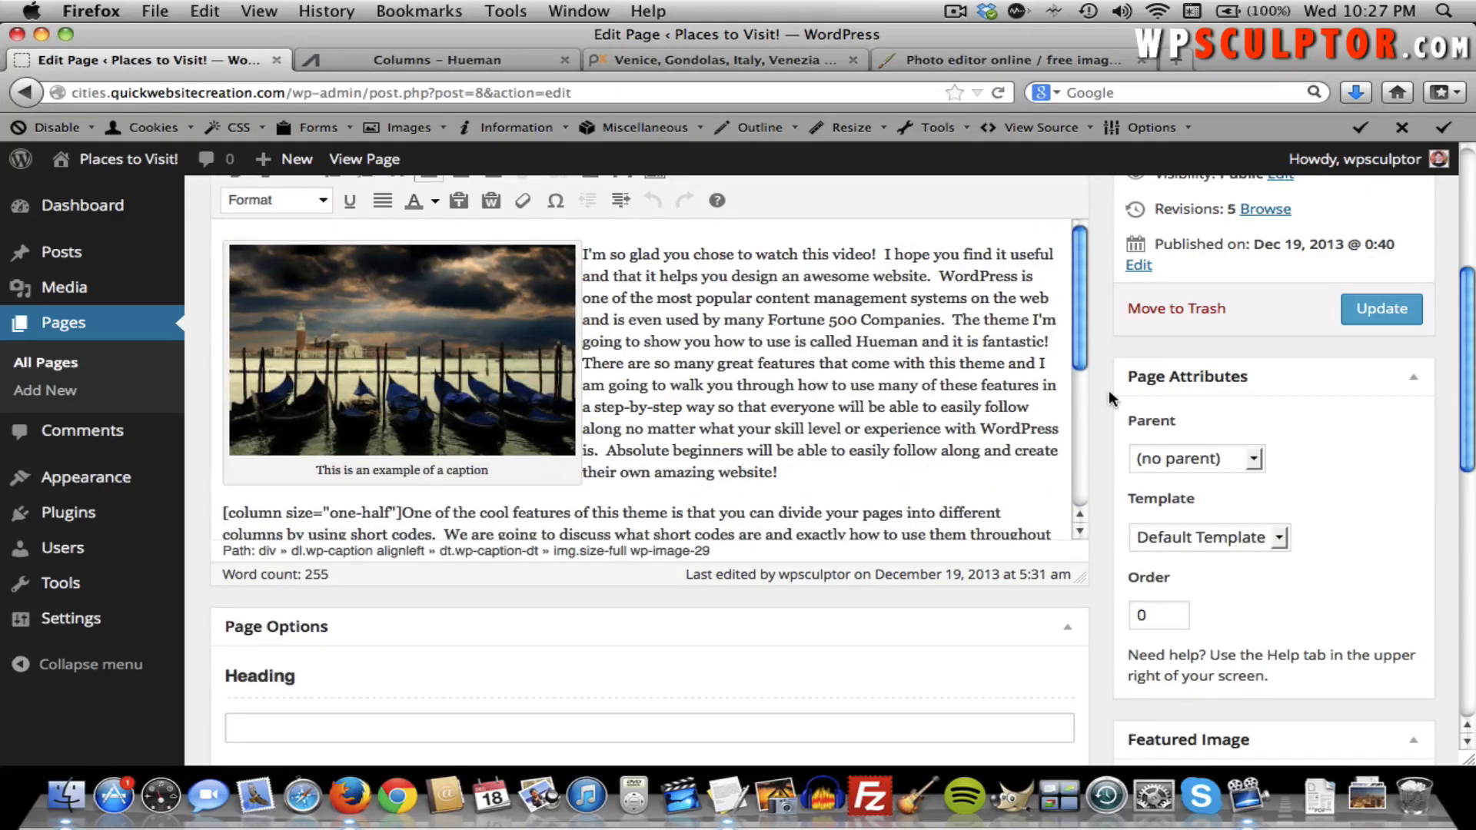
{"action": "scroll", "coordinate": [1107, 387], "scroll_direction": "up", "scroll_amount": 3}
{"action": "left_click", "coordinate": [1064, 261]}
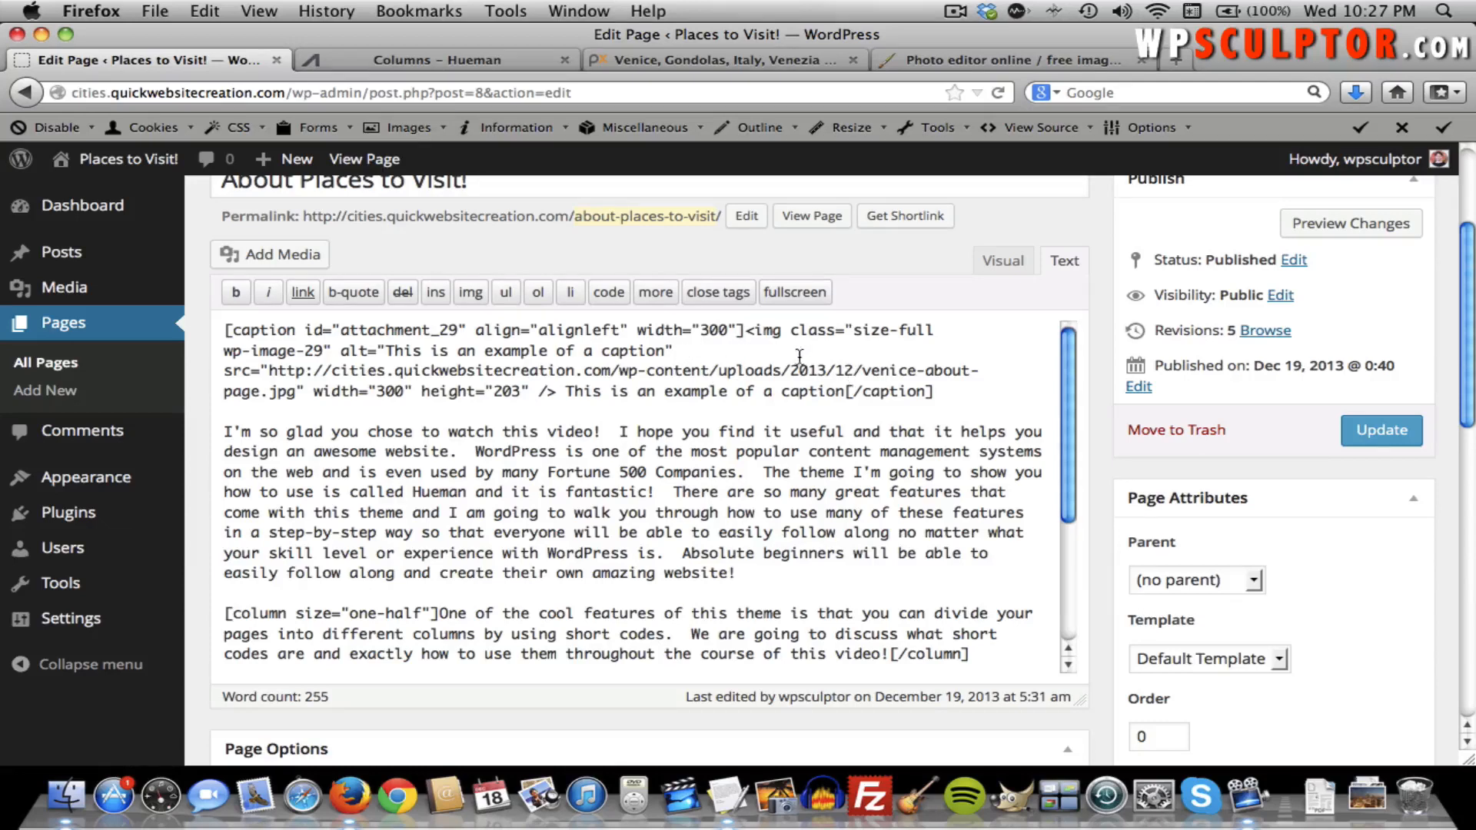
{"action": "left_click_drag", "start_coordinate": [1064, 405], "coordinate": [1050, 537]}
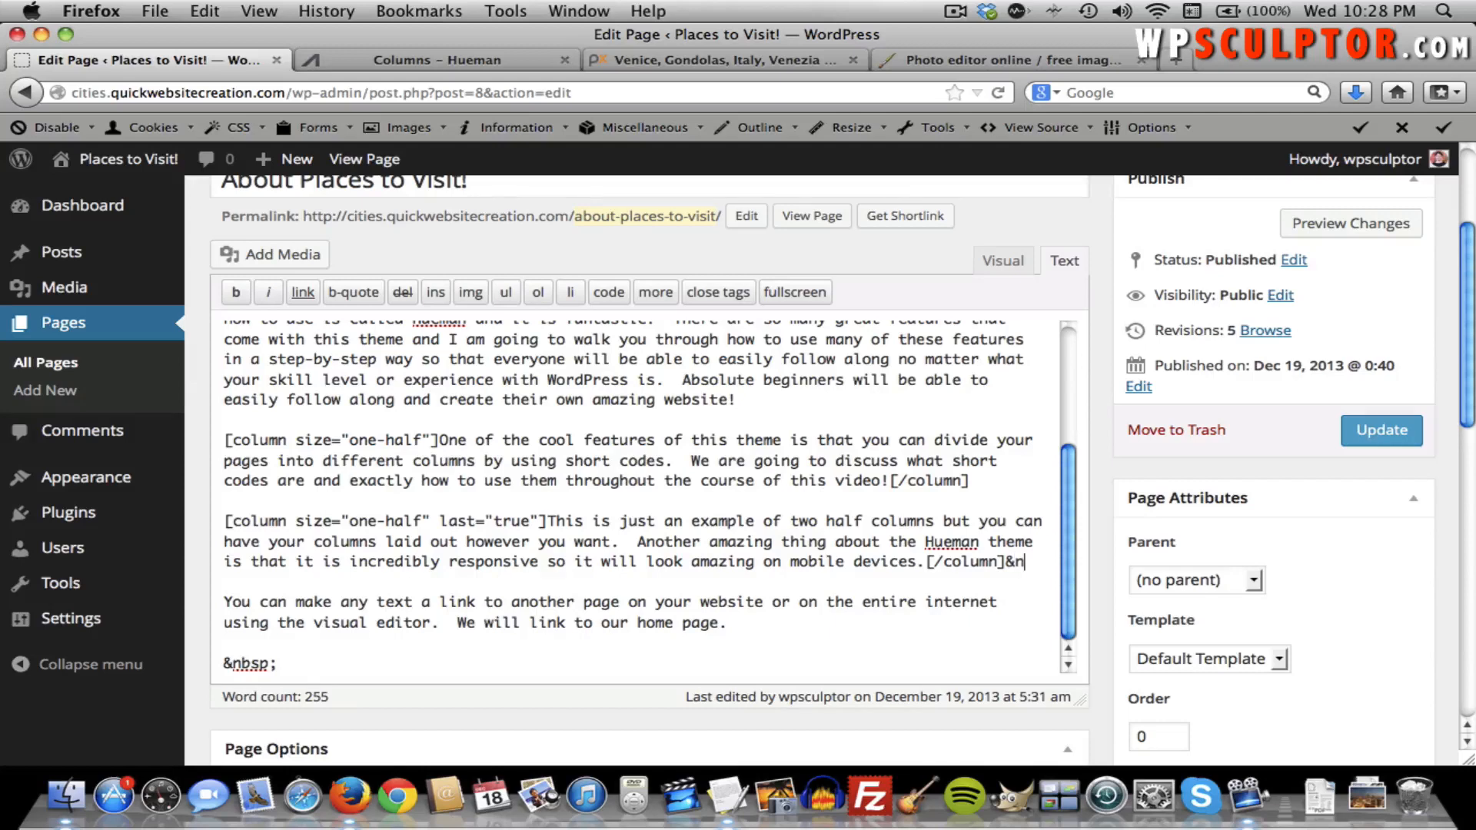
{"action": "type", "text": ";"}
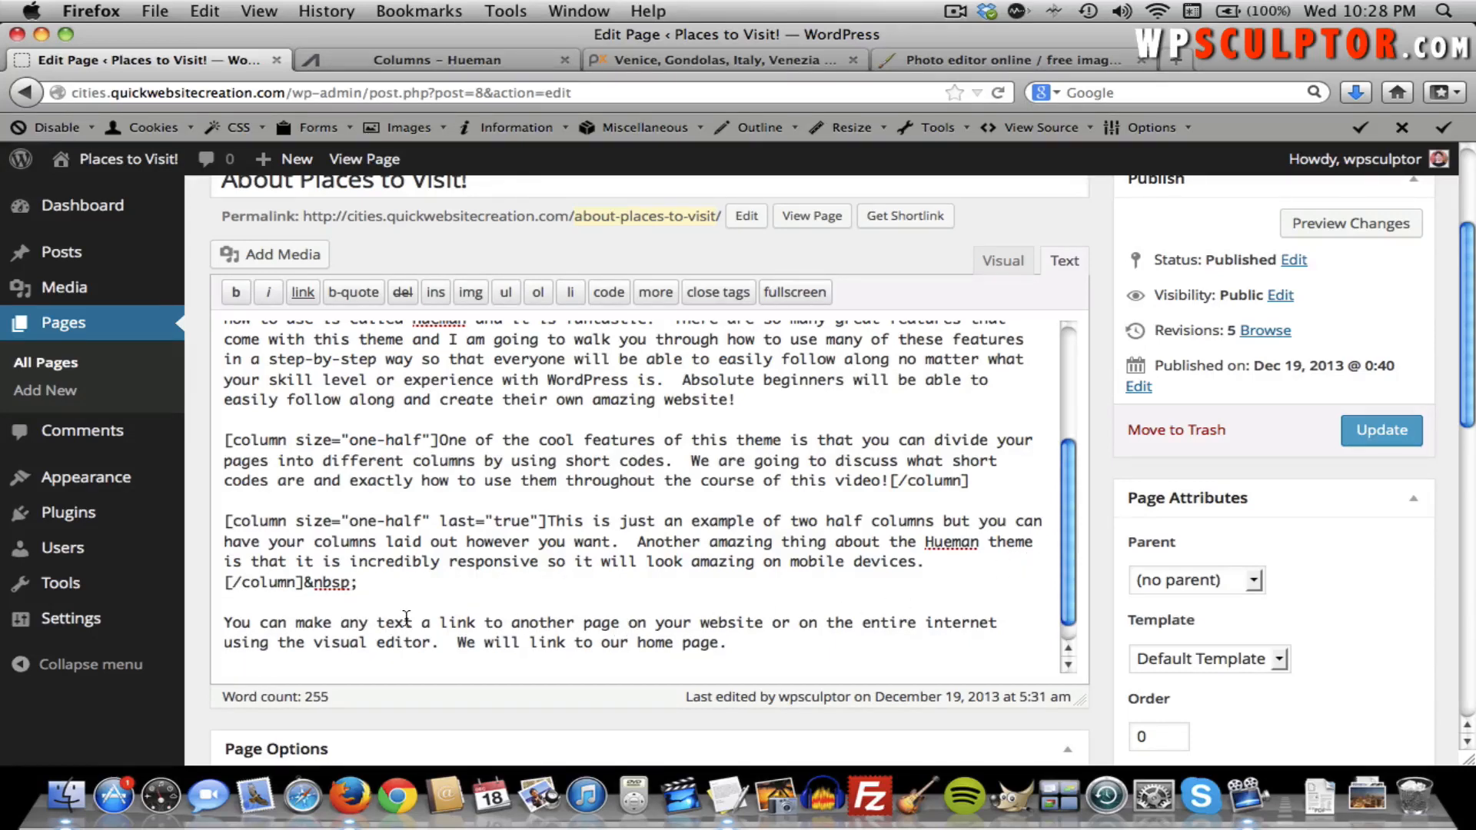
{"action": "left_click", "coordinate": [226, 623]}
{"action": "key", "text": "BackSpace"}
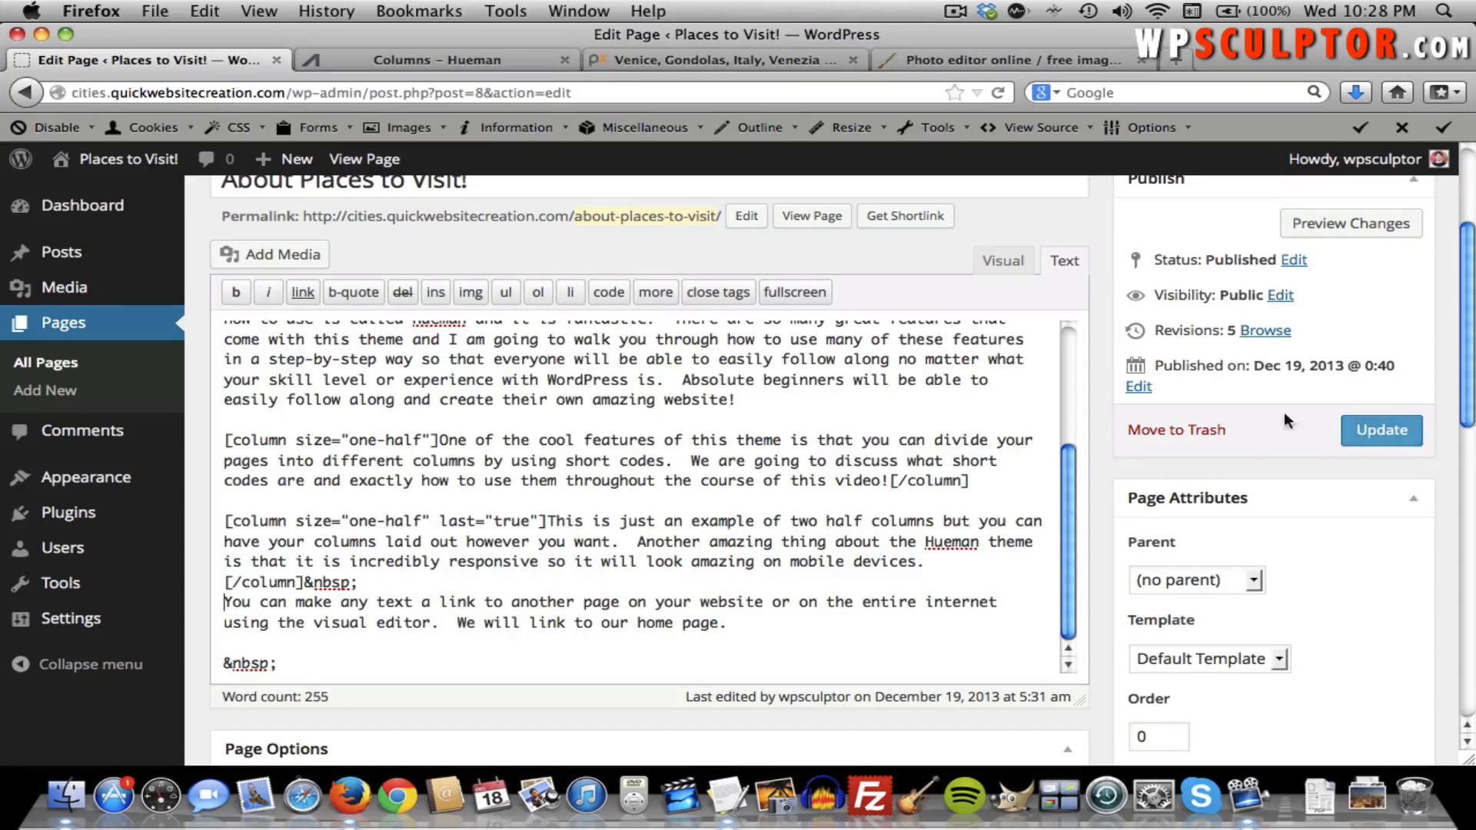
{"action": "left_click", "coordinate": [1360, 431]}
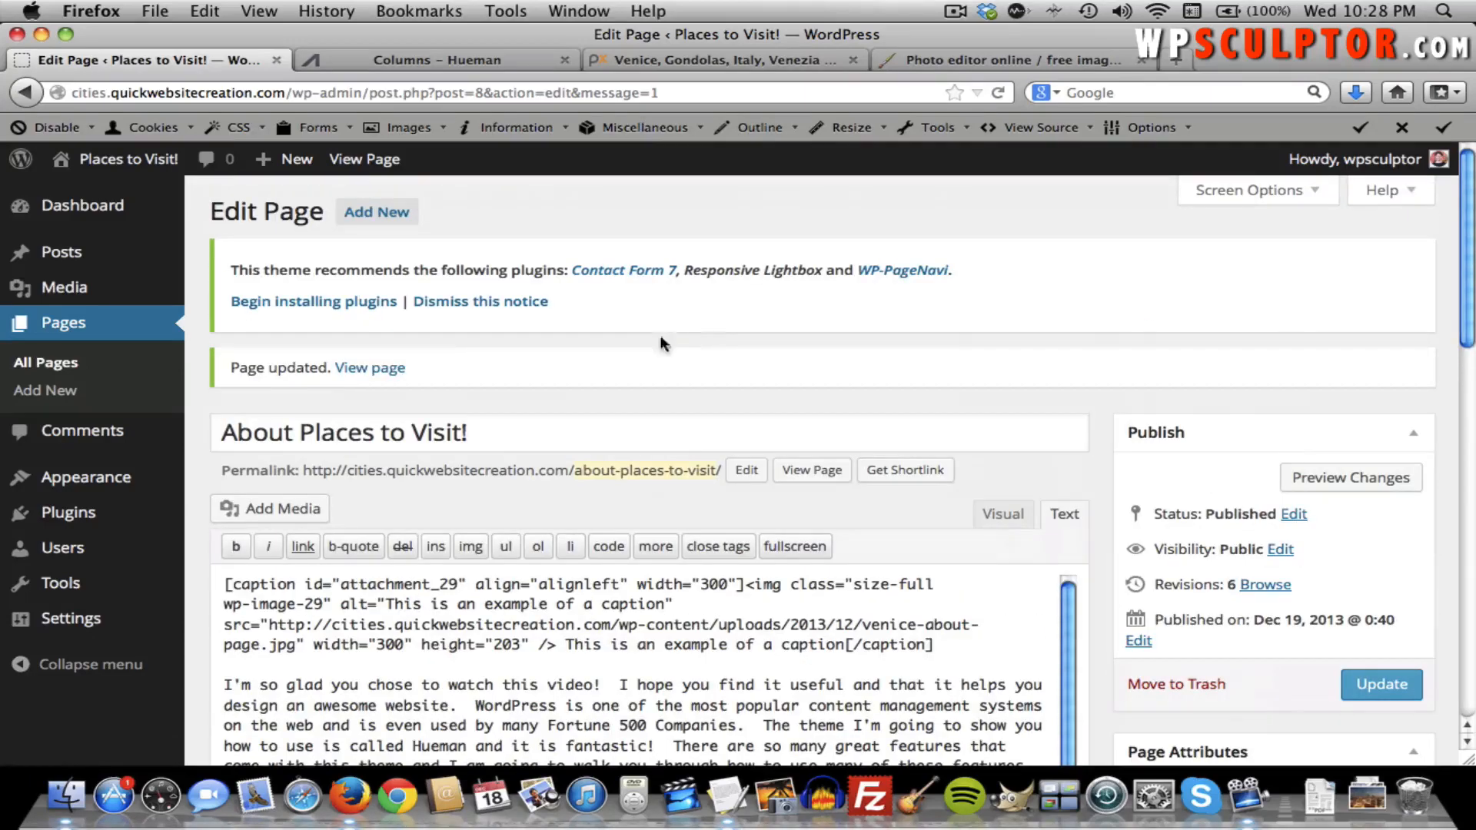
View the published About page, glance at the Hueman Columns reference, then reopen the About page editor.
{"action": "left_click", "coordinate": [368, 369]}
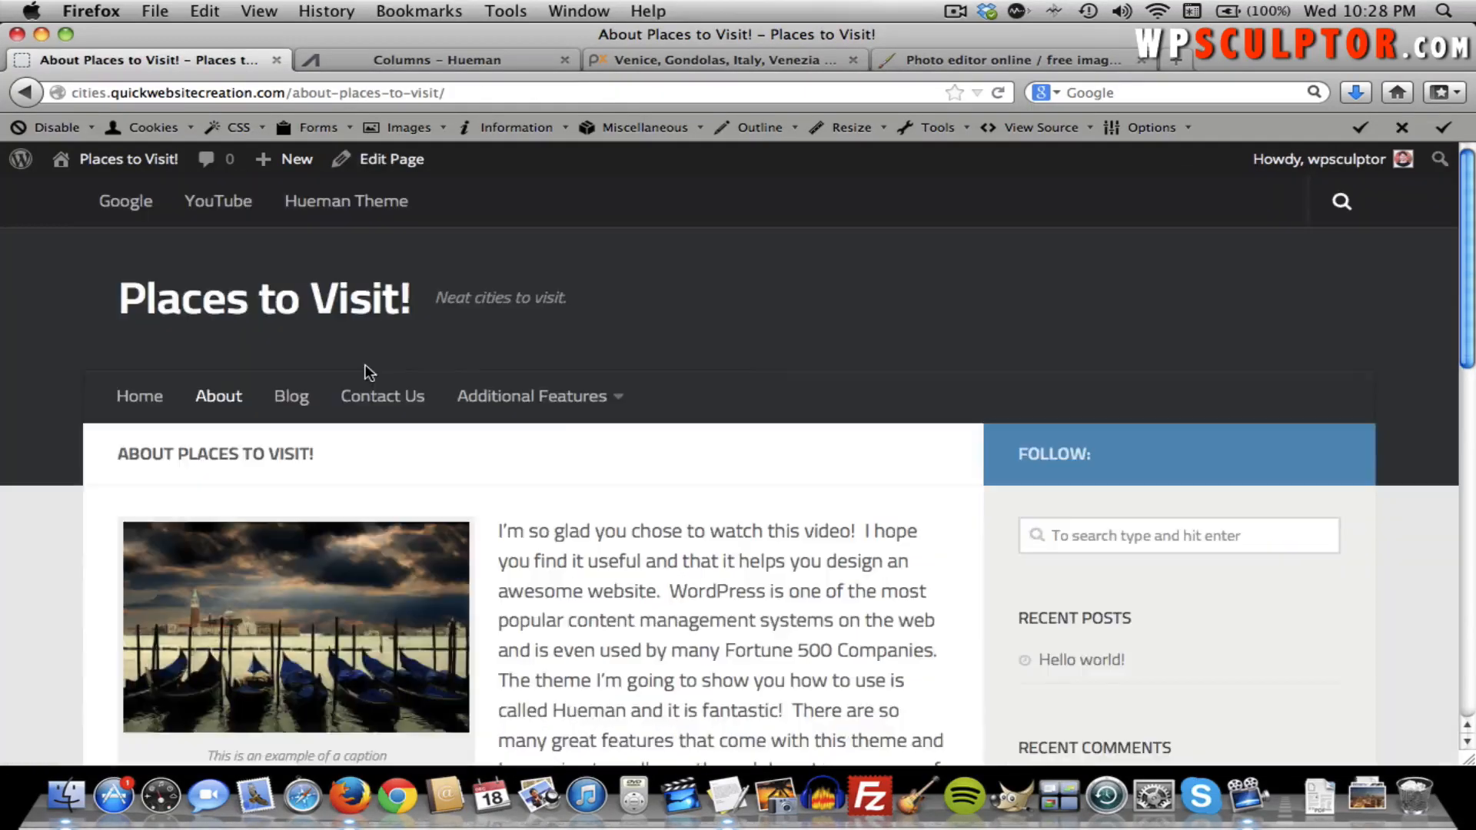
{"action": "scroll", "coordinate": [366, 367], "scroll_direction": "down", "scroll_amount": 5}
{"action": "scroll", "coordinate": [366, 370], "scroll_direction": "down", "scroll_amount": 4}
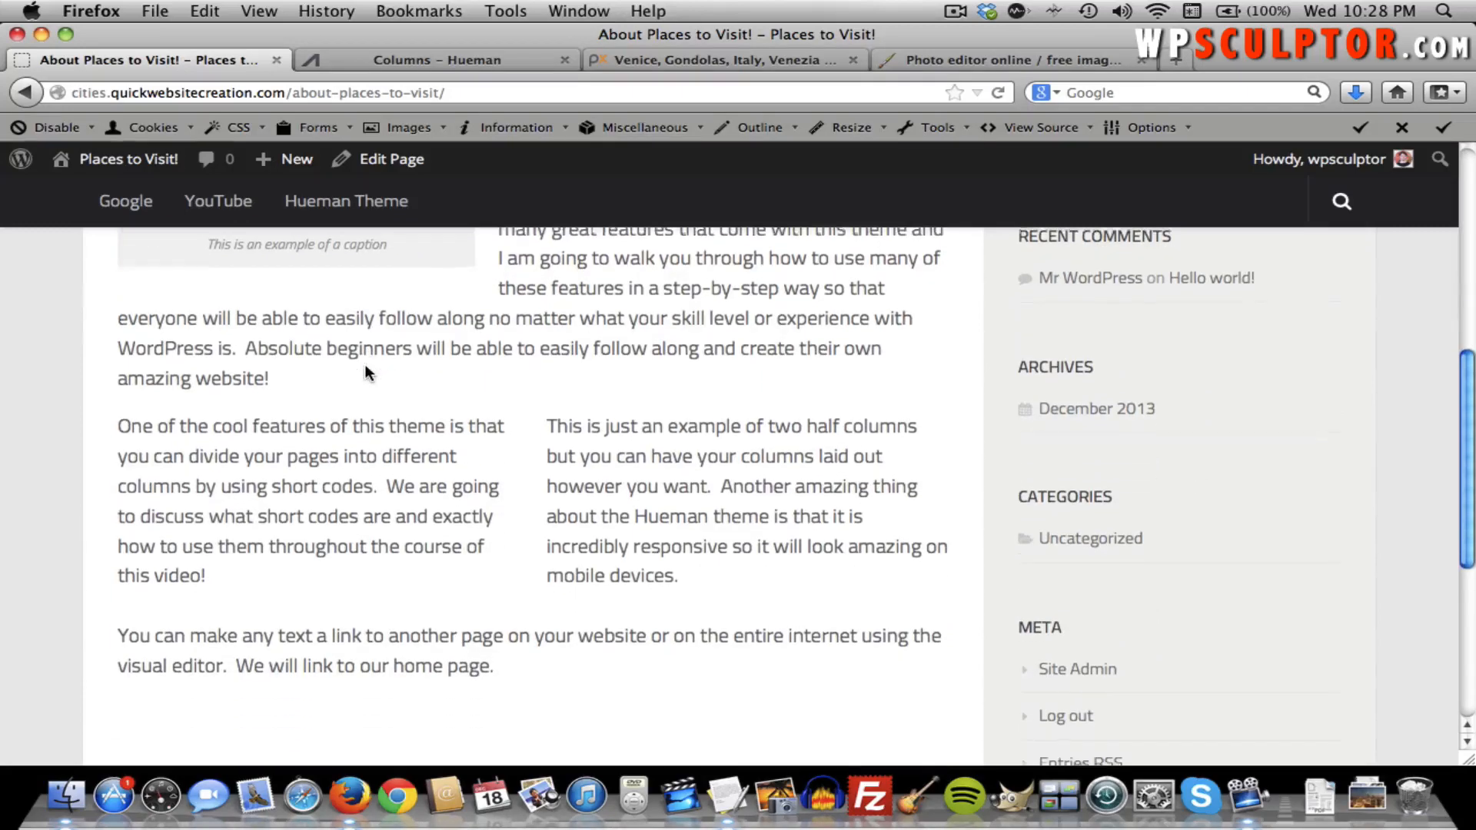
{"action": "scroll", "coordinate": [640, 606], "scroll_direction": "up", "scroll_amount": 8}
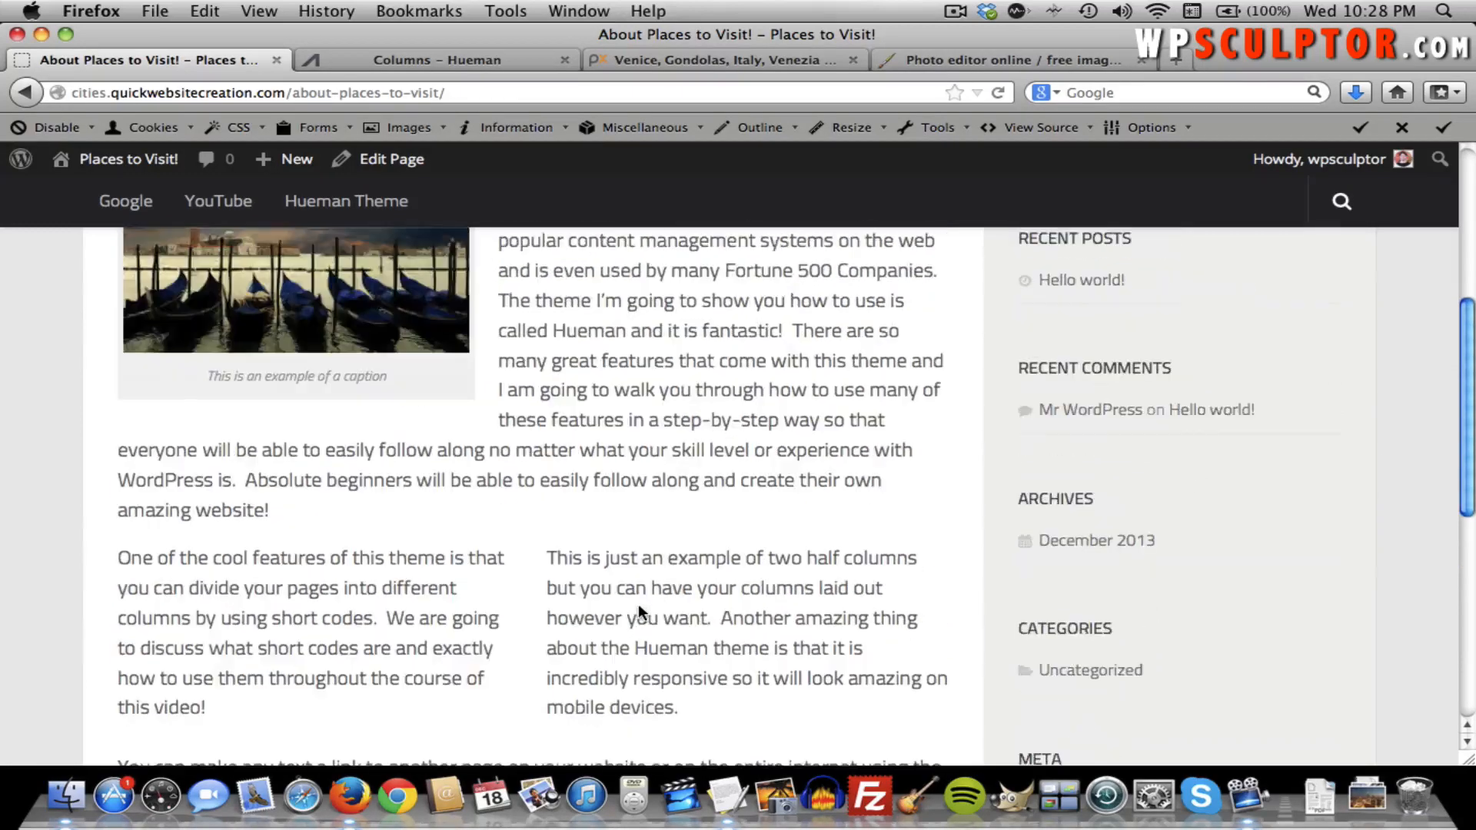
{"action": "left_click", "coordinate": [472, 65]}
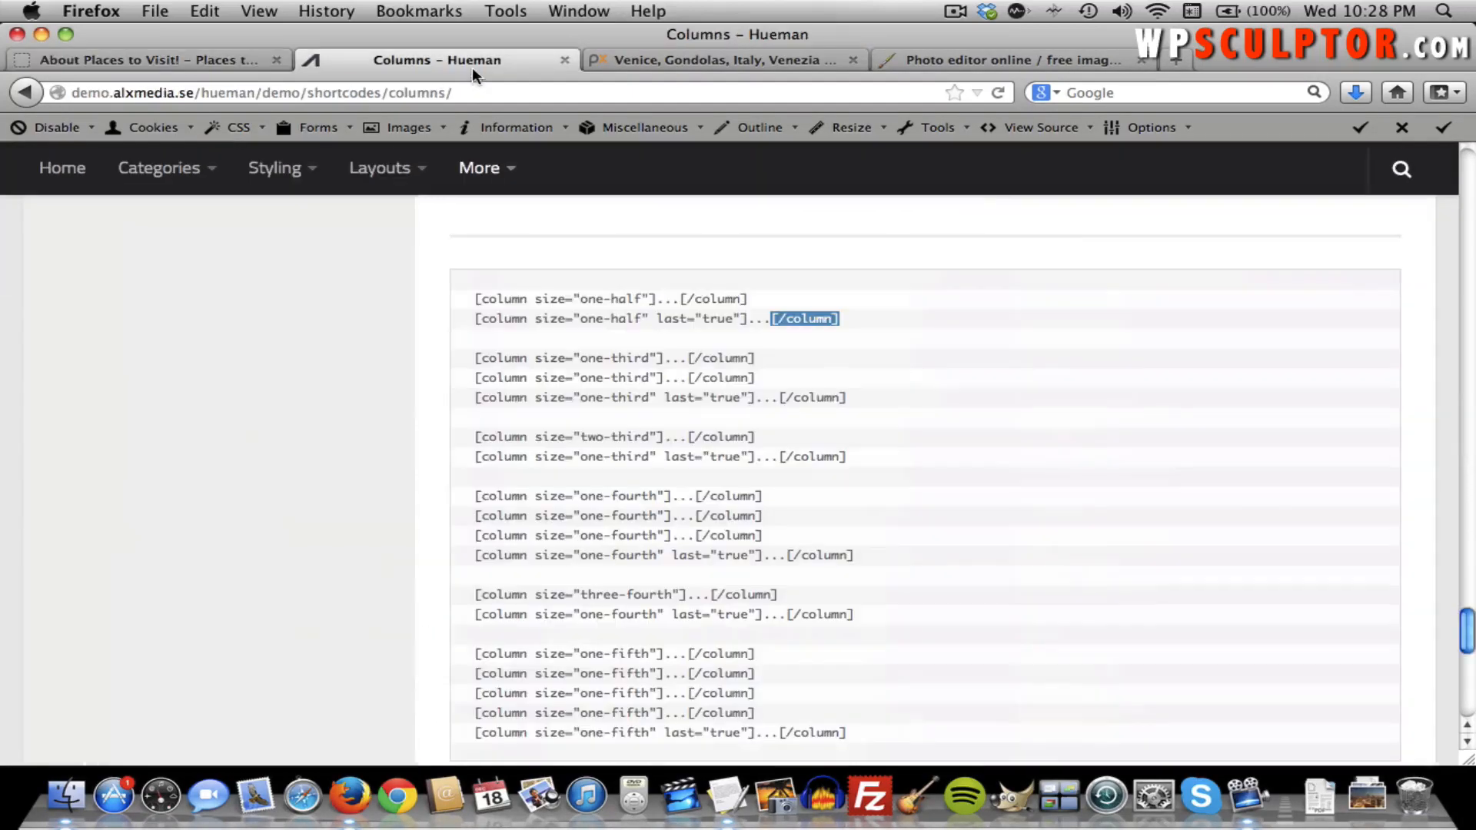
{"action": "left_click", "coordinate": [269, 60]}
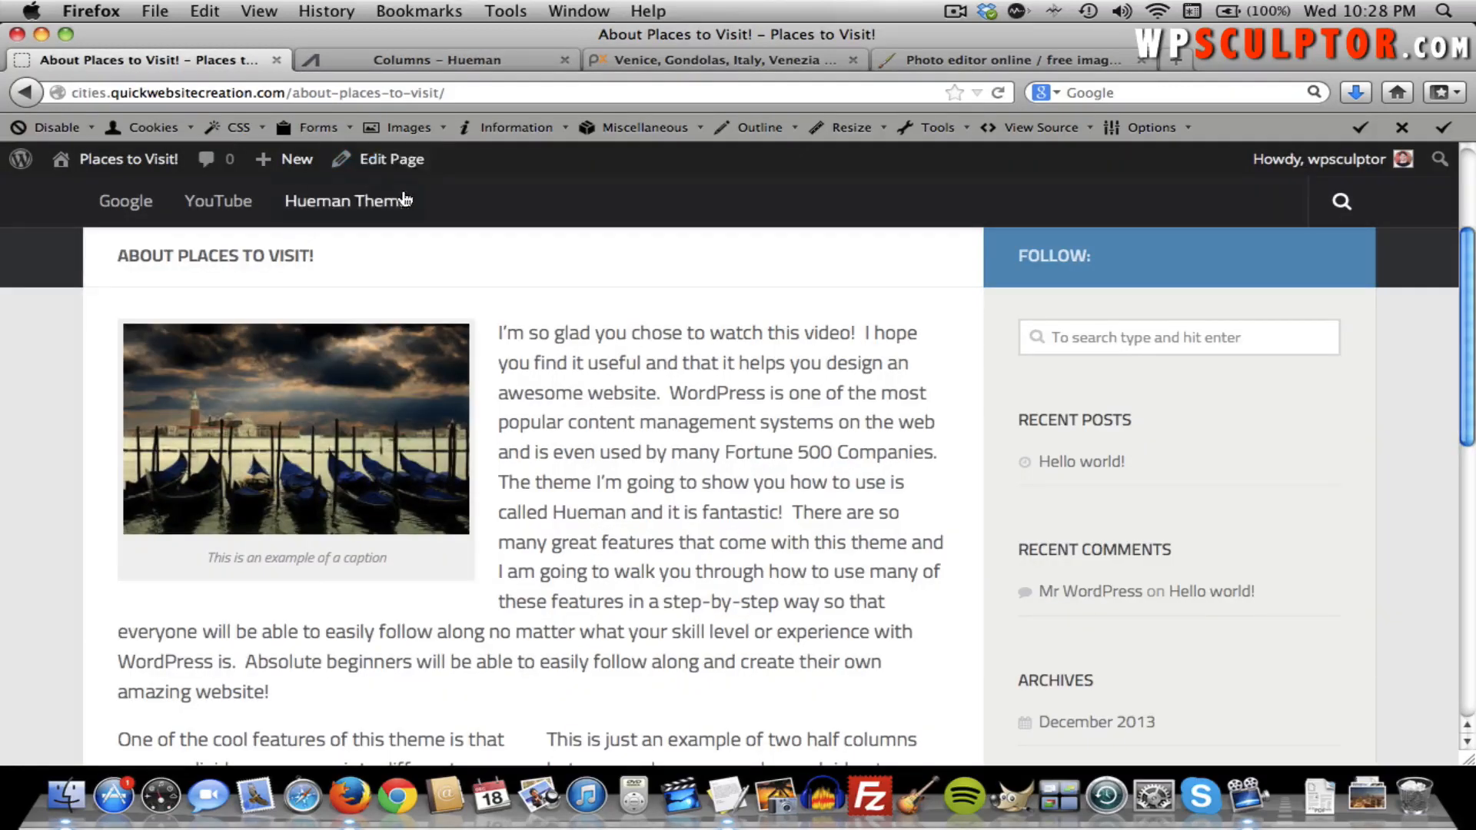
{"action": "left_click", "coordinate": [392, 159]}
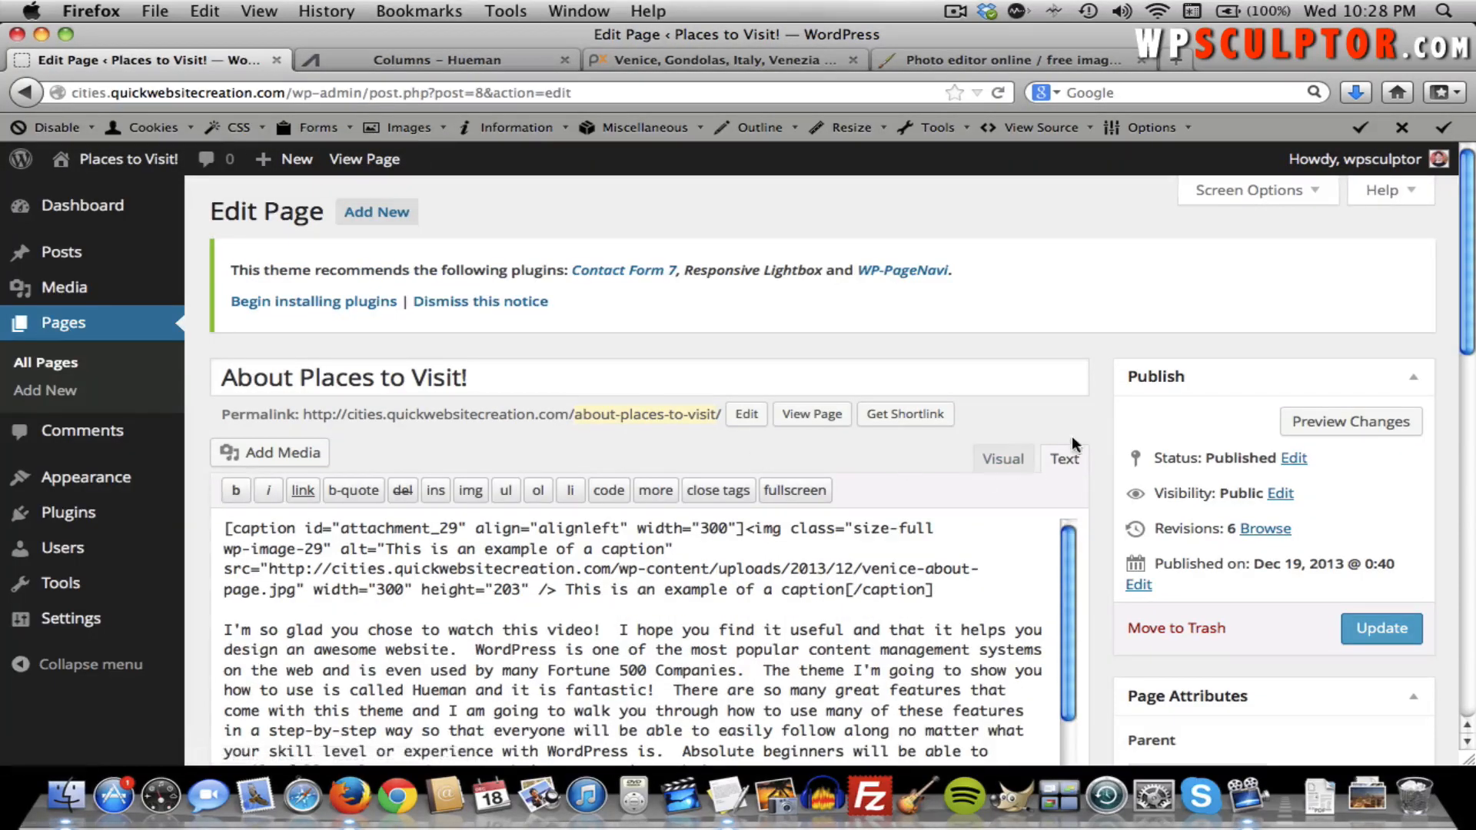
Select the words "home page" in the visual editor and open the Insert/edit link dialog for them.
{"action": "left_click", "coordinate": [1013, 460]}
{"action": "left_click", "coordinate": [220, 549]}
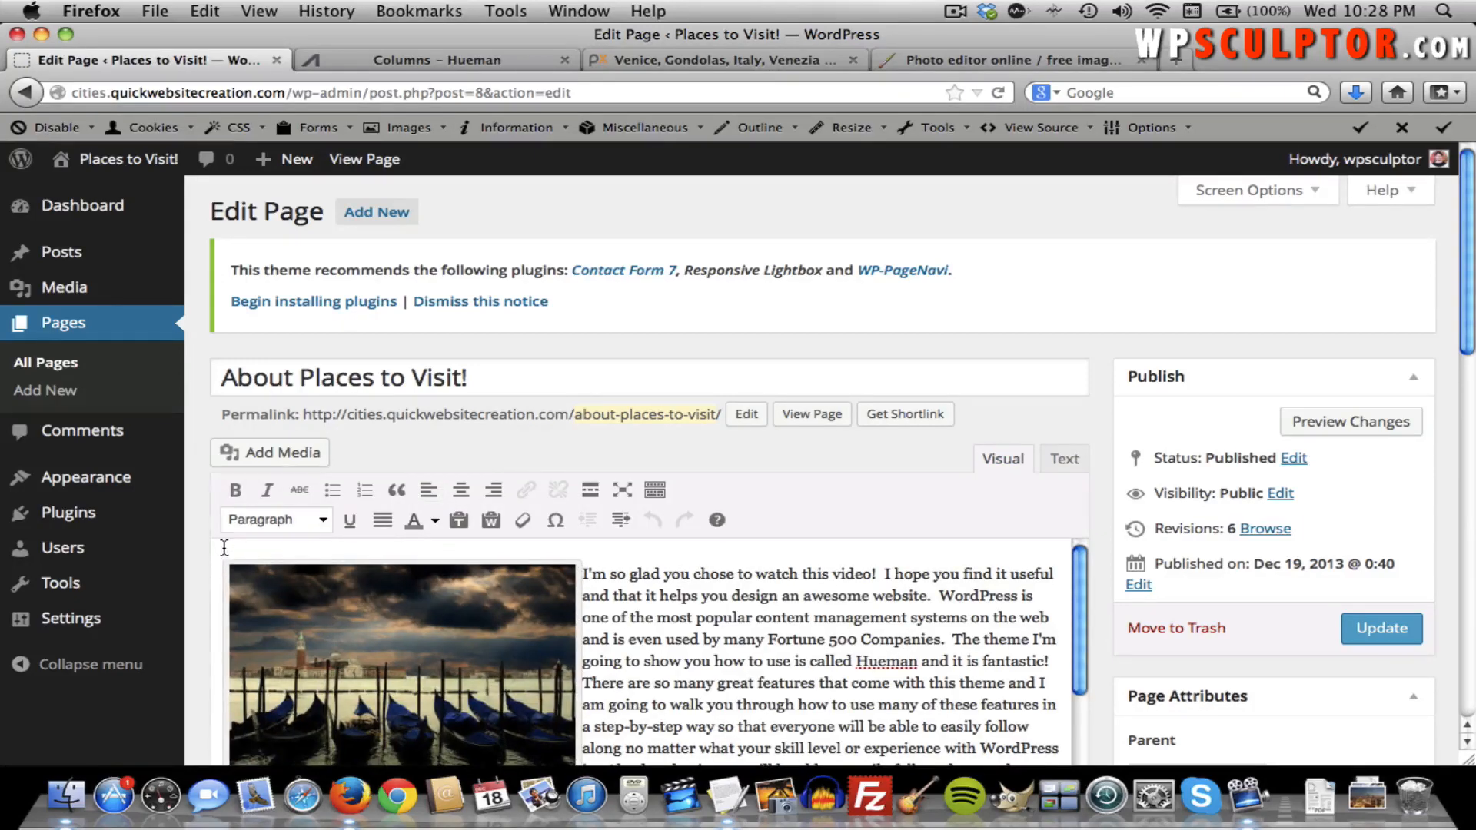
{"action": "left_click", "coordinate": [1062, 465]}
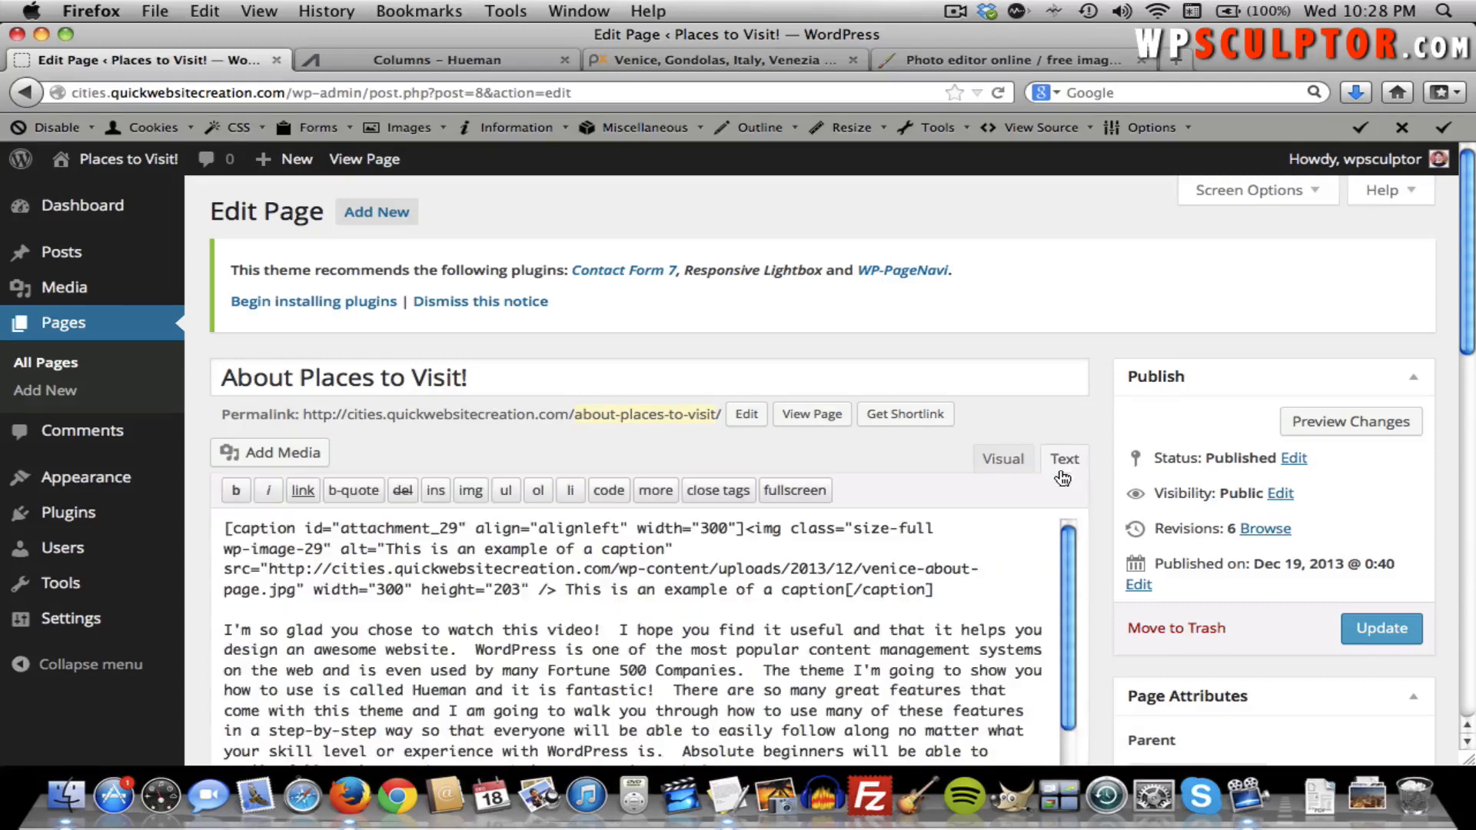
{"action": "left_click", "coordinate": [229, 528]}
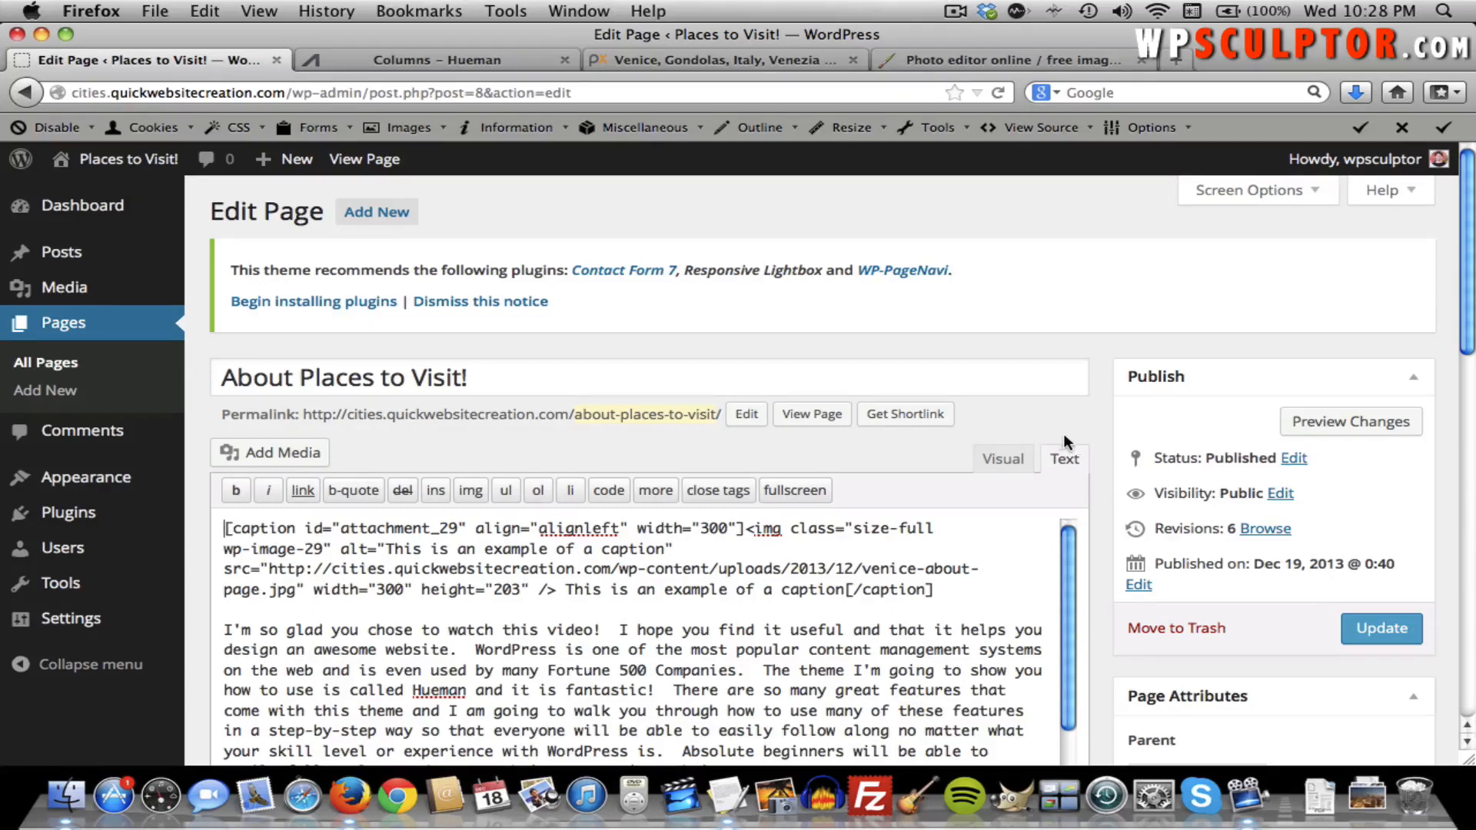
{"action": "left_click", "coordinate": [1001, 459]}
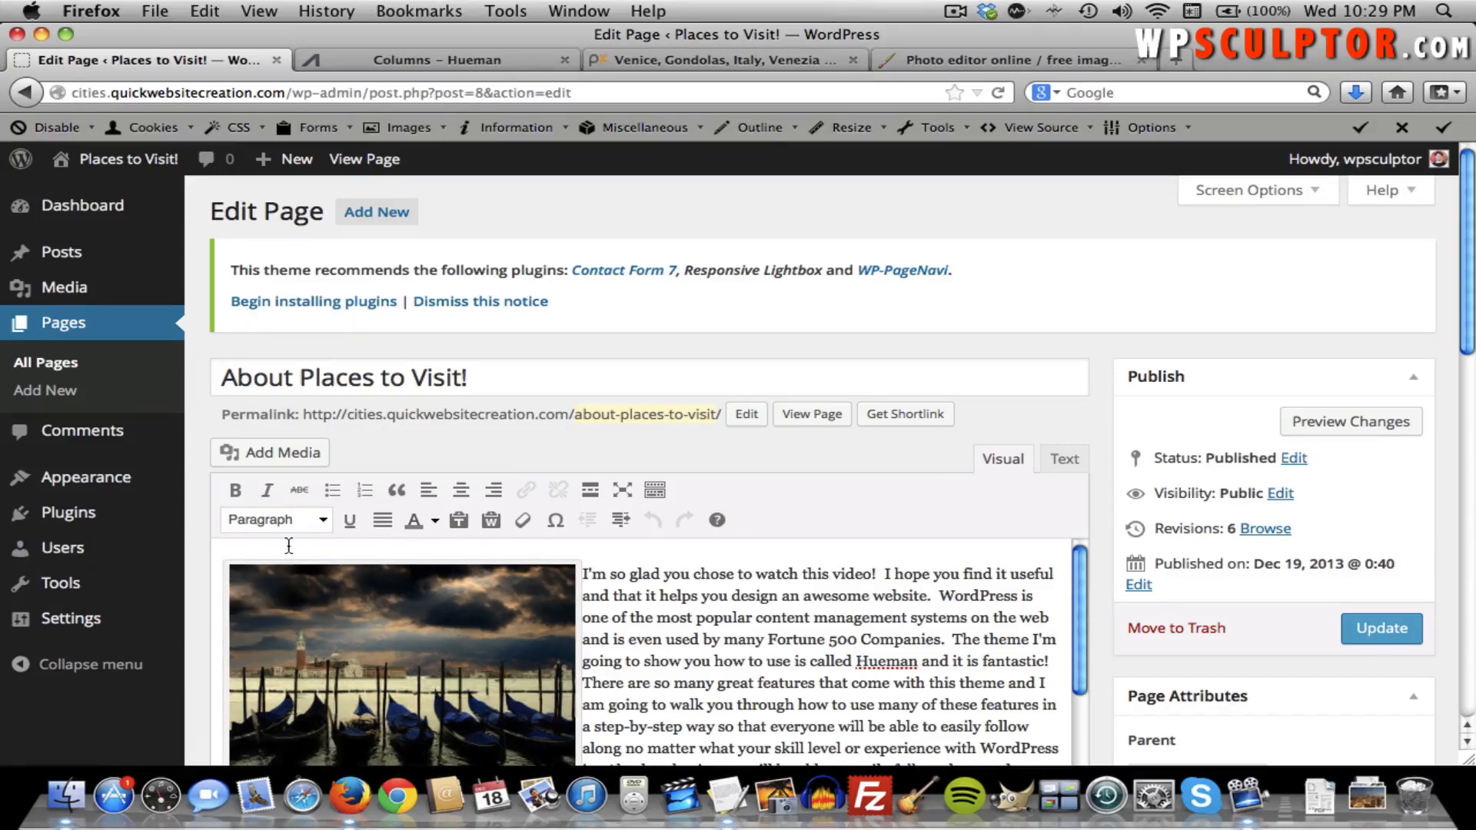
{"action": "scroll", "coordinate": [961, 579], "scroll_direction": "down", "scroll_amount": 5}
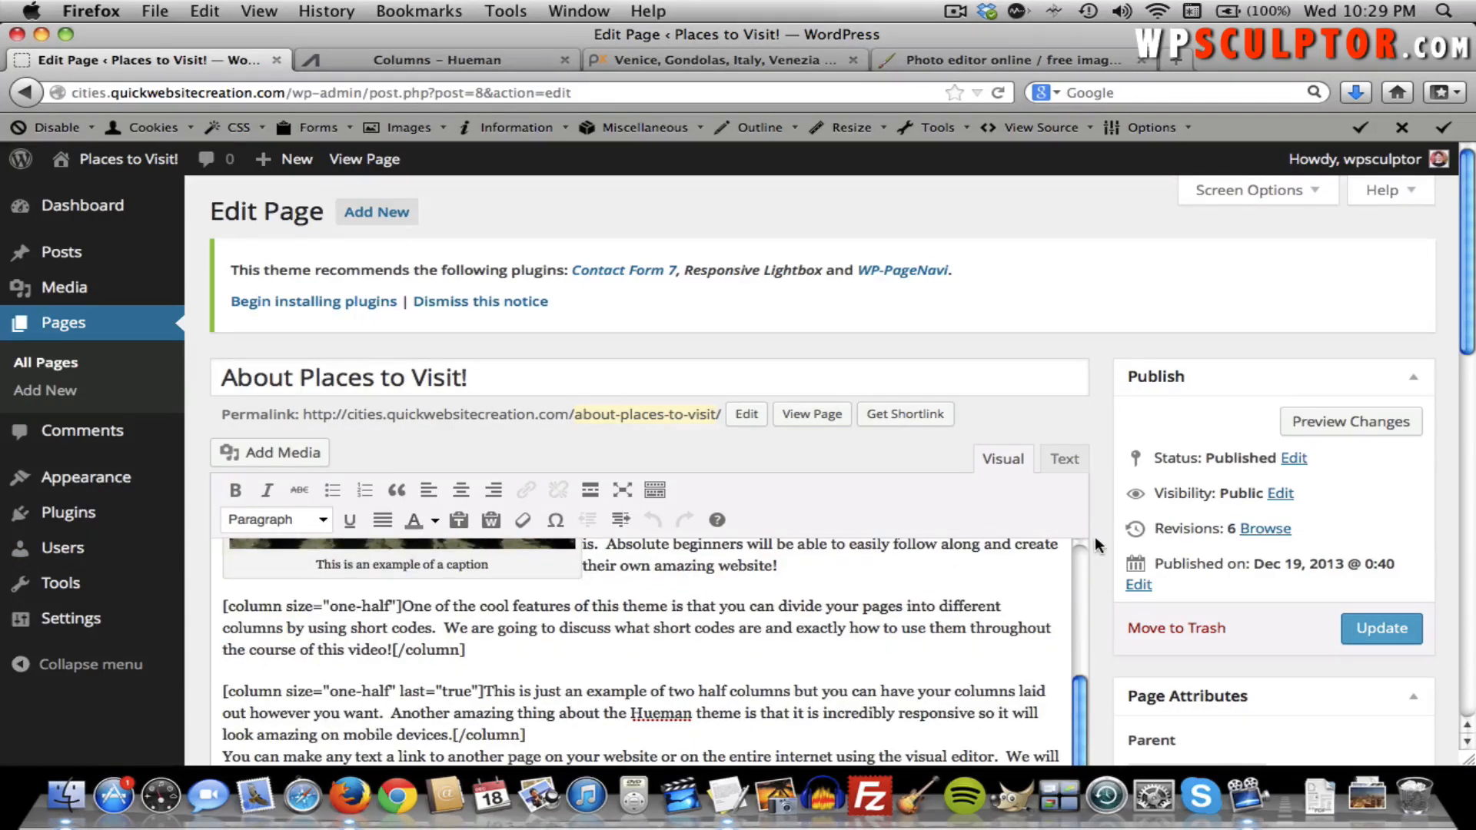
{"action": "scroll", "coordinate": [1094, 537], "scroll_direction": "down", "scroll_amount": 5}
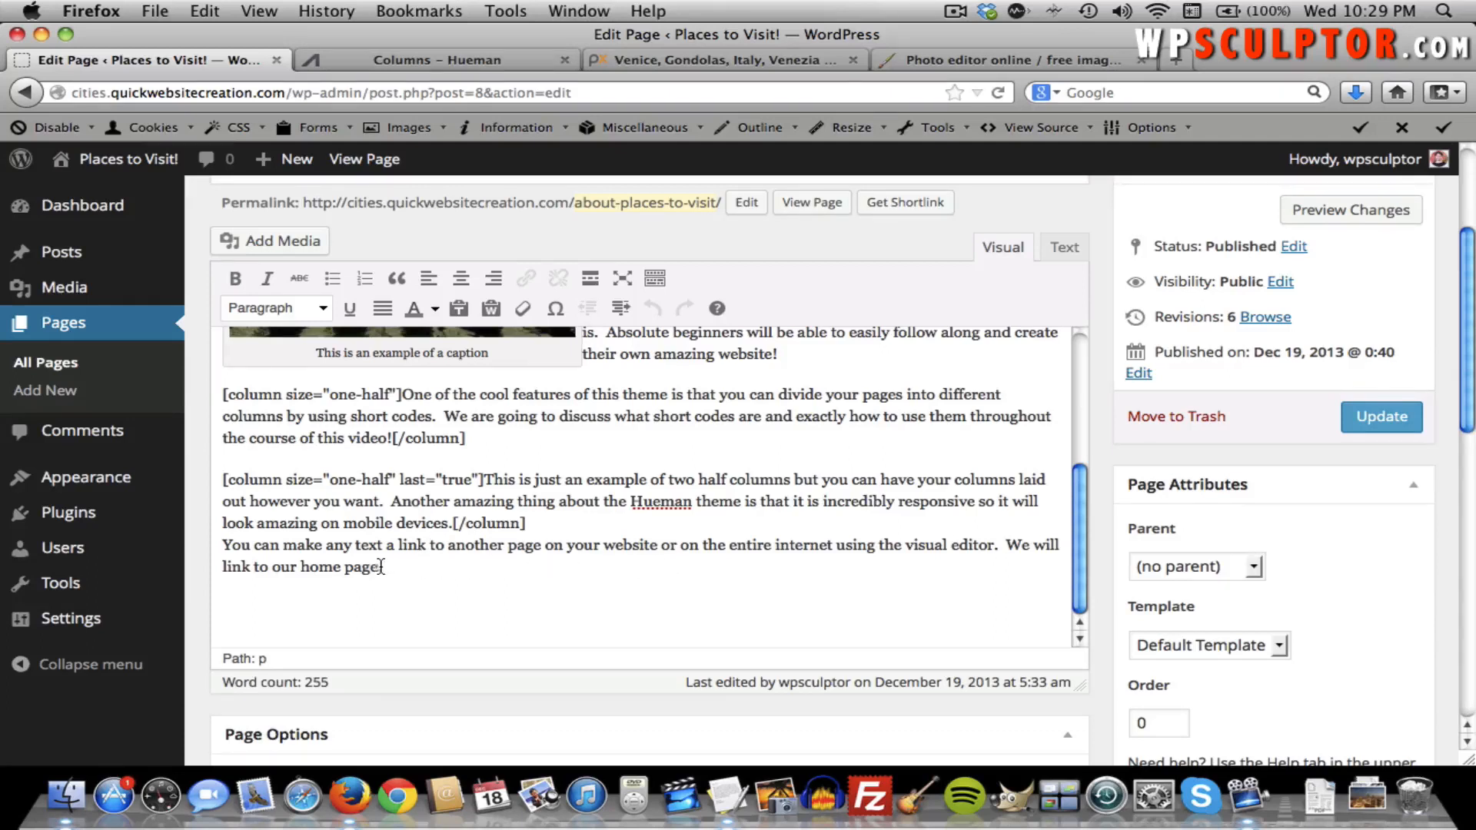
{"action": "left_click_drag", "start_coordinate": [378, 569], "coordinate": [303, 570]}
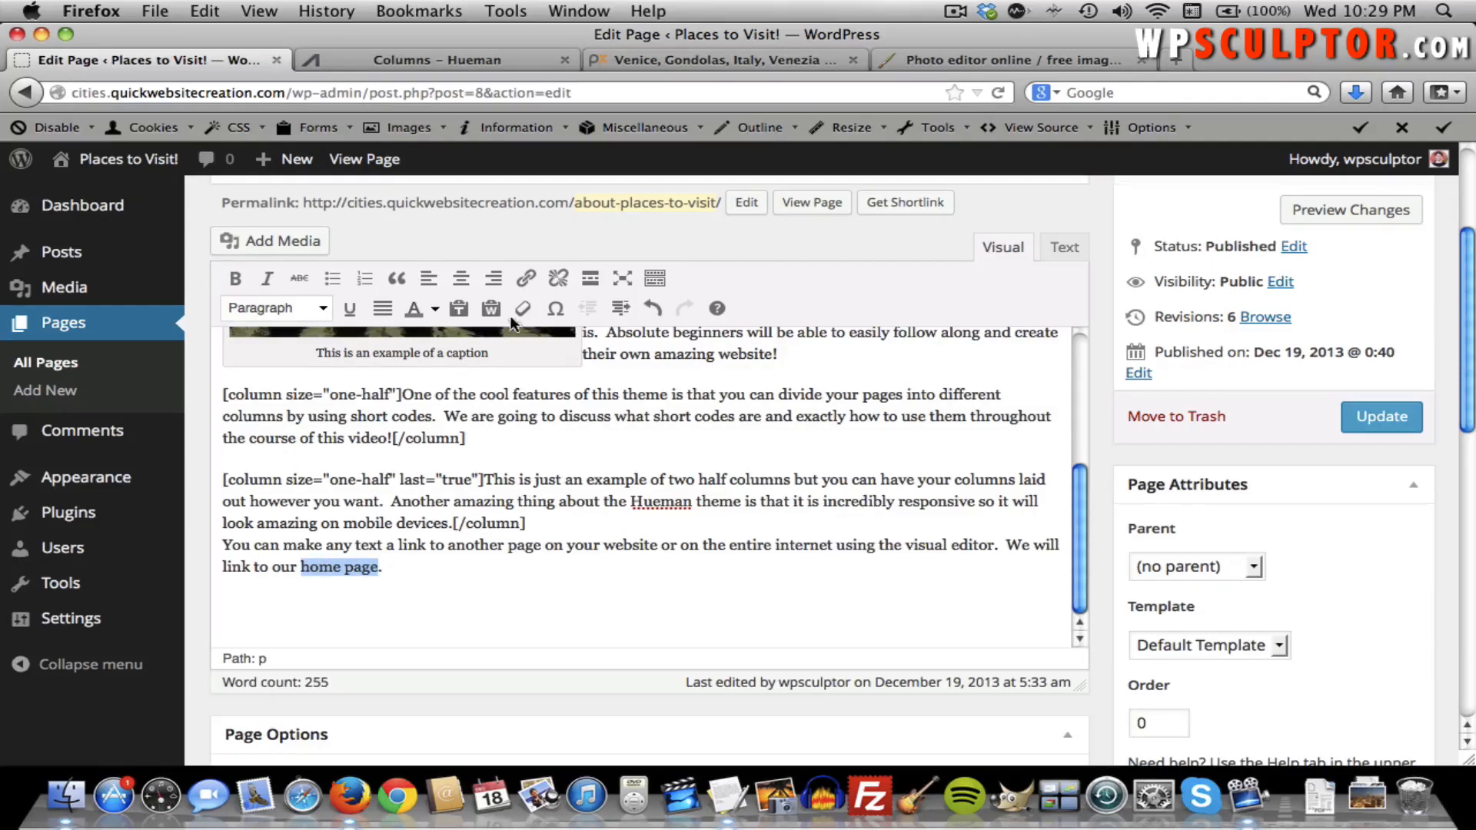
{"action": "left_click", "coordinate": [517, 285]}
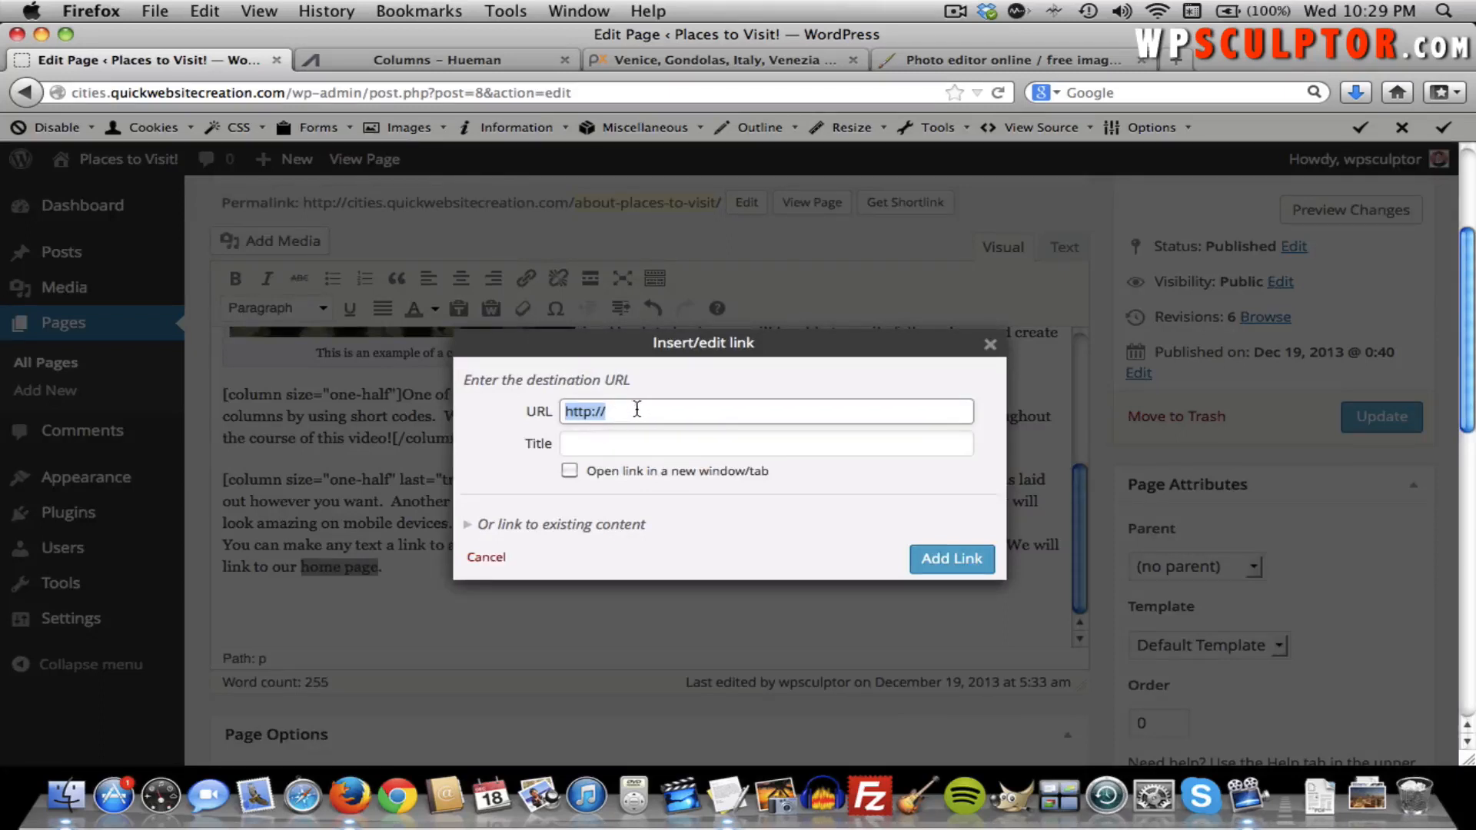
Link "home page" to the existing Welcome page and add an empty paragraph after that sentence.
{"action": "left_click", "coordinate": [566, 530]}
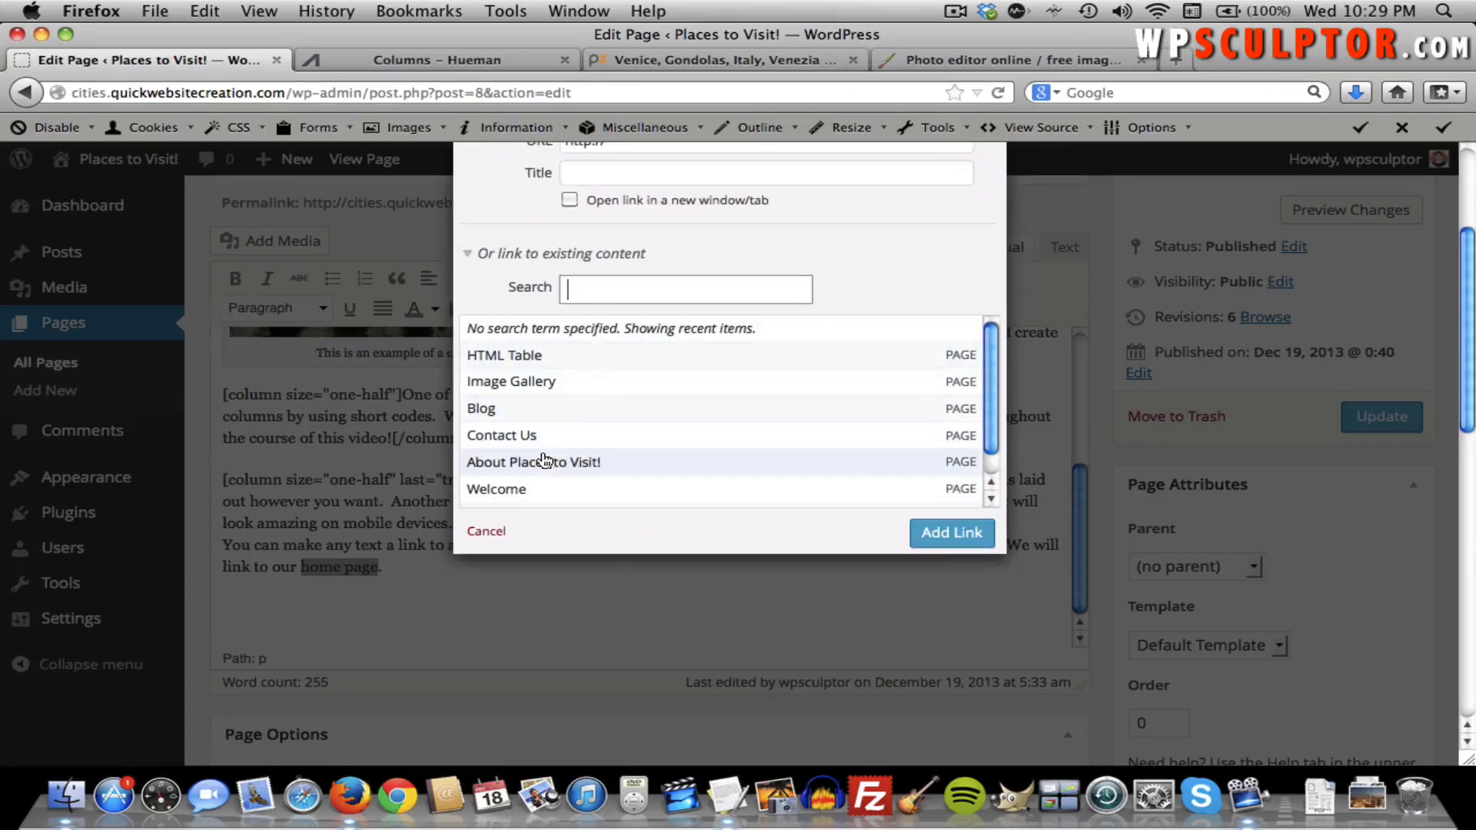
{"action": "left_click", "coordinate": [521, 494]}
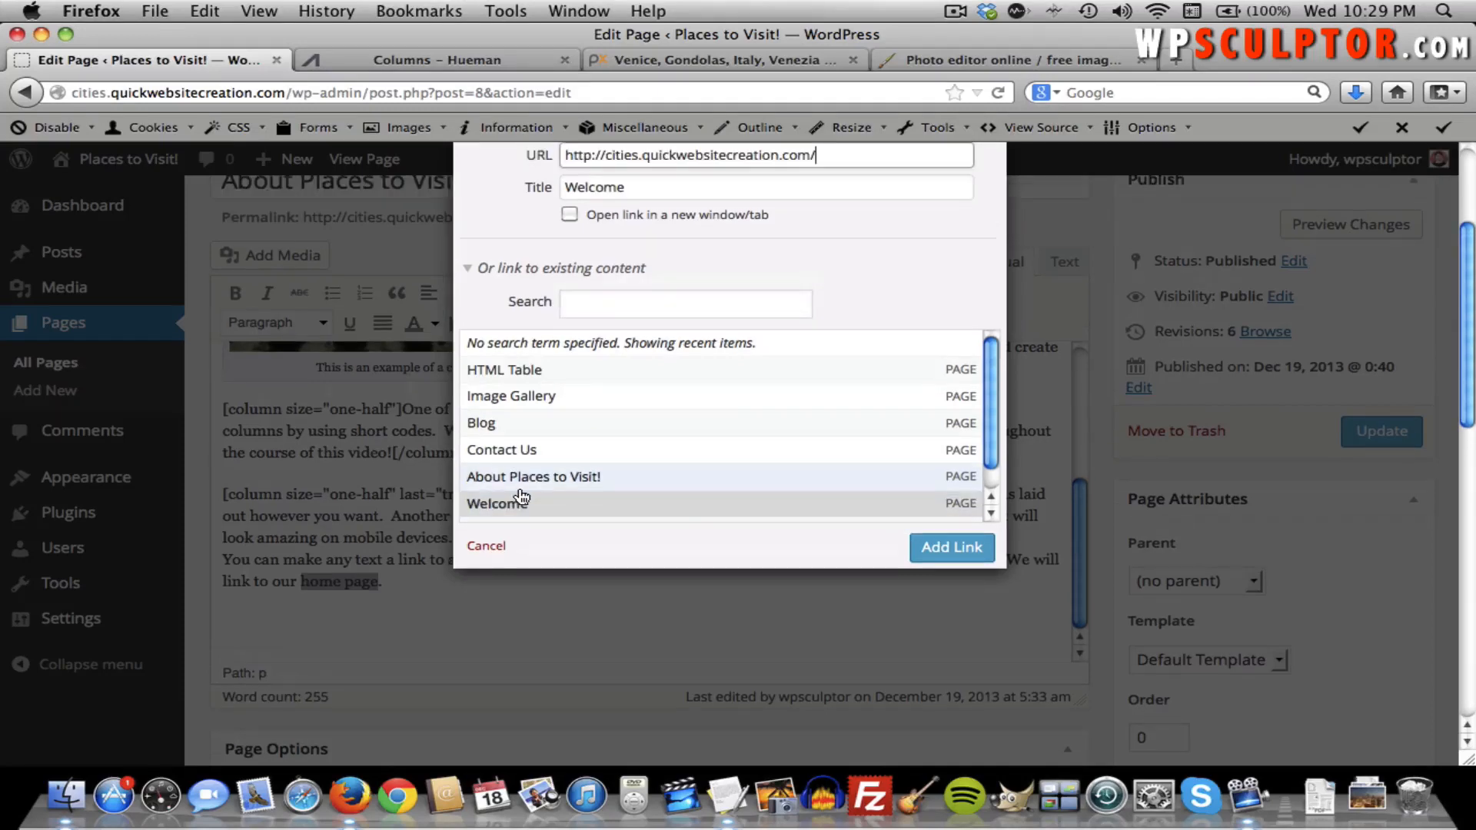
{"action": "left_click", "coordinate": [933, 550]}
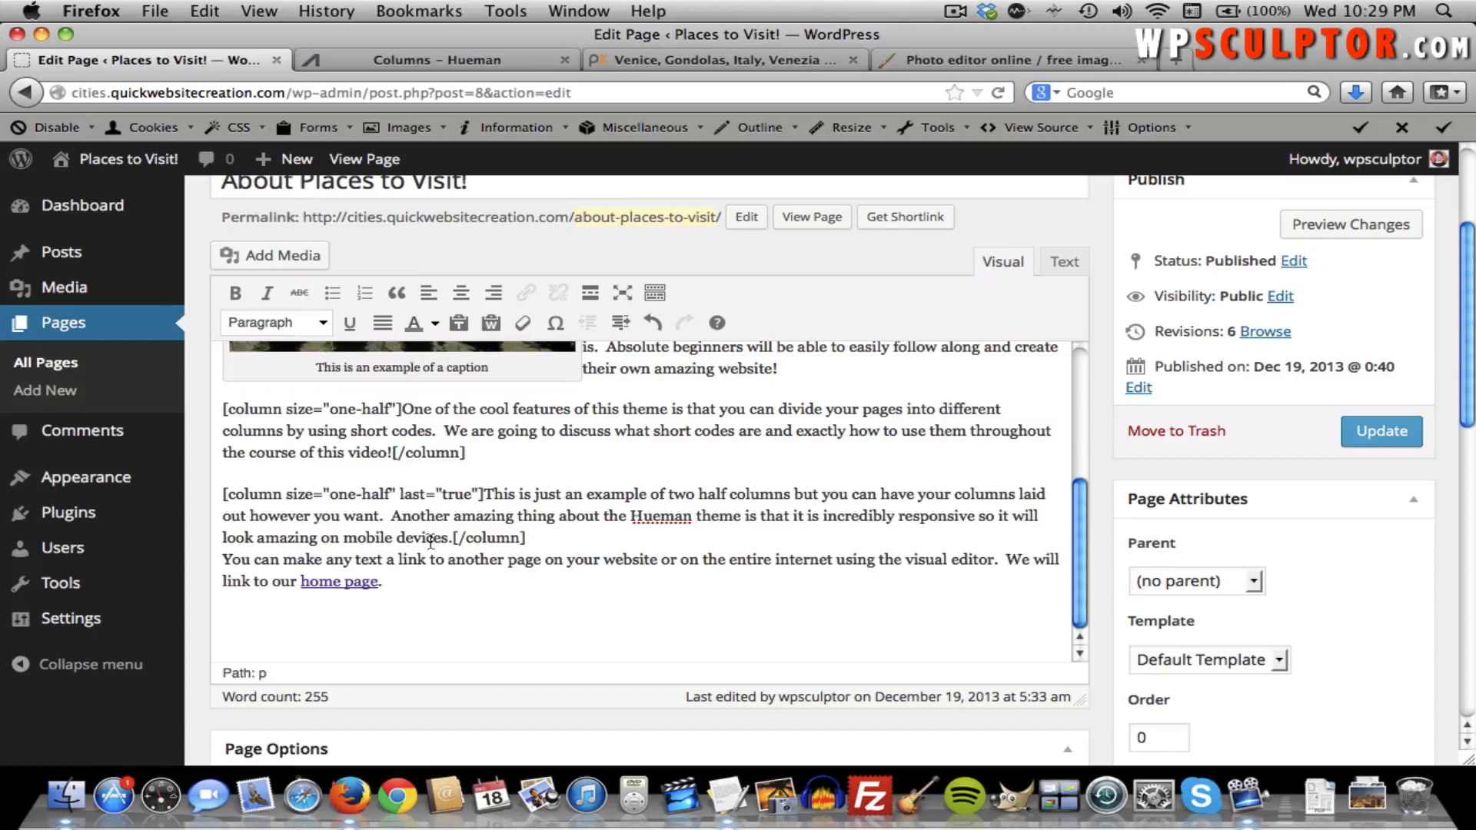
{"action": "left_click", "coordinate": [301, 581], "text": "shift"}
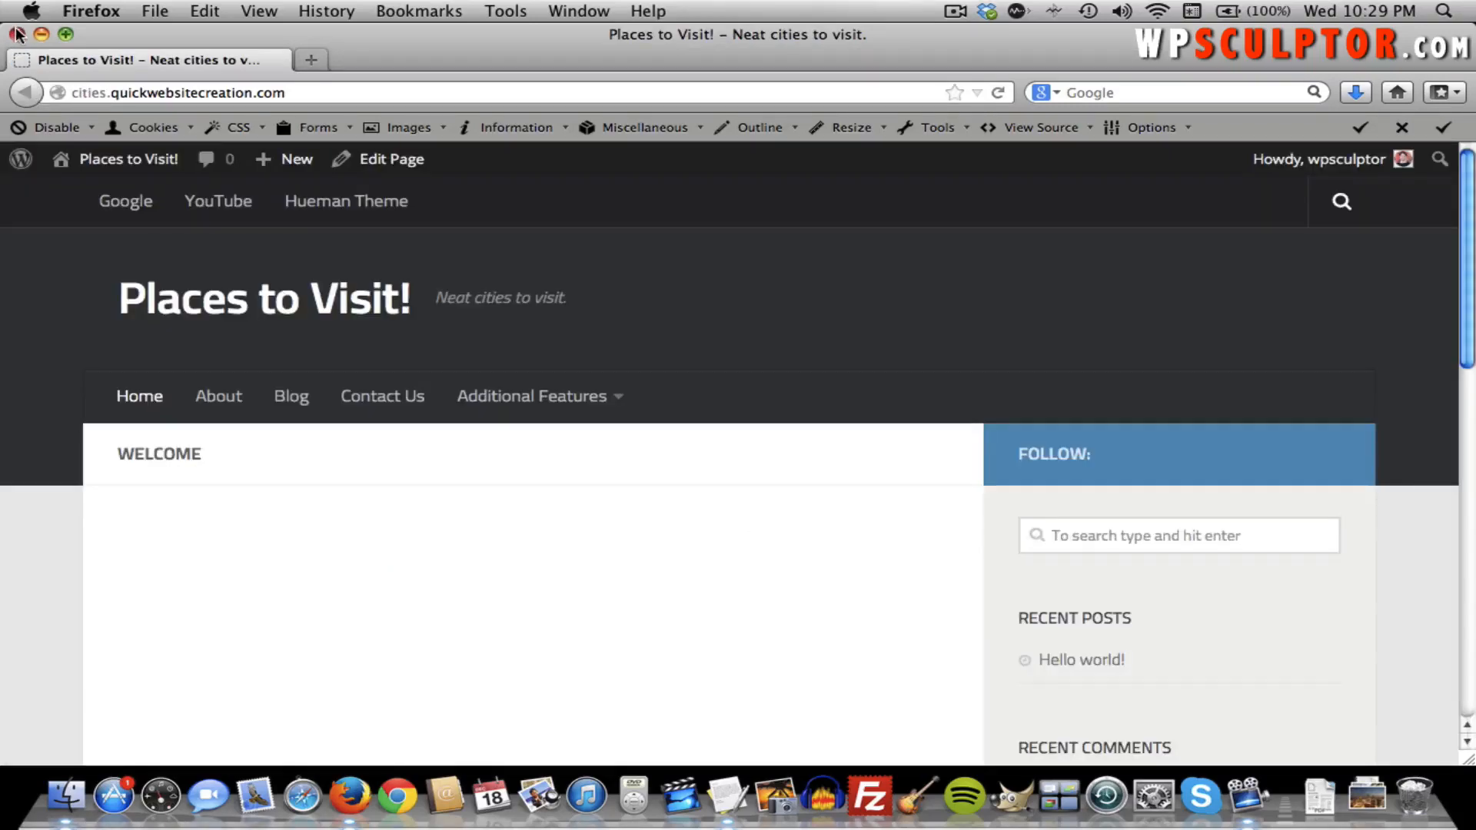
{"action": "left_click", "coordinate": [17, 34]}
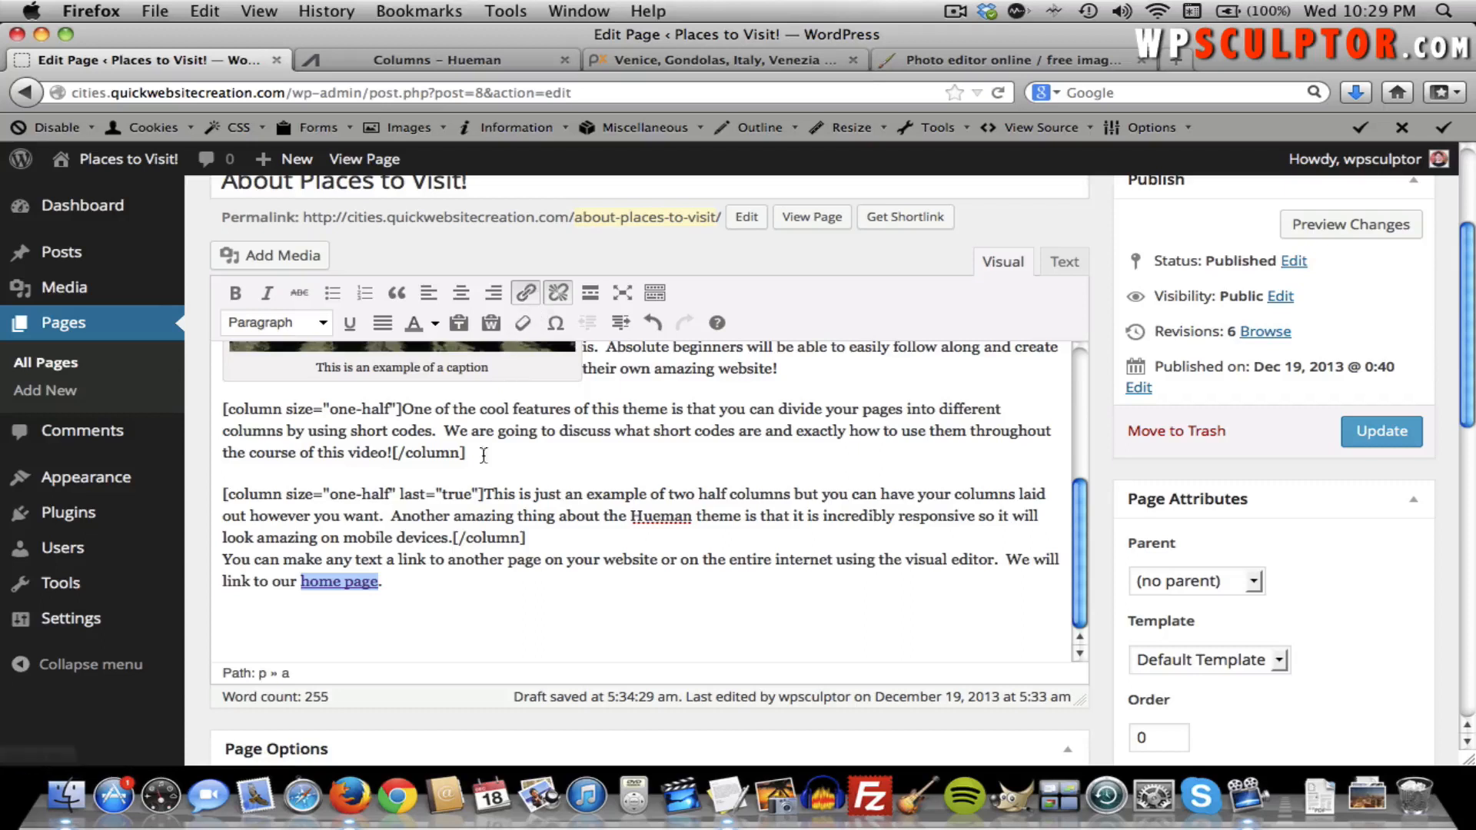
{"action": "left_click", "coordinate": [406, 587]}
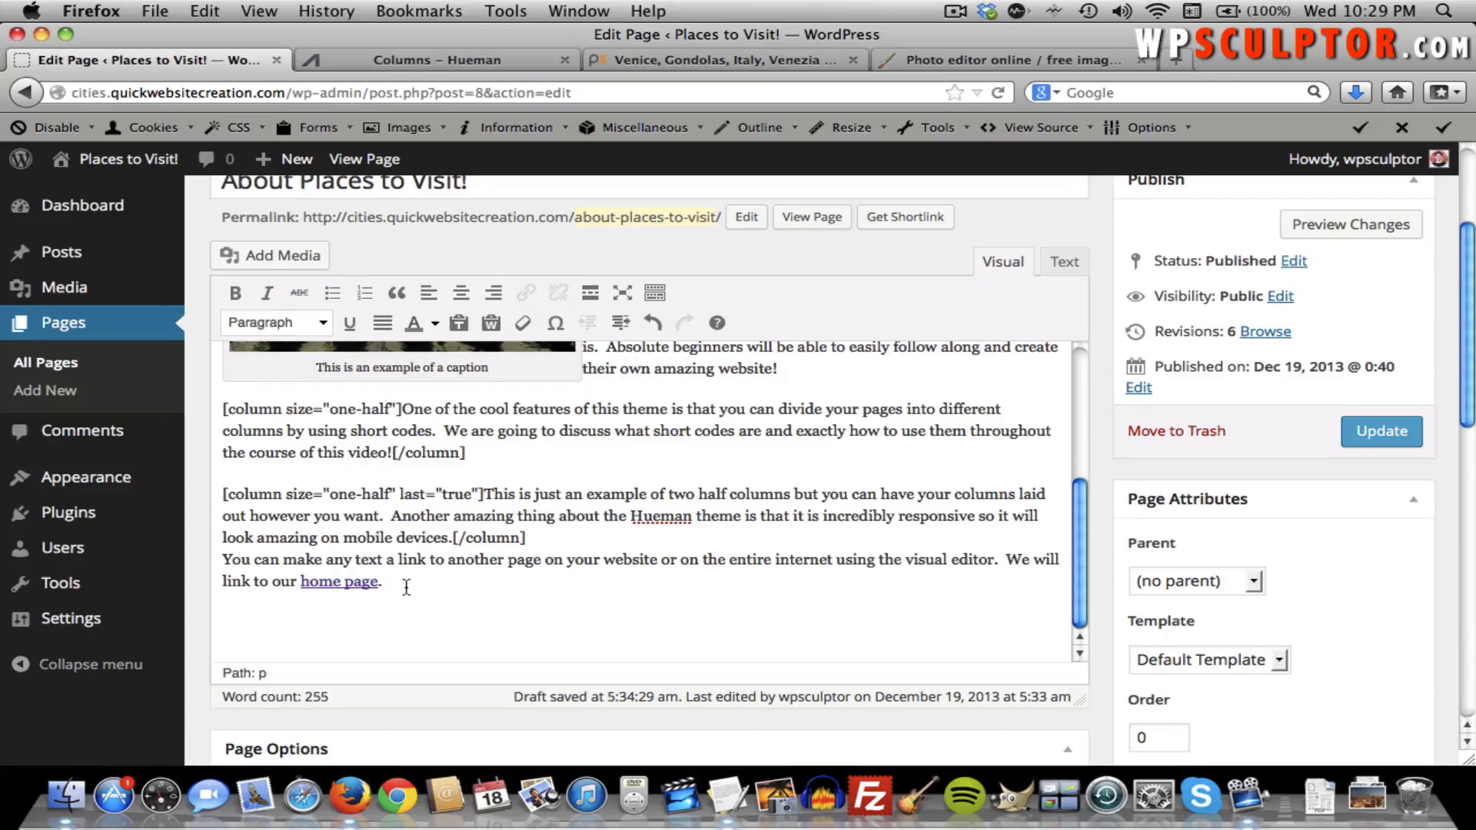
{"action": "key", "text": "Return"}
Copy the bullet list introduction line from the TextEdit notes into the About page.
{"action": "key", "text": "super+Tab"}
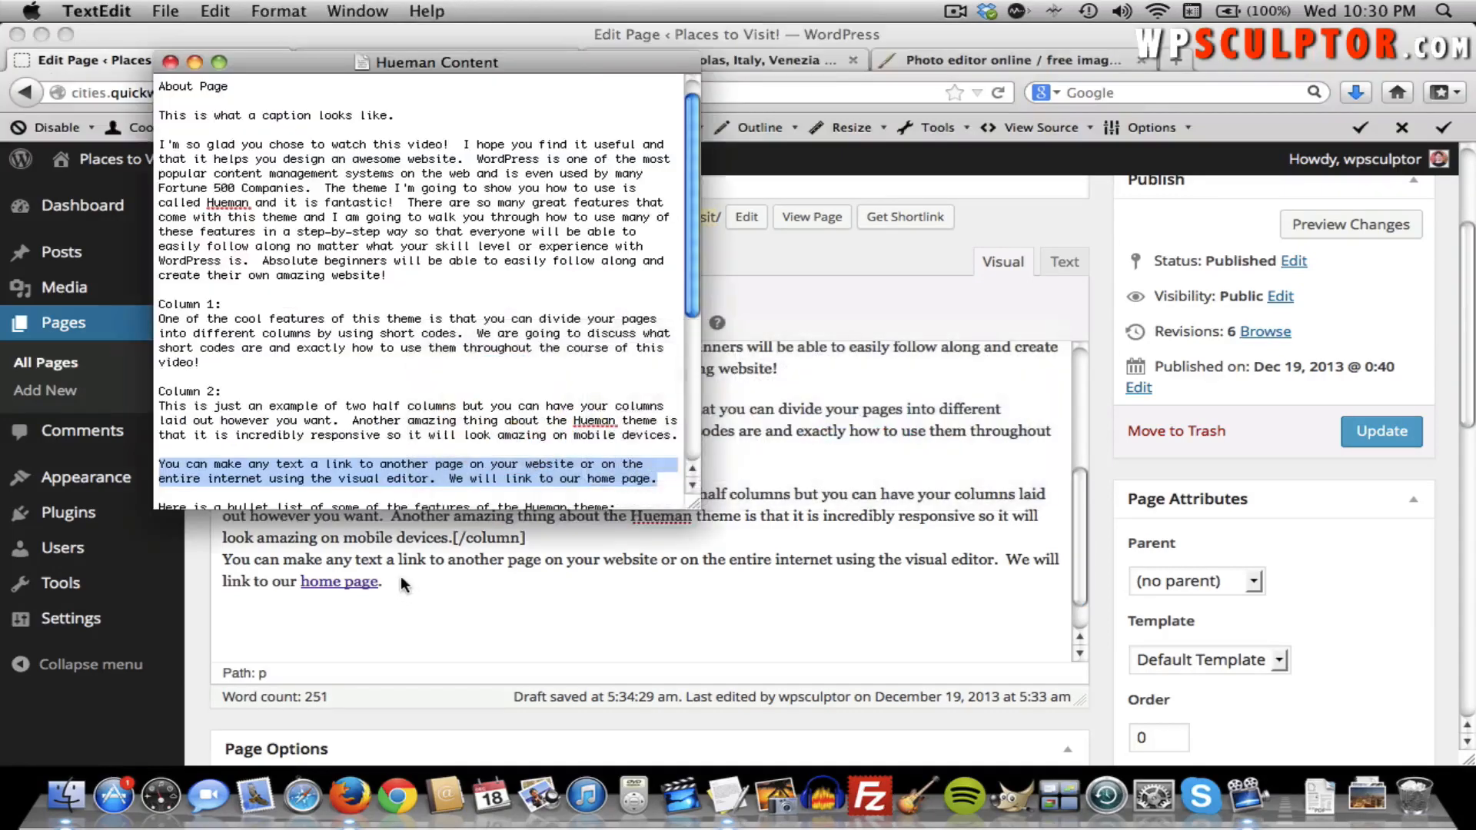
{"action": "scroll", "coordinate": [370, 491], "scroll_direction": "down", "scroll_amount": 4}
{"action": "triple_click", "coordinate": [425, 431]}
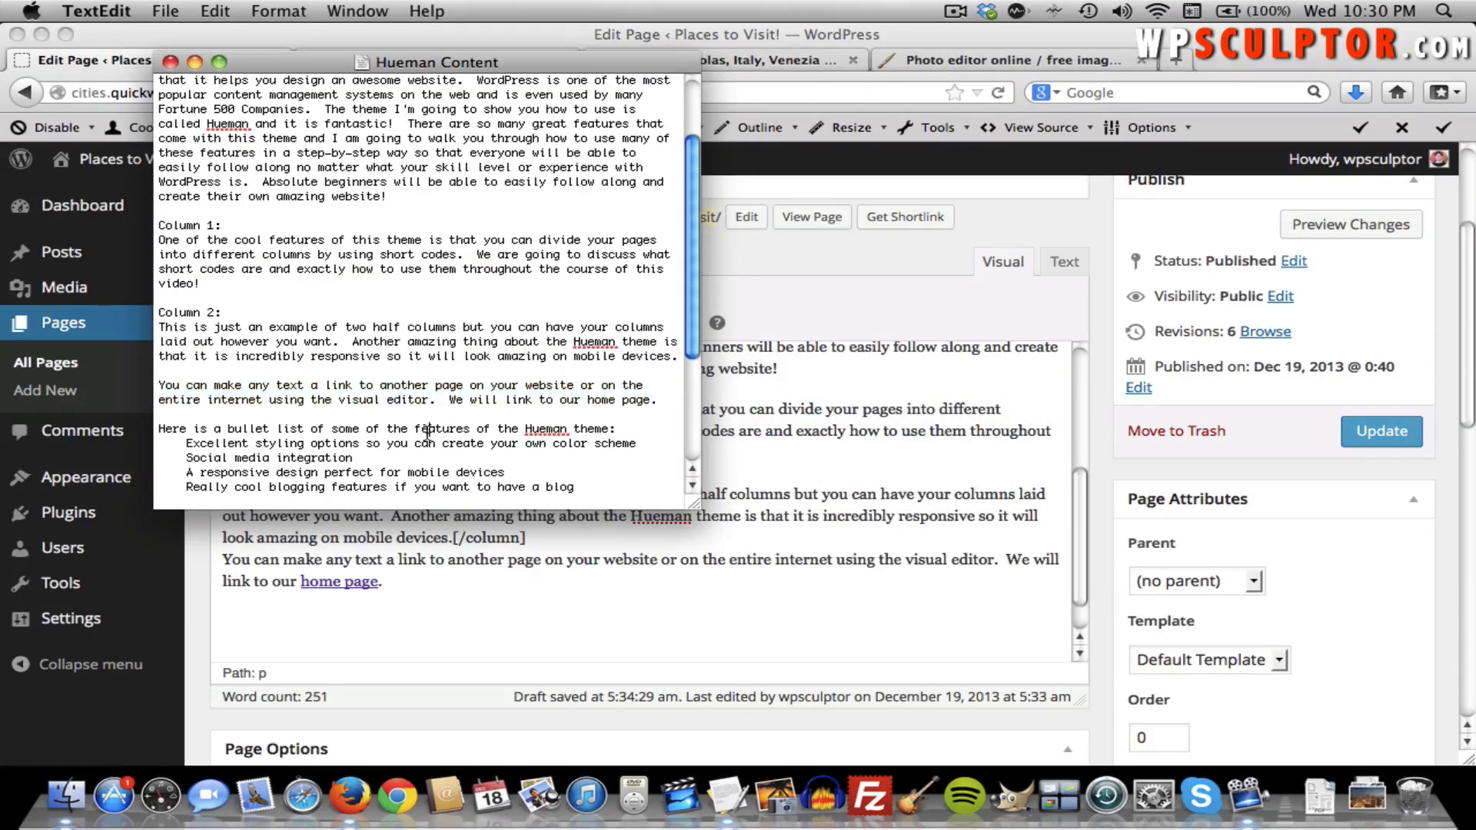
{"action": "key", "text": "super+c"}
{"action": "key", "text": "super+Tab"}
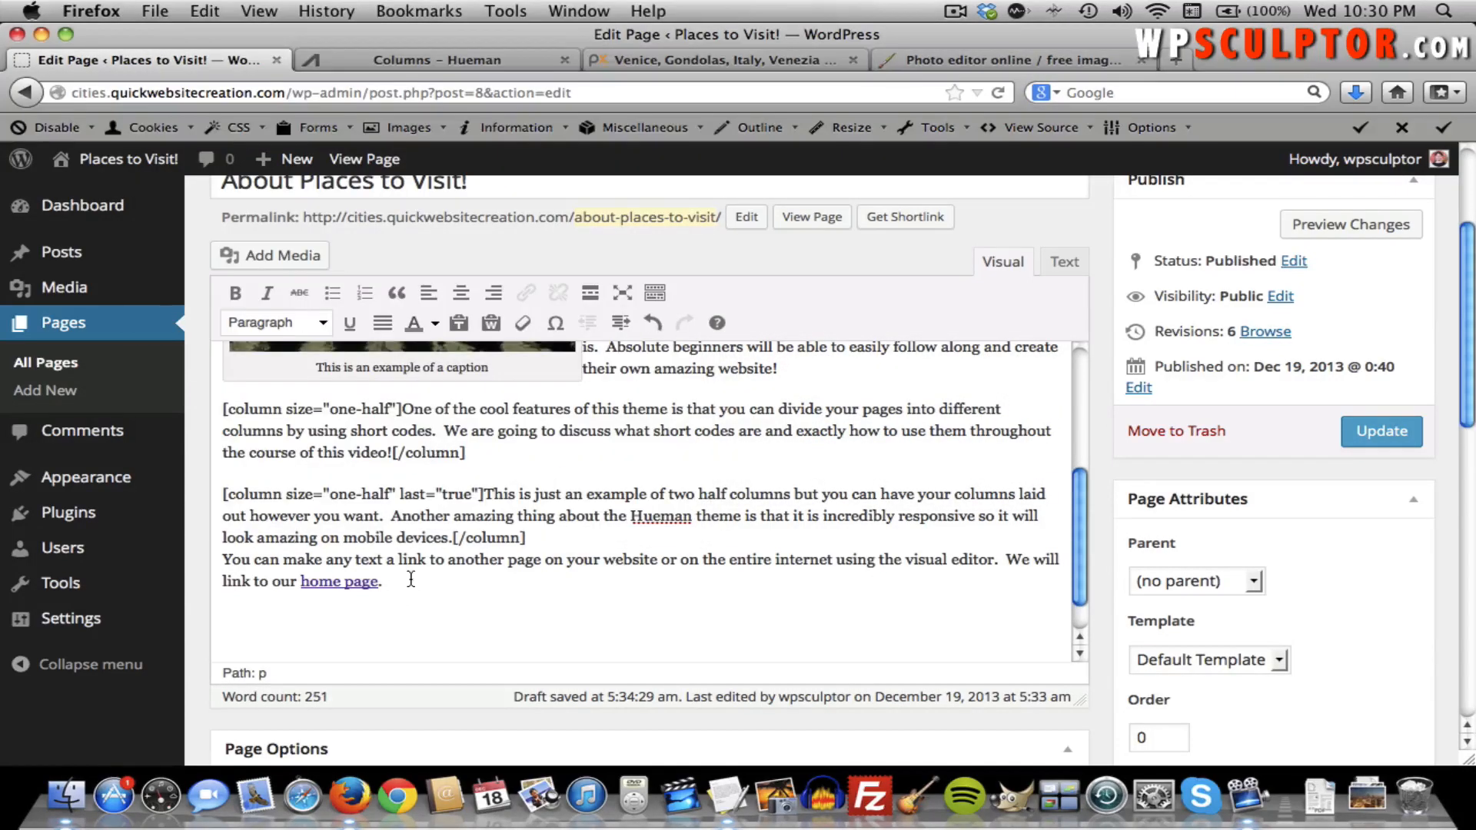
{"action": "key", "text": "super+v"}
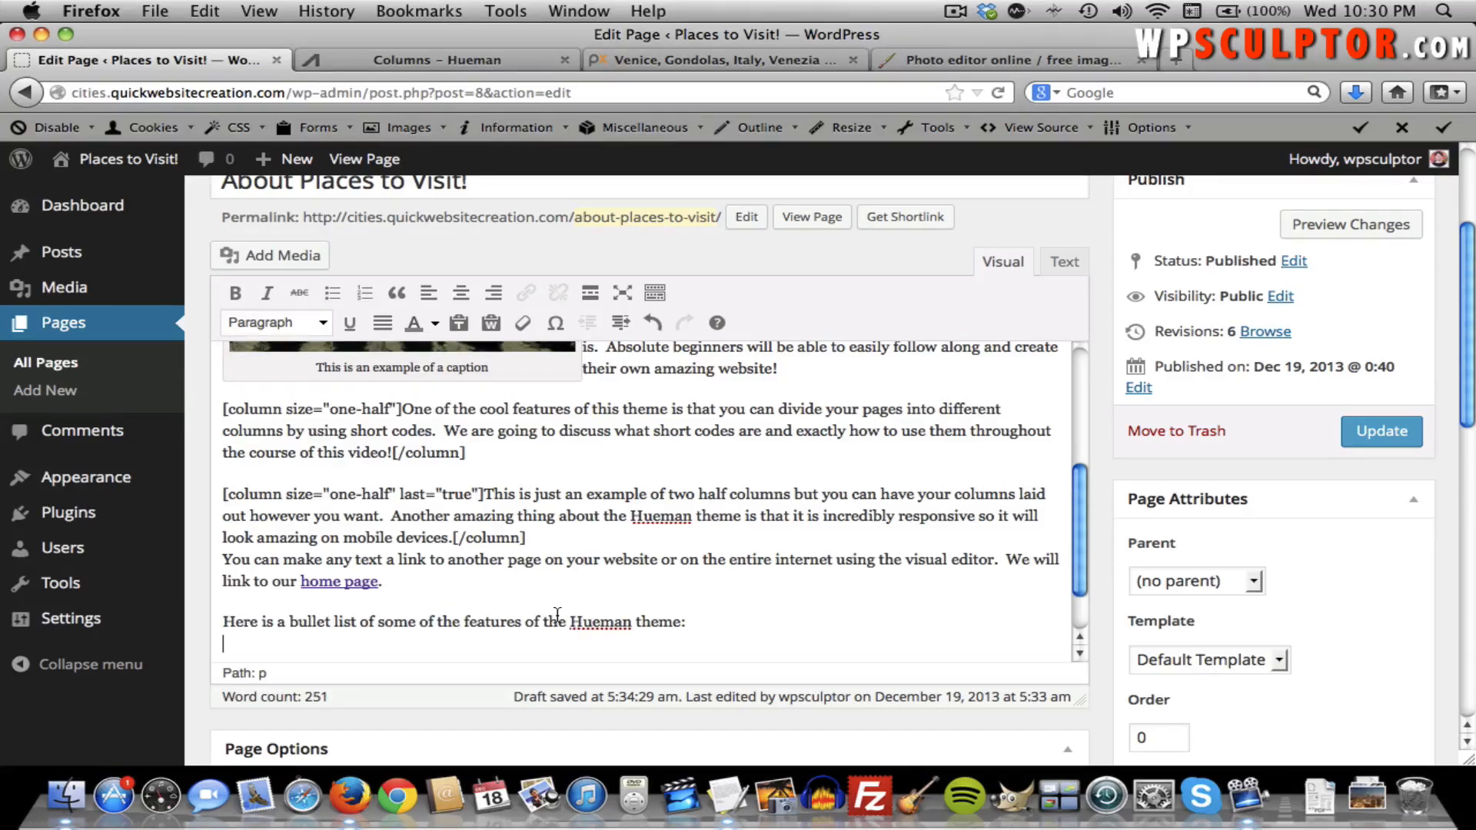
Add the 'Excellent styling options' line and start a new line after 'color scheme'.
{"action": "key", "text": "super+Tab"}
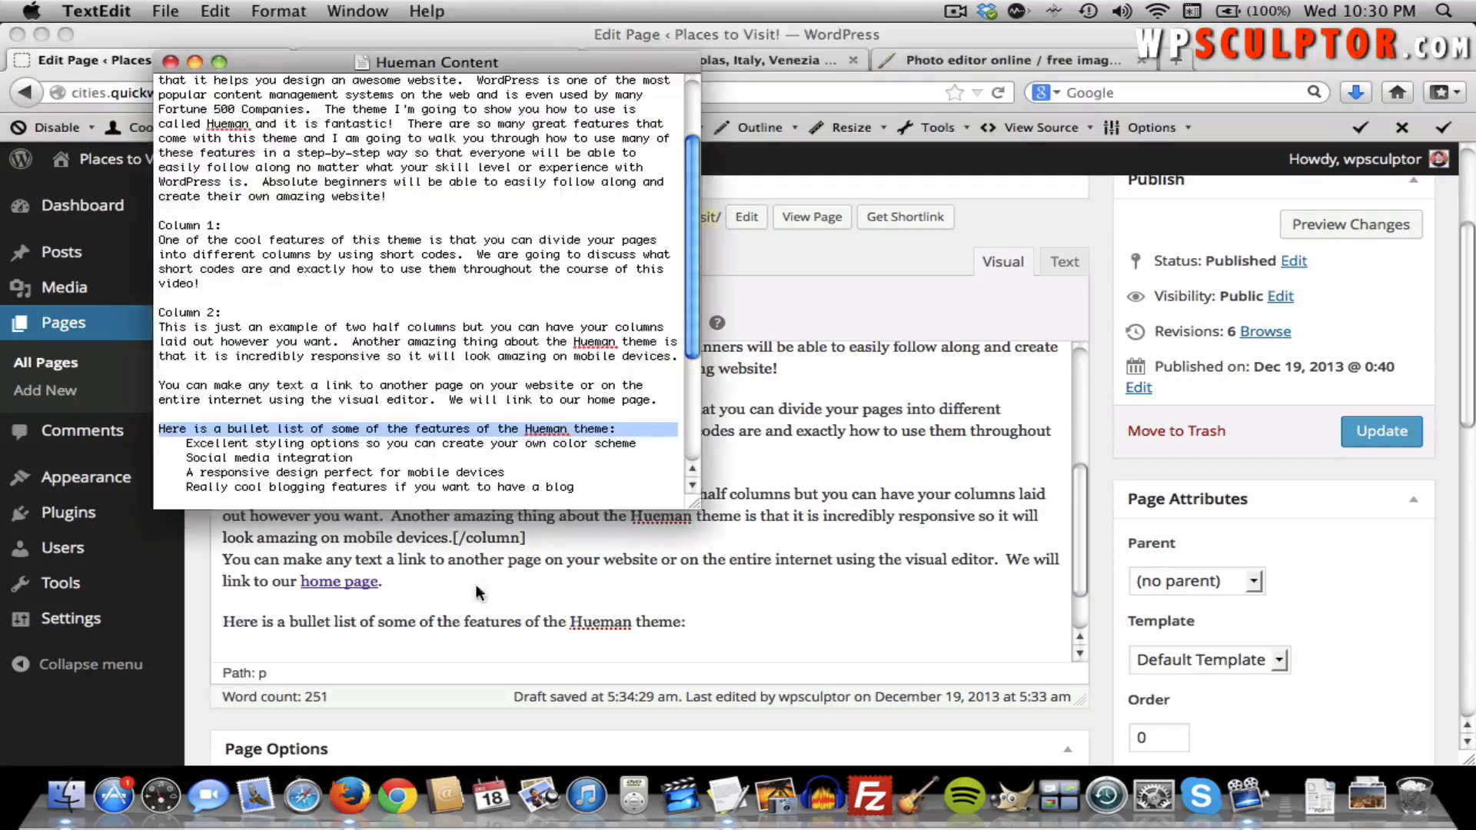
{"action": "left_click", "coordinate": [636, 445]}
{"action": "left_click", "coordinate": [187, 444], "text": "shift"}
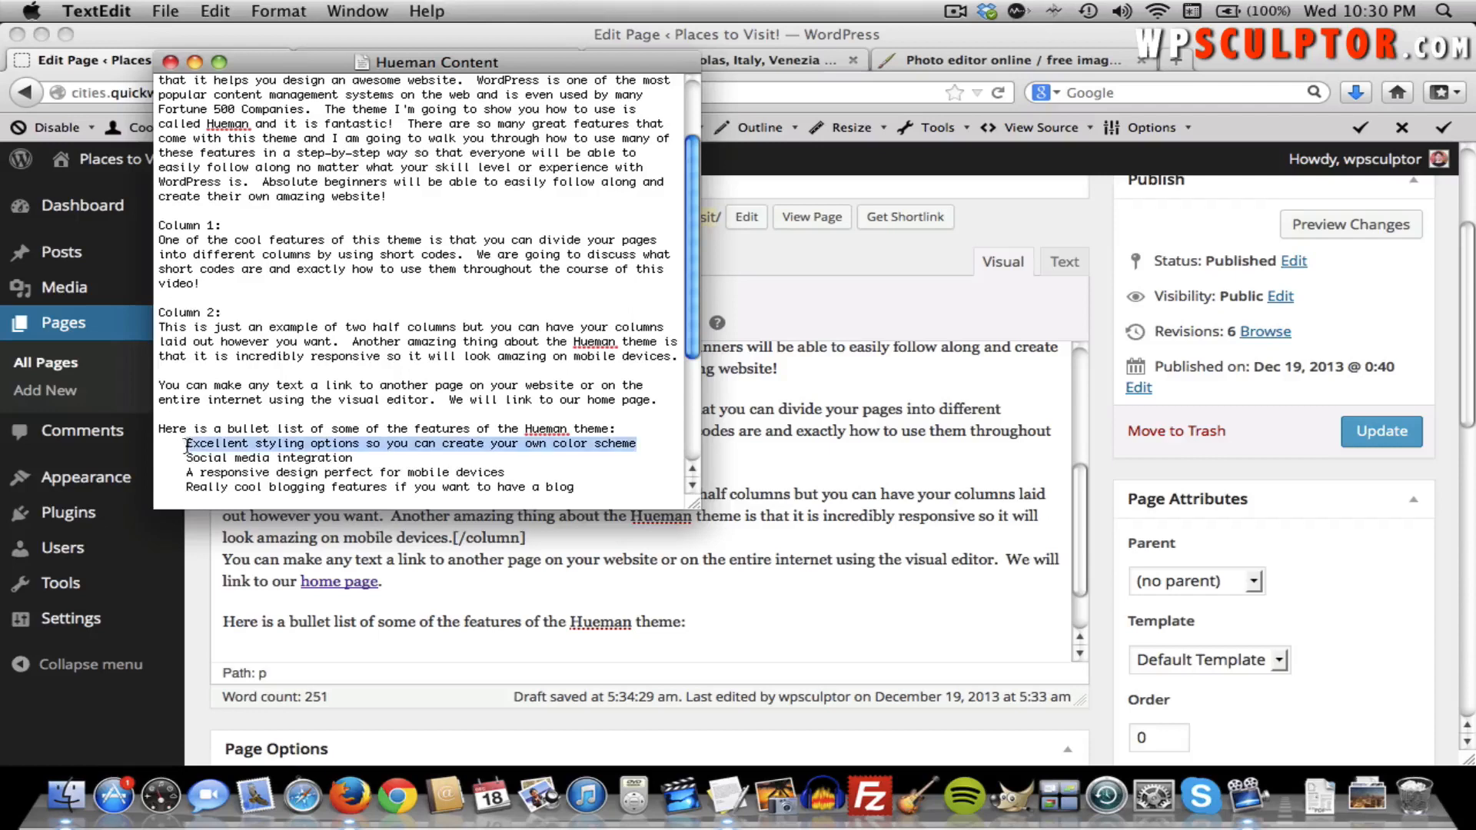
{"action": "key", "text": "super+c"}
{"action": "key", "text": "super+Tab"}
{"action": "key", "text": "super+v"}
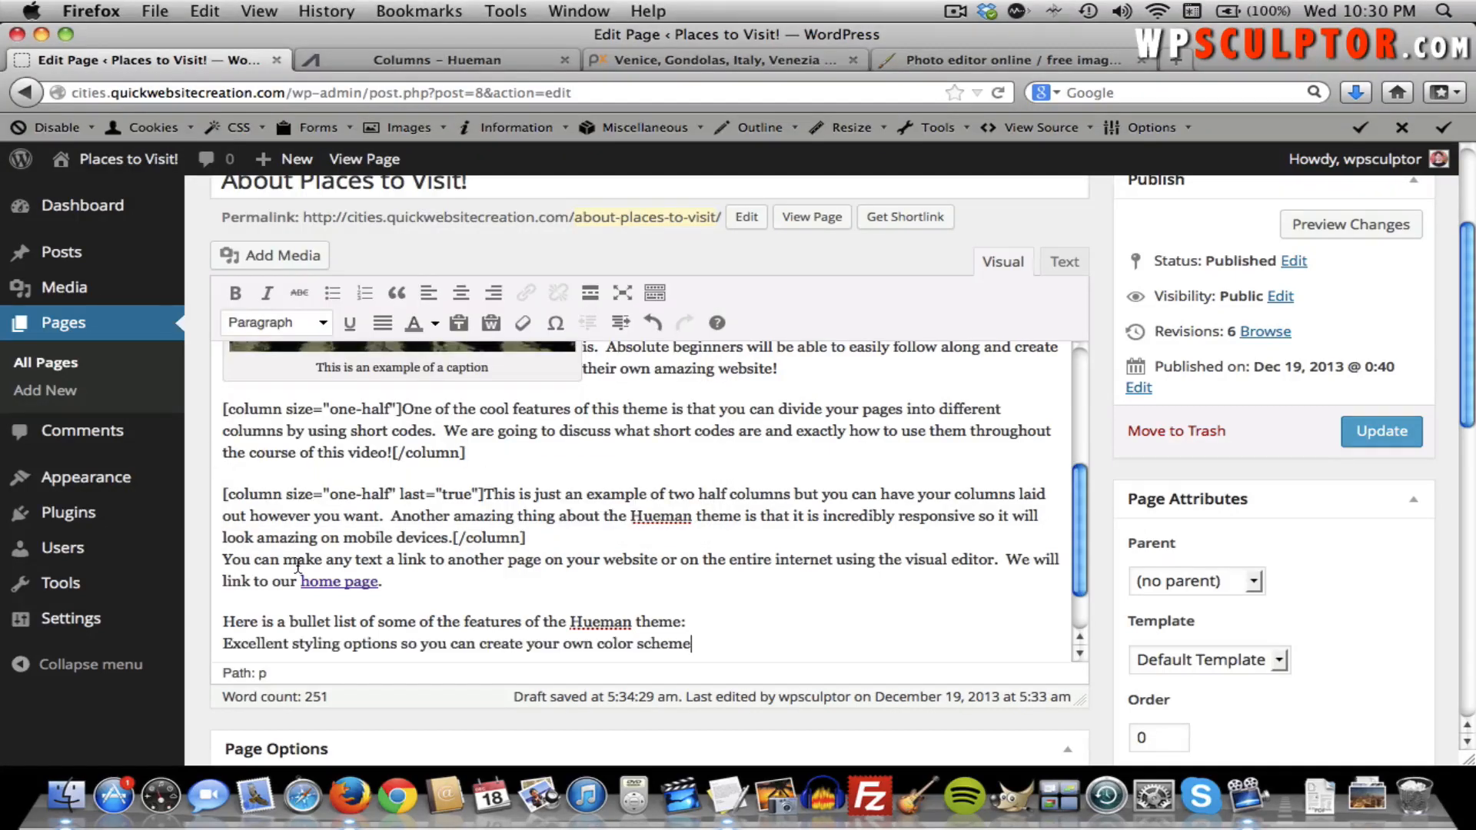
{"action": "left_click", "coordinate": [692, 644]}
{"action": "key", "text": "Return"}
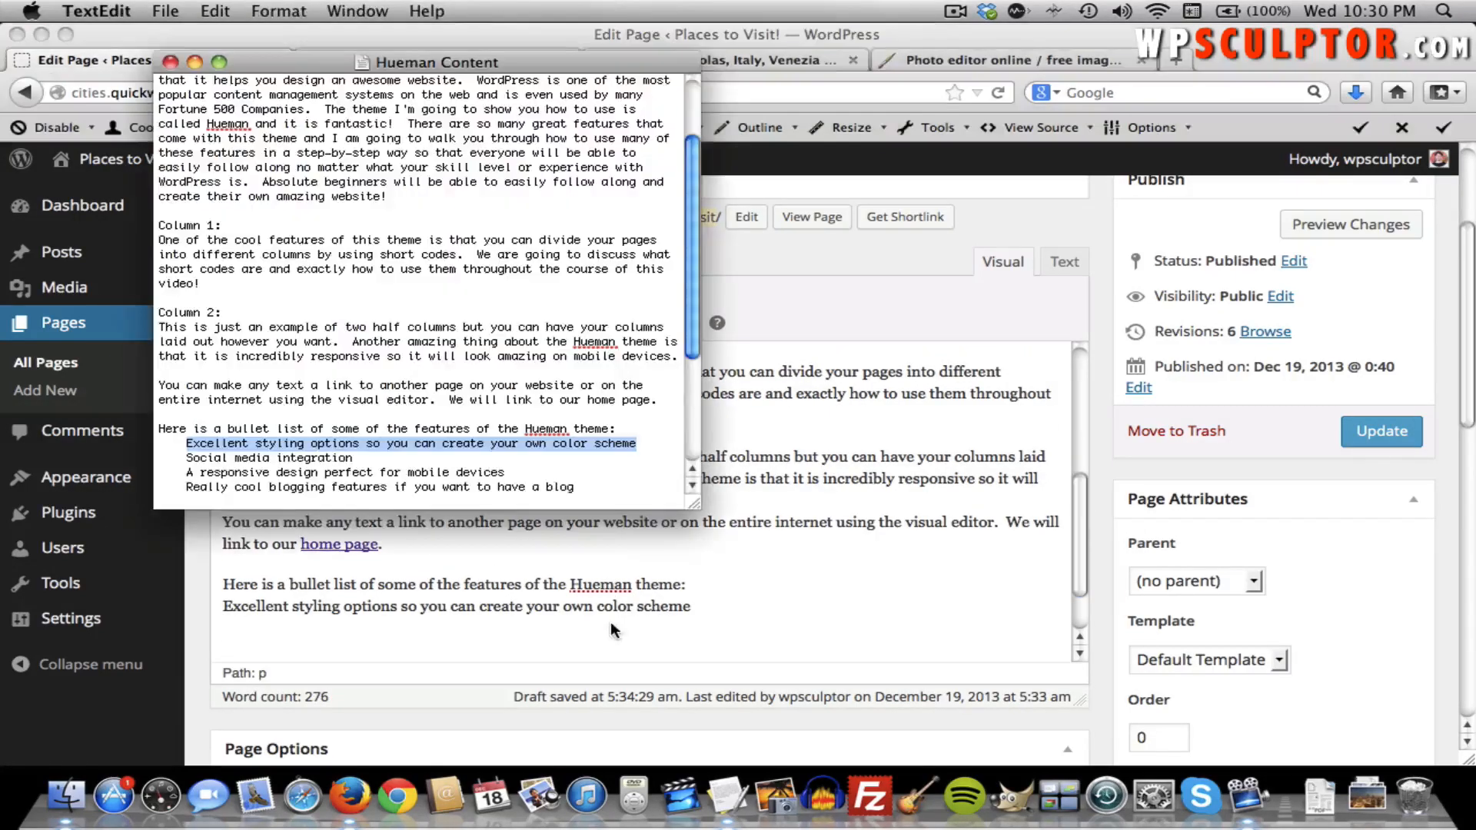
Add the Social media integration and responsive design feature lines from the notes.
{"action": "key", "text": "super+Tab"}
{"action": "left_click_drag", "start_coordinate": [353, 458], "coordinate": [189, 465]}
{"action": "key", "text": "super+c"}
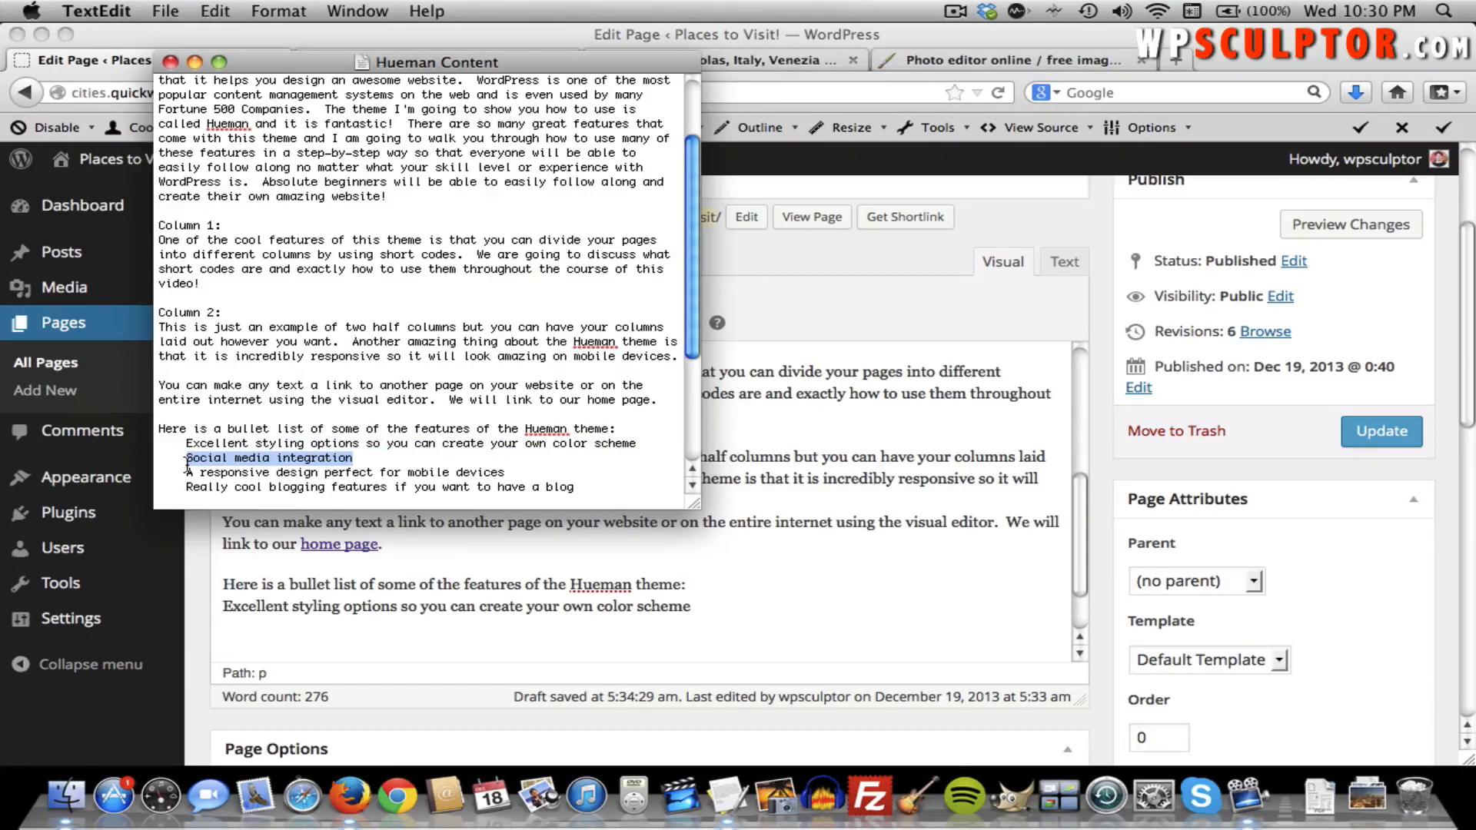
{"action": "key", "text": "super+Tab"}
{"action": "key", "text": "super+v"}
{"action": "key", "text": "super+Tab"}
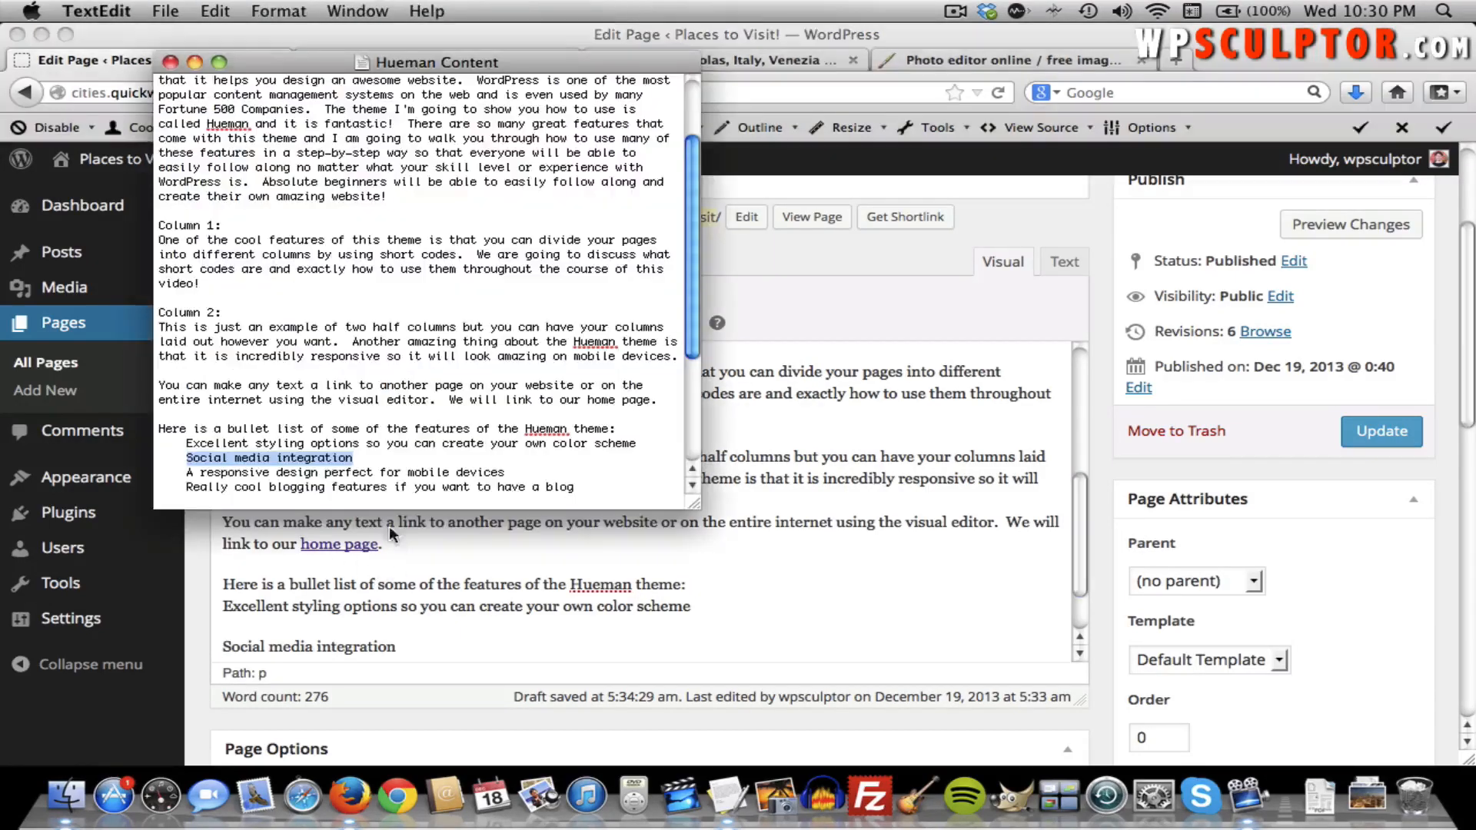
{"action": "left_click_drag", "start_coordinate": [501, 470], "coordinate": [190, 474]}
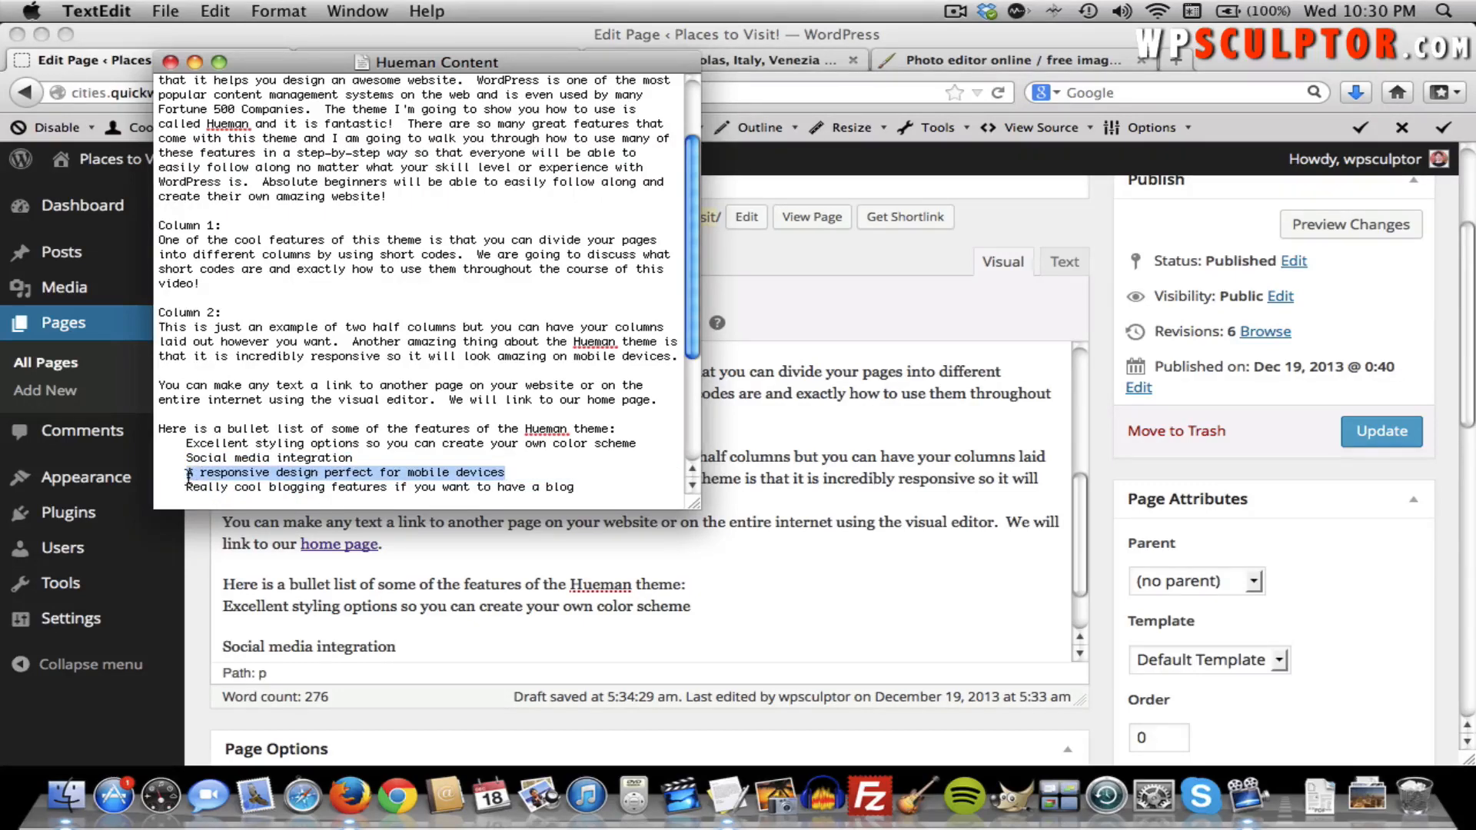
{"action": "key", "text": "super+Tab"}
{"action": "key", "text": "Return"}
{"action": "key", "text": "super+v"}
{"action": "key", "text": "Return"}
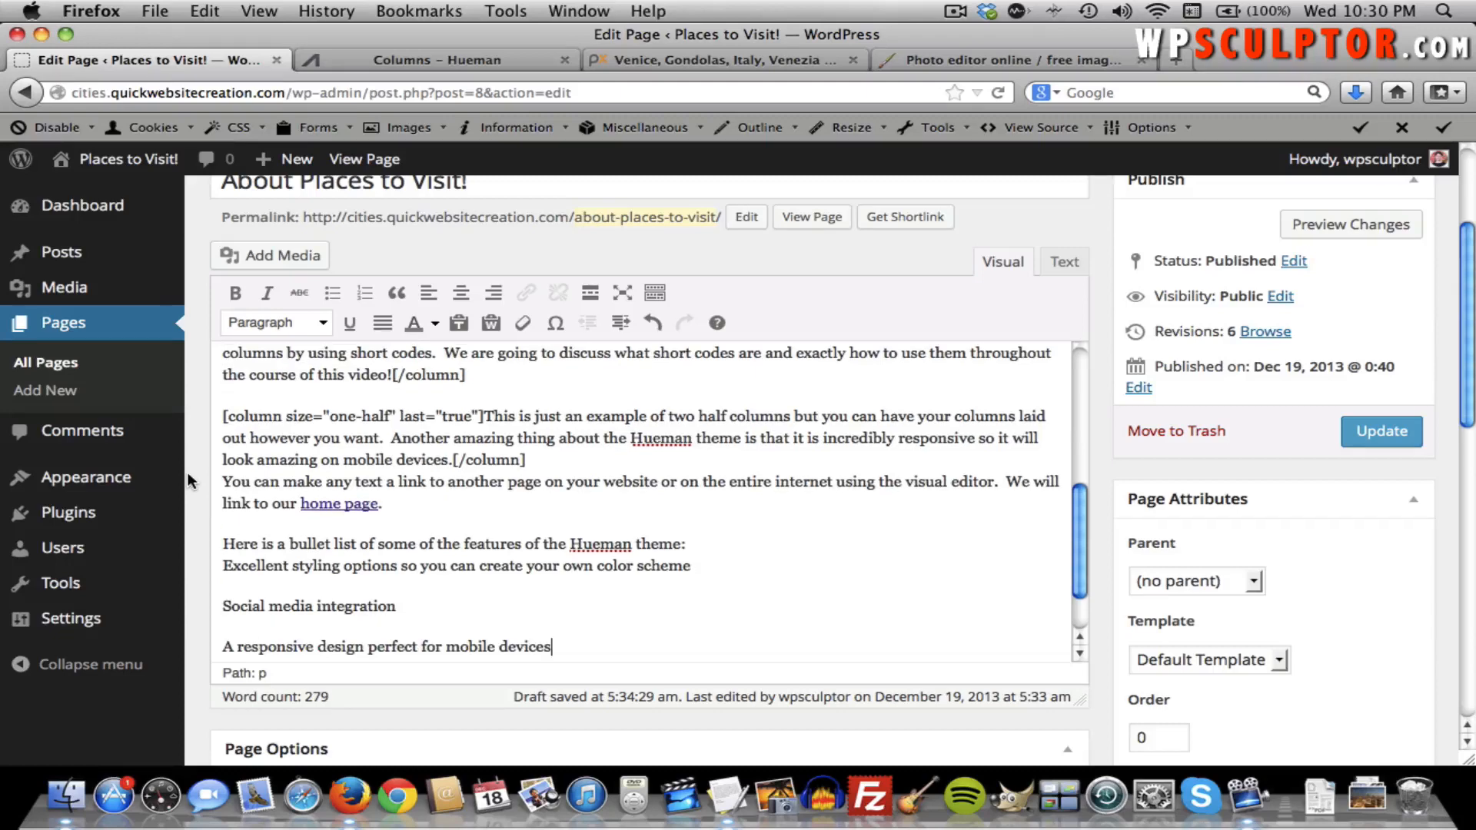
Add the 'Really cool blogging features if you want to have a blog' line.
{"action": "key", "text": "super+Tab"}
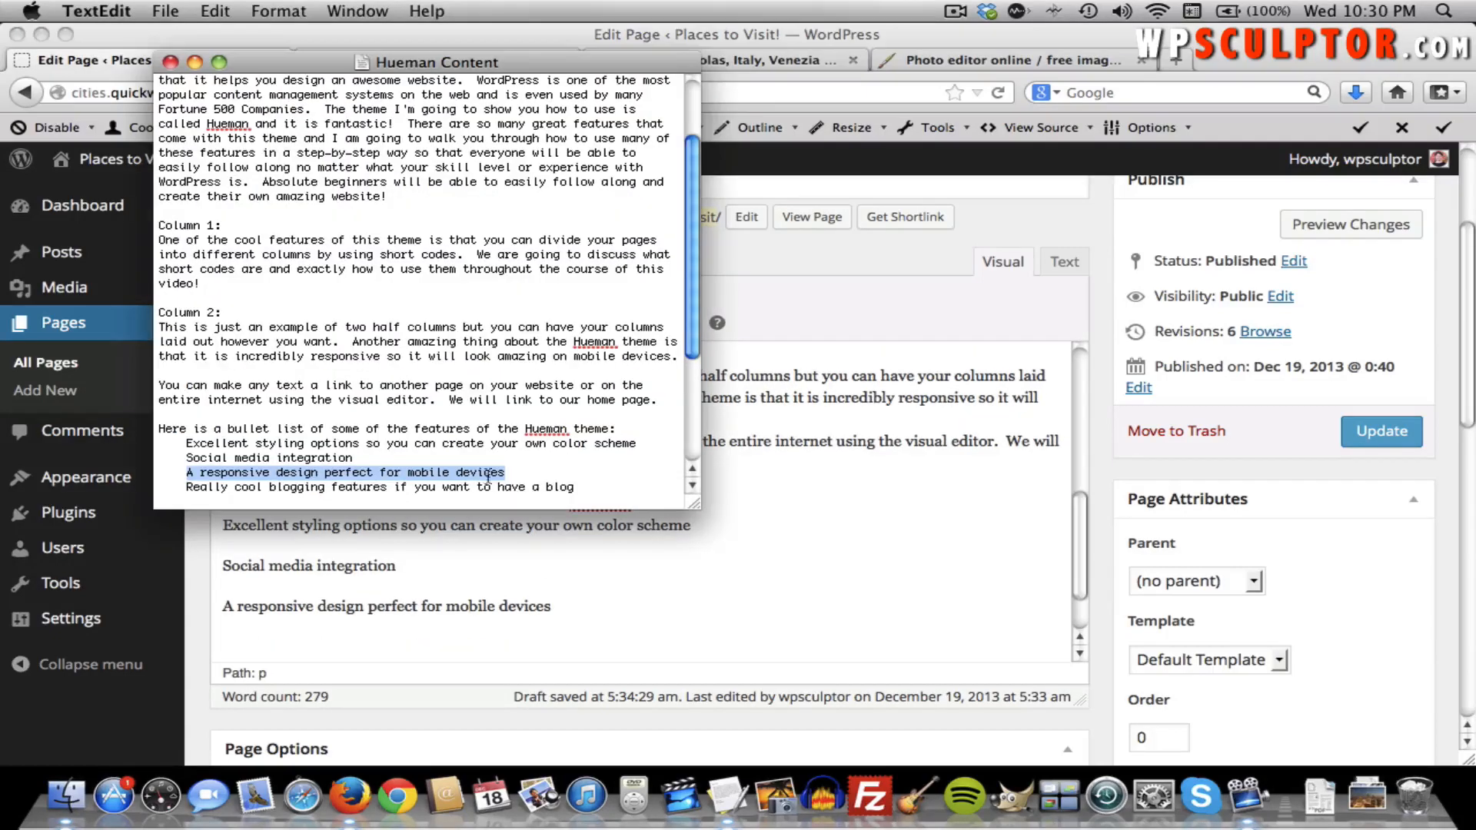
{"action": "left_click_drag", "start_coordinate": [572, 485], "coordinate": [184, 488]}
{"action": "key", "text": "super+c"}
{"action": "key", "text": "super+Tab"}
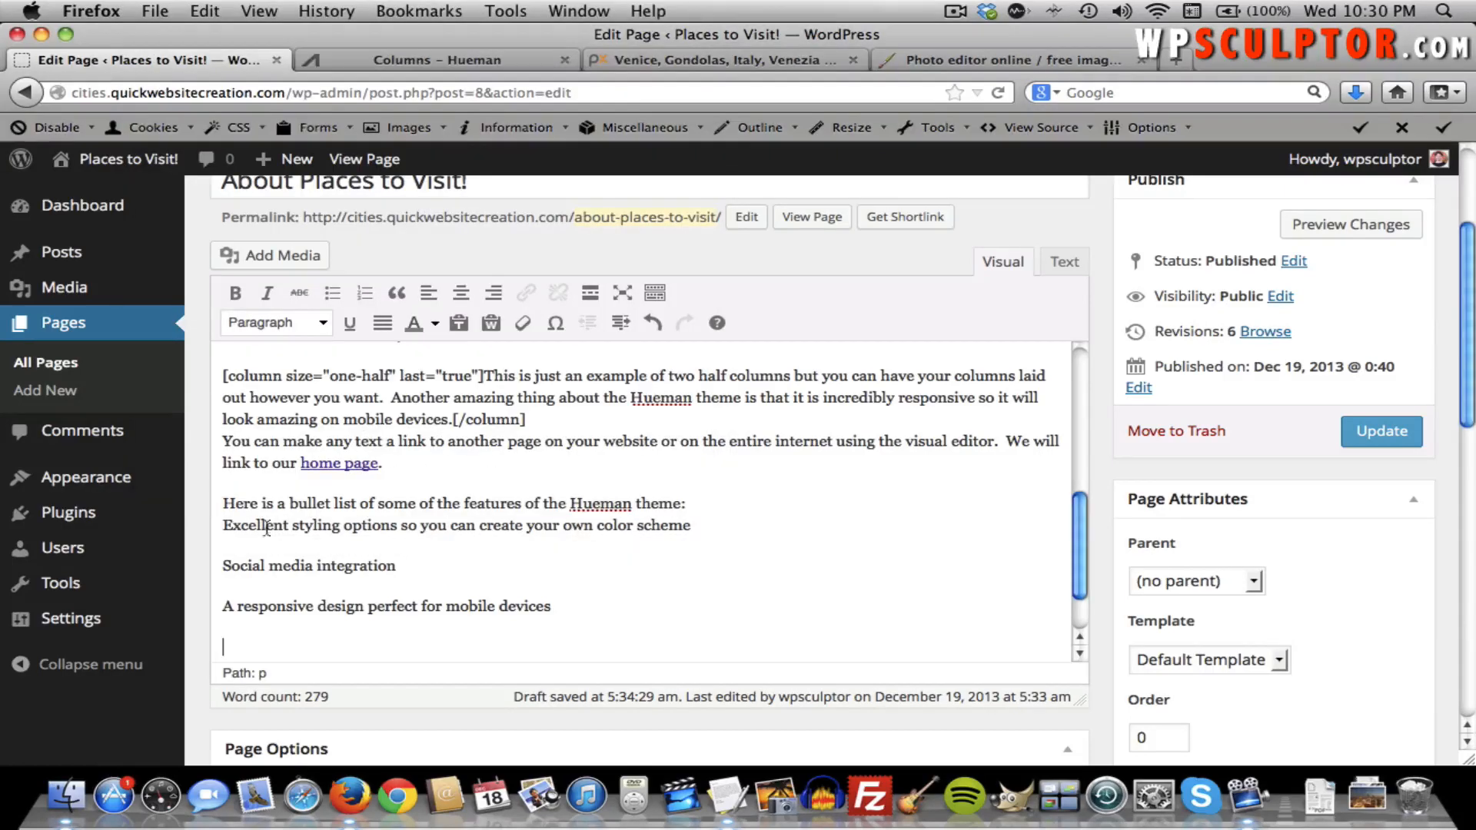
{"action": "key", "text": "super+v"}
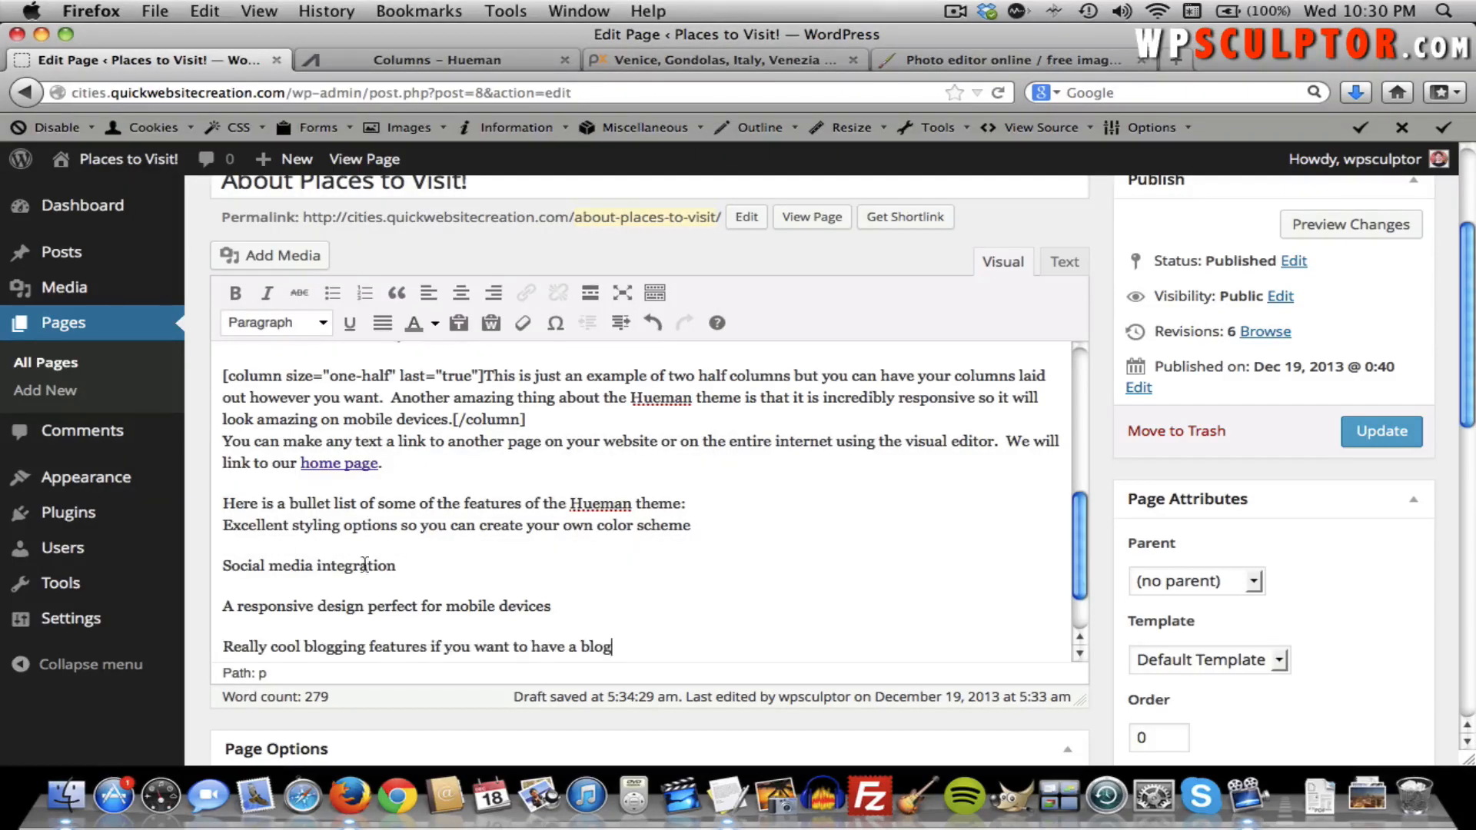
Move 'Excellent styling options' into its own paragraph and select the four feature lines.
{"action": "left_click", "coordinate": [222, 526]}
{"action": "key", "text": "Return"}
{"action": "scroll", "coordinate": [530, 615], "scroll_direction": "down", "scroll_amount": 3}
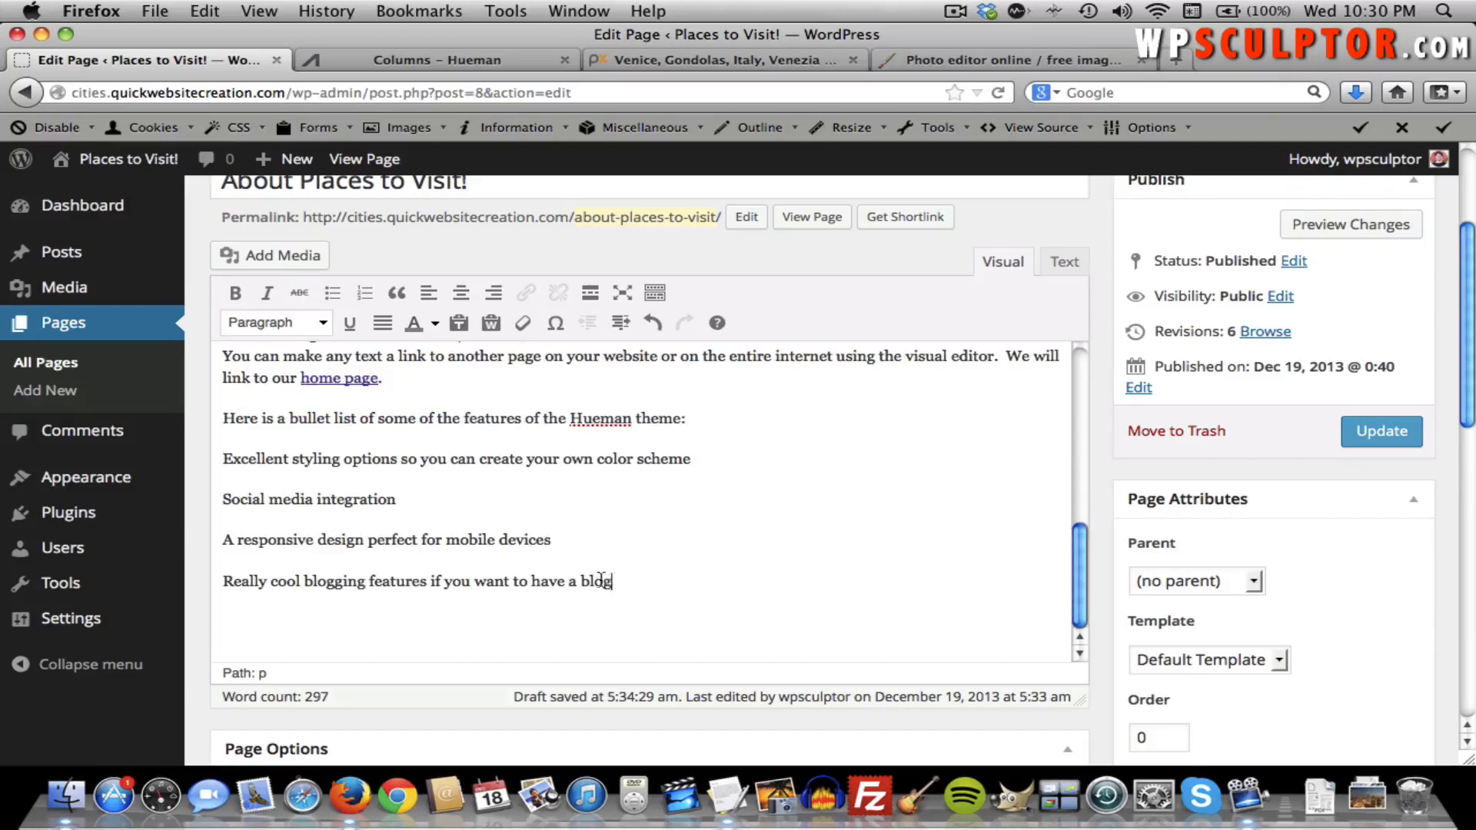
{"action": "left_click_drag", "start_coordinate": [613, 581], "coordinate": [224, 462]}
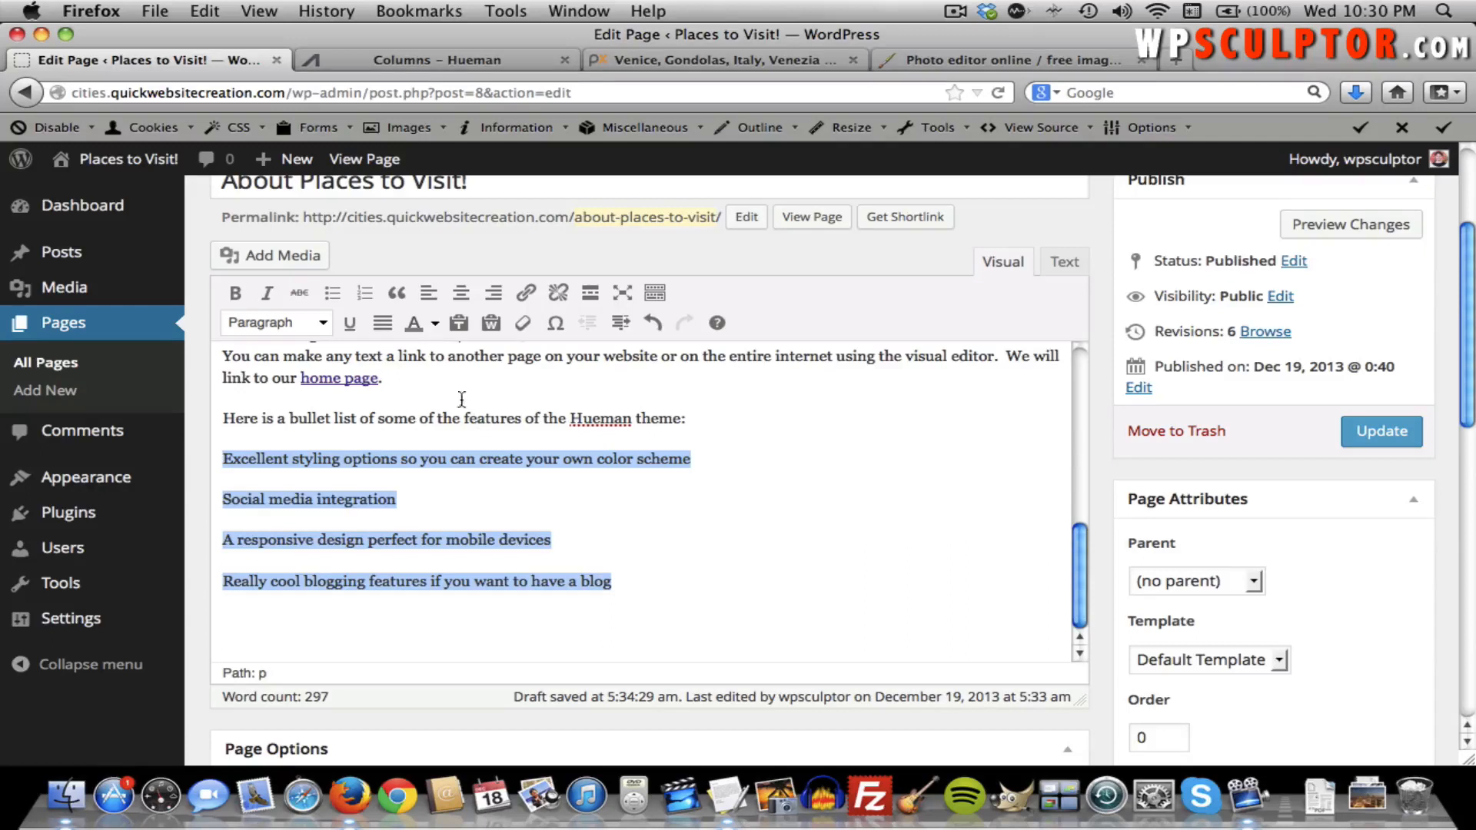
Make the four feature lines a bulleted list after briefly trying numbered, then update the page.
{"action": "left_click", "coordinate": [335, 297]}
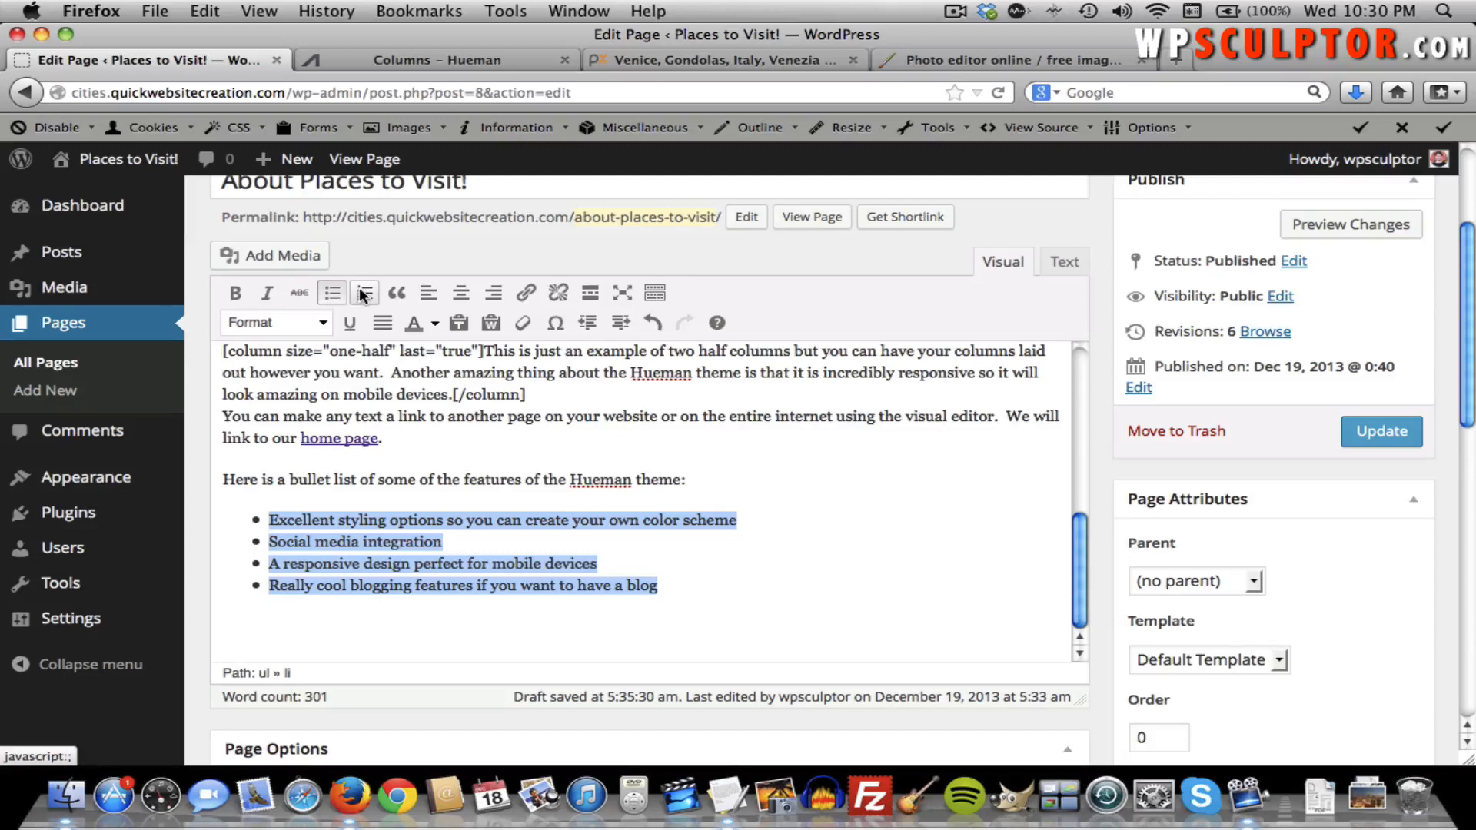
{"action": "left_click", "coordinate": [364, 294]}
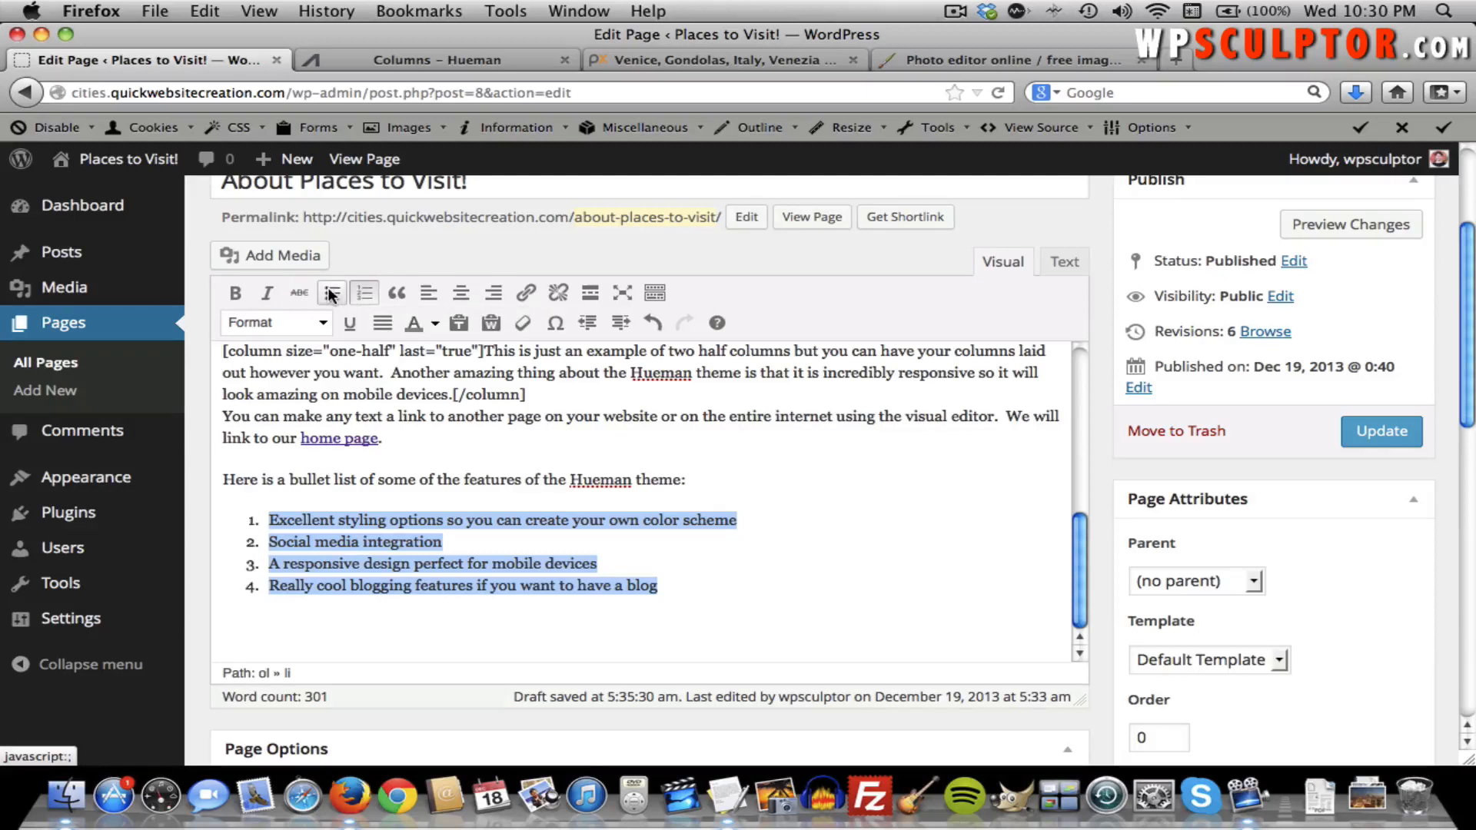
{"action": "left_click", "coordinate": [332, 294]}
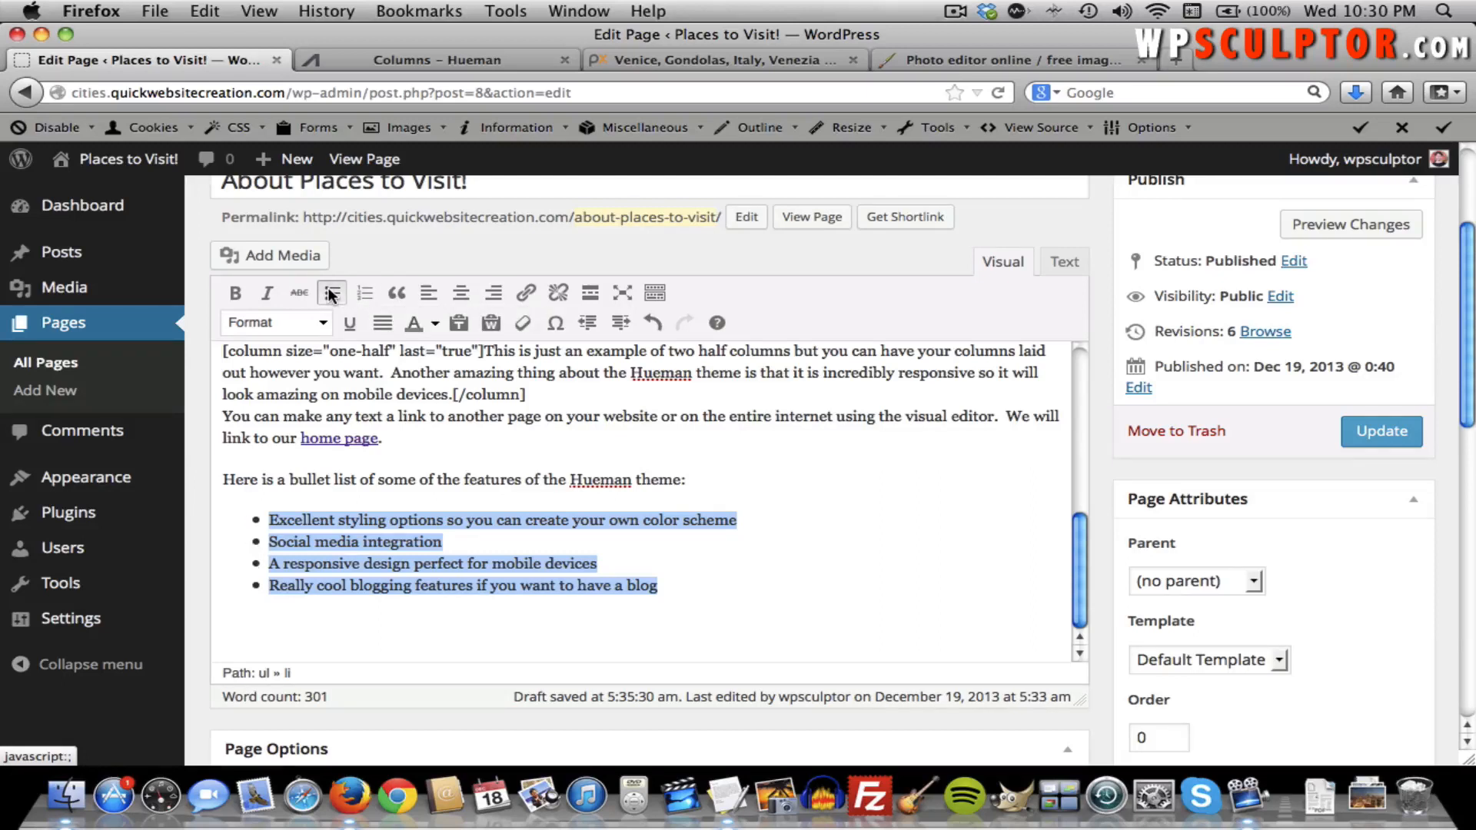
{"action": "left_click", "coordinate": [1379, 435]}
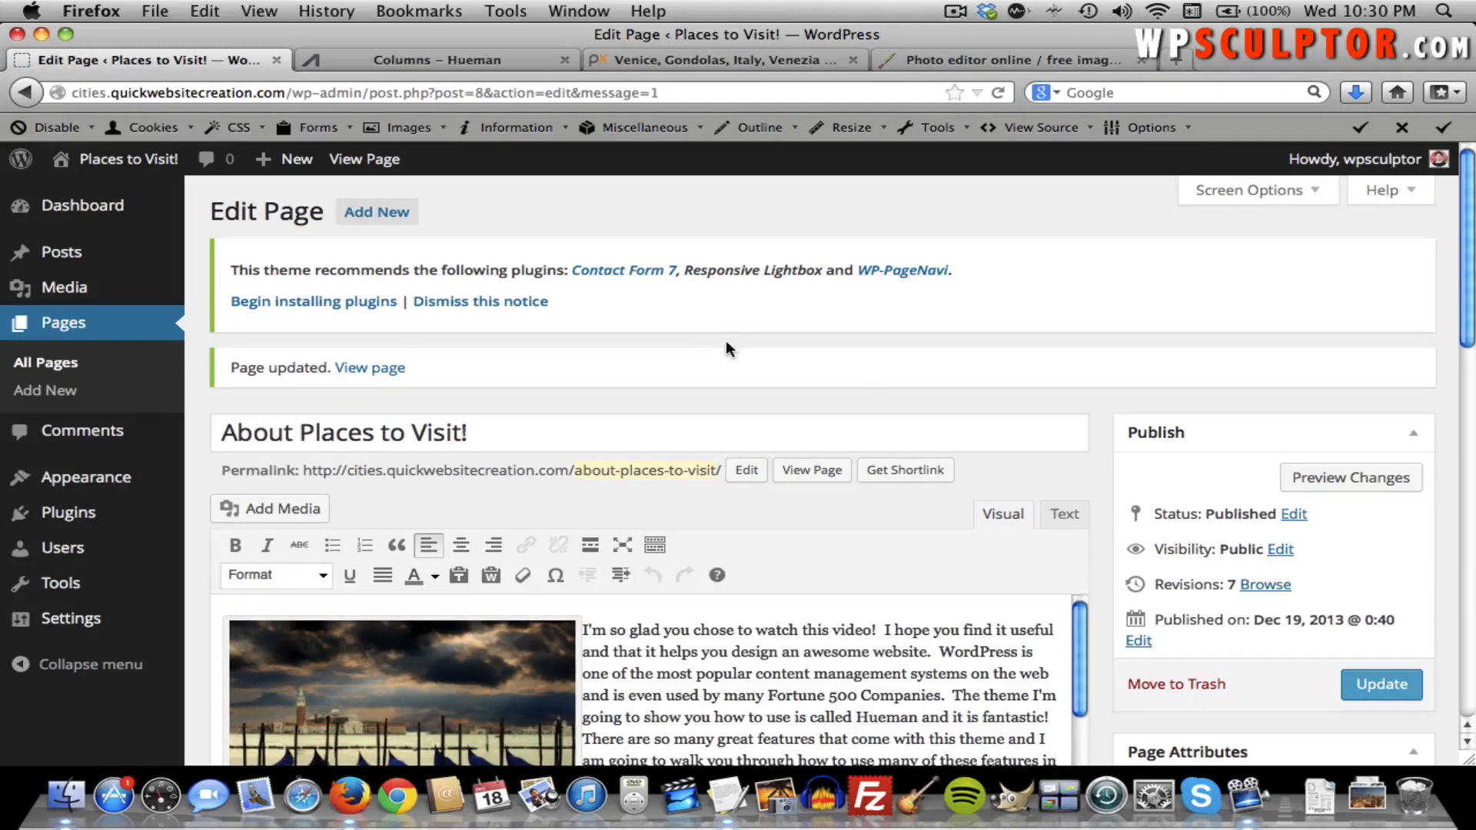
View the live About page and scroll to the bulleted feature list.
{"action": "left_click", "coordinate": [367, 368]}
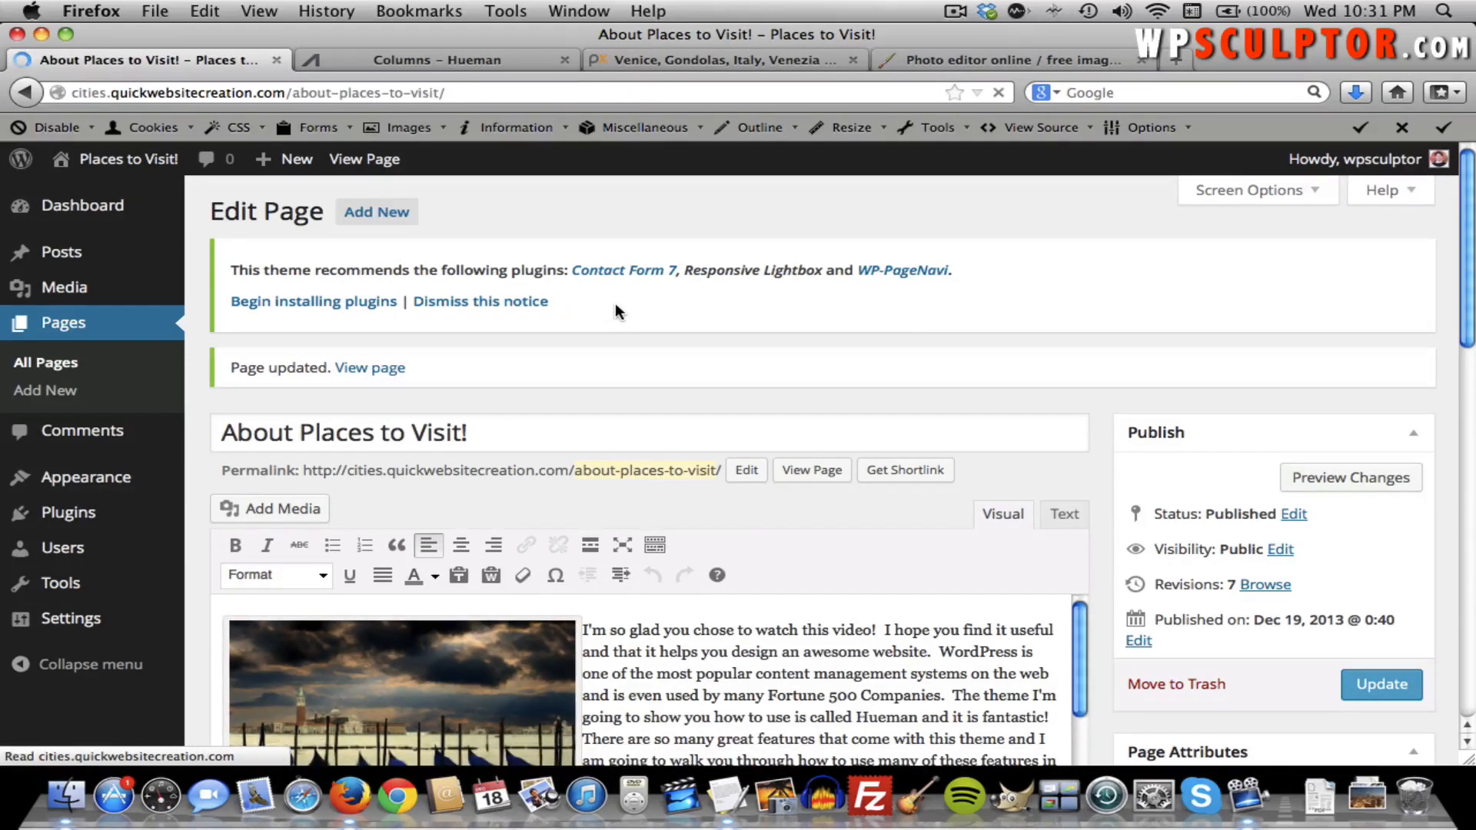
{"action": "scroll", "coordinate": [615, 303], "scroll_direction": "down", "scroll_amount": 5}
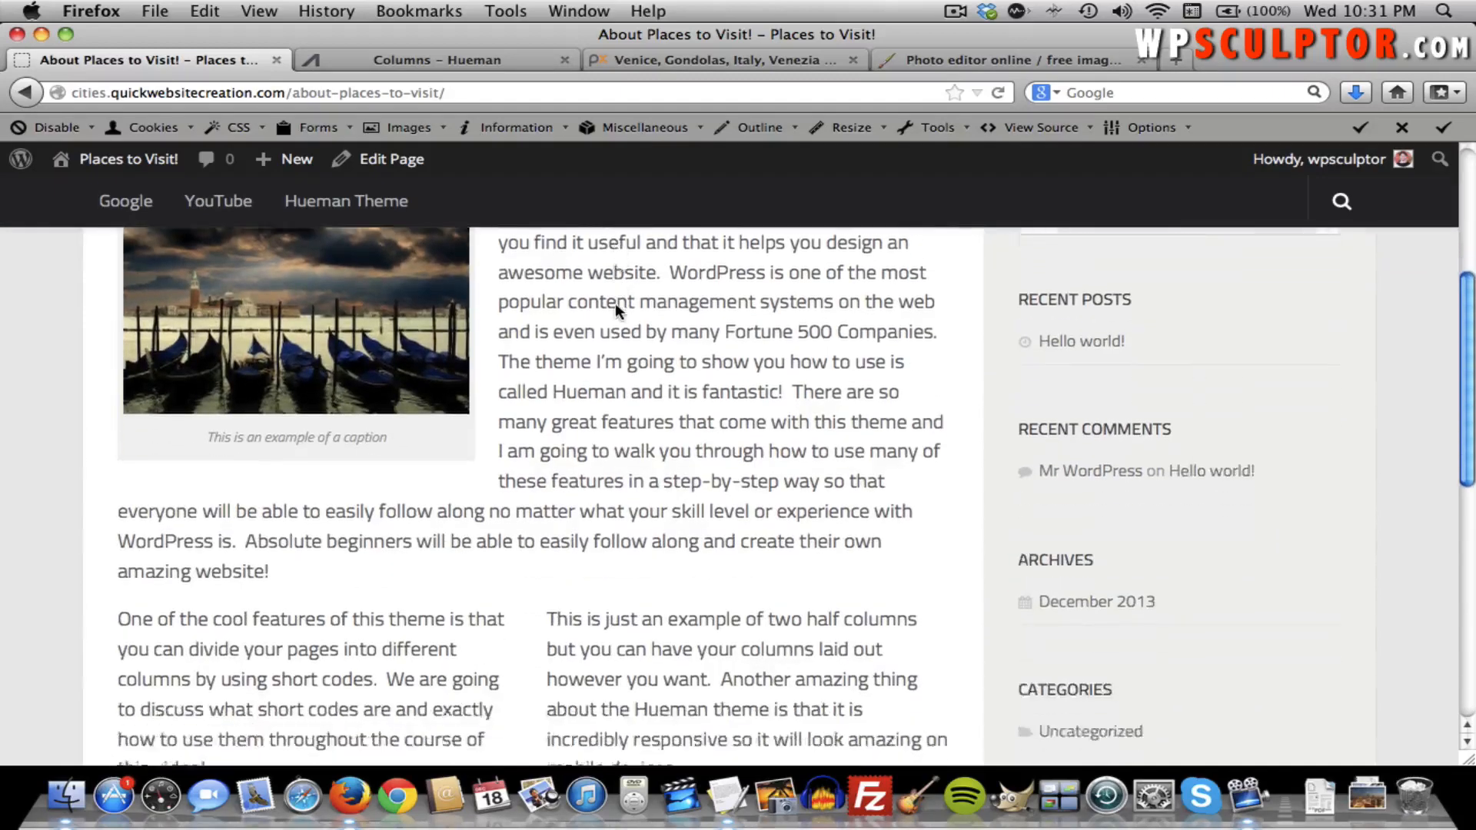
{"action": "scroll", "coordinate": [615, 303], "scroll_direction": "down", "scroll_amount": 6}
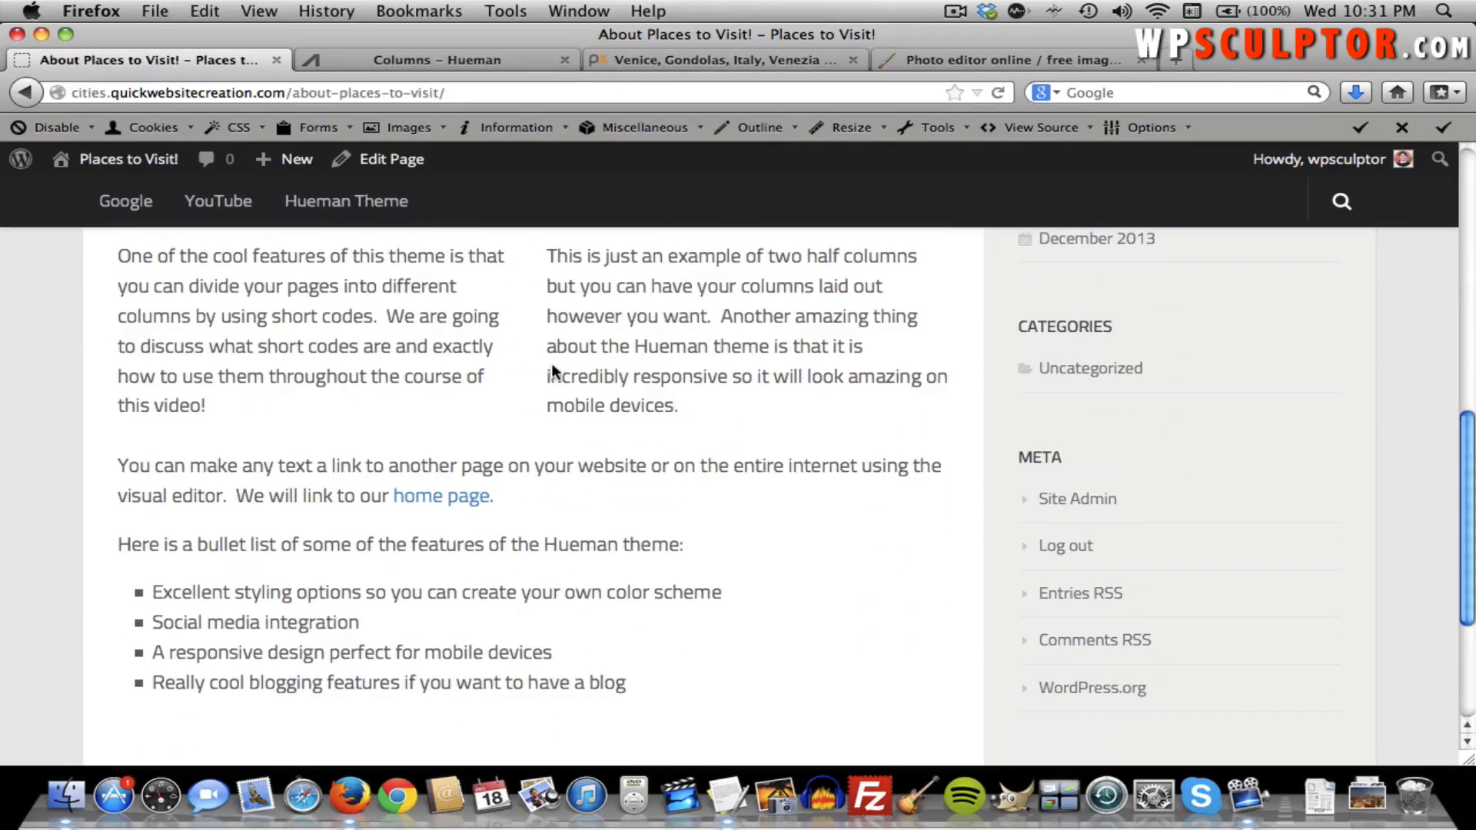
{"action": "scroll", "coordinate": [667, 421], "scroll_direction": "down", "scroll_amount": 1}
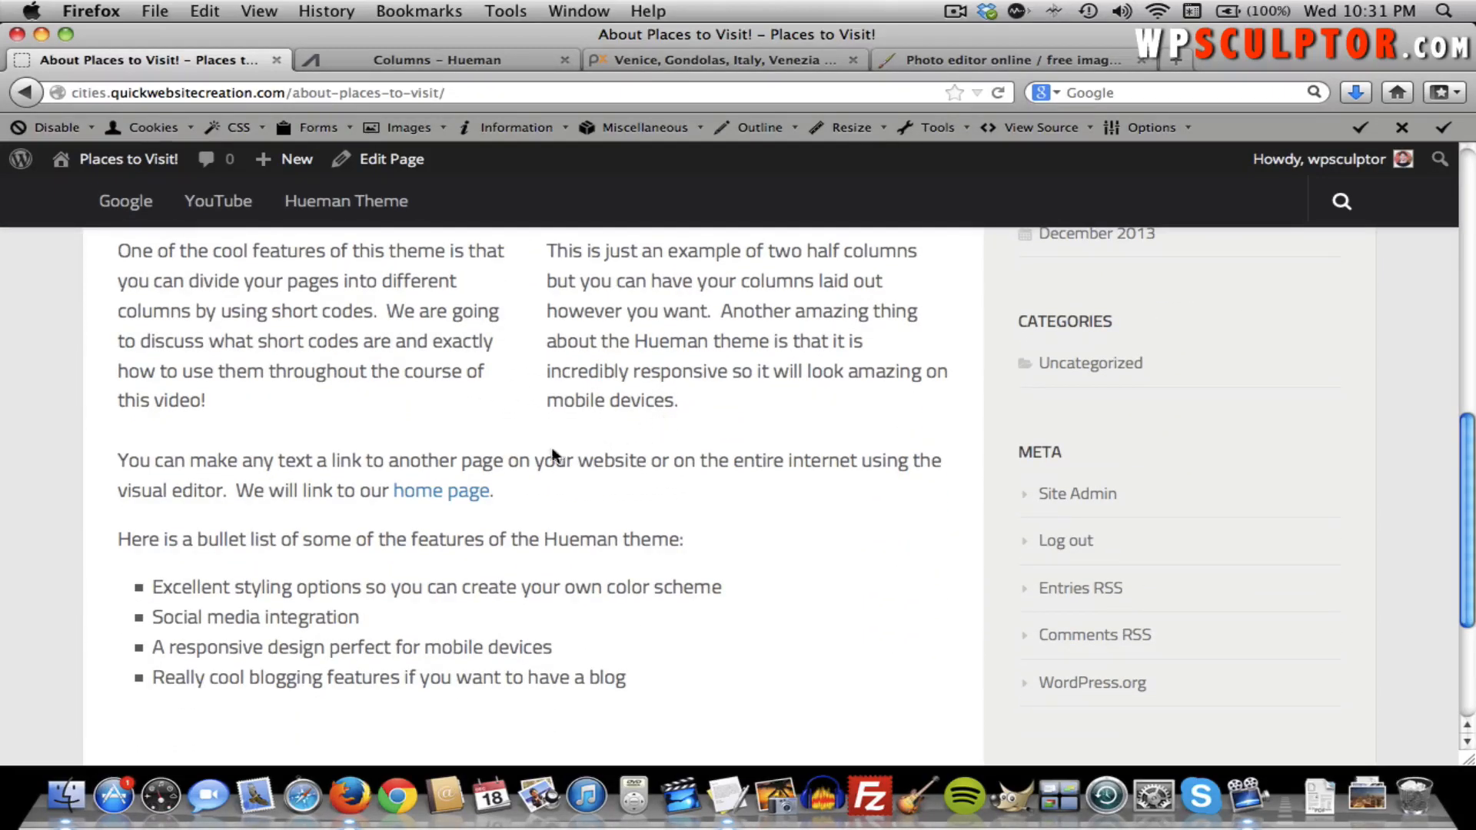
Test the 'home page' link, come back to the About page, then go to the admin Dashboard.
{"action": "left_click", "coordinate": [471, 496]}
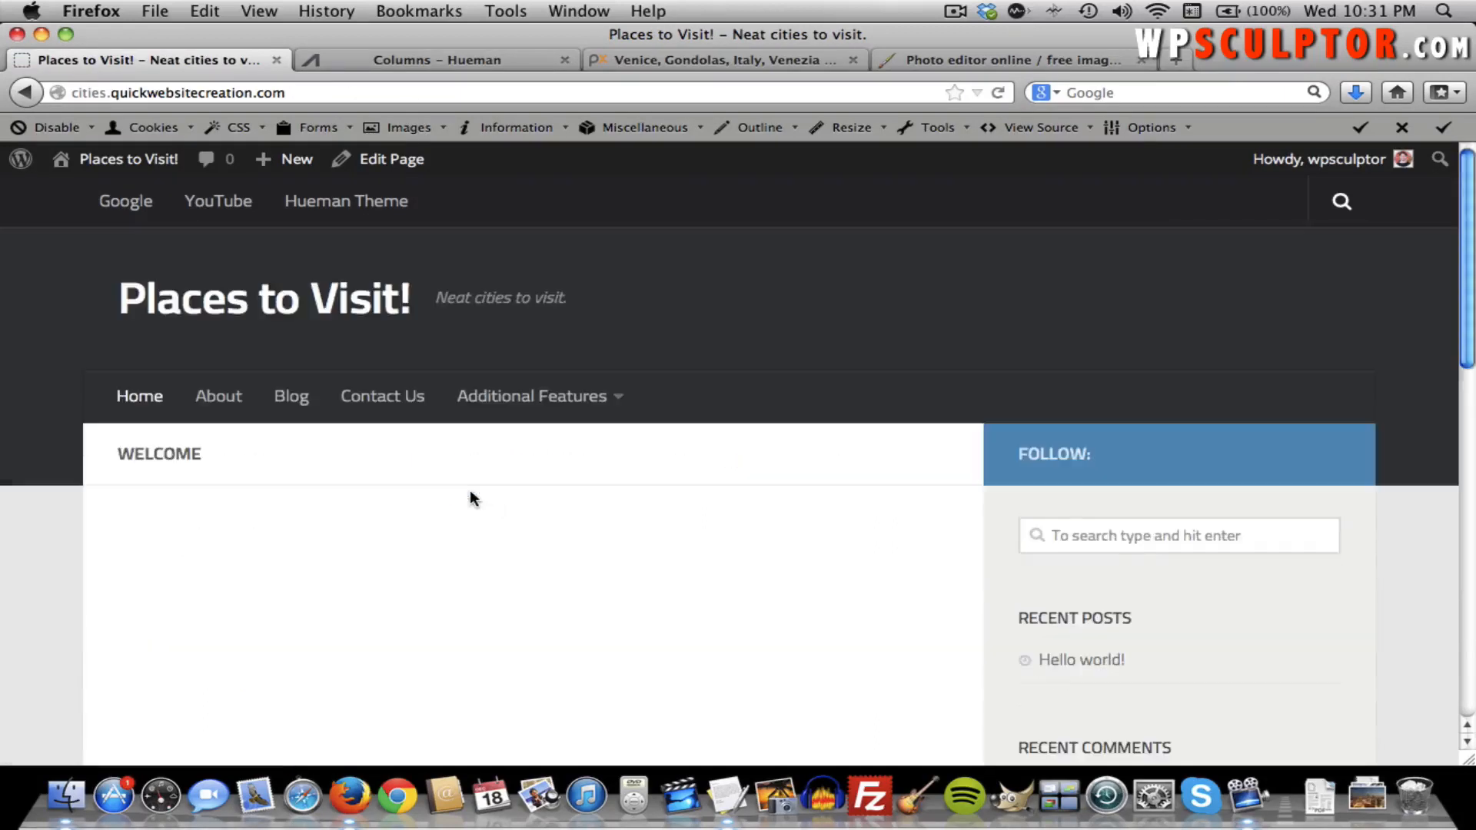
{"action": "left_click", "coordinate": [34, 101]}
{"action": "scroll", "coordinate": [436, 415], "scroll_direction": "down", "scroll_amount": 2}
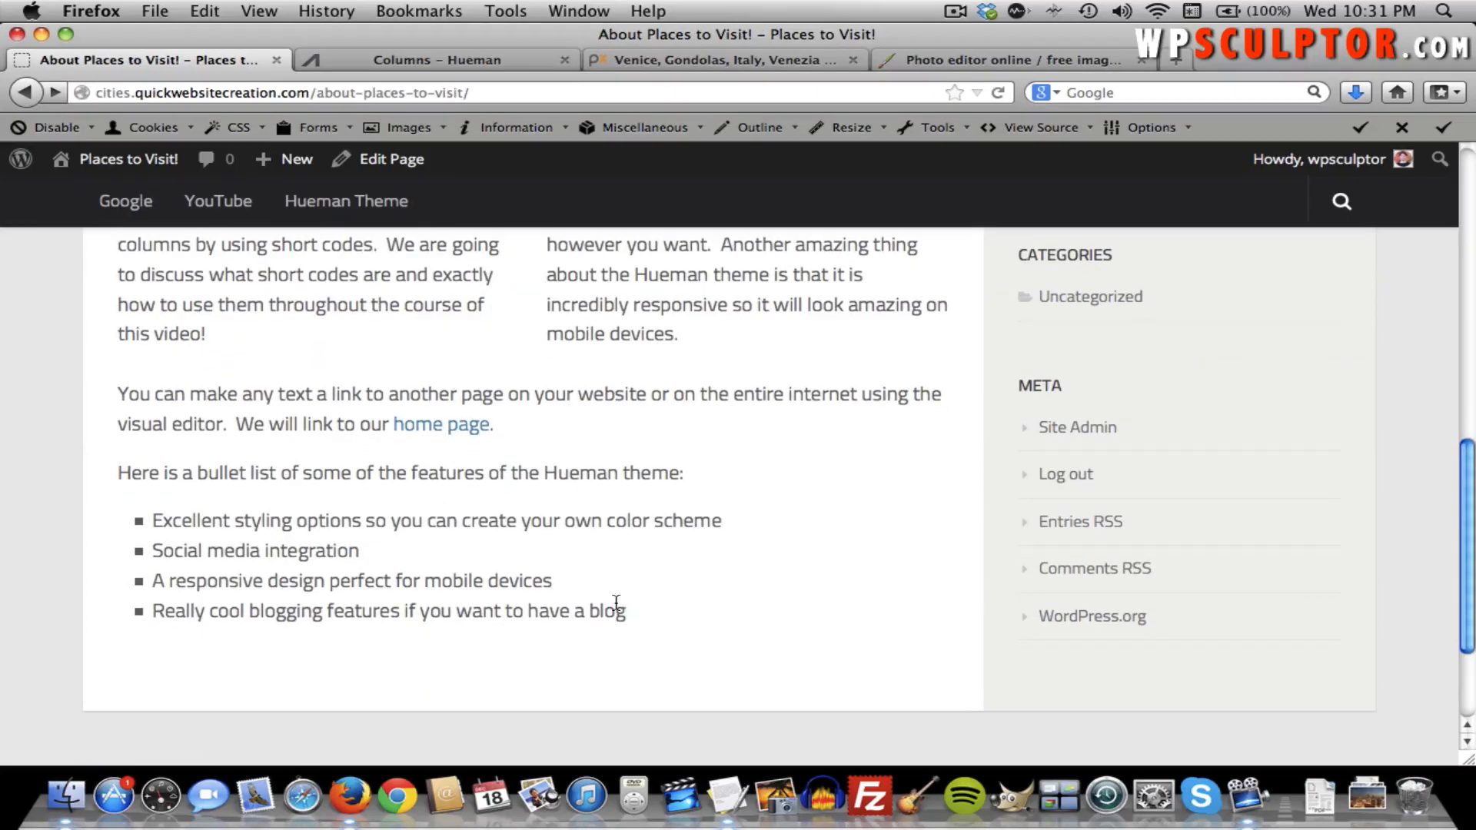
{"action": "scroll", "coordinate": [513, 544], "scroll_direction": "up", "scroll_amount": 10}
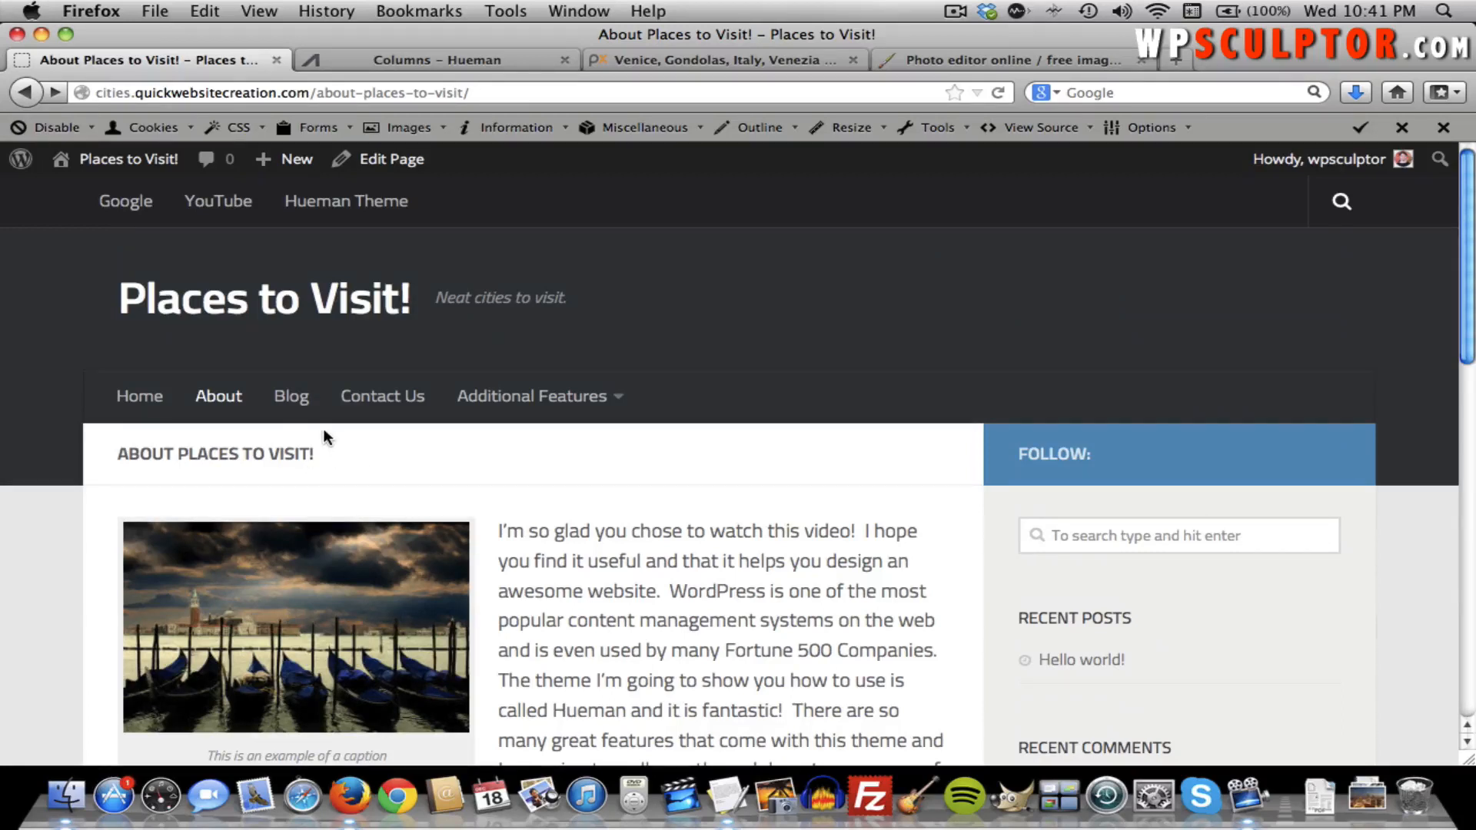
{"action": "left_click", "coordinate": [142, 175]}
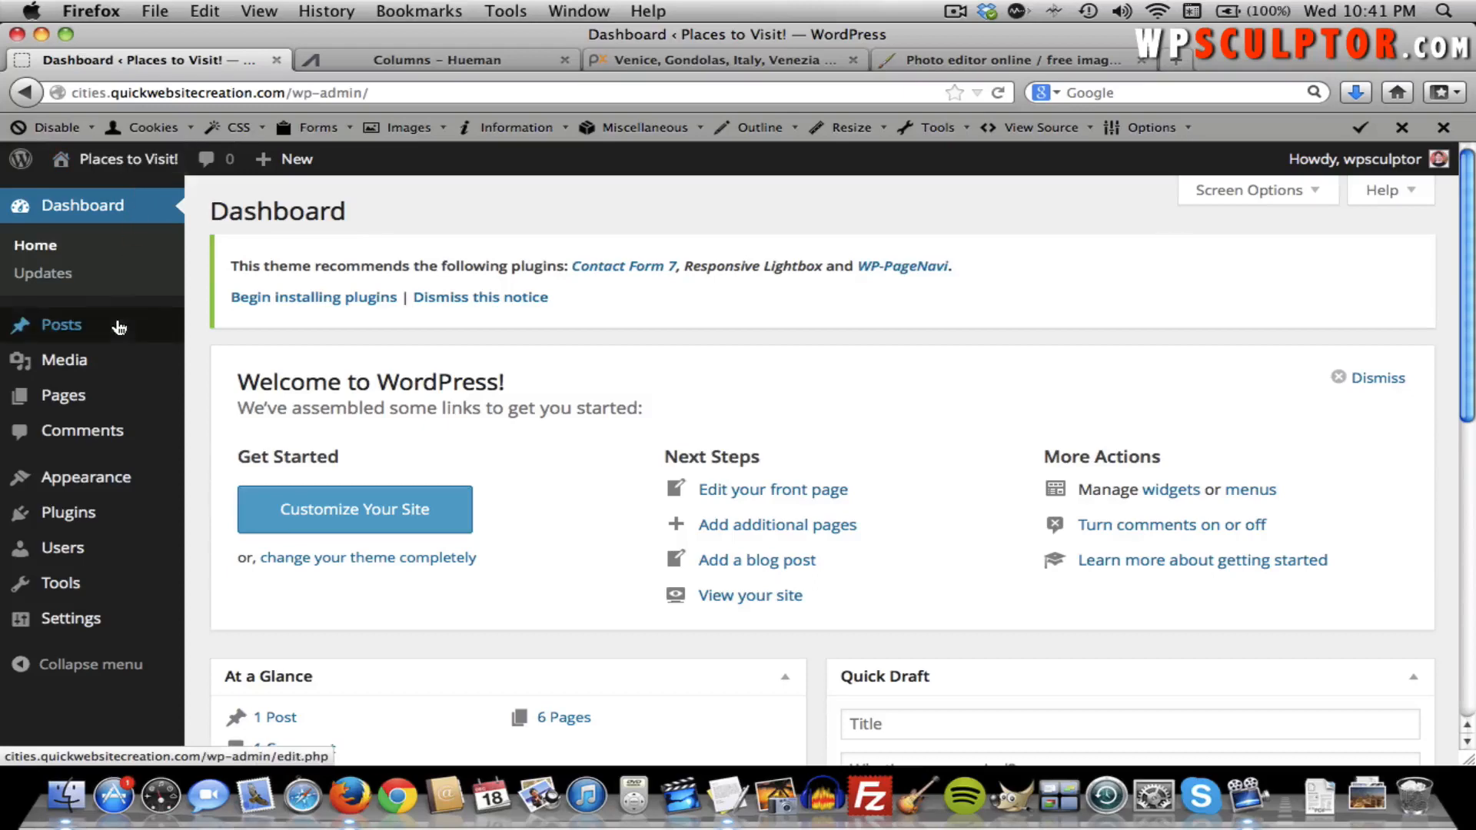
Open the Welcome page from All Pages and place the cursor in its empty body.
{"action": "mouse_move", "coordinate": [115, 395]}
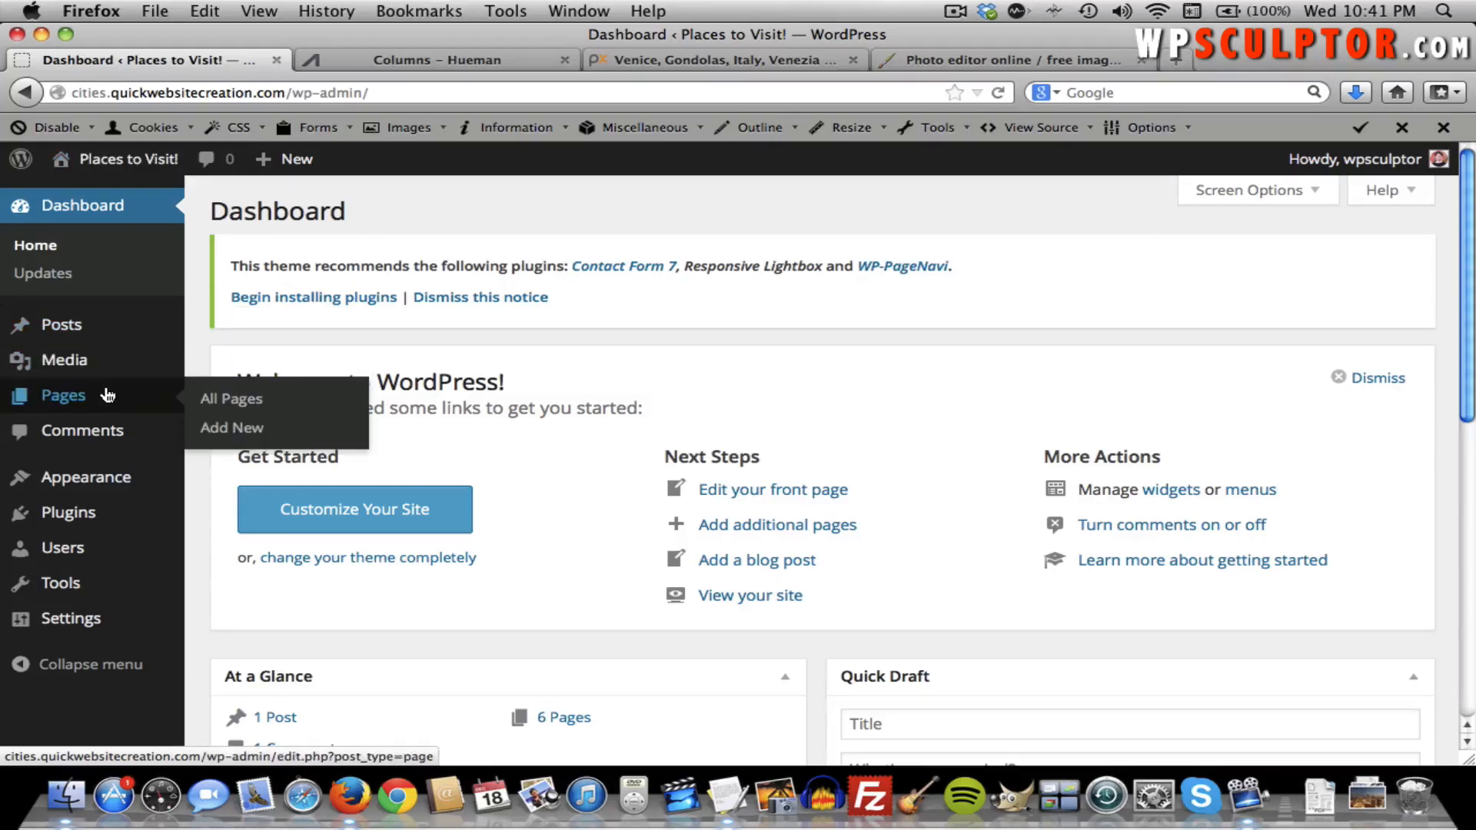
{"action": "left_click", "coordinate": [221, 399]}
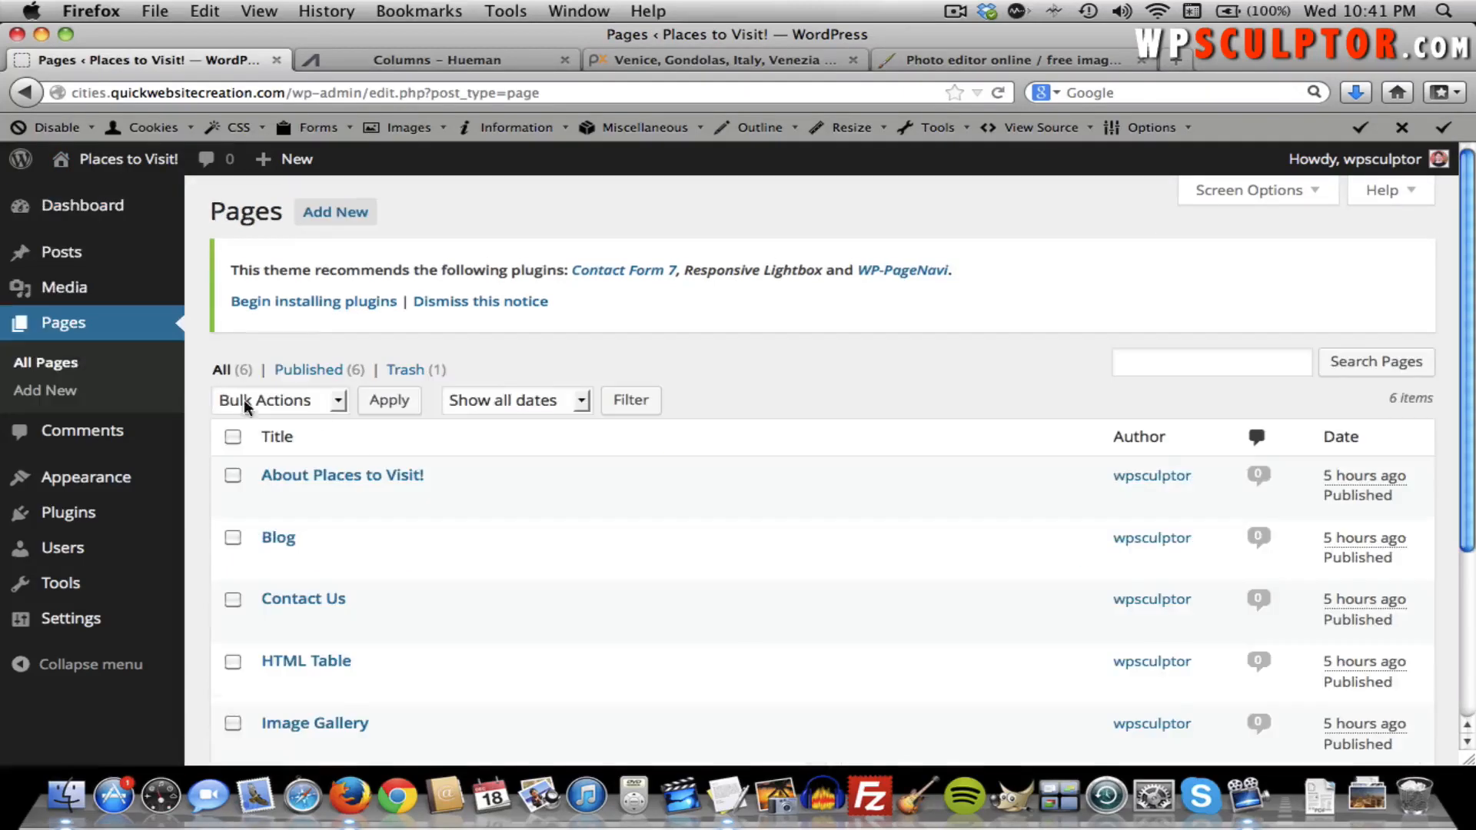
{"action": "scroll", "coordinate": [376, 419], "scroll_direction": "down", "scroll_amount": 5}
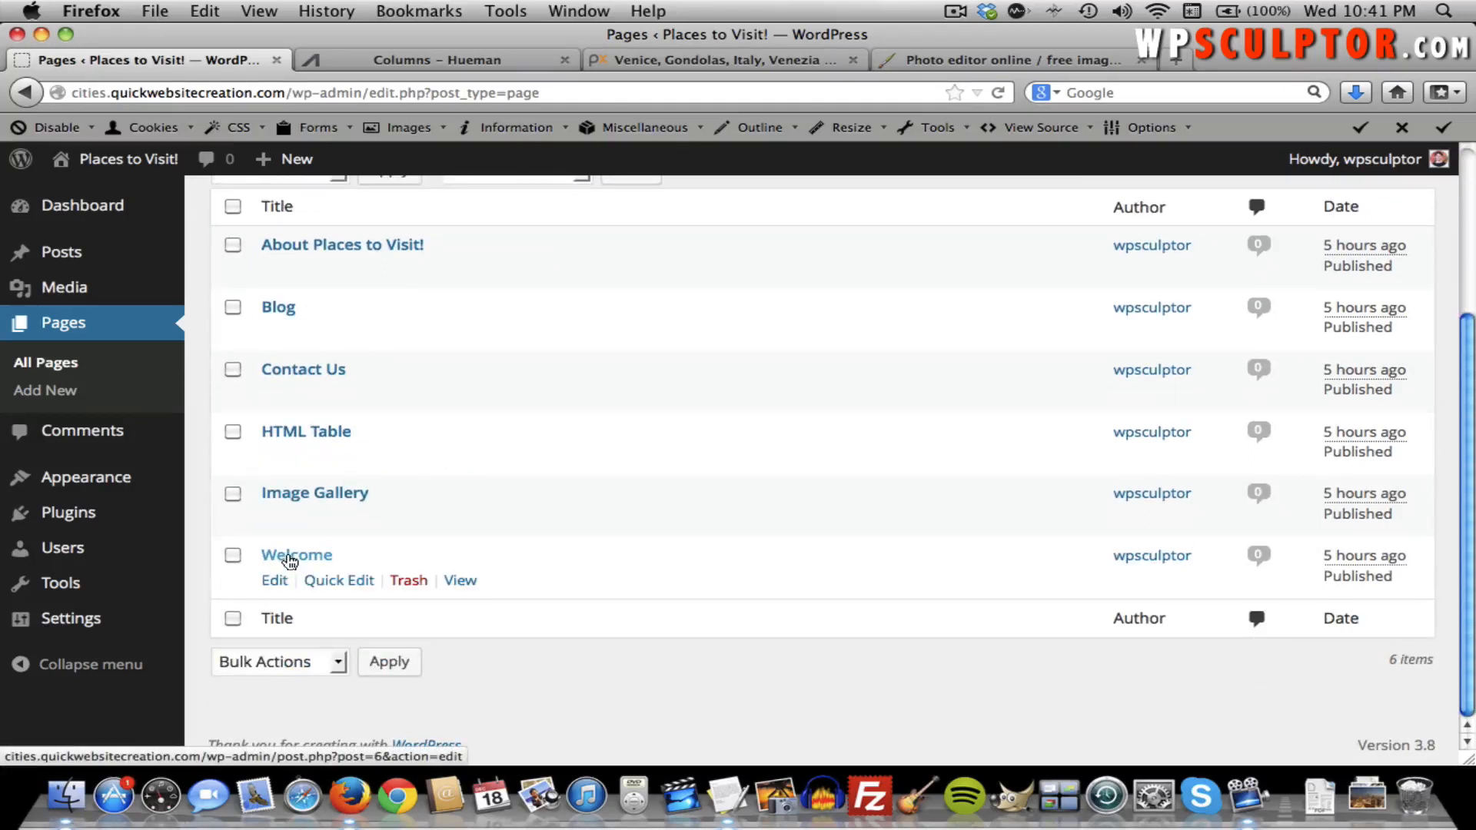
{"action": "left_click", "coordinate": [290, 560]}
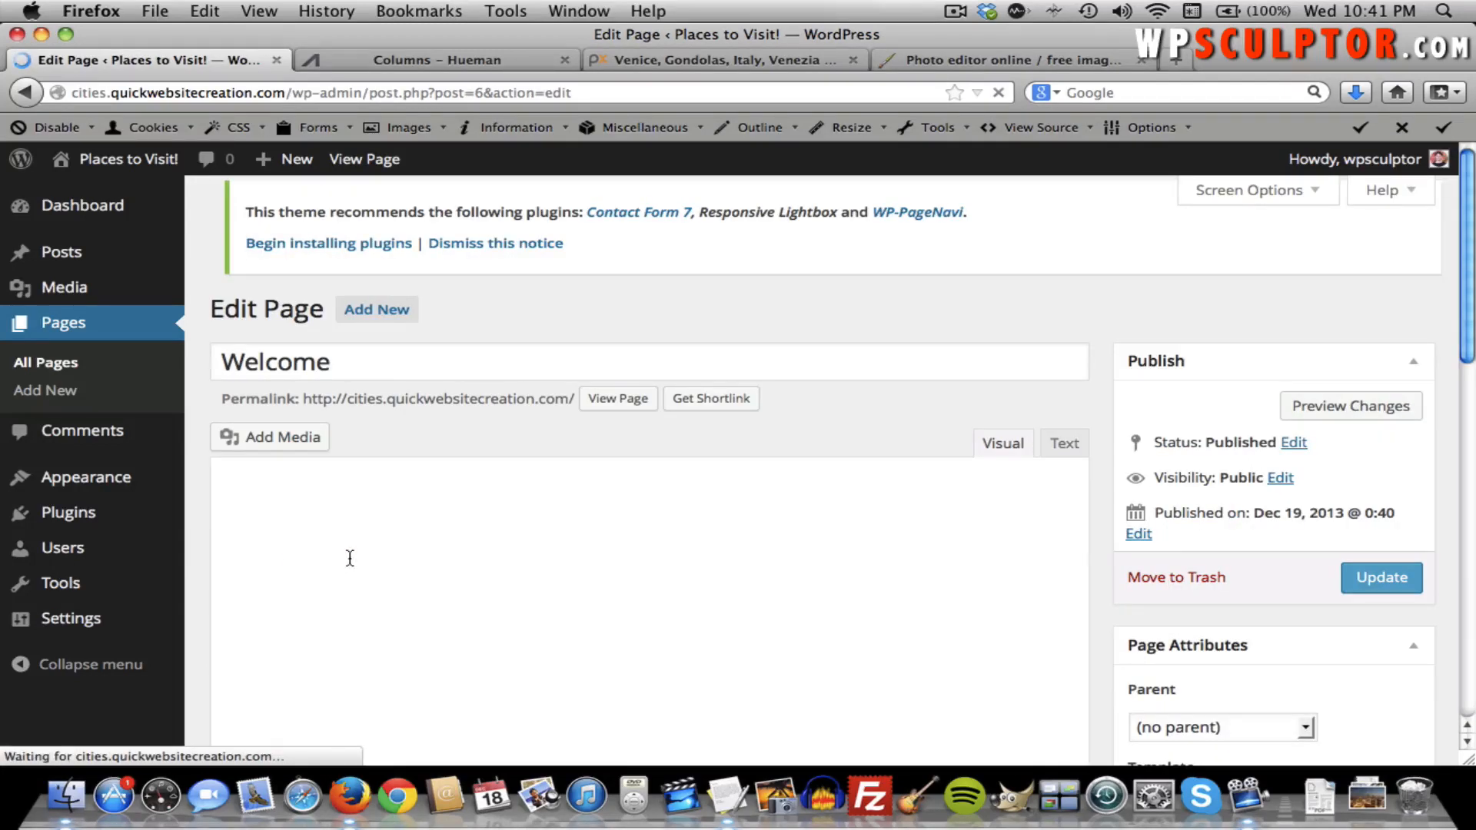
{"action": "left_click", "coordinate": [673, 628]}
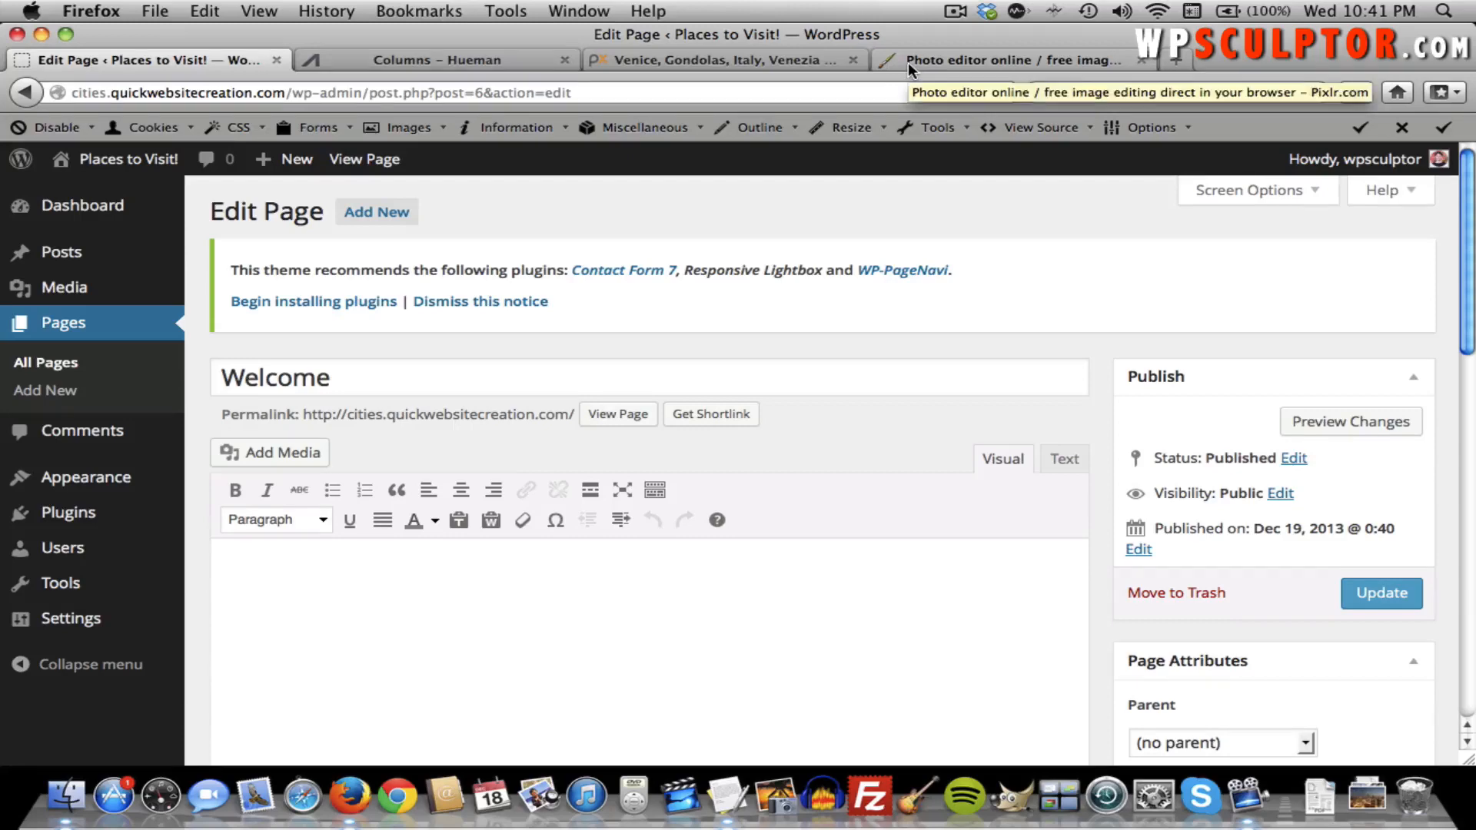
Search YouTube for 'new york city vacations' and open the Expedia New York City guide video.
{"action": "left_click", "coordinate": [769, 60]}
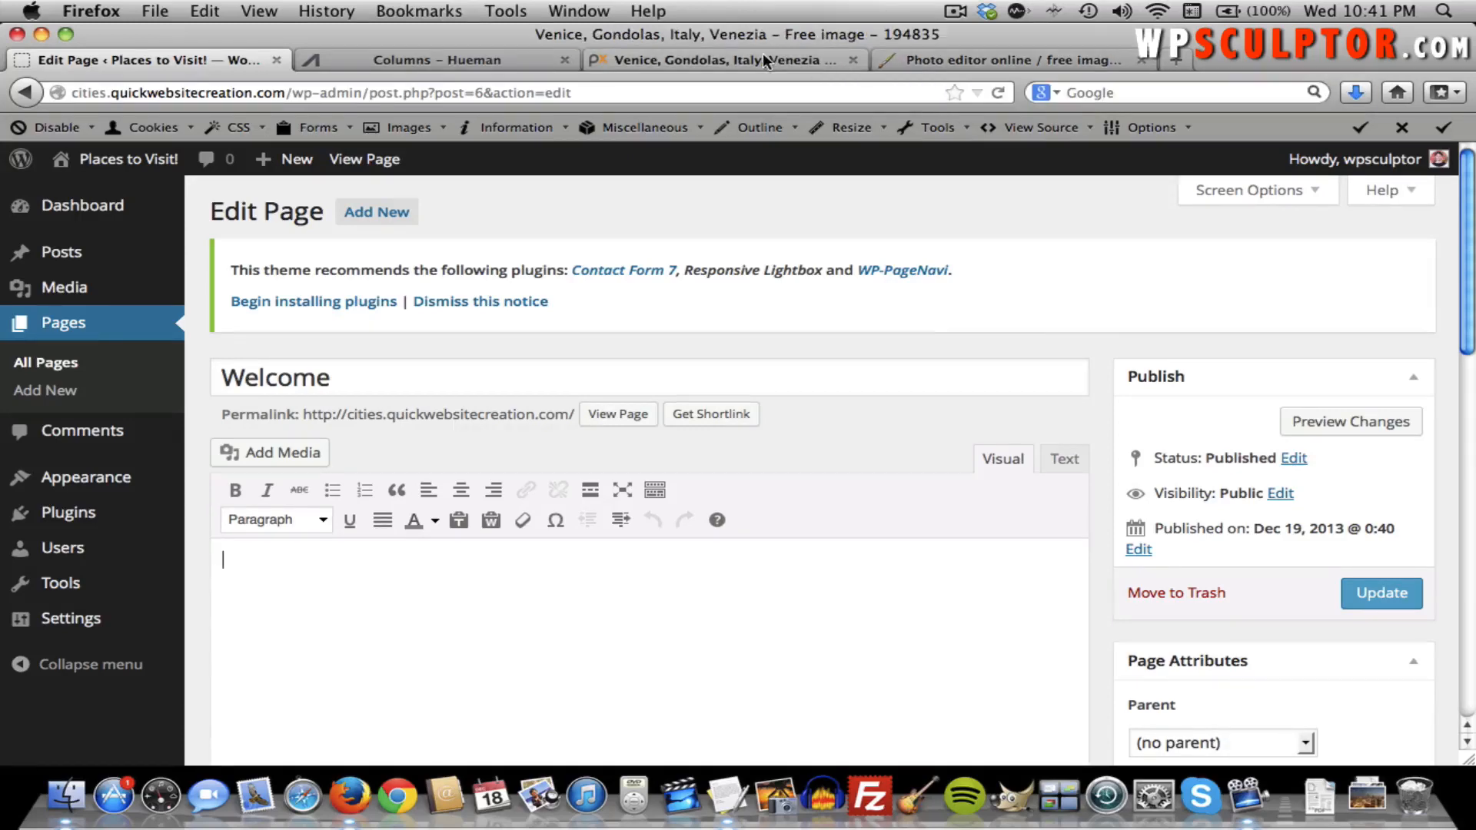
{"action": "left_click", "coordinate": [583, 91]}
{"action": "type", "text": "youtube.com/"}
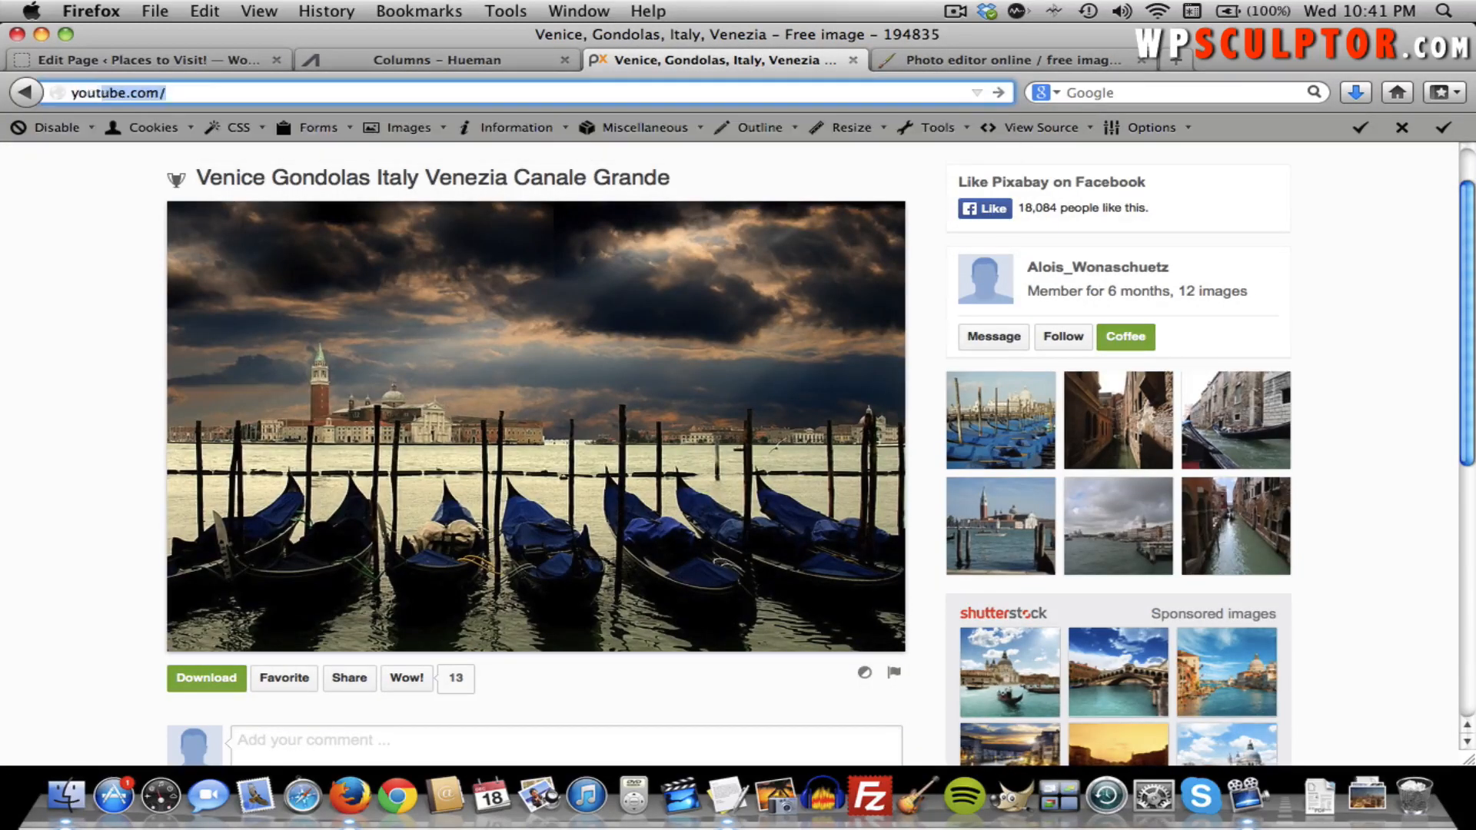
{"action": "key", "text": "Return"}
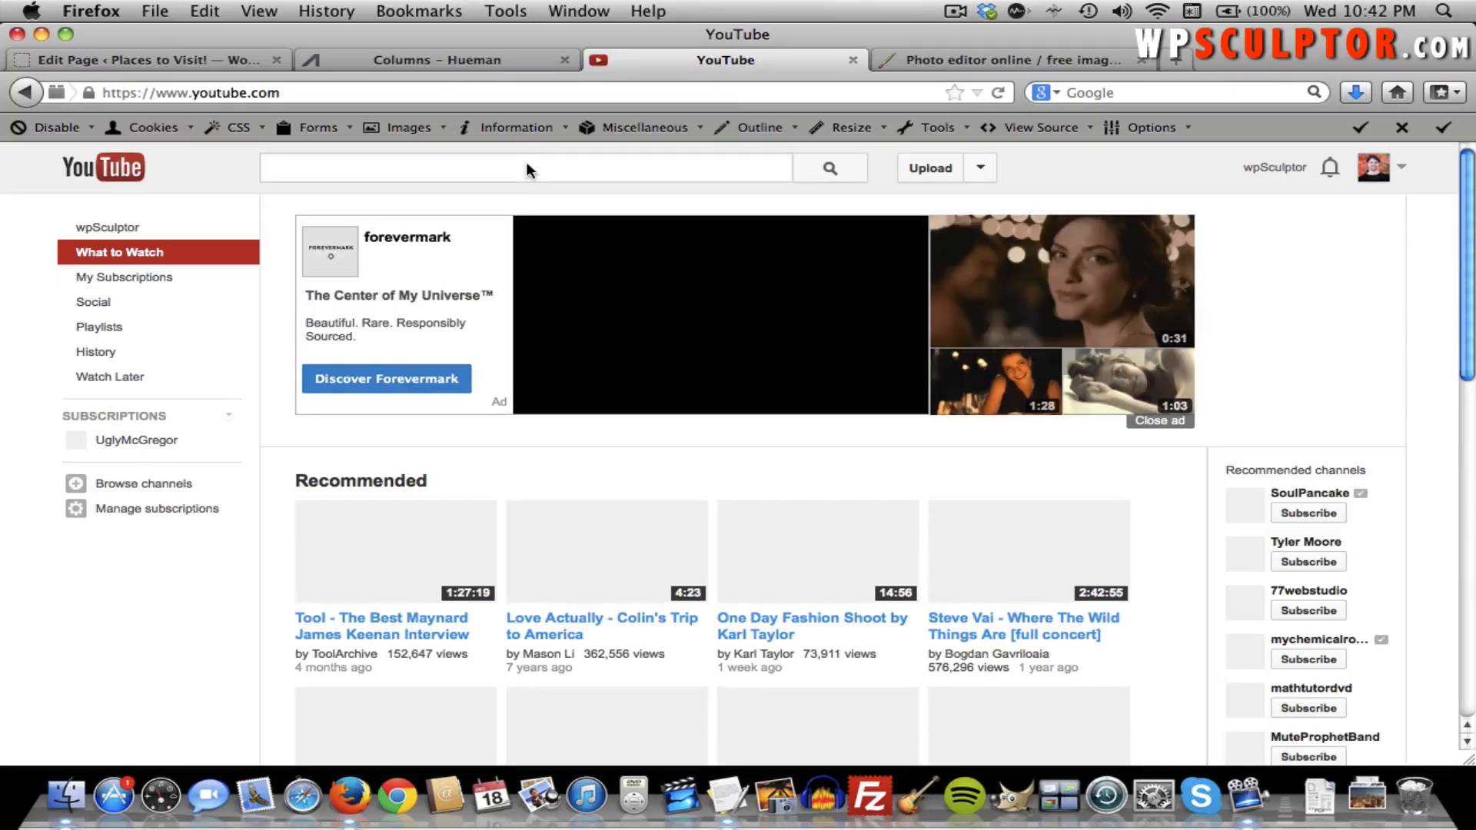
{"action": "type", "text": "new york"}
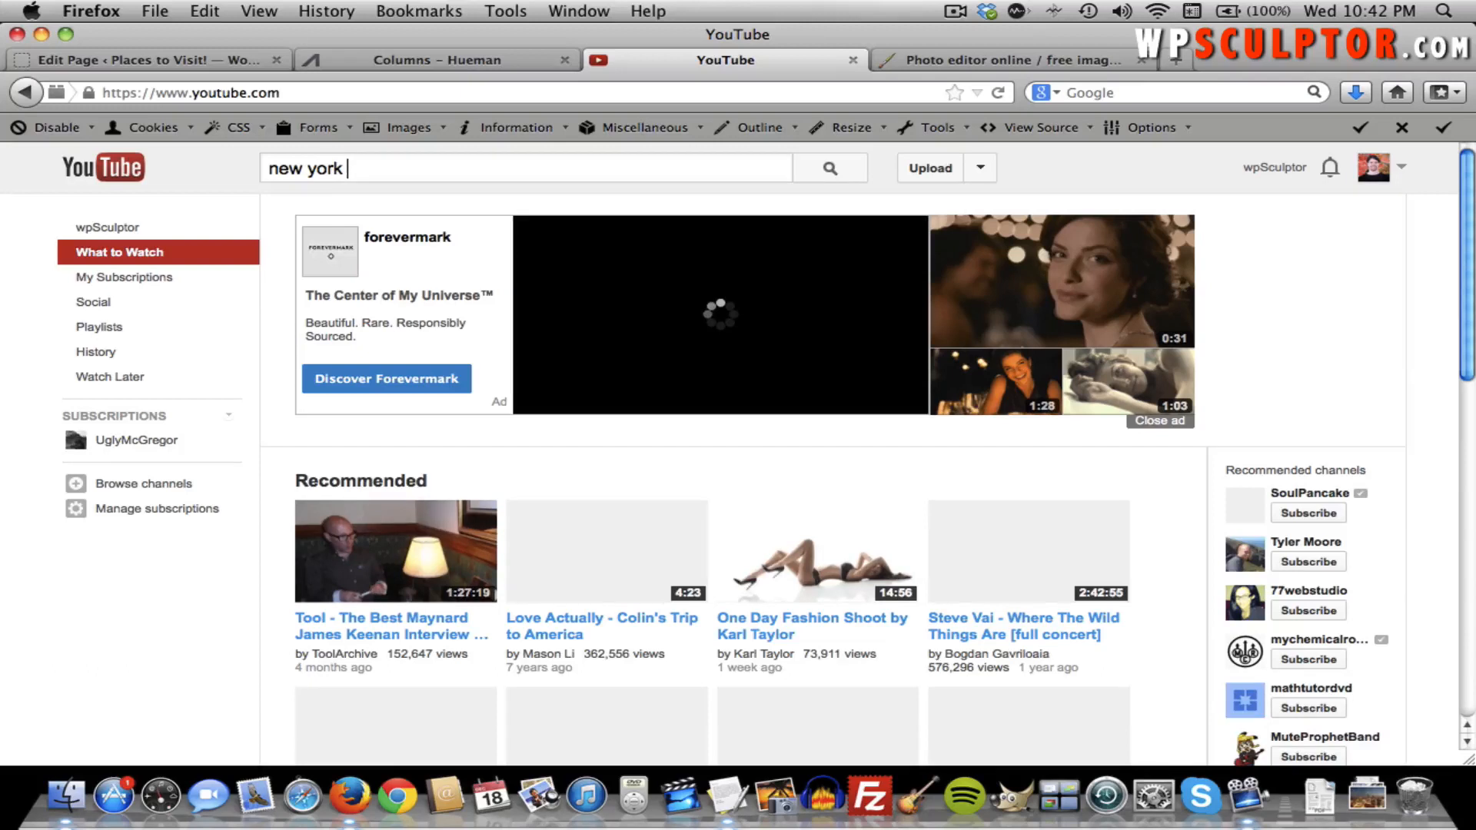
{"action": "type", "text": "city vacation"}
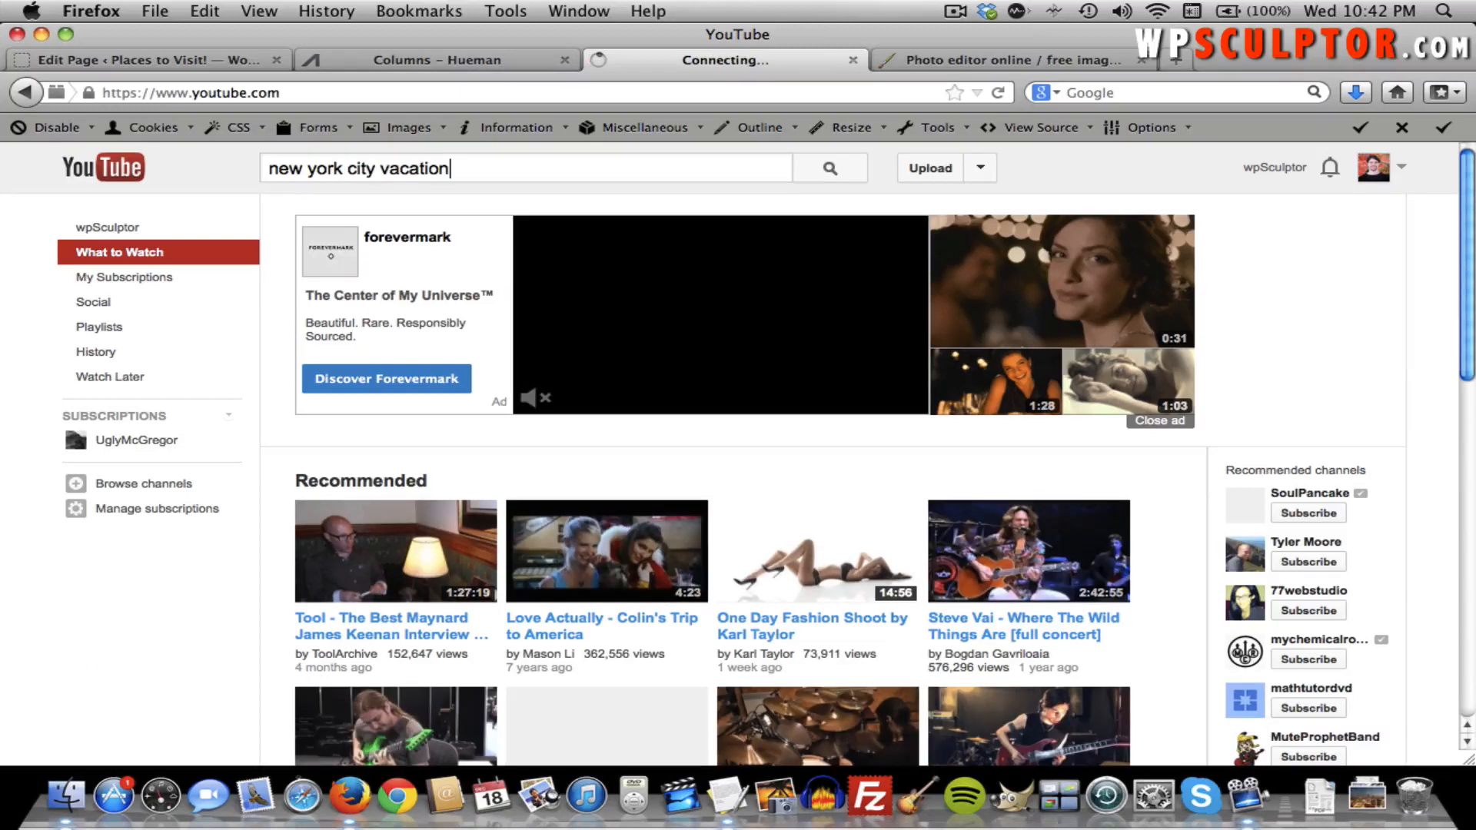
{"action": "type", "text": "s"}
{"action": "key", "text": "Return"}
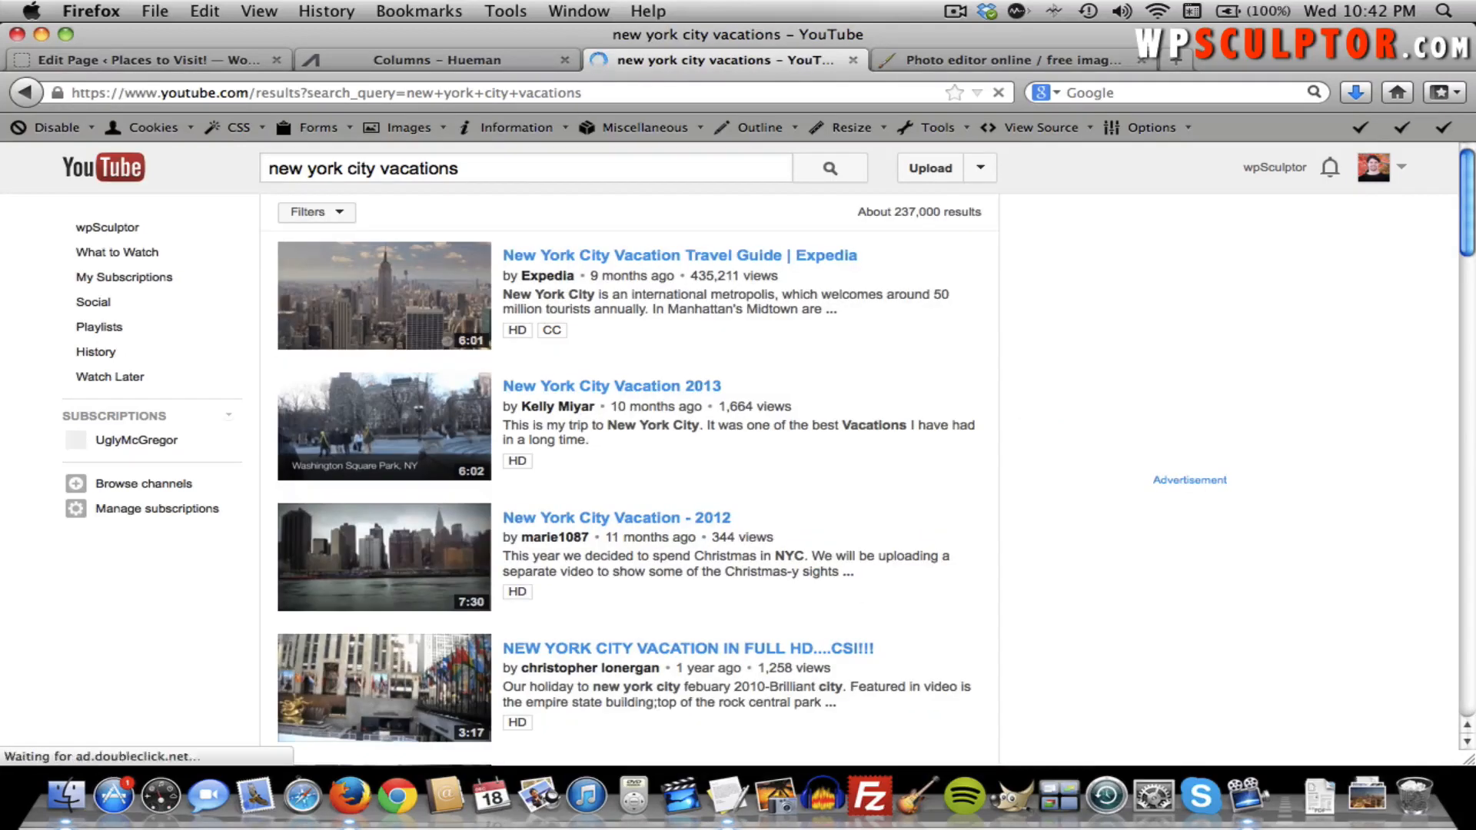
{"action": "left_click", "coordinate": [553, 260]}
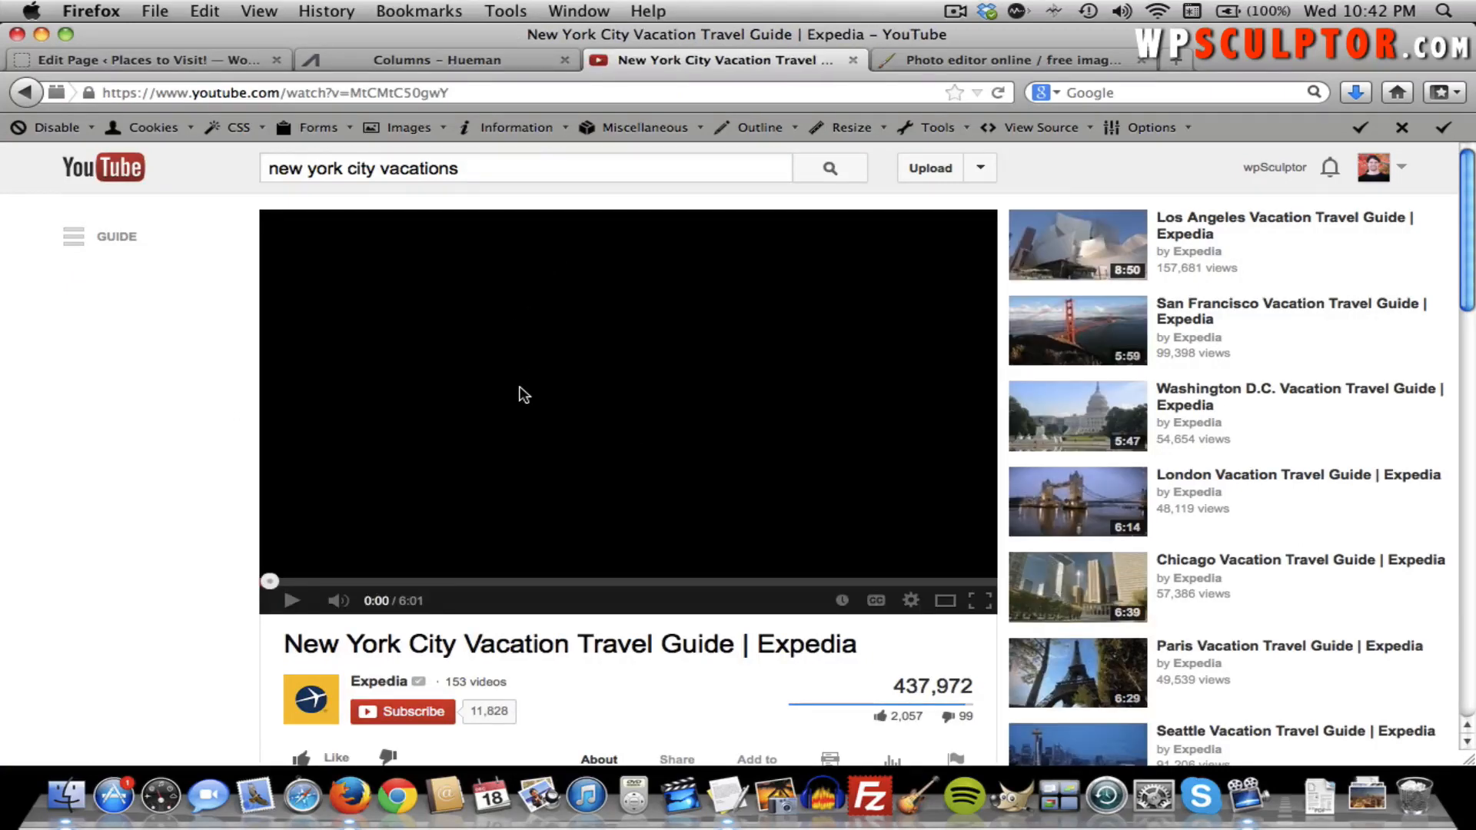
Show the video's embed code with the player size set to 853 × 480.
{"action": "scroll", "coordinate": [522, 394], "scroll_direction": "down", "scroll_amount": 5}
{"action": "scroll", "coordinate": [523, 394], "scroll_direction": "down", "scroll_amount": 2}
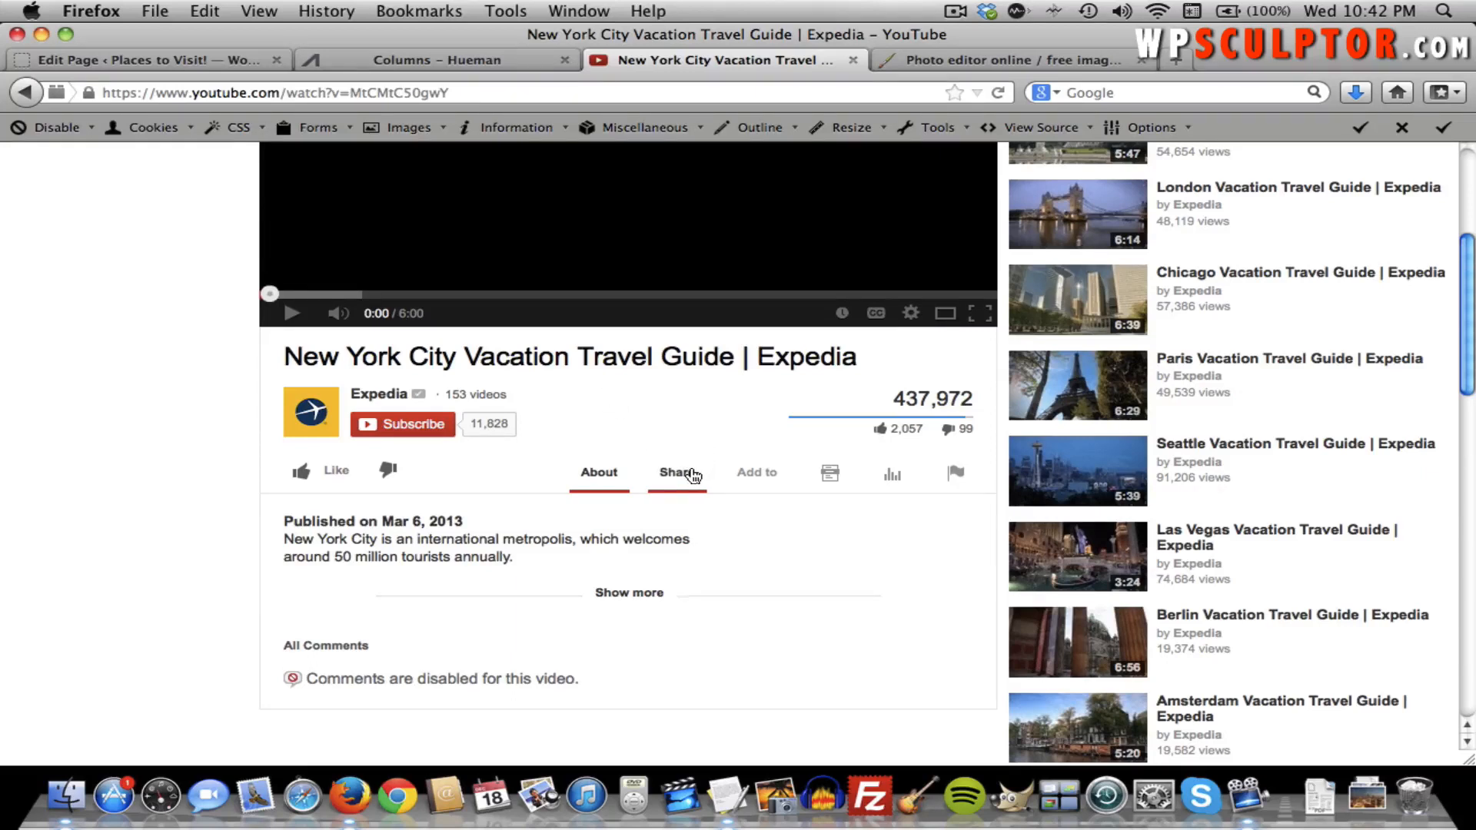
{"action": "left_click", "coordinate": [693, 476]}
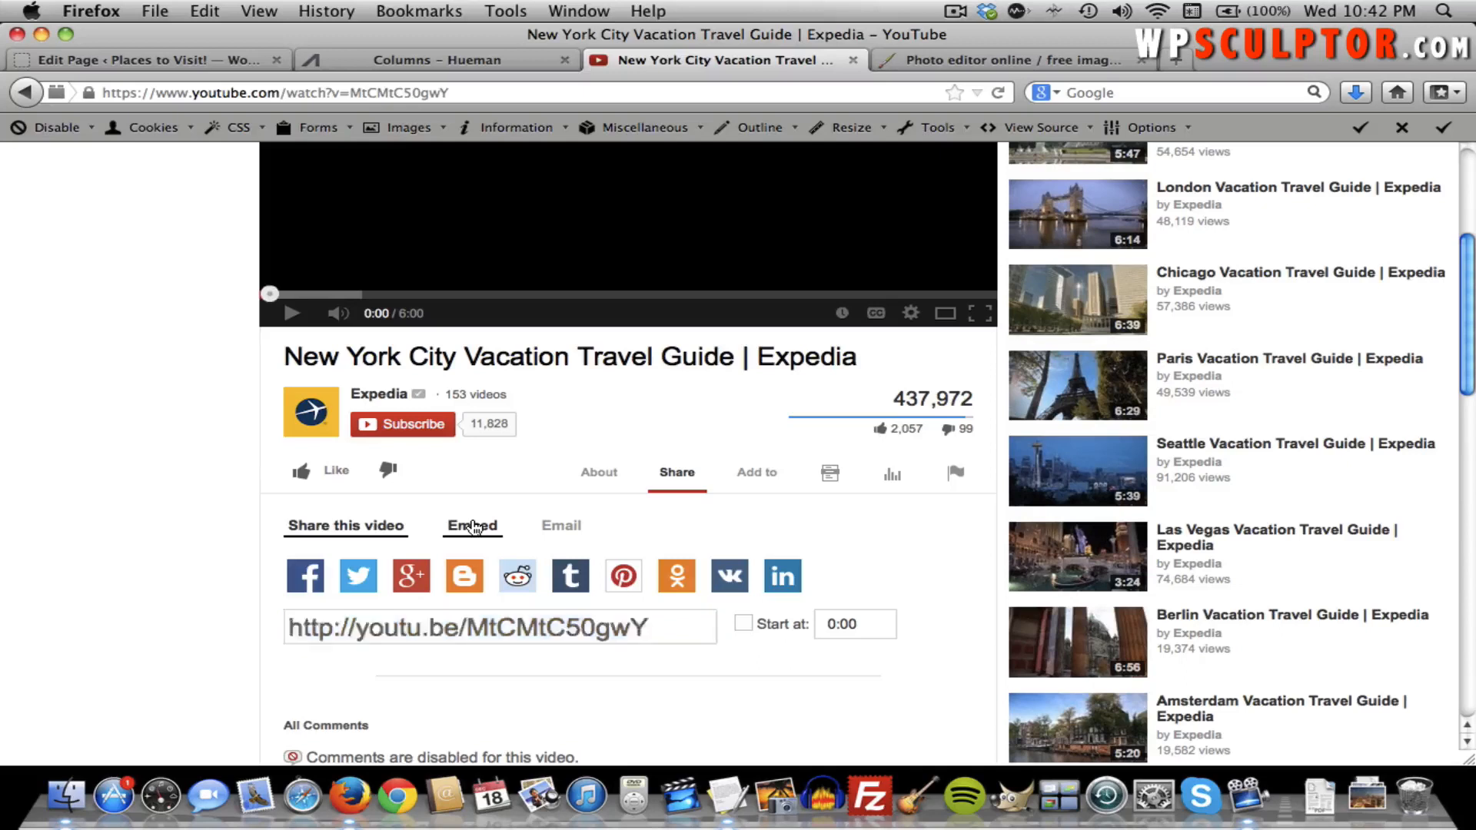
{"action": "left_click", "coordinate": [474, 527]}
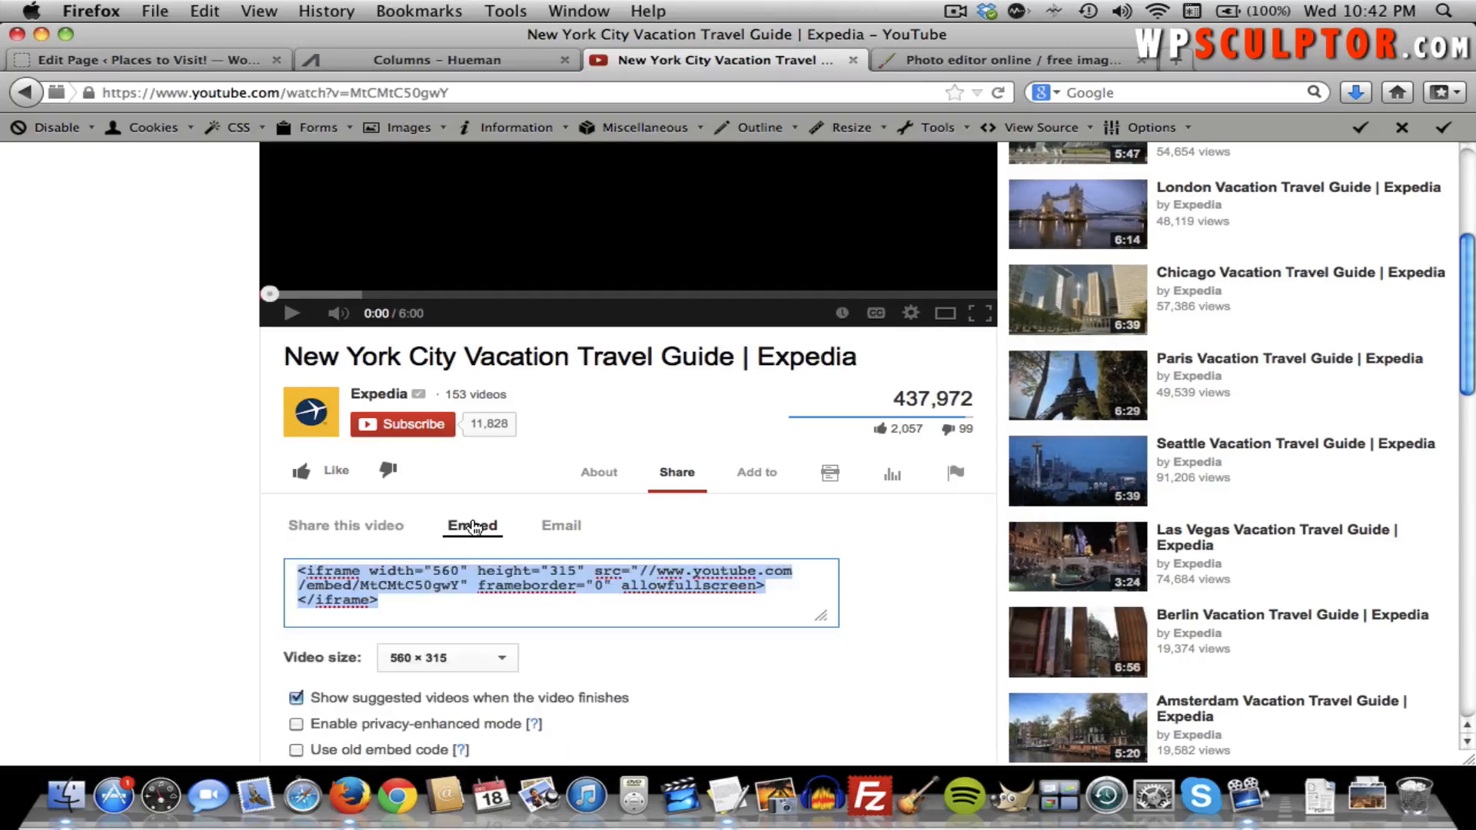
{"action": "left_click", "coordinate": [431, 661]}
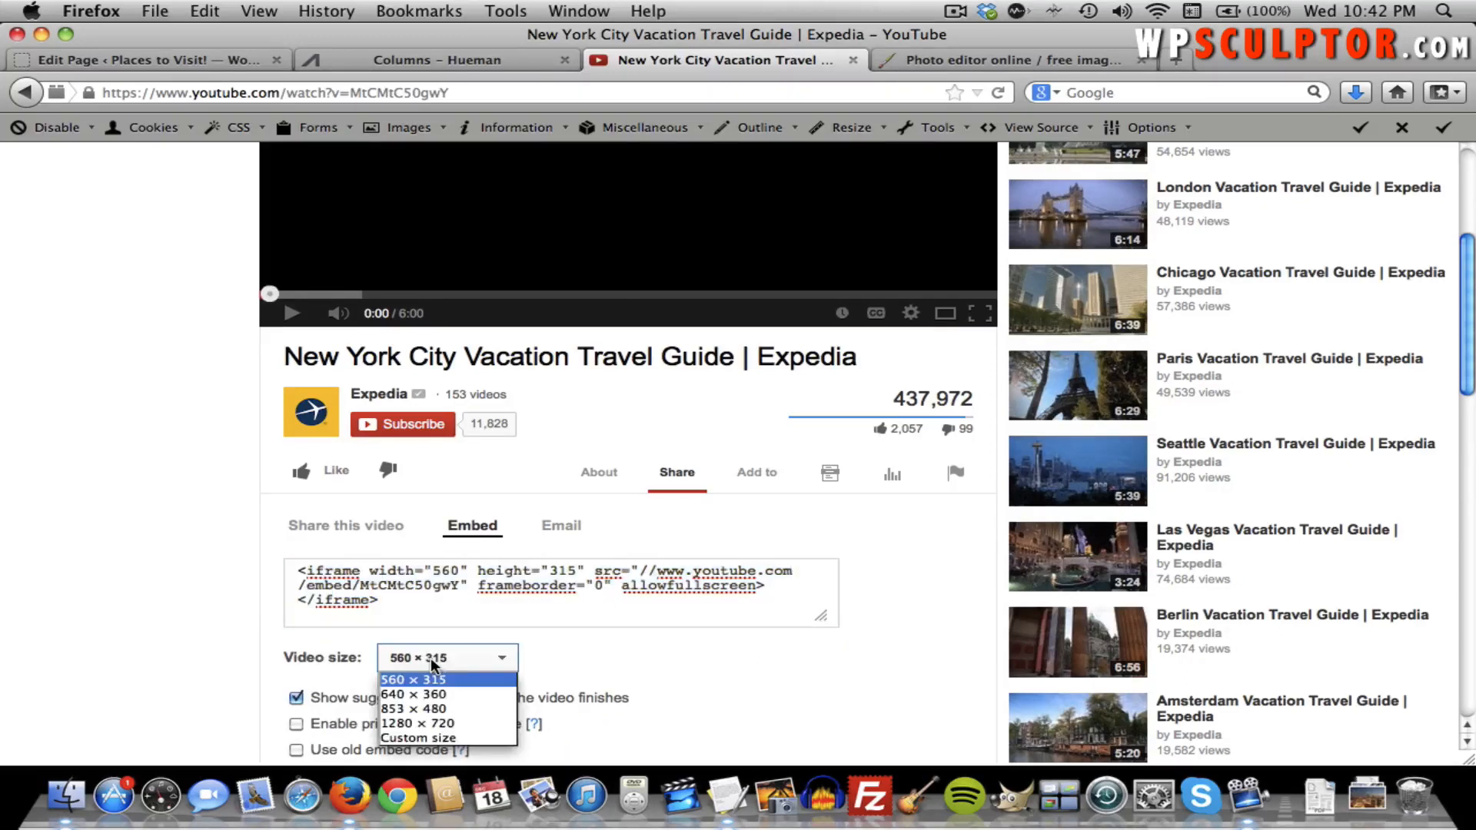
{"action": "left_click", "coordinate": [468, 708]}
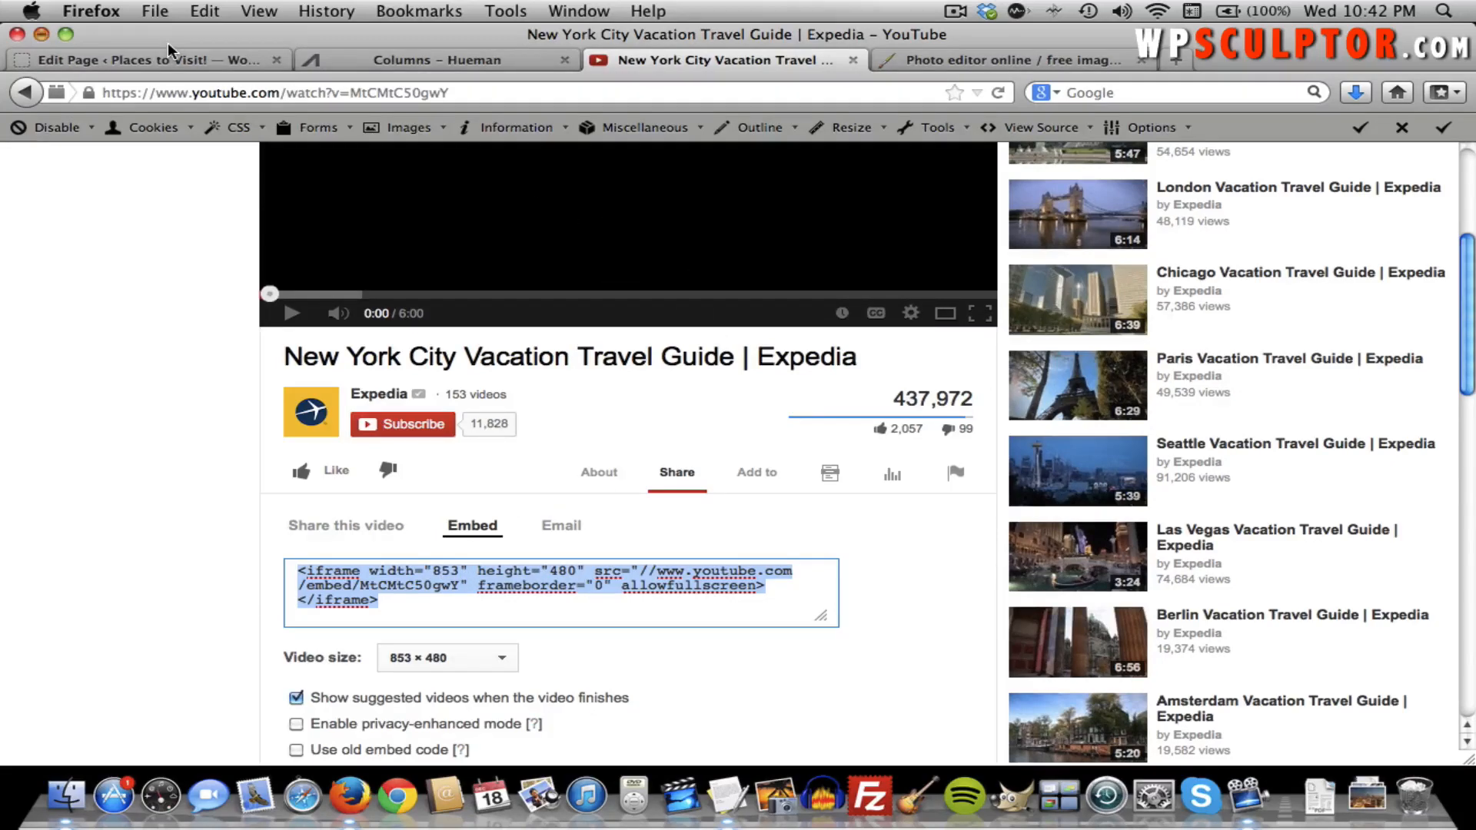
{"action": "key", "text": "super+m"}
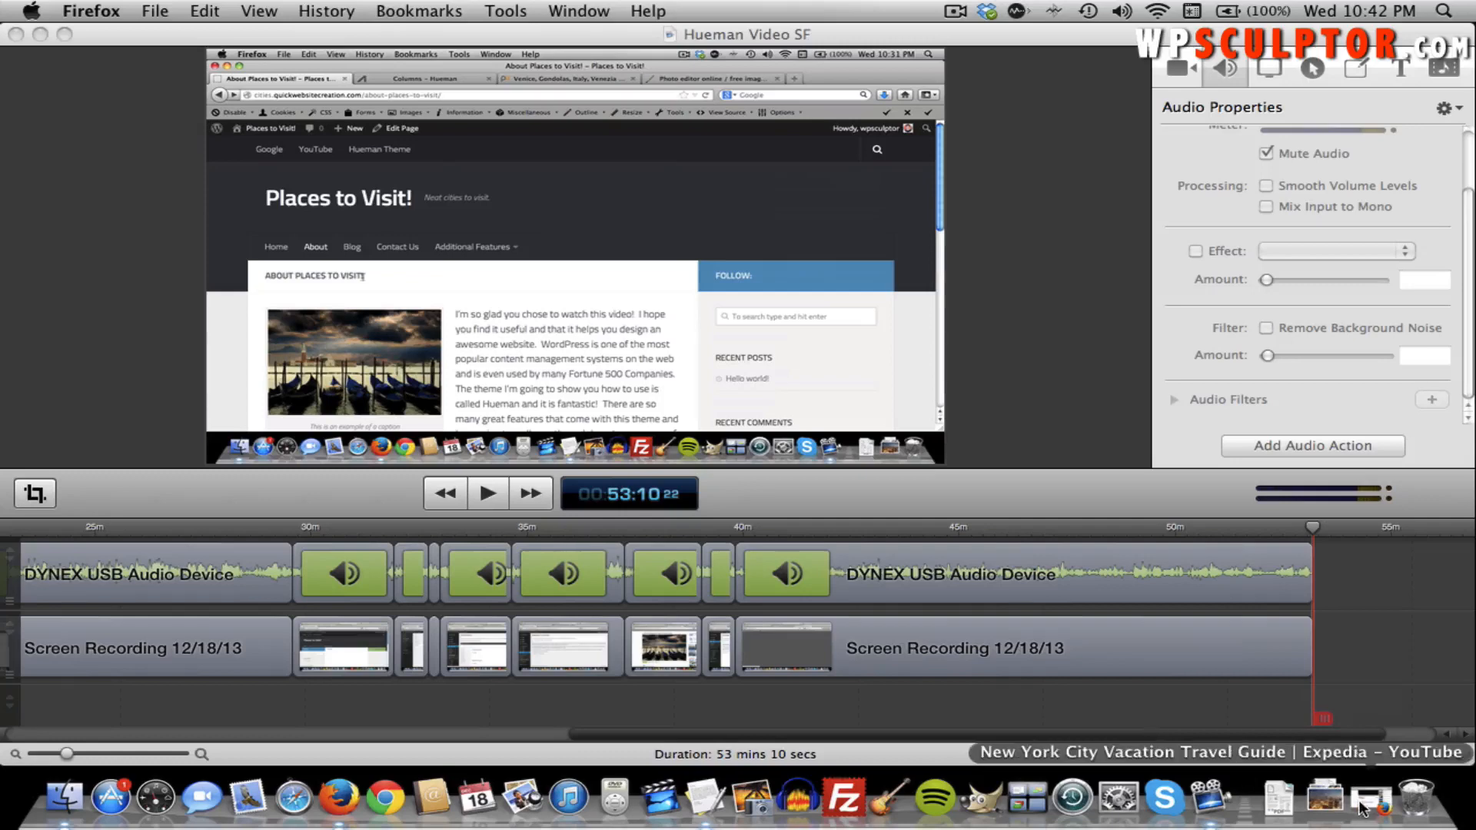
{"action": "left_click", "coordinate": [1365, 801]}
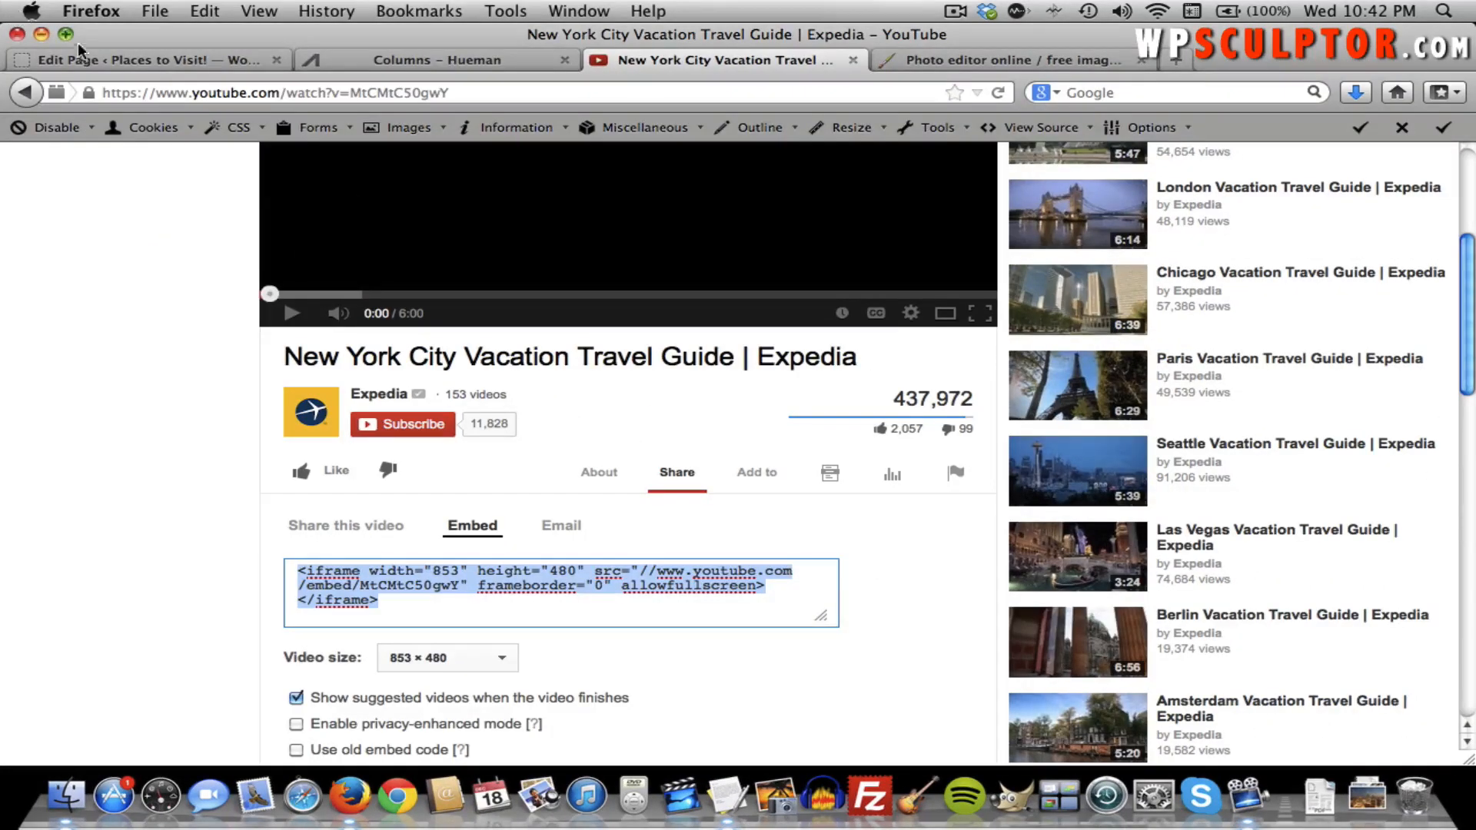
Paste the YouTube iframe code into the Welcome page in Text mode and update it.
{"action": "left_click", "coordinate": [104, 60]}
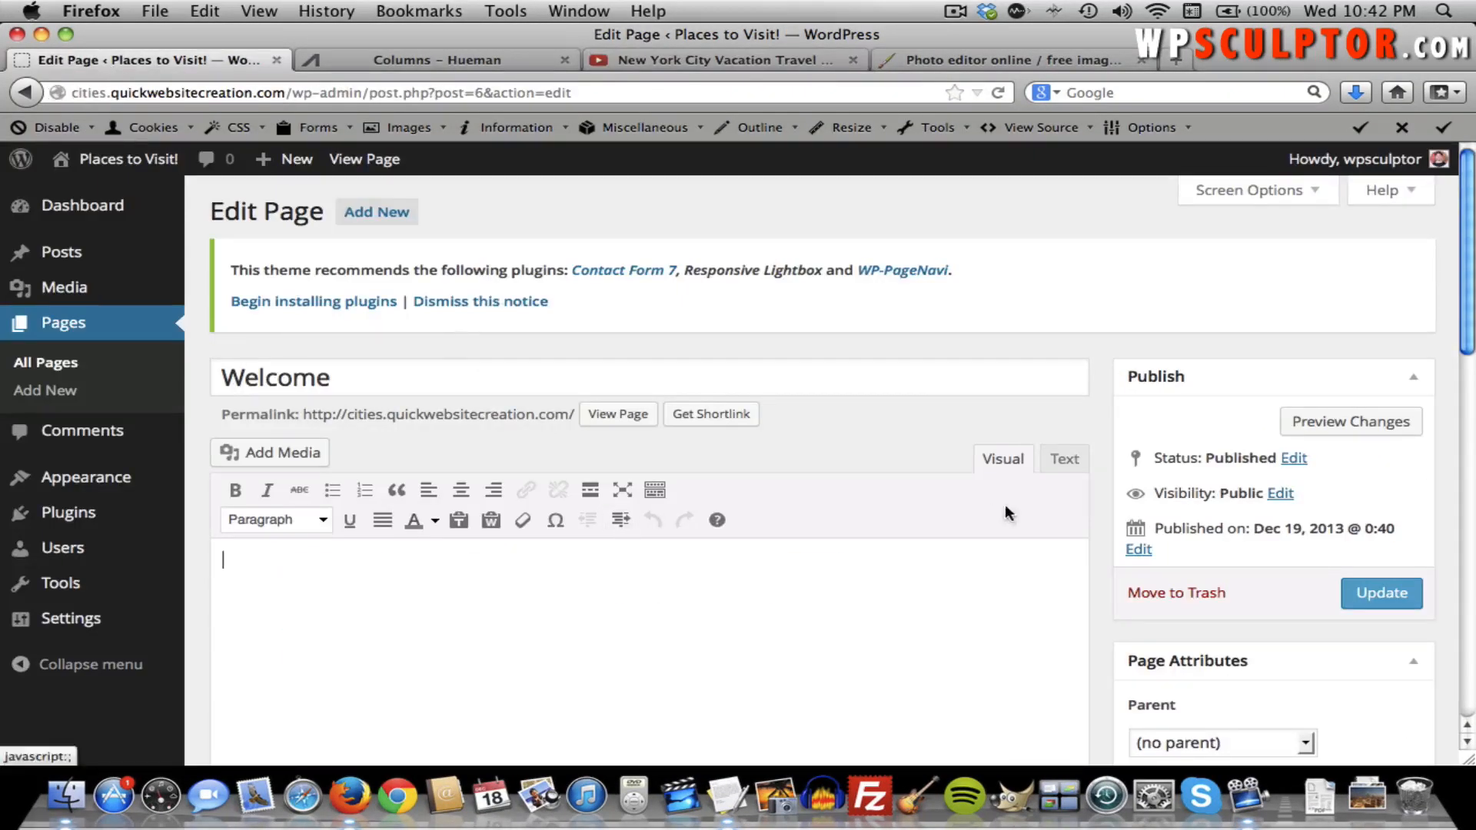
{"action": "left_click", "coordinate": [1063, 460]}
{"action": "left_click", "coordinate": [823, 560]}
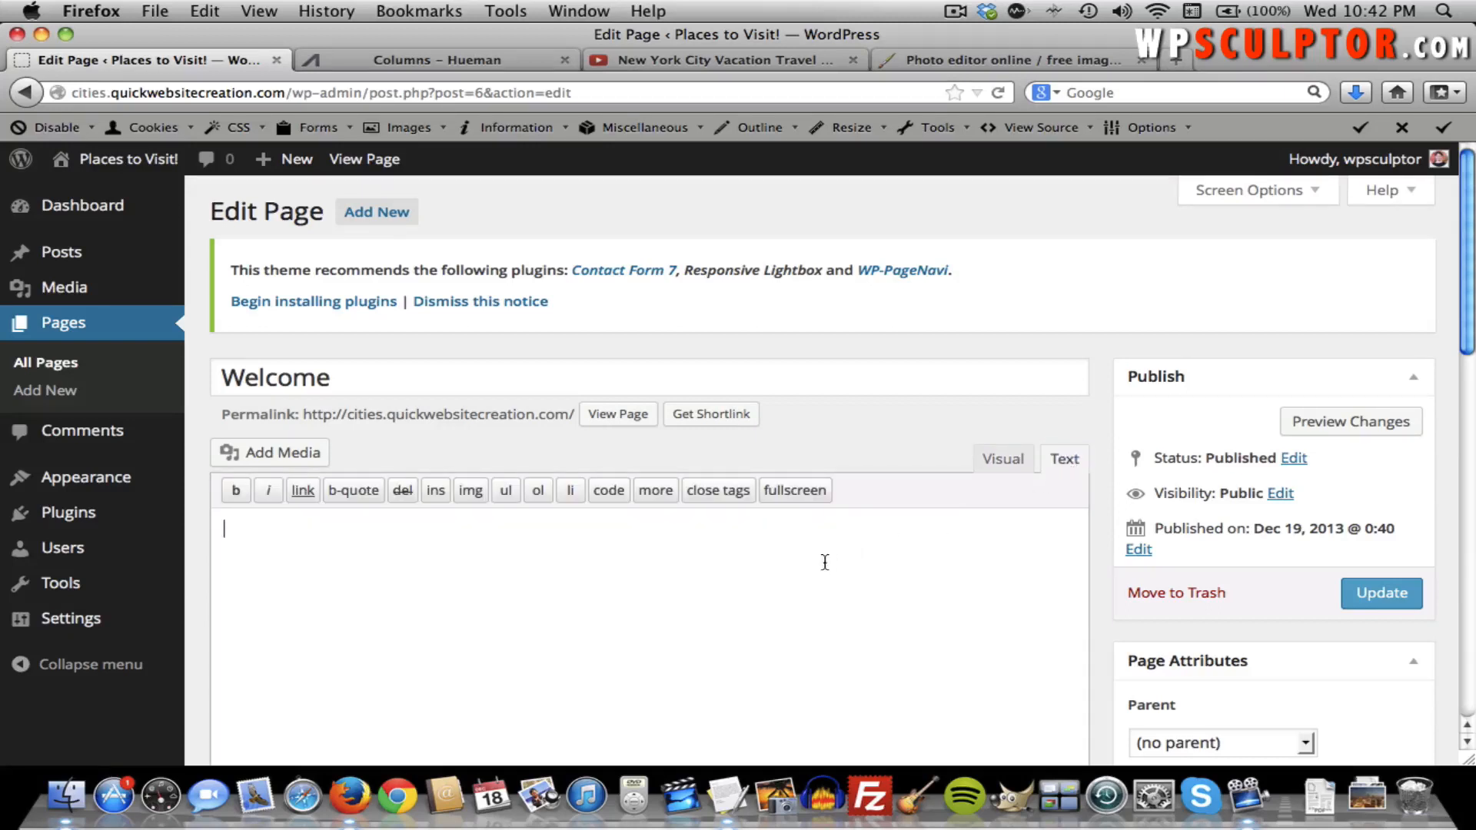
{"action": "type", "text": "<iframe width=\"853\" height=\"480\" src=\"//www.youtube.com/embed/MtCMtC50gwY\" frameborder=\"0\" allowfullscreen></iframe>"}
{"action": "left_click", "coordinate": [1399, 592]}
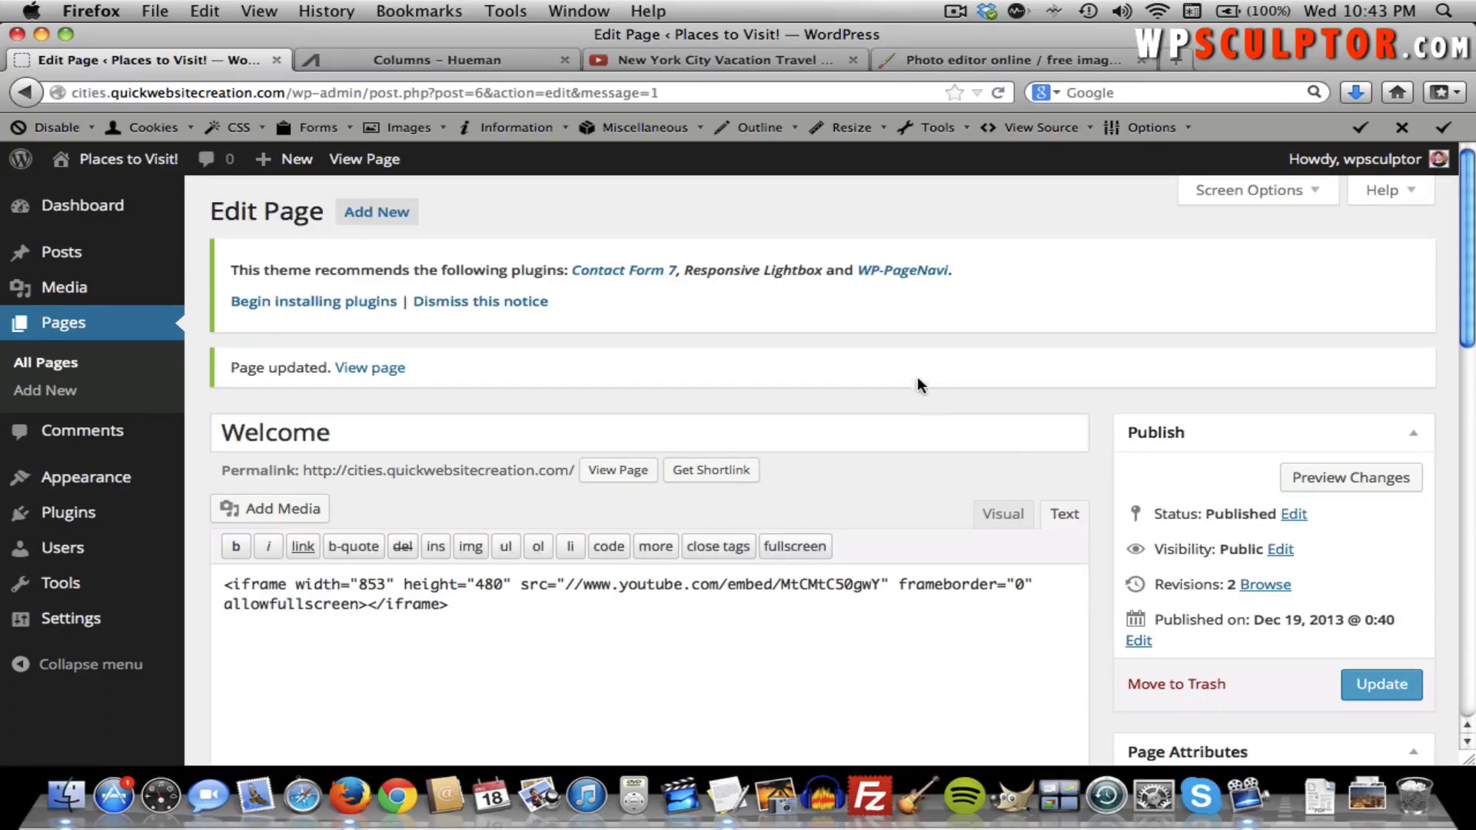
Check the live Welcome page's embedded New York video at half-width and full-screen window sizes.
{"action": "left_click", "coordinate": [387, 162]}
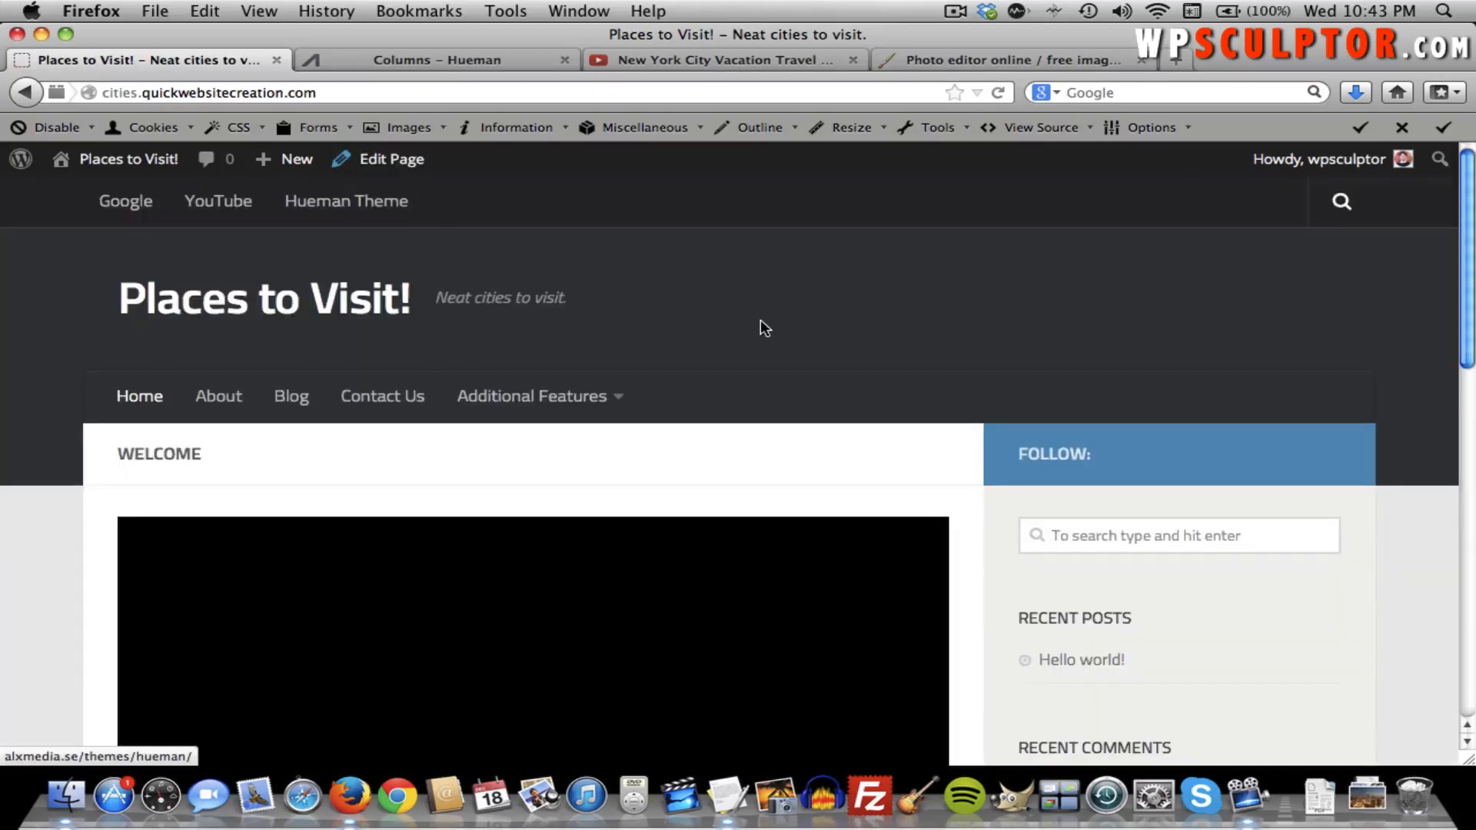
{"action": "scroll", "coordinate": [759, 320], "scroll_direction": "down", "scroll_amount": 5}
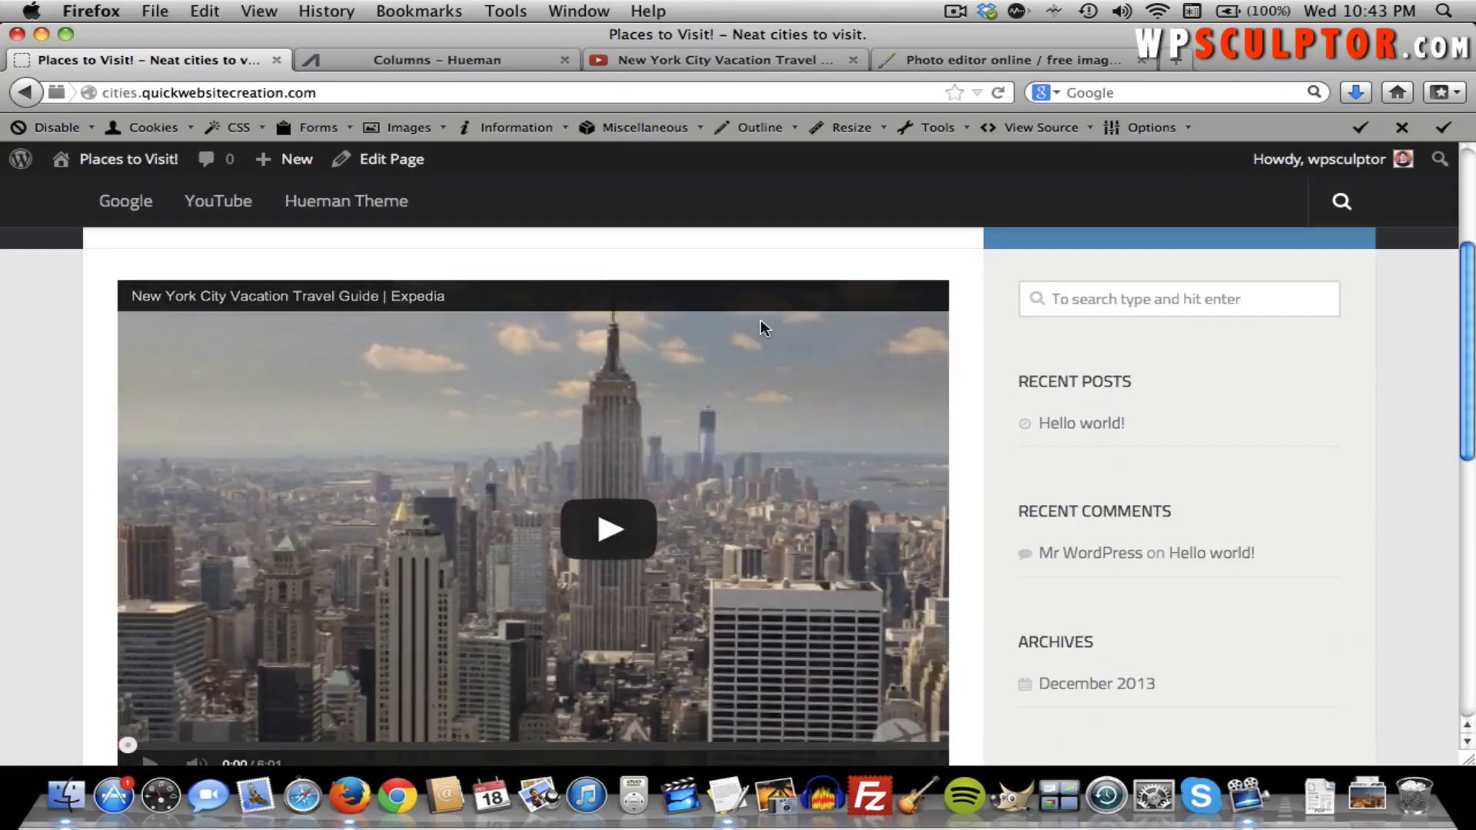
{"action": "scroll", "coordinate": [759, 320], "scroll_direction": "down", "scroll_amount": 3}
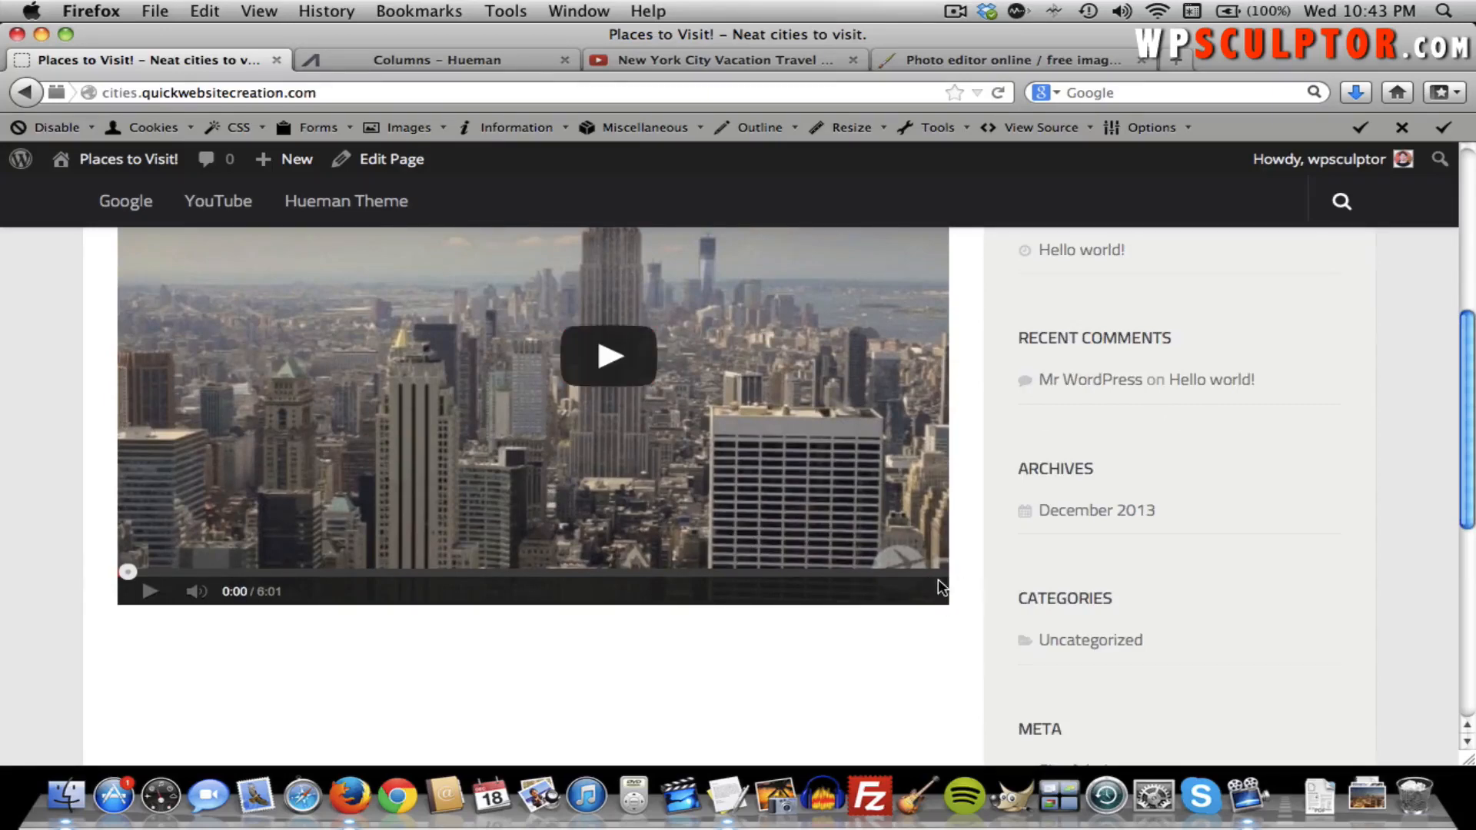
{"action": "scroll", "coordinate": [956, 580], "scroll_direction": "down", "scroll_amount": 2}
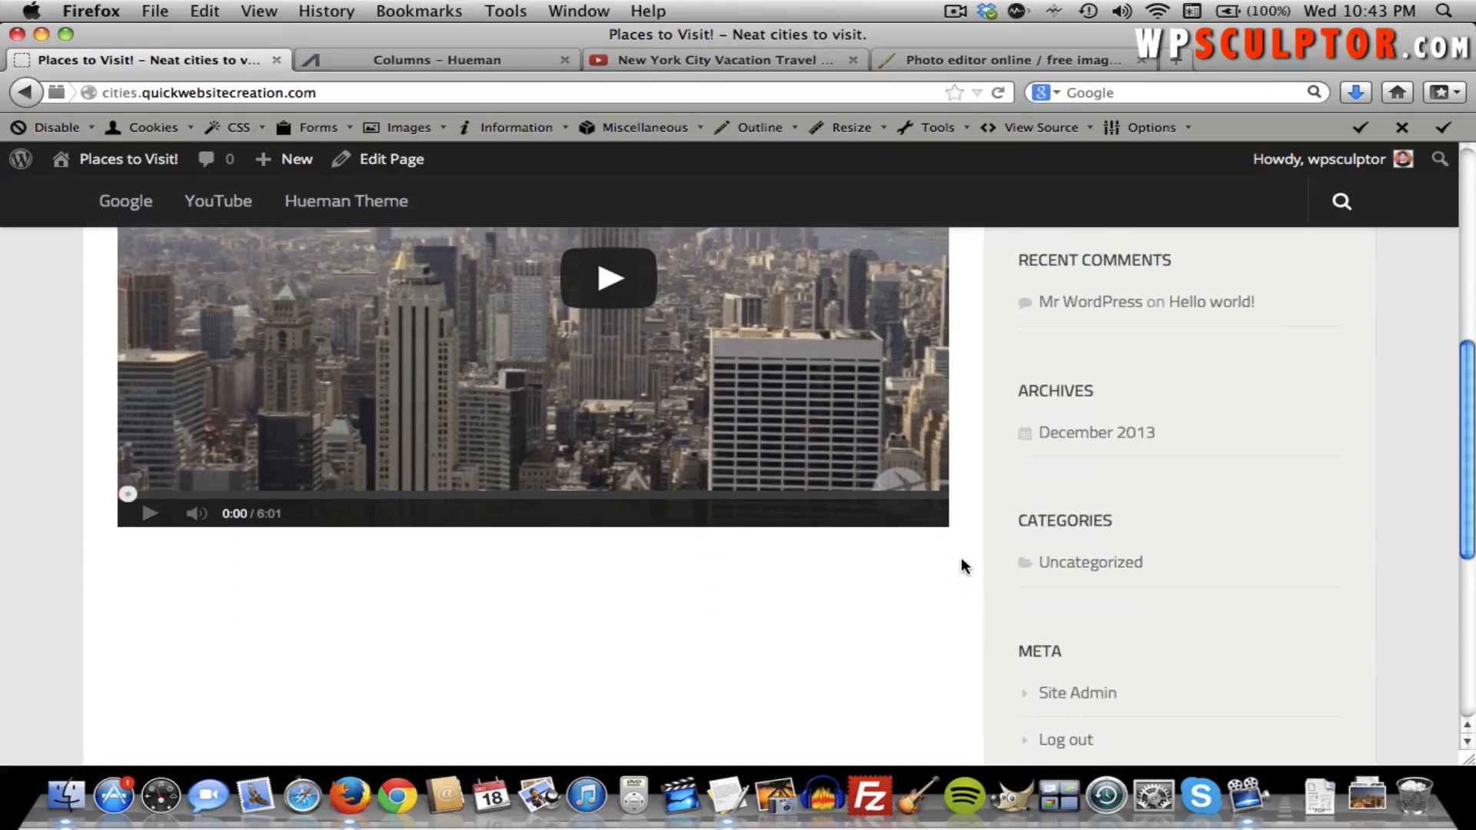
{"action": "scroll", "coordinate": [945, 524], "scroll_direction": "up", "scroll_amount": 3}
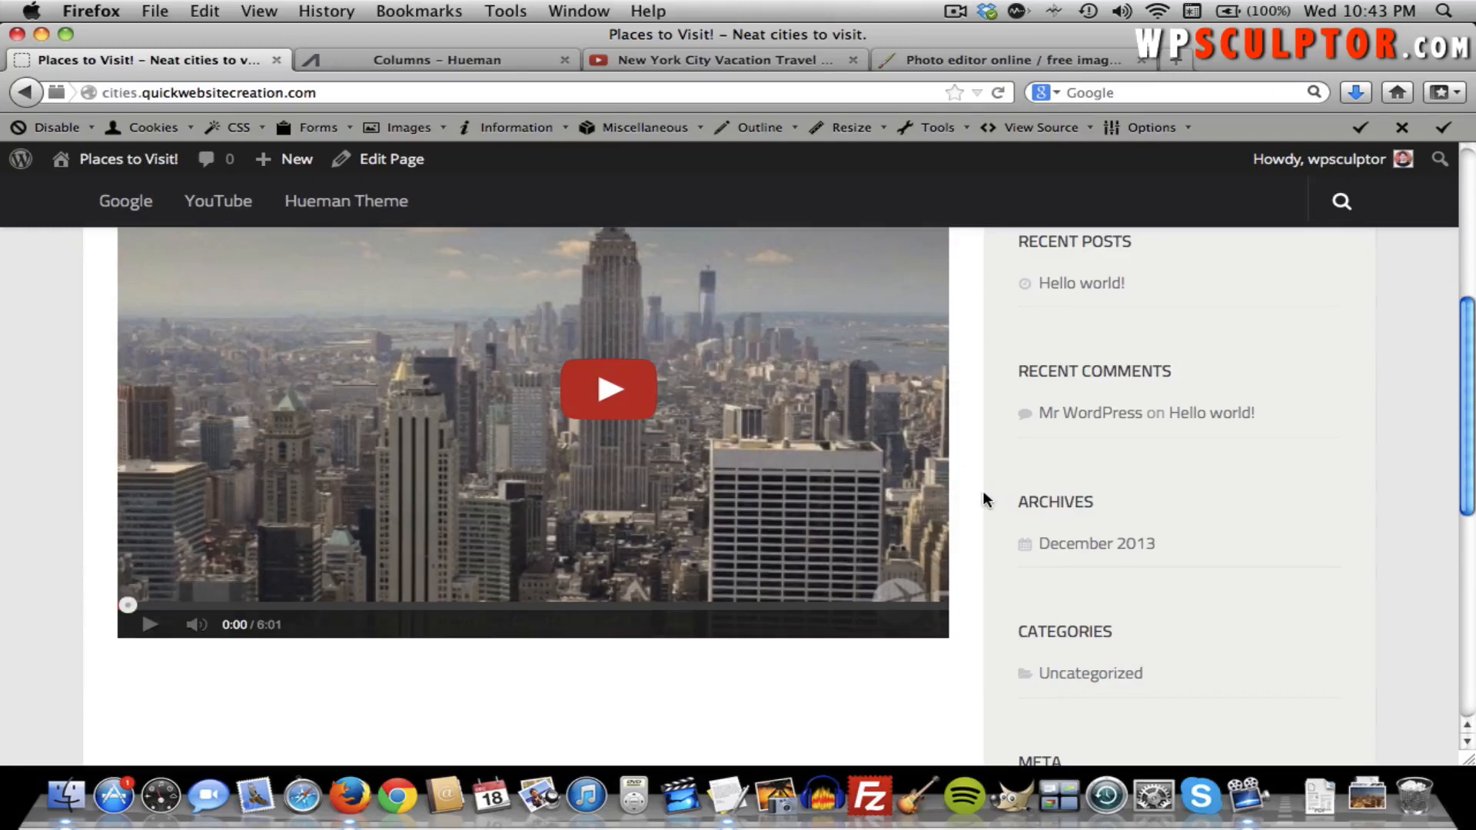
{"action": "scroll", "coordinate": [983, 496], "scroll_direction": "up", "scroll_amount": 2}
{"action": "scroll", "coordinate": [982, 498], "scroll_direction": "up", "scroll_amount": 3}
{"action": "scroll", "coordinate": [982, 498], "scroll_direction": "down", "scroll_amount": 3}
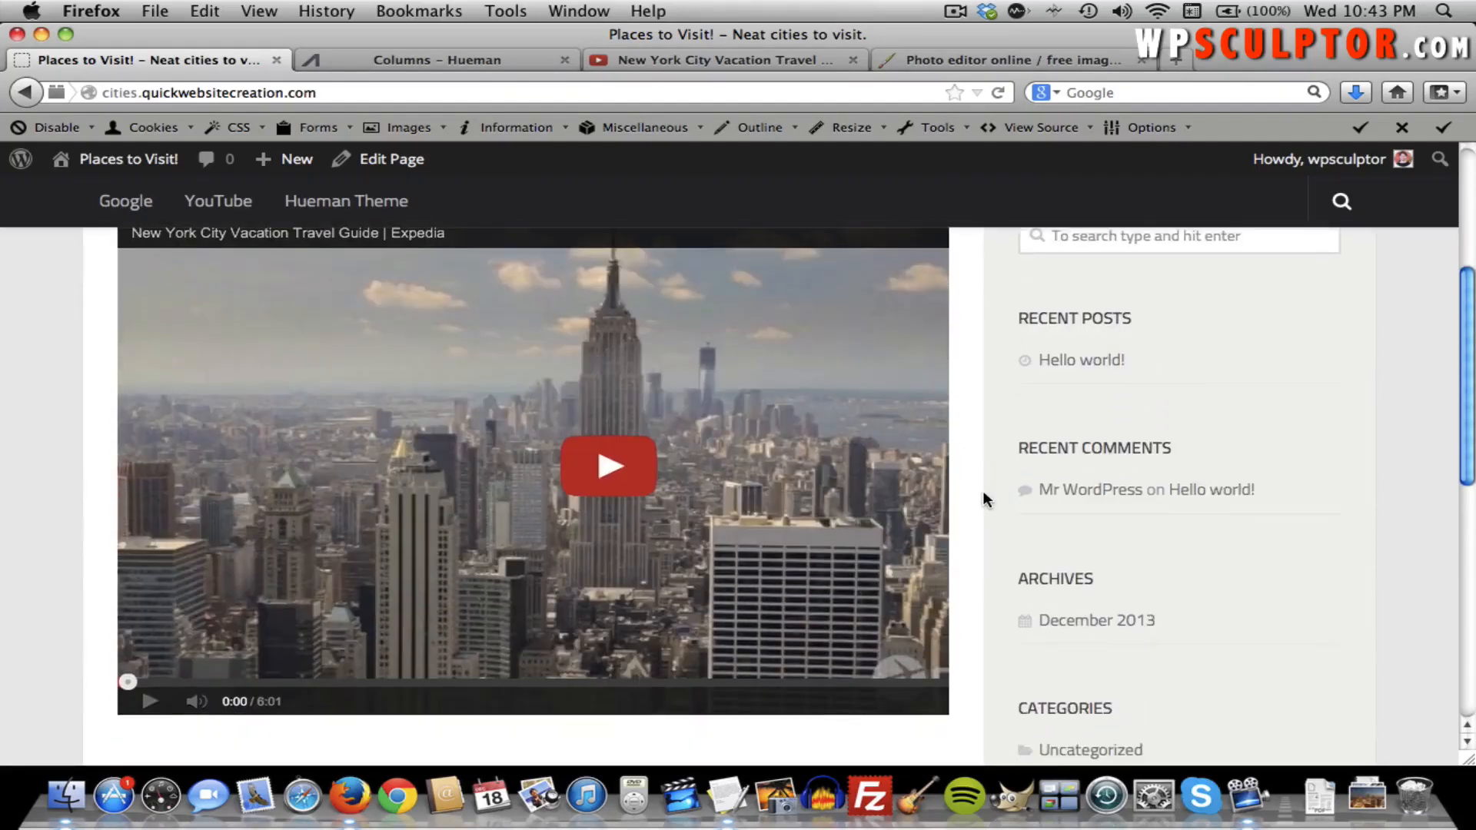
{"action": "scroll", "coordinate": [982, 498], "scroll_direction": "up", "scroll_amount": 1}
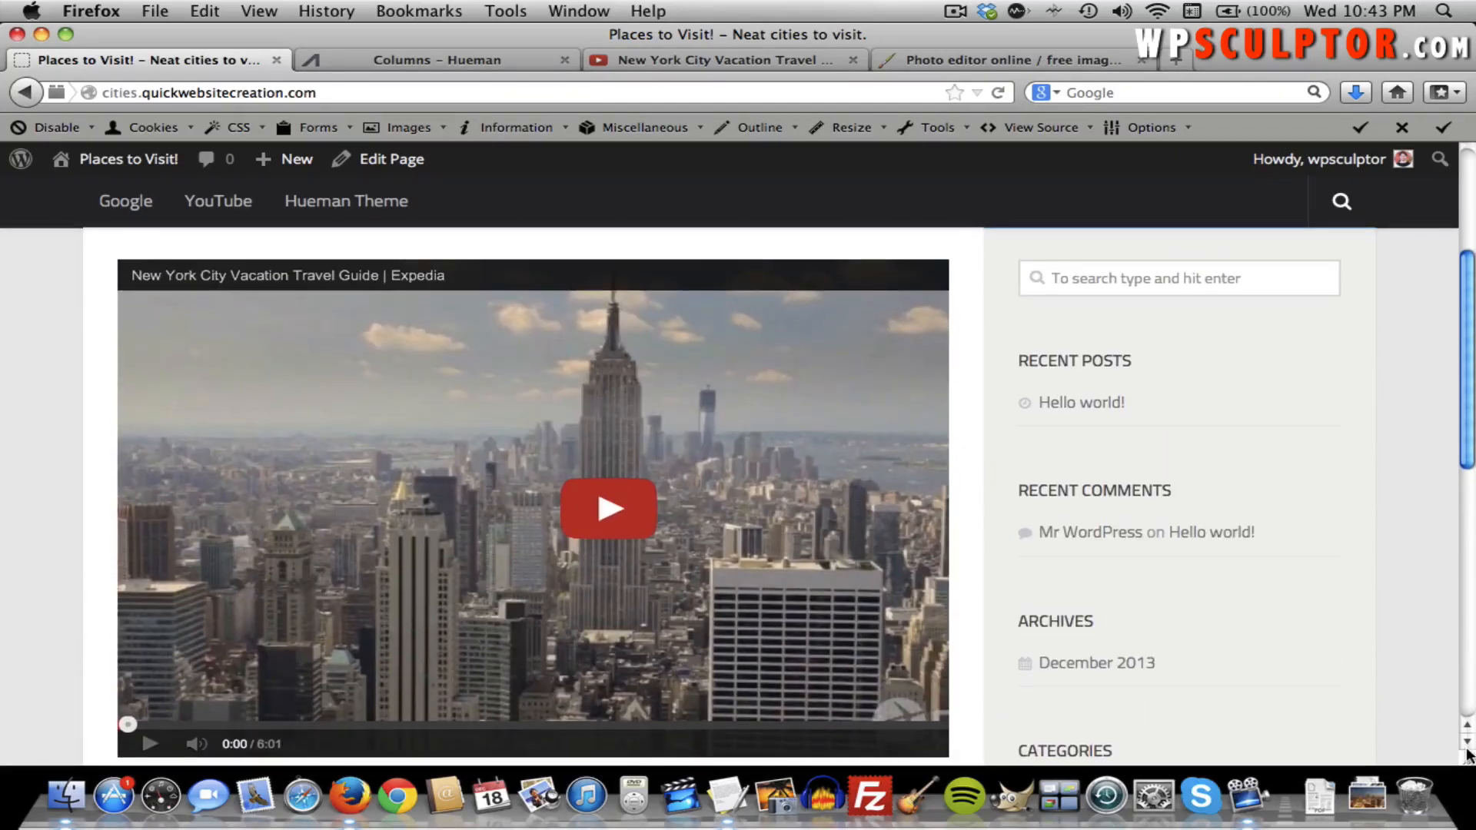
{"action": "left_click_drag", "start_coordinate": [1466, 761], "coordinate": [400, 729]}
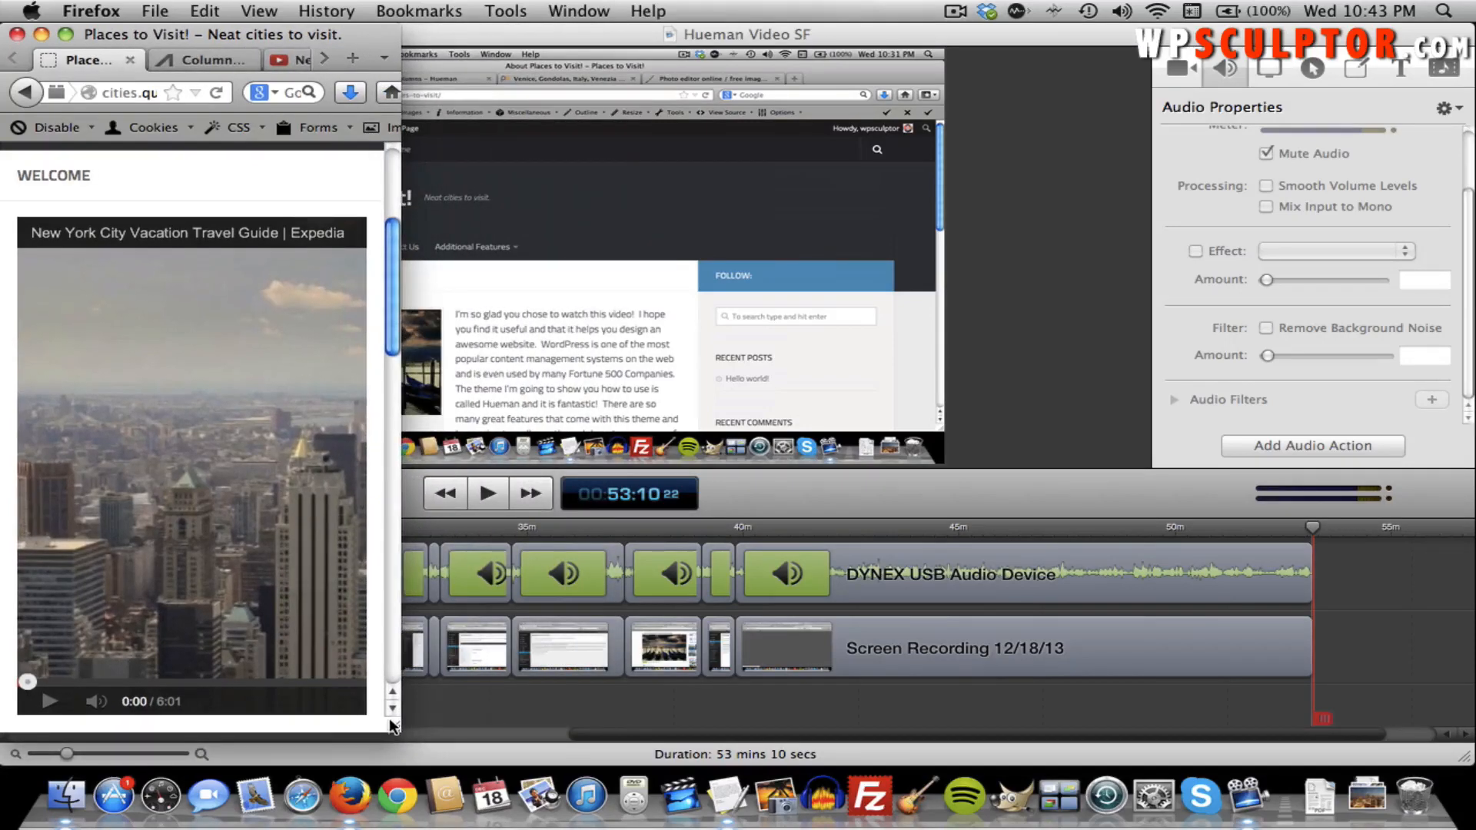
{"action": "scroll", "coordinate": [328, 665], "scroll_direction": "down", "scroll_amount": 5}
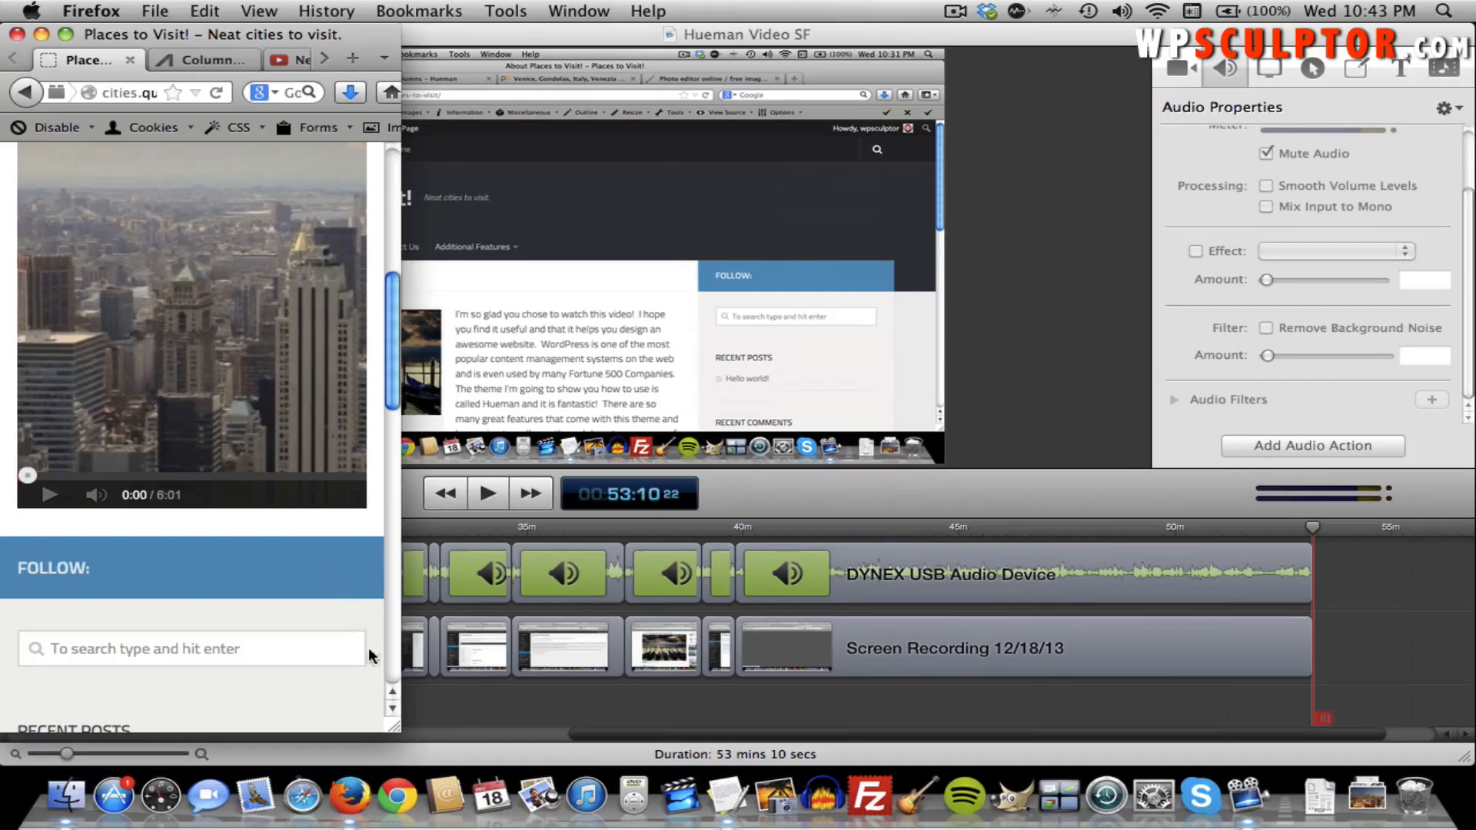
{"action": "left_click_drag", "start_coordinate": [394, 722], "coordinate": [1464, 763]}
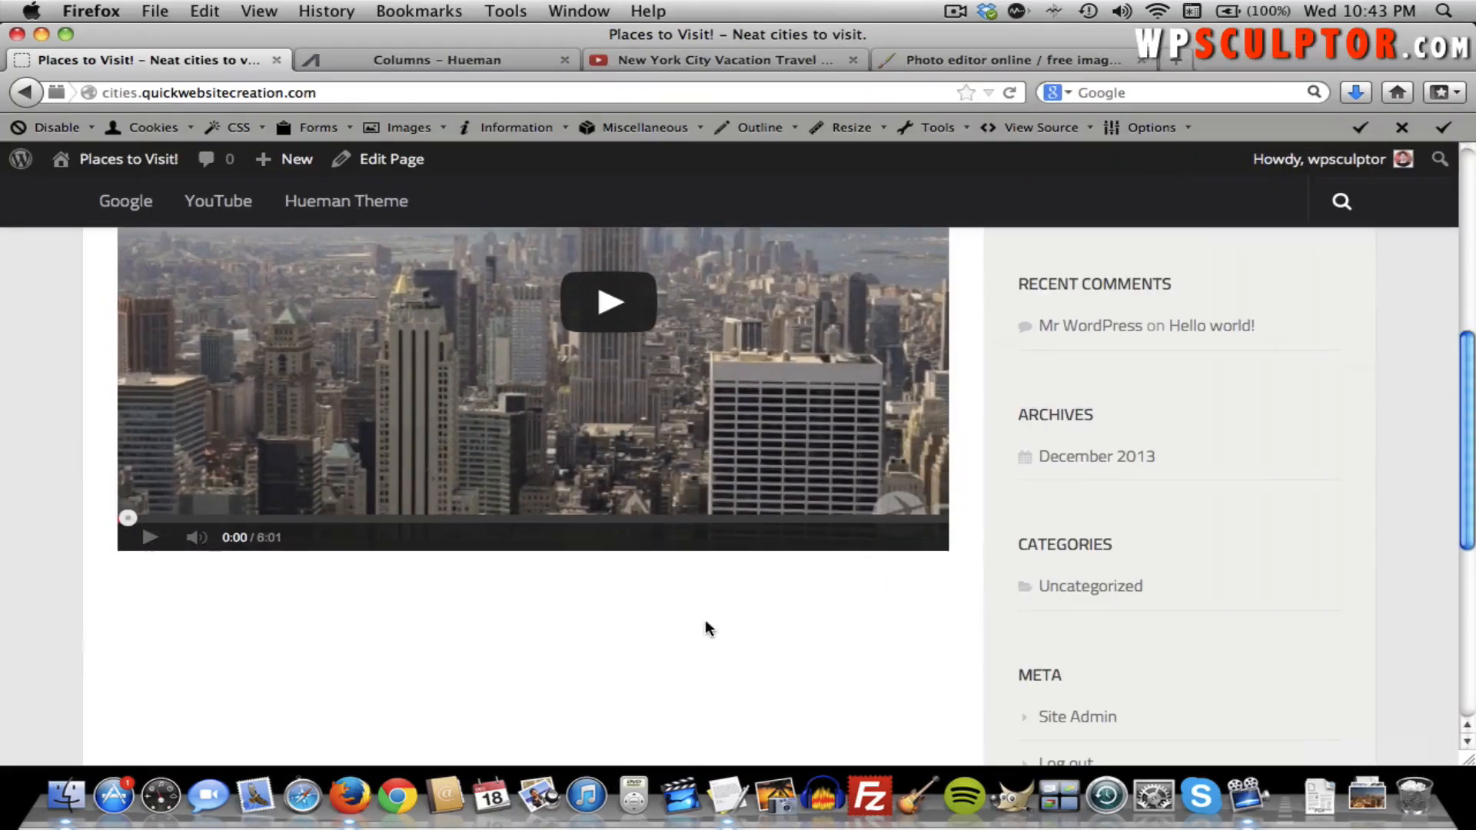
{"action": "scroll", "coordinate": [704, 624], "scroll_direction": "up", "scroll_amount": 10}
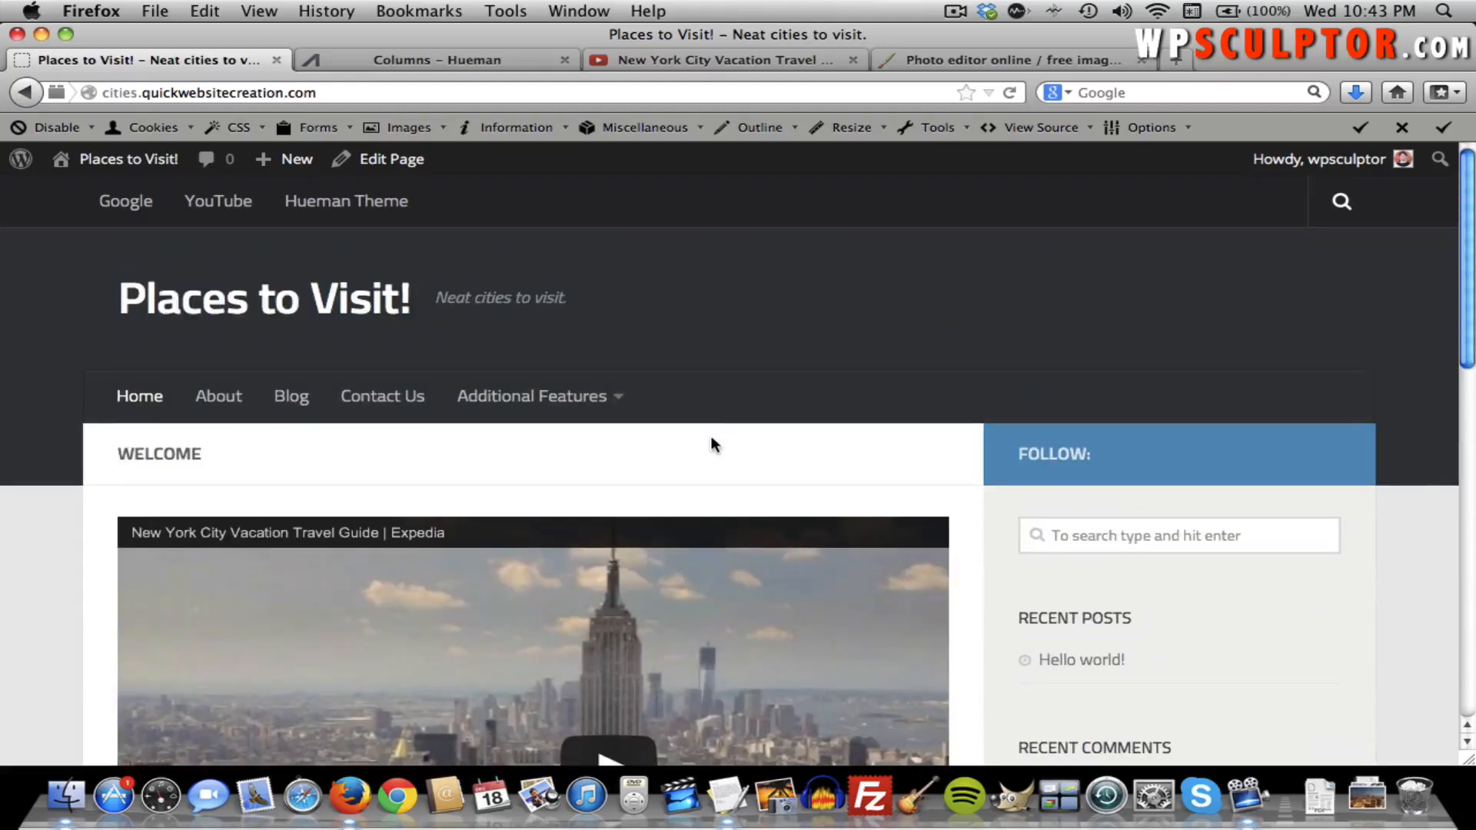
Copy the YouTube video URL and delete the iframe code from the Welcome page.
{"action": "left_click", "coordinate": [446, 60]}
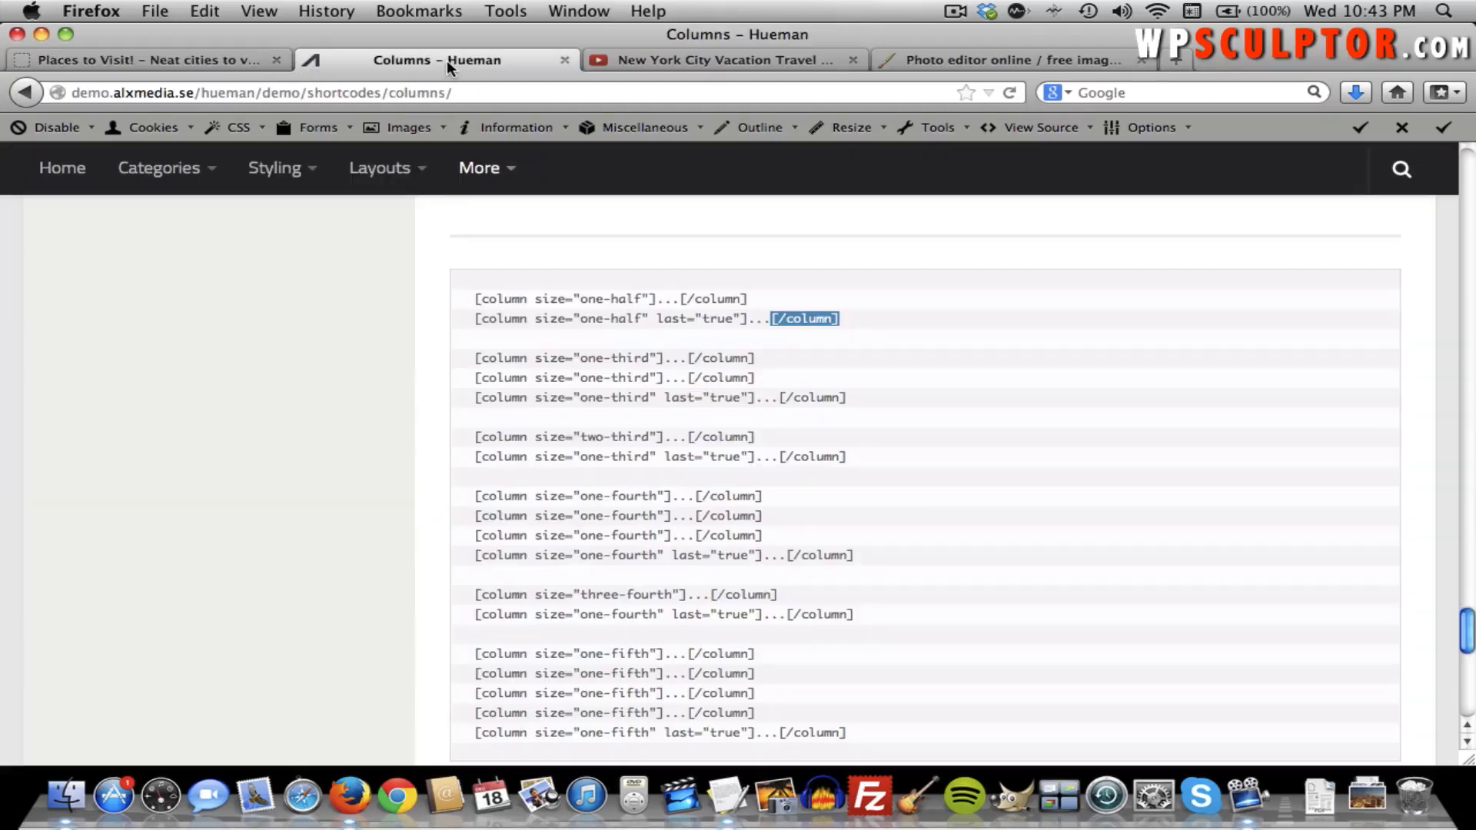
{"action": "left_click", "coordinate": [681, 58]}
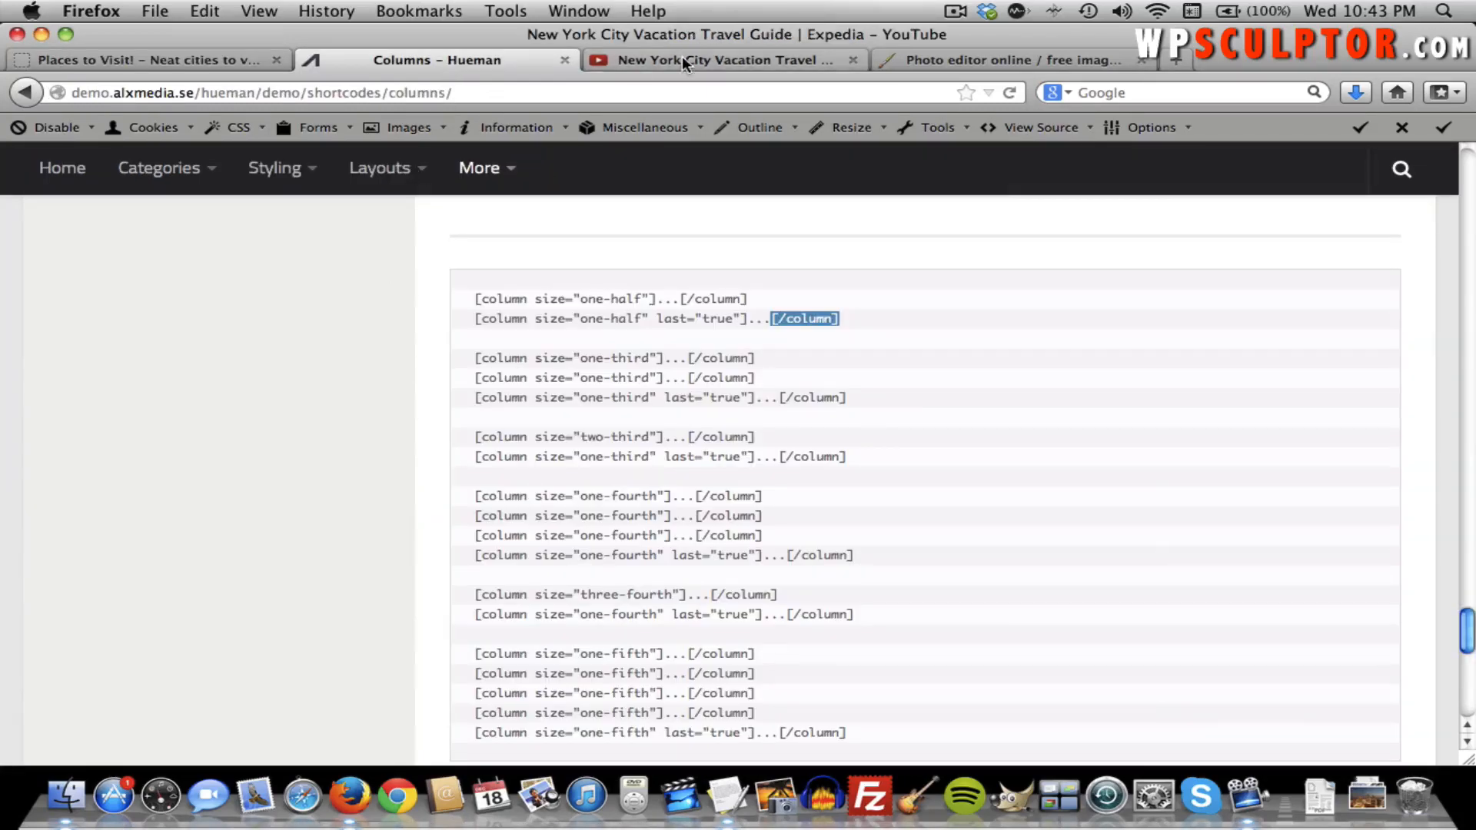
{"action": "left_click", "coordinate": [405, 91]}
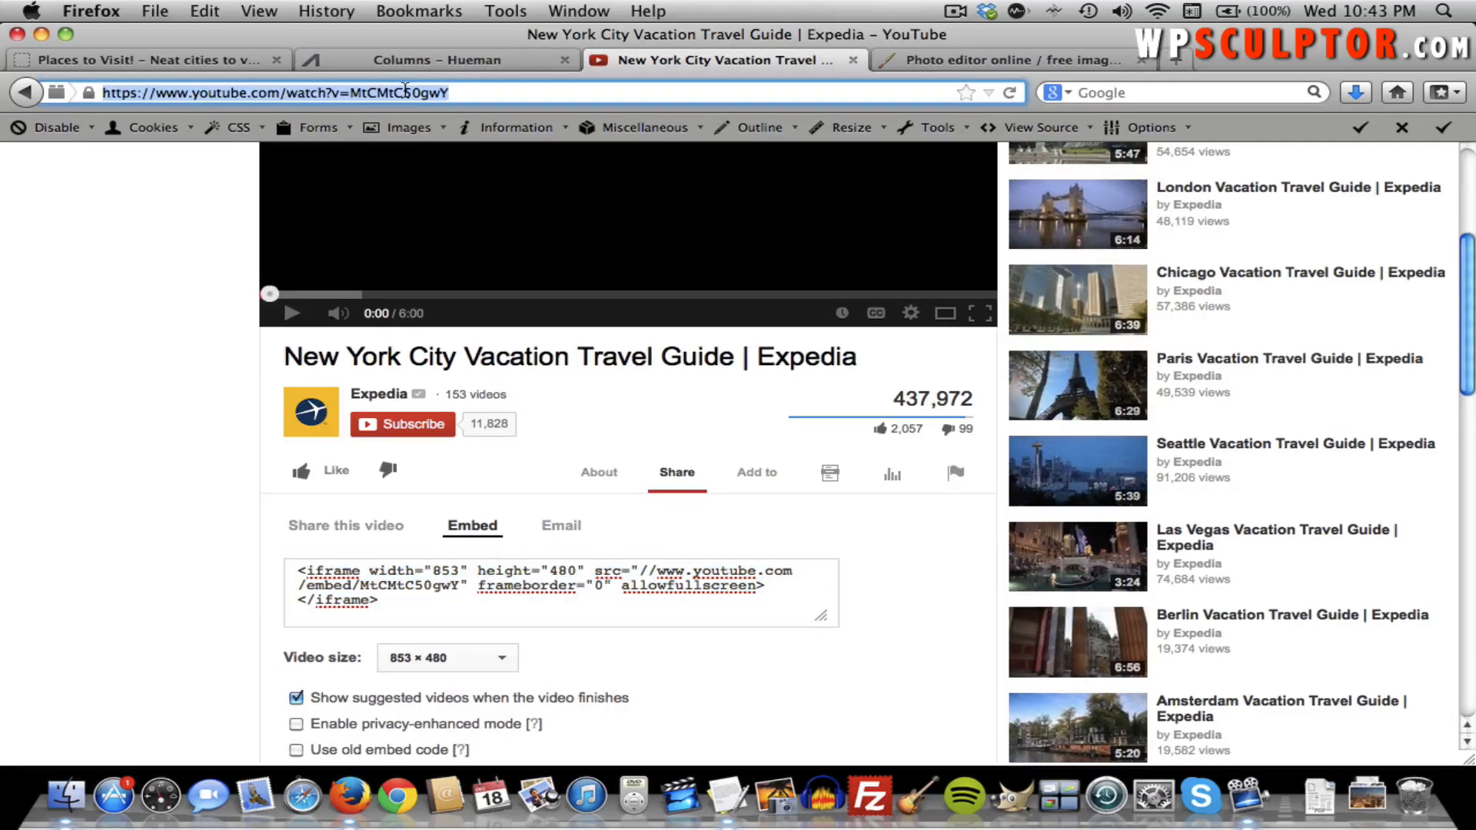
{"action": "left_click", "coordinate": [214, 60]}
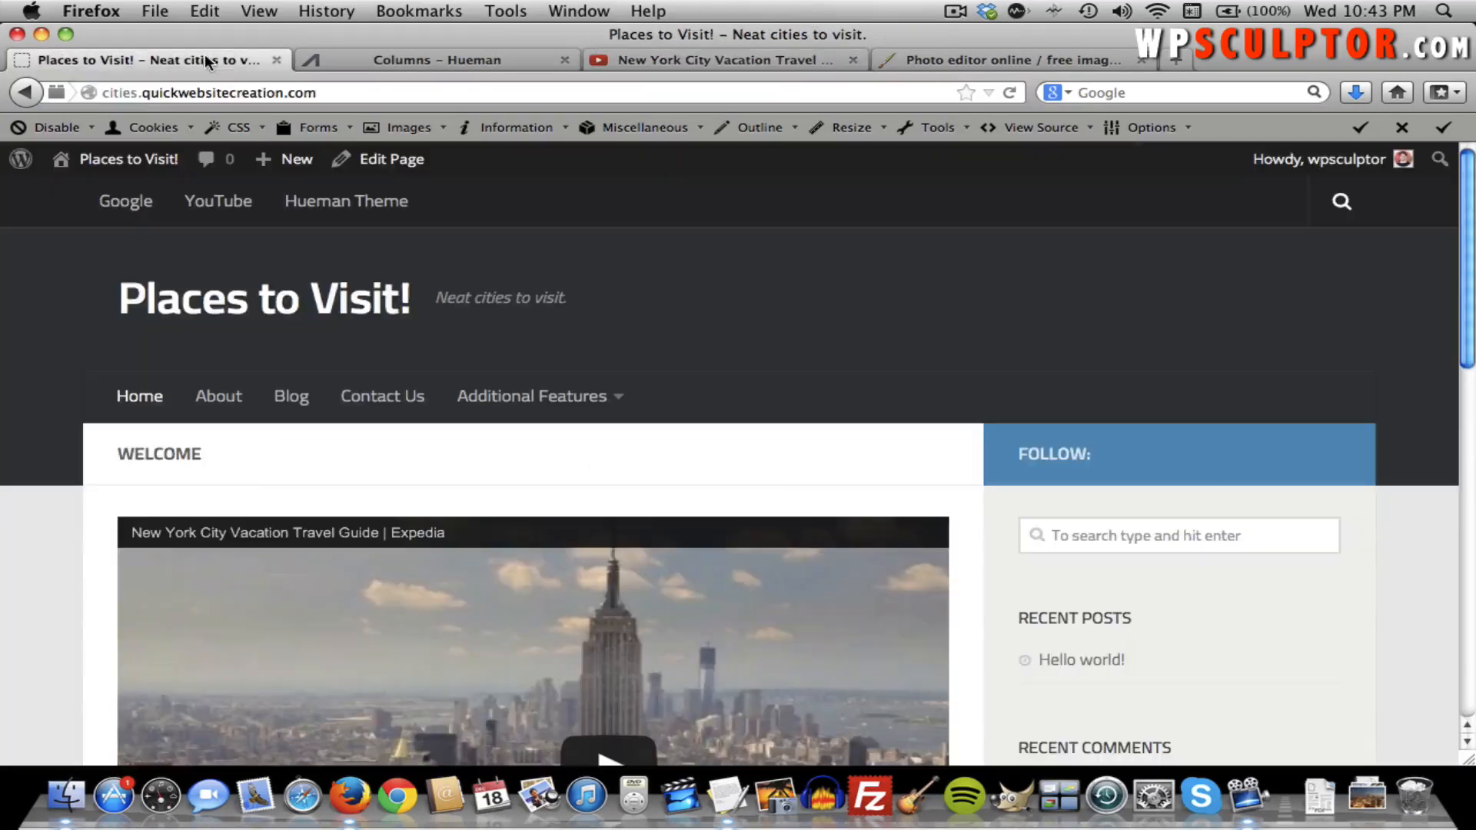
{"action": "left_click", "coordinate": [396, 161]}
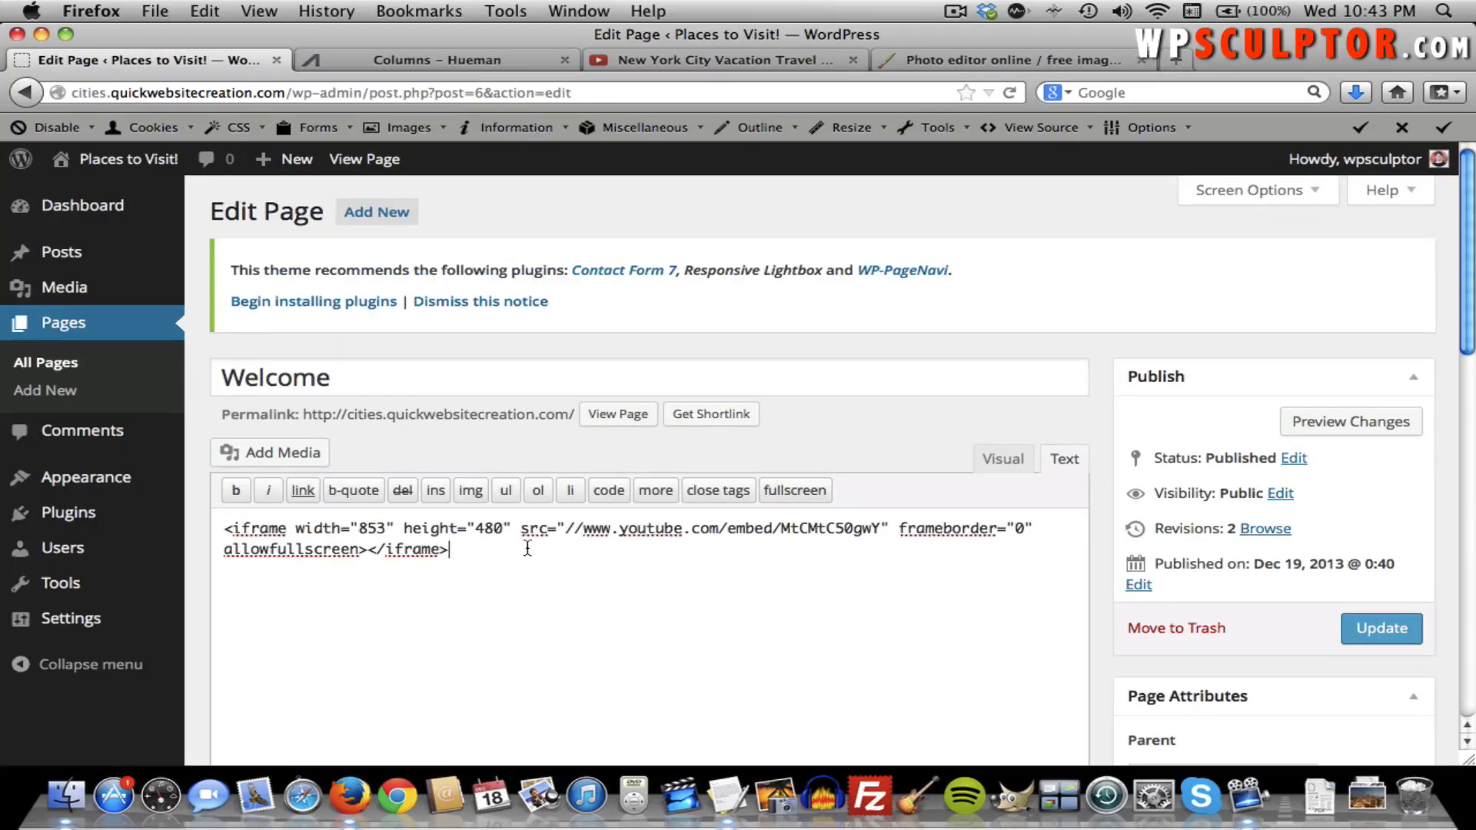
{"action": "left_click_drag", "start_coordinate": [527, 547], "coordinate": [221, 494]}
{"action": "key", "text": "BackSpace"}
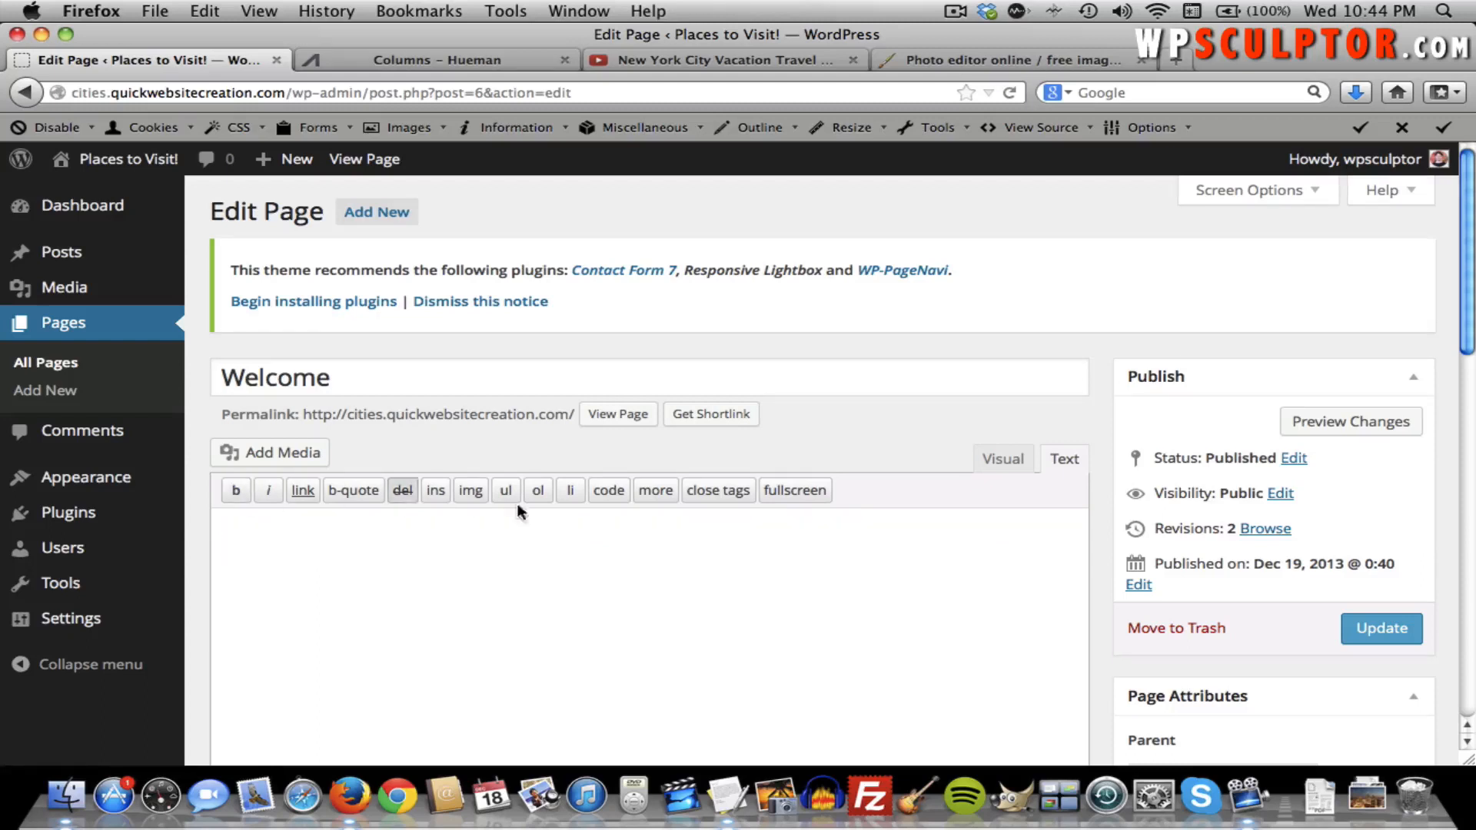
Paste the bare video URL in Visual mode, update, and view the live page.
{"action": "left_click", "coordinate": [1003, 460]}
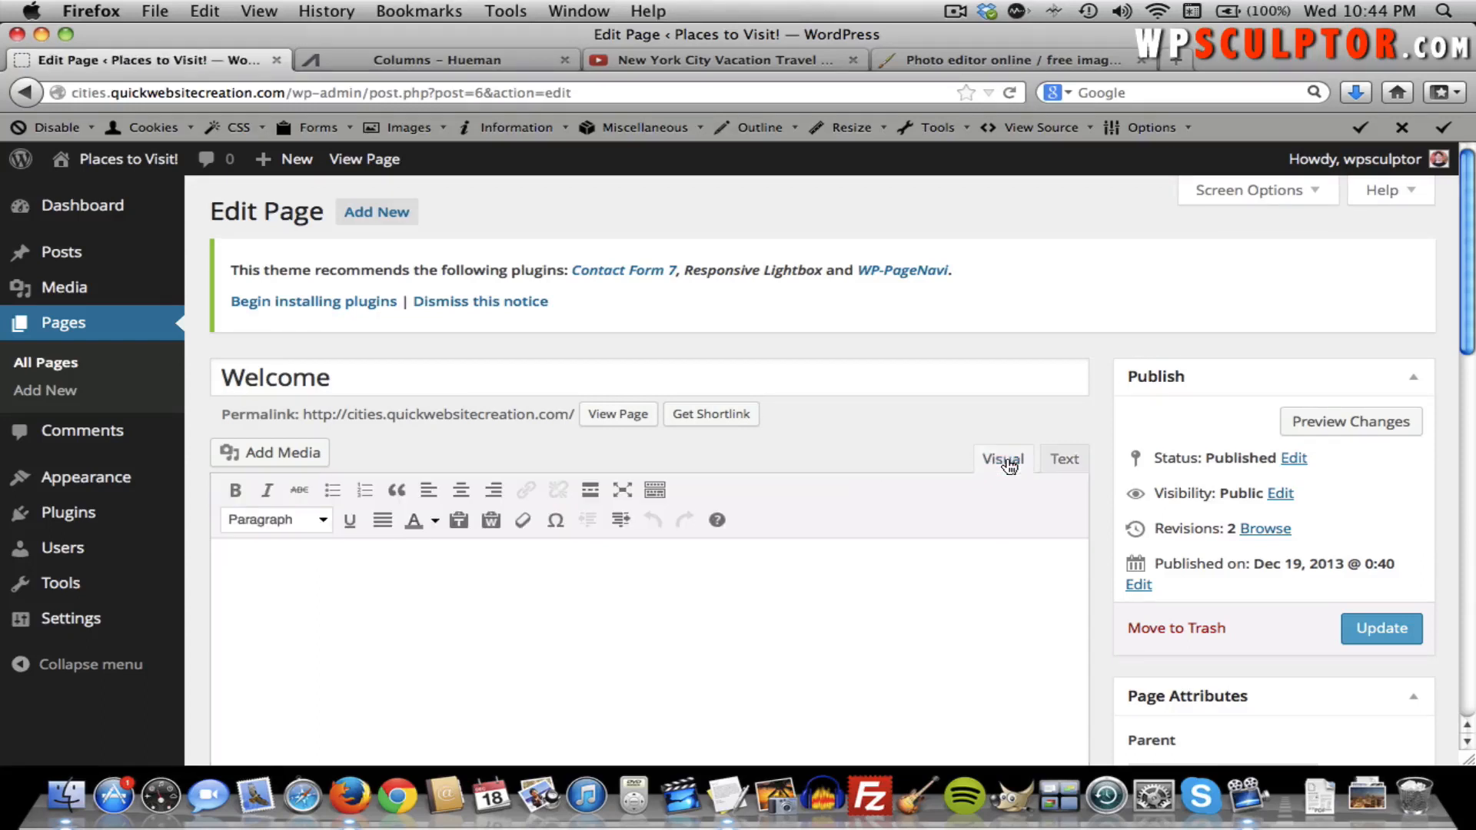
{"action": "type", "text": "https://www.youtube.com/watch?v=MtCMtC5ogwY"}
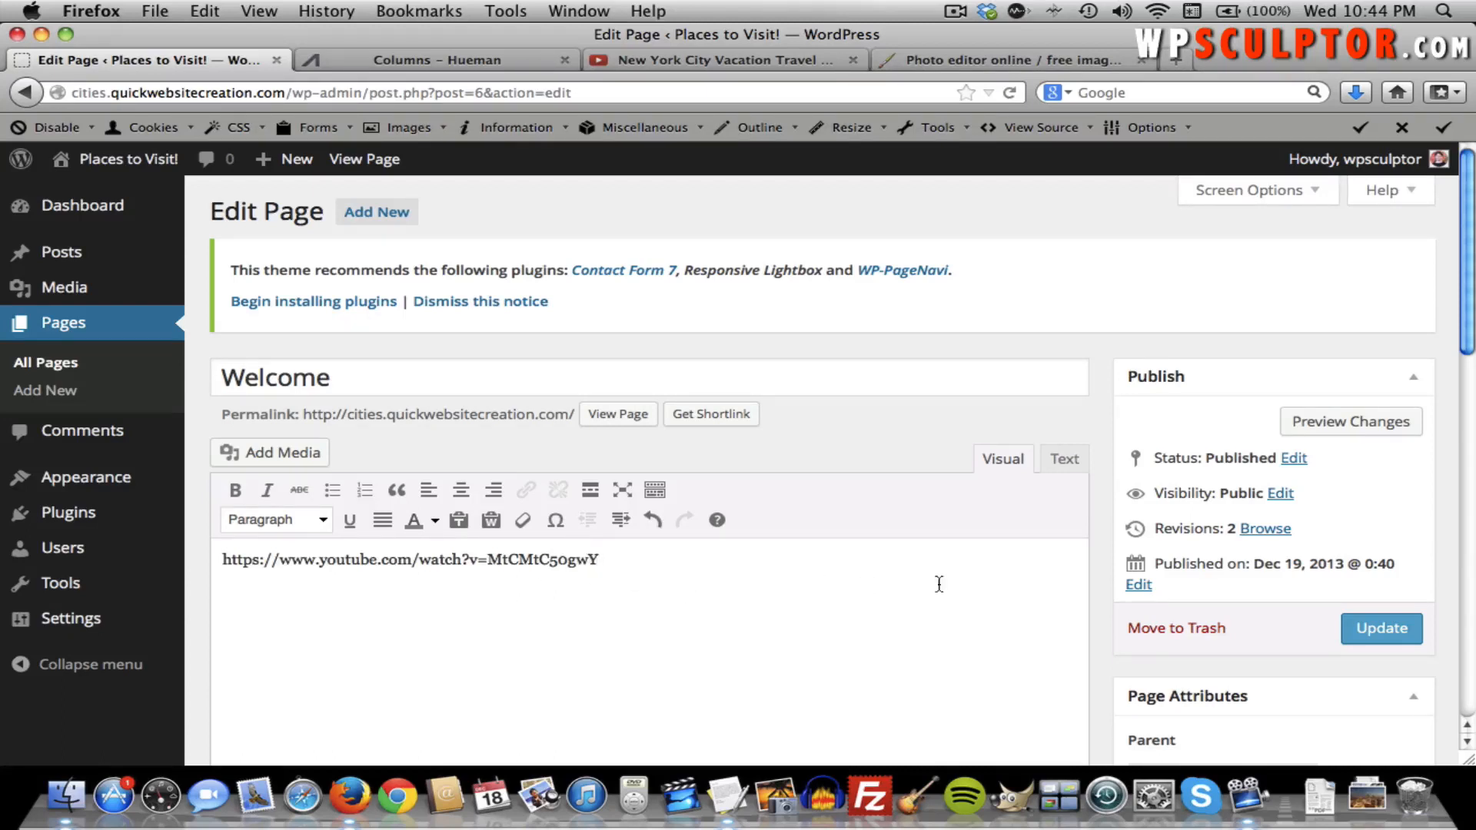
{"action": "left_click", "coordinate": [1357, 634]}
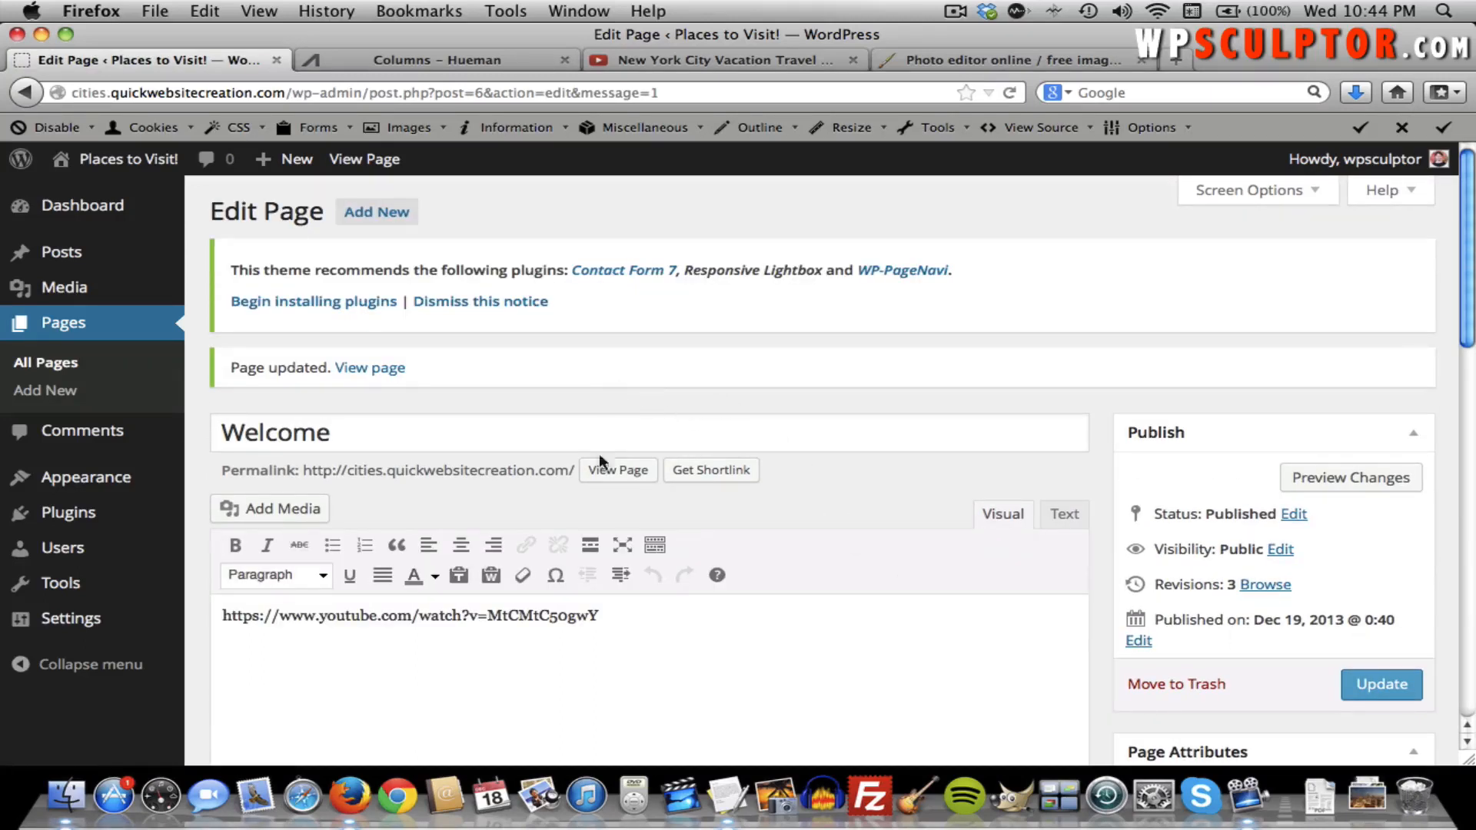
{"action": "left_click", "coordinate": [601, 472]}
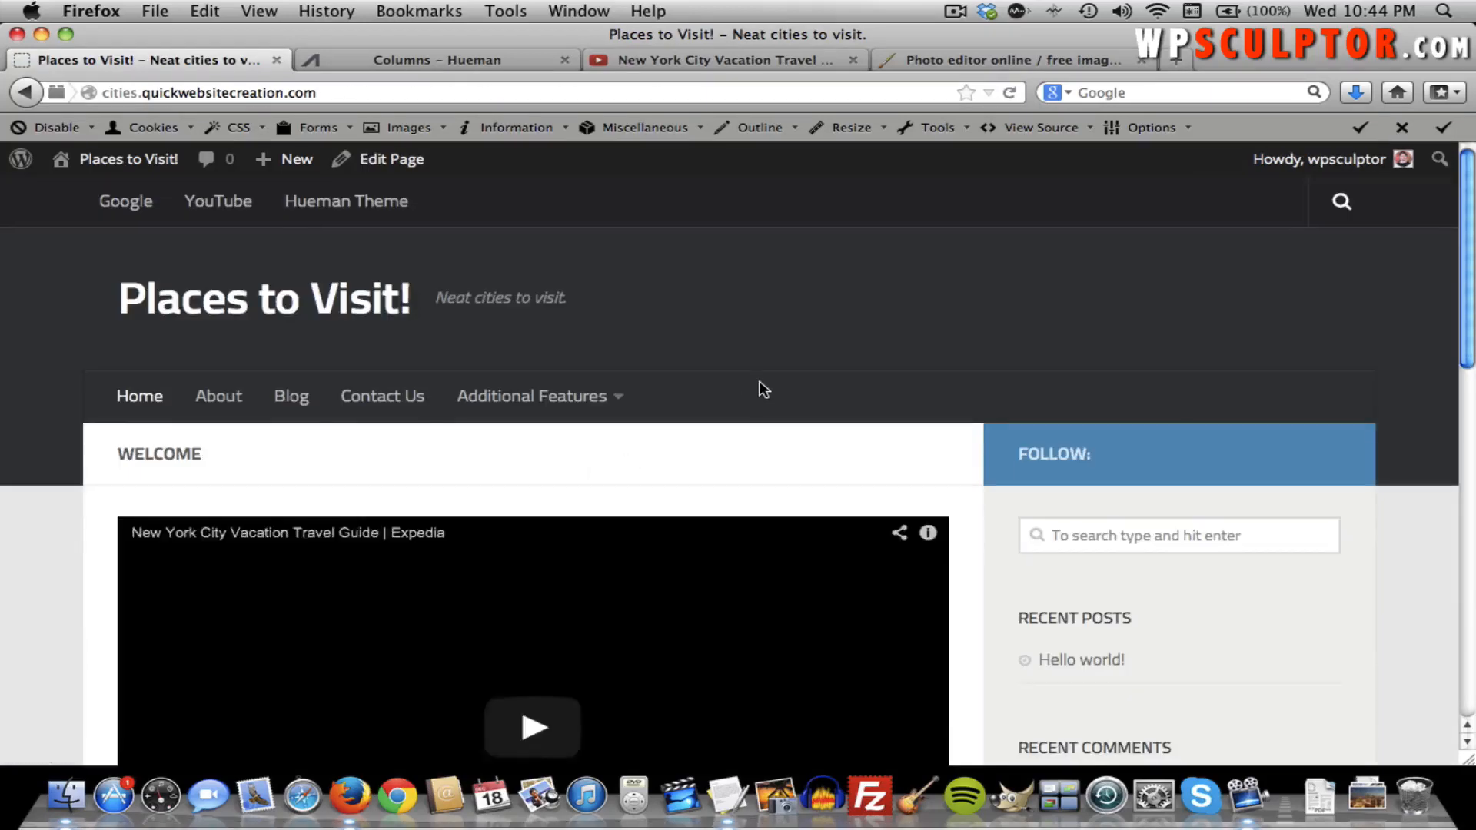
{"action": "scroll", "coordinate": [758, 385], "scroll_direction": "down", "scroll_amount": 5}
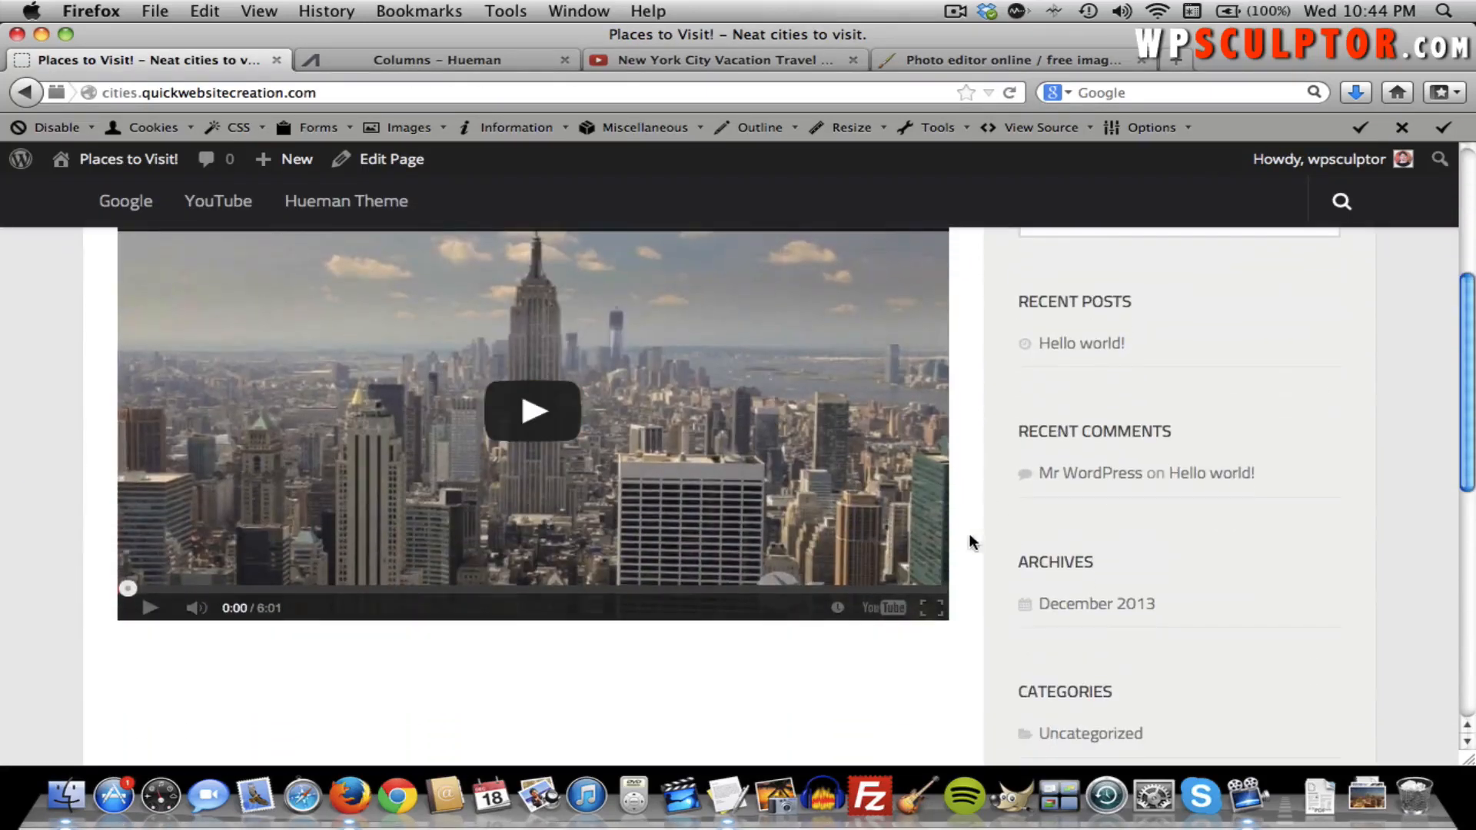
{"action": "scroll", "coordinate": [1045, 598], "scroll_direction": "up", "scroll_amount": 3}
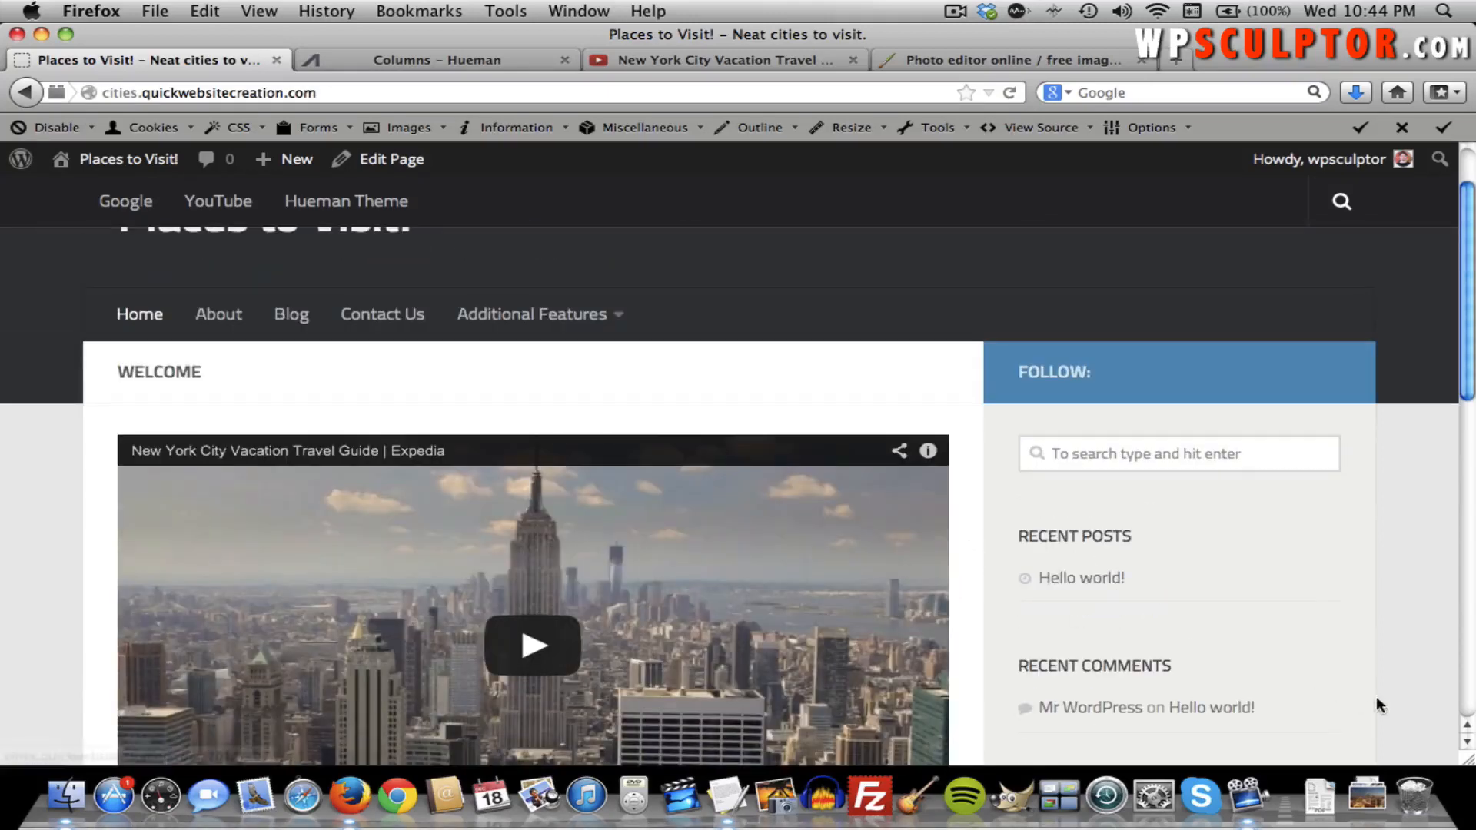
{"action": "left_click_drag", "start_coordinate": [1466, 761], "coordinate": [389, 753]}
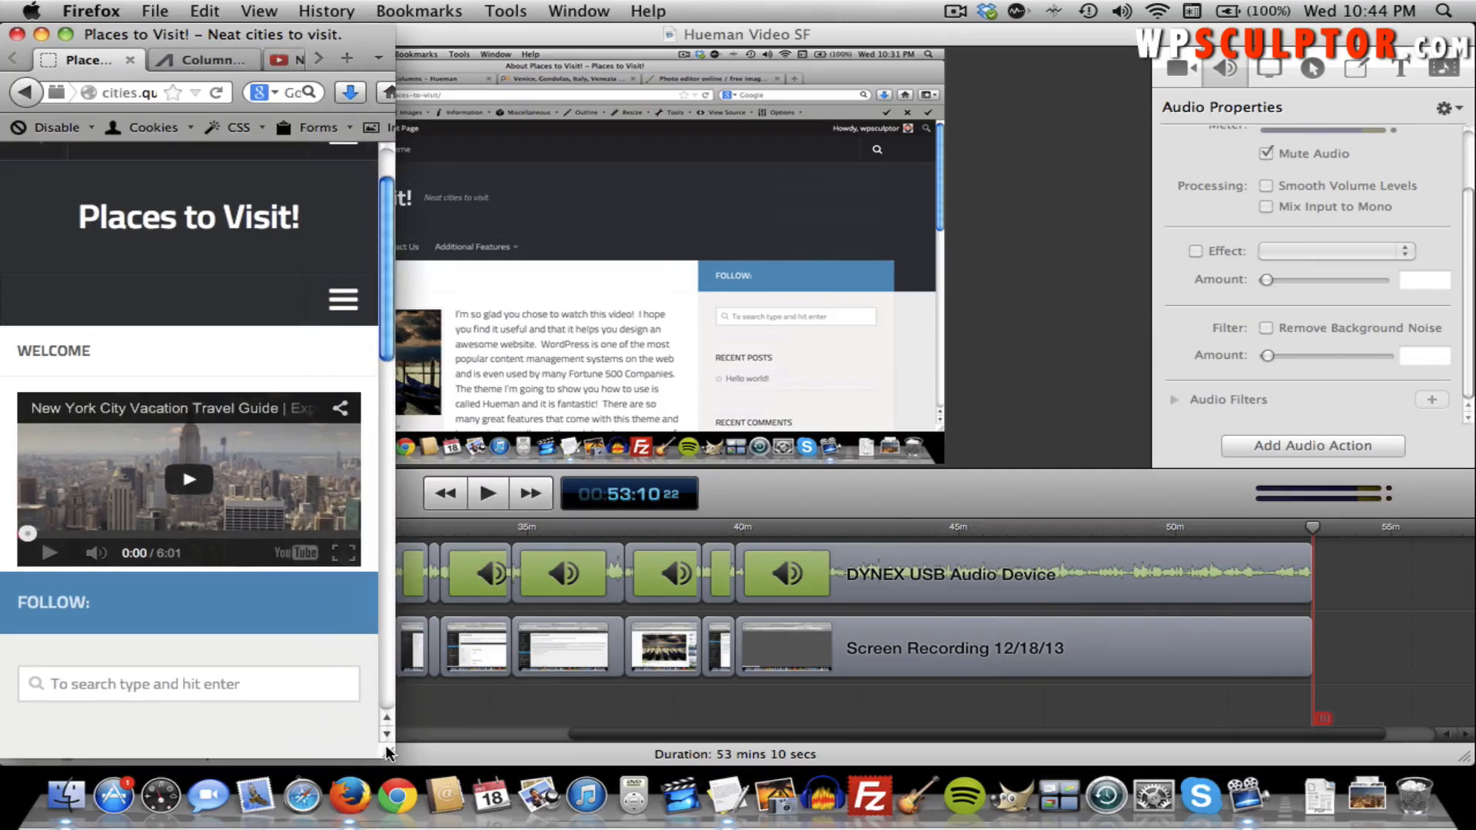
{"action": "scroll", "coordinate": [350, 698], "scroll_direction": "down", "scroll_amount": 3}
{"action": "scroll", "coordinate": [349, 700], "scroll_direction": "up", "scroll_amount": 4}
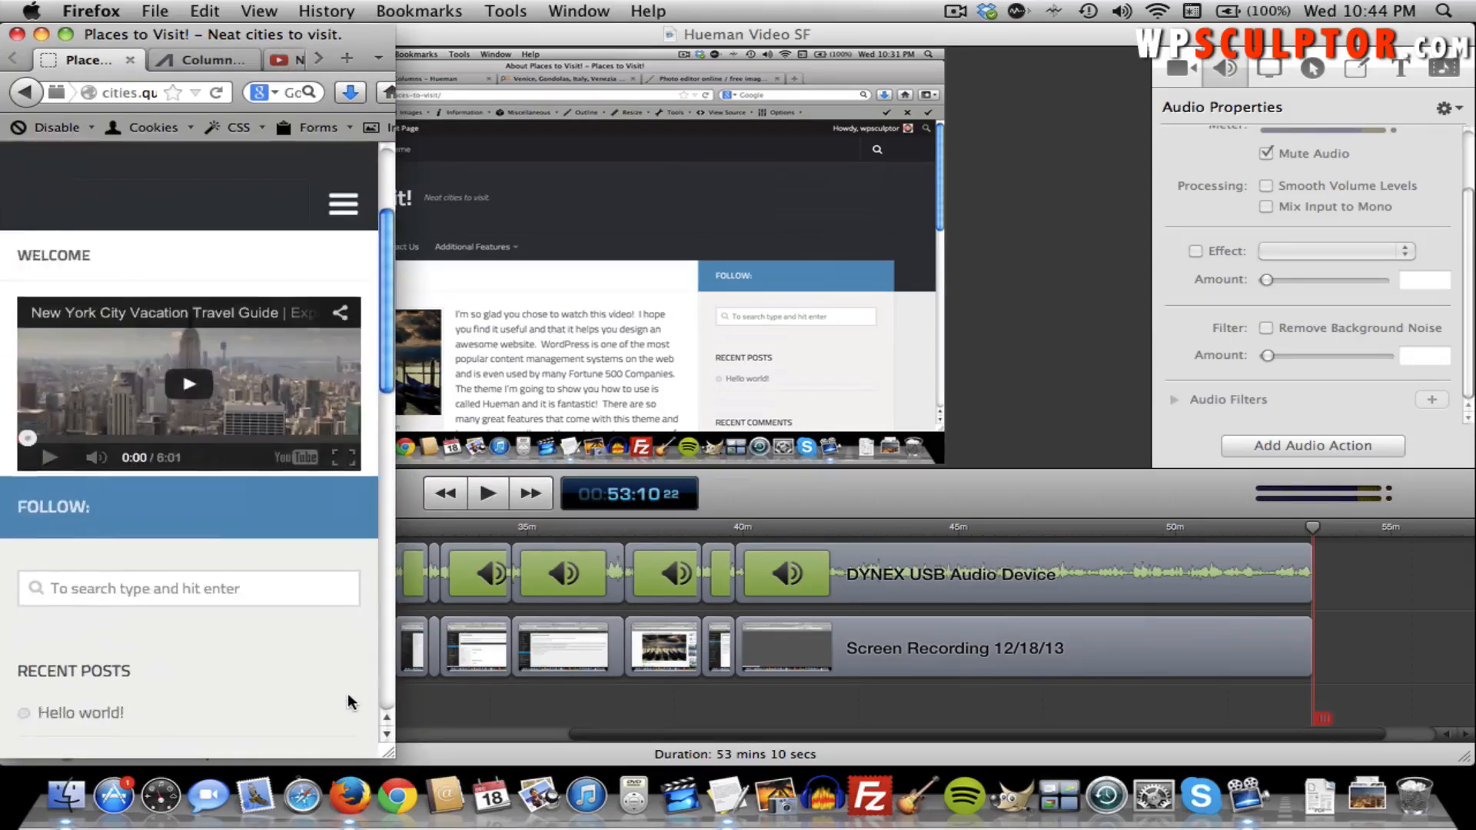
{"action": "scroll", "coordinate": [349, 701], "scroll_direction": "down", "scroll_amount": 5}
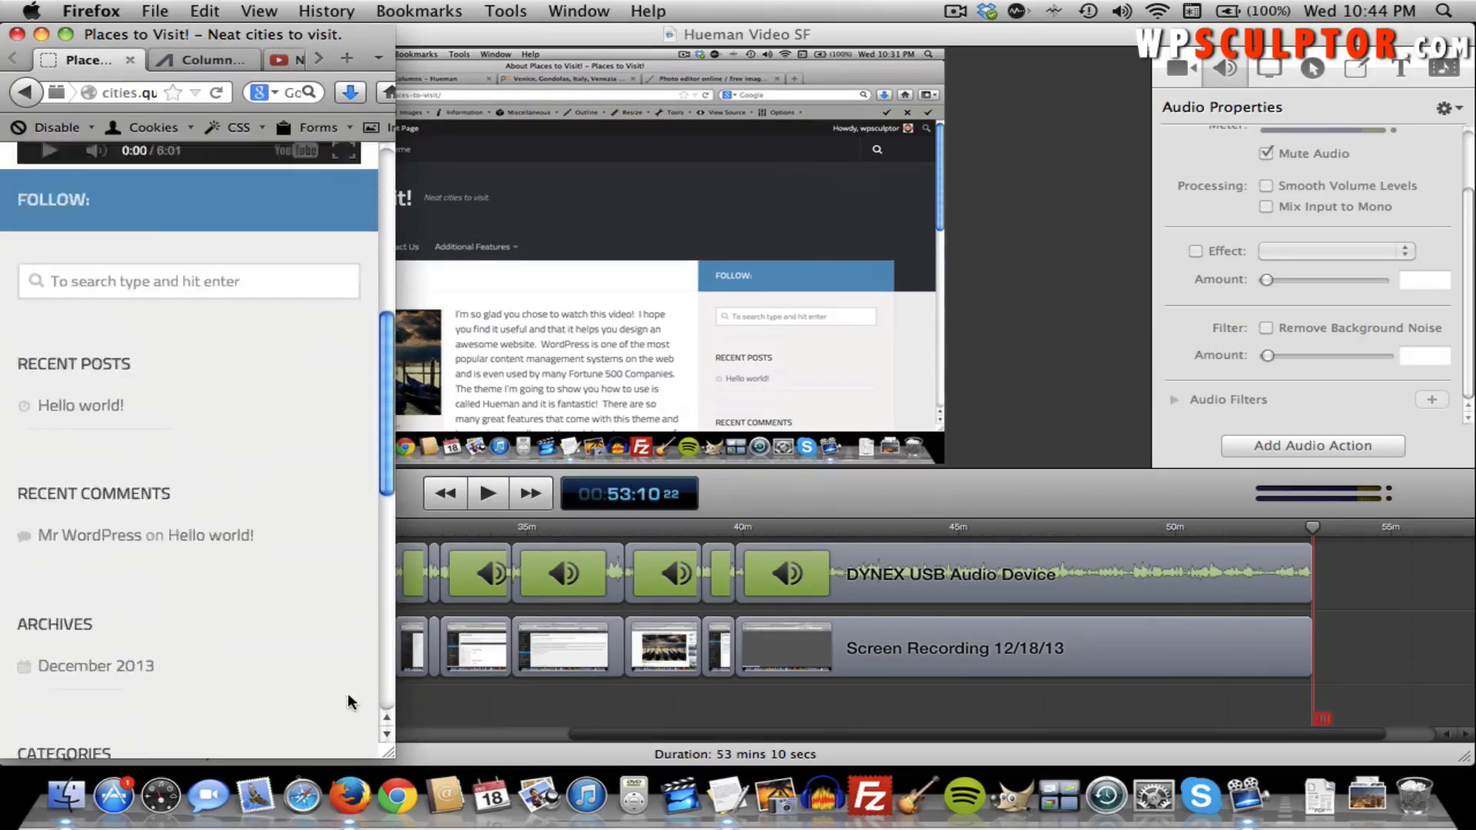
{"action": "scroll", "coordinate": [350, 701], "scroll_direction": "up", "scroll_amount": 6}
{"action": "scroll", "coordinate": [349, 701], "scroll_direction": "up", "scroll_amount": 2}
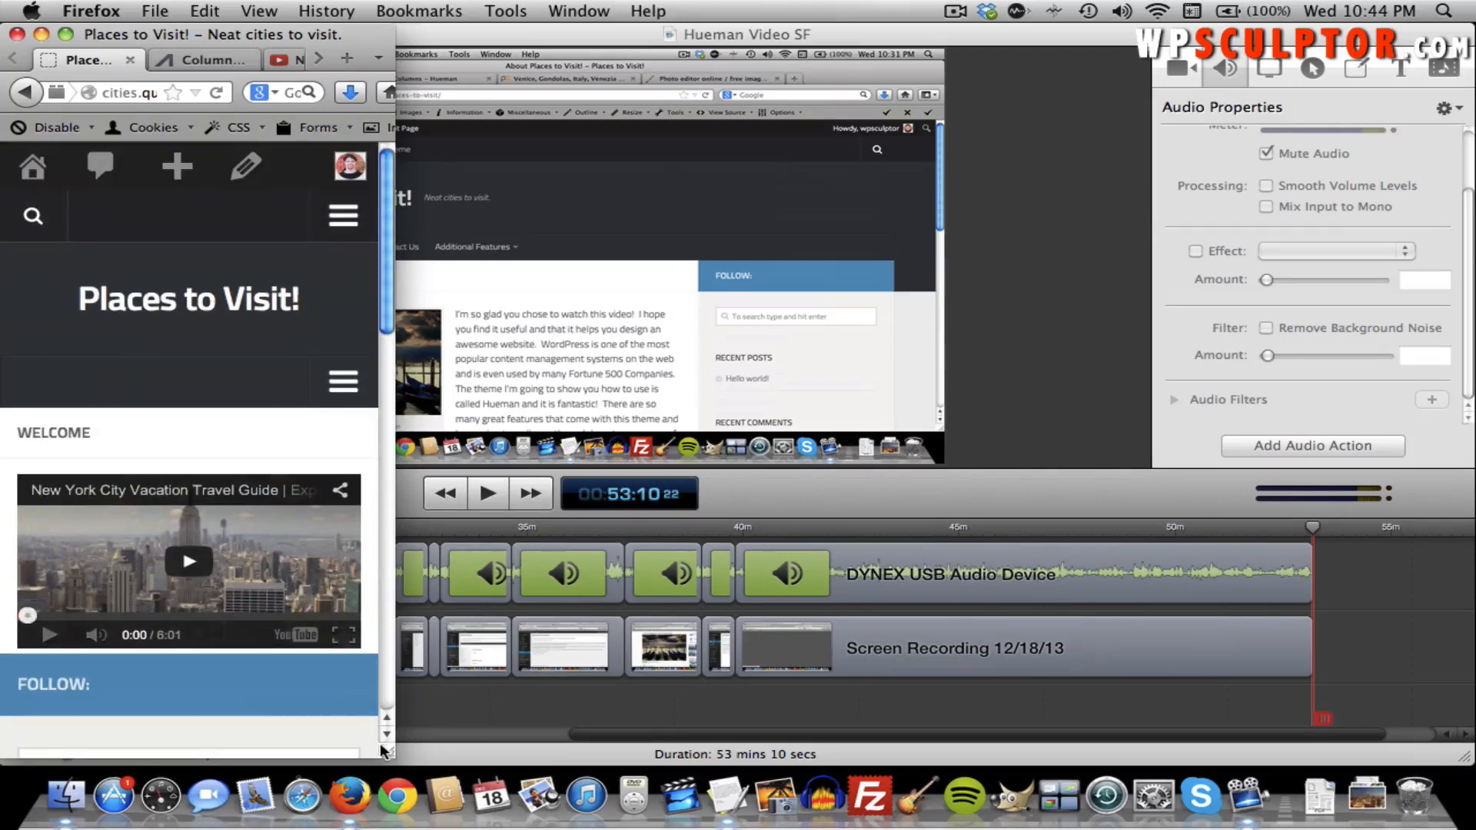
{"action": "left_click_drag", "start_coordinate": [387, 757], "coordinate": [1471, 799]}
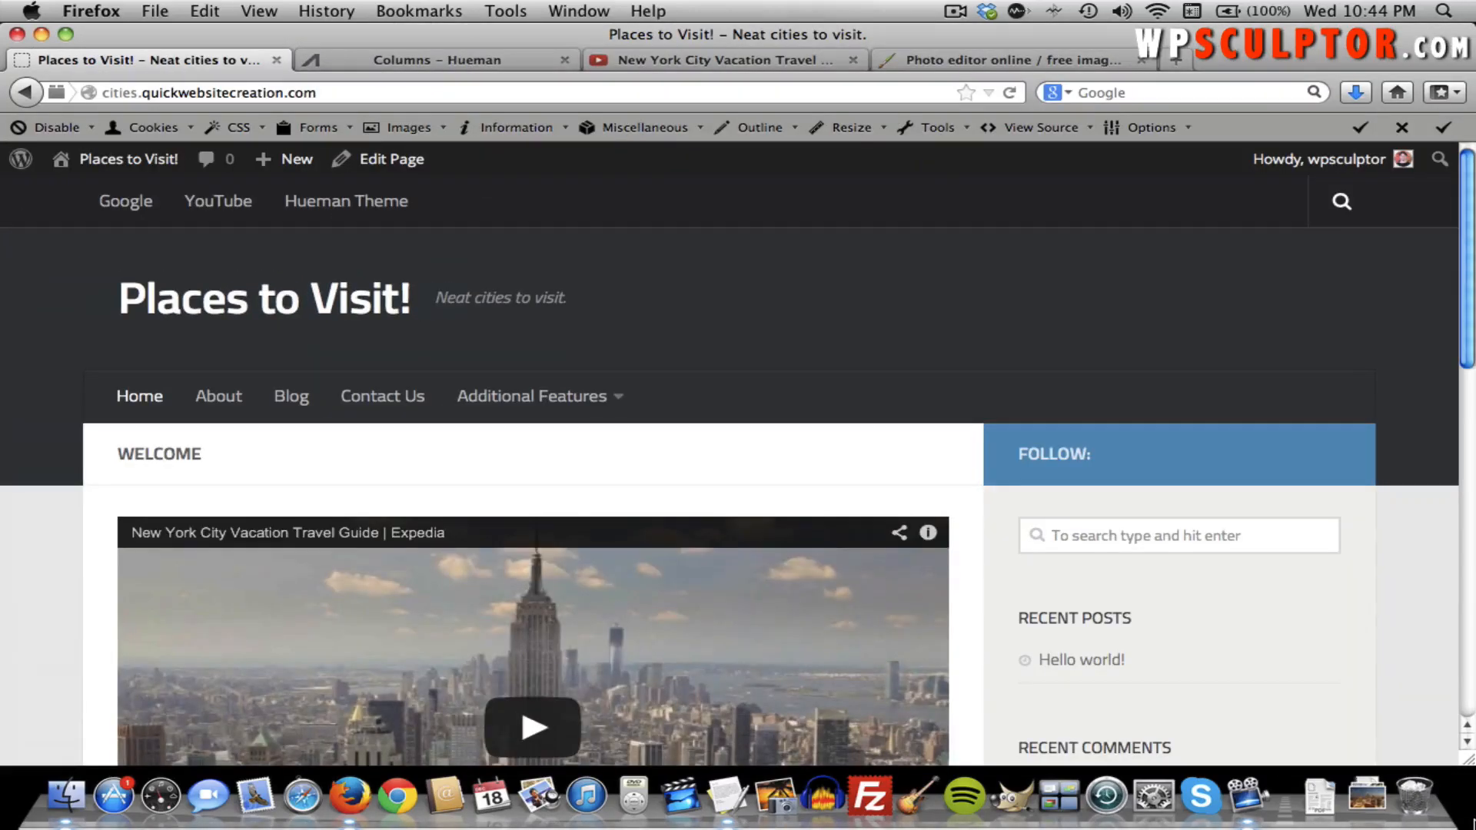
Open the Welcome page editor and go to the Hueman shortcodes demo page.
{"action": "left_click", "coordinate": [406, 163]}
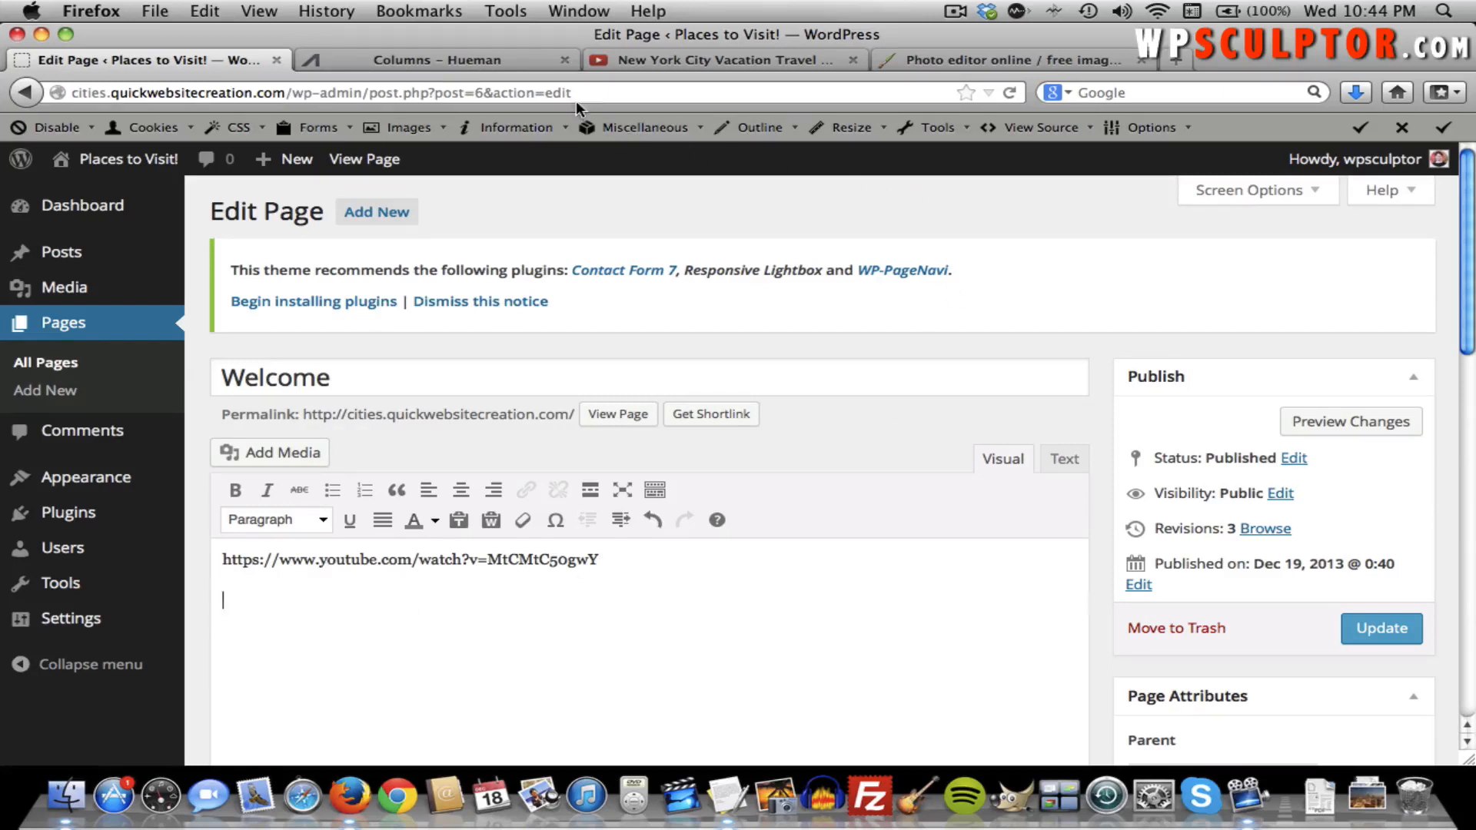
{"action": "left_click", "coordinate": [472, 55]}
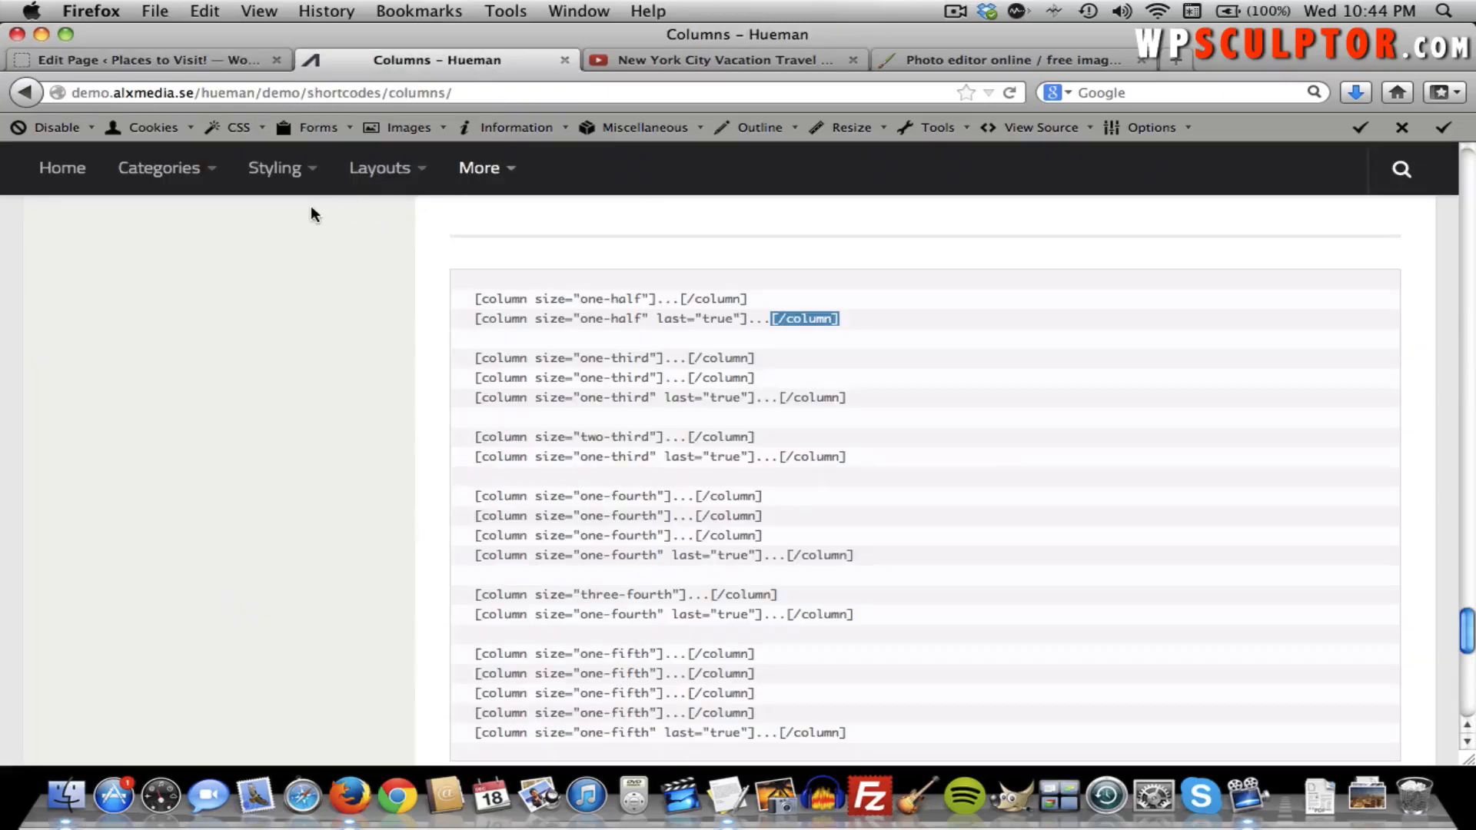
{"action": "scroll", "coordinate": [339, 258], "scroll_direction": "up", "scroll_amount": 10}
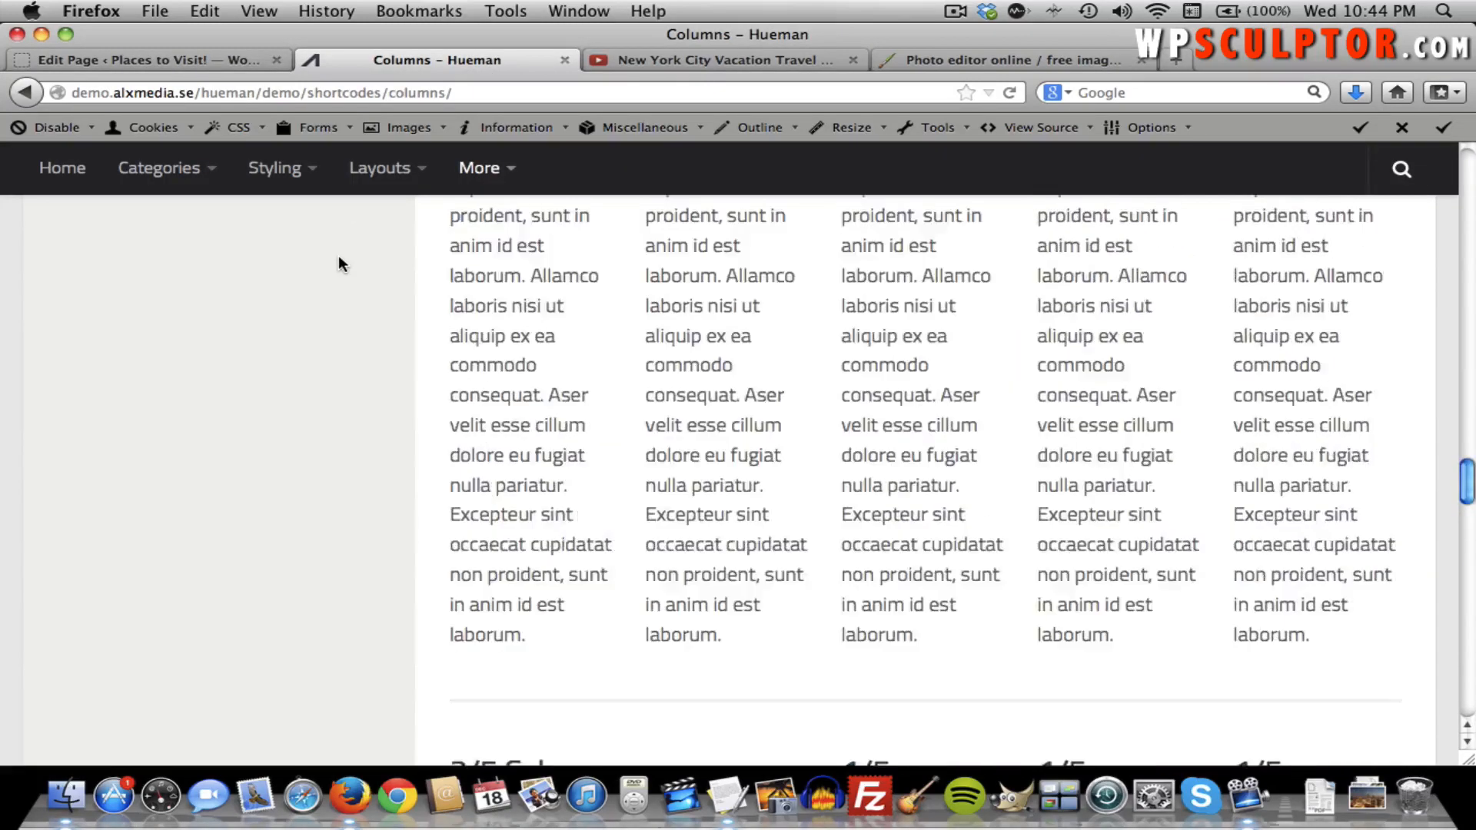
{"action": "scroll", "coordinate": [338, 256], "scroll_direction": "up", "scroll_amount": 10}
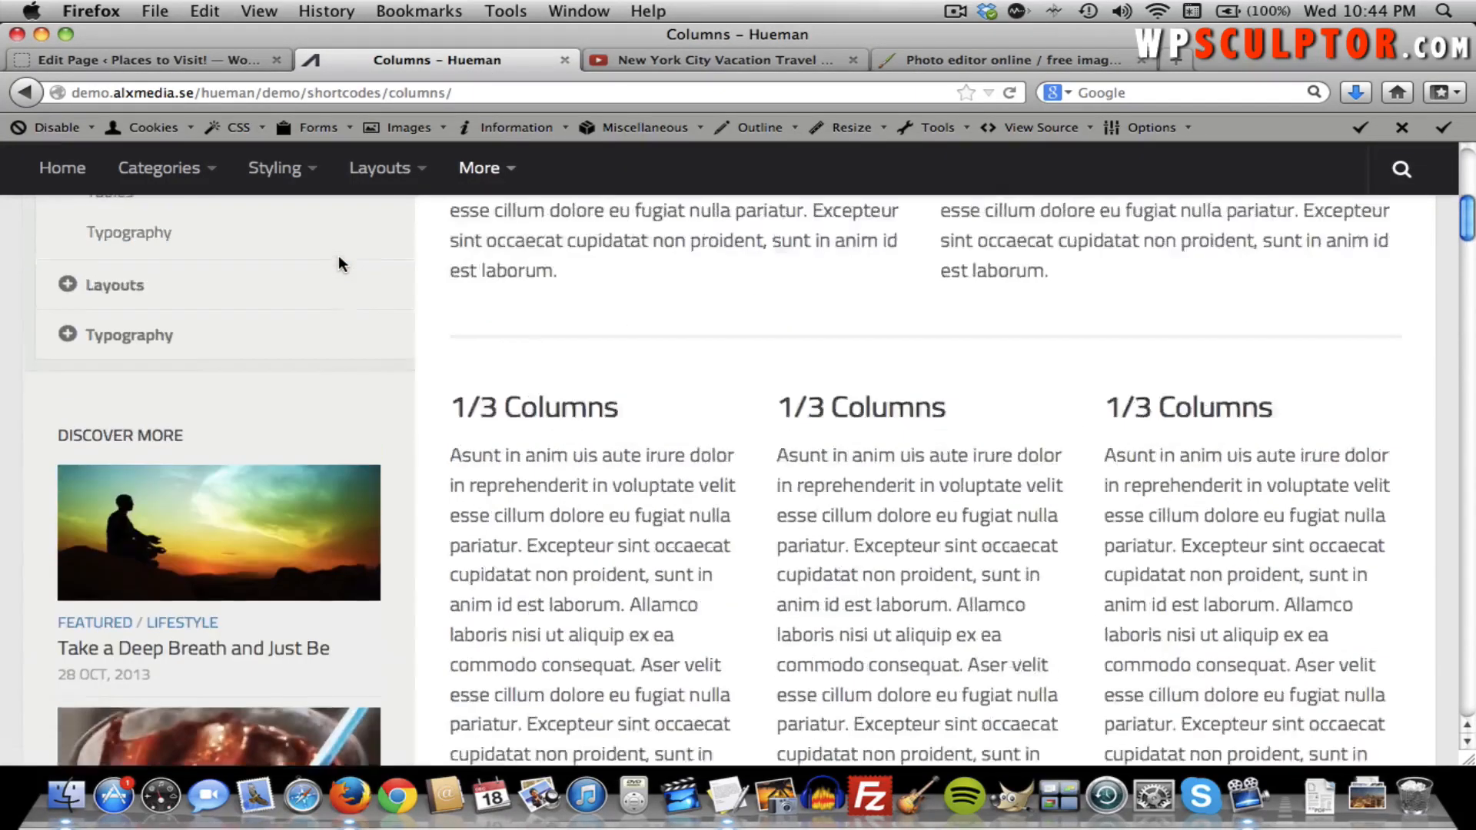
{"action": "scroll", "coordinate": [367, 404], "scroll_direction": "up", "scroll_amount": 3}
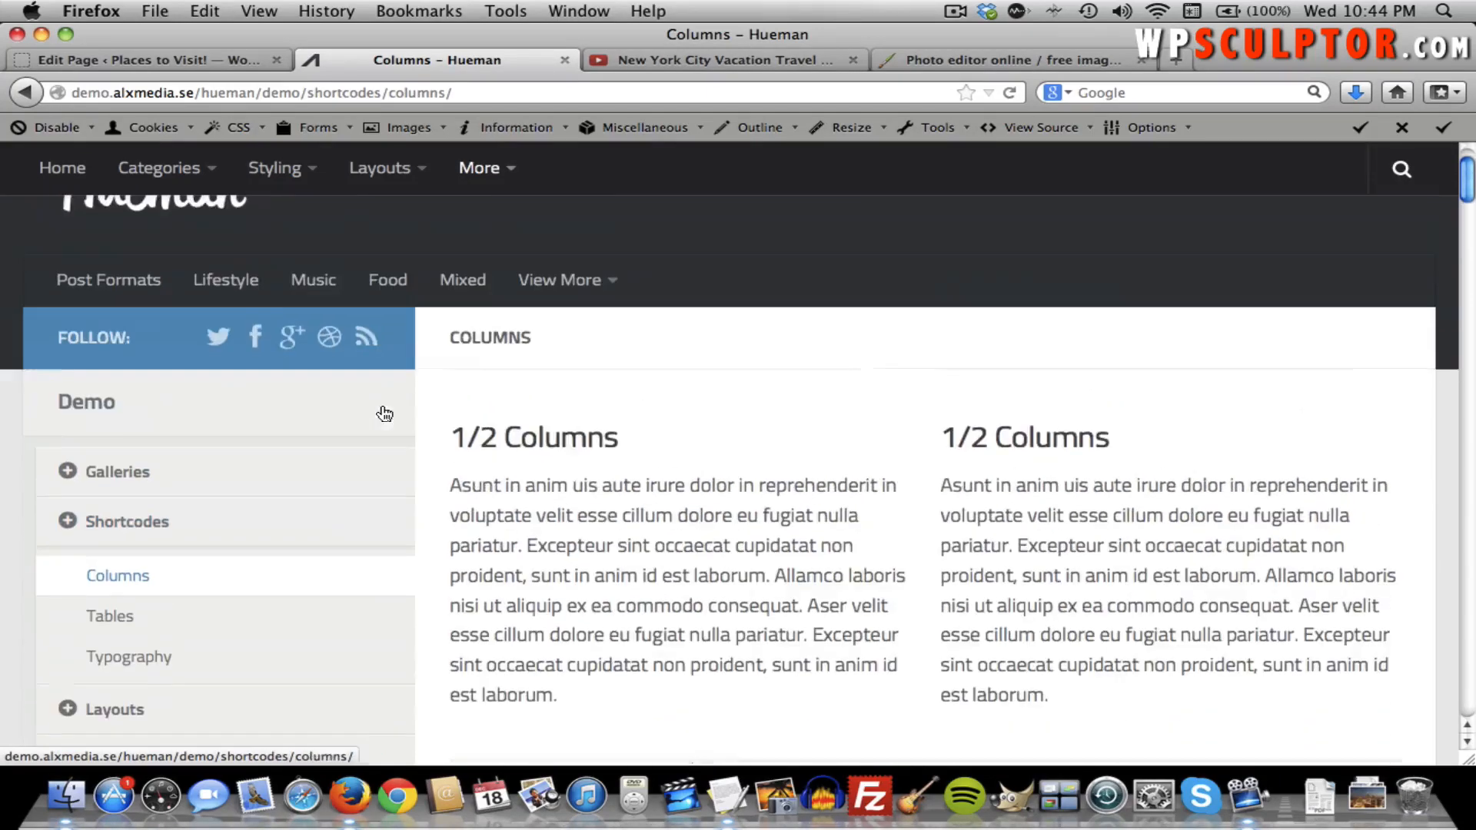
{"action": "left_click", "coordinate": [169, 528]}
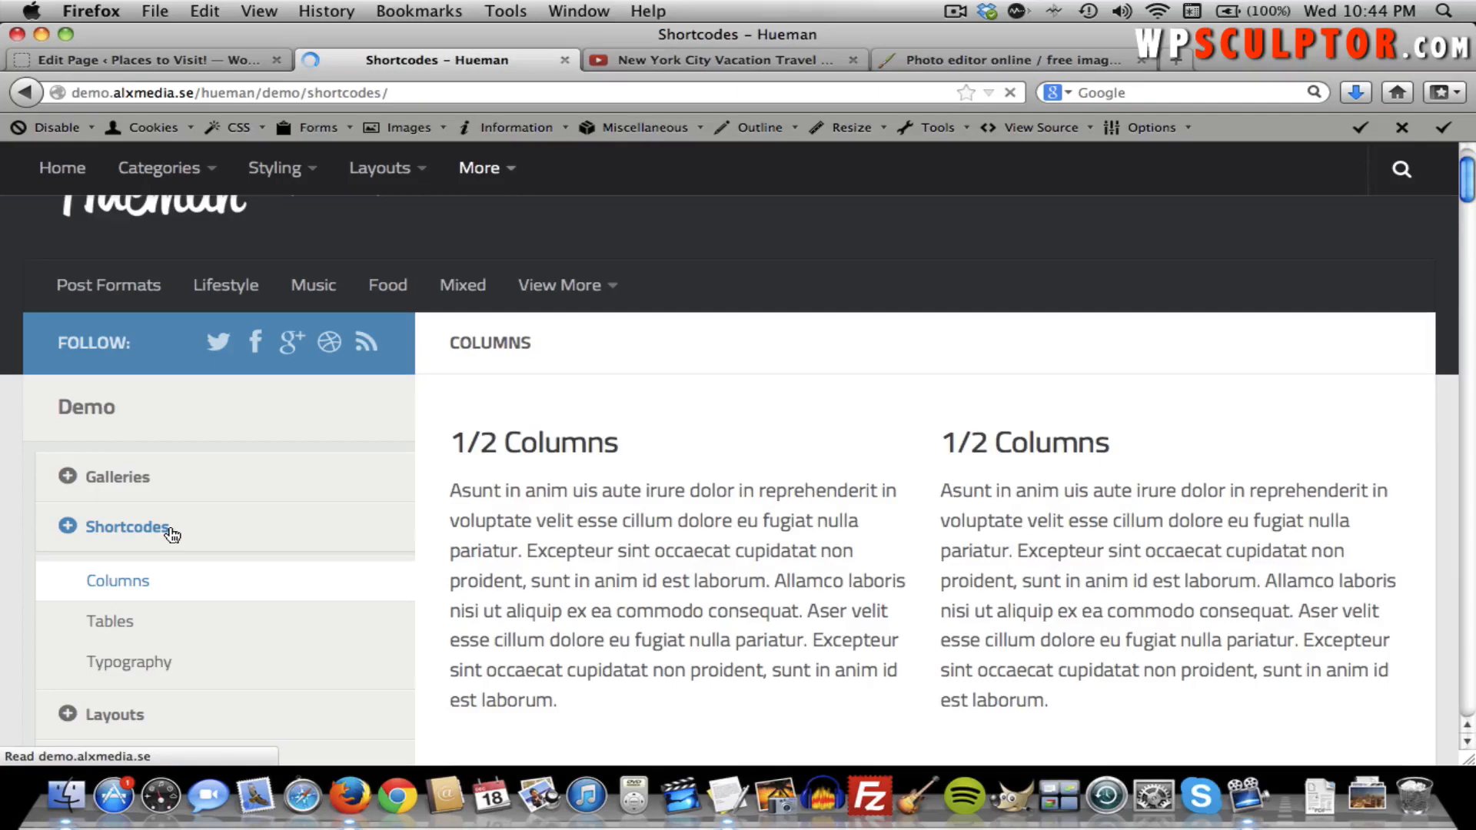
{"action": "scroll", "coordinate": [787, 294], "scroll_direction": "down", "scroll_amount": 15}
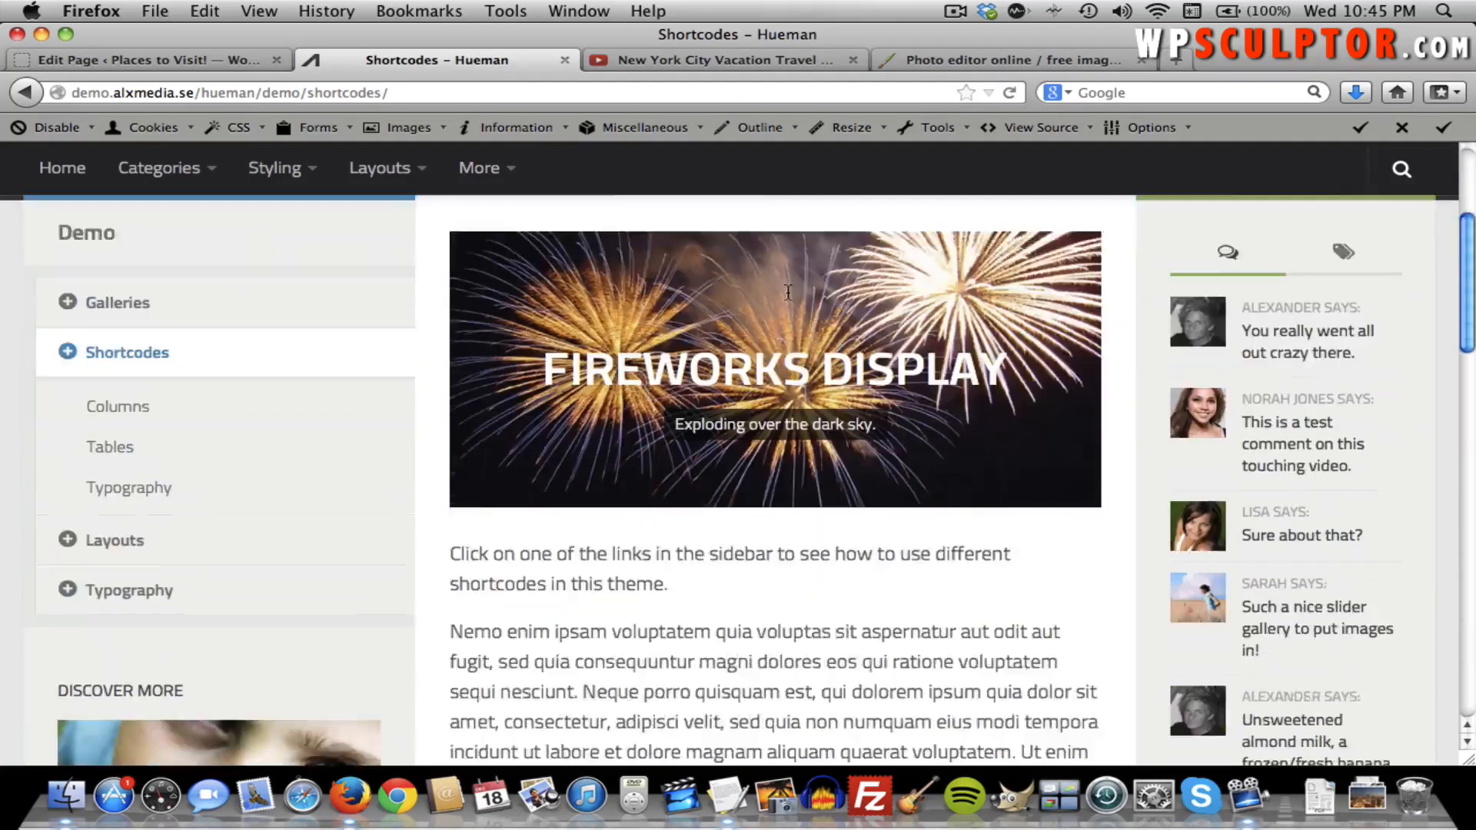
{"action": "scroll", "coordinate": [787, 294], "scroll_direction": "up", "scroll_amount": 15}
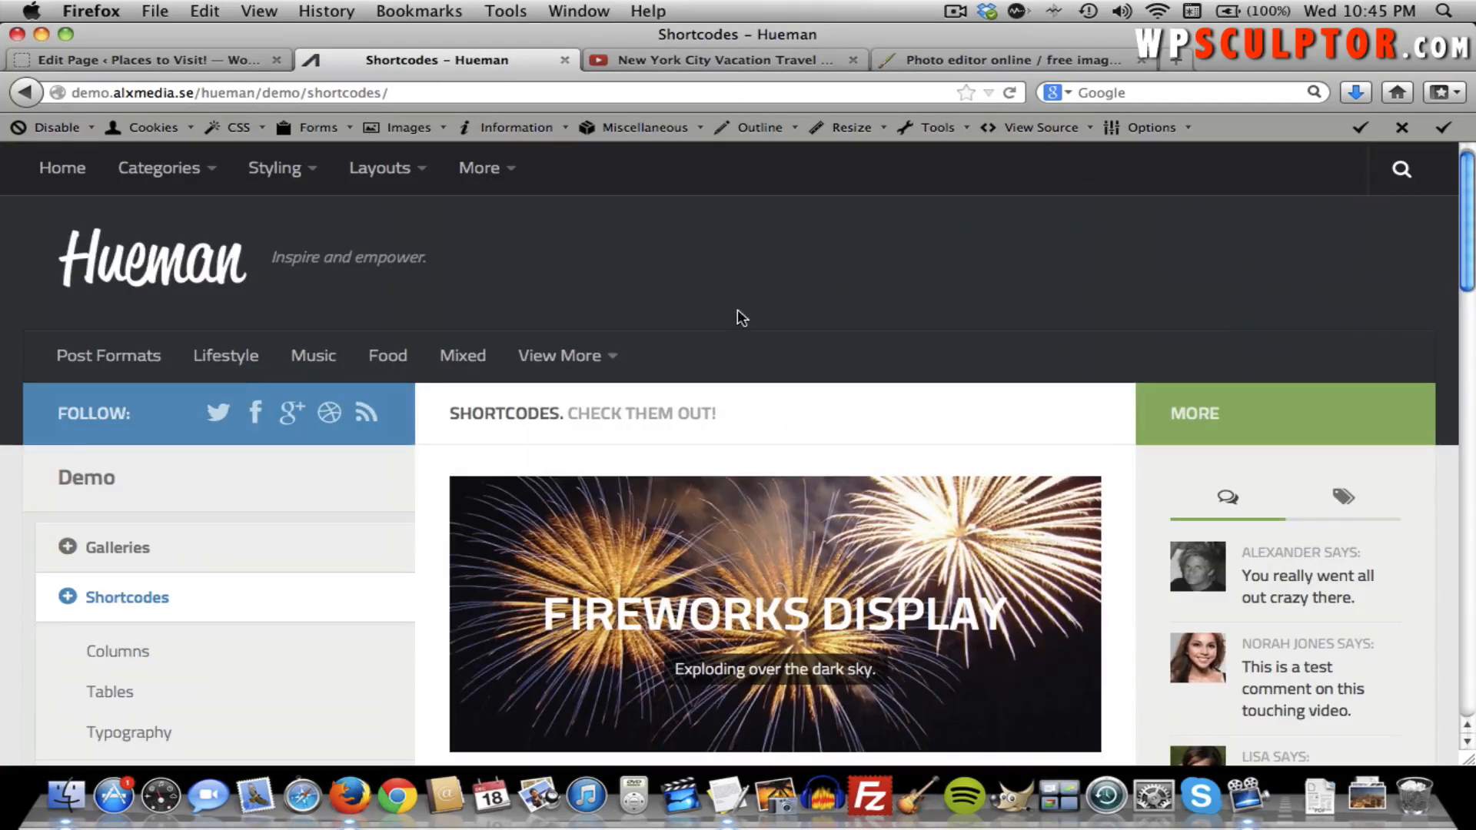
{"action": "scroll", "coordinate": [737, 310], "scroll_direction": "down", "scroll_amount": 3}
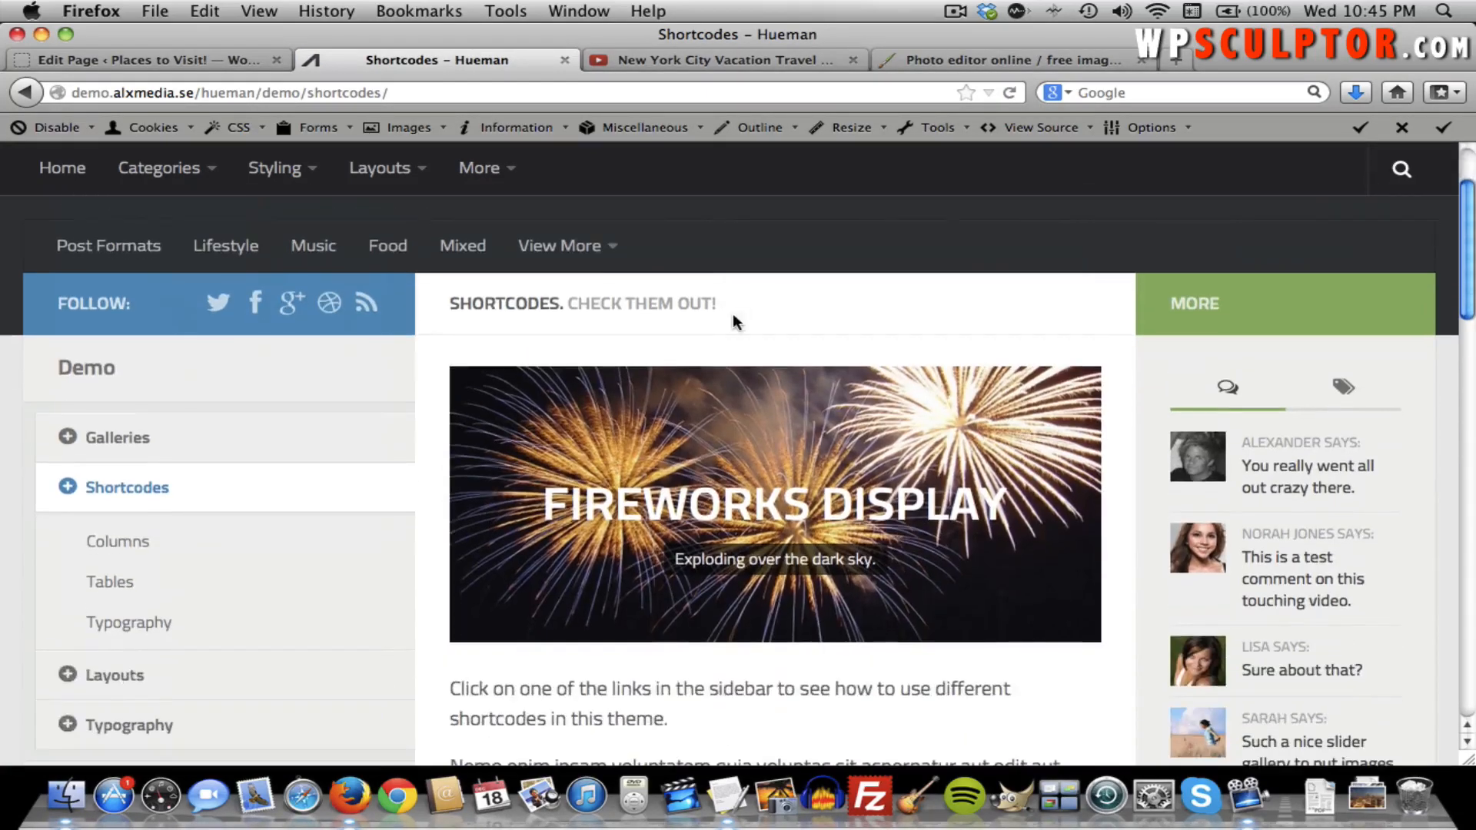
Select the [hr] divider shortcode in the Typography examples and return to the editor.
{"action": "left_click", "coordinate": [137, 629]}
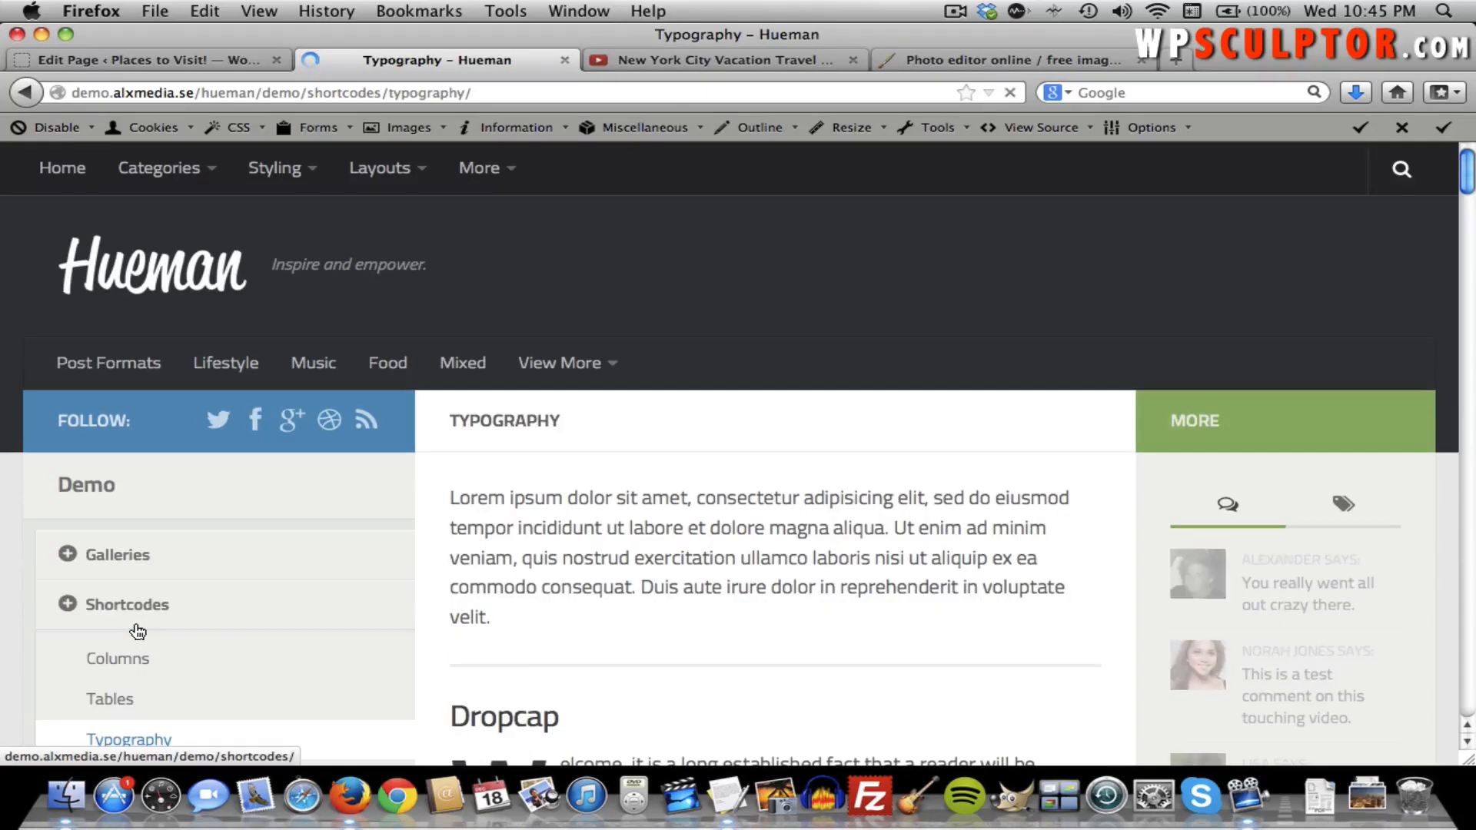
{"action": "scroll", "coordinate": [515, 524], "scroll_direction": "down", "scroll_amount": 6}
{"action": "scroll", "coordinate": [514, 524], "scroll_direction": "down", "scroll_amount": 9}
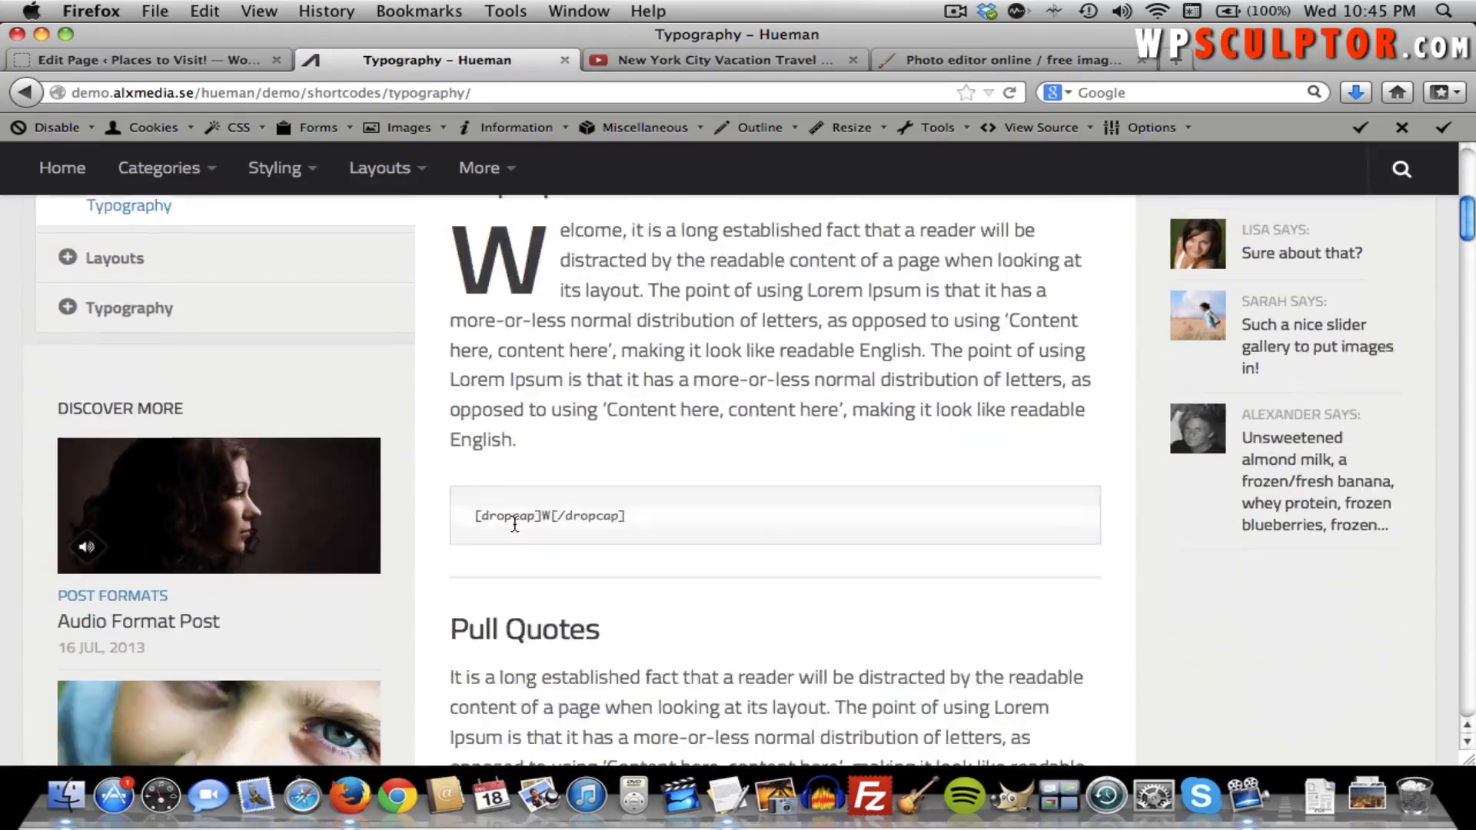
{"action": "scroll", "coordinate": [513, 523], "scroll_direction": "down", "scroll_amount": 10}
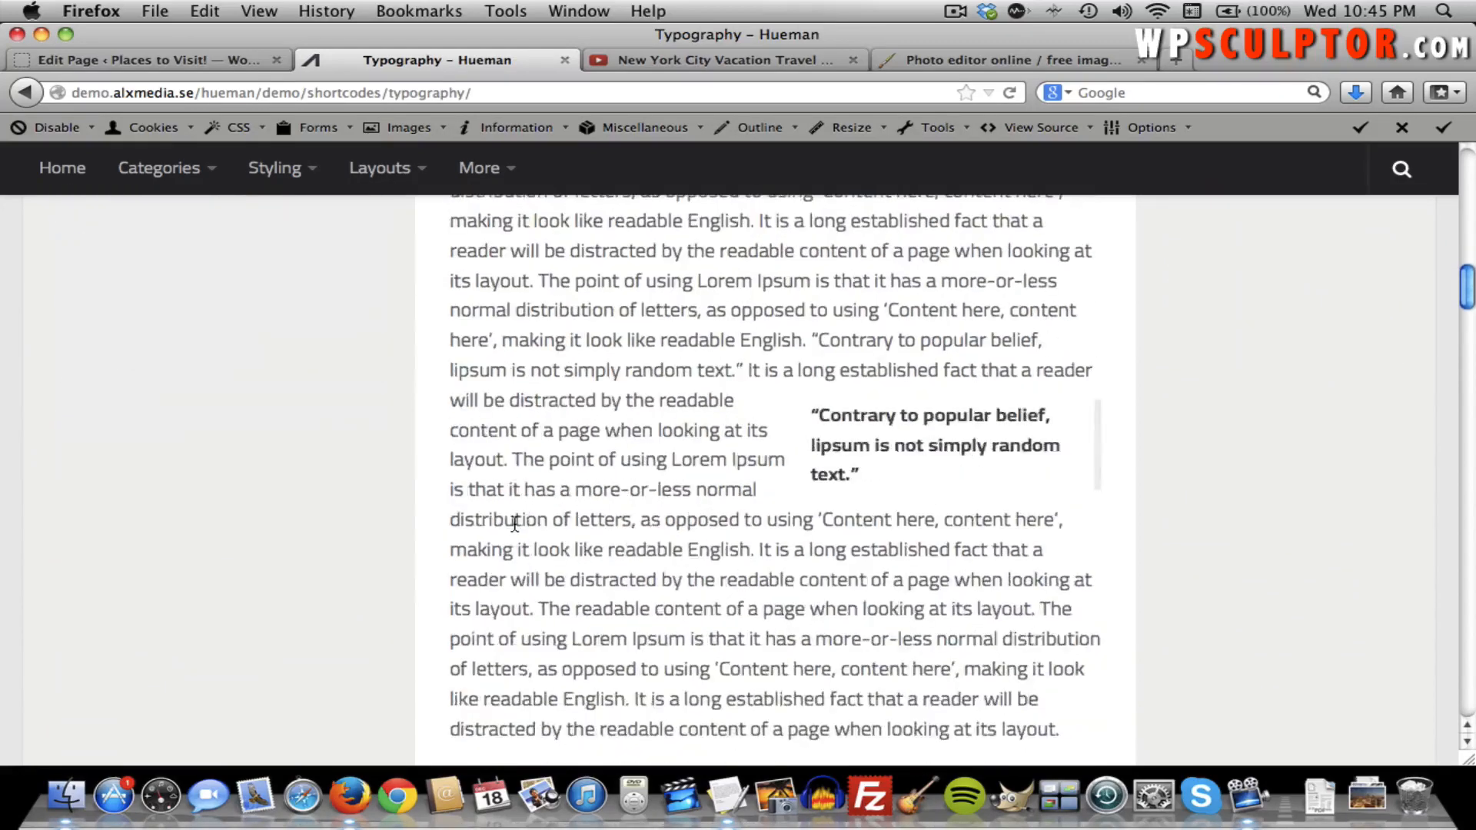
{"action": "scroll", "coordinate": [514, 523], "scroll_direction": "down", "scroll_amount": 9}
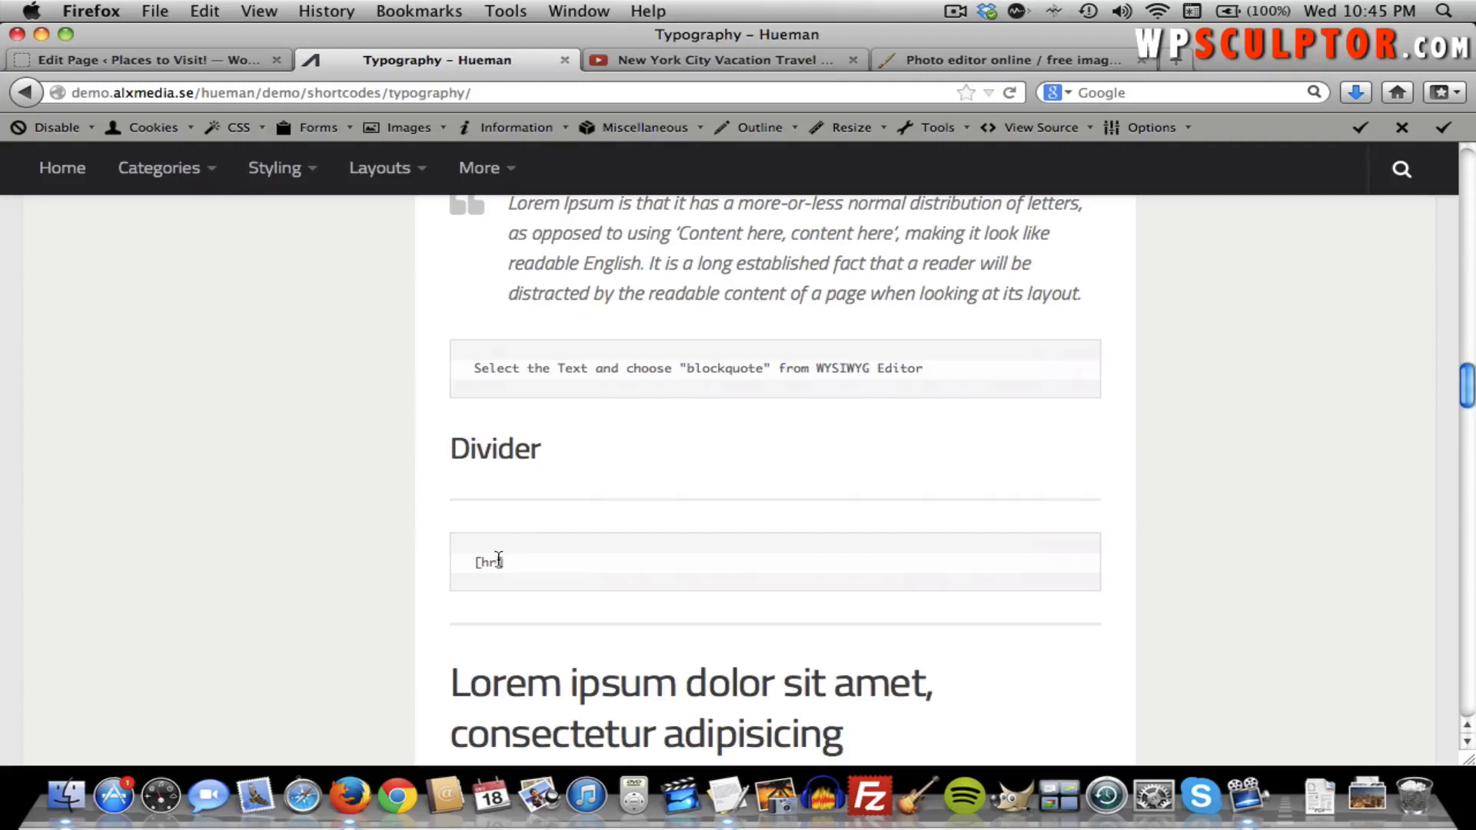
{"action": "left_click_drag", "start_coordinate": [504, 560], "coordinate": [478, 560]}
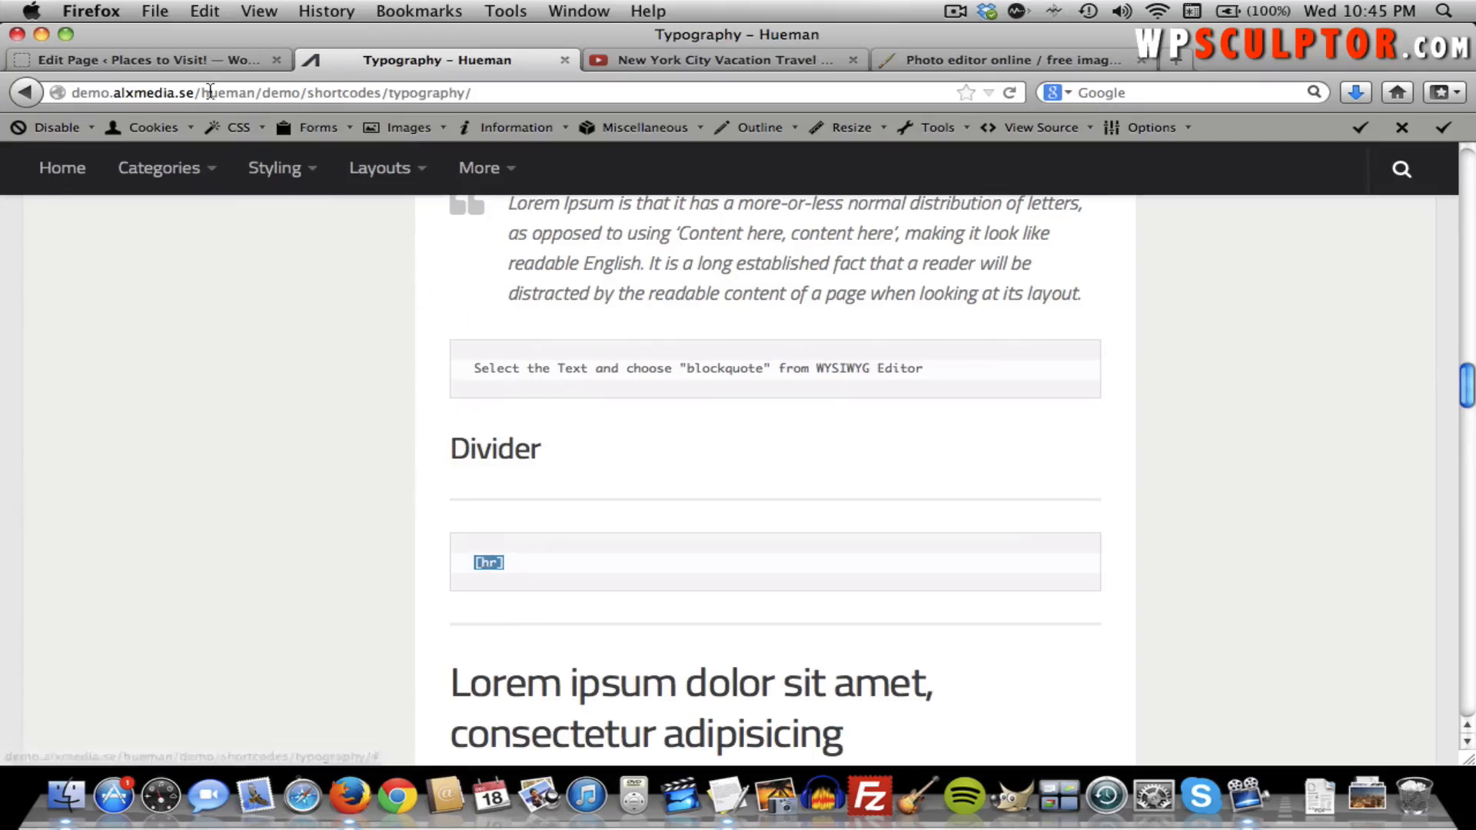
{"action": "left_click", "coordinate": [209, 59]}
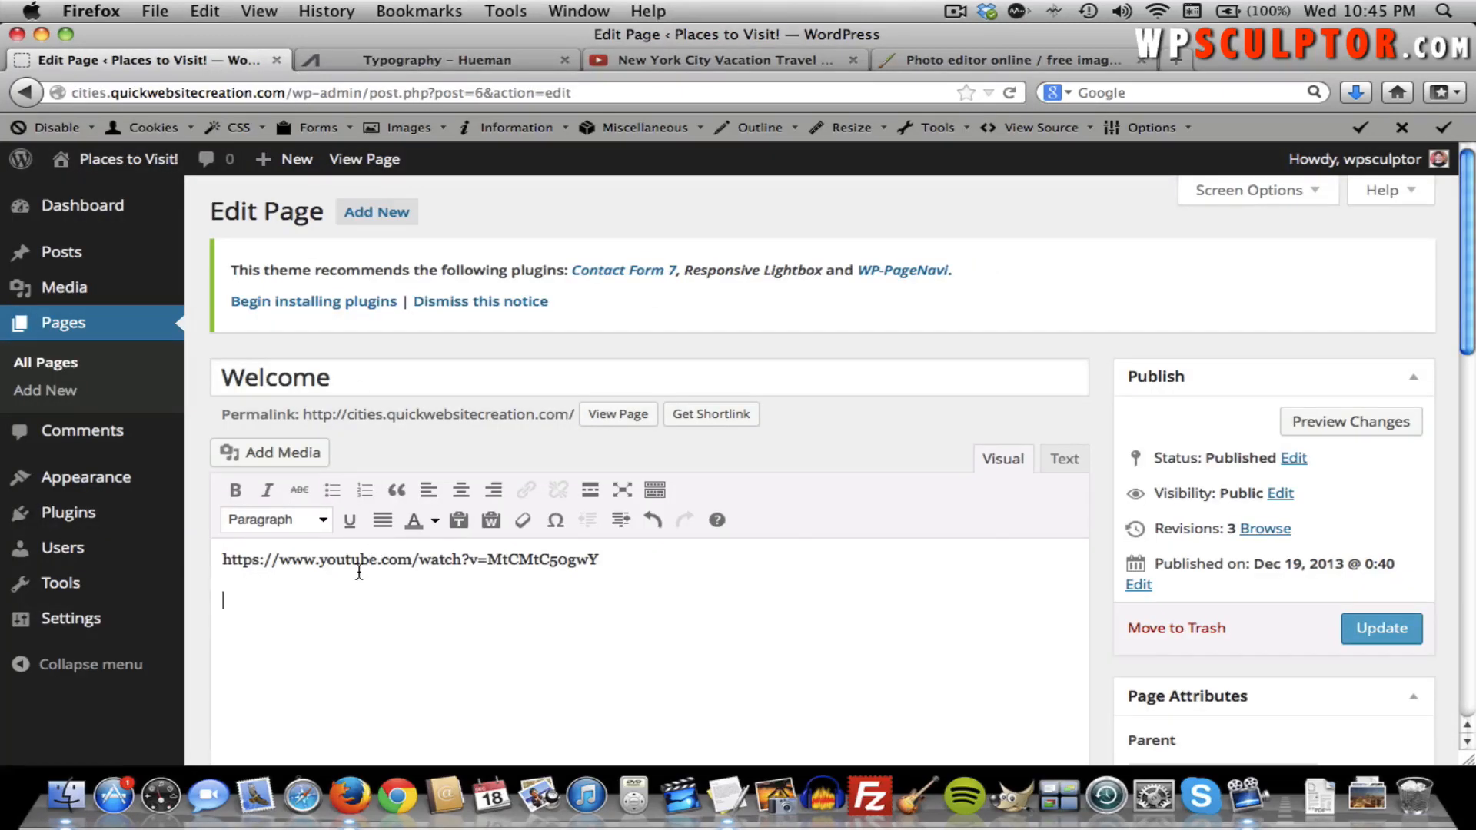
Paste [hr] as its own paragraph below the YouTube link with a plain paragraph after it.
{"action": "type", "text": "[hr]"}
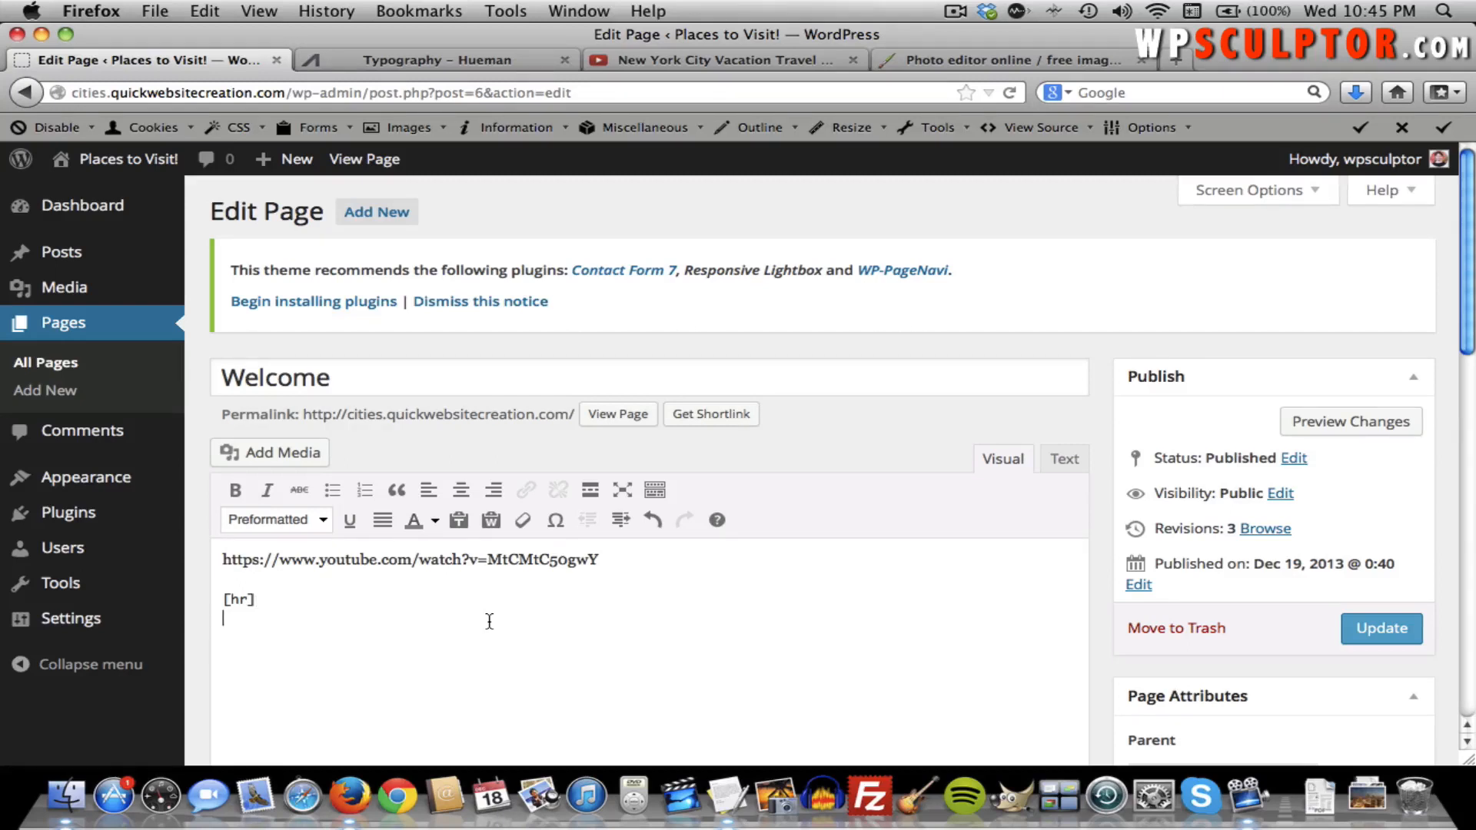
{"action": "left_click", "coordinate": [223, 605]}
{"action": "key", "text": "BackSpace"}
{"action": "key", "text": "Return"}
{"action": "key", "text": "Left"}
{"action": "key", "text": "Down"}
{"action": "key", "text": "Down"}
{"action": "key", "text": "BackSpace"}
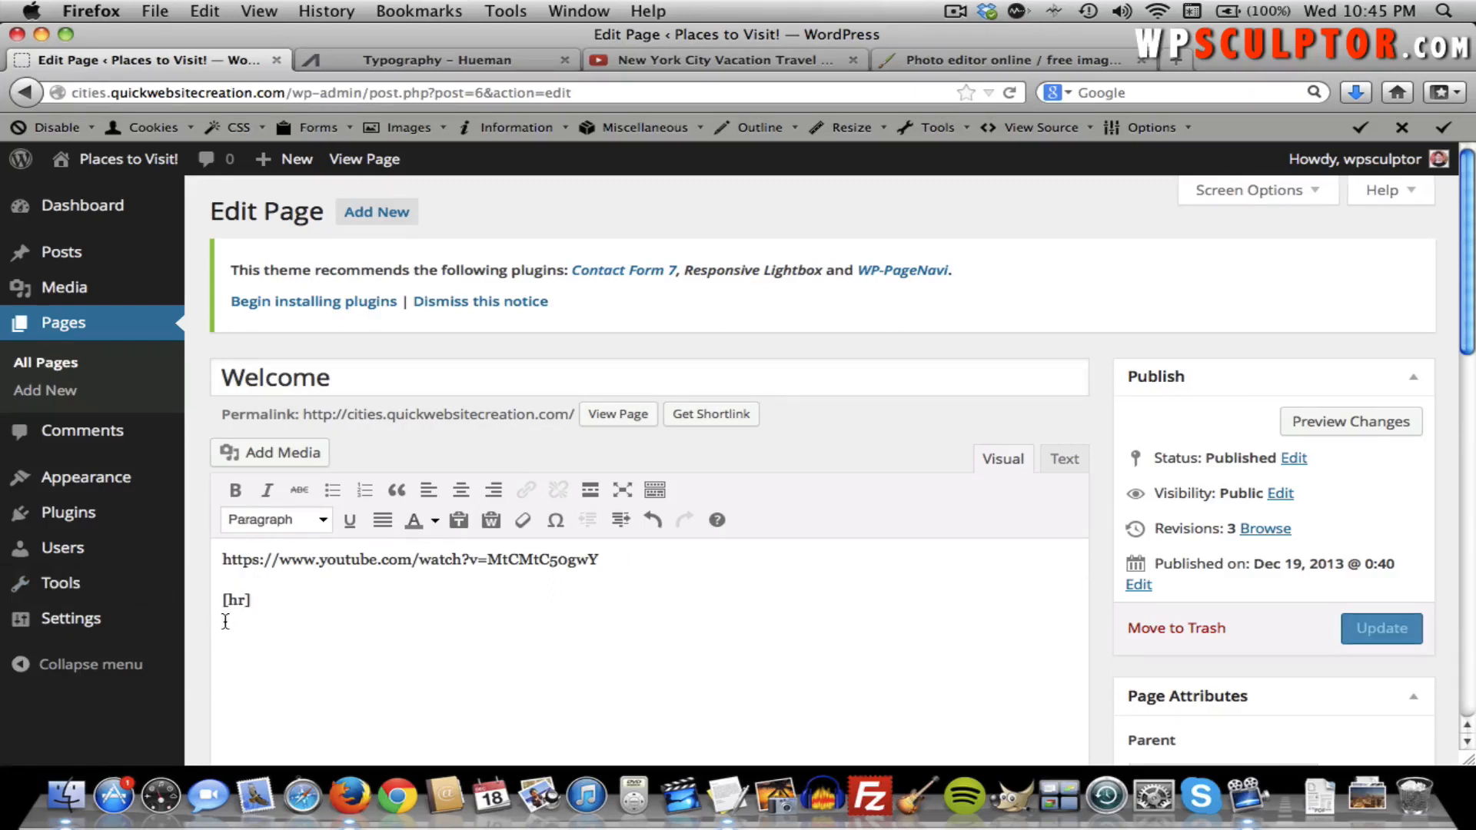
{"action": "key", "text": "Return"}
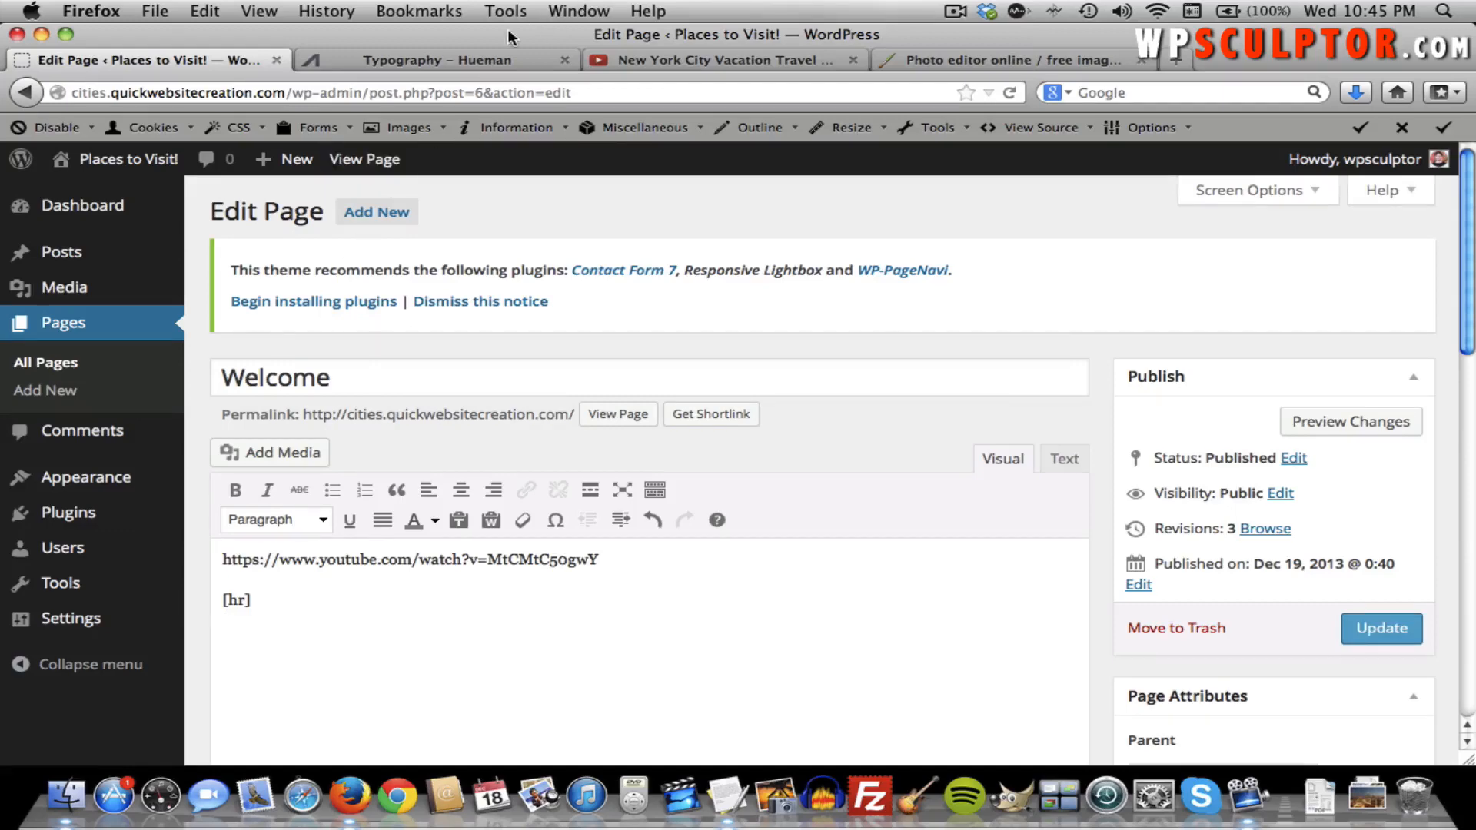
Copy the 'Welcome to this mock website…' paragraph from TextEdit and paste it below [hr].
{"action": "key", "text": "super+Tab"}
{"action": "key", "text": "super+Tab"}
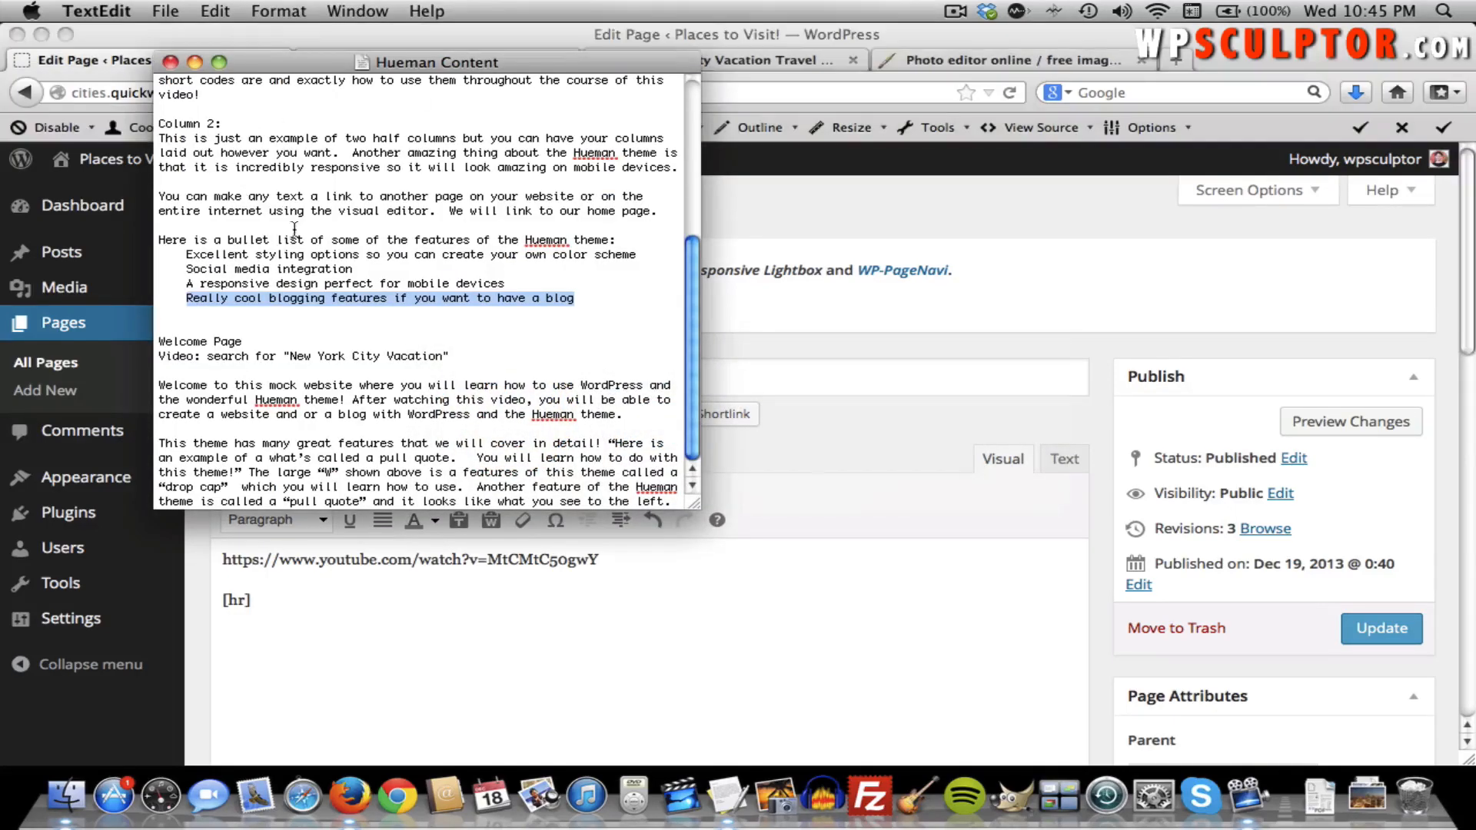
{"action": "left_click_drag", "start_coordinate": [622, 415], "coordinate": [159, 387]}
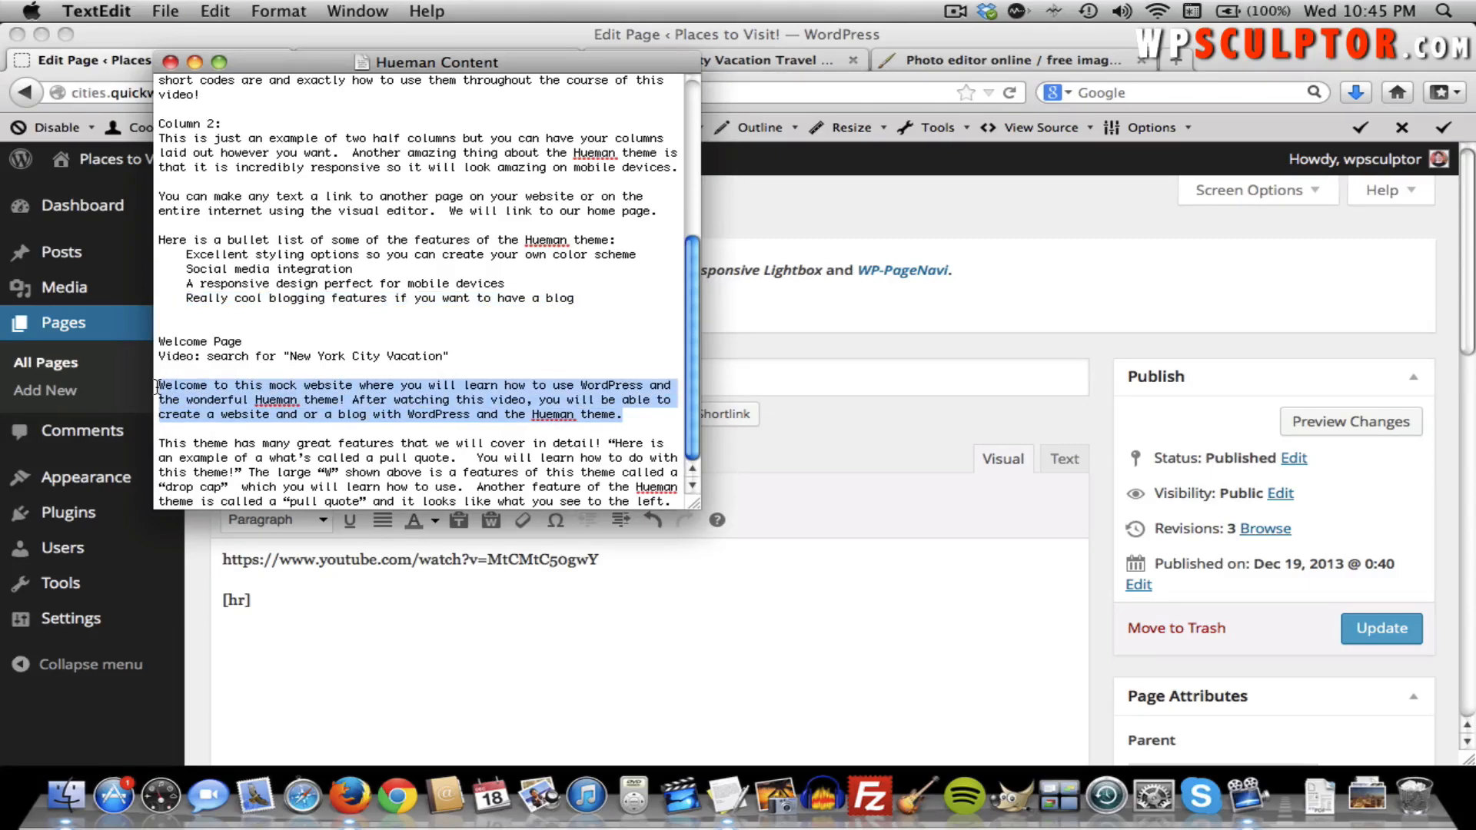
{"action": "key", "text": "super+c"}
{"action": "key", "text": "super+Tab"}
{"action": "key", "text": "super+v"}
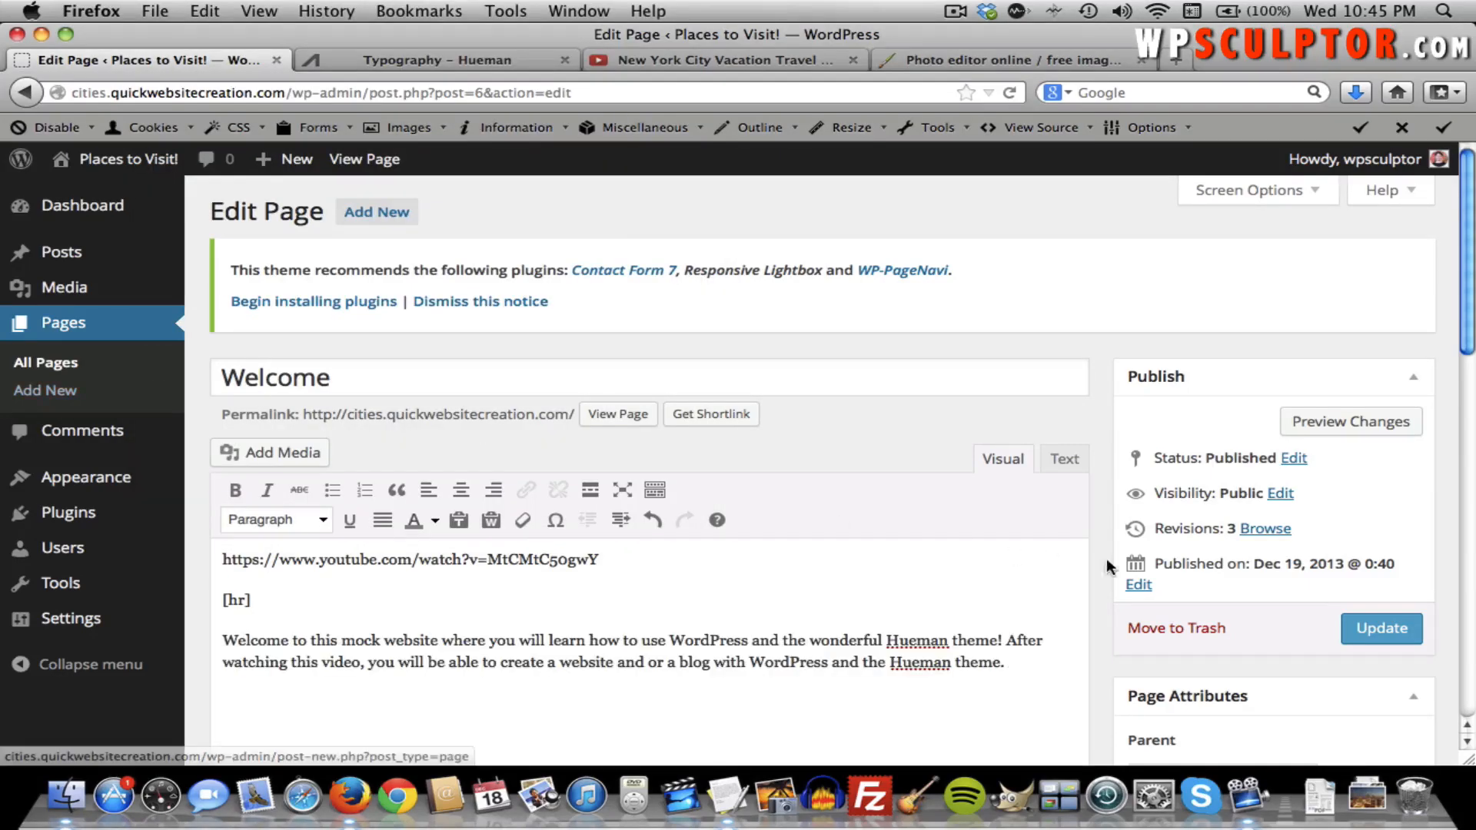
Update the Welcome page, check the live divider and welcome paragraph, then return to its editor.
{"action": "left_click", "coordinate": [1380, 630]}
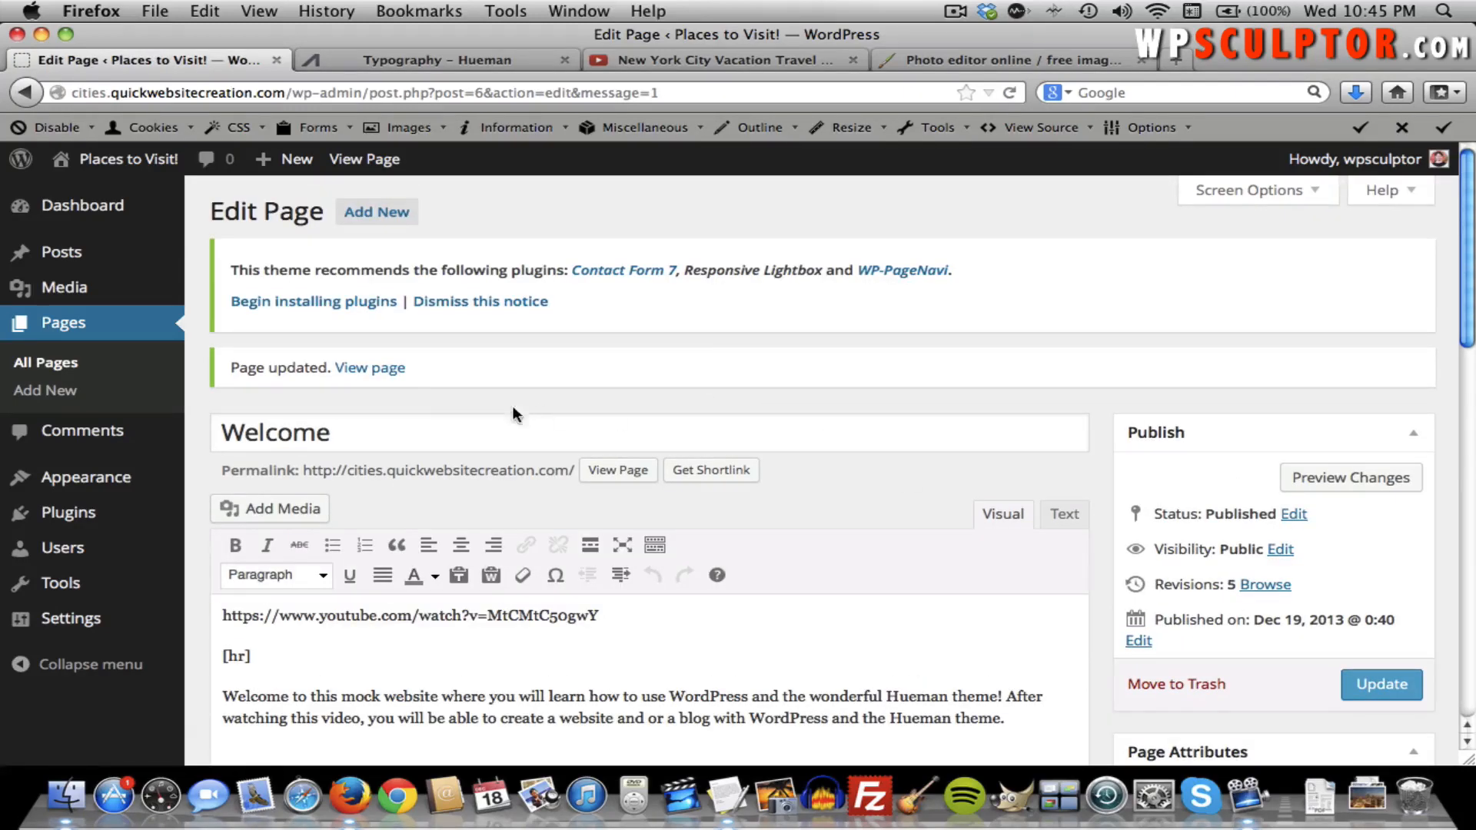
{"action": "left_click", "coordinate": [399, 371]}
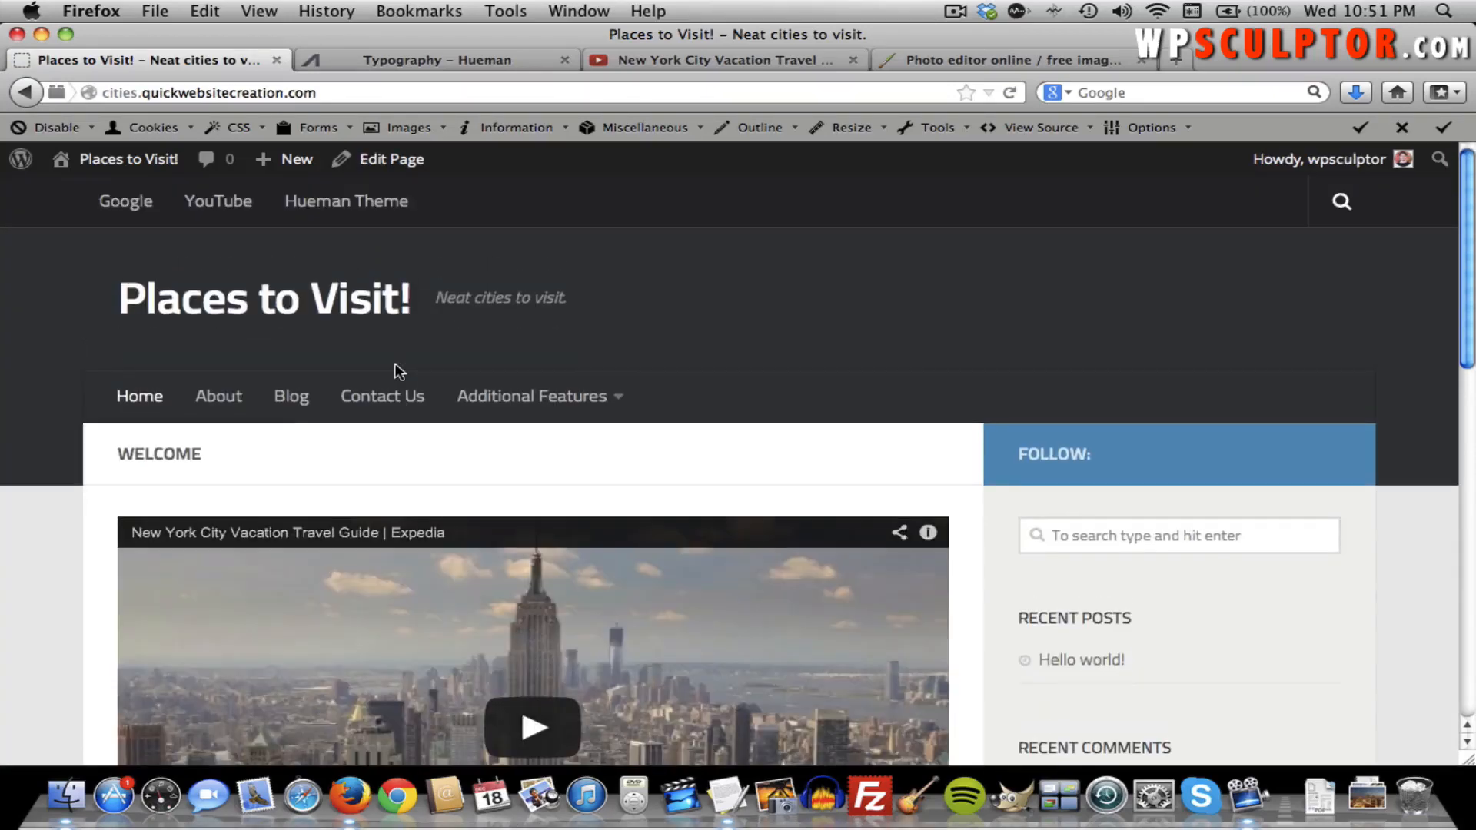
{"action": "scroll", "coordinate": [396, 370], "scroll_direction": "down", "scroll_amount": 3}
{"action": "scroll", "coordinate": [394, 363], "scroll_direction": "down", "scroll_amount": 5}
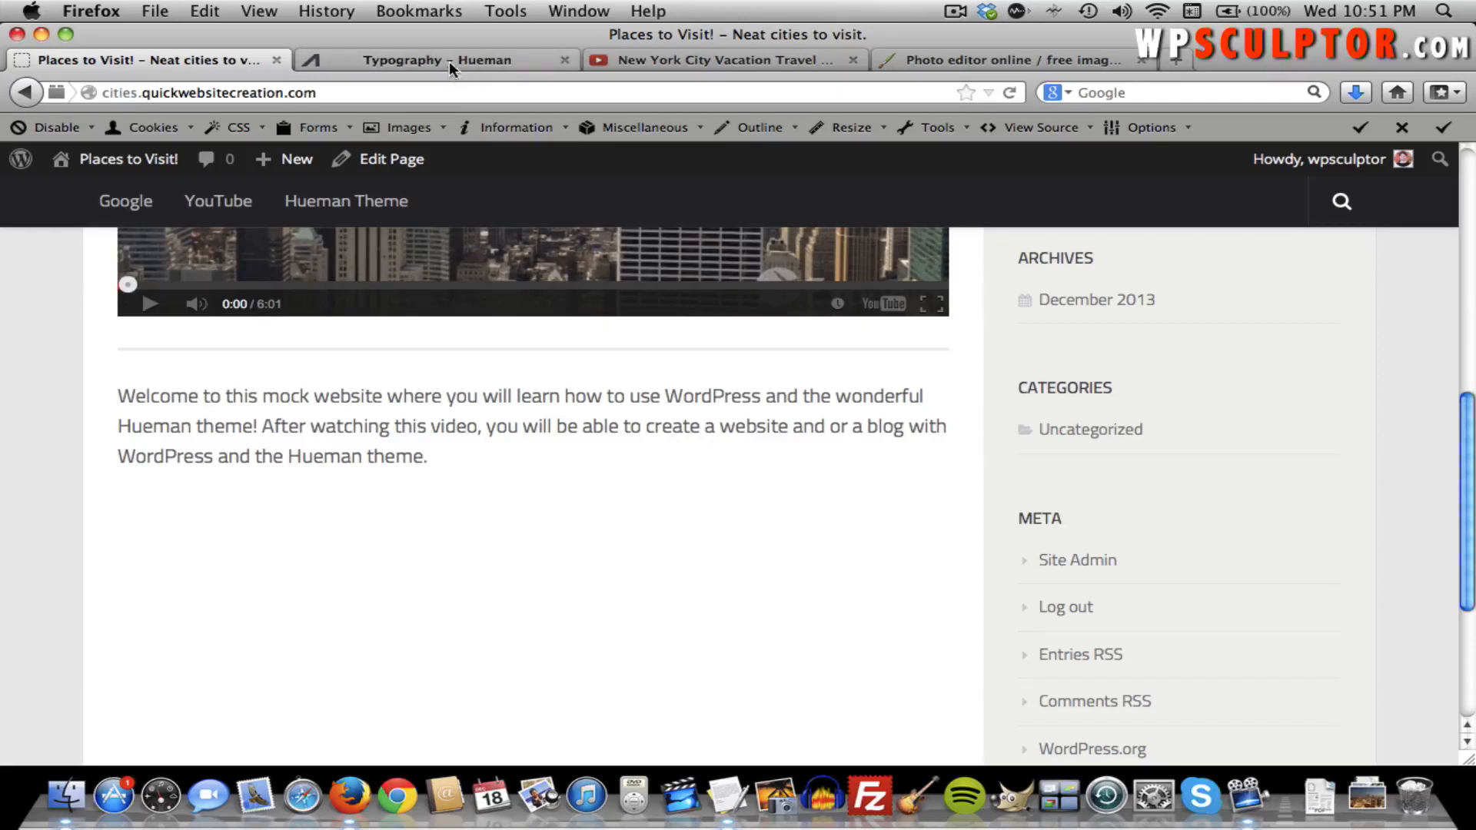
{"action": "left_click", "coordinate": [413, 160]}
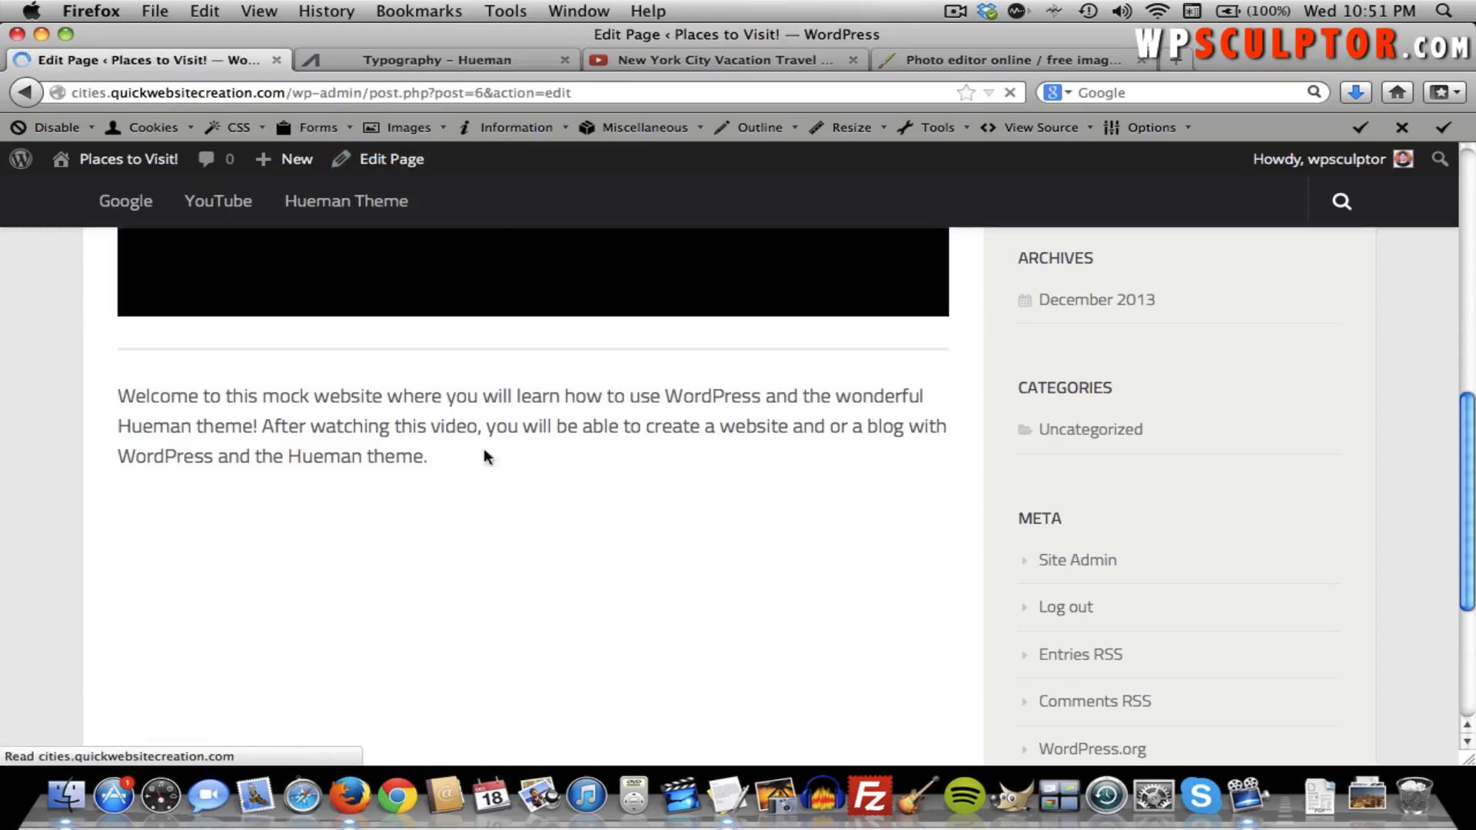
Copy the 'This theme has many great features…' paragraph from TextEdit into a new paragraph after 'theme.'.
{"action": "key", "text": "super+Tab"}
{"action": "key", "text": "super+Tab"}
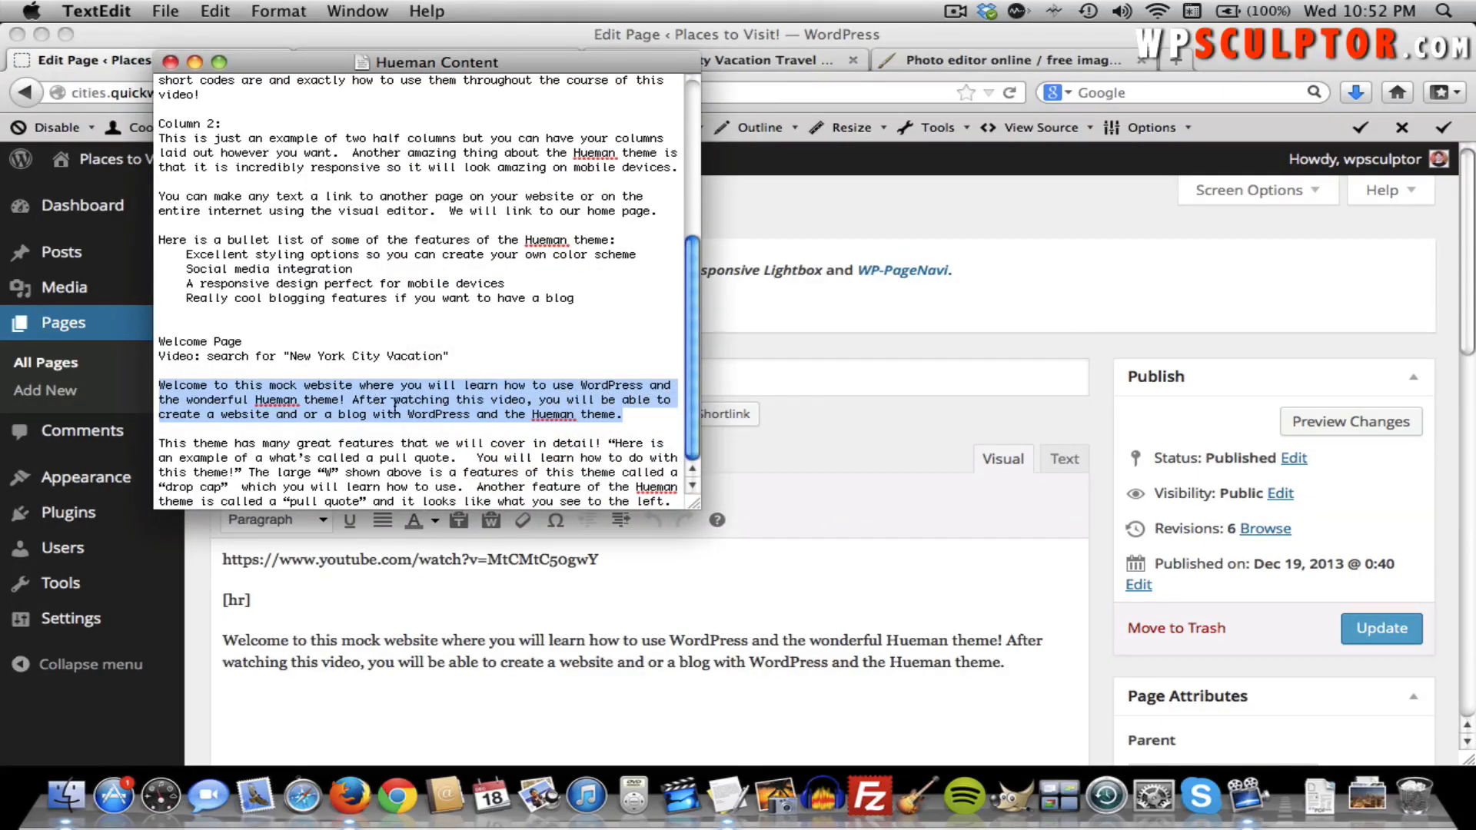
{"action": "left_click_drag", "start_coordinate": [670, 504], "coordinate": [157, 443]}
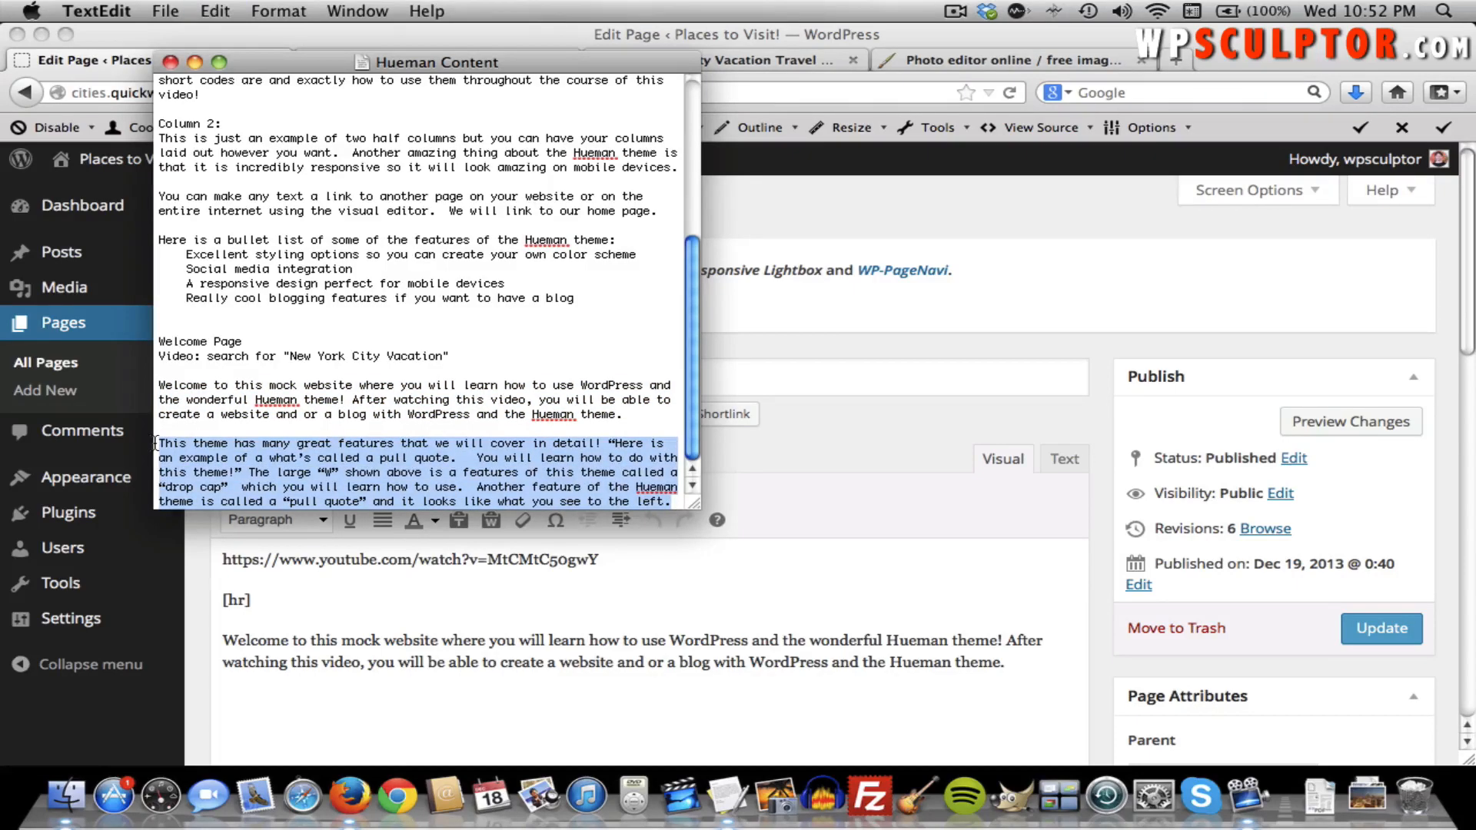
{"action": "key", "text": "super+Tab"}
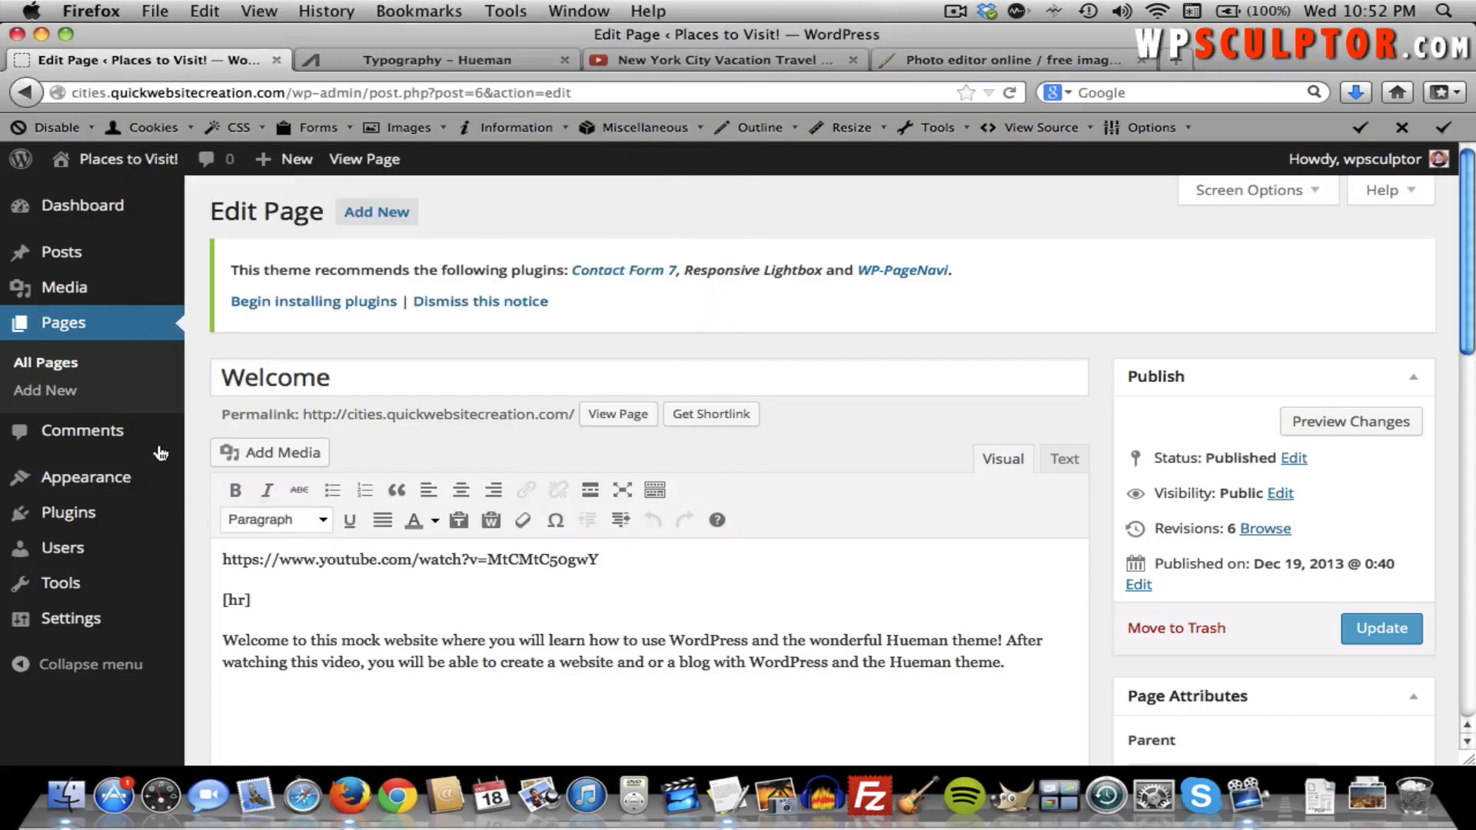
{"action": "left_click", "coordinate": [1013, 662]}
{"action": "key", "text": "Return"}
{"action": "key", "text": "super+v"}
{"action": "scroll", "coordinate": [869, 661], "scroll_direction": "down", "scroll_amount": 5}
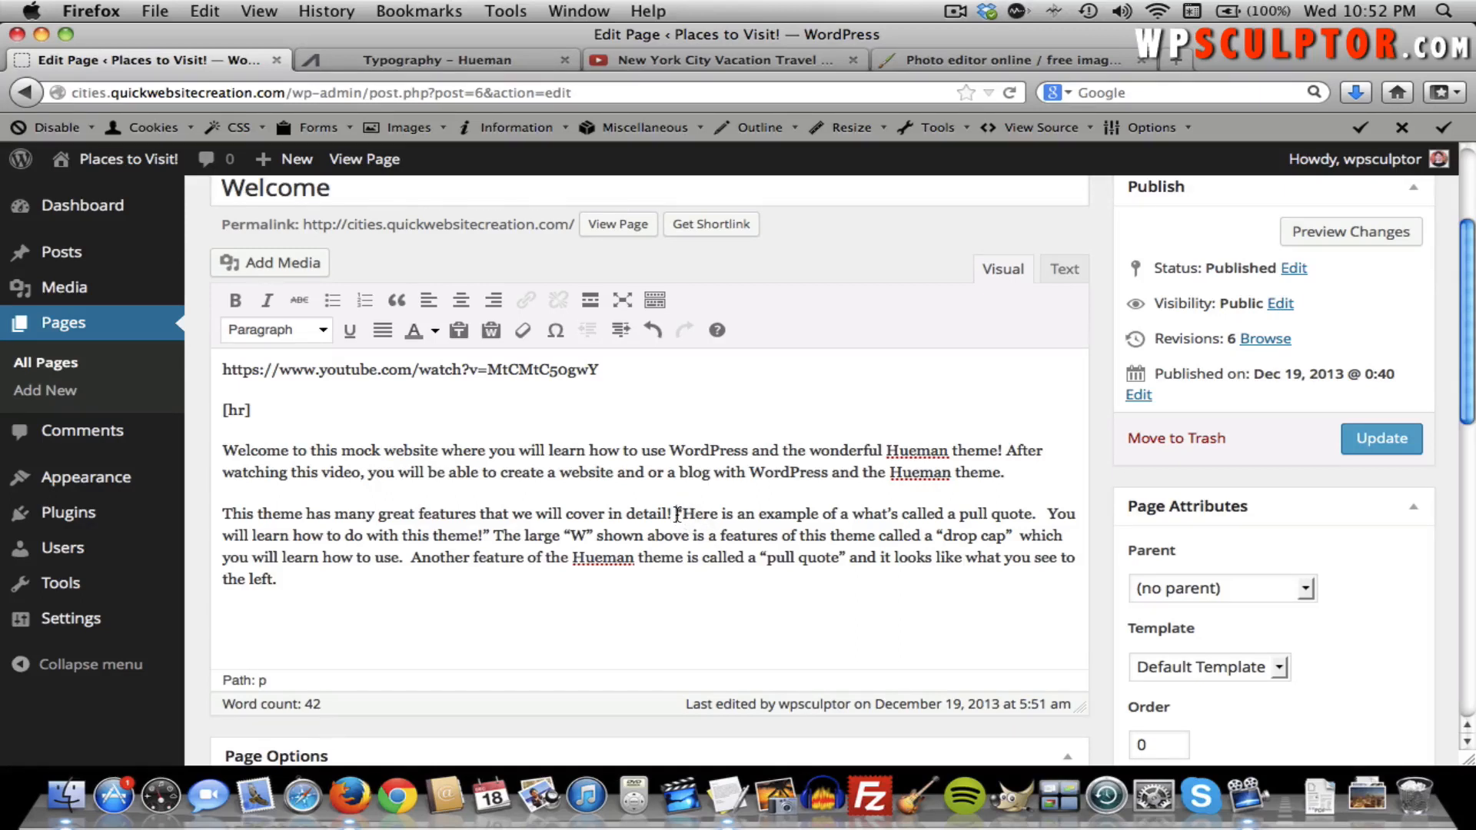
Copy [pullquote-left] from the Hueman typography demo and paste it before the quoted sentence.
{"action": "left_click", "coordinate": [456, 54]}
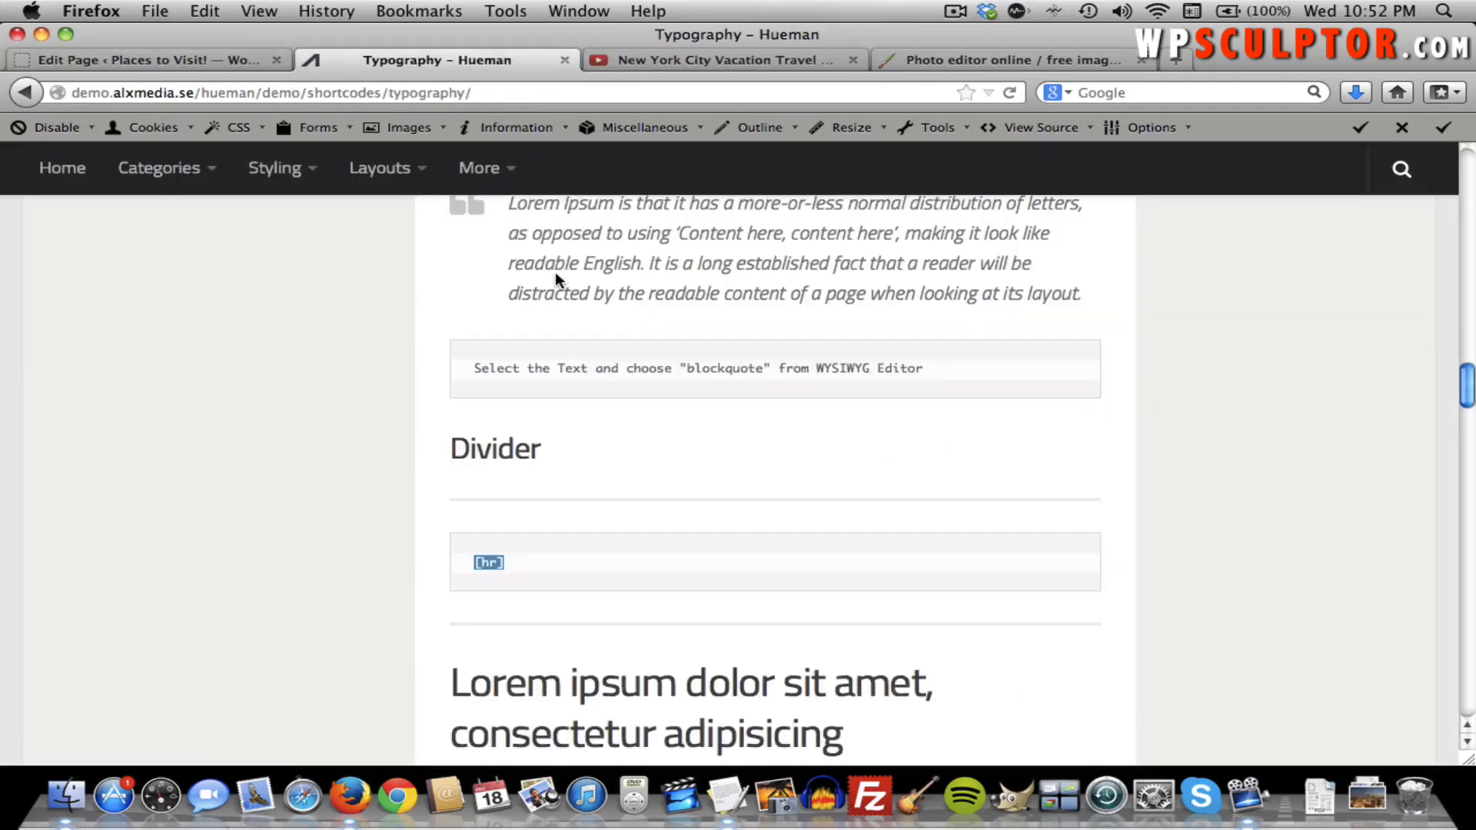
{"action": "scroll", "coordinate": [704, 449], "scroll_direction": "down", "scroll_amount": 10}
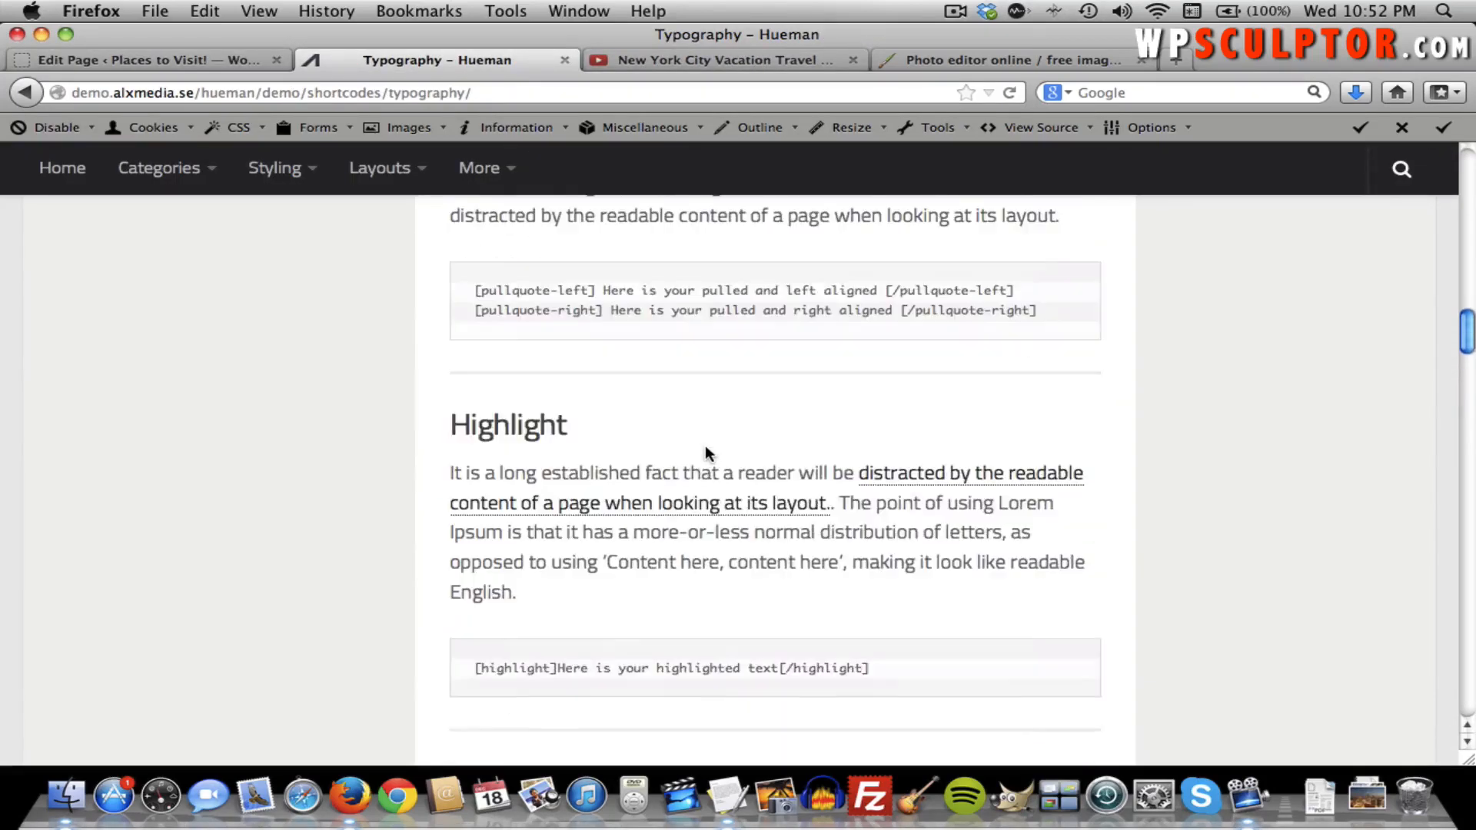
{"action": "scroll", "coordinate": [705, 449], "scroll_direction": "up", "scroll_amount": 3}
{"action": "scroll", "coordinate": [706, 450], "scroll_direction": "up", "scroll_amount": 4}
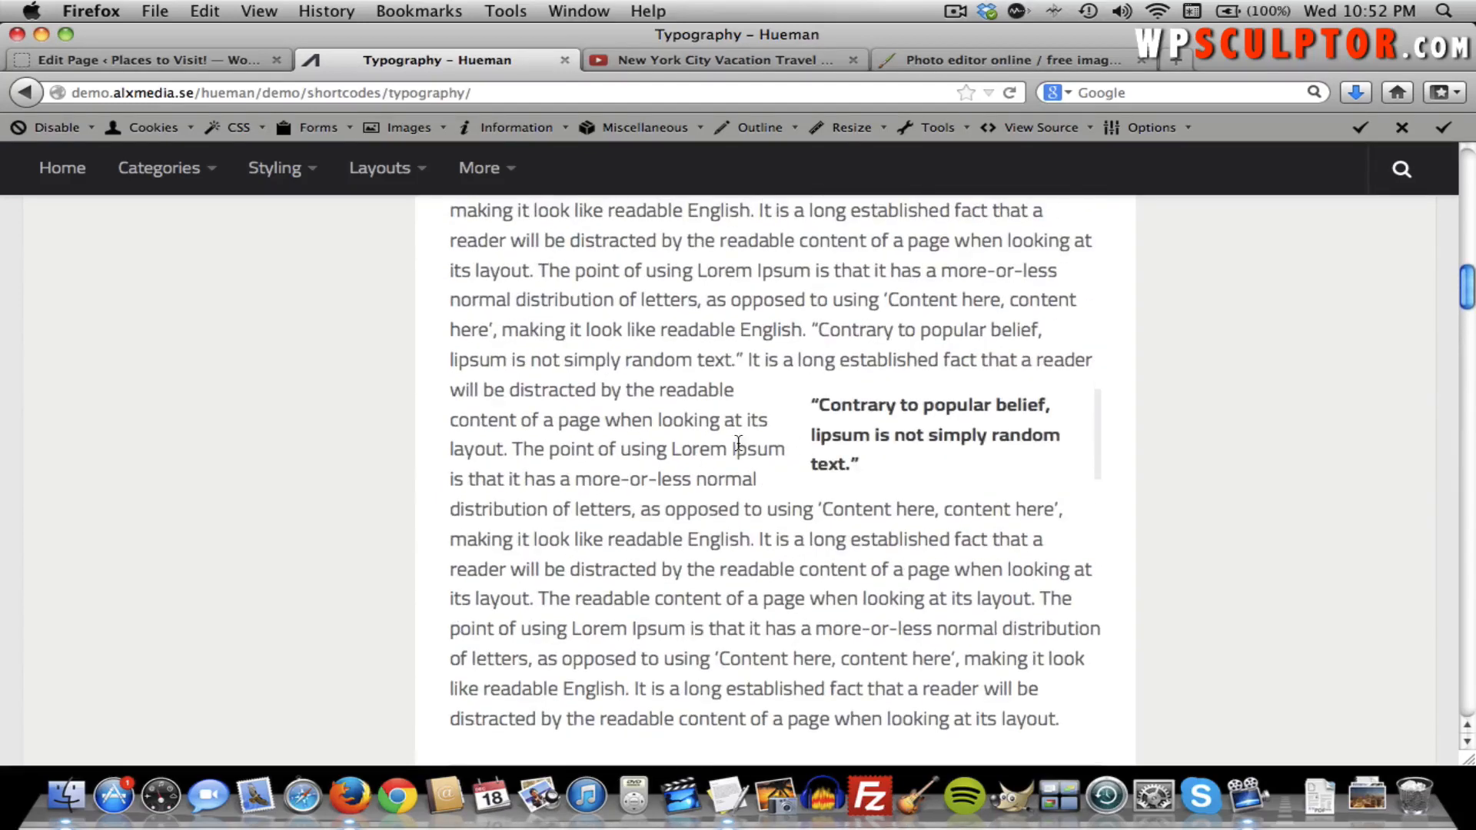
{"action": "scroll", "coordinate": [684, 474], "scroll_direction": "up", "scroll_amount": 1}
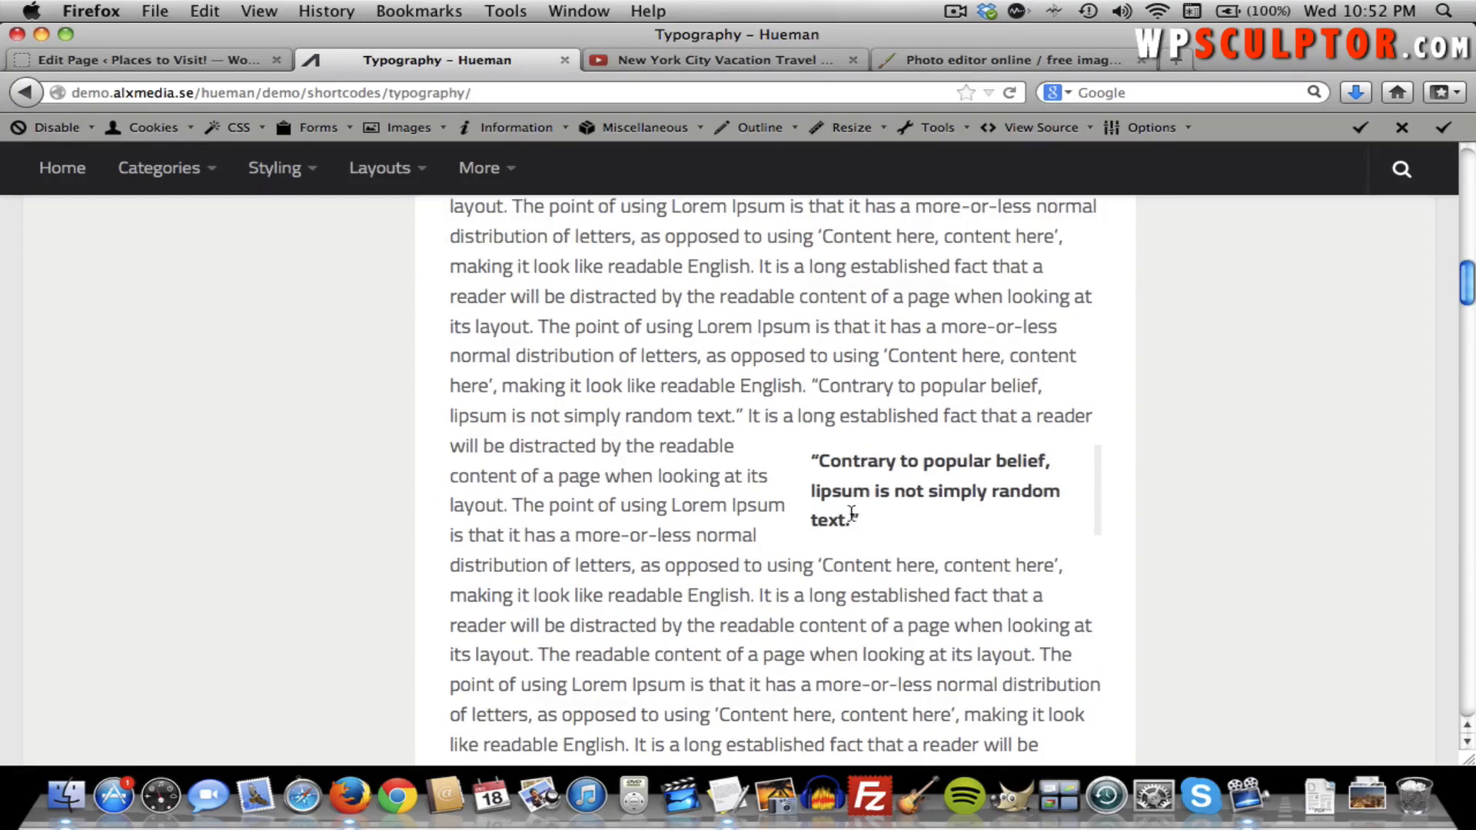
{"action": "scroll", "coordinate": [764, 458], "scroll_direction": "up", "scroll_amount": 3}
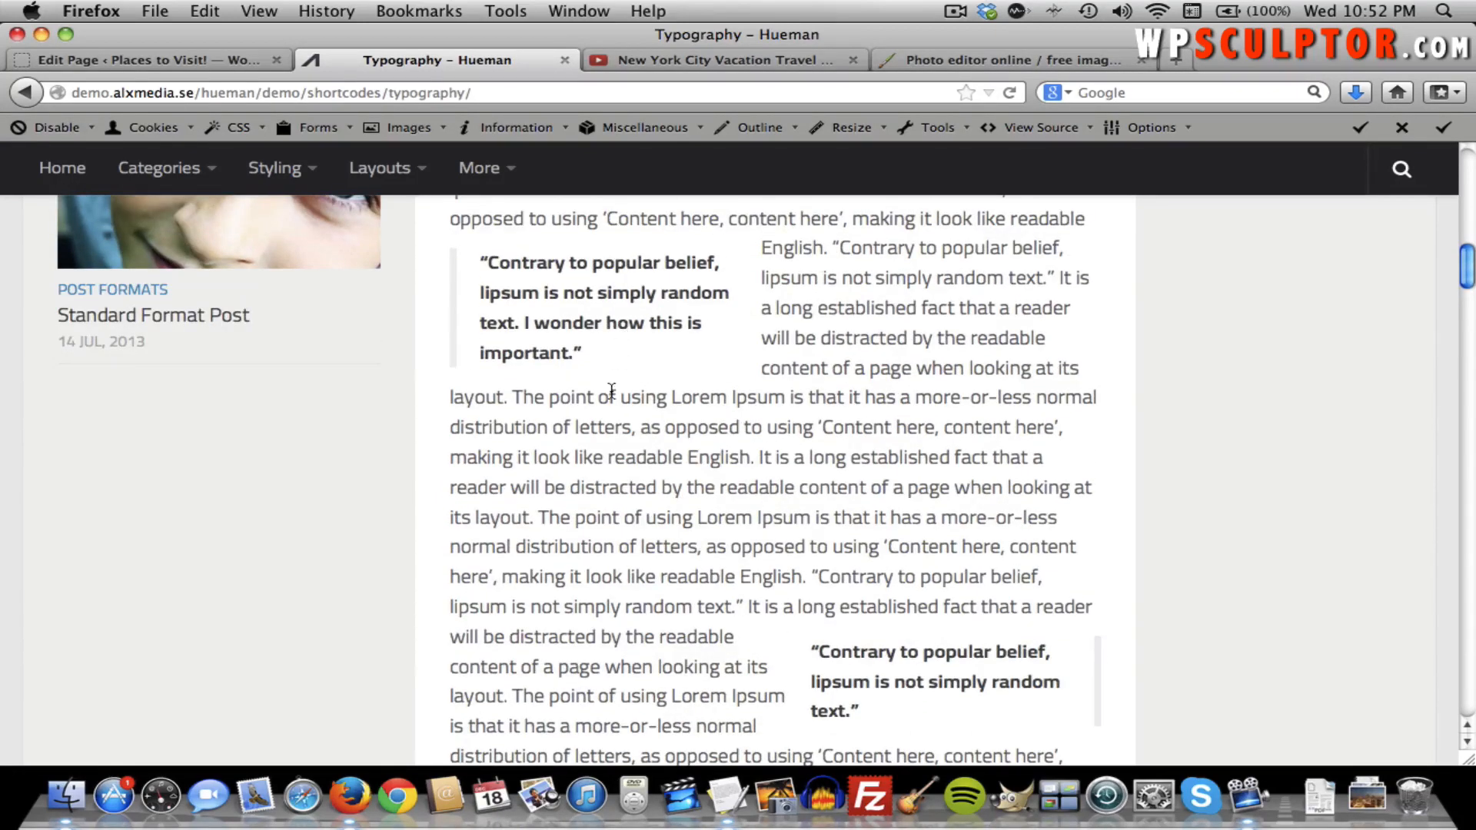
{"action": "scroll", "coordinate": [611, 390], "scroll_direction": "down", "scroll_amount": 10}
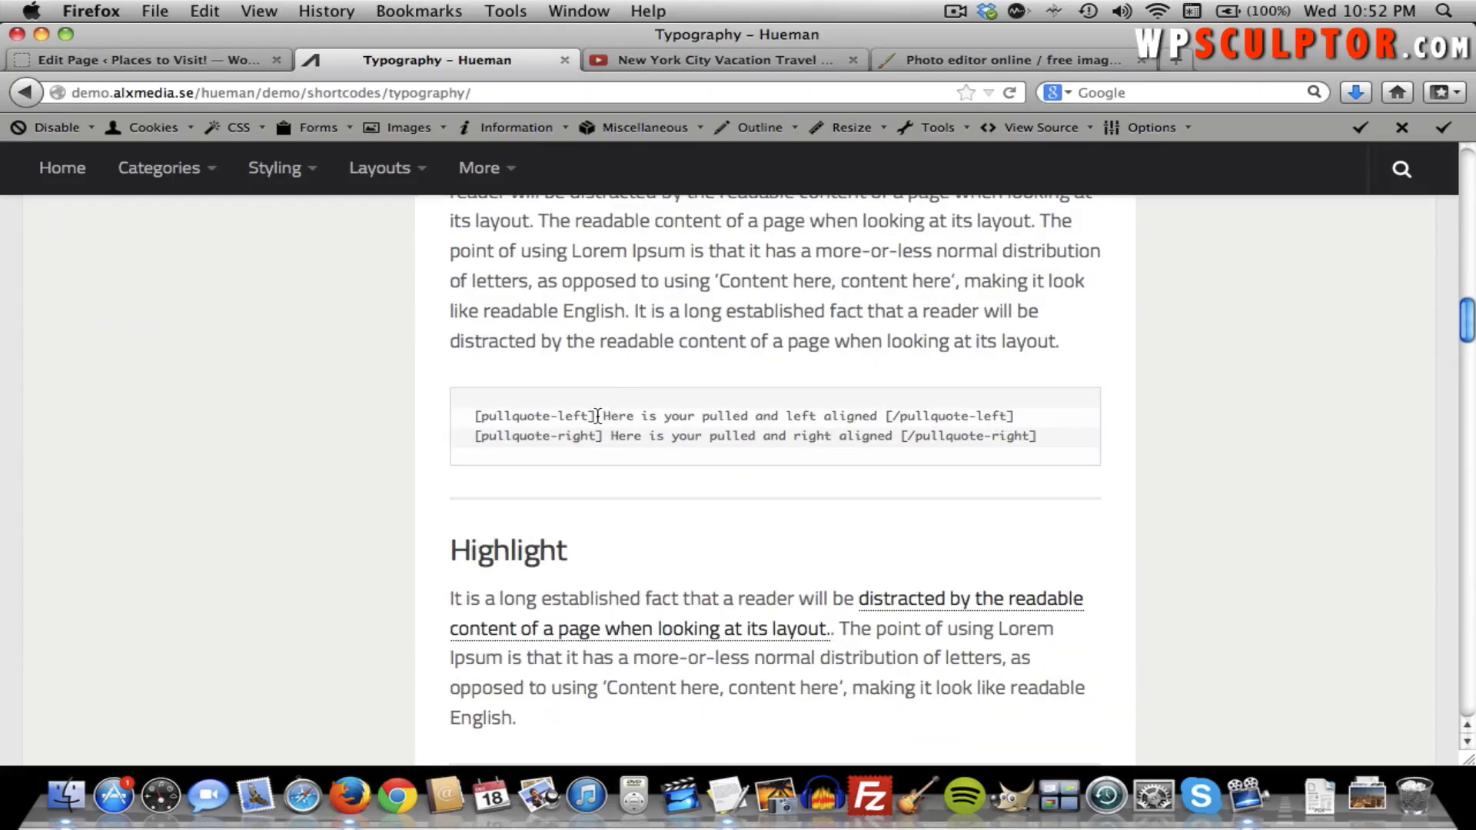
{"action": "left_click_drag", "start_coordinate": [597, 416], "coordinate": [486, 422]}
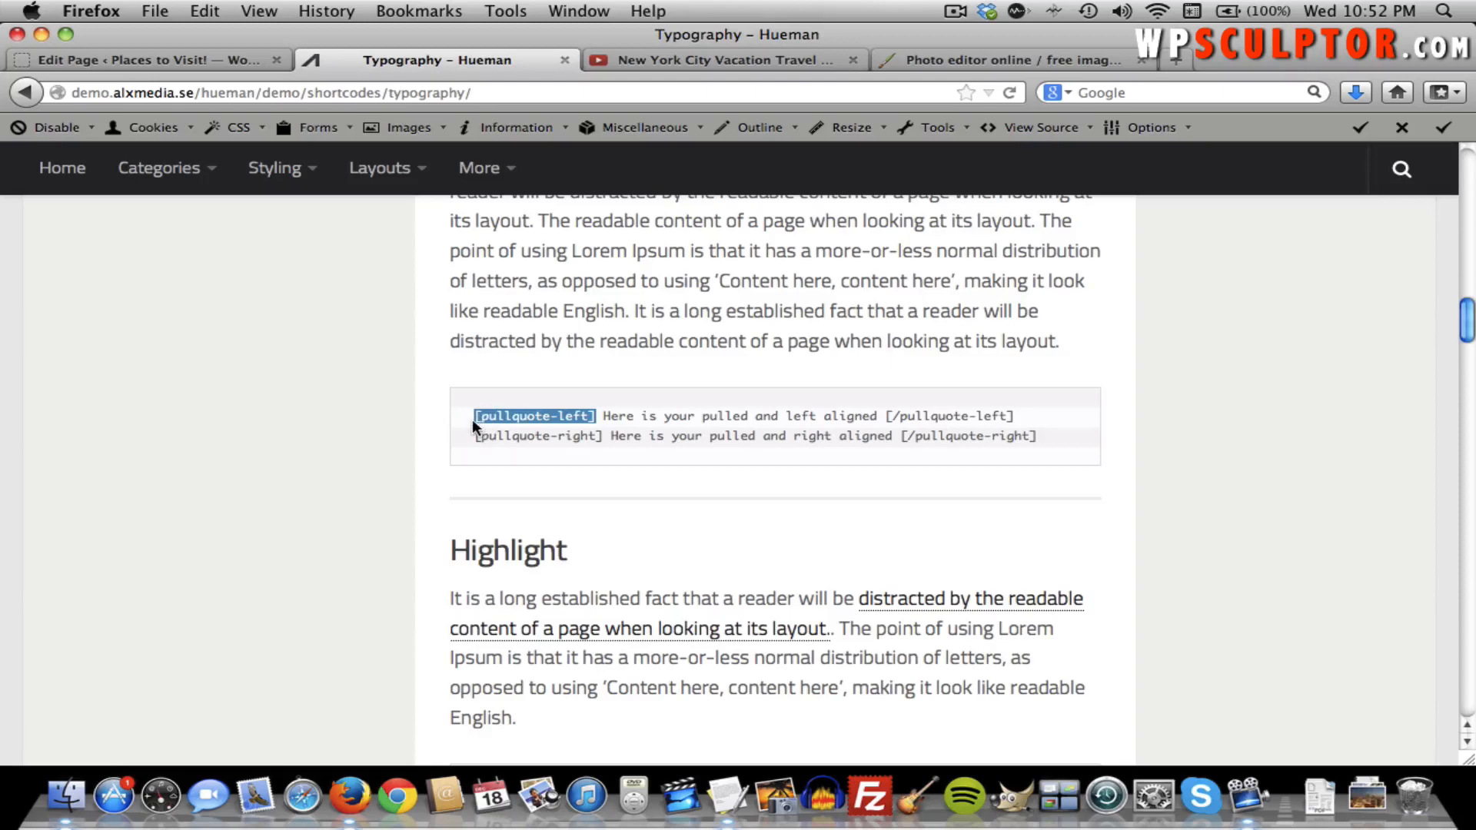
{"action": "left_click", "coordinate": [206, 67]}
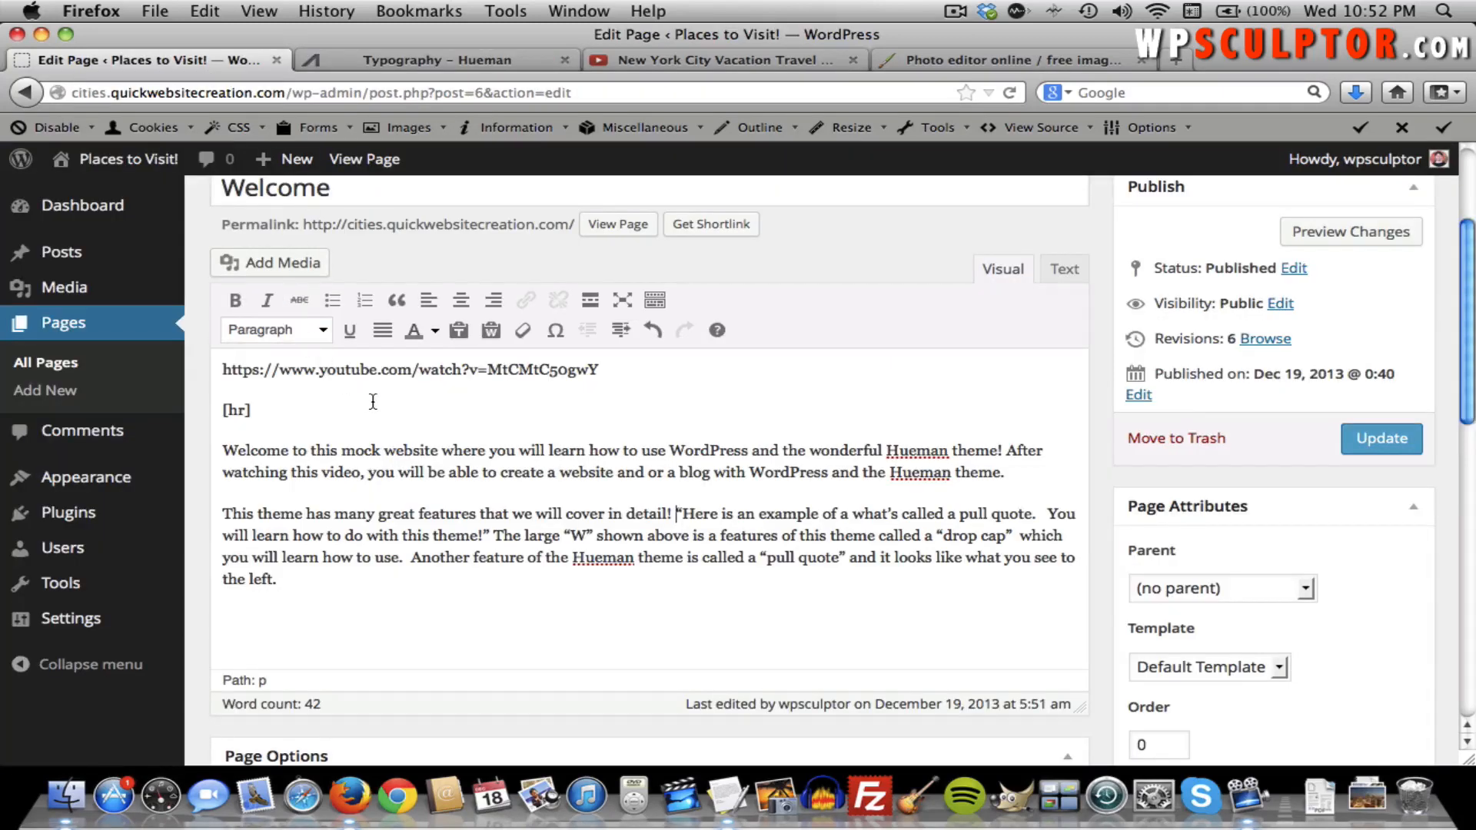
{"action": "type", "text": "[pullquote-left]"}
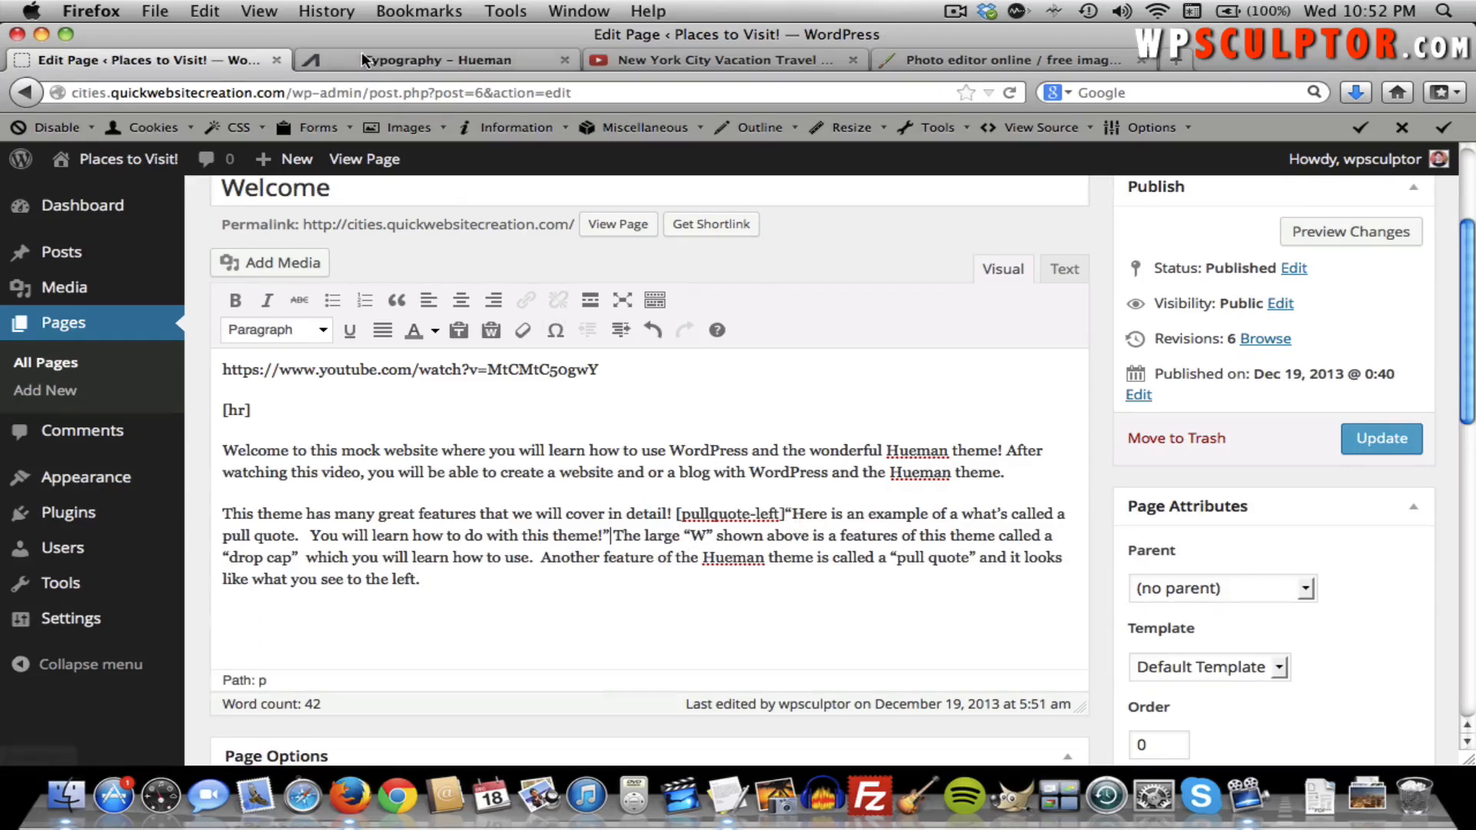
Add the closing [/pullquote-left] shortcode after 'theme!'.
{"action": "key", "text": "ctrl+Tab"}
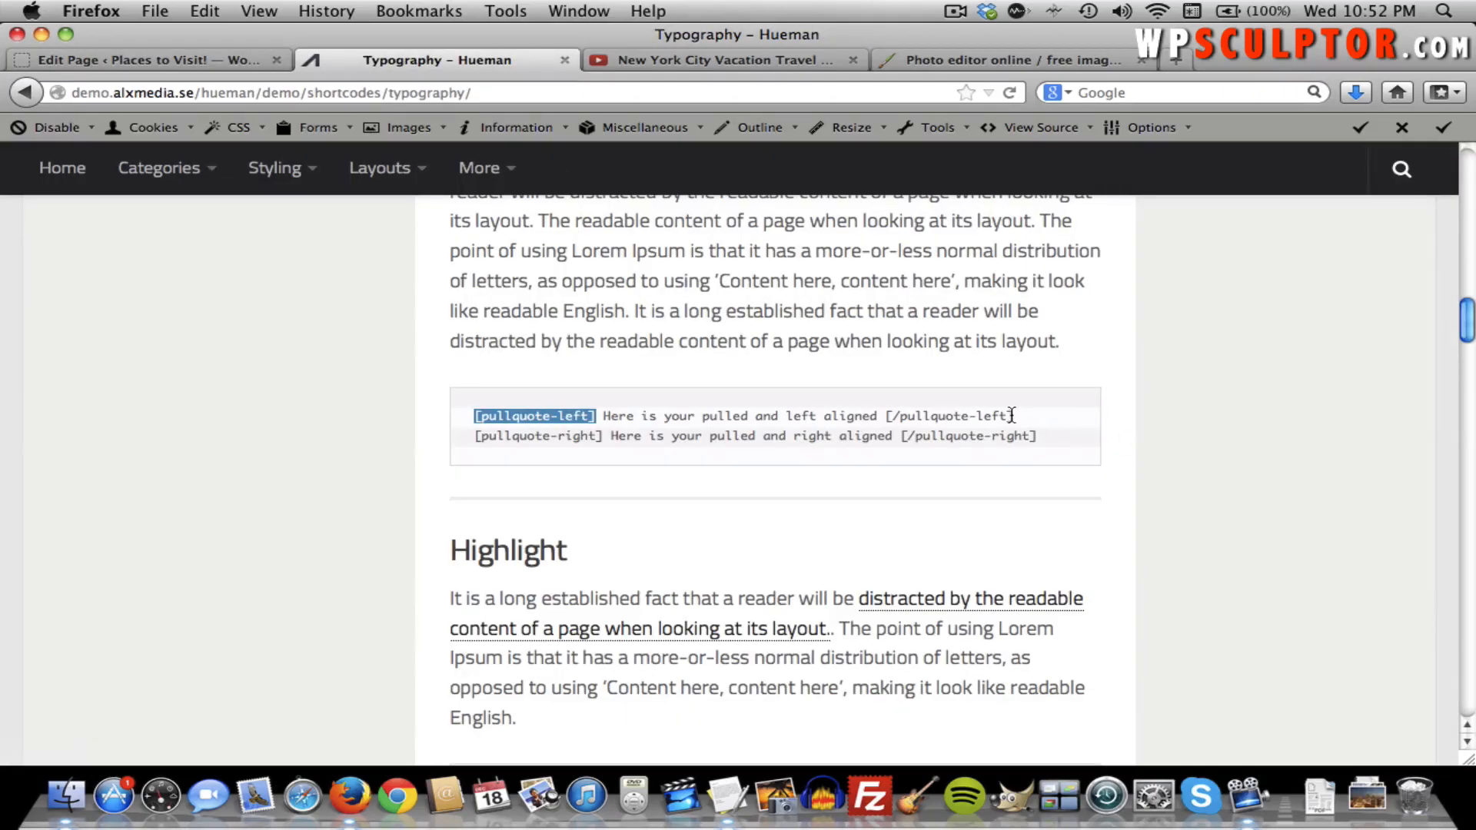
{"action": "left_click_drag", "start_coordinate": [1011, 415], "coordinate": [892, 421]}
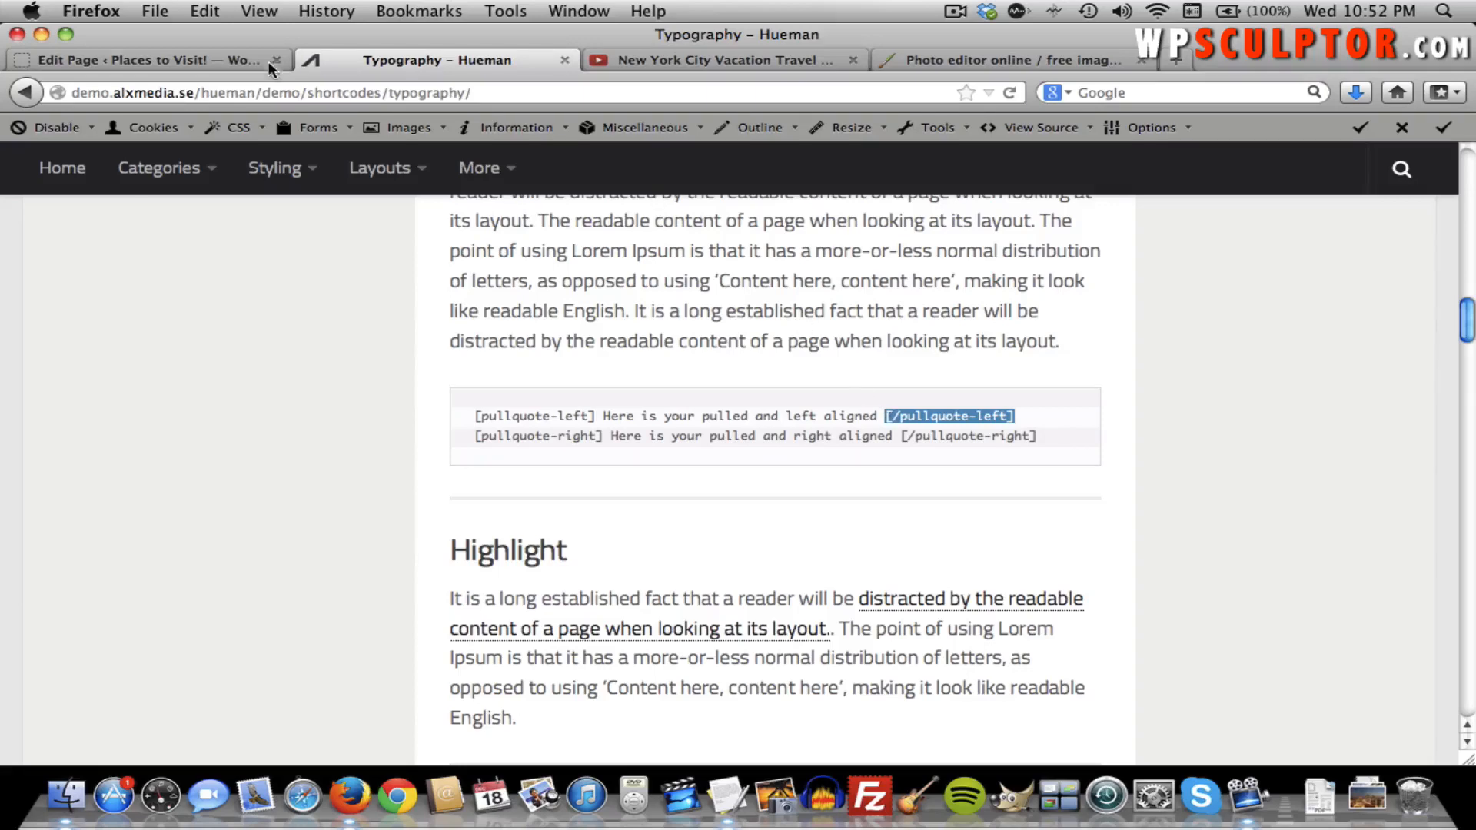
{"action": "key", "text": "ctrl+shift+Tab"}
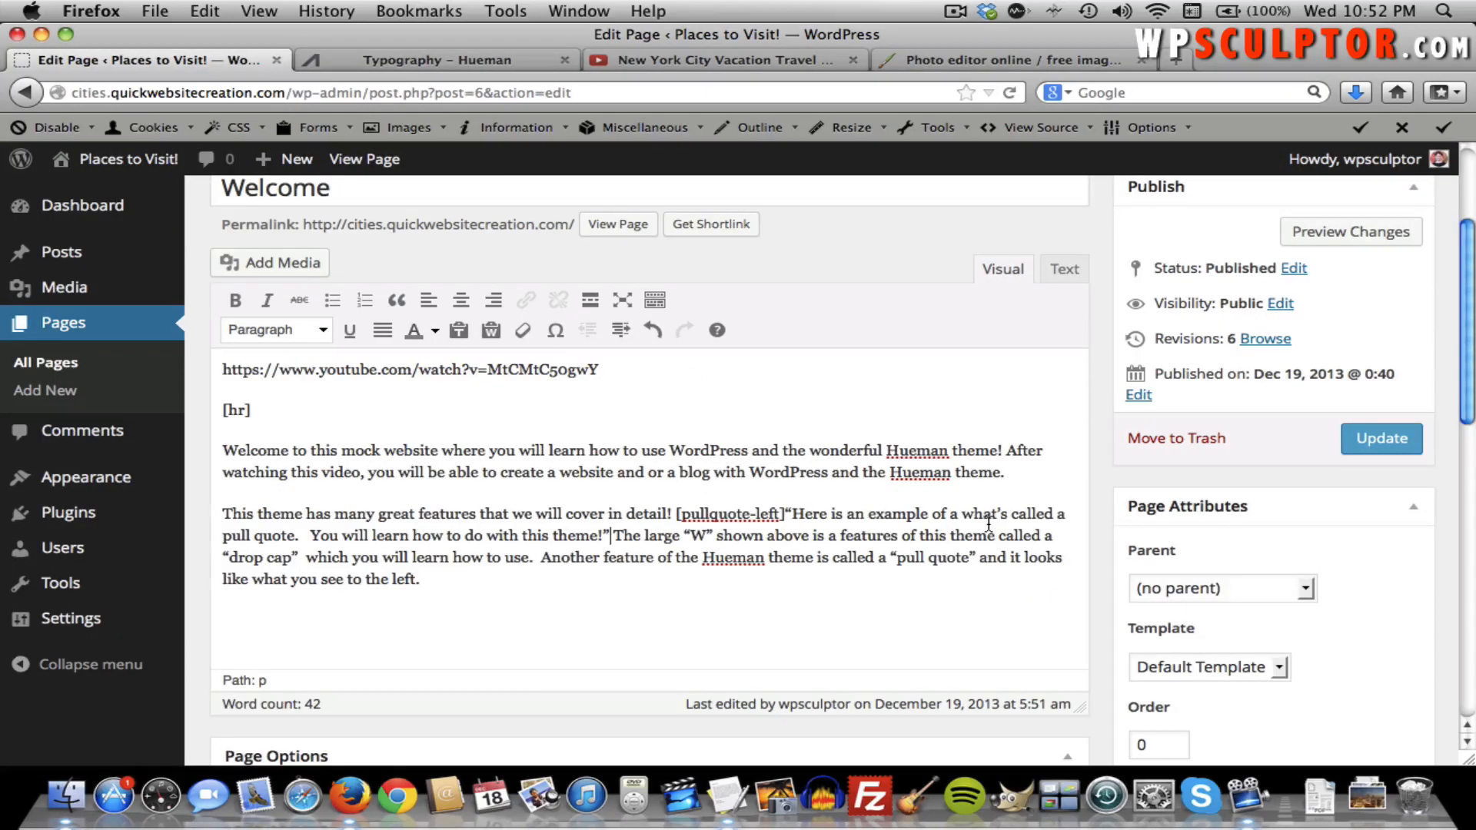
{"action": "type", "text": "[/pullquote-left]"}
{"action": "scroll", "coordinate": [812, 572], "scroll_direction": "up", "scroll_amount": 3}
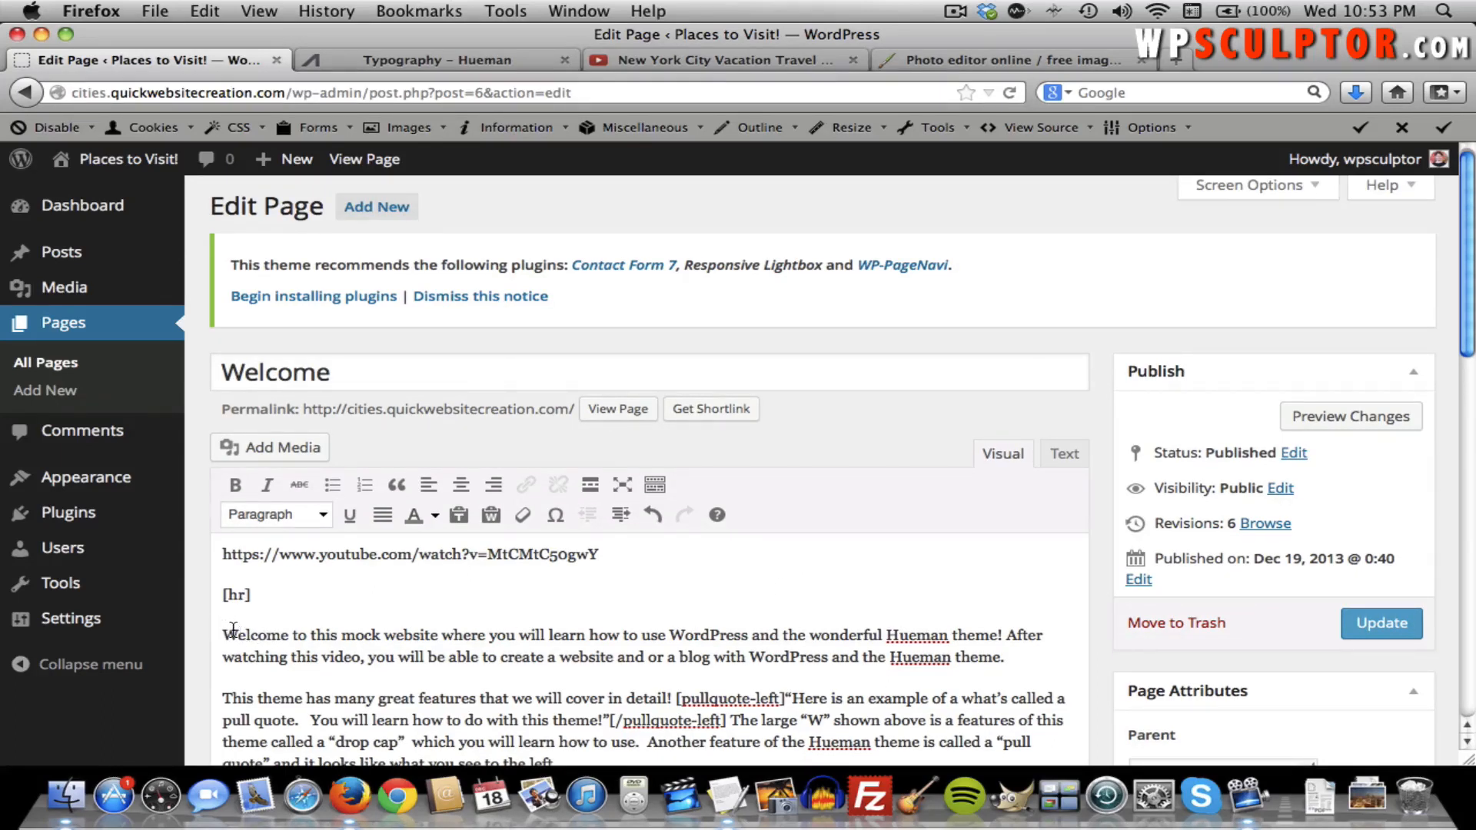
Copy [dropcap] from the typography demo and paste it before 'Welcome'.
{"action": "left_click", "coordinate": [439, 60]}
{"action": "scroll", "coordinate": [611, 192], "scroll_direction": "down", "scroll_amount": 2}
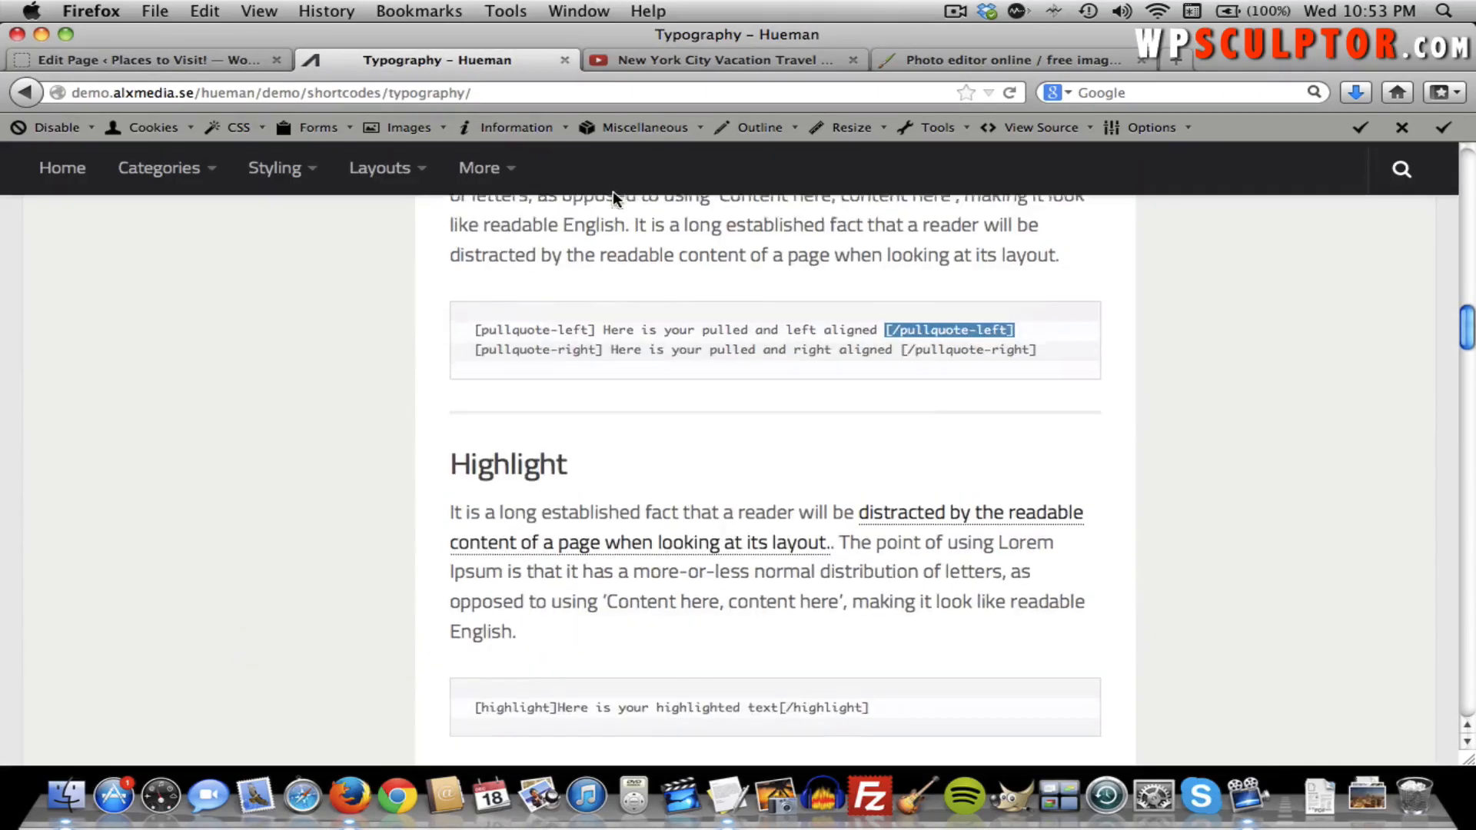
{"action": "scroll", "coordinate": [611, 190], "scroll_direction": "up", "scroll_amount": 6}
{"action": "scroll", "coordinate": [612, 191], "scroll_direction": "up", "scroll_amount": 15}
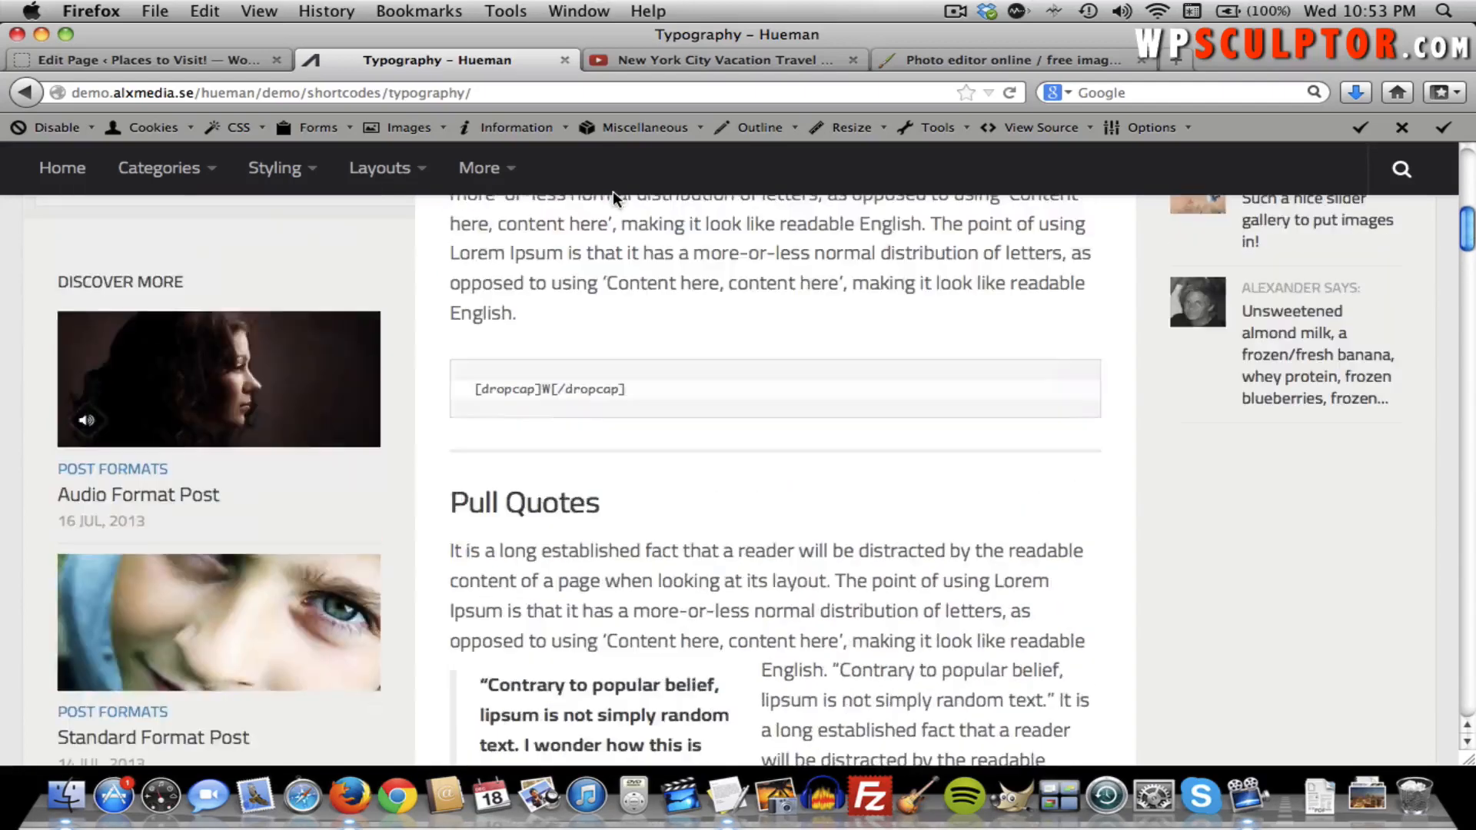
{"action": "scroll", "coordinate": [561, 431], "scroll_direction": "down", "scroll_amount": 3}
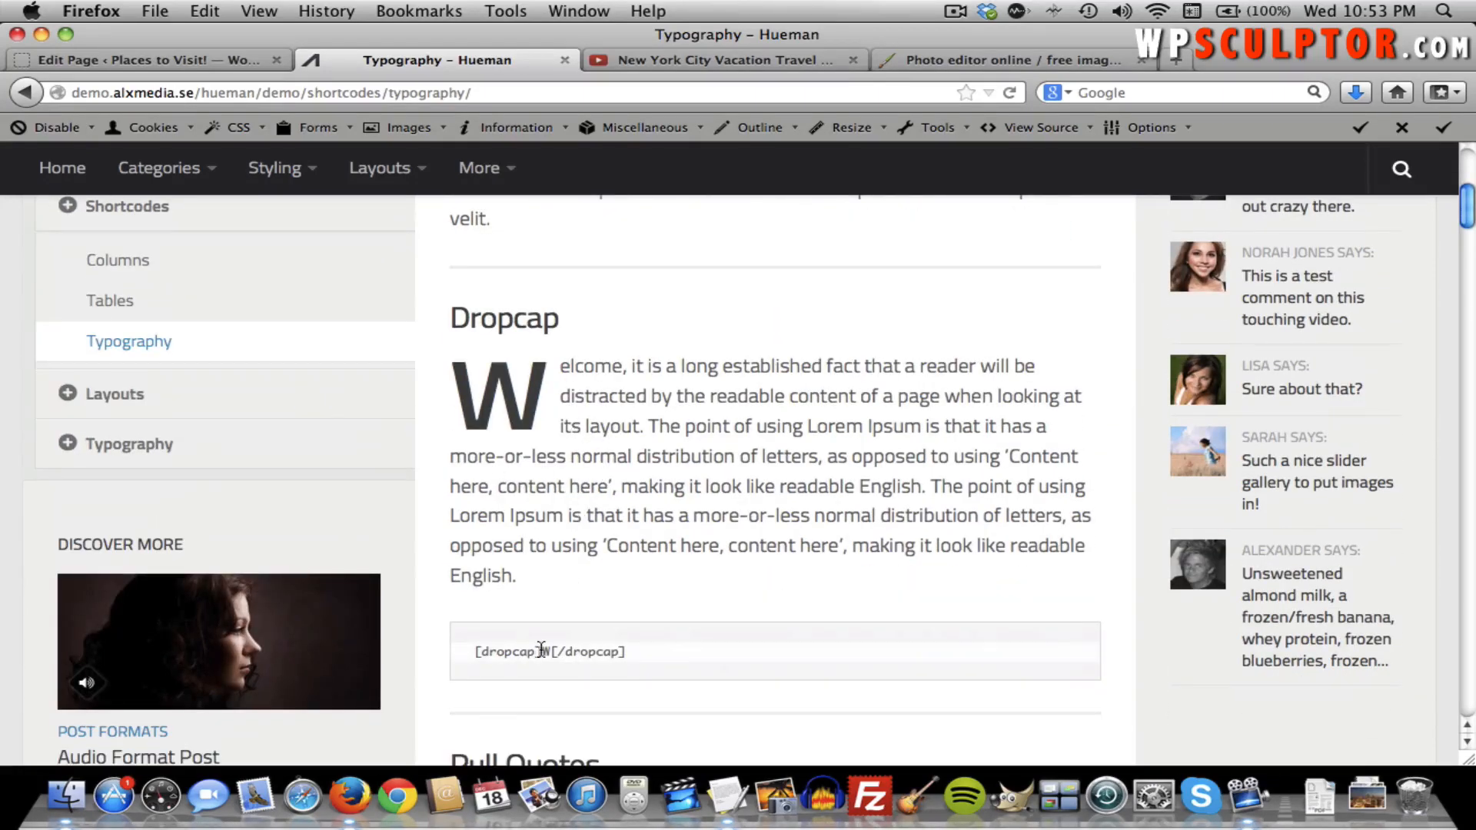
{"action": "left_click_drag", "start_coordinate": [541, 650], "coordinate": [475, 651]}
{"action": "key", "text": "super+c"}
{"action": "left_click", "coordinate": [136, 61]}
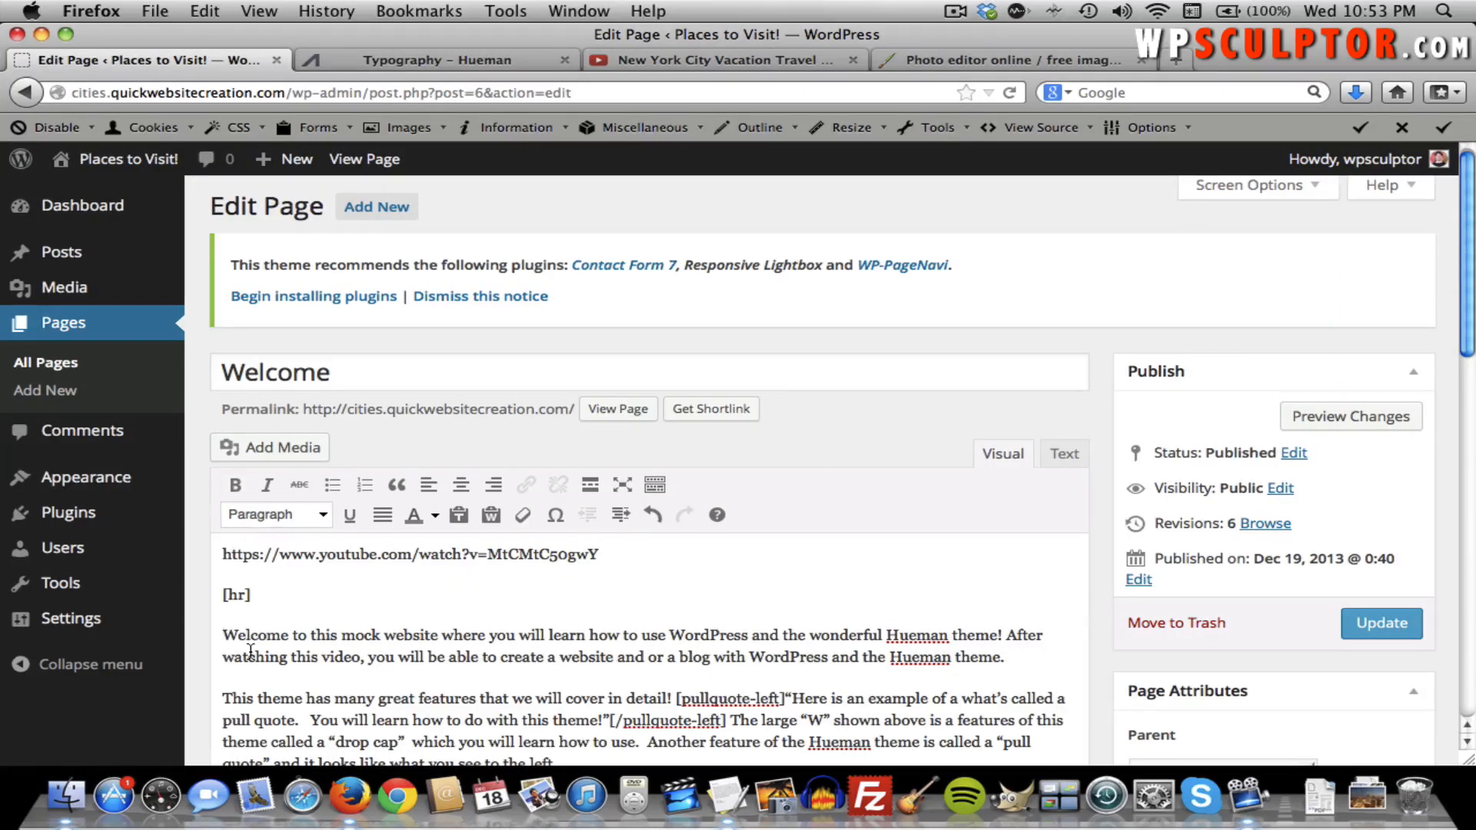
{"action": "key", "text": "super+v"}
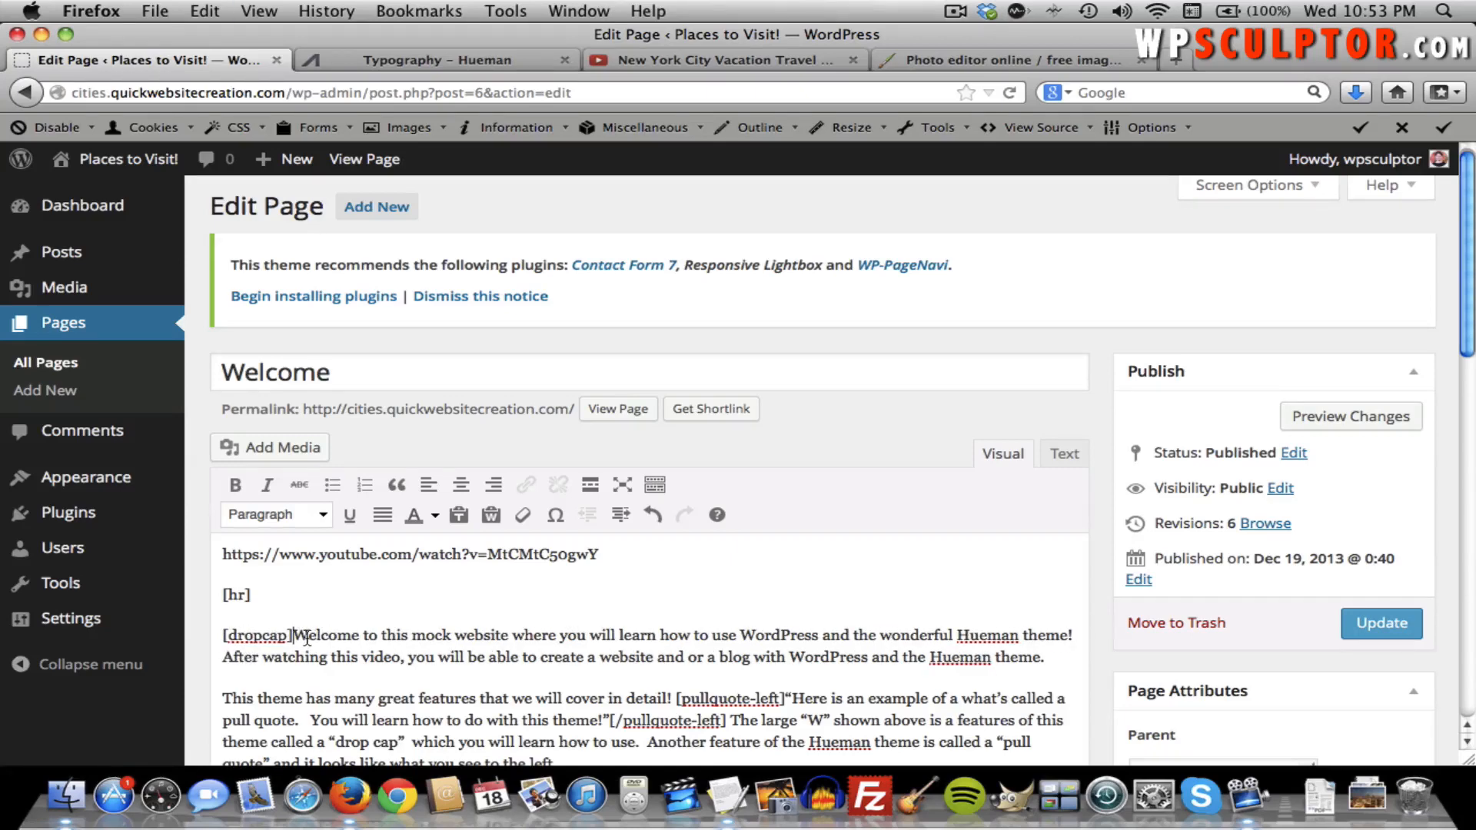
Paste the closing [/dropcap] right after the W and update the Welcome page.
{"action": "left_click", "coordinate": [312, 60]}
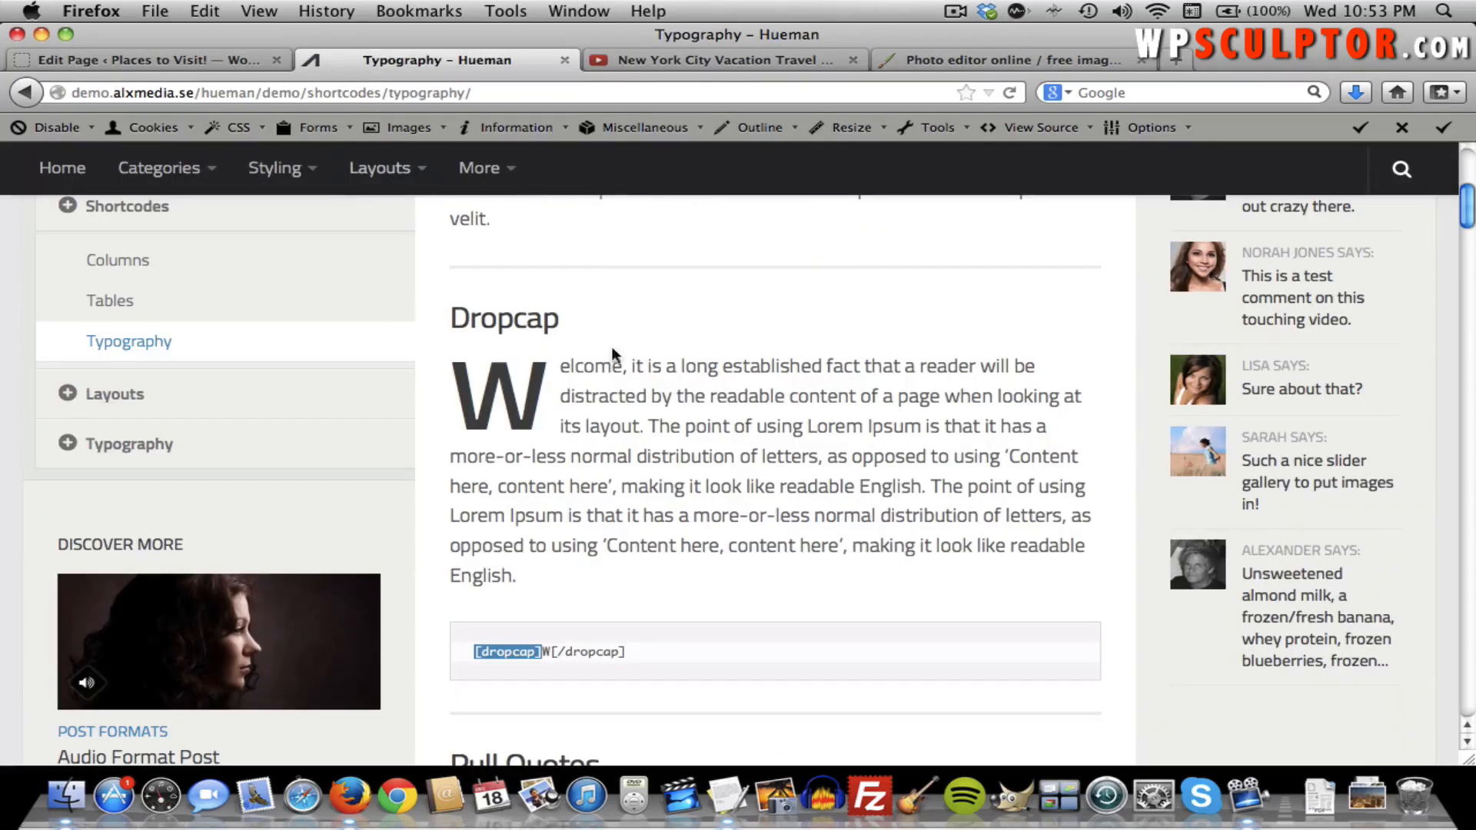
{"action": "left_click_drag", "start_coordinate": [627, 652], "coordinate": [558, 653]}
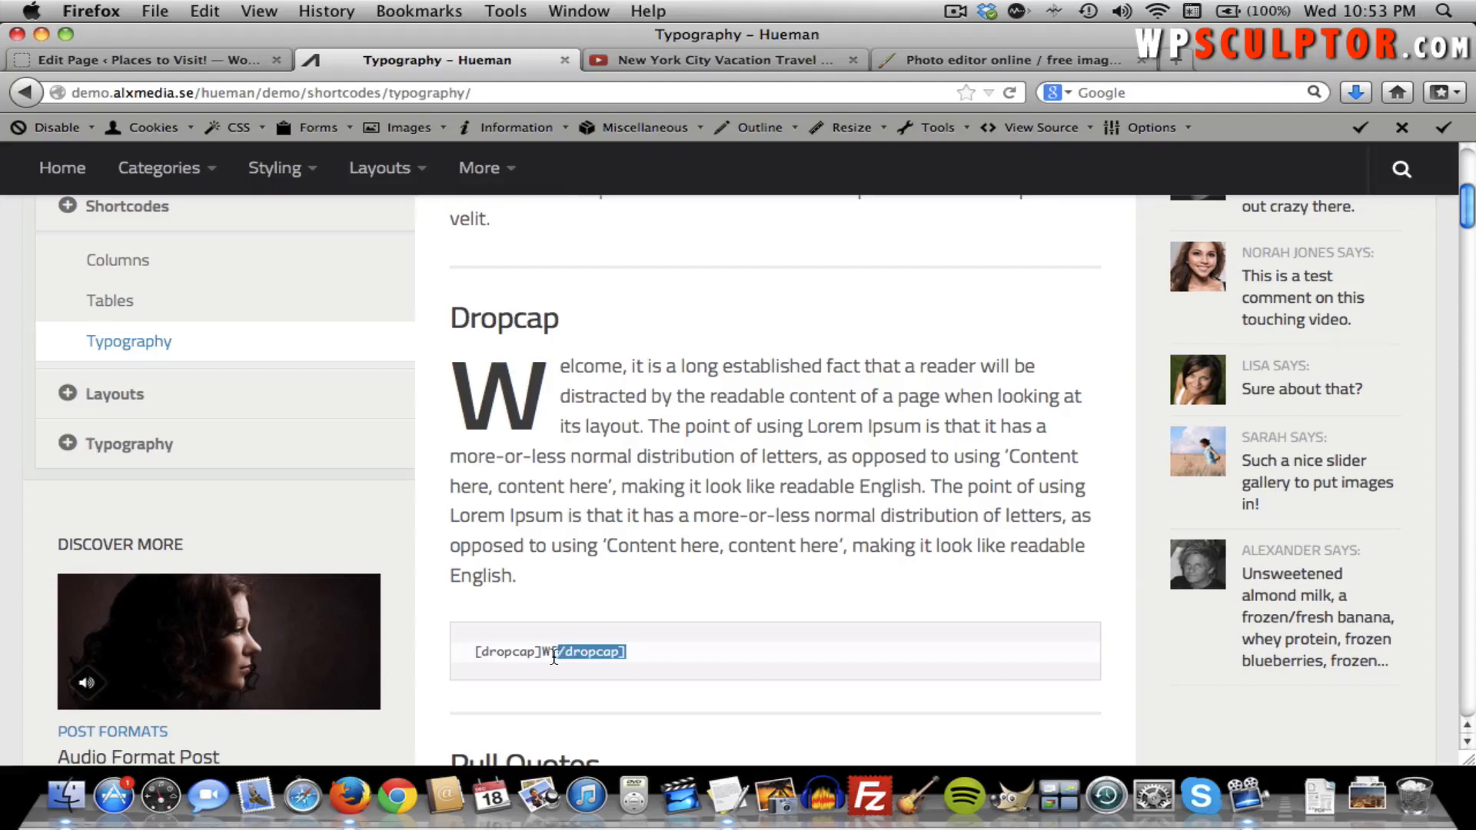
{"action": "left_click", "coordinate": [169, 60]}
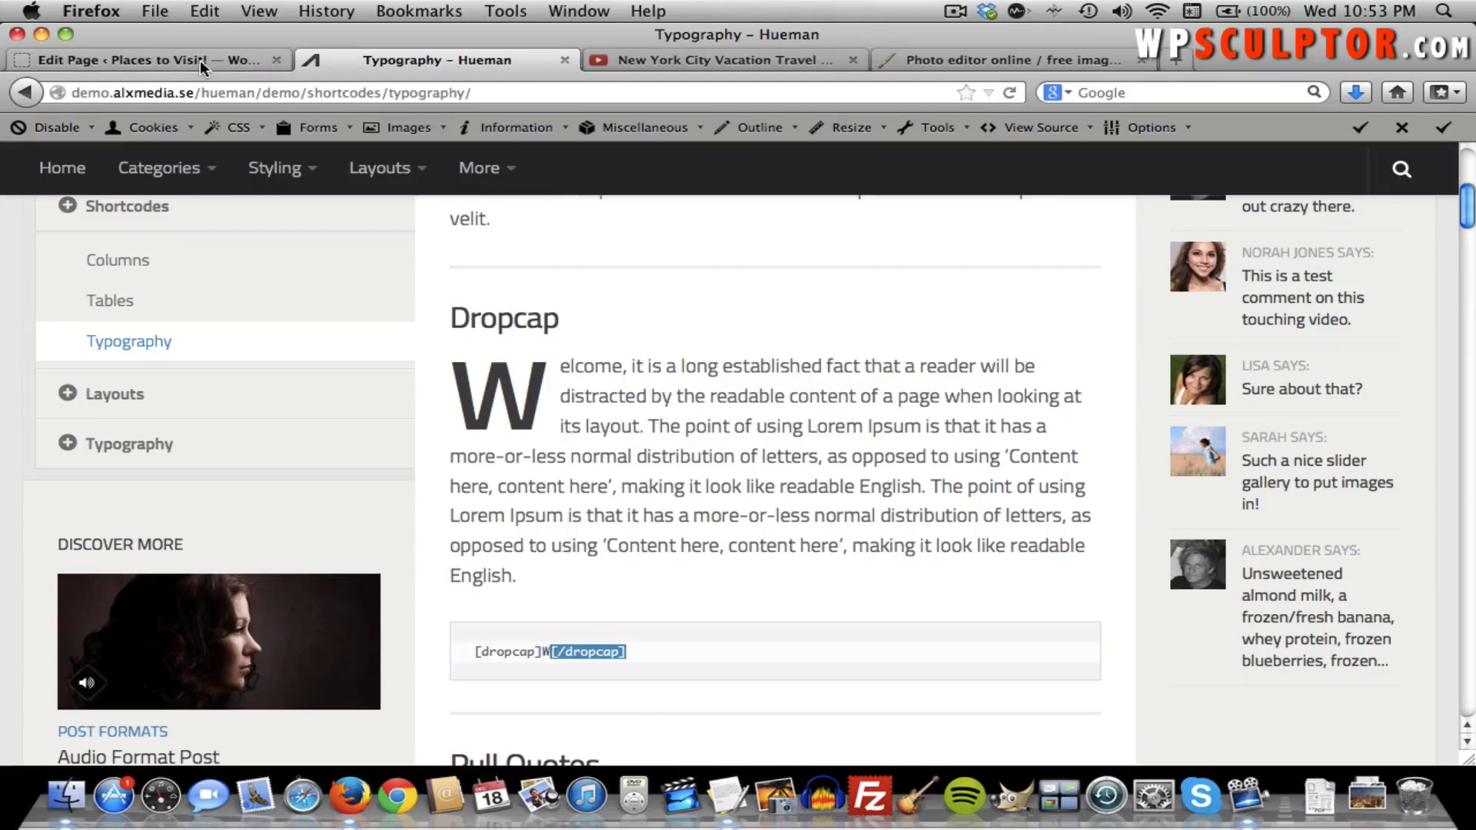
{"action": "type", "text": "[/dropcap]"}
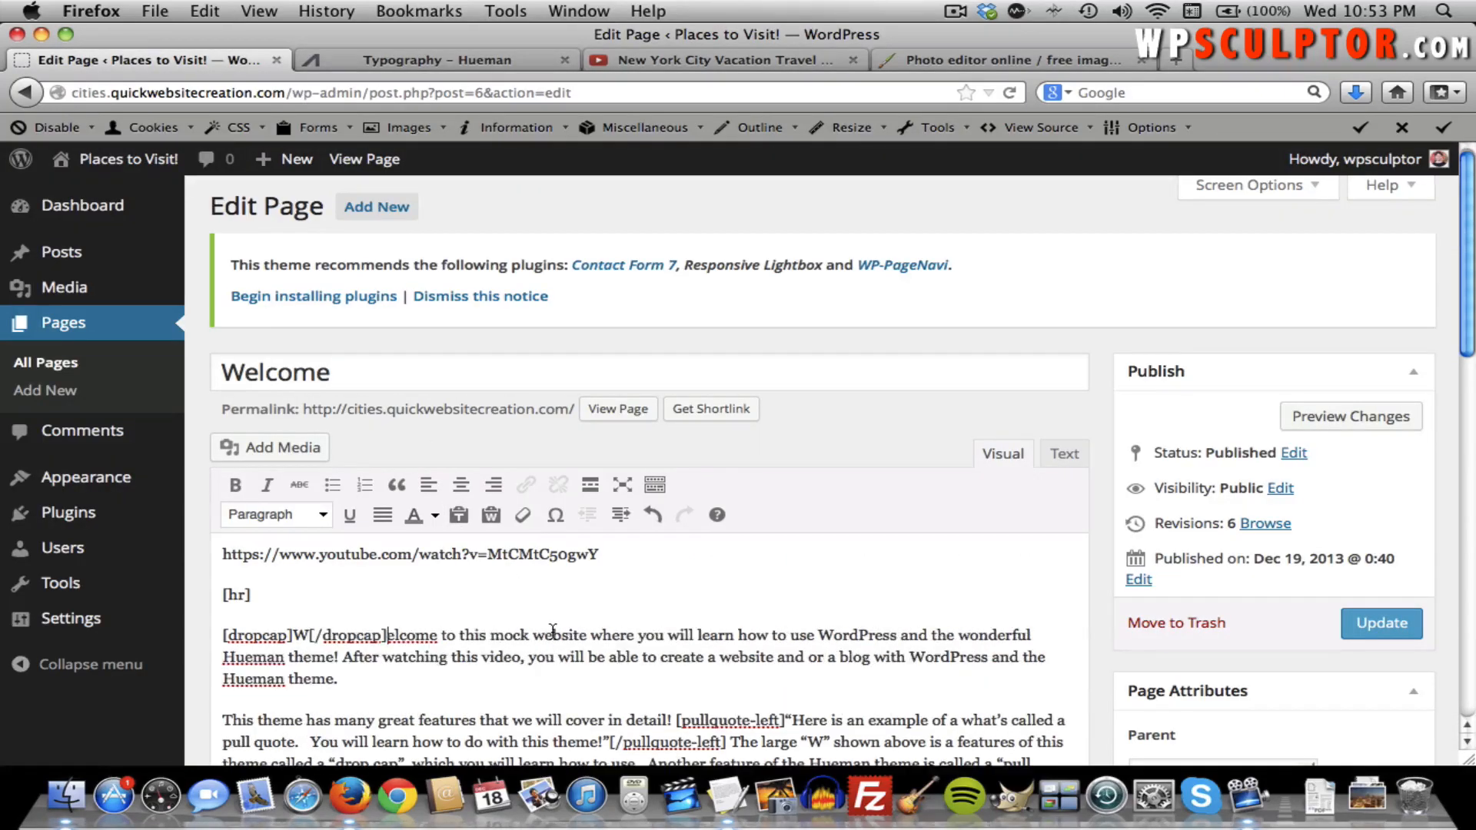
{"action": "left_click", "coordinate": [1393, 631]}
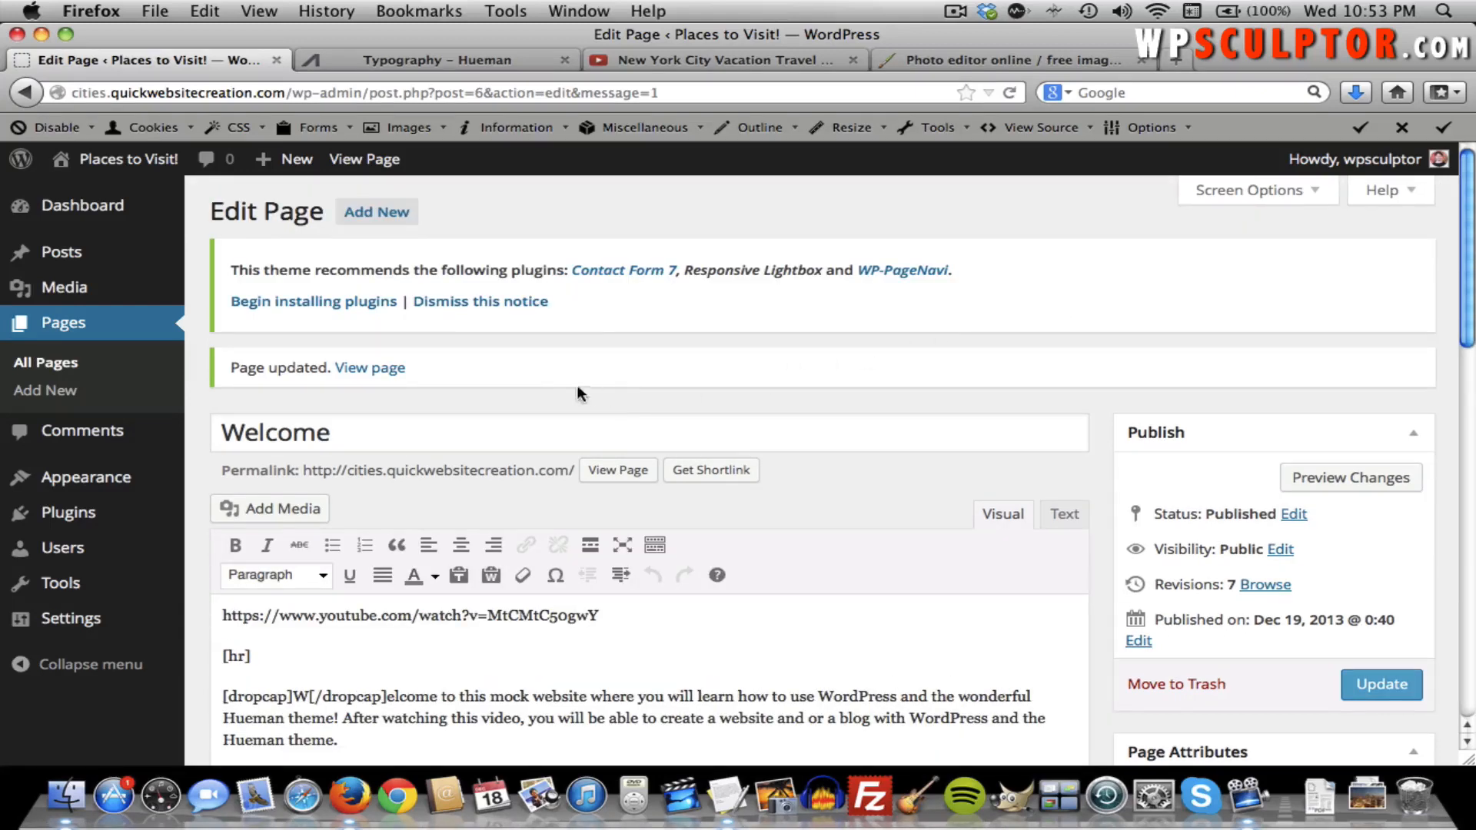
{"action": "left_click", "coordinate": [382, 371]}
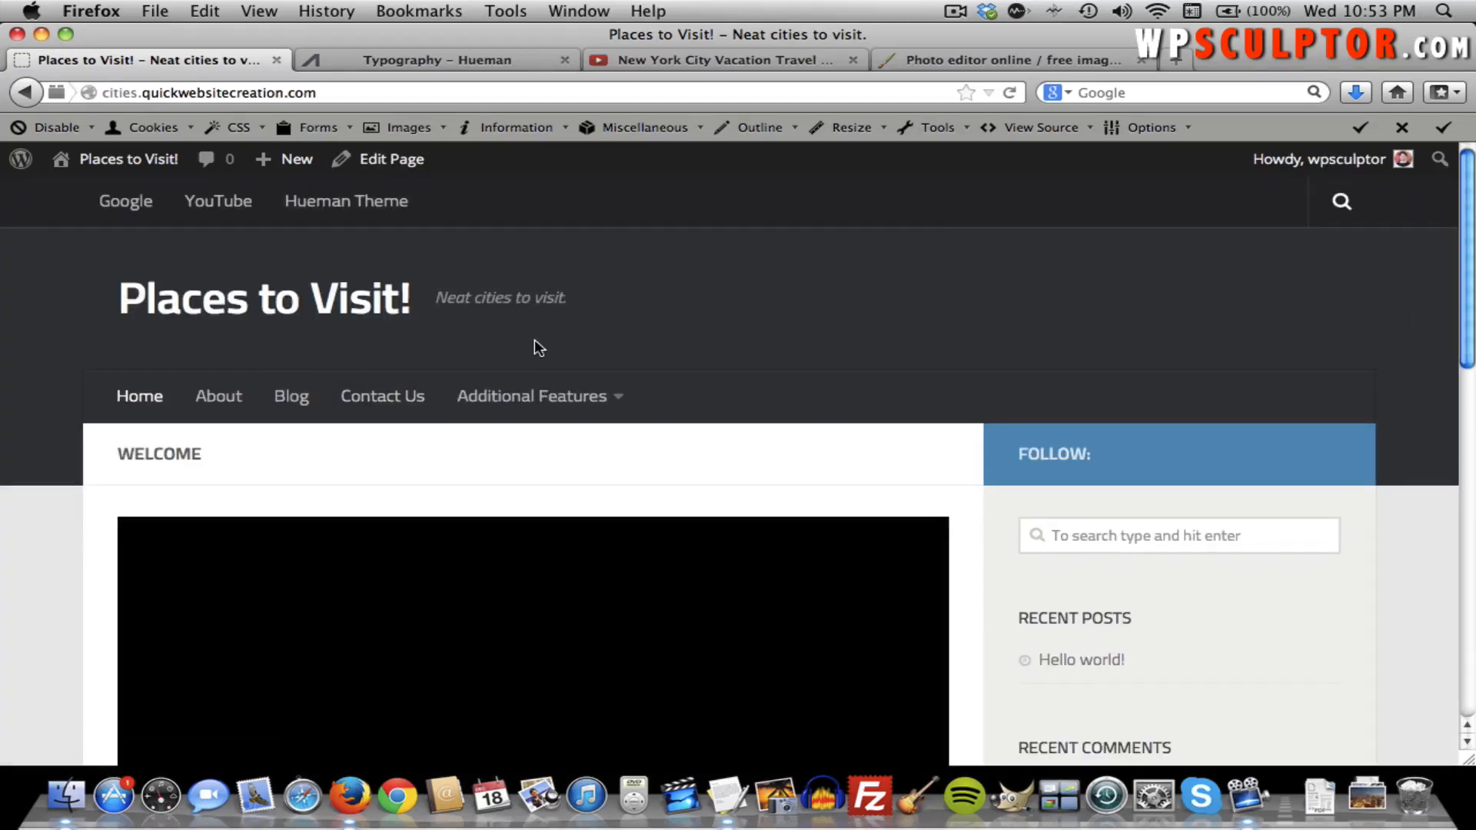
{"action": "scroll", "coordinate": [533, 339], "scroll_direction": "down", "scroll_amount": 10}
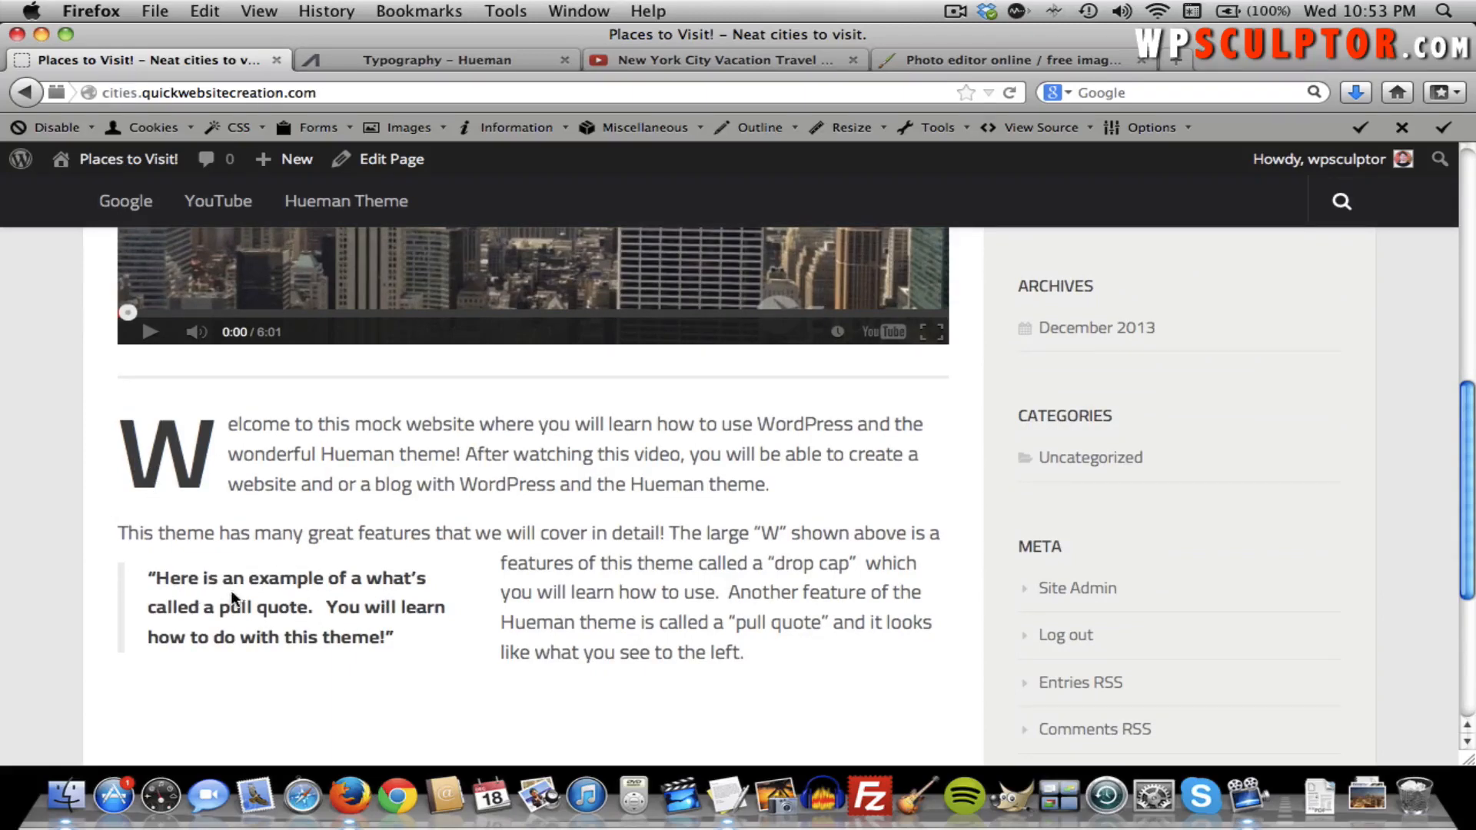
{"action": "scroll", "coordinate": [283, 597], "scroll_direction": "down", "scroll_amount": 3}
{"action": "scroll", "coordinate": [284, 597], "scroll_direction": "up", "scroll_amount": 2}
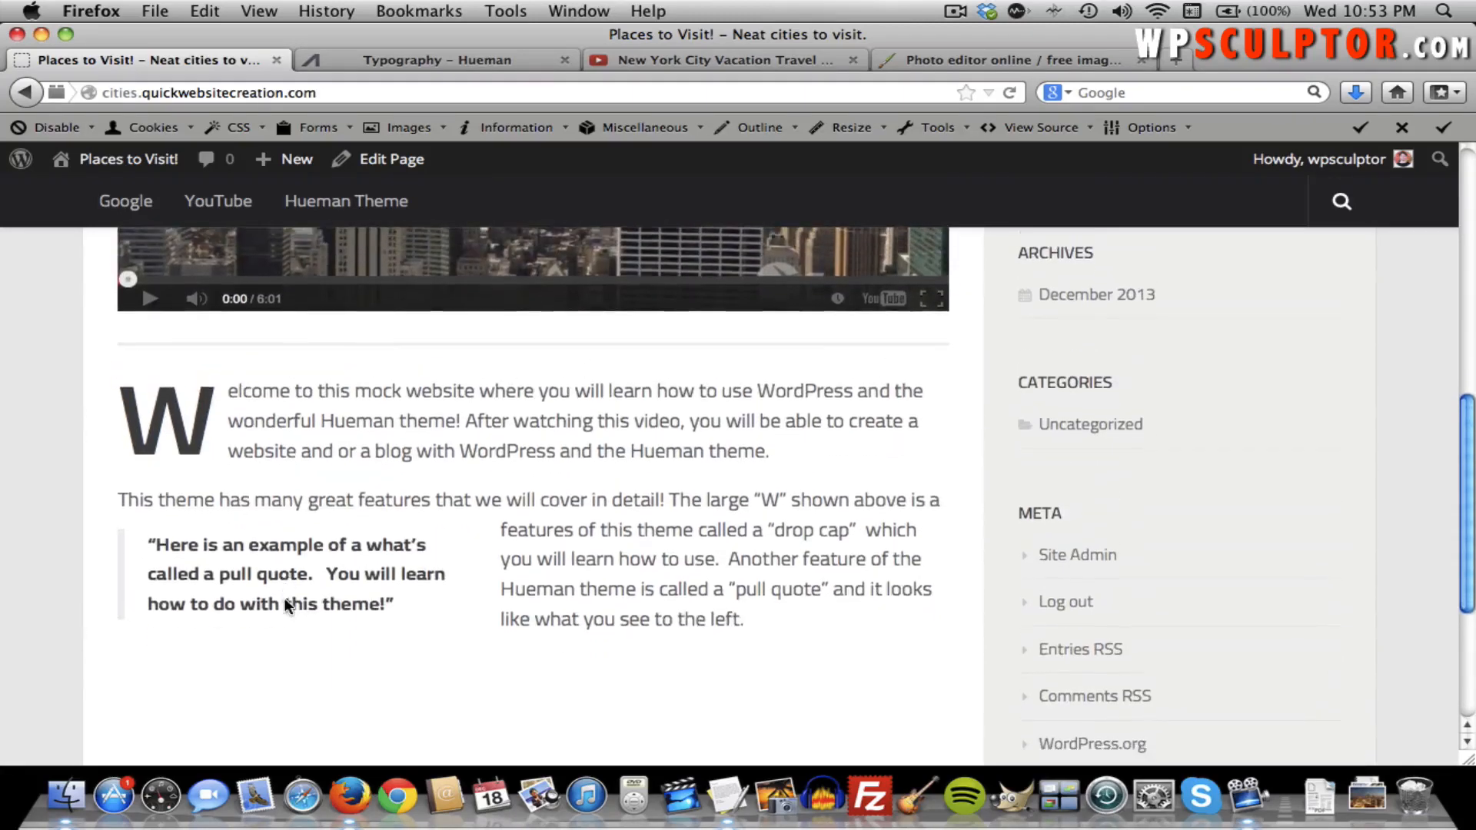
{"action": "scroll", "coordinate": [285, 600], "scroll_direction": "down", "scroll_amount": 1}
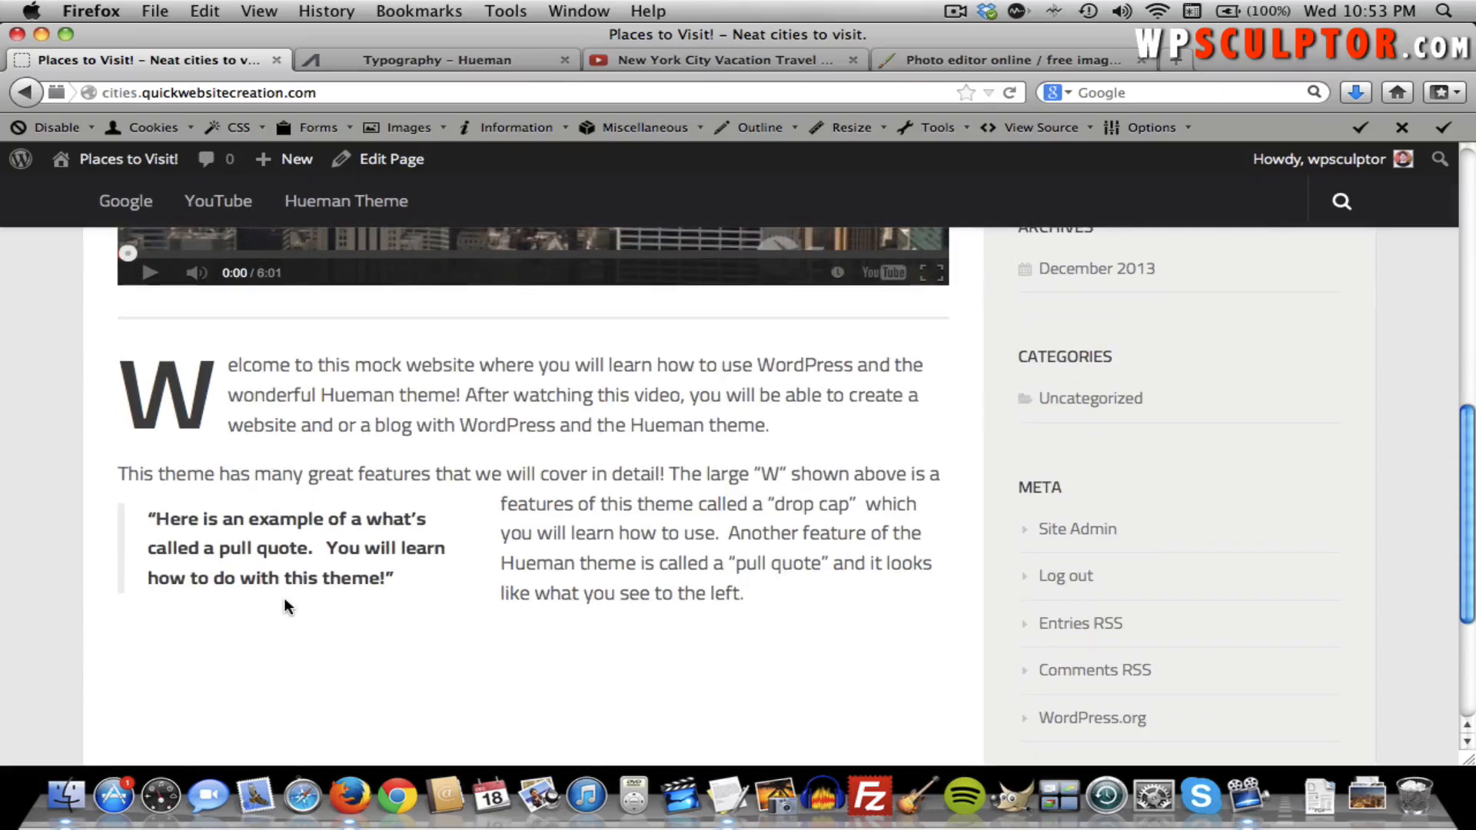
{"action": "scroll", "coordinate": [284, 599], "scroll_direction": "up", "scroll_amount": 5}
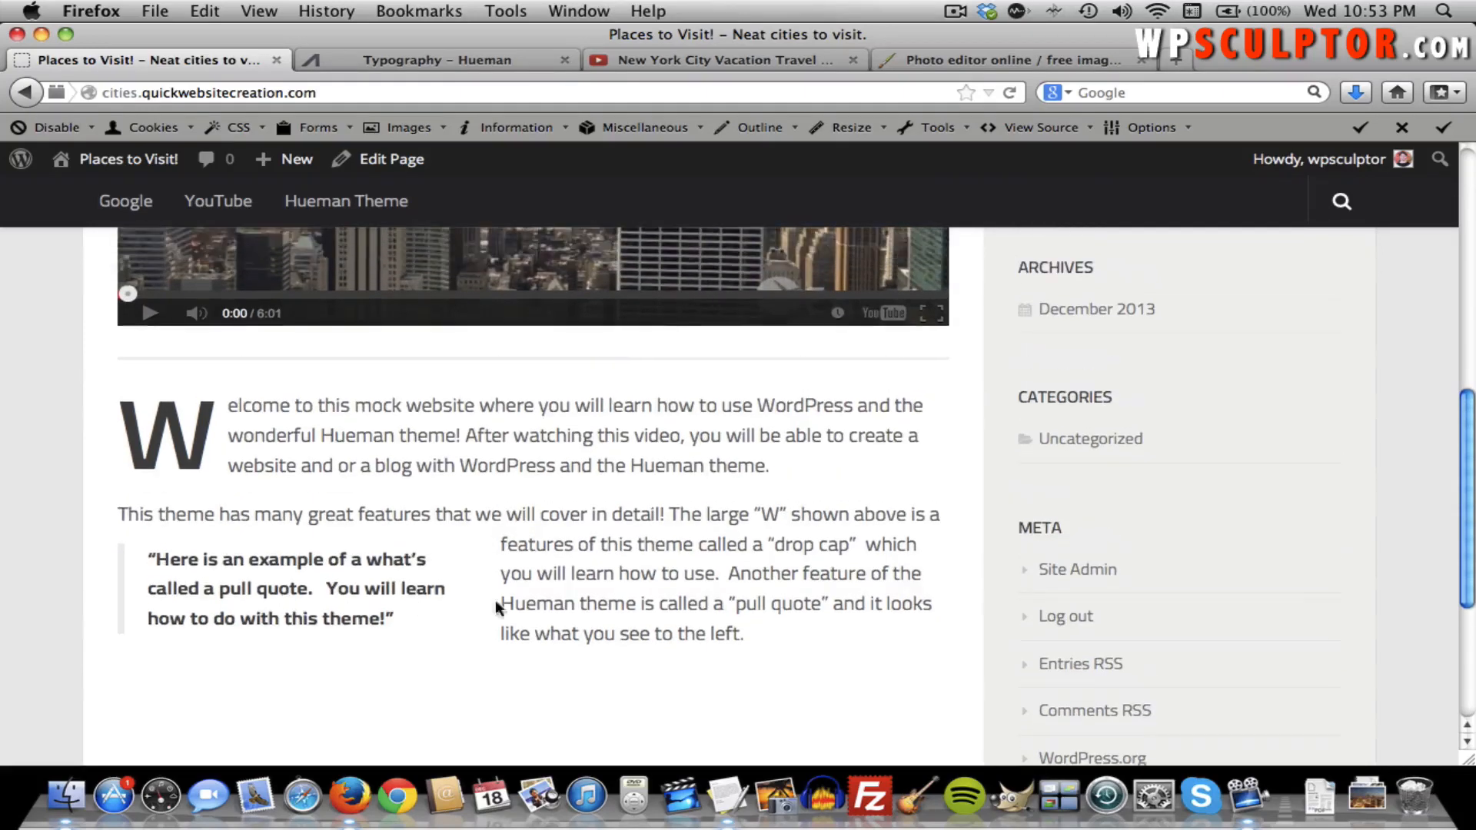
{"action": "scroll", "coordinate": [538, 601], "scroll_direction": "up", "scroll_amount": 10}
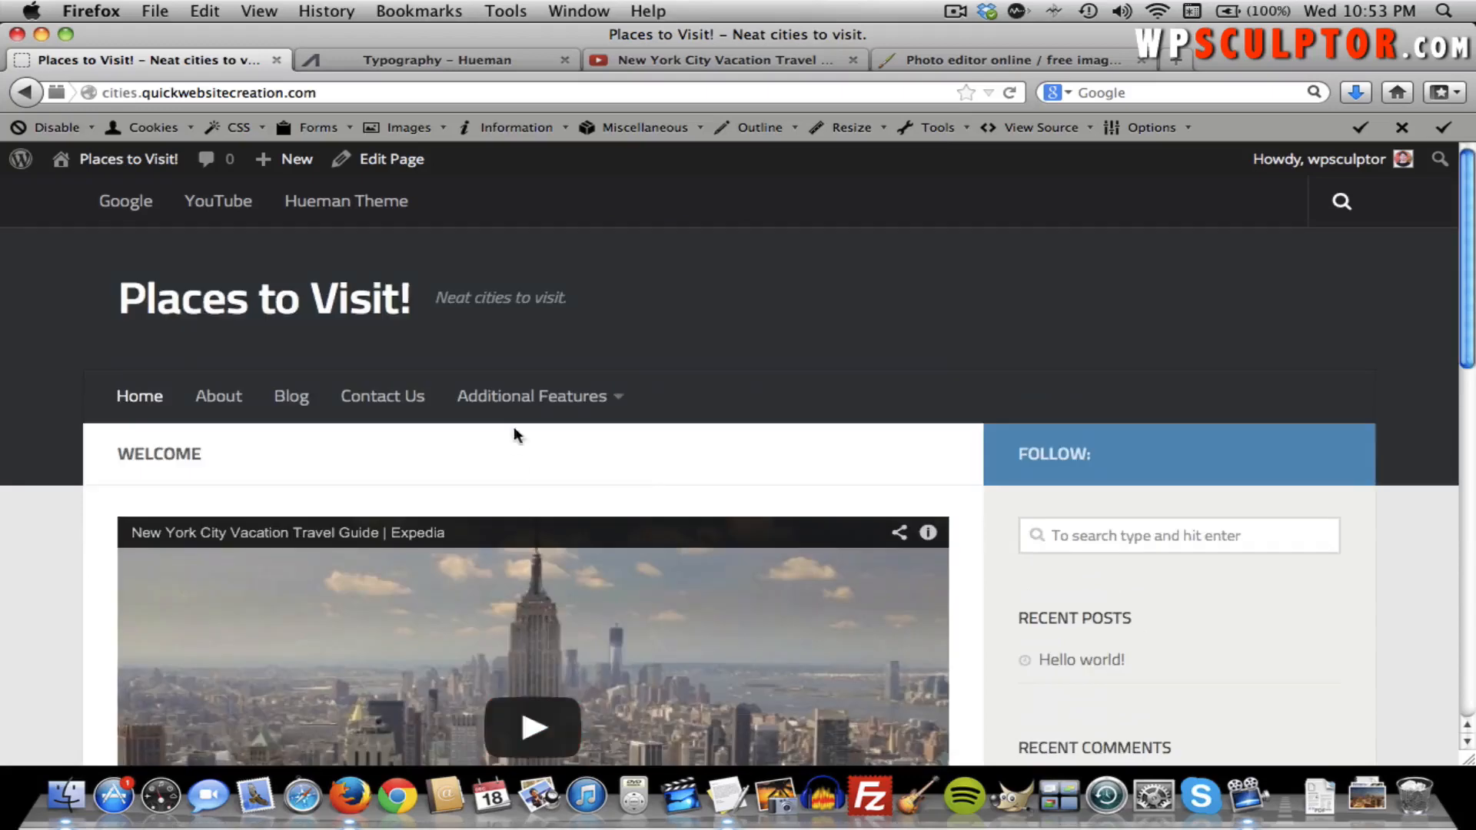
From the admin dashboard, search Plugins > Add New for 'contact form 7'.
{"action": "mouse_move", "coordinate": [528, 414]}
{"action": "left_click", "coordinate": [156, 159]}
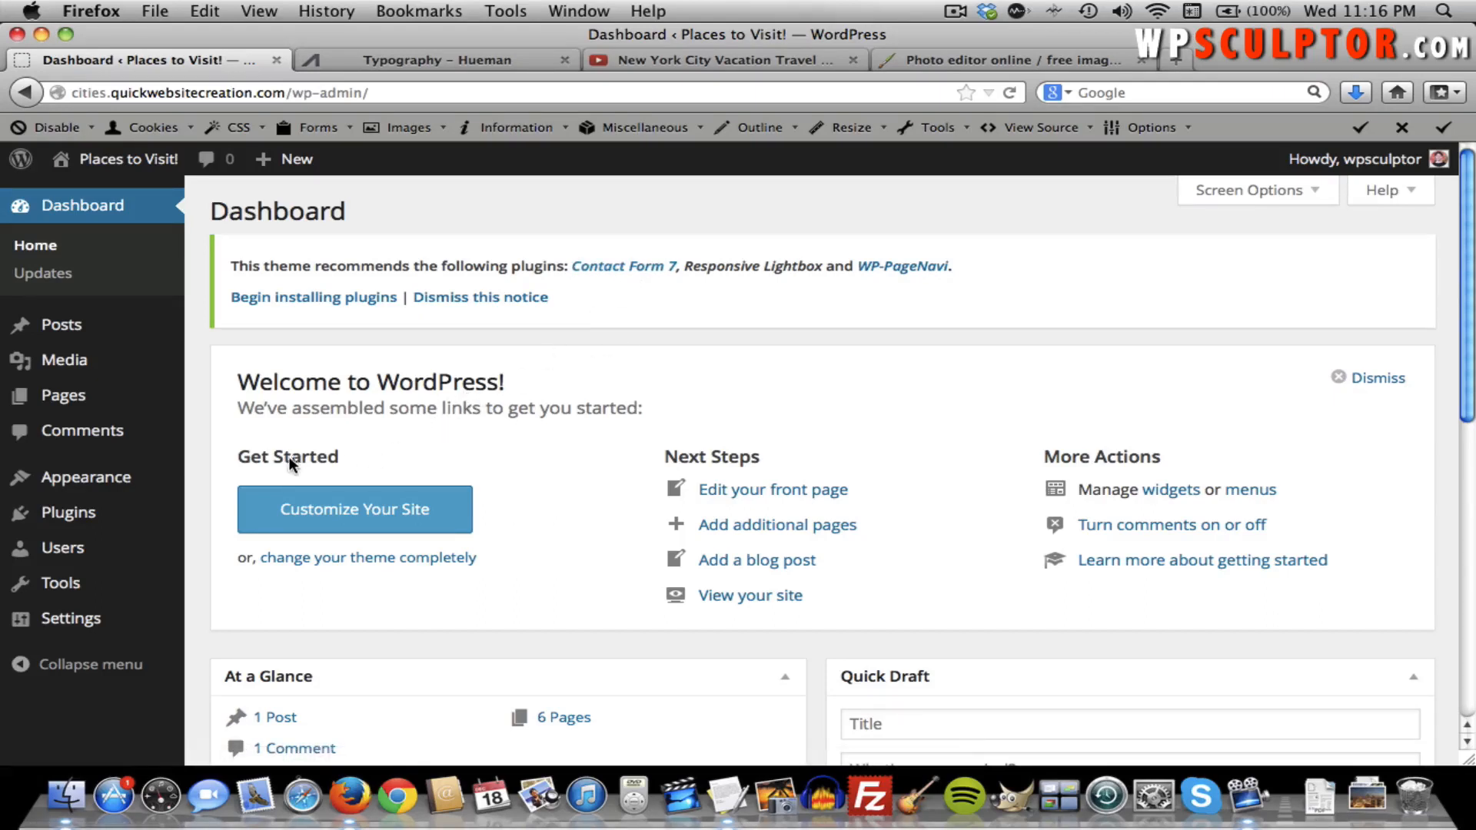
{"action": "mouse_move", "coordinate": [135, 517]}
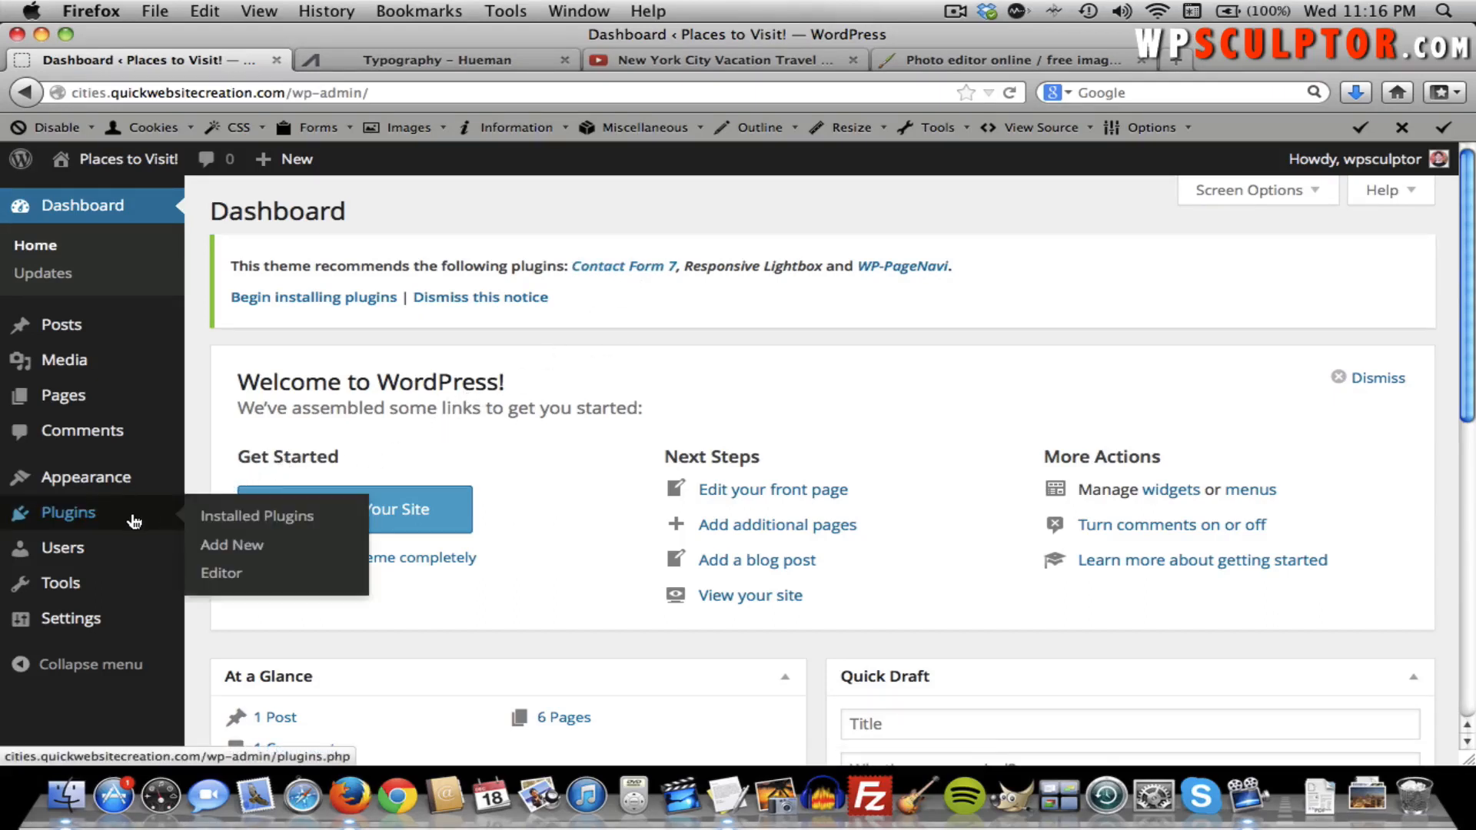
{"action": "left_click", "coordinate": [235, 546]}
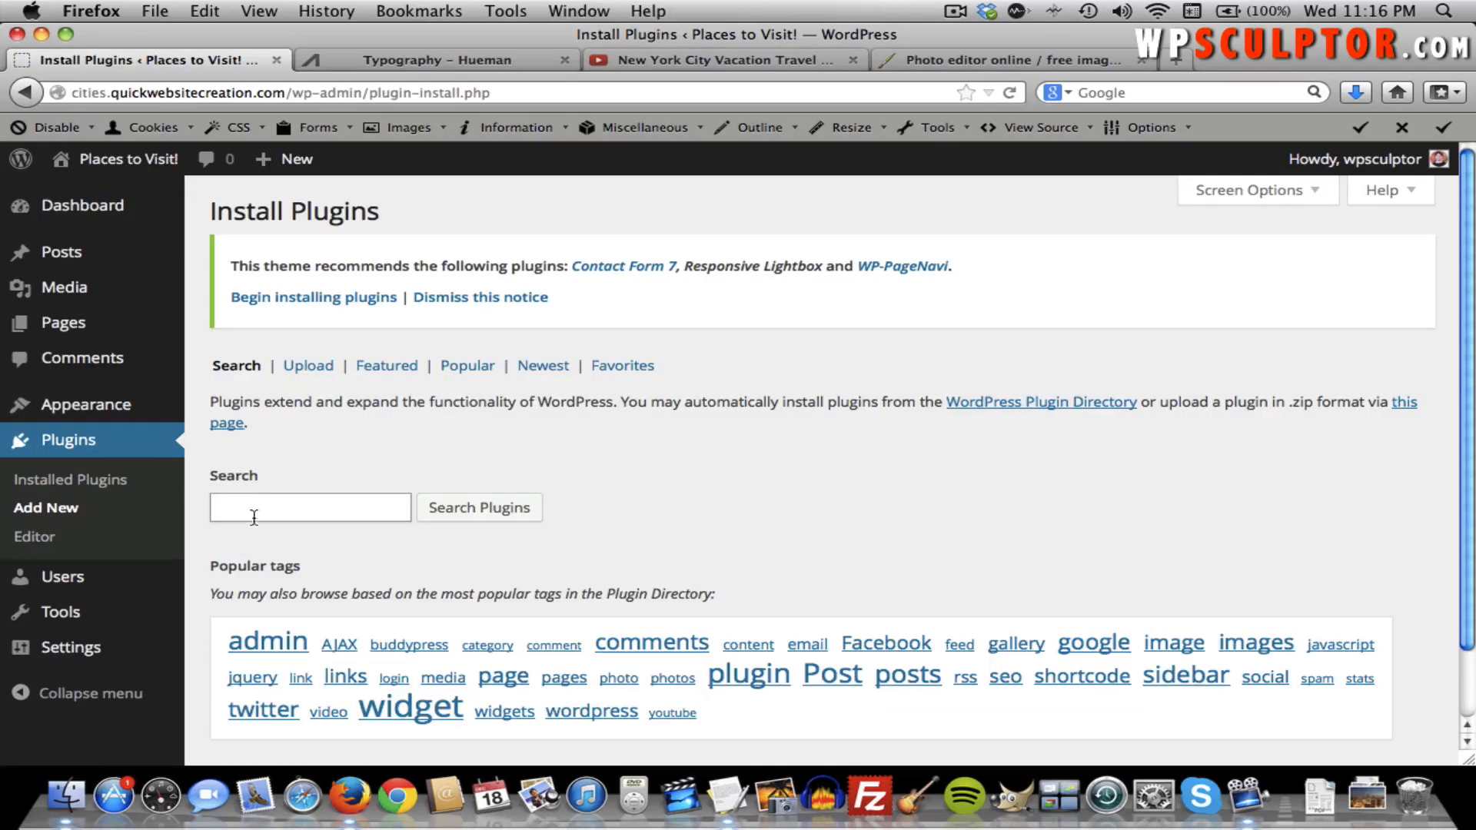
{"action": "left_click", "coordinate": [272, 507]}
{"action": "type", "text": "contact form 7"}
{"action": "left_click", "coordinate": [475, 516]}
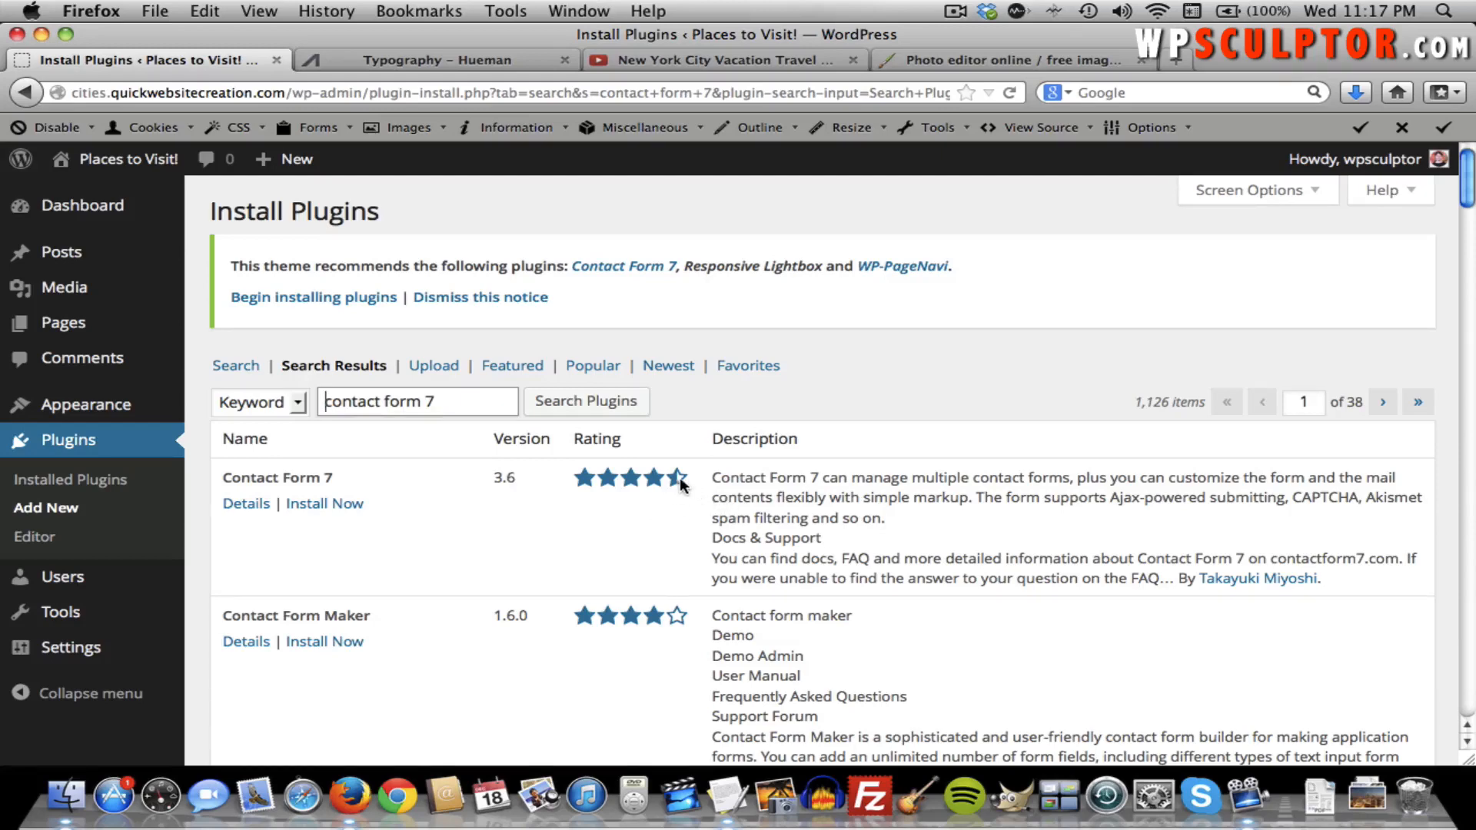
Install Contact Form 7, confirm the install, and activate the plugin.
{"action": "left_click", "coordinate": [338, 506]}
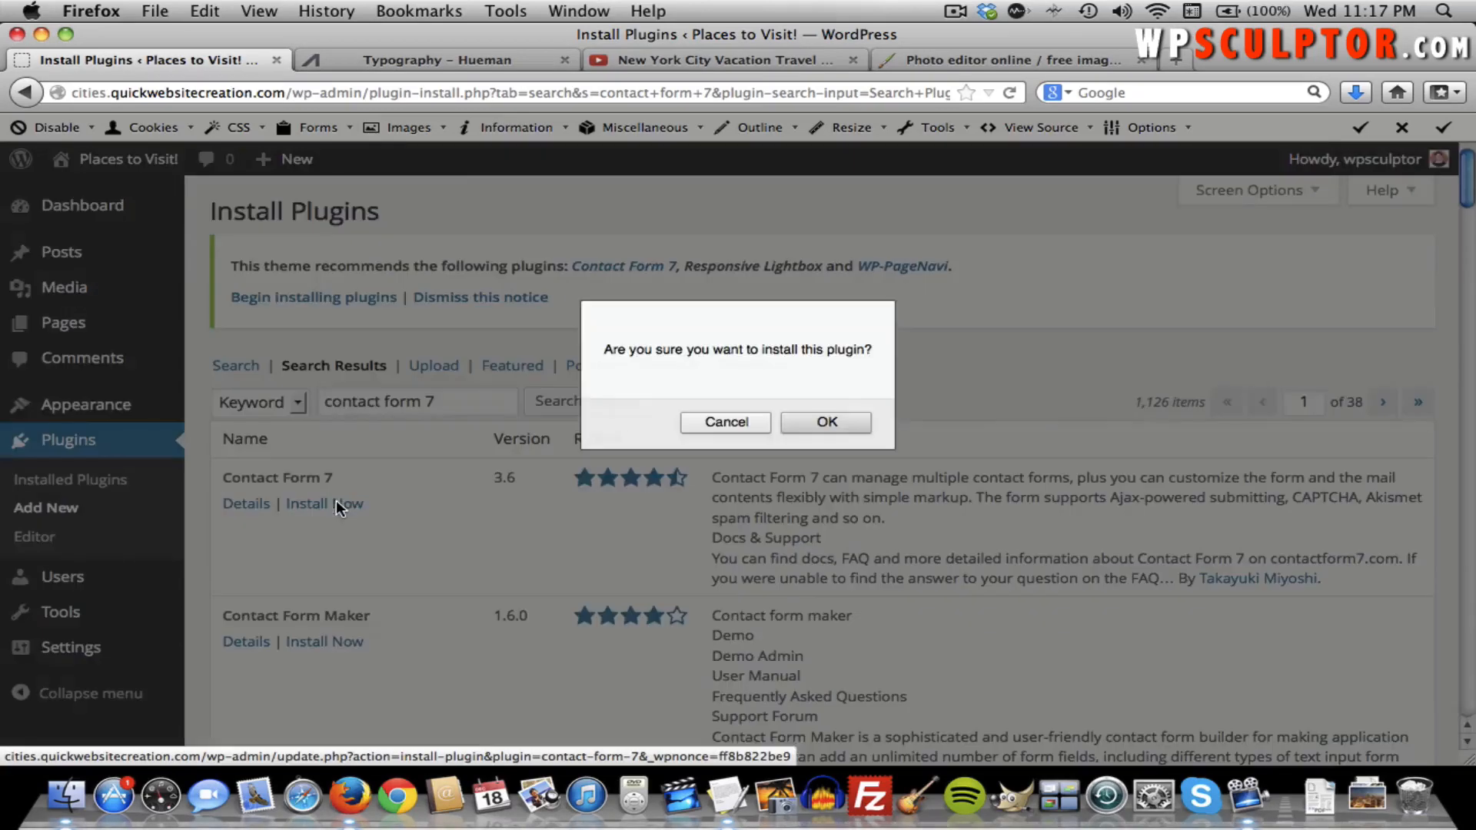
{"action": "left_click", "coordinate": [832, 420]}
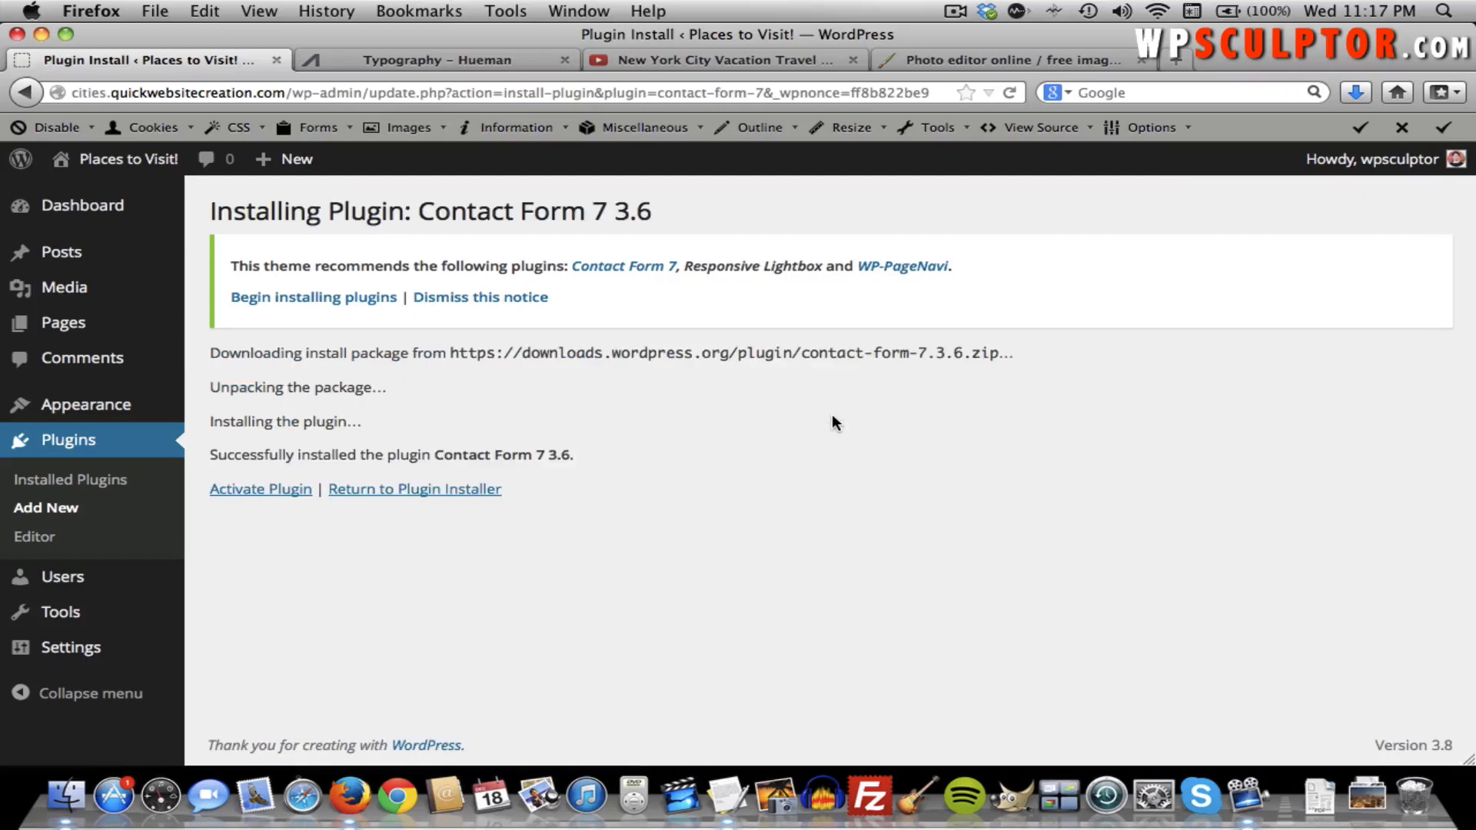
{"action": "left_click", "coordinate": [284, 494]}
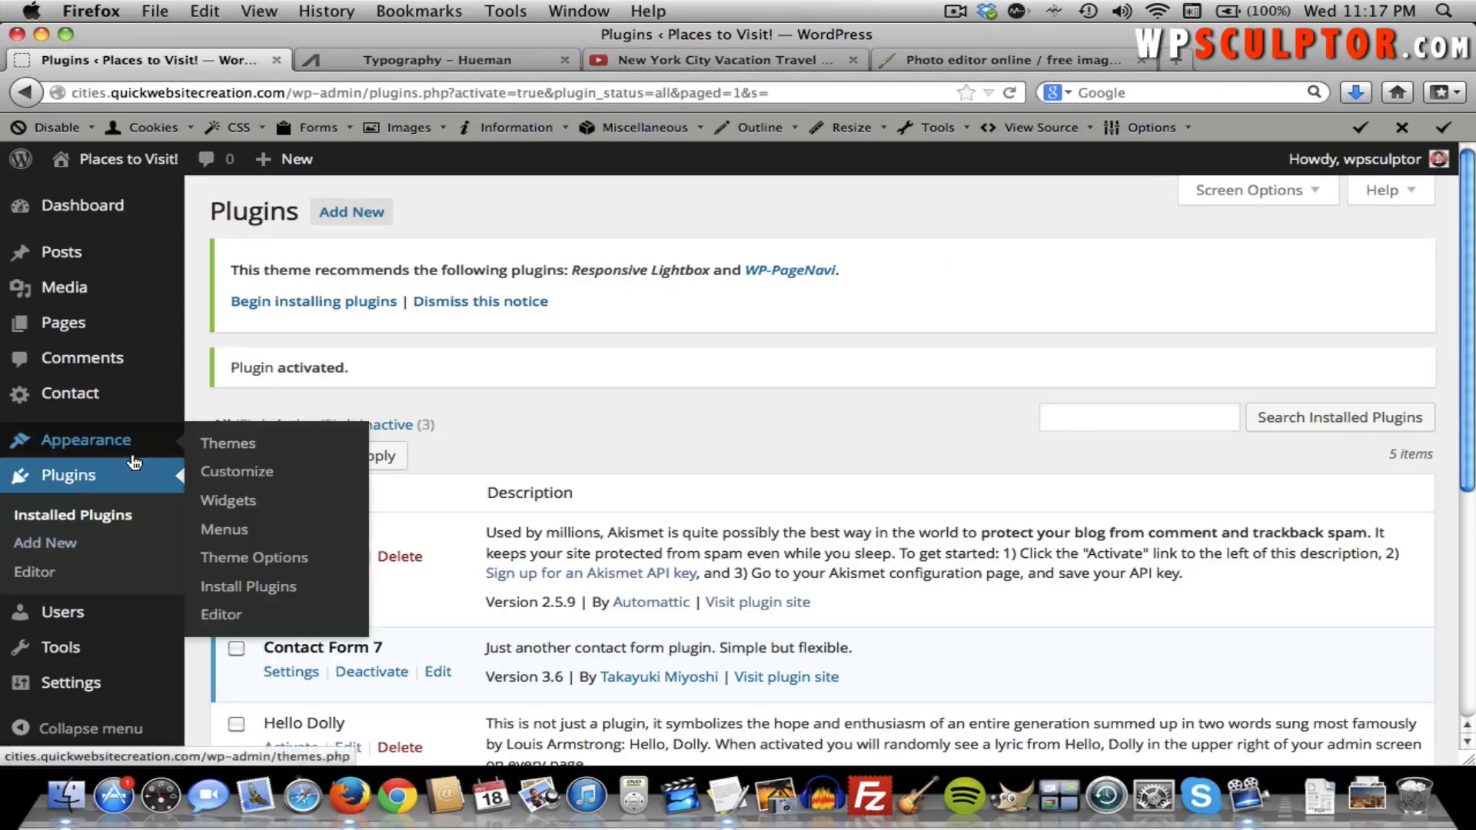
{"action": "mouse_move", "coordinate": [51, 401]}
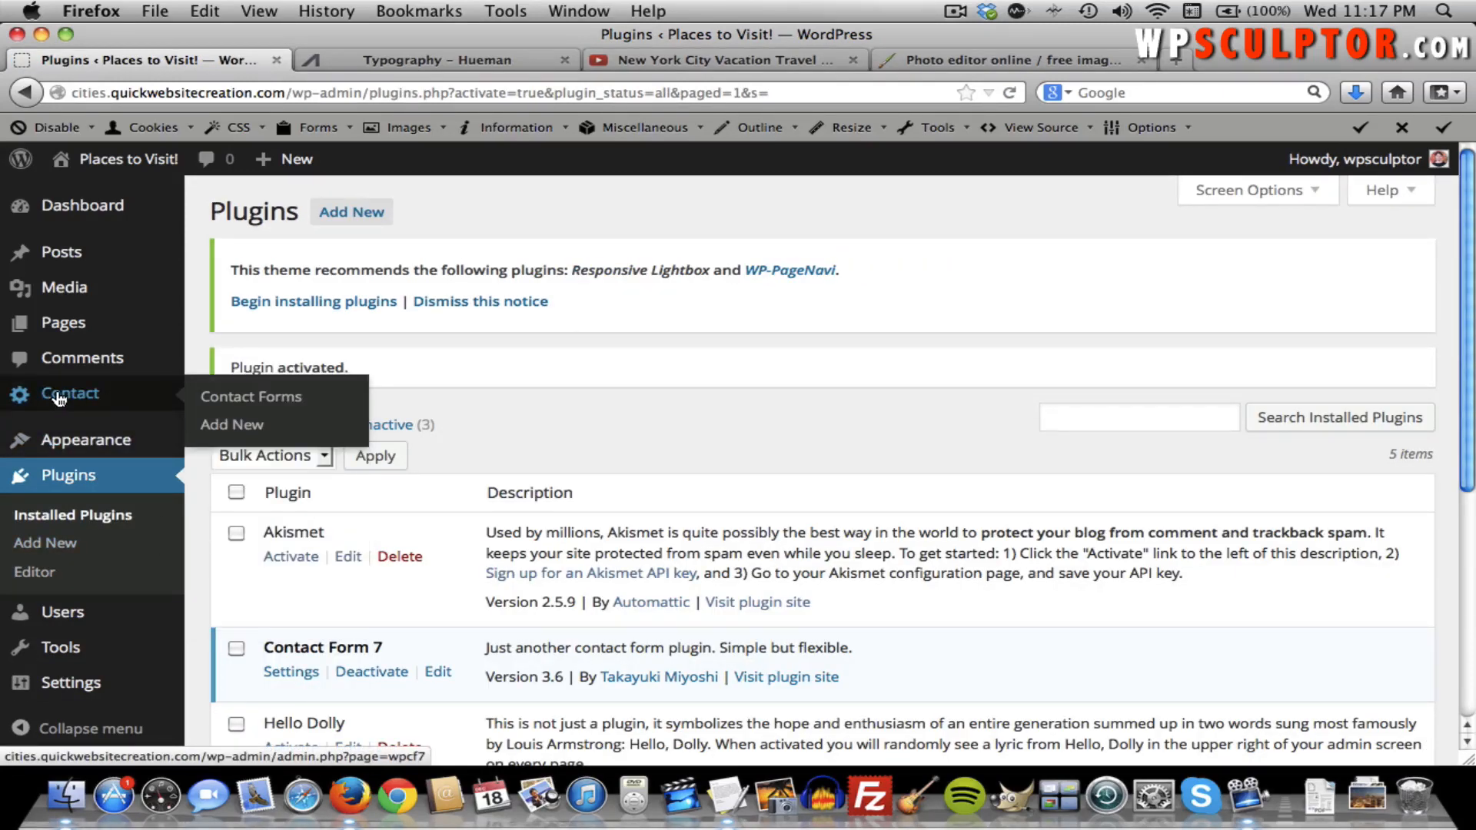
Open Contact form 1 from the Contact Forms list for editing.
{"action": "left_click", "coordinate": [90, 400]}
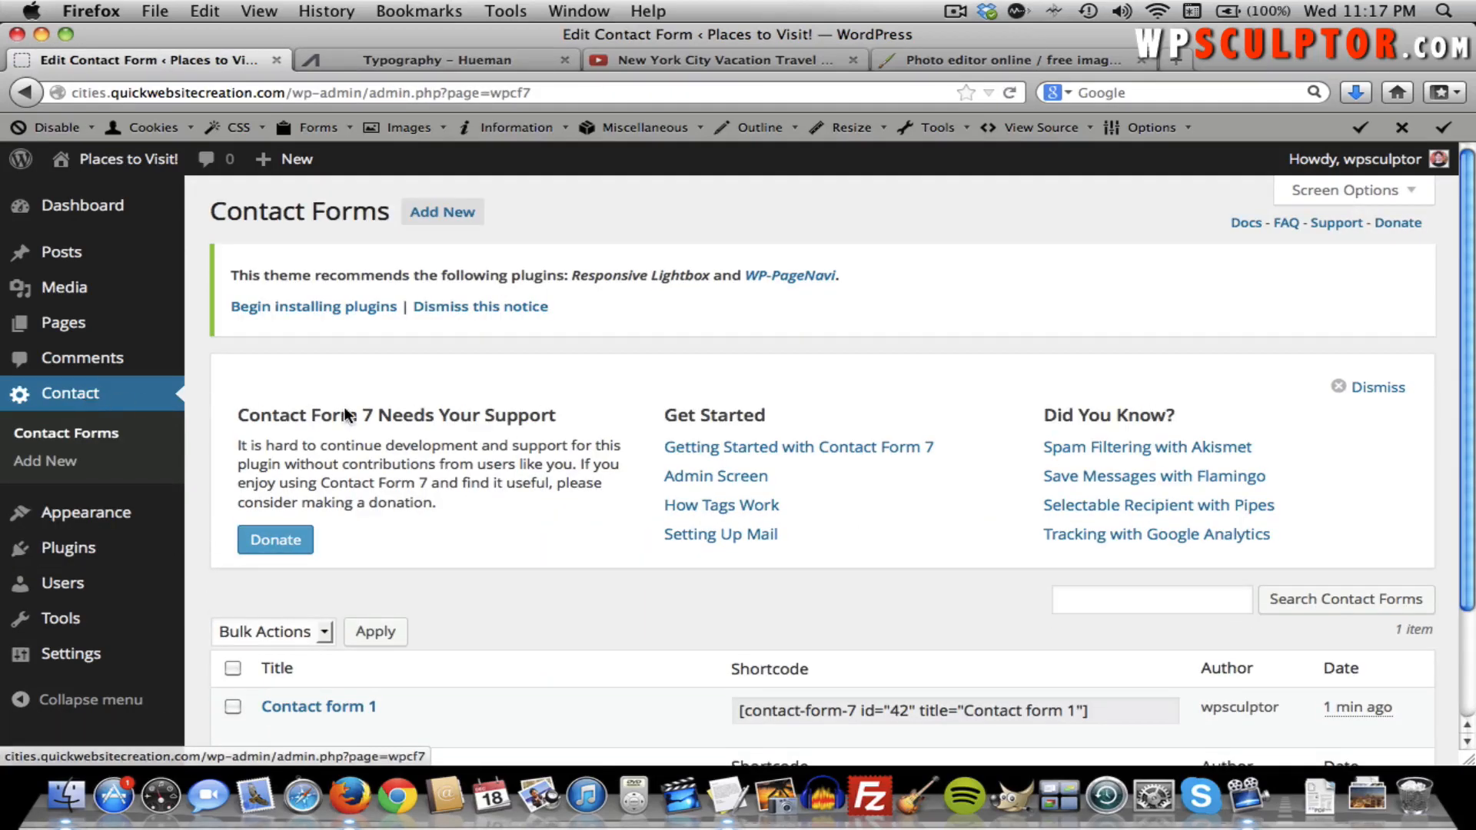
{"action": "scroll", "coordinate": [345, 416], "scroll_direction": "down", "scroll_amount": 3}
{"action": "mouse_move", "coordinate": [372, 578]}
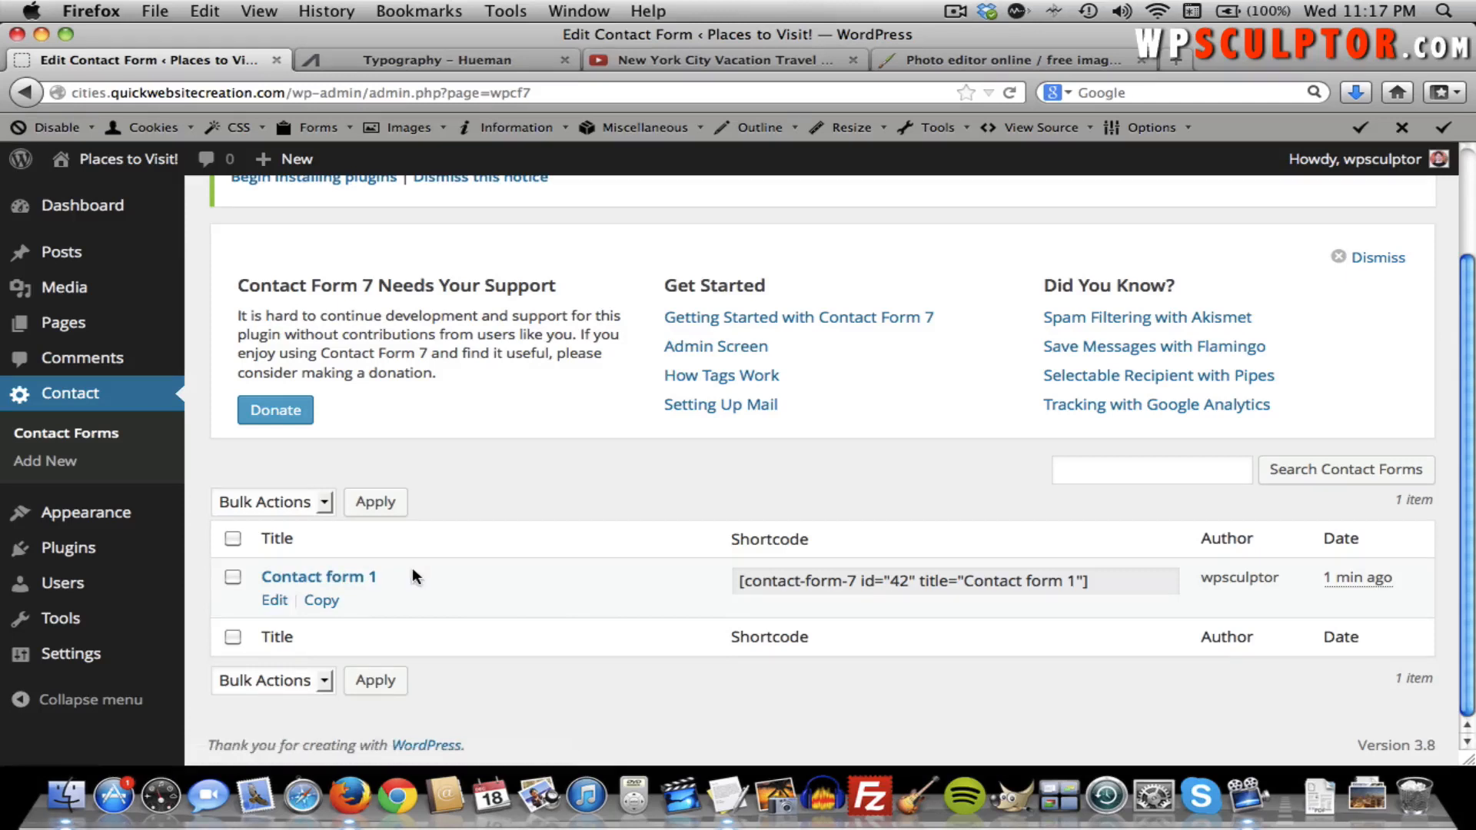
{"action": "left_click", "coordinate": [369, 582]}
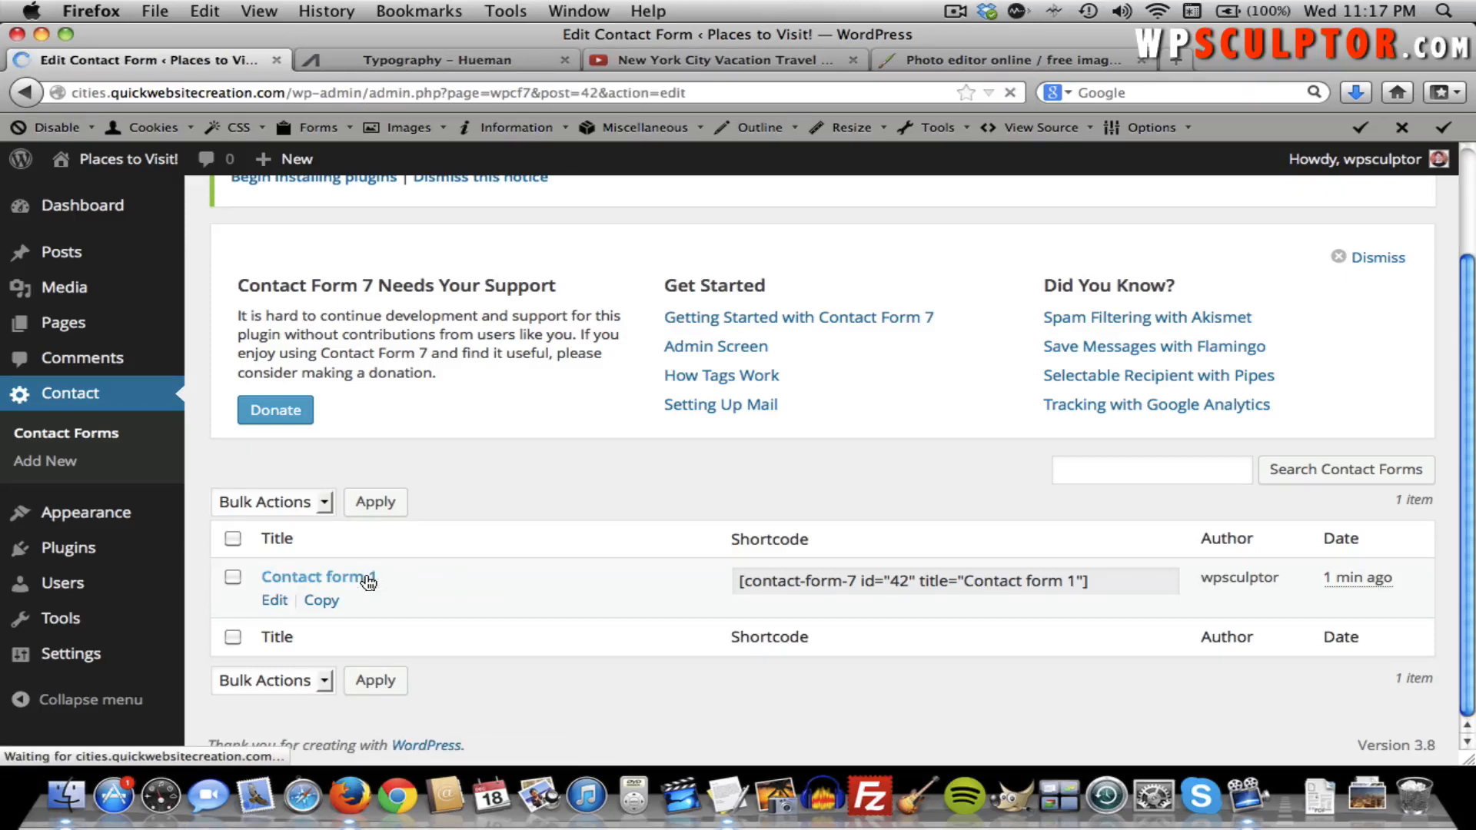
Scroll through Contact form 1's shortcode, default form fields and mail settings.
{"action": "scroll", "coordinate": [365, 575], "scroll_direction": "down", "scroll_amount": 1}
{"action": "scroll", "coordinate": [365, 575], "scroll_direction": "down", "scroll_amount": 2}
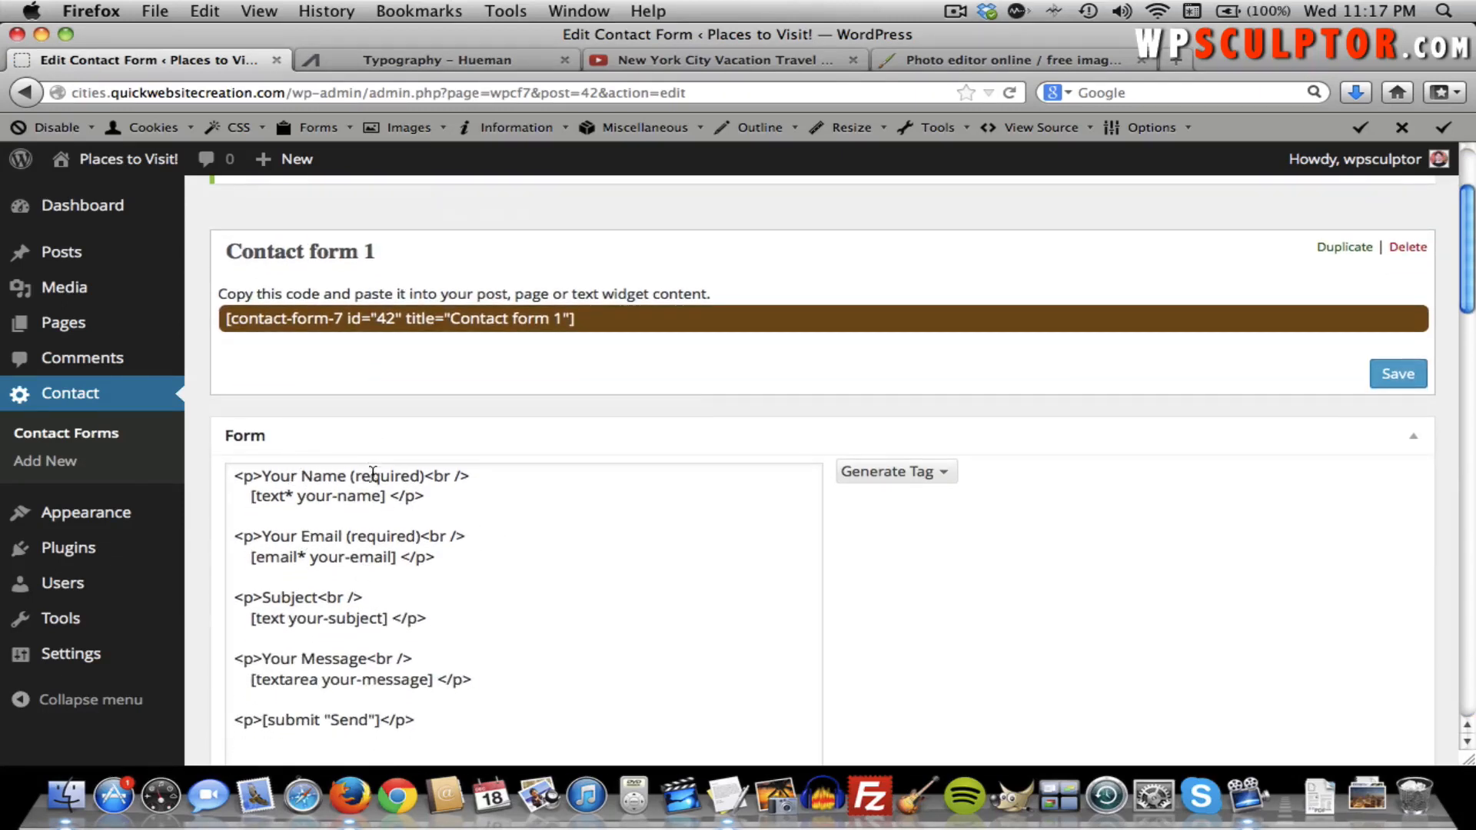
{"action": "scroll", "coordinate": [353, 580], "scroll_direction": "down", "scroll_amount": 2}
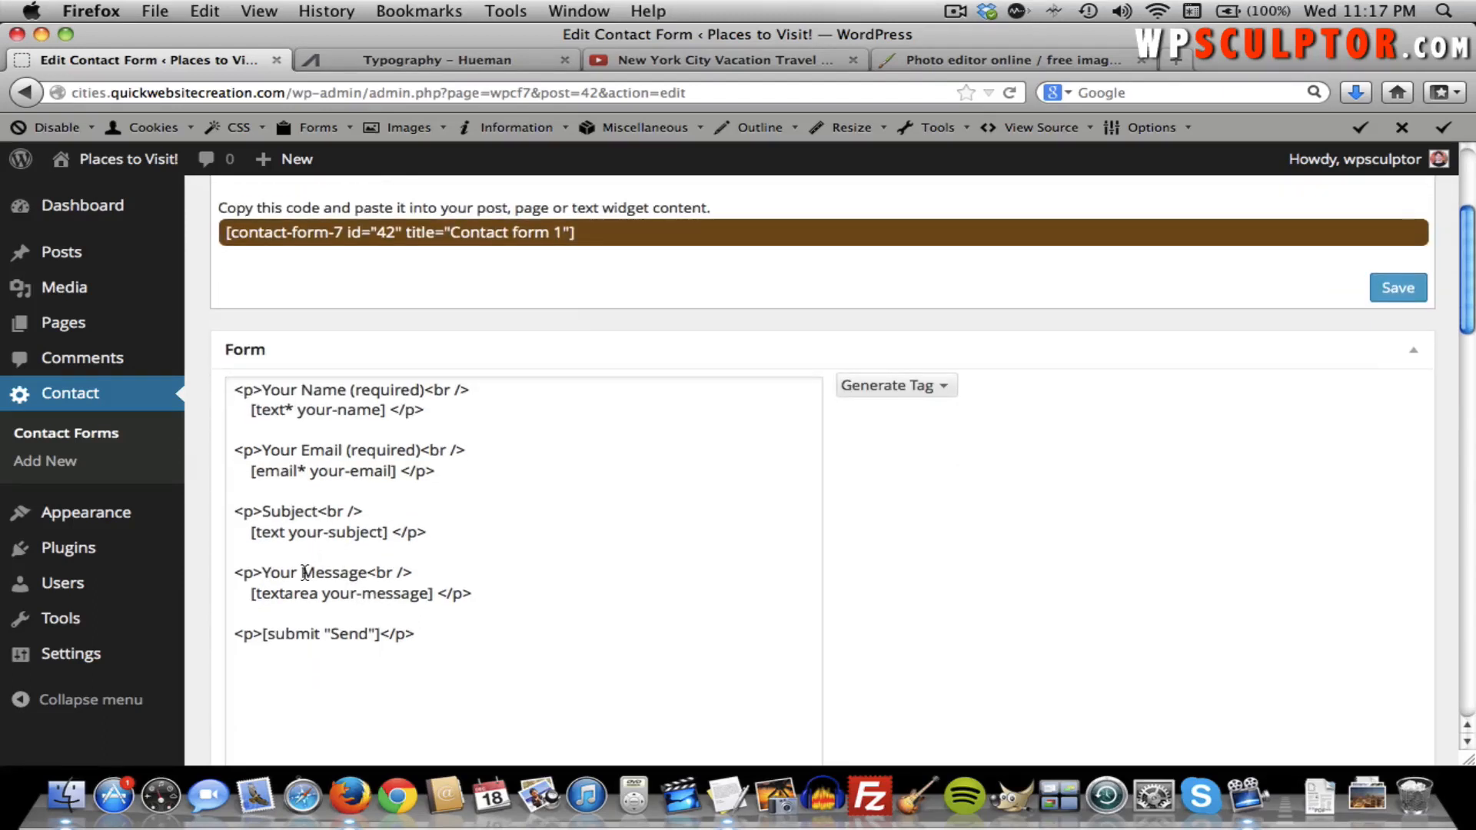
{"action": "scroll", "coordinate": [360, 580], "scroll_direction": "down", "scroll_amount": 6}
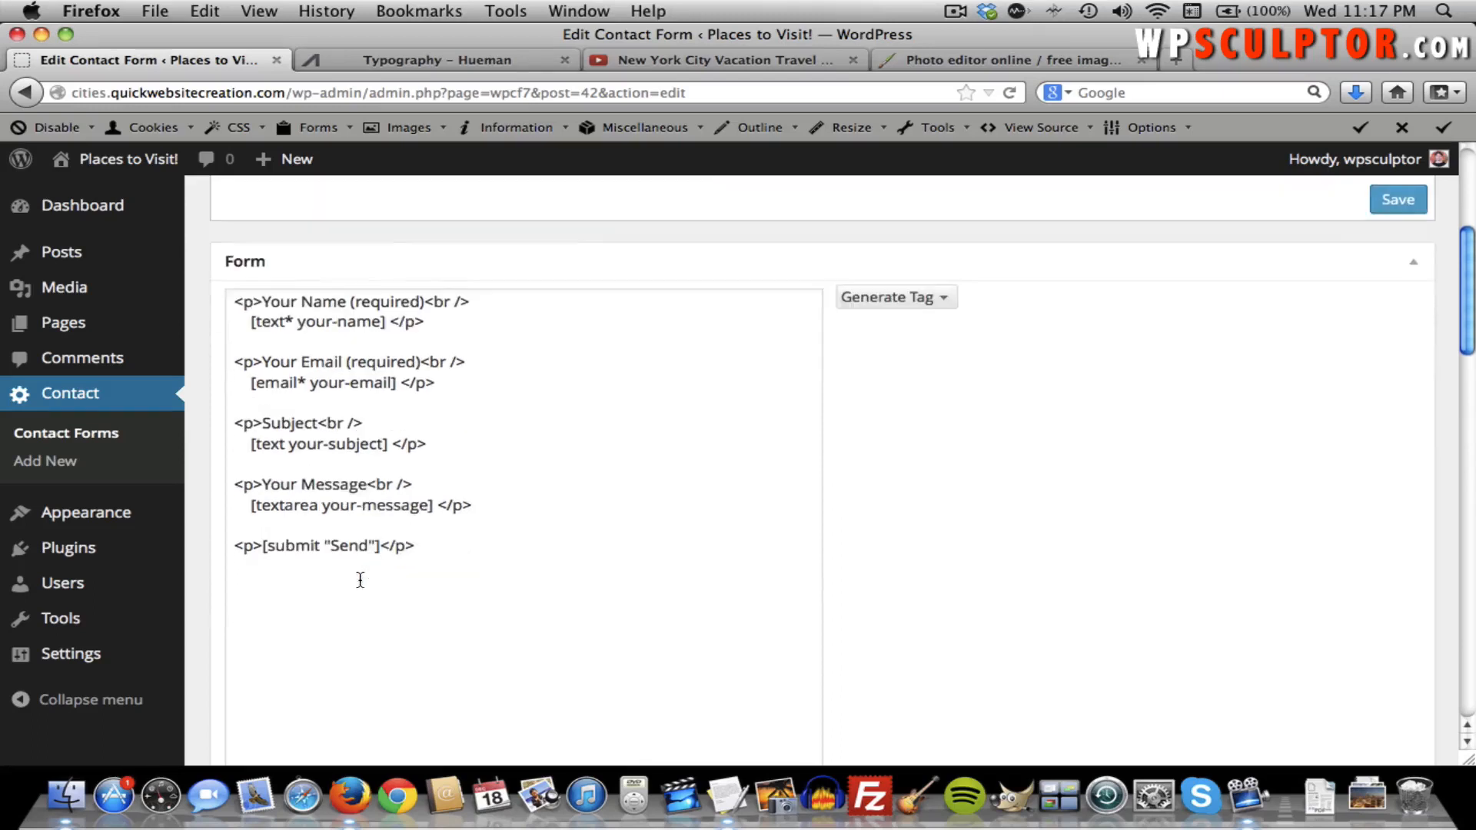
{"action": "scroll", "coordinate": [359, 580], "scroll_direction": "down", "scroll_amount": 4}
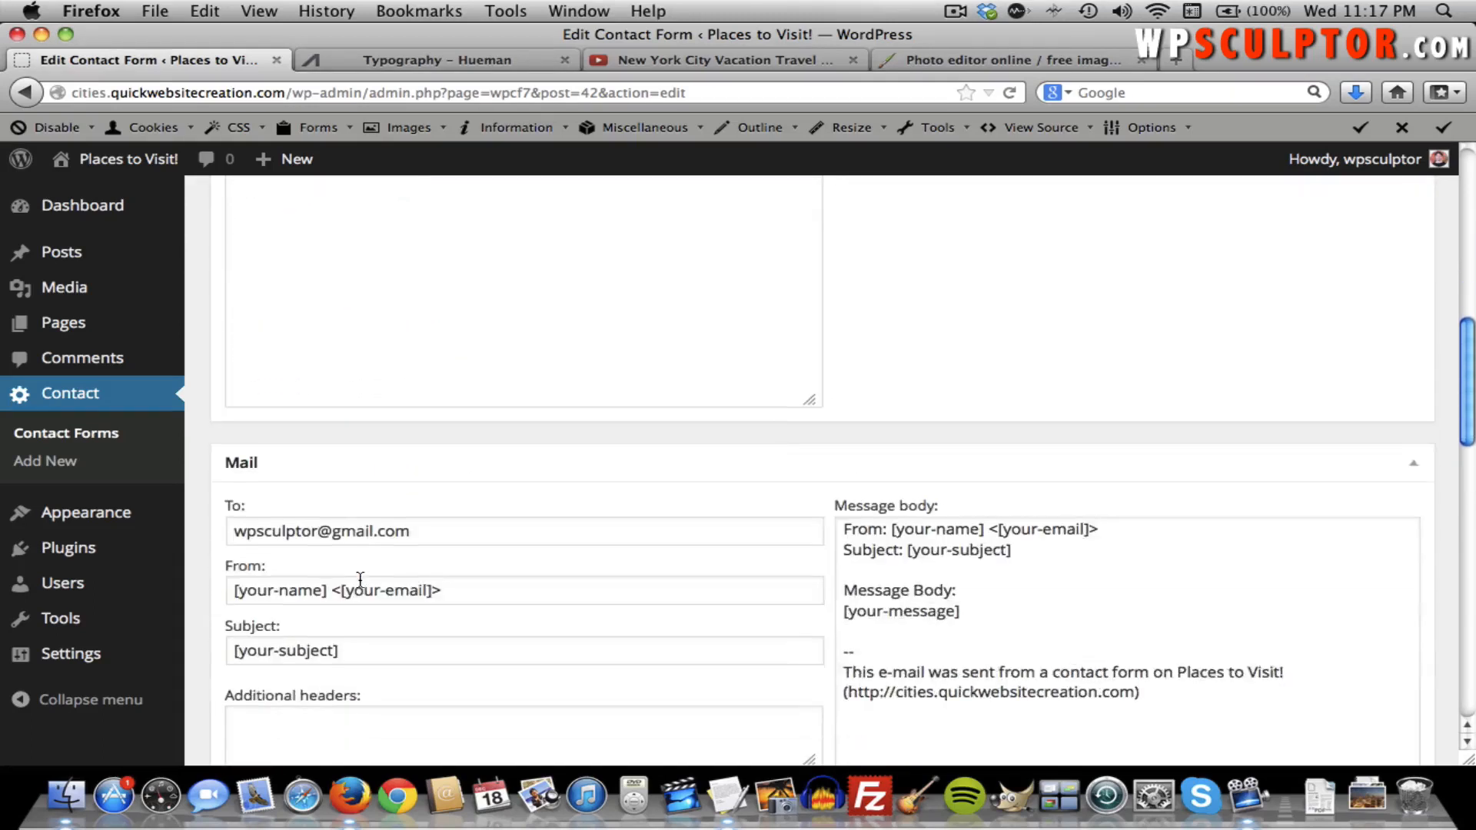
{"action": "scroll", "coordinate": [264, 527], "scroll_direction": "down", "scroll_amount": 3}
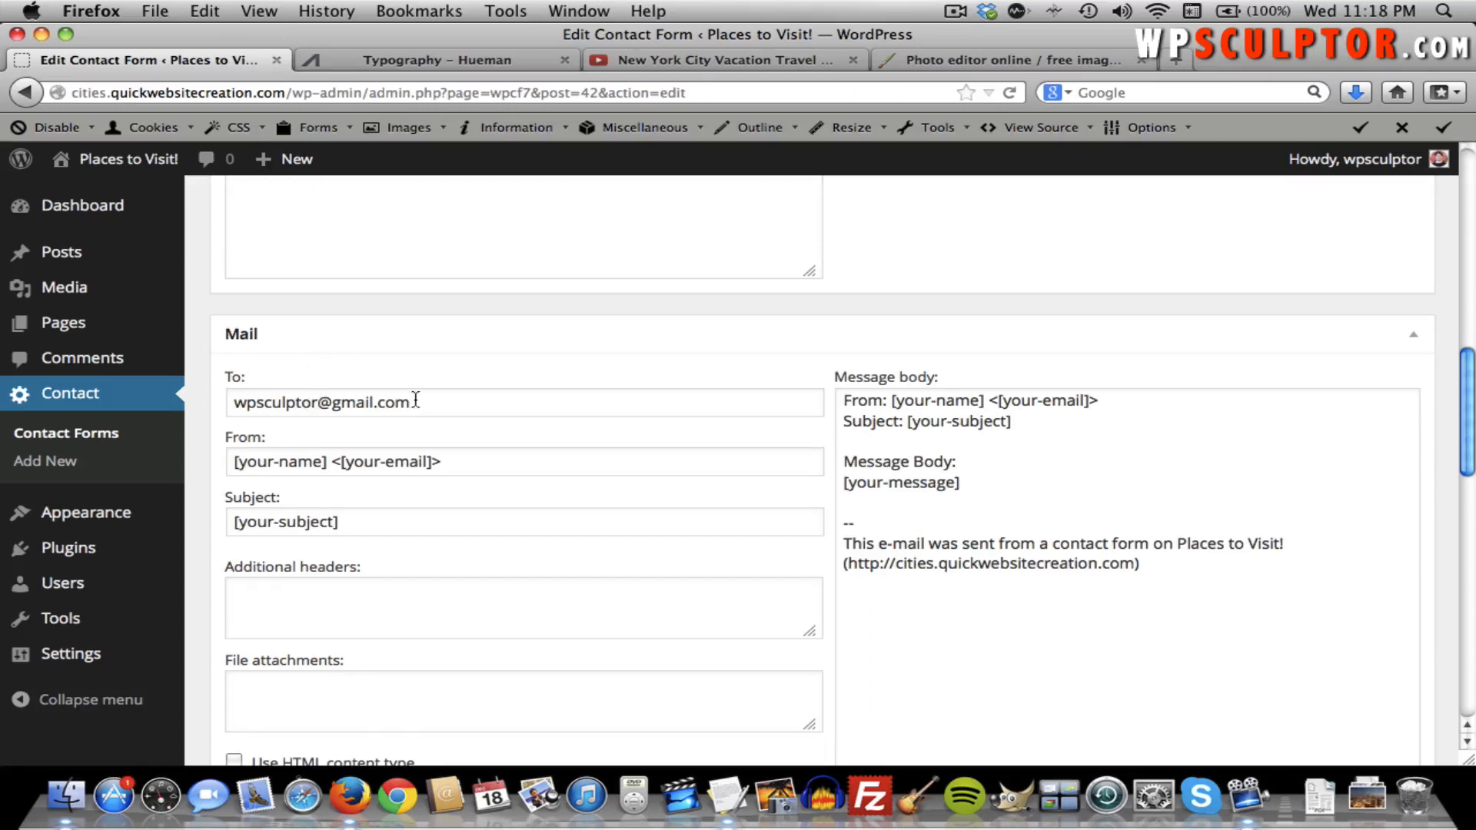
{"action": "scroll", "coordinate": [450, 389], "scroll_direction": "up", "scroll_amount": 4}
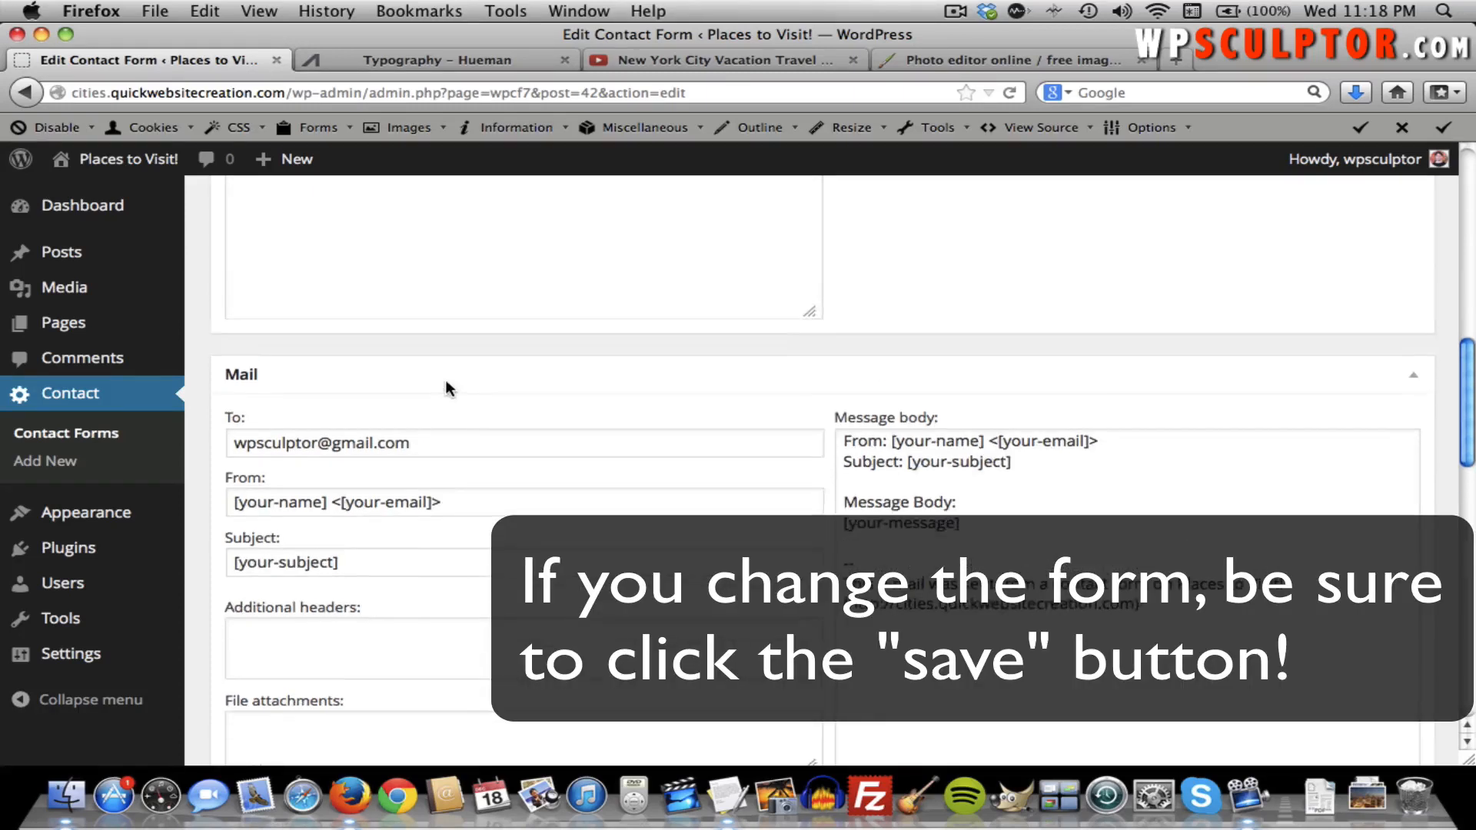
{"action": "scroll", "coordinate": [446, 384], "scroll_direction": "up", "scroll_amount": 4}
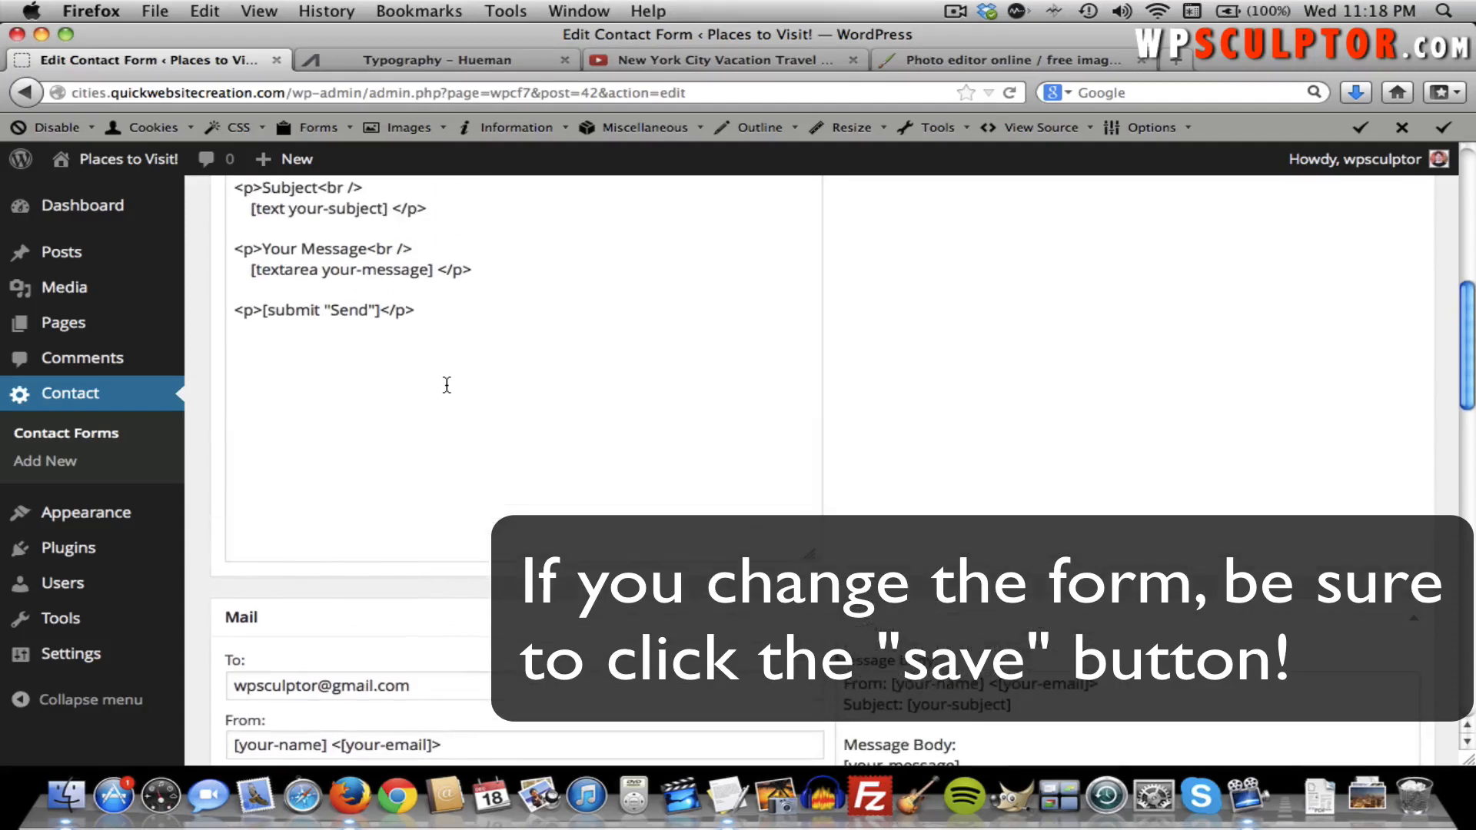
{"action": "mouse_move", "coordinate": [139, 584]}
{"action": "scroll", "coordinate": [206, 493], "scroll_direction": "up", "scroll_amount": 14}
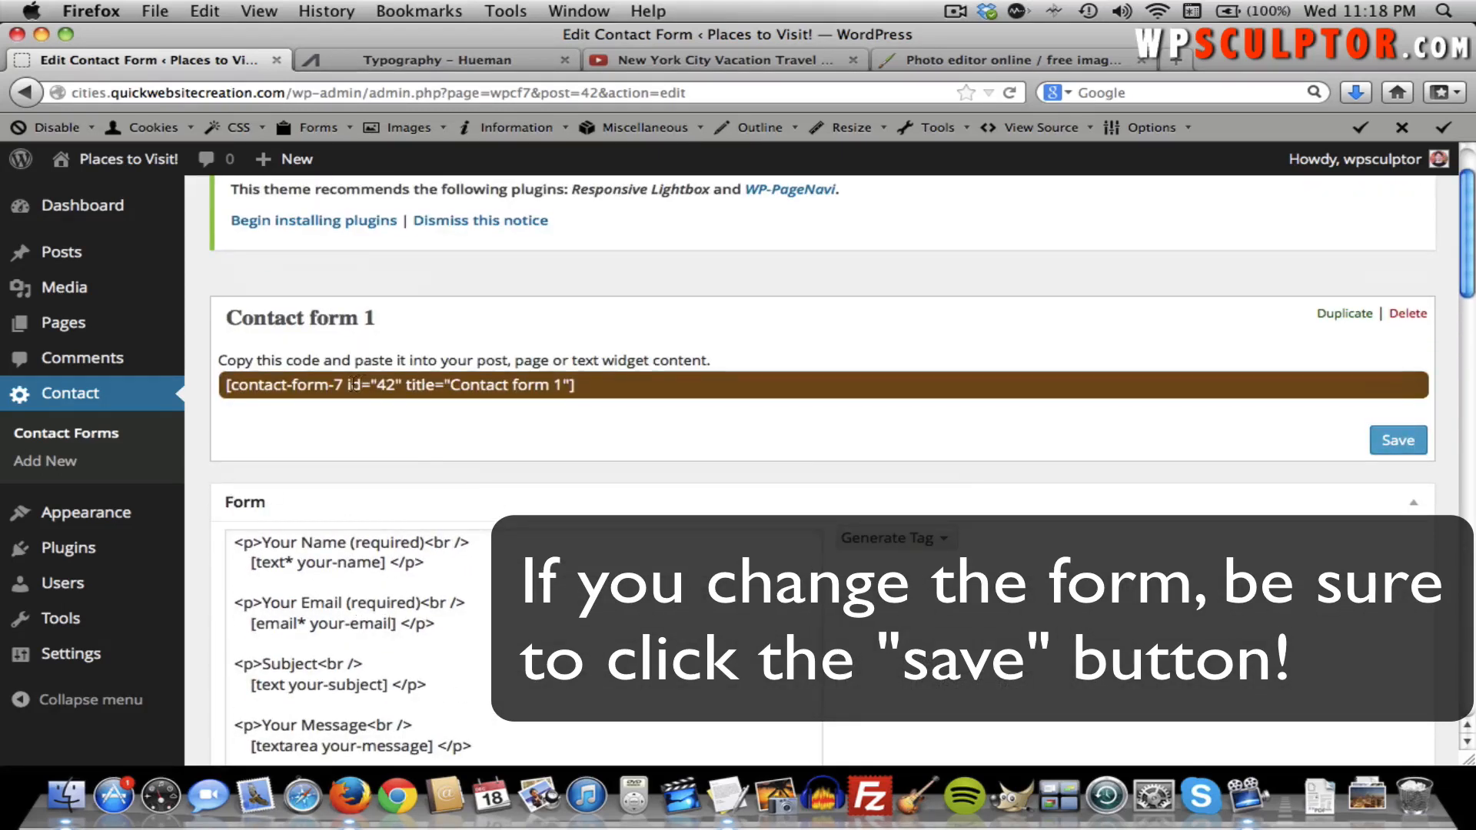
Copy Contact form 1's shortcode and open the Contact Us page for editing.
{"action": "mouse_move", "coordinate": [575, 384]}
{"action": "left_mouse_down"}
{"action": "mouse_move", "coordinate": [510, 377]}
{"action": "mouse_move", "coordinate": [580, 386]}
{"action": "left_mouse_up"}
{"action": "key", "text": "ctrl+c"}
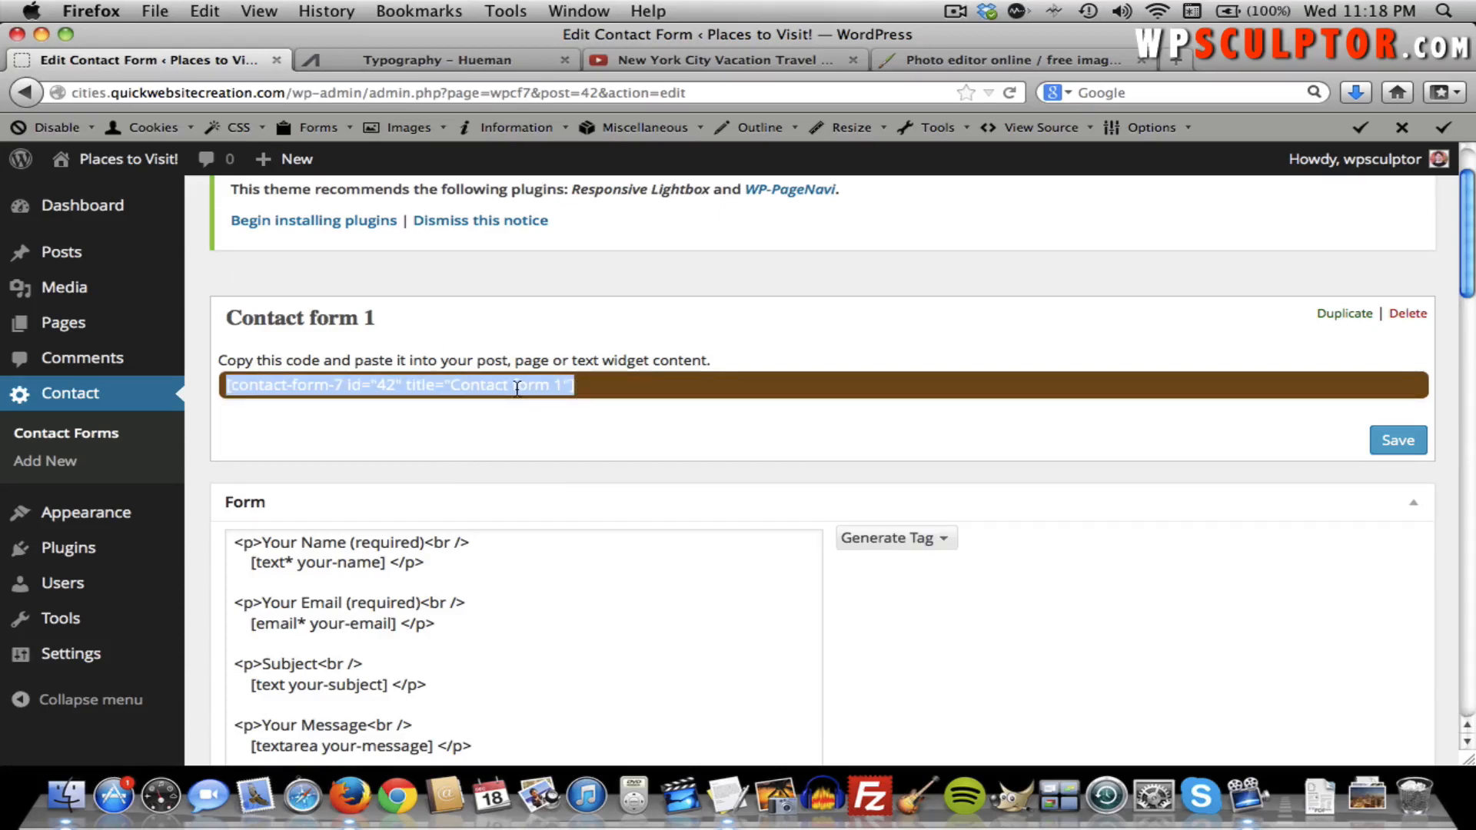
{"action": "mouse_move", "coordinate": [132, 323]}
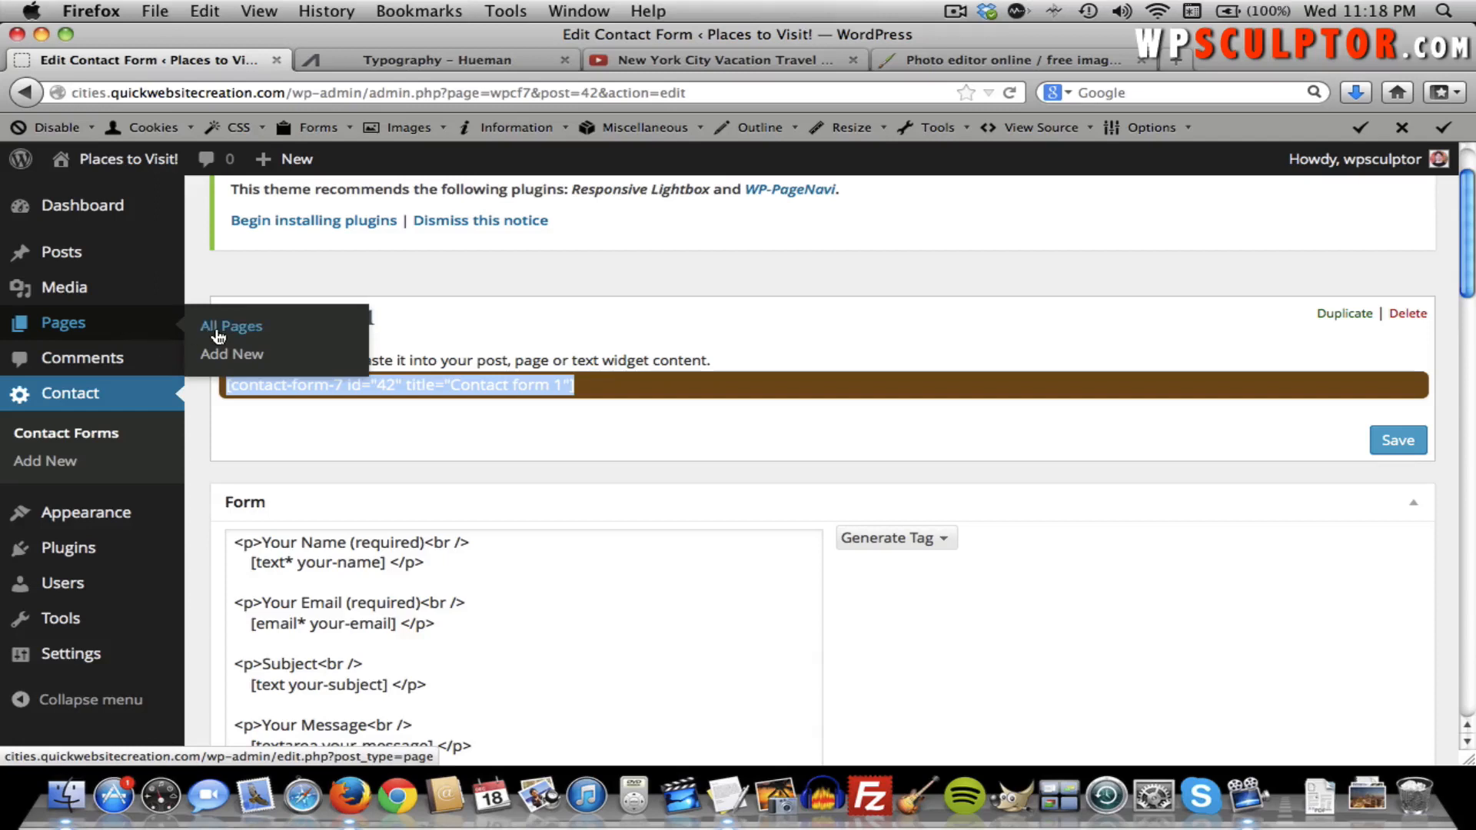
{"action": "left_click", "coordinate": [220, 331]}
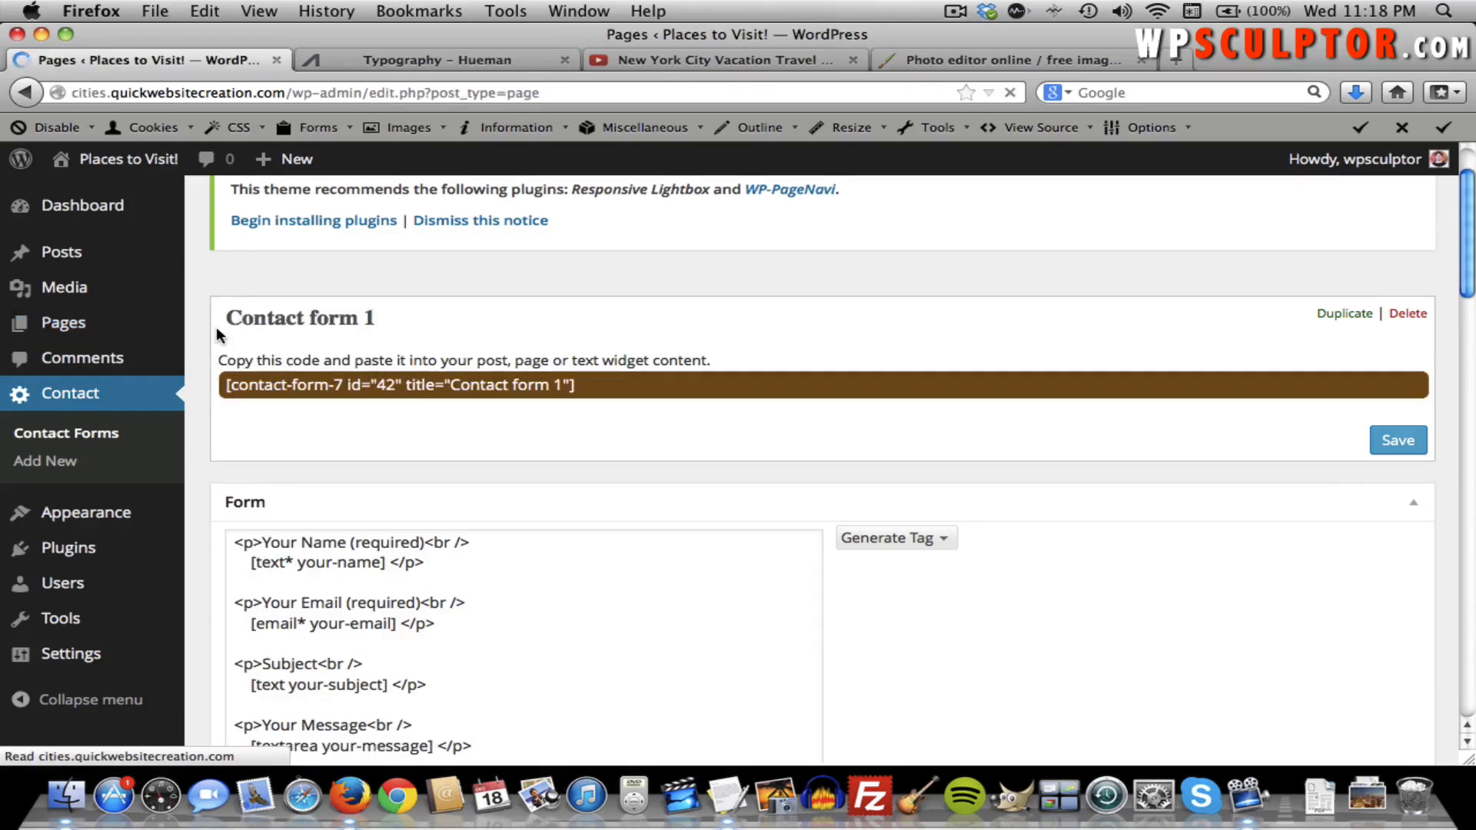
{"action": "scroll", "coordinate": [369, 499], "scroll_direction": "down", "scroll_amount": 2}
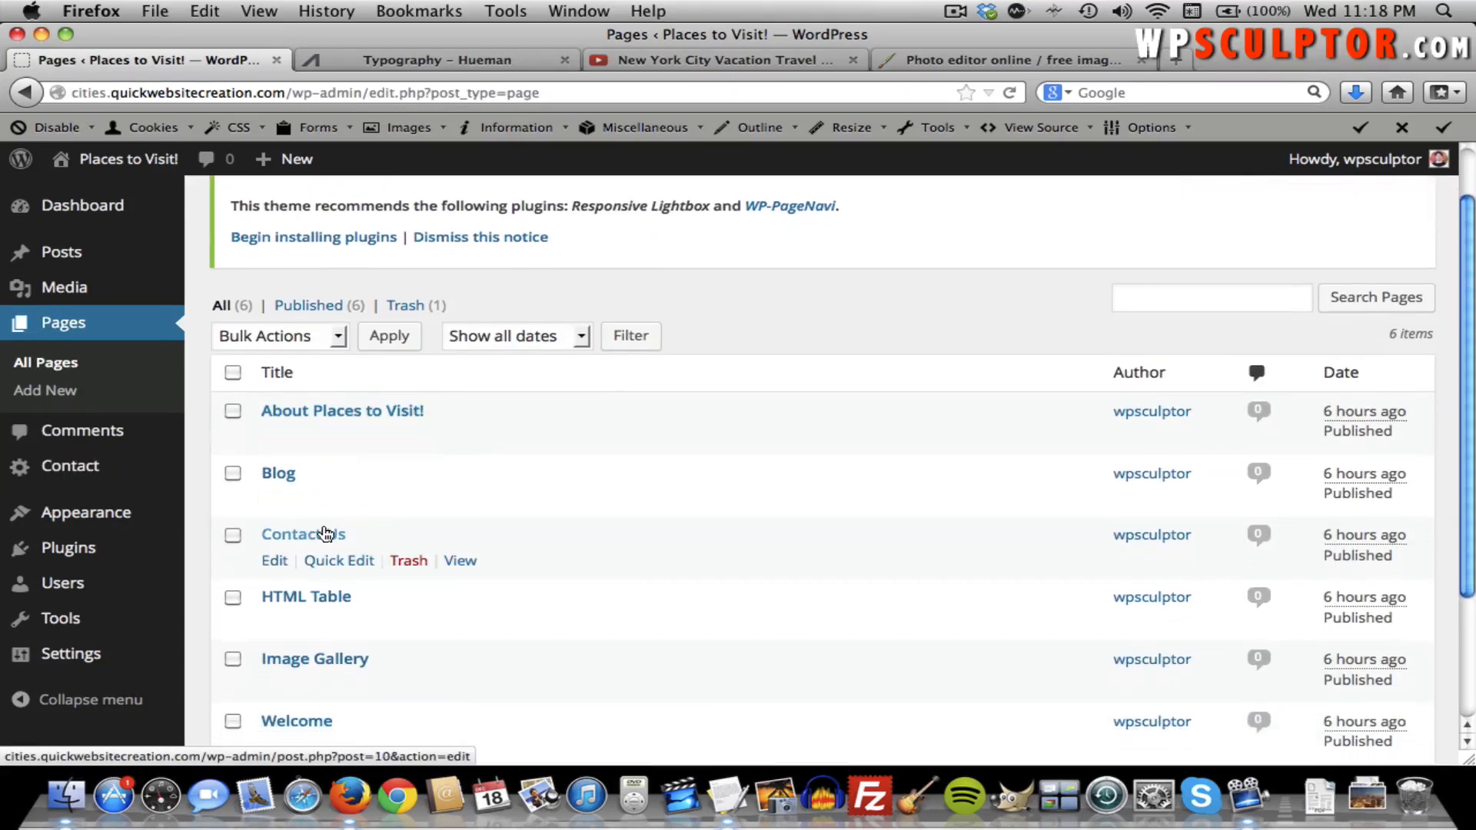
{"action": "left_click", "coordinate": [325, 532]}
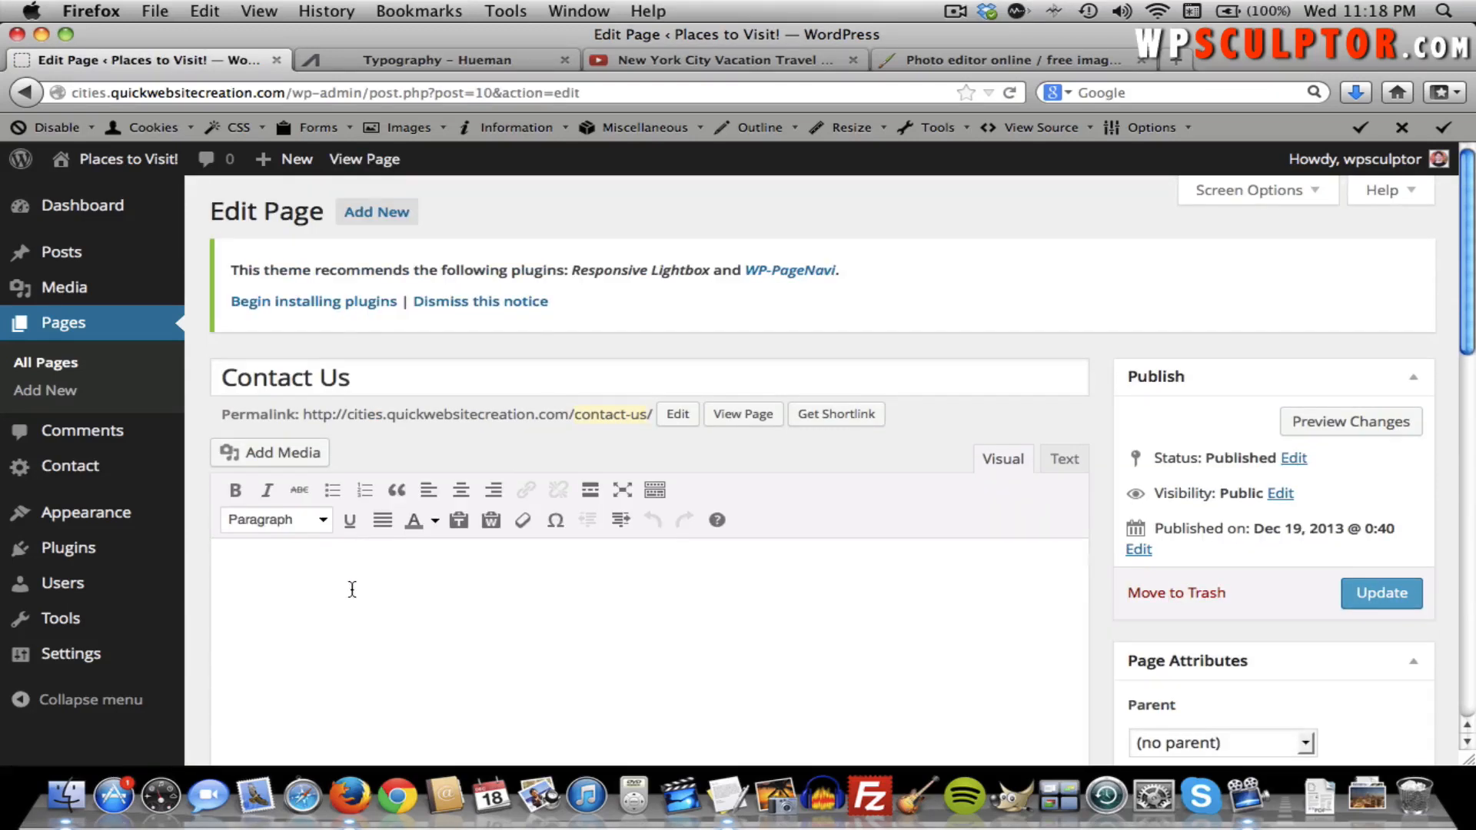
Paste the contact form shortcode into the Contact Us page body and update it.
{"action": "left_click", "coordinate": [352, 588]}
{"action": "key", "text": "ctrl+v"}
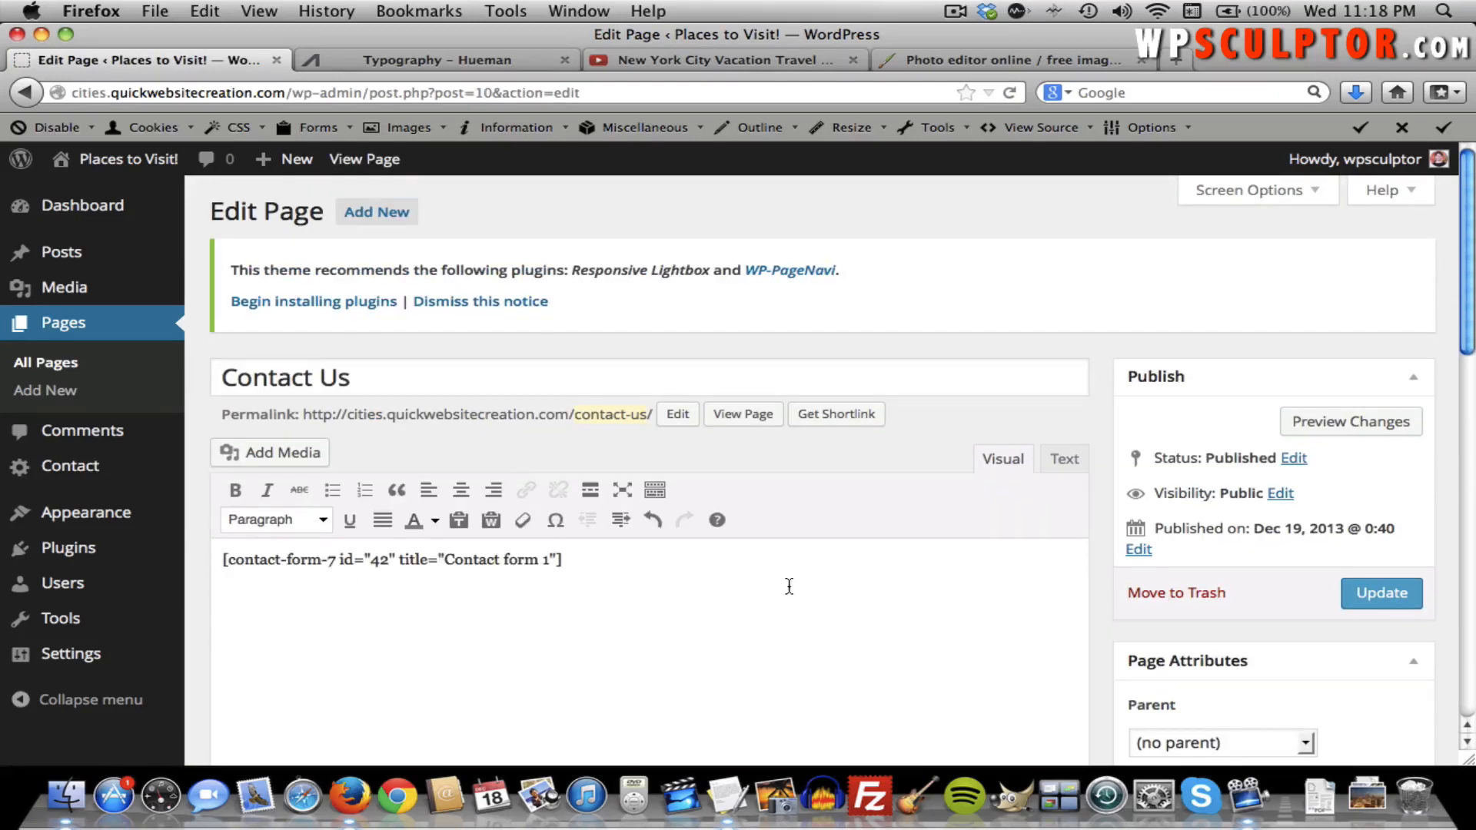
{"action": "left_click", "coordinate": [1375, 593]}
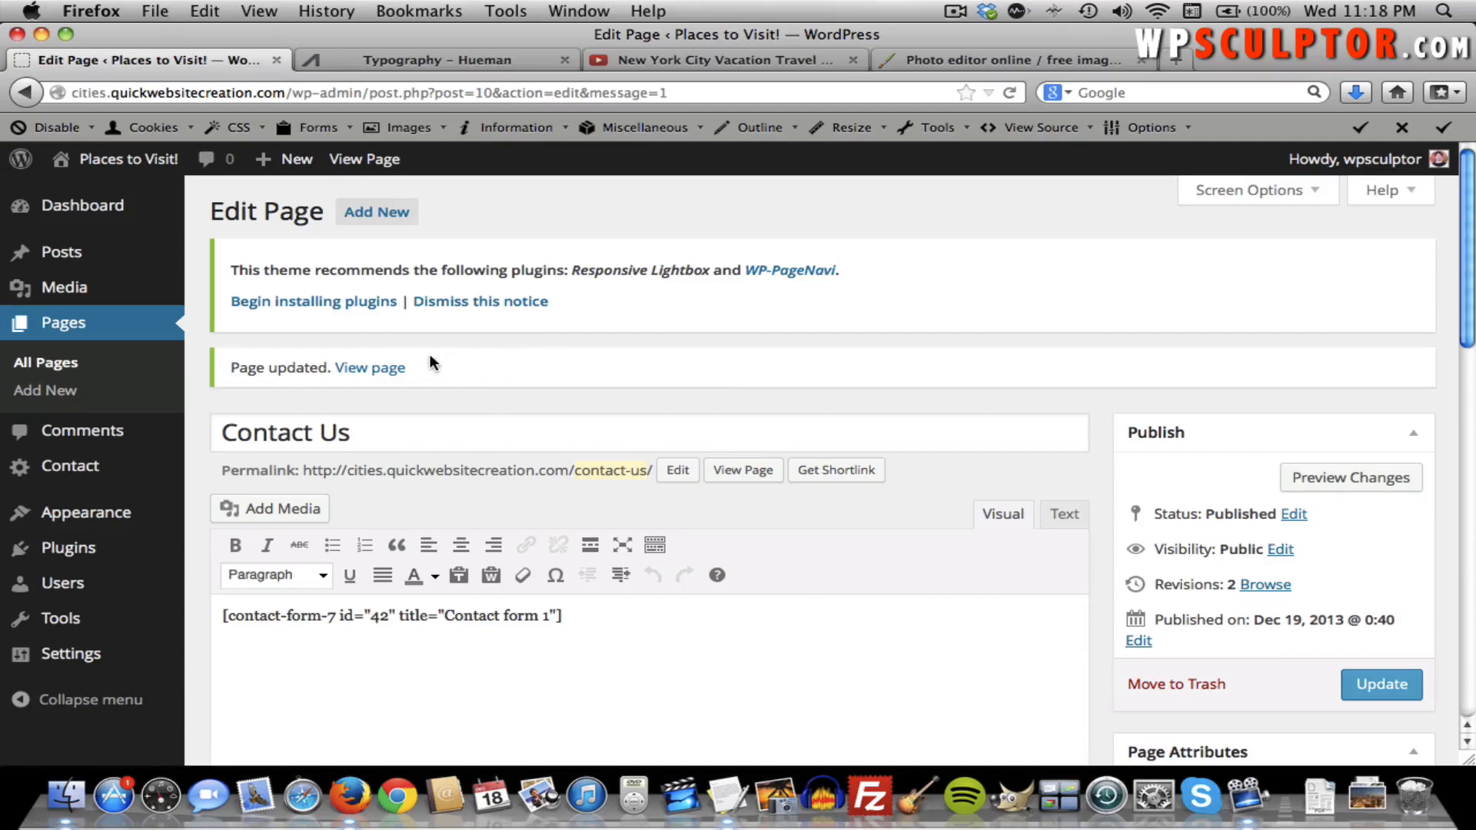
View the live Contact Us page's contact form, then return to the admin Dashboard.
{"action": "left_click", "coordinate": [386, 371]}
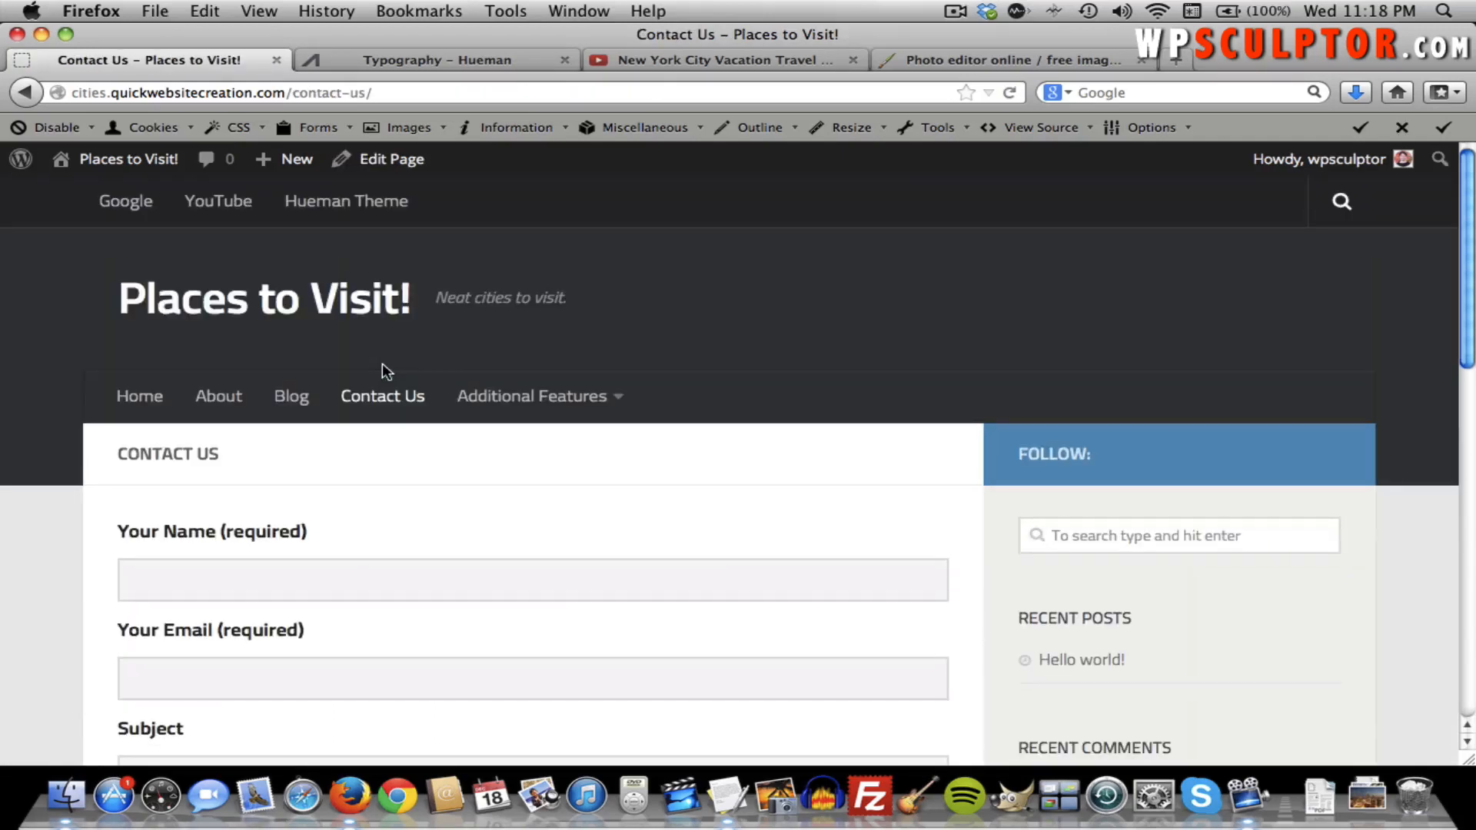
{"action": "scroll", "coordinate": [381, 363], "scroll_direction": "down", "scroll_amount": 3}
{"action": "scroll", "coordinate": [369, 438], "scroll_direction": "down", "scroll_amount": 5}
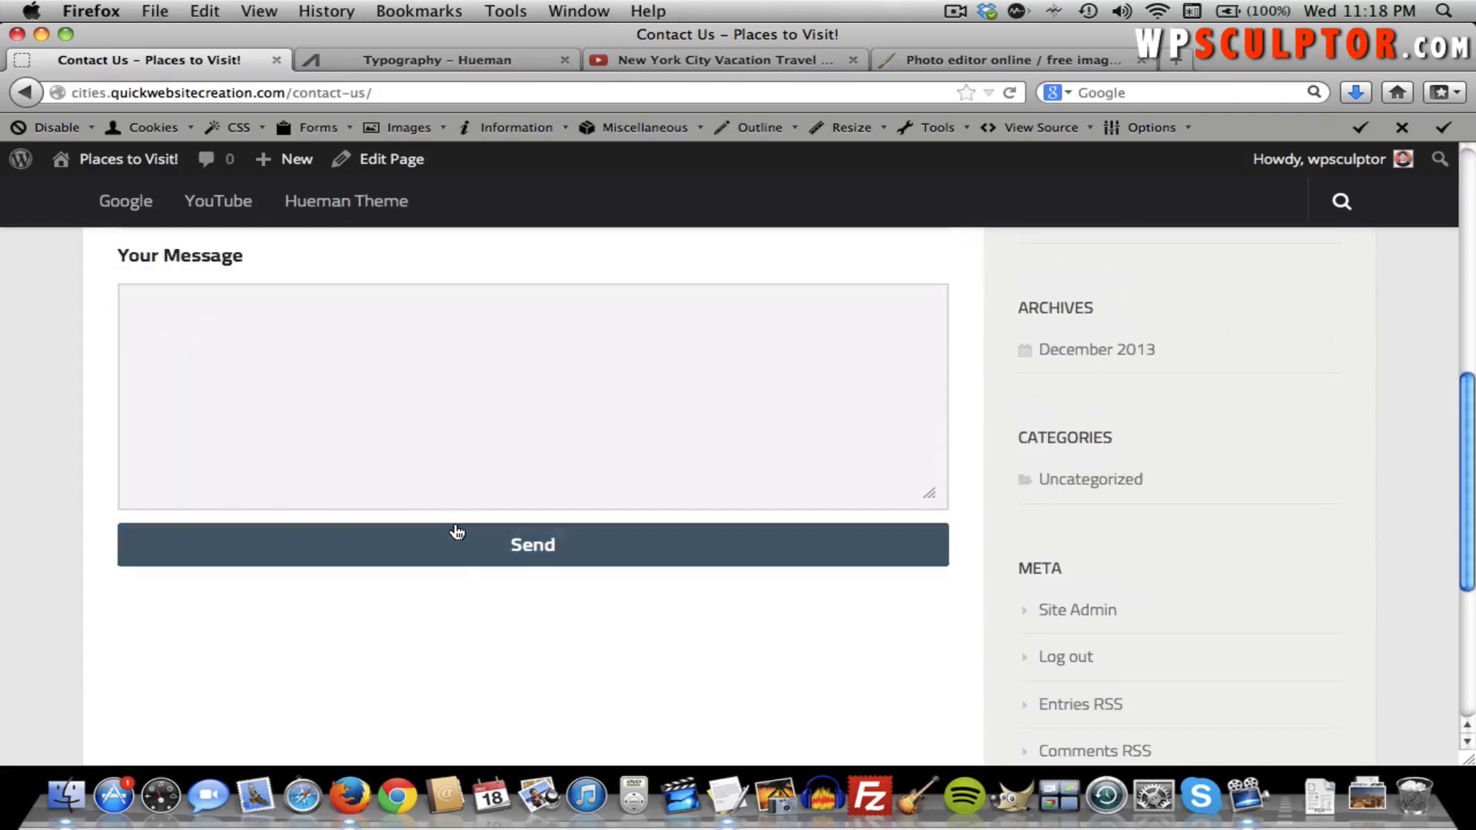
{"action": "scroll", "coordinate": [500, 461], "scroll_direction": "up", "scroll_amount": 5}
{"action": "scroll", "coordinate": [500, 461], "scroll_direction": "up", "scroll_amount": 4}
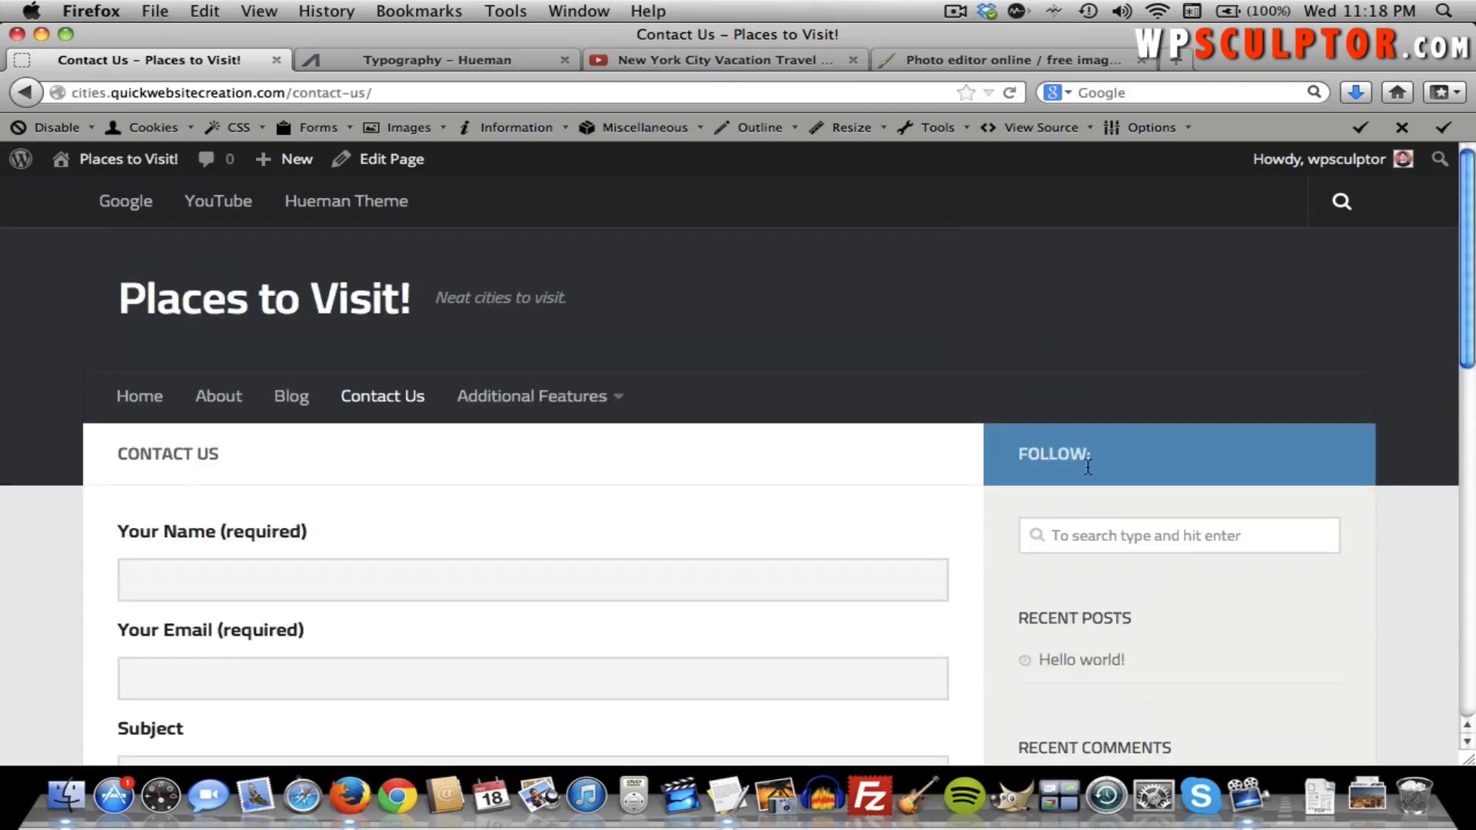
{"action": "scroll", "coordinate": [828, 474], "scroll_direction": "down", "scroll_amount": 9}
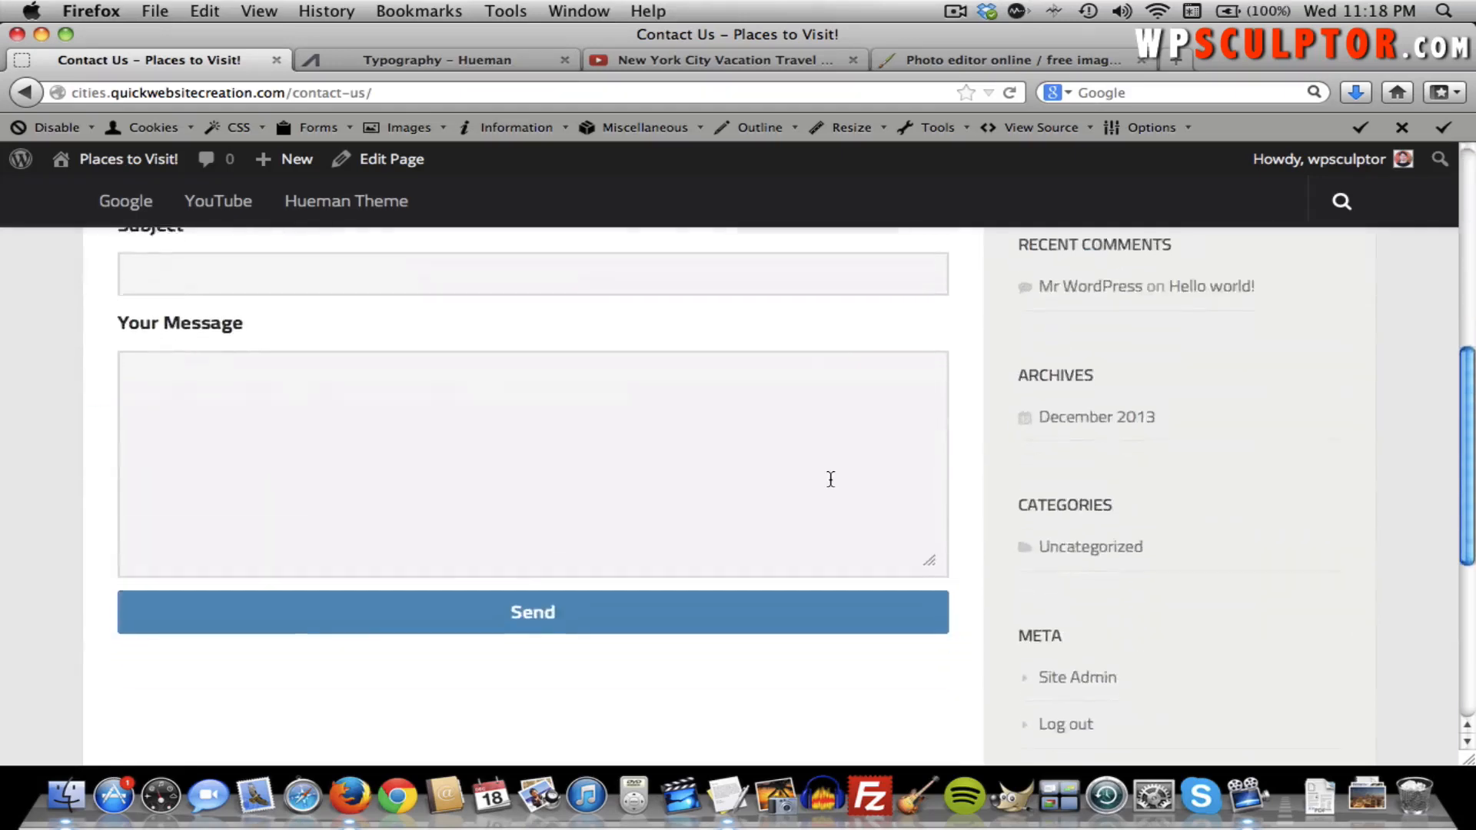
{"action": "scroll", "coordinate": [835, 408], "scroll_direction": "up", "scroll_amount": 9}
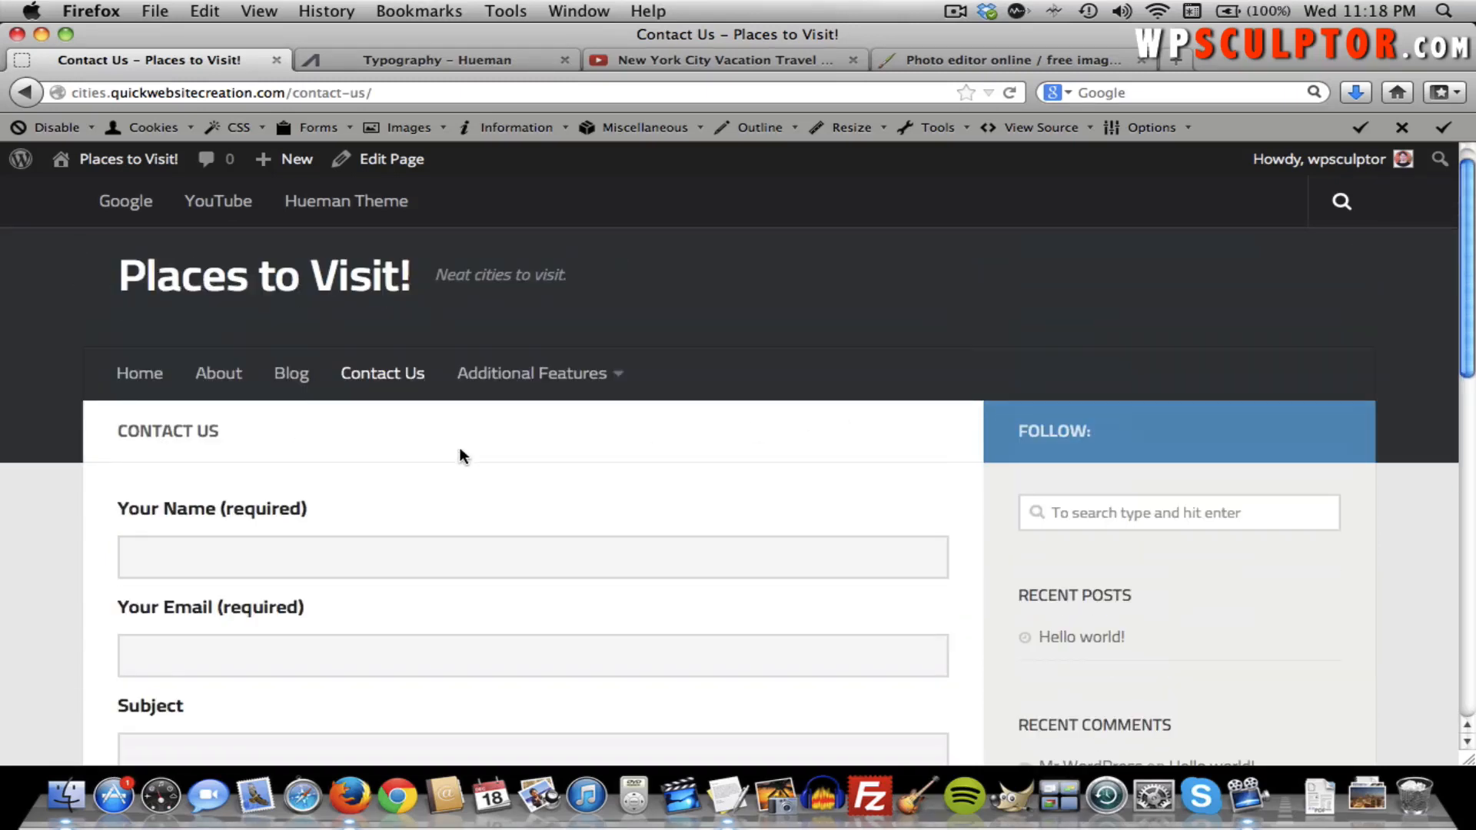
{"action": "scroll", "coordinate": [456, 448], "scroll_direction": "up", "scroll_amount": 1}
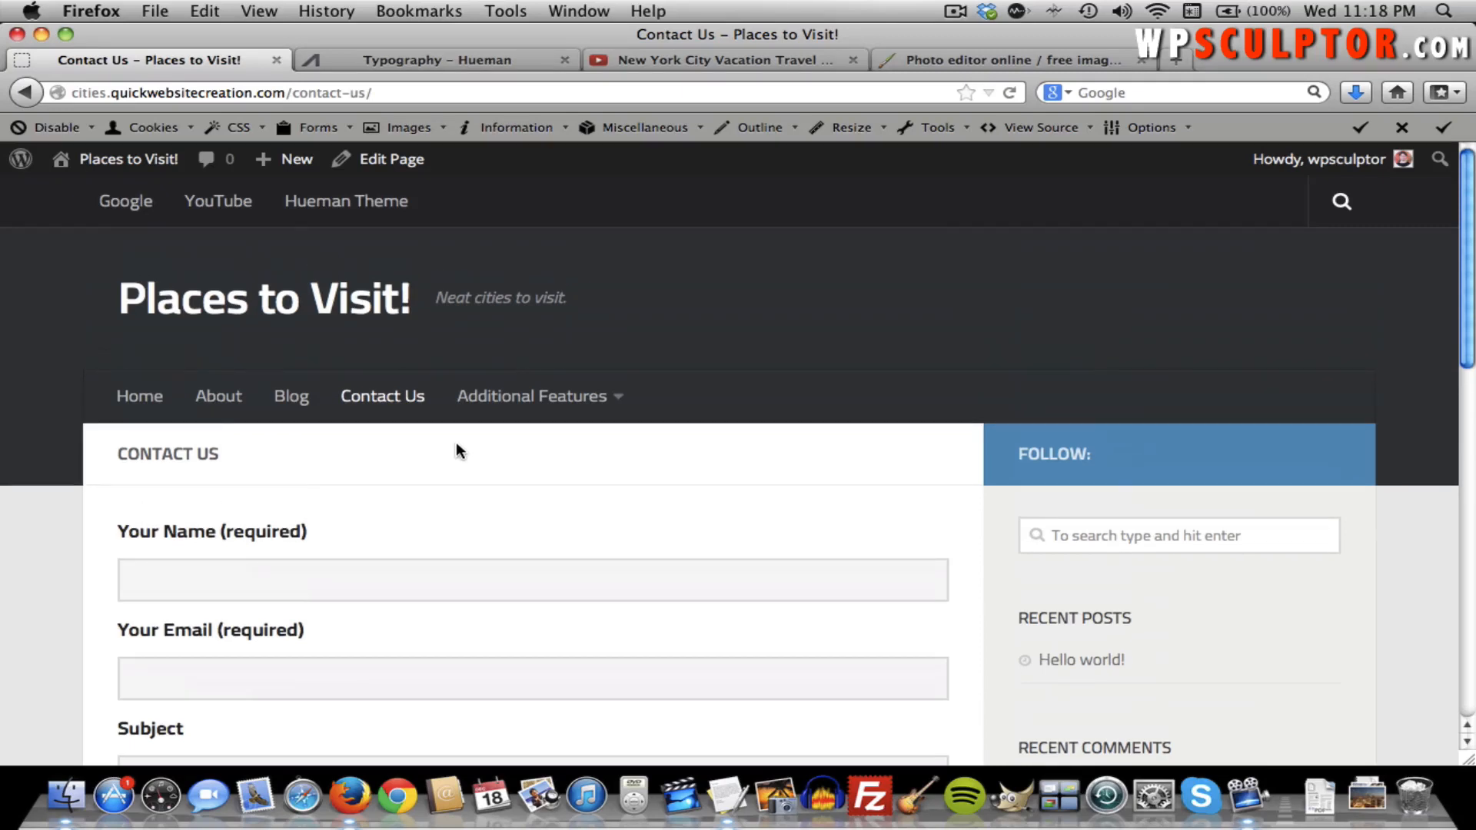
{"action": "mouse_move", "coordinate": [564, 419]}
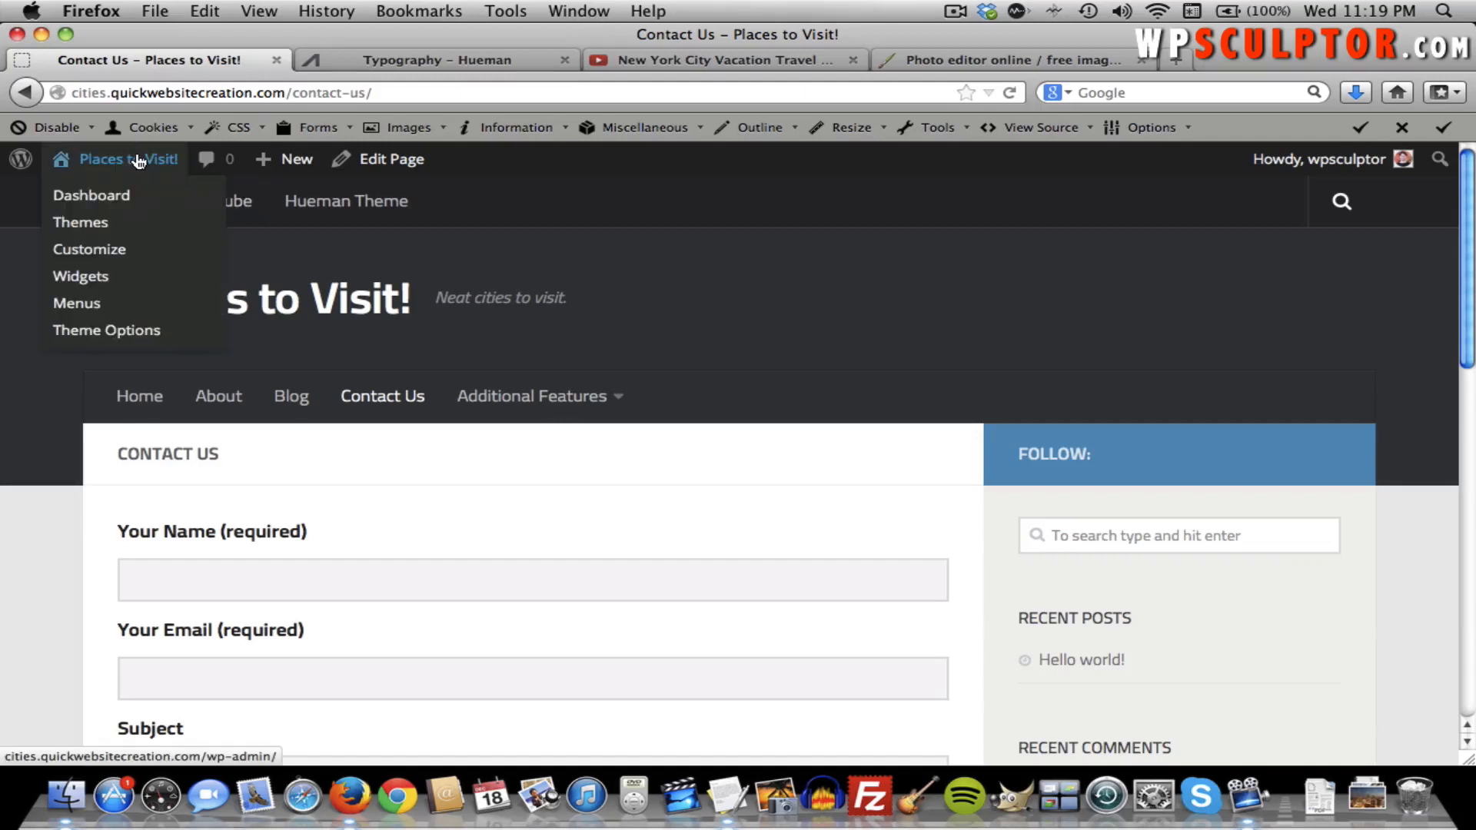
{"action": "left_click", "coordinate": [132, 163]}
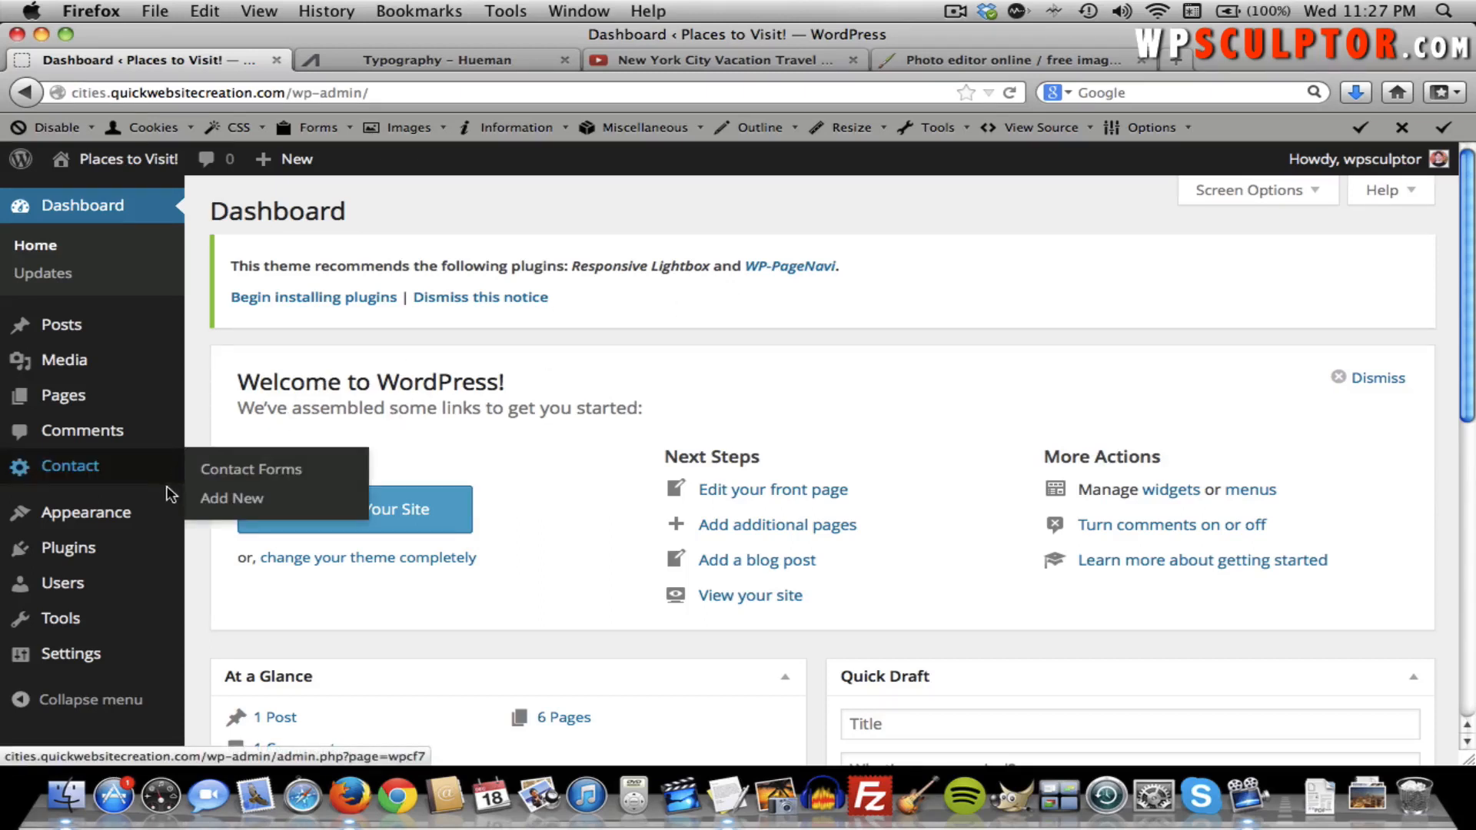
Open Appearance > Install Plugins to list the theme's recommended Responsive Lightbox and WP-PageNavi.
{"action": "mouse_move", "coordinate": [152, 514]}
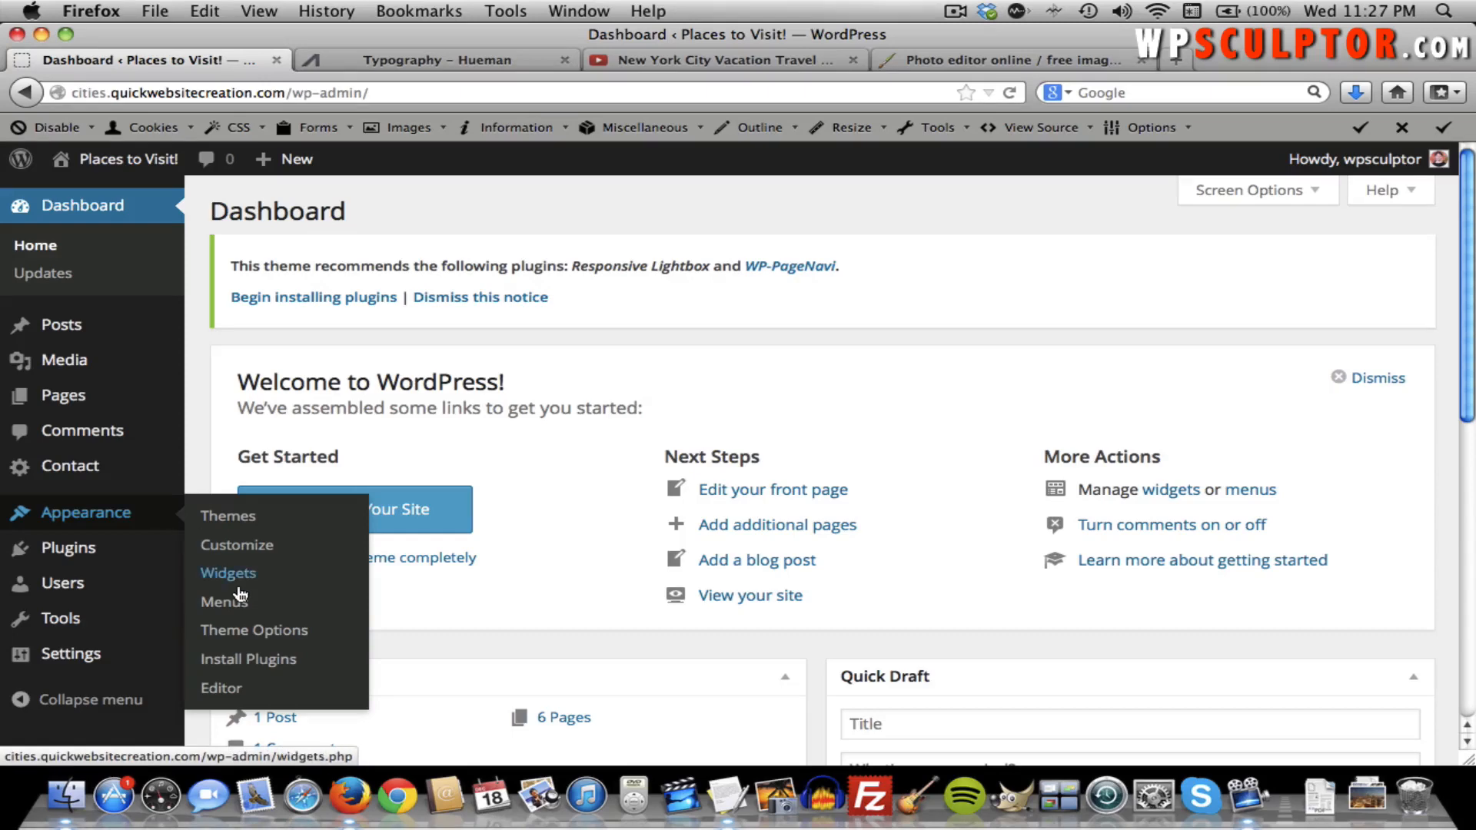
{"action": "left_click", "coordinate": [241, 666]}
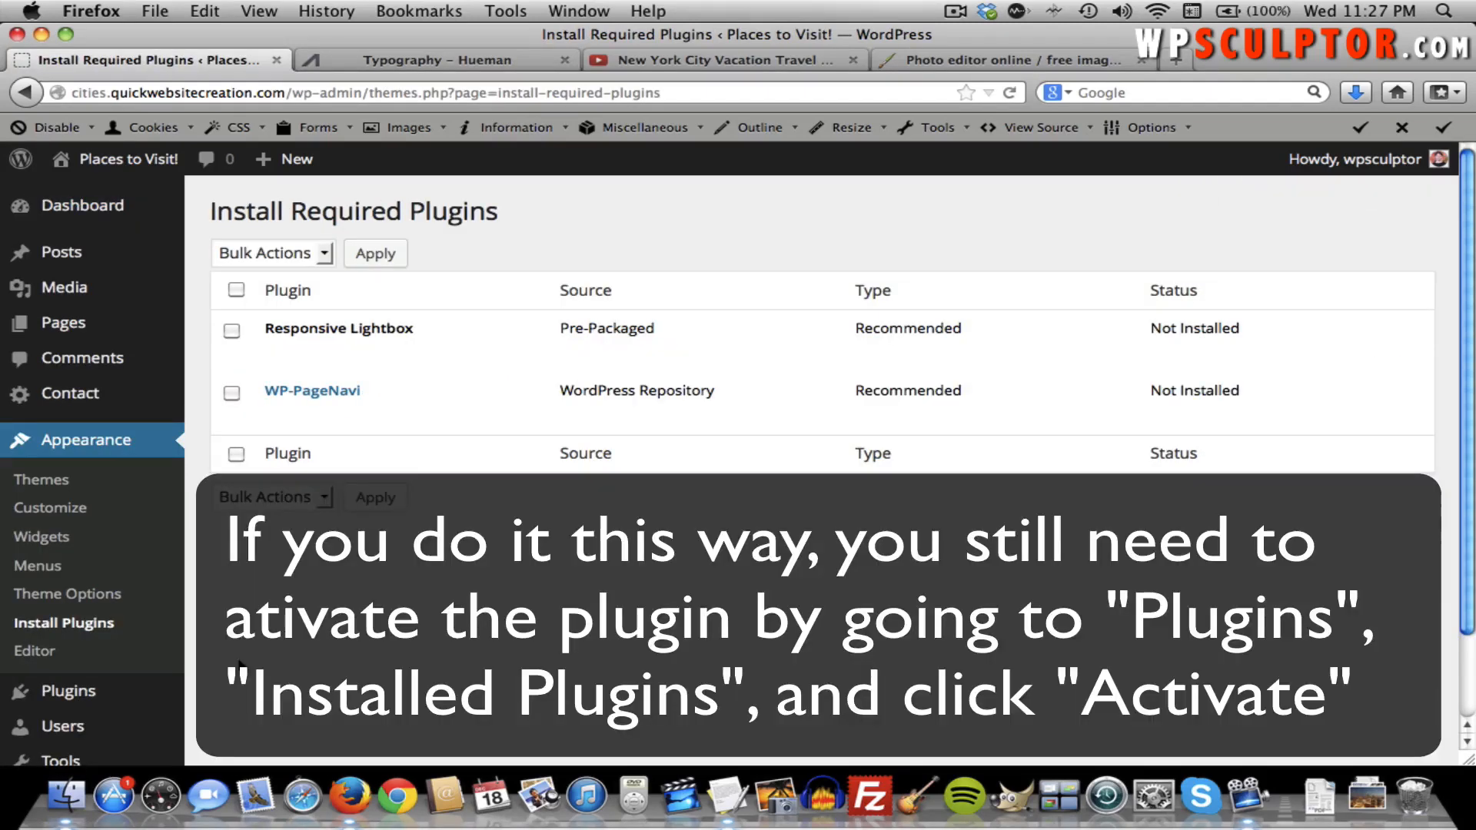
{"action": "mouse_move", "coordinate": [421, 346]}
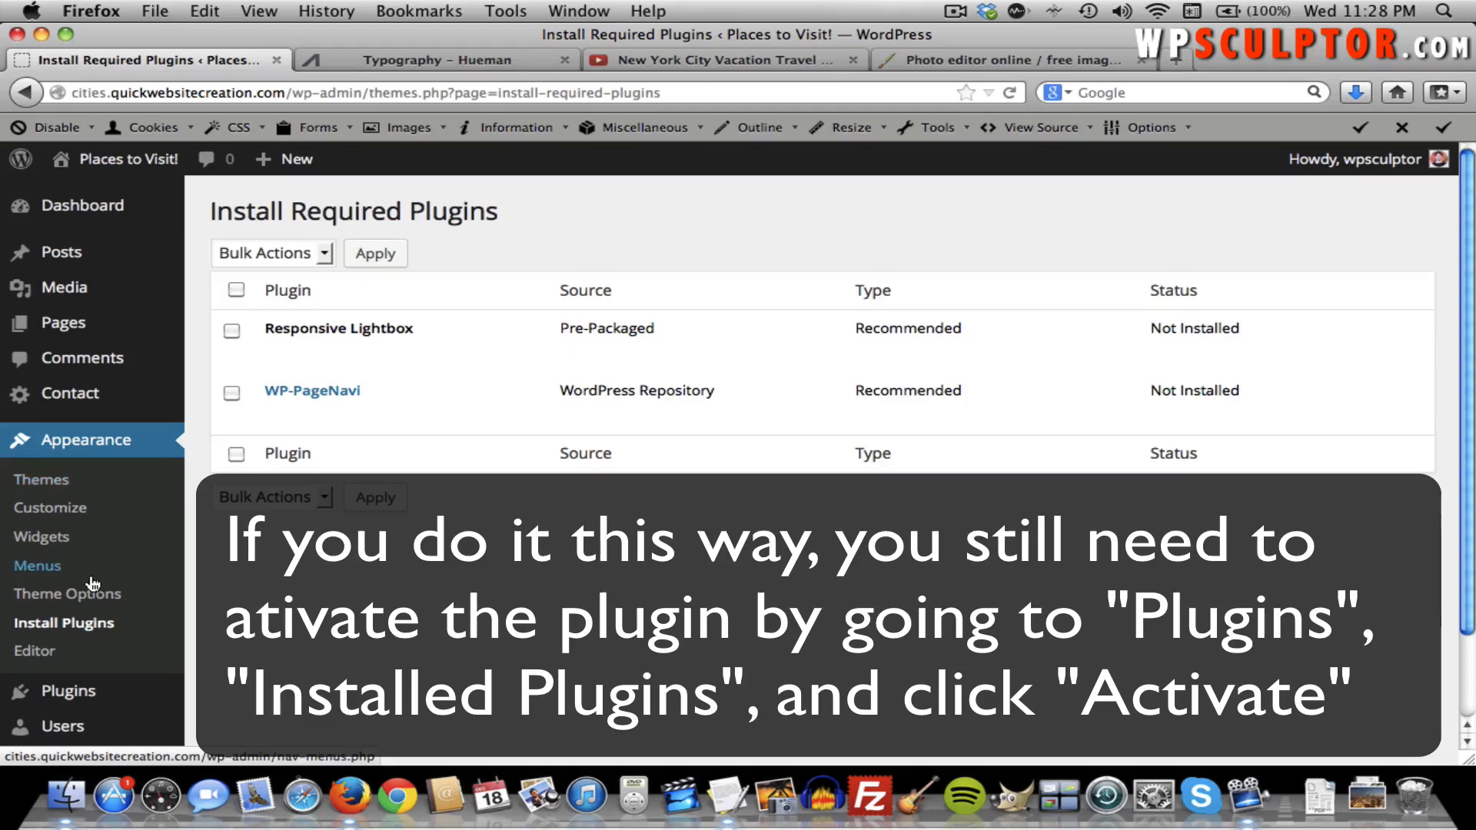
Search Plugins > Add New for 'responsive lightbox'.
{"action": "mouse_move", "coordinate": [131, 681]}
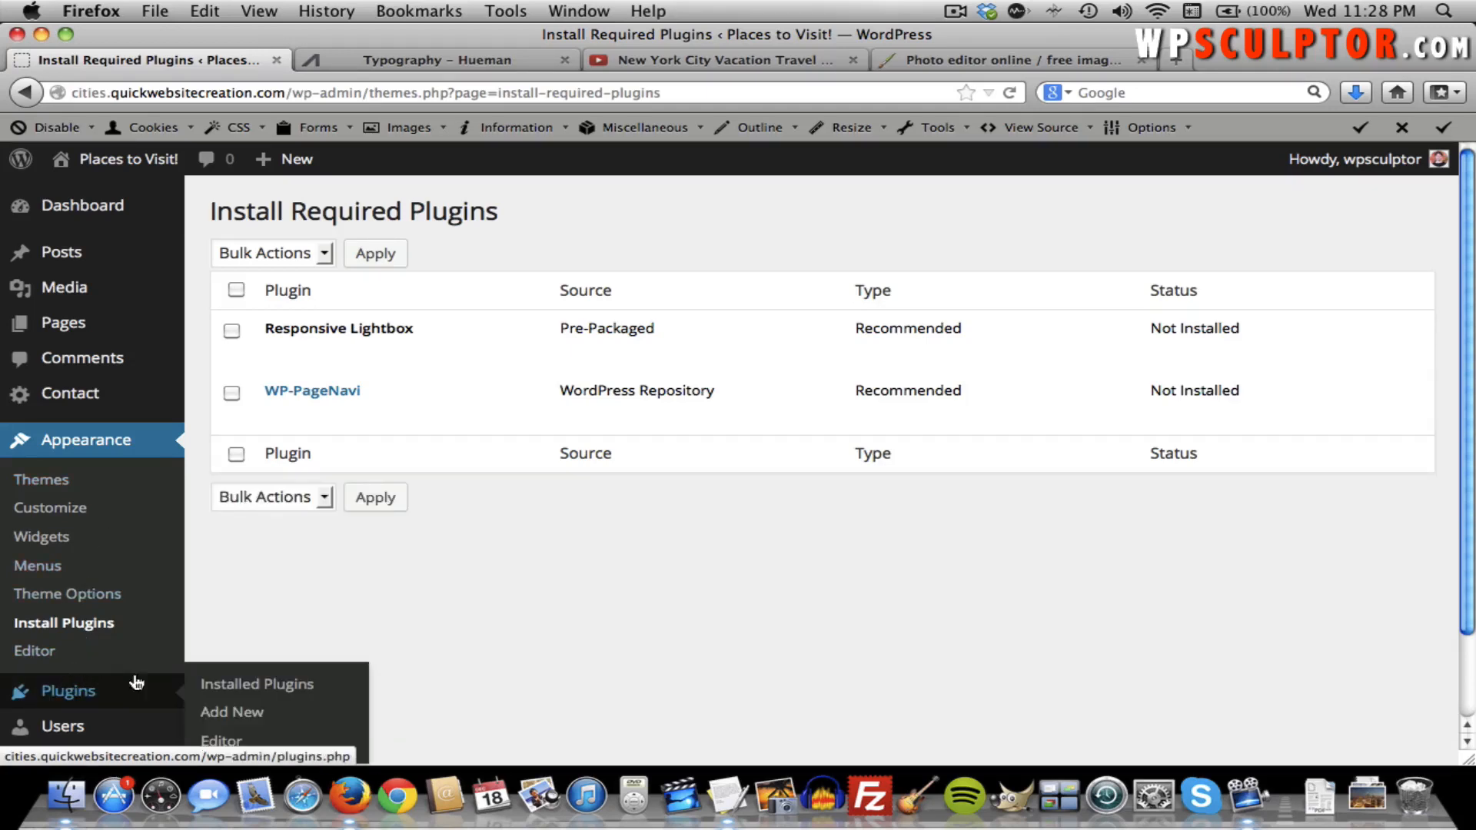
{"action": "left_click", "coordinate": [228, 718]}
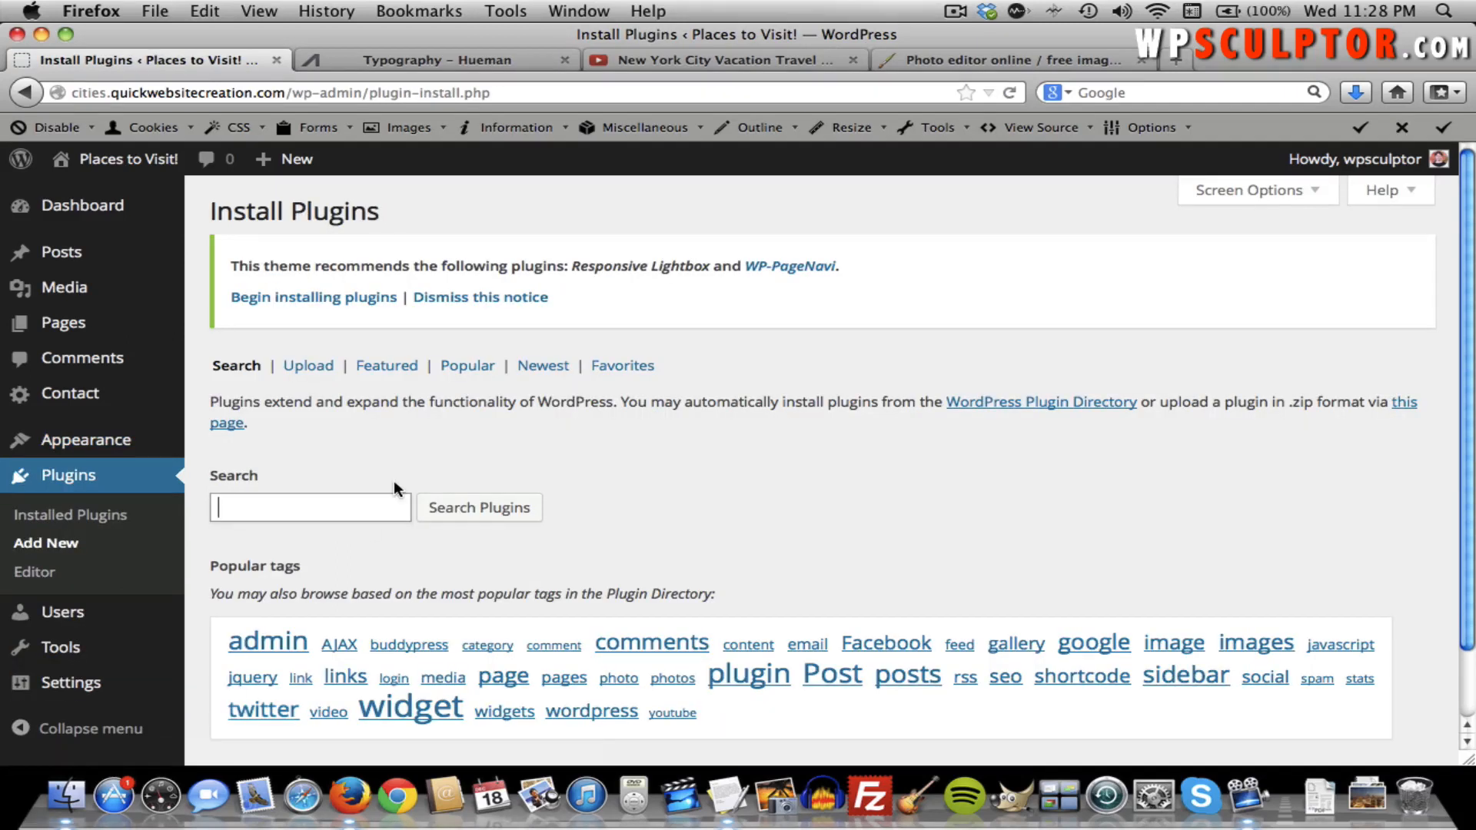
{"action": "type", "text": "resp"}
{"action": "key", "text": "Down"}
{"action": "key", "text": "Return"}
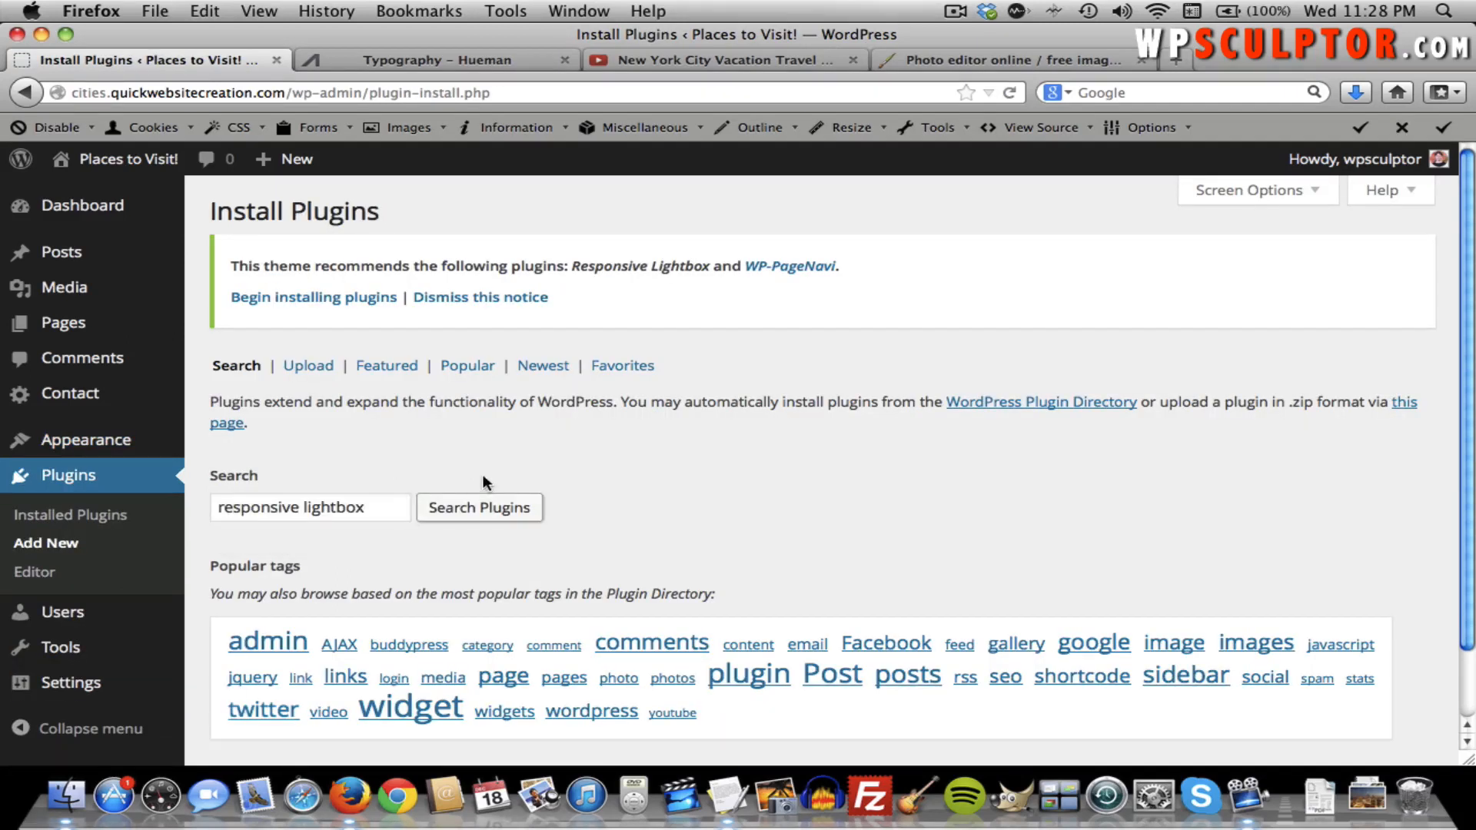
{"action": "left_click", "coordinate": [486, 506]}
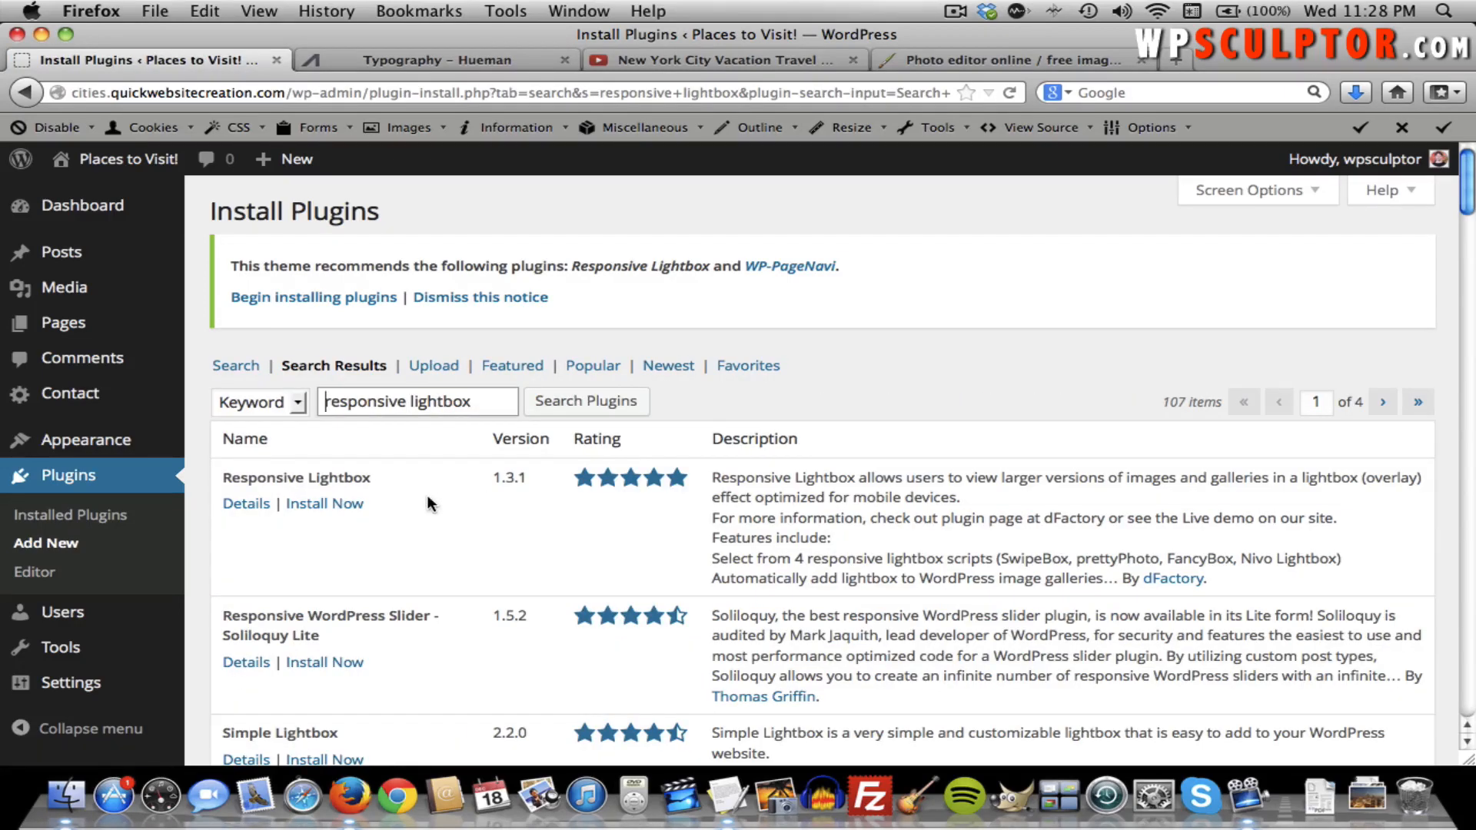
Install Responsive Lightbox 1.3.1, confirm, and activate it.
{"action": "left_click", "coordinate": [336, 502]}
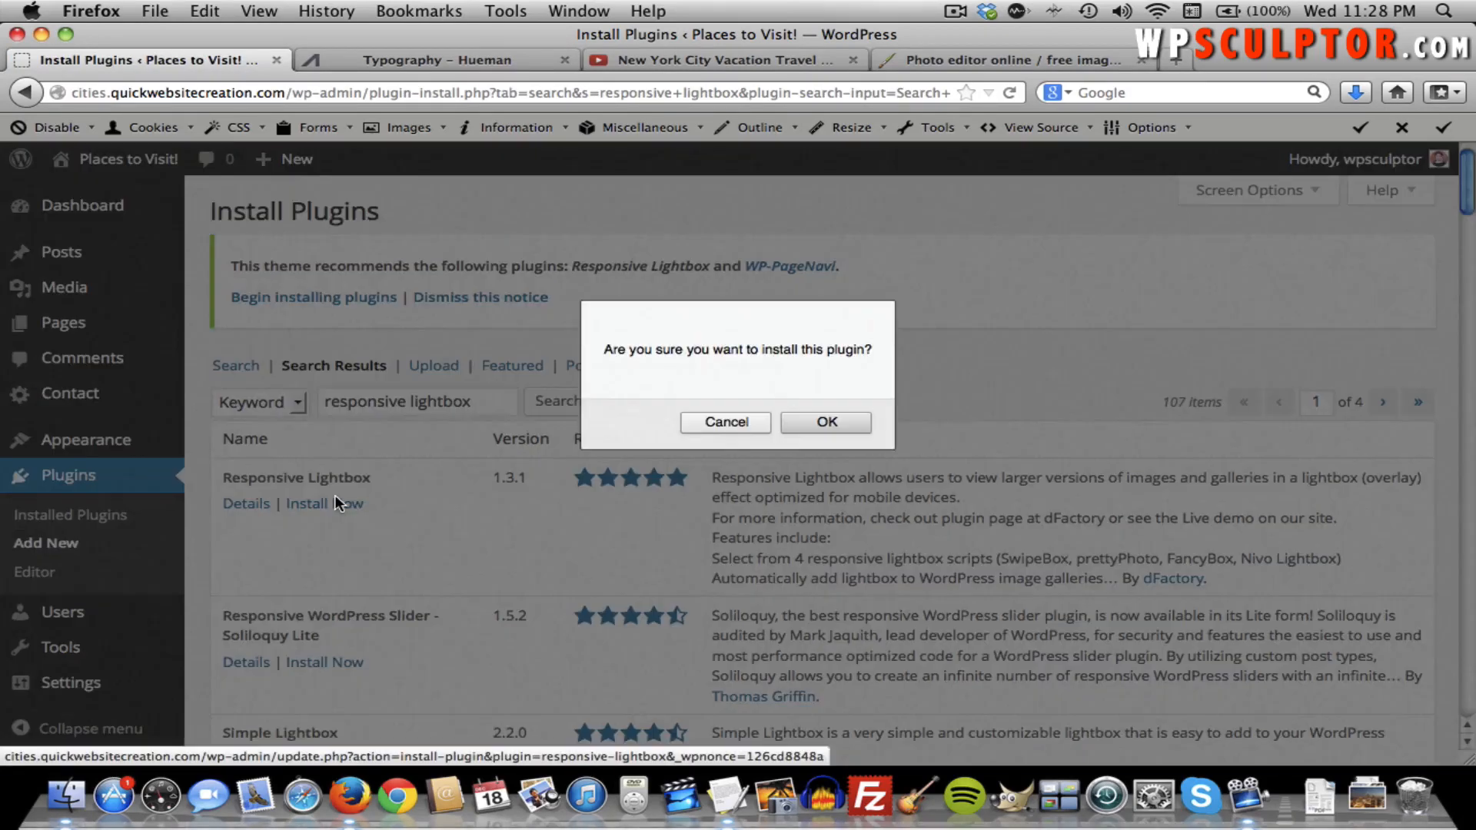
{"action": "left_click", "coordinate": [829, 422]}
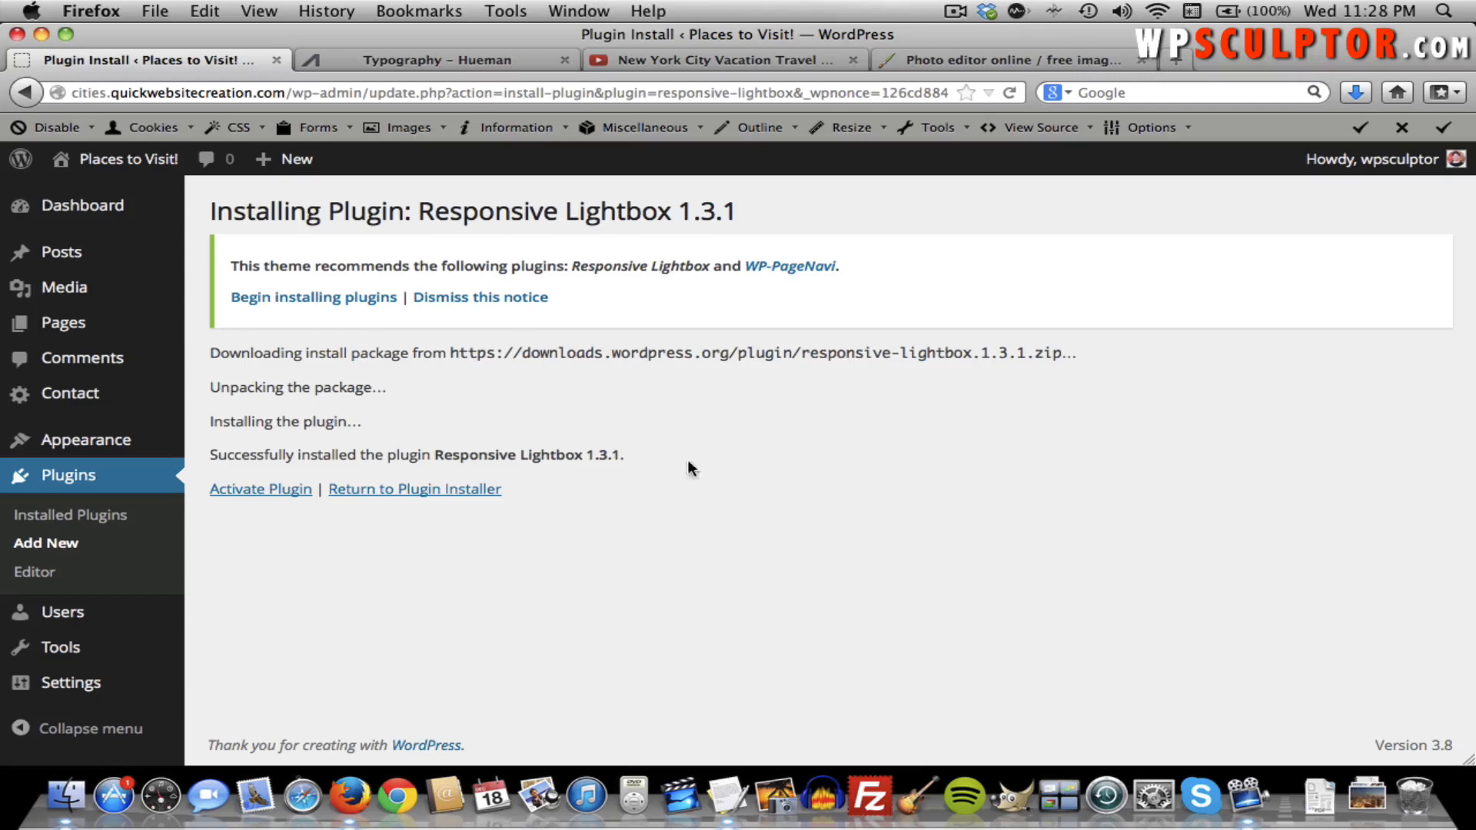
{"action": "left_click", "coordinate": [273, 495]}
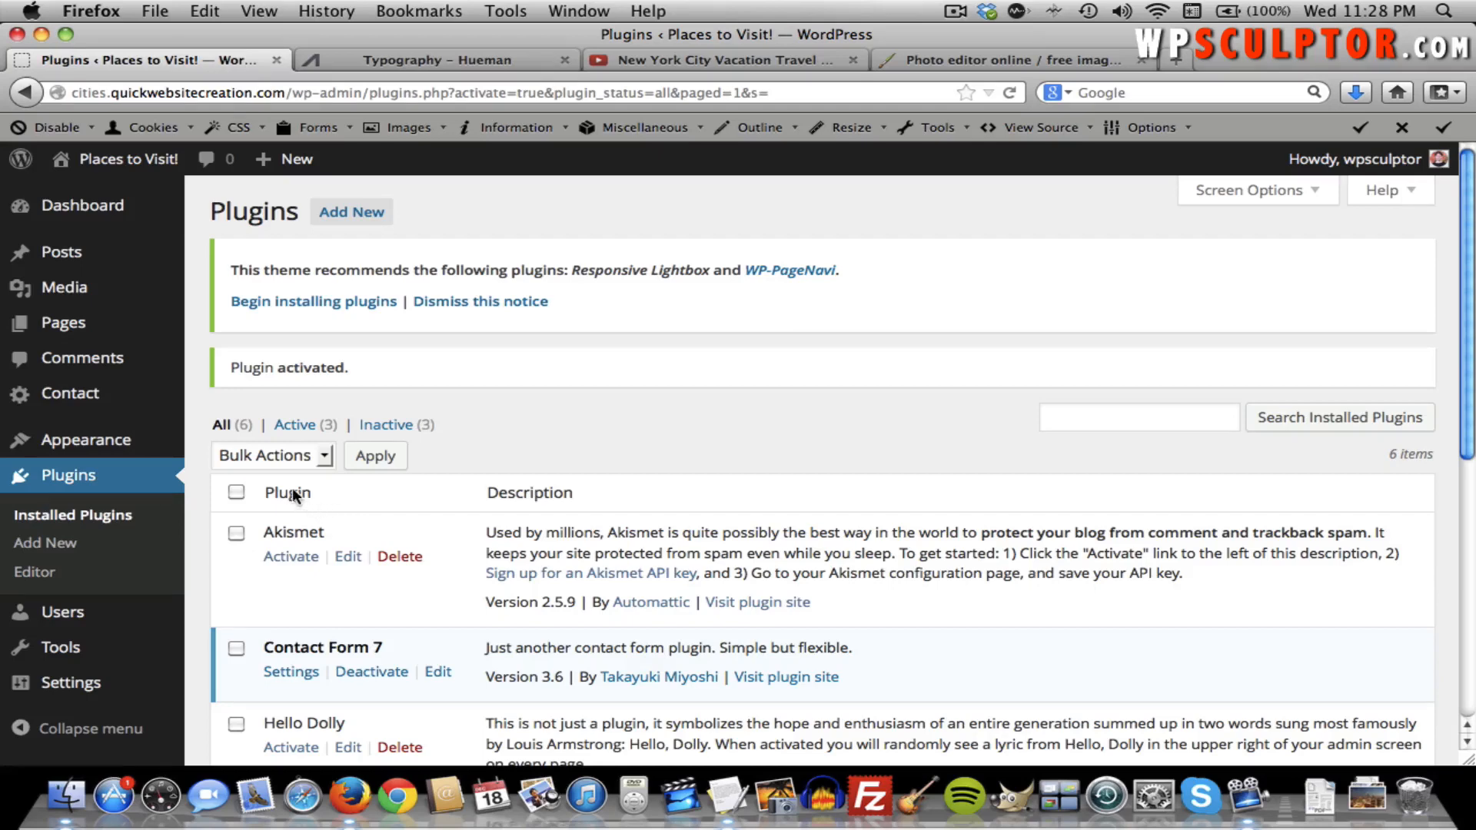
Go to Pages > All Pages.
{"action": "mouse_move", "coordinate": [143, 405]}
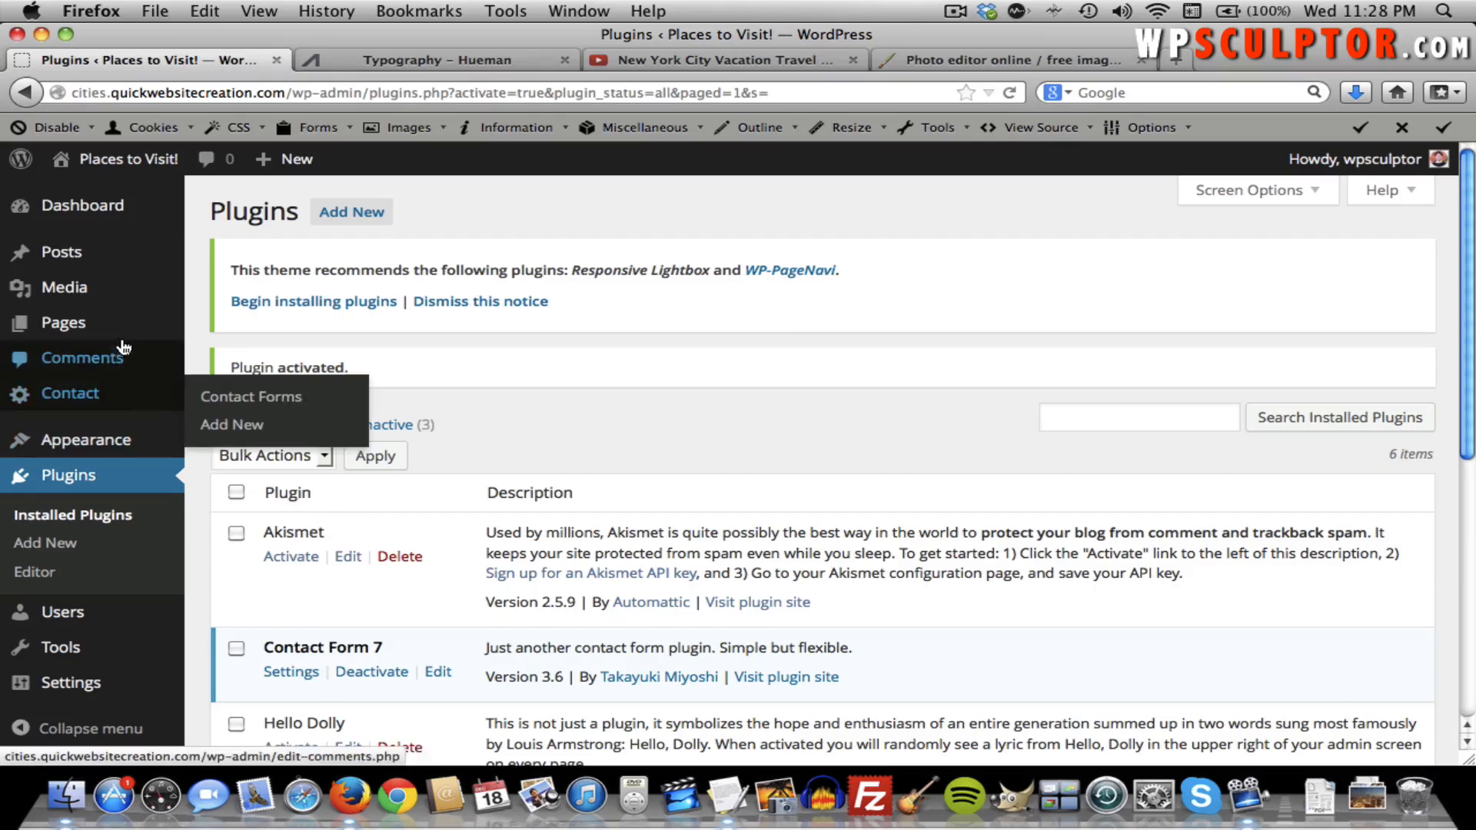
{"action": "mouse_move", "coordinate": [145, 323]}
{"action": "left_click", "coordinate": [215, 335]}
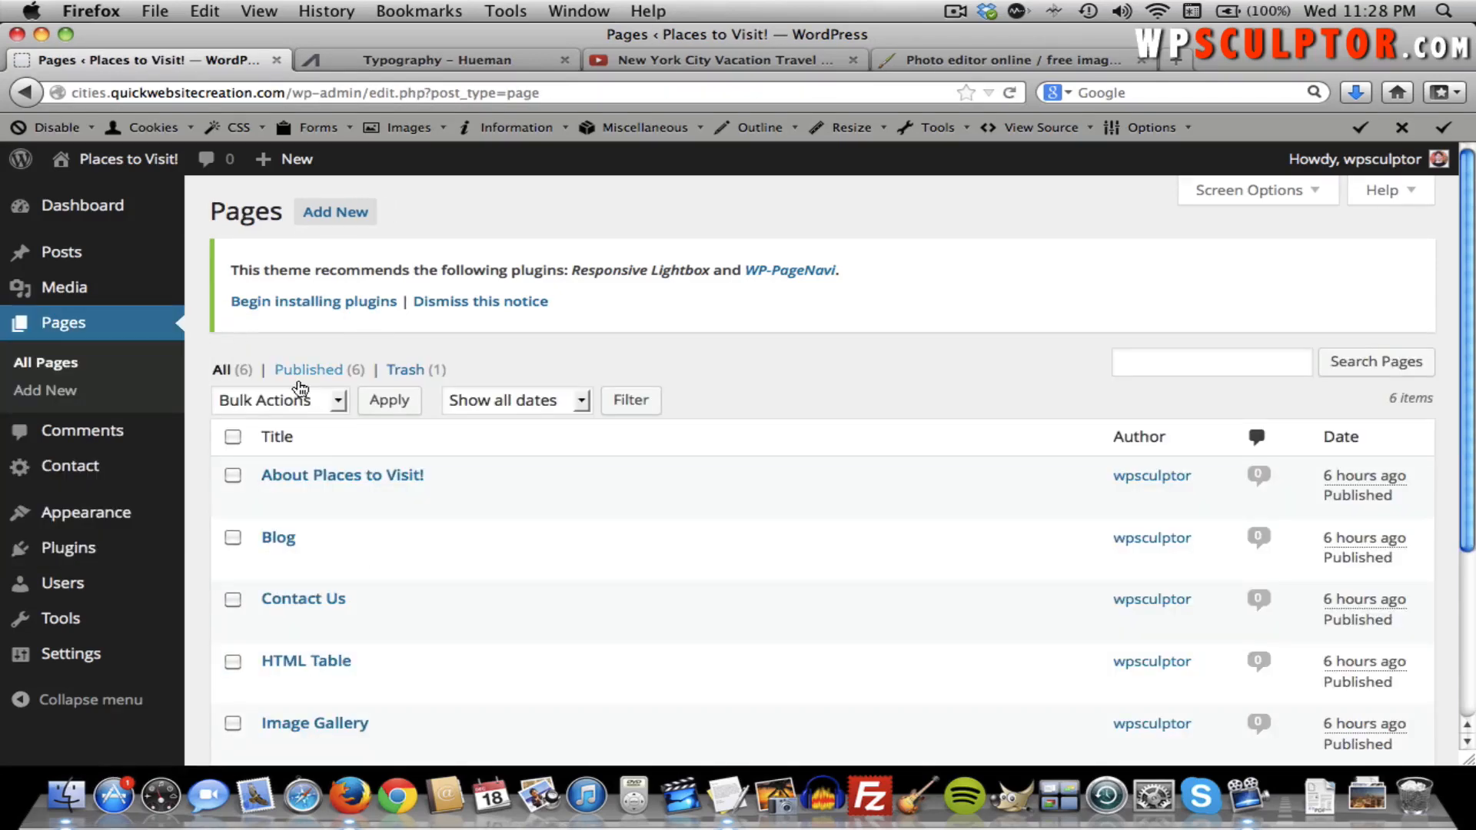
Edit the Image Gallery page and bring up the Insert Media window's media library.
{"action": "scroll", "coordinate": [346, 514], "scroll_direction": "down", "scroll_amount": 4}
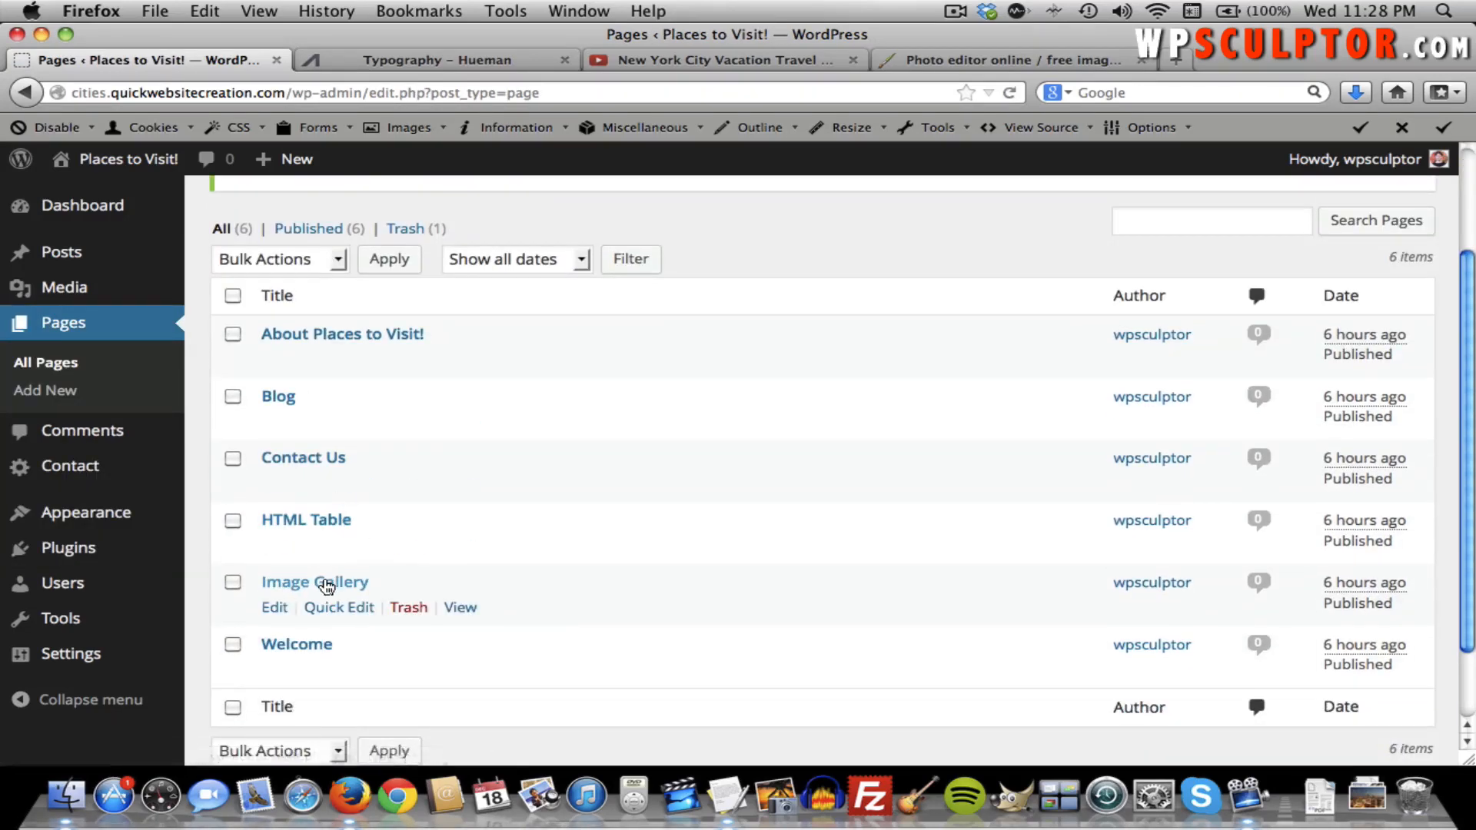
{"action": "left_click", "coordinate": [326, 586]}
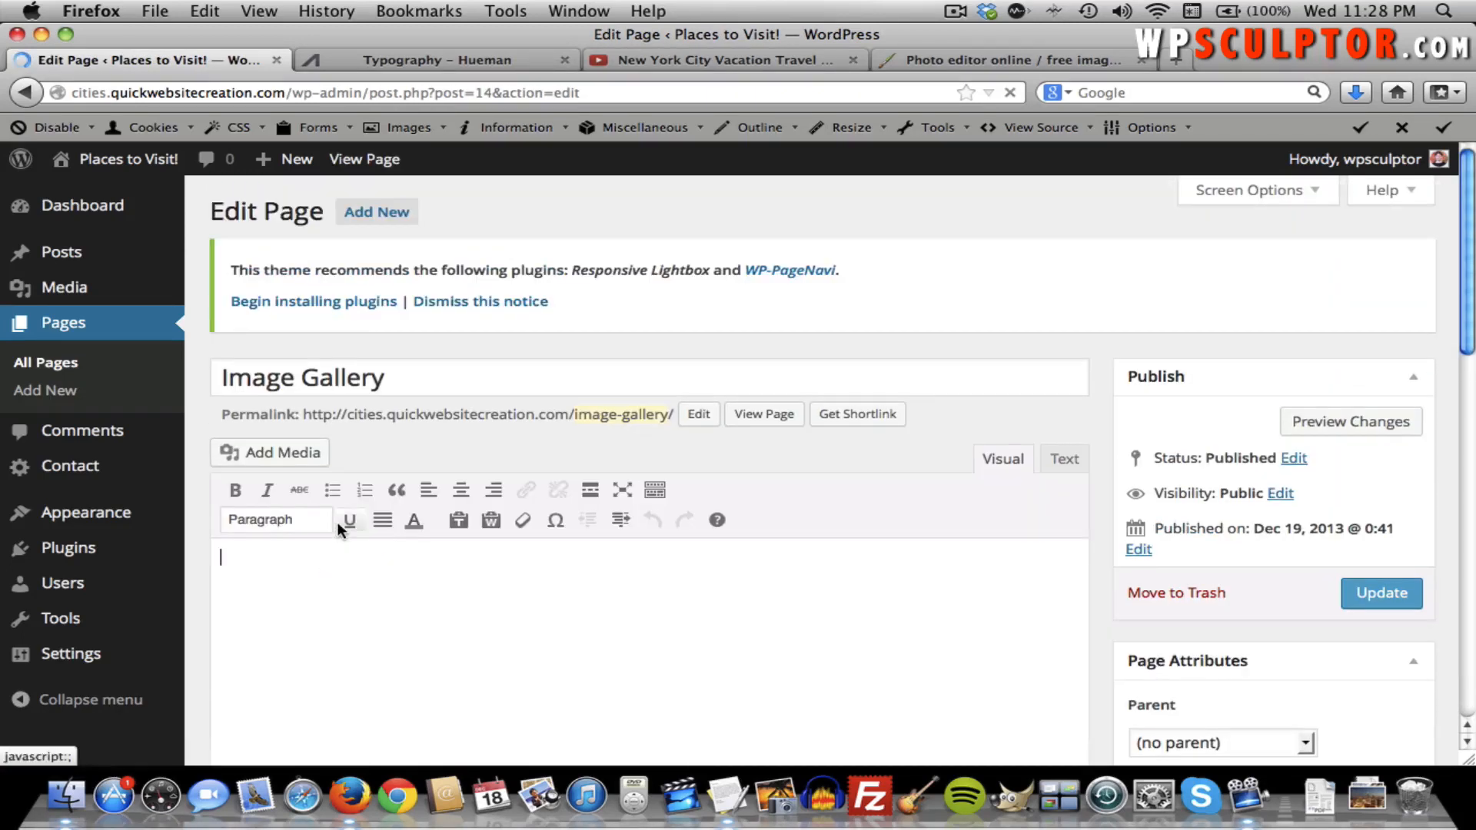
{"action": "left_click", "coordinate": [305, 465]}
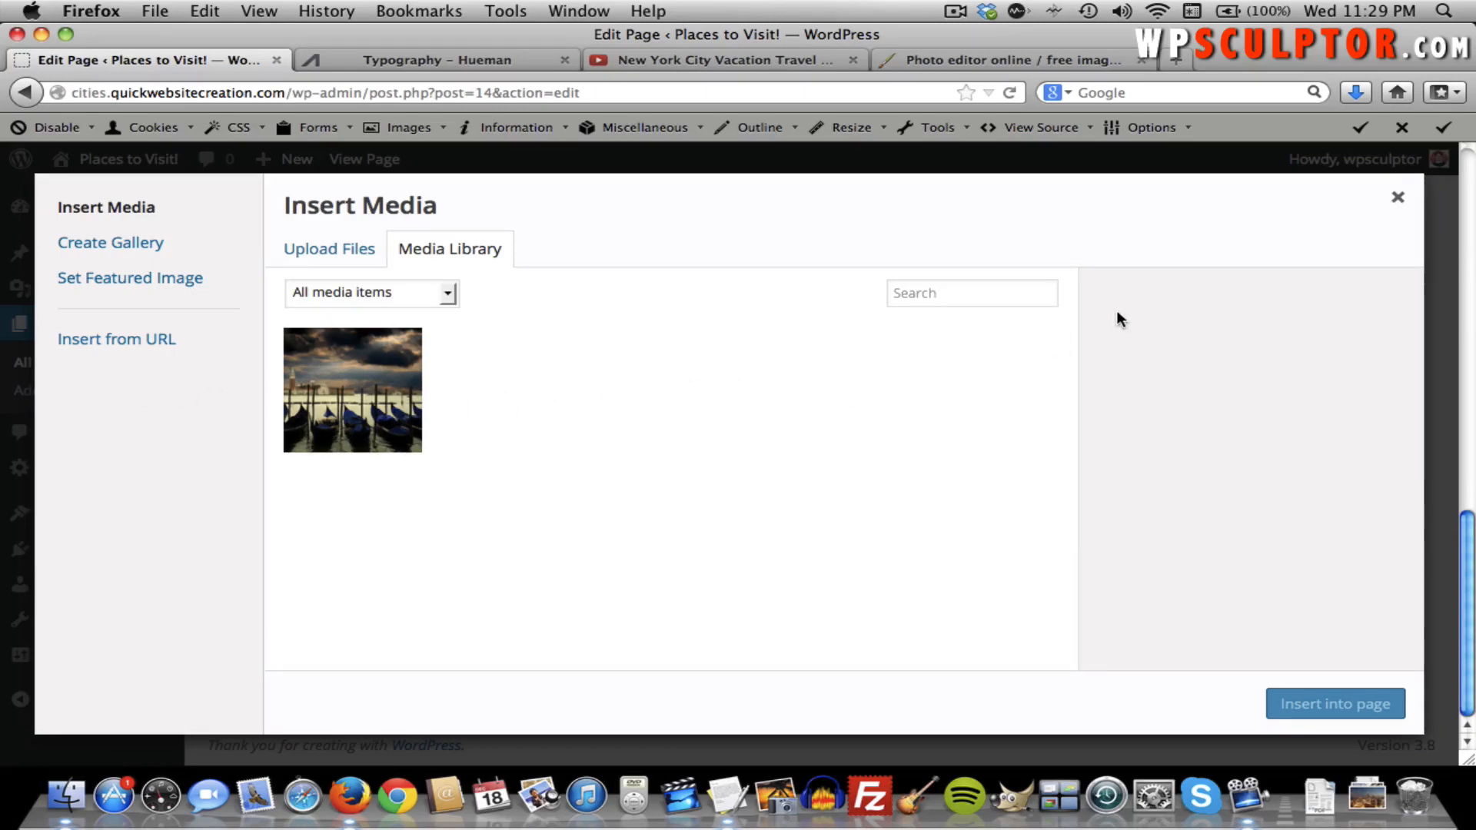
Close the Insert Media window and return to the empty Image Gallery page body.
{"action": "left_click", "coordinate": [1398, 198]}
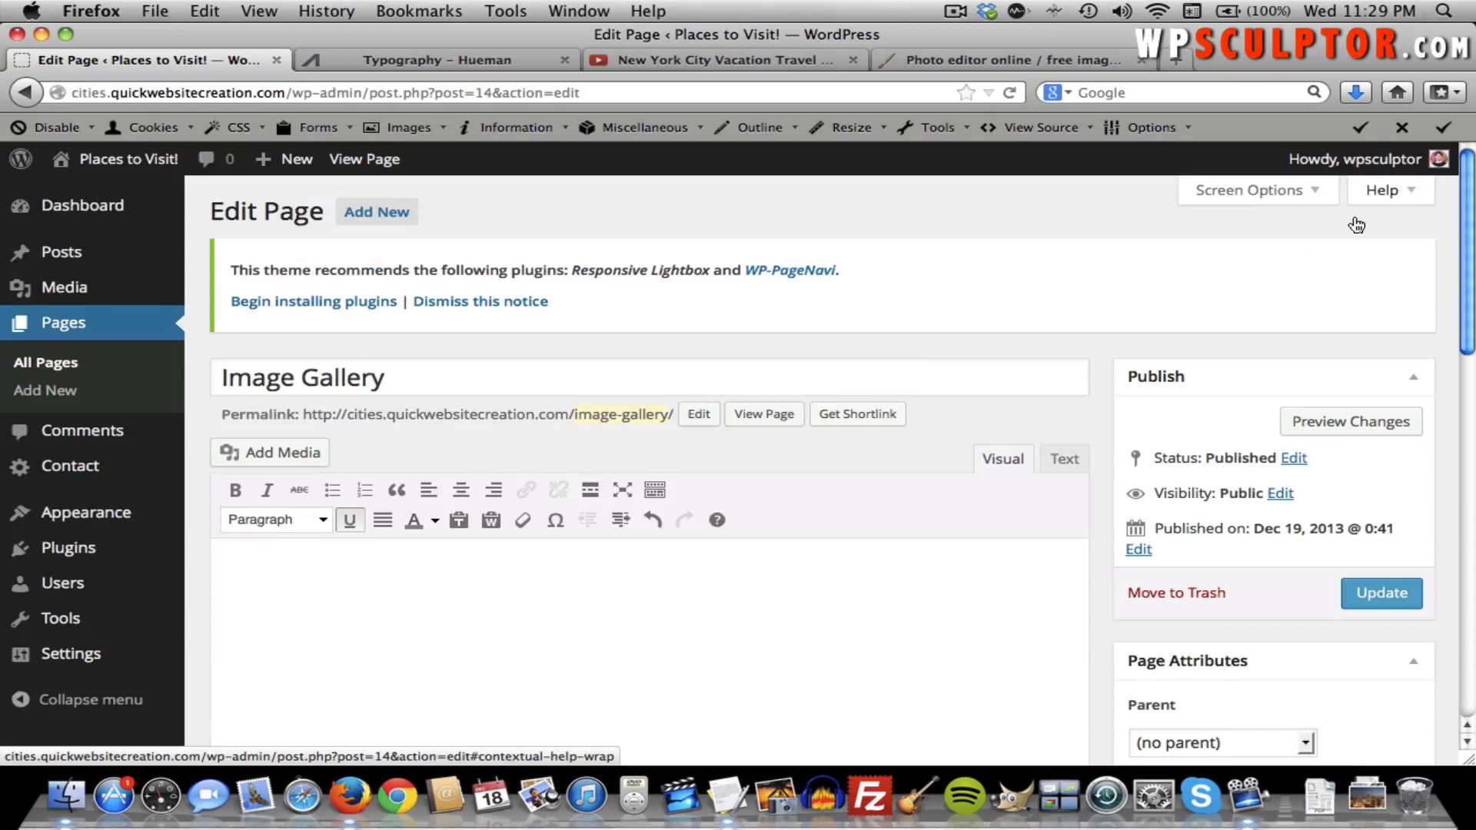
{"action": "left_click", "coordinate": [427, 585]}
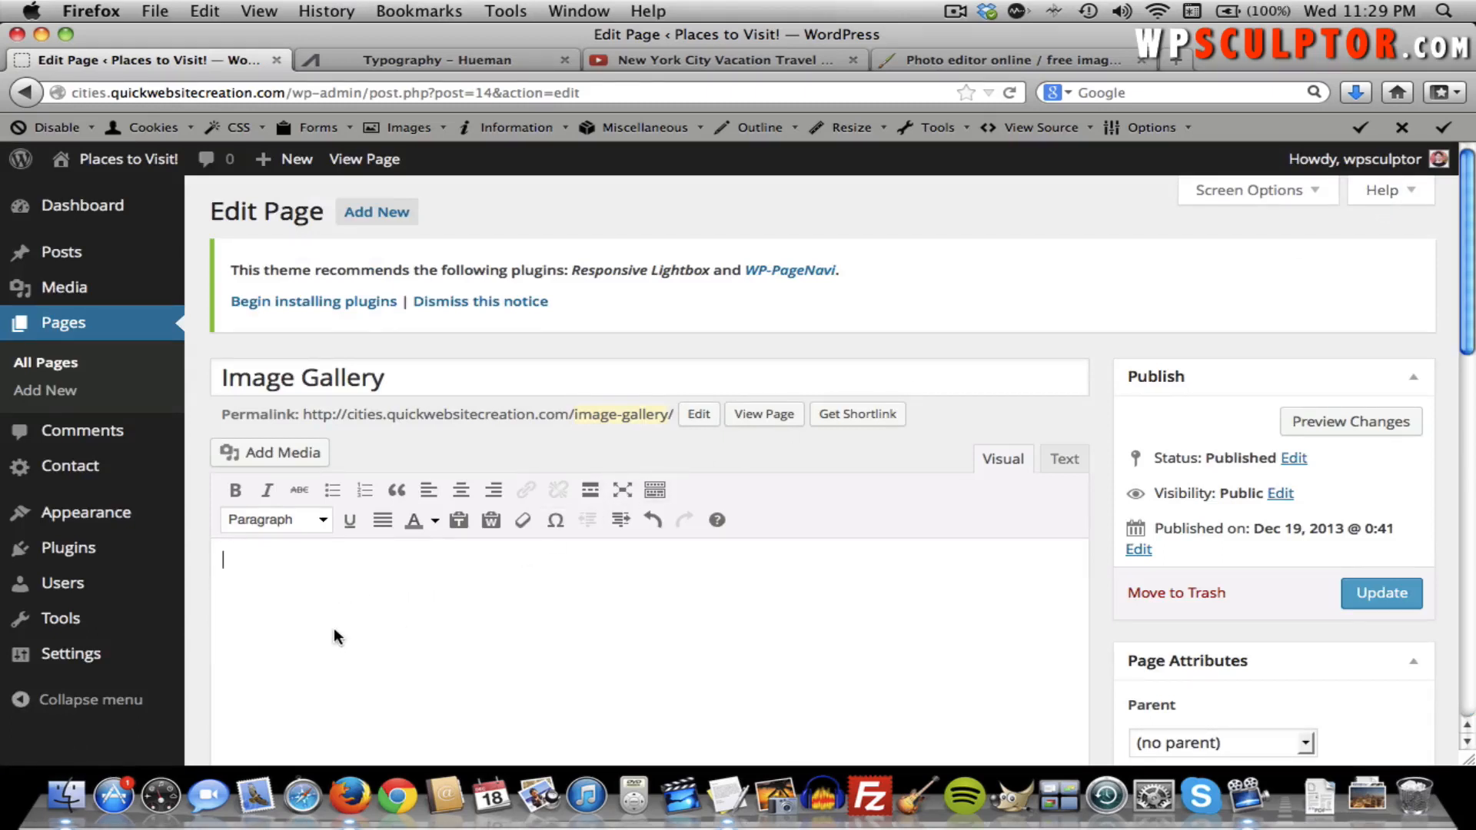
Set the media thumbnail size to 300 × 300 and save the settings.
{"action": "mouse_move", "coordinate": [150, 661]}
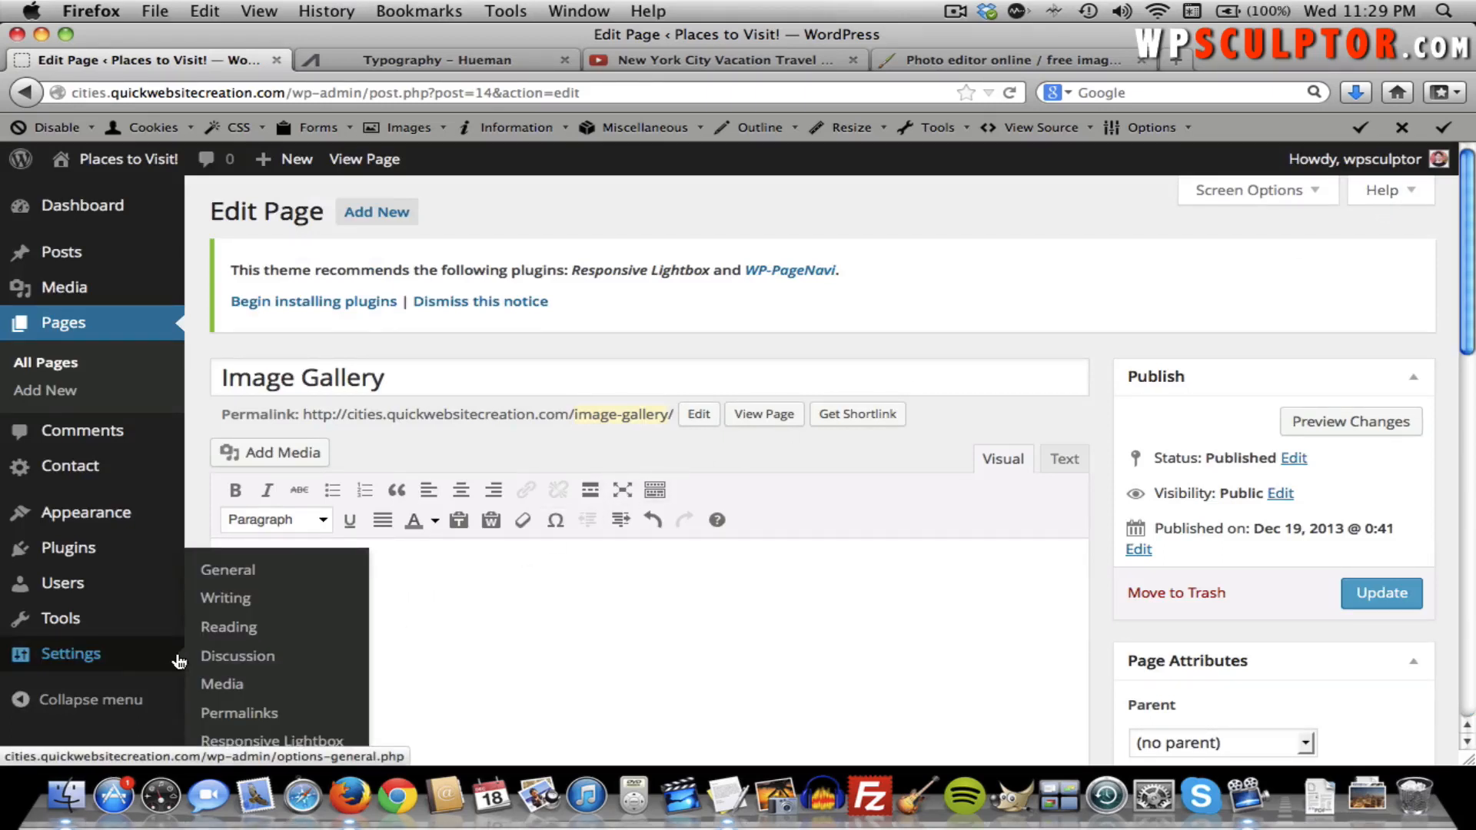
{"action": "left_click", "coordinate": [222, 688]}
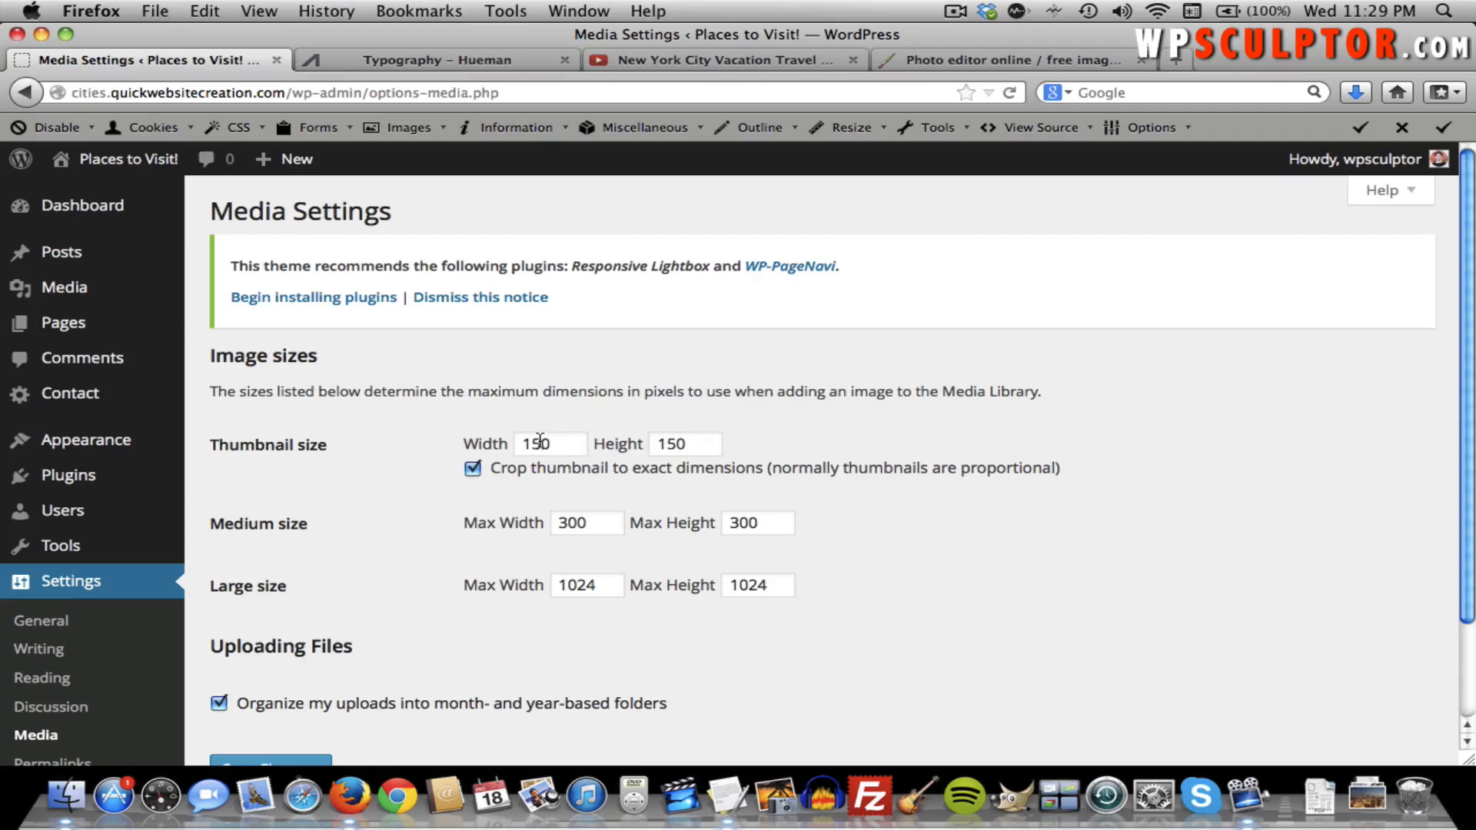
{"action": "double_click", "coordinate": [547, 441]}
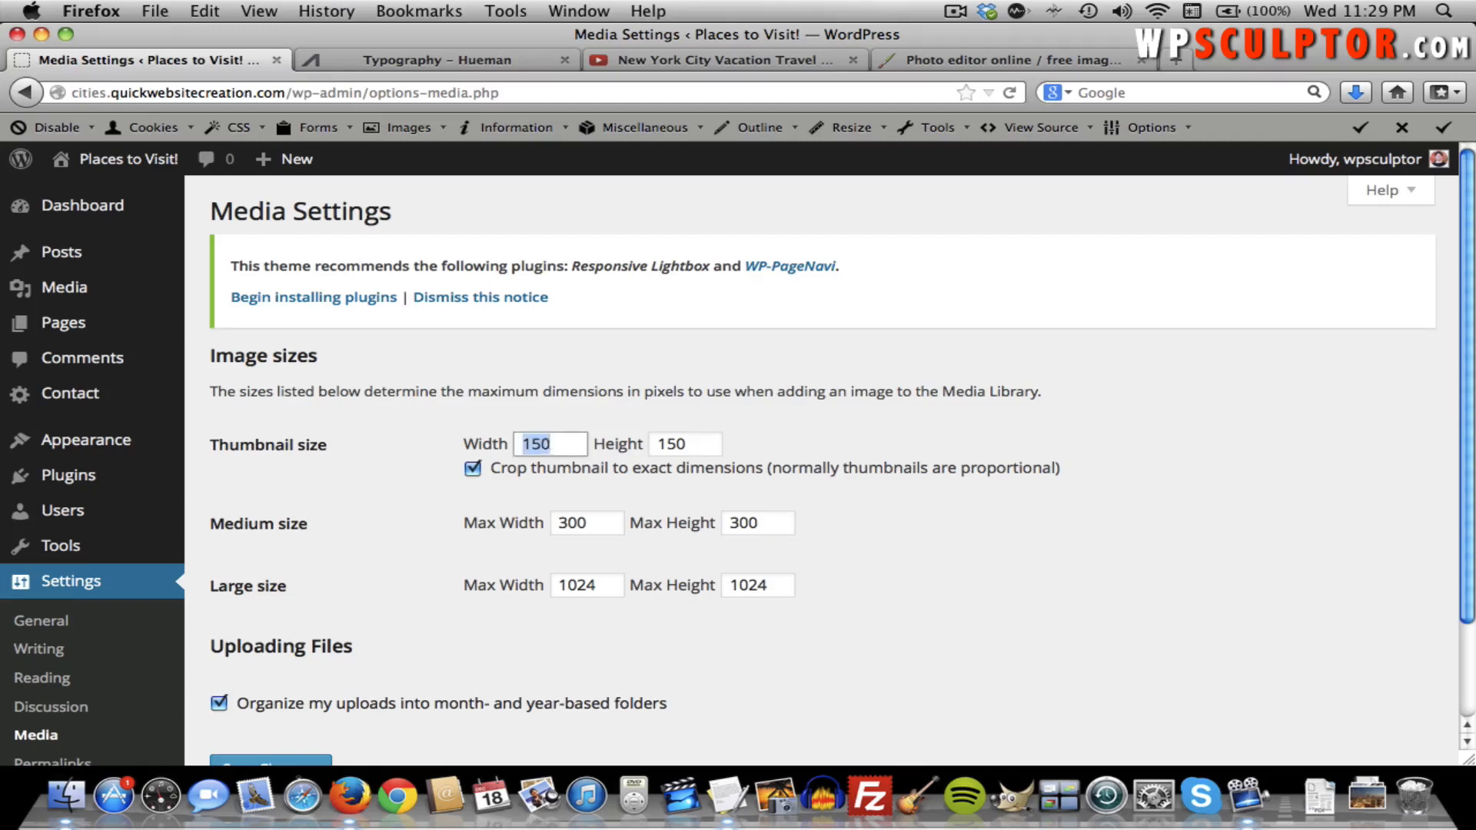
{"action": "type", "text": "300"}
{"action": "key", "text": "Tab"}
{"action": "type", "text": "300"}
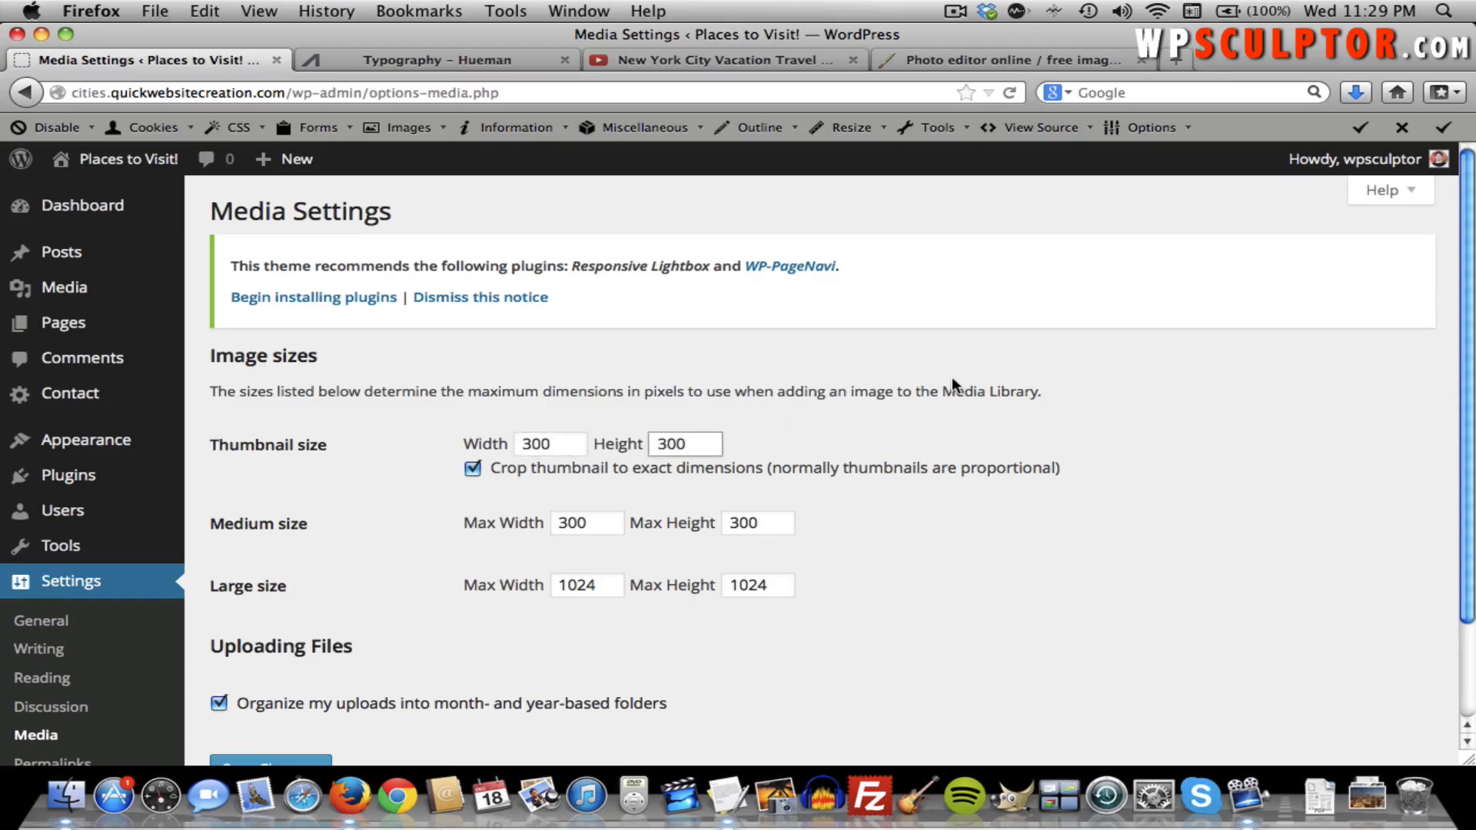
{"action": "left_click", "coordinate": [931, 402]}
{"action": "scroll", "coordinate": [334, 473], "scroll_direction": "down", "scroll_amount": 3}
{"action": "left_click", "coordinate": [254, 659]}
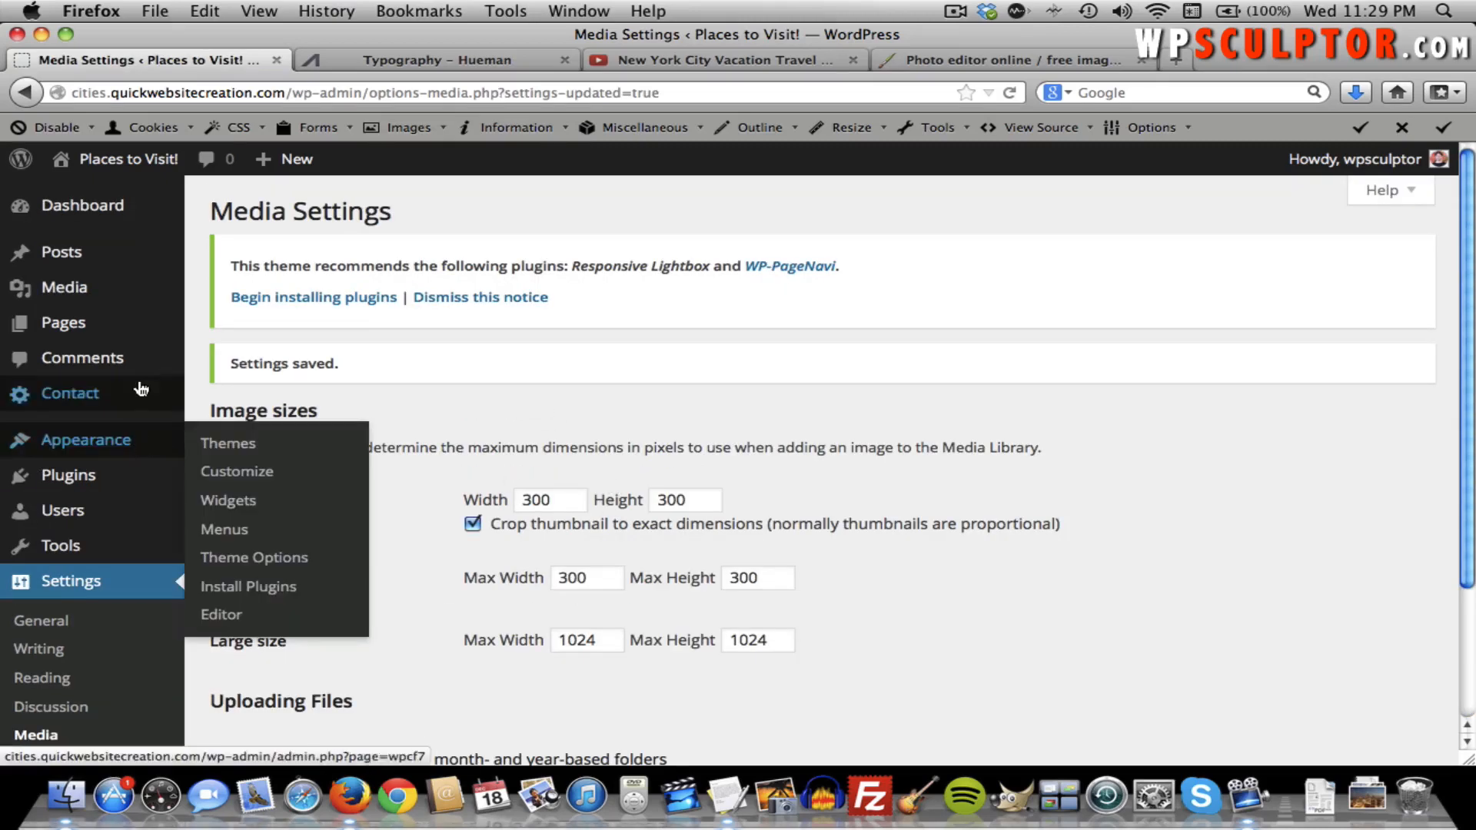
Go to Pages > All Pages.
{"action": "mouse_move", "coordinate": [142, 337]}
{"action": "left_click", "coordinate": [234, 337]}
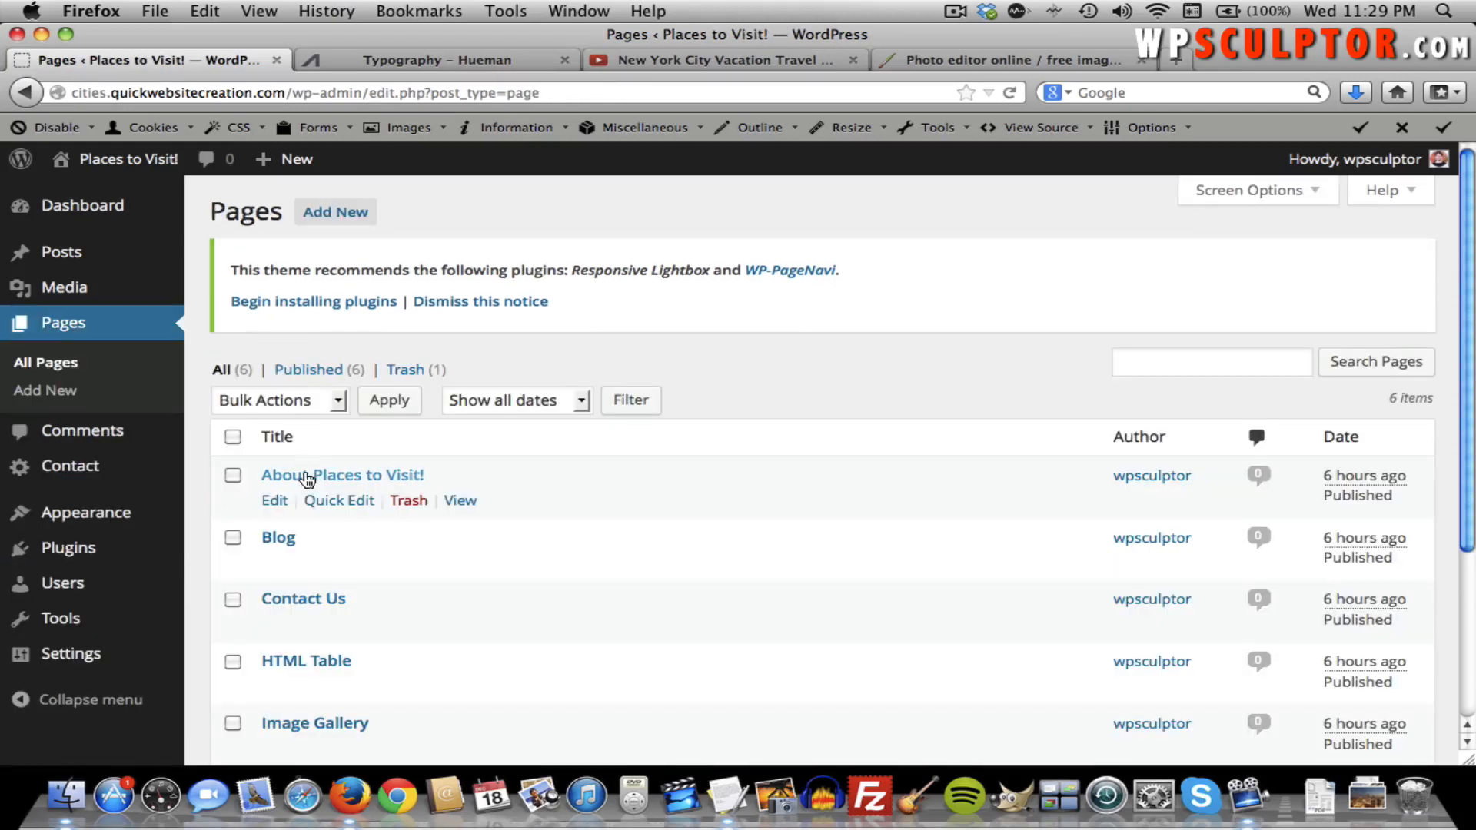
{"action": "scroll", "coordinate": [307, 479], "scroll_direction": "down", "scroll_amount": 5}
Edit the Image Gallery page and start a new gallery on the Upload Files tab.
{"action": "left_click", "coordinate": [307, 493]}
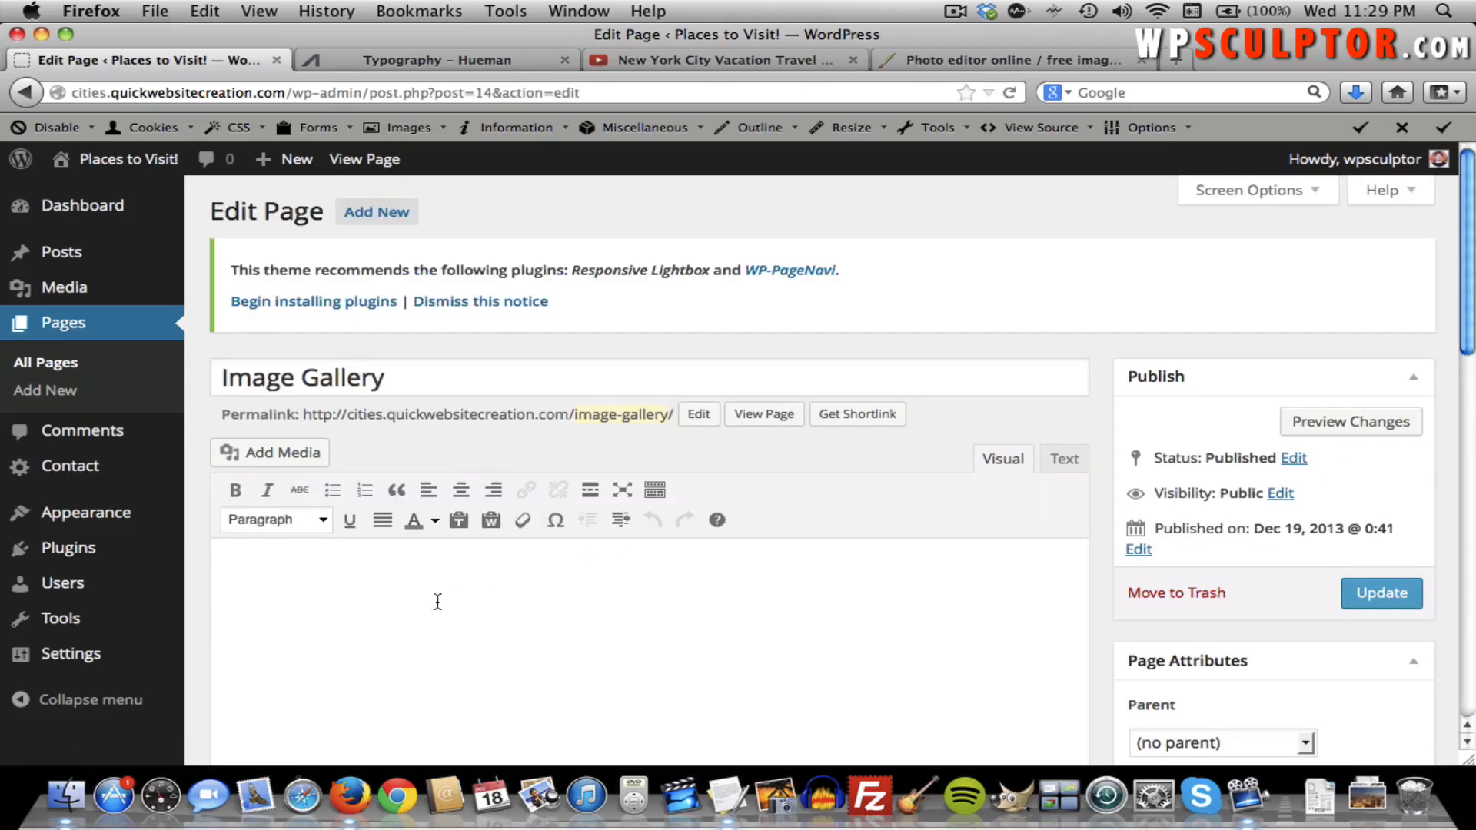
{"action": "left_click", "coordinate": [281, 603]}
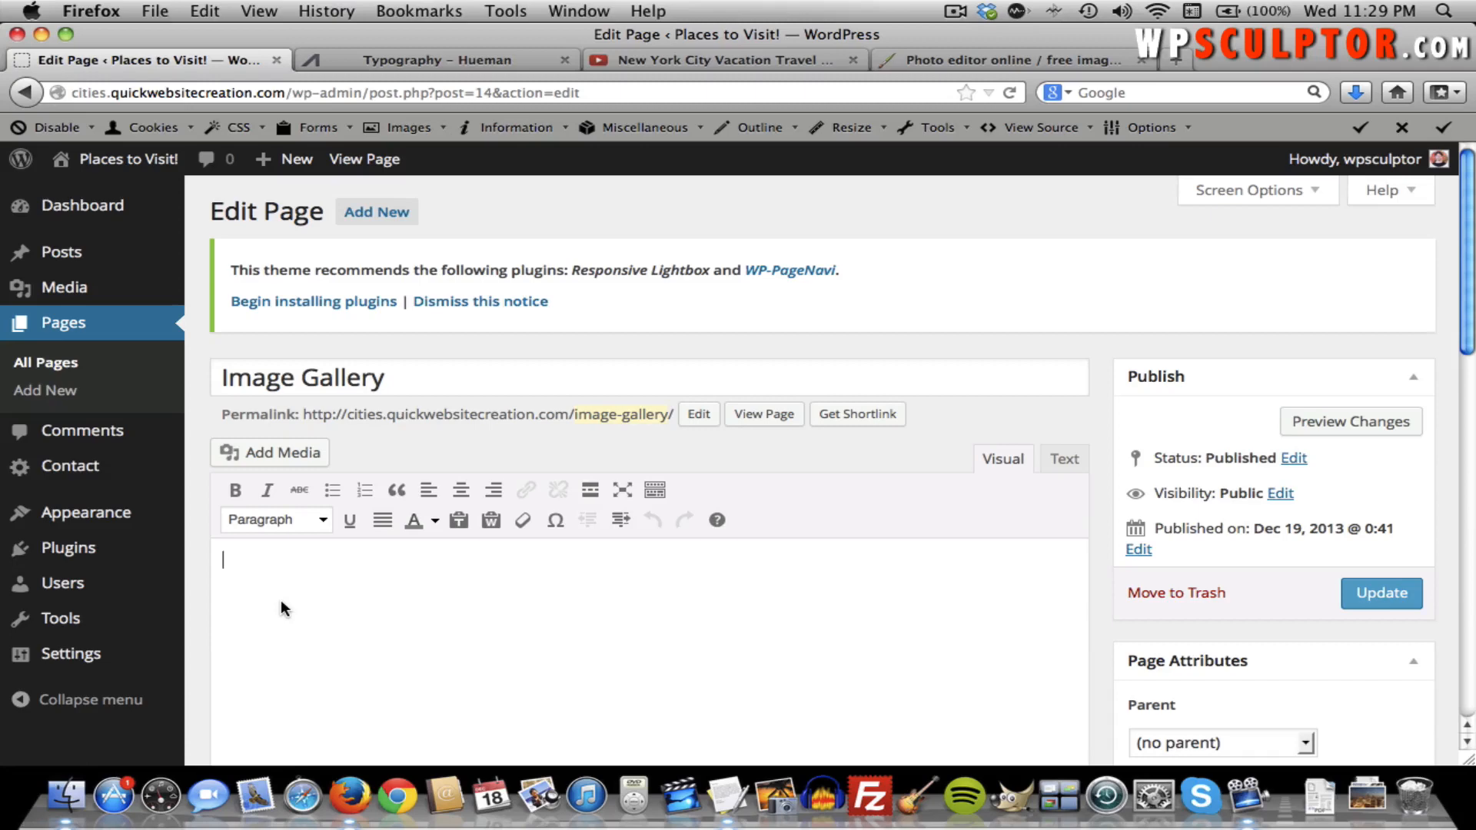
{"action": "left_click", "coordinate": [304, 461]}
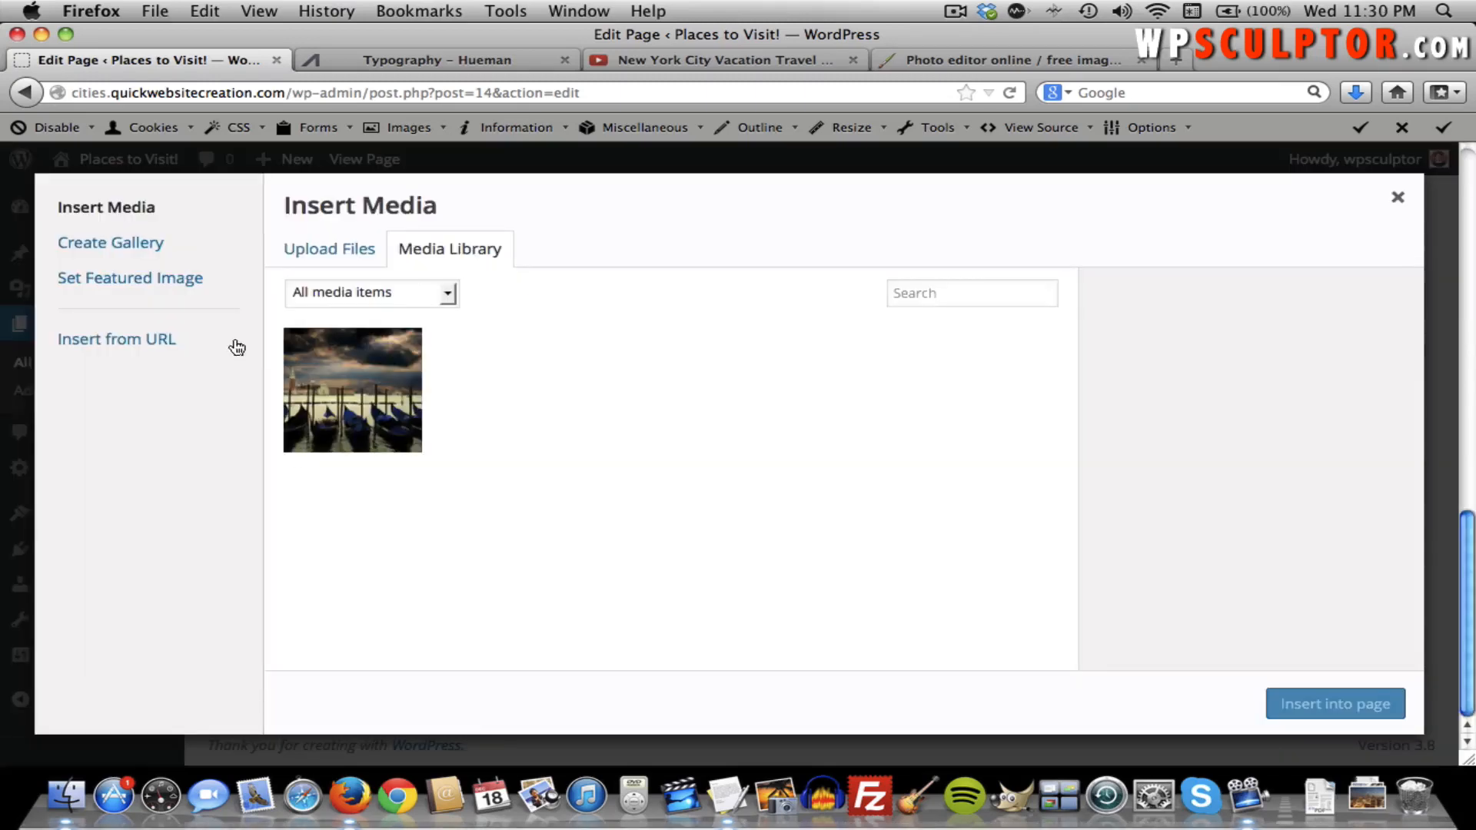
{"action": "left_click", "coordinate": [153, 245]}
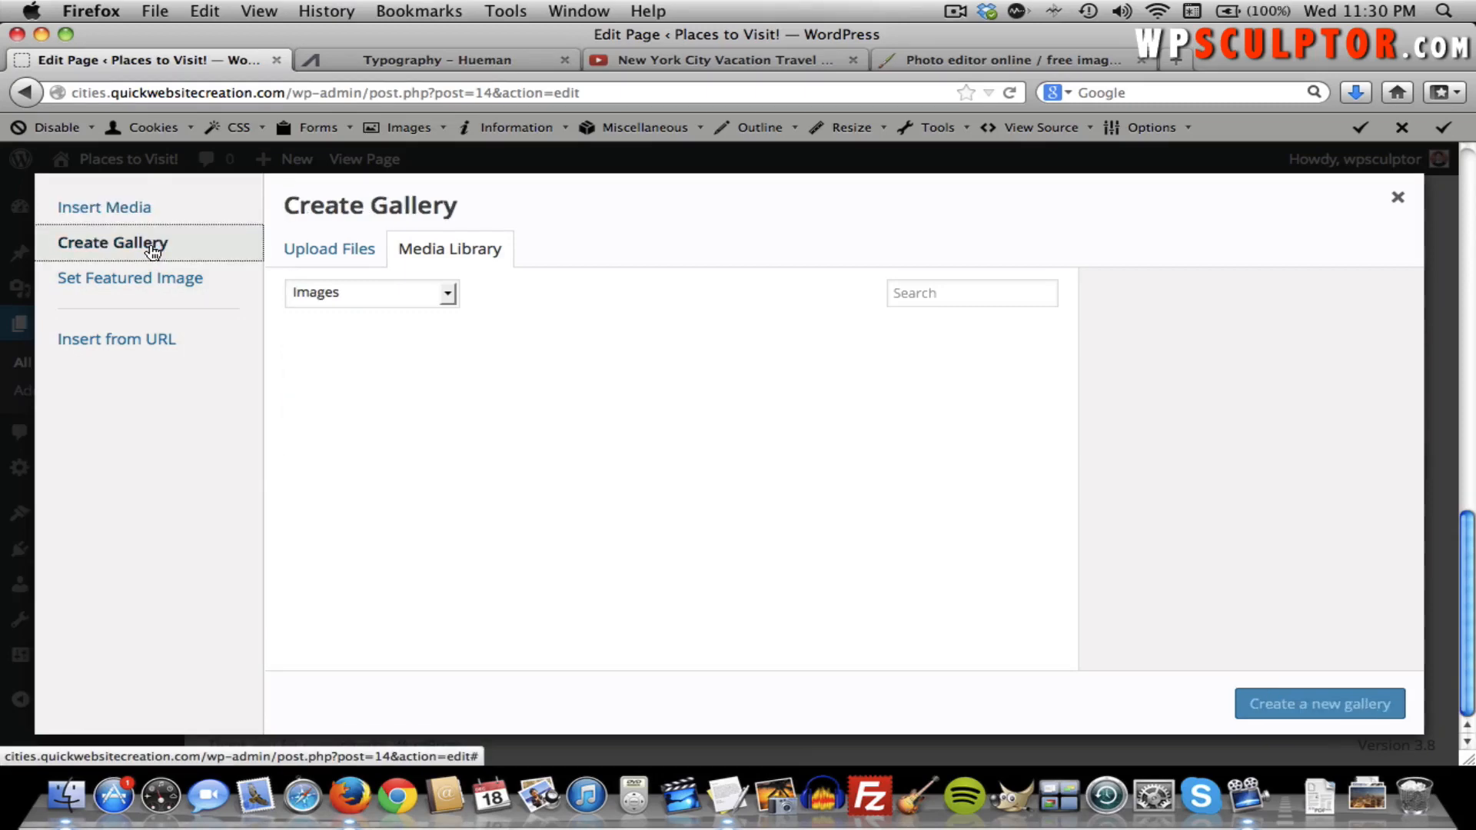
{"action": "left_click", "coordinate": [323, 258]}
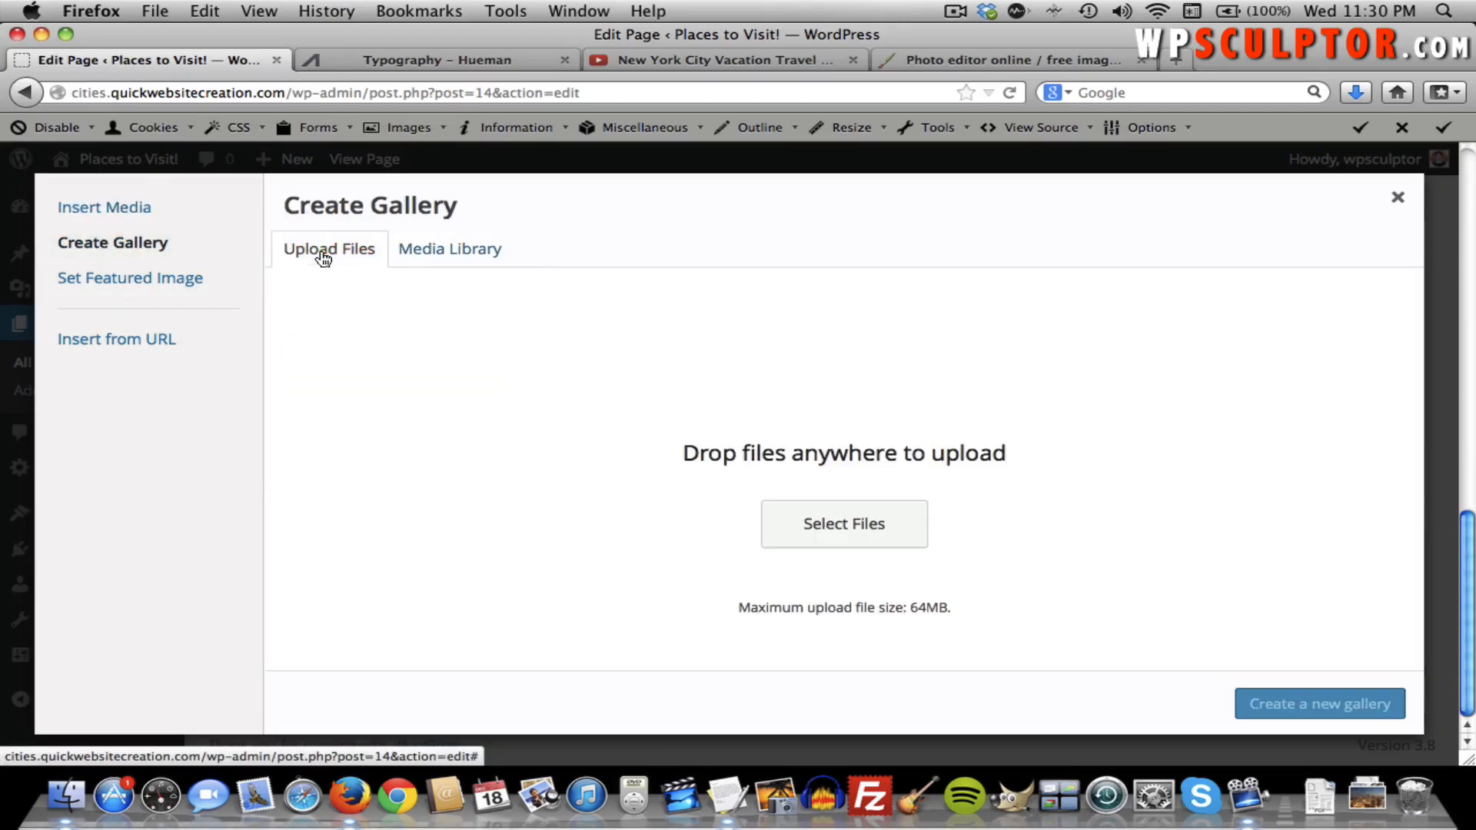
Upload all six photos from Hueman > Photos > Original Images from Pixabay > Gallery Images.
{"action": "left_click", "coordinate": [826, 529]}
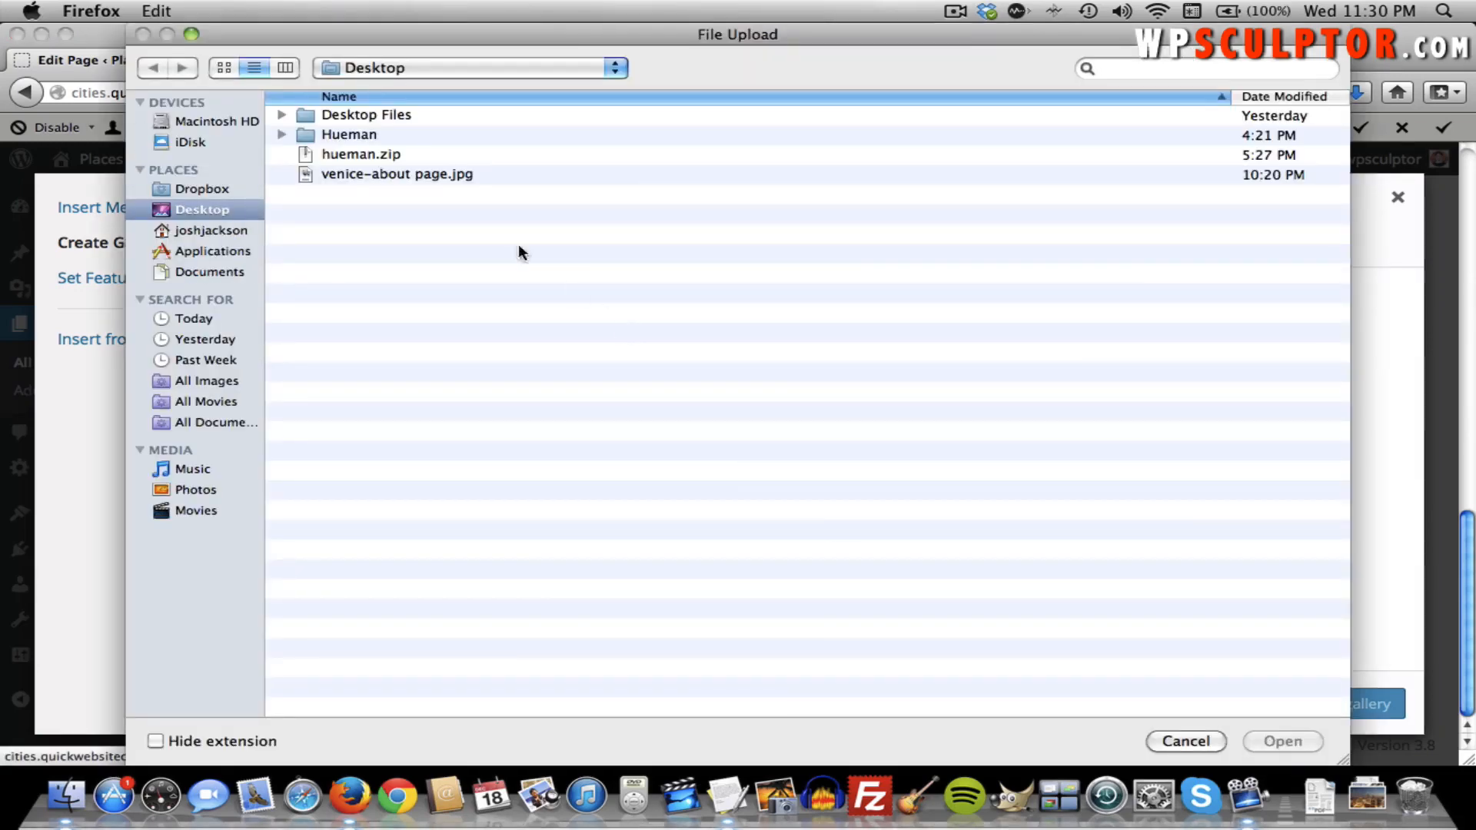
{"action": "double_click", "coordinate": [352, 134]}
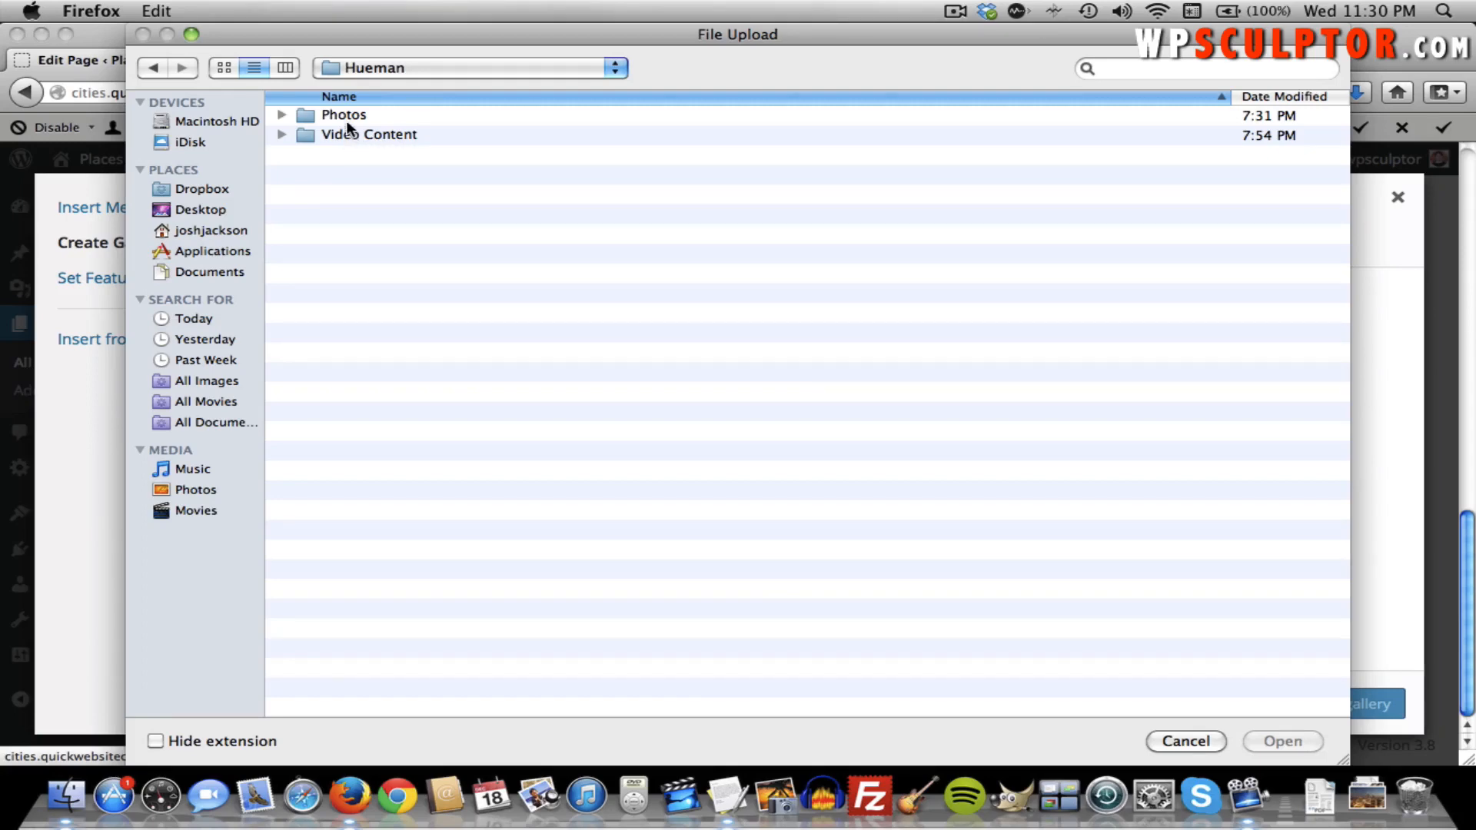
{"action": "double_click", "coordinate": [347, 119]}
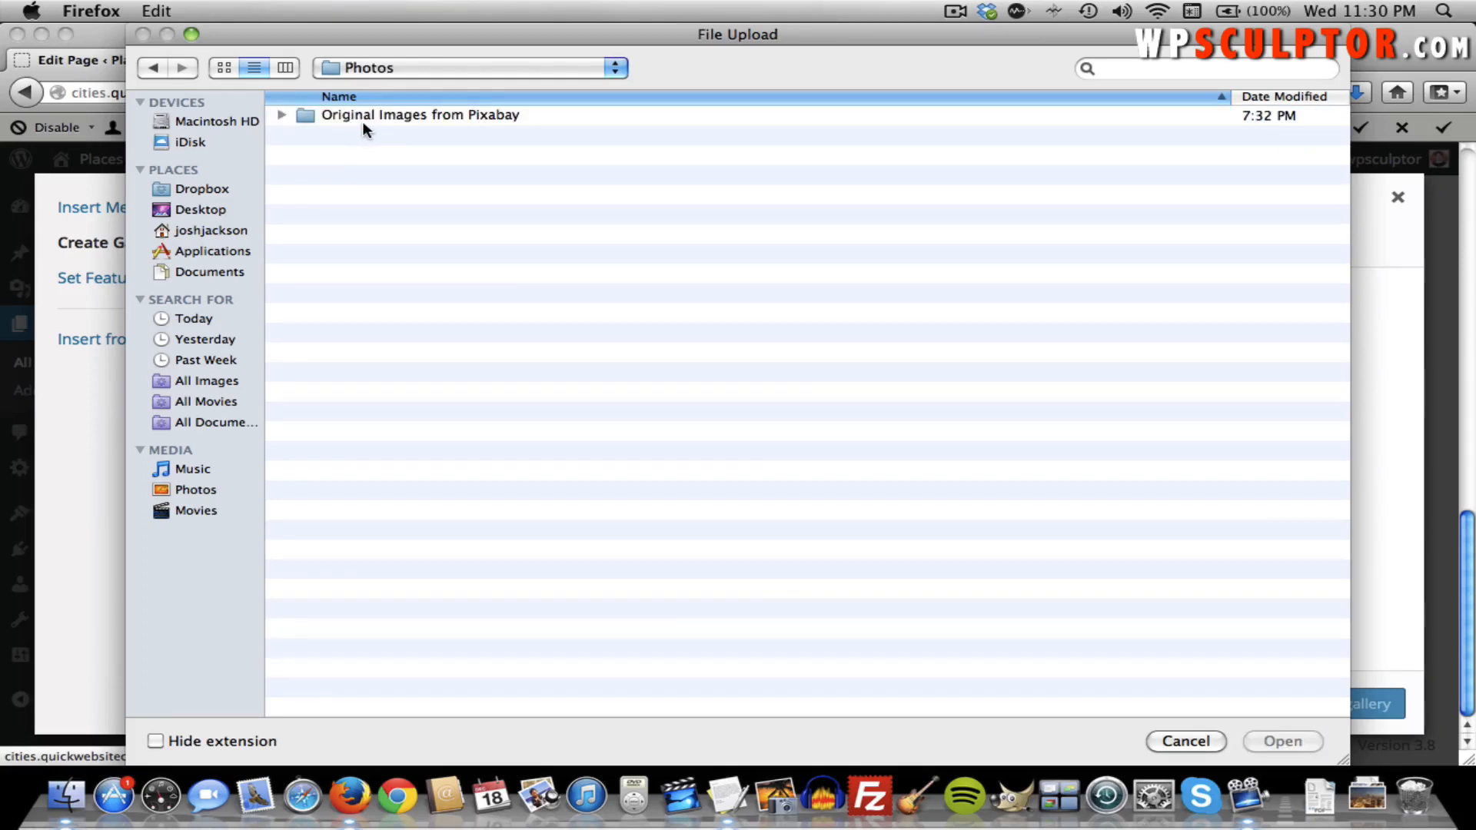
{"action": "double_click", "coordinate": [397, 116]}
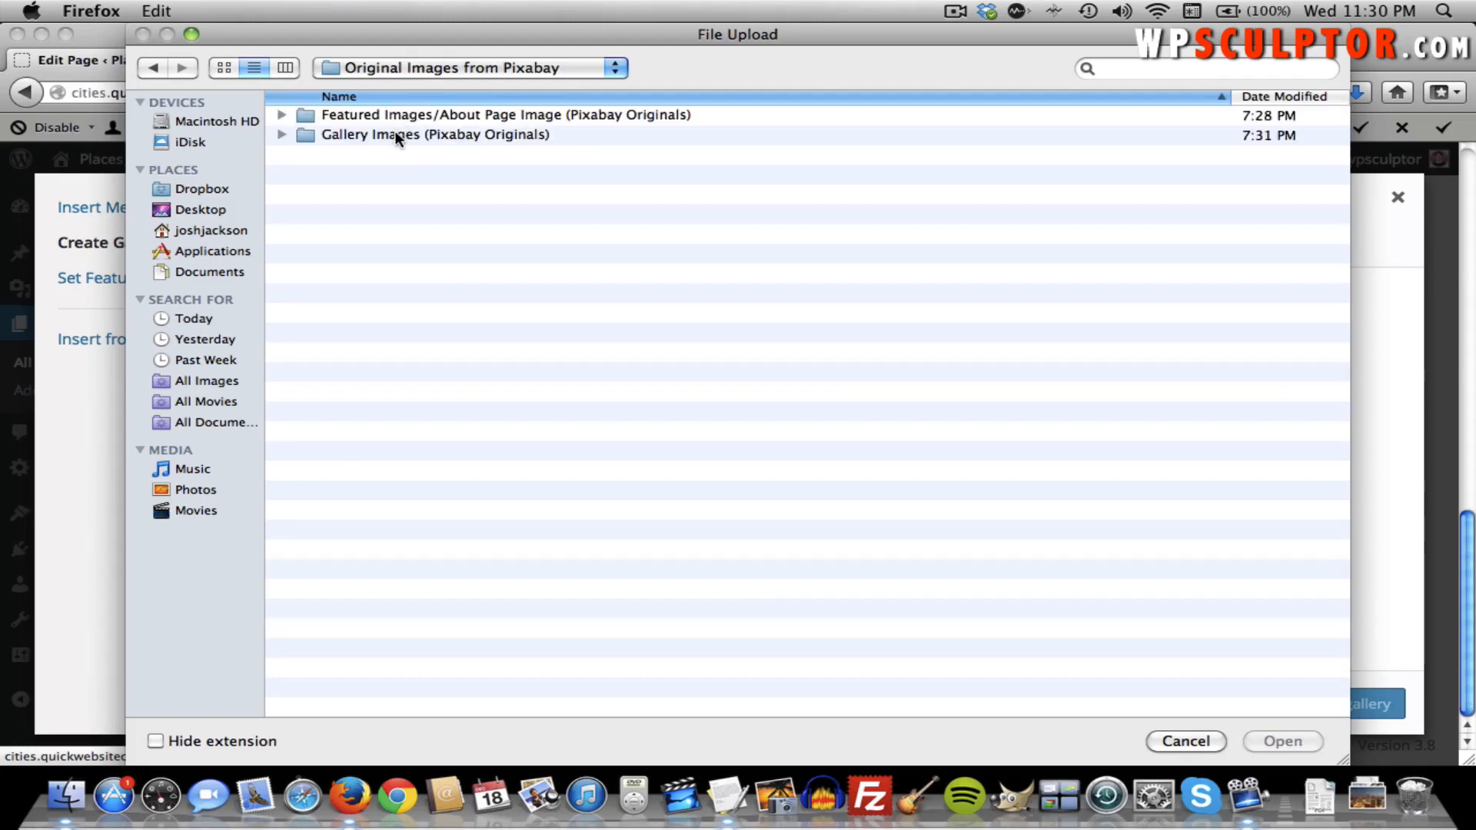
{"action": "double_click", "coordinate": [396, 135]}
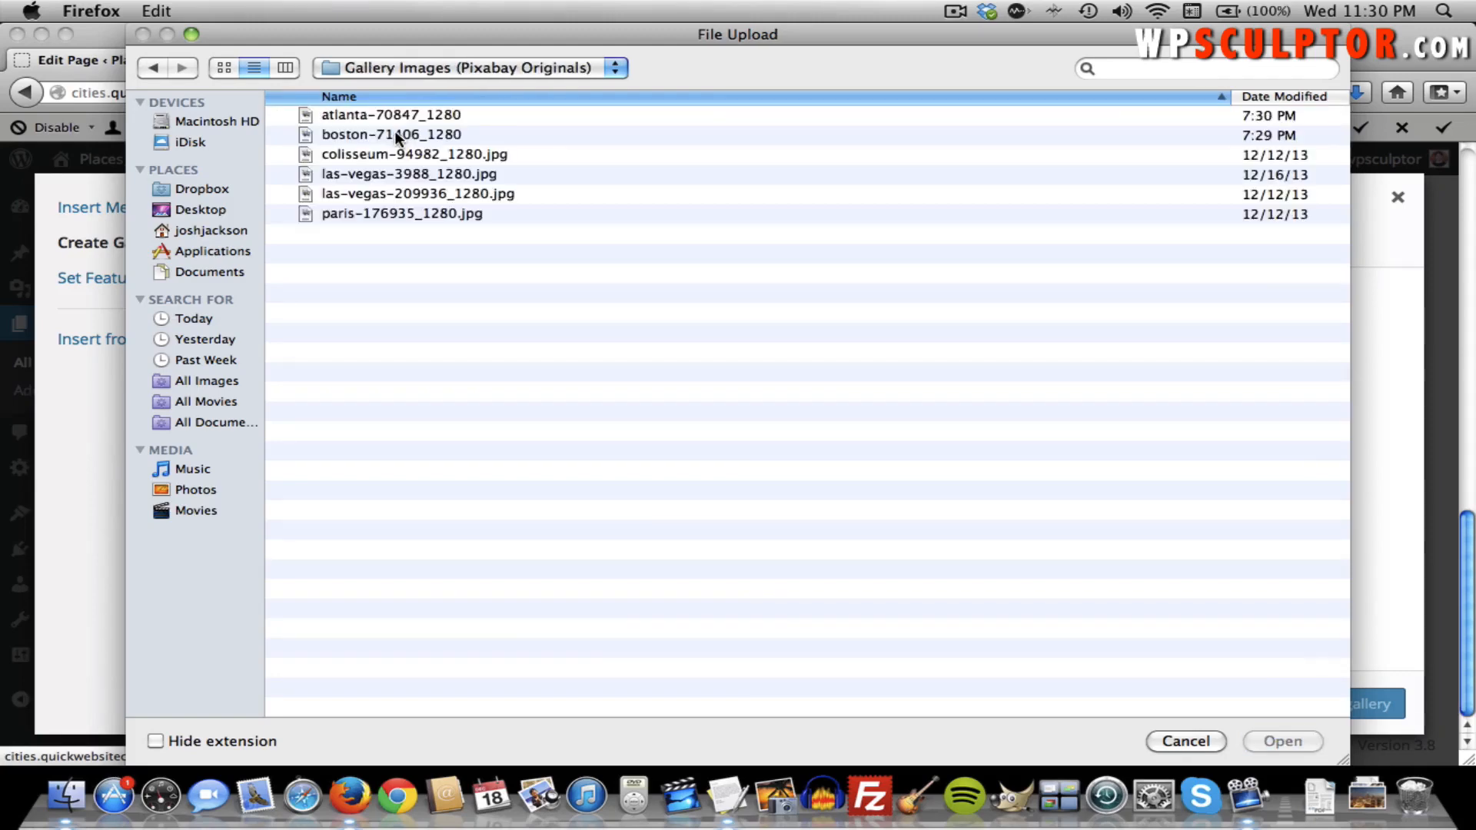
{"action": "left_click_drag", "start_coordinate": [508, 245], "coordinate": [398, 108]}
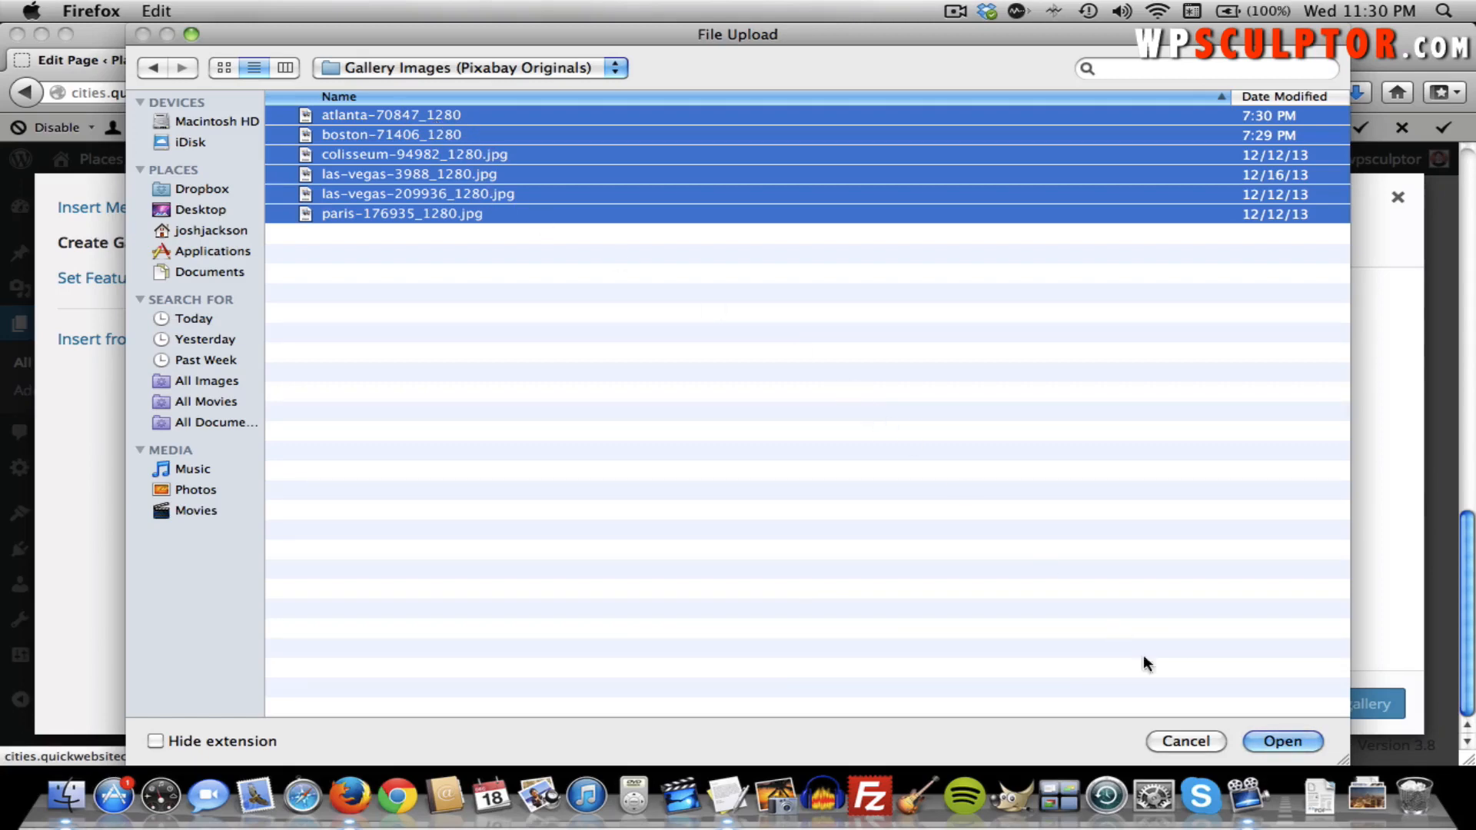
{"action": "left_click", "coordinate": [1298, 740]}
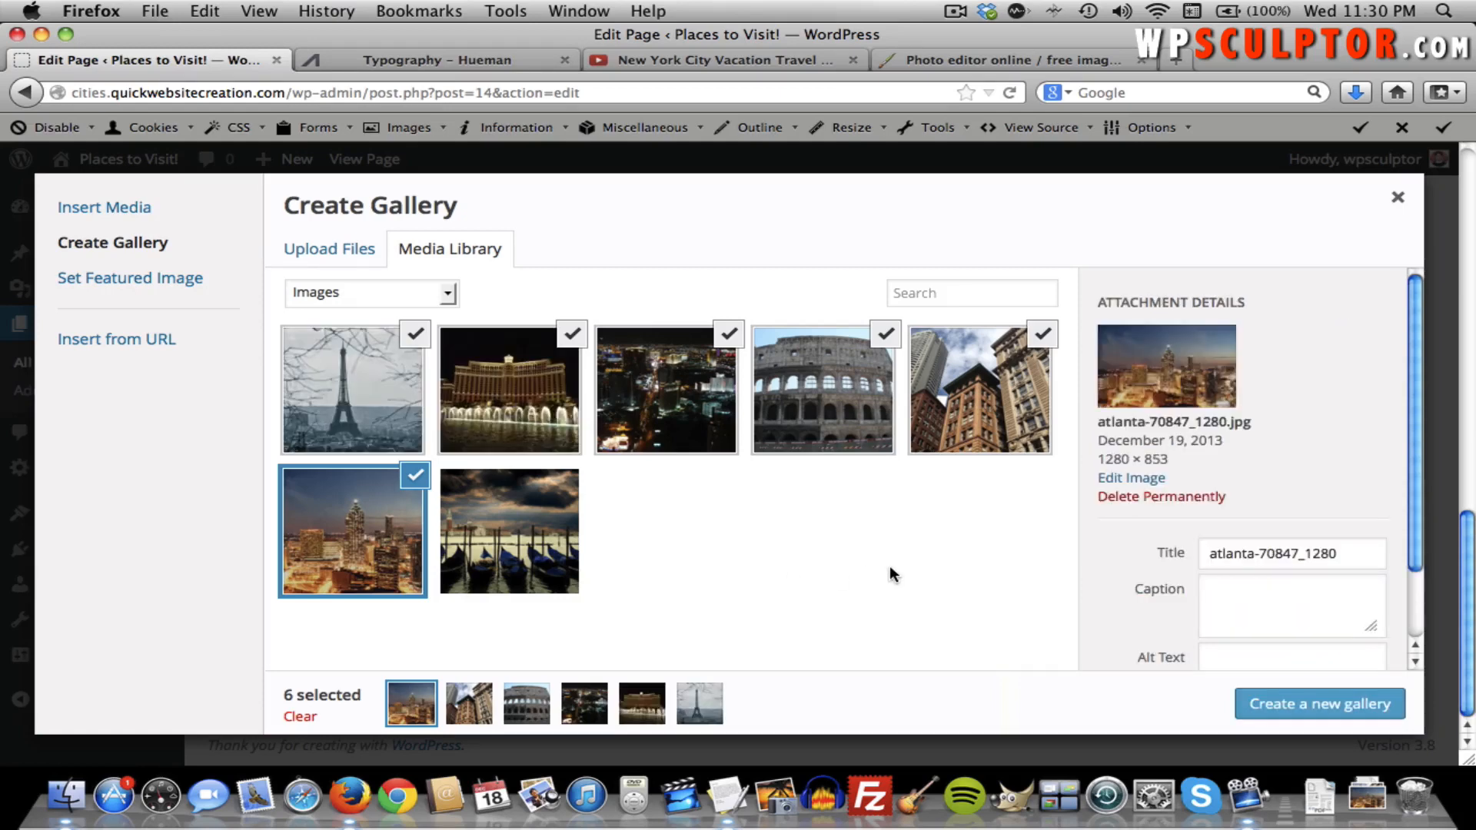
Review the six uploaded city photos and create a new gallery from them.
{"action": "scroll", "coordinate": [1187, 470], "scroll_direction": "down", "scroll_amount": 2}
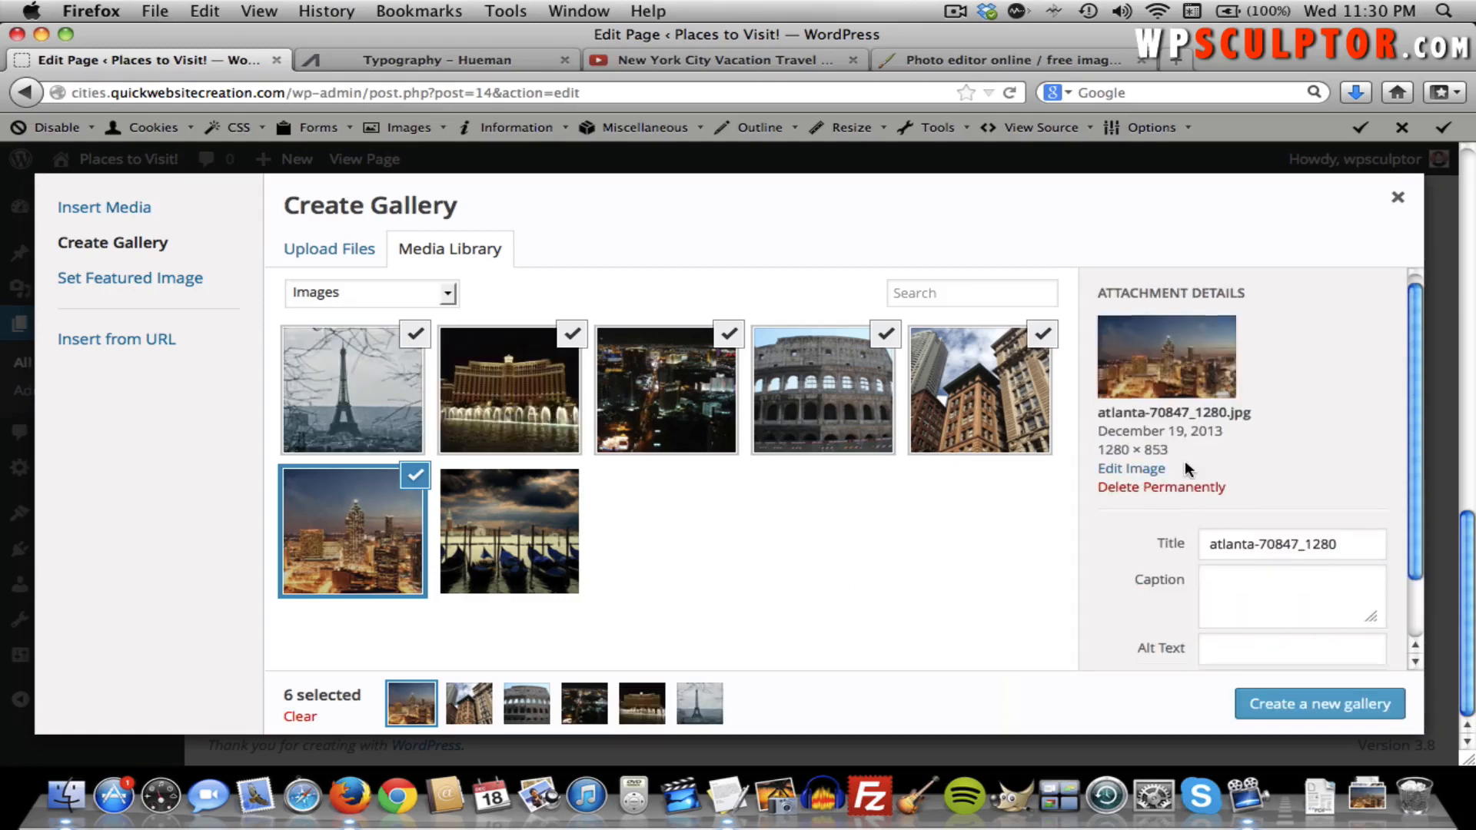
{"action": "scroll", "coordinate": [1188, 471], "scroll_direction": "up", "scroll_amount": 2}
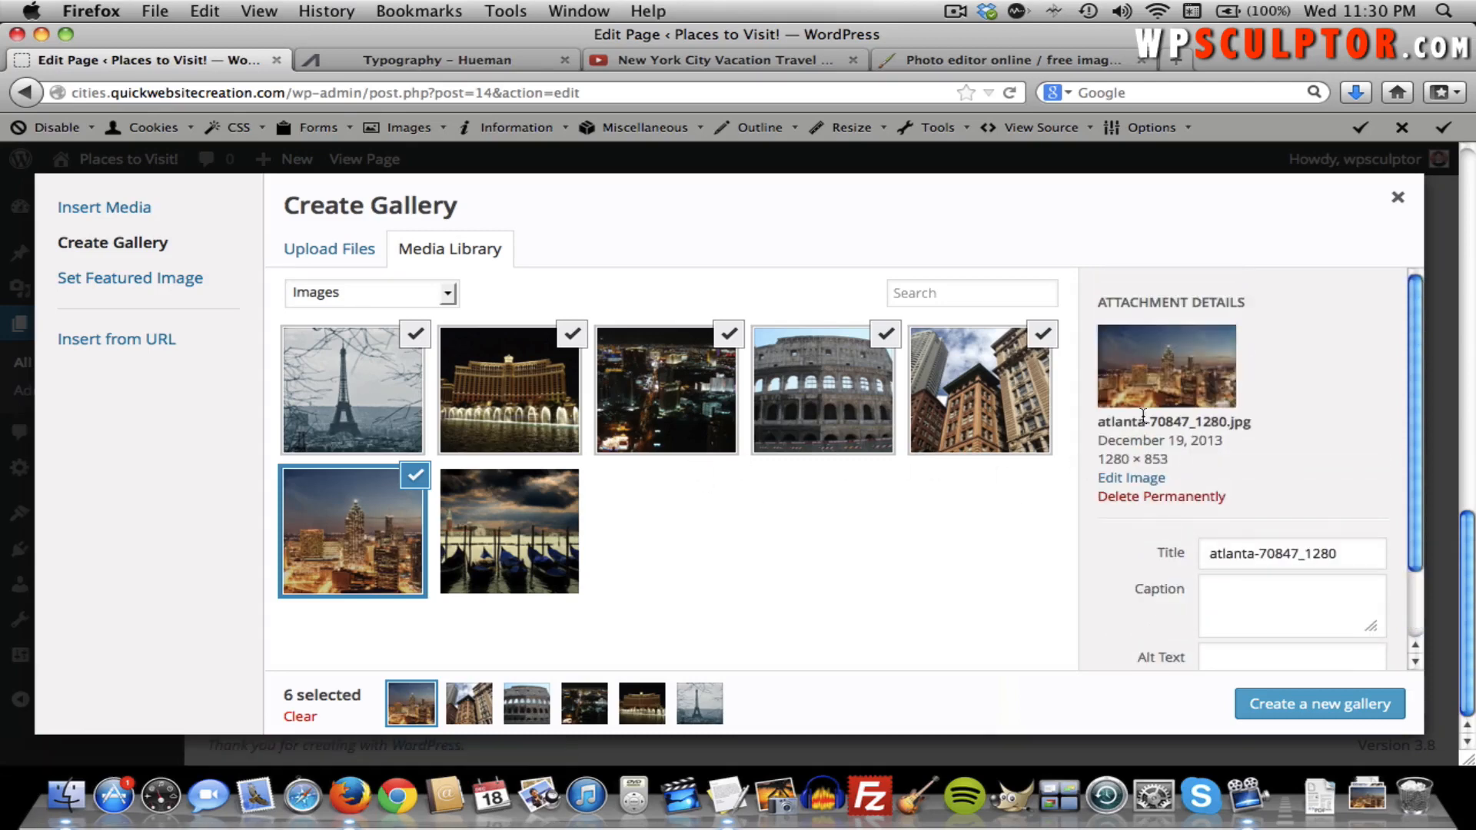
{"action": "scroll", "coordinate": [1201, 496], "scroll_direction": "down", "scroll_amount": 2}
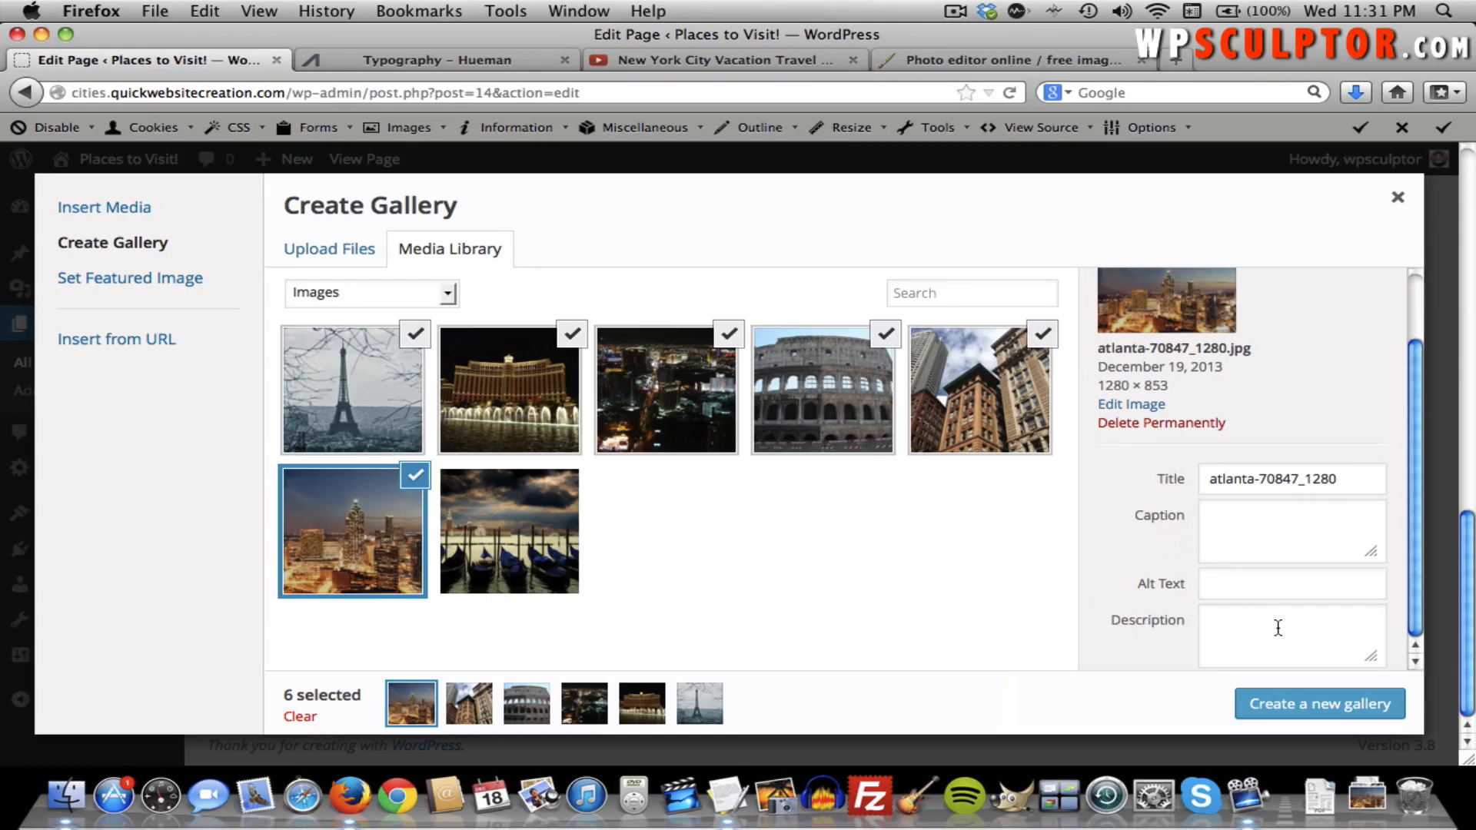
{"action": "left_click", "coordinate": [1303, 705]}
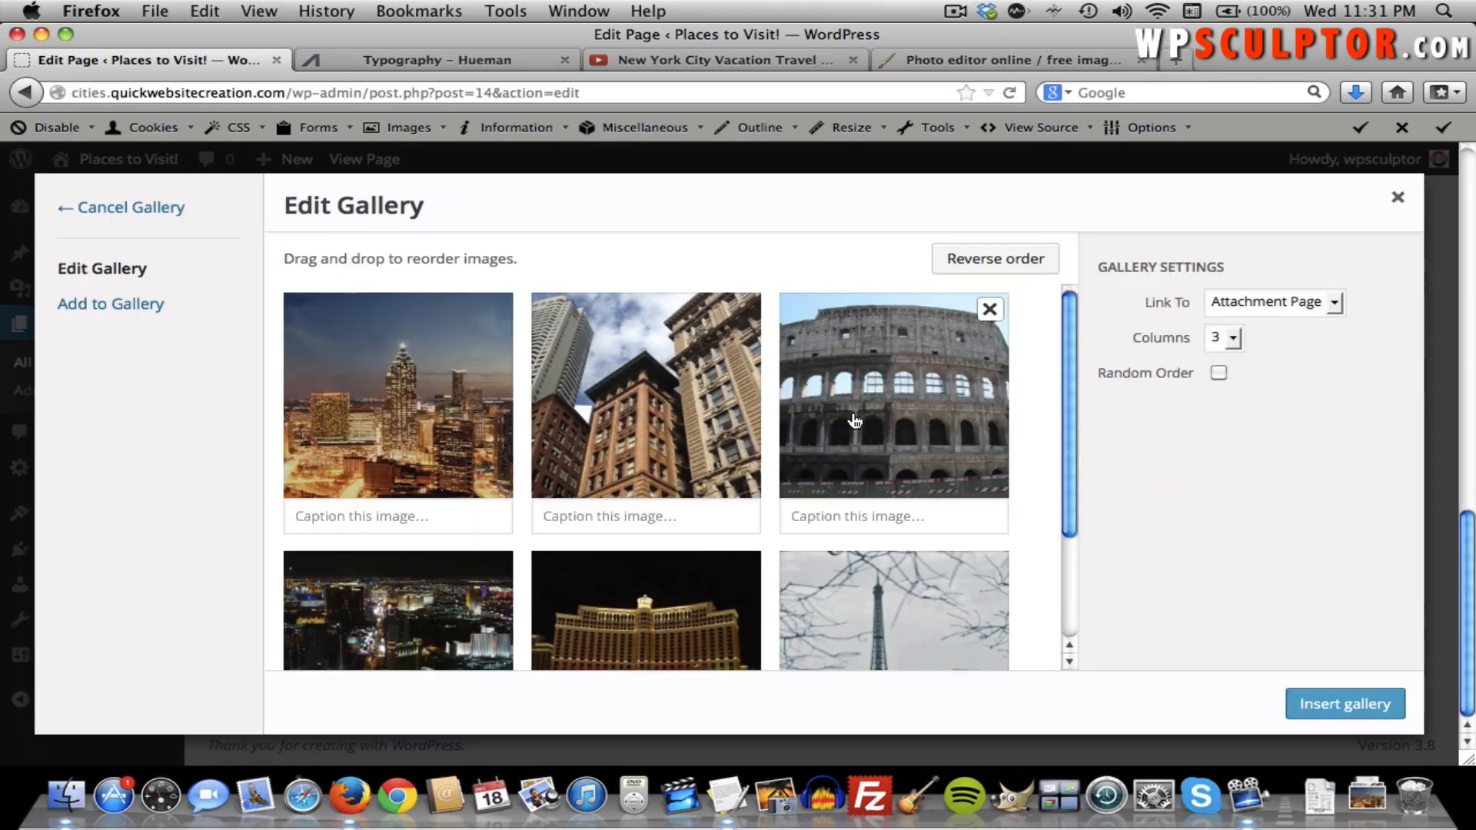
Caption the first, Colosseum and Bellagio photos with 'This is an example of a caption'.
{"action": "mouse_move", "coordinate": [686, 414]}
{"action": "left_mouse_down"}
{"action": "mouse_move", "coordinate": [380, 409]}
{"action": "mouse_move", "coordinate": [730, 403]}
{"action": "mouse_move", "coordinate": [670, 407]}
{"action": "left_mouse_up"}
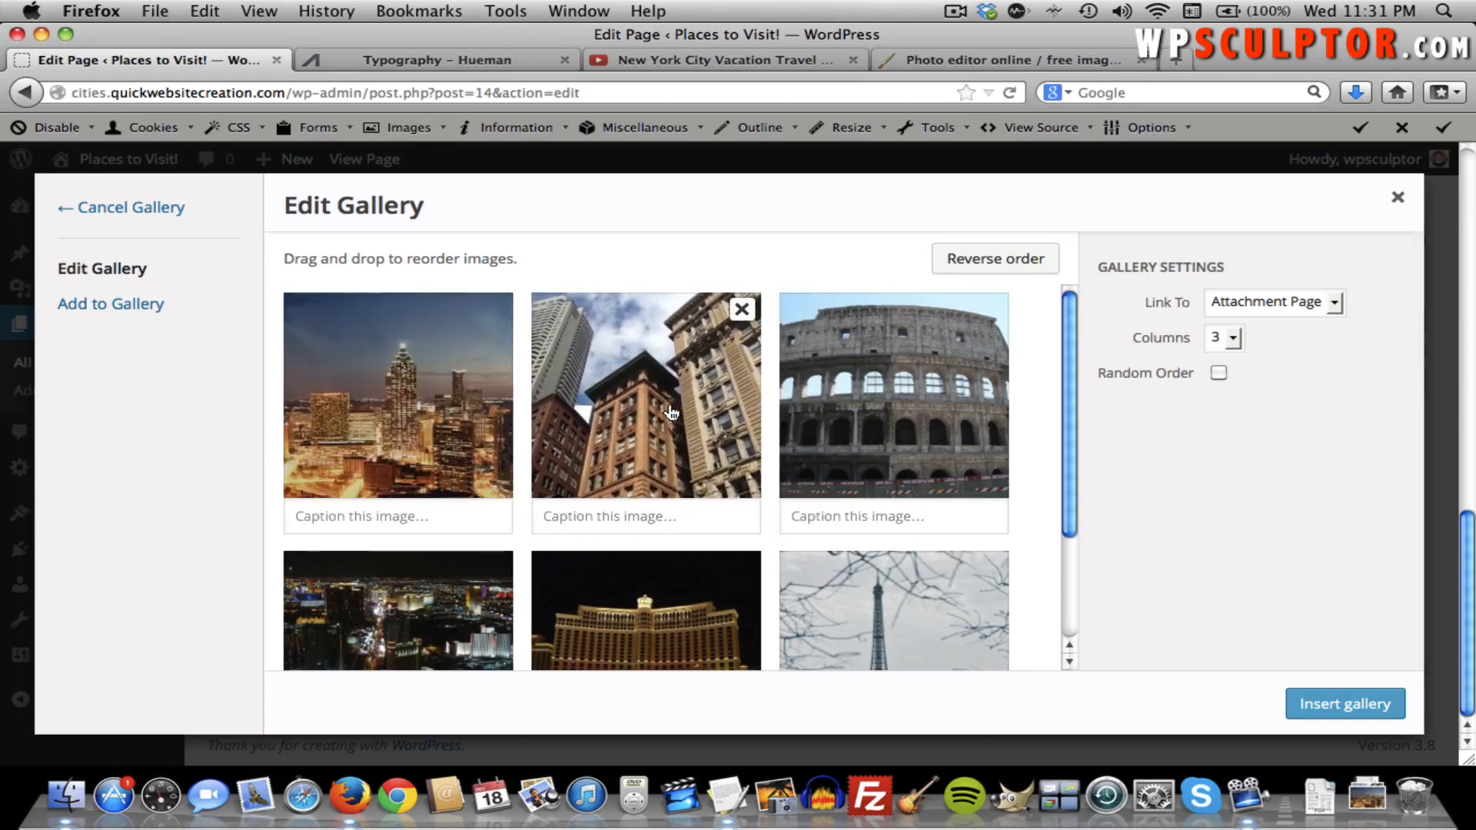
{"action": "left_click", "coordinate": [405, 514]}
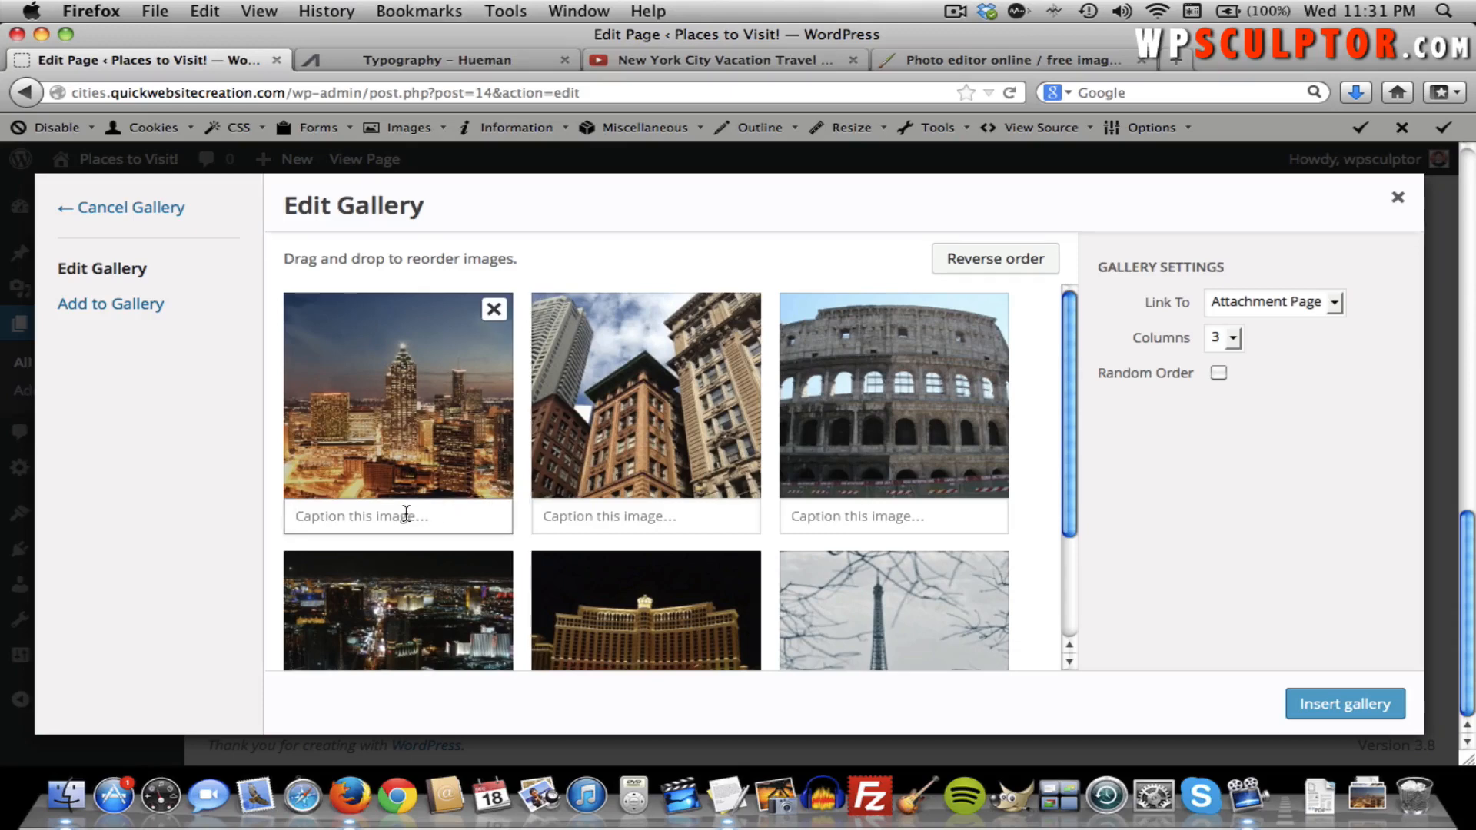
{"action": "type", "text": "This is a"}
{"action": "key", "text": "BackSpace"}
{"action": "type", "text": "n example of a caption"}
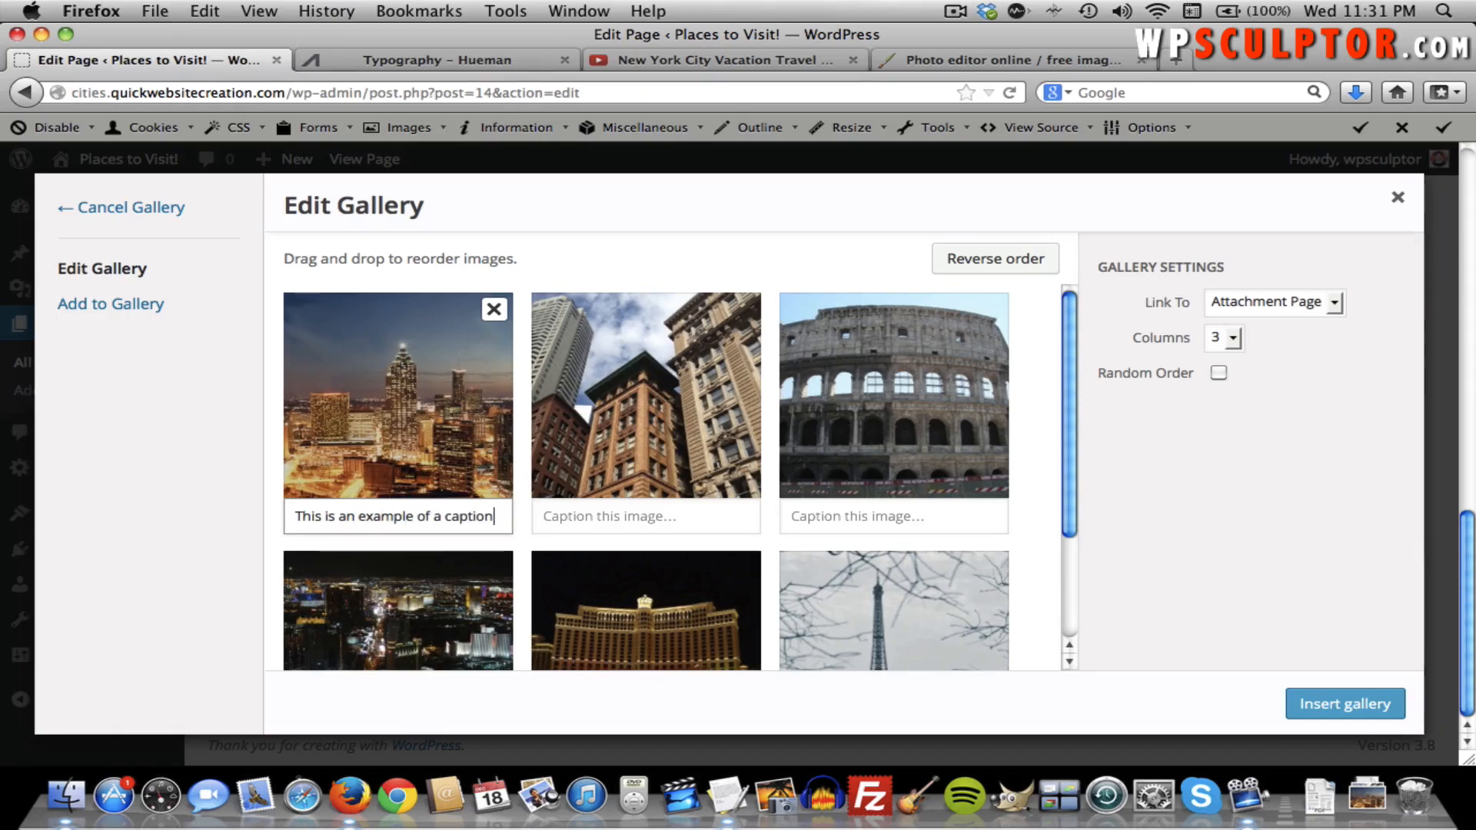
{"action": "key", "text": "super+a"}
{"action": "key", "text": "super+c"}
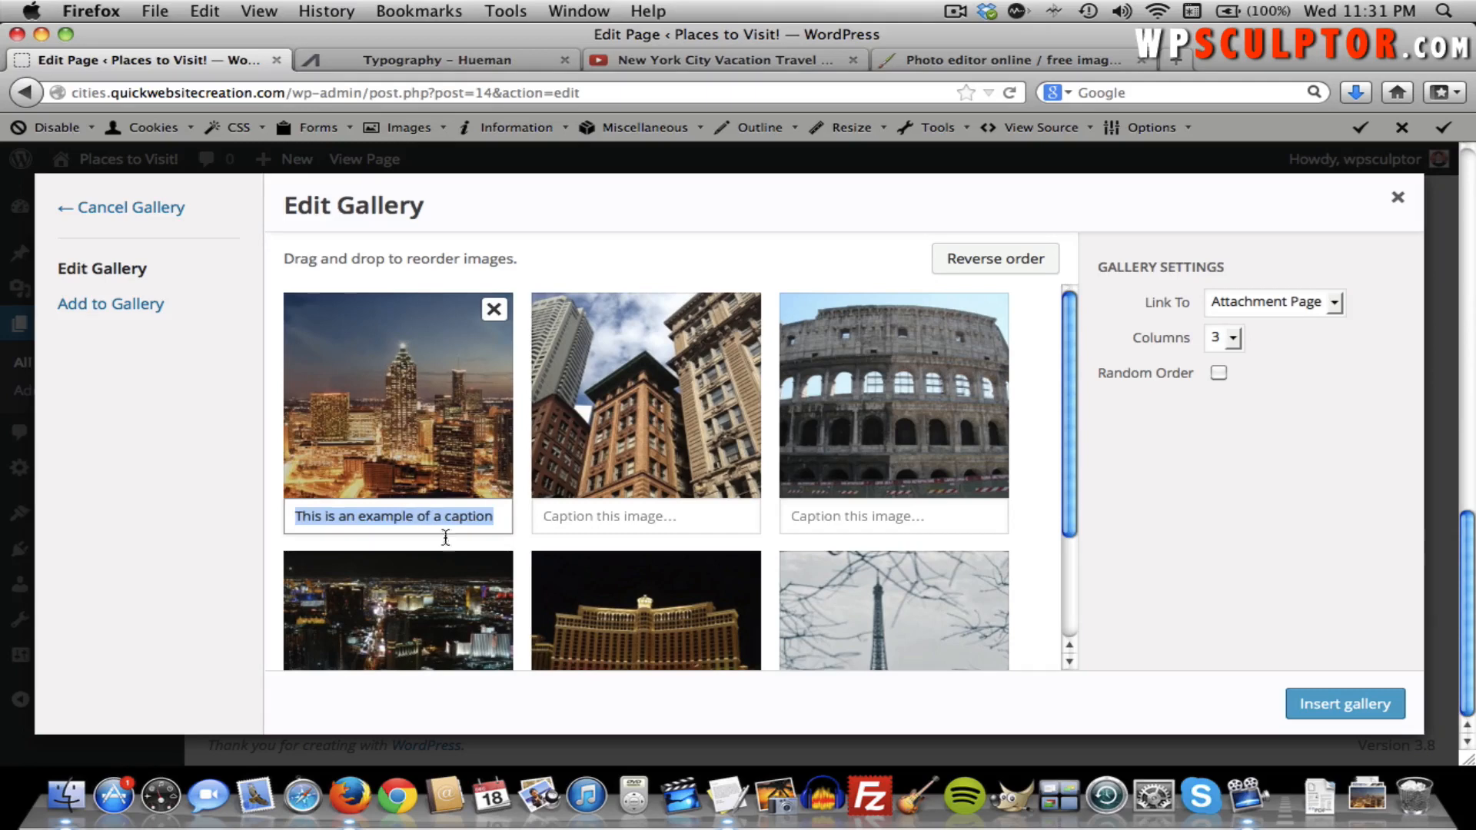
{"action": "left_click", "coordinate": [798, 514]}
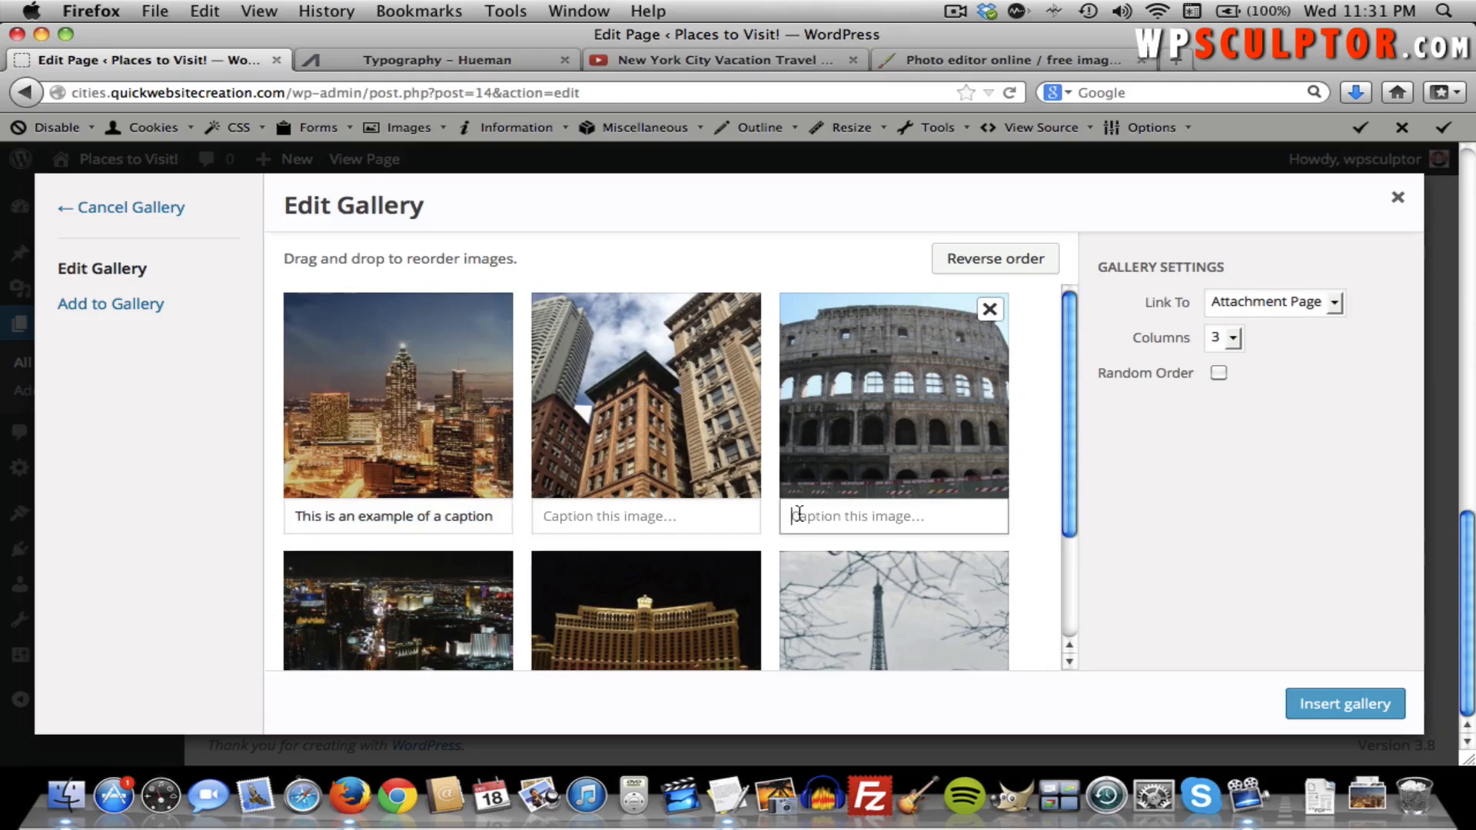
{"action": "key", "text": "super+v"}
{"action": "type", "text": "."}
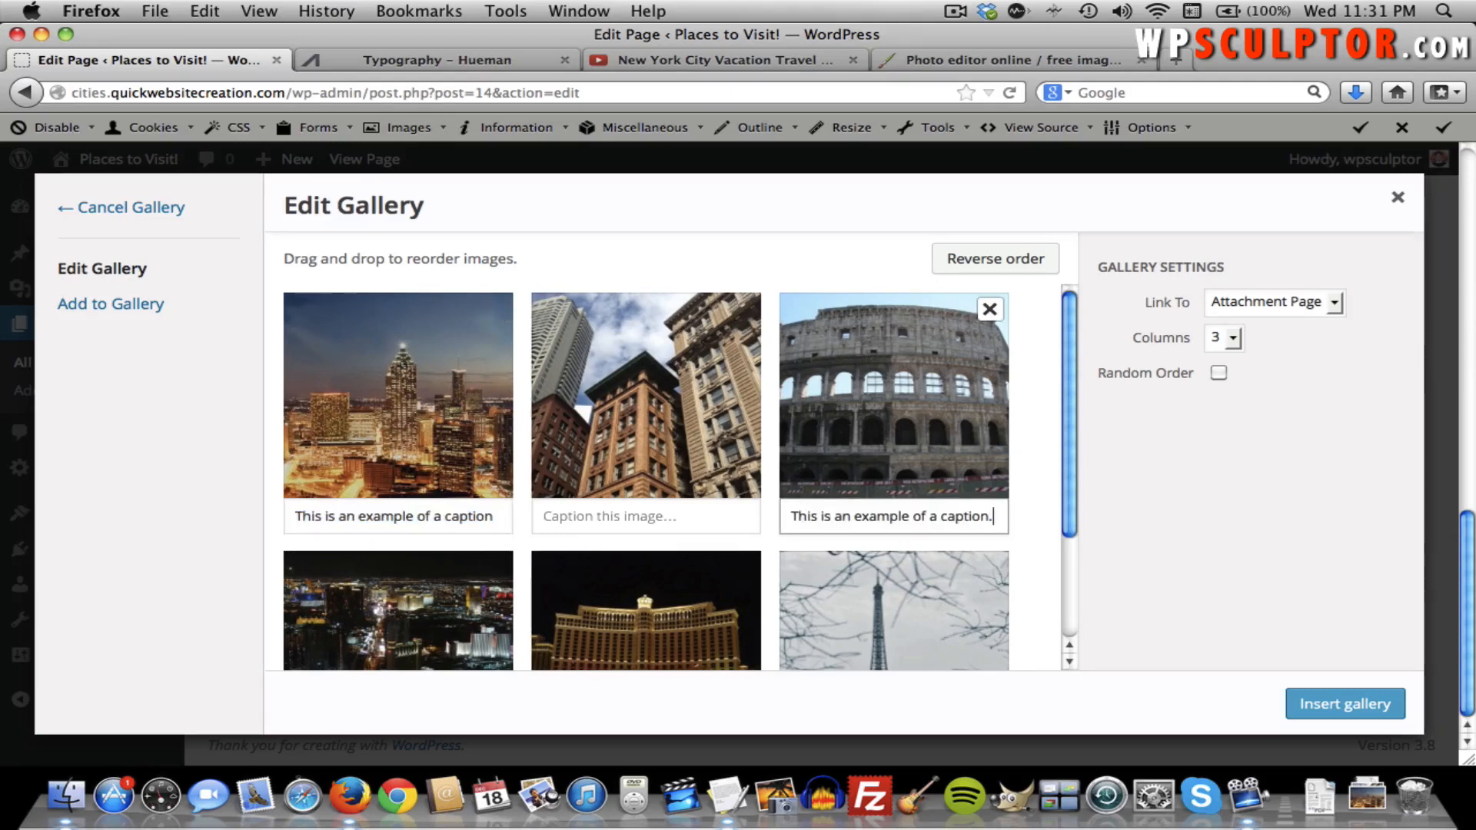
{"action": "left_click", "coordinate": [495, 518]}
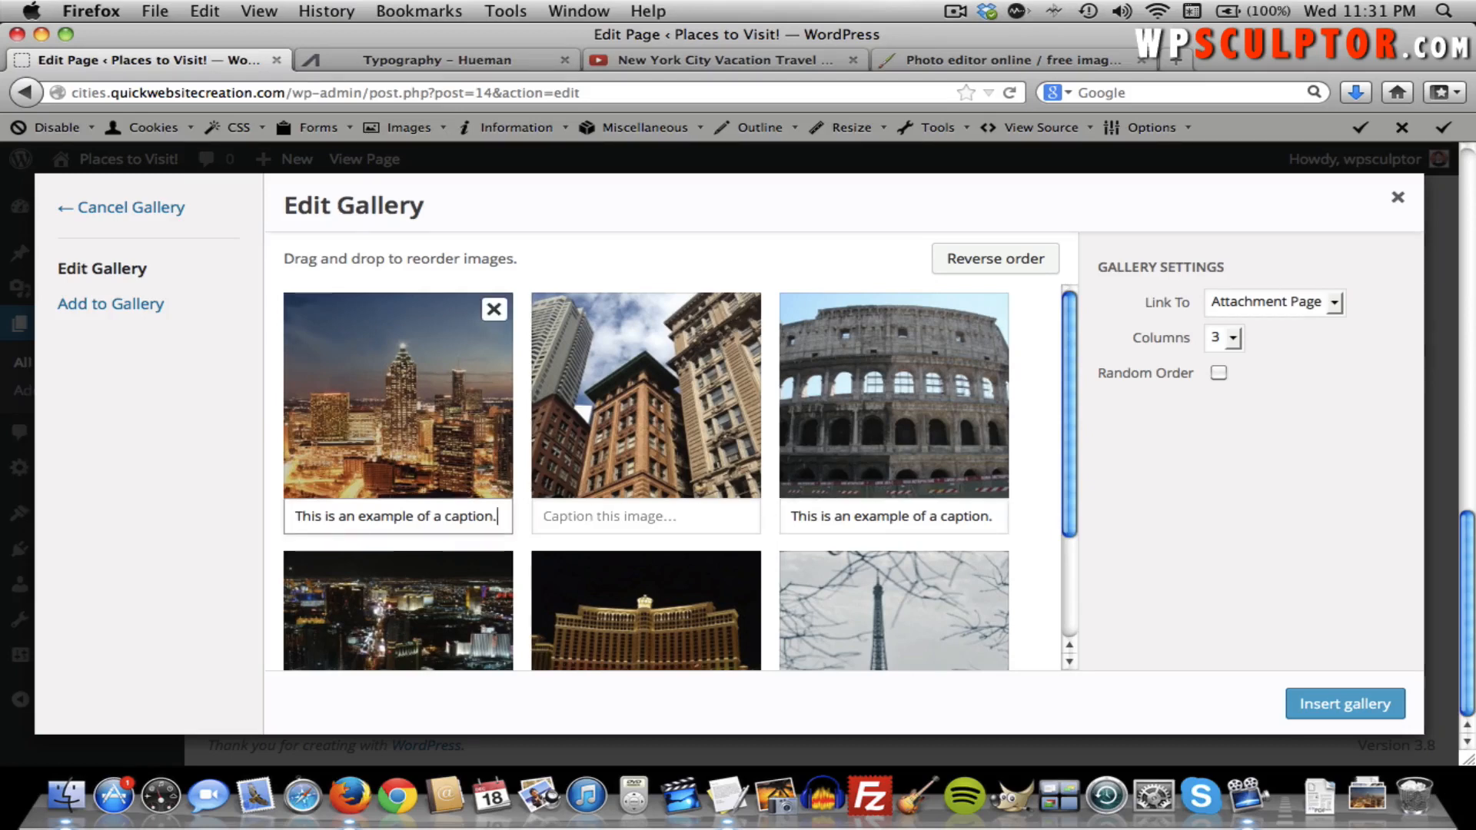
{"action": "scroll", "coordinate": [400, 499], "scroll_direction": "down", "scroll_amount": 3}
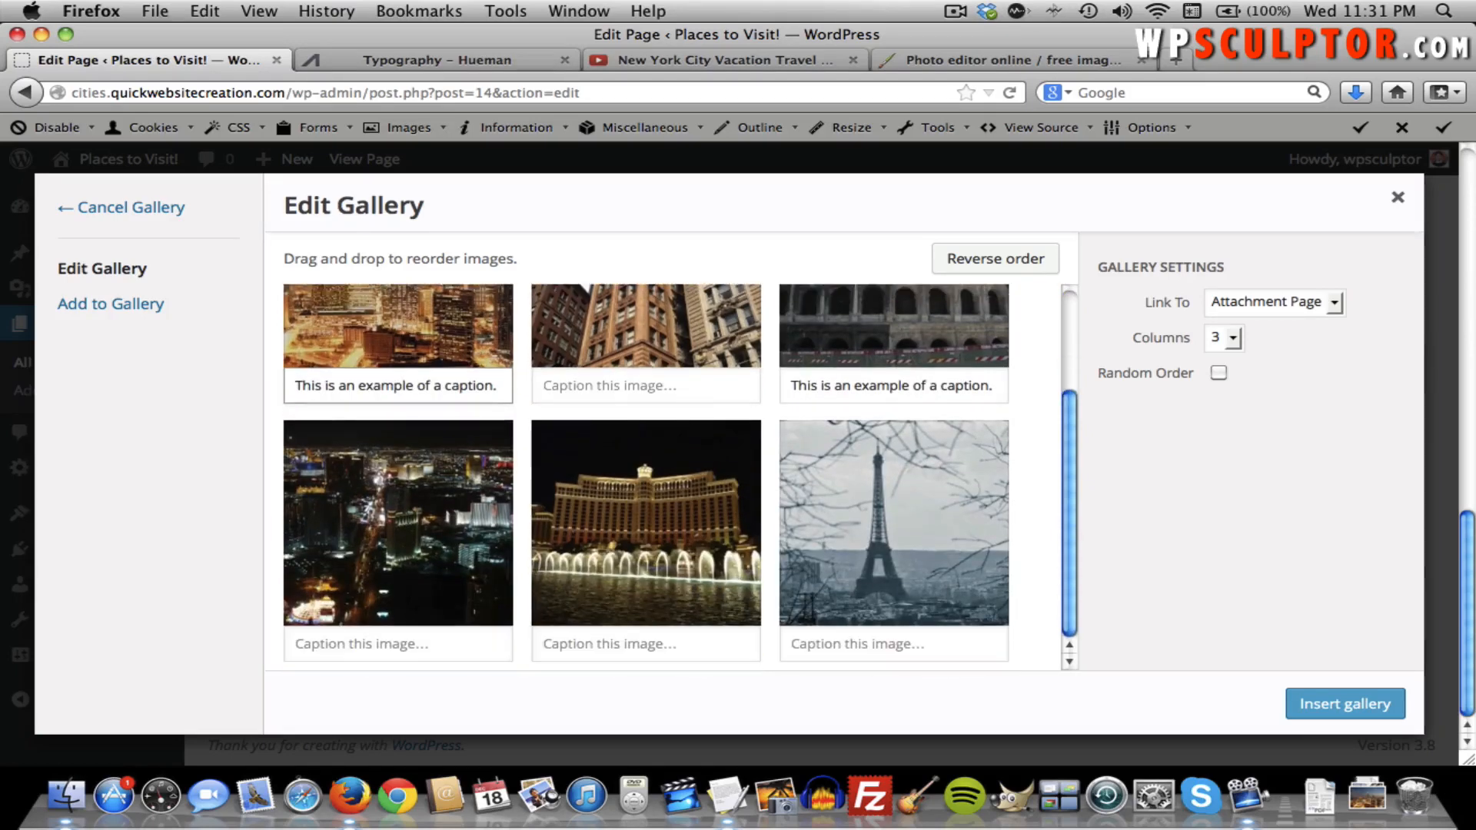
{"action": "left_click", "coordinate": [603, 652]}
{"action": "type", "text": "This is an example of a caption."}
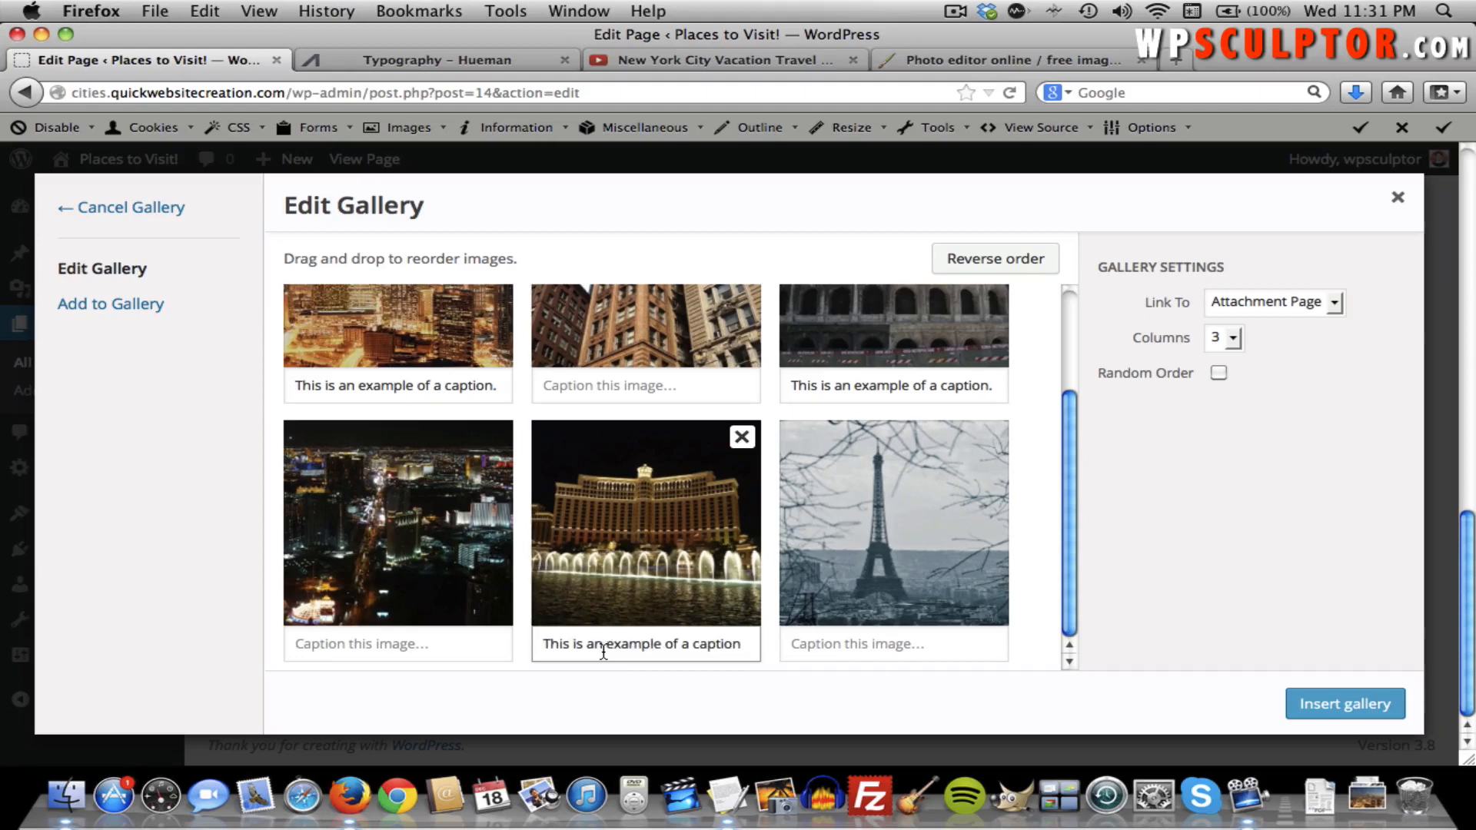
{"action": "scroll", "coordinate": [796, 584], "scroll_direction": "up", "scroll_amount": 3}
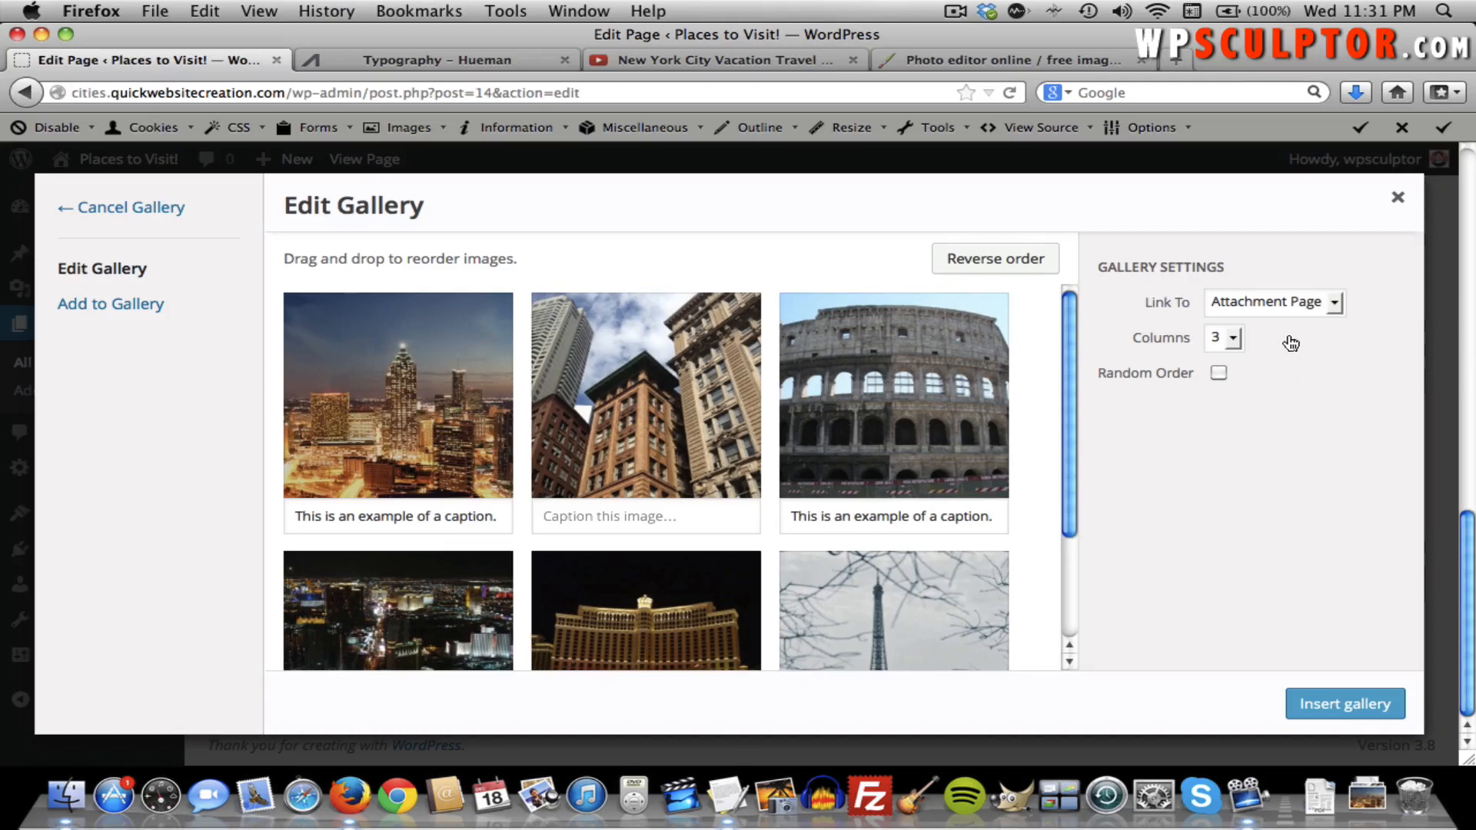
Set gallery links to Media File and 4 columns, then insert the gallery.
{"action": "left_click", "coordinate": [1266, 310]}
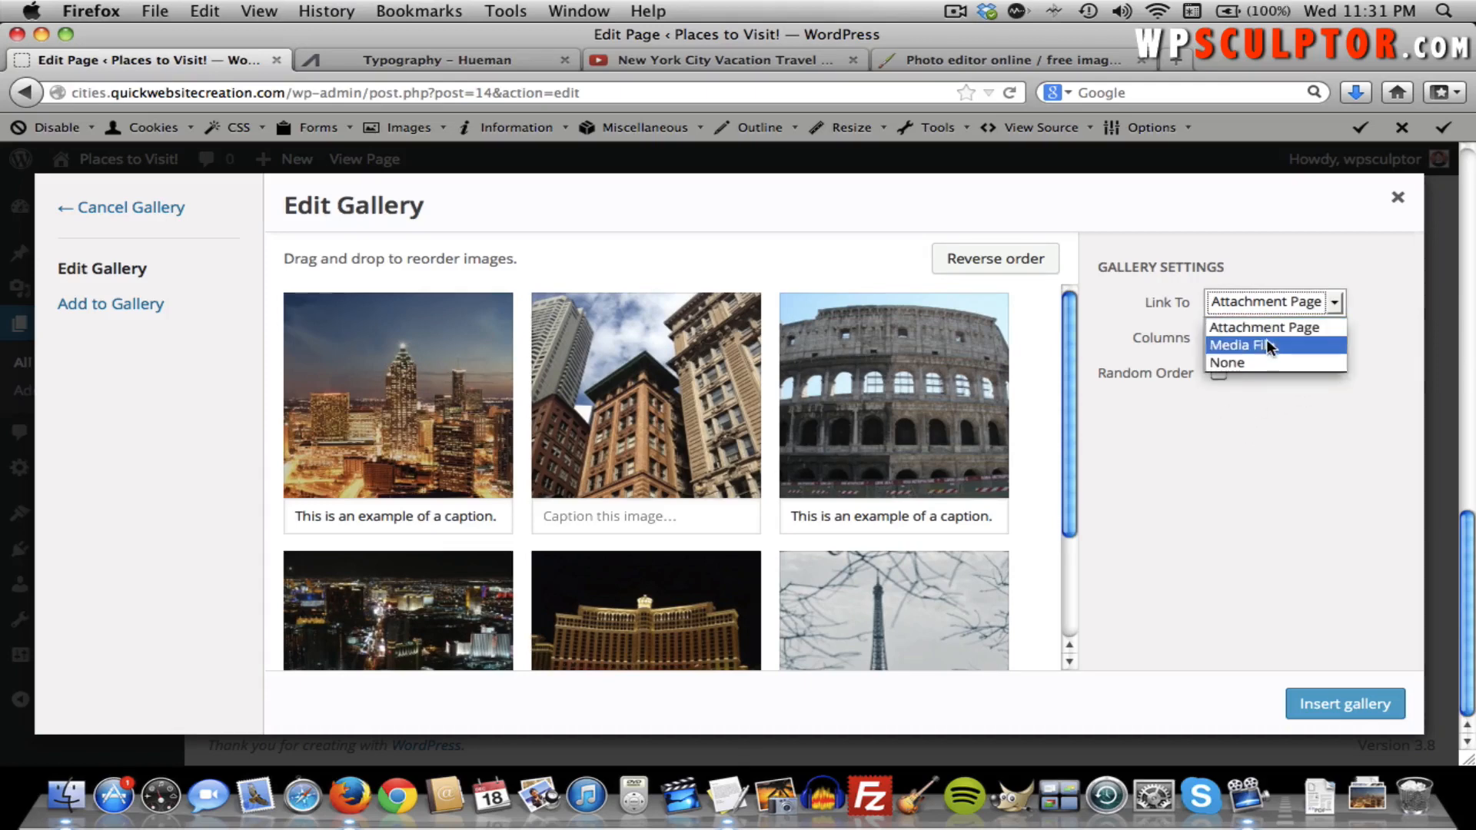
{"action": "left_click", "coordinate": [1266, 345]}
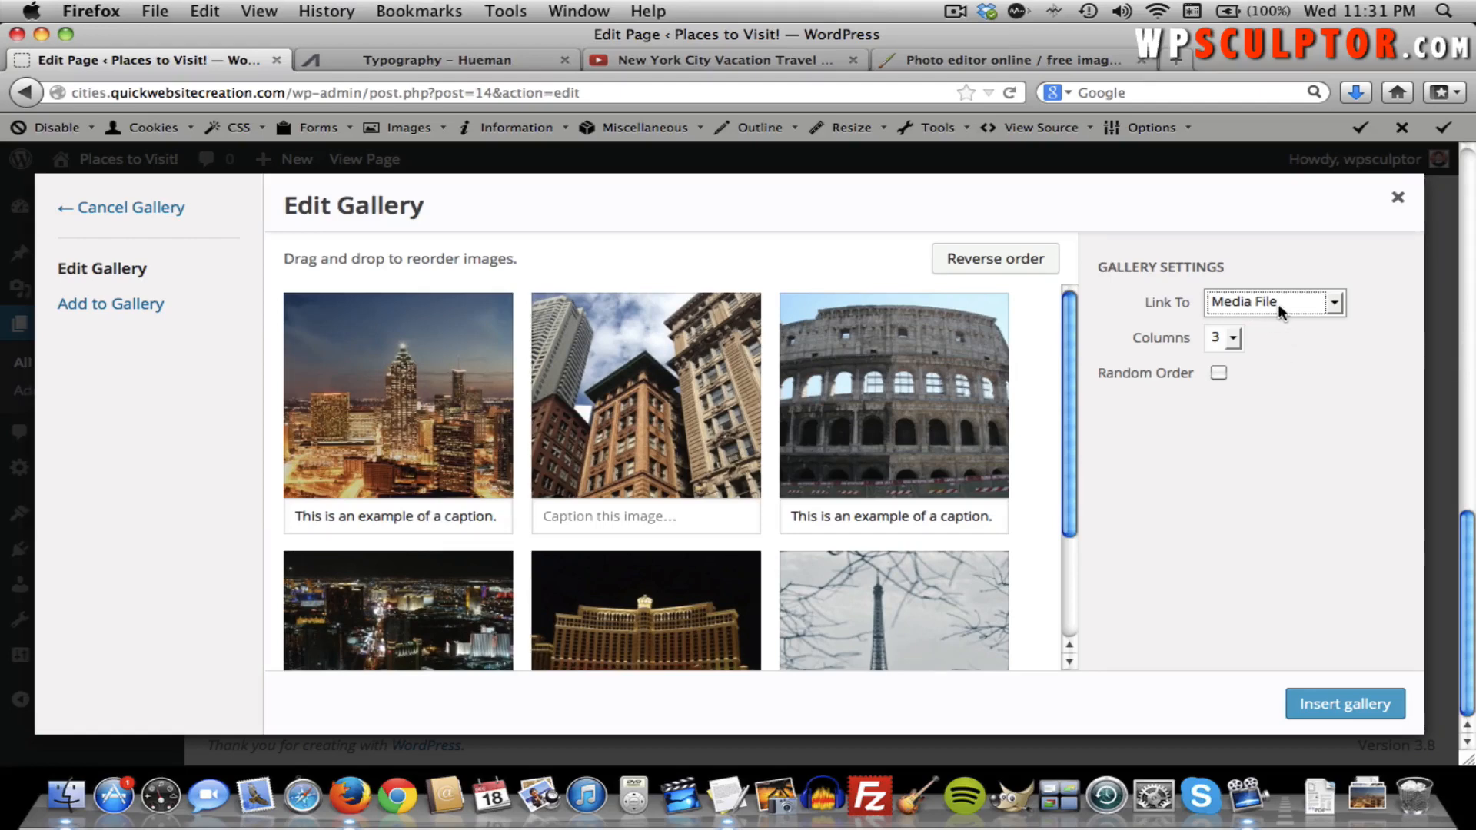
{"action": "left_click", "coordinate": [1232, 339]}
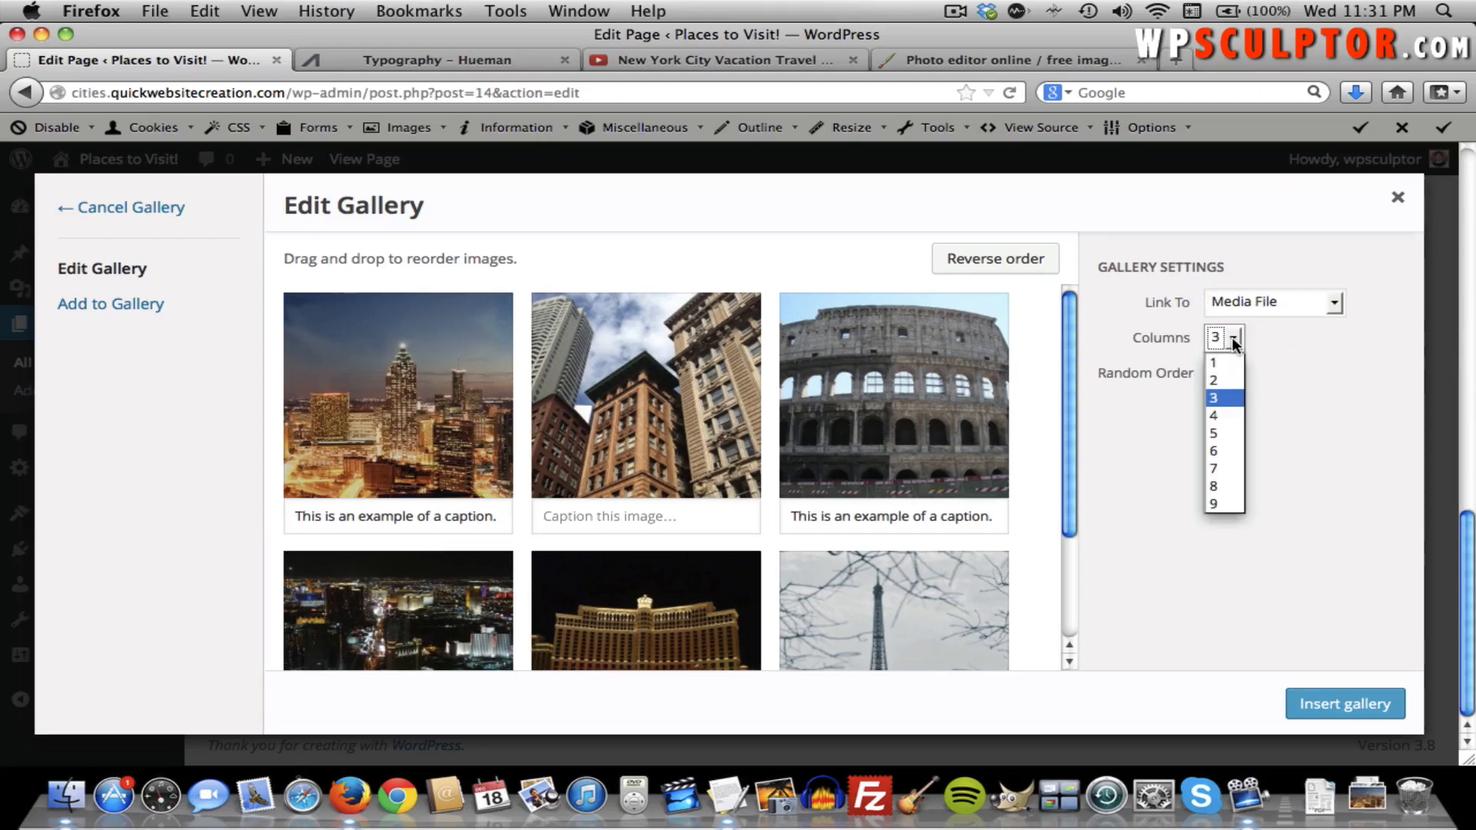
{"action": "left_click", "coordinate": [1230, 415]}
{"action": "left_click", "coordinate": [1230, 416]}
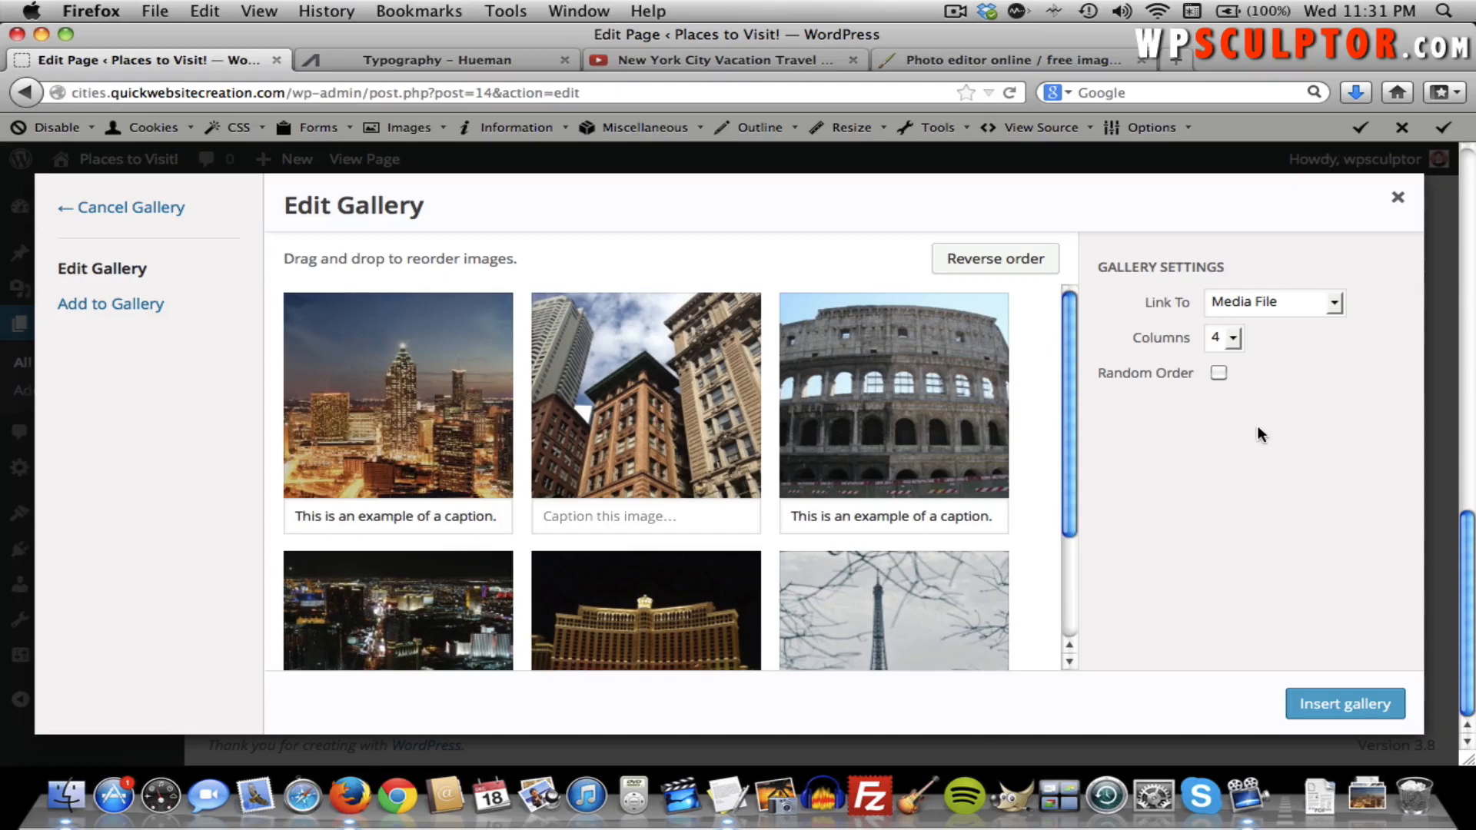
{"action": "left_click", "coordinate": [1313, 706]}
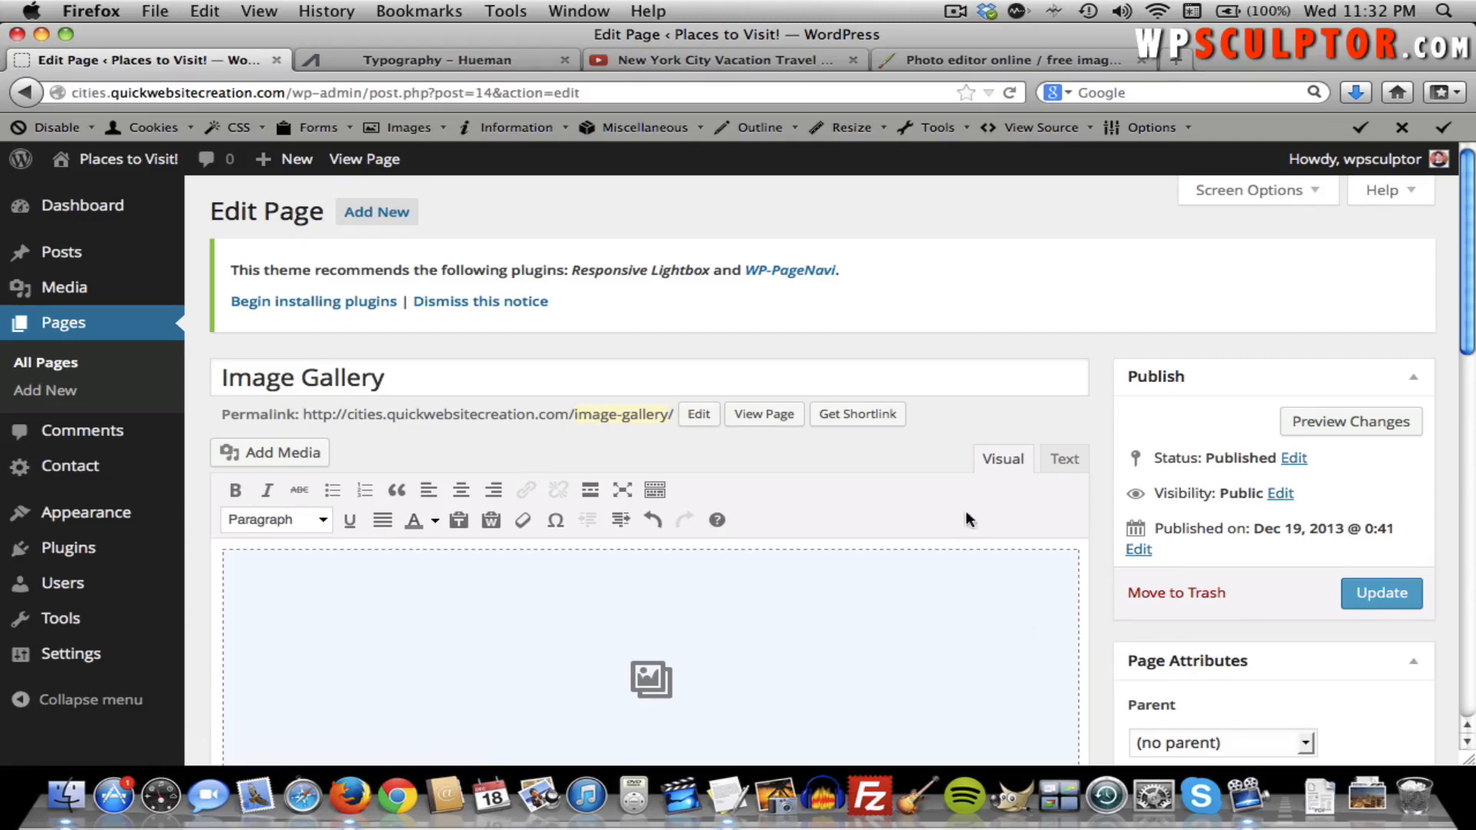
Recheck the gallery settings, update the page, and view the live 4-column gallery.
{"action": "left_click", "coordinate": [728, 627]}
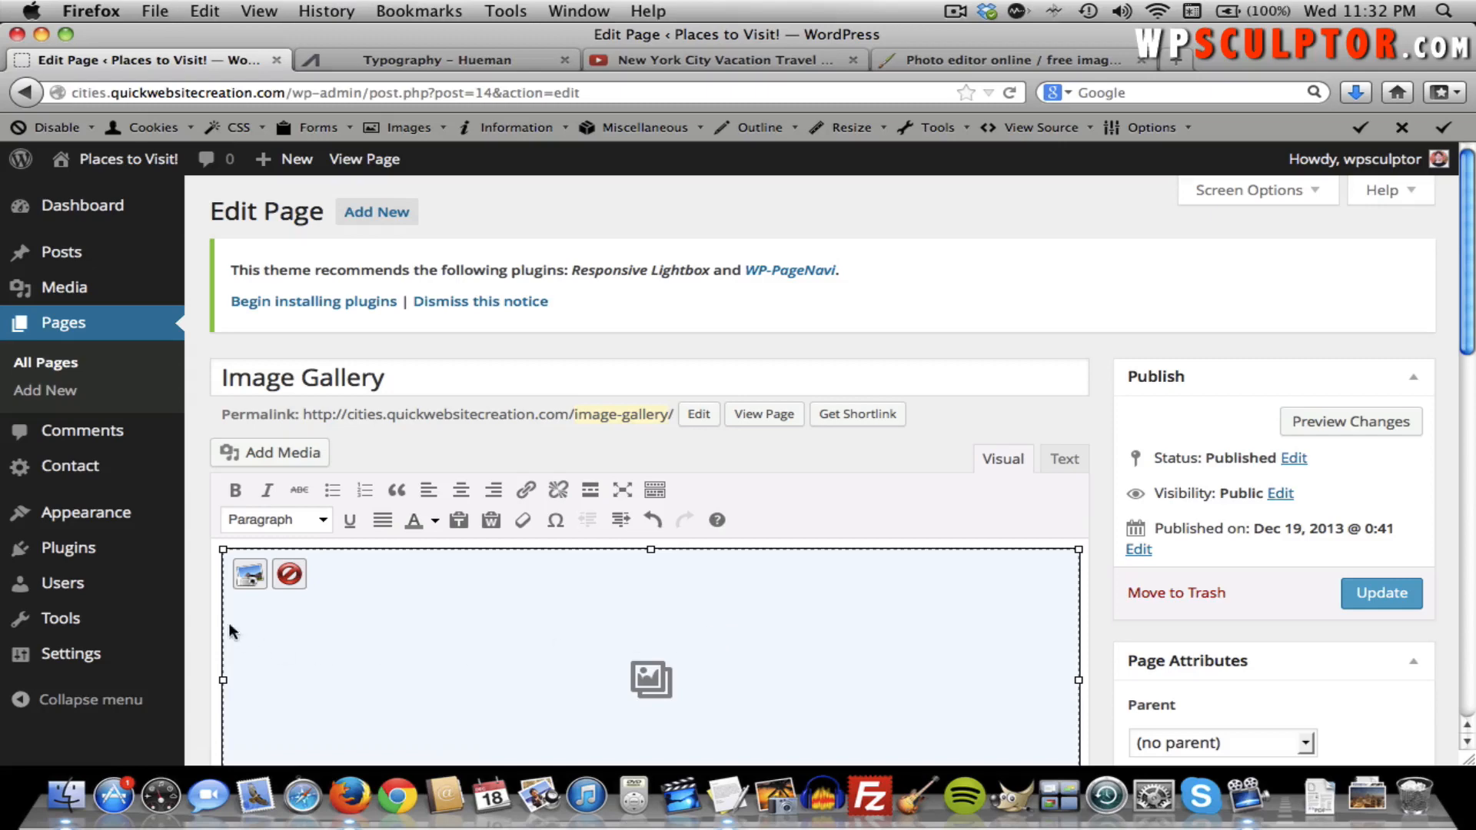
{"action": "left_click", "coordinate": [246, 575]}
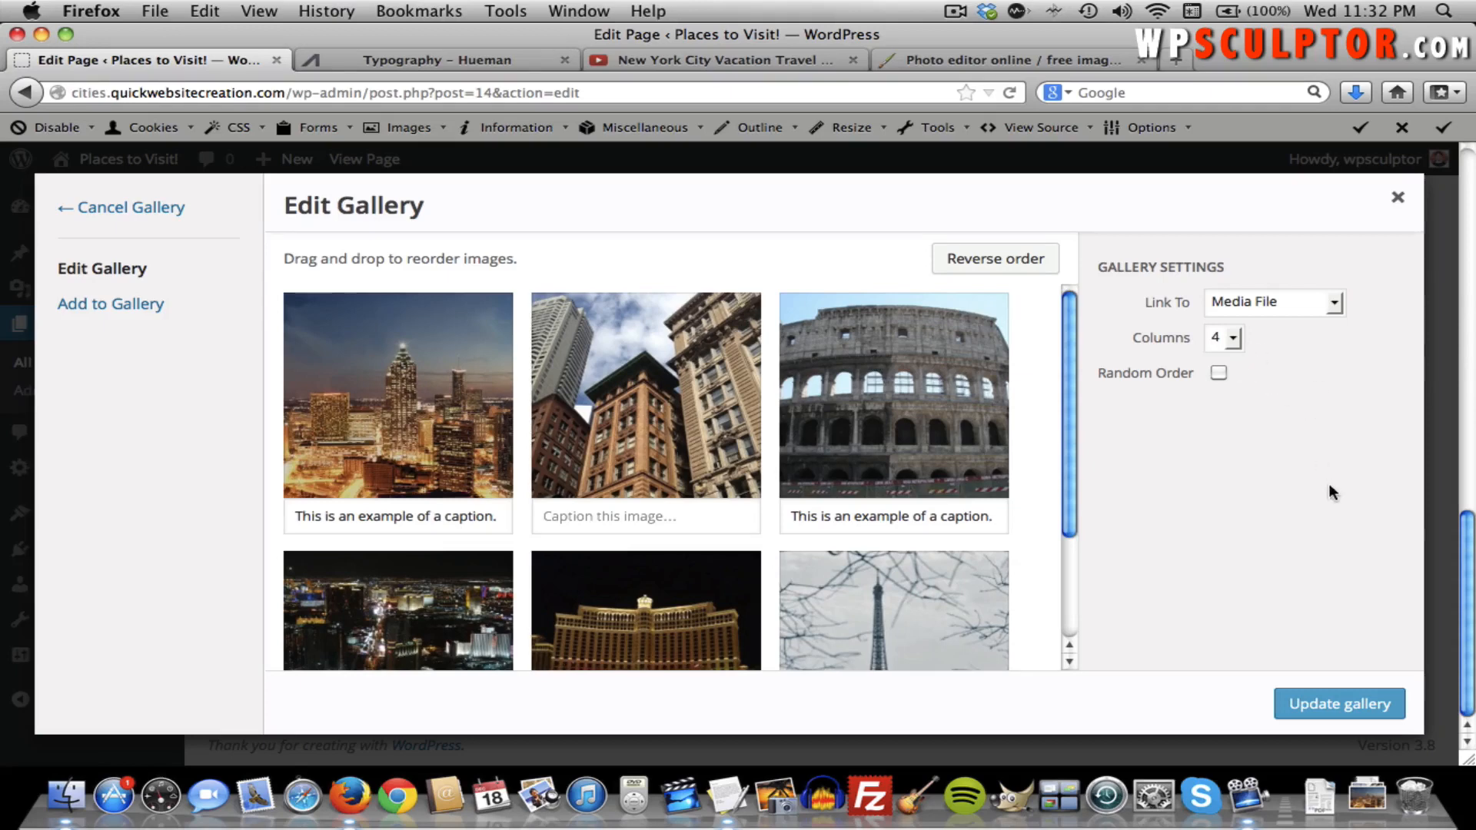
{"action": "left_click", "coordinate": [1397, 198]}
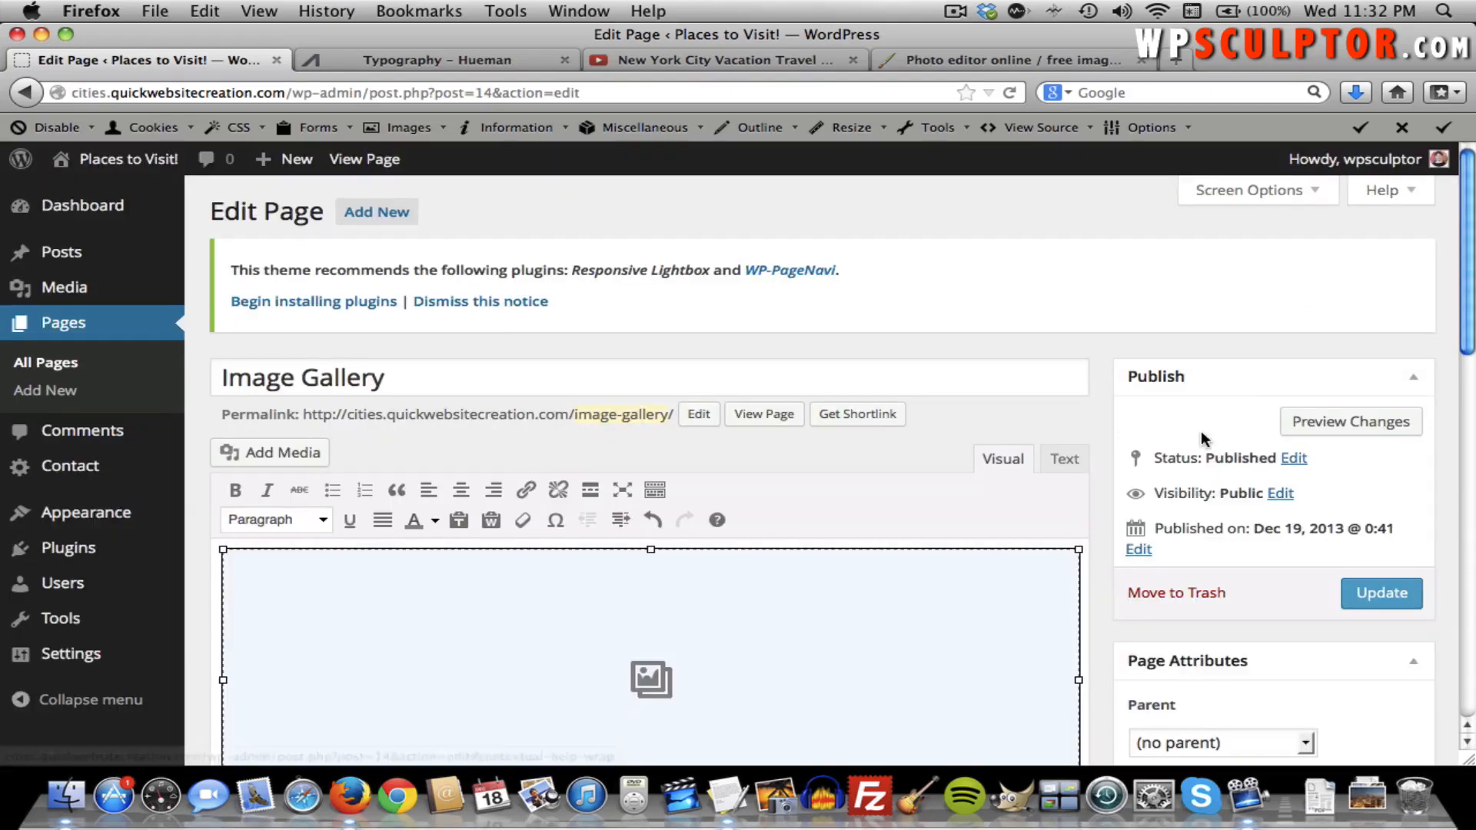
{"action": "left_click", "coordinate": [1392, 591]}
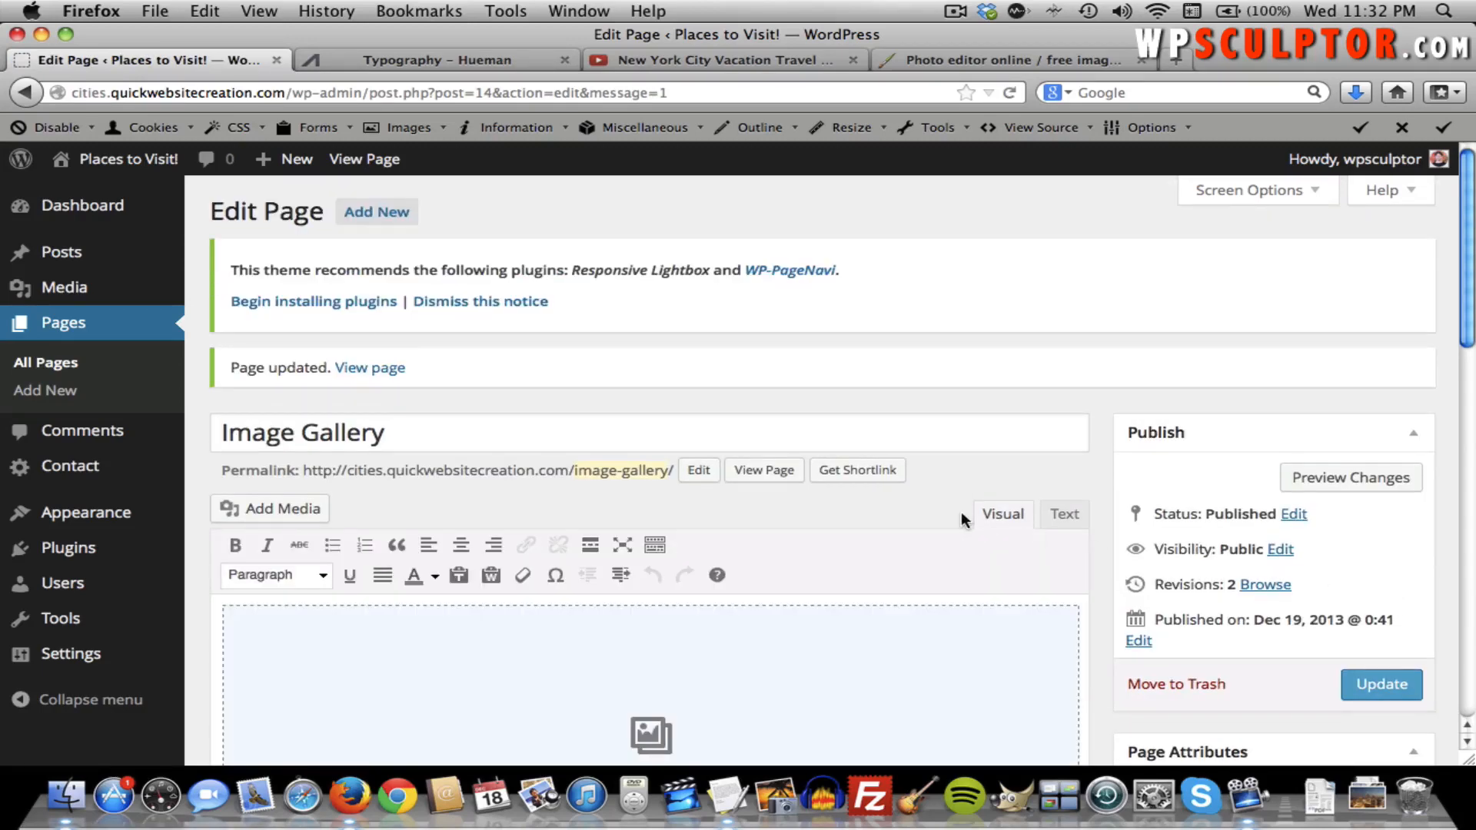
{"action": "left_click", "coordinate": [782, 472]}
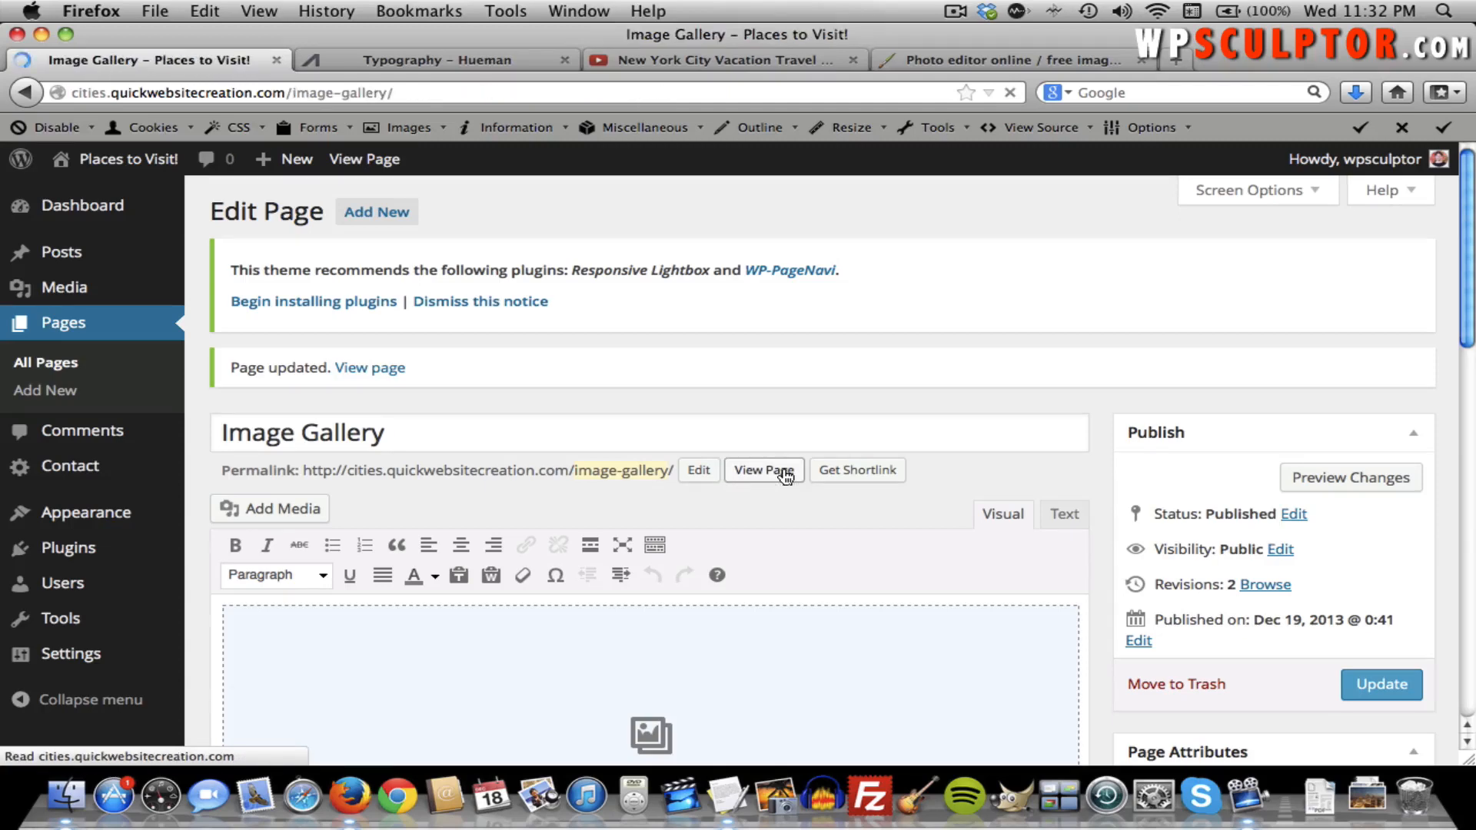
{"action": "scroll", "coordinate": [782, 467], "scroll_direction": "down", "scroll_amount": 3}
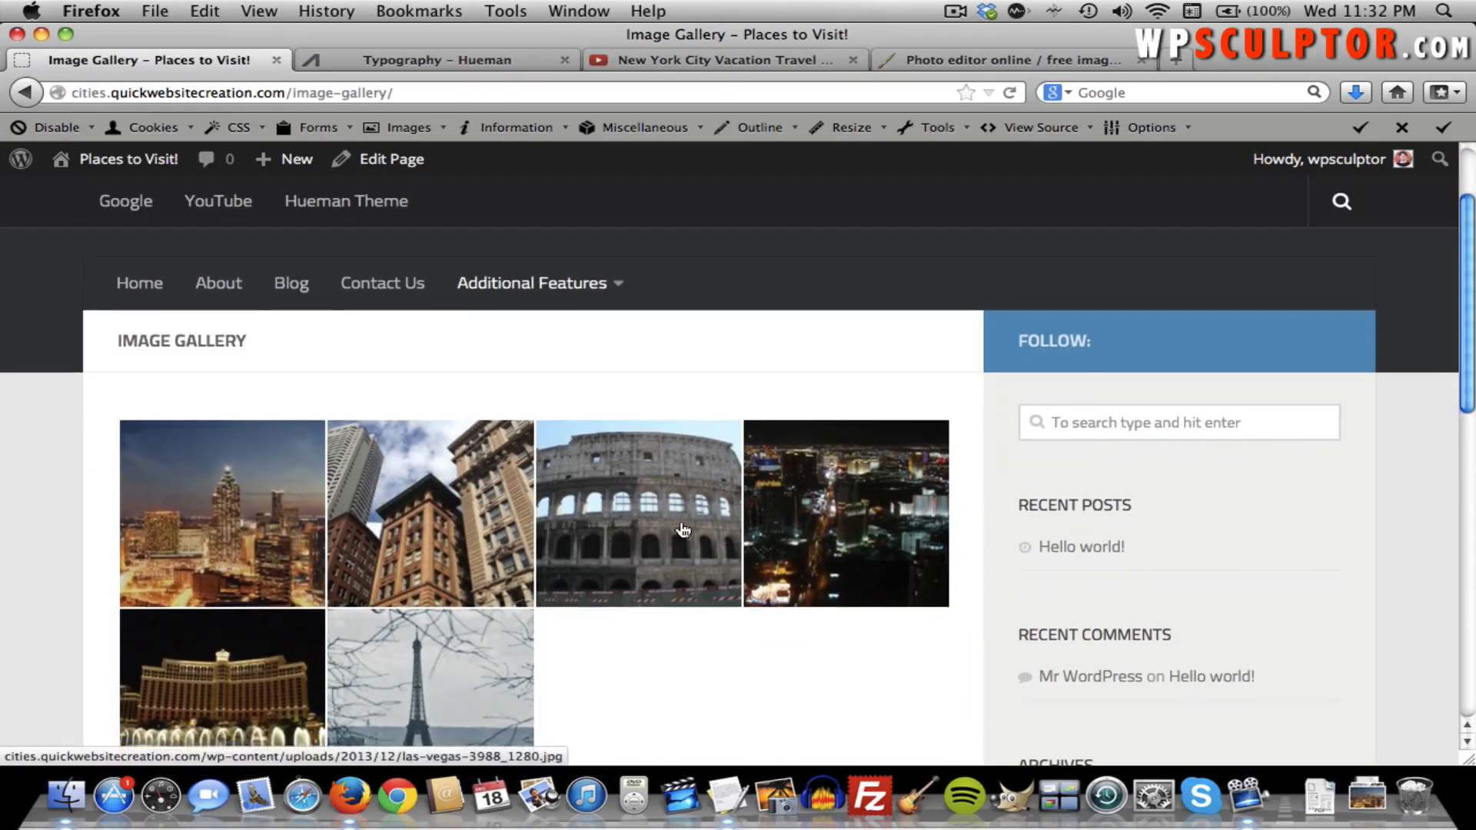
{"action": "scroll", "coordinate": [311, 513], "scroll_direction": "down", "scroll_amount": 5}
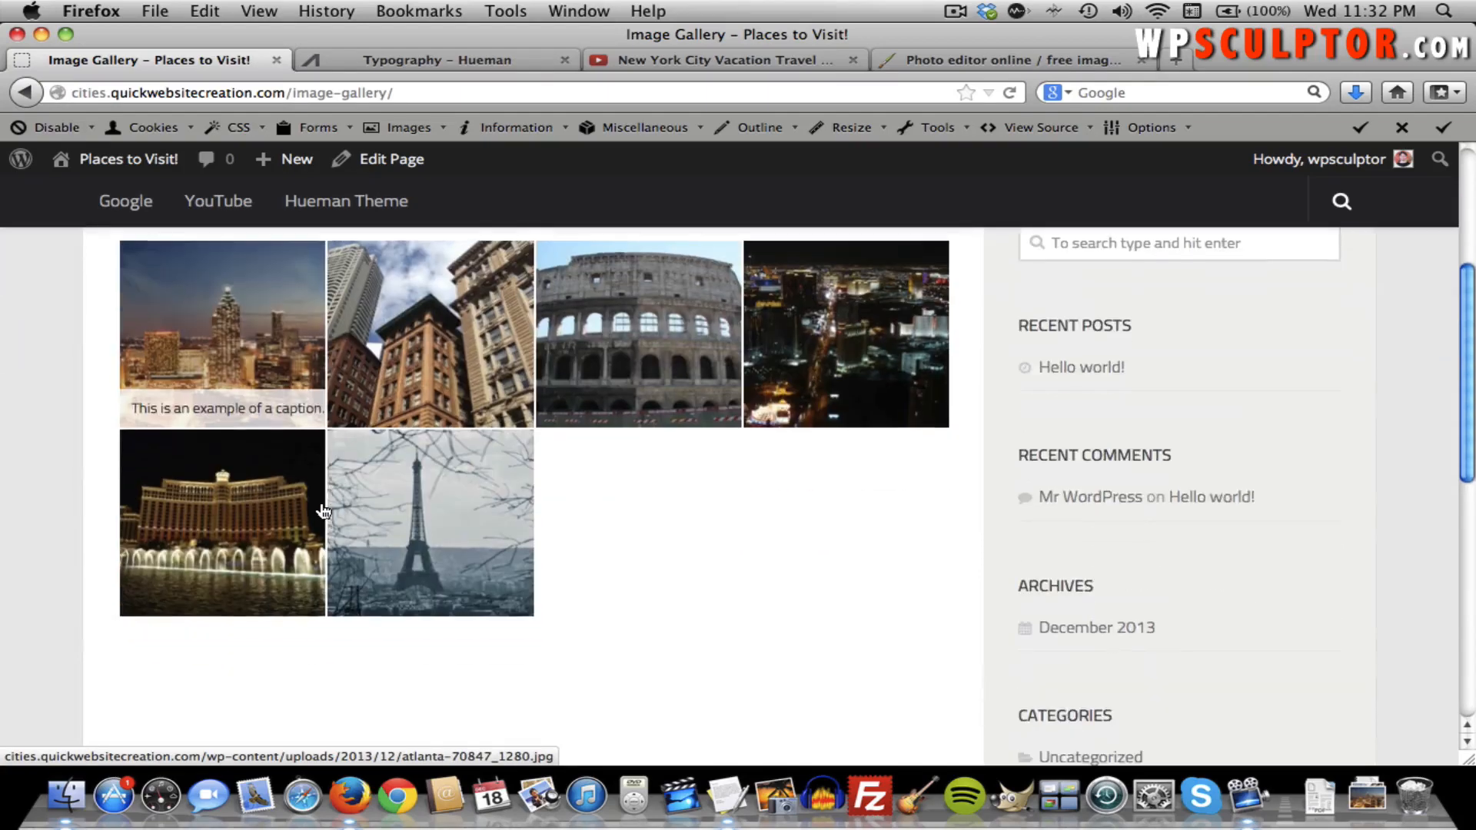
{"action": "scroll", "coordinate": [290, 481], "scroll_direction": "up", "scroll_amount": 4}
{"action": "left_click", "coordinate": [244, 467]}
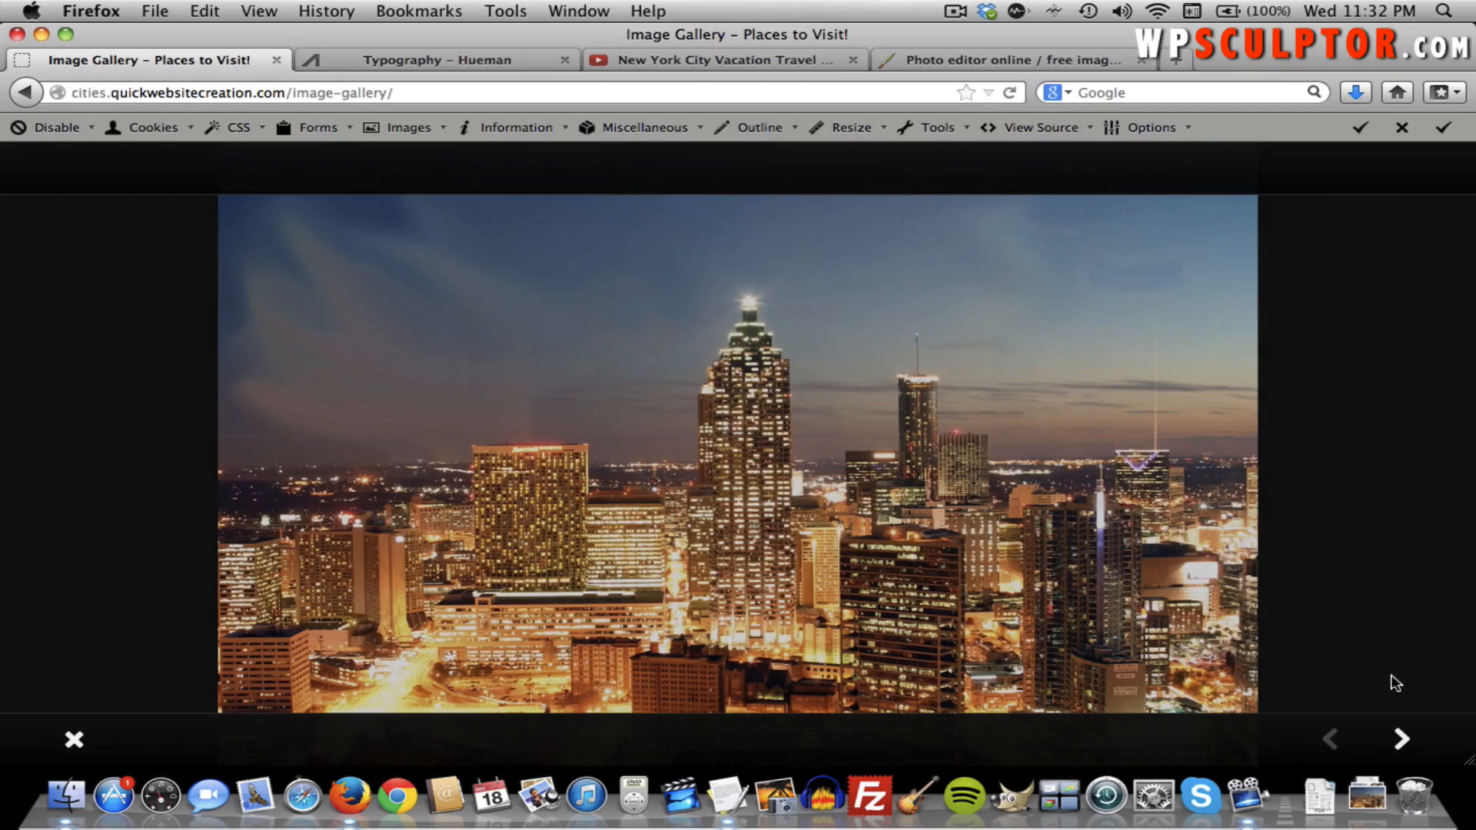
{"action": "left_click", "coordinate": [1403, 741]}
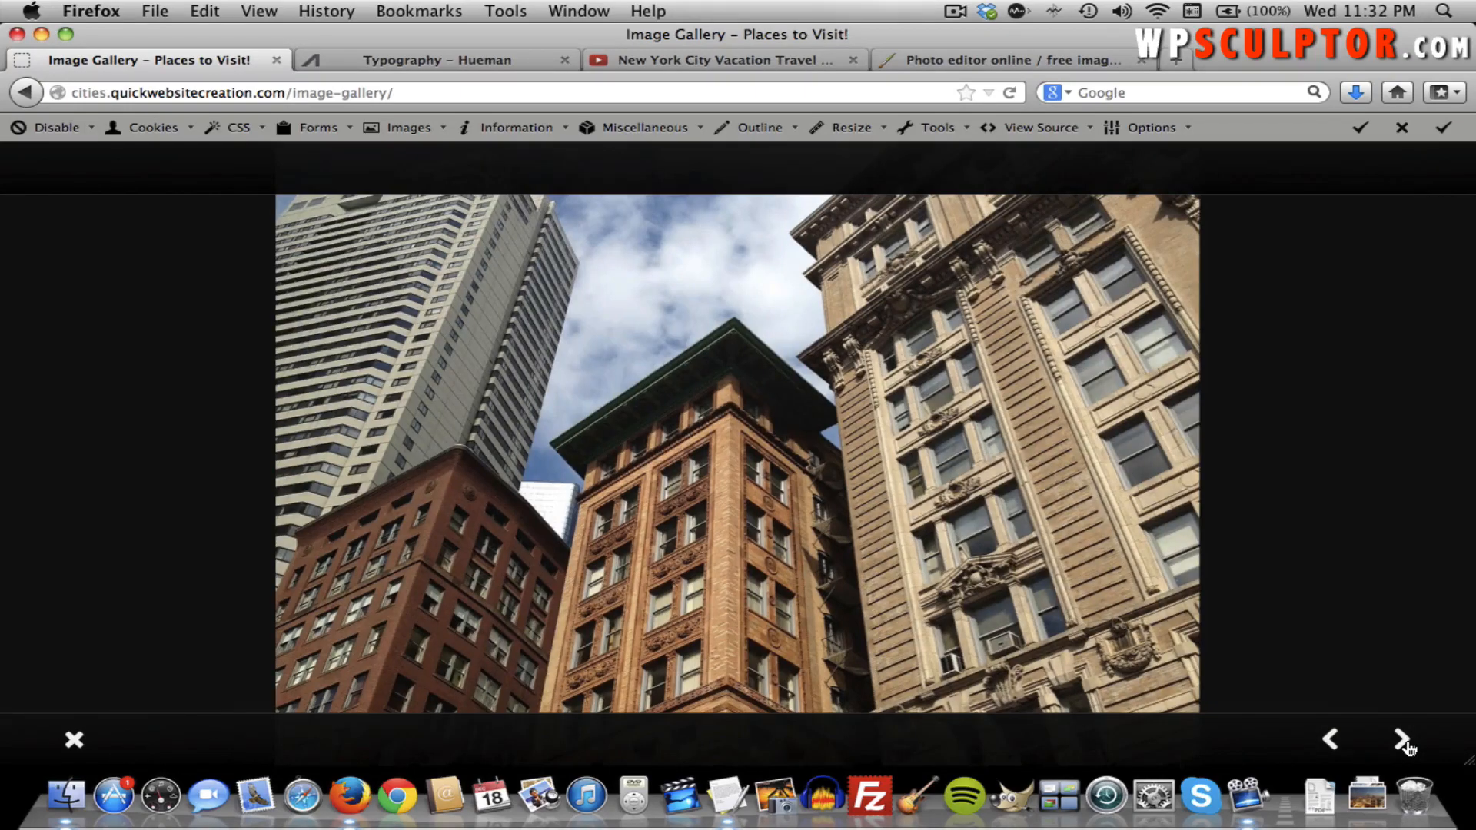
{"action": "left_click", "coordinate": [1407, 744]}
{"action": "left_click", "coordinate": [1404, 740]}
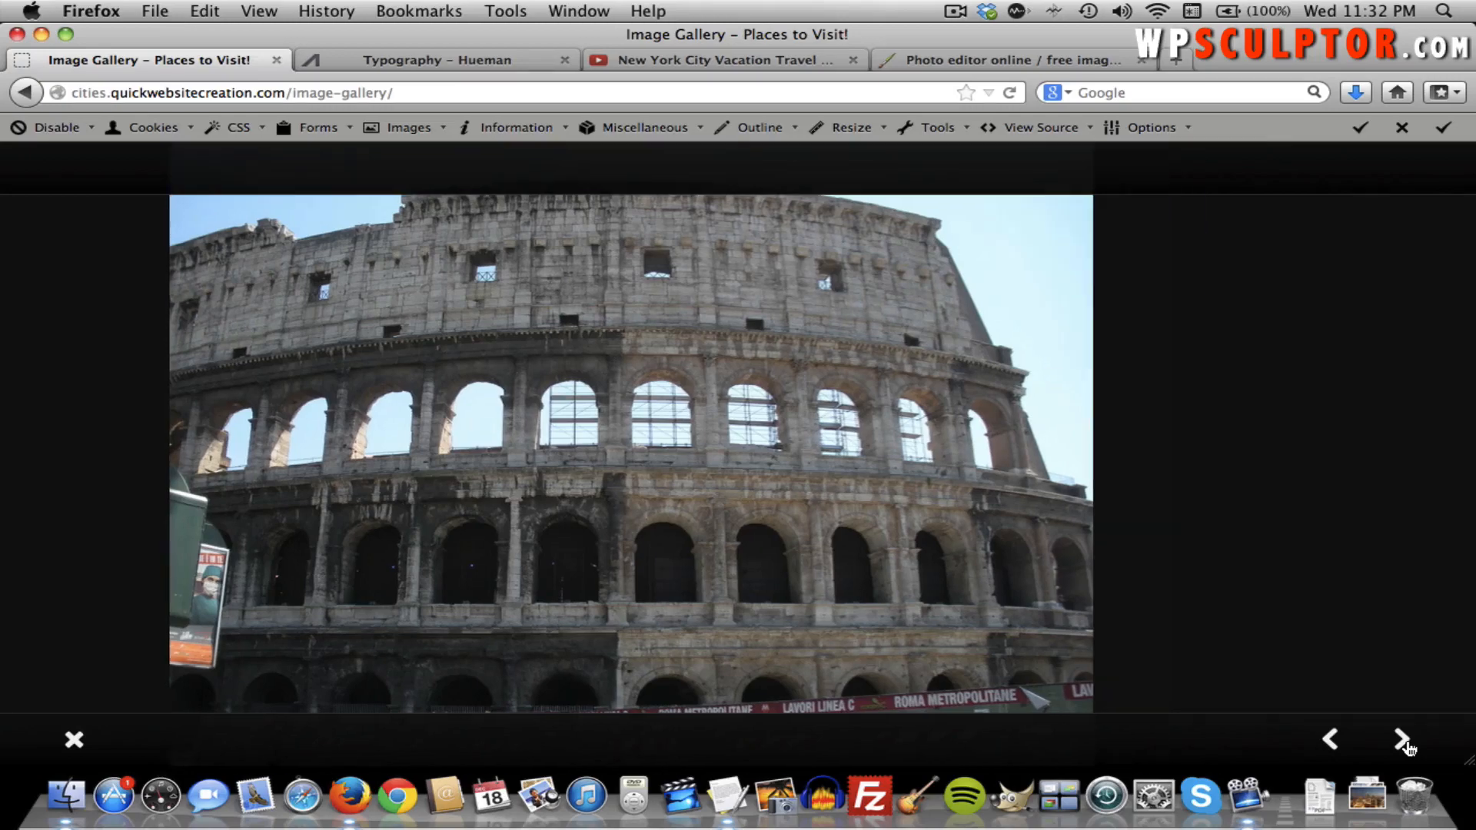
{"action": "left_click", "coordinate": [1404, 741]}
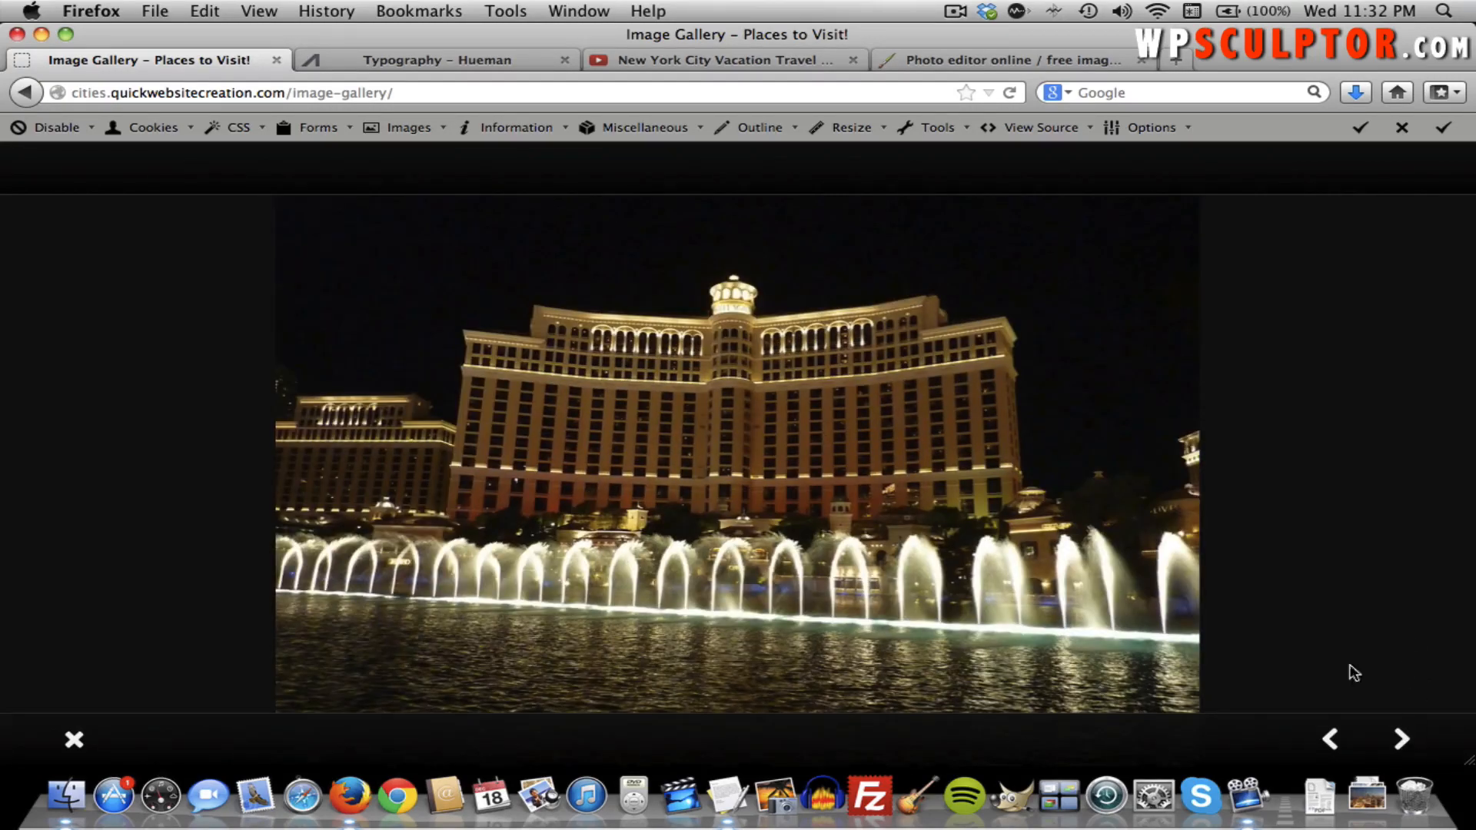
{"action": "left_click", "coordinate": [73, 734]}
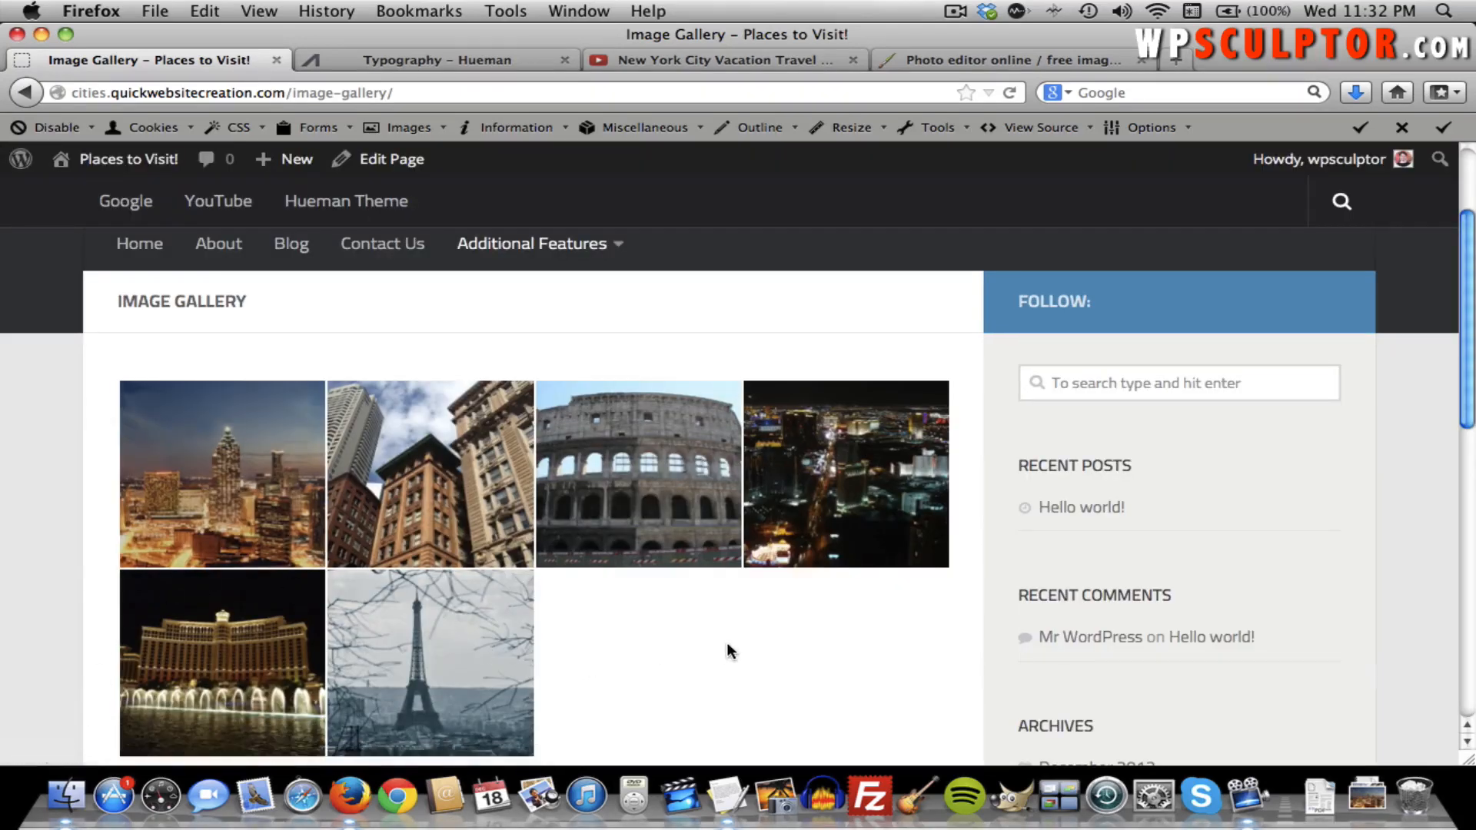
Browse from the Atlanta skyline to the Colosseum in the lightbox, then go to the Dashboard.
{"action": "scroll", "coordinate": [728, 652], "scroll_direction": "down", "scroll_amount": 2}
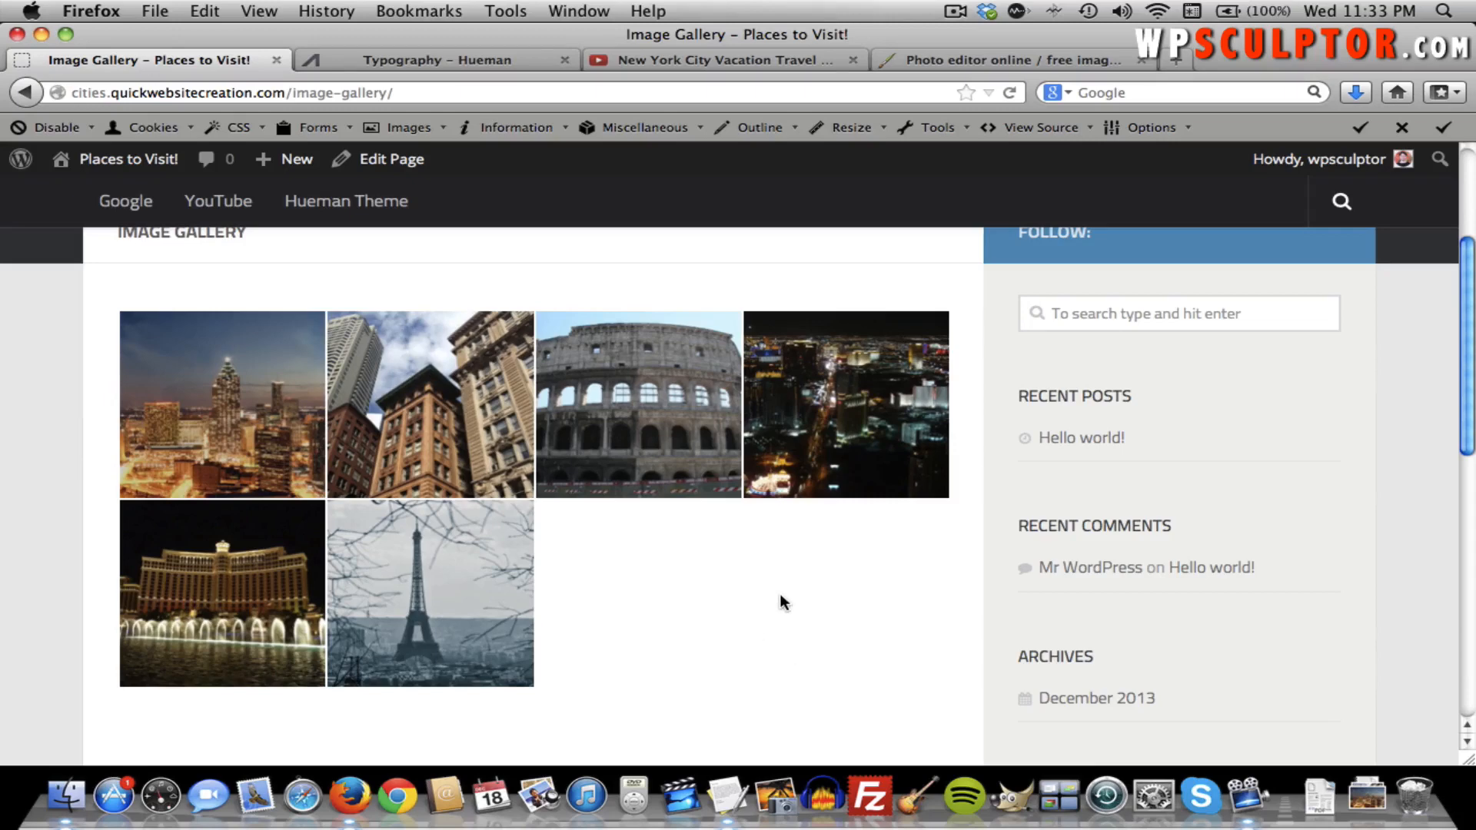
{"action": "scroll", "coordinate": [777, 584], "scroll_direction": "up", "scroll_amount": 3}
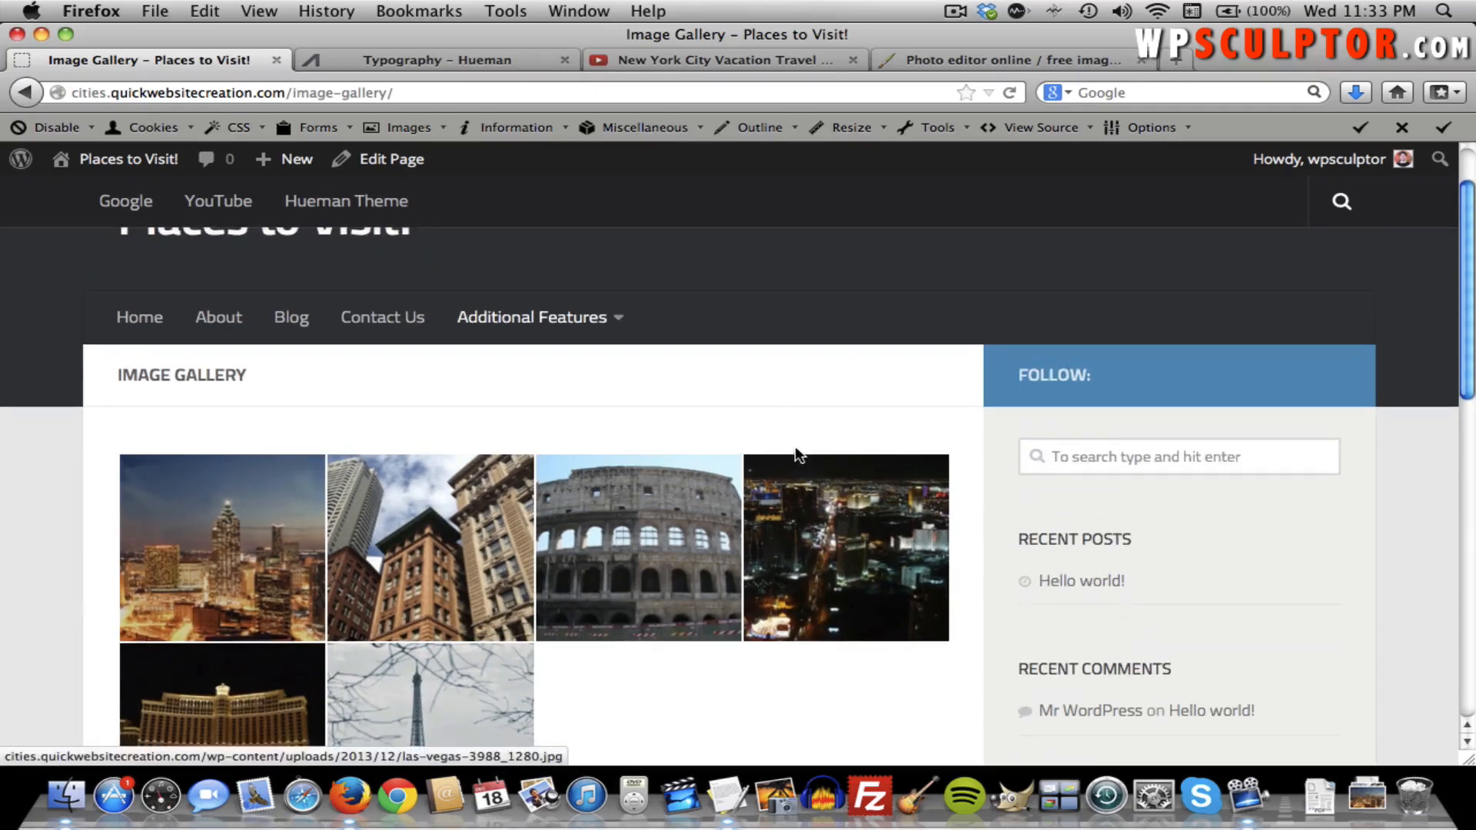
{"action": "scroll", "coordinate": [763, 407], "scroll_direction": "up", "scroll_amount": 2}
{"action": "scroll", "coordinate": [763, 408], "scroll_direction": "down", "scroll_amount": 2}
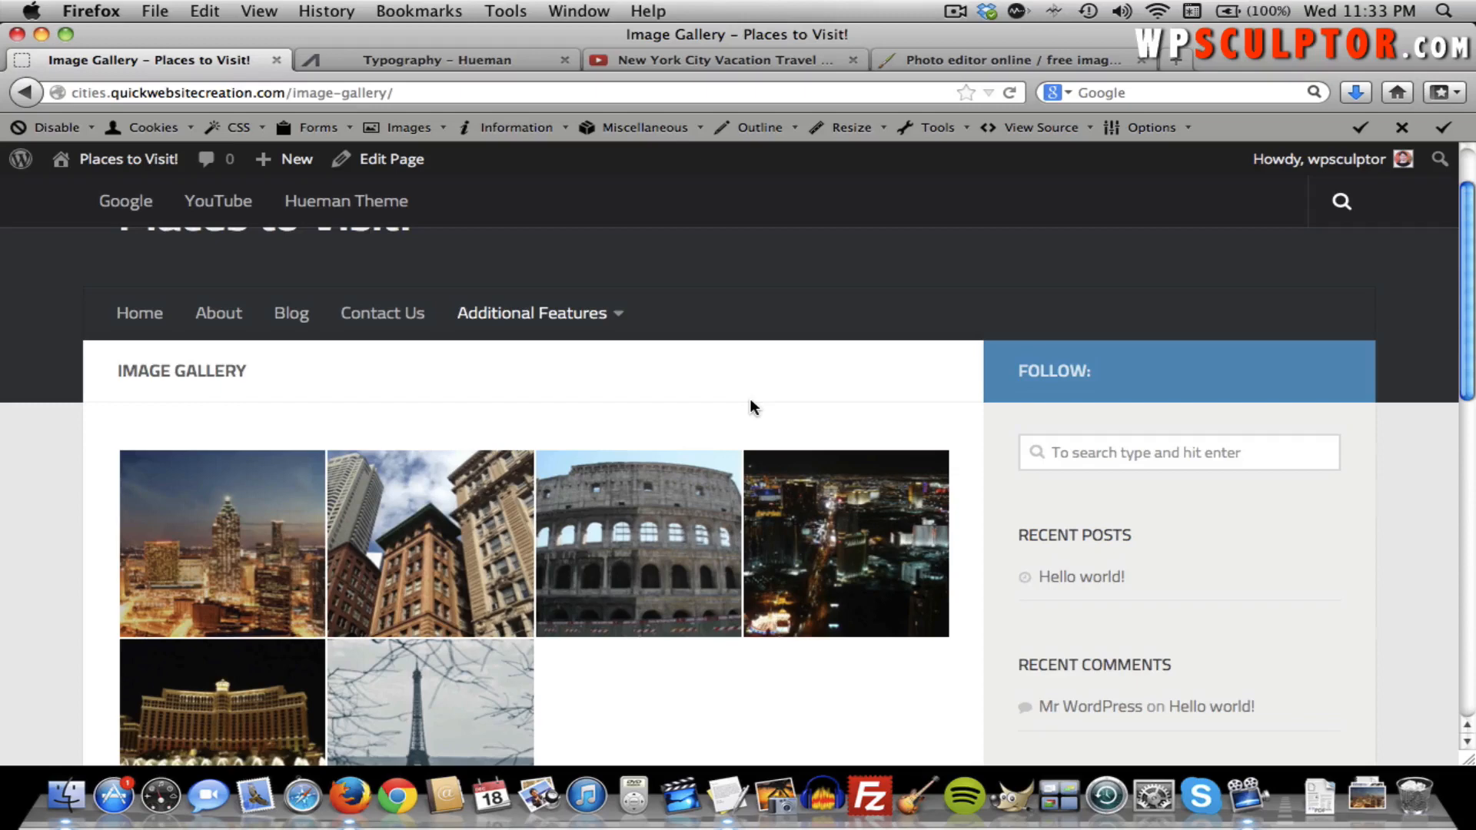
{"action": "scroll", "coordinate": [749, 399], "scroll_direction": "up", "scroll_amount": 2}
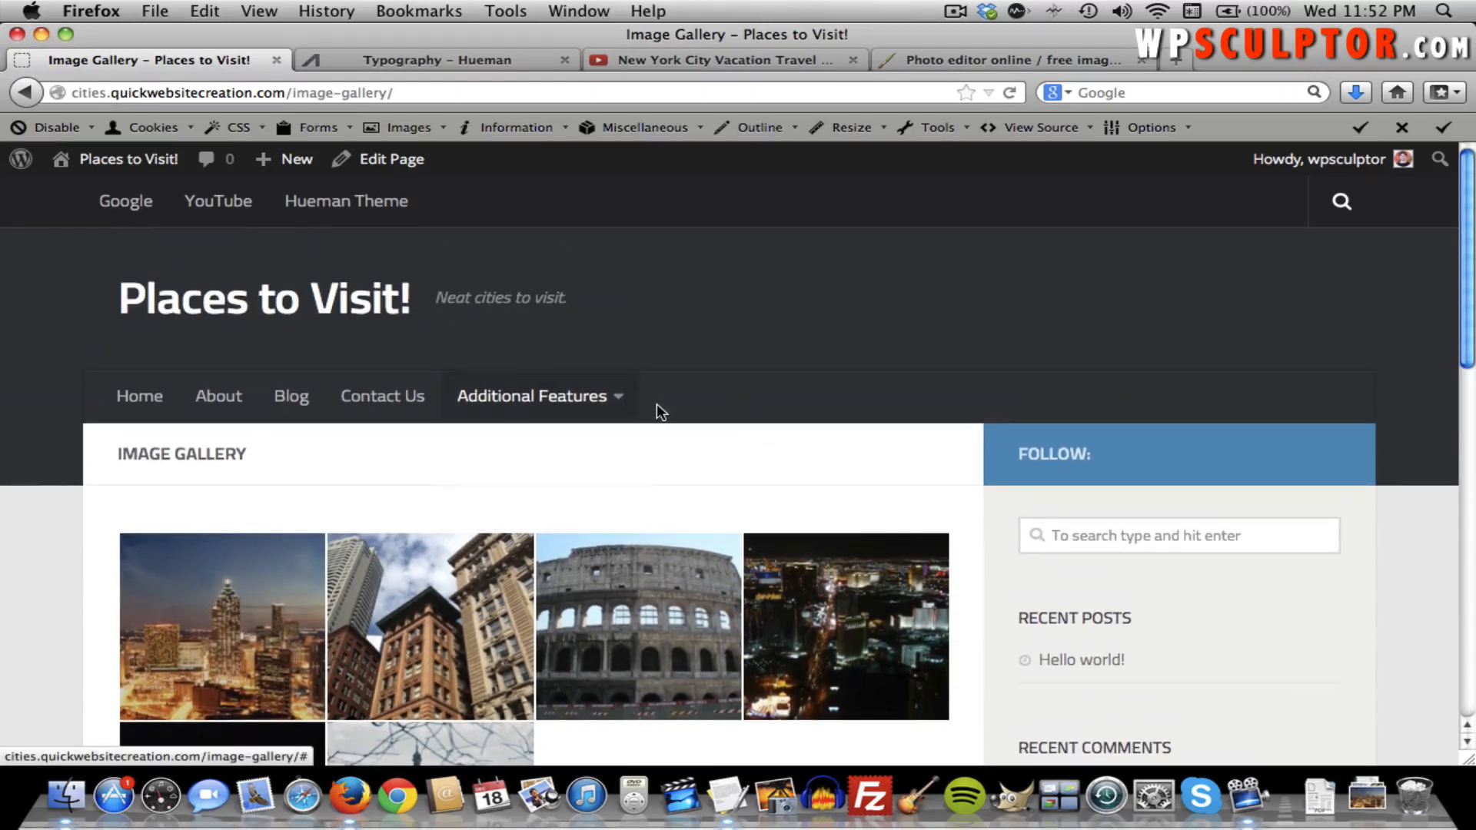
{"action": "mouse_move", "coordinate": [628, 411]}
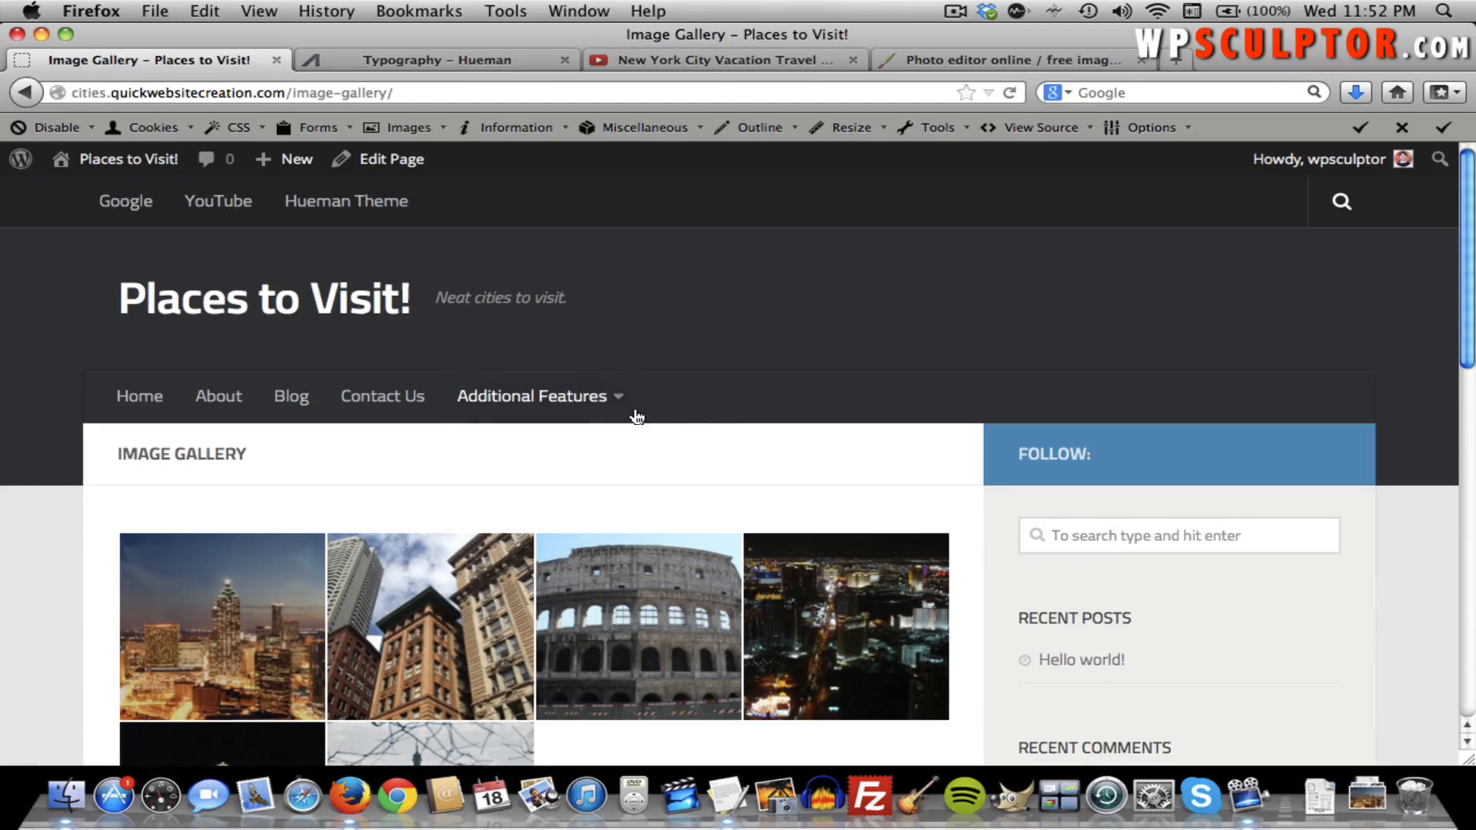
{"action": "left_click", "coordinate": [221, 566]}
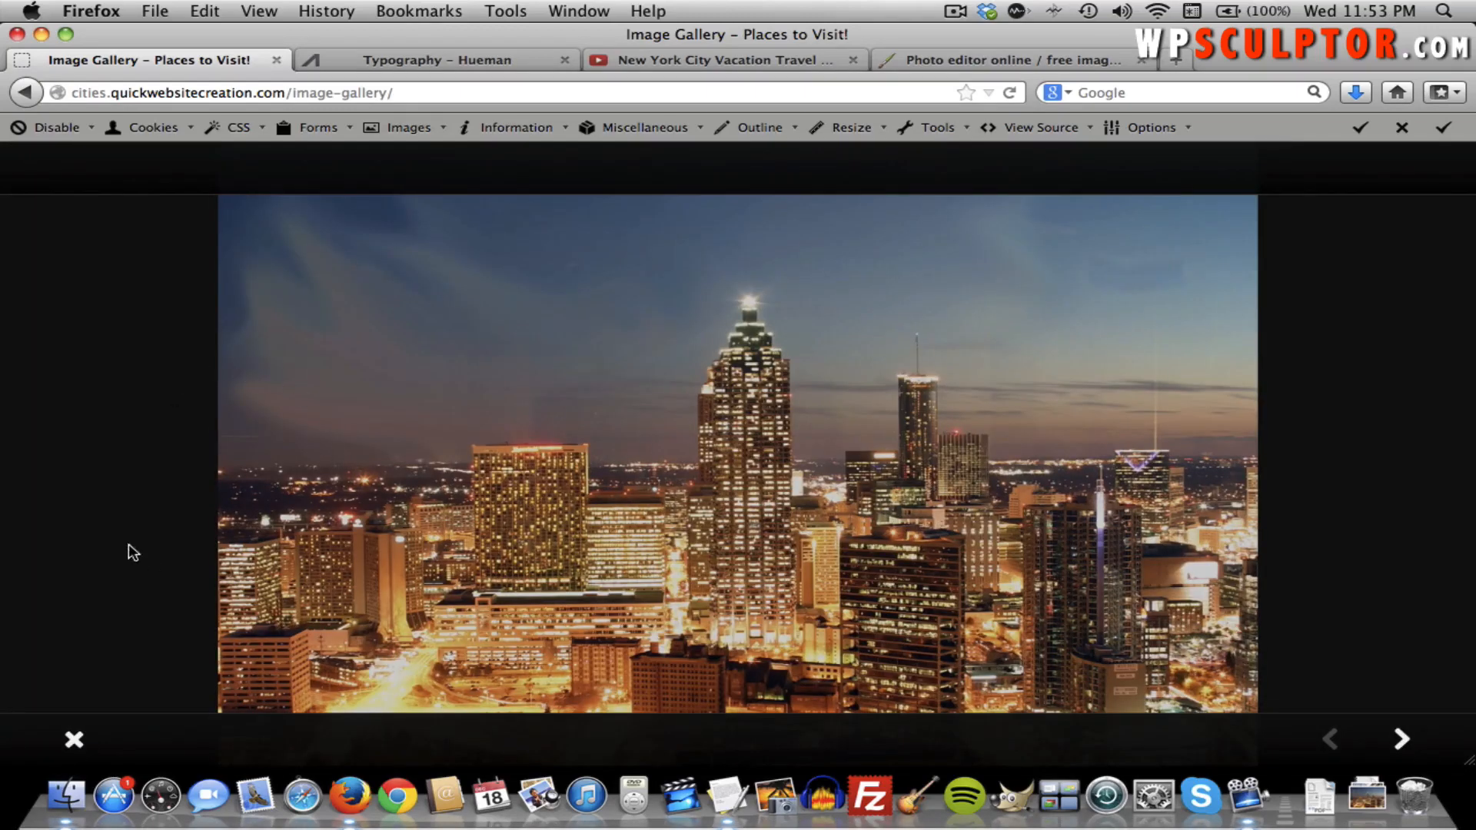
{"action": "left_click", "coordinate": [1397, 738]}
{"action": "left_click", "coordinate": [1397, 739]}
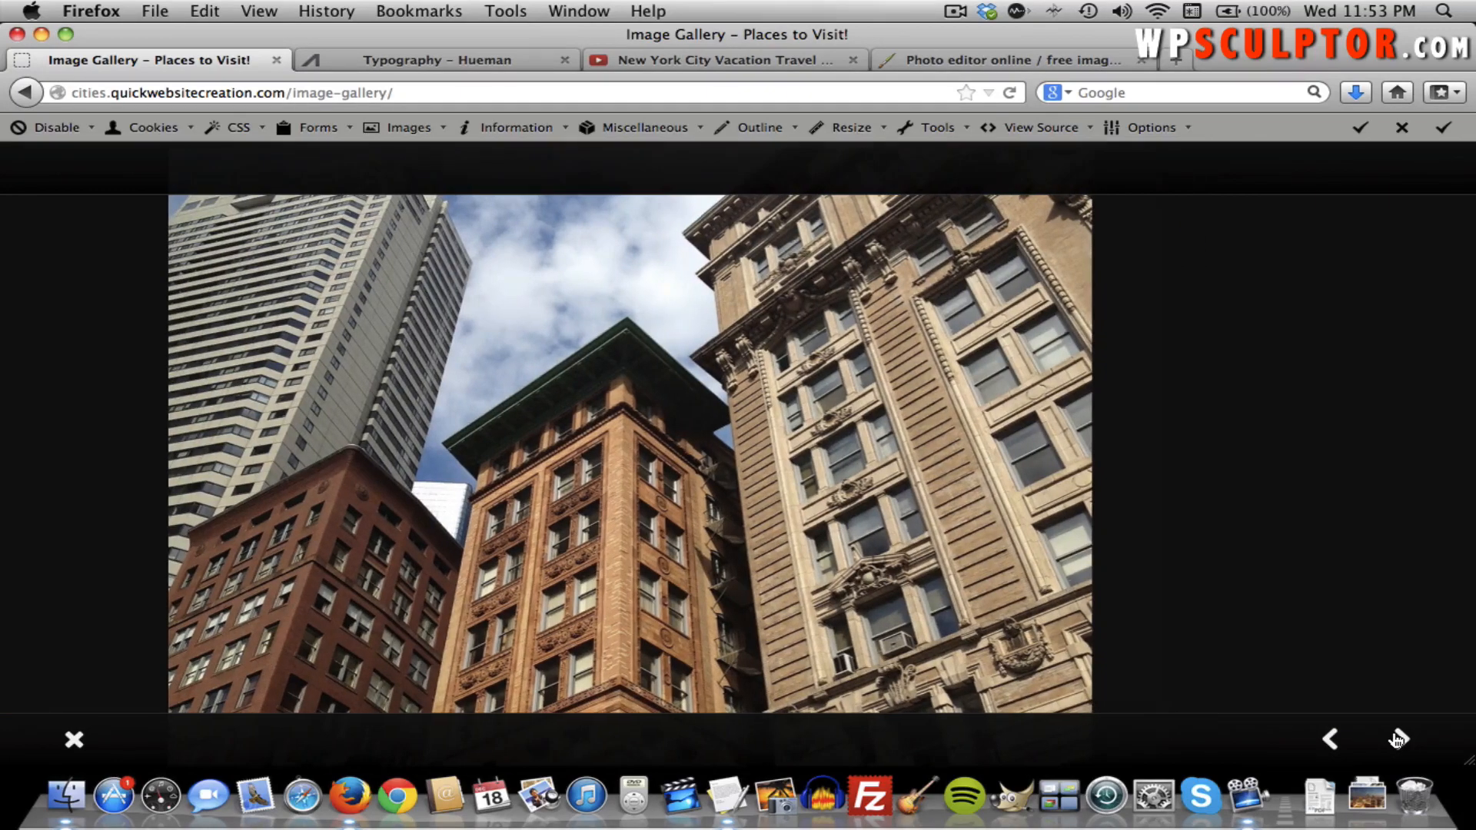
{"action": "key", "text": "Escape"}
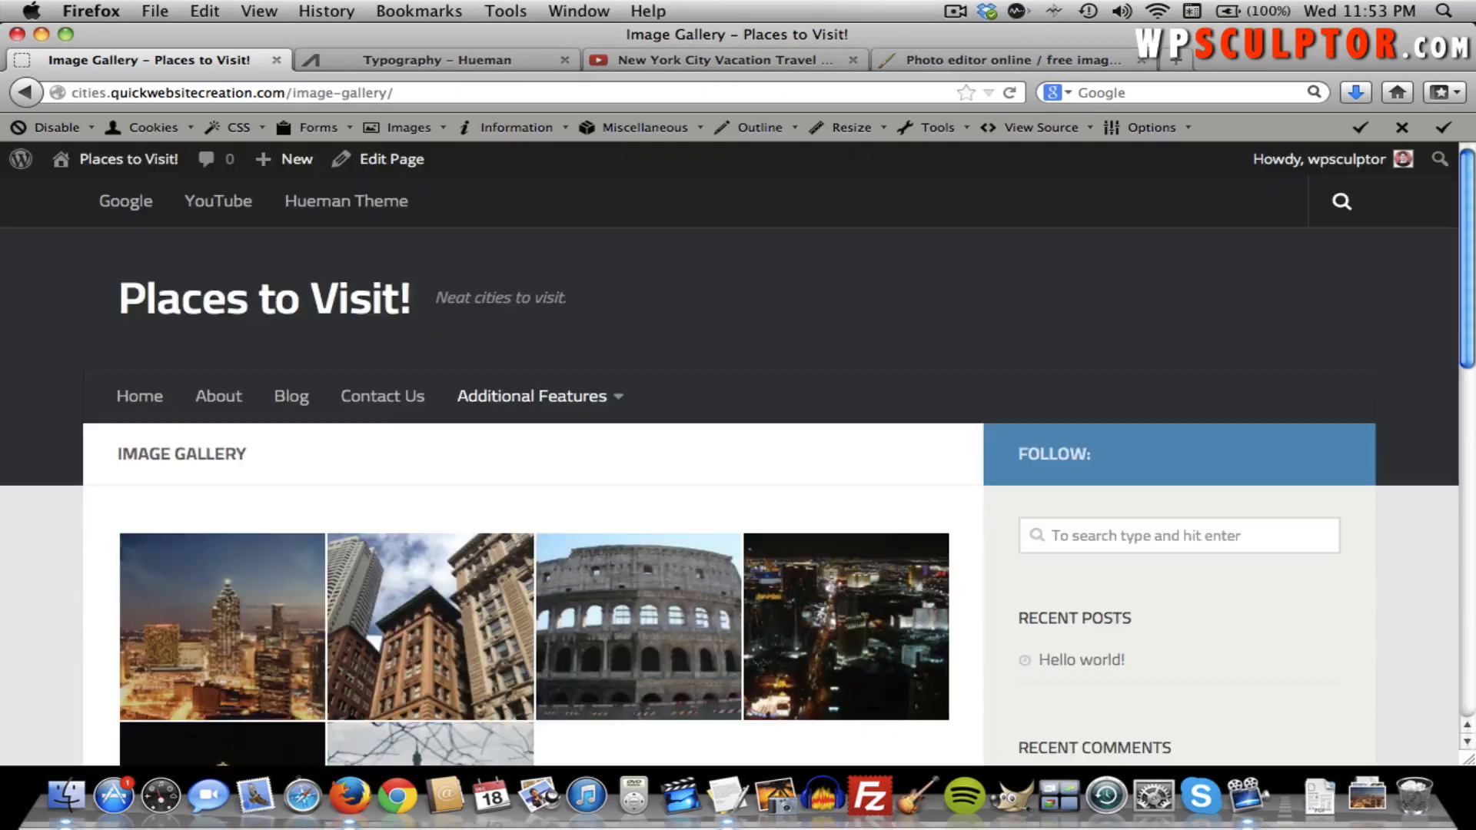
{"action": "left_click", "coordinate": [154, 172]}
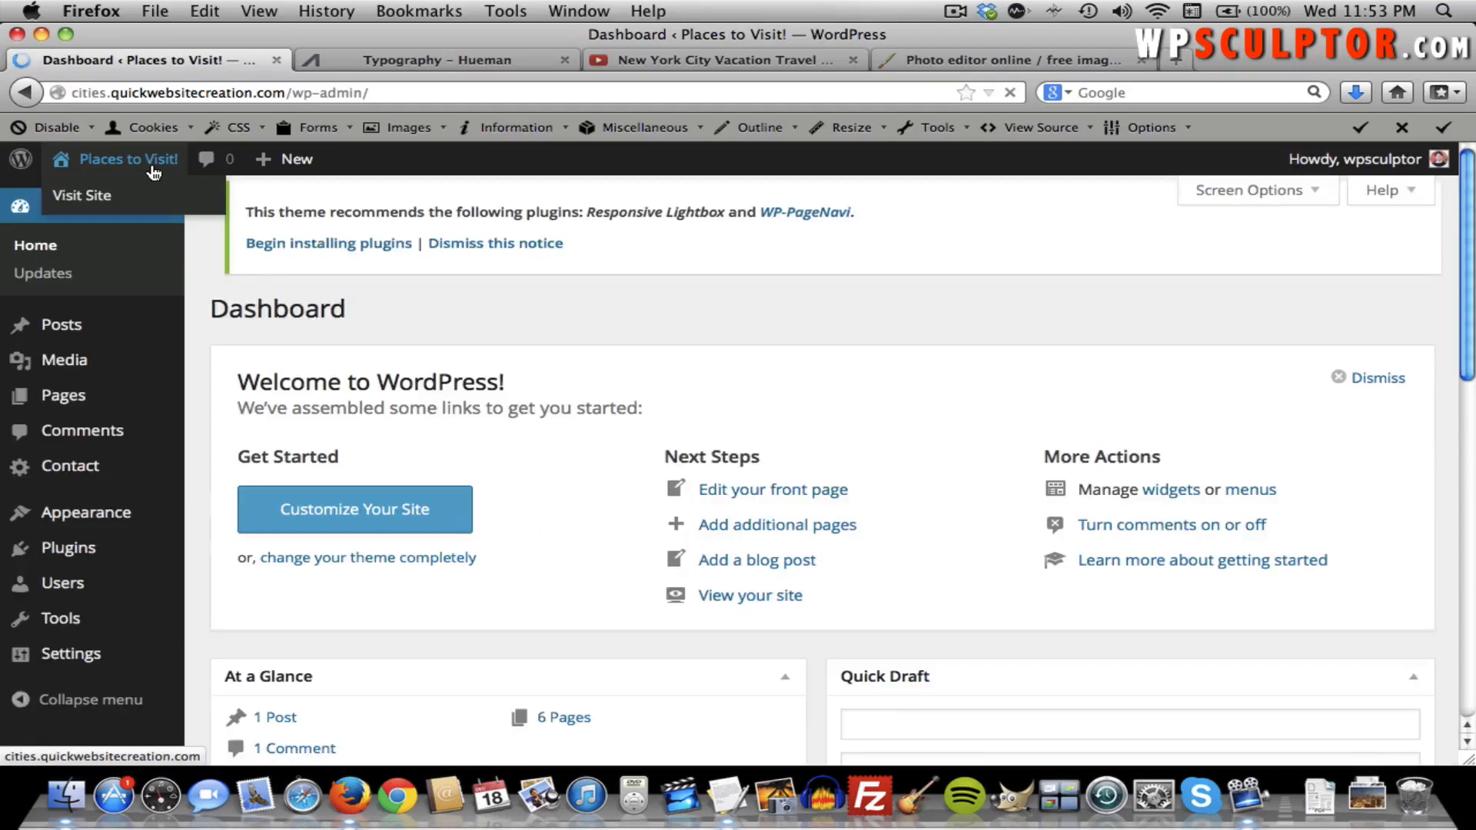
Deactivate the Responsive Lightbox plugin under Installed Plugins.
{"action": "mouse_move", "coordinate": [104, 564]}
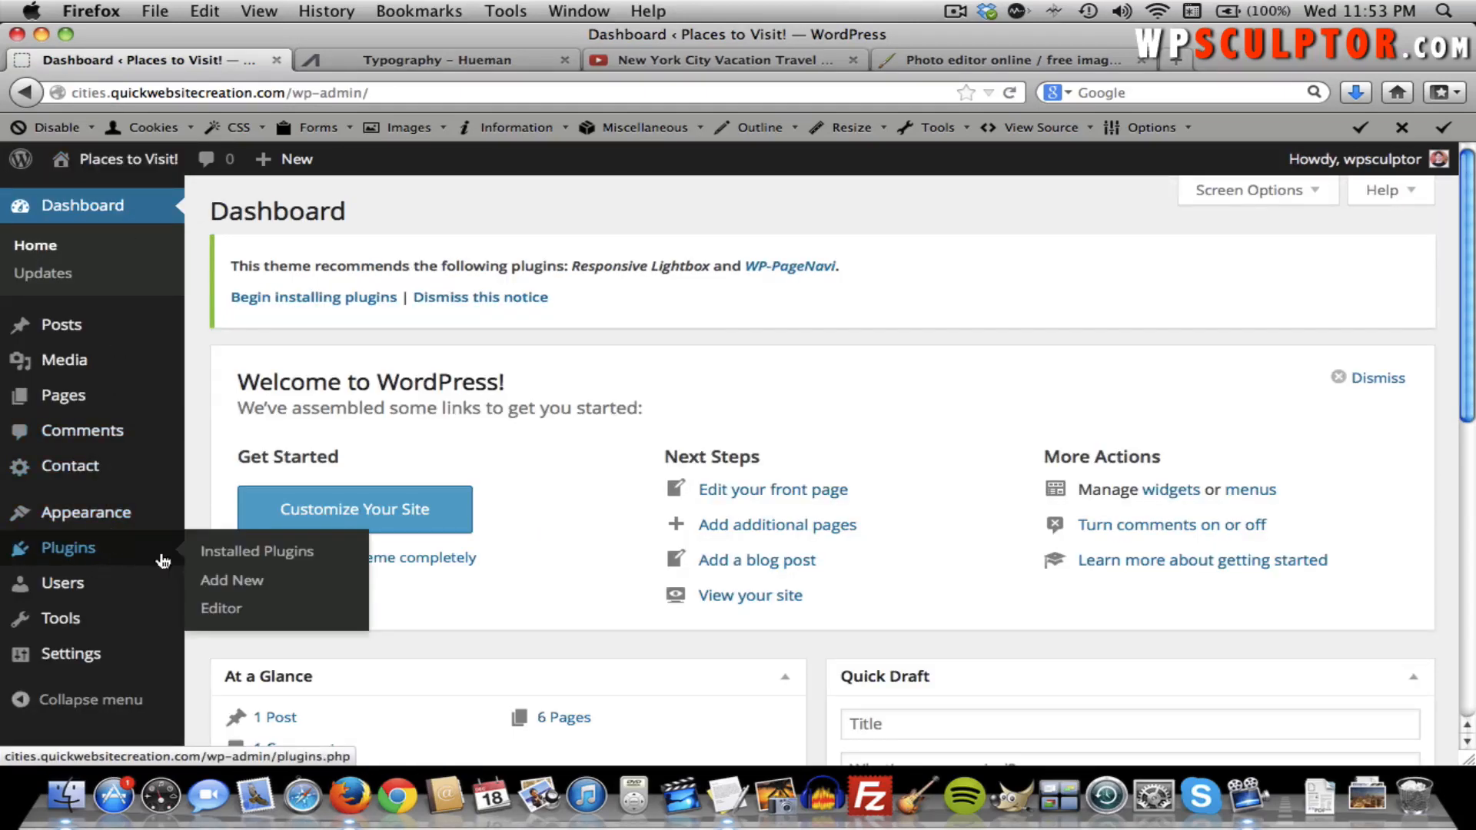
{"action": "left_click", "coordinate": [225, 562]}
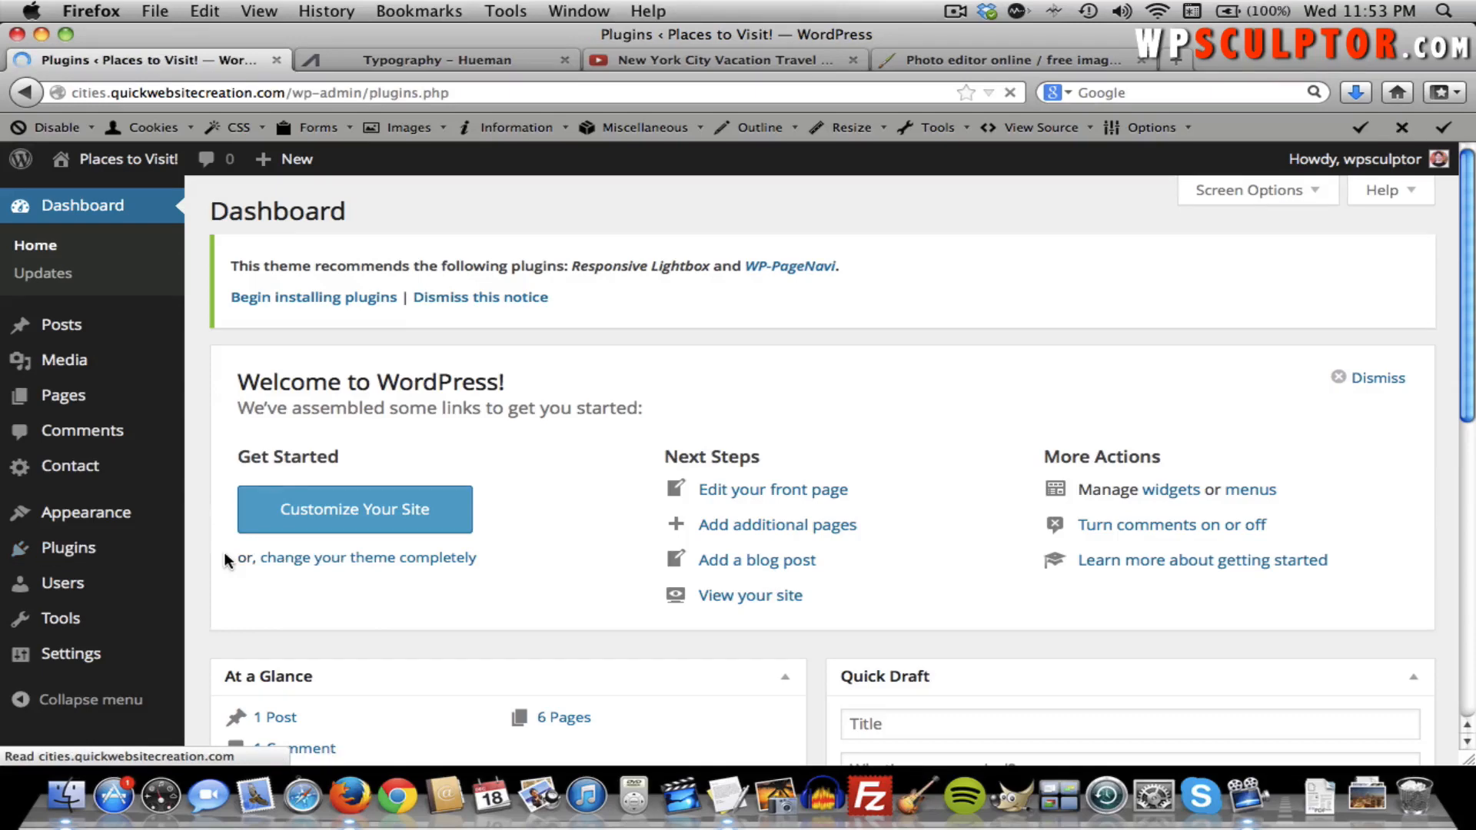
{"action": "scroll", "coordinate": [224, 558], "scroll_direction": "down", "scroll_amount": 10}
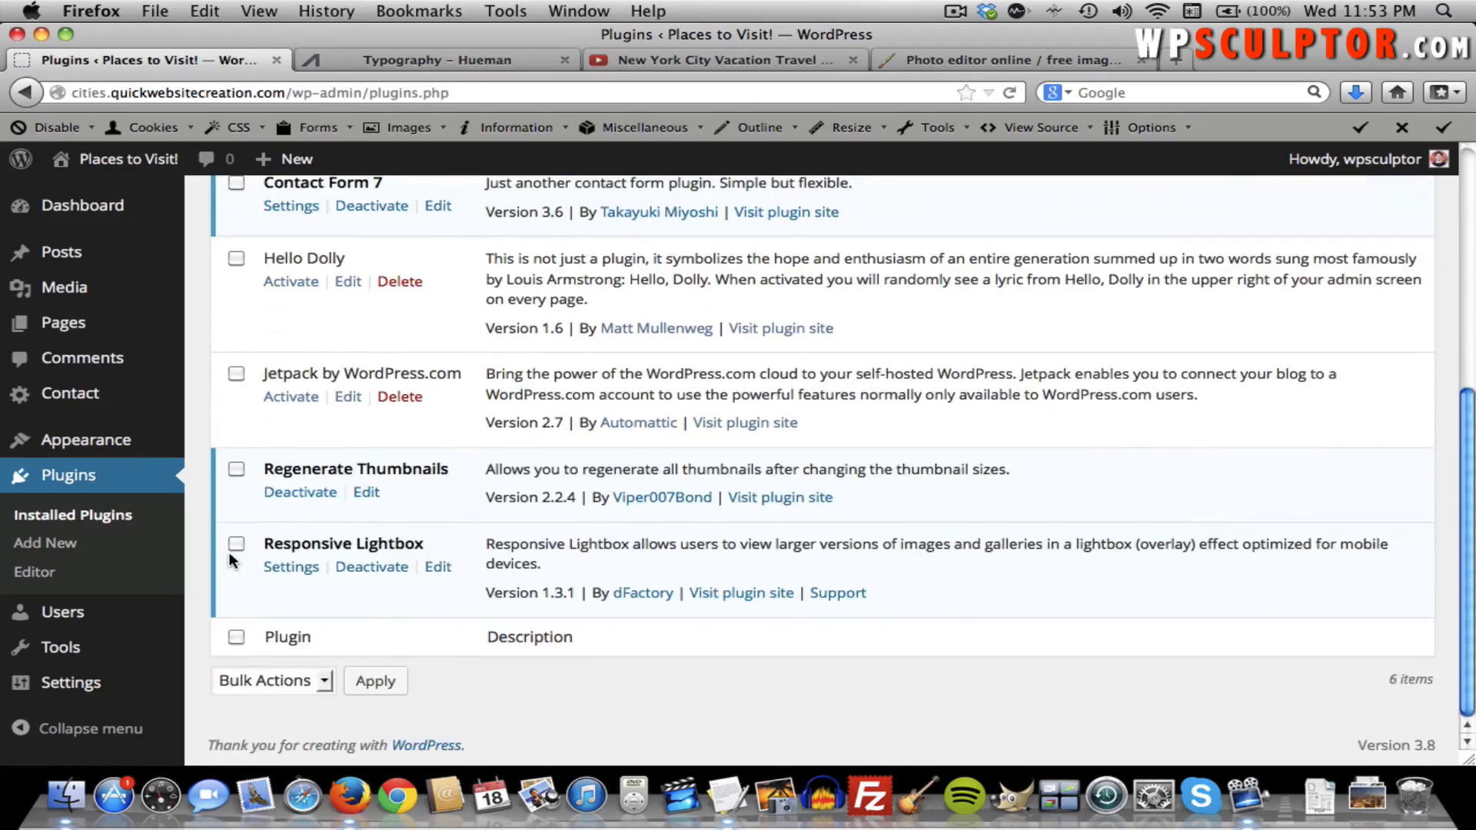
{"action": "left_click", "coordinate": [375, 569]}
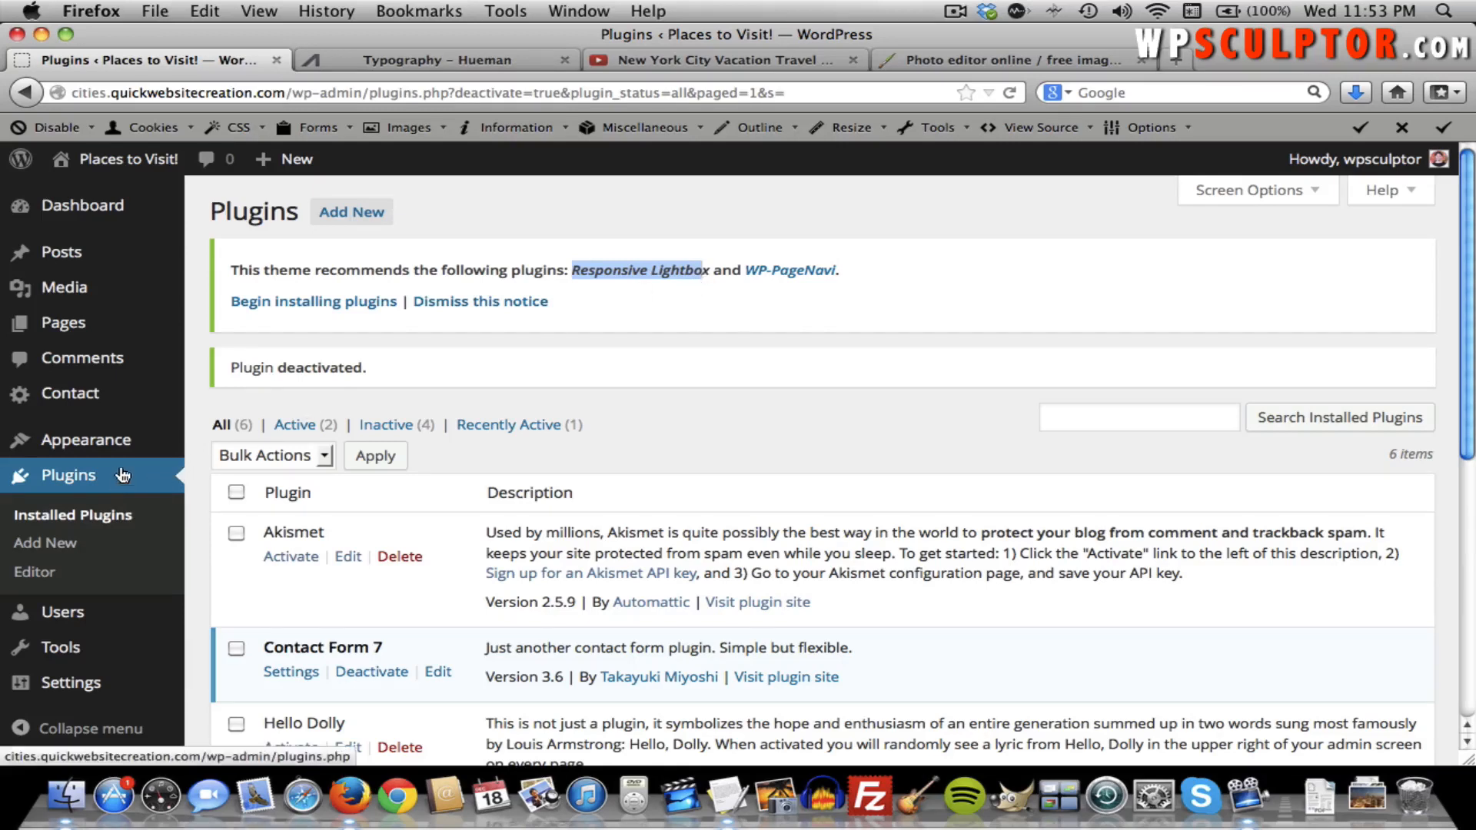
Reinstall and activate Responsive Lightbox from the theme's recommended plugins, then visit the site.
{"action": "mouse_move", "coordinate": [130, 446]}
{"action": "left_click", "coordinate": [240, 587]}
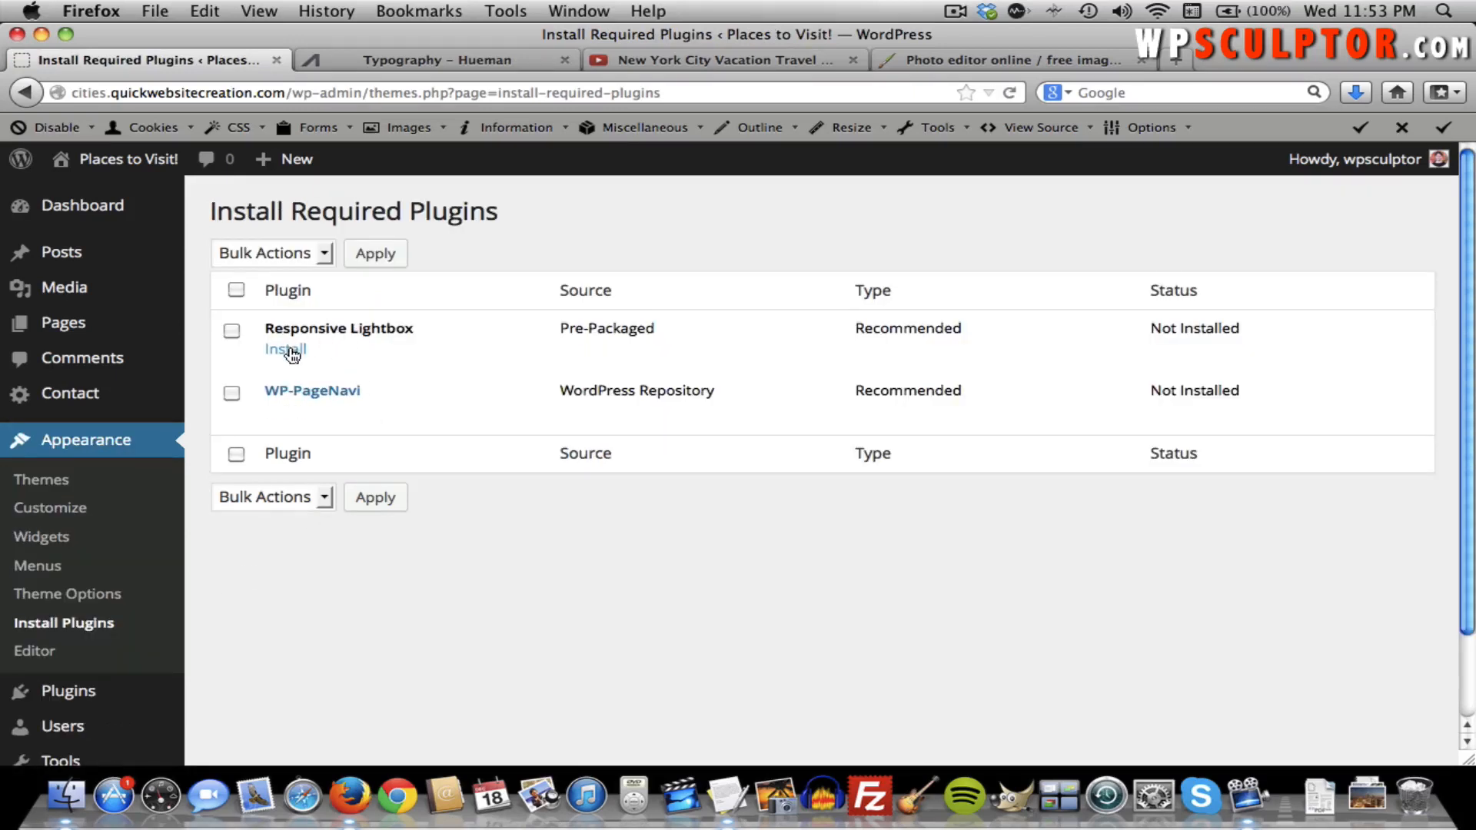
{"action": "left_click", "coordinate": [288, 351]}
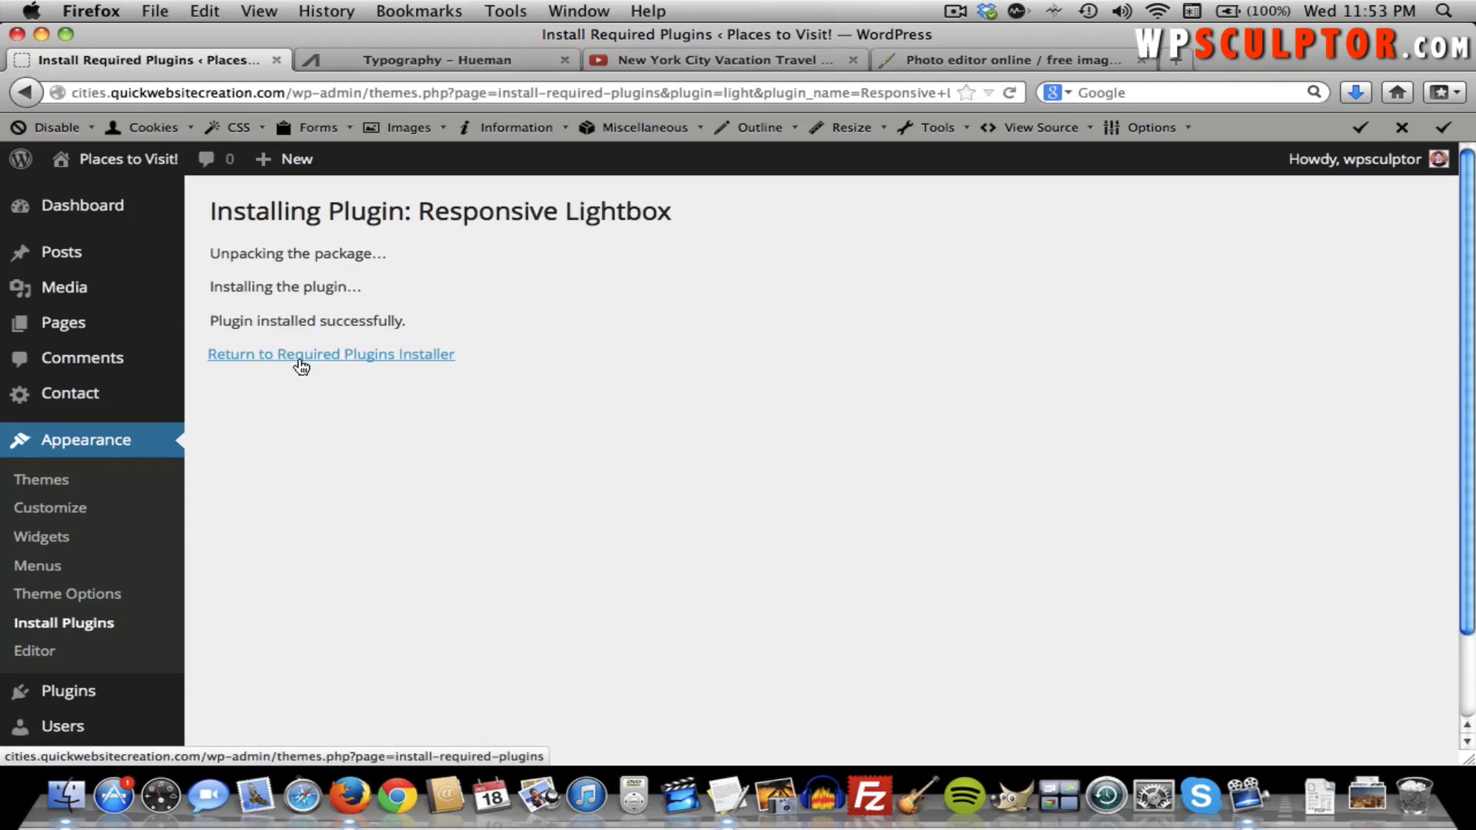
{"action": "left_click", "coordinate": [296, 358]}
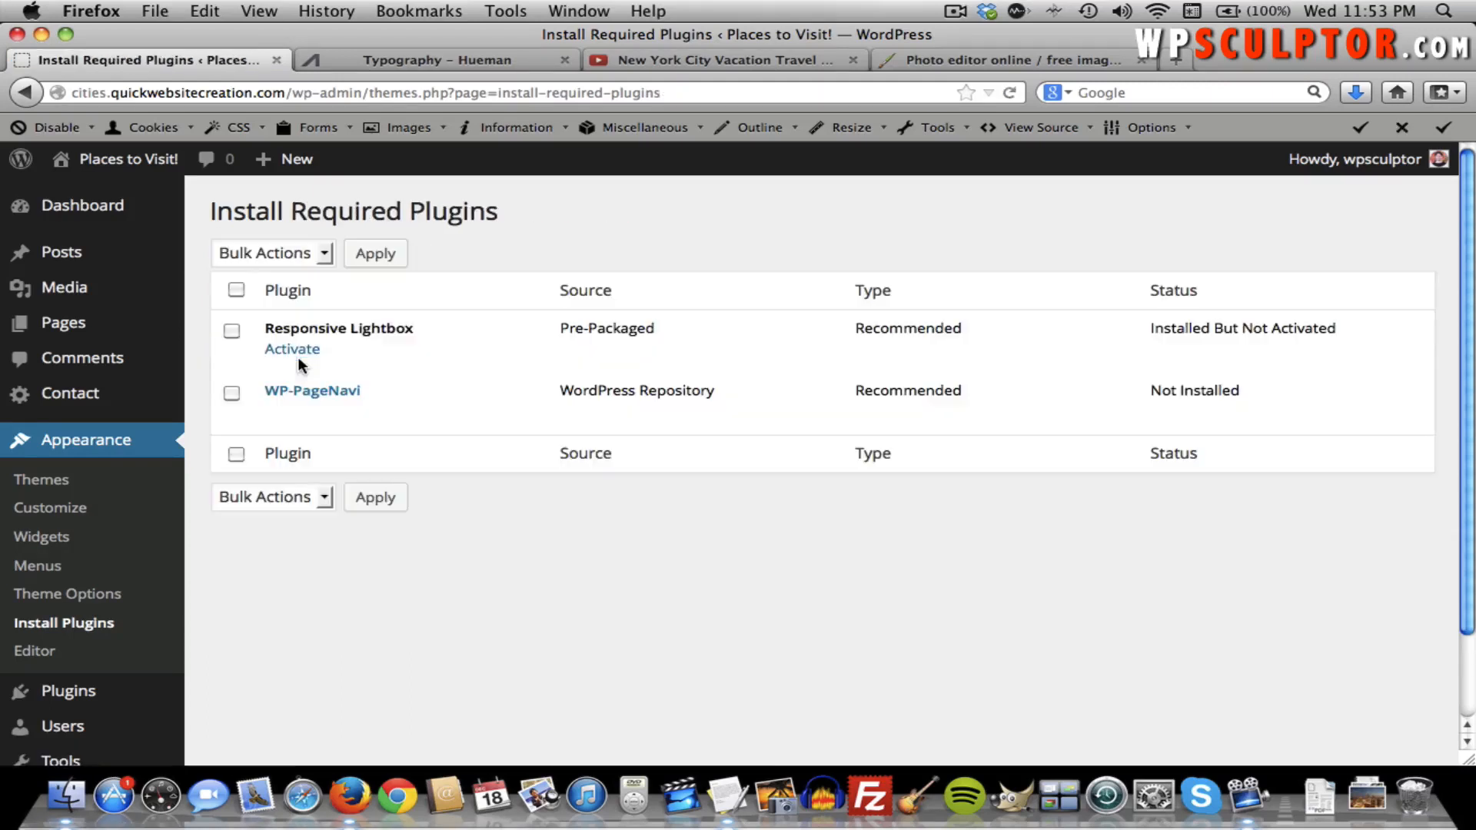
{"action": "left_click", "coordinate": [297, 355]}
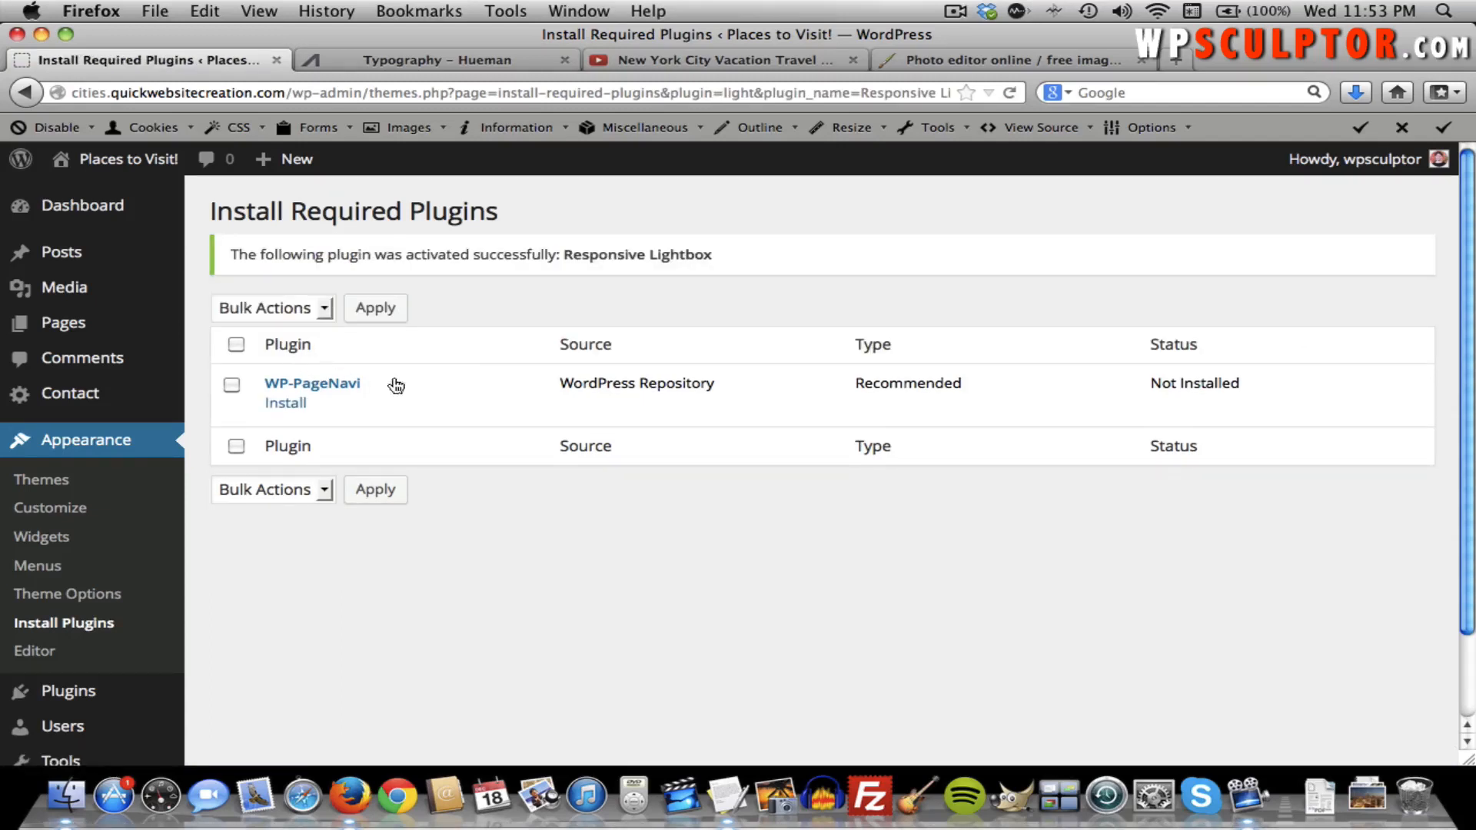
{"action": "left_click", "coordinate": [149, 171]}
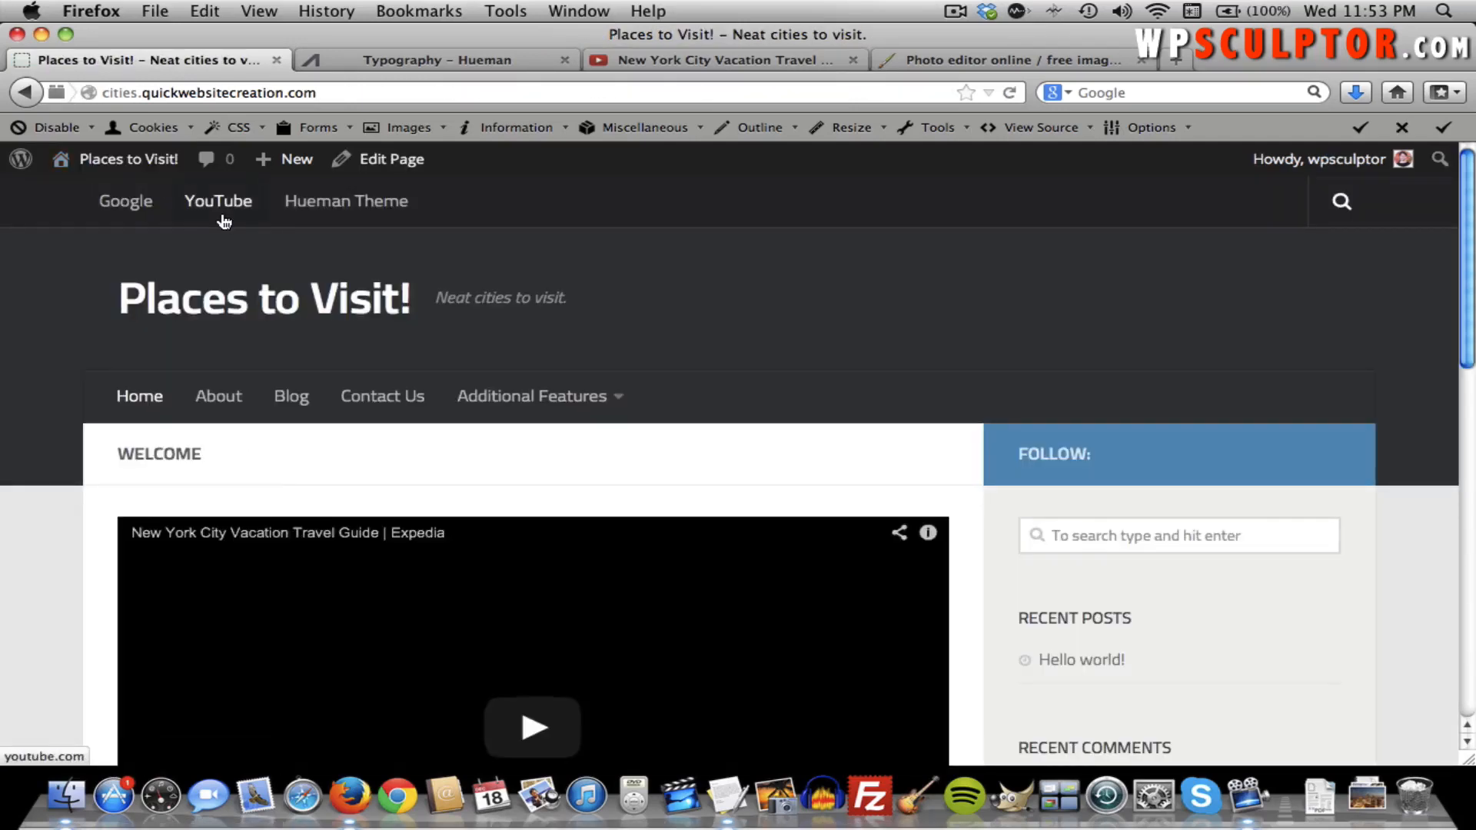
Open Image Gallery and view the Atlanta skyline, brick buildings and Colosseum photos in the lightbox.
{"action": "mouse_move", "coordinate": [510, 390]}
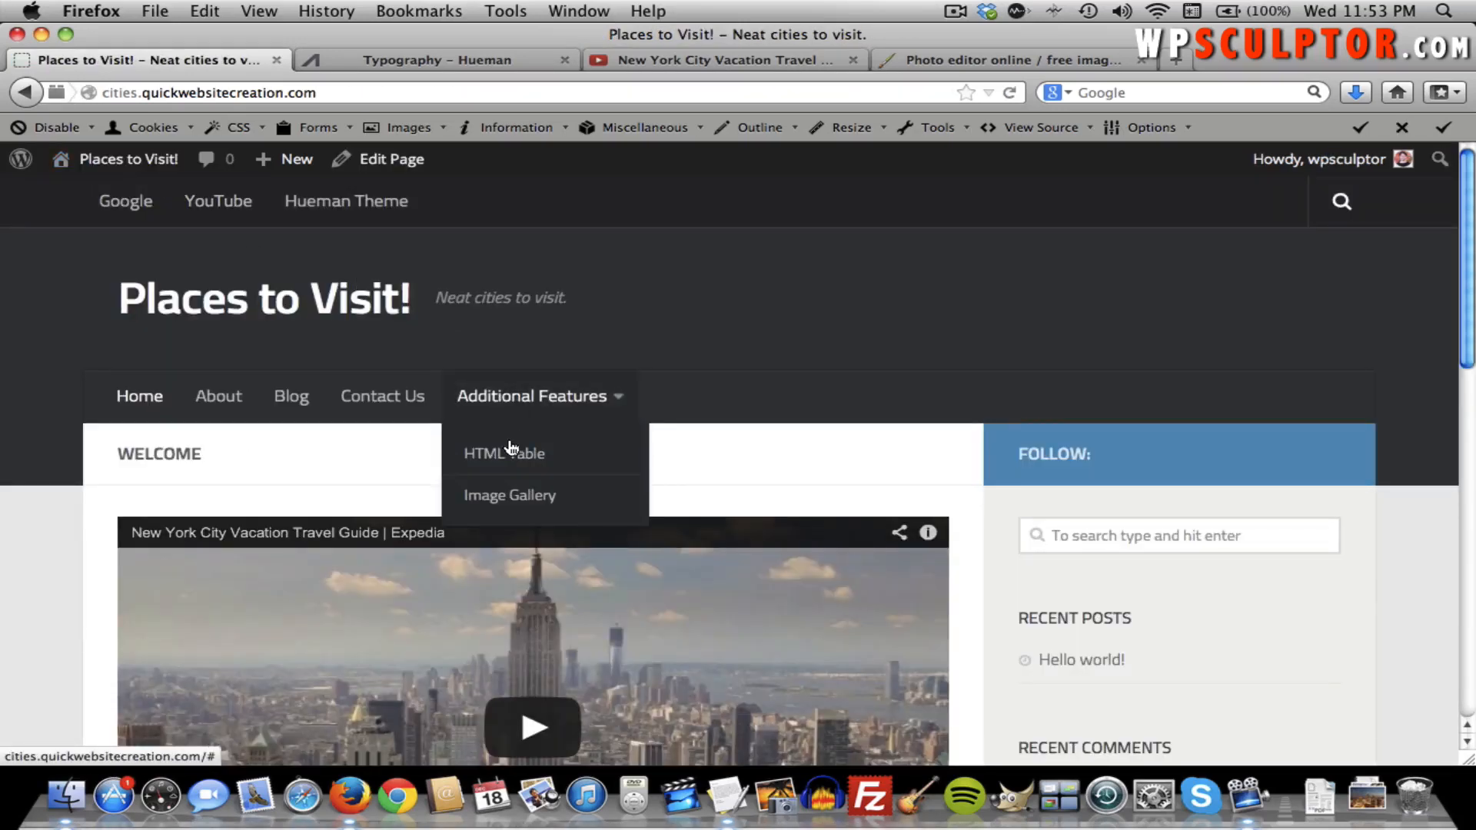
{"action": "left_click", "coordinate": [508, 500]}
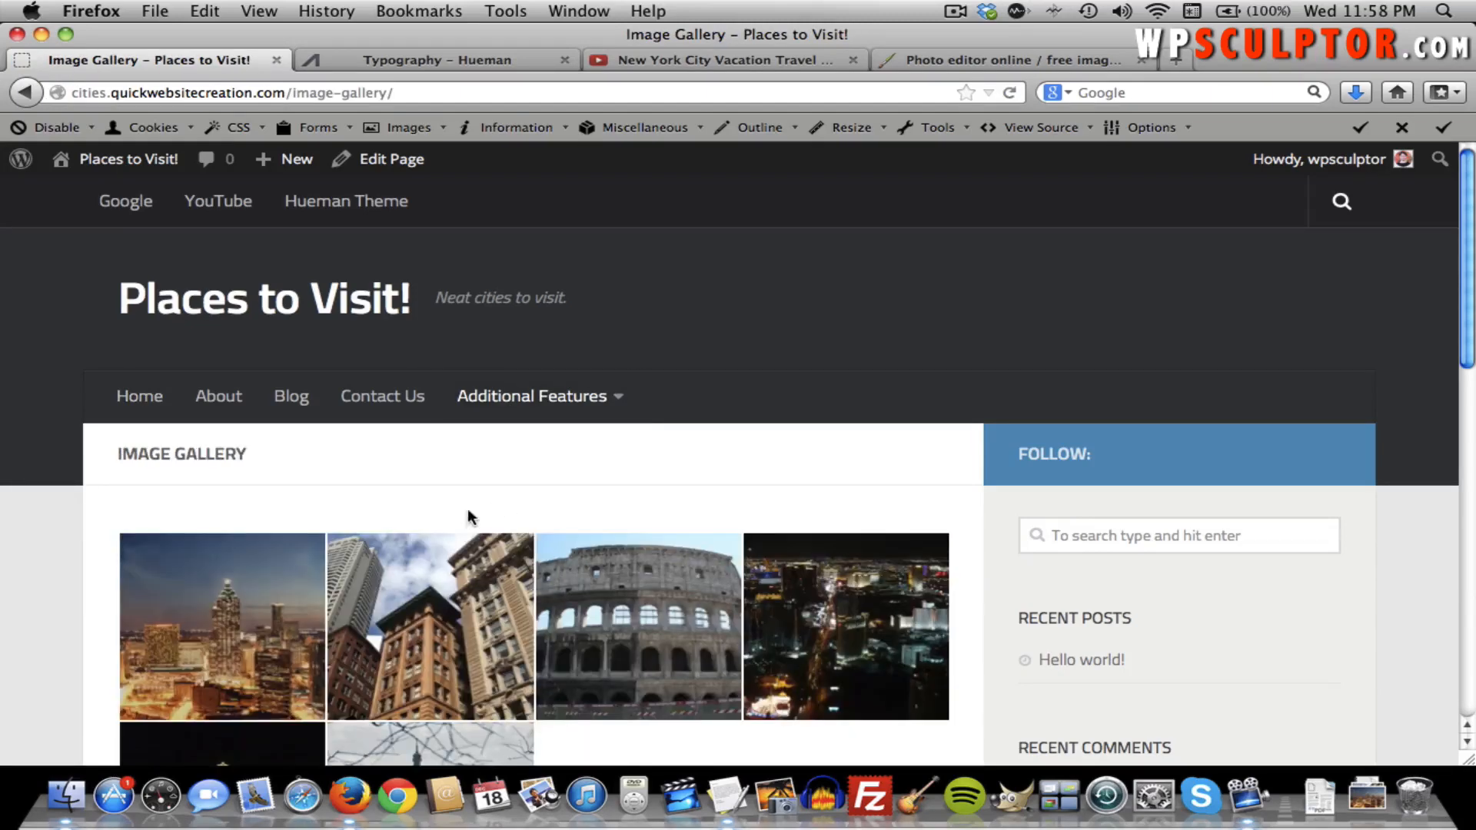
{"action": "left_click", "coordinate": [232, 588]}
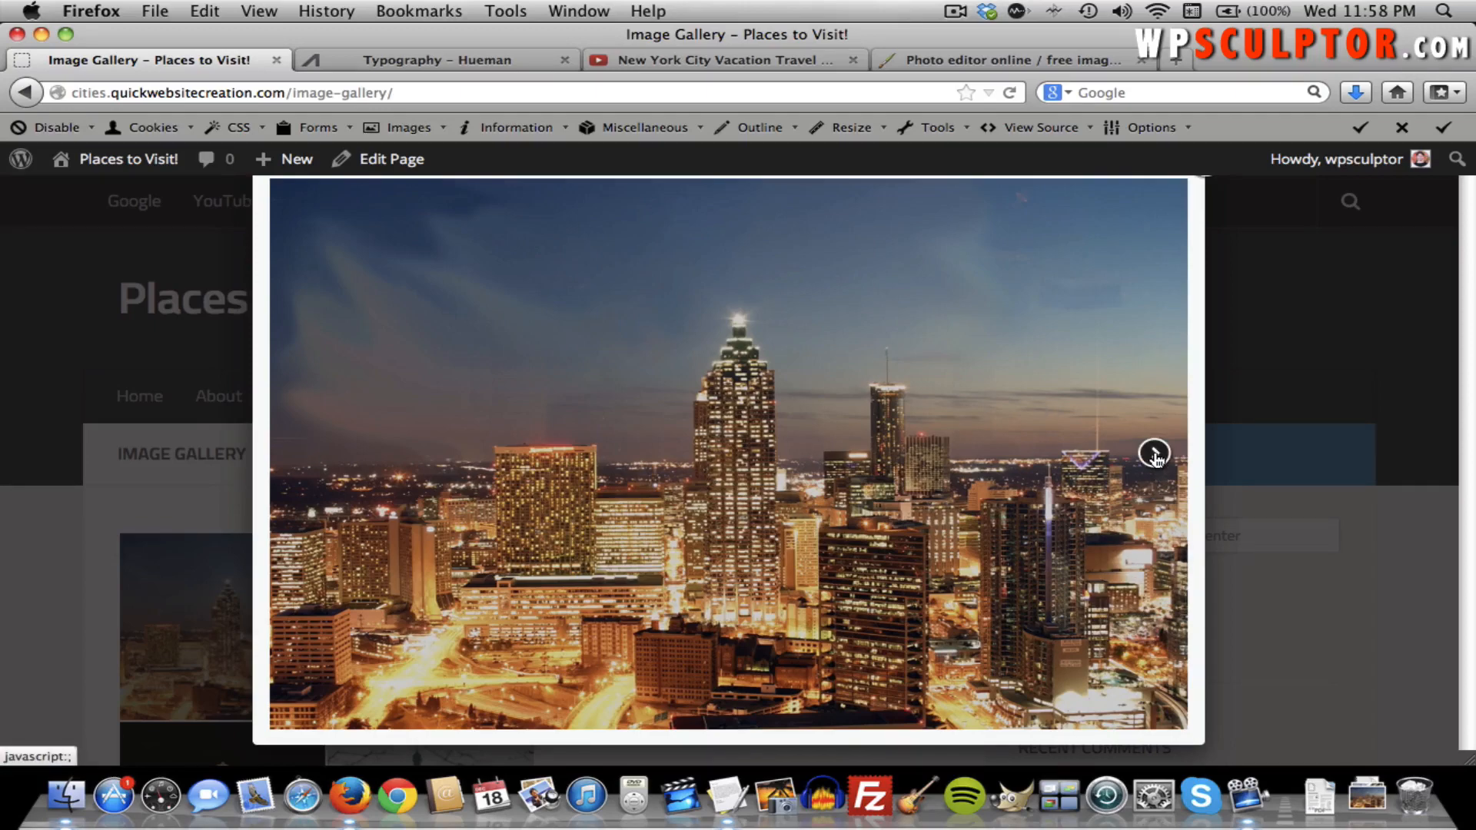
{"action": "left_click", "coordinate": [1155, 455]}
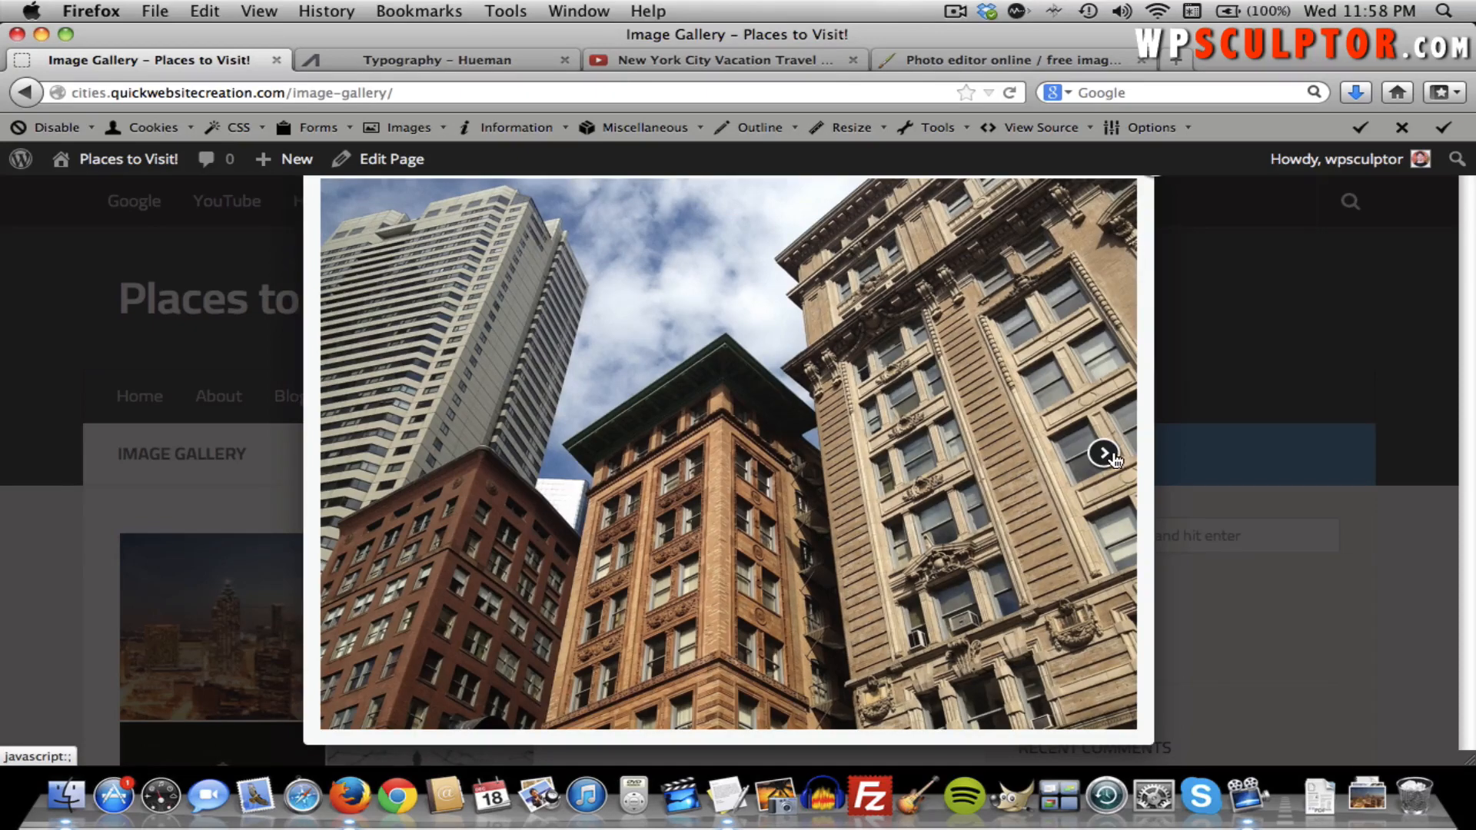
{"action": "left_click", "coordinate": [1113, 458]}
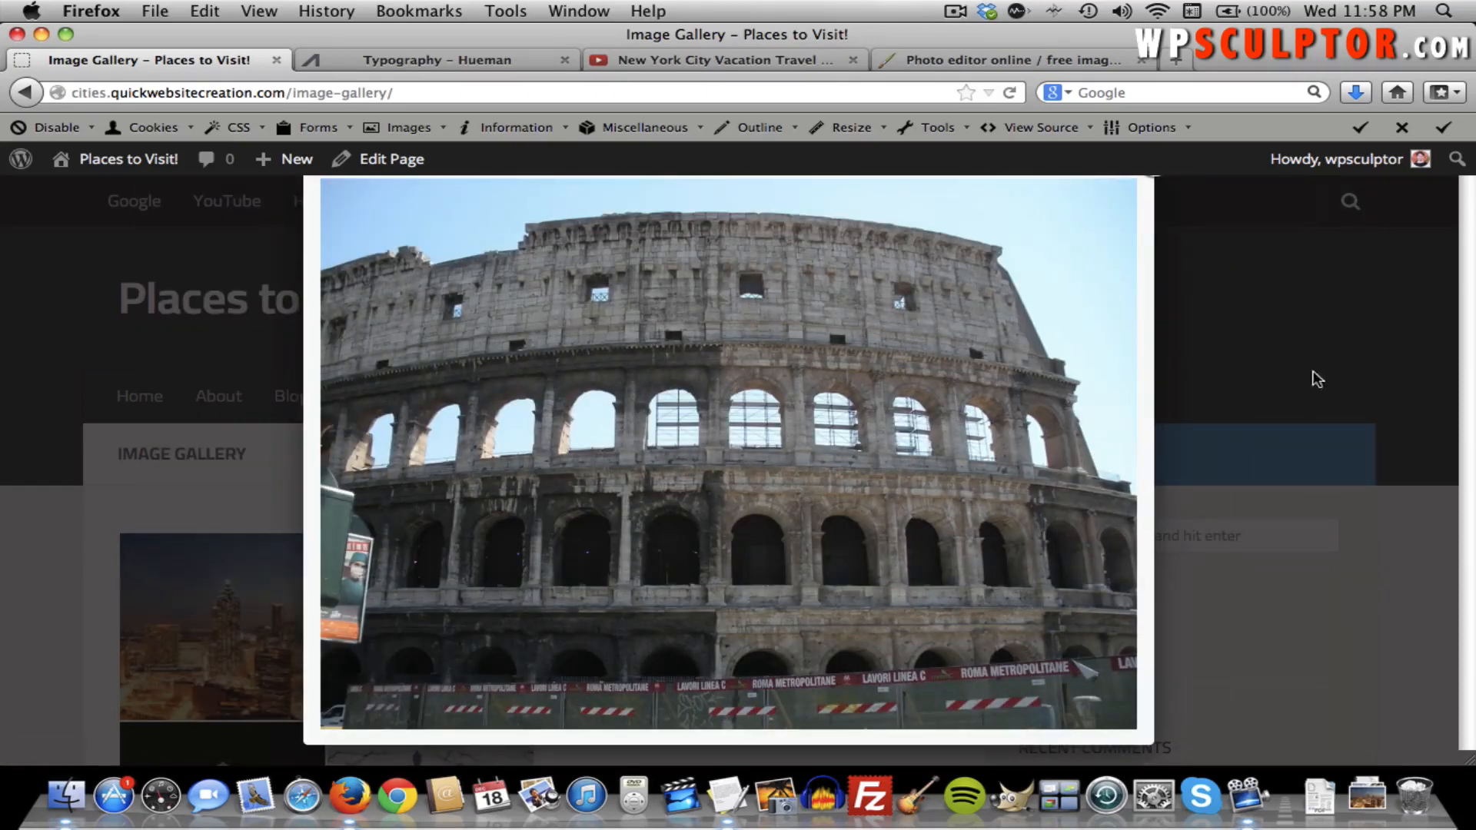
{"action": "left_click", "coordinate": [1157, 184]}
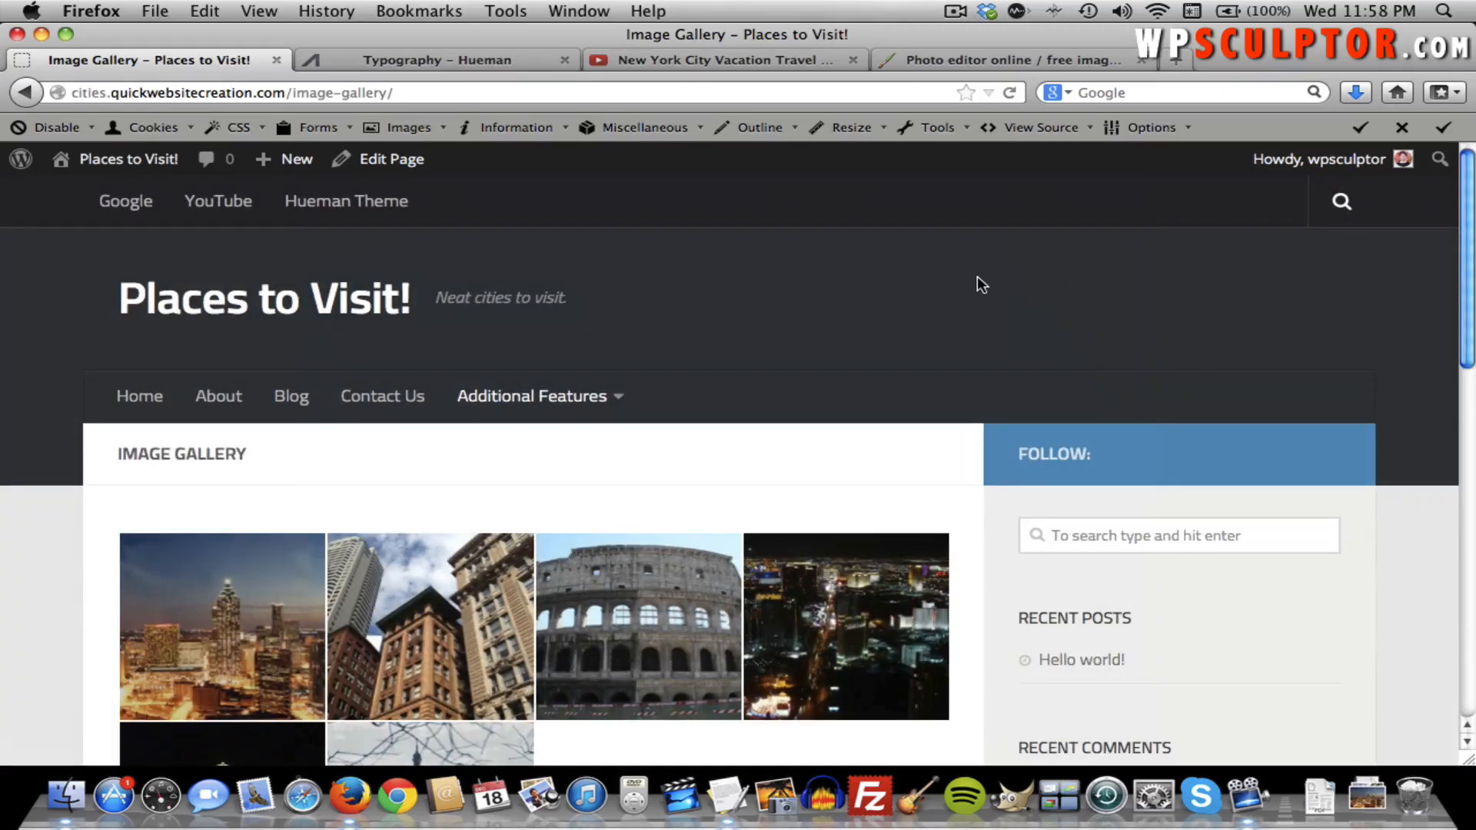
Edit the Image Gallery page and try Random Order in its gallery settings without saving.
{"action": "left_click", "coordinate": [401, 169]}
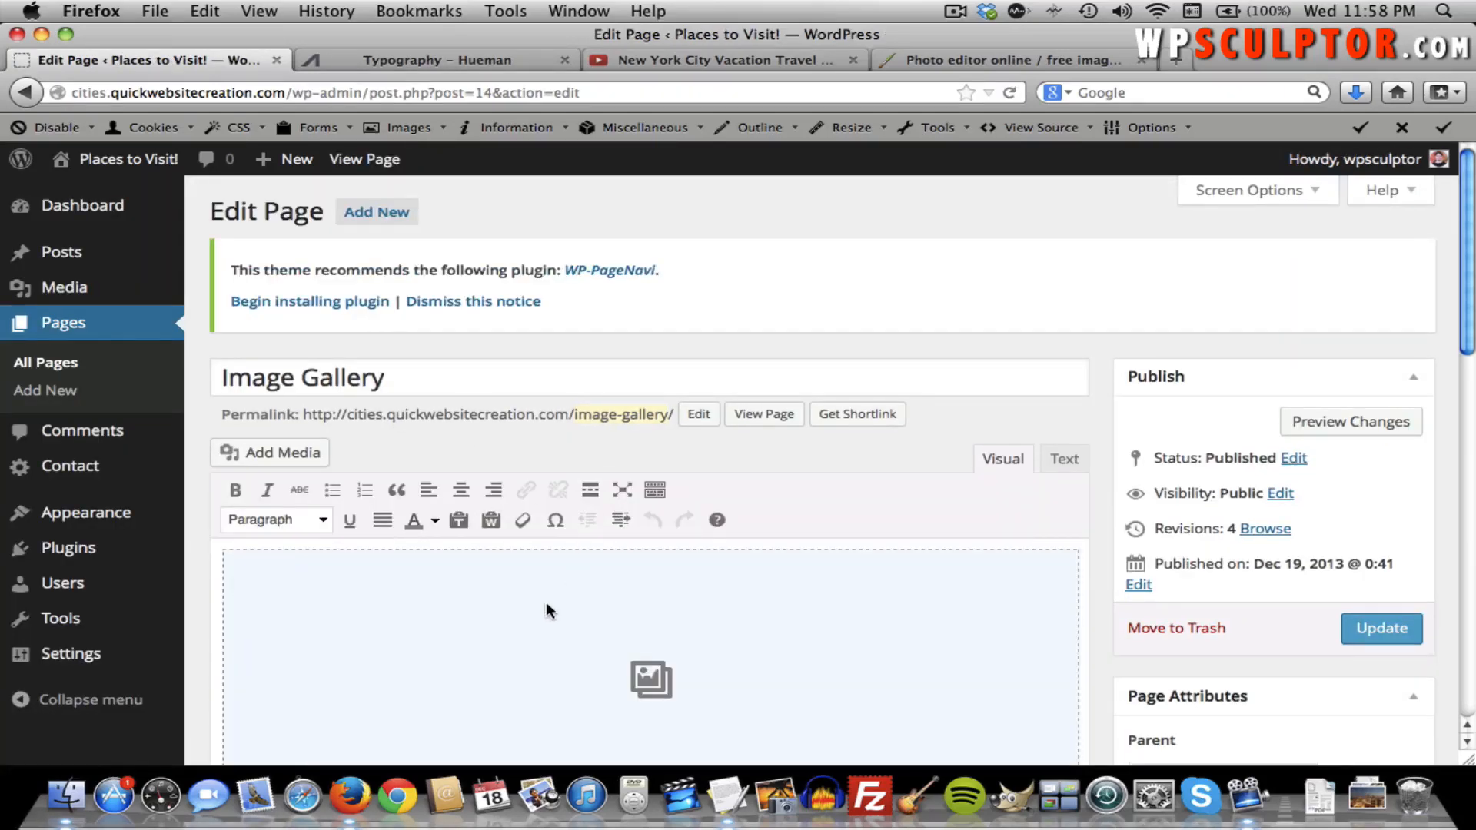
{"action": "left_click", "coordinate": [546, 603]}
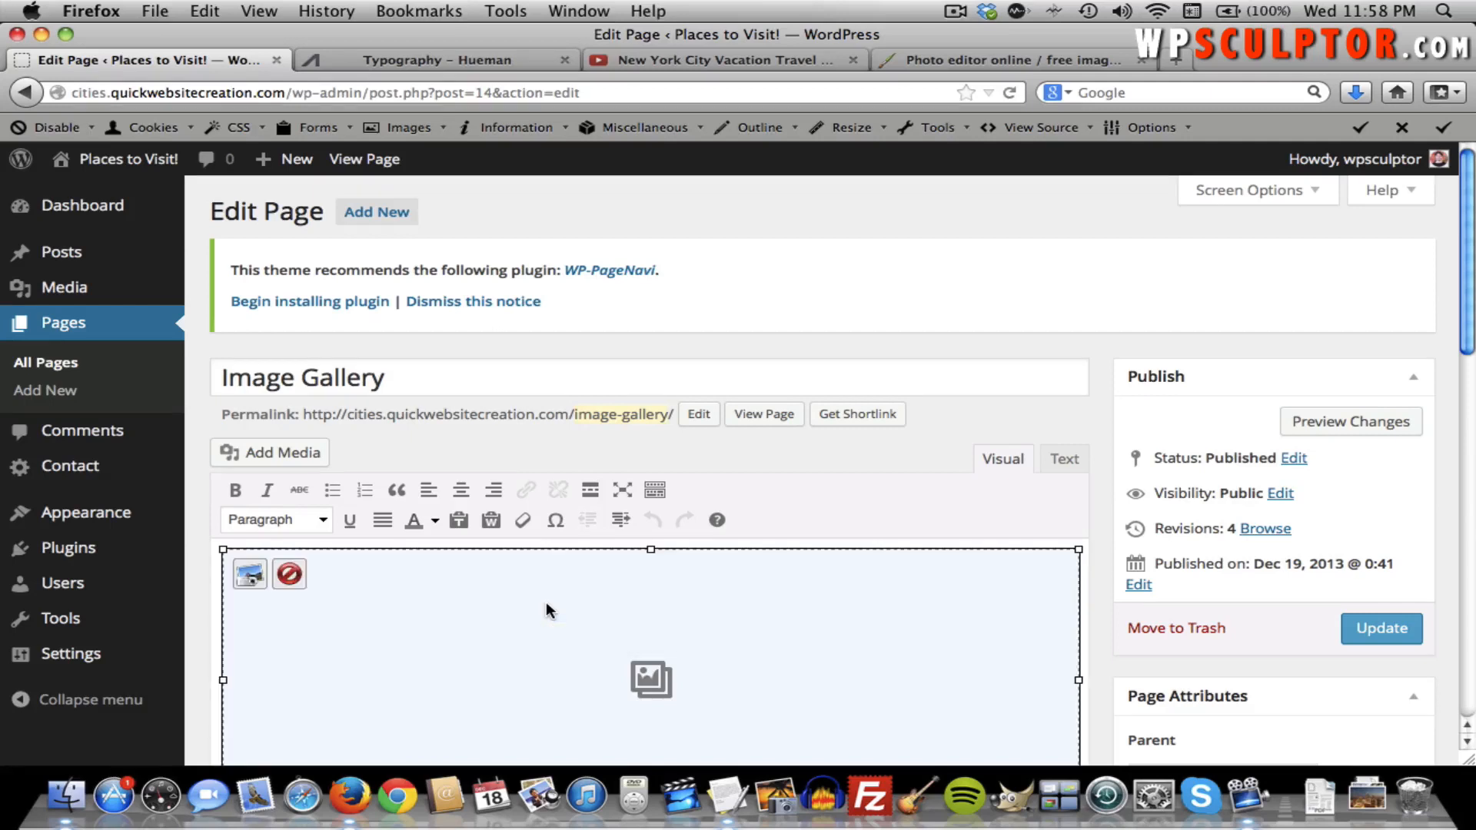
{"action": "left_click", "coordinate": [251, 573]}
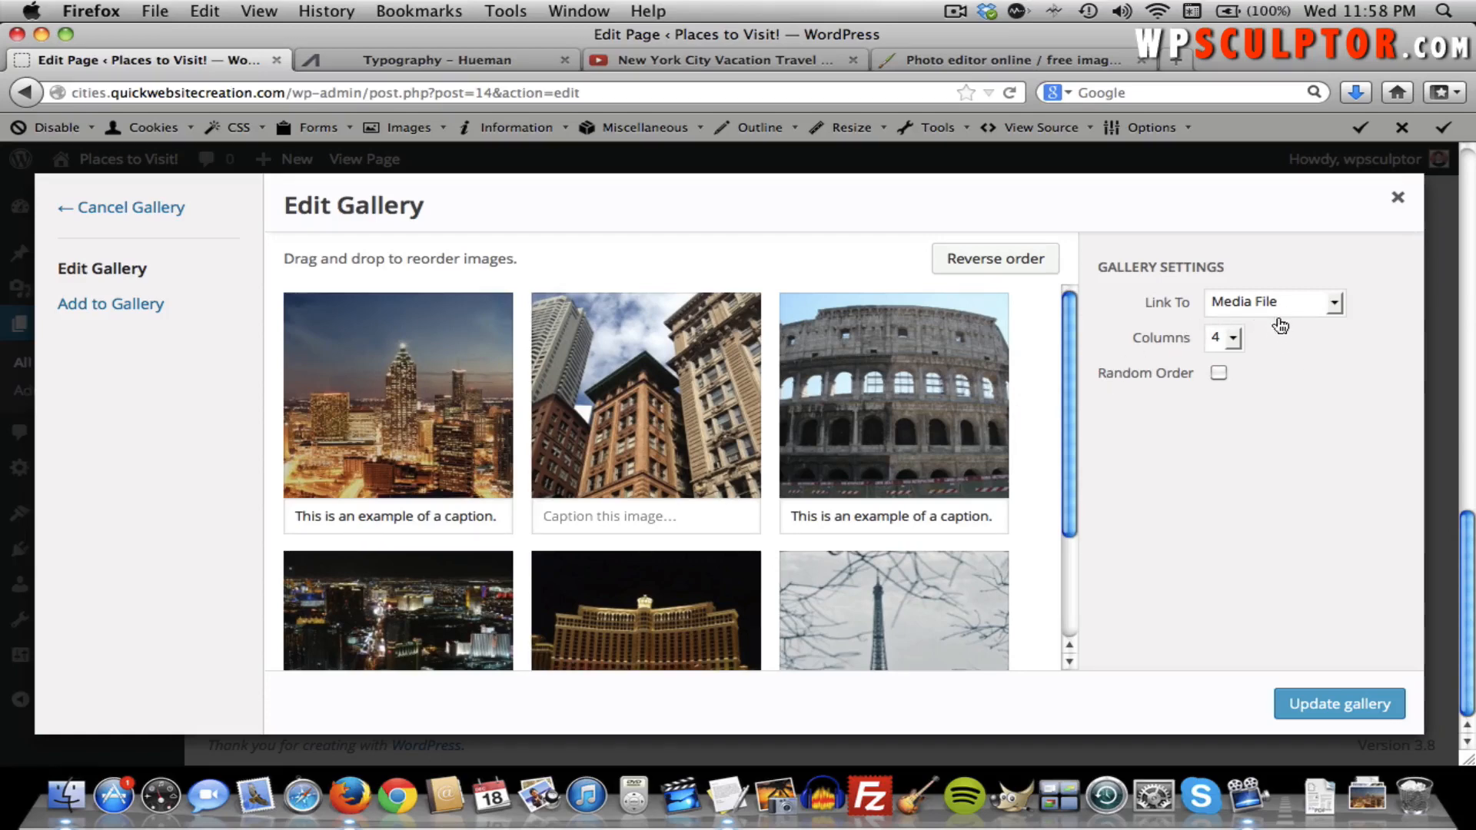
{"action": "left_click", "coordinate": [1297, 377]}
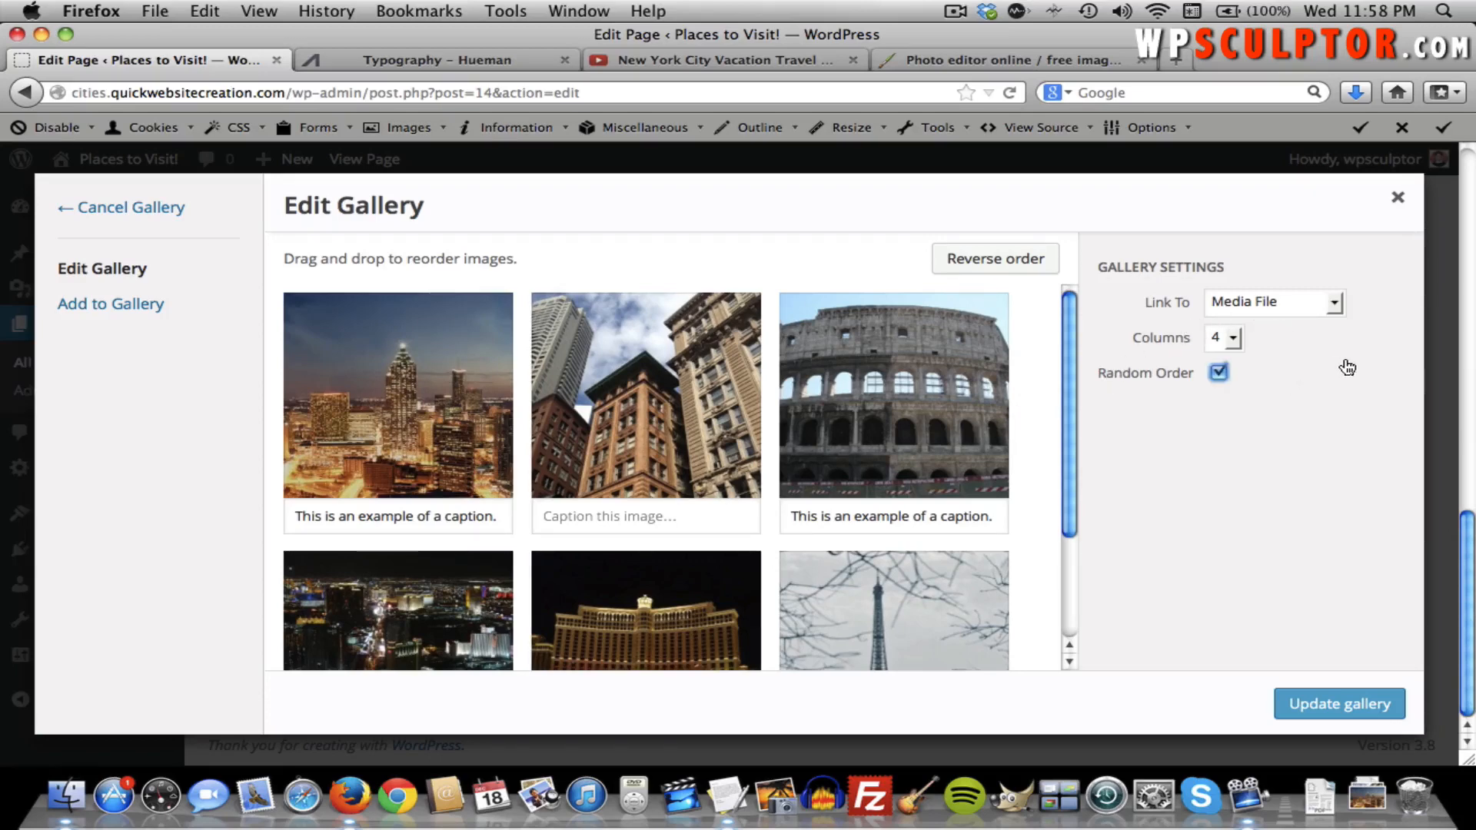
{"action": "left_click", "coordinate": [1398, 201]}
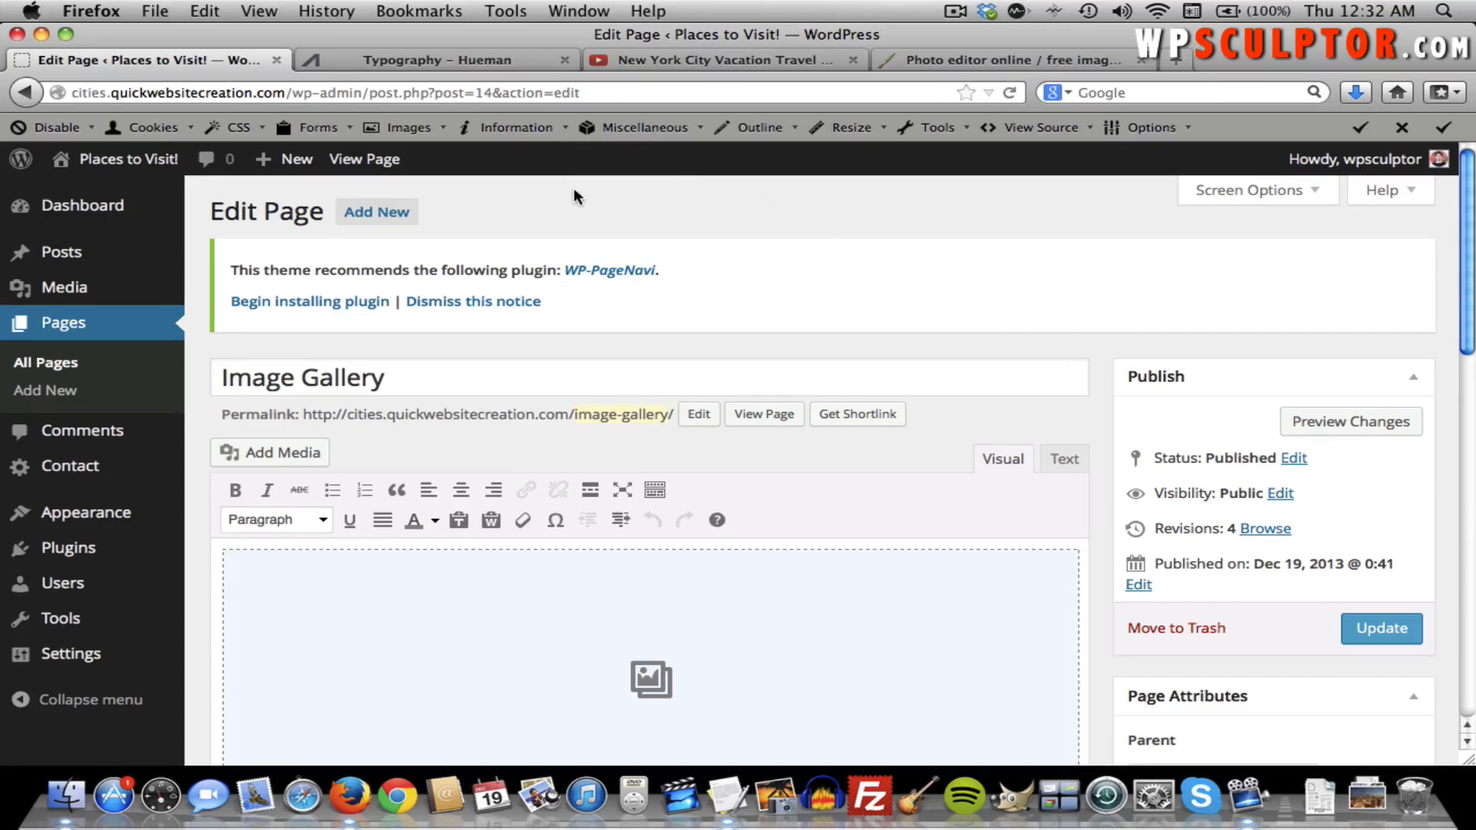
Select the table code on the Hueman More > Tables demo page, then return to WordPress.
{"action": "left_click", "coordinate": [469, 60]}
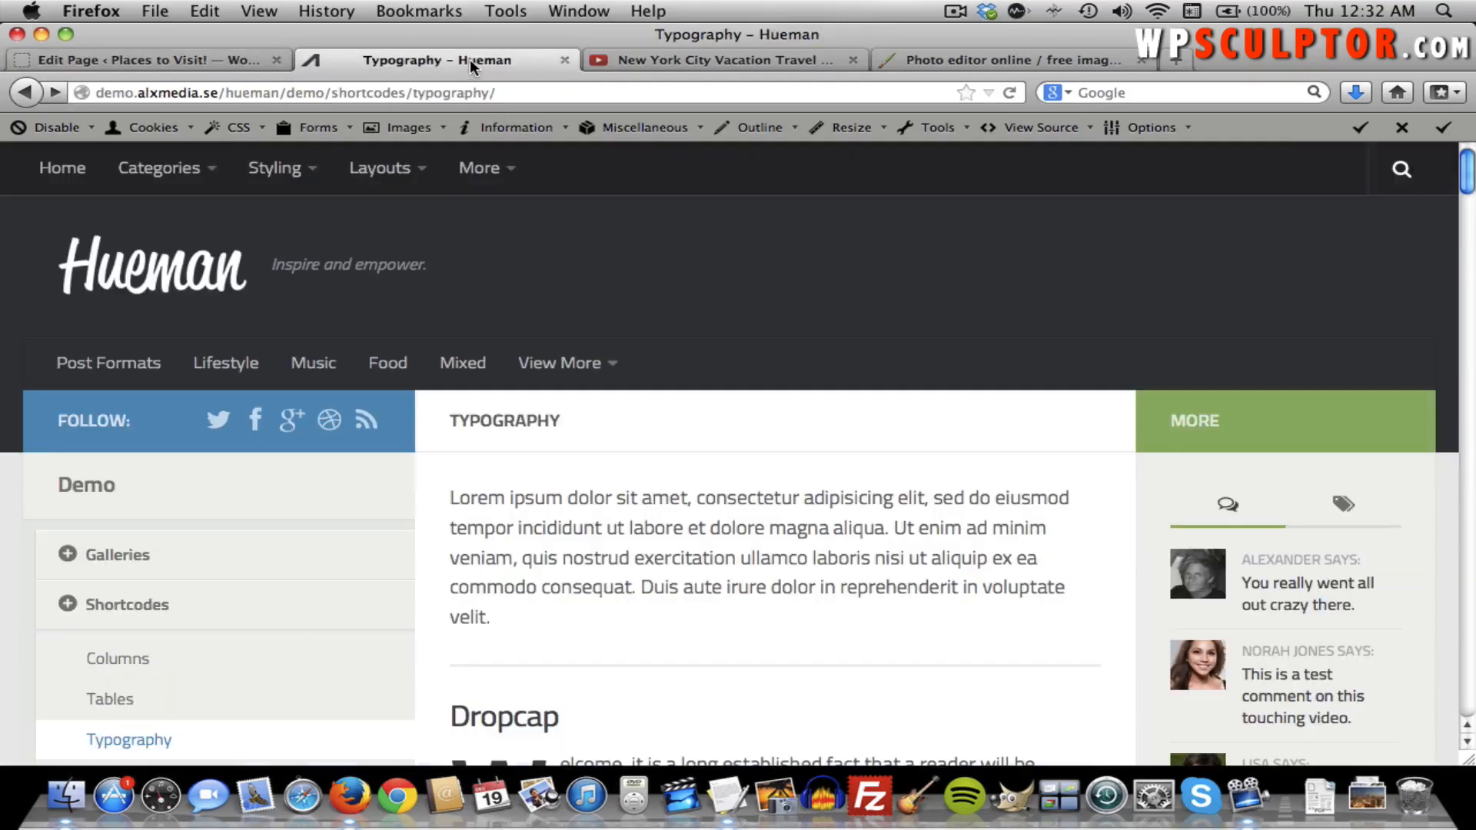
{"action": "mouse_move", "coordinate": [501, 173]}
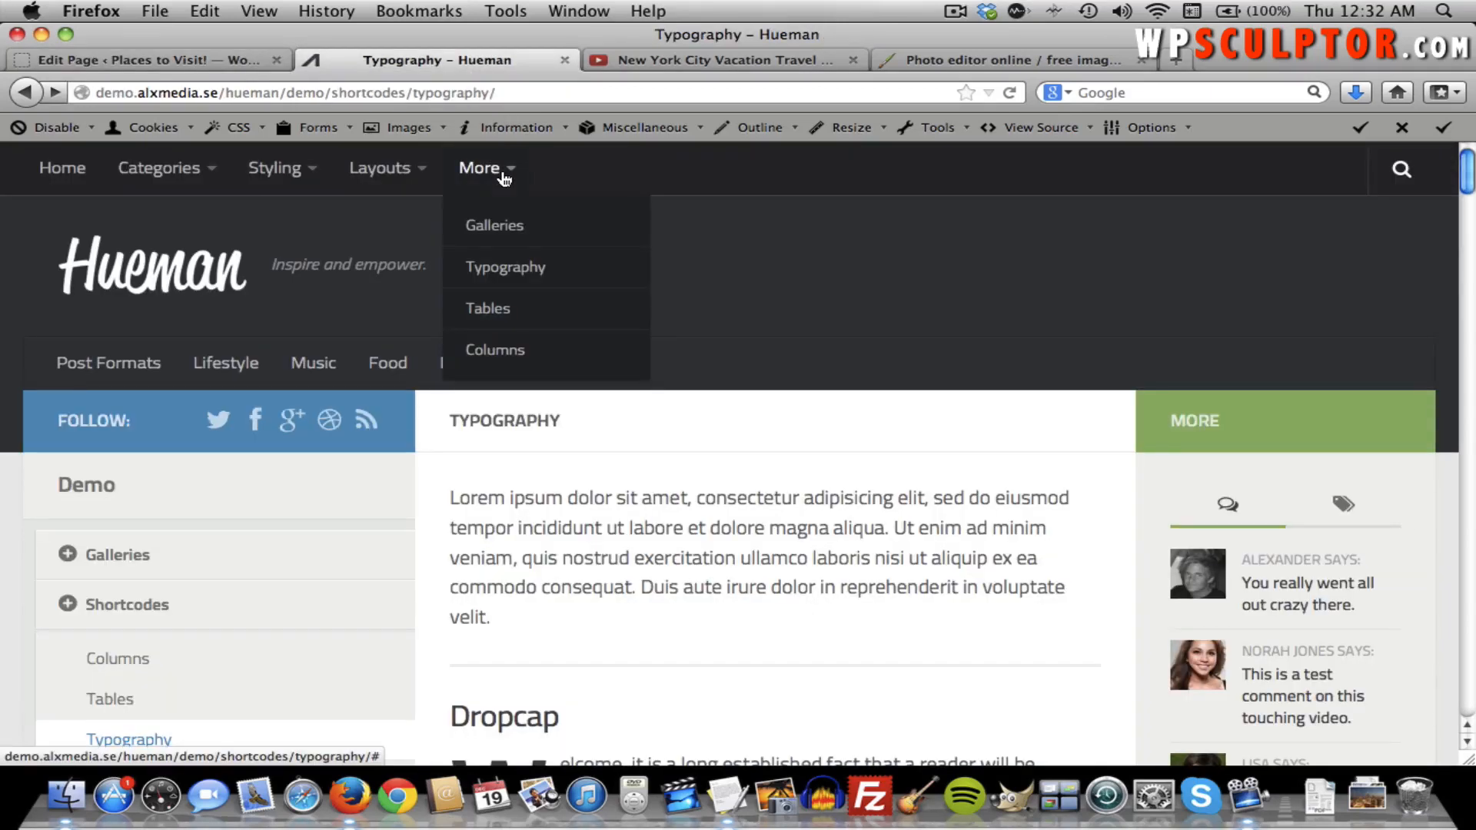
{"action": "left_click", "coordinate": [504, 311]}
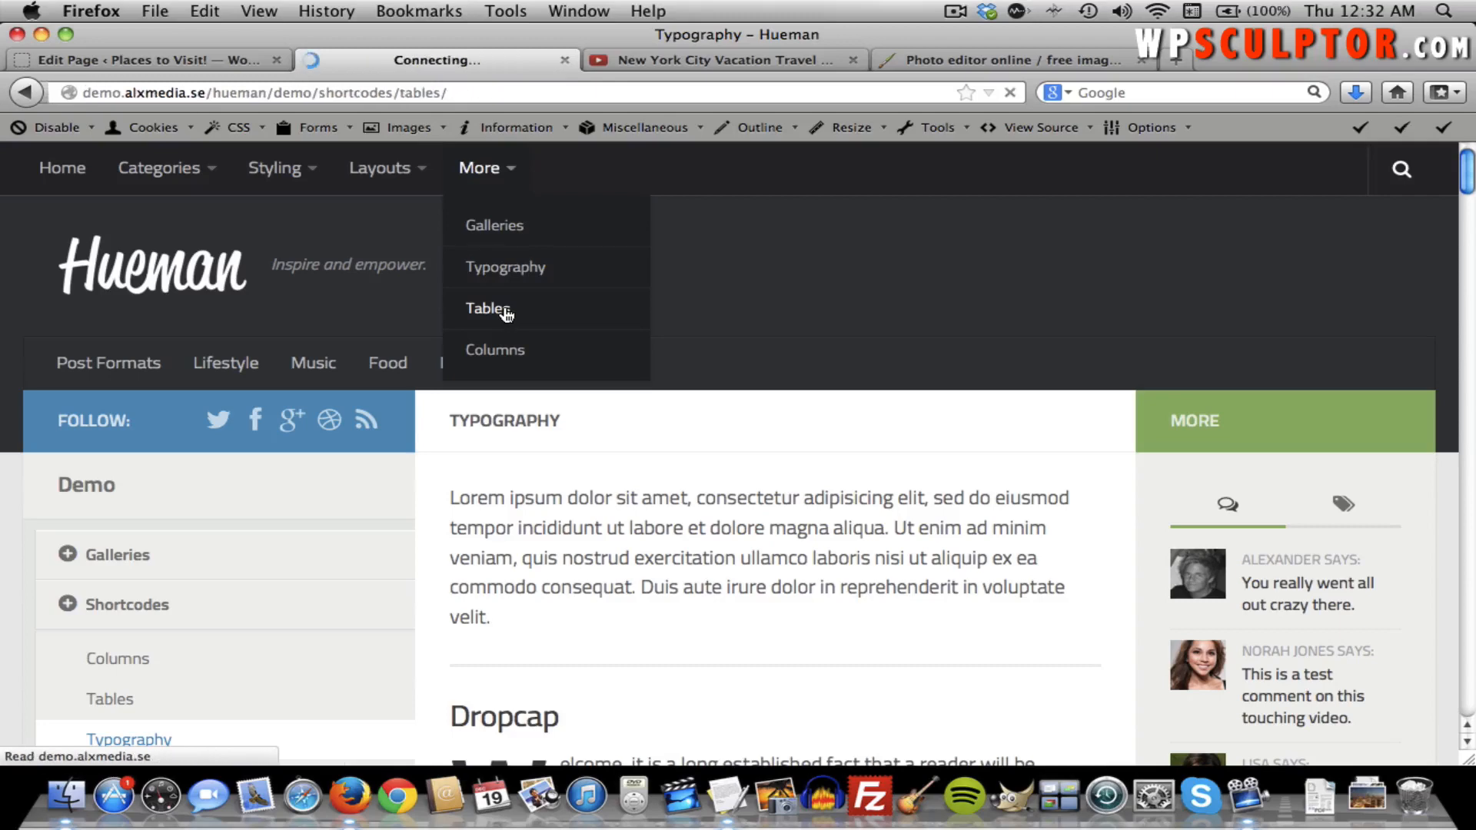
{"action": "scroll", "coordinate": [891, 495], "scroll_direction": "down", "scroll_amount": 5}
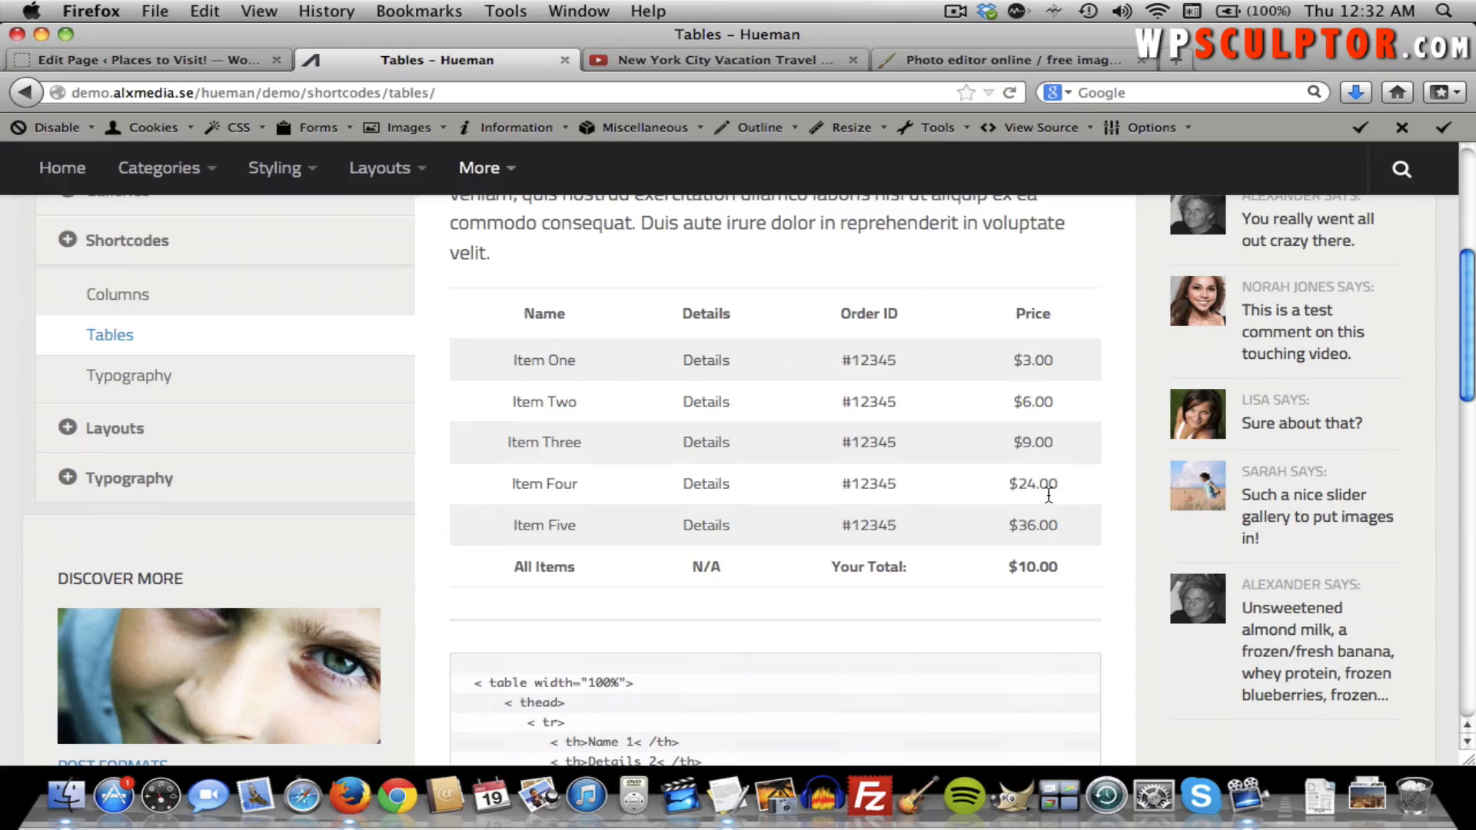
{"action": "scroll", "coordinate": [1048, 495], "scroll_direction": "down", "scroll_amount": 5}
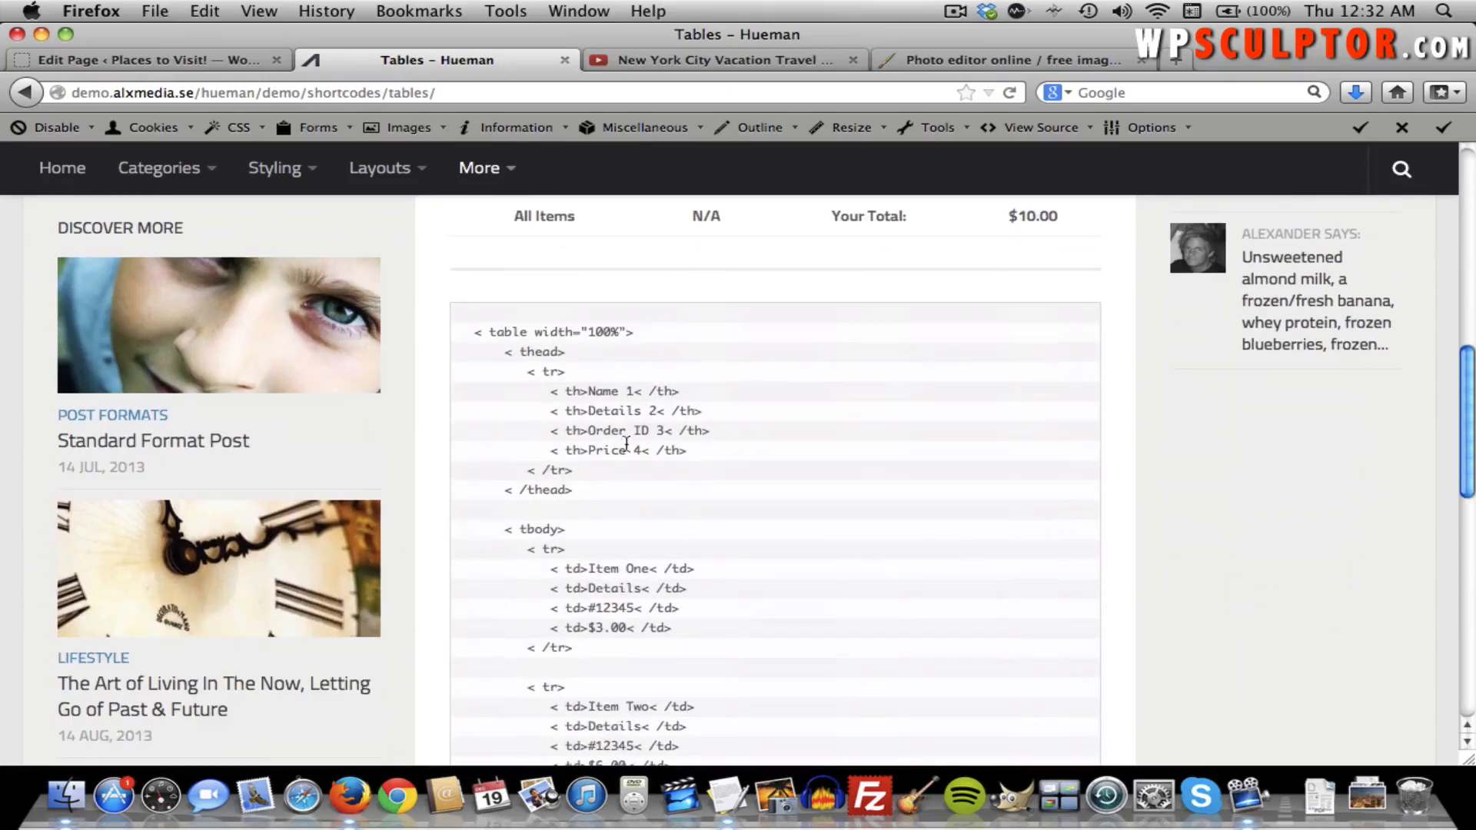
{"action": "scroll", "coordinate": [544, 362], "scroll_direction": "down", "scroll_amount": 3}
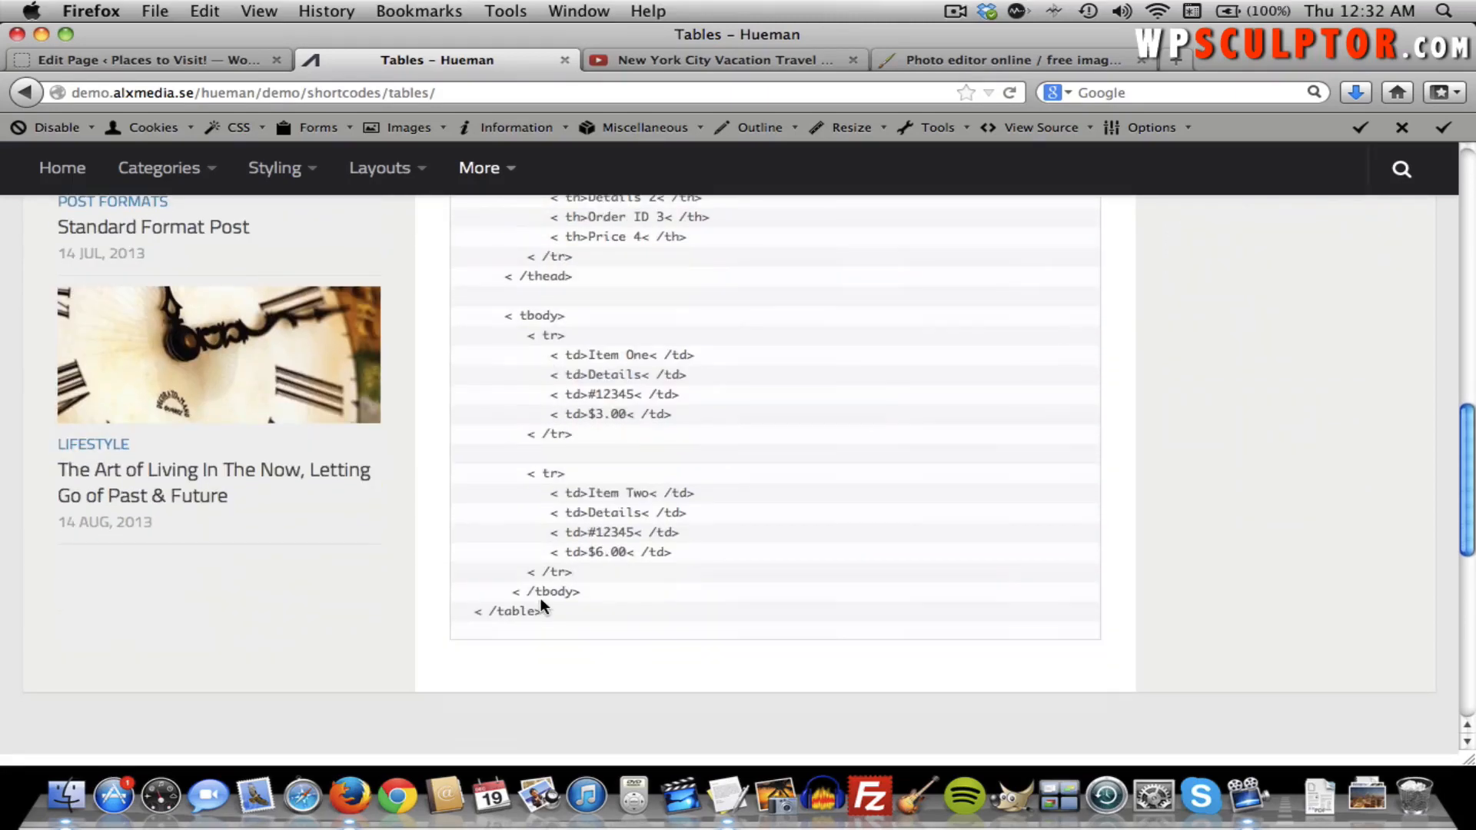
{"action": "left_click_drag", "start_coordinate": [542, 609], "coordinate": [465, 395]}
{"action": "scroll", "coordinate": [484, 472], "scroll_direction": "up", "scroll_amount": 3}
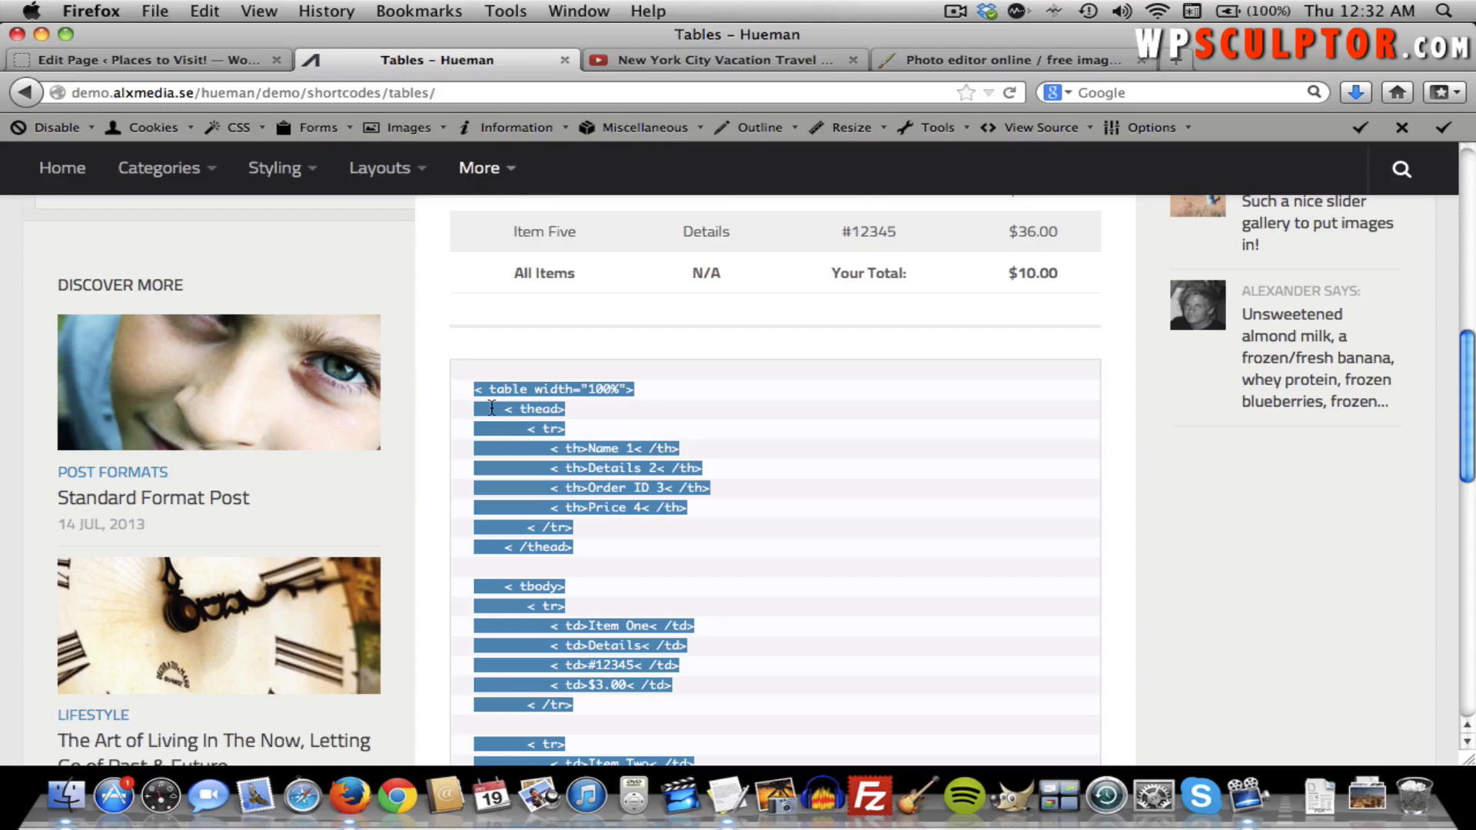
{"action": "left_click", "coordinate": [181, 54]}
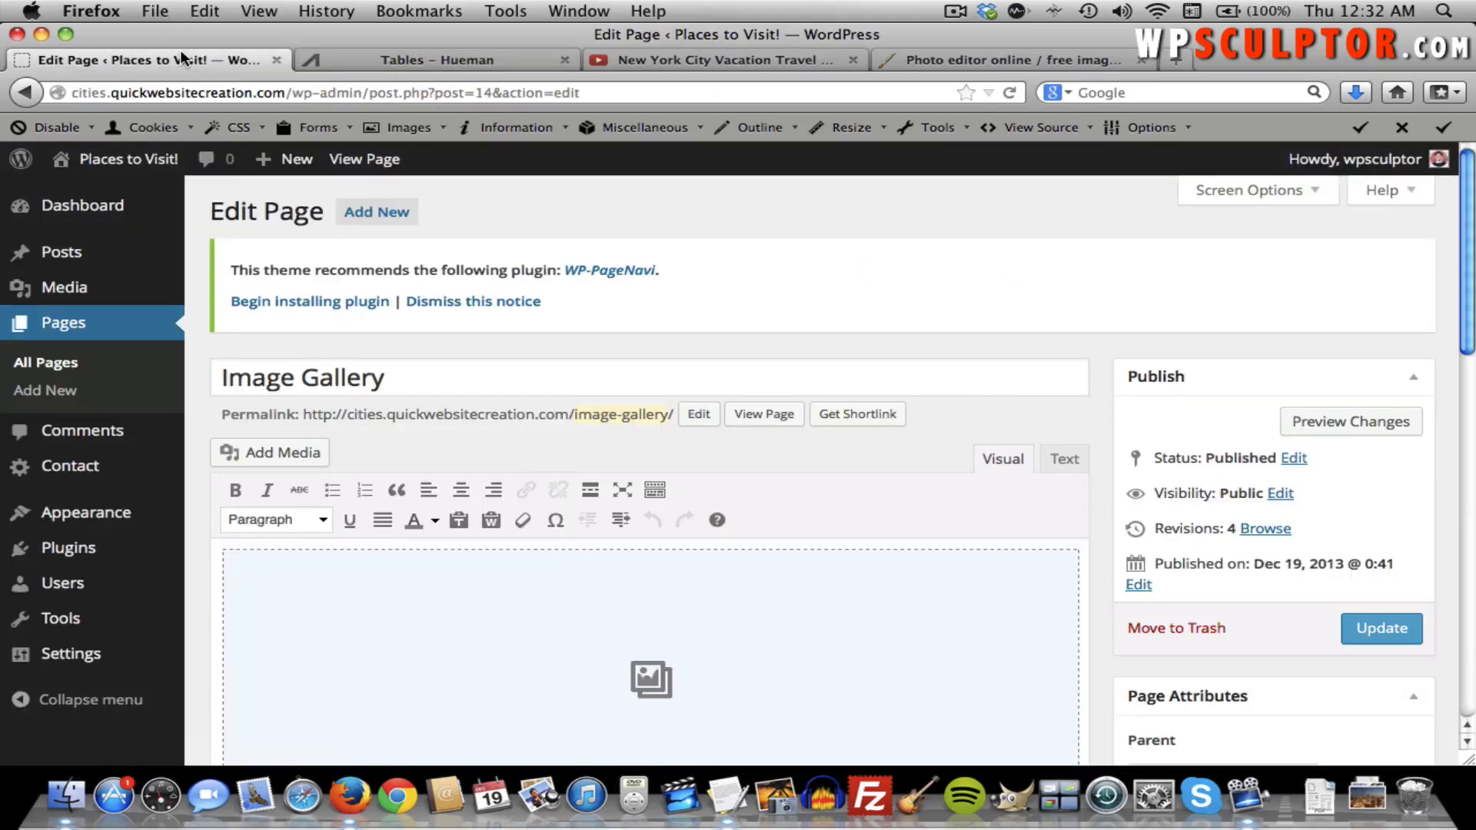
Paste the copied table code into the HTML Table page's Text editor.
{"action": "left_click", "coordinate": [62, 363]}
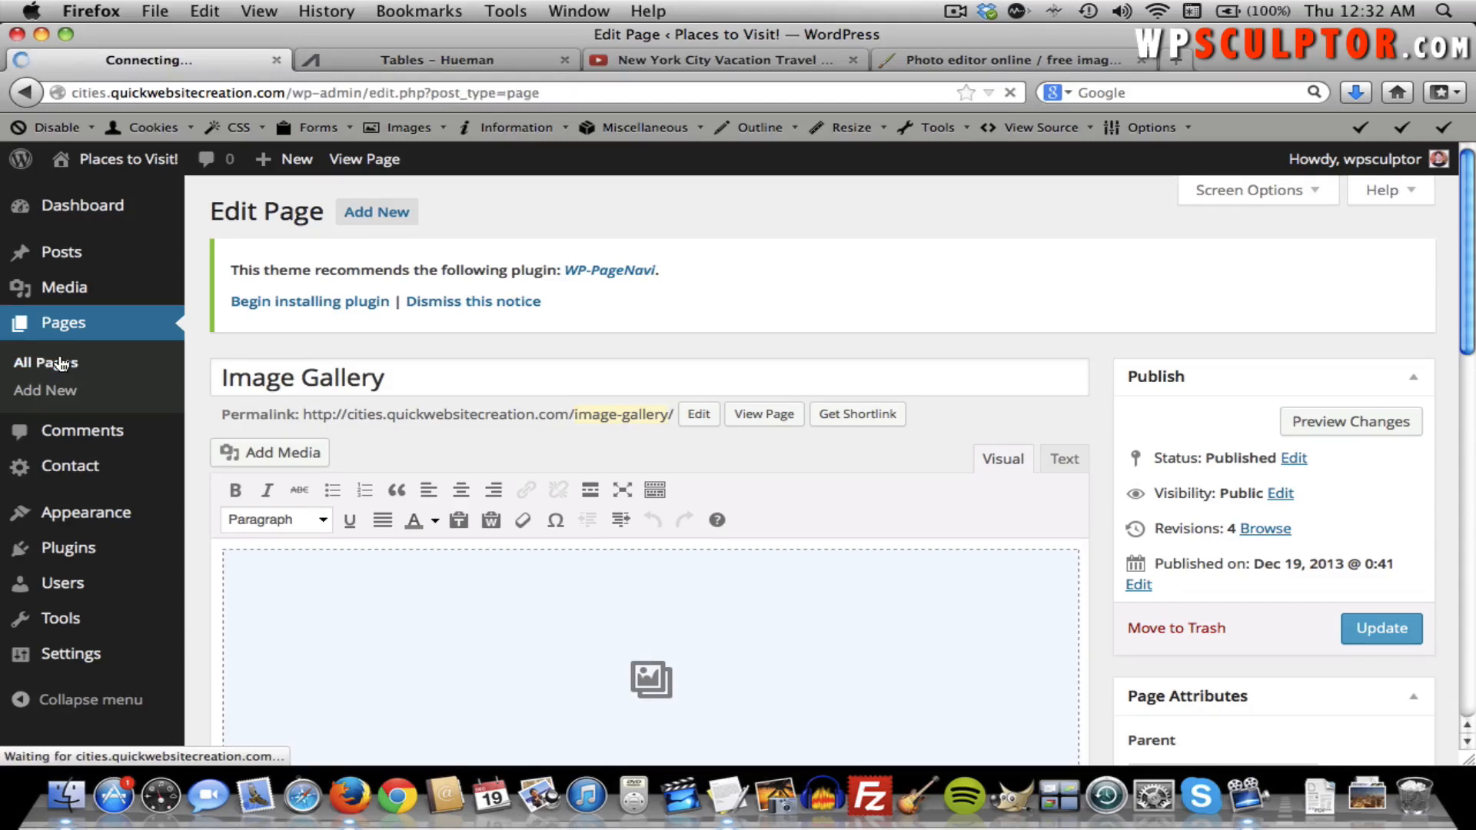
{"action": "scroll", "coordinate": [231, 405], "scroll_direction": "down", "scroll_amount": 3}
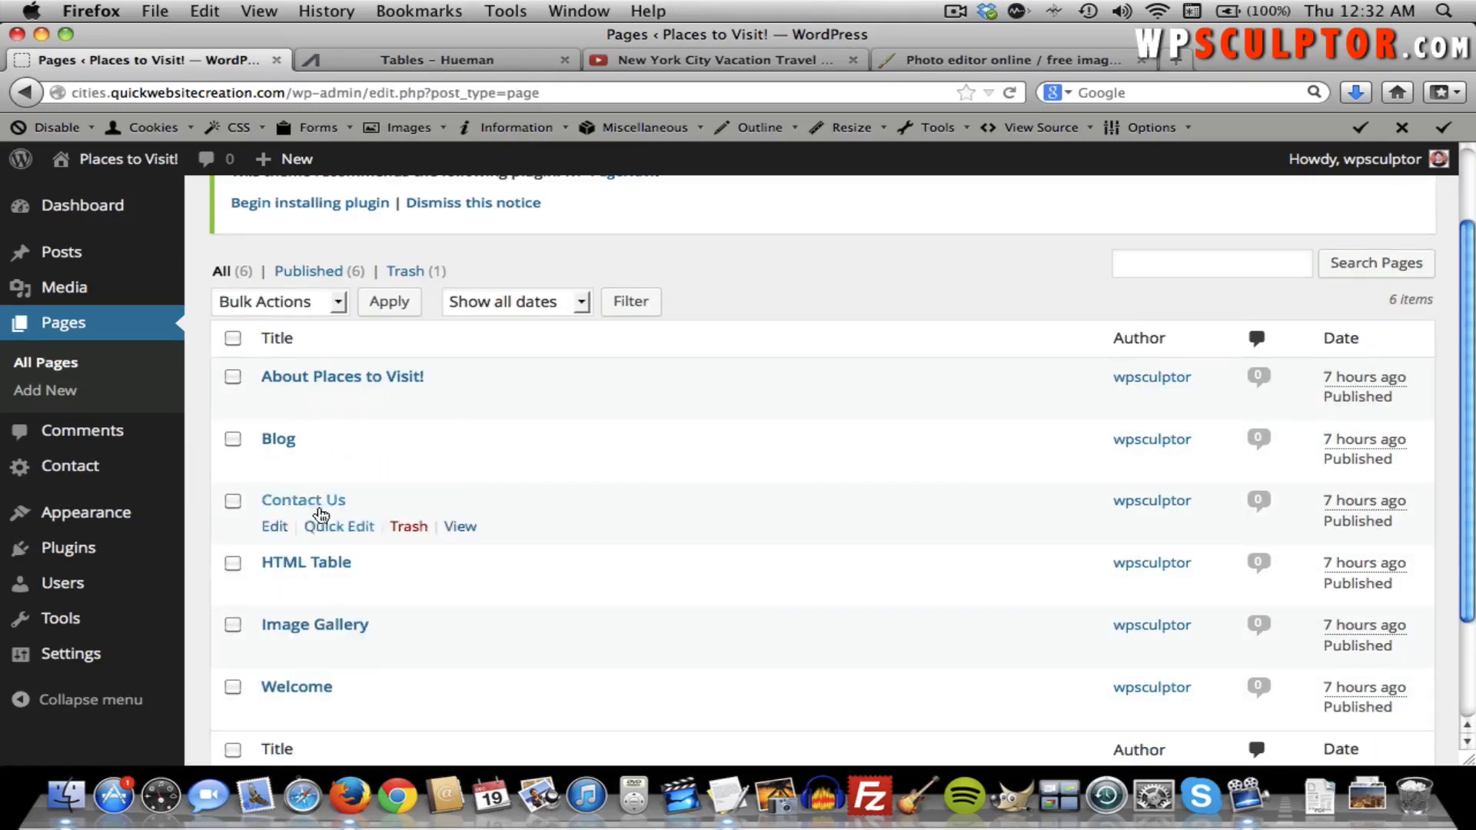
{"action": "left_click", "coordinate": [313, 563]}
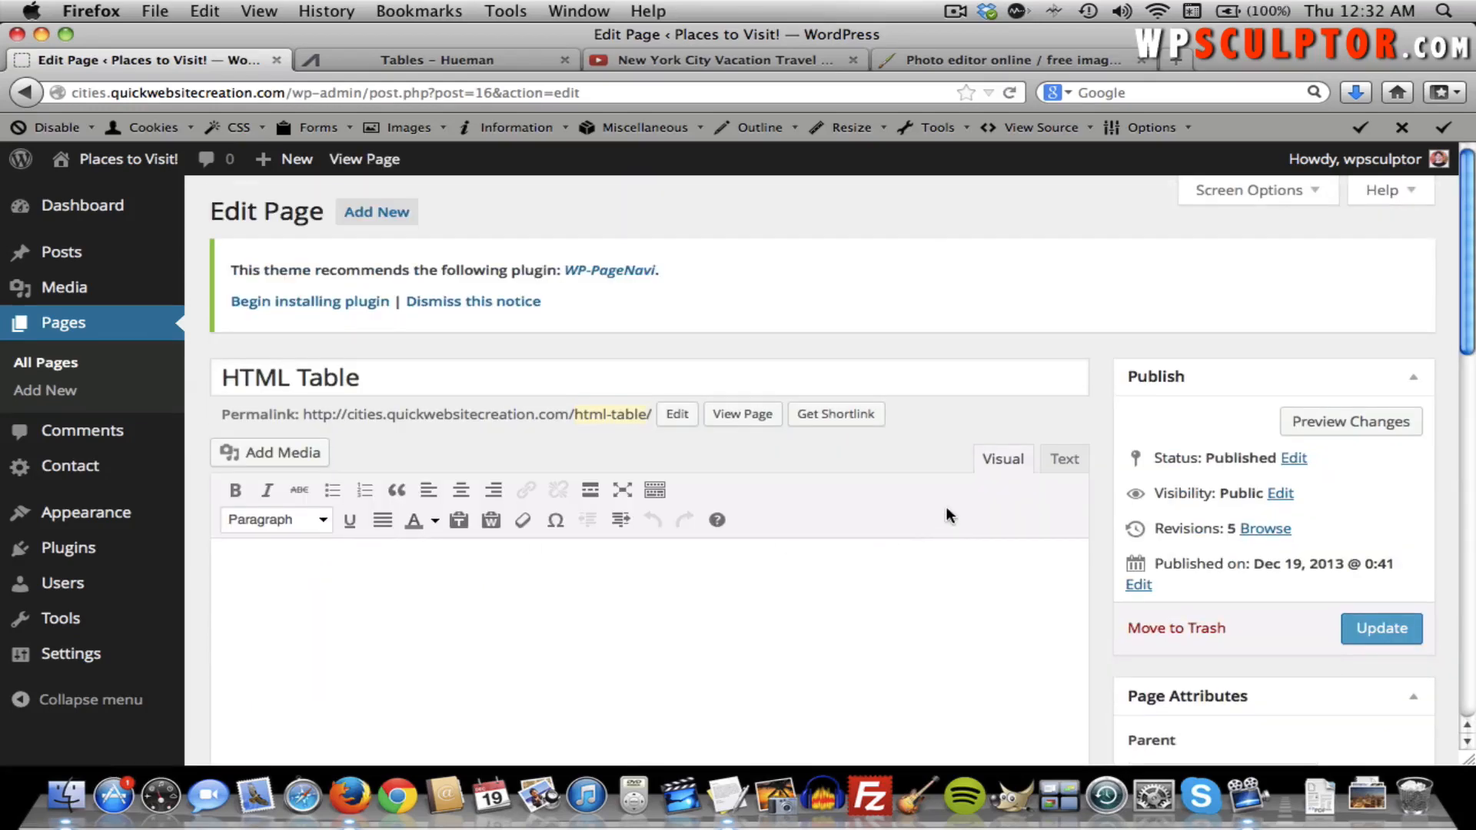
{"action": "left_click", "coordinate": [1063, 460]}
{"action": "left_click", "coordinate": [822, 553]}
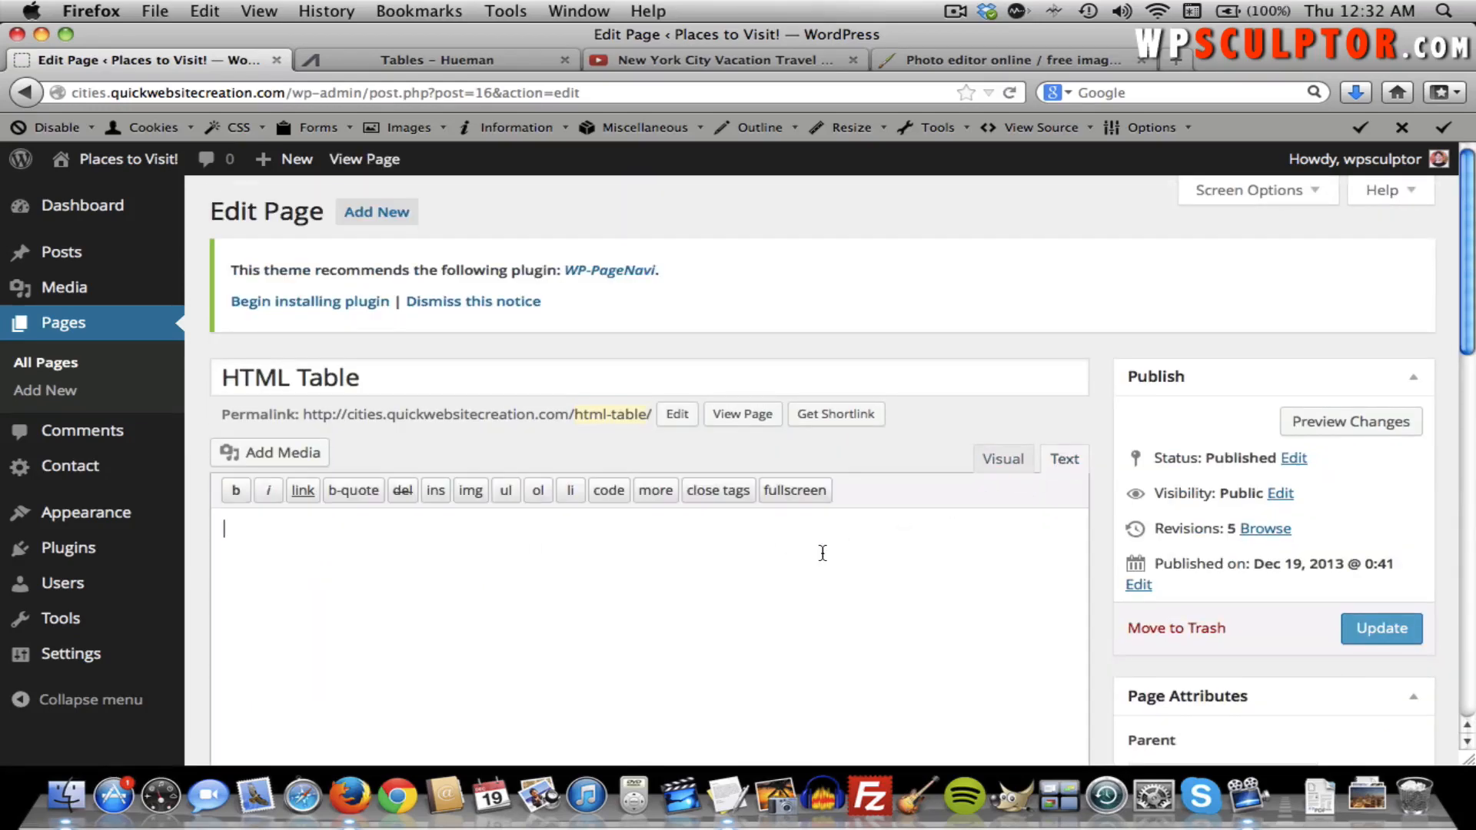
{"action": "key", "text": "super+v"}
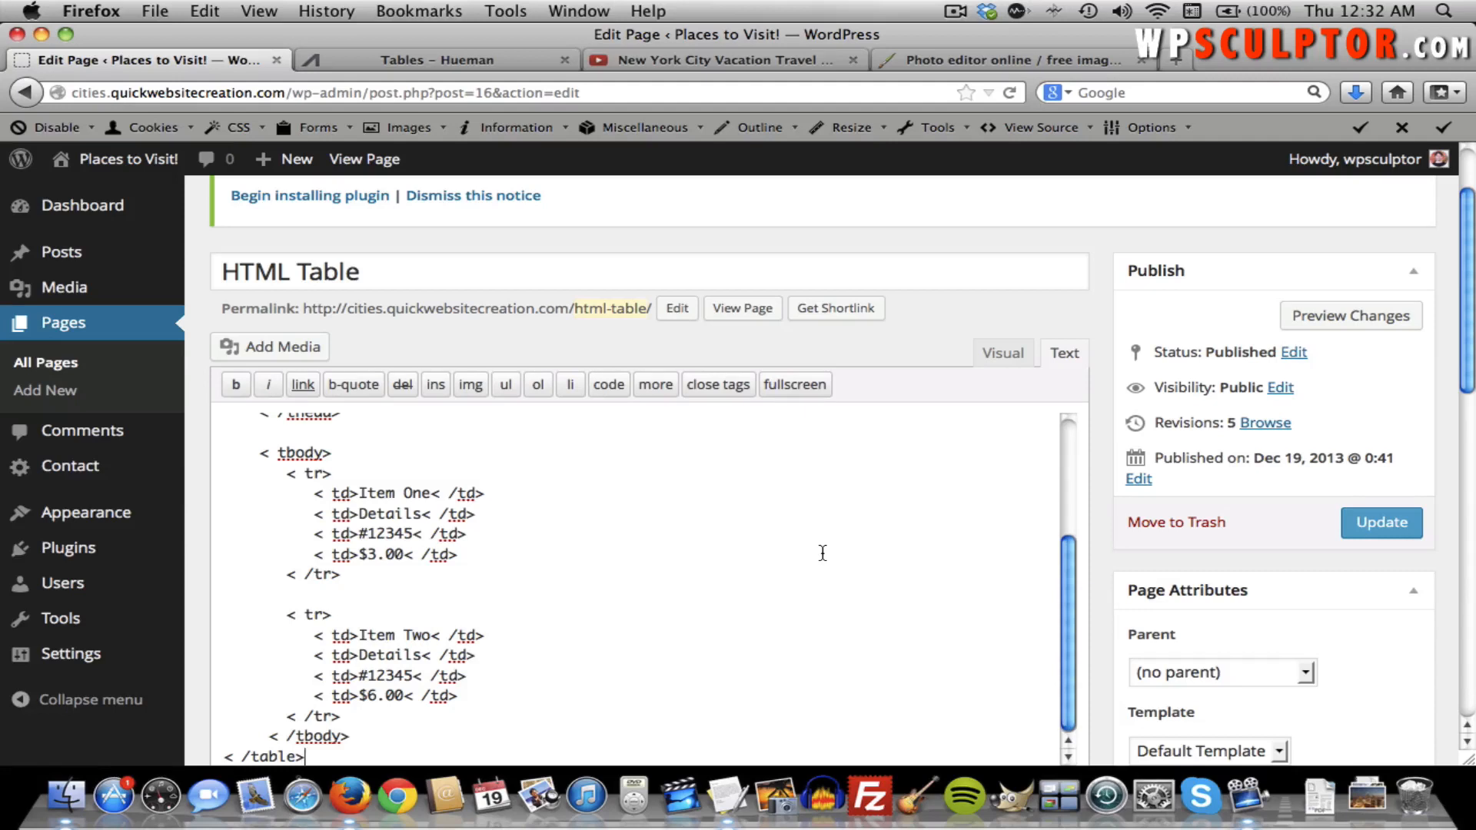
Compare the pasted code with the Hueman Tables demo, then return to the editor.
{"action": "scroll", "coordinate": [822, 552], "scroll_direction": "up", "scroll_amount": 3}
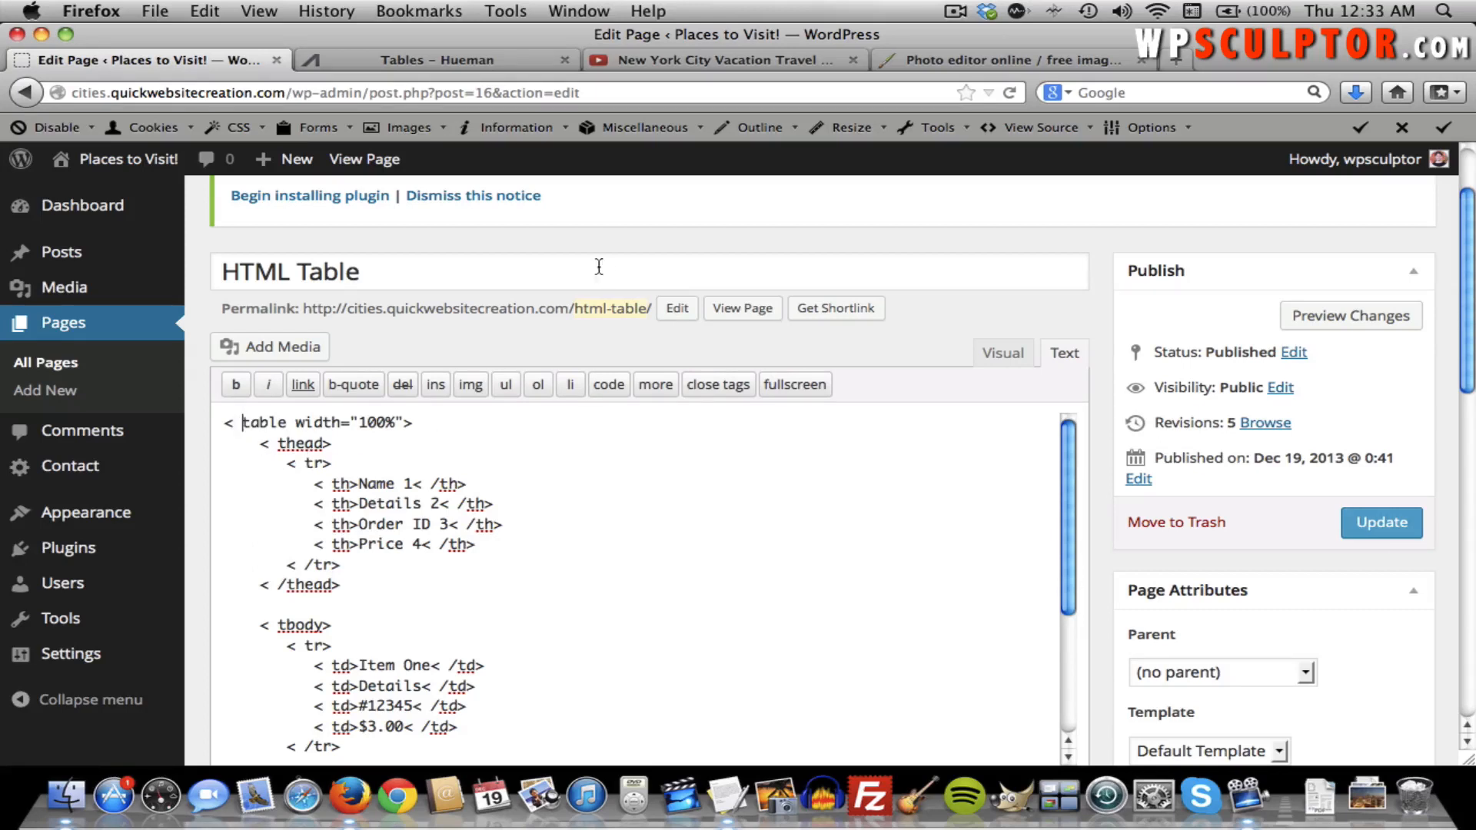
{"action": "left_click", "coordinate": [444, 66]}
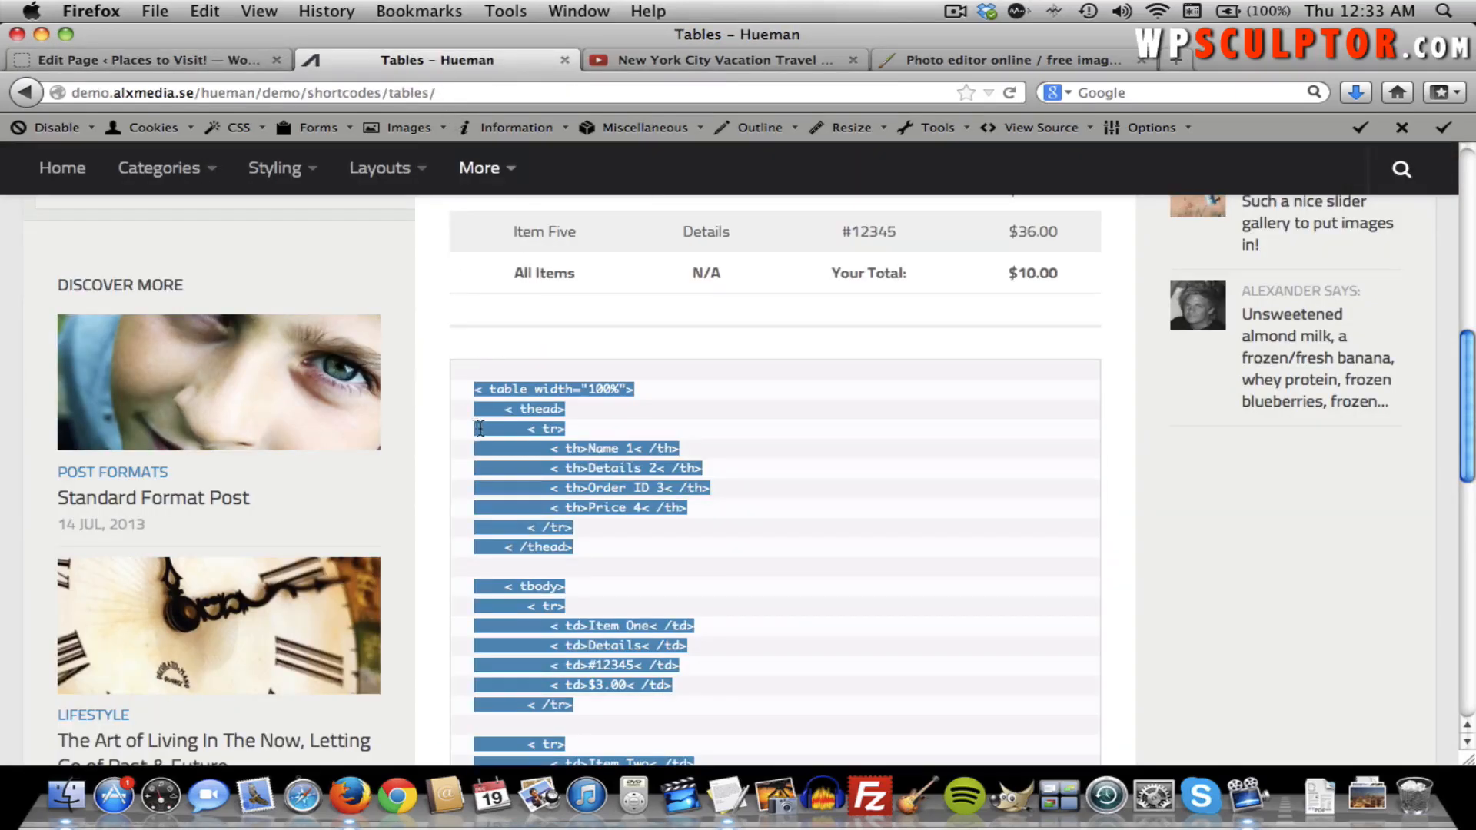
{"action": "left_click", "coordinate": [495, 394]}
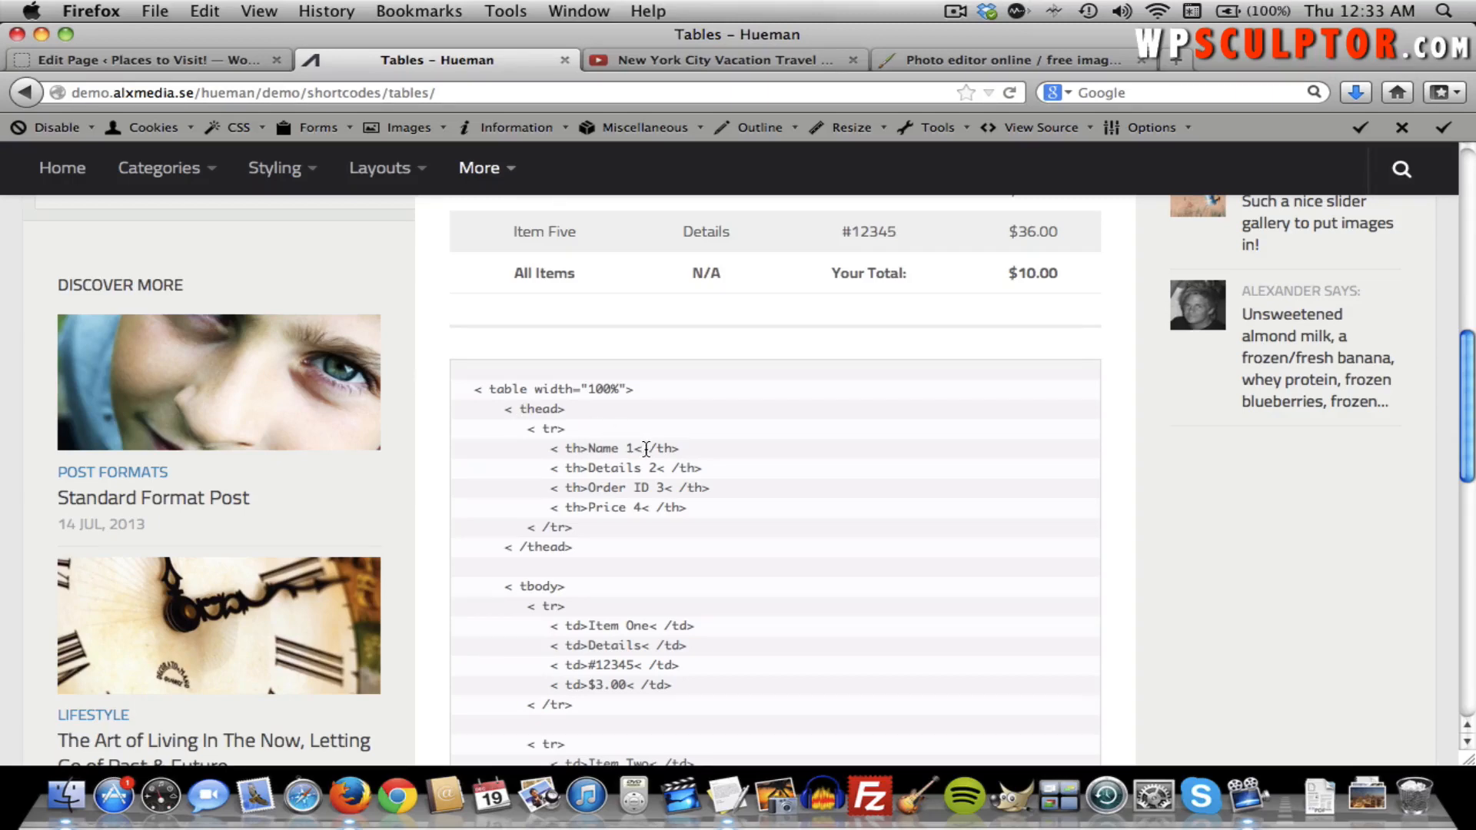
{"action": "left_click", "coordinate": [148, 62]}
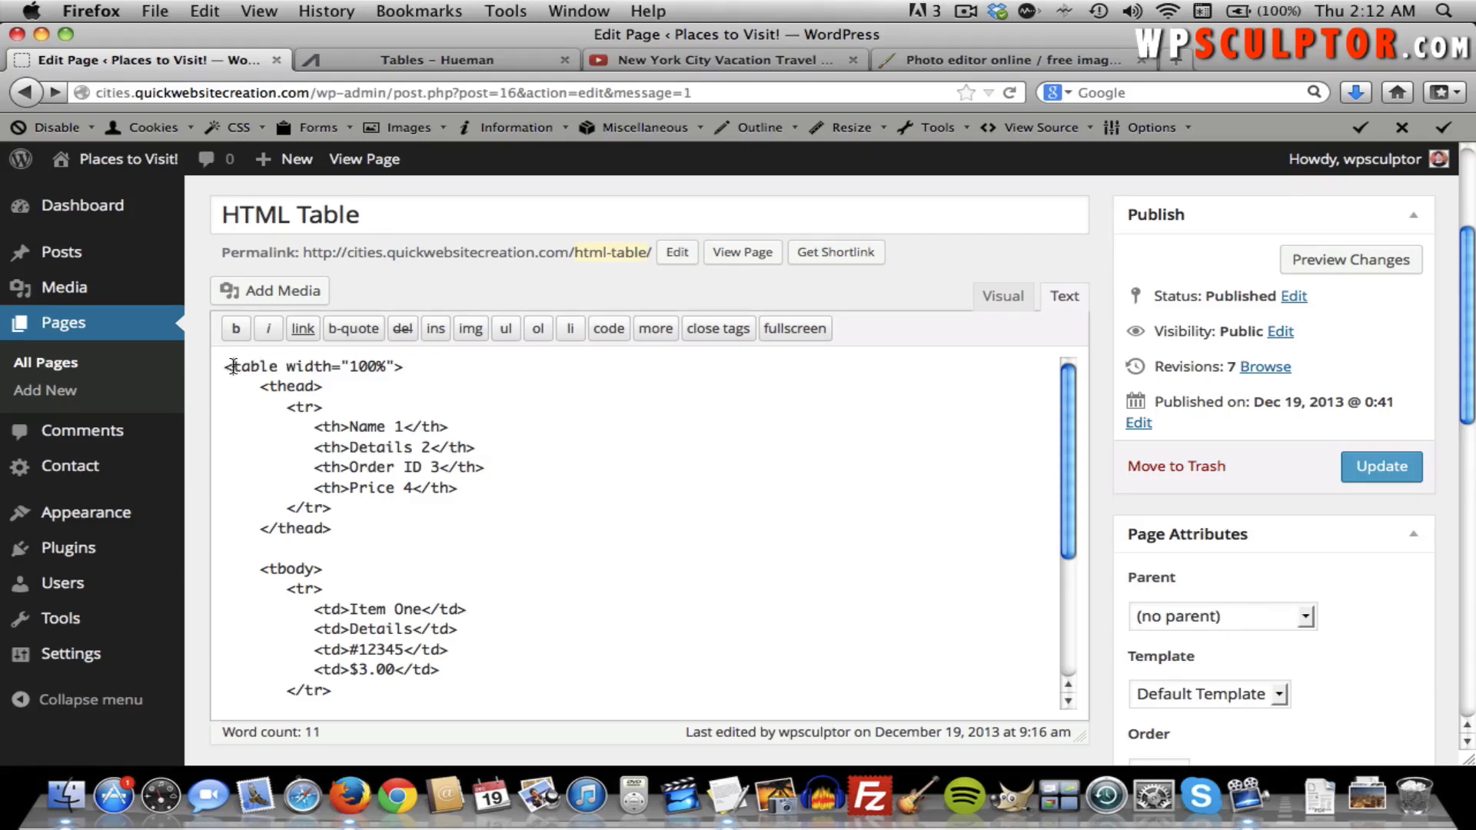
{"action": "left_click_drag", "start_coordinate": [233, 365], "coordinate": [407, 367]}
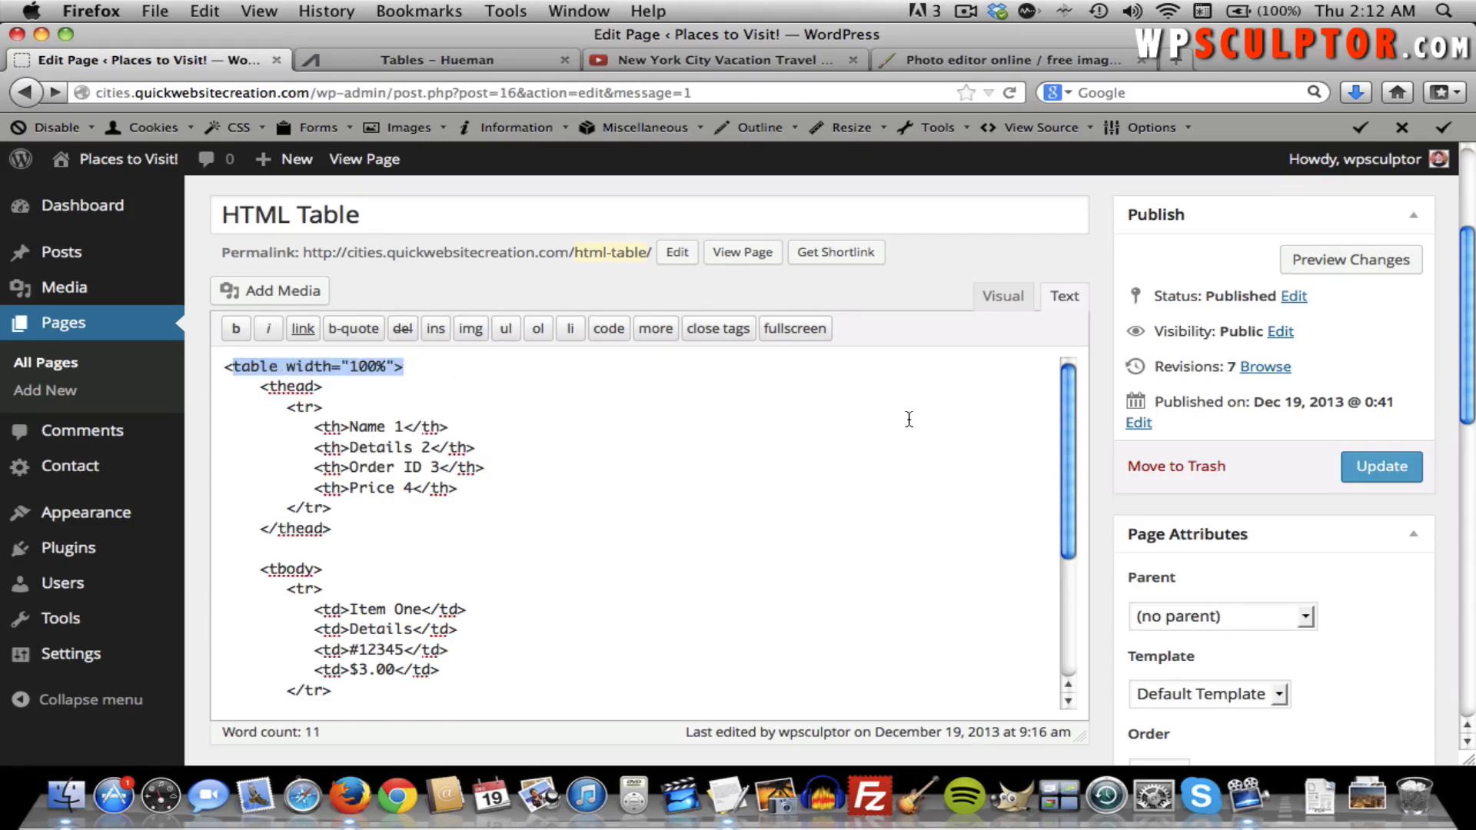
{"action": "left_click_drag", "start_coordinate": [1067, 450], "coordinate": [1017, 612]}
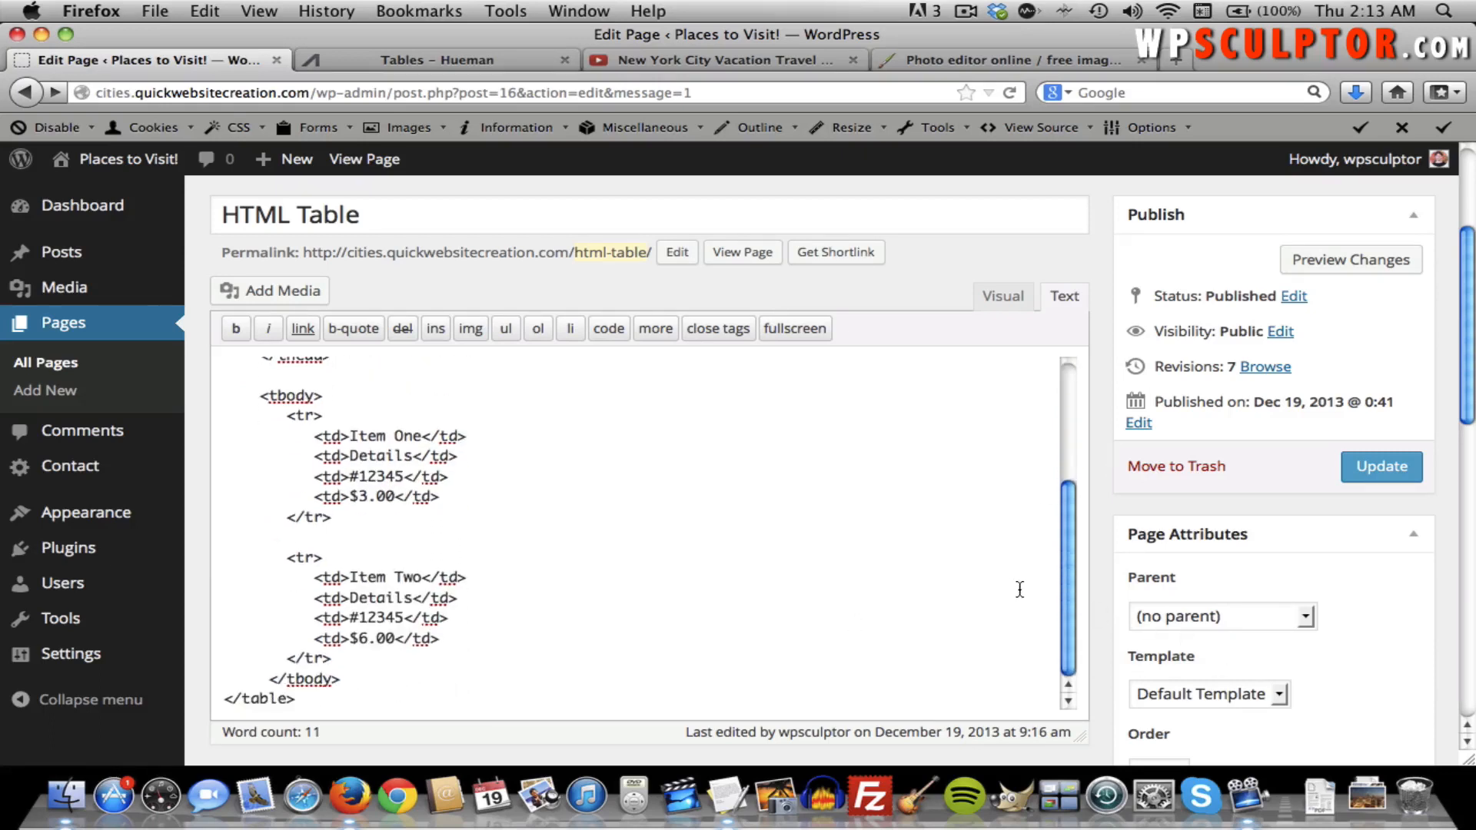
{"action": "scroll", "coordinate": [1019, 590], "scroll_direction": "up", "scroll_amount": 5}
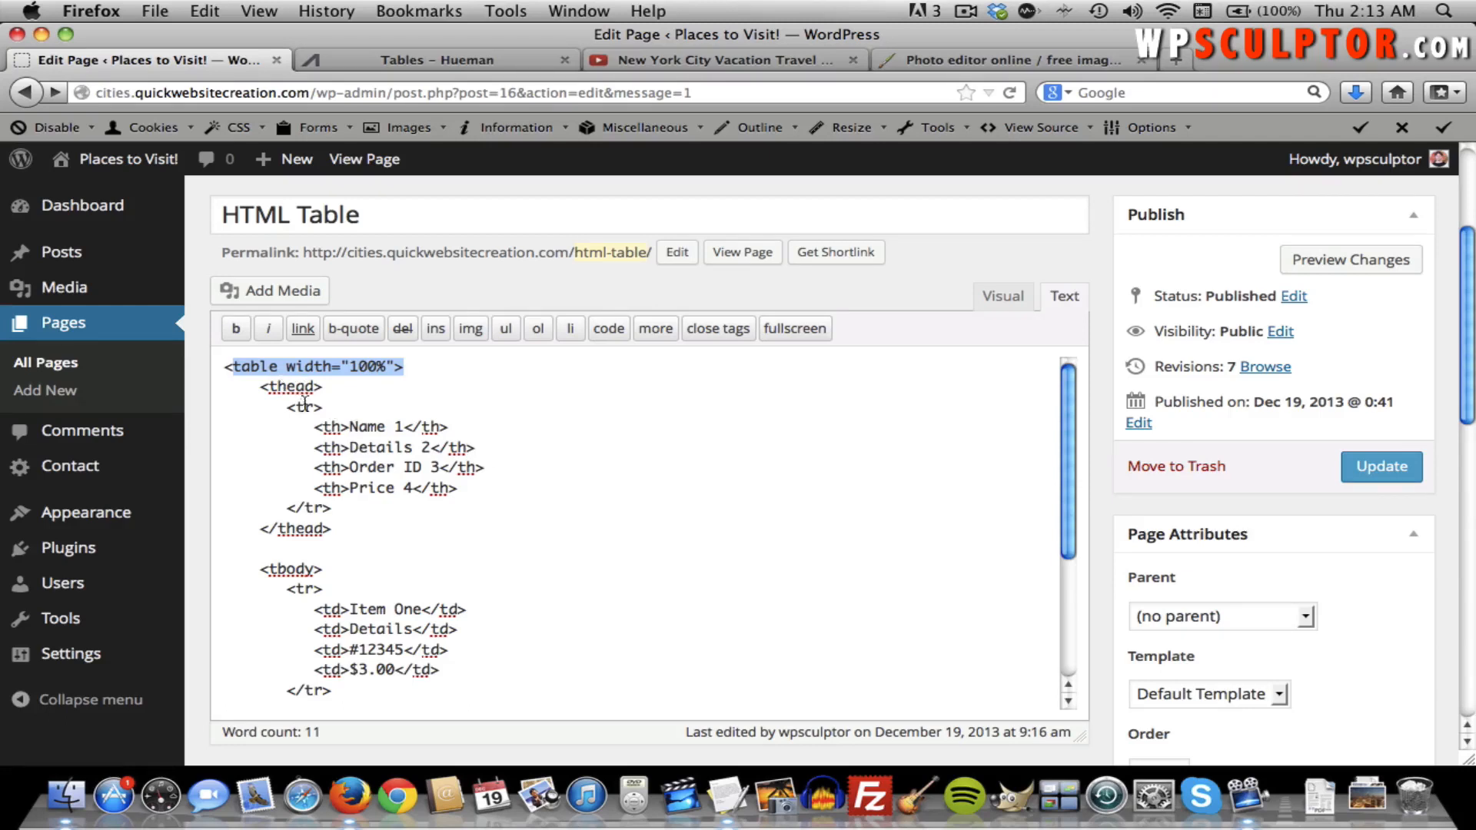
{"action": "left_click_drag", "start_coordinate": [331, 529], "coordinate": [258, 529]}
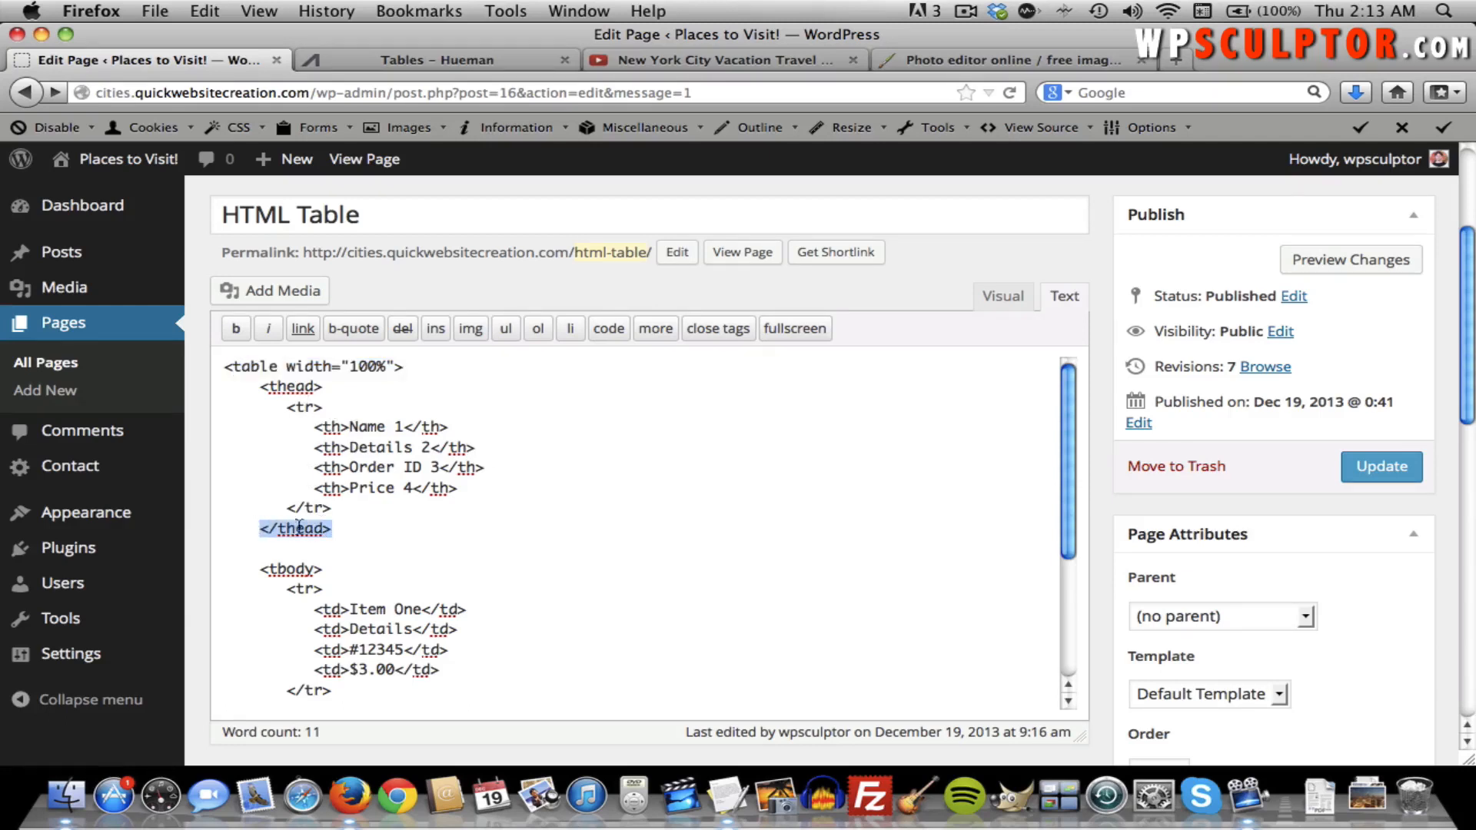
{"action": "left_click_drag", "start_coordinate": [286, 408], "coordinate": [323, 407]}
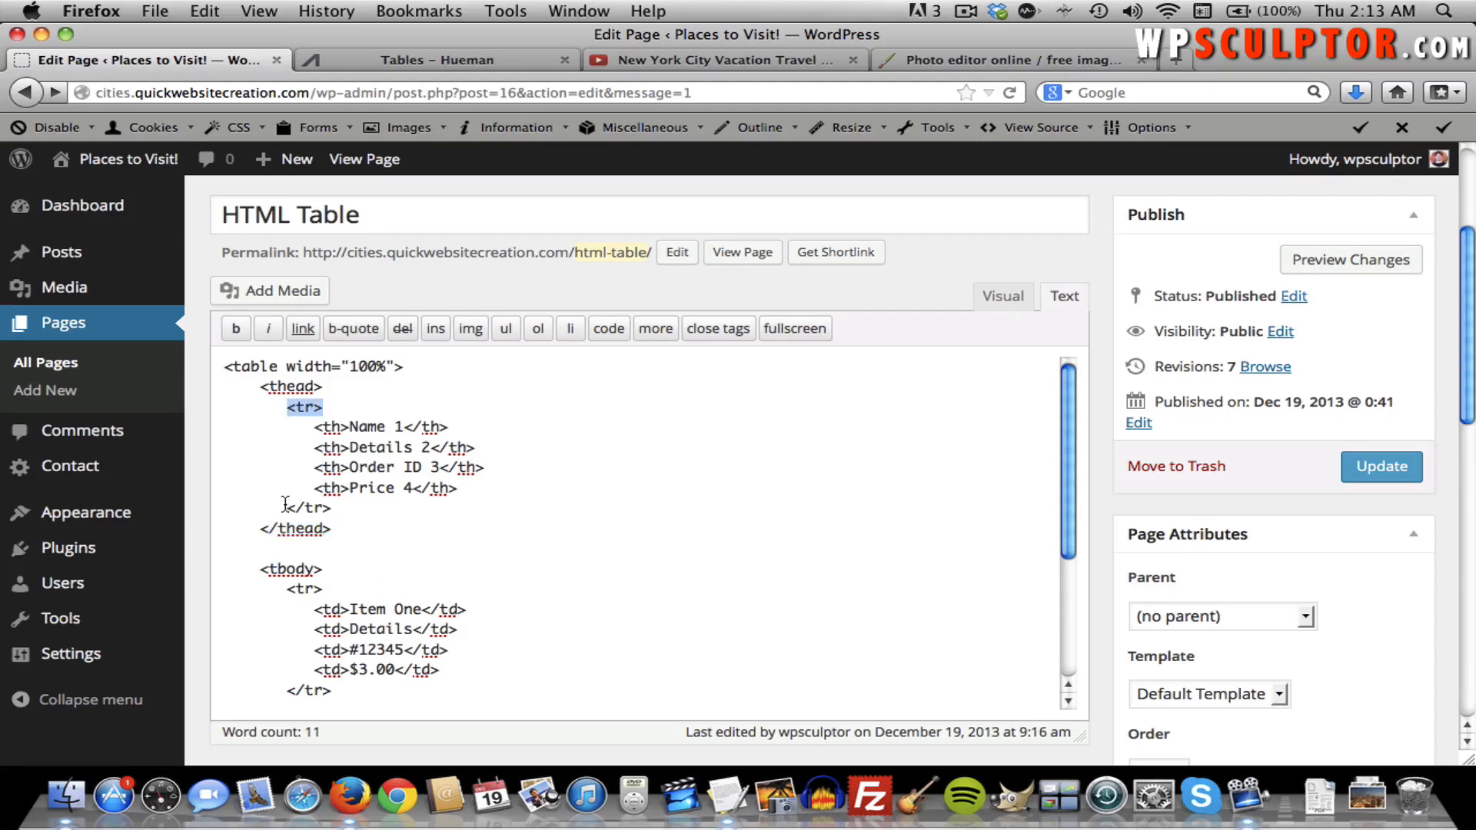
{"action": "left_click_drag", "start_coordinate": [286, 508], "coordinate": [332, 514]}
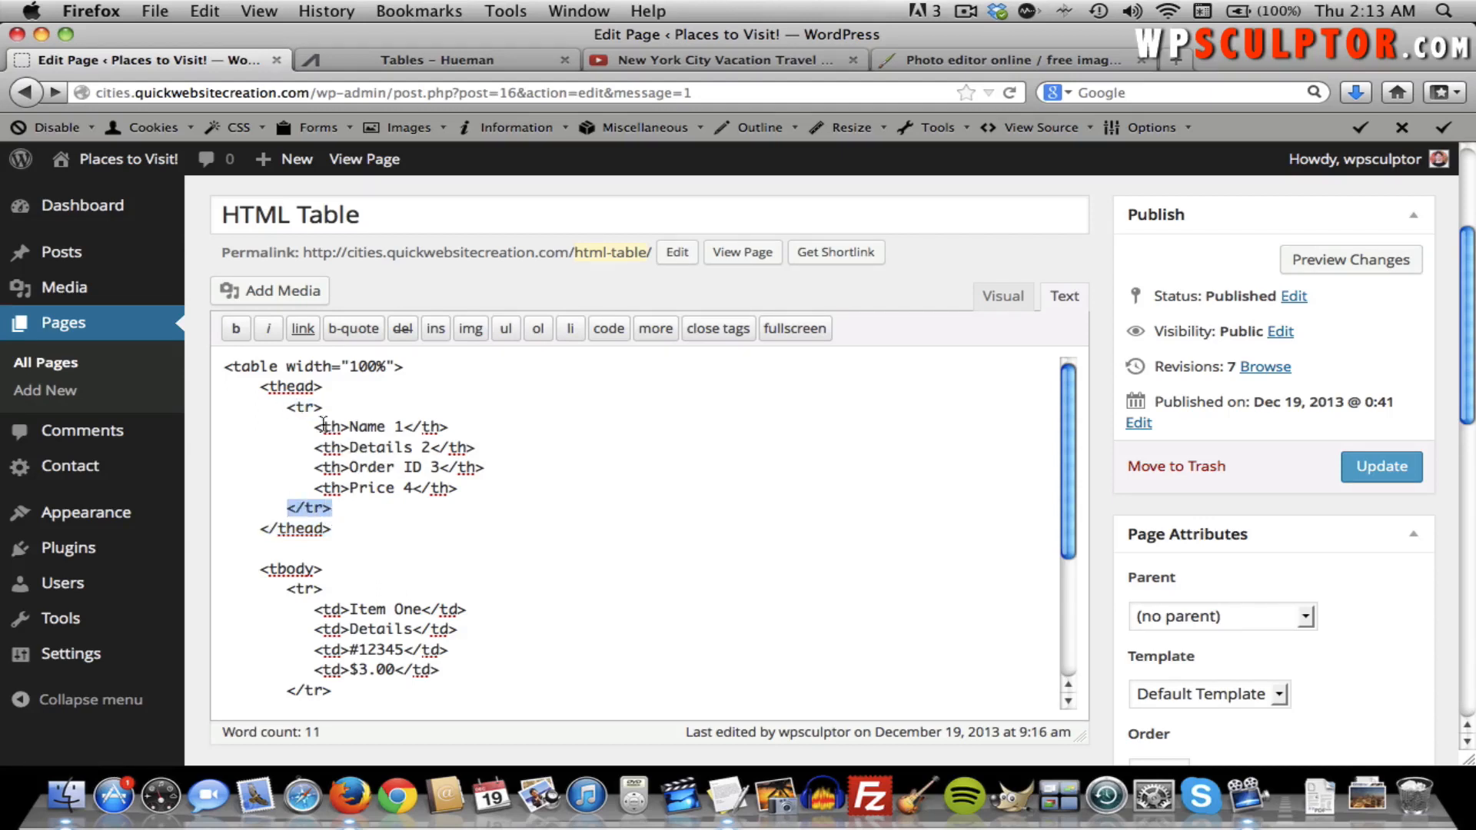
{"action": "left_click_drag", "start_coordinate": [315, 426], "coordinate": [447, 431]}
{"action": "left_click", "coordinate": [488, 418]}
Load w3schools.com in a new browser tab.
{"action": "left_click", "coordinate": [1178, 52]}
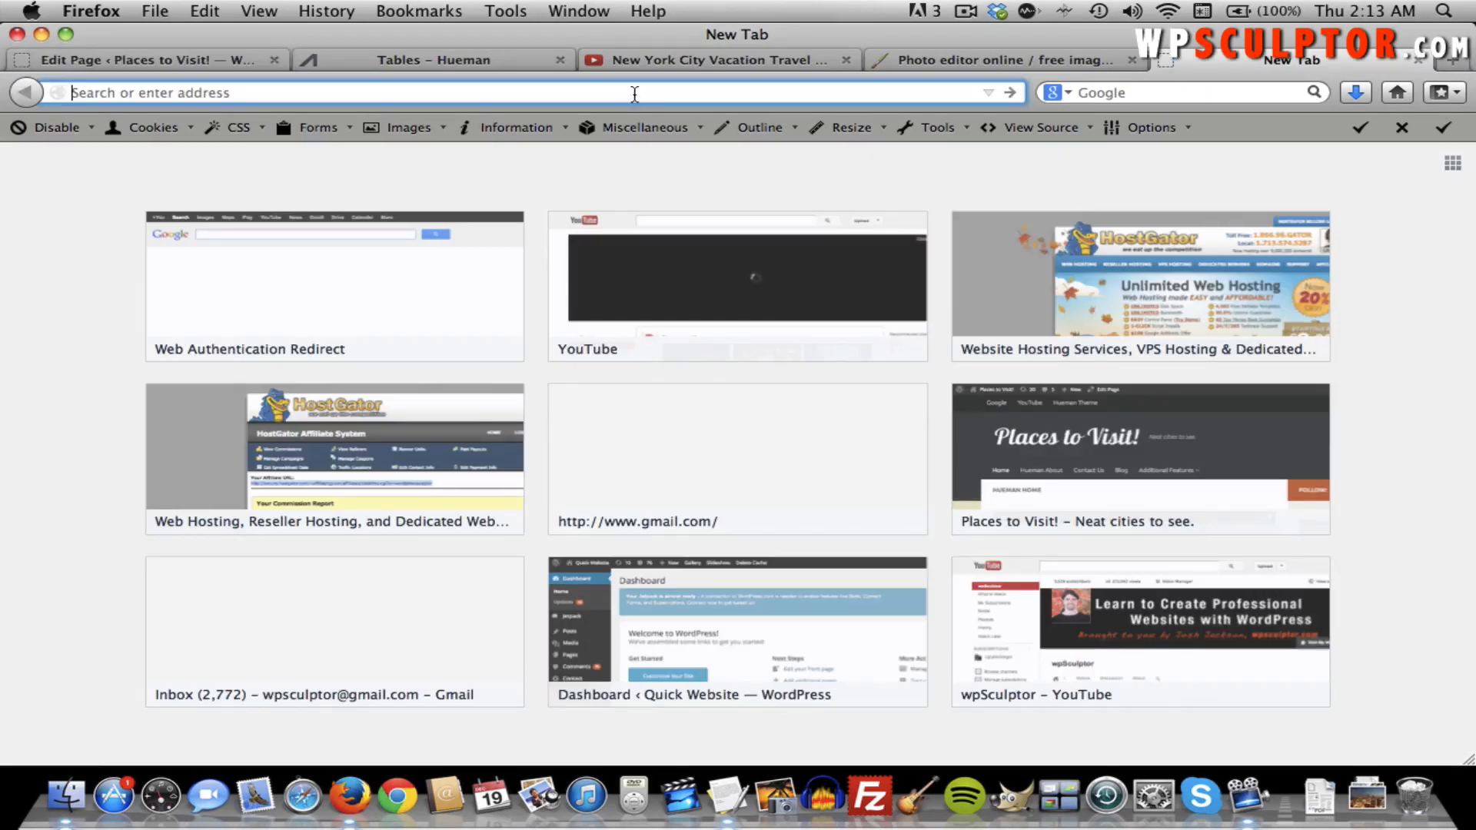
{"action": "type", "text": "w3schools.com"}
{"action": "key", "text": "Return"}
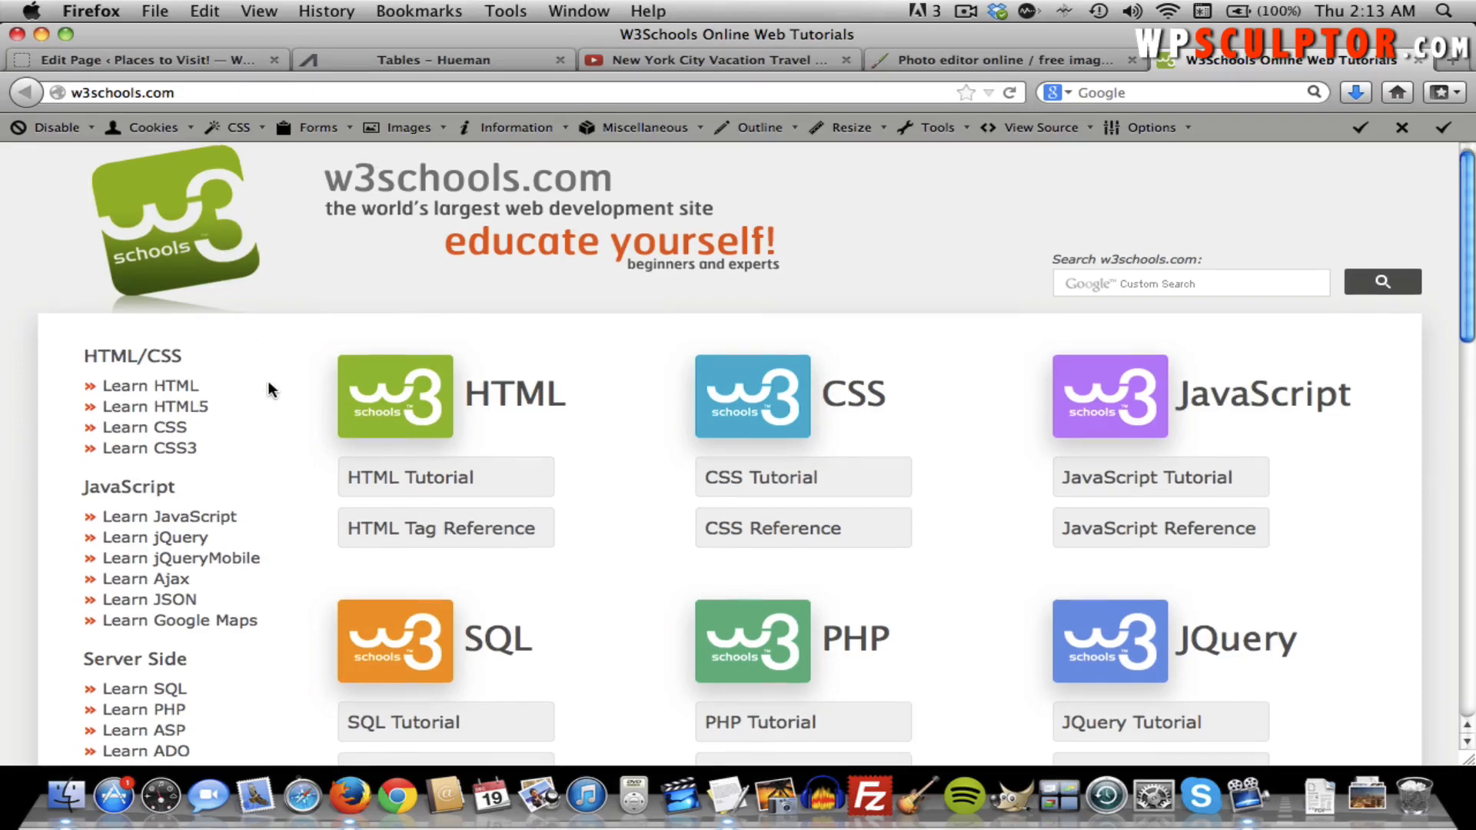
Open the Learn HTML > HTML Tables tutorial and scroll through its table examples.
{"action": "left_click", "coordinate": [178, 386]}
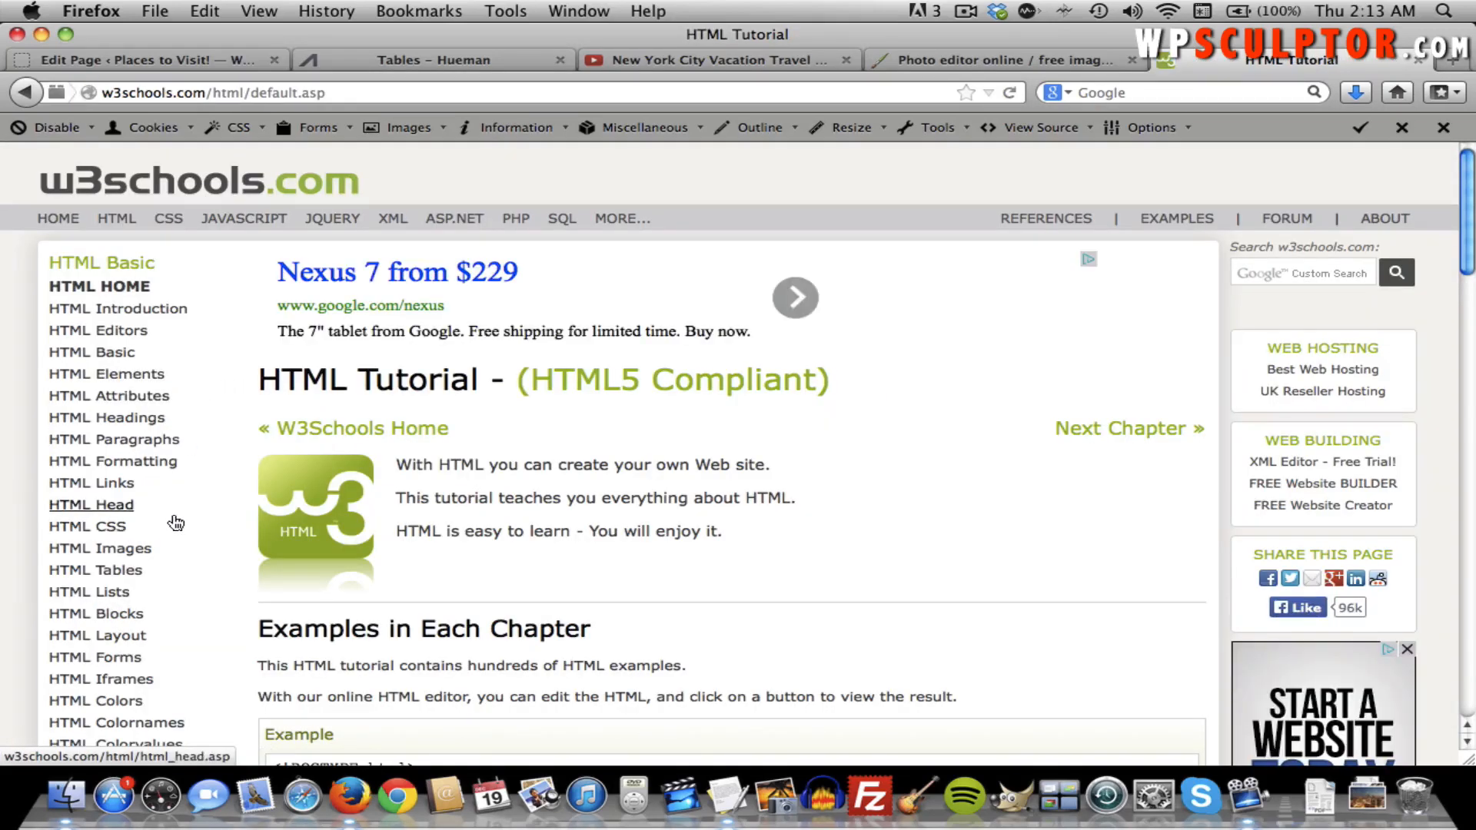
{"action": "left_click", "coordinate": [123, 577]}
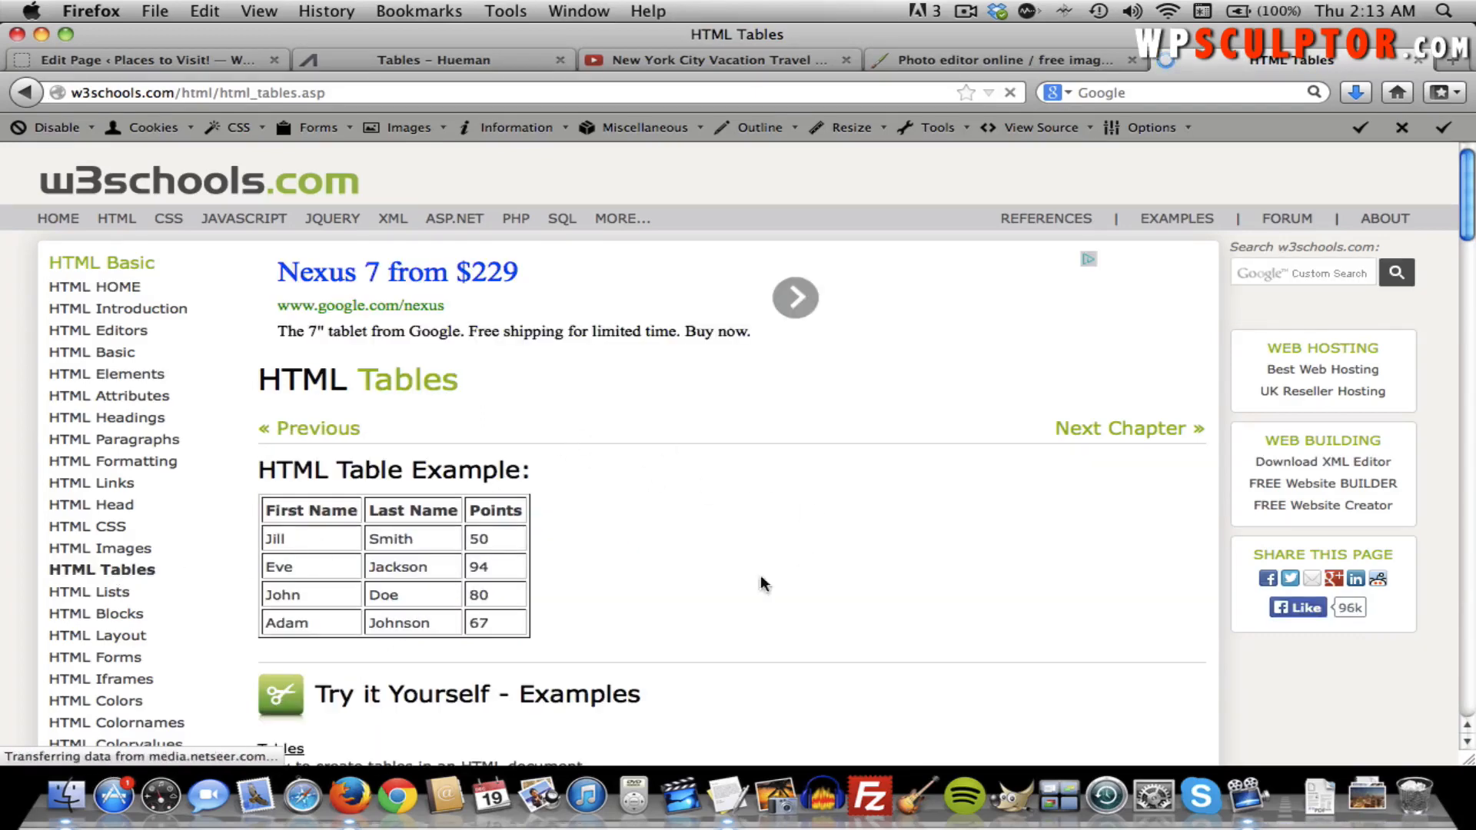
{"action": "scroll", "coordinate": [699, 584], "scroll_direction": "down", "scroll_amount": 1}
{"action": "scroll", "coordinate": [698, 590], "scroll_direction": "down", "scroll_amount": 5}
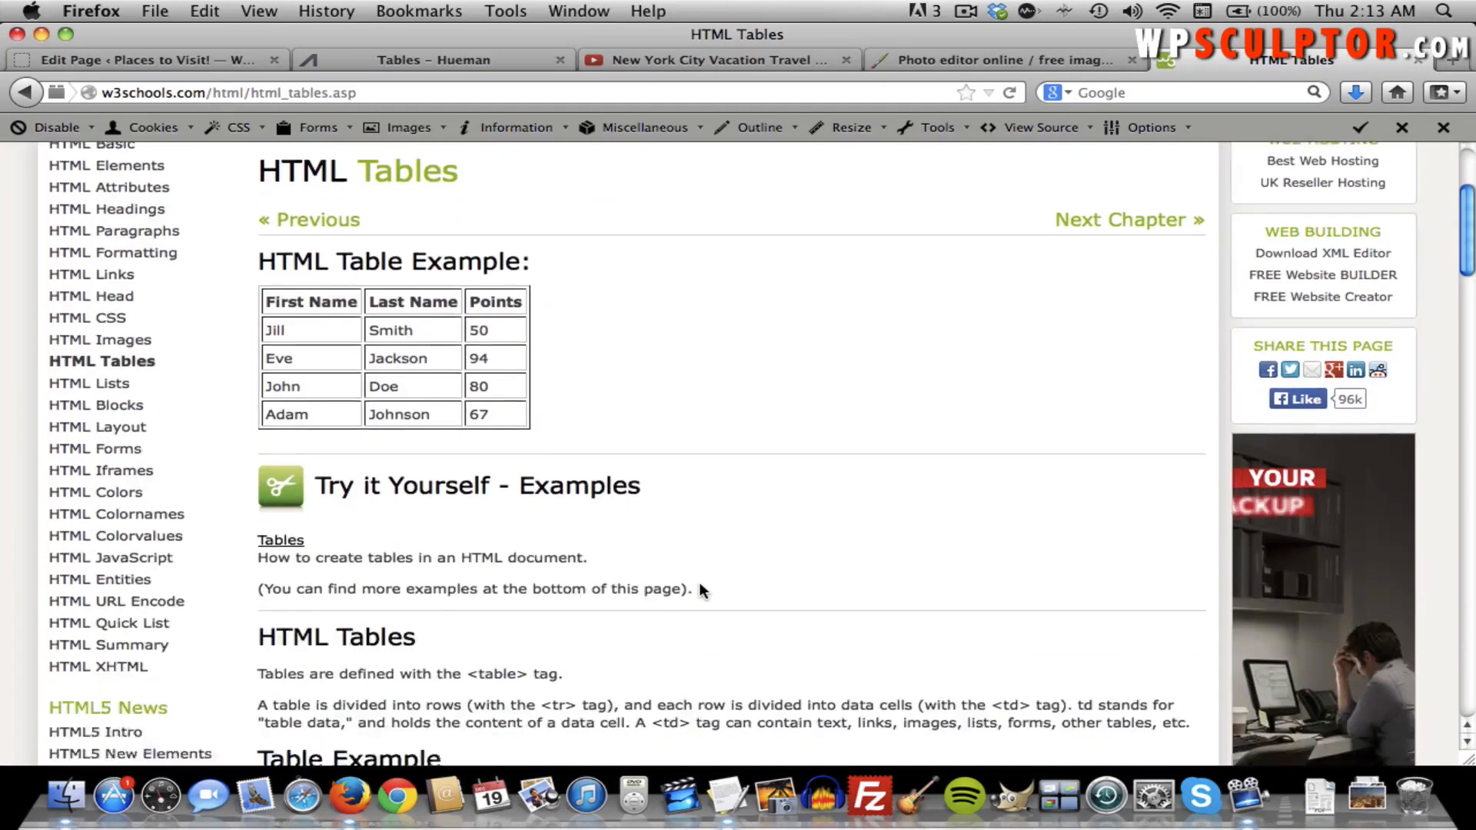
{"action": "scroll", "coordinate": [637, 569], "scroll_direction": "down", "scroll_amount": 2}
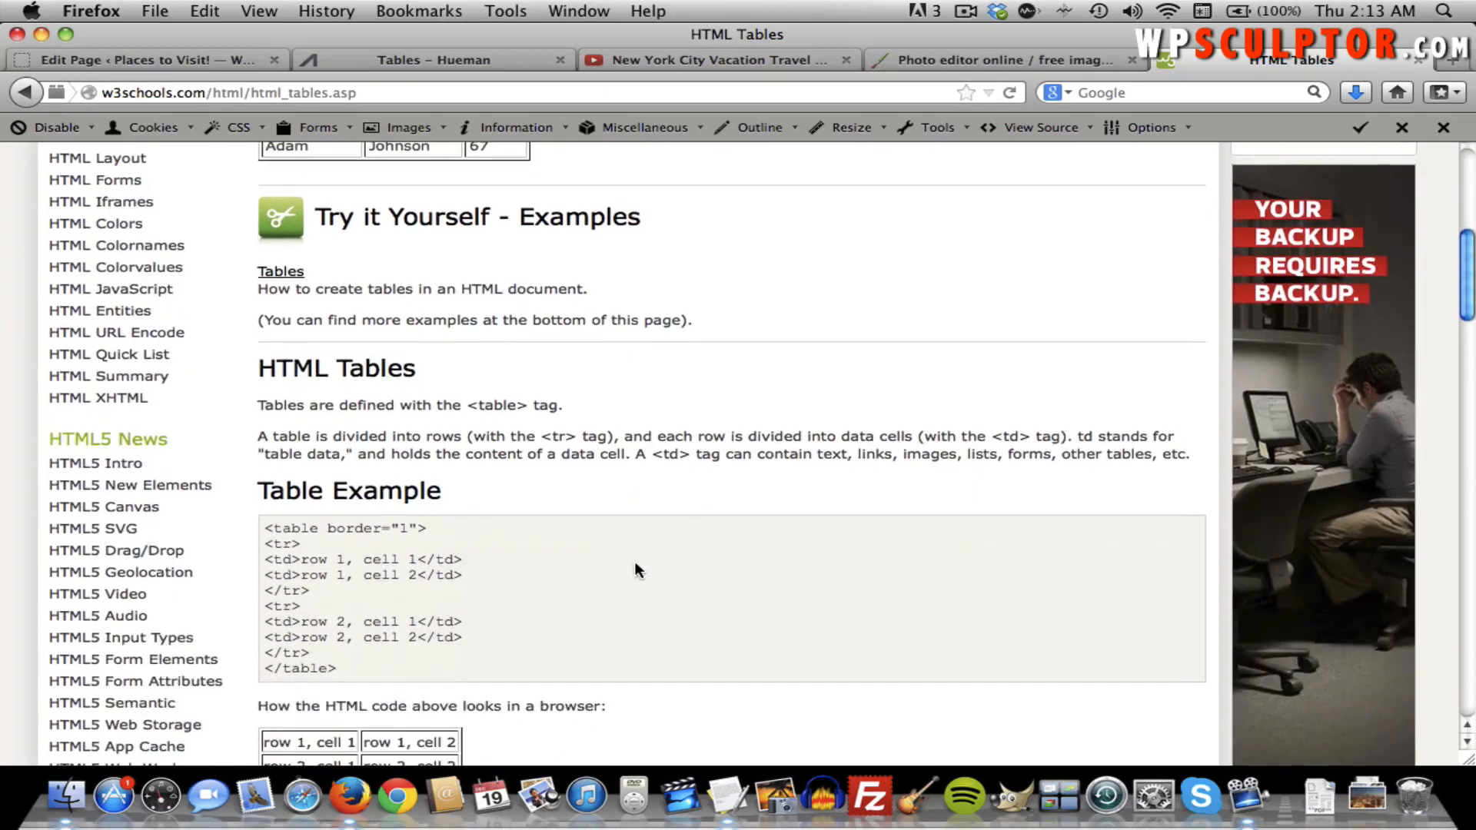
{"action": "scroll", "coordinate": [484, 462], "scroll_direction": "down", "scroll_amount": 3}
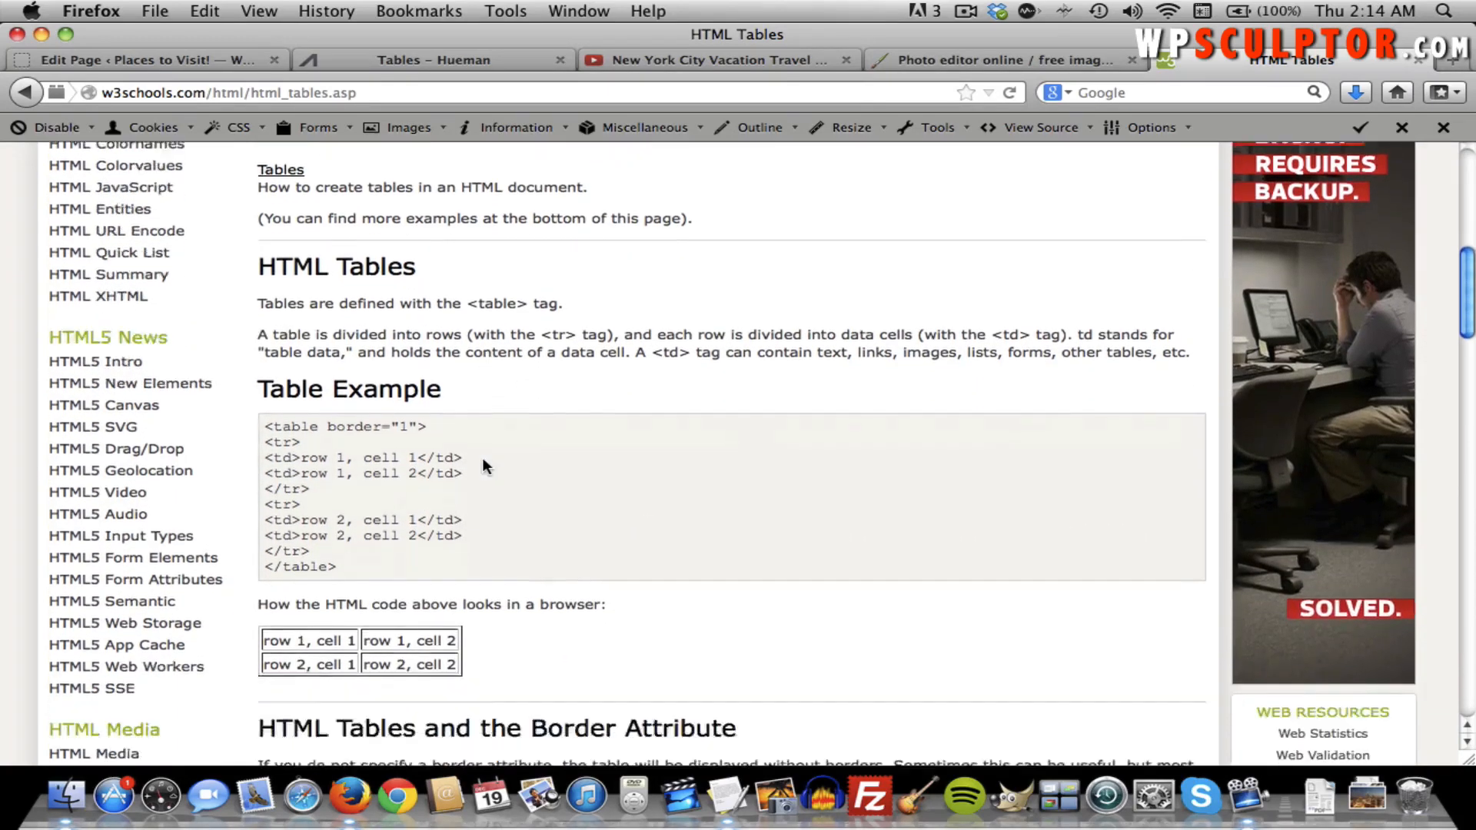
{"action": "scroll", "coordinate": [617, 448], "scroll_direction": "down", "scroll_amount": 8}
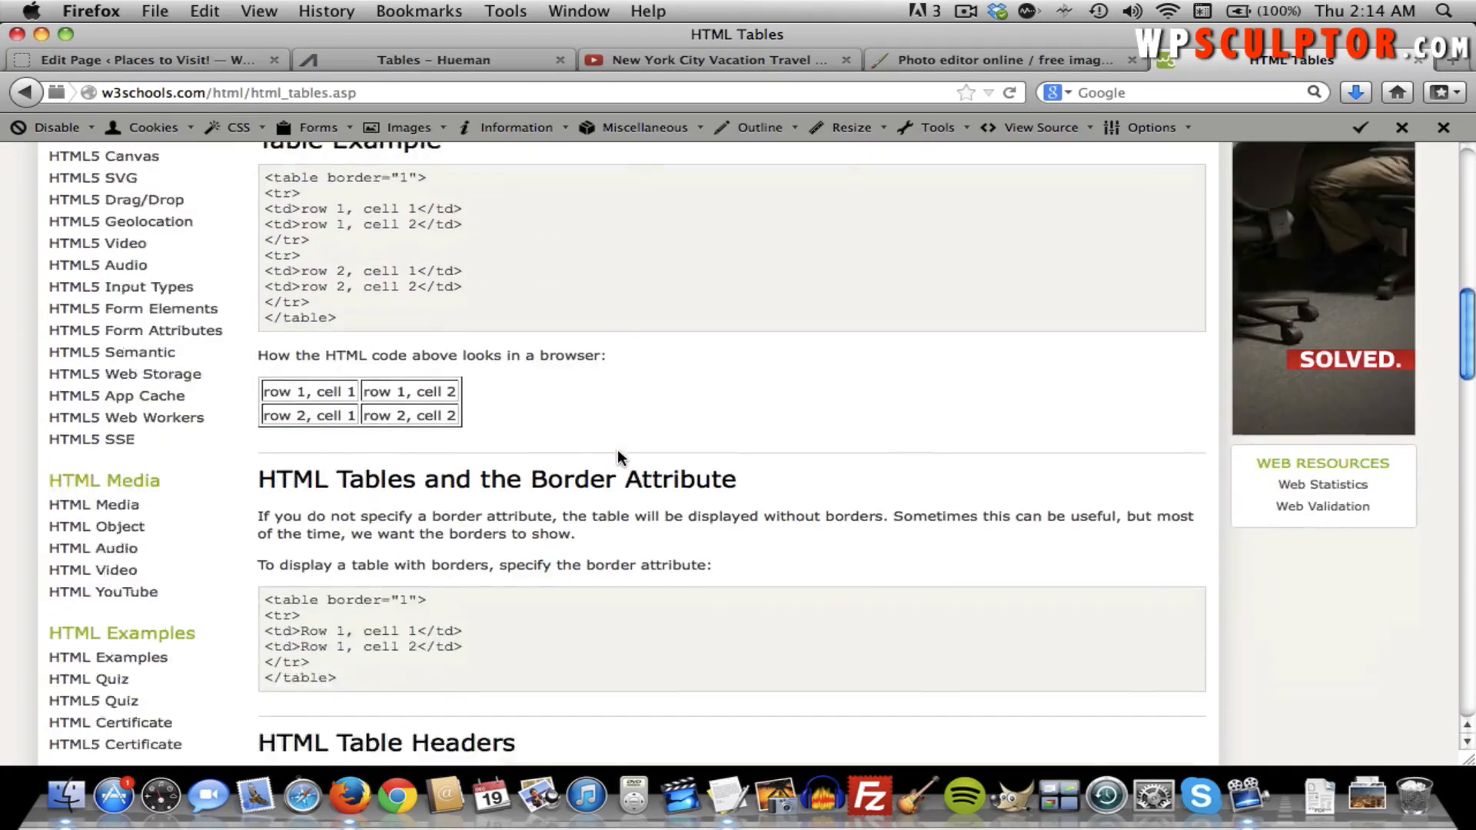
{"action": "scroll", "coordinate": [618, 453], "scroll_direction": "down", "scroll_amount": 8}
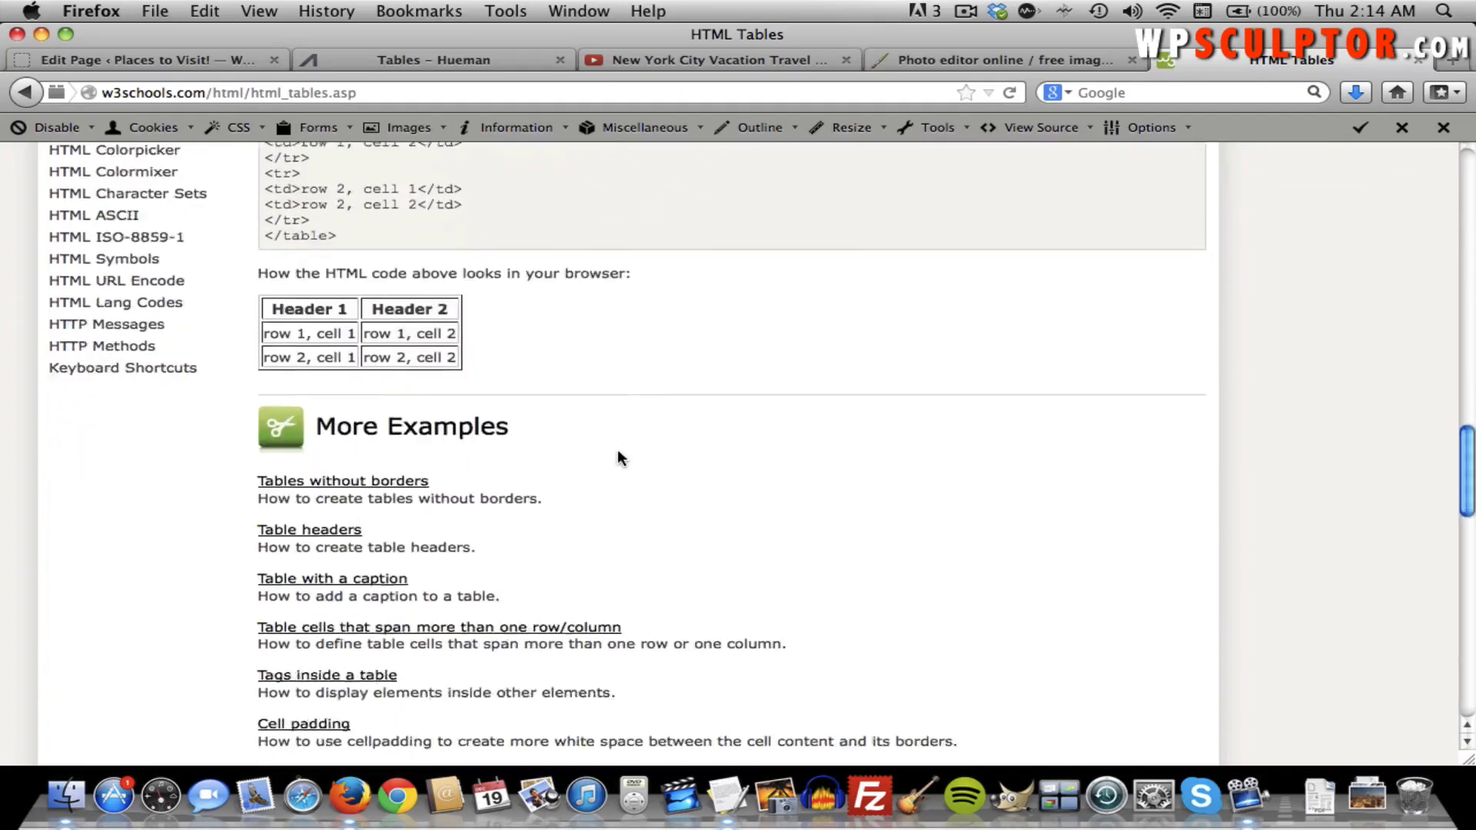
{"action": "scroll", "coordinate": [619, 454], "scroll_direction": "up", "scroll_amount": 9}
{"action": "scroll", "coordinate": [618, 451], "scroll_direction": "up", "scroll_amount": 8}
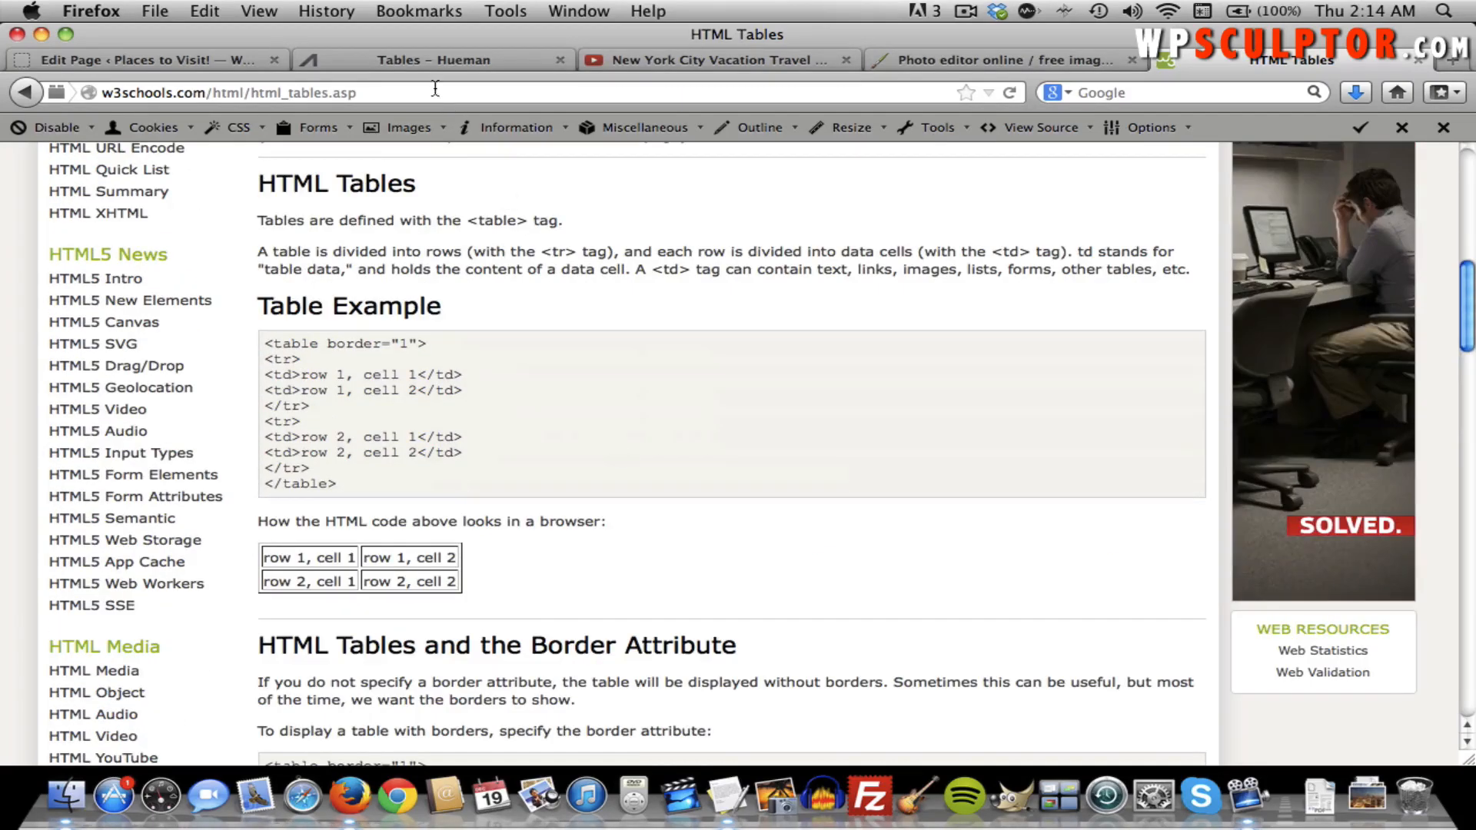
View the live HTML Table page in a new tab, showing the Item One and Item Two rows.
{"action": "left_click", "coordinate": [176, 60]}
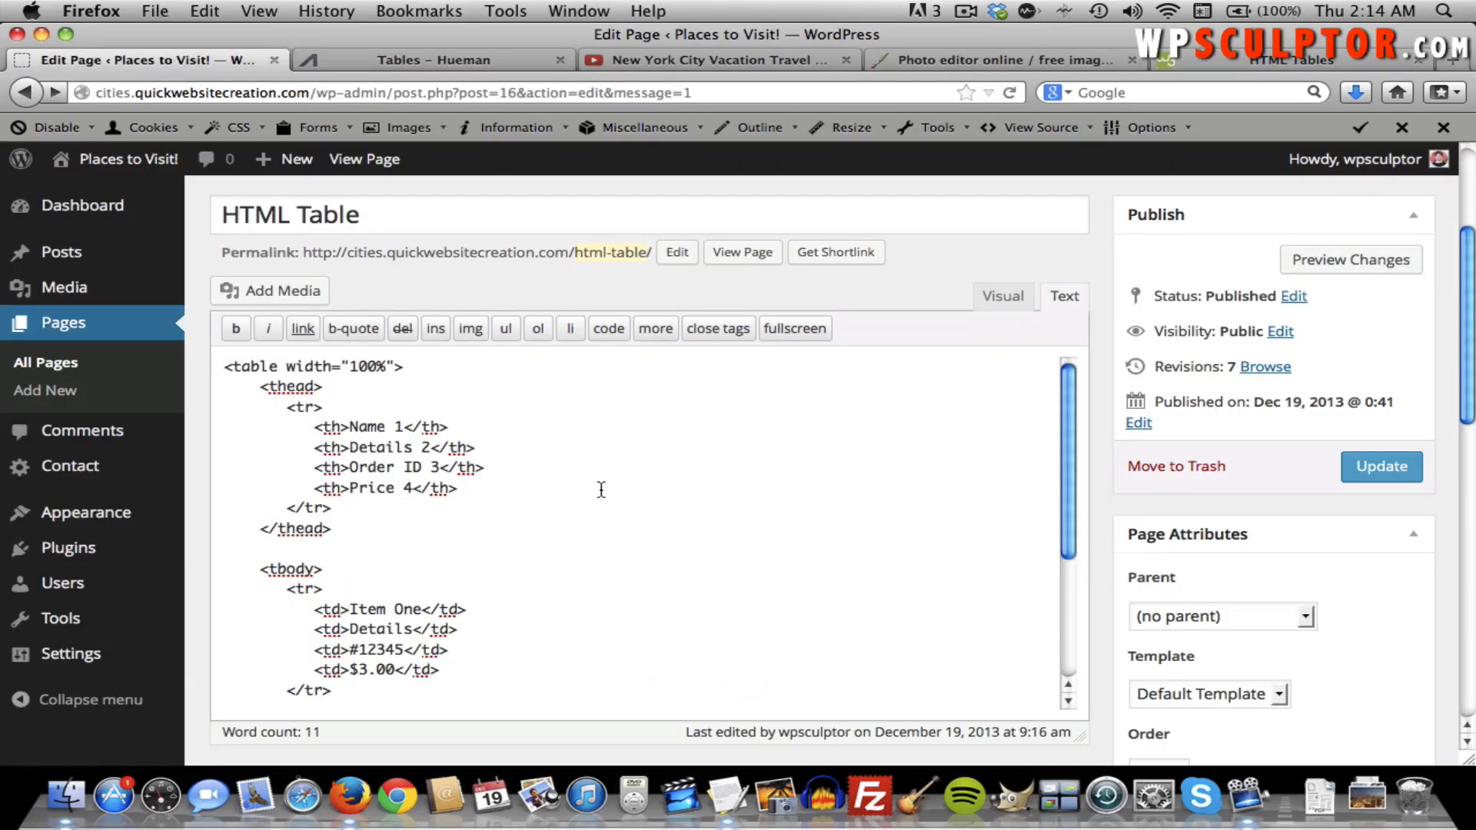
{"action": "scroll", "coordinate": [697, 493], "scroll_direction": "up", "scroll_amount": 1}
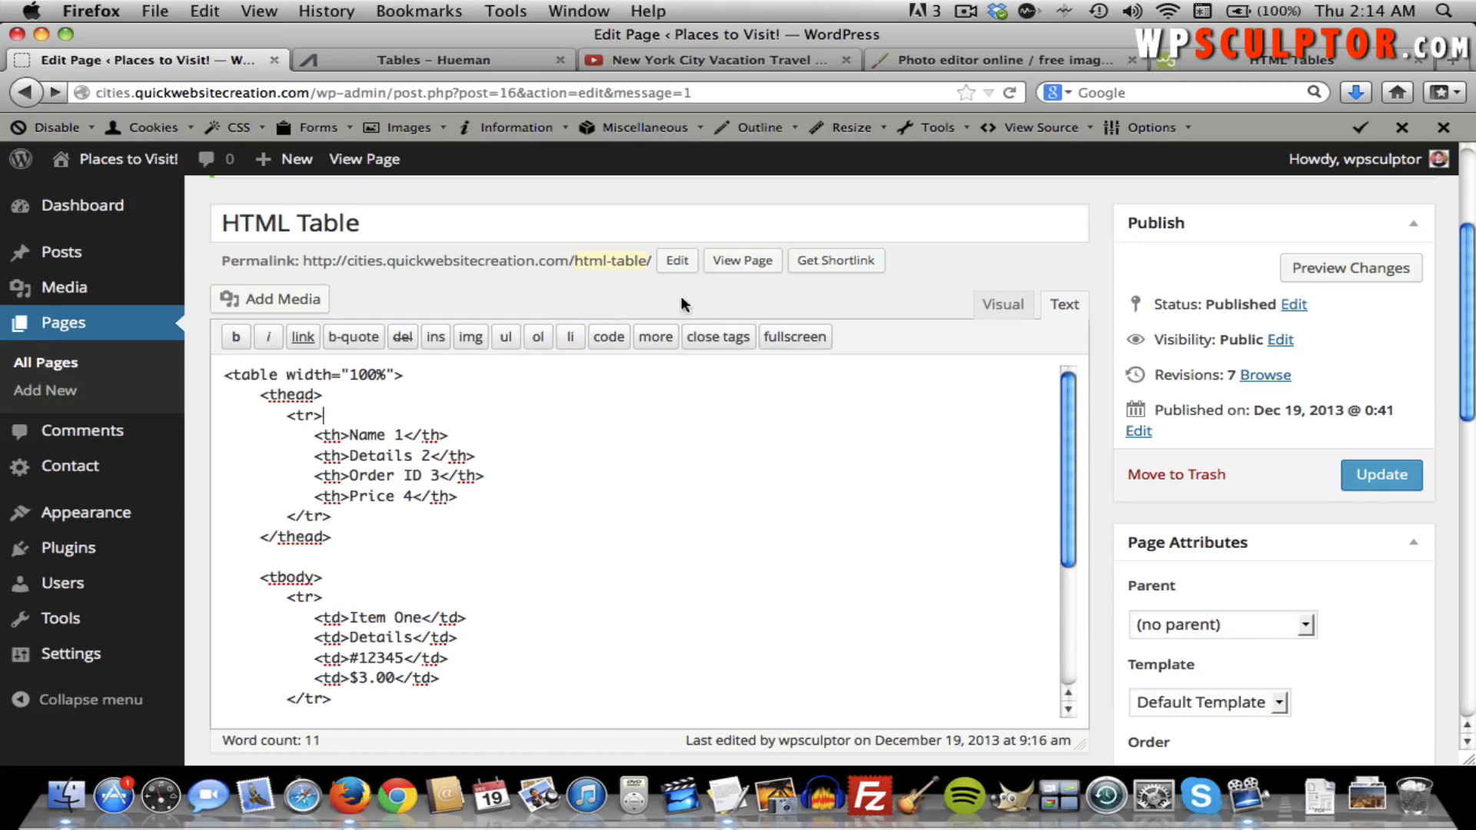
{"action": "right_click", "coordinate": [751, 265]}
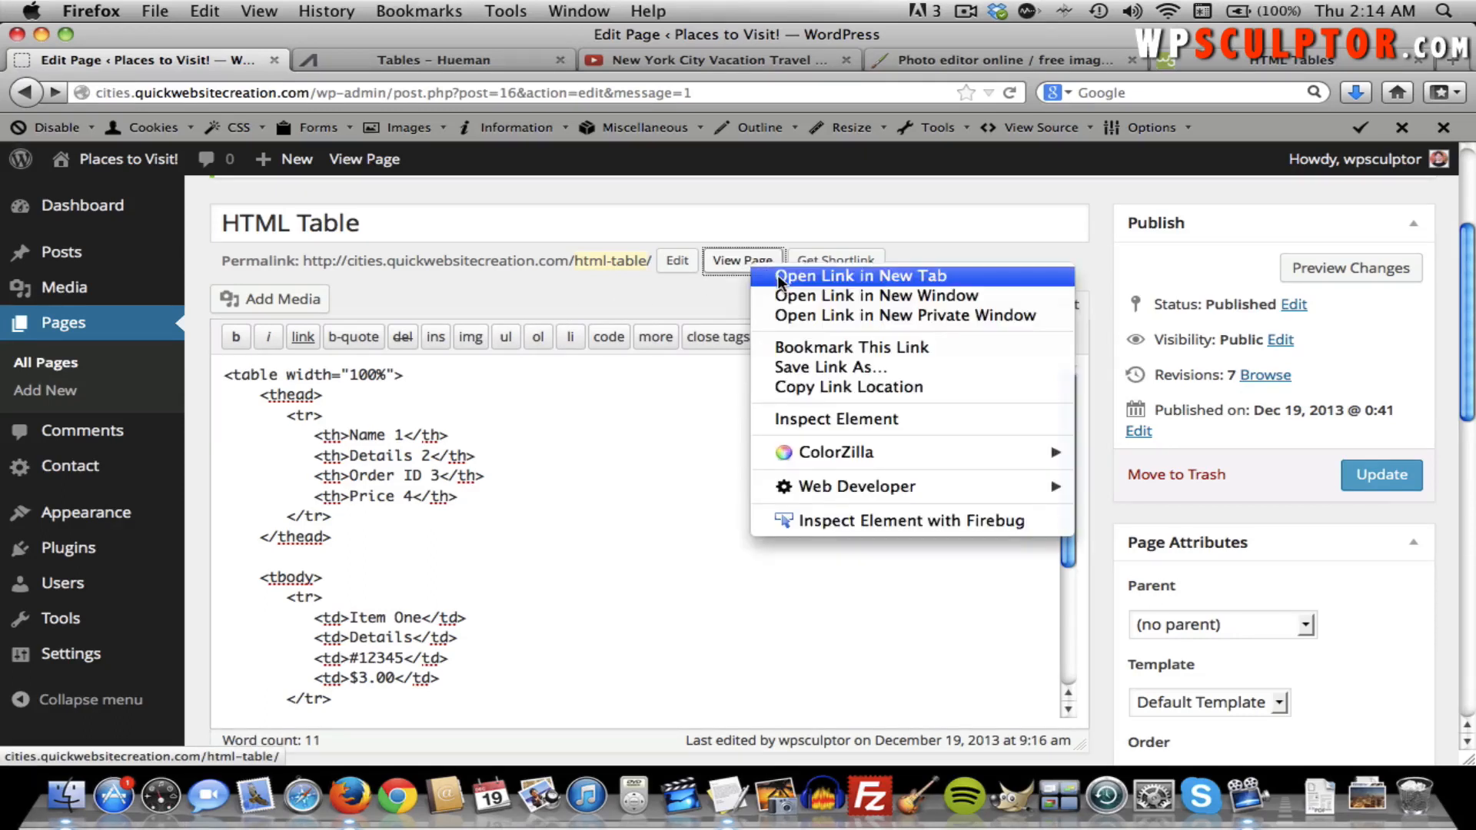
{"action": "left_click", "coordinate": [780, 276]}
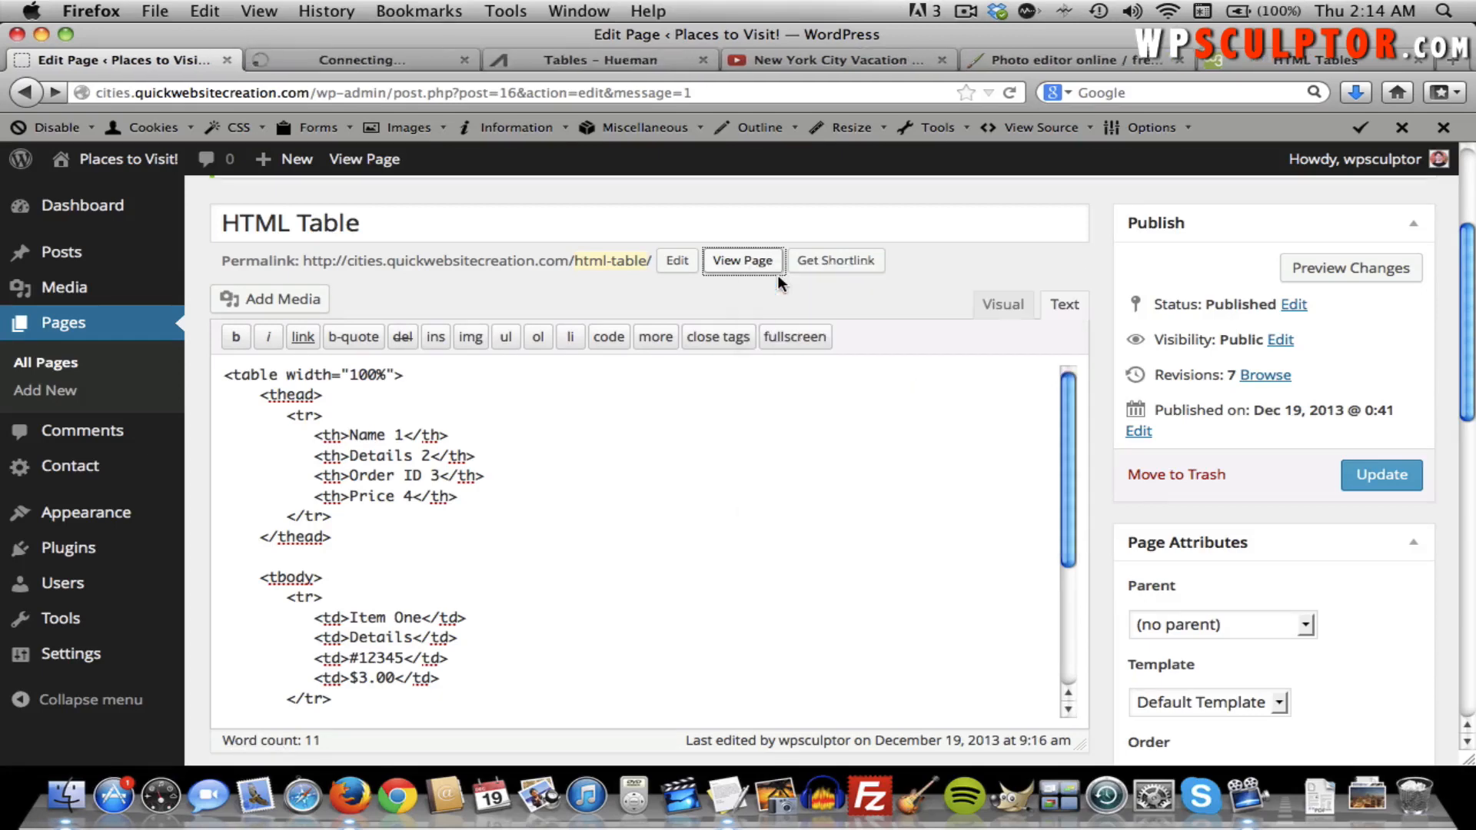
{"action": "left_click", "coordinate": [375, 62]}
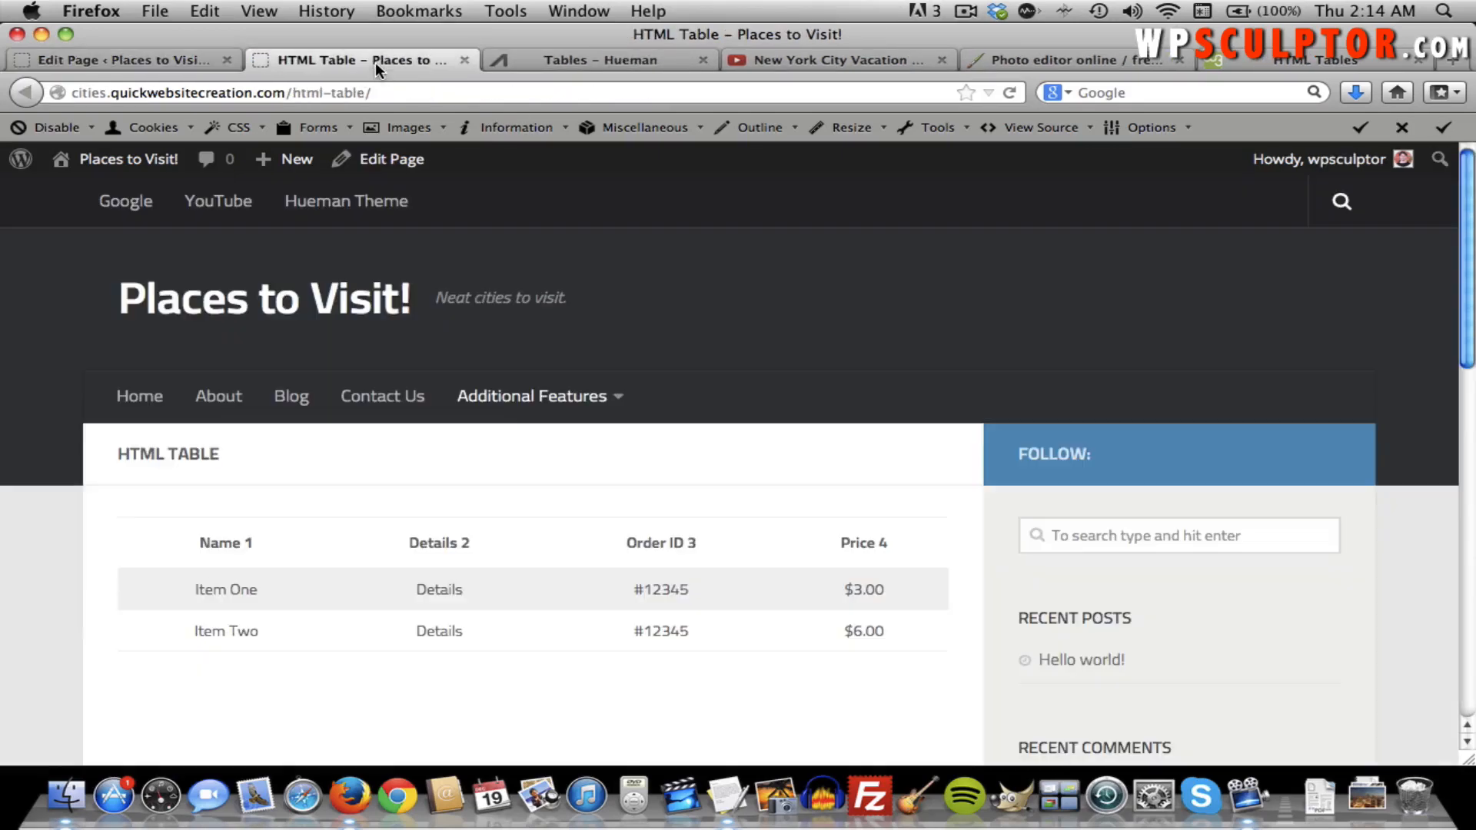
{"action": "scroll", "coordinate": [502, 454], "scroll_direction": "down", "scroll_amount": 2}
{"action": "scroll", "coordinate": [503, 454], "scroll_direction": "down", "scroll_amount": 2}
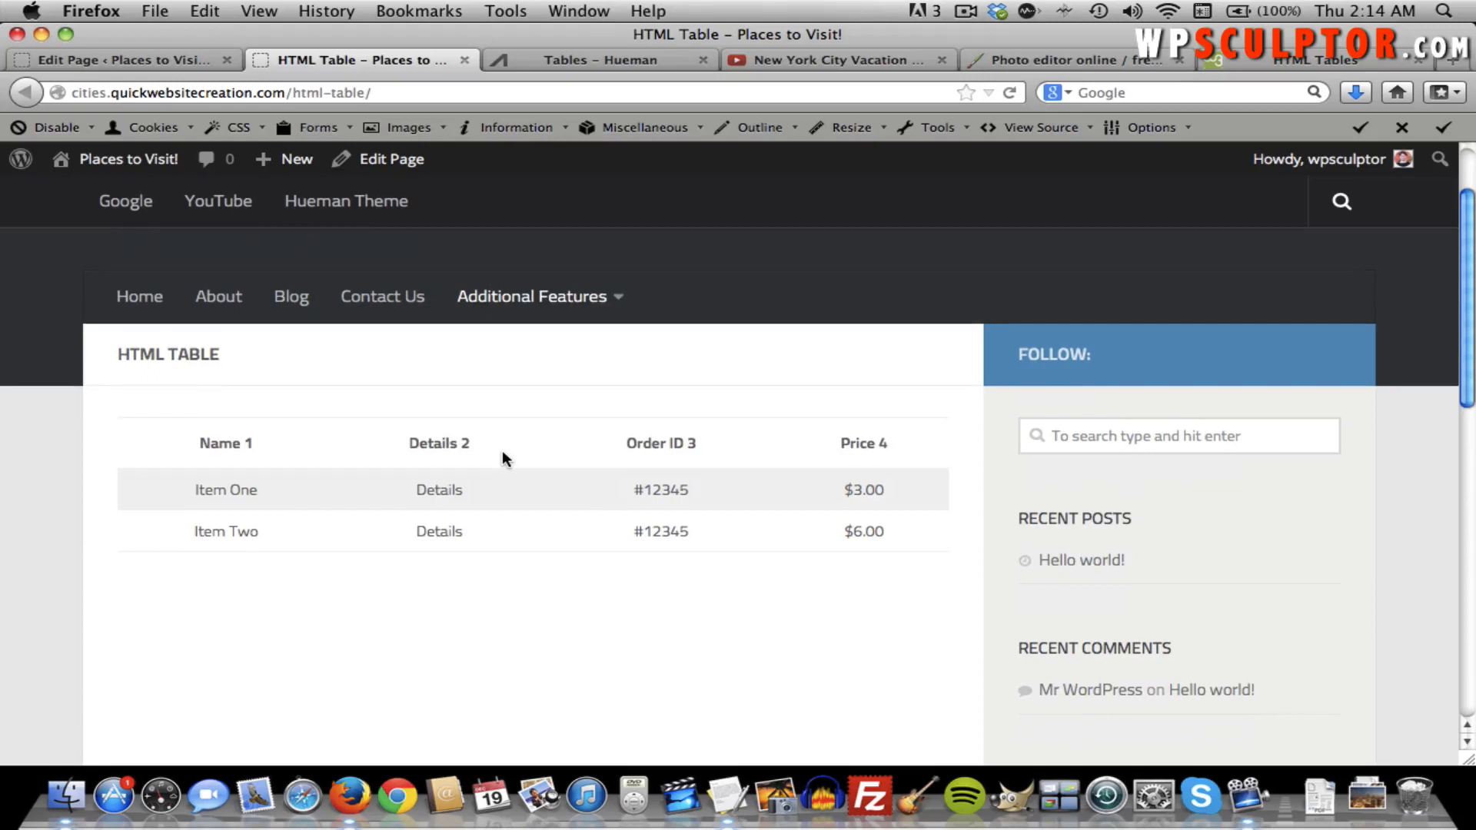
{"action": "scroll", "coordinate": [501, 454], "scroll_direction": "down", "scroll_amount": 1}
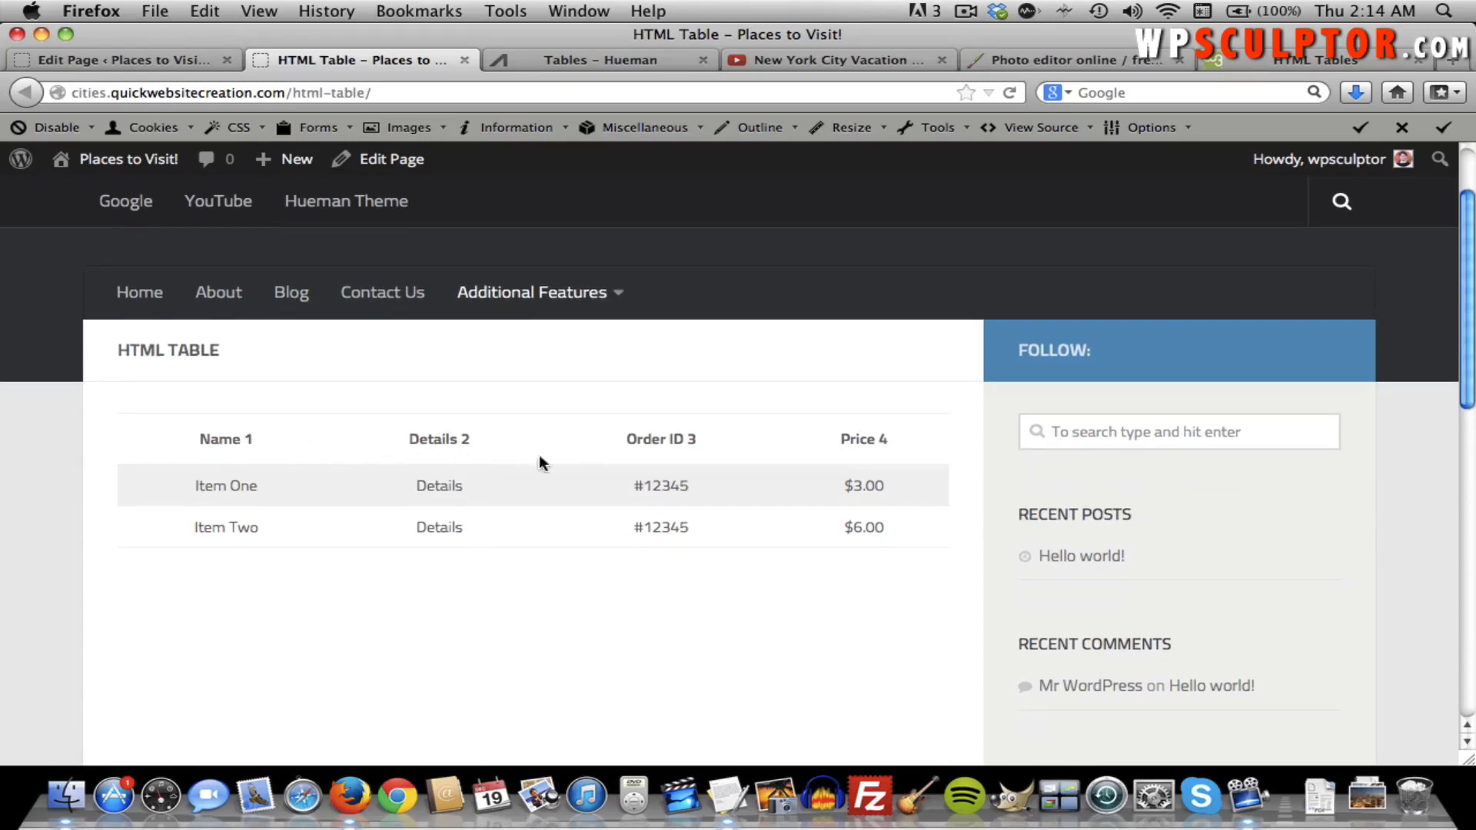
Highlight the header row's opening and closing tr tags in the code editor.
{"action": "left_click", "coordinate": [109, 52]}
{"action": "scroll", "coordinate": [533, 501], "scroll_direction": "up", "scroll_amount": 2}
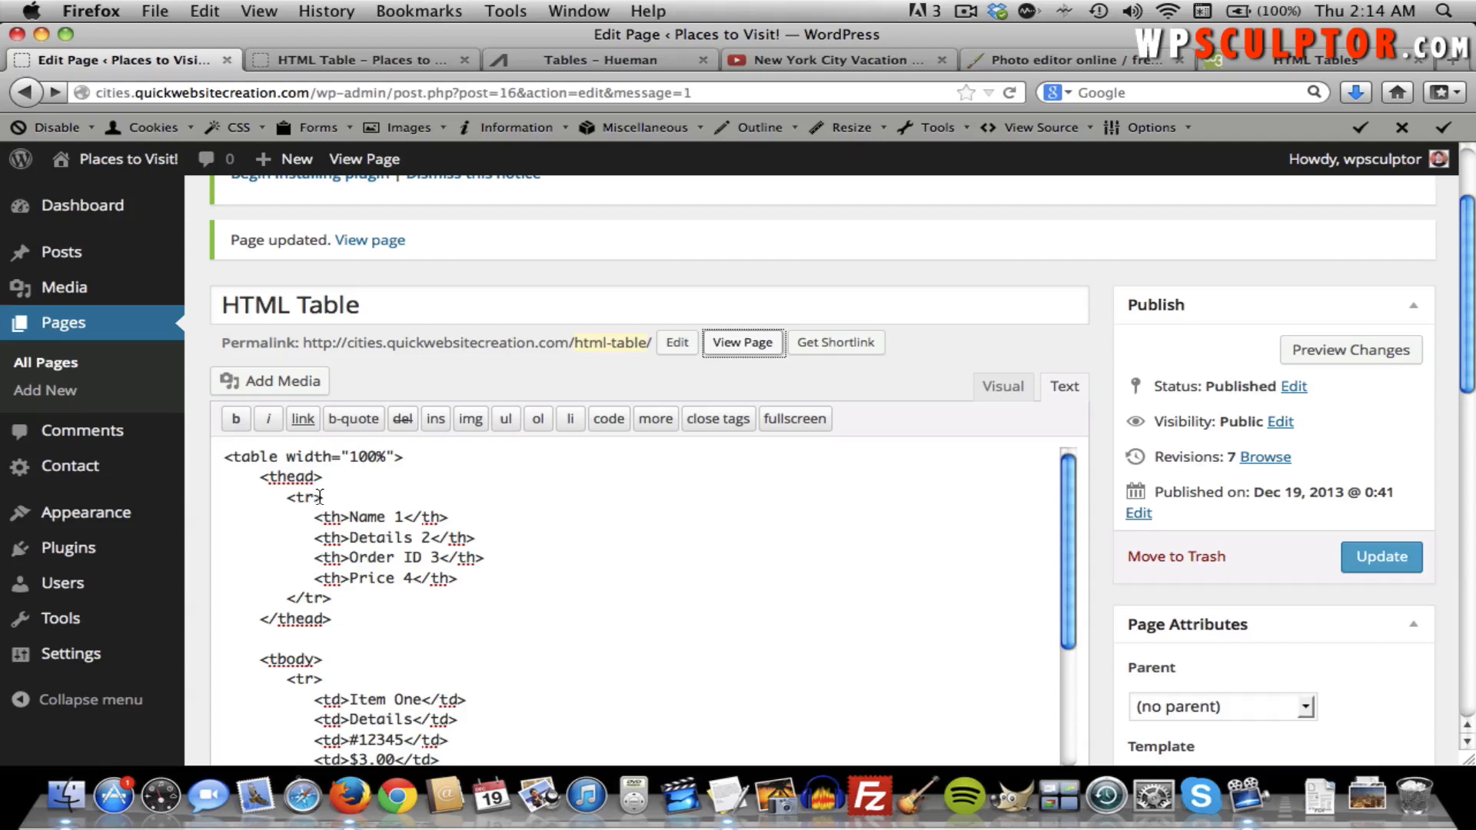
{"action": "left_click_drag", "start_coordinate": [323, 497], "coordinate": [290, 498]}
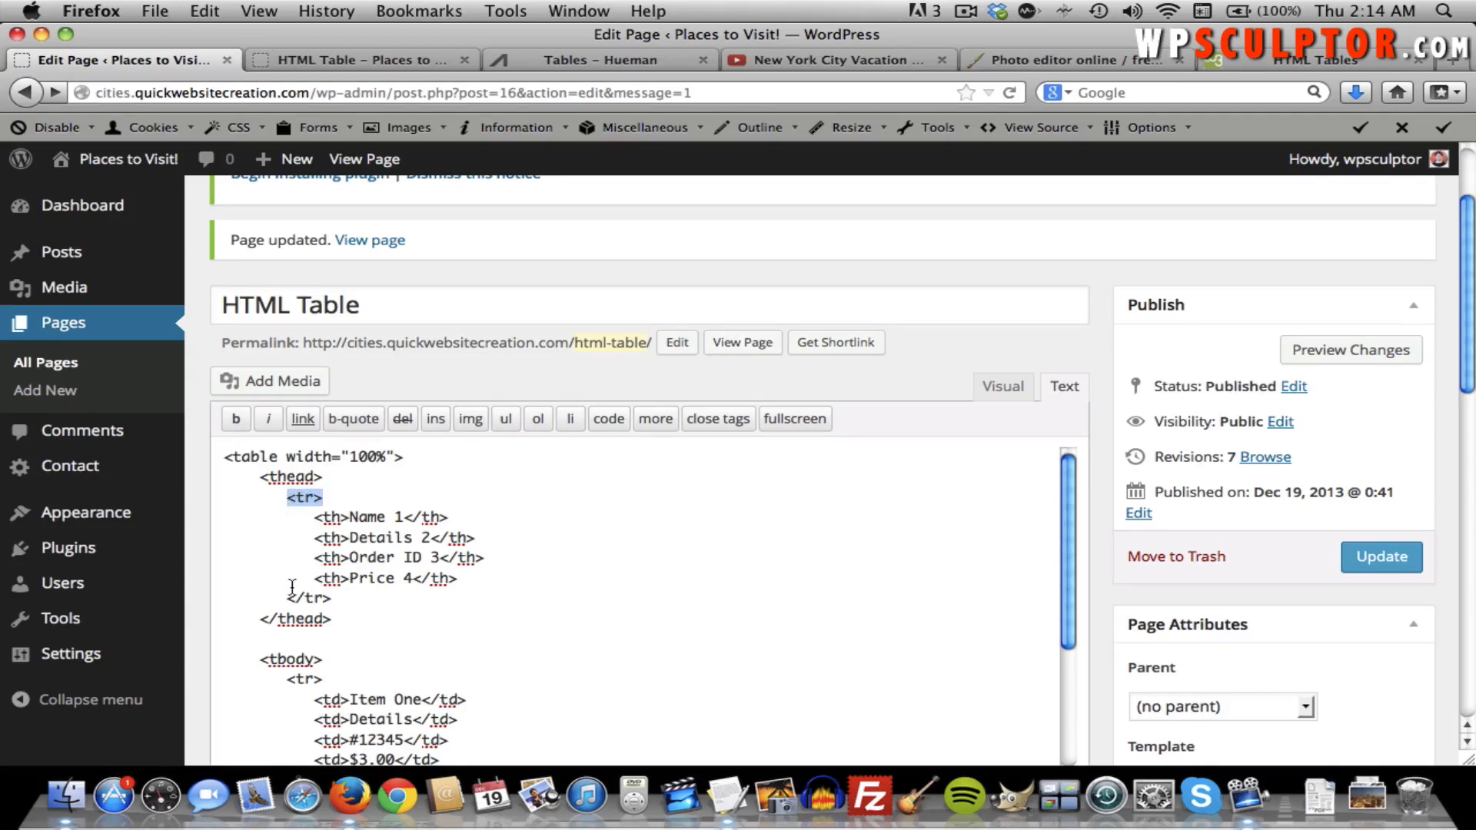
{"action": "left_click_drag", "start_coordinate": [289, 599], "coordinate": [330, 598]}
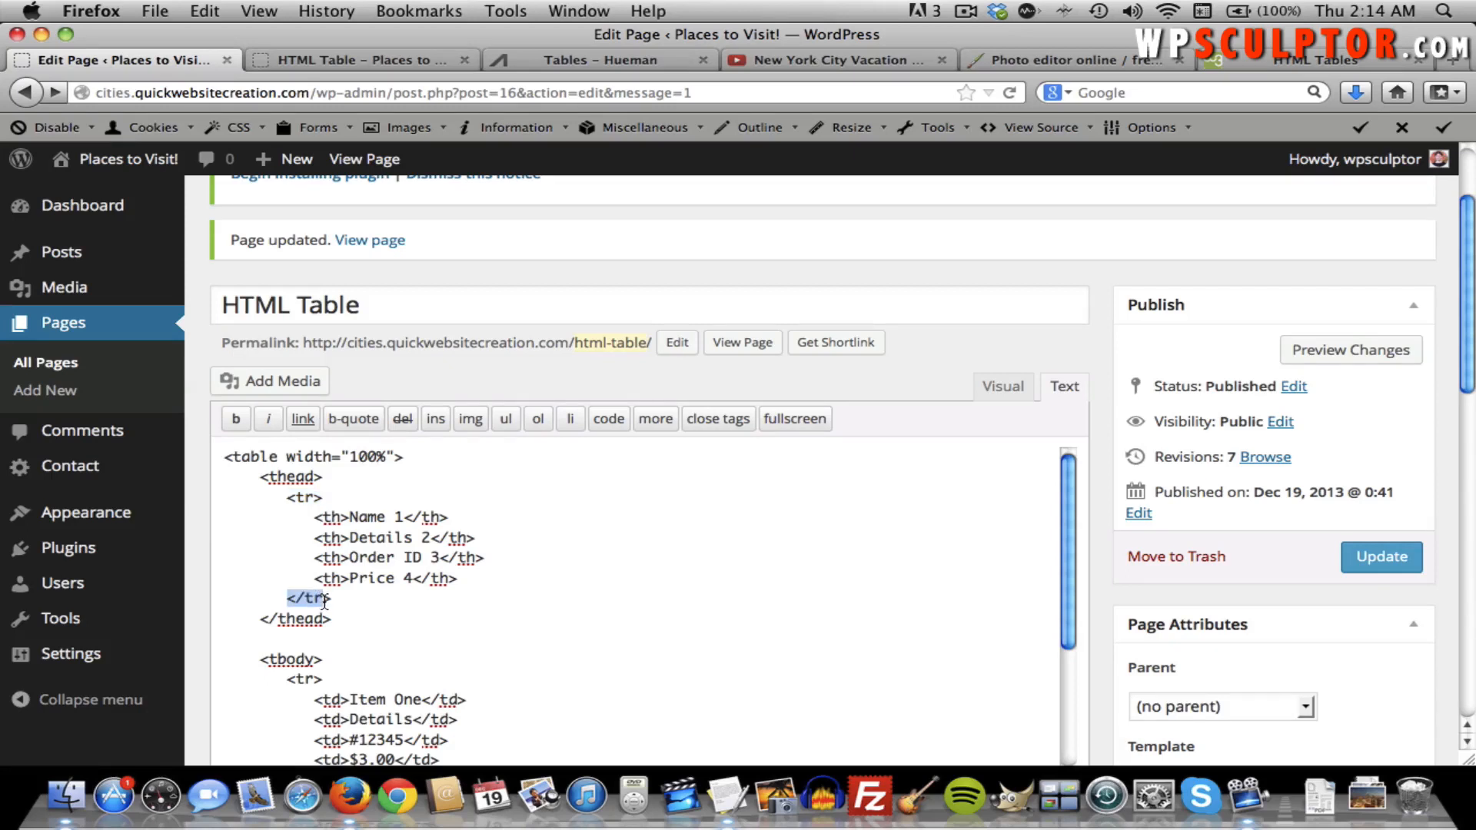
{"action": "scroll", "coordinate": [330, 607], "scroll_direction": "down", "scroll_amount": 4}
{"action": "left_click", "coordinate": [335, 639]}
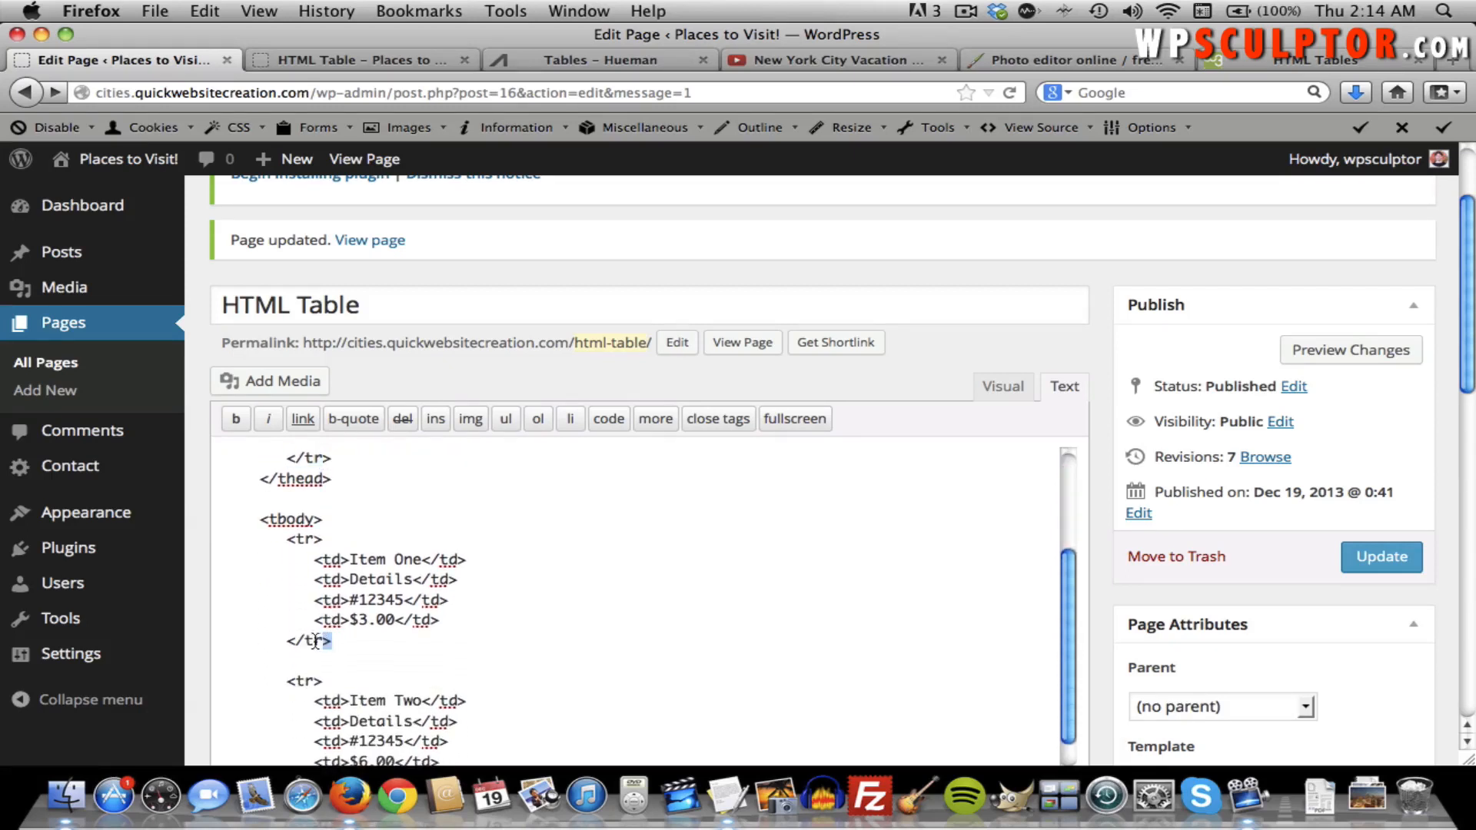
Highlight the body row tags through the $6.00 cell, then compare with the live table.
{"action": "left_click_drag", "start_coordinate": [287, 538], "coordinate": [323, 541]}
{"action": "left_click_drag", "start_coordinate": [332, 639], "coordinate": [290, 648]}
{"action": "scroll", "coordinate": [358, 626], "scroll_direction": "down", "scroll_amount": 2}
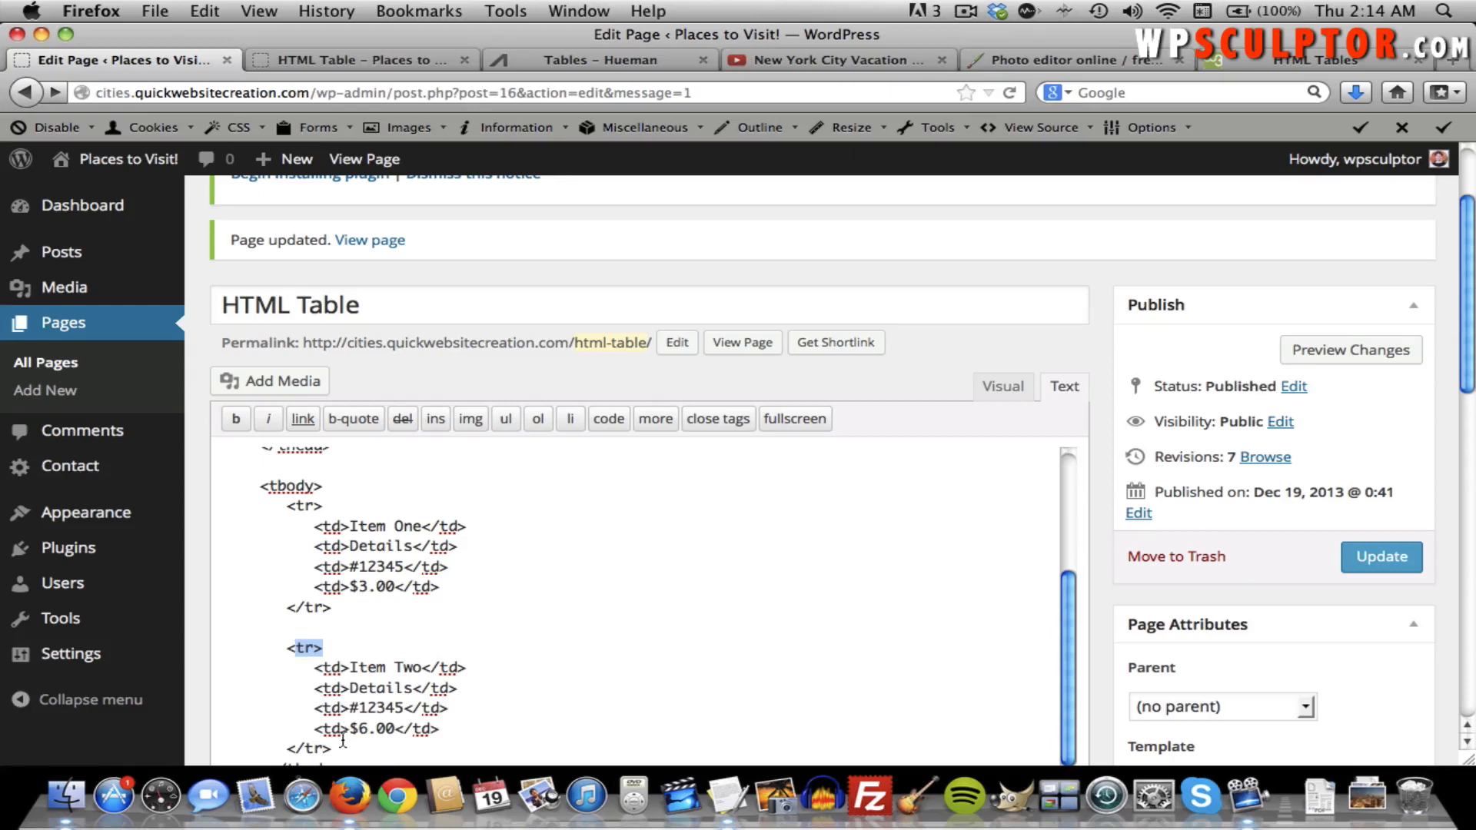
{"action": "left_click_drag", "start_coordinate": [332, 747], "coordinate": [295, 735]}
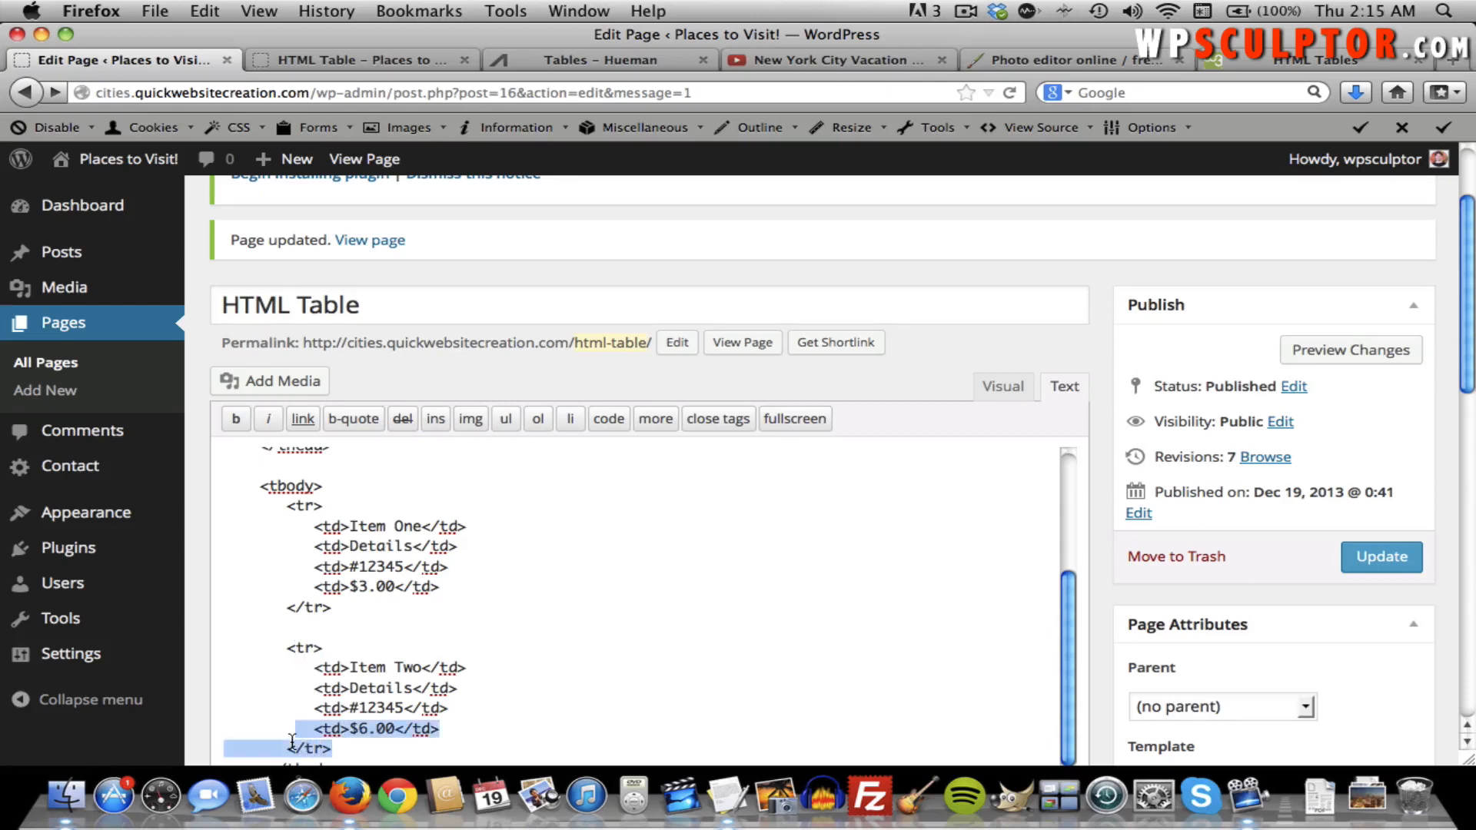
{"action": "left_click", "coordinate": [329, 747]}
{"action": "scroll", "coordinate": [356, 673], "scroll_direction": "up", "scroll_amount": 3}
{"action": "scroll", "coordinate": [356, 673], "scroll_direction": "up", "scroll_amount": 2}
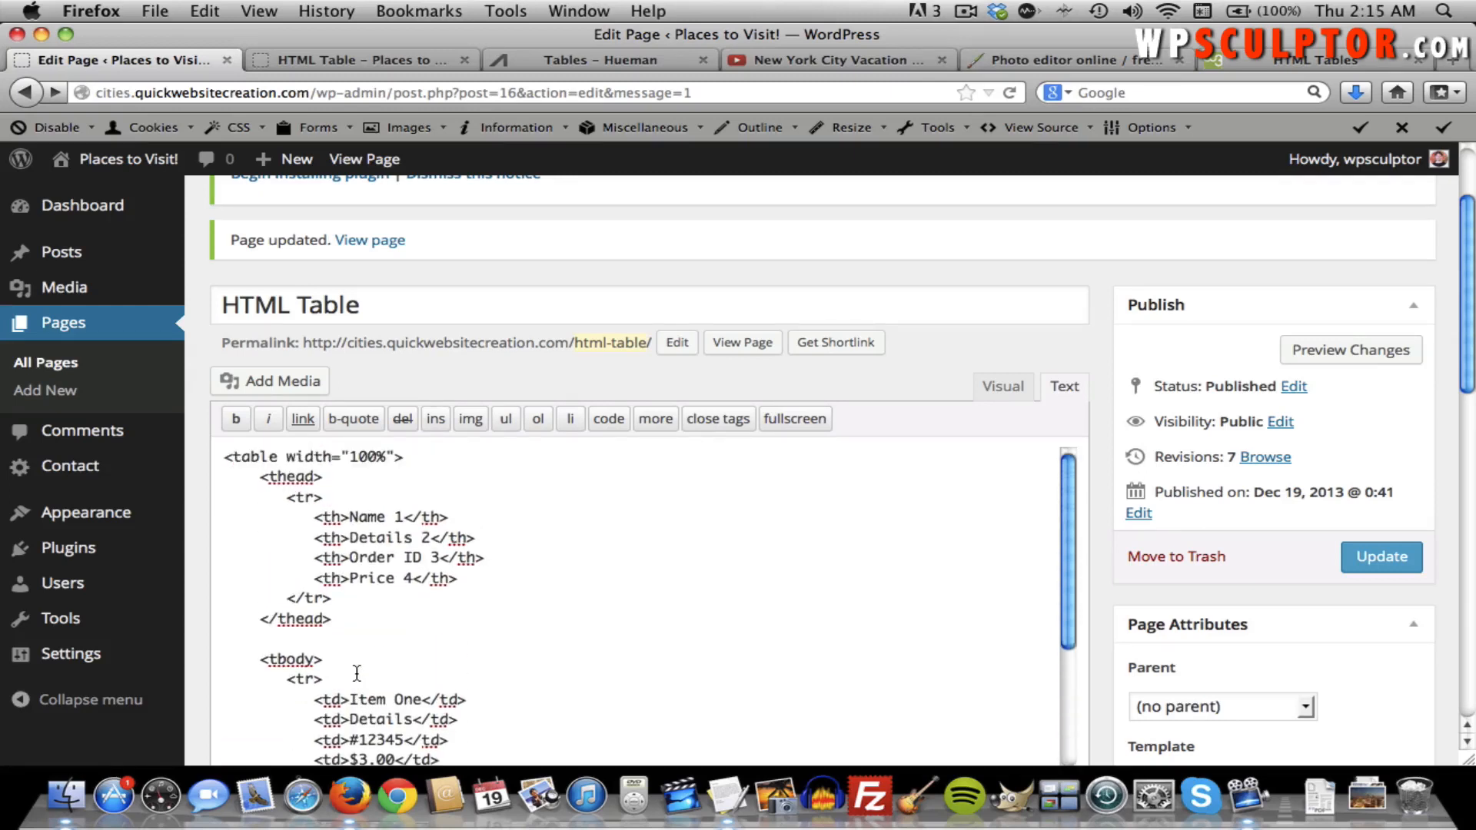
{"action": "left_click", "coordinate": [365, 60]}
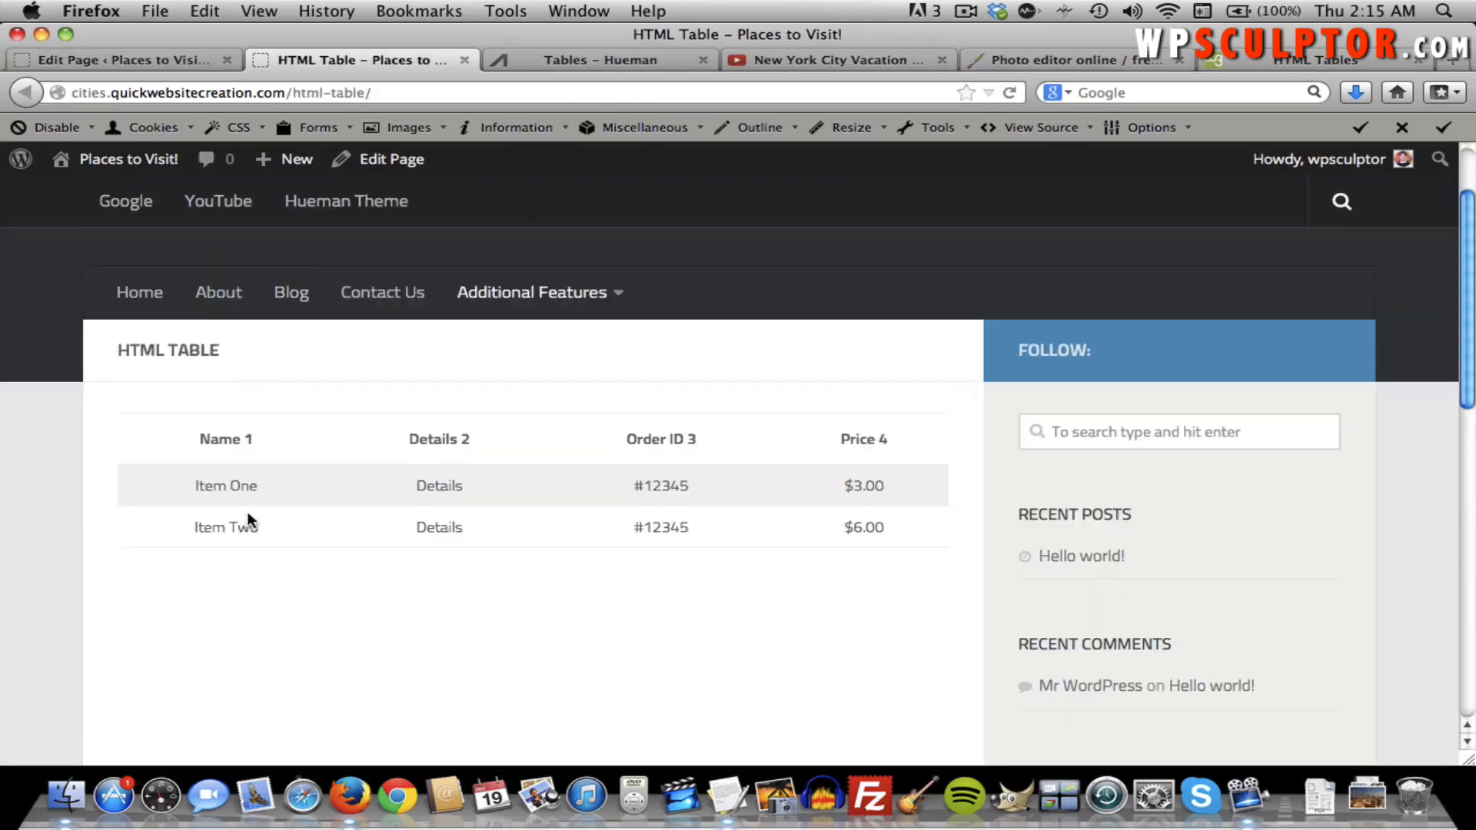
{"action": "left_click", "coordinate": [153, 58]}
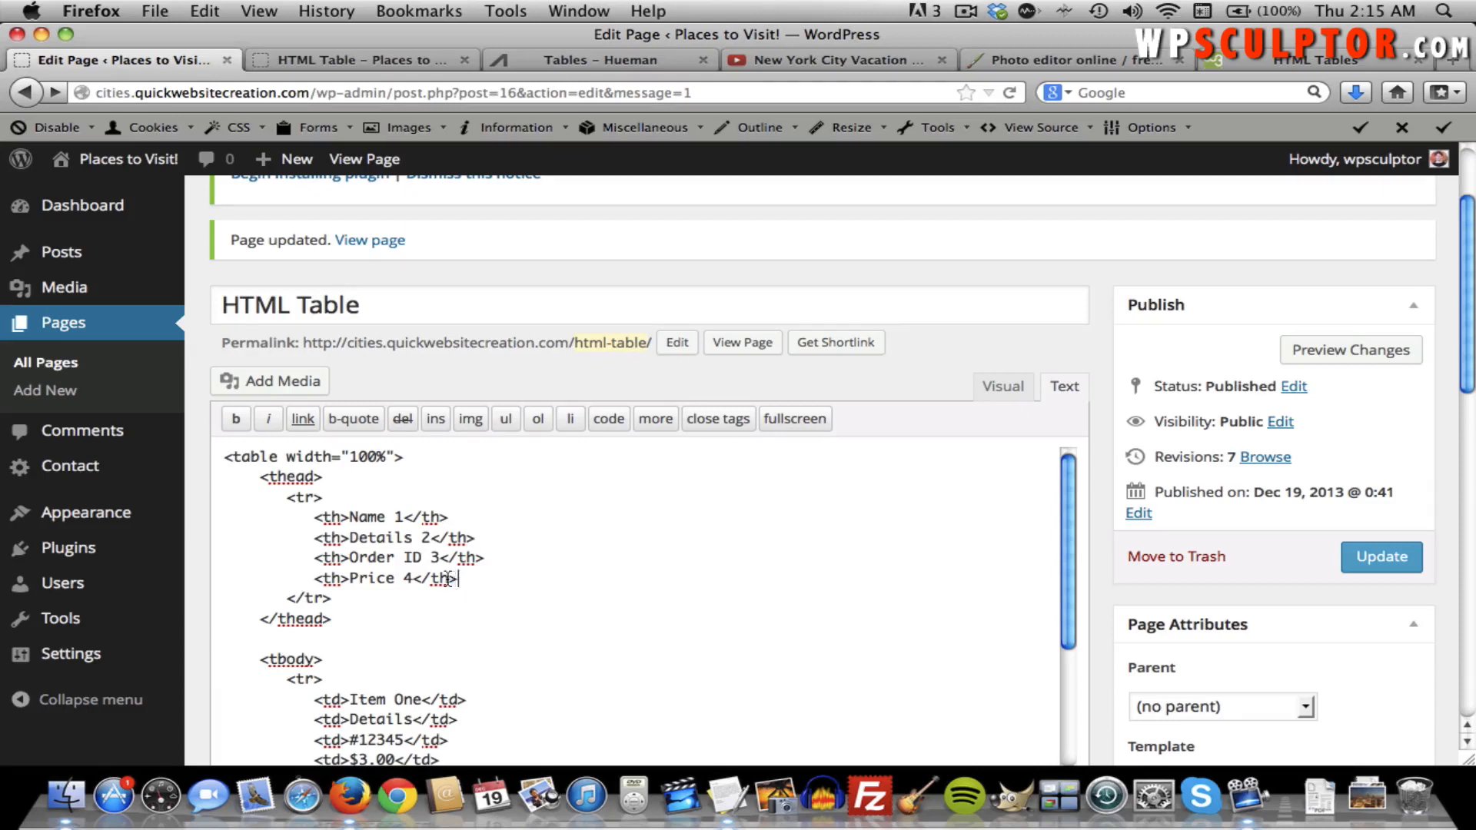
Inspect the four header cells, Name 1 through Price 4, in the table markup.
{"action": "left_click_drag", "start_coordinate": [460, 583], "coordinate": [318, 519]}
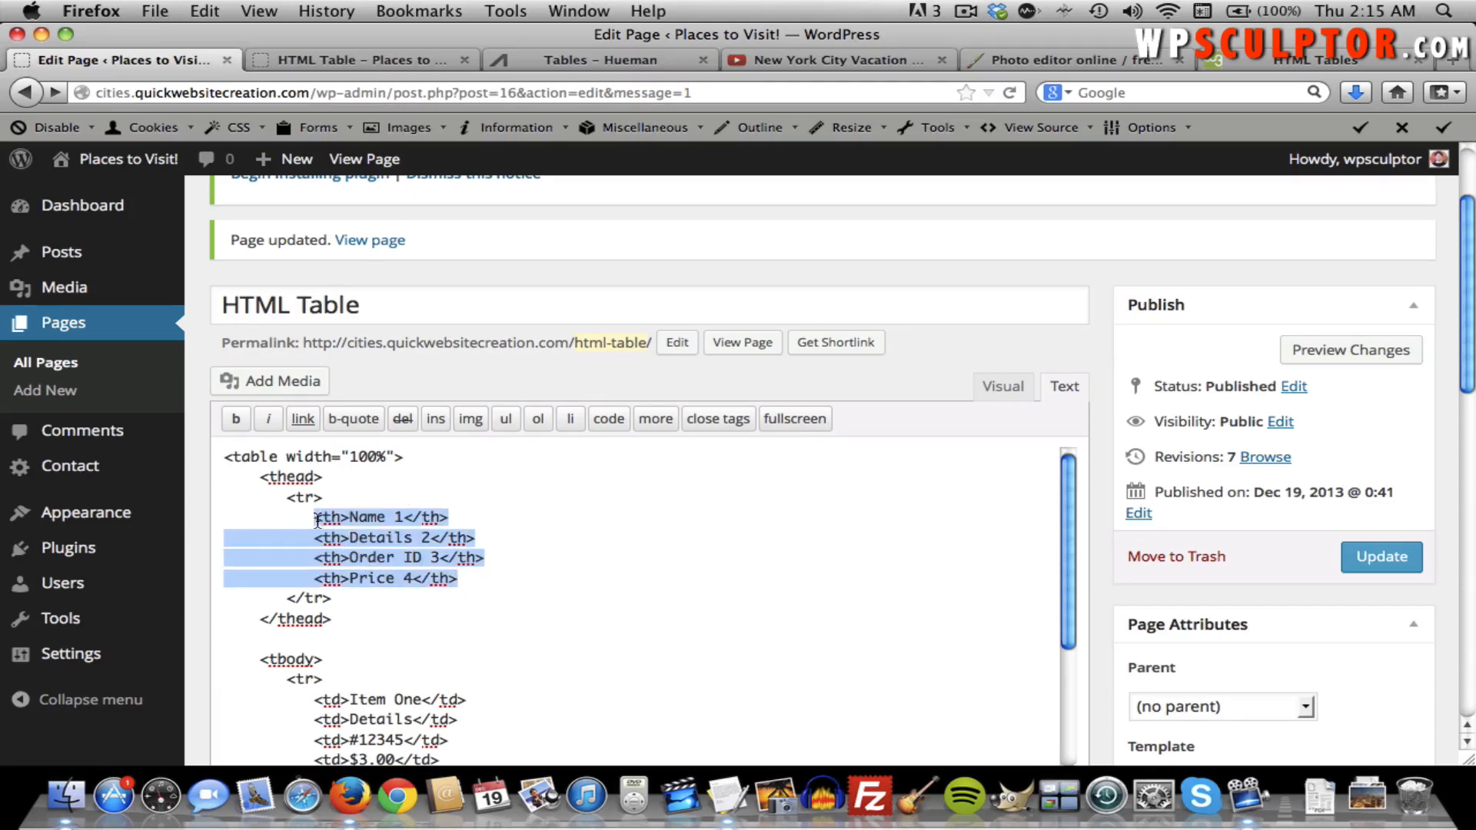
{"action": "left_click", "coordinate": [318, 520]}
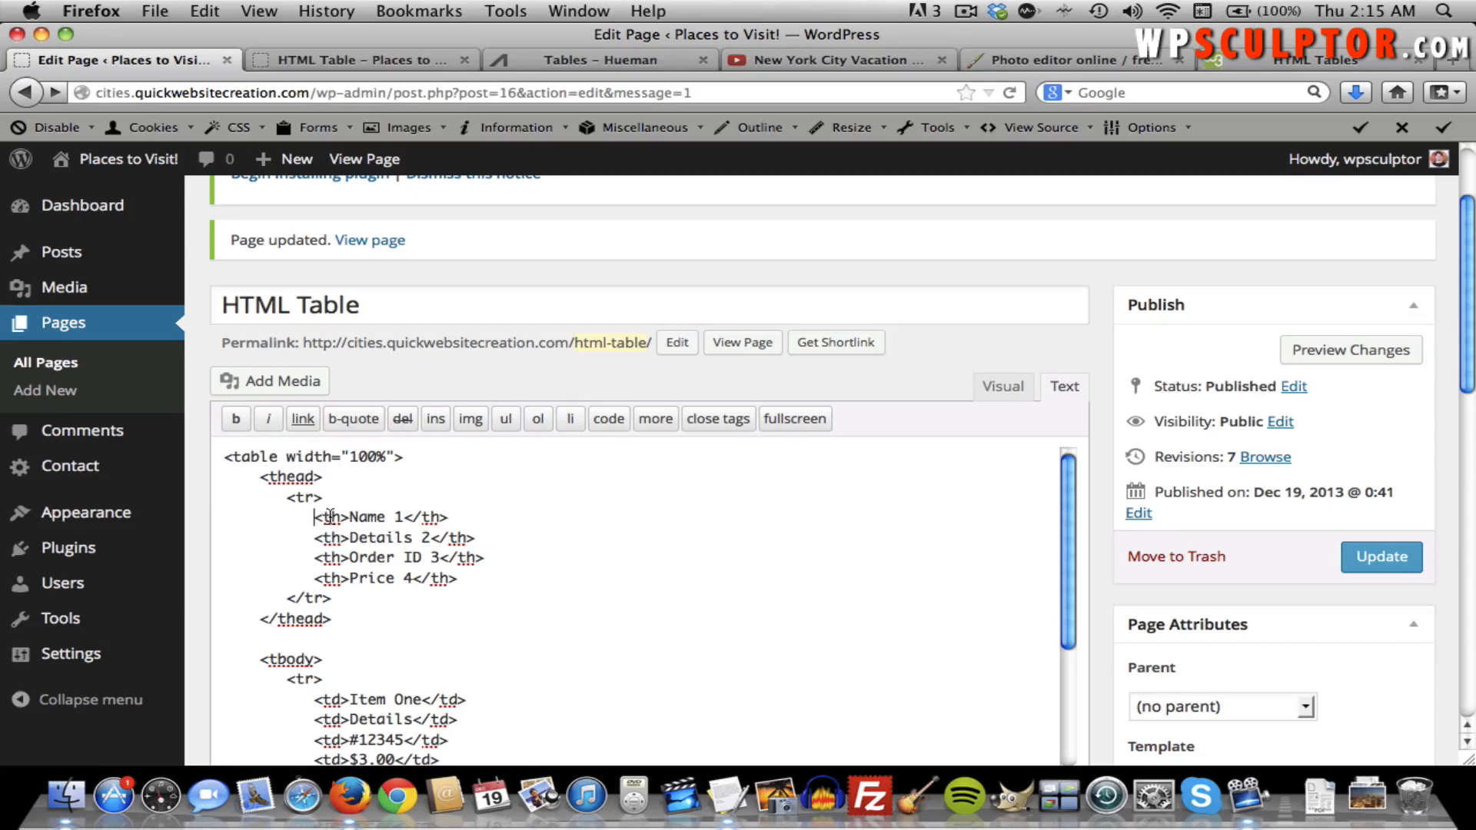
{"action": "scroll", "coordinate": [329, 561], "scroll_direction": "down", "scroll_amount": 3}
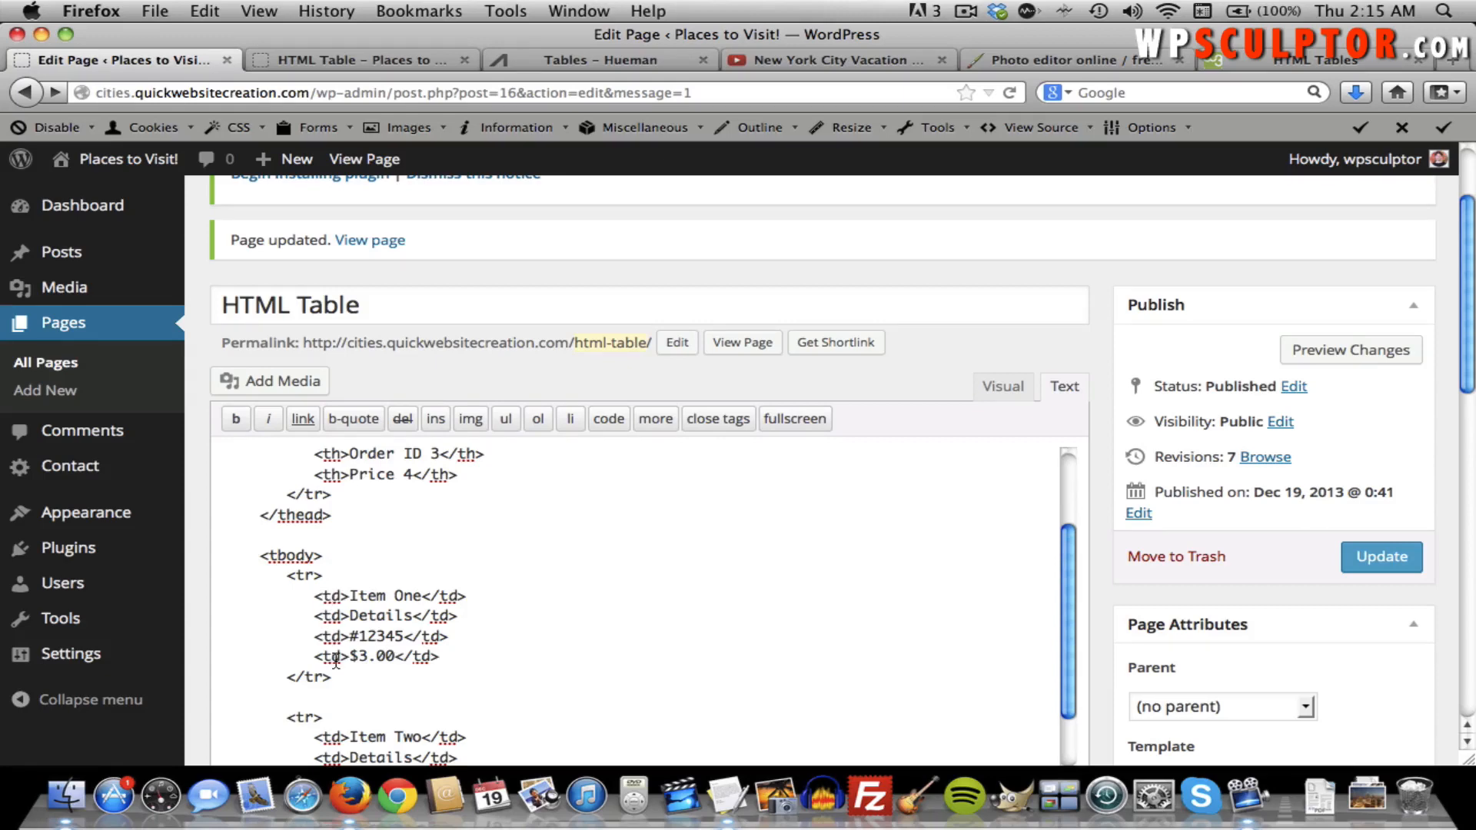
{"action": "scroll", "coordinate": [313, 590], "scroll_direction": "down", "scroll_amount": 2}
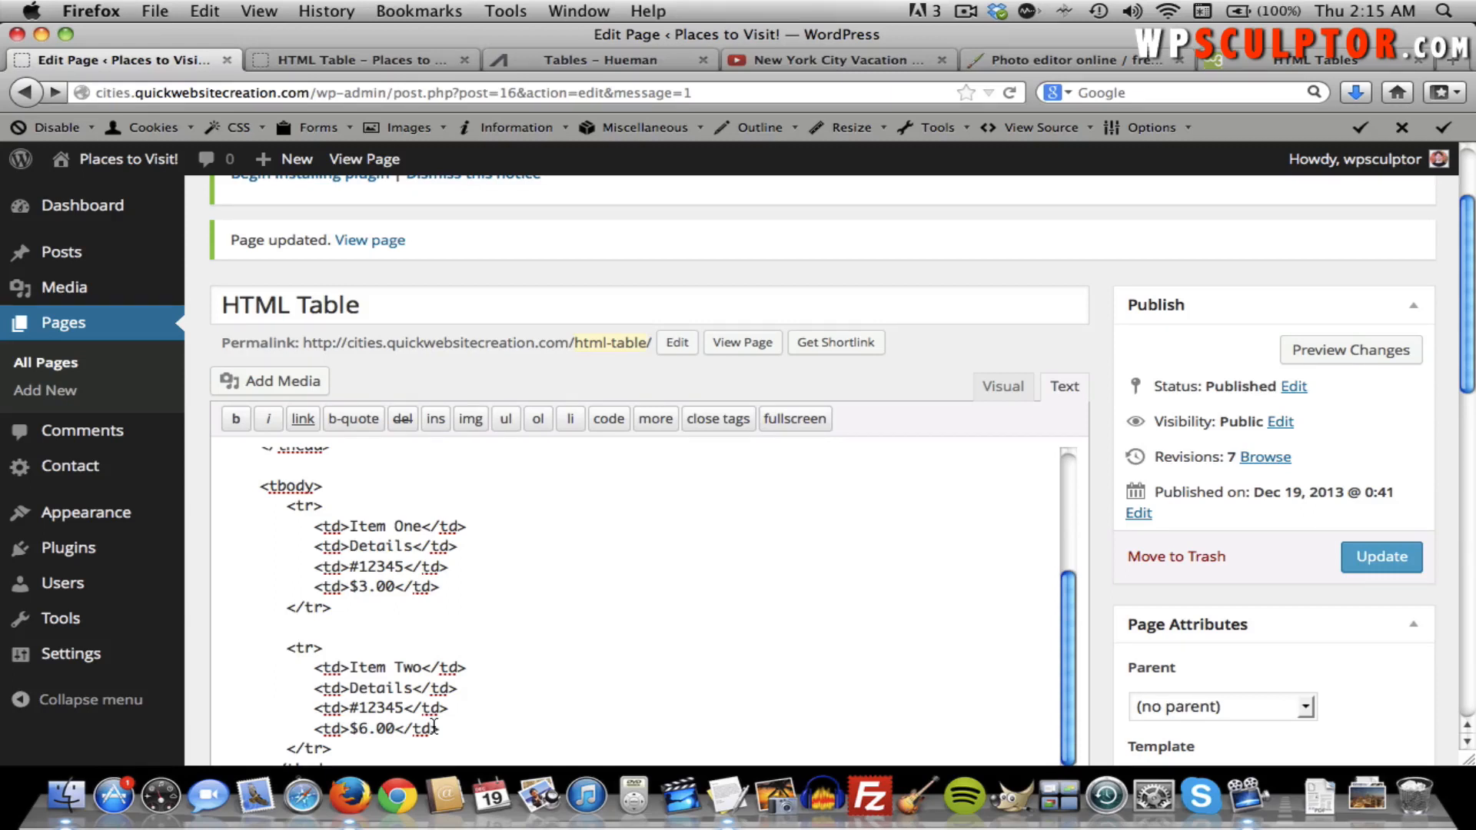
{"action": "scroll", "coordinate": [434, 726], "scroll_direction": "up", "scroll_amount": 1}
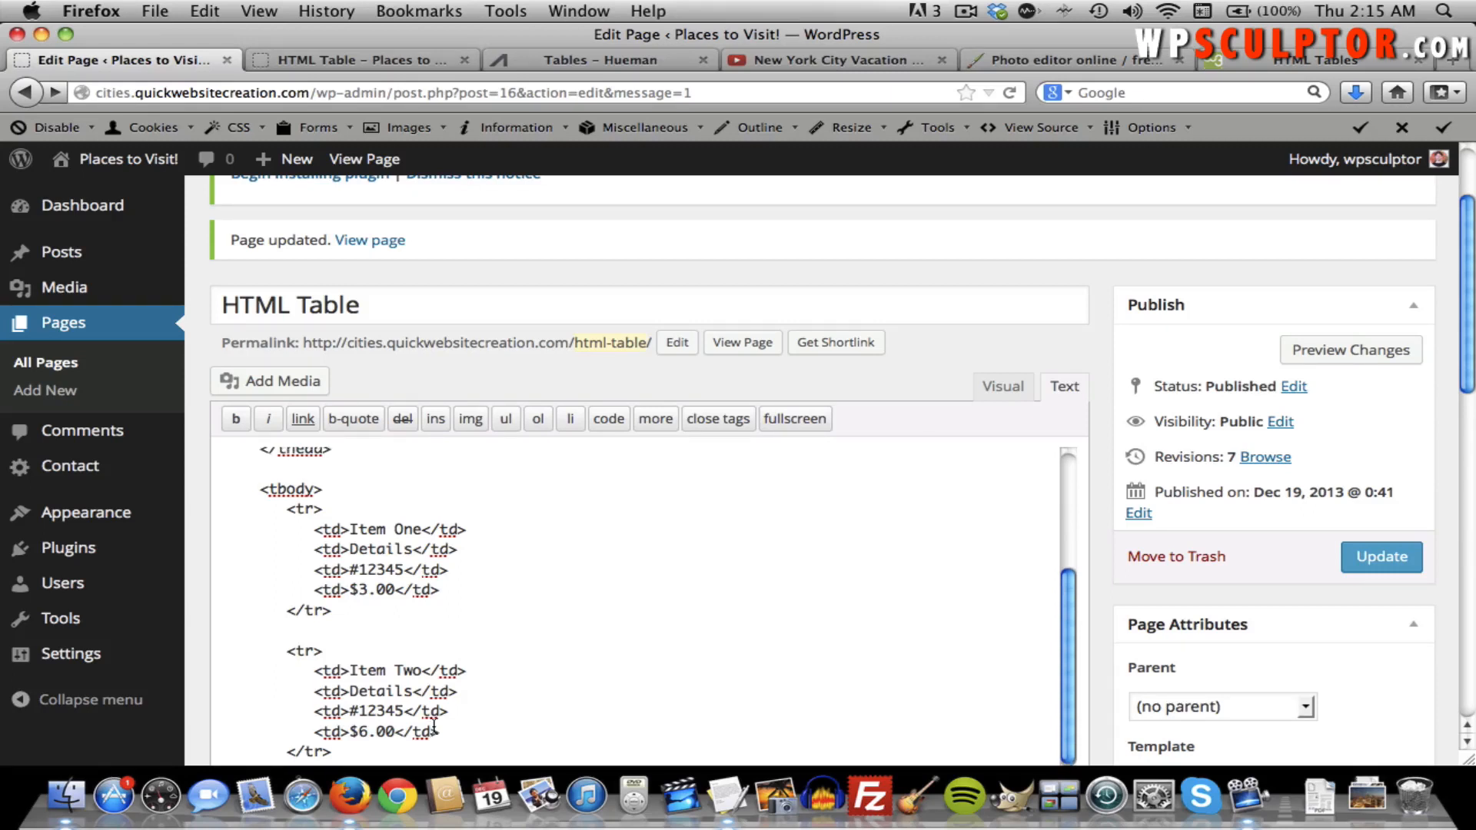
{"action": "scroll", "coordinate": [434, 723], "scroll_direction": "up", "scroll_amount": 5}
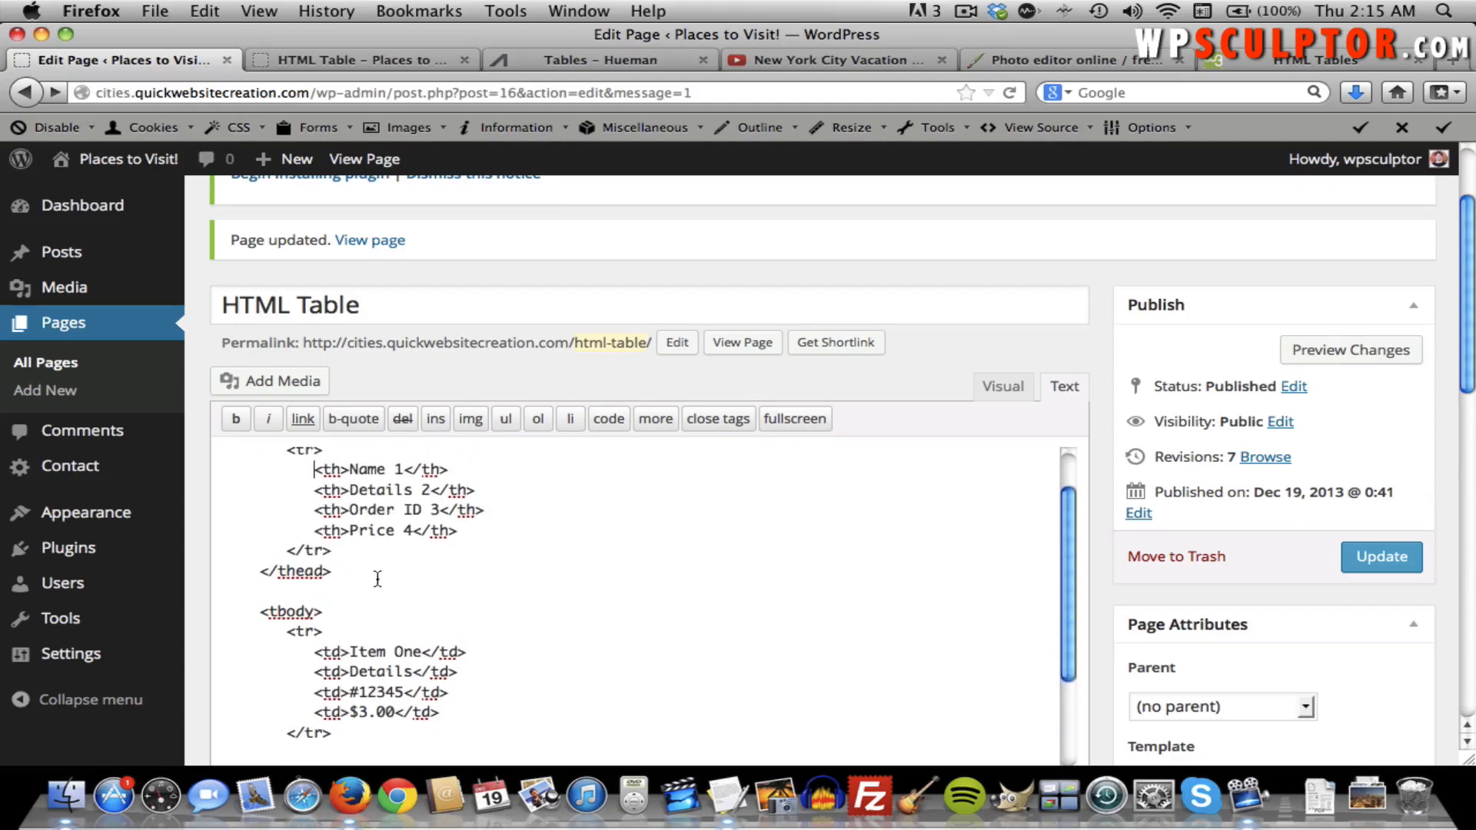
{"action": "left_click_drag", "start_coordinate": [321, 528], "coordinate": [416, 527]}
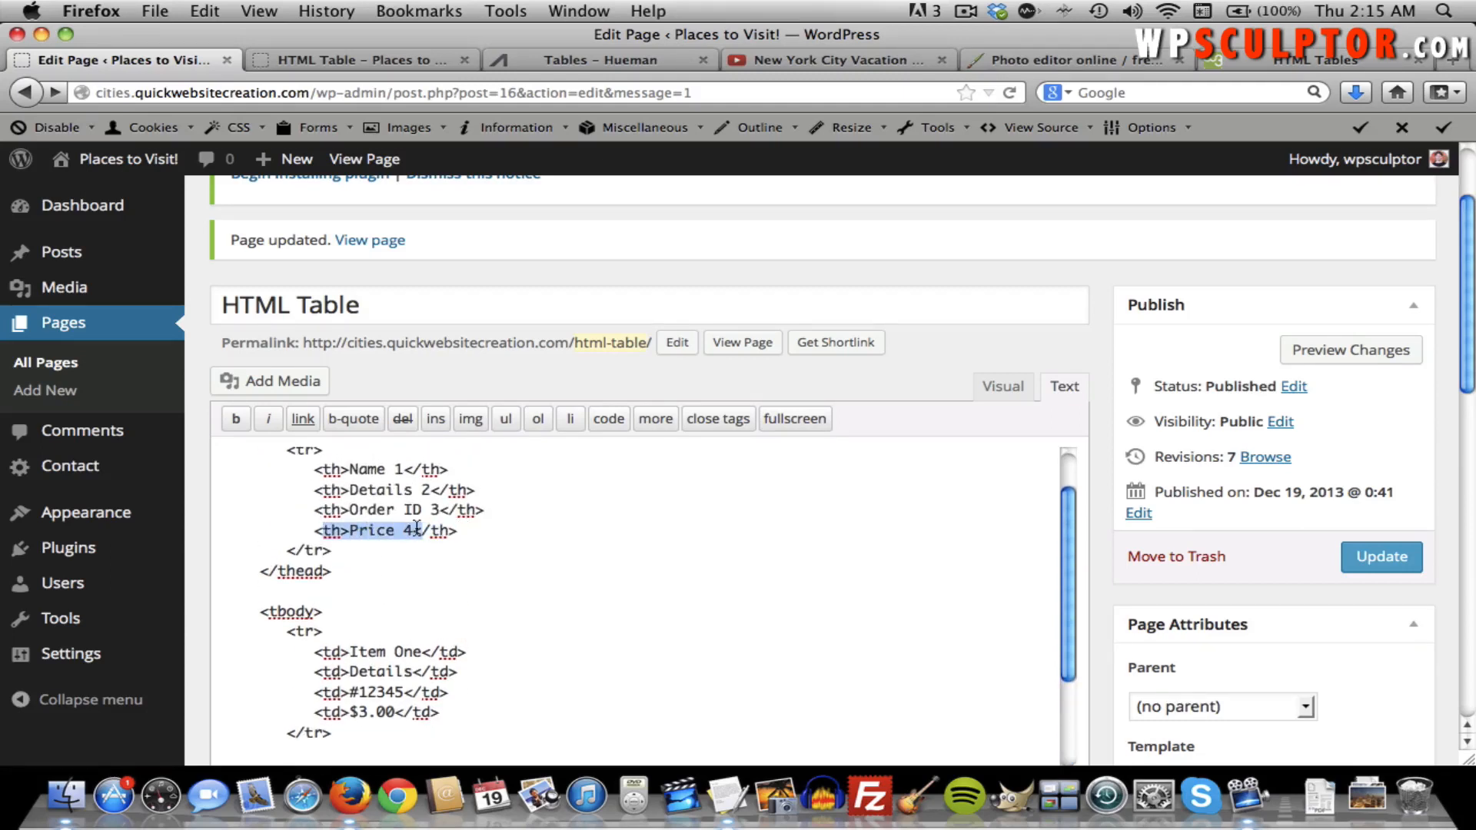
{"action": "left_click", "coordinate": [538, 531]}
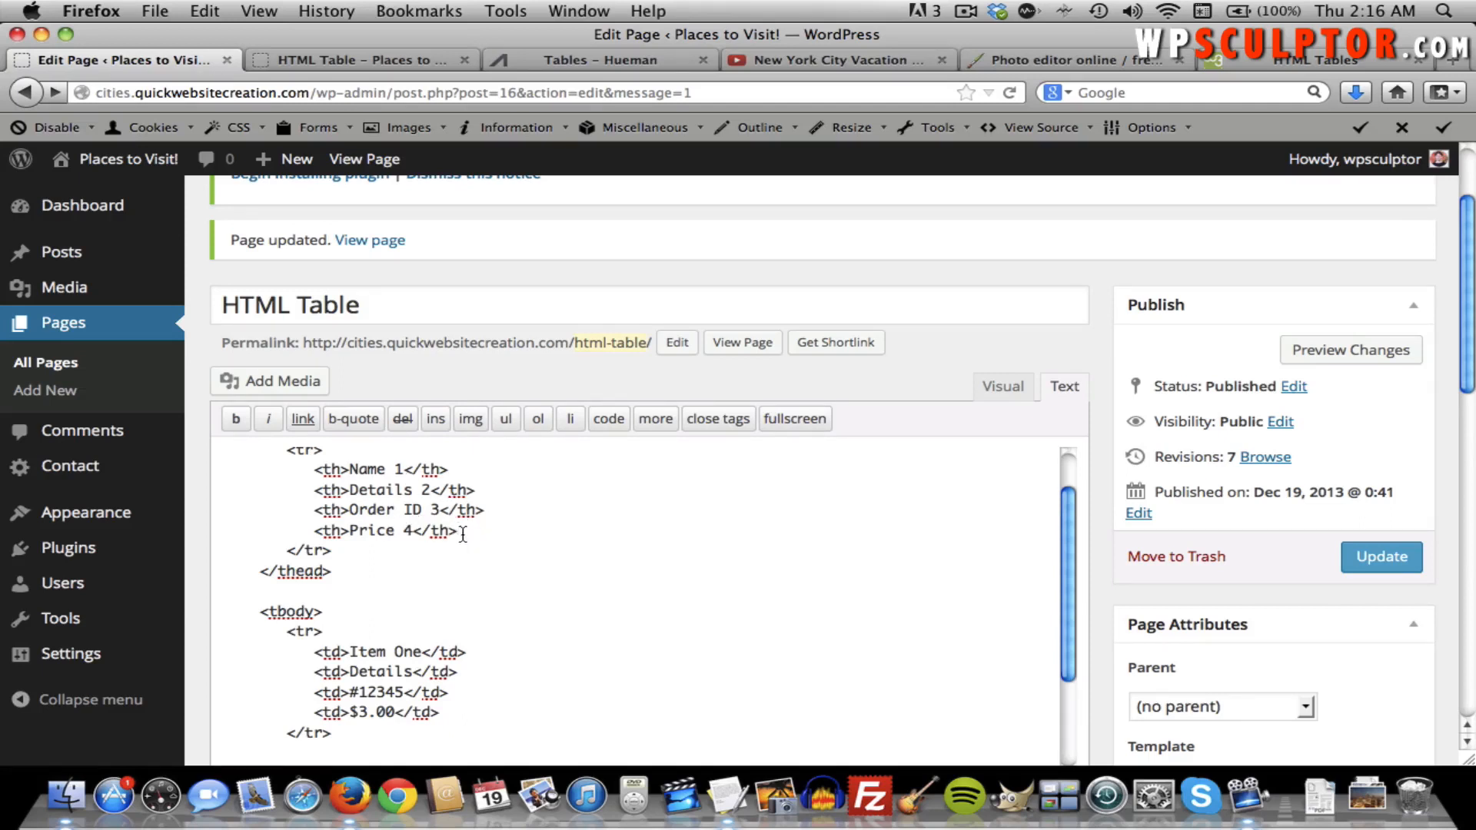
{"action": "scroll", "coordinate": [462, 534], "scroll_direction": "up", "scroll_amount": 2}
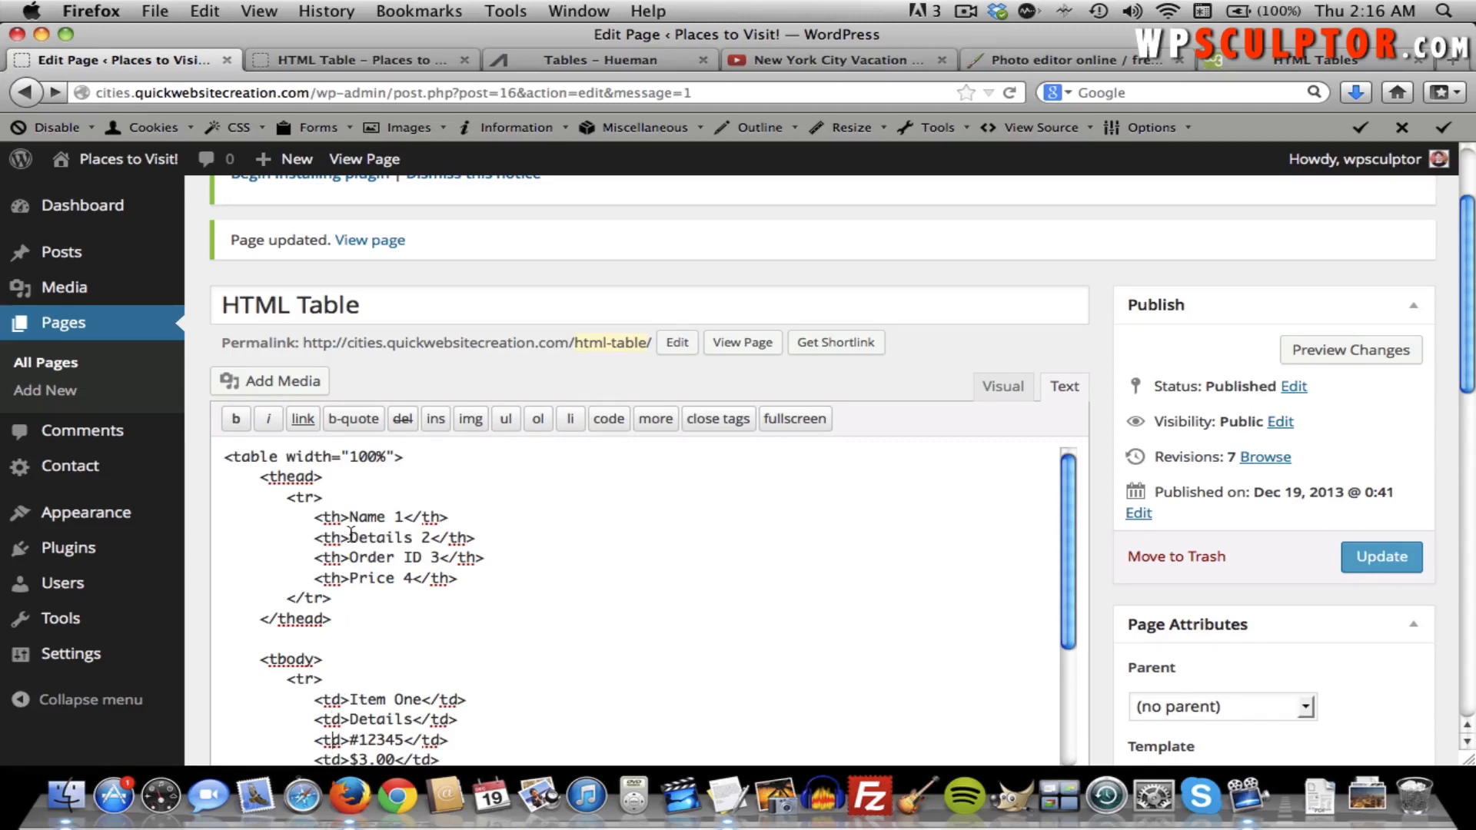
Examine the Price 4 header cell and Item Two's $6.00 cell markup.
{"action": "left_click_drag", "start_coordinate": [467, 577], "coordinate": [318, 573]}
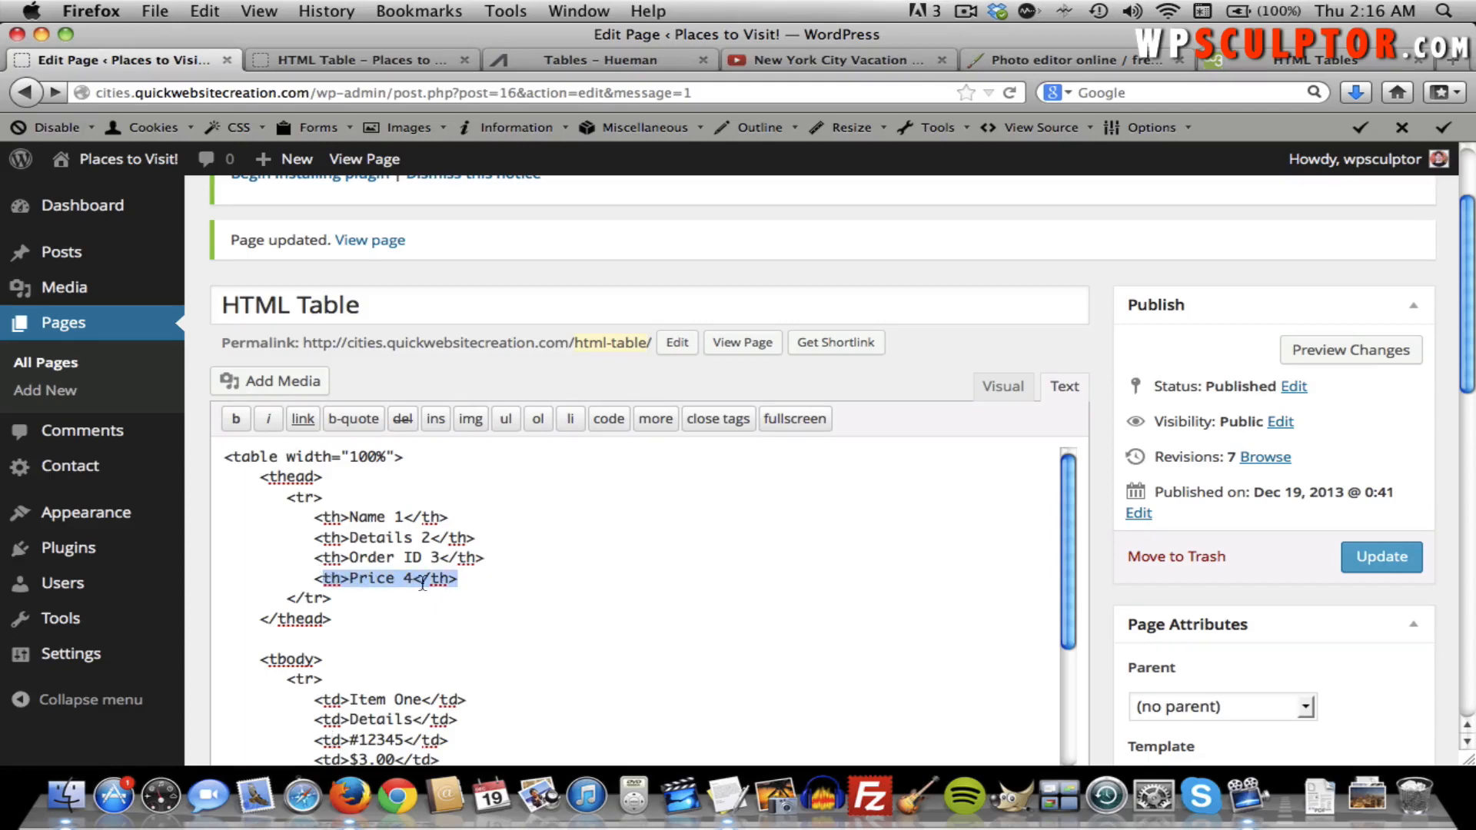
{"action": "scroll", "coordinate": [500, 547], "scroll_direction": "down", "scroll_amount": 3}
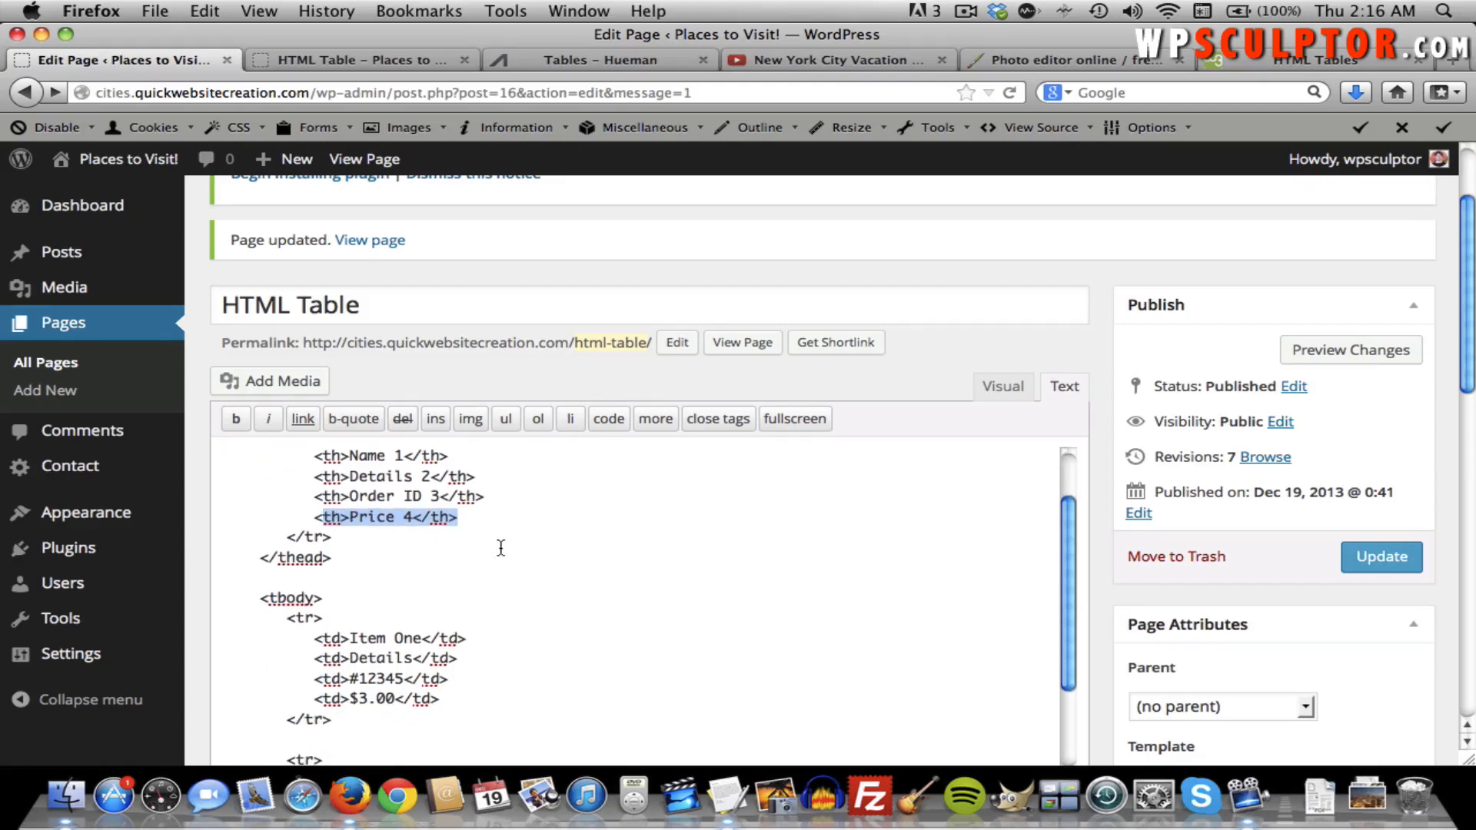
{"action": "left_click", "coordinate": [465, 522]}
{"action": "scroll", "coordinate": [465, 521], "scroll_direction": "up", "scroll_amount": 3}
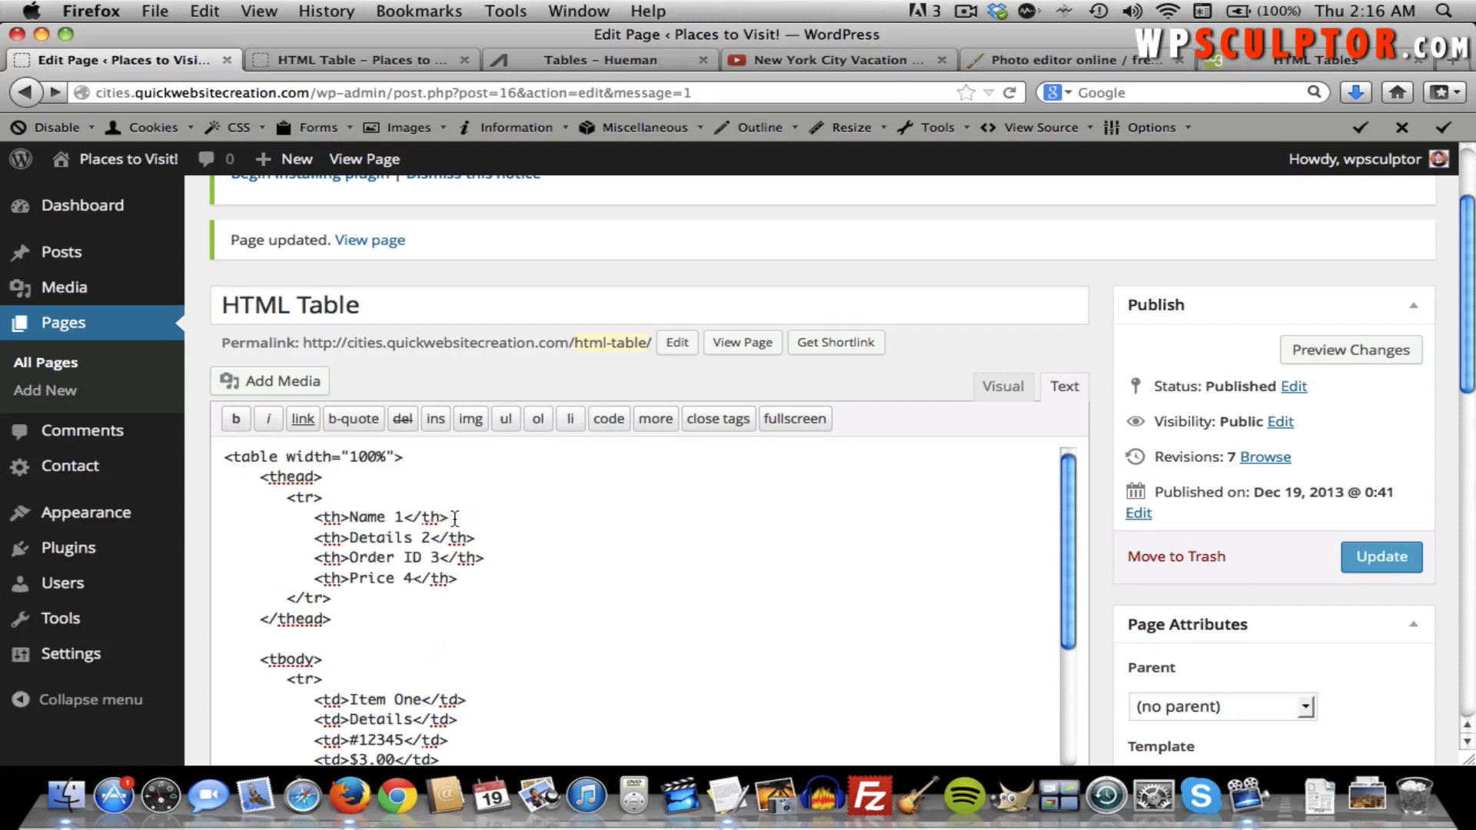
{"action": "left_click_drag", "start_coordinate": [461, 588], "coordinate": [312, 578]}
{"action": "scroll", "coordinate": [457, 586], "scroll_direction": "down", "scroll_amount": 5}
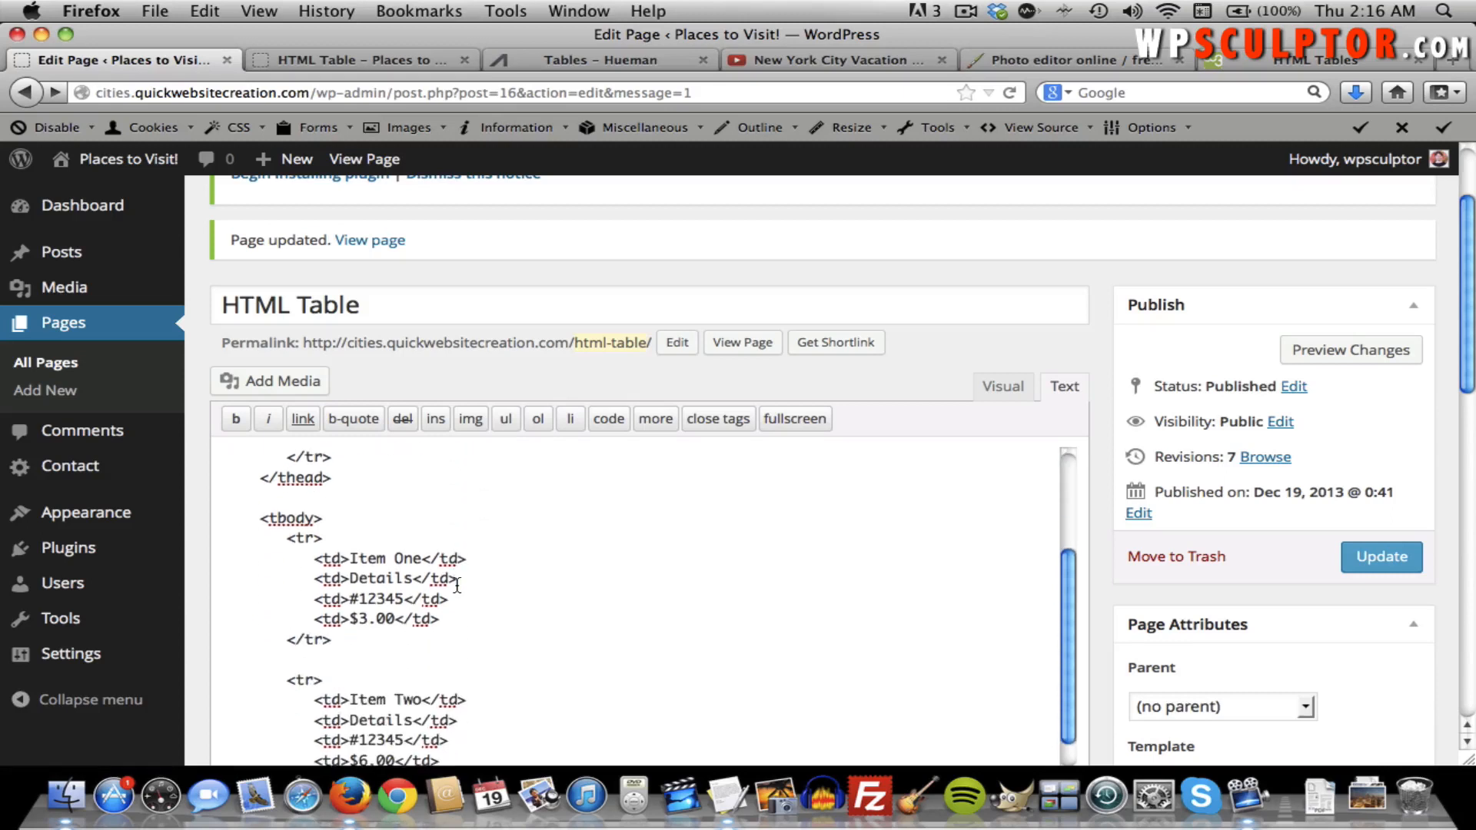
{"action": "left_click_drag", "start_coordinate": [440, 619], "coordinate": [317, 615]}
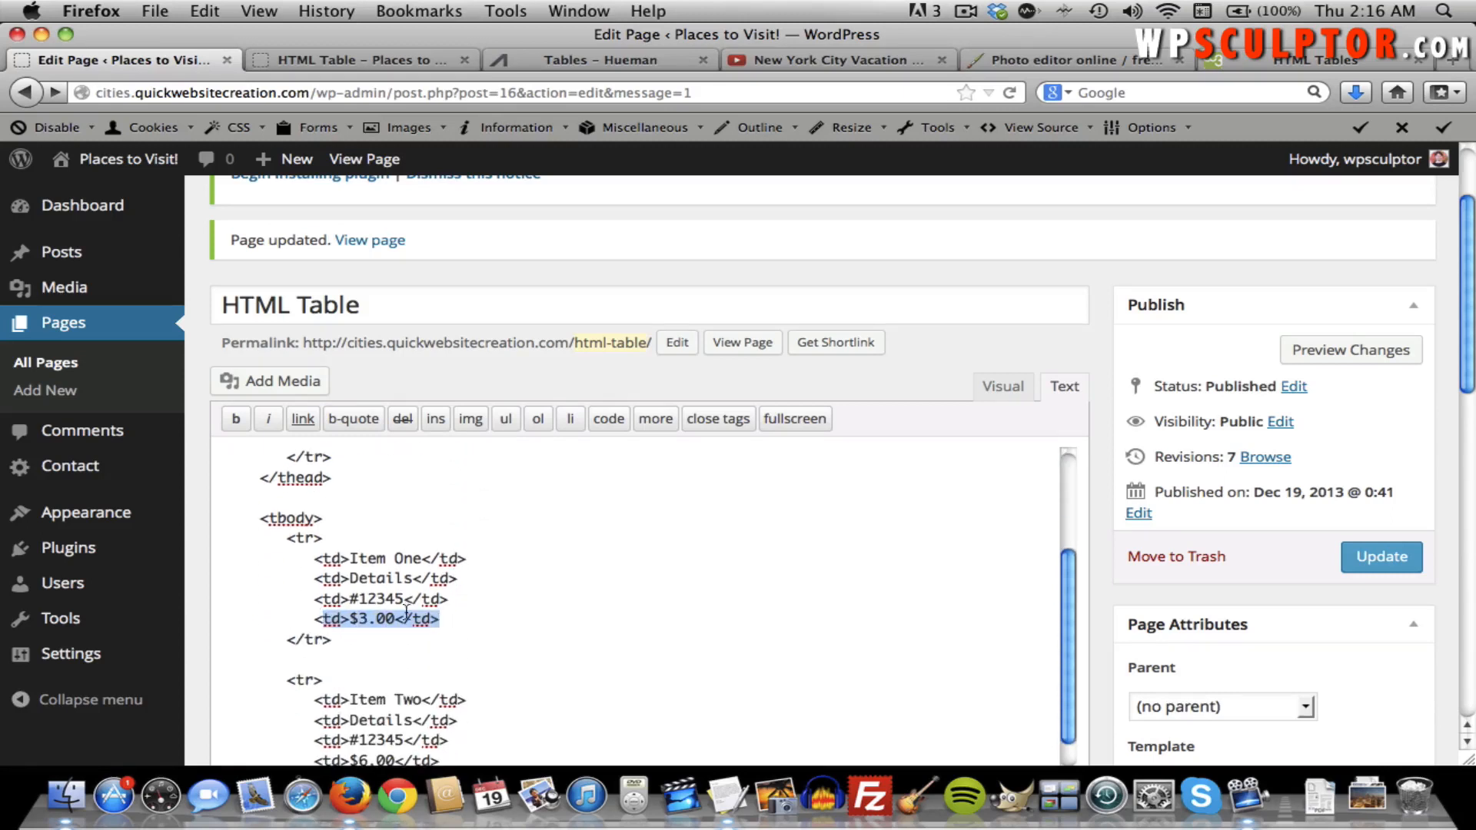
{"action": "scroll", "coordinate": [412, 610], "scroll_direction": "down", "scroll_amount": 2}
{"action": "left_click_drag", "start_coordinate": [451, 738], "coordinate": [312, 729]}
{"action": "scroll", "coordinate": [547, 704], "scroll_direction": "up", "scroll_amount": 2}
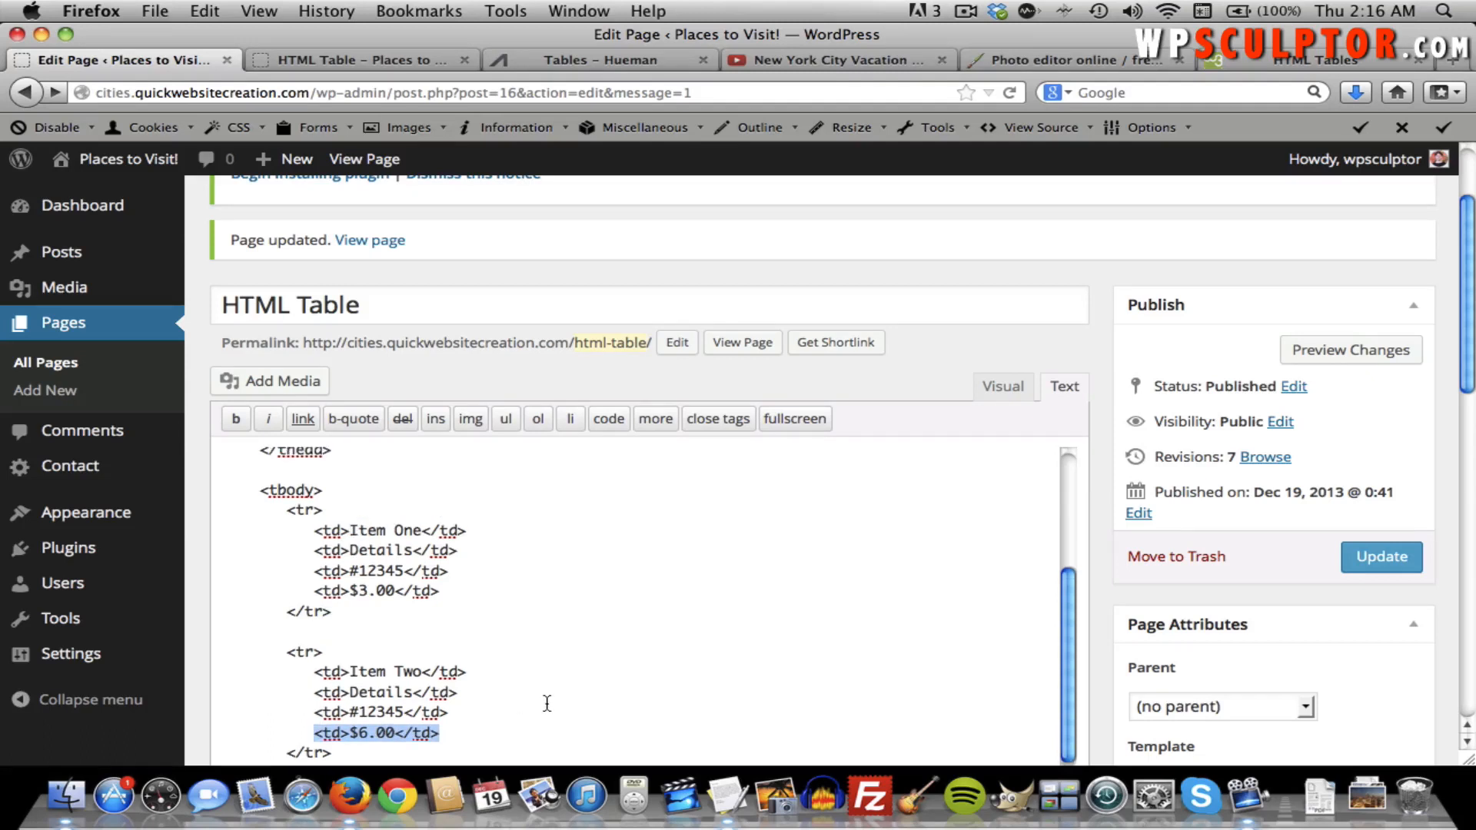
{"action": "scroll", "coordinate": [547, 703], "scroll_direction": "up", "scroll_amount": 6}
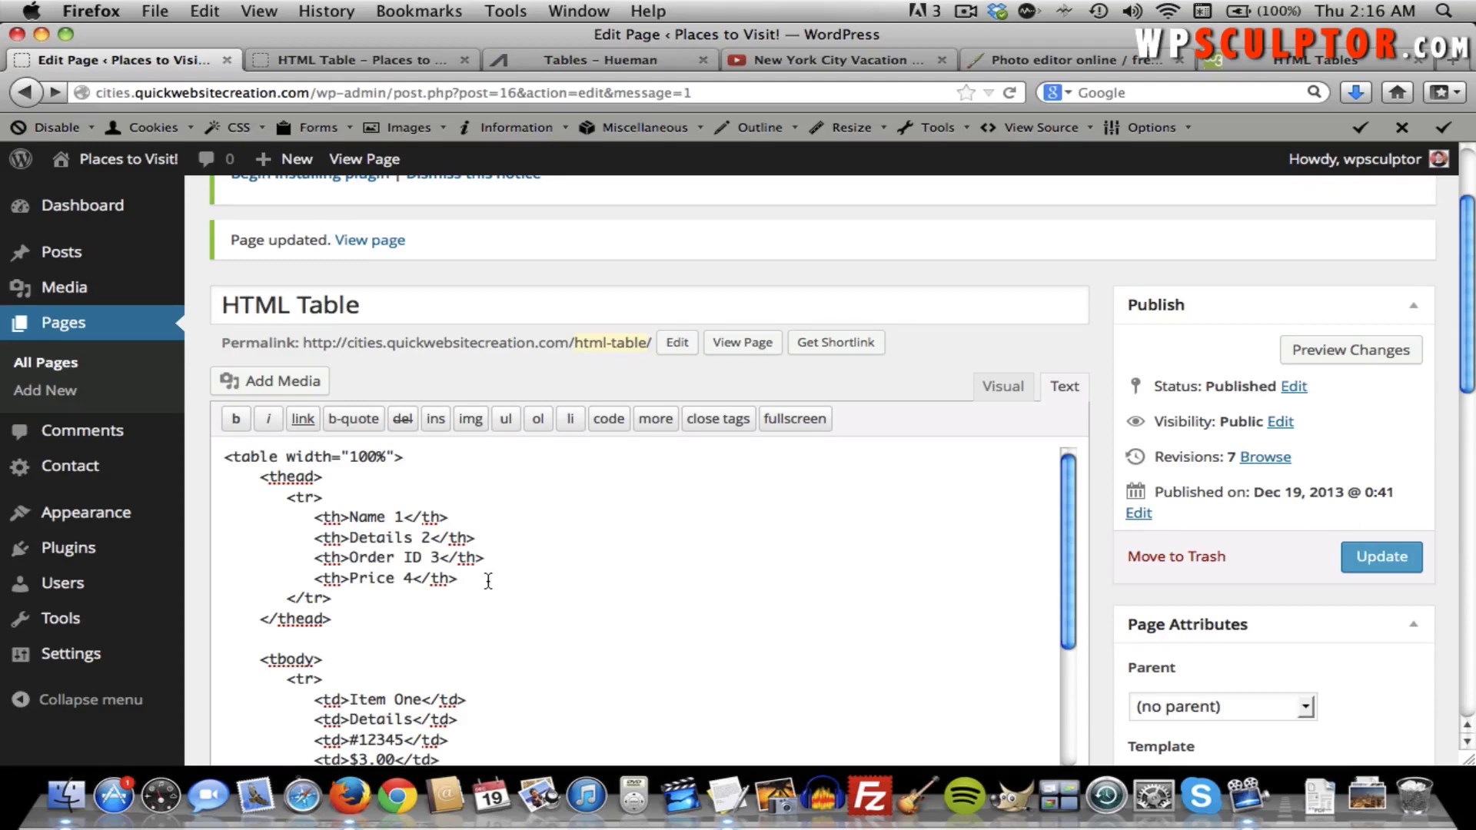
{"action": "scroll", "coordinate": [488, 581], "scroll_direction": "up", "scroll_amount": 1}
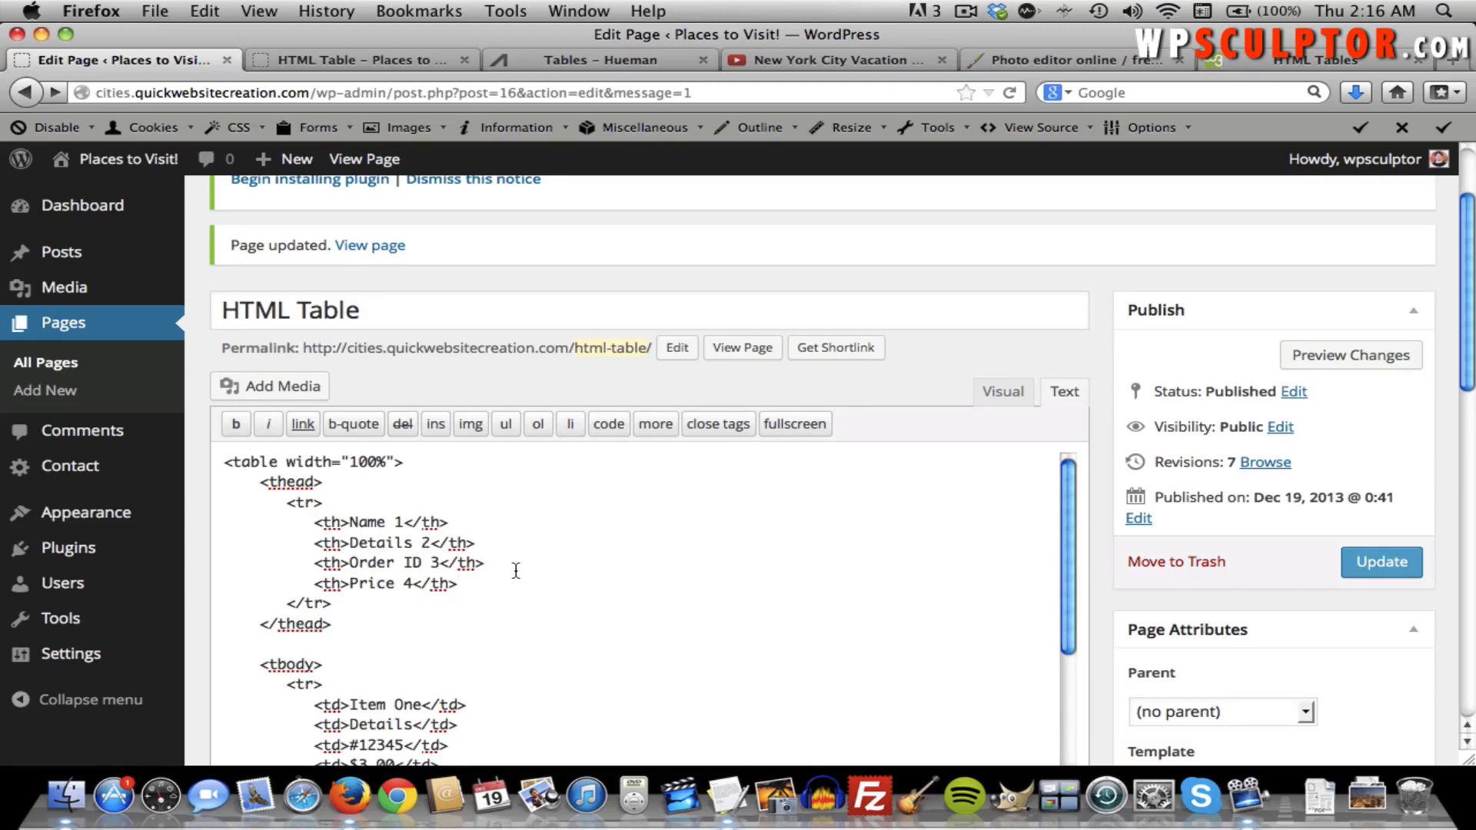
Add a fifth header cell, <th>Quantitiy</th>, on a new line after Price 4.
{"action": "key", "text": "Return"}
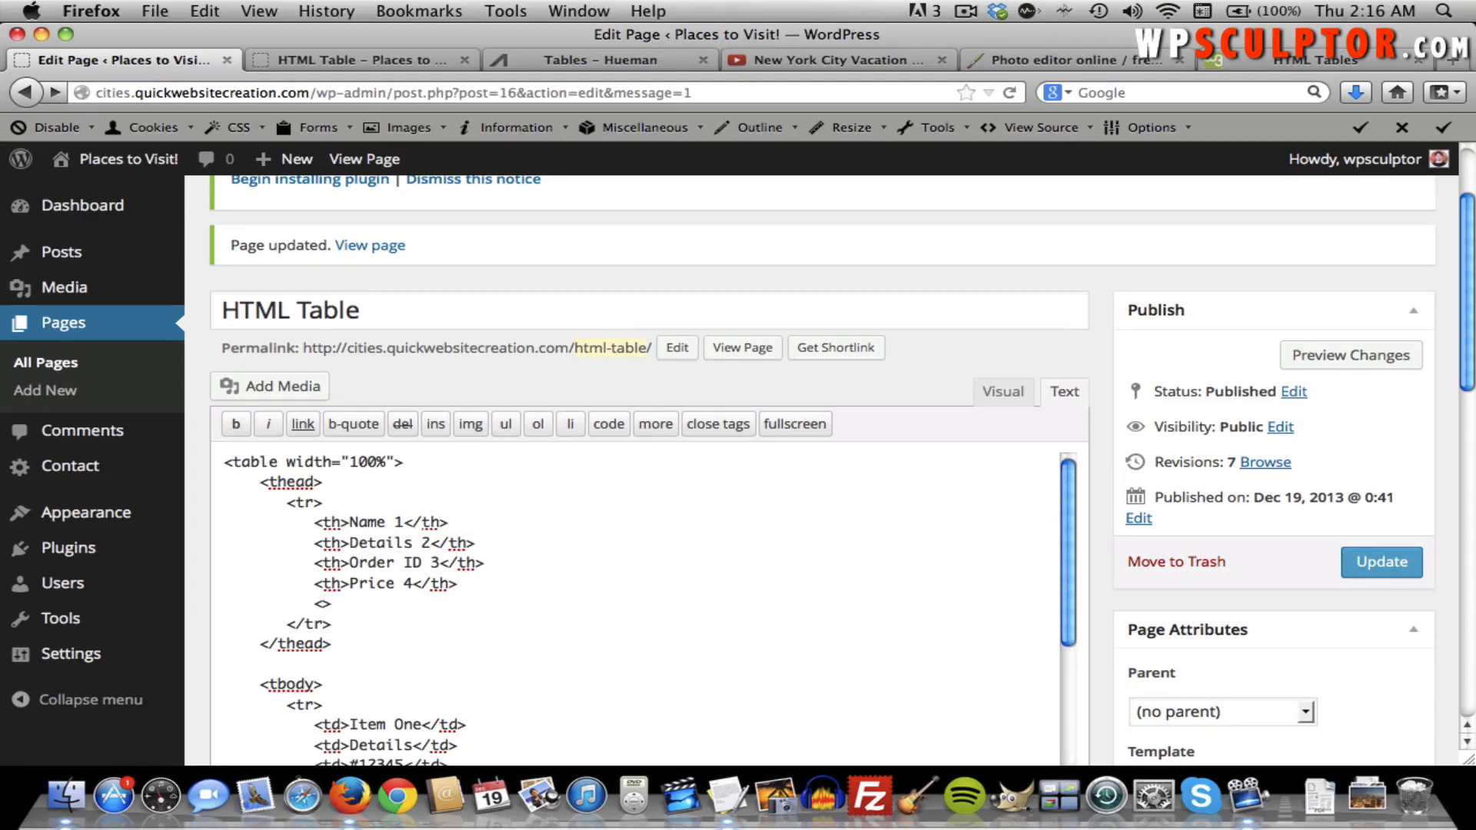
{"action": "type", "text": "th"}
{"action": "key", "text": "Right"}
{"action": "type", "text": "Quantitiy"}
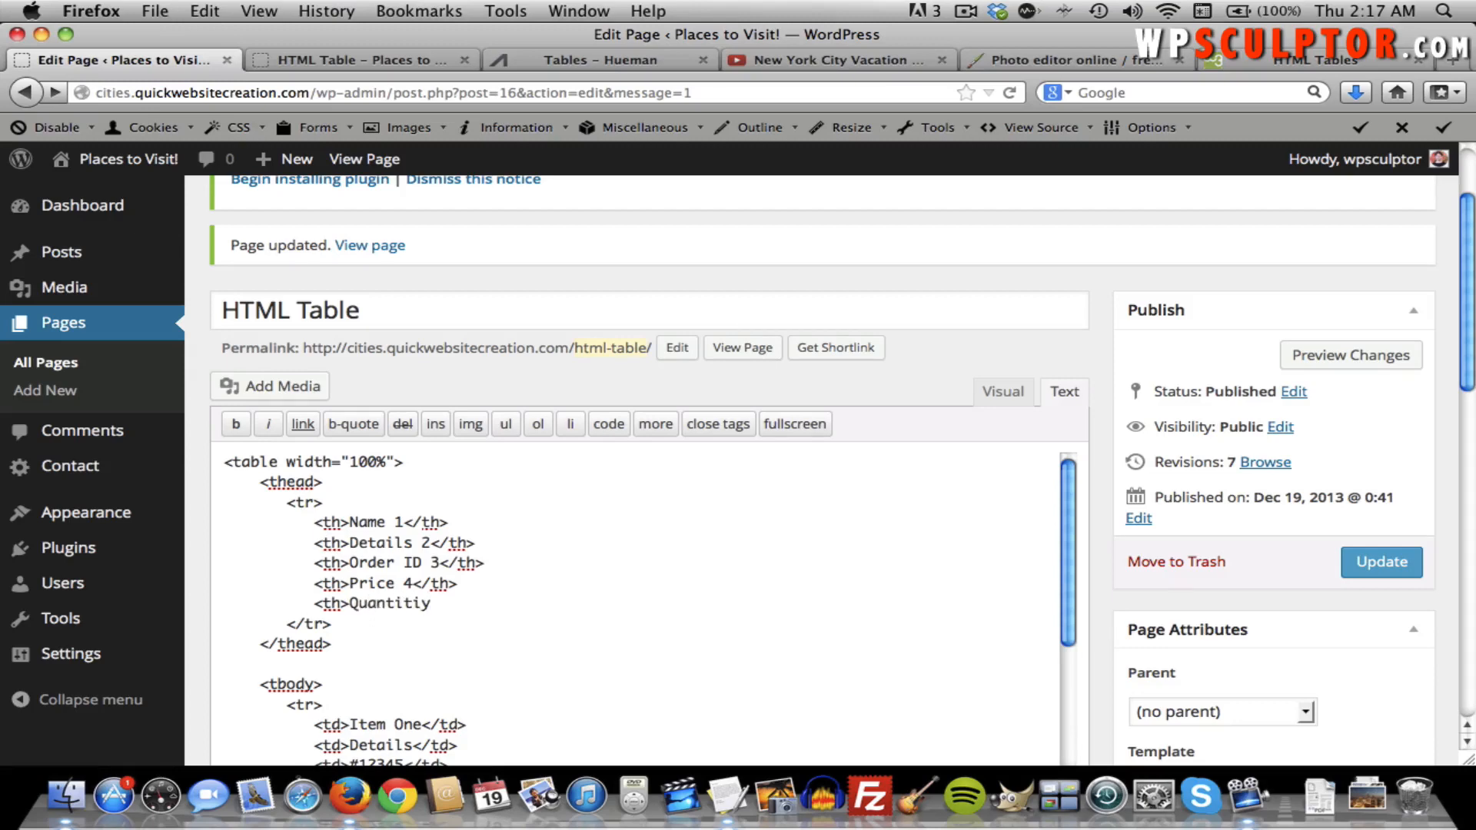
{"action": "type", "text": "</th>"}
{"action": "scroll", "coordinate": [431, 587], "scroll_direction": "down", "scroll_amount": 5}
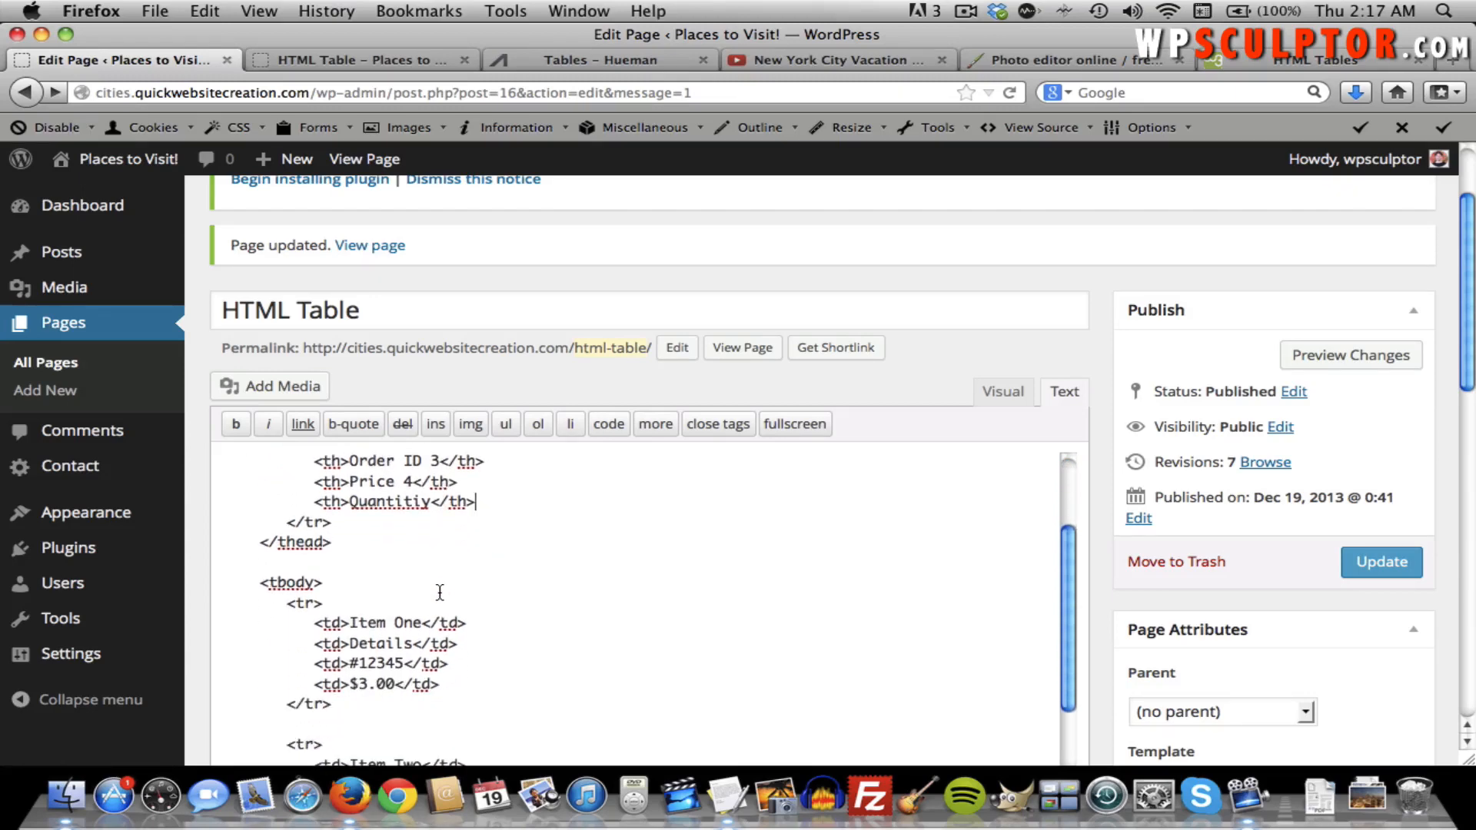
Add a <td>100</td> cell after Item One's $3.00 cell.
{"action": "left_click", "coordinate": [458, 688]}
{"action": "key", "text": "Return"}
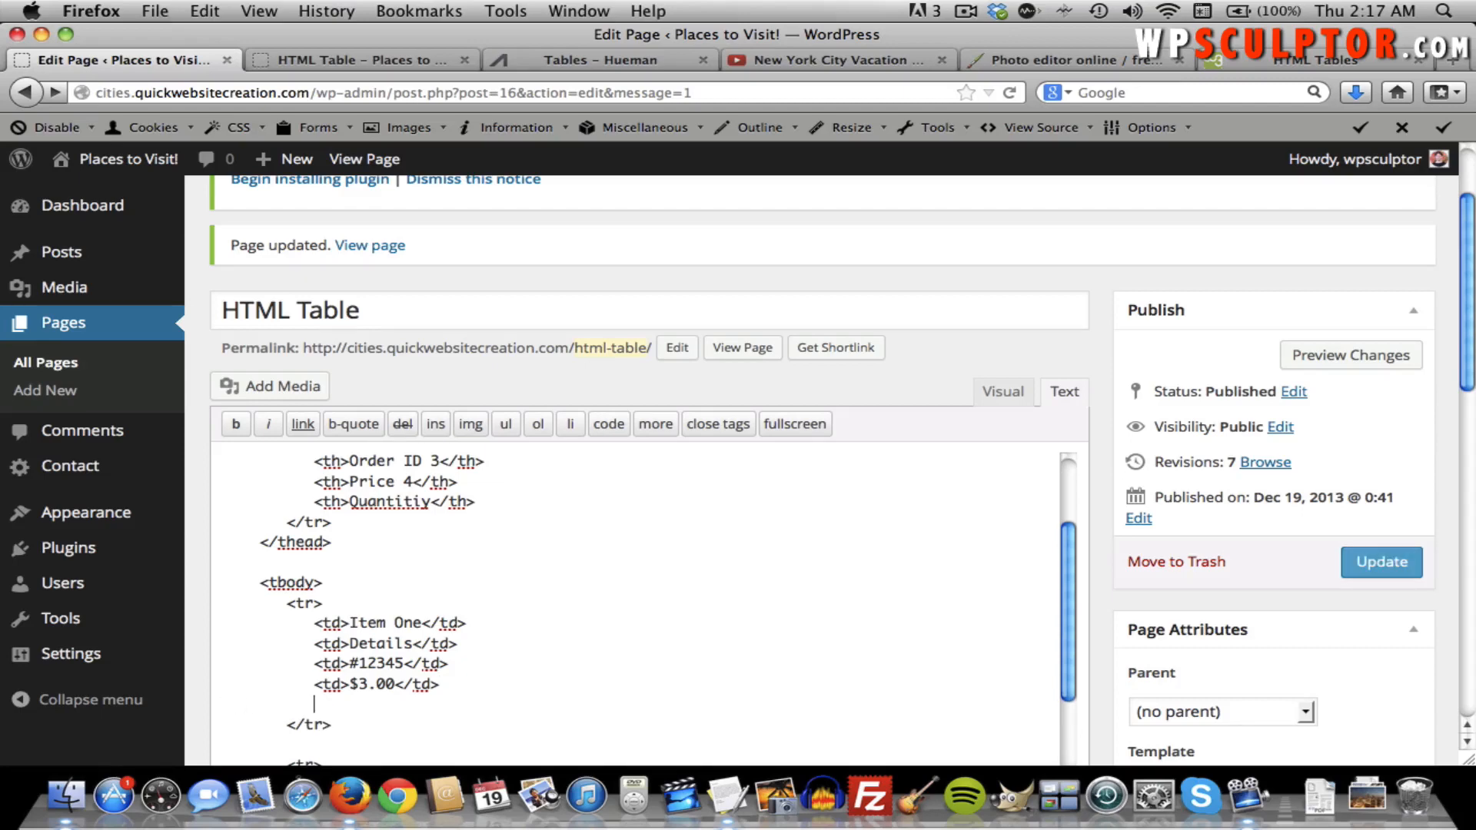
{"action": "type", "text": "<td>100<"}
{"action": "type", "text": "/td"}
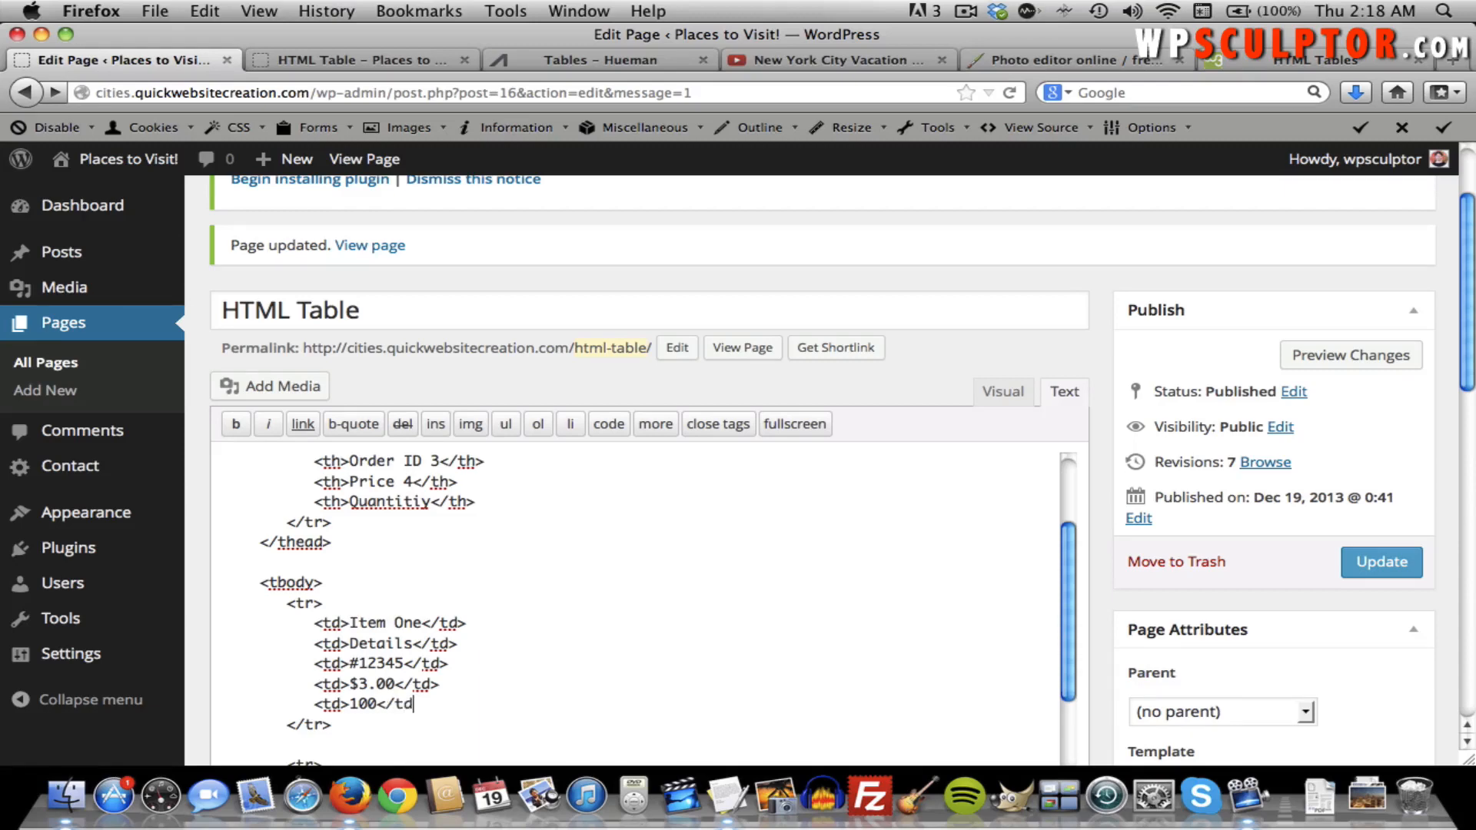
{"action": "type", "text": ">"}
{"action": "scroll", "coordinate": [645, 607], "scroll_direction": "up", "scroll_amount": 2}
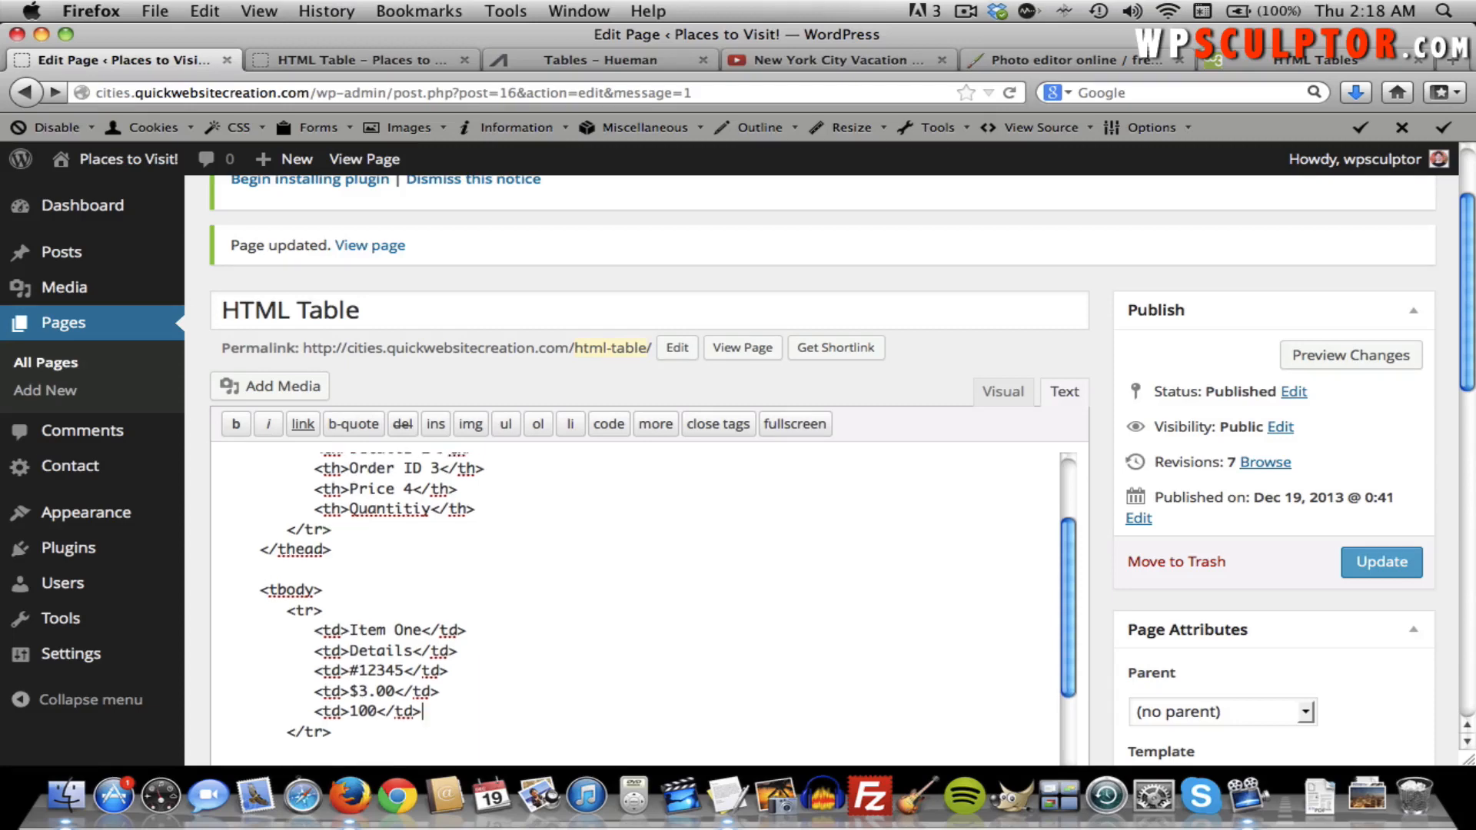
{"action": "scroll", "coordinate": [646, 607], "scroll_direction": "down", "scroll_amount": 4}
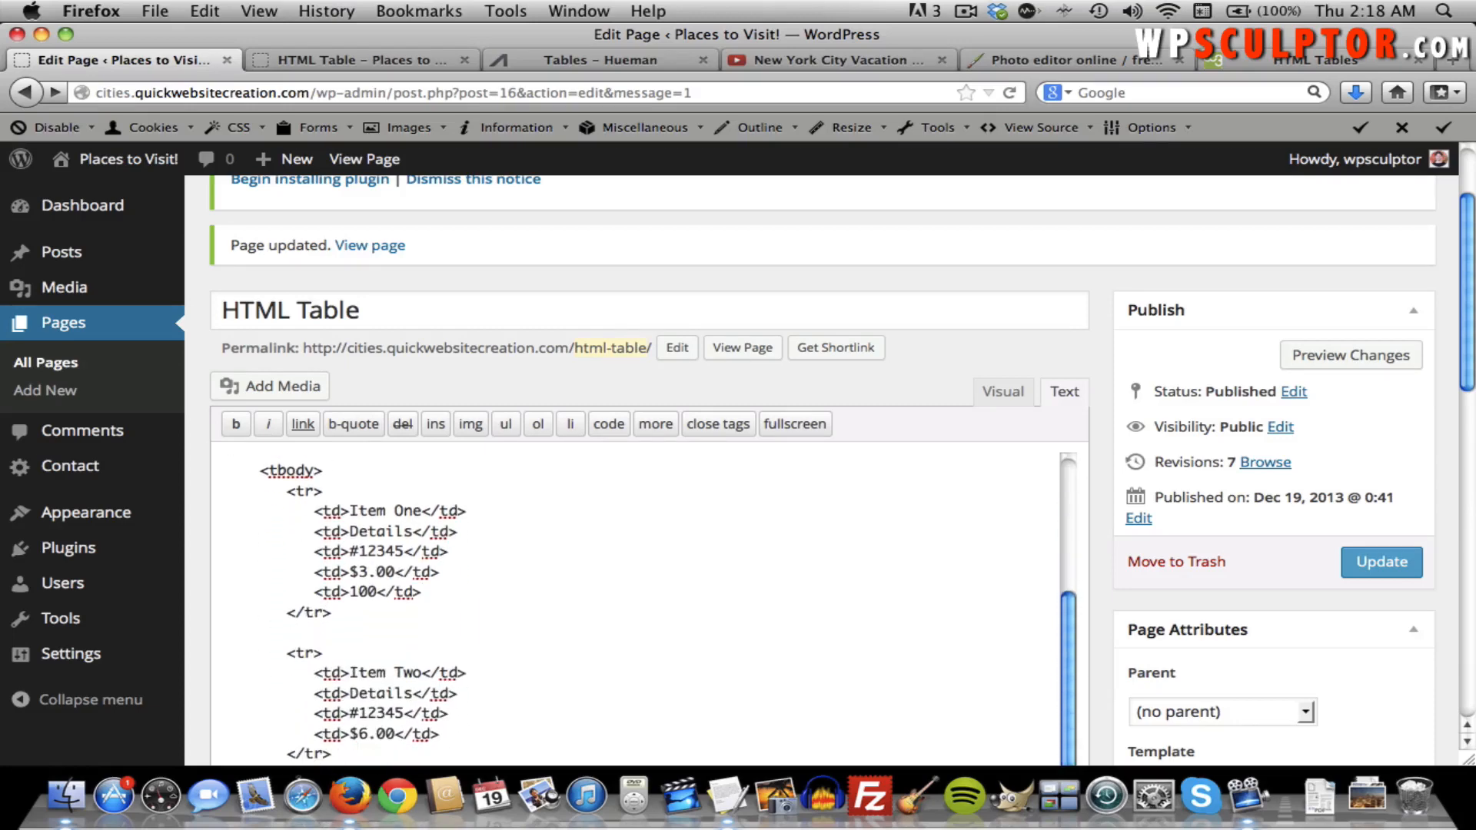
Add a <td>300</td> cell after Item Two's $6.00 cell.
{"action": "left_click", "coordinate": [440, 732]}
{"action": "key", "text": "Return"}
{"action": "key", "text": "Tab"}
{"action": "key", "text": "Tab"}
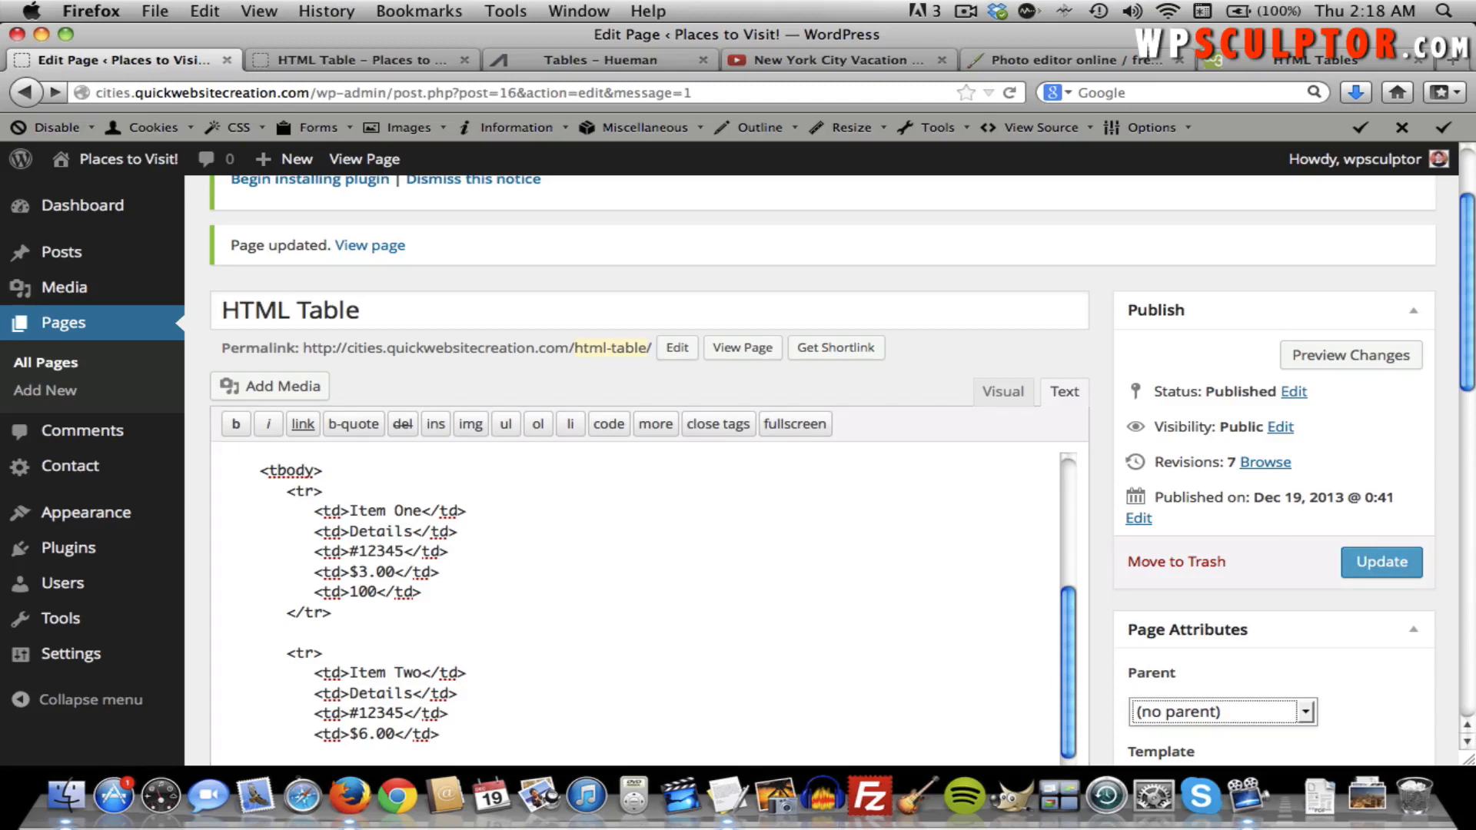
{"action": "left_click", "coordinate": [465, 740]}
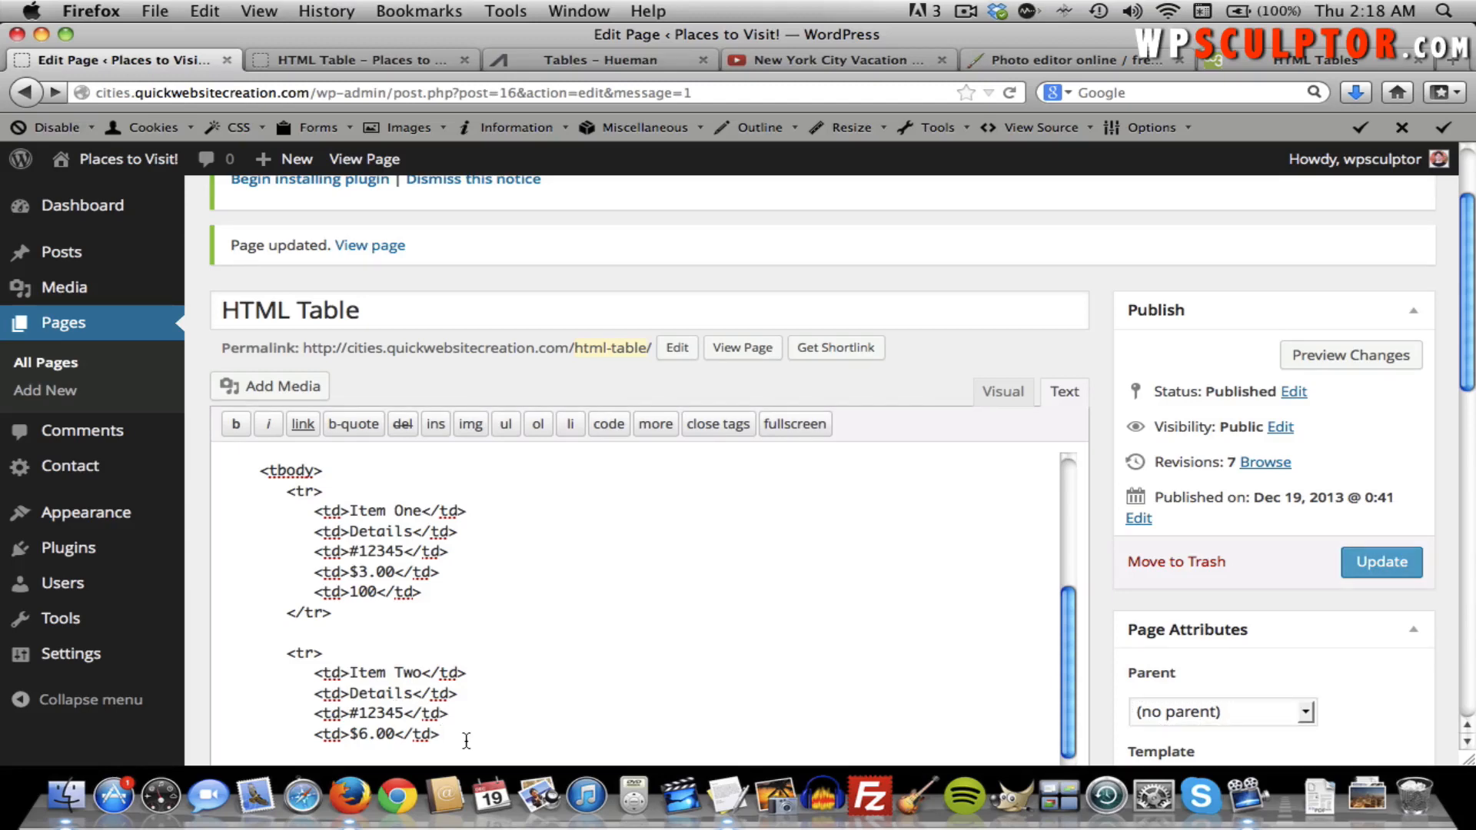
{"action": "key", "text": "Down"}
{"action": "key", "text": "BackSpace"}
{"action": "key", "text": "BackSpace"}
{"action": "type", "text": "<td>"}
{"action": "type", "text": "300</td>"}
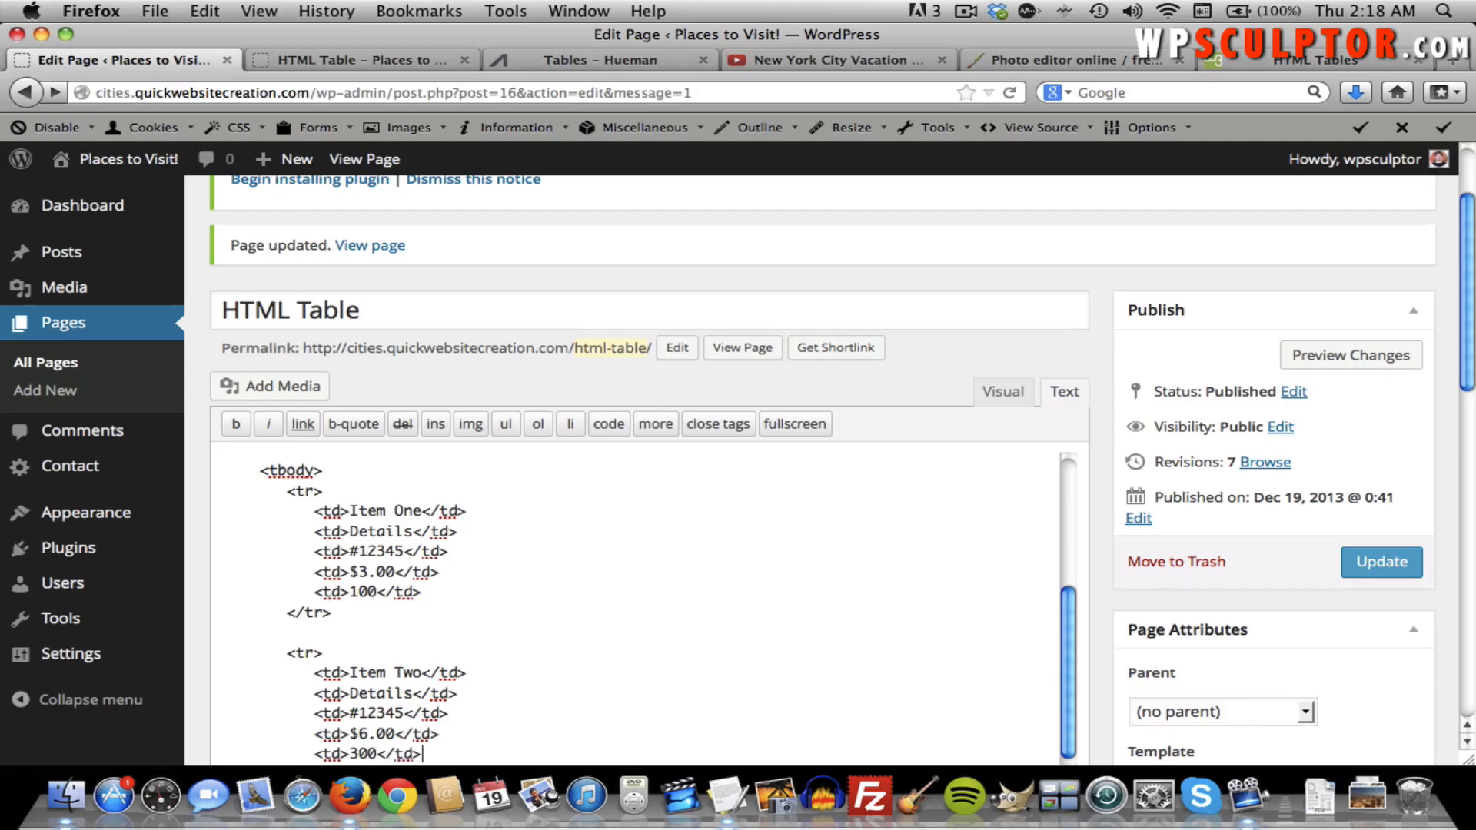
{"action": "scroll", "coordinate": [476, 694], "scroll_direction": "down", "scroll_amount": 1}
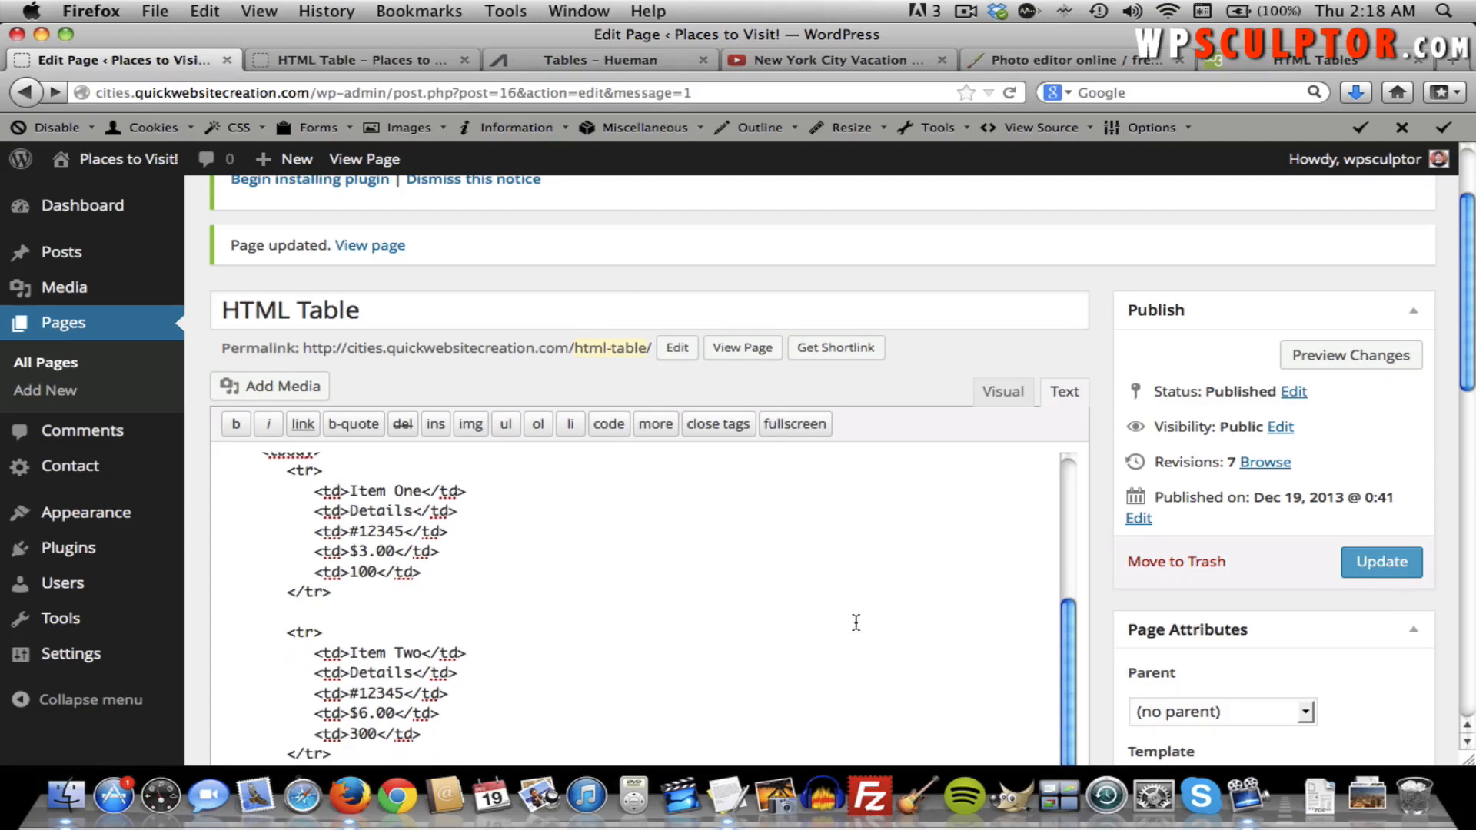
Update the page and reload the live HTML Table tab to see the Quantitiy column.
{"action": "left_click", "coordinate": [1380, 560]}
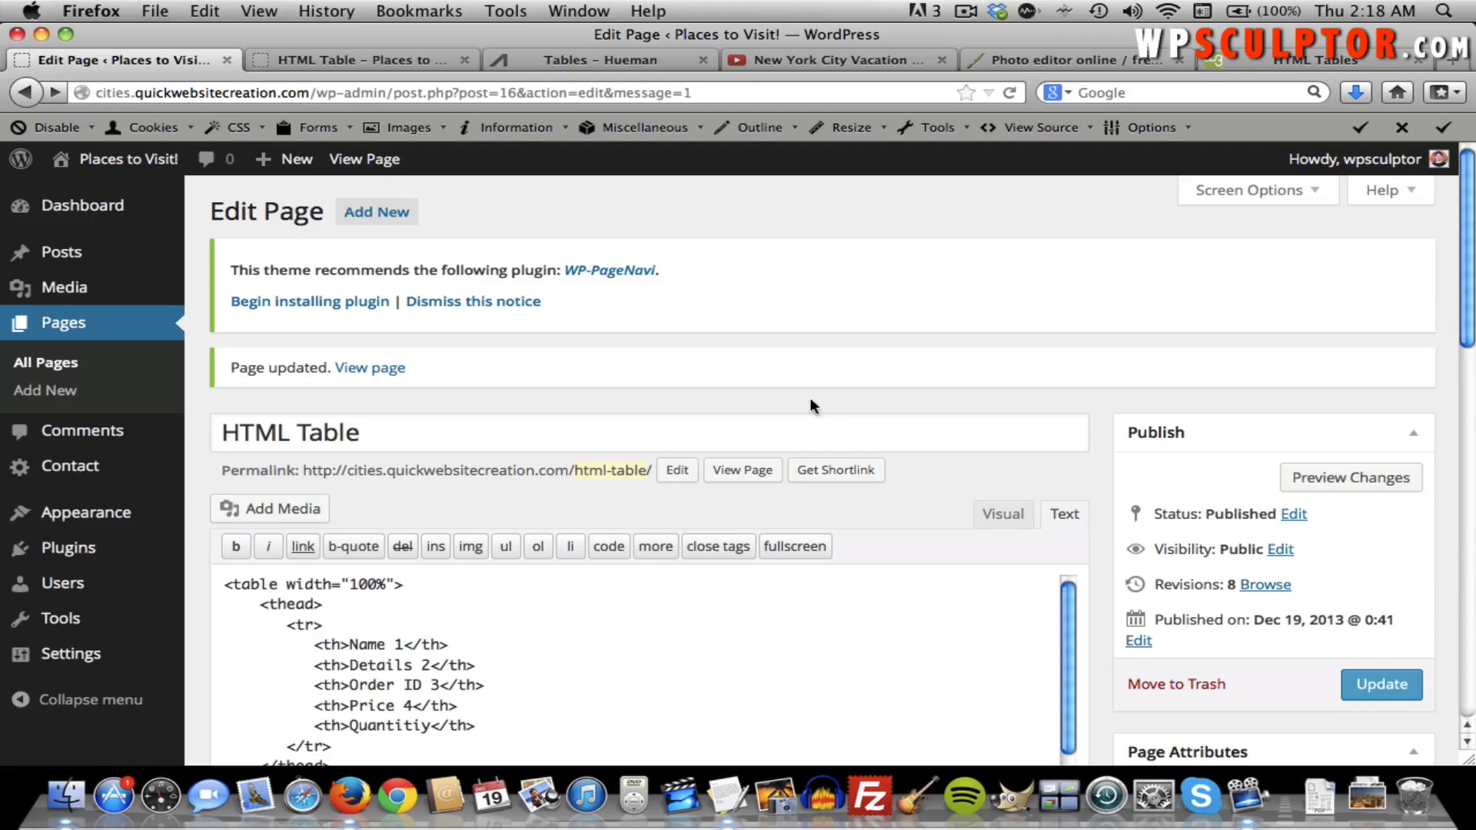
{"action": "left_click", "coordinate": [381, 63]}
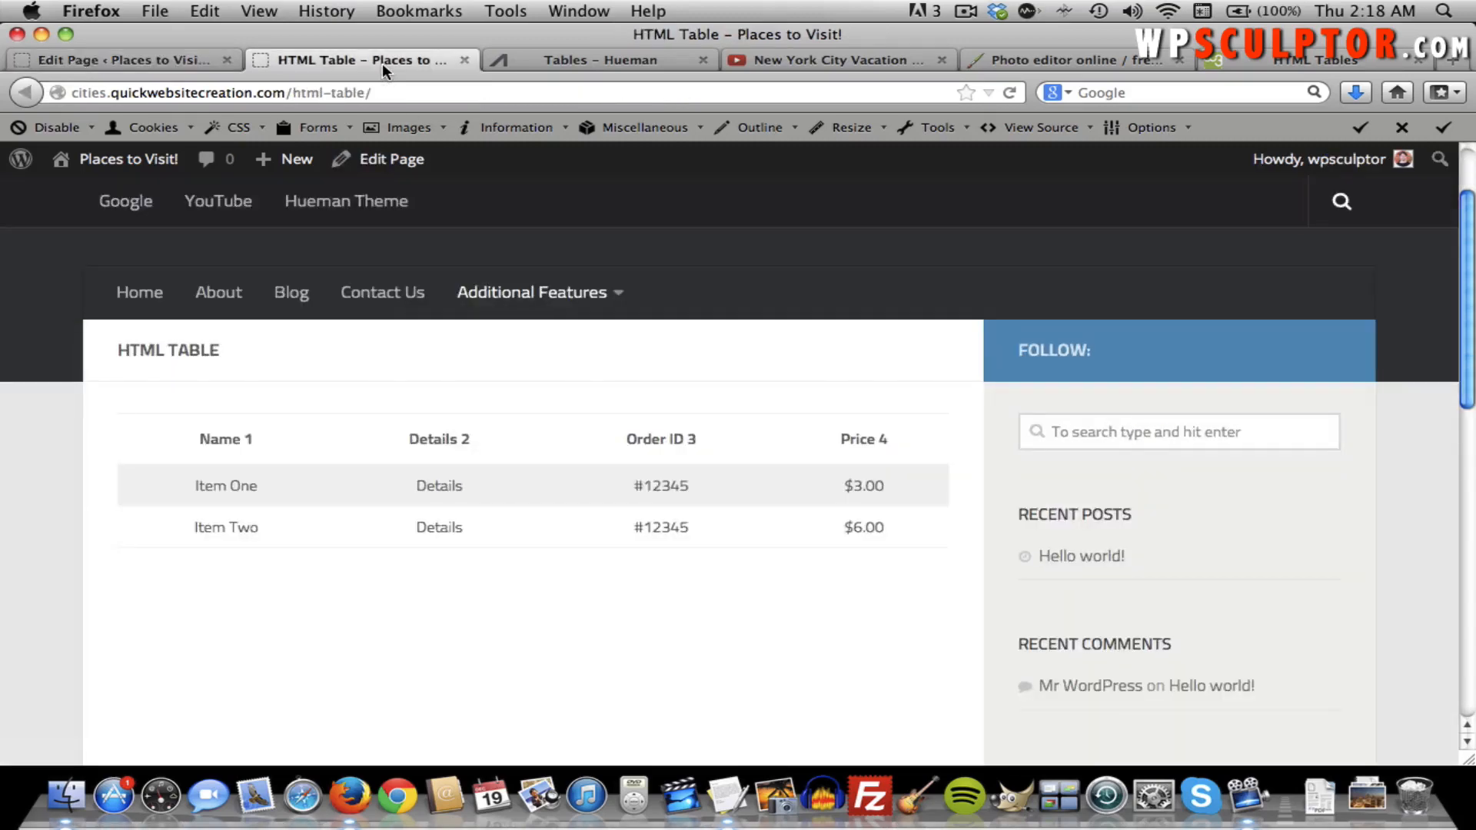
{"action": "mouse_move", "coordinate": [560, 290]}
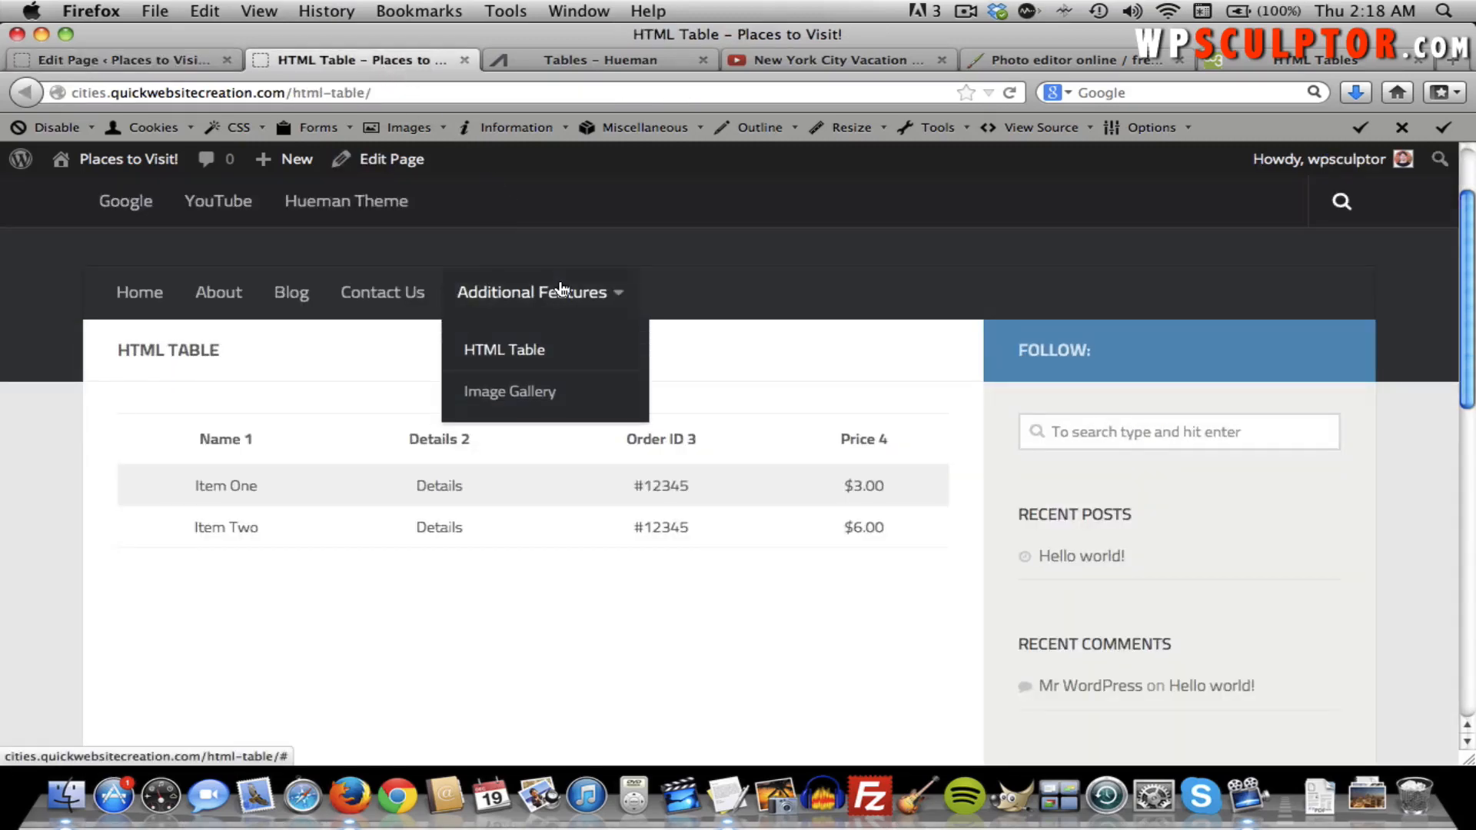
{"action": "key", "text": "super+r"}
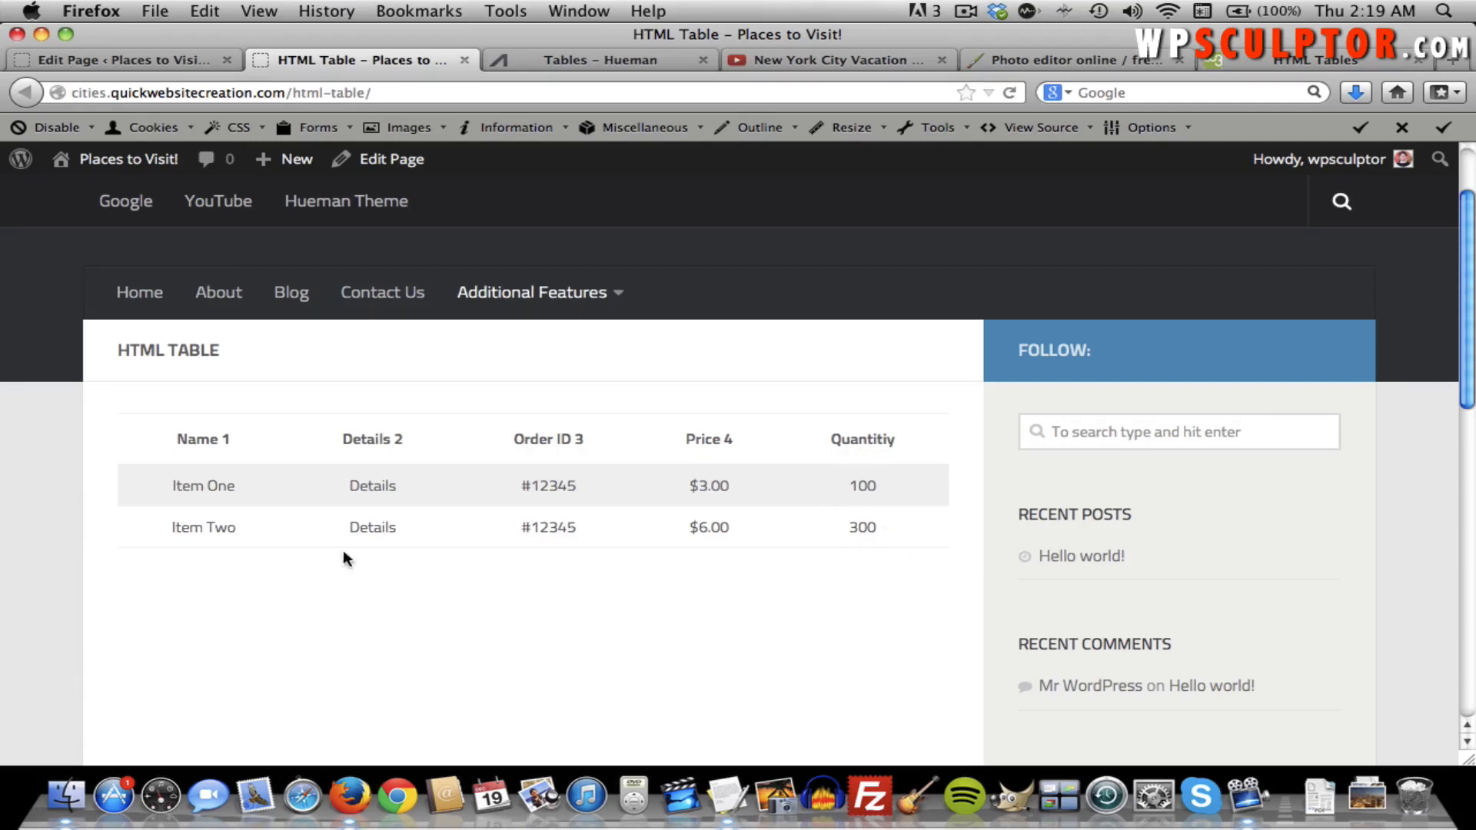
Return to the page editor and open a blank line after the Item Two </tr> tag.
{"action": "left_click", "coordinate": [161, 60]}
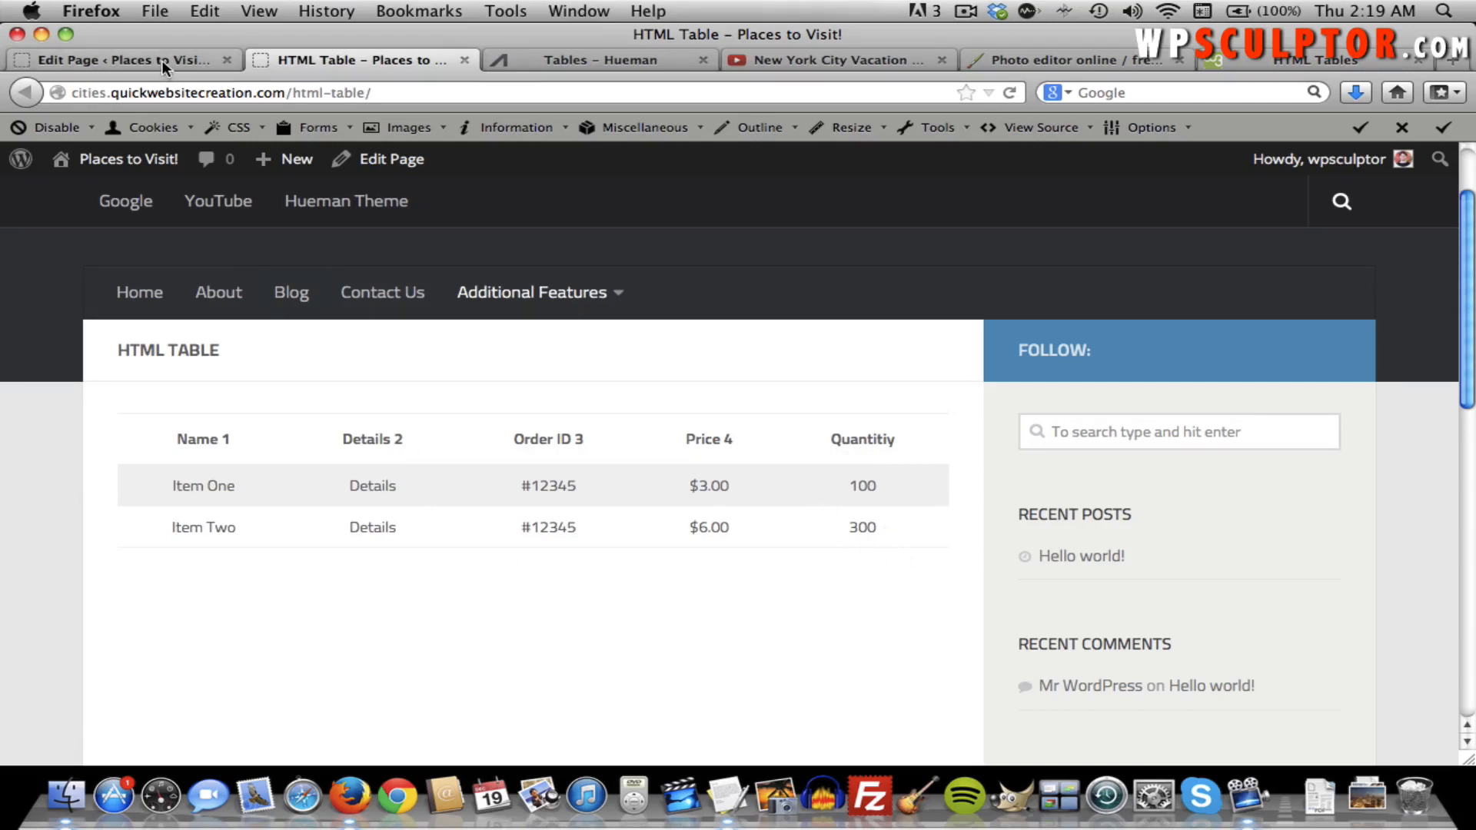
{"action": "scroll", "coordinate": [534, 310], "scroll_direction": "down", "scroll_amount": 5}
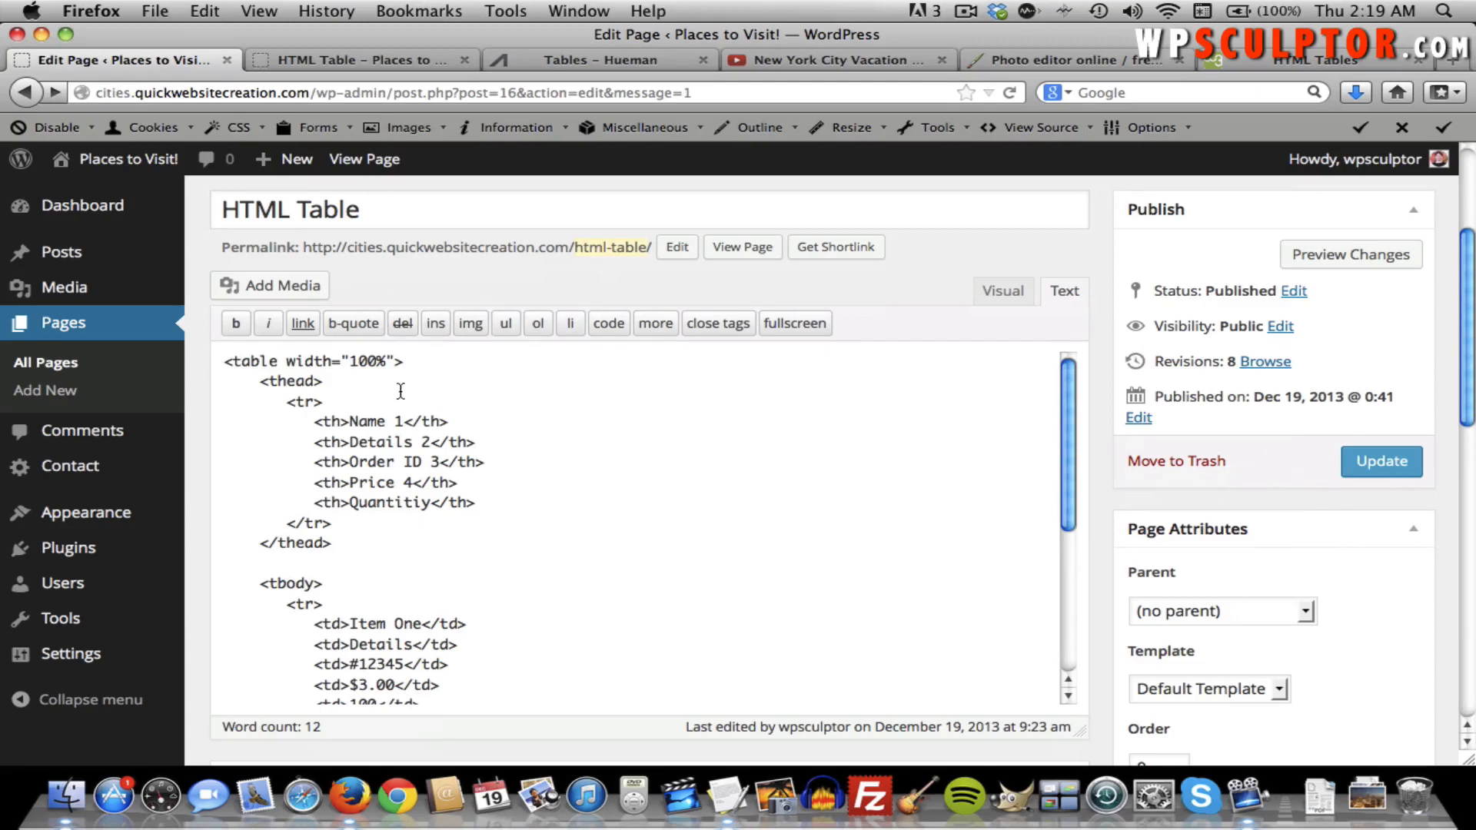
{"action": "scroll", "coordinate": [425, 487], "scroll_direction": "down", "scroll_amount": 5}
{"action": "scroll", "coordinate": [424, 486], "scroll_direction": "down", "scroll_amount": 2}
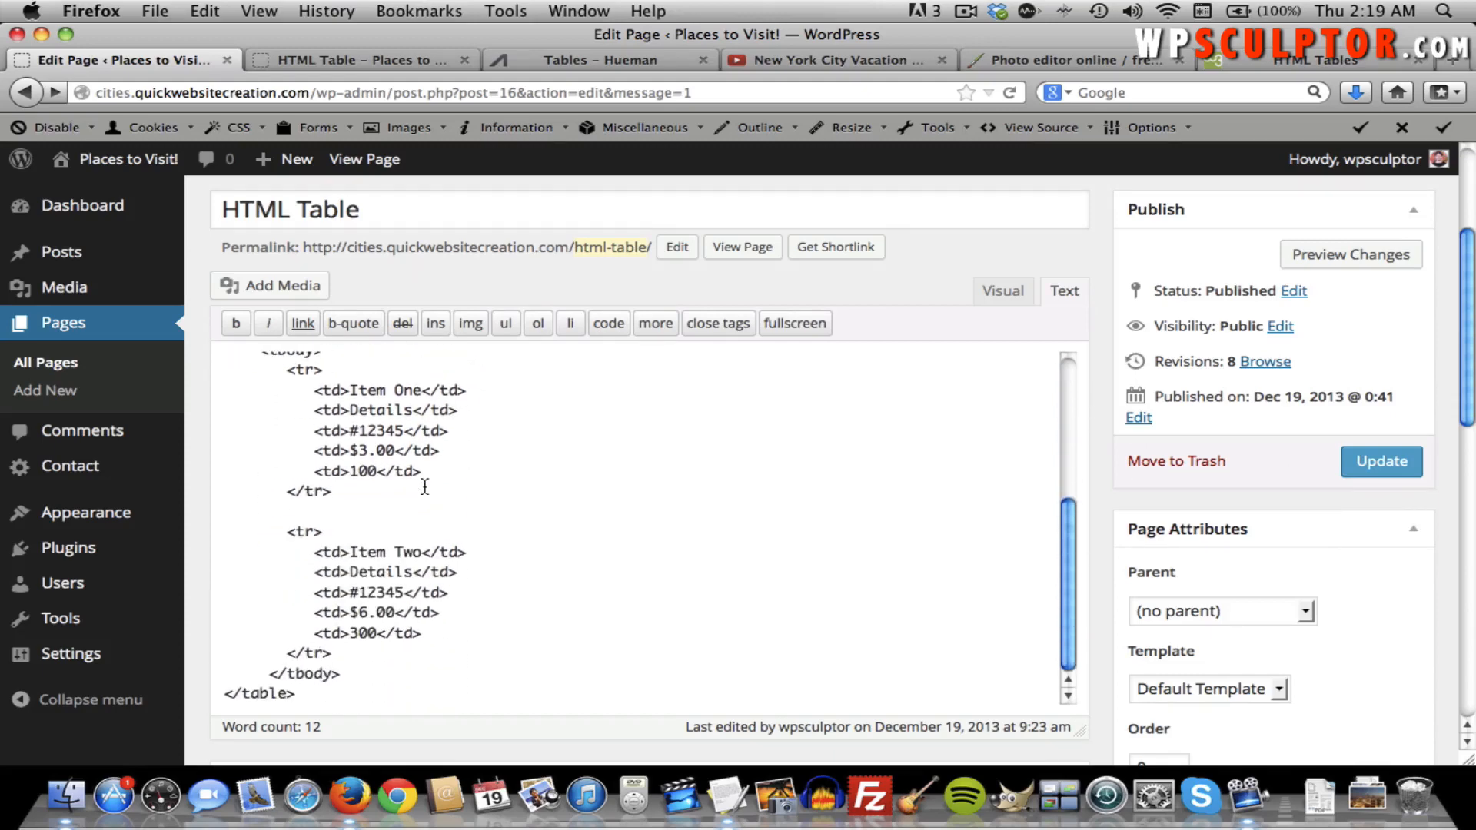
{"action": "scroll", "coordinate": [330, 550], "scroll_direction": "up", "scroll_amount": 6}
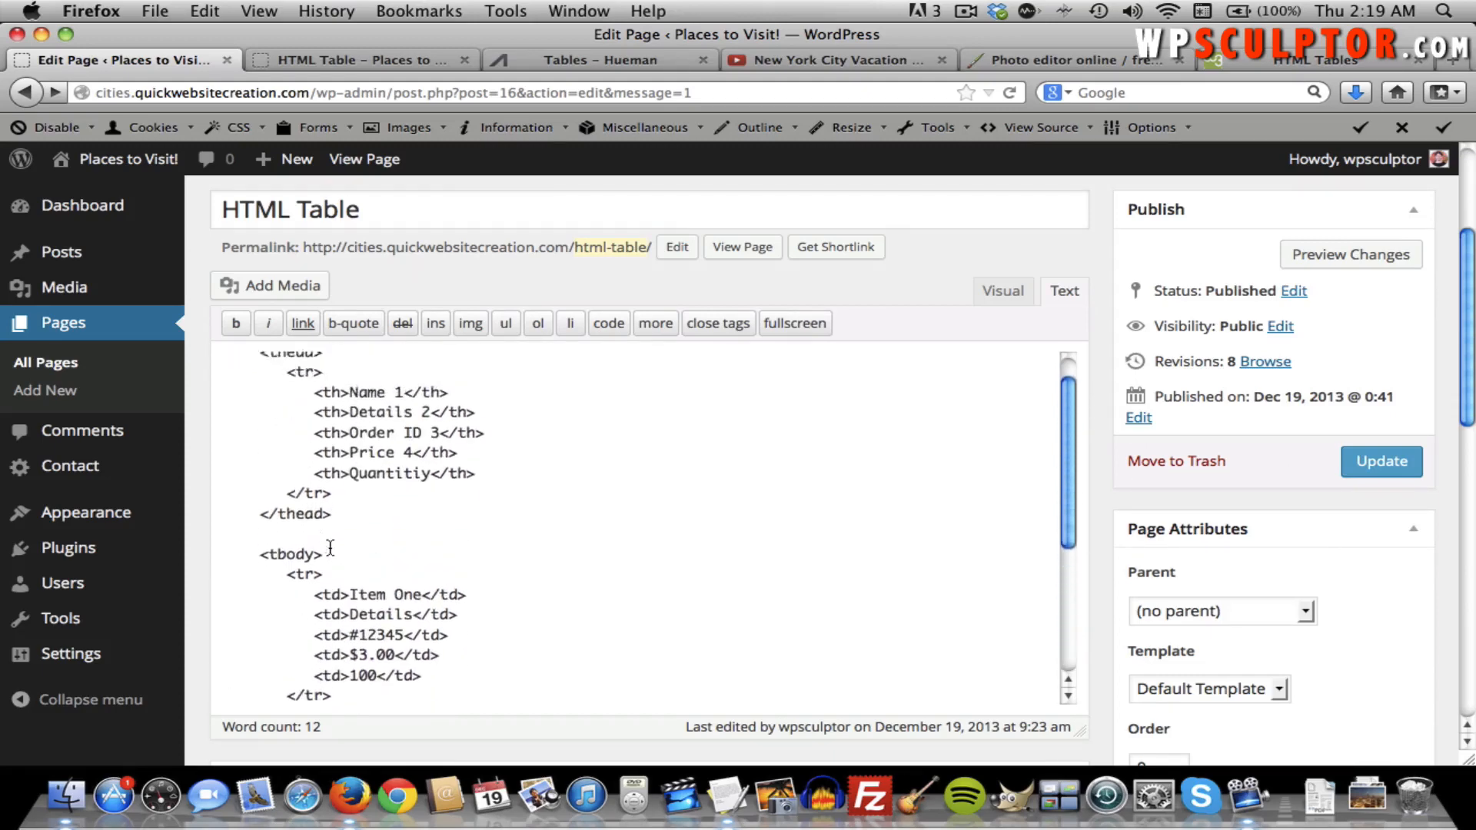
{"action": "scroll", "coordinate": [331, 547], "scroll_direction": "up", "scroll_amount": 1}
{"action": "scroll", "coordinate": [321, 542], "scroll_direction": "down", "scroll_amount": 3}
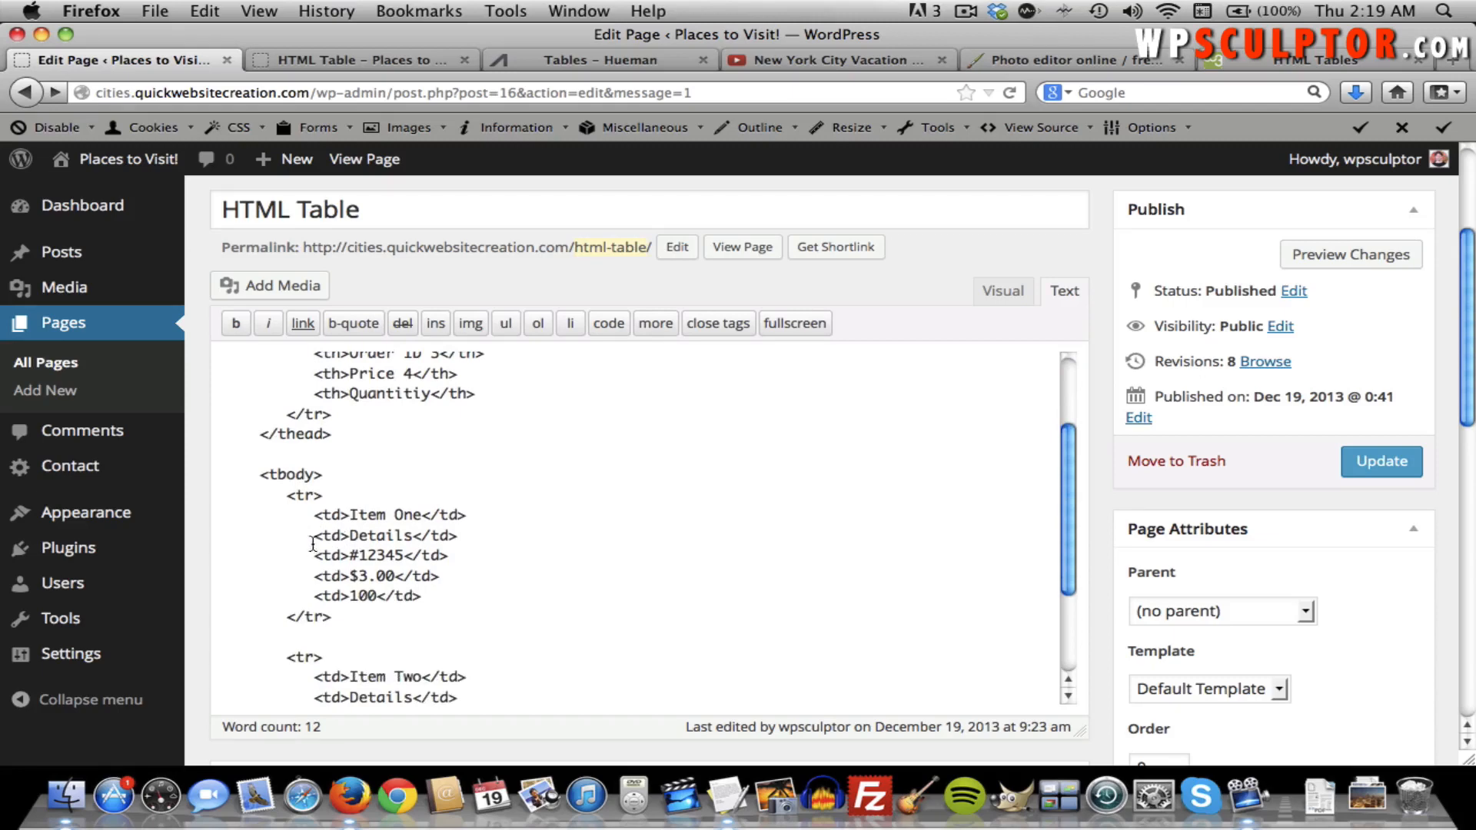
{"action": "scroll", "coordinate": [312, 544], "scroll_direction": "down", "scroll_amount": 4}
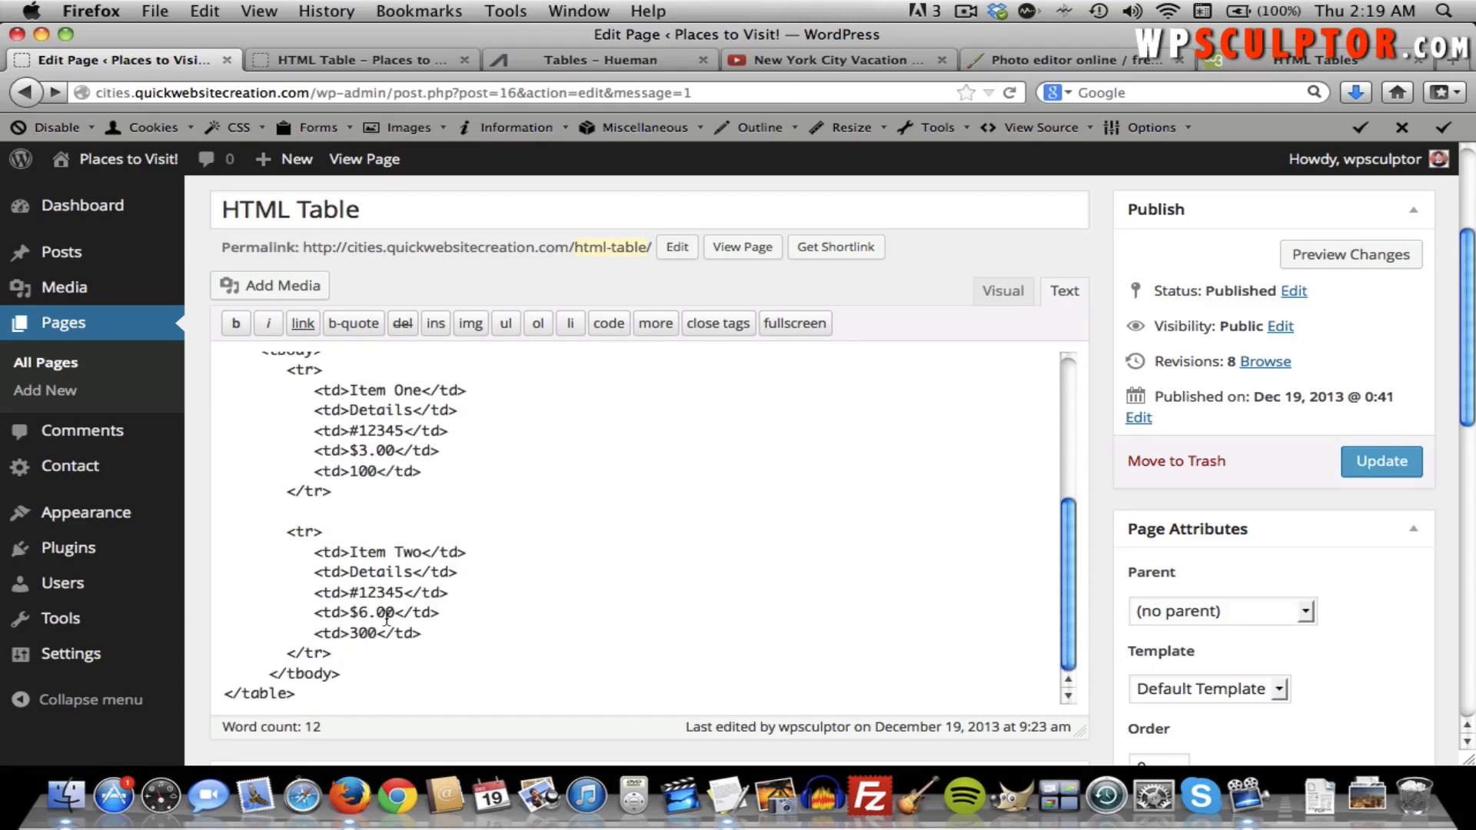
{"action": "left_click", "coordinate": [344, 655]}
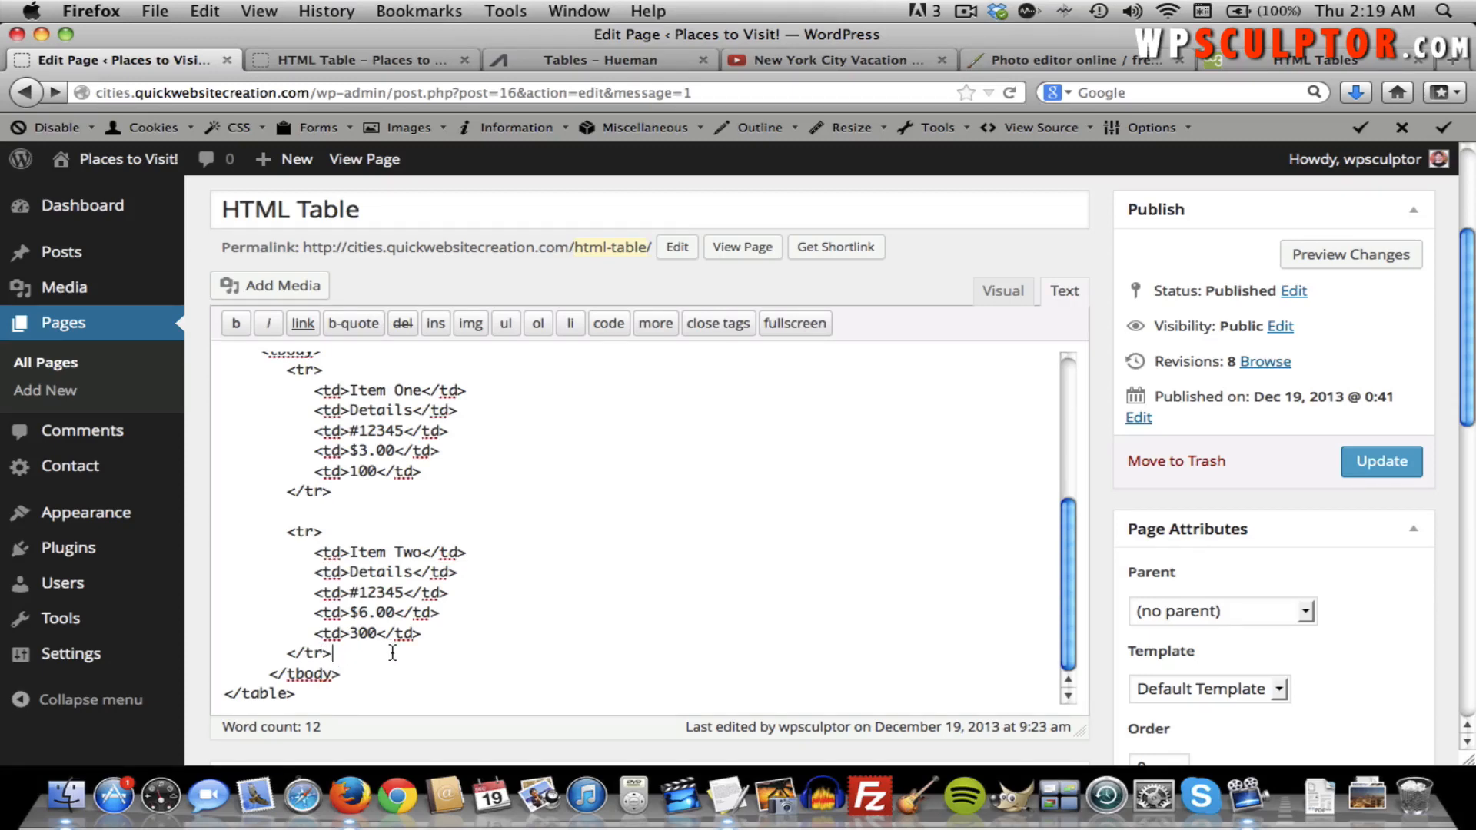
{"action": "key", "text": "Return"}
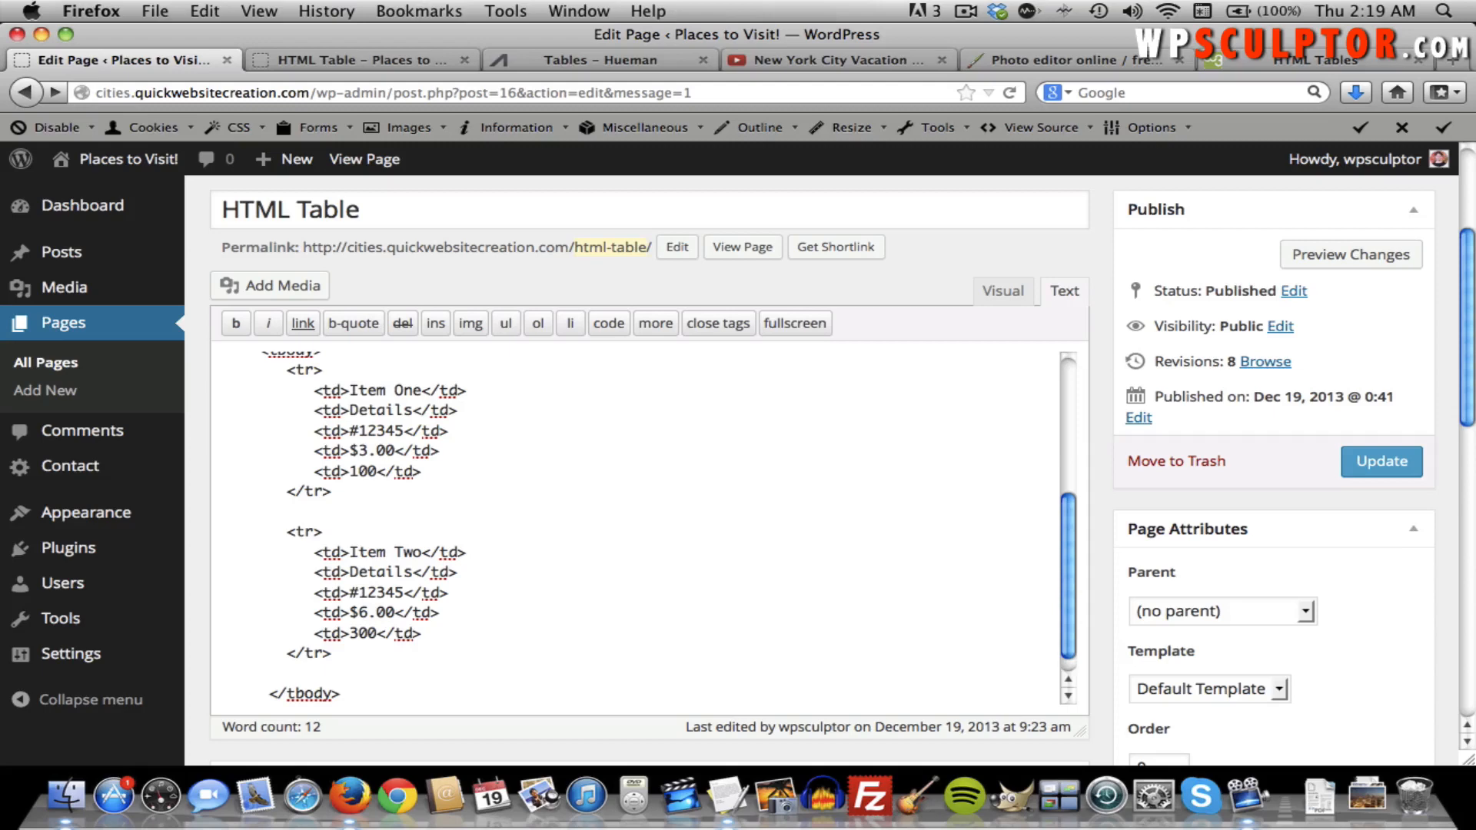
Begin a third table row with <tr> and cells Item Three, Details and 12345.
{"action": "key", "text": "Return"}
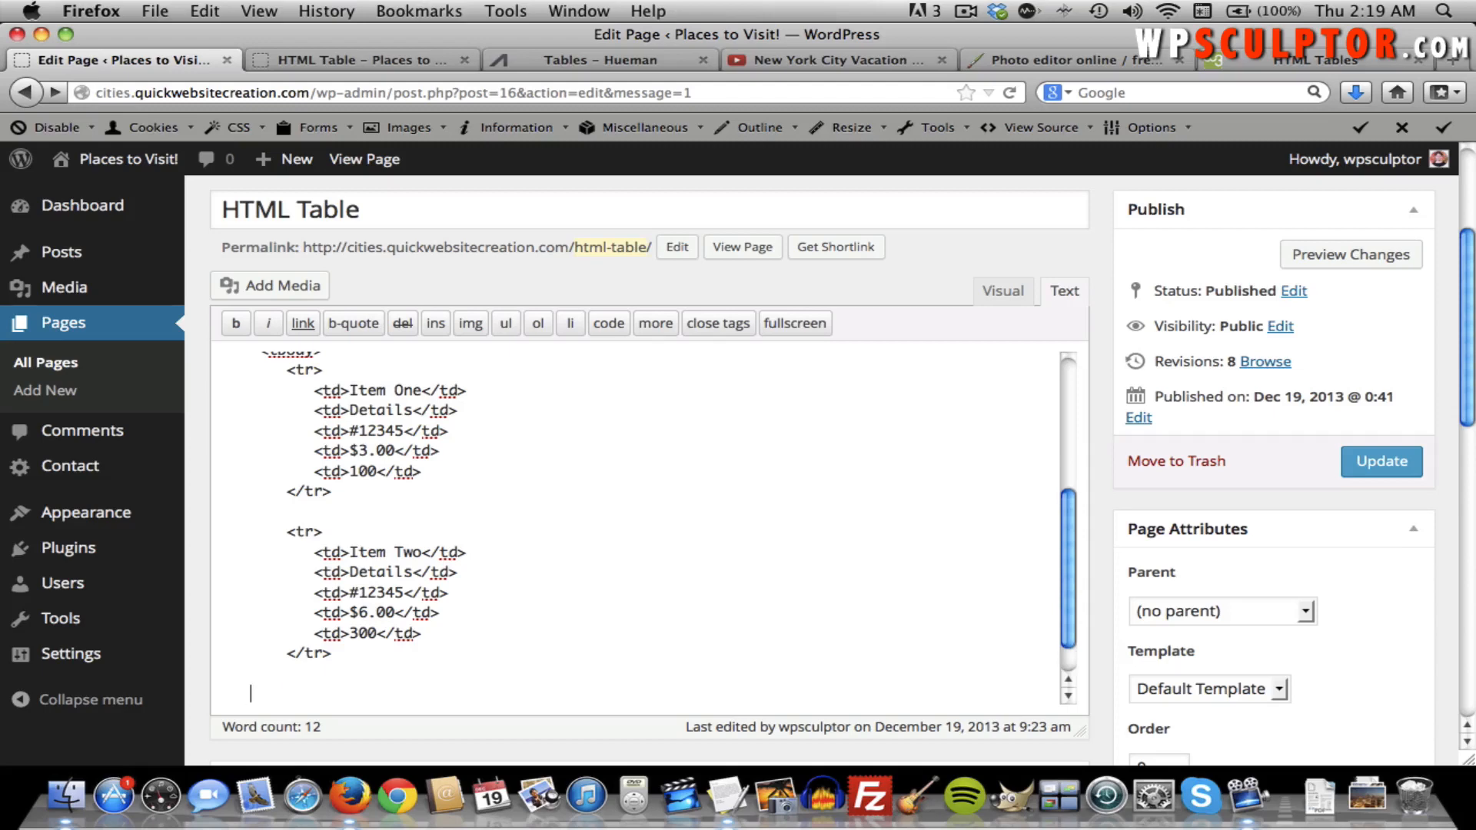
{"action": "type", "text": "<tr>"}
{"action": "key", "text": "Return"}
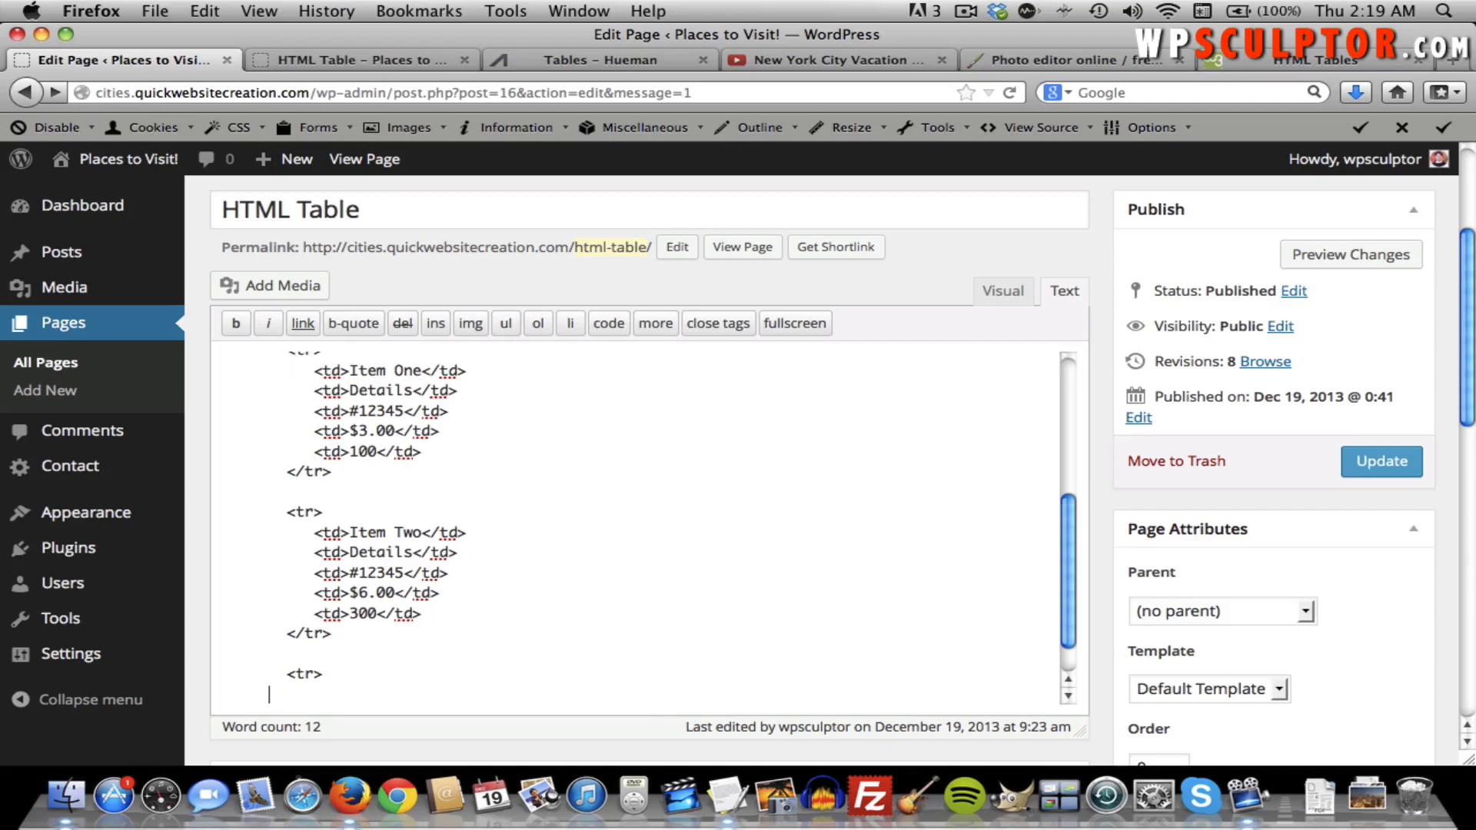
{"action": "type", "text": "<td>Item Three"}
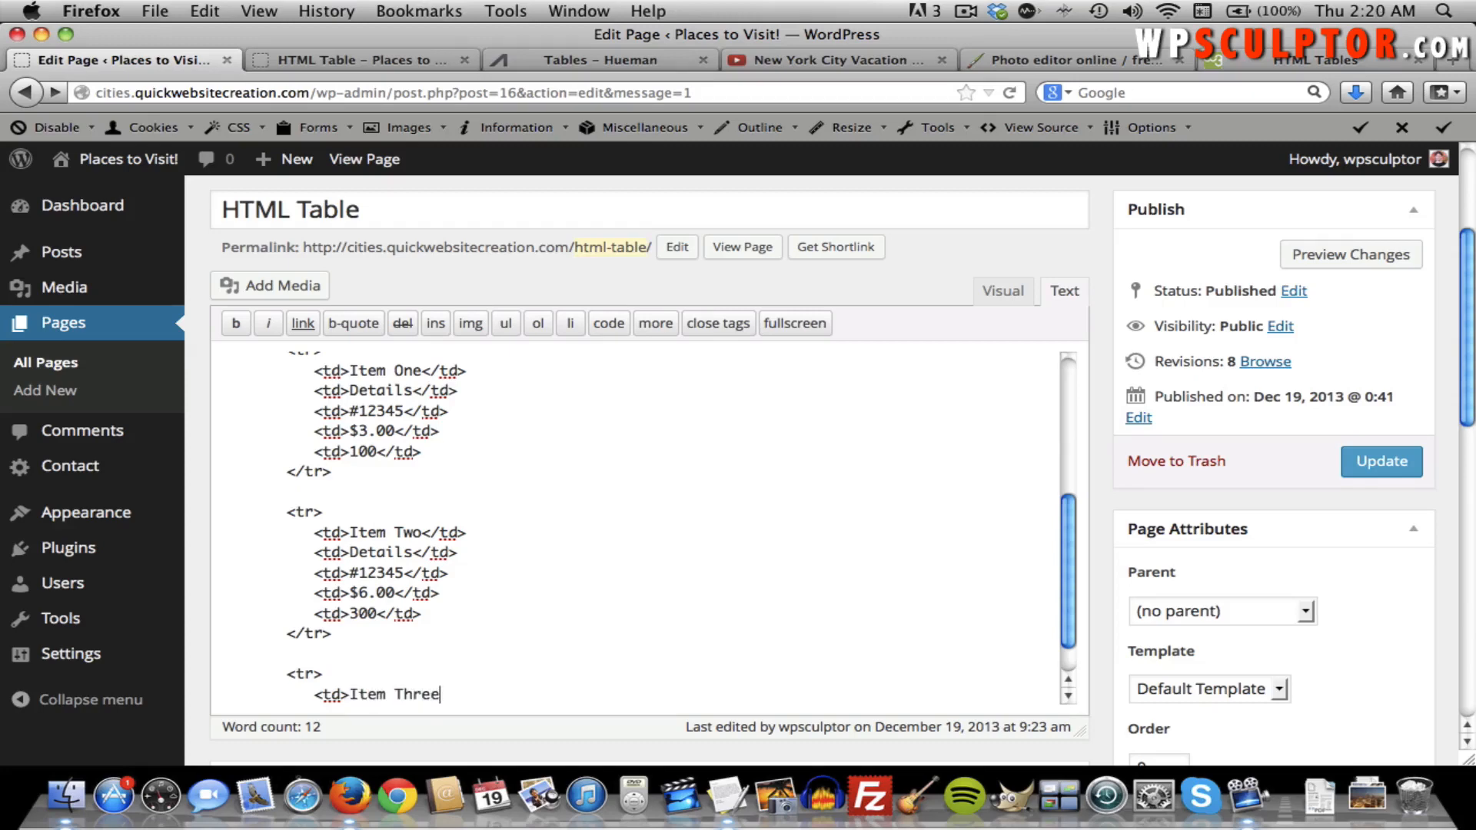
{"action": "type", "text": "</td"}
{"action": "type", "text": ">"}
{"action": "key", "text": "Return"}
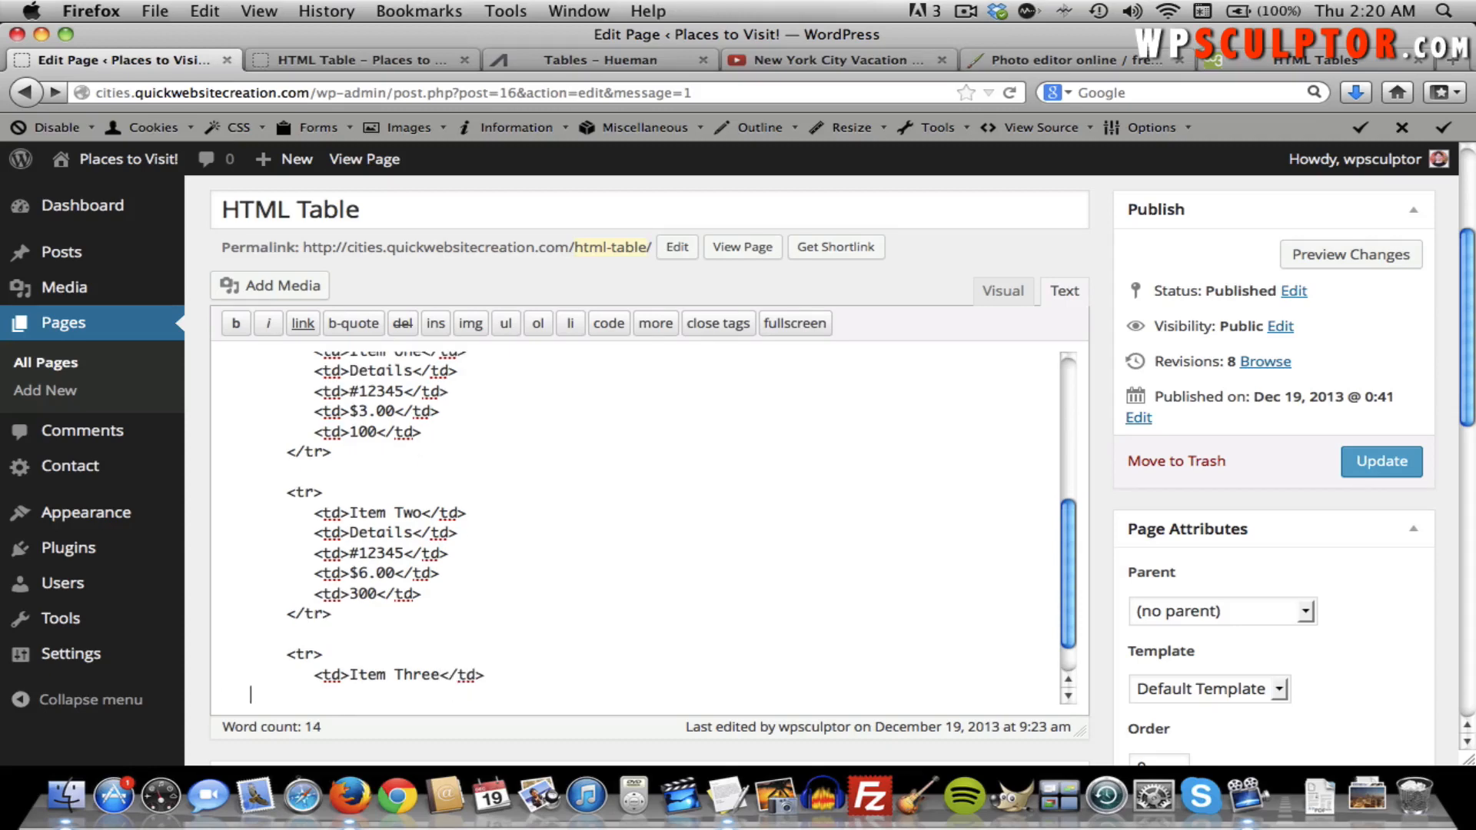
{"action": "type", "text": "<td>Details</td>"}
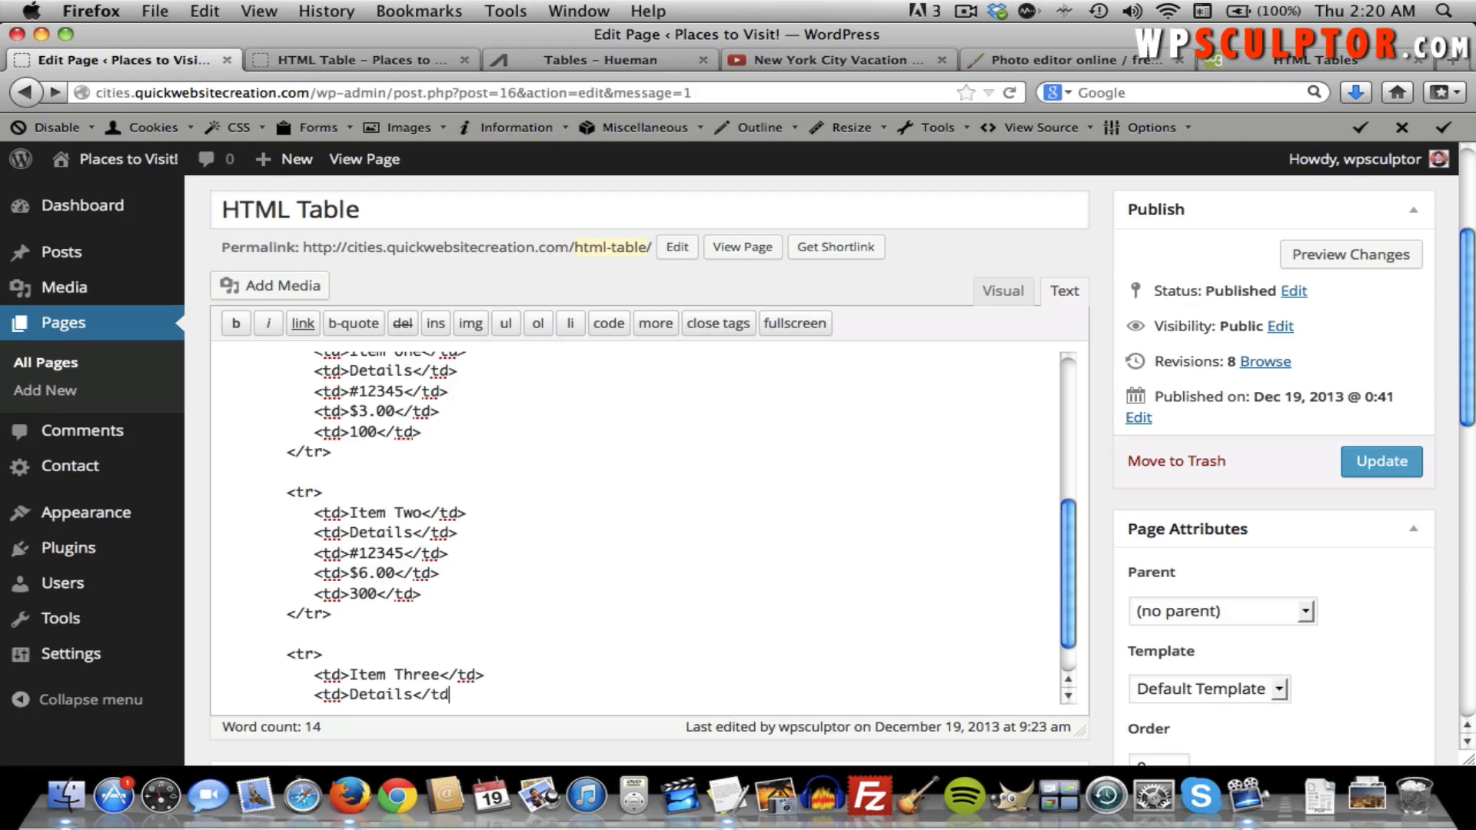
{"action": "key", "text": "Return"}
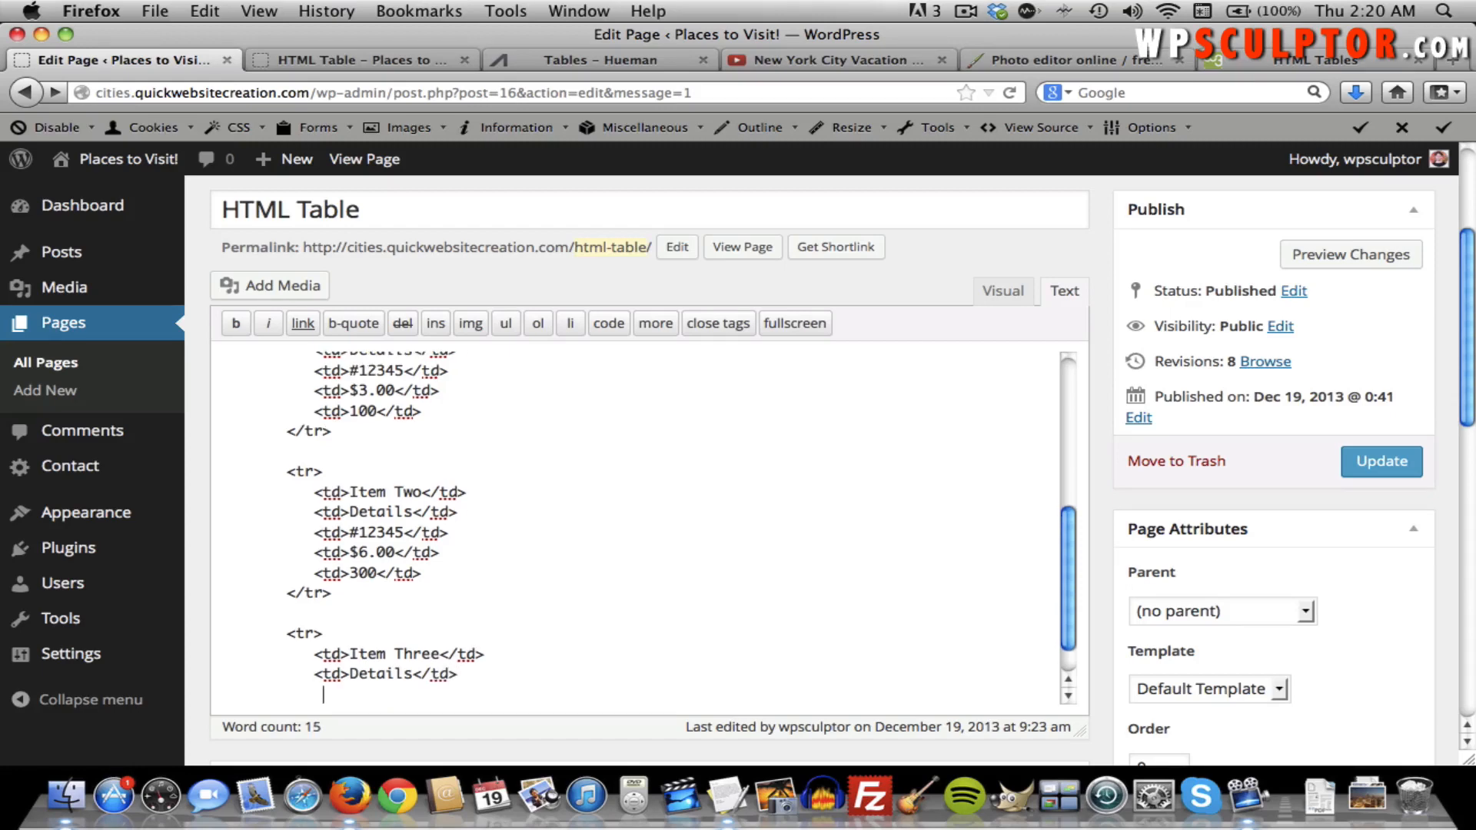
{"action": "type", "text": "<td>12345</td>"}
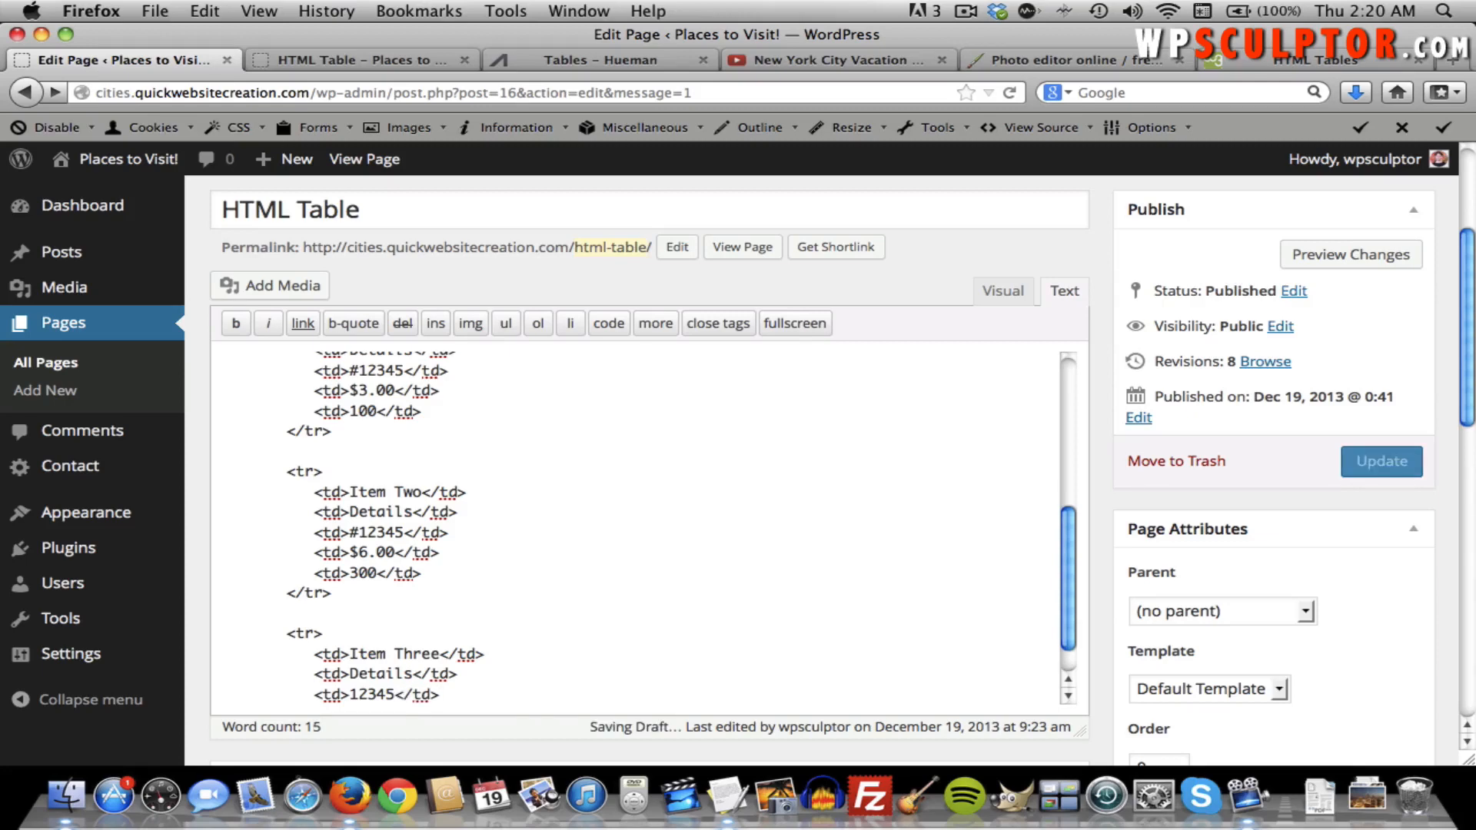
{"action": "key", "text": "Return"}
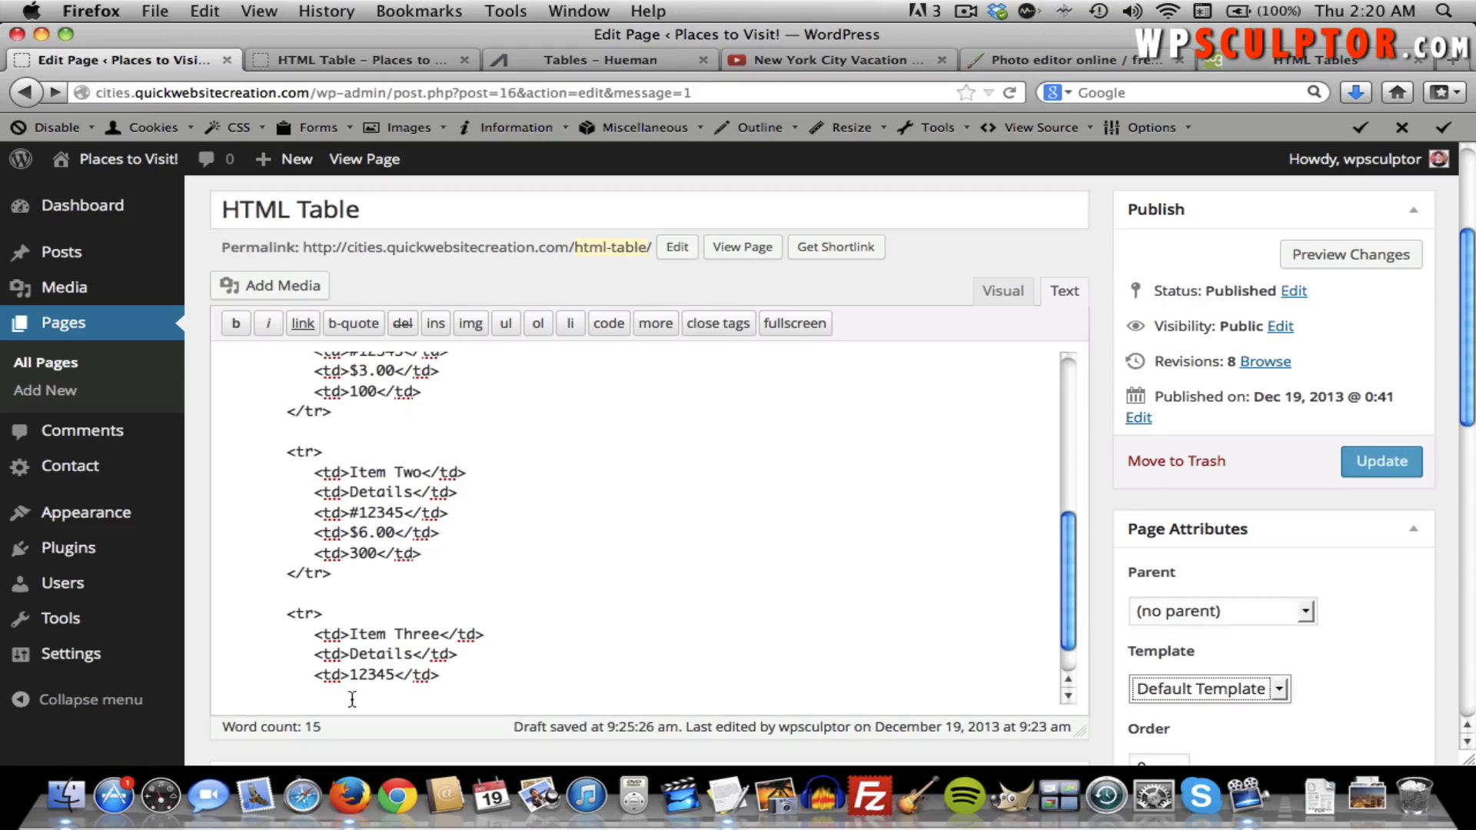
Add $12.00 and 400 cells to the Item Three row and close it with </tr>.
{"action": "left_click", "coordinate": [495, 674]}
{"action": "key", "text": "Return"}
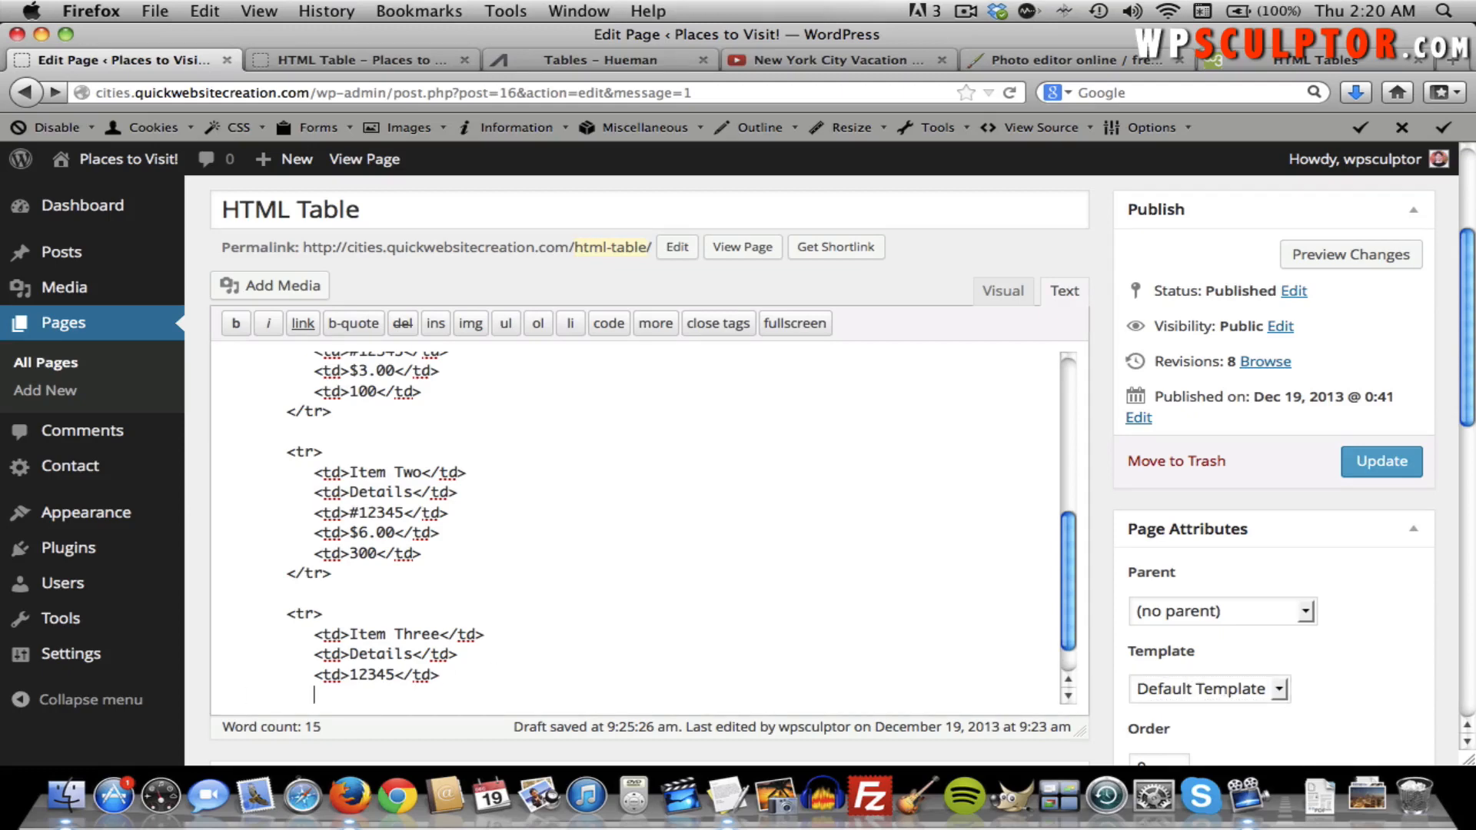
{"action": "type", "text": "<t"}
{"action": "type", "text": "d>$12.00</td>"}
{"action": "key", "text": "Return"}
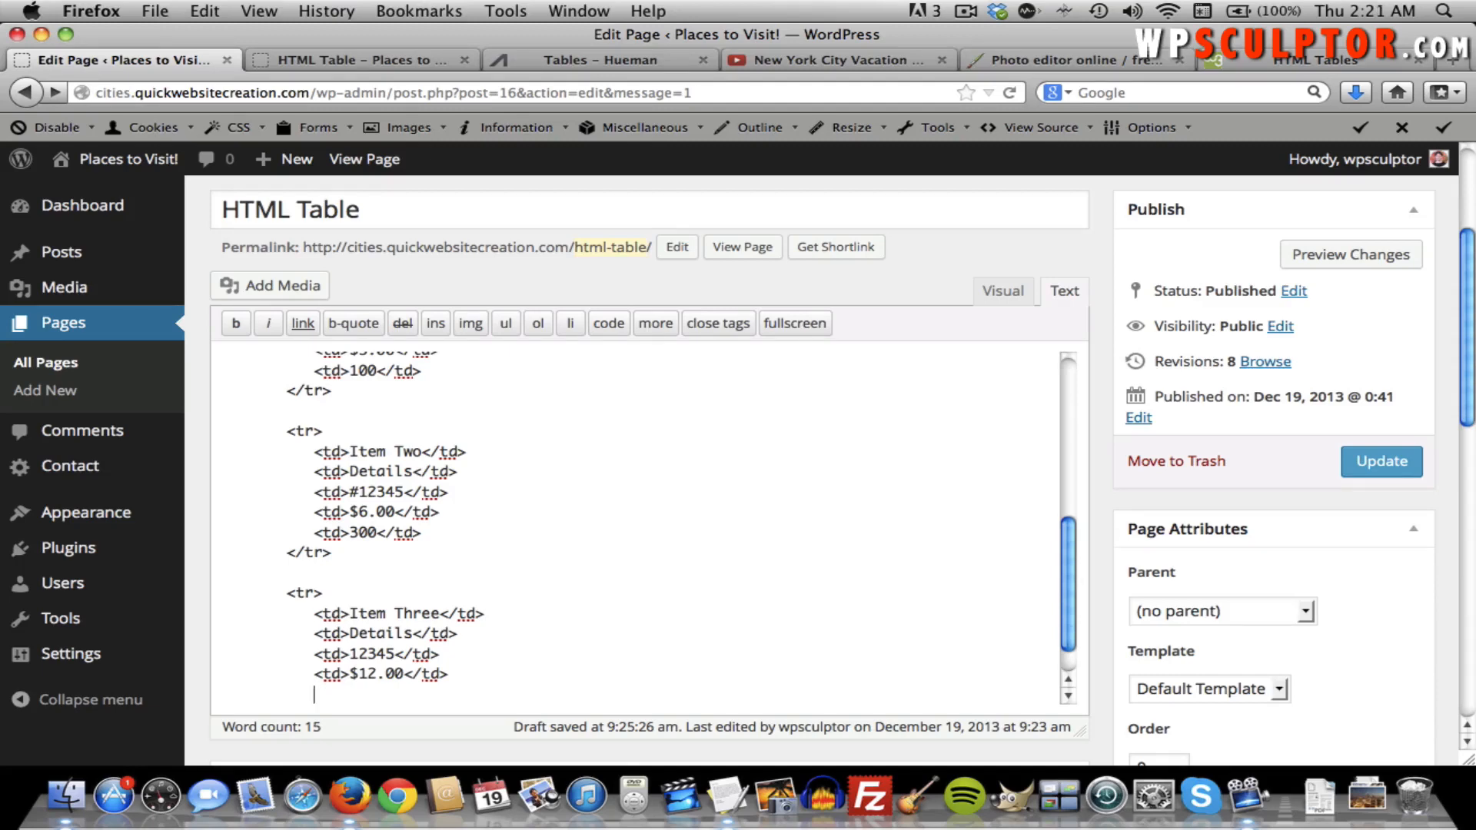
{"action": "type", "text": "<"}
{"action": "type", "text": "td>400</td>"}
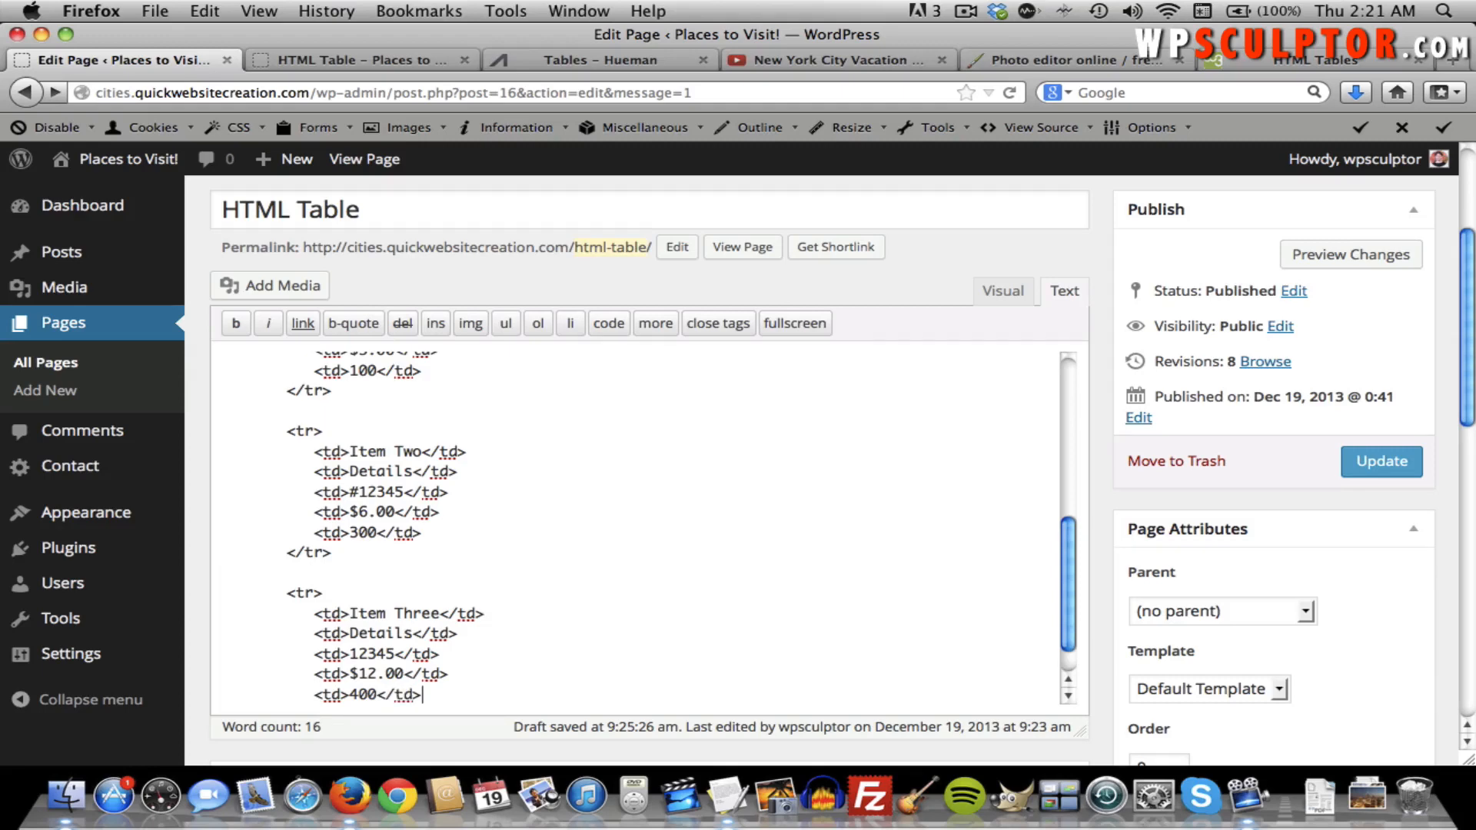
{"action": "key", "text": "Return"}
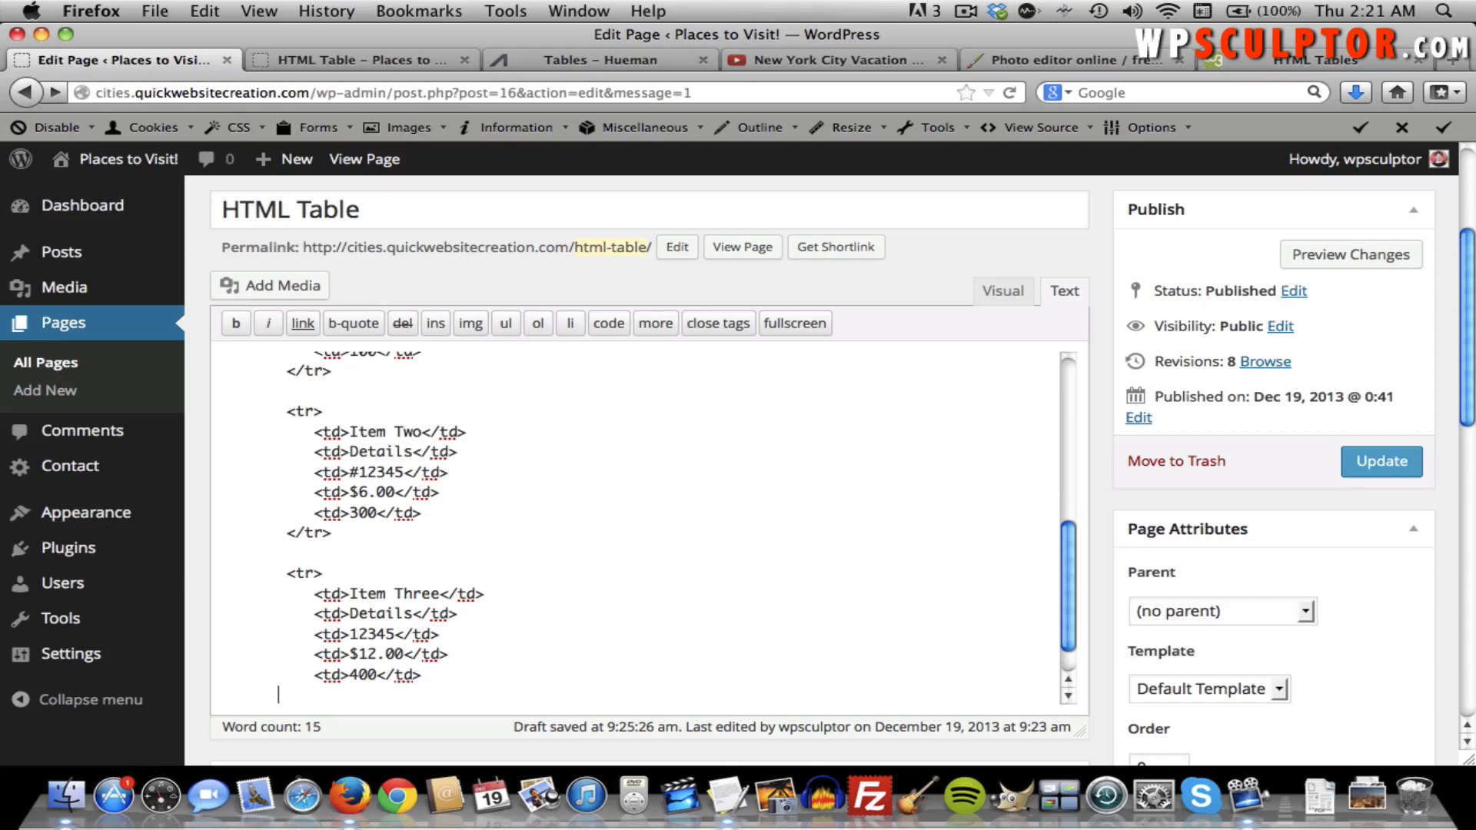
{"action": "type", "text": "</tr>"}
{"action": "scroll", "coordinate": [386, 579], "scroll_direction": "down", "scroll_amount": 2}
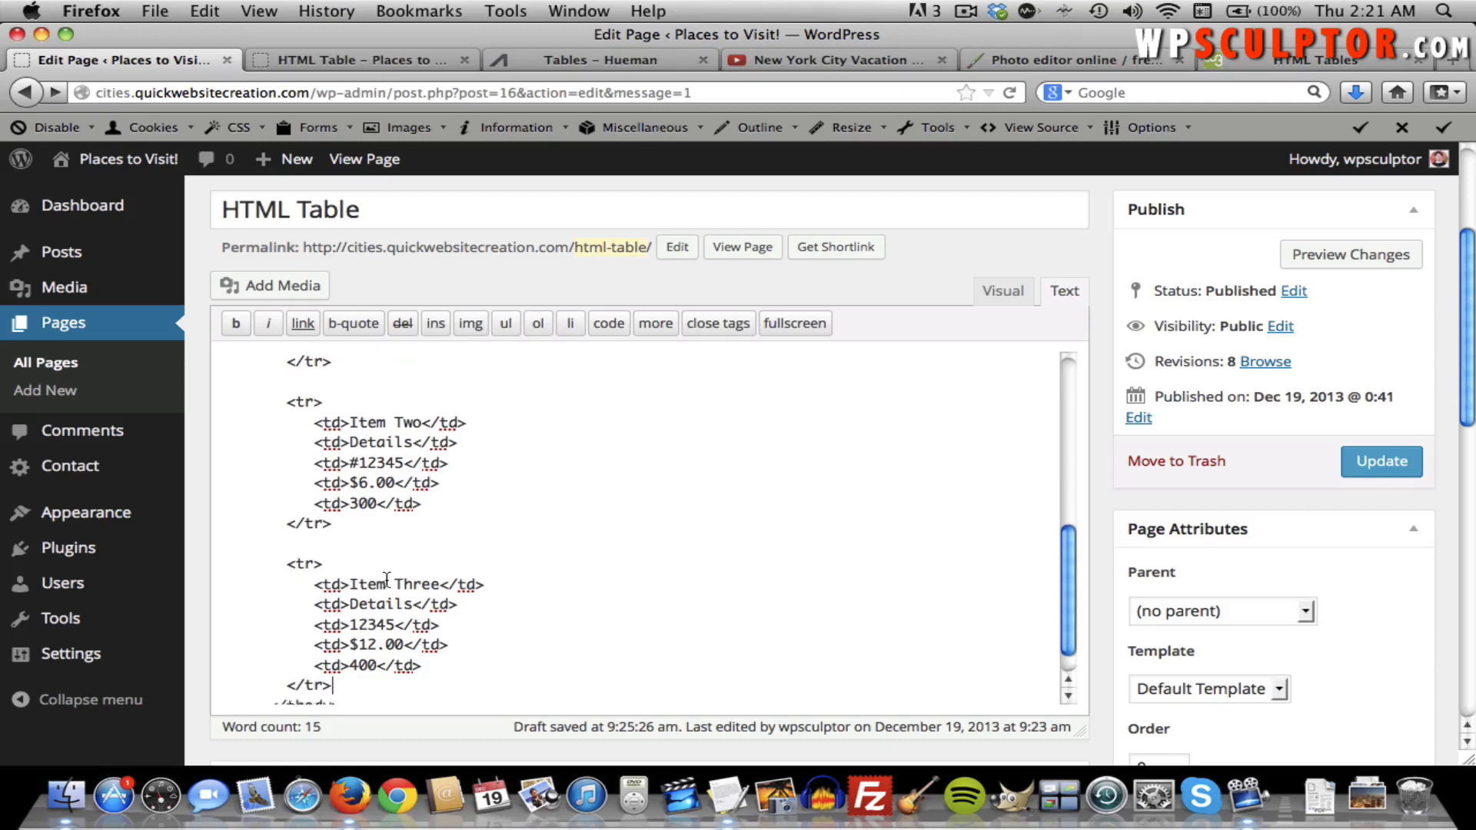
Update the page and reload the live HTML Table page to show the Item Three row.
{"action": "left_click", "coordinate": [1360, 467]}
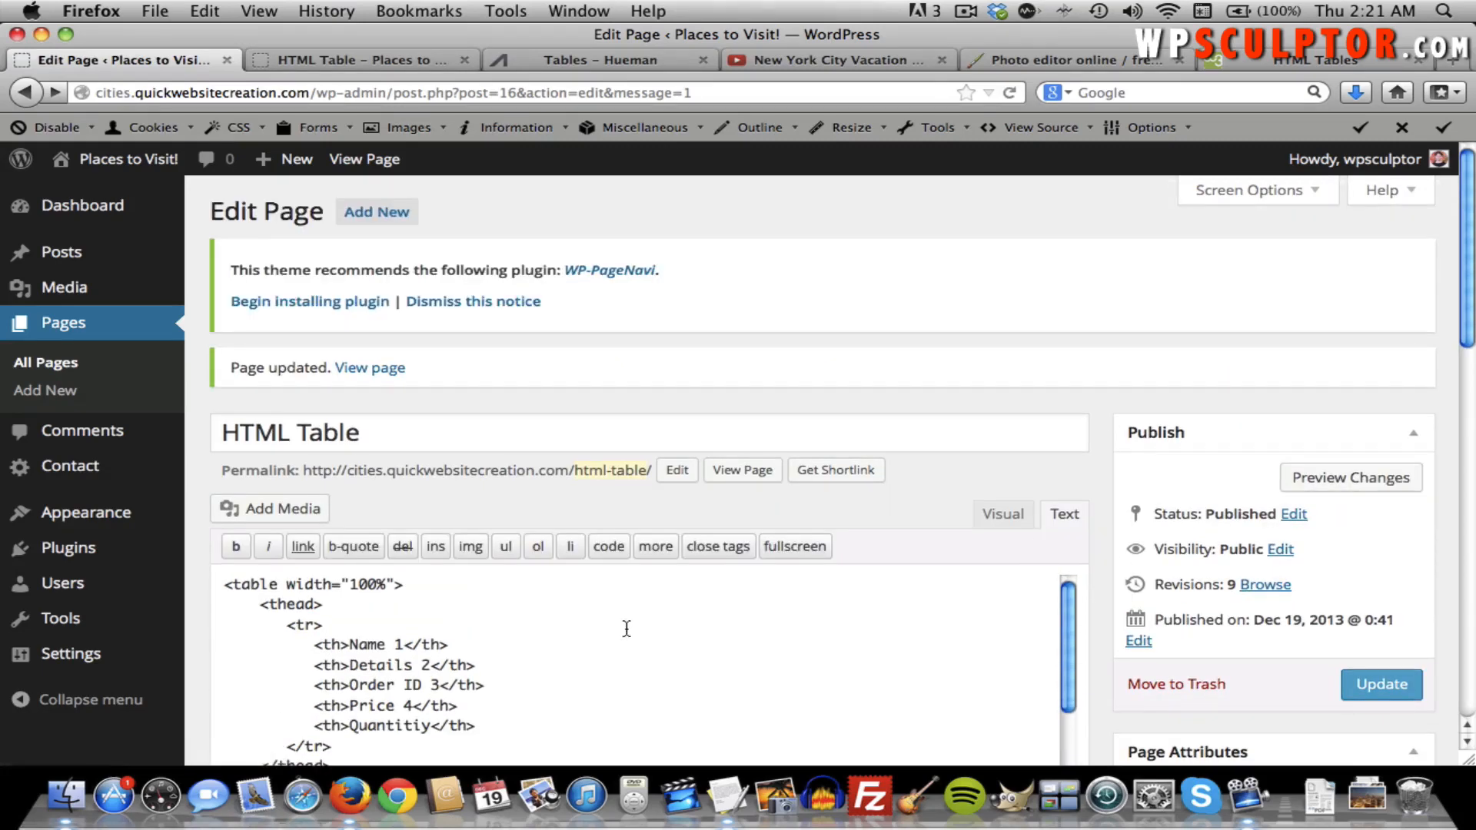
{"action": "left_click", "coordinate": [349, 63]}
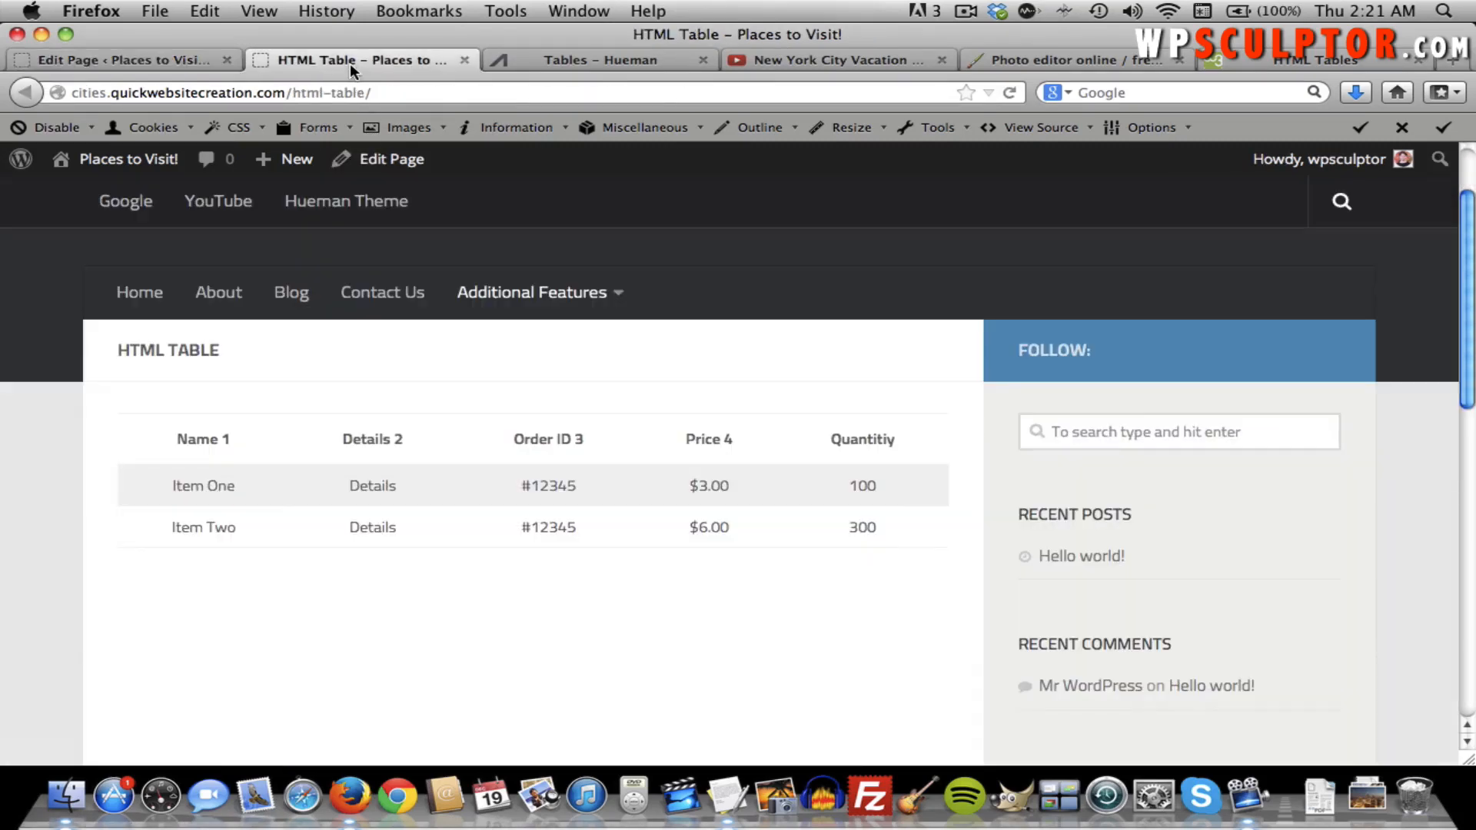
{"action": "key", "text": "super+r"}
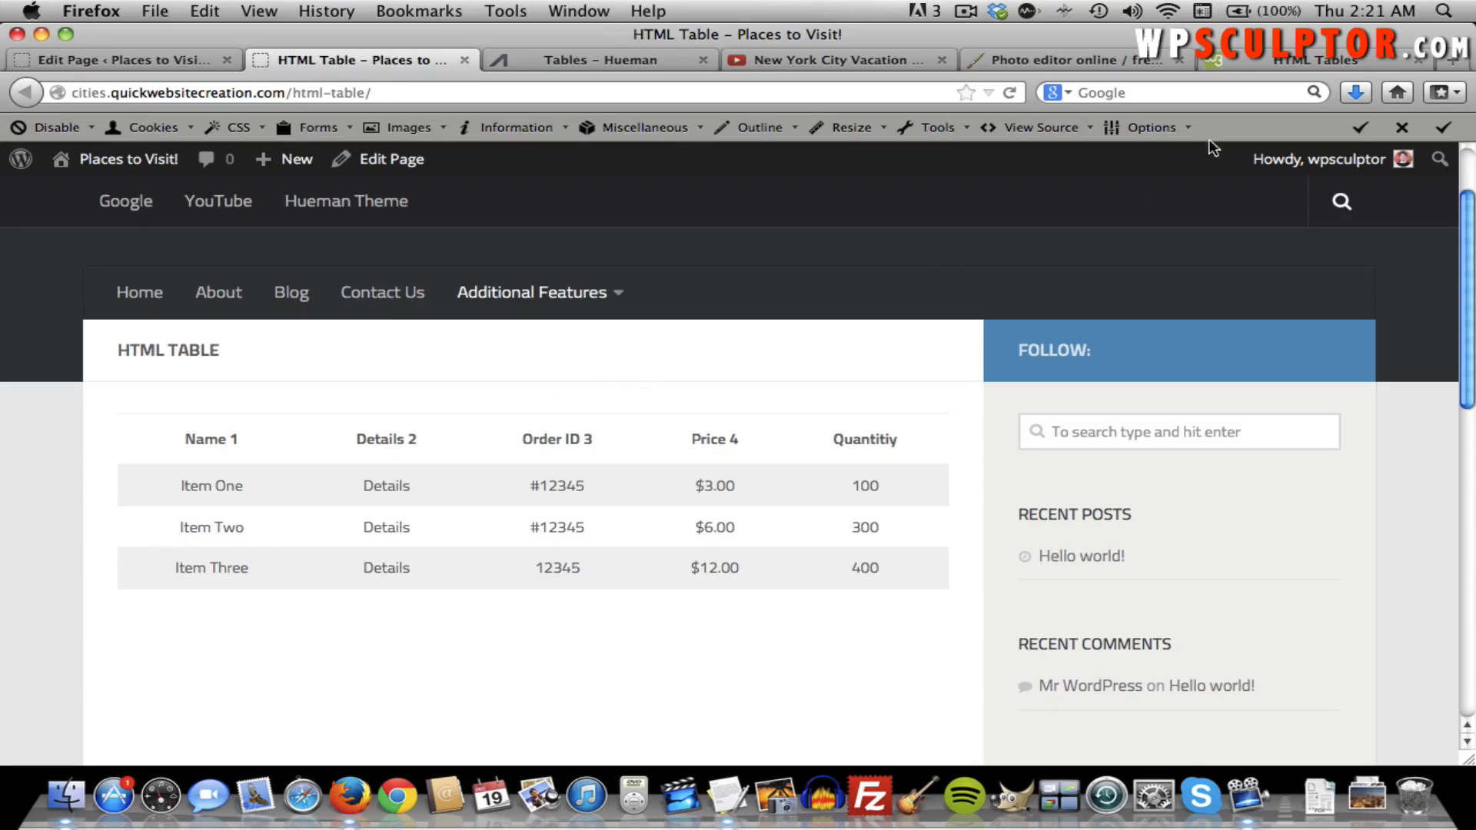
Glance at the w3schools HTML tables reference, then return to the live table page.
{"action": "left_click", "coordinate": [1241, 61]}
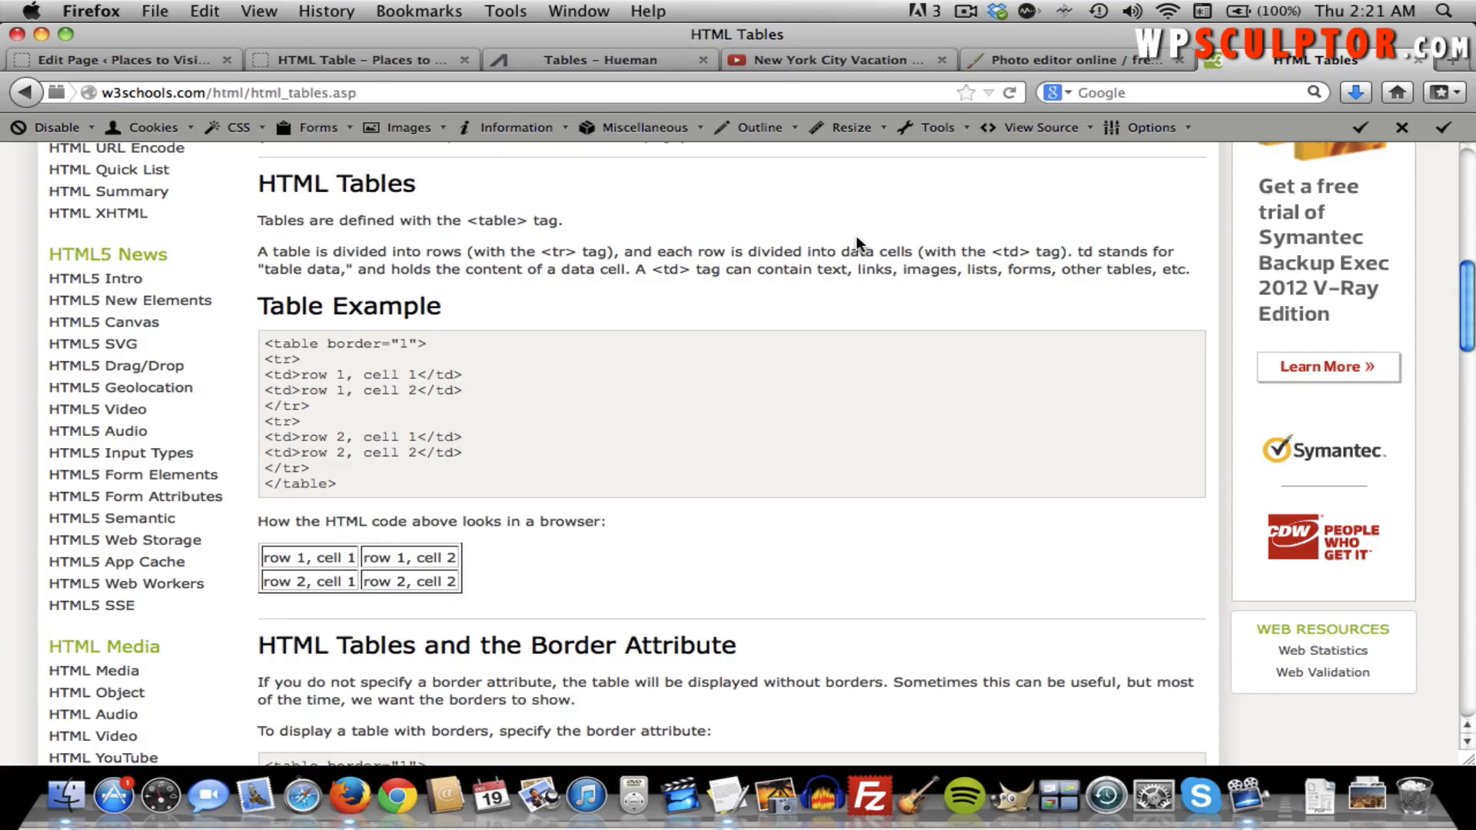
{"action": "left_click", "coordinate": [328, 66]}
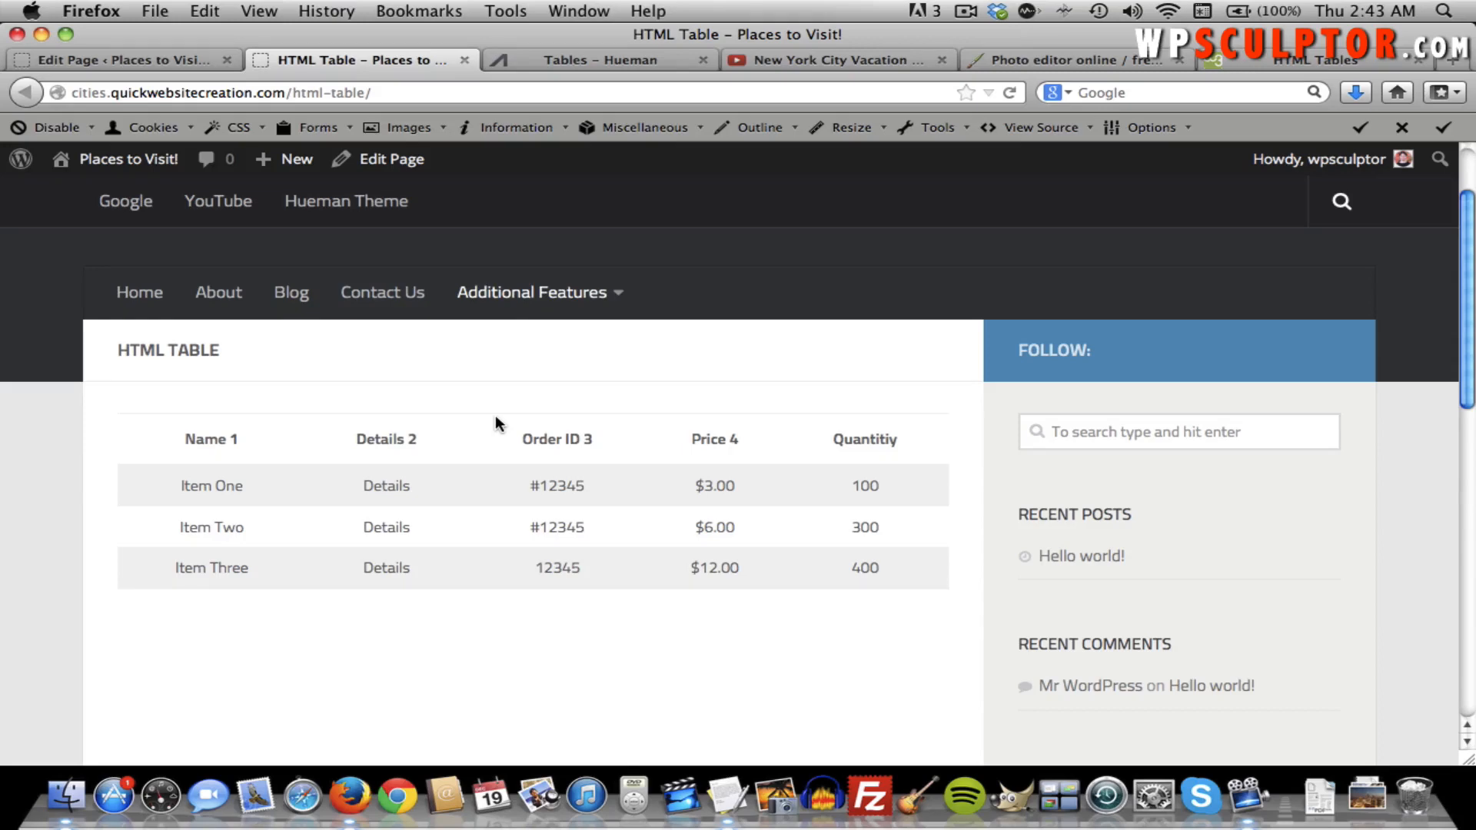
{"action": "scroll", "coordinate": [452, 385], "scroll_direction": "down", "scroll_amount": 3}
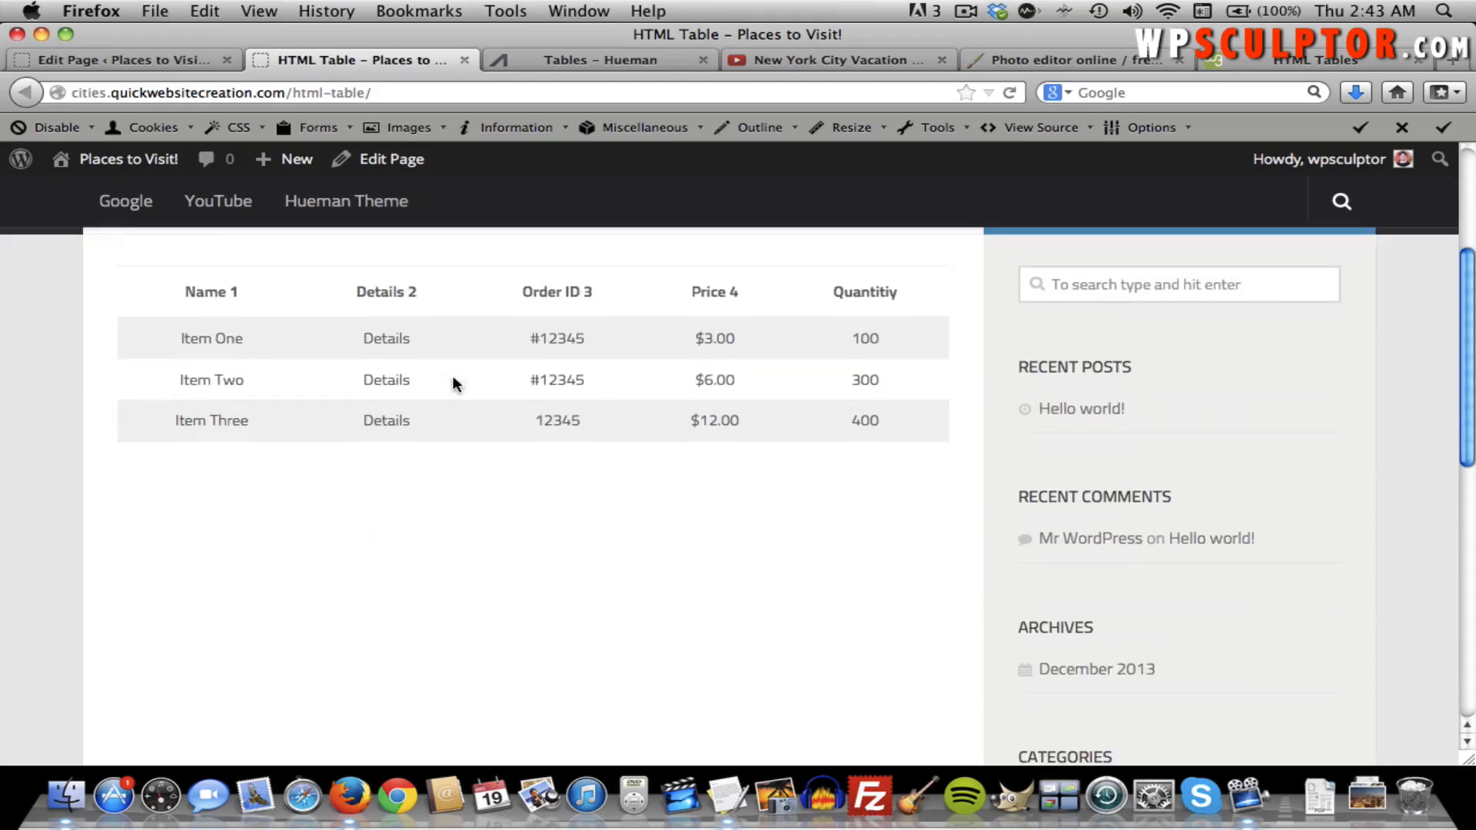
{"action": "scroll", "coordinate": [454, 385], "scroll_direction": "up", "scroll_amount": 5}
{"action": "mouse_move", "coordinate": [485, 396]}
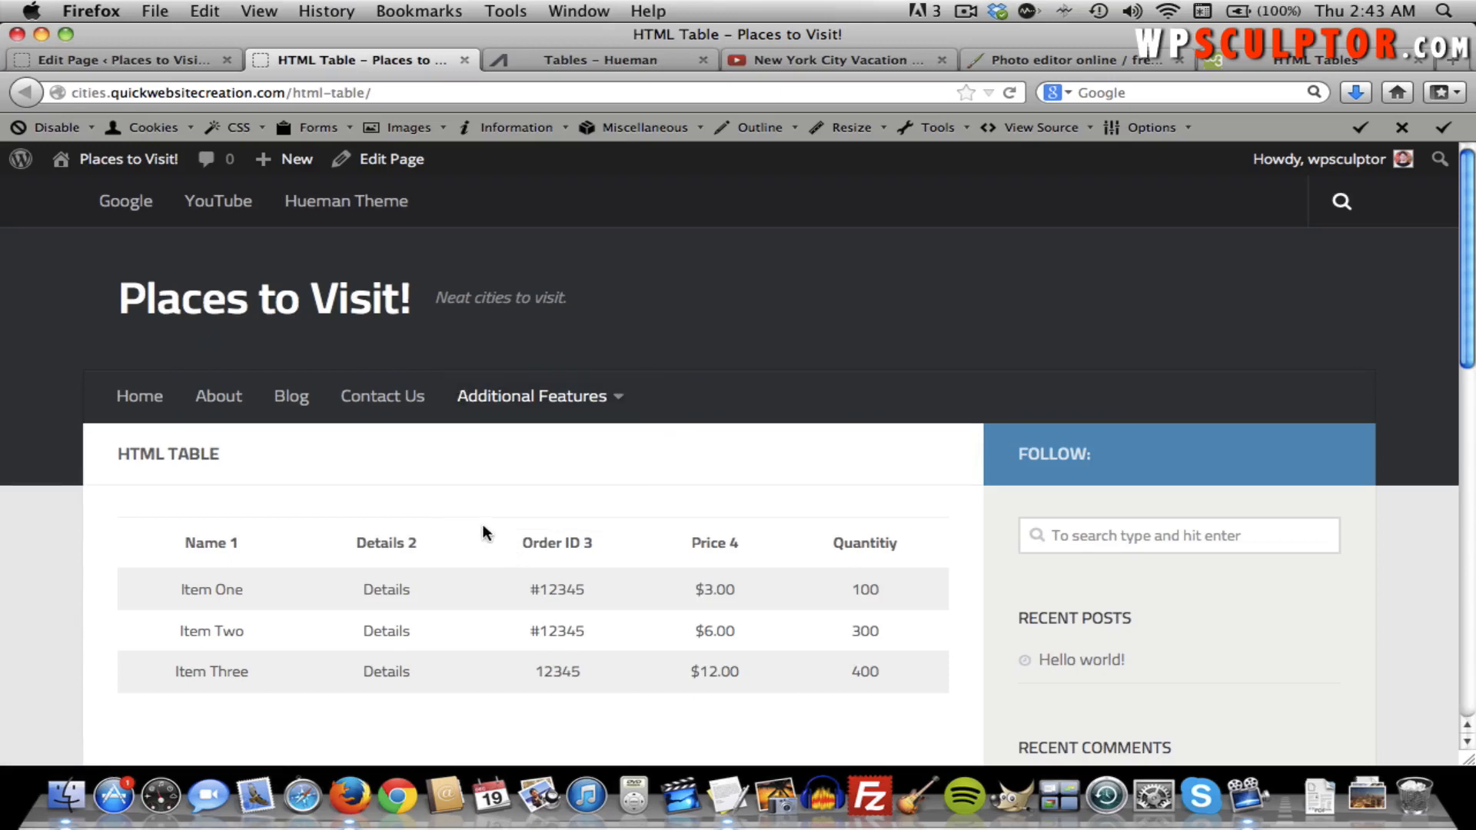
Review the Hueman Styling colour fields under Appearance > Theme Options, then return to the page editor.
{"action": "left_click", "coordinate": [144, 164]}
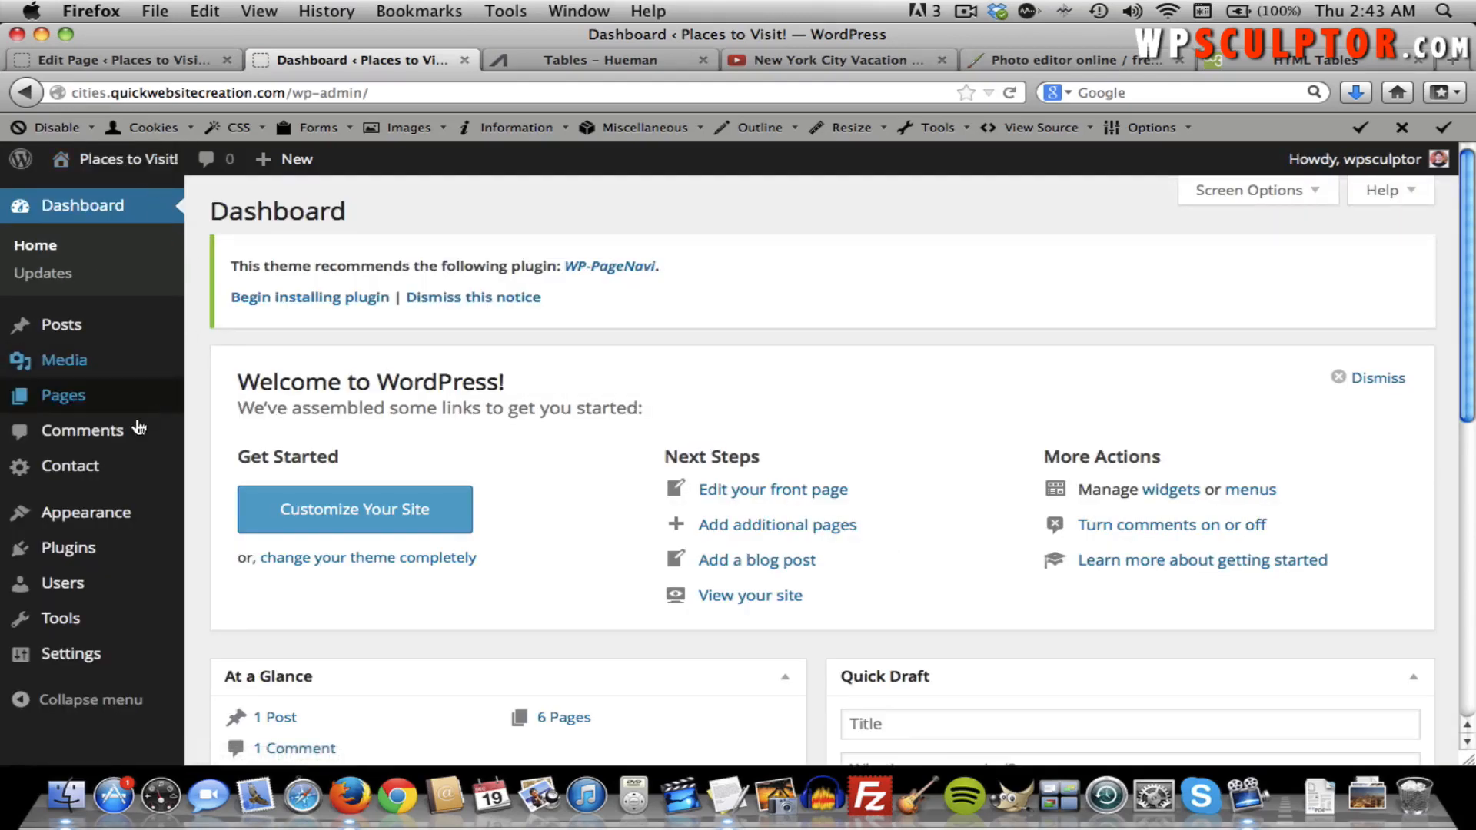
{"action": "mouse_move", "coordinate": [123, 508]}
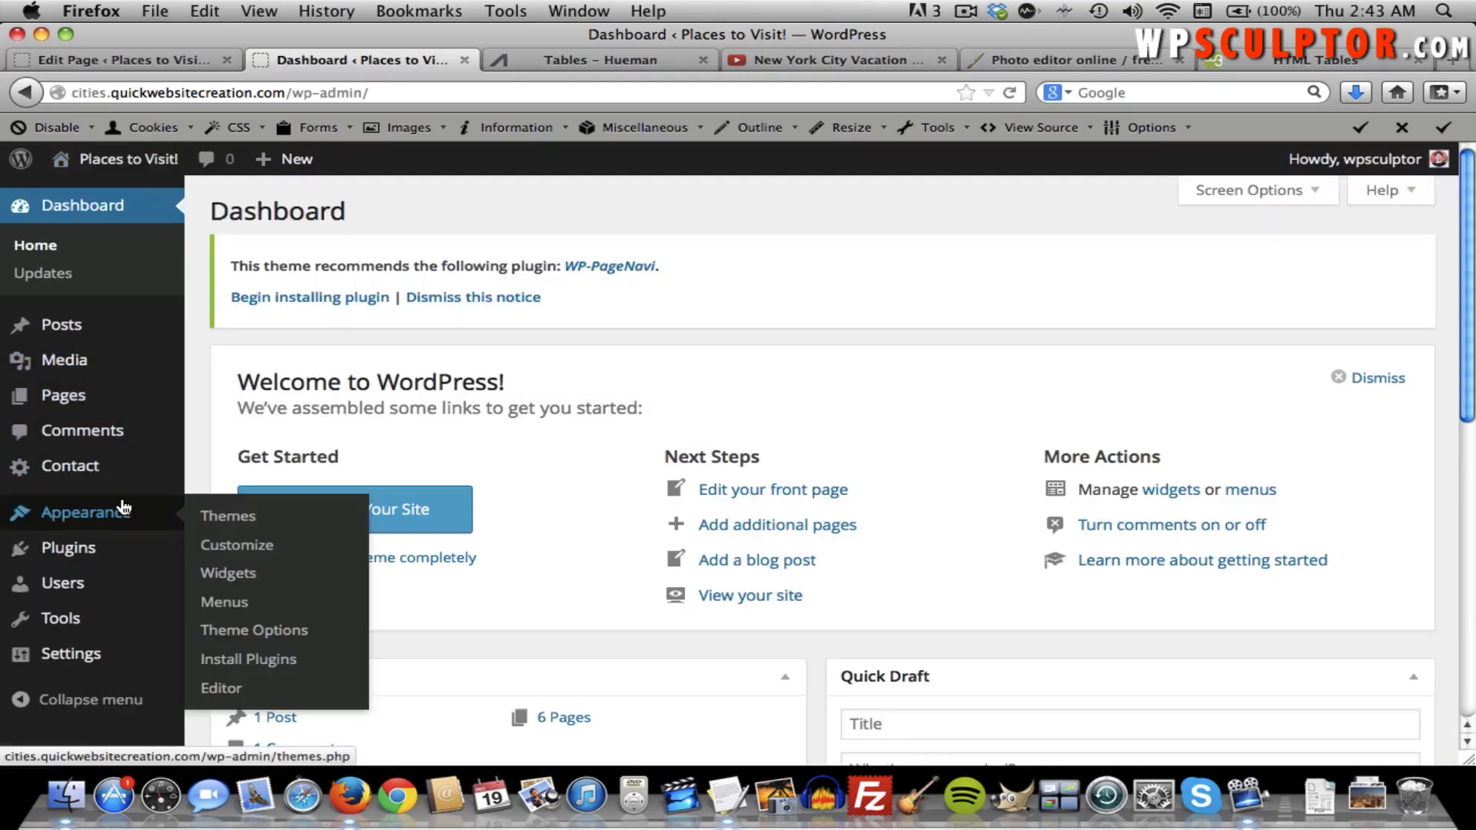
{"action": "left_click", "coordinate": [249, 628]}
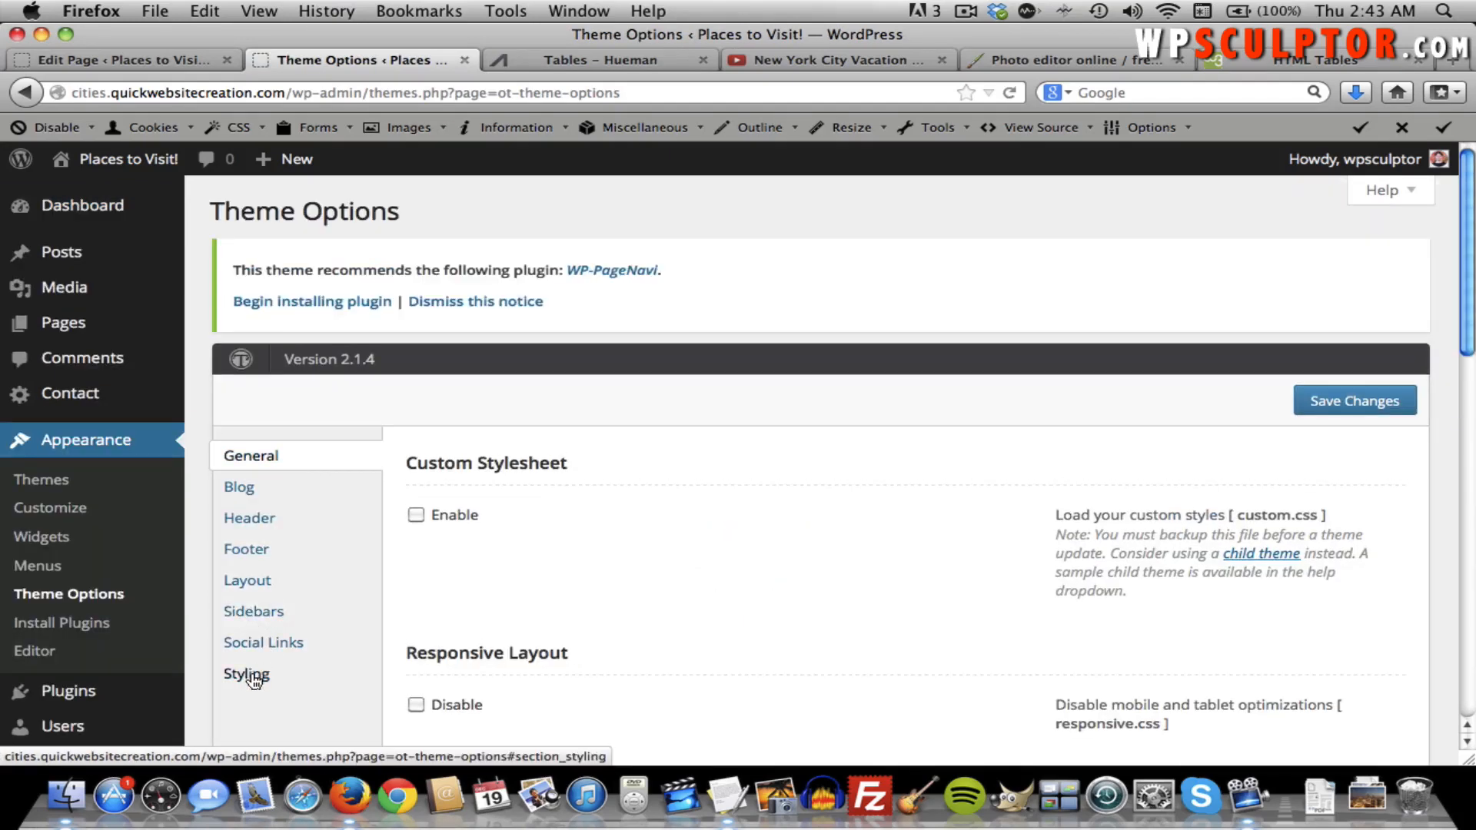
{"action": "left_click", "coordinate": [250, 676]}
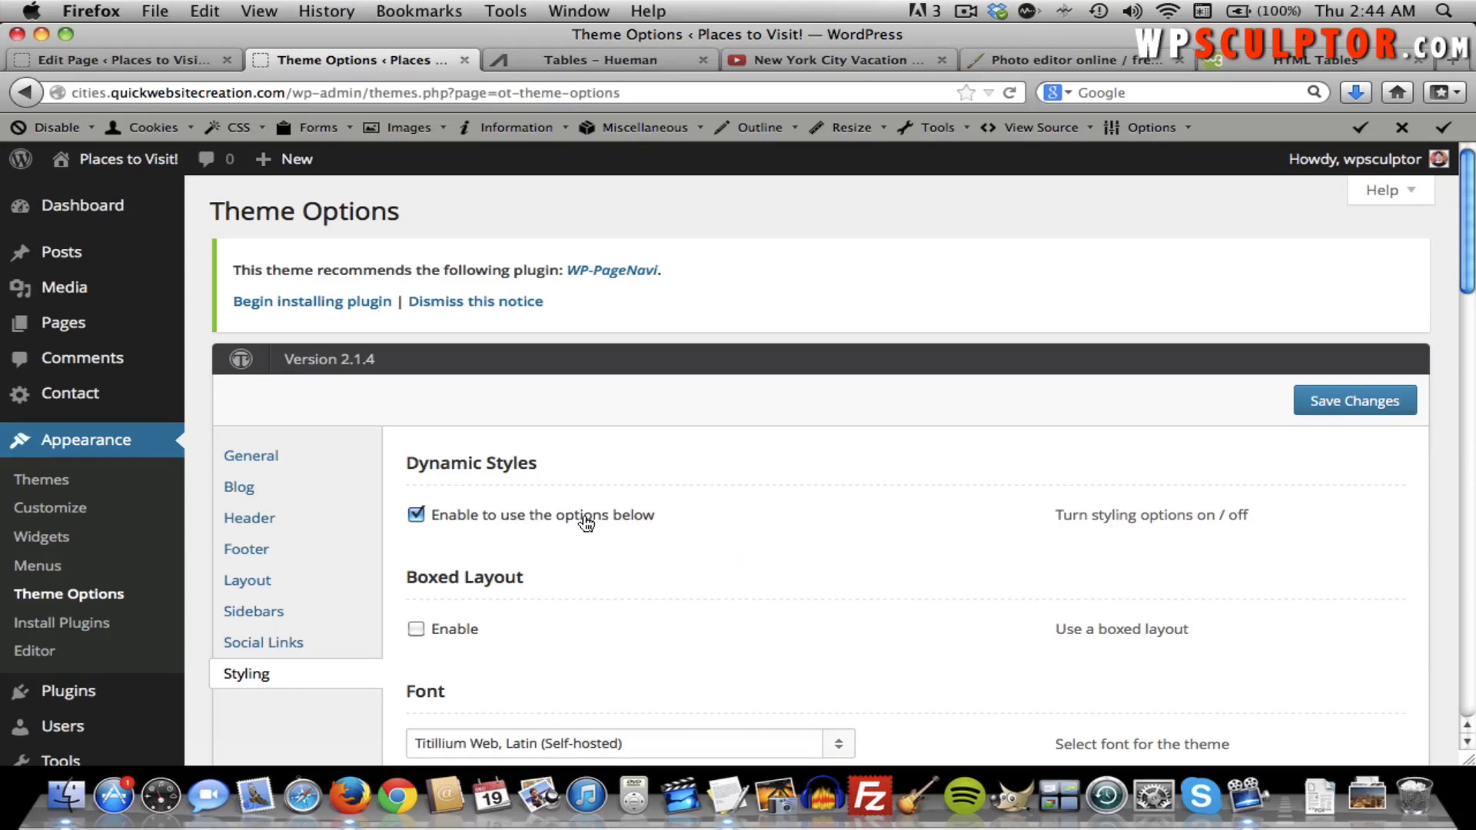
{"action": "scroll", "coordinate": [887, 584], "scroll_direction": "down", "scroll_amount": 5}
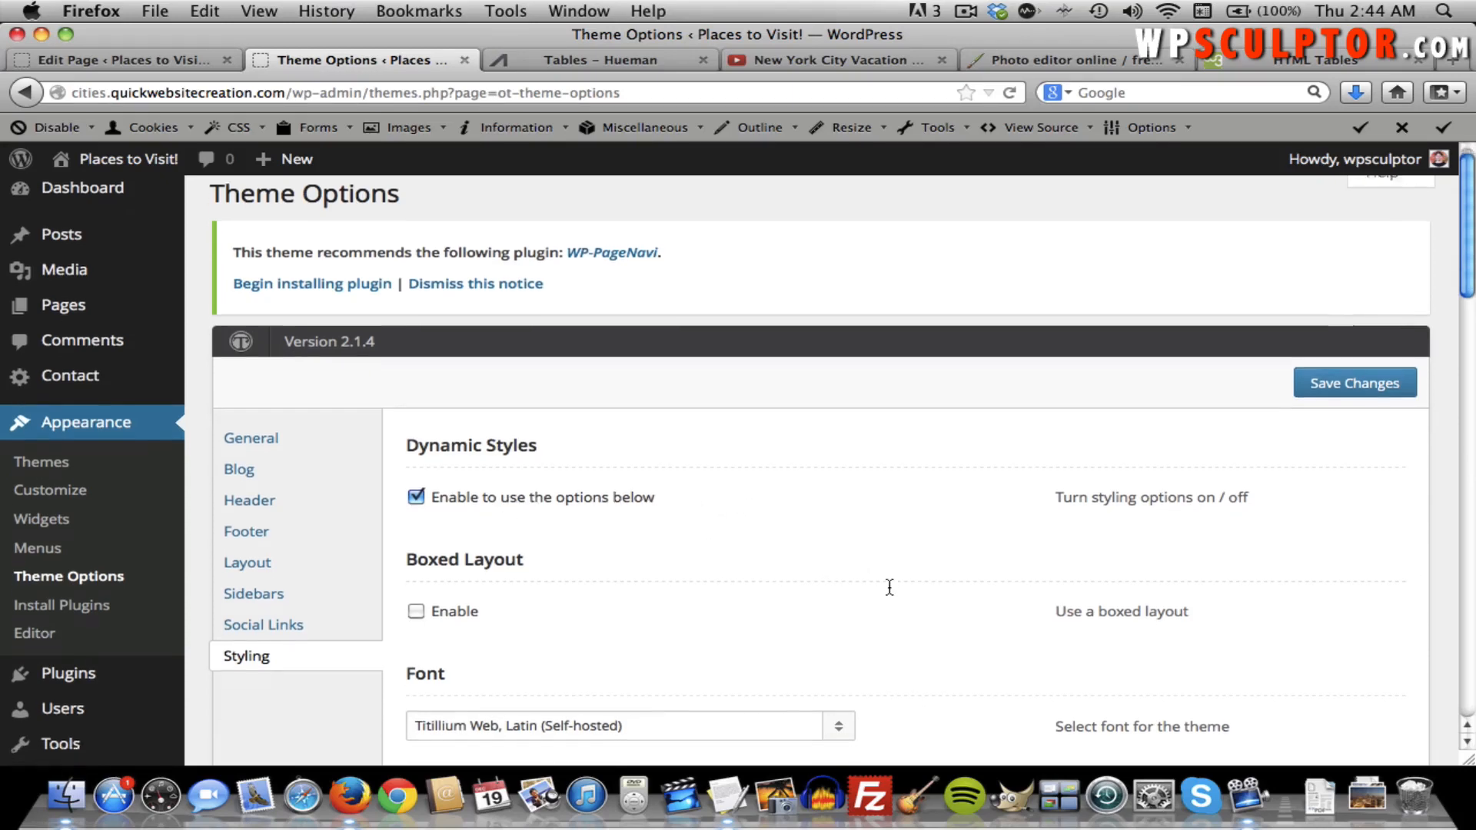
{"action": "scroll", "coordinate": [913, 581], "scroll_direction": "down", "scroll_amount": 14}
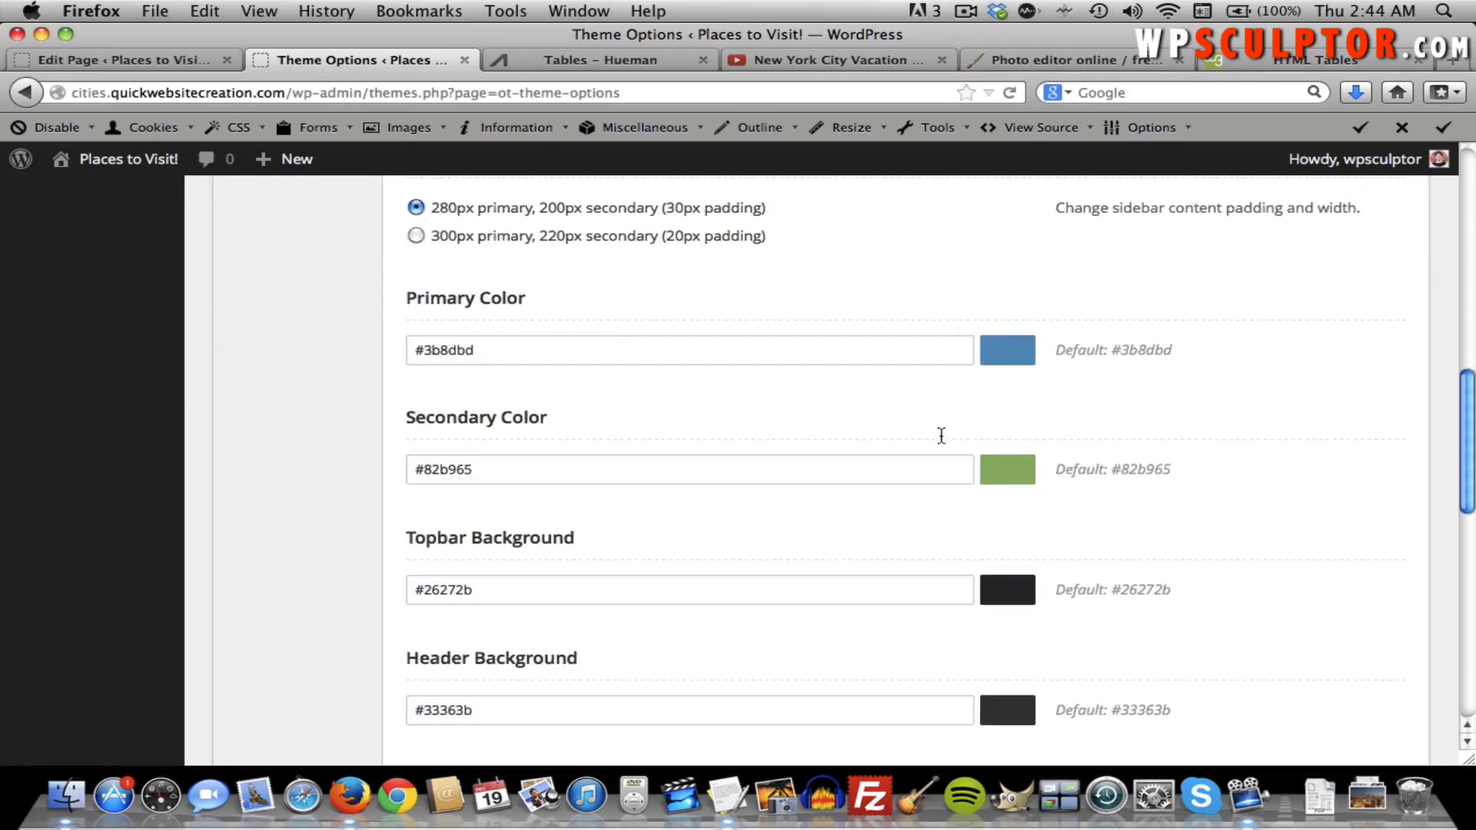
{"action": "scroll", "coordinate": [850, 412], "scroll_direction": "down", "scroll_amount": 2}
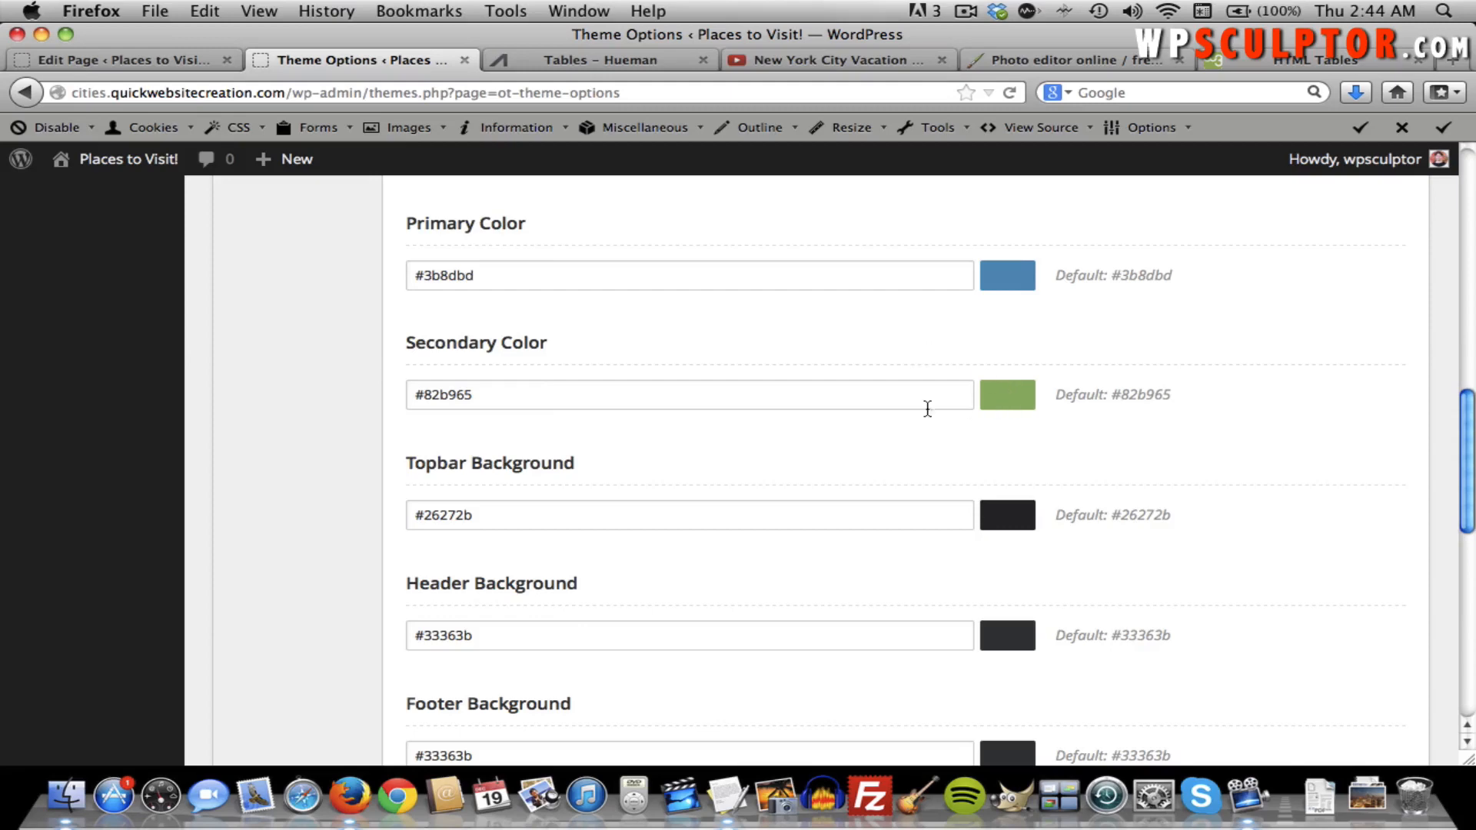
{"action": "scroll", "coordinate": [846, 411], "scroll_direction": "down", "scroll_amount": 1}
{"action": "scroll", "coordinate": [846, 418], "scroll_direction": "down", "scroll_amount": 1}
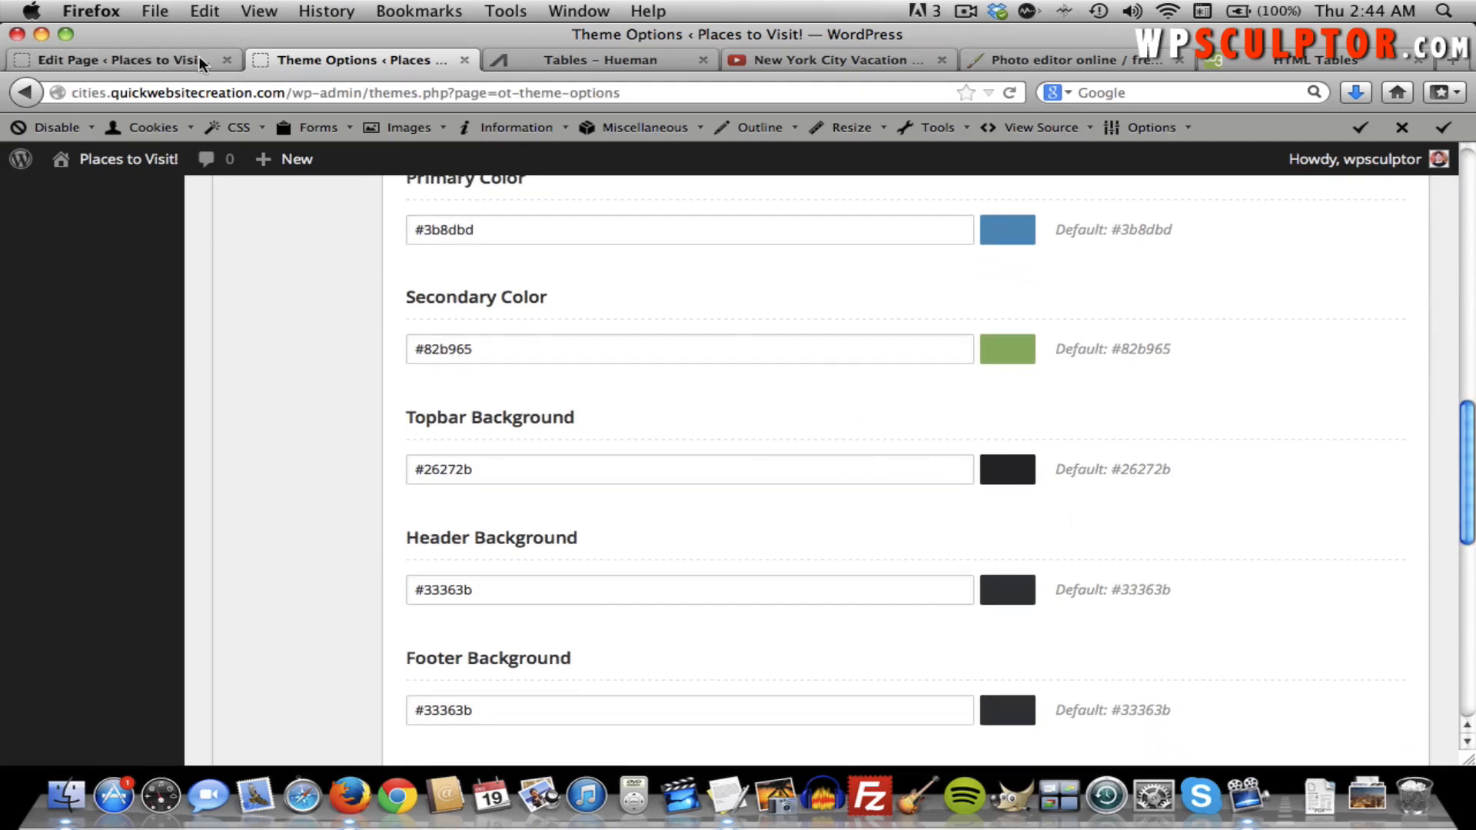
{"action": "left_click", "coordinate": [167, 59]}
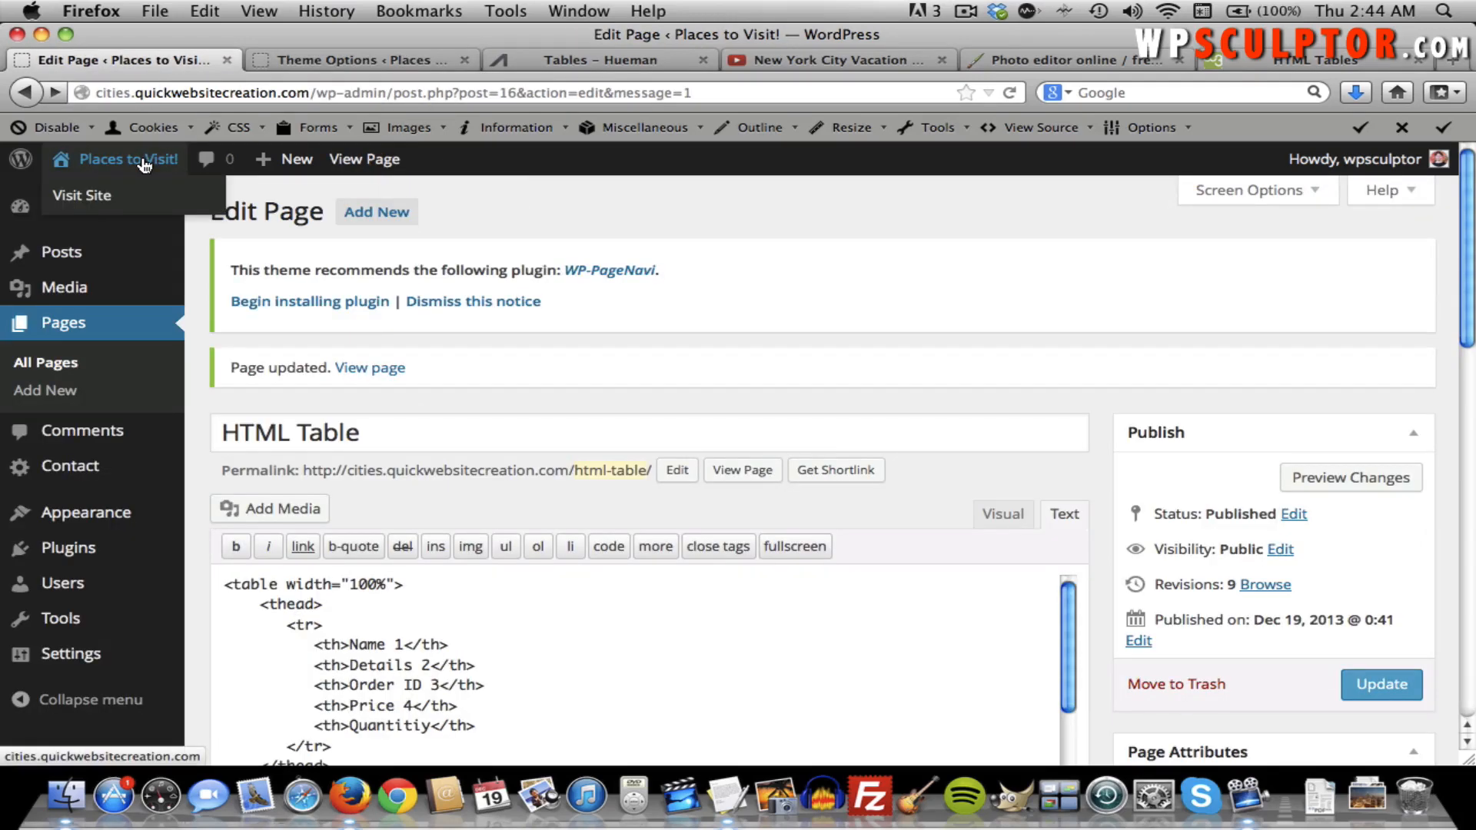
Switch between the site's front page and the Hueman colour settings to compare them.
{"action": "left_click", "coordinate": [143, 162]}
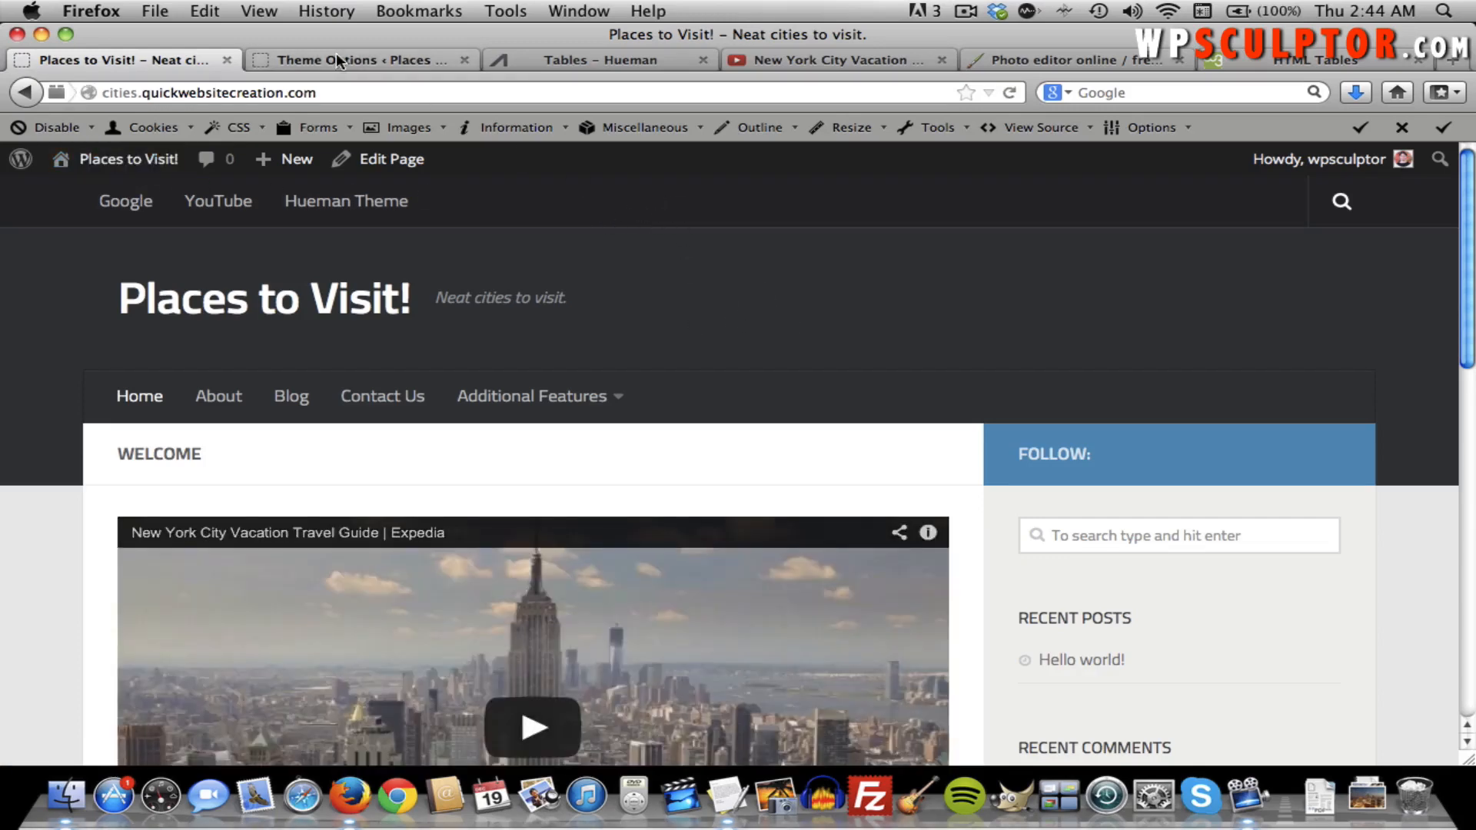
{"action": "left_click", "coordinate": [333, 55]}
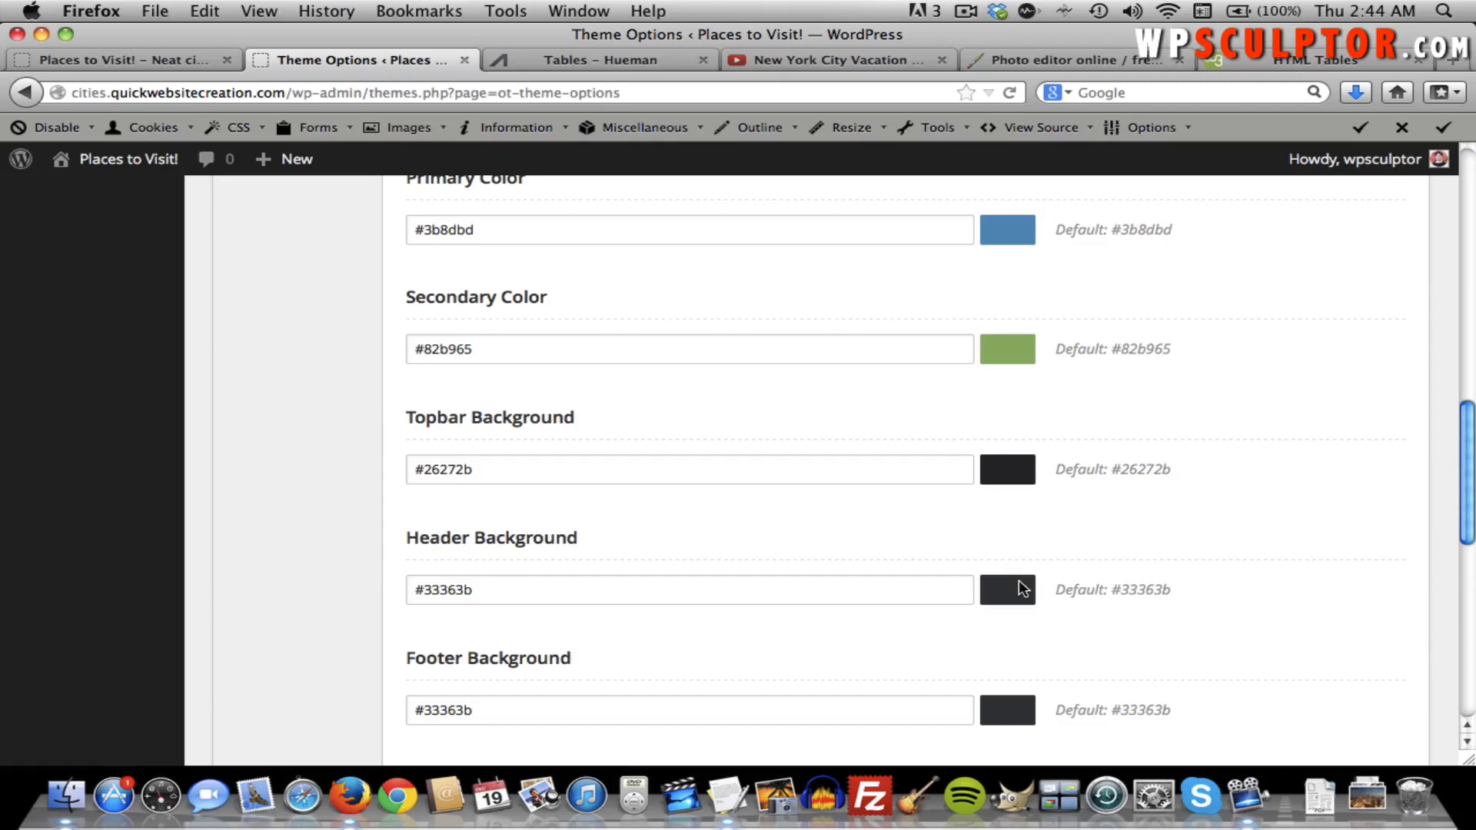
{"action": "scroll", "coordinate": [1021, 587], "scroll_direction": "down", "scroll_amount": 5}
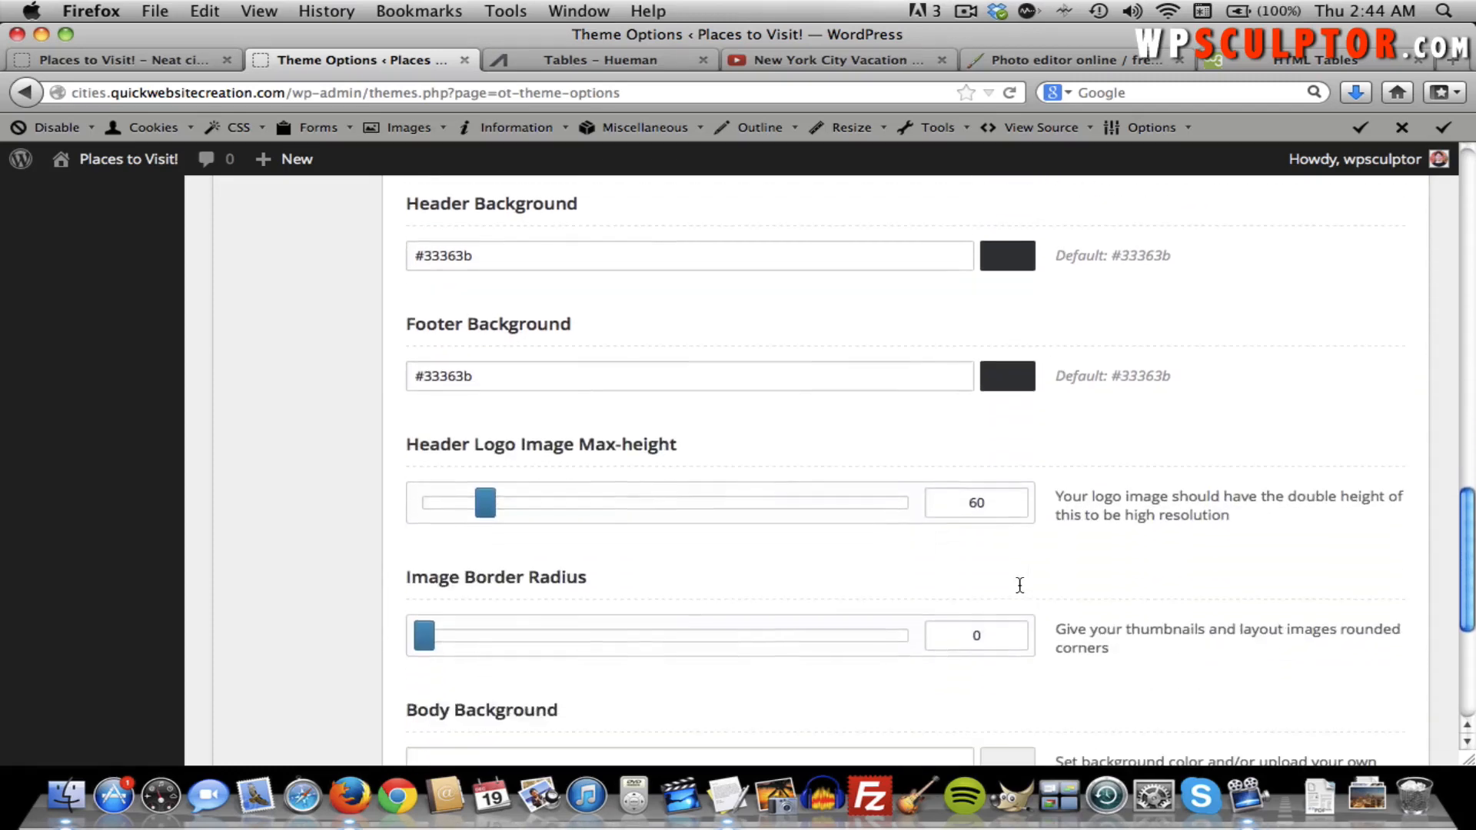
{"action": "scroll", "coordinate": [1020, 586], "scroll_direction": "down", "scroll_amount": 3}
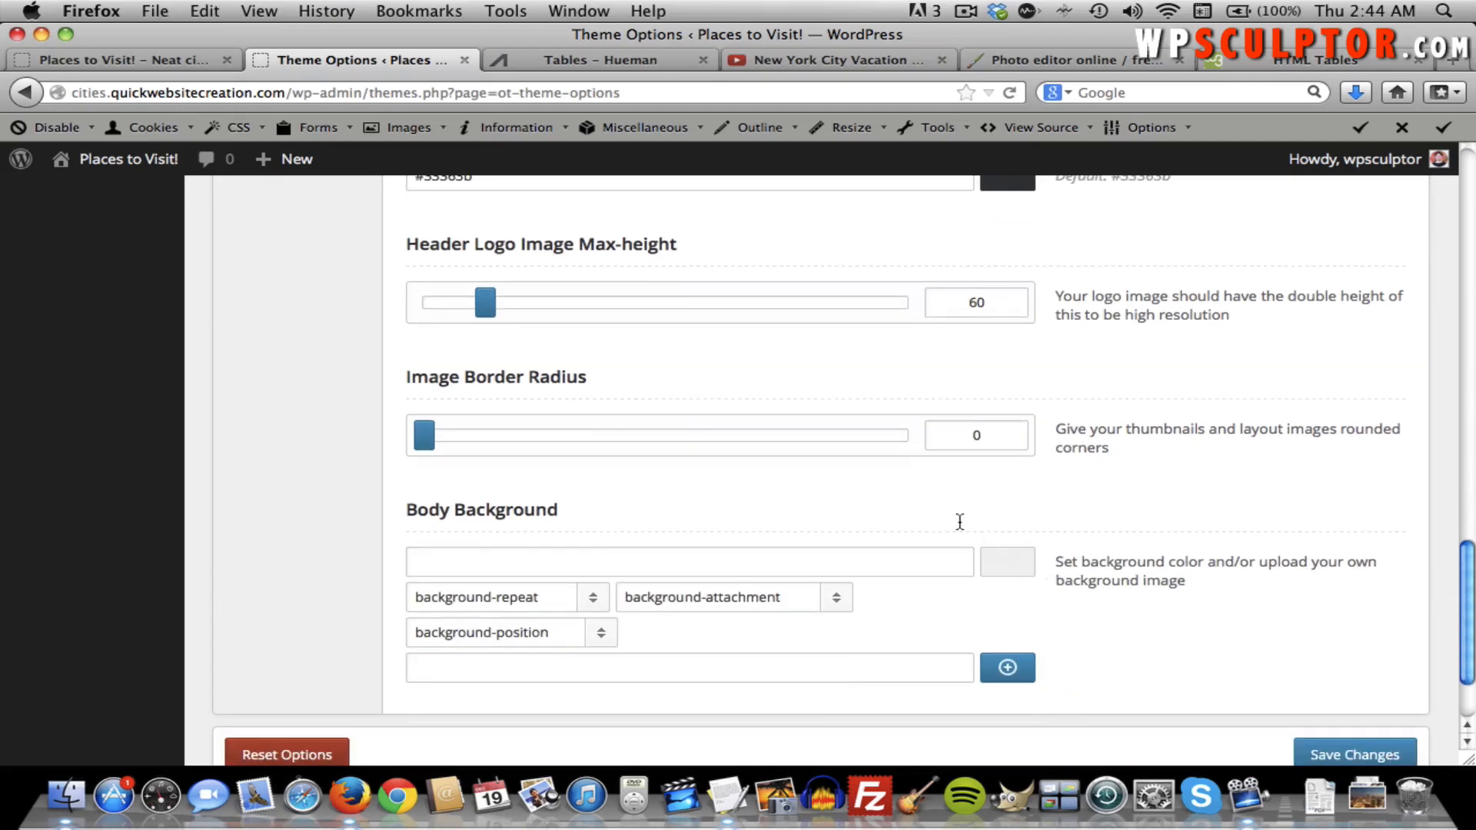
{"action": "left_click", "coordinate": [164, 62]}
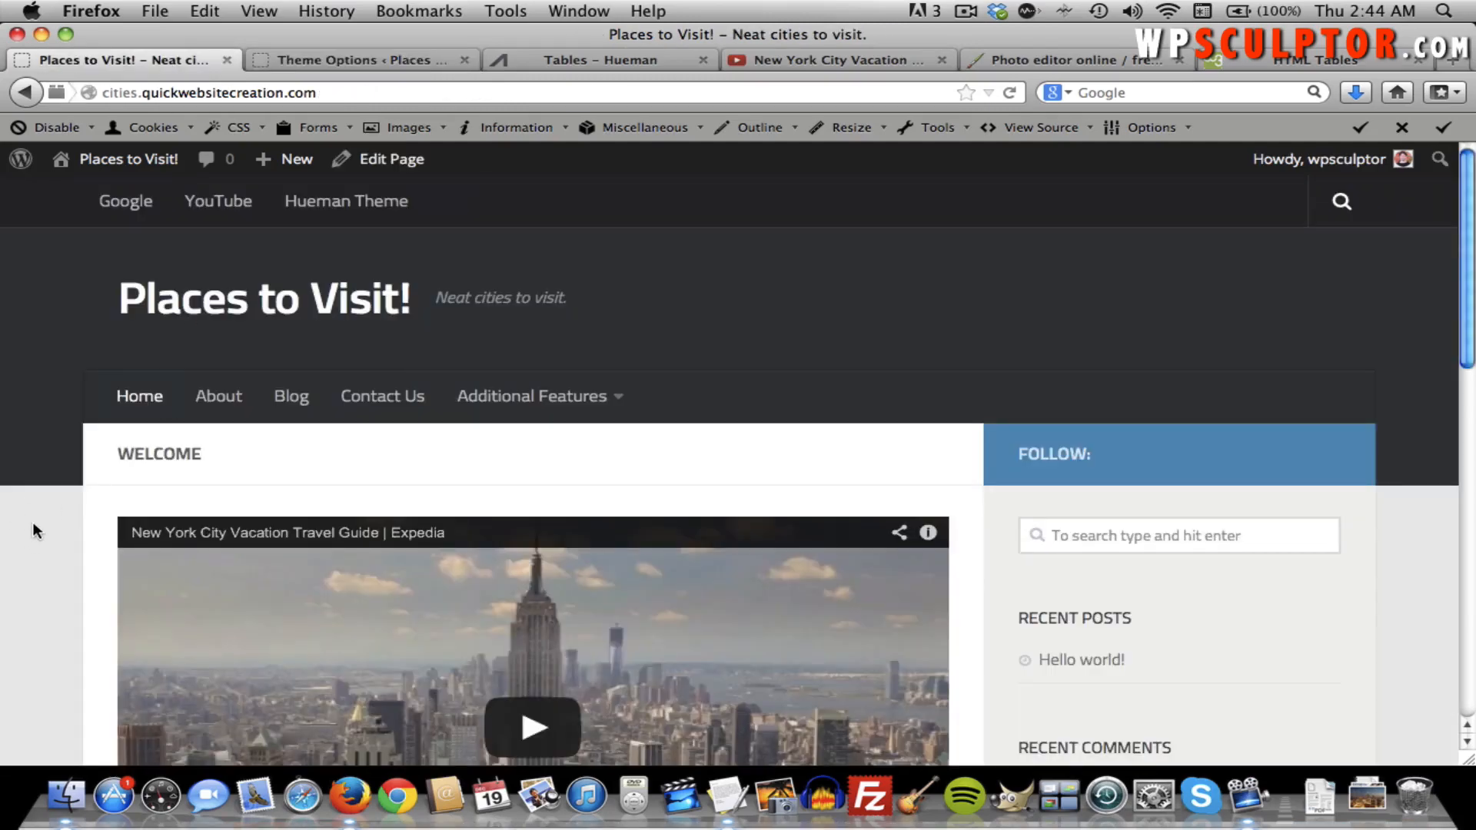
{"action": "scroll", "coordinate": [33, 523], "scroll_direction": "down", "scroll_amount": 10}
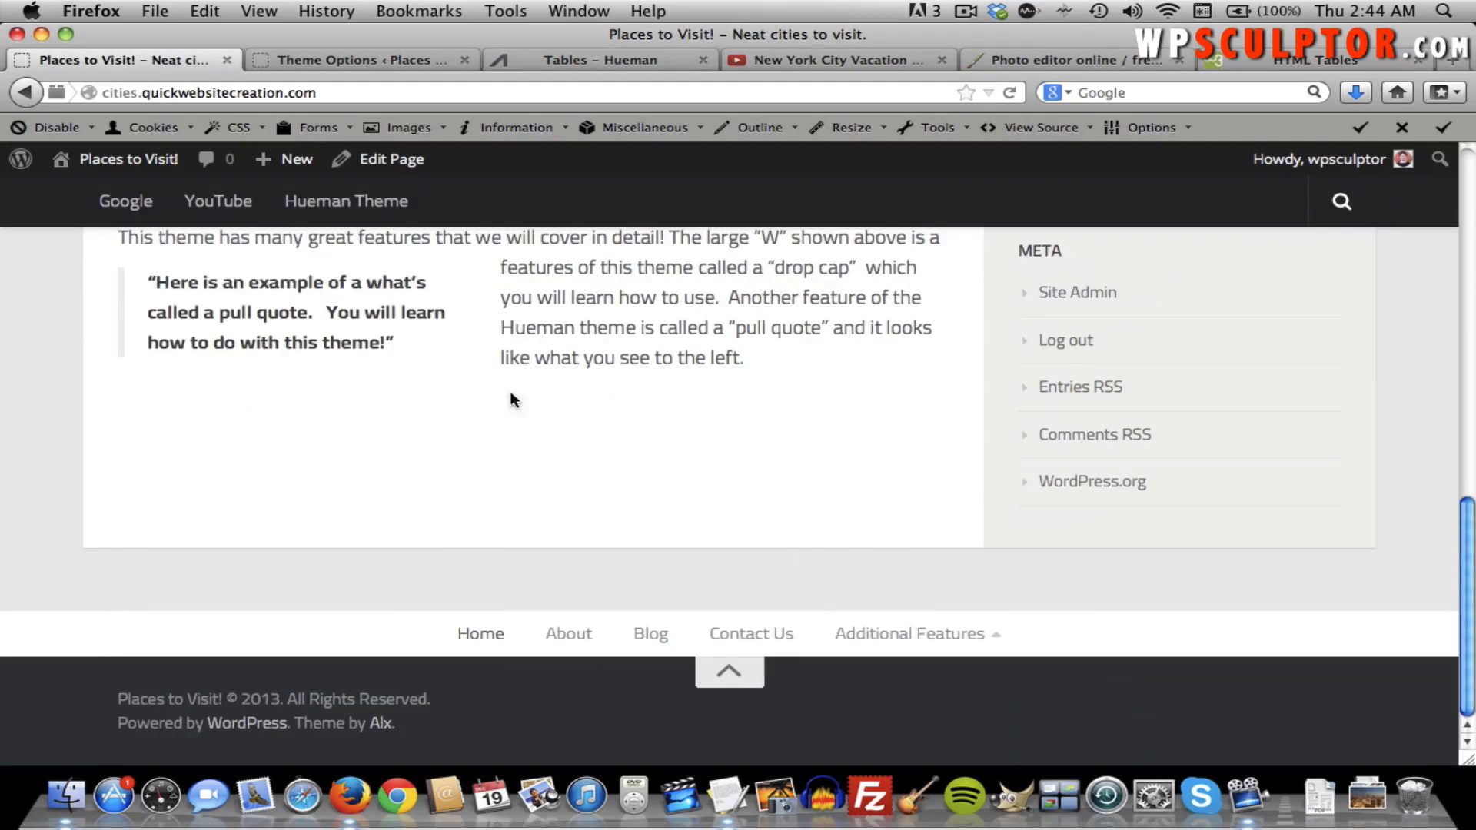
Scroll up through the Styling section's Primary, Secondary, Topbar, Header and Footer colours to the top.
{"action": "left_click", "coordinate": [349, 62]}
{"action": "scroll", "coordinate": [951, 461], "scroll_direction": "up", "scroll_amount": 2}
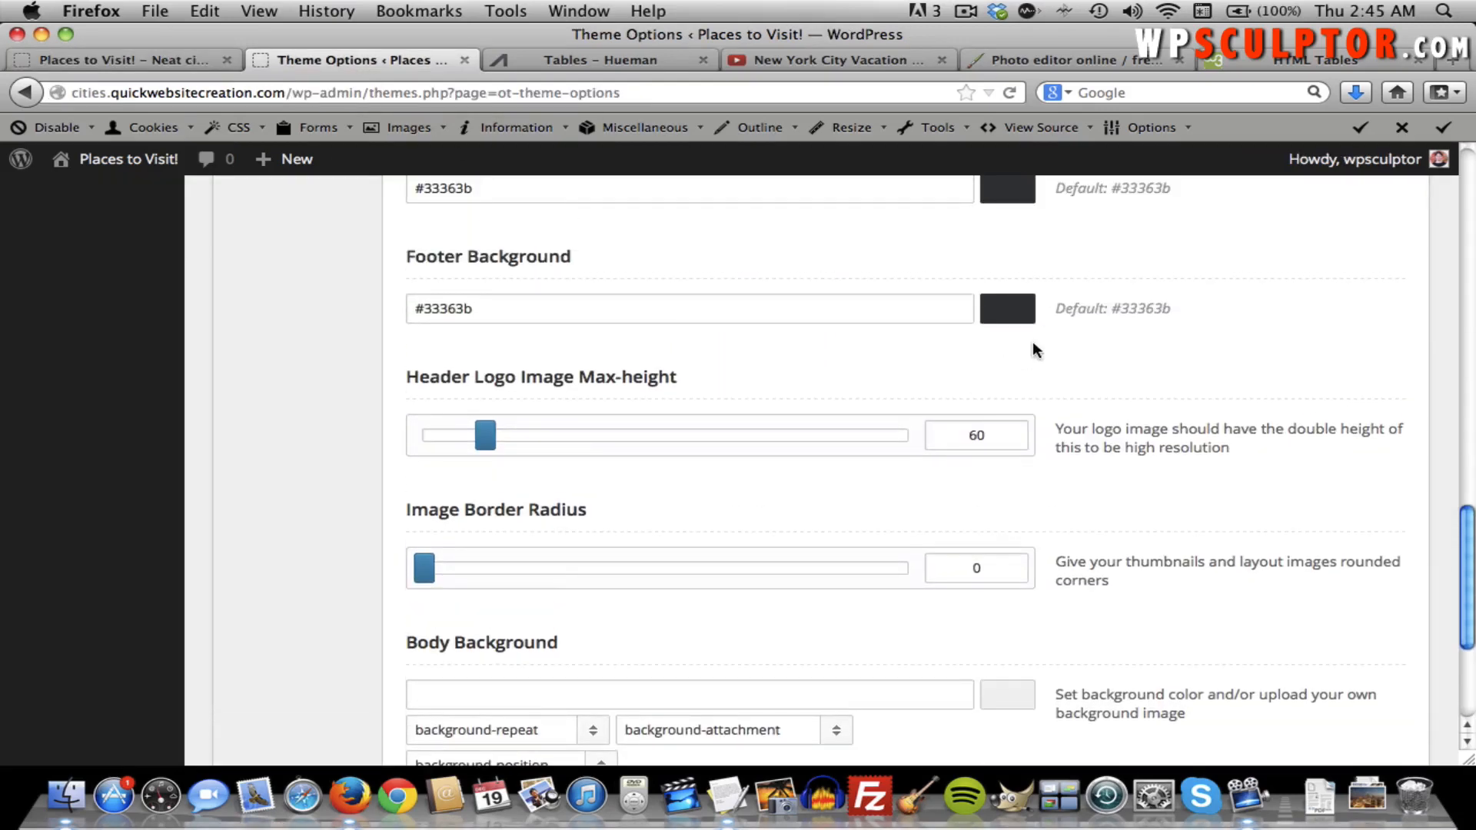
{"action": "scroll", "coordinate": [1031, 342], "scroll_direction": "up", "scroll_amount": 3}
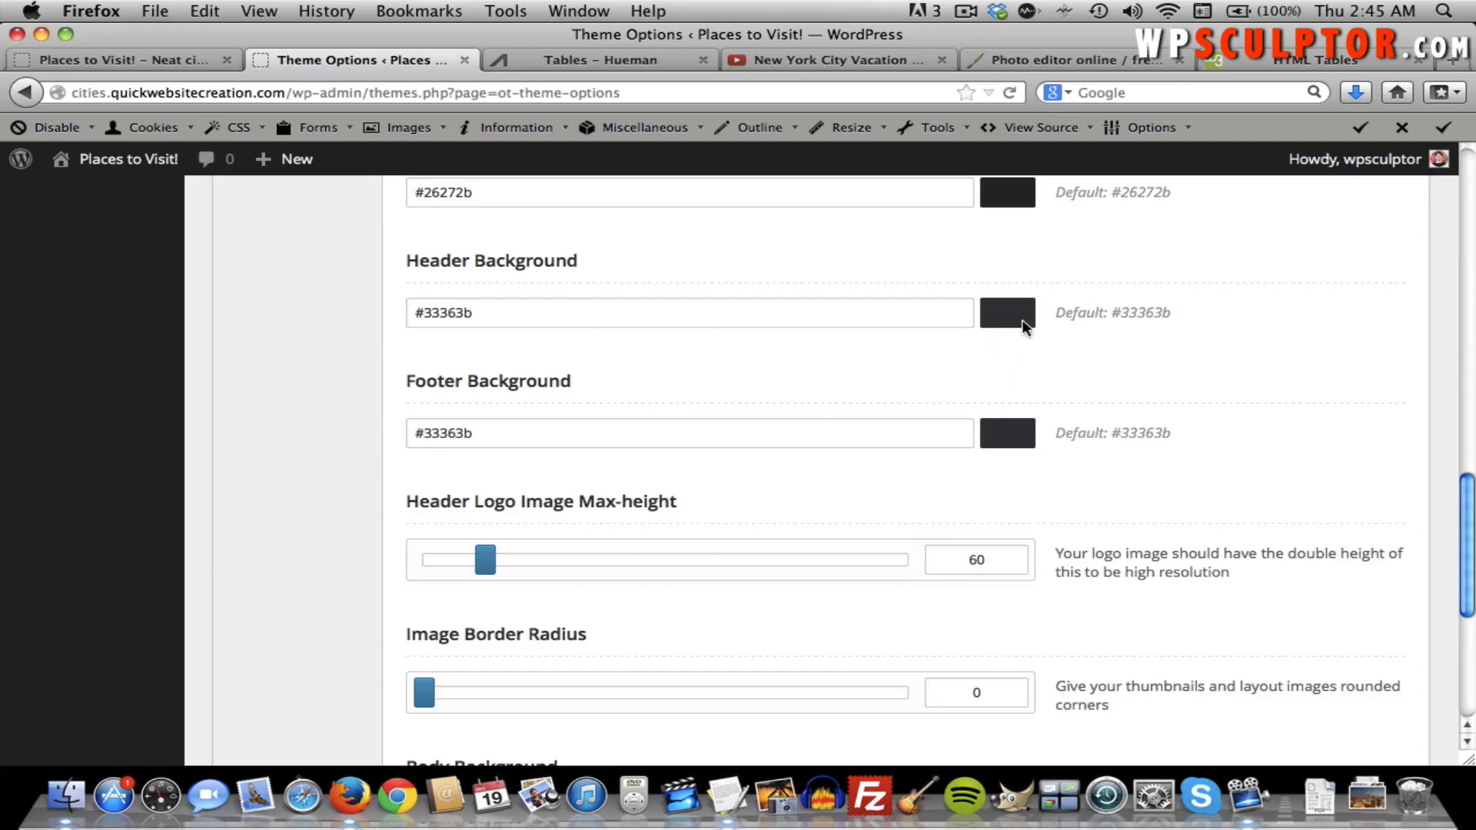
{"action": "scroll", "coordinate": [984, 336], "scroll_direction": "up", "scroll_amount": 10}
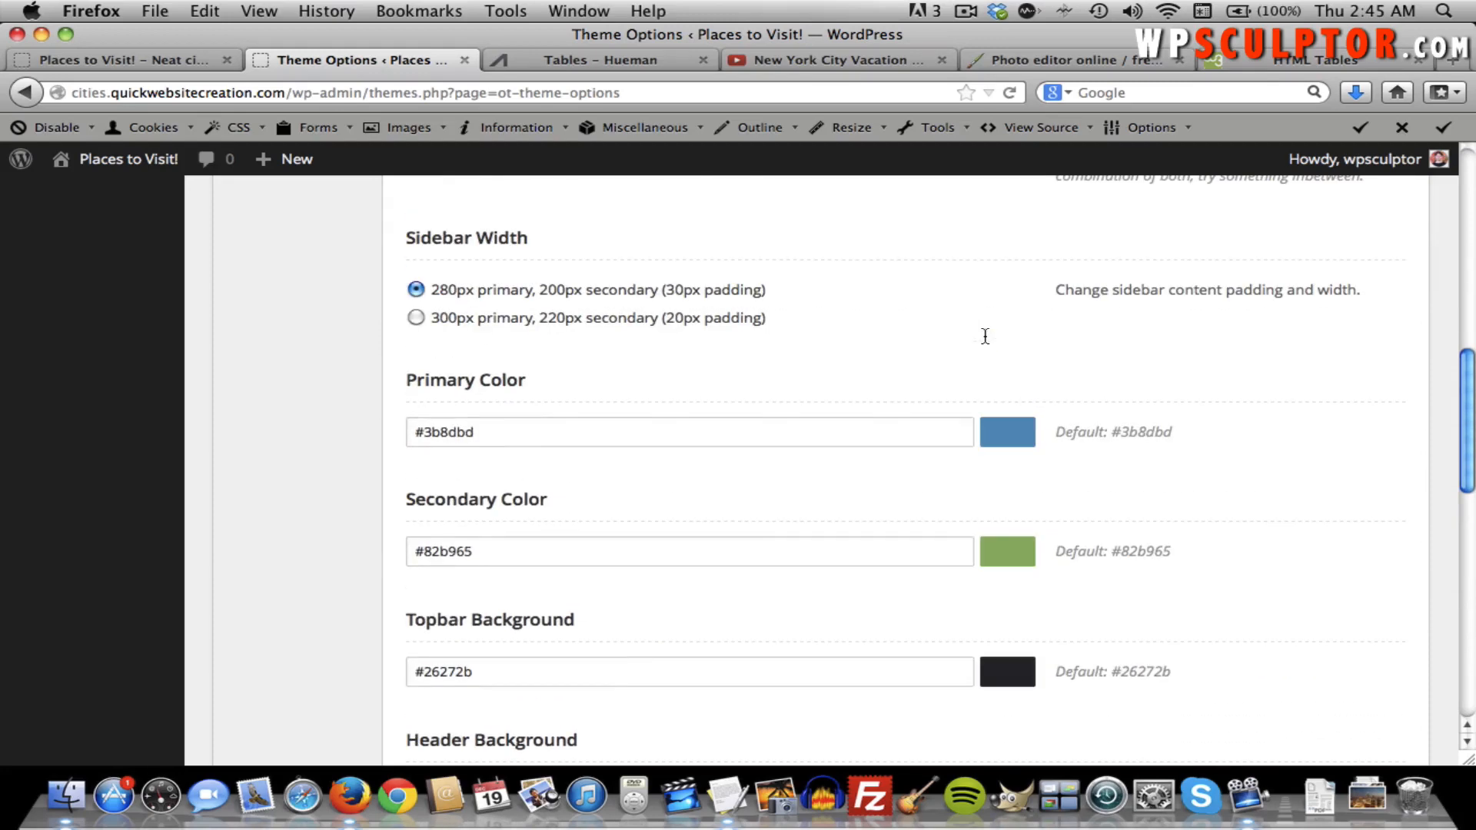
{"action": "scroll", "coordinate": [984, 332], "scroll_direction": "up", "scroll_amount": 10}
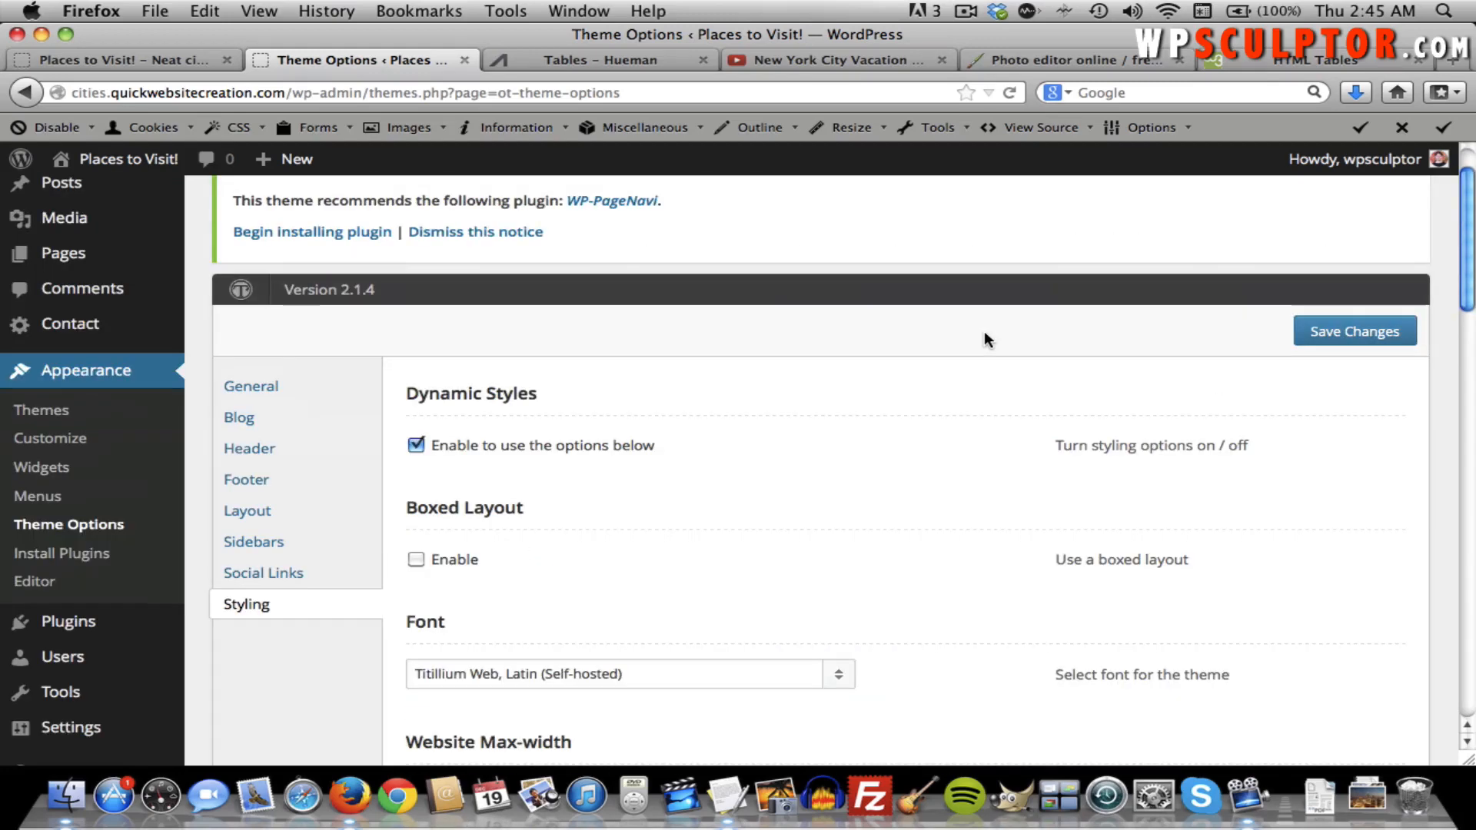
{"action": "scroll", "coordinate": [984, 332], "scroll_direction": "up", "scroll_amount": 2}
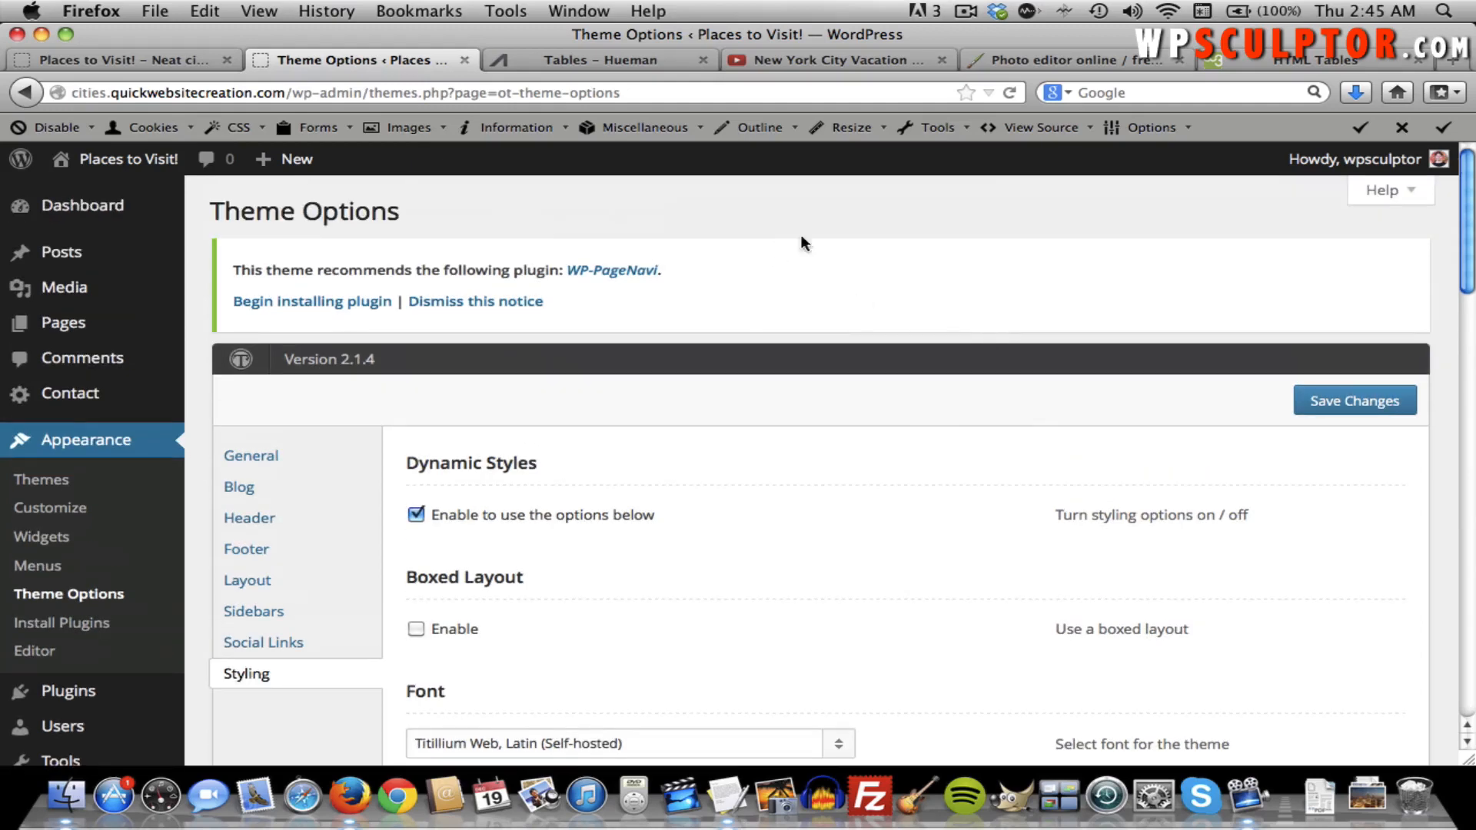
Load colourlovers.com in the tab that showed the w3schools HTML Tables page.
{"action": "left_click", "coordinate": [1040, 58]}
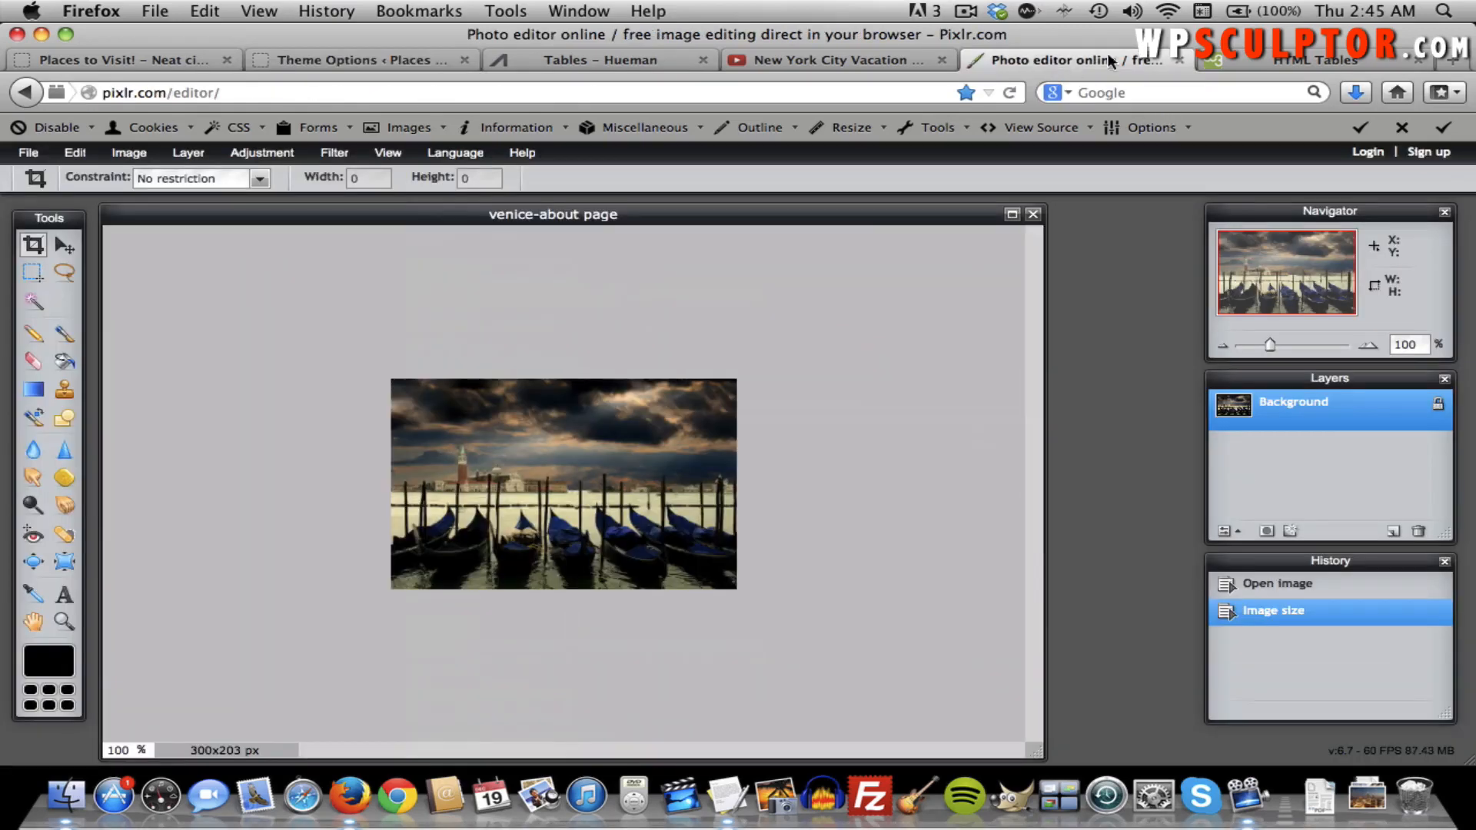
{"action": "left_click", "coordinate": [1228, 61]}
{"action": "left_click", "coordinate": [667, 95]}
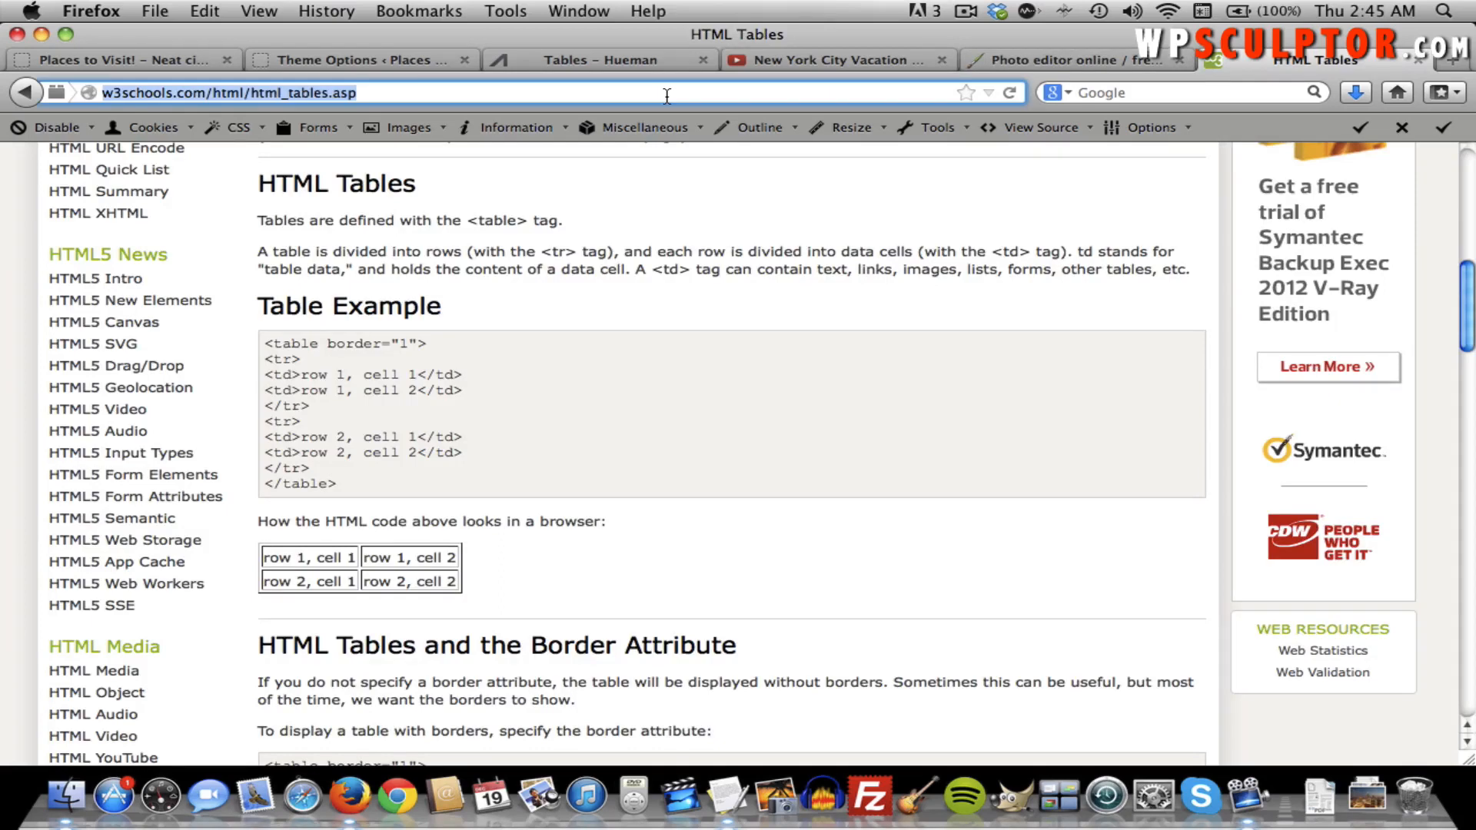
{"action": "type", "text": "co"}
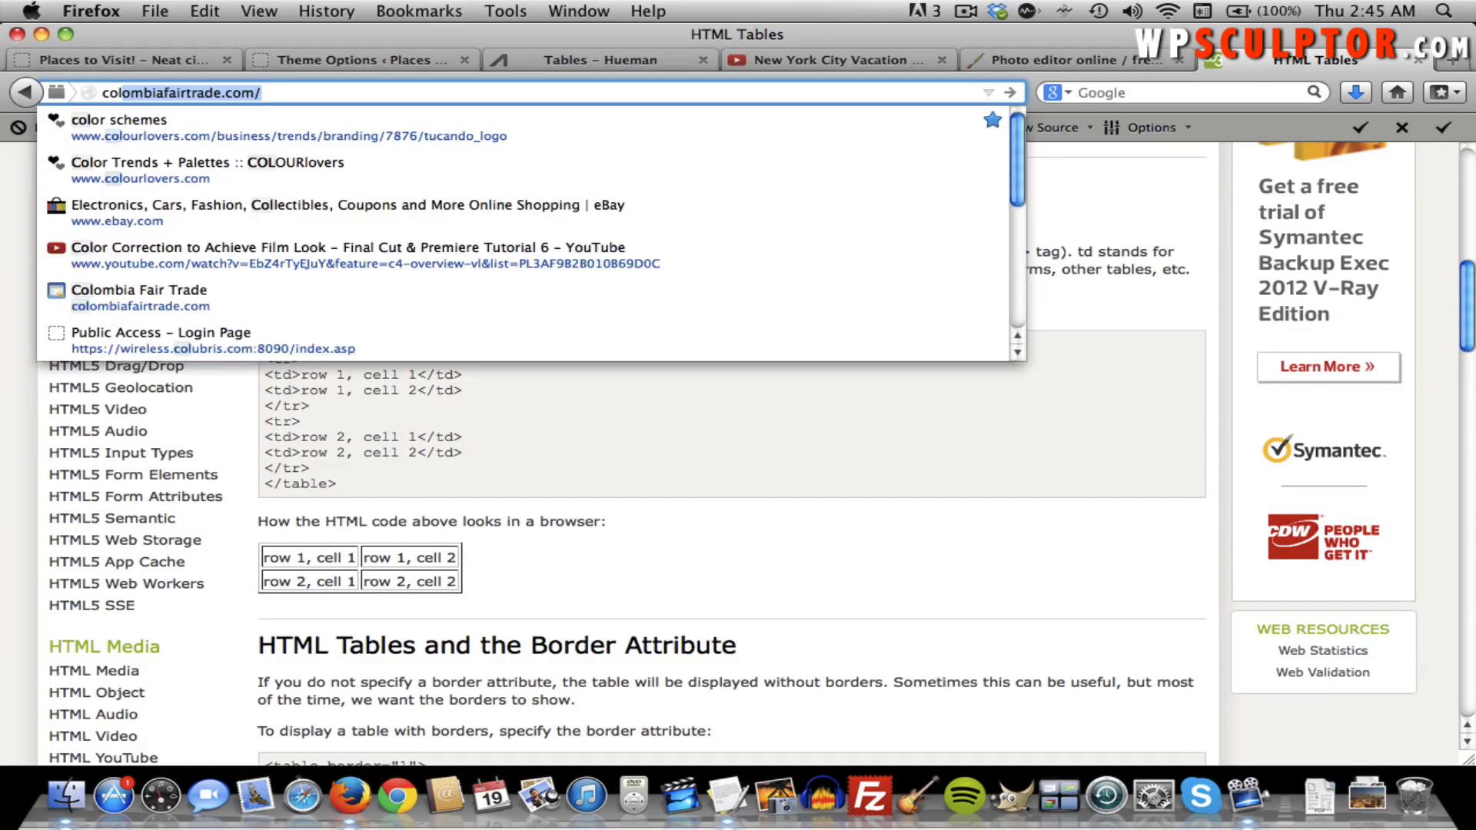
{"action": "type", "text": "lourlovers.com"}
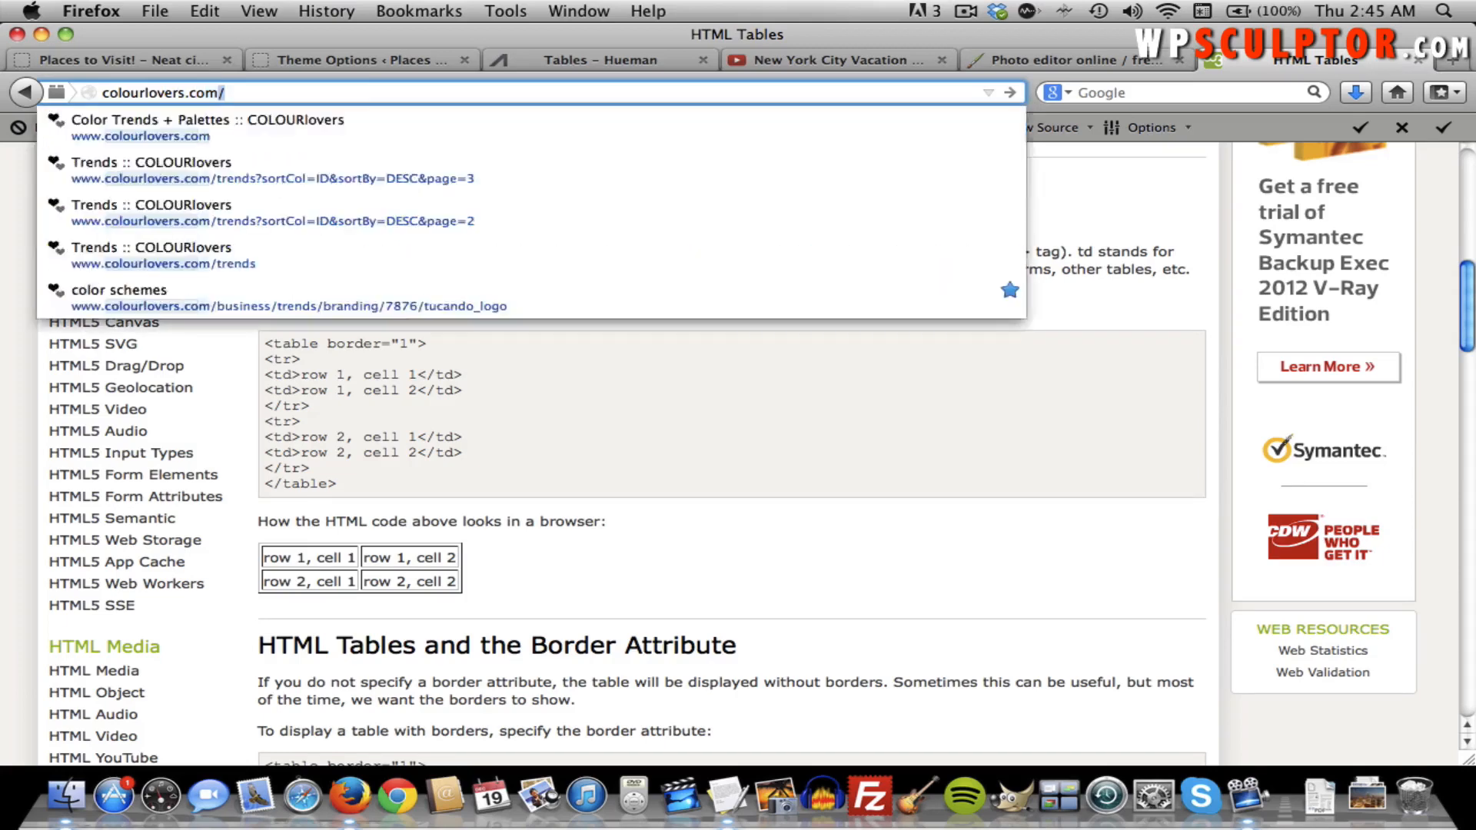
{"action": "key", "text": "Return"}
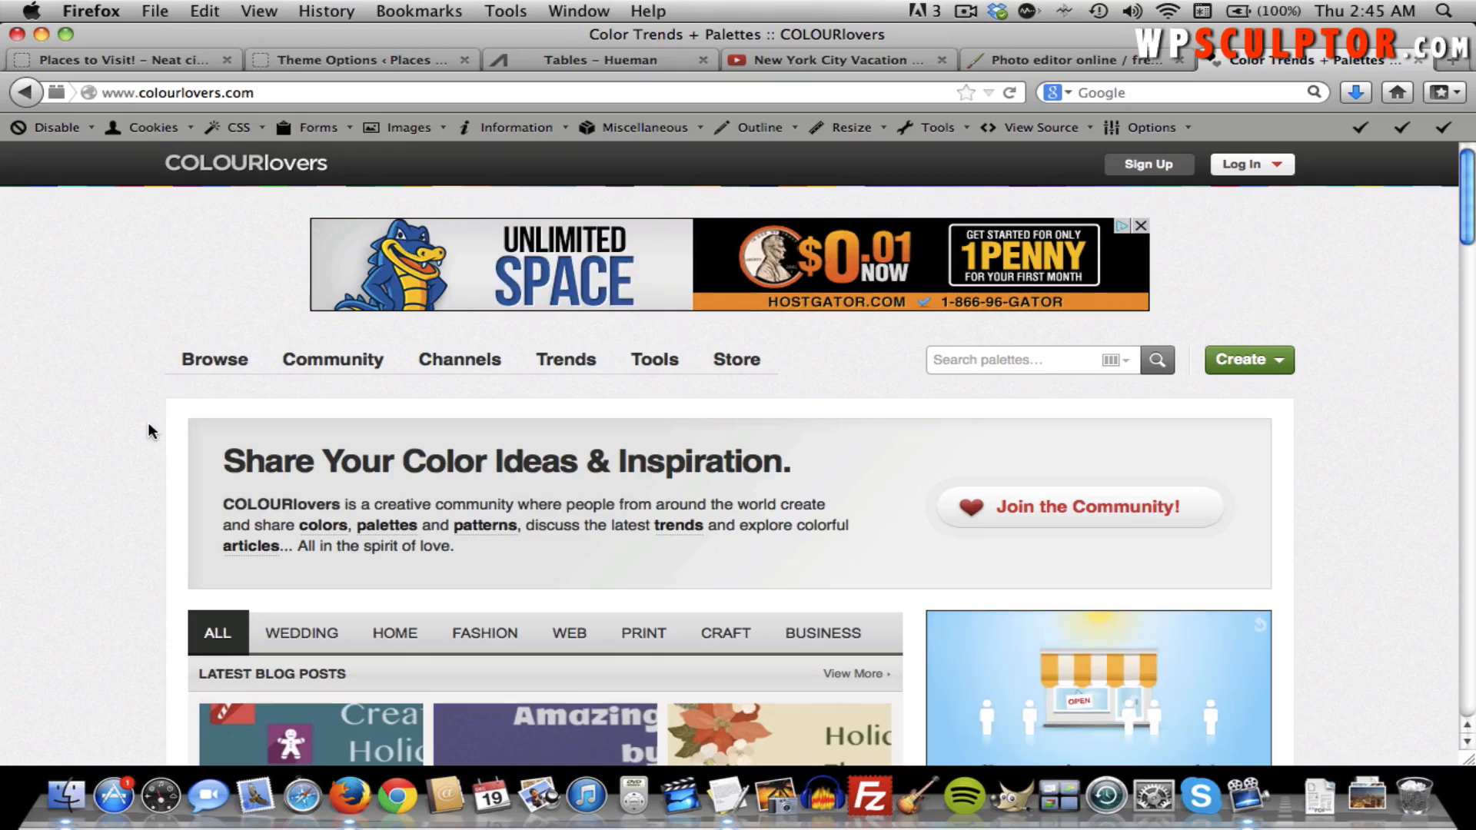
Open the COLOURlovers Trends section and go to page 3 of the trends.
{"action": "scroll", "coordinate": [148, 422], "scroll_direction": "down", "scroll_amount": 2}
{"action": "scroll", "coordinate": [148, 422], "scroll_direction": "up", "scroll_amount": 2}
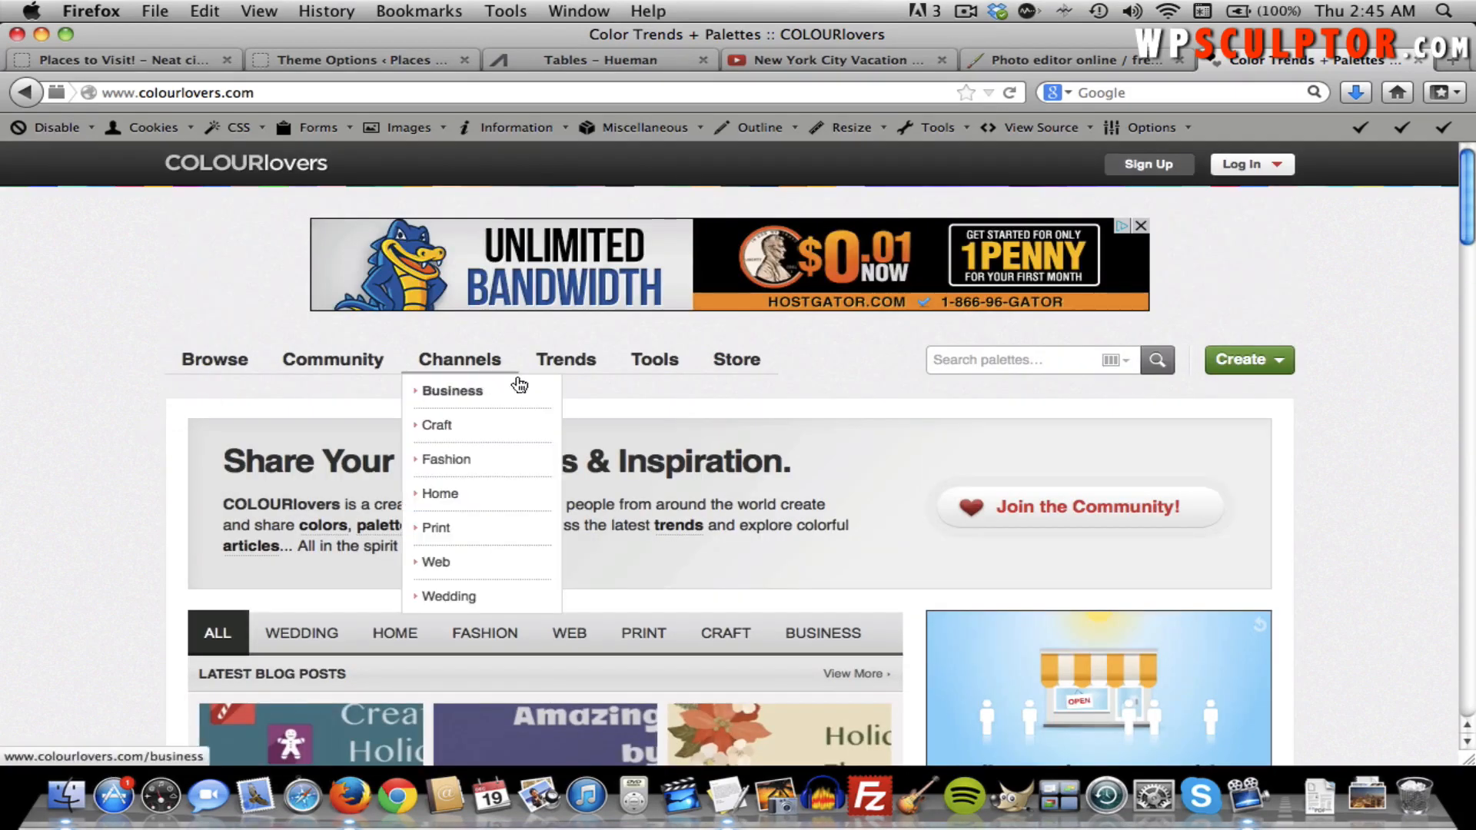
{"action": "mouse_move", "coordinate": [585, 367]}
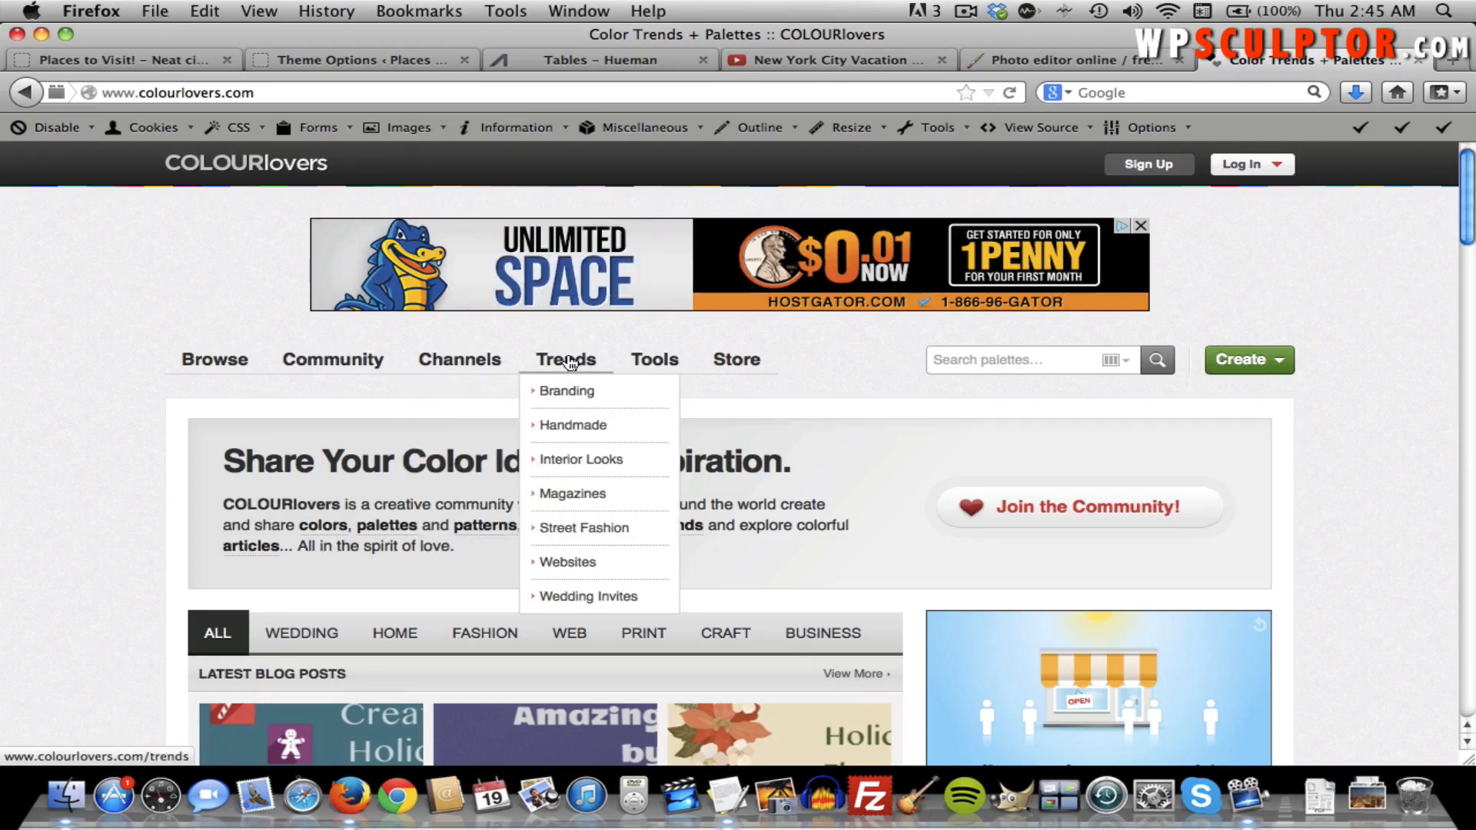
{"action": "left_click", "coordinate": [569, 361]}
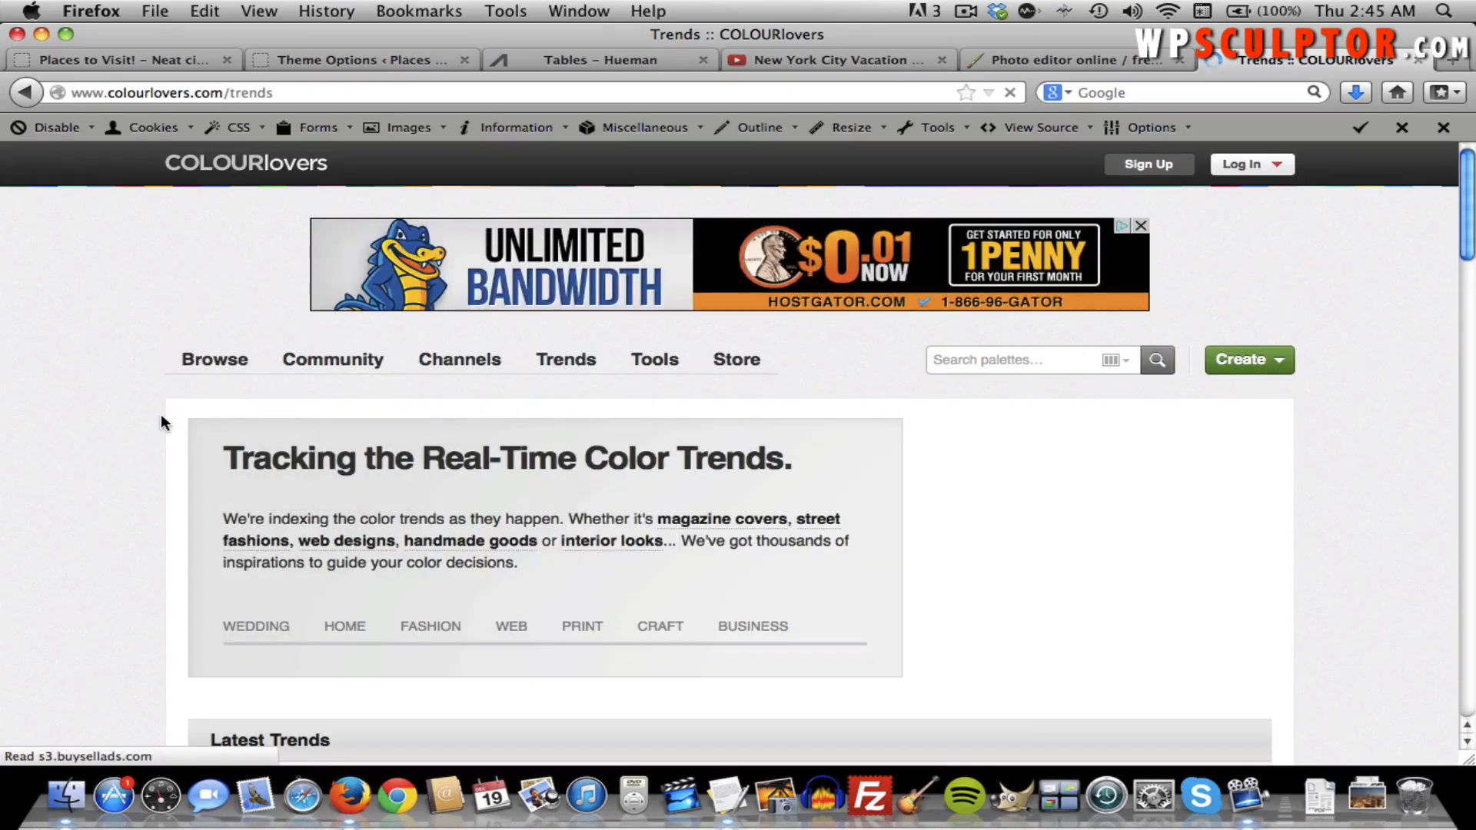
{"action": "scroll", "coordinate": [160, 414], "scroll_direction": "down", "scroll_amount": 3}
{"action": "scroll", "coordinate": [159, 413], "scroll_direction": "down", "scroll_amount": 3}
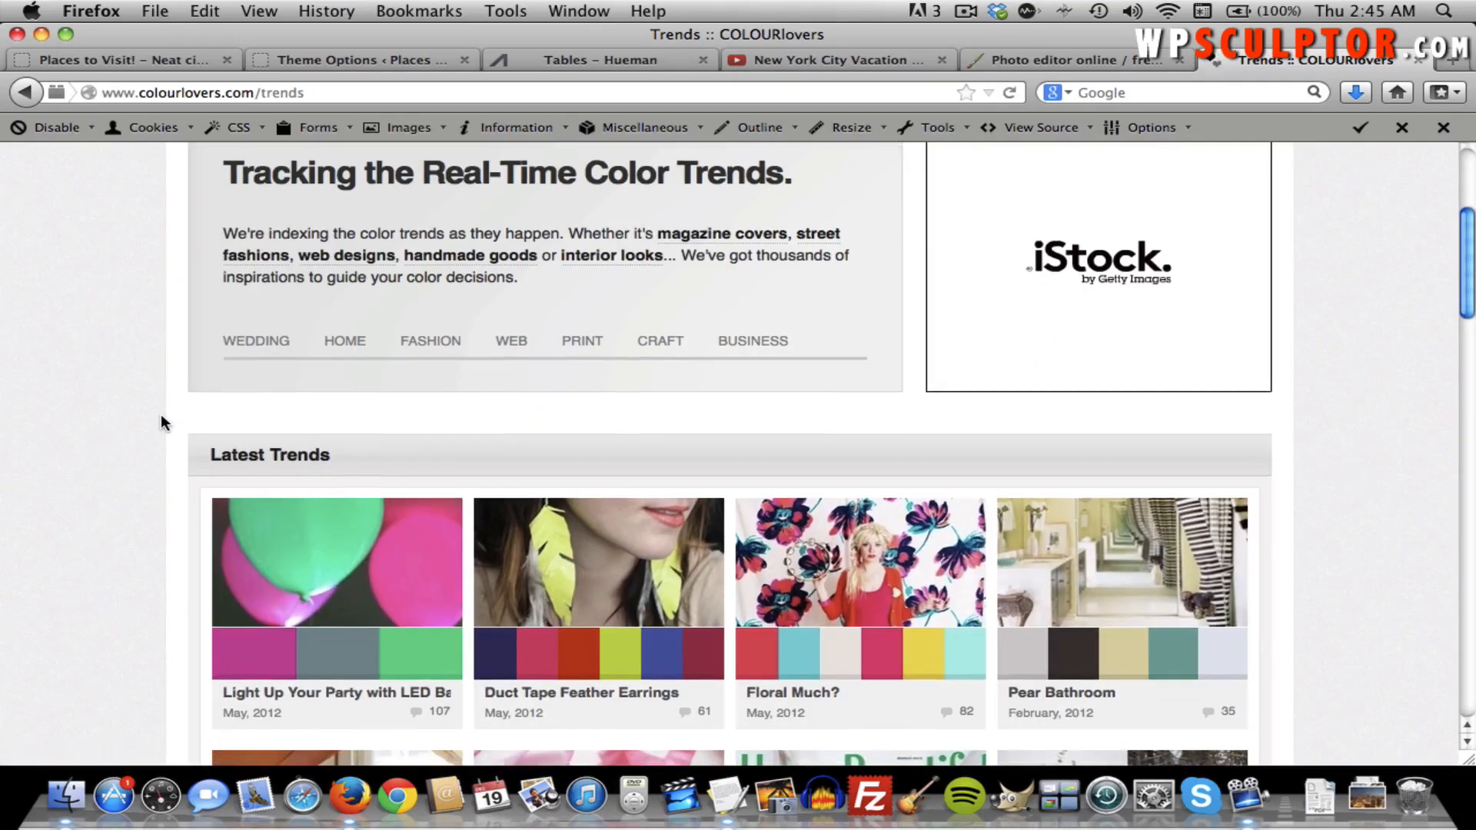
{"action": "scroll", "coordinate": [159, 413], "scroll_direction": "down", "scroll_amount": 2}
{"action": "scroll", "coordinate": [160, 414], "scroll_direction": "up", "scroll_amount": 5}
{"action": "scroll", "coordinate": [159, 414], "scroll_direction": "down", "scroll_amount": 15}
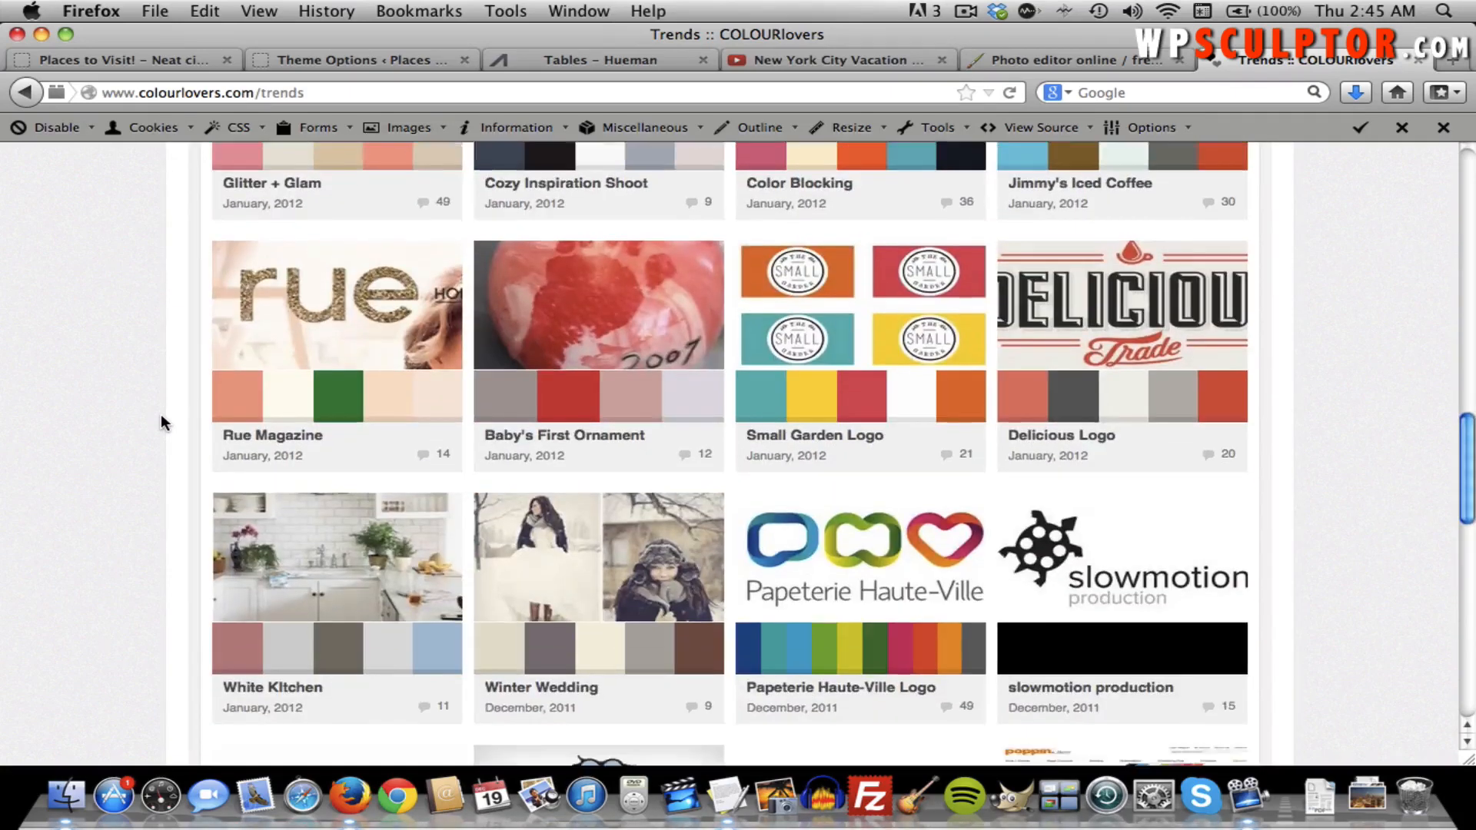
{"action": "scroll", "coordinate": [162, 416], "scroll_direction": "down", "scroll_amount": 2}
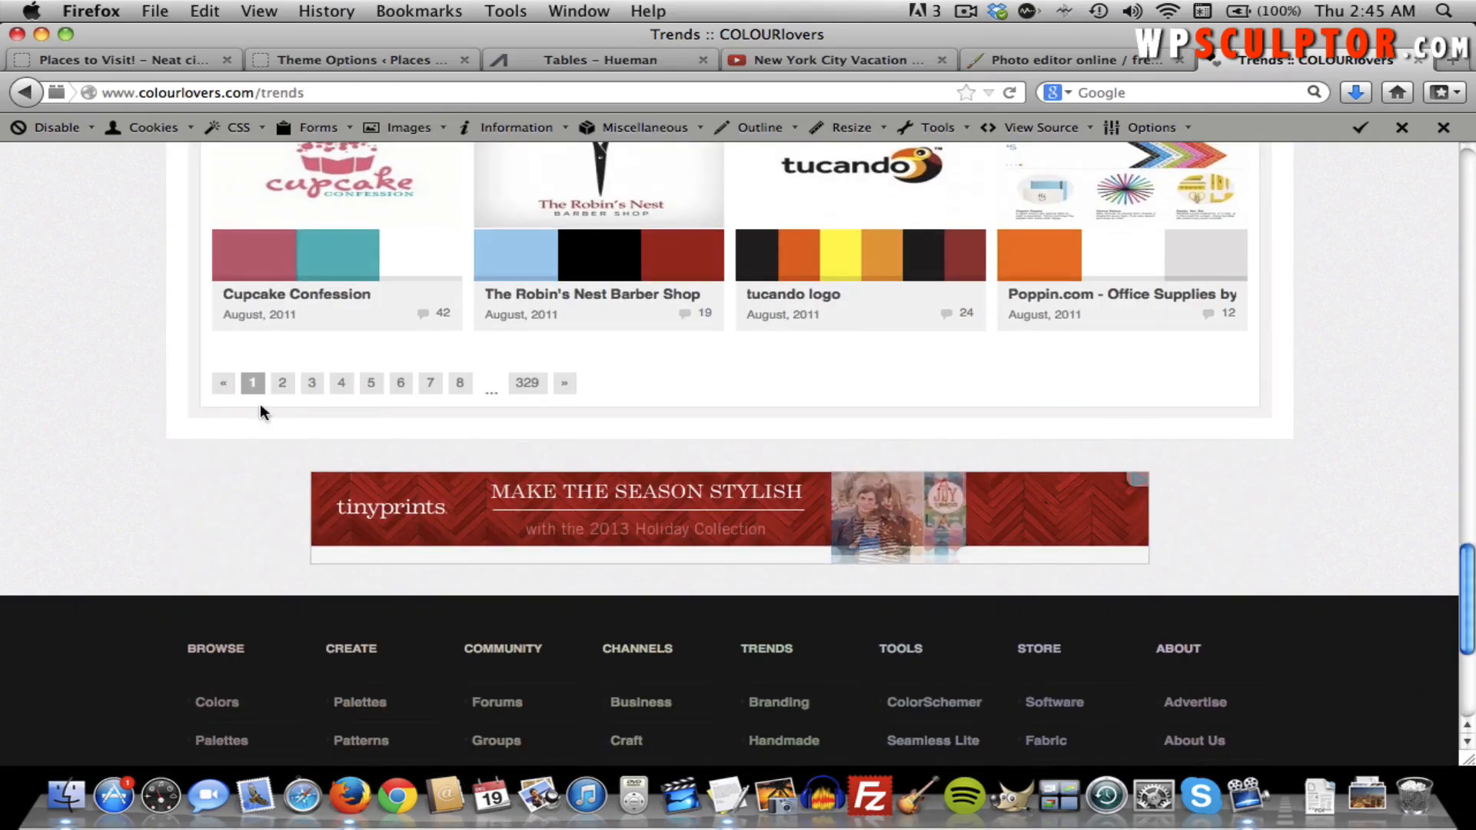
{"action": "left_click", "coordinate": [311, 384]}
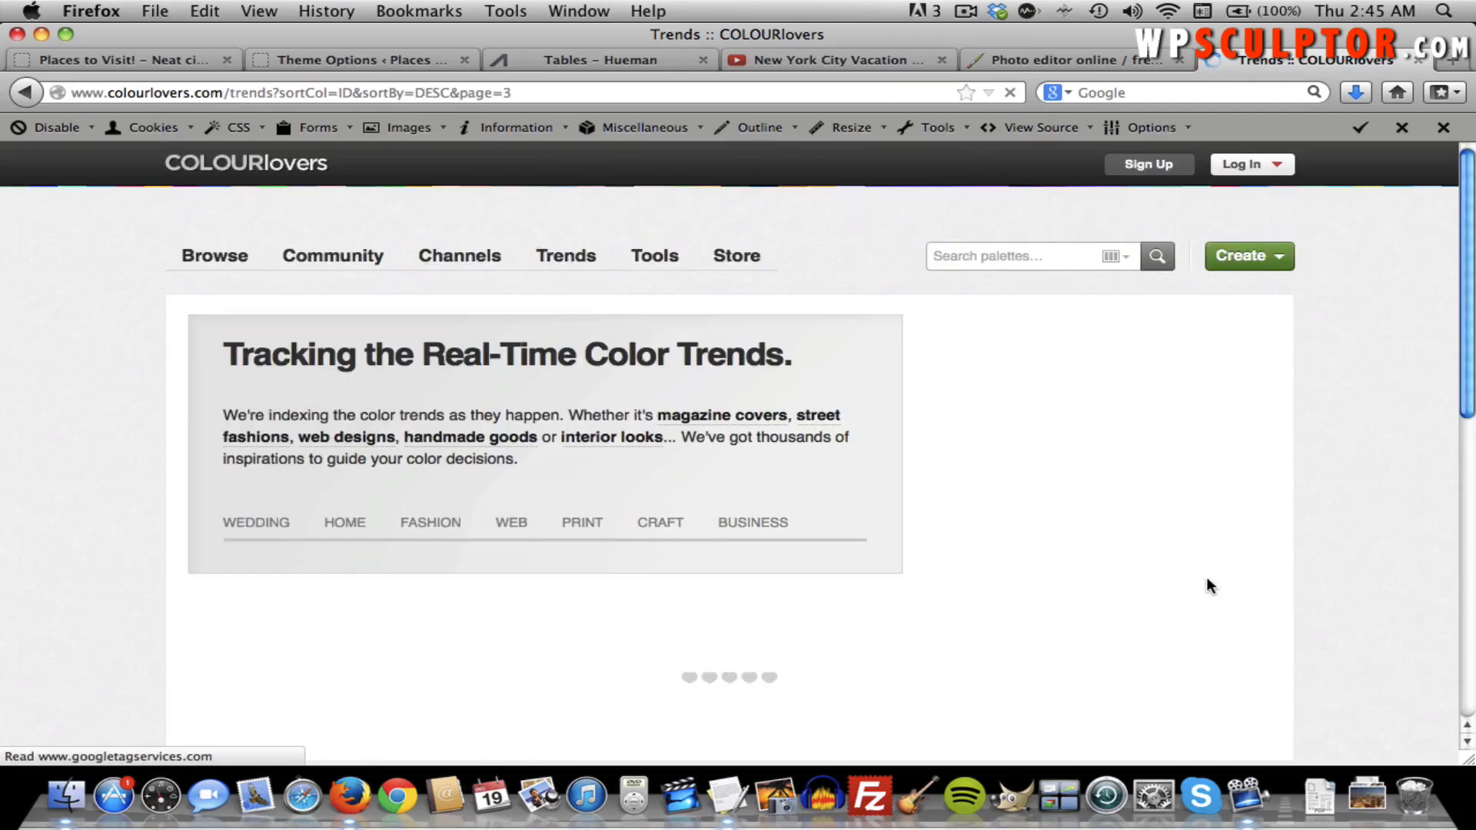
Open the Banner Illustration trend and scroll down to its six Trend Colors.
{"action": "scroll", "coordinate": [1207, 578], "scroll_direction": "down", "scroll_amount": 10}
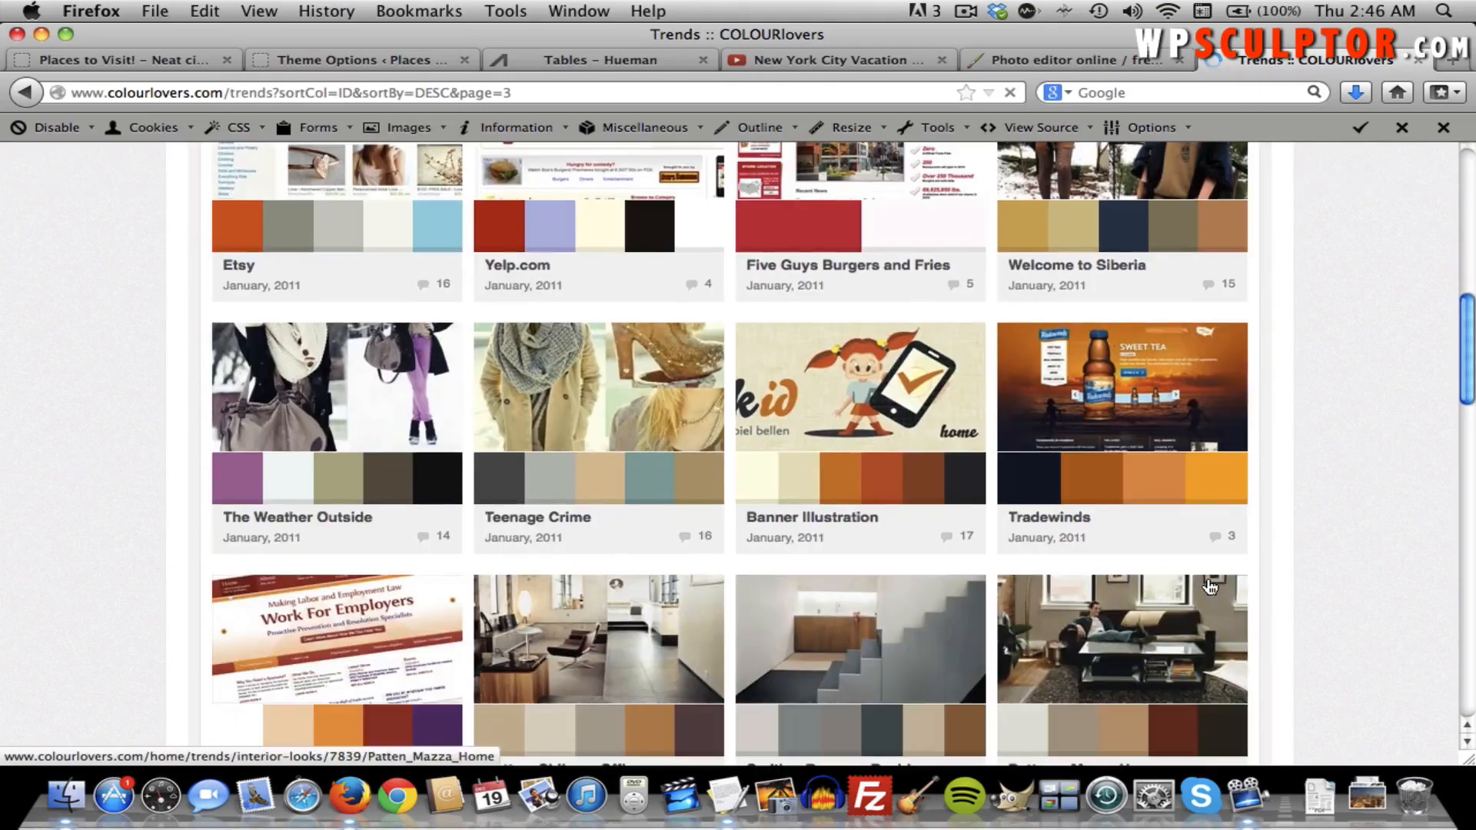
{"action": "left_click", "coordinate": [871, 404]}
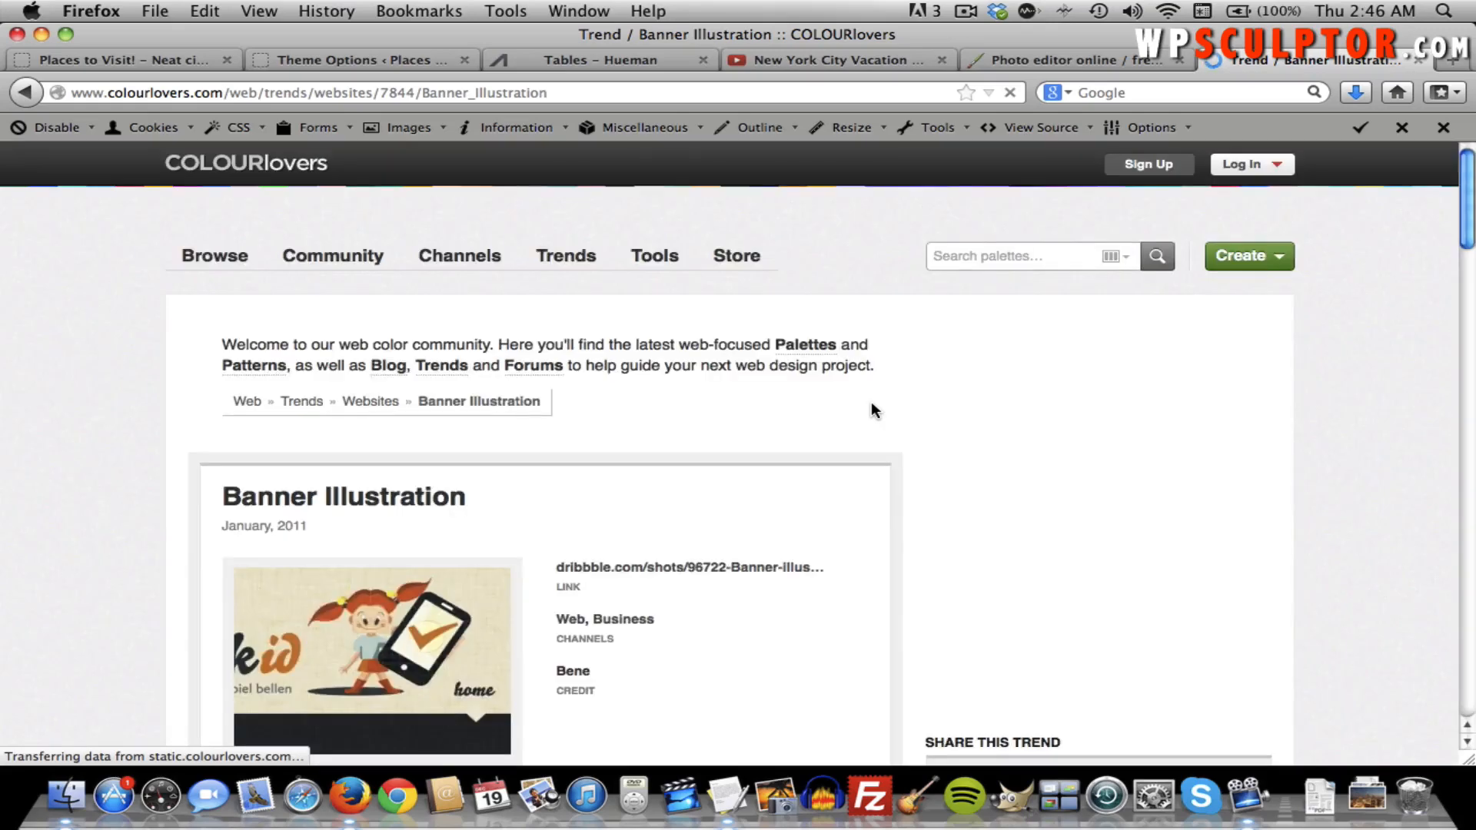
{"action": "scroll", "coordinate": [873, 410], "scroll_direction": "down", "scroll_amount": 3}
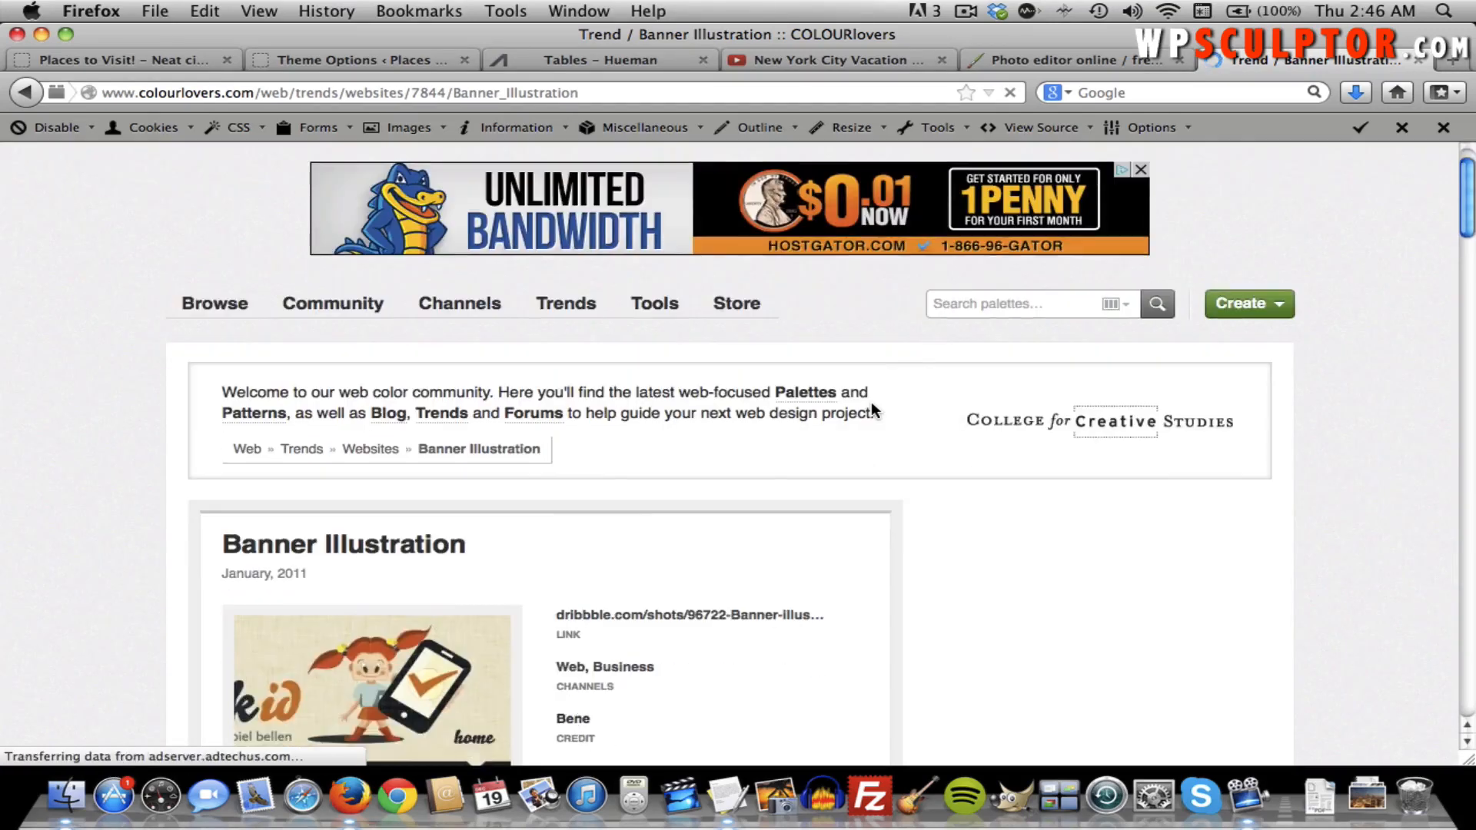
{"action": "scroll", "coordinate": [582, 495], "scroll_direction": "down", "scroll_amount": 1}
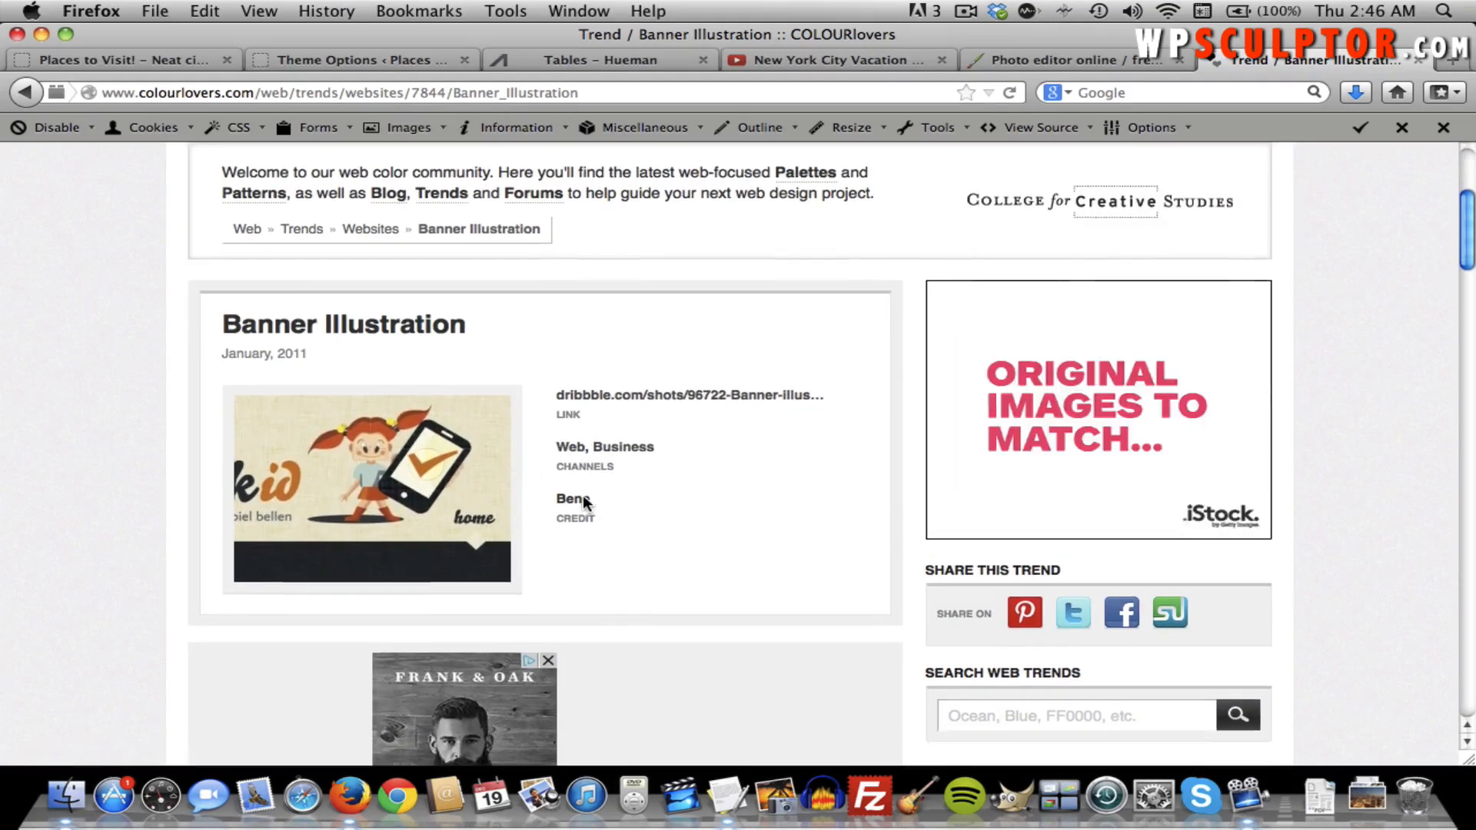
{"action": "scroll", "coordinate": [723, 473], "scroll_direction": "down", "scroll_amount": 10}
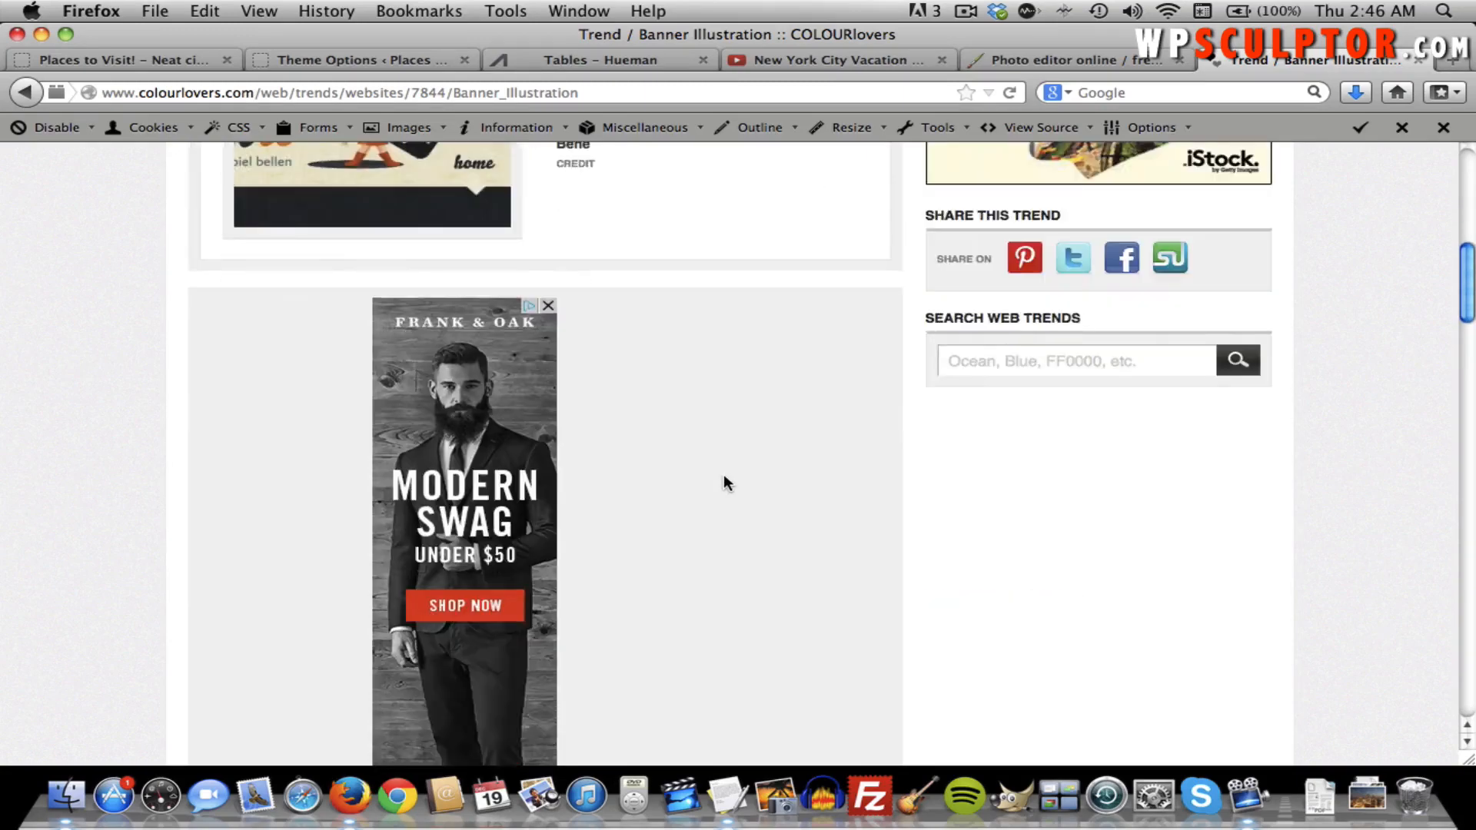
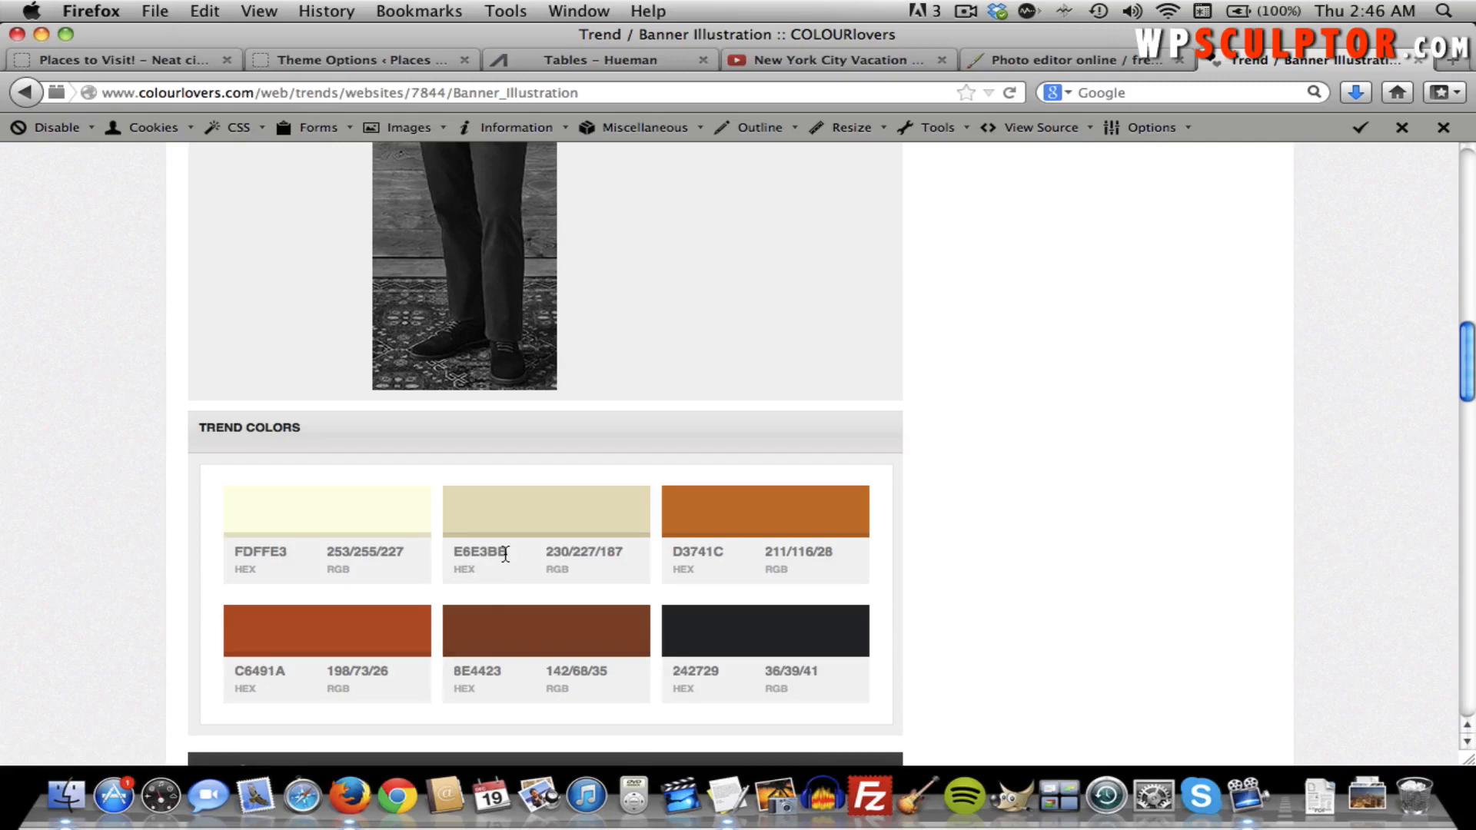
Scroll the Theme Options Styling section down and select the current Primary Color value.
{"action": "left_click_drag", "start_coordinate": [505, 553], "coordinate": [485, 553]}
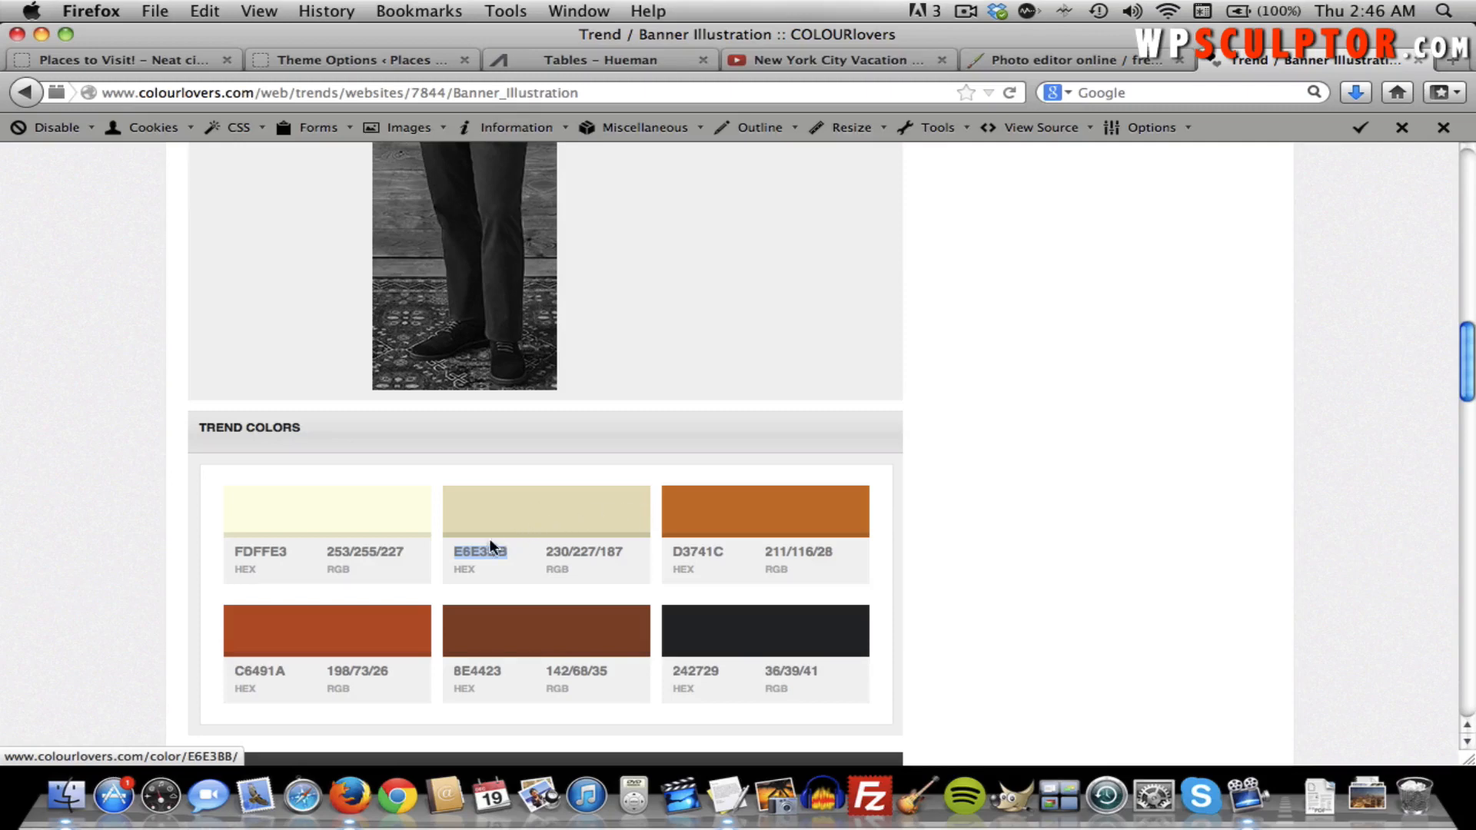
{"action": "left_click", "coordinate": [505, 555]}
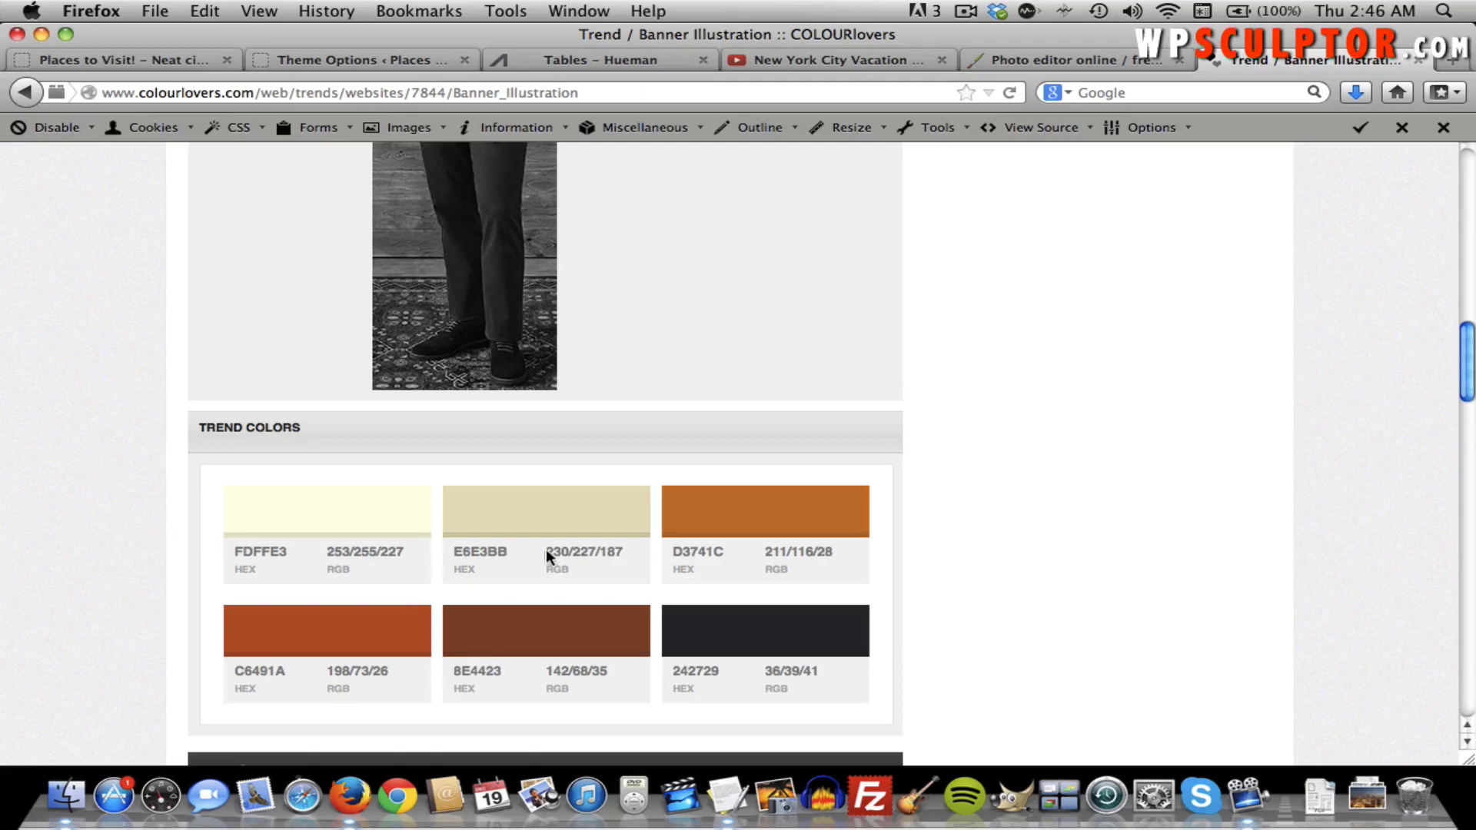
{"action": "left_click", "coordinate": [316, 63]}
{"action": "scroll", "coordinate": [625, 392], "scroll_direction": "down", "scroll_amount": 5}
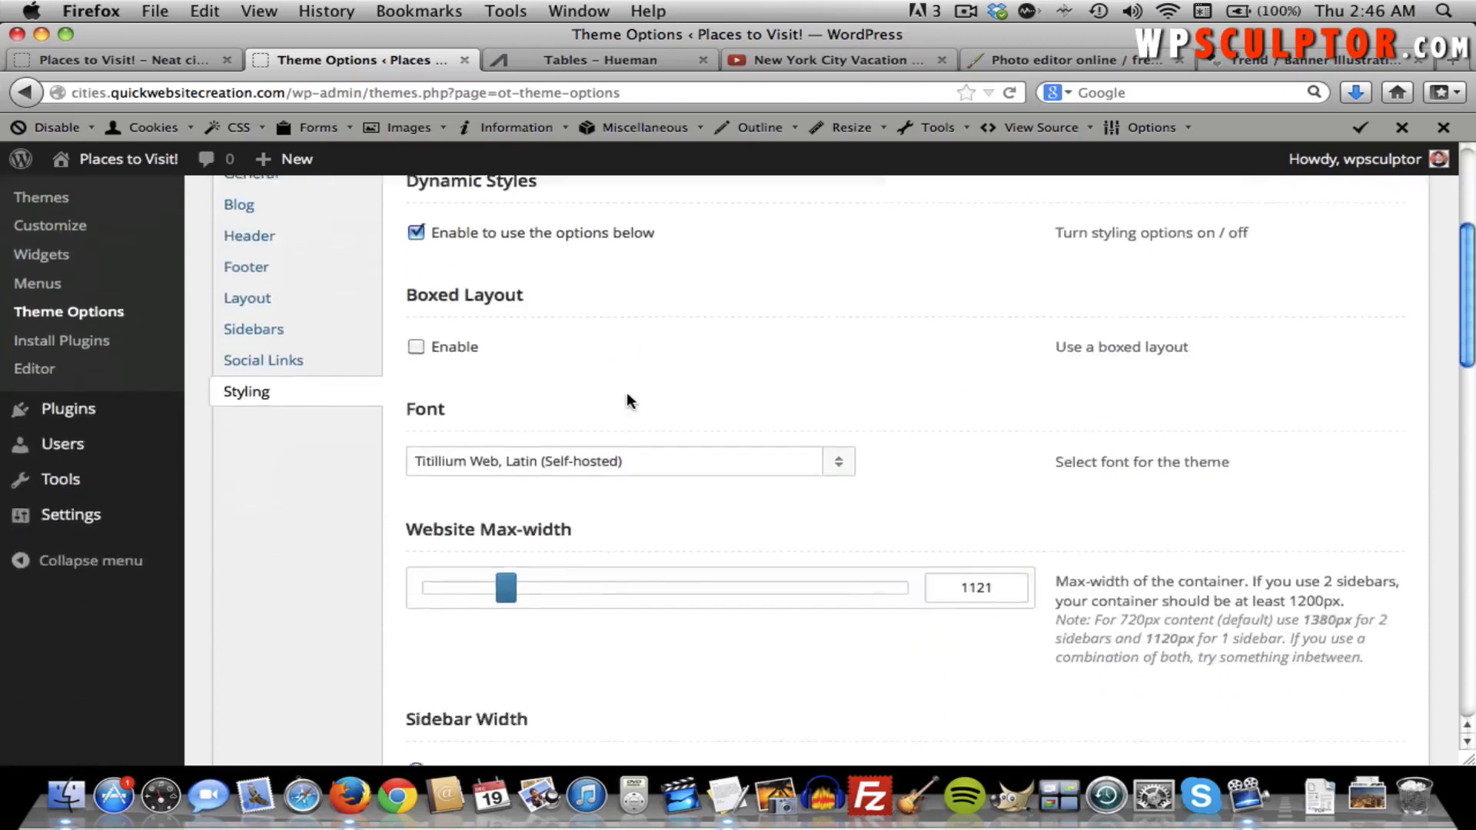
{"action": "scroll", "coordinate": [626, 392], "scroll_direction": "down", "scroll_amount": 5}
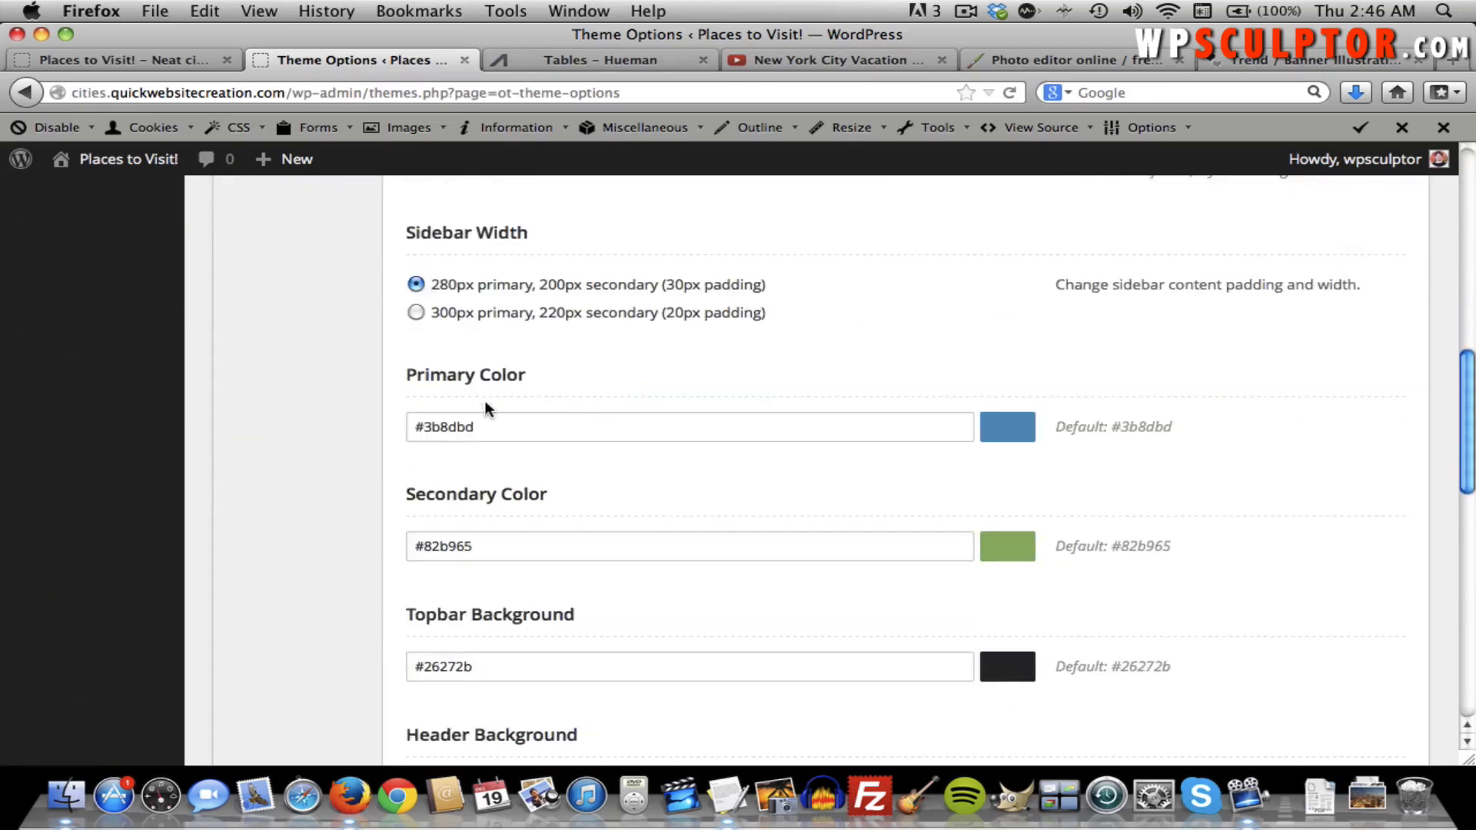
{"action": "left_click_drag", "start_coordinate": [464, 430], "coordinate": [425, 427]}
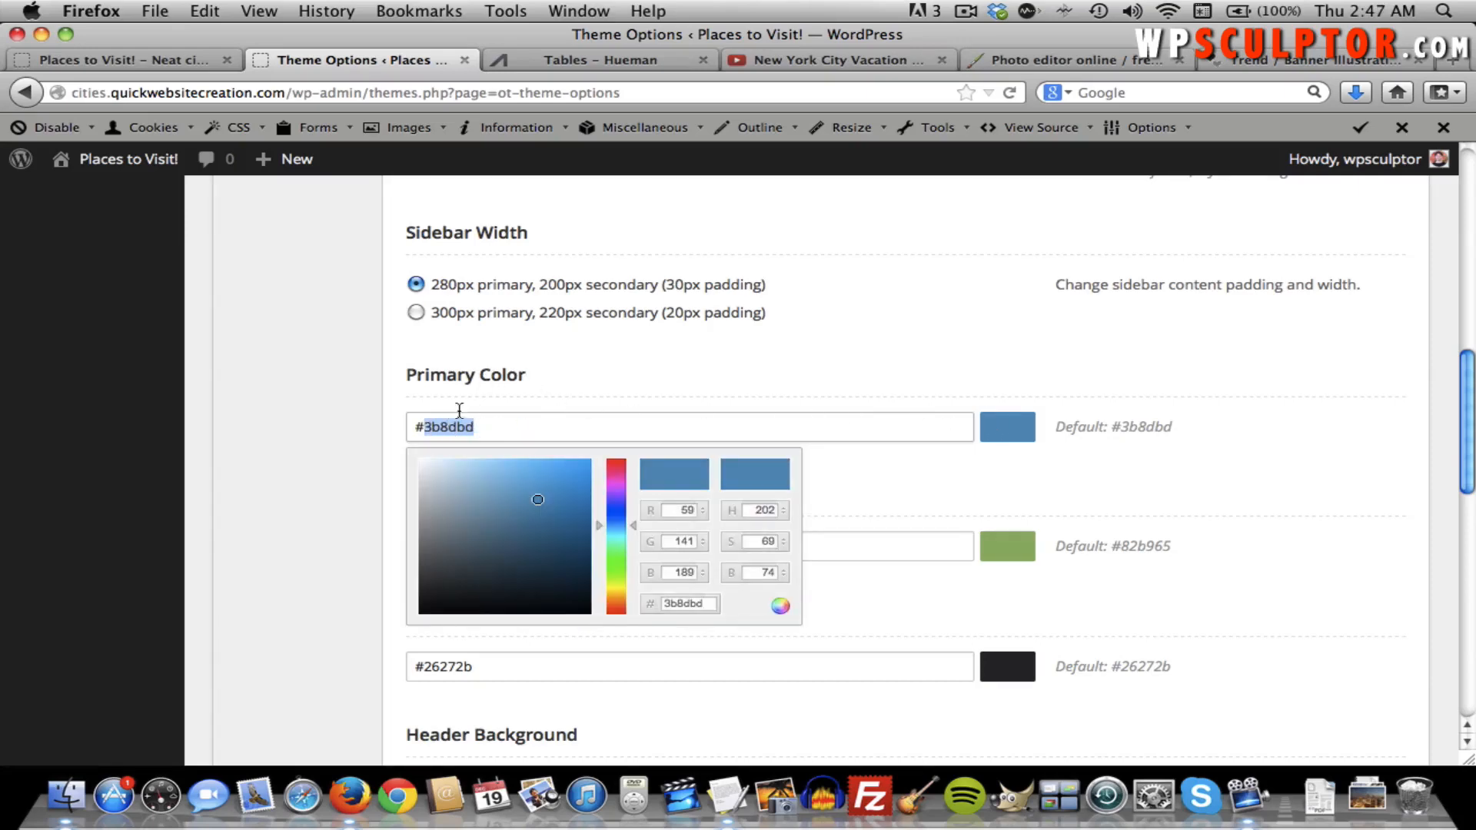
Copy C6491A from the Banner Illustration palette and paste it as the Primary Color.
{"action": "left_click", "coordinate": [611, 52]}
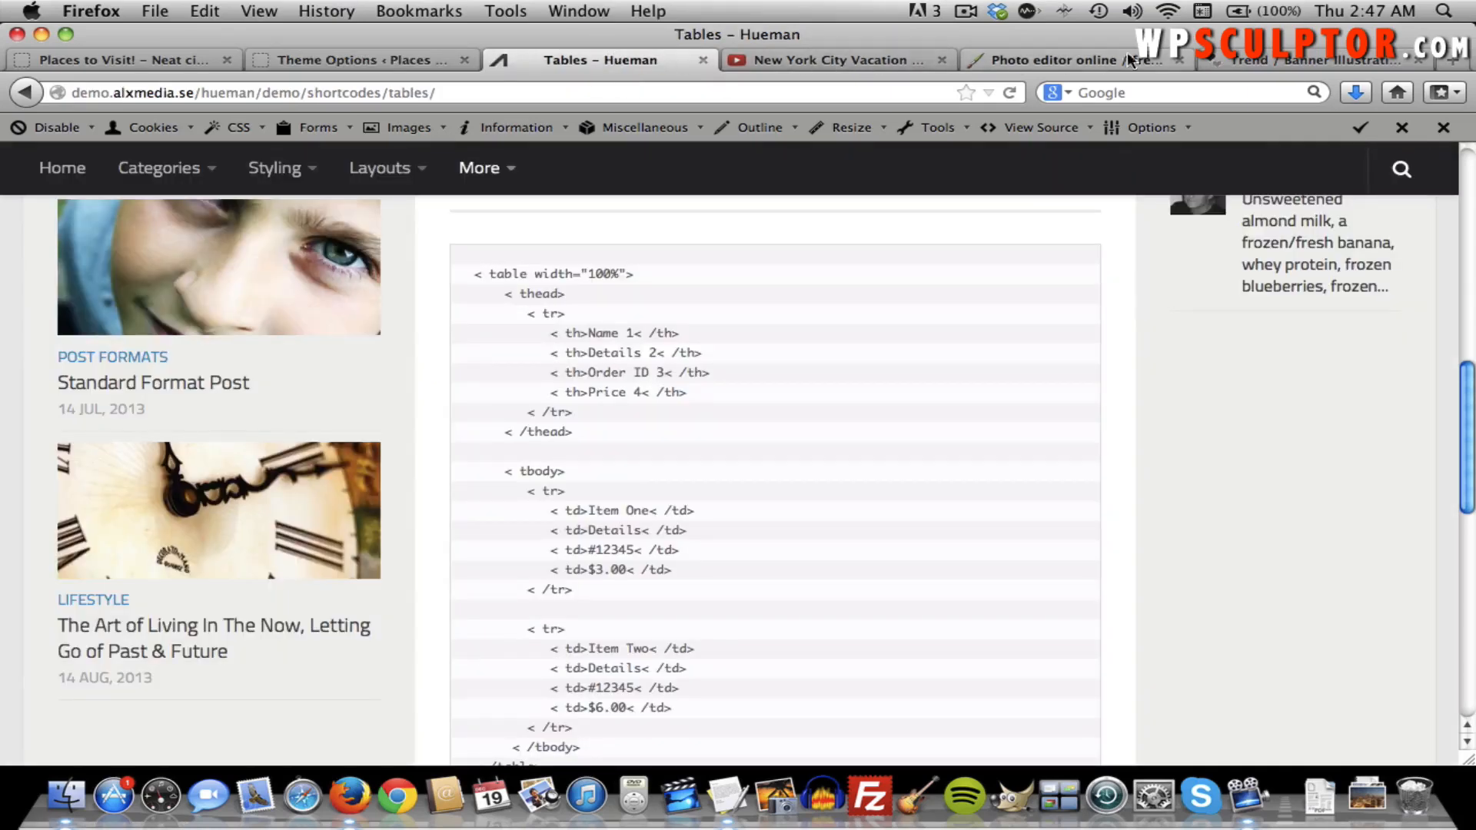
{"action": "left_click", "coordinate": [1268, 60]}
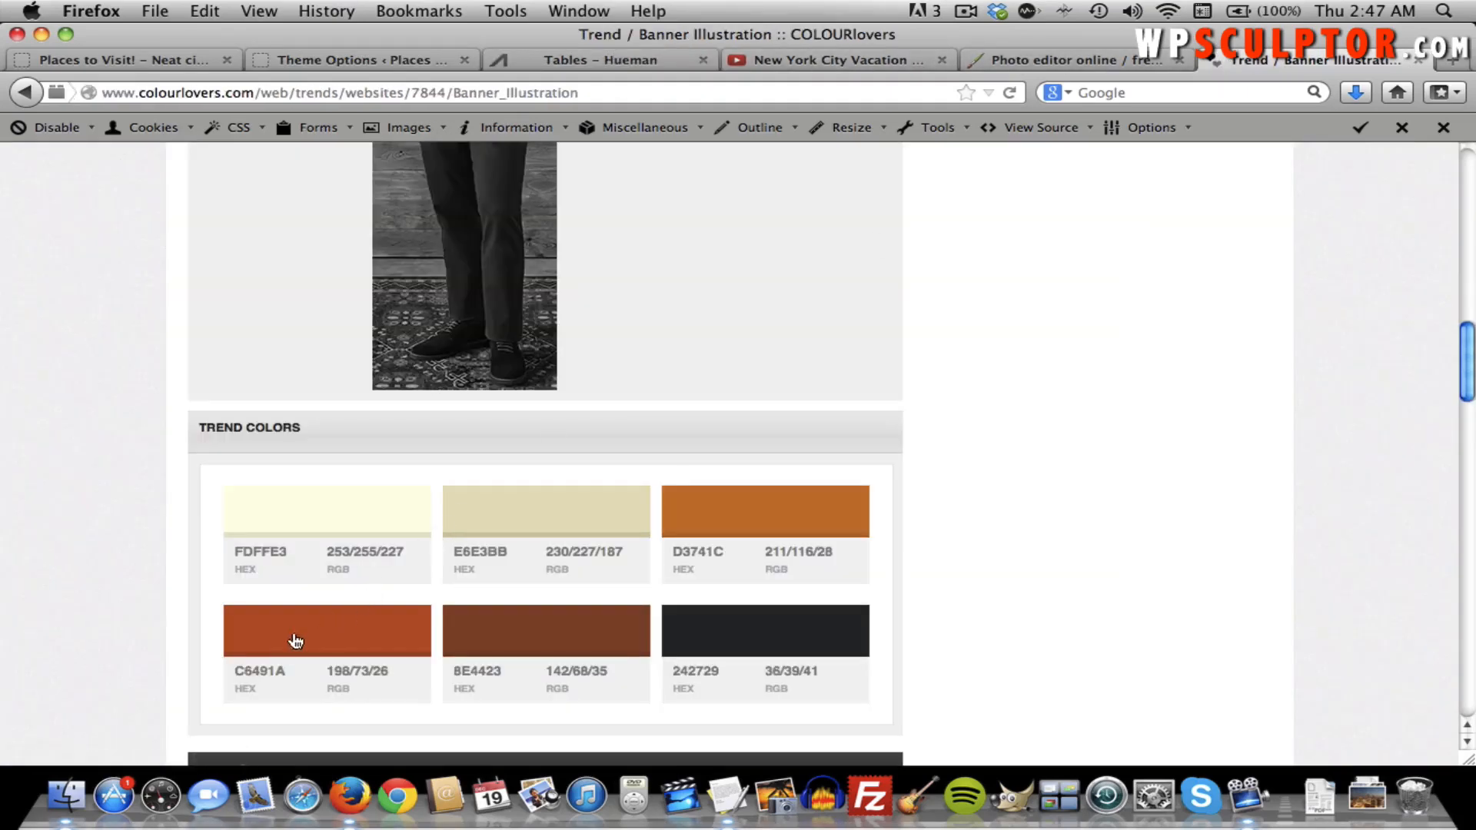
{"action": "mouse_move", "coordinate": [285, 670]}
{"action": "left_mouse_down"}
{"action": "mouse_move", "coordinate": [238, 670]}
{"action": "mouse_move", "coordinate": [282, 671]}
{"action": "left_mouse_up"}
{"action": "left_click", "coordinate": [400, 59]}
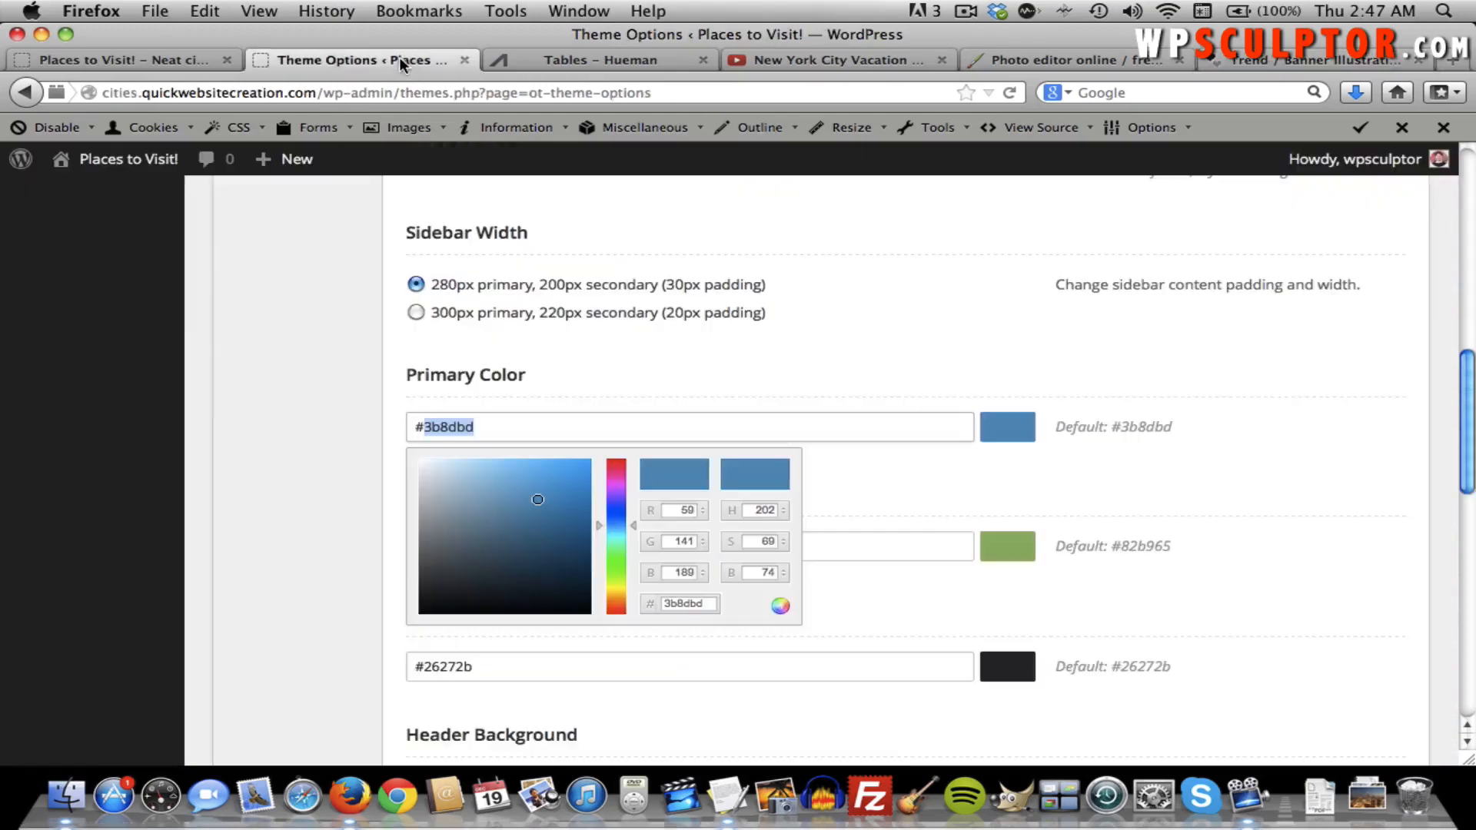
{"action": "type", "text": "C6491A"}
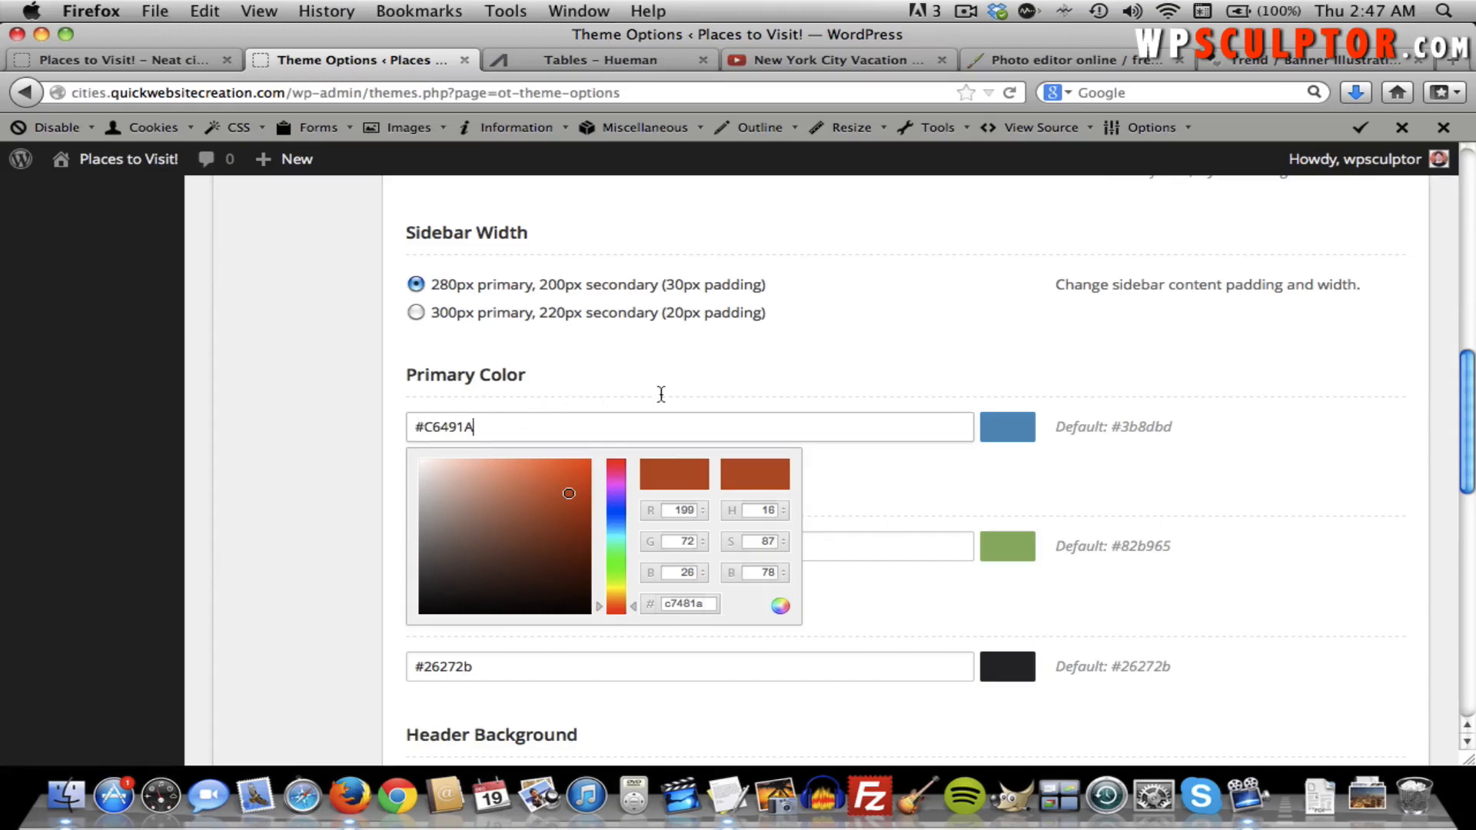
{"action": "left_click", "coordinate": [871, 488]}
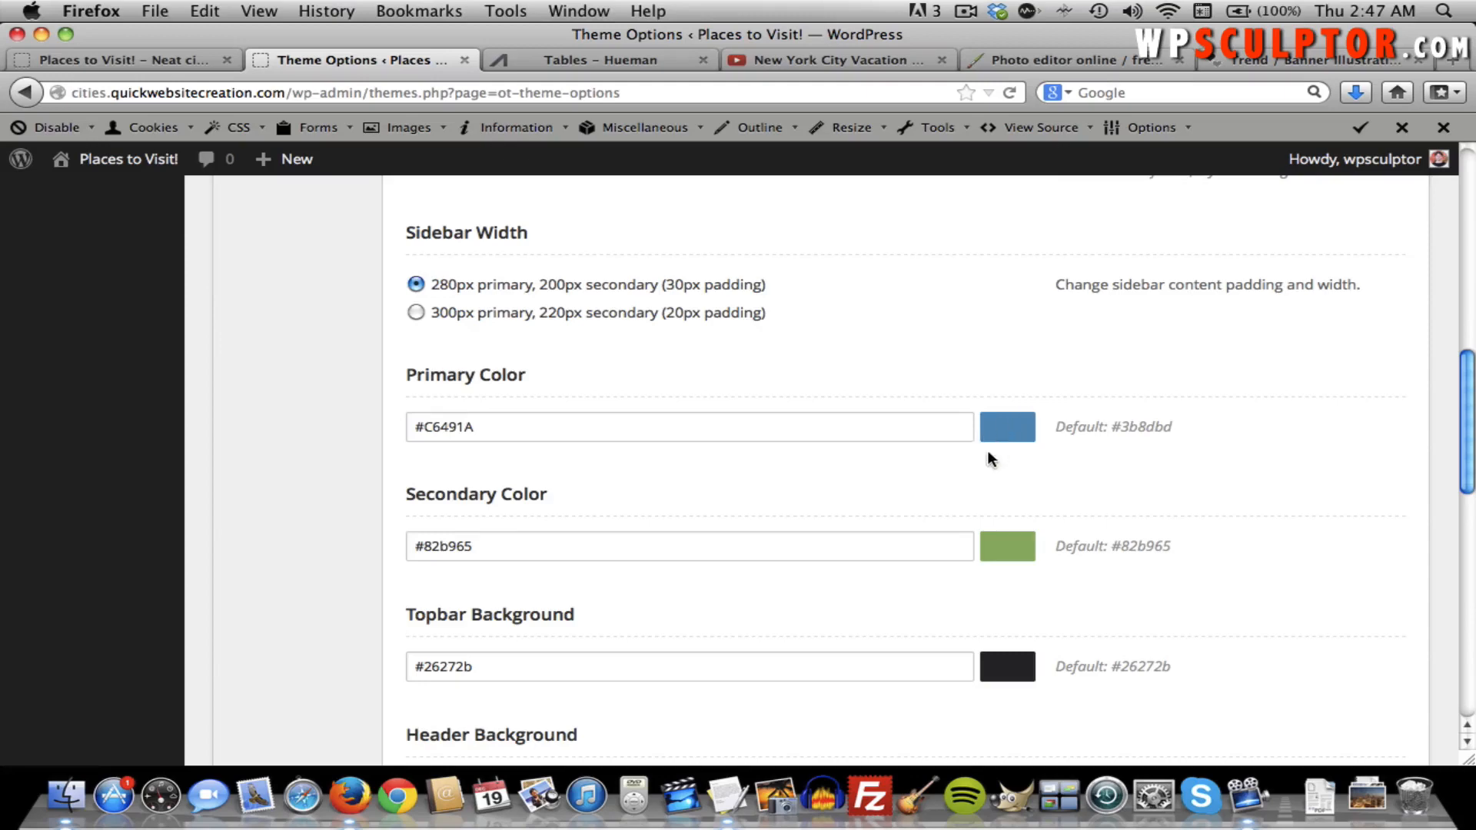
{"action": "scroll", "coordinate": [859, 465], "scroll_direction": "down", "scroll_amount": 1}
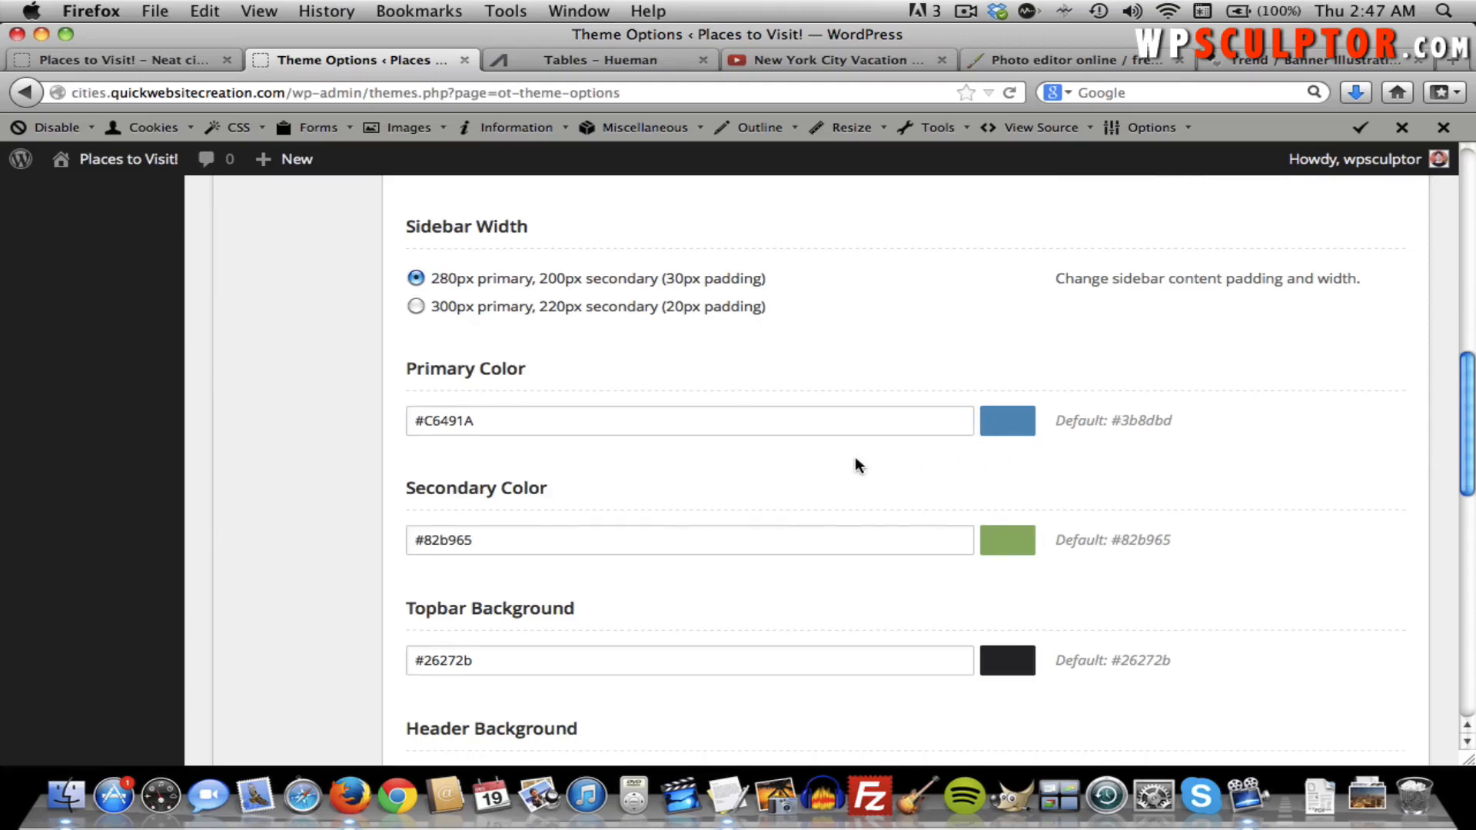
{"action": "scroll", "coordinate": [856, 460], "scroll_direction": "down", "scroll_amount": 3}
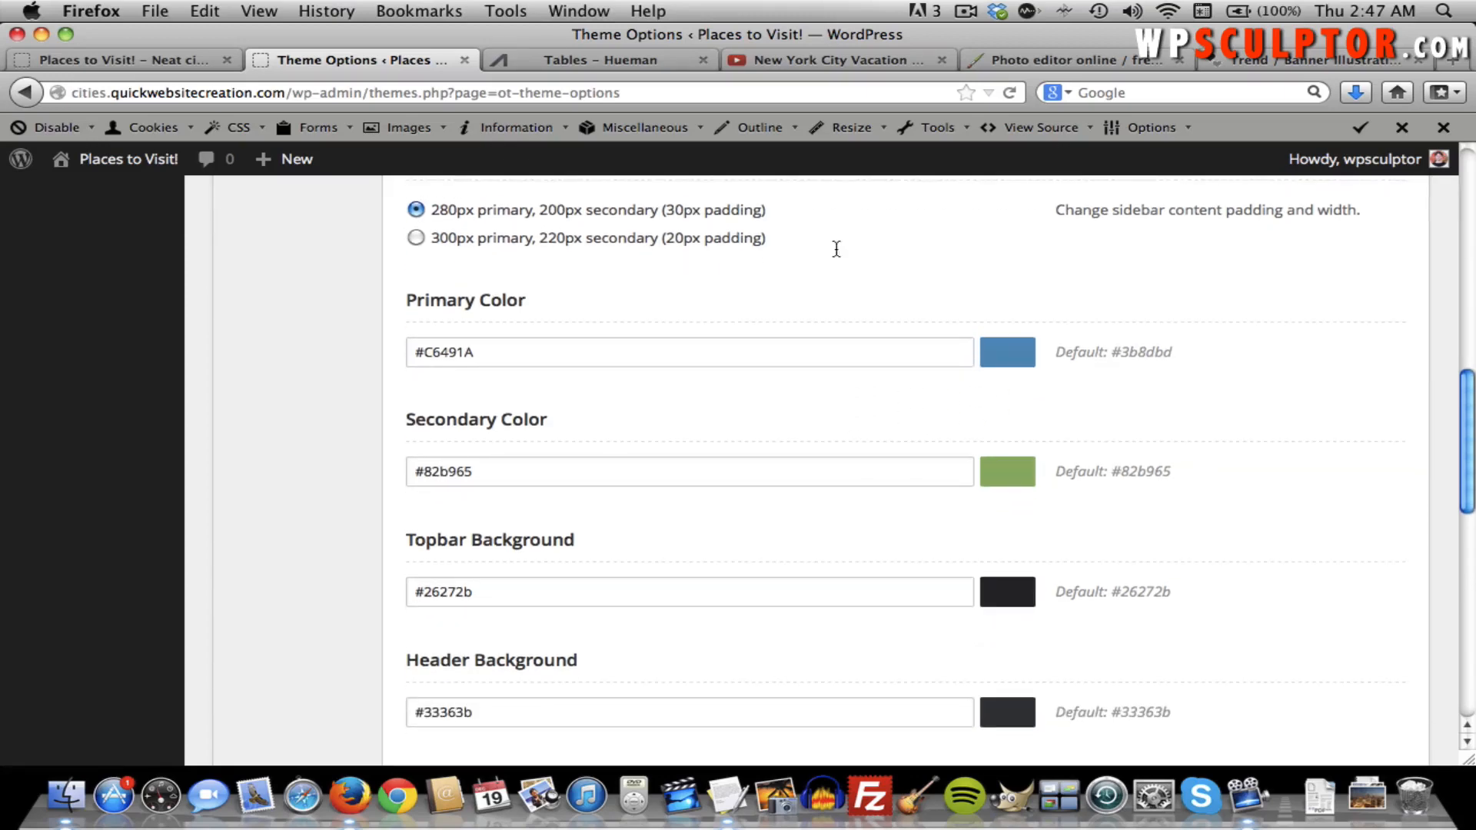
Copy D3741C from the trend palette and paste it as the Secondary Color.
{"action": "left_click", "coordinate": [1318, 62]}
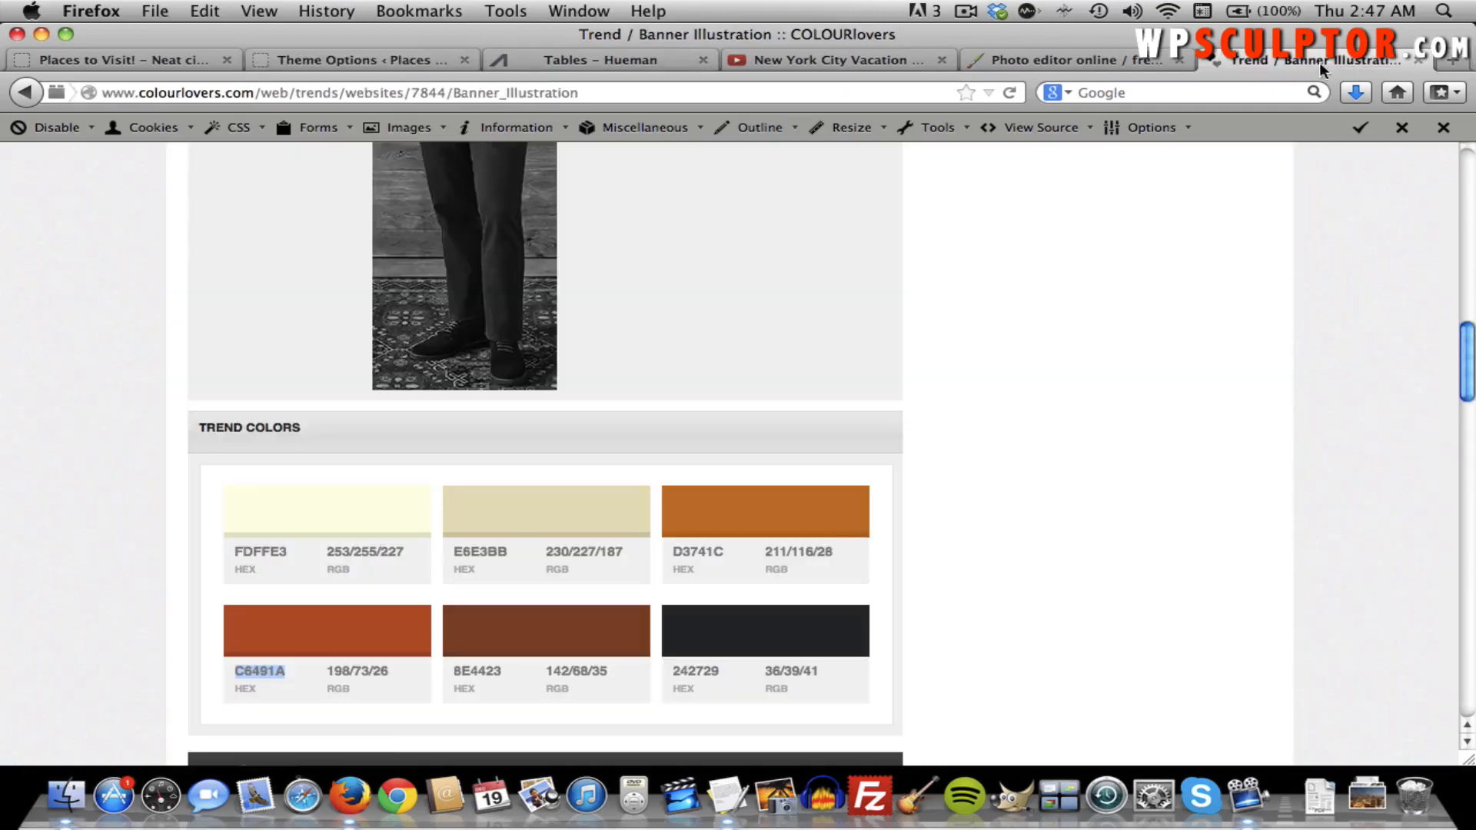
{"action": "double_click", "coordinate": [698, 551]}
{"action": "key", "text": "super+c"}
{"action": "left_click", "coordinate": [319, 60]}
{"action": "double_click", "coordinate": [532, 469]}
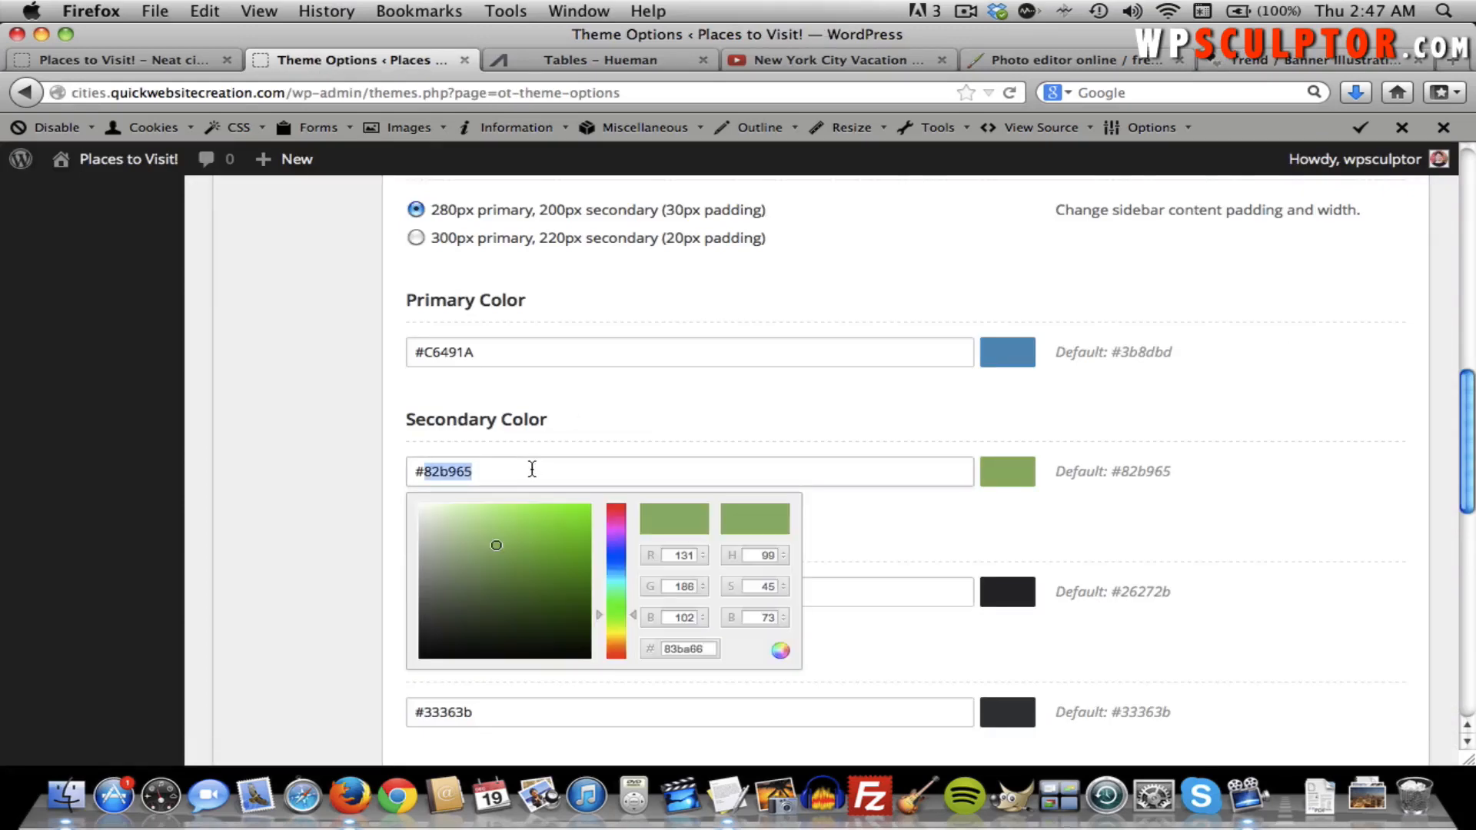
{"action": "key", "text": "super+v"}
{"action": "left_click", "coordinate": [896, 546]}
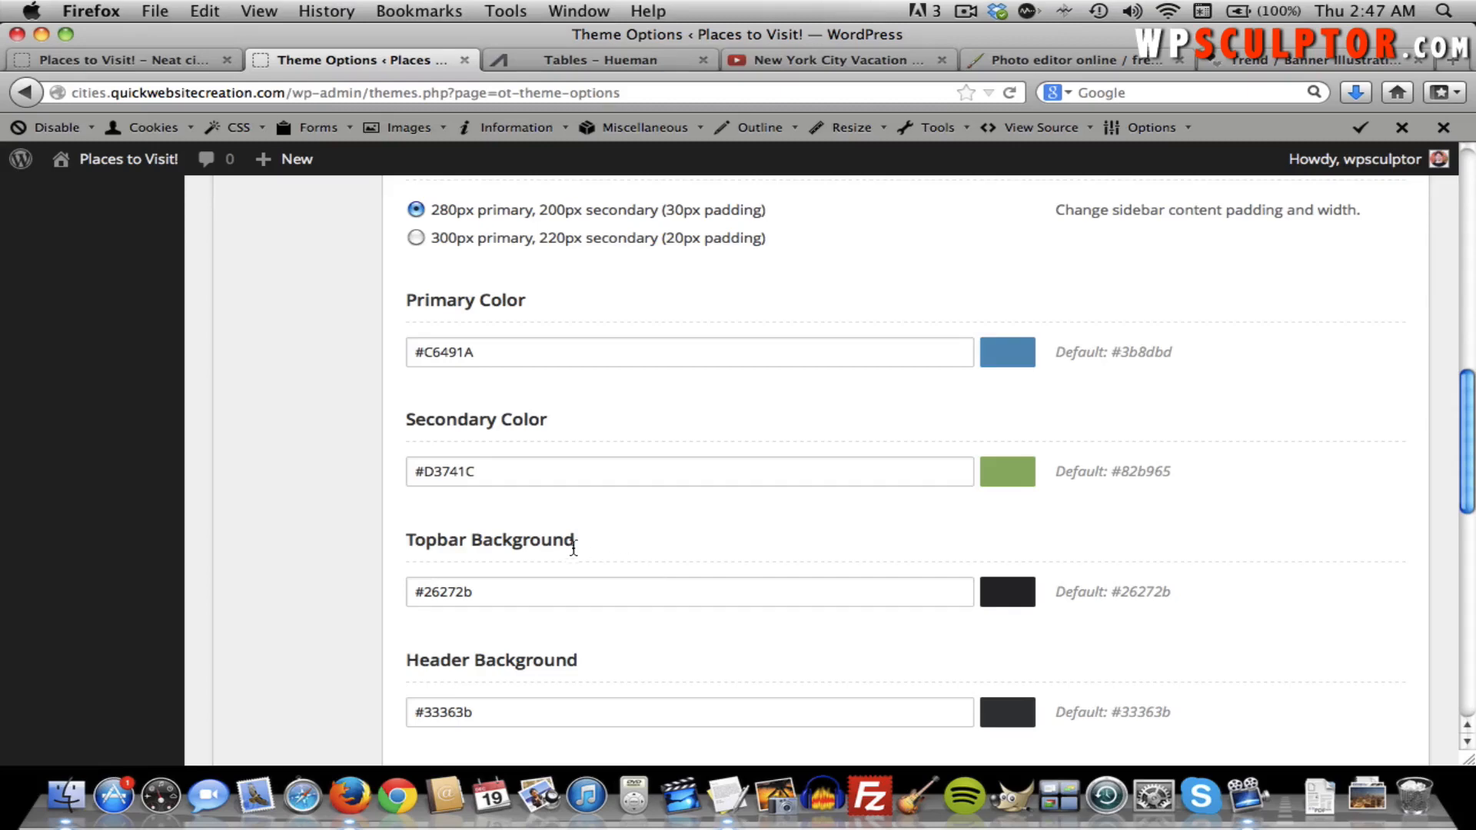
Copy 242729 from the trend palette and paste it as the Topbar Background.
{"action": "double_click", "coordinate": [534, 603]}
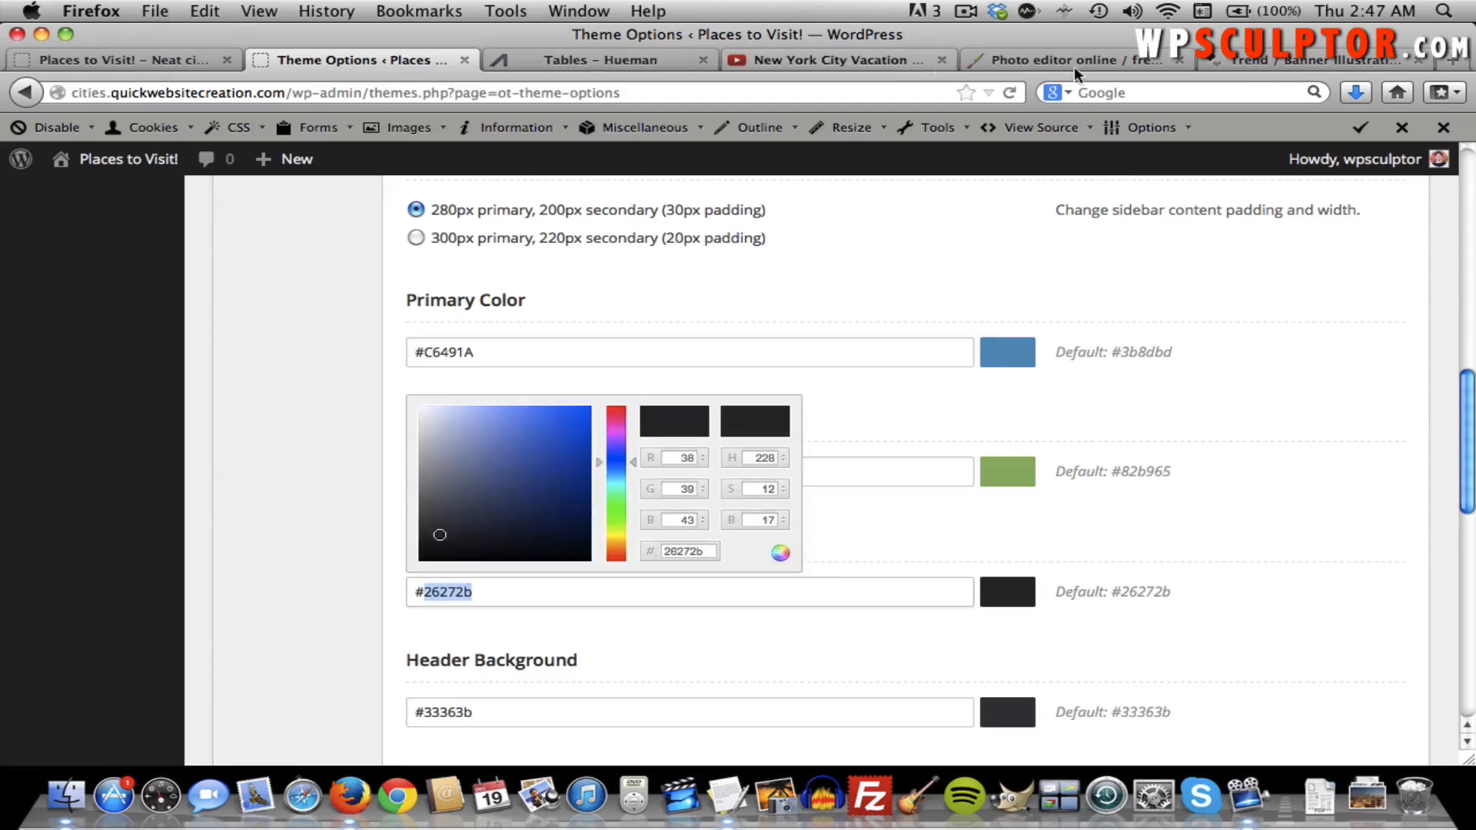
{"action": "left_click", "coordinate": [1215, 62]}
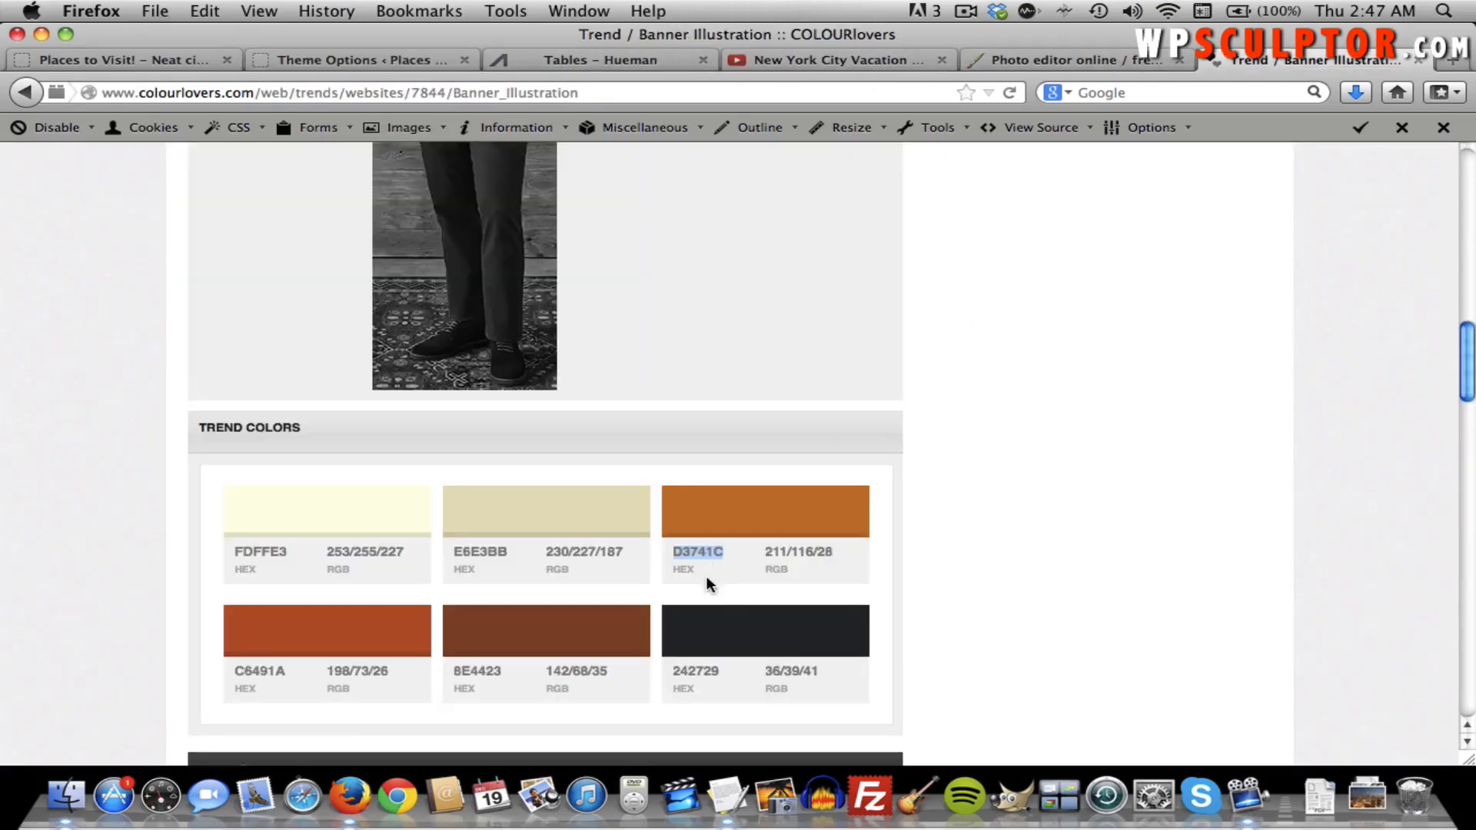
{"action": "left_click", "coordinate": [705, 666]}
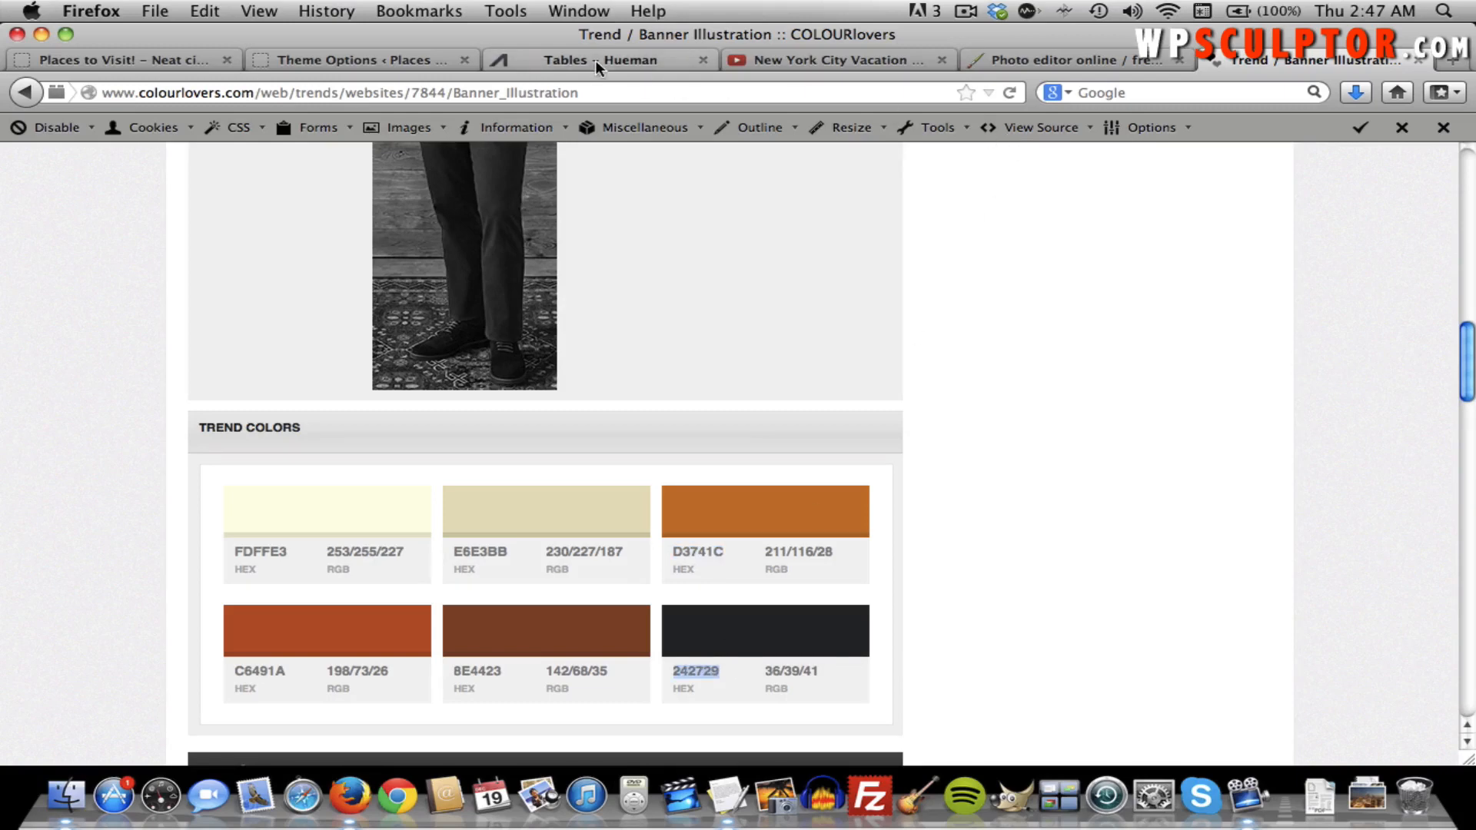
{"action": "left_click", "coordinate": [400, 63]}
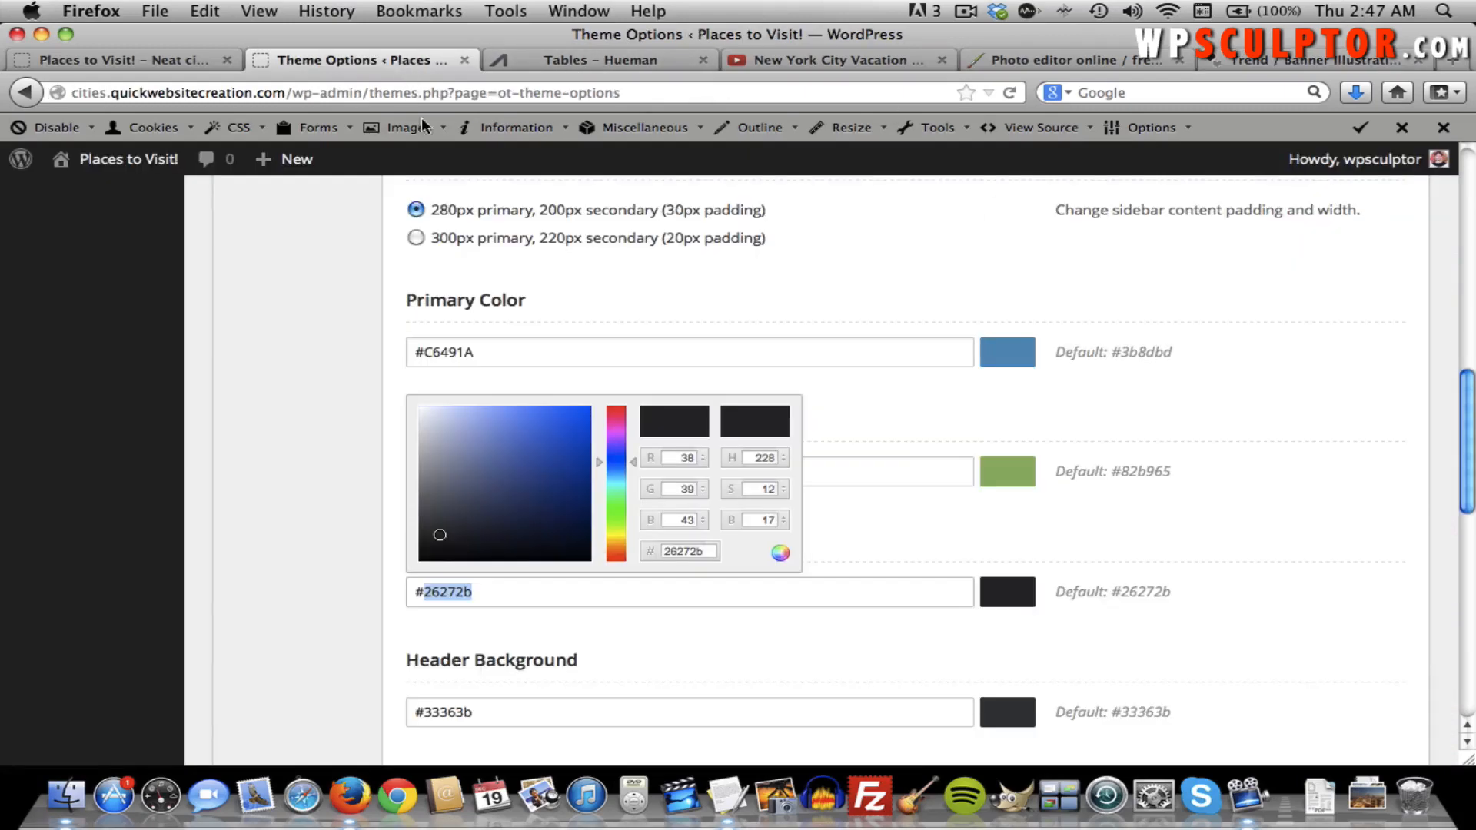
{"action": "type", "text": "242729"}
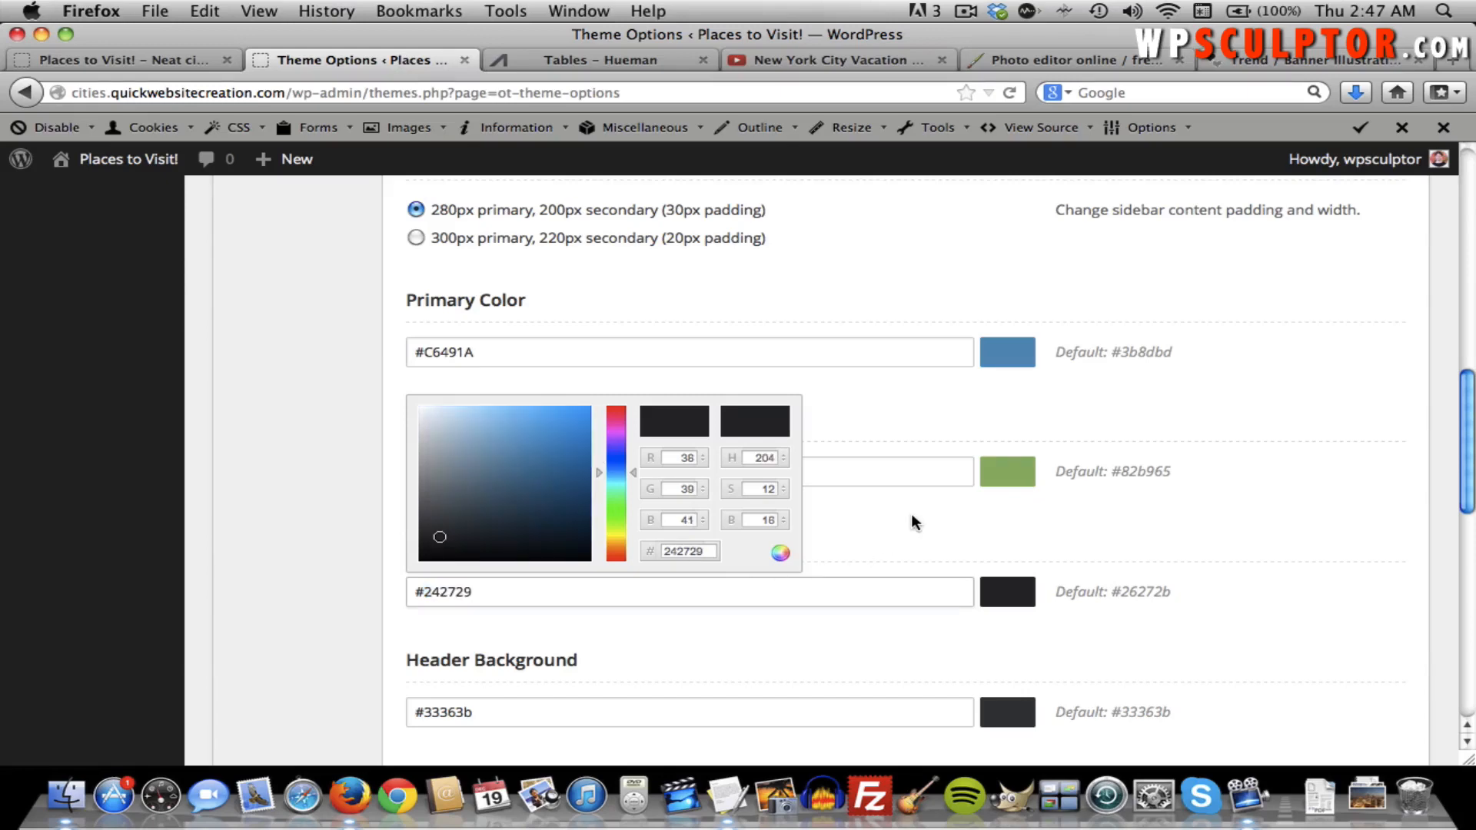
{"action": "left_click", "coordinate": [910, 513]}
{"action": "scroll", "coordinate": [834, 583], "scroll_direction": "down", "scroll_amount": 3}
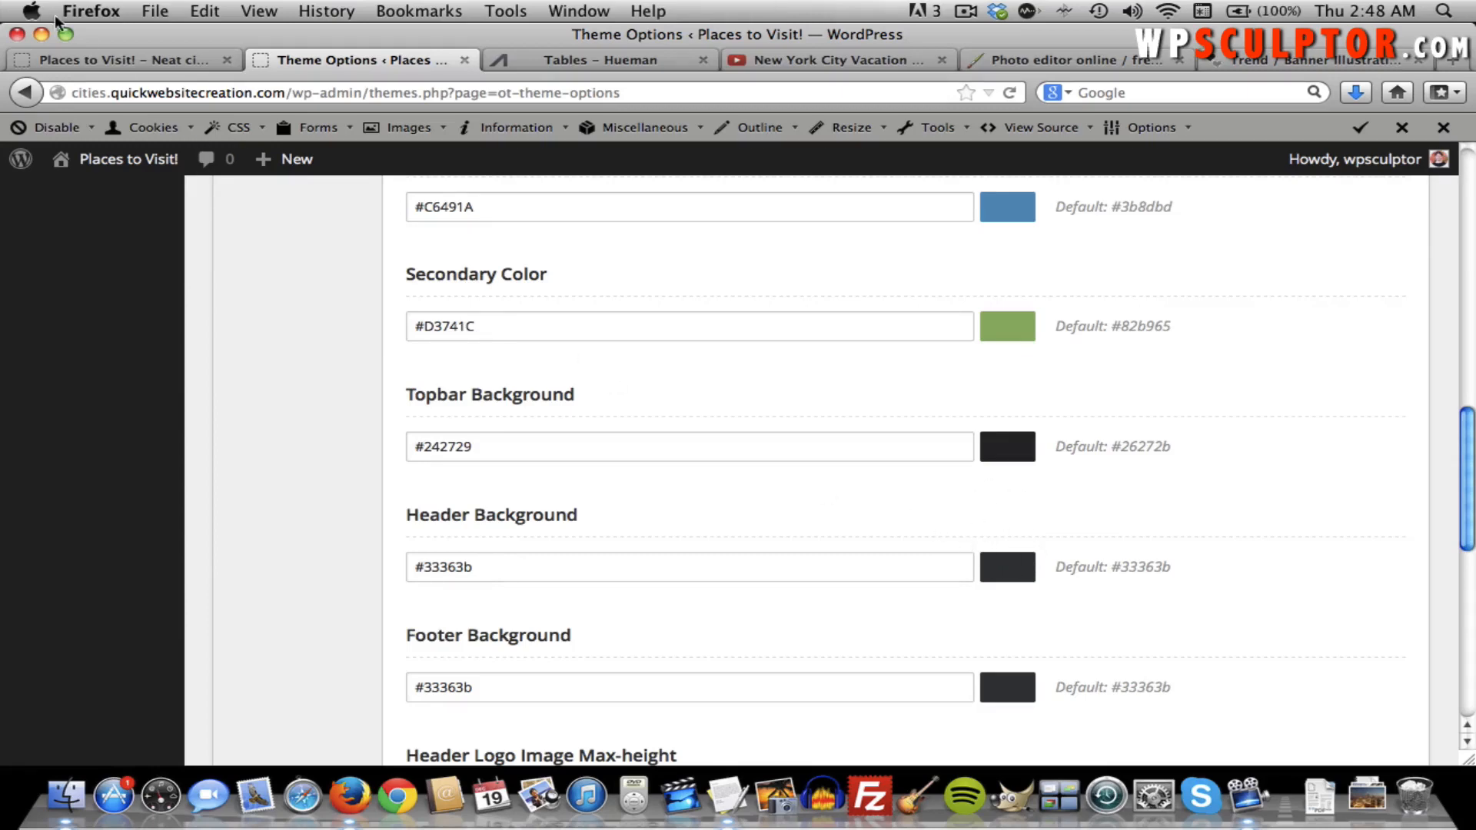
Switch to the live Places to Visit! site and scroll back to the top of its home page.
{"action": "left_click", "coordinate": [84, 55]}
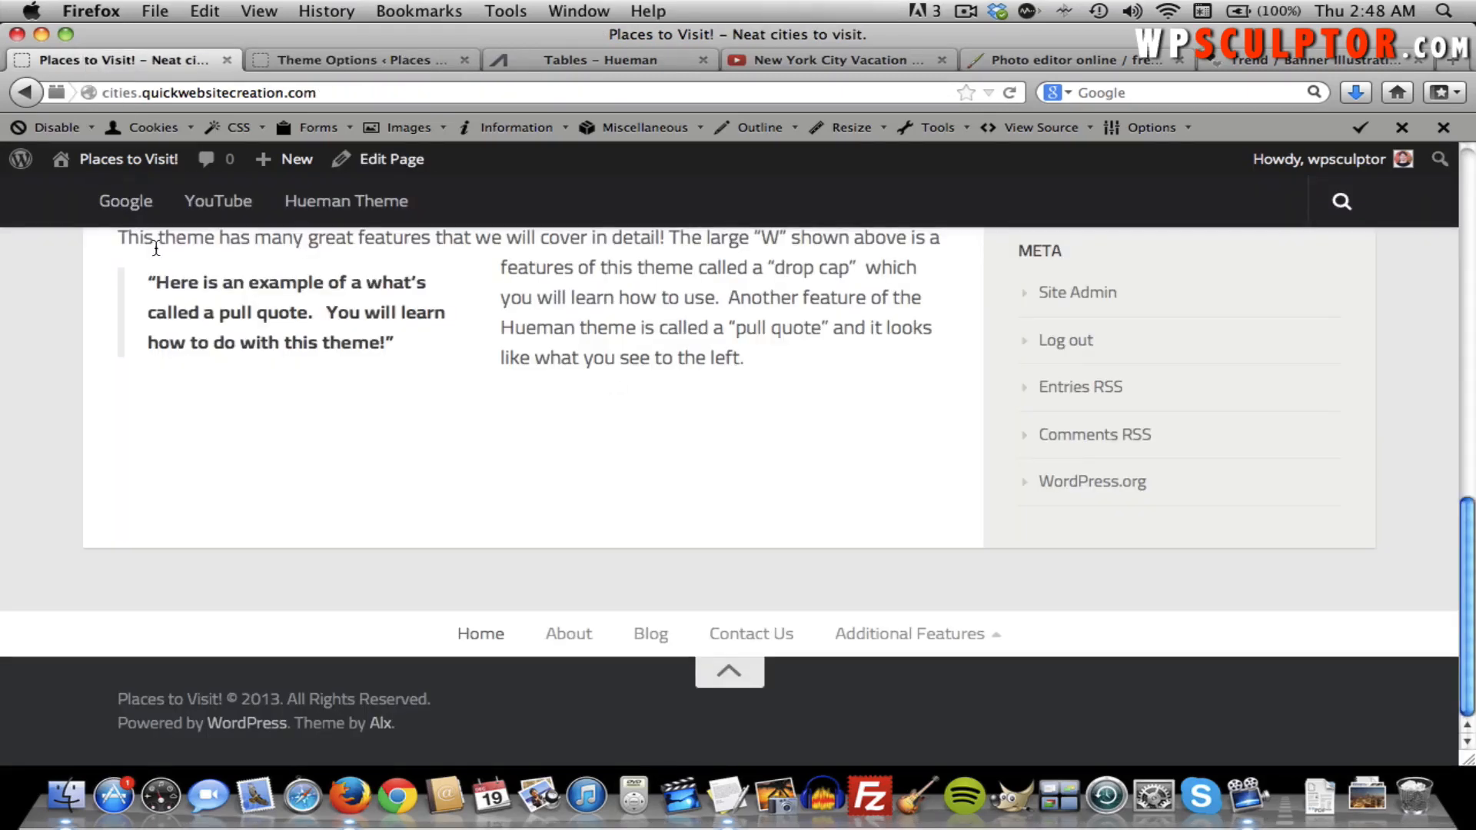
{"action": "scroll", "coordinate": [154, 240], "scroll_direction": "up", "scroll_amount": 15}
{"action": "scroll", "coordinate": [158, 250], "scroll_direction": "up", "scroll_amount": 4}
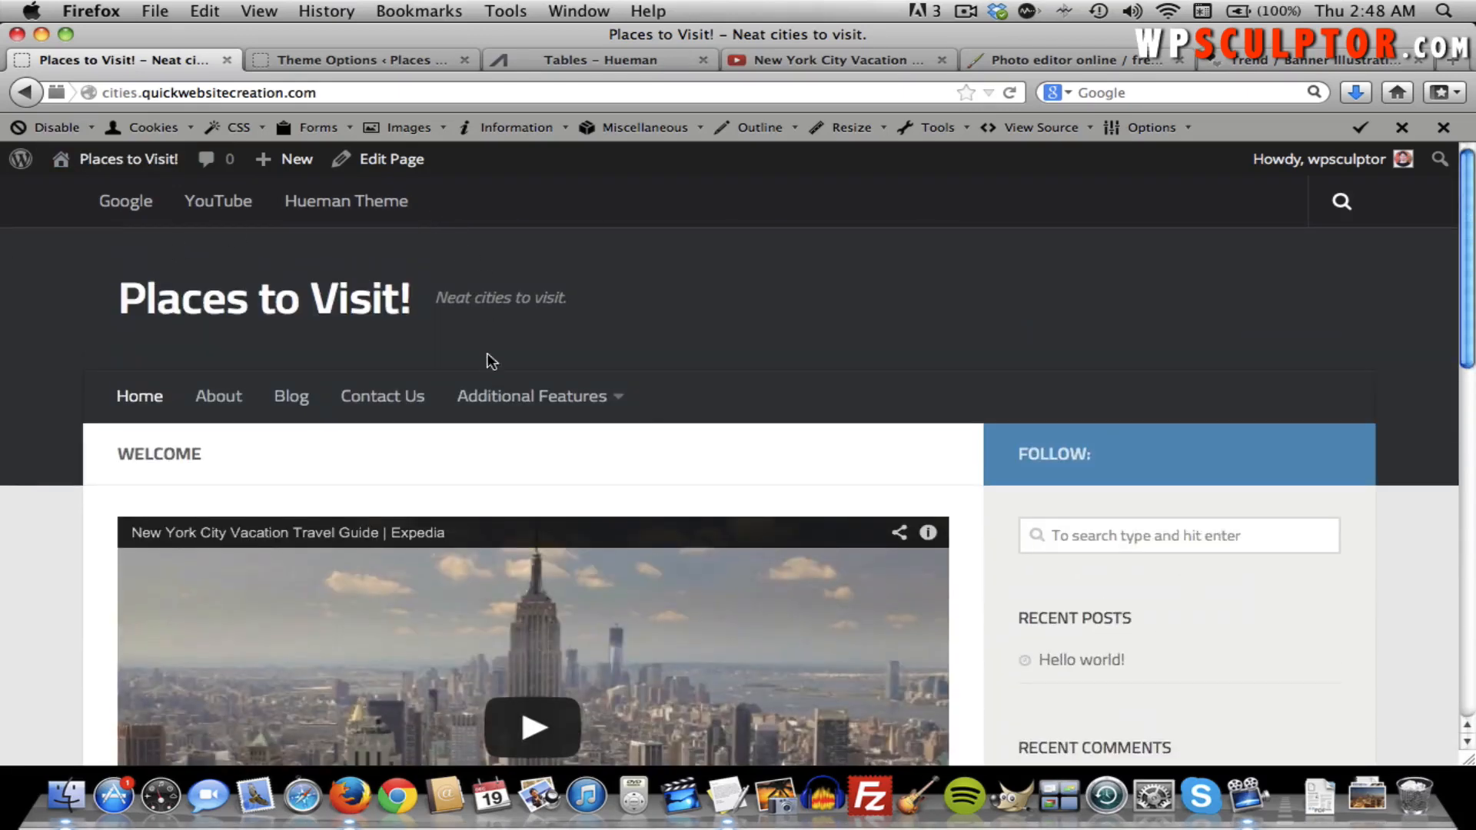
{"action": "mouse_move", "coordinate": [481, 382]}
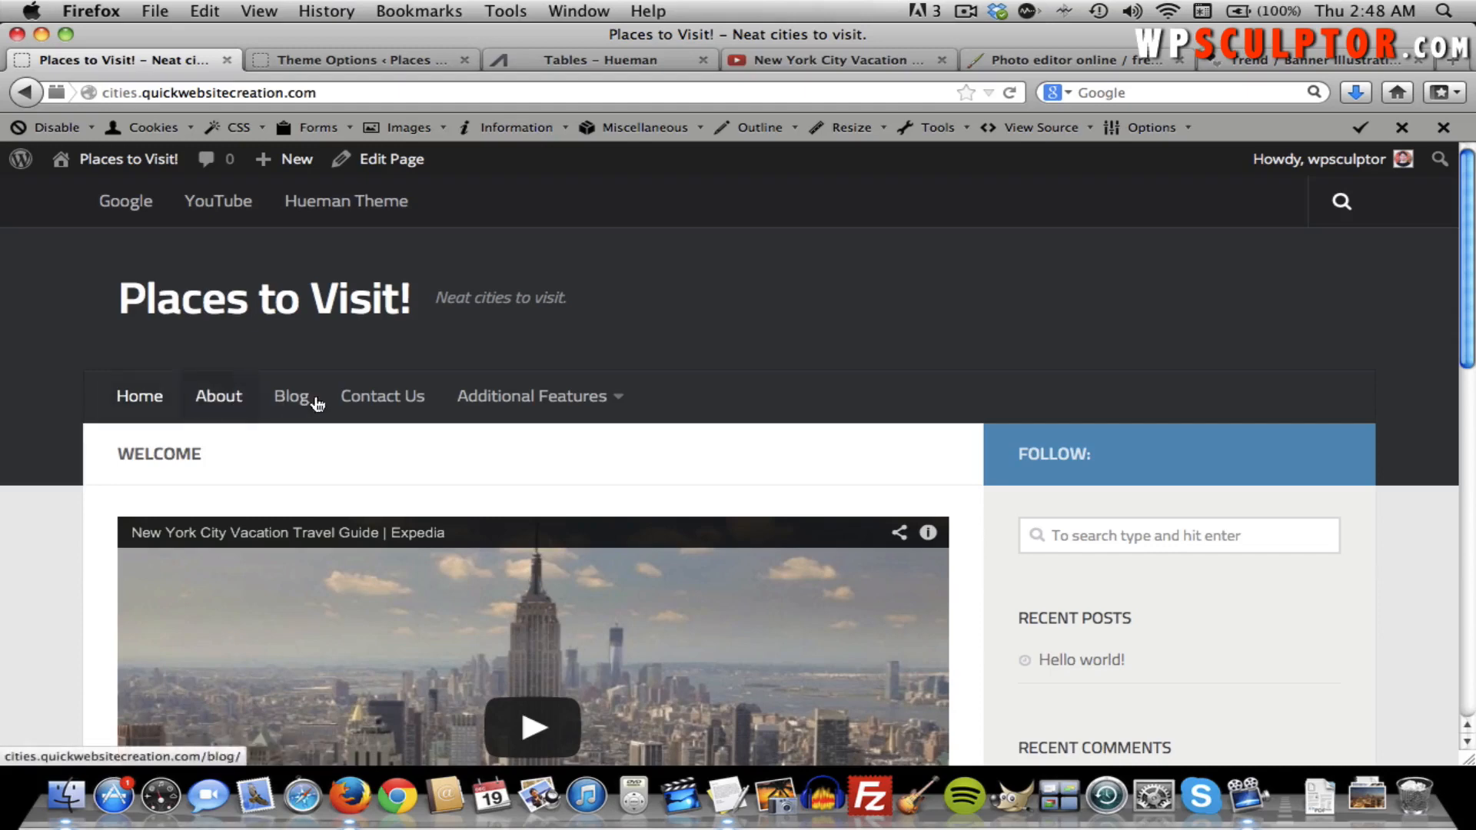
{"action": "mouse_move", "coordinate": [602, 412]}
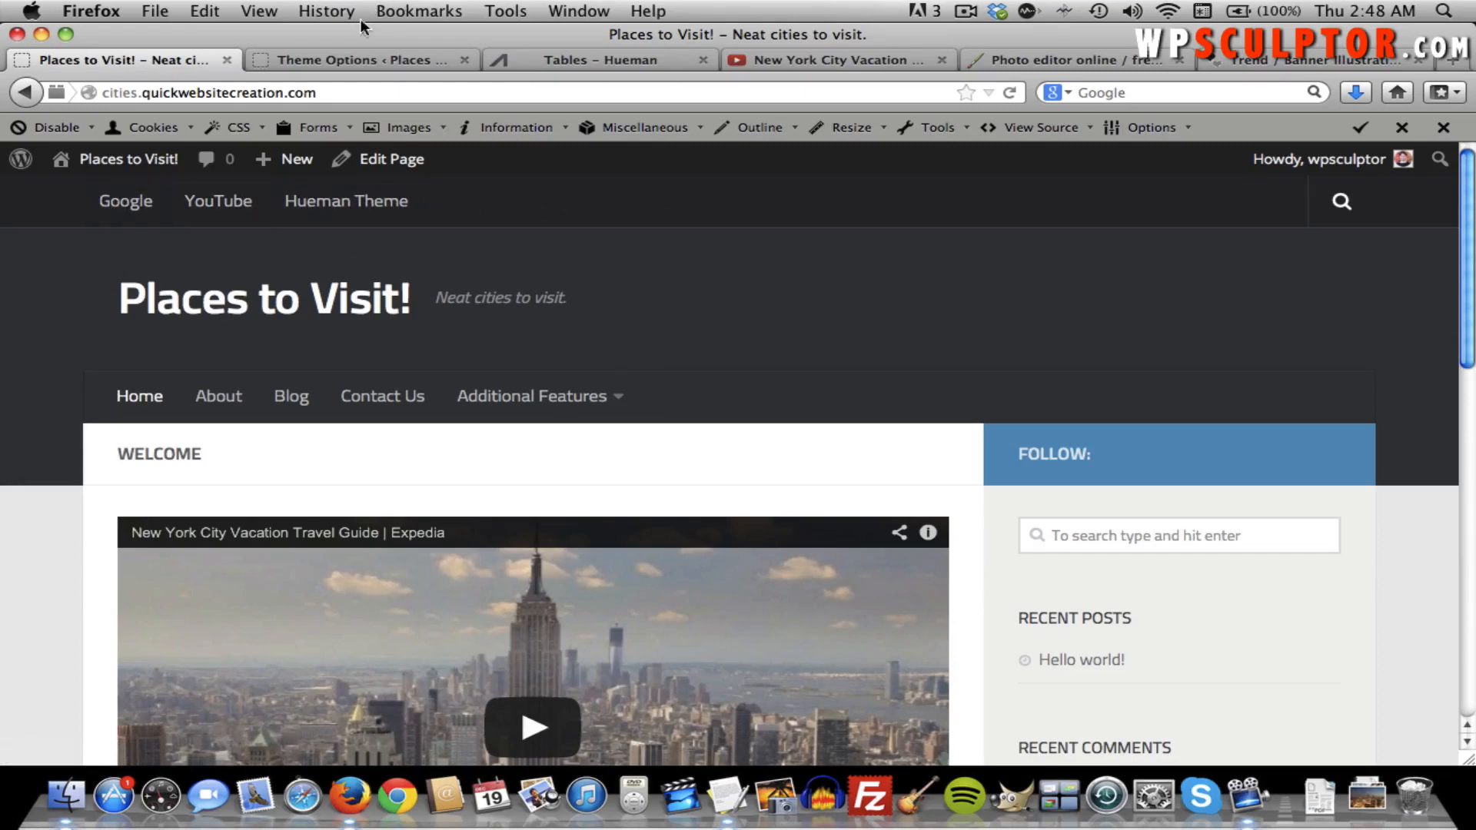
Scroll the Theme Options to Body Background and copy E6E3BB from the COLOURlovers palette.
{"action": "left_click", "coordinate": [353, 59]}
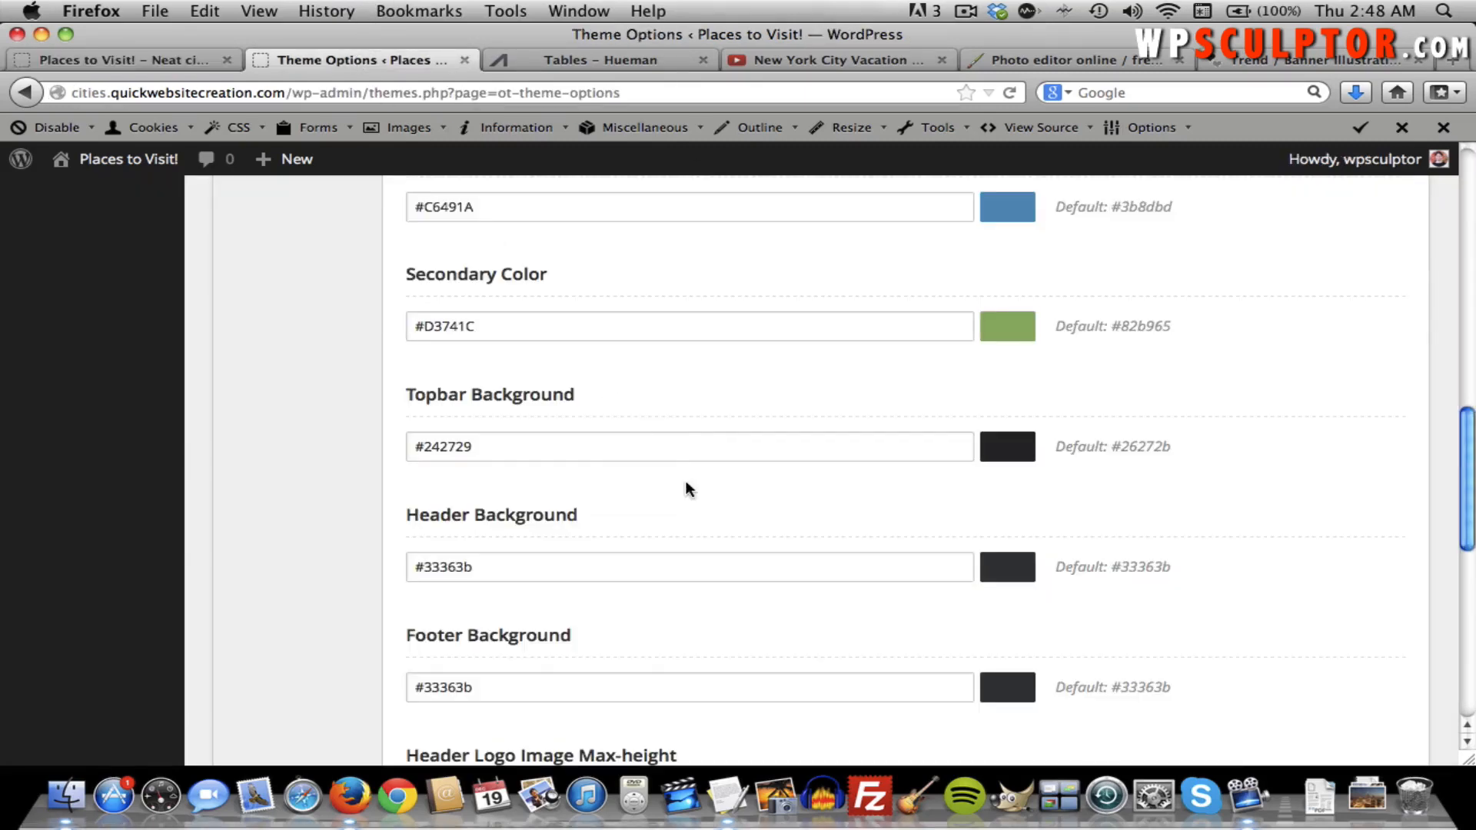
{"action": "scroll", "coordinate": [686, 489], "scroll_direction": "down", "scroll_amount": 2}
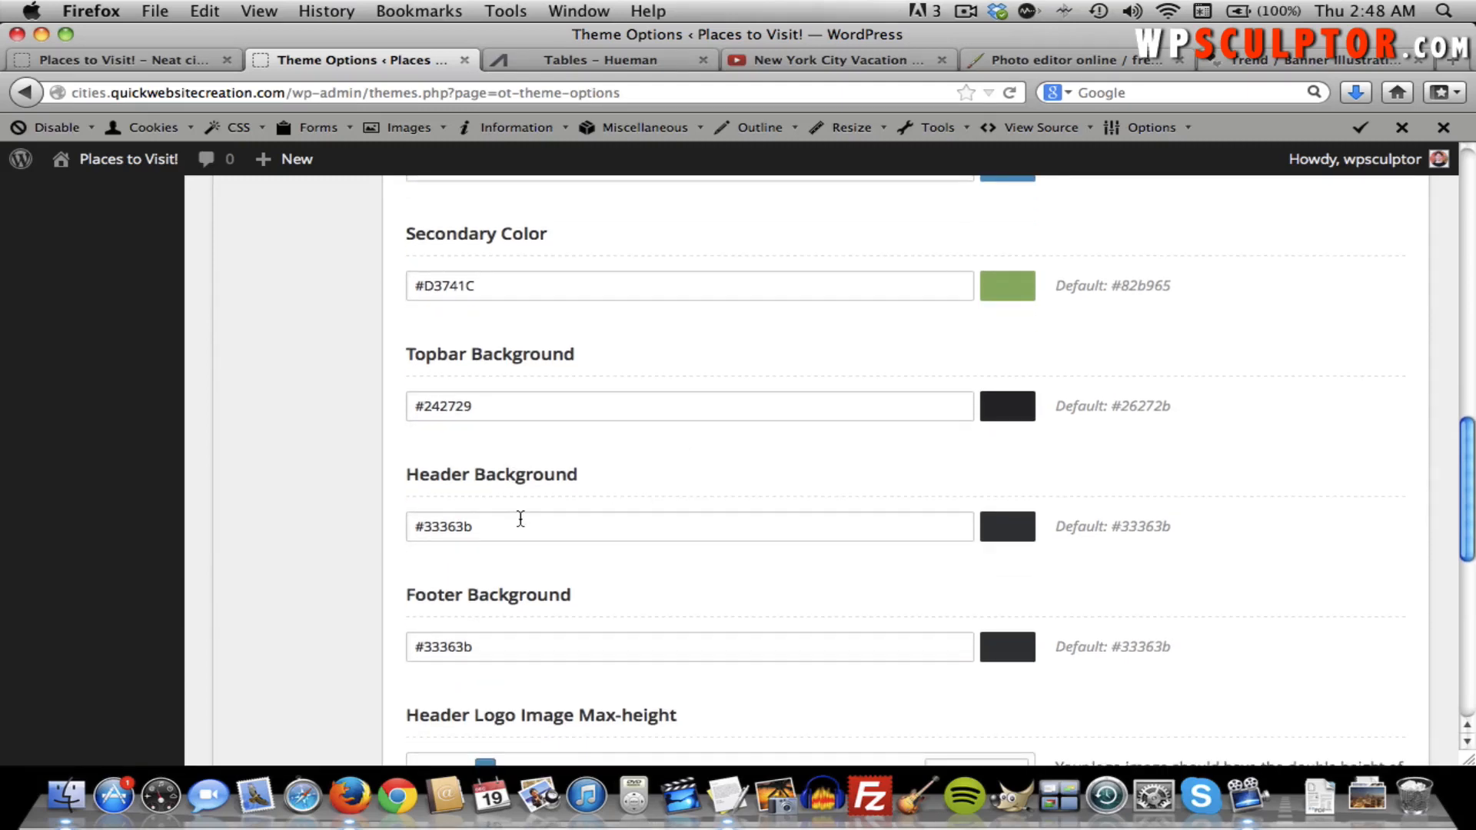
{"action": "scroll", "coordinate": [662, 500], "scroll_direction": "down", "scroll_amount": 4}
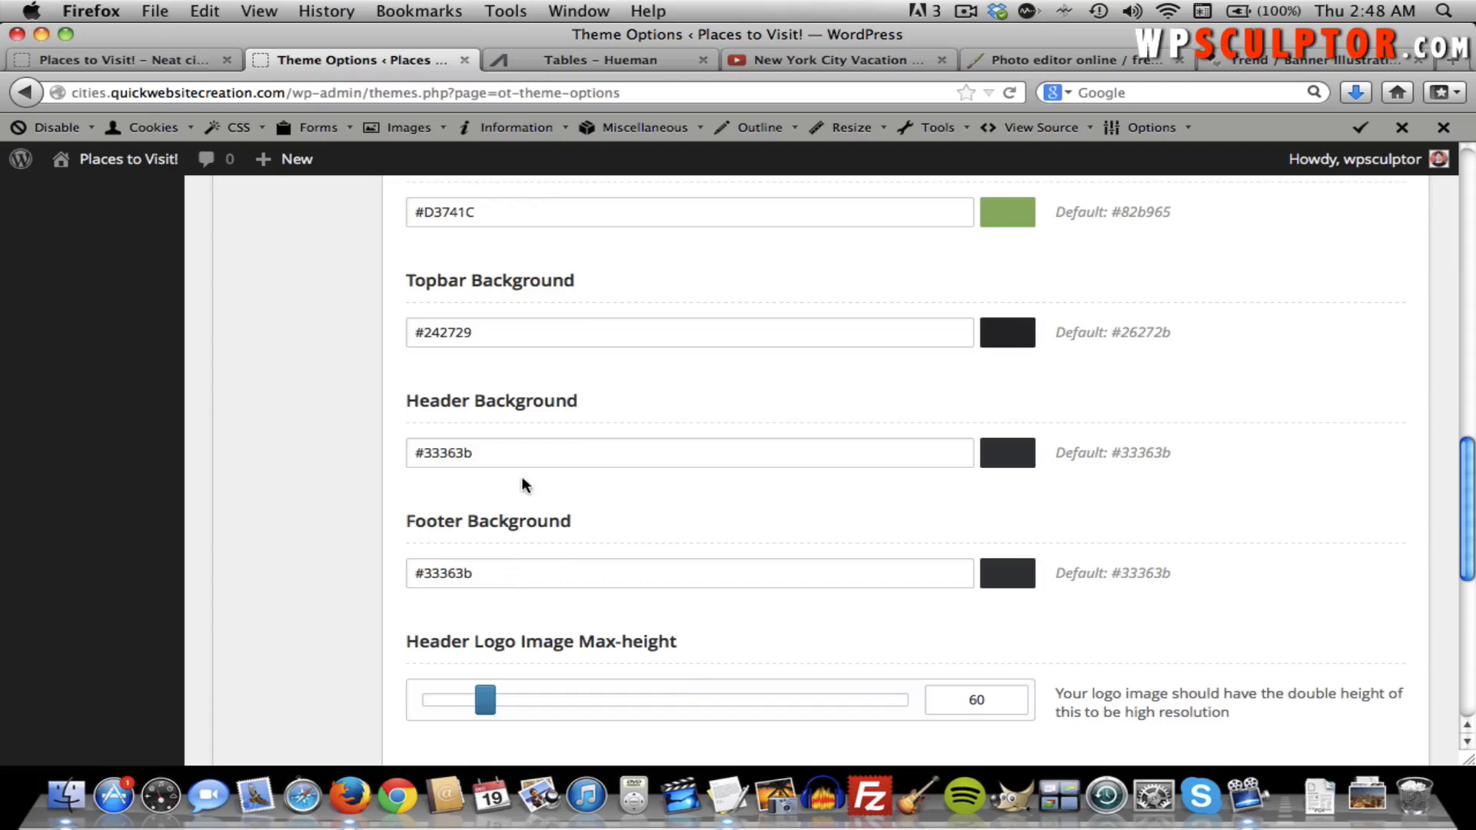
{"action": "scroll", "coordinate": [527, 459], "scroll_direction": "down", "scroll_amount": 20}
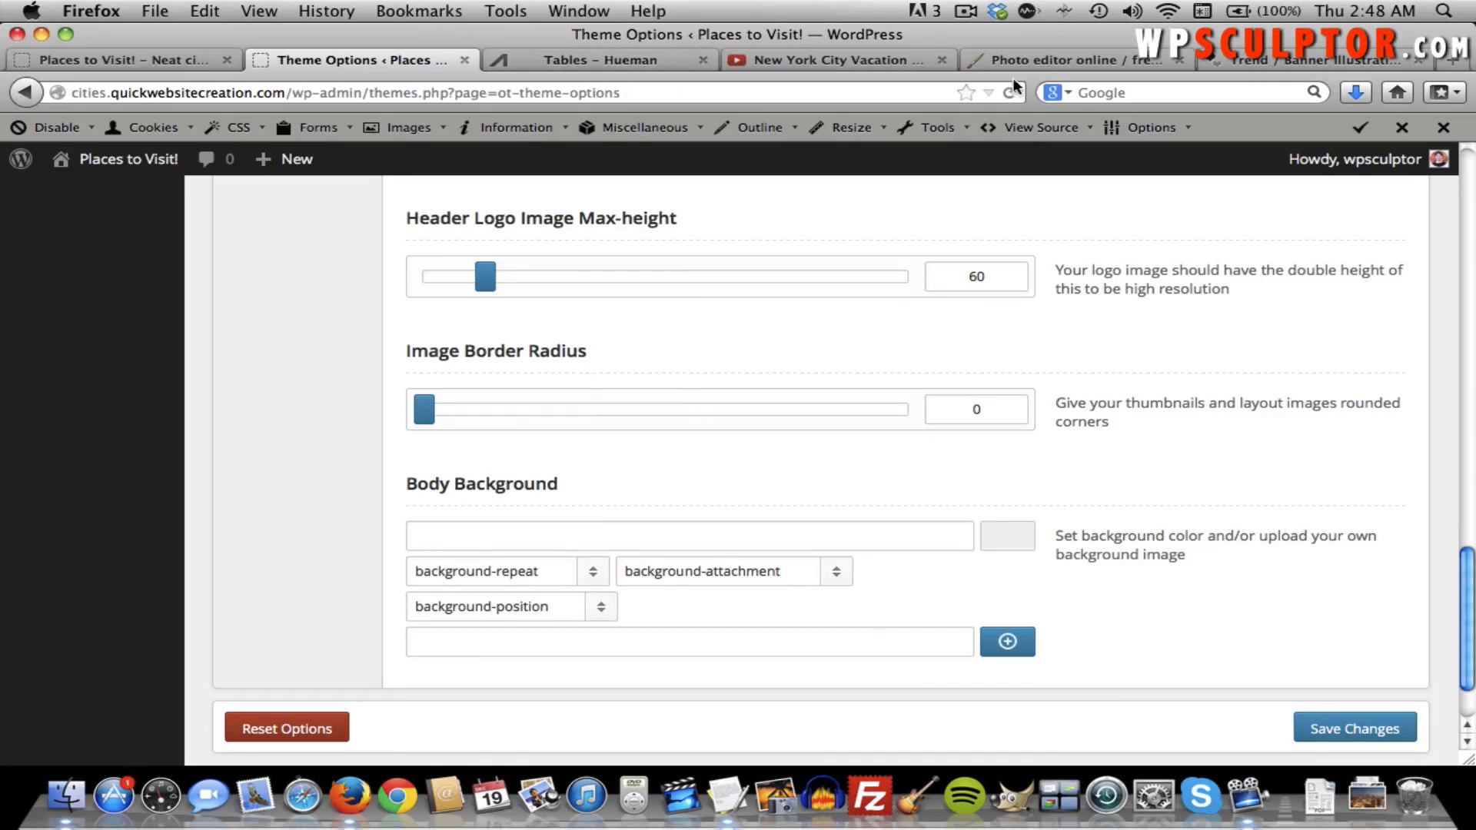
{"action": "left_click", "coordinate": [1246, 61]}
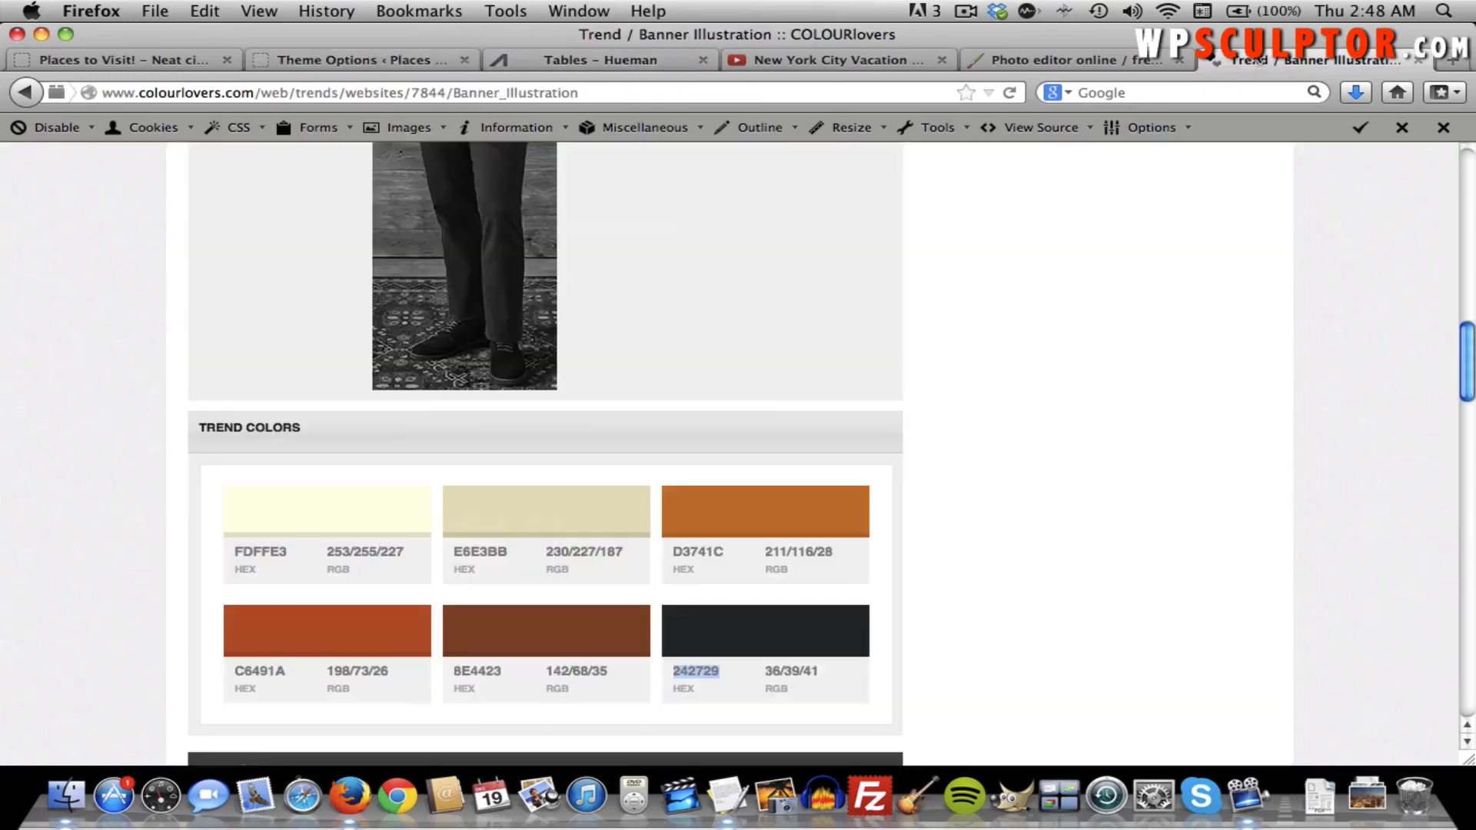
{"action": "double_click", "coordinate": [485, 550]}
{"action": "key", "text": "super+c"}
Paste #E6E3BB into the Body Background colour field and save the Theme Options.
{"action": "left_click", "coordinate": [309, 62]}
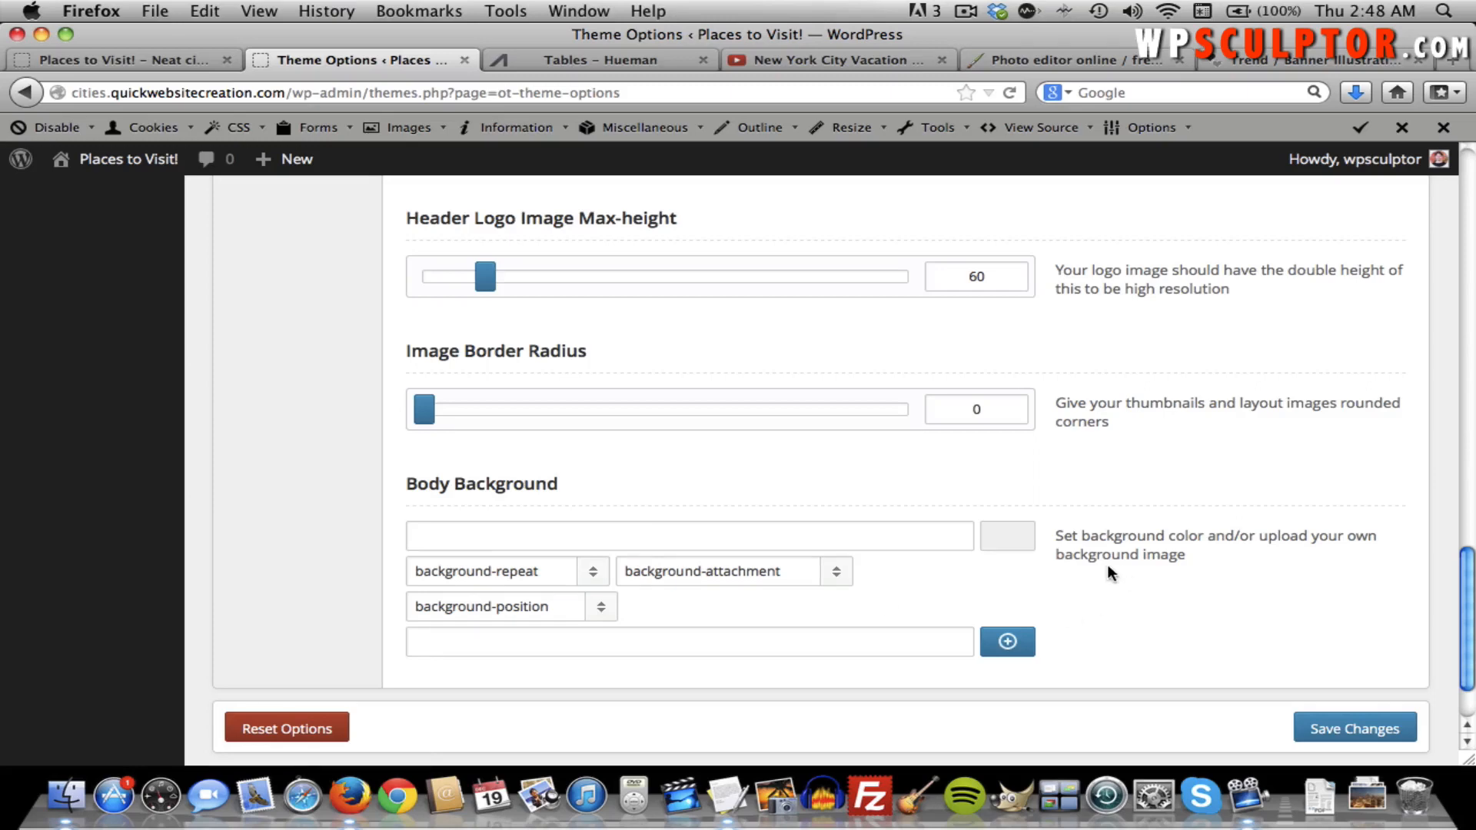
{"action": "double_click", "coordinate": [999, 537]}
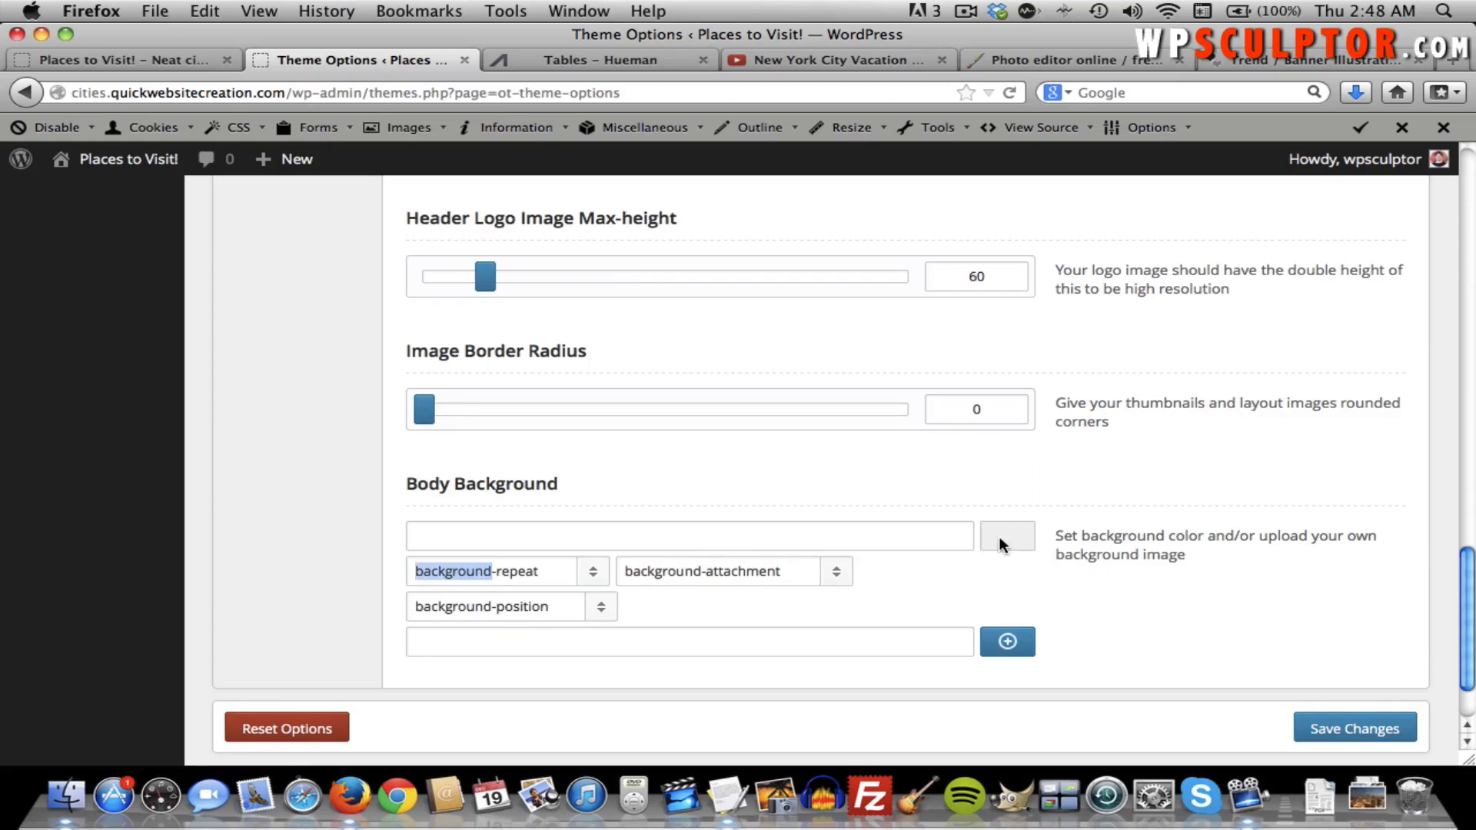
{"action": "left_click", "coordinate": [920, 535]}
{"action": "key", "text": "super+v"}
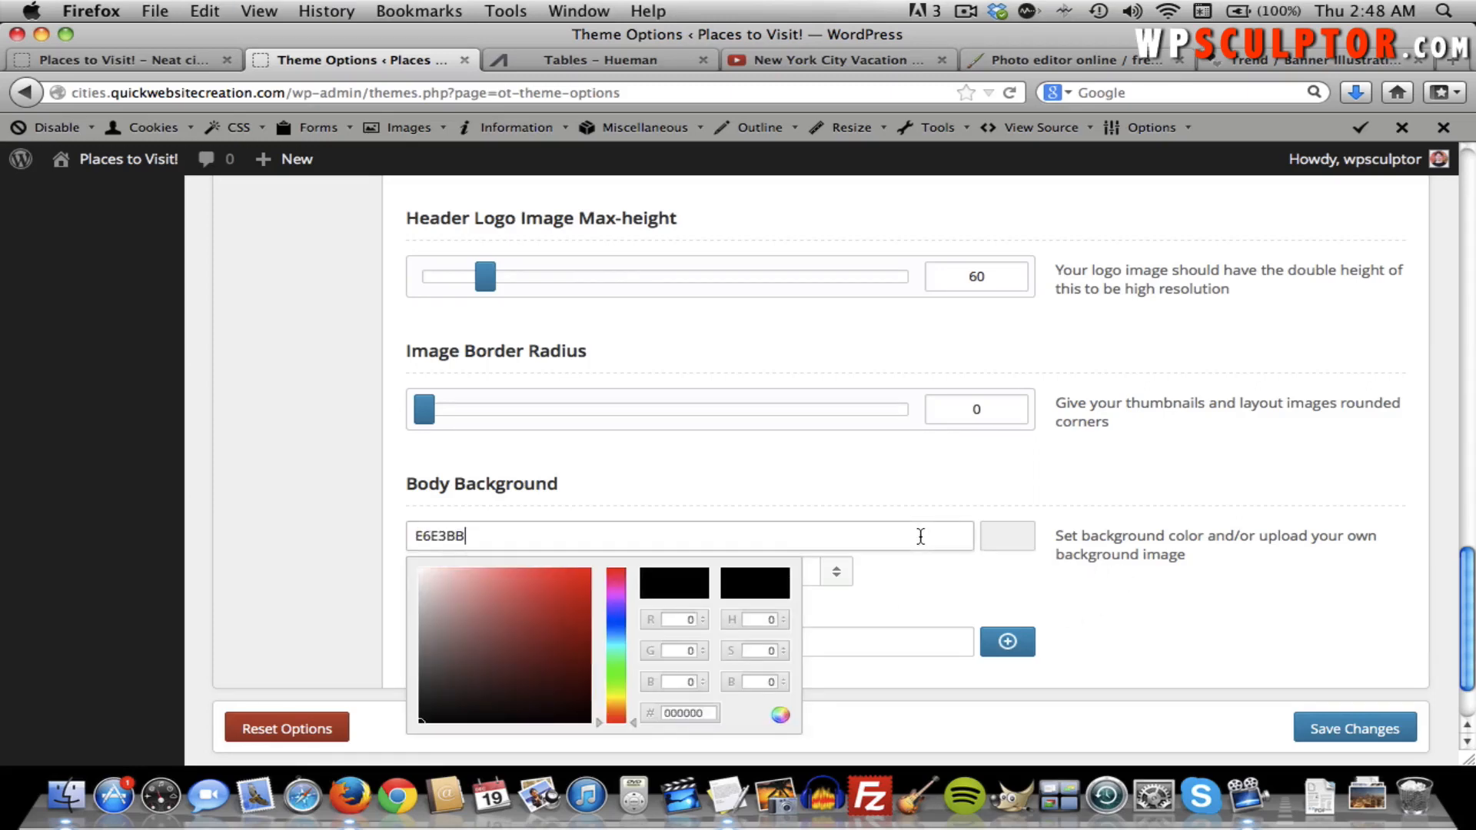
{"action": "left_click", "coordinate": [1036, 500]}
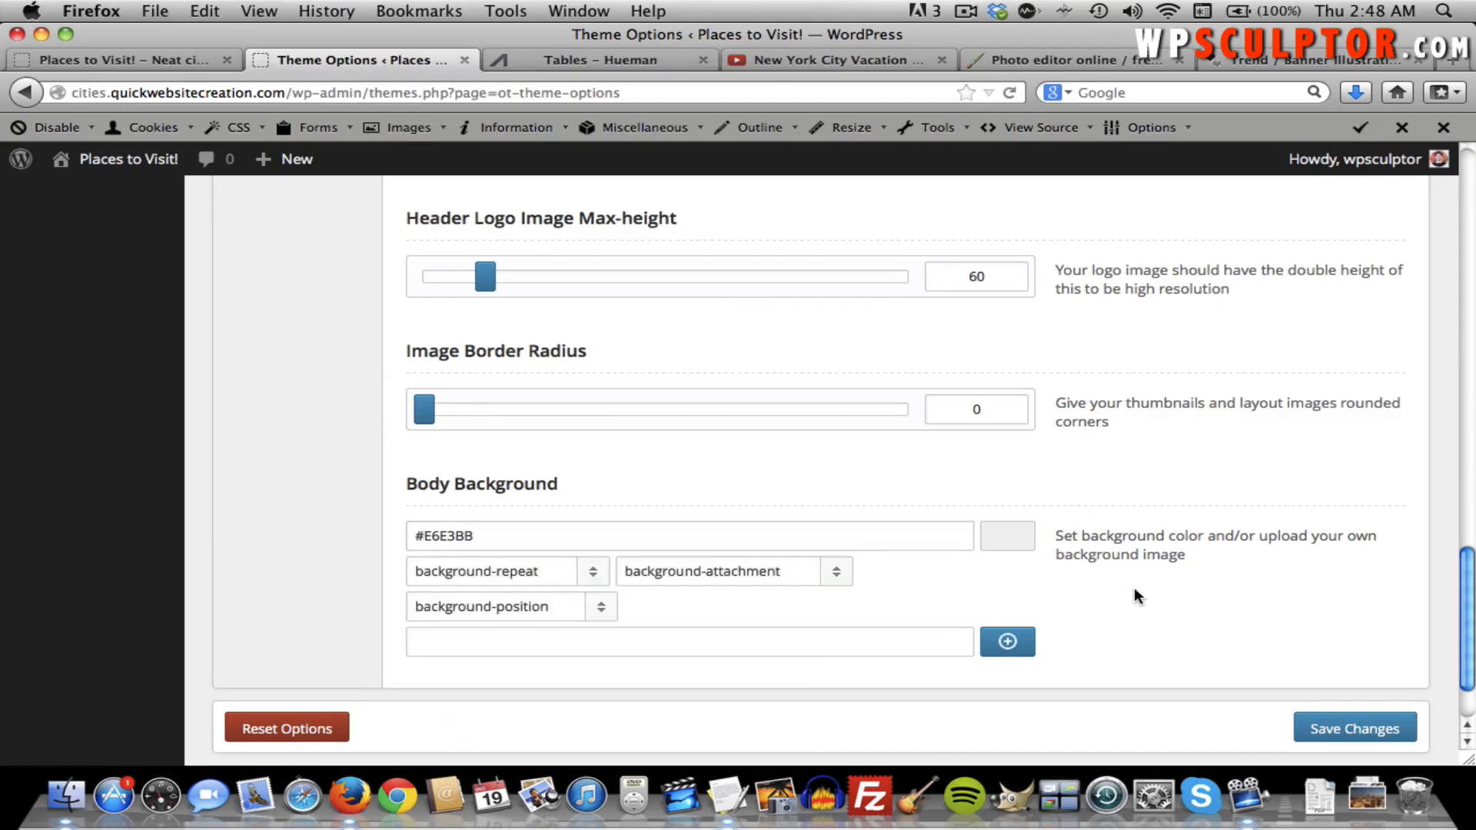
{"action": "left_click", "coordinate": [1324, 734]}
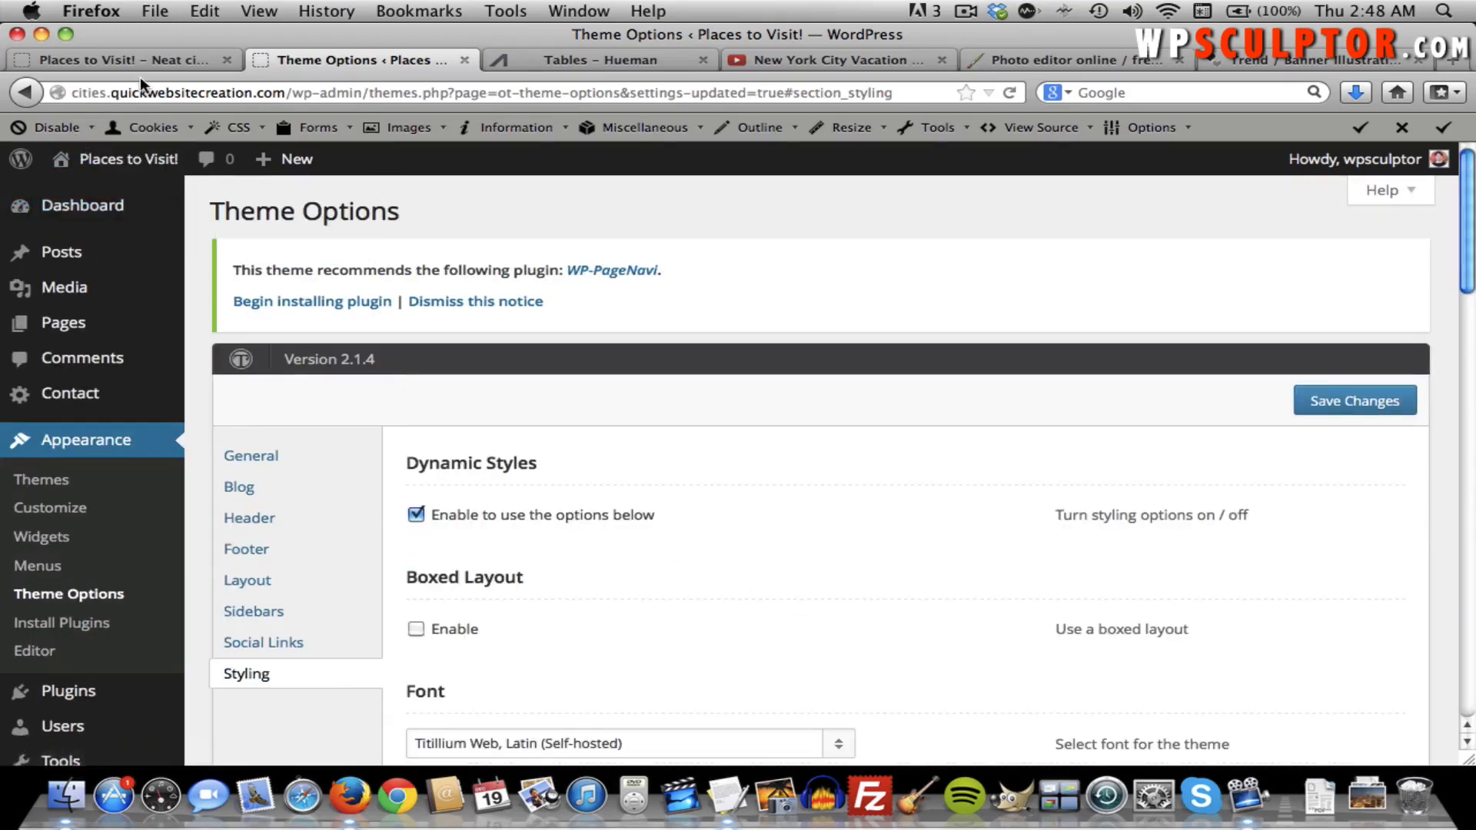
Reload the site's front page and scroll through it to check the beige background.
{"action": "left_click", "coordinate": [141, 62]}
{"action": "key", "text": "super+r"}
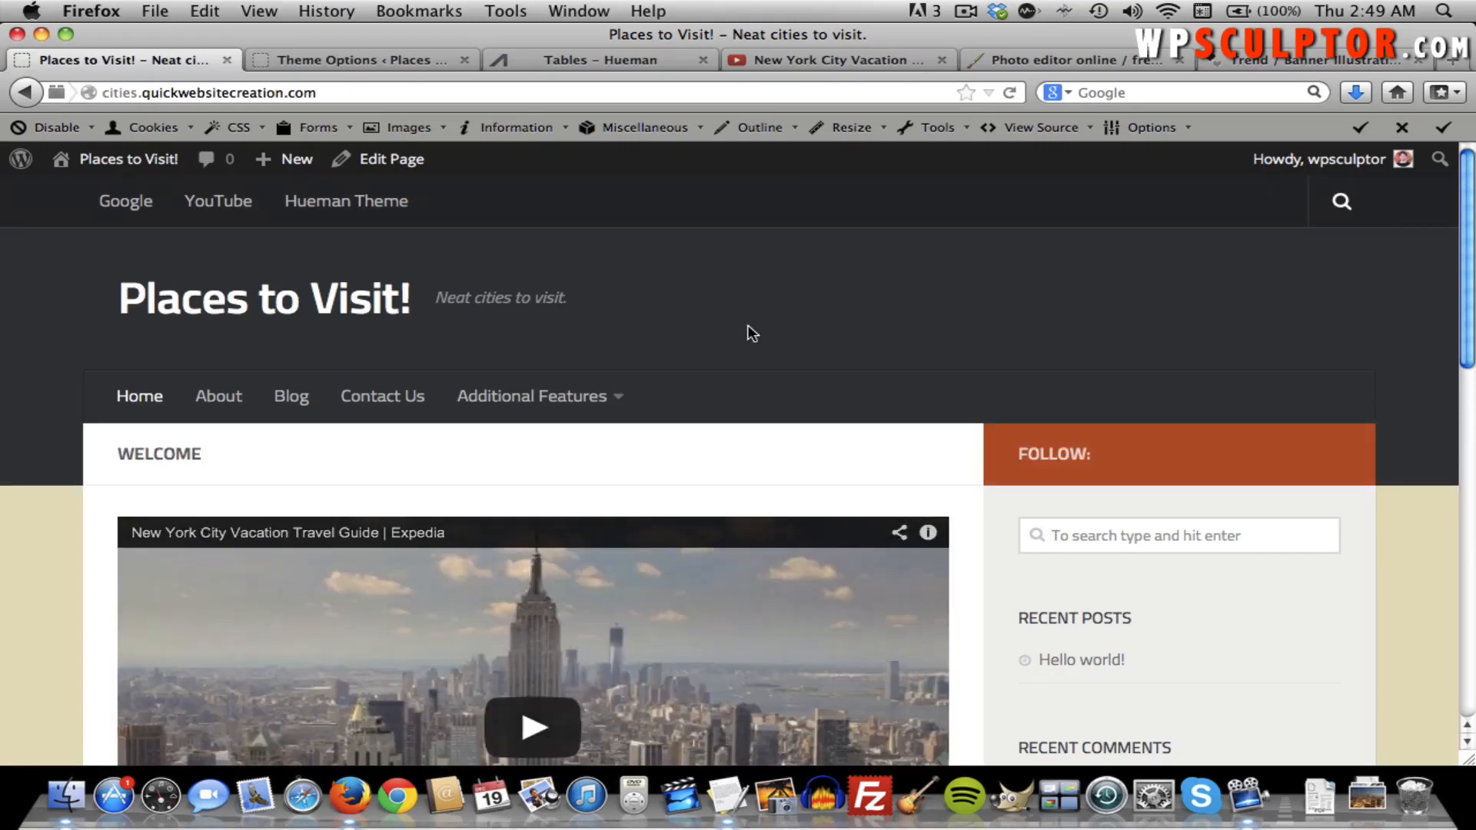
{"action": "scroll", "coordinate": [747, 325], "scroll_direction": "down", "scroll_amount": 5}
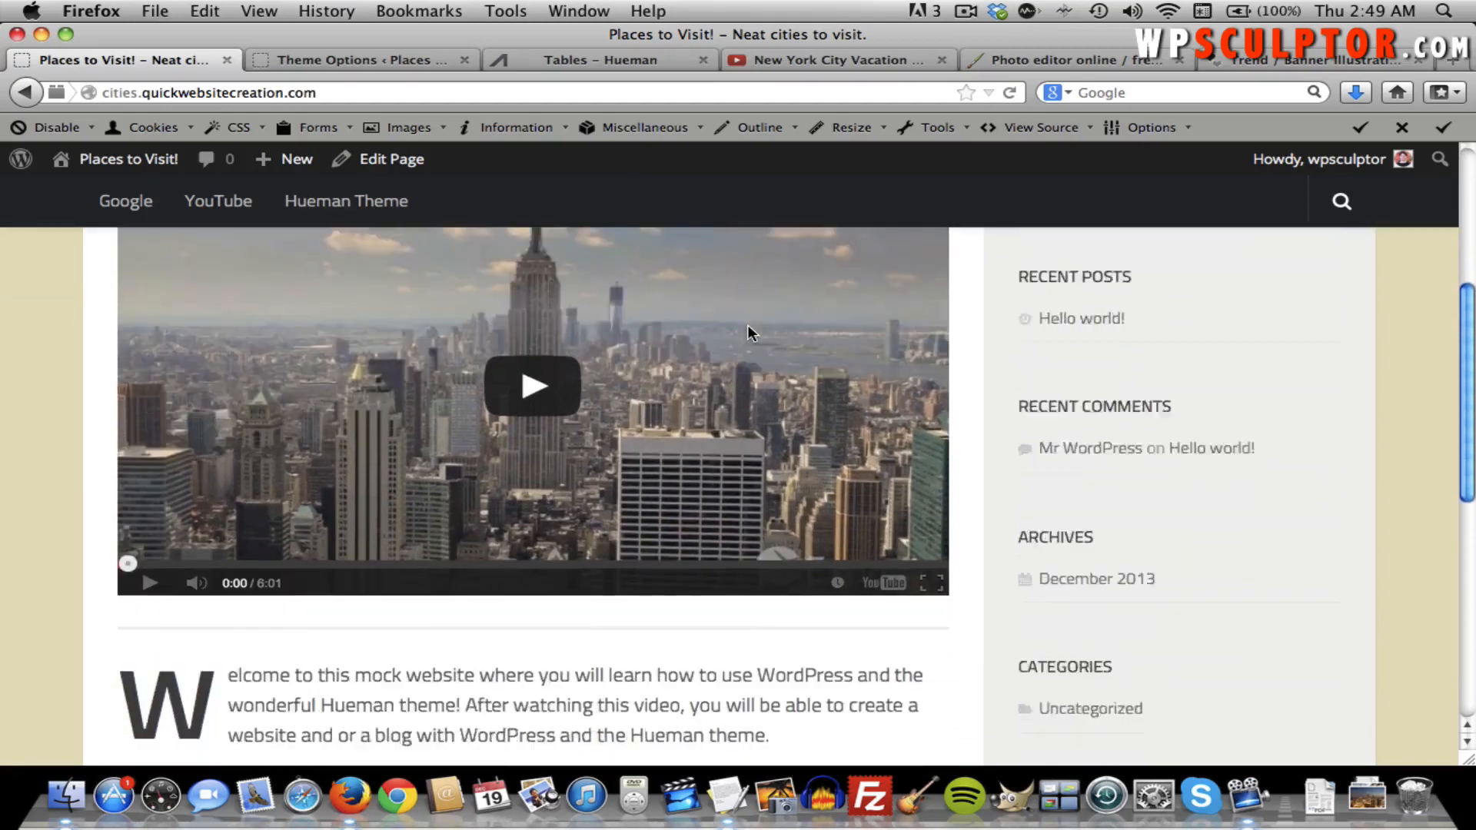
{"action": "scroll", "coordinate": [747, 324], "scroll_direction": "down", "scroll_amount": 7}
{"action": "scroll", "coordinate": [747, 324], "scroll_direction": "up", "scroll_amount": 12}
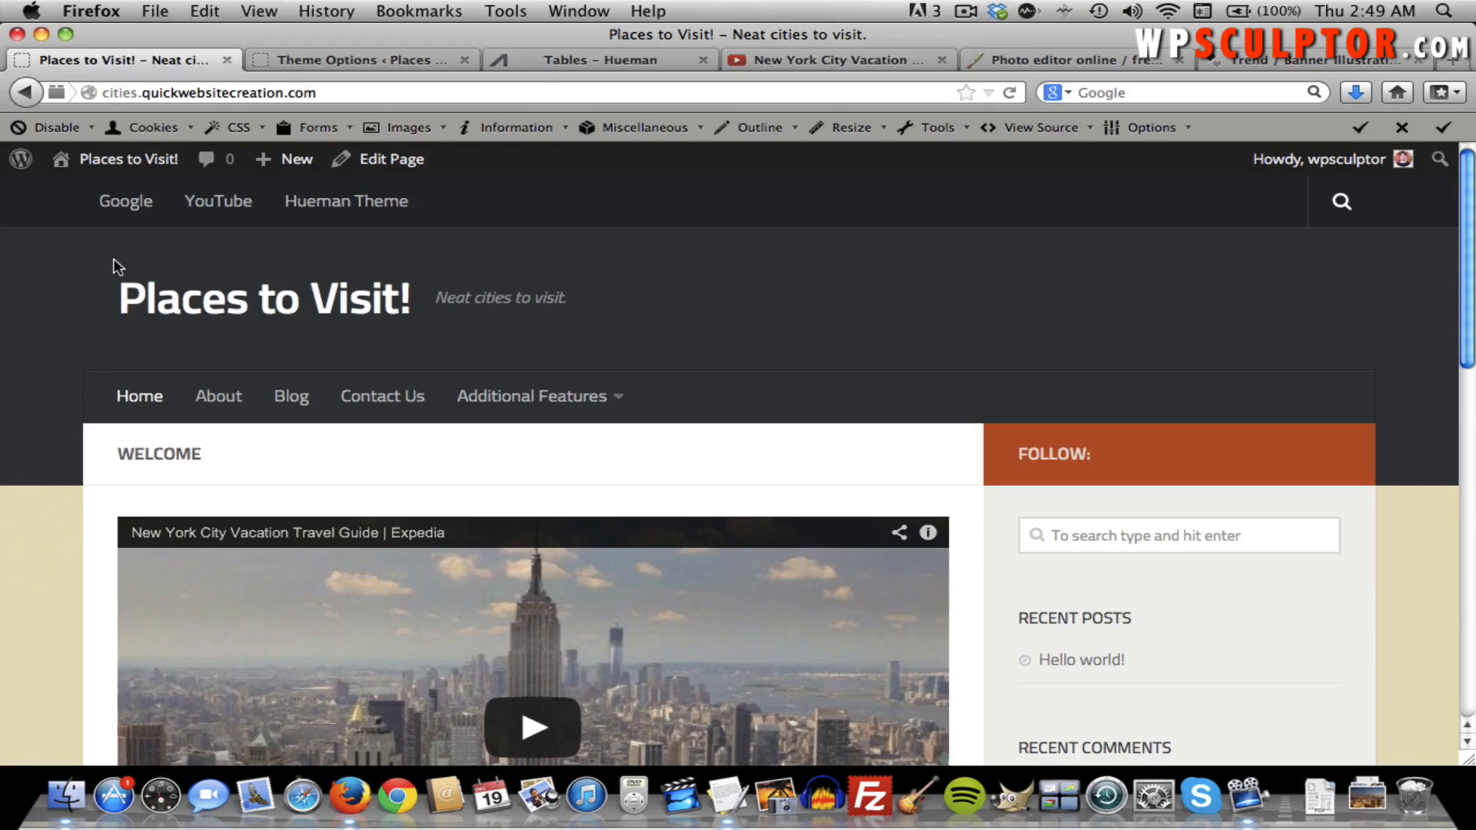
Return to the Theme Options Styling section and focus the Body Background image field.
{"action": "left_click", "coordinate": [323, 60]}
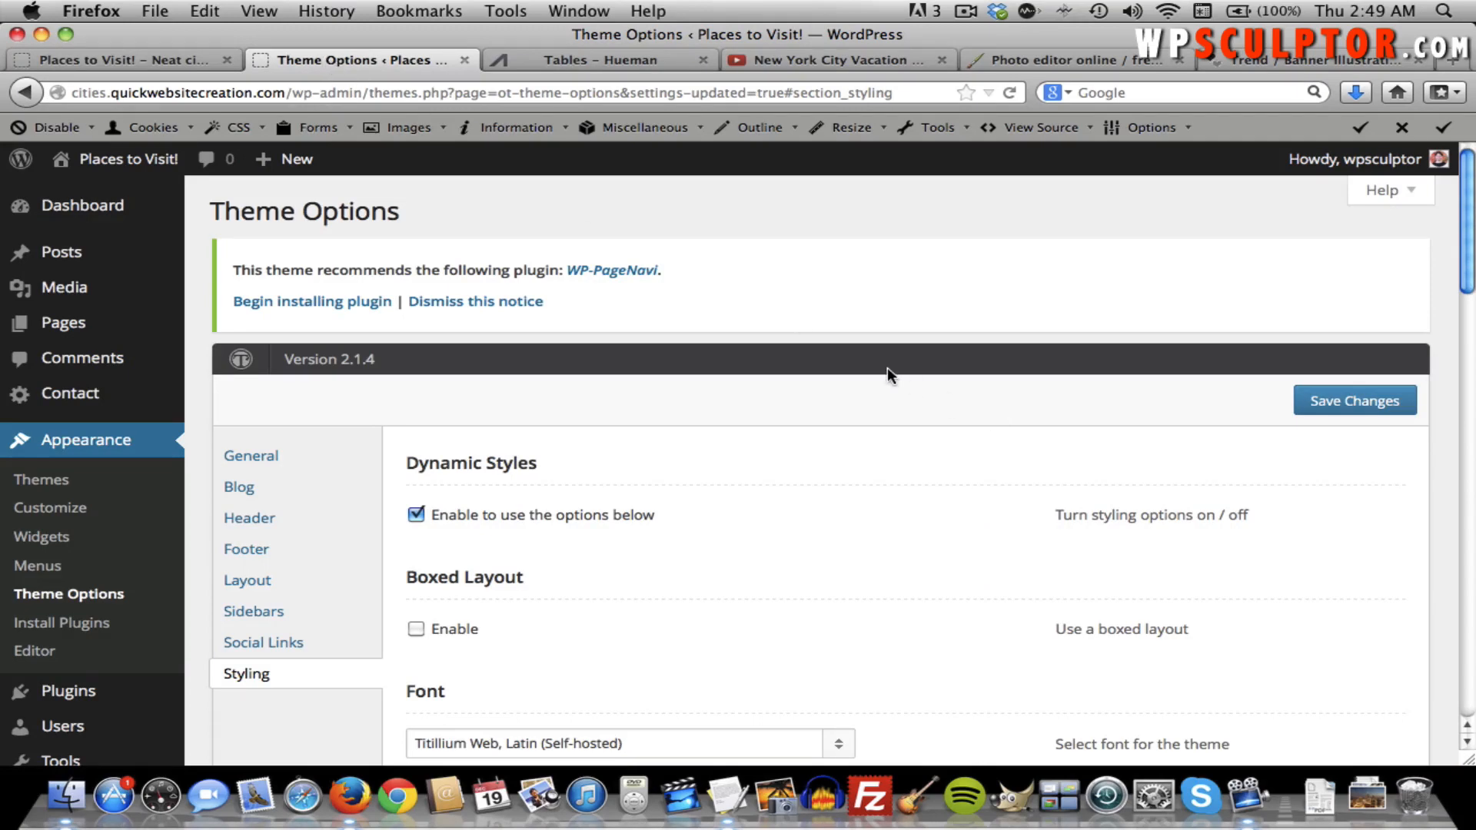
{"action": "scroll", "coordinate": [887, 368], "scroll_direction": "down", "scroll_amount": 3}
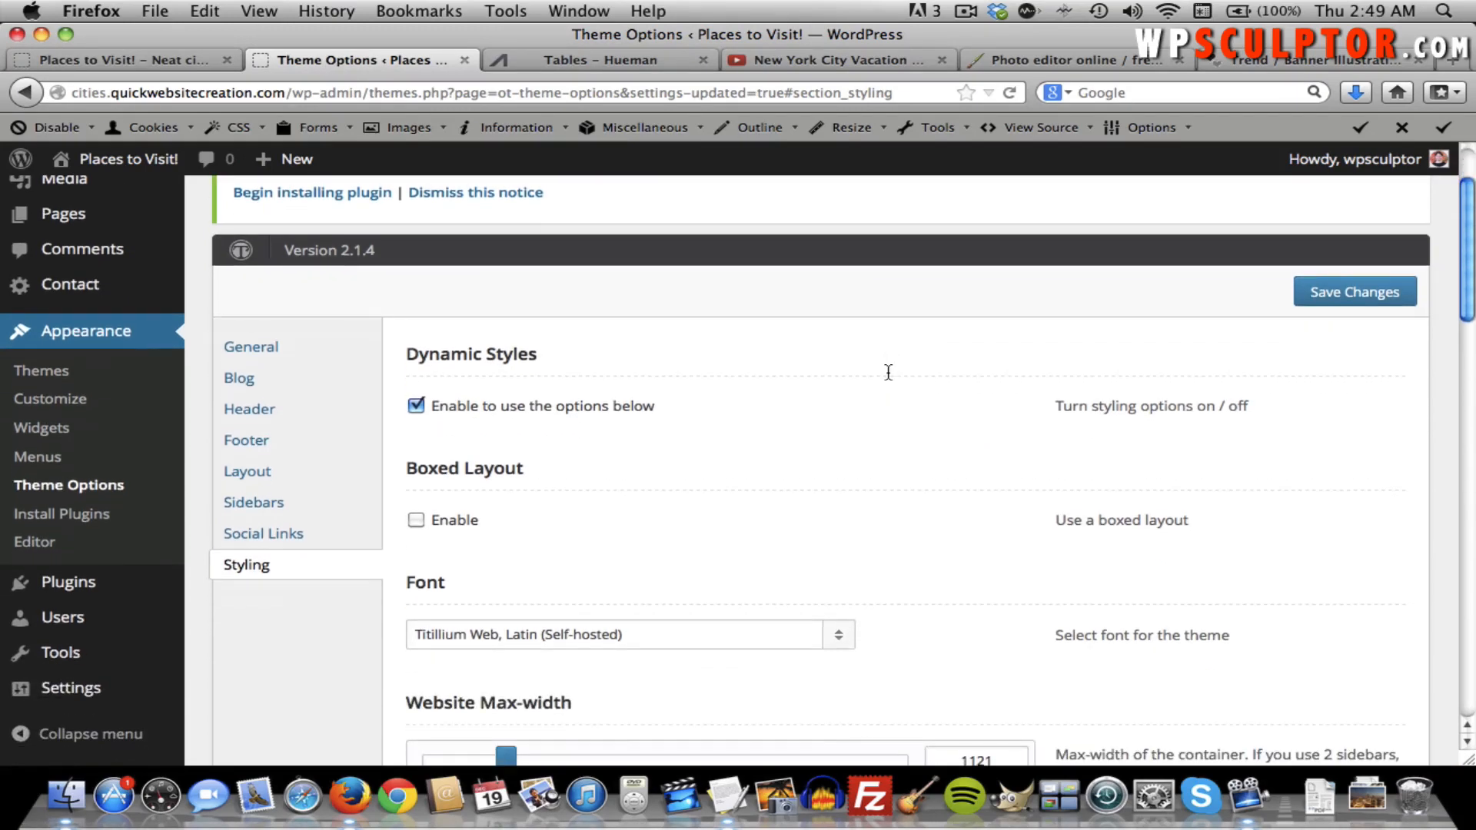
{"action": "scroll", "coordinate": [887, 372], "scroll_direction": "down", "scroll_amount": 15}
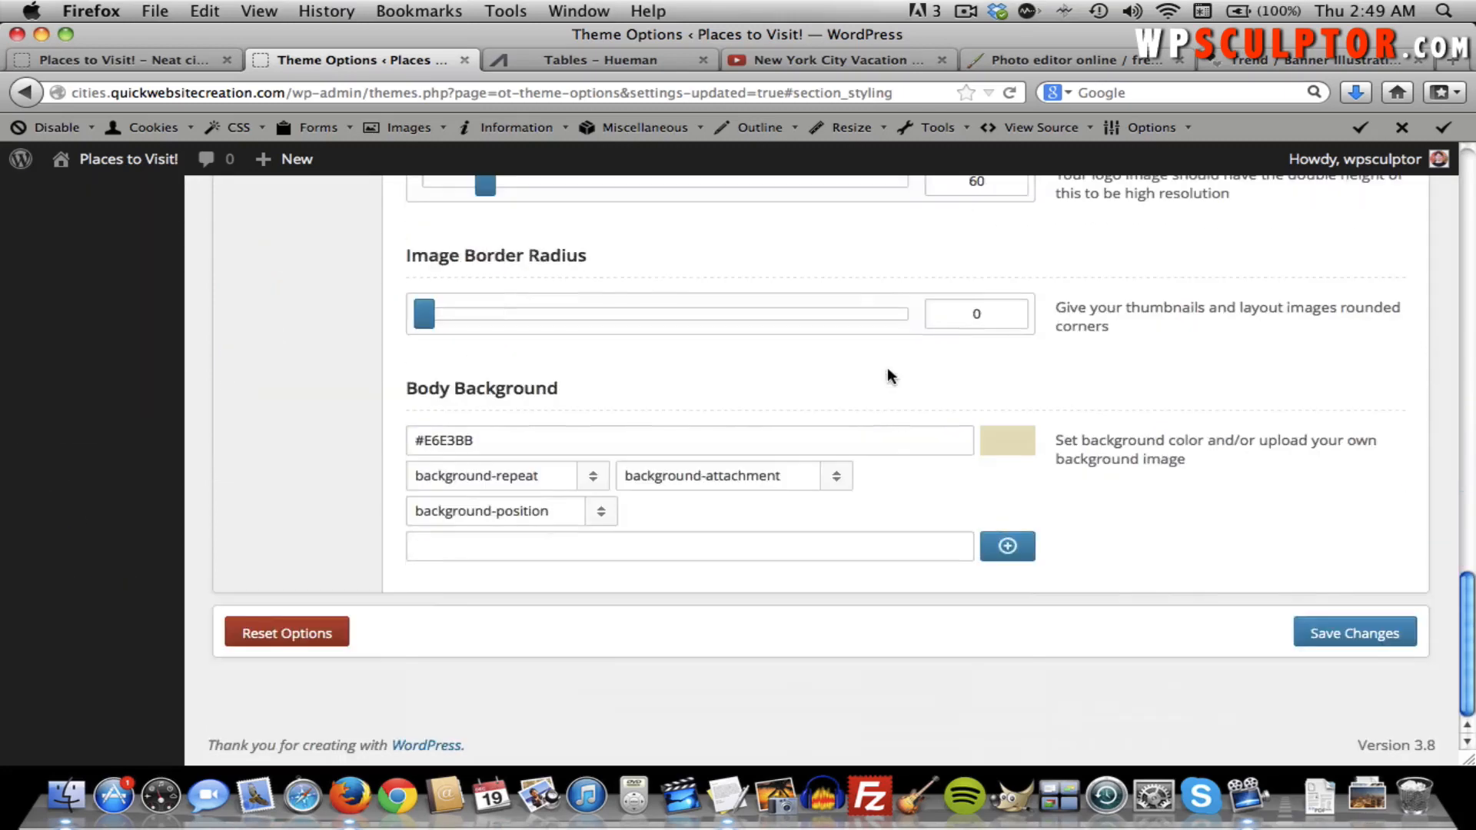
{"action": "left_click", "coordinate": [857, 543]}
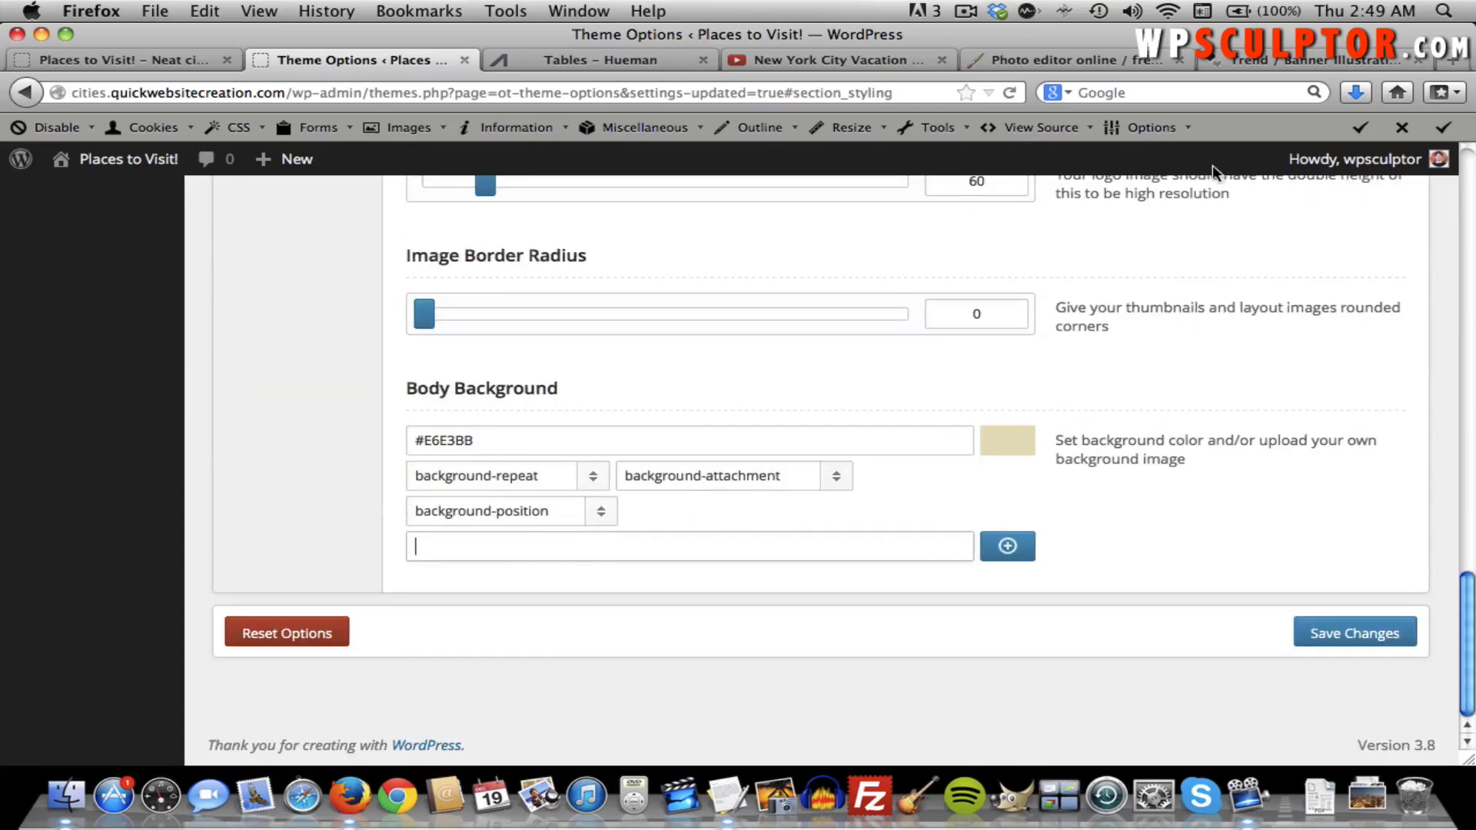
Load siteorigin.com in the COLOURlovers tab and scroll down its home page.
{"action": "left_click", "coordinate": [1240, 58]}
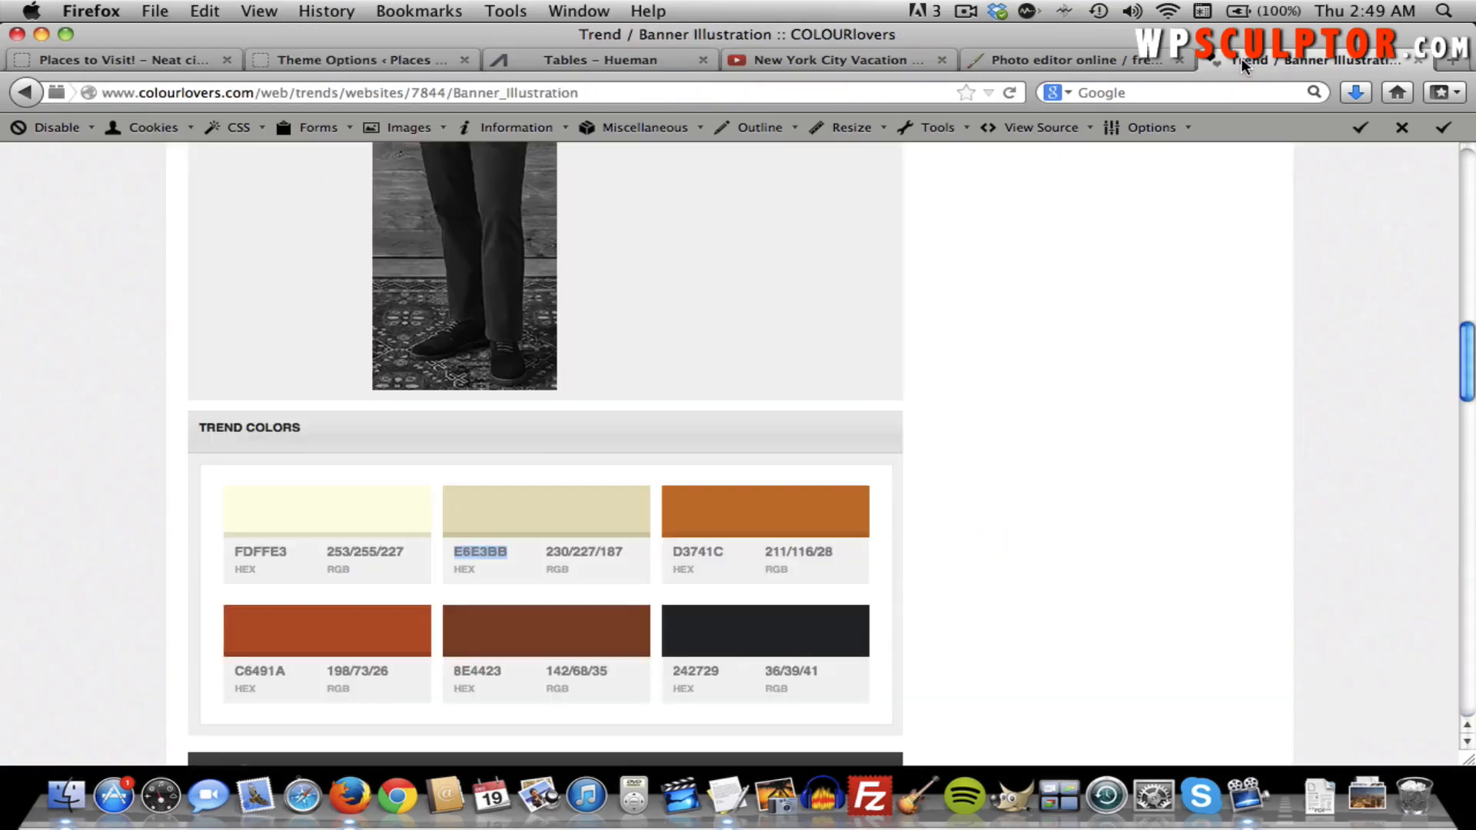
{"action": "left_click", "coordinate": [448, 94]}
{"action": "type", "text": "siteor"}
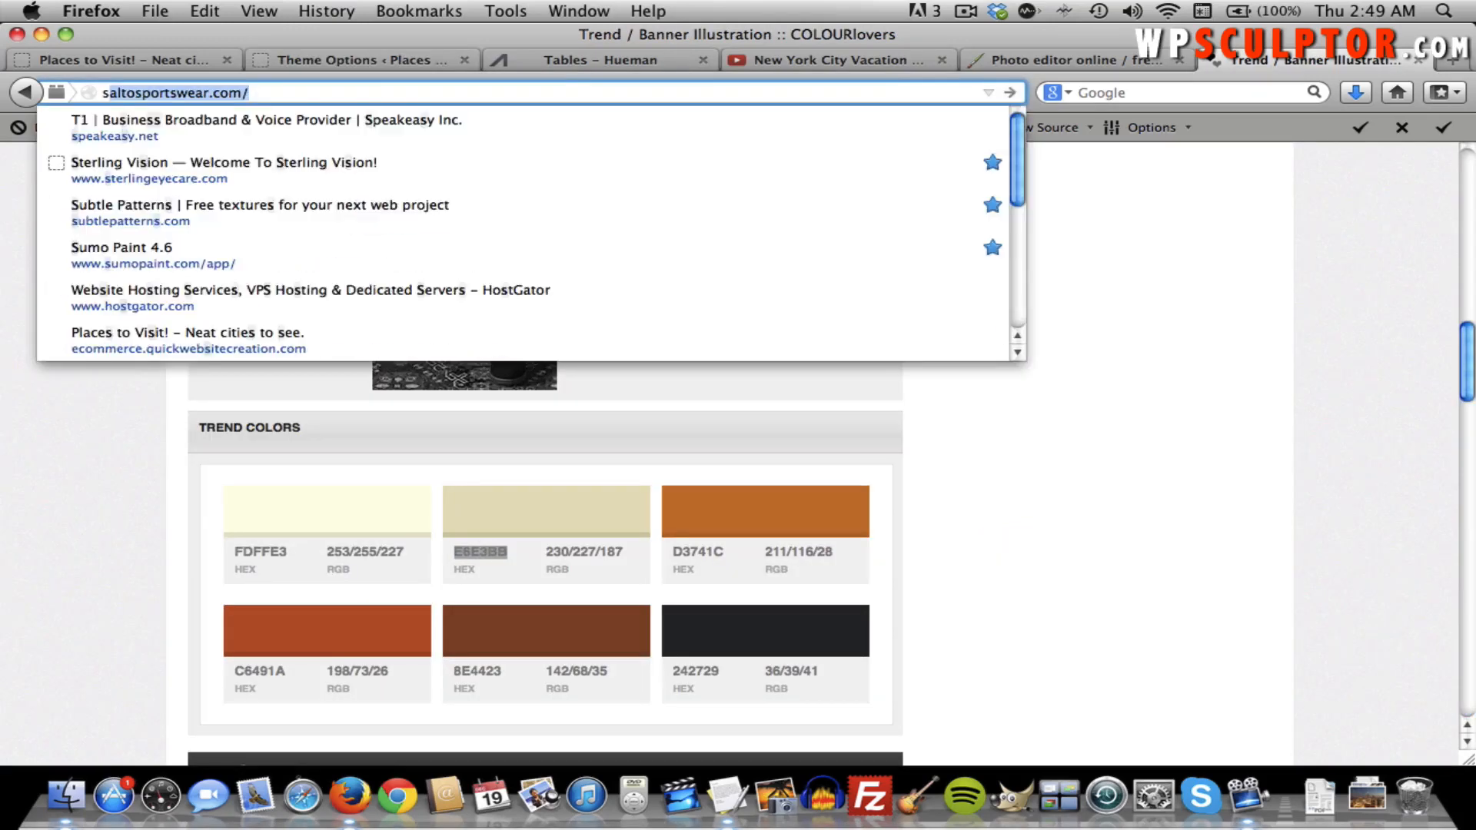
{"action": "type", "text": "igin.com"}
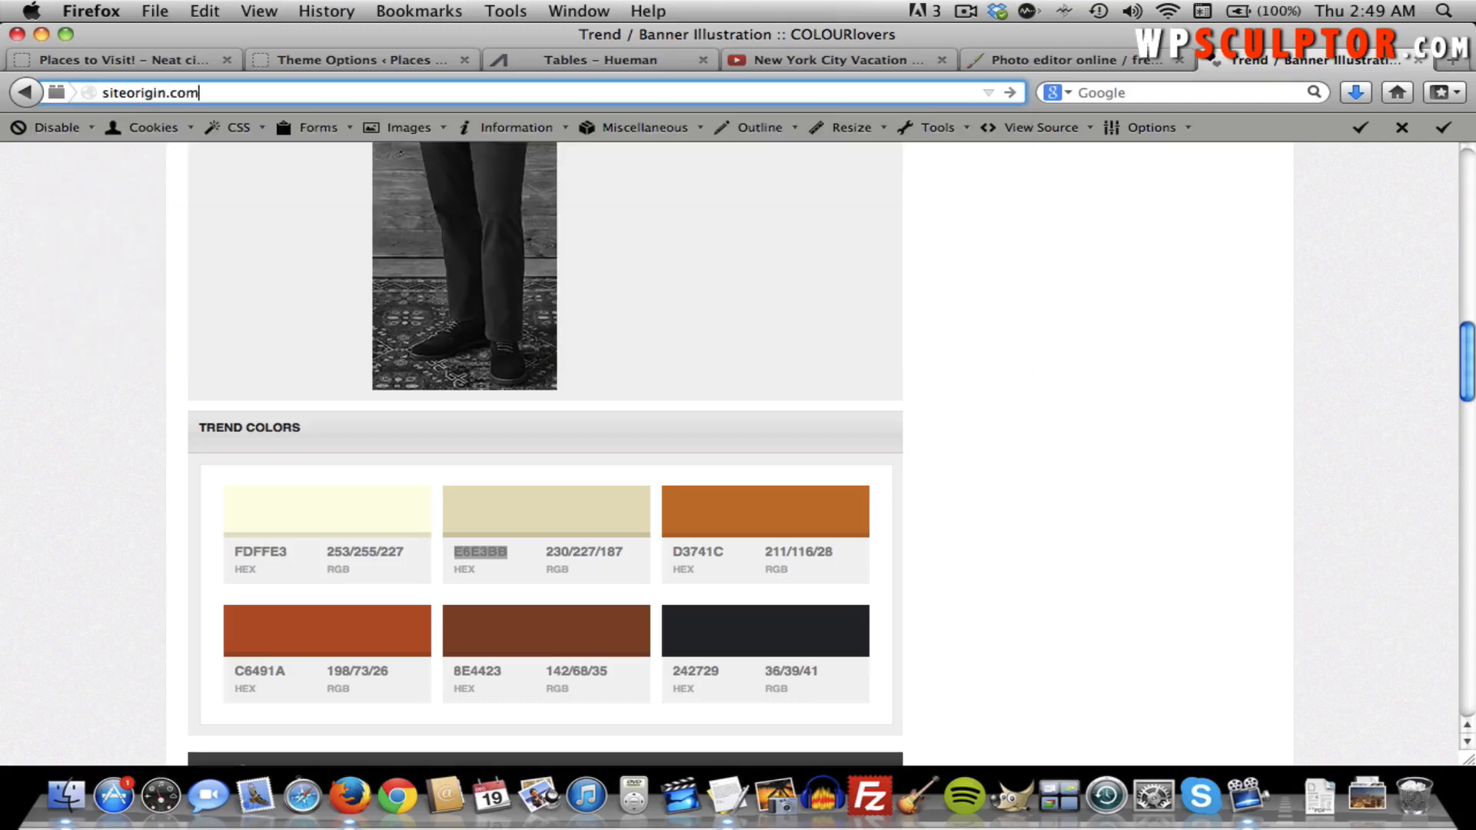
{"action": "key", "text": "Return"}
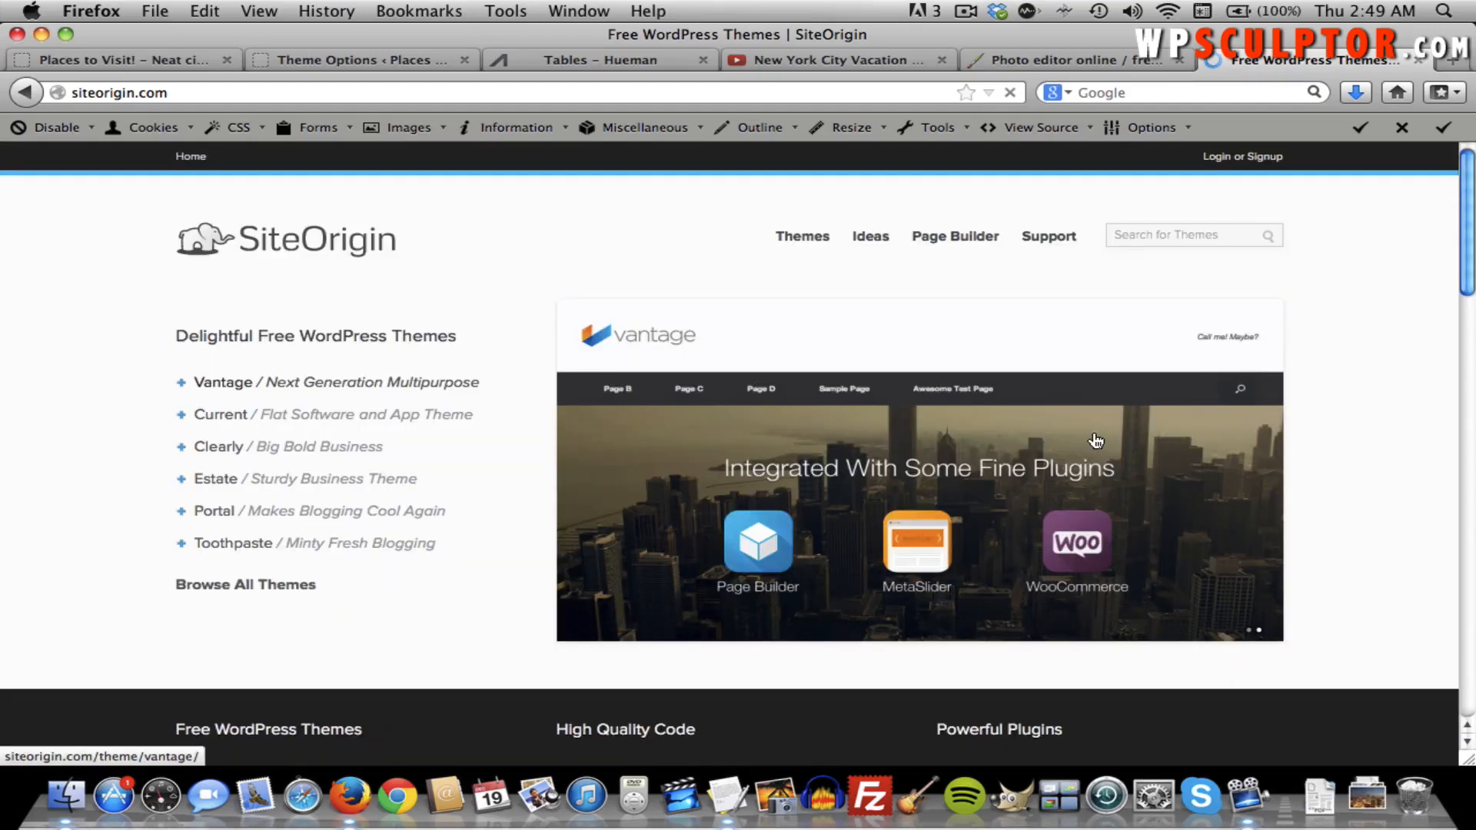
{"action": "scroll", "coordinate": [1095, 440], "scroll_direction": "down", "scroll_amount": 20}
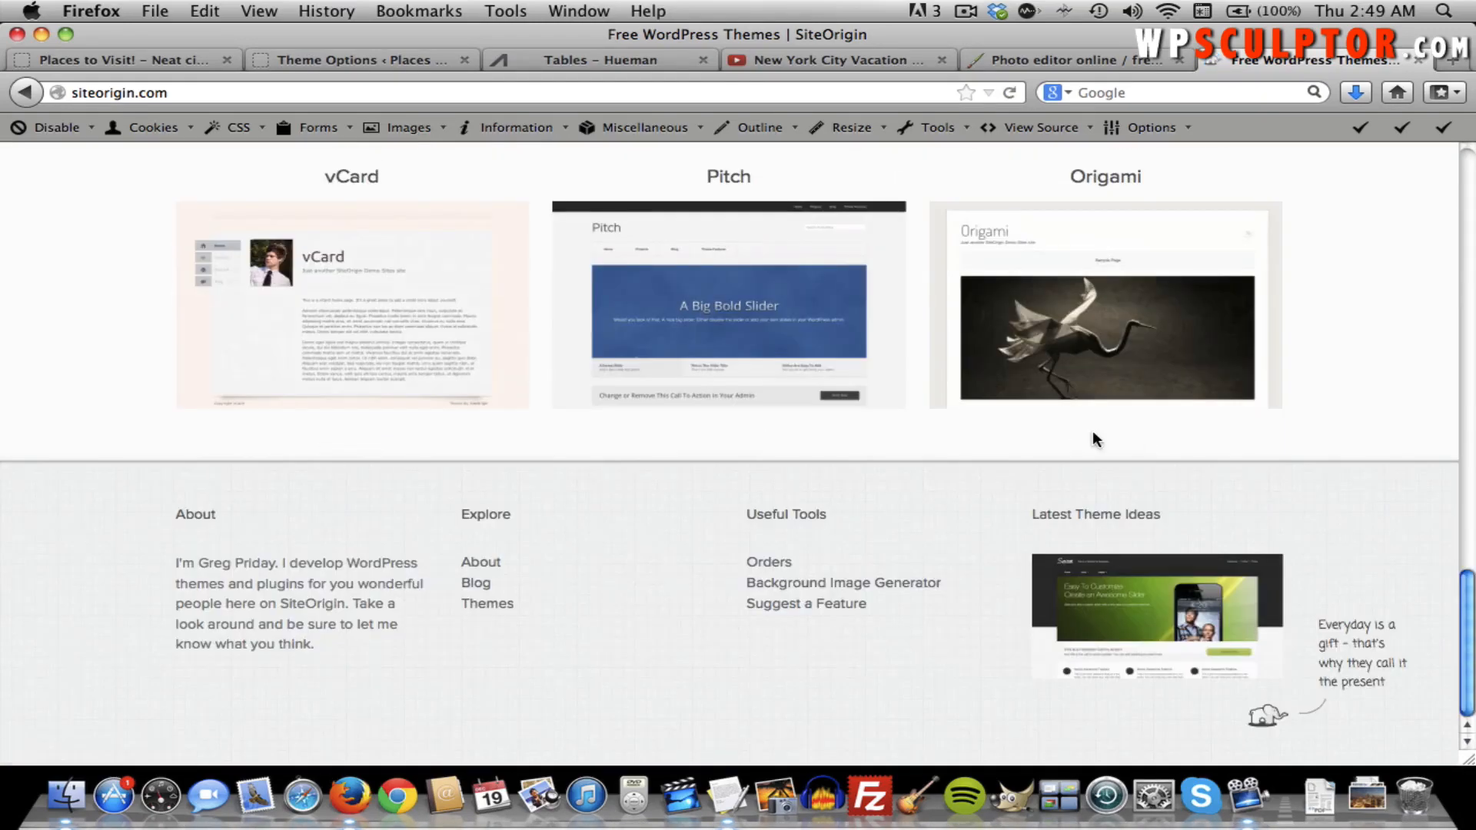
In the Background Image Generator, replace the FFFFFF background colour with E6E3BB.
{"action": "left_click", "coordinate": [824, 584]}
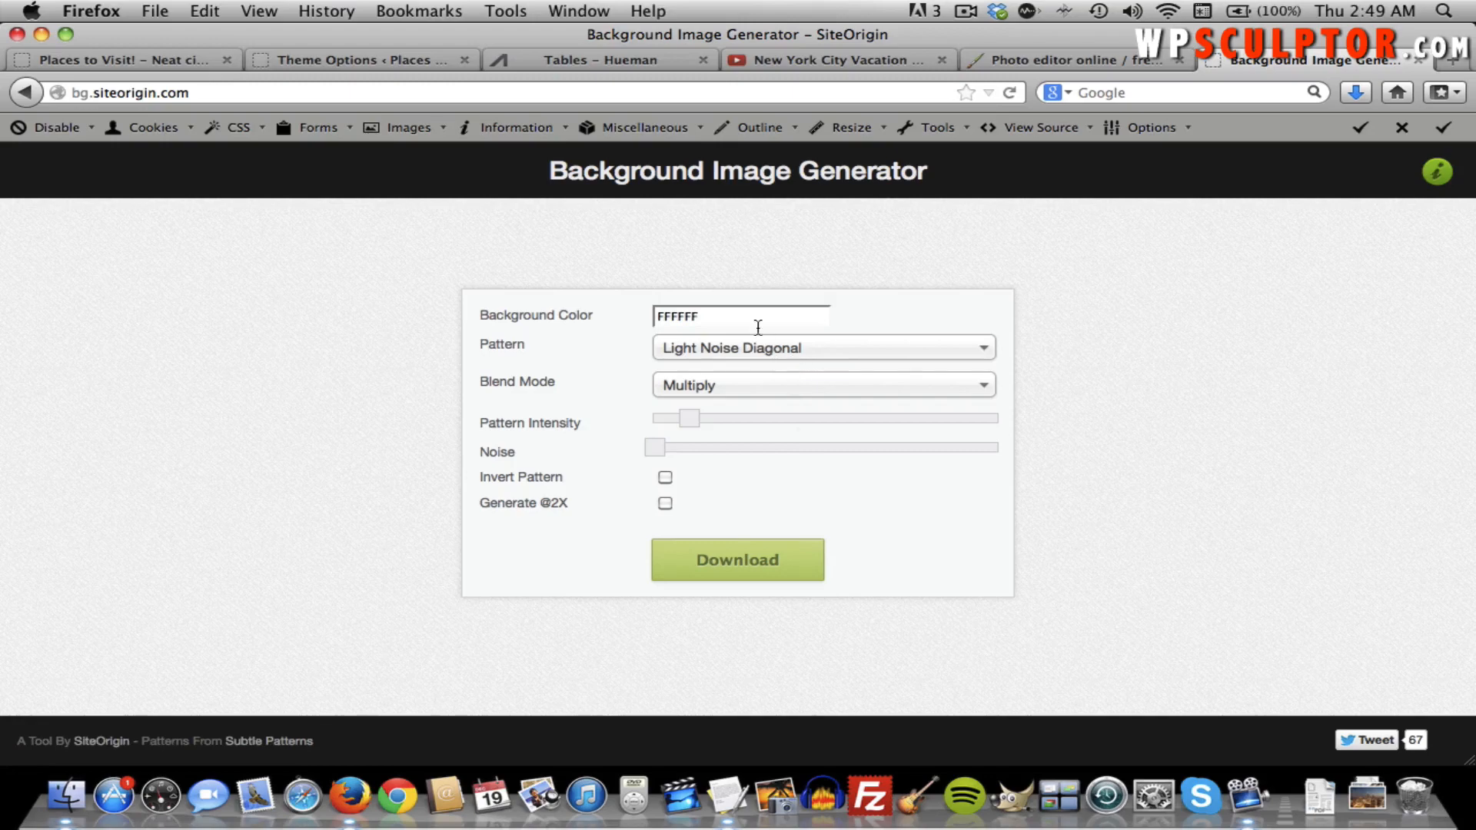
{"action": "left_click", "coordinate": [350, 59]}
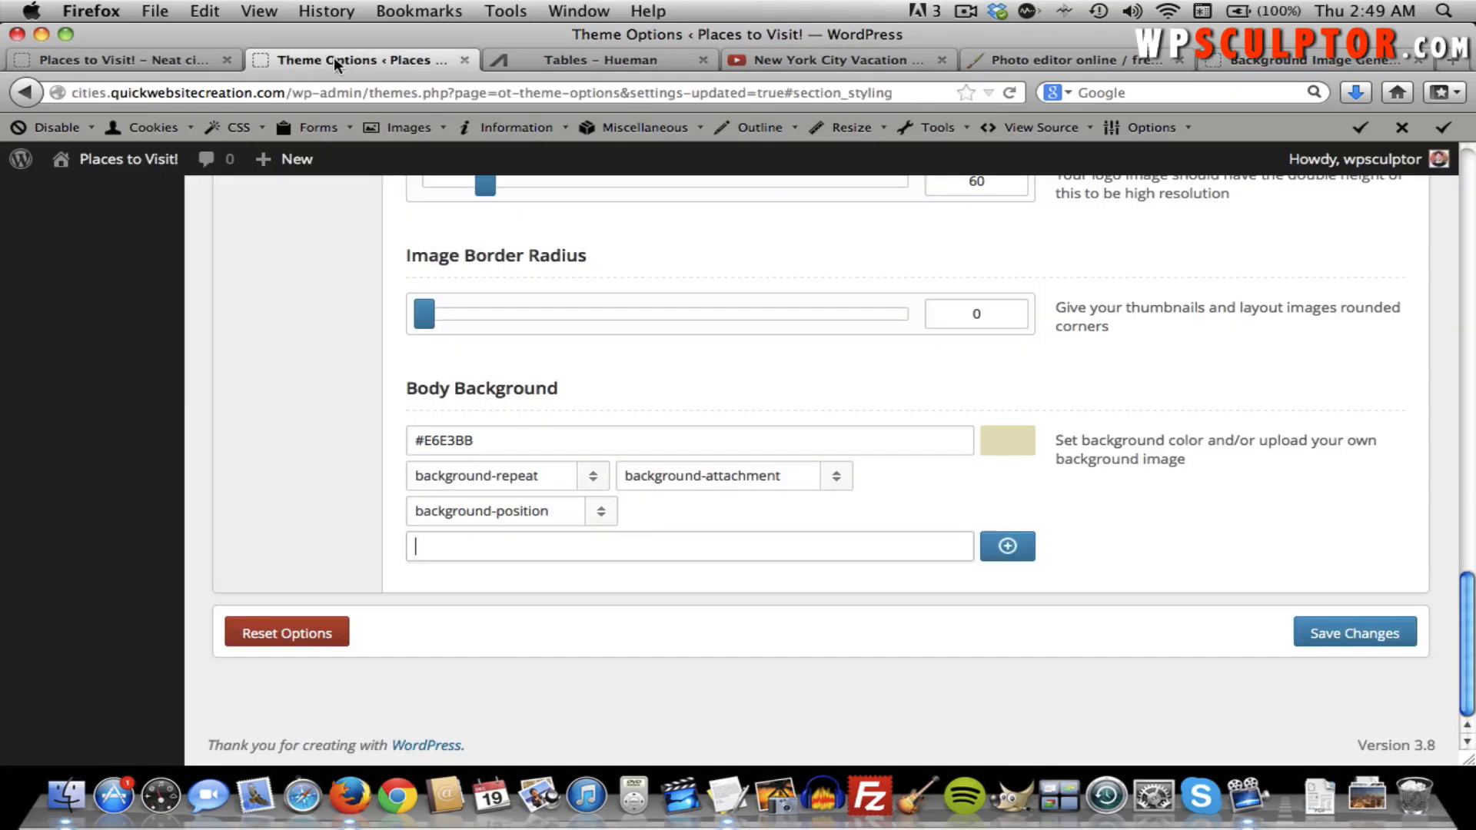
{"action": "double_click", "coordinate": [465, 442]}
{"action": "key", "text": "super+c"}
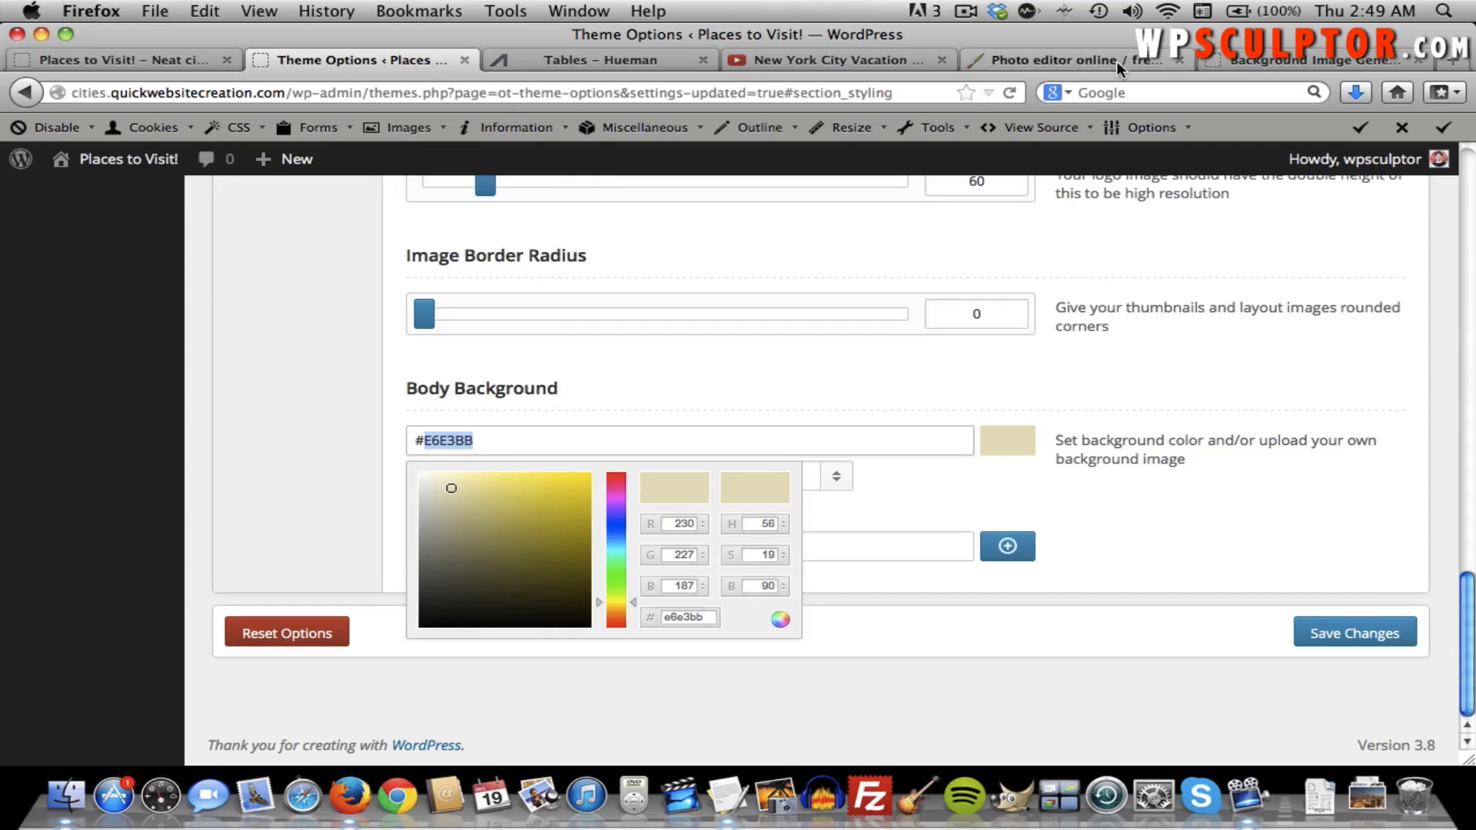
{"action": "left_click", "coordinate": [1233, 62]}
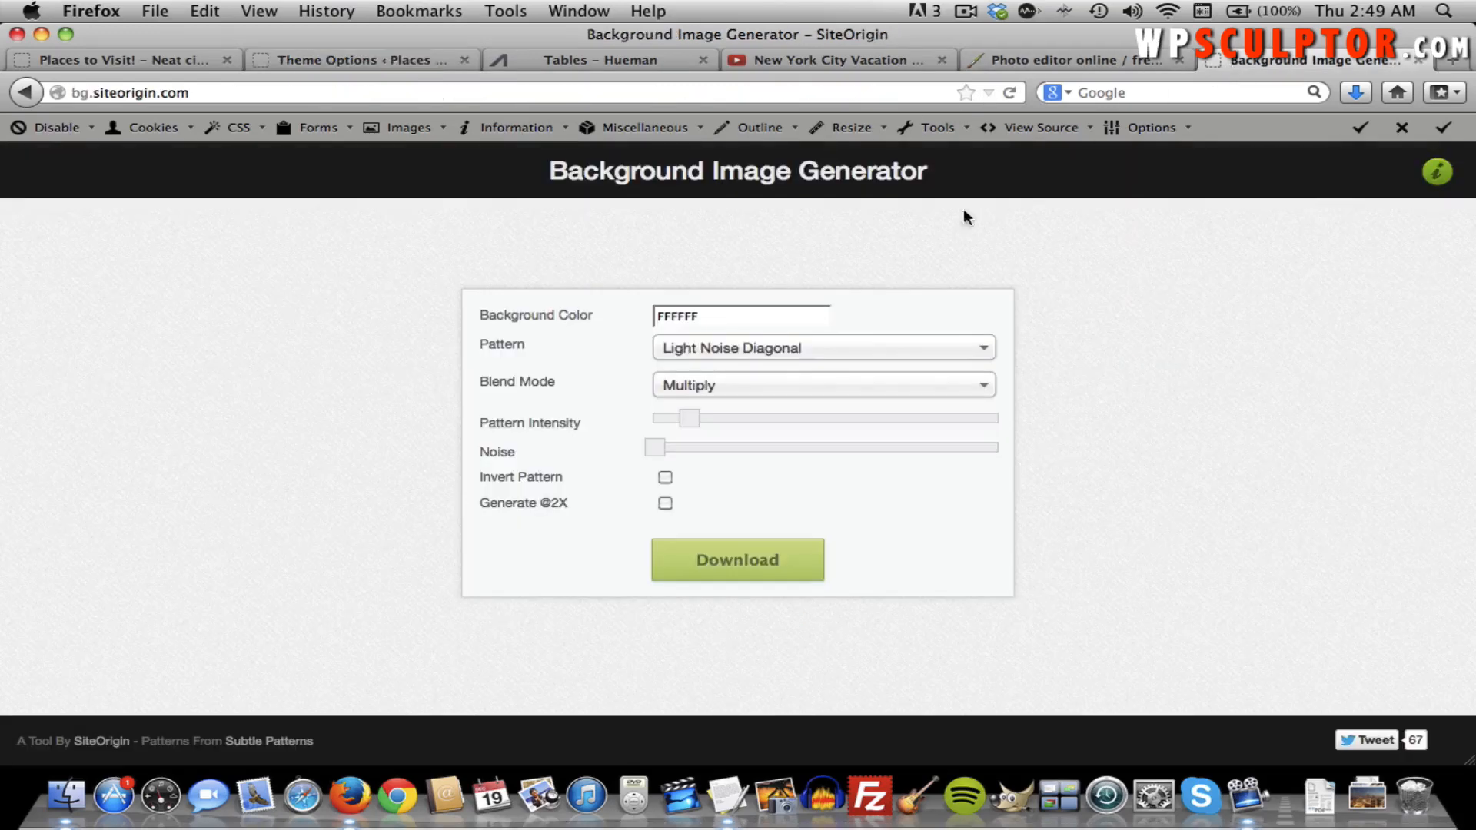
{"action": "double_click", "coordinate": [747, 312]}
{"action": "key", "text": "super+v"}
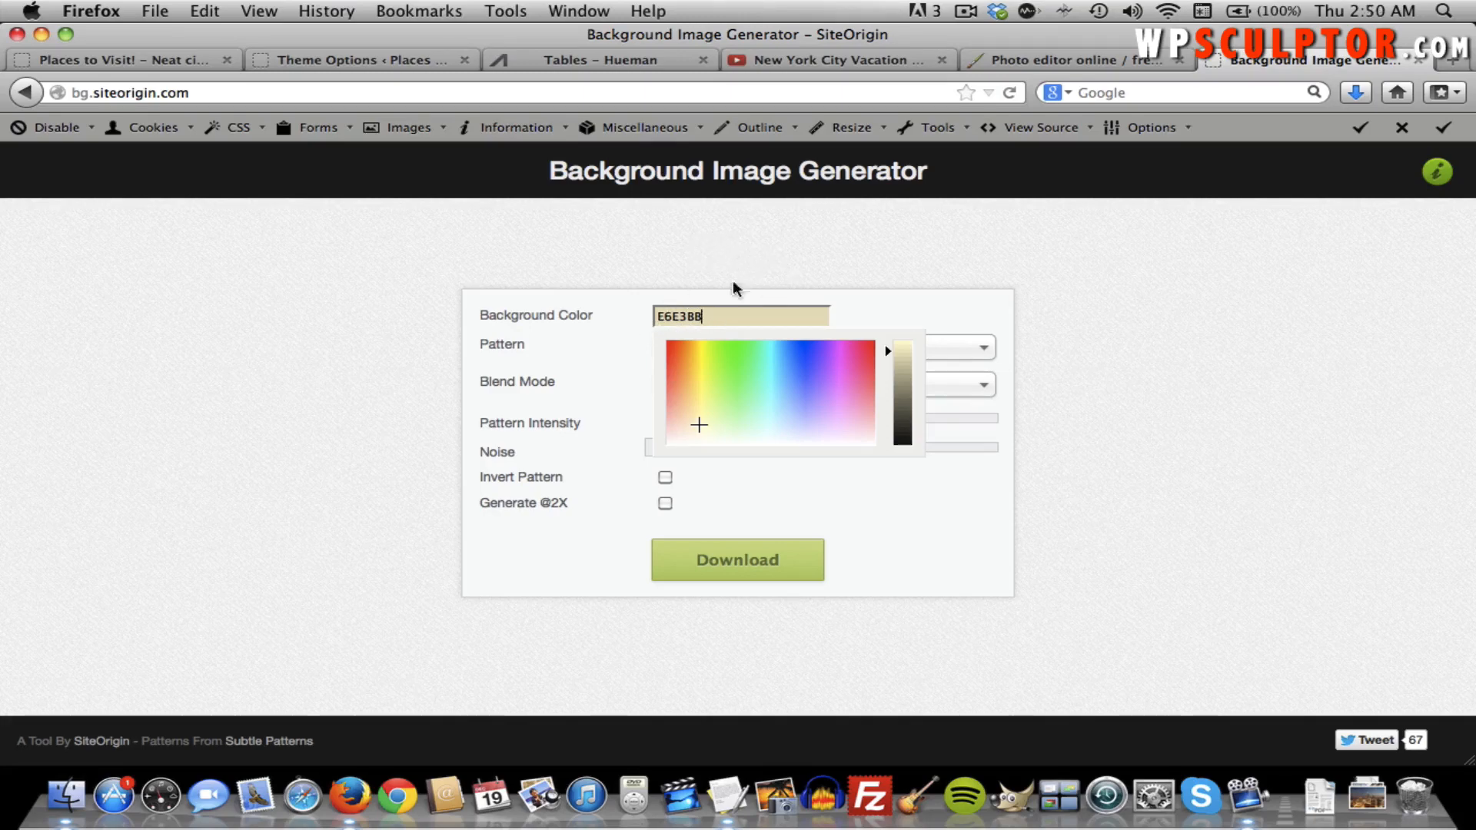
{"action": "left_click", "coordinate": [630, 336]}
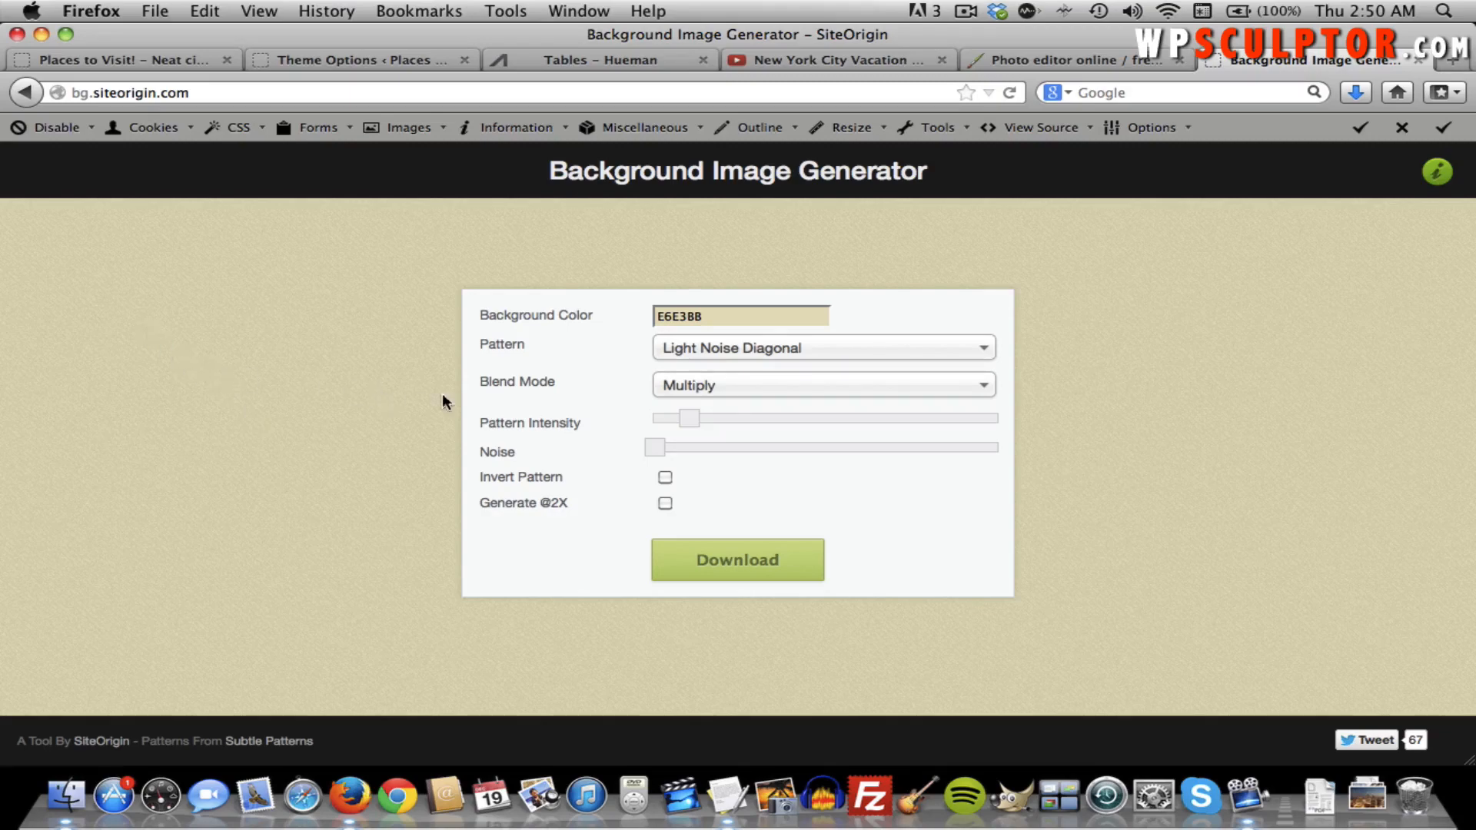
Choose the Merely Cubed pattern from the Pattern list.
{"action": "left_click", "coordinate": [722, 357]}
{"action": "scroll", "coordinate": [764, 488], "scroll_direction": "down", "scroll_amount": 3}
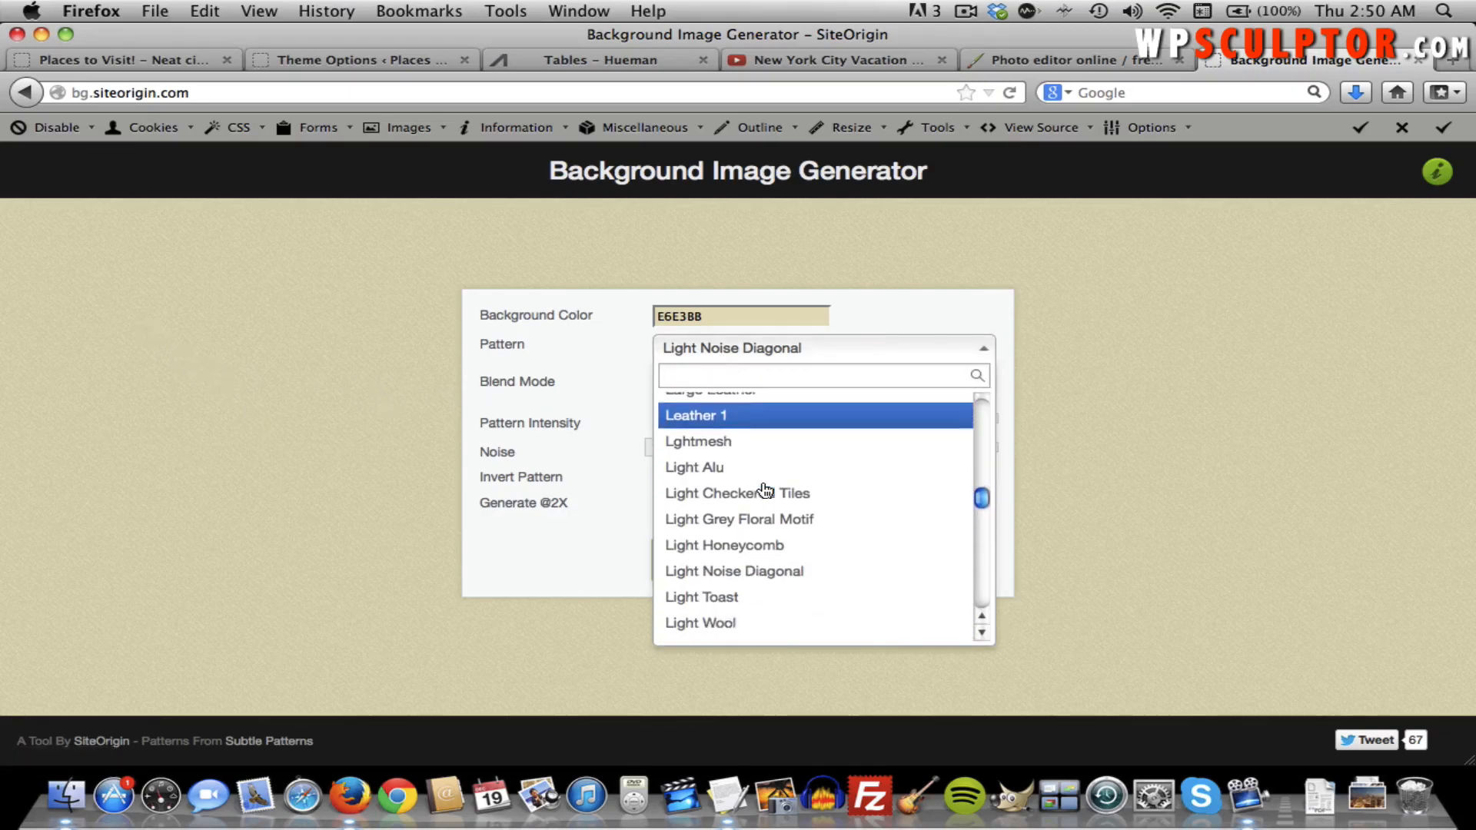
{"action": "scroll", "coordinate": [764, 488], "scroll_direction": "down", "scroll_amount": 3}
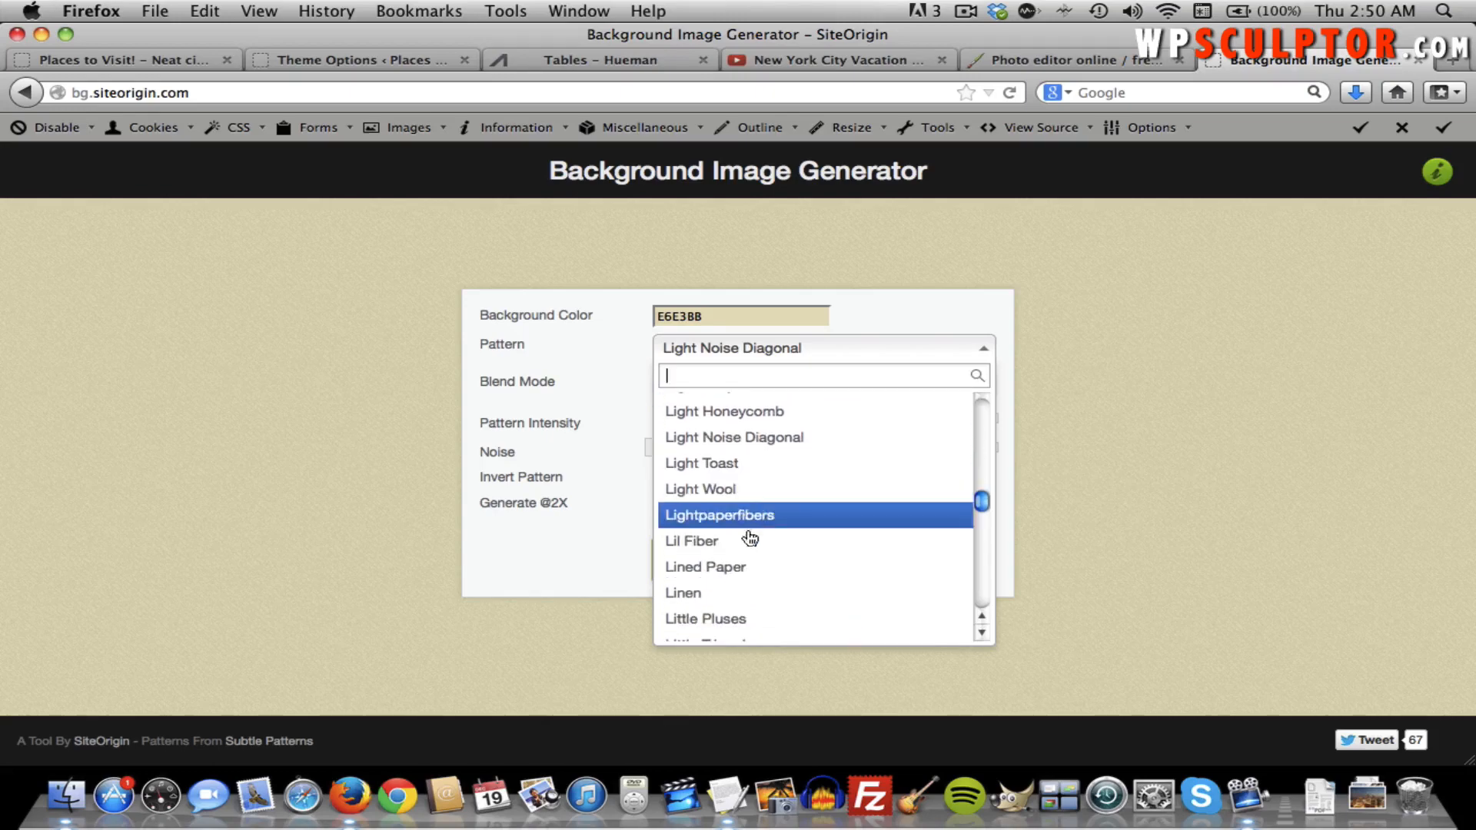
{"action": "scroll", "coordinate": [749, 544], "scroll_direction": "down", "scroll_amount": 4}
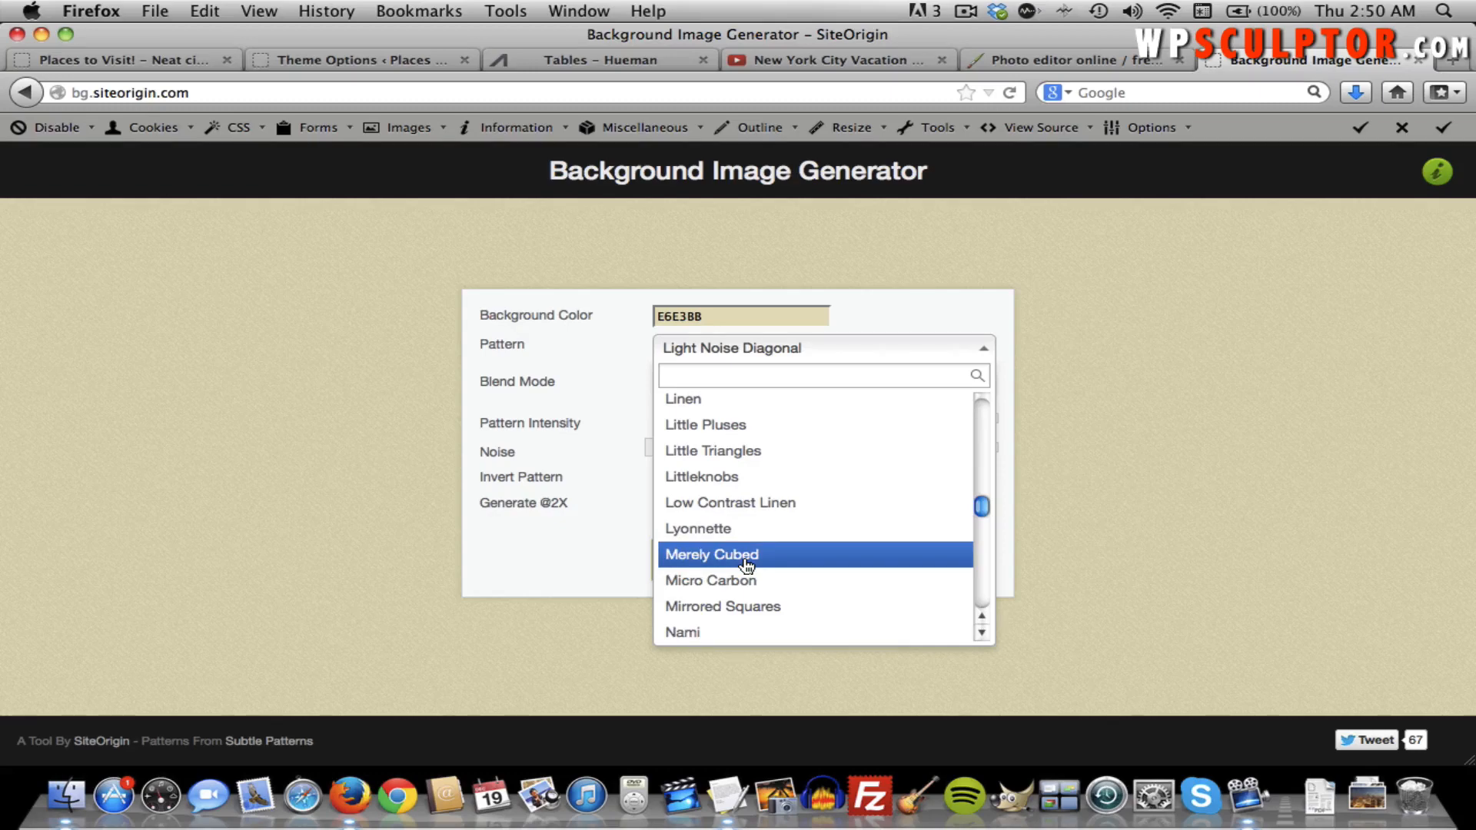
{"action": "left_click", "coordinate": [745, 555]}
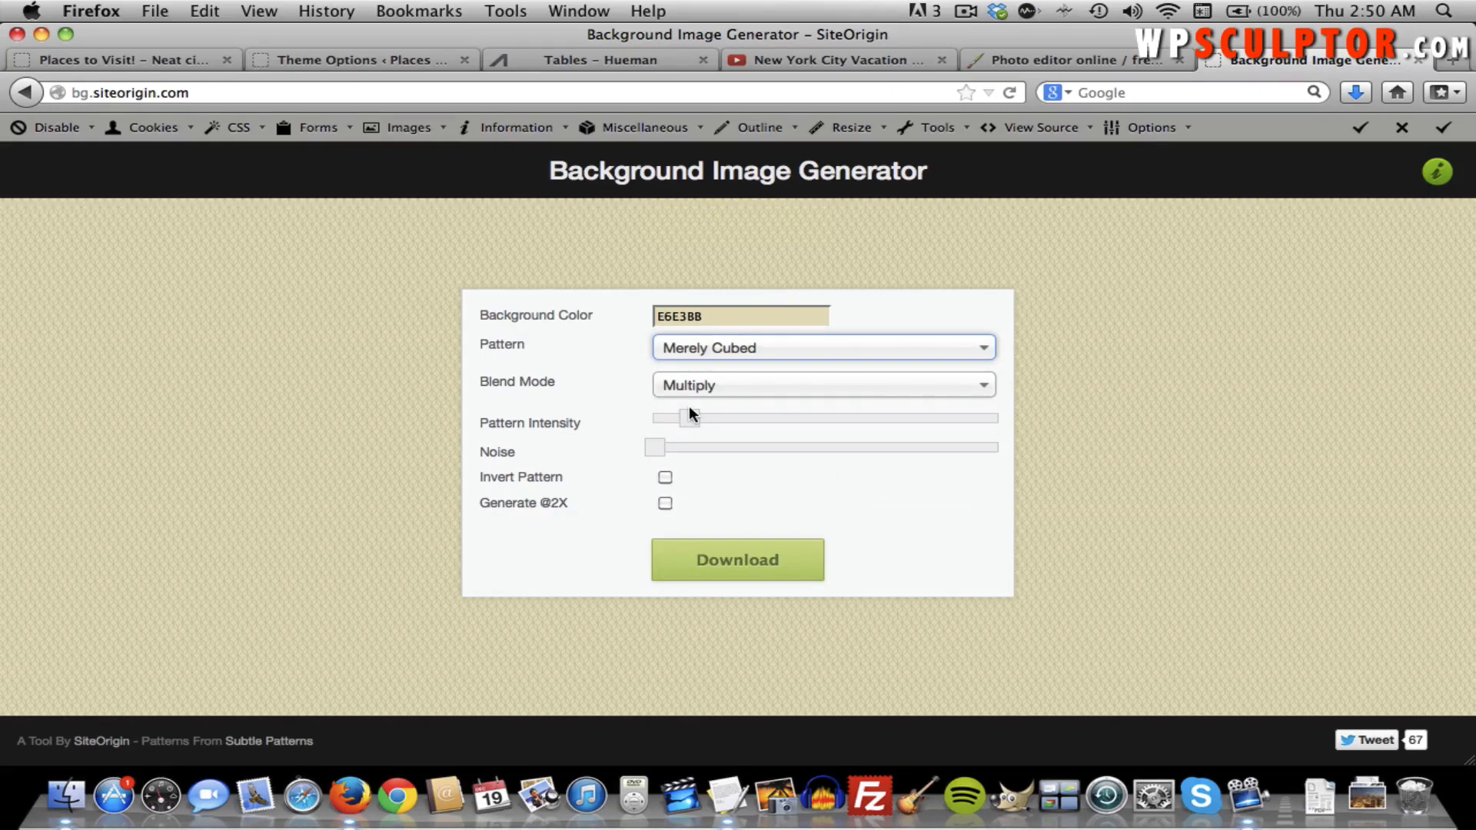
Fine-tune the pattern intensity, then save the tile to disk as pattern-8jqj.png.
{"action": "left_click_drag", "start_coordinate": [722, 420], "coordinate": [731, 420]}
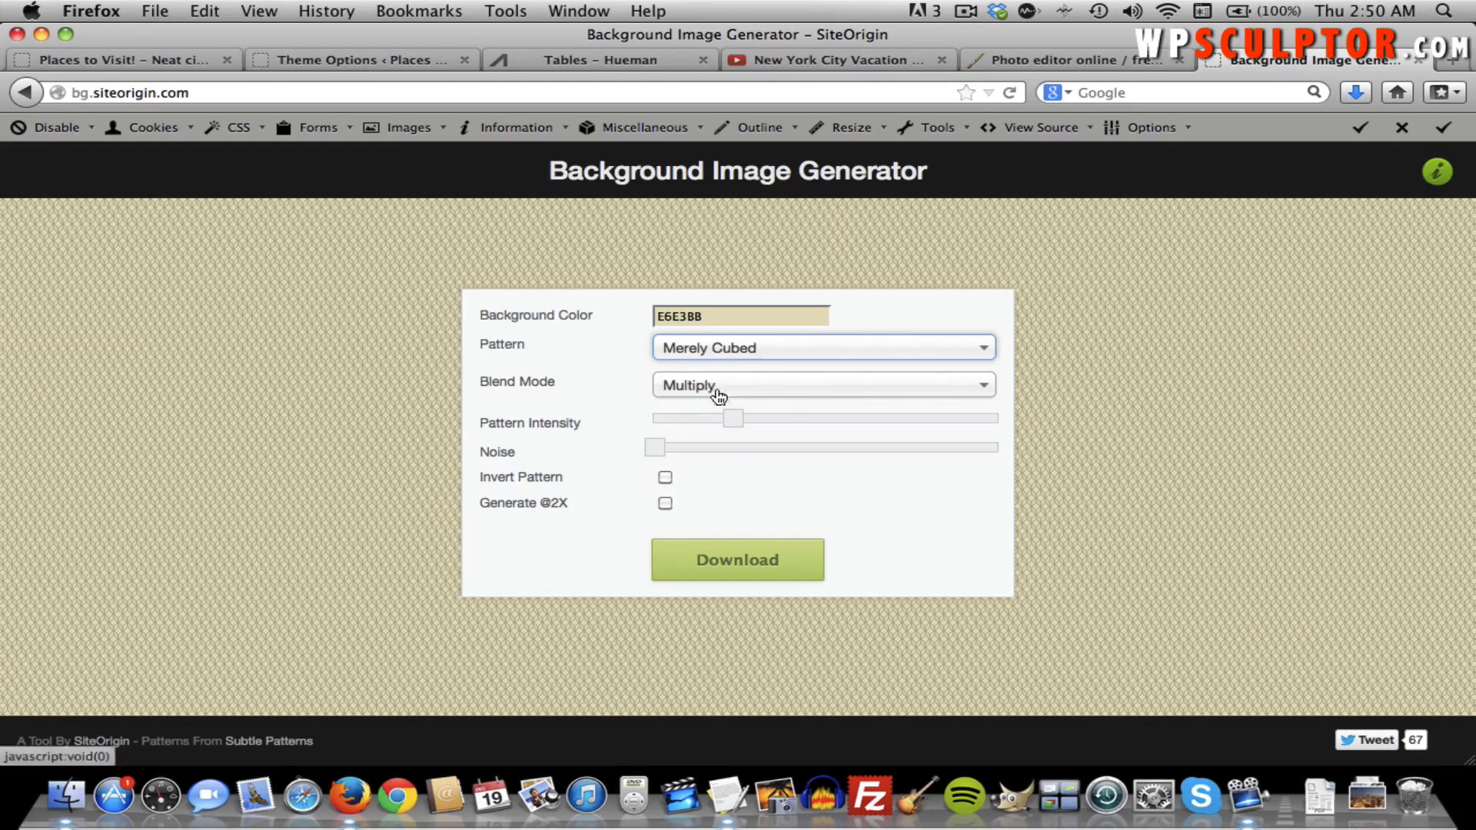
{"action": "left_click_drag", "start_coordinate": [723, 411], "coordinate": [706, 415]}
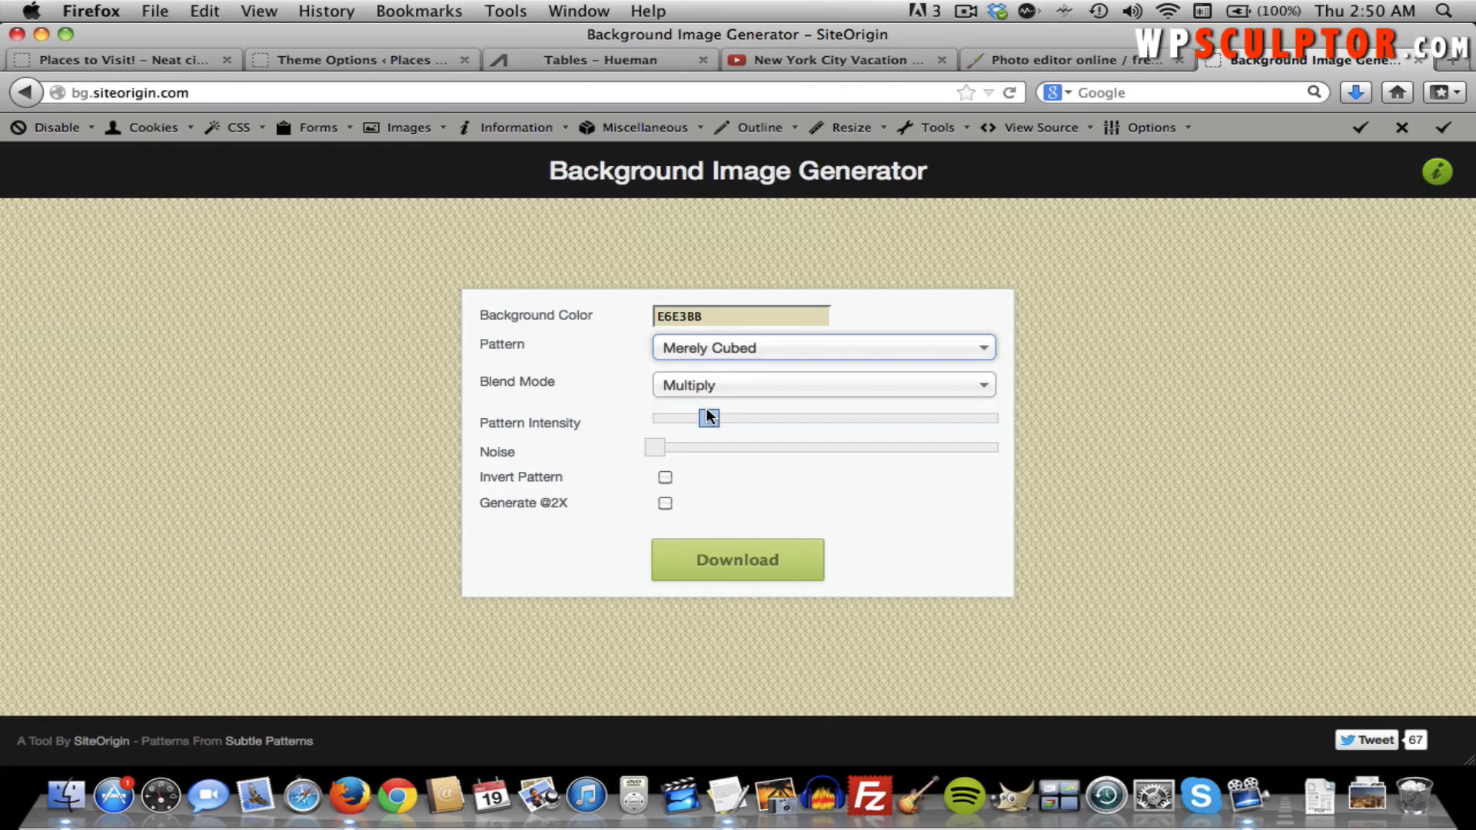
{"action": "left_click", "coordinate": [712, 416]}
{"action": "left_click", "coordinate": [707, 566]}
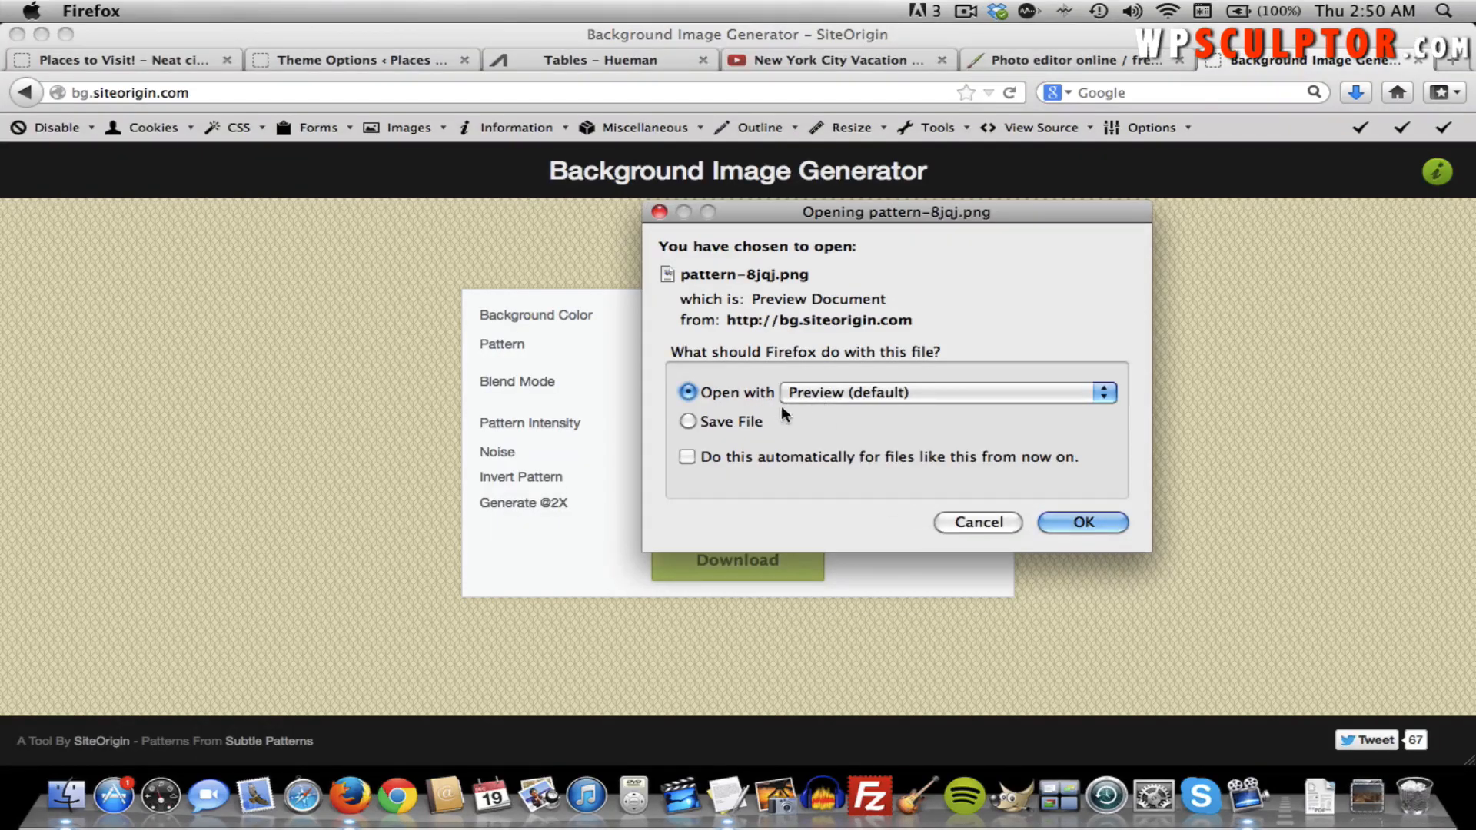
{"action": "left_click", "coordinate": [747, 422]}
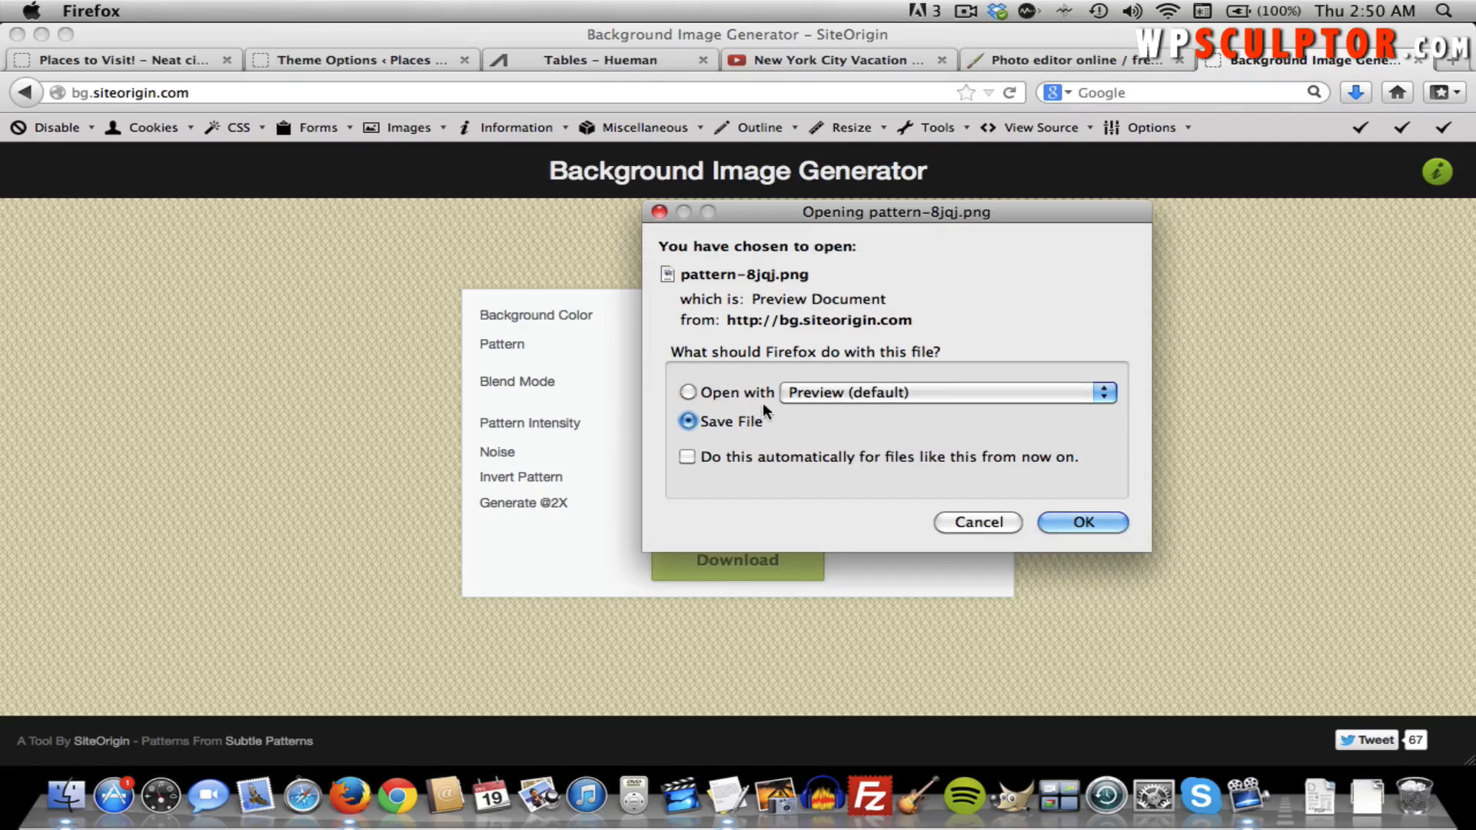
{"action": "left_click", "coordinate": [1073, 516]}
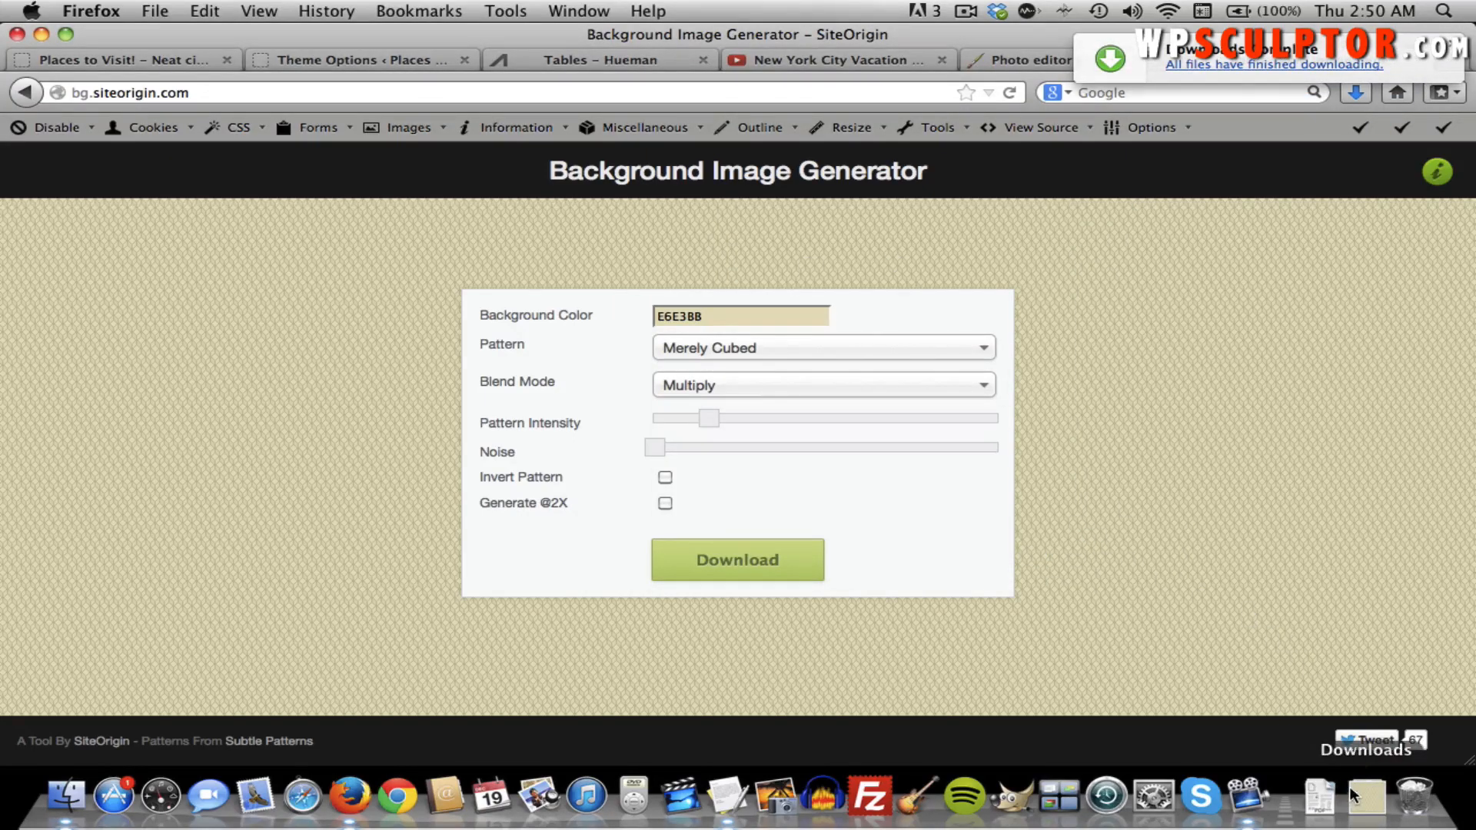
{"action": "left_click", "coordinate": [334, 59]}
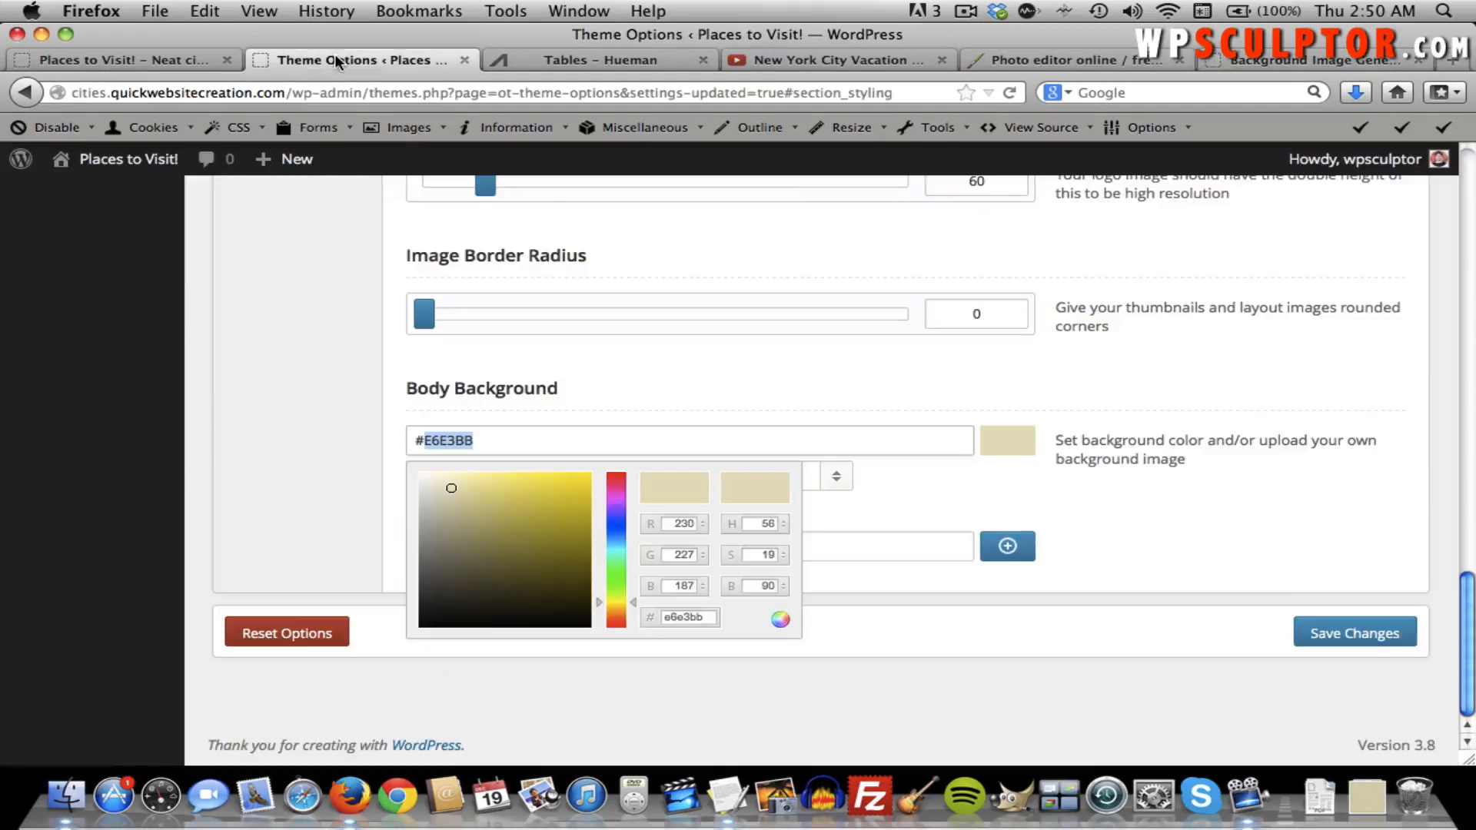
Upload pattern-8jqj.png and use it as the Body Background image.
{"action": "left_click", "coordinate": [1070, 546]}
{"action": "left_click", "coordinate": [1005, 547]}
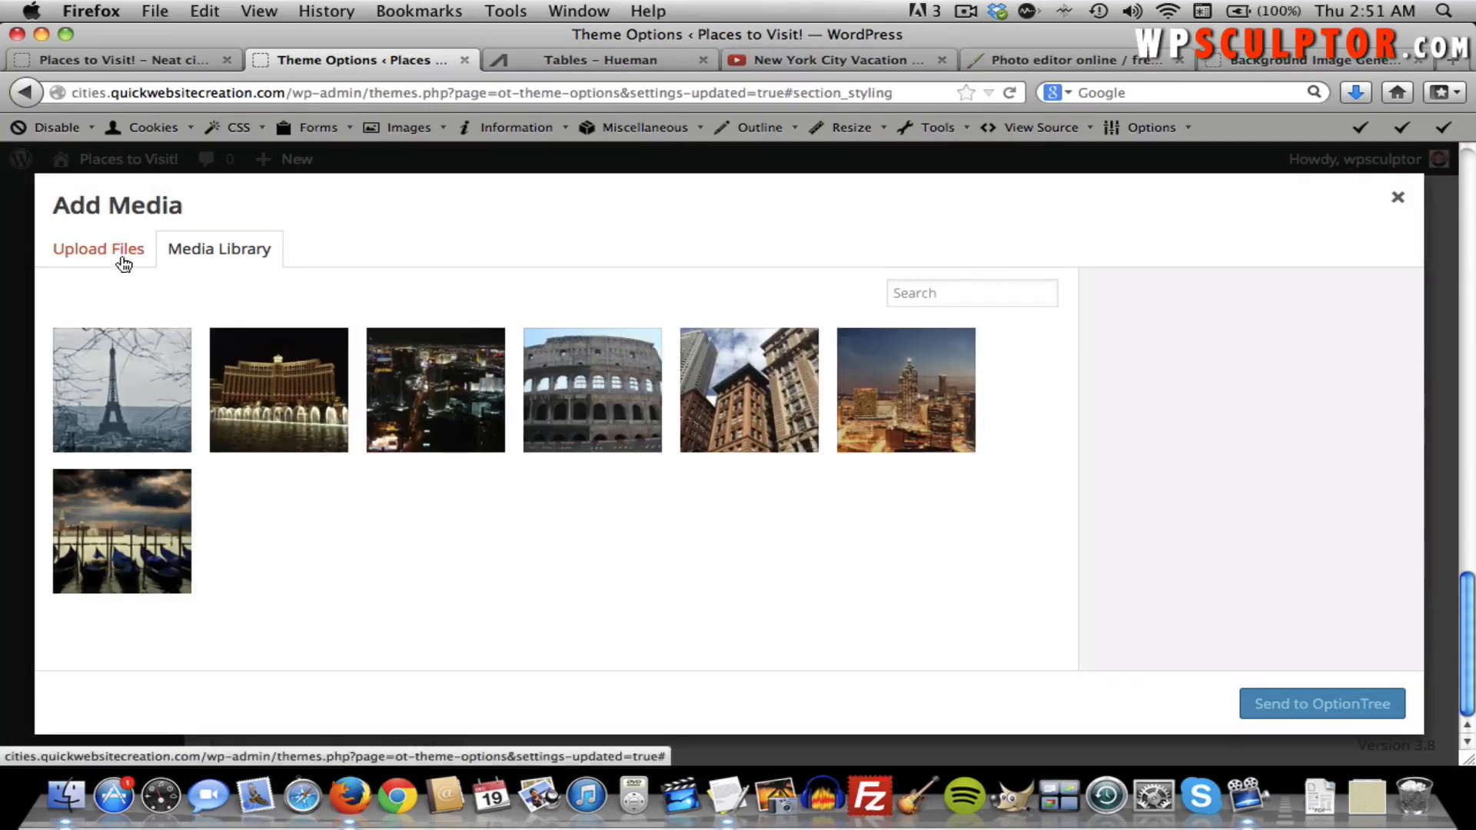
{"action": "left_click", "coordinate": [118, 256]}
{"action": "left_click", "coordinate": [780, 531]}
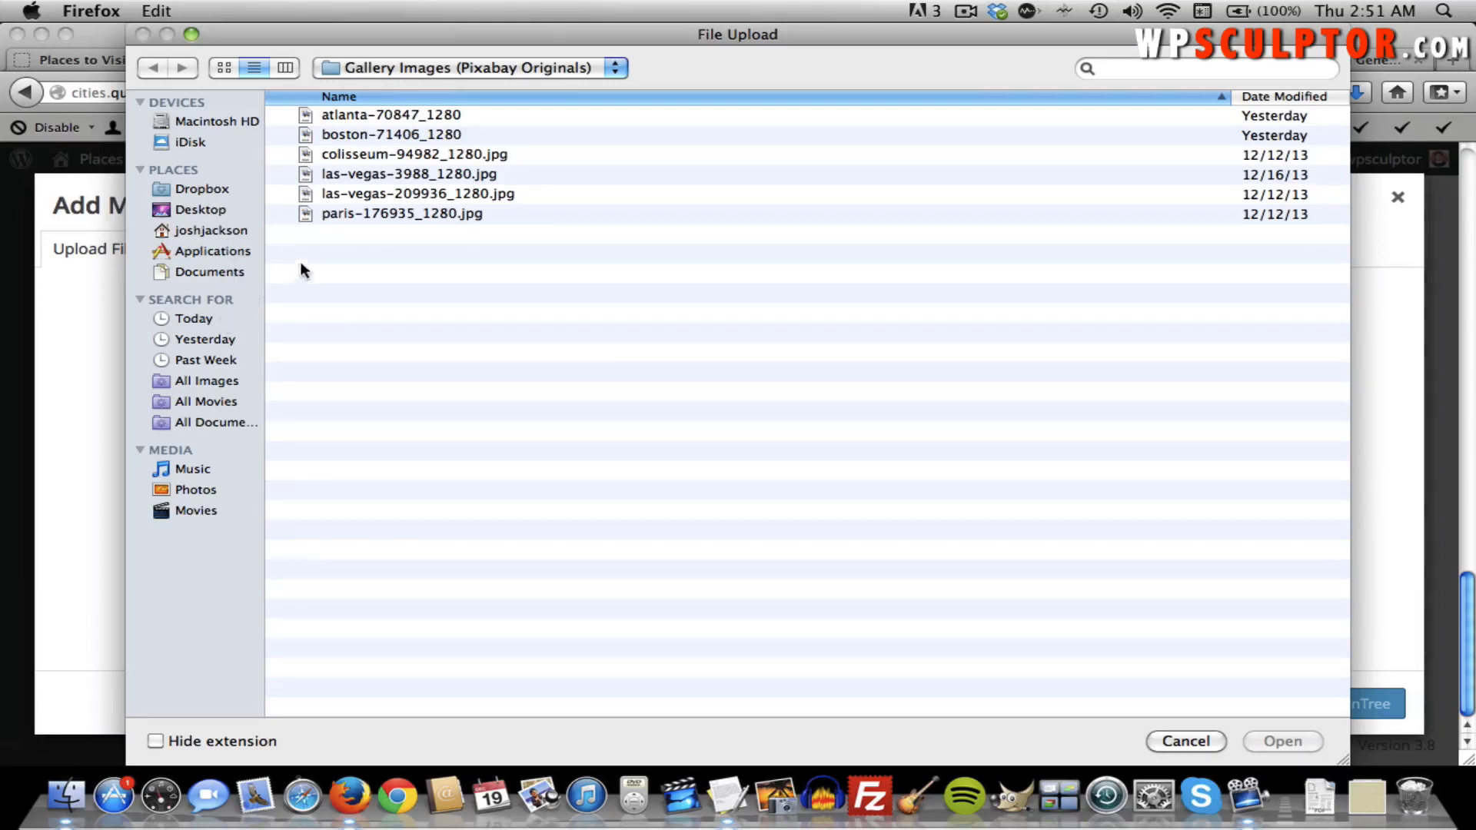
{"action": "left_click", "coordinate": [1116, 74]}
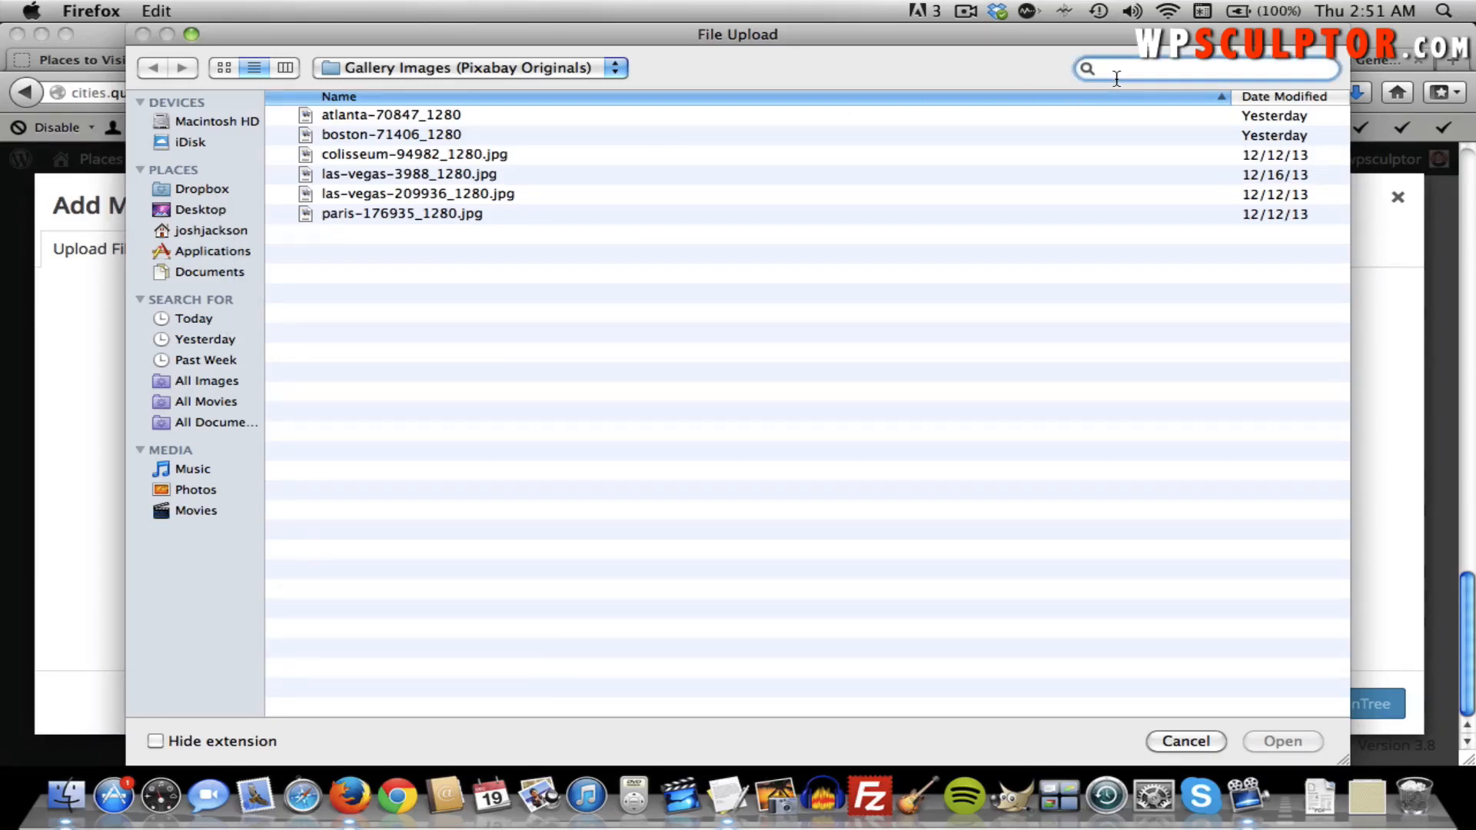
{"action": "type", "text": "pattern"}
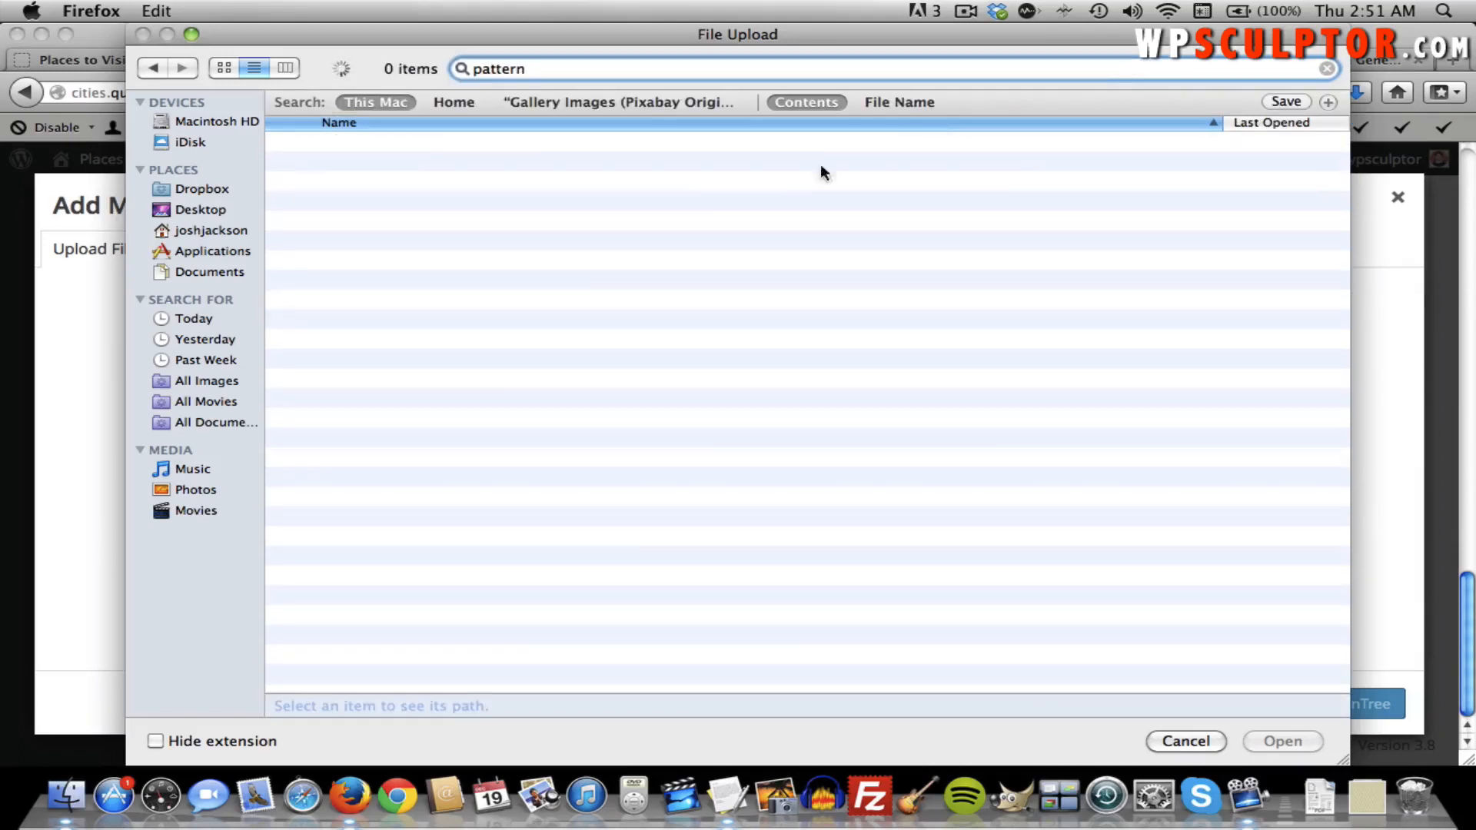
{"action": "double_click", "coordinate": [428, 140]}
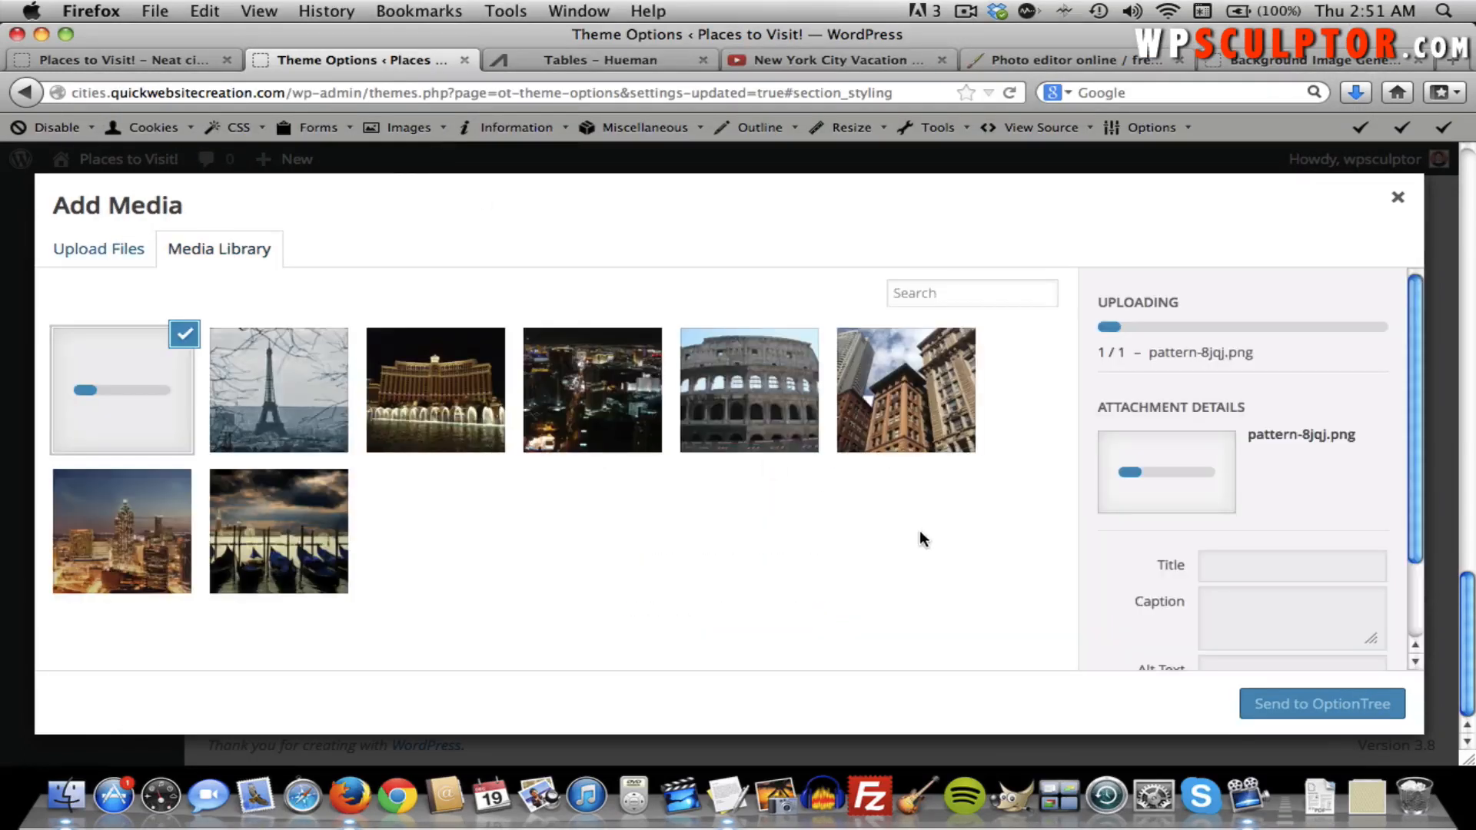
{"action": "left_click", "coordinate": [1312, 703]}
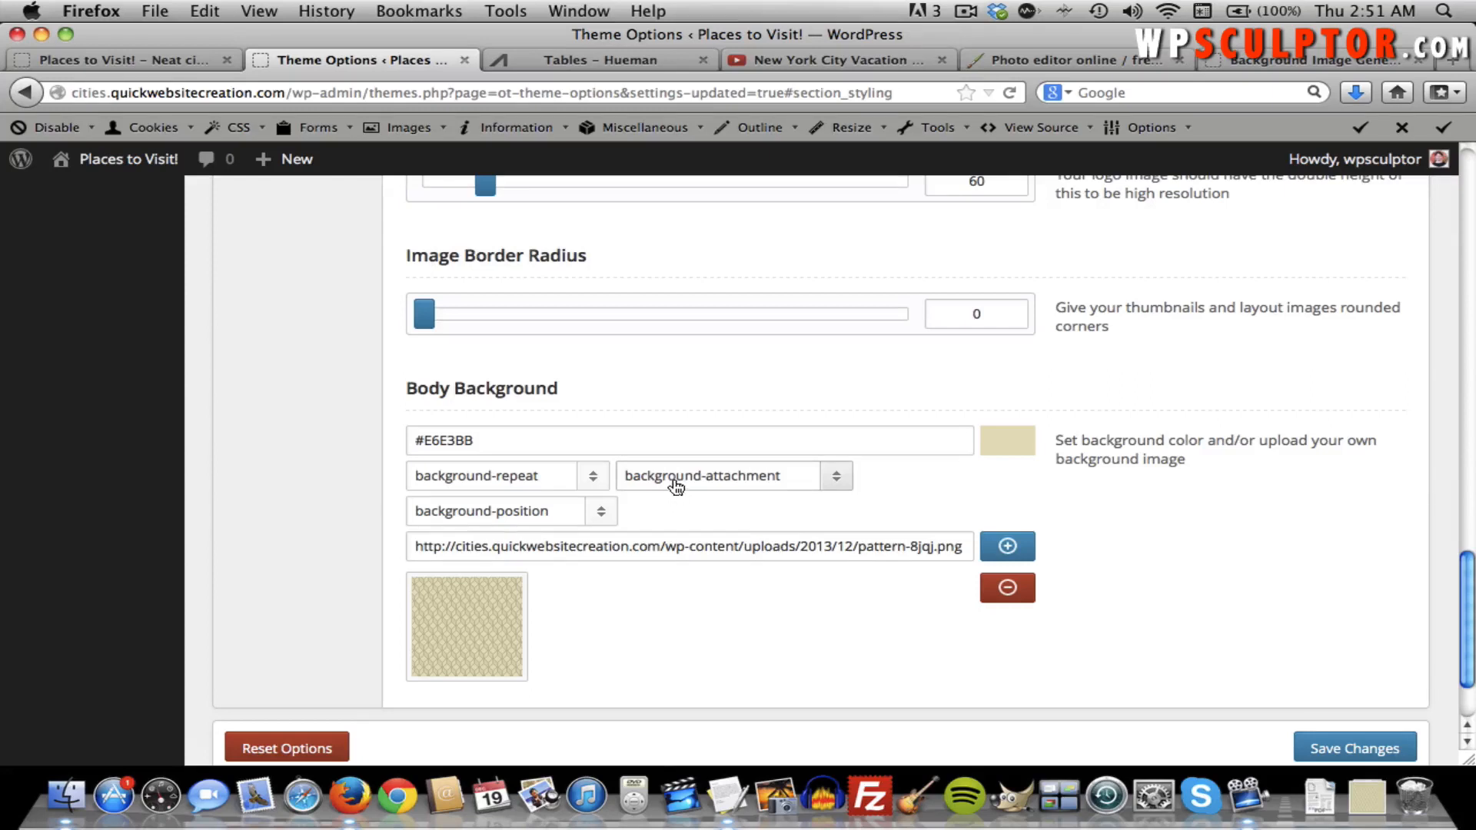
Review the background repeat choices and view the generated pattern tile on its own.
{"action": "left_click", "coordinate": [593, 478]}
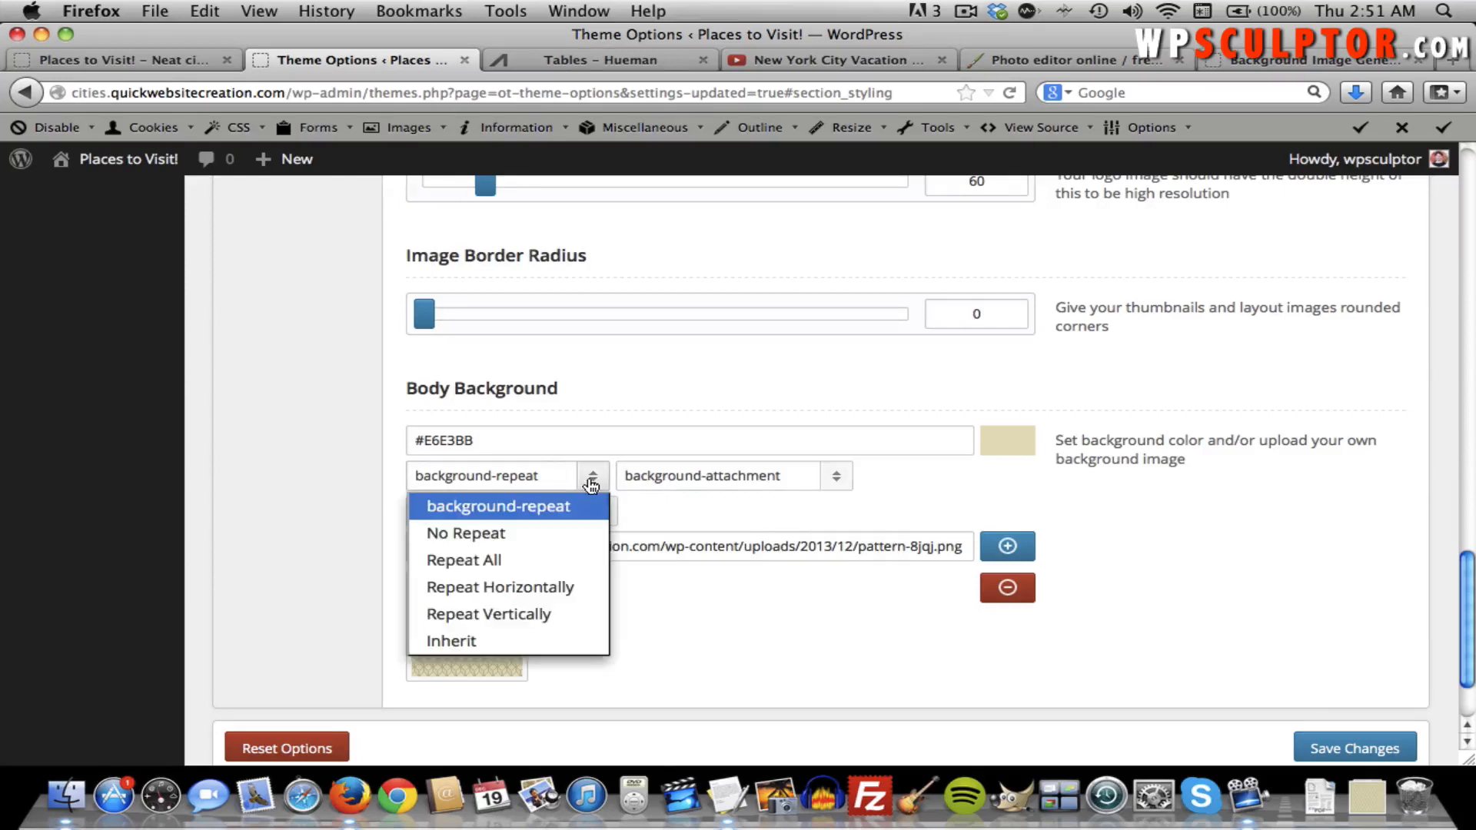
{"action": "left_click", "coordinate": [641, 510]}
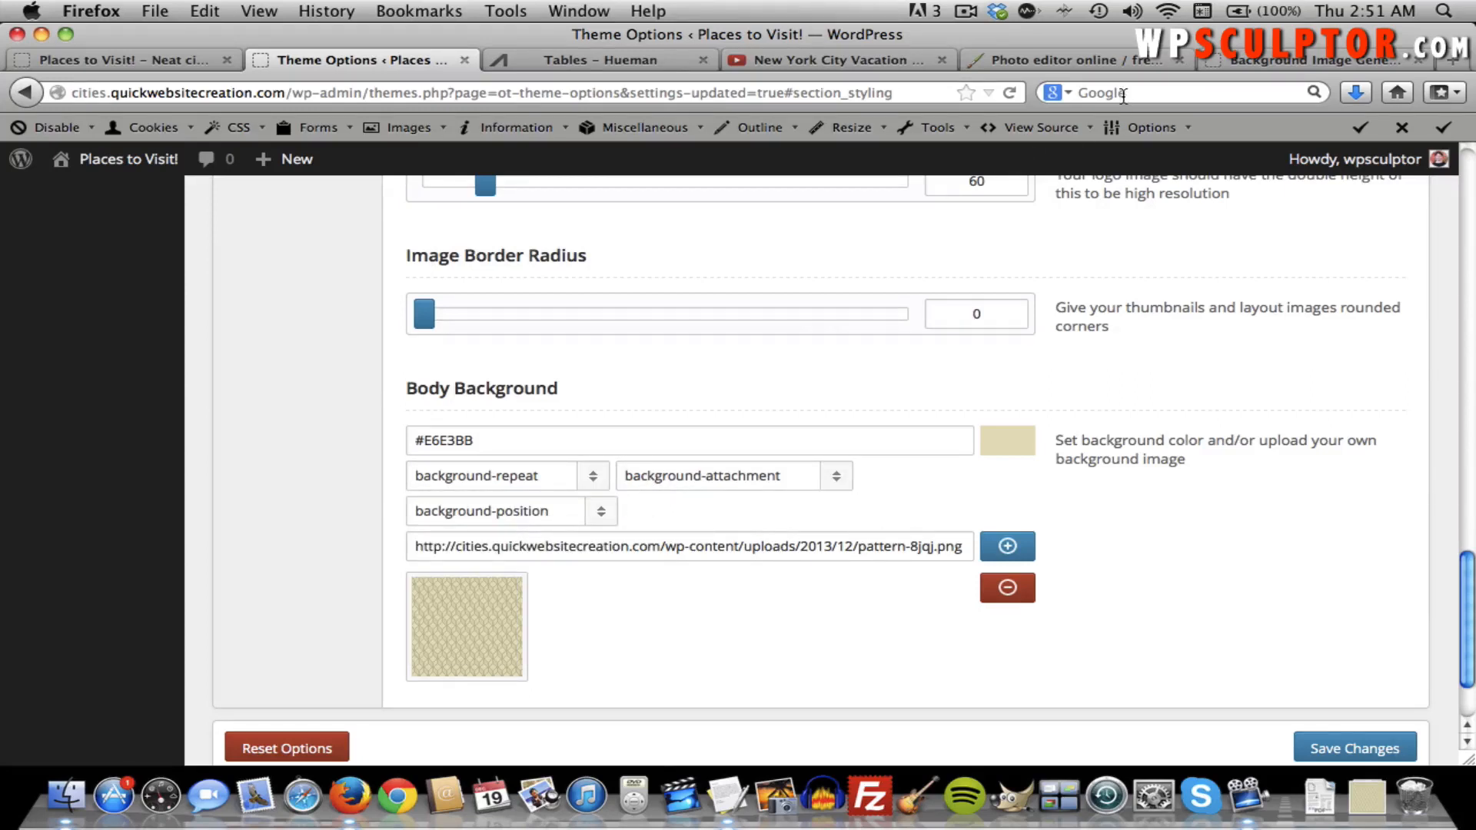
{"action": "left_click", "coordinate": [1243, 60]}
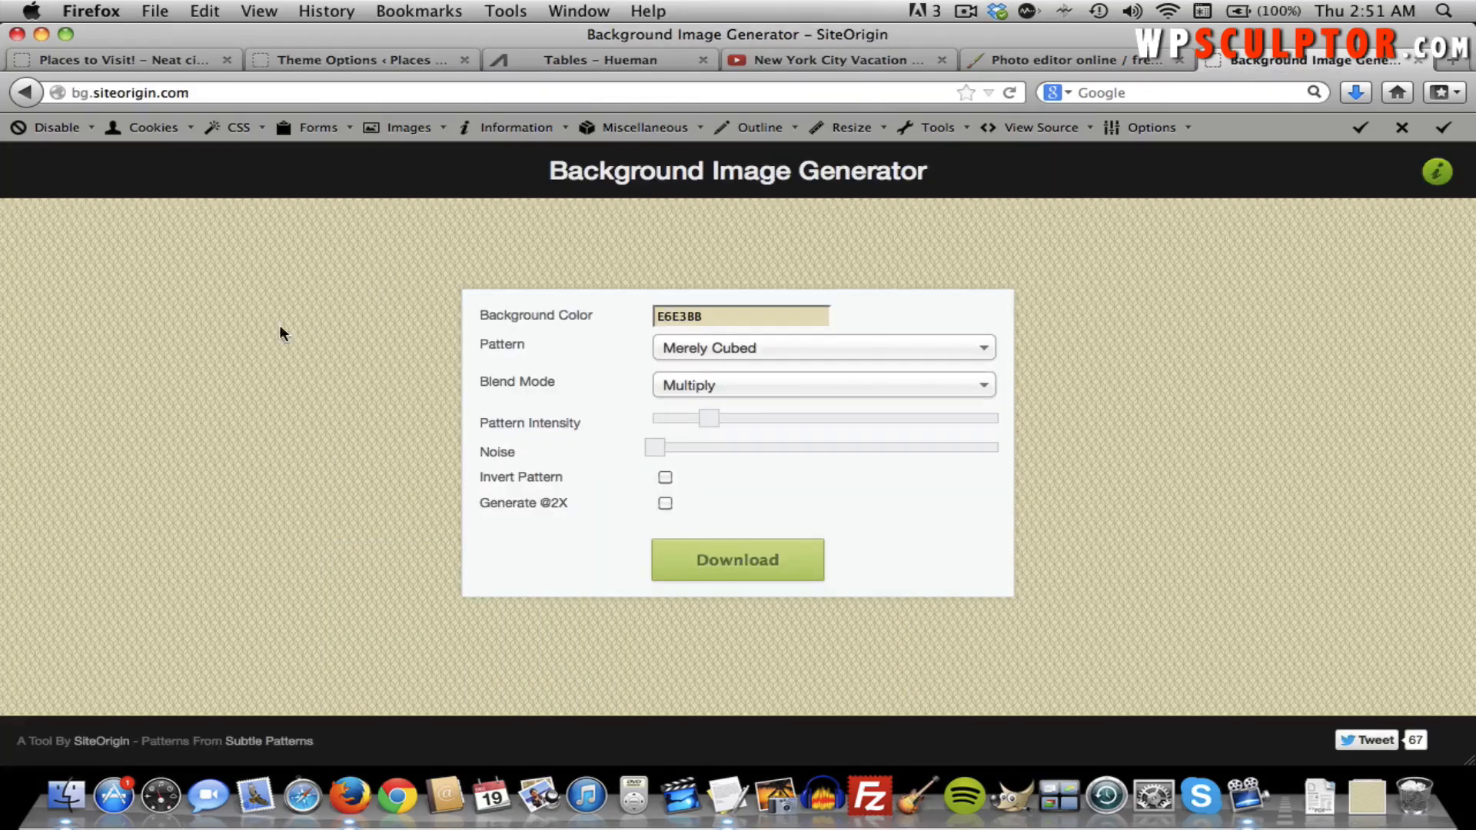
{"action": "right_click", "coordinate": [243, 325]}
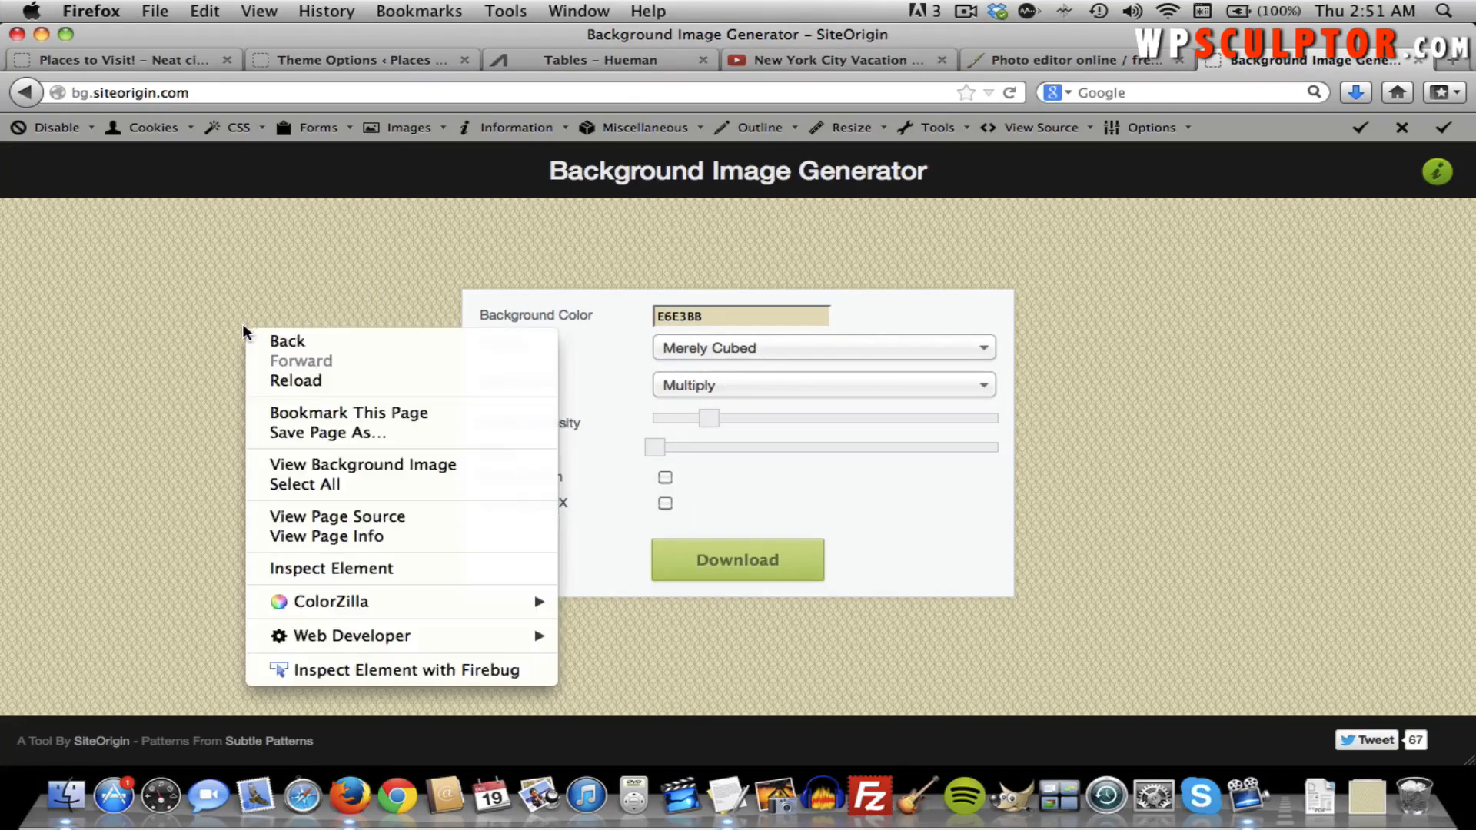
{"action": "left_click", "coordinate": [320, 461]}
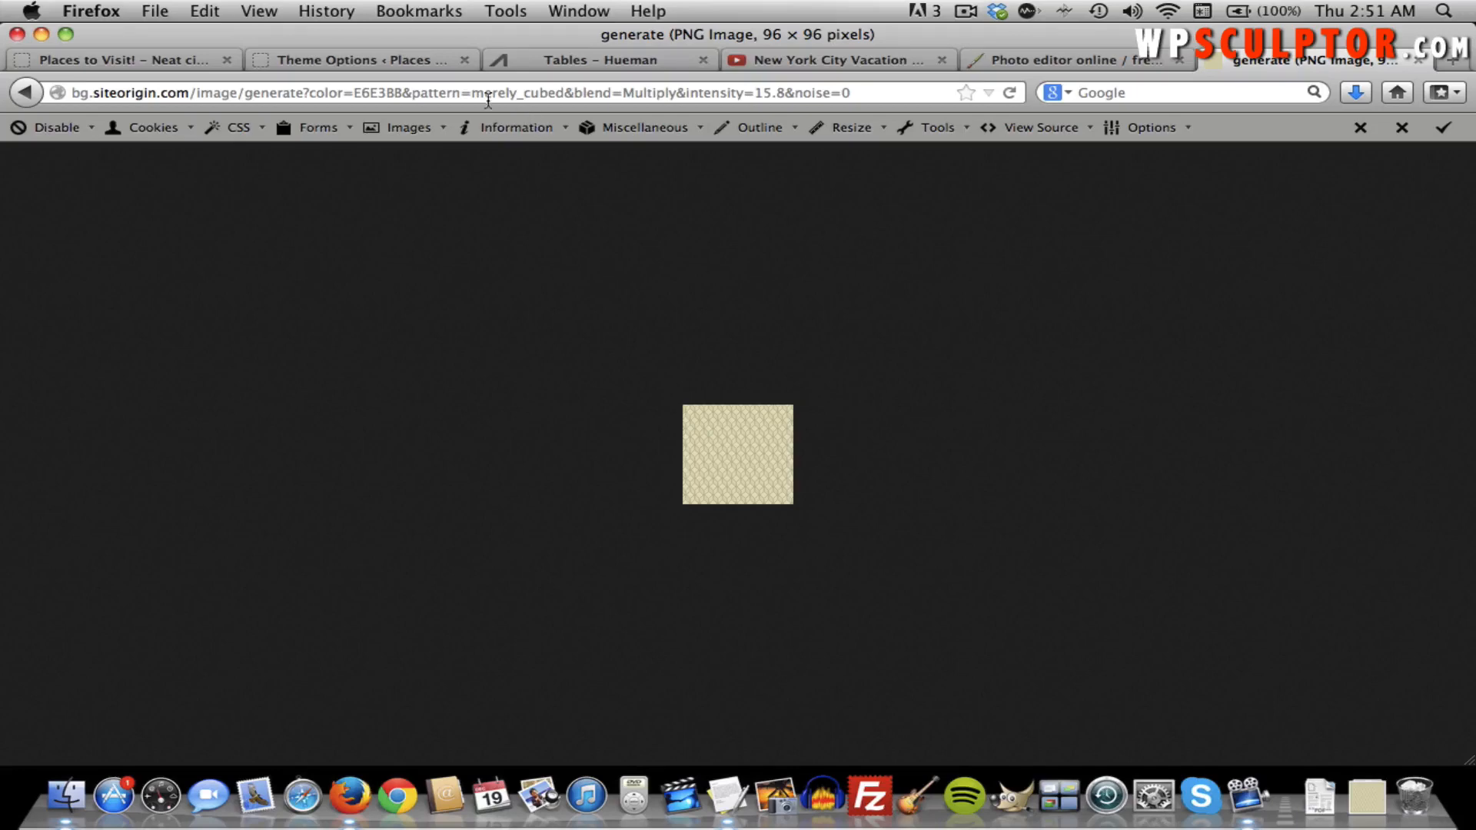
{"action": "left_click", "coordinate": [378, 59]}
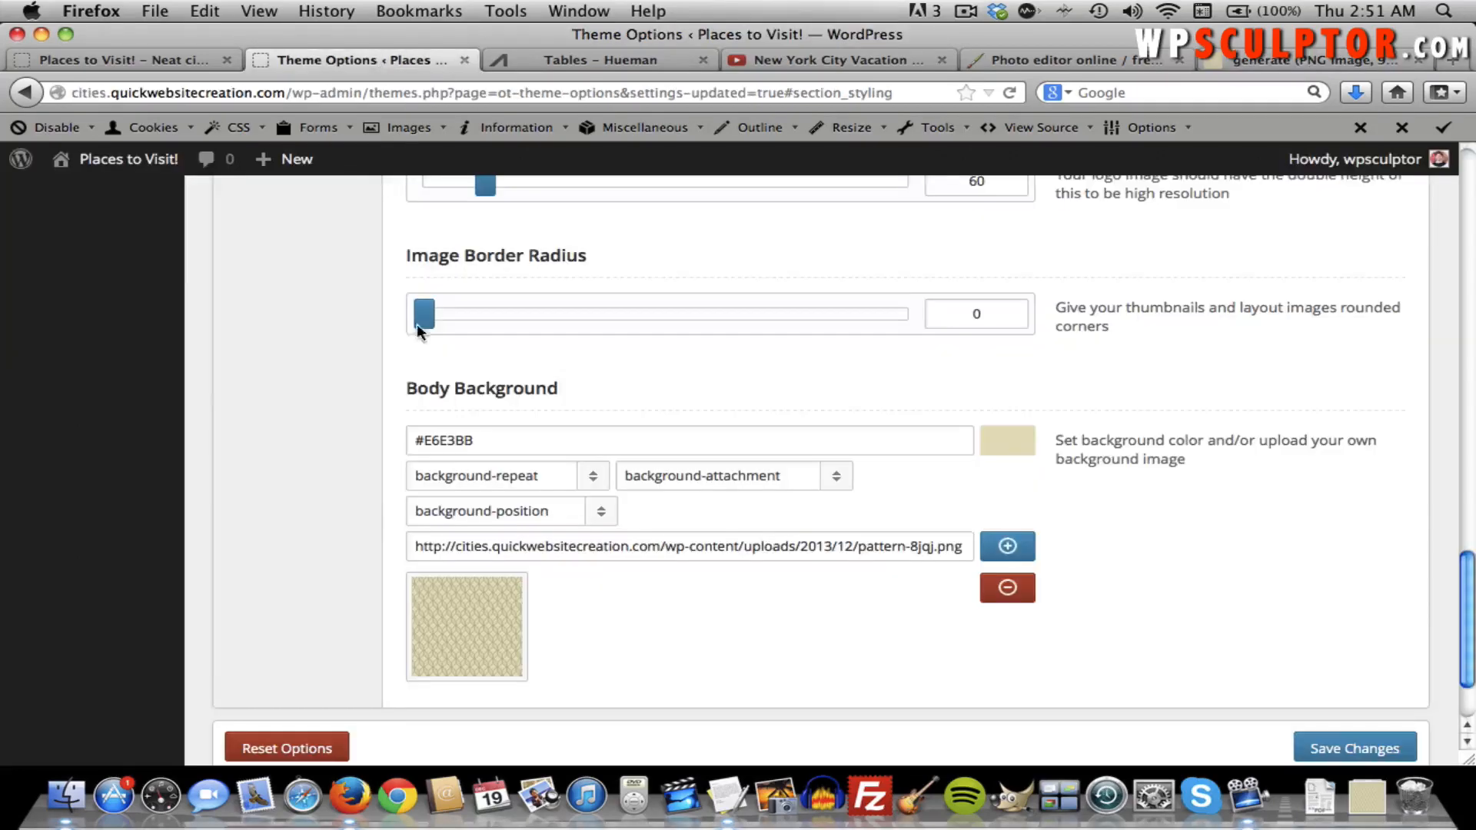
Set the Body Background to Repeat All, Fixed and Left Top, and save the Theme Options.
{"action": "left_click", "coordinate": [470, 478]}
{"action": "left_click", "coordinate": [494, 559]}
{"action": "left_click", "coordinate": [701, 482]}
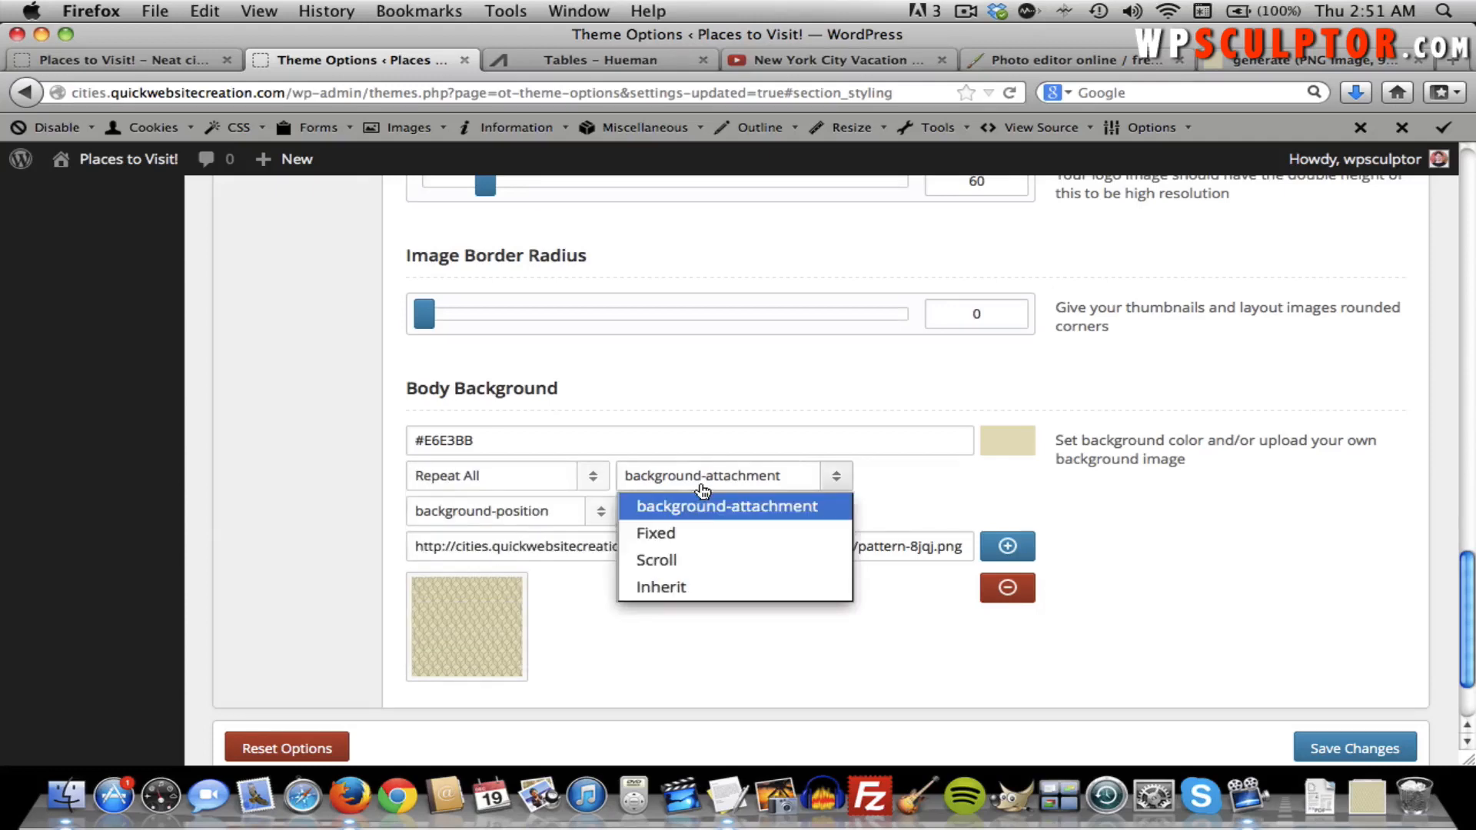
{"action": "left_click", "coordinate": [695, 533]}
{"action": "left_click", "coordinate": [580, 511]}
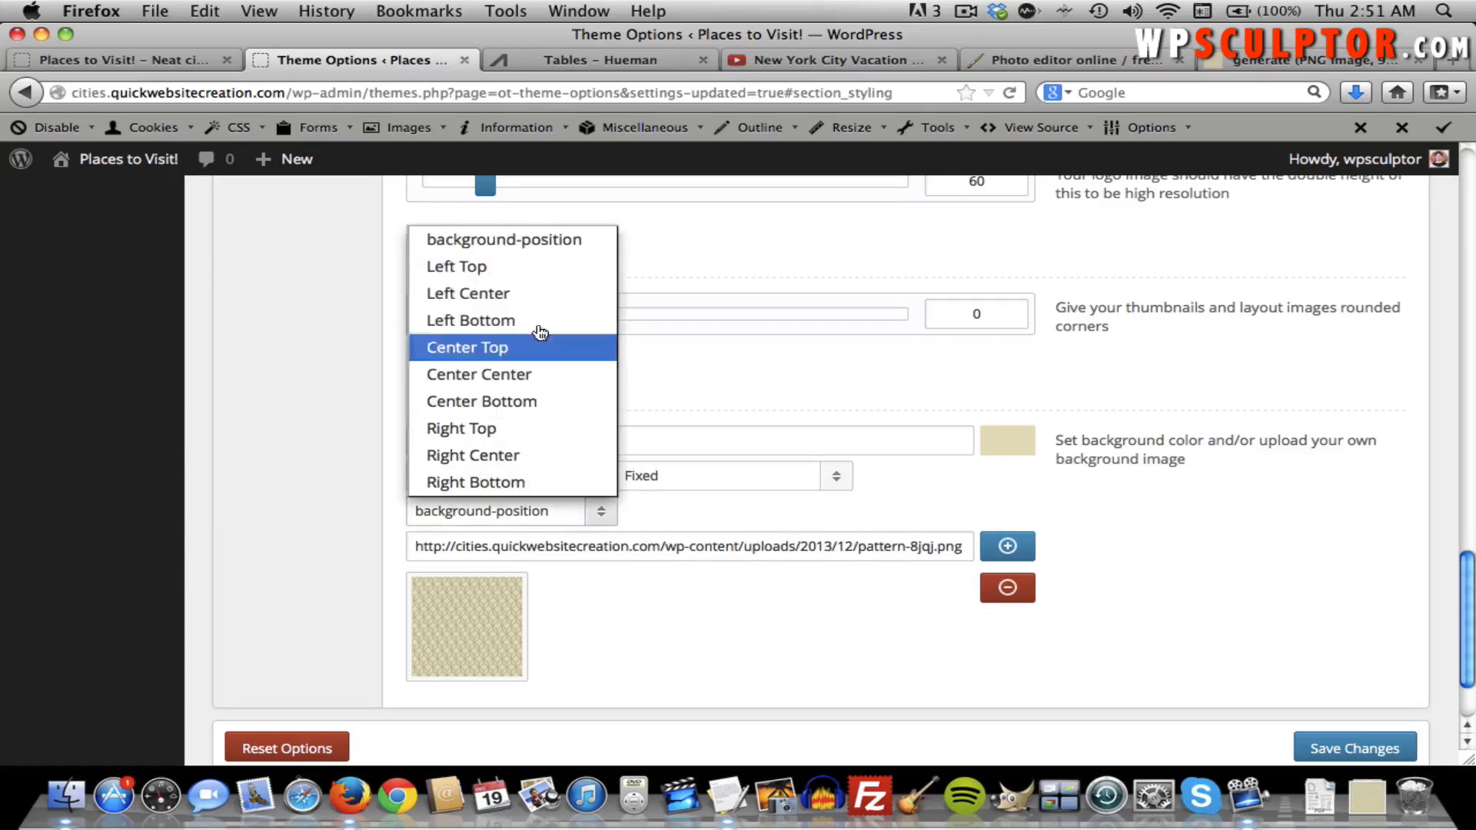
{"action": "left_click", "coordinate": [533, 267]}
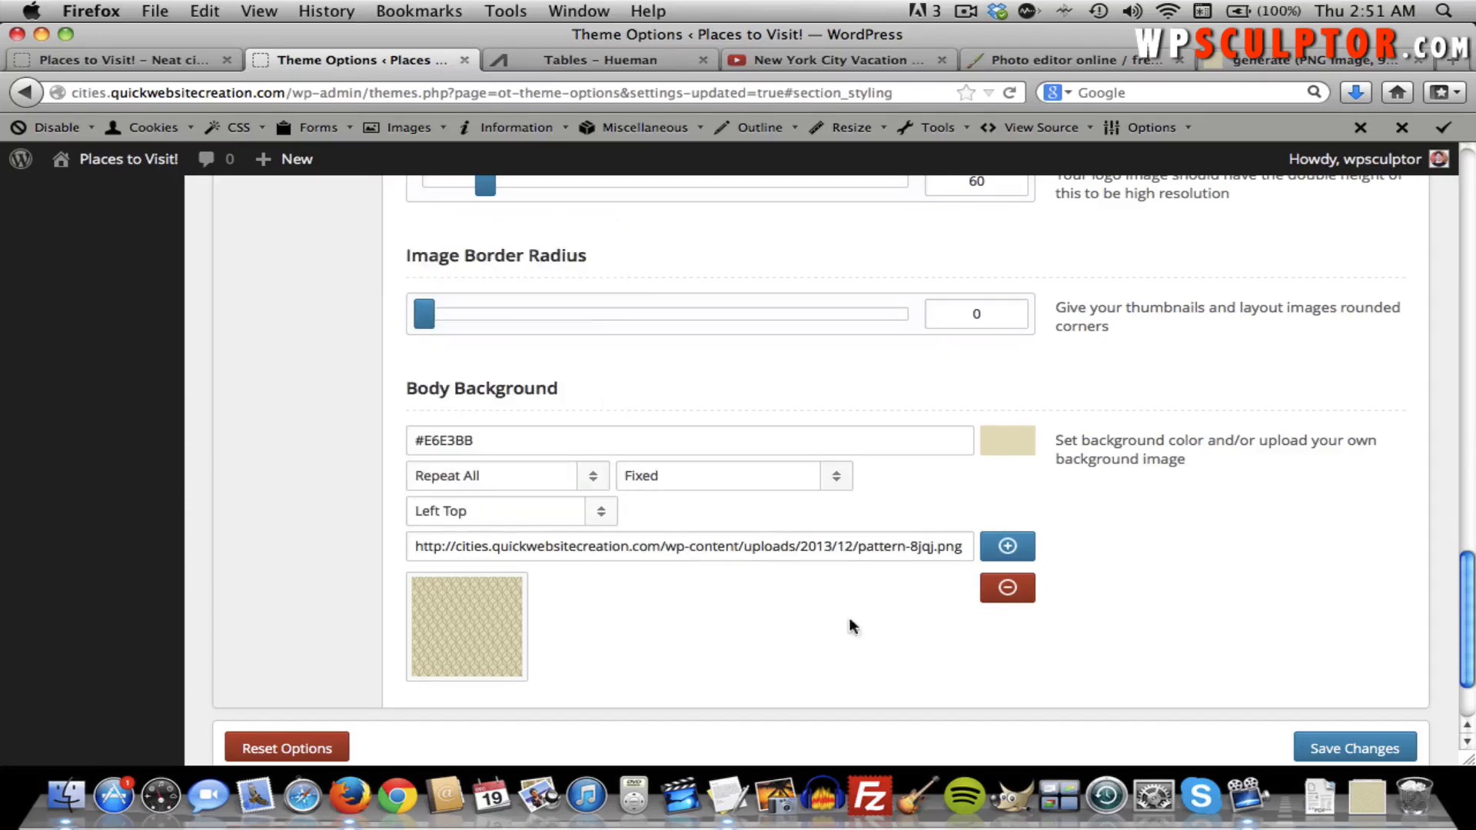
{"action": "left_click", "coordinate": [1333, 748]}
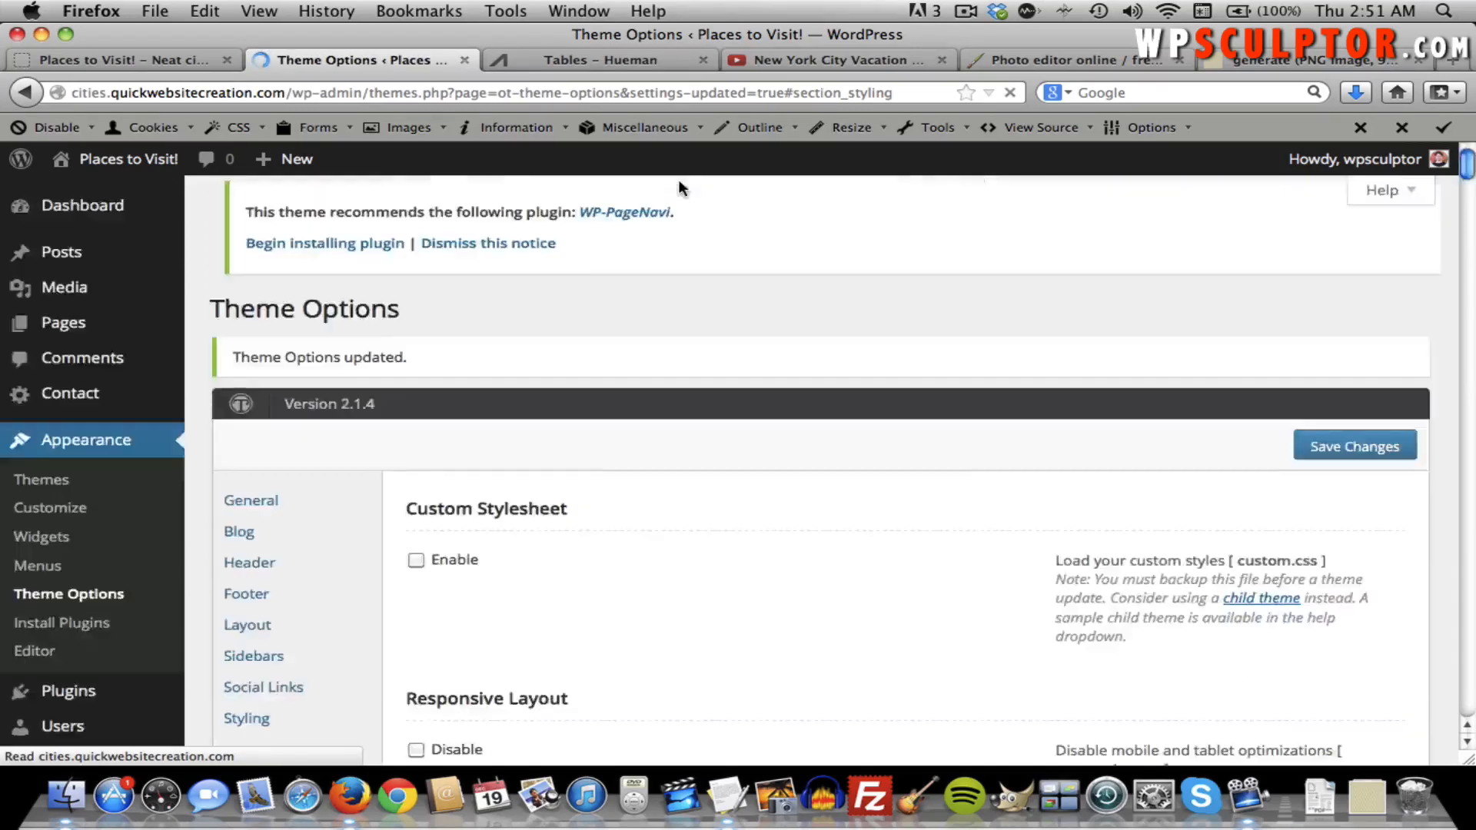
{"action": "left_click", "coordinate": [186, 63]}
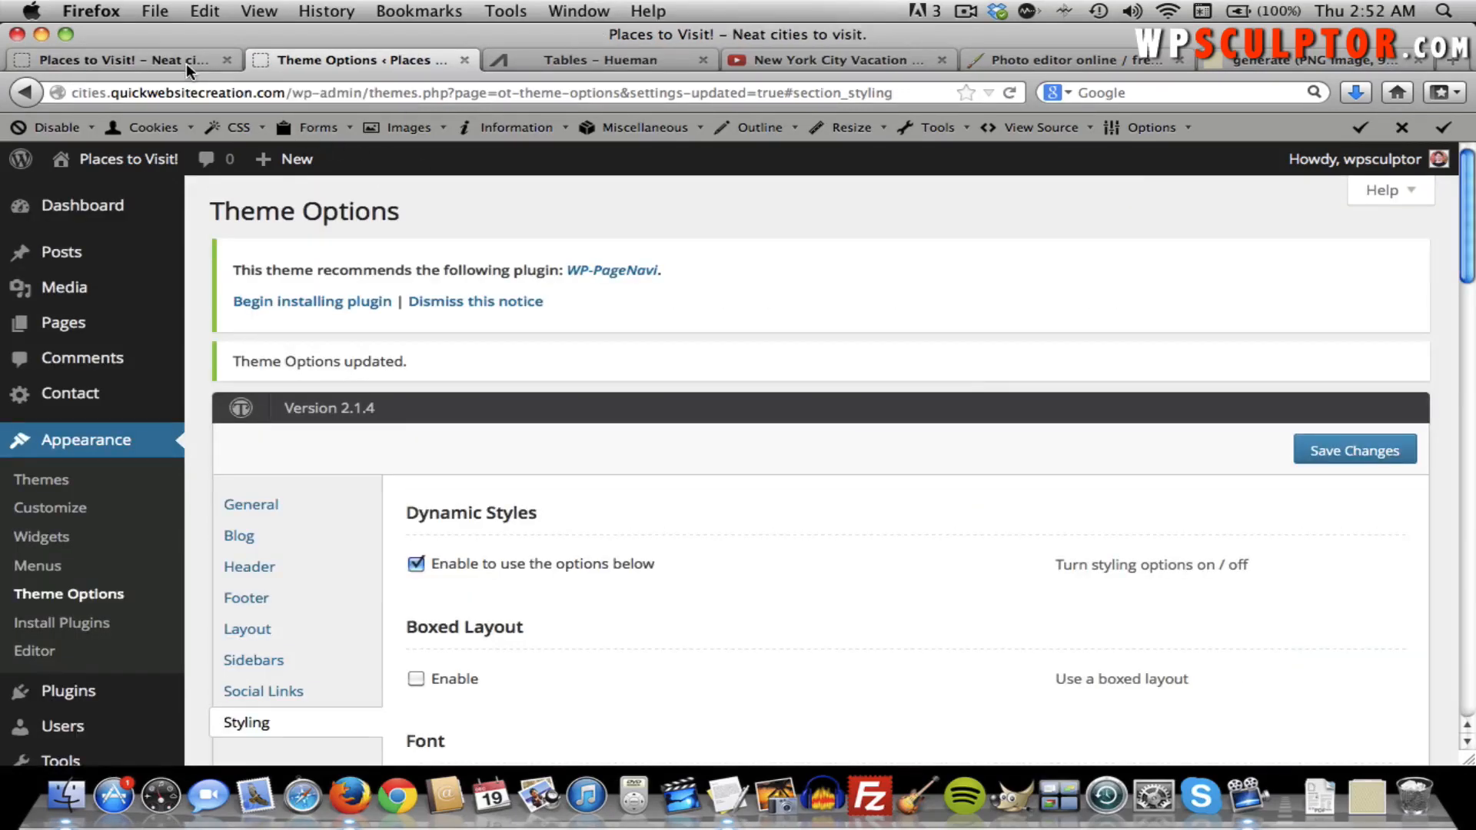
{"action": "key", "text": "super+r"}
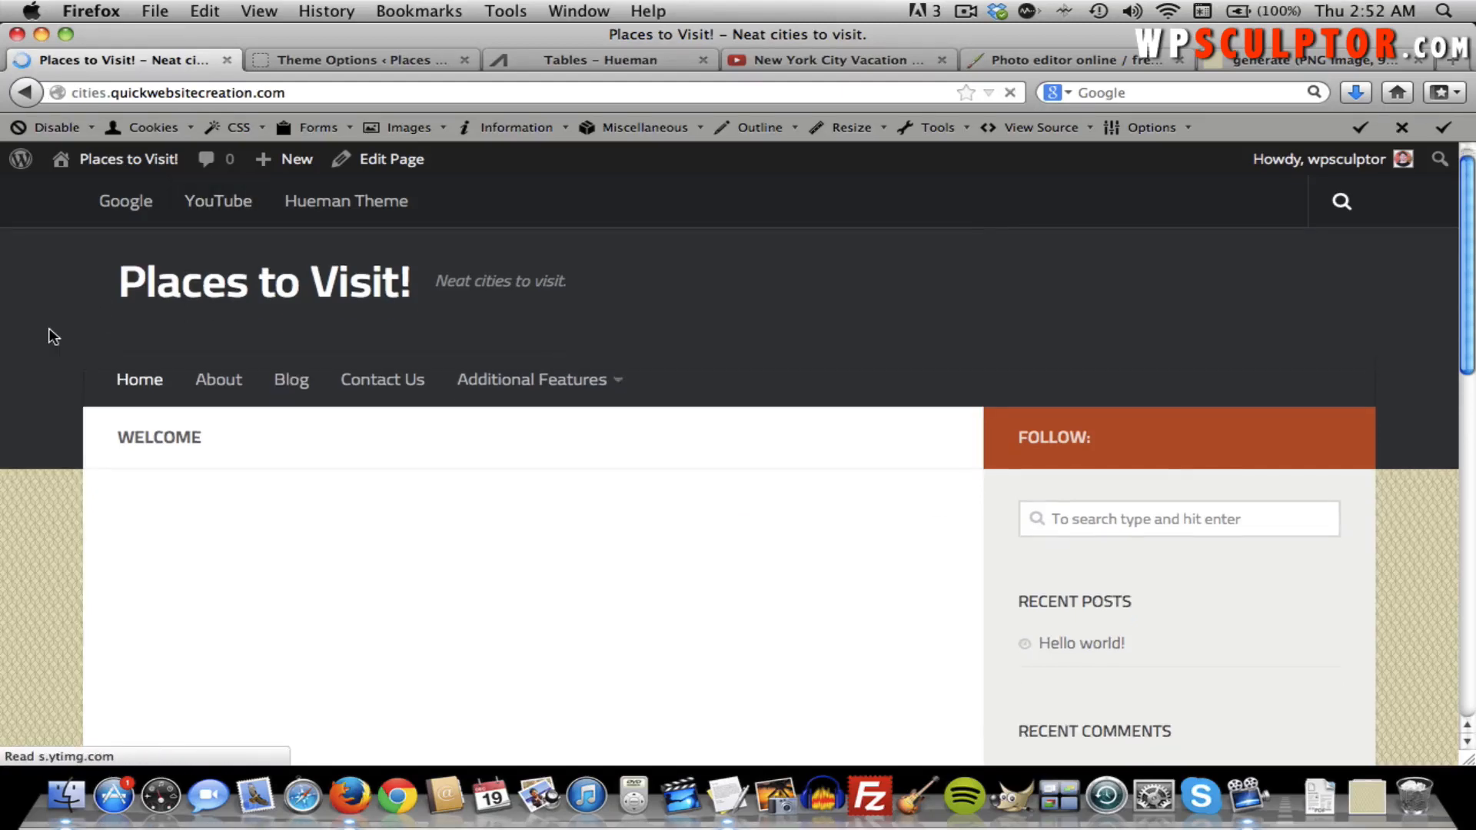
{"action": "scroll", "coordinate": [49, 329], "scroll_direction": "down", "scroll_amount": 5}
{"action": "scroll", "coordinate": [39, 384], "scroll_direction": "down", "scroll_amount": 2}
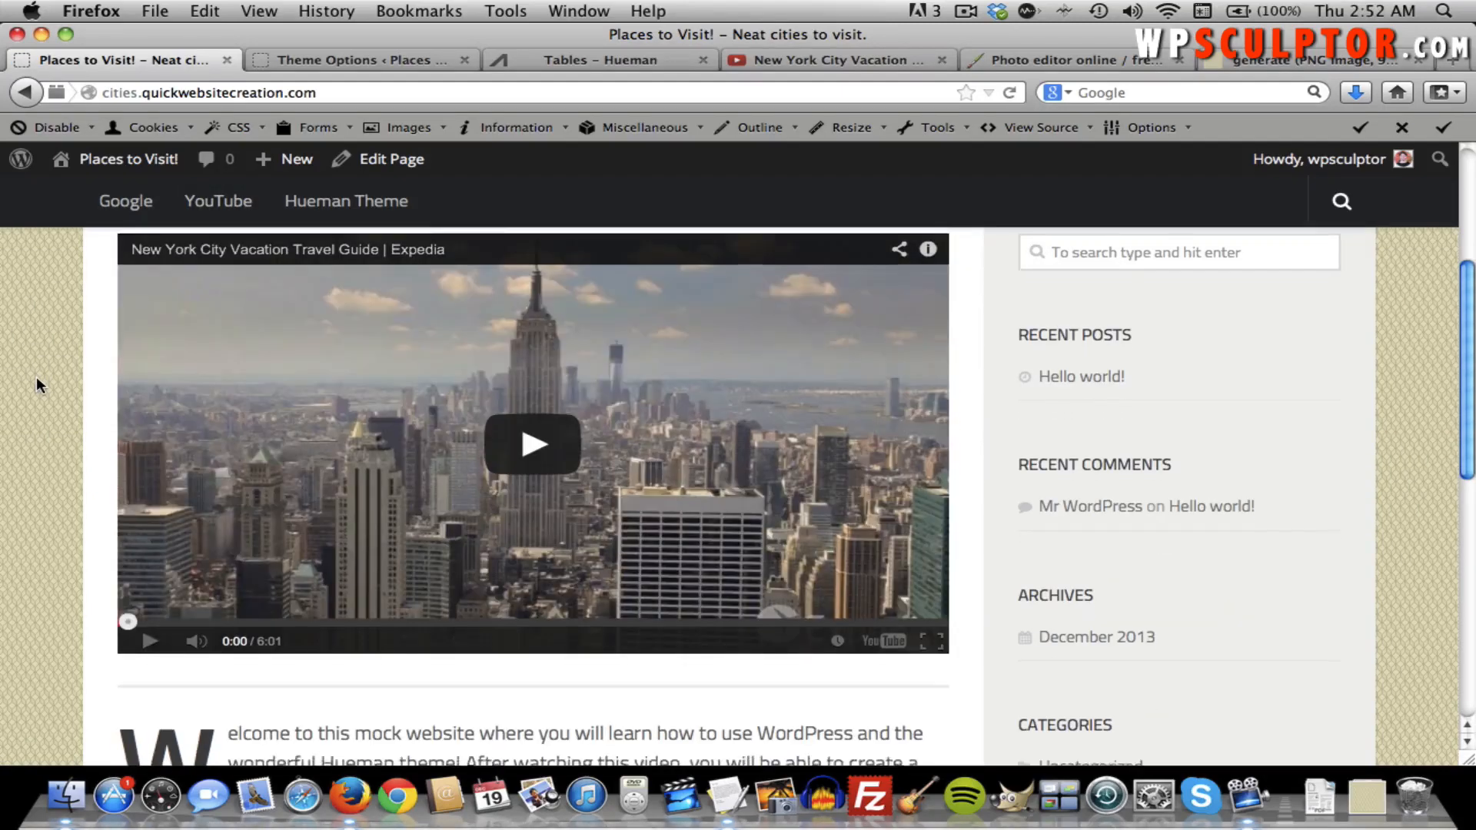
{"action": "scroll", "coordinate": [38, 385], "scroll_direction": "up", "scroll_amount": 4}
{"action": "scroll", "coordinate": [35, 382], "scroll_direction": "up", "scroll_amount": 3}
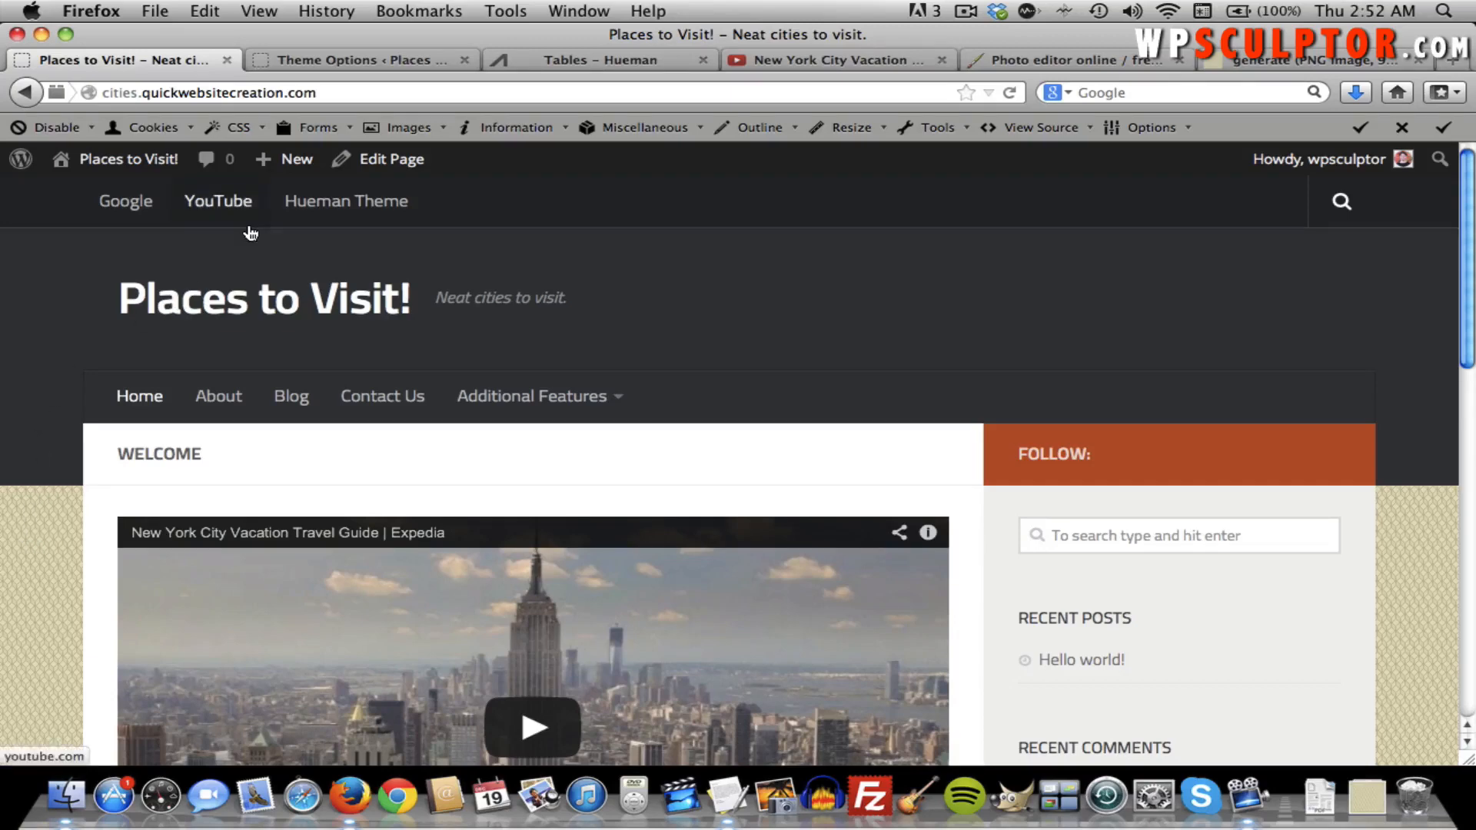
Remove the Body Background pattern image, keeping only the #E6E3BB colour, and save the theme options.
{"action": "left_click", "coordinate": [372, 54]}
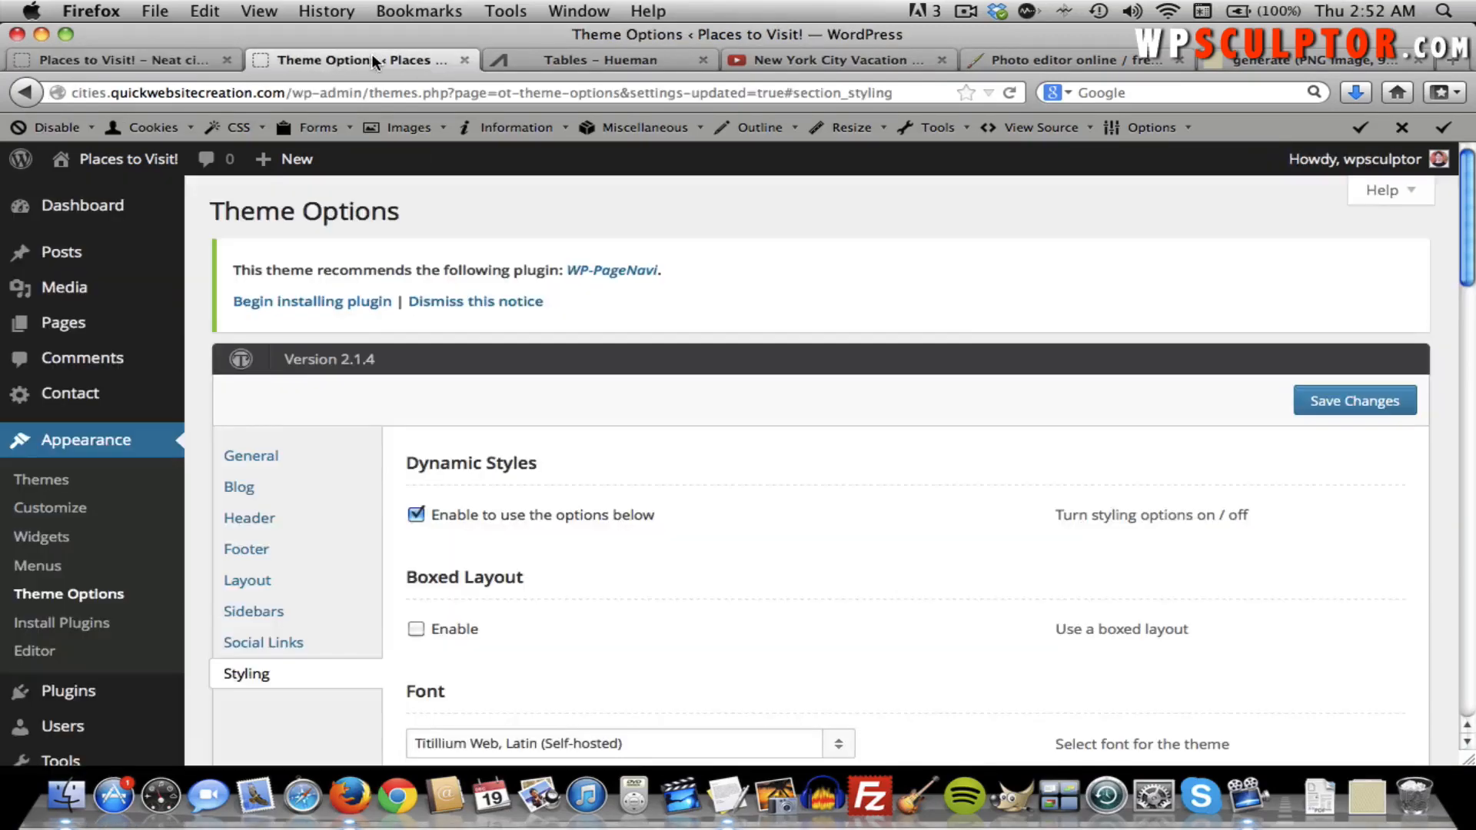
{"action": "scroll", "coordinate": [578, 417], "scroll_direction": "down", "scroll_amount": 10}
{"action": "scroll", "coordinate": [580, 421], "scroll_direction": "down", "scroll_amount": 10}
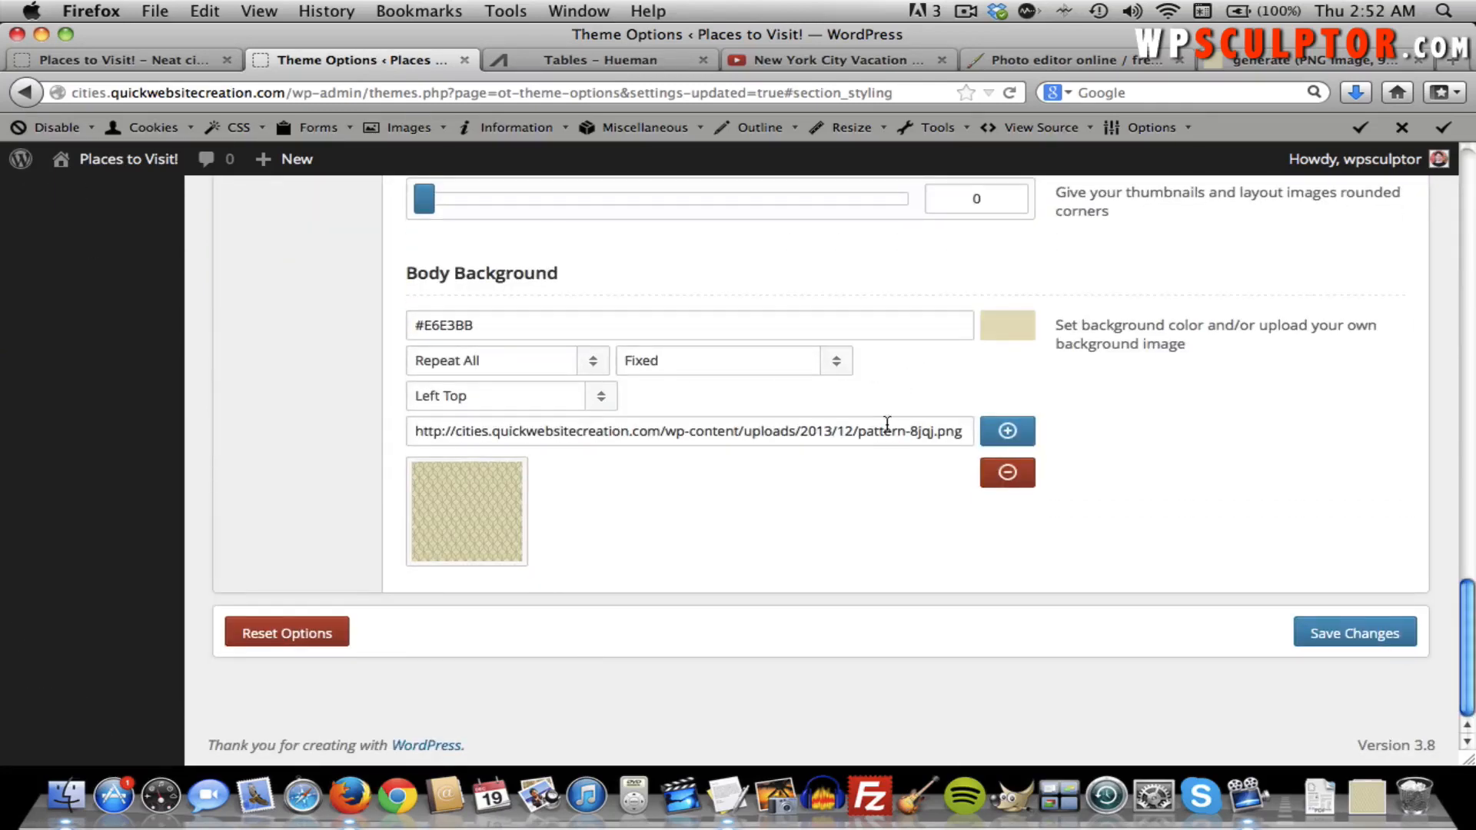
{"action": "left_click", "coordinate": [1009, 476]}
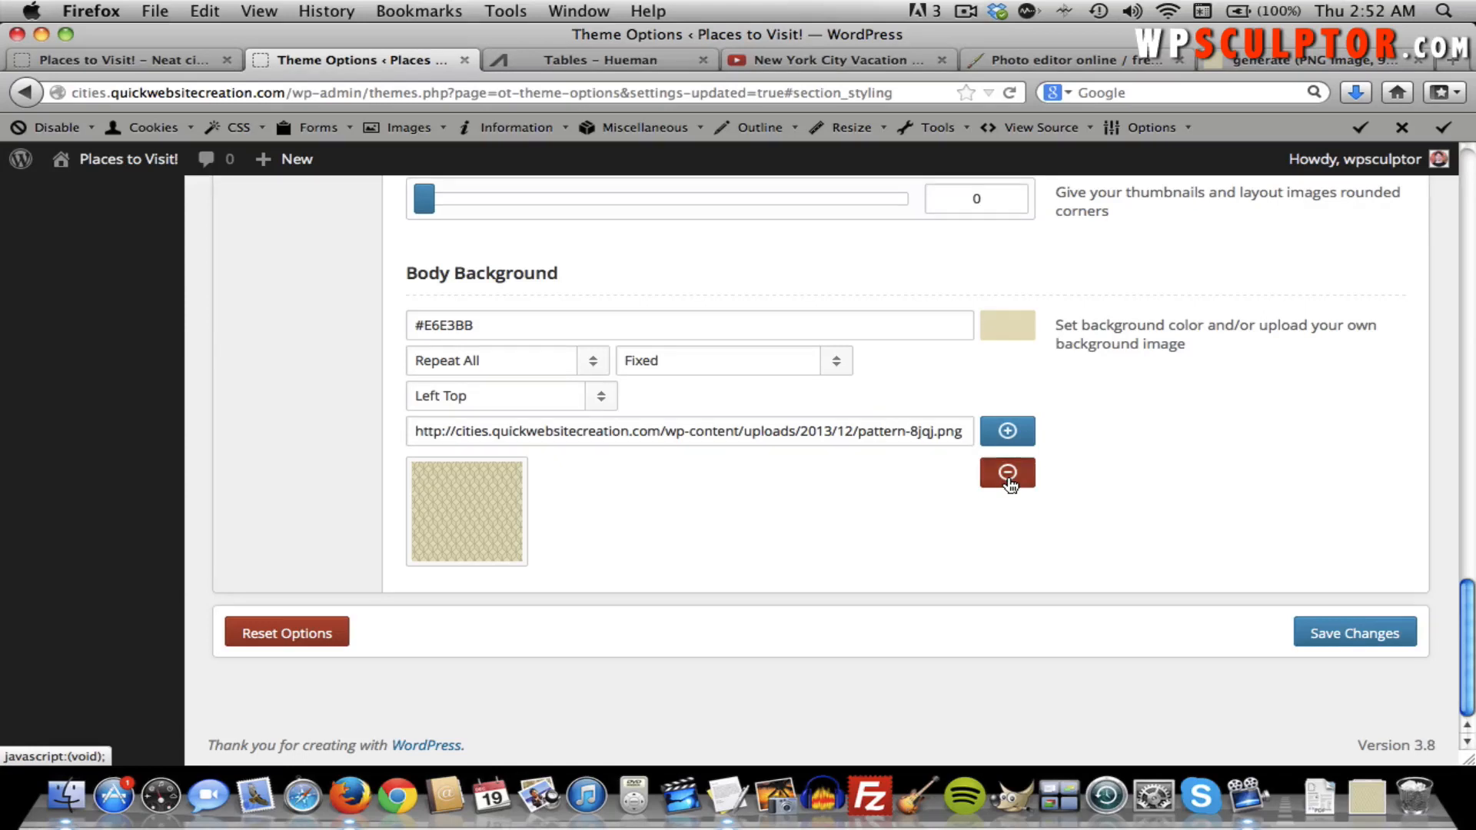
{"action": "left_click", "coordinate": [844, 423]}
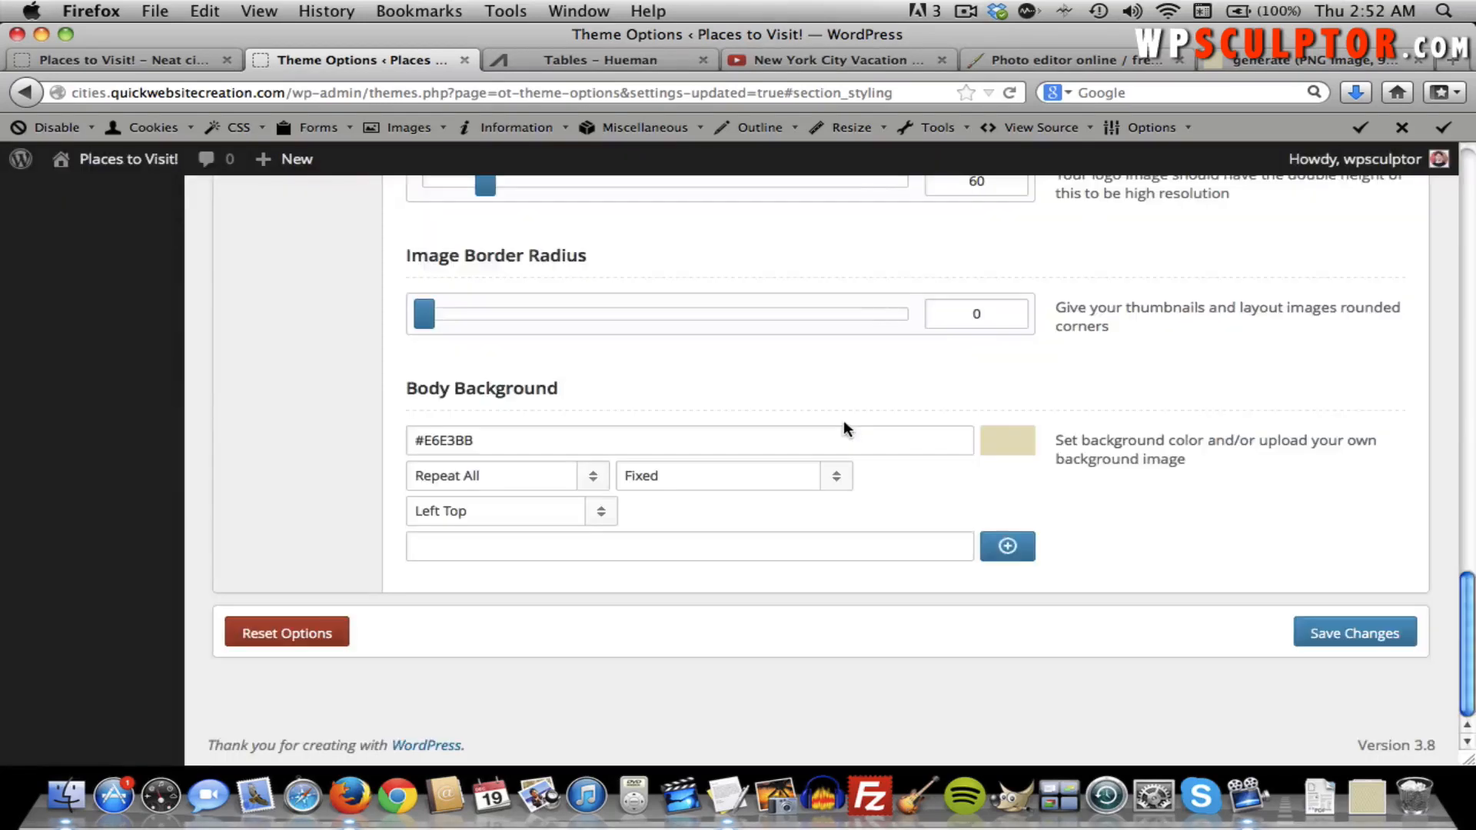
{"action": "left_click", "coordinate": [1388, 631]}
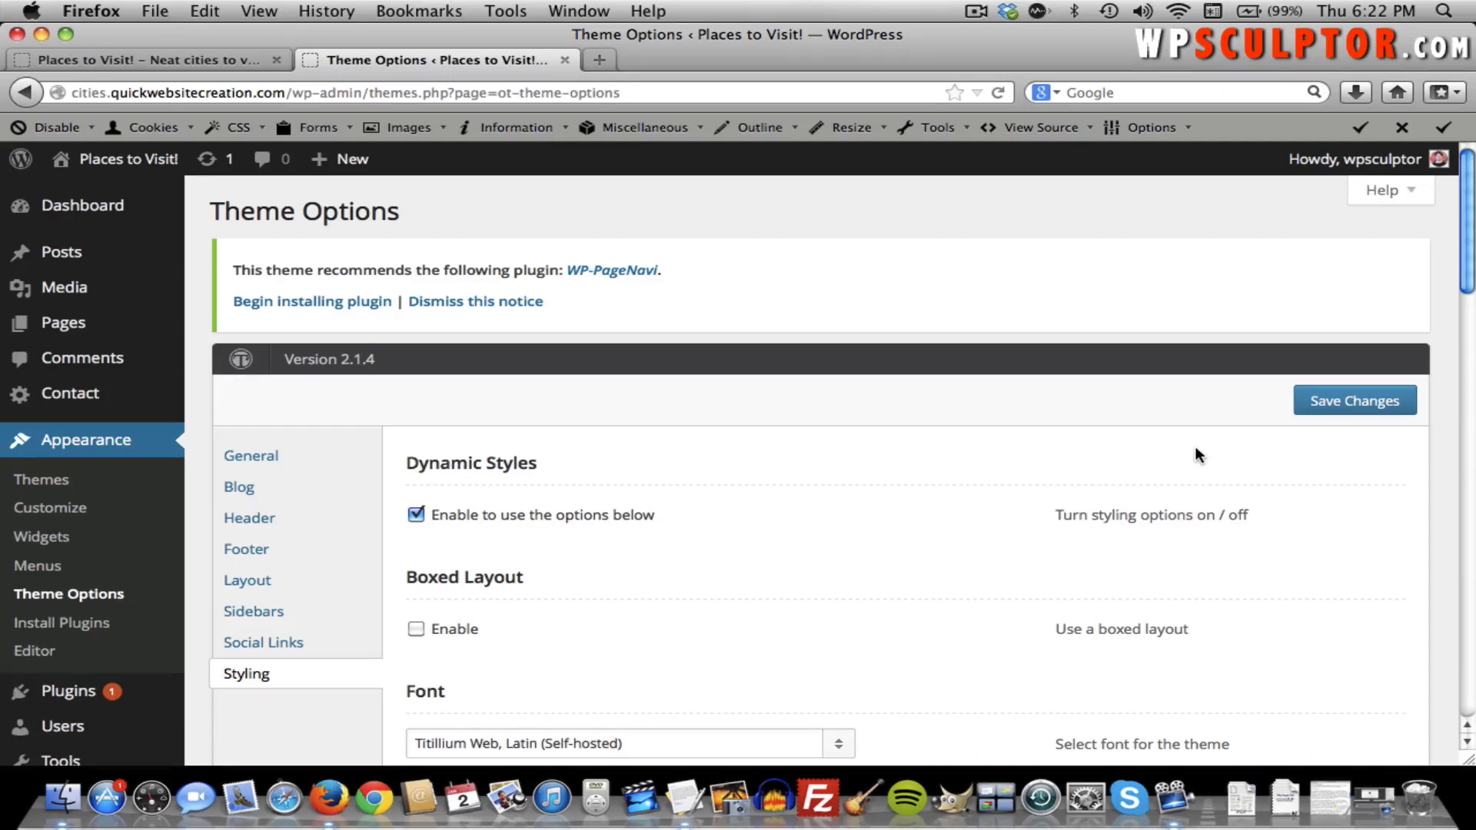
Review the Header settings, then view the front page and highlight the tagline 'Neat cities to visit.'.
{"action": "left_click", "coordinate": [244, 525]}
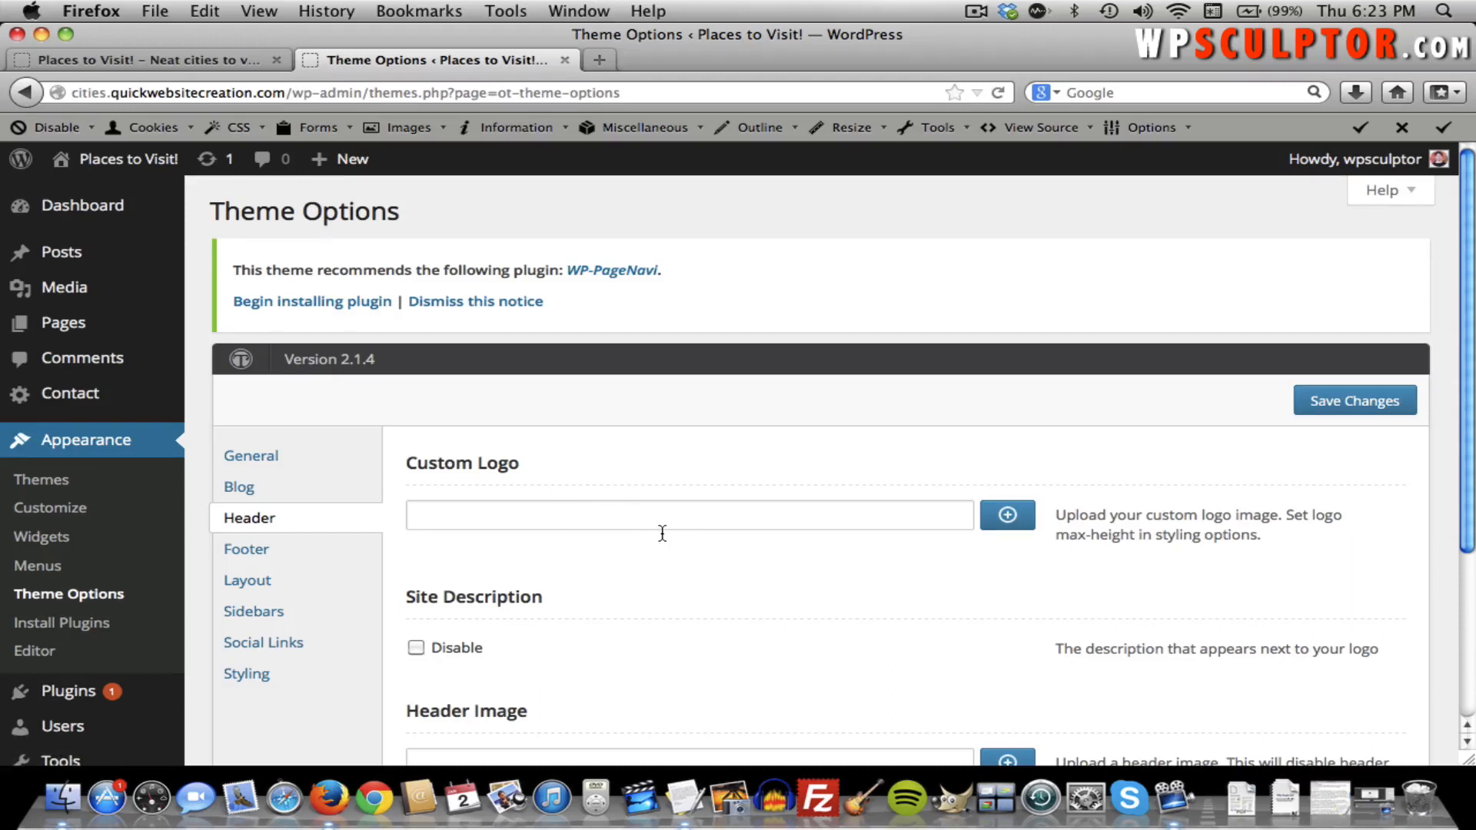
{"action": "scroll", "coordinate": [661, 533], "scroll_direction": "down", "scroll_amount": 1}
{"action": "scroll", "coordinate": [662, 533], "scroll_direction": "down", "scroll_amount": 1}
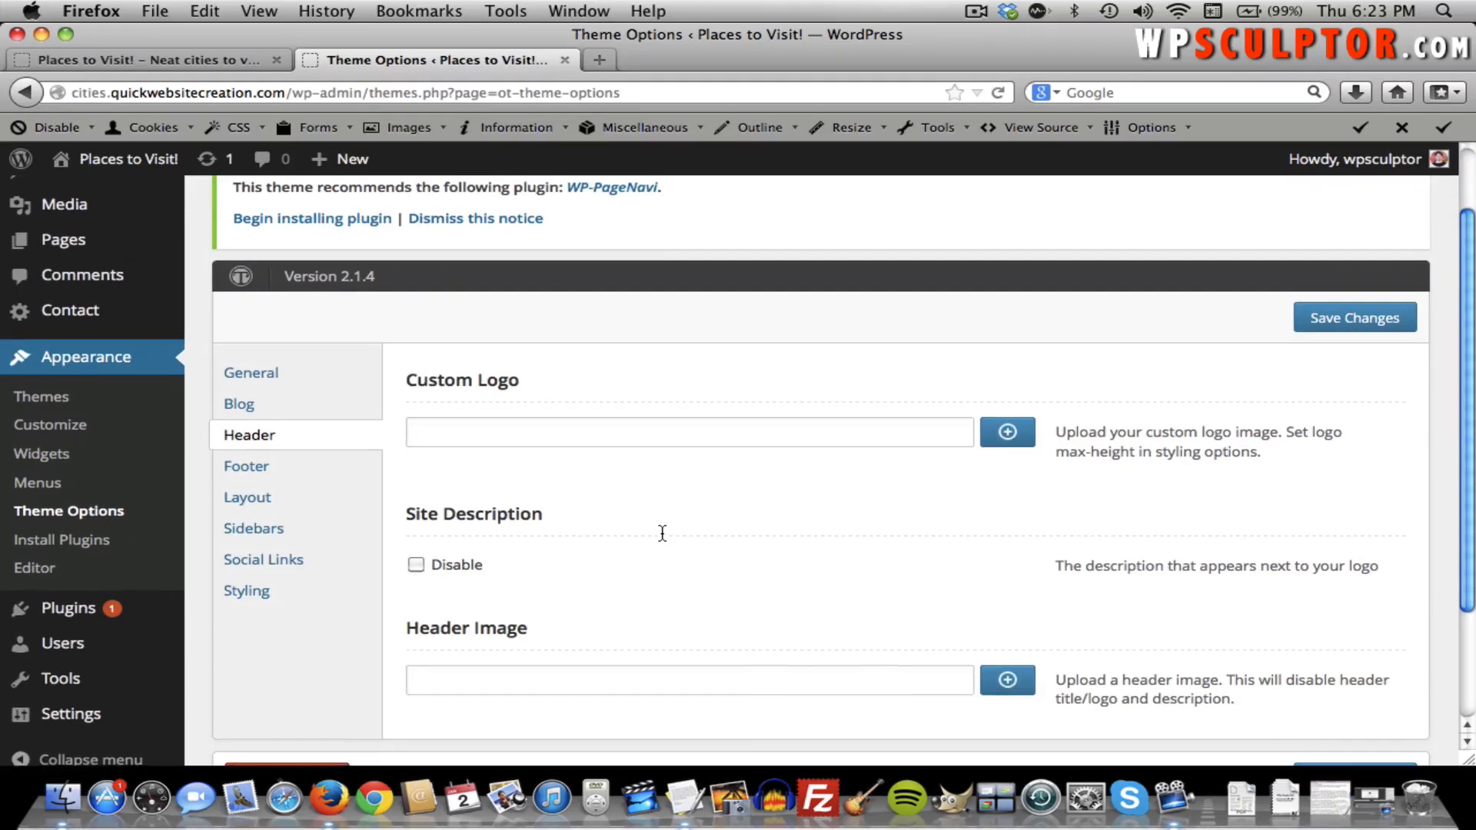
{"action": "scroll", "coordinate": [661, 532], "scroll_direction": "down", "scroll_amount": 1}
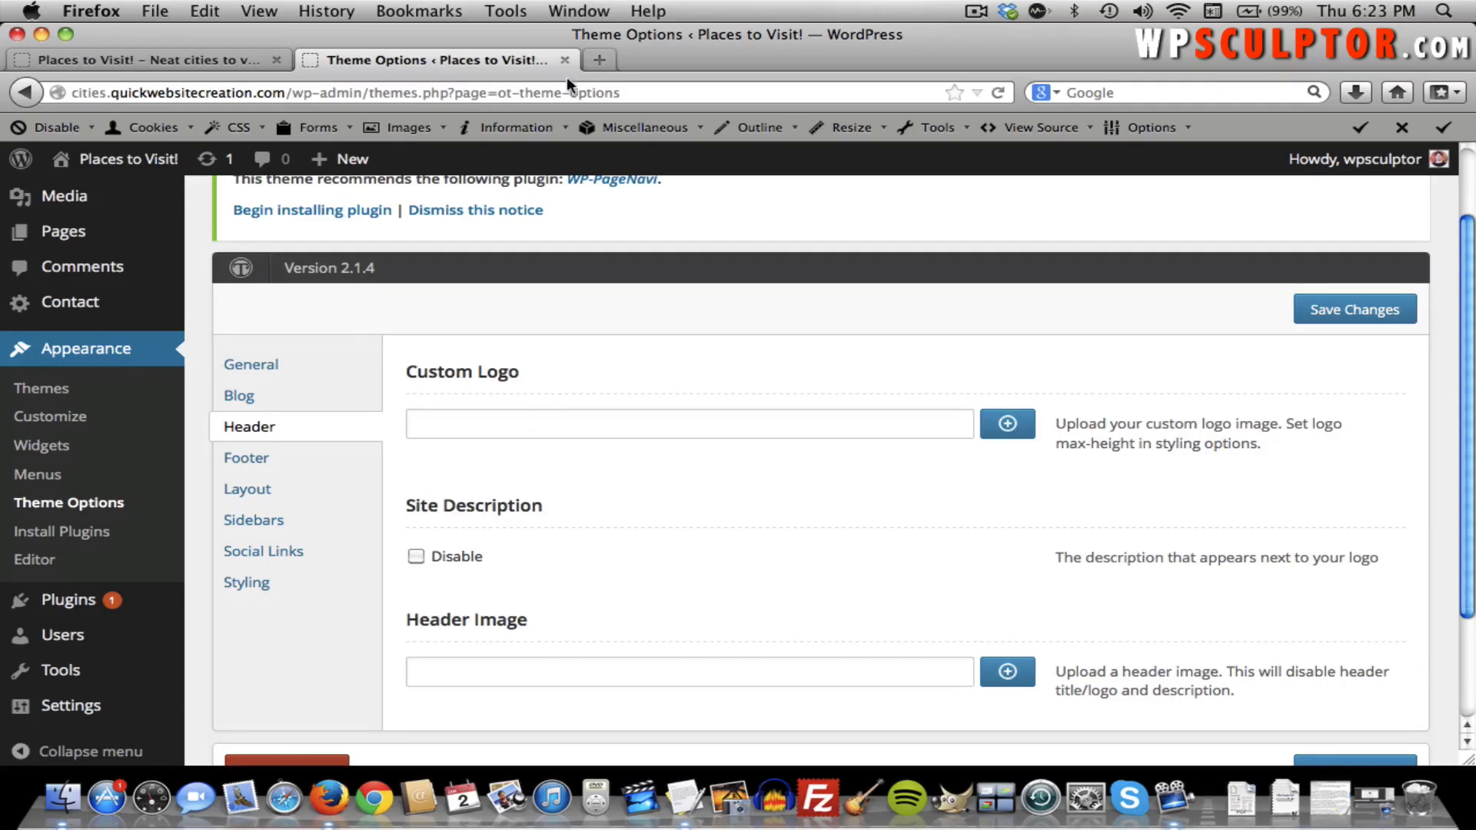
{"action": "left_click", "coordinate": [152, 62]}
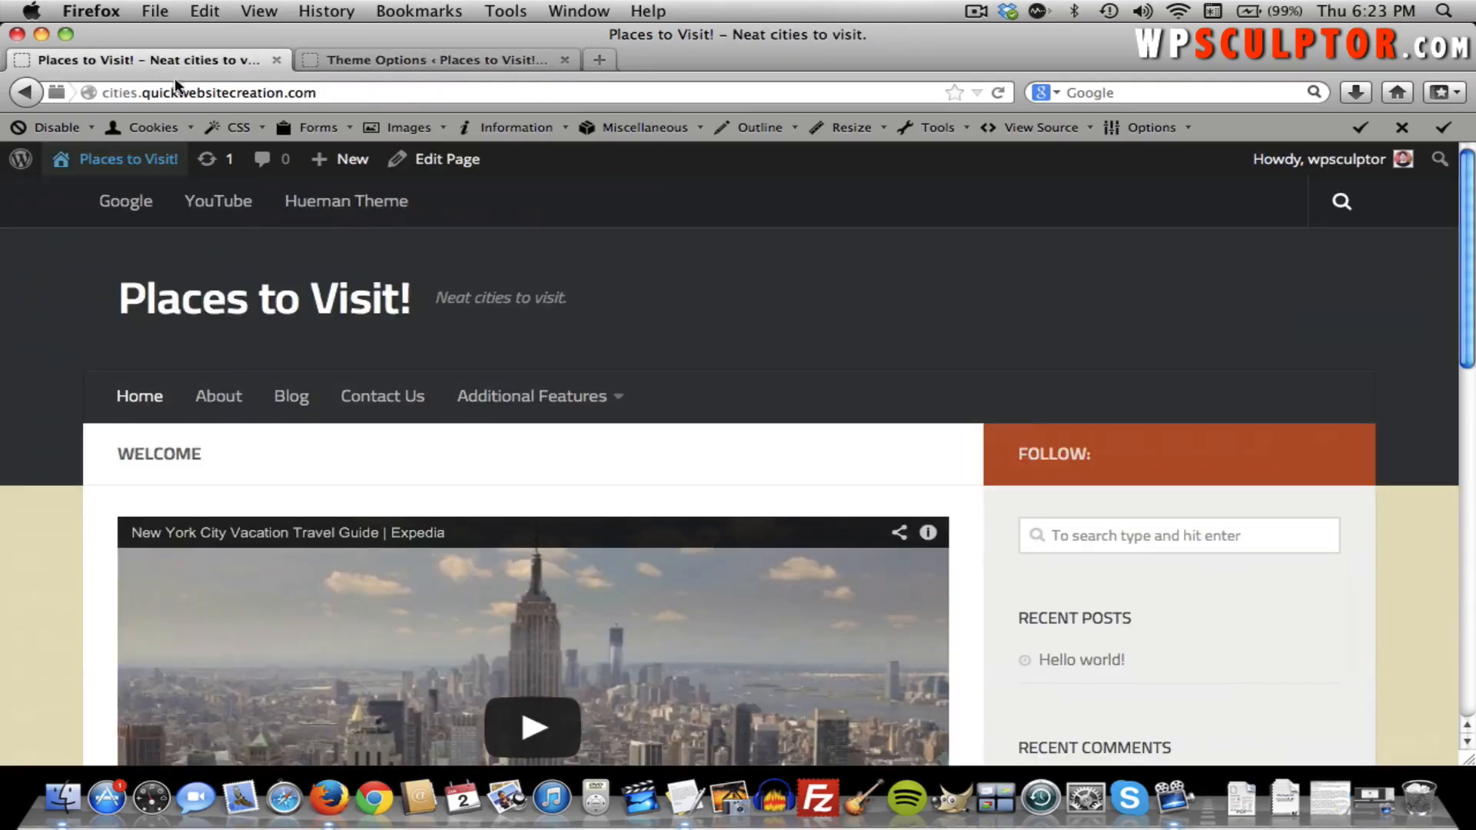
{"action": "left_click_drag", "start_coordinate": [565, 298], "coordinate": [434, 297]}
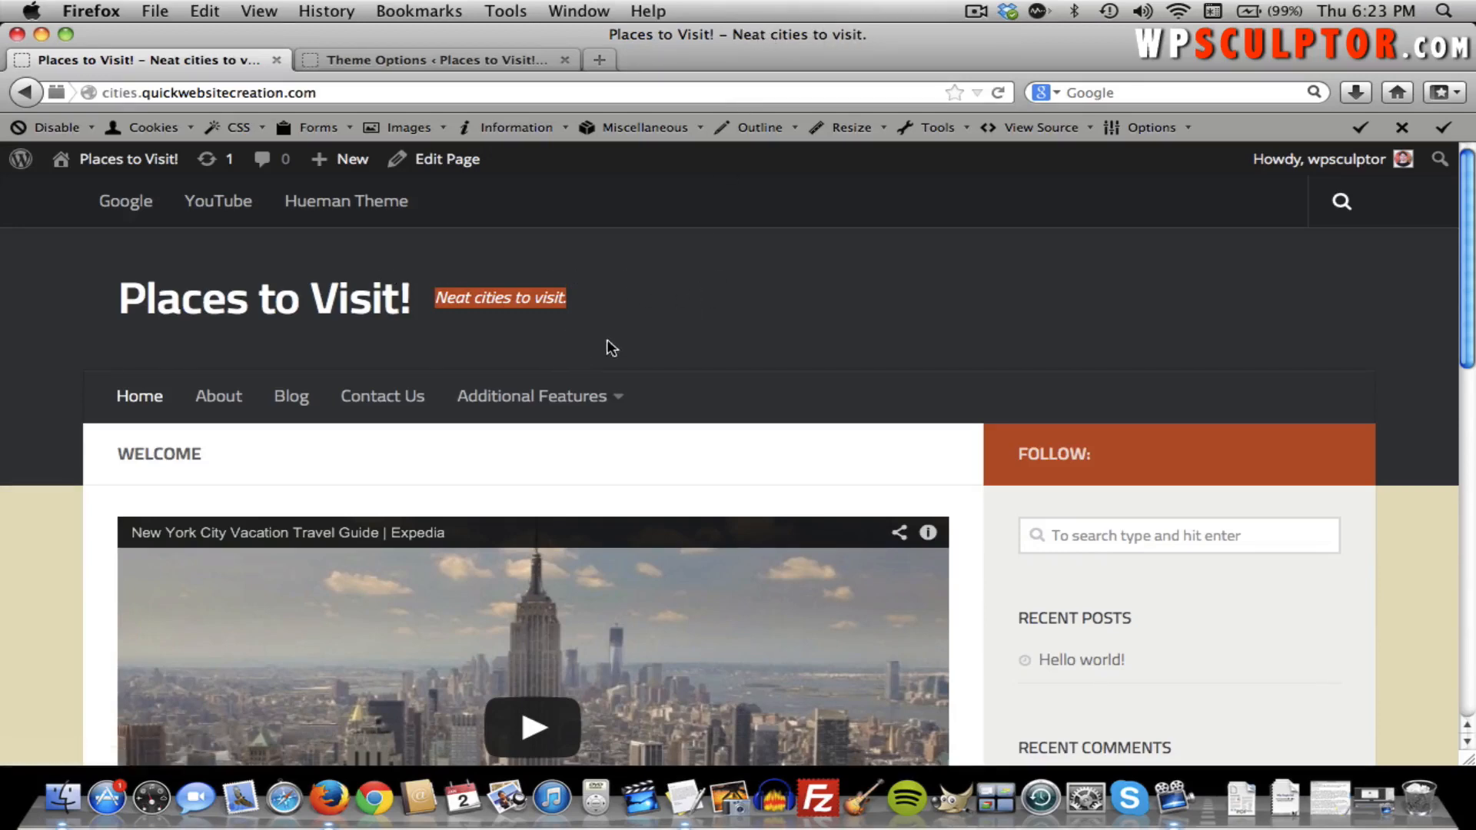
Return to Theme Options and look through the Styling tab settings.
{"action": "left_click", "coordinate": [418, 60]}
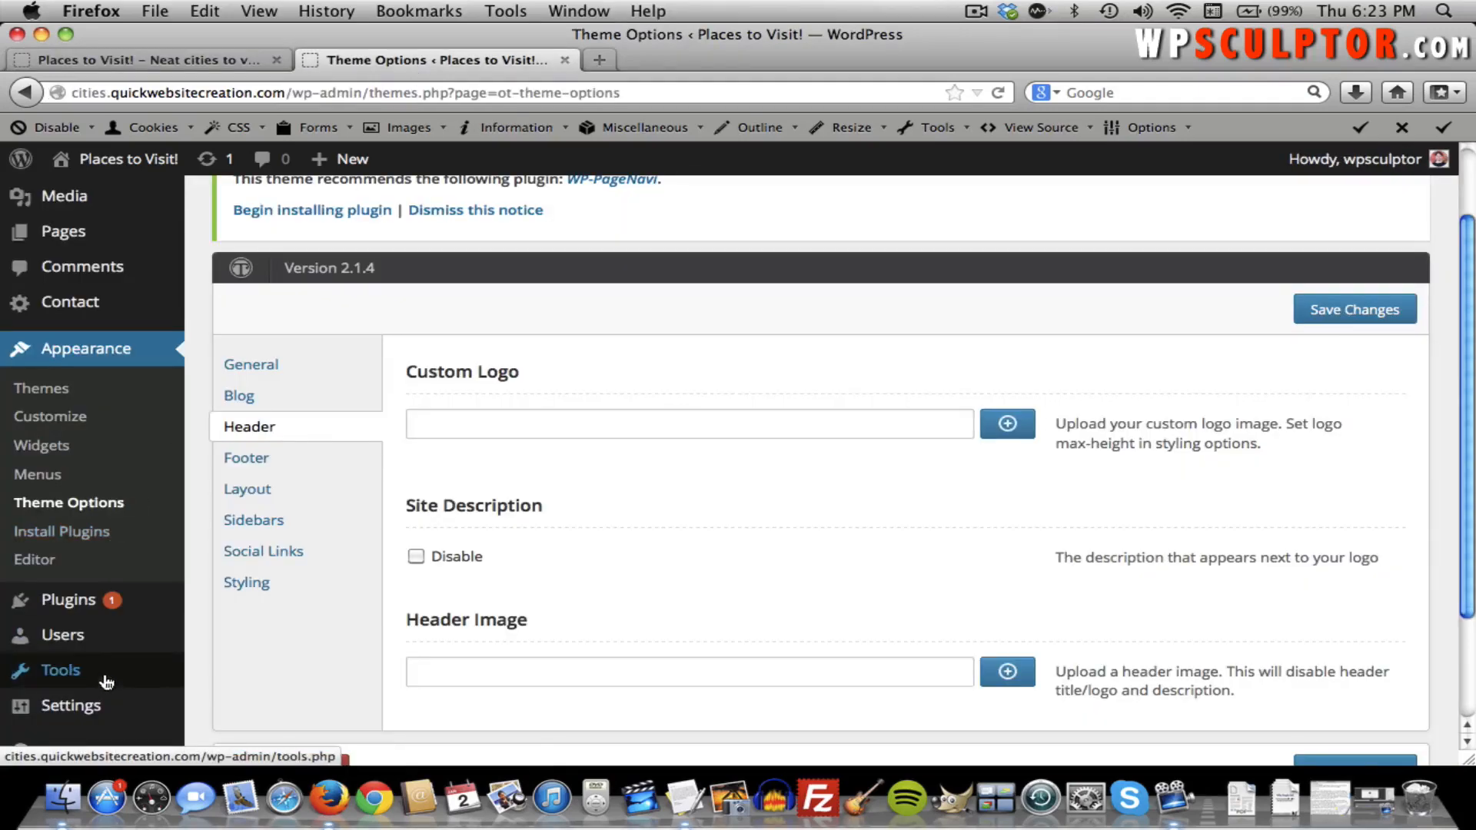
{"action": "mouse_move", "coordinate": [99, 702]}
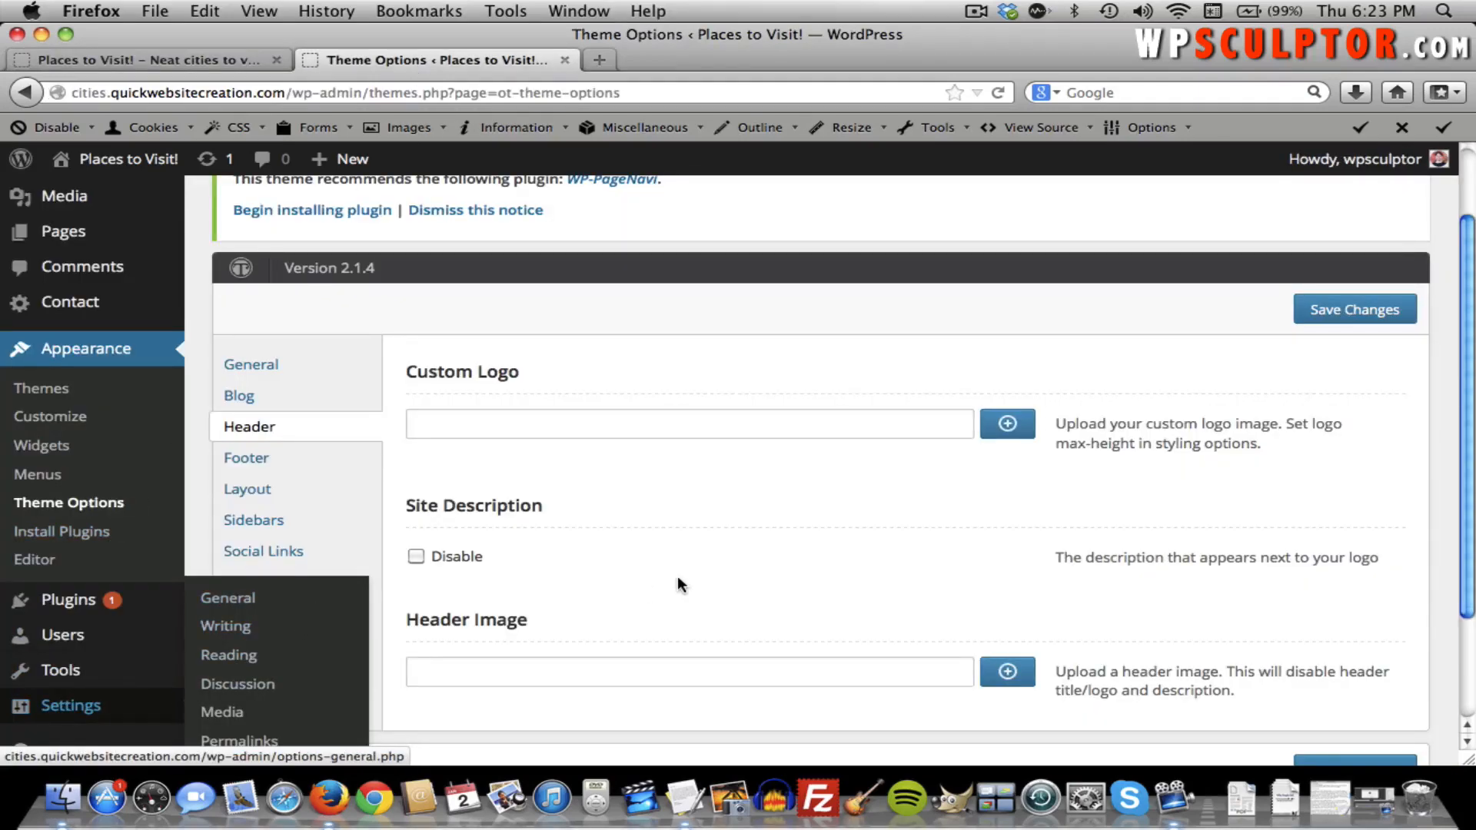
{"action": "scroll", "coordinate": [837, 569], "scroll_direction": "down", "scroll_amount": 2}
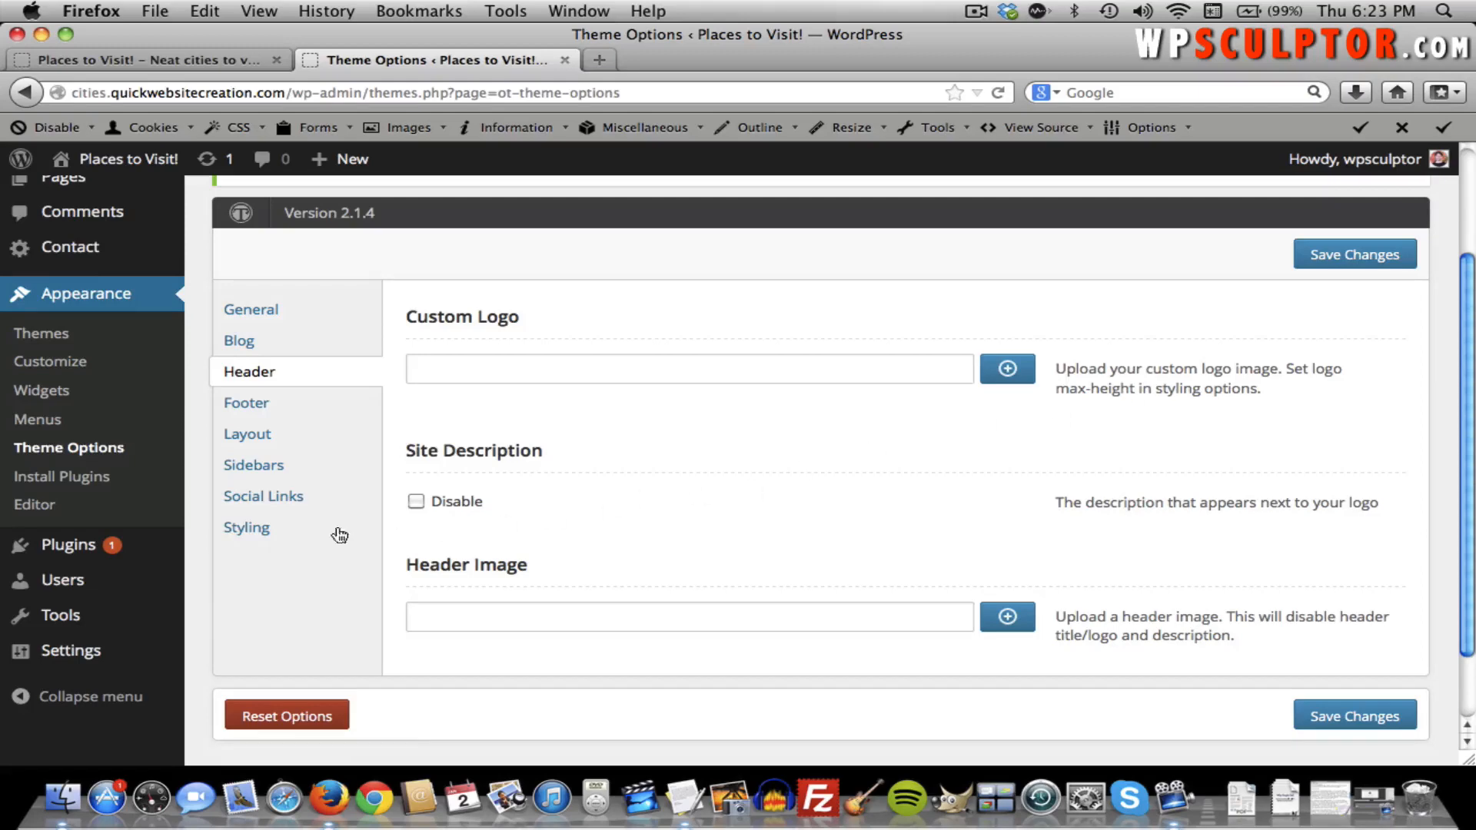
{"action": "left_click", "coordinate": [264, 529]}
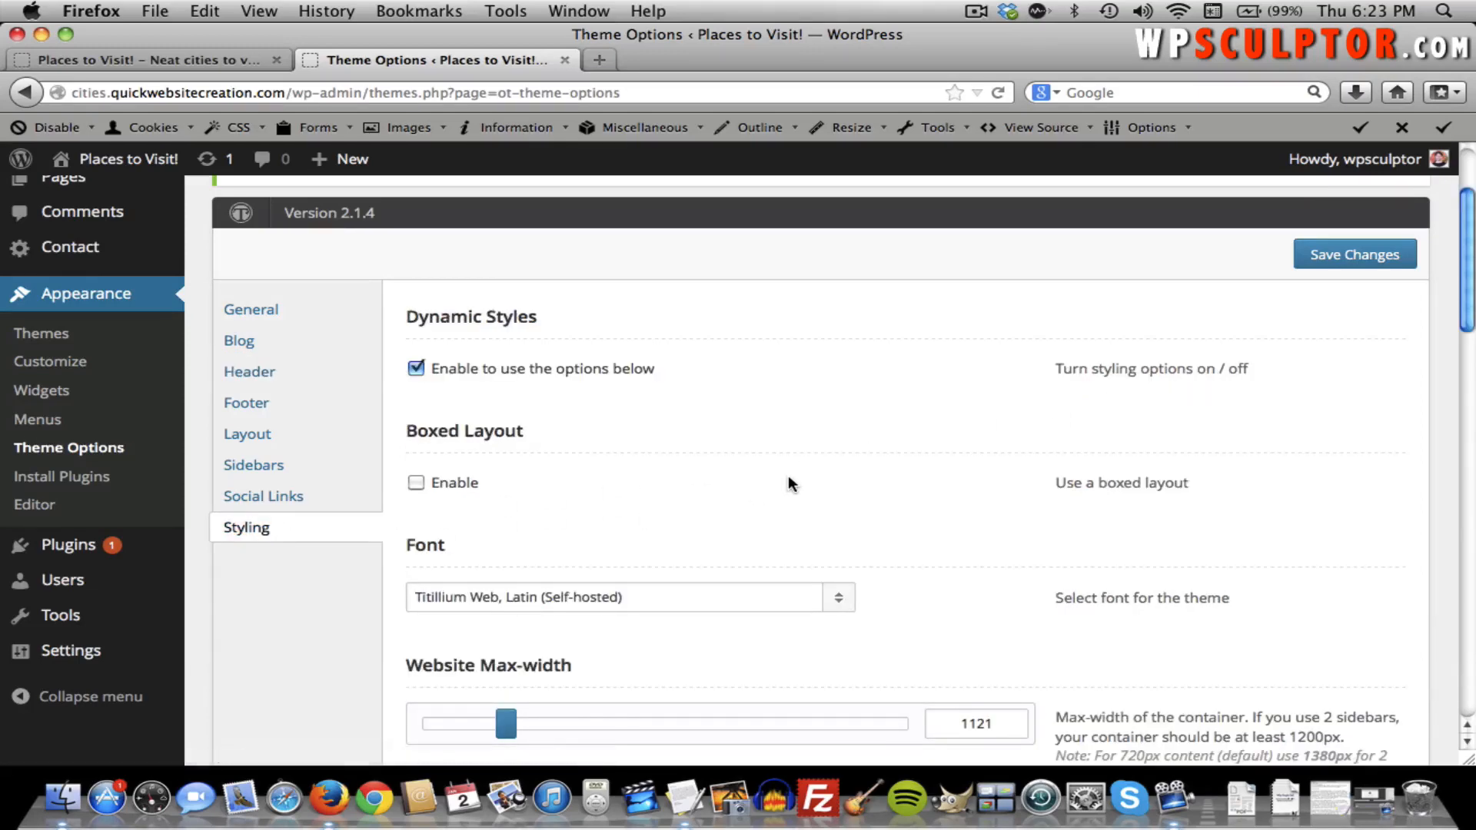
{"action": "scroll", "coordinate": [787, 475], "scroll_direction": "down", "scroll_amount": 5}
{"action": "scroll", "coordinate": [789, 480], "scroll_direction": "down", "scroll_amount": 12}
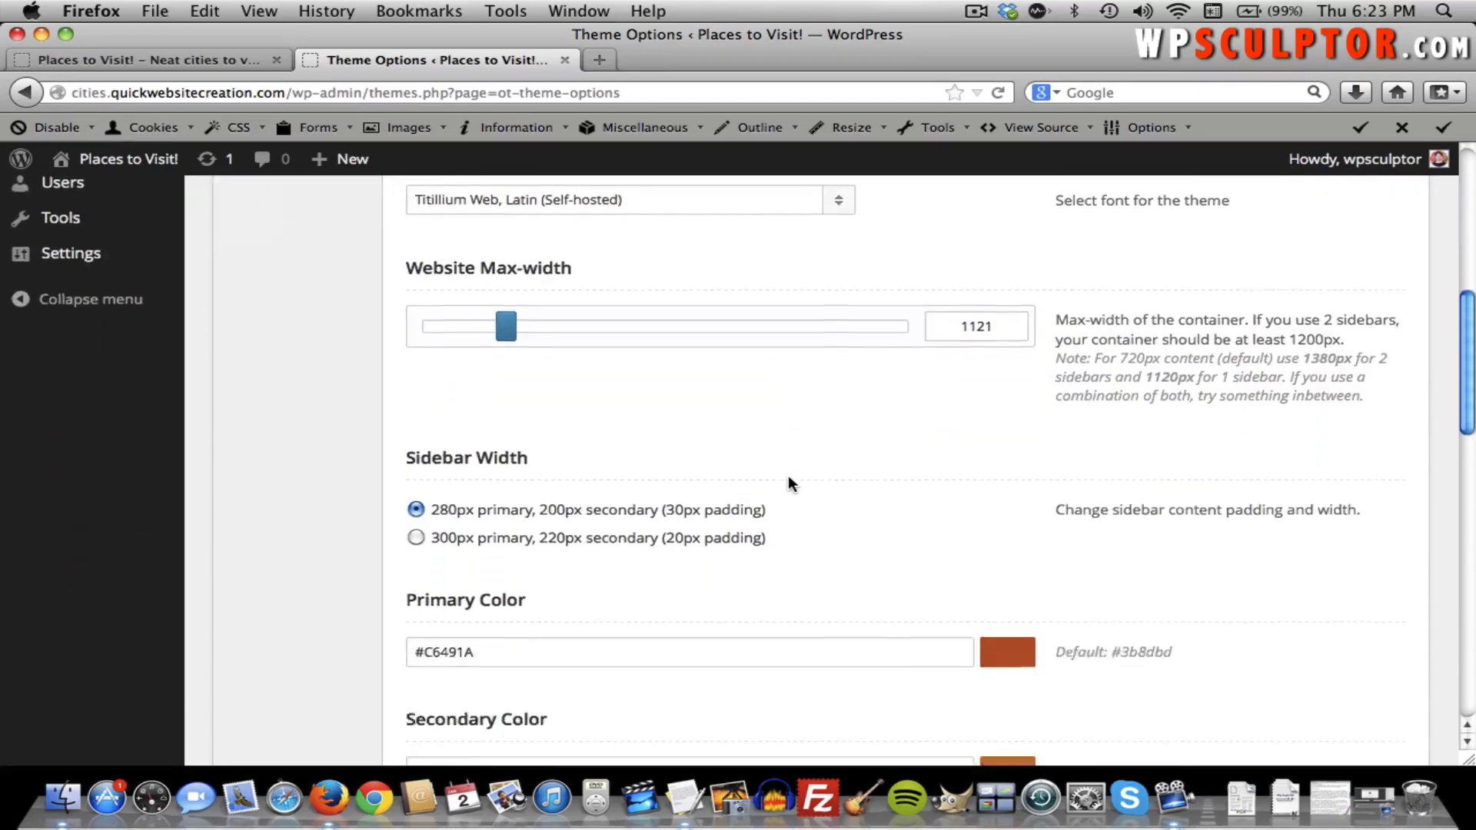
{"action": "scroll", "coordinate": [790, 482], "scroll_direction": "down", "scroll_amount": 2}
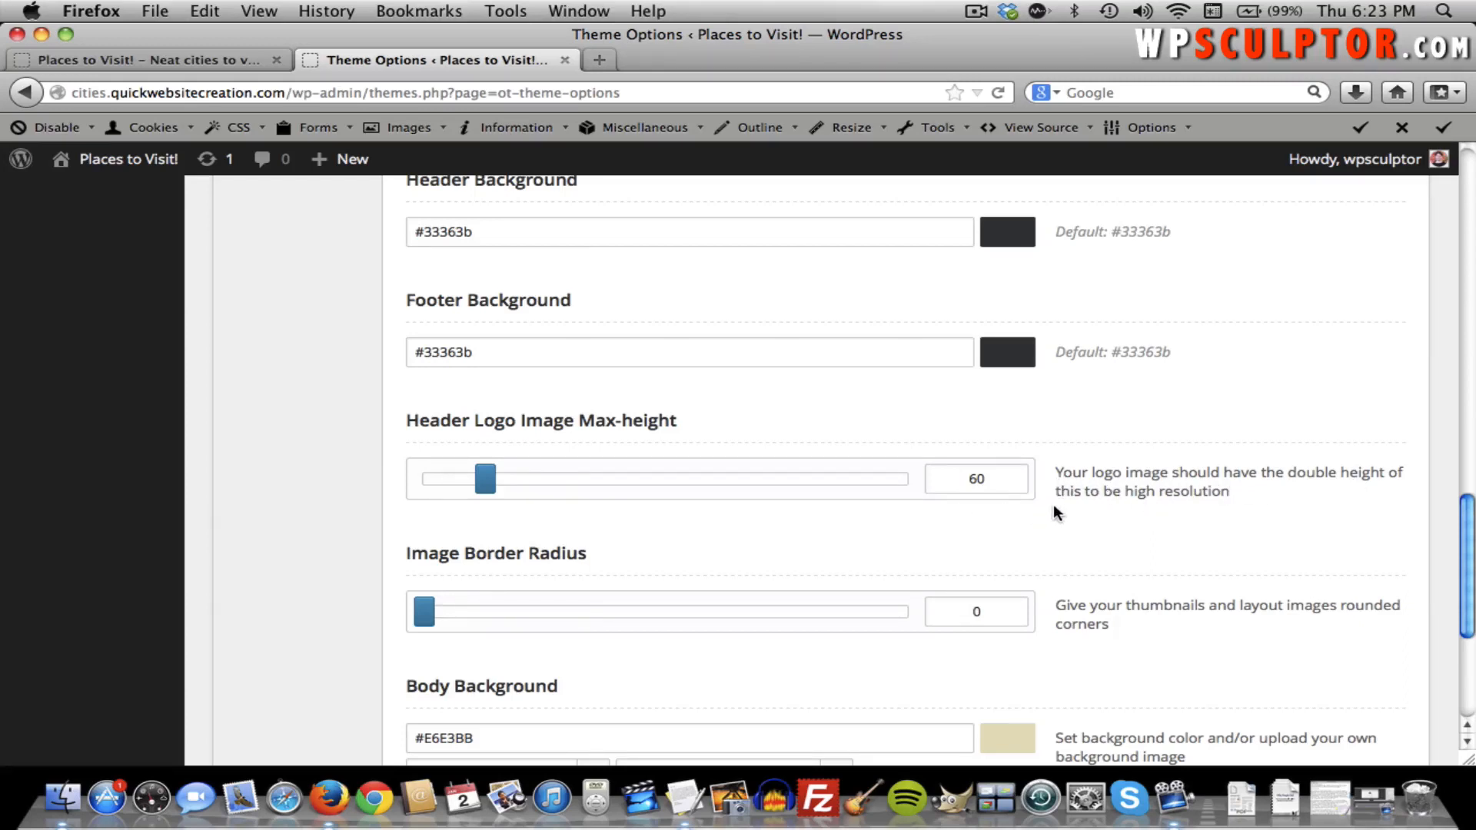
{"action": "scroll", "coordinate": [1048, 450], "scroll_direction": "down", "scroll_amount": 2}
{"action": "scroll", "coordinate": [1049, 450], "scroll_direction": "up", "scroll_amount": 20}
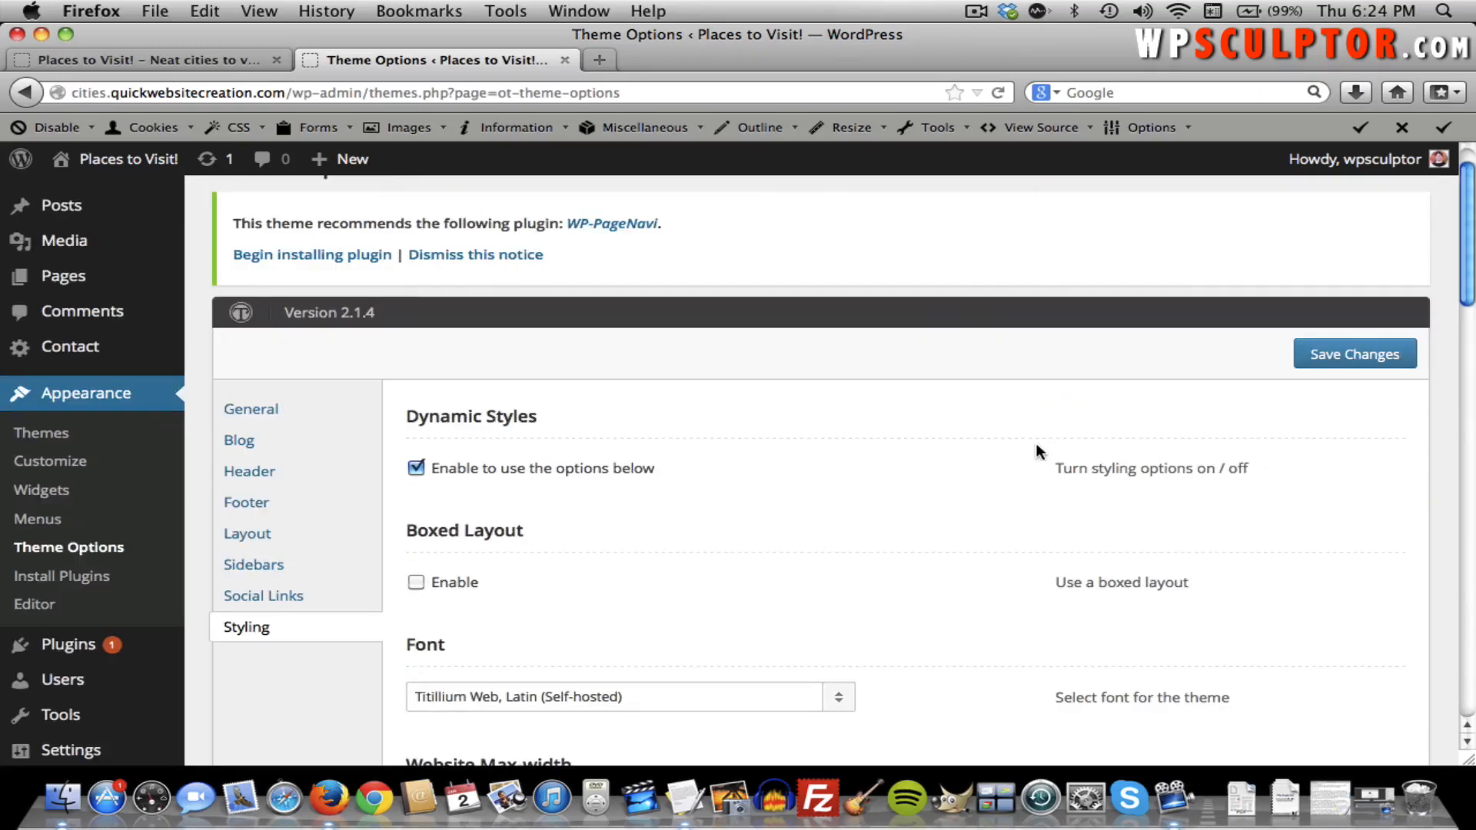
Show the Header section with Custom Logo, Site Description and Header Image.
{"action": "left_click", "coordinate": [263, 471]}
{"action": "scroll", "coordinate": [593, 477], "scroll_direction": "down", "scroll_amount": 2}
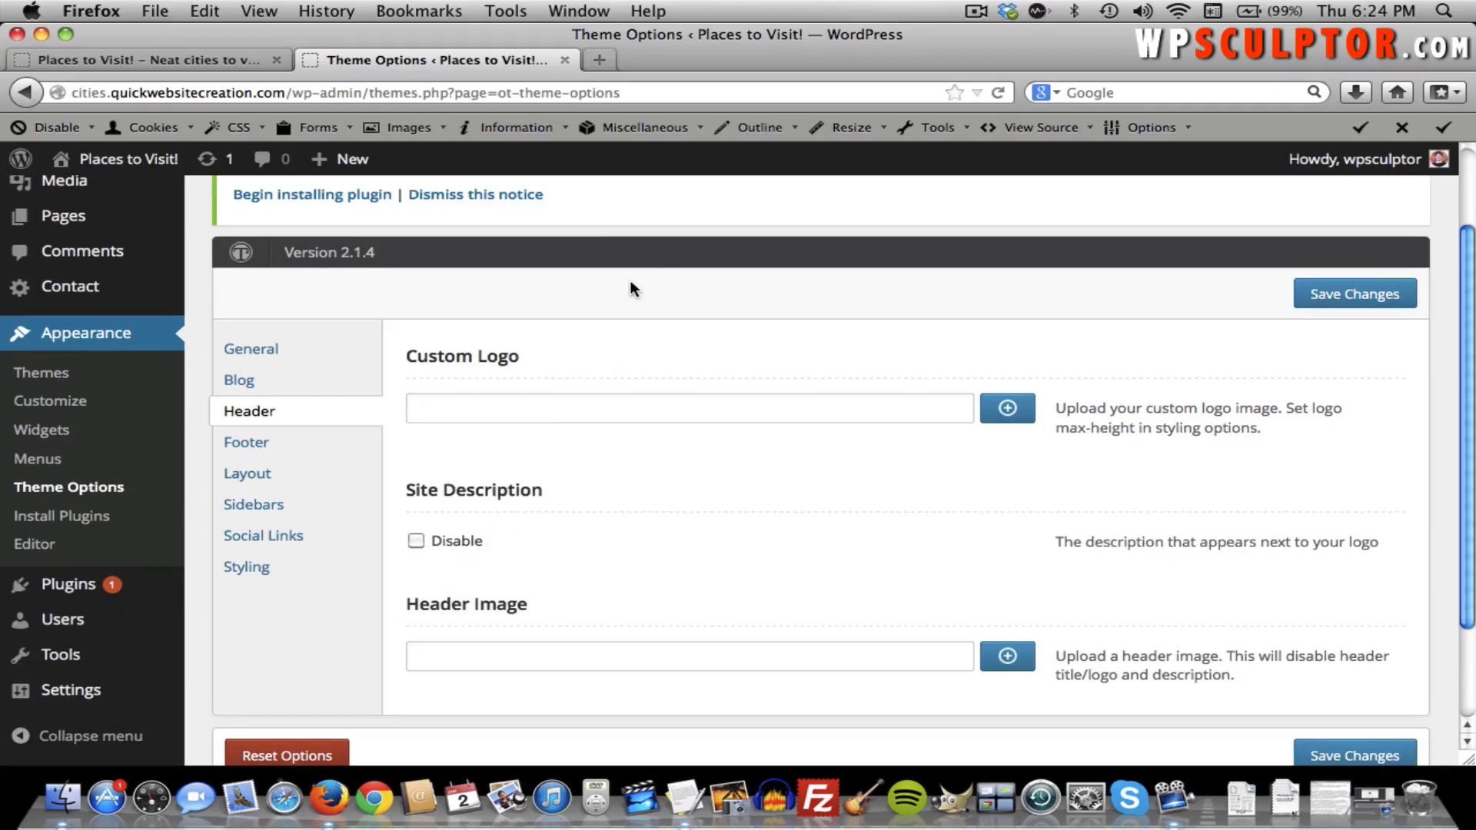
{"action": "scroll", "coordinate": [630, 284], "scroll_direction": "up", "scroll_amount": 3}
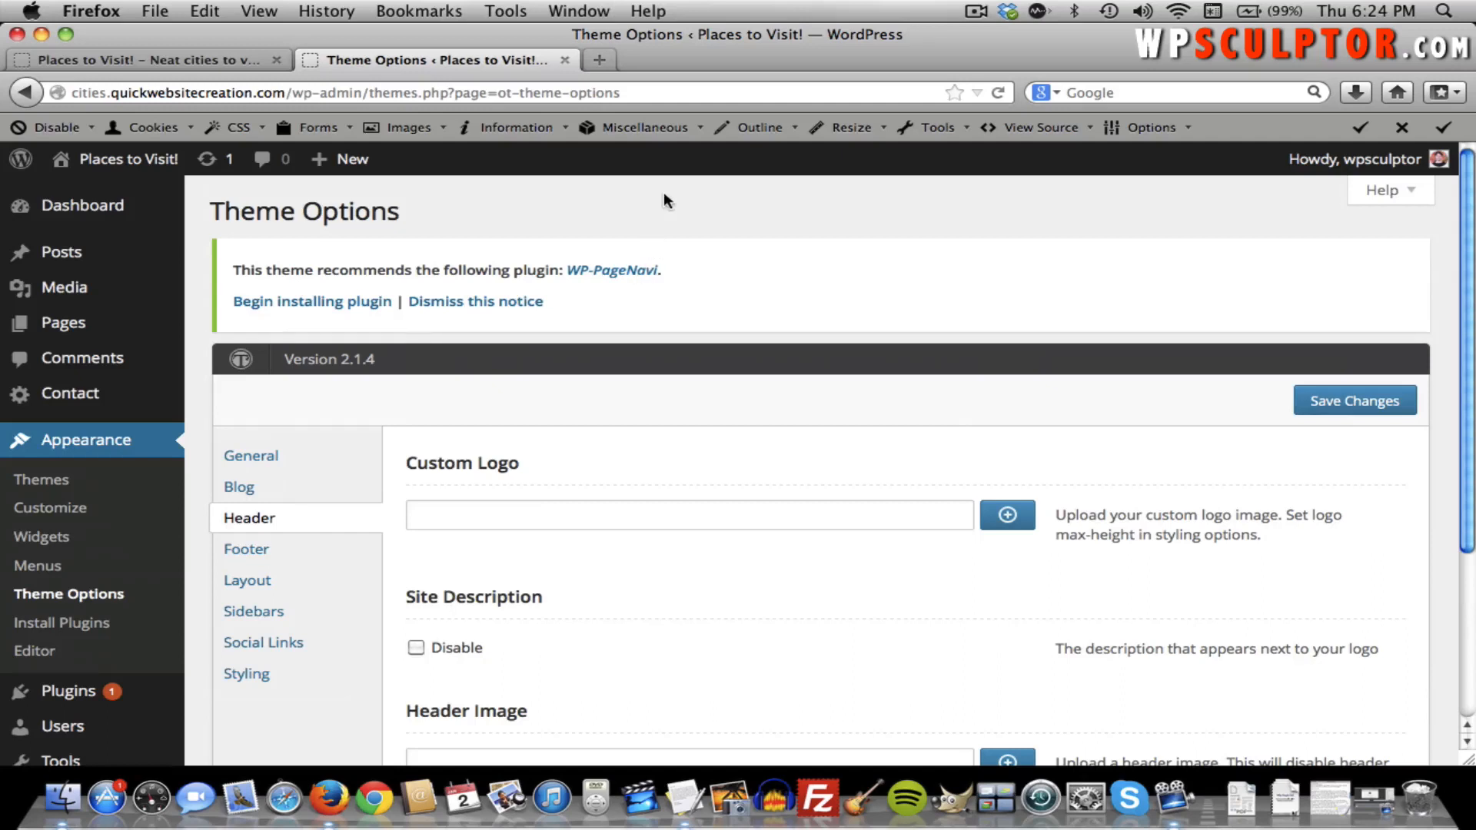
Load ipiccy.com in a new browser tab and start the online photo editor.
{"action": "left_click", "coordinate": [597, 61]}
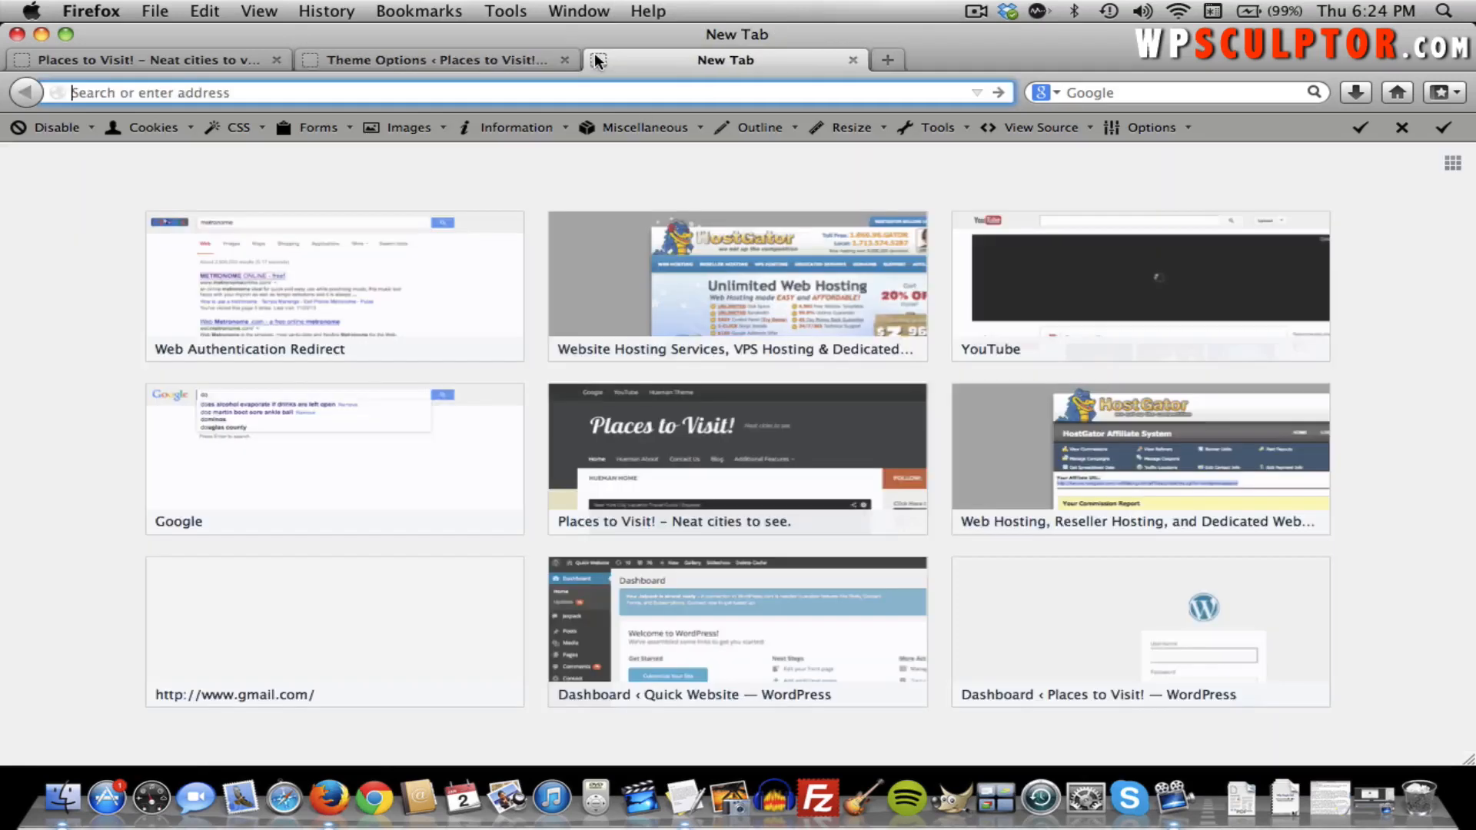
{"action": "type", "text": "ipic"}
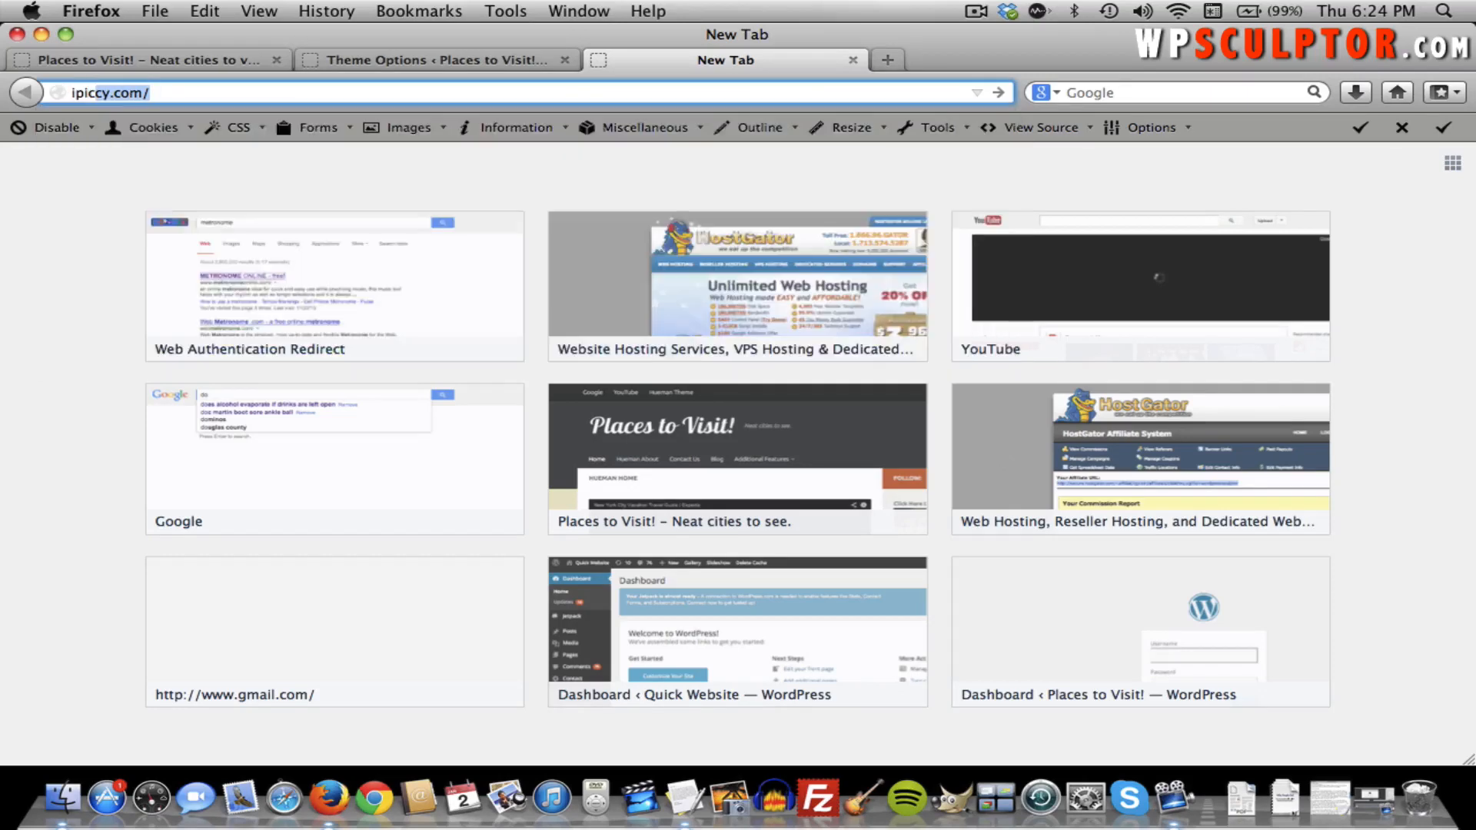
{"action": "type", "text": "cy.com"}
{"action": "key", "text": "Return"}
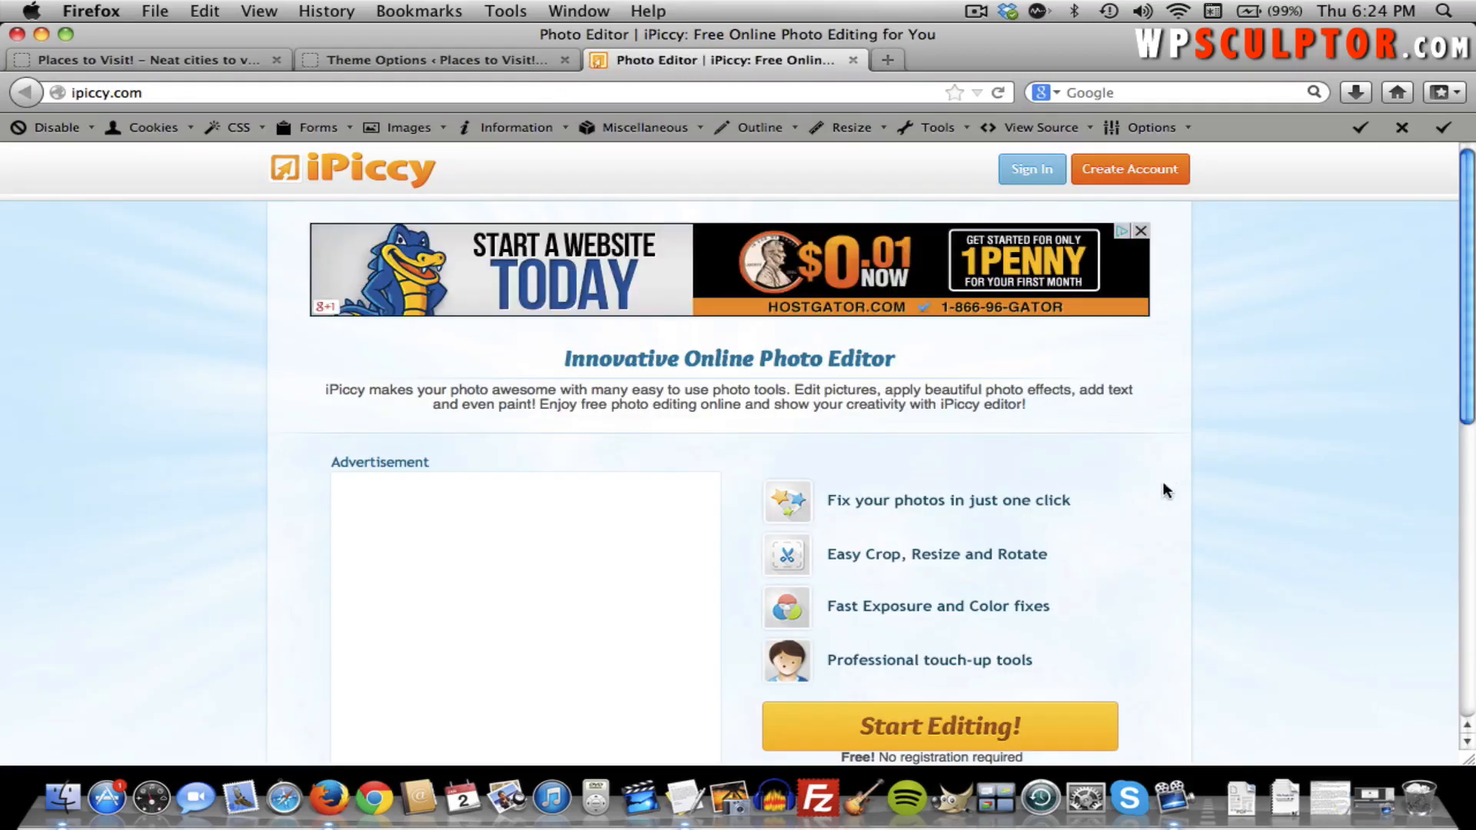
{"action": "left_click", "coordinate": [953, 722]}
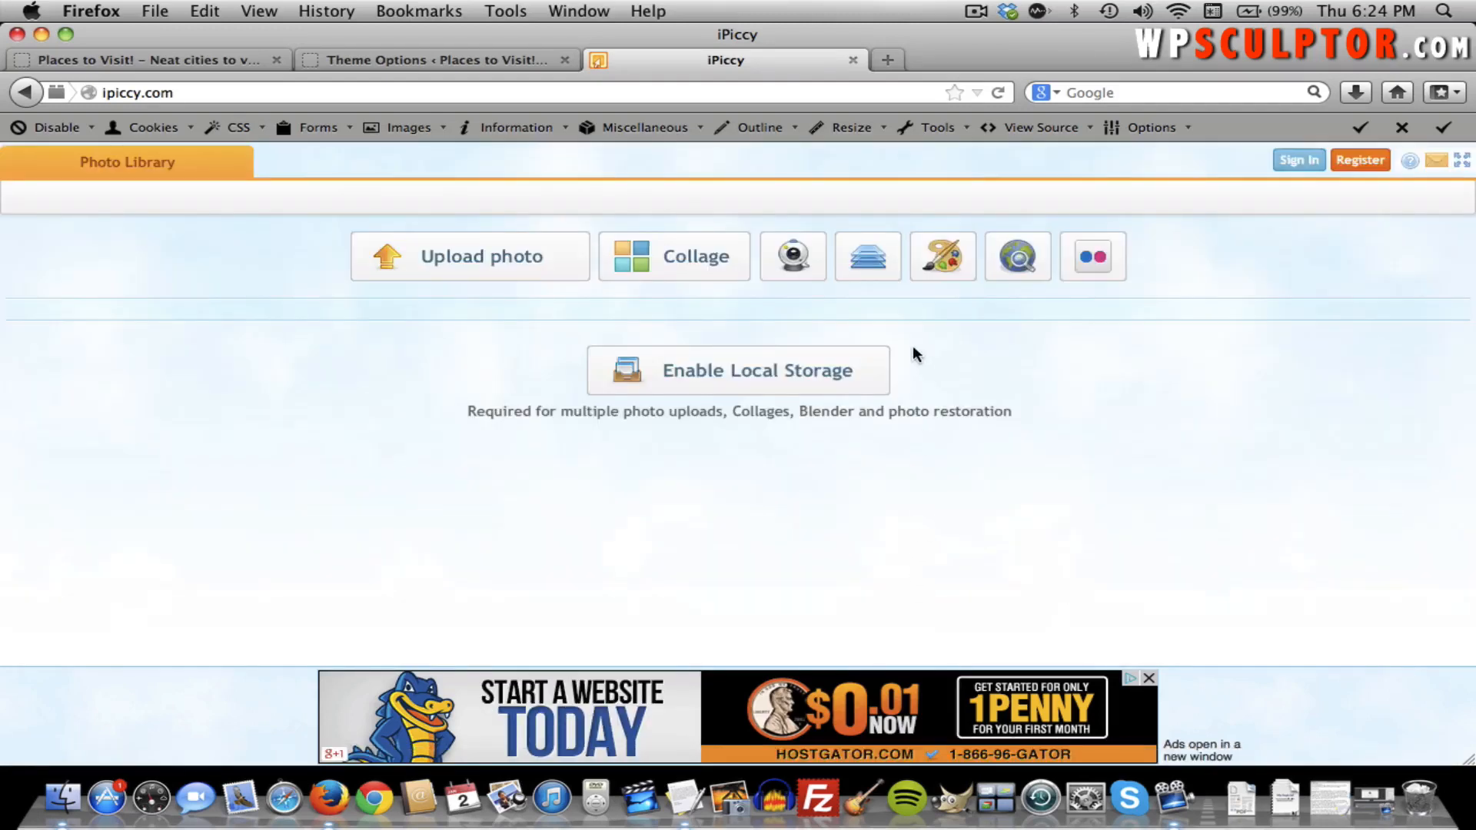
Create a new blank blend canvas of width 1024 and height 120.
{"action": "left_click", "coordinate": [876, 268]}
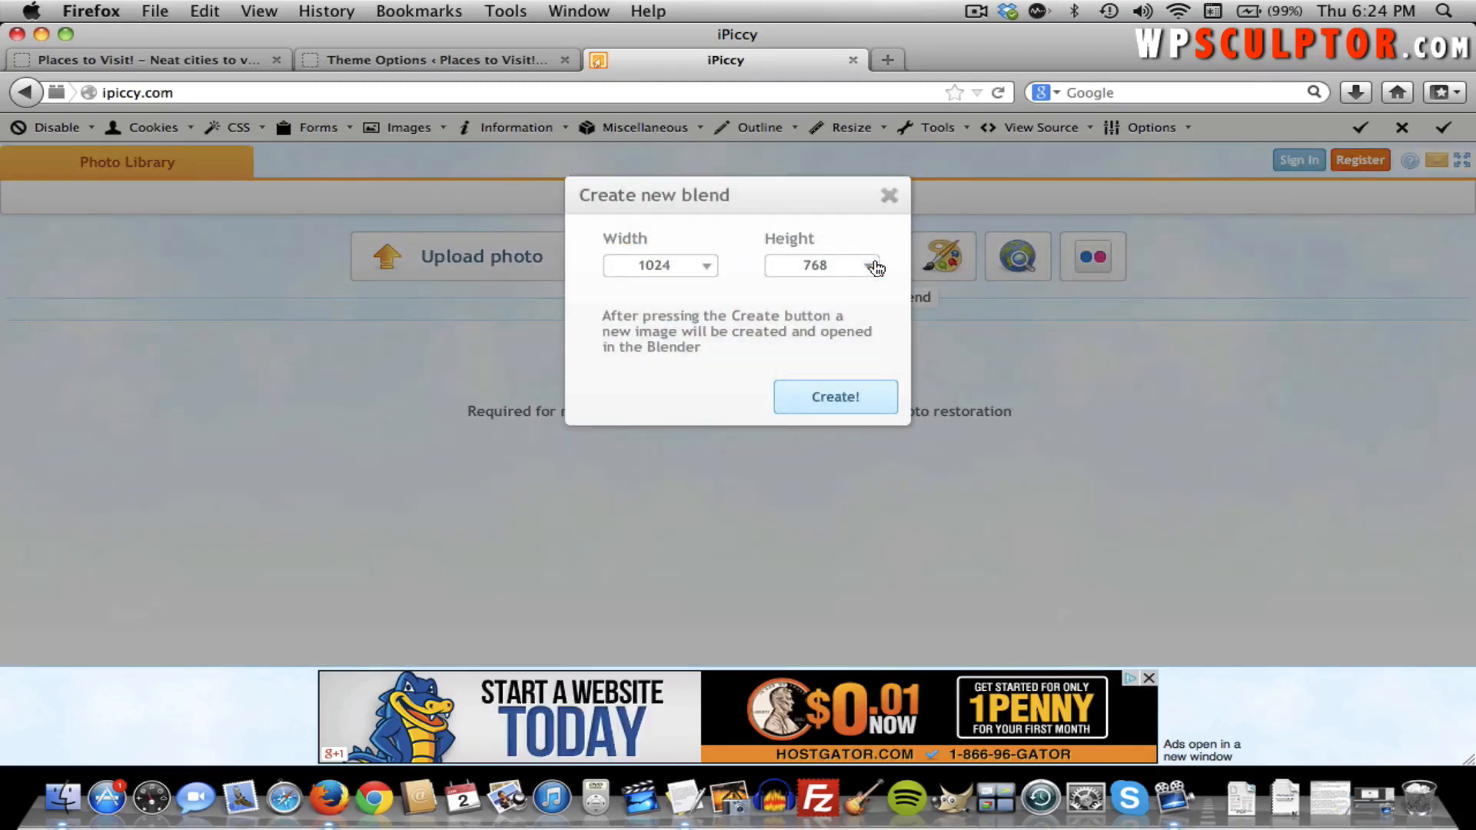
{"action": "double_click", "coordinate": [793, 268]}
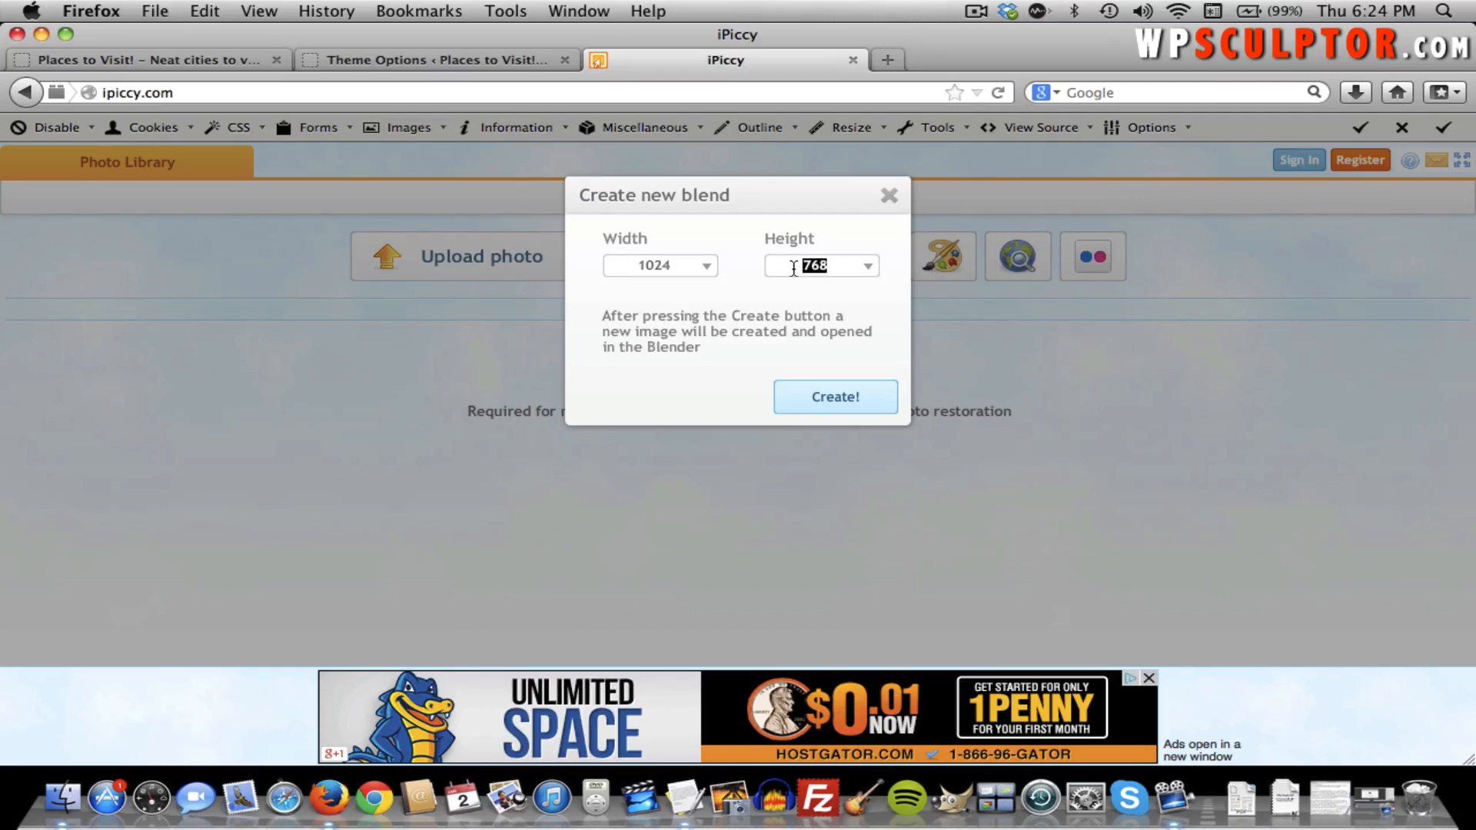
{"action": "type", "text": "120"}
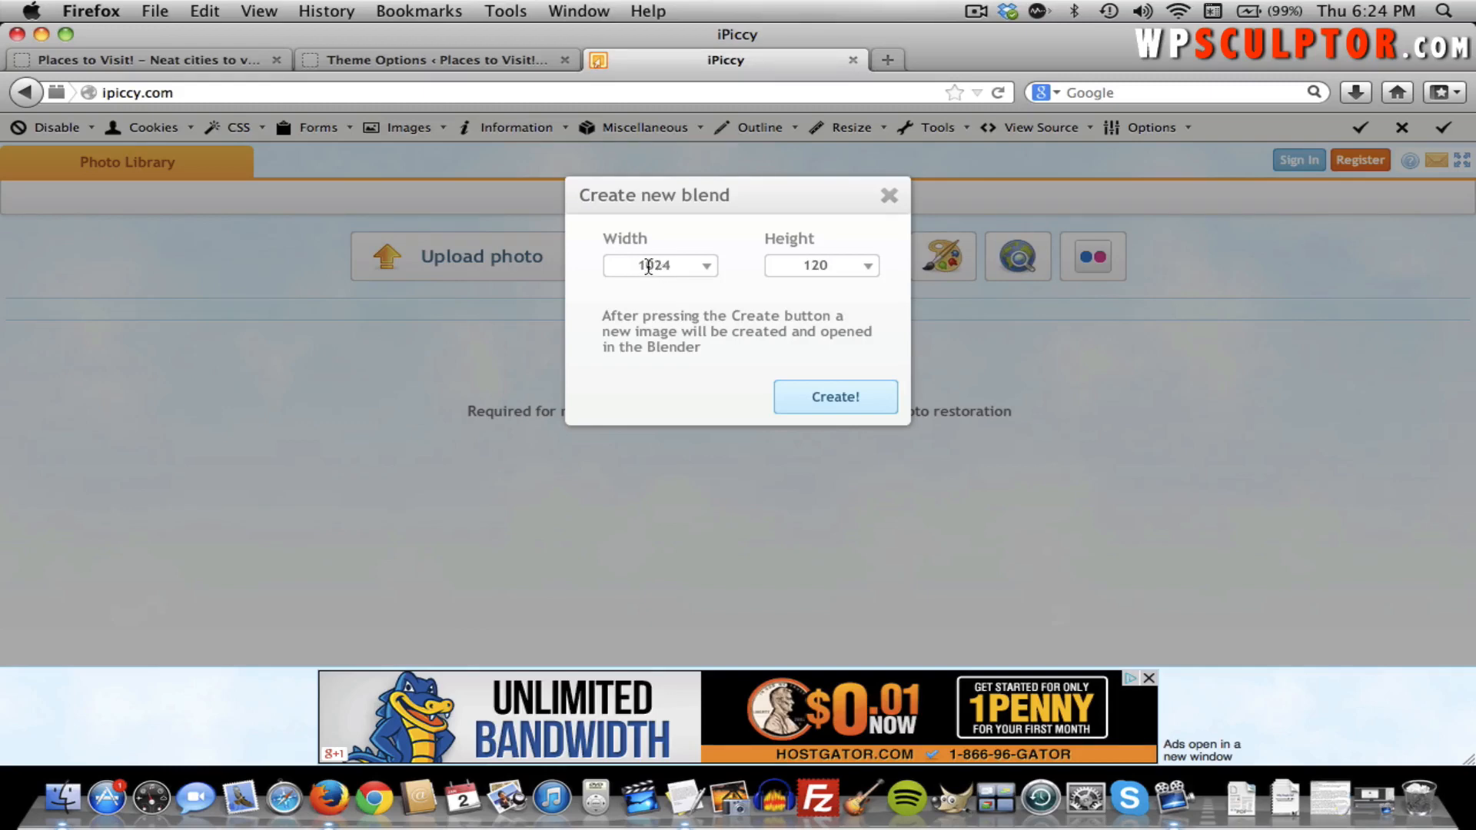
{"action": "left_click", "coordinate": [810, 395]}
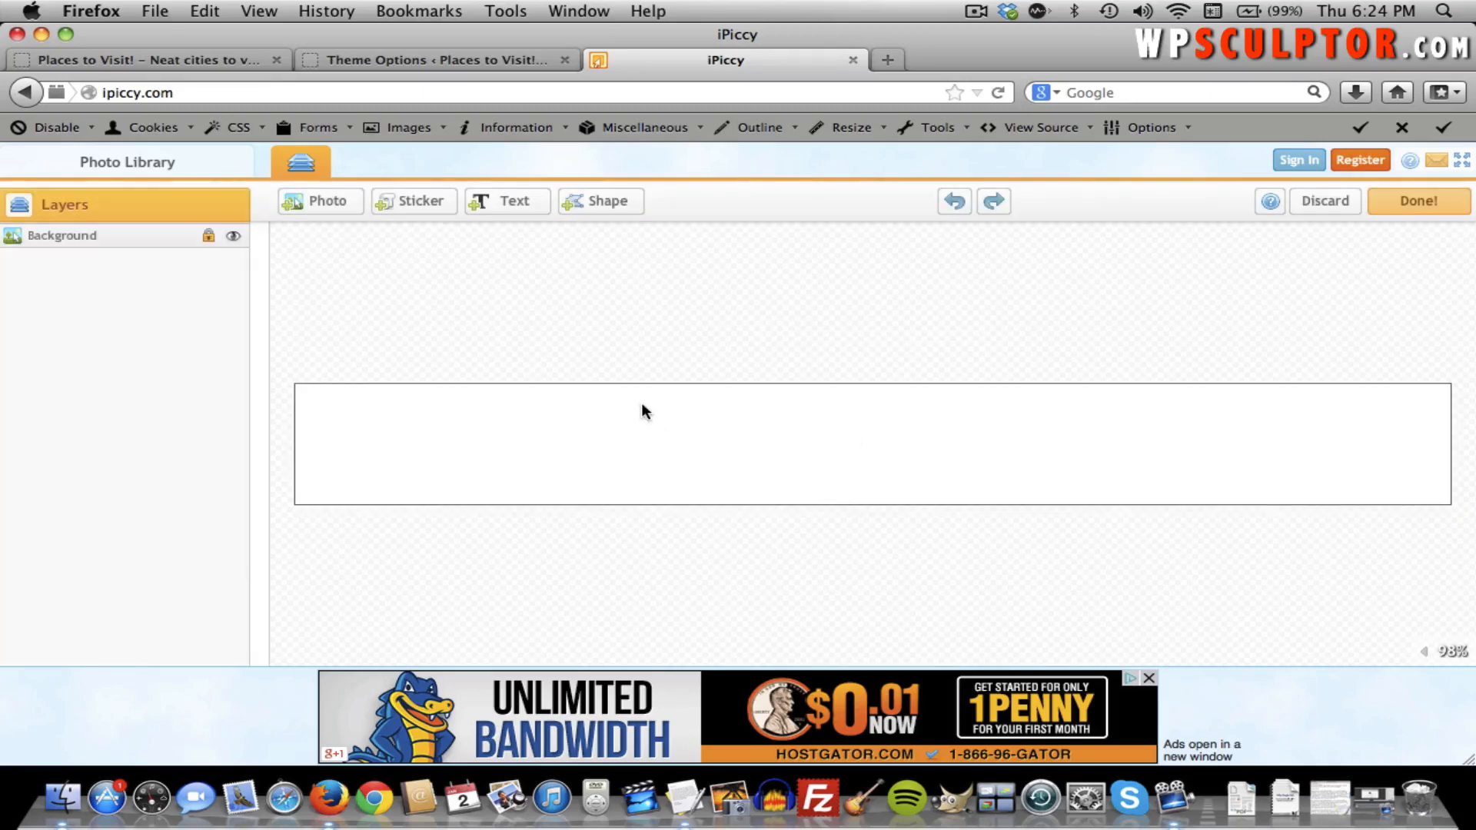
Add a text layer reading 'Places to Visit!' in place of the placeholder text.
{"action": "left_click", "coordinate": [511, 215]}
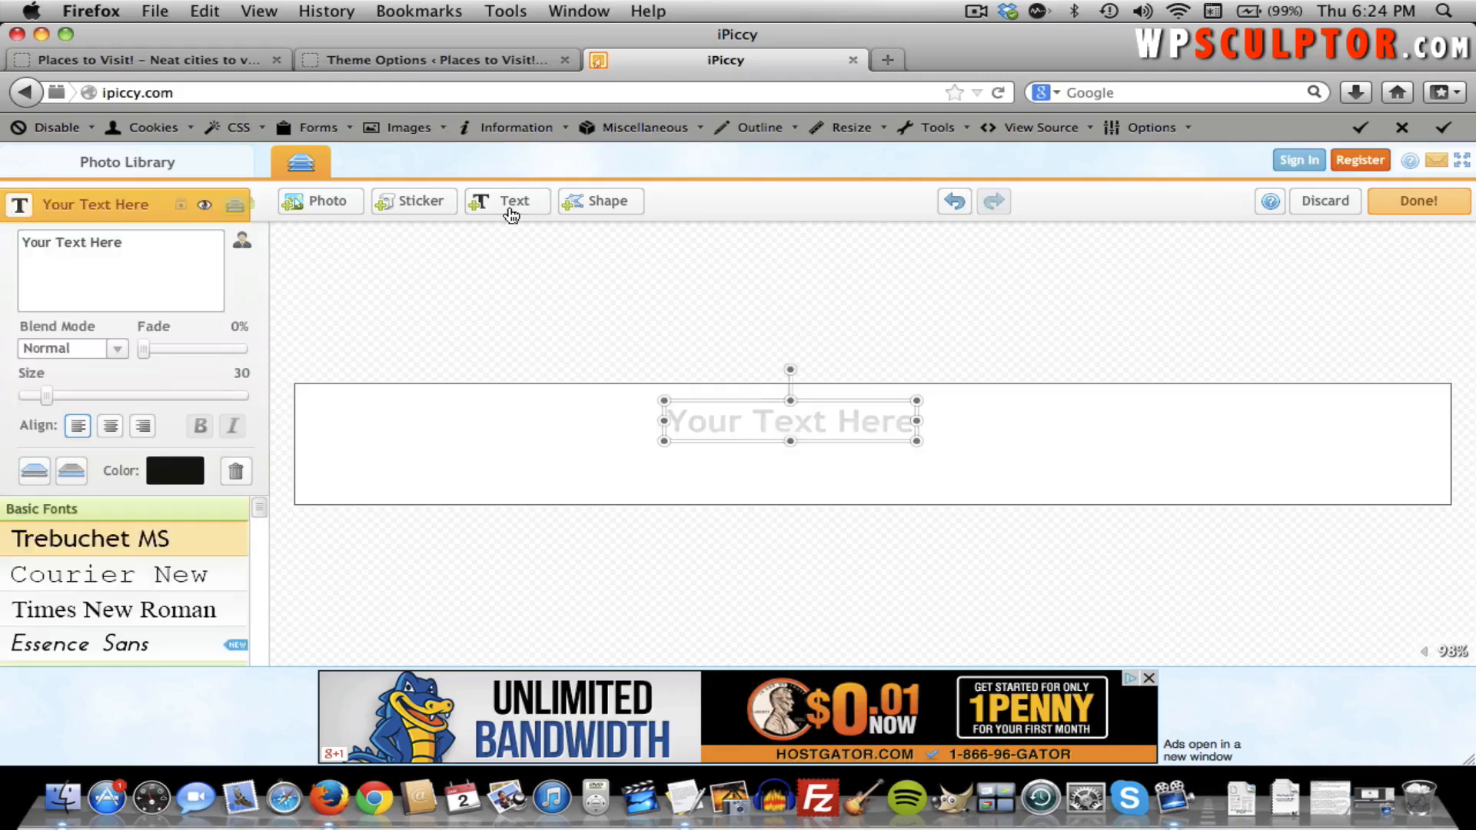
{"action": "double_click", "coordinate": [128, 256]}
{"action": "triple_click", "coordinate": [128, 255]}
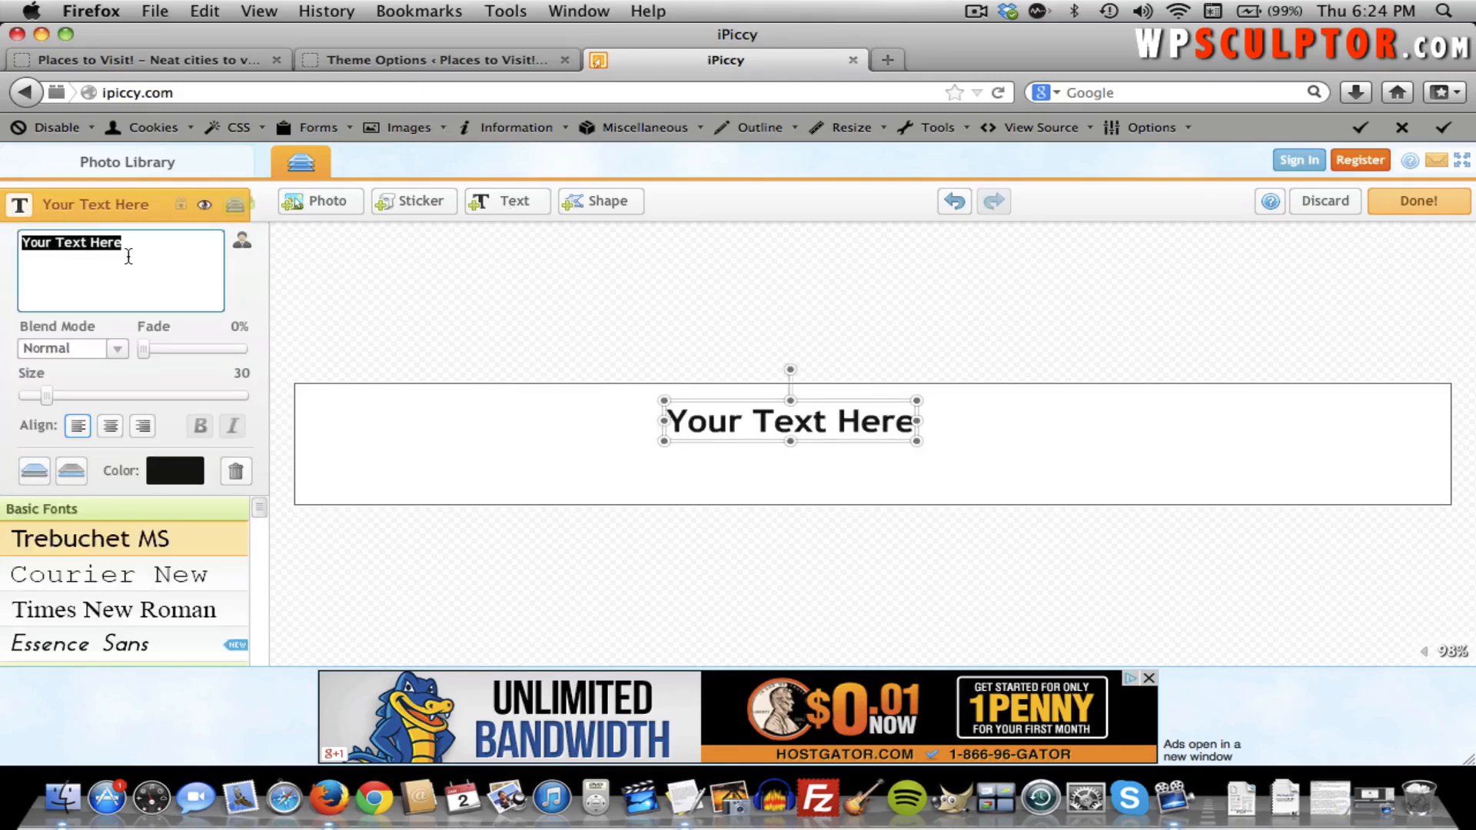
{"action": "triple_click", "coordinate": [129, 256]}
{"action": "type", "text": "Pl"}
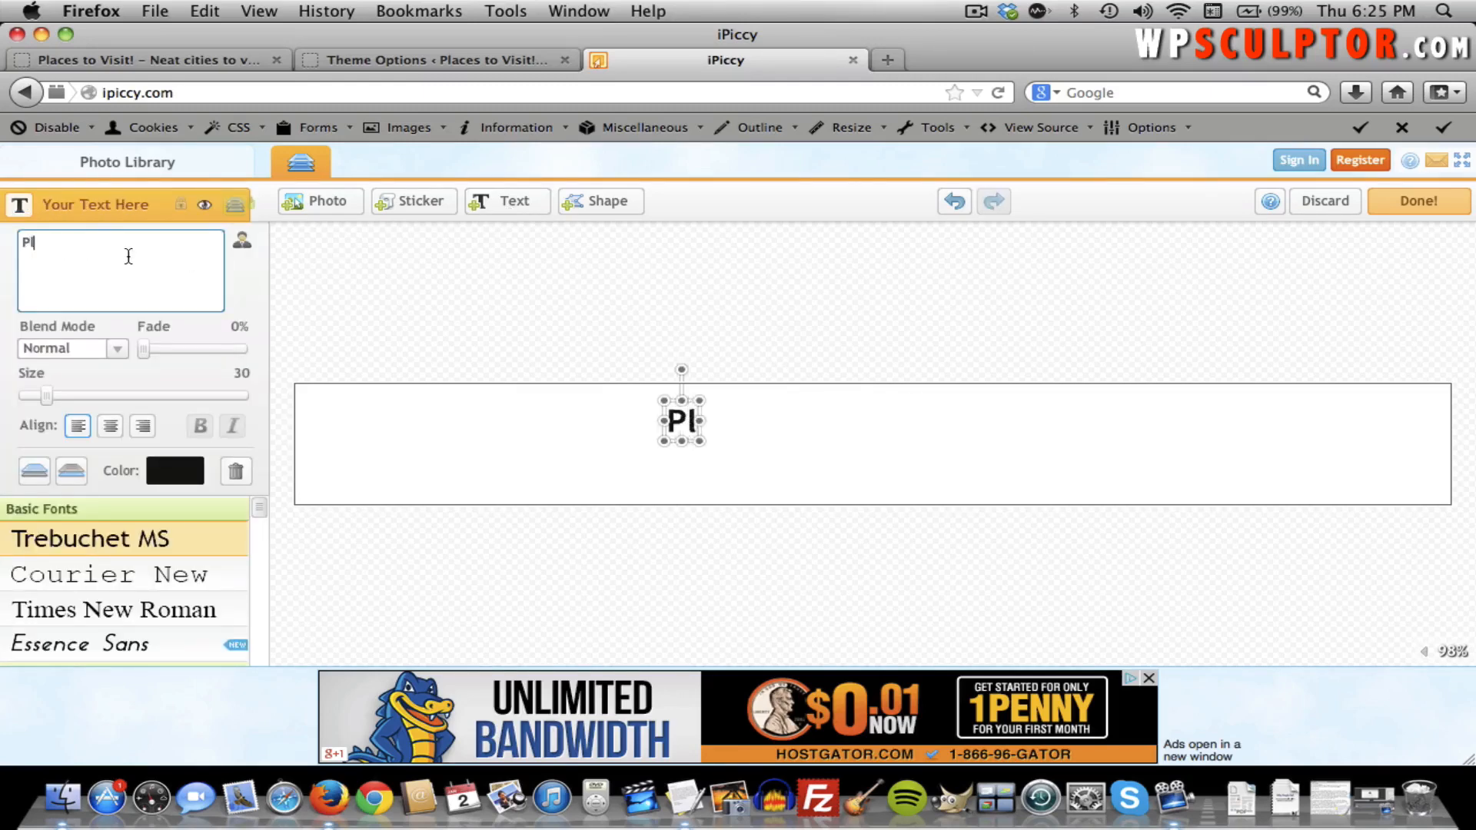
{"action": "type", "text": "aces to Visi"}
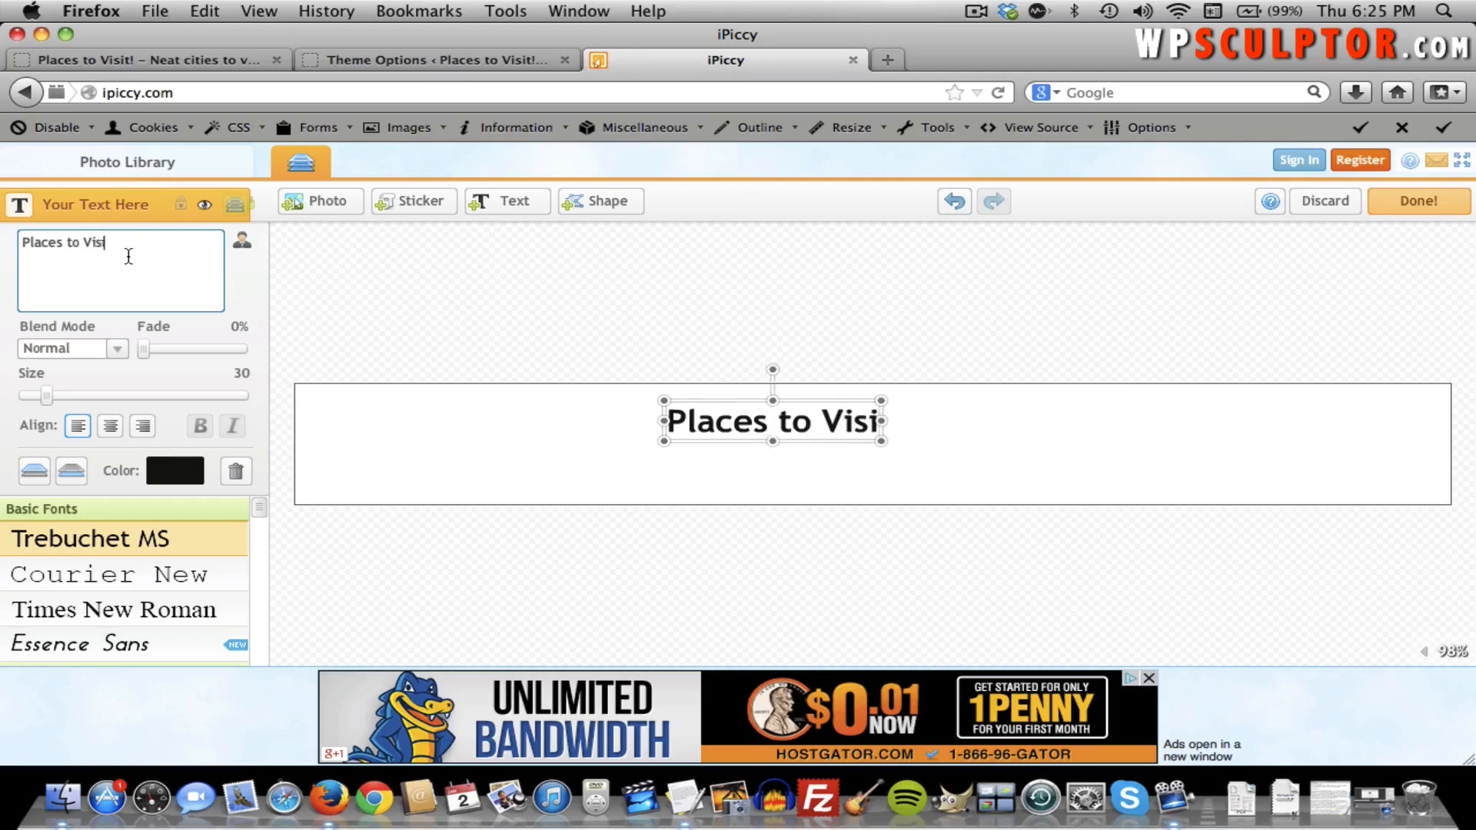
{"action": "type", "text": "t!"}
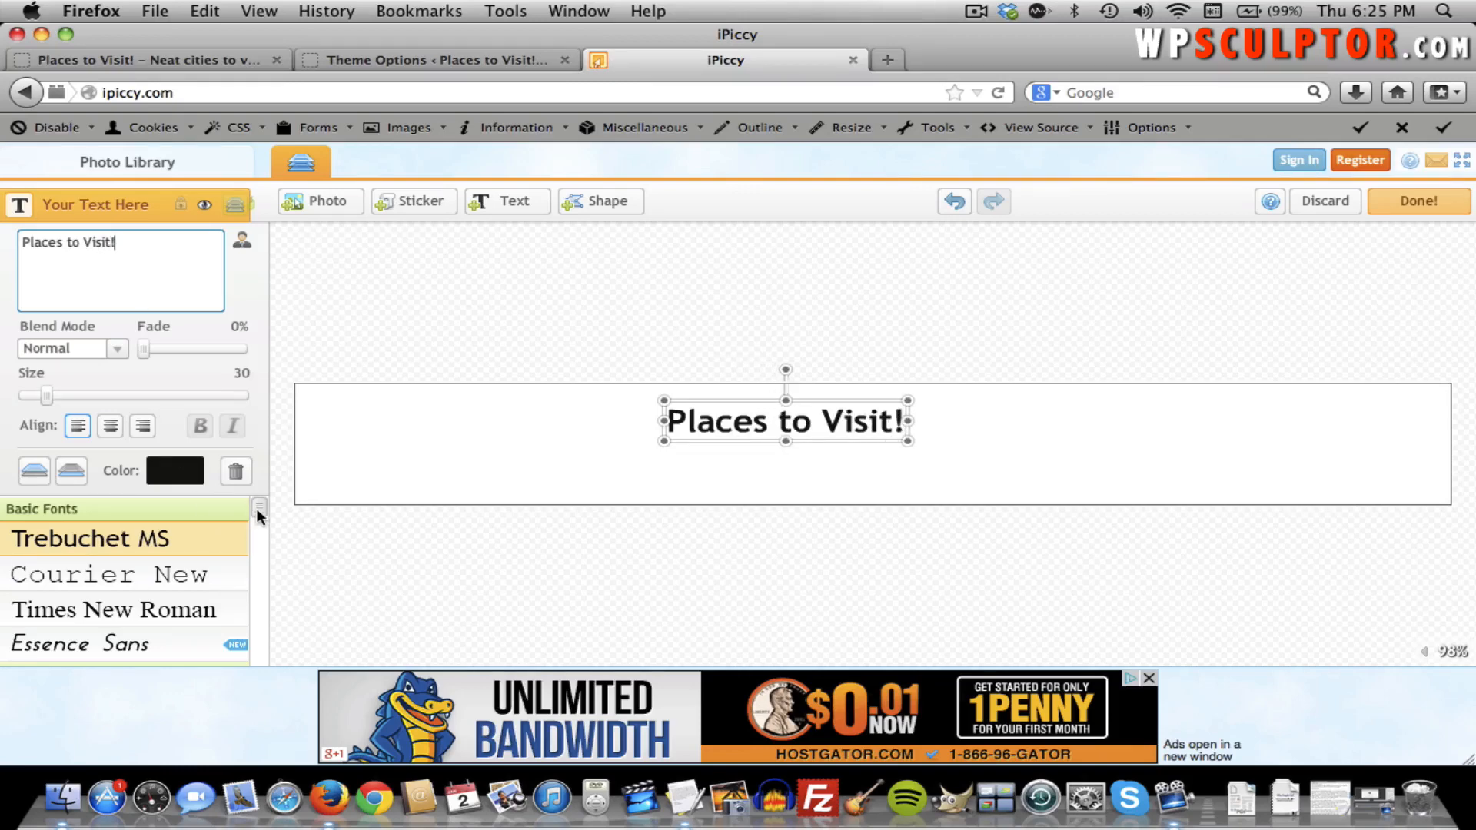
{"action": "left_click_drag", "start_coordinate": [256, 509], "coordinate": [257, 522]}
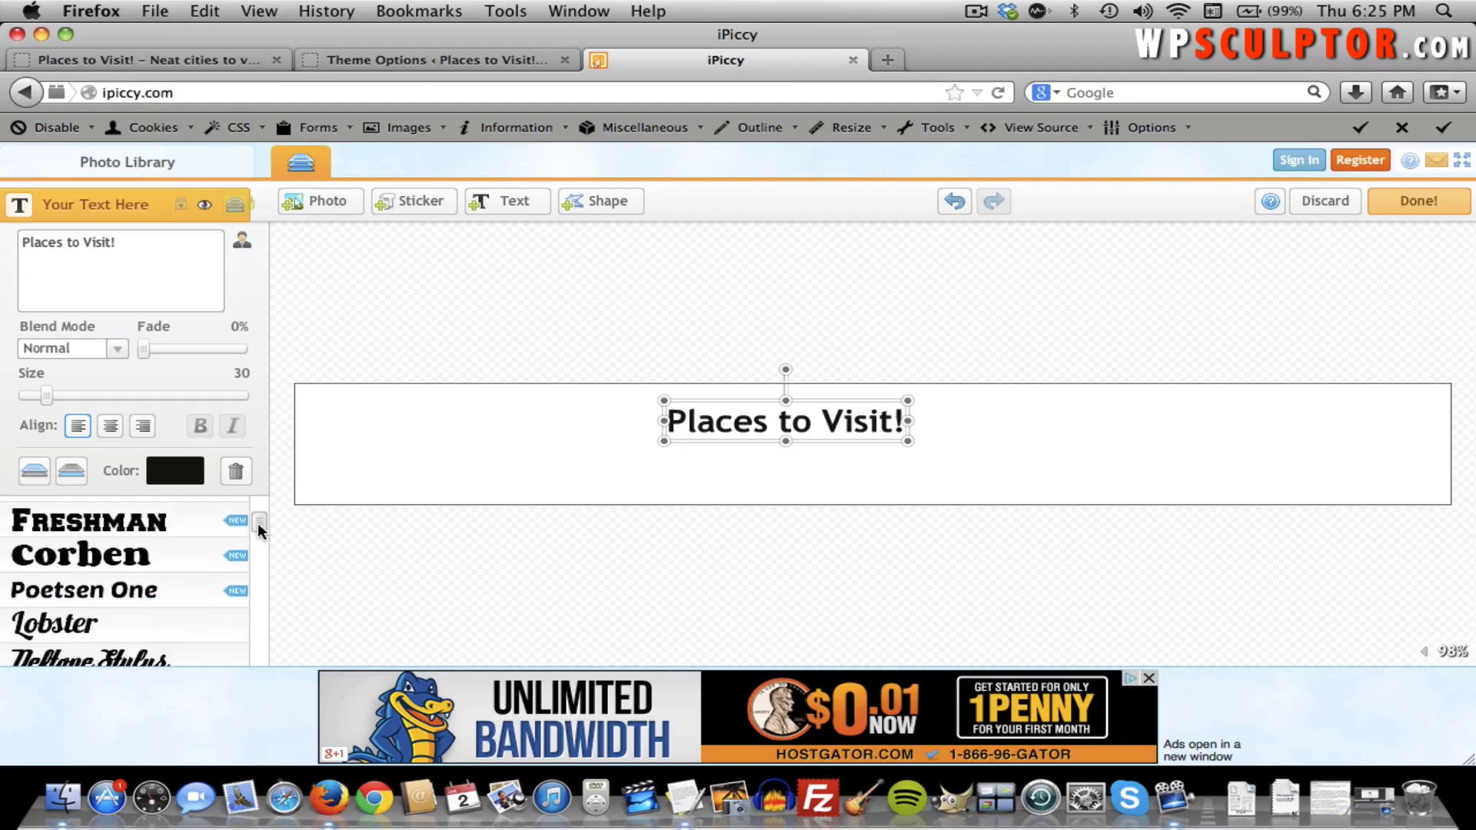
Set the text font to Lobster and move it to the canvas's left edge.
{"action": "left_click", "coordinate": [118, 624]}
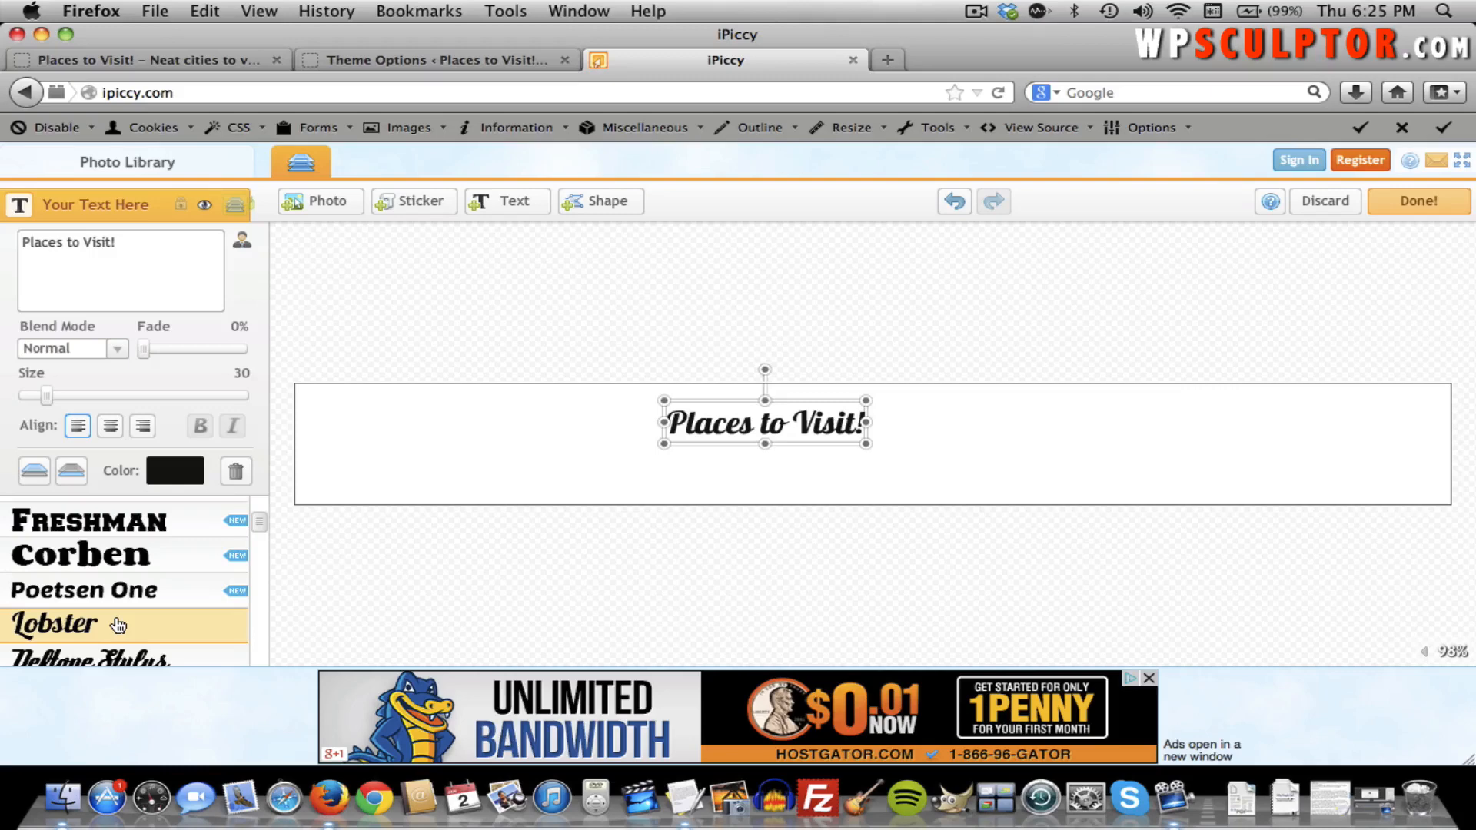
{"action": "left_click", "coordinate": [738, 429]}
{"action": "left_click_drag", "start_coordinate": [737, 429], "coordinate": [370, 407]}
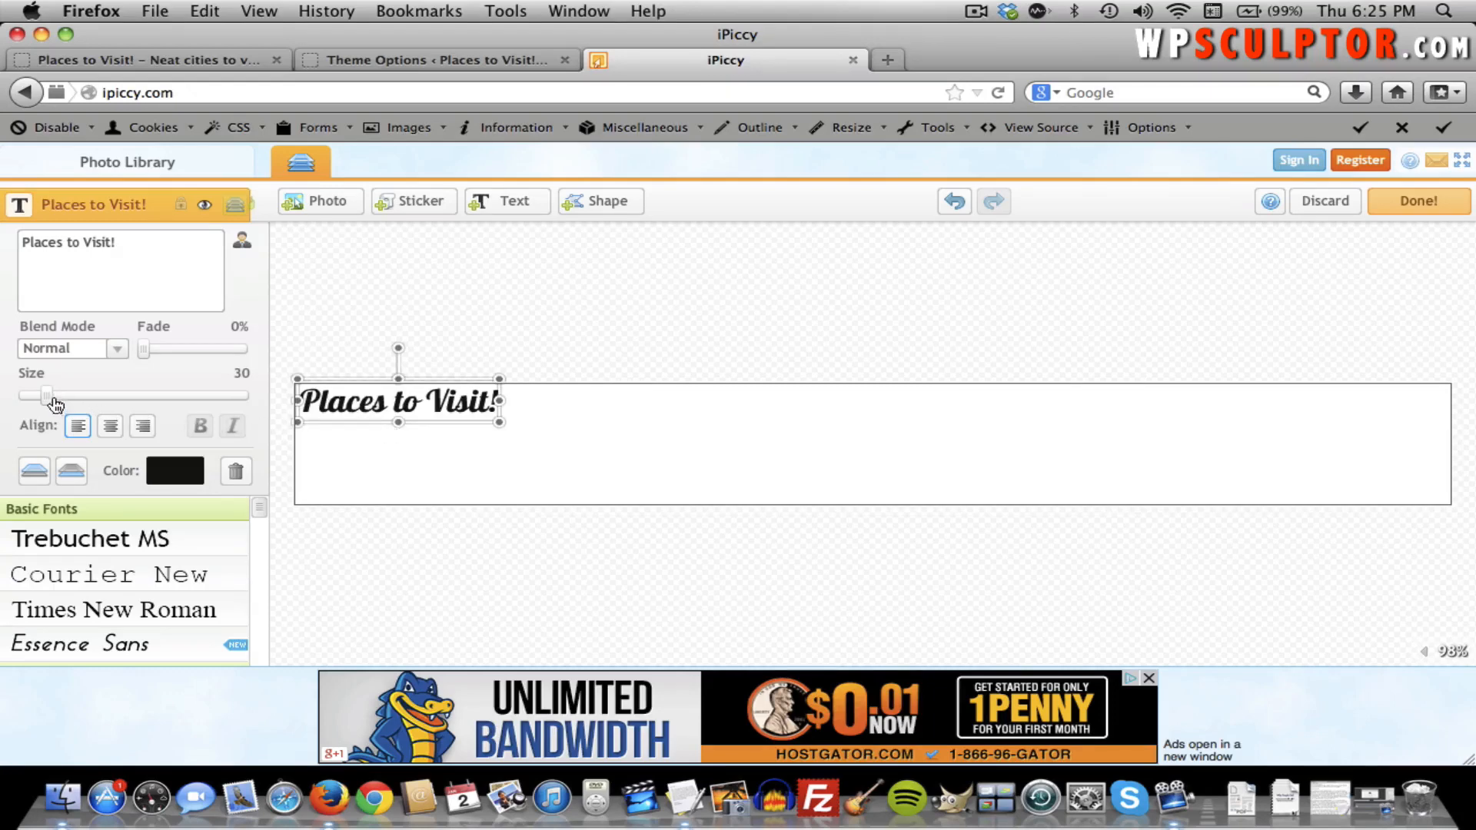
{"action": "left_click_drag", "start_coordinate": [54, 400], "coordinate": [99, 410]}
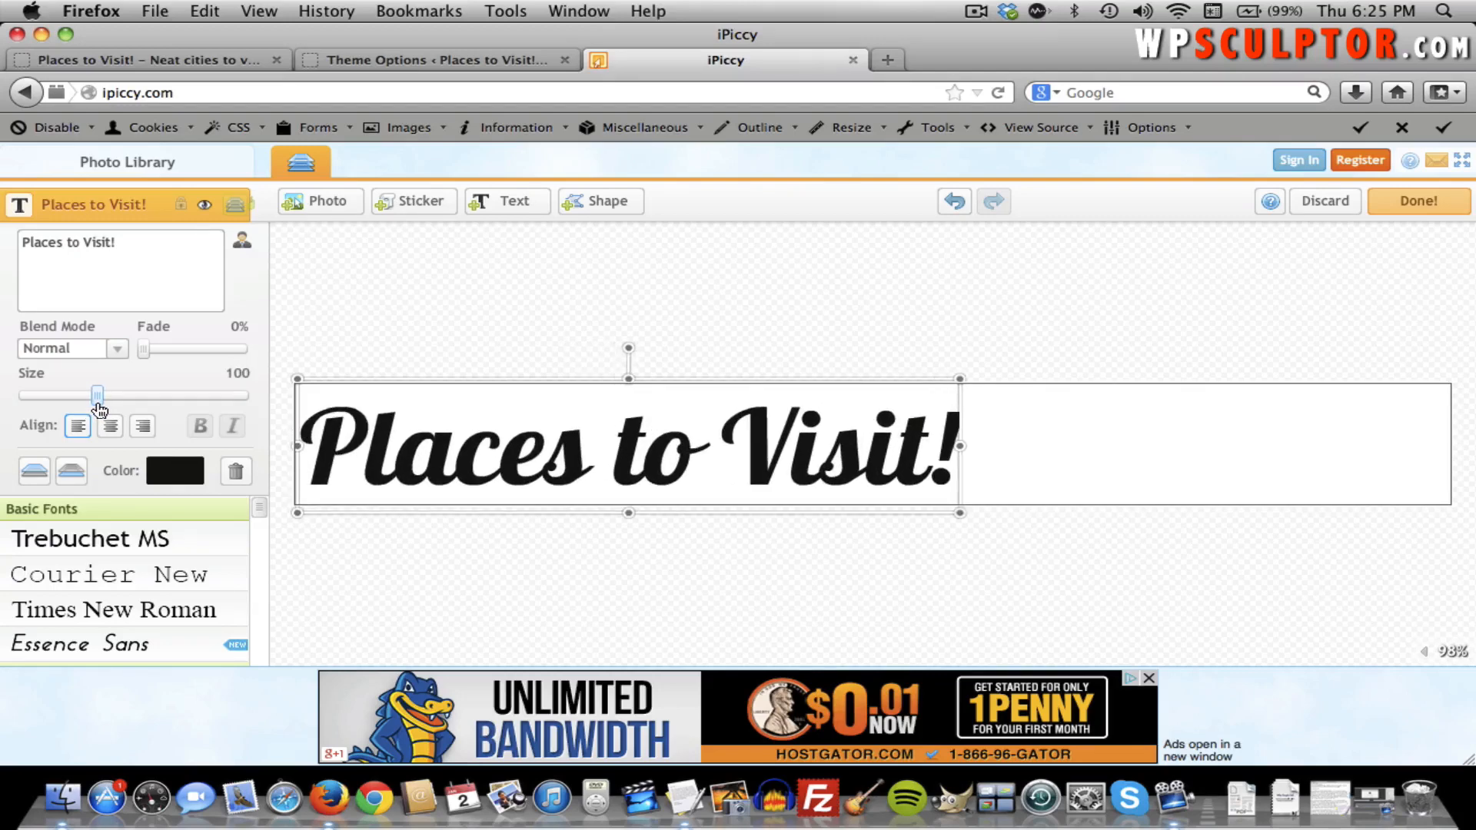
{"action": "left_click_drag", "start_coordinate": [99, 409], "coordinate": [110, 412]}
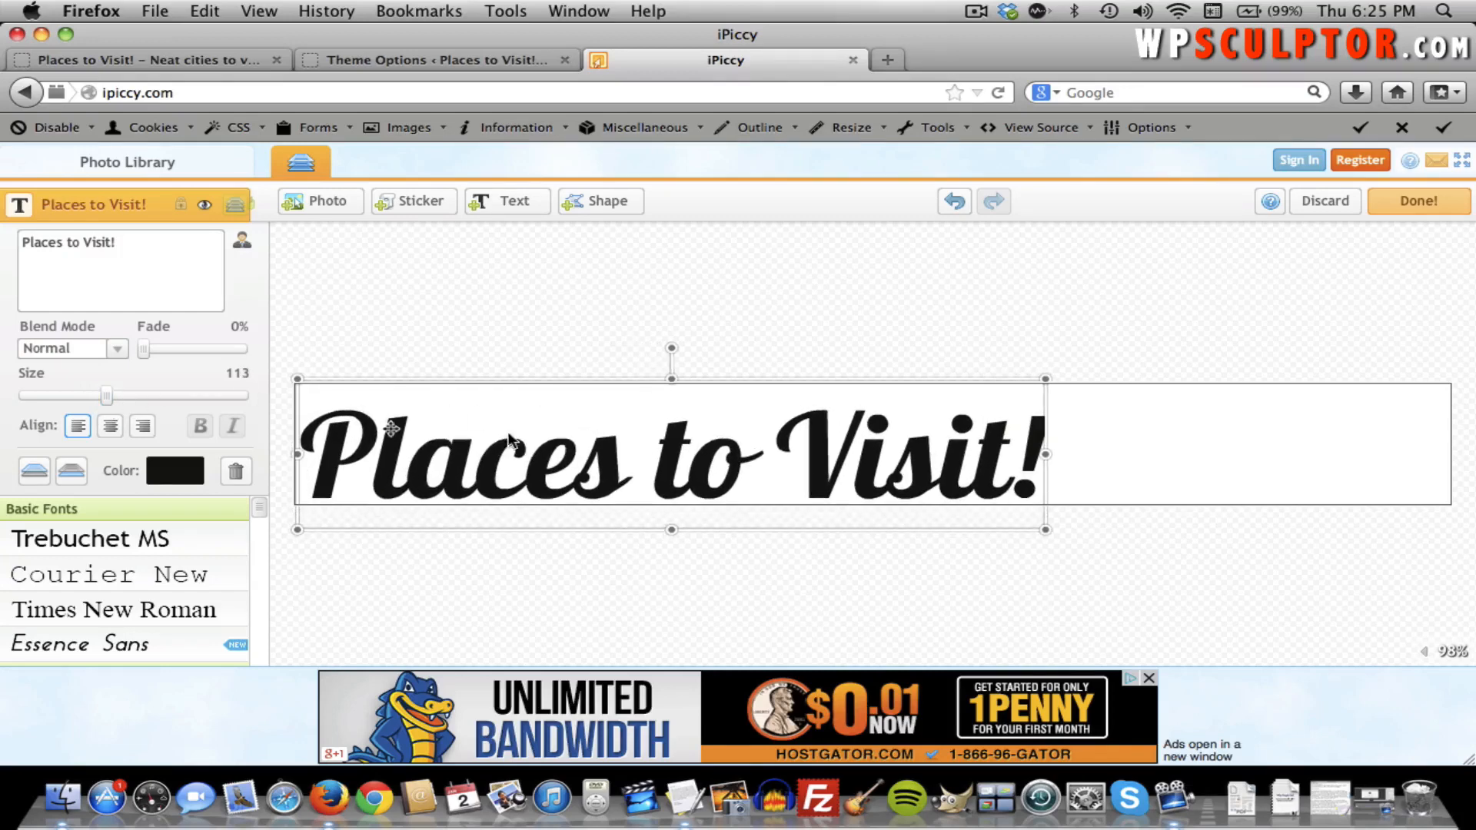
{"action": "left_click_drag", "start_coordinate": [465, 455], "coordinate": [464, 439]}
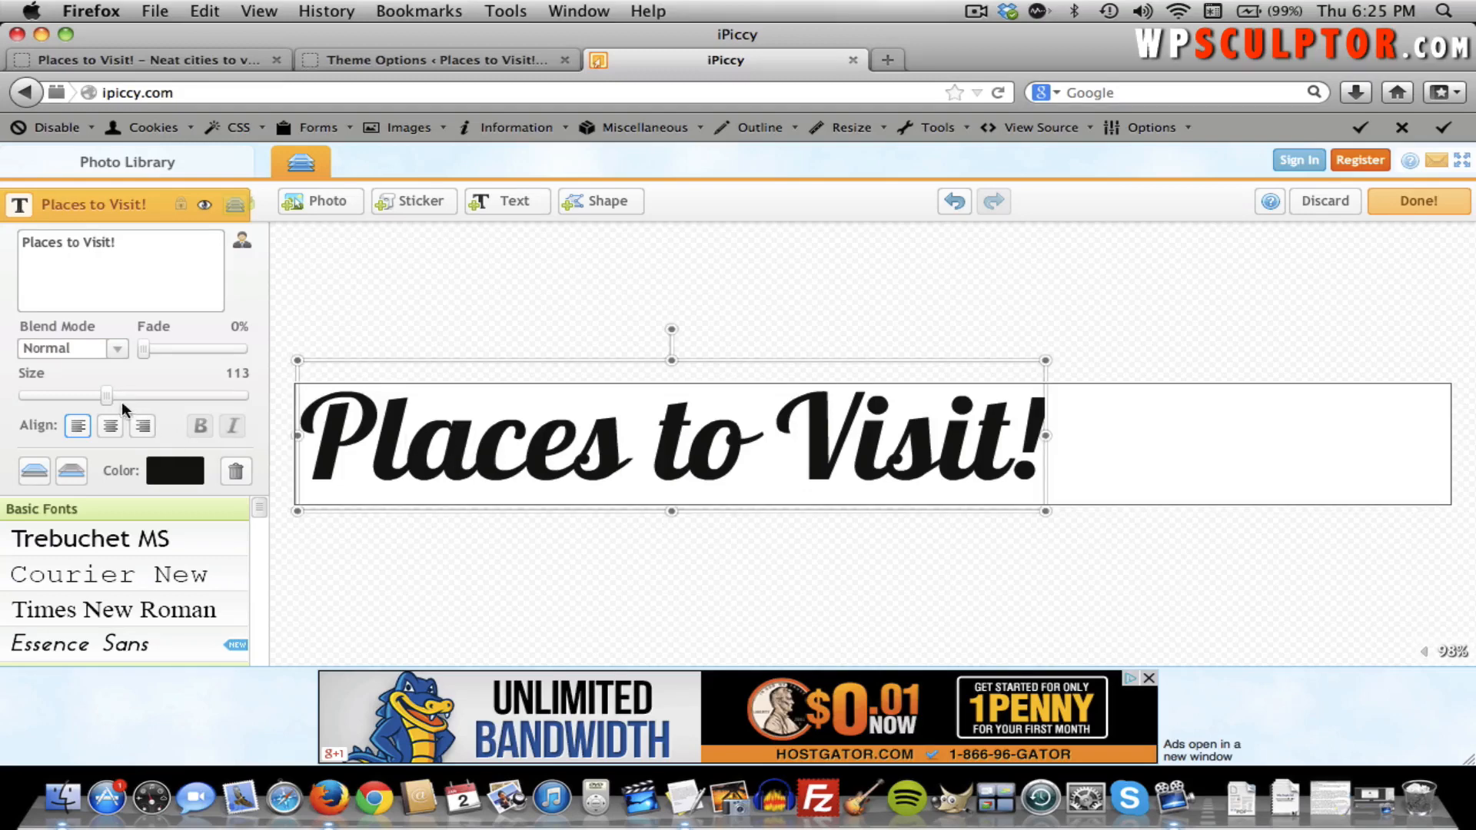
{"action": "left_click_drag", "start_coordinate": [113, 402], "coordinate": [120, 406]}
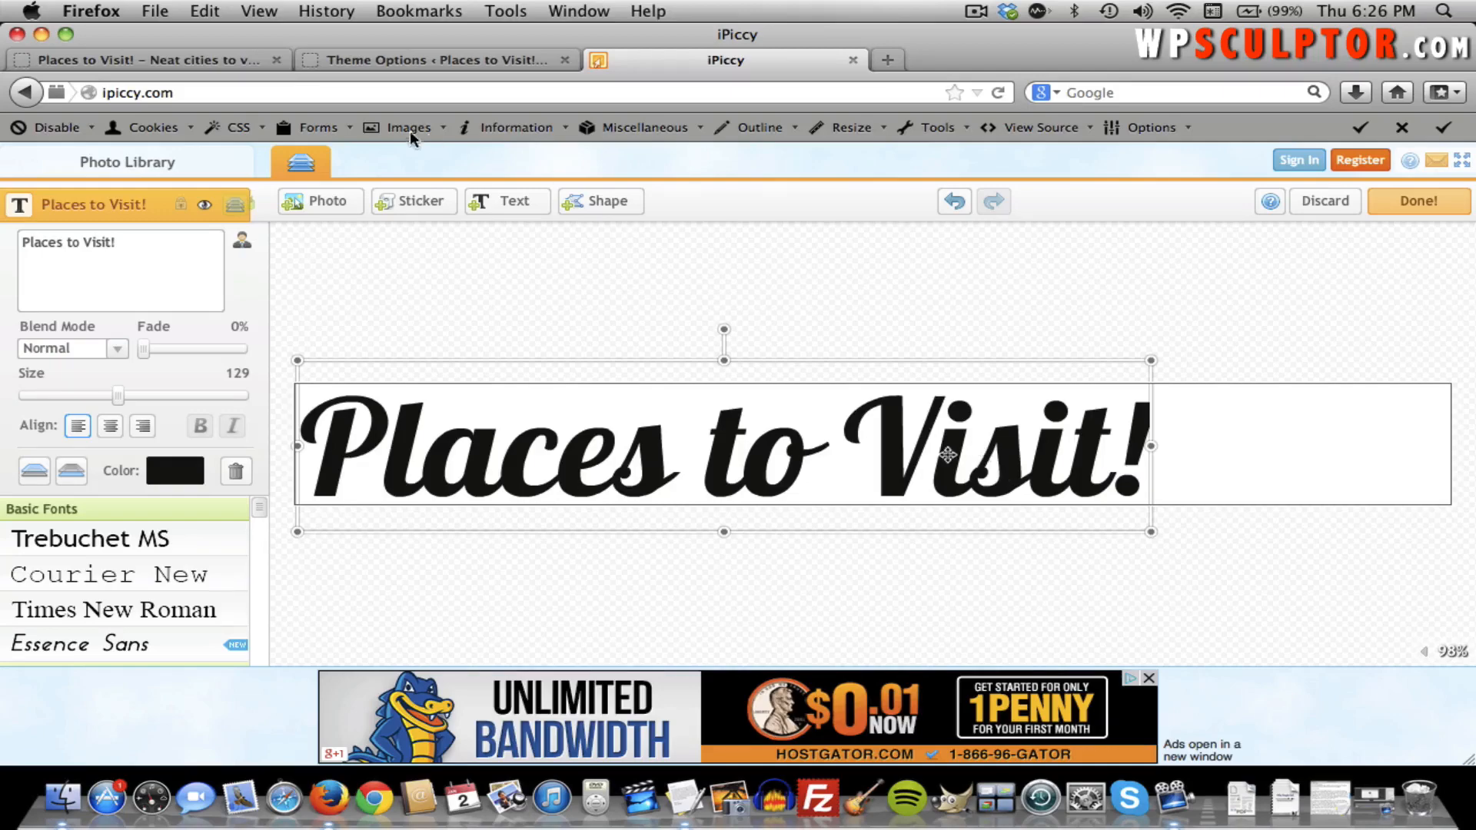
{"action": "left_click", "coordinate": [187, 63]}
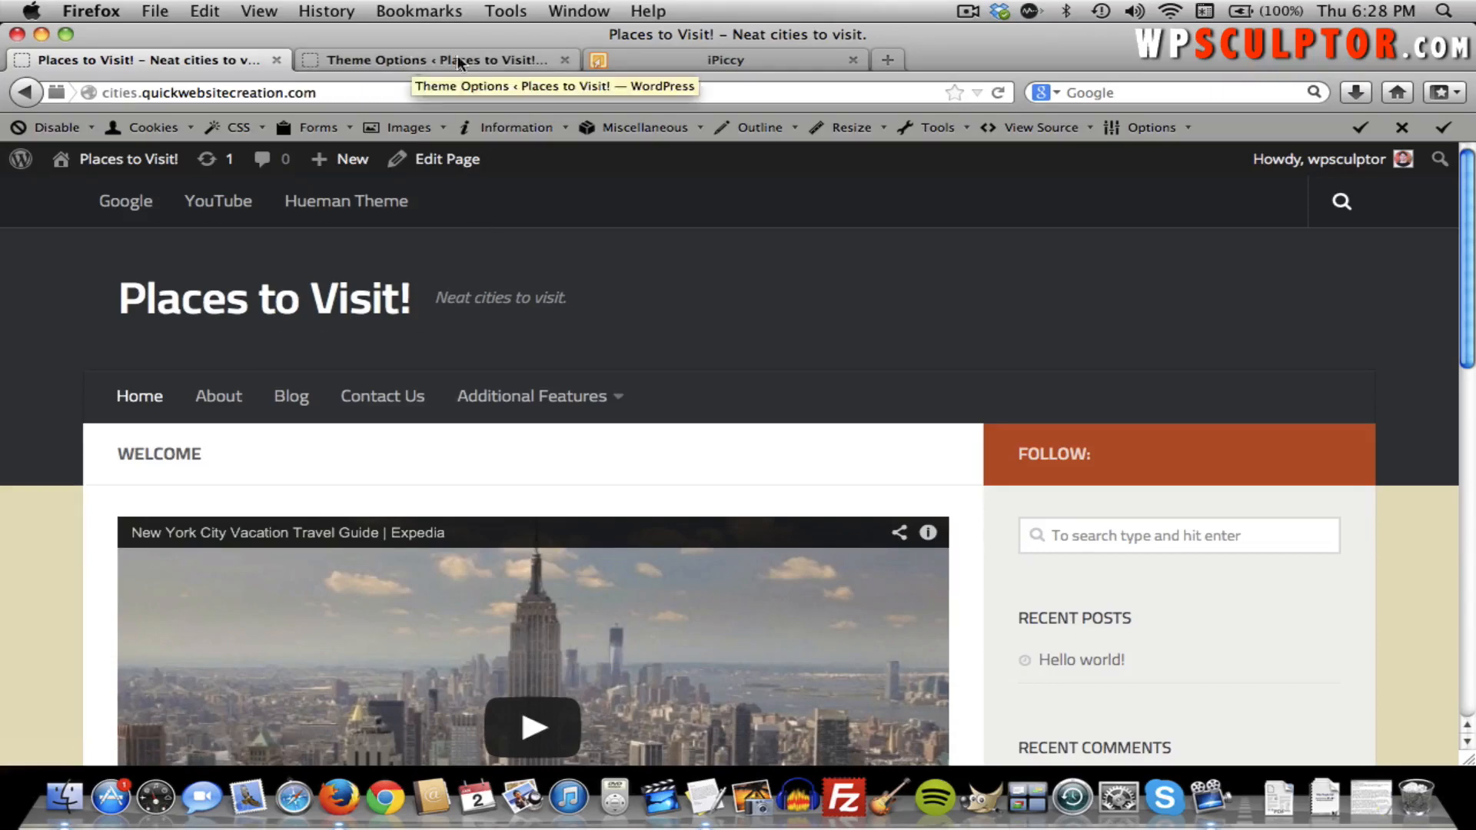
{"action": "left_click", "coordinate": [684, 58]}
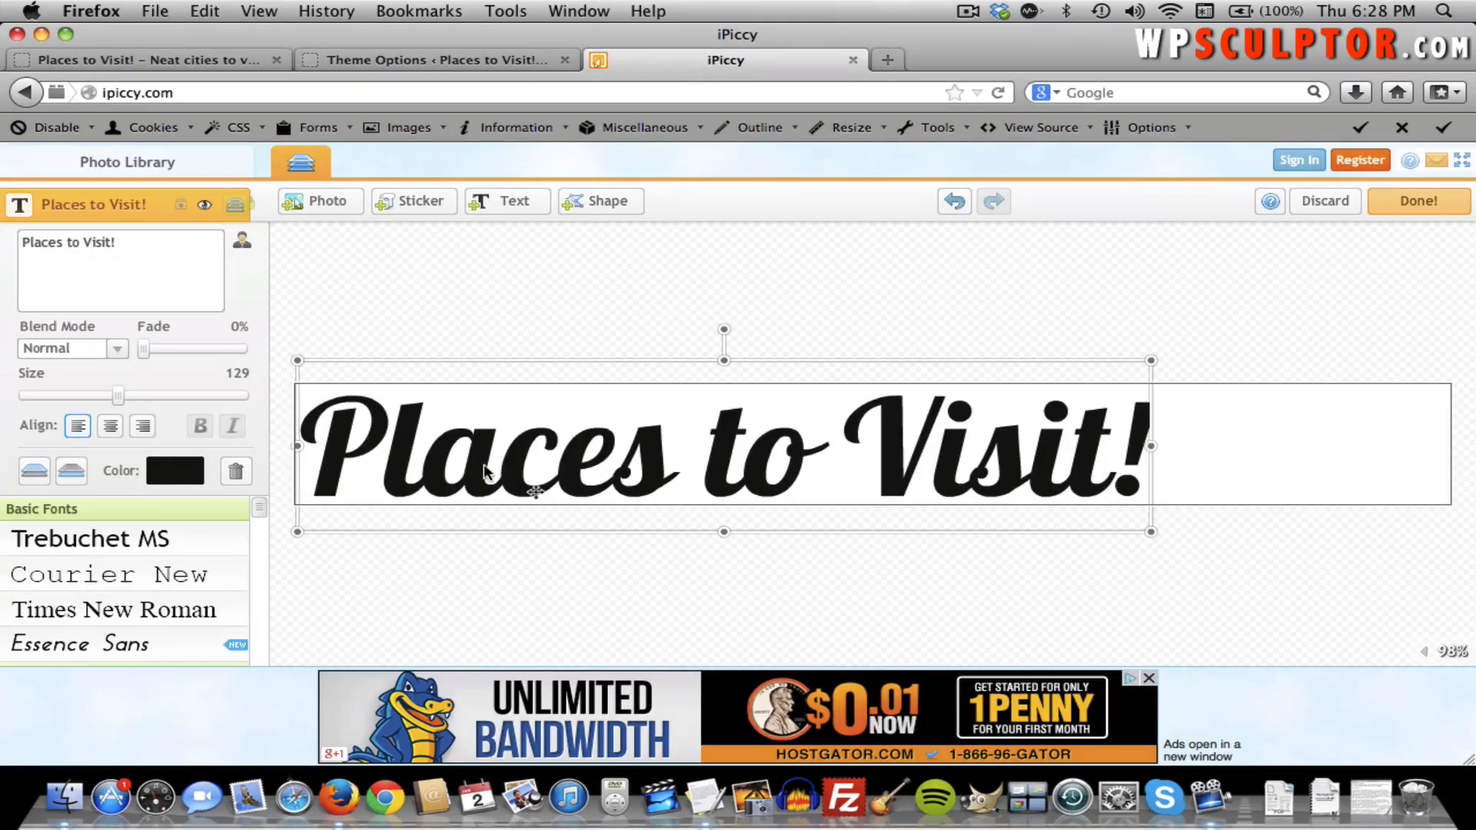
Make the title text white (FFFFFF) and hide the Background layer for transparency.
{"action": "left_click", "coordinate": [168, 469]}
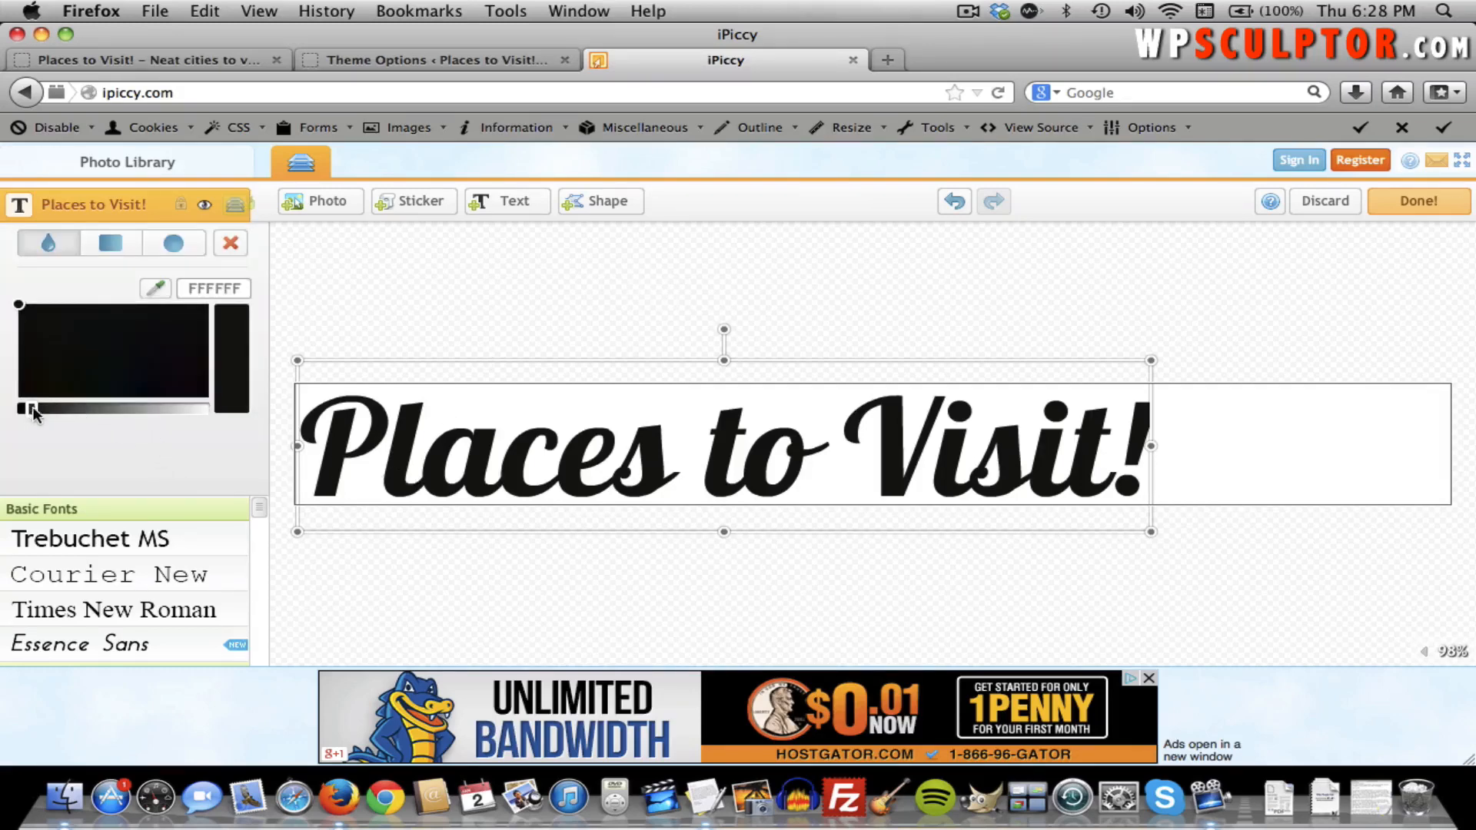
{"action": "mouse_move", "coordinate": [52, 406]}
{"action": "left_mouse_down"}
{"action": "mouse_move", "coordinate": [216, 402]}
{"action": "mouse_move", "coordinate": [62, 359]}
{"action": "mouse_move", "coordinate": [168, 355]}
{"action": "mouse_move", "coordinate": [174, 302]}
{"action": "left_mouse_up"}
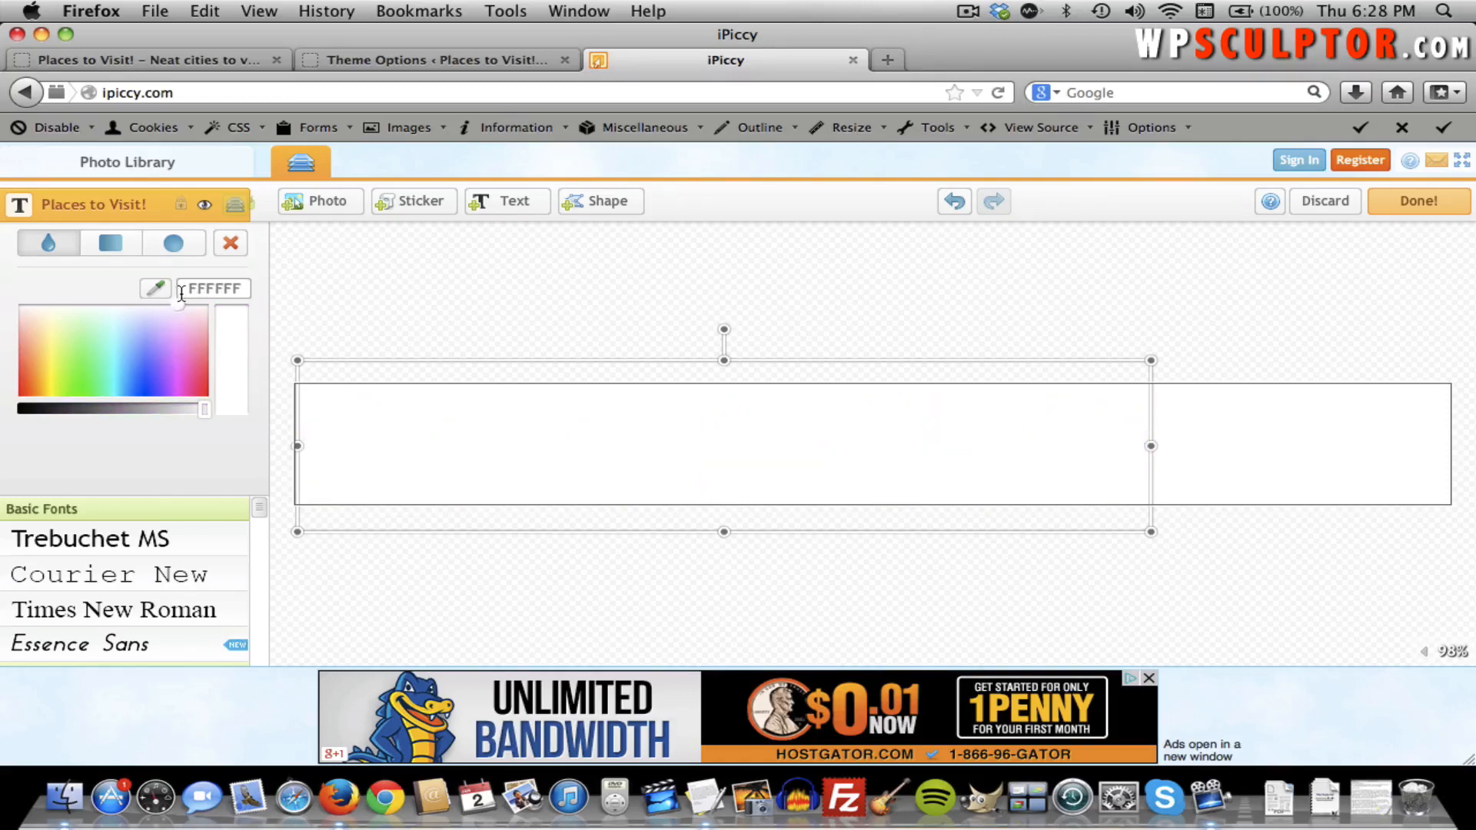
{"action": "left_click", "coordinate": [378, 564]}
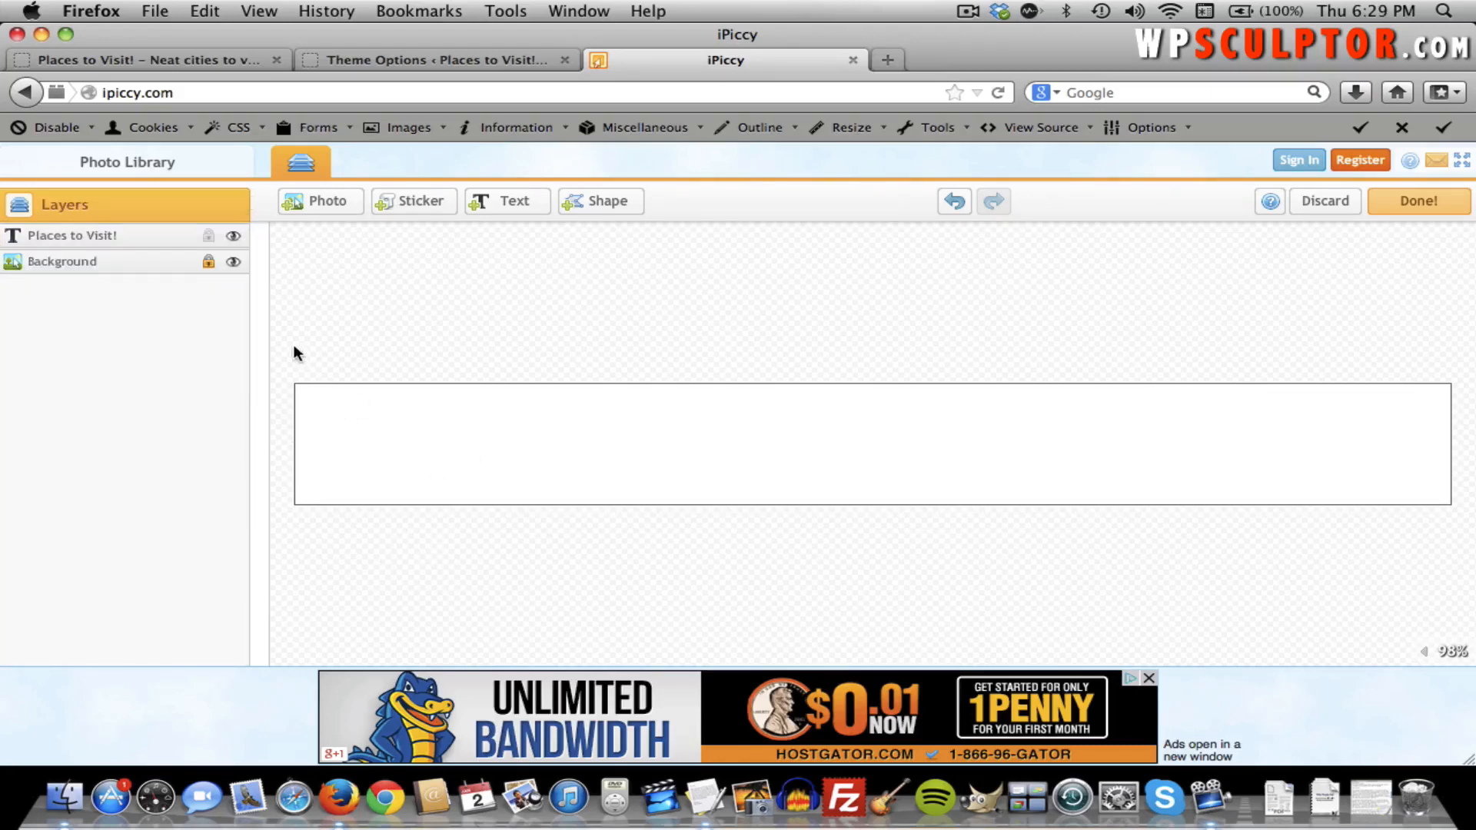
{"action": "left_click", "coordinate": [232, 262]}
{"action": "left_click", "coordinate": [1439, 204]}
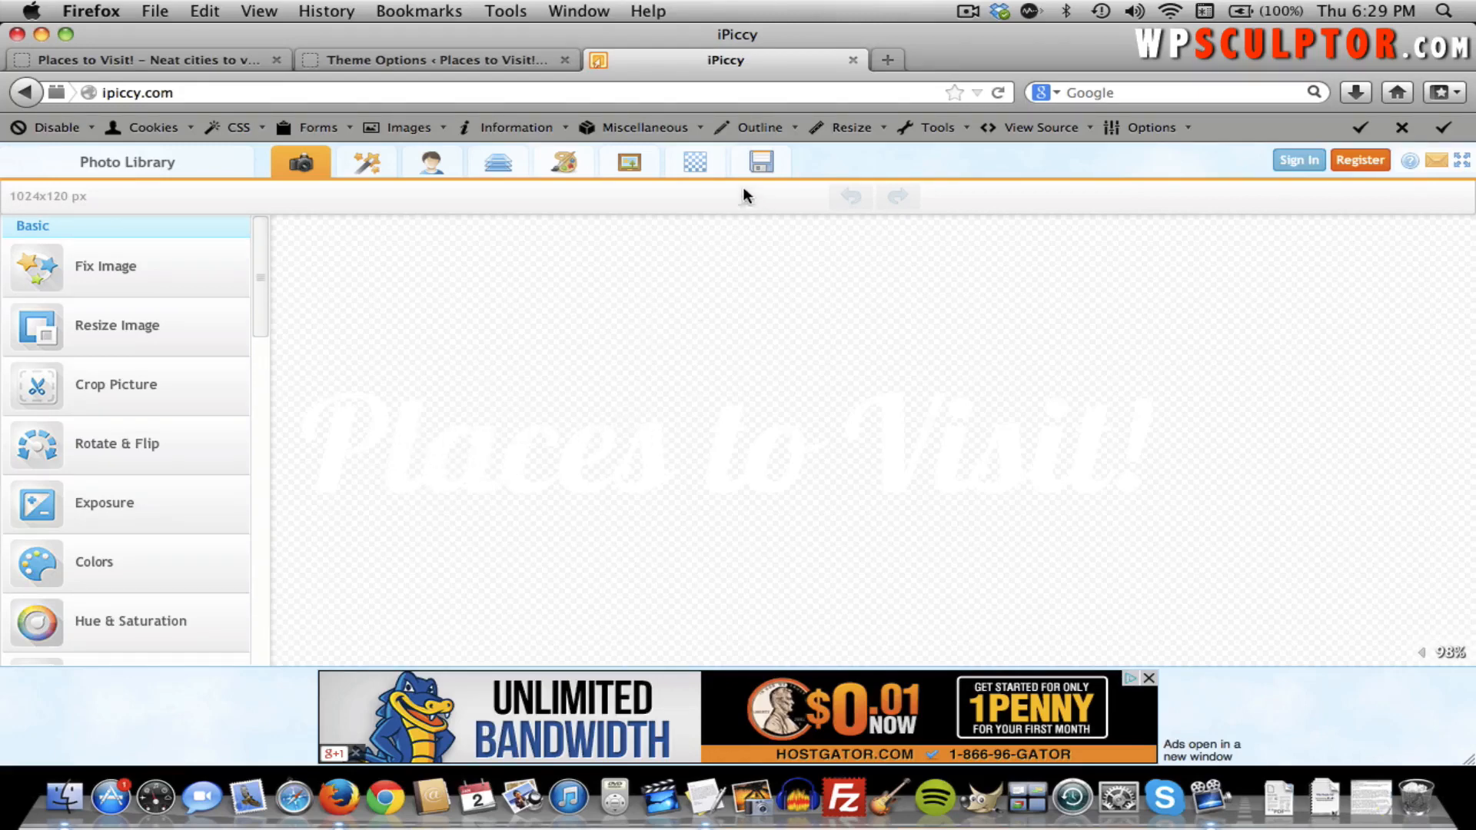
Add a Drop Shadow frame effect with a pure black shadow colour.
{"action": "left_click", "coordinate": [630, 165]}
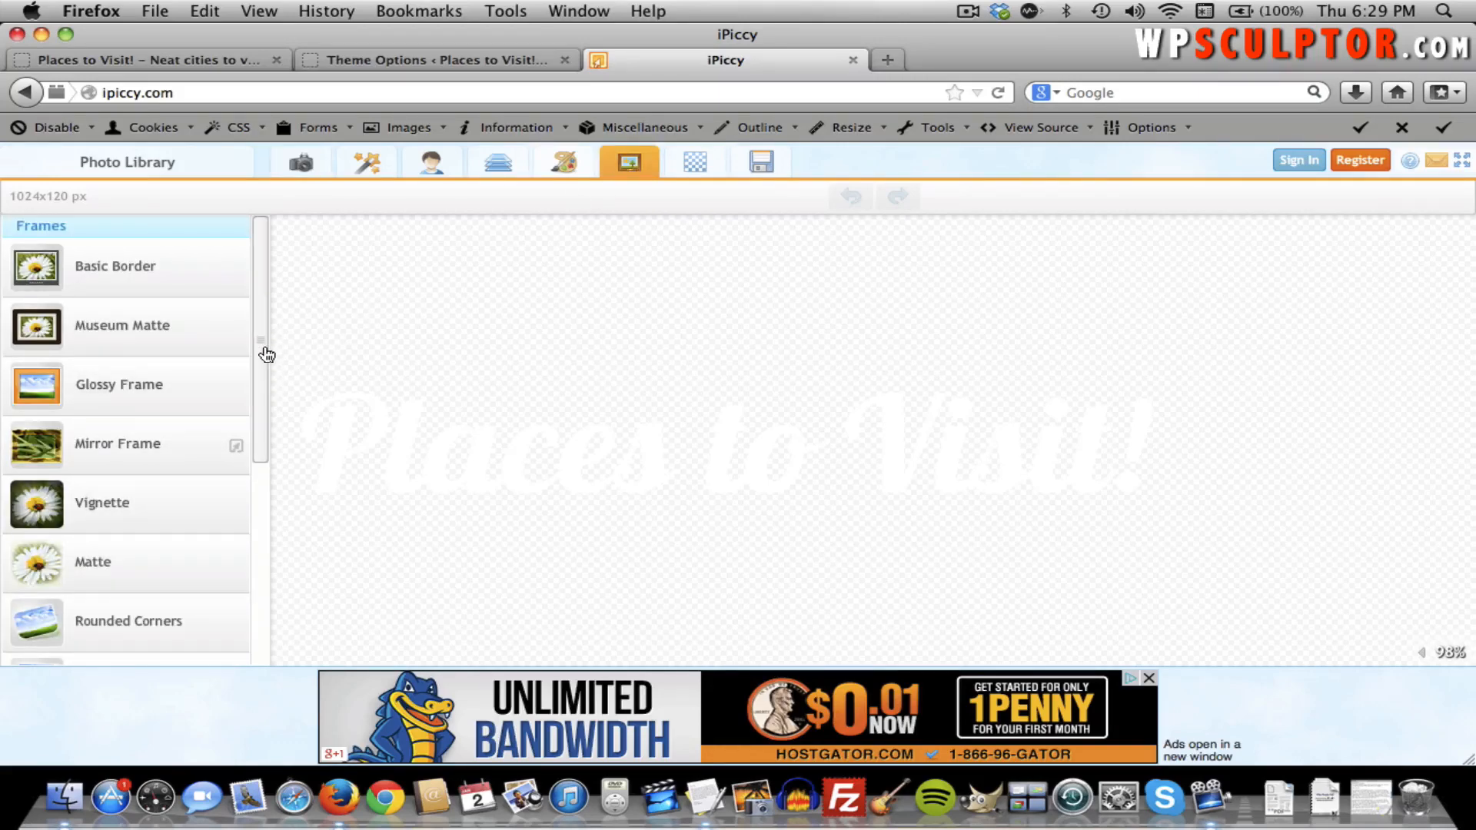
{"action": "left_click_drag", "start_coordinate": [267, 354], "coordinate": [264, 438]}
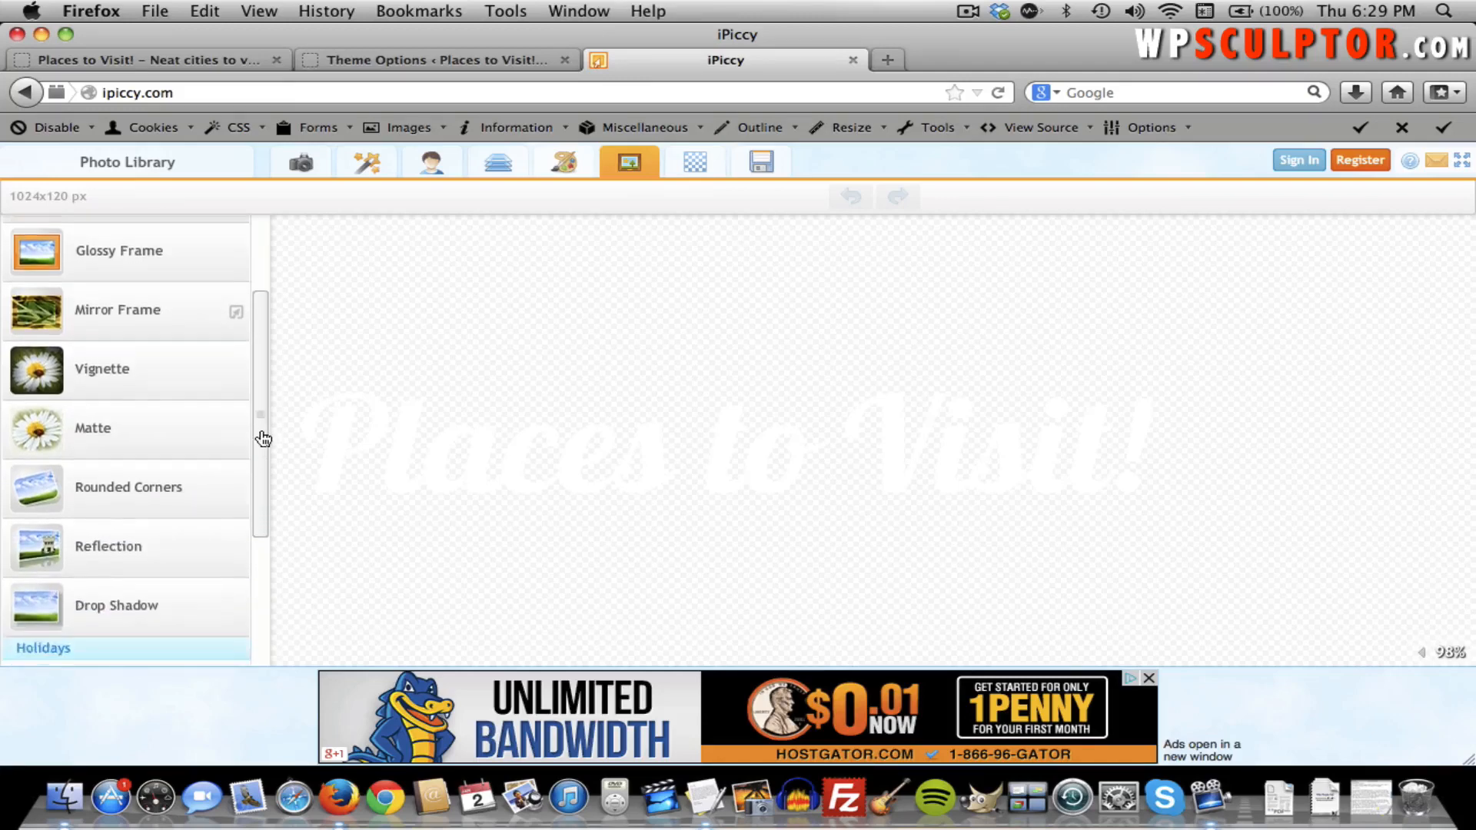
{"action": "left_click", "coordinate": [106, 581]}
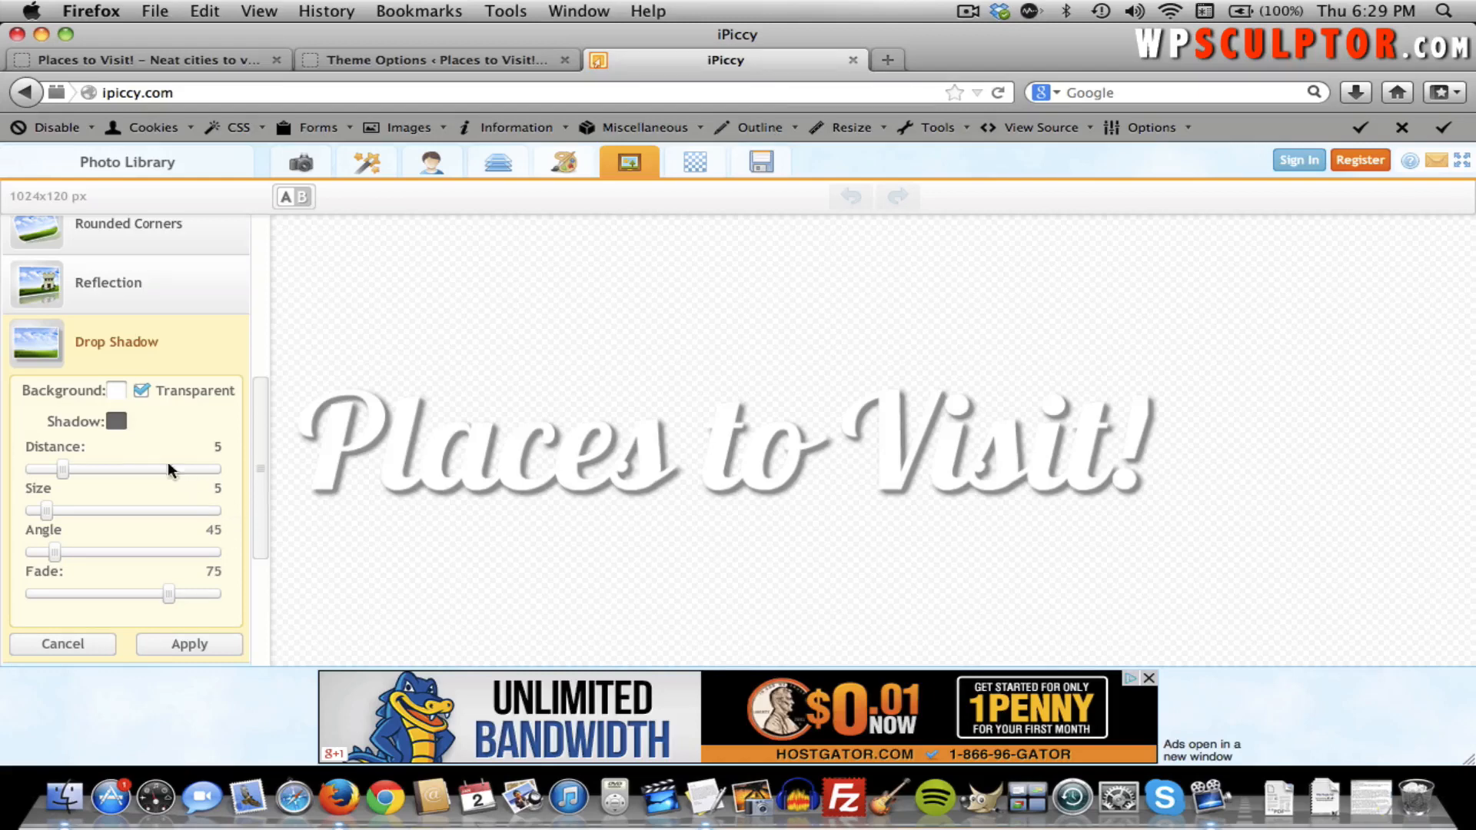
{"action": "left_click", "coordinate": [119, 425]}
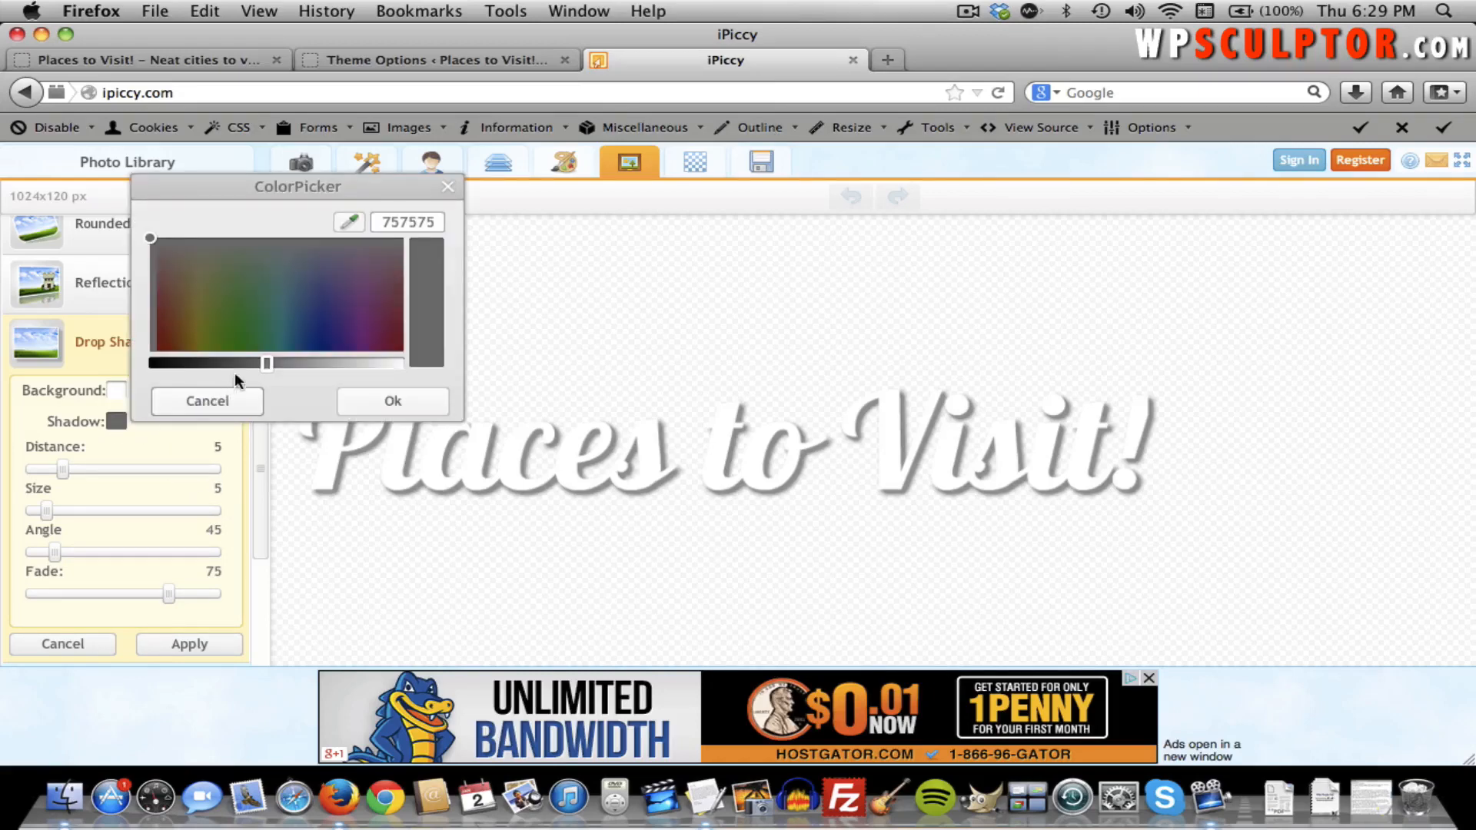
{"action": "left_click_drag", "start_coordinate": [260, 363], "coordinate": [114, 363]}
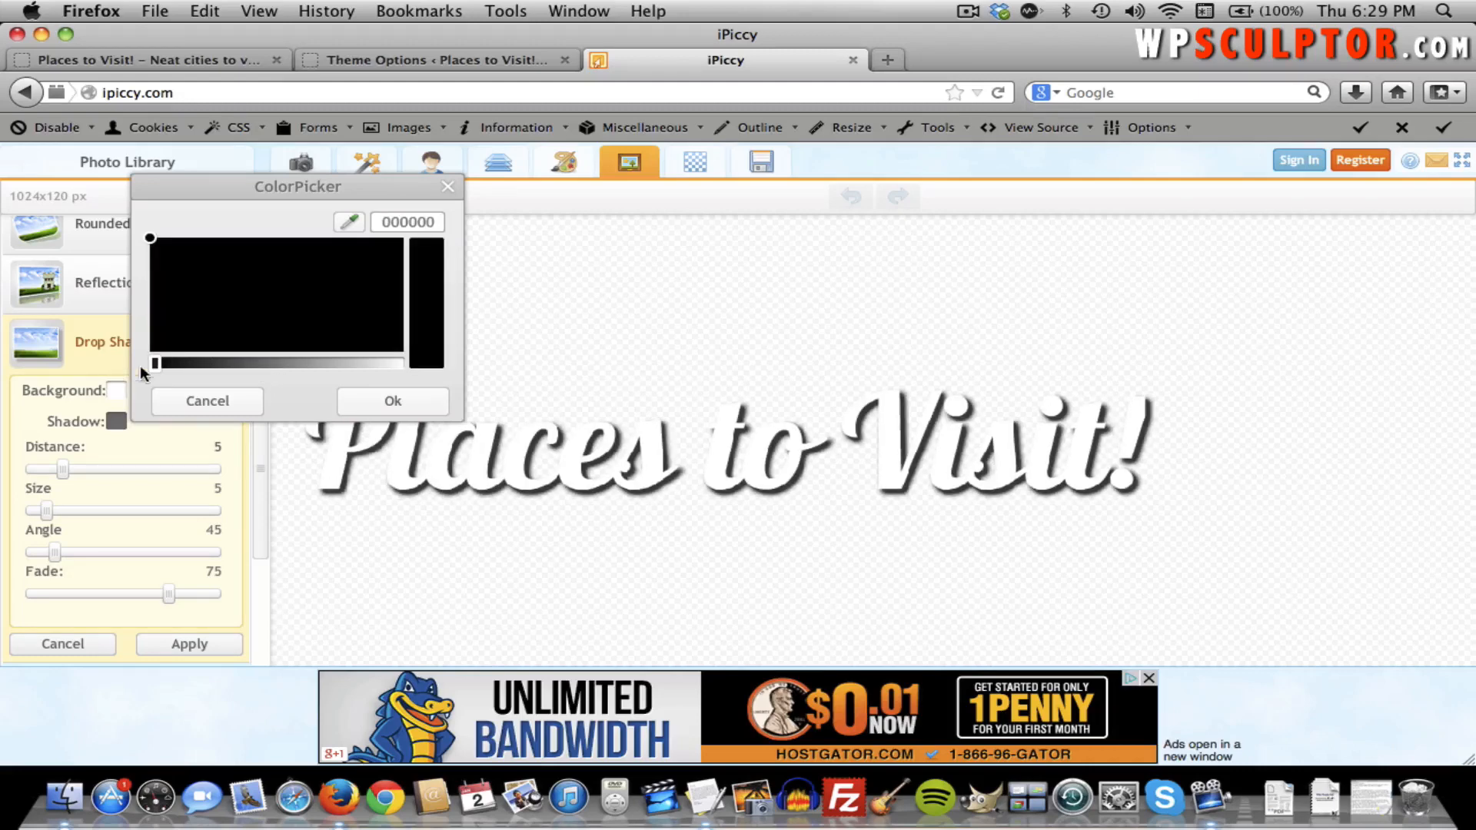
{"action": "left_click", "coordinate": [406, 395]}
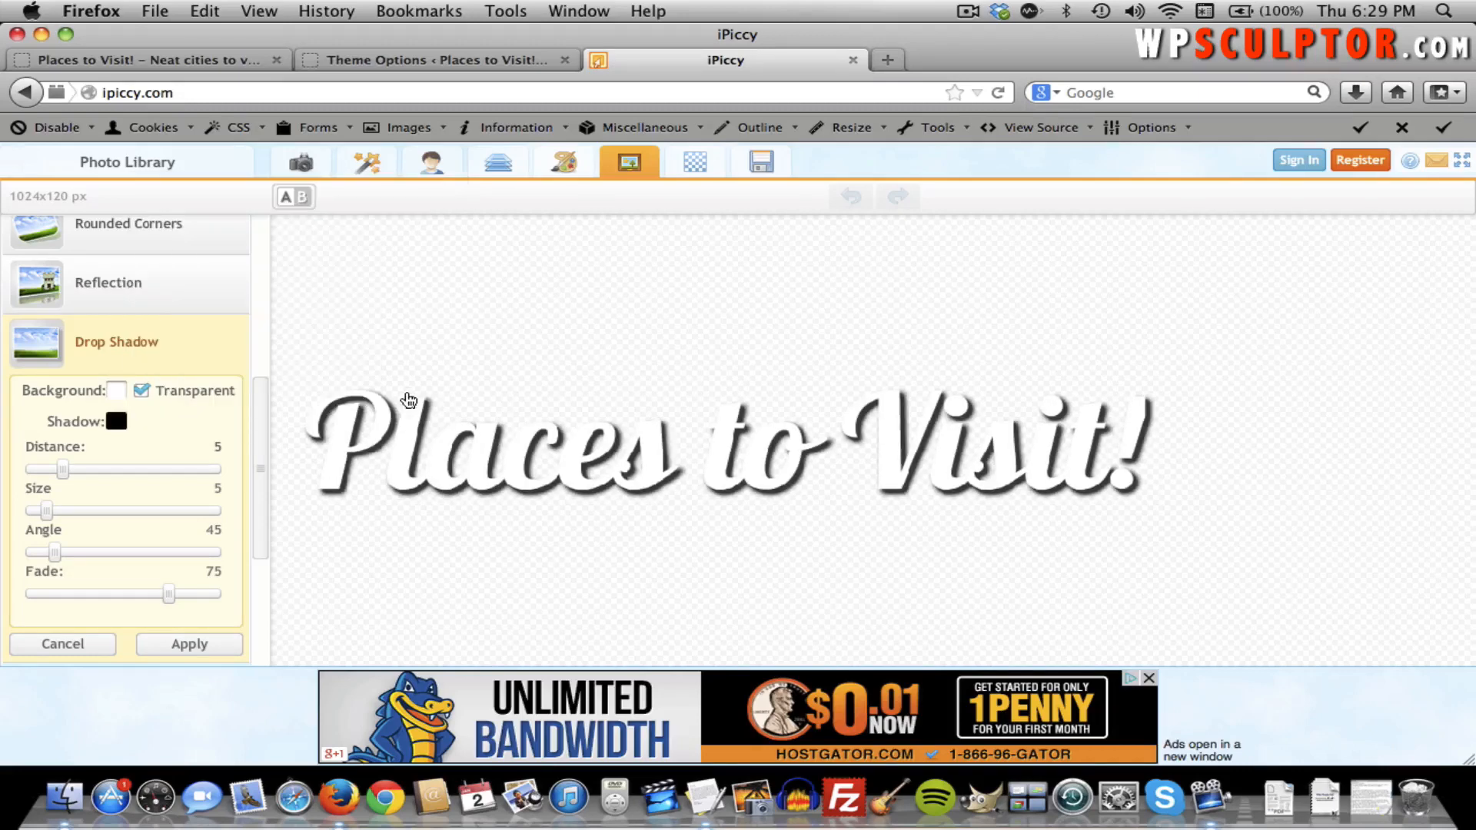
Set shadow distance 2, size 2, angle 75, adjust the fade, and apply it.
{"action": "left_click", "coordinate": [215, 448]}
{"action": "left_click", "coordinate": [214, 489]}
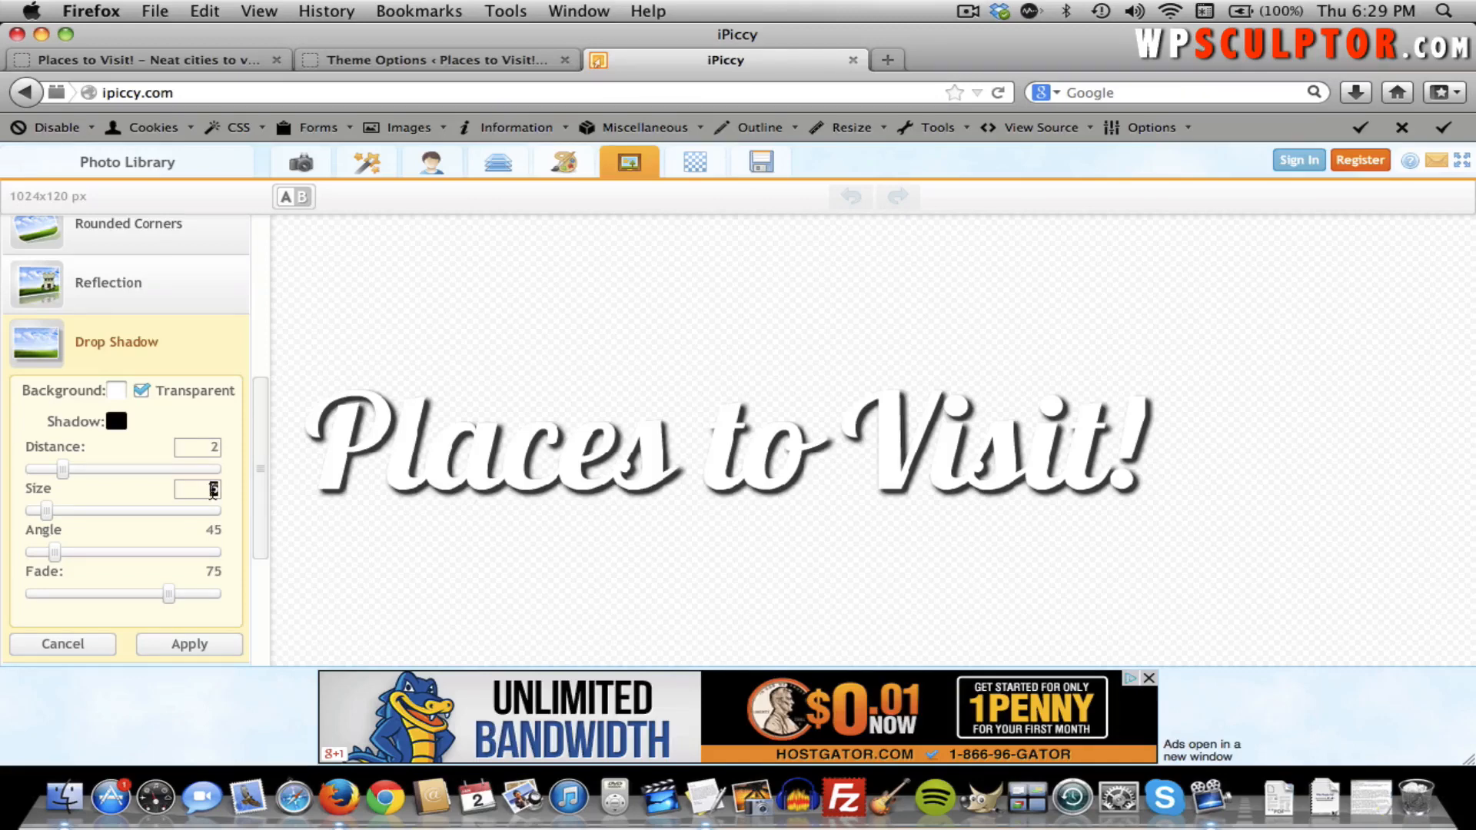
{"action": "type", "text": "2"}
{"action": "left_click", "coordinate": [173, 532]}
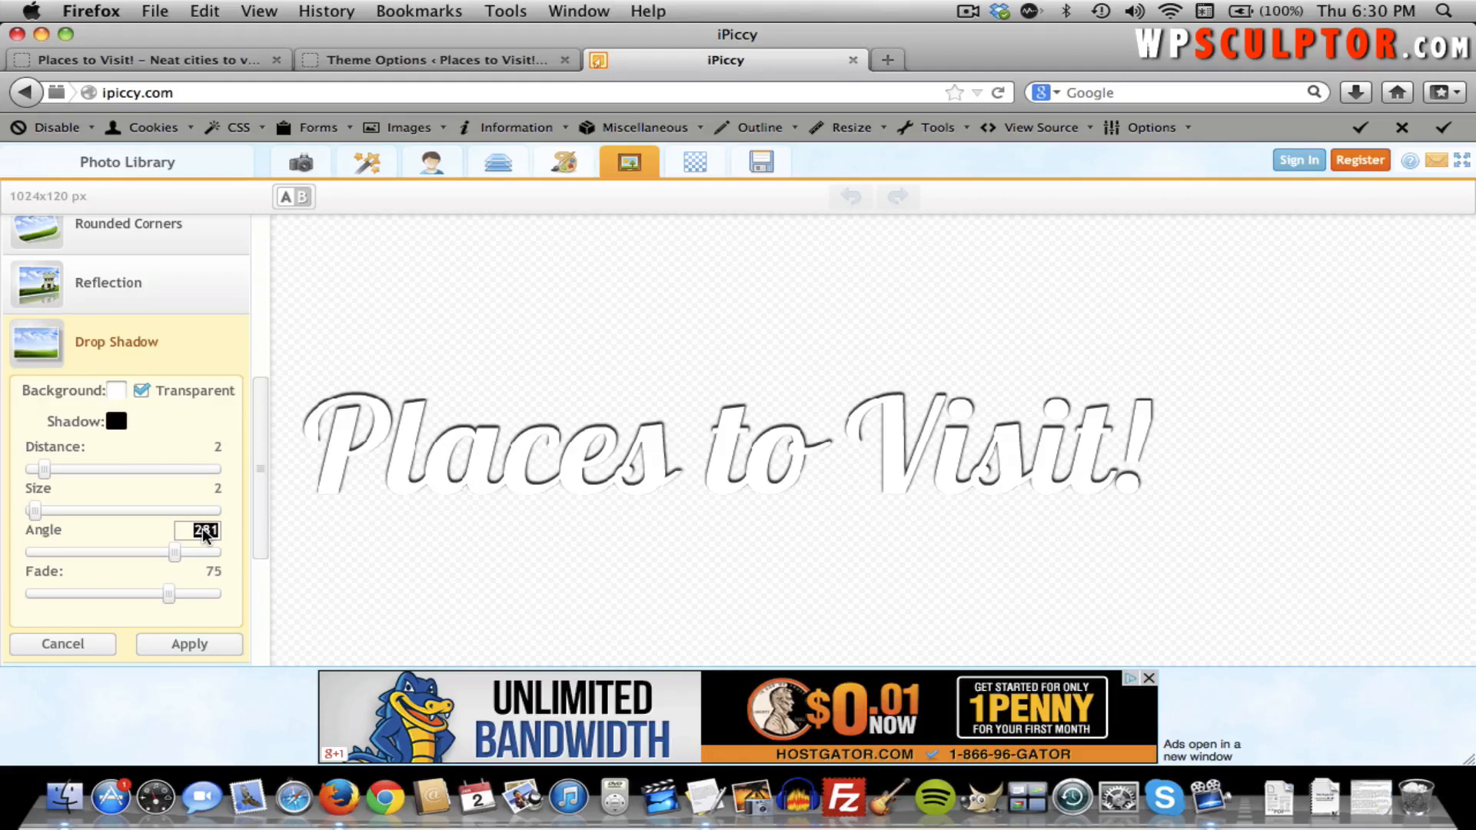
{"action": "type", "text": "75"}
{"action": "left_click", "coordinate": [205, 572]}
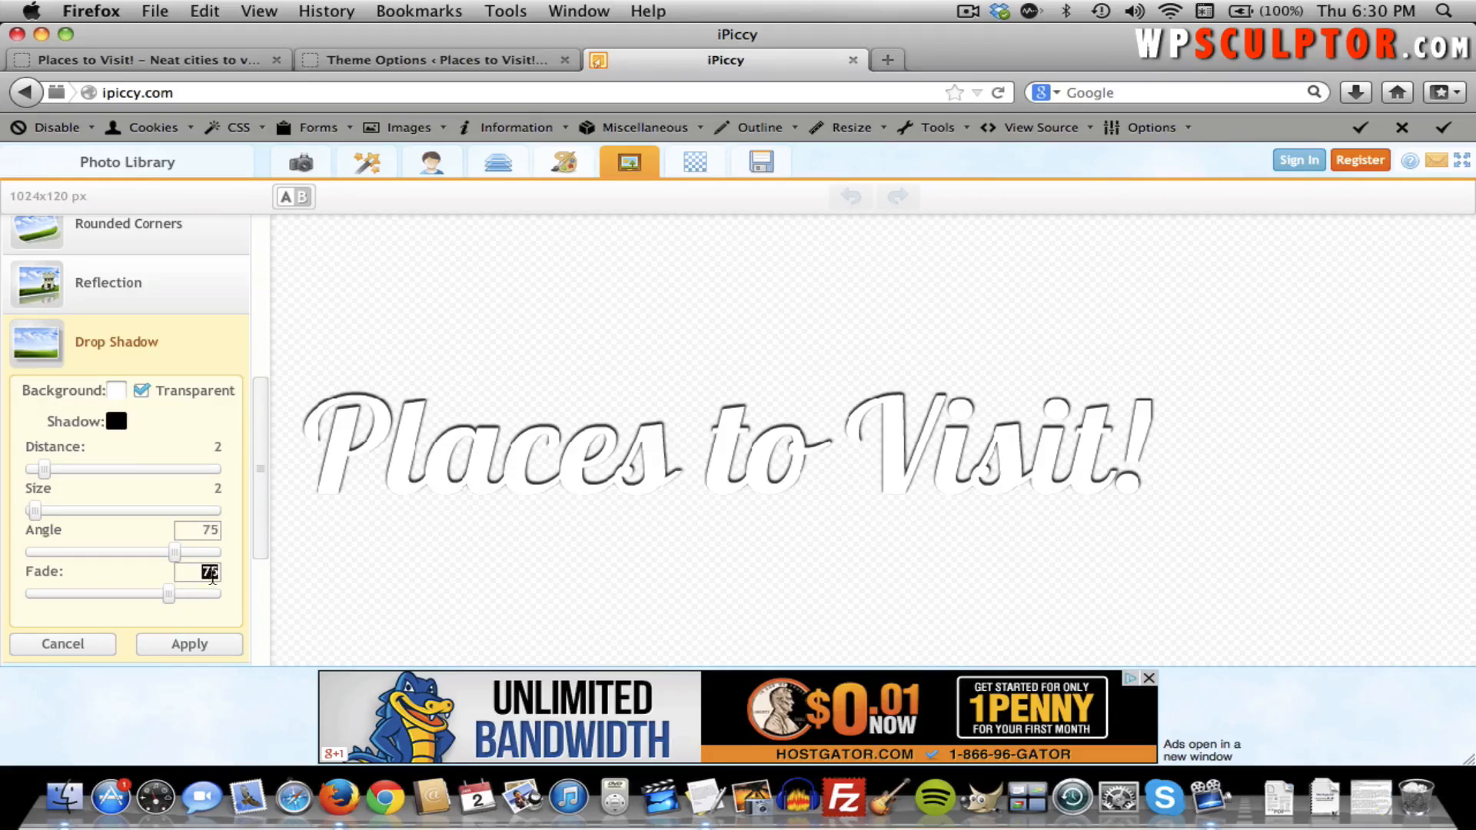
{"action": "type", "text": "100"}
{"action": "left_click", "coordinate": [199, 608]}
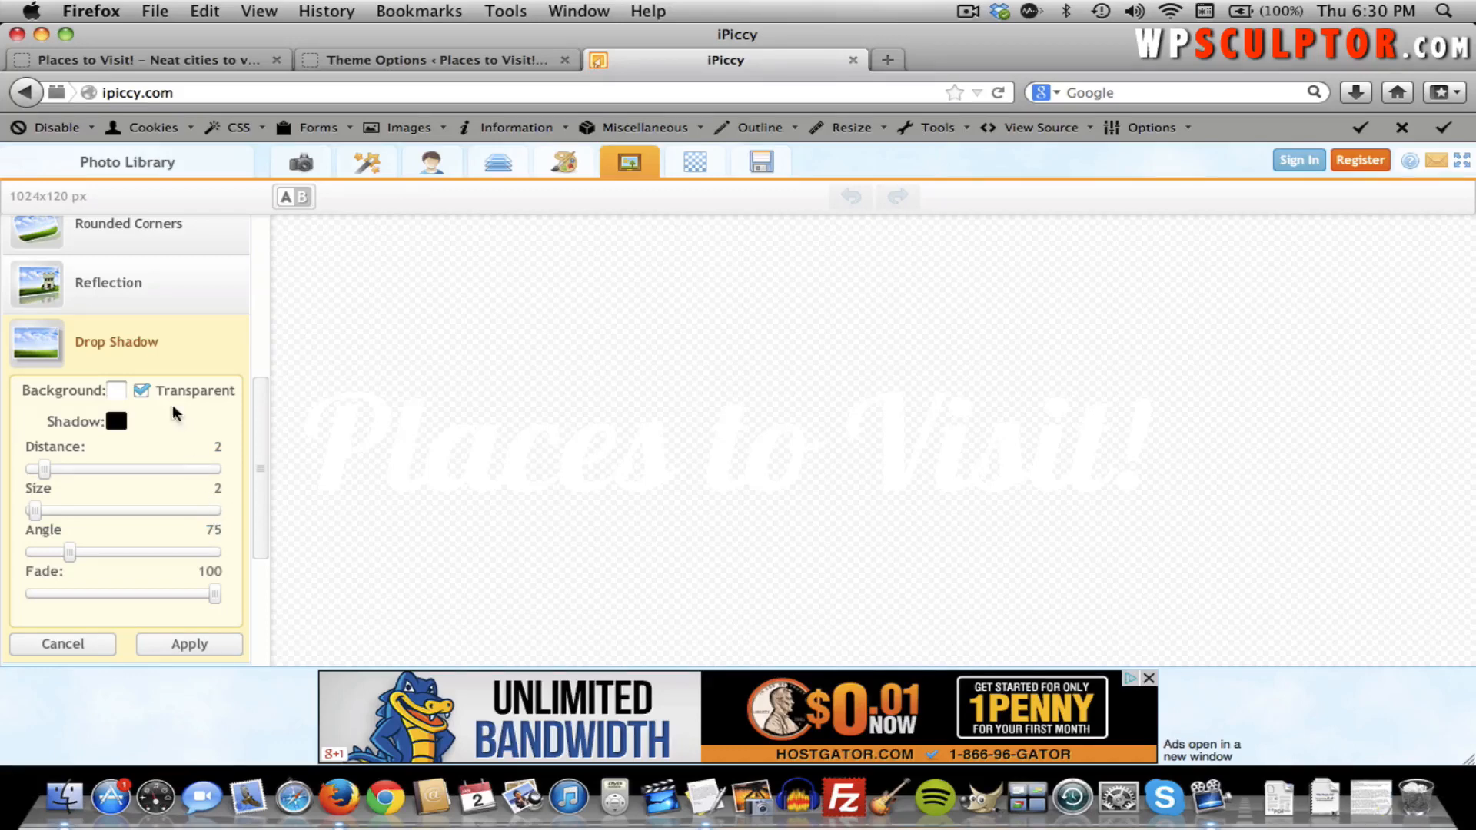
{"action": "left_click", "coordinate": [147, 390]}
{"action": "left_click", "coordinate": [146, 390]}
{"action": "left_click_drag", "start_coordinate": [215, 594], "coordinate": [8, 618]}
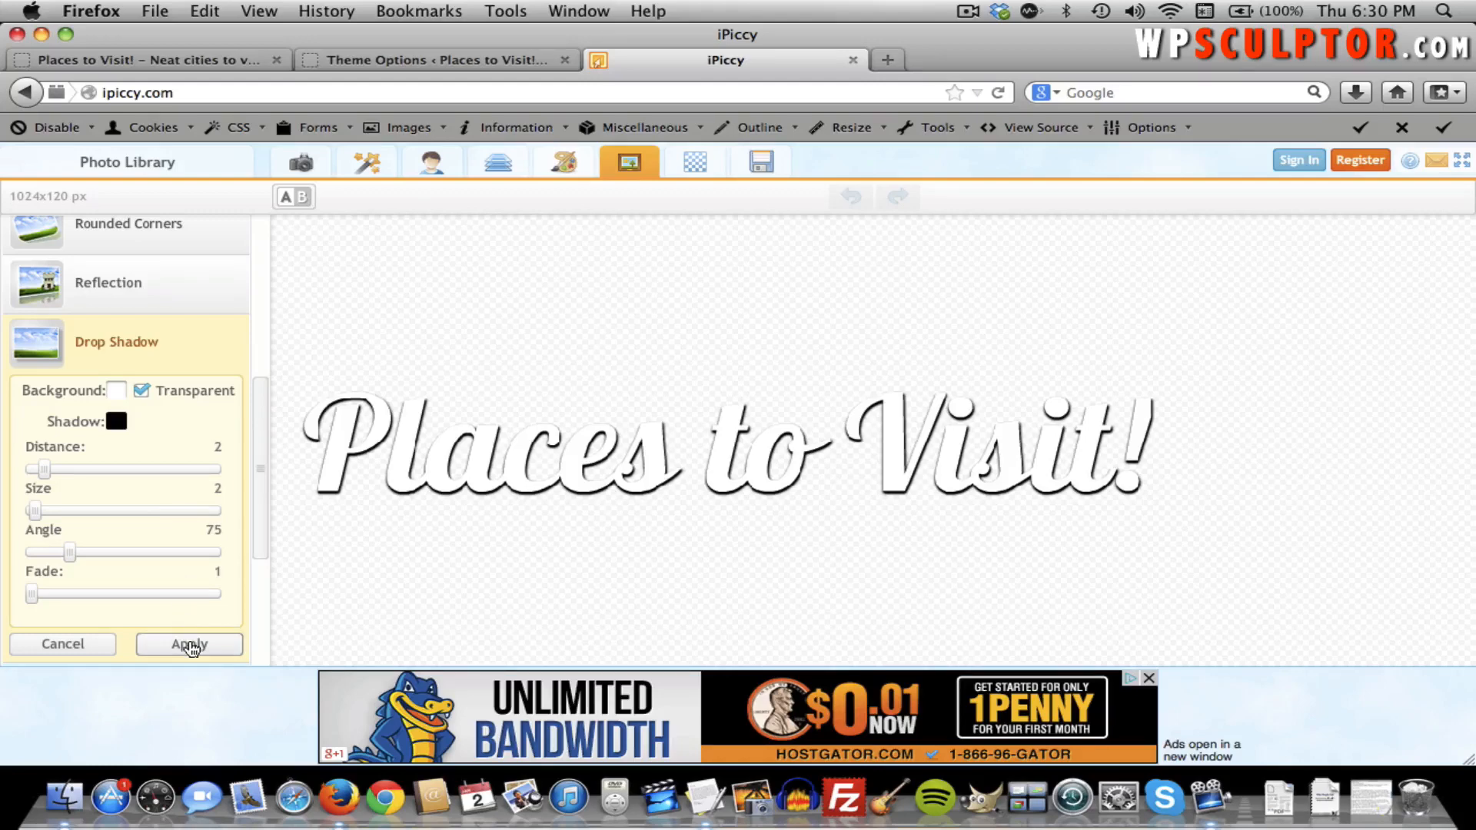
{"action": "left_click", "coordinate": [190, 645]}
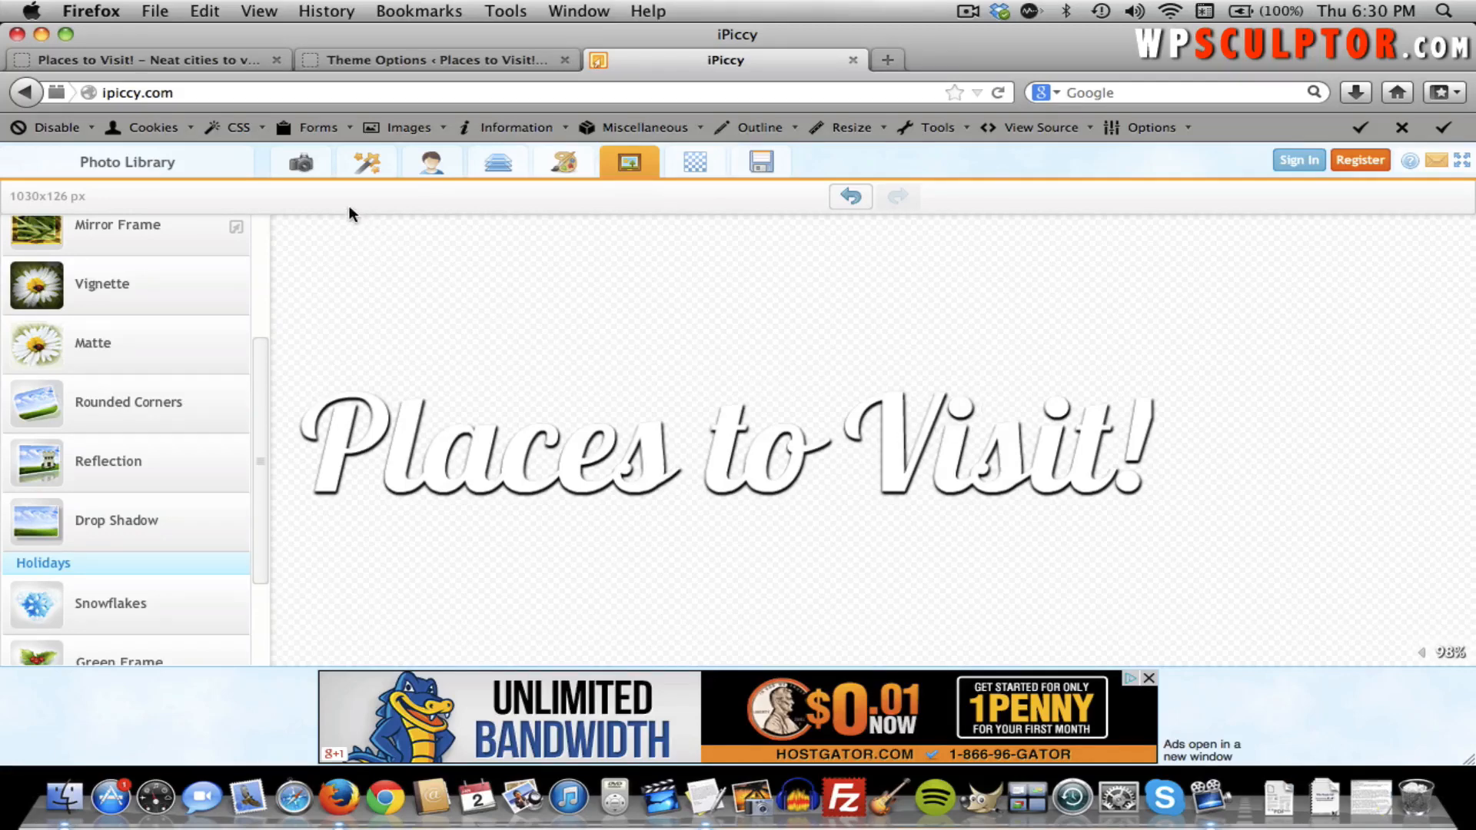
Crop the picture tightly around the 'Places to Visit!' text to 772 × 120 px.
{"action": "left_click", "coordinate": [303, 165]}
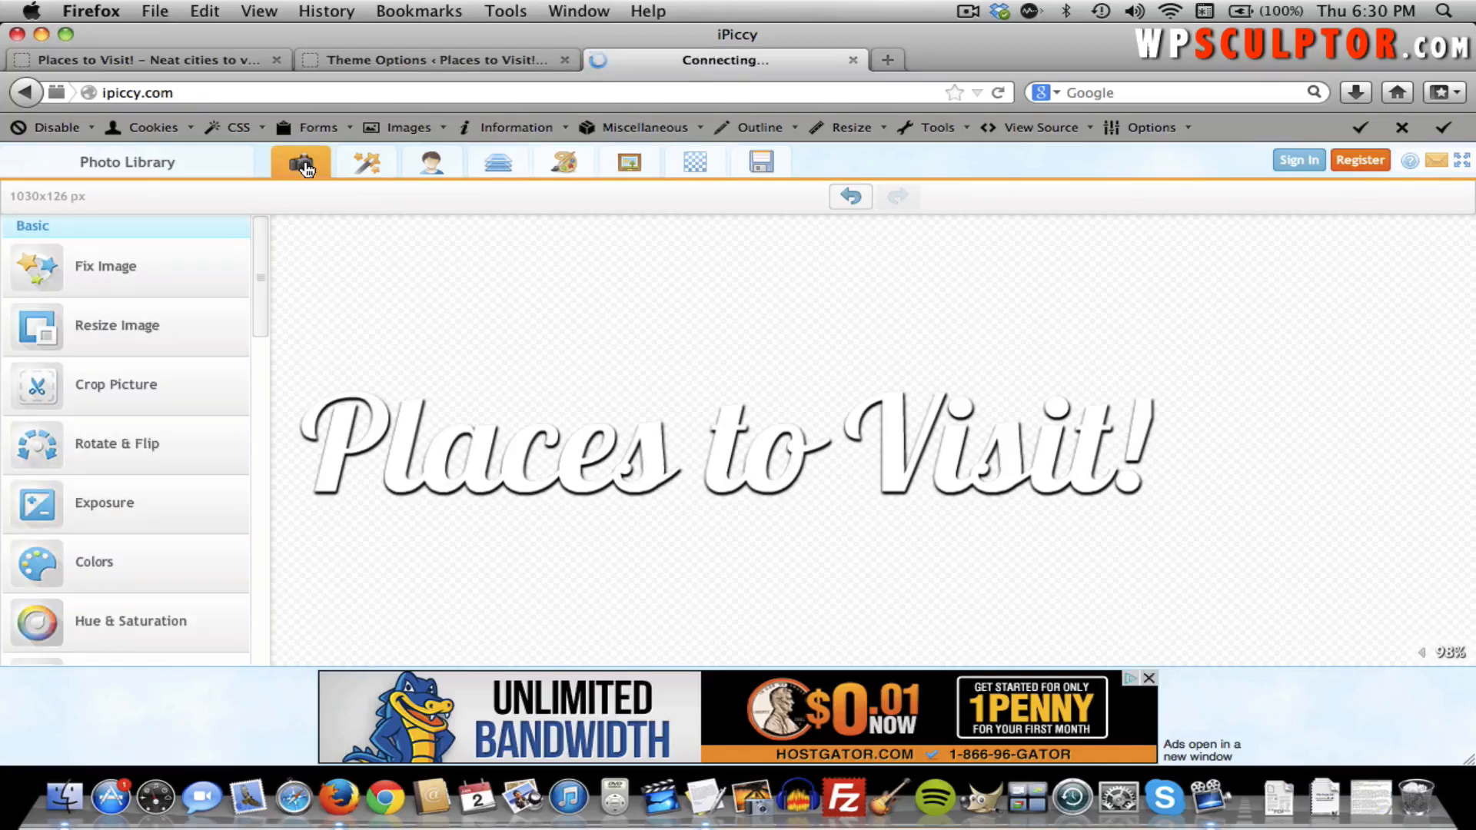
{"action": "left_click", "coordinate": [133, 388]}
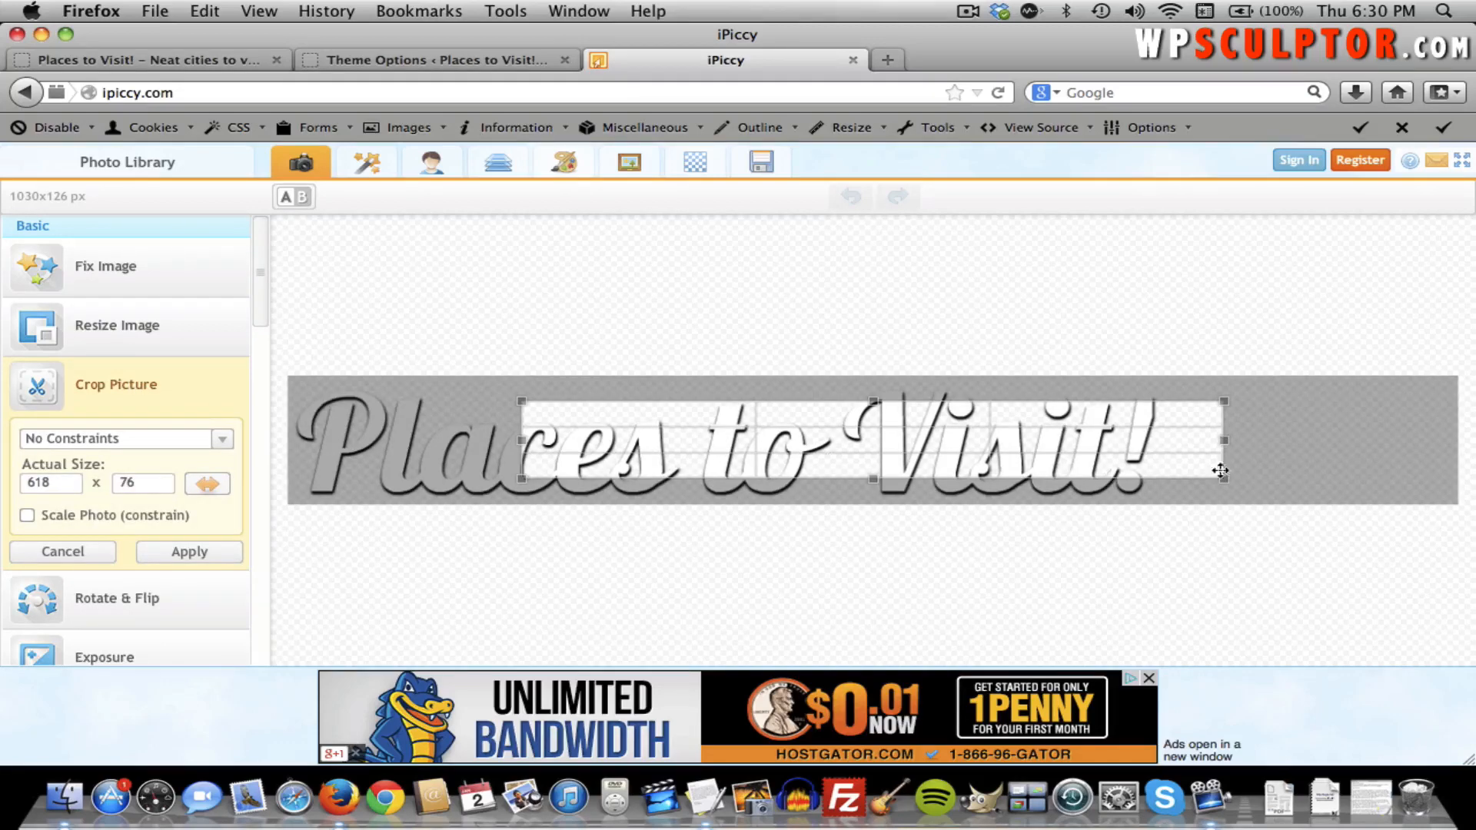
{"action": "left_click_drag", "start_coordinate": [802, 454], "coordinate": [639, 502]}
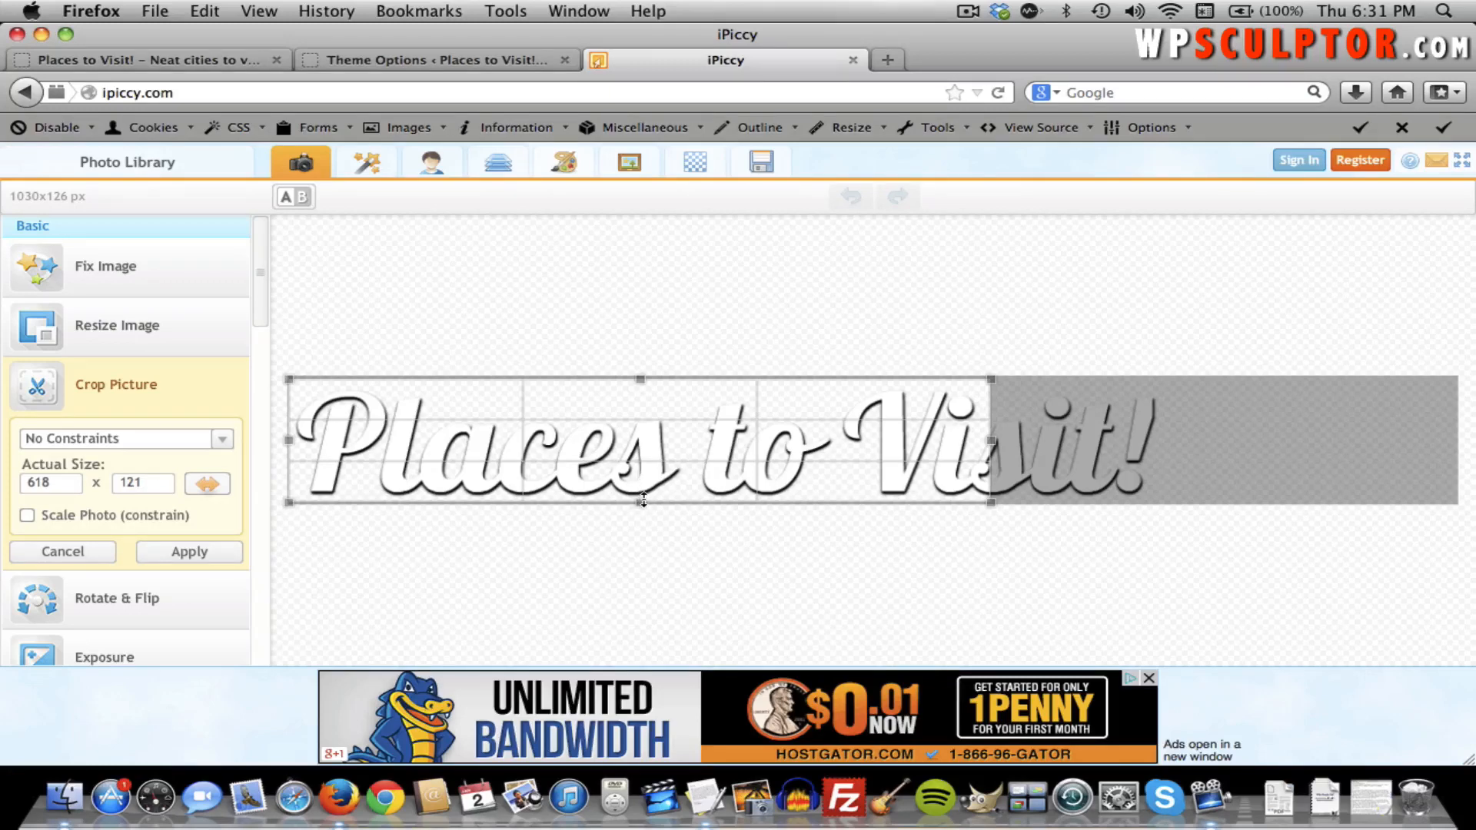
{"action": "left_click_drag", "start_coordinate": [644, 500], "coordinate": [644, 500]}
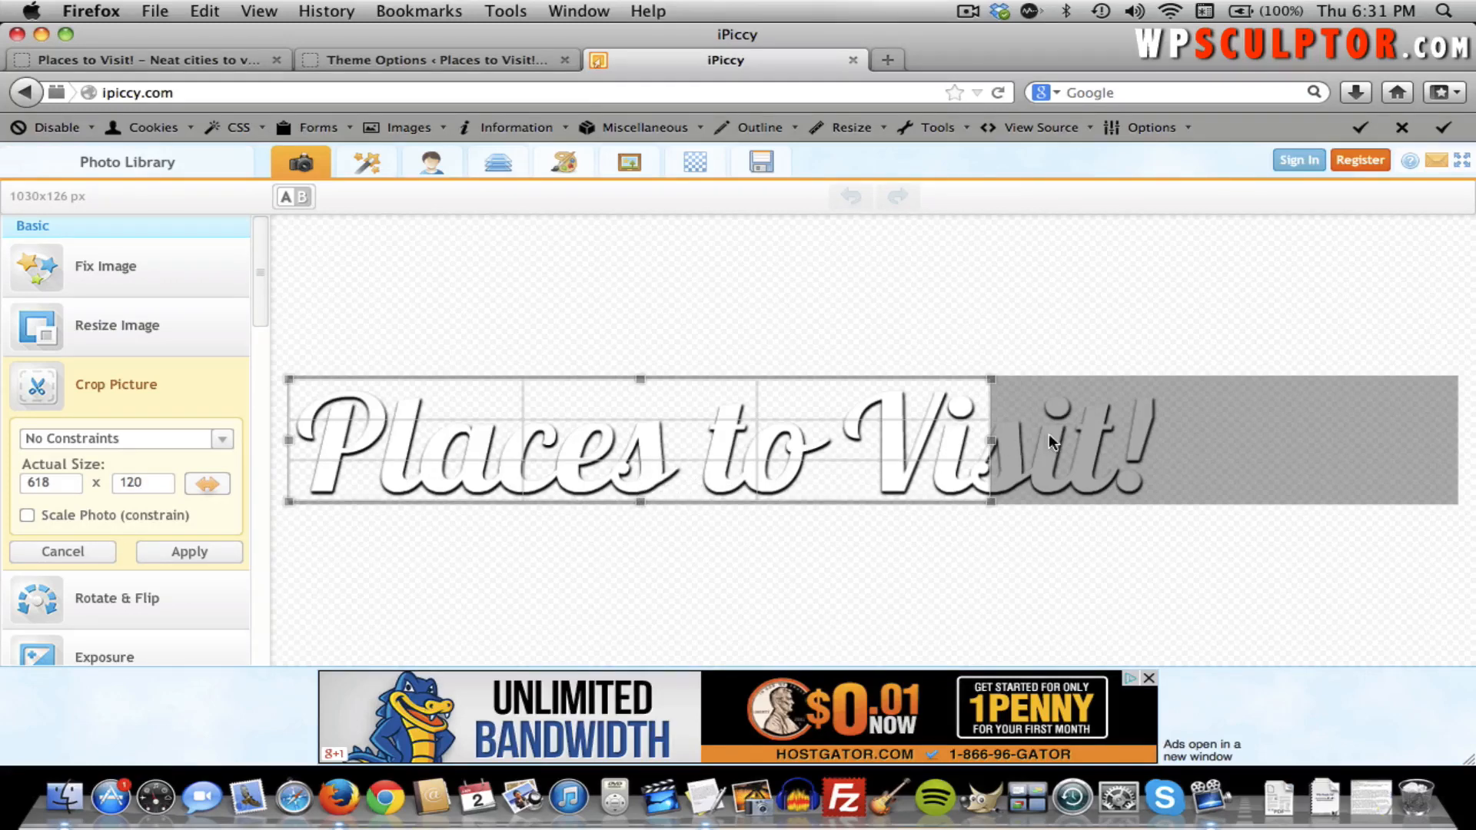
{"action": "left_click_drag", "start_coordinate": [996, 440], "coordinate": [1035, 437]}
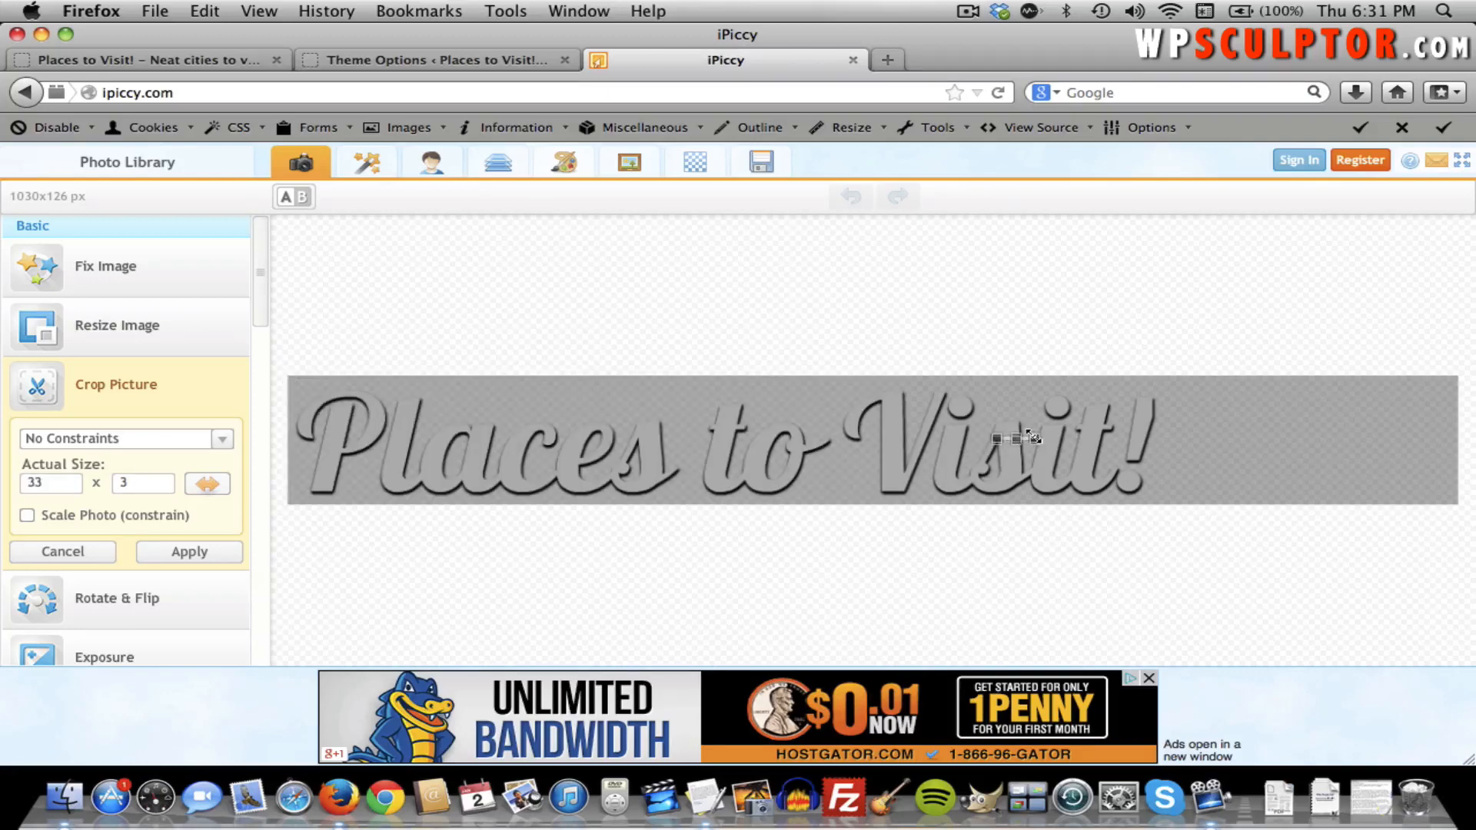
{"action": "left_click_drag", "start_coordinate": [1188, 376], "coordinate": [286, 550]}
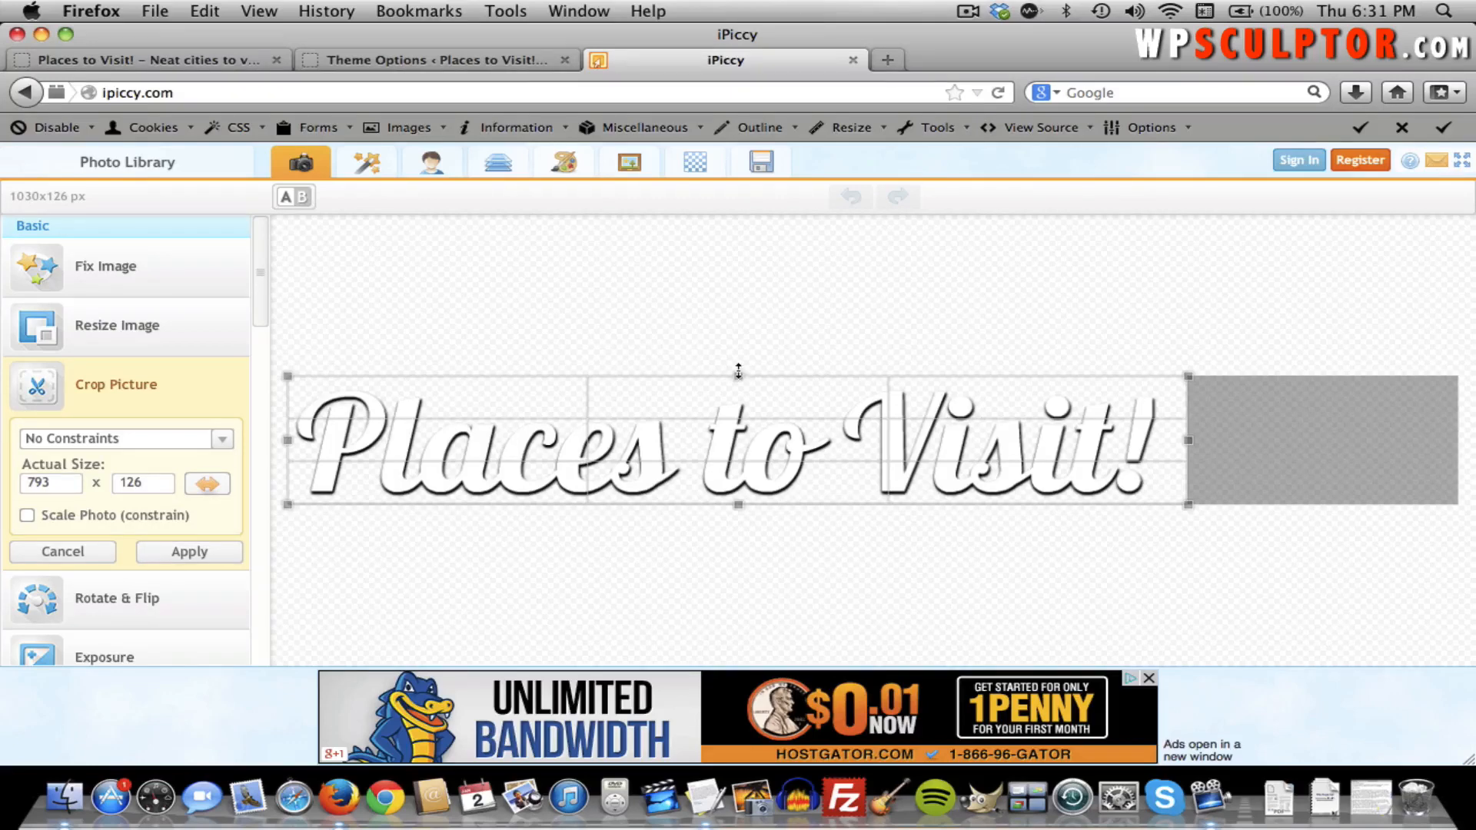
{"action": "left_click_drag", "start_coordinate": [738, 372], "coordinate": [737, 382]}
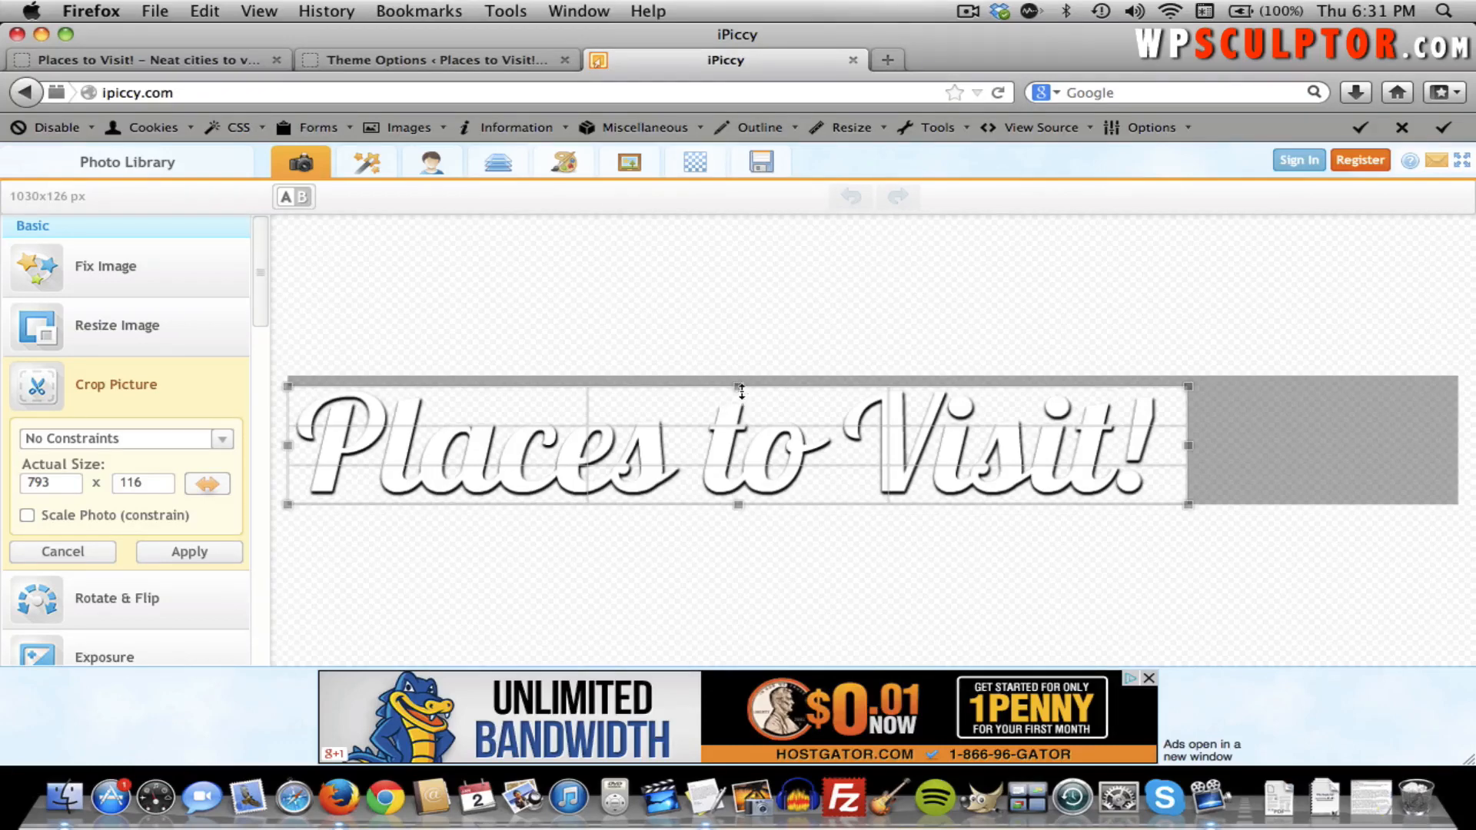
{"action": "left_click_drag", "start_coordinate": [740, 389], "coordinate": [741, 385]}
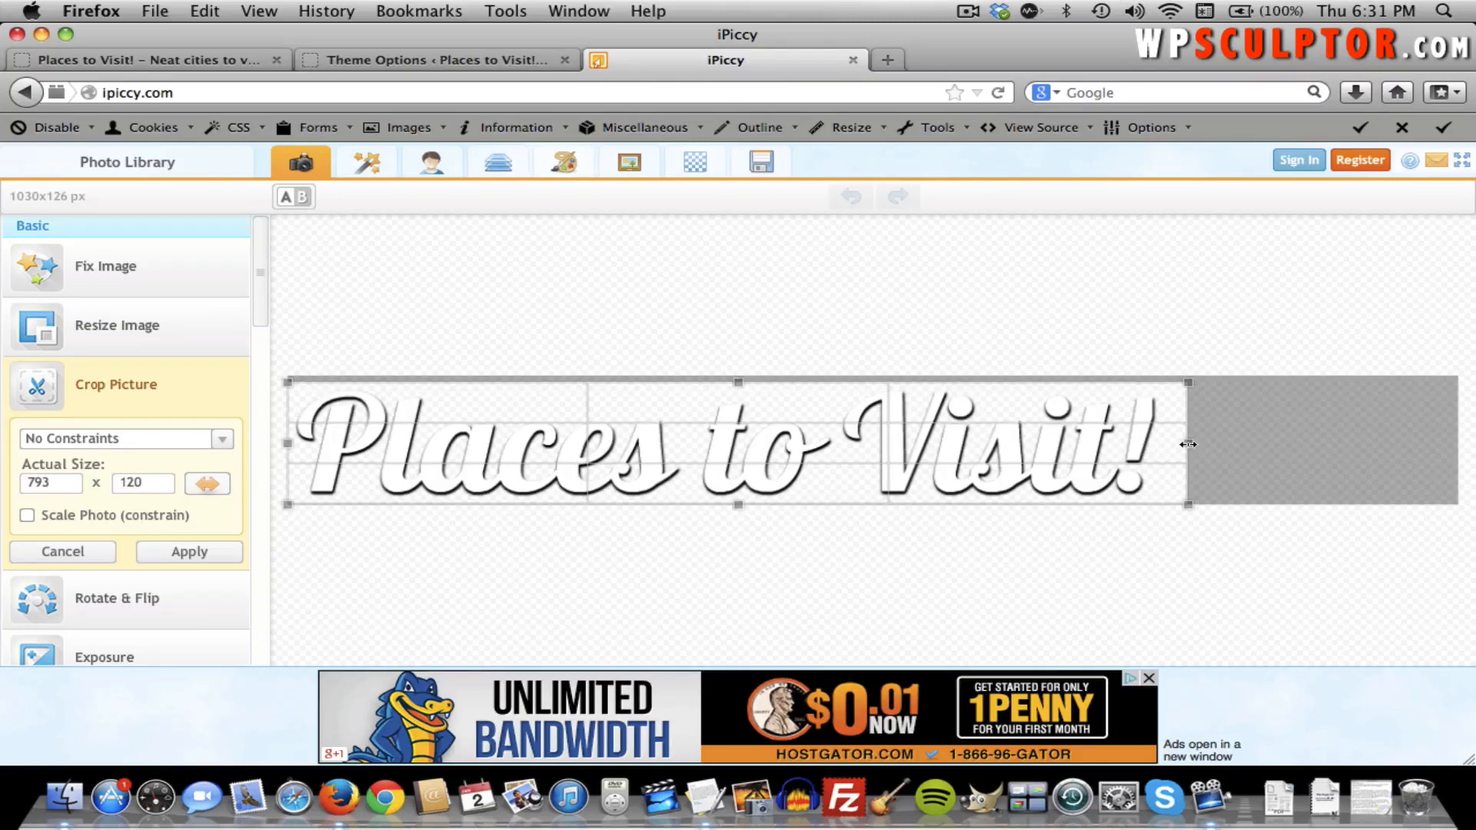
{"action": "left_click_drag", "start_coordinate": [1188, 444], "coordinate": [1166, 444]}
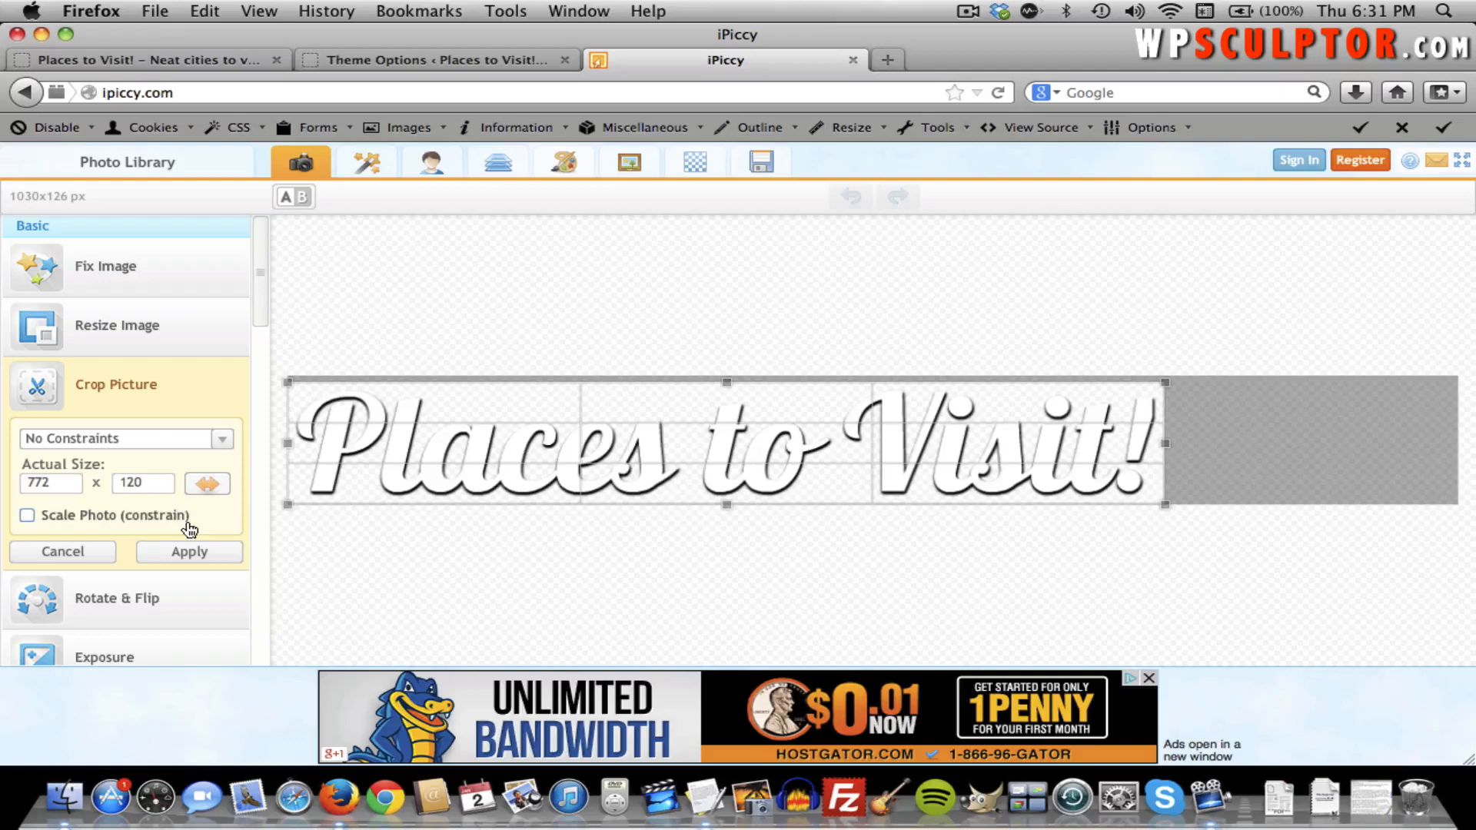
{"action": "left_click", "coordinate": [208, 548]}
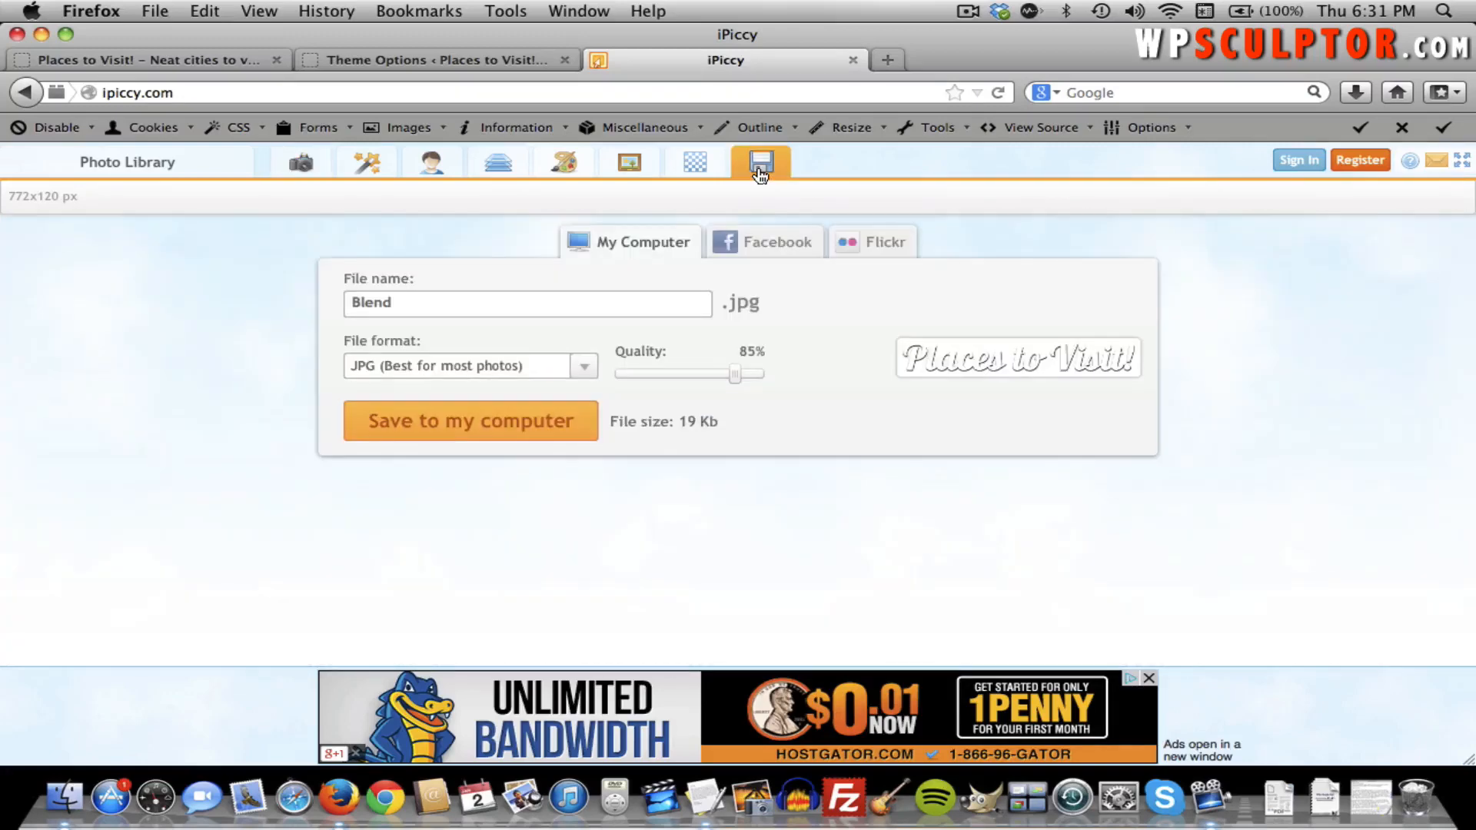
Save the logo as a PNG named Places To Visit.png on the Desktop.
{"action": "left_click", "coordinate": [502, 303]}
{"action": "key", "text": "BackSpace"}
{"action": "type", "text": "Places To Vis"}
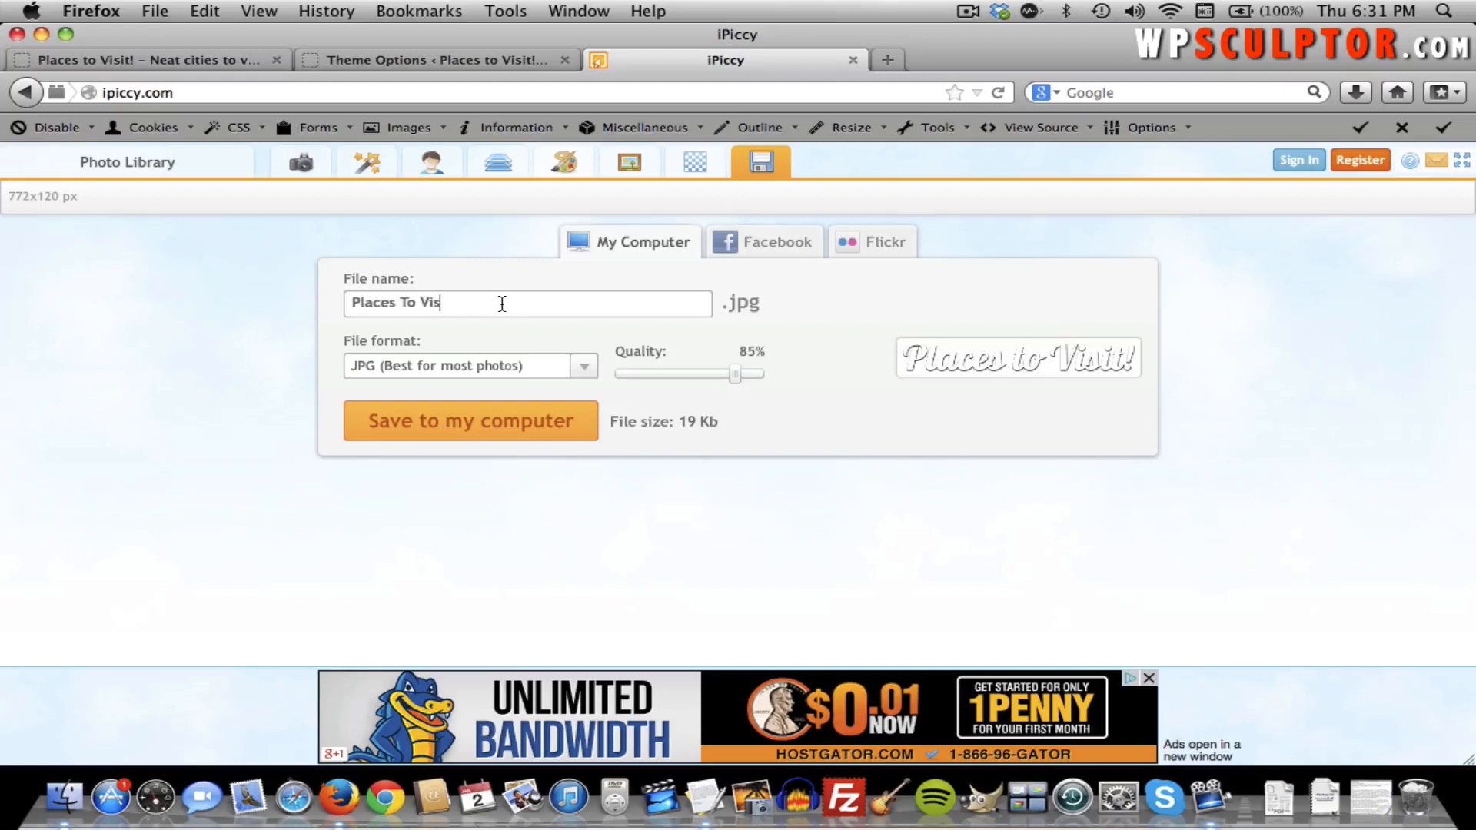
{"action": "key", "text": "BackSpace"}
{"action": "type", "text": "itsit"}
{"action": "left_click", "coordinate": [453, 362]}
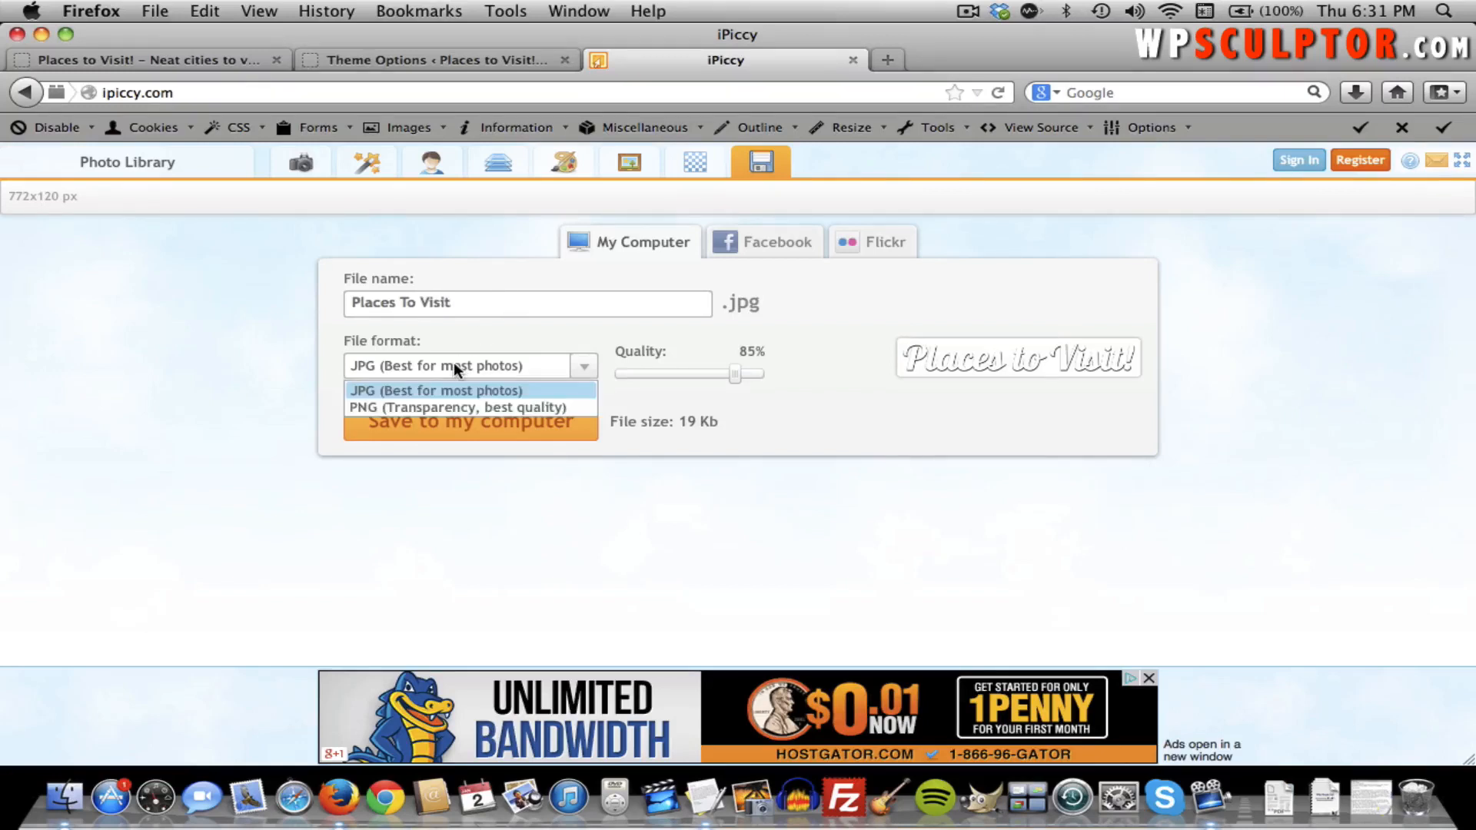
{"action": "left_click", "coordinate": [450, 407]}
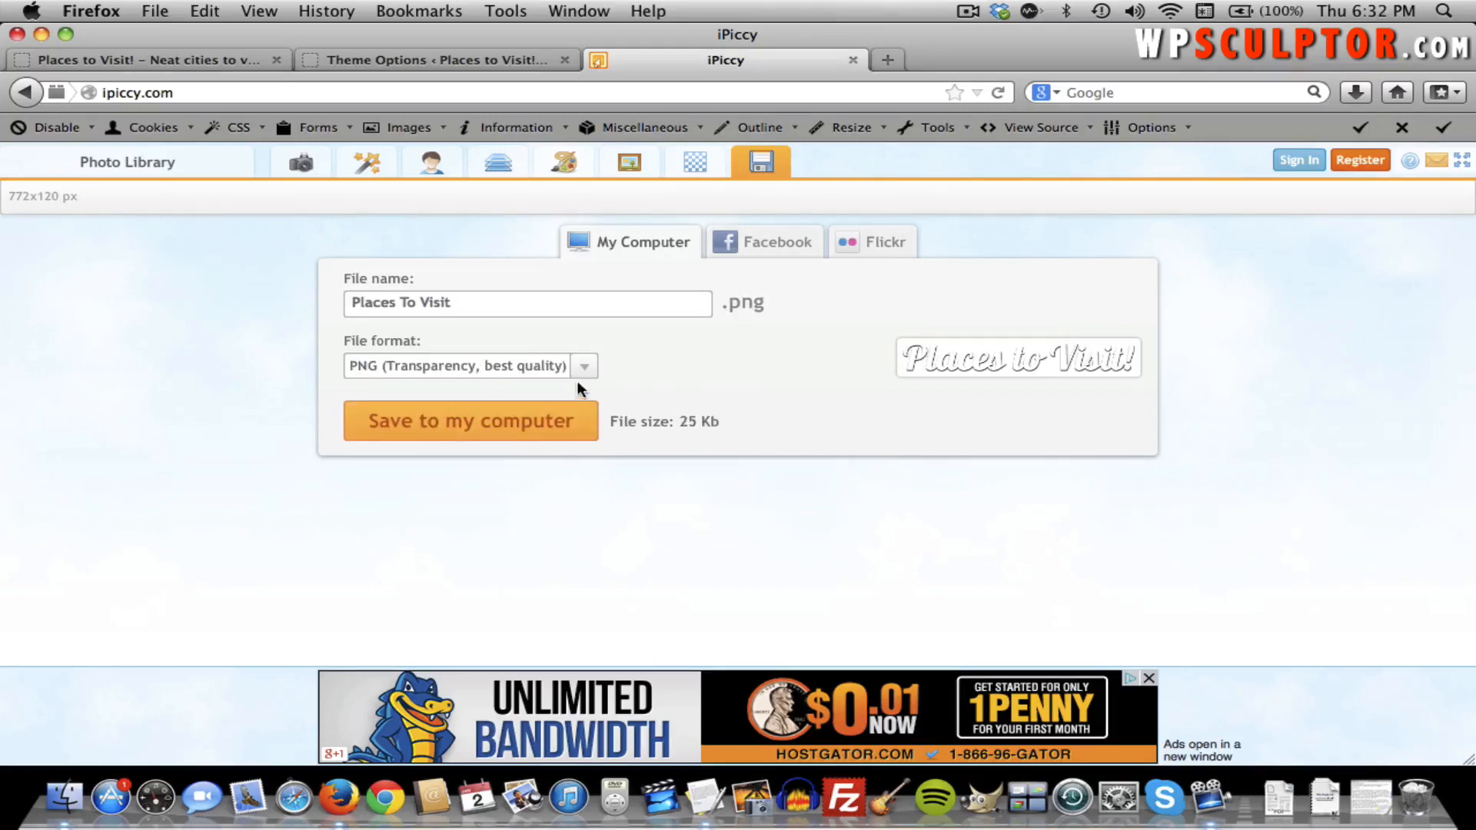
{"action": "left_click", "coordinate": [541, 420]}
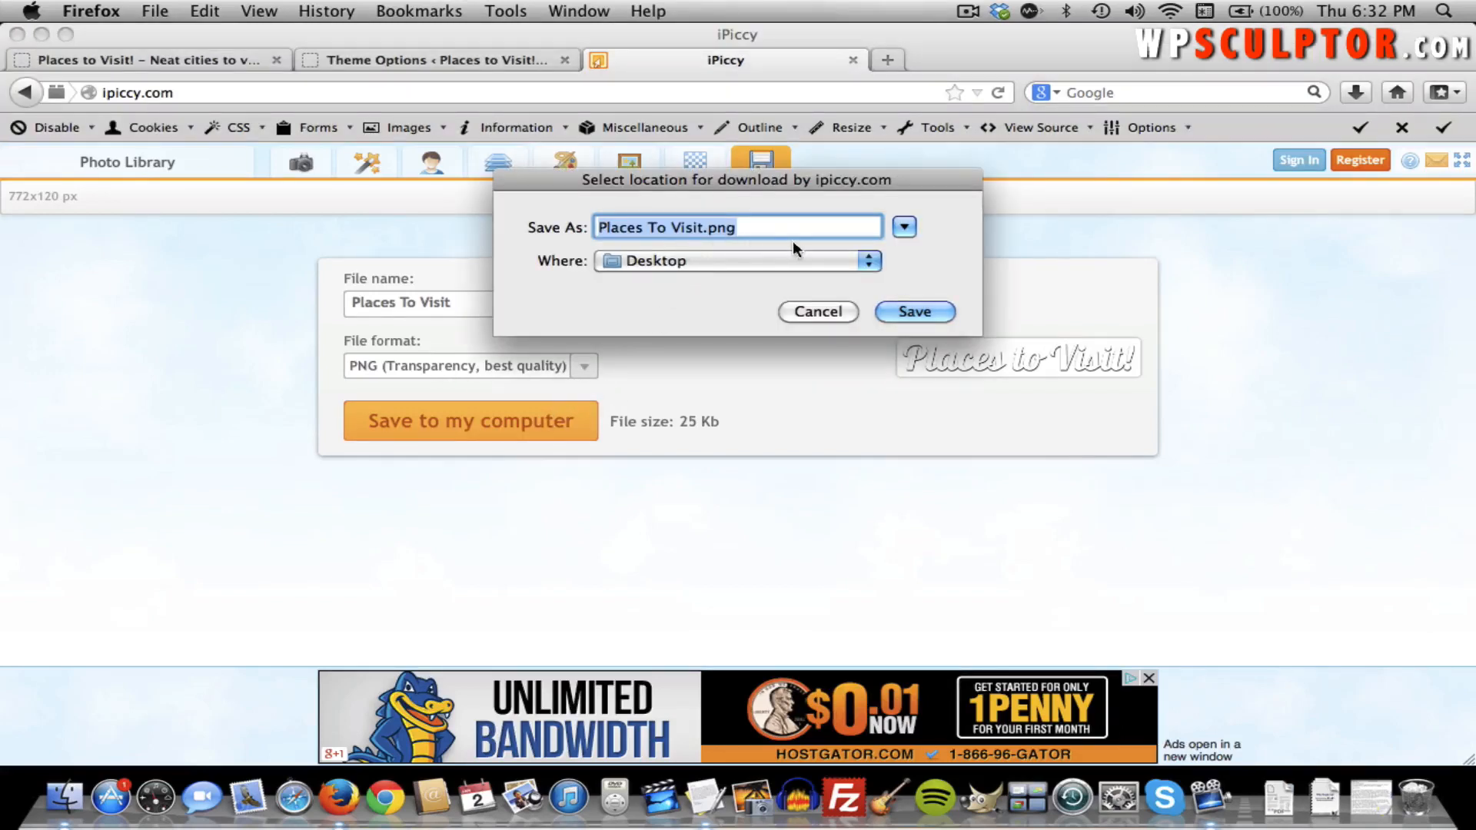
{"action": "left_click", "coordinate": [921, 313]}
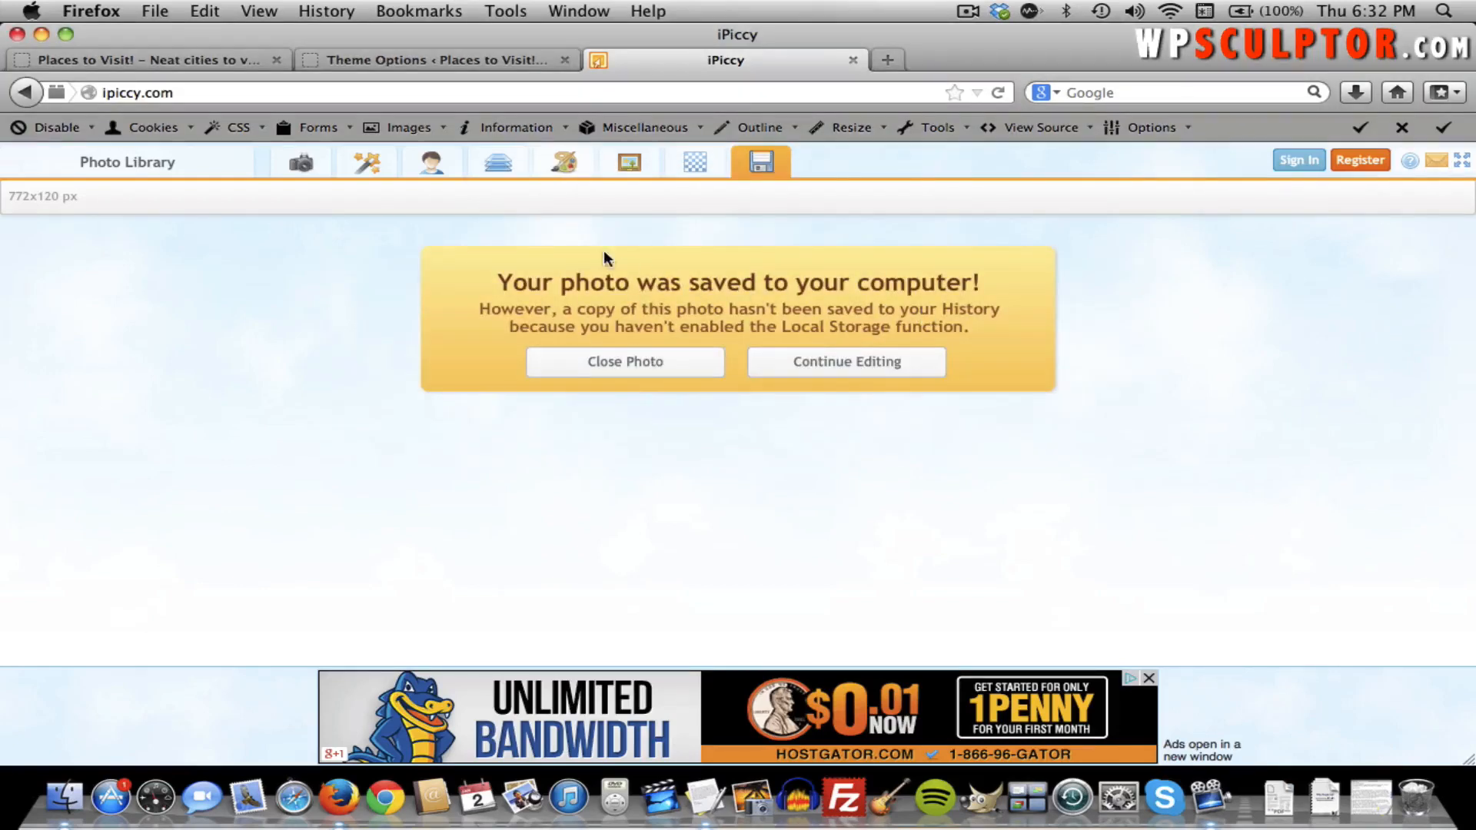
{"action": "left_click", "coordinate": [343, 59]}
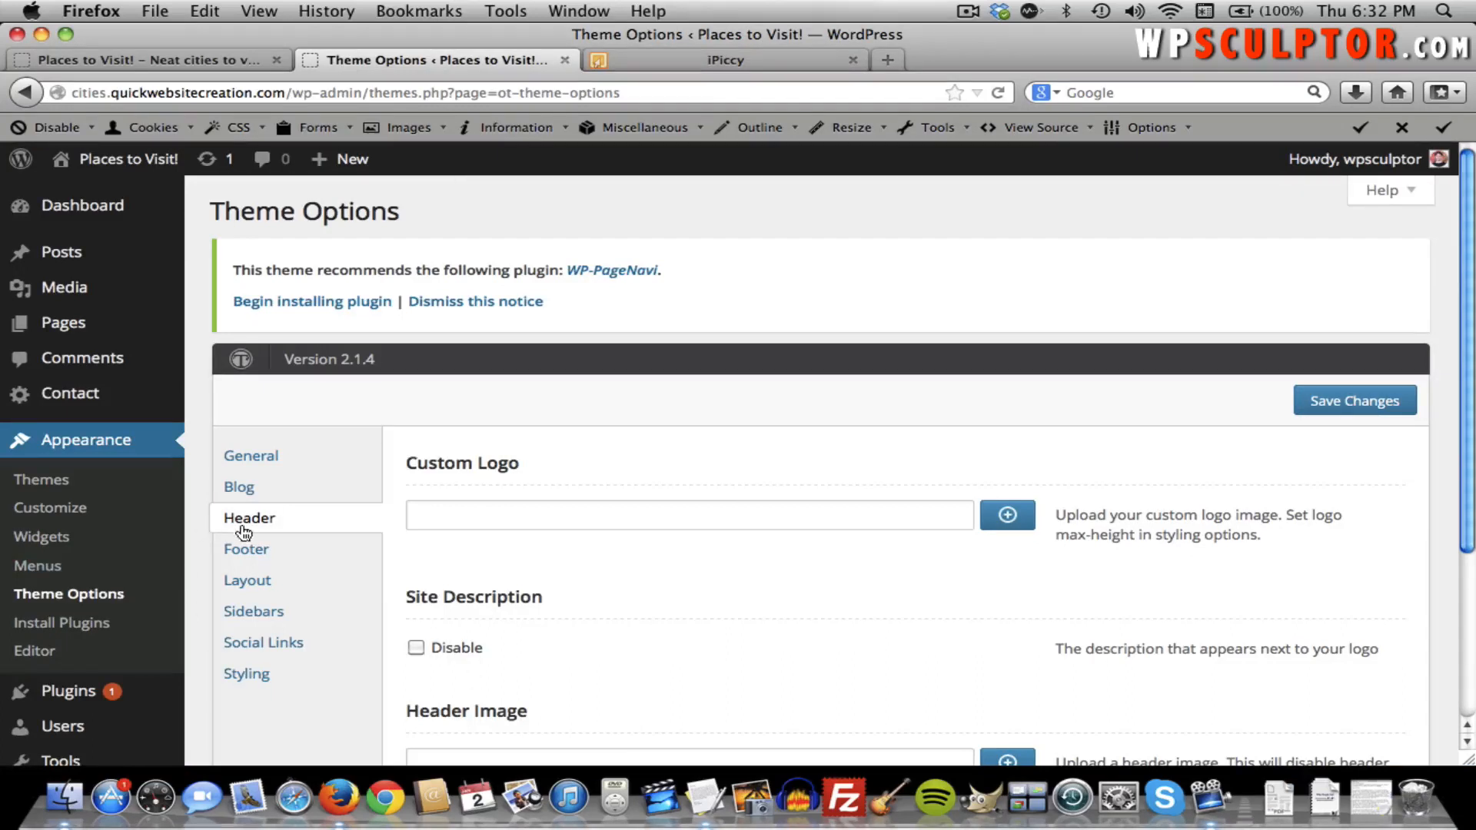
Upload Places To Visit.png from the Desktop as a new Custom Logo image.
{"action": "left_click", "coordinate": [1019, 515]}
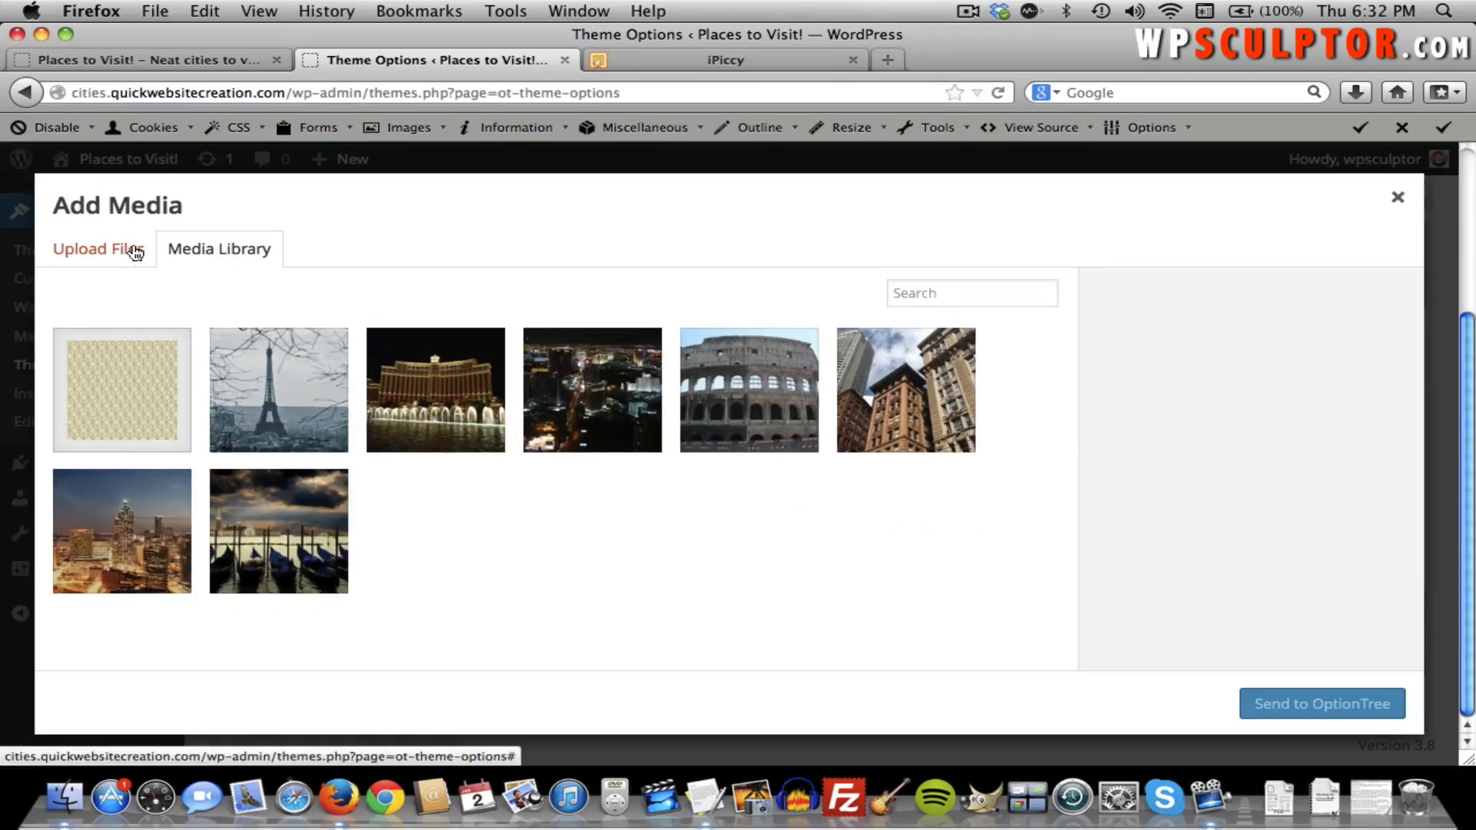
{"action": "left_click", "coordinate": [132, 251]}
{"action": "left_click", "coordinate": [761, 526]}
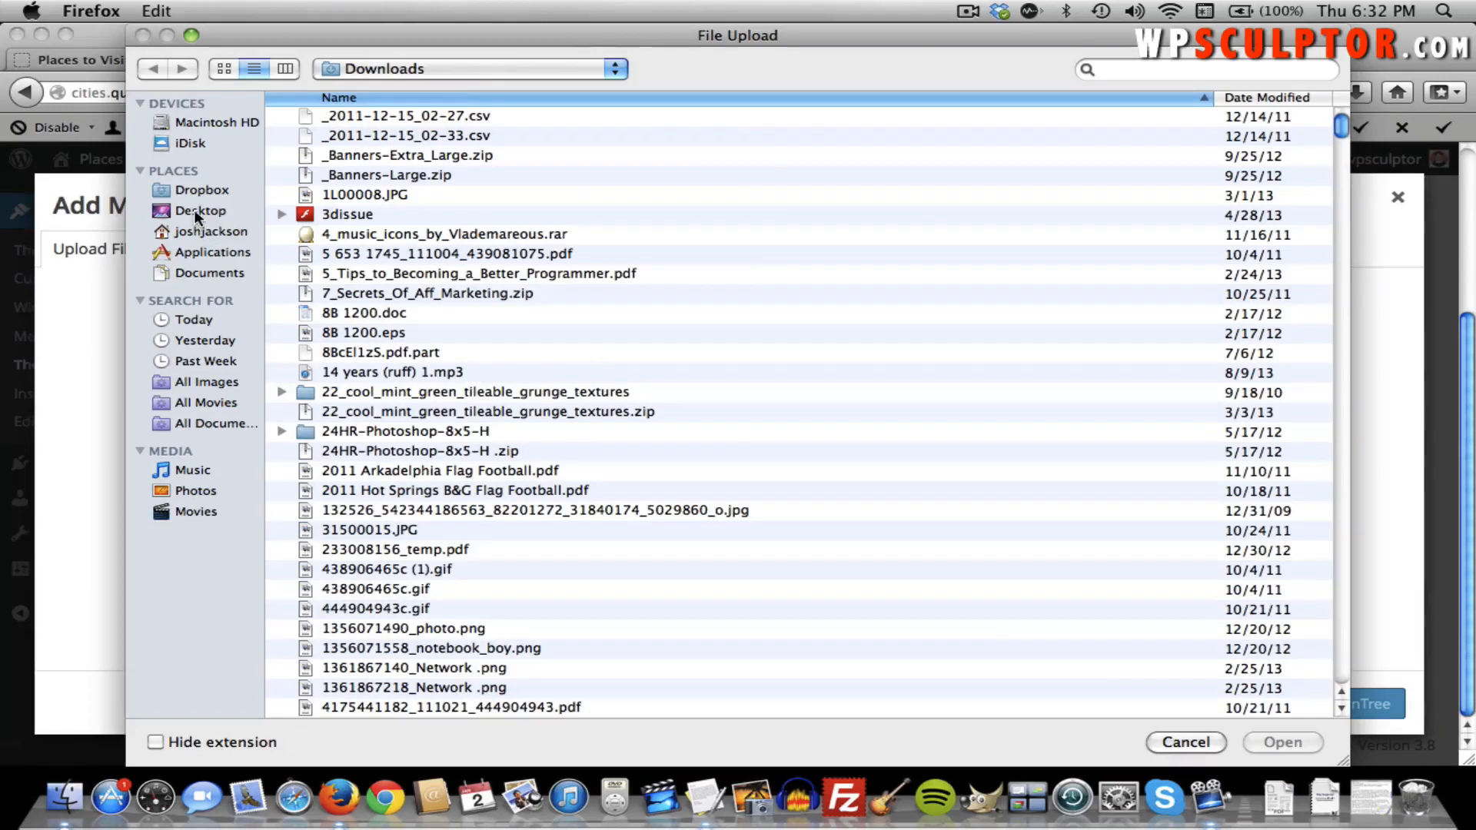
{"action": "left_click", "coordinate": [193, 209]}
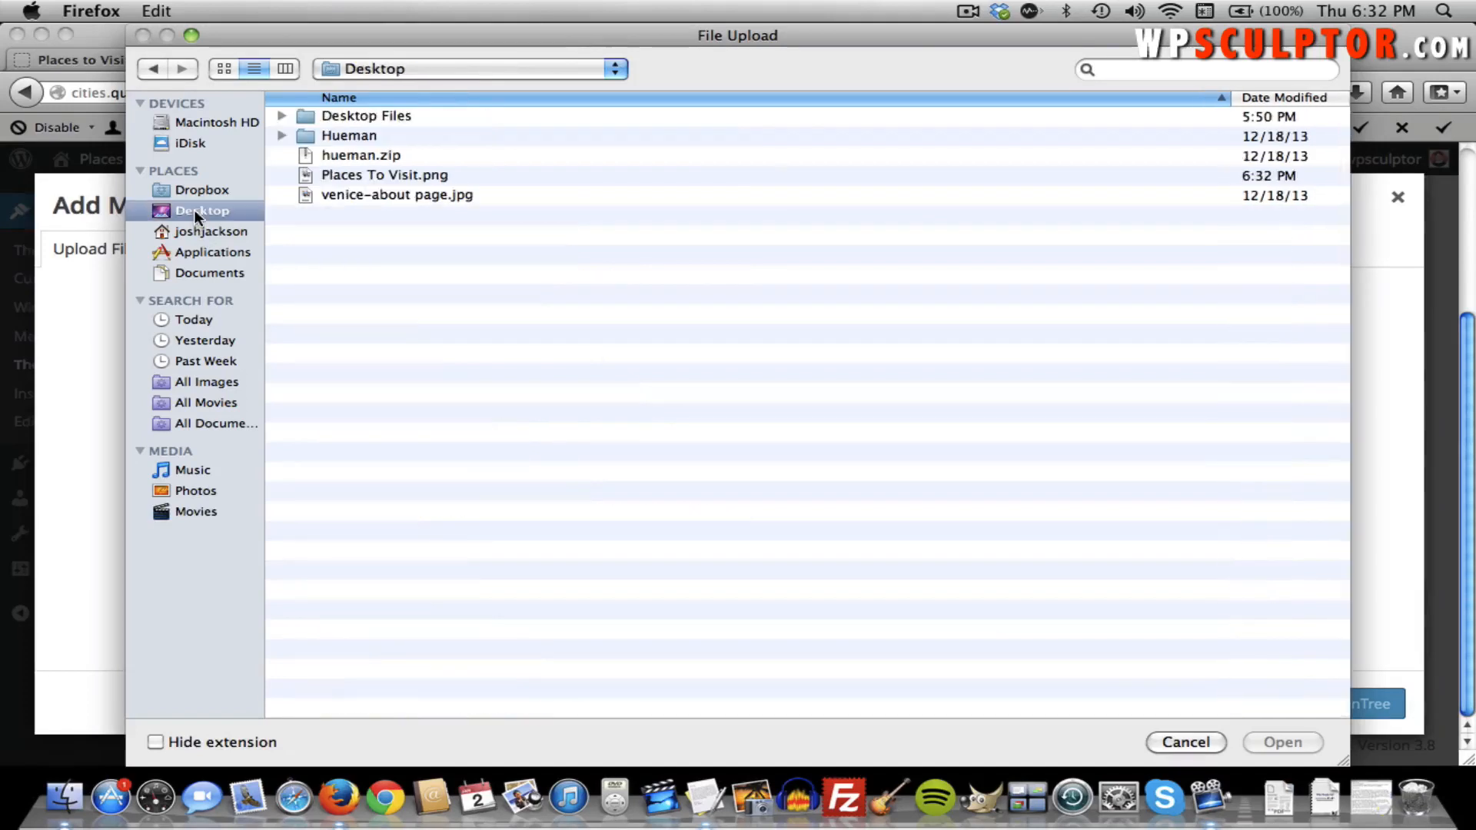
{"action": "left_click", "coordinate": [430, 178]}
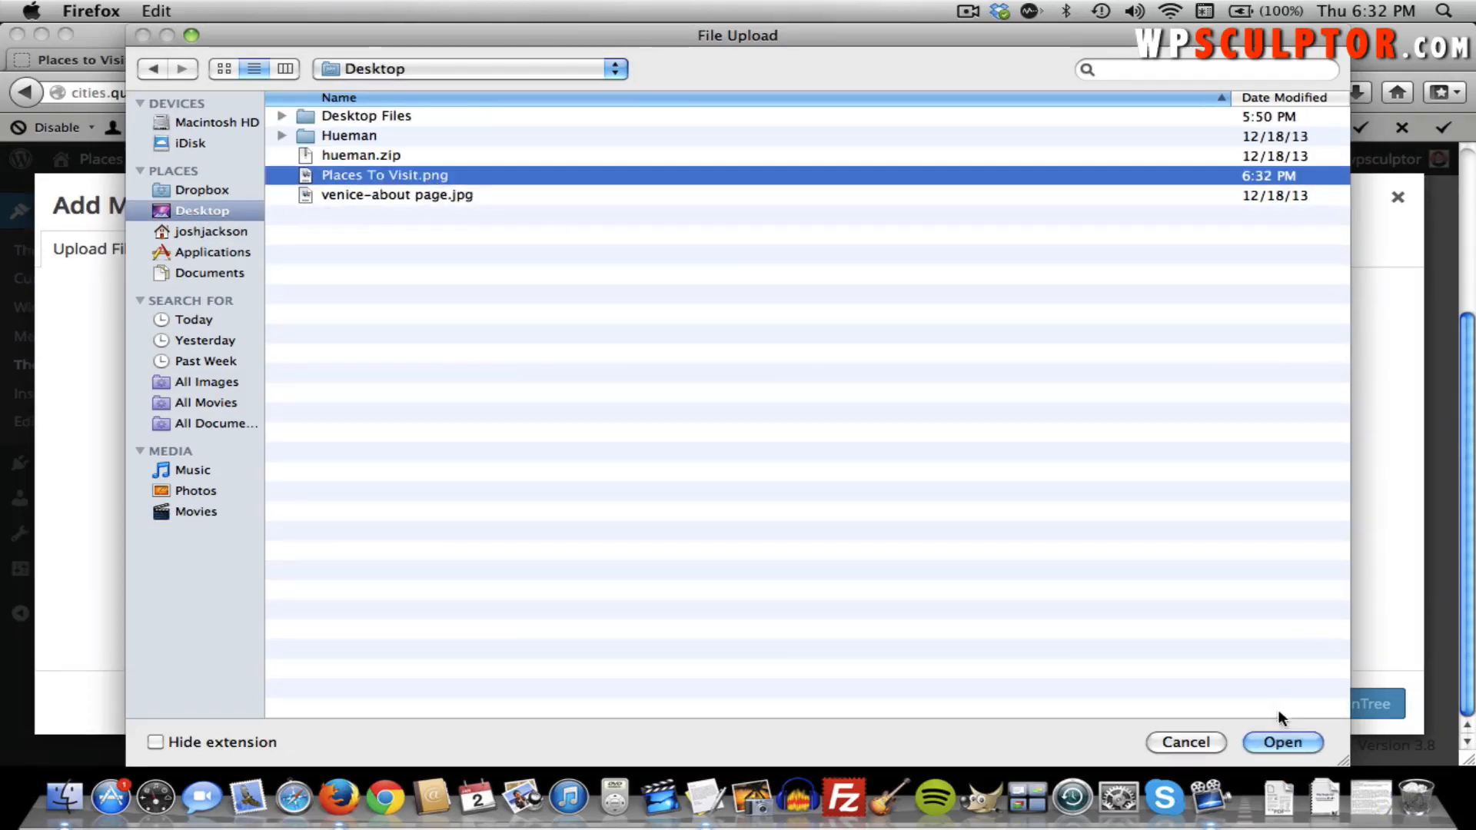
{"action": "left_click", "coordinate": [1277, 741]}
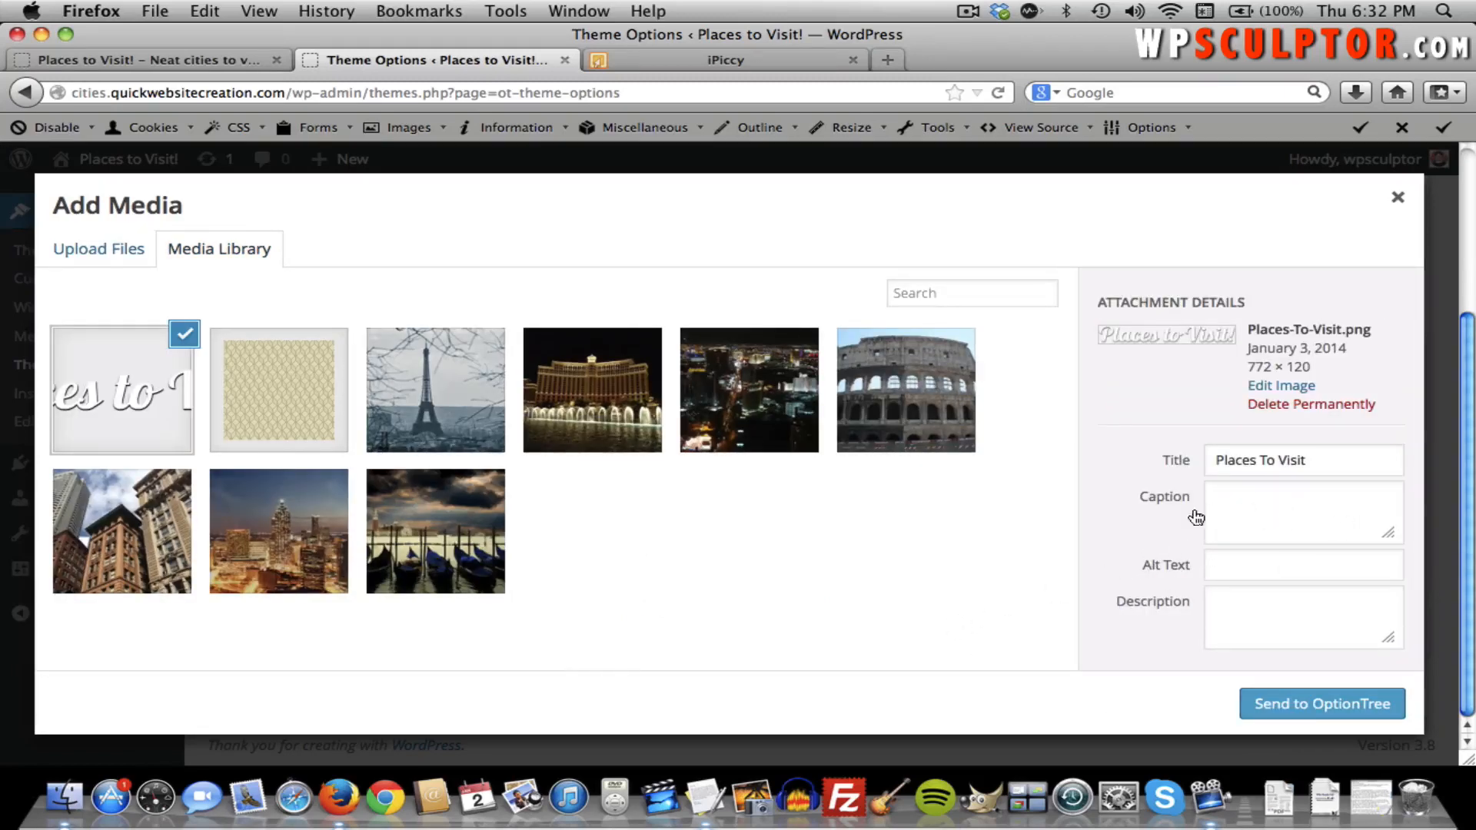
Use the uploaded image as the custom logo, save Theme Options, and view the site.
{"action": "left_click", "coordinate": [1299, 705]}
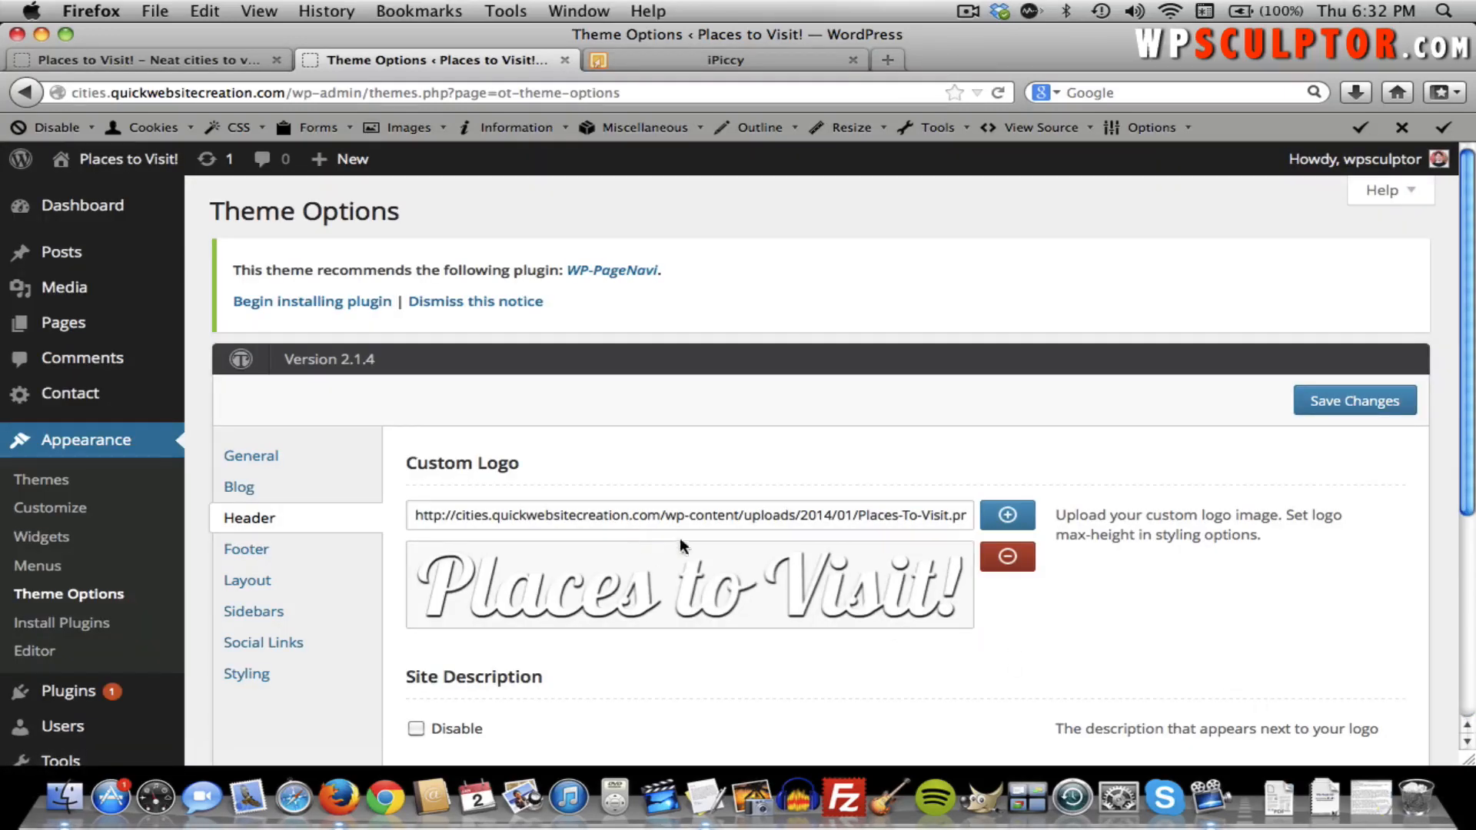
{"action": "scroll", "coordinate": [1004, 627], "scroll_direction": "down", "scroll_amount": 1}
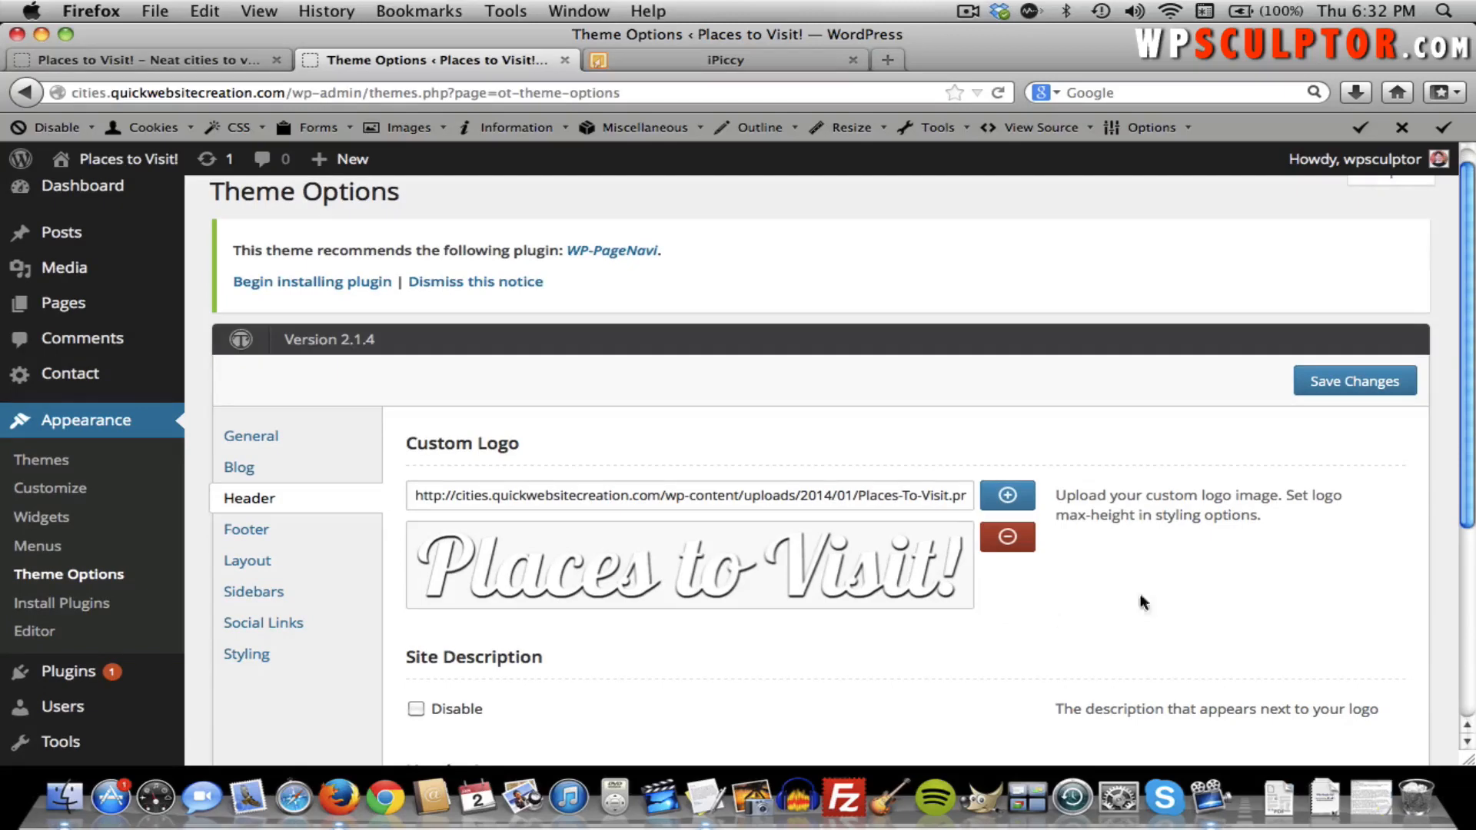
{"action": "left_click", "coordinate": [1358, 380]}
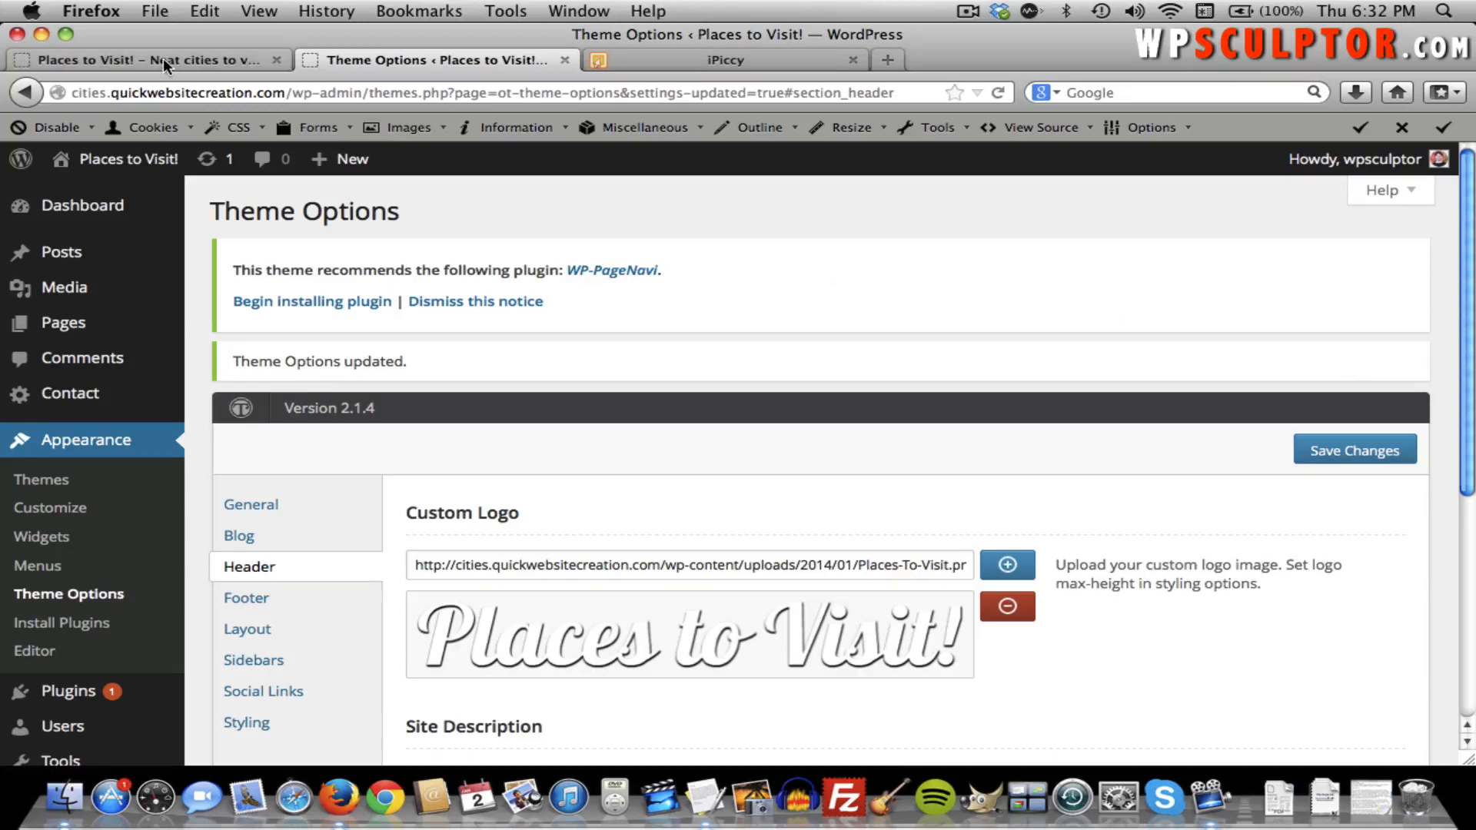
{"action": "left_click", "coordinate": [163, 59]}
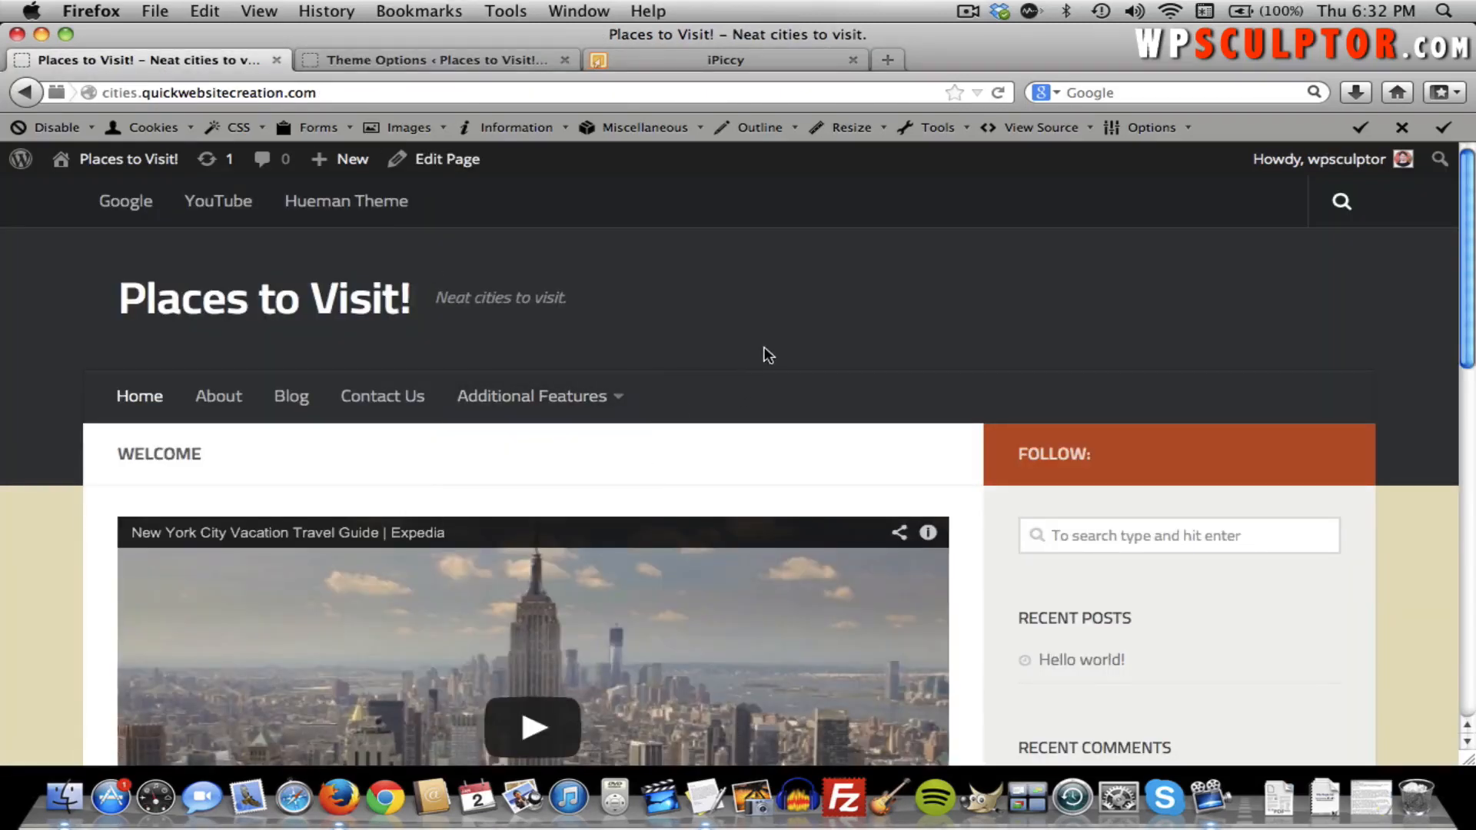
Reload the front page and scroll through it to check the new script logo.
{"action": "key", "text": "super+r"}
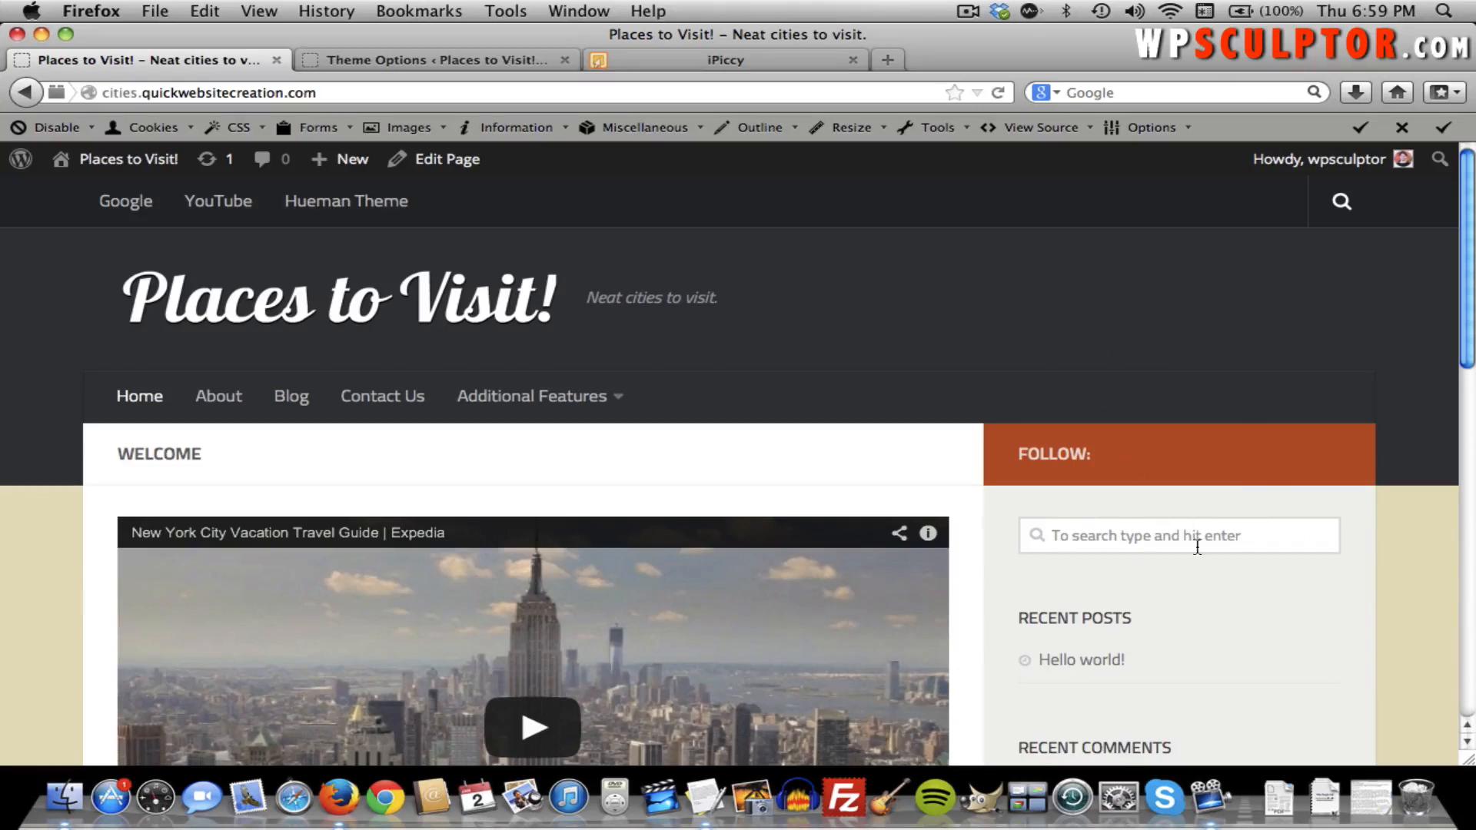
{"action": "scroll", "coordinate": [1250, 508], "scroll_direction": "down", "scroll_amount": 3}
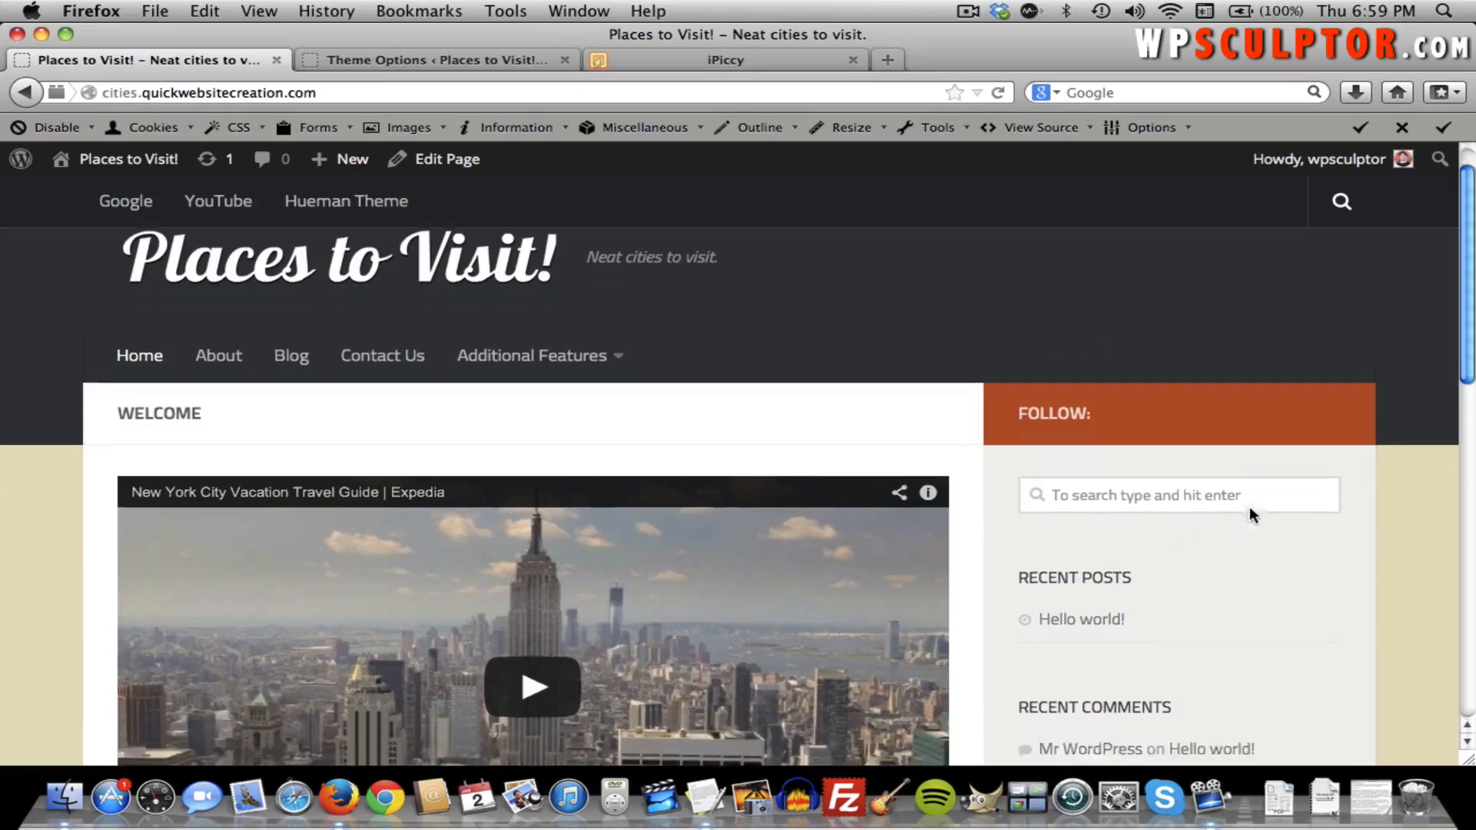
{"action": "scroll", "coordinate": [1166, 469], "scroll_direction": "down", "scroll_amount": 3}
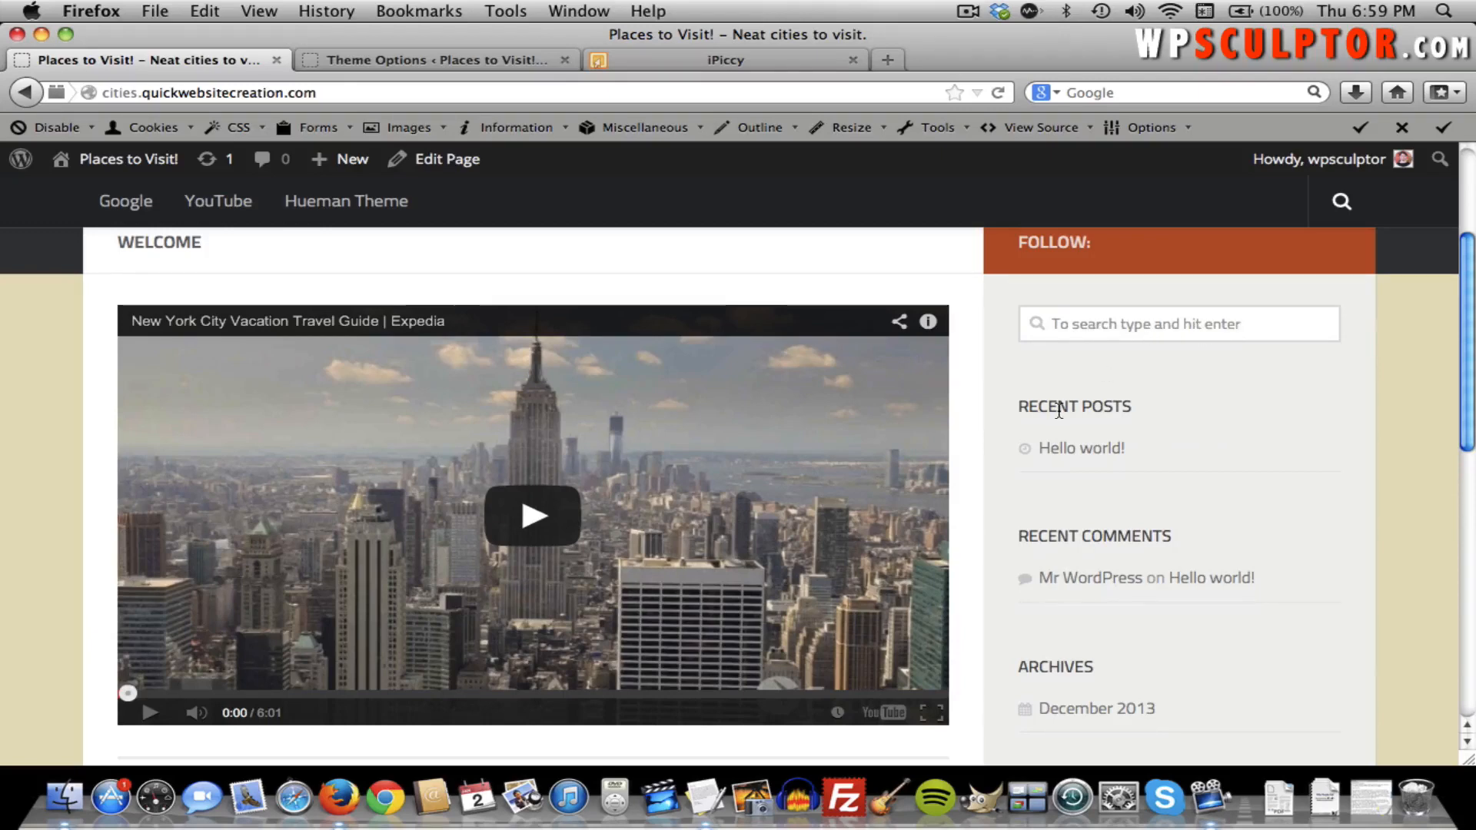
{"action": "scroll", "coordinate": [1137, 411], "scroll_direction": "down", "scroll_amount": 2}
{"action": "scroll", "coordinate": [1138, 461], "scroll_direction": "down", "scroll_amount": 8}
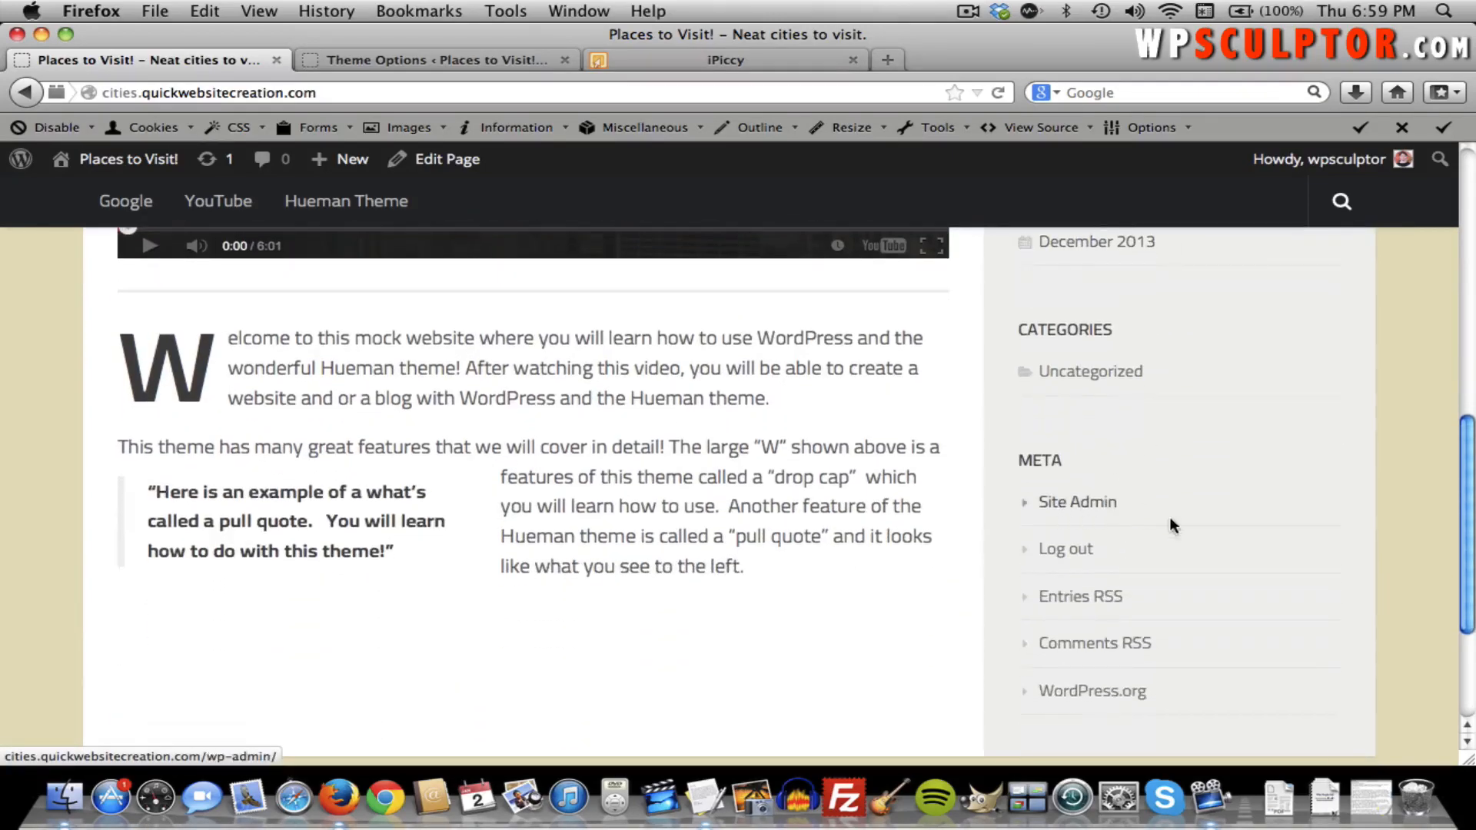
{"action": "scroll", "coordinate": [1158, 491], "scroll_direction": "up", "scroll_amount": 10}
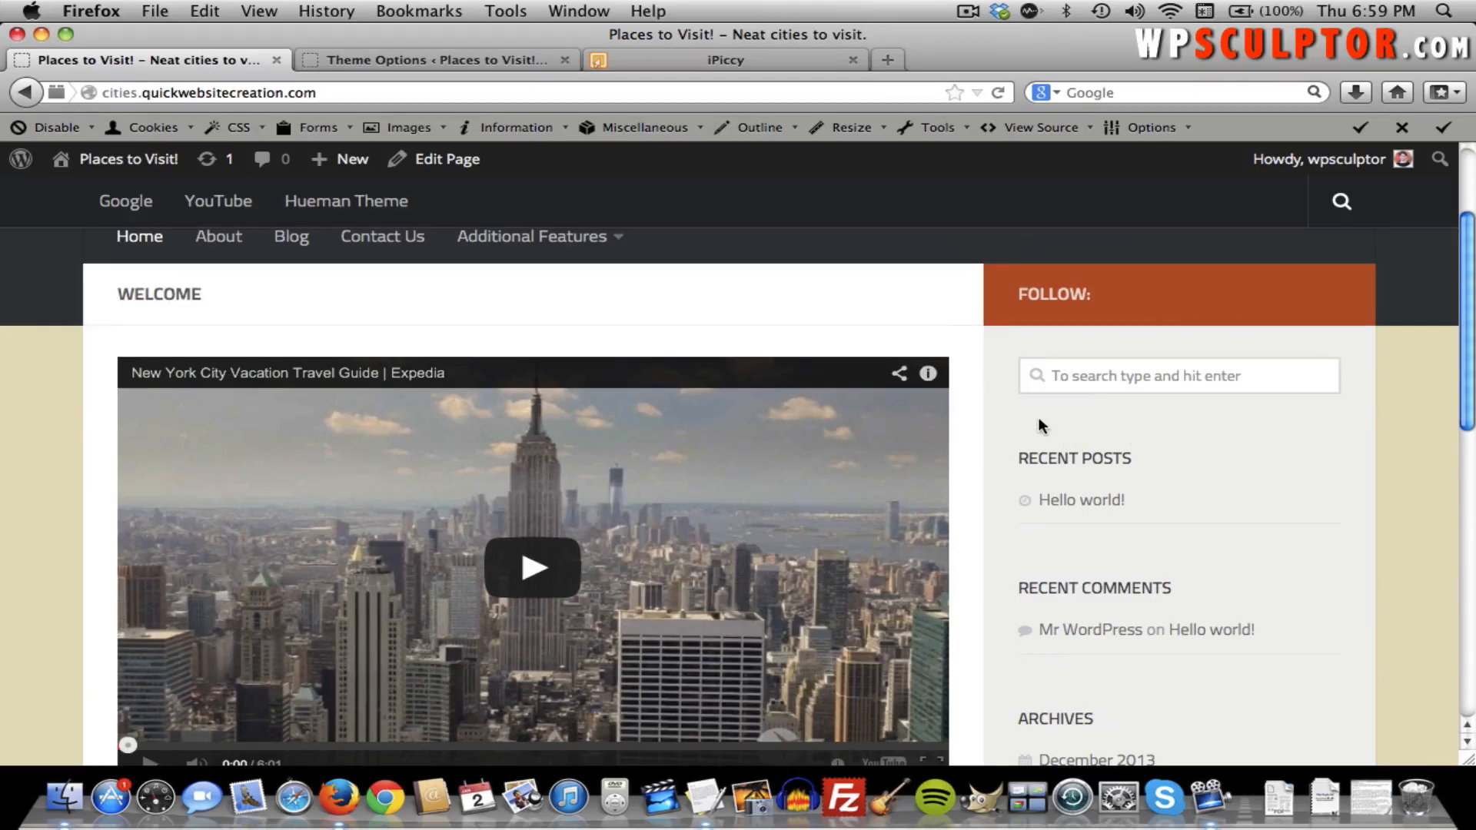
{"action": "scroll", "coordinate": [1038, 417], "scroll_direction": "up", "scroll_amount": 2}
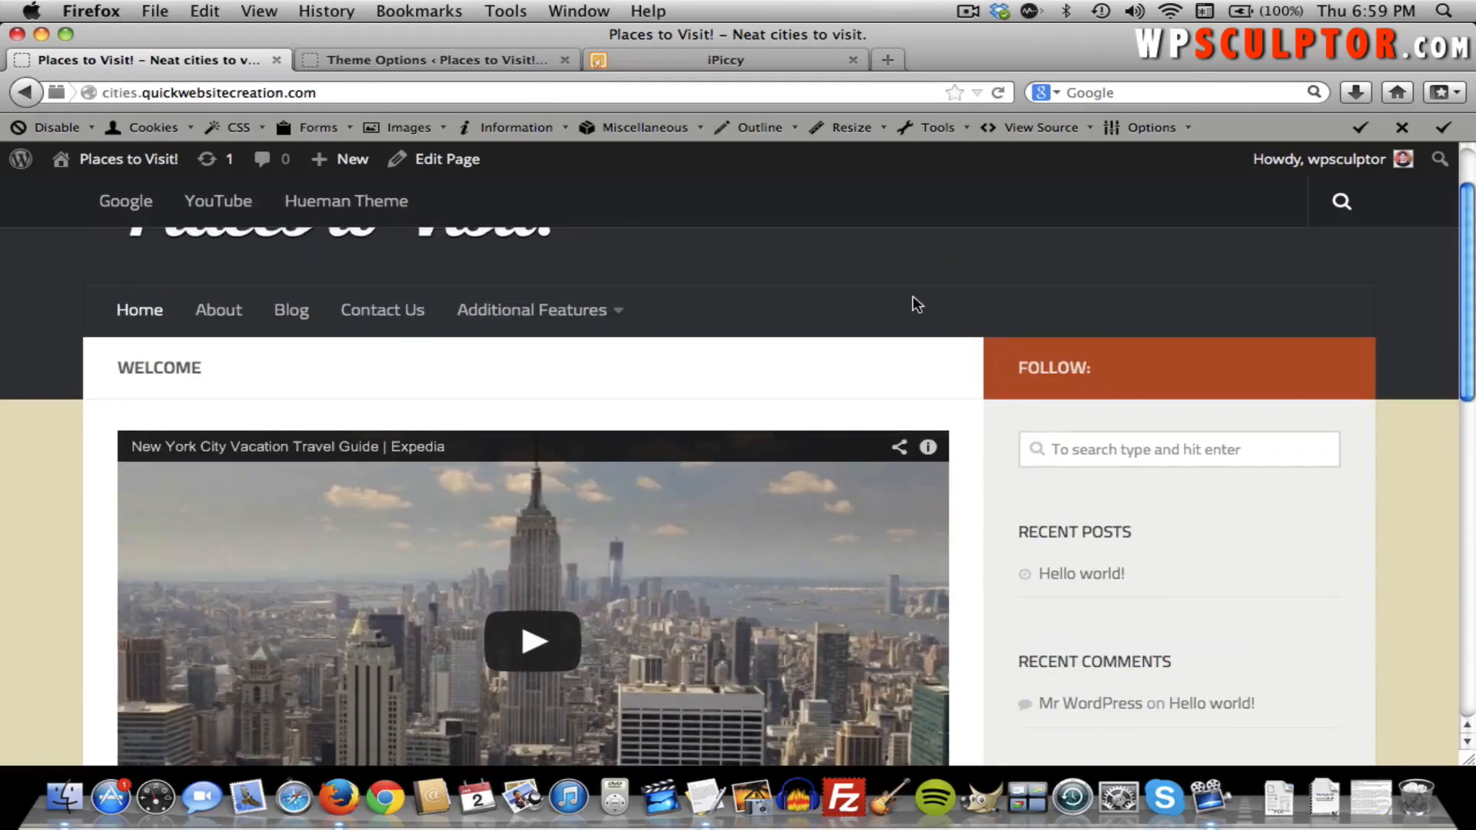
{"action": "scroll", "coordinate": [911, 295], "scroll_direction": "up", "scroll_amount": 3}
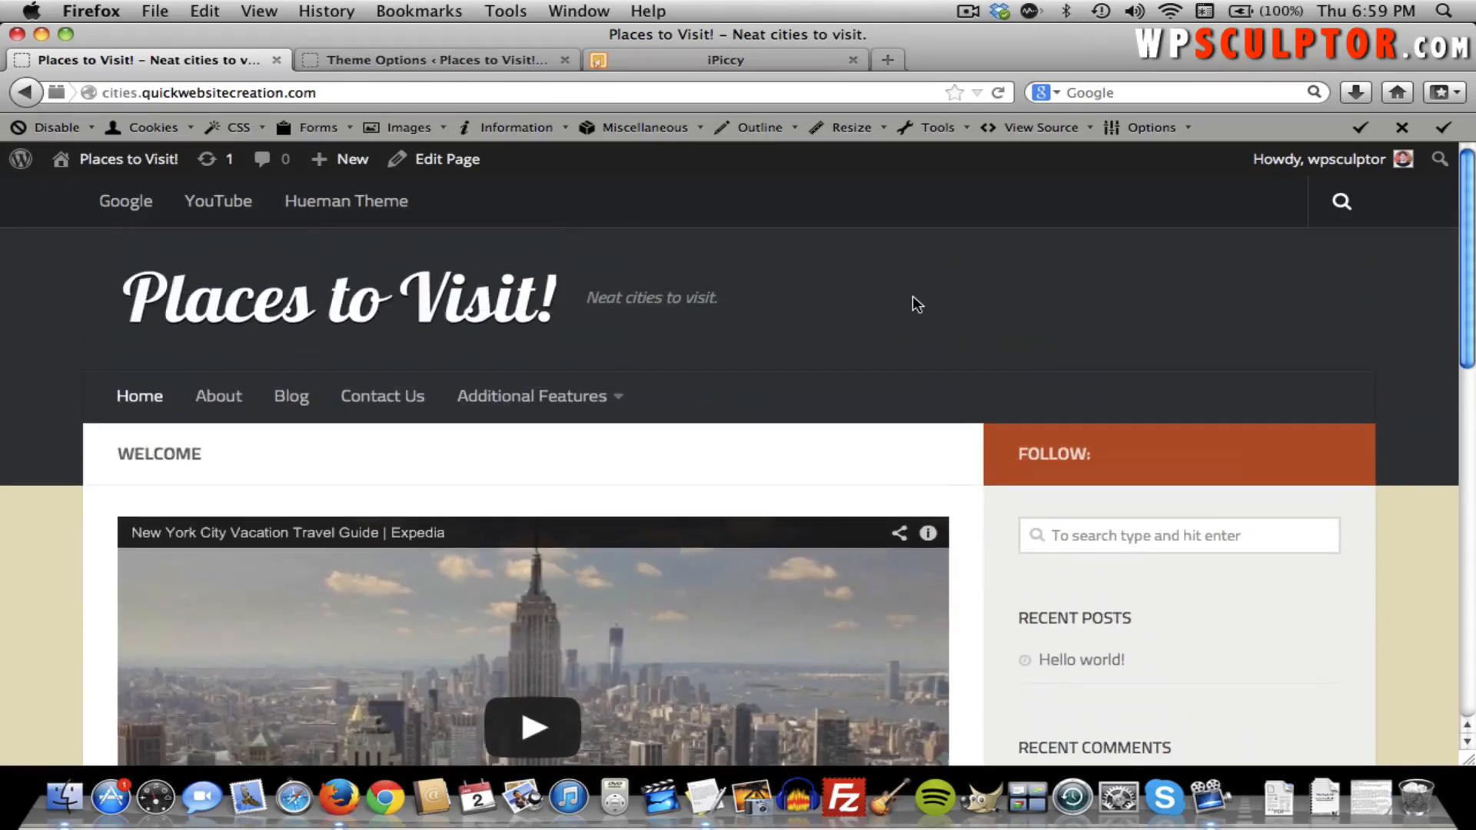
{"action": "left_click", "coordinate": [459, 63]}
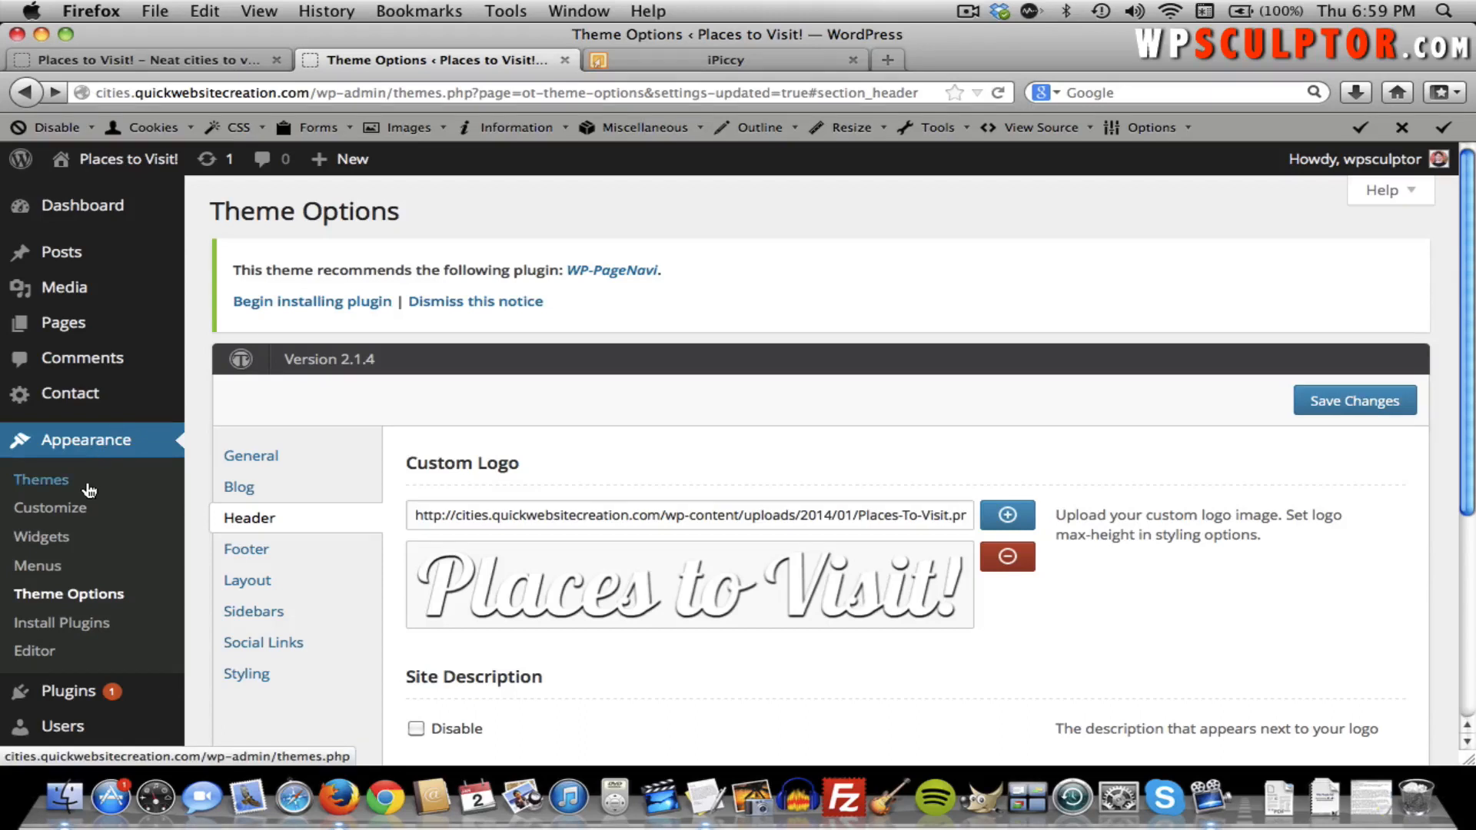
Open Appearance > Widgets, browse the available widgets, and collapse the Primary sidebar.
{"action": "left_click", "coordinate": [59, 538]}
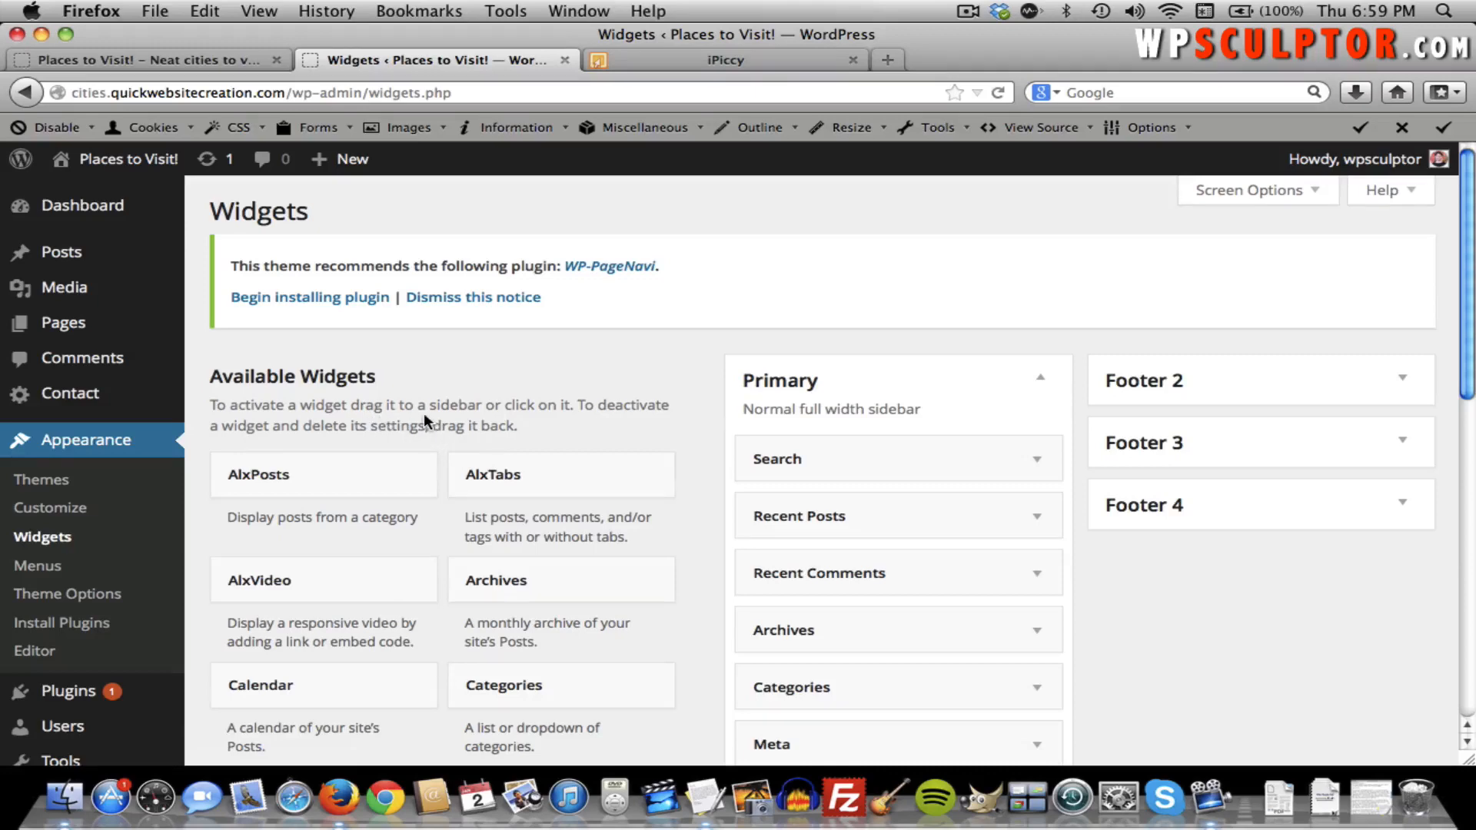
{"action": "scroll", "coordinate": [423, 416], "scroll_direction": "down", "scroll_amount": 10}
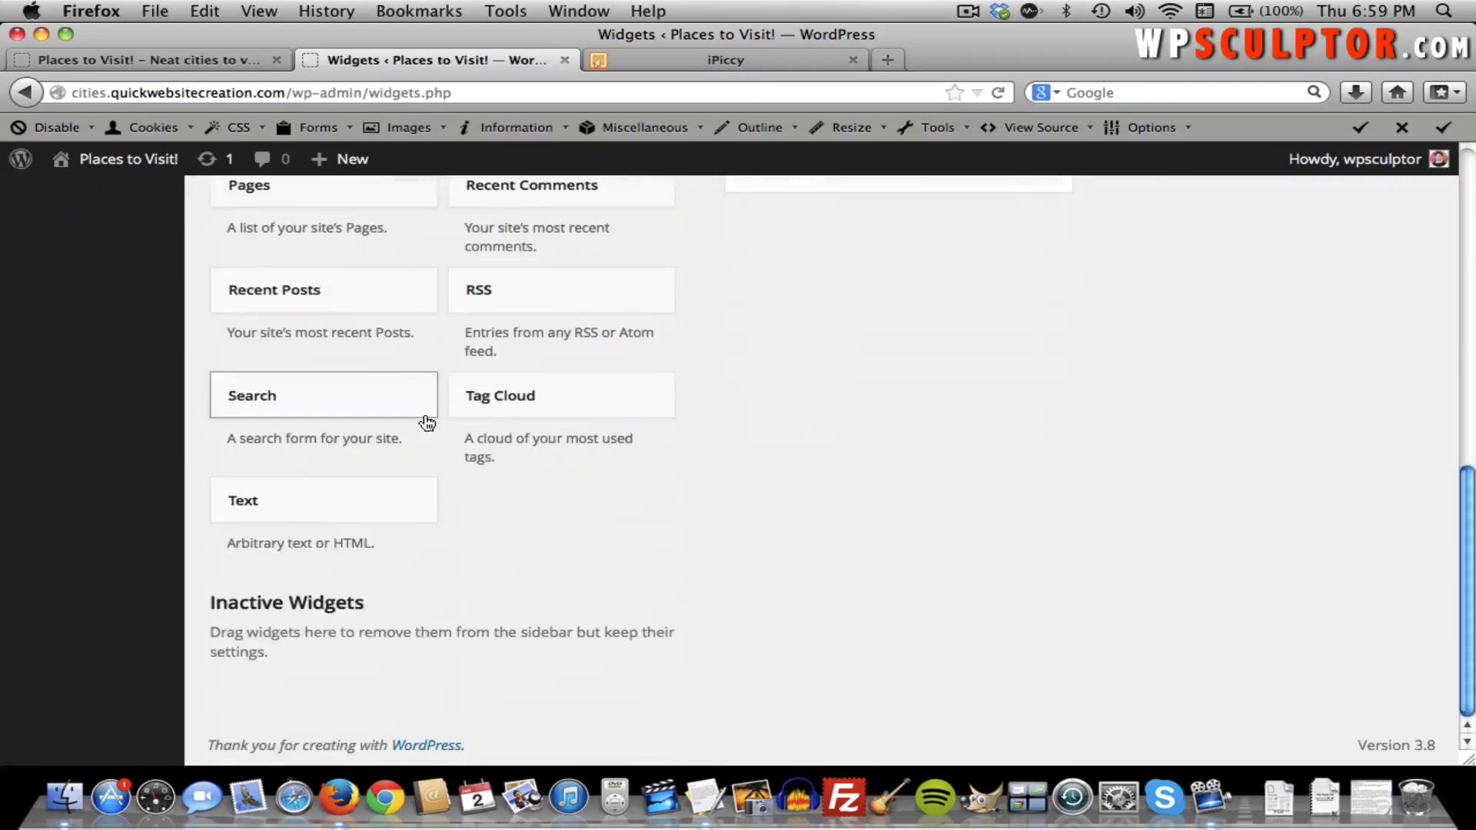
{"action": "scroll", "coordinate": [428, 422], "scroll_direction": "up", "scroll_amount": 10}
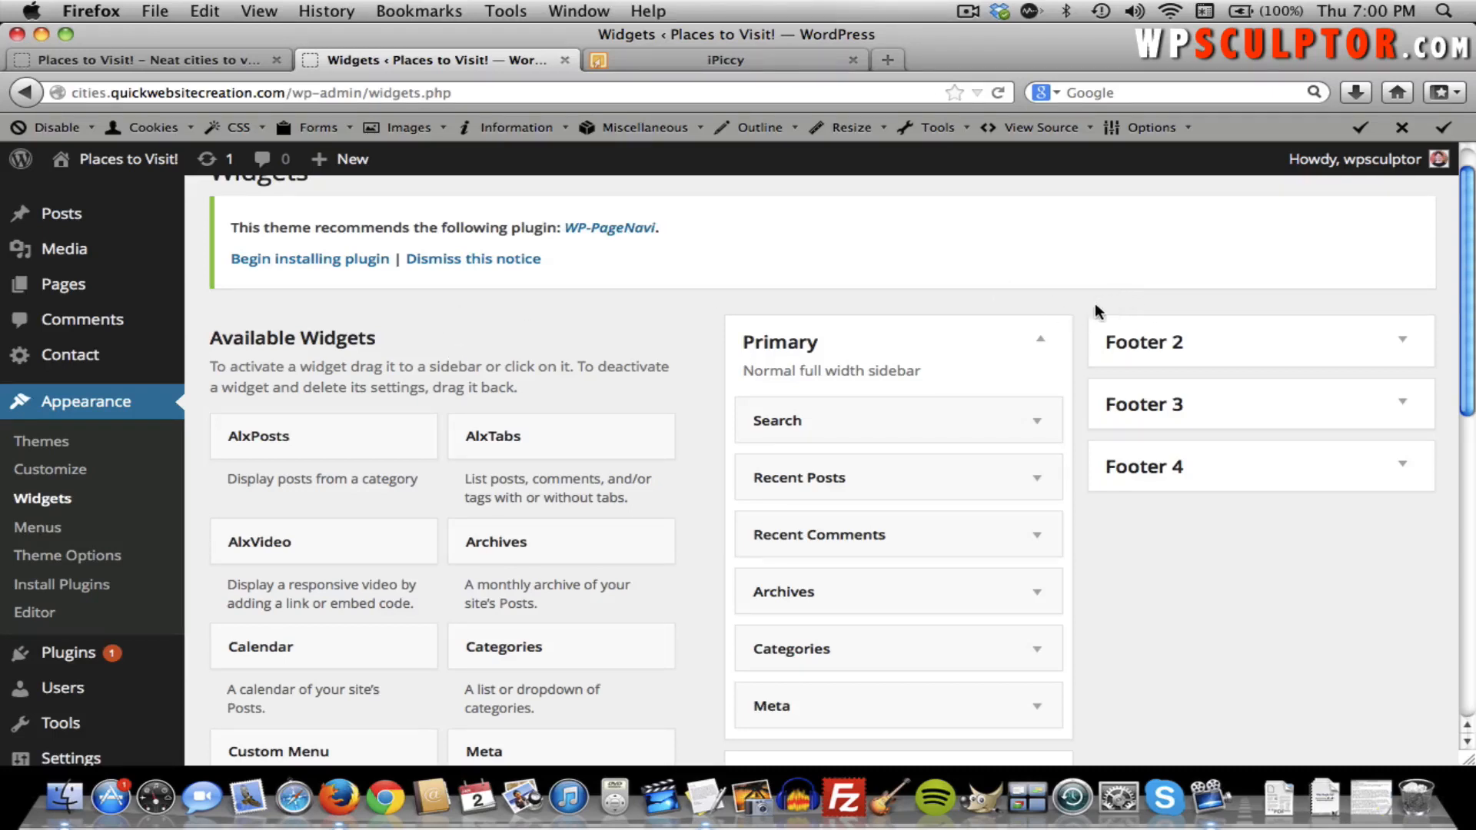
{"action": "left_click", "coordinate": [1041, 343]}
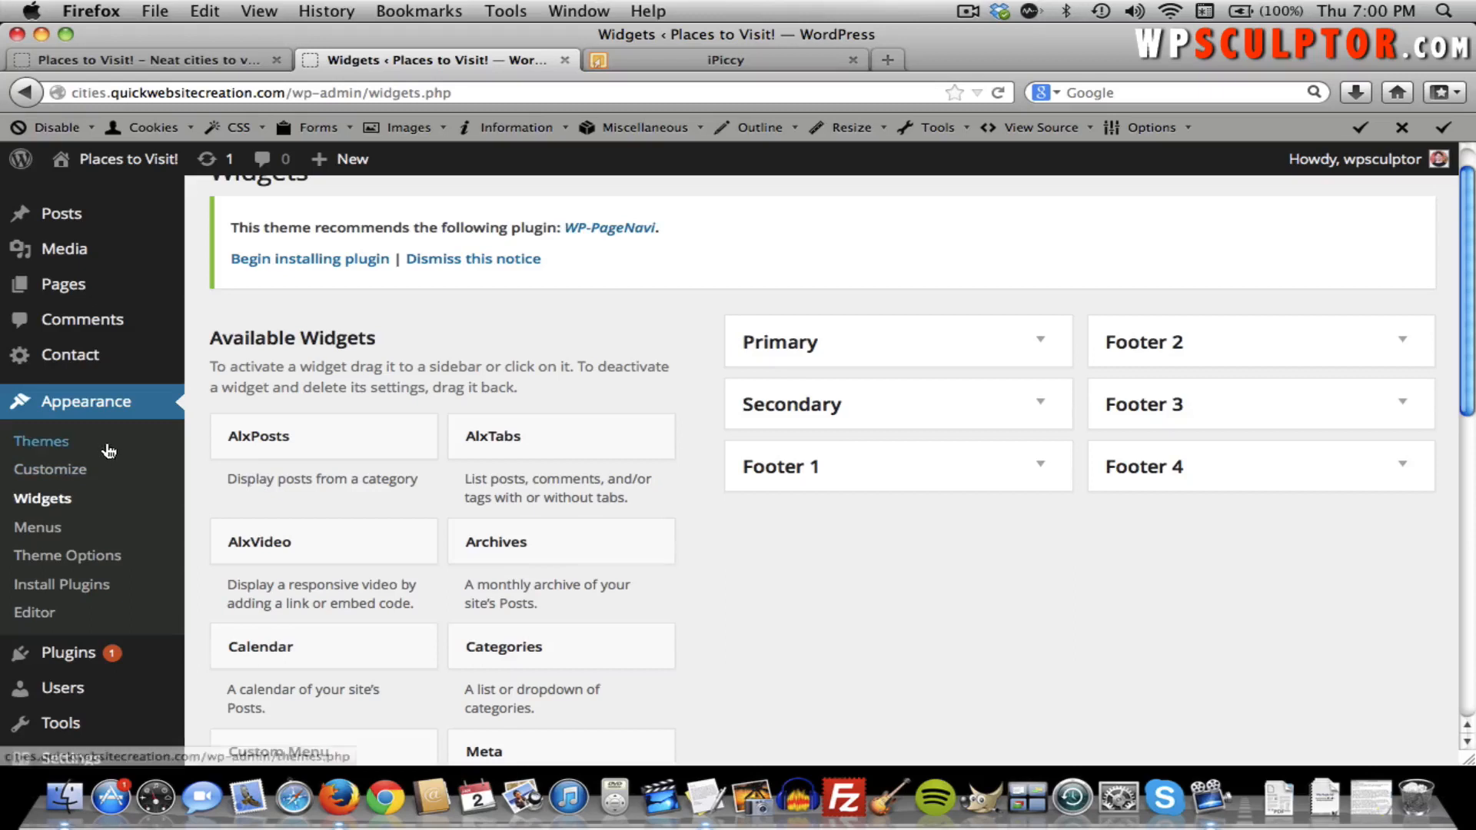
Set Footer Widget Columns to 3 in Theme Options and save the change.
{"action": "left_click", "coordinate": [91, 551]}
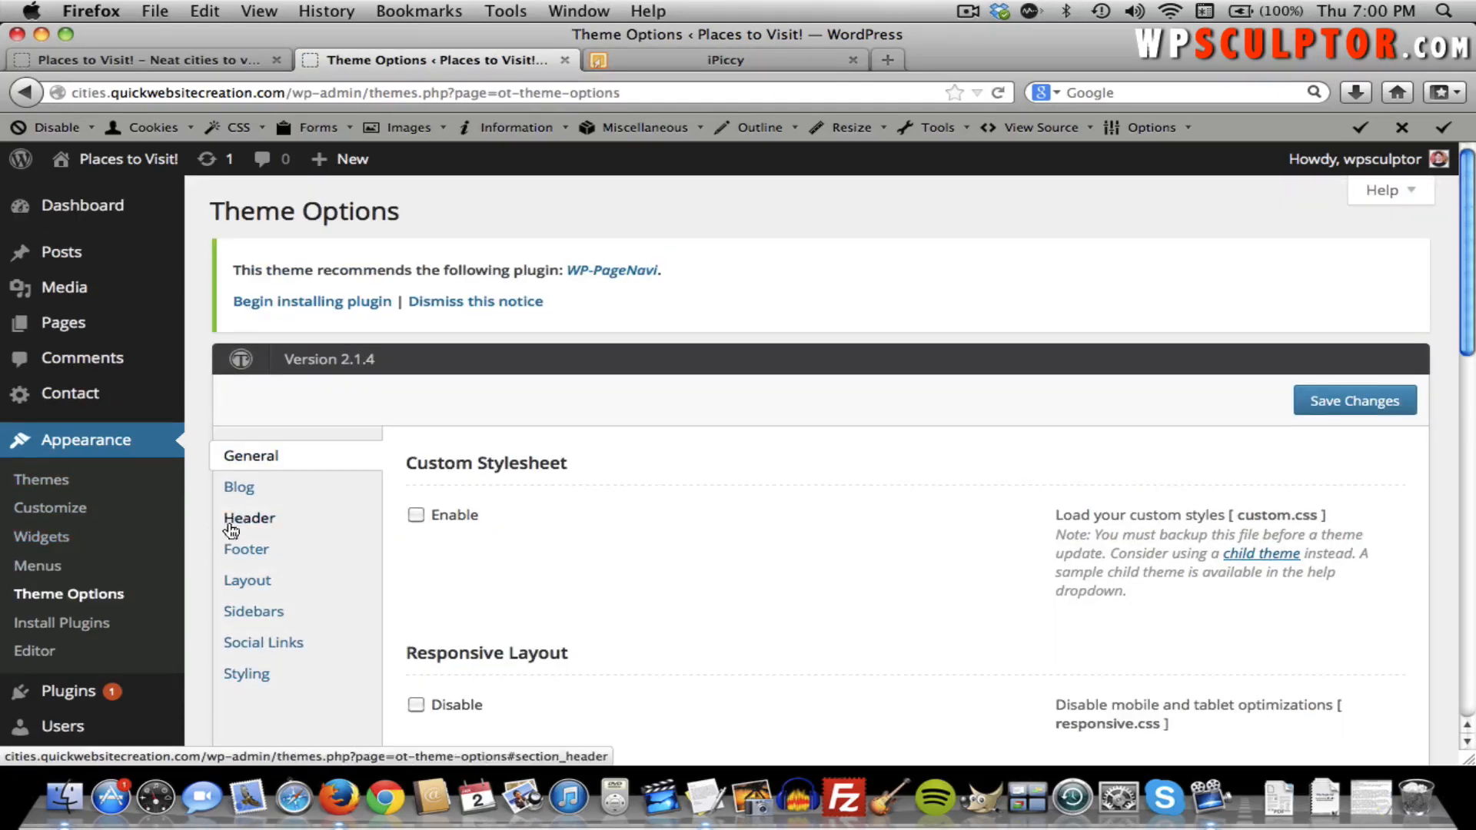
{"action": "left_click", "coordinate": [261, 551]}
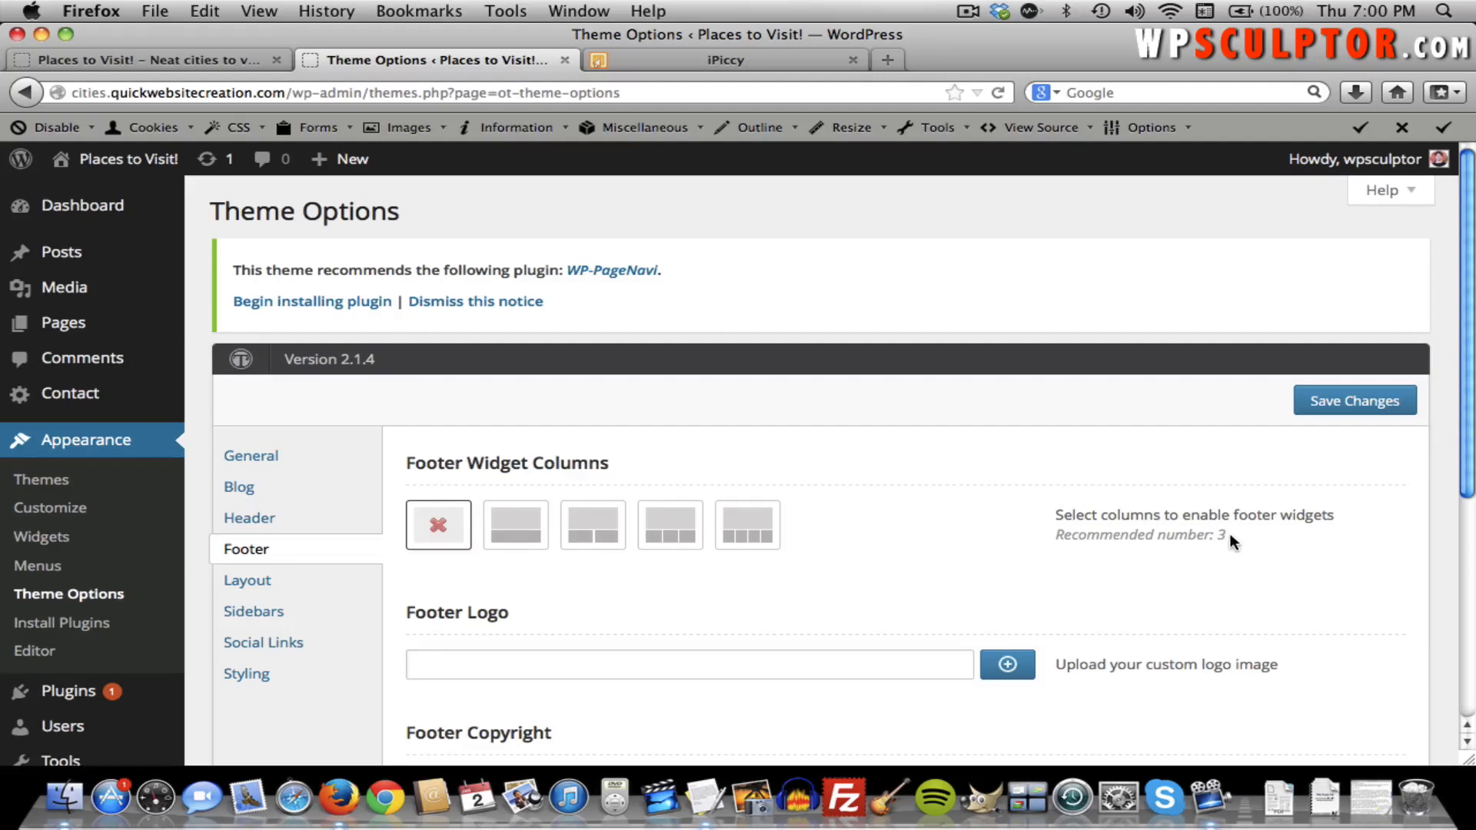
{"action": "left_click", "coordinate": [669, 527]}
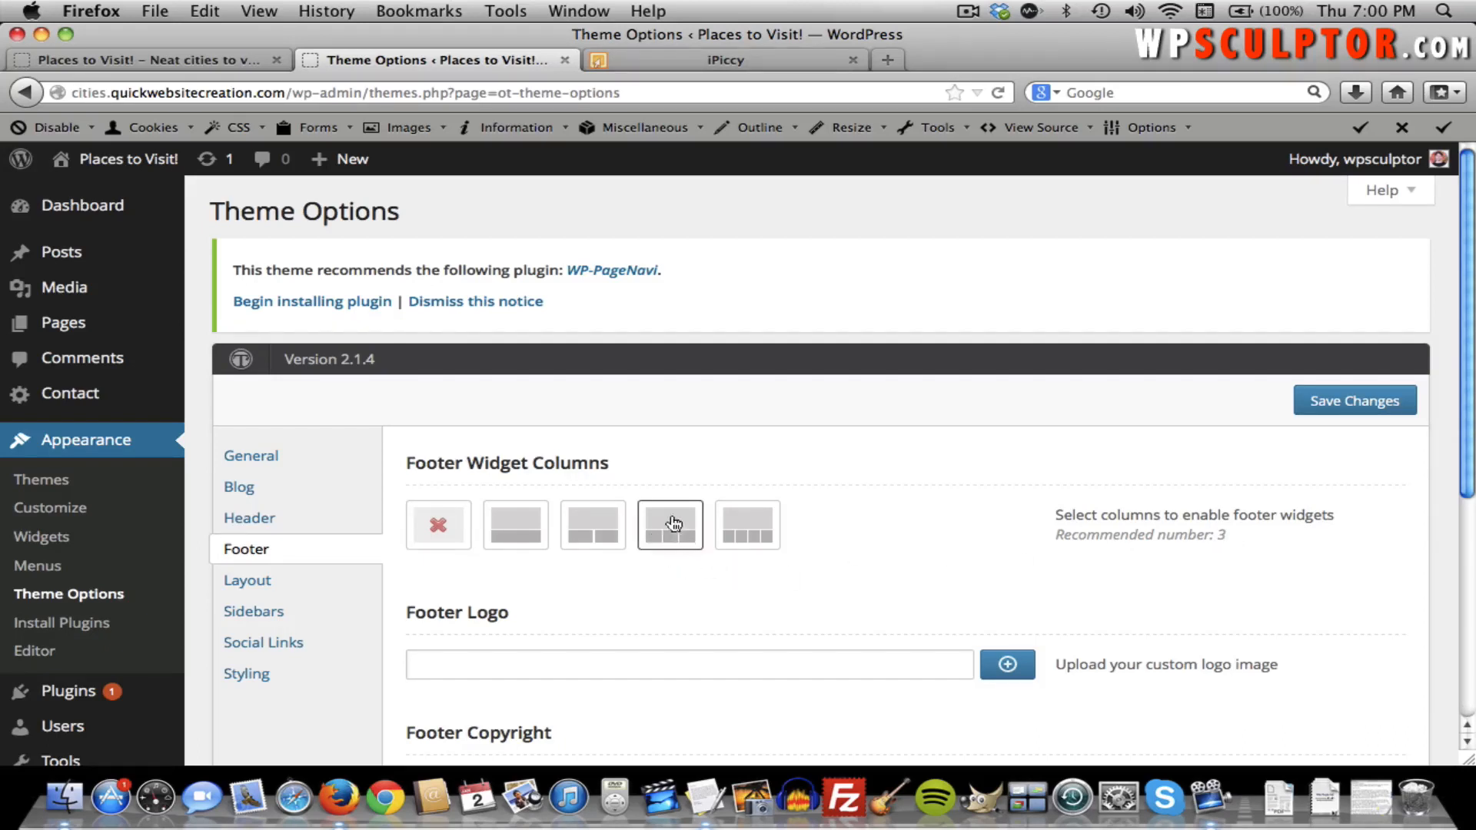
{"action": "left_click", "coordinate": [1378, 407]}
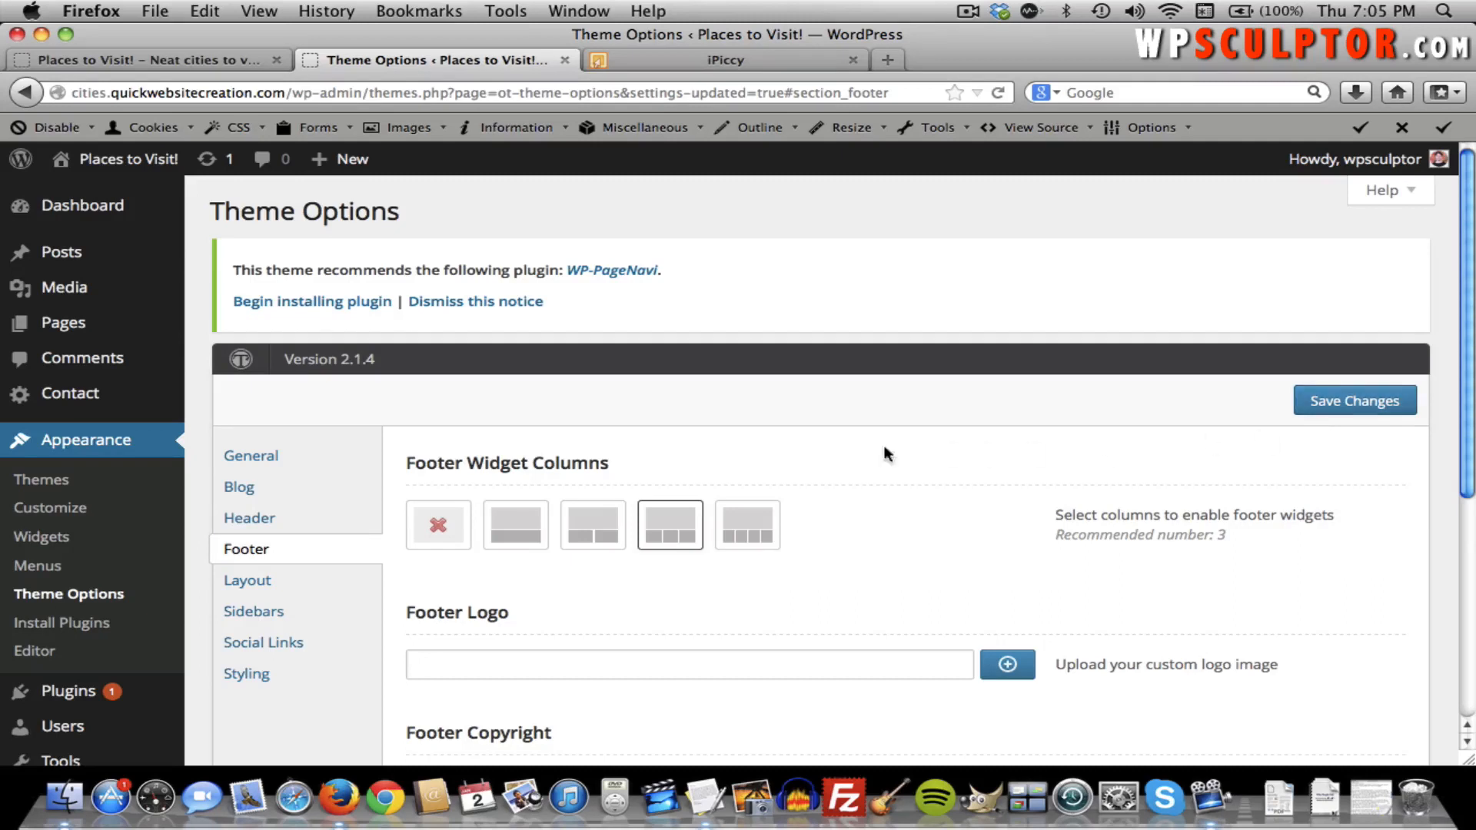
{"action": "left_click", "coordinate": [265, 585]}
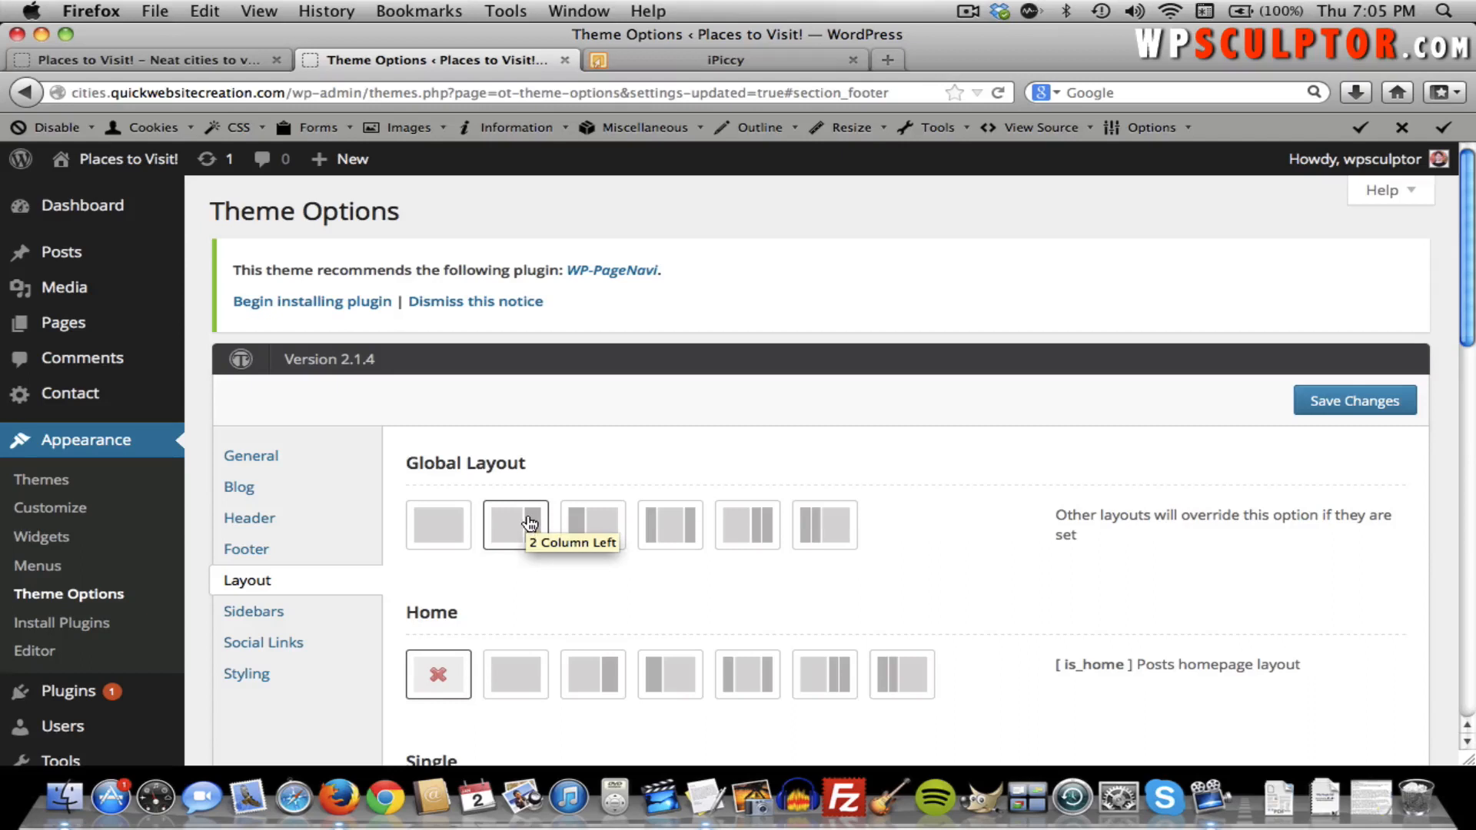
Try each Global Layout option, then settle on 2 Column Left.
{"action": "left_click", "coordinate": [593, 511]}
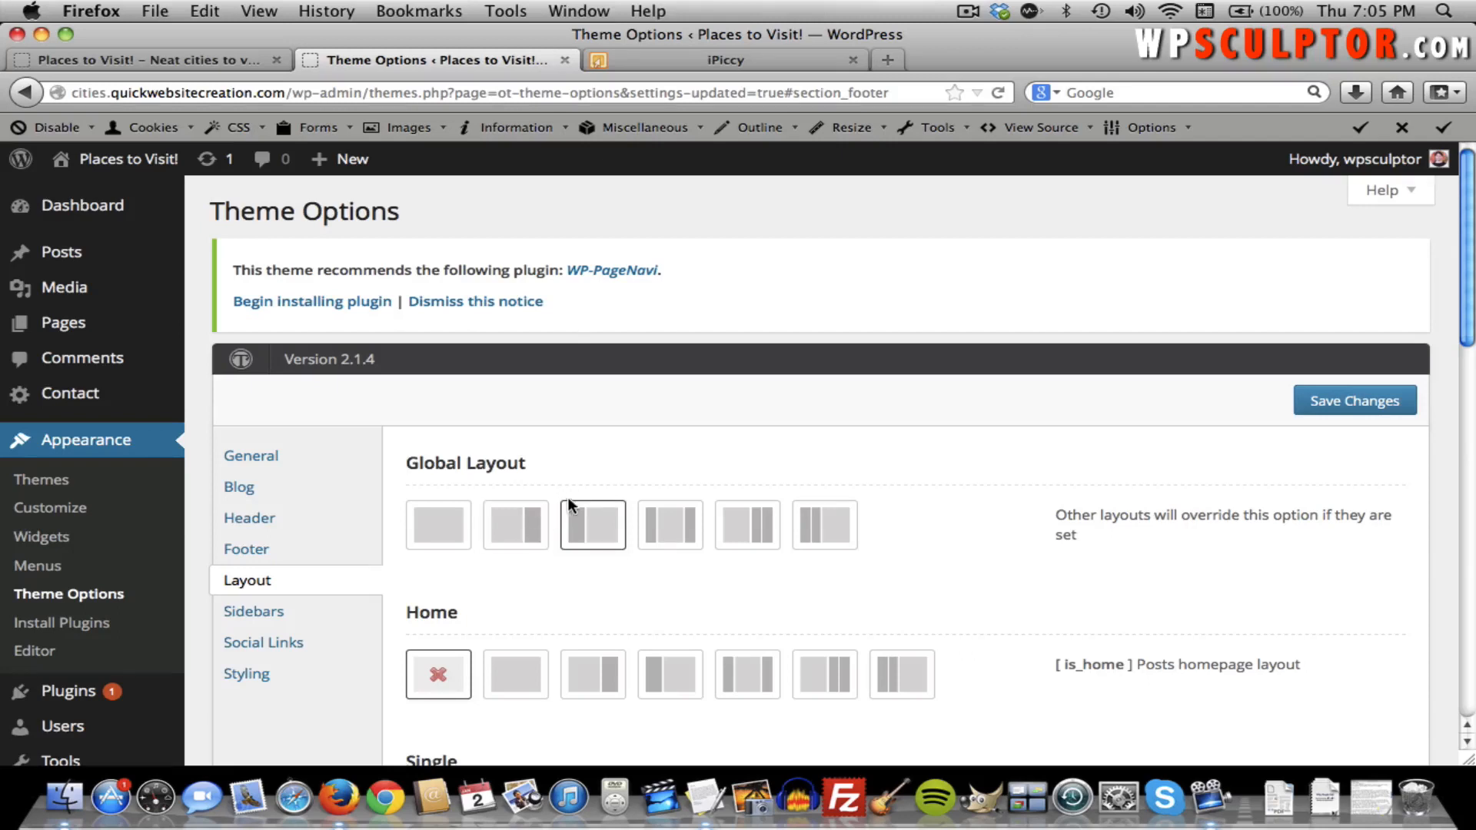
{"action": "left_click", "coordinate": [667, 531]}
{"action": "left_click", "coordinate": [722, 533]}
{"action": "left_click", "coordinate": [806, 532]}
{"action": "left_click", "coordinate": [514, 528]}
{"action": "scroll", "coordinate": [609, 480], "scroll_direction": "down", "scroll_amount": 3}
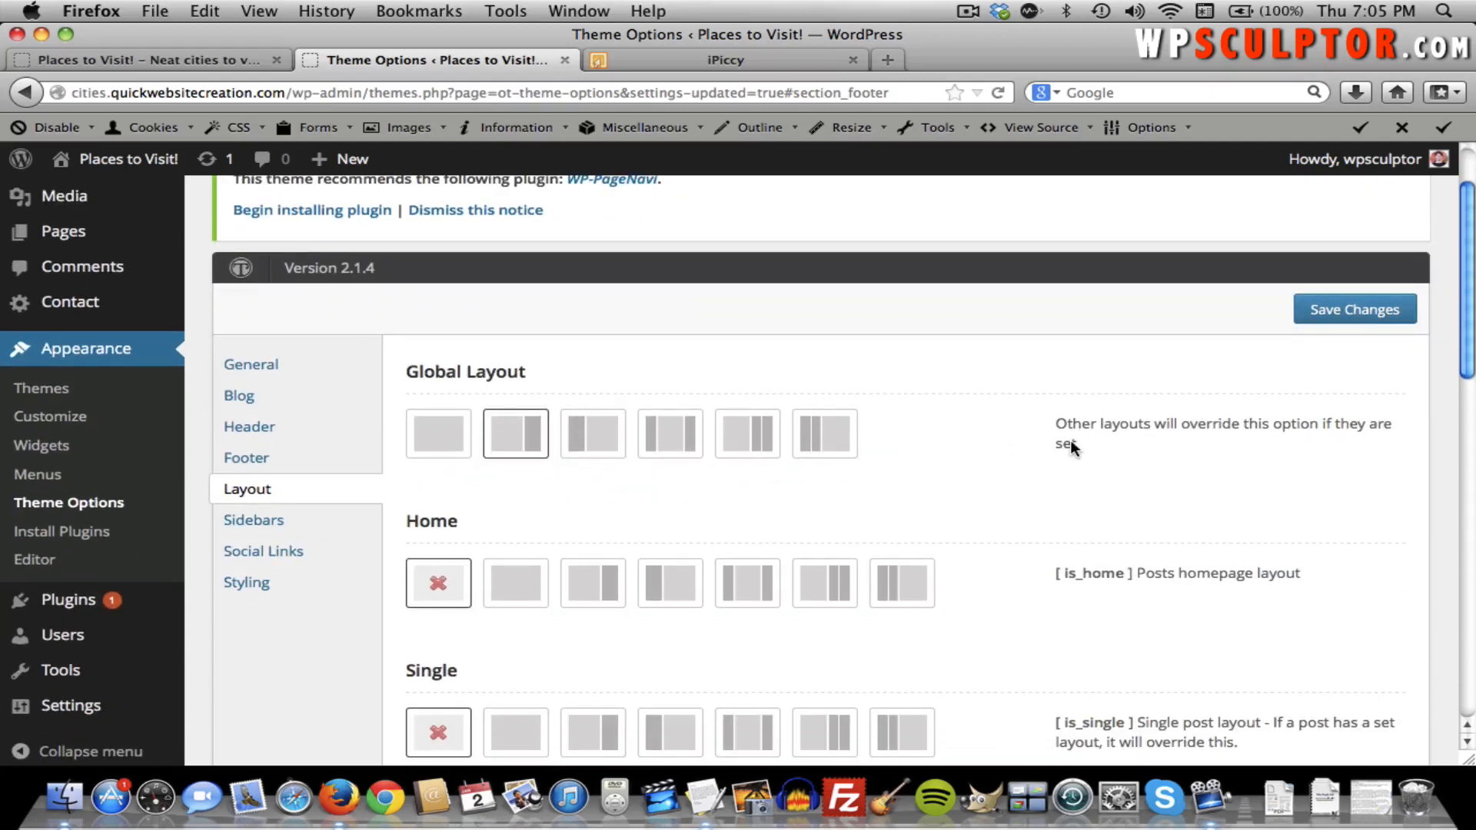
{"action": "scroll", "coordinate": [1070, 439], "scroll_direction": "down", "scroll_amount": 3}
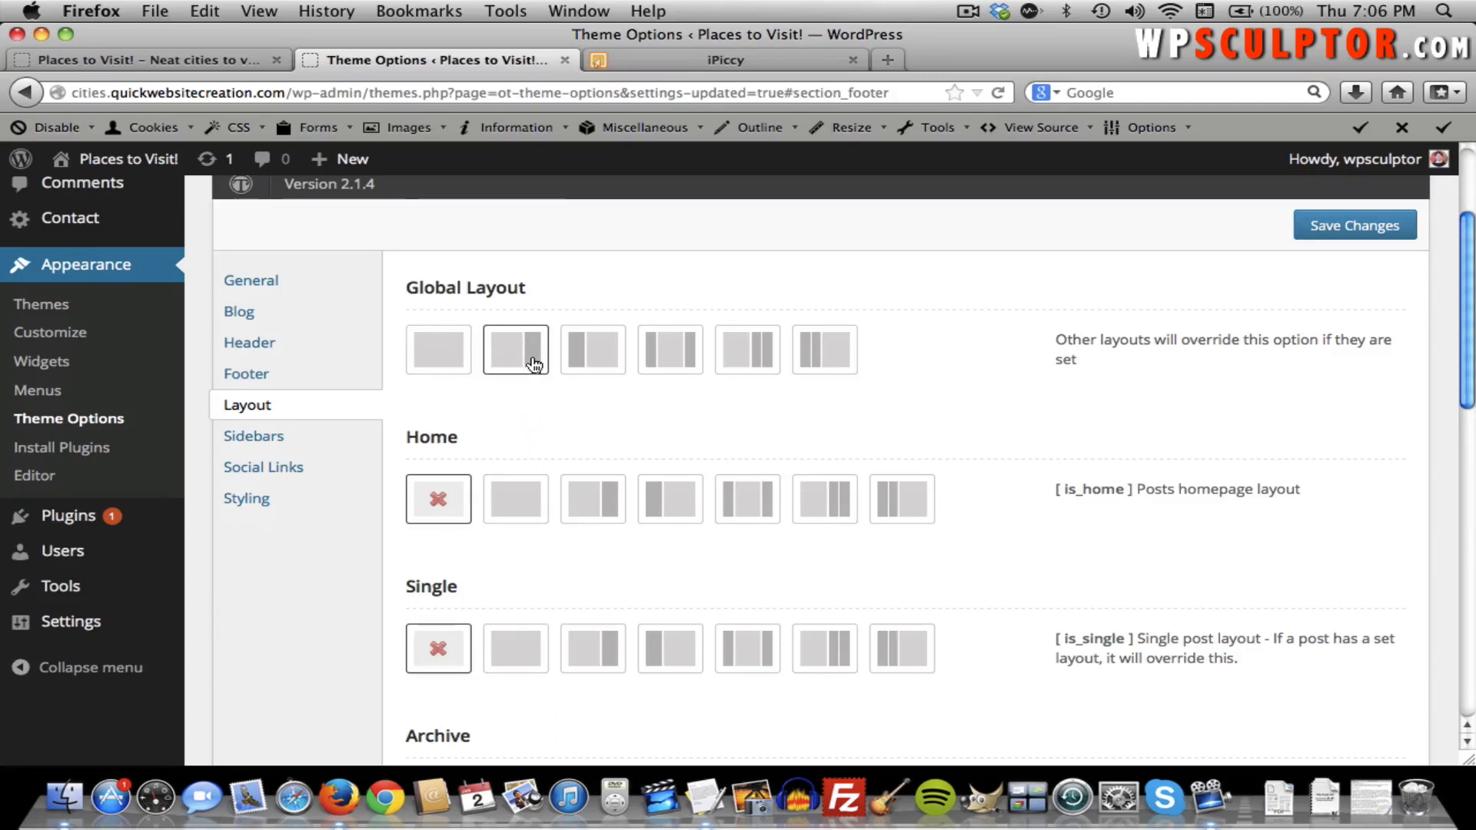
Try a left-sidebar Home layout, then revert it to inherit the global layout.
{"action": "left_click", "coordinate": [684, 500]}
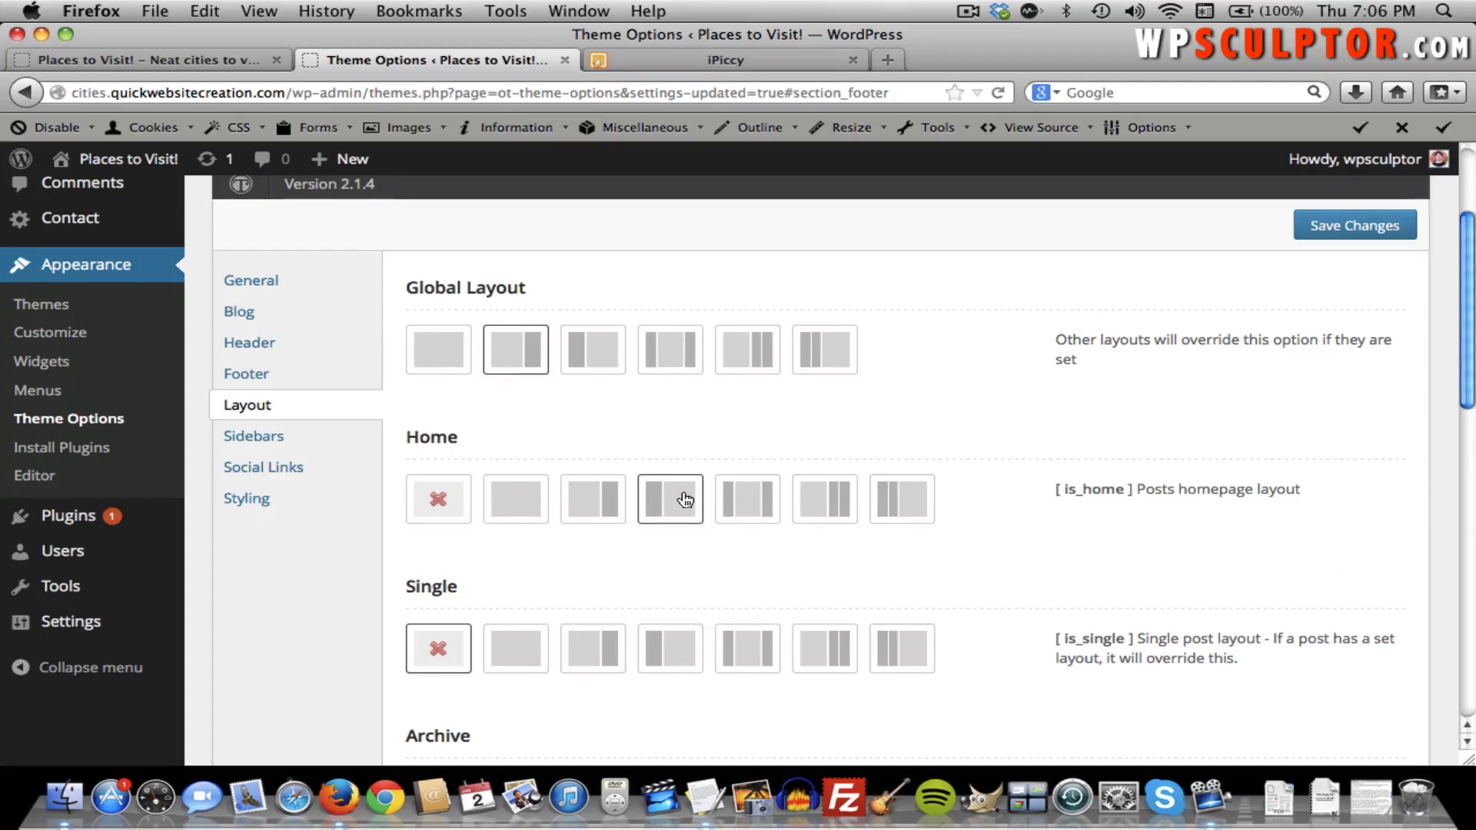
{"action": "left_click", "coordinate": [433, 505]}
{"action": "scroll", "coordinate": [575, 461], "scroll_direction": "down", "scroll_amount": 2}
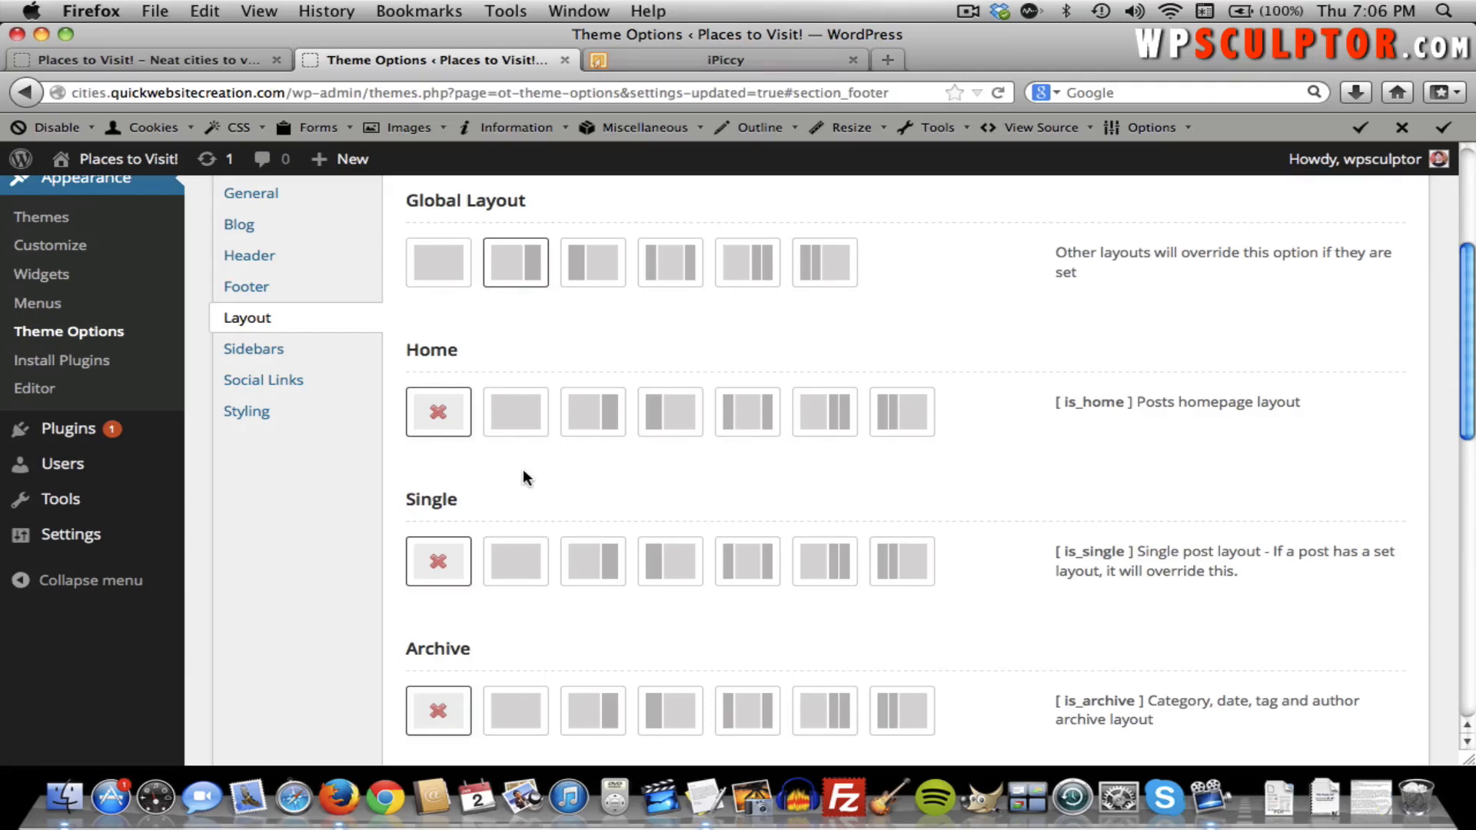
{"action": "scroll", "coordinate": [524, 478], "scroll_direction": "down", "scroll_amount": 10}
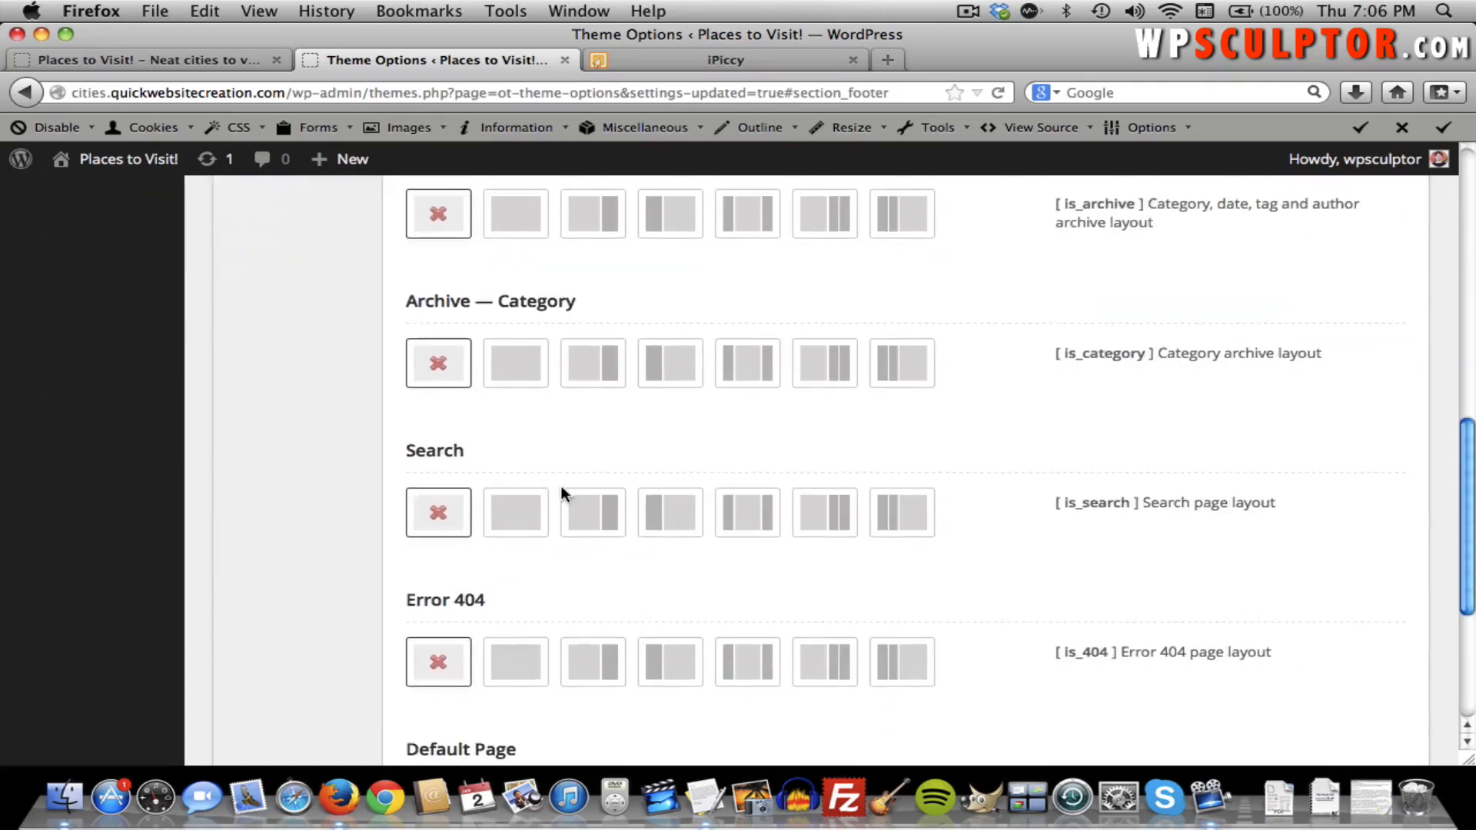
{"action": "scroll", "coordinate": [525, 615], "scroll_direction": "down", "scroll_amount": 4}
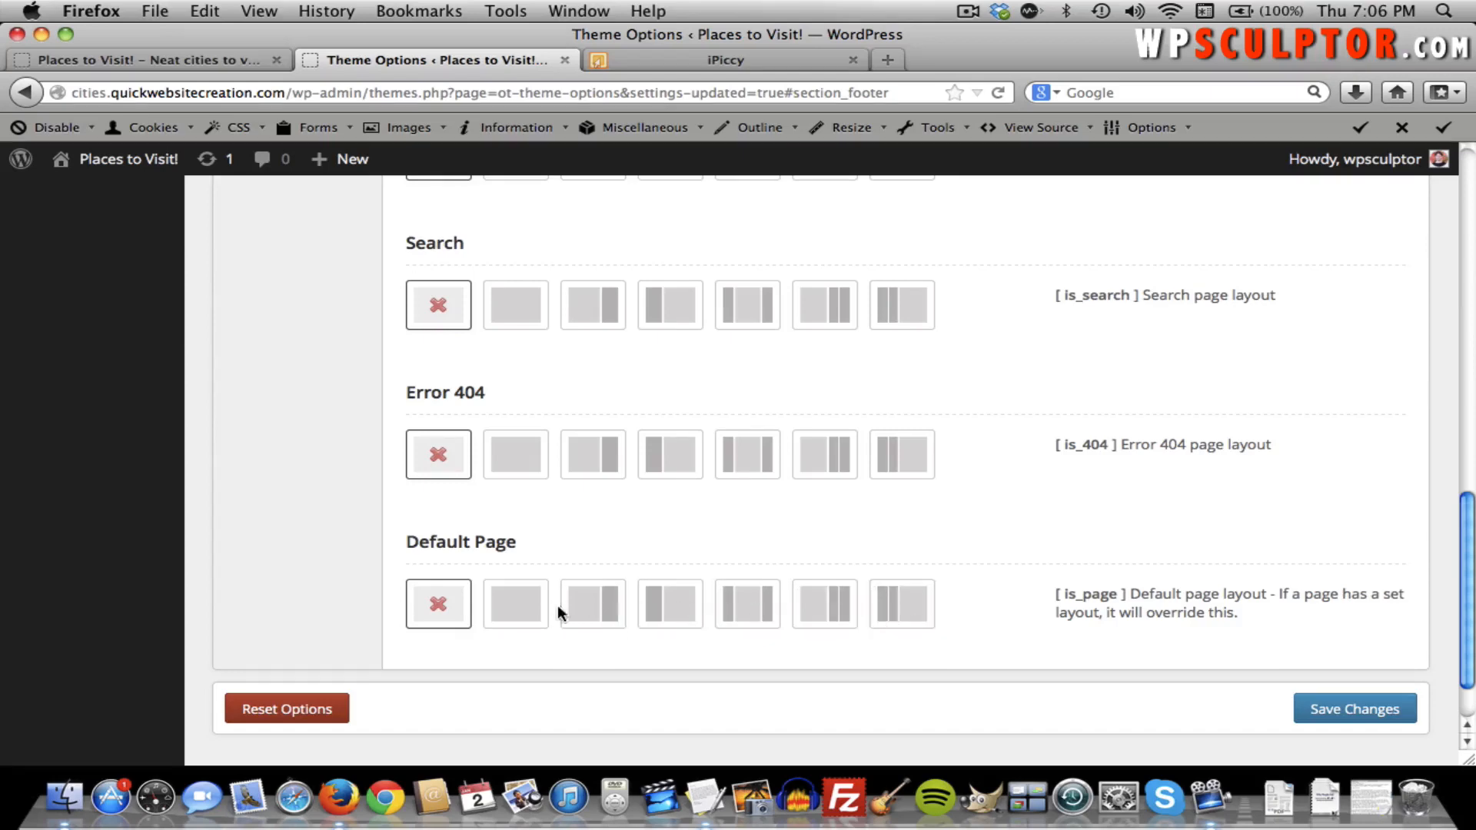
{"action": "scroll", "coordinate": [982, 596], "scroll_direction": "up", "scroll_amount": 3}
{"action": "scroll", "coordinate": [982, 594], "scroll_direction": "up", "scroll_amount": 10}
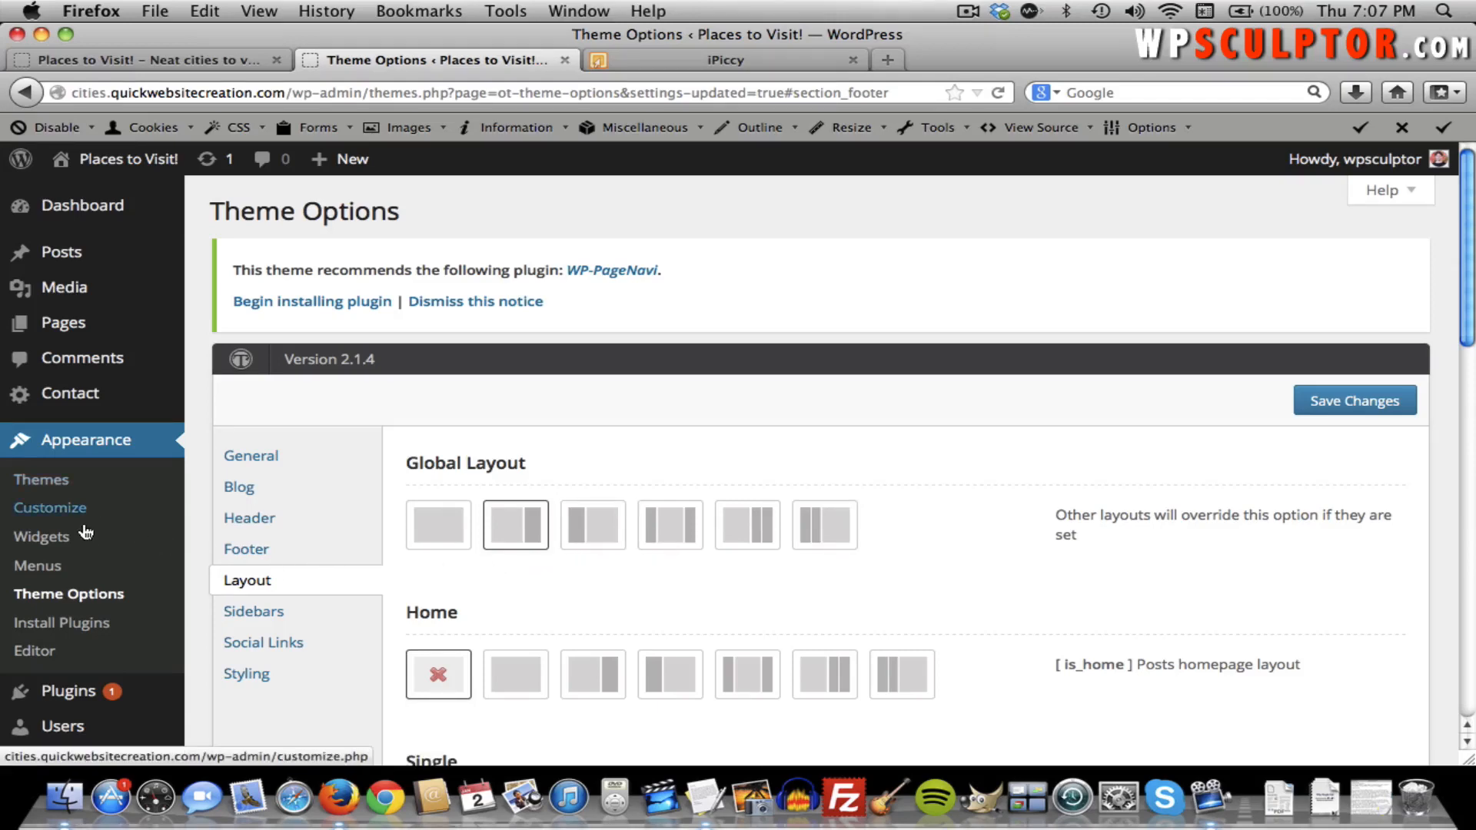
Remove every default widget, including Recent Comments, Archives, Categories and Meta, from the Primary sidebar.
{"action": "left_click", "coordinate": [59, 549]}
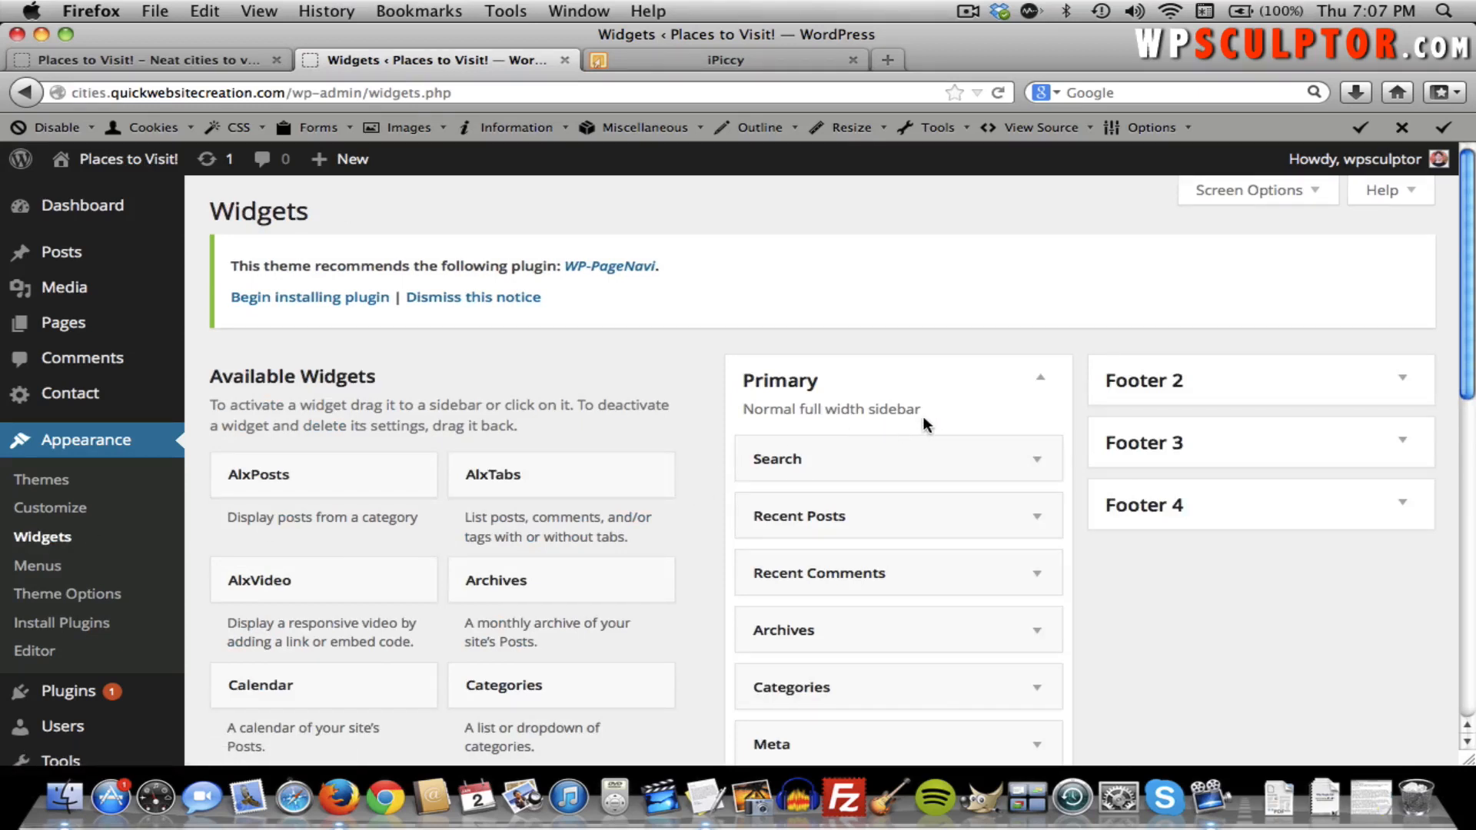
{"action": "scroll", "coordinate": [962, 396], "scroll_direction": "down", "scroll_amount": 1}
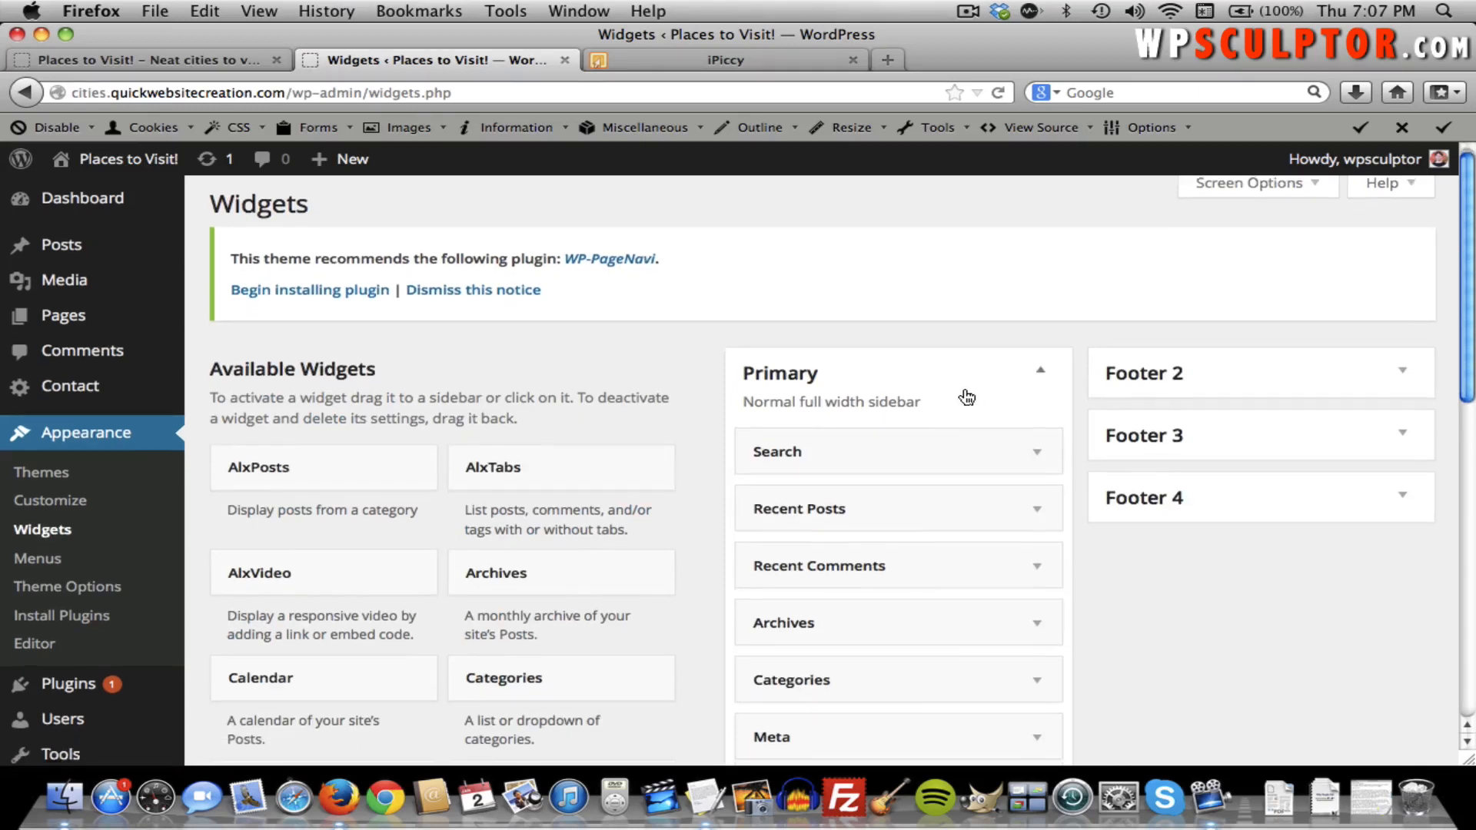
{"action": "scroll", "coordinate": [919, 415], "scroll_direction": "down", "scroll_amount": 1}
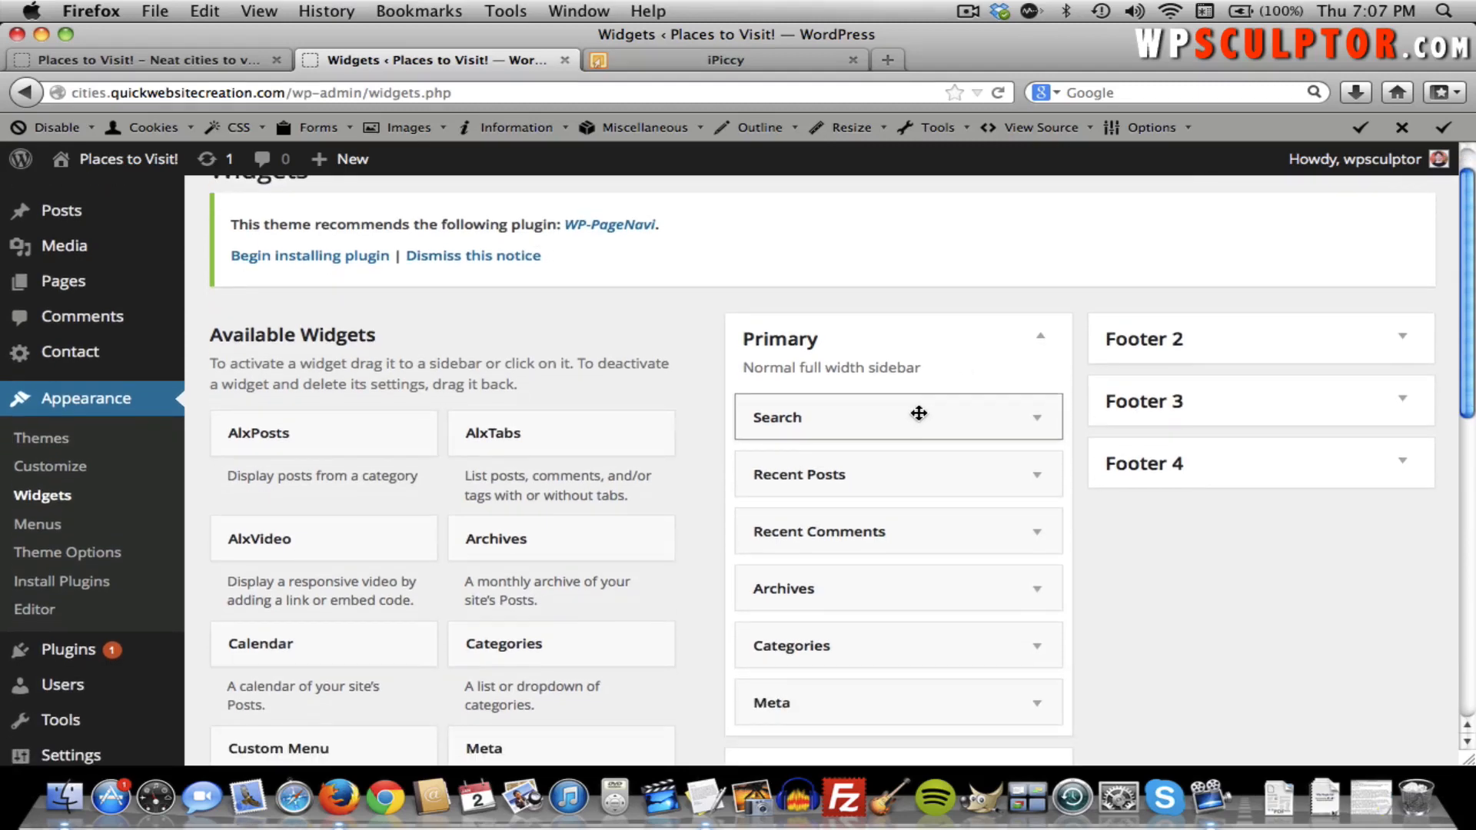
{"action": "left_click_drag", "start_coordinate": [919, 415], "coordinate": [361, 472]}
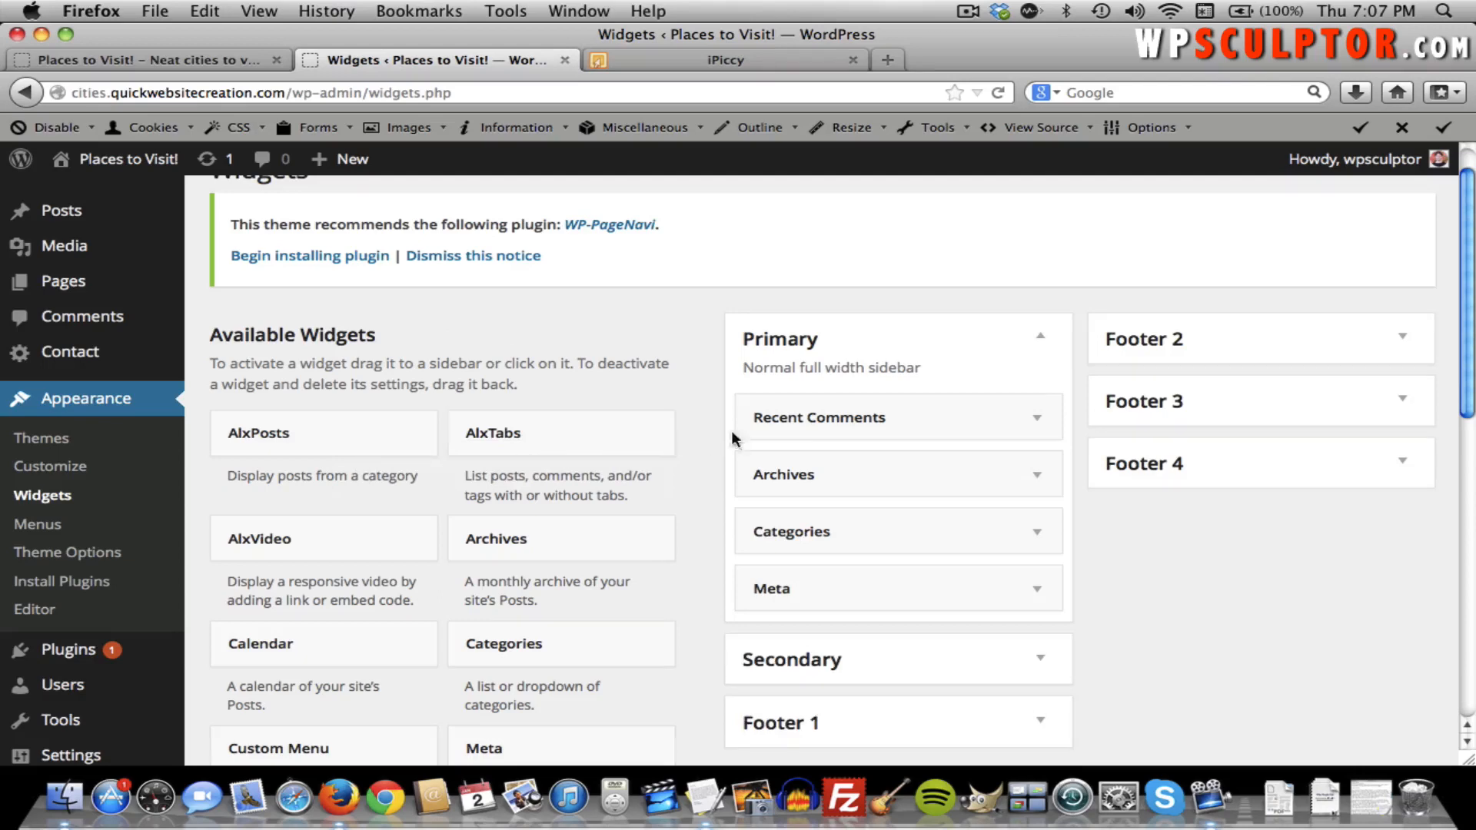
{"action": "left_click_drag", "start_coordinate": [789, 428], "coordinate": [435, 533]}
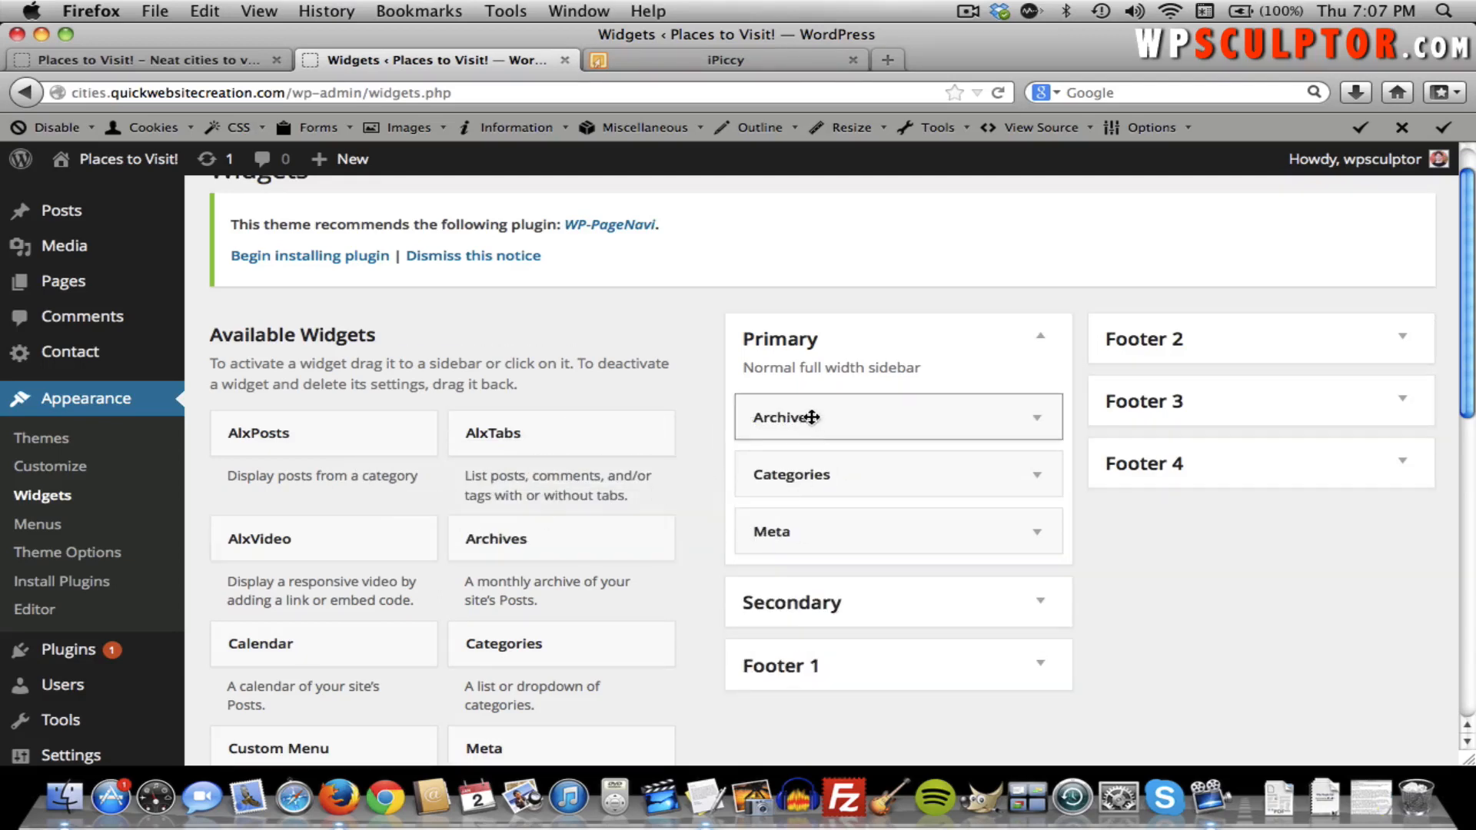
{"action": "left_click_drag", "start_coordinate": [807, 415], "coordinate": [389, 523]}
{"action": "left_click_drag", "start_coordinate": [761, 408], "coordinate": [397, 502]}
{"action": "left_click_drag", "start_coordinate": [743, 409], "coordinate": [368, 456]}
Add the Pages widget to the Primary sidebar and save it, then view the live site.
{"action": "scroll", "coordinate": [503, 434], "scroll_direction": "down", "scroll_amount": 5}
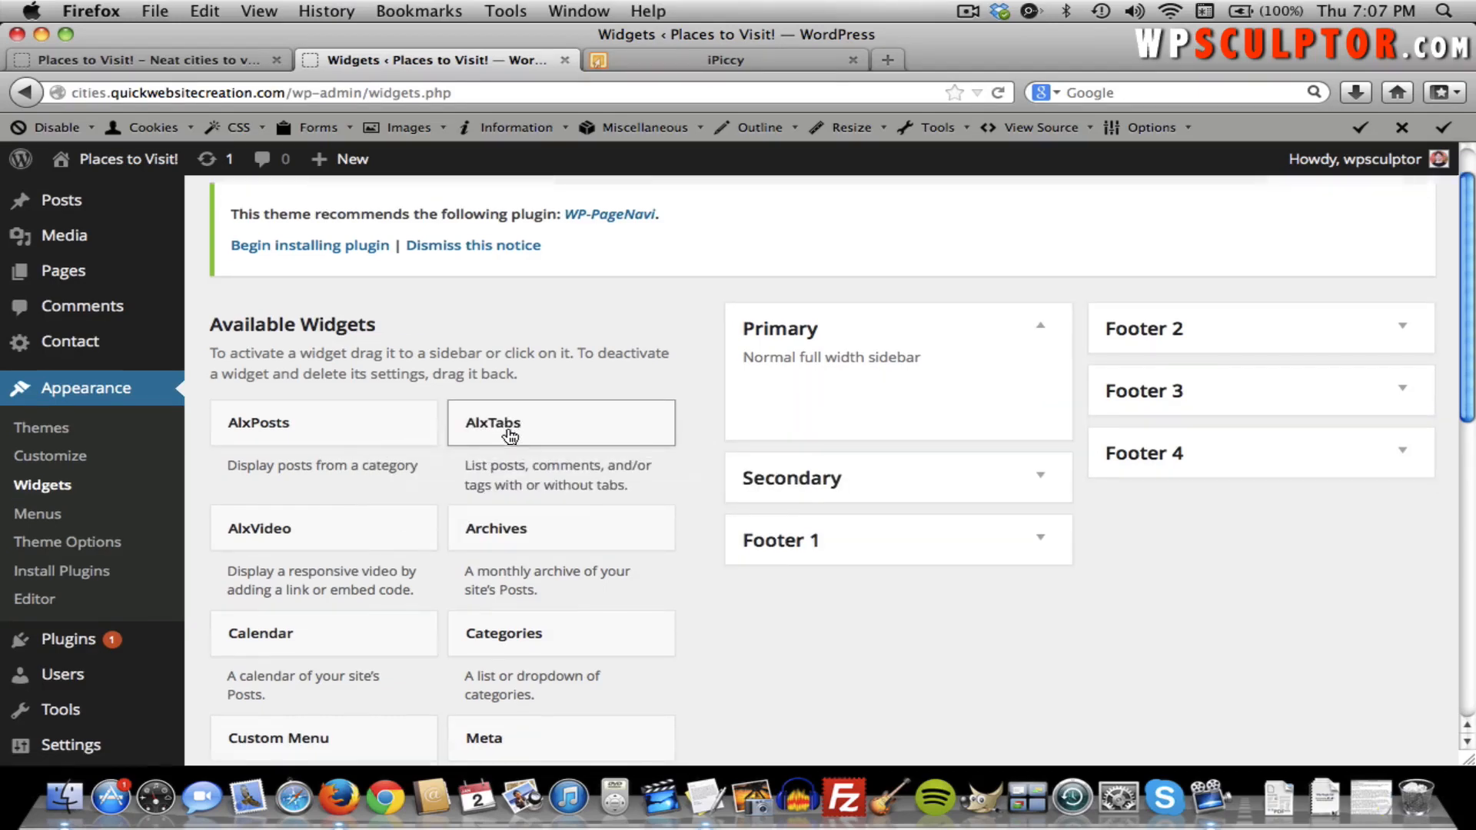
{"action": "scroll", "coordinate": [506, 426], "scroll_direction": "down", "scroll_amount": 6}
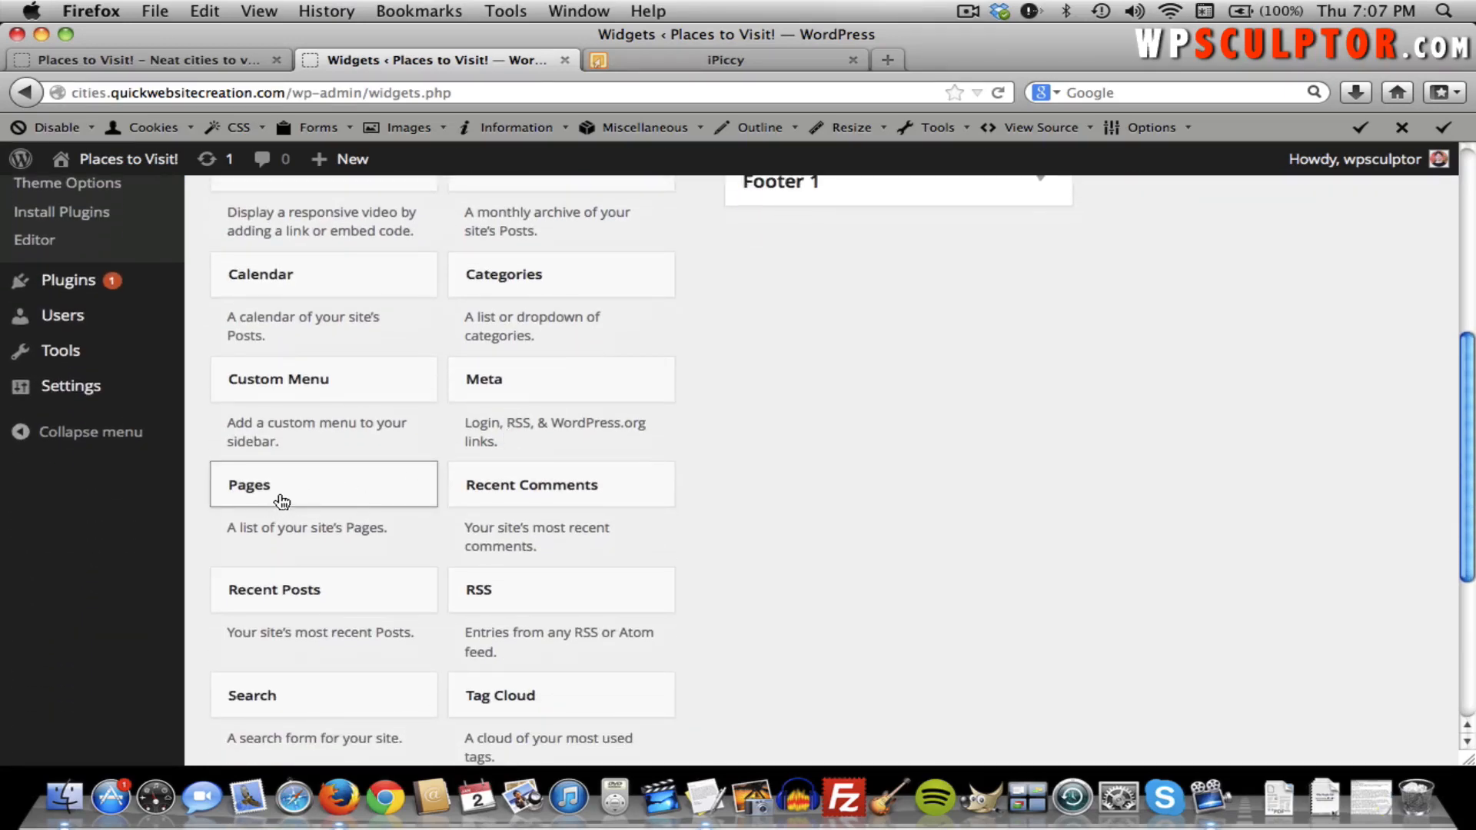
{"action": "left_click_drag", "start_coordinate": [282, 498], "coordinate": [828, 319]}
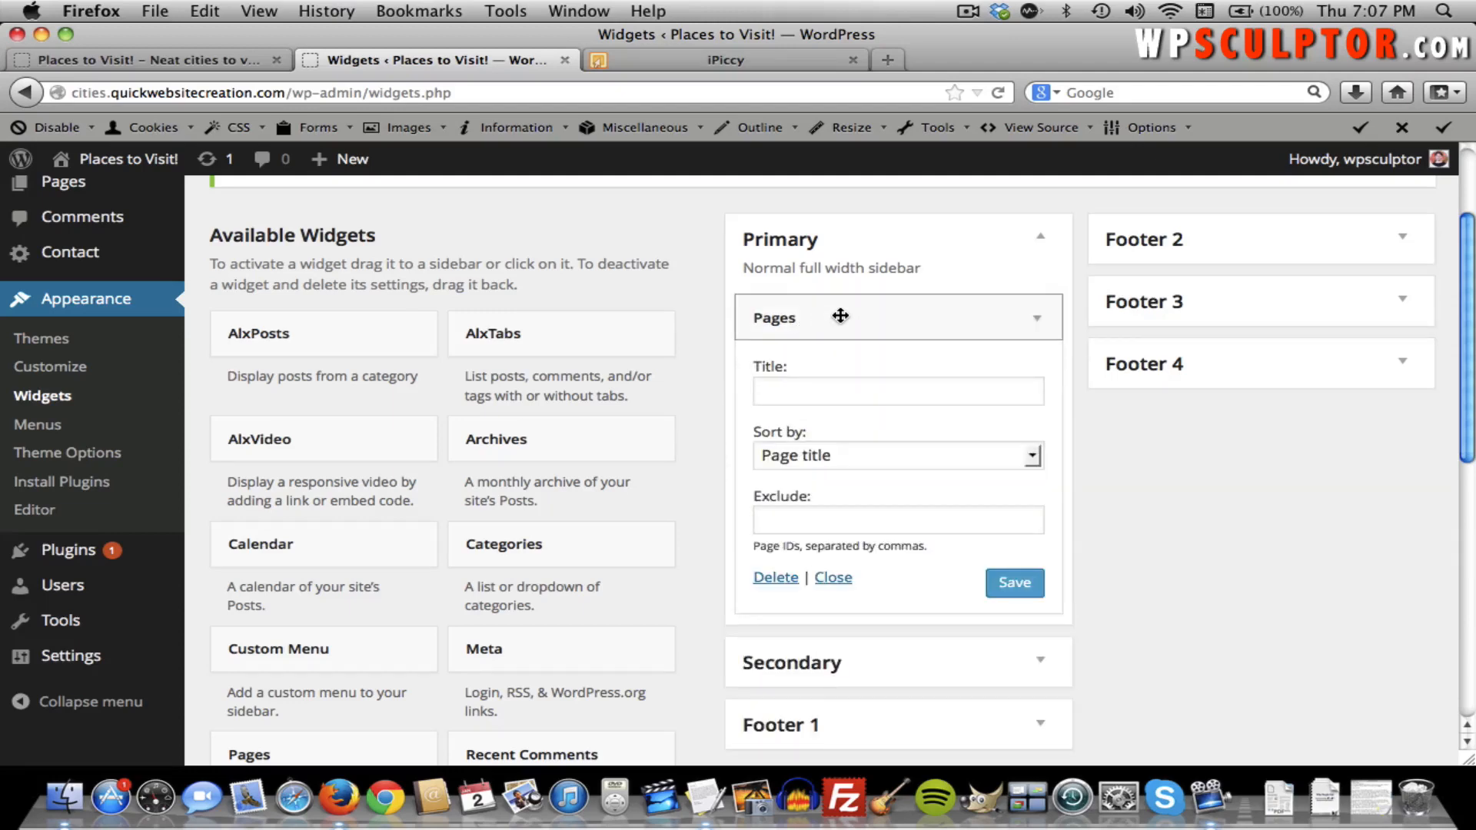
{"action": "left_click", "coordinate": [1031, 661]}
{"action": "left_click", "coordinate": [1031, 661]}
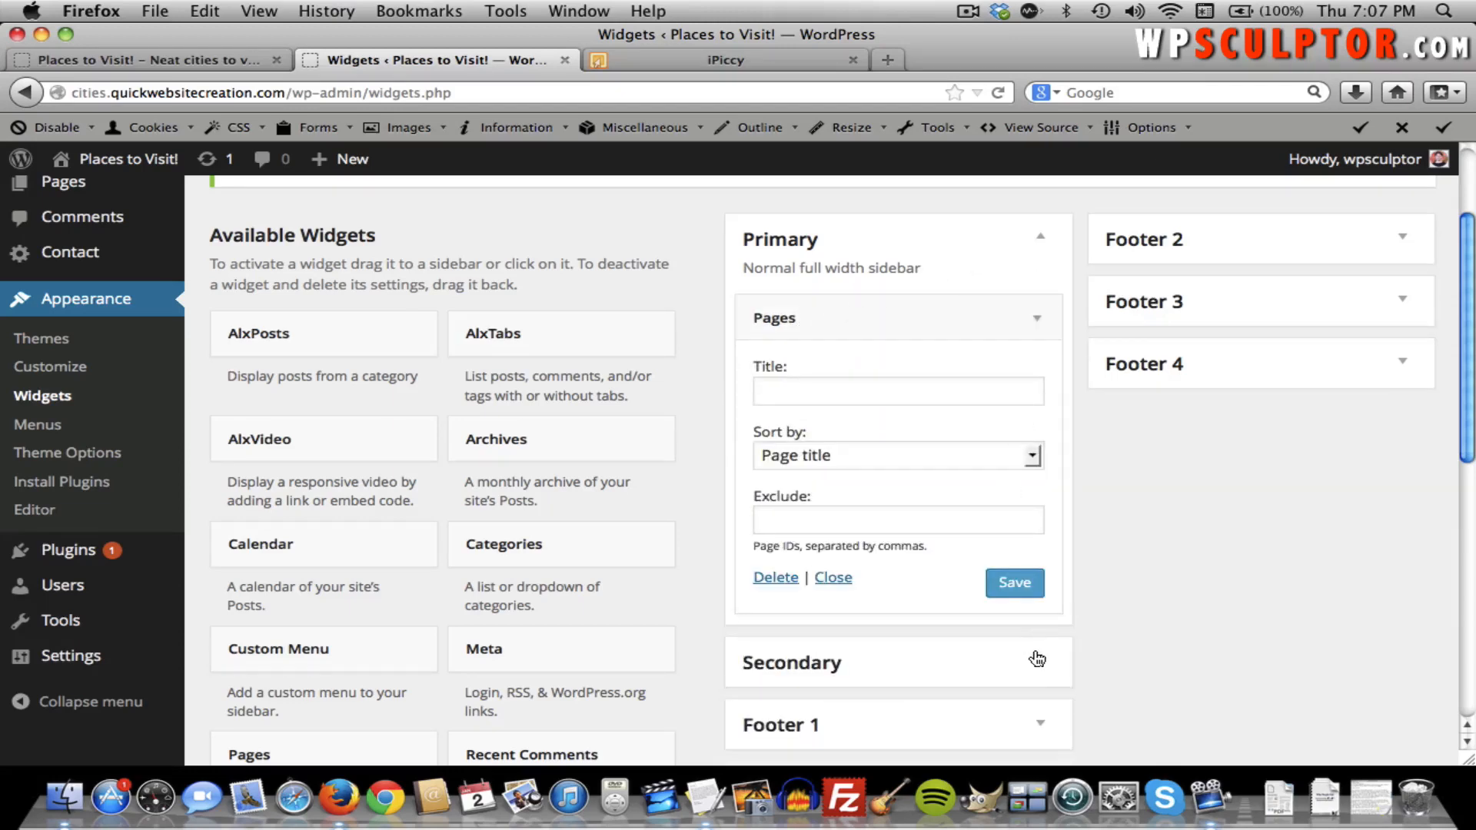
{"action": "left_click", "coordinate": [1040, 726]}
{"action": "scroll", "coordinate": [1041, 730], "scroll_direction": "down", "scroll_amount": 2}
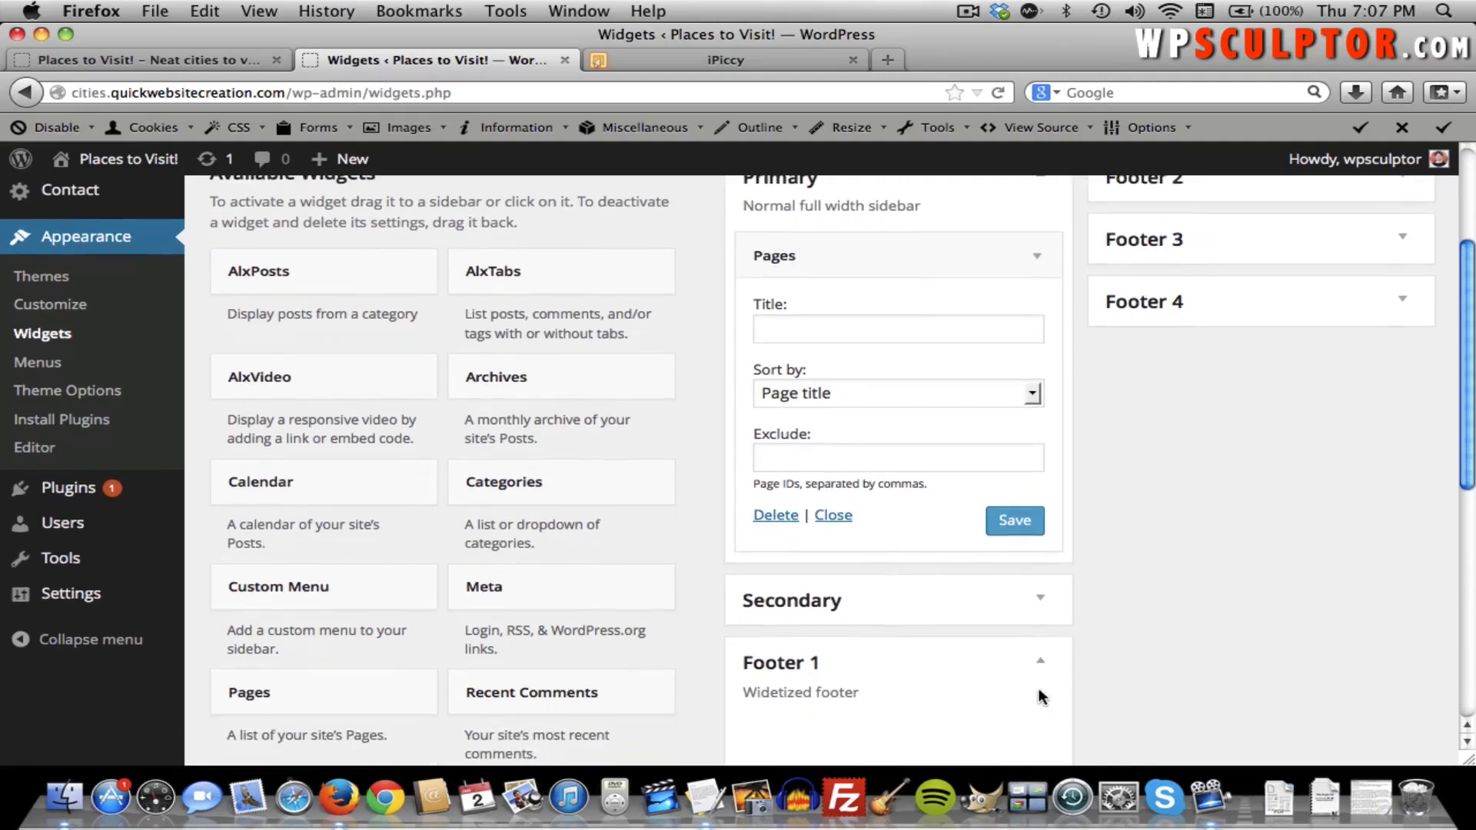
{"action": "left_click", "coordinate": [1041, 665]}
{"action": "scroll", "coordinate": [1042, 669], "scroll_direction": "up", "scroll_amount": 2}
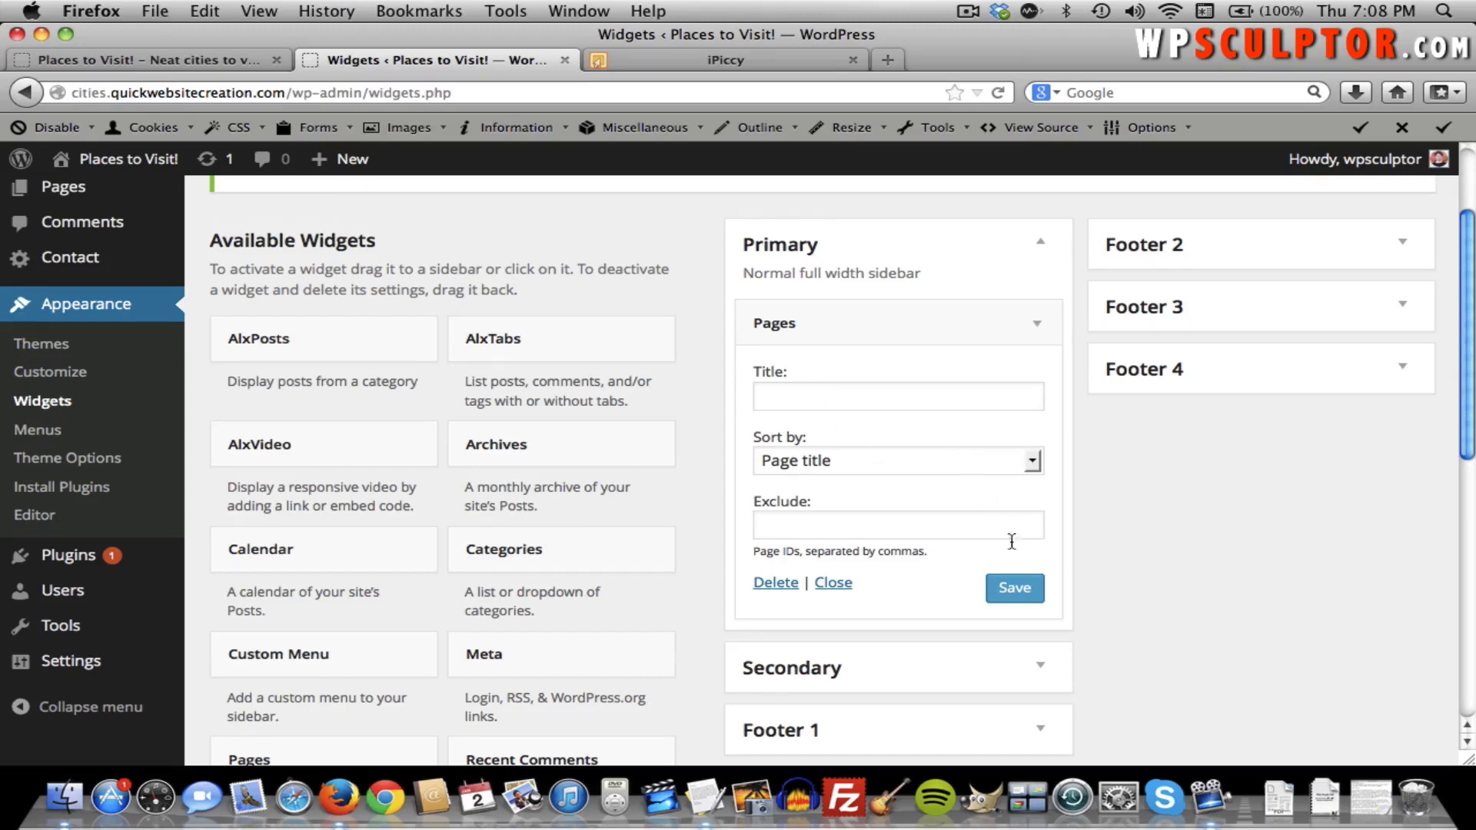
{"action": "left_click", "coordinate": [1016, 585]}
{"action": "left_click", "coordinate": [186, 57]}
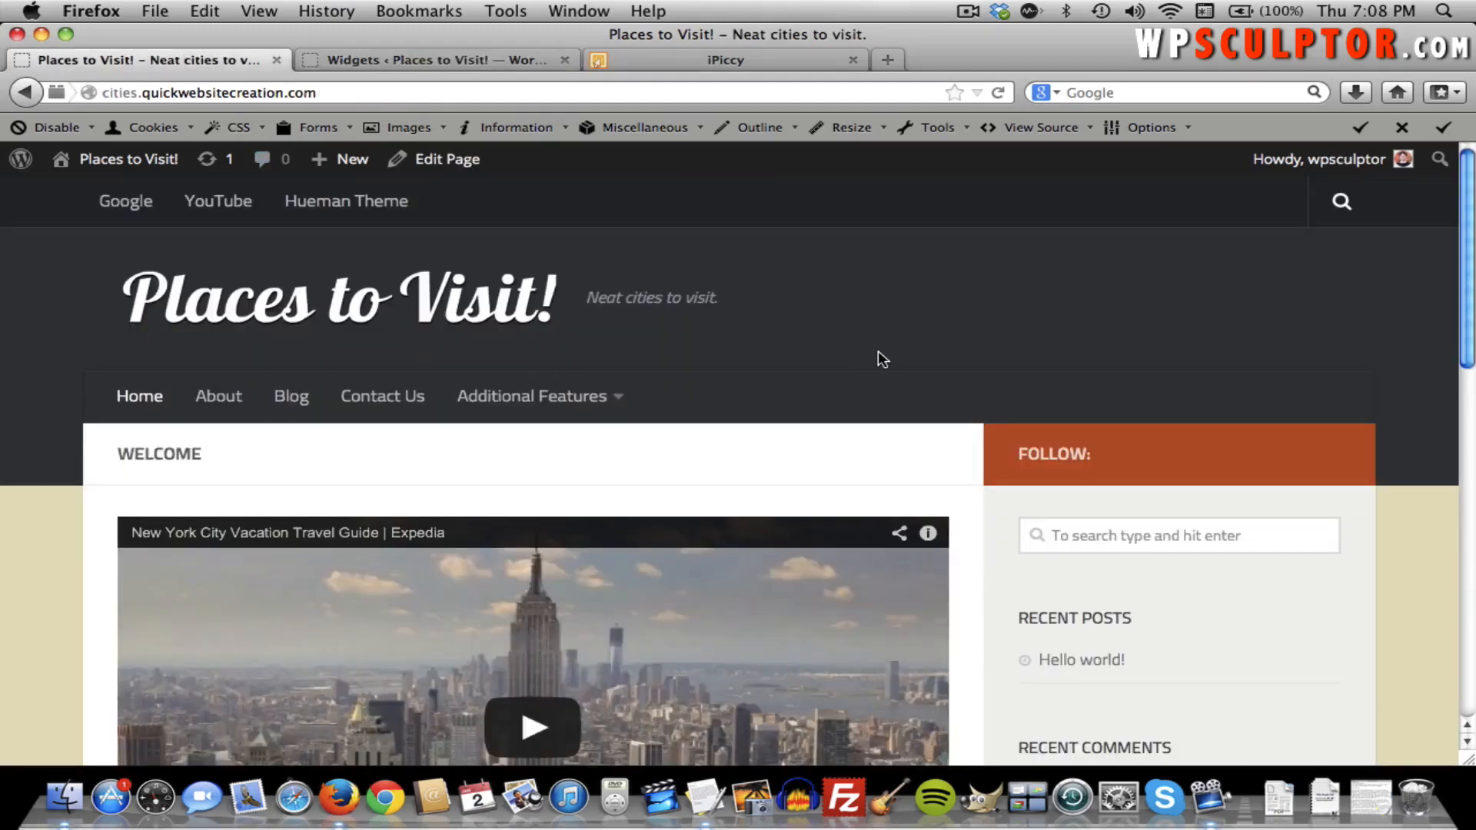
Reload the site, check the sidebar's Pages list, and open About Places to Visit!
{"action": "key", "text": "super+r"}
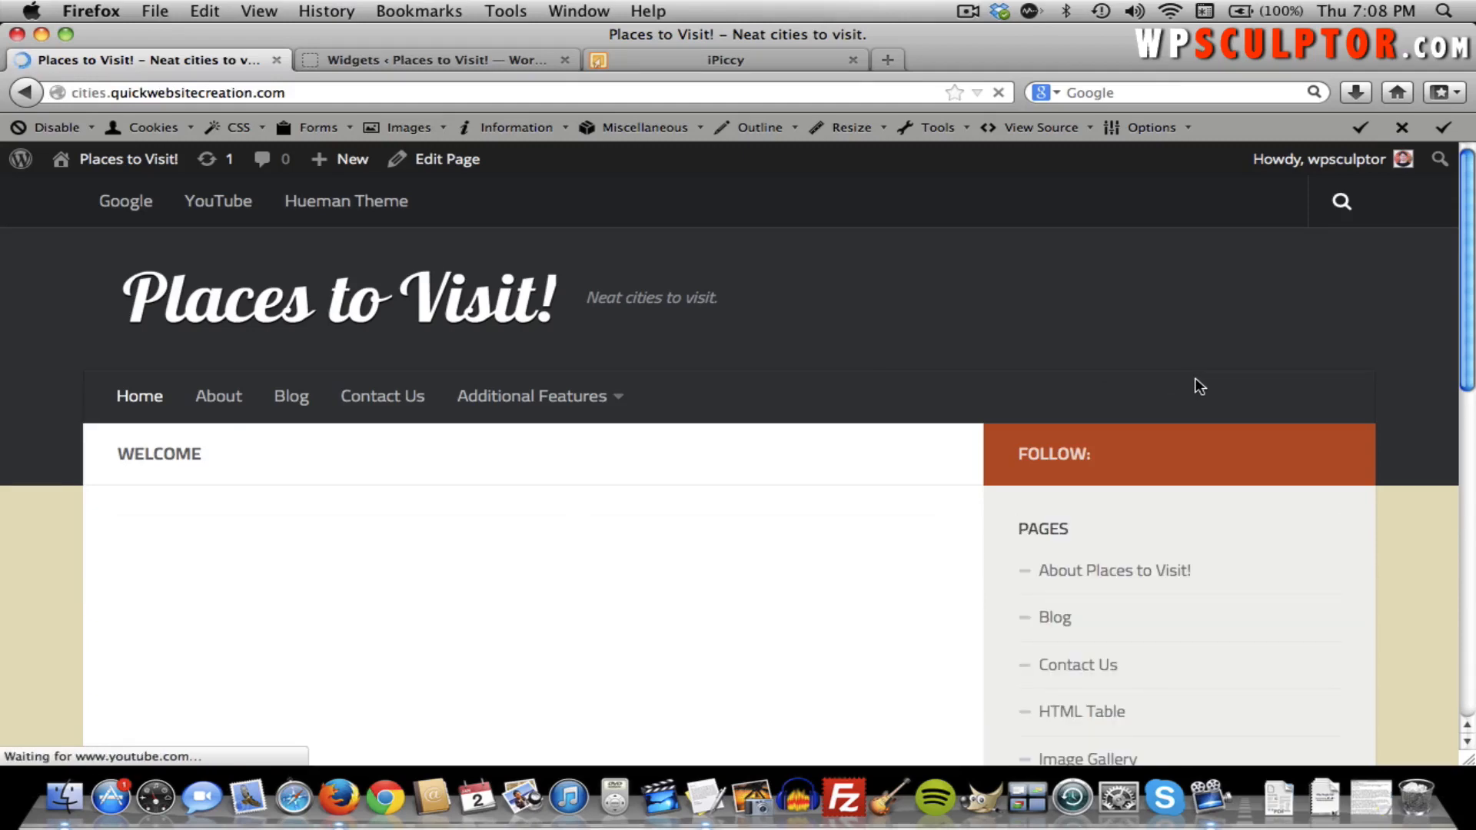
{"action": "scroll", "coordinate": [1196, 384], "scroll_direction": "down", "scroll_amount": 3}
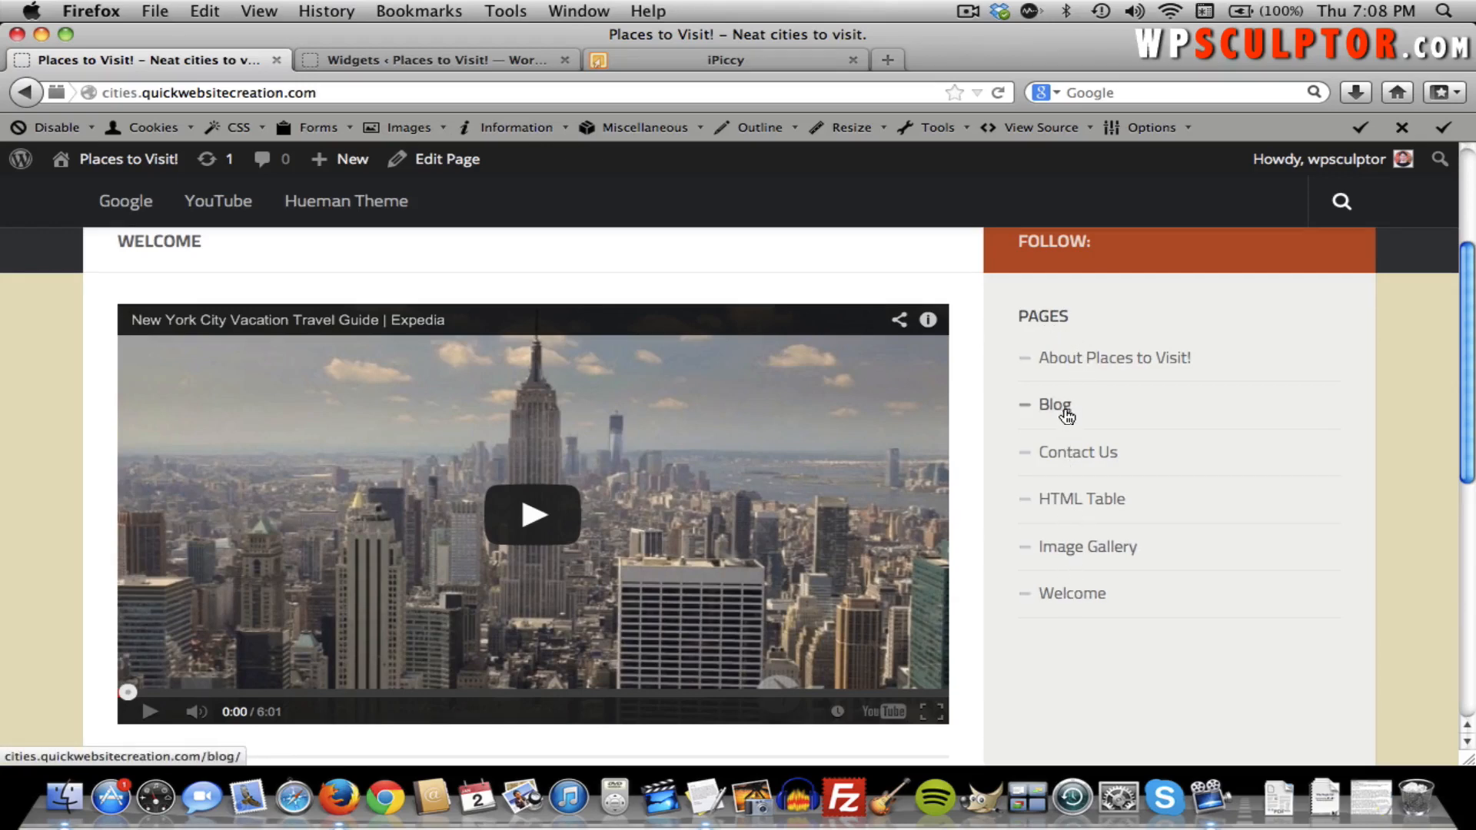
{"action": "left_click", "coordinate": [1082, 359]}
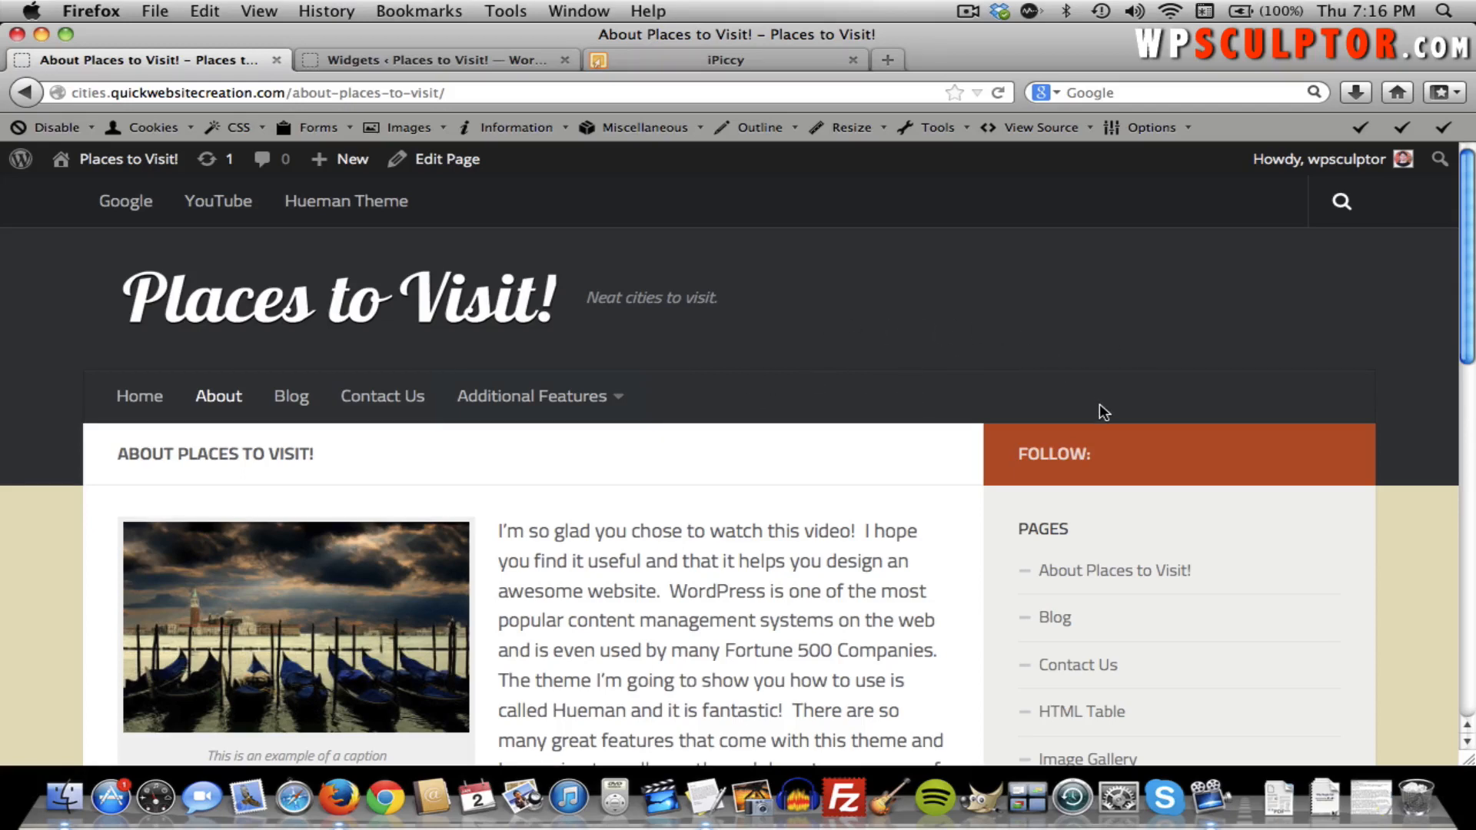
{"action": "scroll", "coordinate": [1099, 413], "scroll_direction": "down", "scroll_amount": 2}
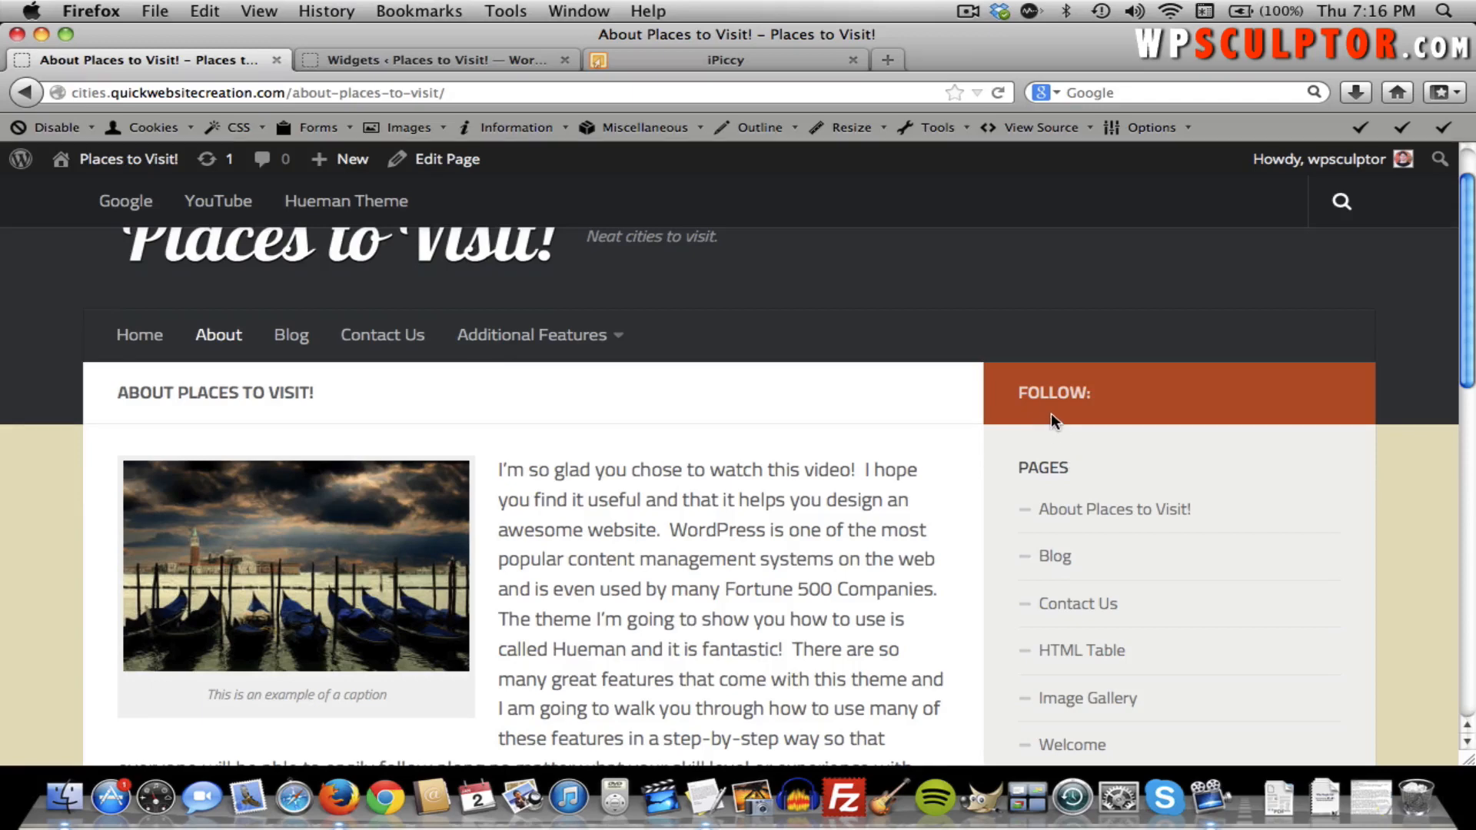
{"action": "scroll", "coordinate": [1050, 413], "scroll_direction": "up", "scroll_amount": 2}
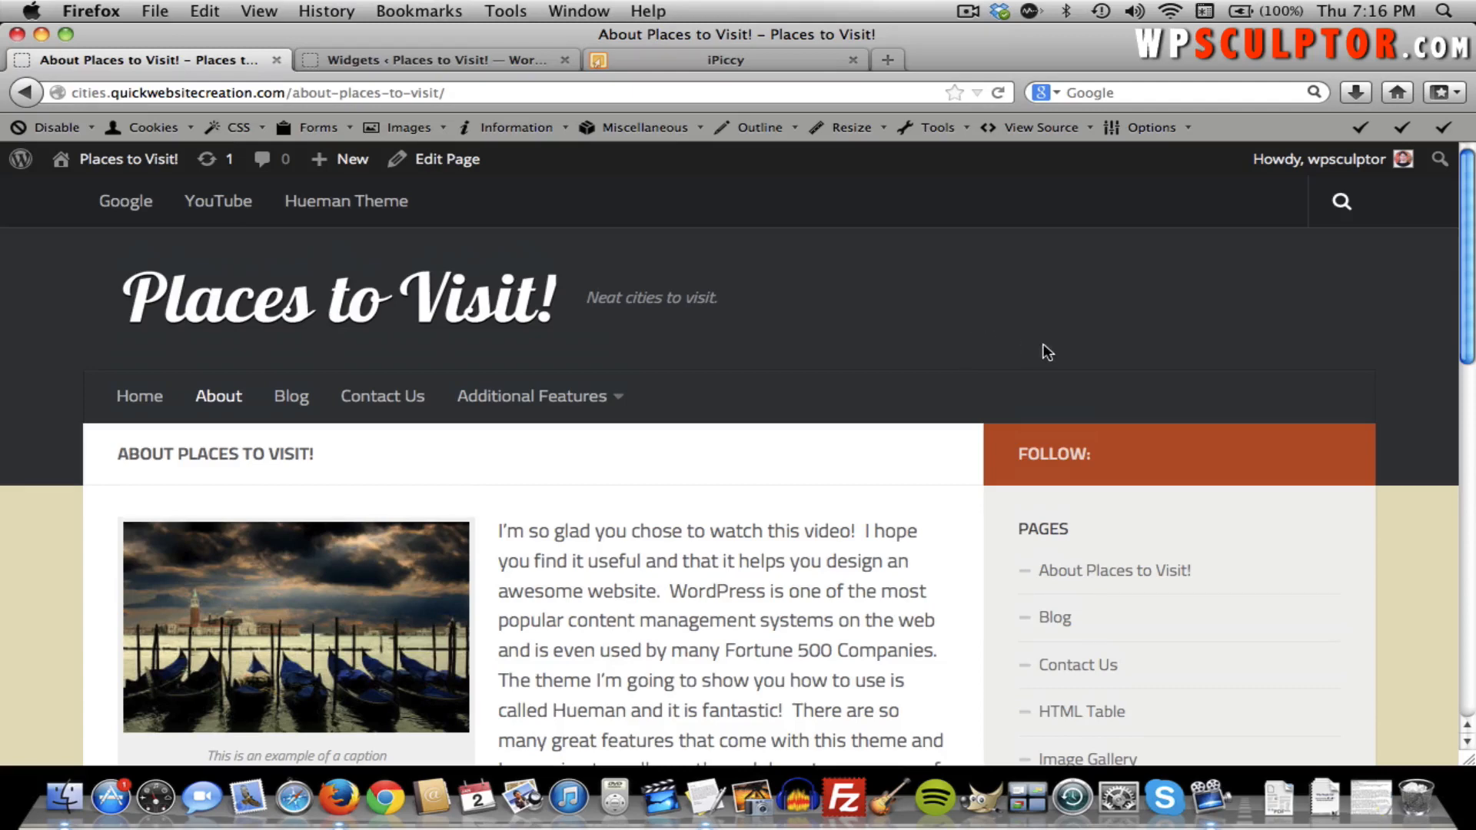
Return to the Widgets admin page and scroll through the Available Widgets list.
{"action": "left_click", "coordinate": [371, 59]}
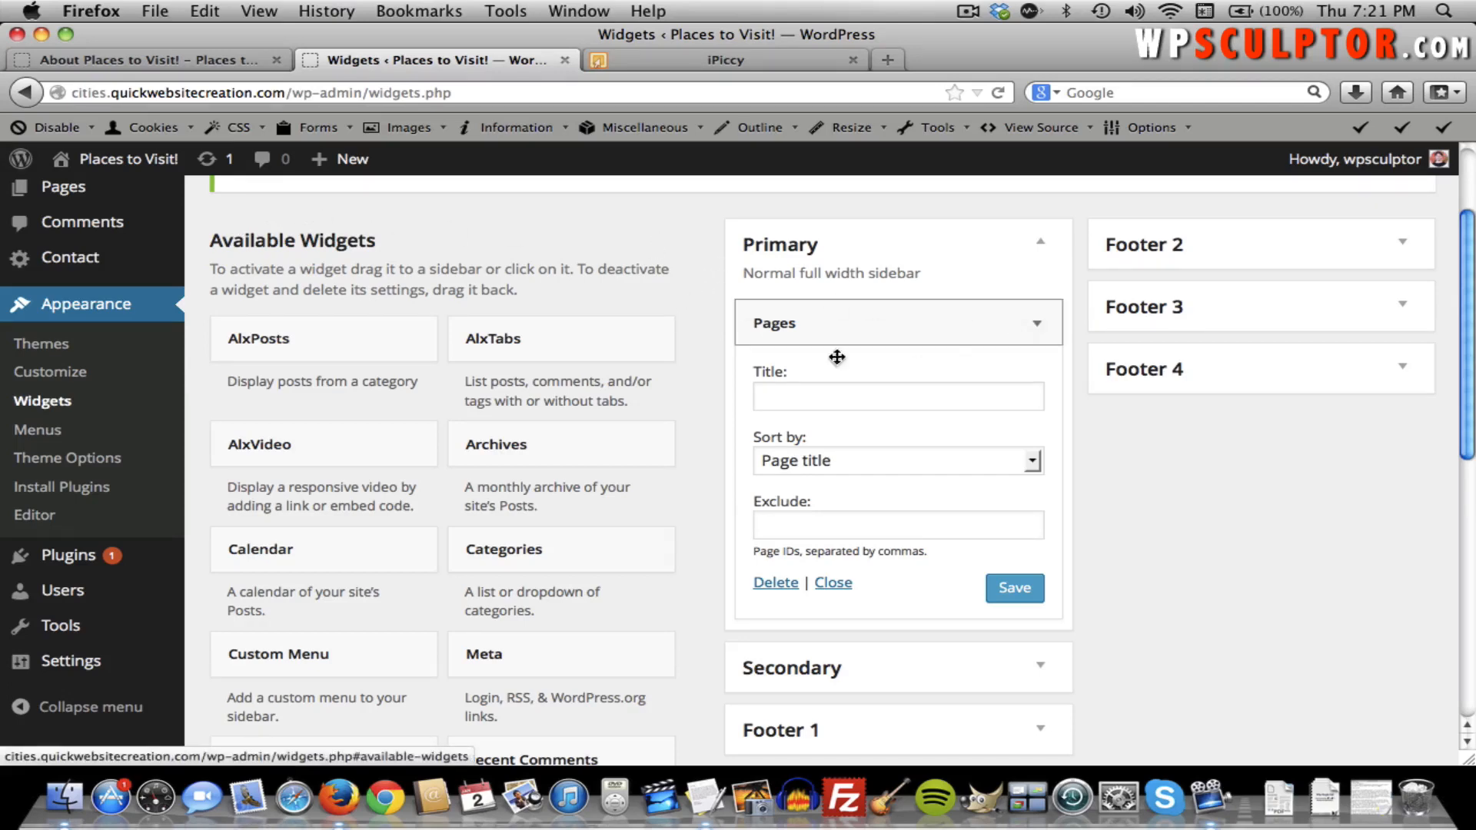
{"action": "scroll", "coordinate": [639, 413], "scroll_direction": "down", "scroll_amount": 3}
{"action": "scroll", "coordinate": [639, 421], "scroll_direction": "down", "scroll_amount": 2}
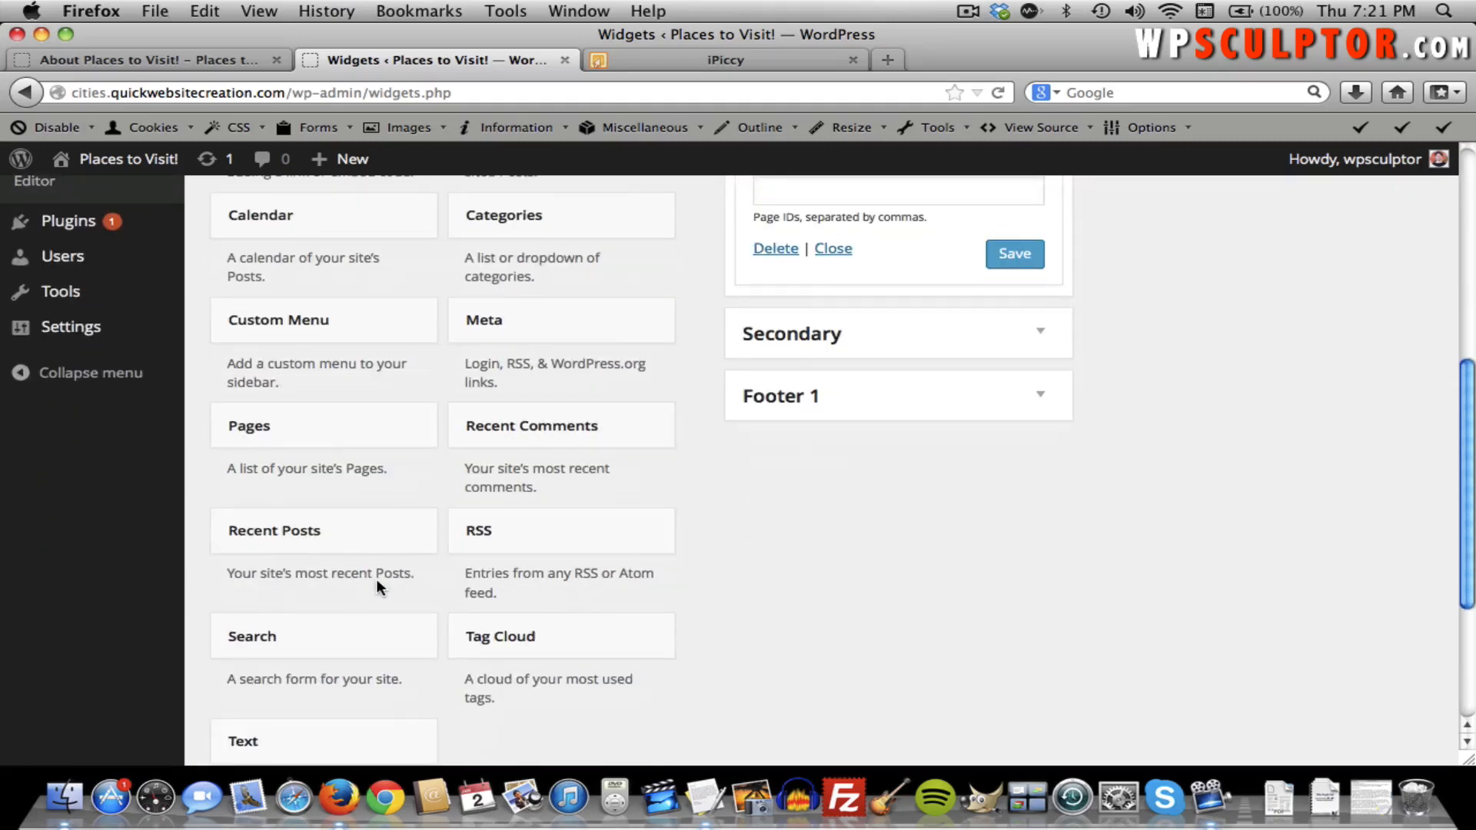
{"action": "scroll", "coordinate": [376, 587], "scroll_direction": "down", "scroll_amount": 2}
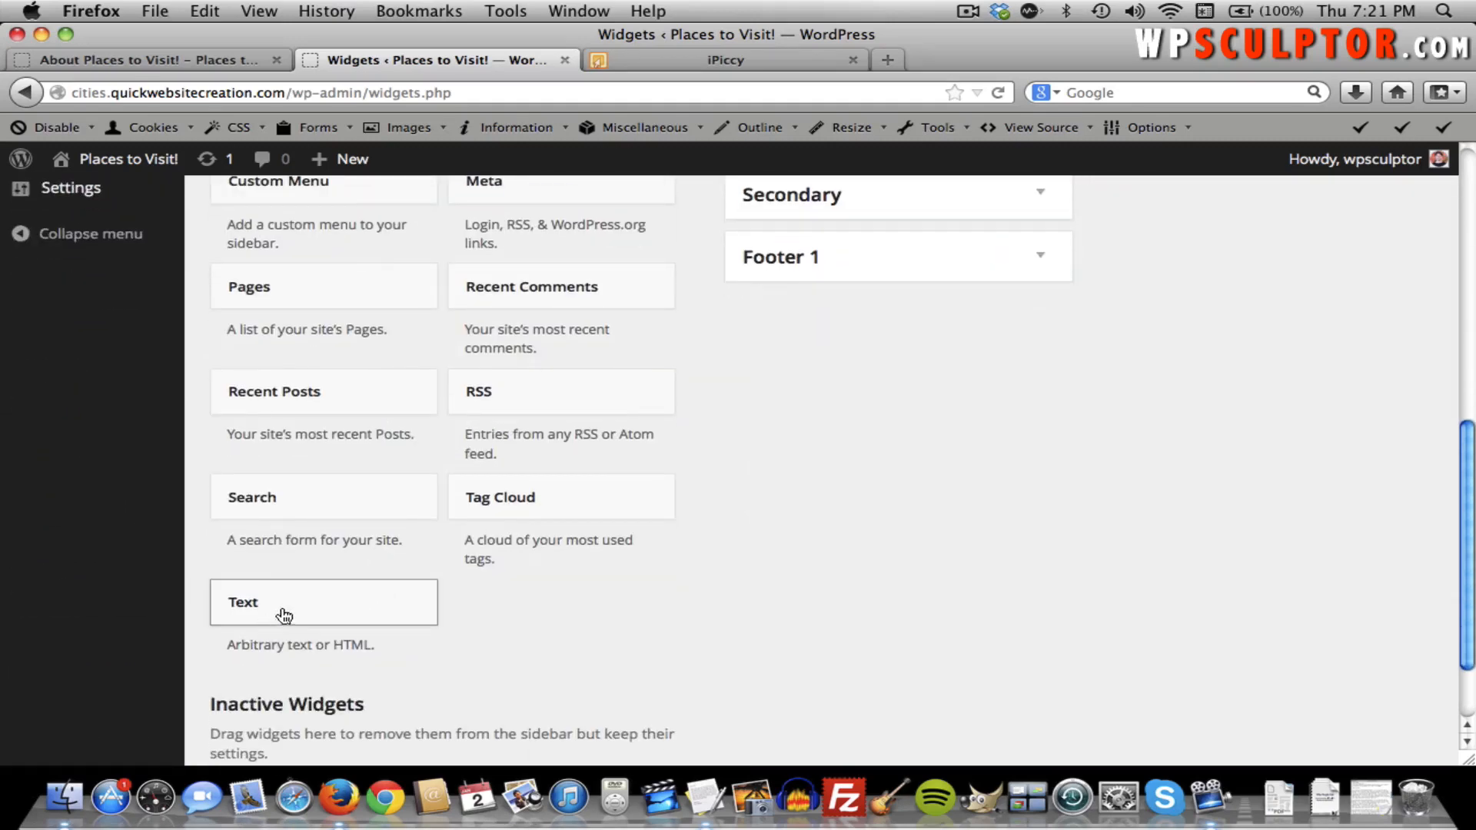
{"action": "scroll", "coordinate": [567, 527], "scroll_direction": "up", "scroll_amount": 8}
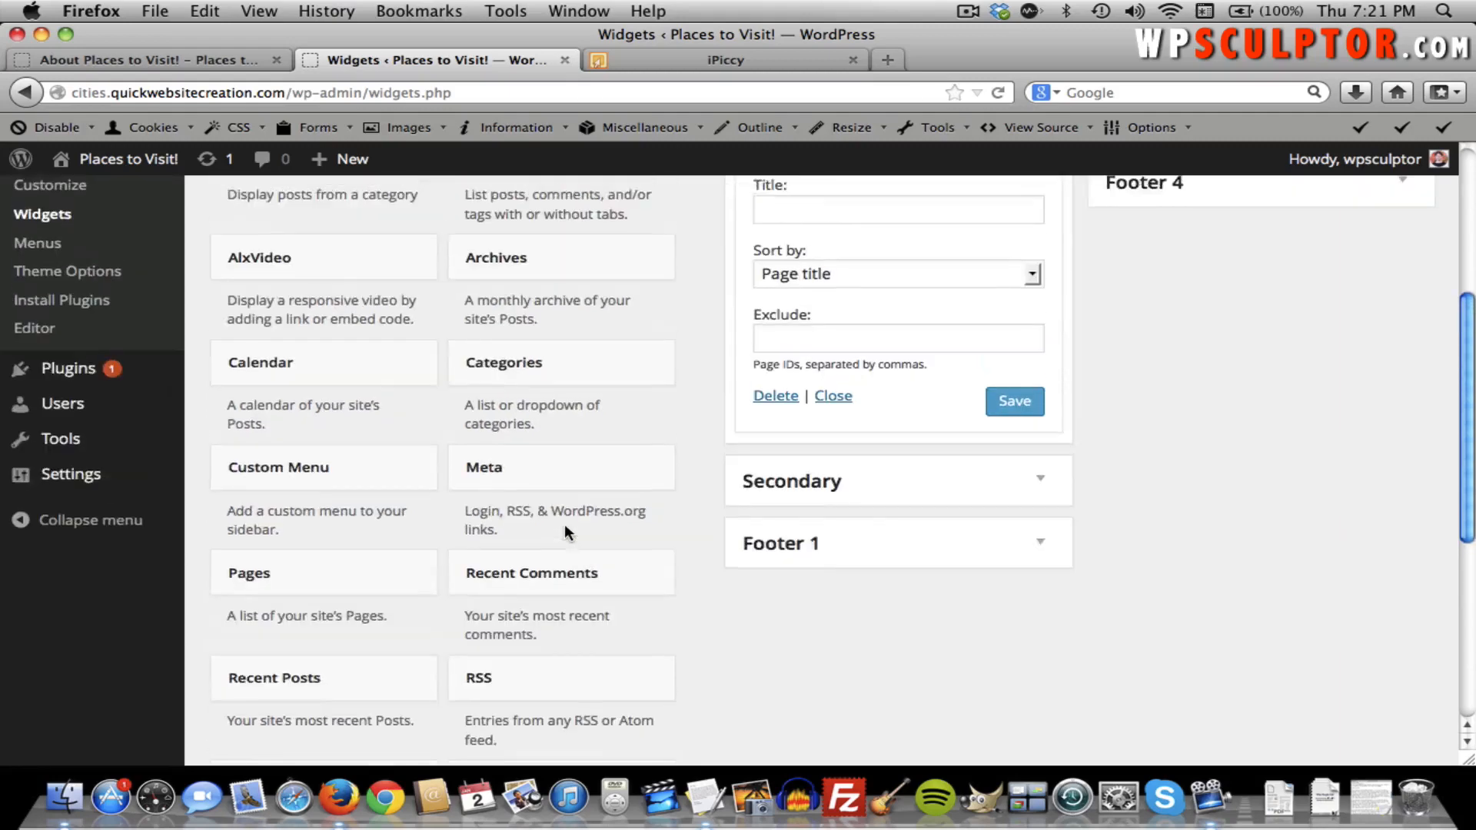
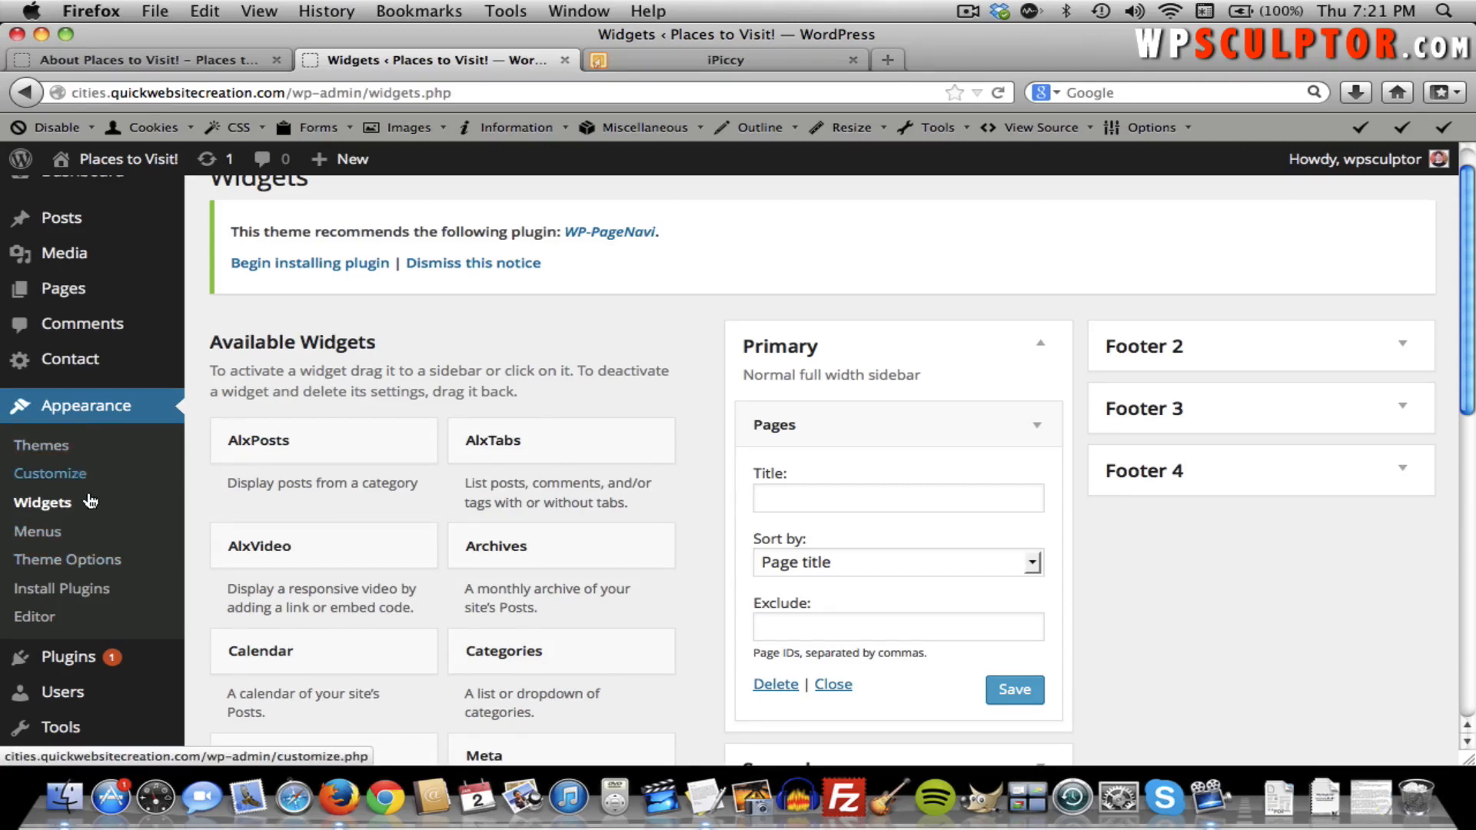
Search new plugins for 'black studio tinymce' to list Black Studio TinyMCE Widget 1.2.0.
{"action": "mouse_move", "coordinate": [70, 667]}
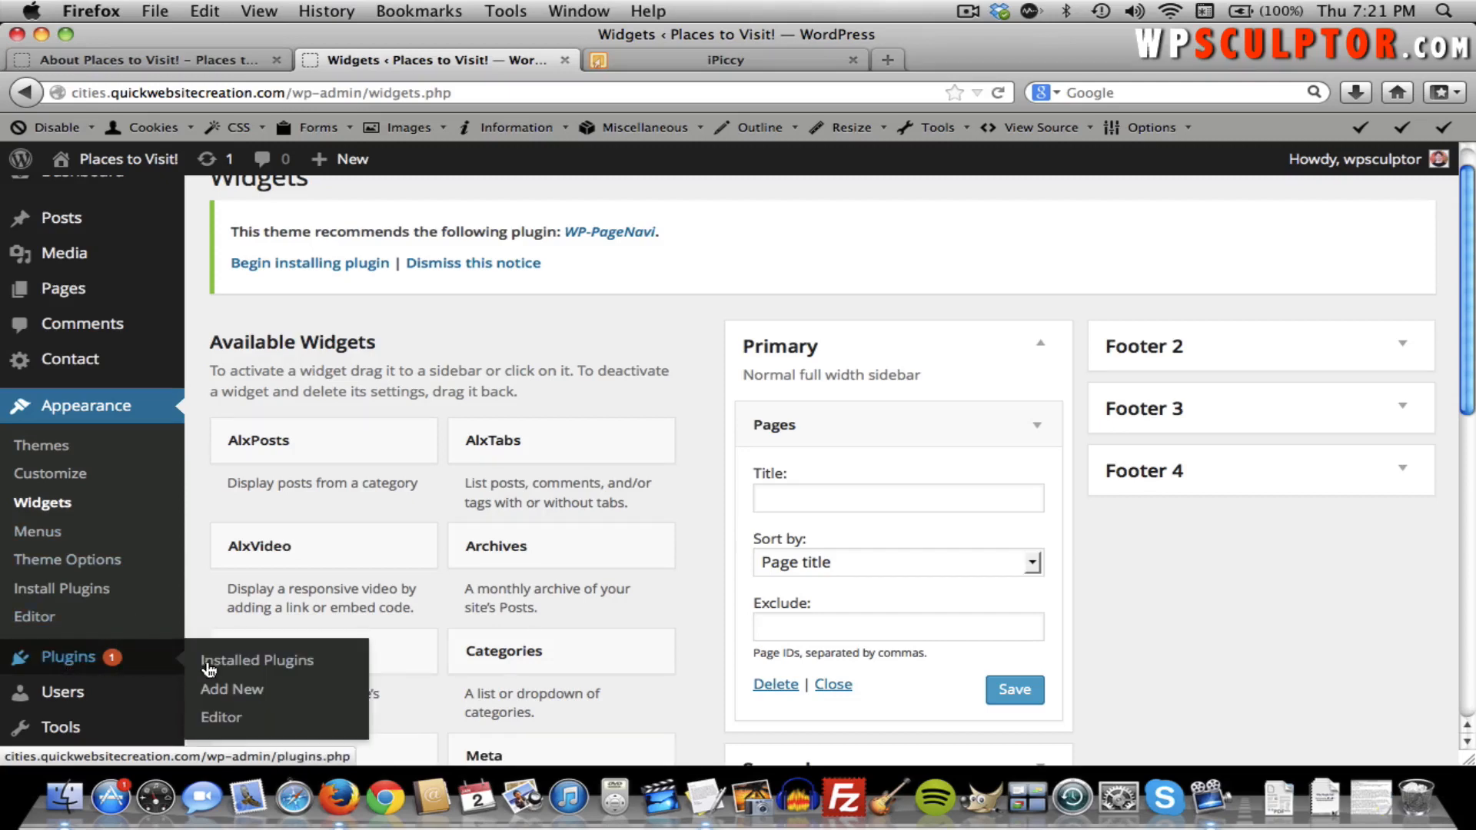
{"action": "left_click", "coordinate": [234, 689]}
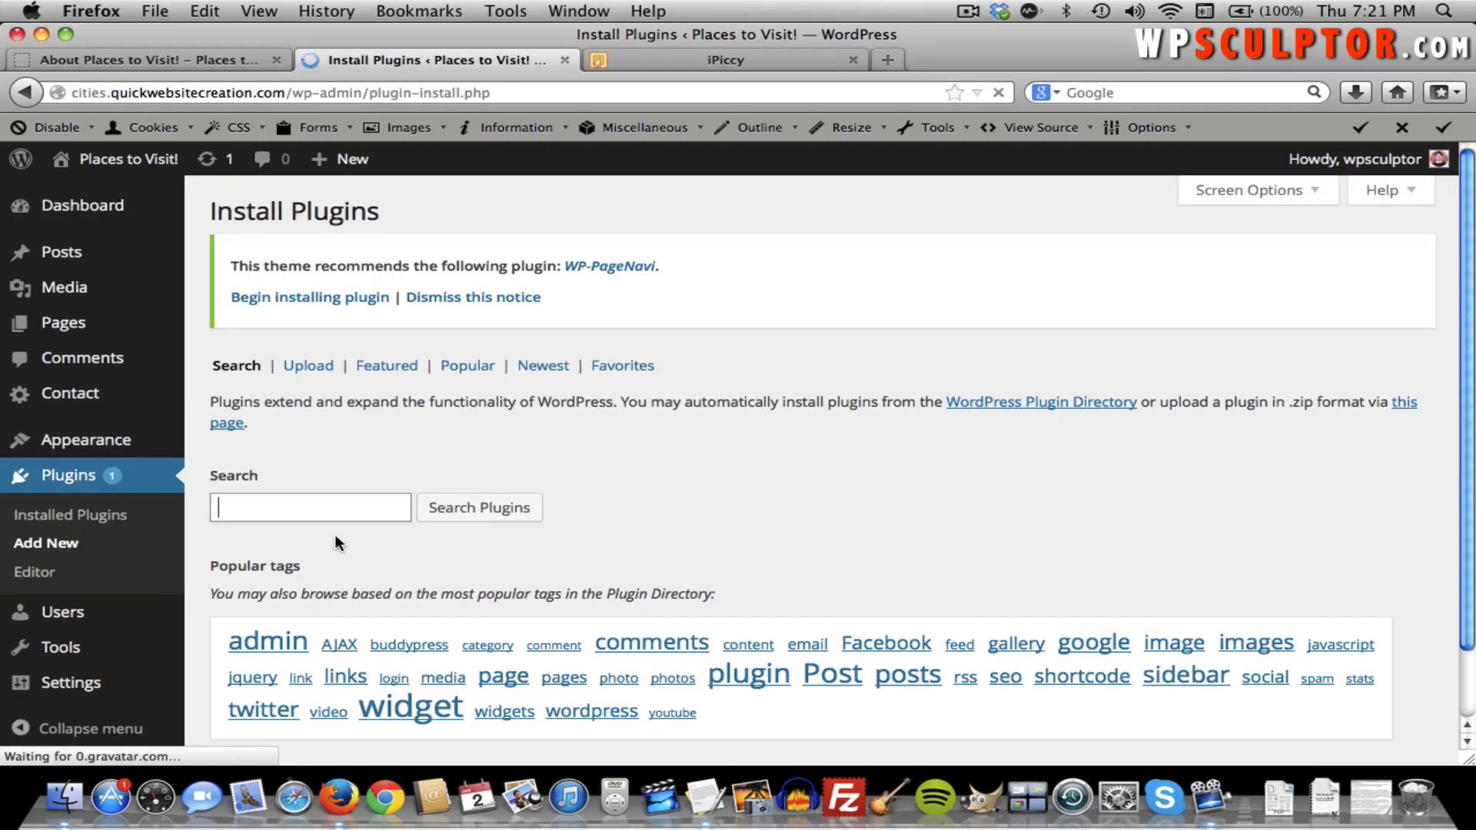
{"action": "type", "text": "black studio "}
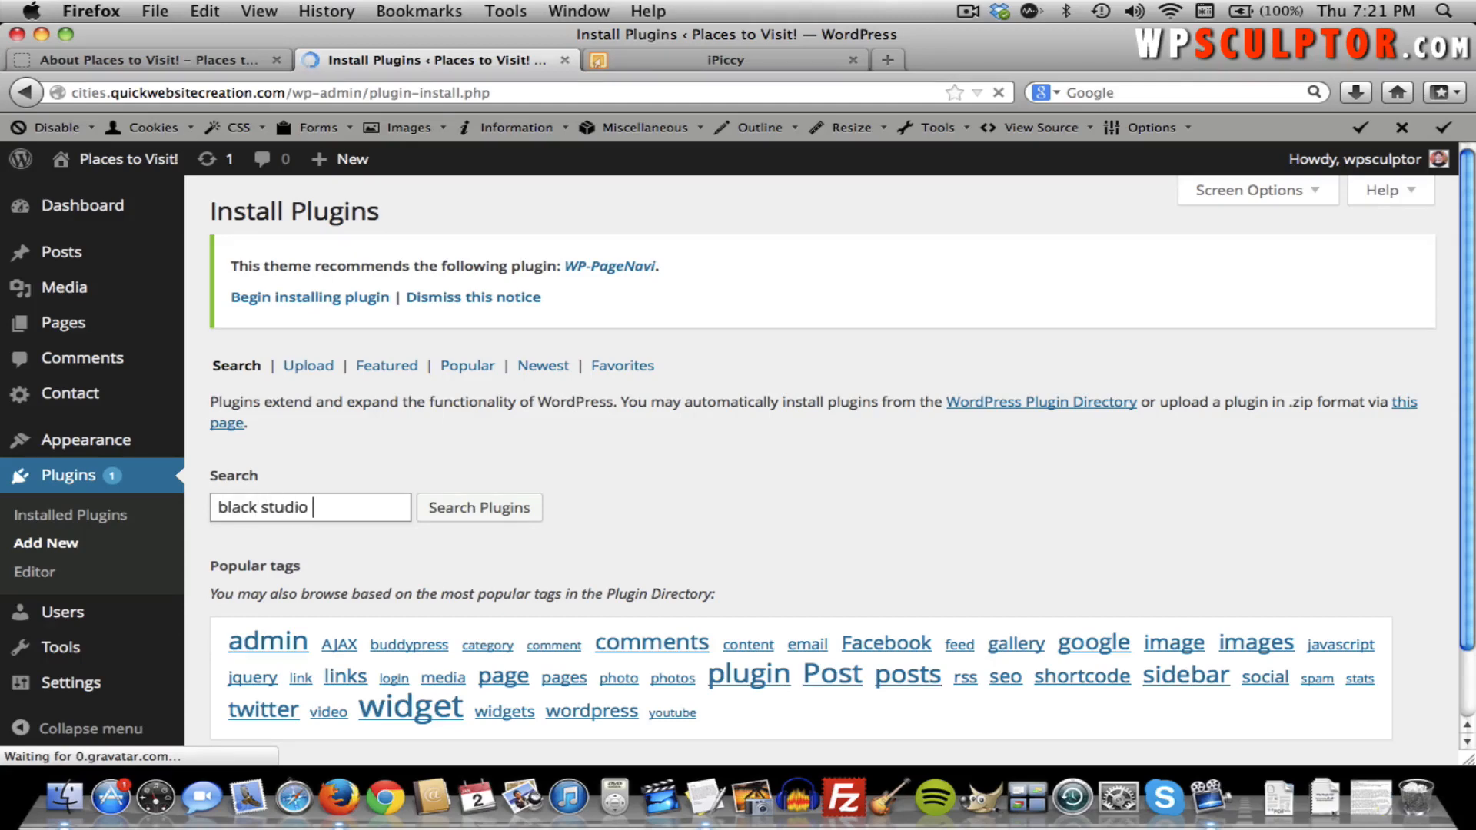
{"action": "type", "text": "tiny mce"}
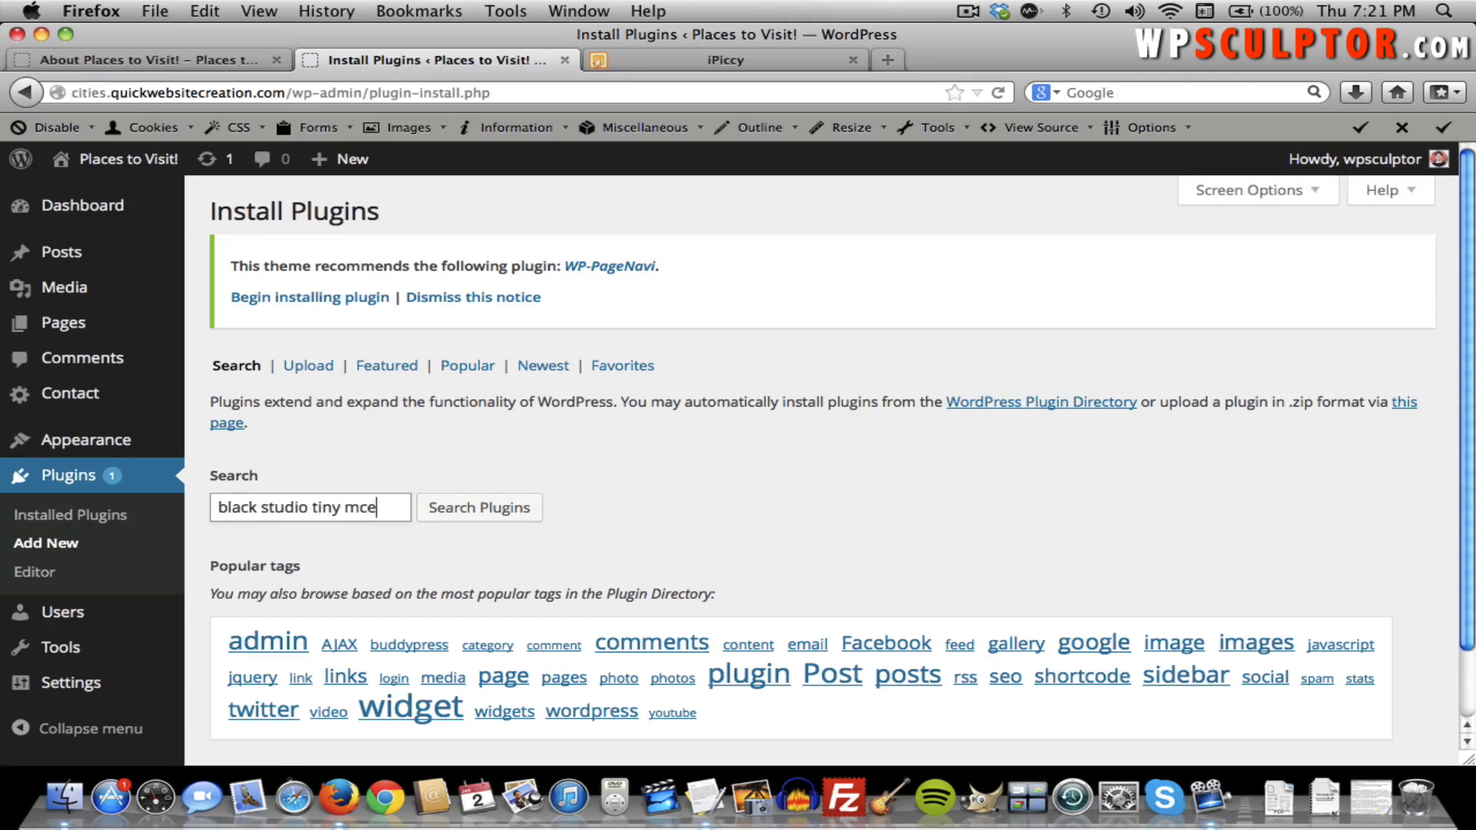
{"action": "key", "text": "Return"}
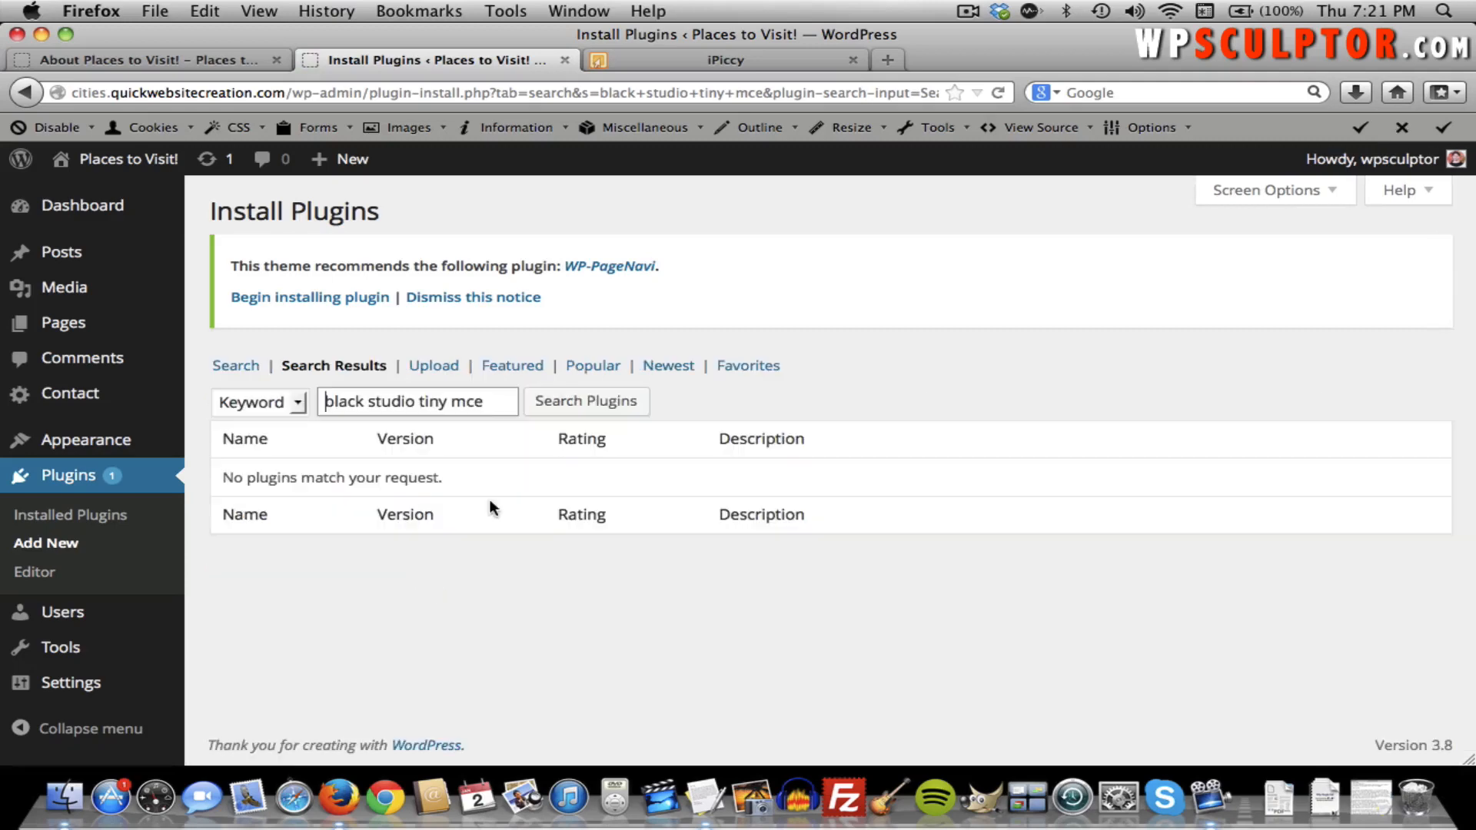
{"action": "left_click", "coordinate": [451, 401]}
{"action": "key", "text": "BackSpace"}
{"action": "left_click", "coordinate": [572, 405]}
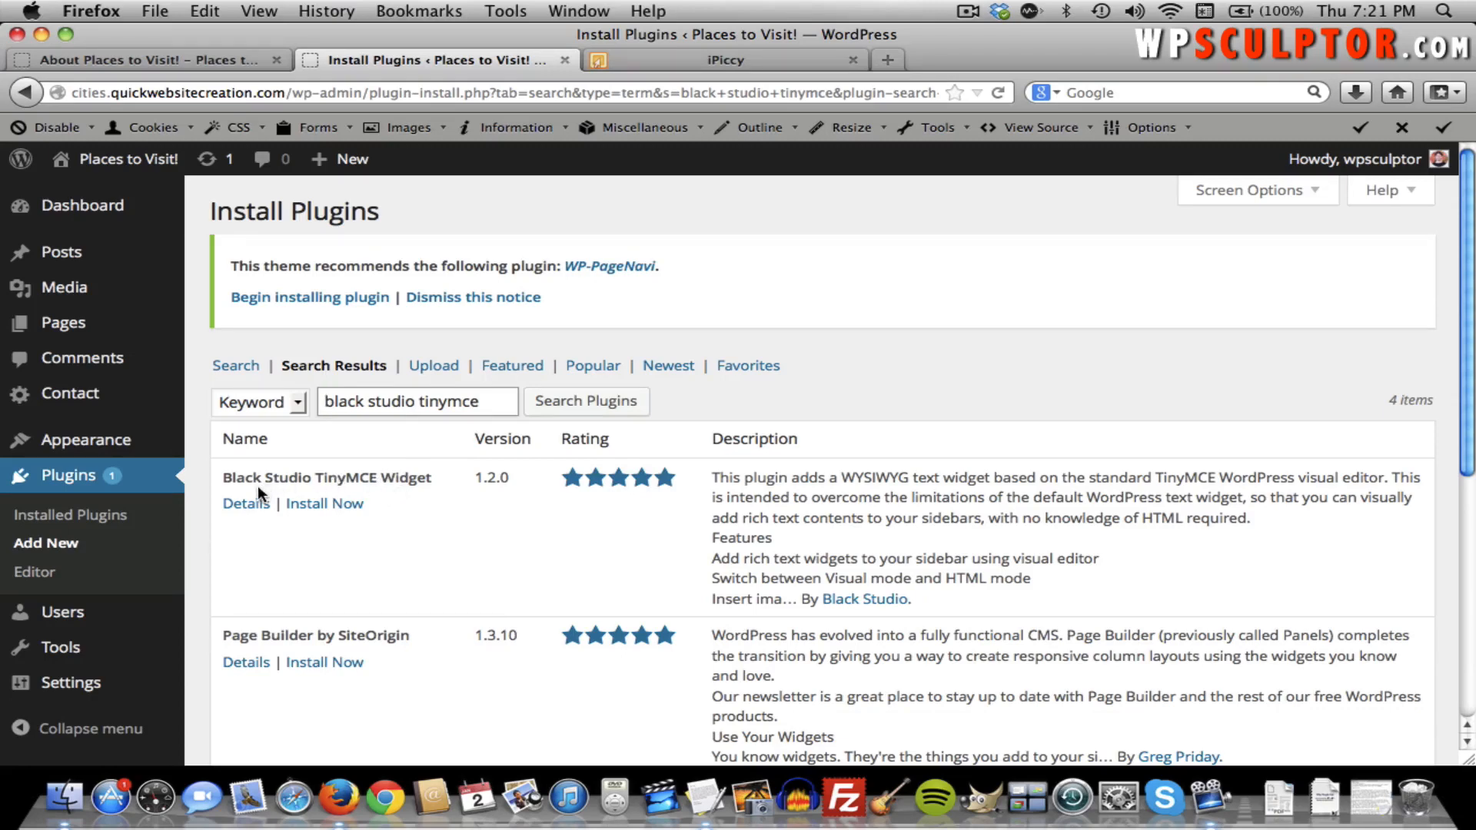
Install and activate Black Studio TinyMCE Widget 1.2.0, then go to the Widgets page.
{"action": "left_click", "coordinate": [347, 504]}
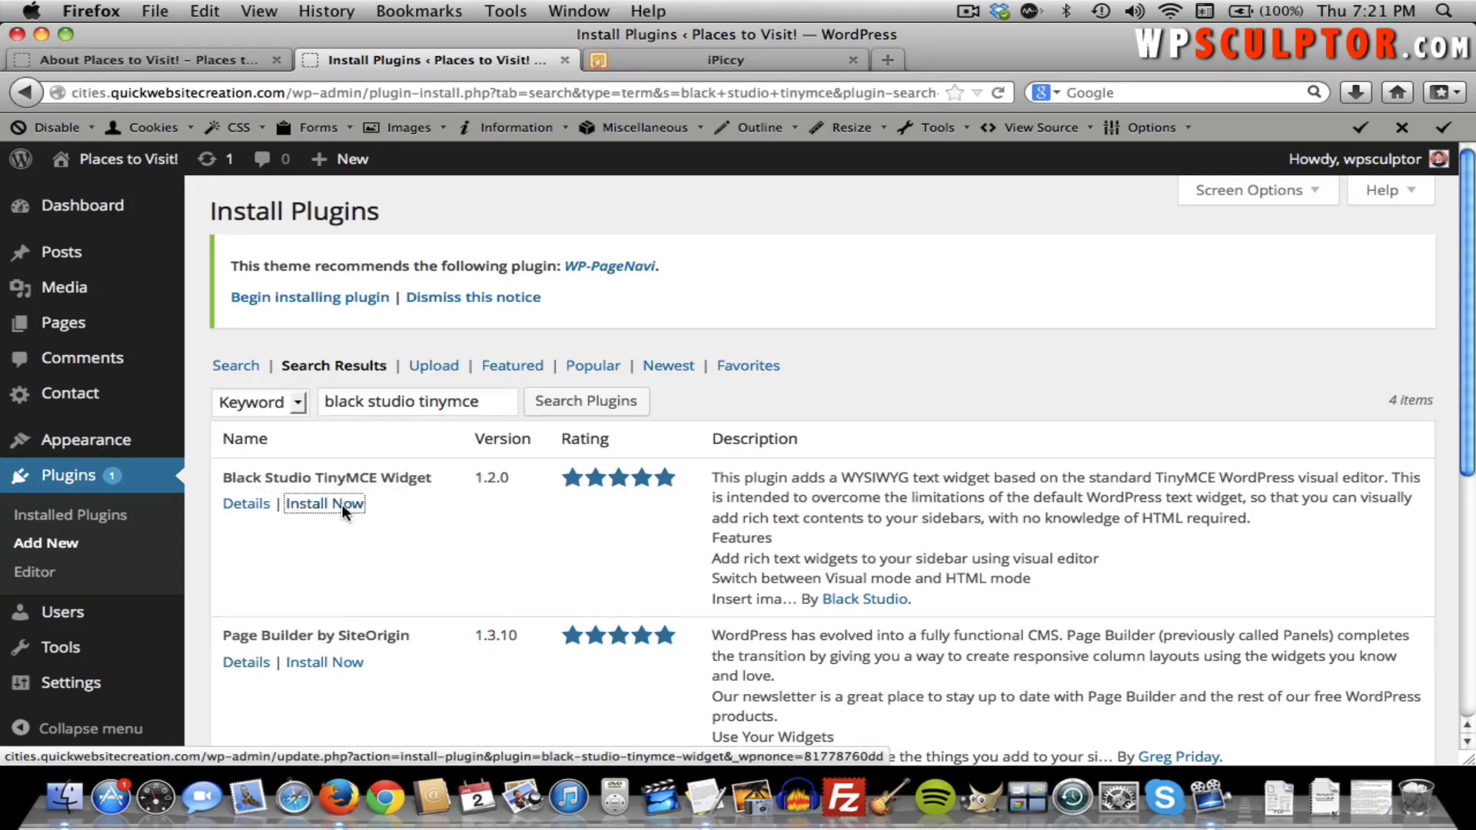
{"action": "left_click", "coordinate": [859, 423]}
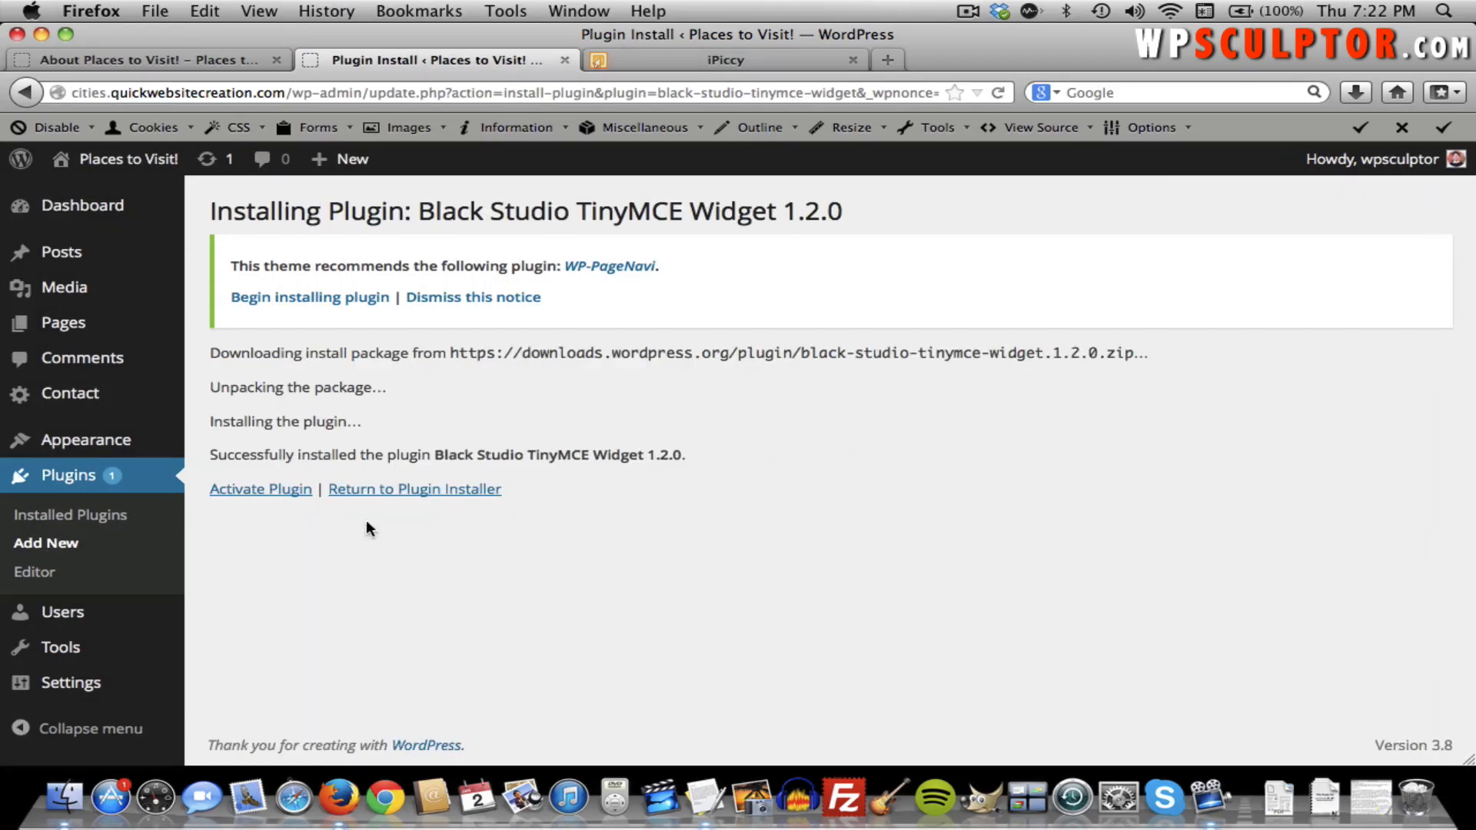
{"action": "left_click", "coordinate": [290, 490]}
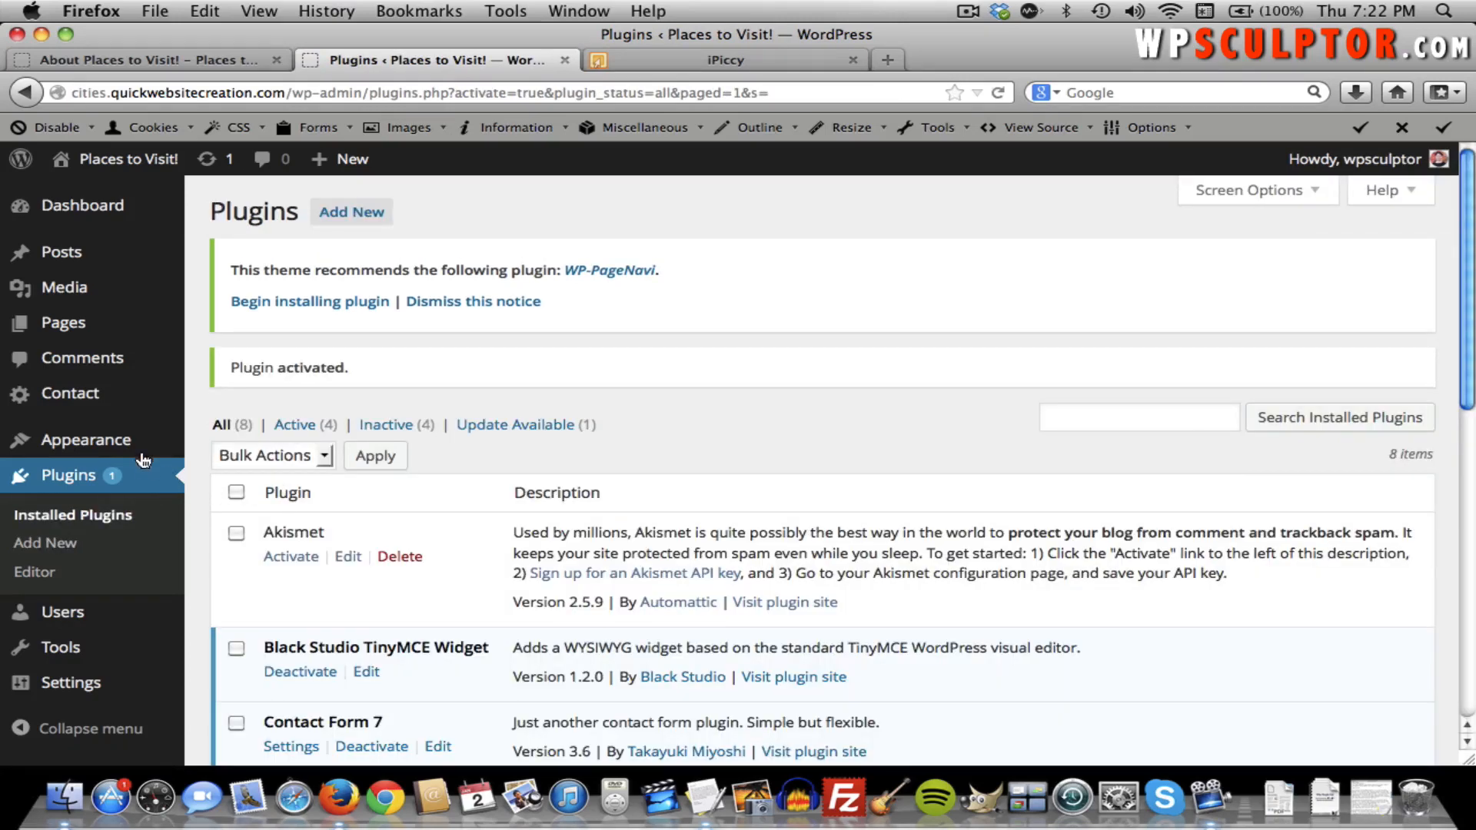
{"action": "mouse_move", "coordinate": [46, 441]}
{"action": "left_click", "coordinate": [268, 507]}
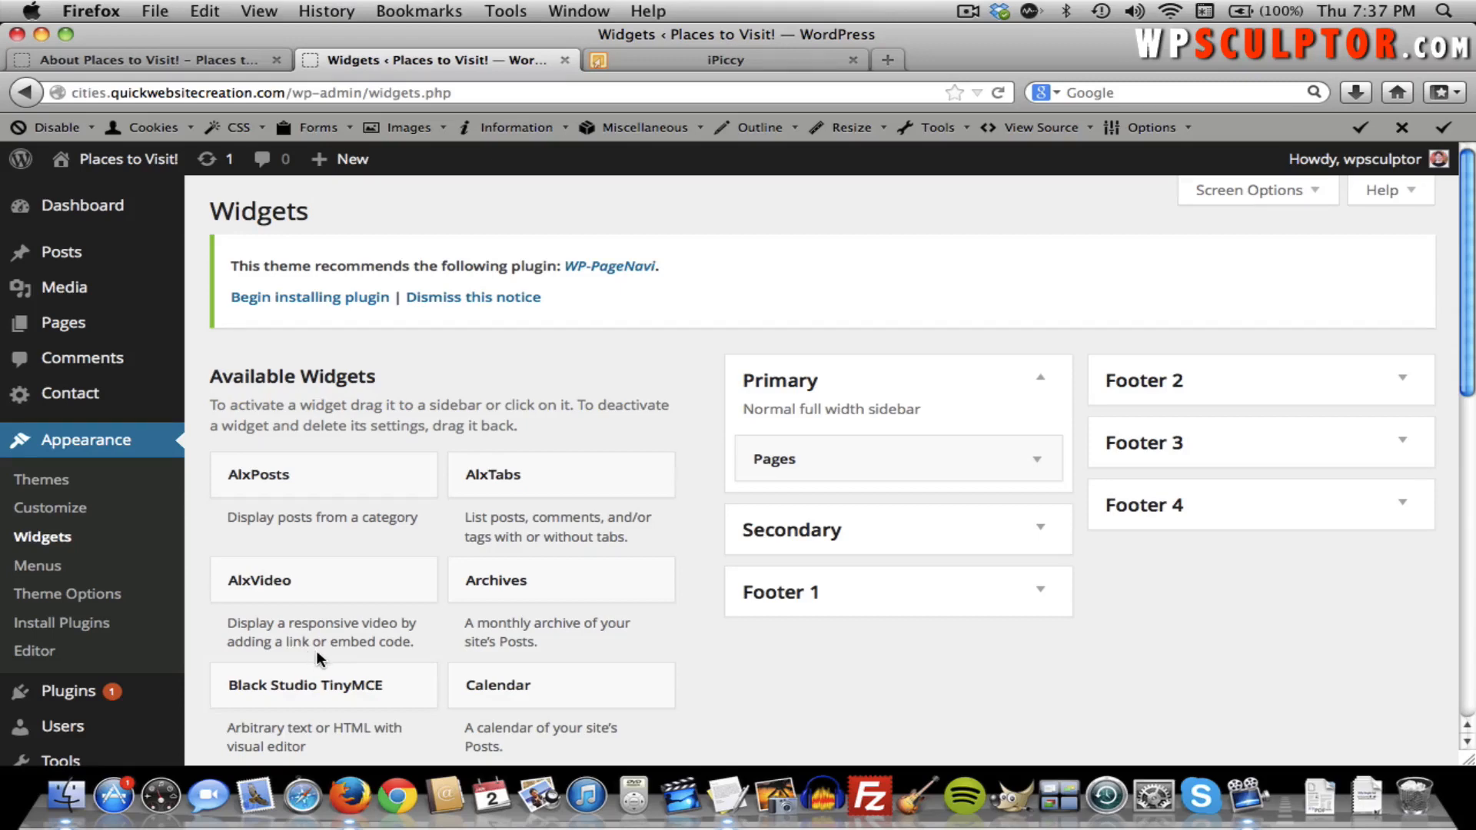
Add a Black Studio TinyMCE widget to the sidebar and paste 'Click Here to Read More' into it.
{"action": "left_click_drag", "start_coordinate": [257, 682], "coordinate": [787, 445]}
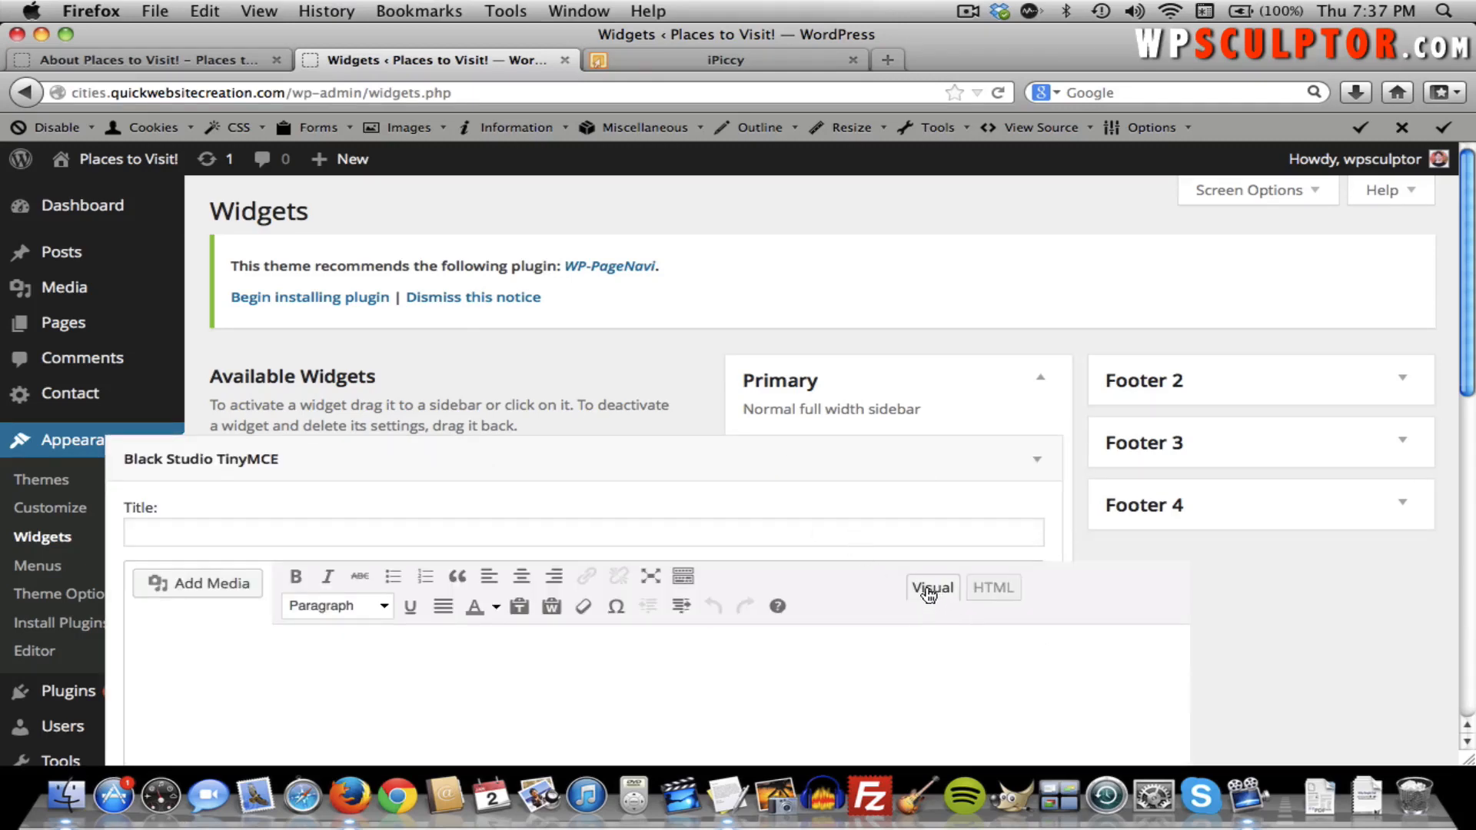
{"action": "left_click", "coordinate": [642, 657]}
{"action": "key", "text": "super+Tab"}
{"action": "key", "text": "super+Tab"}
{"action": "key", "text": "super+Tab"}
{"action": "key", "text": "super+Tab"}
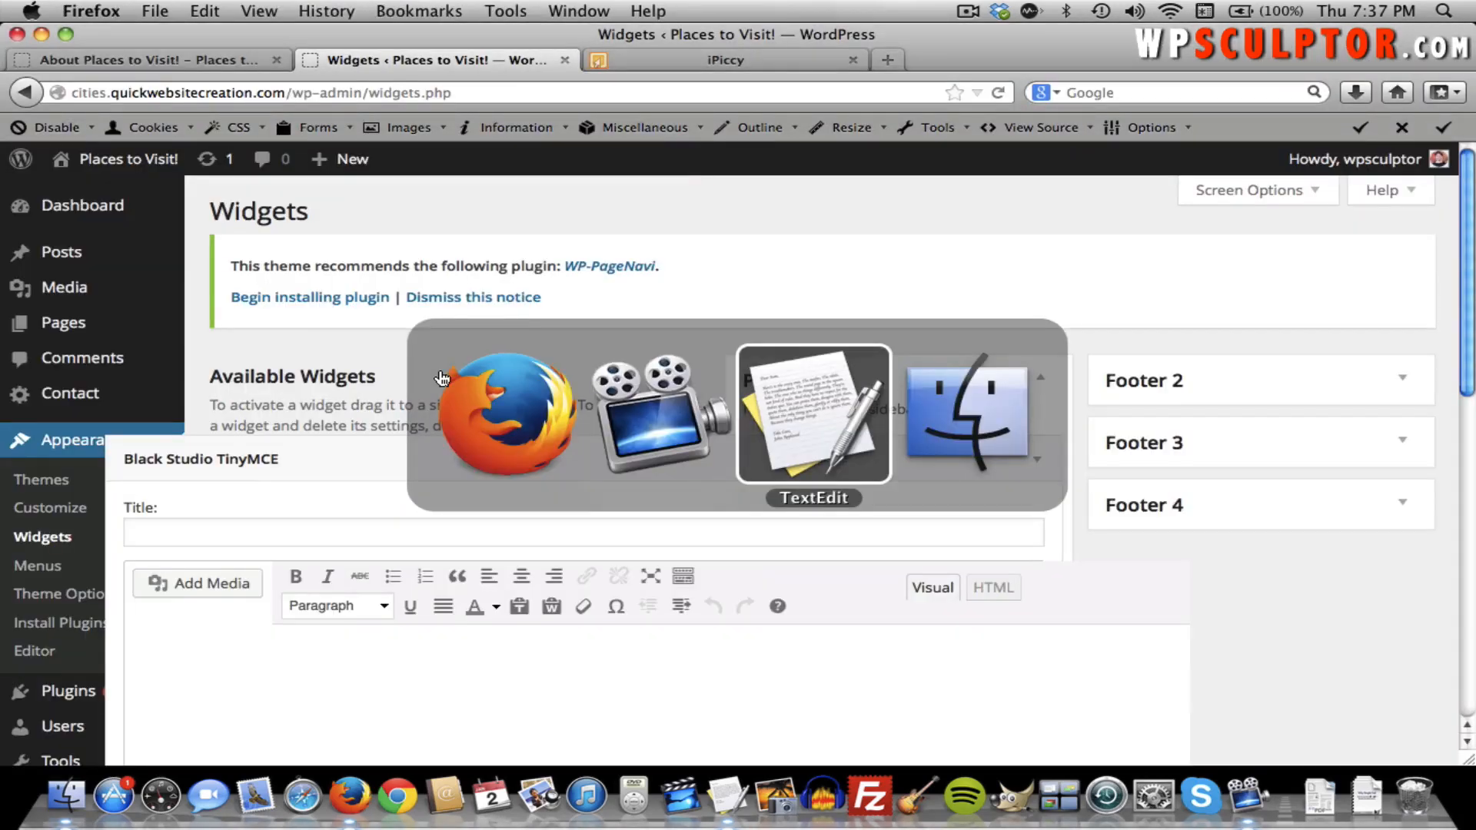
{"action": "key", "text": "super+c"}
{"action": "key", "text": "super+Tab"}
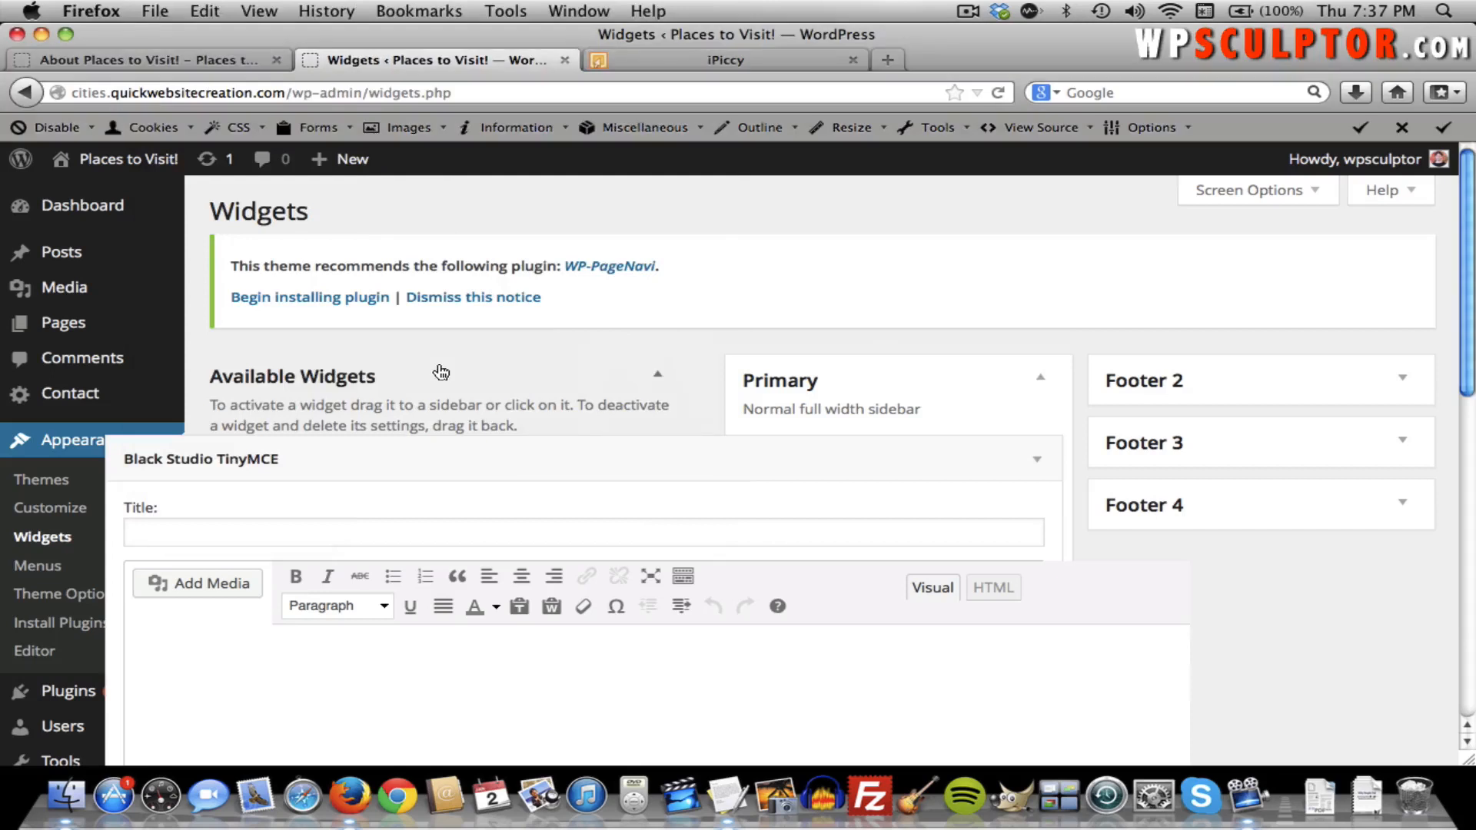
{"action": "key", "text": "super+v"}
Format the 'Click Here to Read More' line as Heading 3 and open its link settings.
{"action": "double_click", "coordinate": [370, 646]}
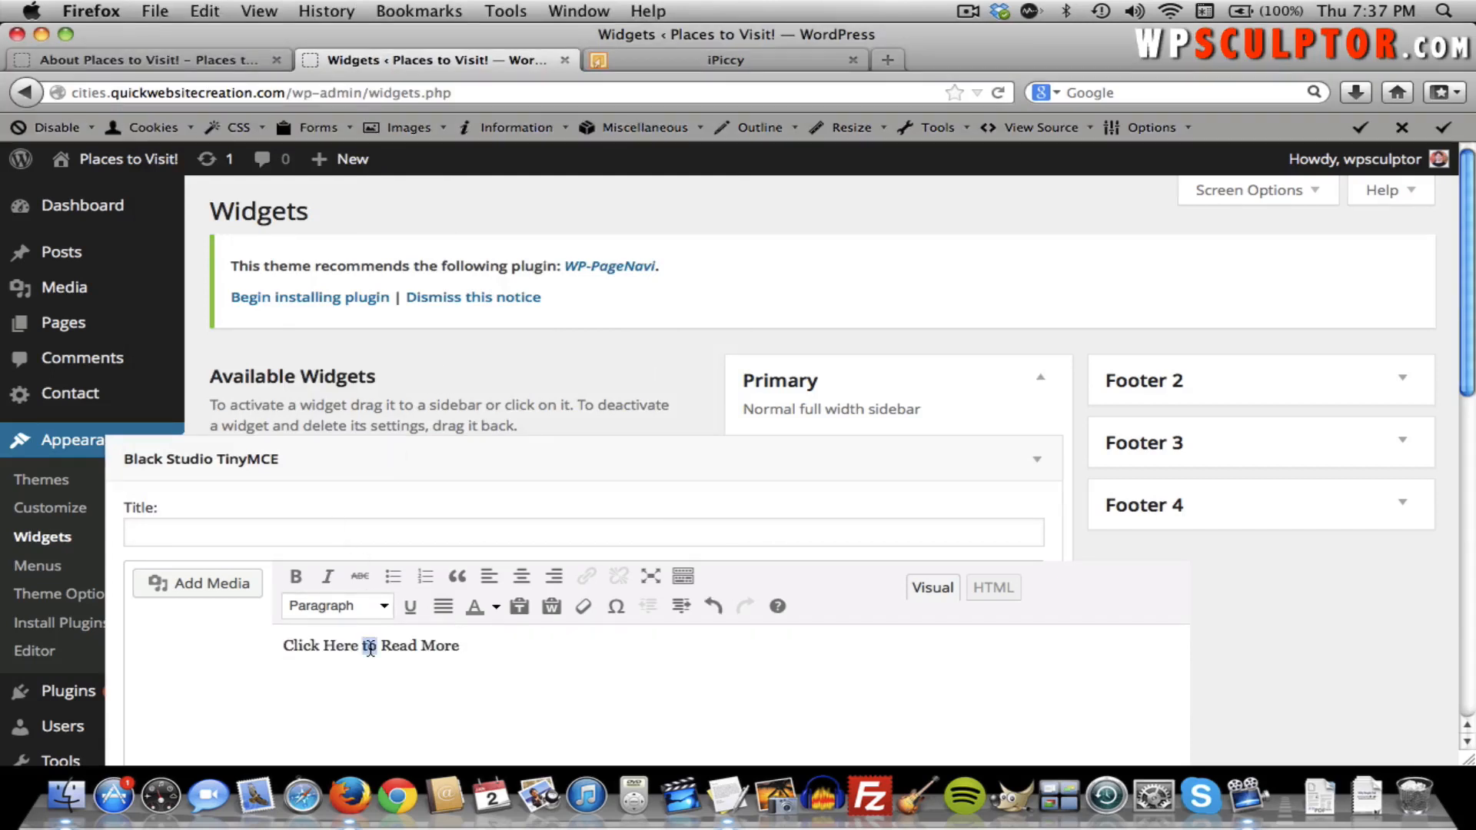
{"action": "triple_click", "coordinate": [370, 646]}
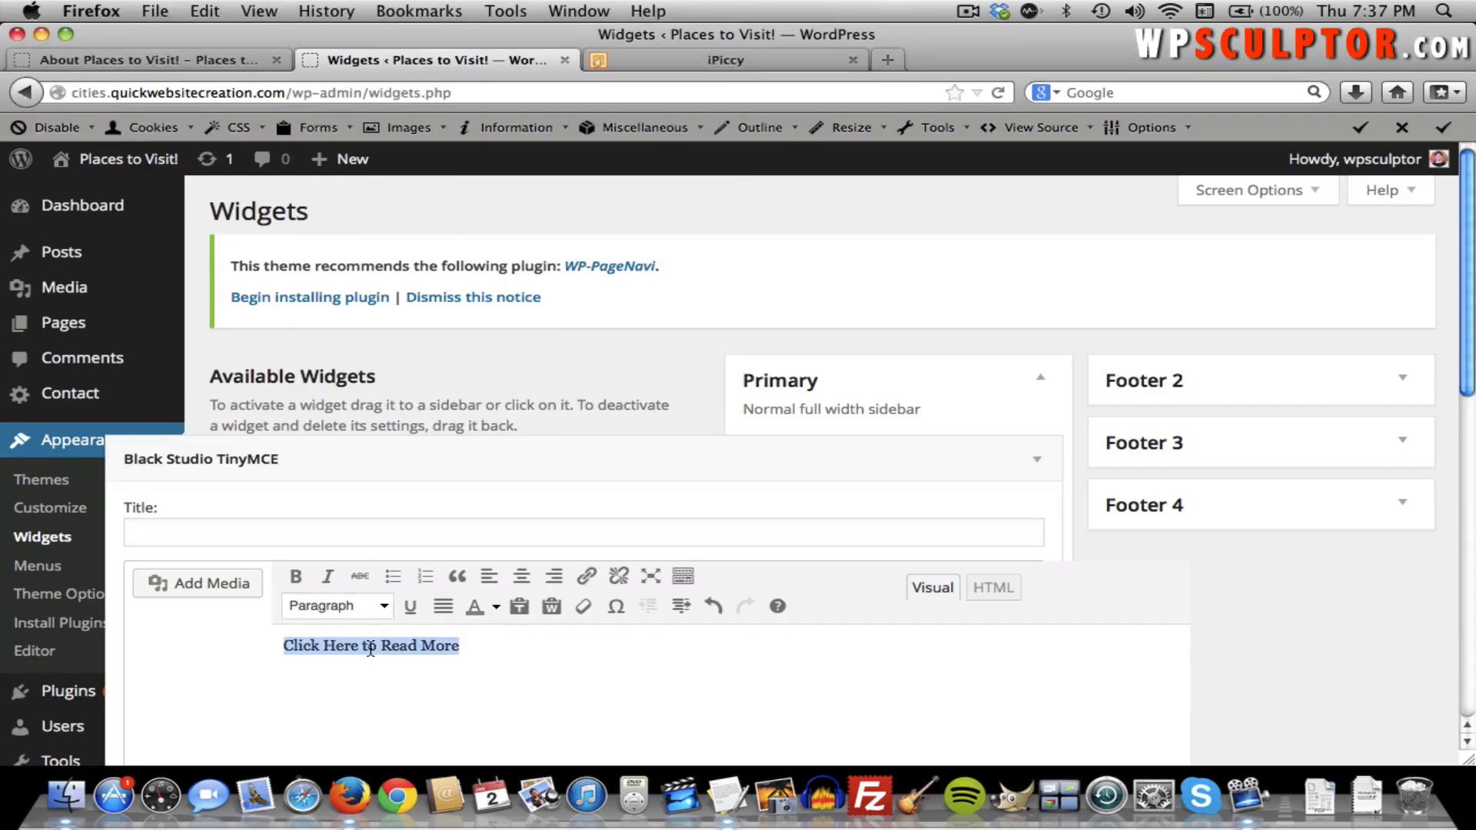
{"action": "left_click", "coordinate": [384, 611]}
{"action": "scroll", "coordinate": [419, 670], "scroll_direction": "down", "scroll_amount": 1}
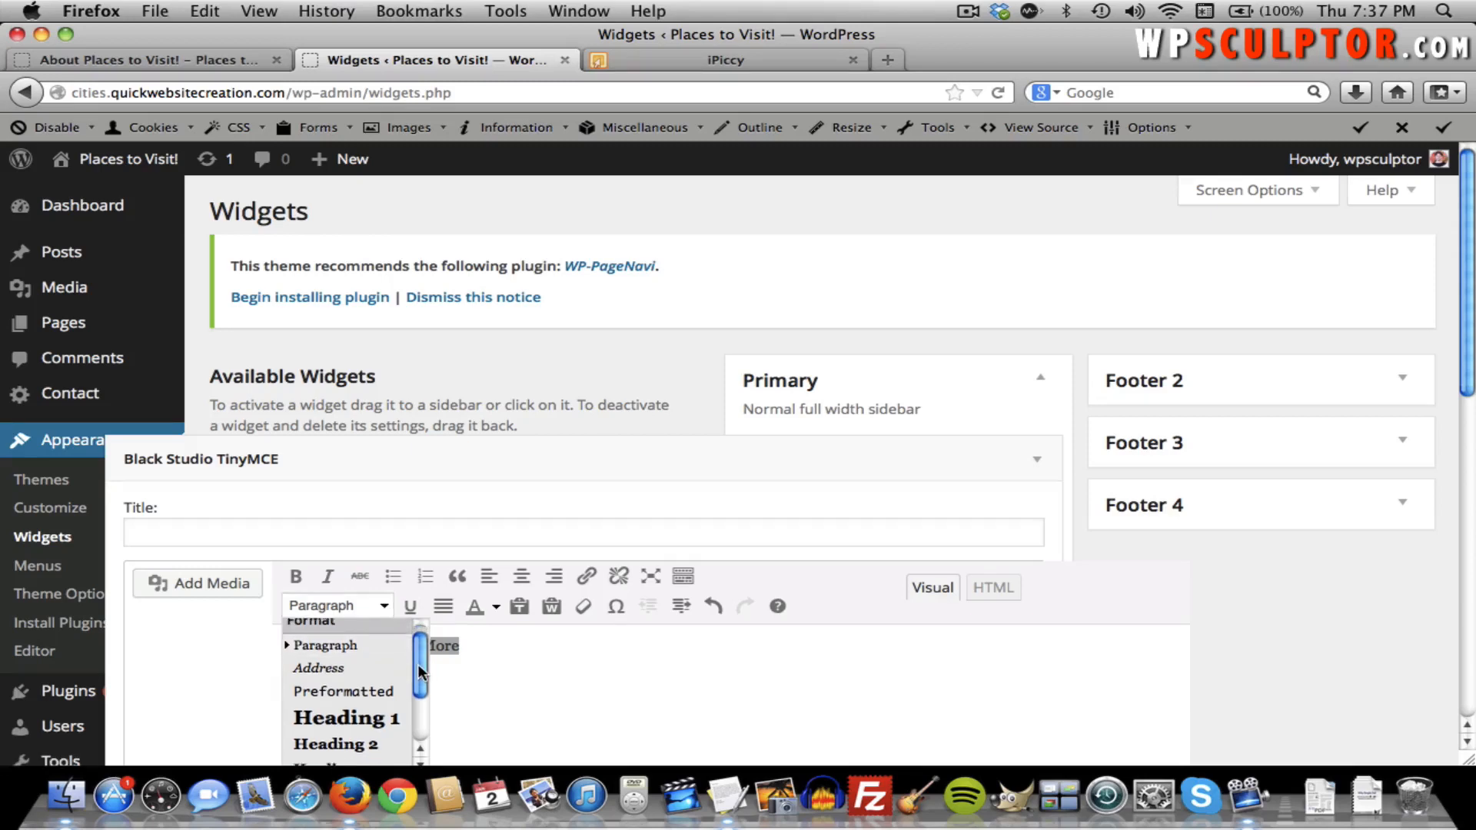
{"action": "scroll", "coordinate": [419, 665], "scroll_direction": "down", "scroll_amount": 2}
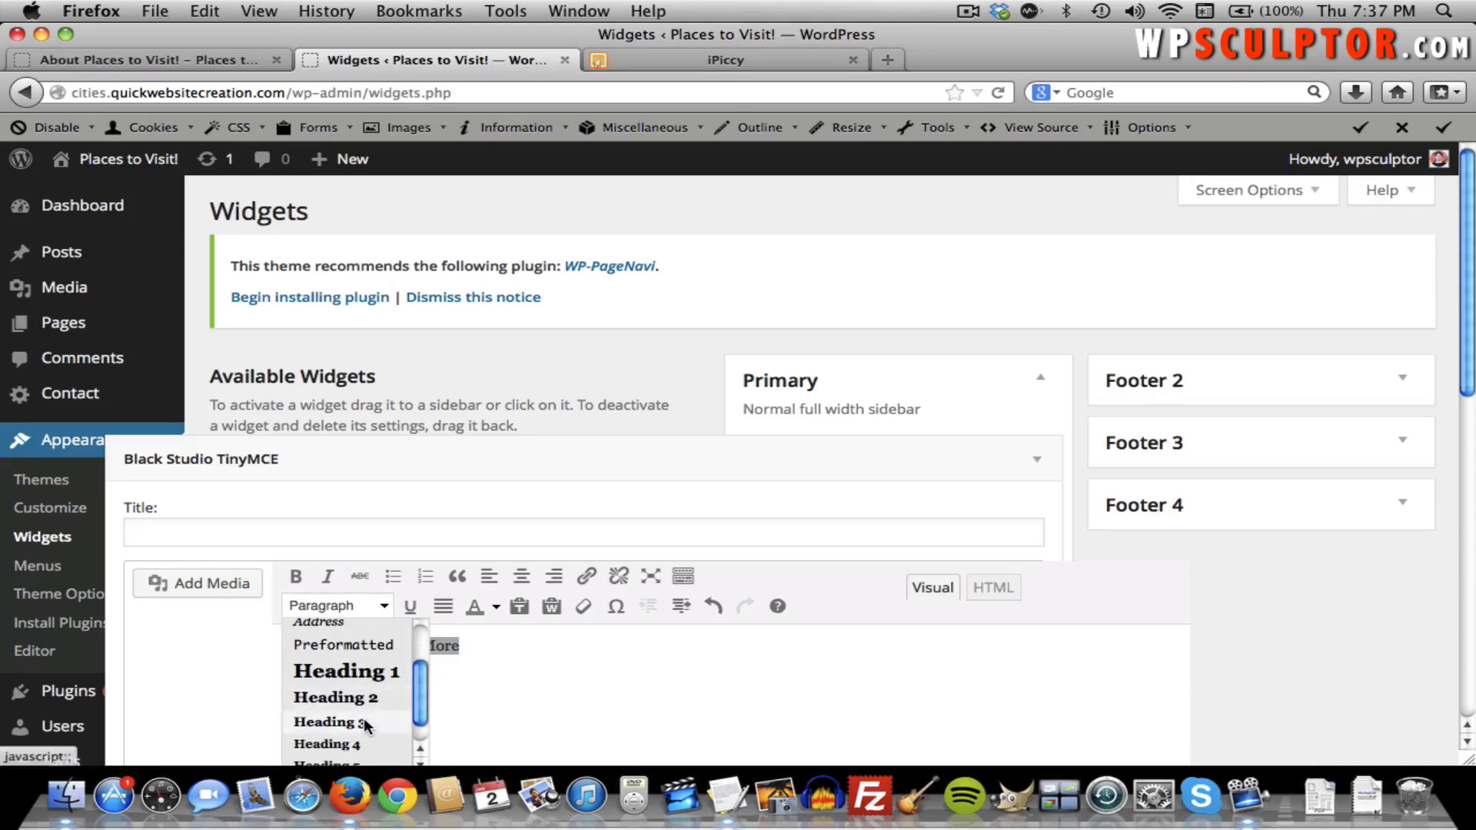
{"action": "left_click", "coordinate": [366, 726]}
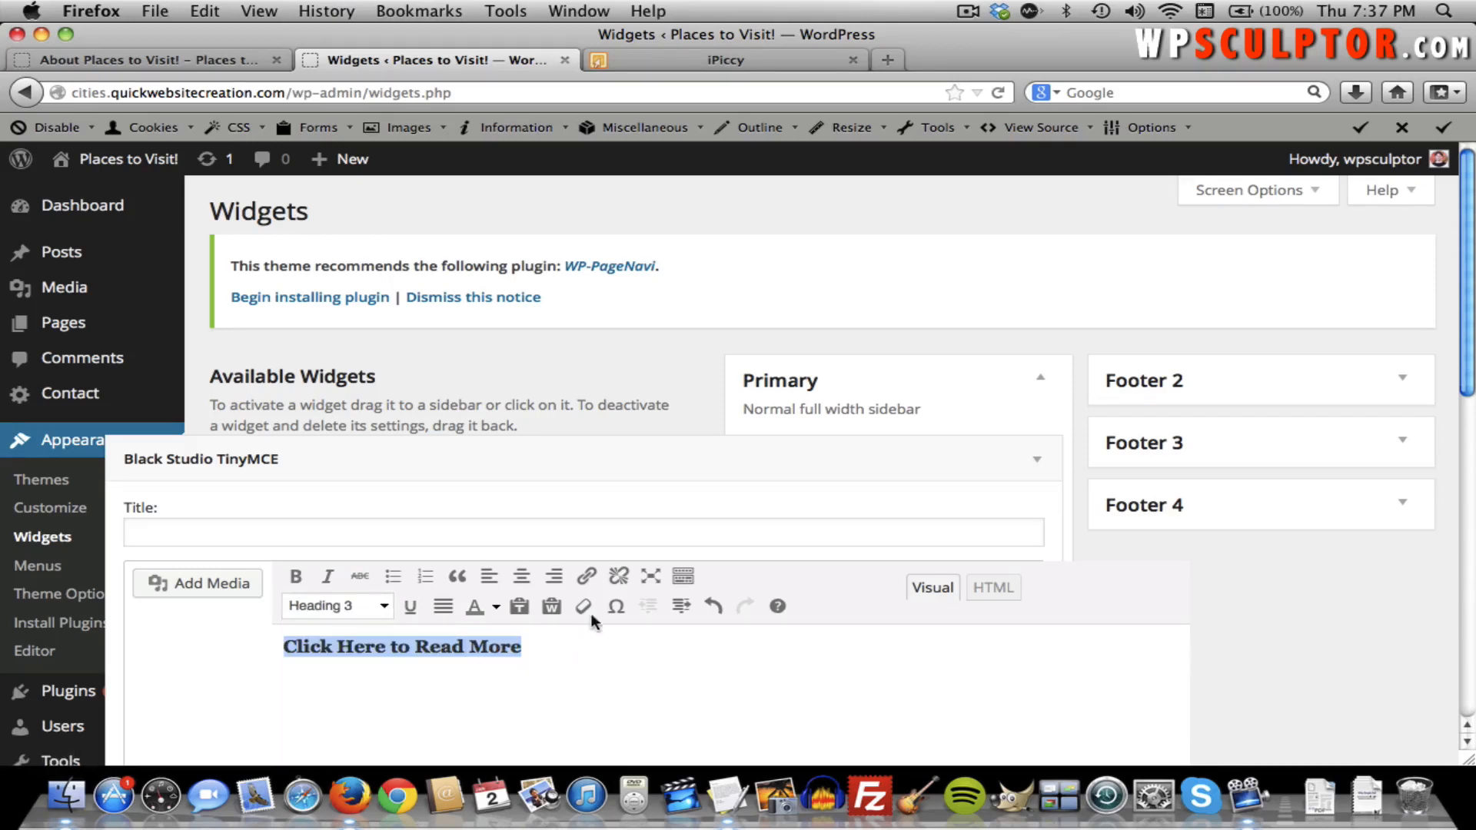
{"action": "left_click", "coordinate": [588, 575]}
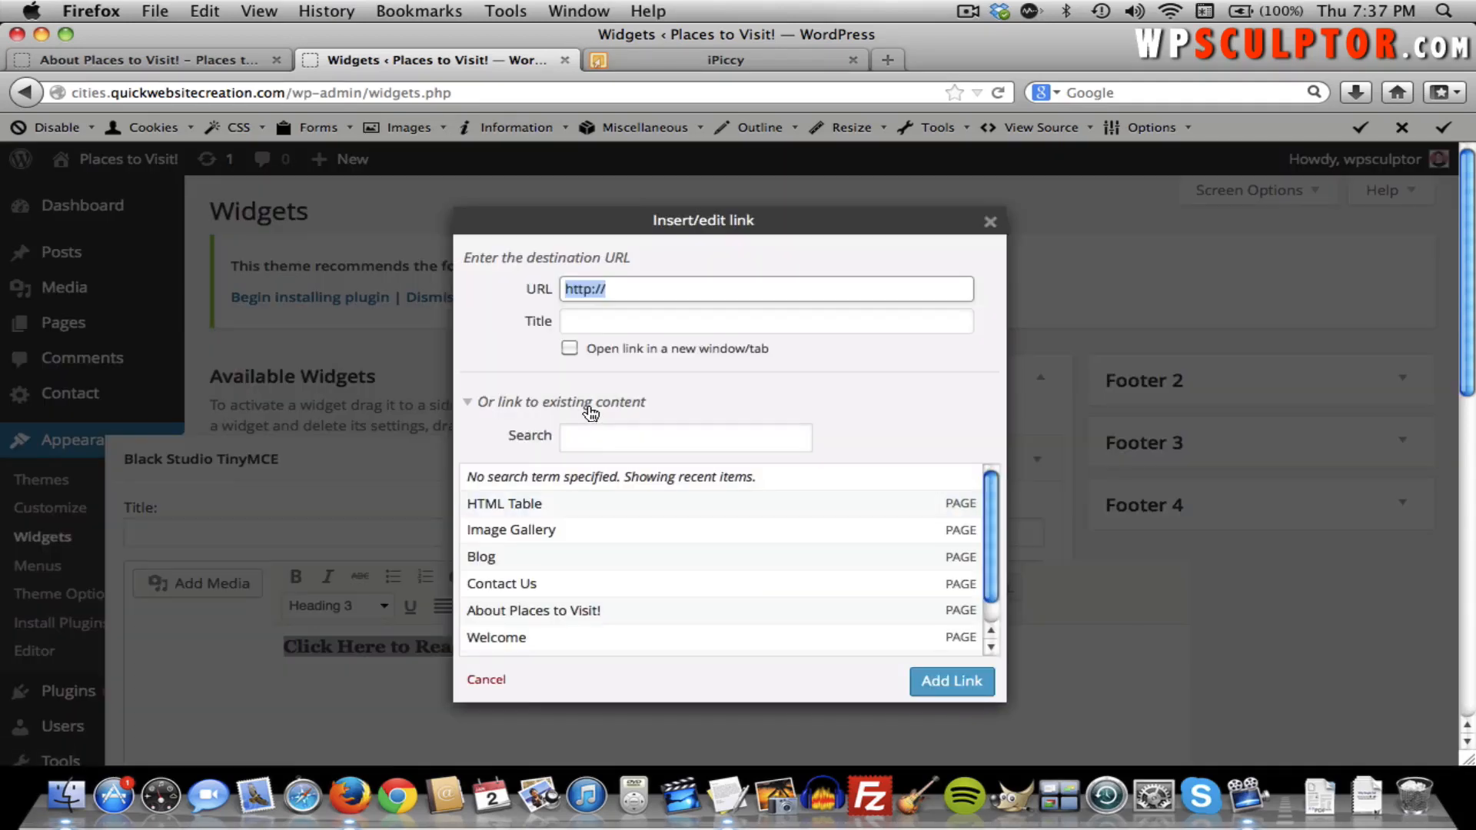
Link the heading to the About Places to Visit! page and add an empty paragraph below.
{"action": "left_click", "coordinate": [529, 613]}
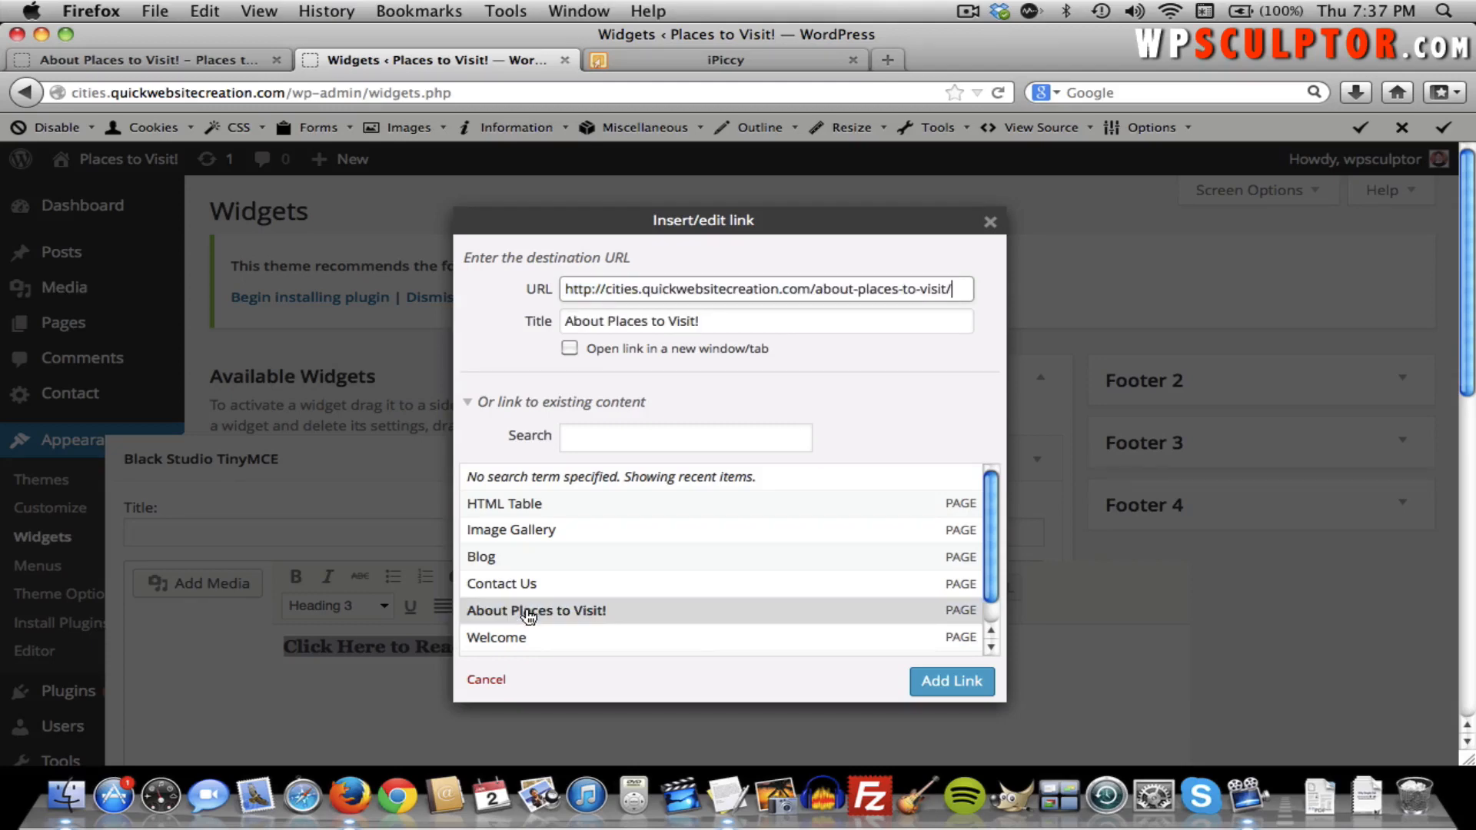
{"action": "left_click", "coordinate": [933, 686]}
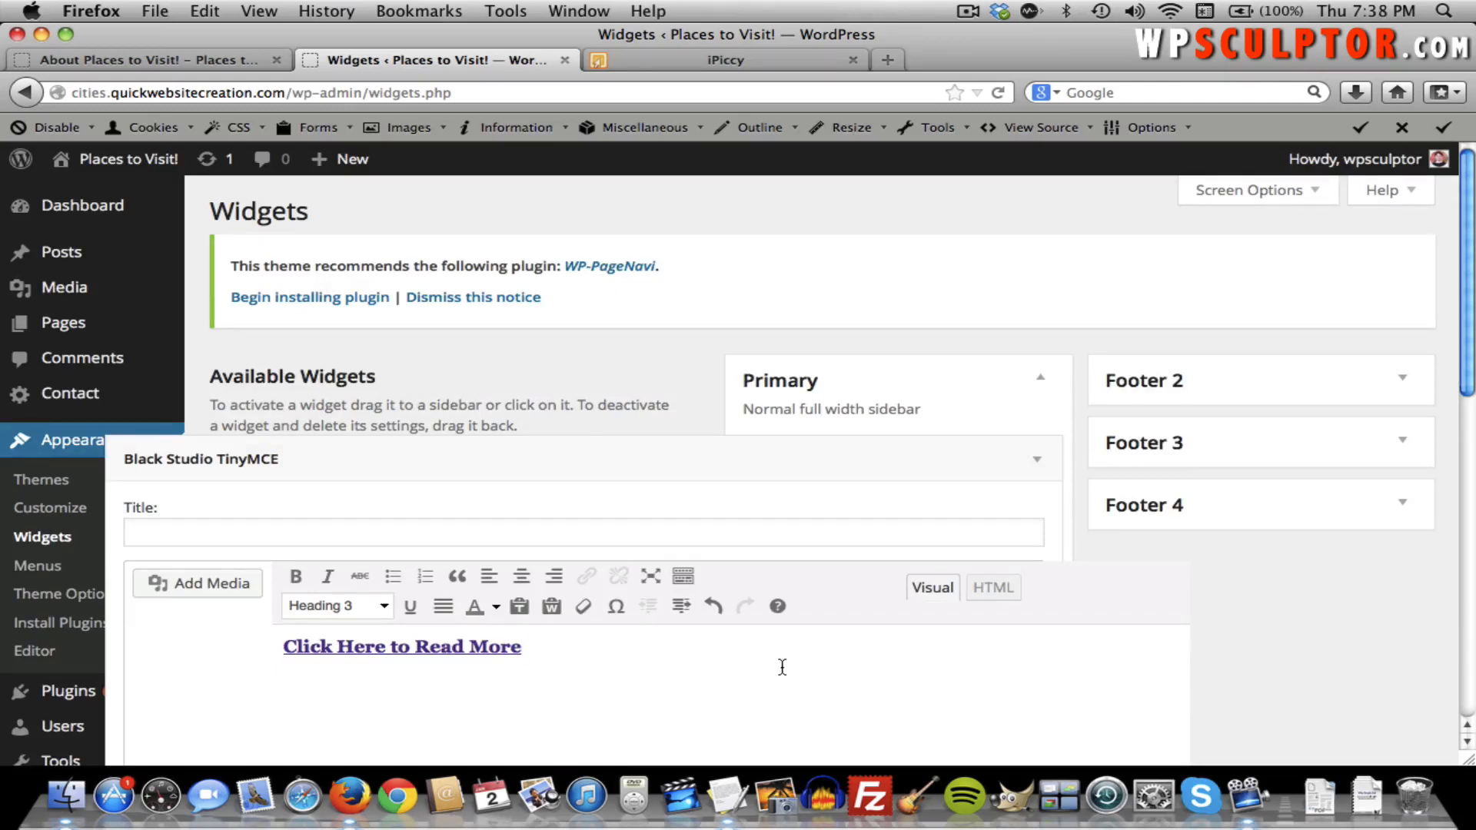
{"action": "key", "text": "Return"}
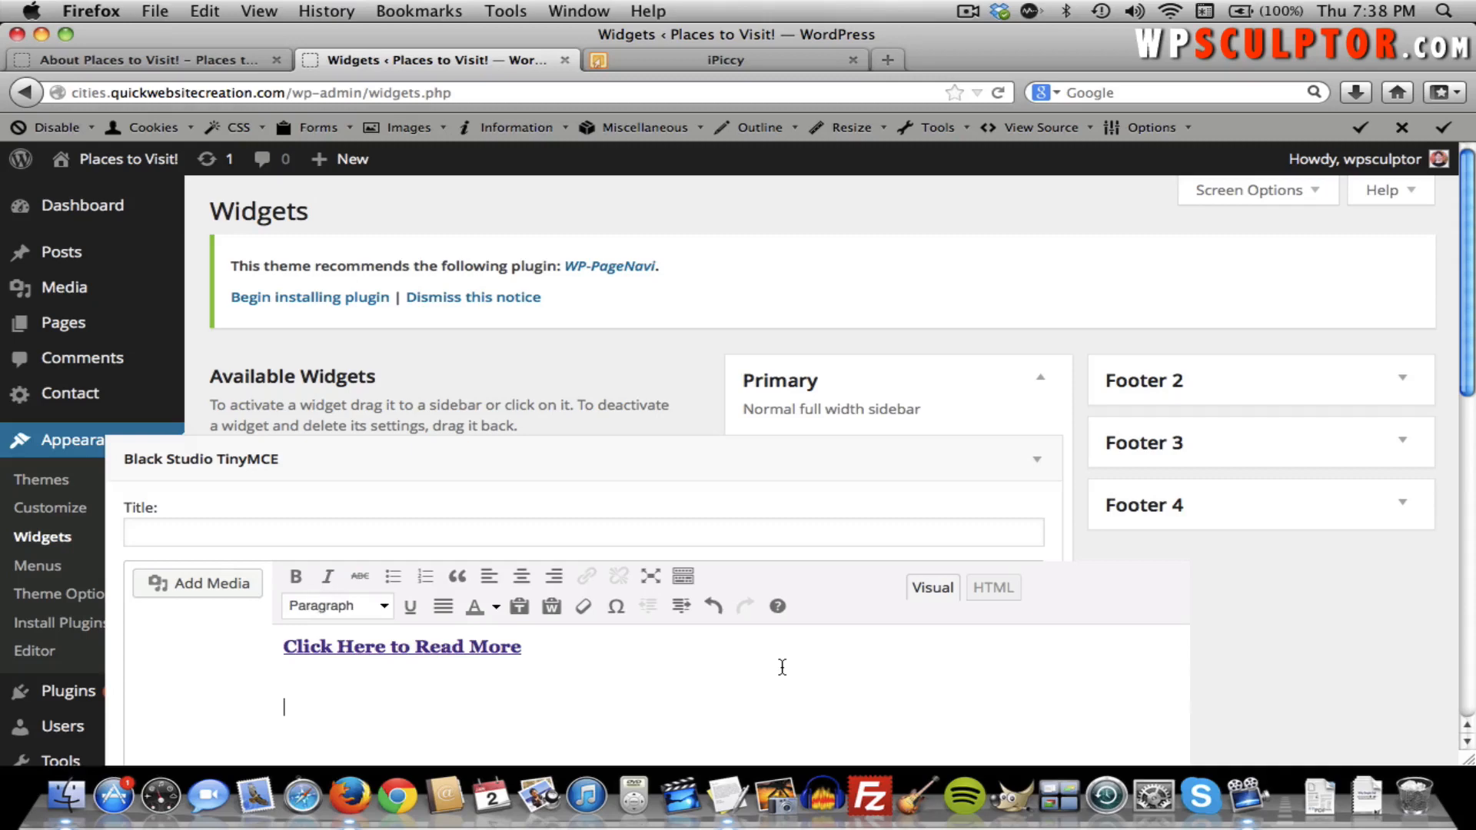
Choose the Venice gondolas image in Insert Media and set its alignment to None.
{"action": "left_click", "coordinate": [192, 586]}
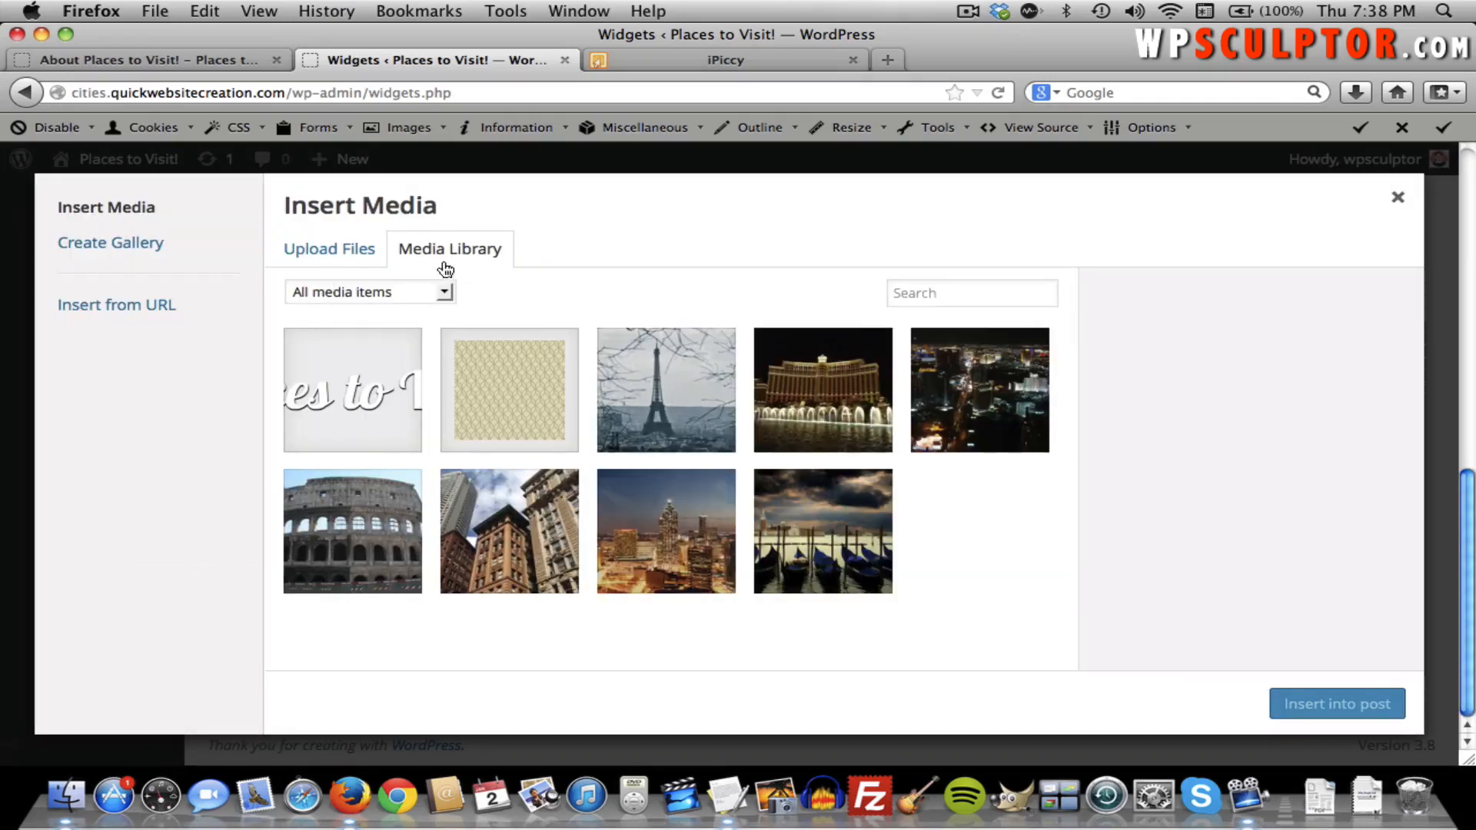
{"action": "left_click", "coordinate": [795, 527]}
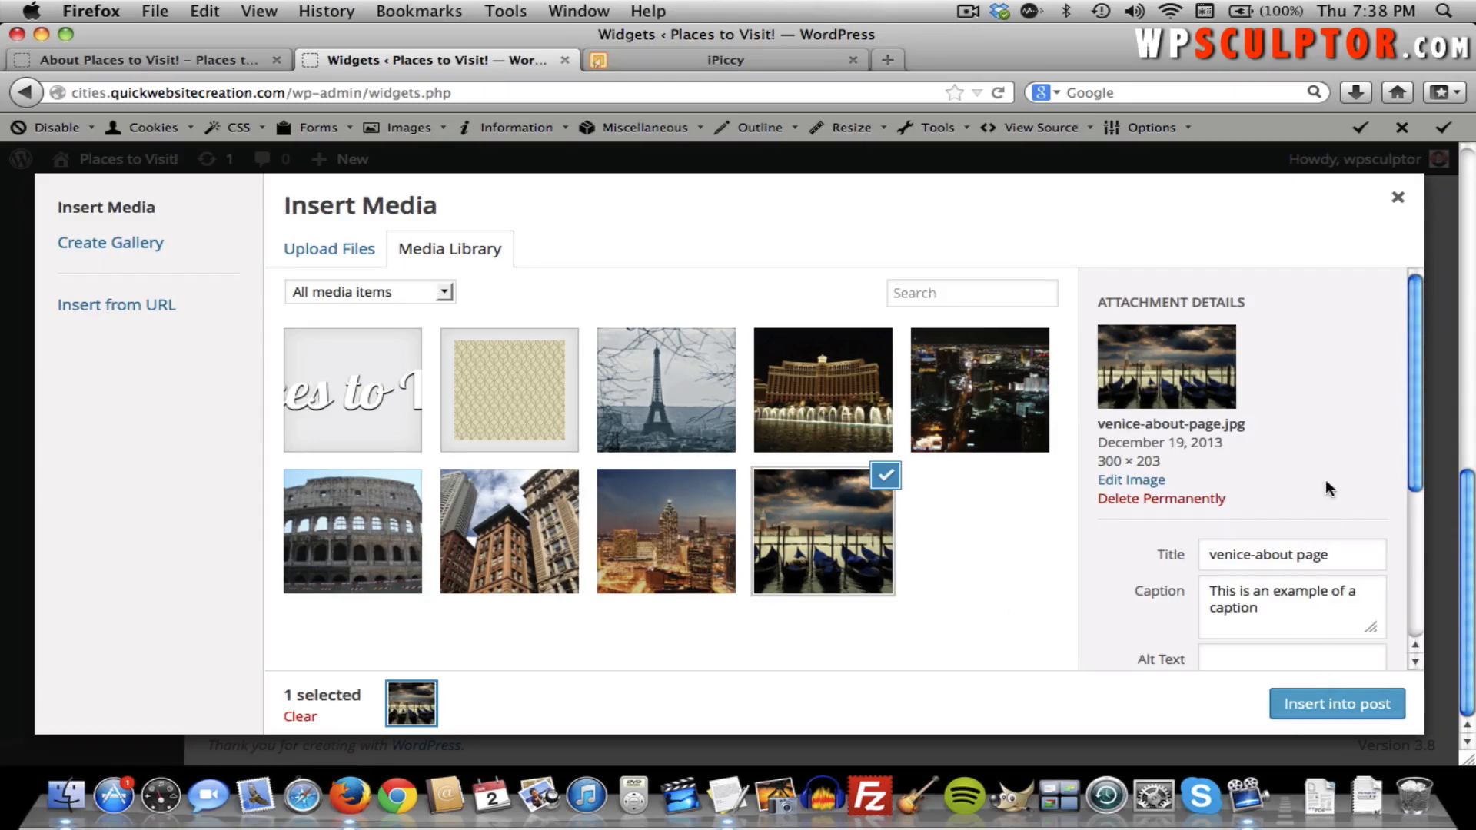
{"action": "scroll", "coordinate": [1344, 492], "scroll_direction": "down", "scroll_amount": 5}
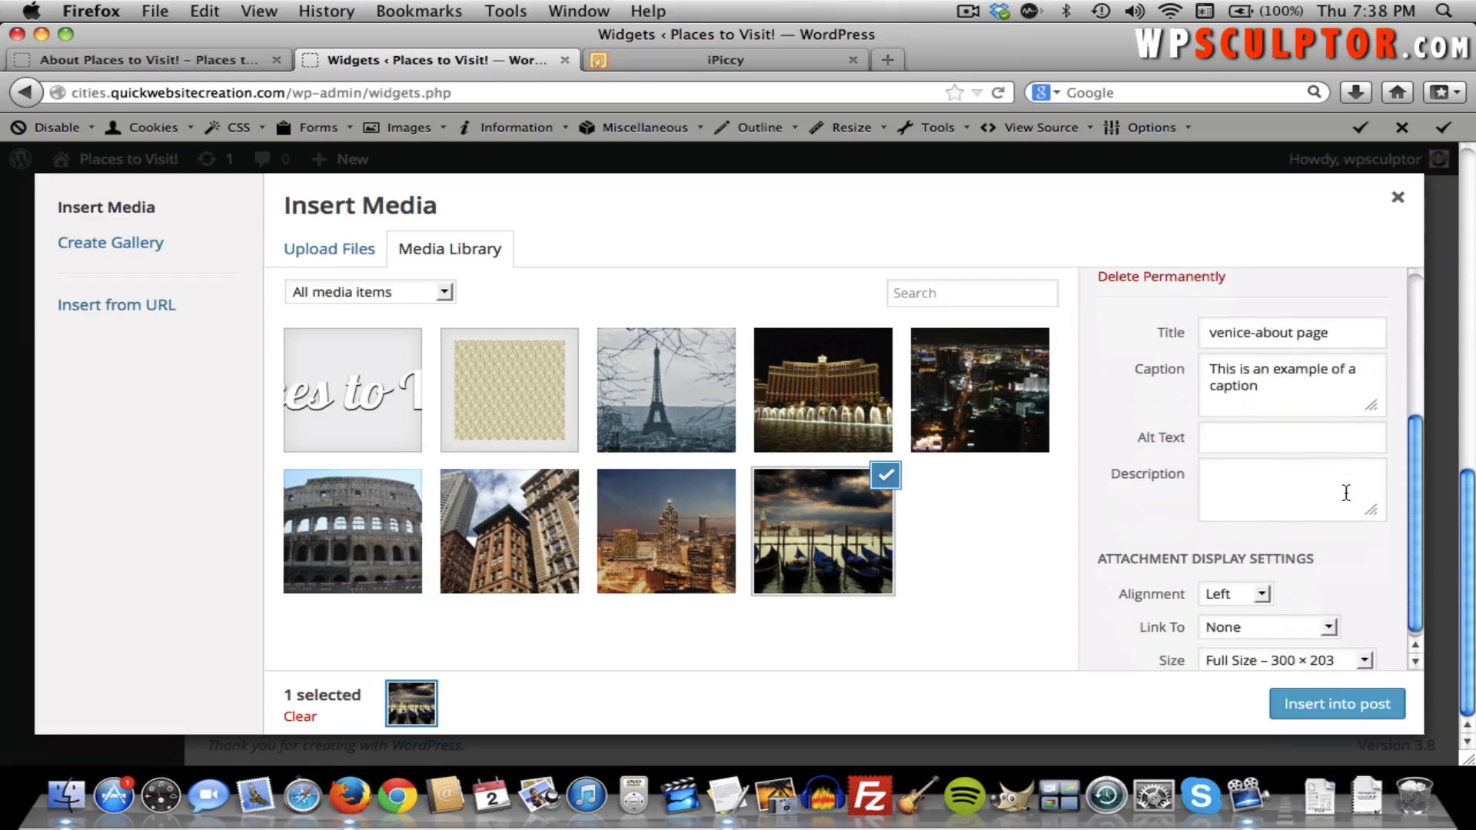
{"action": "left_click", "coordinate": [1229, 589]}
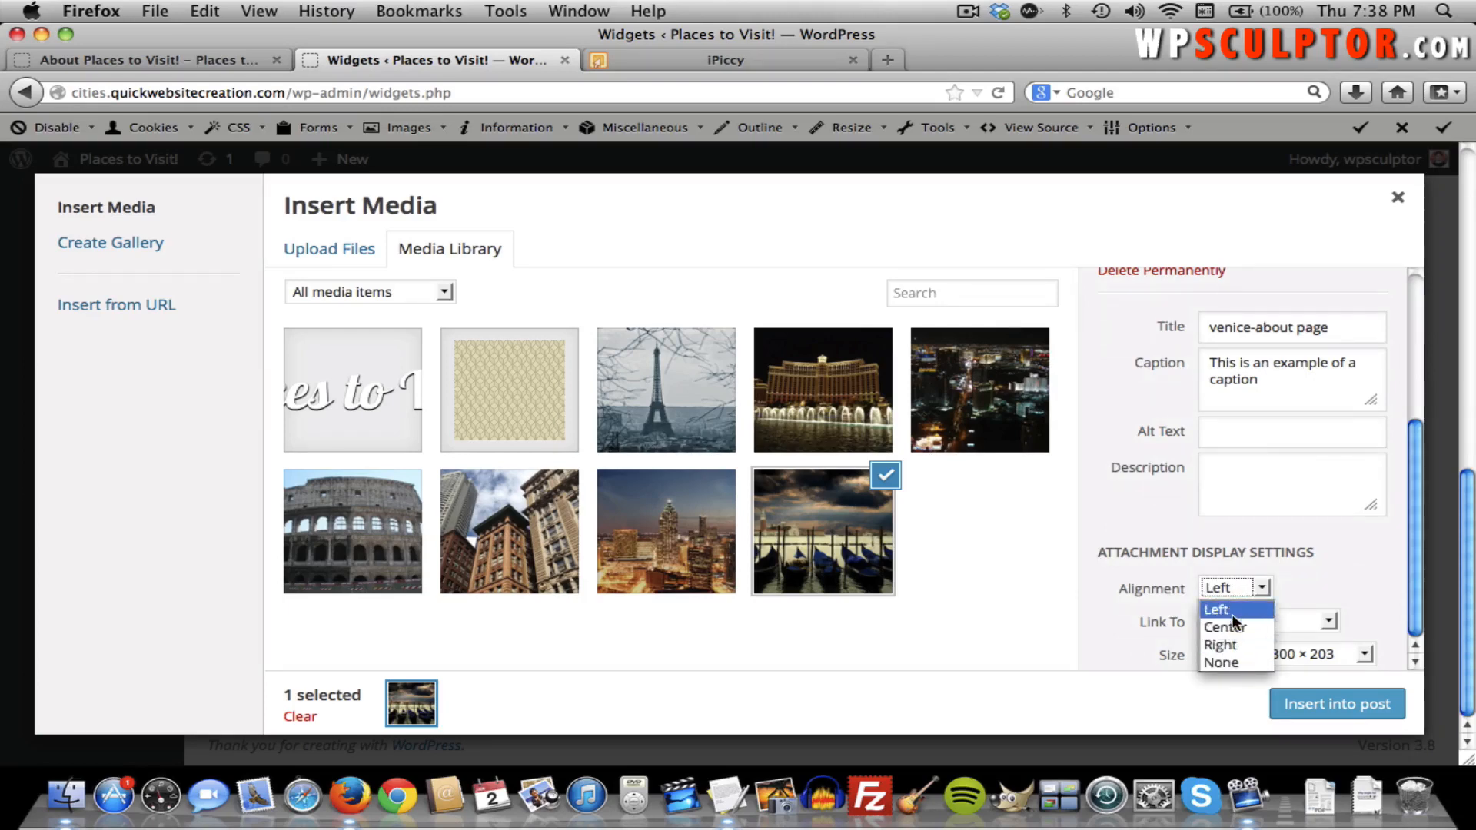
{"action": "left_click", "coordinate": [1228, 659]}
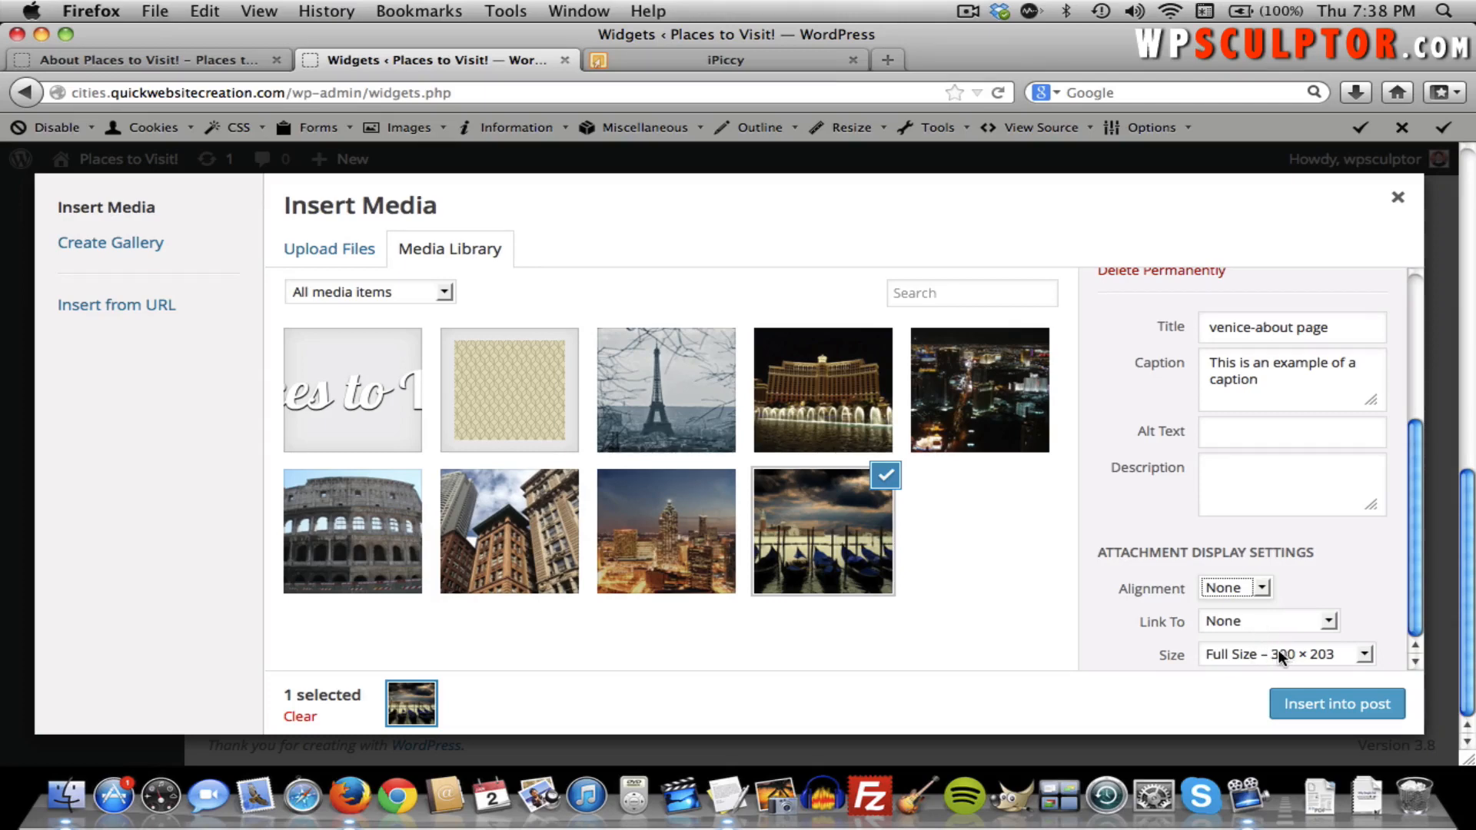
Link the image to the About page's URL as a custom link and insert it into the widget.
{"action": "left_click", "coordinate": [1235, 622]}
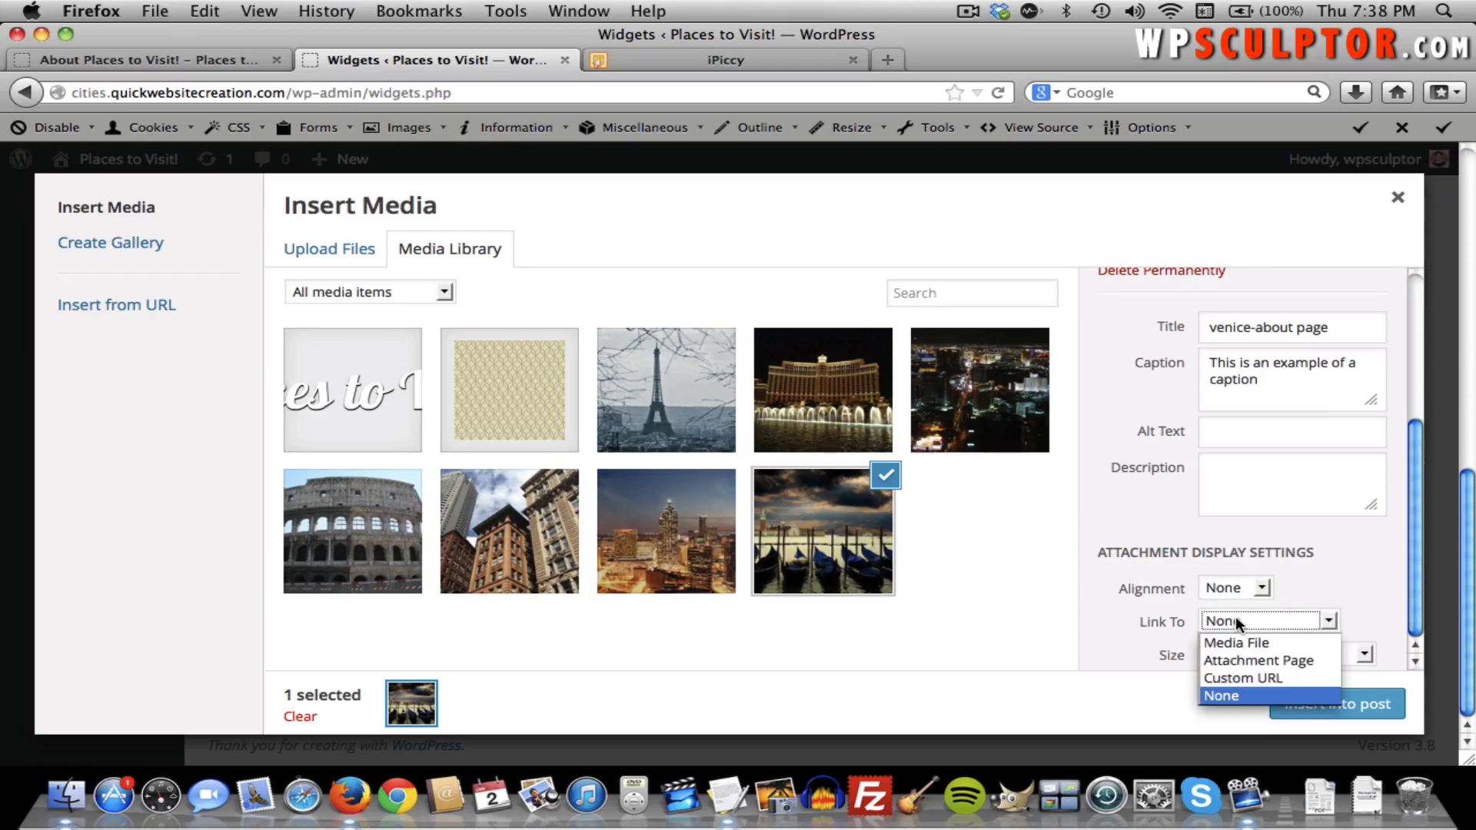
{"action": "left_click", "coordinate": [1247, 676]}
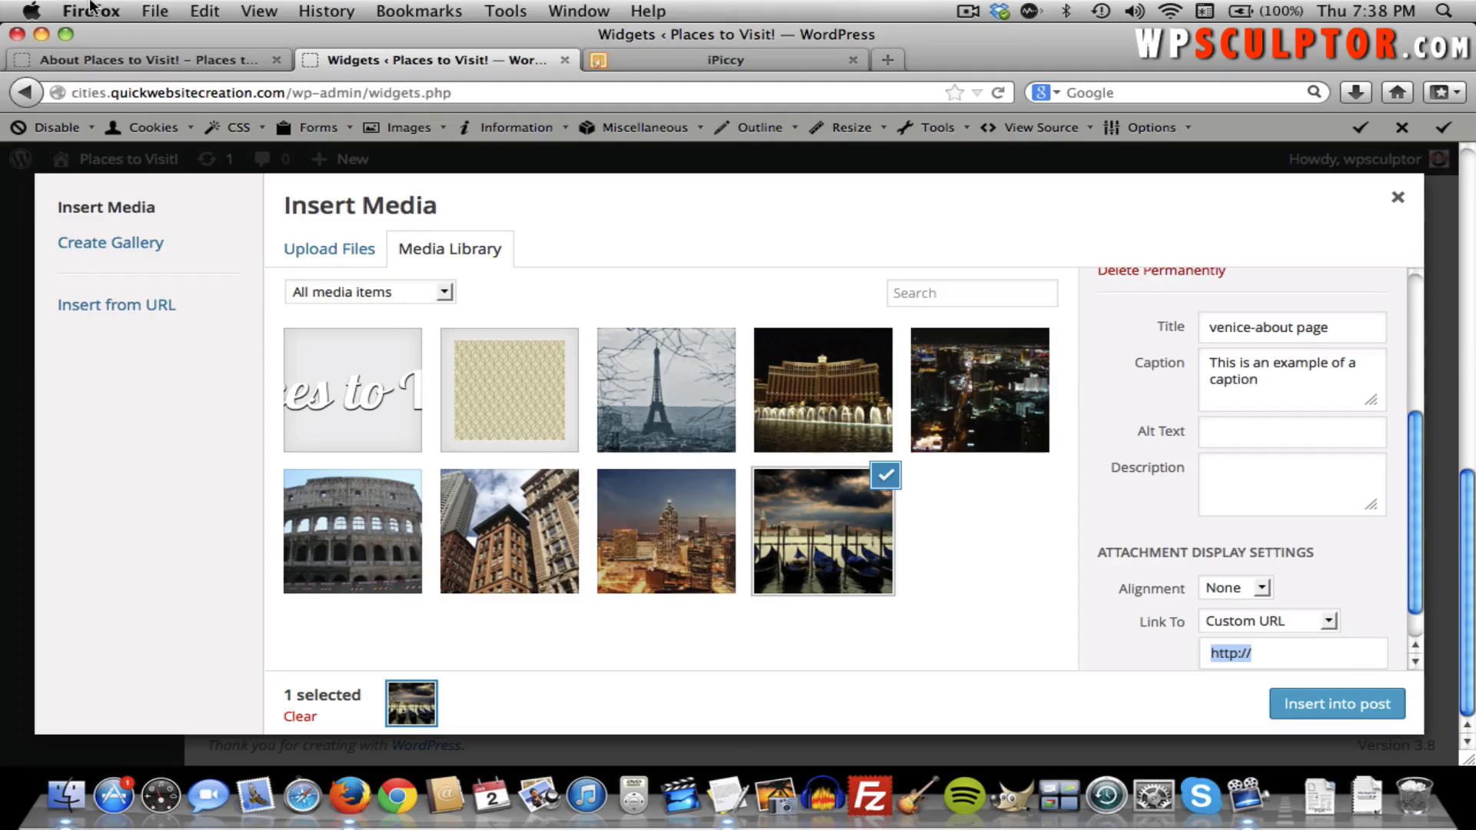
{"action": "left_click", "coordinate": [103, 56]}
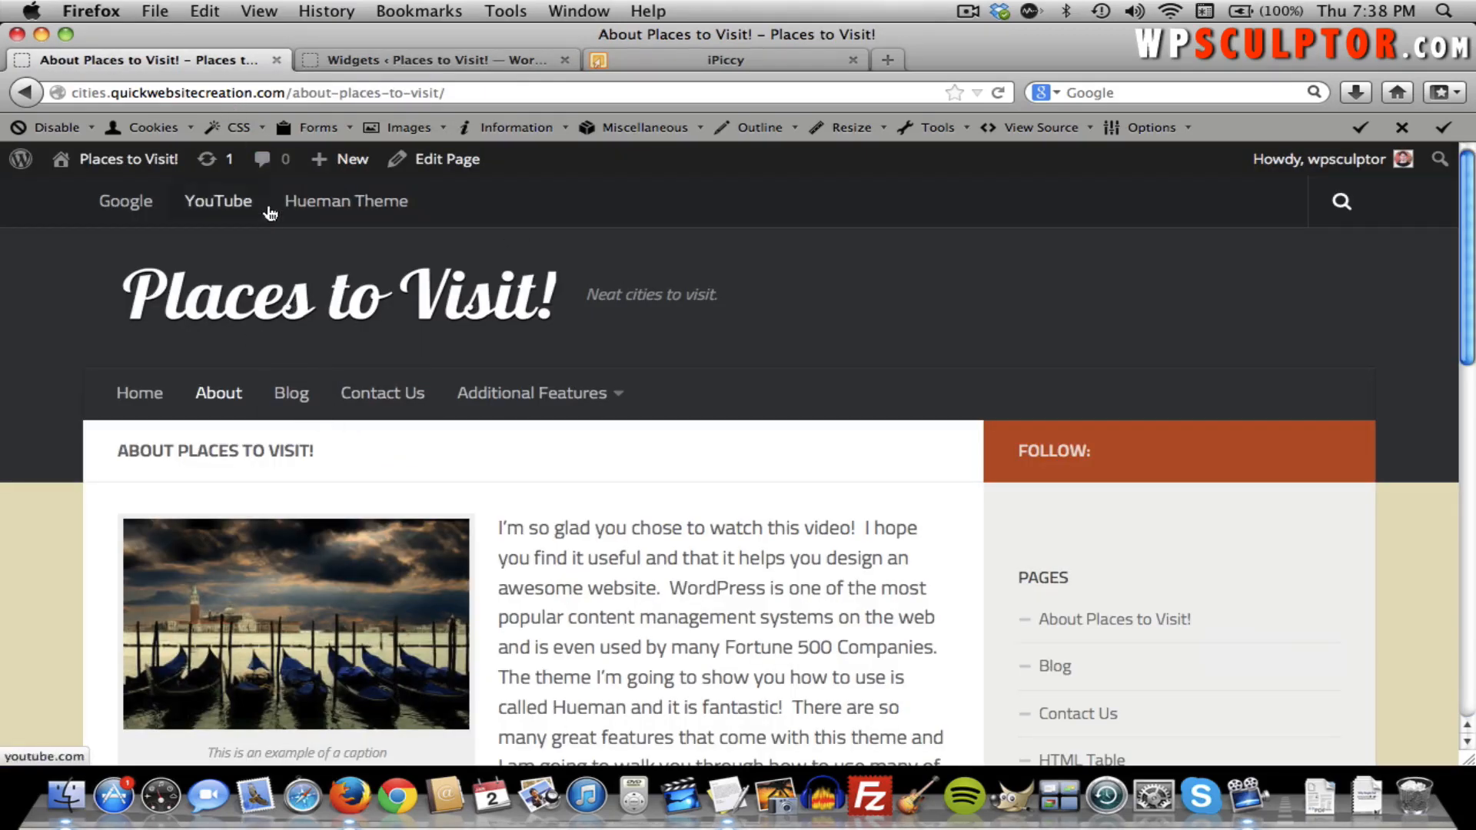
{"action": "left_click", "coordinate": [354, 93]}
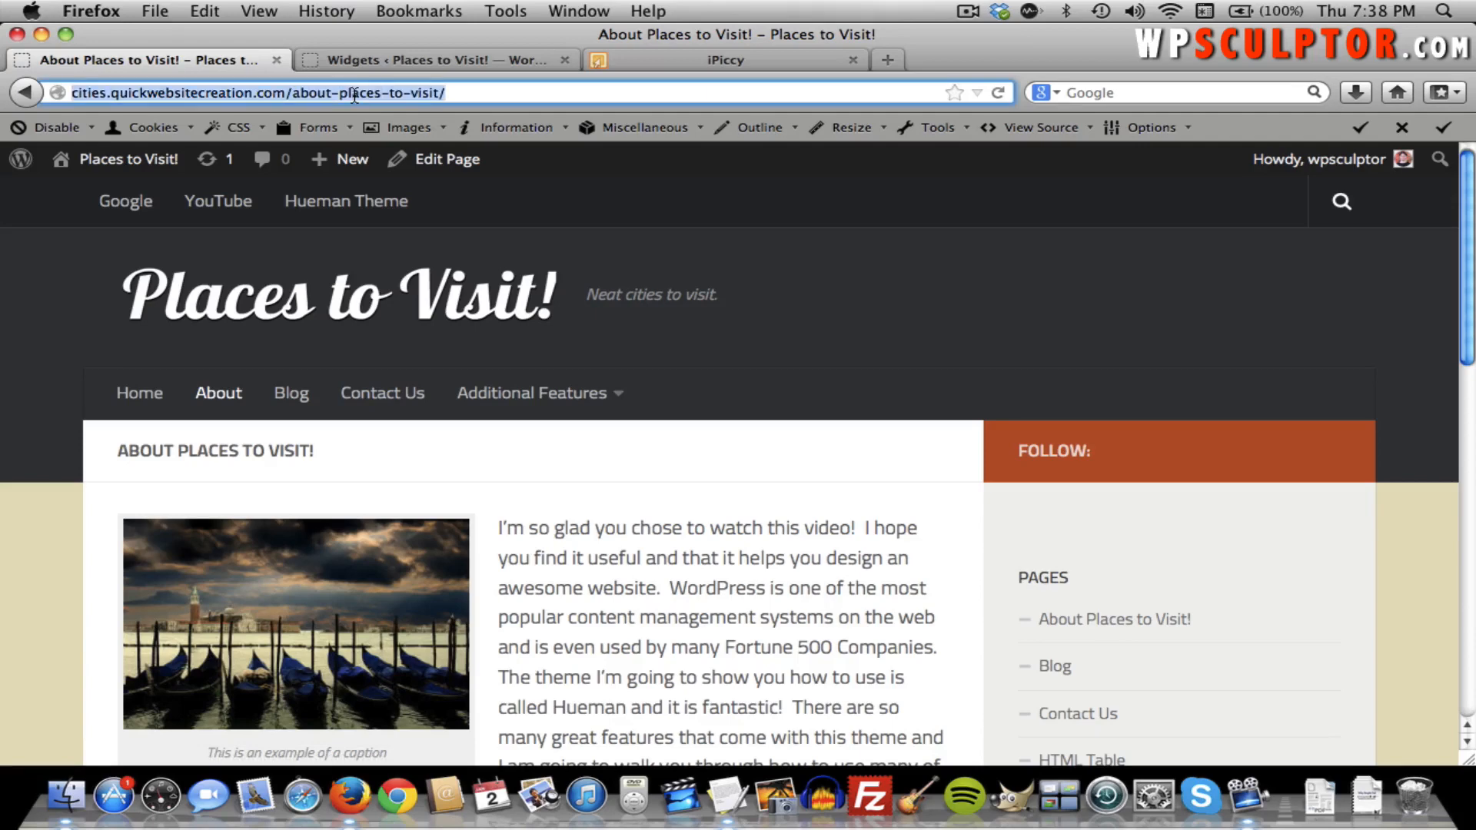
{"action": "left_click", "coordinate": [415, 60]}
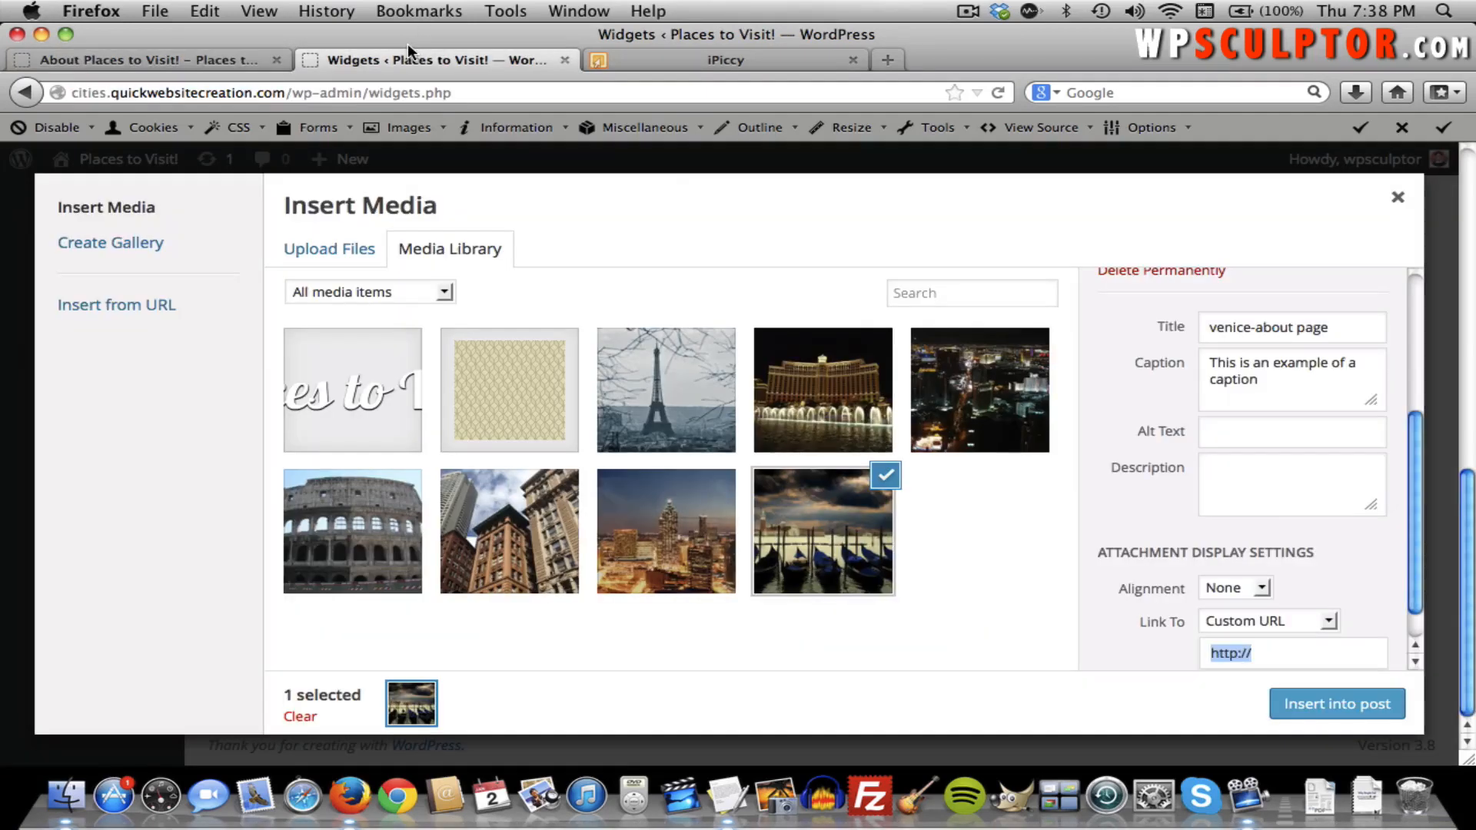
{"action": "key", "text": "super+v"}
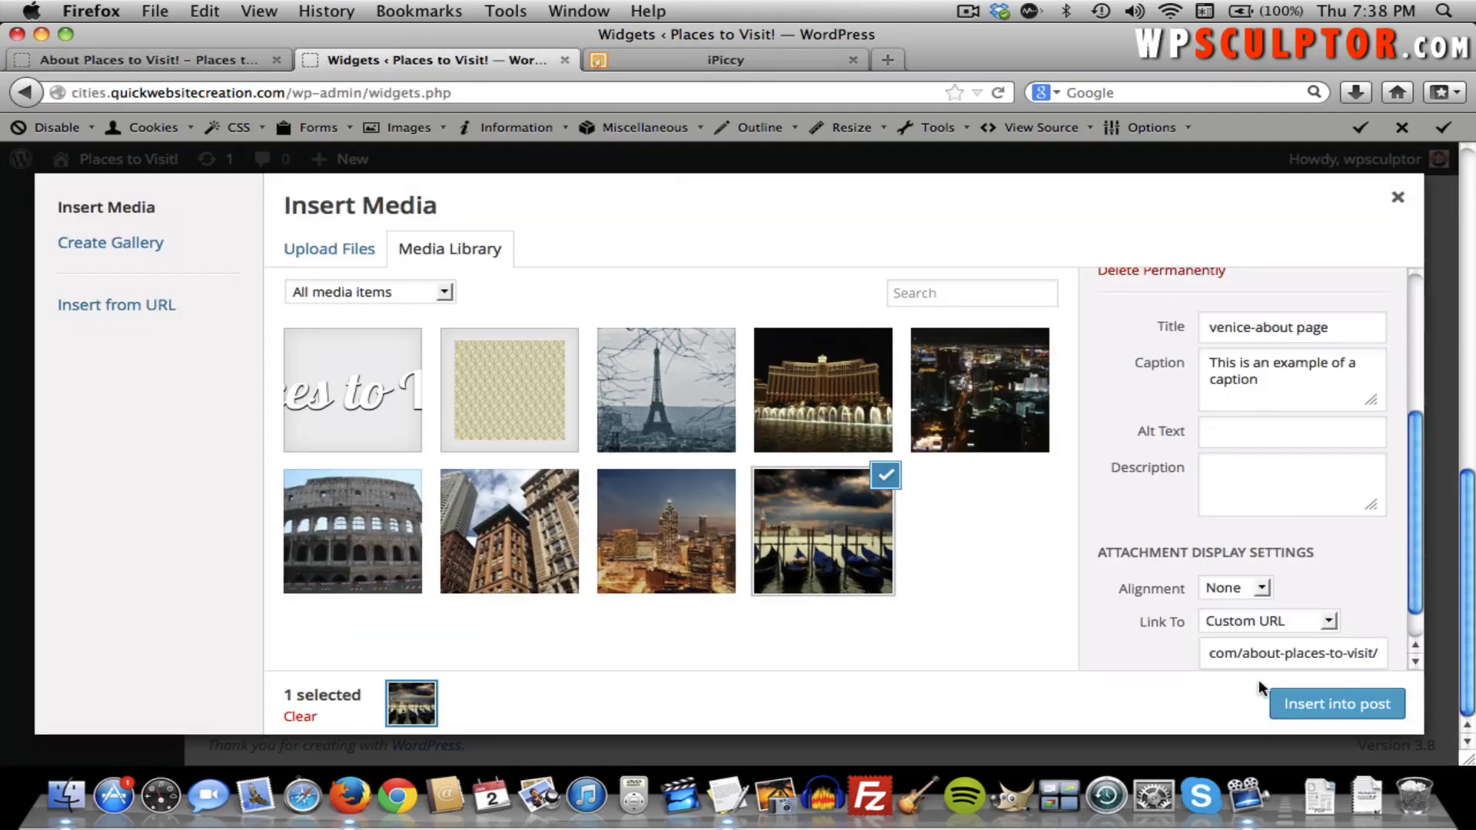
{"action": "left_click_drag", "start_coordinate": [1258, 653], "coordinate": [1064, 673]}
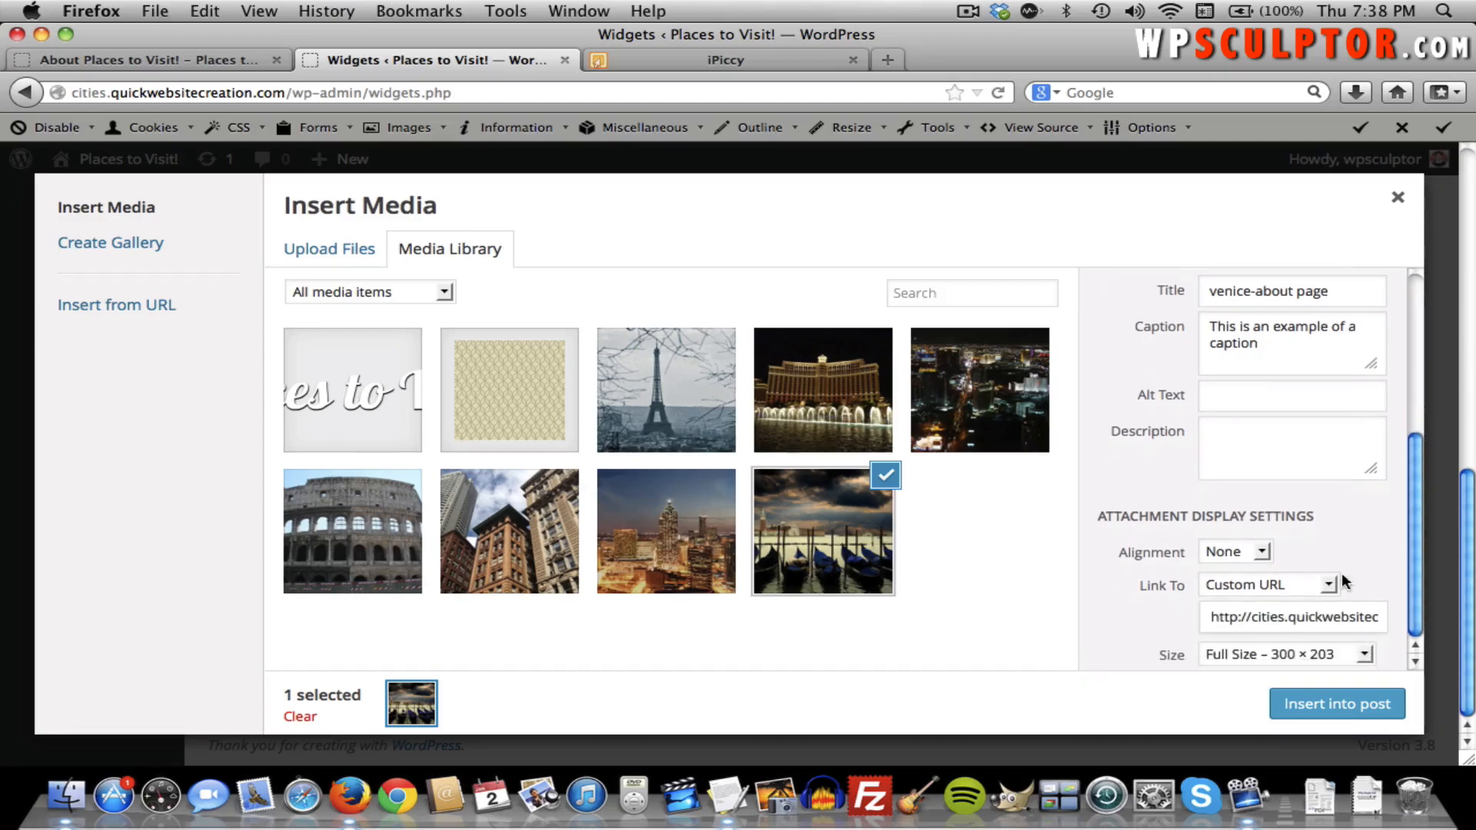
{"action": "left_click", "coordinate": [1328, 698]}
{"action": "scroll", "coordinate": [1039, 653], "scroll_direction": "down", "scroll_amount": 2}
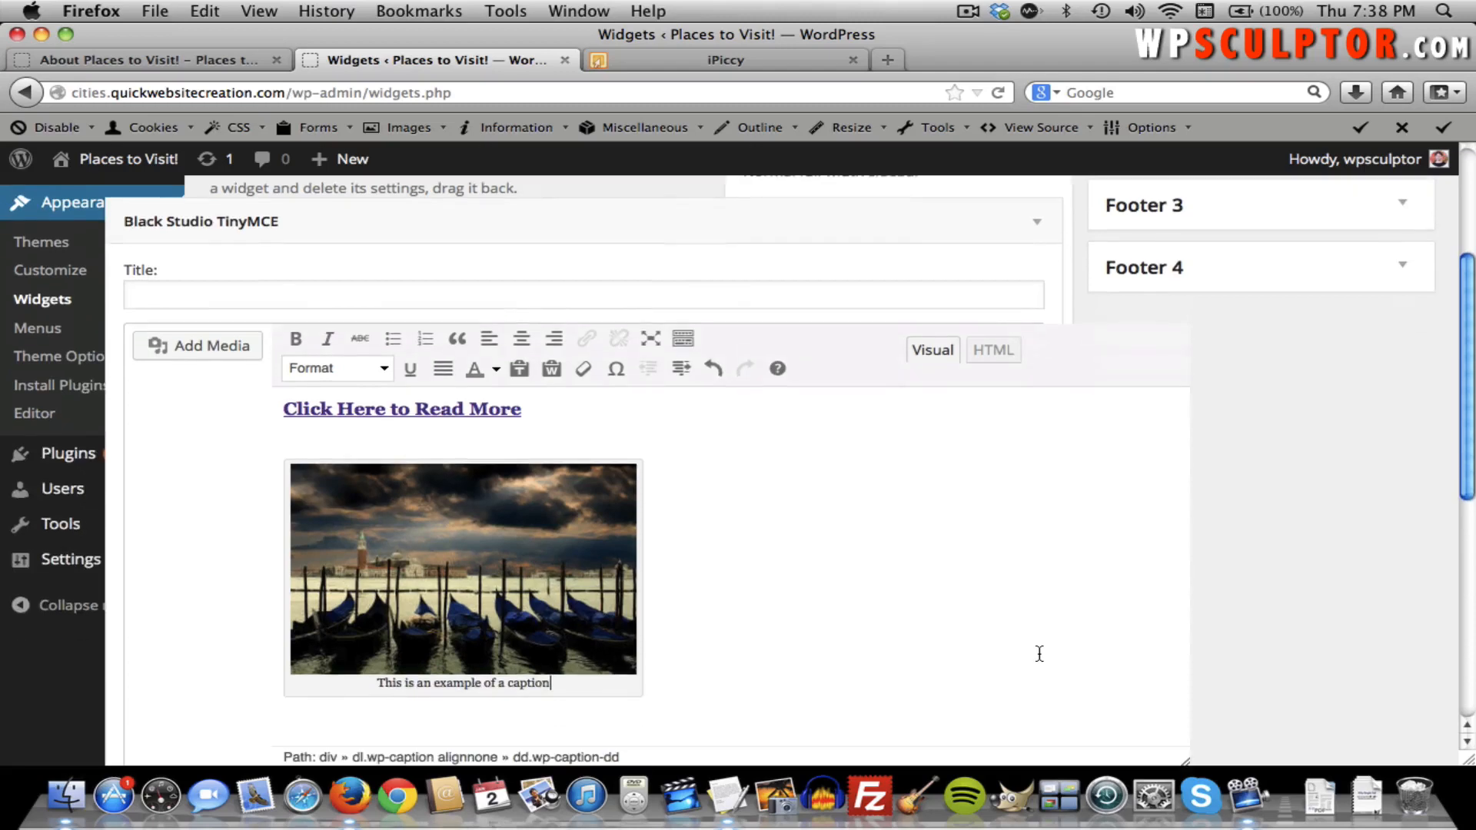
{"action": "scroll", "coordinate": [1038, 652], "scroll_direction": "down", "scroll_amount": 2}
{"action": "left_click", "coordinate": [401, 468]}
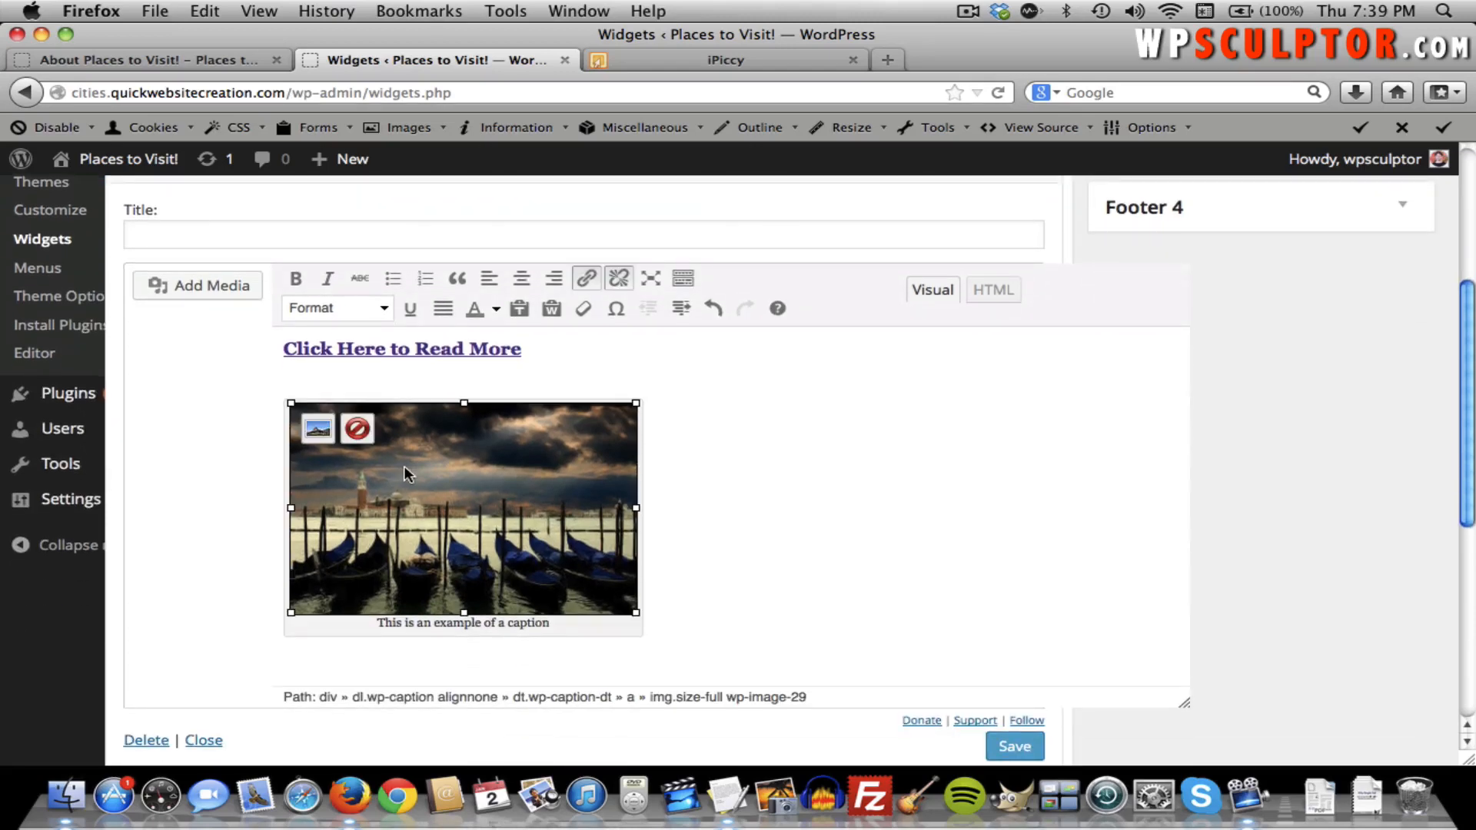
{"action": "left_click", "coordinate": [317, 430]}
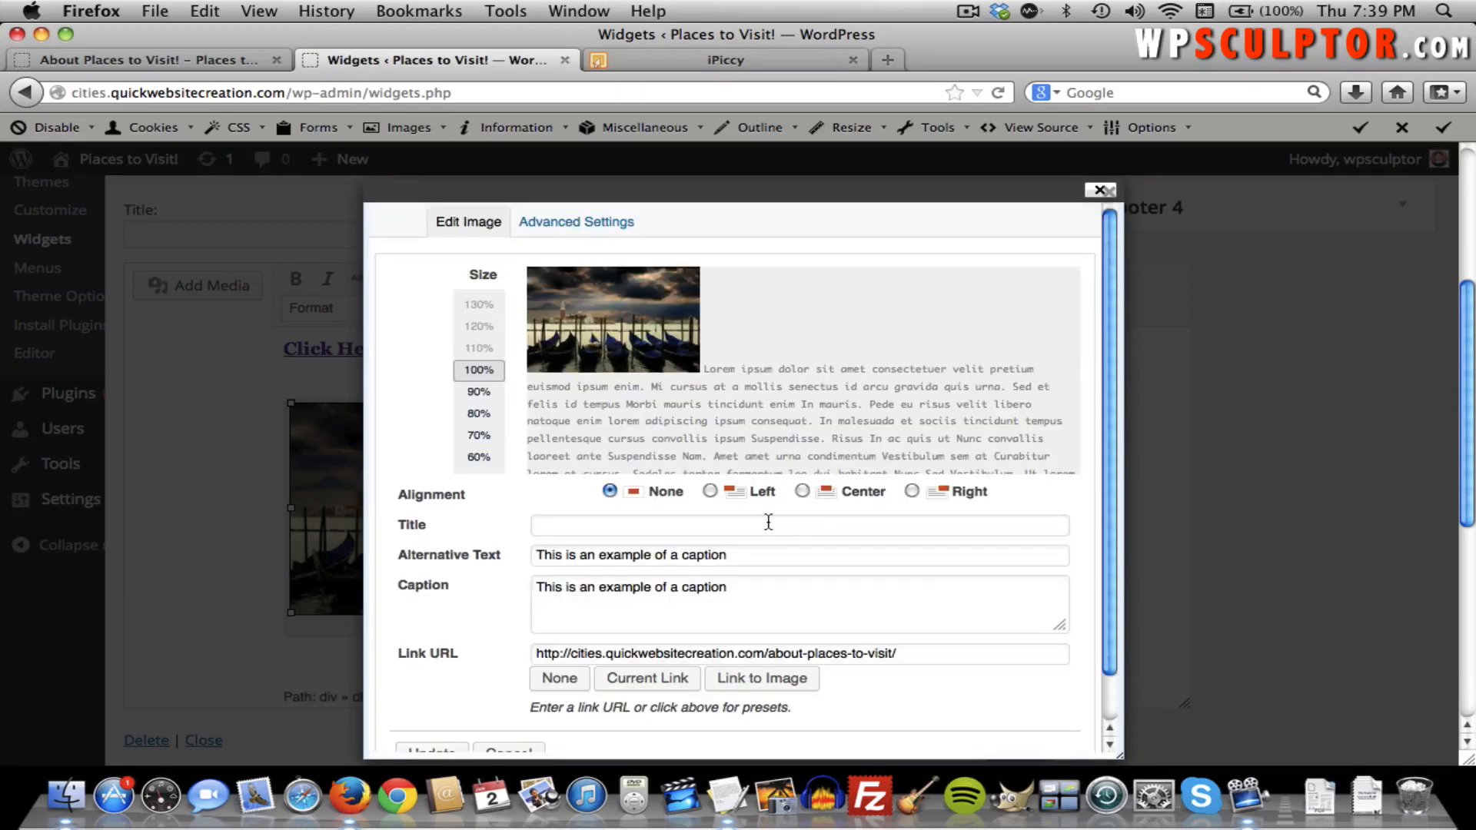
{"action": "scroll", "coordinate": [746, 538], "scroll_direction": "down", "scroll_amount": 2}
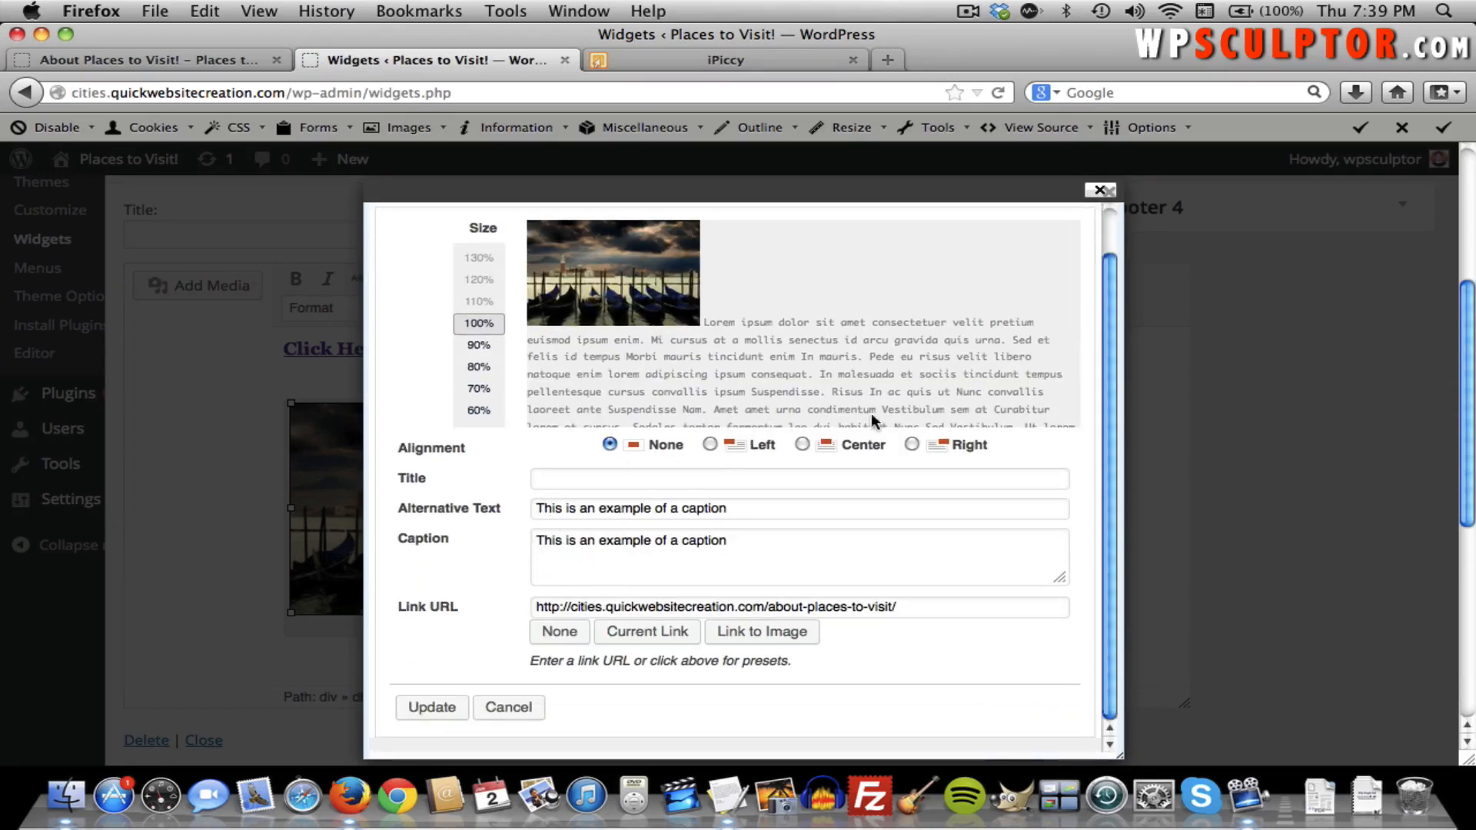
{"action": "left_click", "coordinate": [506, 707]}
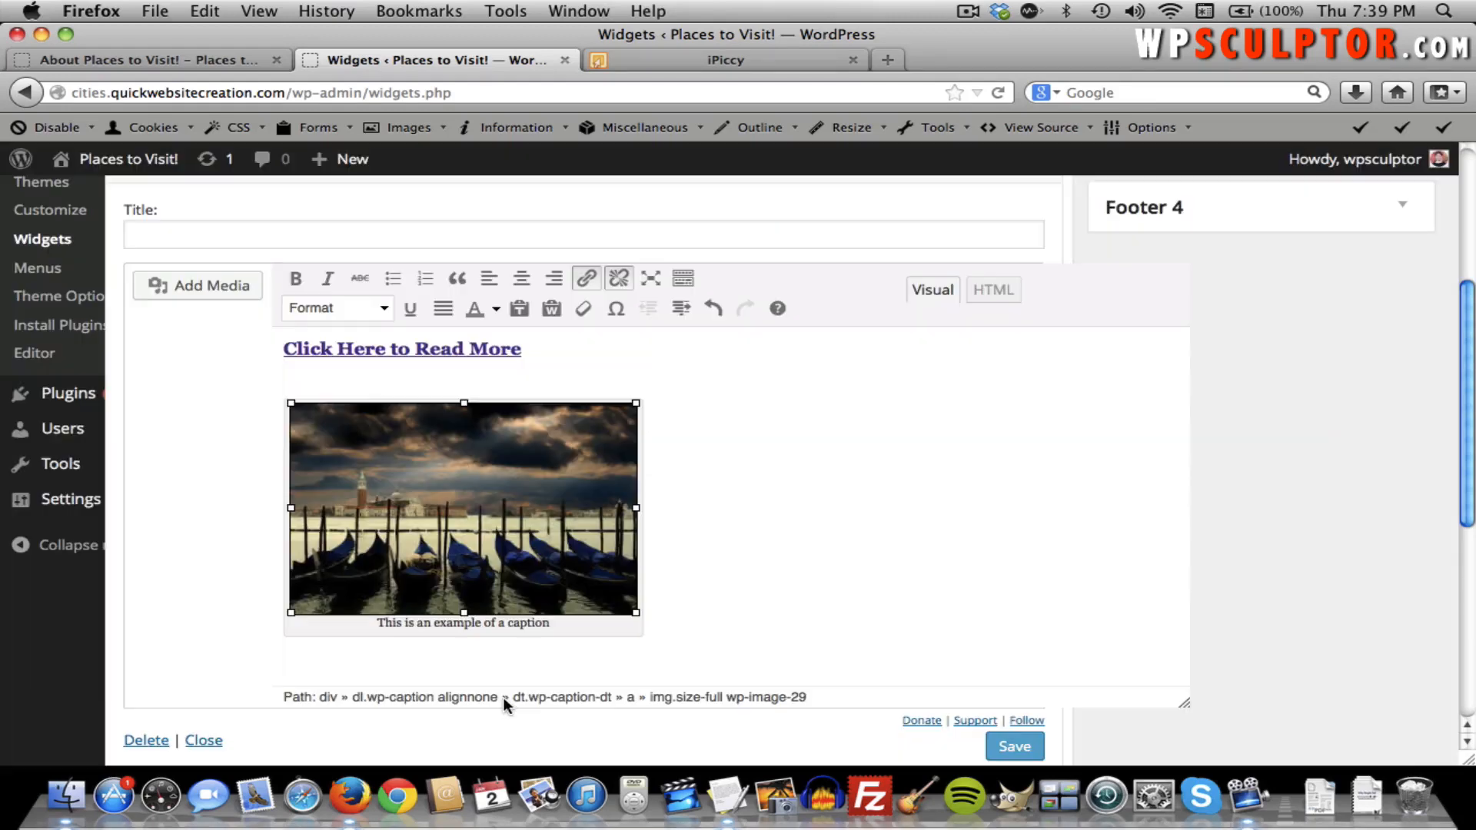
{"action": "left_click", "coordinate": [661, 641]}
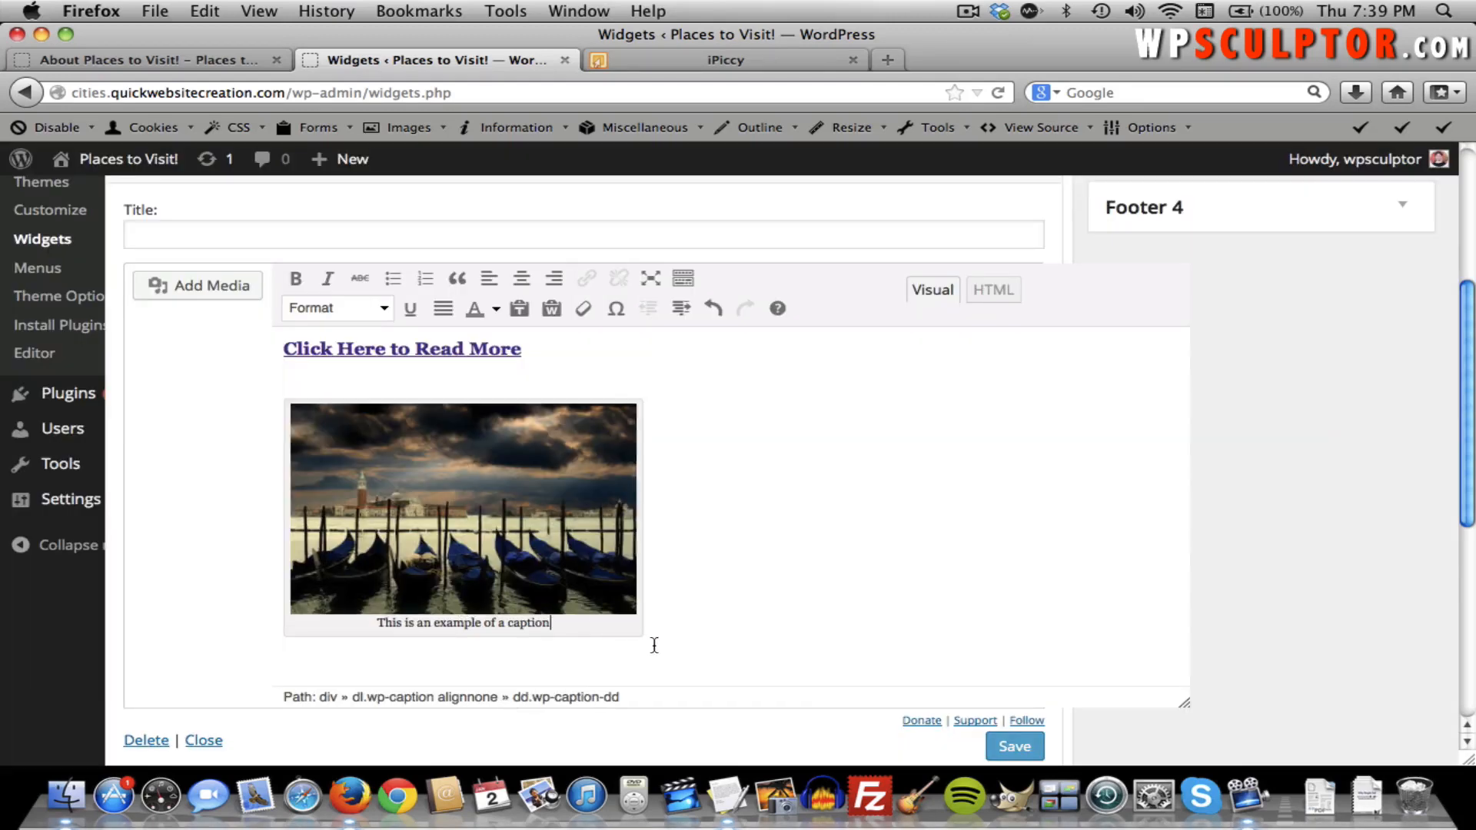
{"action": "triple_click", "coordinate": [659, 623]}
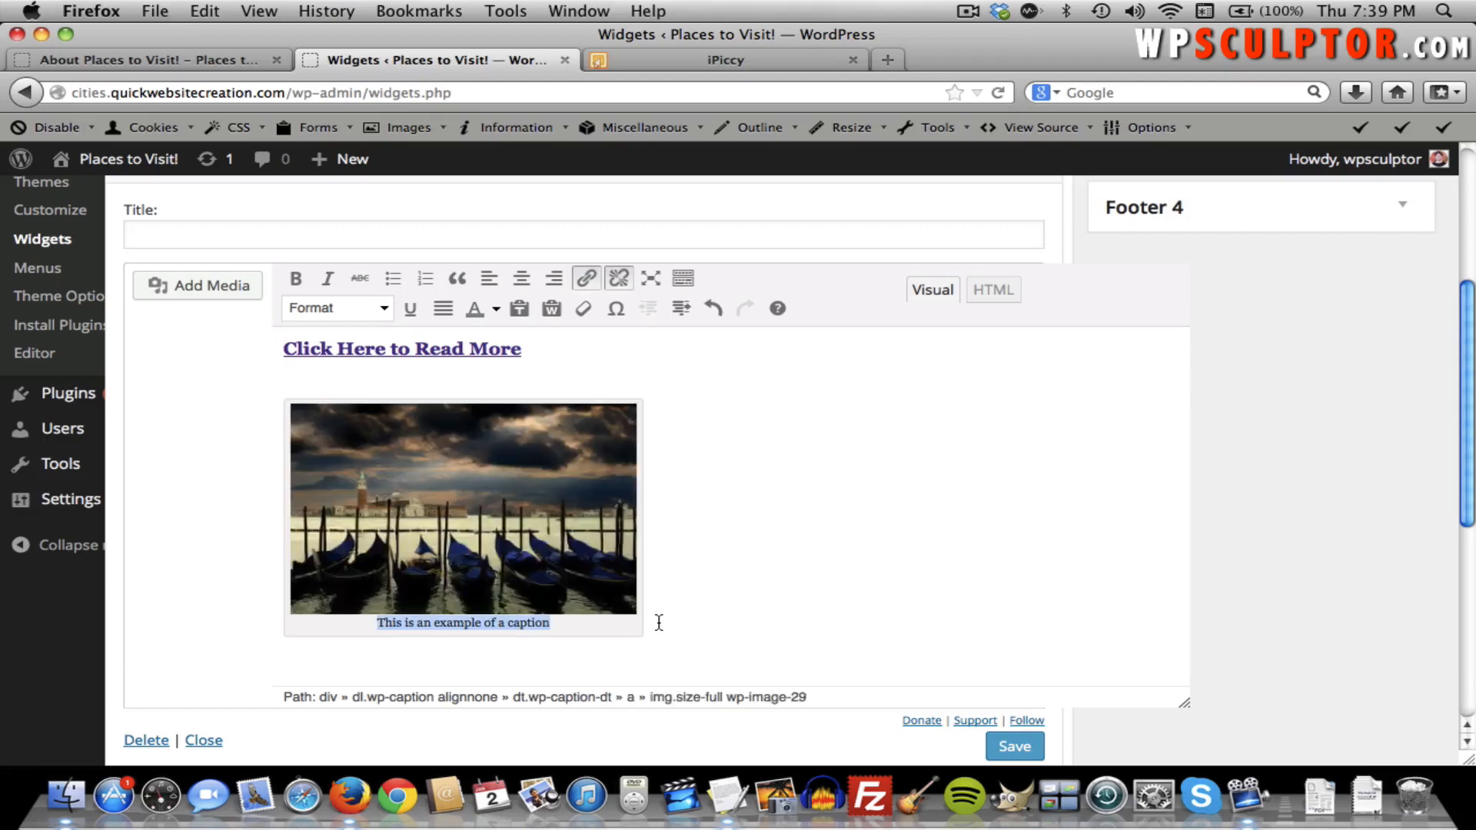
{"action": "left_click", "coordinate": [630, 654]}
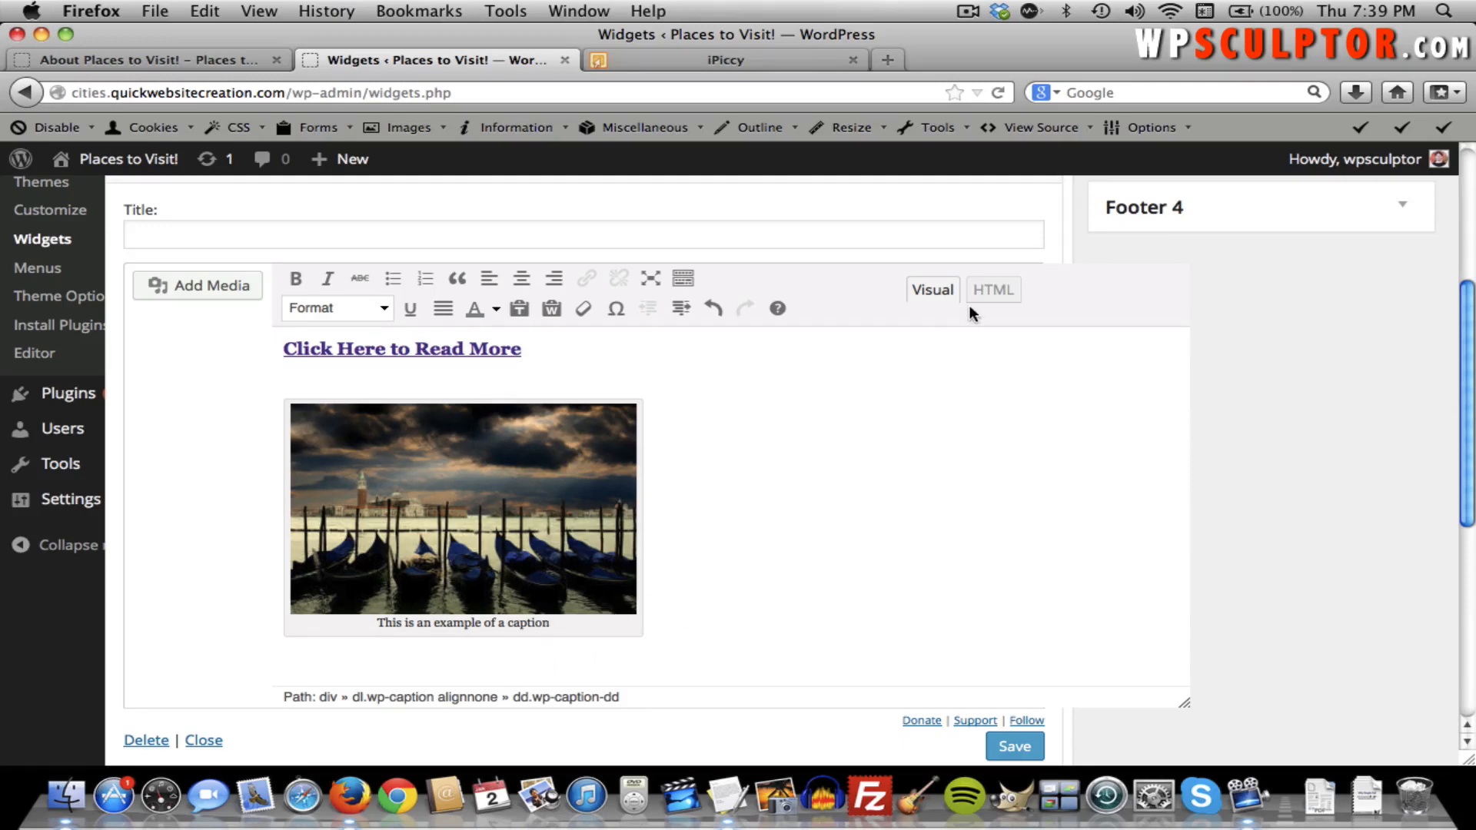
Add an &nbsp; line after [/caption] in the HTML view, then return to Visual on the empty line.
{"action": "left_click", "coordinate": [987, 291]}
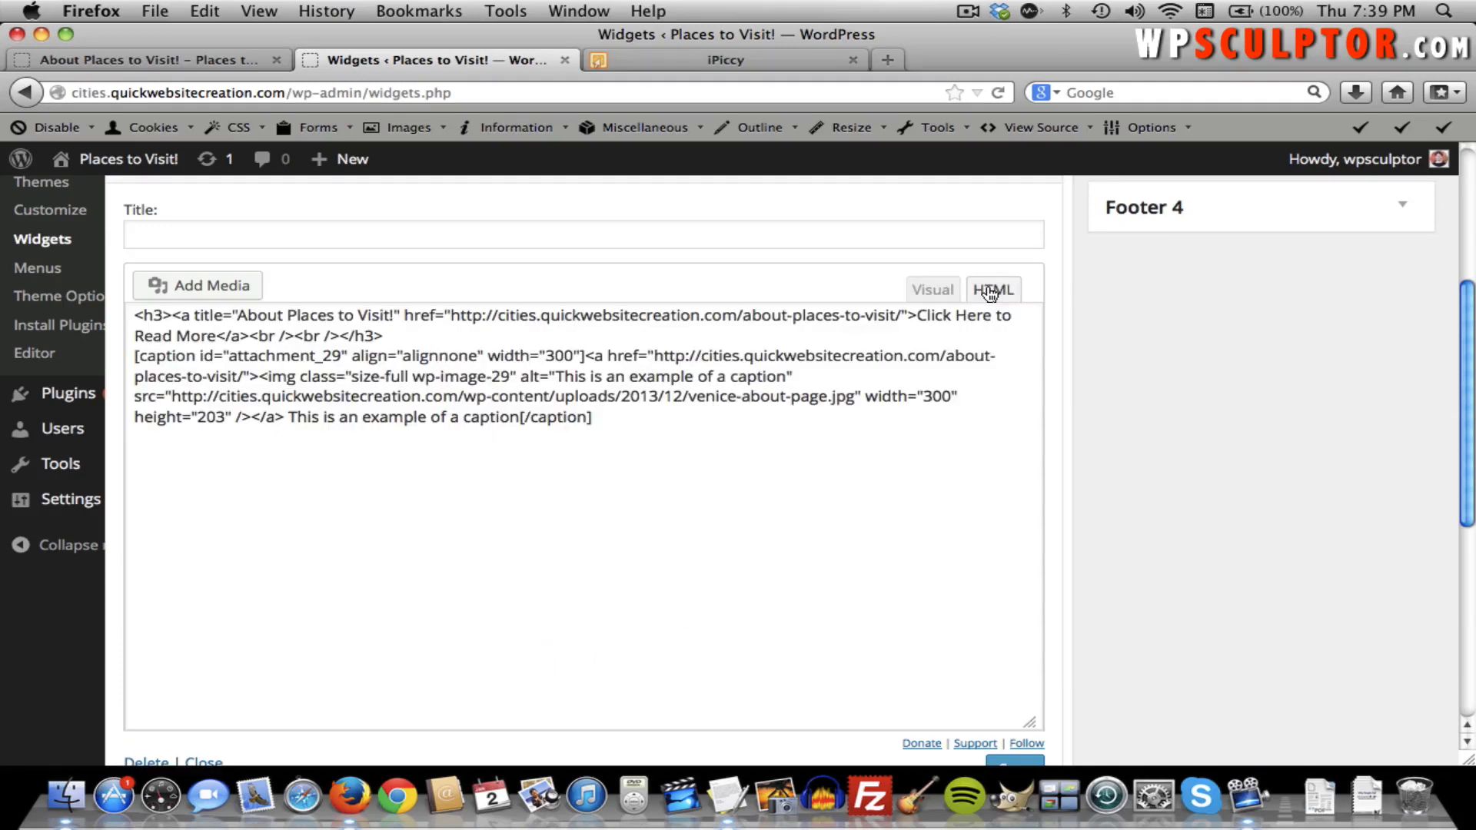
{"action": "left_click", "coordinate": [673, 457]}
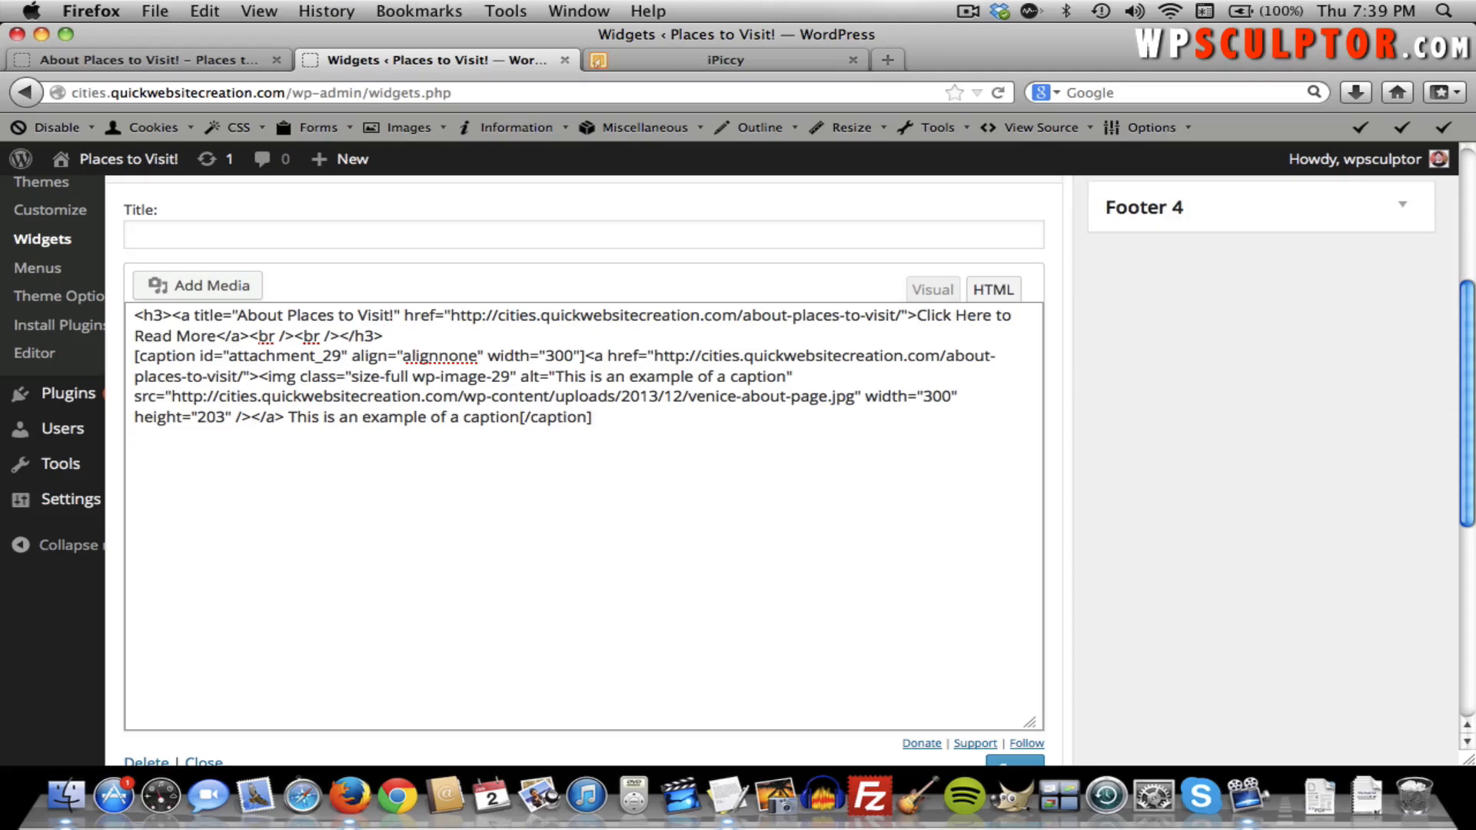
{"action": "key", "text": "Return"}
{"action": "type", "text": "&nbsp;"}
{"action": "left_click", "coordinate": [933, 290]}
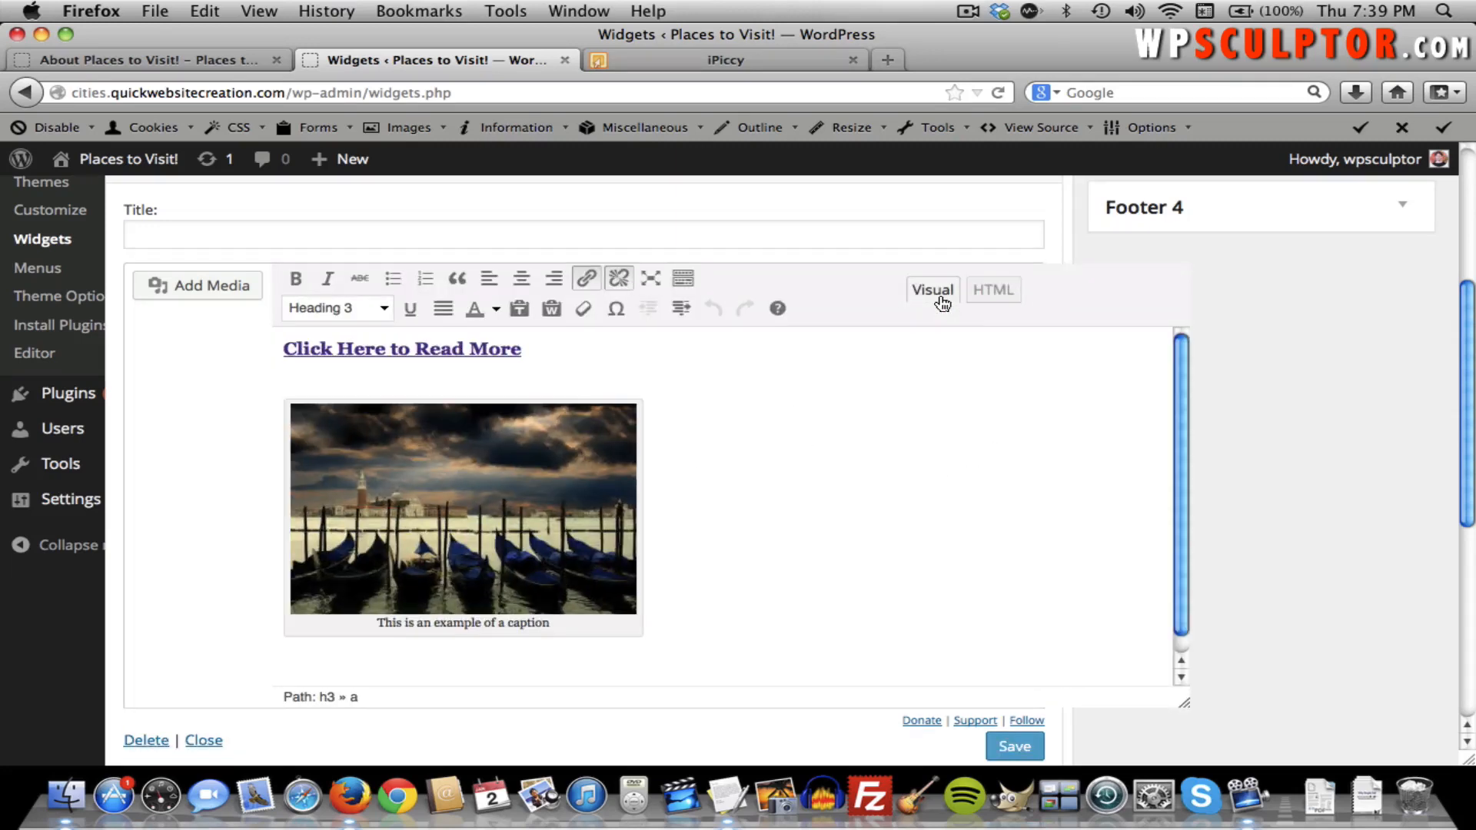
{"action": "left_click", "coordinate": [479, 662]}
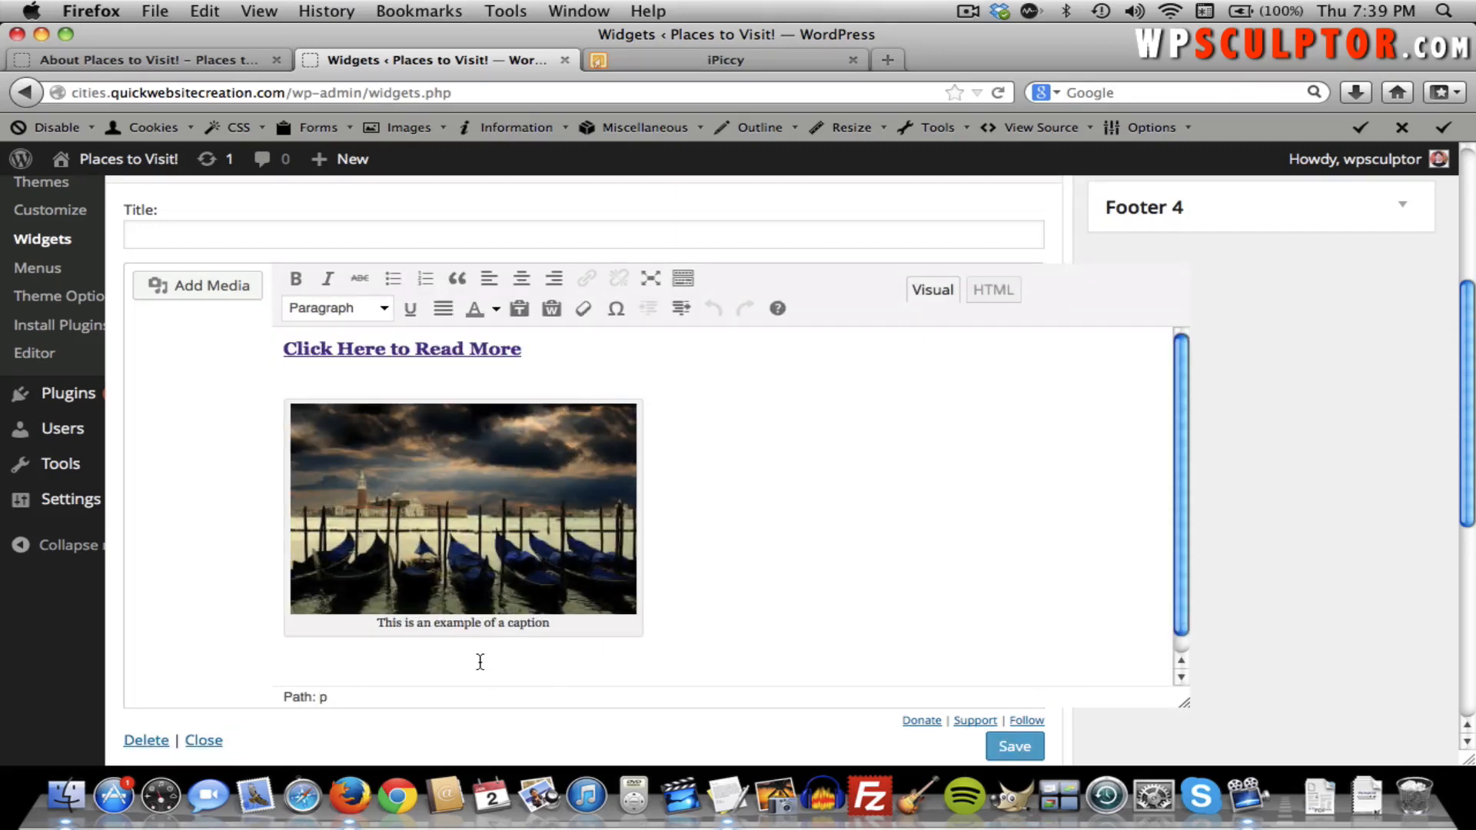
Copy the mock-website paragraph from the Hueman Content file and paste it below the image.
{"action": "key", "text": "super+Tab"}
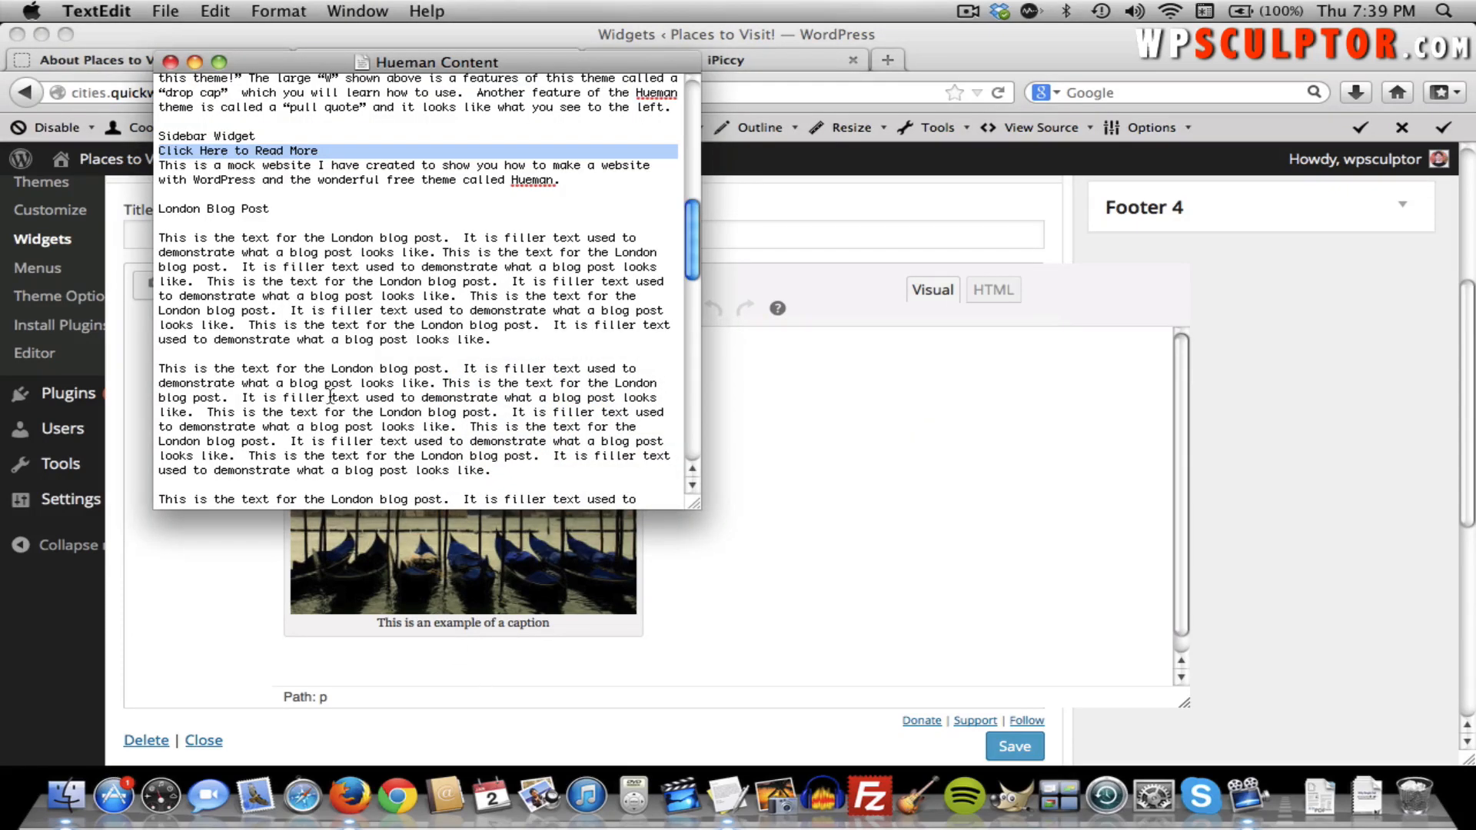
{"action": "scroll", "coordinate": [330, 396], "scroll_direction": "down", "scroll_amount": 1}
{"action": "left_click_drag", "start_coordinate": [565, 178], "coordinate": [162, 164]}
{"action": "key", "text": "super+c"}
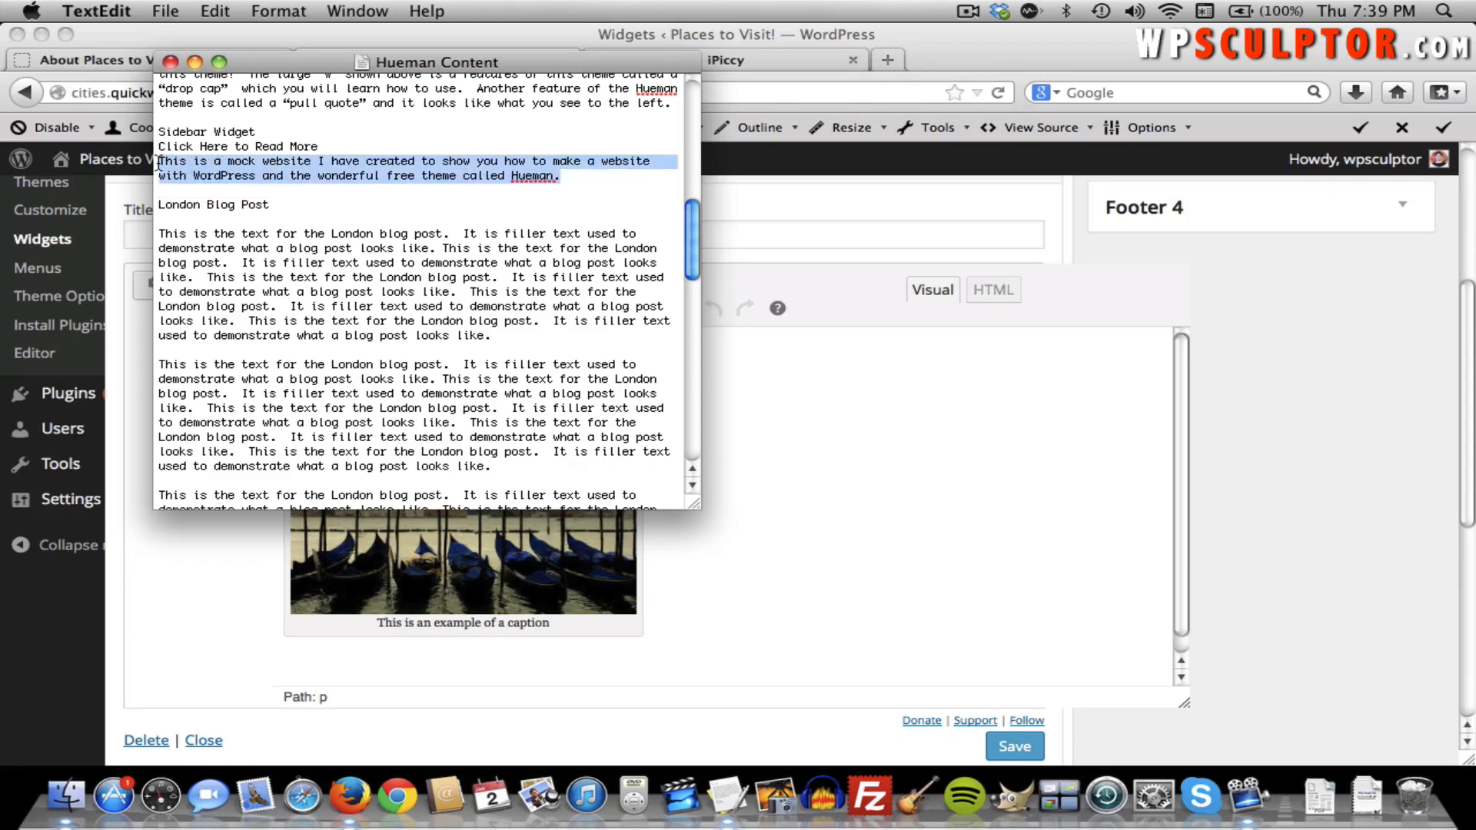
{"action": "key", "text": "super+Tab"}
{"action": "key", "text": "super+v"}
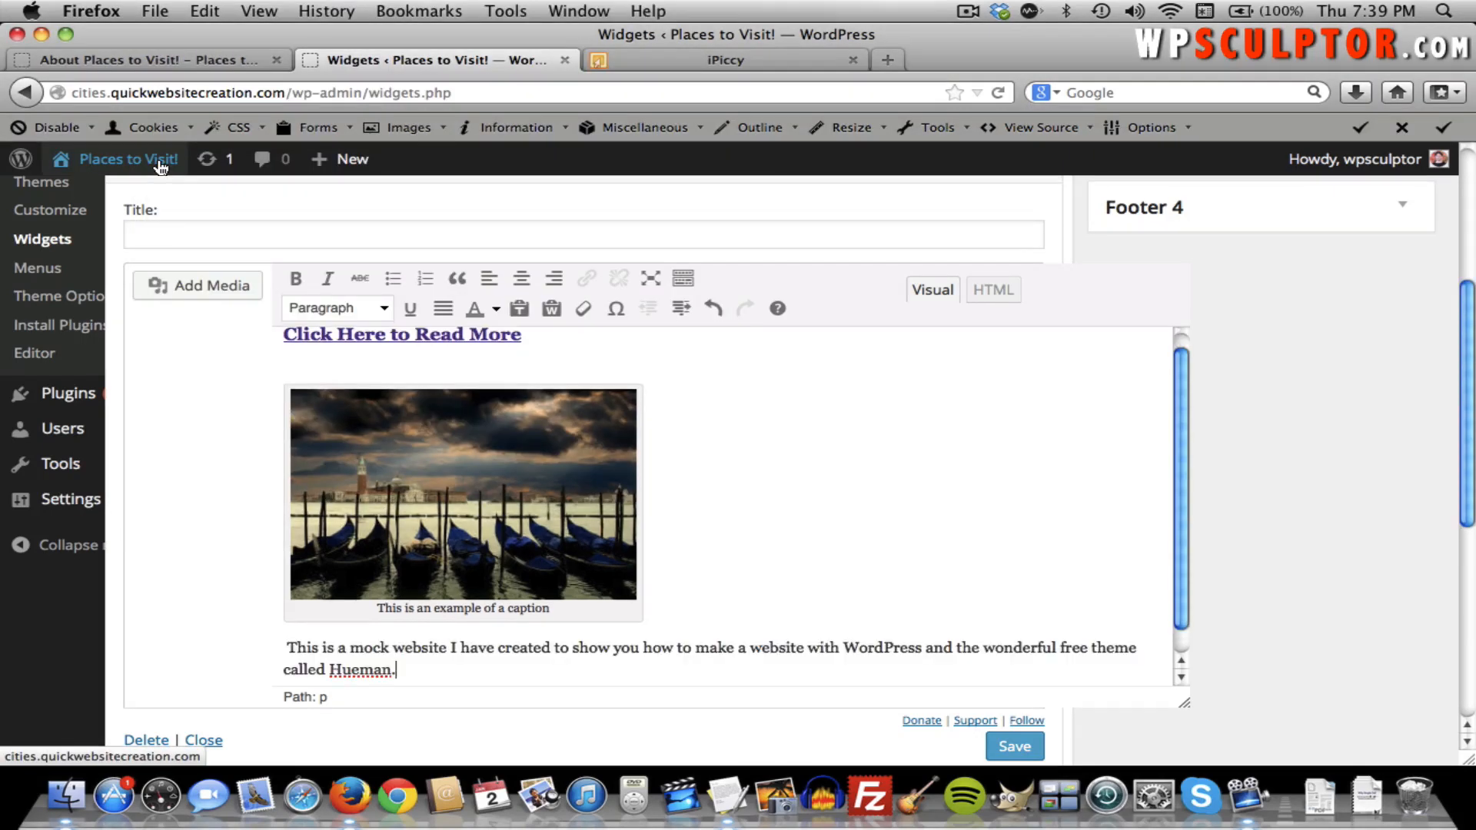
{"action": "double_click", "coordinate": [339, 670]}
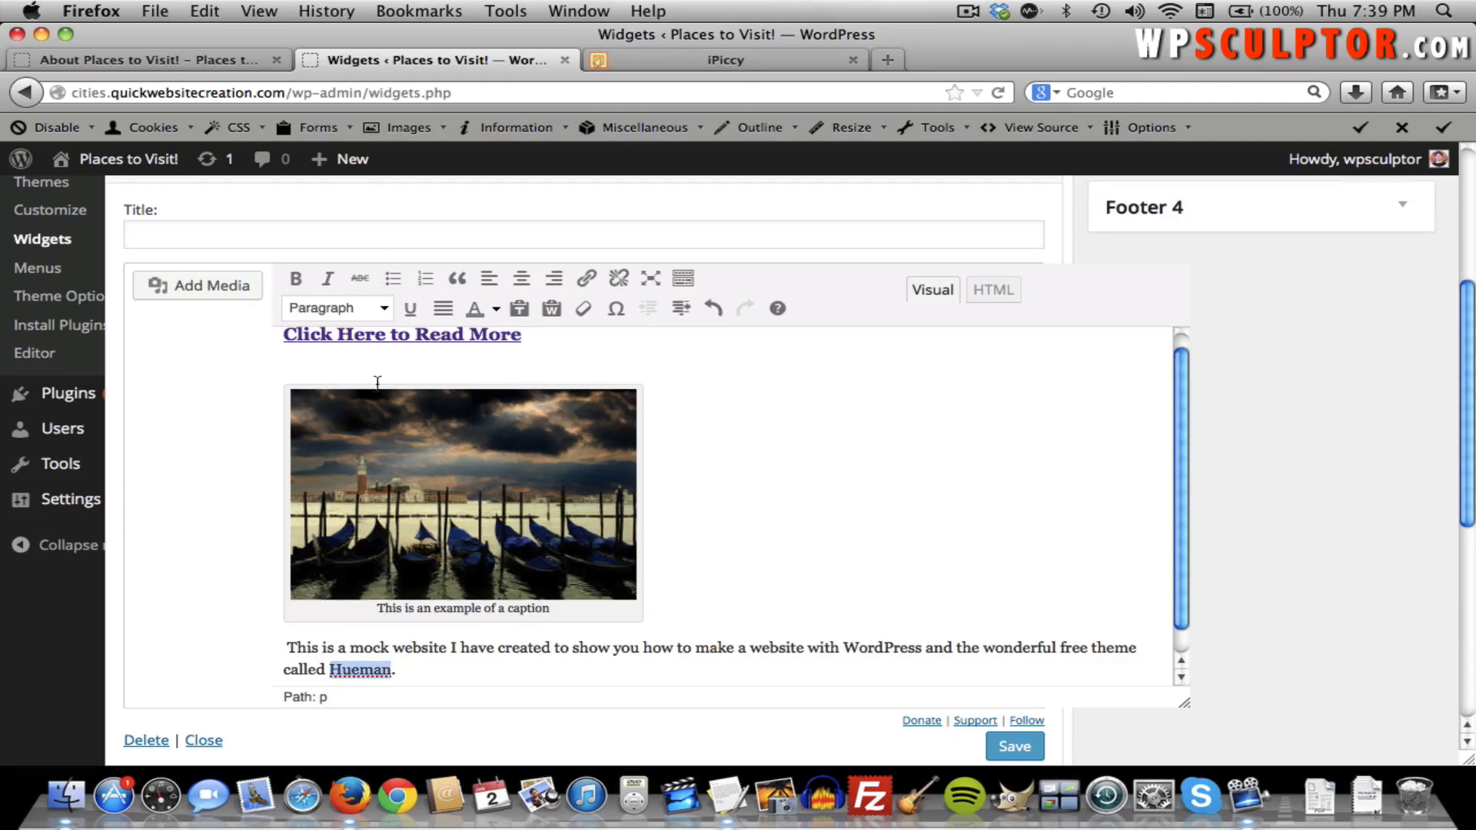
{"action": "left_click", "coordinate": [586, 278]}
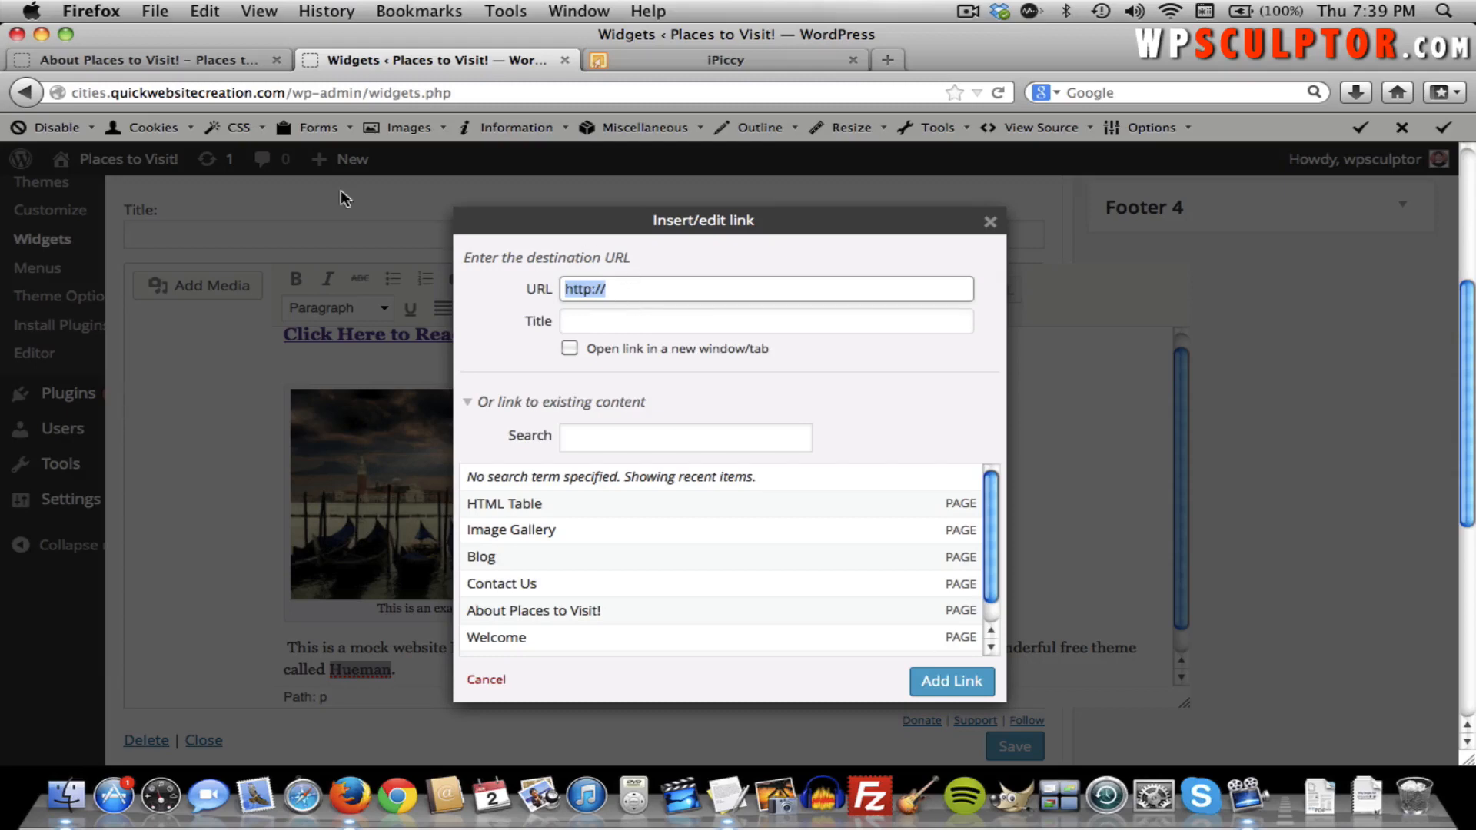
{"action": "left_click", "coordinate": [170, 61]}
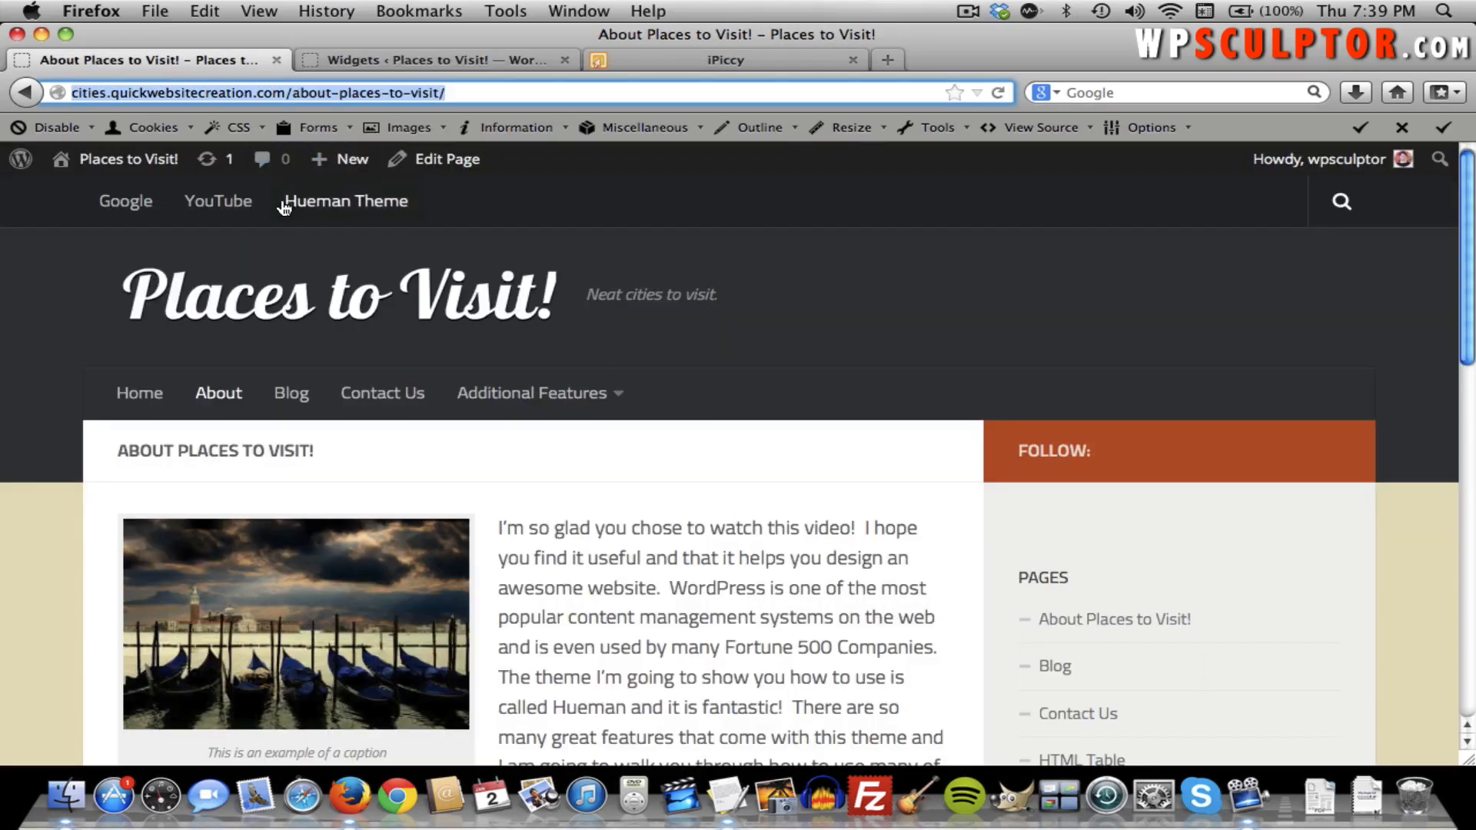
{"action": "left_click", "coordinate": [369, 202]}
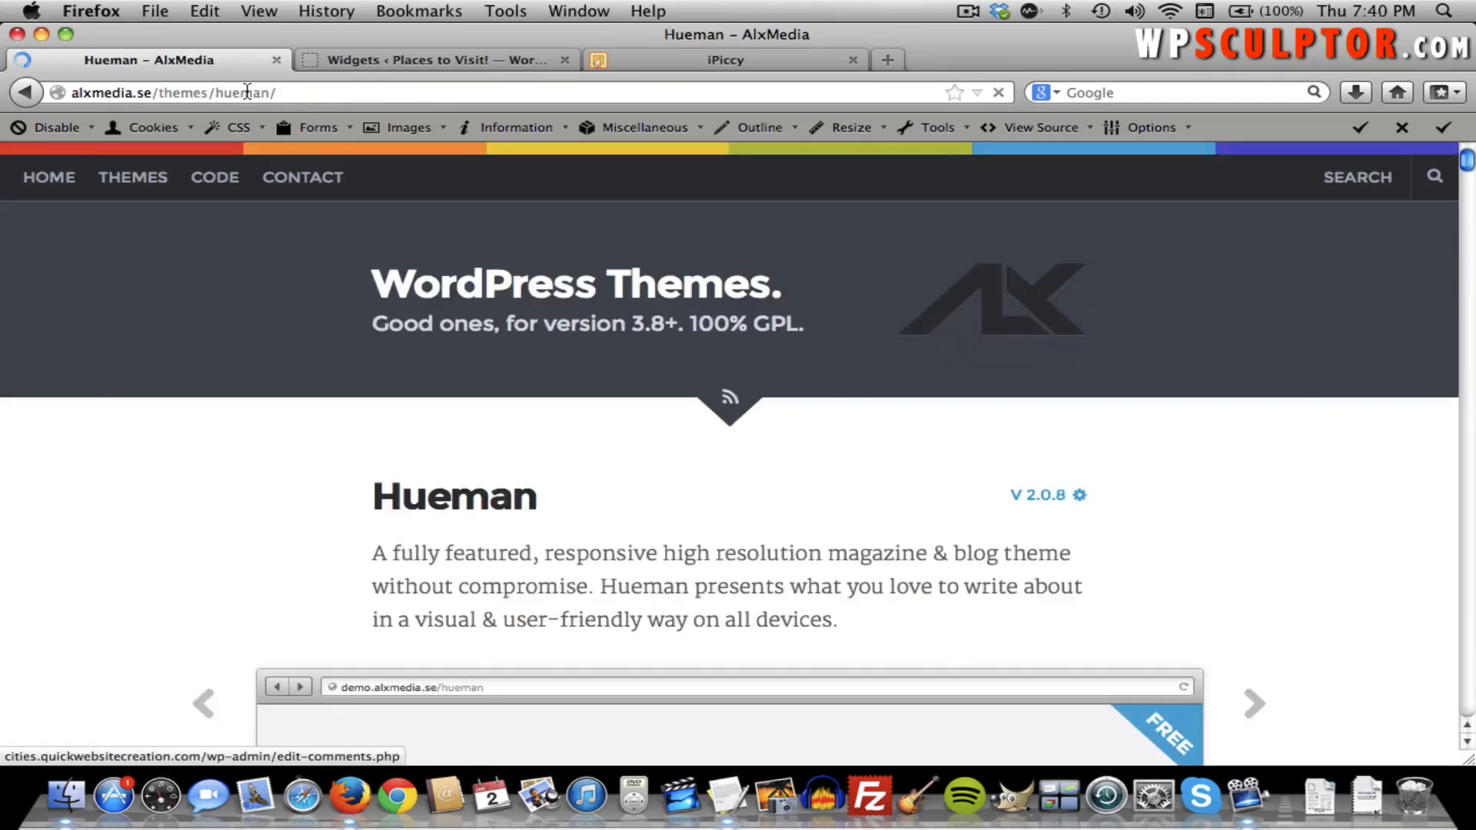
{"action": "left_click", "coordinate": [247, 92]}
{"action": "key", "text": "super+c"}
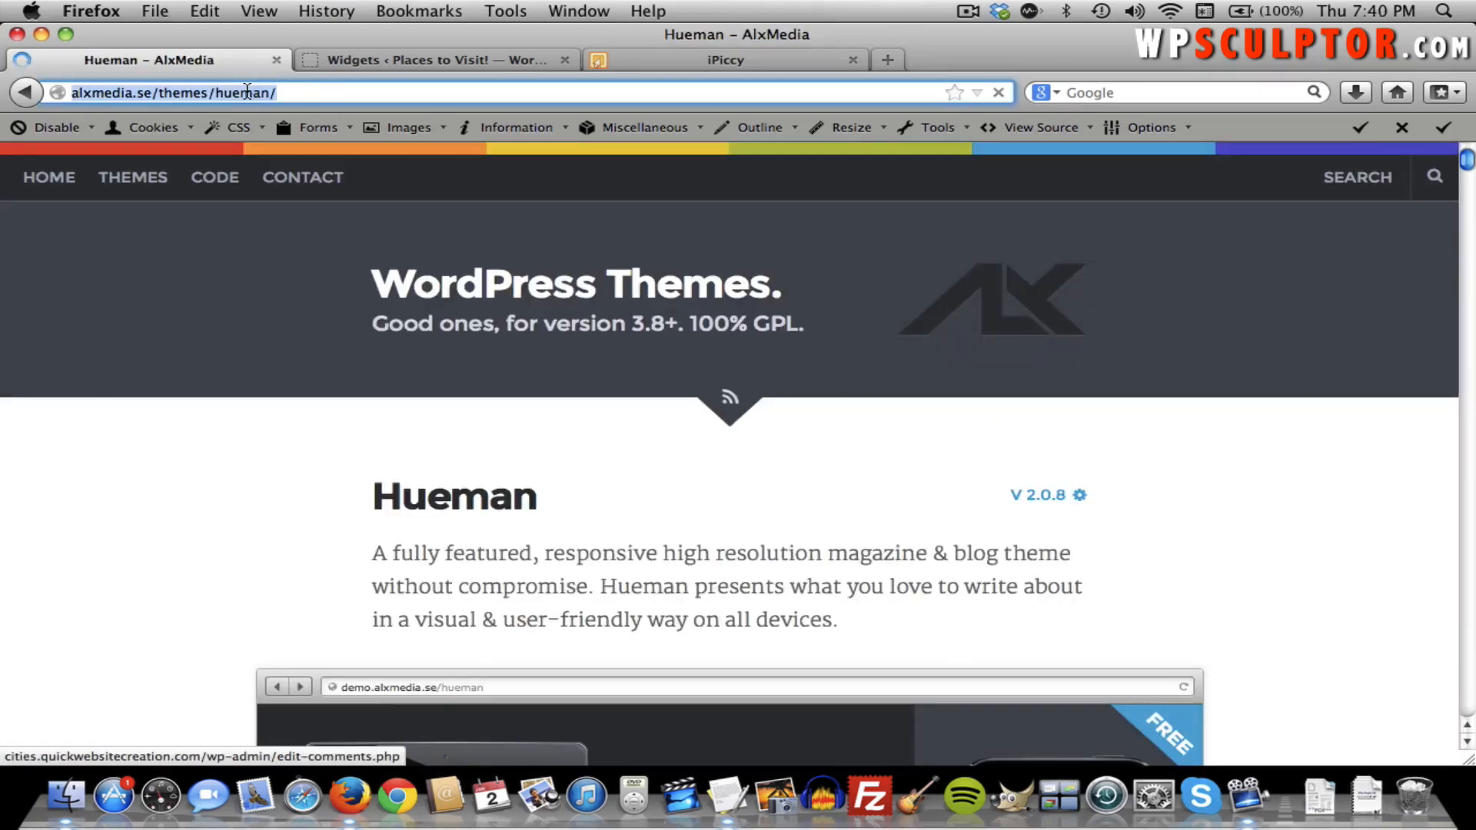
{"action": "left_click", "coordinate": [357, 63]}
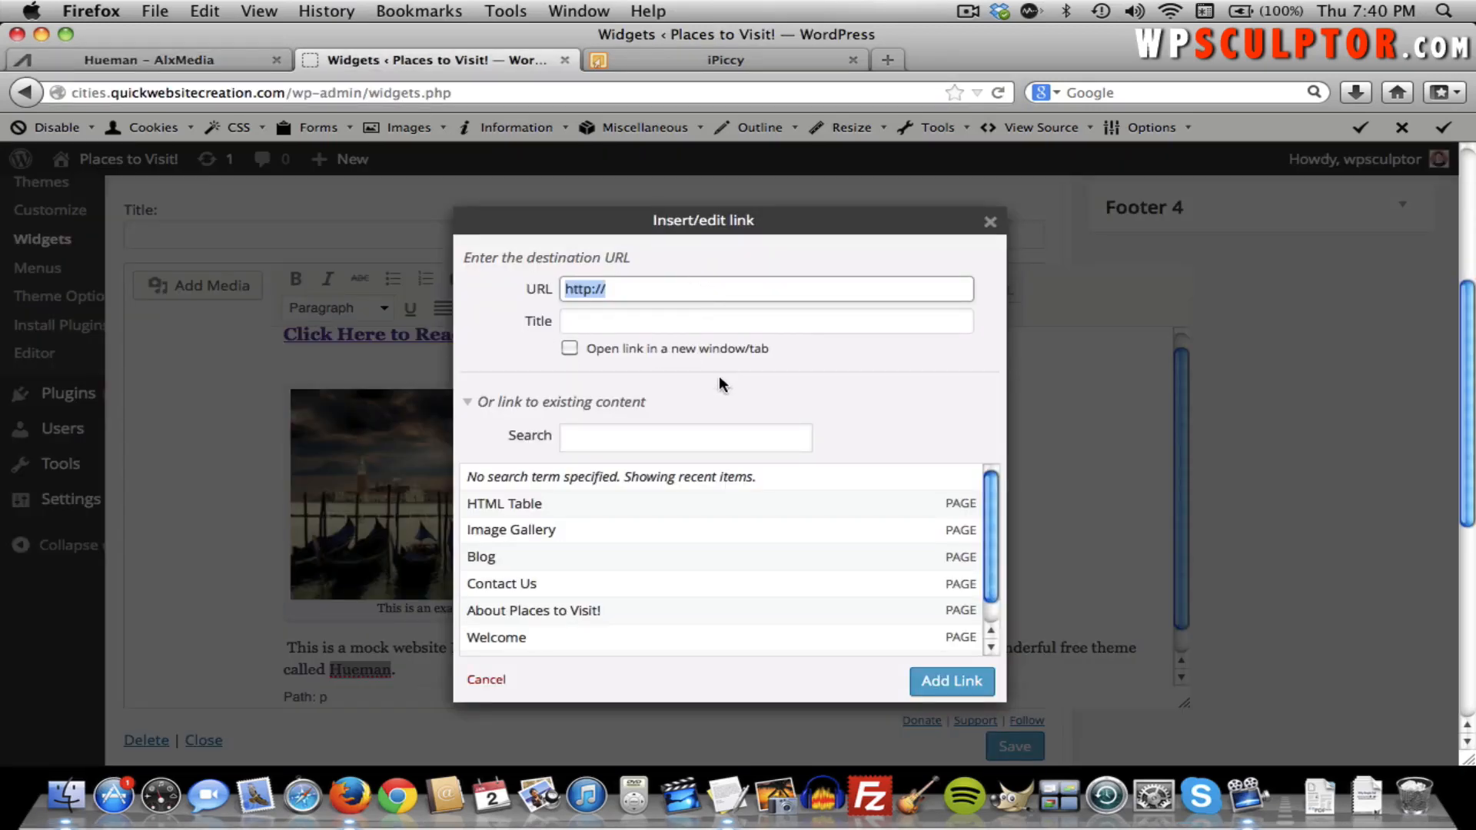
{"action": "key", "text": "super+v"}
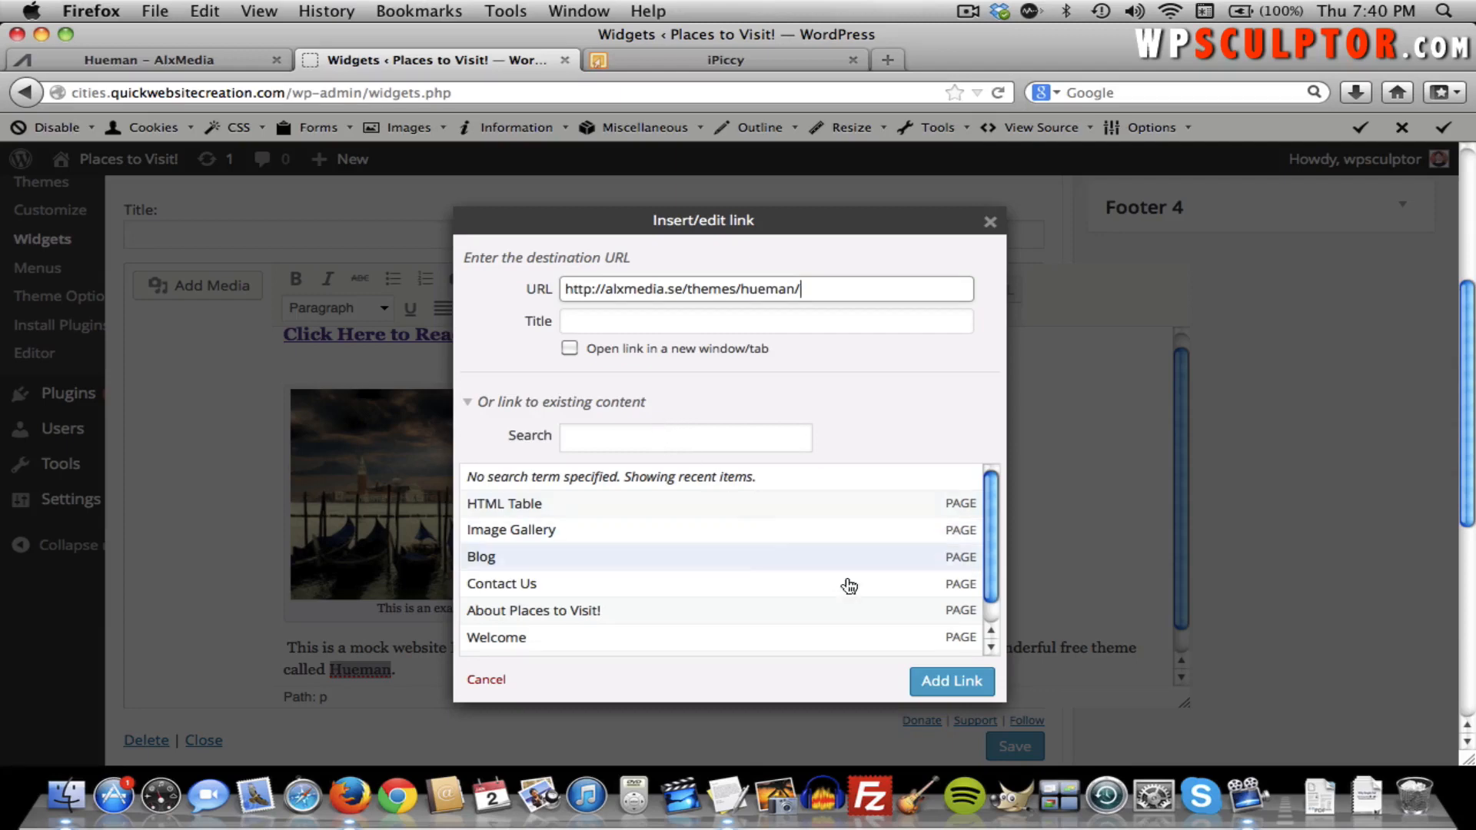
{"action": "left_click", "coordinate": [930, 683]}
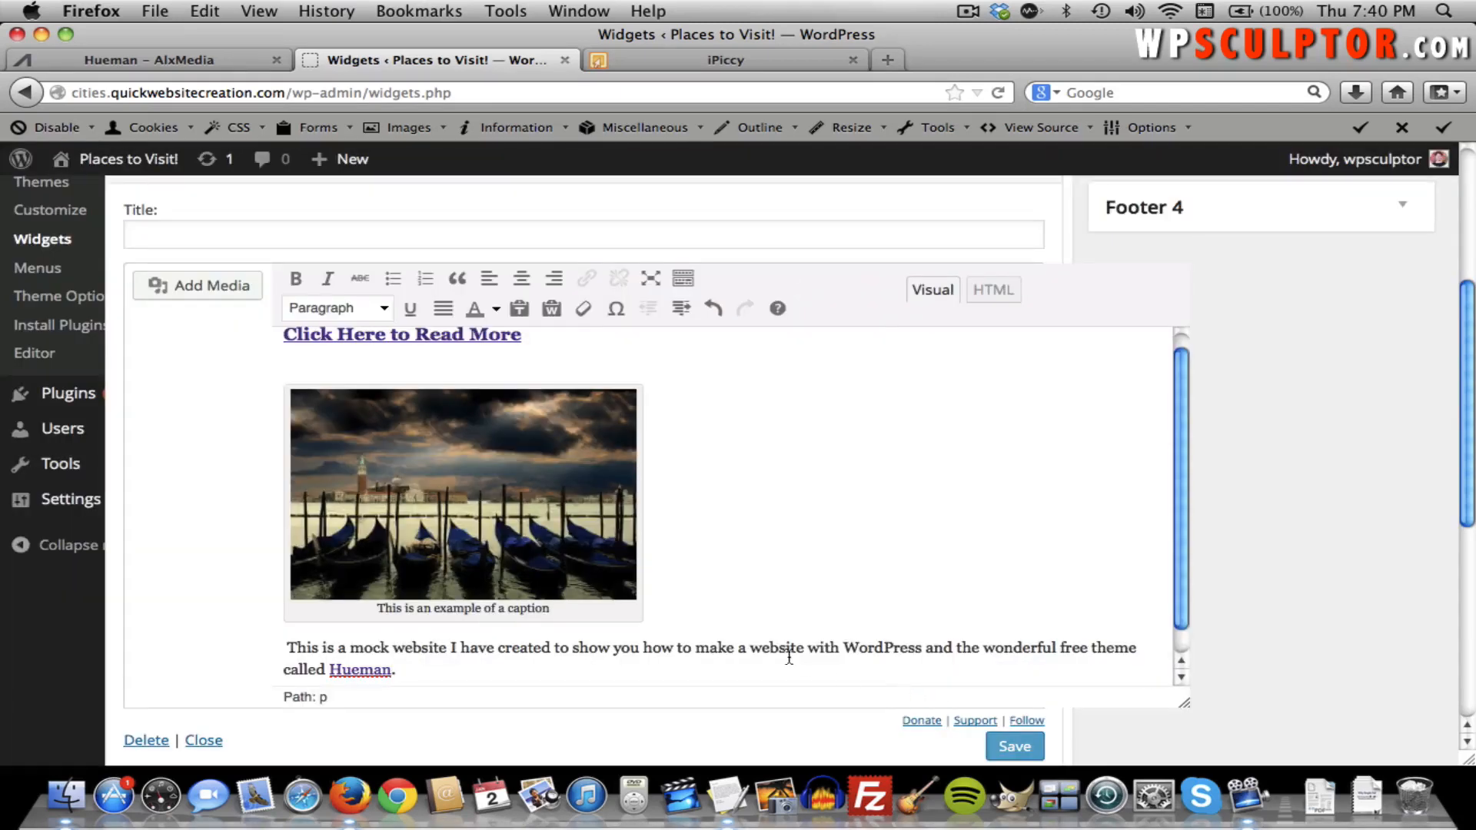
{"action": "left_click", "coordinate": [1013, 746]}
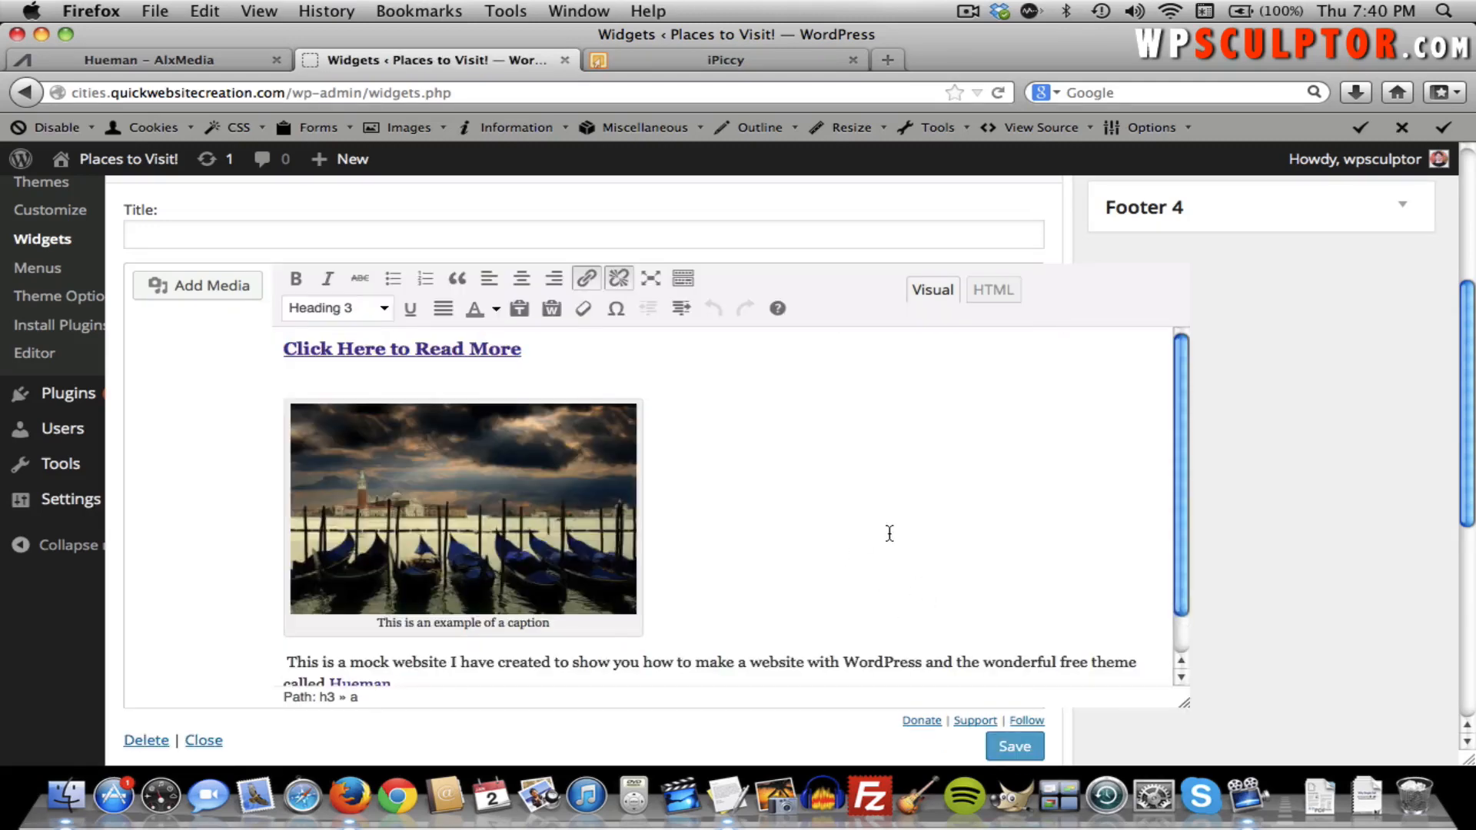
Check the sidebar widget's heading, gondola image and paragraph on the live About Places to Visit! page.
{"action": "left_click", "coordinate": [108, 55]}
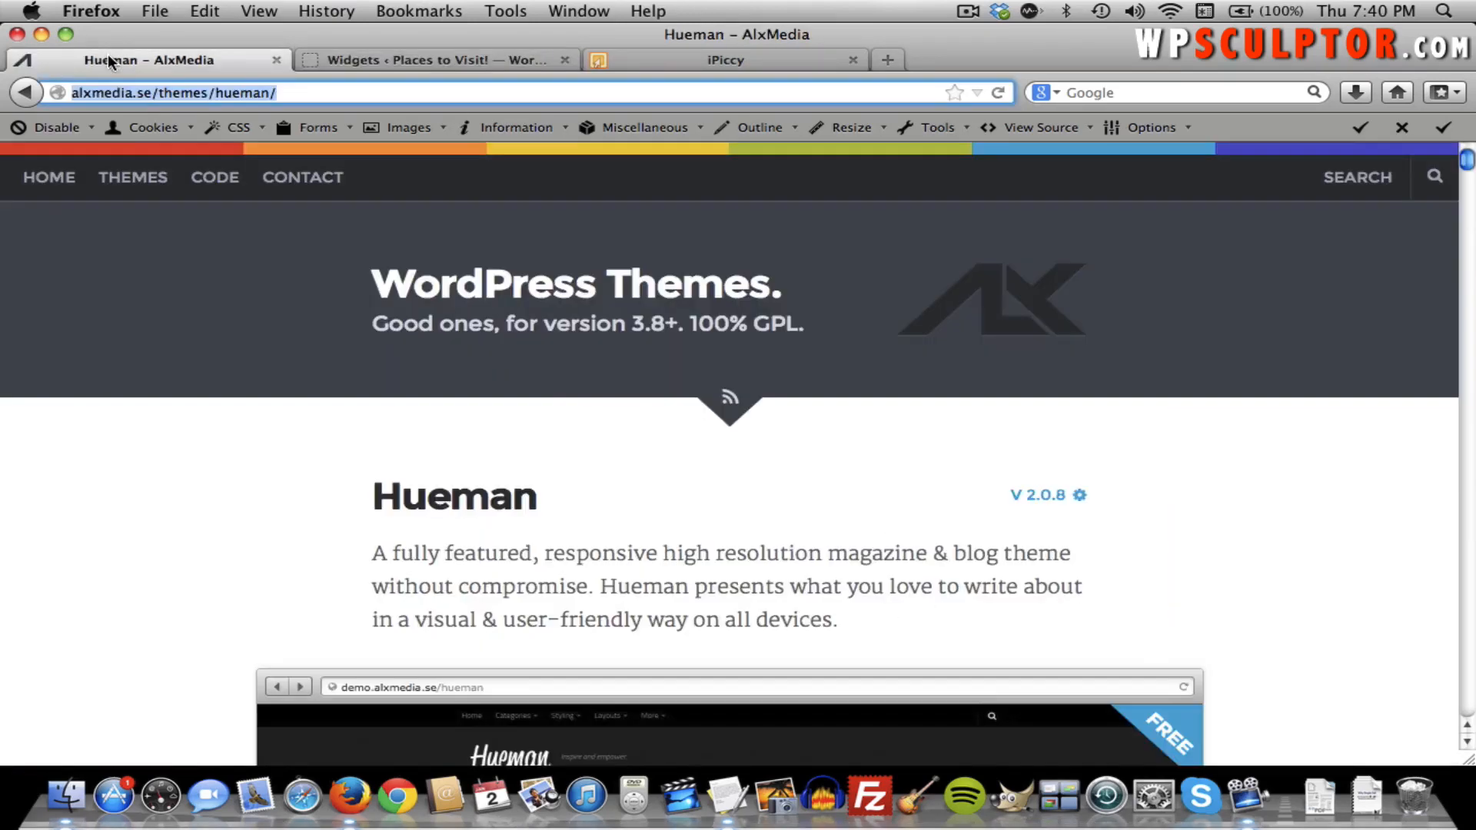
{"action": "left_click", "coordinate": [25, 92]}
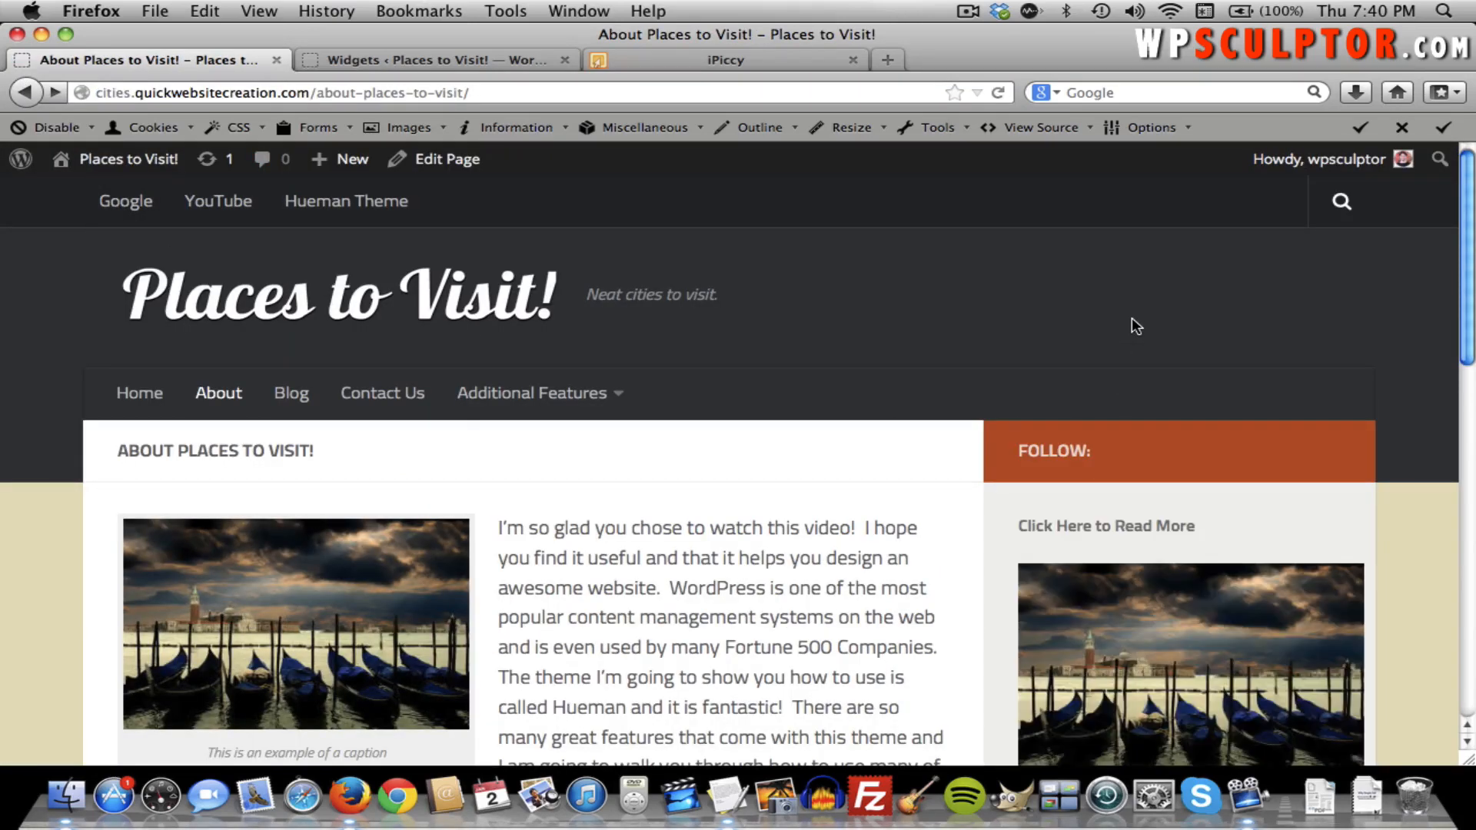
{"action": "scroll", "coordinate": [1131, 316], "scroll_direction": "down", "scroll_amount": 3}
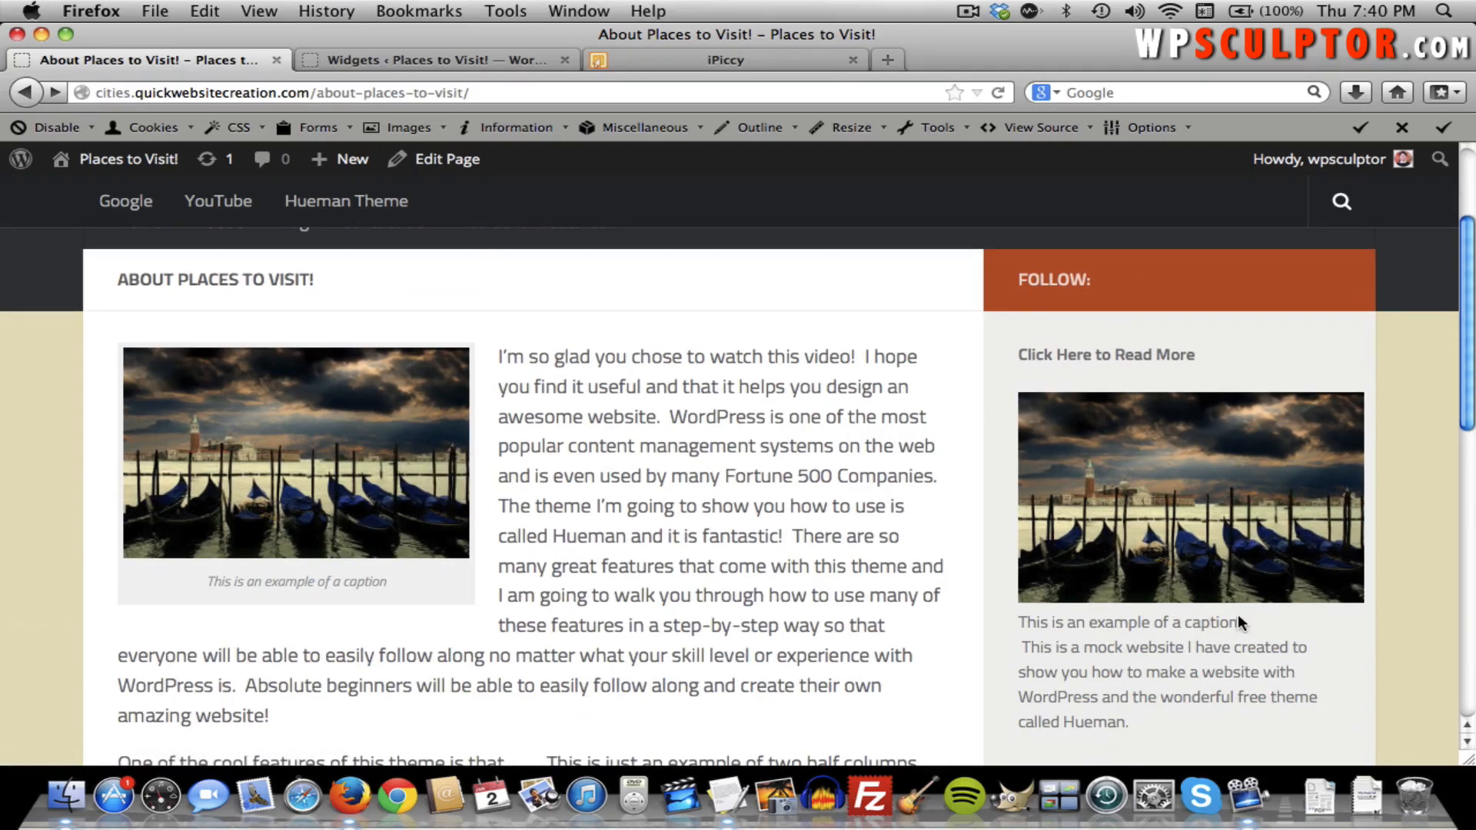
{"action": "left_click_drag", "start_coordinate": [1235, 621], "coordinate": [1019, 620]}
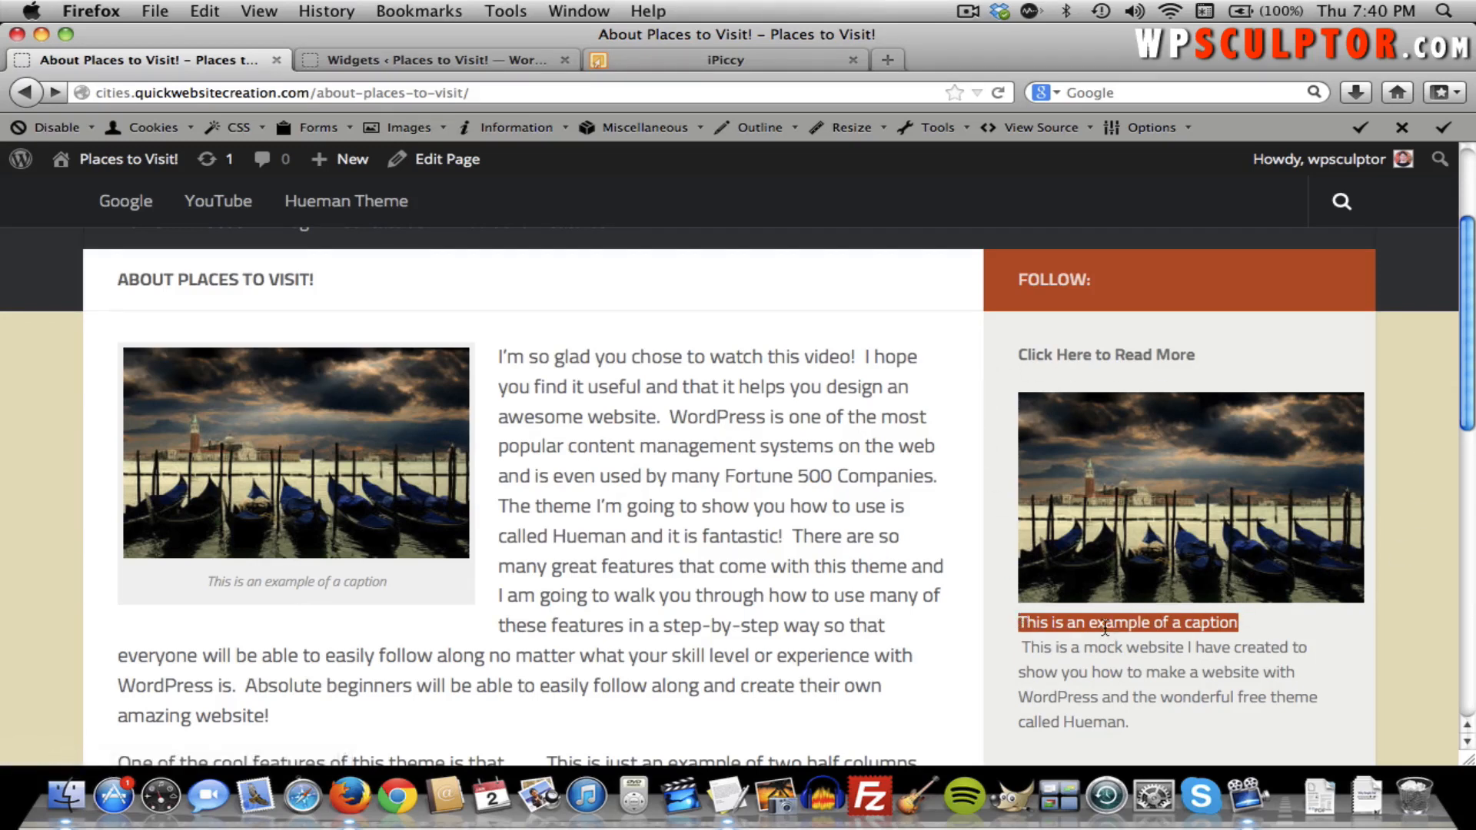
{"action": "left_click", "coordinate": [342, 54]}
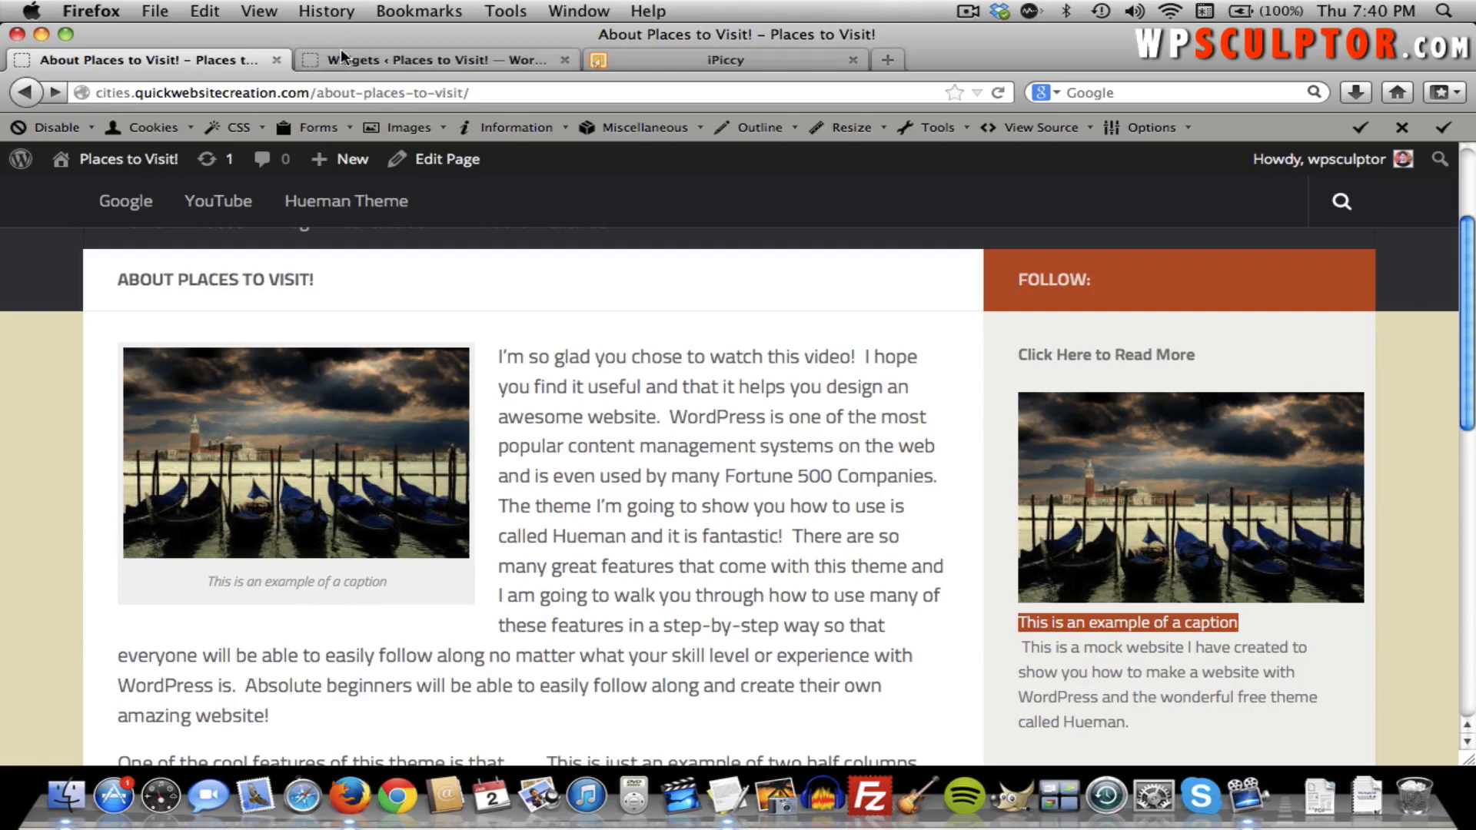
Clear the gondola image's caption, save the widget, and reload the About Places to Visit! page.
{"action": "left_click", "coordinate": [444, 571]}
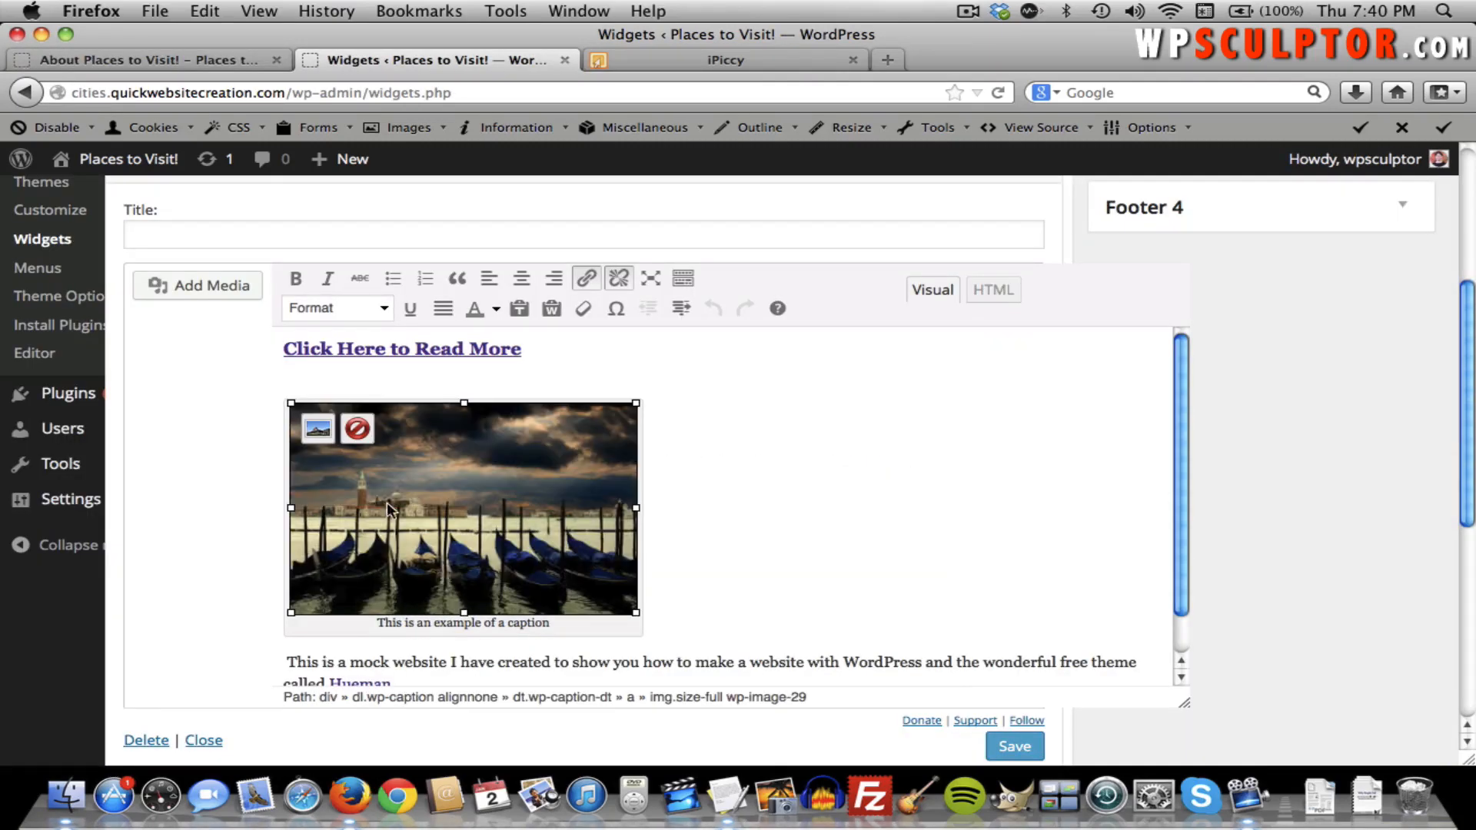
{"action": "left_click", "coordinate": [319, 432]}
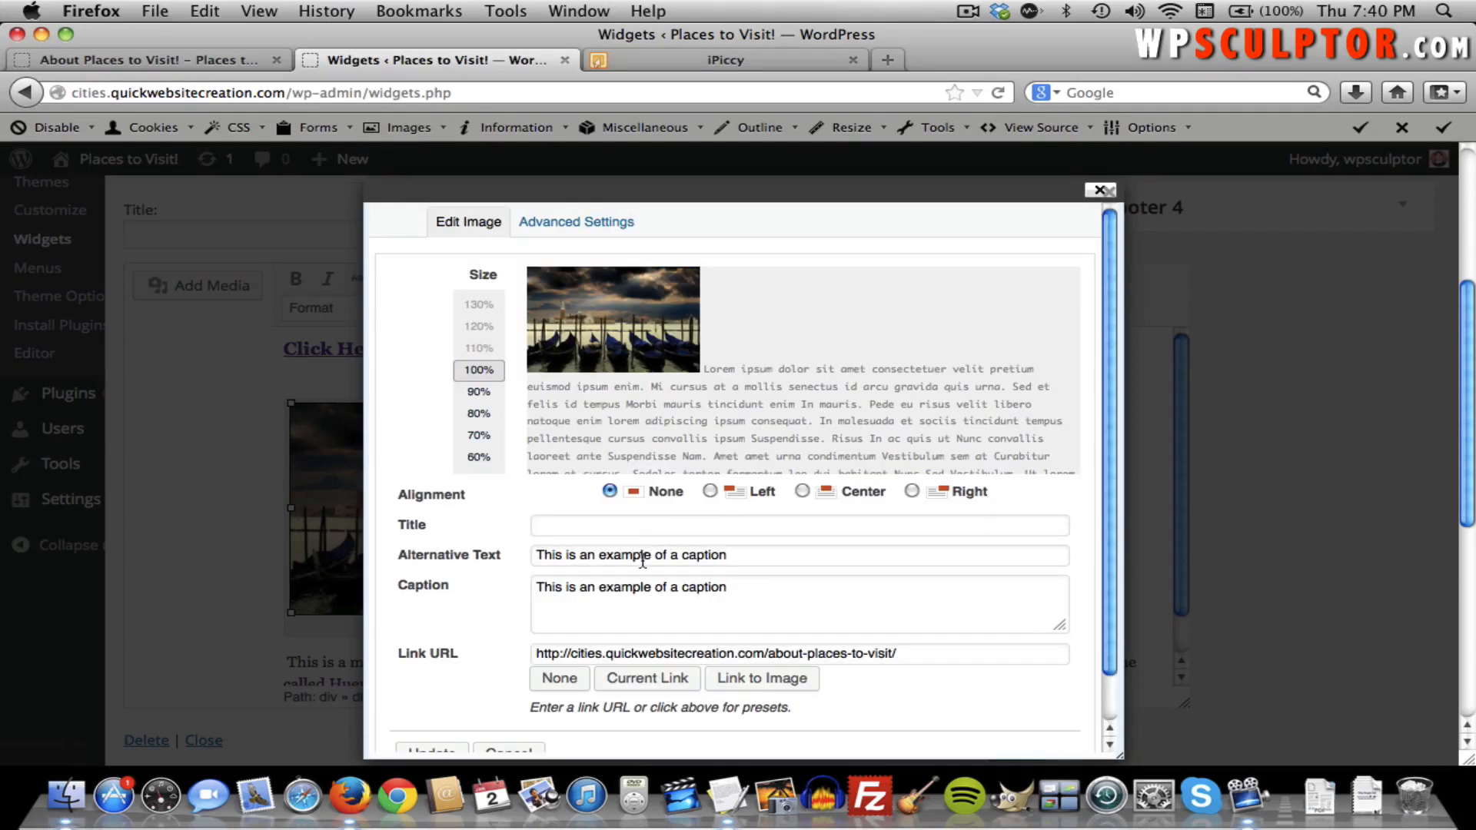
{"action": "triple_click", "coordinate": [632, 582]}
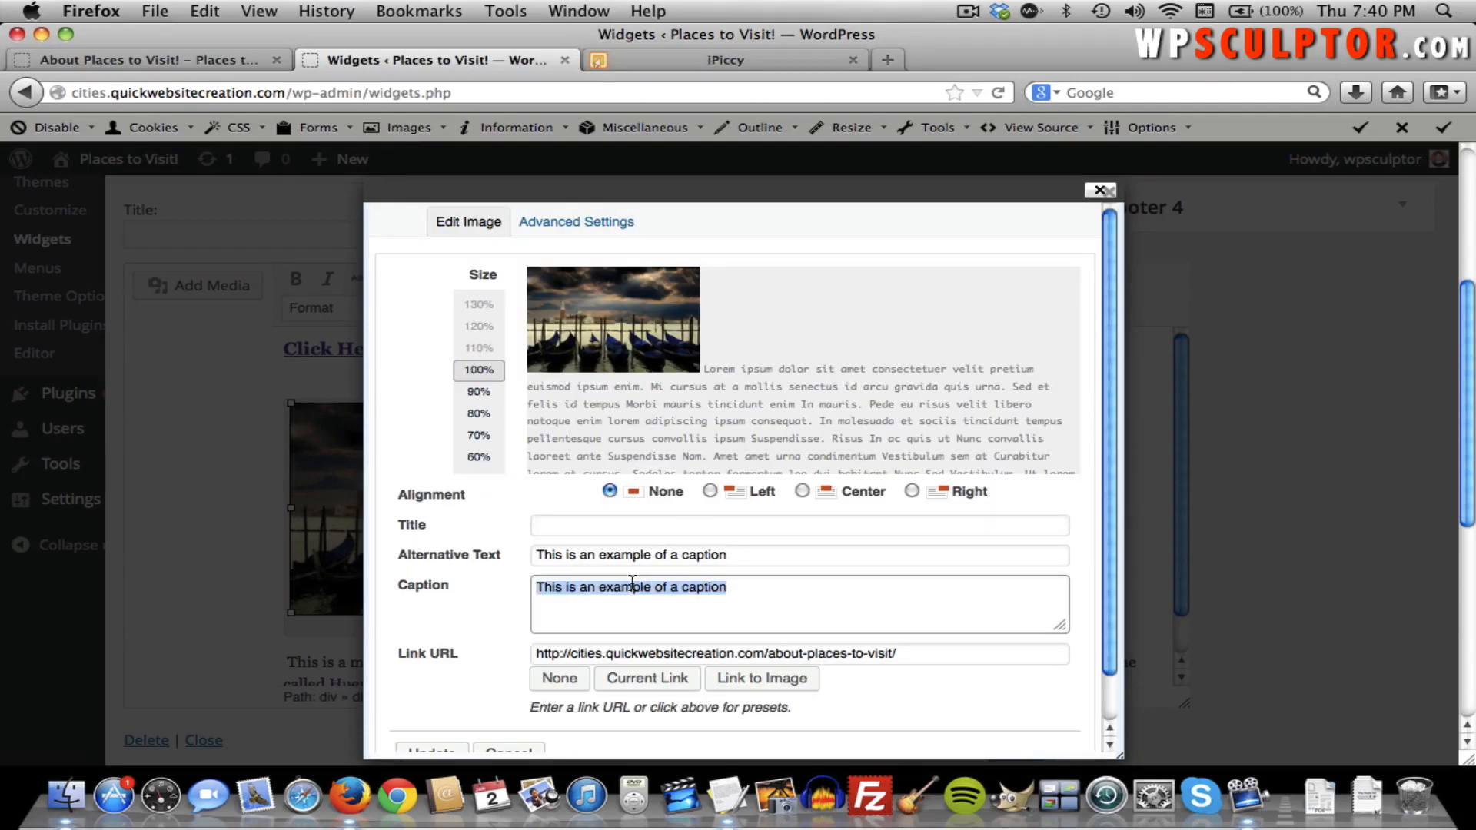
{"action": "key", "text": "BackSpace"}
{"action": "scroll", "coordinate": [617, 600], "scroll_direction": "down", "scroll_amount": 2}
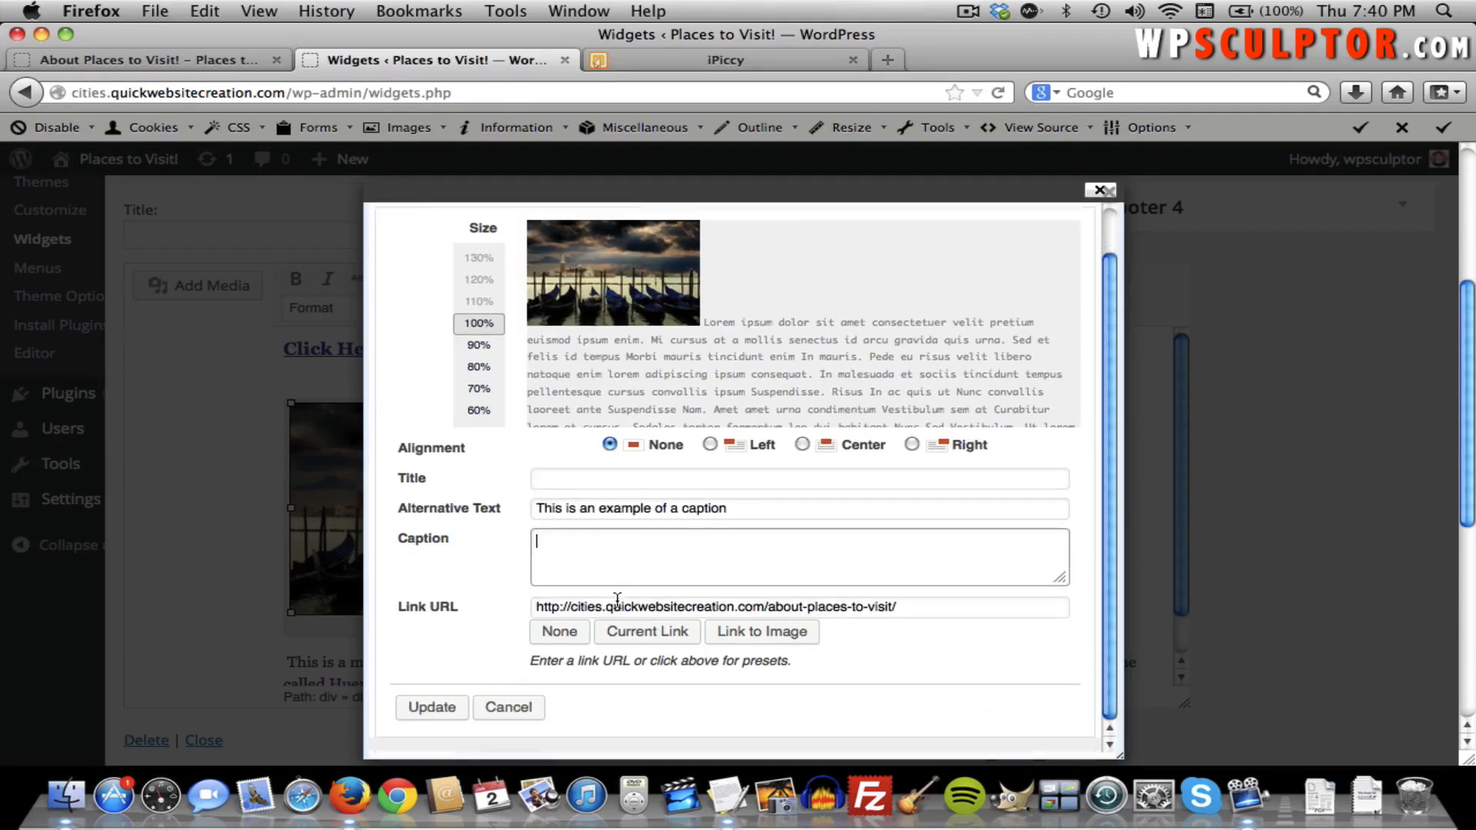
{"action": "left_click", "coordinate": [427, 704]}
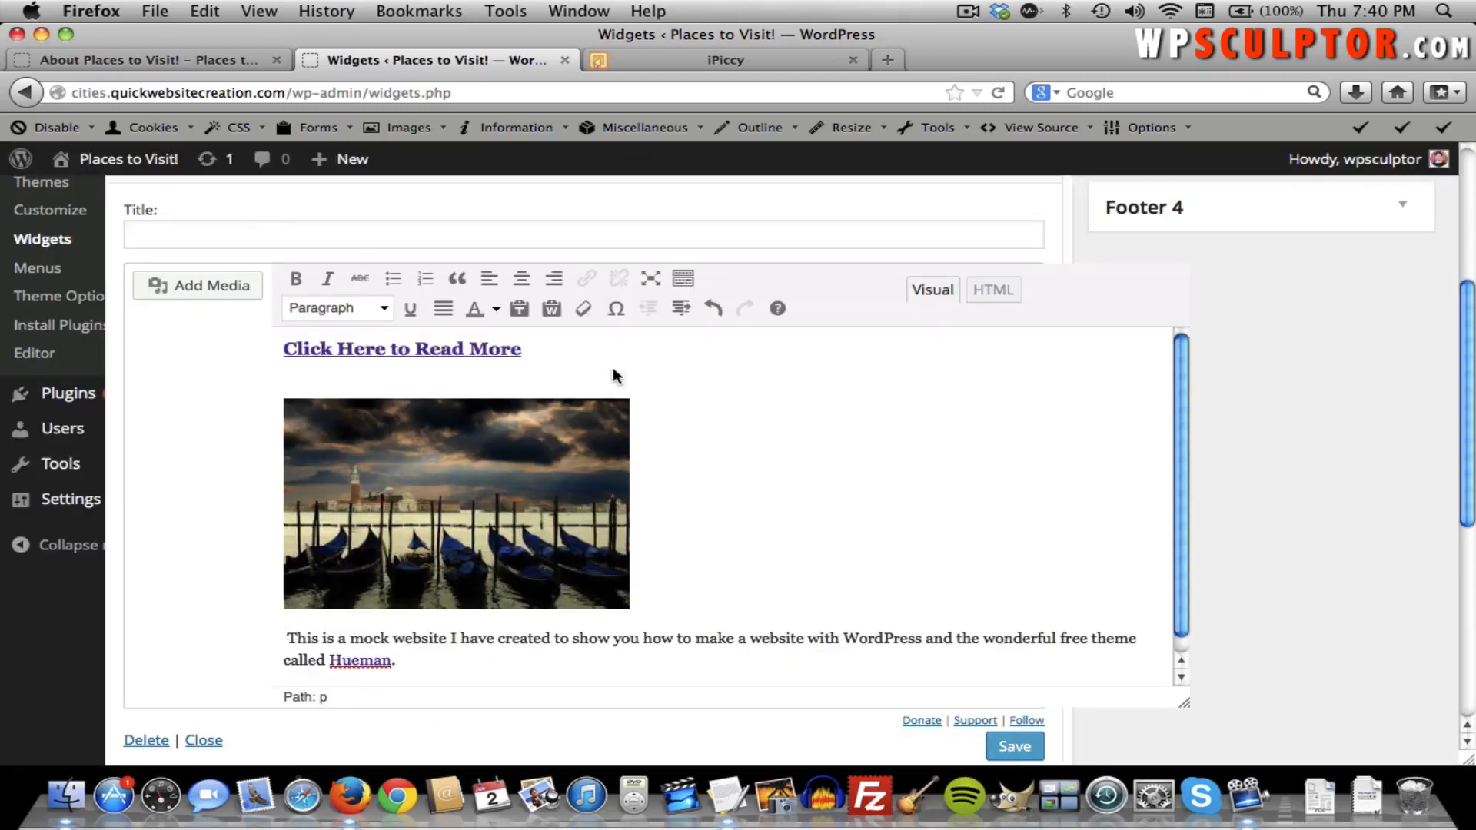
{"action": "left_click", "coordinate": [998, 744]}
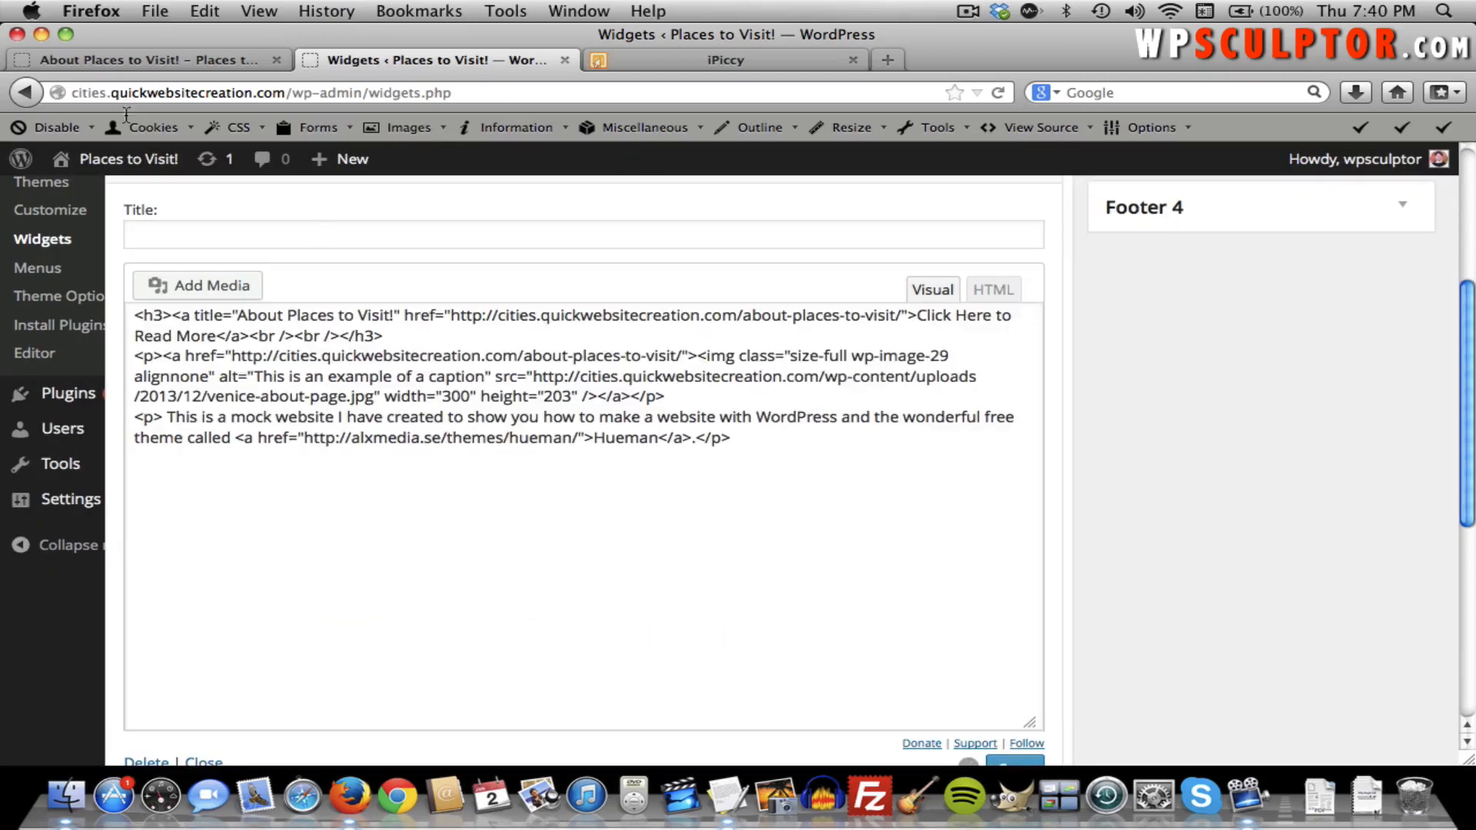
{"action": "left_click", "coordinate": [100, 60]}
{"action": "key", "text": "super+r"}
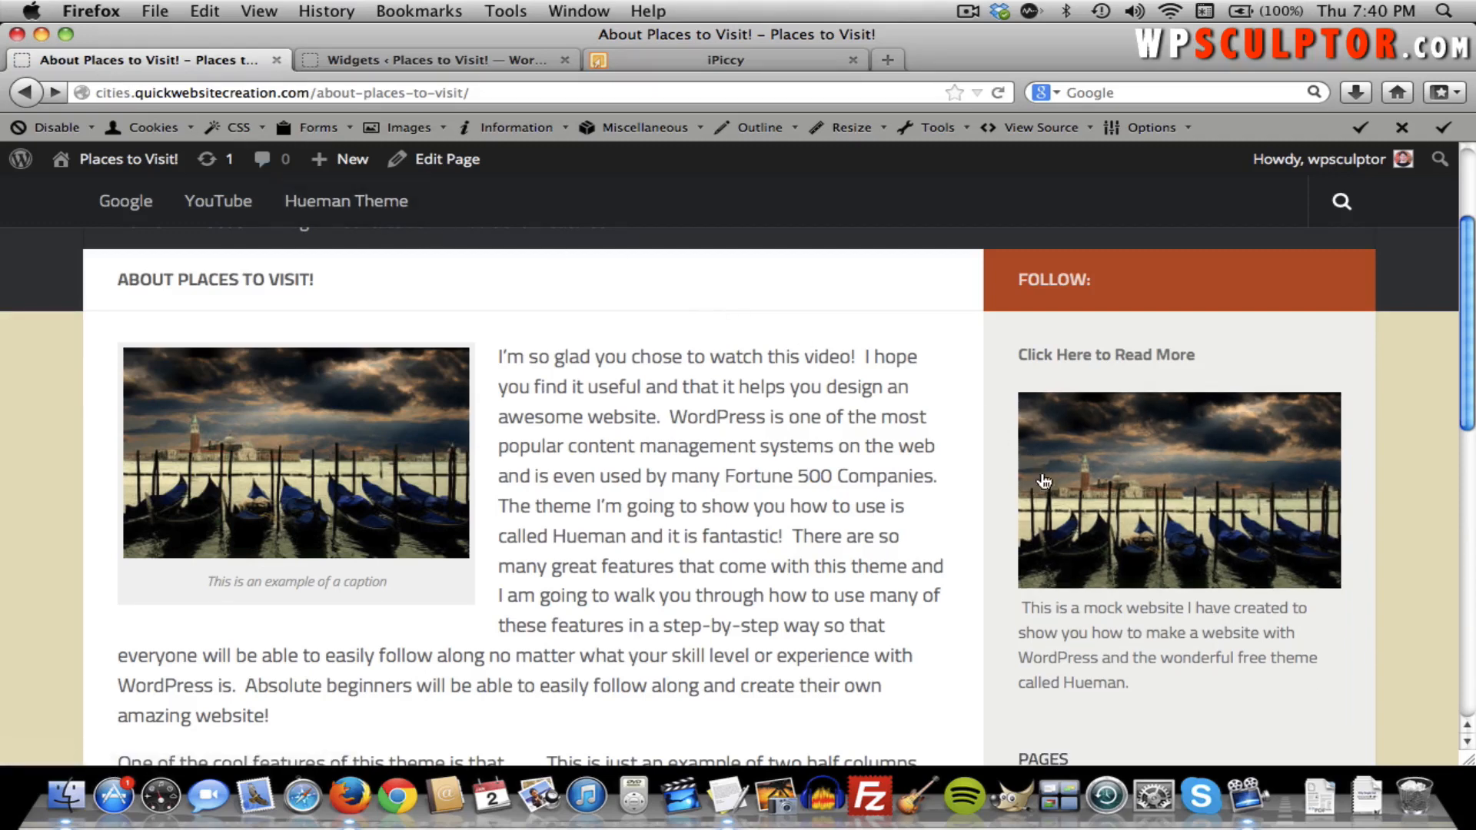
{"action": "left_click", "coordinate": [1088, 361]}
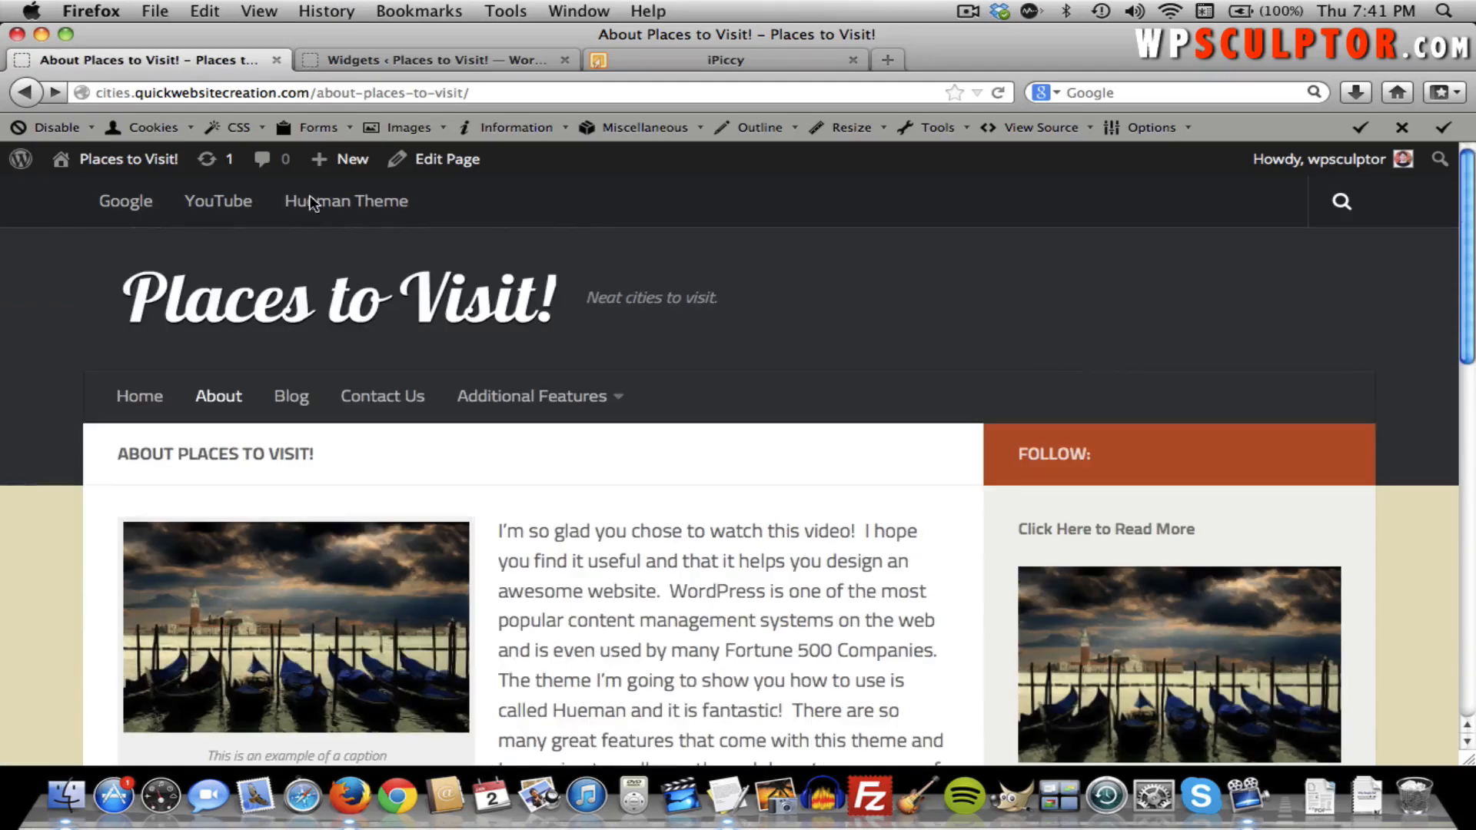
{"action": "scroll", "coordinate": [823, 395], "scroll_direction": "down", "scroll_amount": 3}
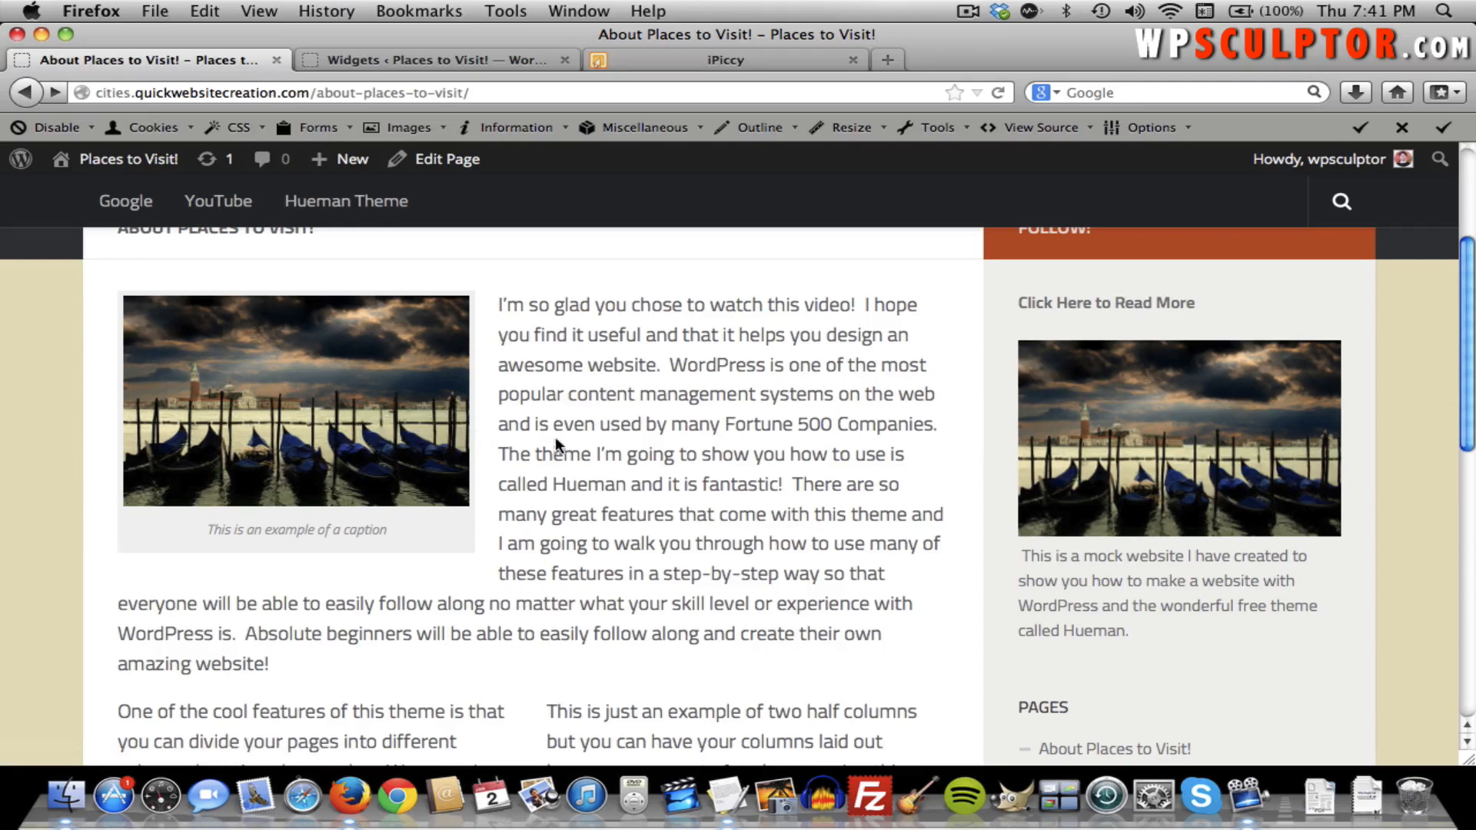
{"action": "left_click", "coordinate": [1083, 639]}
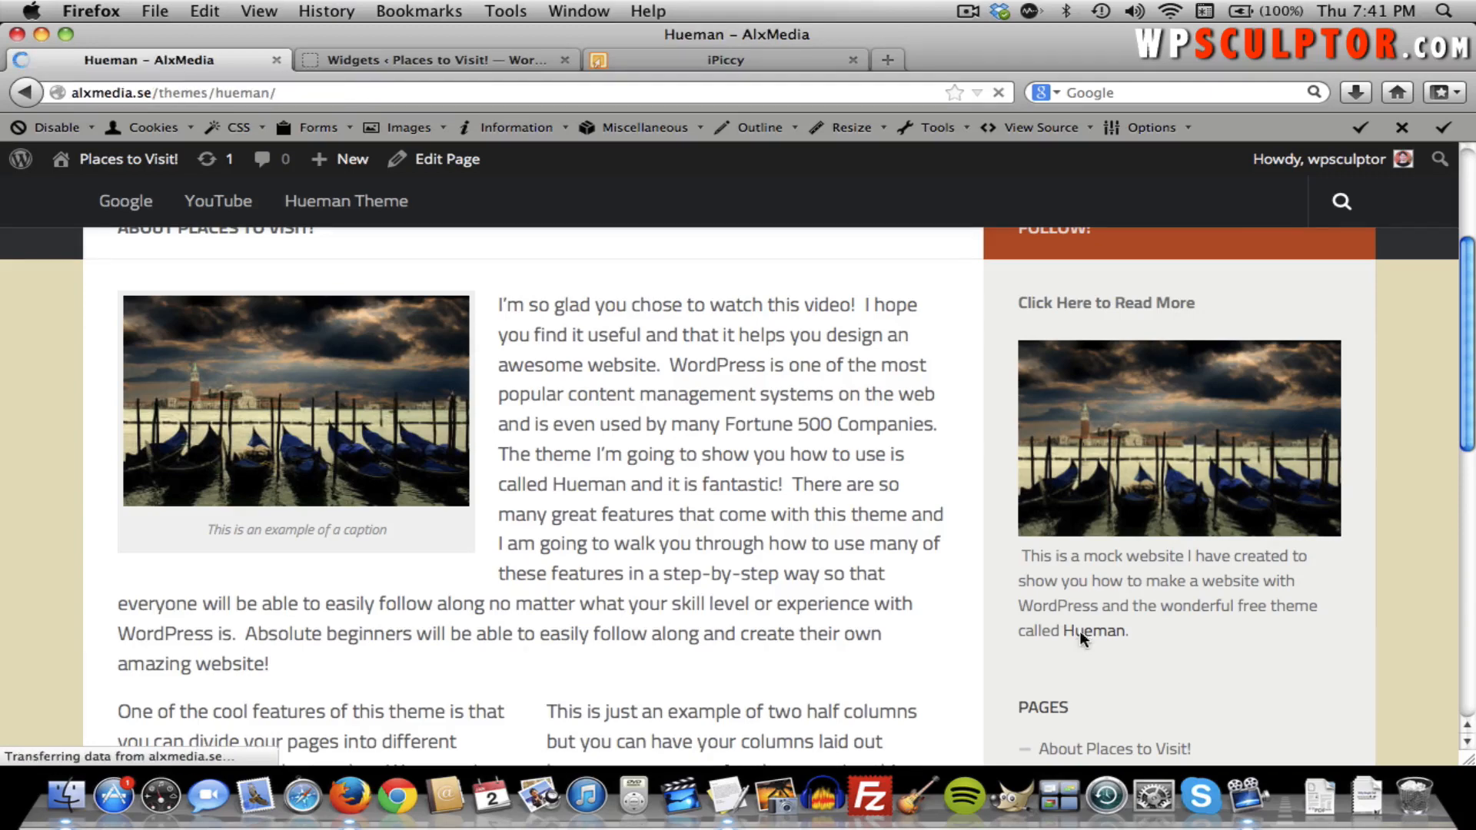
{"action": "left_click", "coordinate": [34, 85]}
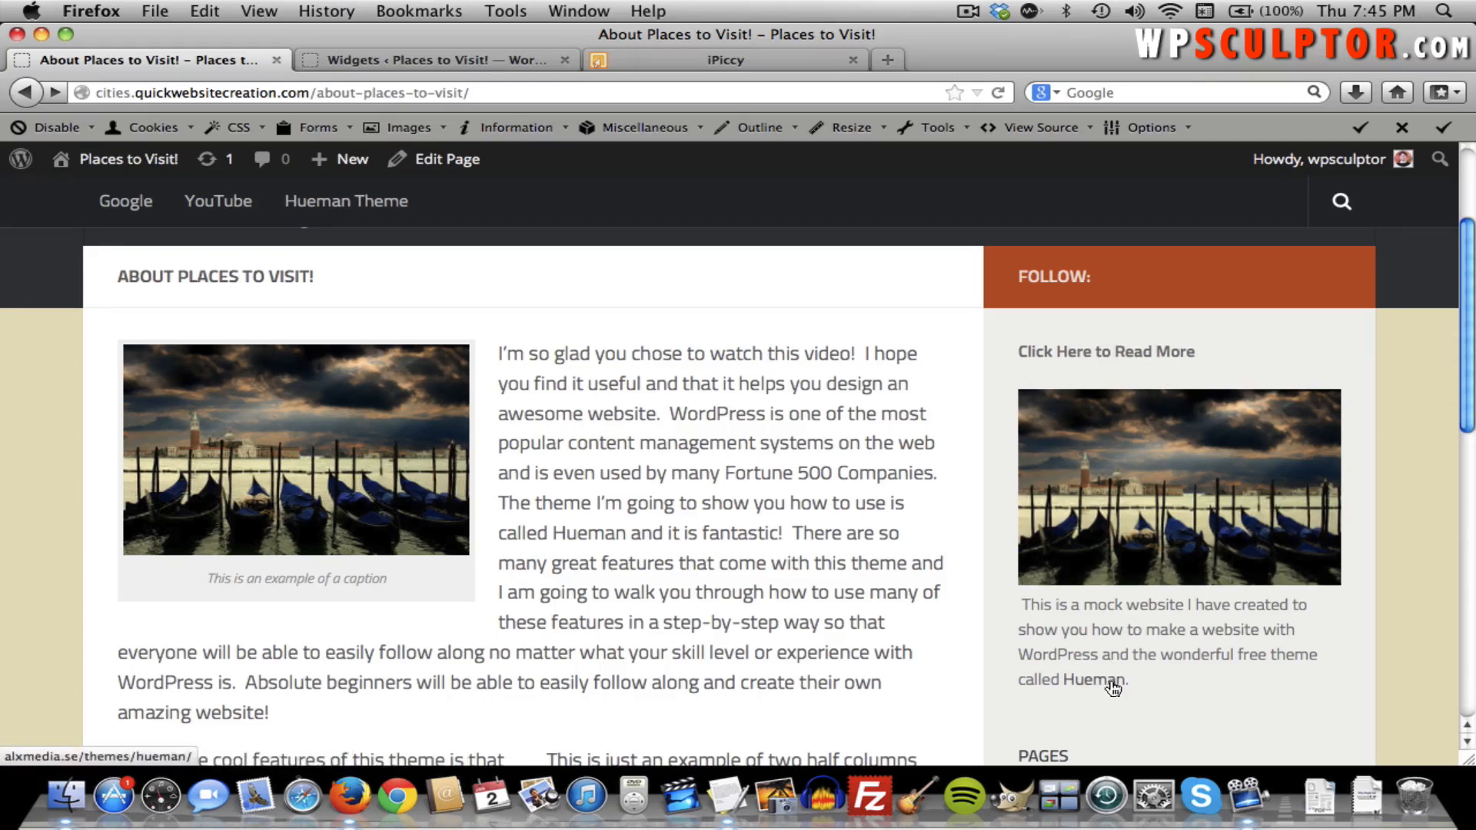
Delete the blank line under the heading, underline Hueman, save, and reload the About page.
{"action": "left_click", "coordinate": [450, 55]}
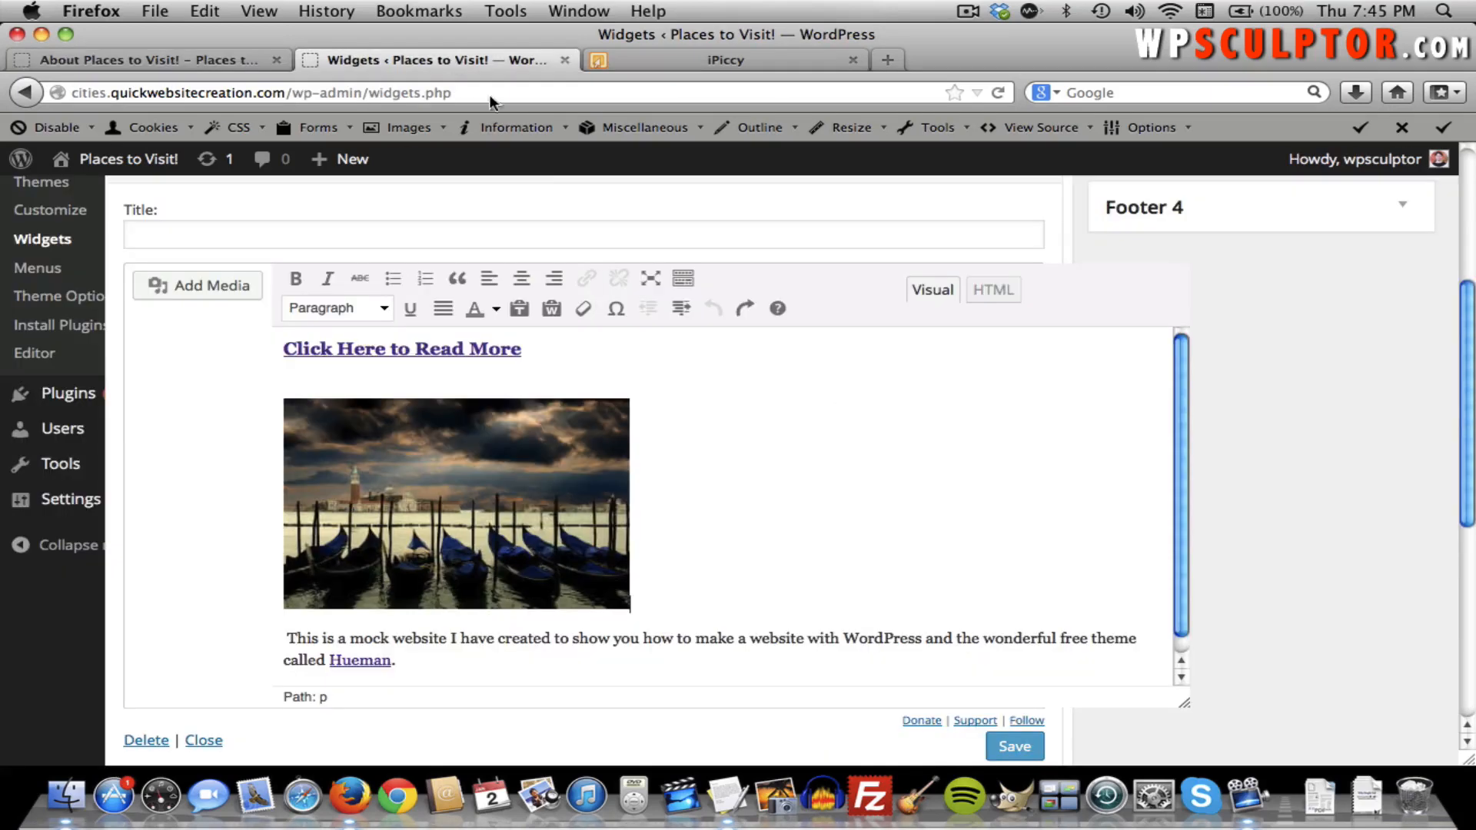
{"action": "left_click", "coordinate": [452, 373]}
{"action": "key", "text": "BackSpace"}
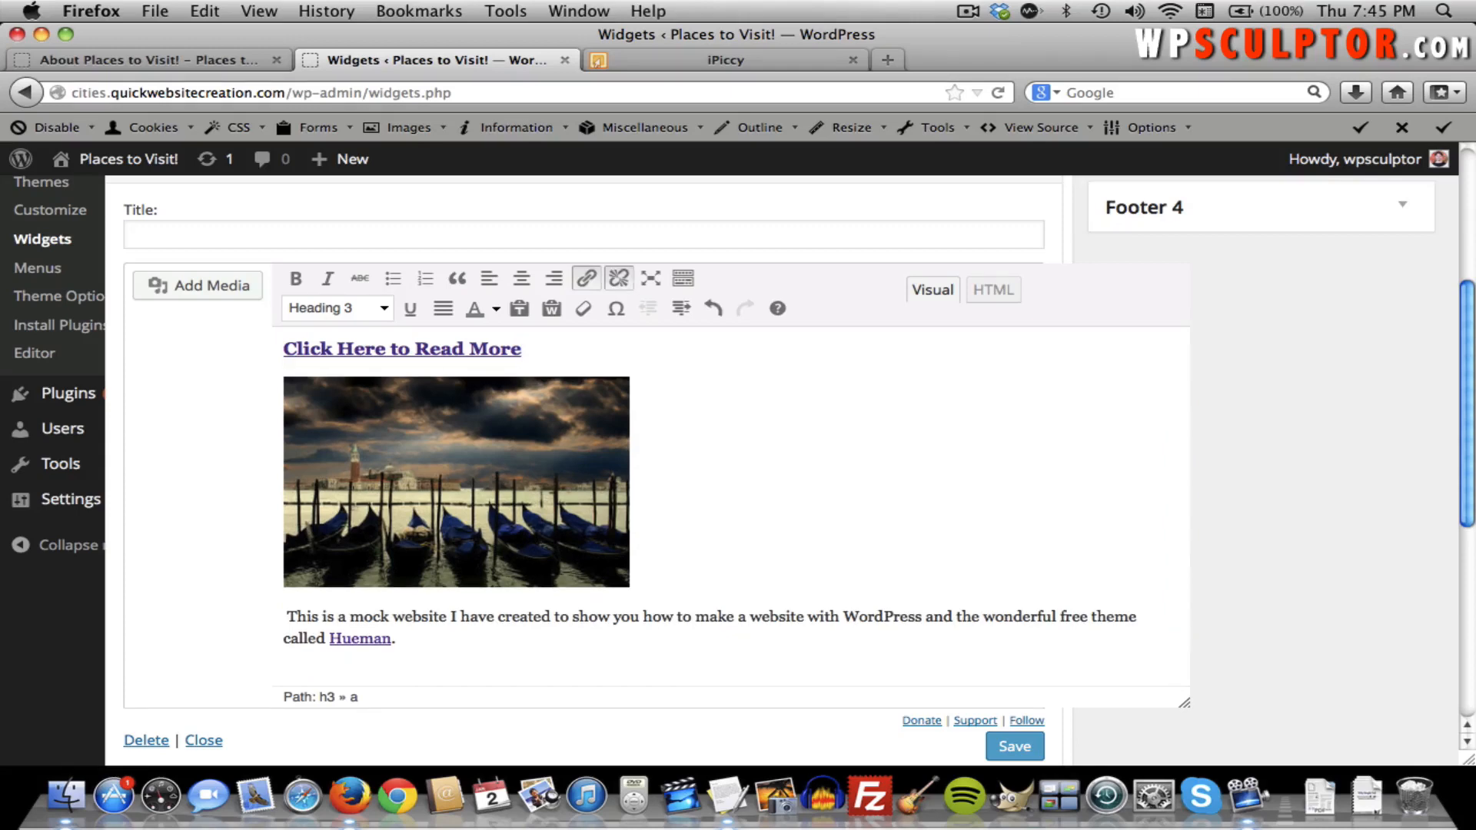
{"action": "left_click_drag", "start_coordinate": [392, 638], "coordinate": [330, 640]}
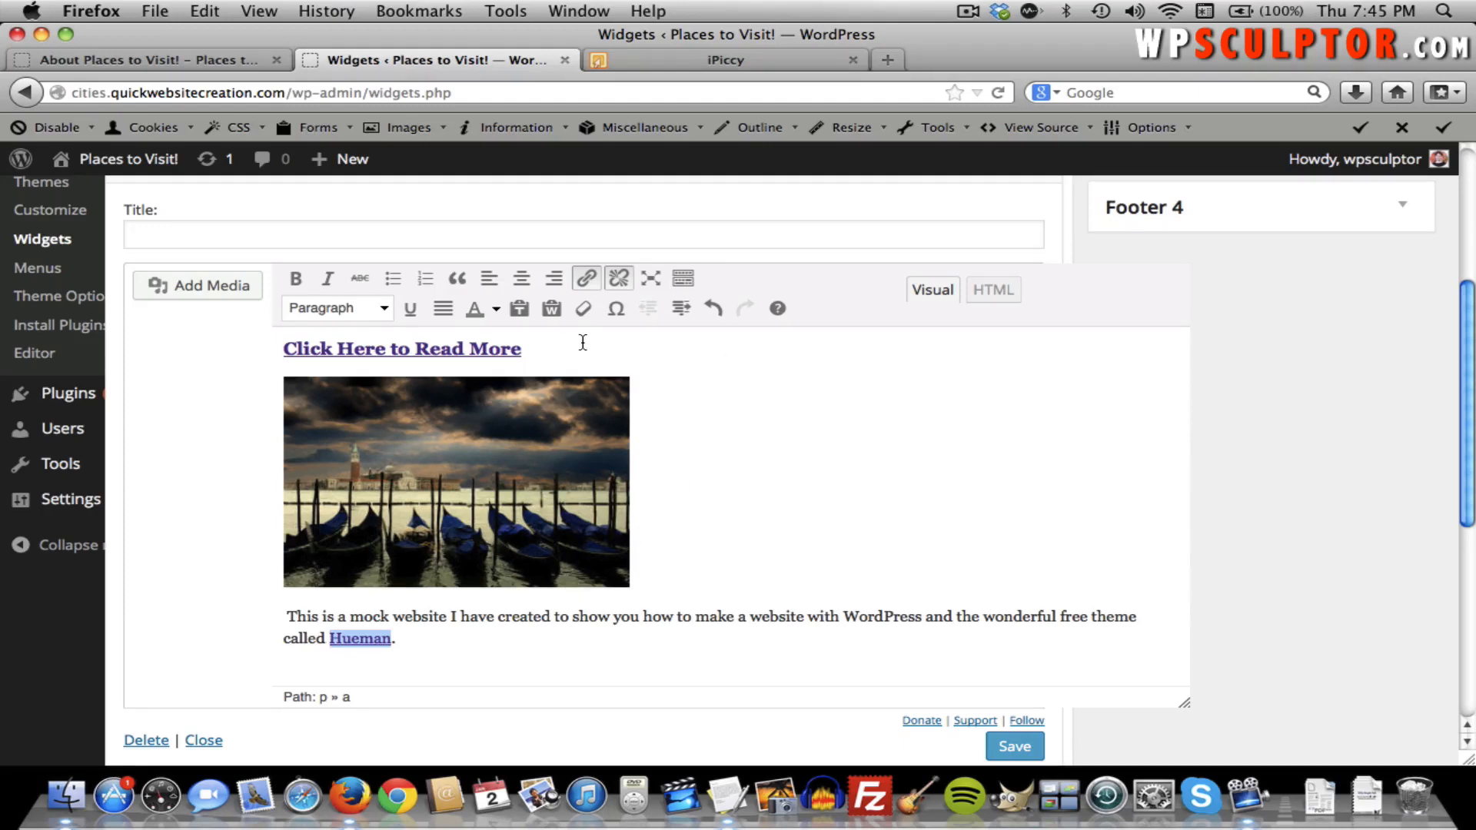
{"action": "left_click", "coordinate": [410, 309]}
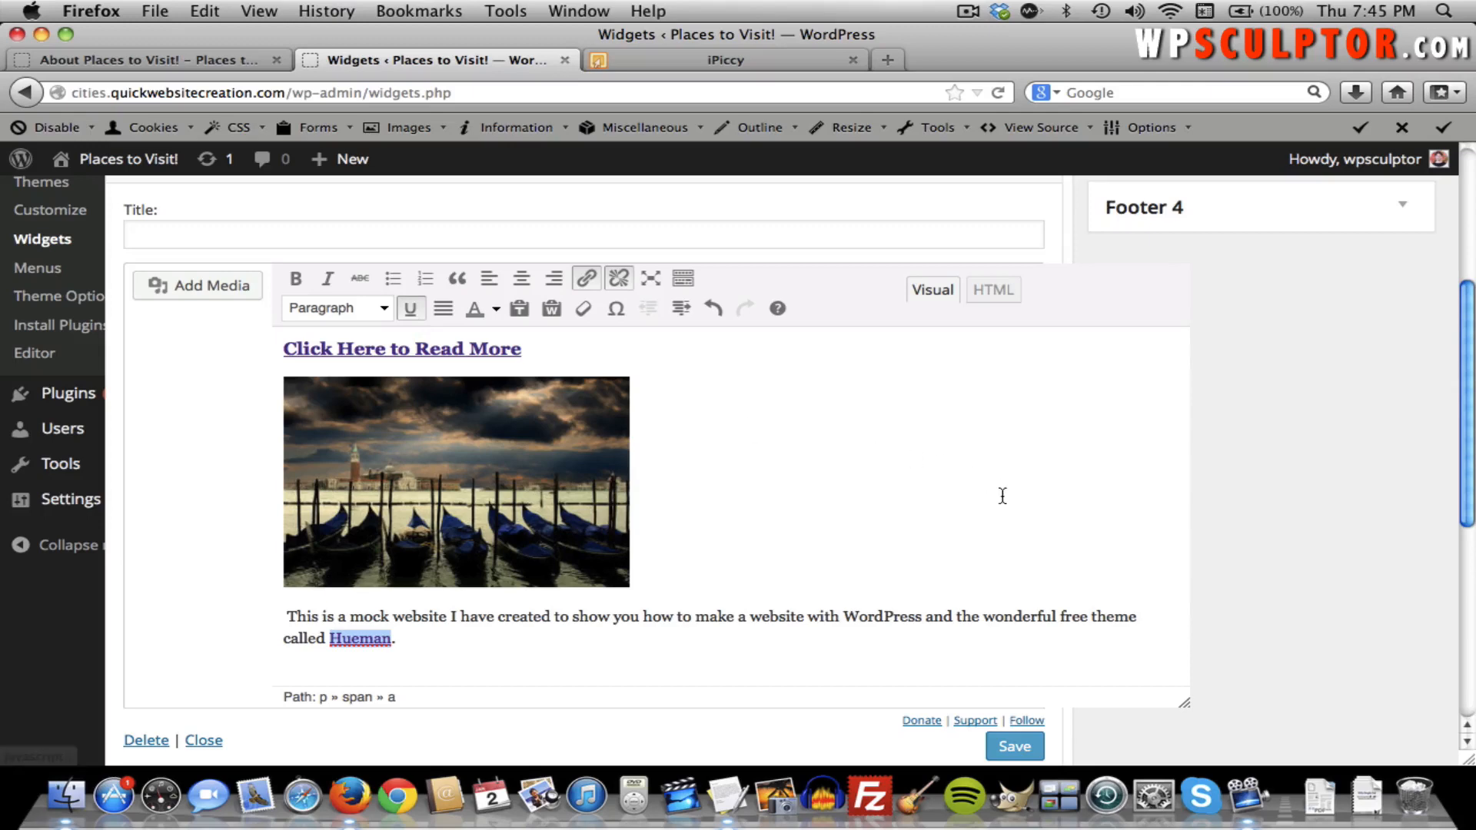
{"action": "left_click", "coordinate": [1008, 747]}
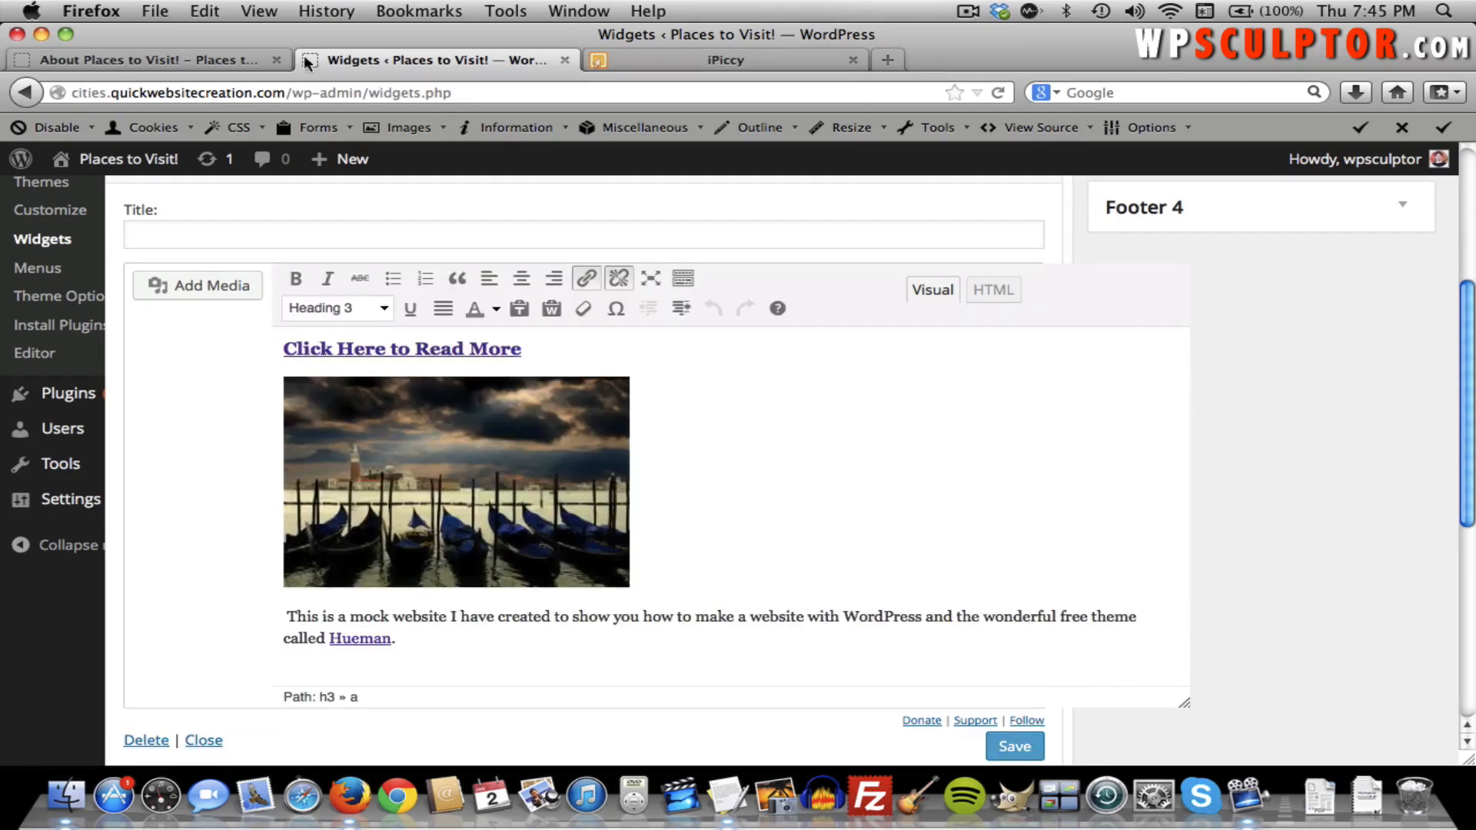
{"action": "left_click", "coordinate": [177, 59]}
{"action": "key", "text": "super+r"}
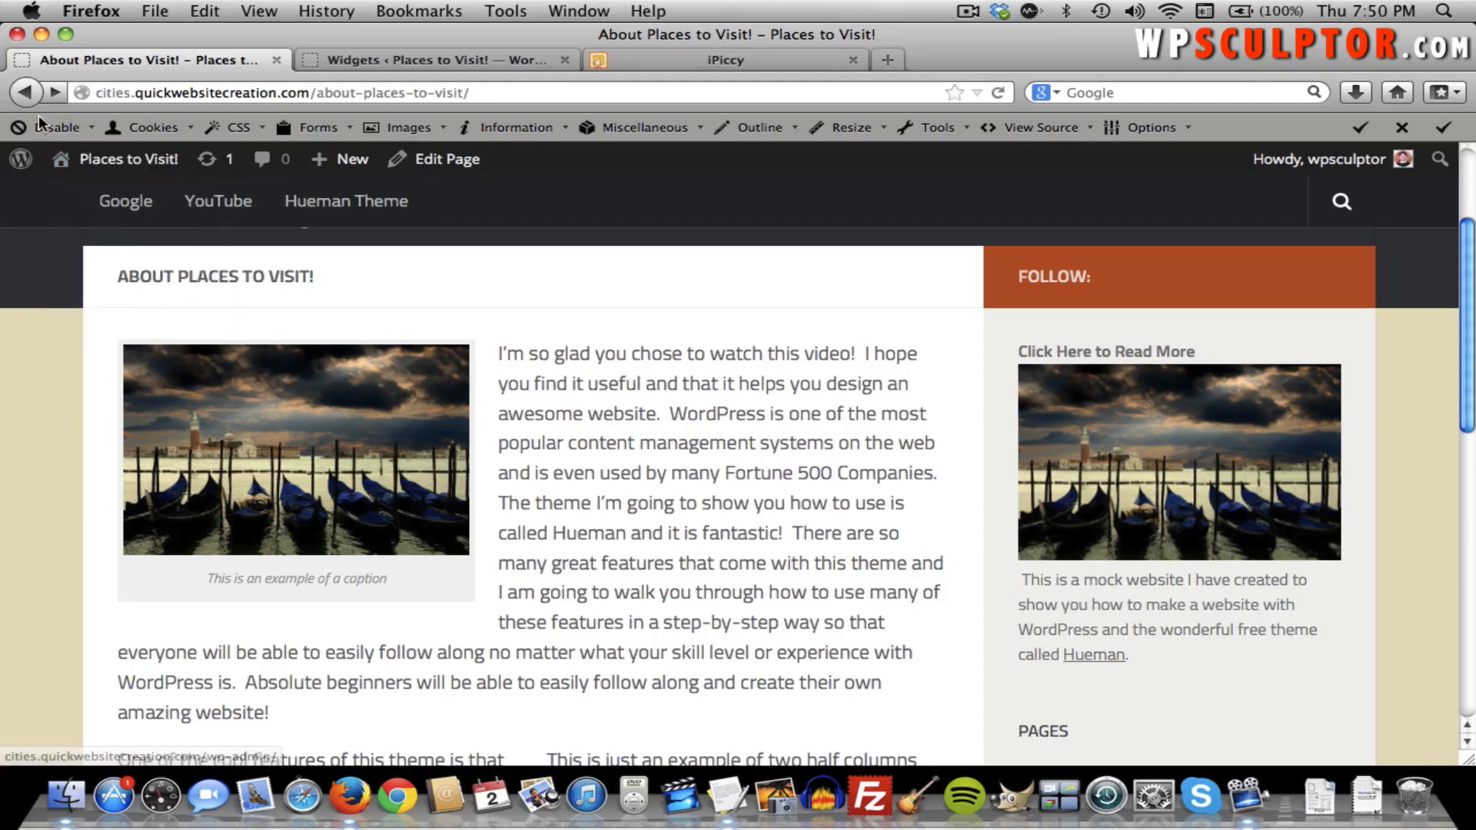
Reopen the Primary sidebar's Black Studio TinyMCE widget, show its HTML source and select all of it.
{"action": "left_click", "coordinate": [354, 61]}
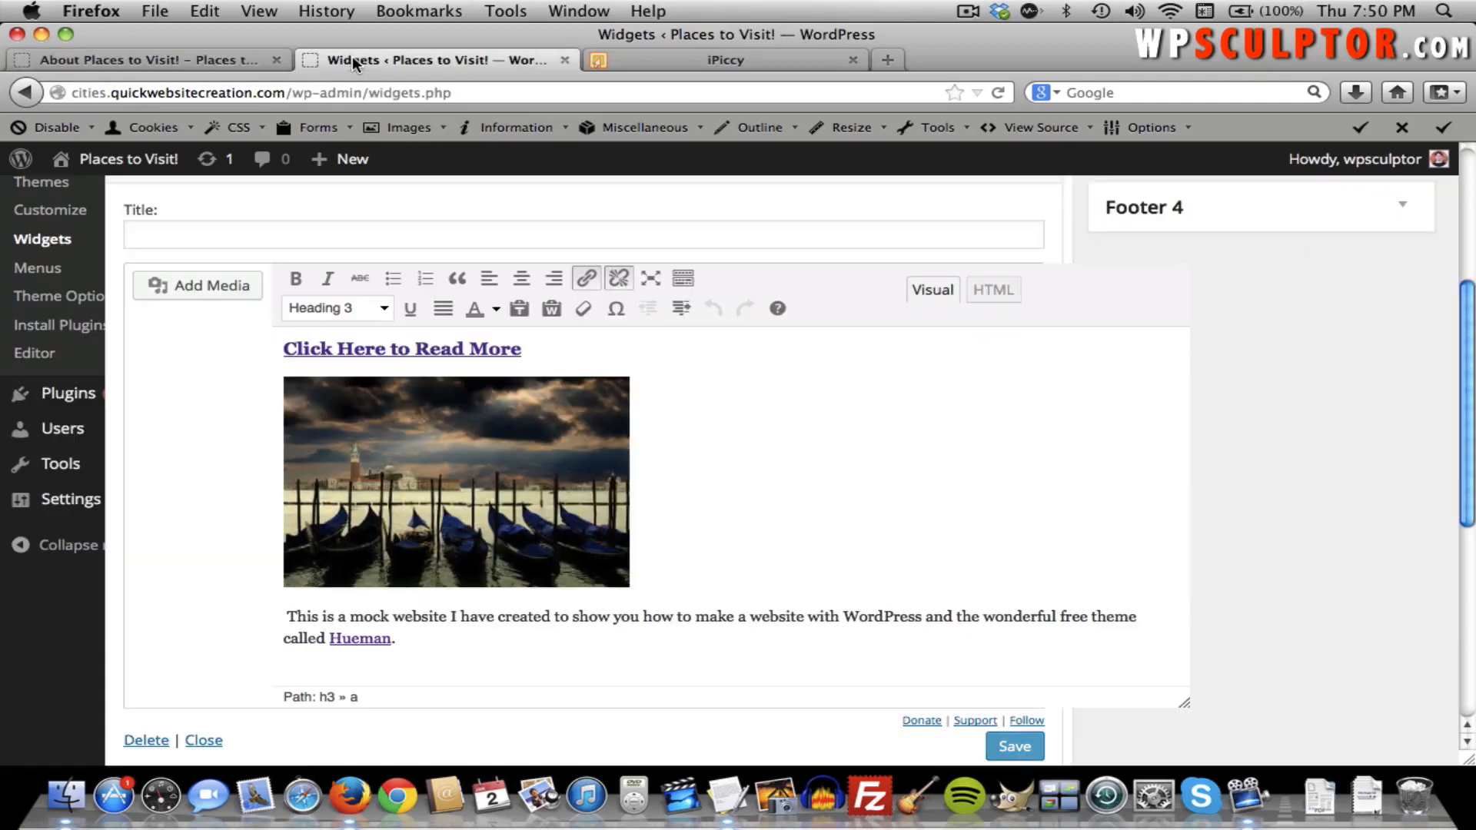
{"action": "scroll", "coordinate": [1194, 265], "scroll_direction": "down", "scroll_amount": 2}
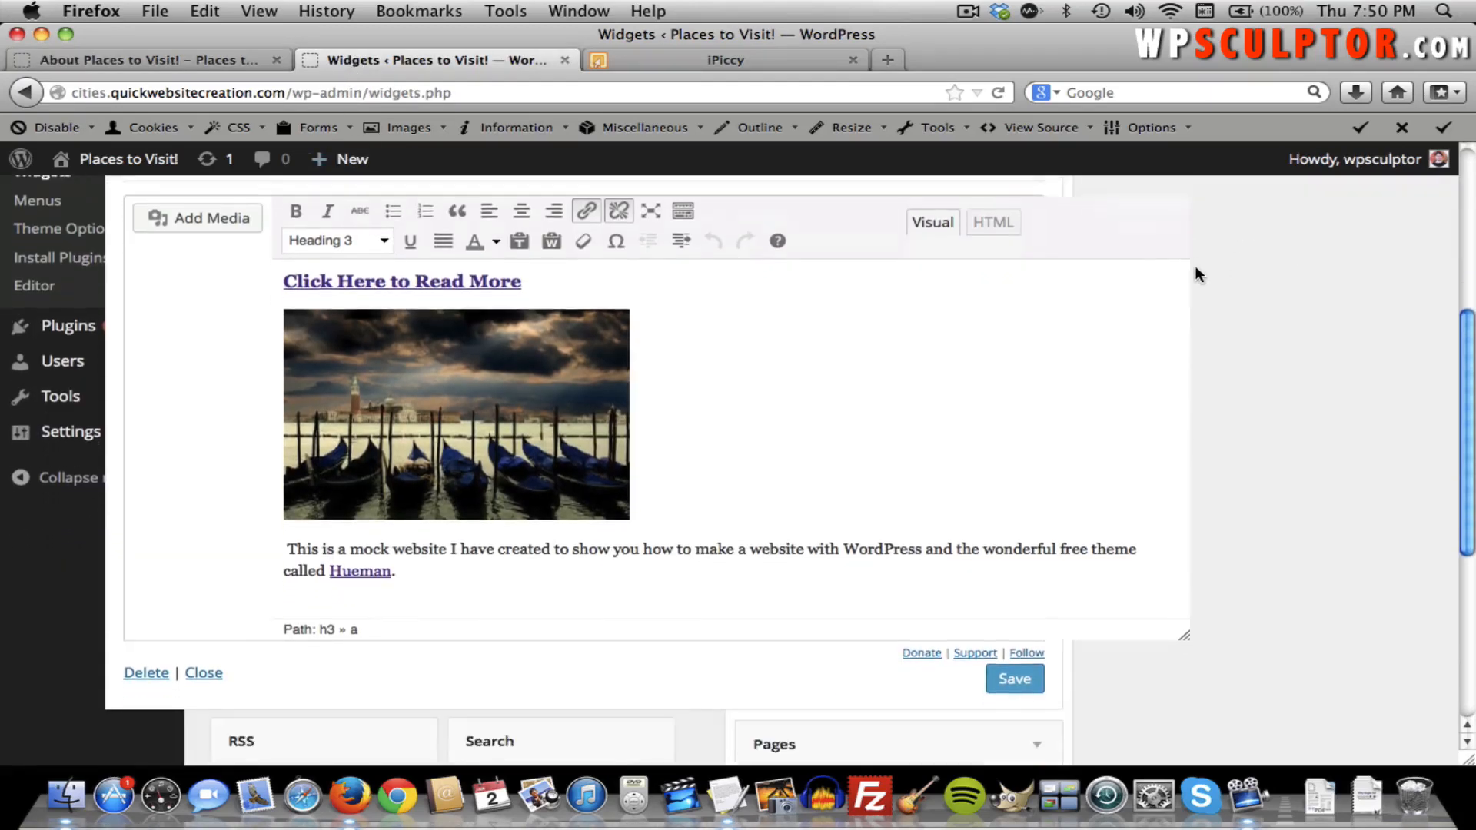
{"action": "scroll", "coordinate": [1194, 265], "scroll_direction": "up", "scroll_amount": 6}
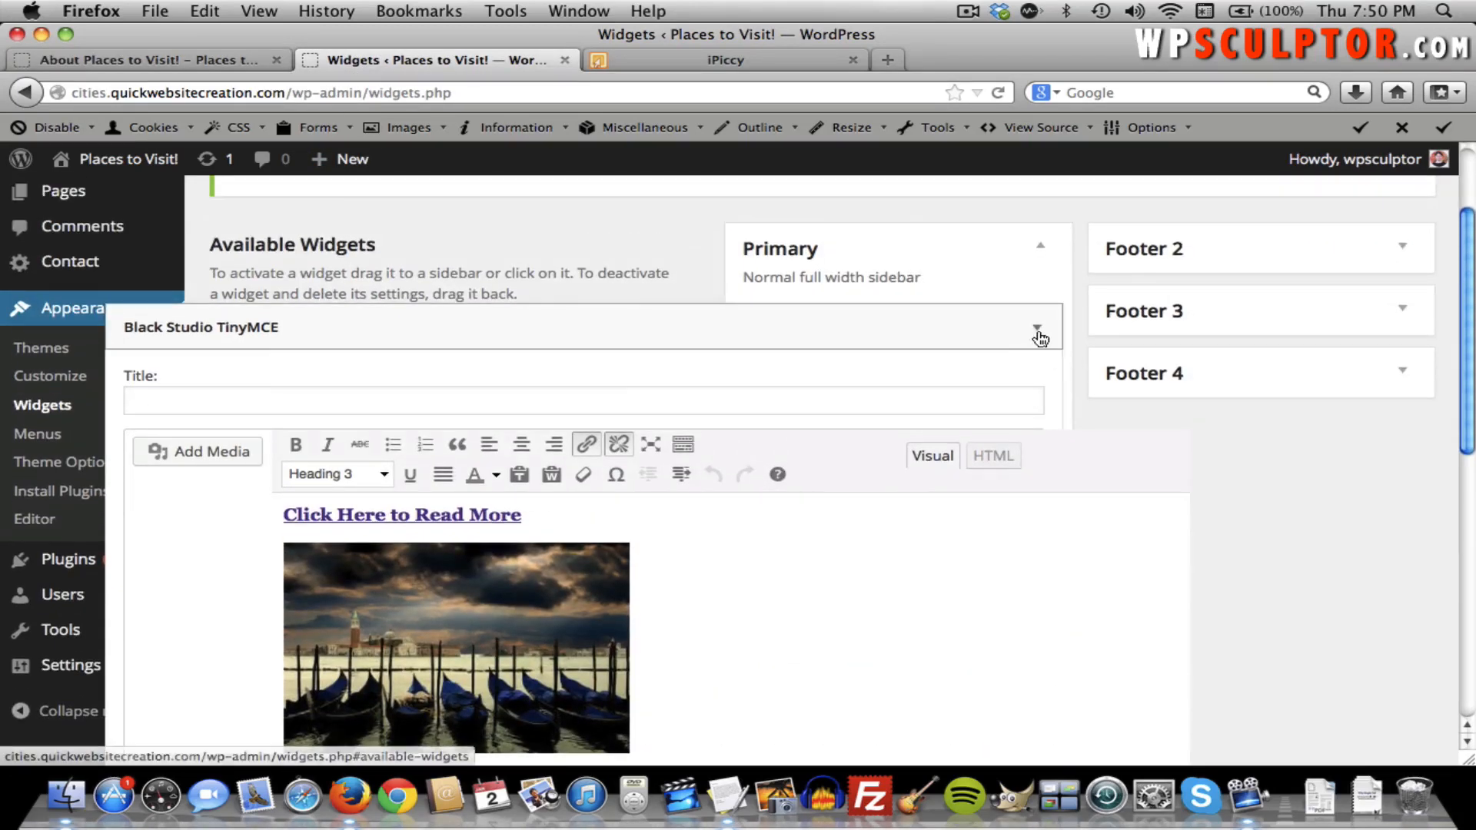
{"action": "left_click", "coordinate": [1037, 327]}
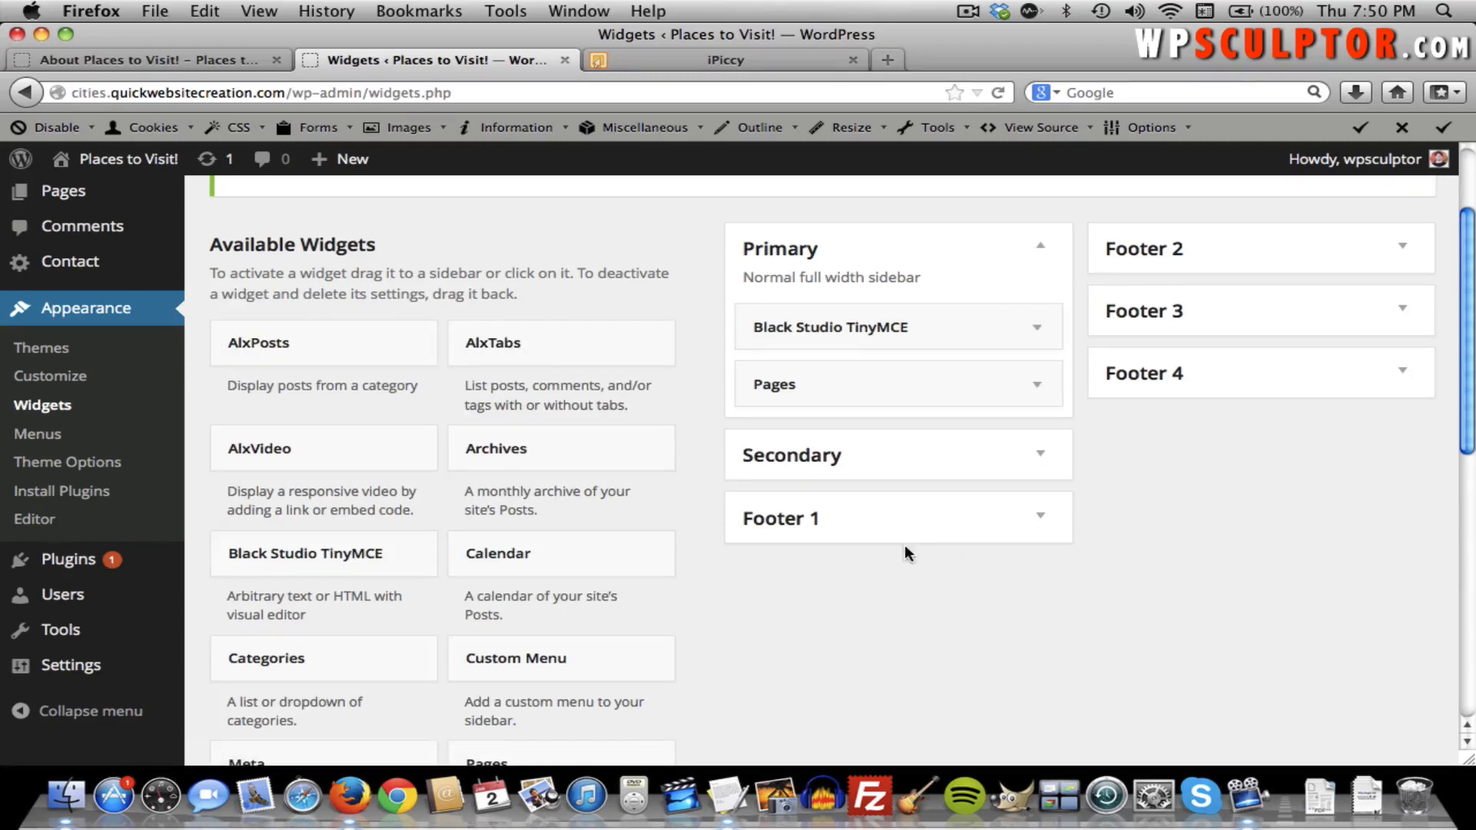
{"action": "left_click", "coordinate": [1037, 328]}
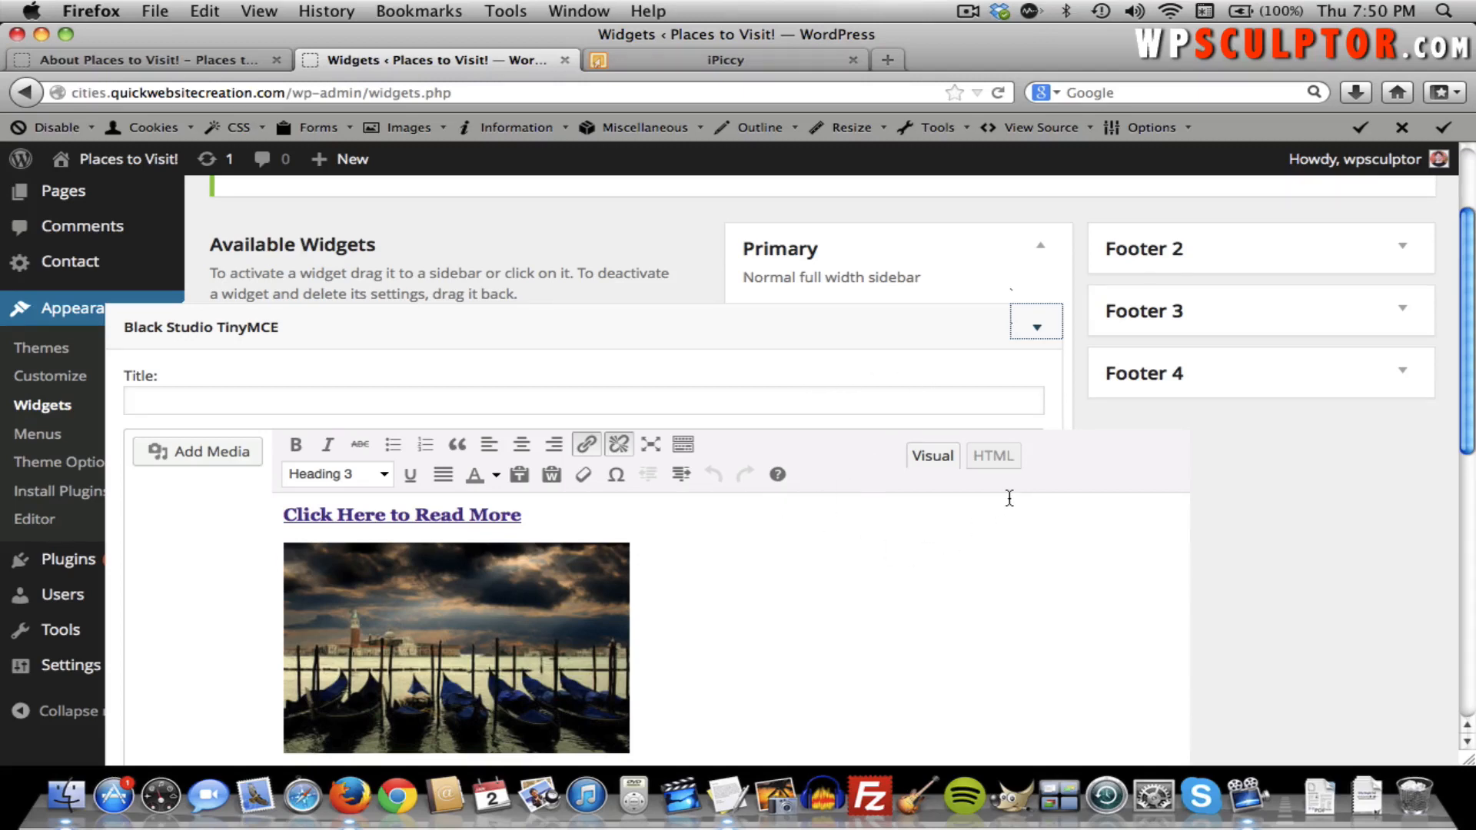
{"action": "left_click", "coordinate": [998, 459]}
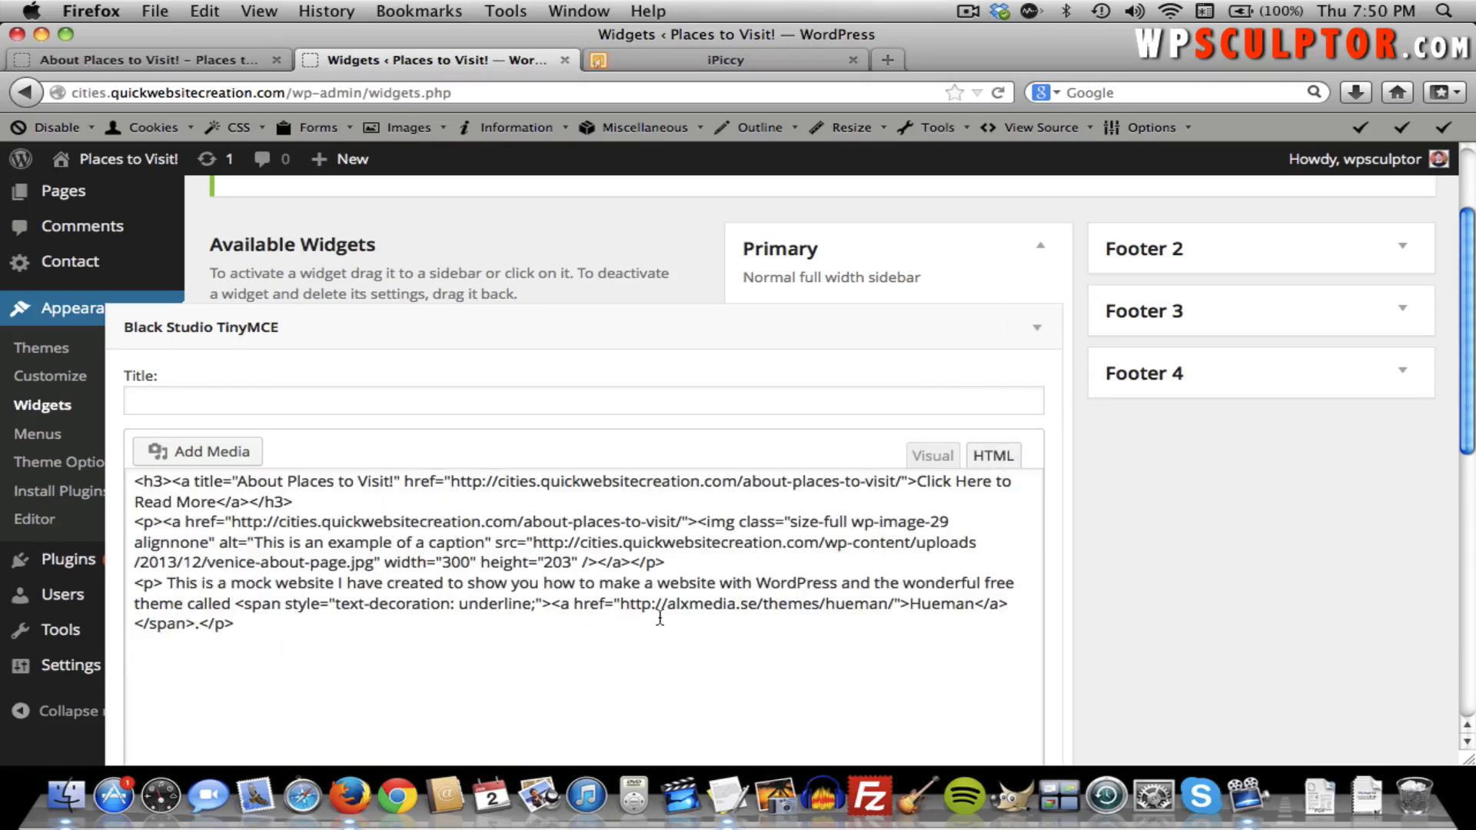
{"action": "left_click", "coordinate": [610, 658]}
{"action": "key", "text": "super+a"}
{"action": "key", "text": "super+c"}
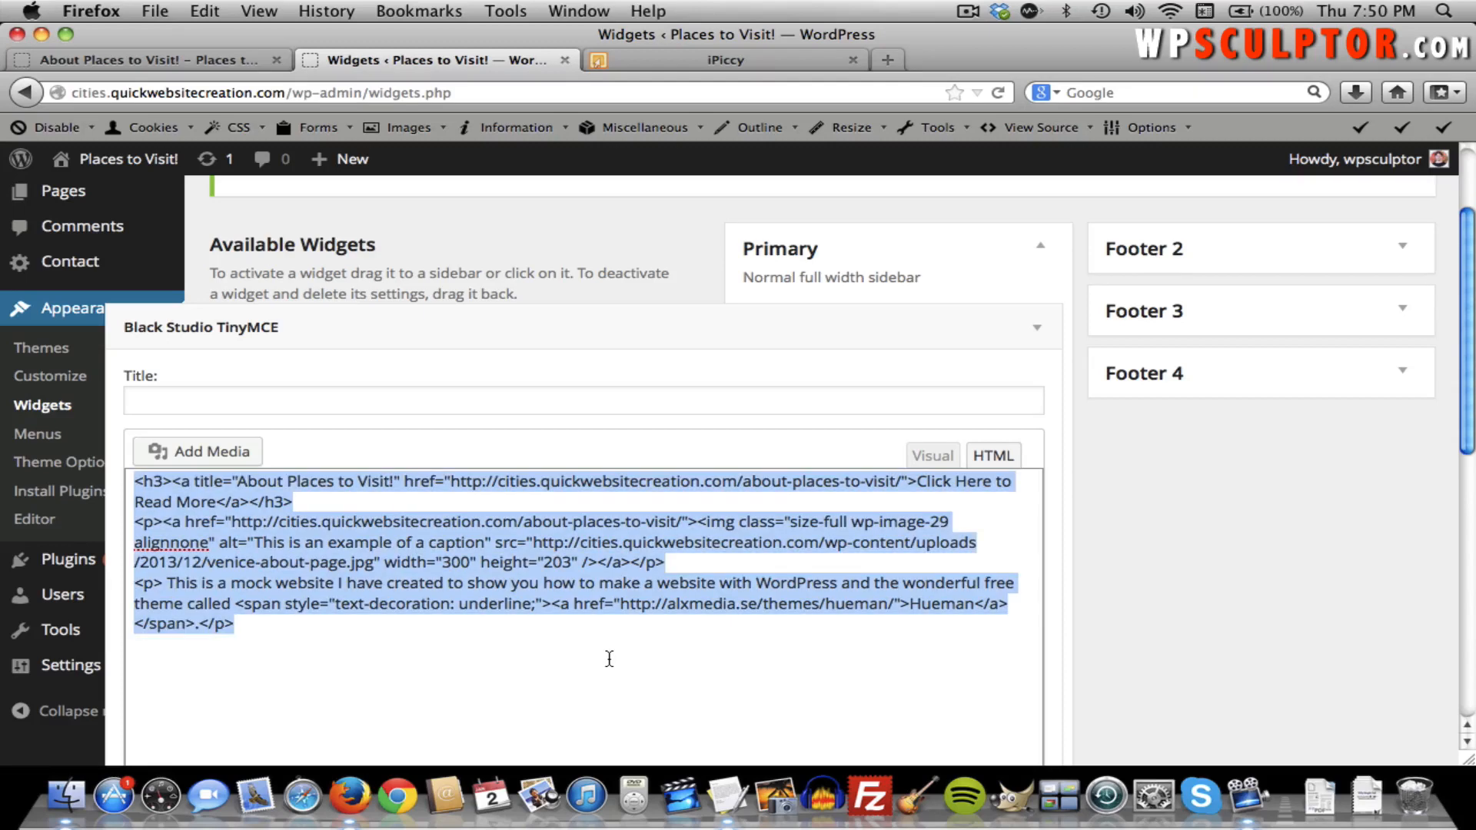
Add a Black Studio TinyMCE widget to Footer 1 and paste the copied HTML into its HTML view.
{"action": "left_click", "coordinate": [1036, 327]}
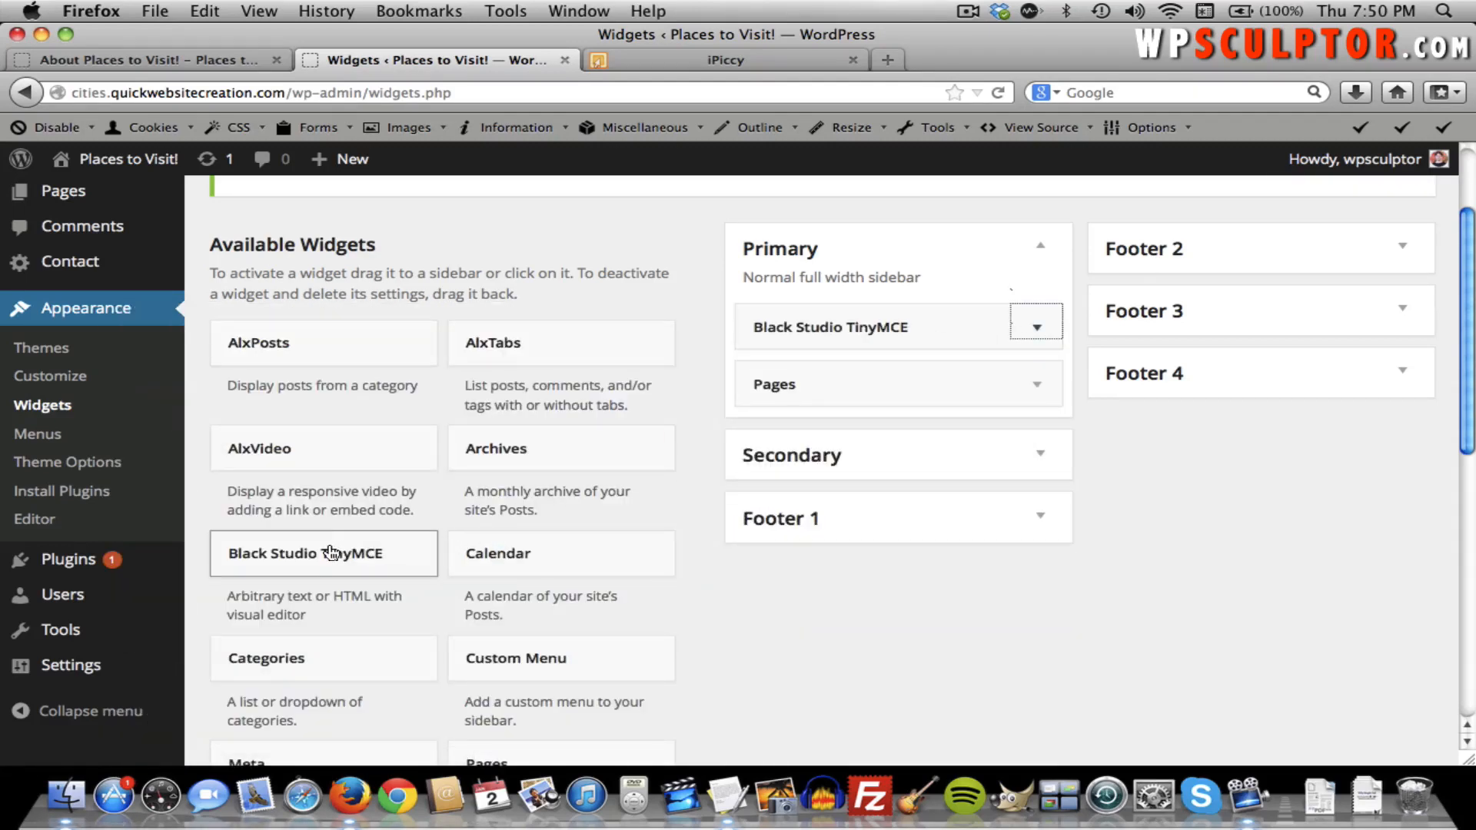
{"action": "left_click_drag", "start_coordinate": [332, 553], "coordinate": [192, 565]}
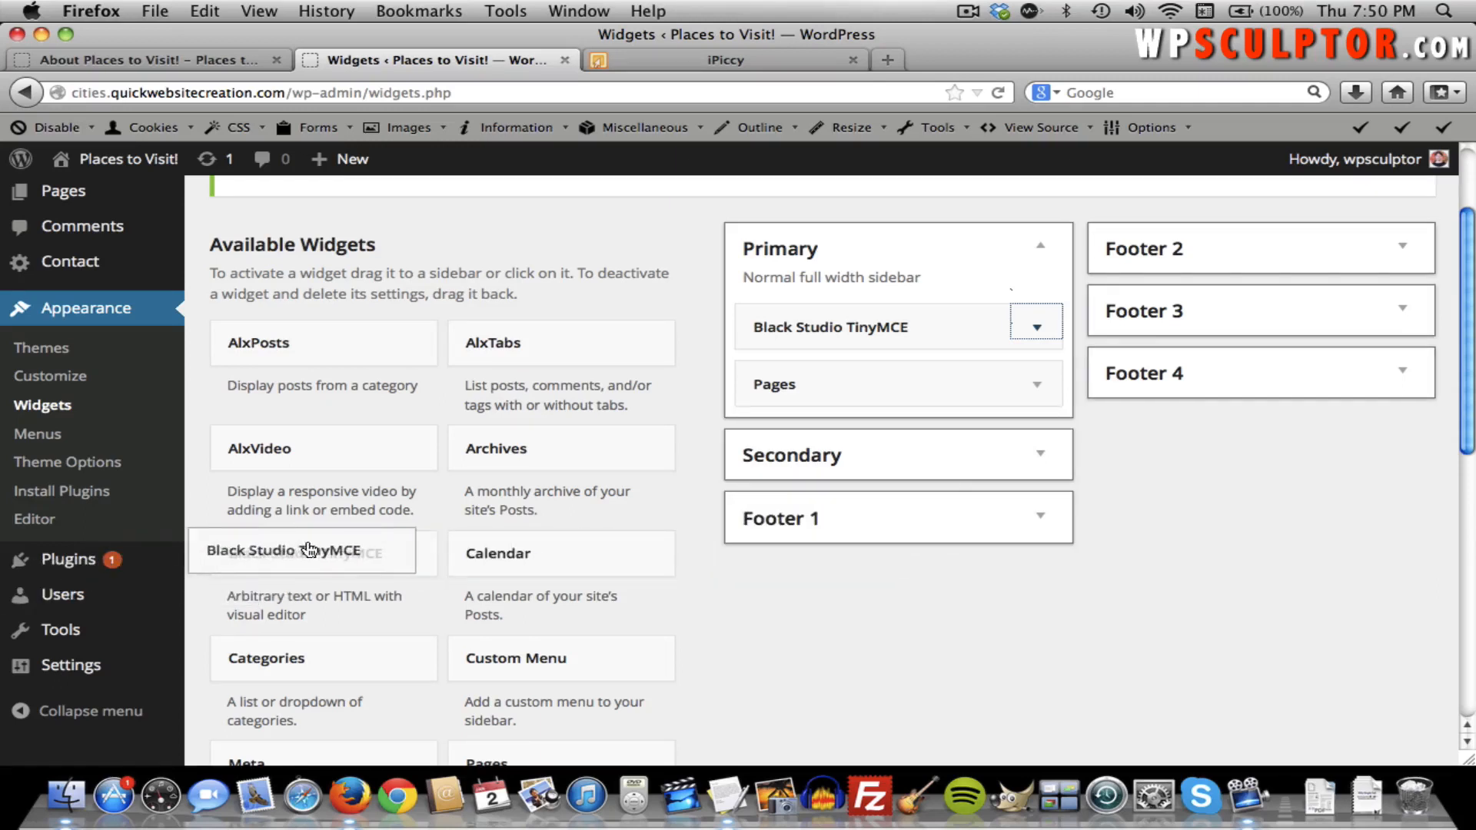
{"action": "left_click", "coordinate": [1053, 516]}
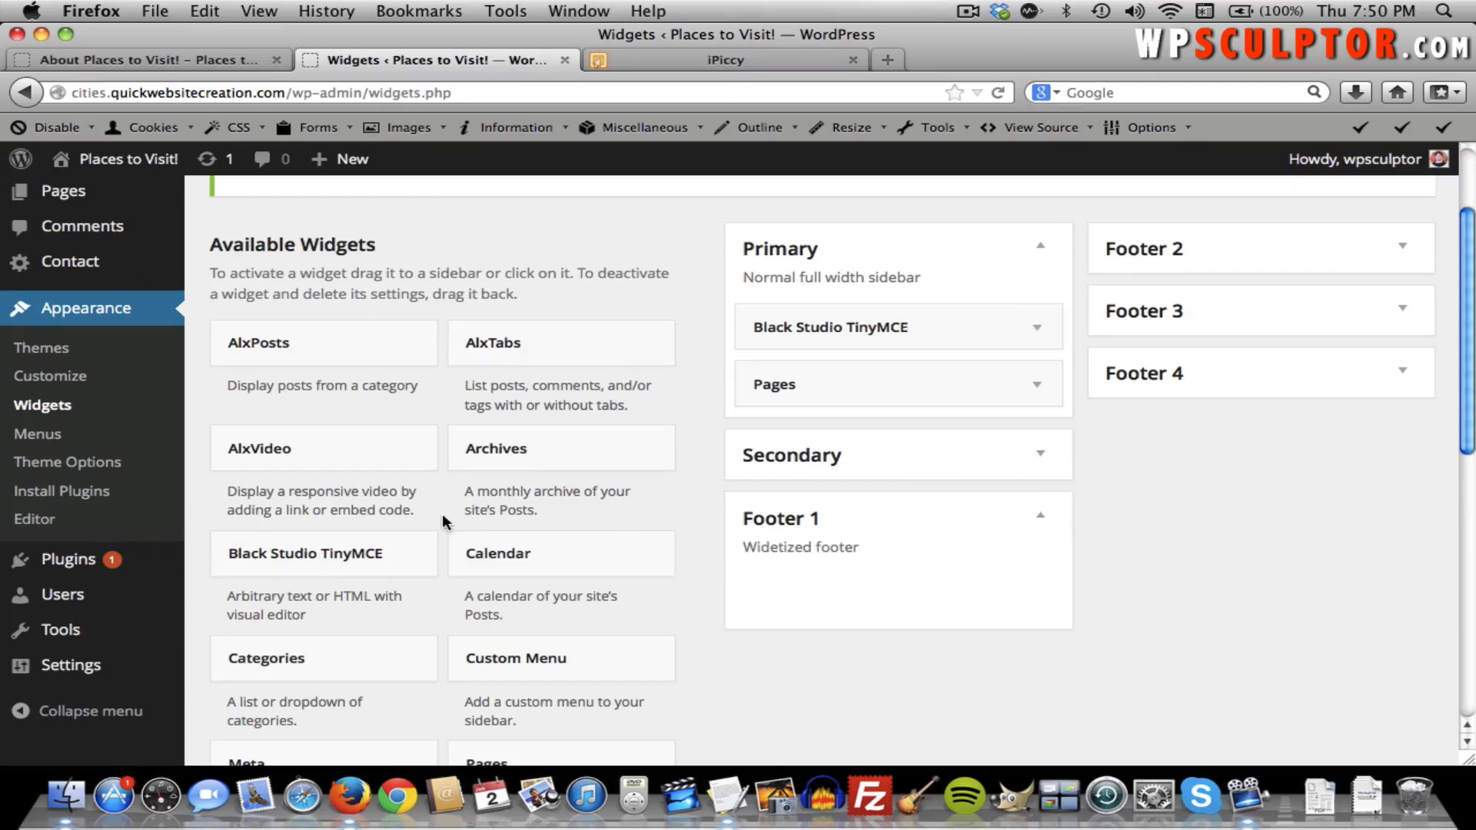
{"action": "left_click_drag", "start_coordinate": [332, 553], "coordinate": [836, 581]}
{"action": "scroll", "coordinate": [941, 616], "scroll_direction": "down", "scroll_amount": 4}
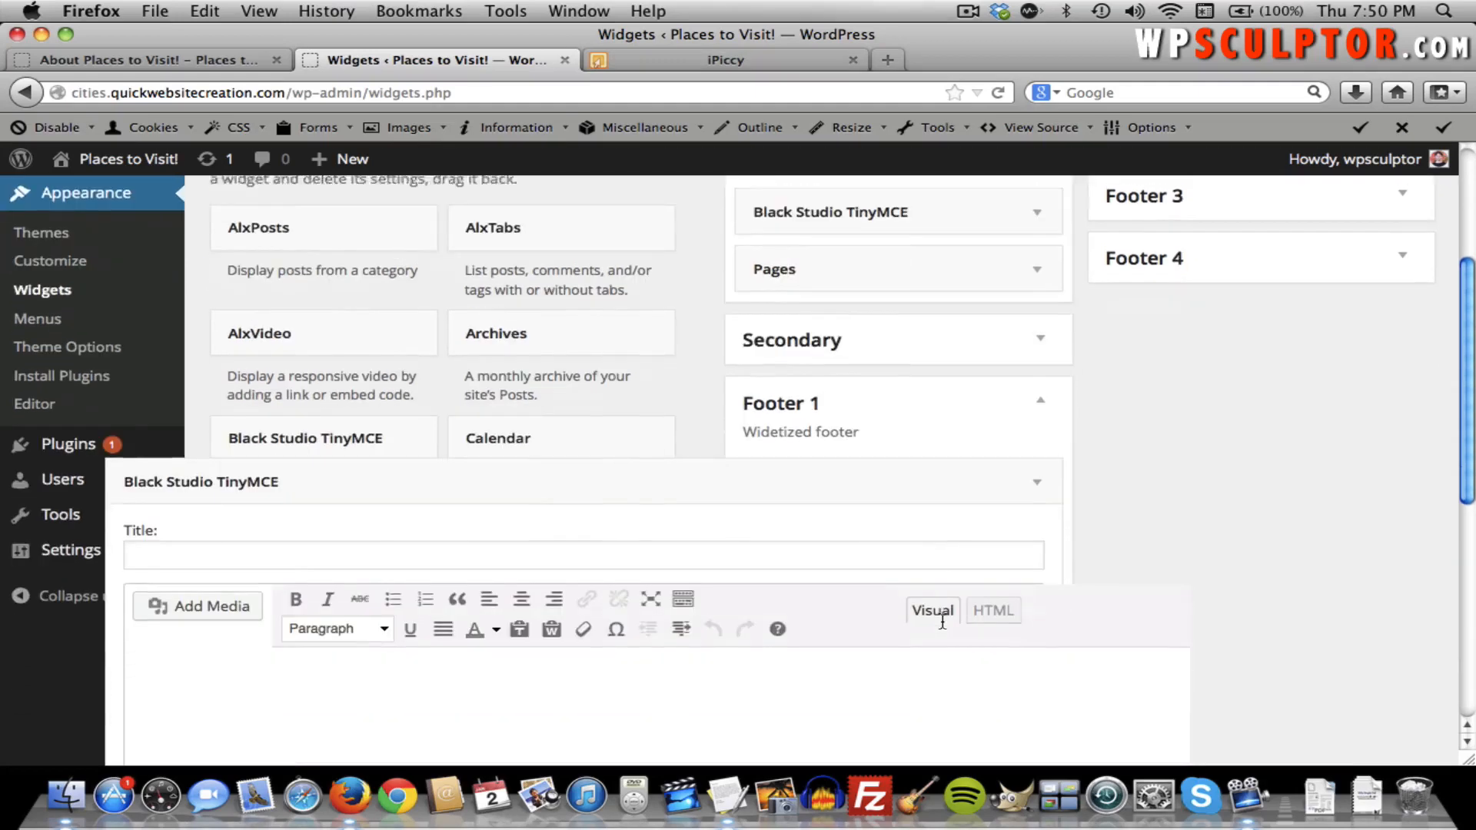
{"action": "left_click", "coordinate": [986, 584]}
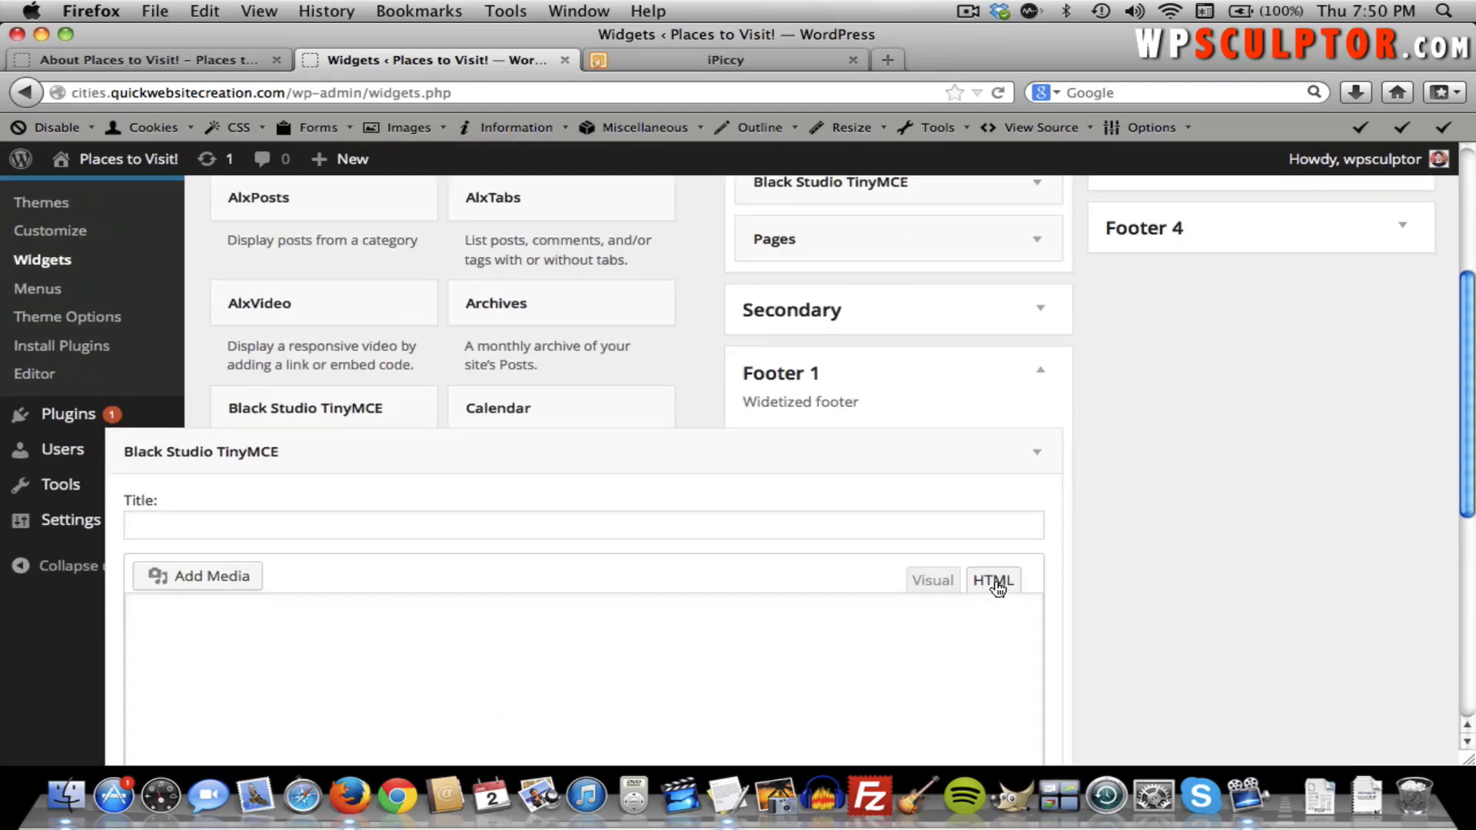
{"action": "scroll", "coordinate": [1070, 553], "scroll_direction": "down", "scroll_amount": 4}
{"action": "left_click", "coordinate": [820, 519]}
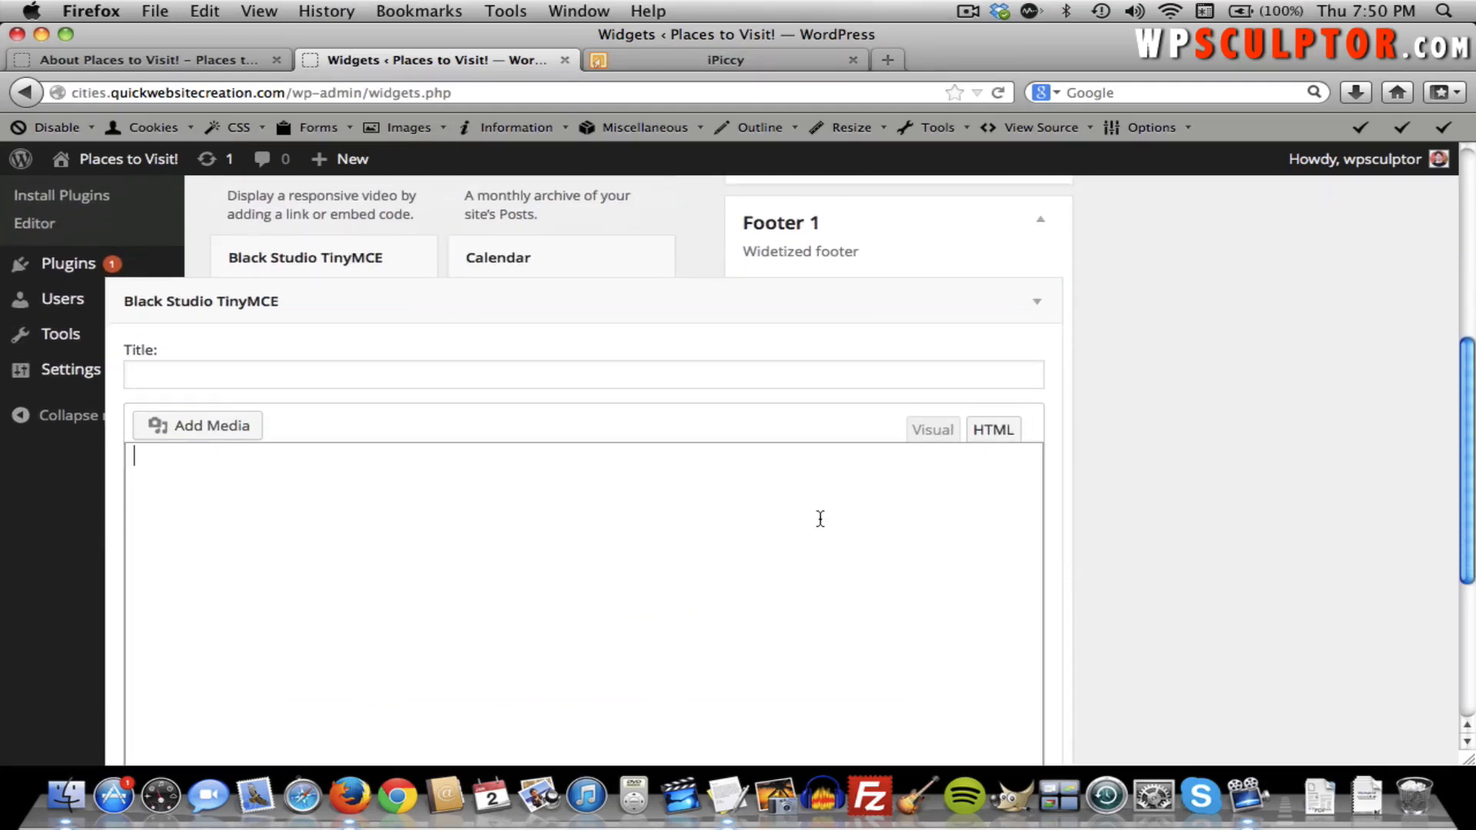
{"action": "key", "text": "super+v"}
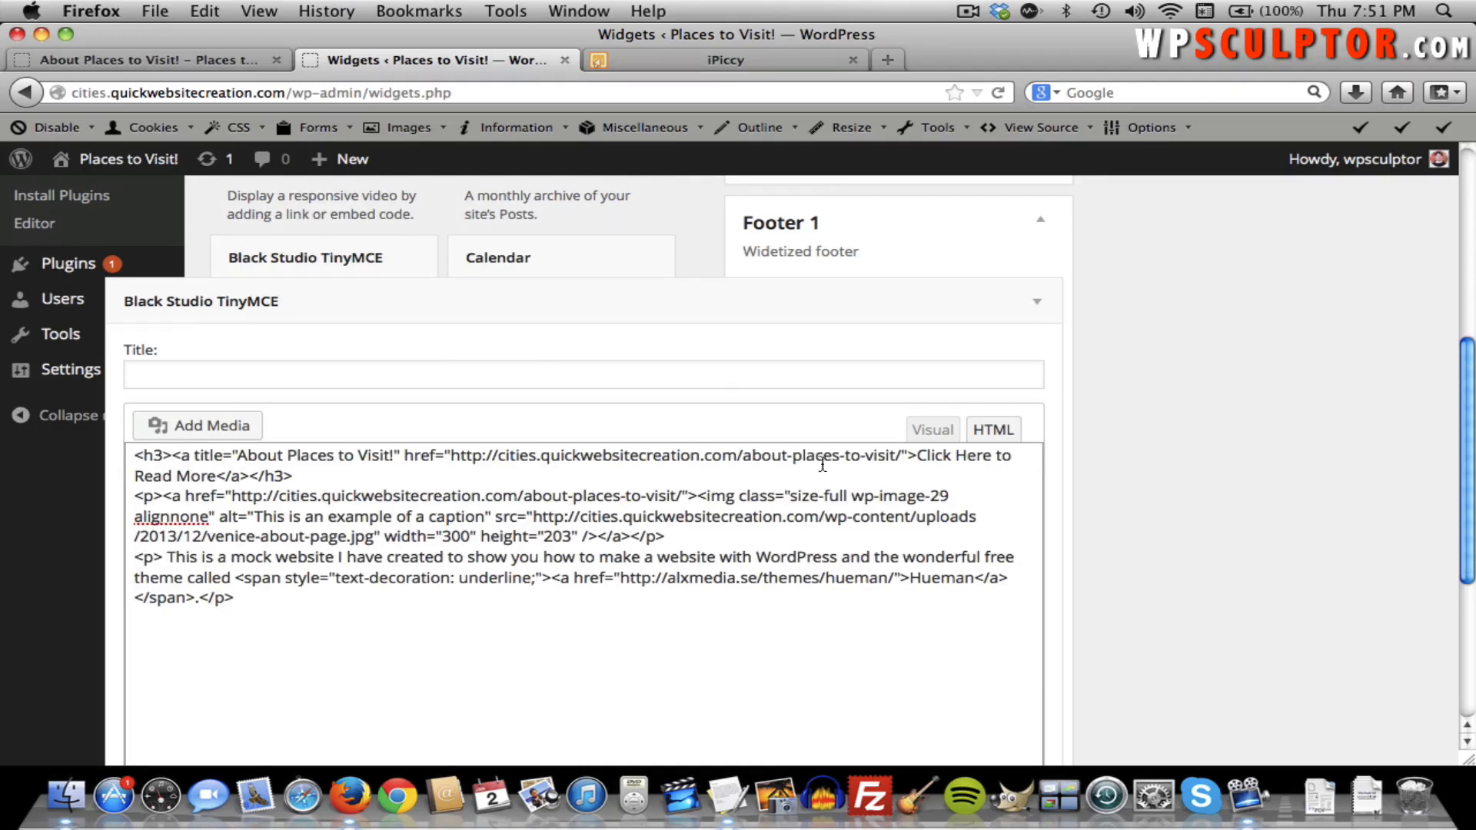
Check the pasted heading link, gondola image and intro text, then save and collapse the widget.
{"action": "left_click", "coordinate": [924, 431]}
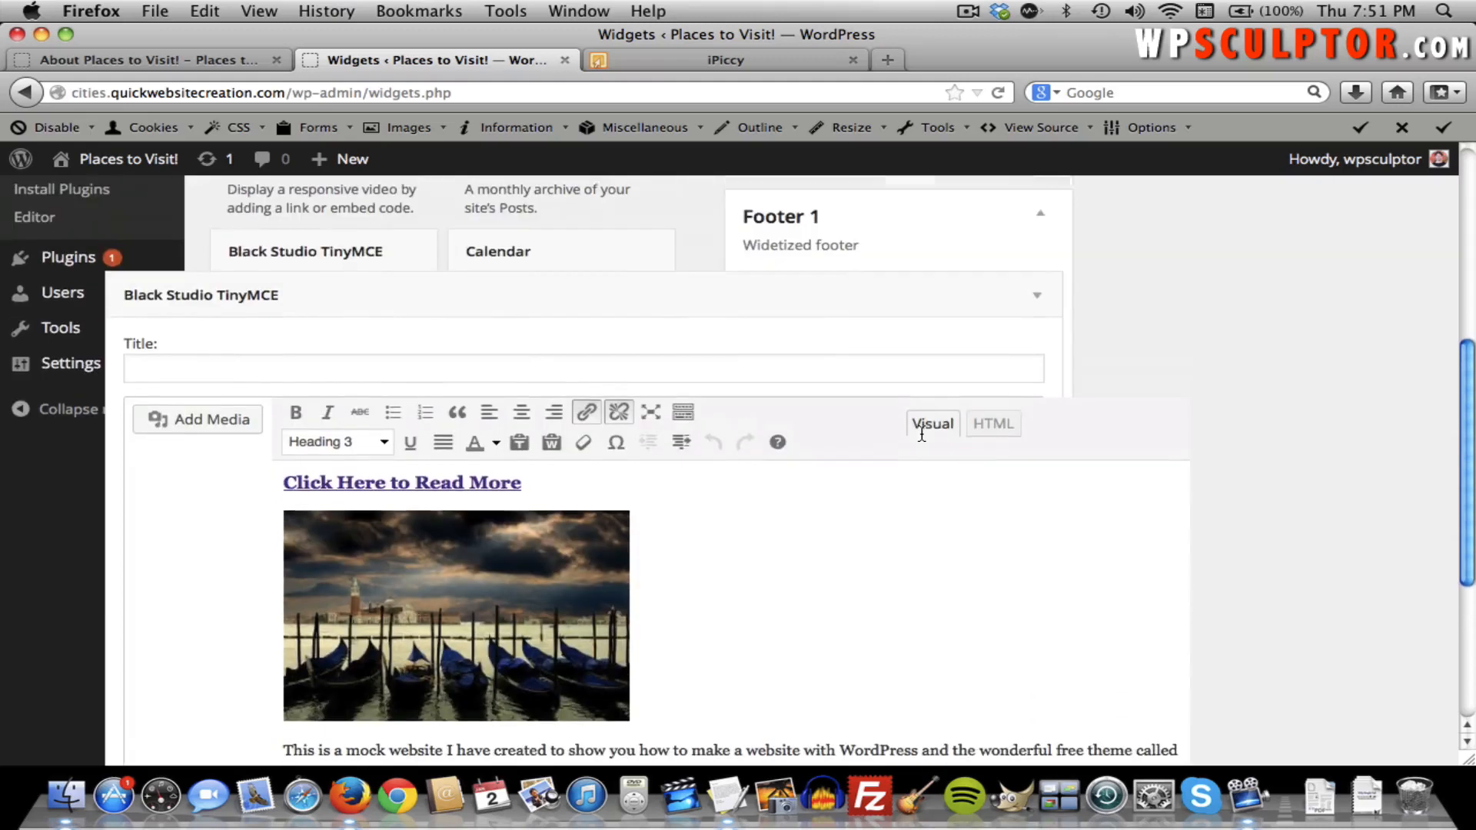
{"action": "scroll", "coordinate": [923, 435], "scroll_direction": "down", "scroll_amount": 5}
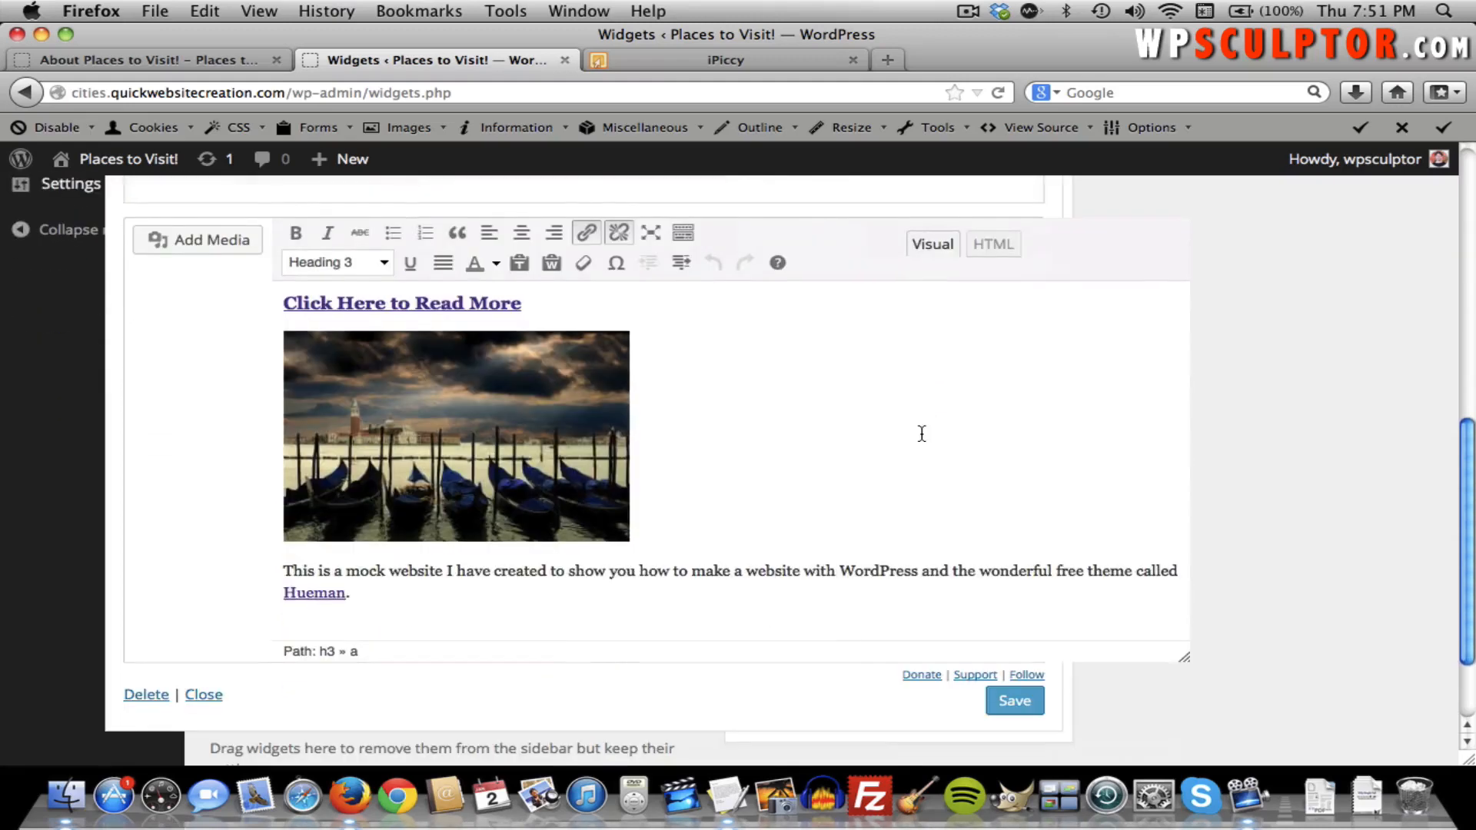
{"action": "left_click", "coordinate": [1015, 700]}
{"action": "scroll", "coordinate": [1089, 566], "scroll_direction": "up", "scroll_amount": 5}
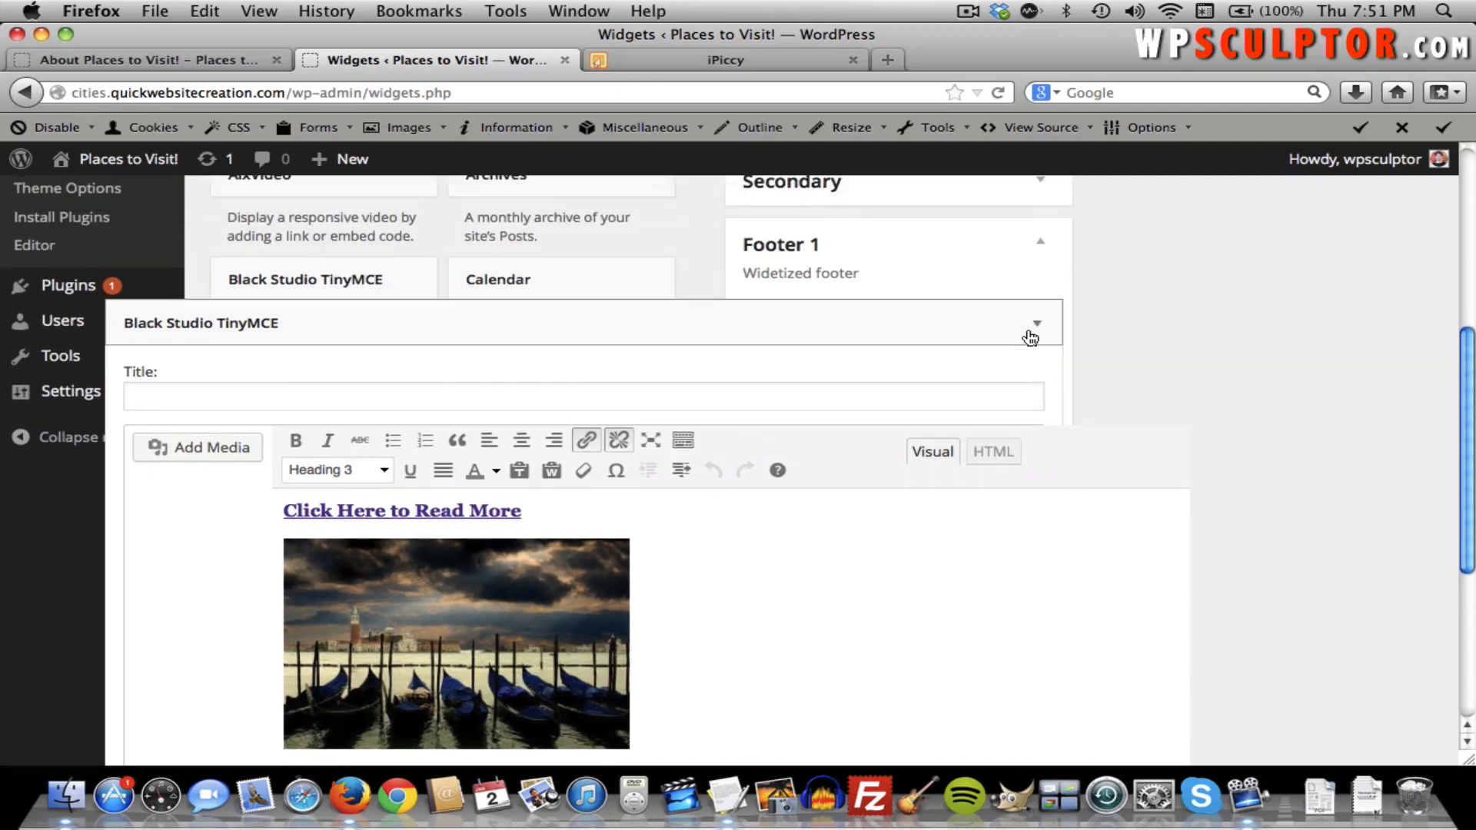
{"action": "left_click", "coordinate": [1032, 332]}
Place a Search widget with a blank title in Footer 3 and collapse its settings.
{"action": "scroll", "coordinate": [1059, 358], "scroll_direction": "up", "scroll_amount": 4}
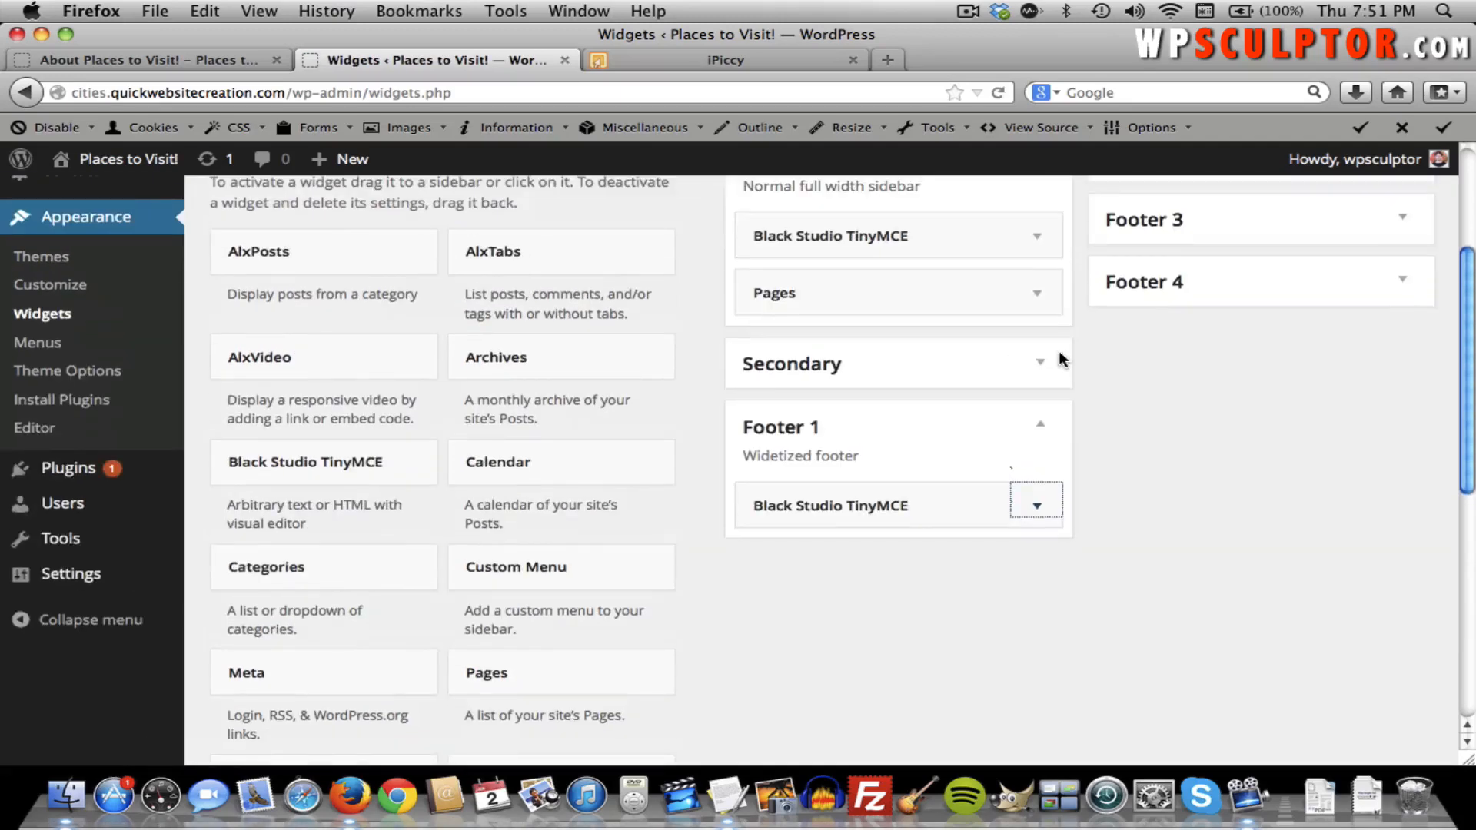
{"action": "scroll", "coordinate": [1058, 350], "scroll_direction": "up", "scroll_amount": 2}
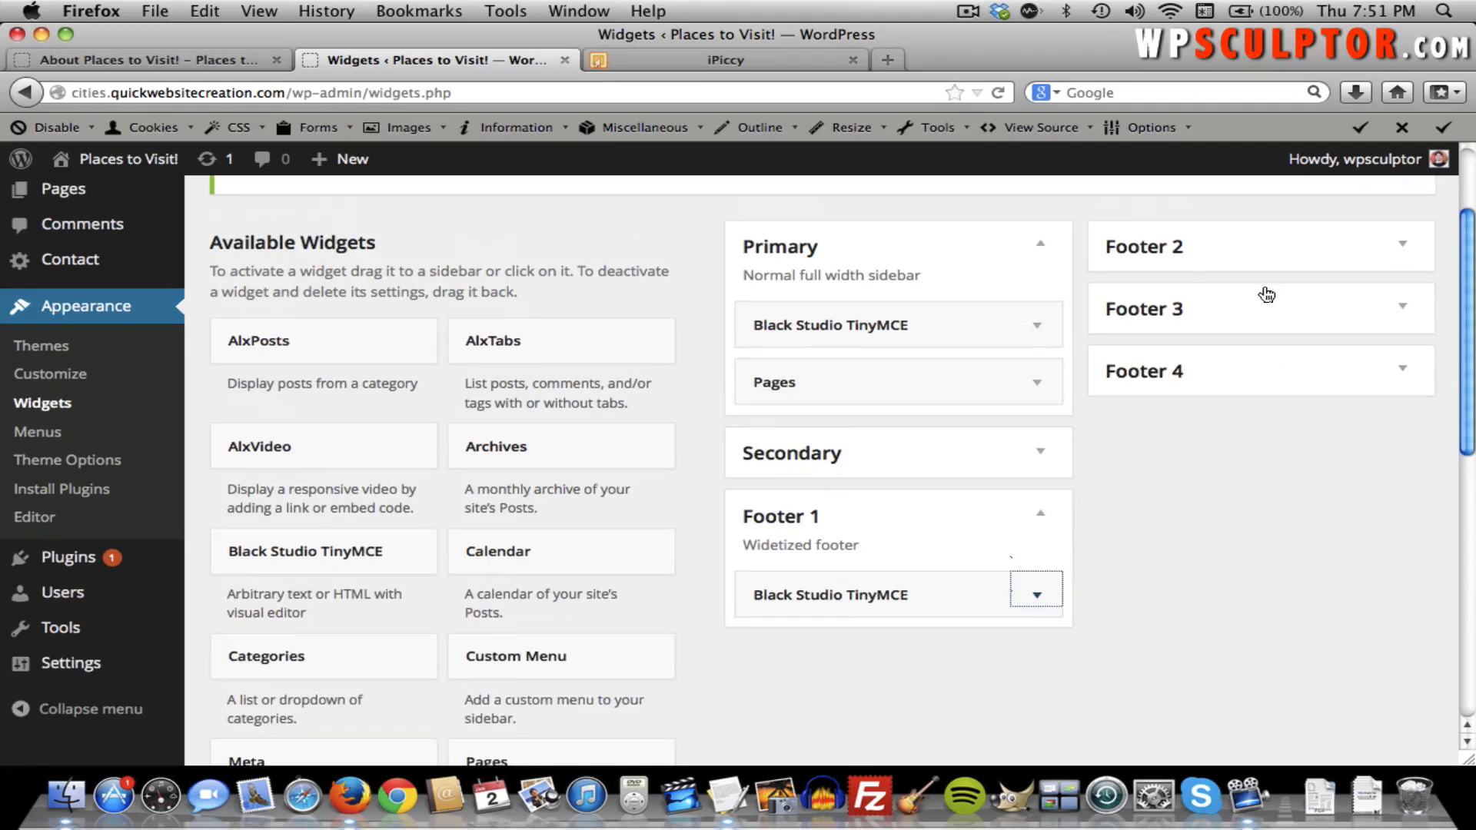
{"action": "left_click", "coordinate": [1403, 311]}
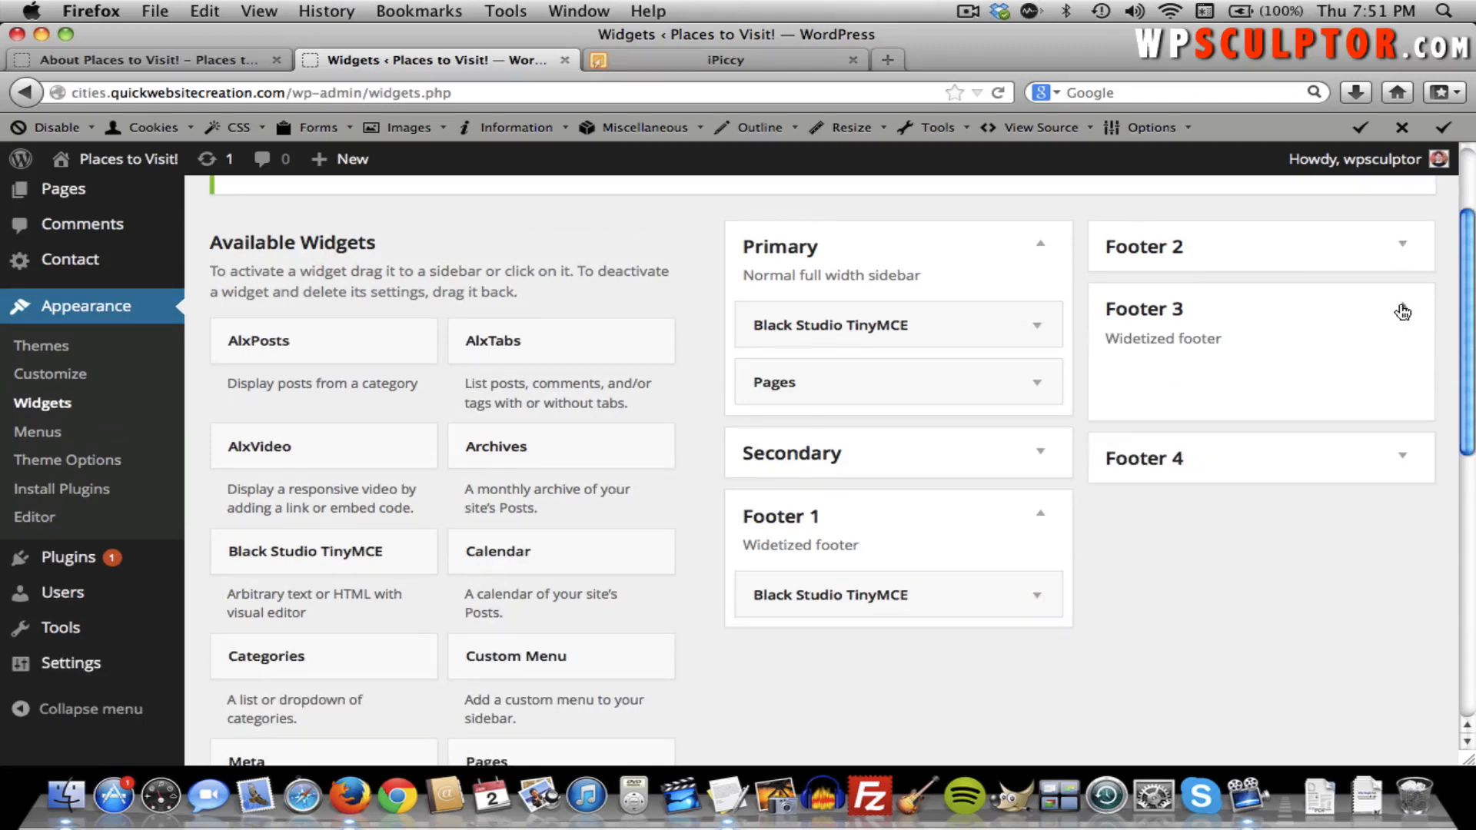
{"action": "scroll", "coordinate": [575, 618], "scroll_direction": "down", "scroll_amount": 2}
{"action": "scroll", "coordinate": [580, 629], "scroll_direction": "down", "scroll_amount": 10}
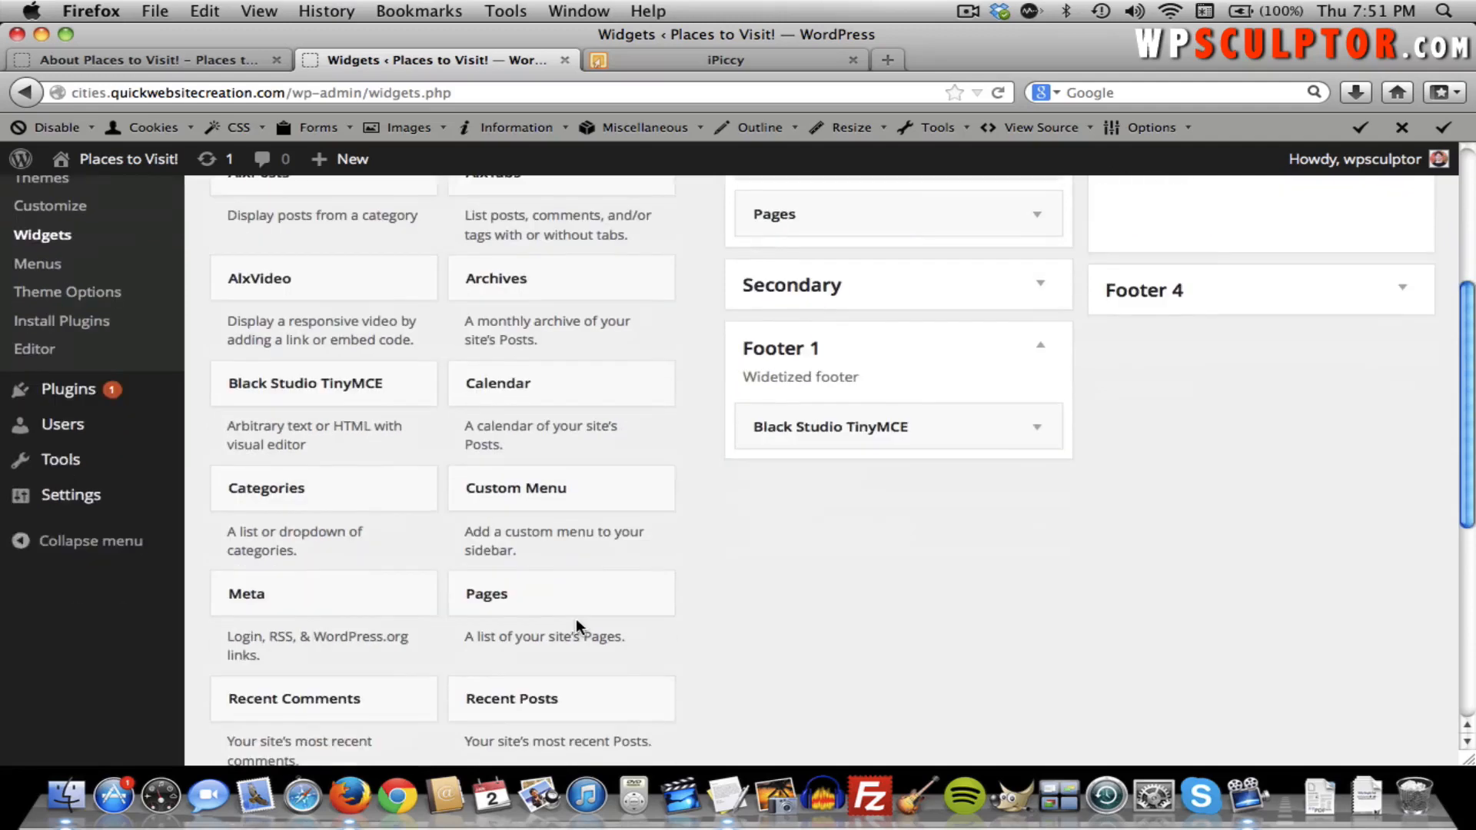
{"action": "left_click_drag", "start_coordinate": [565, 554], "coordinate": [1225, 487]}
{"action": "scroll", "coordinate": [894, 473], "scroll_direction": "up", "scroll_amount": 7}
{"action": "scroll", "coordinate": [945, 425], "scroll_direction": "up", "scroll_amount": 9}
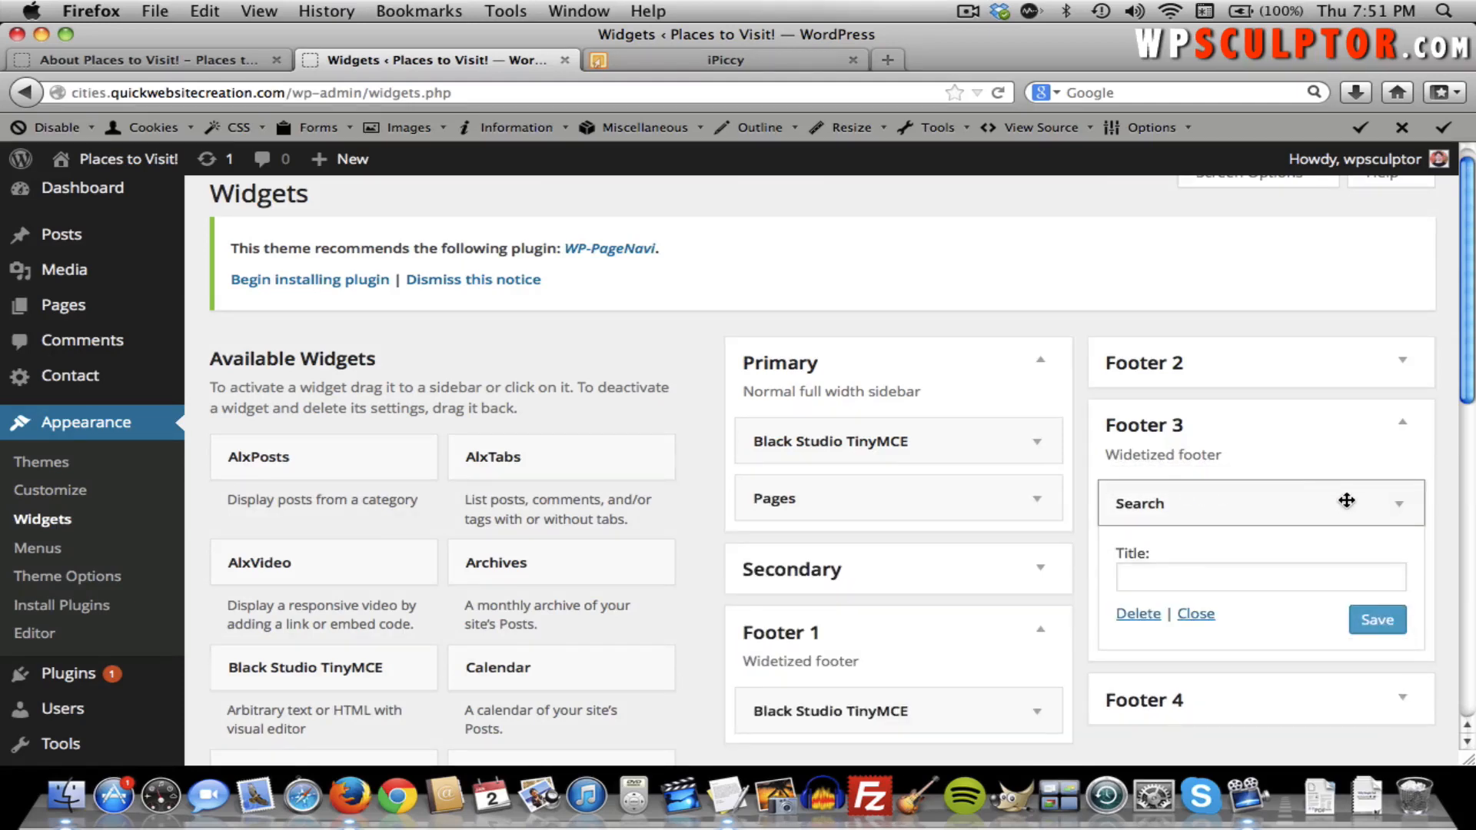
{"action": "left_click", "coordinate": [1397, 506]}
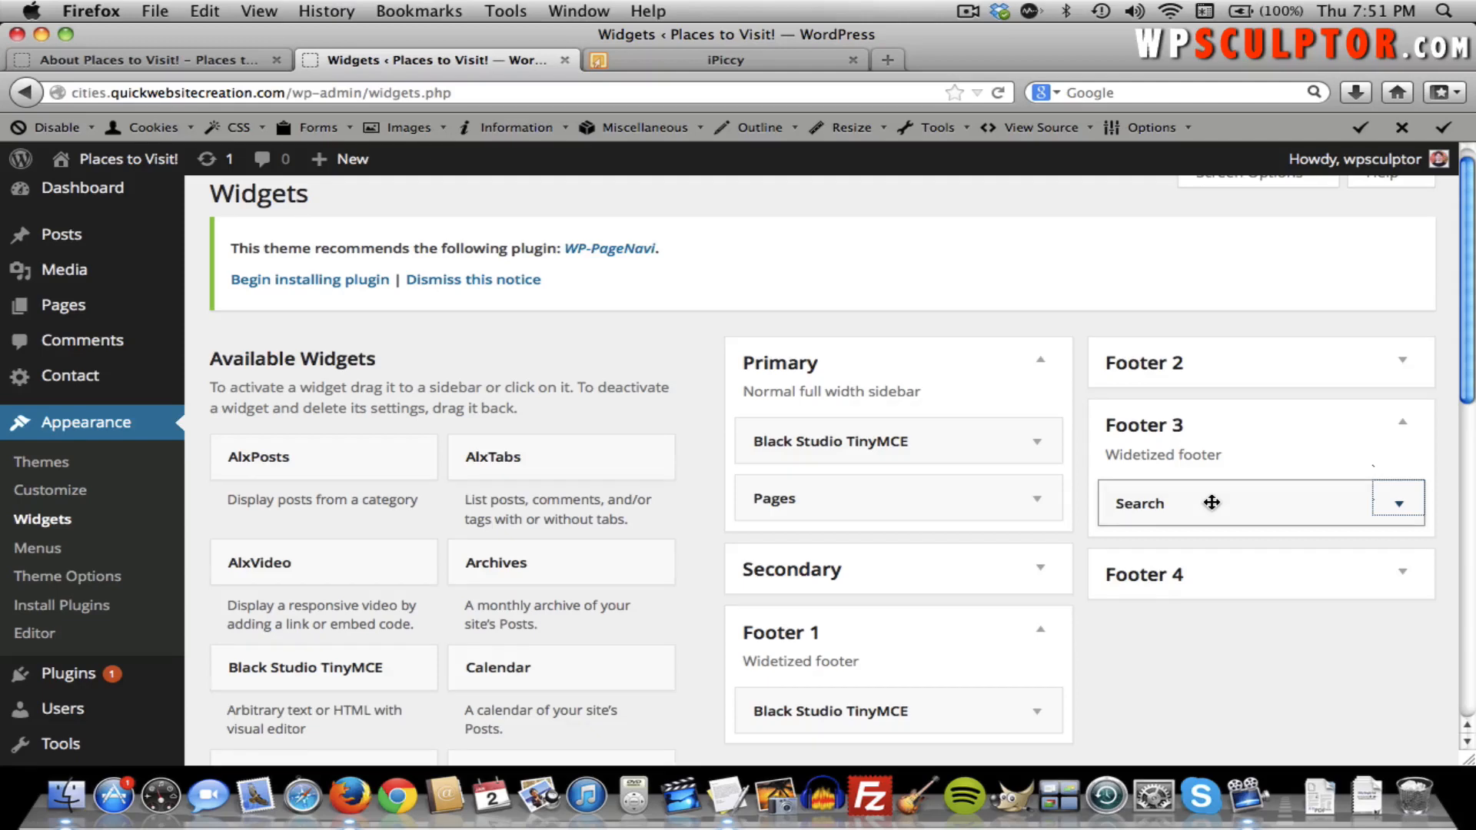
{"action": "scroll", "coordinate": [1211, 502], "scroll_direction": "down", "scroll_amount": 6}
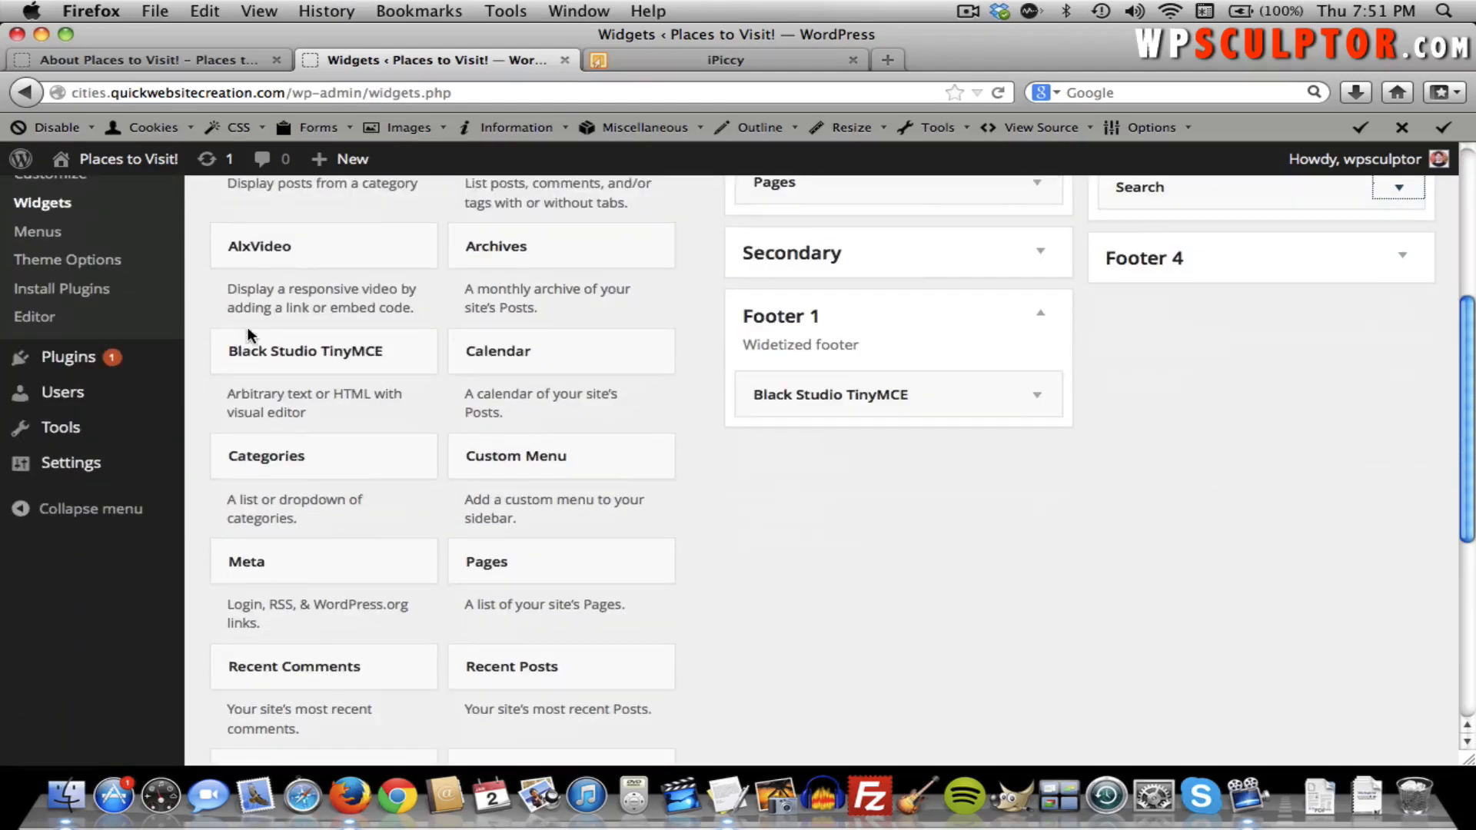
Add a Black Studio TinyMCE widget to Footer 3 containing the Places-To-Visit.png logo, and save it.
{"action": "left_click_drag", "start_coordinate": [254, 344], "coordinate": [1153, 403]}
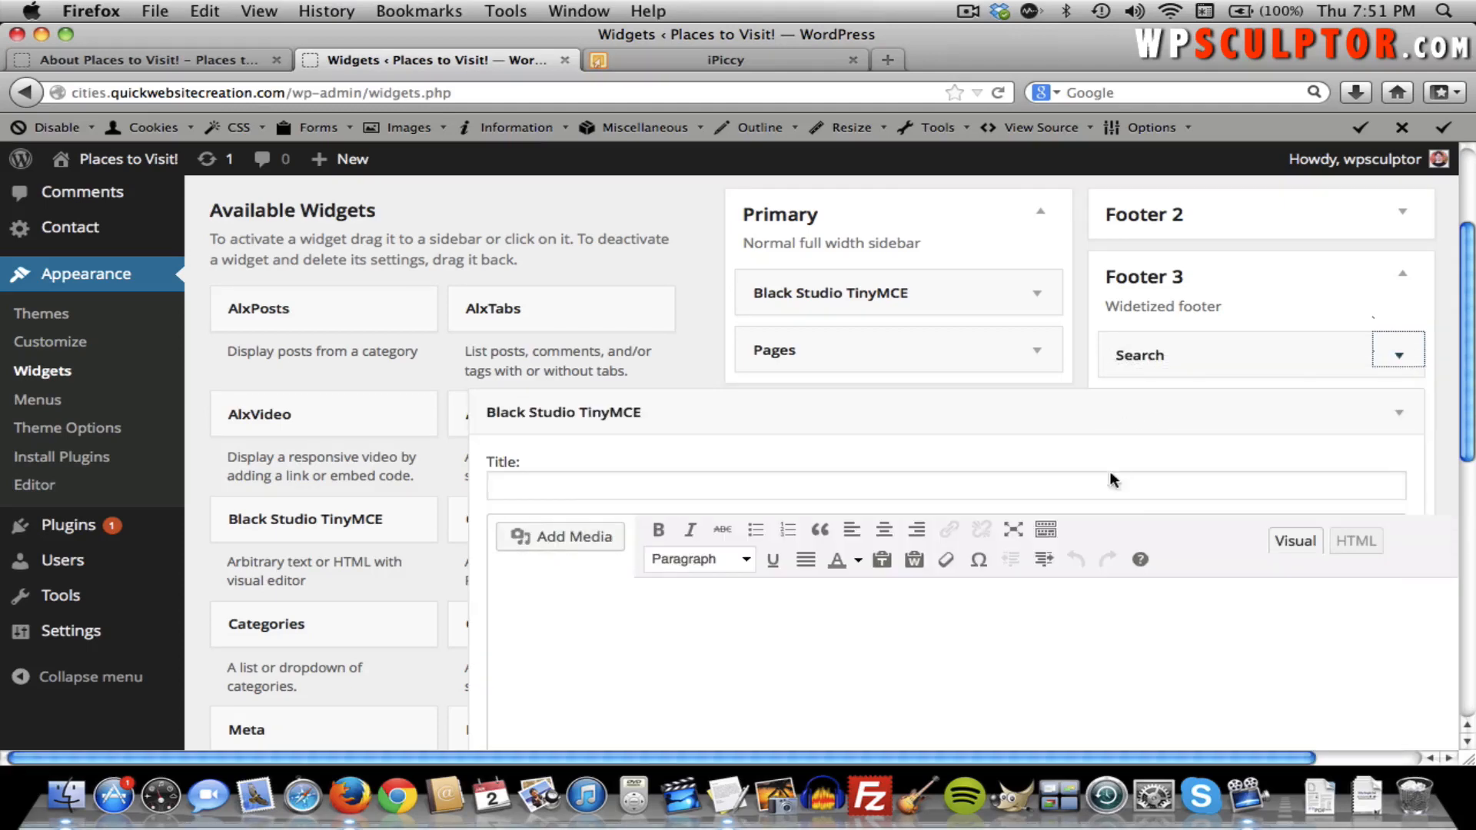
{"action": "scroll", "coordinate": [1130, 498], "scroll_direction": "down", "scroll_amount": 3}
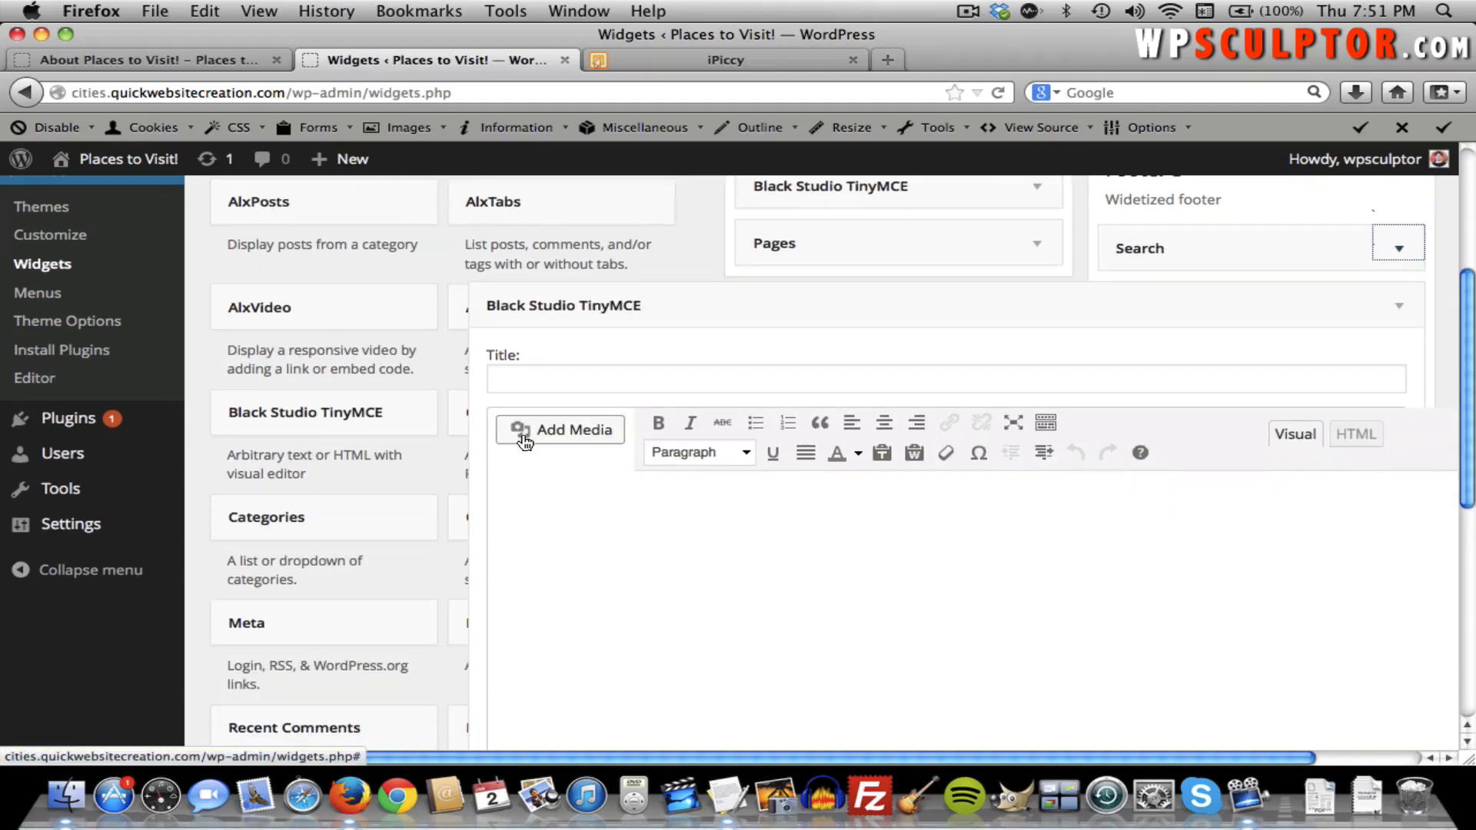
{"action": "left_click", "coordinate": [542, 443]}
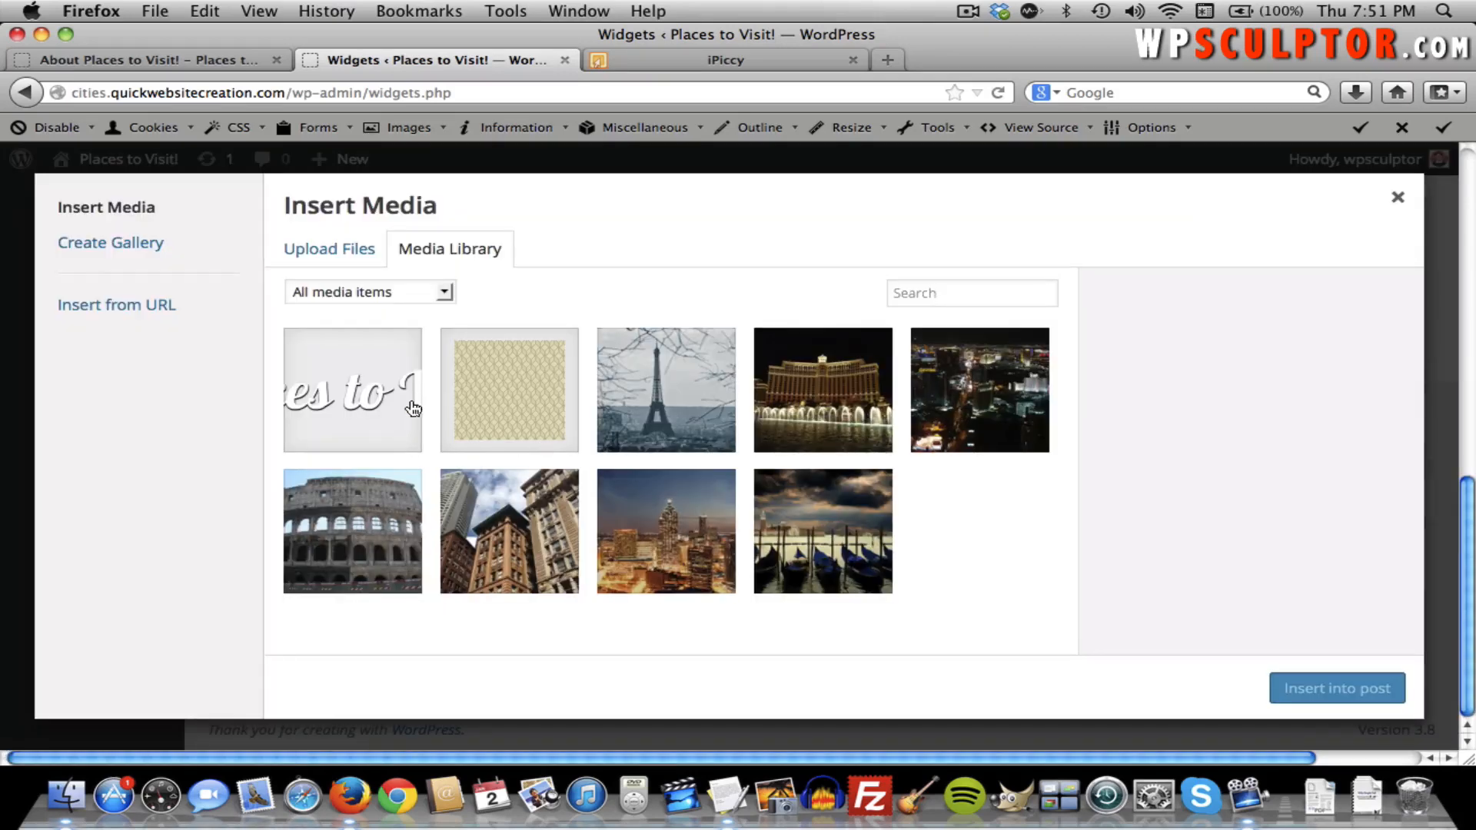
{"action": "left_click", "coordinate": [358, 384]}
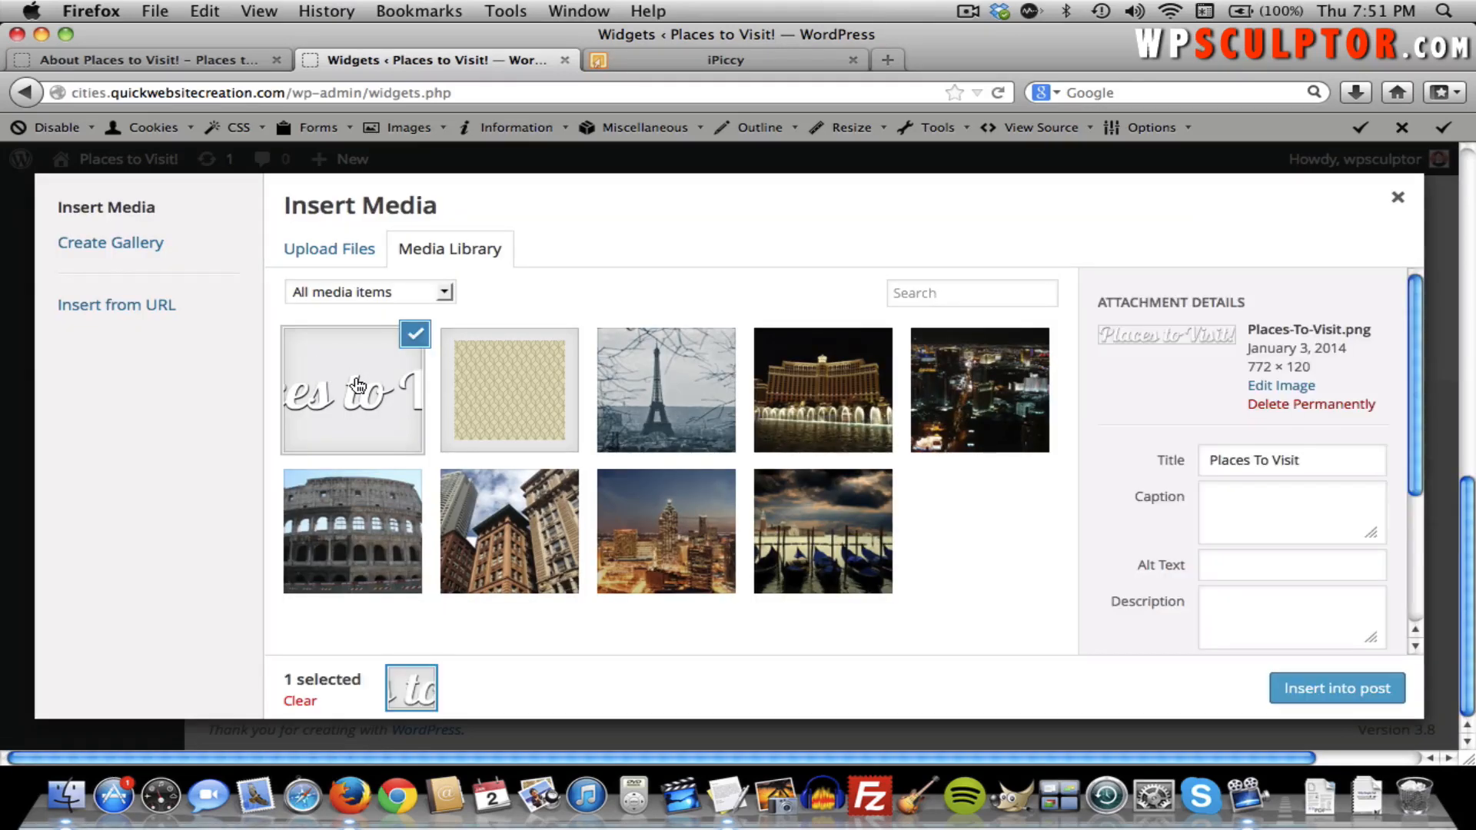
{"action": "left_click", "coordinate": [1335, 700]}
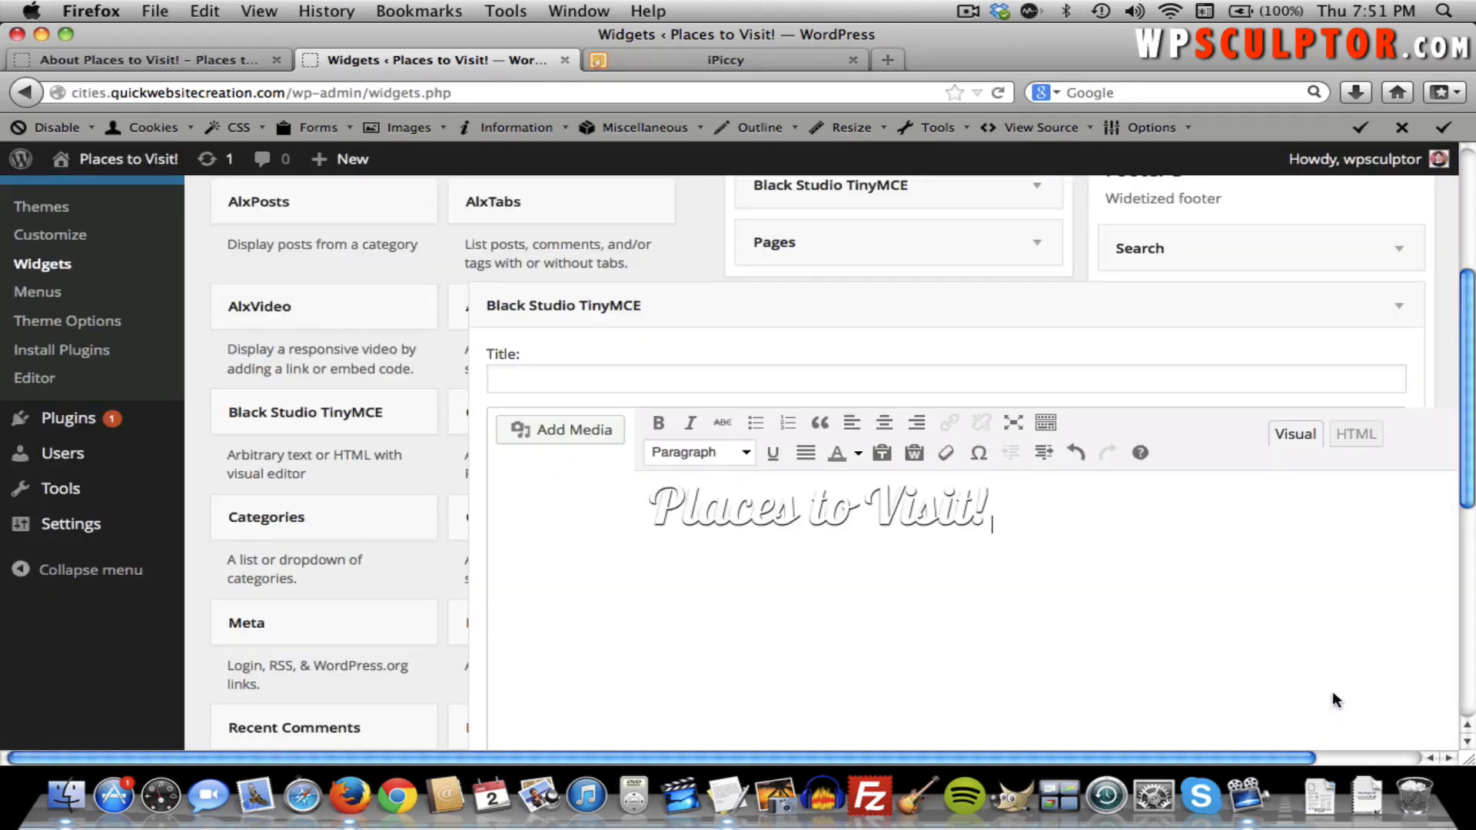
{"action": "scroll", "coordinate": [1335, 603], "scroll_direction": "down", "scroll_amount": 5}
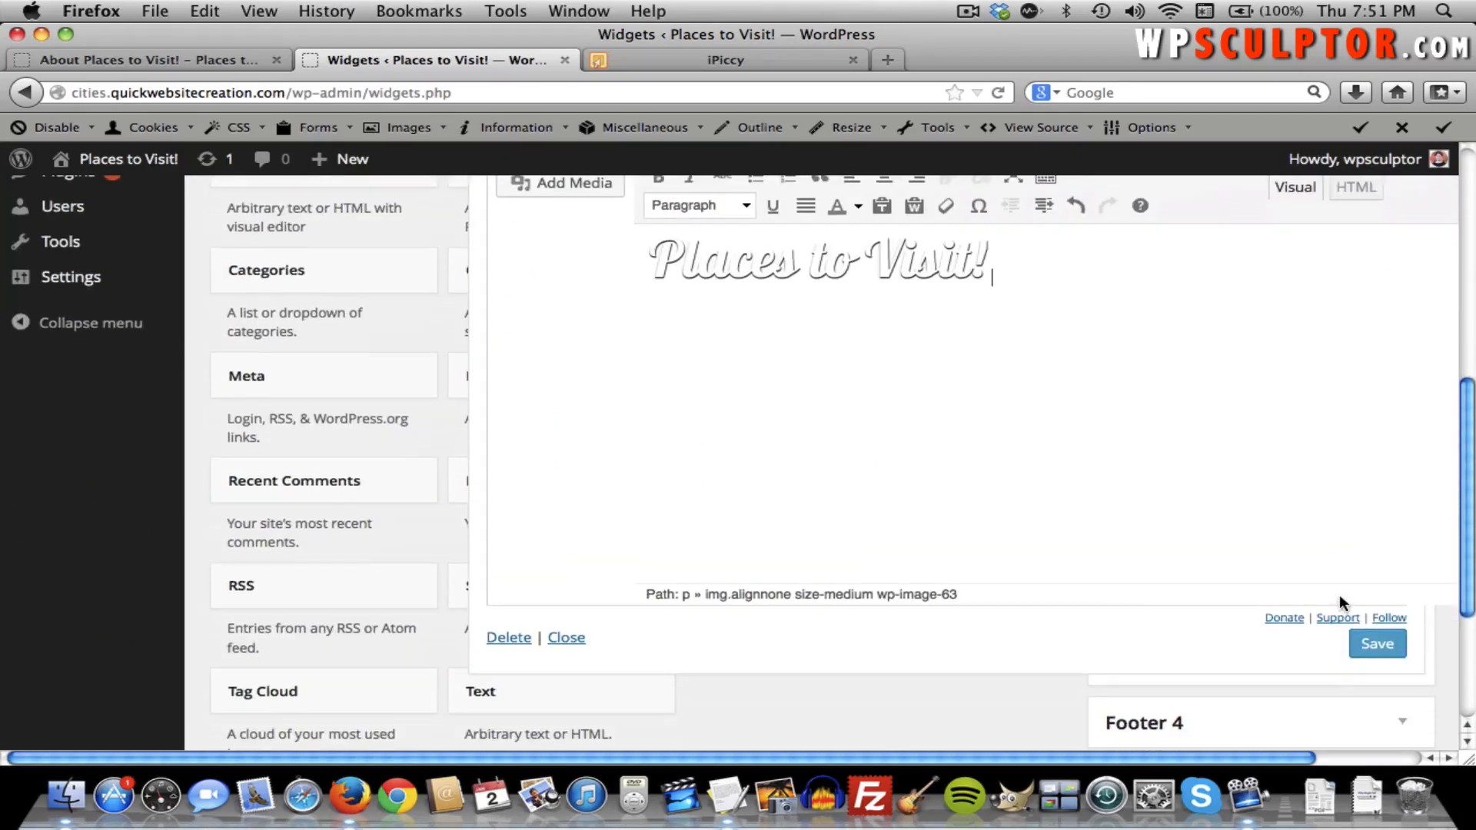
{"action": "left_click", "coordinate": [1372, 649]}
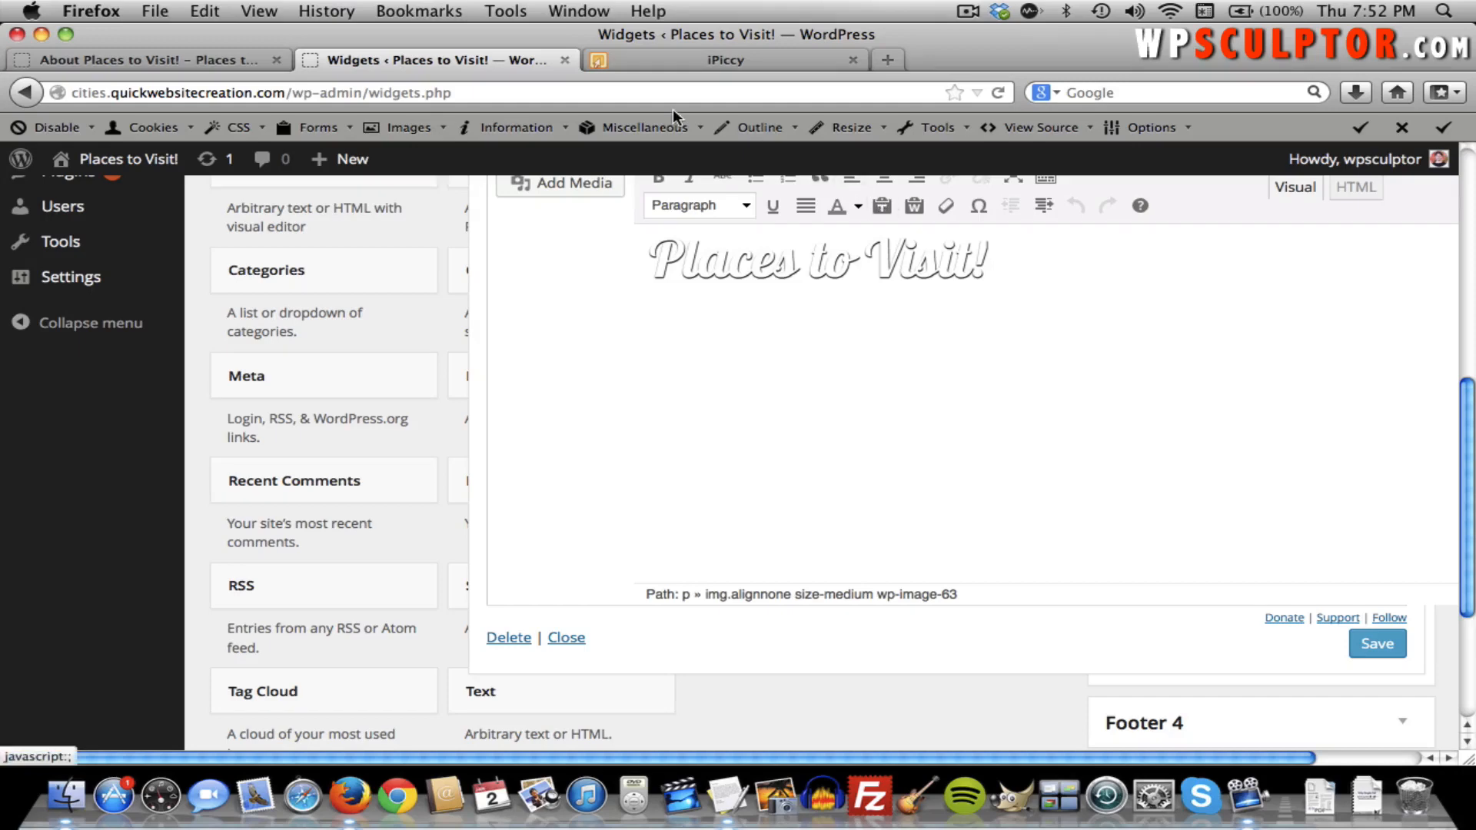
{"action": "left_click", "coordinate": [1379, 644]}
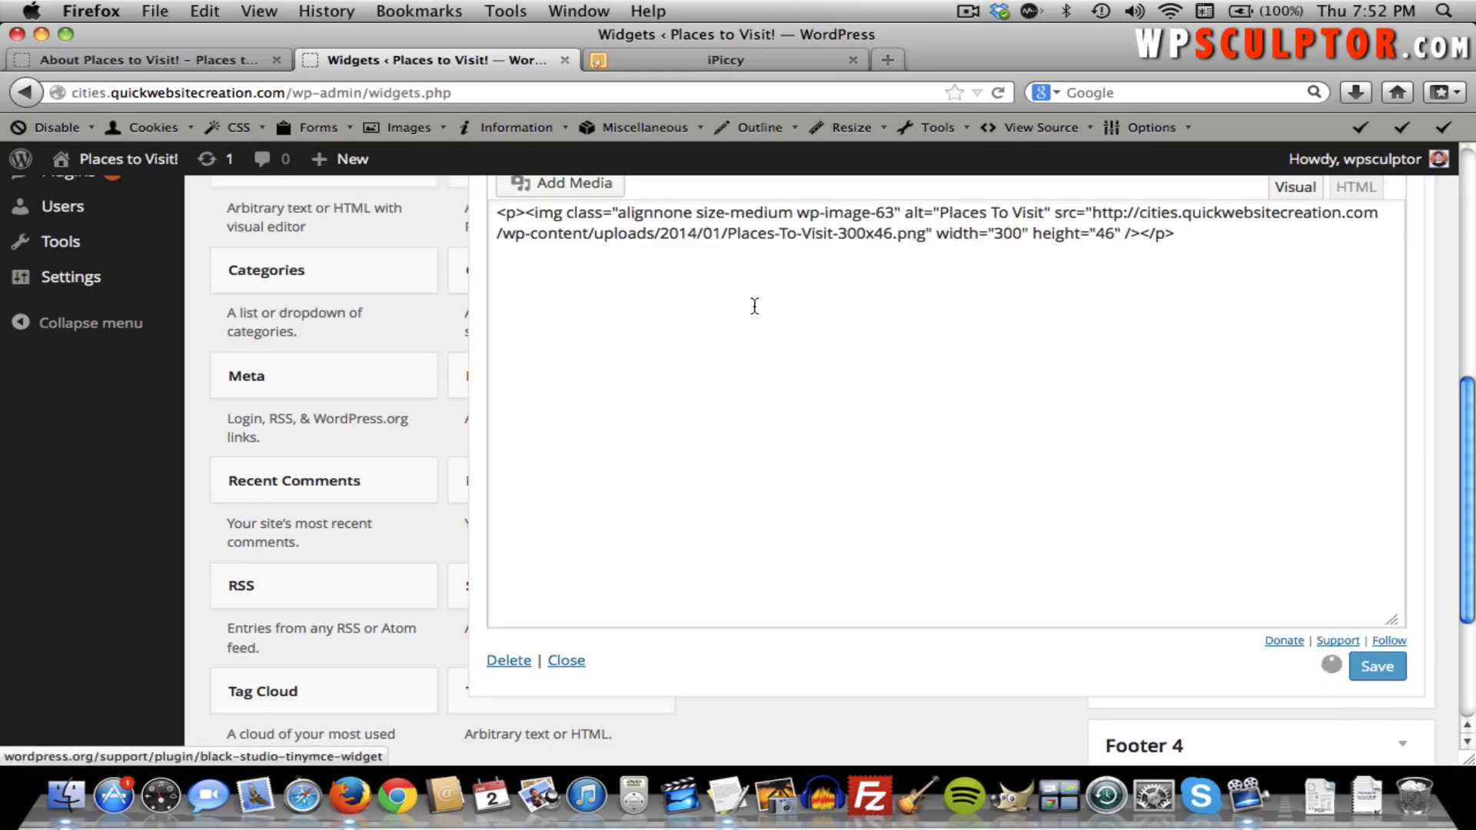
{"action": "left_click", "coordinate": [148, 61]}
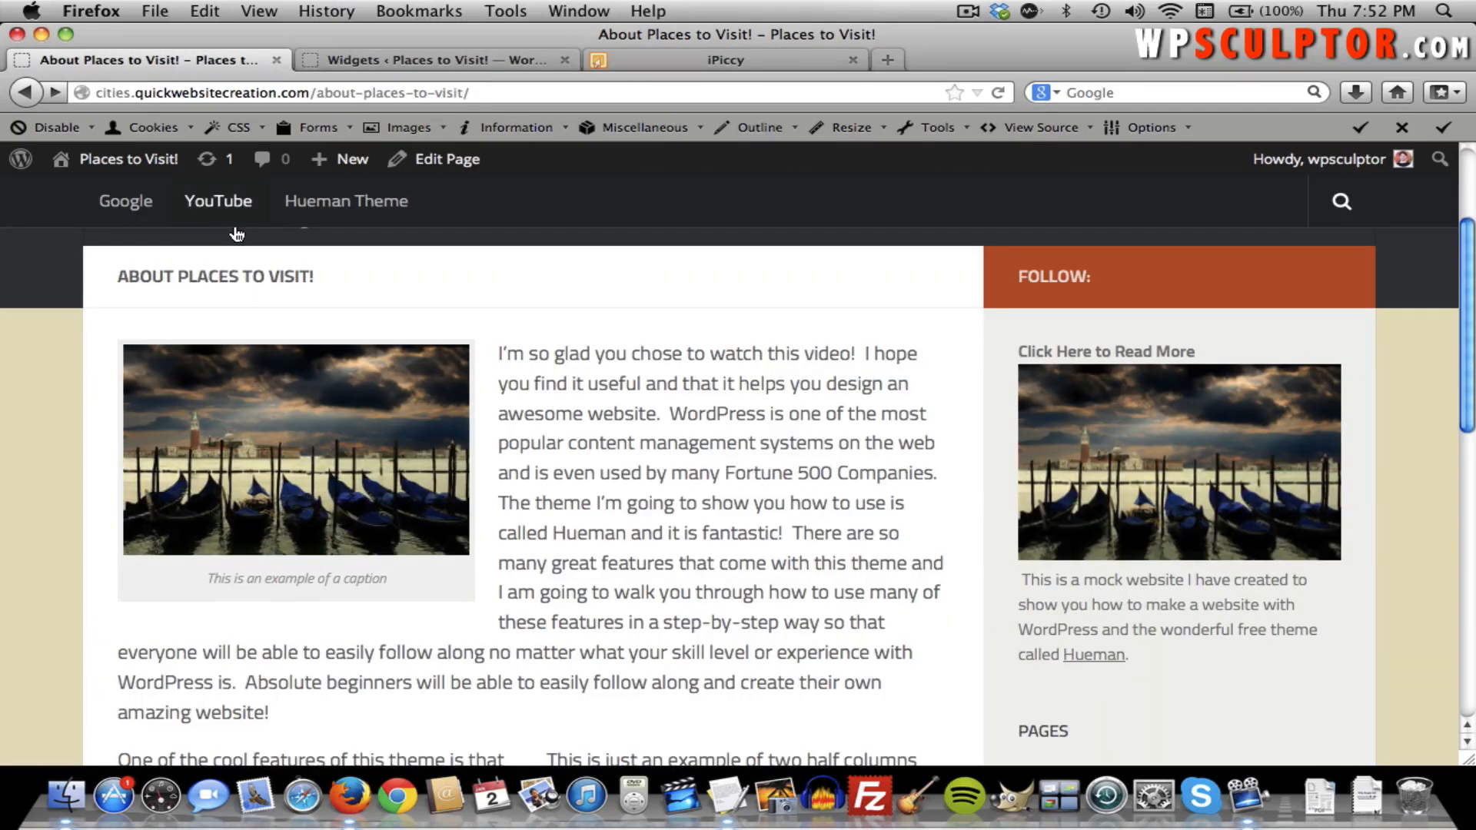
{"action": "scroll", "coordinate": [231, 230], "scroll_direction": "down", "scroll_amount": 10}
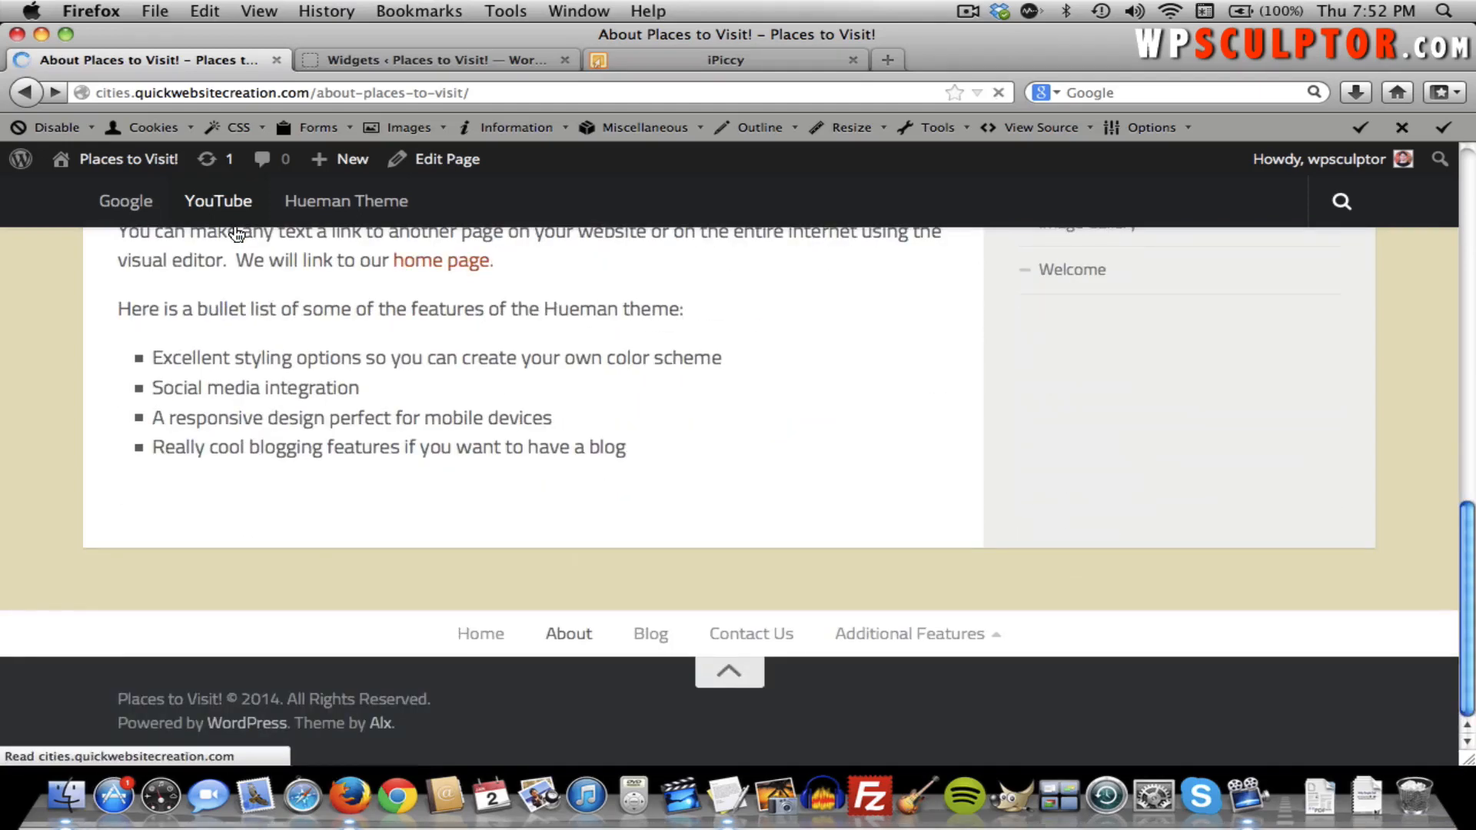
{"action": "scroll", "coordinate": [527, 315], "scroll_direction": "down", "scroll_amount": 3}
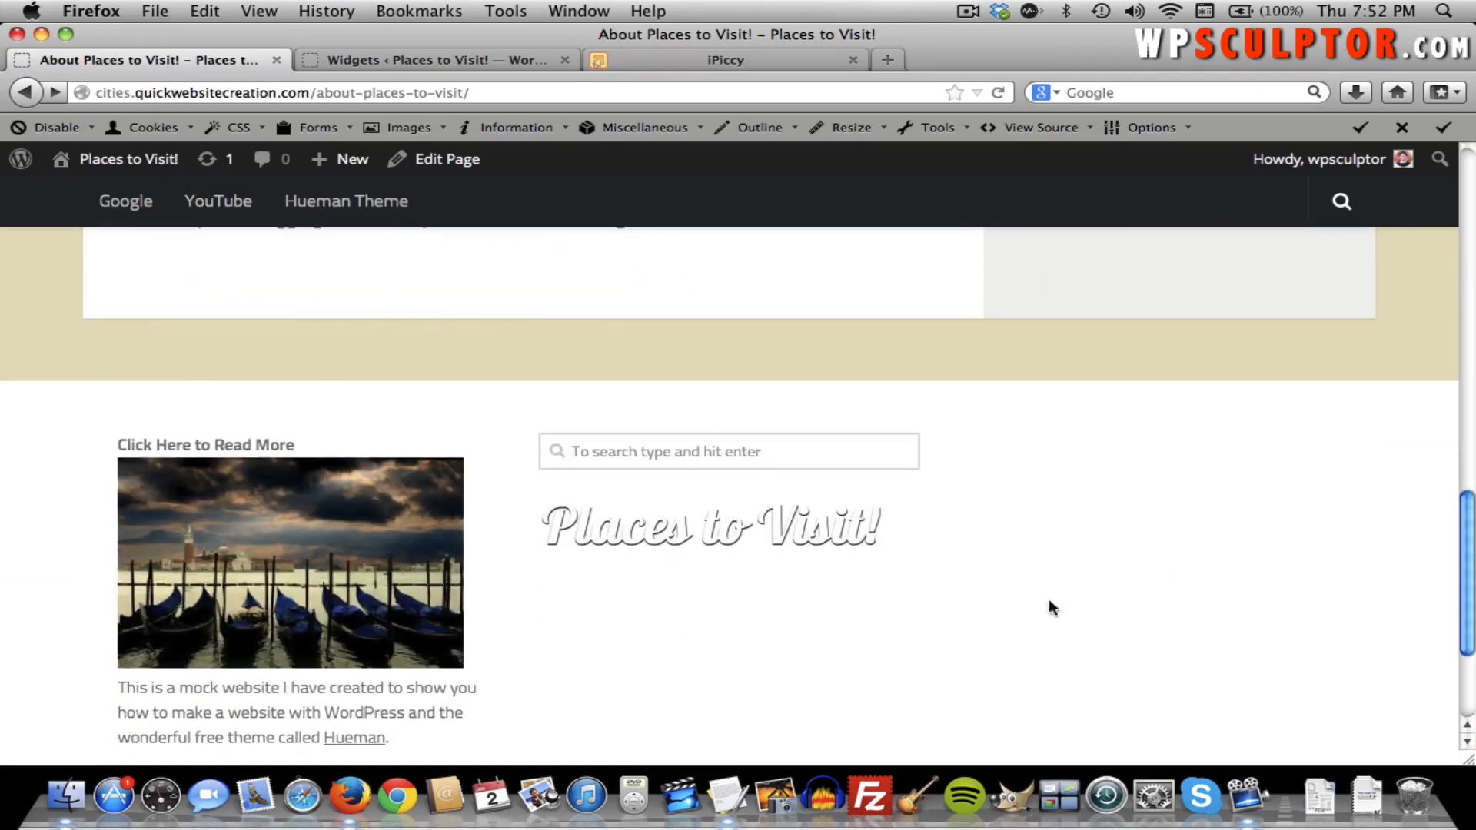
{"action": "scroll", "coordinate": [684, 555], "scroll_direction": "down", "scroll_amount": 1}
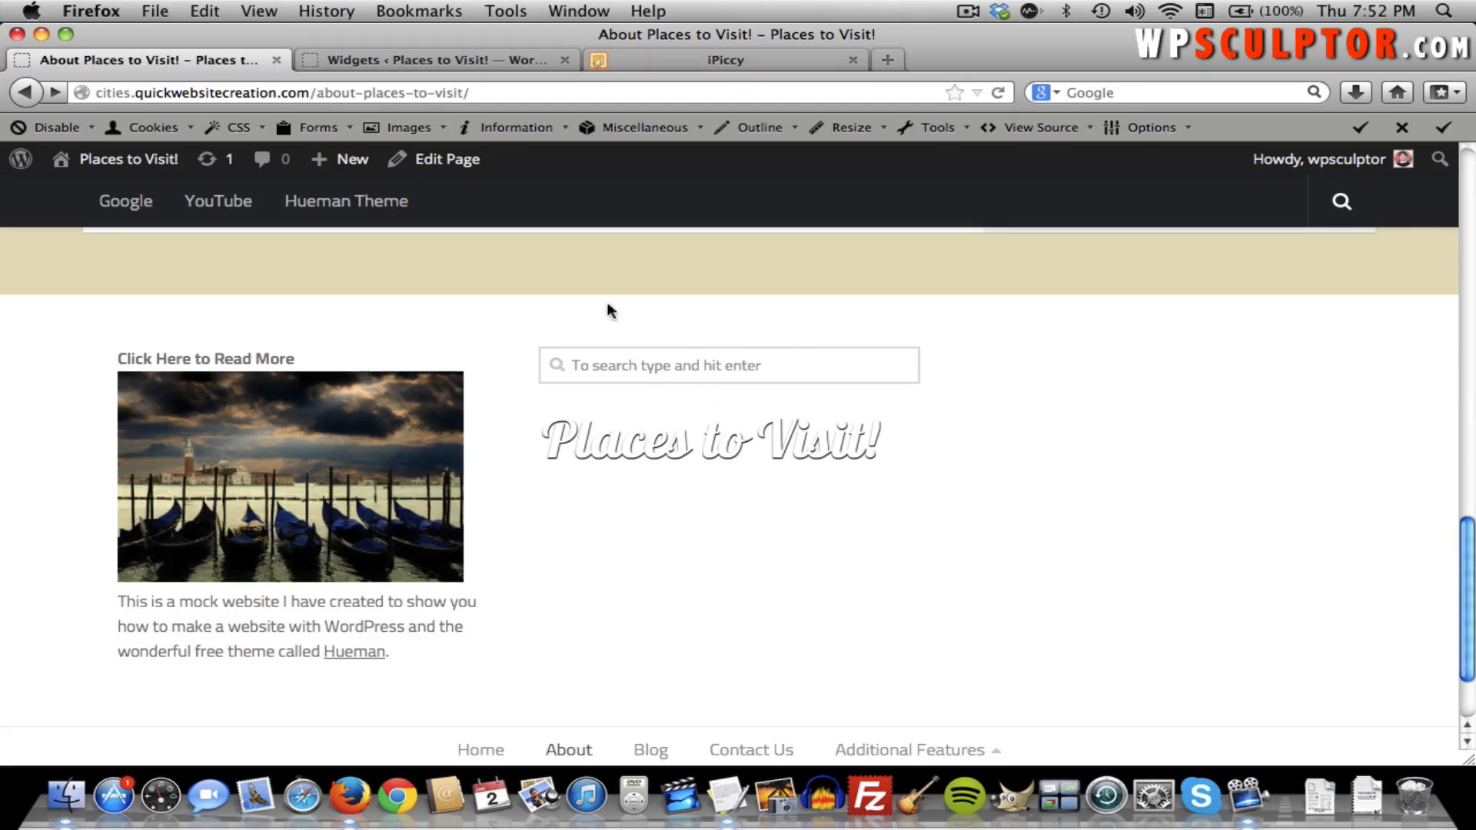
Back on the widgets page, collapse the Footer 3 logo widget.
{"action": "left_click", "coordinate": [406, 69]}
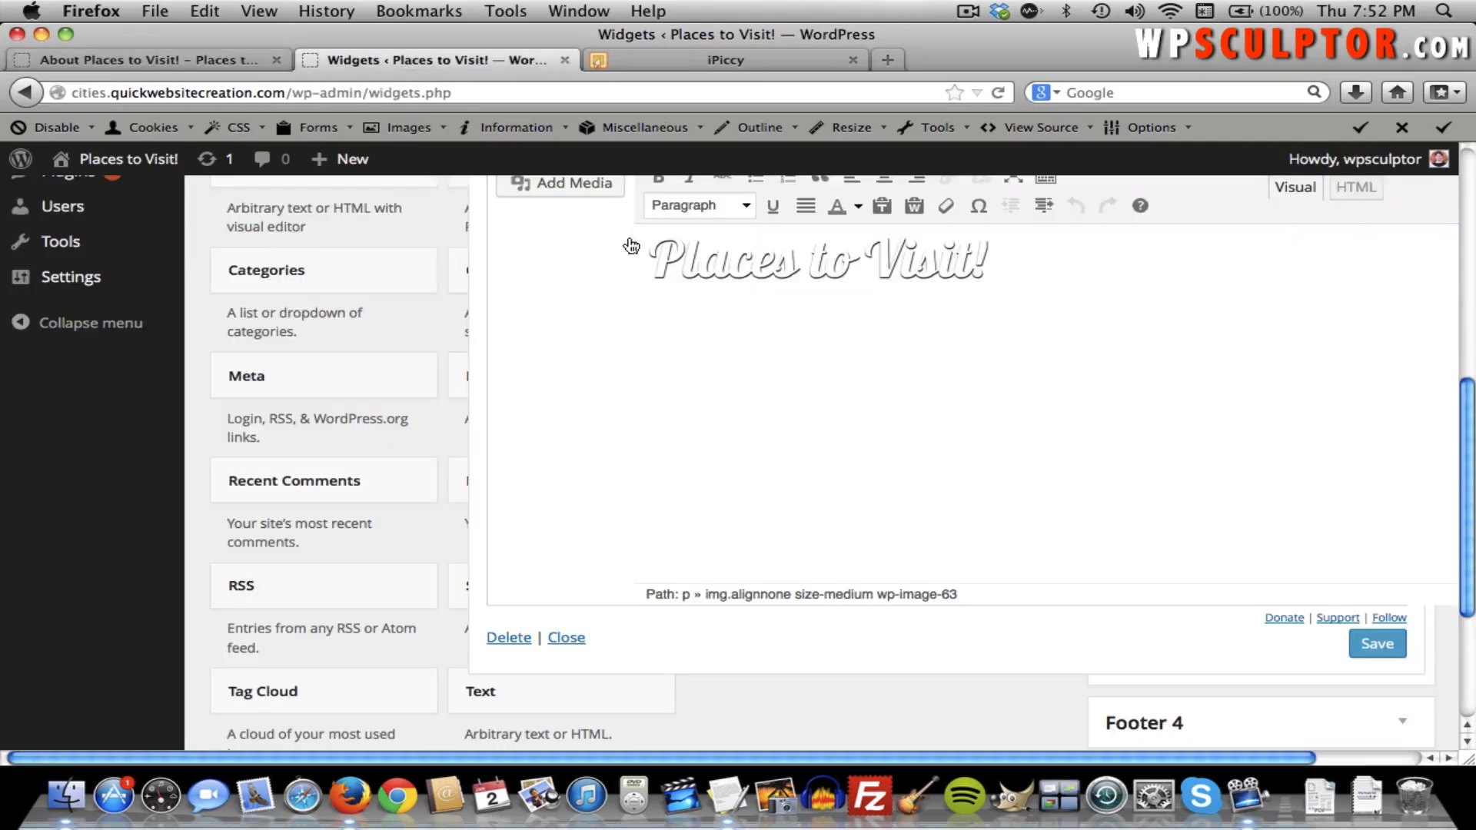
{"action": "scroll", "coordinate": [1187, 472], "scroll_direction": "up", "scroll_amount": 3}
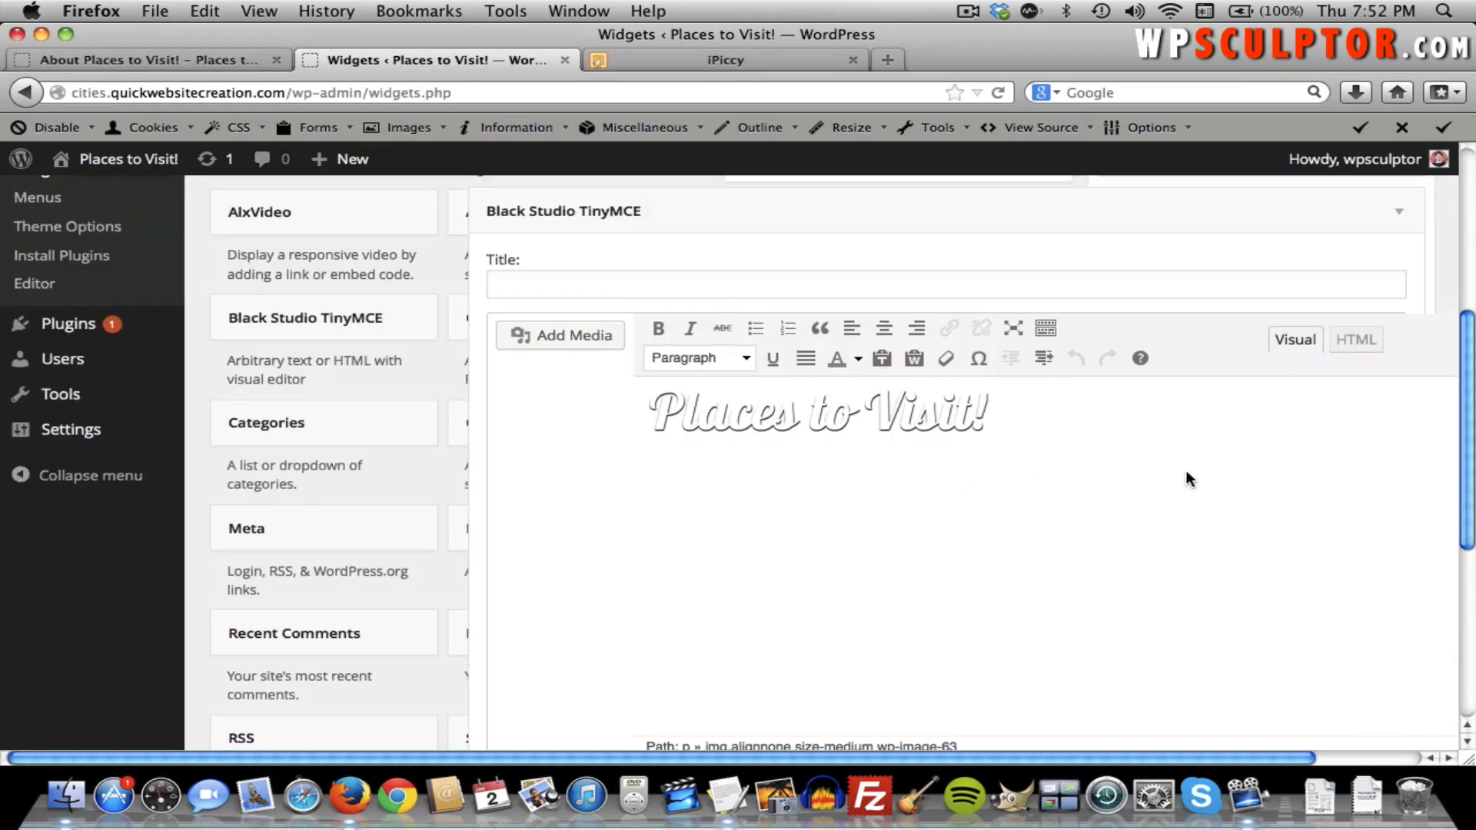
{"action": "left_click", "coordinate": [1397, 219]}
{"action": "scroll", "coordinate": [1383, 352], "scroll_direction": "up", "scroll_amount": 5}
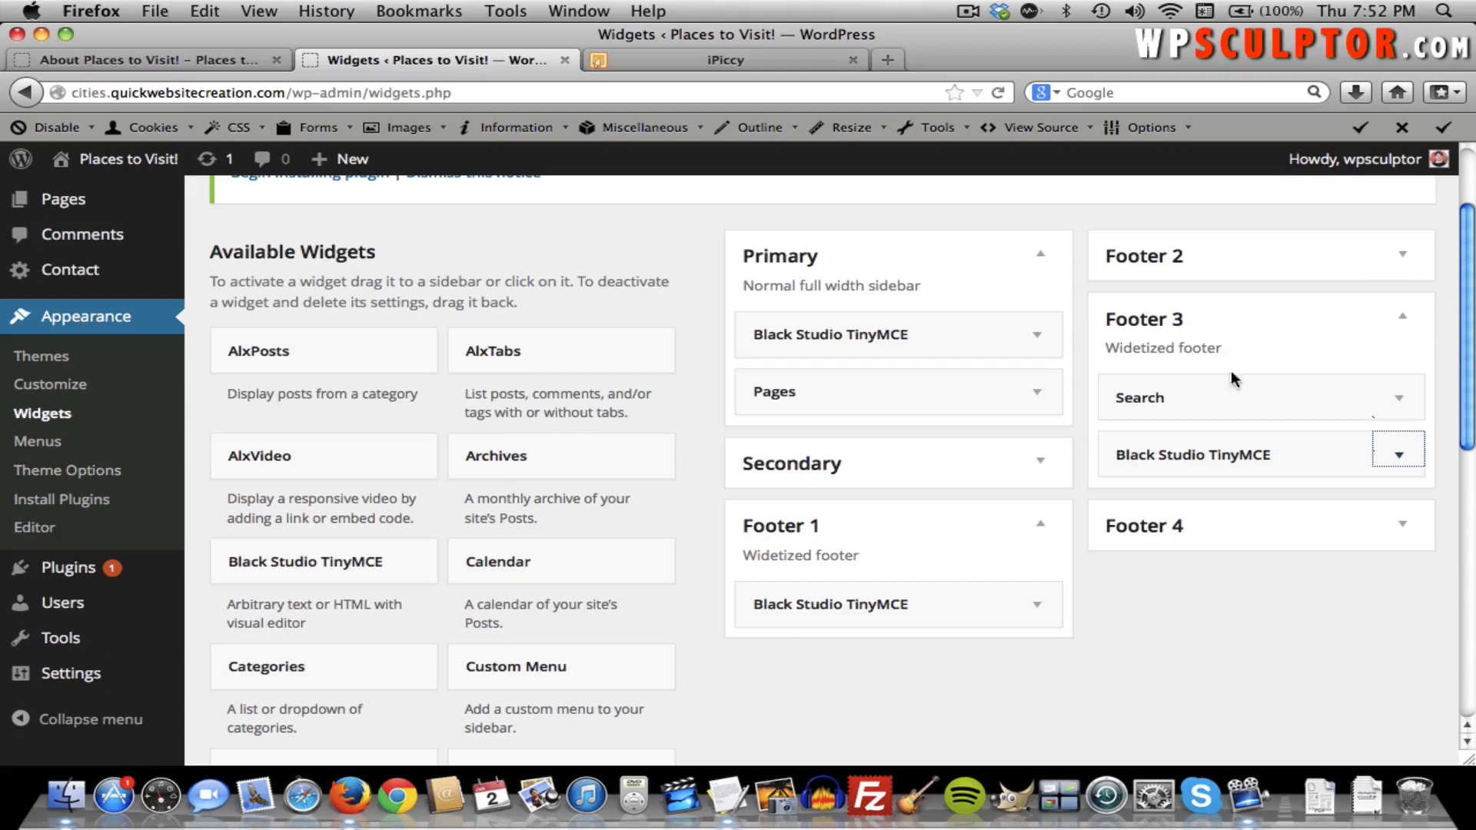
Add and save a Text widget in Footer 2, then return to the live About page.
{"action": "left_click", "coordinate": [1403, 259]}
{"action": "scroll", "coordinate": [674, 596], "scroll_direction": "down", "scroll_amount": 5}
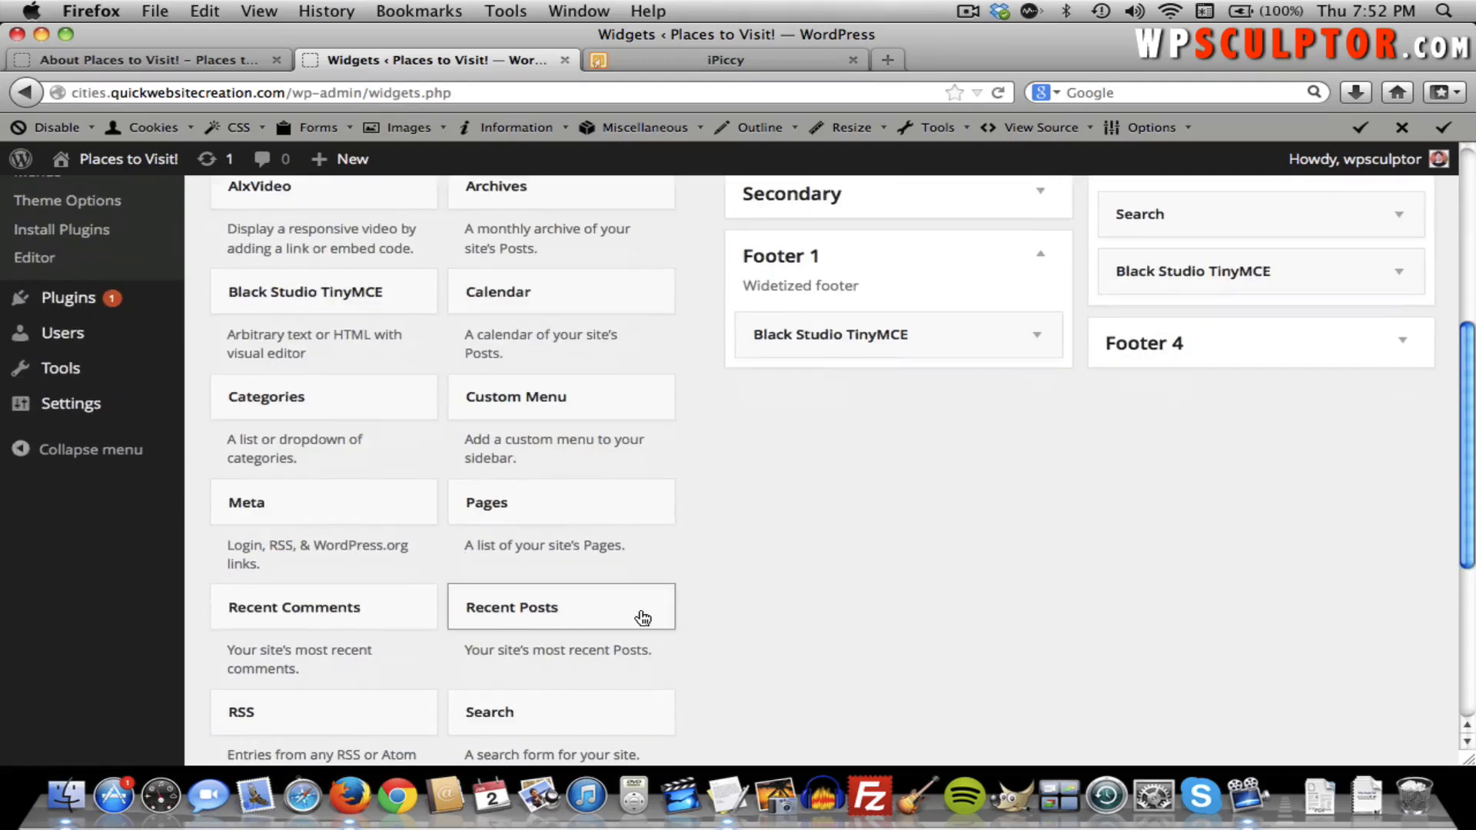
{"action": "scroll", "coordinate": [422, 680], "scroll_direction": "down", "scroll_amount": 3}
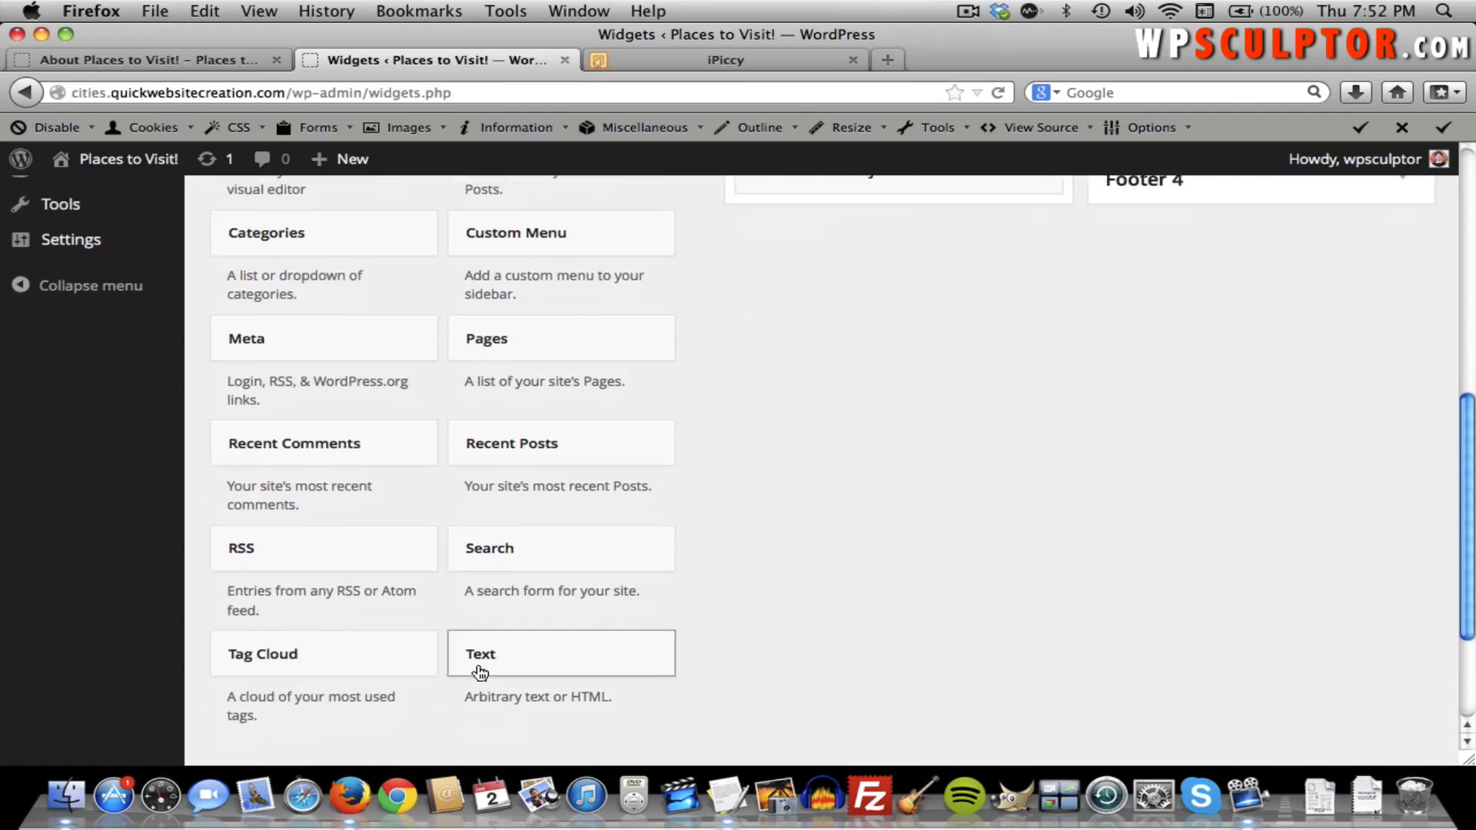
{"action": "left_click_drag", "start_coordinate": [481, 673], "coordinate": [1133, 458]}
{"action": "scroll", "coordinate": [910, 552], "scroll_direction": "up", "scroll_amount": 10}
{"action": "scroll", "coordinate": [1176, 469], "scroll_direction": "down", "scroll_amount": 5}
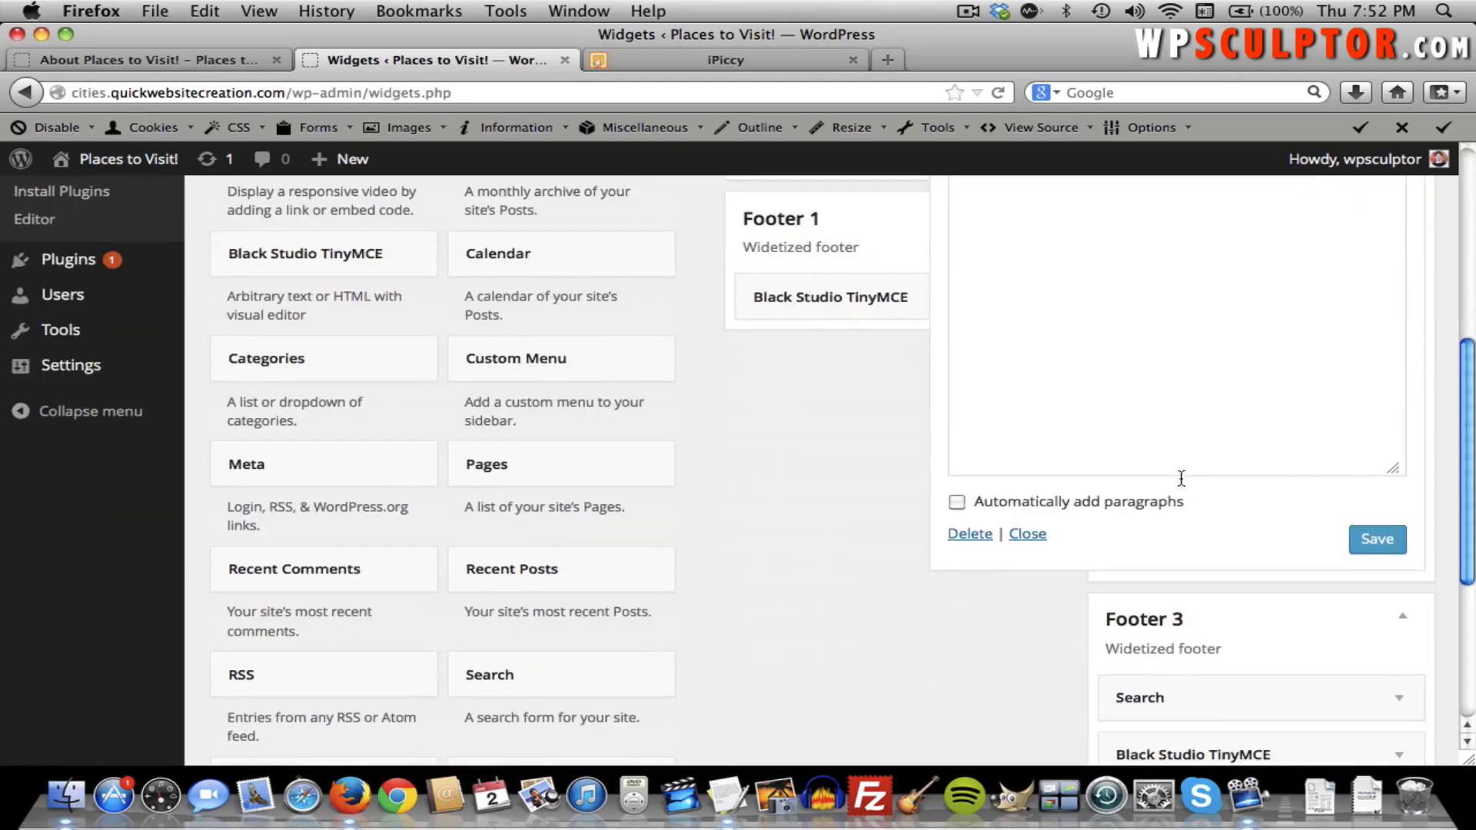
{"action": "left_click", "coordinate": [1376, 539]}
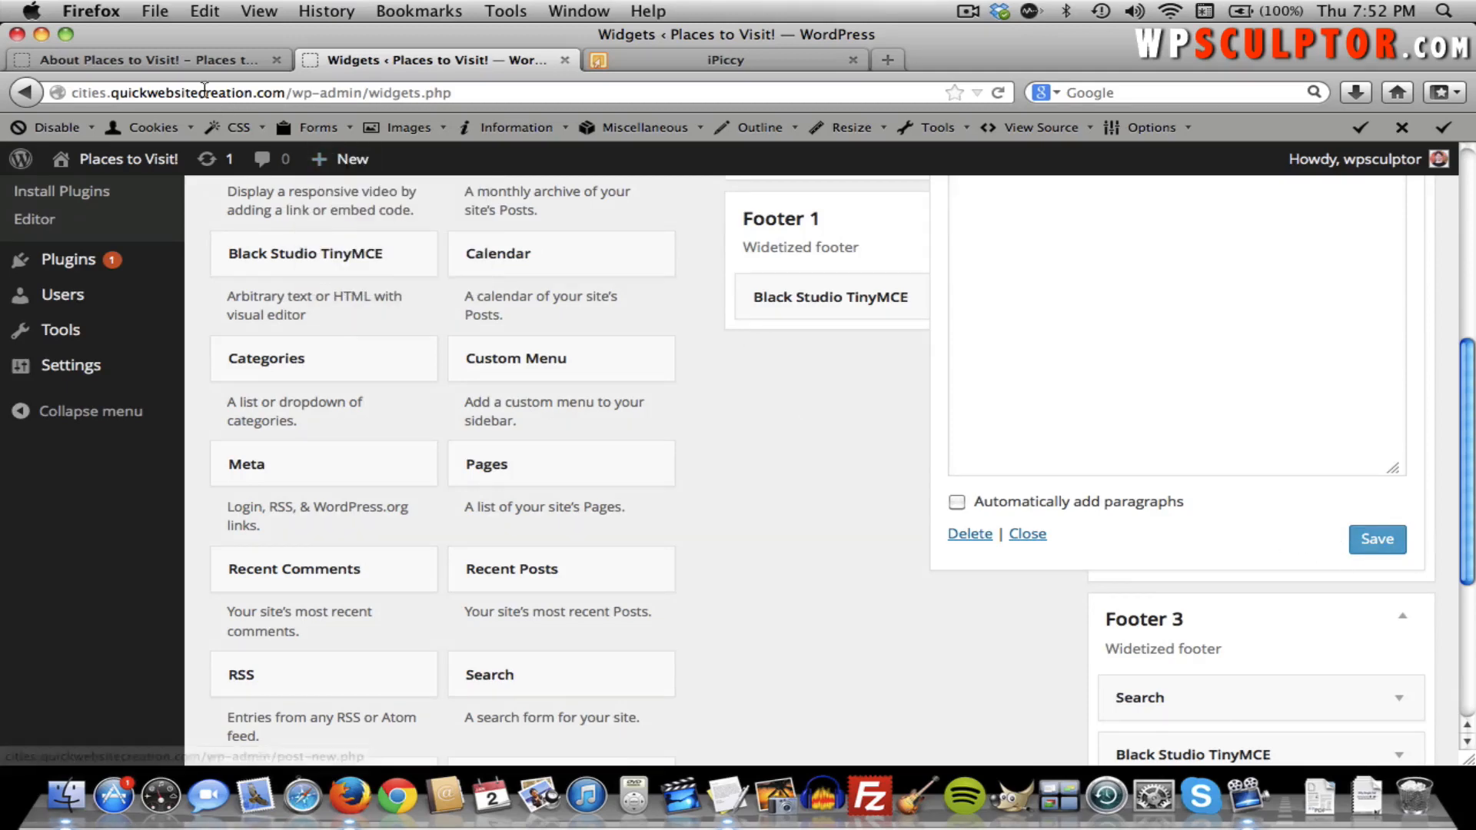
{"action": "left_click", "coordinate": [153, 60]}
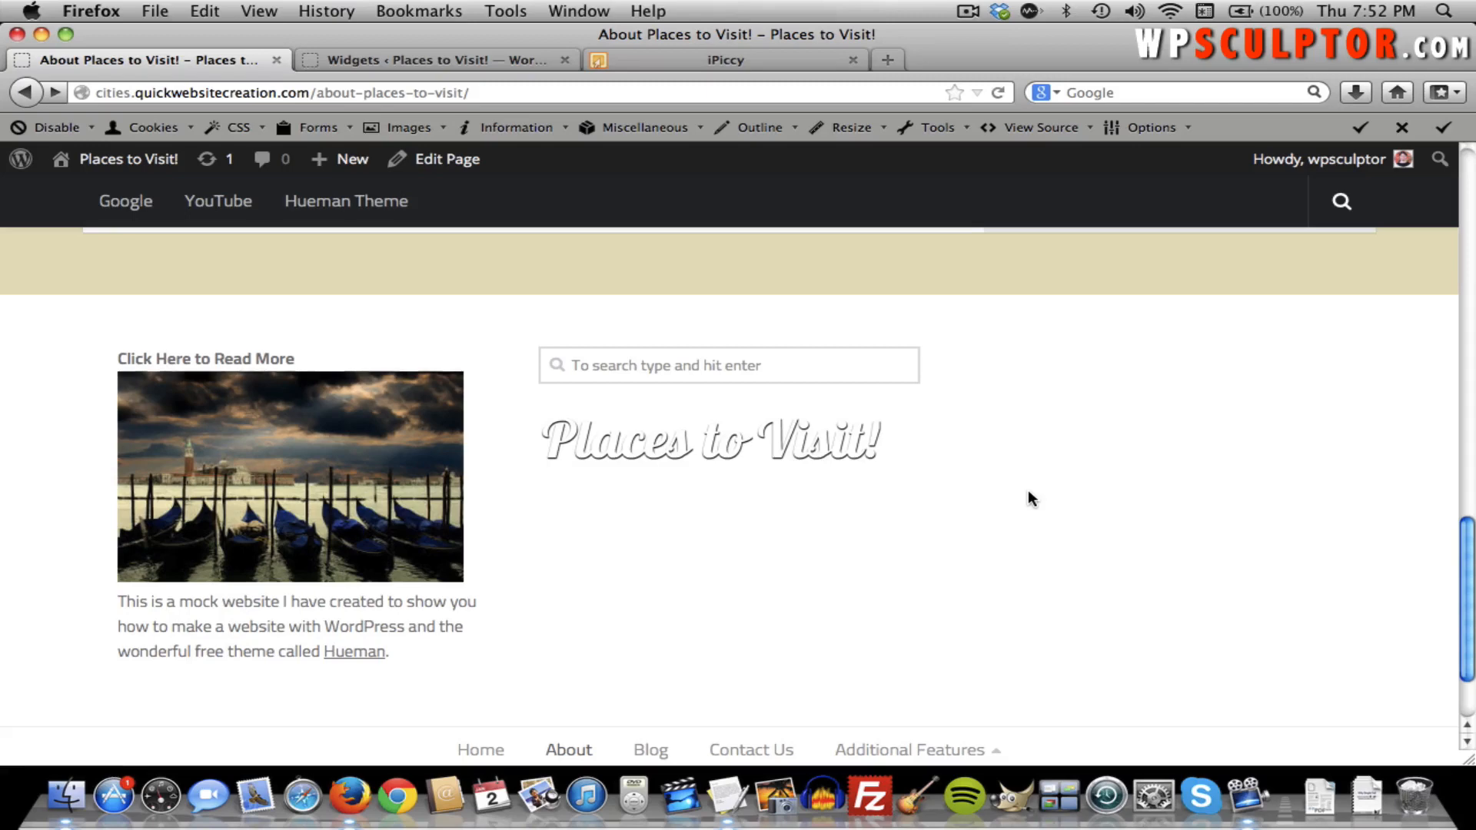
Reload the About page and check that the search box and logo sit in the third footer column.
{"action": "key", "text": "super+r"}
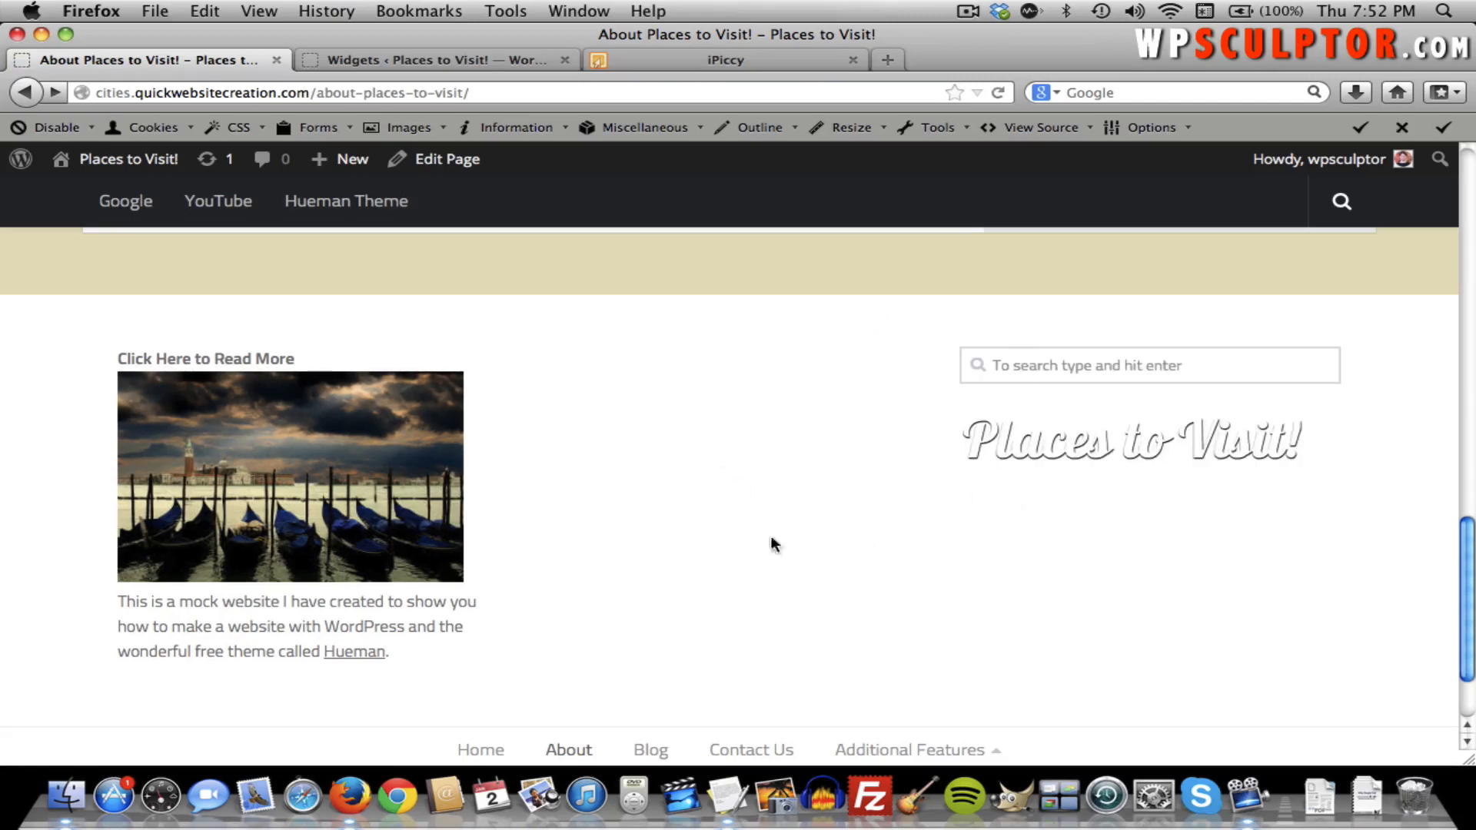
{"action": "scroll", "coordinate": [675, 486], "scroll_direction": "up", "scroll_amount": 5}
{"action": "scroll", "coordinate": [676, 492], "scroll_direction": "up", "scroll_amount": 10}
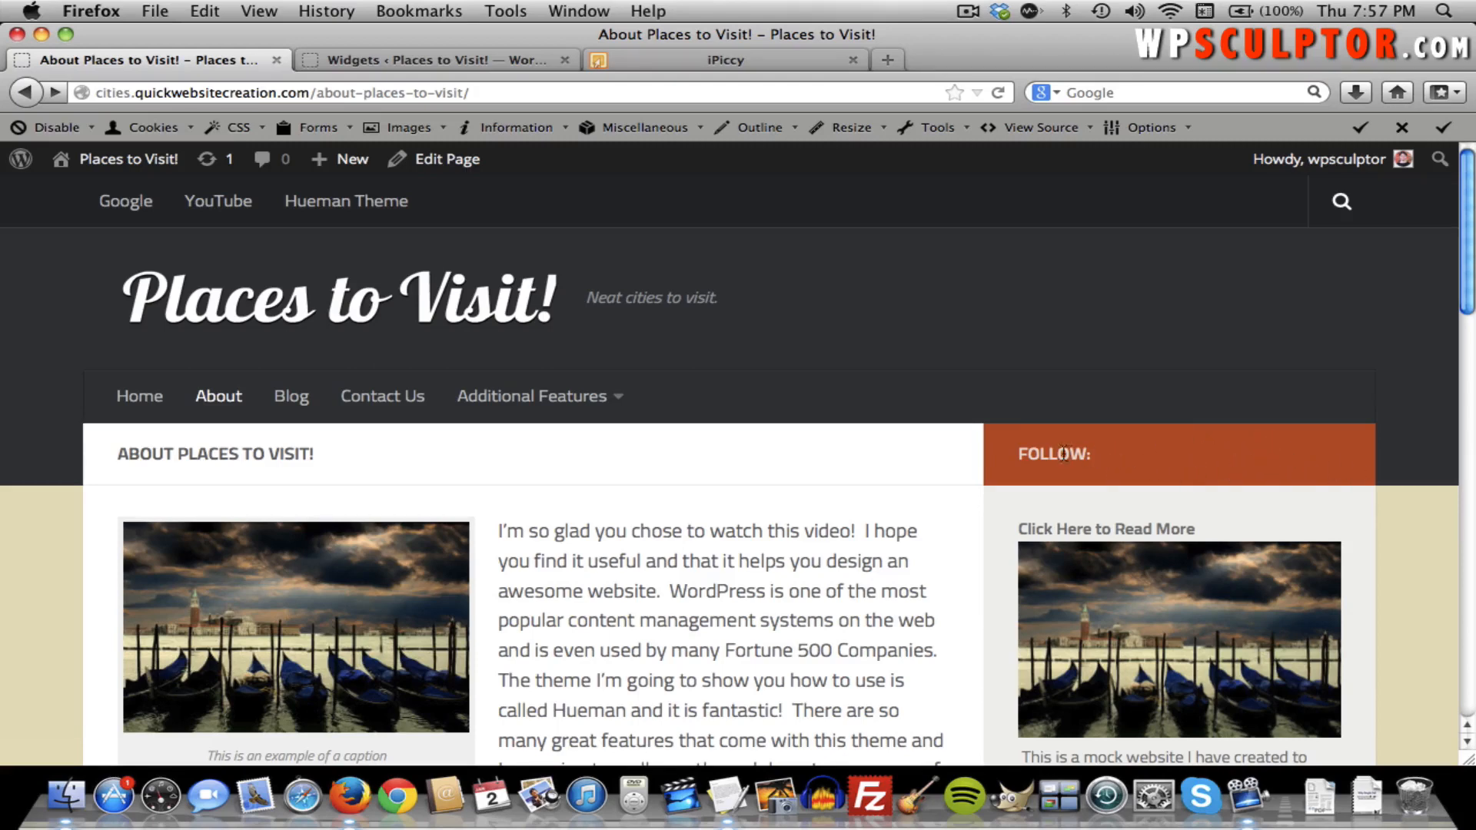
Add a new entry under Theme Options' Social Links settings.
{"action": "left_click", "coordinate": [458, 61]}
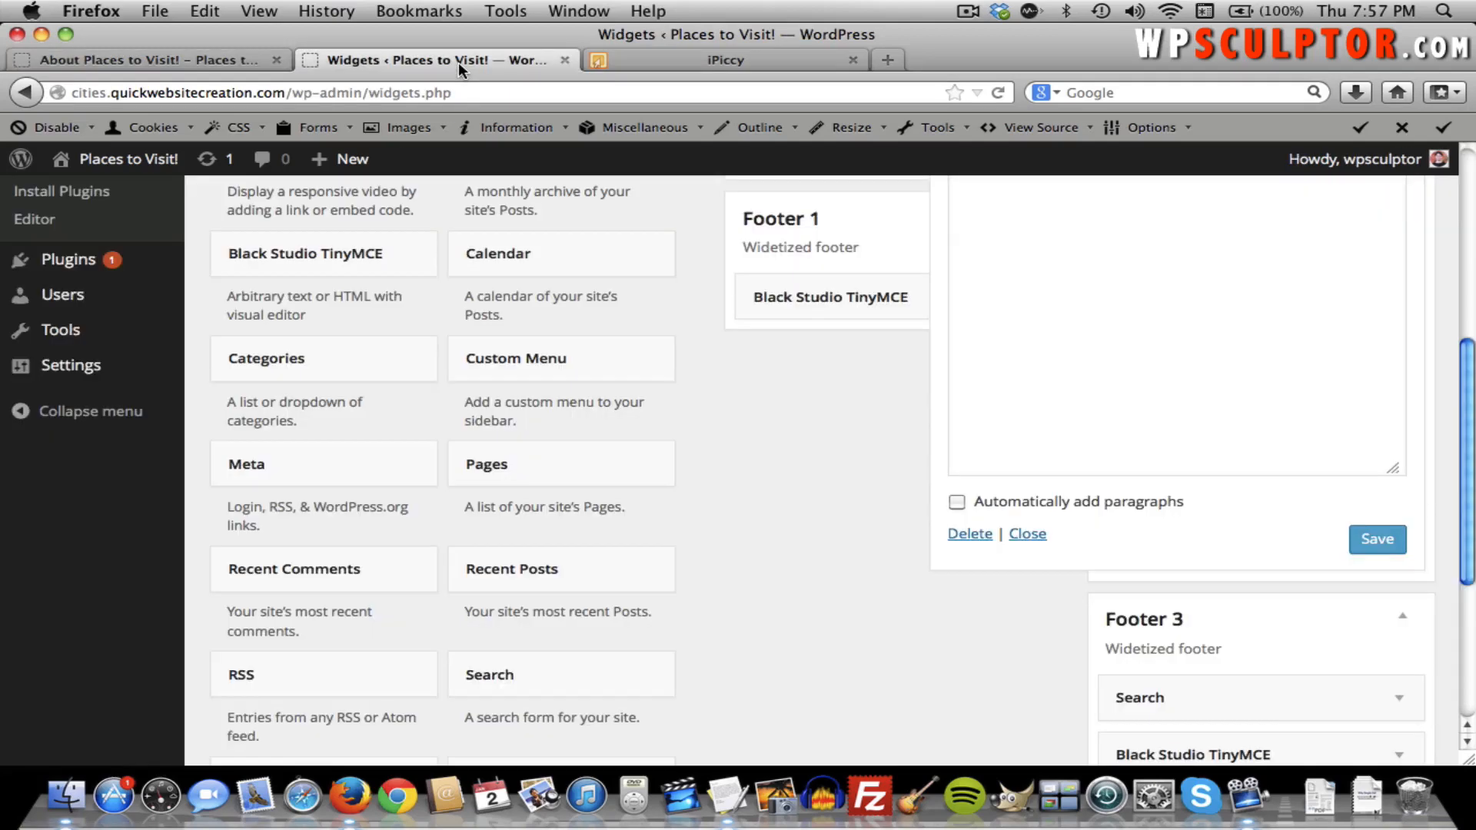
{"action": "scroll", "coordinate": [319, 254], "scroll_direction": "up", "scroll_amount": 3}
{"action": "scroll", "coordinate": [319, 254], "scroll_direction": "up", "scroll_amount": 2}
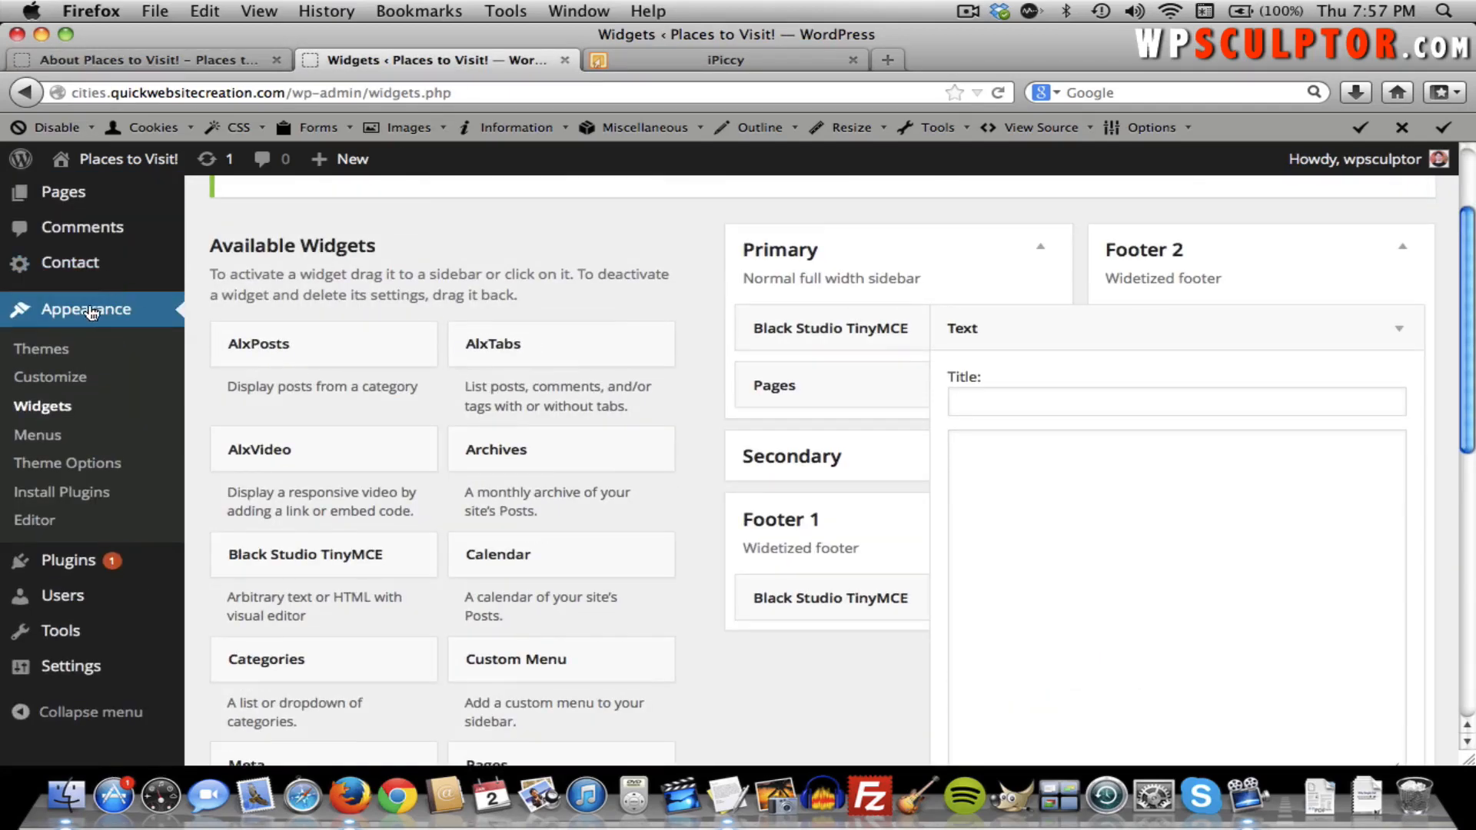
{"action": "left_click", "coordinate": [77, 464]}
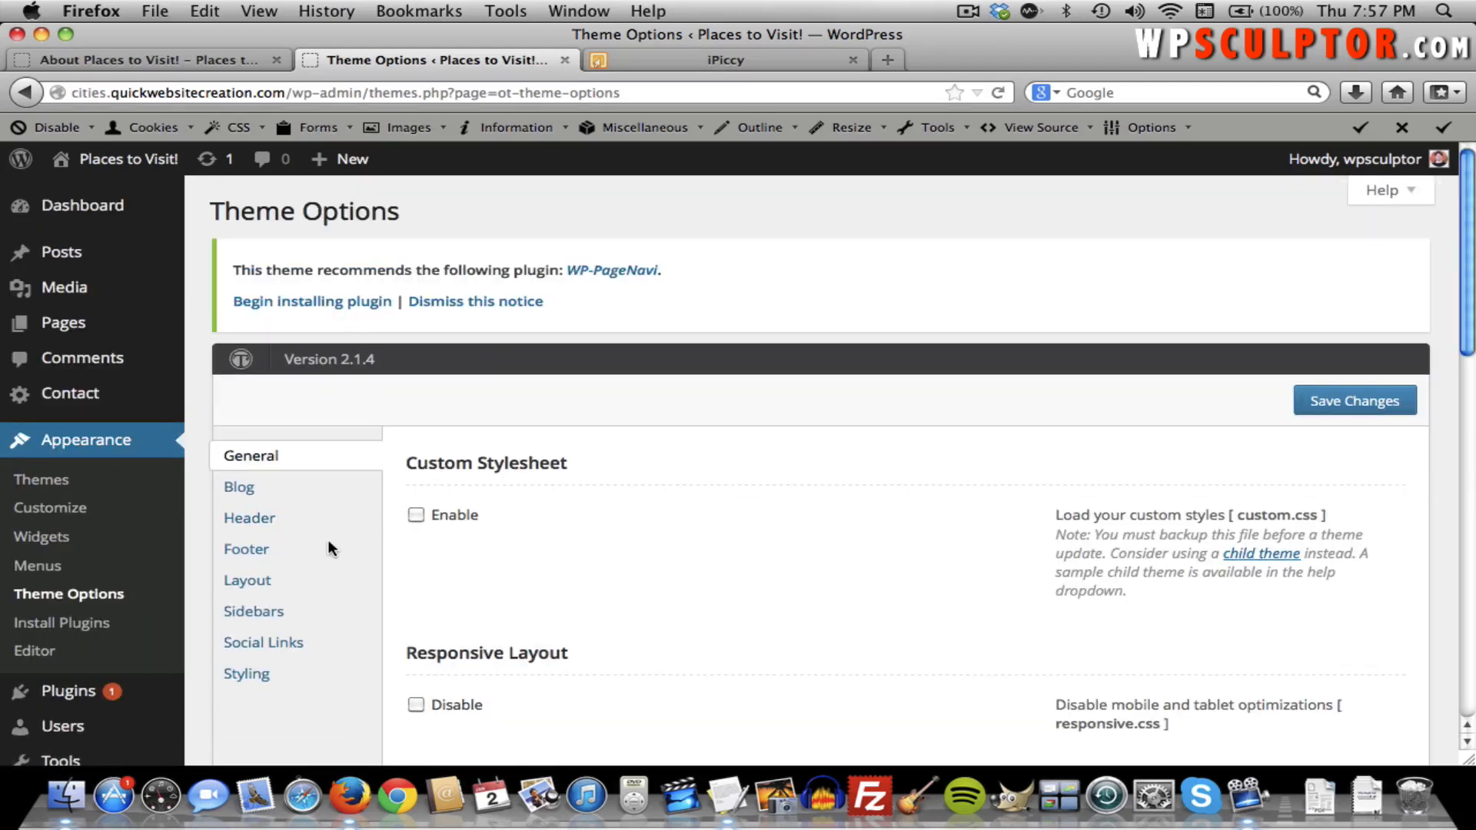
{"action": "left_click", "coordinate": [286, 640]}
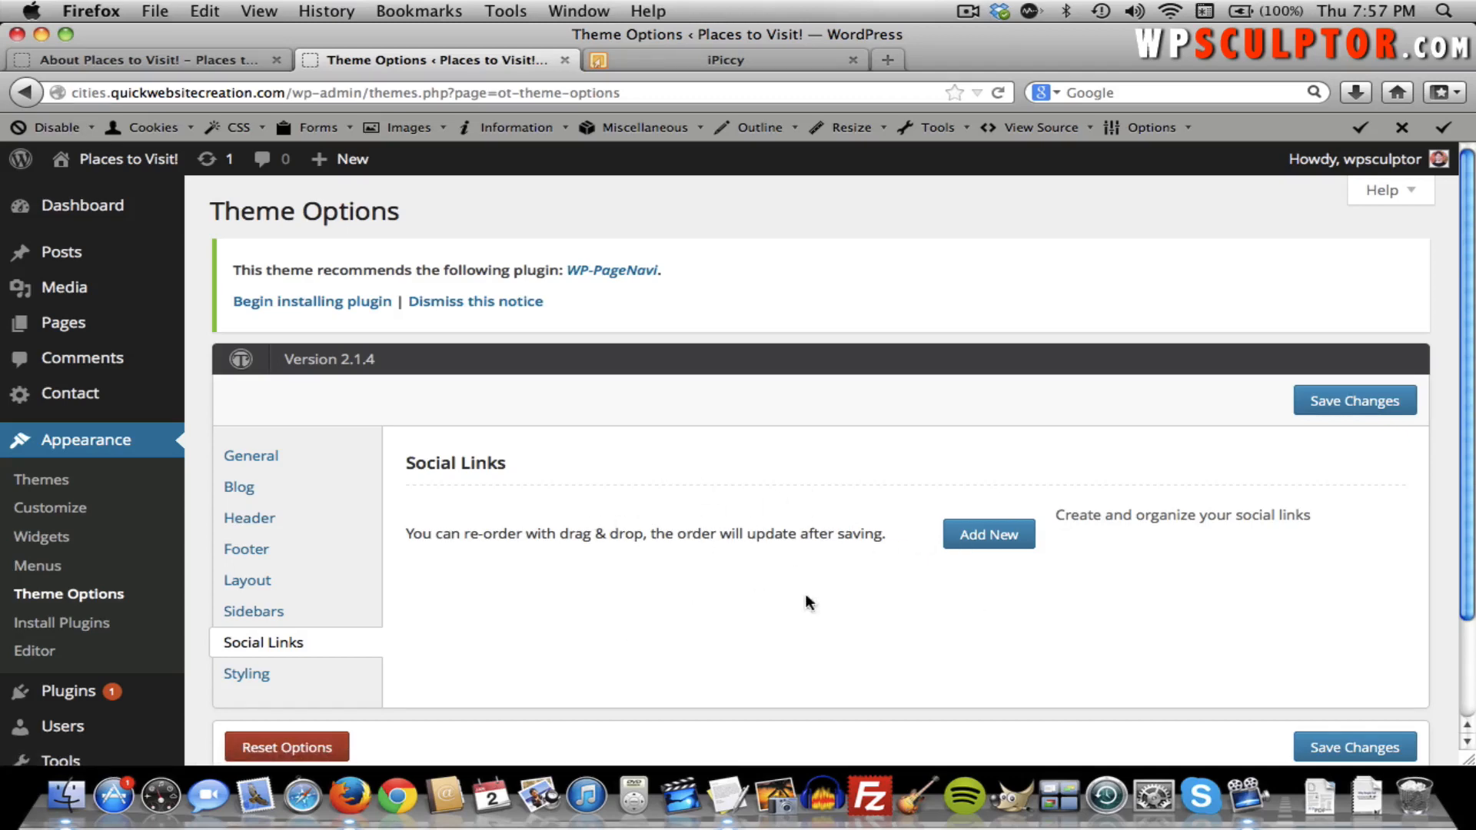
{"action": "left_click", "coordinate": [960, 541]}
{"action": "scroll", "coordinate": [682, 601], "scroll_direction": "down", "scroll_amount": 3}
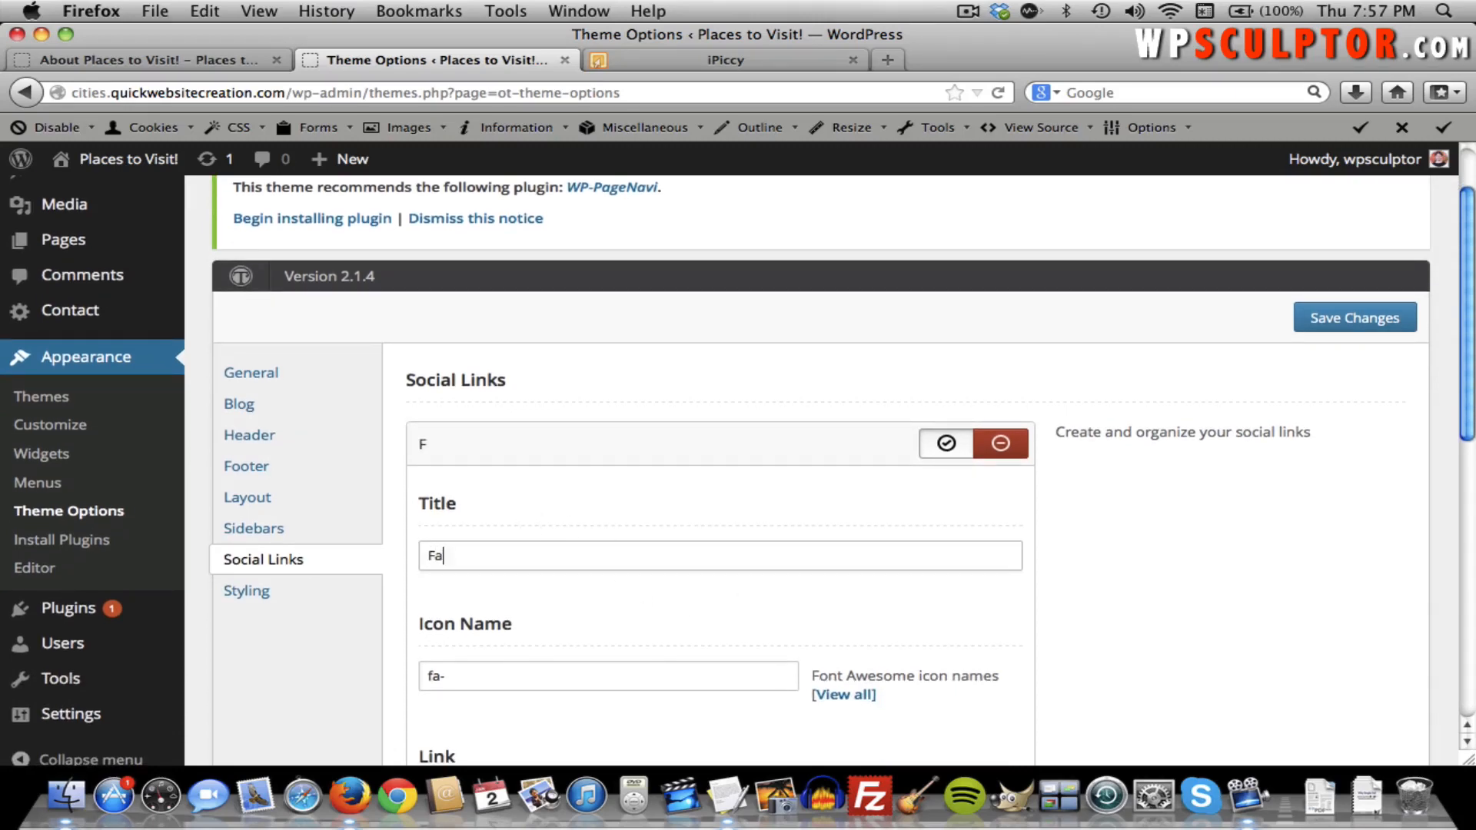
Title the new social link Facebook and browse the Font Awesome brand icons to fa-facebook.
{"action": "type", "text": "Facebook"}
{"action": "scroll", "coordinate": [804, 582], "scroll_direction": "down", "scroll_amount": 5}
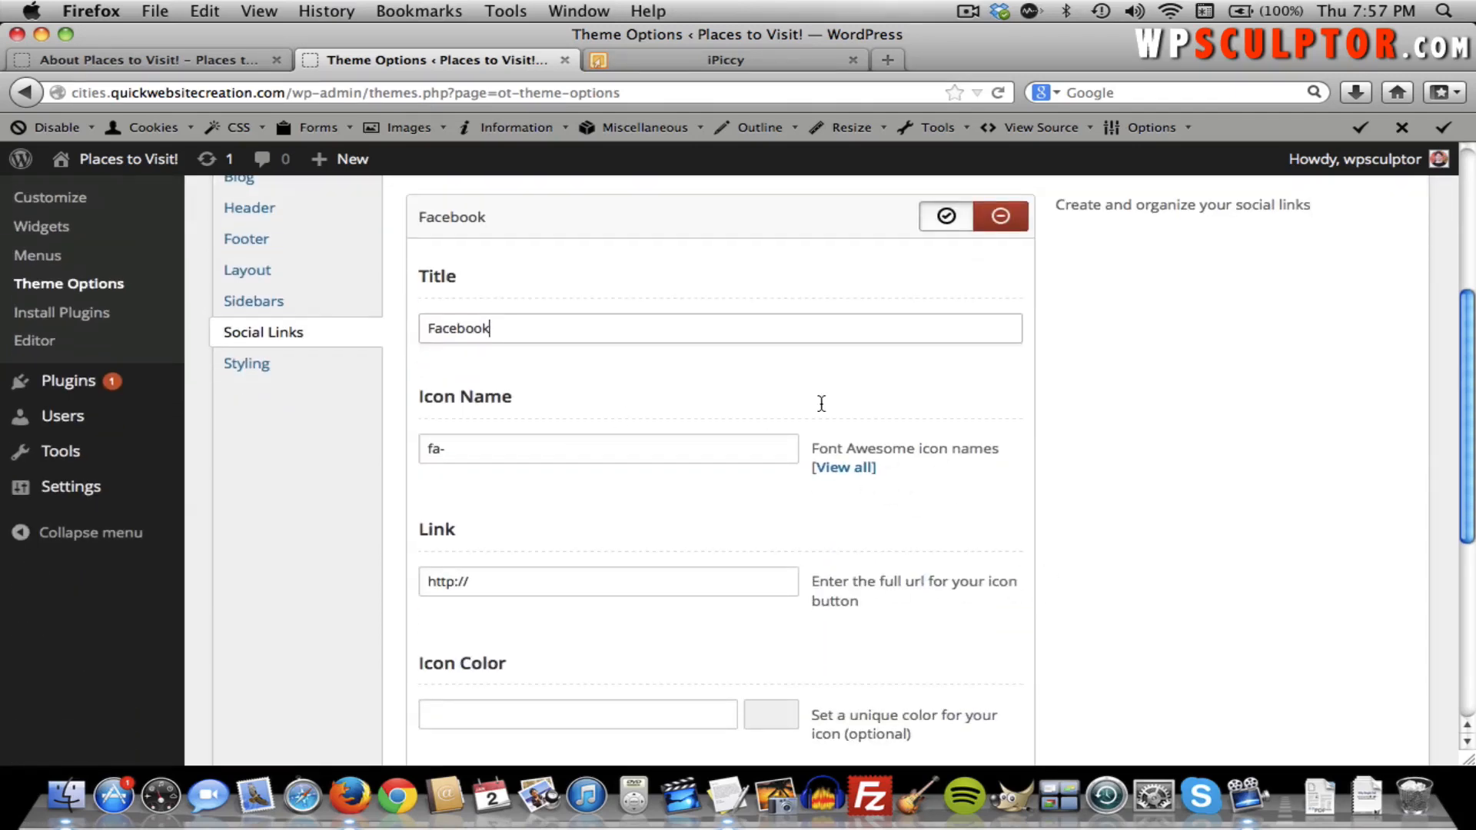
{"action": "left_click", "coordinate": [857, 470]}
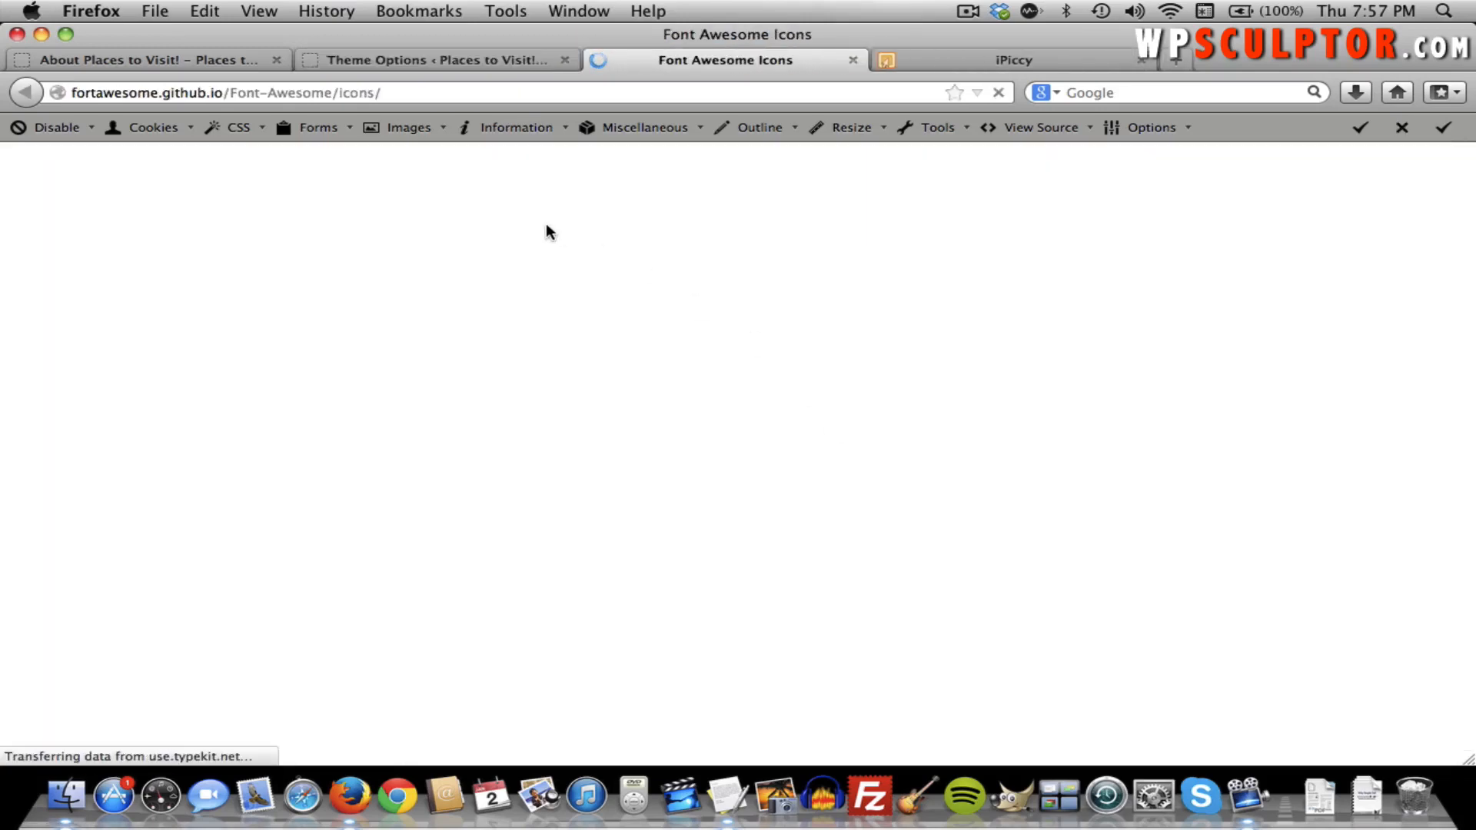
{"action": "scroll", "coordinate": [835, 452], "scroll_direction": "down", "scroll_amount": 5}
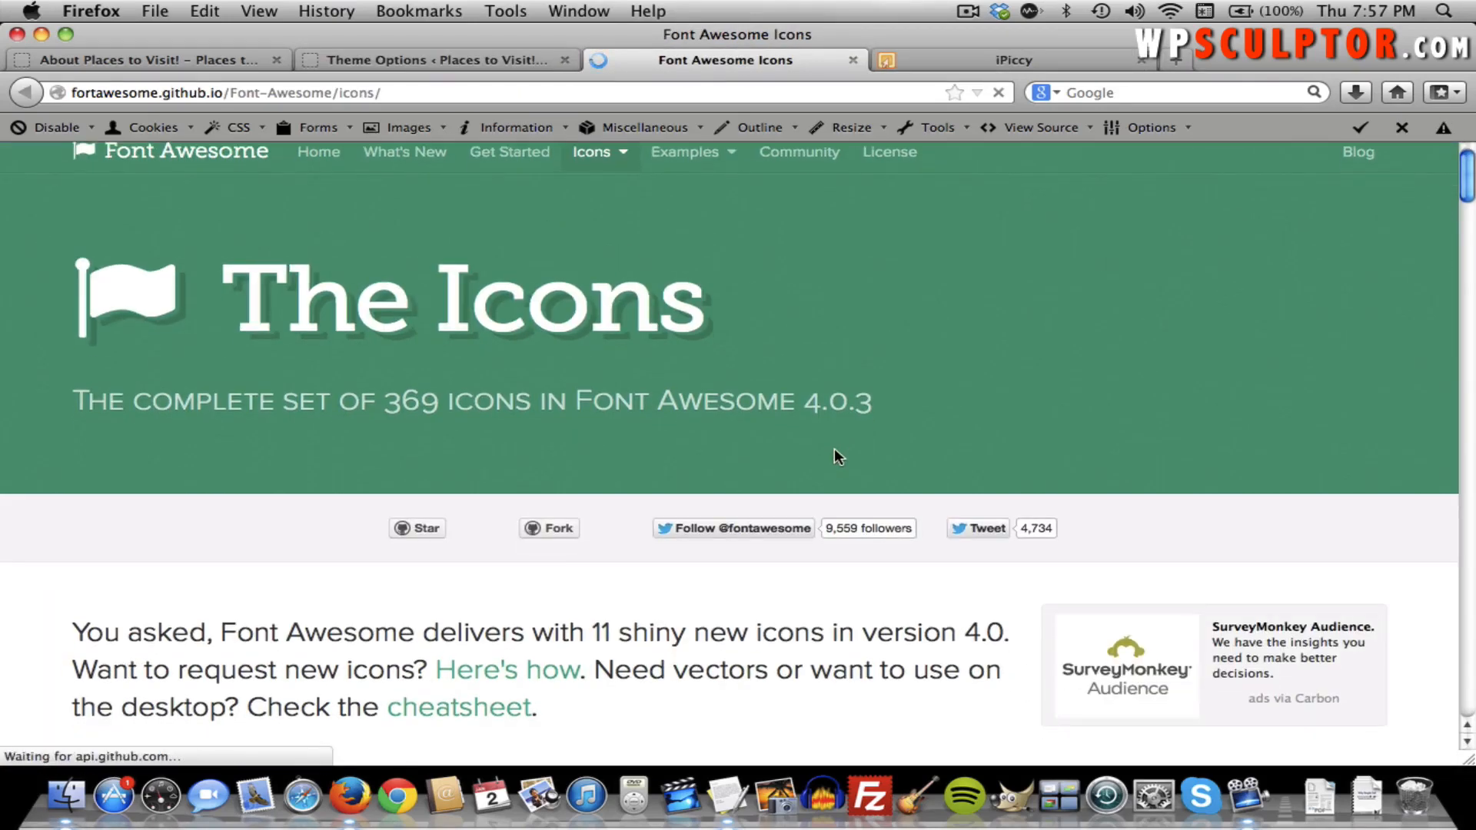
{"action": "scroll", "coordinate": [1173, 428], "scroll_direction": "down", "scroll_amount": 3}
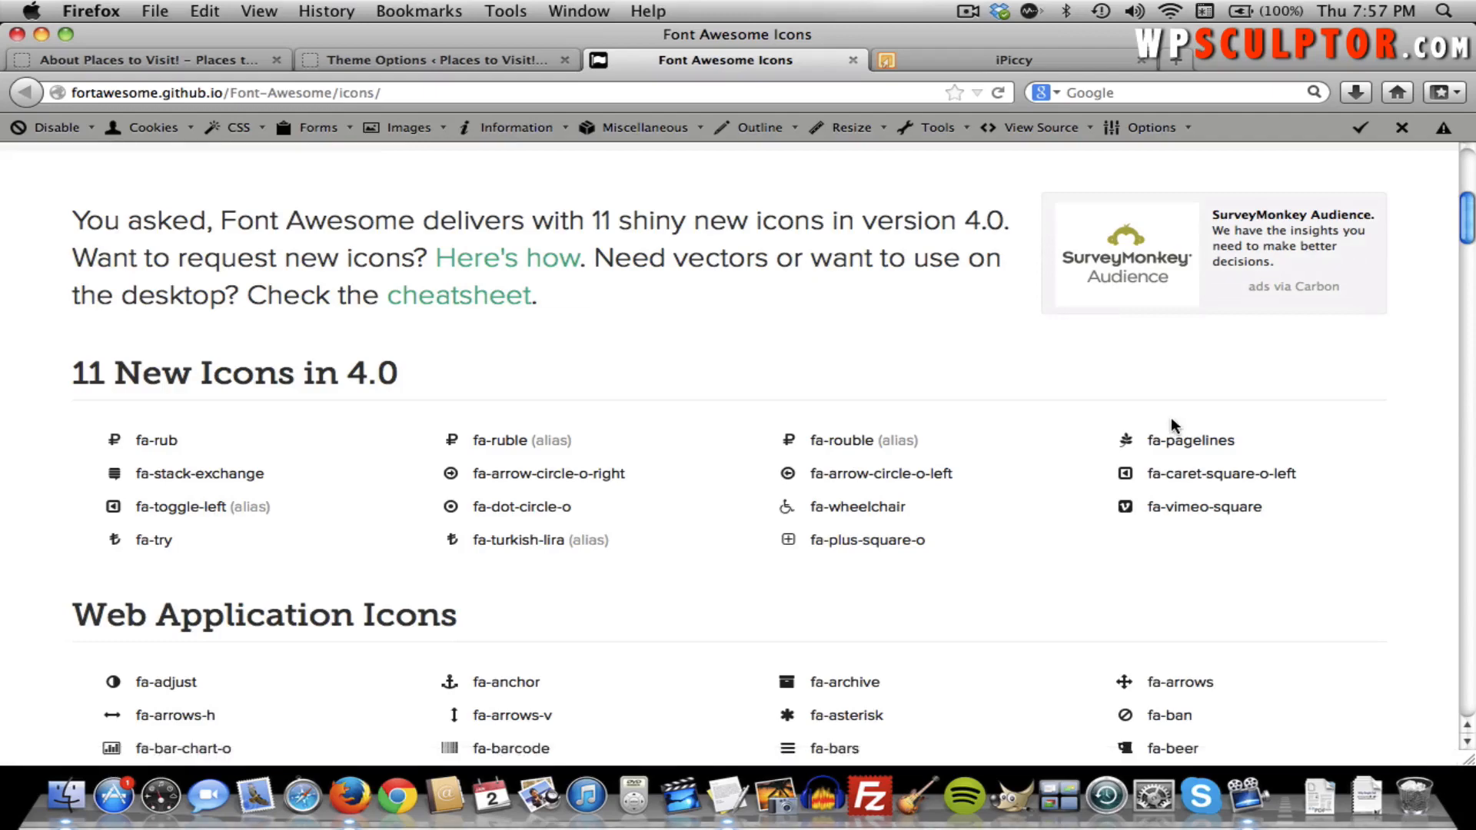
{"action": "left_click_drag", "start_coordinate": [1469, 215], "coordinate": [1470, 655]}
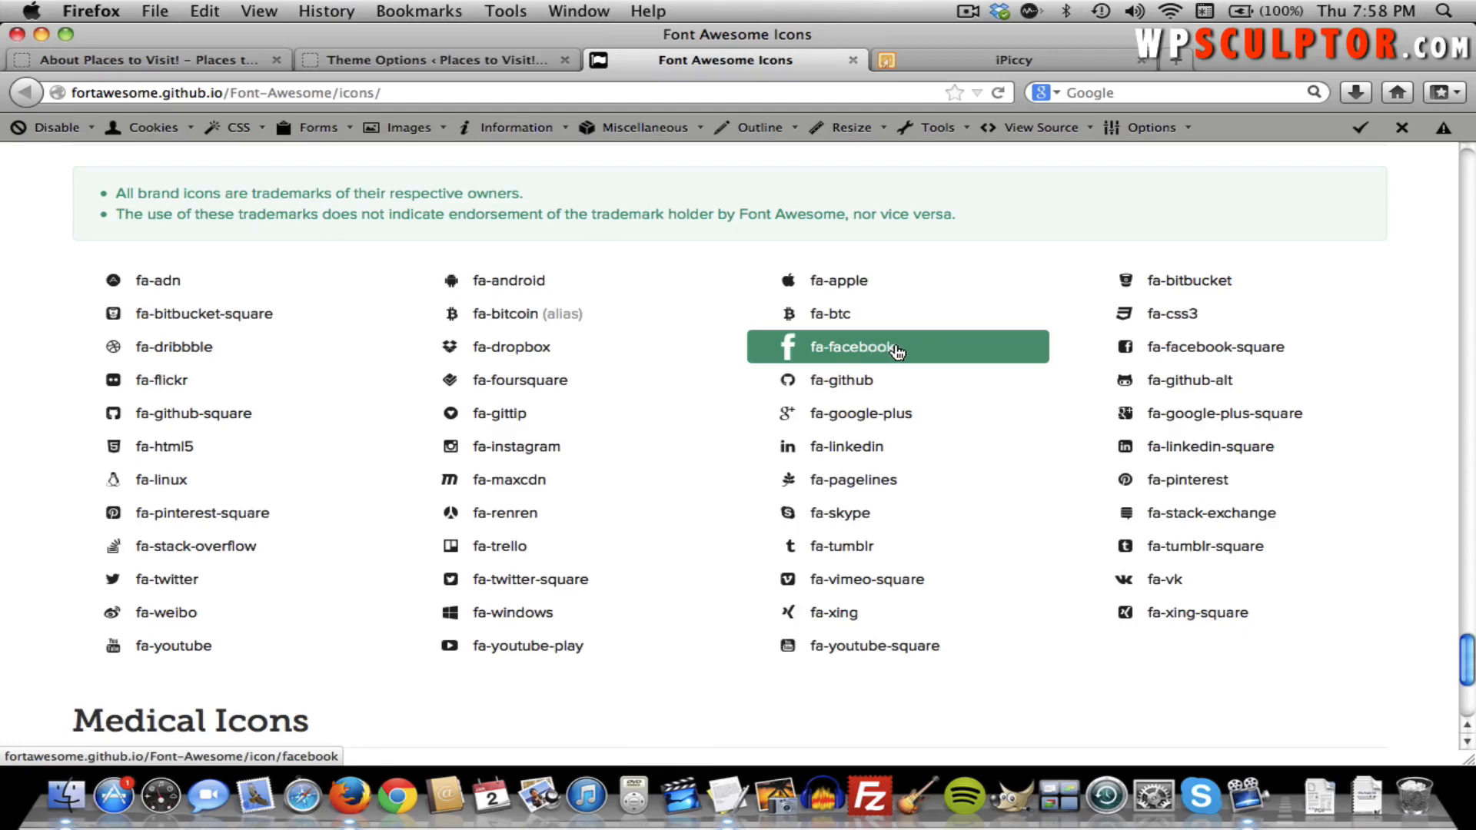
{"action": "mouse_move", "coordinate": [880, 349]}
{"action": "left_mouse_down"}
{"action": "mouse_move", "coordinate": [840, 346]}
{"action": "mouse_move", "coordinate": [894, 350]}
{"action": "left_mouse_up"}
{"action": "left_click", "coordinate": [466, 54]}
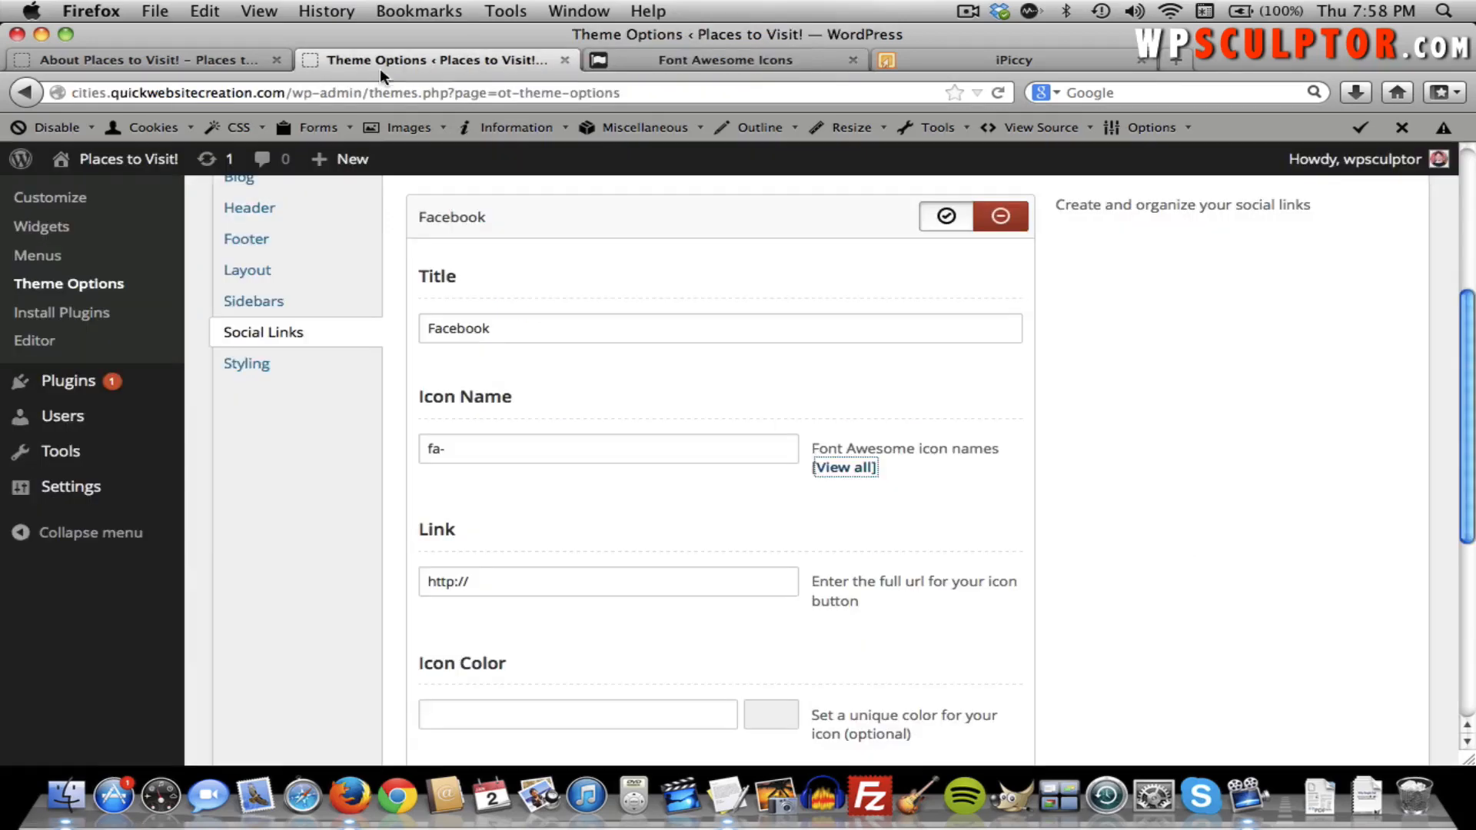
{"action": "left_click", "coordinate": [471, 446]}
{"action": "type", "text": "facebook"}
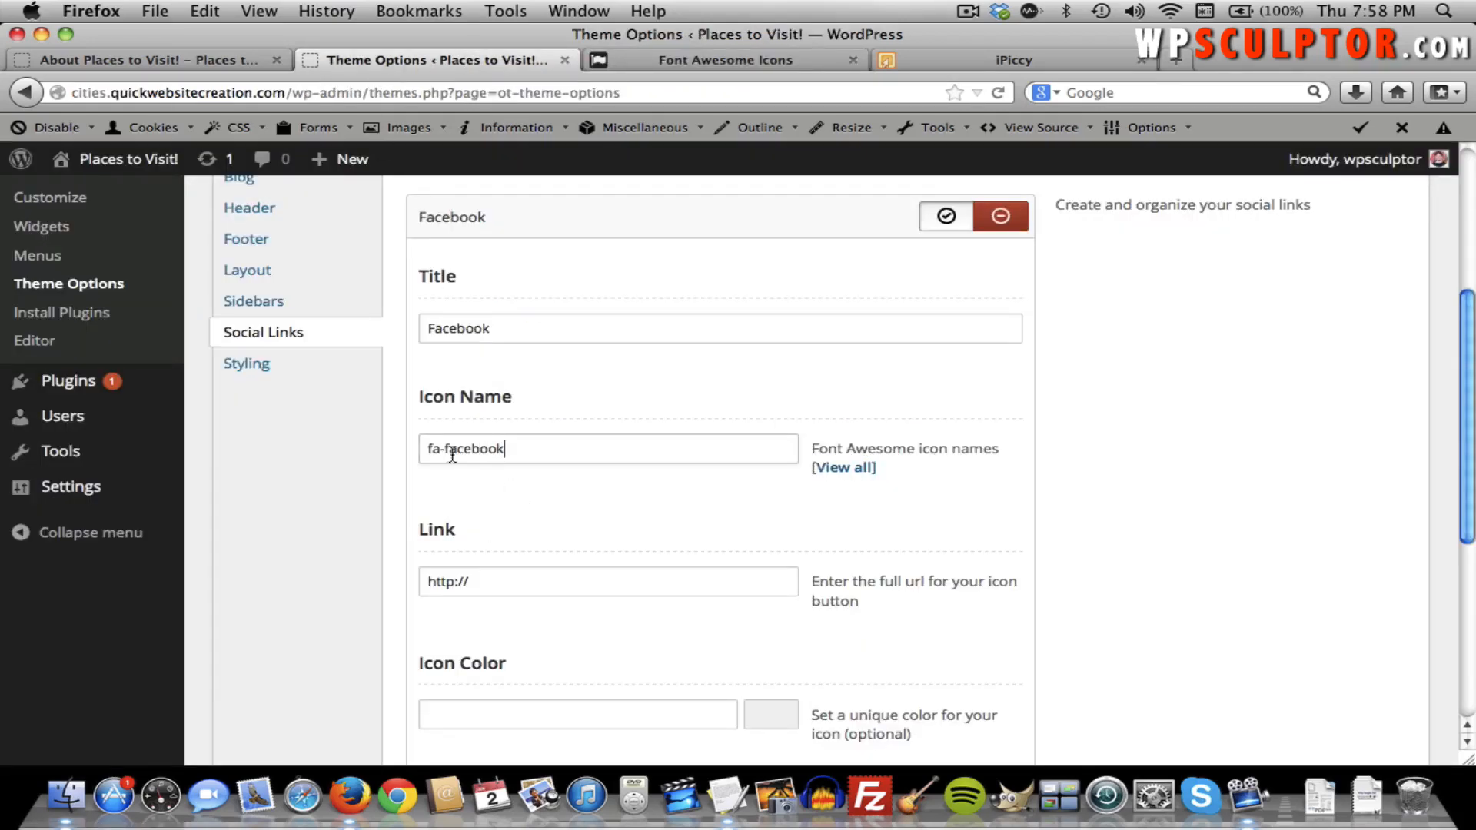
{"action": "double_click", "coordinate": [498, 586]}
{"action": "triple_click", "coordinate": [498, 589]}
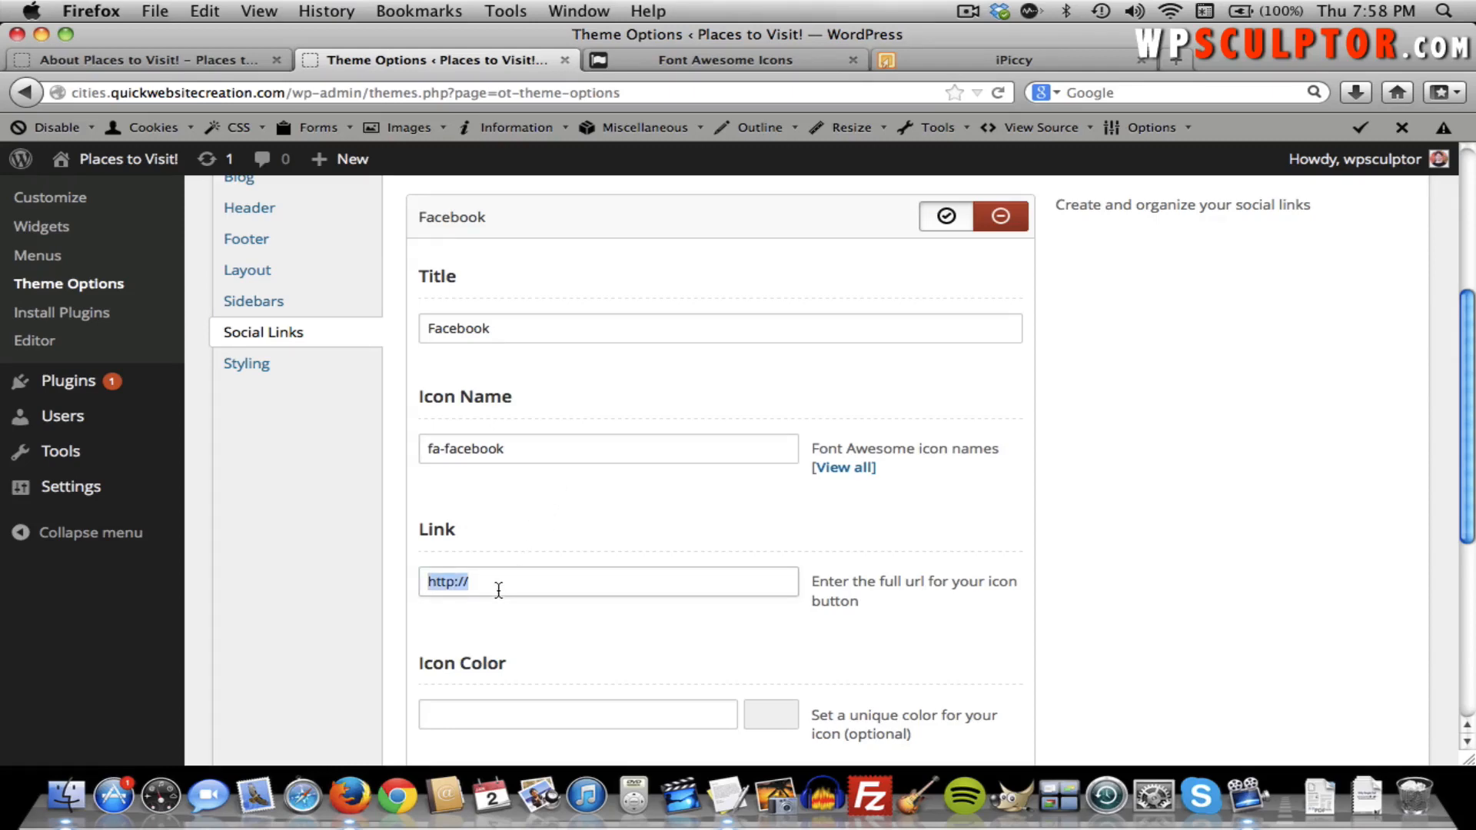
{"action": "left_click", "coordinate": [498, 588]}
{"action": "type", "text": "facebook.com"}
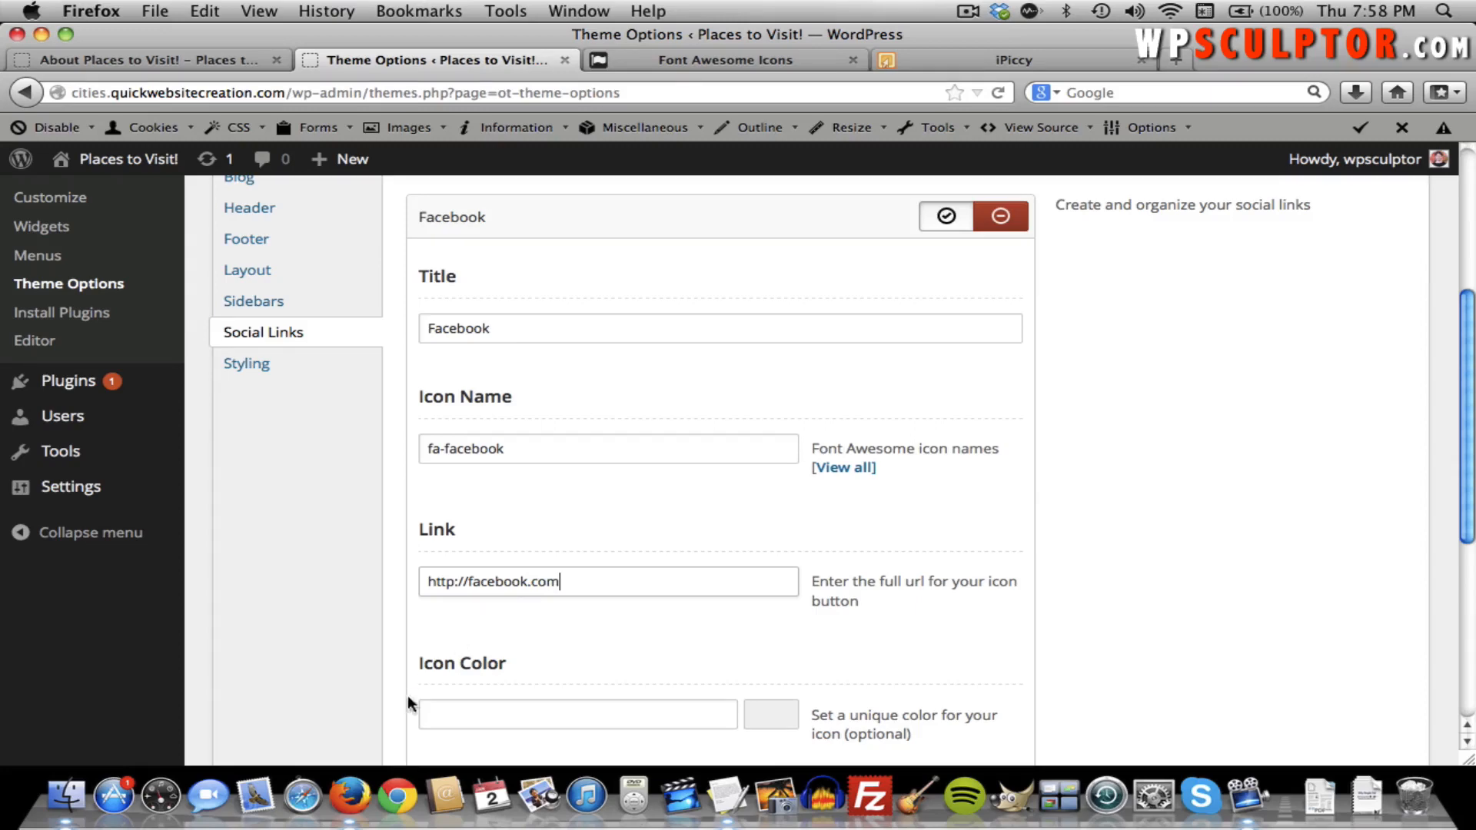
{"action": "scroll", "coordinate": [662, 653], "scroll_direction": "down", "scroll_amount": 3}
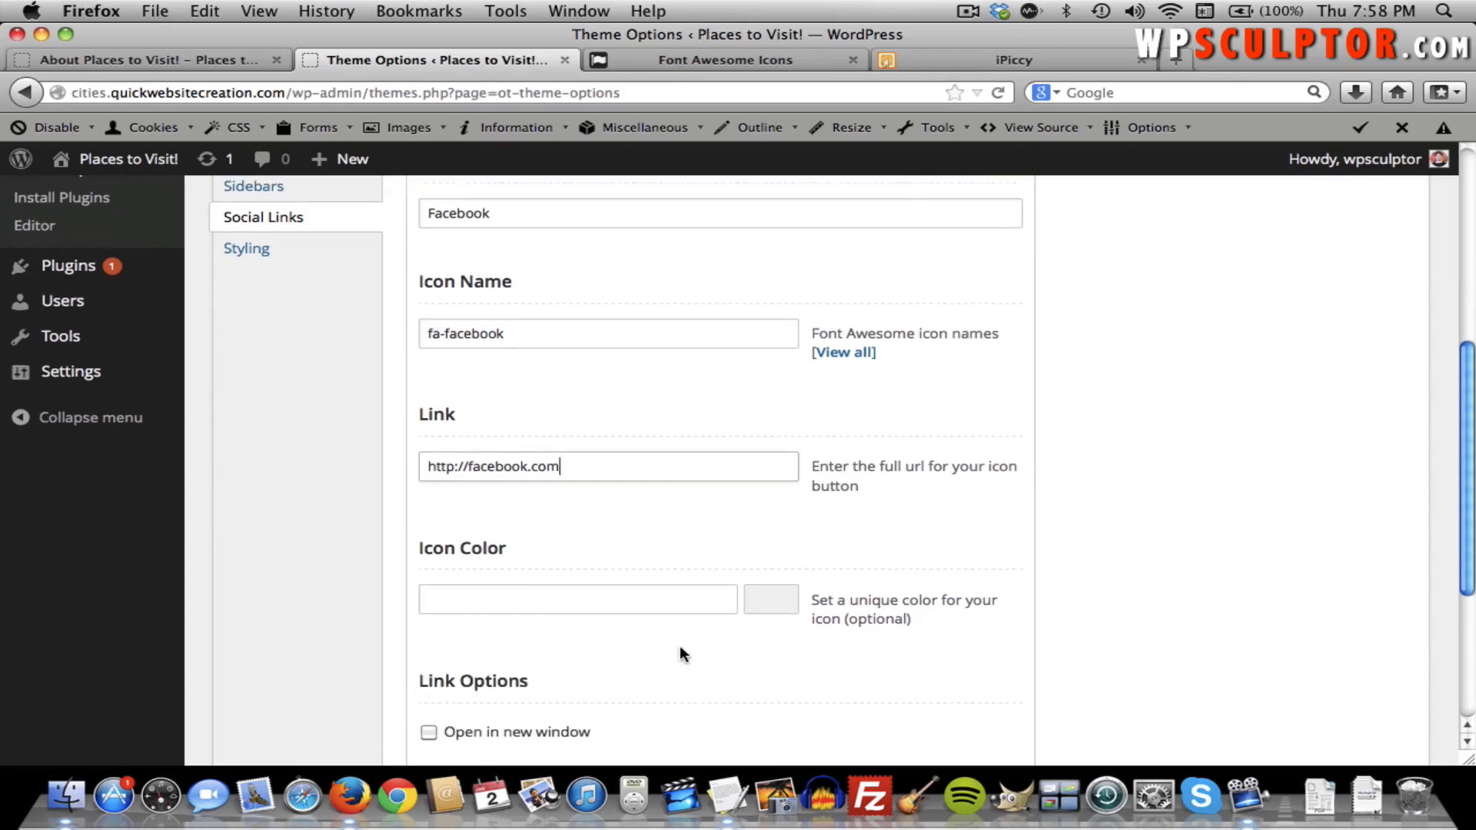
{"action": "left_click", "coordinate": [760, 598]}
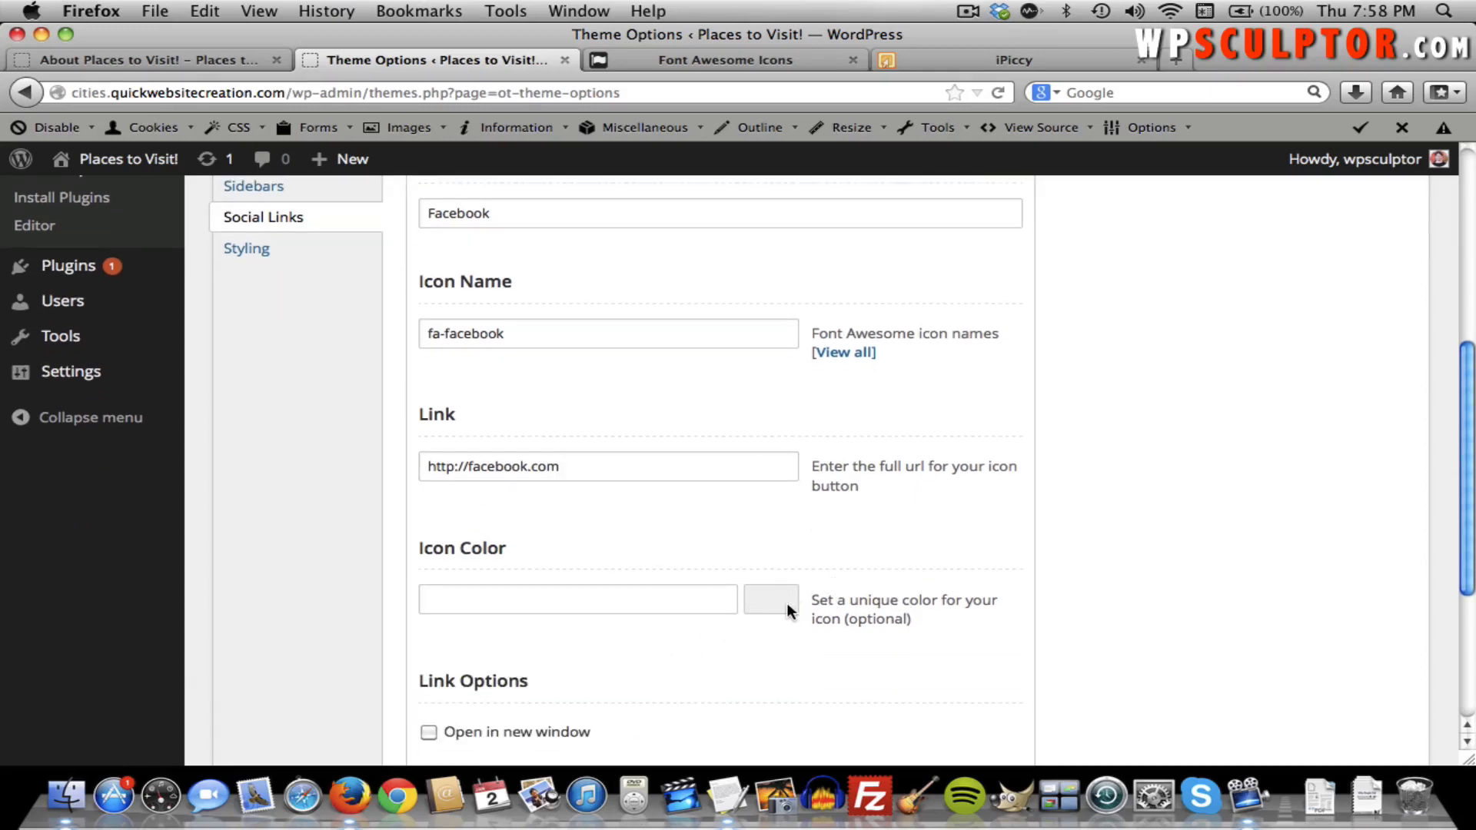
{"action": "scroll", "coordinate": [696, 628], "scroll_direction": "down", "scroll_amount": 2}
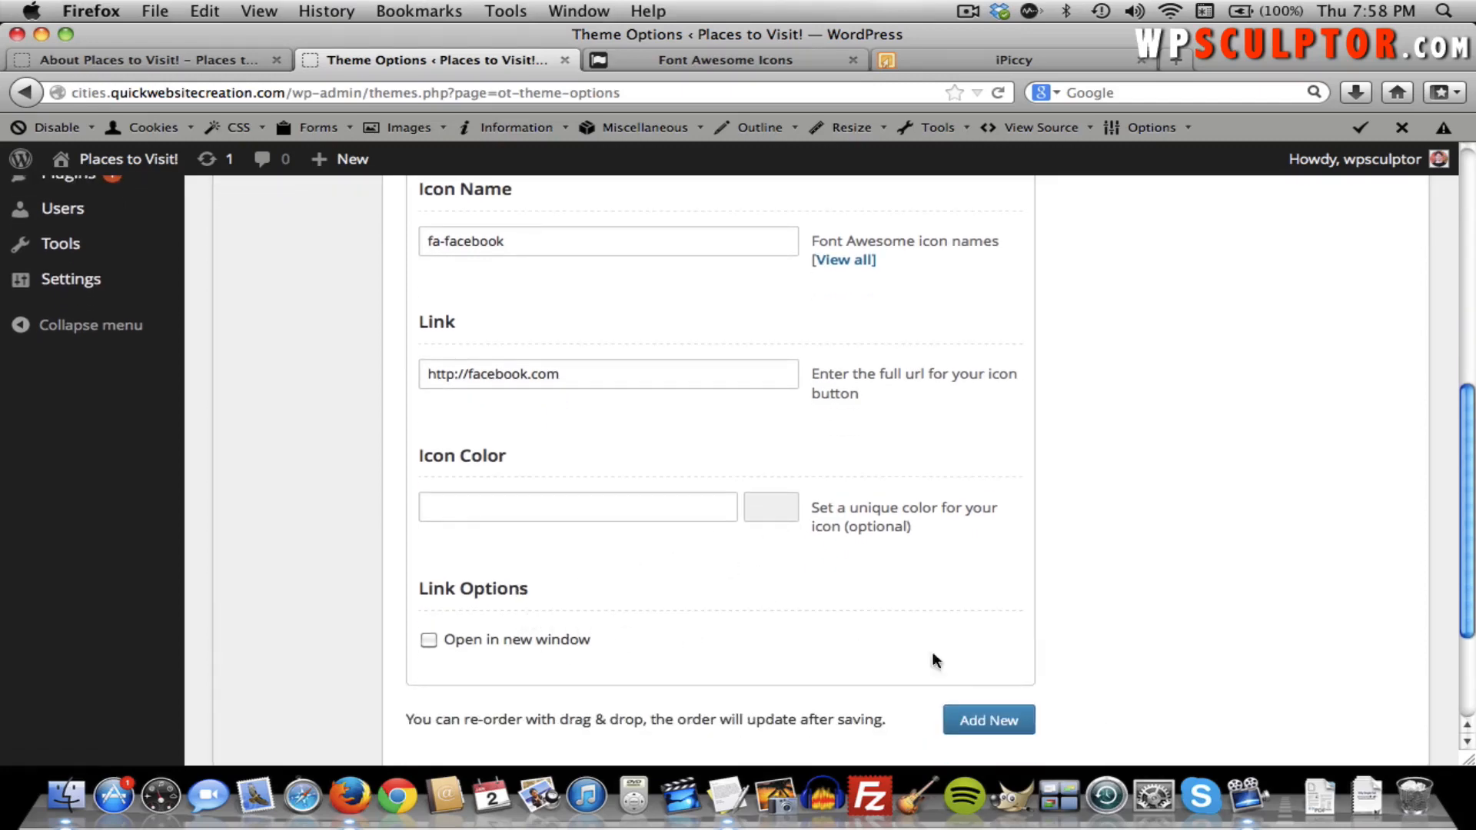
{"action": "scroll", "coordinate": [989, 685], "scroll_direction": "up", "scroll_amount": 6}
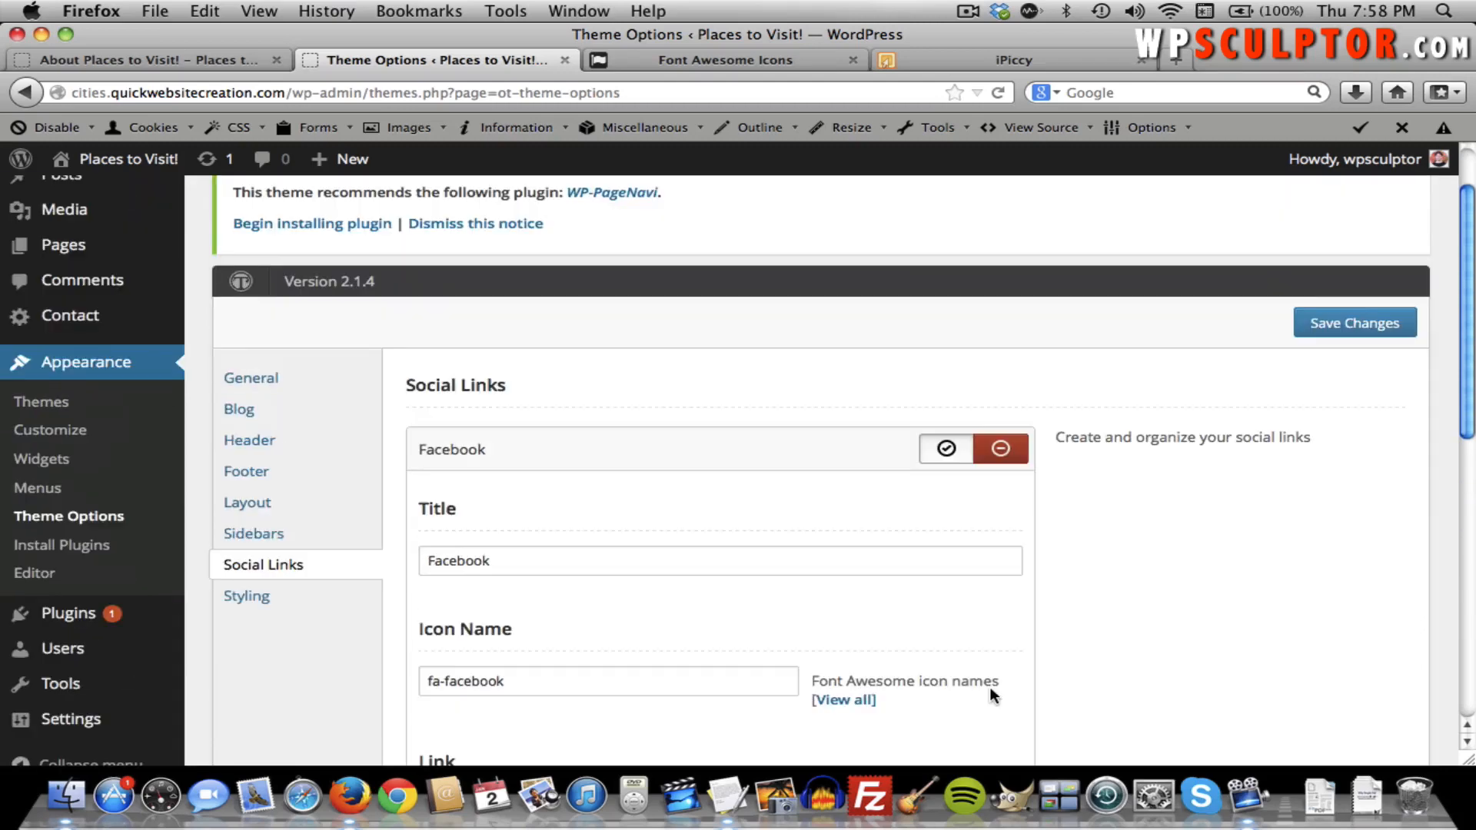
{"action": "left_click", "coordinate": [1347, 329]}
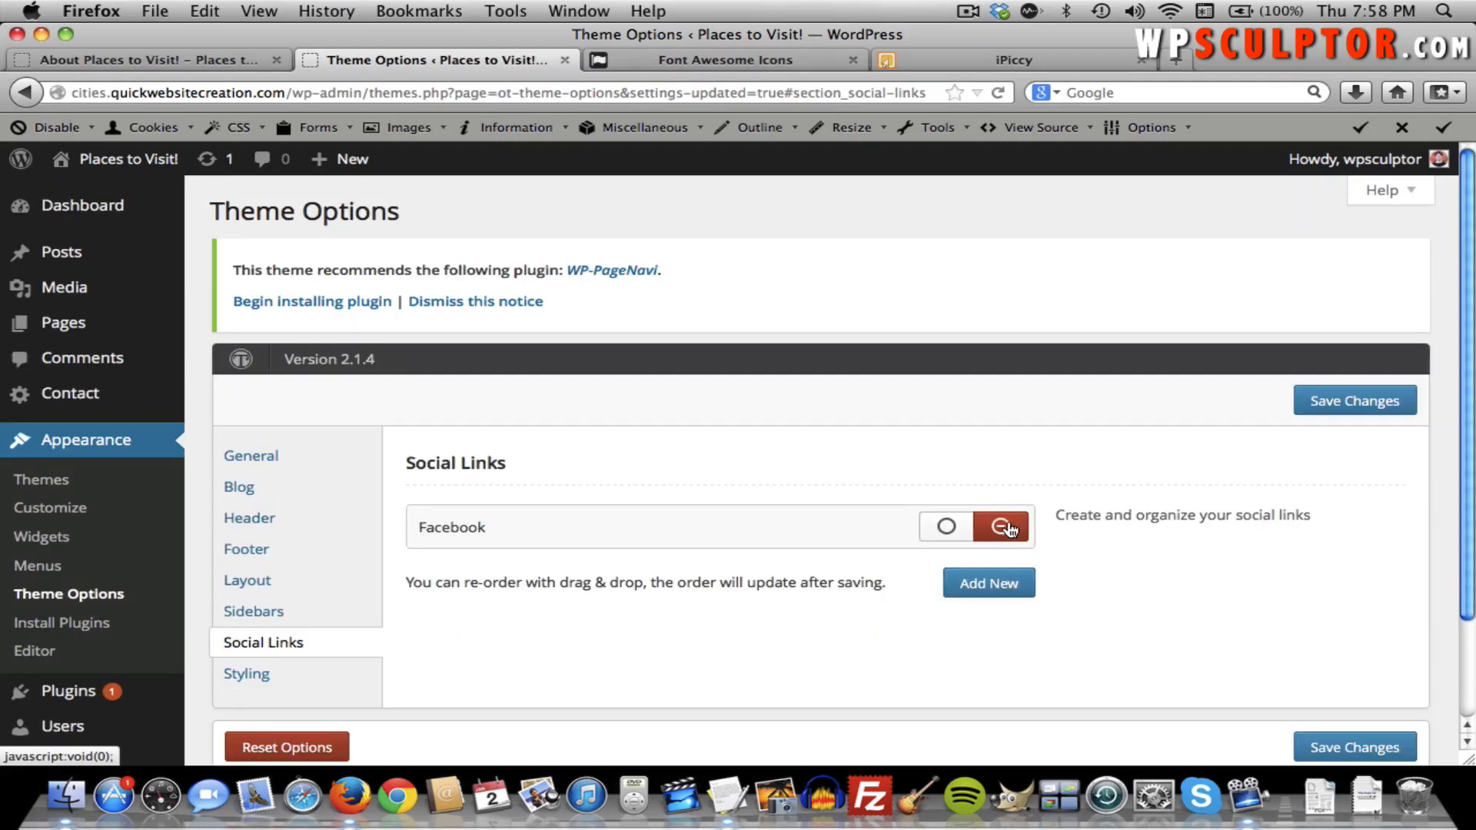
Add a second social link entry titled Twitter.
{"action": "left_click", "coordinate": [982, 588]}
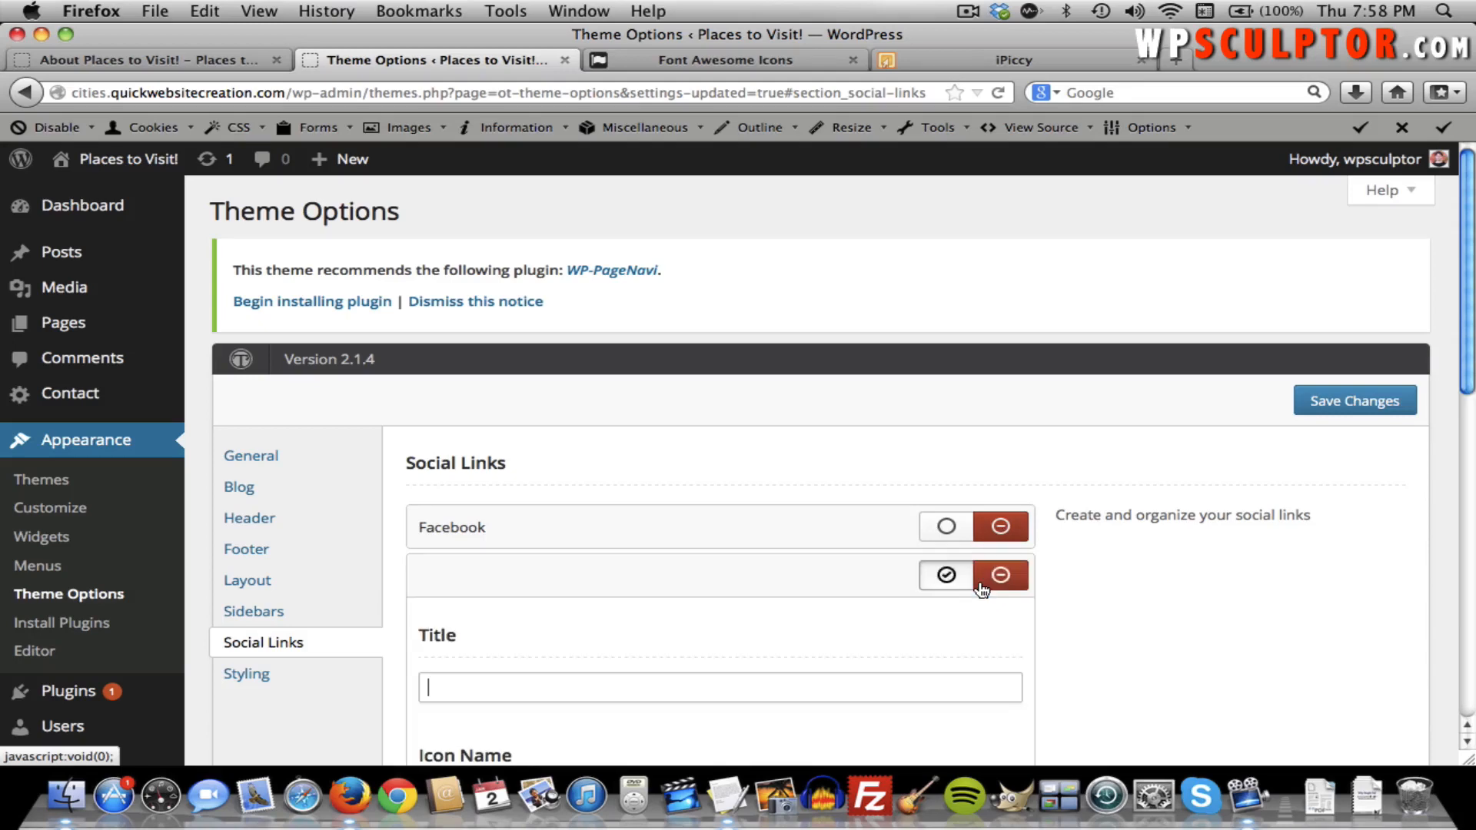
{"action": "scroll", "coordinate": [775, 611], "scroll_direction": "down", "scroll_amount": 3}
{"action": "type", "text": "Twitter"}
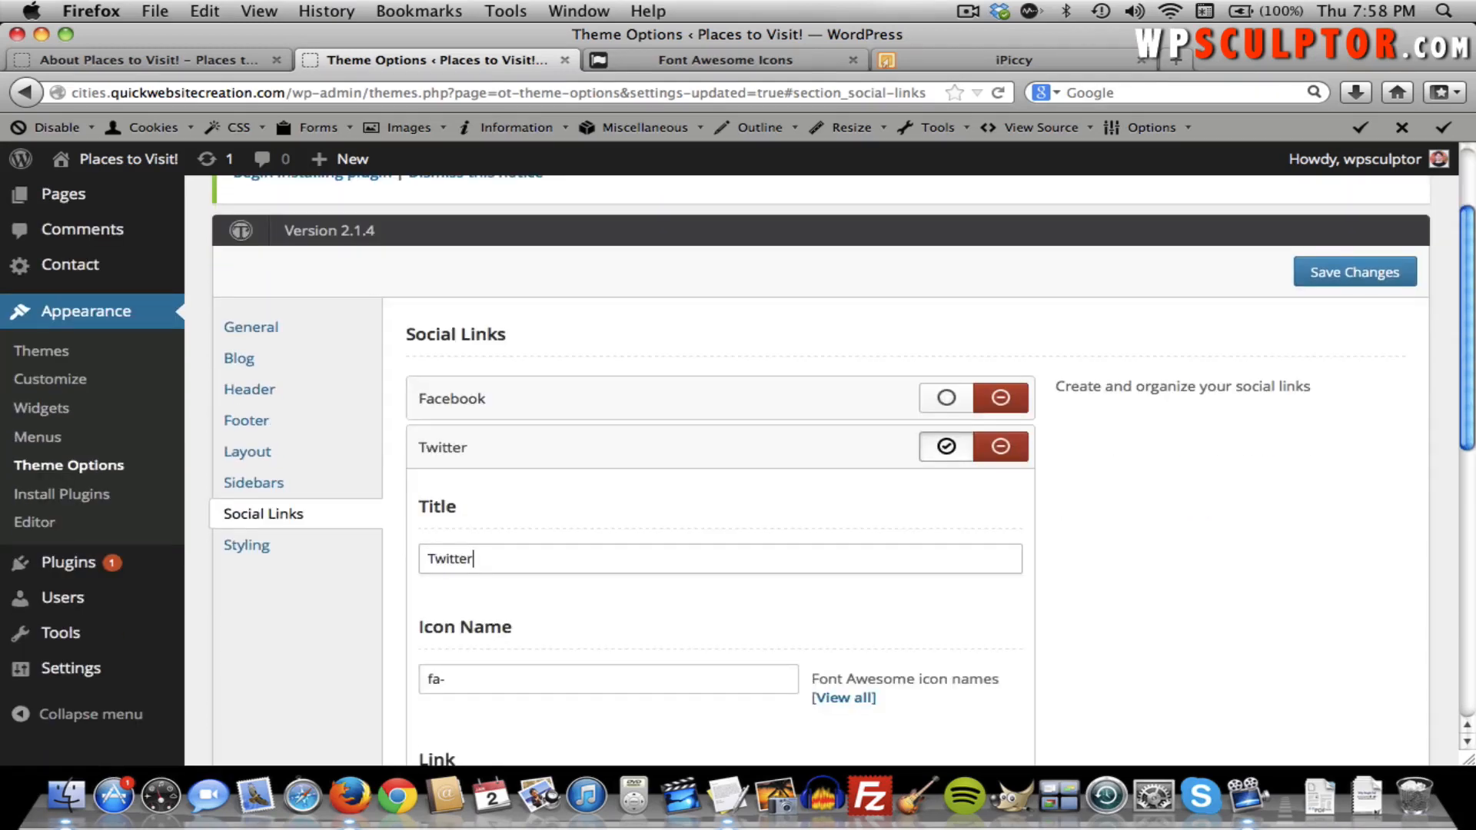
{"action": "scroll", "coordinate": [775, 611], "scroll_direction": "down", "scroll_amount": 3}
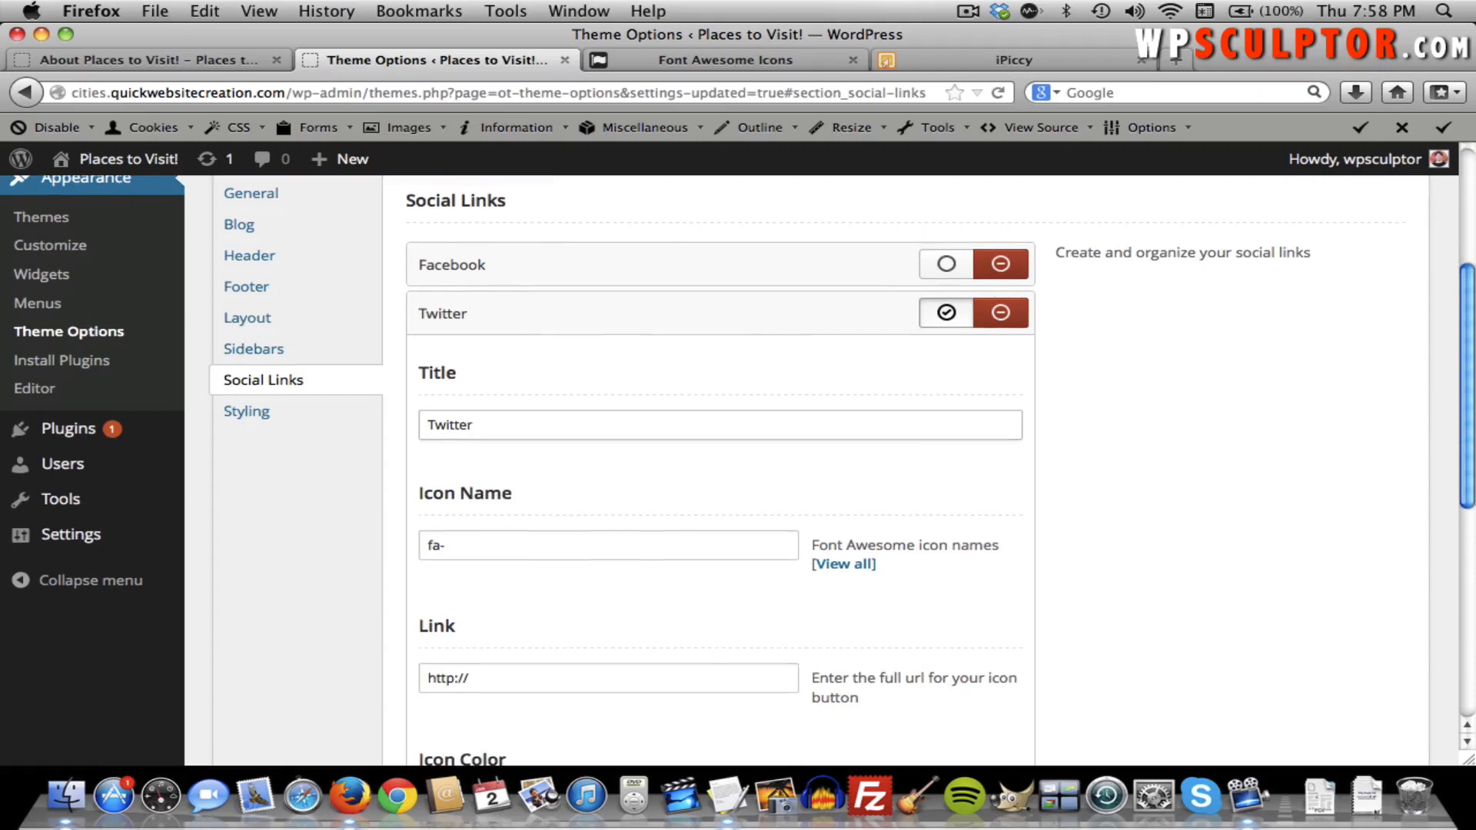
{"action": "left_click", "coordinate": [594, 537]}
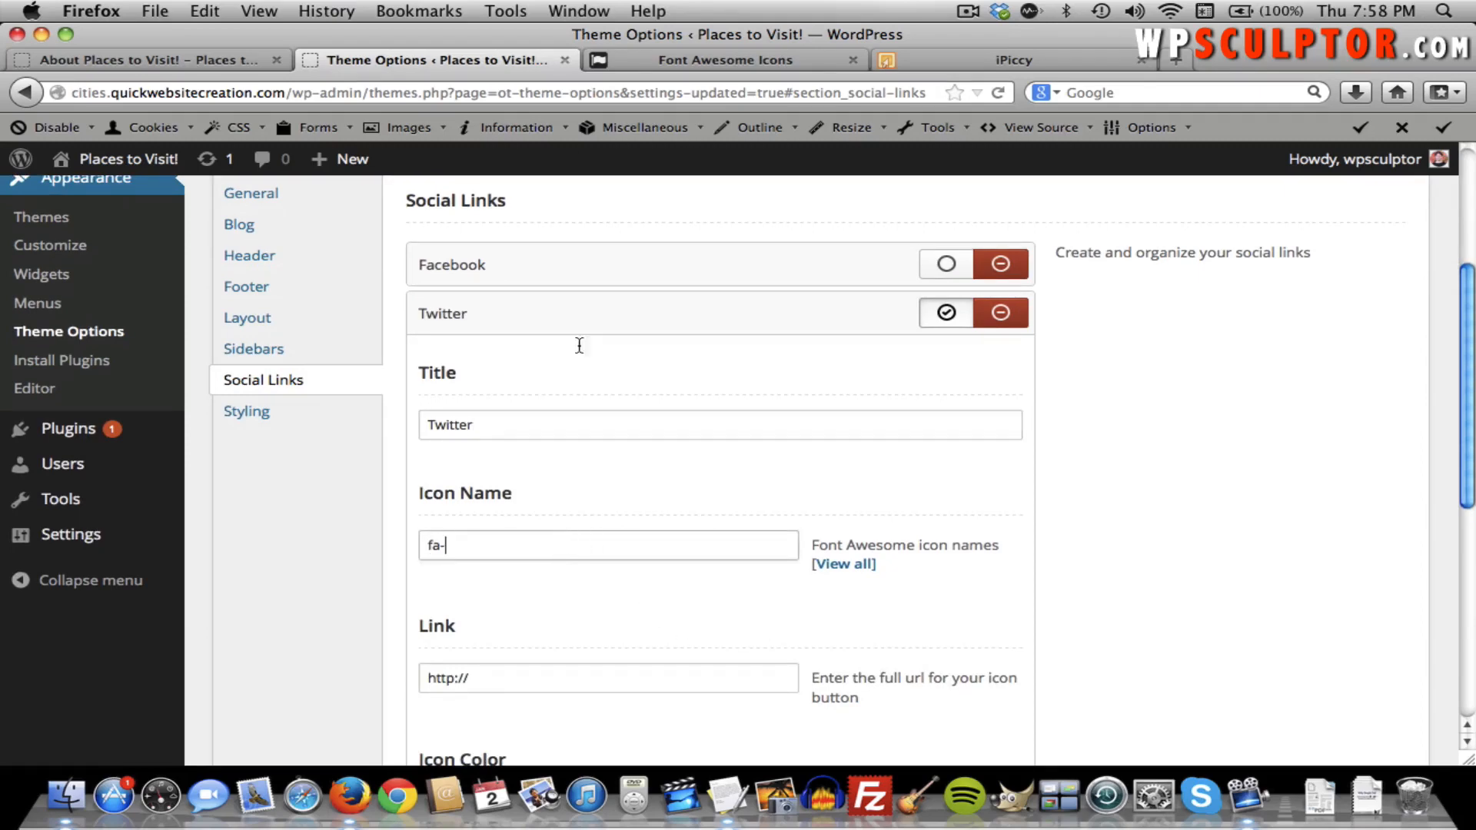
{"action": "left_click", "coordinate": [647, 63]}
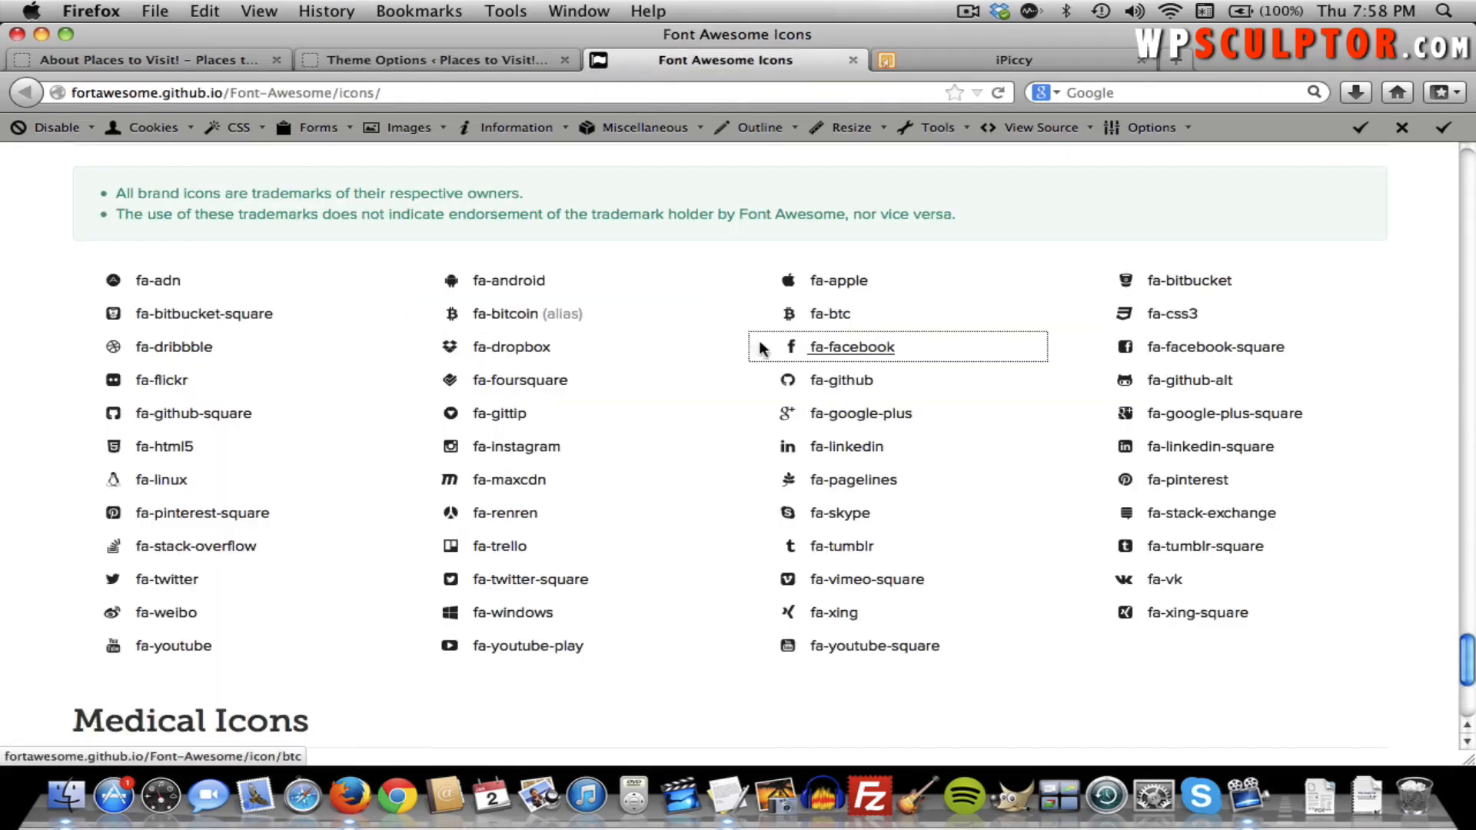
{"action": "left_click", "coordinate": [907, 359]}
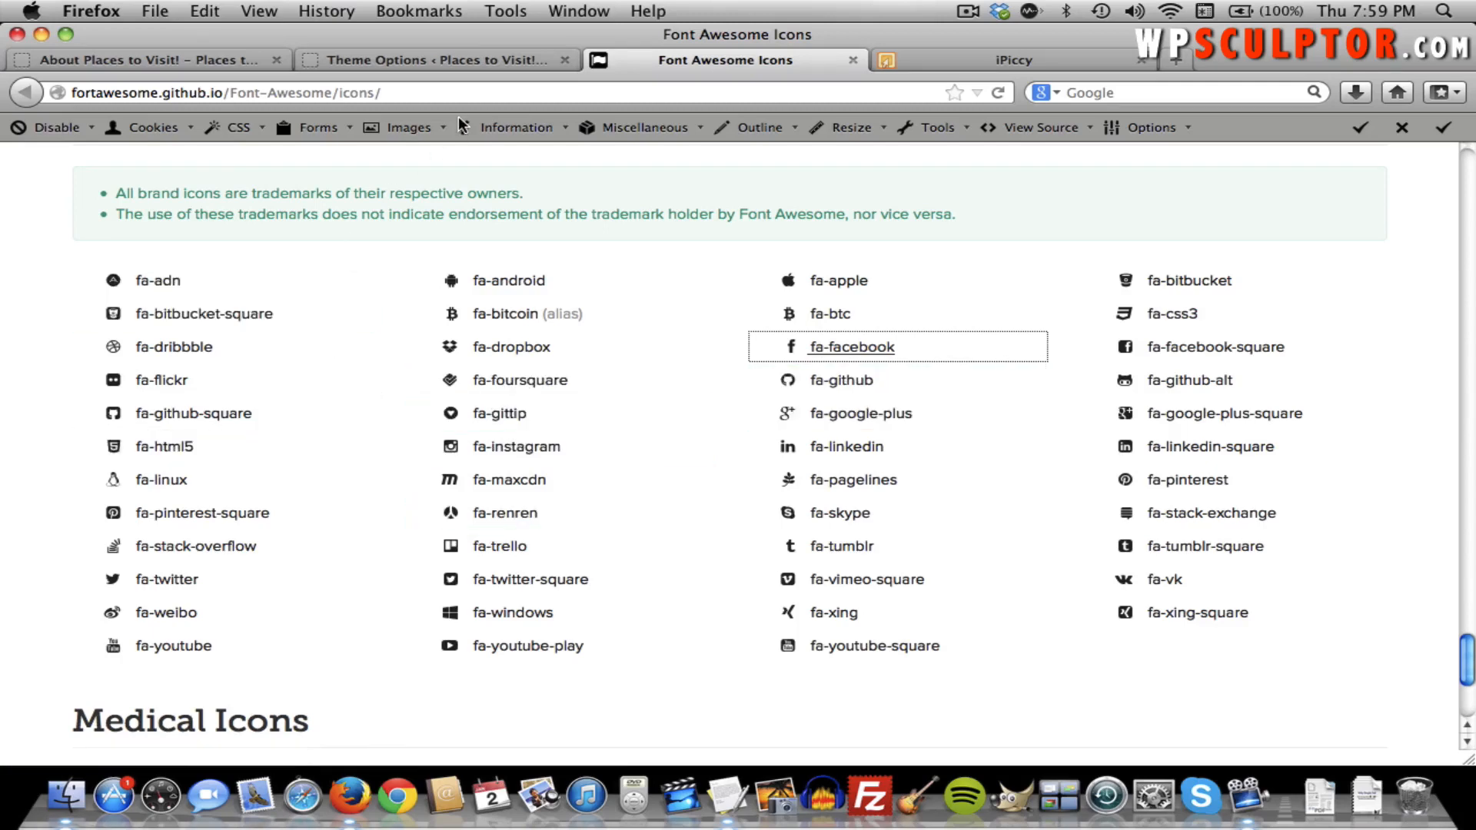
{"action": "left_click", "coordinate": [431, 47]}
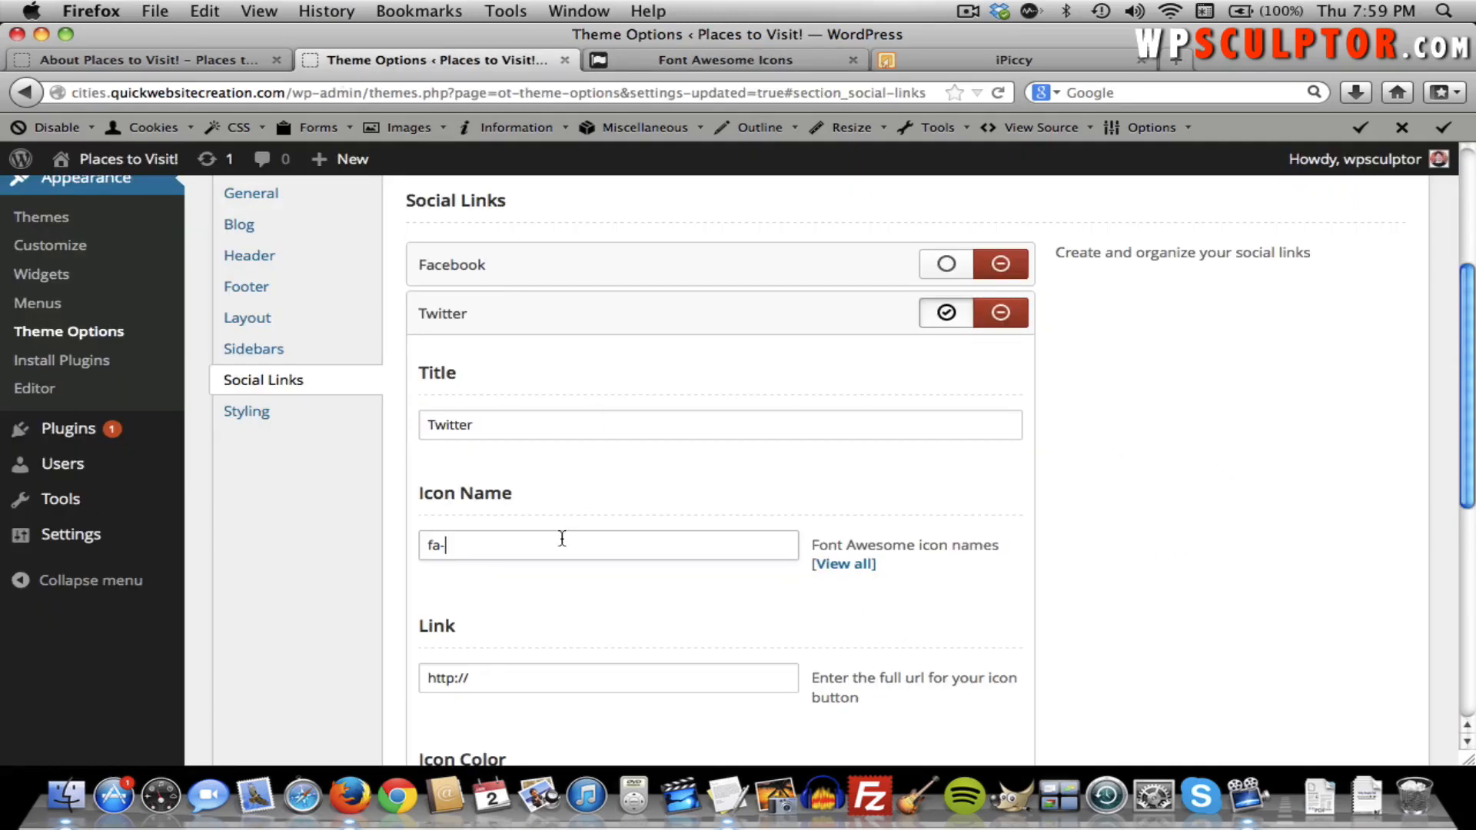
{"action": "type", "text": "twitter"}
{"action": "left_click", "coordinate": [562, 684]}
{"action": "type", "text": "twitt"}
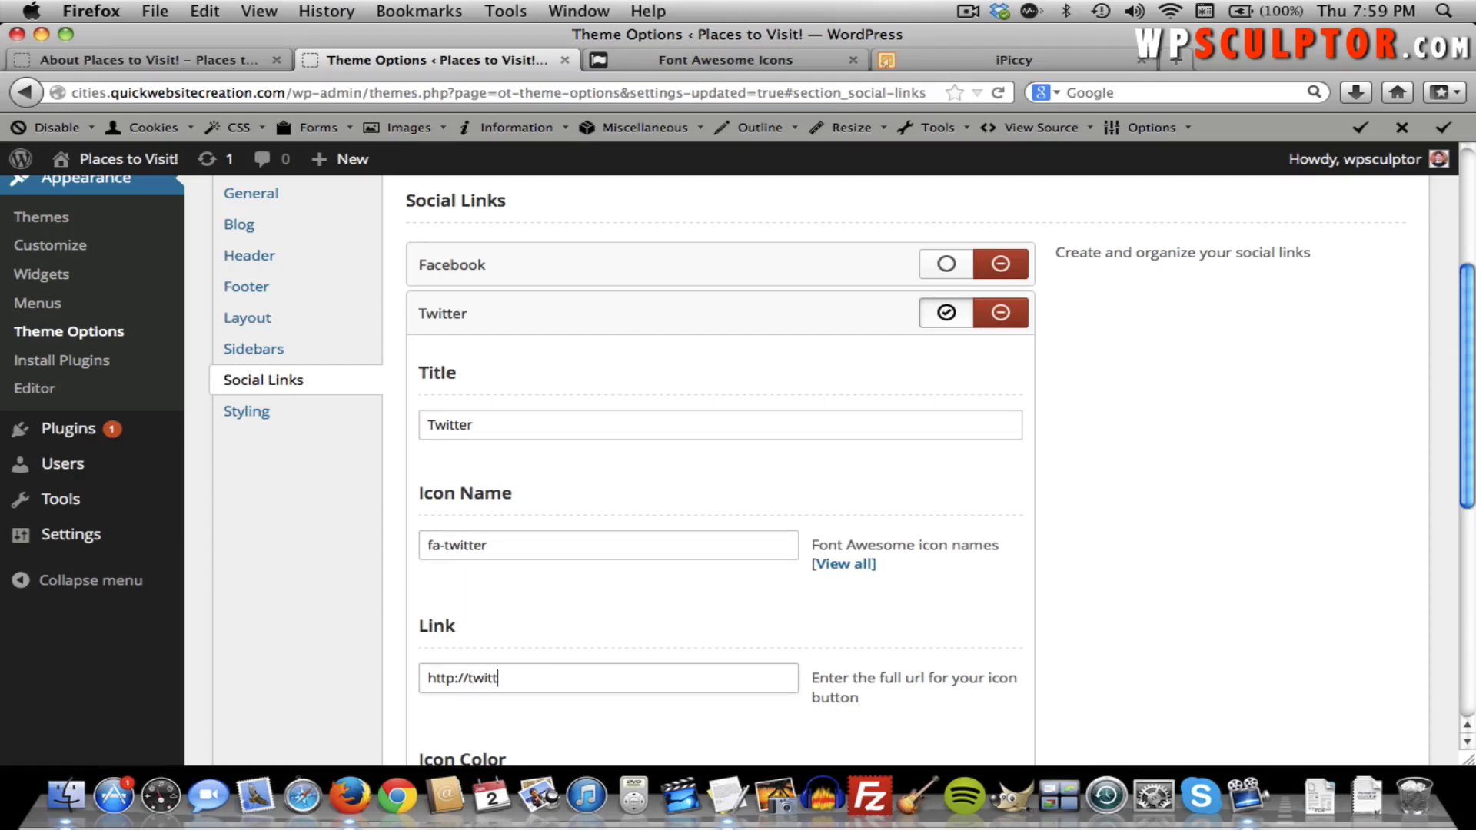
{"action": "type", "text": "er.com"}
{"action": "scroll", "coordinate": [568, 665], "scroll_direction": "down", "scroll_amount": 5}
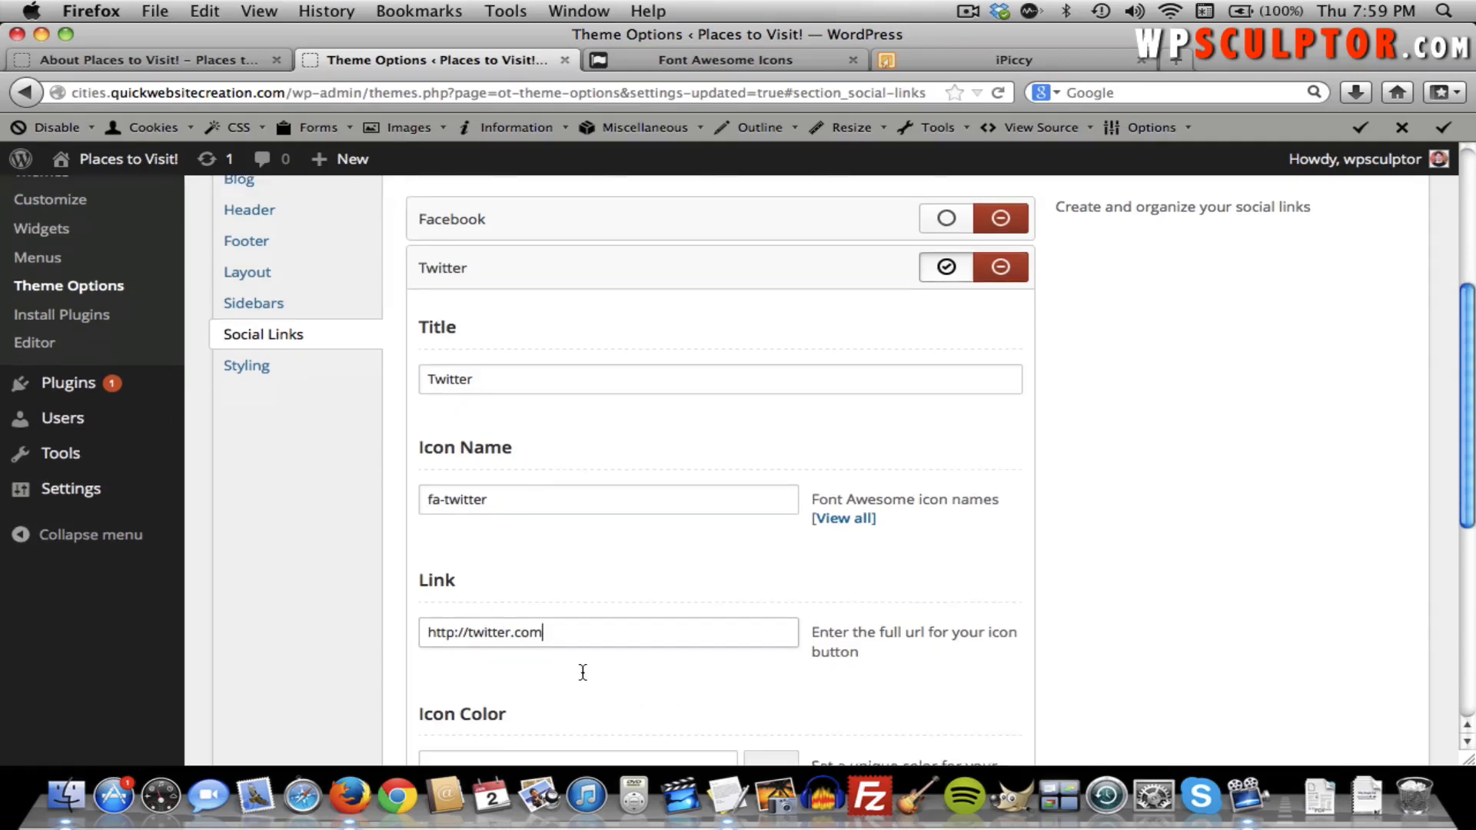
{"action": "scroll", "coordinate": [764, 642], "scroll_direction": "down", "scroll_amount": 1}
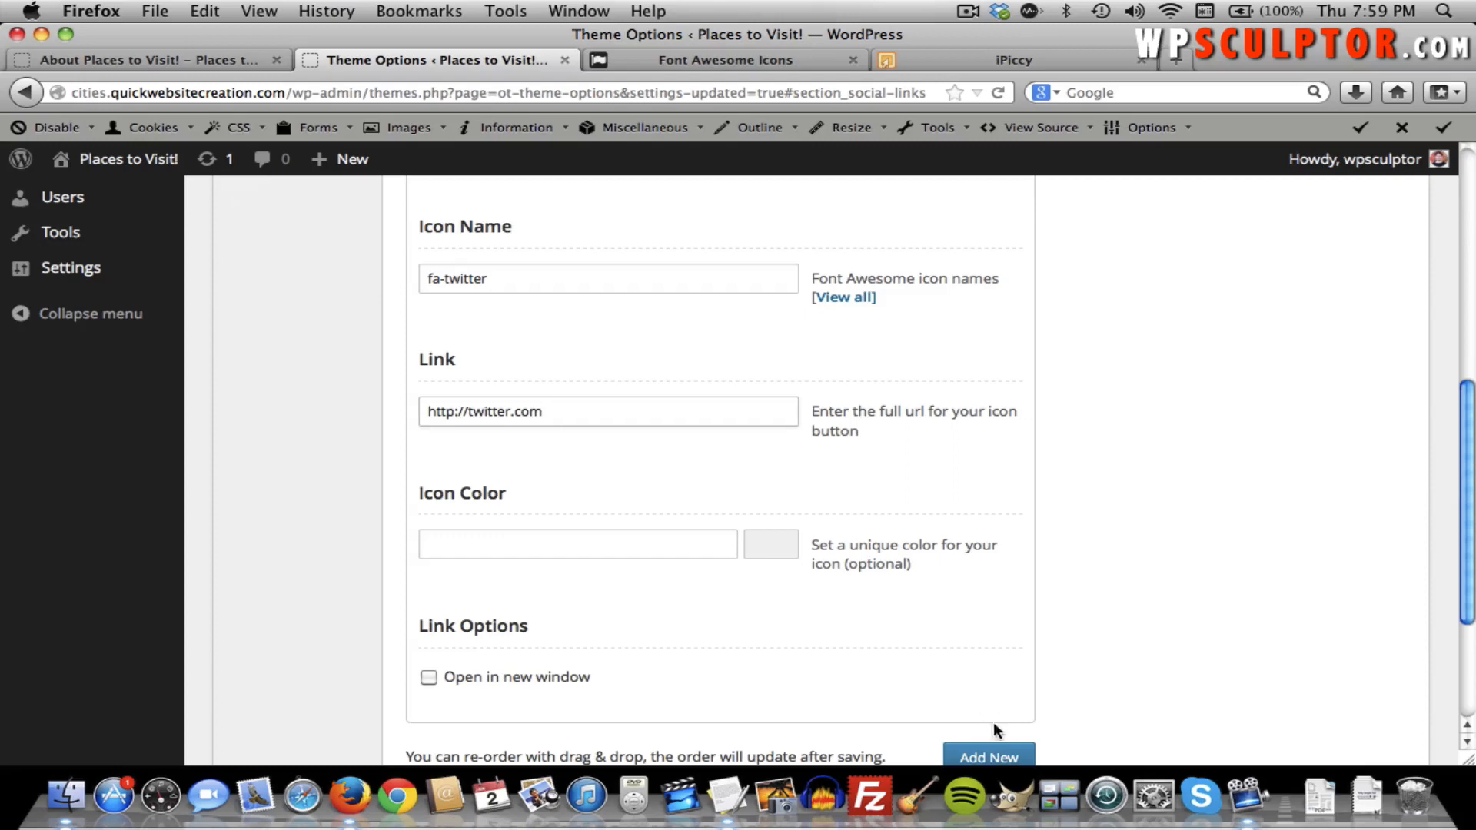
{"action": "scroll", "coordinate": [1156, 513], "scroll_direction": "up", "scroll_amount": 2}
{"action": "scroll", "coordinate": [1156, 513], "scroll_direction": "up", "scroll_amount": 9}
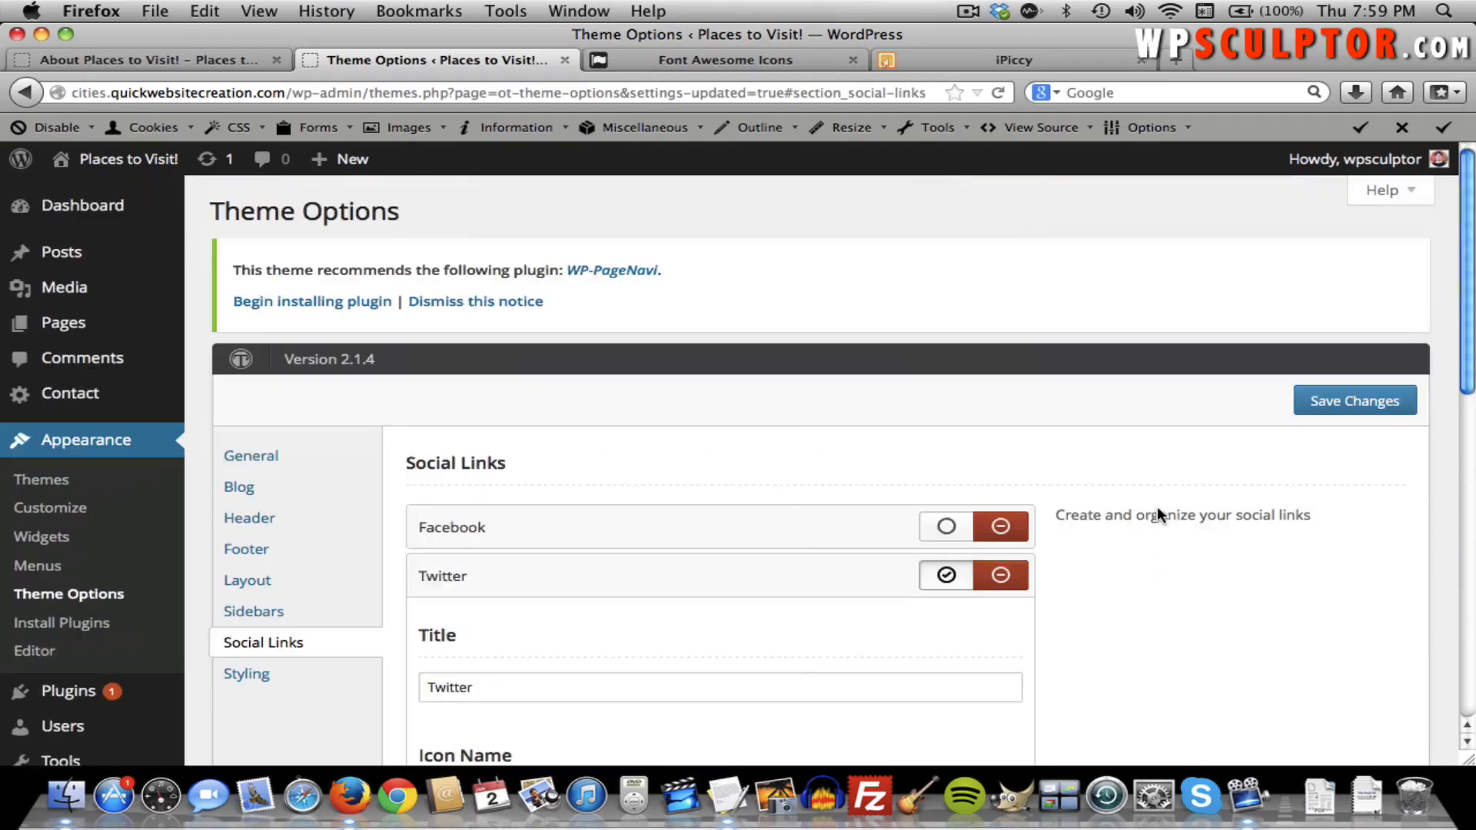
Save the Twitter link, reload the About page, and check the Facebook Follow icon opens facebook.com.
{"action": "left_click", "coordinate": [1321, 406]}
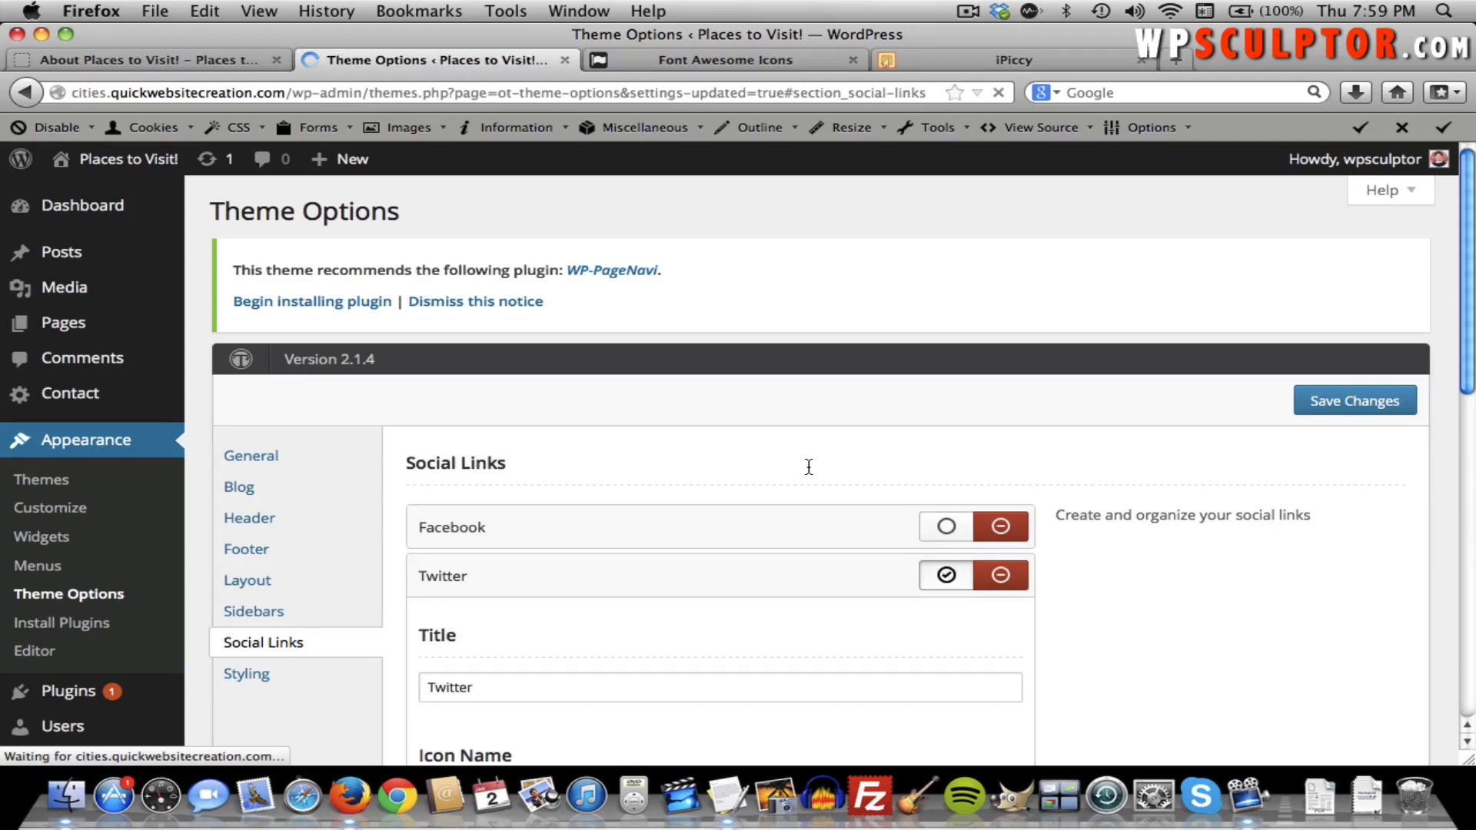
{"action": "left_click", "coordinate": [150, 52]}
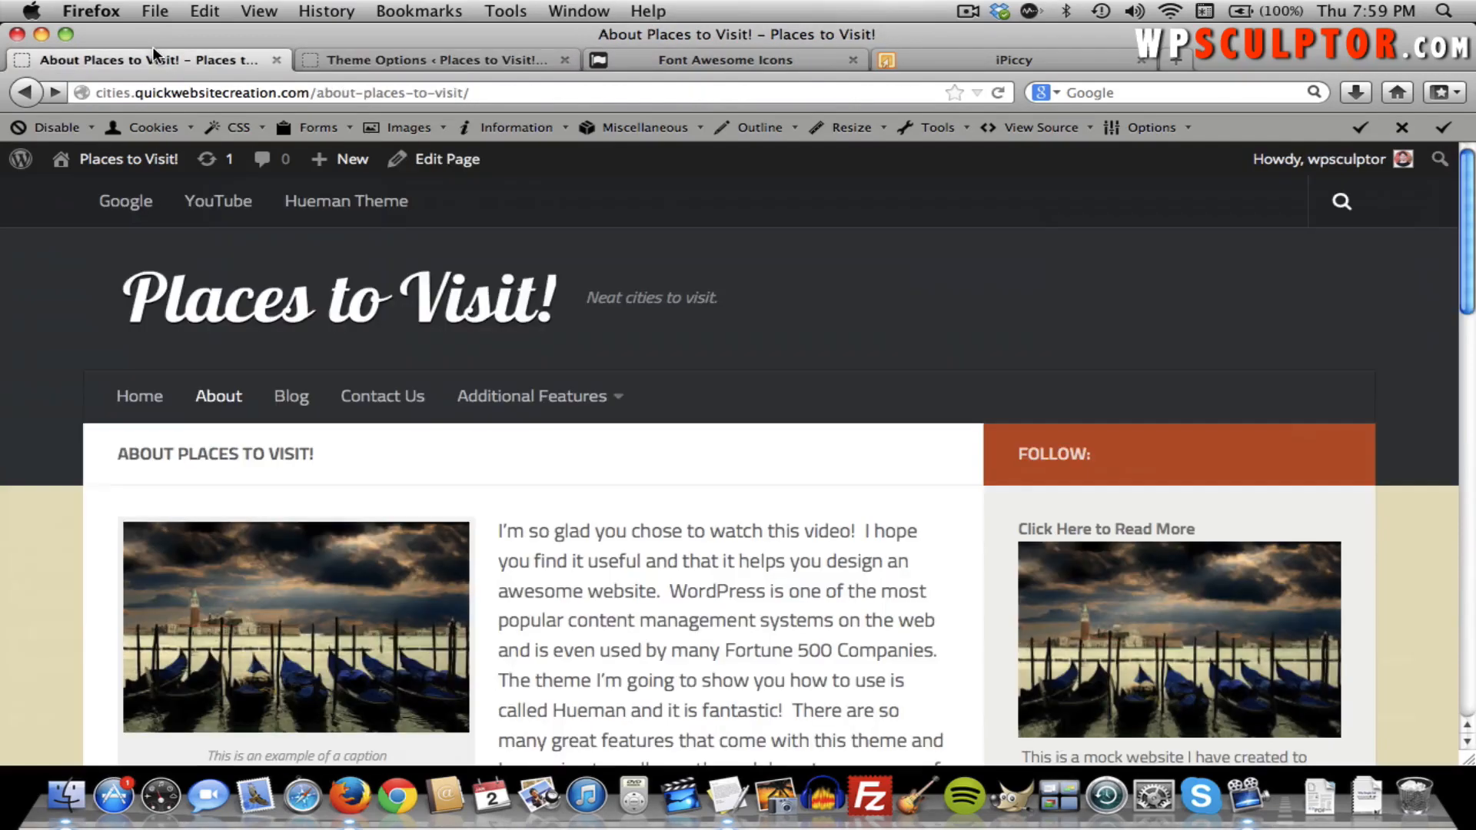
{"action": "left_click", "coordinate": [438, 292]}
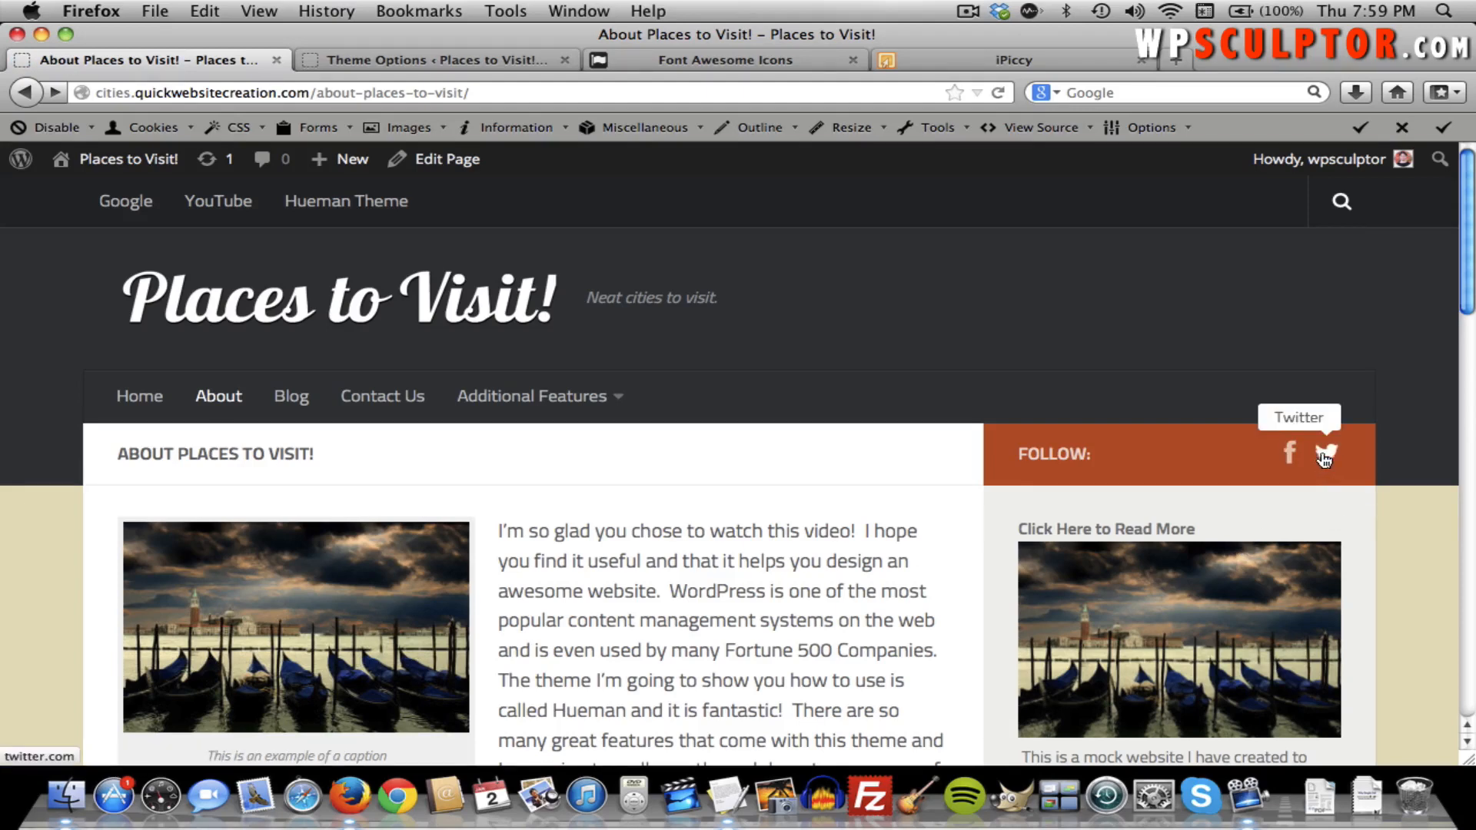
{"action": "left_click", "coordinate": [1293, 459]}
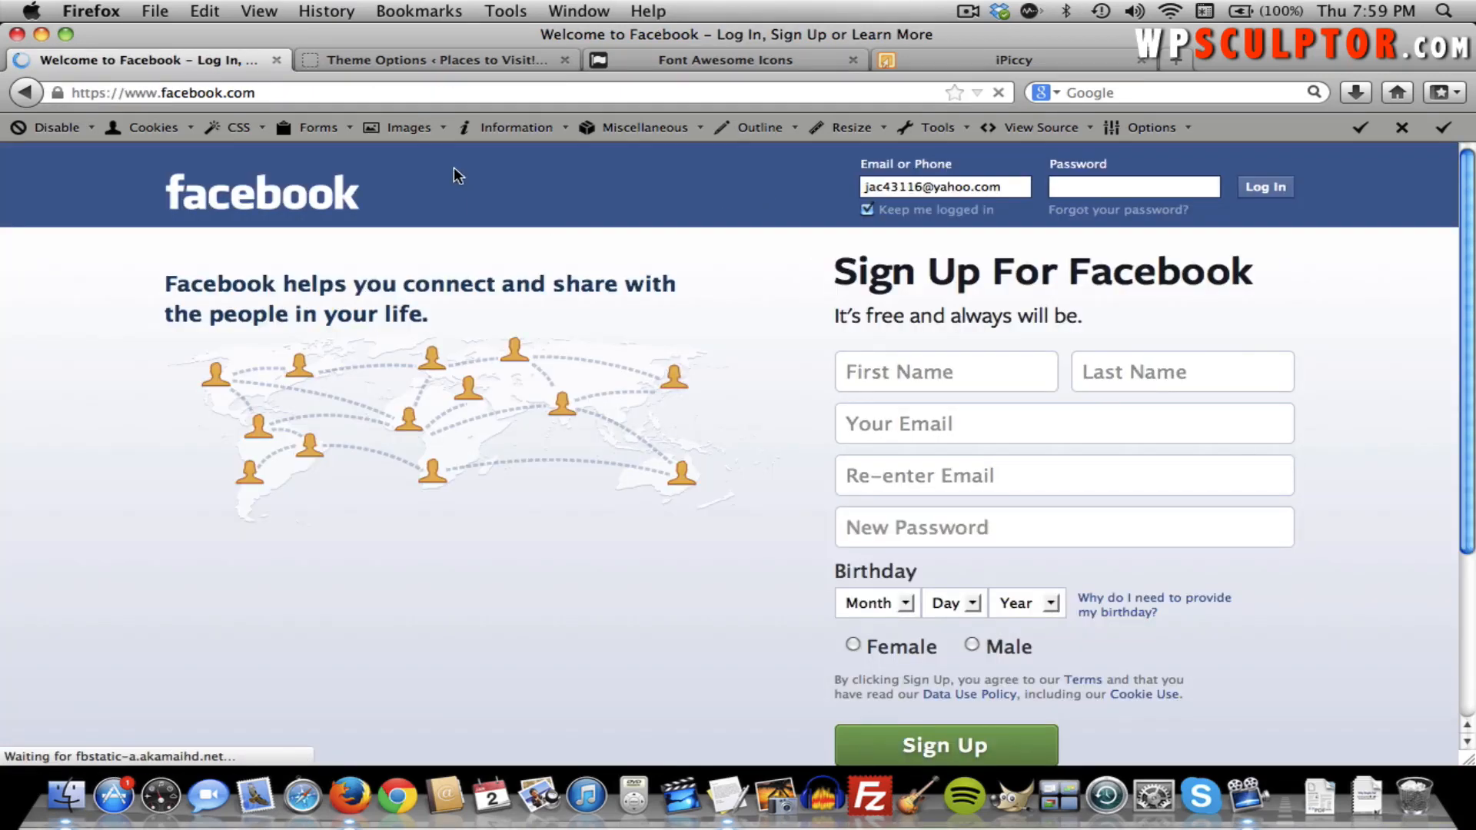
{"action": "left_click", "coordinate": [29, 90]}
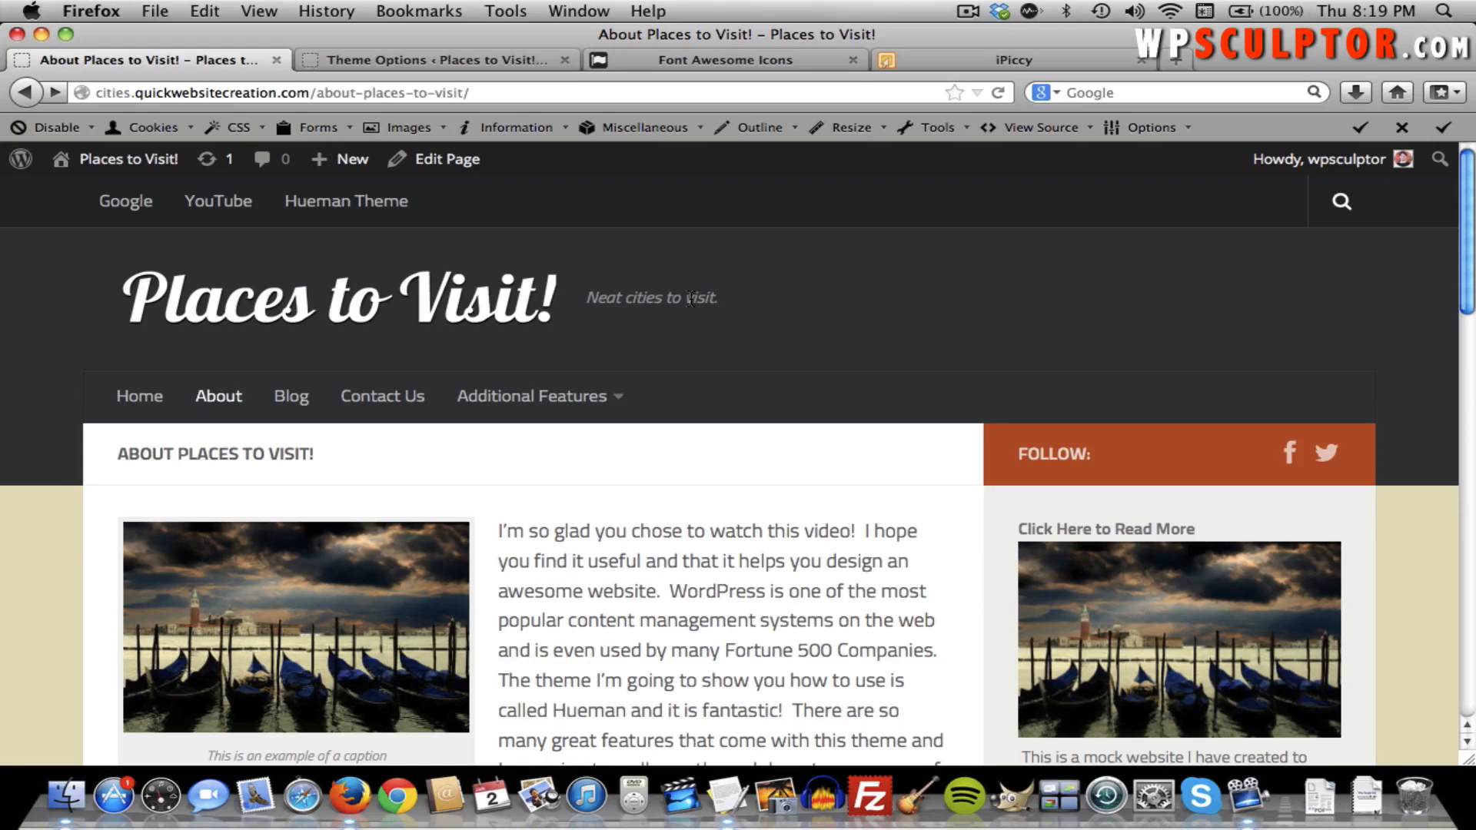
In Settings > Reading, keep the static page Welcome as front page and Blog as posts page.
{"action": "left_click", "coordinate": [453, 58]}
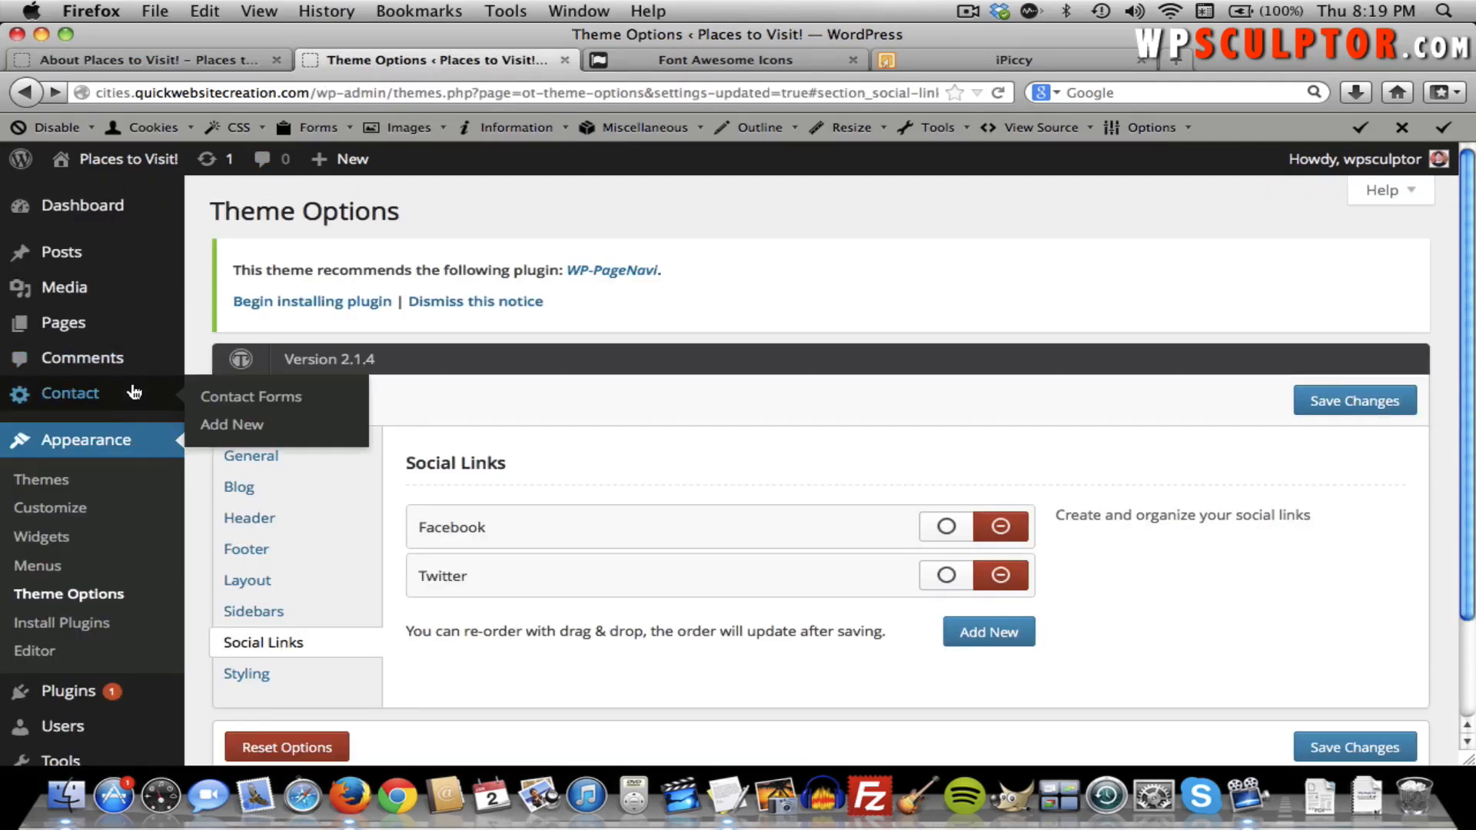
{"action": "scroll", "coordinate": [123, 408], "scroll_direction": "down", "scroll_amount": 3}
{"action": "mouse_move", "coordinate": [76, 678]}
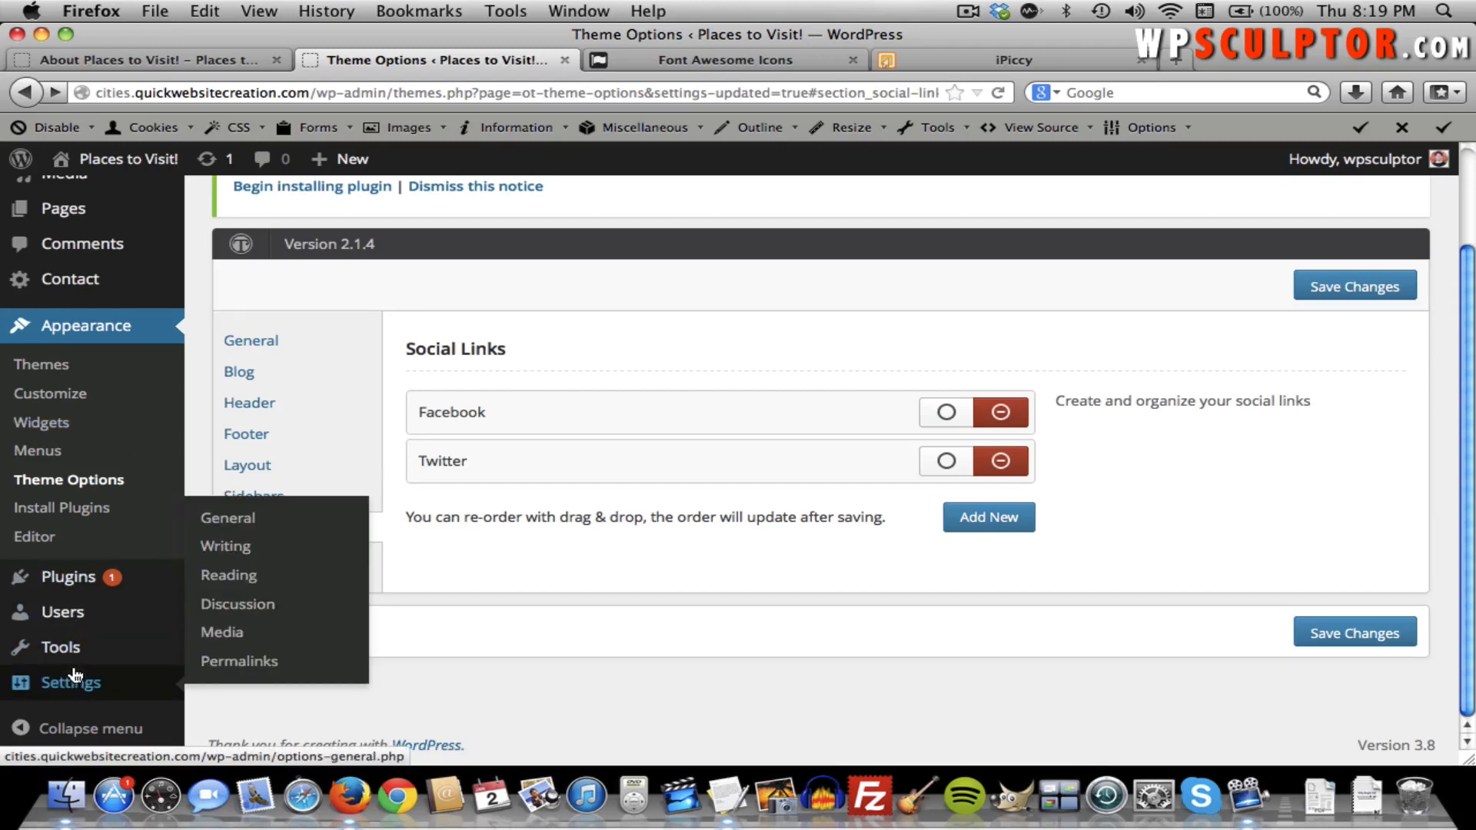
{"action": "left_click", "coordinate": [243, 578]}
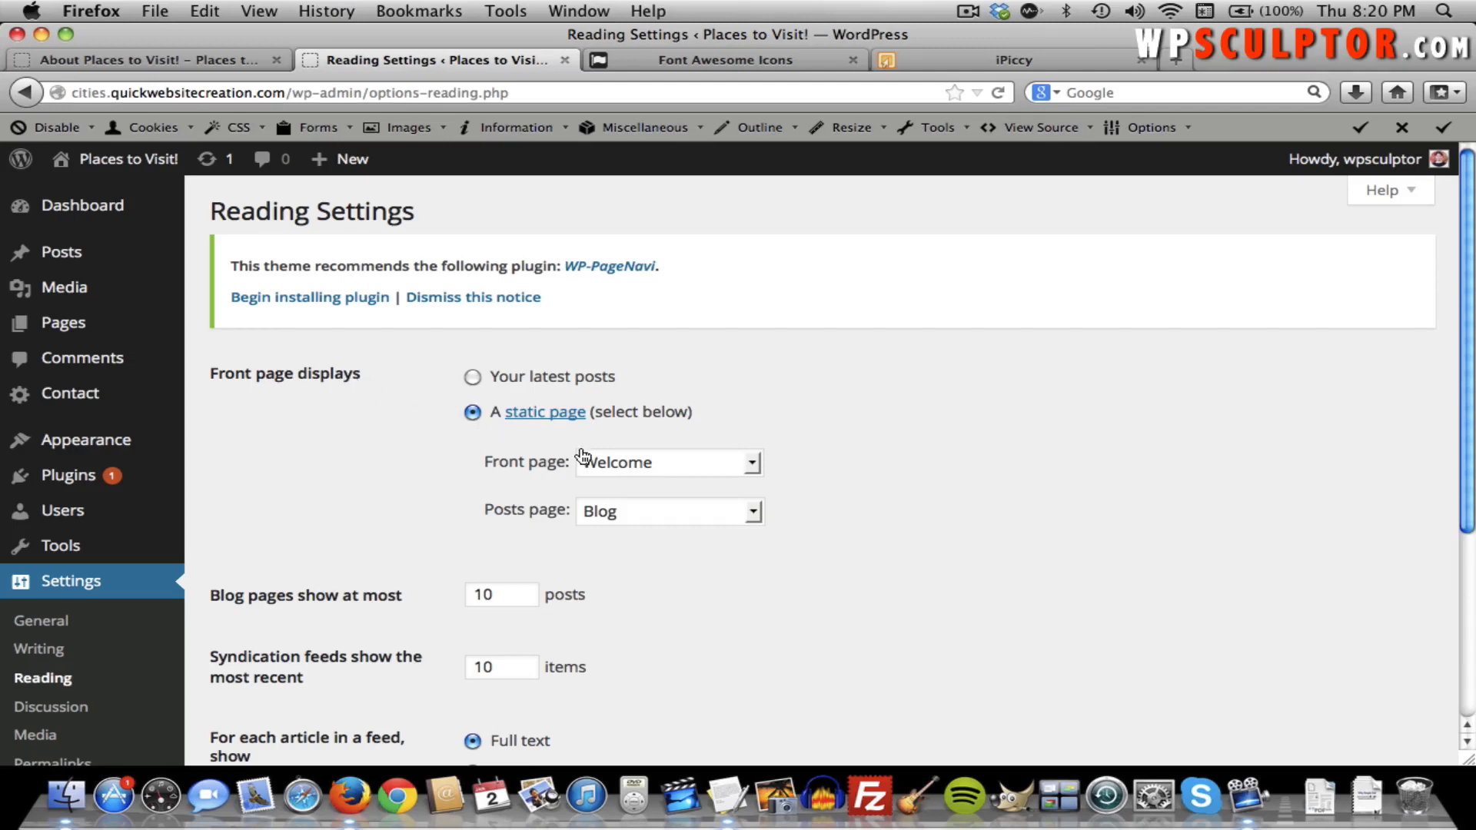
{"action": "left_click", "coordinate": [622, 463]}
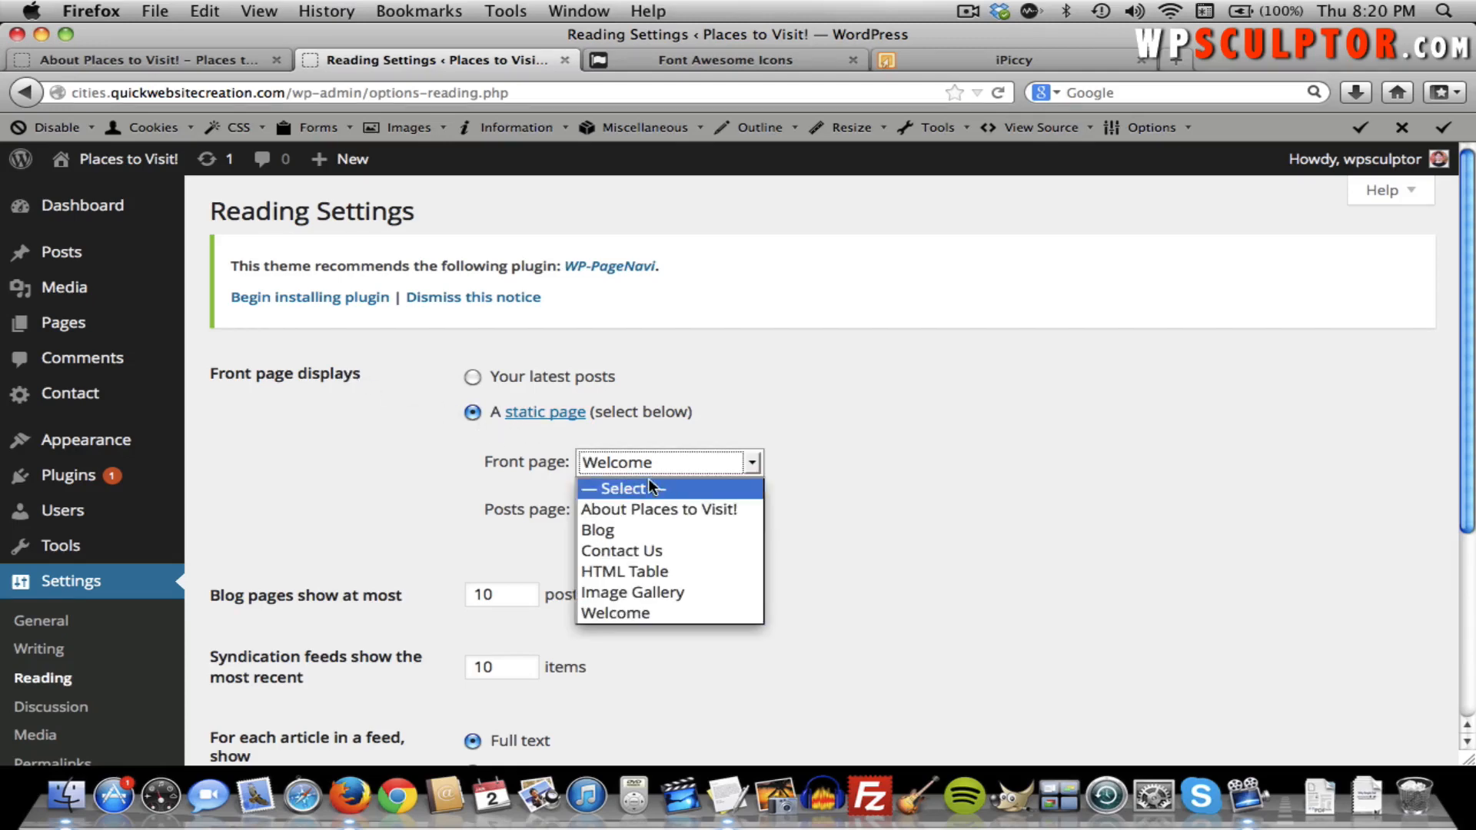
{"action": "left_click", "coordinate": [984, 428]}
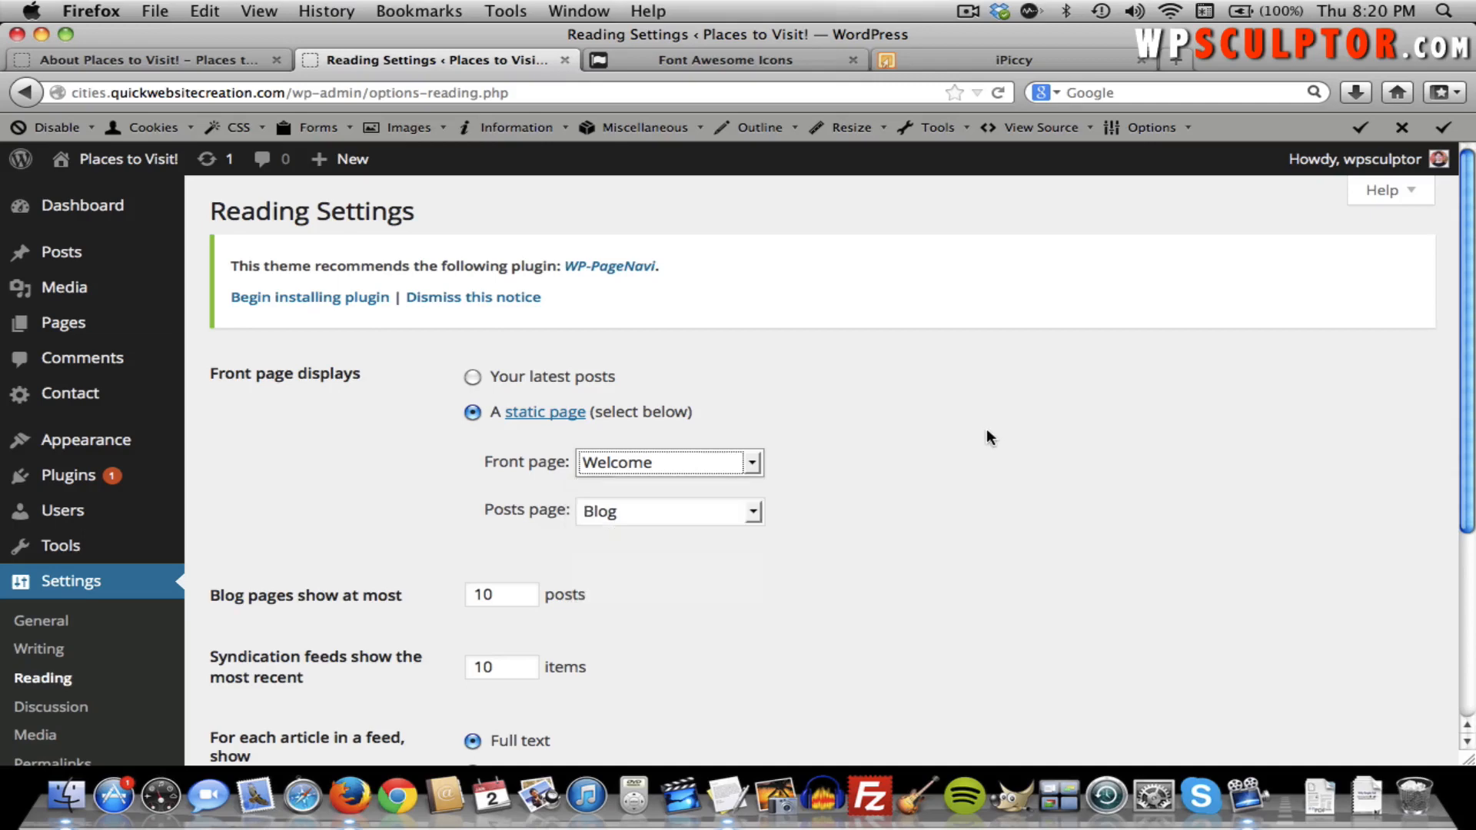
{"action": "left_click", "coordinate": [797, 438]}
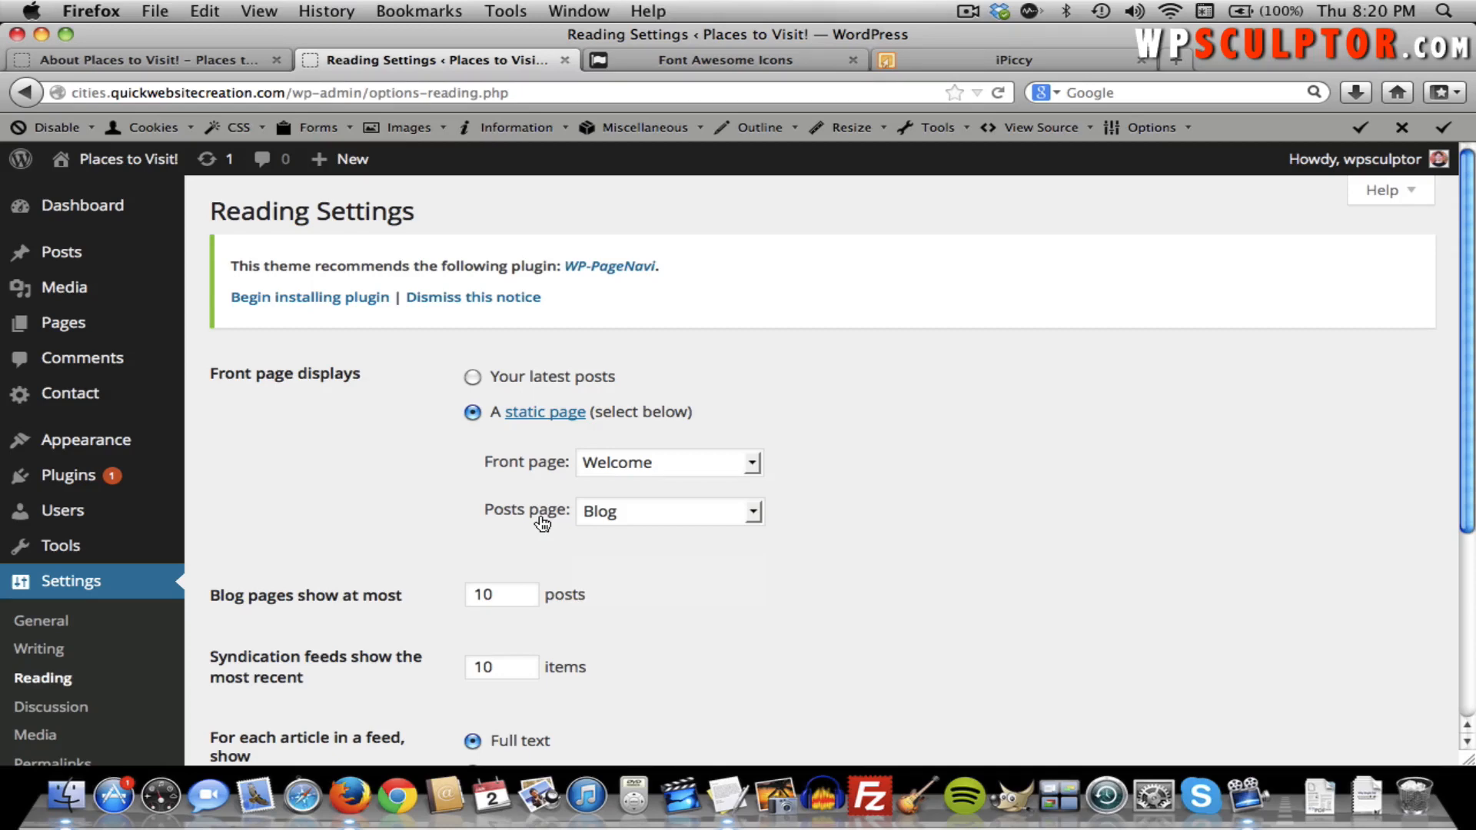
{"action": "left_click", "coordinate": [614, 511]}
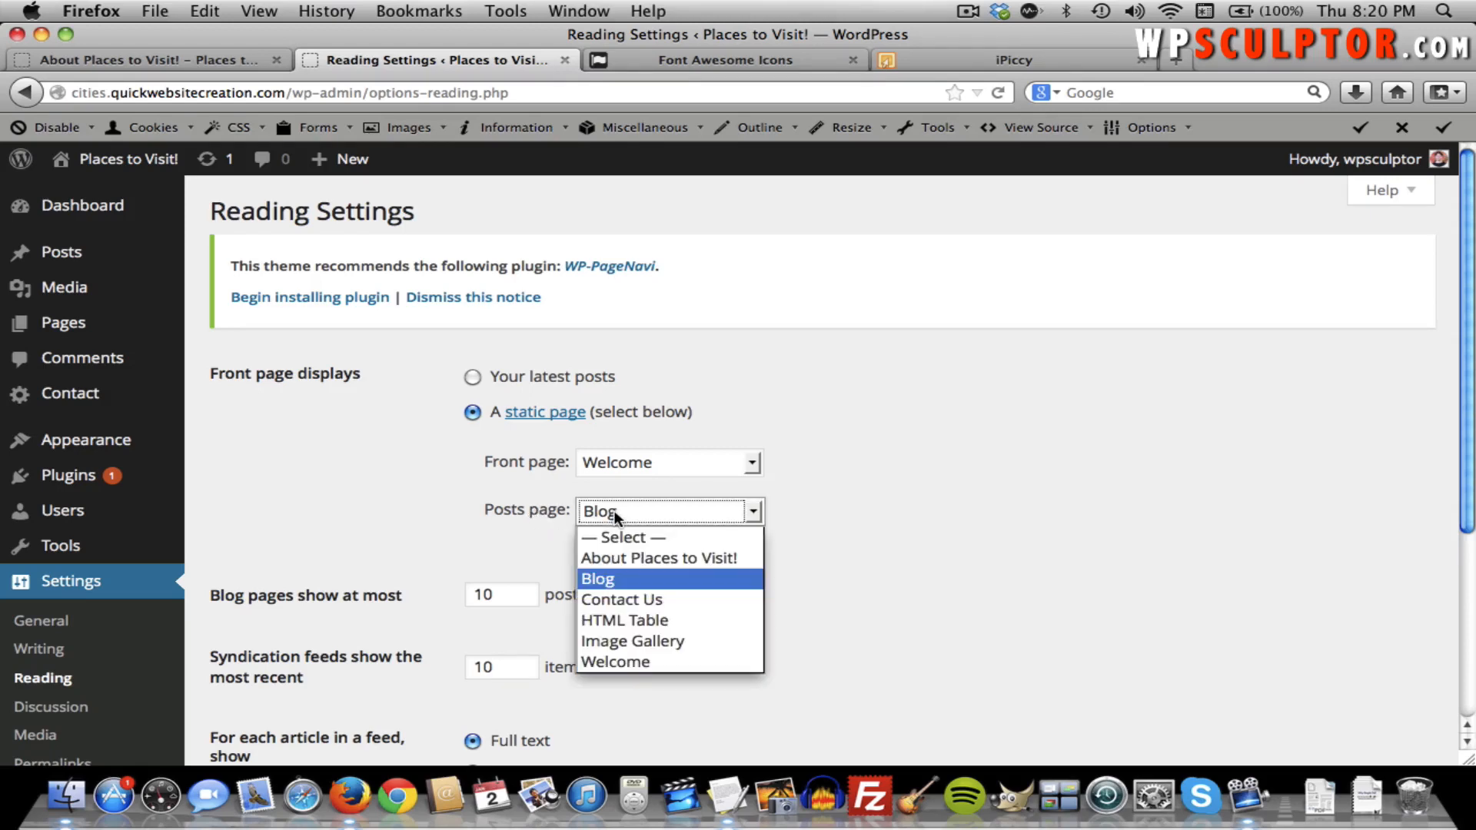
{"action": "left_click", "coordinate": [614, 511]}
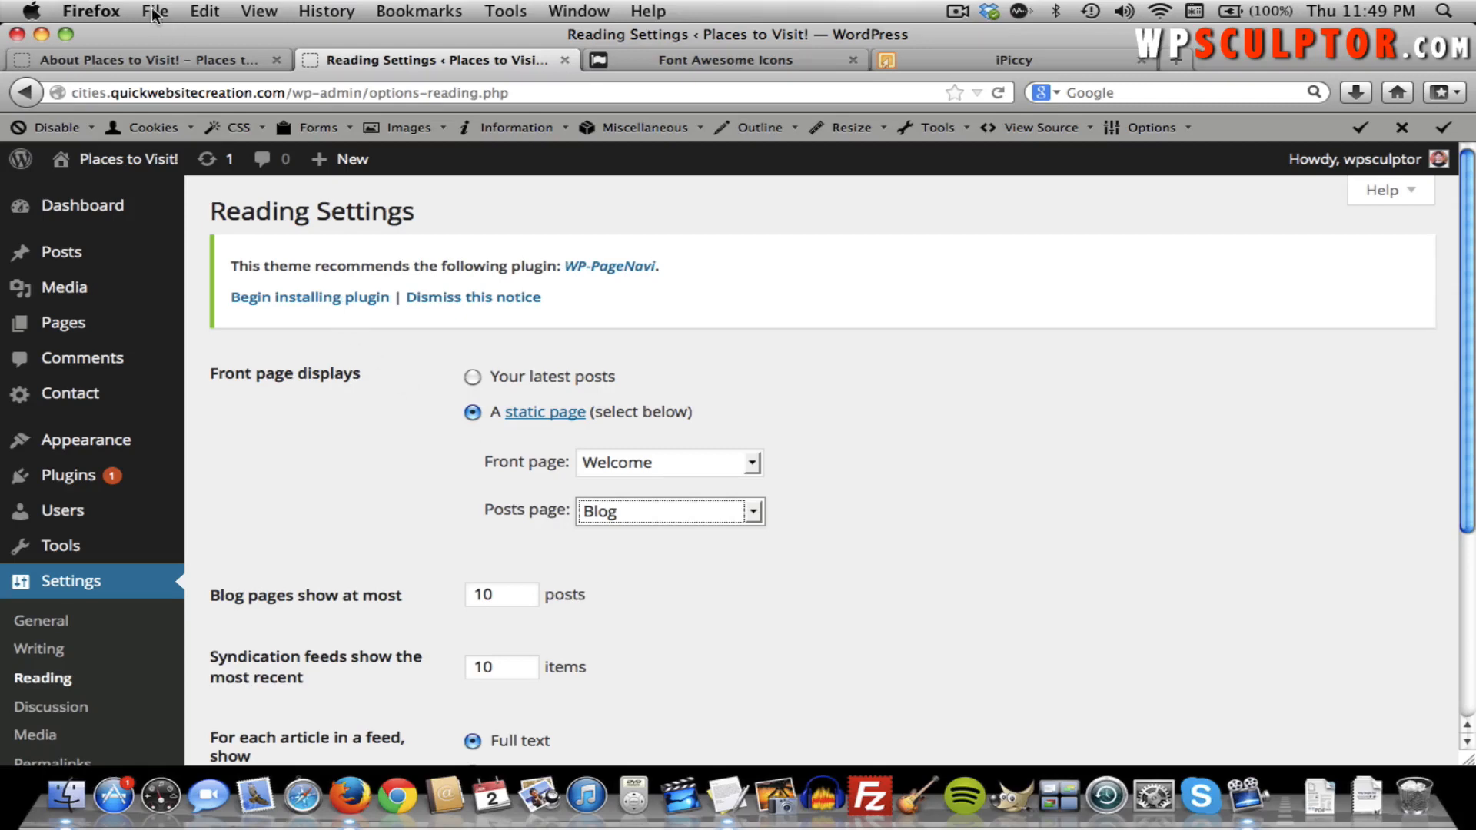
{"action": "left_click", "coordinate": [157, 52]}
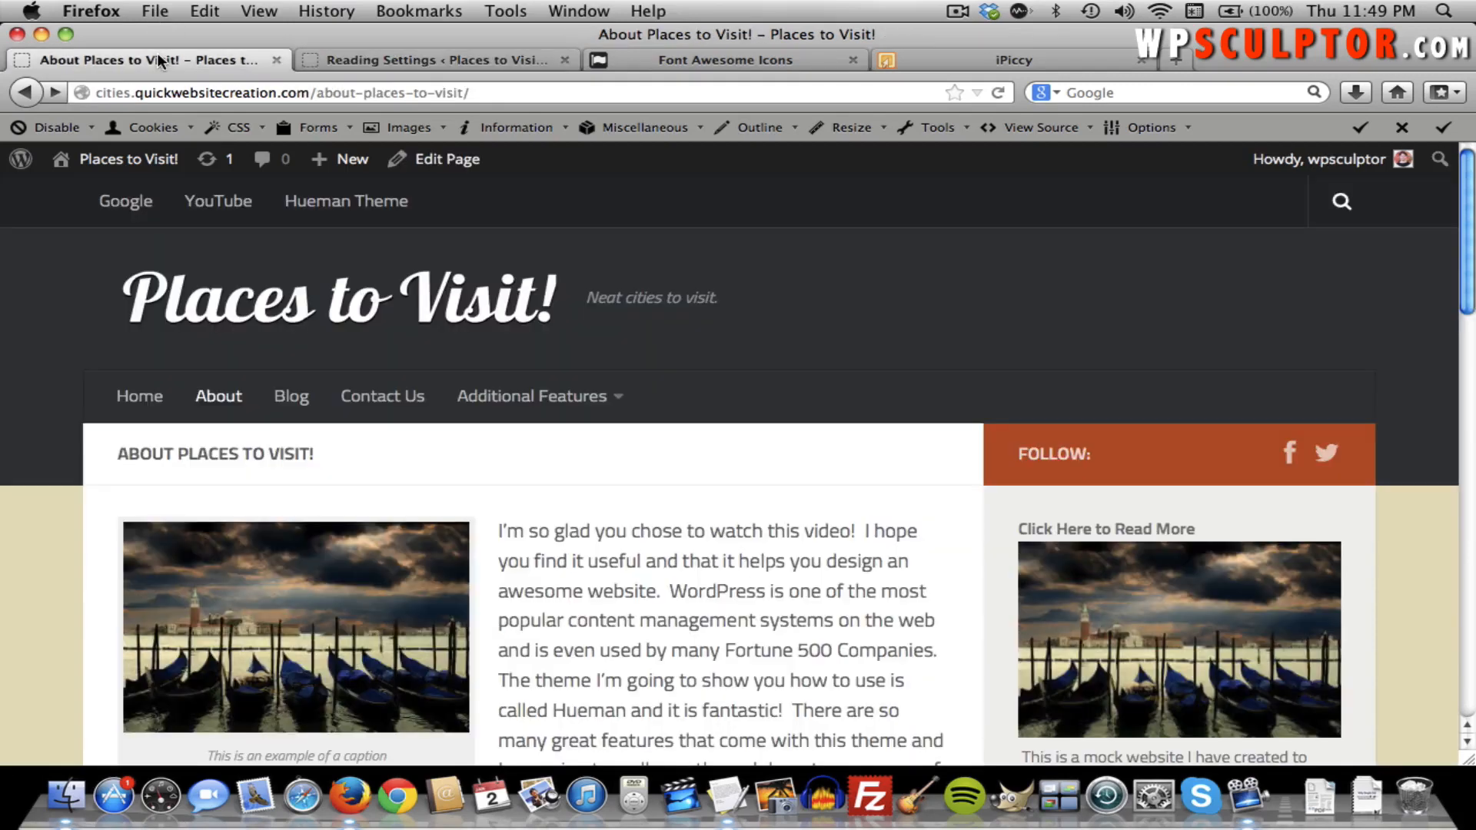
{"action": "left_click", "coordinate": [298, 393]}
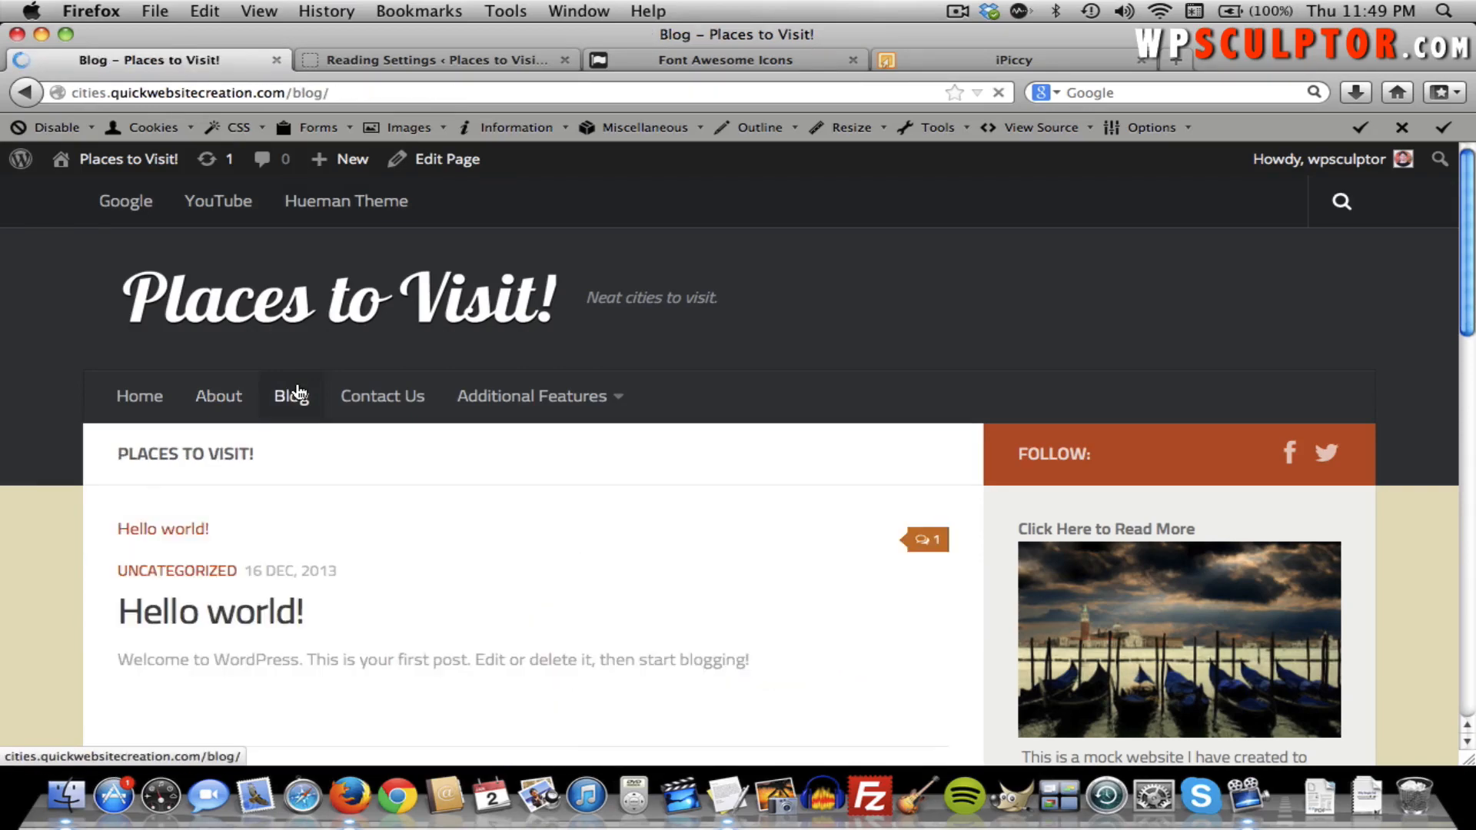
{"action": "scroll", "coordinate": [542, 584], "scroll_direction": "down", "scroll_amount": 3}
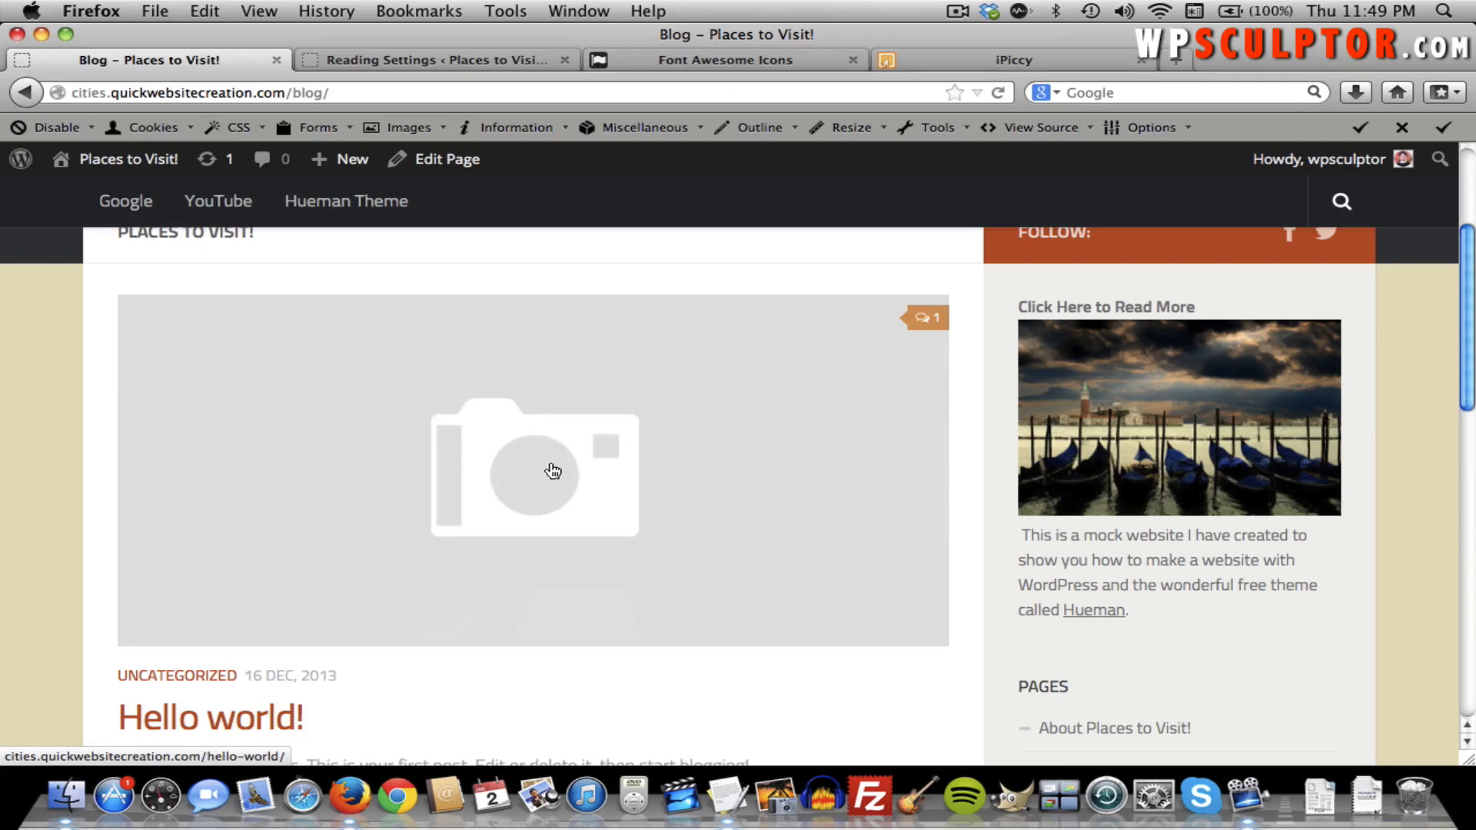
{"action": "scroll", "coordinate": [500, 455], "scroll_direction": "down", "scroll_amount": 5}
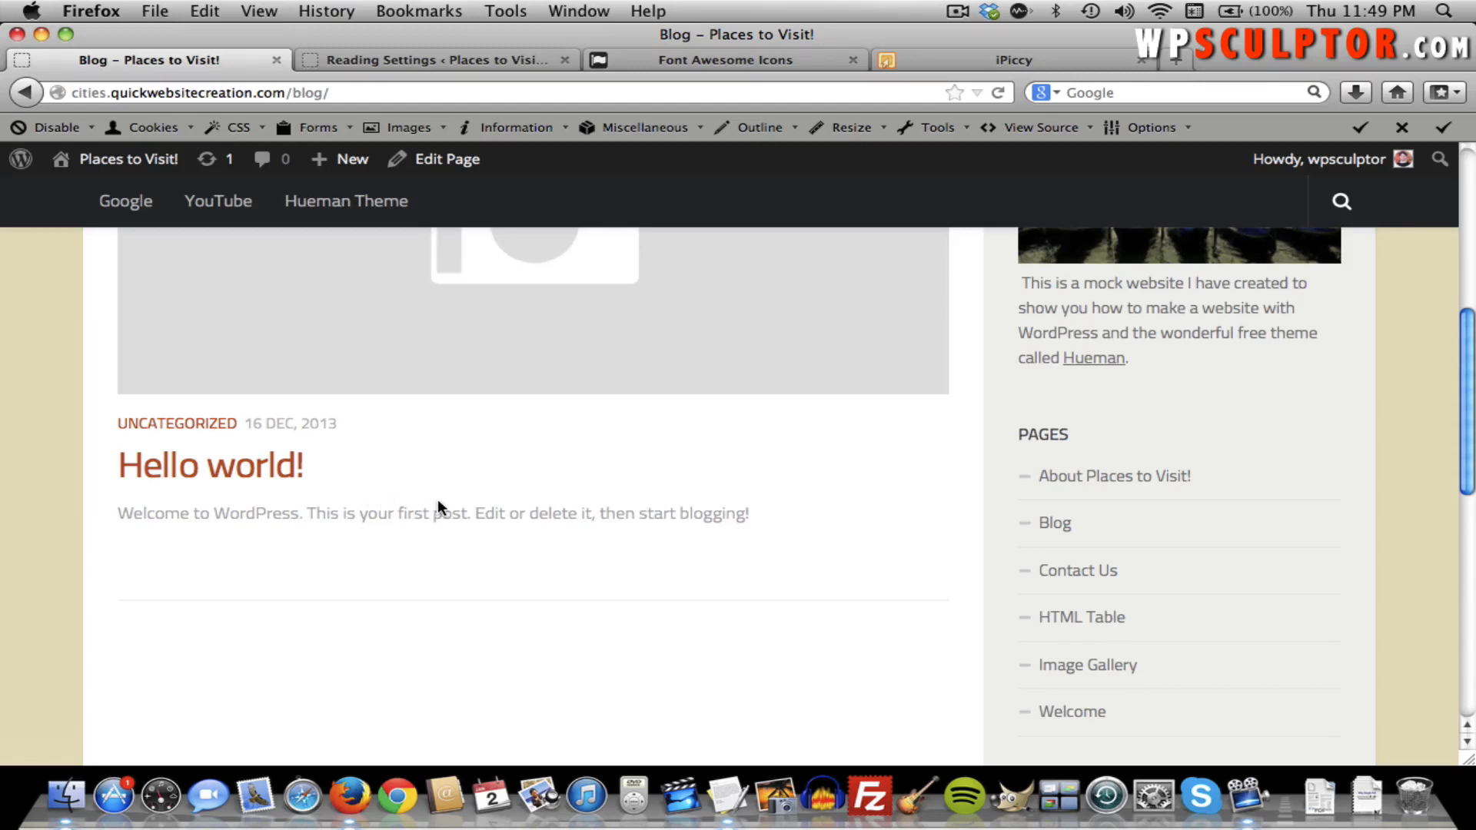
{"action": "scroll", "coordinate": [438, 442], "scroll_direction": "up", "scroll_amount": 10}
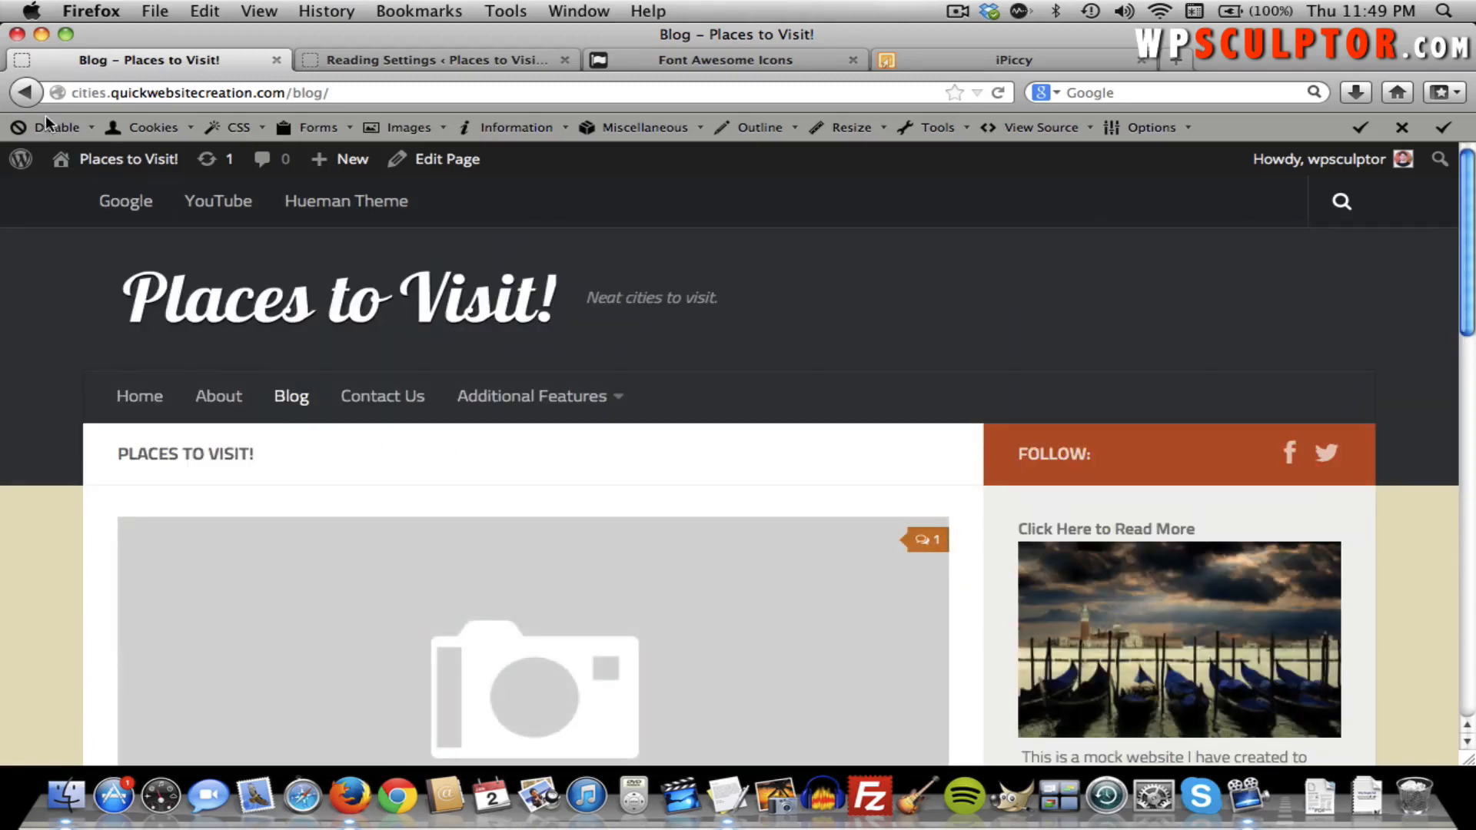
{"action": "scroll", "coordinate": [218, 452], "scroll_direction": "down", "scroll_amount": 4}
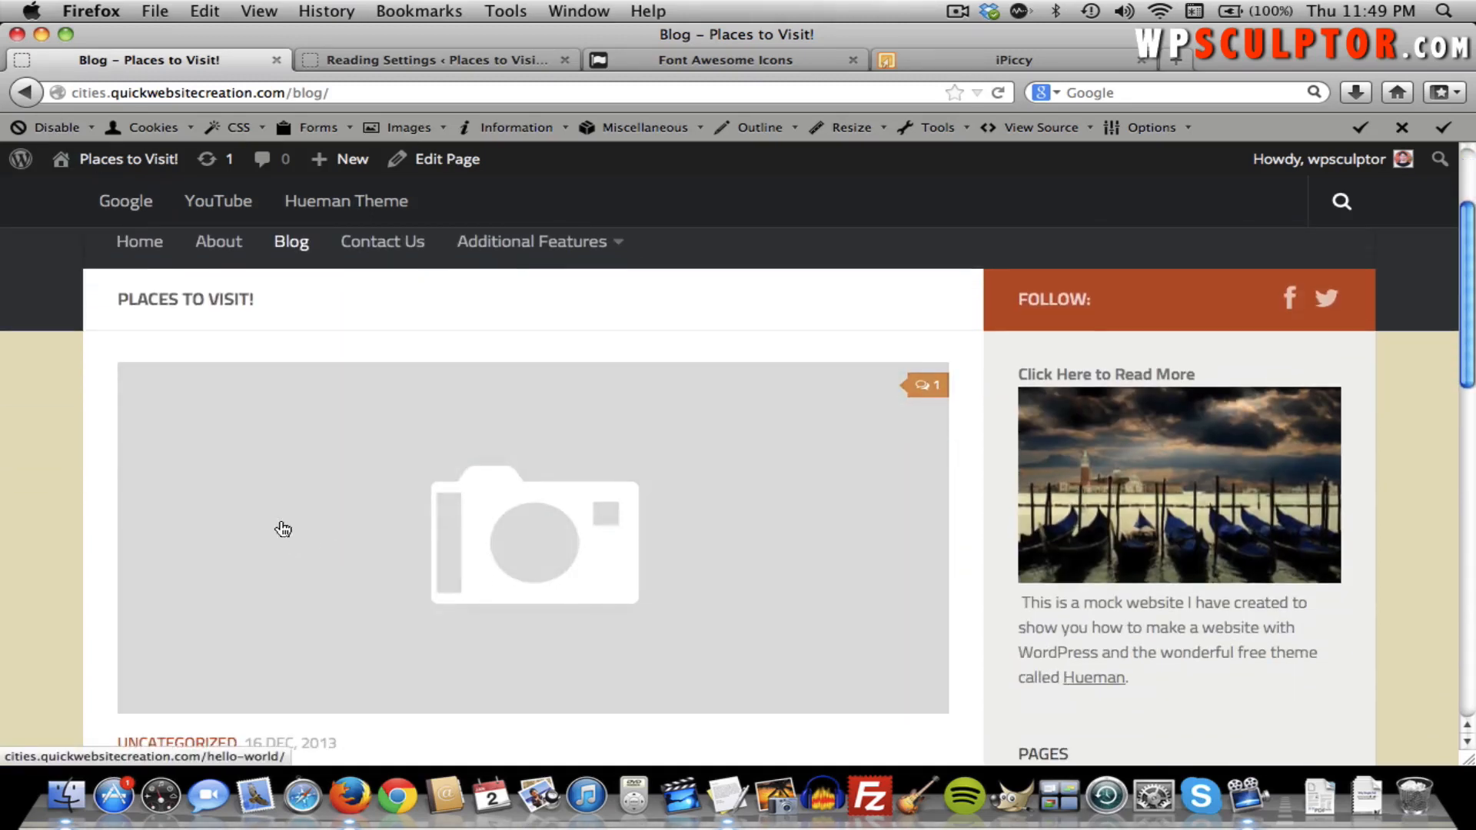
{"action": "scroll", "coordinate": [478, 550], "scroll_direction": "down", "scroll_amount": 5}
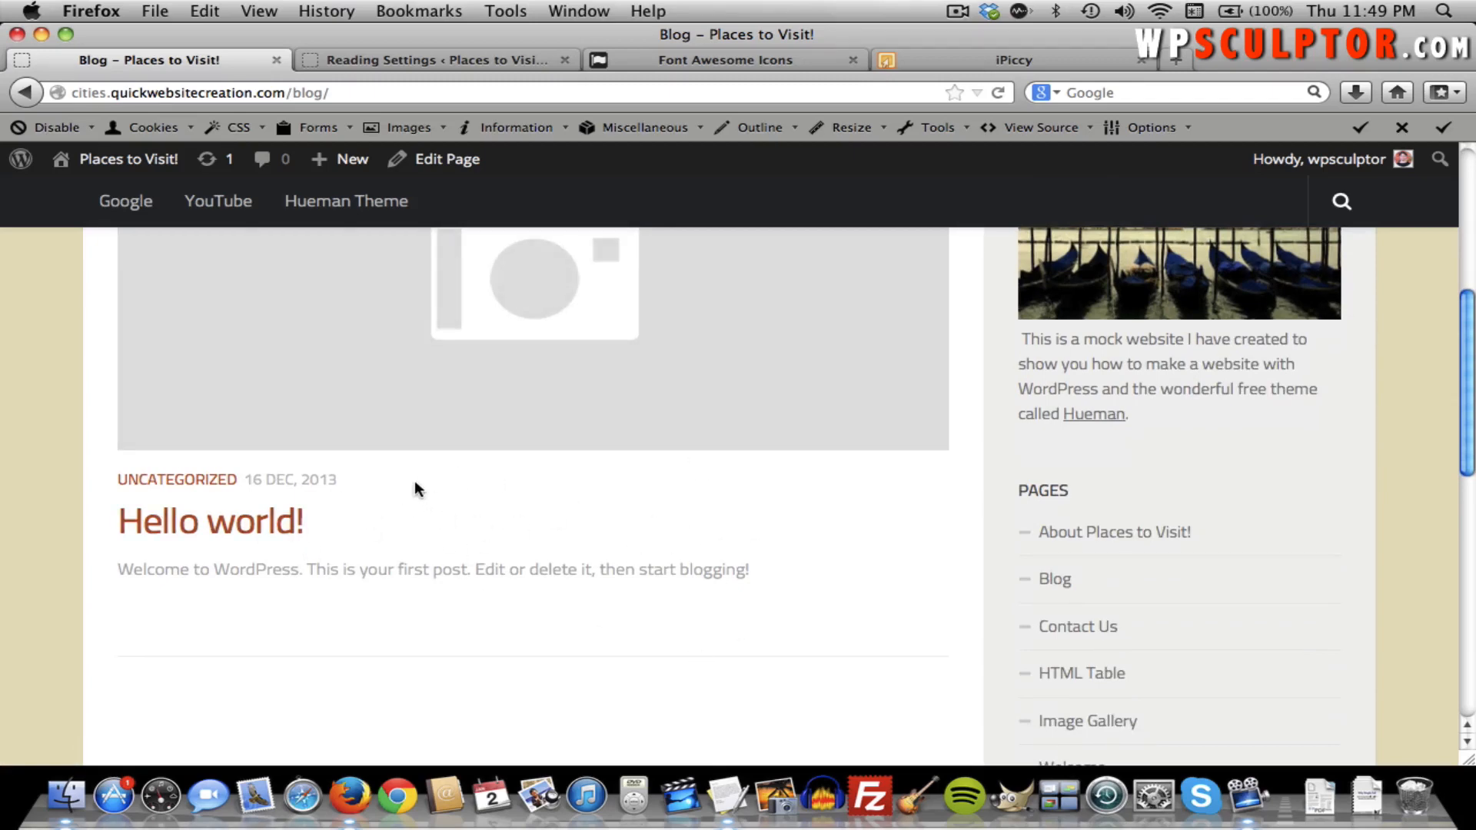
{"action": "scroll", "coordinate": [550, 527], "scroll_direction": "up", "scroll_amount": 4}
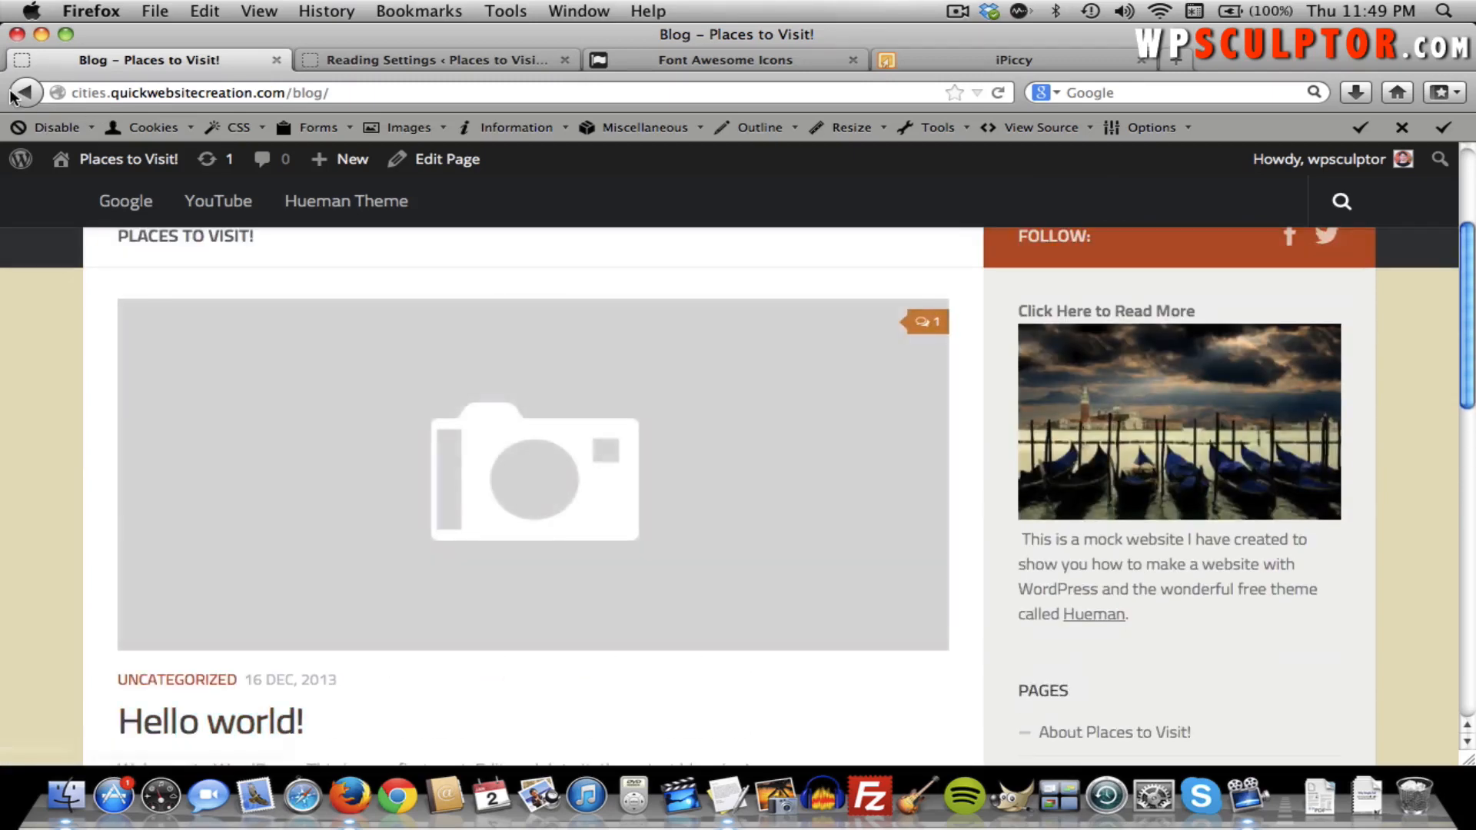
{"action": "left_click", "coordinate": [425, 57]}
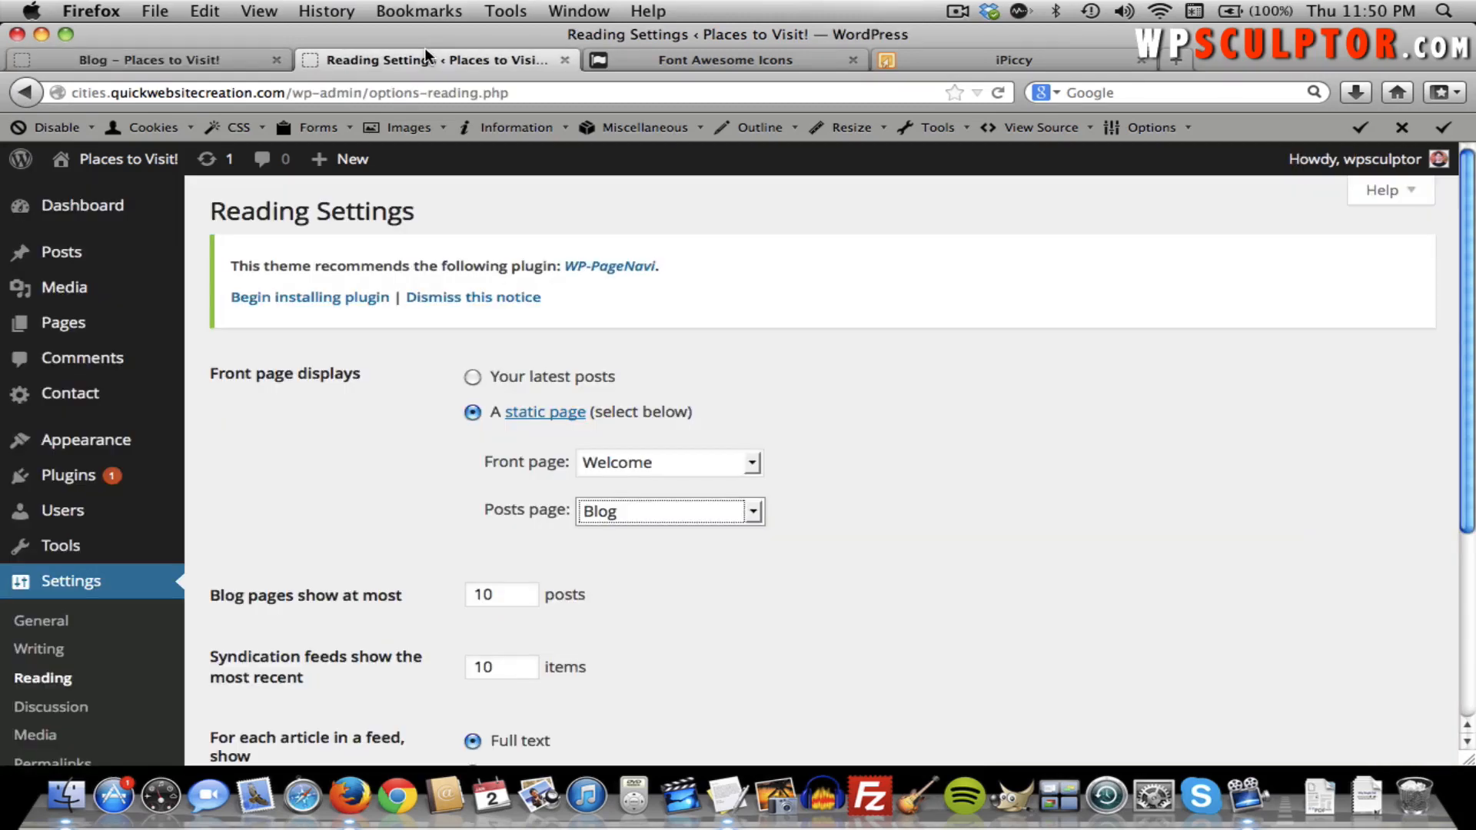
{"action": "left_click", "coordinate": [414, 504]}
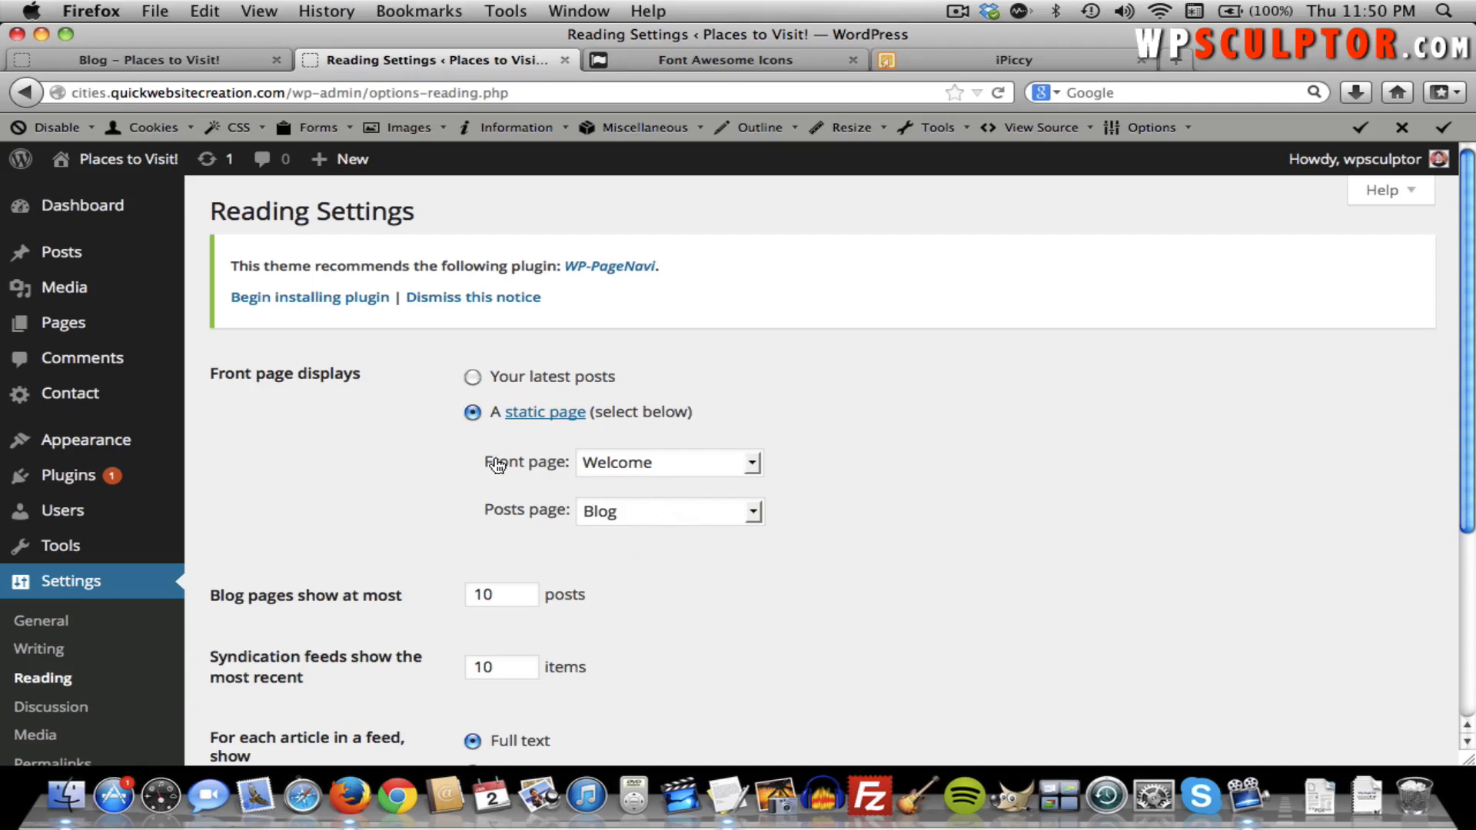
{"action": "left_click", "coordinate": [471, 380]}
{"action": "left_click", "coordinate": [473, 413]}
{"action": "scroll", "coordinate": [423, 446], "scroll_direction": "down", "scroll_amount": 5}
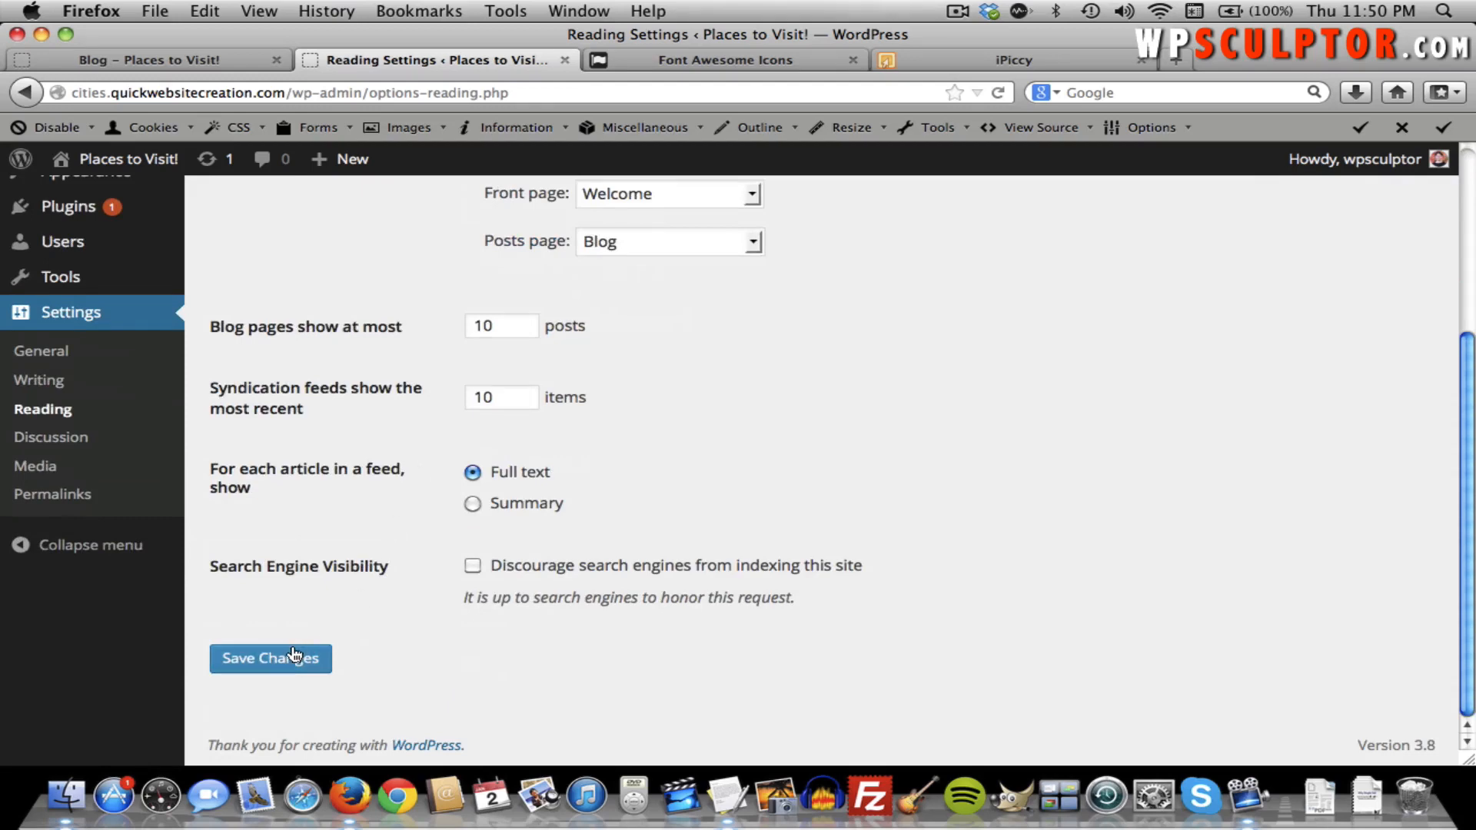
{"action": "scroll", "coordinate": [347, 581], "scroll_direction": "up", "scroll_amount": 5}
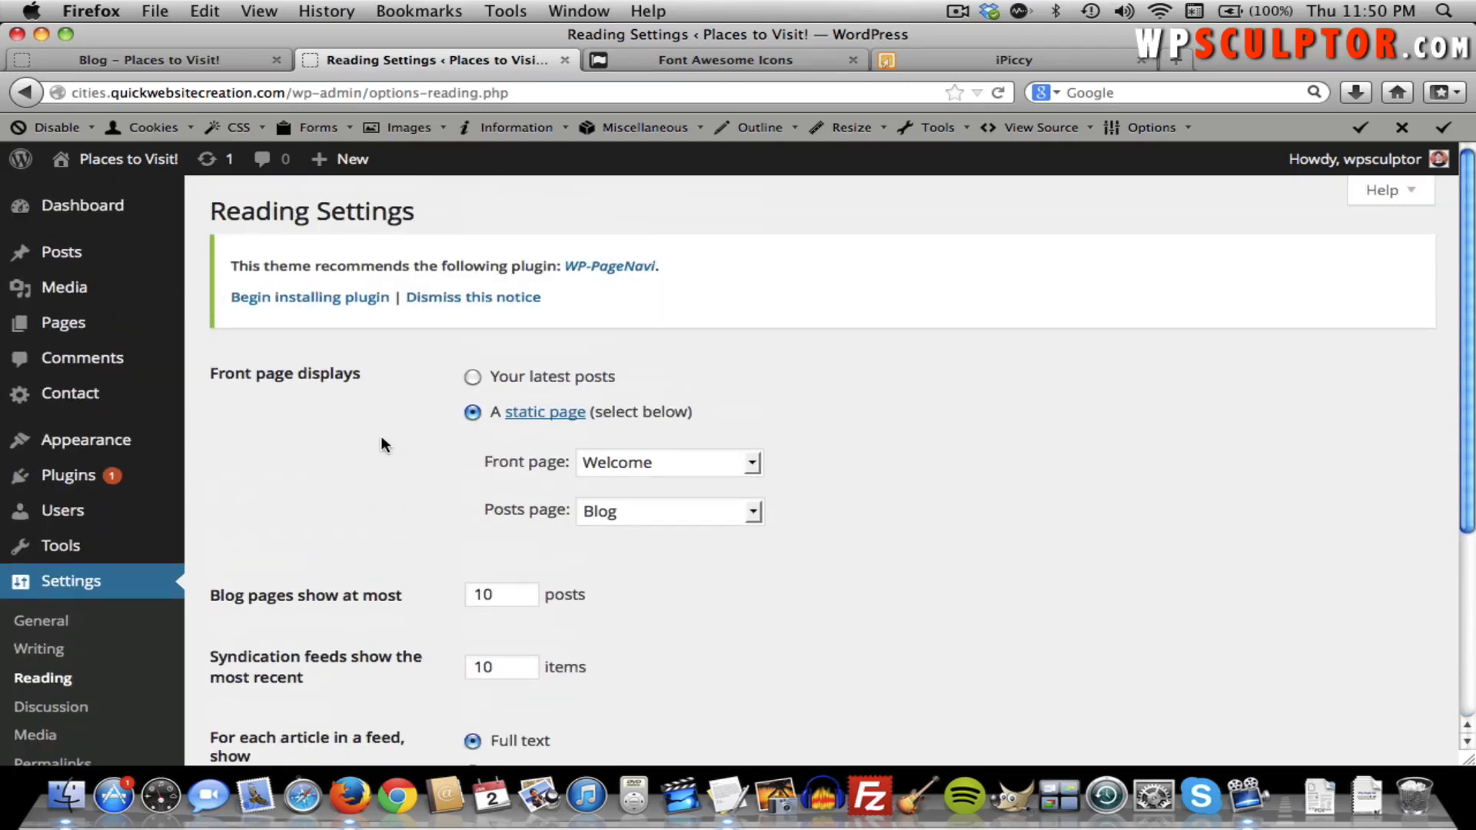
{"action": "mouse_move", "coordinate": [90, 264]}
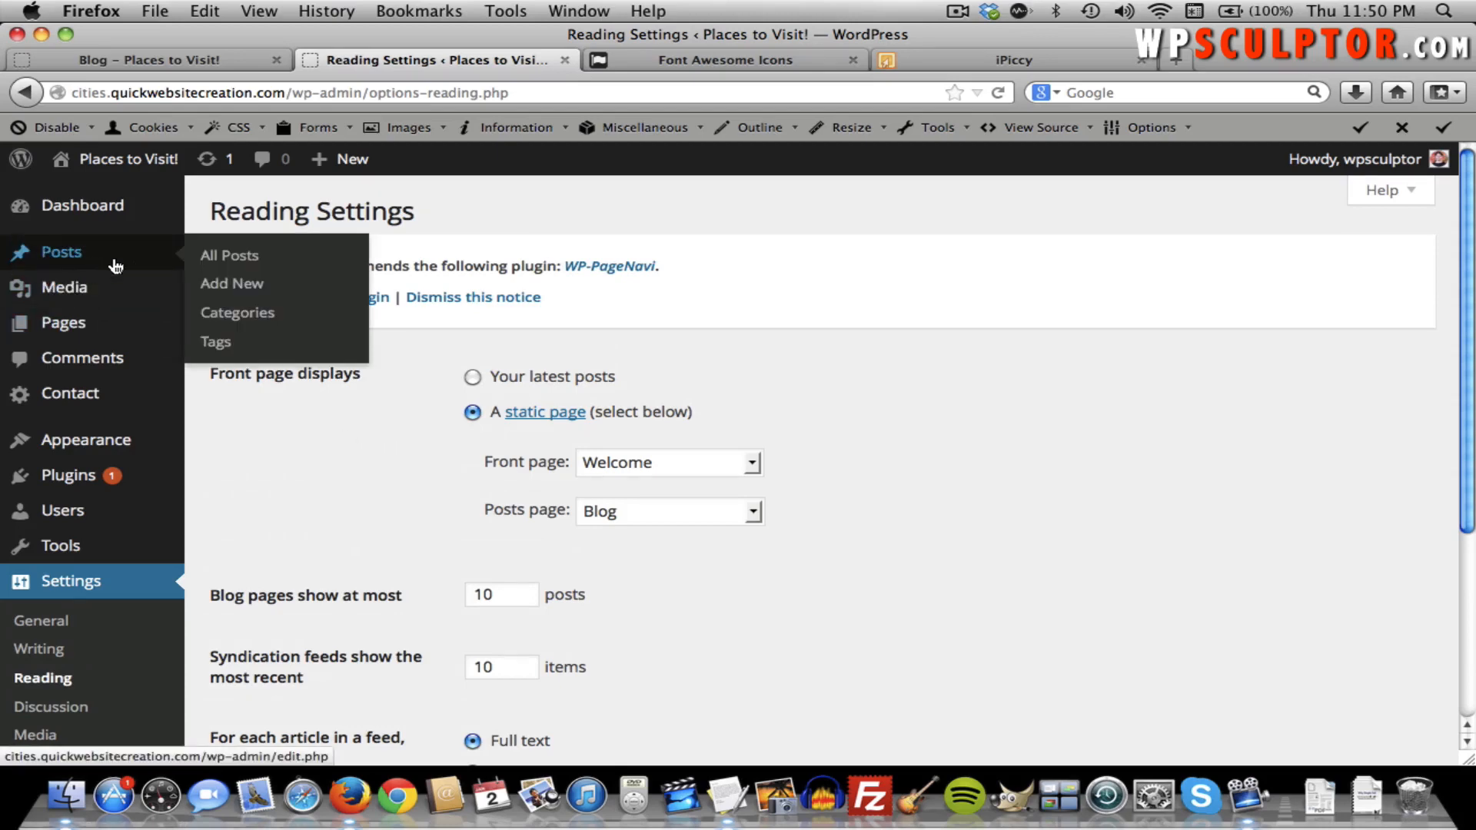
Move the Hello world! post to the Trash from All Posts, then start a new post.
{"action": "left_click", "coordinate": [212, 255]}
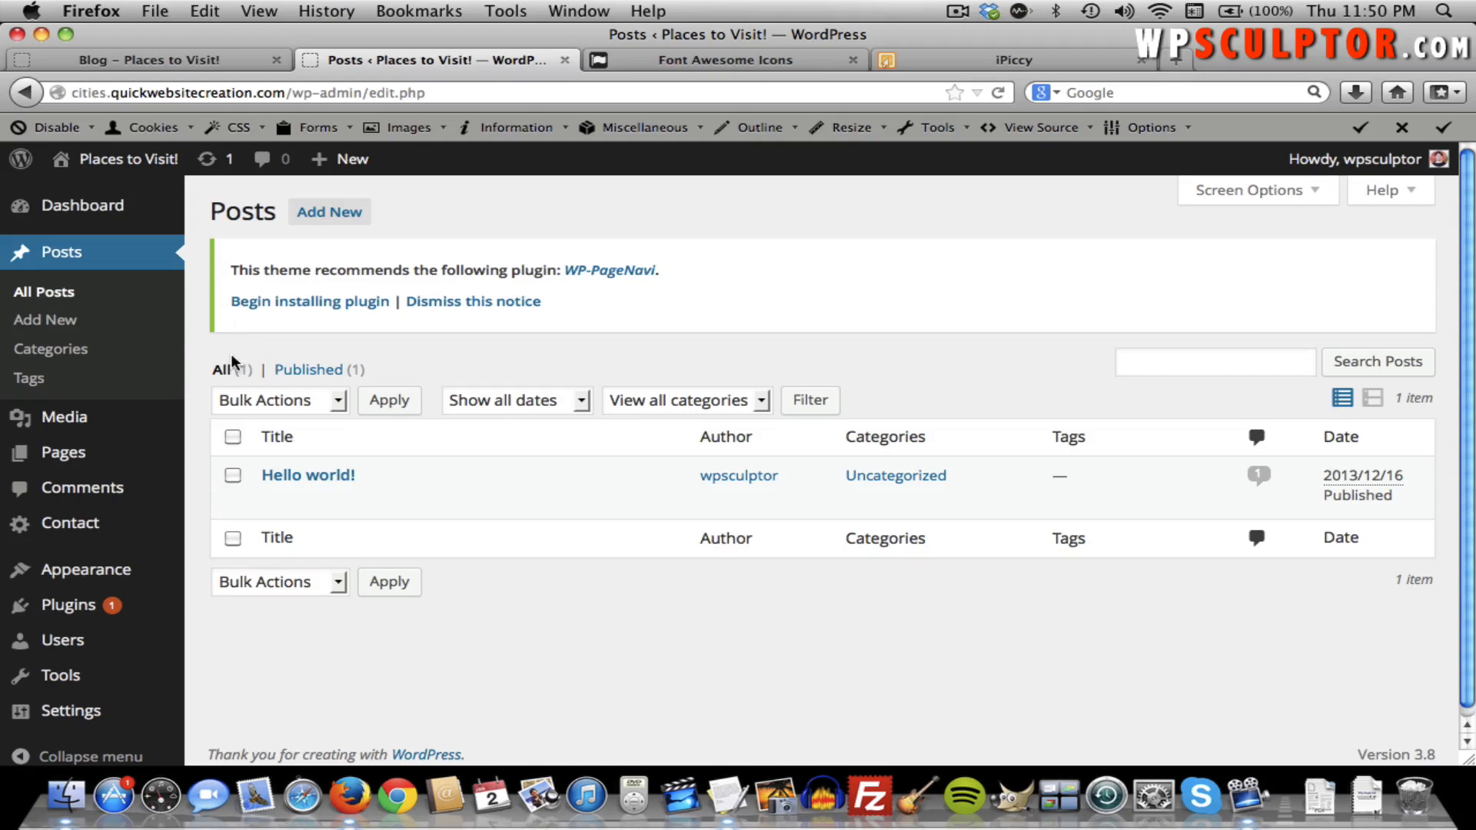
{"action": "left_click", "coordinate": [232, 475]}
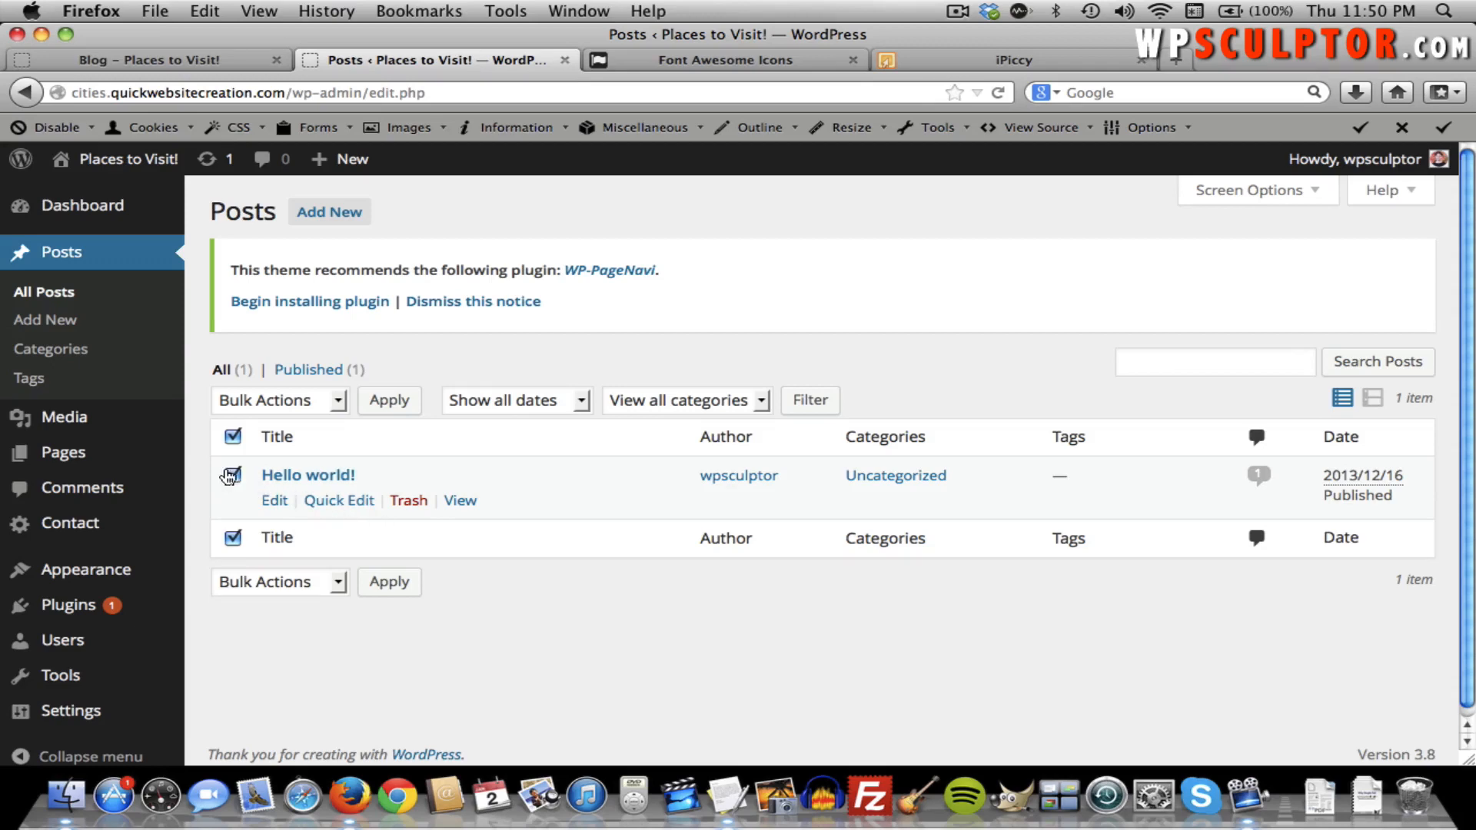
{"action": "left_click", "coordinate": [409, 501]}
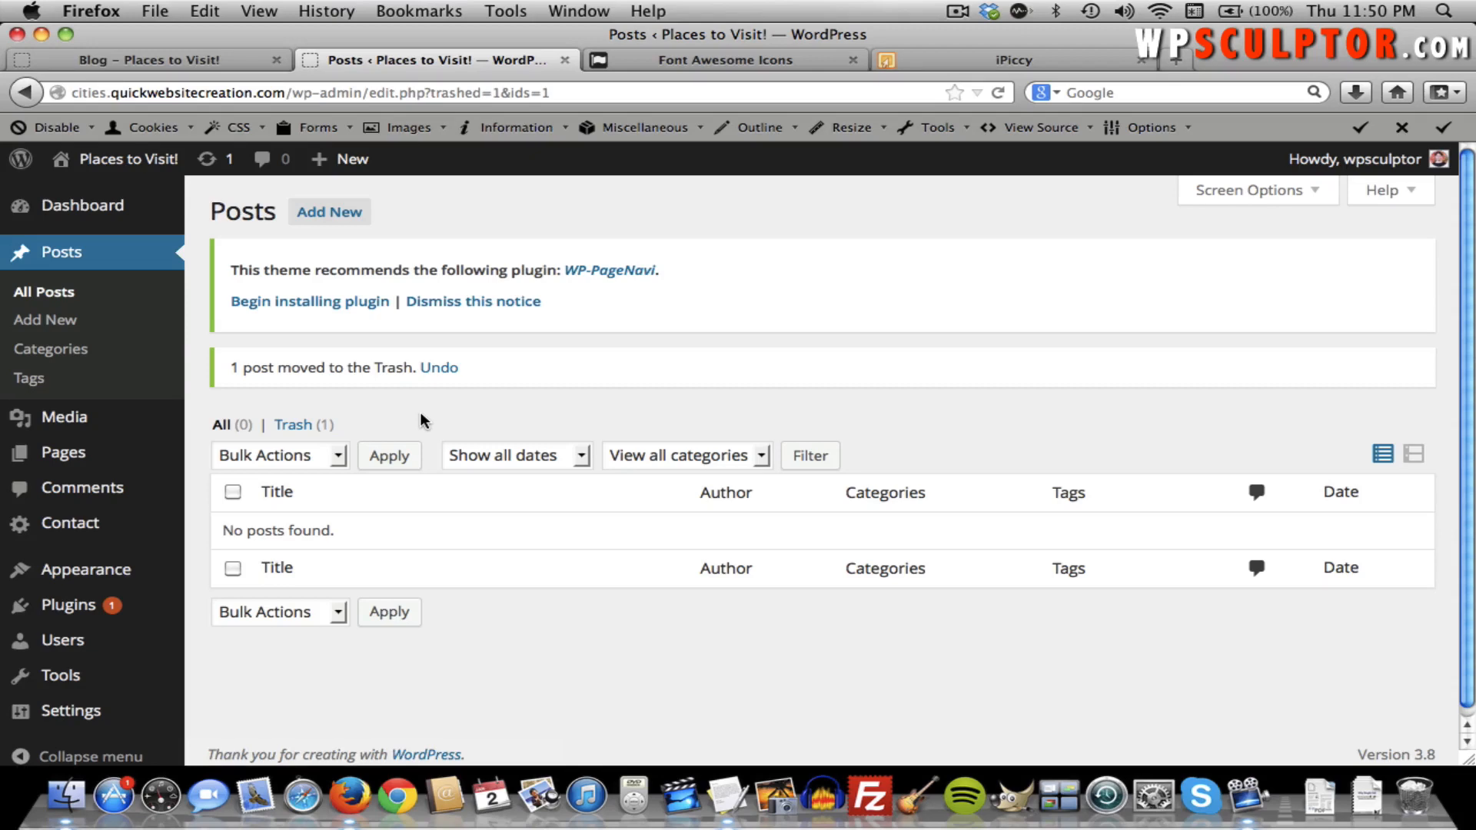
{"action": "left_click", "coordinate": [342, 222]}
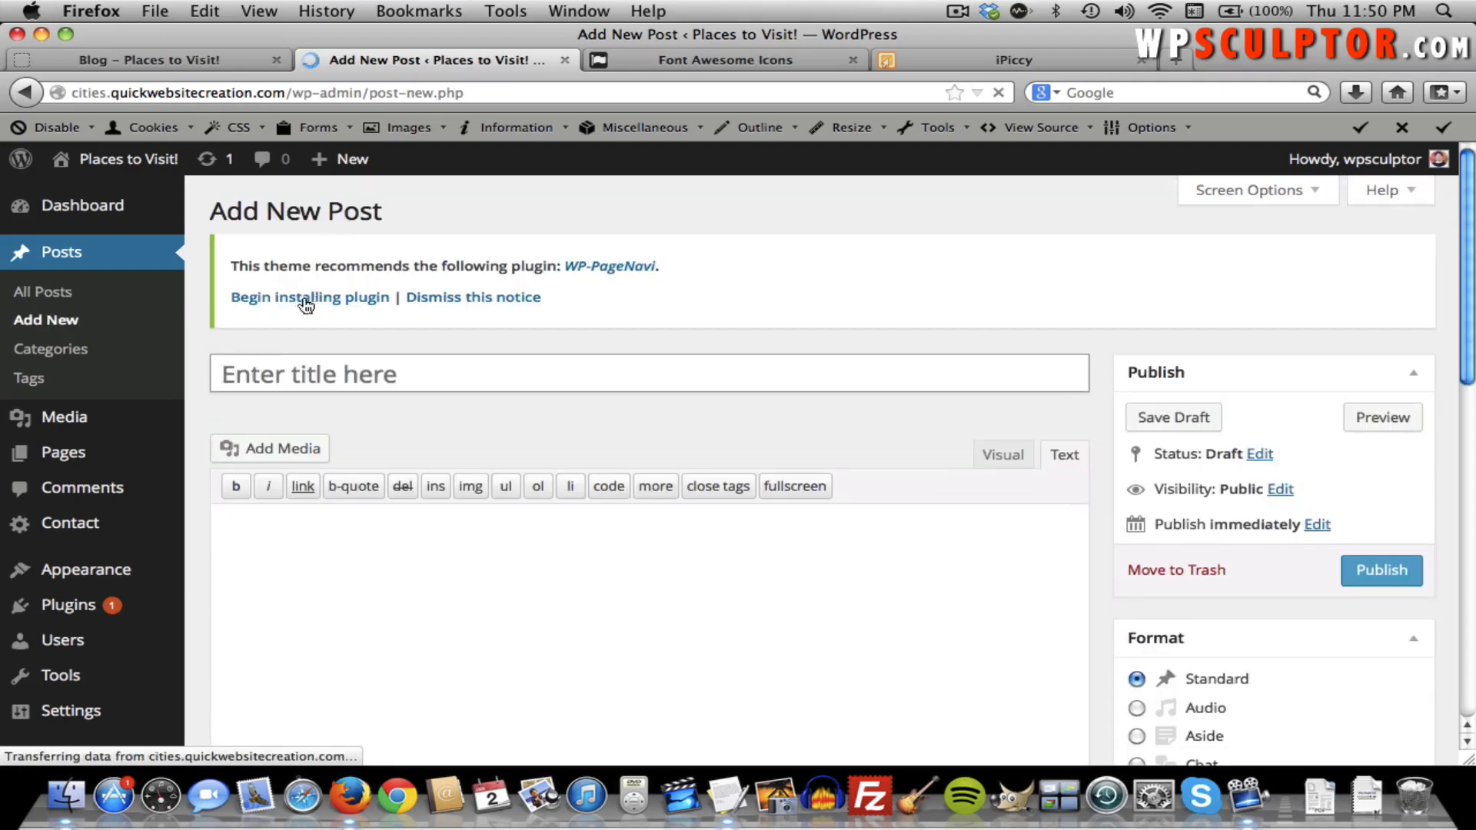
Title the new post 'London Blog Post' and switch the body to the Visual editor.
{"action": "left_click", "coordinate": [261, 367]}
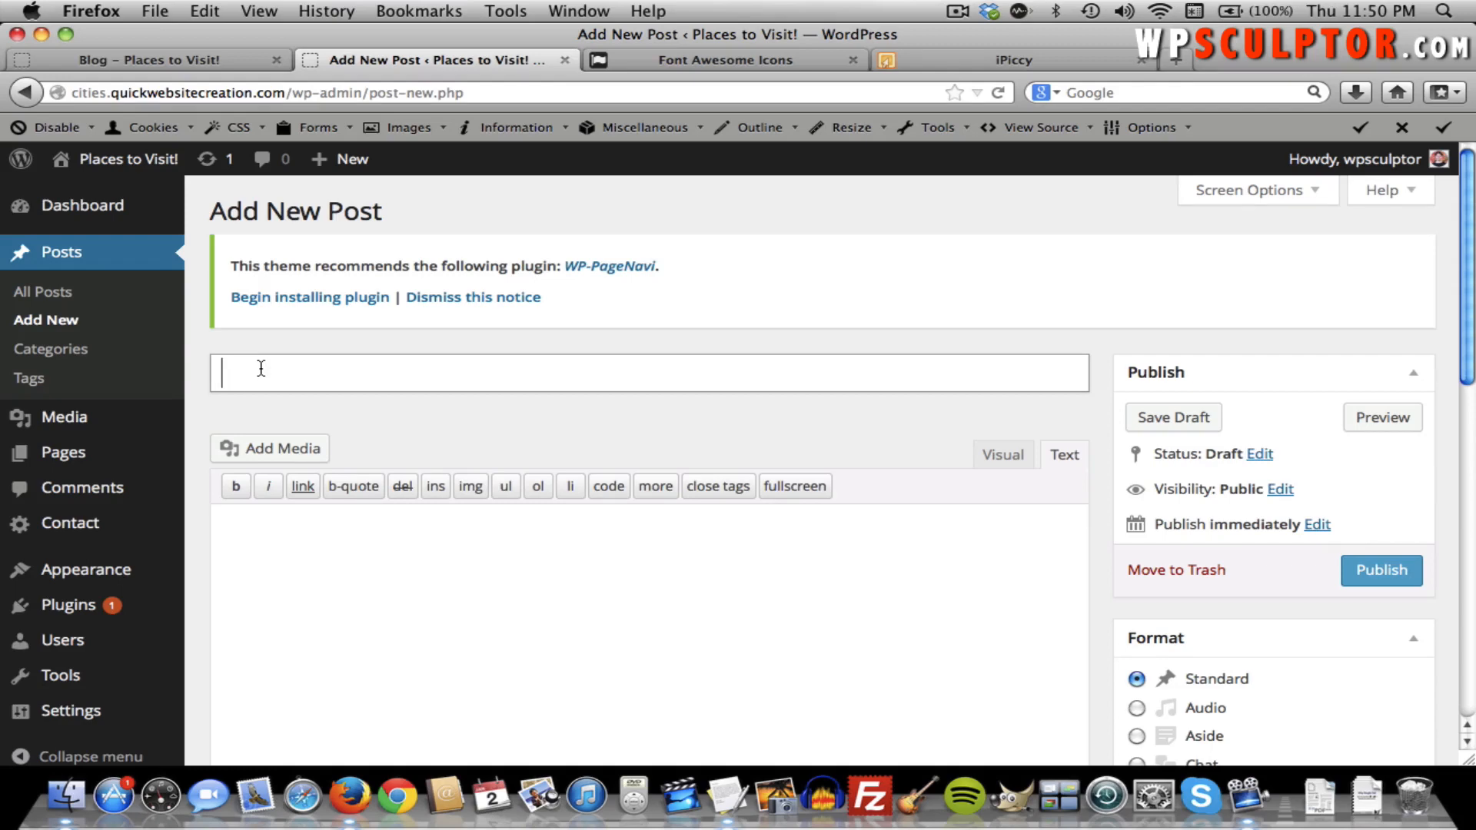
{"action": "type", "text": "London Blog Post"}
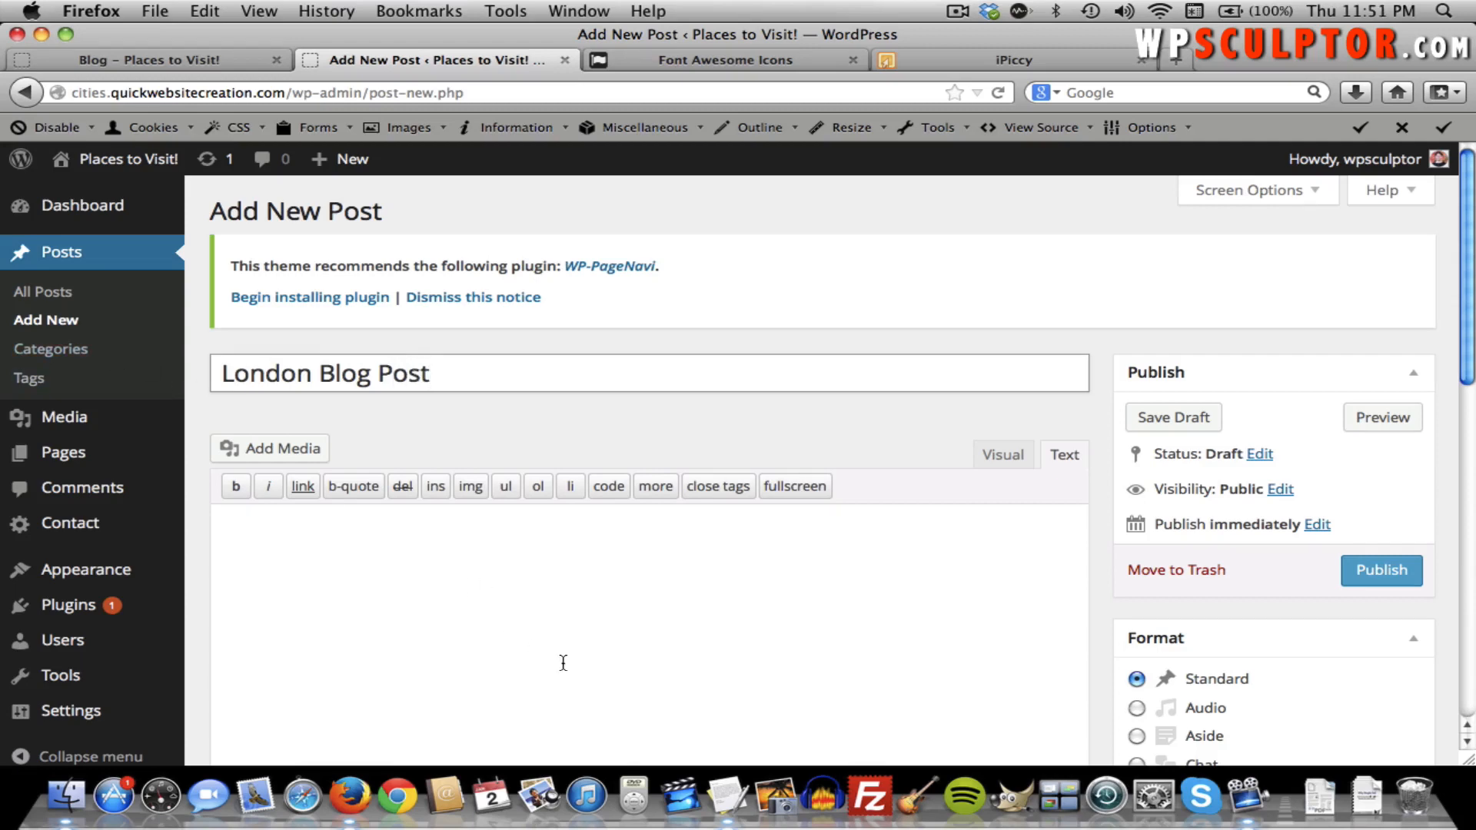
{"action": "left_click", "coordinate": [612, 612]}
{"action": "left_click", "coordinate": [1003, 454]}
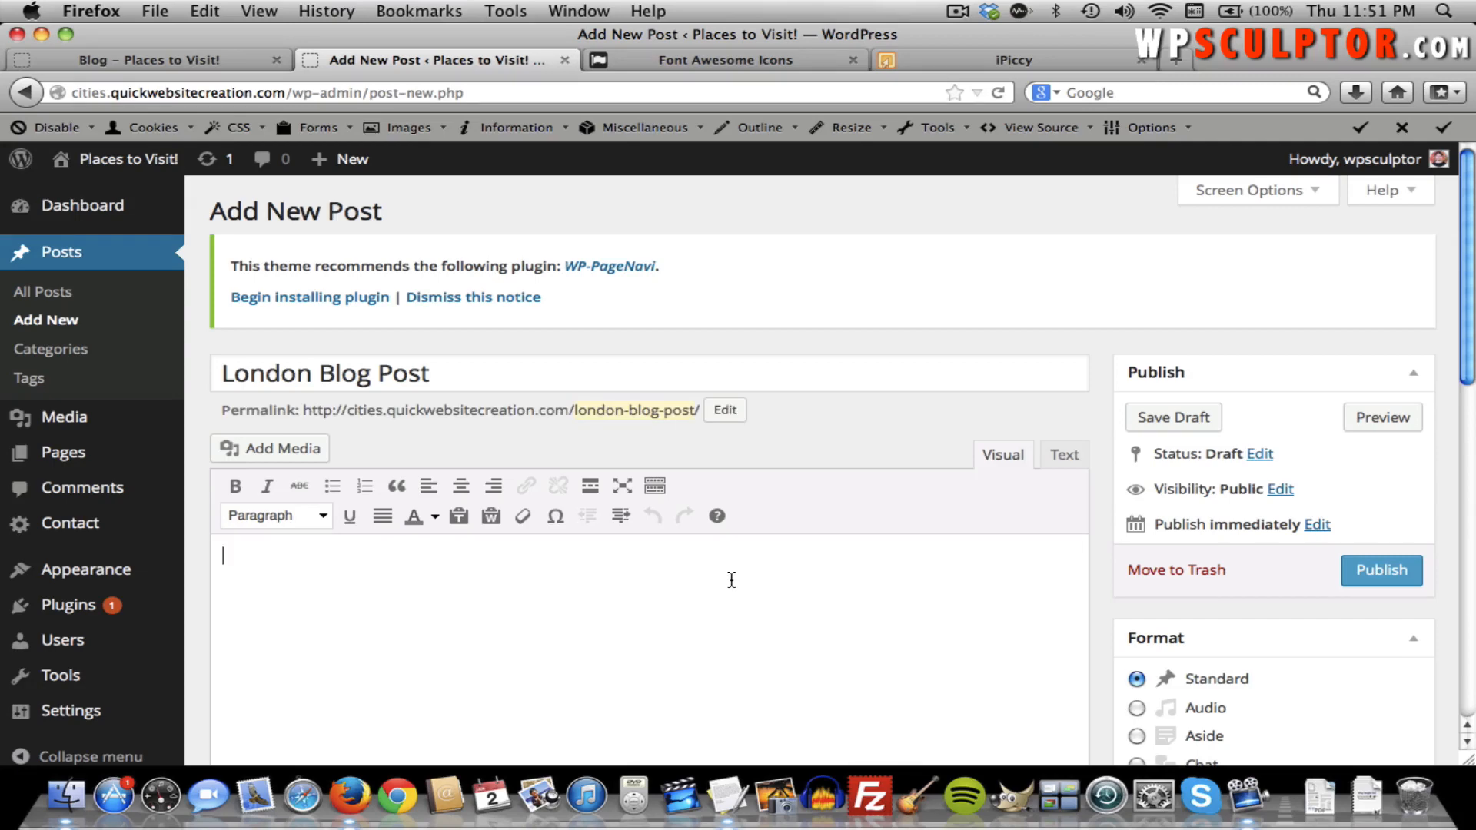
Copy the three London paragraphs from the Hueman Content document and paste them into the post body.
{"action": "key", "text": "super+Tab"}
{"action": "key", "text": "super+Tab"}
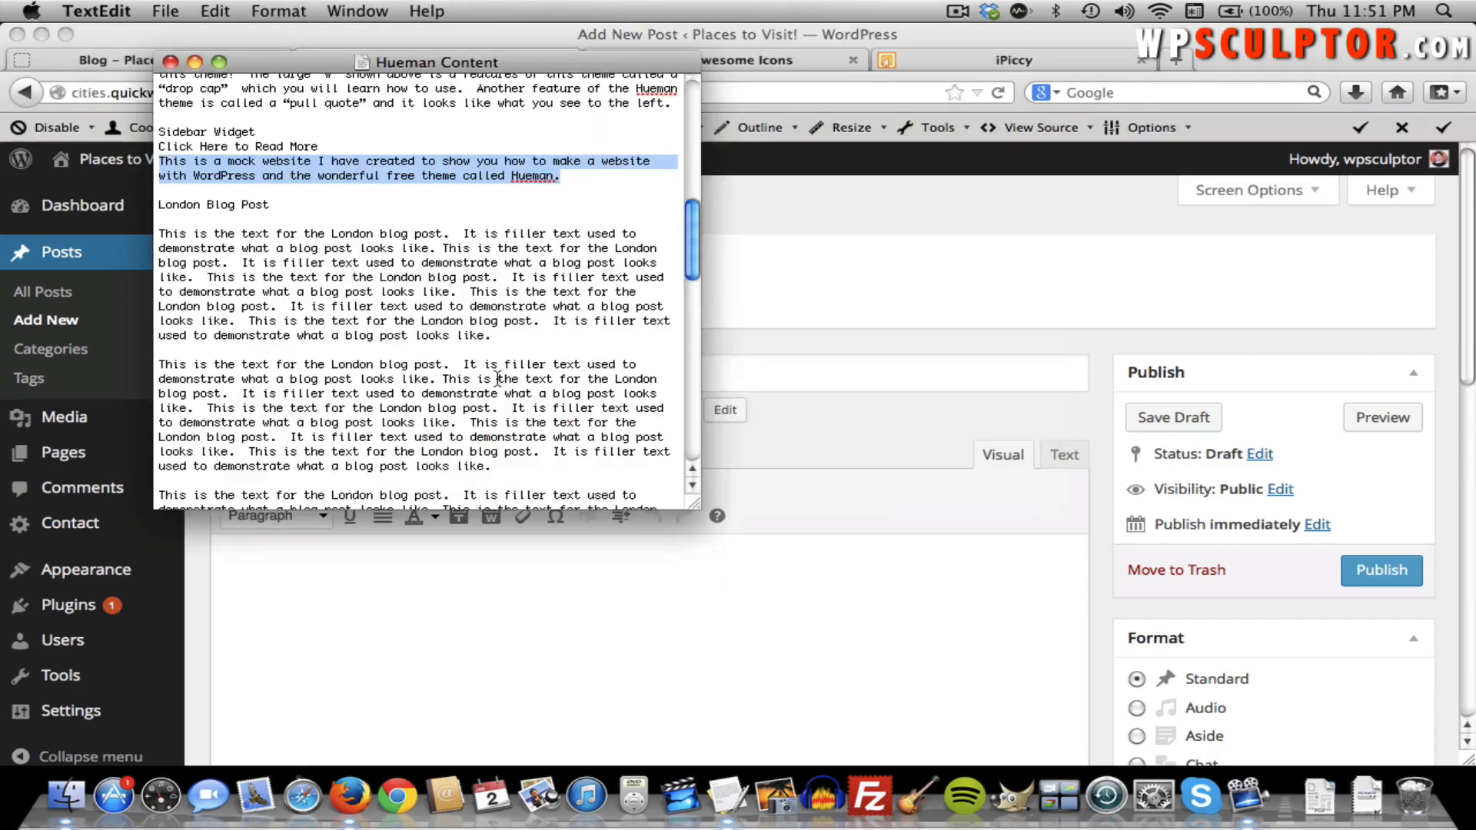
{"action": "left_click_drag", "start_coordinate": [159, 233], "coordinate": [492, 452]}
{"action": "scroll", "coordinate": [492, 452], "scroll_direction": "up", "scroll_amount": 2}
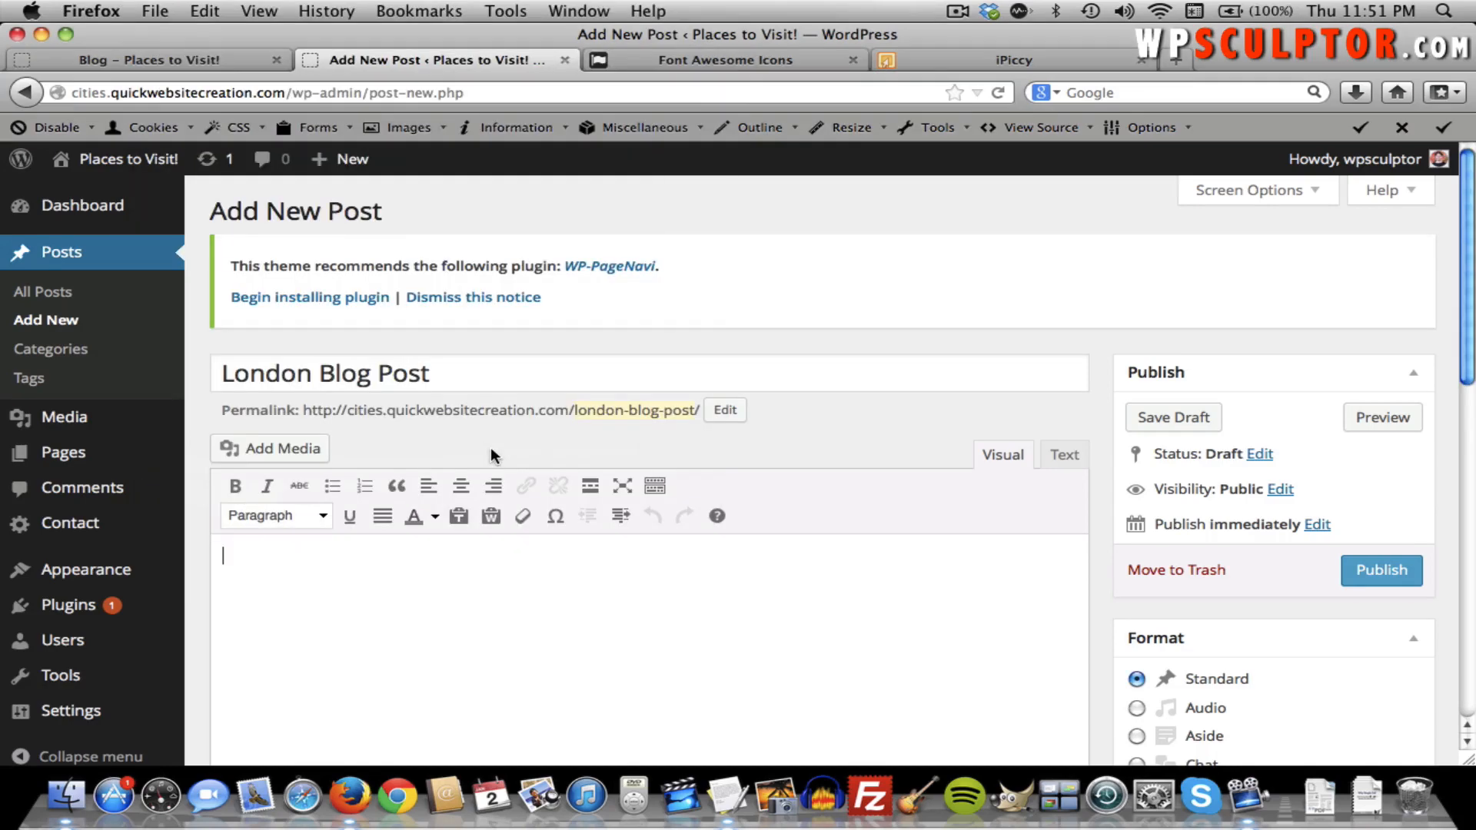
{"action": "key", "text": "super+c"}
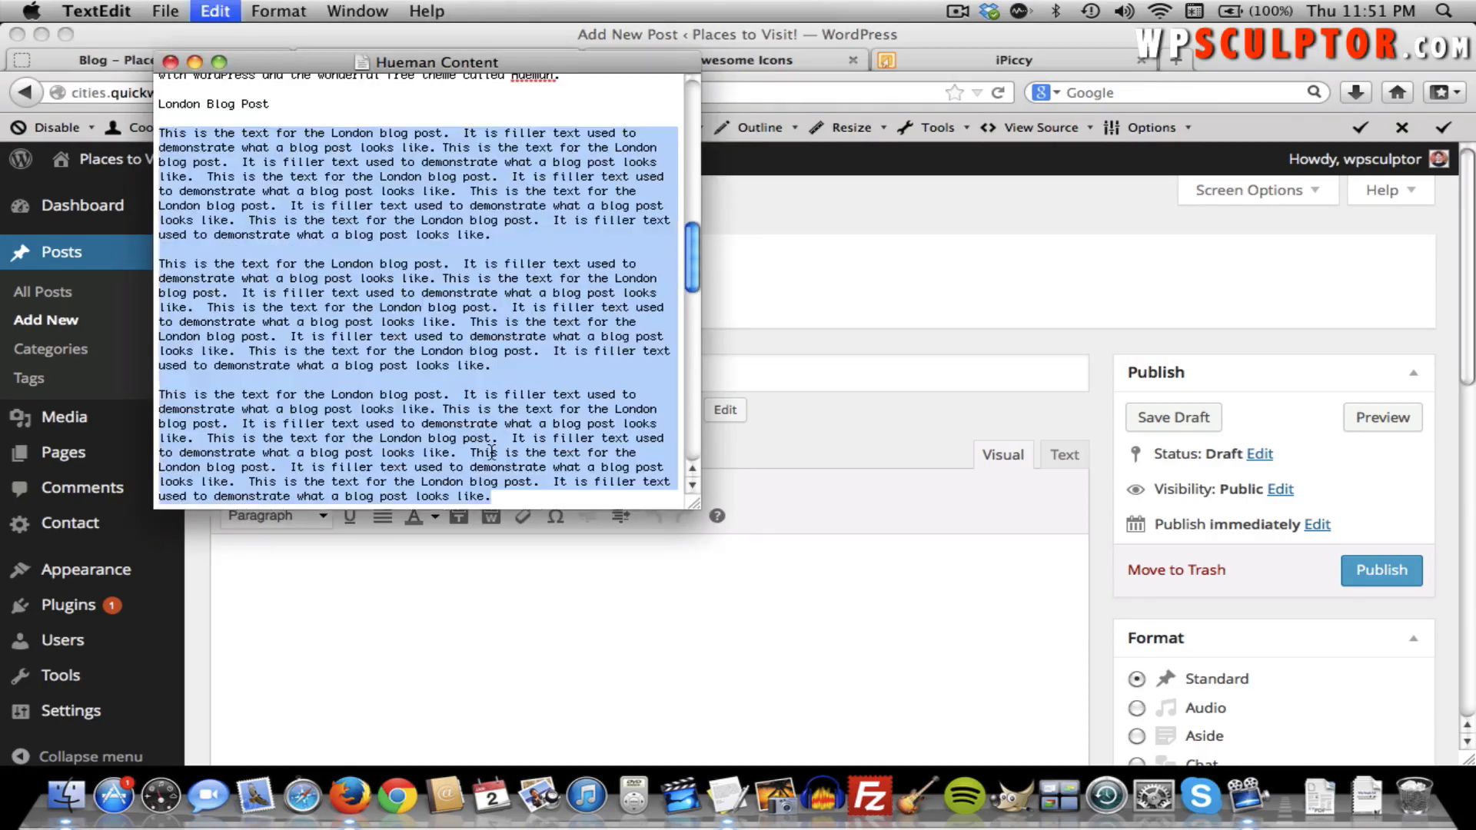
{"action": "key", "text": "super+Tab"}
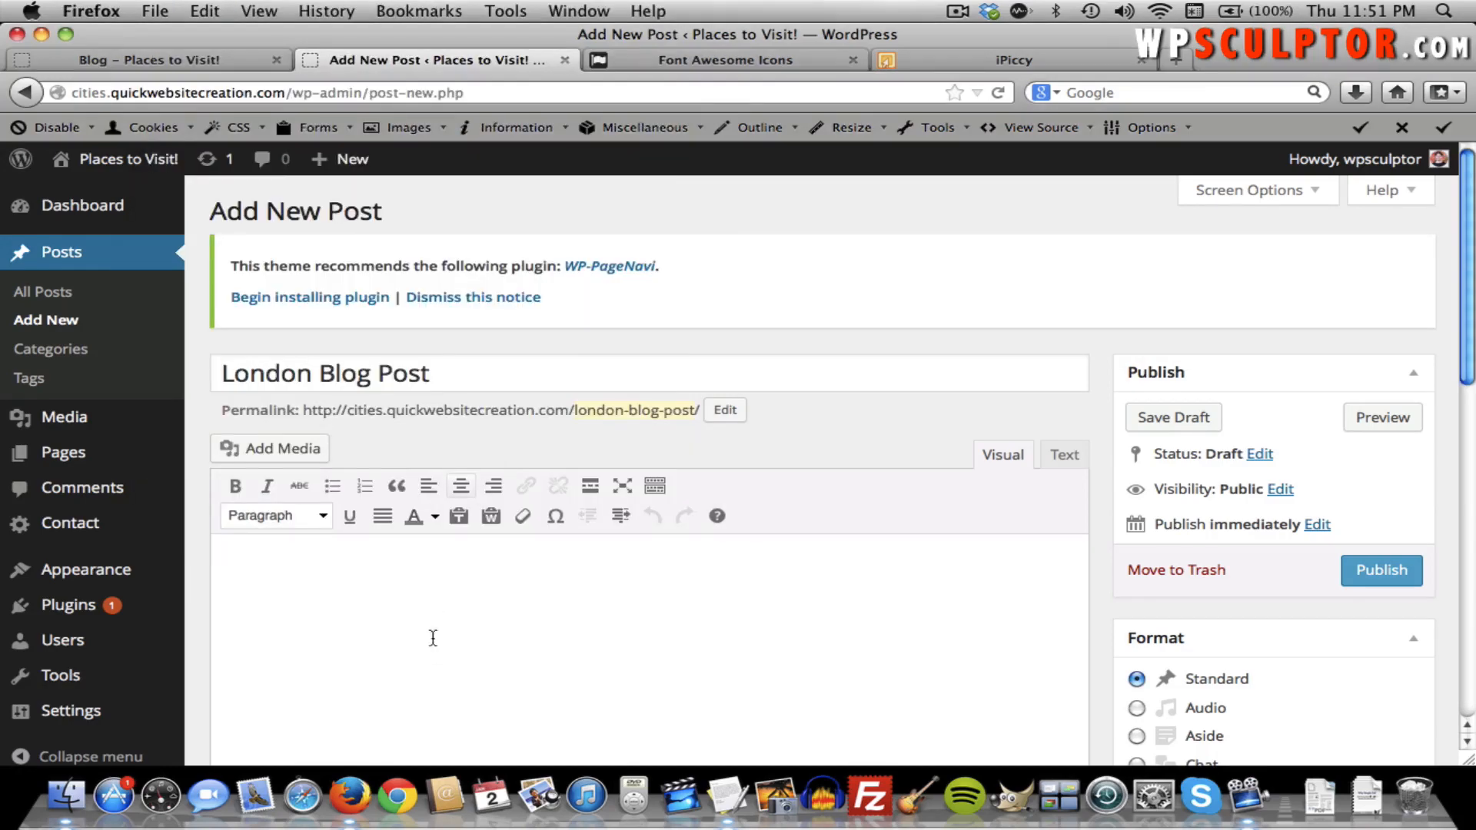
{"action": "left_click", "coordinate": [428, 642]}
{"action": "key", "text": "super+v"}
{"action": "scroll", "coordinate": [771, 588], "scroll_direction": "down", "scroll_amount": 1}
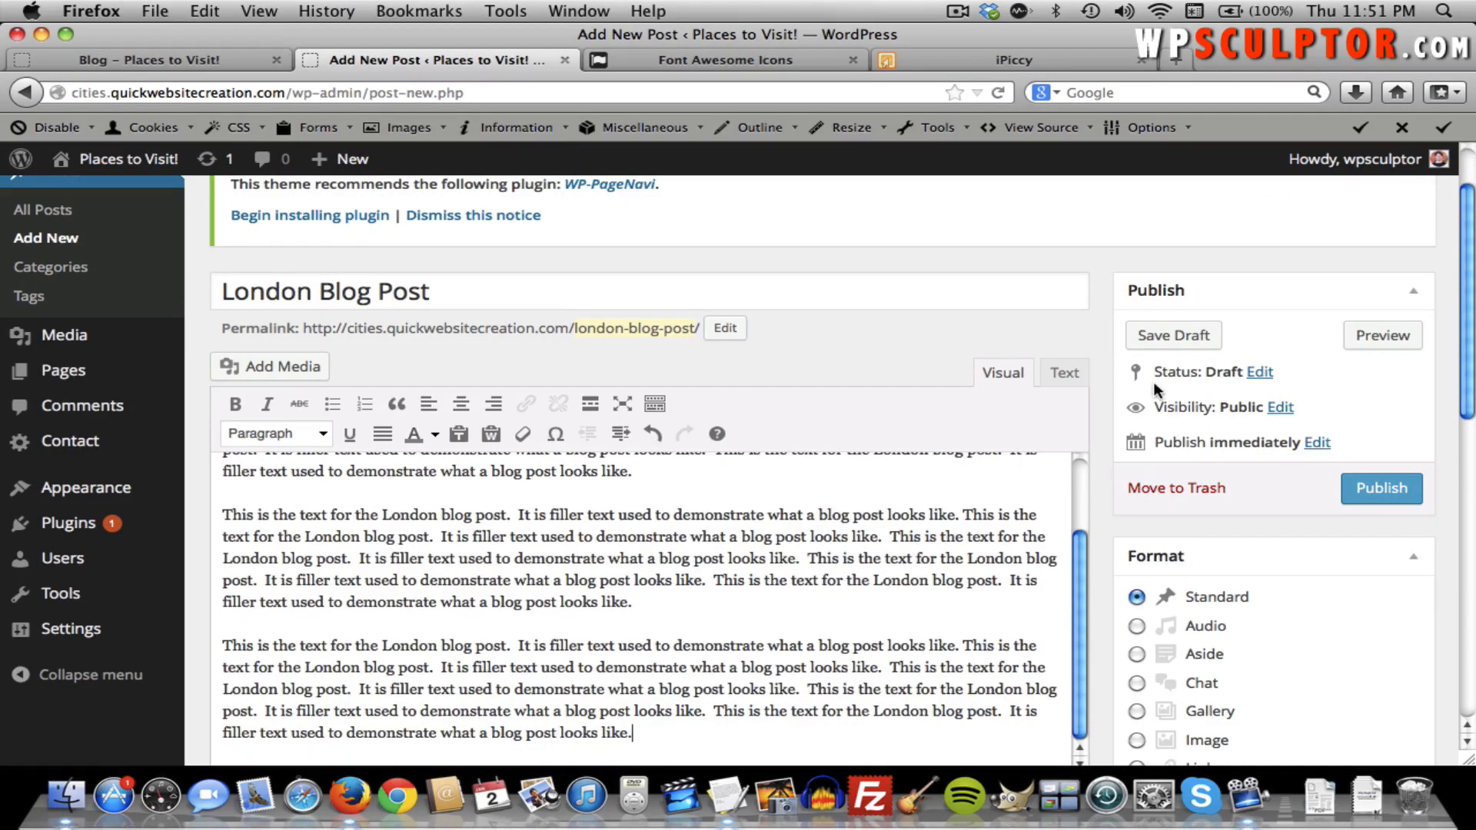
{"action": "scroll", "coordinate": [1152, 381], "scroll_direction": "down", "scroll_amount": 5}
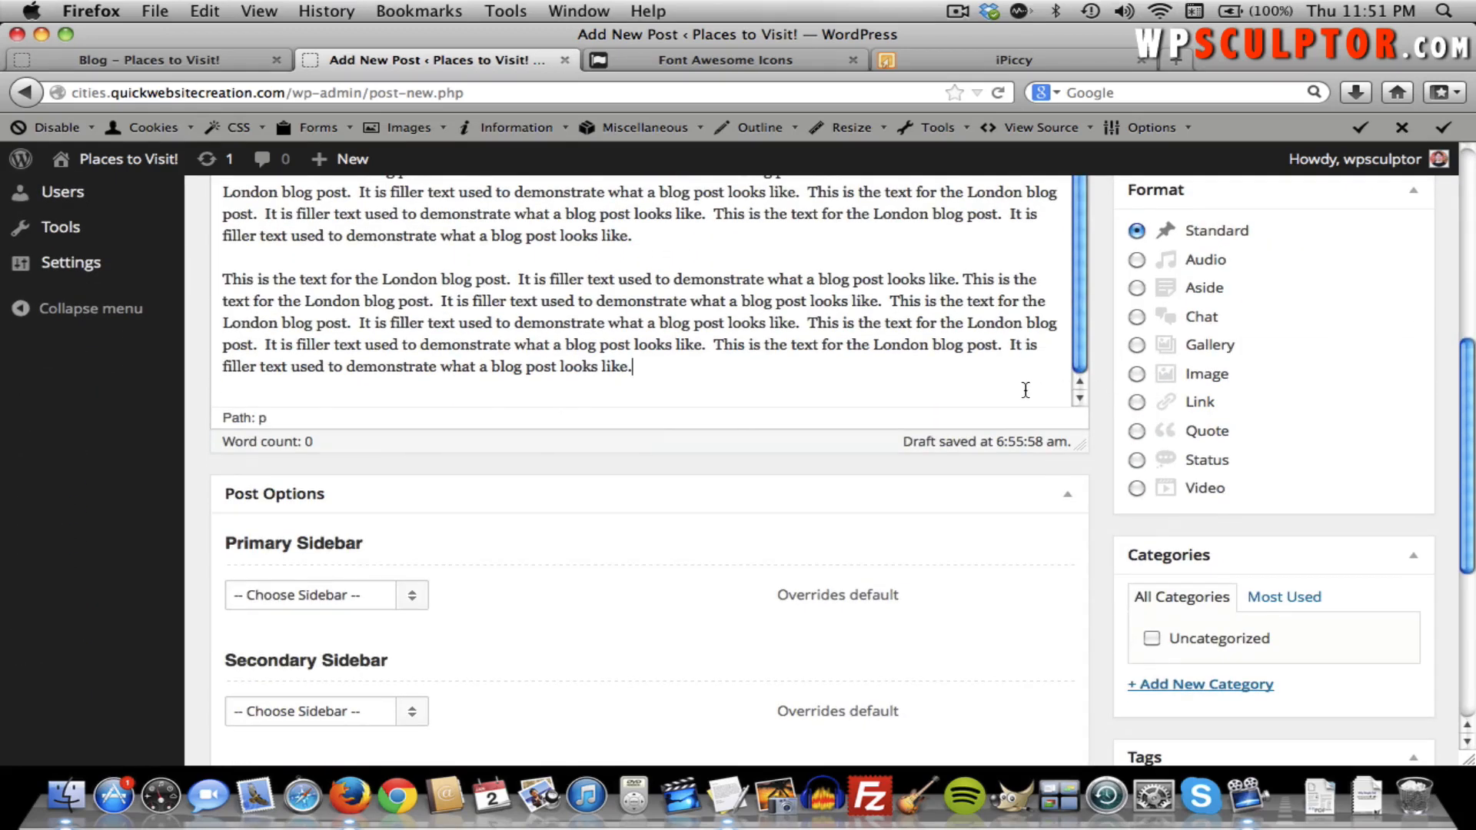
{"action": "scroll", "coordinate": [1025, 389], "scroll_direction": "down", "scroll_amount": 3}
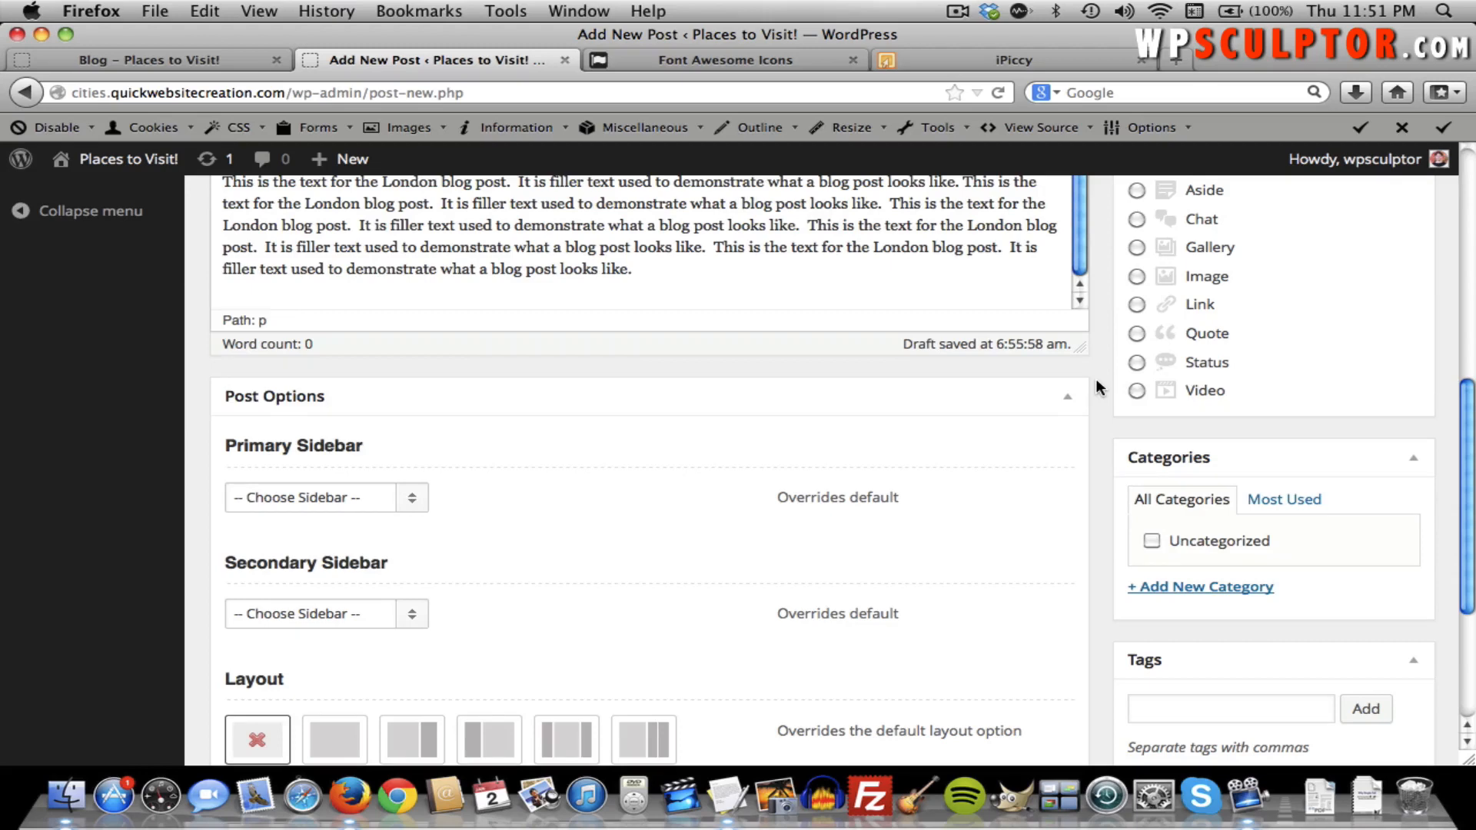
{"action": "scroll", "coordinate": [1096, 386], "scroll_direction": "down", "scroll_amount": 5}
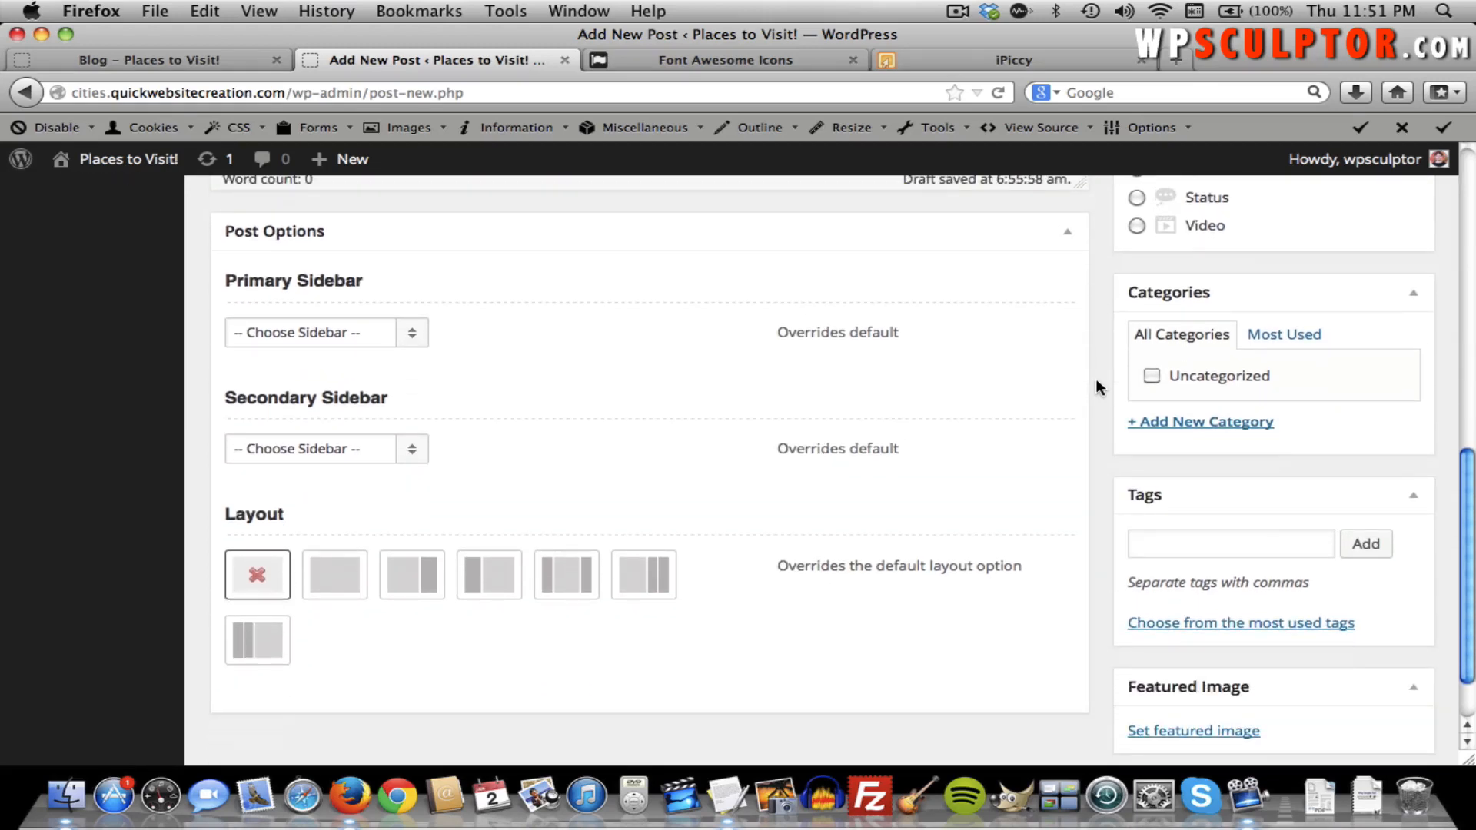
{"action": "scroll", "coordinate": [1102, 473], "scroll_direction": "down", "scroll_amount": 2}
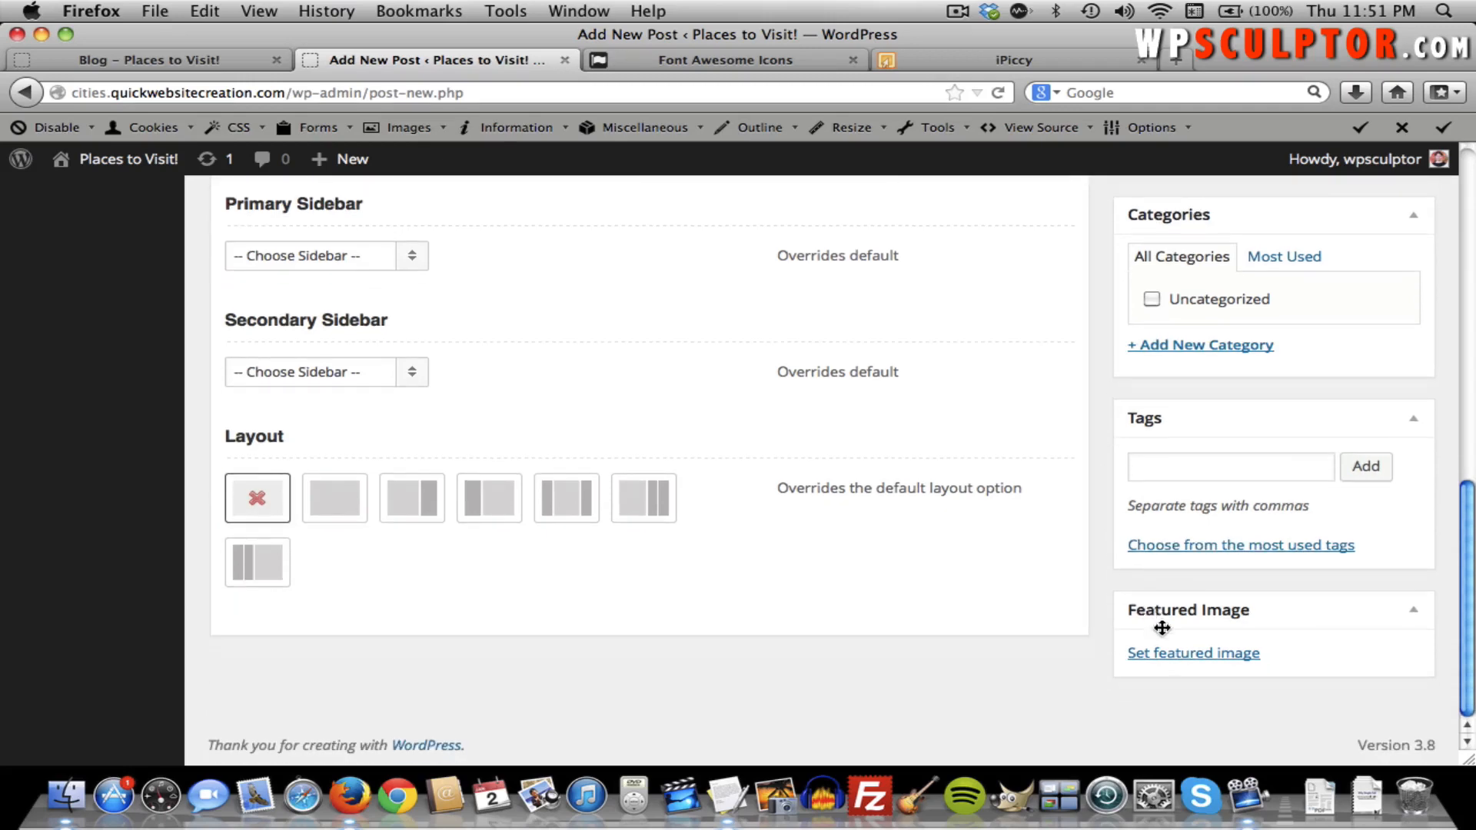
Upload tower-bridge-192416_1280.jpg from the Hueman Photos featured-image originals folder as the featured image.
{"action": "left_click", "coordinate": [1191, 663]}
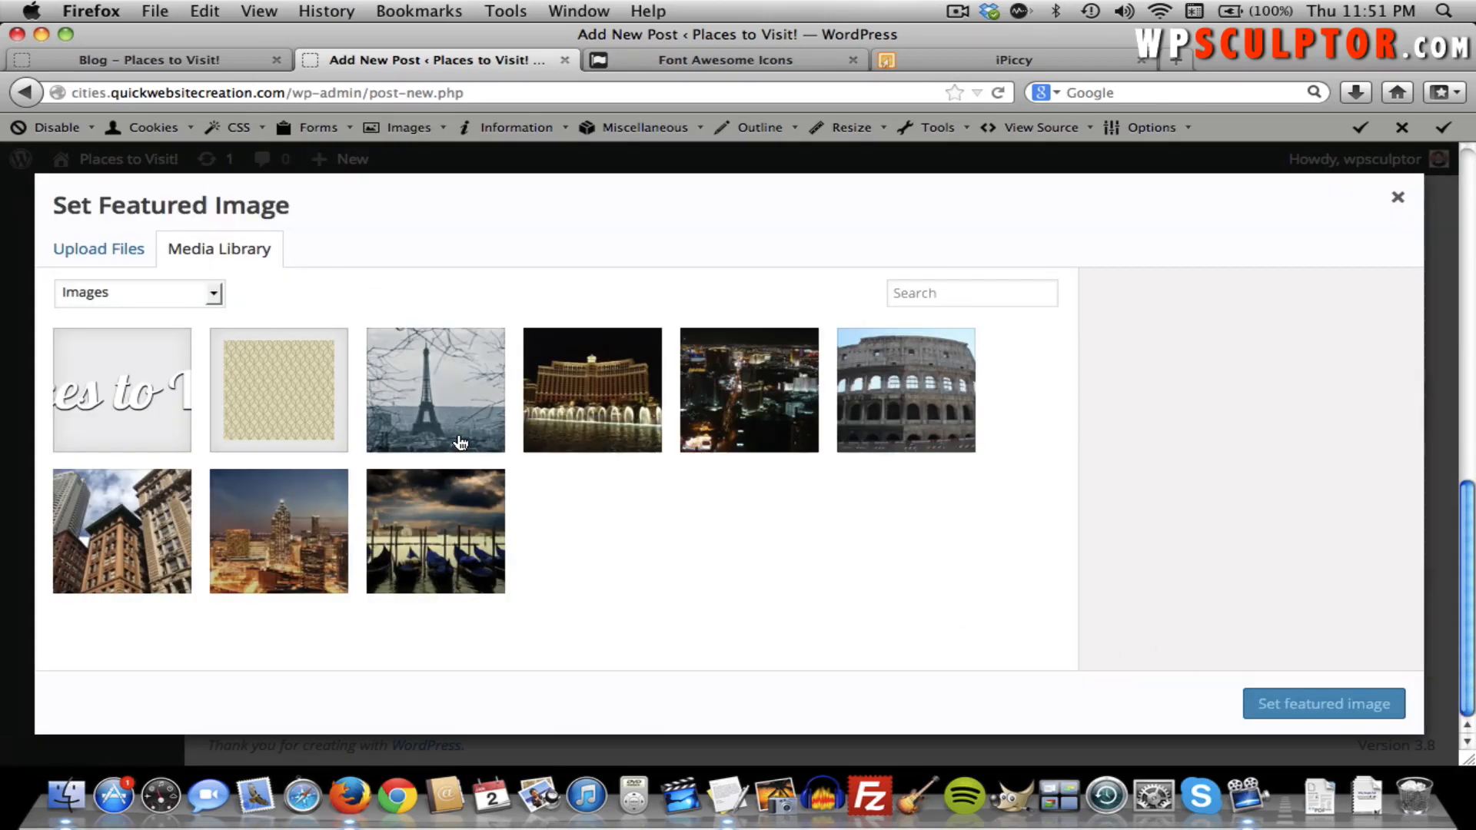
{"action": "left_click", "coordinate": [76, 247]}
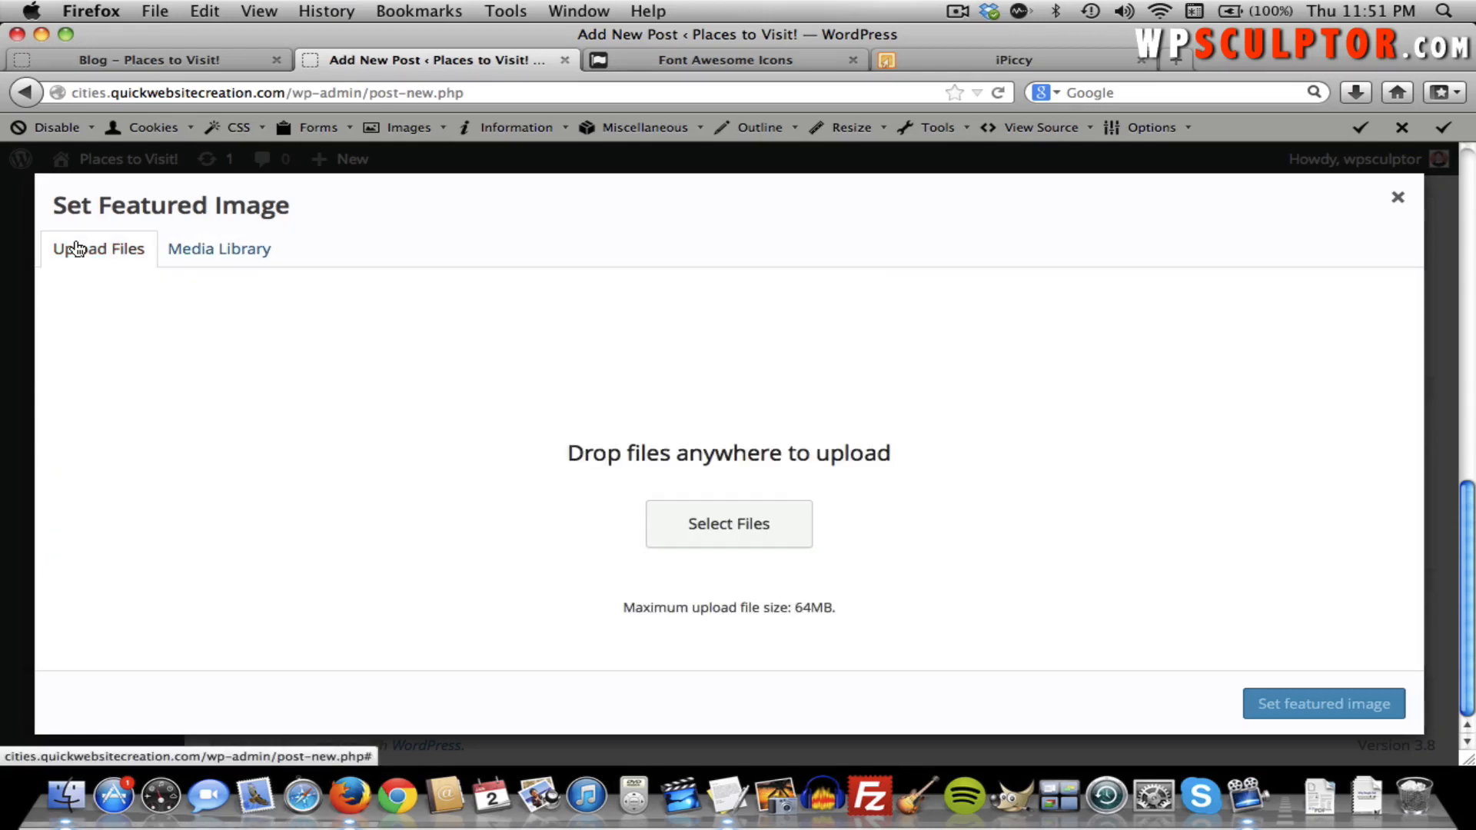
{"action": "left_click", "coordinate": [729, 521]}
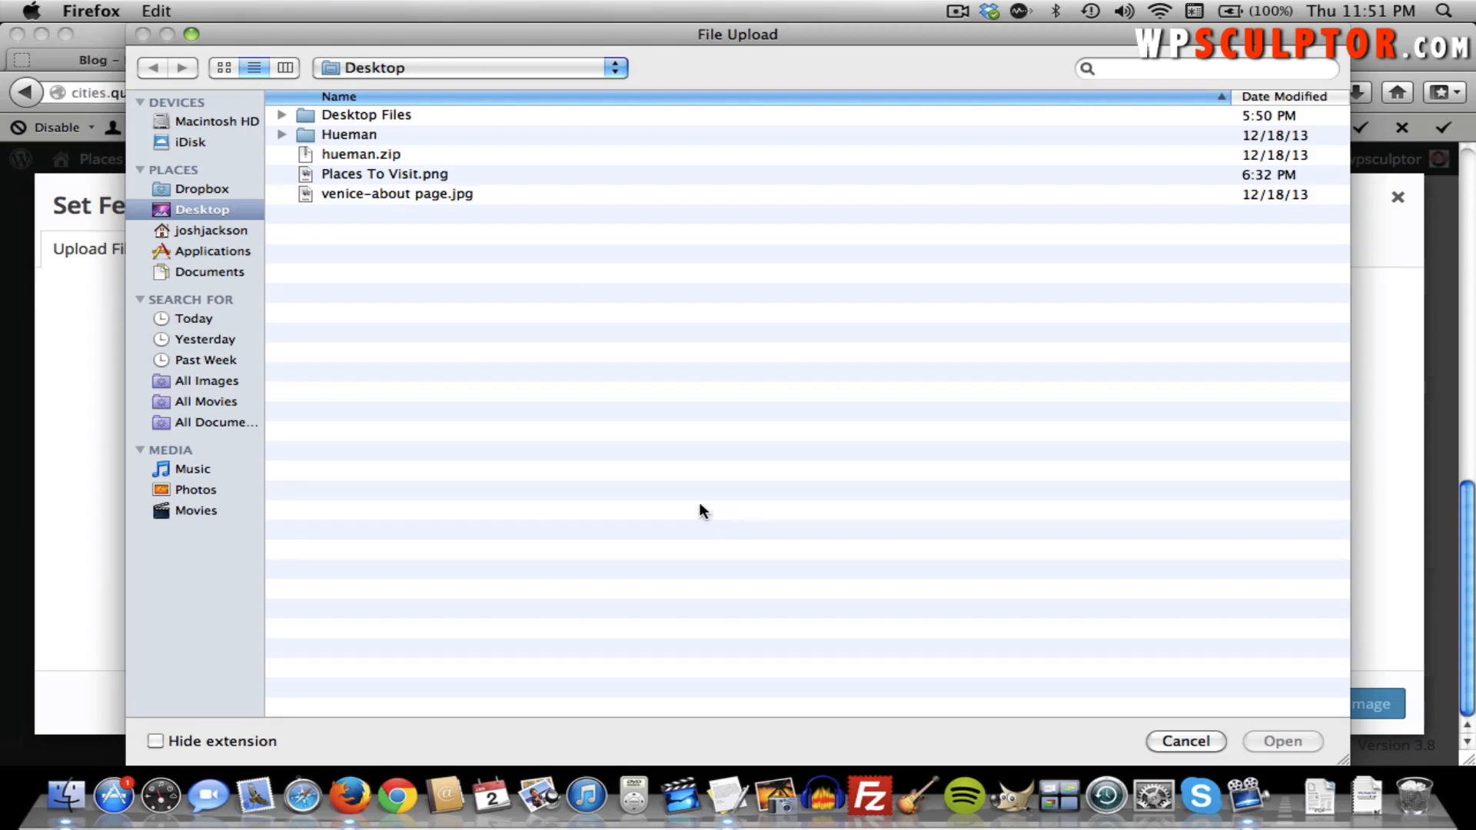
{"action": "double_click", "coordinate": [350, 135]}
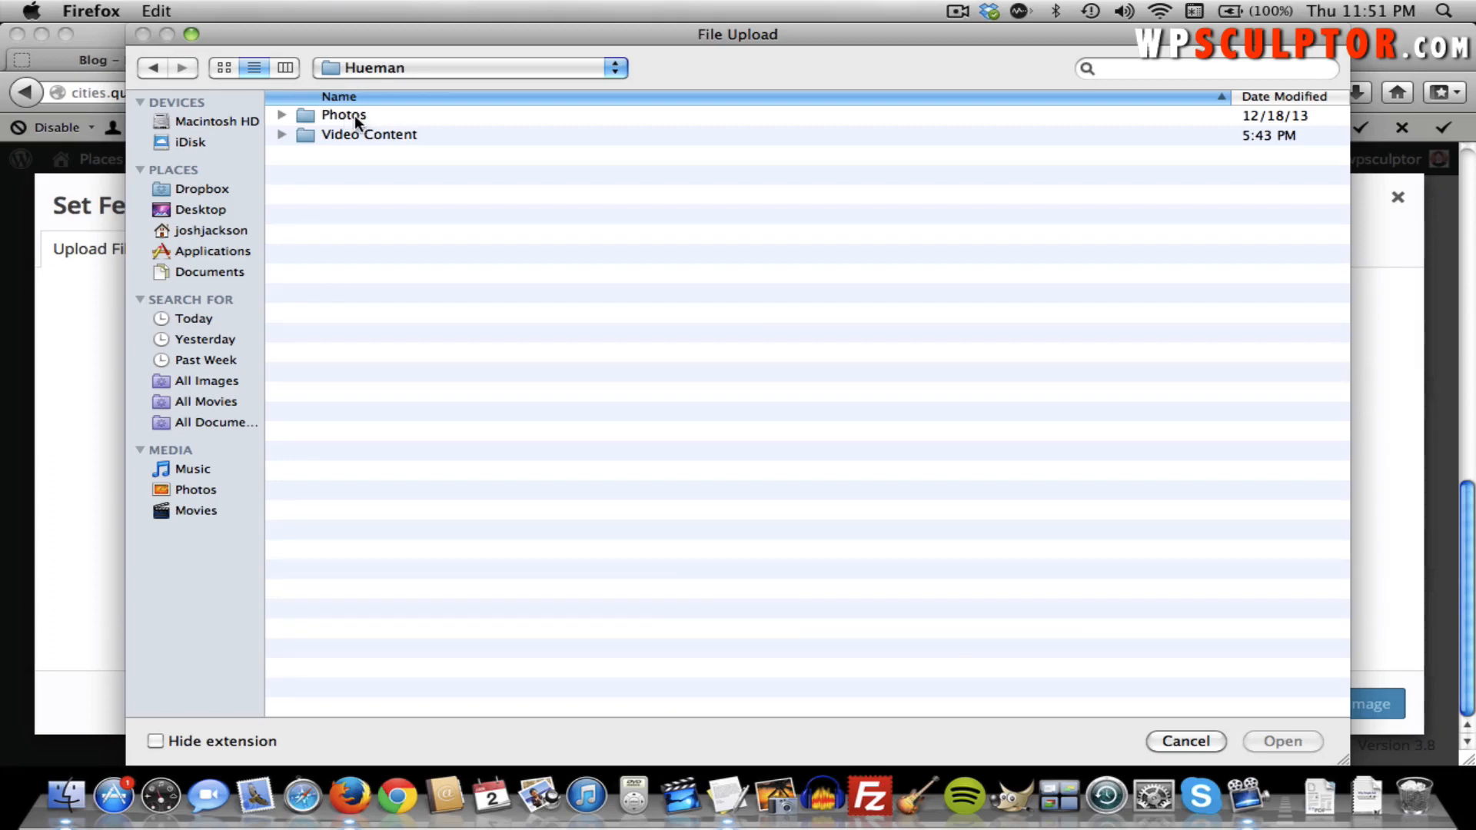
{"action": "double_click", "coordinate": [355, 119]}
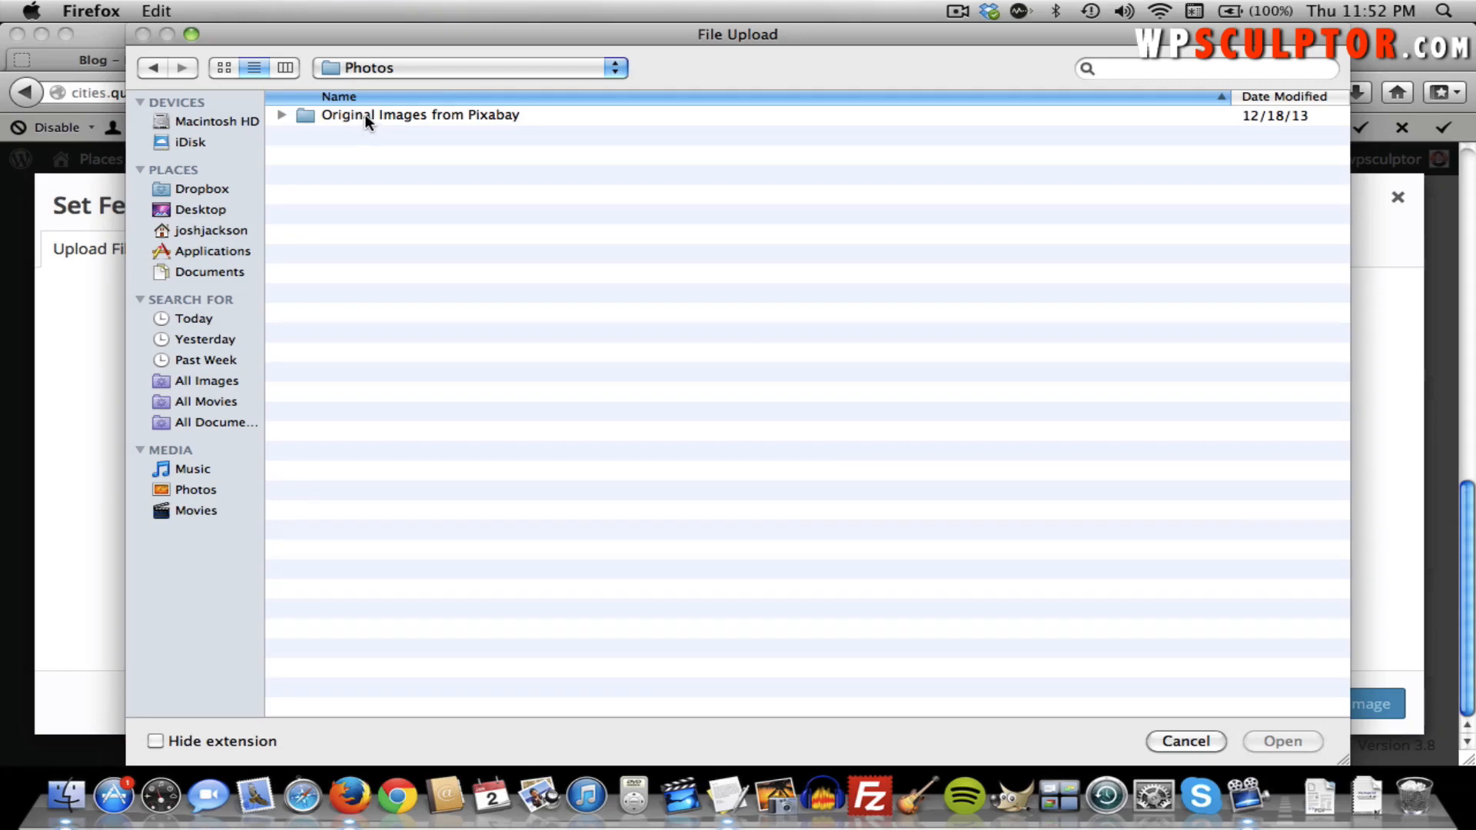
{"action": "double_click", "coordinate": [365, 117]}
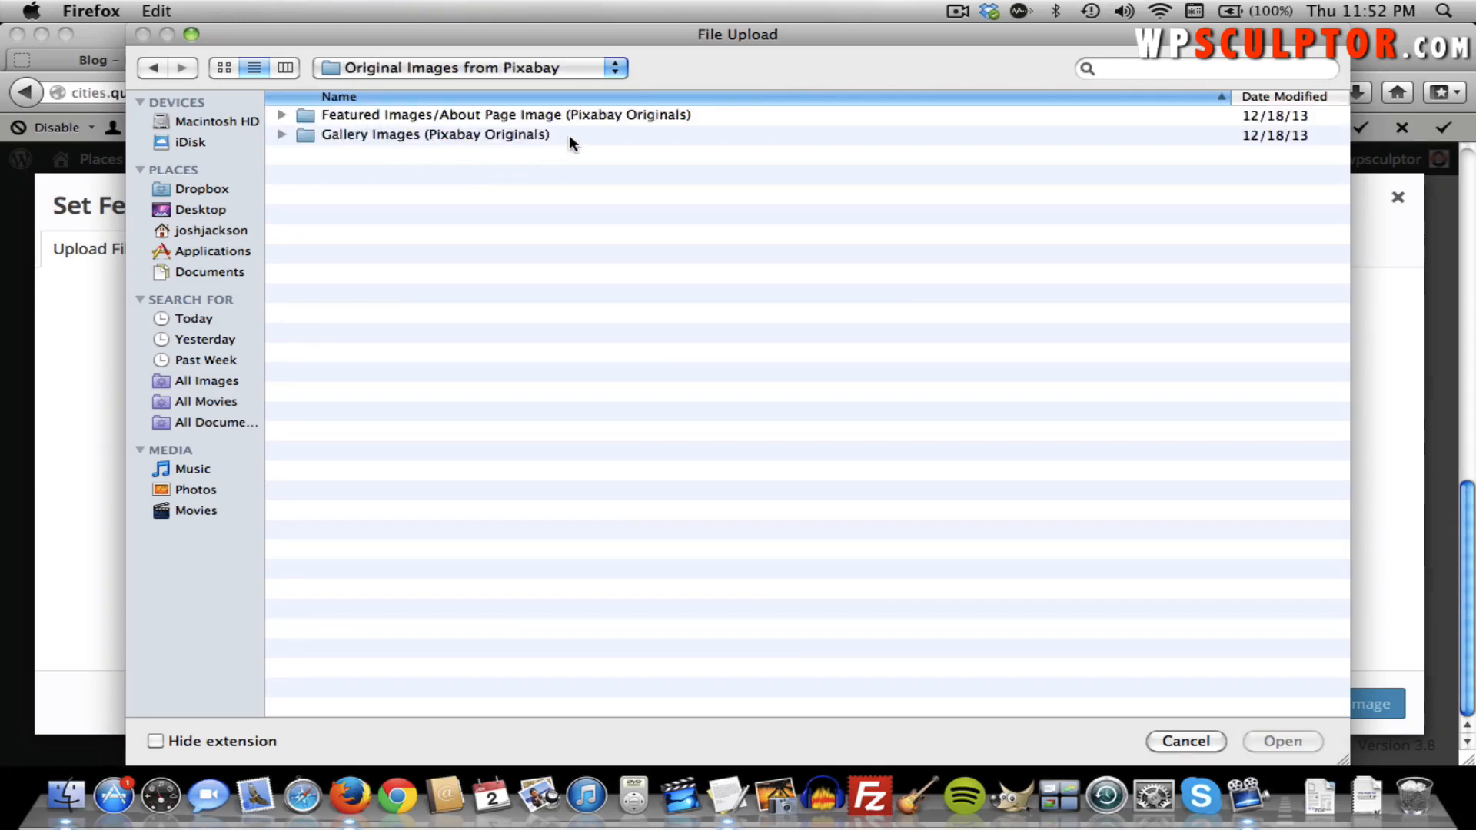
{"action": "double_click", "coordinate": [547, 117]}
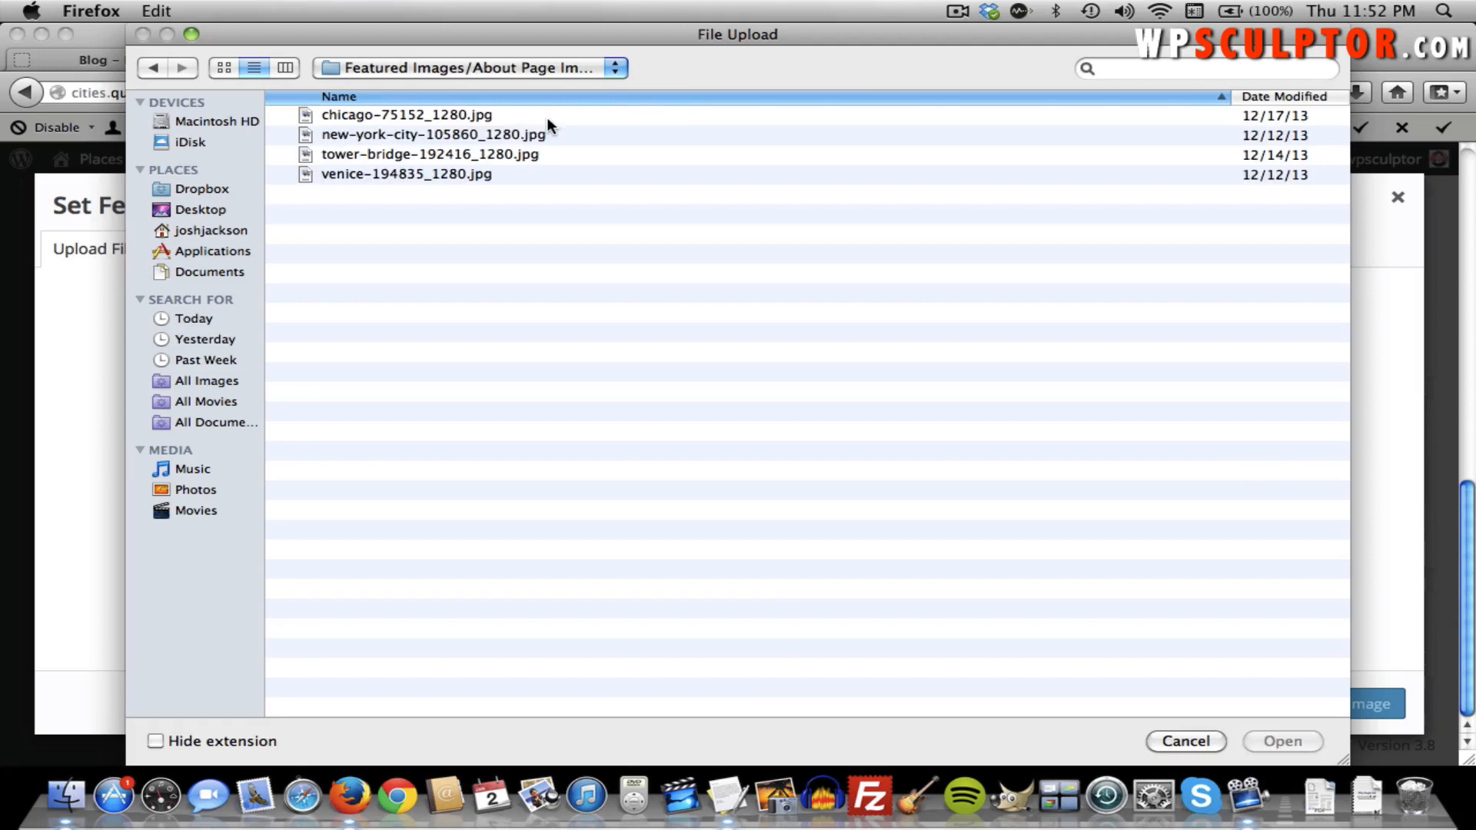
{"action": "double_click", "coordinate": [423, 154]}
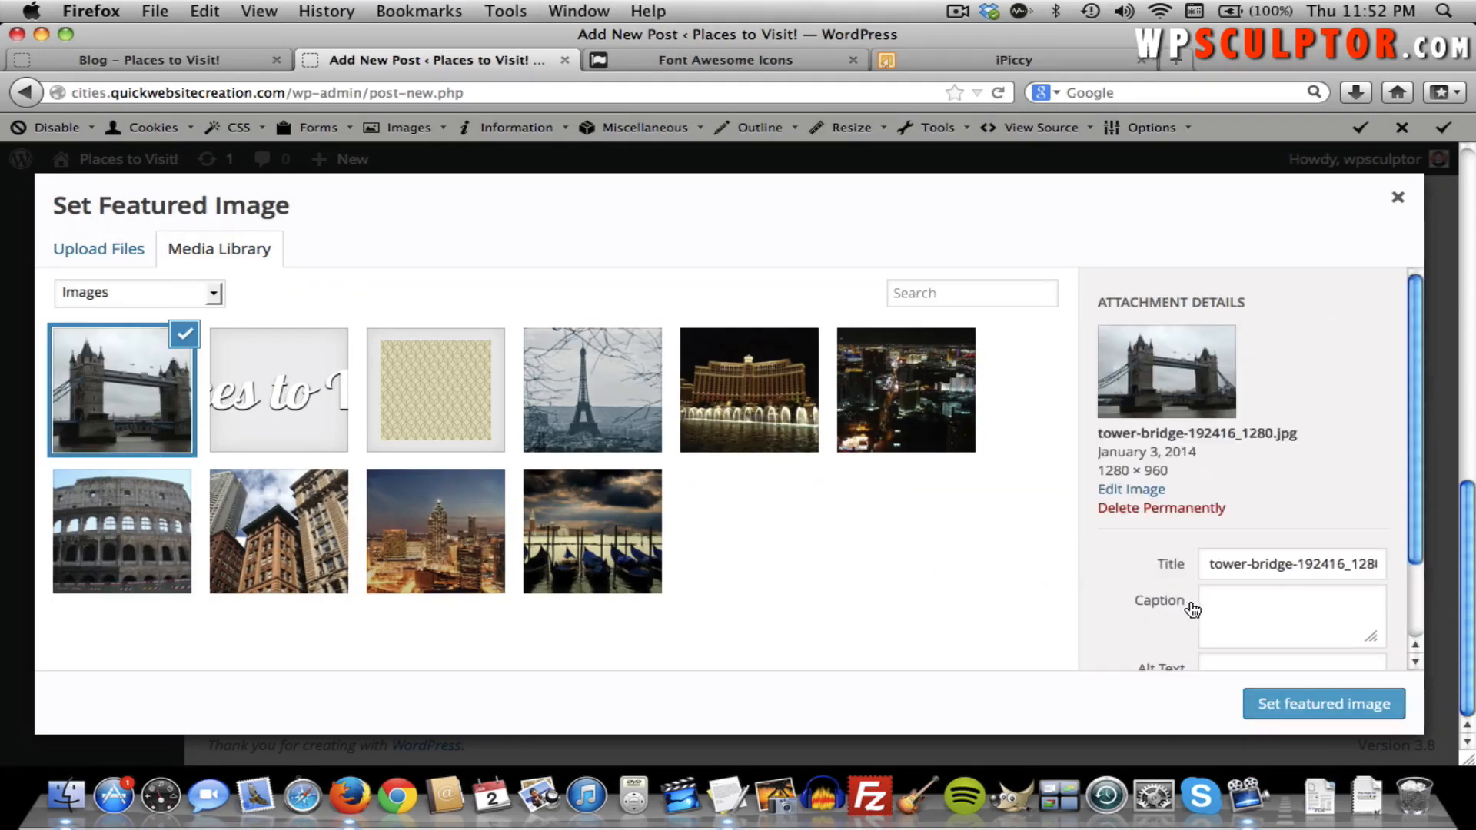
Caption the photo 'London Tower Bridge Caption' and set it as the post's featured image.
{"action": "left_click", "coordinate": [1238, 612]}
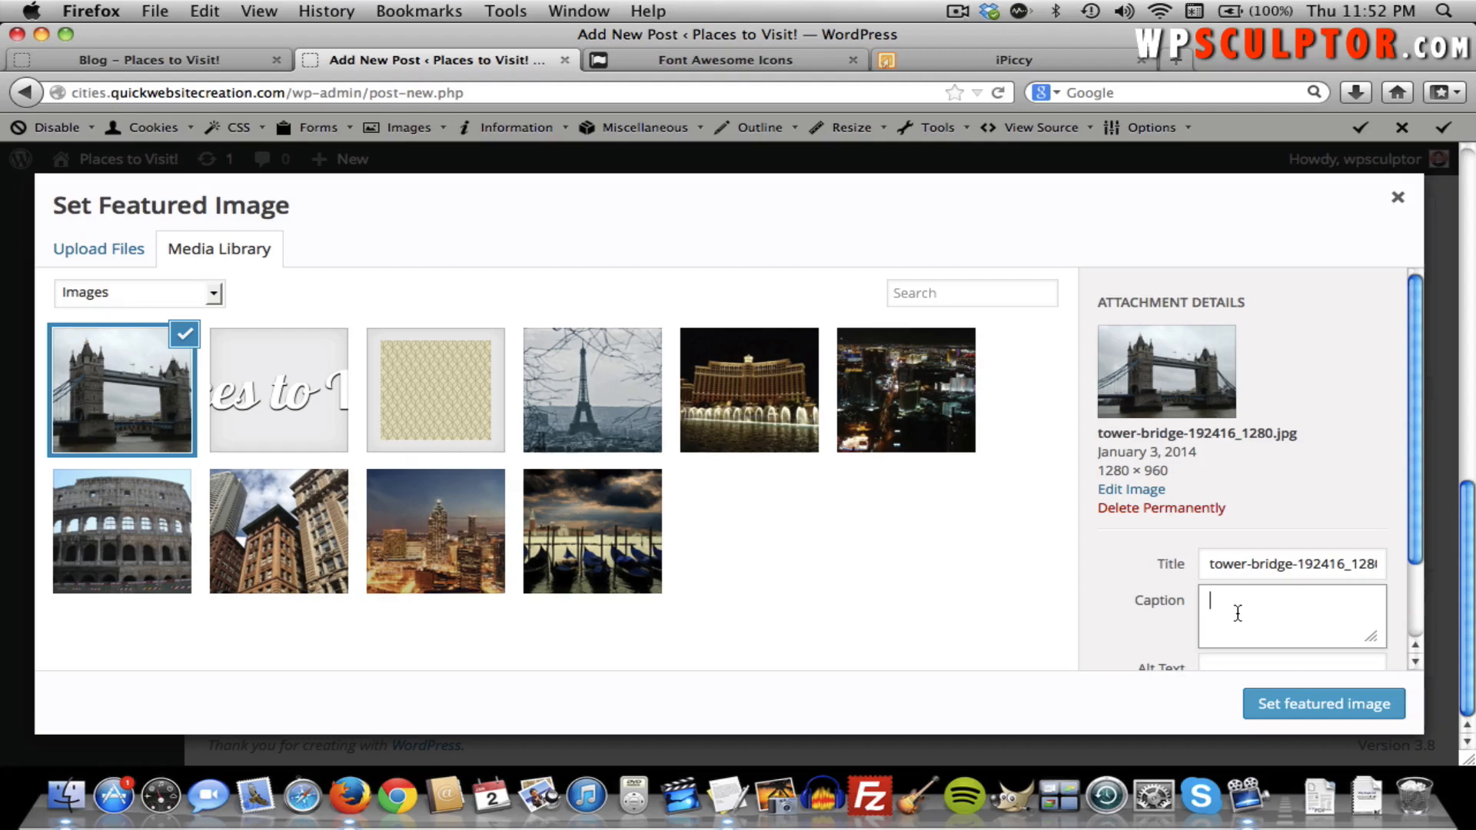
{"action": "type", "text": "Lond Br"}
{"action": "key", "text": "BackSpace"}
{"action": "key", "text": "BackSpace"}
{"action": "key", "text": "BackSpace"}
{"action": "type", "text": "on Brid"}
{"action": "key", "text": "BackSpace"}
{"action": "key", "text": "BackSpace"}
{"action": "key", "text": "BackSpace"}
{"action": "key", "text": "BackSpace"}
{"action": "type", "text": "Tower Bridge Caption"}
{"action": "left_click", "coordinate": [1309, 701]}
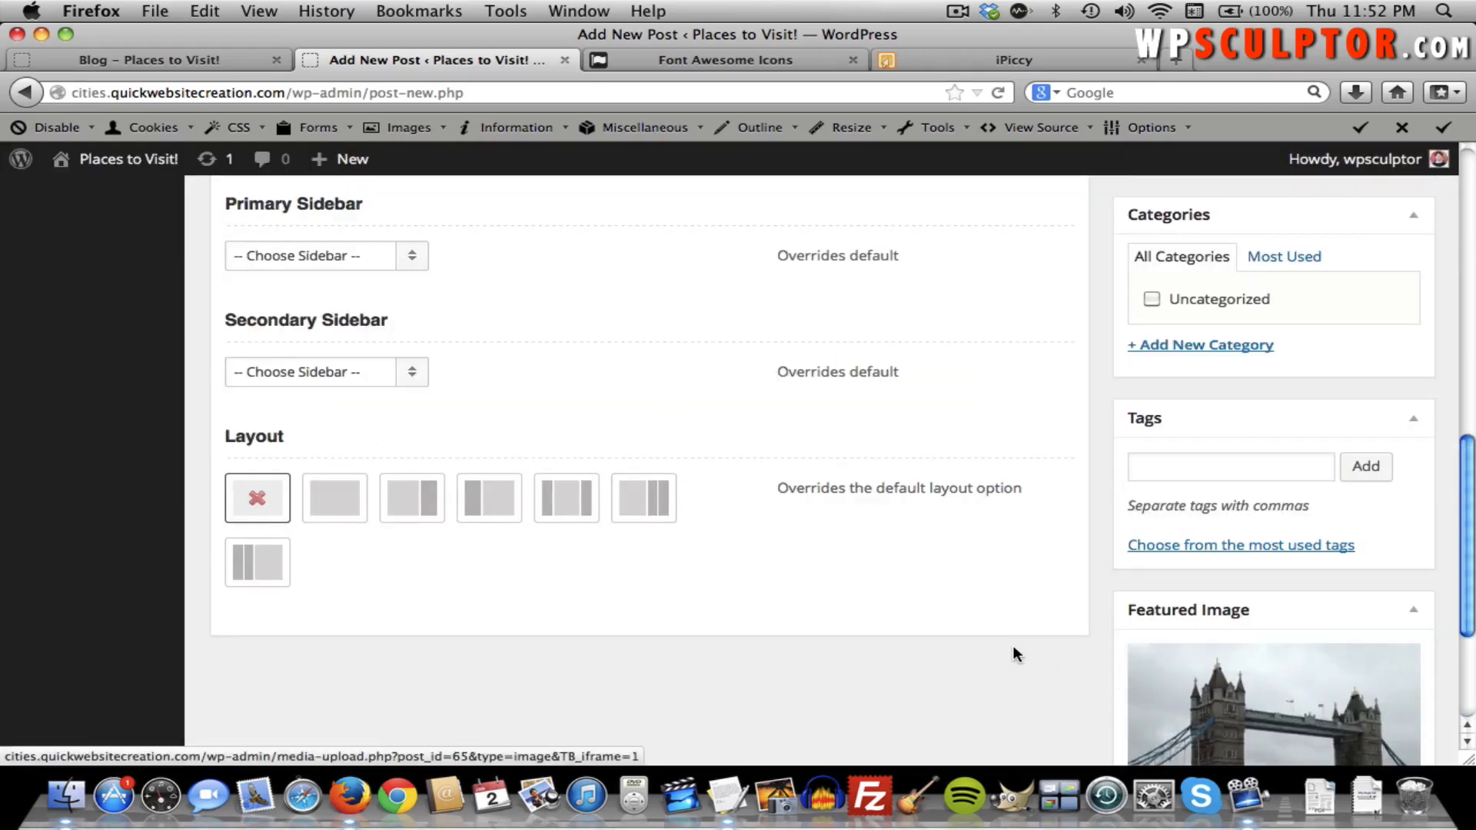
In the Categories box, create the category 'European Cities' and keep it checked for this post.
{"action": "scroll", "coordinate": [1013, 648], "scroll_direction": "up", "scroll_amount": 10}
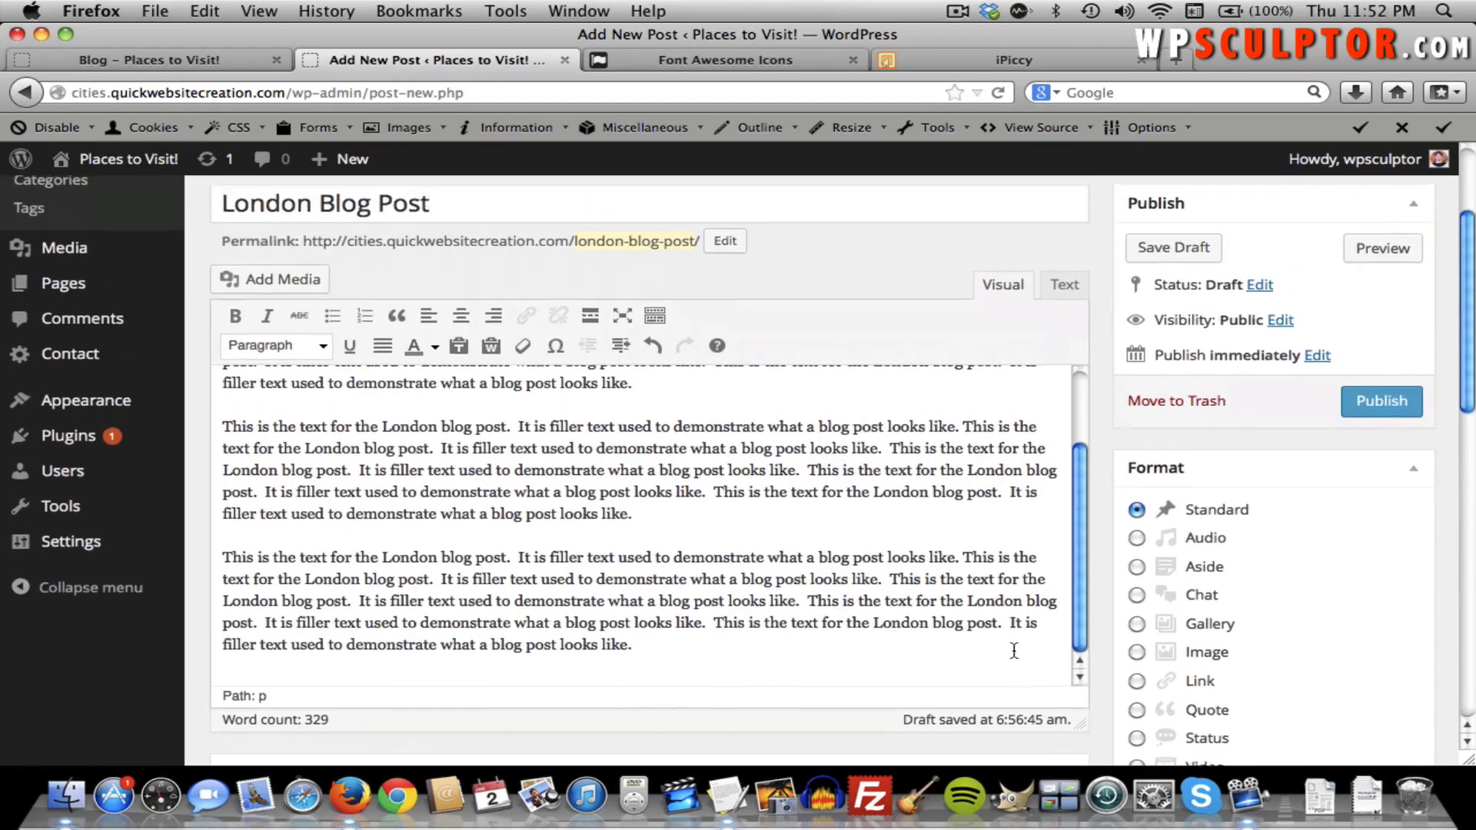
{"action": "scroll", "coordinate": [1013, 650], "scroll_direction": "up", "scroll_amount": 3}
{"action": "scroll", "coordinate": [1326, 588], "scroll_direction": "down", "scroll_amount": 5}
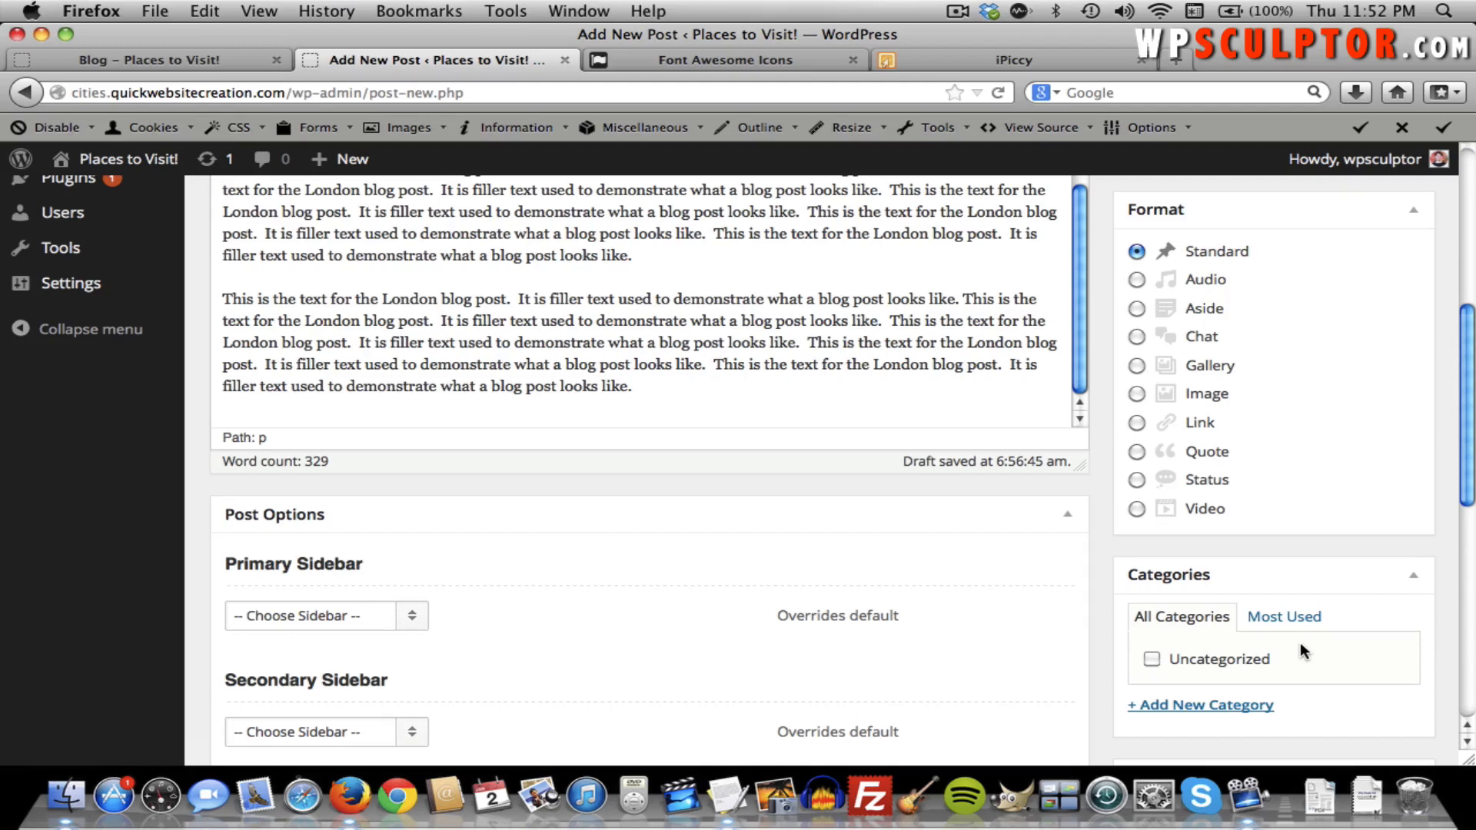
{"action": "scroll", "coordinate": [1256, 632], "scroll_direction": "down", "scroll_amount": 1}
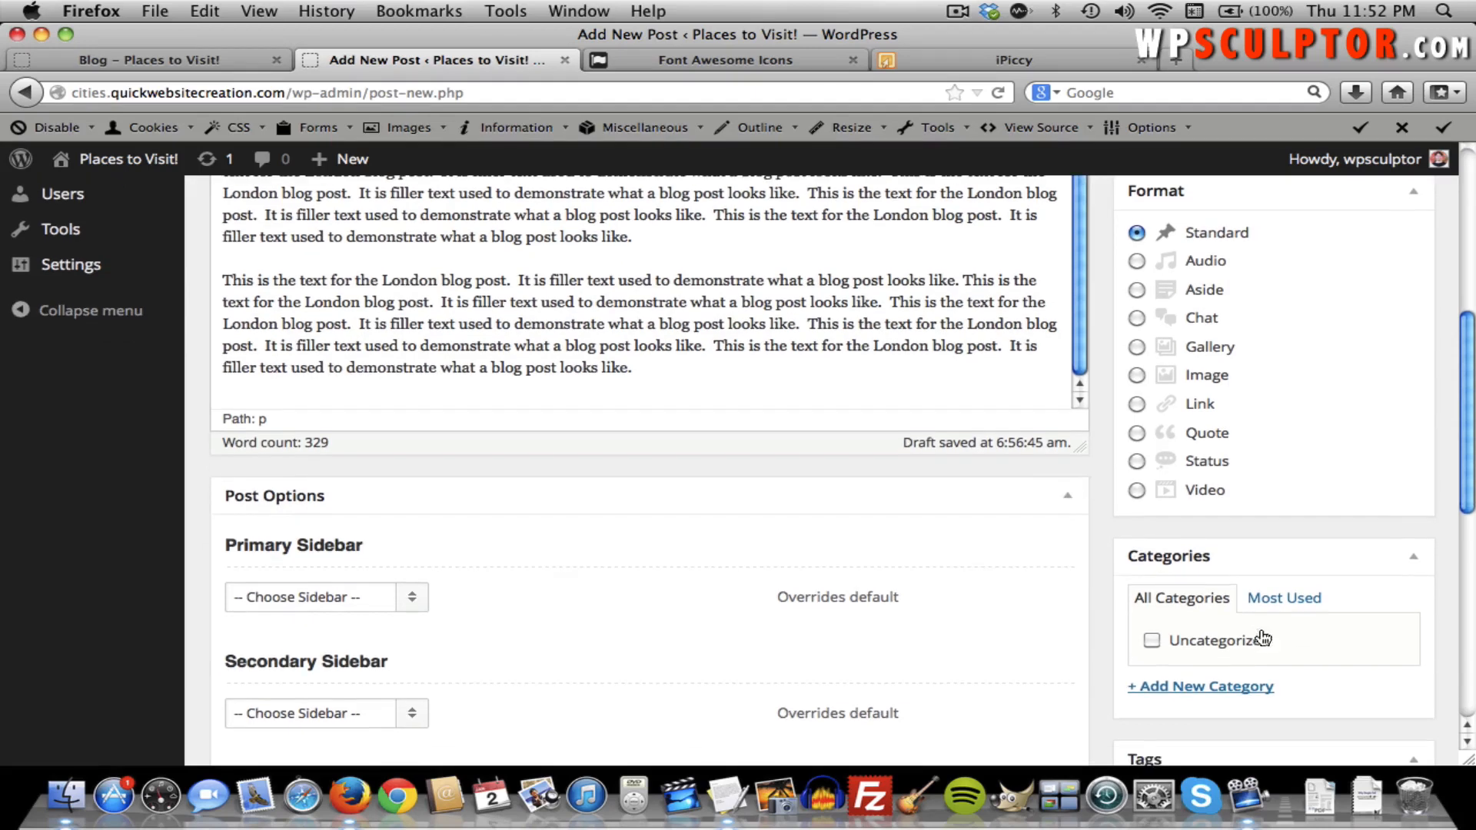
{"action": "left_click", "coordinate": [1176, 689]}
{"action": "scroll", "coordinate": [1205, 707], "scroll_direction": "down", "scroll_amount": 3}
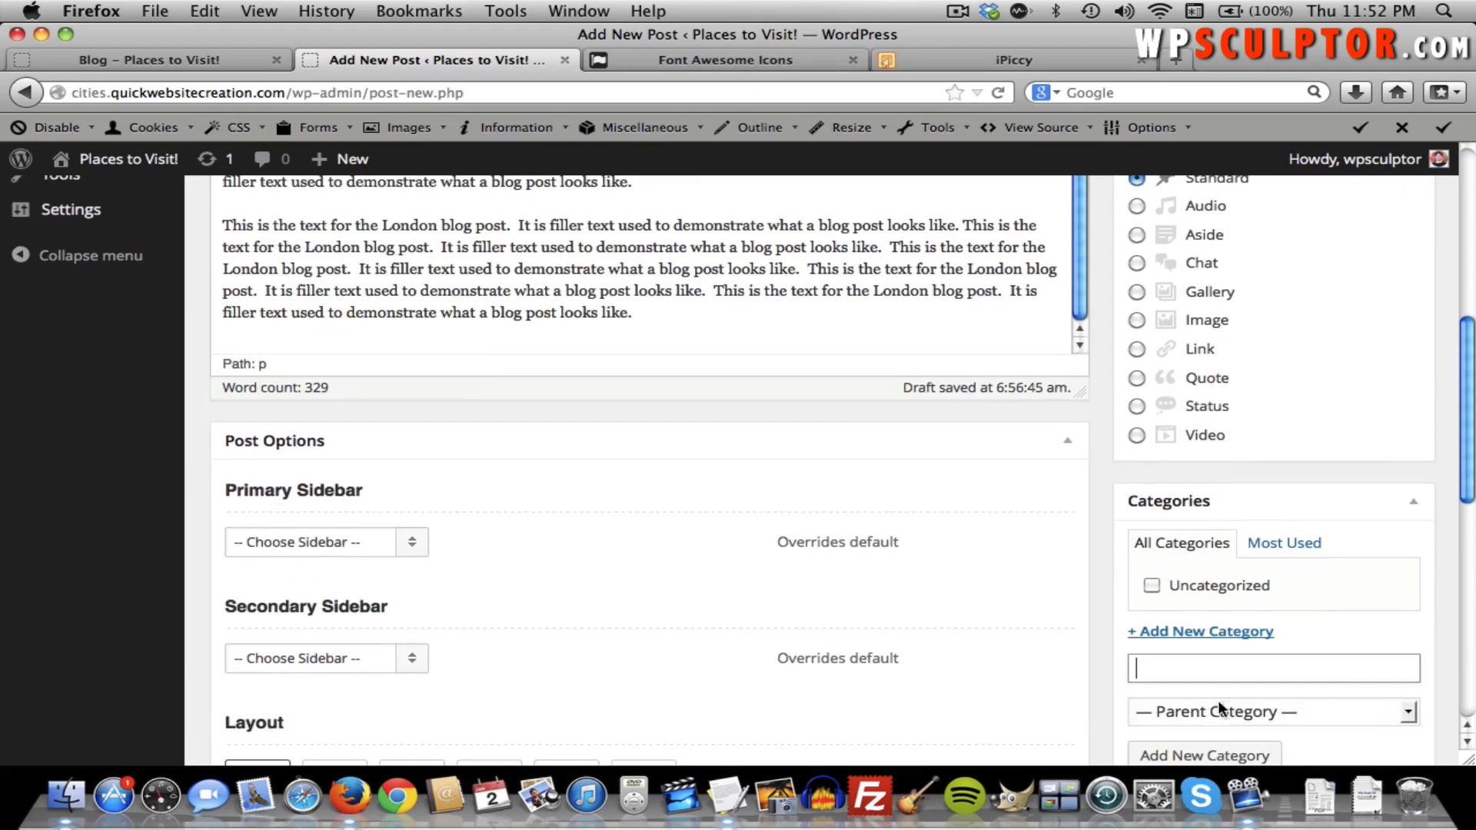
{"action": "type", "text": "European Cities"}
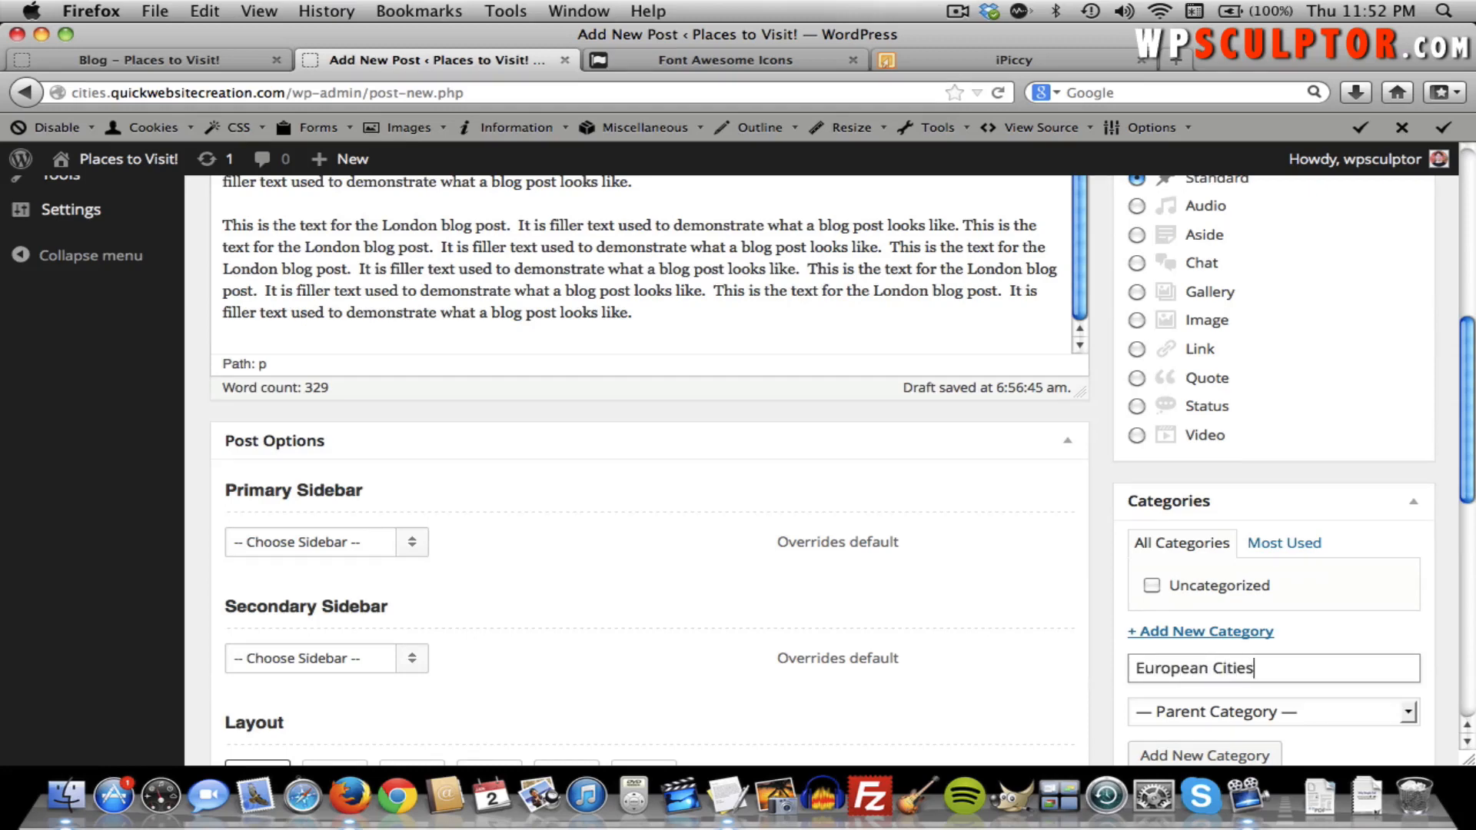
{"action": "left_click", "coordinate": [1366, 624]}
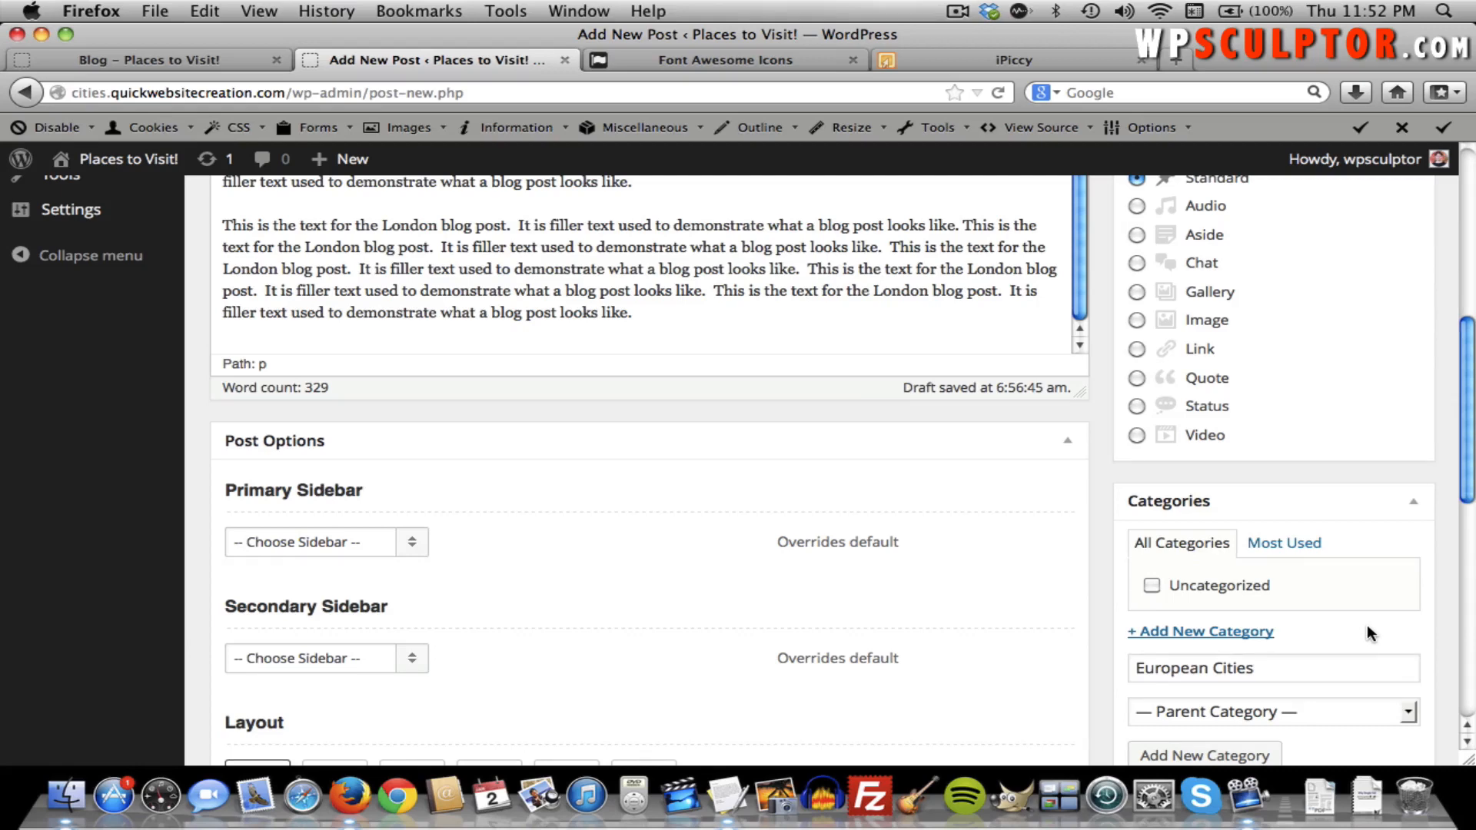
{"action": "scroll", "coordinate": [1366, 624], "scroll_direction": "down", "scroll_amount": 5}
{"action": "left_click", "coordinate": [1222, 631]}
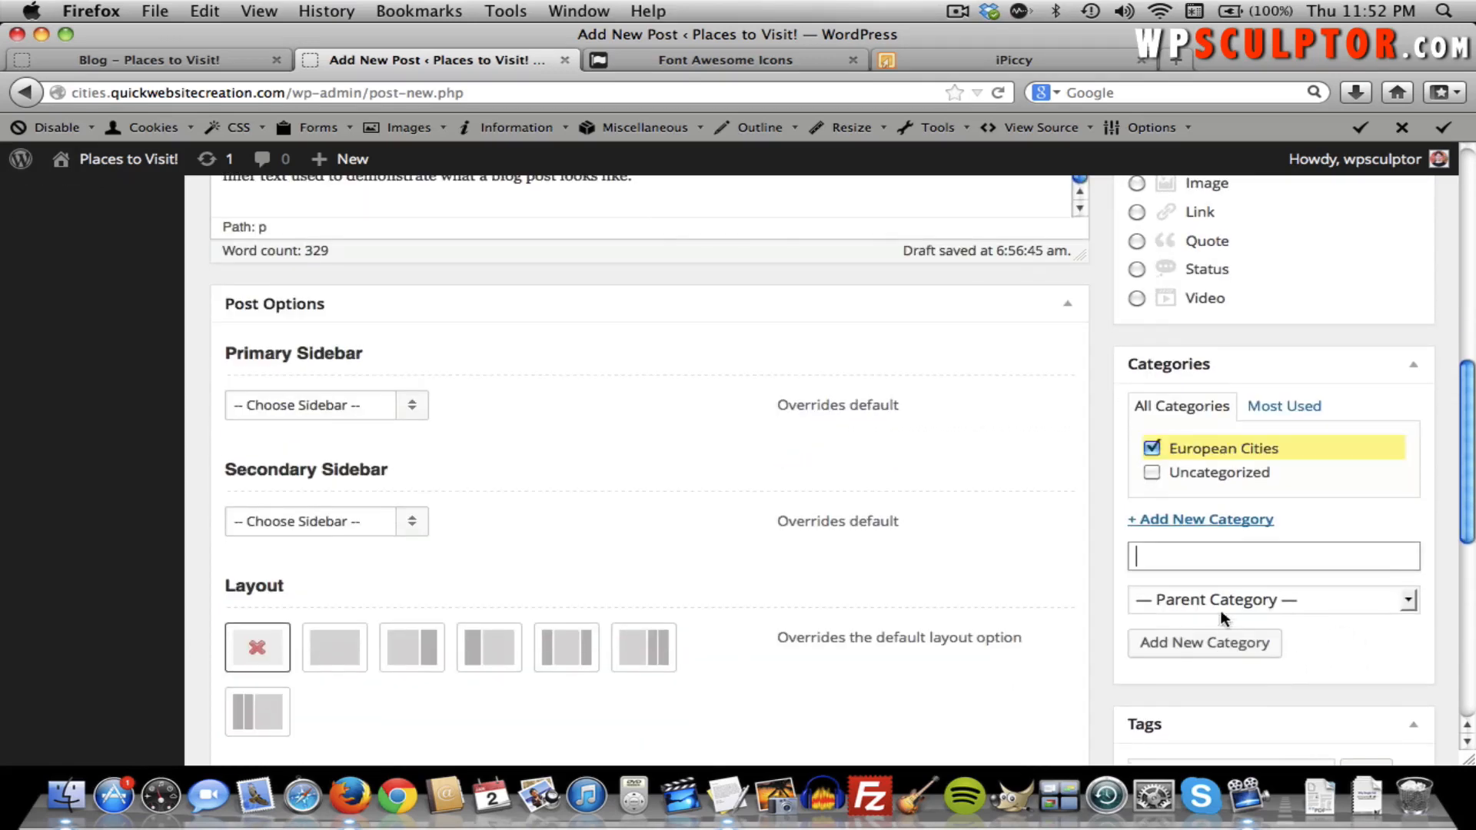
{"action": "left_click", "coordinate": [1152, 452]}
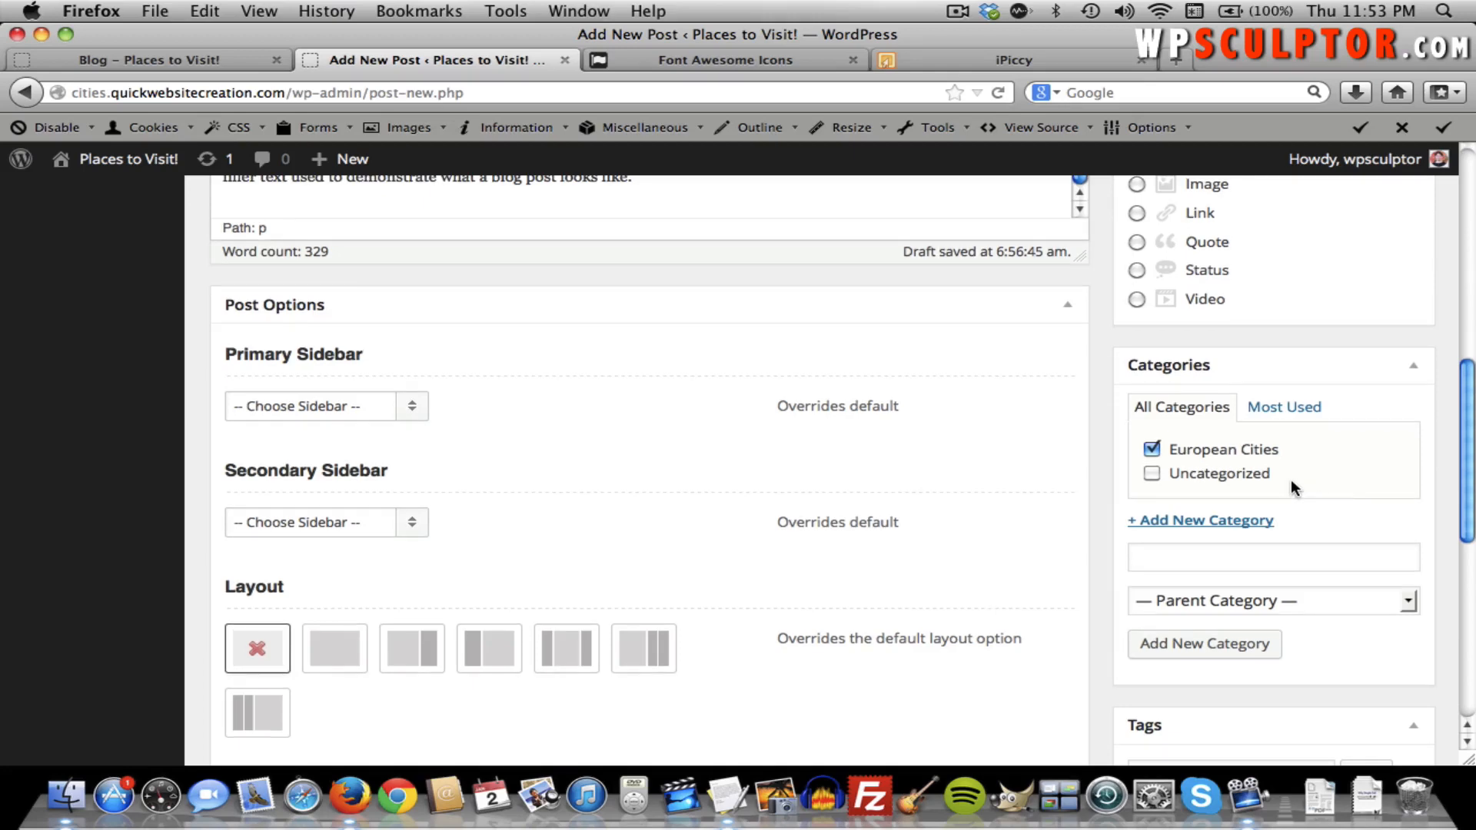
{"action": "scroll", "coordinate": [1303, 478], "scroll_direction": "up", "scroll_amount": 2}
{"action": "scroll", "coordinate": [1302, 478], "scroll_direction": "up", "scroll_amount": 8}
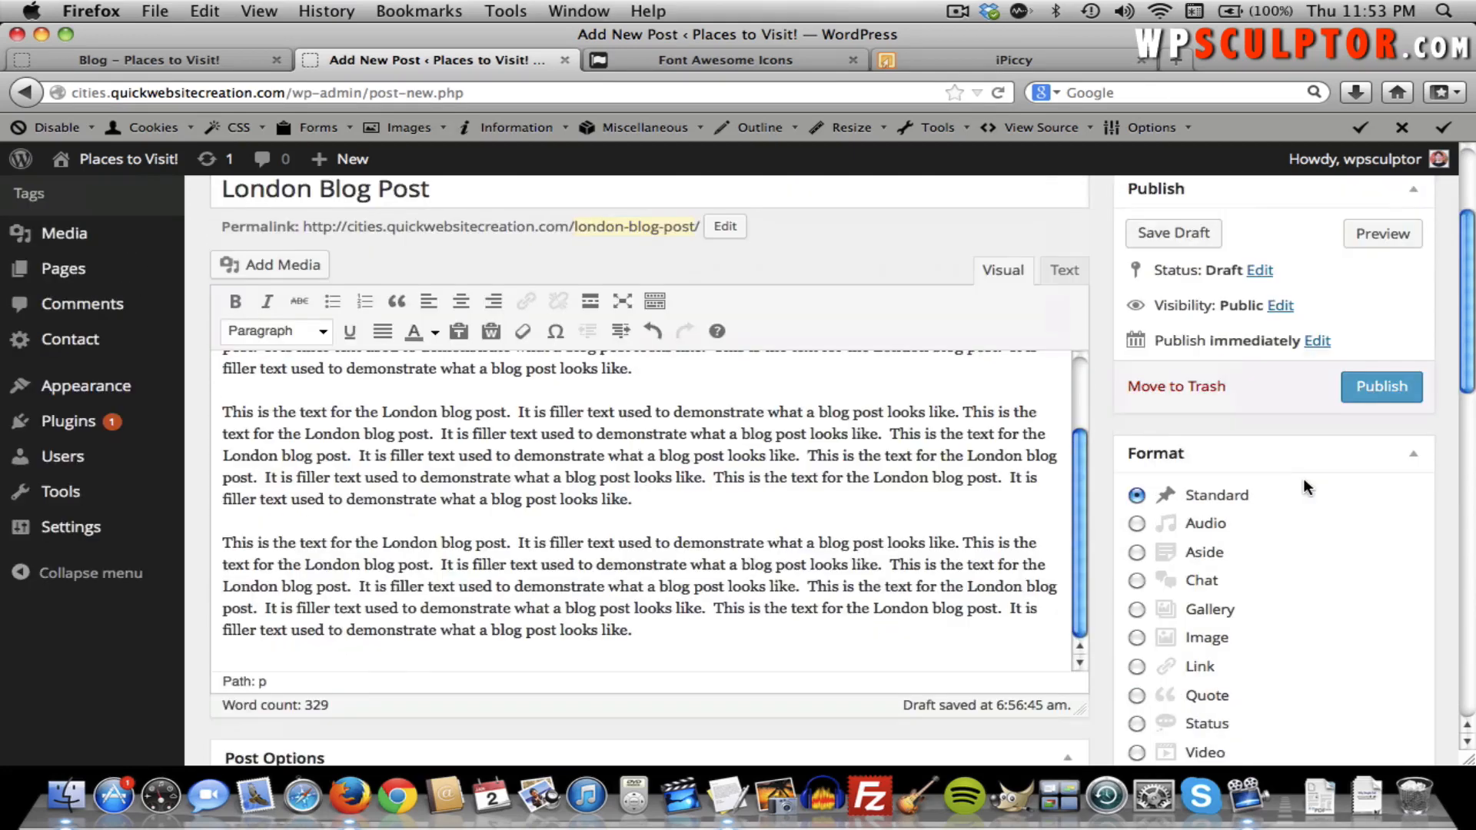
{"action": "scroll", "coordinate": [1306, 473], "scroll_direction": "up", "scroll_amount": 2}
Publish the London Blog Post and reload the Blog – Places to Visit! page to see it.
{"action": "left_click", "coordinate": [1357, 451]}
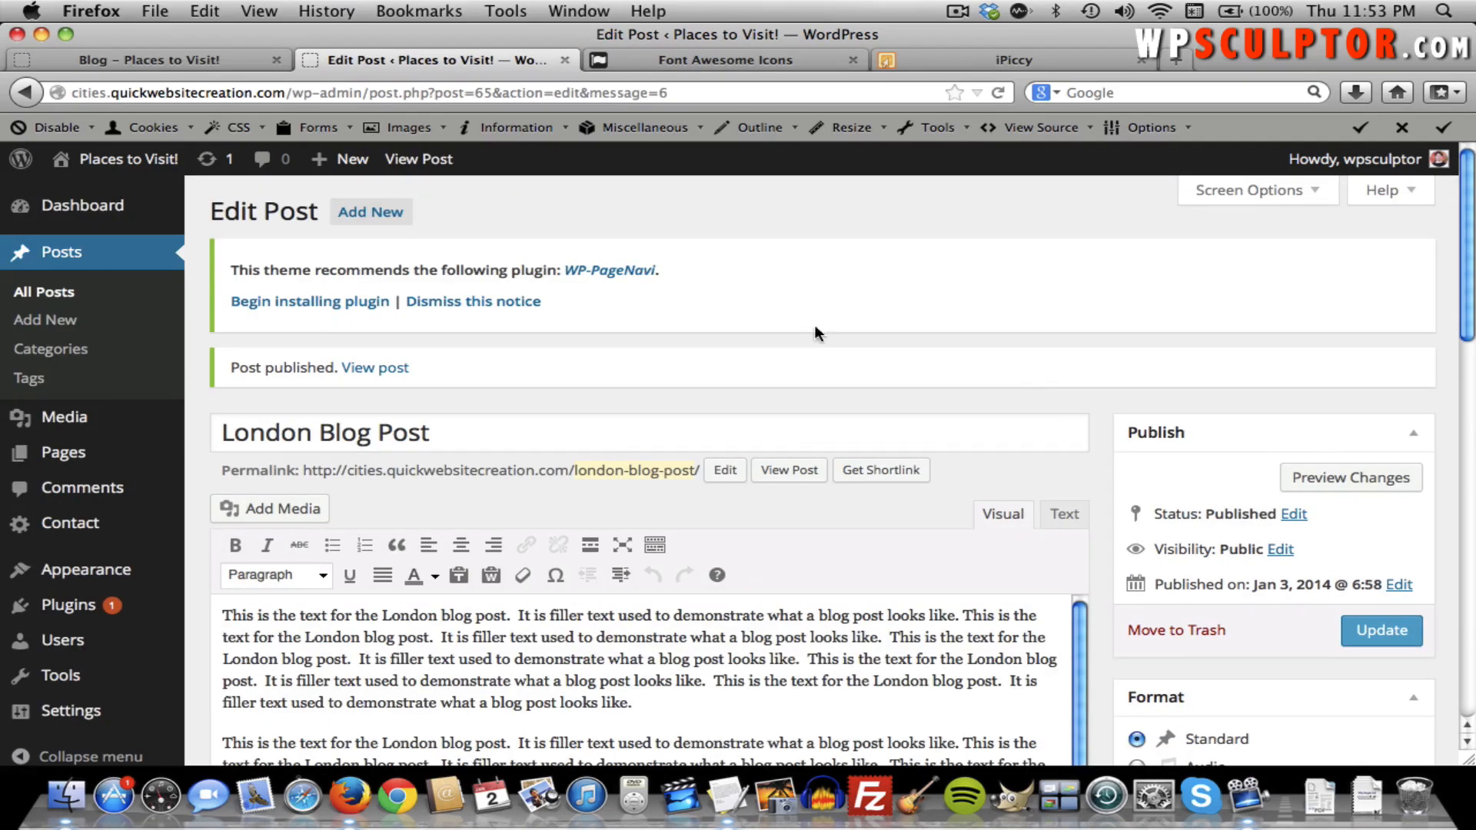
{"action": "left_click", "coordinate": [163, 67]}
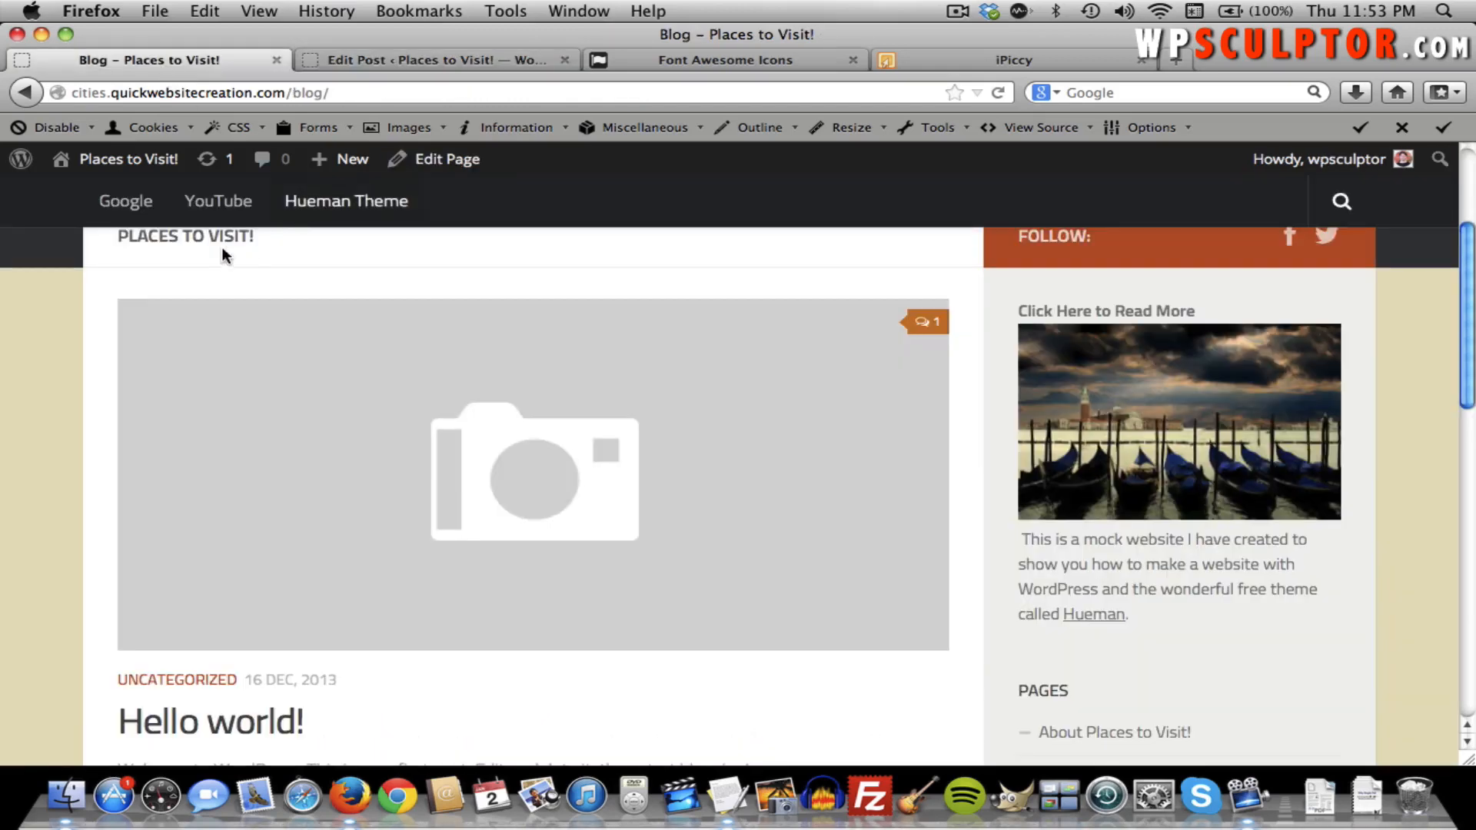
{"action": "key", "text": "super+r"}
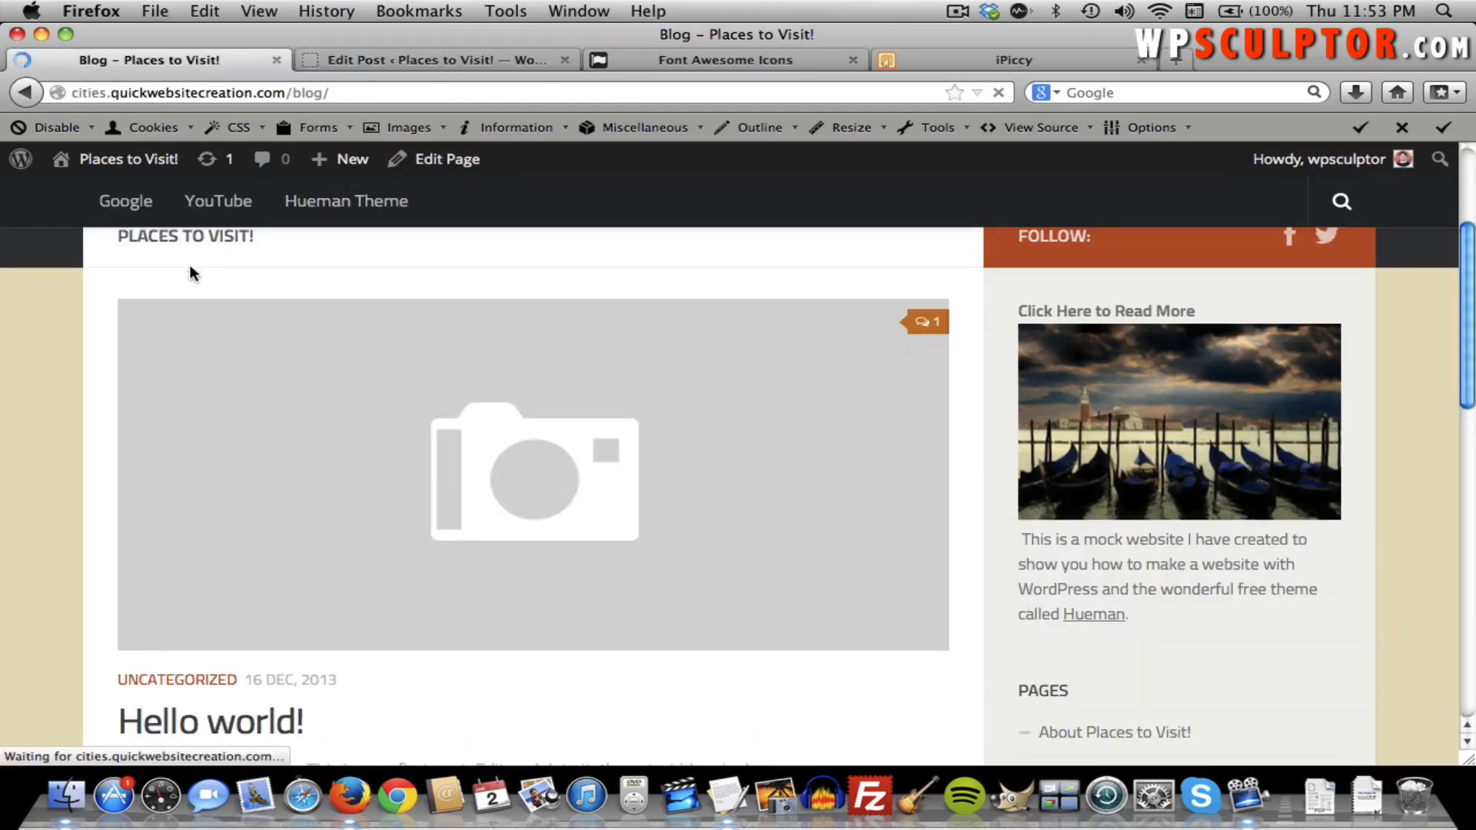
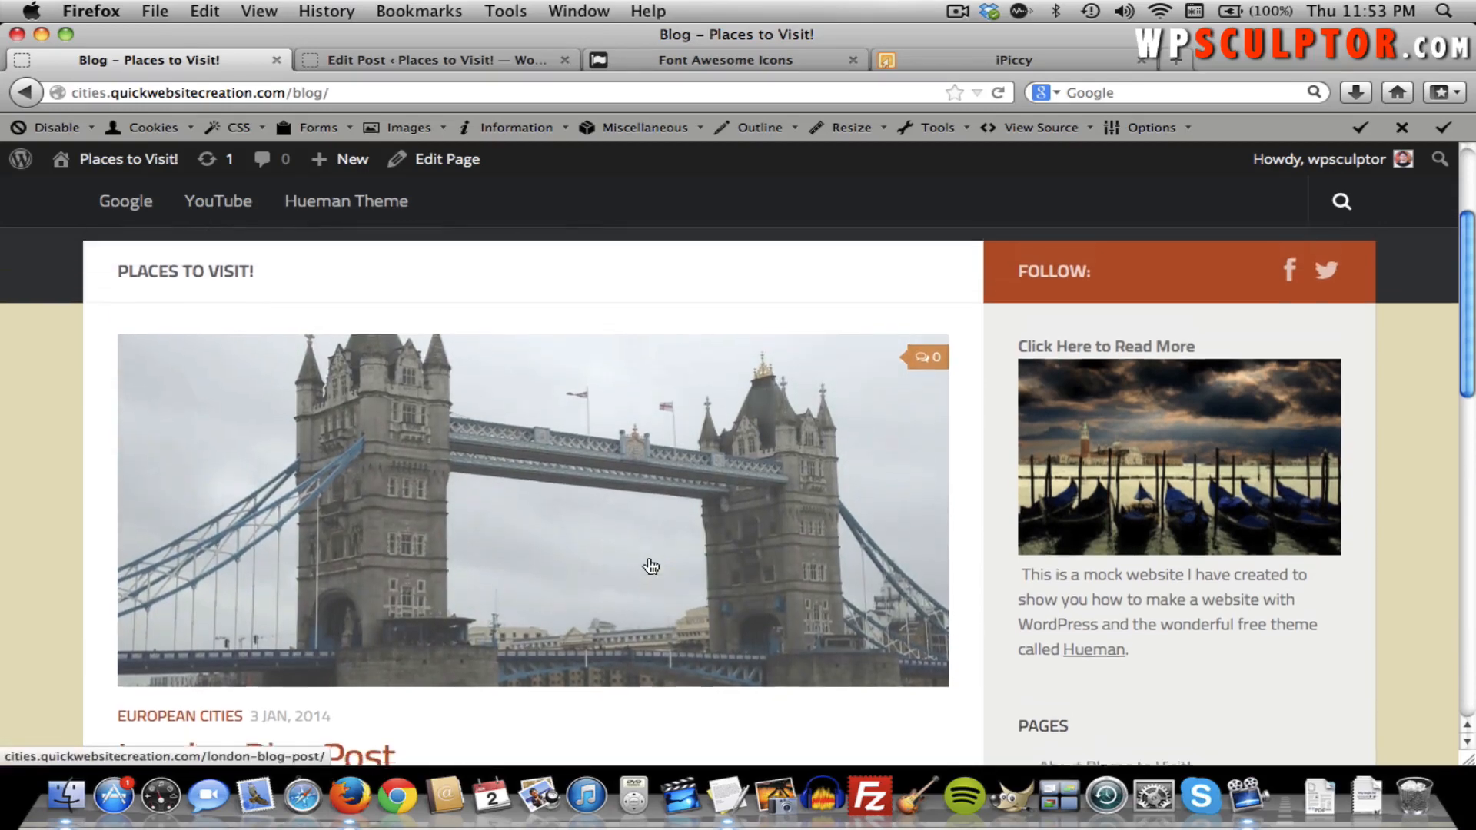
Open the London Blog Post from the Blog page and scroll through its single-post view.
{"action": "scroll", "coordinate": [649, 566], "scroll_direction": "down", "scroll_amount": 5}
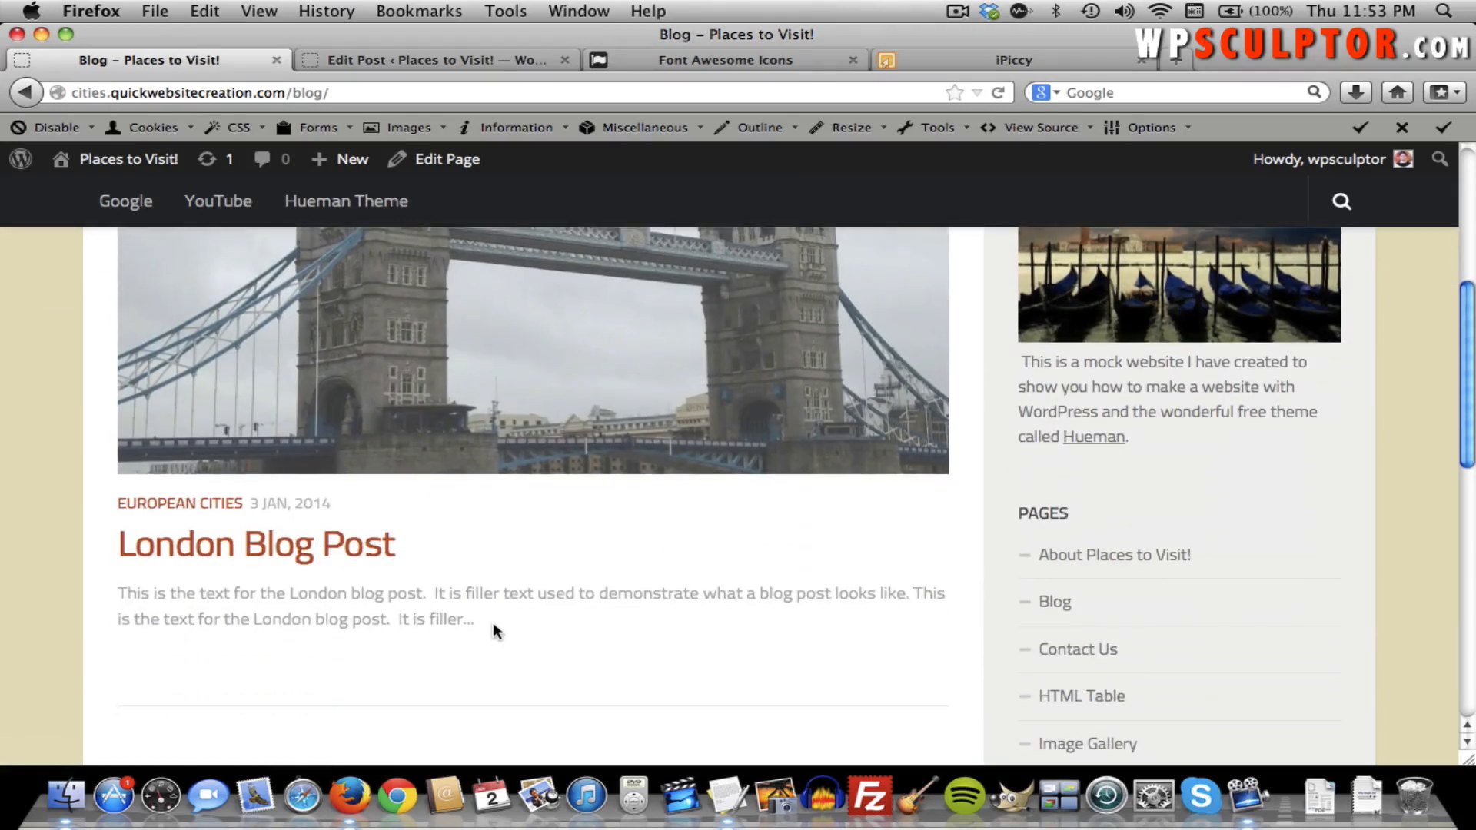
{"action": "left_click", "coordinate": [305, 555]}
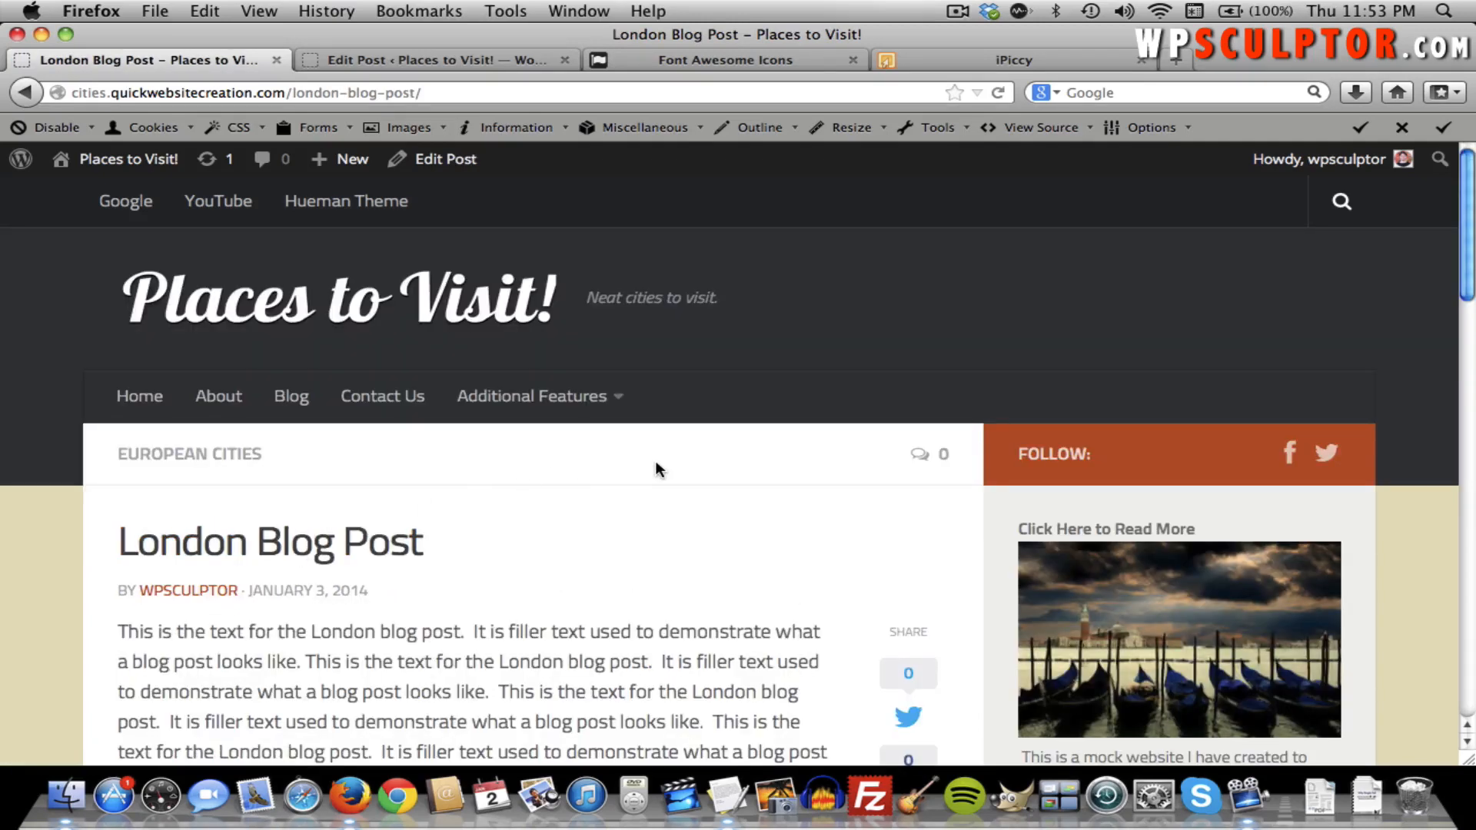
{"action": "scroll", "coordinate": [656, 466], "scroll_direction": "down", "scroll_amount": 3}
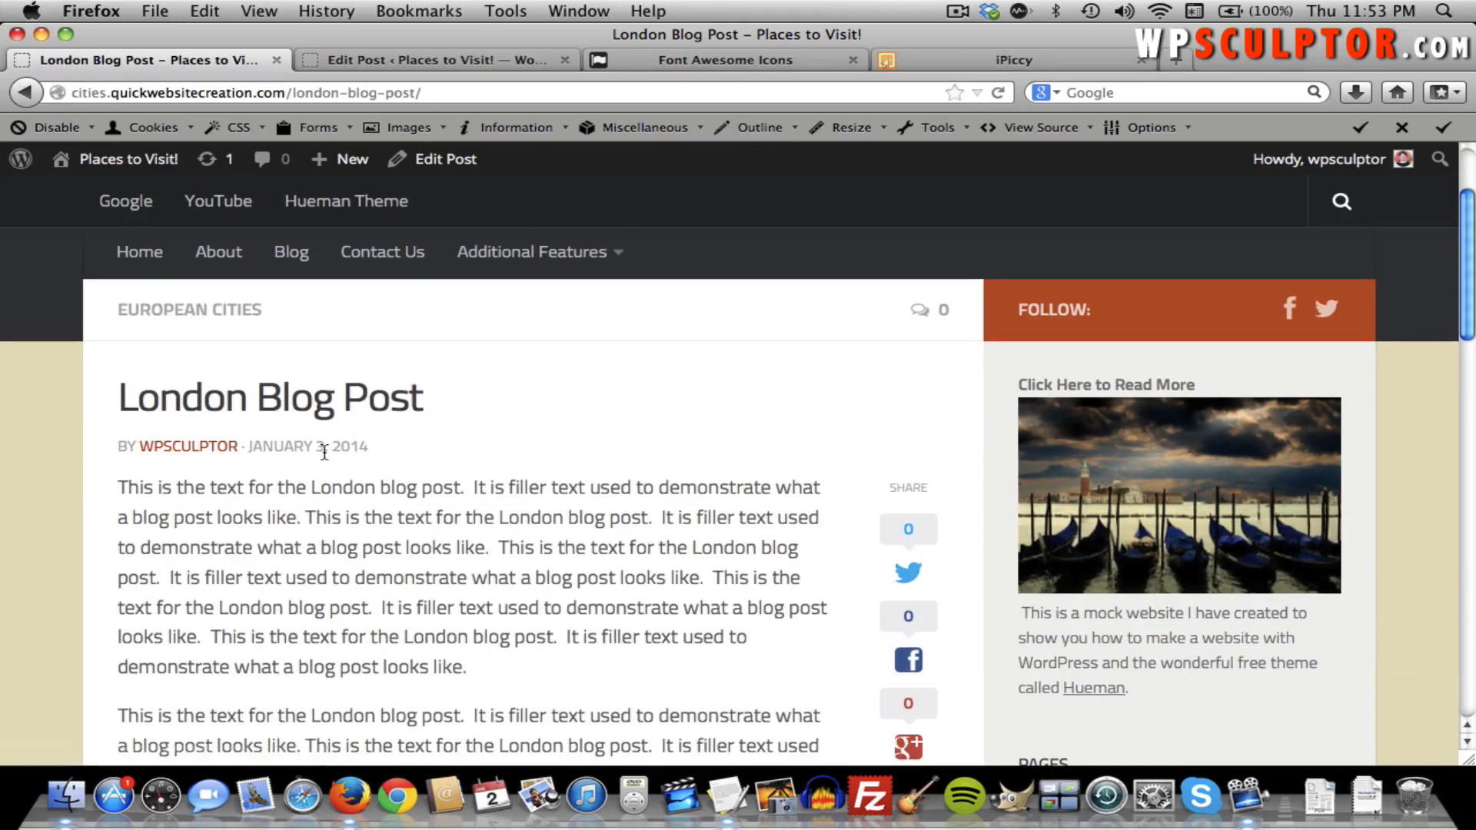
{"action": "scroll", "coordinate": [402, 465], "scroll_direction": "down", "scroll_amount": 3}
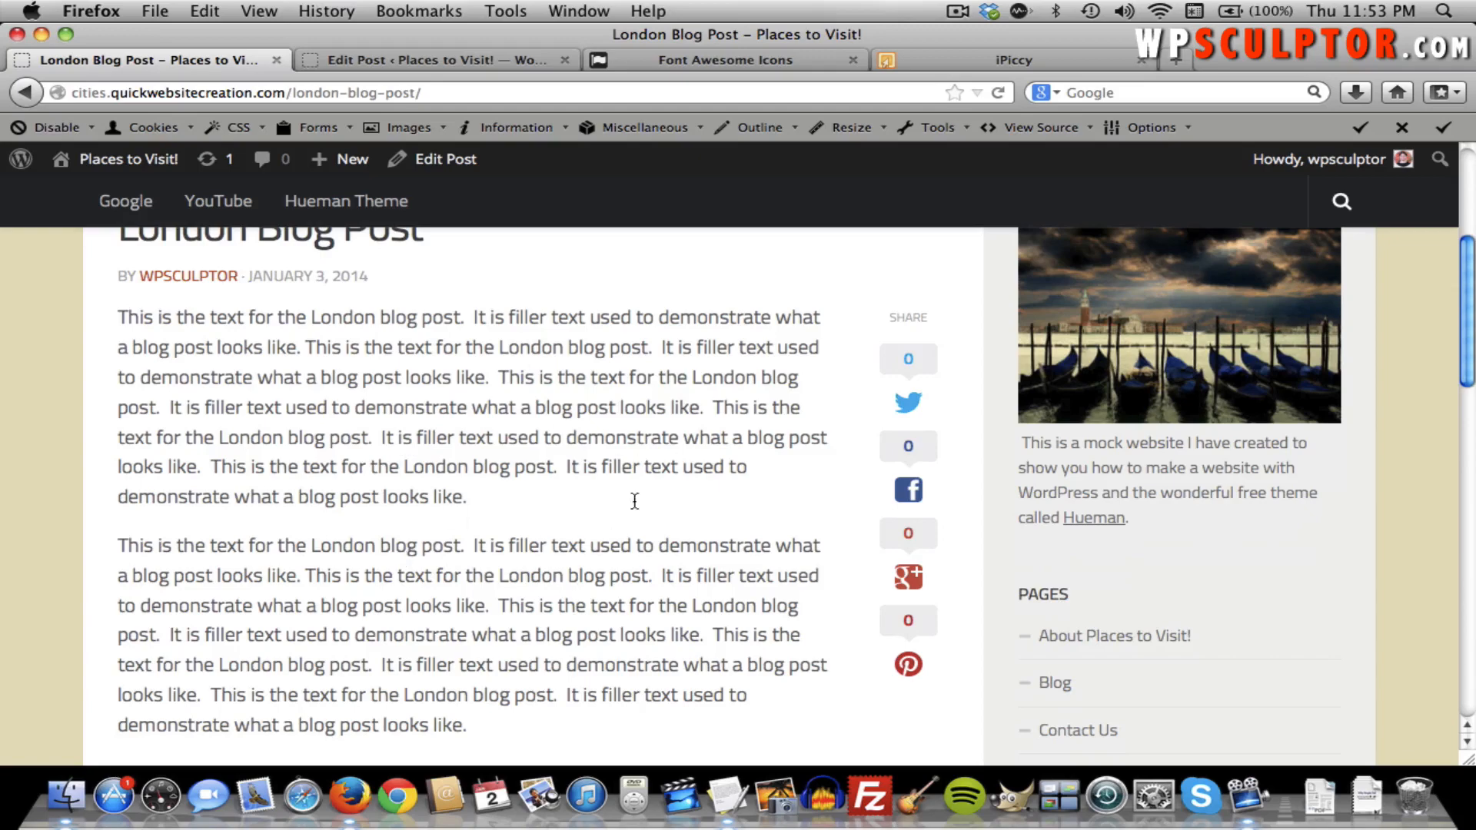
{"action": "scroll", "coordinate": [315, 555], "scroll_direction": "down", "scroll_amount": 10}
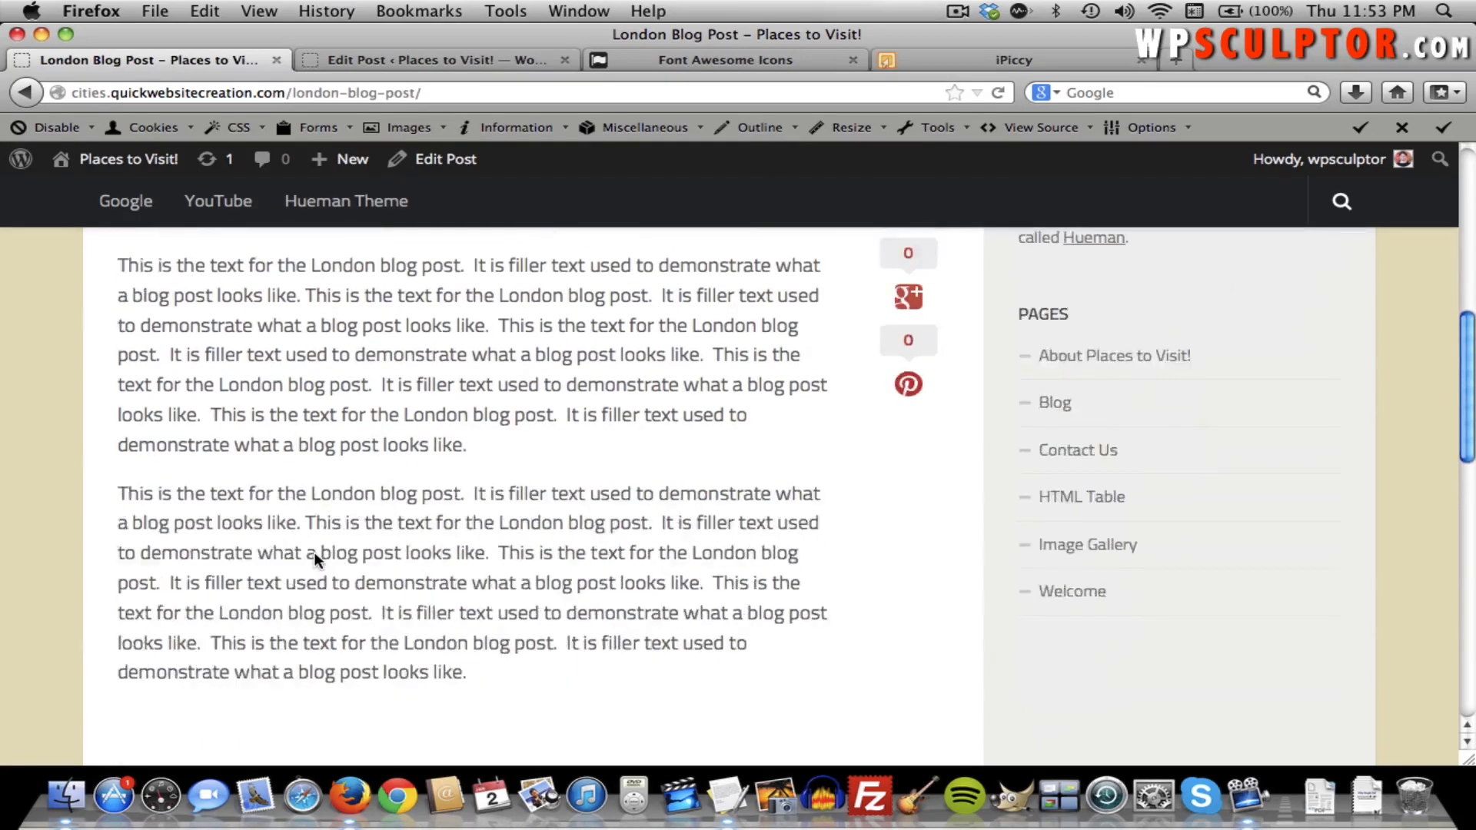
{"action": "scroll", "coordinate": [314, 550], "scroll_direction": "up", "scroll_amount": 2}
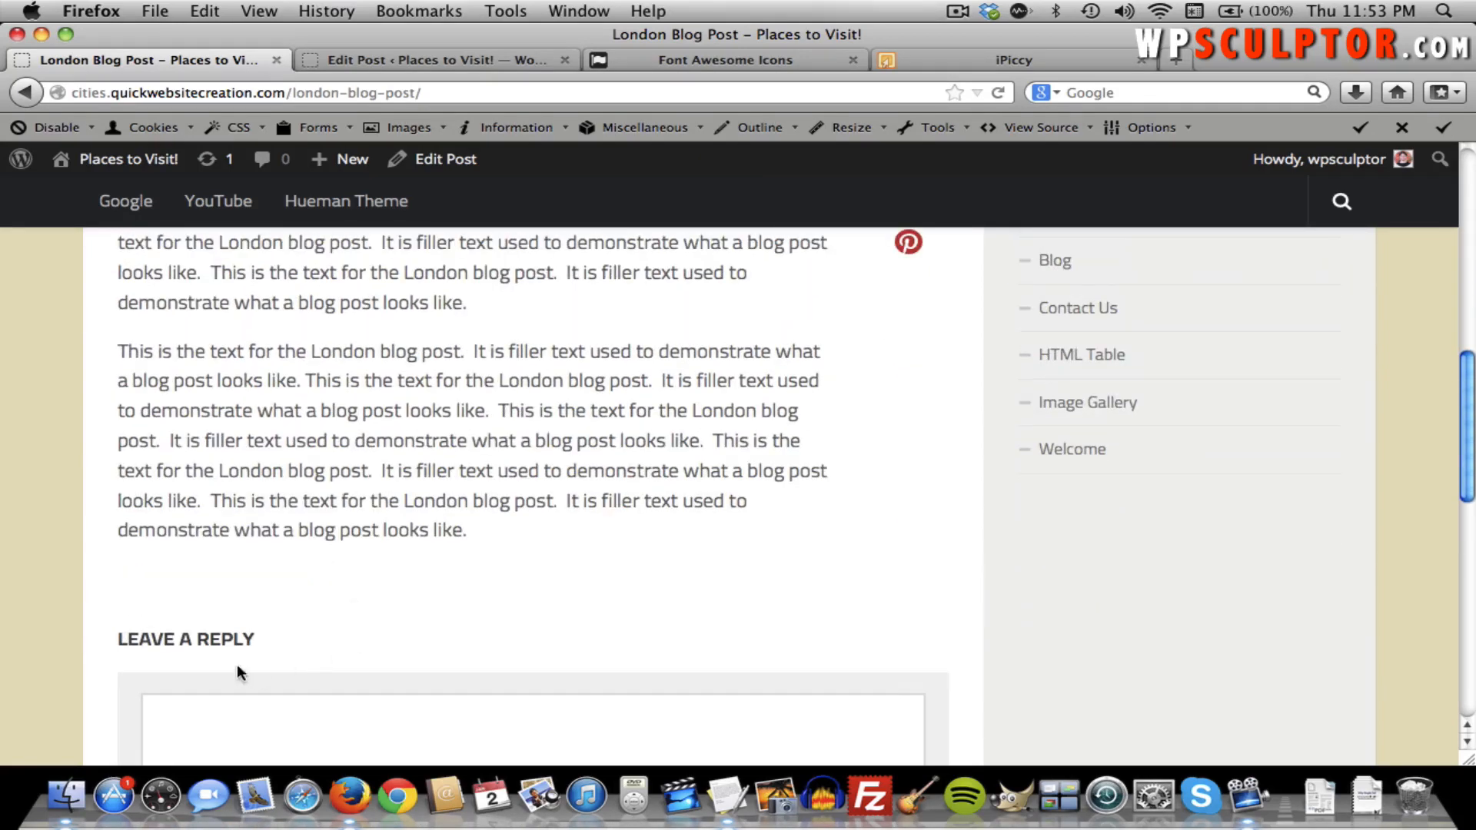
{"action": "scroll", "coordinate": [492, 611], "scroll_direction": "up", "scroll_amount": 5}
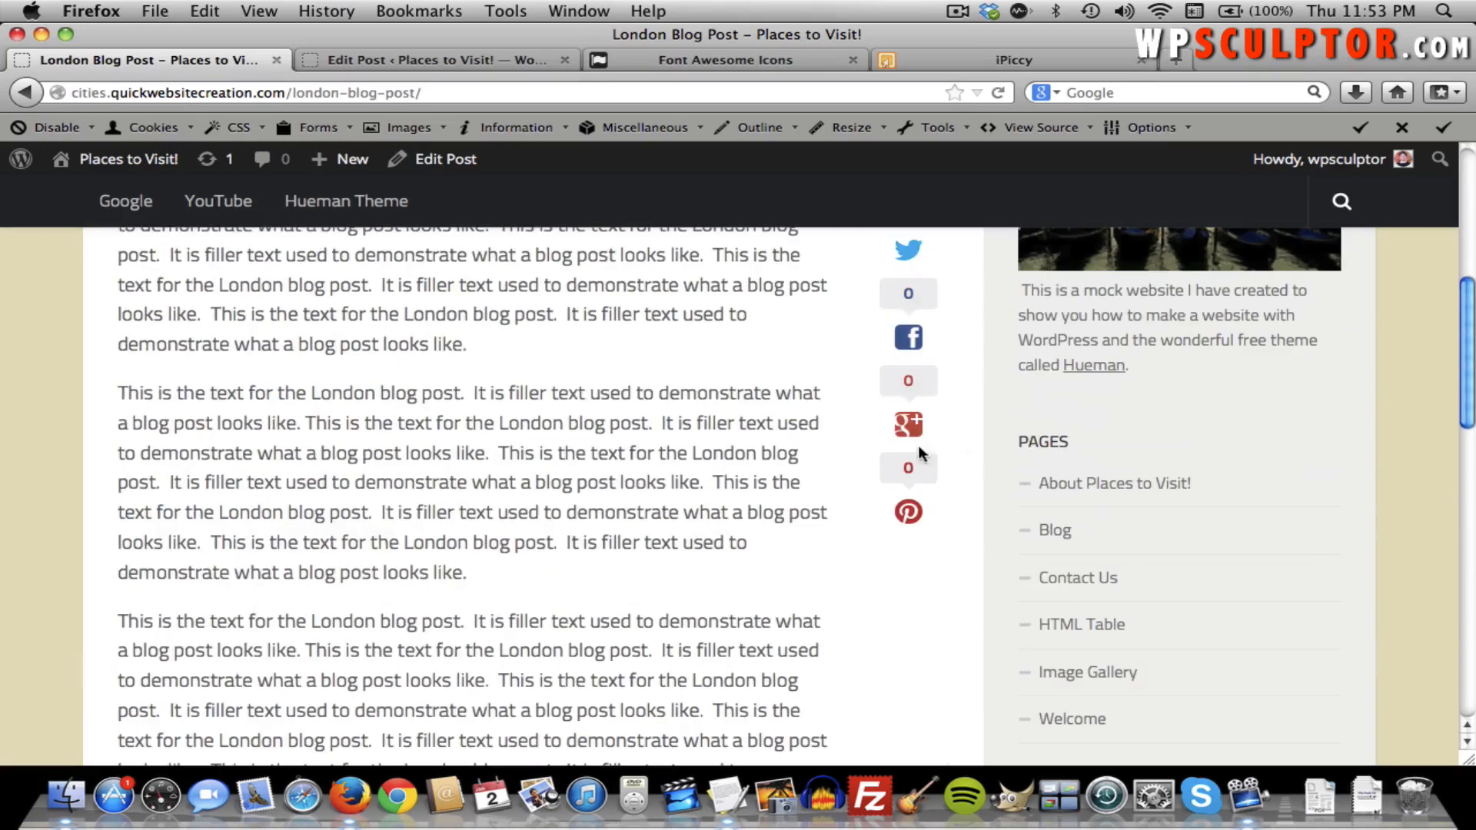
{"action": "scroll", "coordinate": [596, 486], "scroll_direction": "down", "scroll_amount": 10}
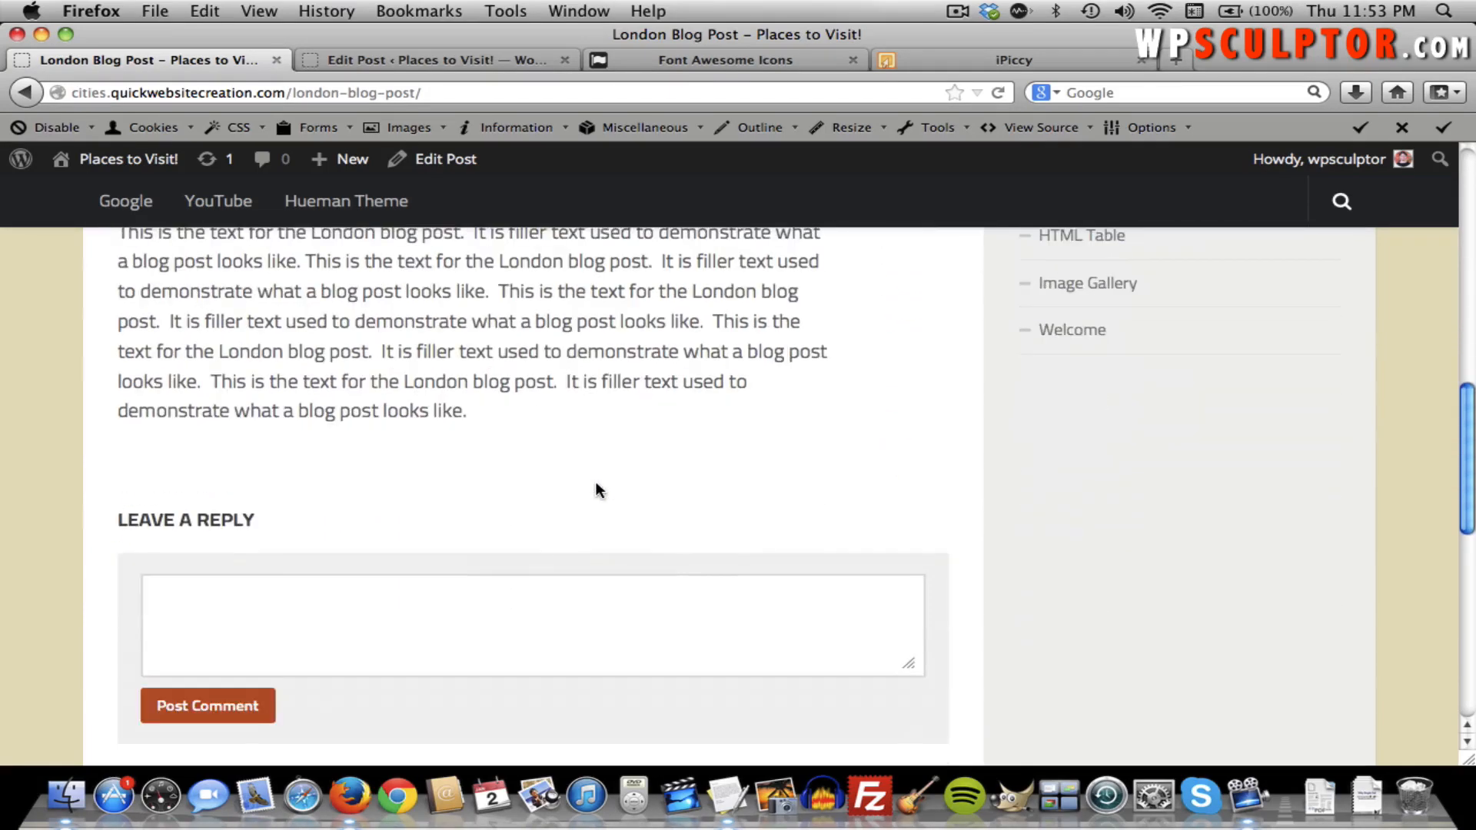
{"action": "scroll", "coordinate": [596, 485], "scroll_direction": "up", "scroll_amount": 10}
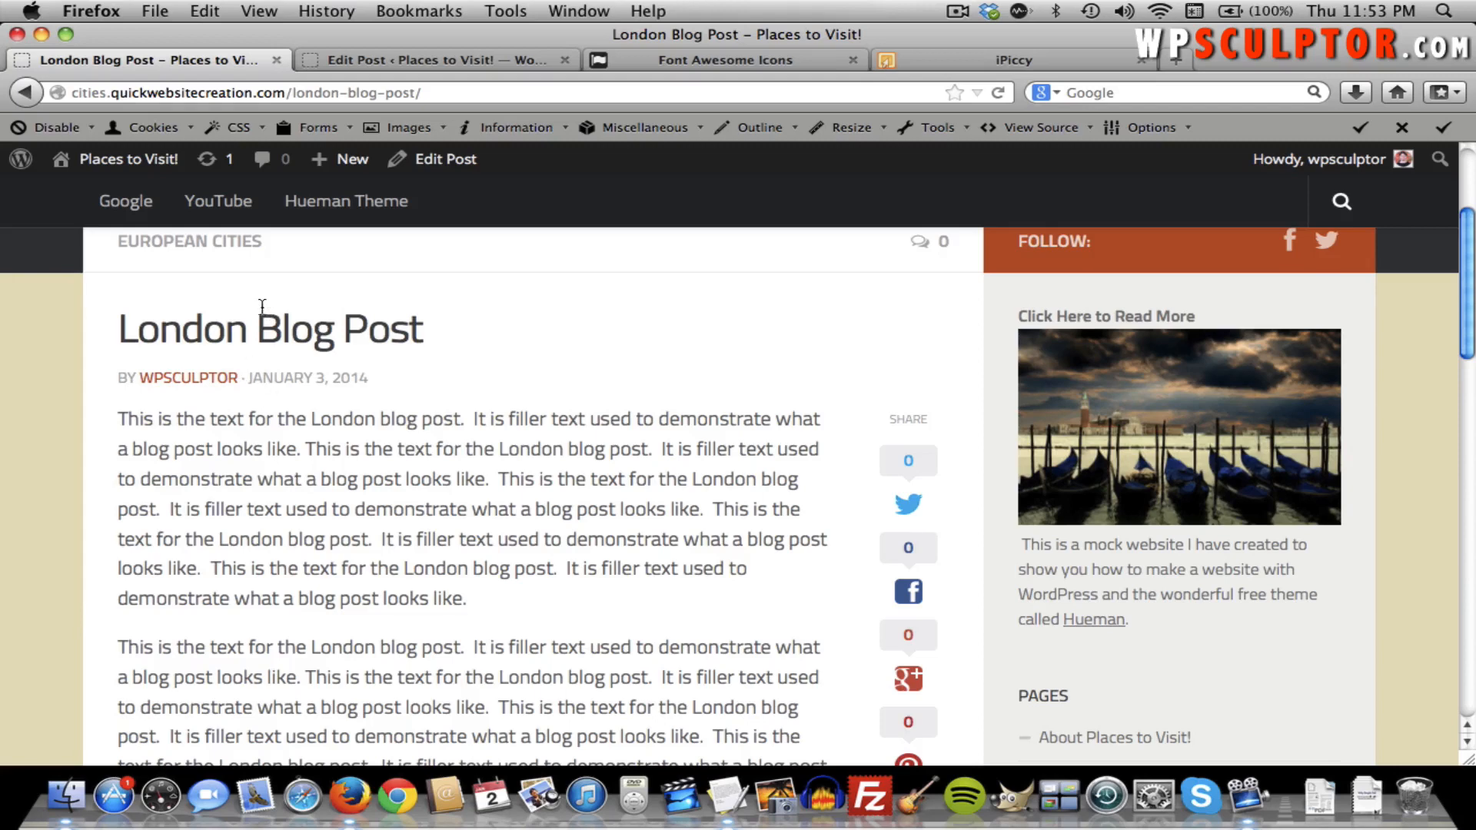
Change the London Blog Post's format to Image, update it, and return to the live post.
{"action": "left_click", "coordinate": [358, 61]}
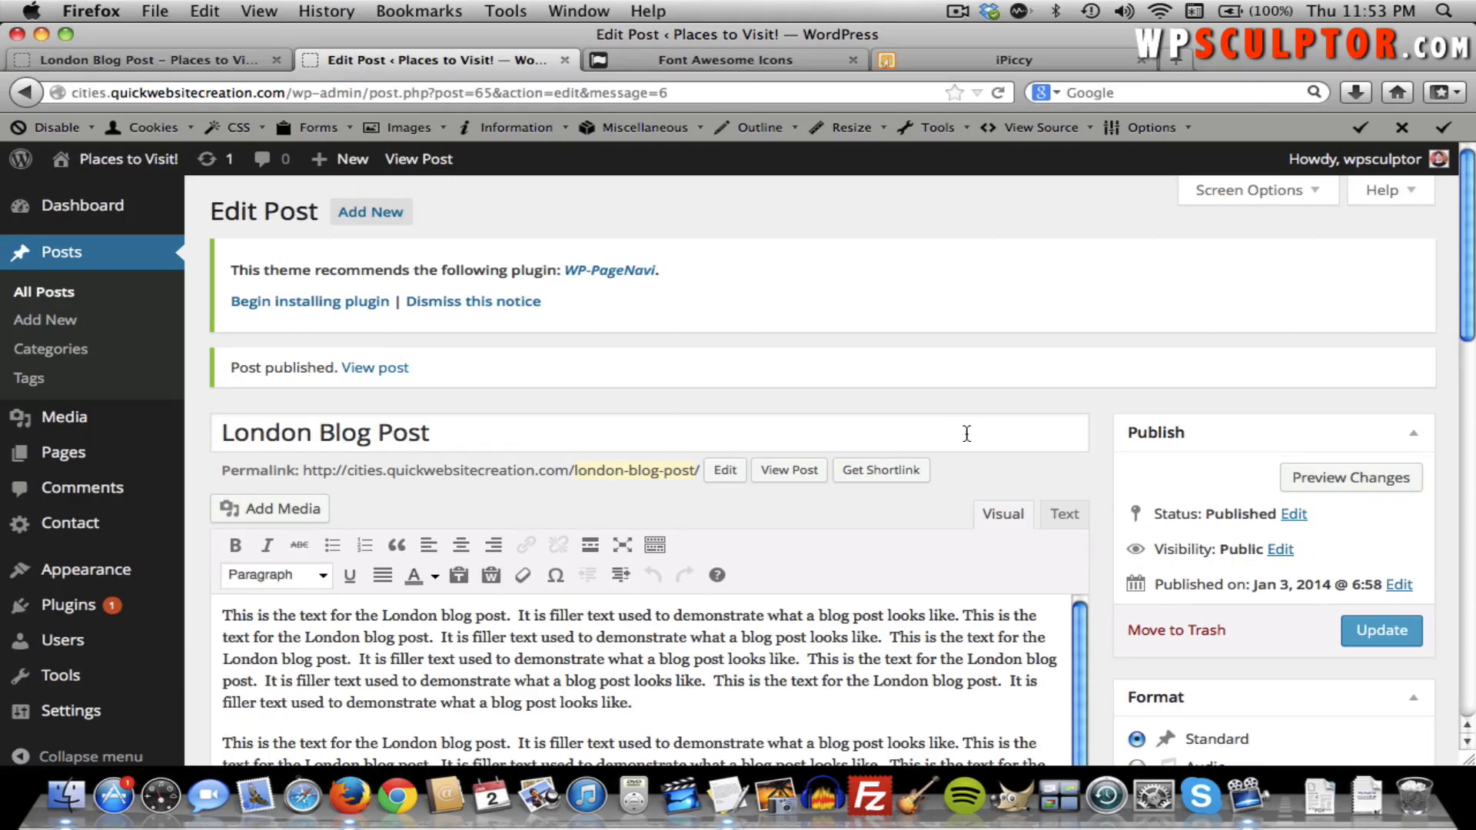
{"action": "scroll", "coordinate": [1030, 425], "scroll_direction": "down", "scroll_amount": 8}
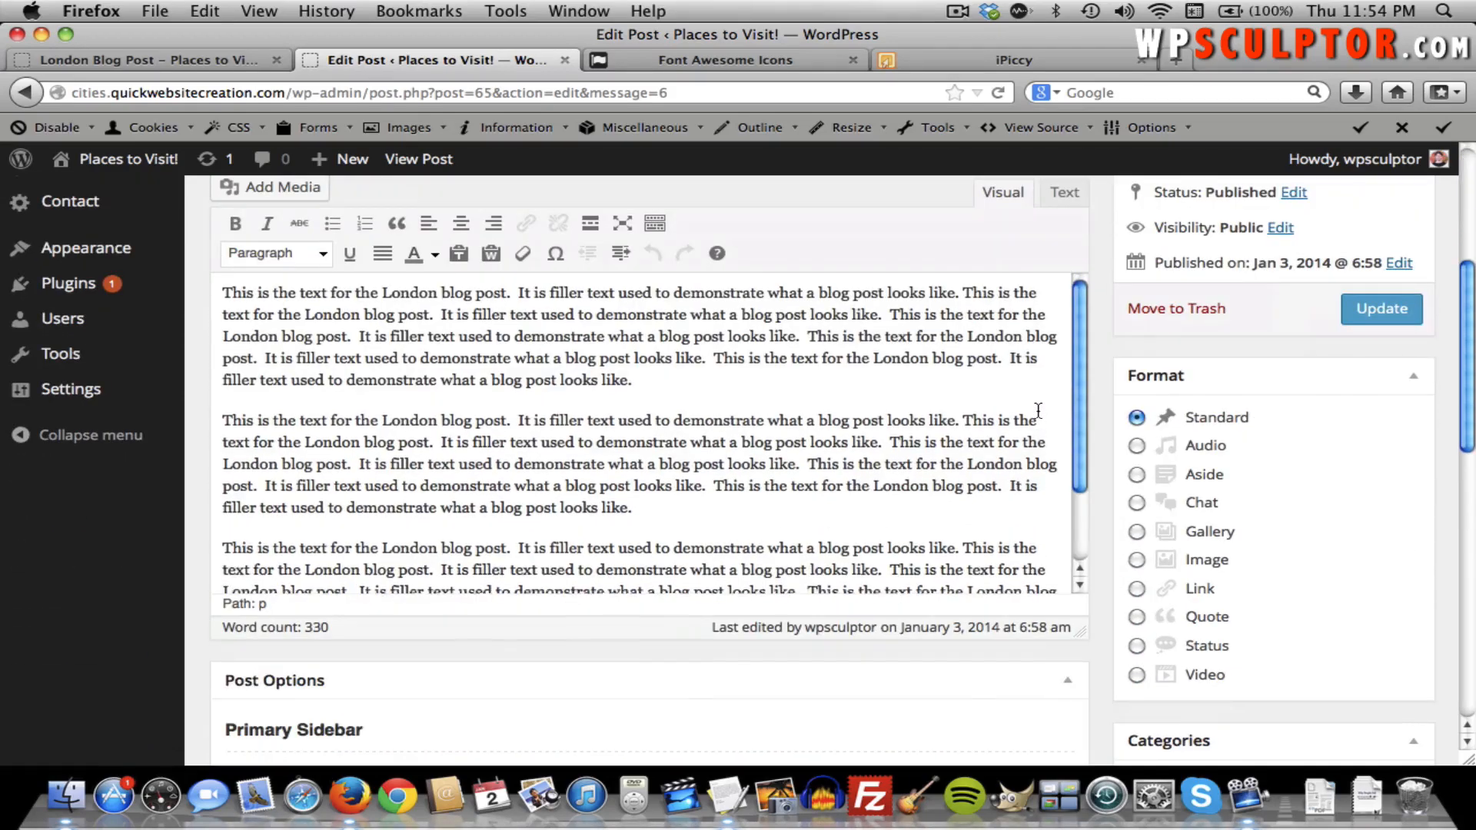
{"action": "scroll", "coordinate": [1037, 411], "scroll_direction": "down", "scroll_amount": 3}
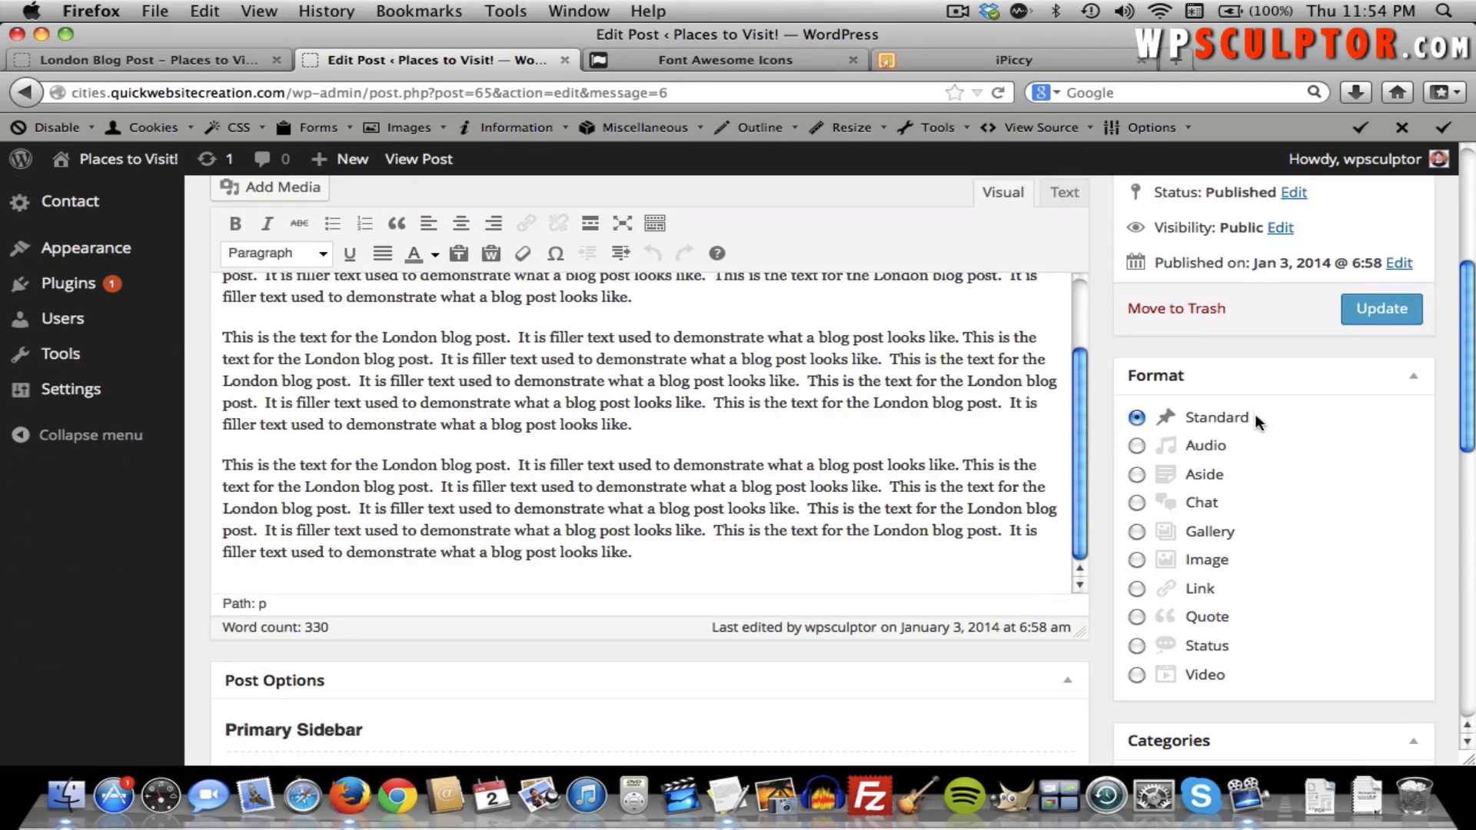
{"action": "left_click", "coordinate": [1137, 561]}
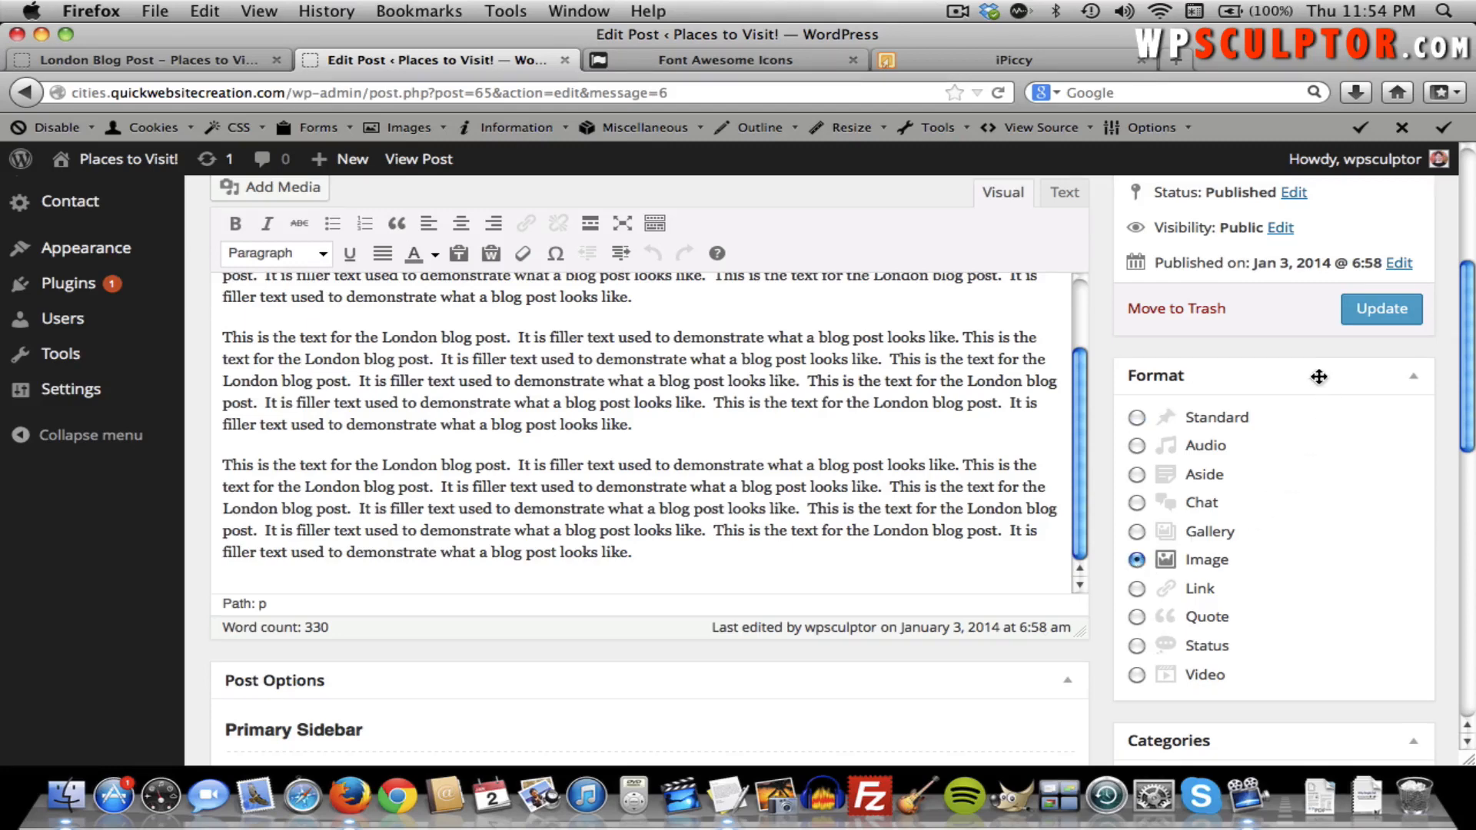
{"action": "left_click", "coordinate": [1390, 310]}
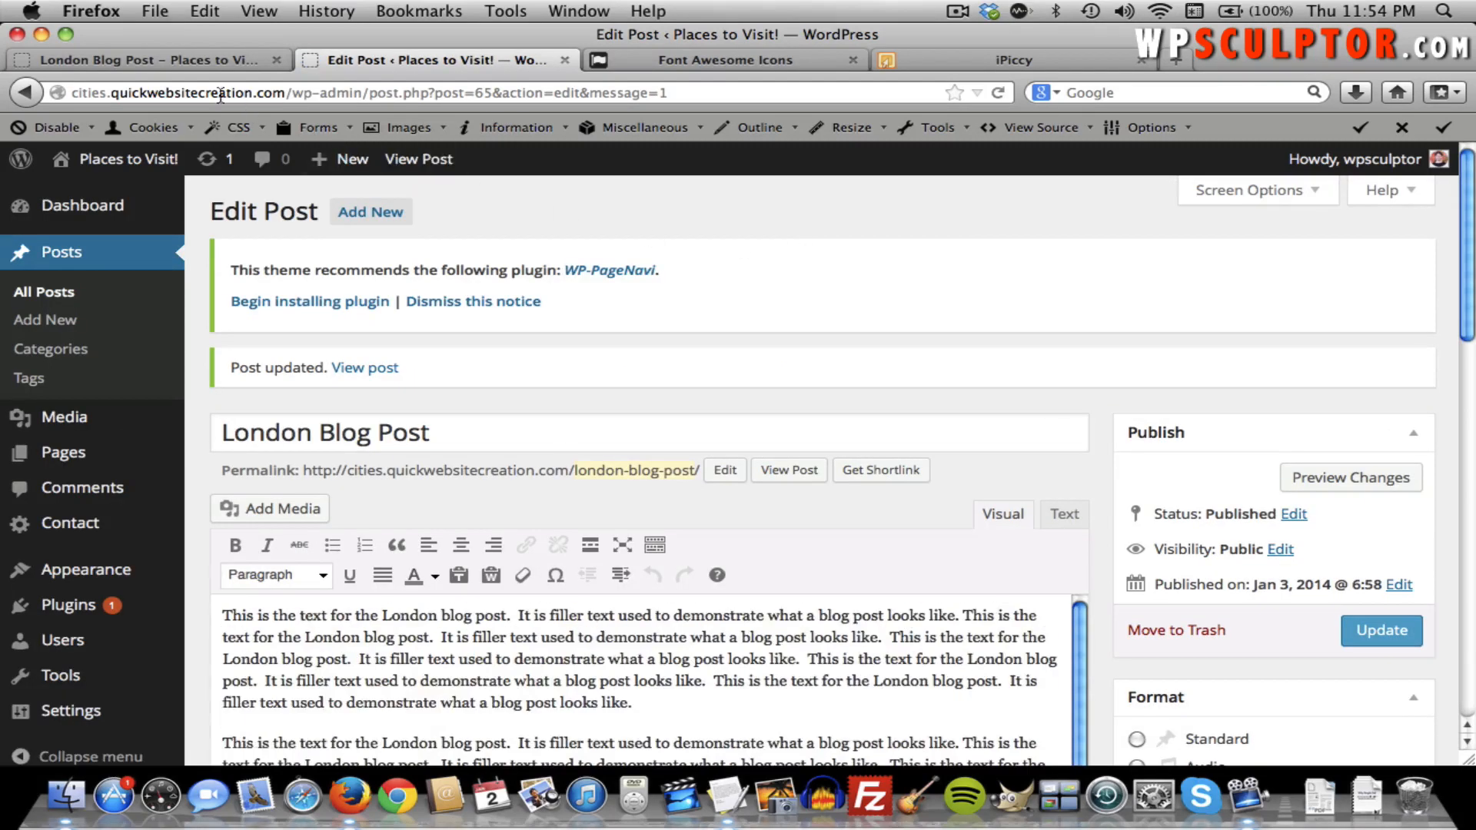
{"action": "left_click", "coordinate": [200, 63]}
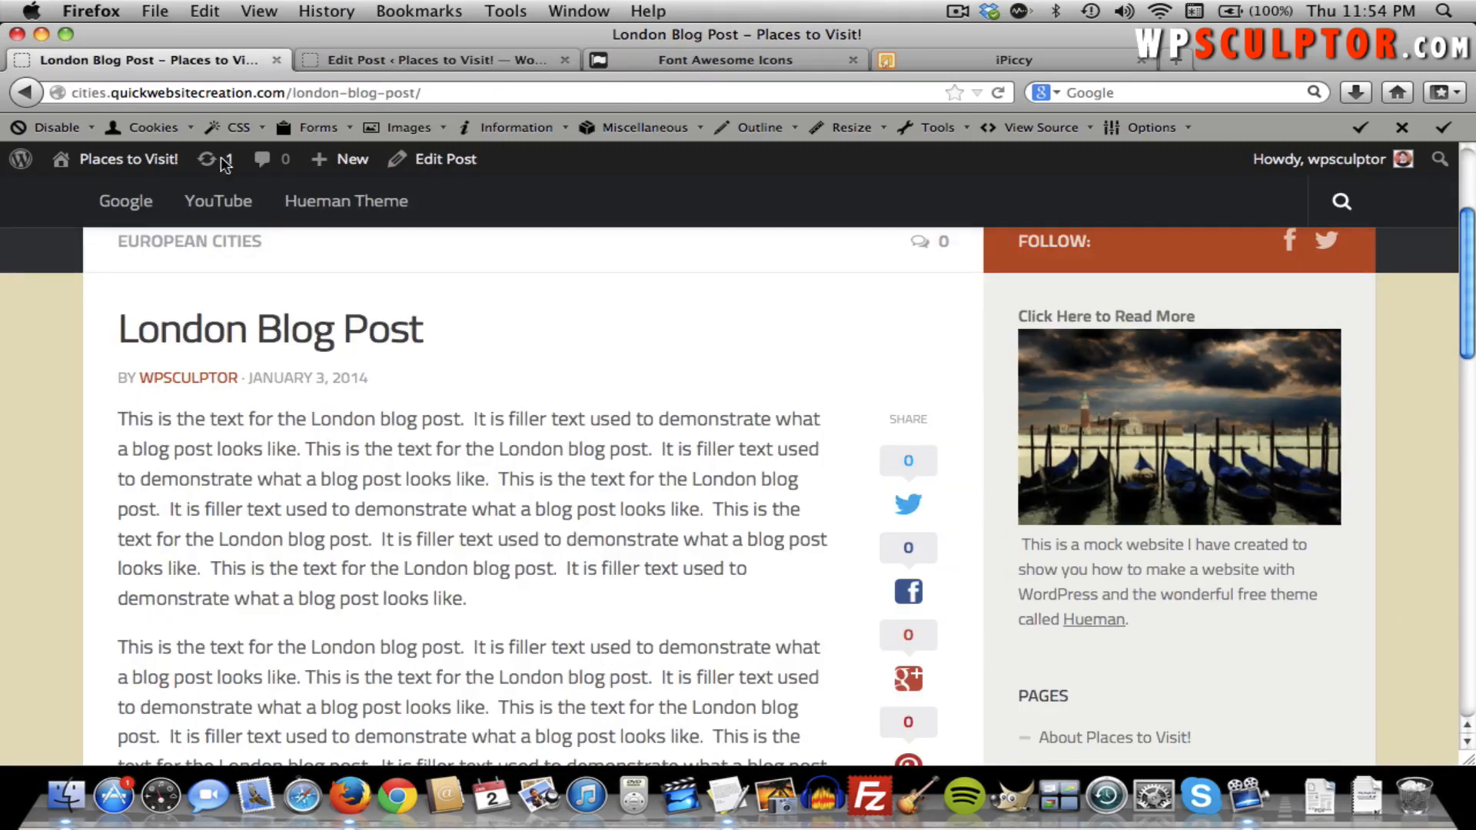
Reload the live London post and check the Tower Bridge photo and caption above the text.
{"action": "key", "text": "super+r"}
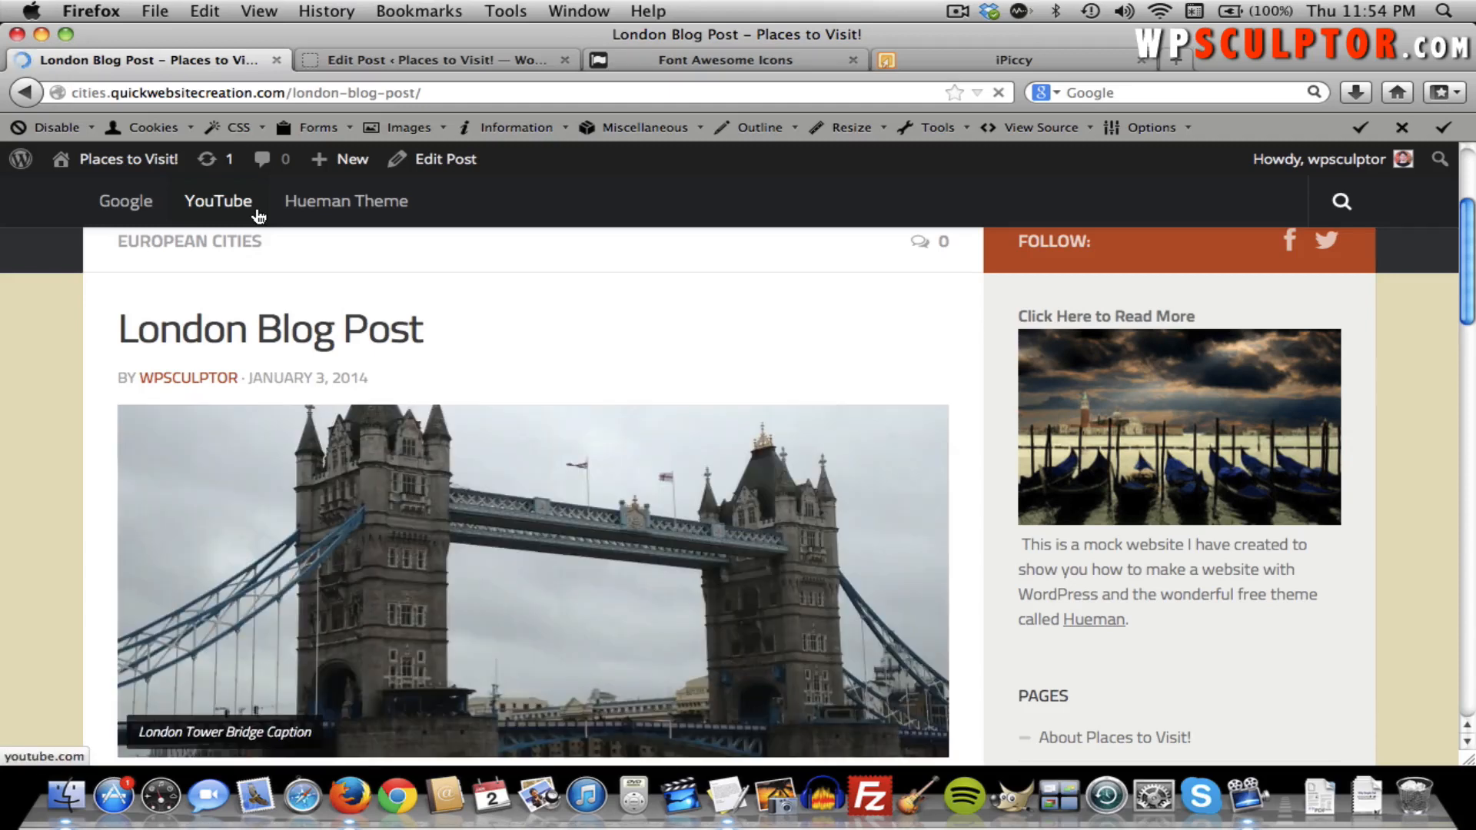
{"action": "scroll", "coordinate": [461, 334], "scroll_direction": "down", "scroll_amount": 2}
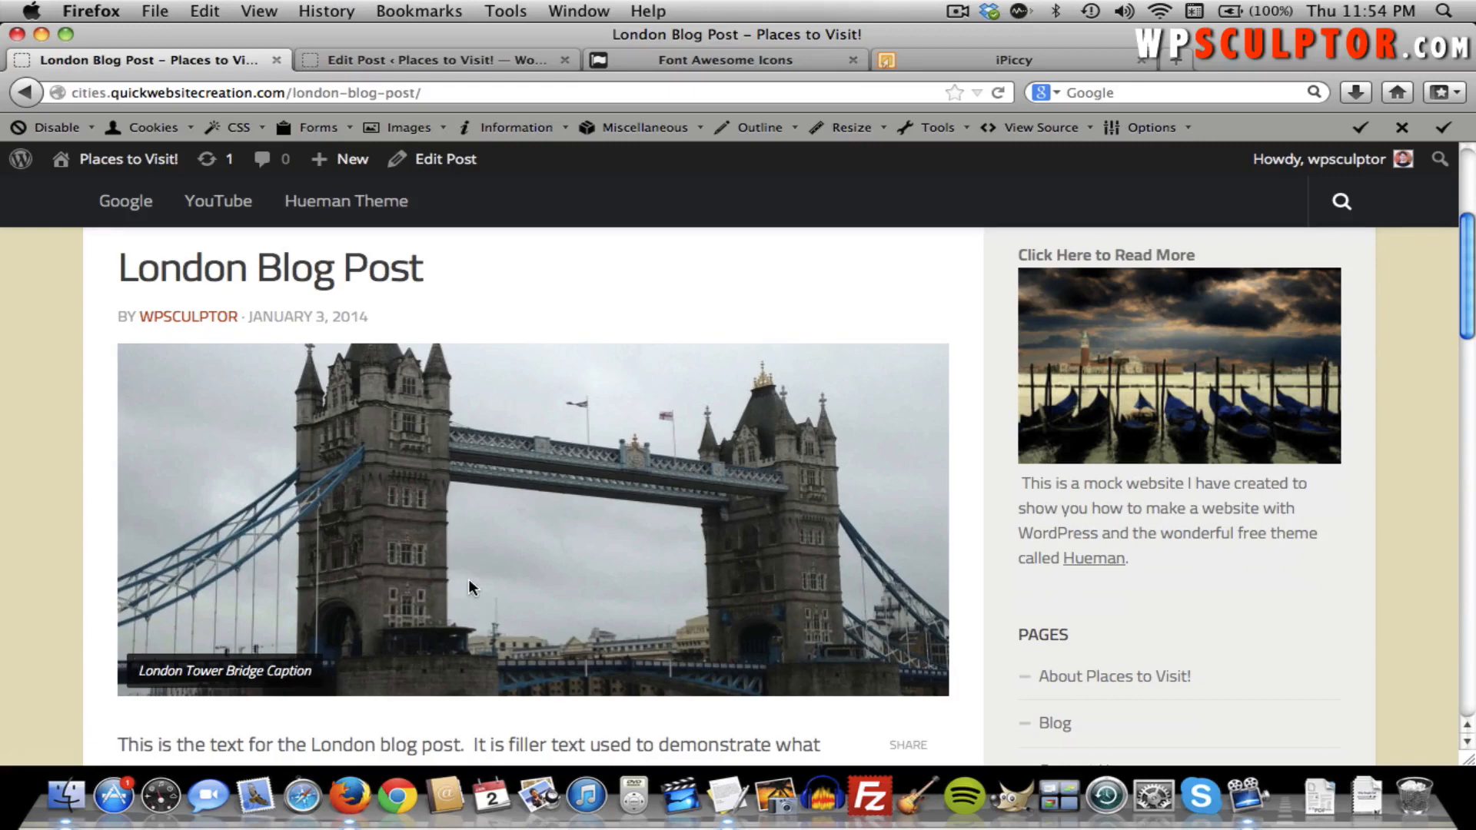
{"action": "scroll", "coordinate": [470, 588], "scroll_direction": "down", "scroll_amount": 6}
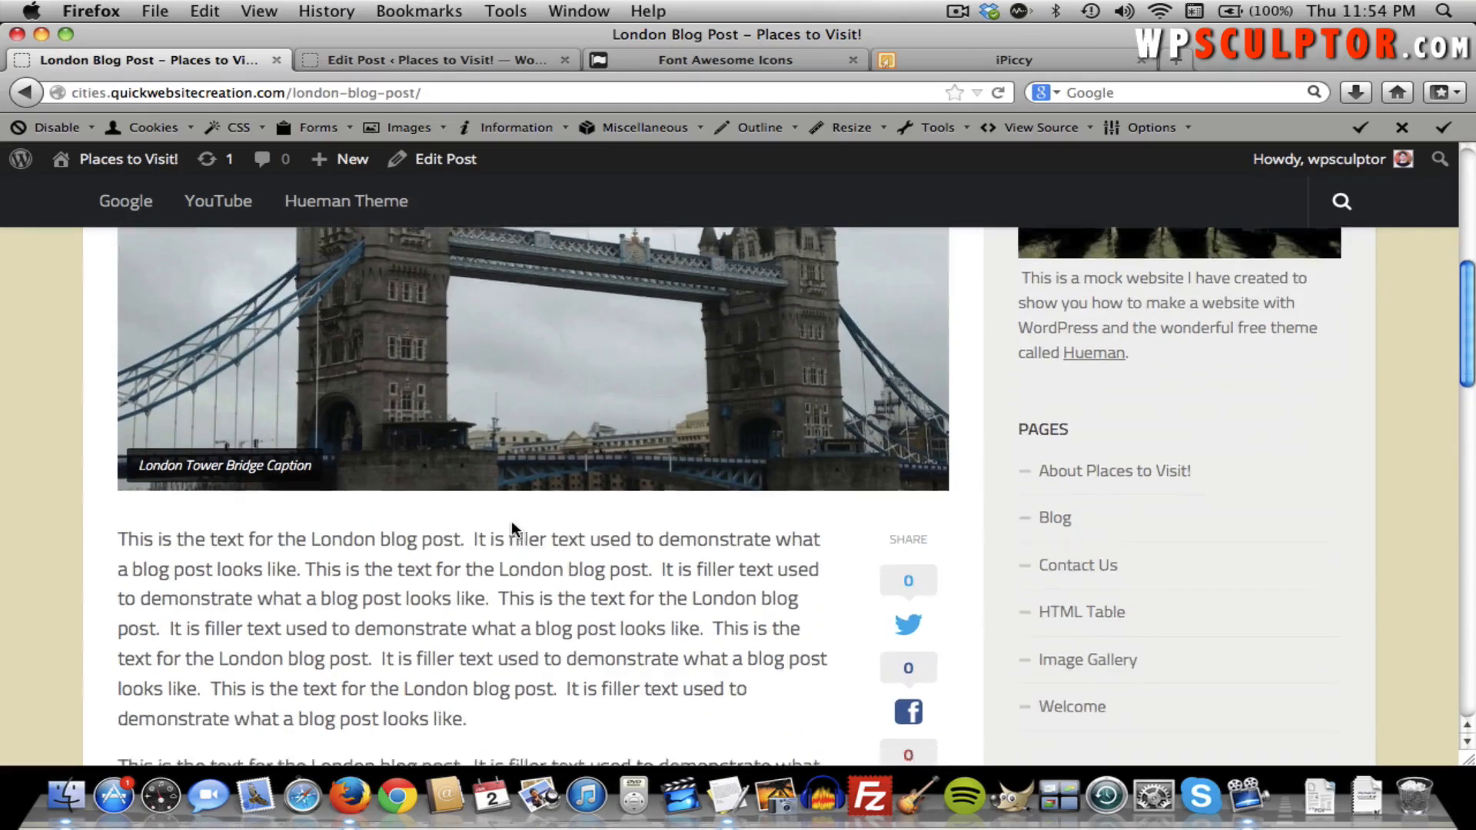
{"action": "scroll", "coordinate": [510, 519], "scroll_direction": "down", "scroll_amount": 3}
{"action": "scroll", "coordinate": [510, 519], "scroll_direction": "up", "scroll_amount": 10}
{"action": "scroll", "coordinate": [510, 520], "scroll_direction": "down", "scroll_amount": 6}
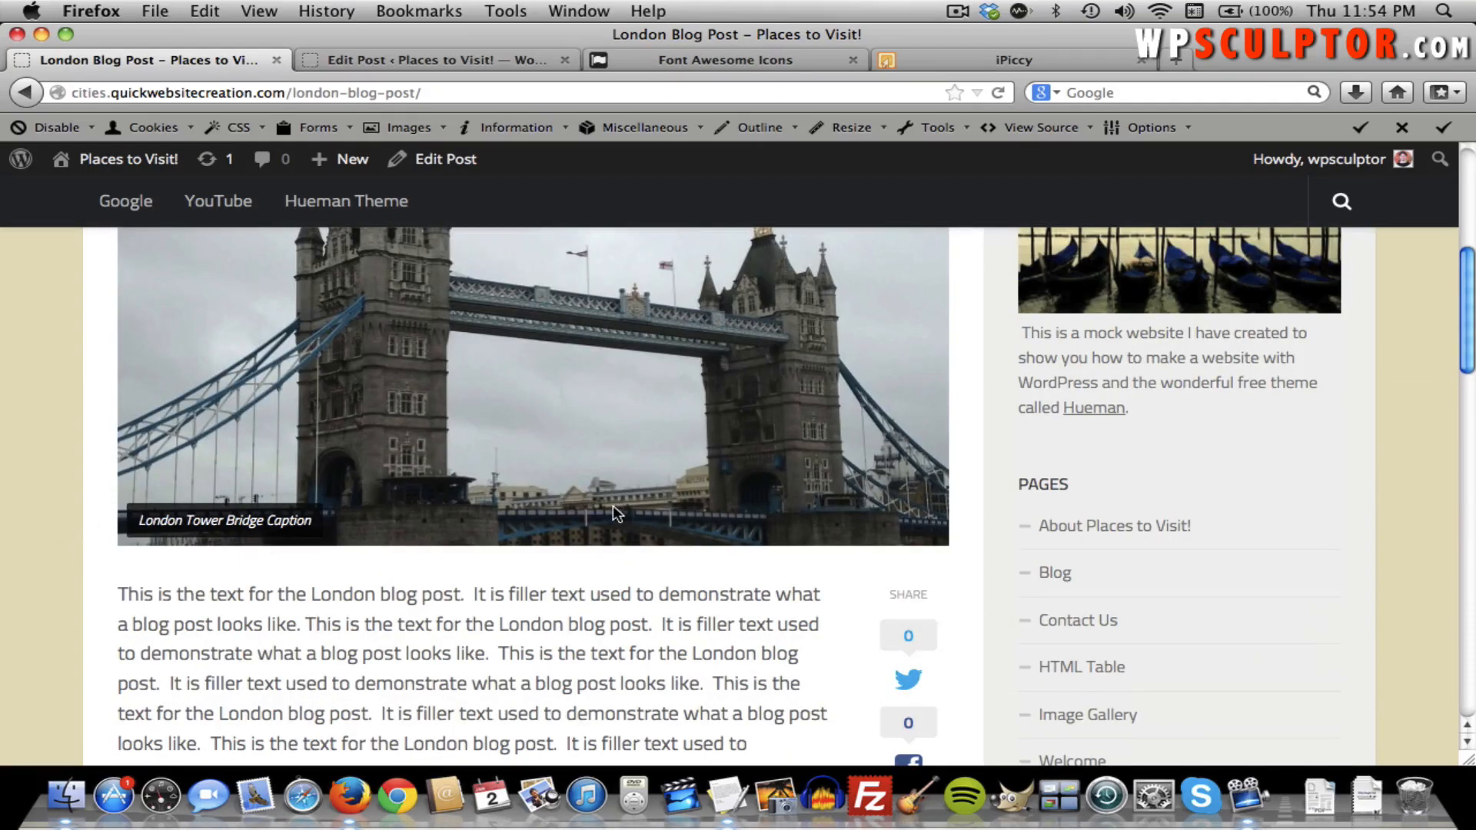
{"action": "scroll", "coordinate": [613, 510], "scroll_direction": "down", "scroll_amount": 3}
{"action": "scroll", "coordinate": [613, 509], "scroll_direction": "up", "scroll_amount": 12}
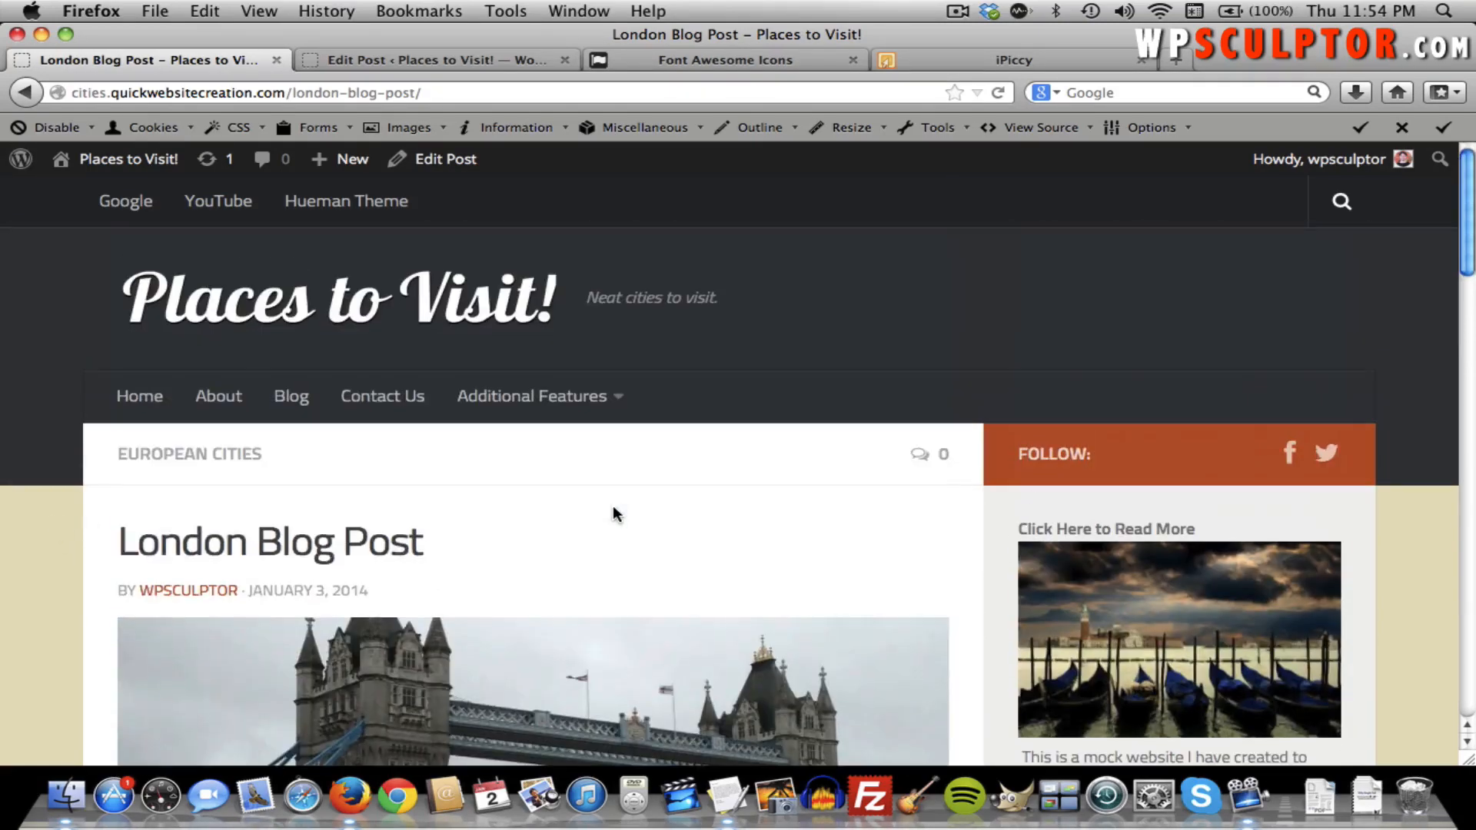
Start a new post titled 'Chicago Blog Post'.
{"action": "left_click", "coordinate": [435, 55]}
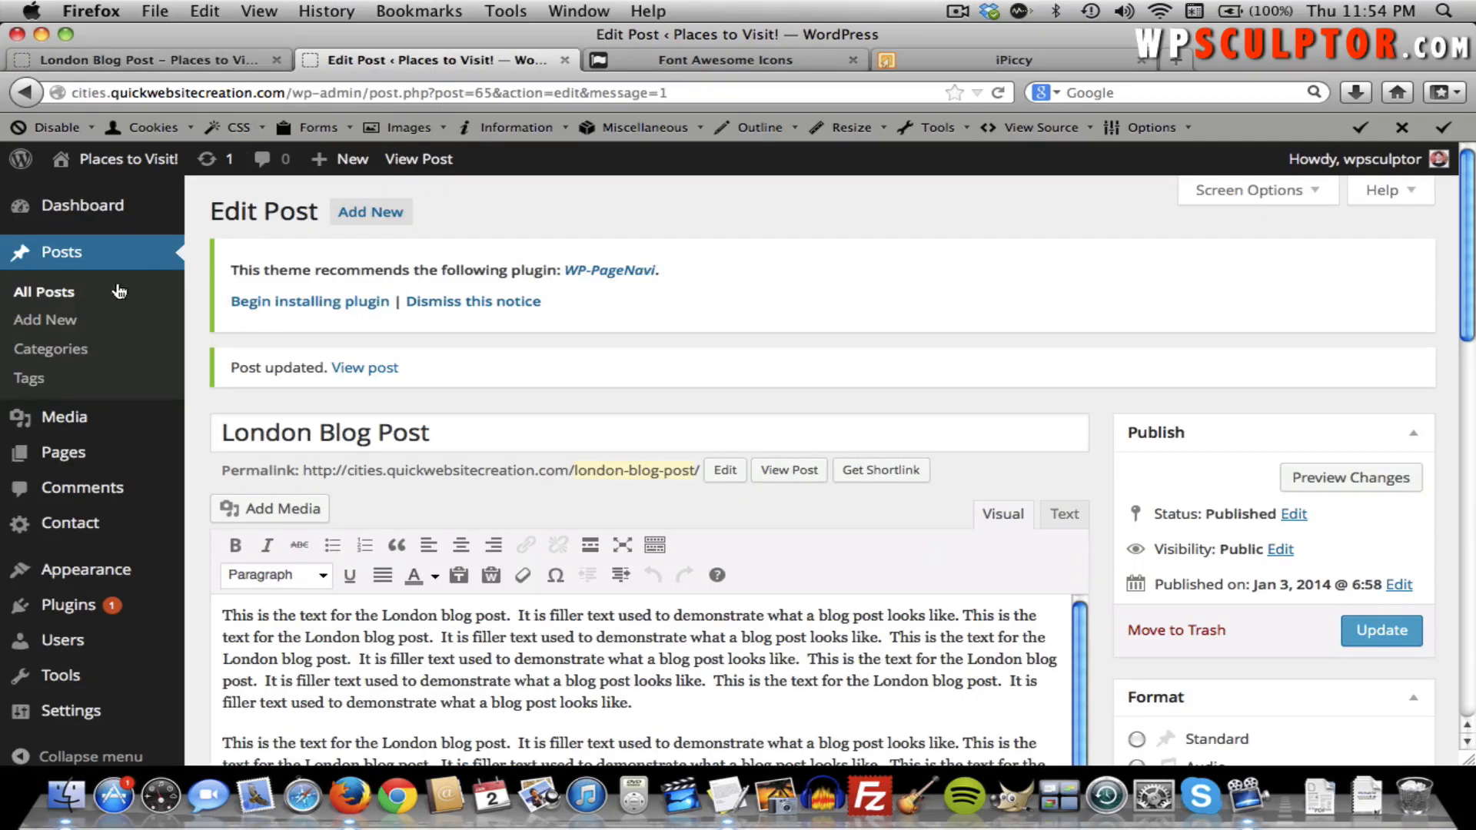
{"action": "left_click", "coordinate": [63, 319]}
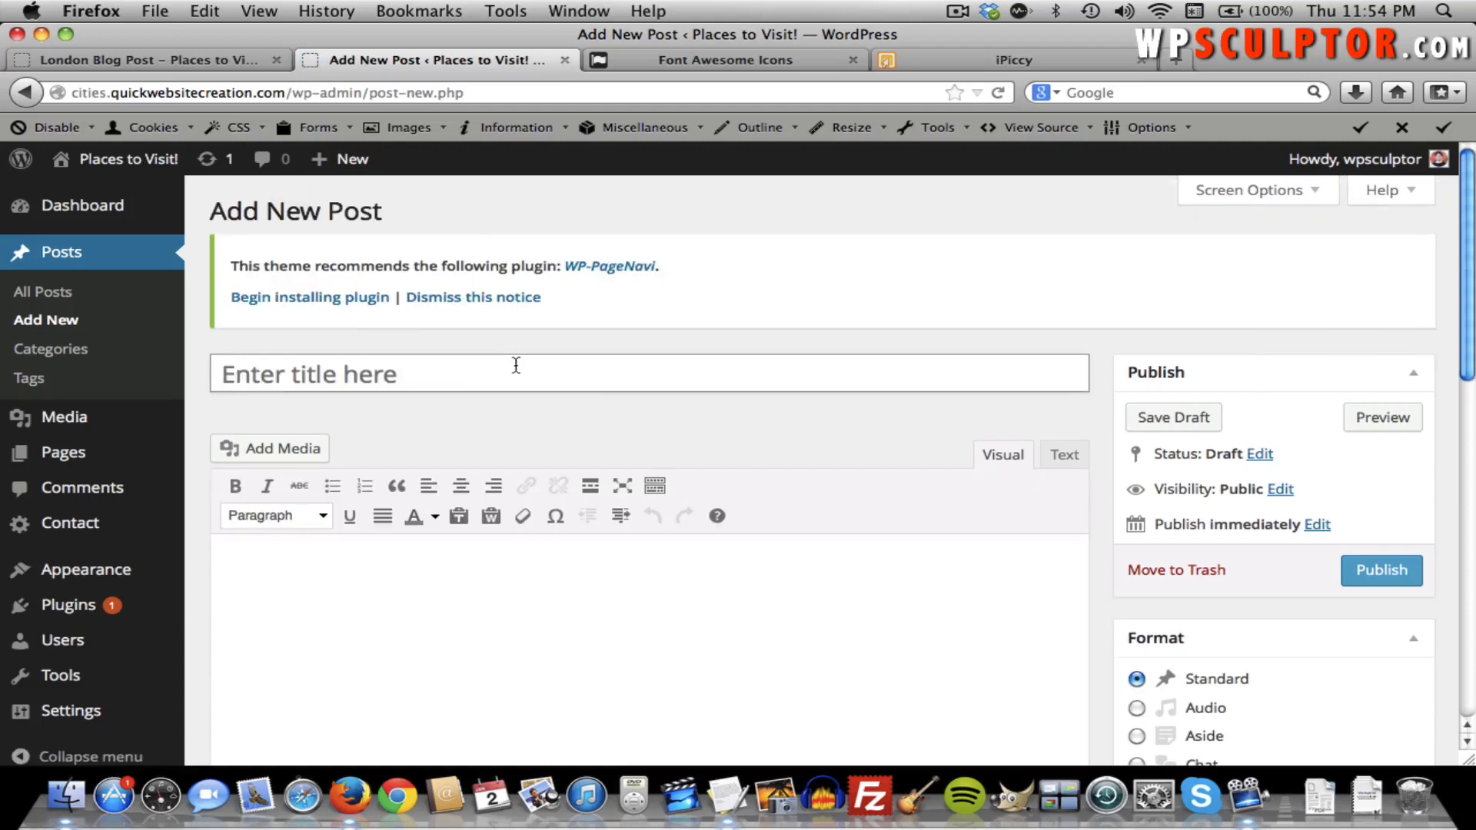
{"action": "left_click", "coordinate": [417, 381]}
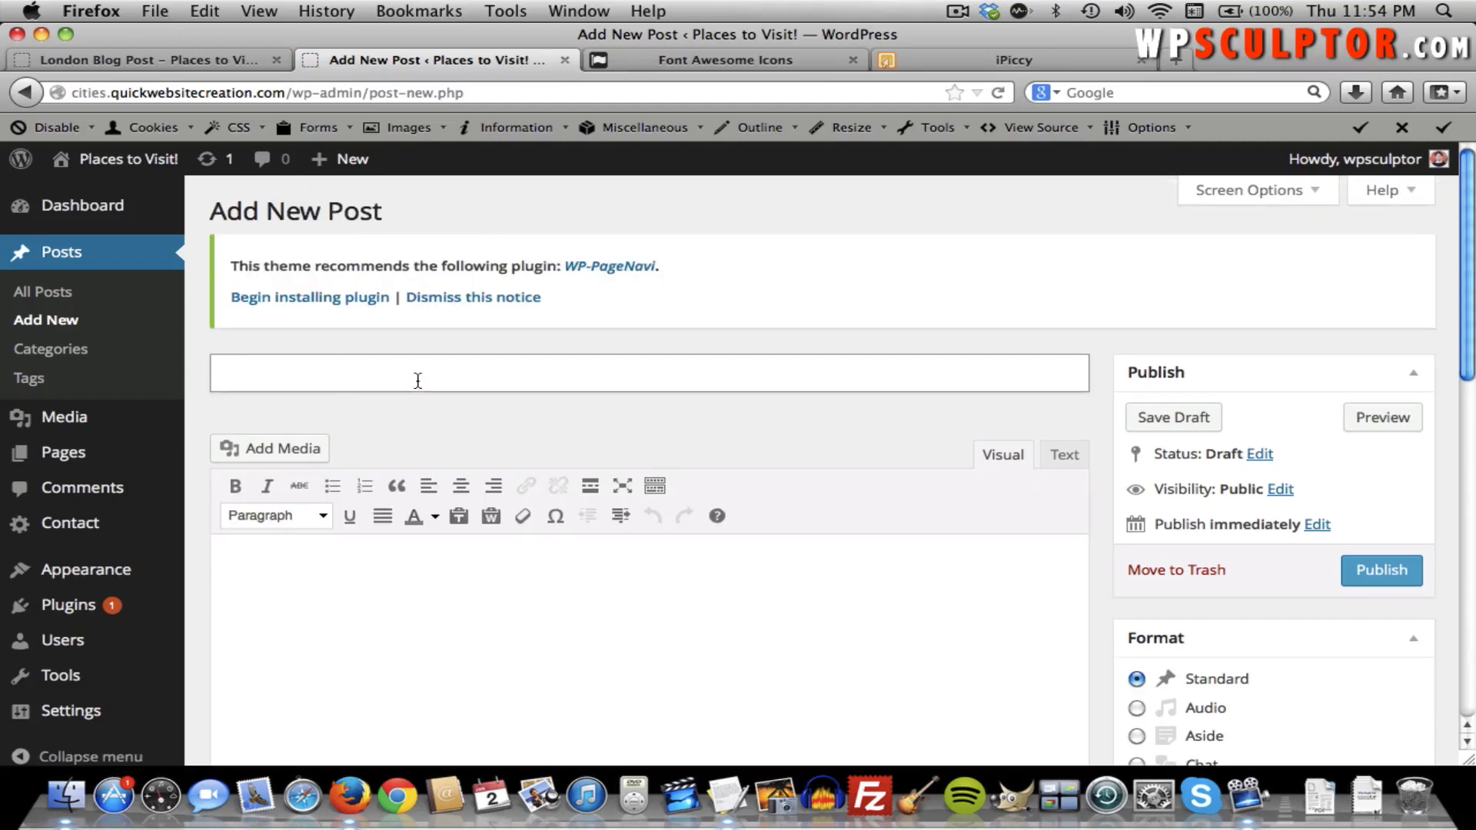
{"action": "type", "text": "Chicago Blog Post"}
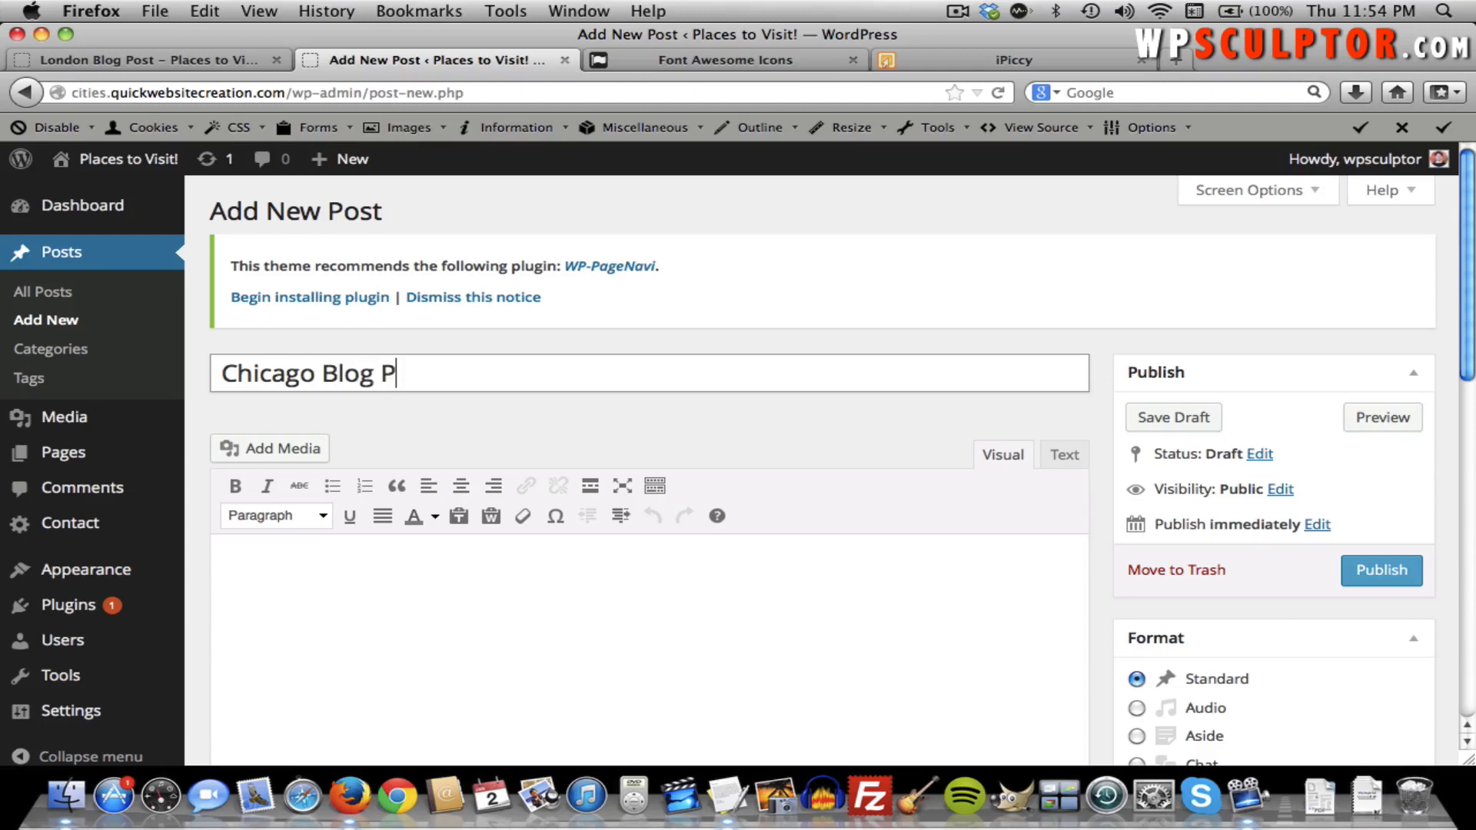
Copy the Chicago filler paragraphs from TextEdit and paste them into the post body.
{"action": "left_click", "coordinate": [464, 600]}
{"action": "key", "text": "super+Tab"}
{"action": "scroll", "coordinate": [576, 361], "scroll_direction": "down", "scroll_amount": 10}
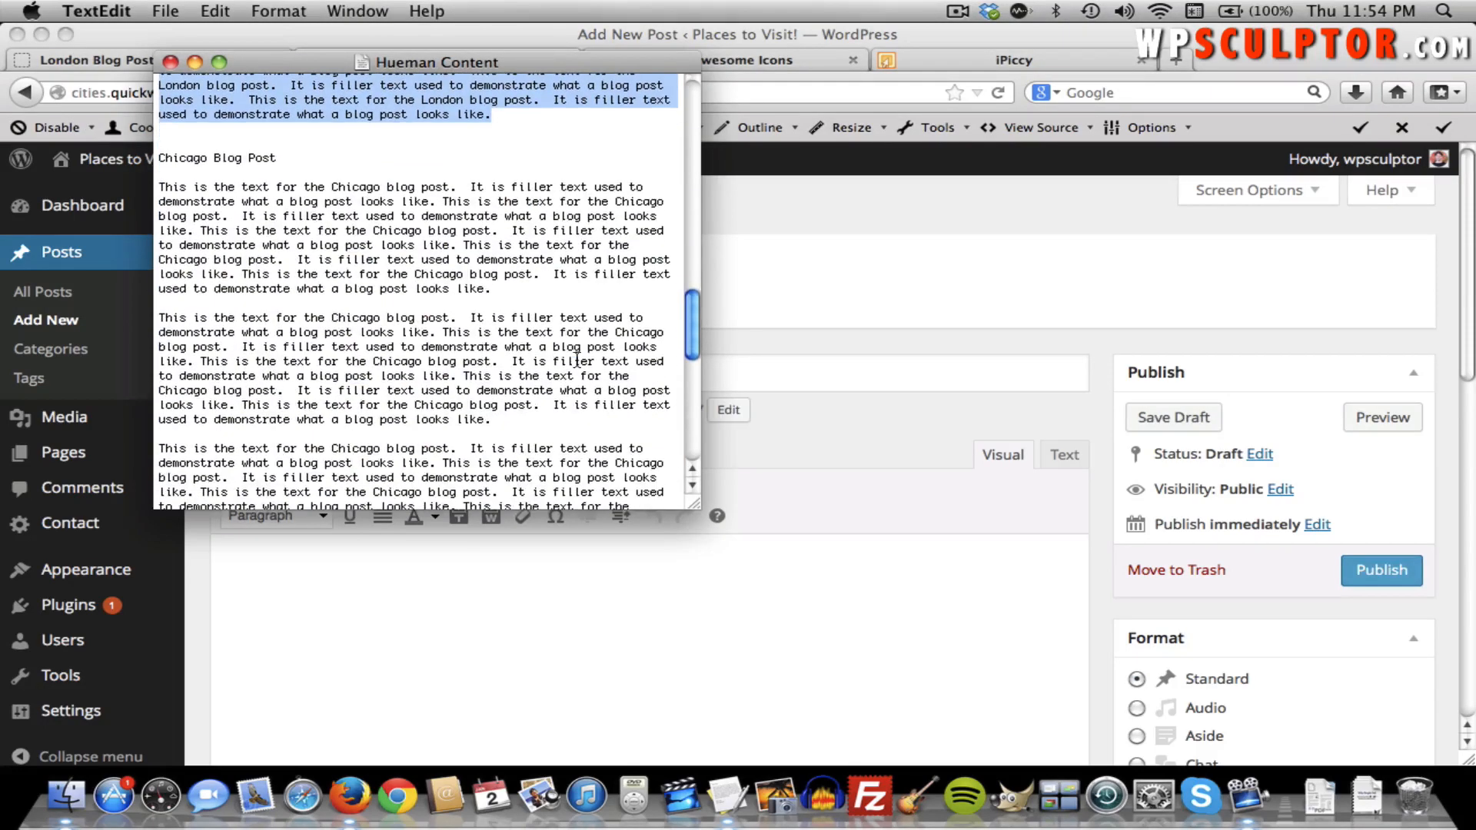
{"action": "left_click_drag", "start_coordinate": [157, 186], "coordinate": [491, 463]}
{"action": "scroll", "coordinate": [493, 461], "scroll_direction": "down", "scroll_amount": 5}
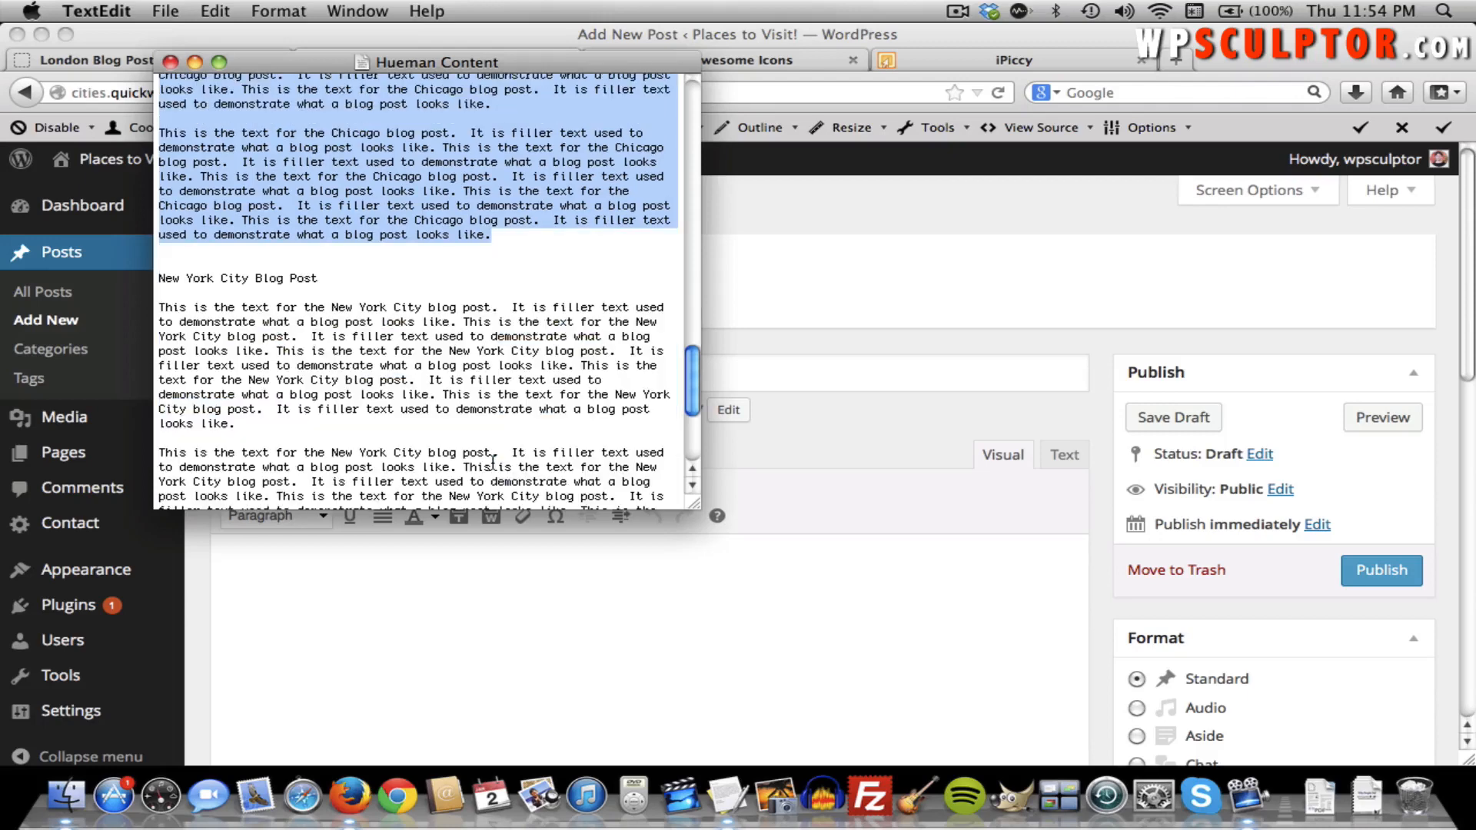
{"action": "scroll", "coordinate": [480, 365], "scroll_direction": "up", "scroll_amount": 3}
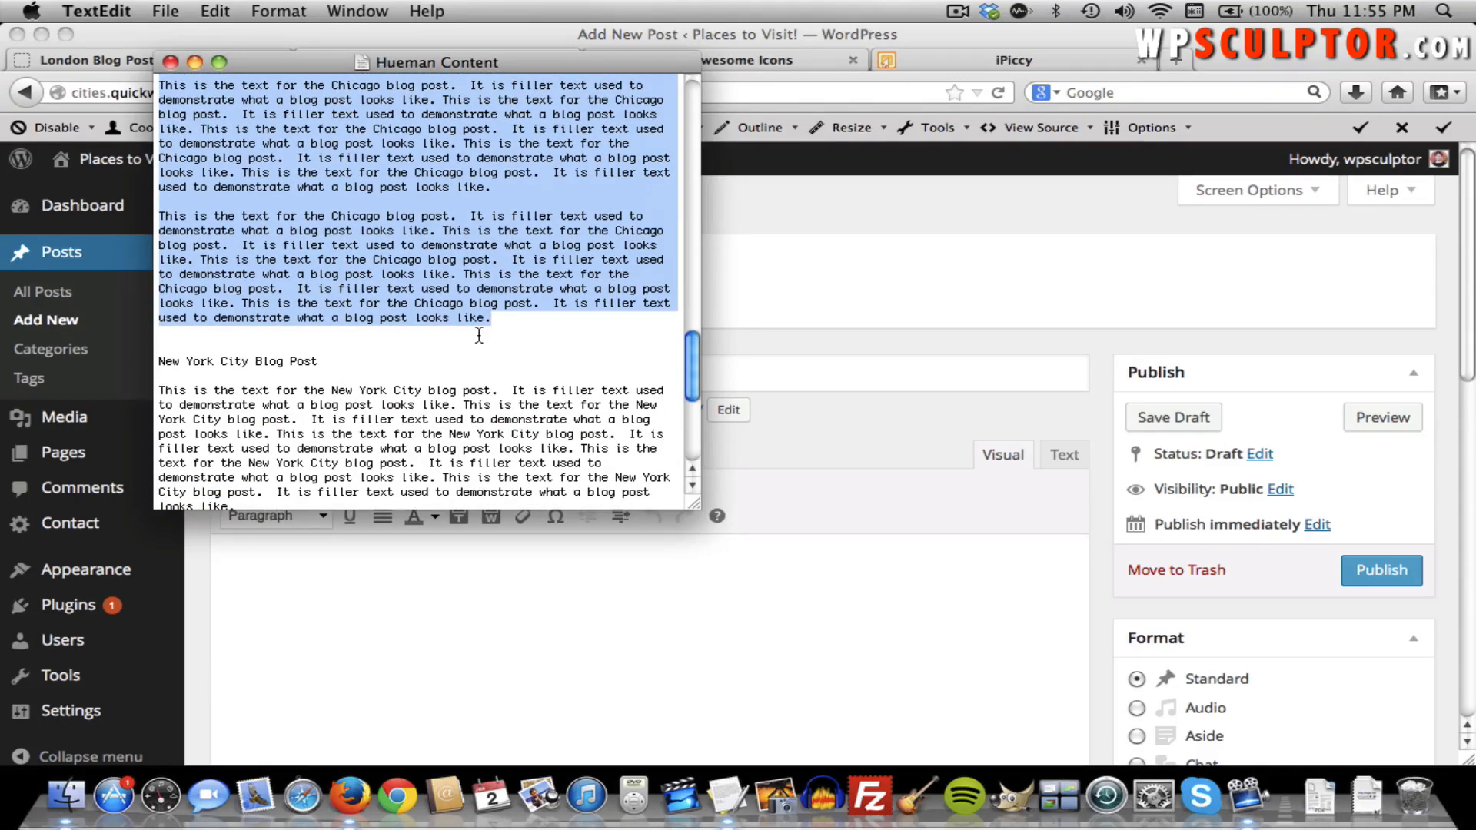
{"action": "key", "text": "super+Tab"}
{"action": "left_click", "coordinate": [453, 630]}
{"action": "key", "text": "super+v"}
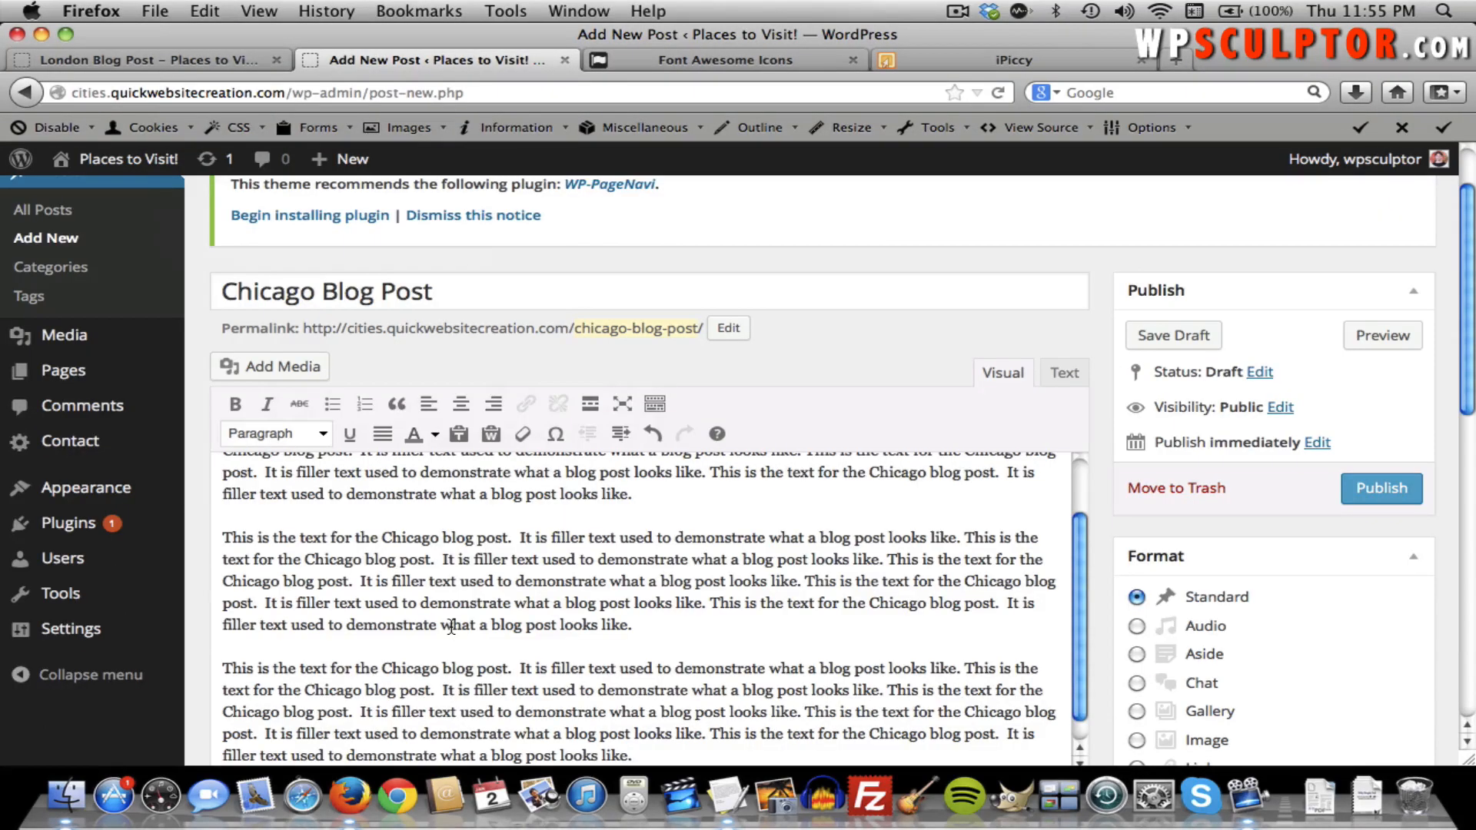
{"action": "scroll", "coordinate": [451, 626], "scroll_direction": "down", "scroll_amount": 2}
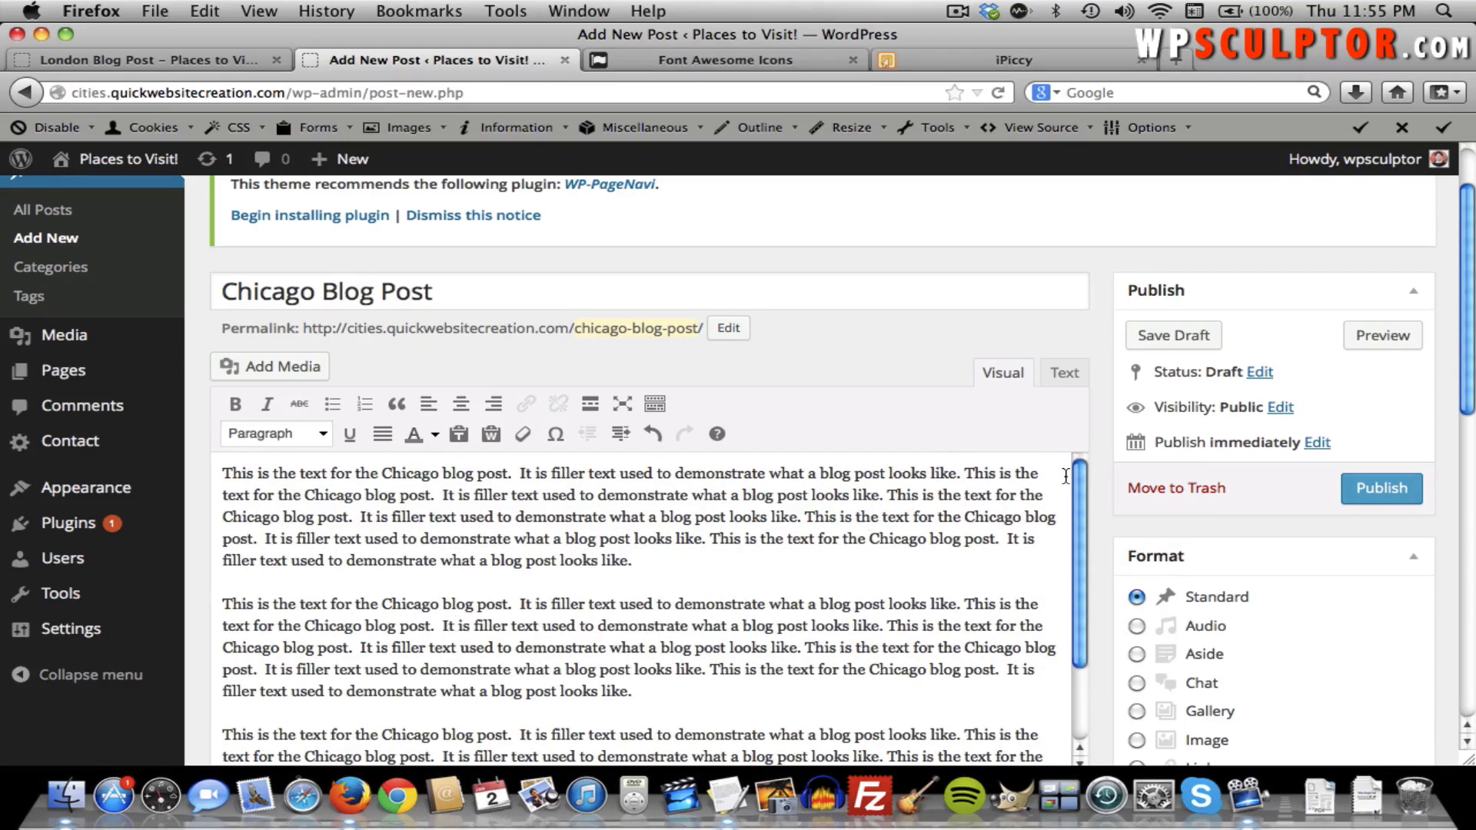
{"action": "scroll", "coordinate": [1101, 458], "scroll_direction": "down", "scroll_amount": 10}
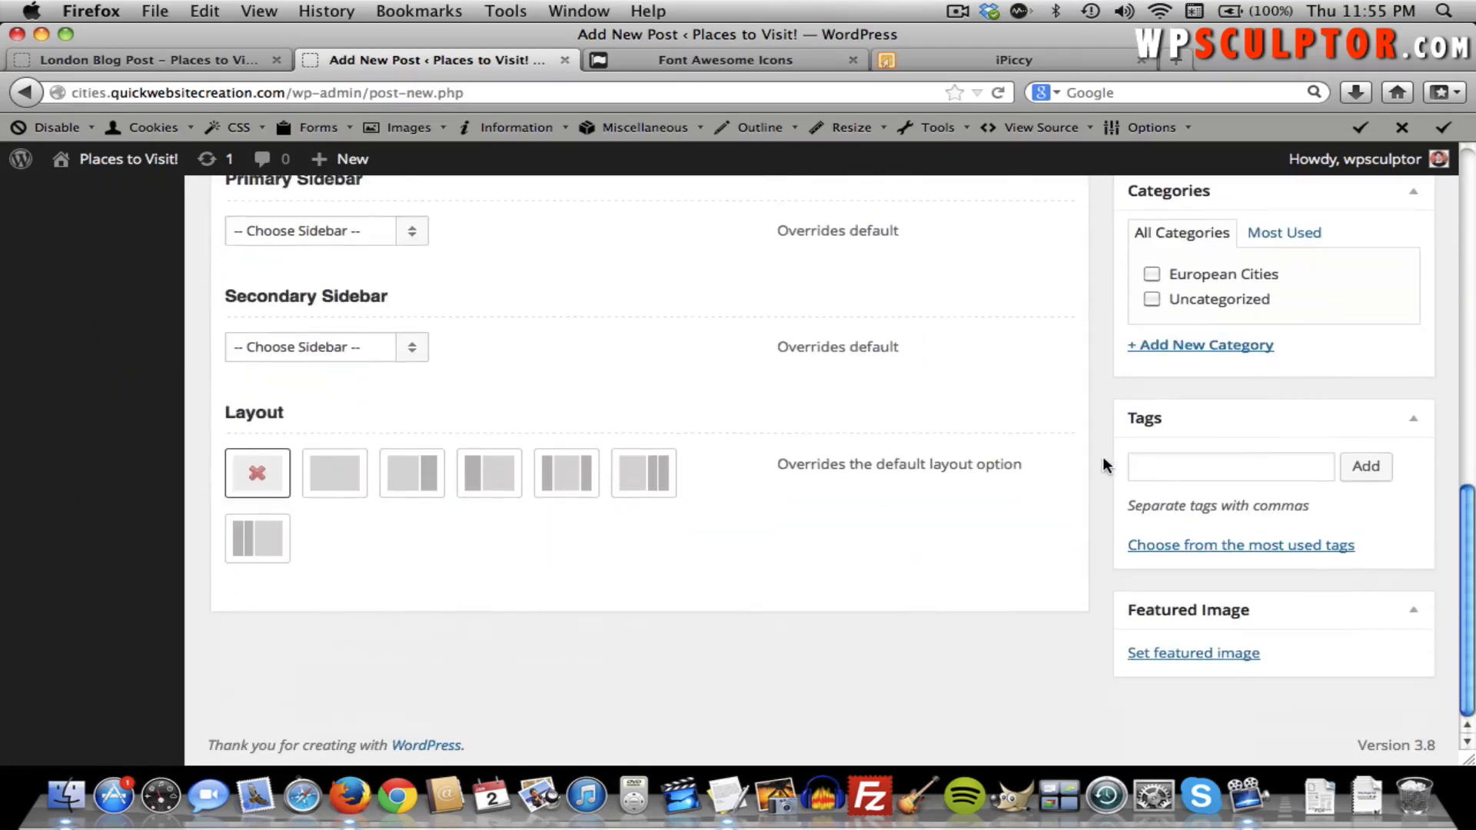
Upload chicago-75152_1280.jpg and set it as the Chicago post's featured image.
{"action": "left_click", "coordinate": [1166, 654]}
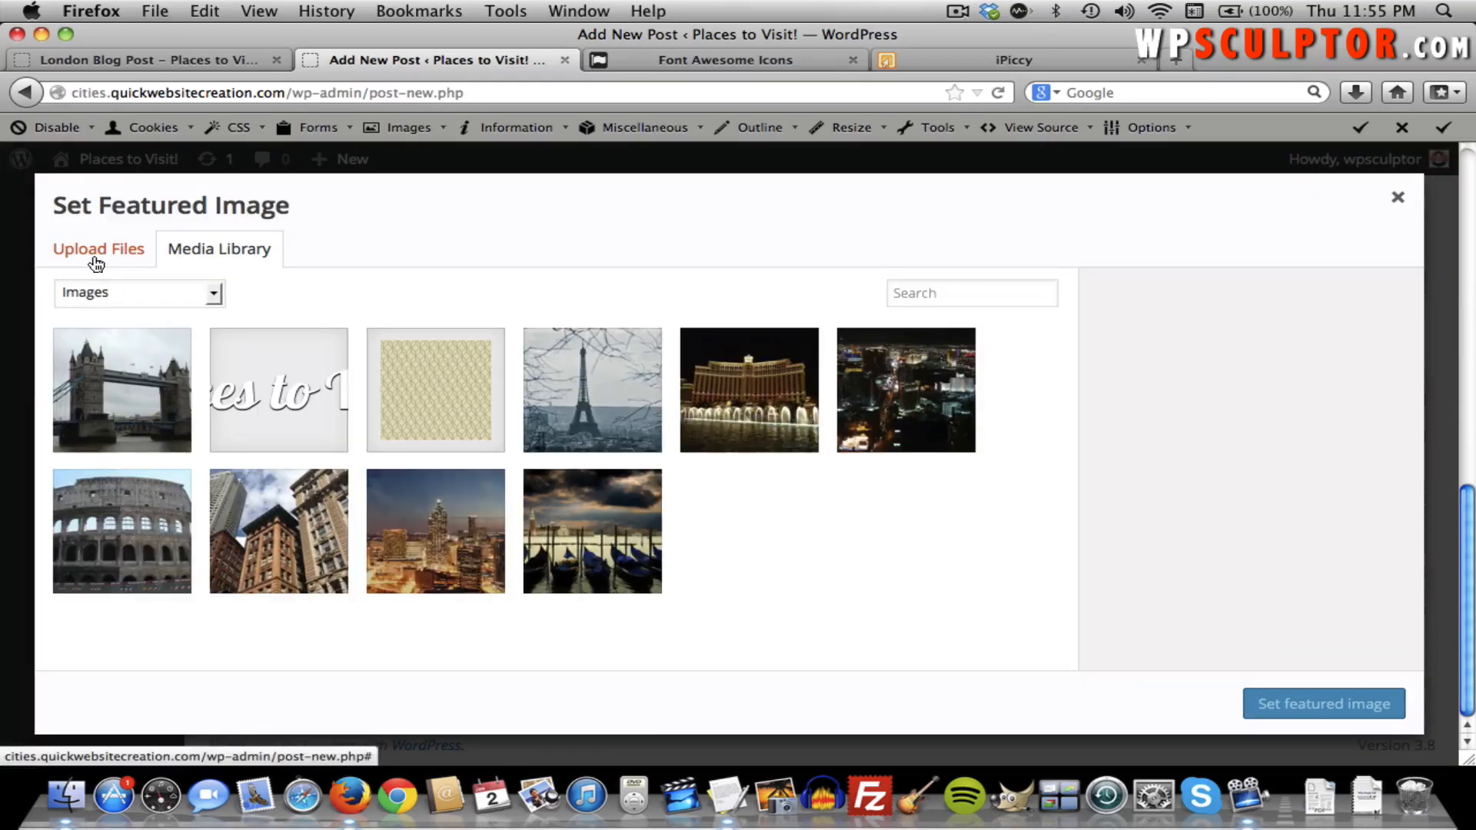
{"action": "left_click", "coordinate": [94, 257]}
{"action": "left_click", "coordinate": [729, 531]}
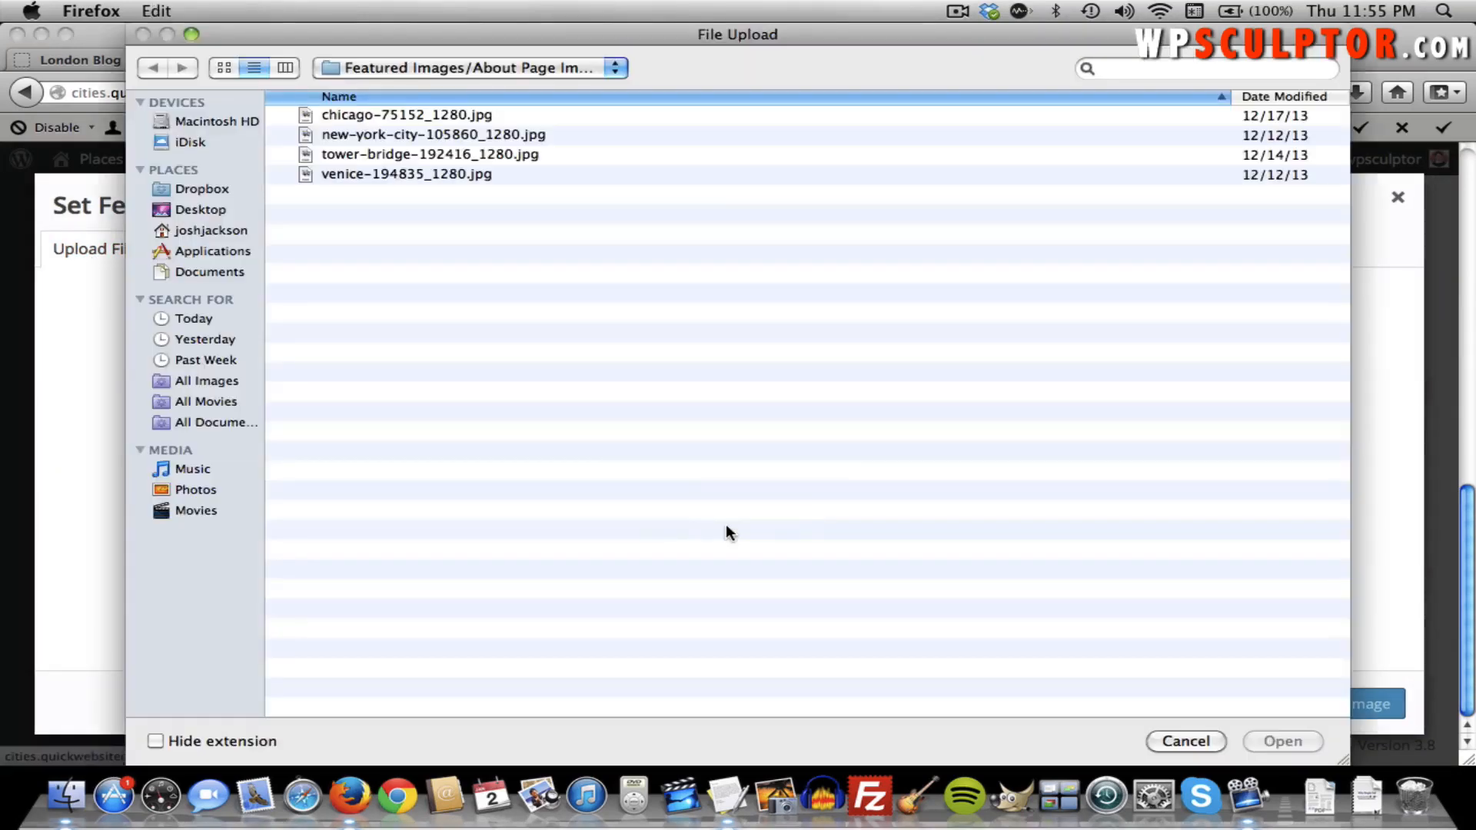
{"action": "double_click", "coordinate": [453, 115]}
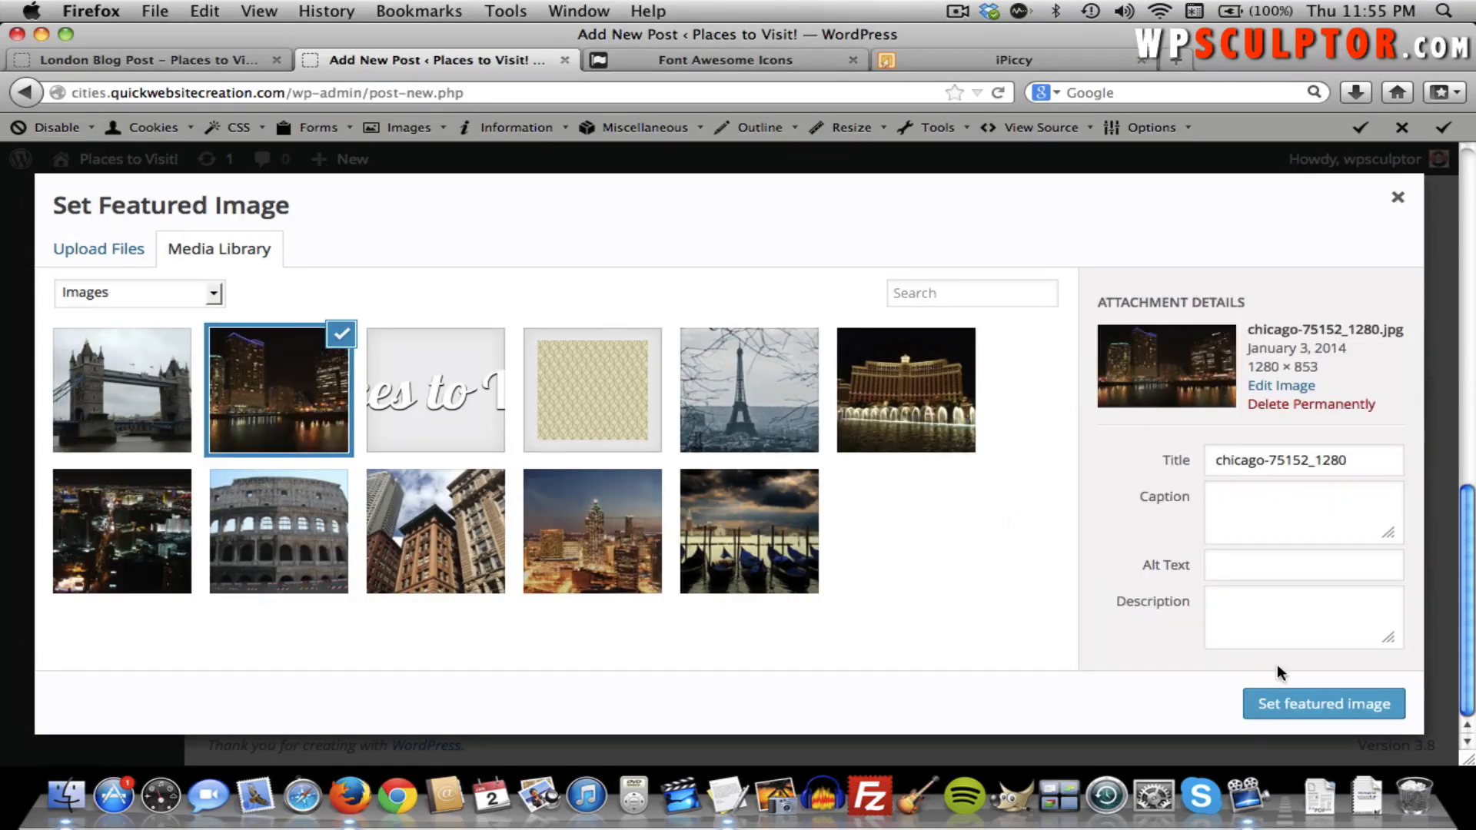
{"action": "left_click", "coordinate": [1296, 704]}
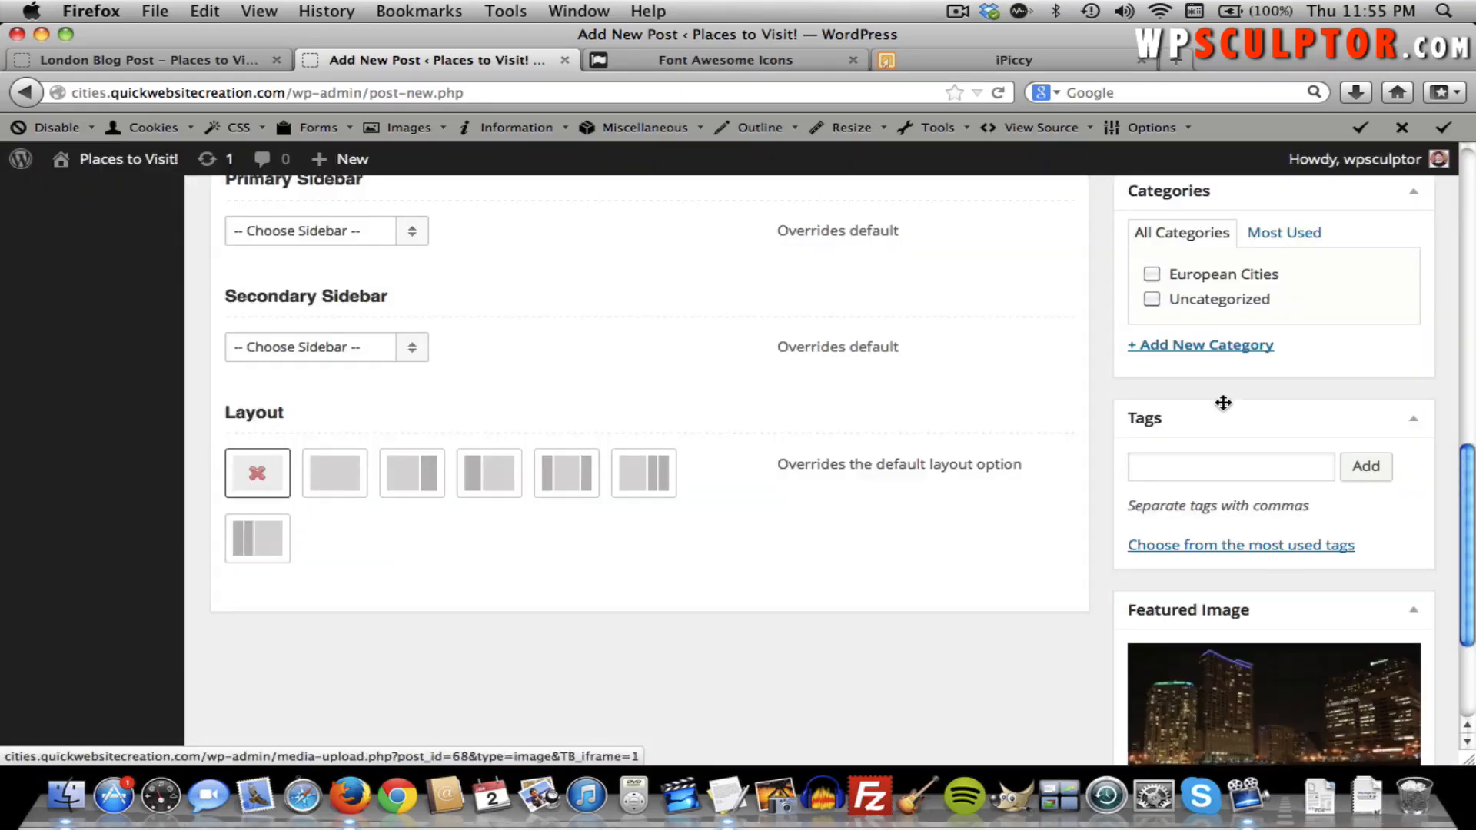
File the Chicago post under a new 'American Cities' category and publish it.
{"action": "left_click", "coordinate": [1175, 346]}
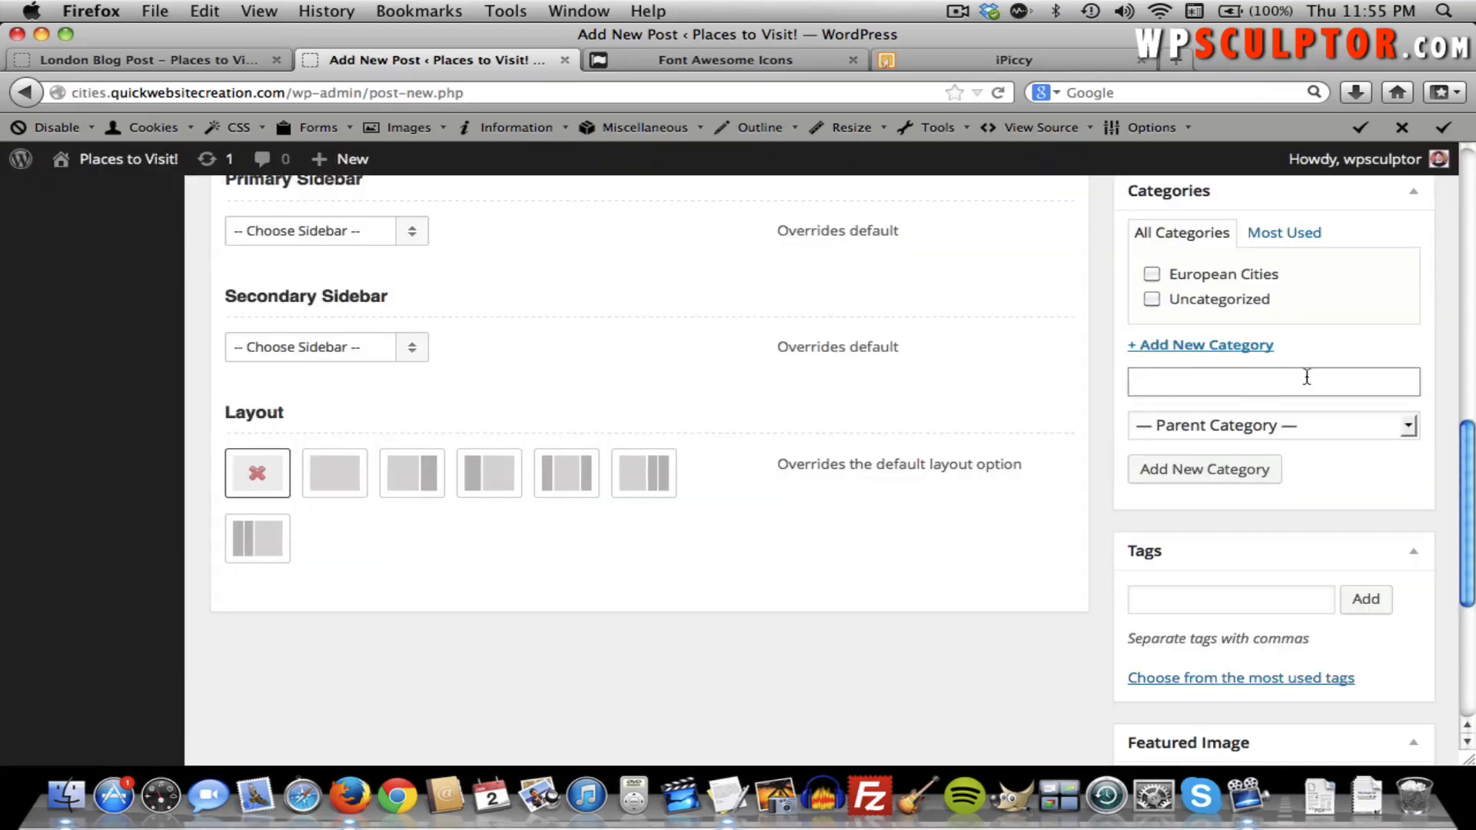
{"action": "type", "text": "American Cities"}
{"action": "left_click", "coordinate": [1220, 467]}
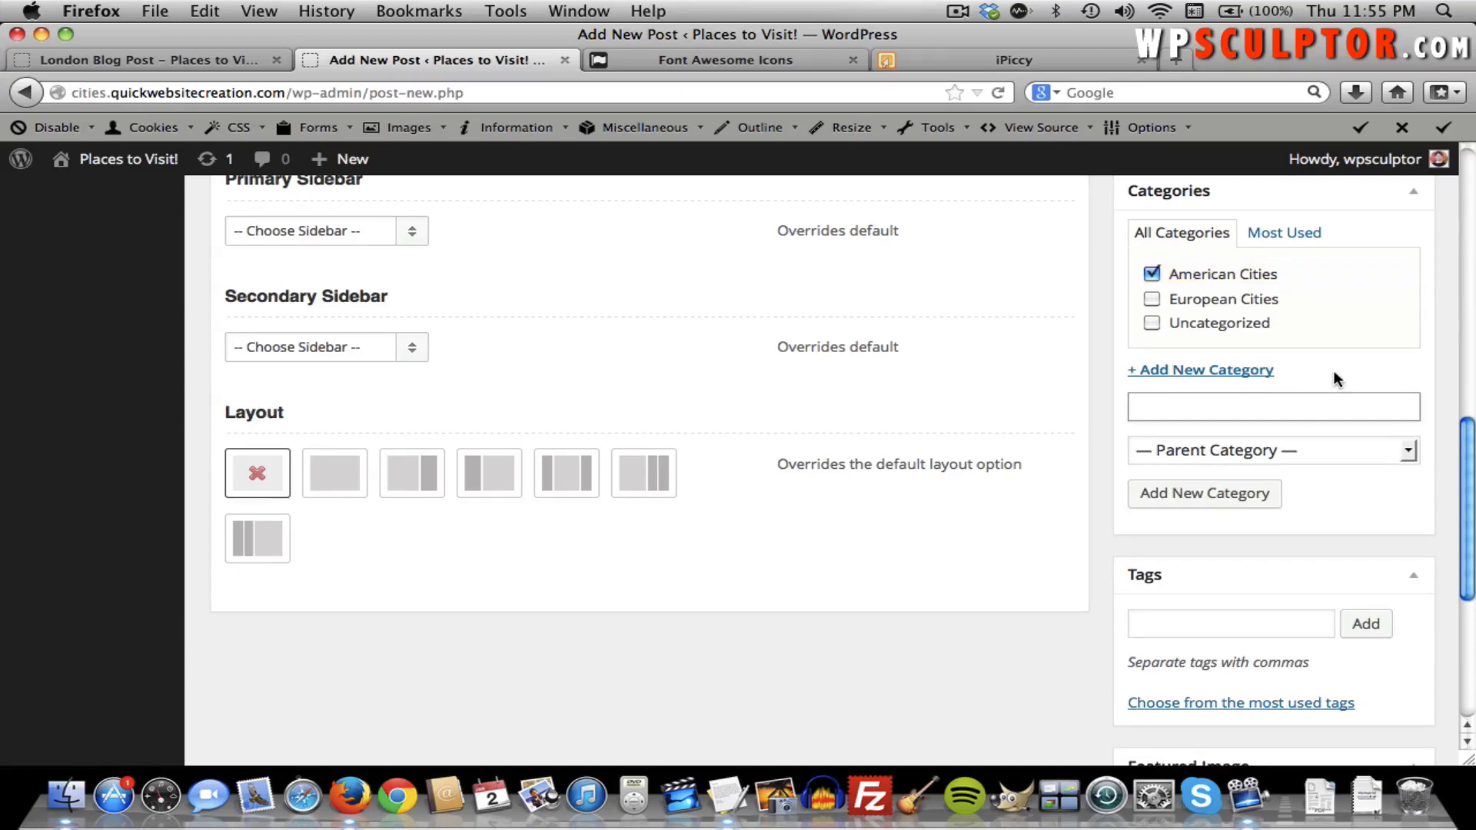
{"action": "scroll", "coordinate": [1332, 375], "scroll_direction": "up", "scroll_amount": 5}
{"action": "scroll", "coordinate": [1333, 371], "scroll_direction": "up", "scroll_amount": 2}
{"action": "left_click", "coordinate": [1364, 346]}
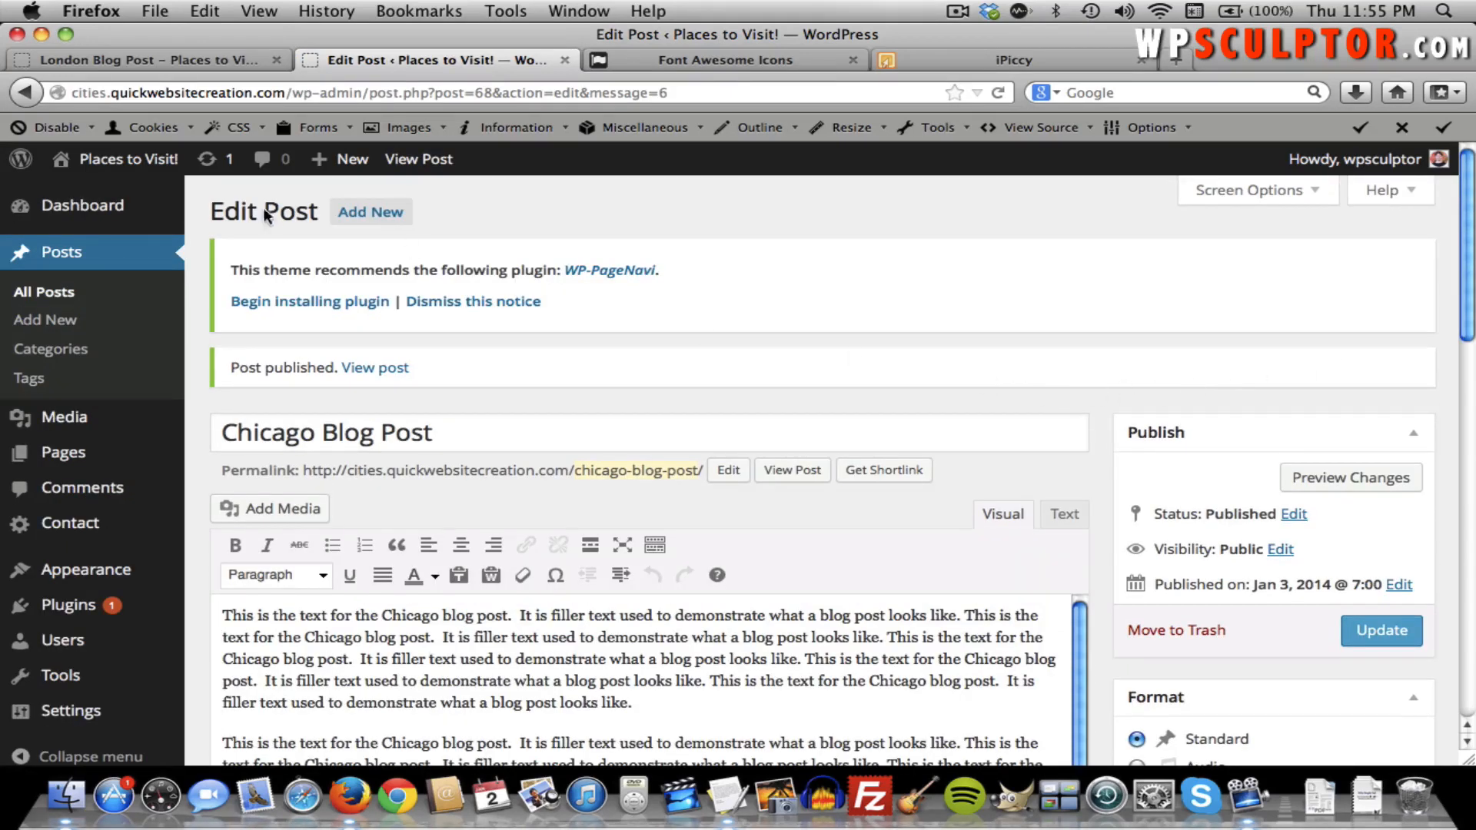
Create a post titled 'New York City Blog Post' containing the three New York paragraphs from TextEdit.
{"action": "left_click", "coordinate": [356, 218]}
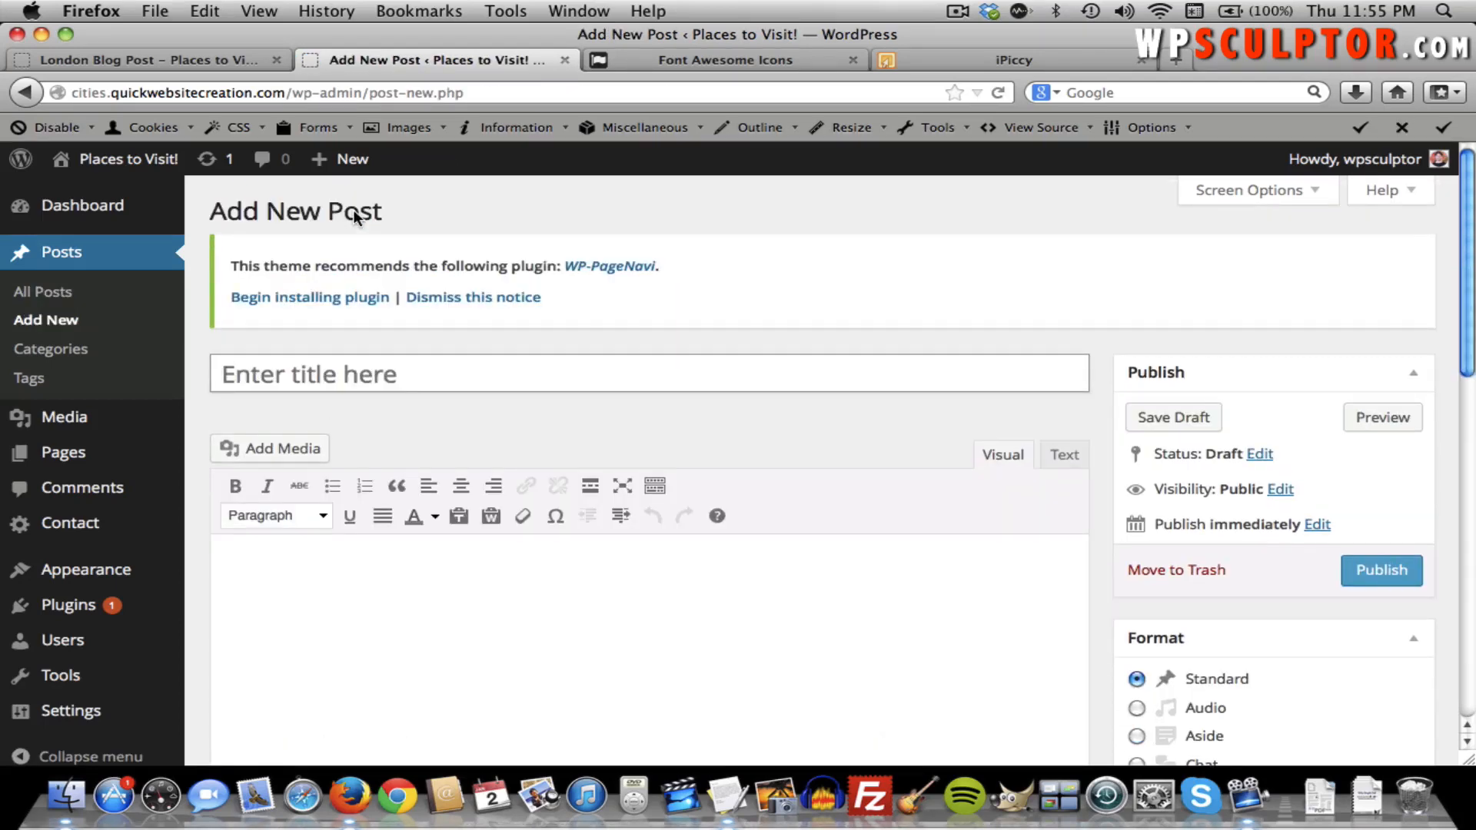
{"action": "type", "text": "Ne"}
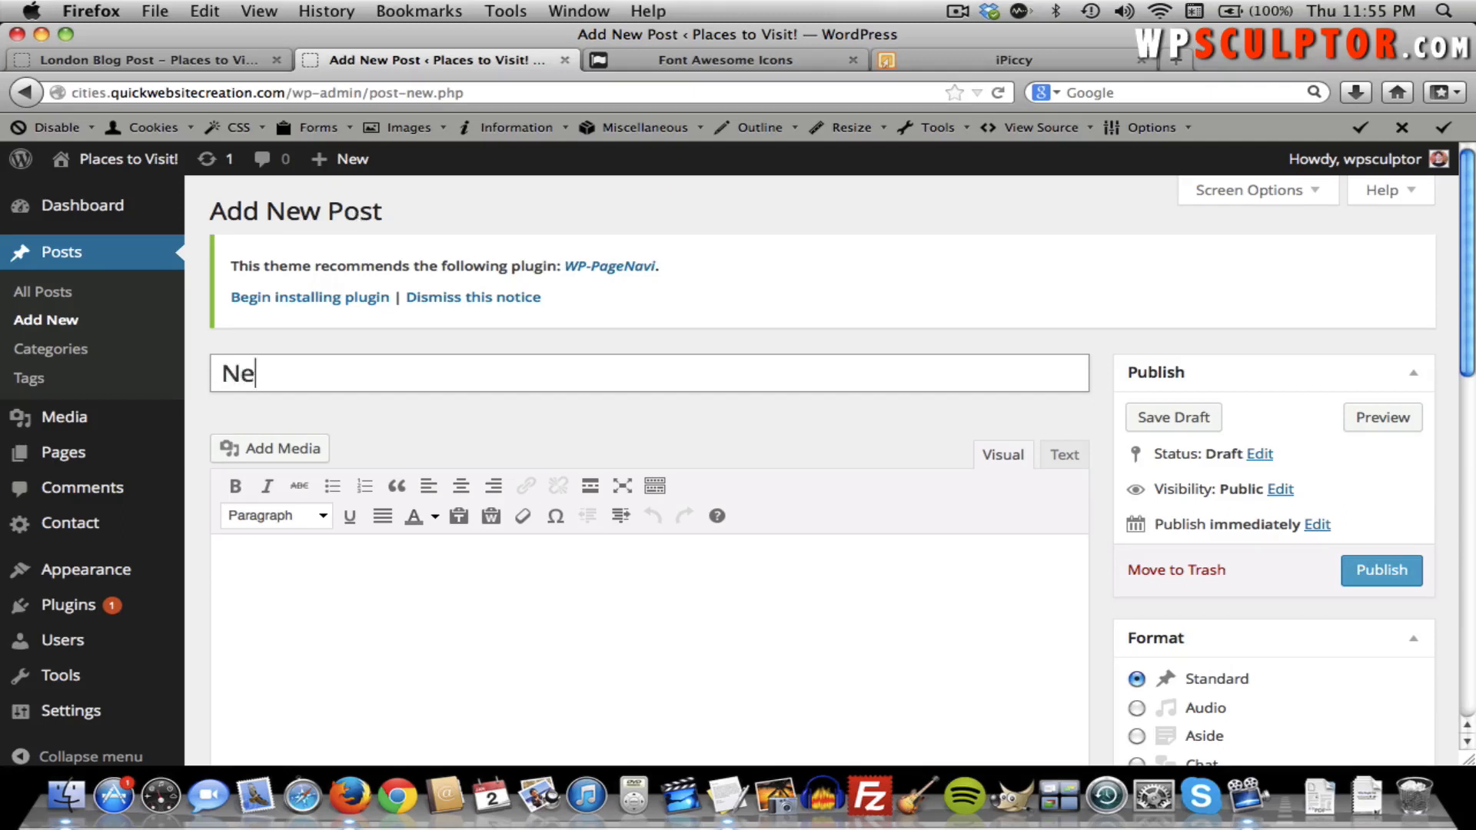
{"action": "type", "text": "w York City Blog Post"}
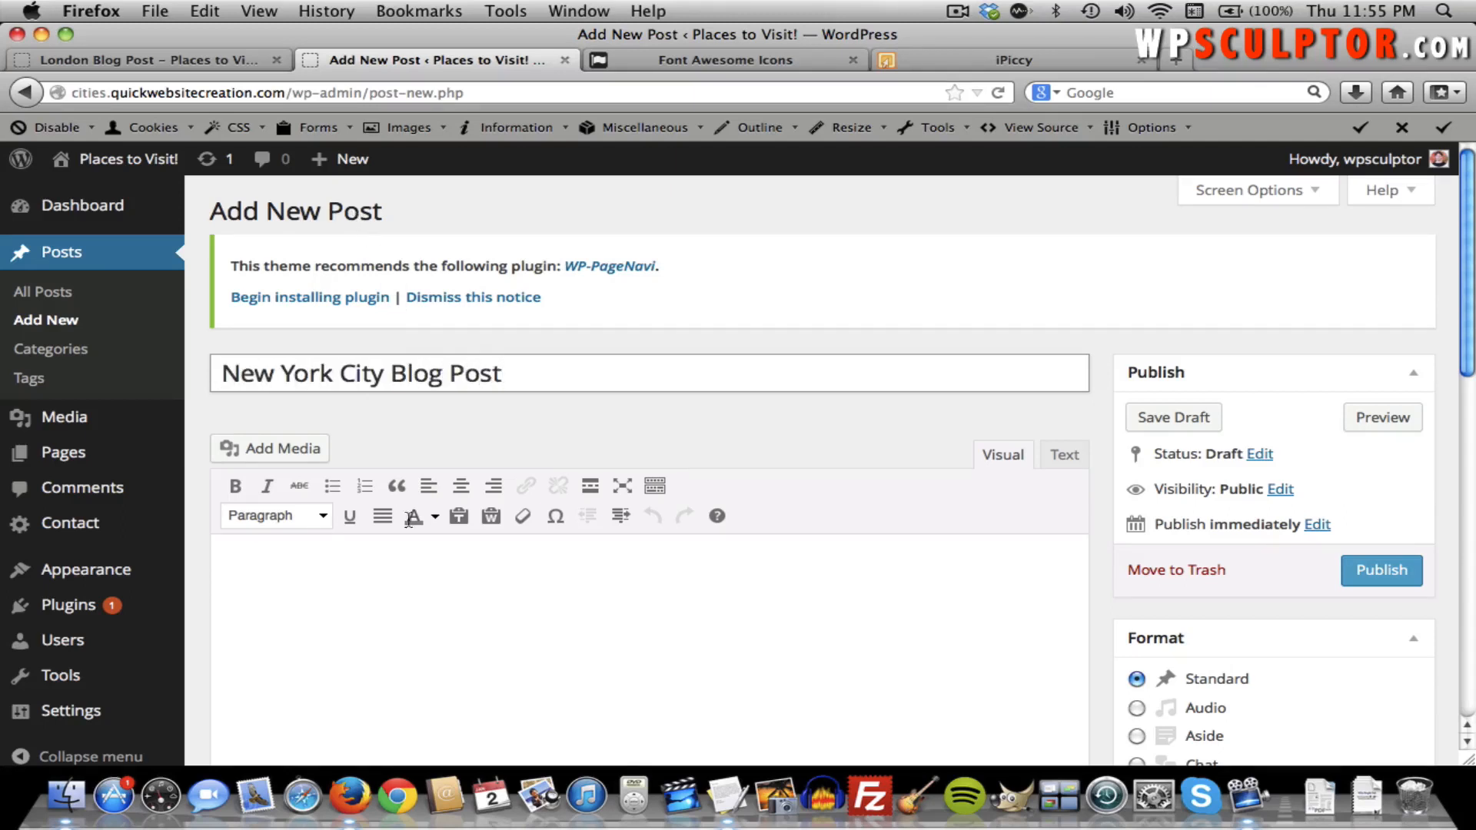
{"action": "left_click", "coordinate": [428, 689]}
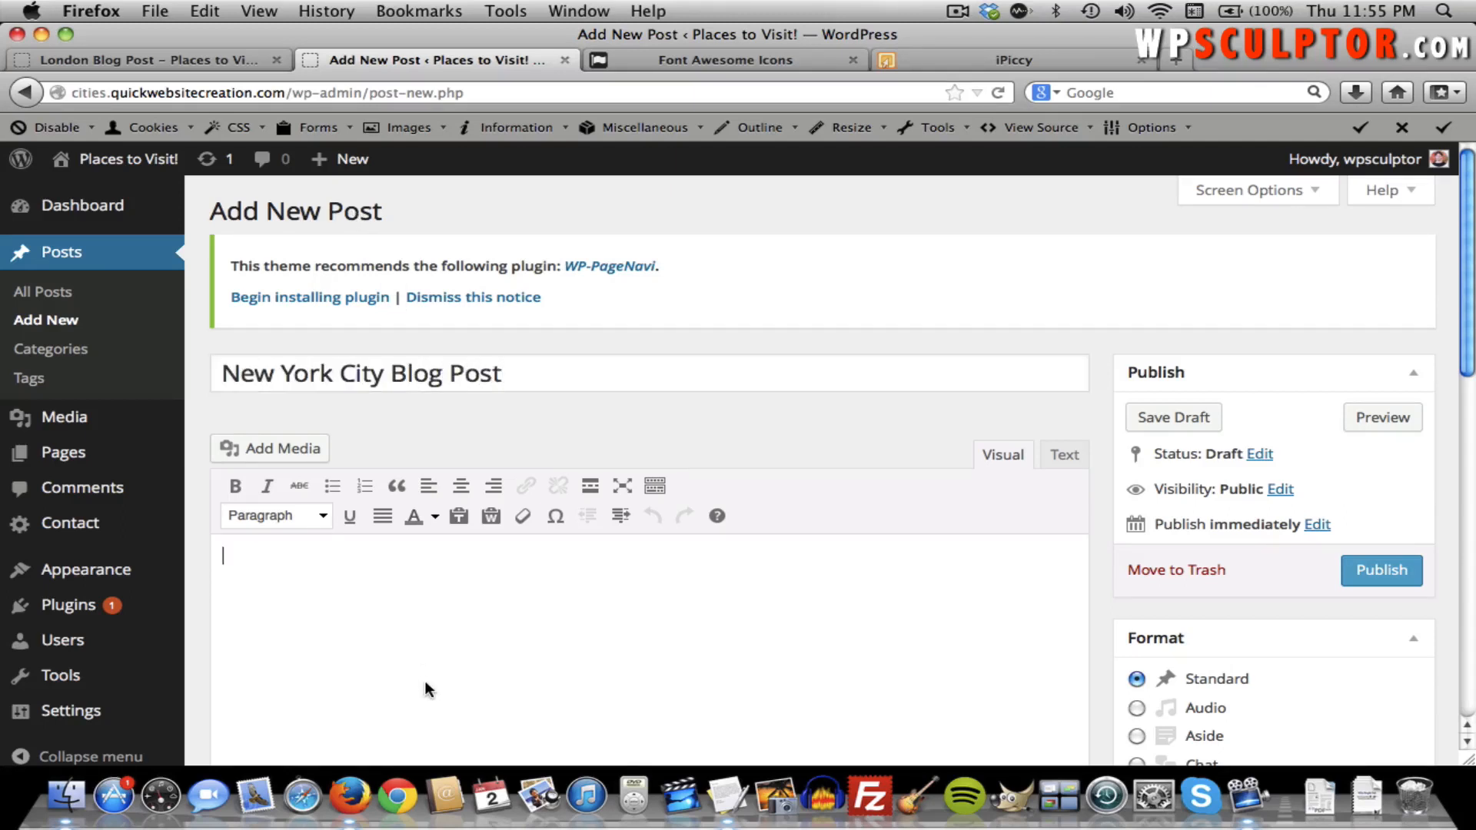
{"action": "key", "text": "super+Tab"}
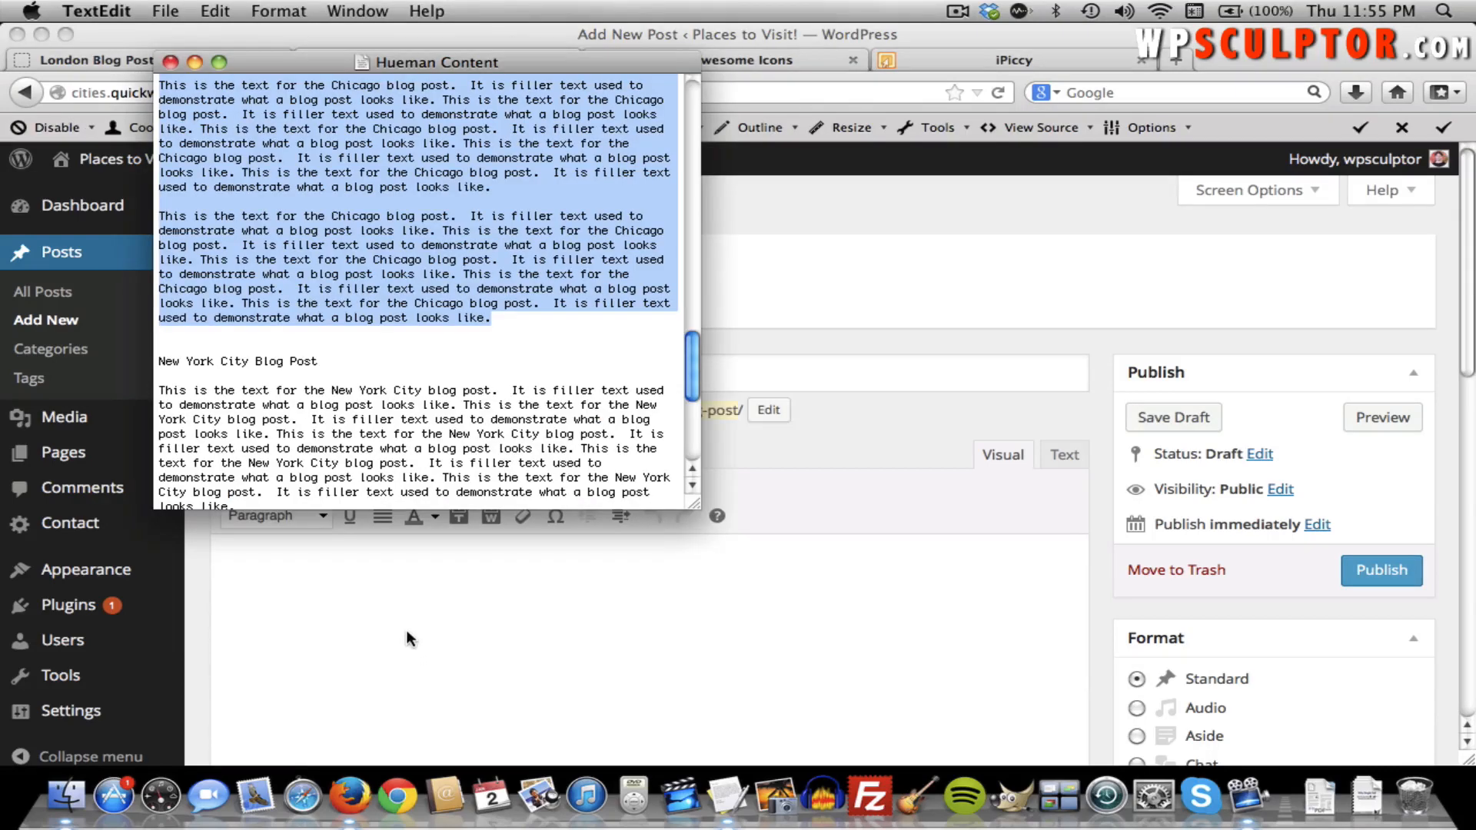
{"action": "left_click_drag", "start_coordinate": [161, 396], "coordinate": [244, 473]}
{"action": "key", "text": "super+c"}
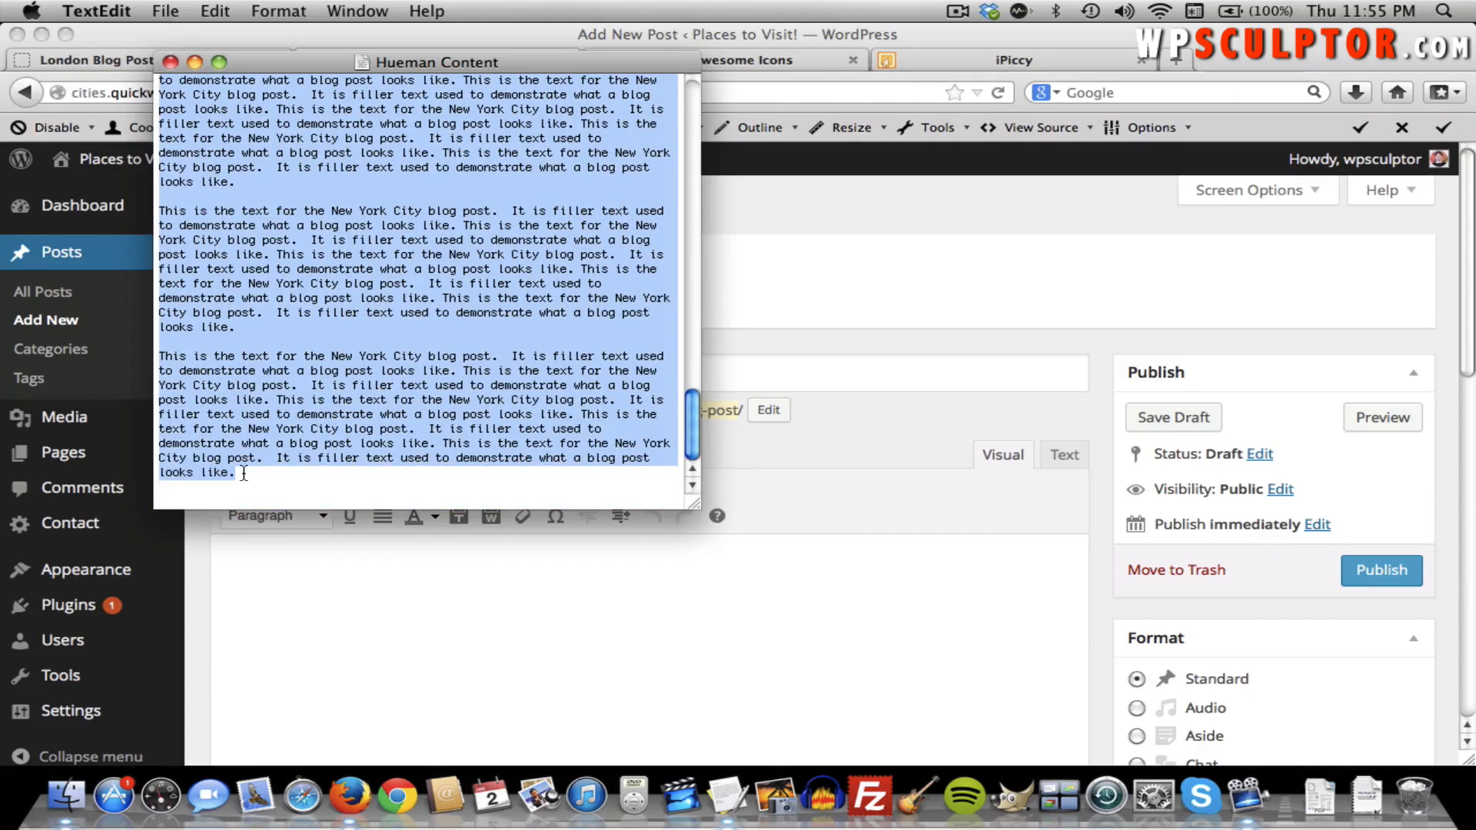
{"action": "key", "text": "super+Tab"}
{"action": "key", "text": "super+v"}
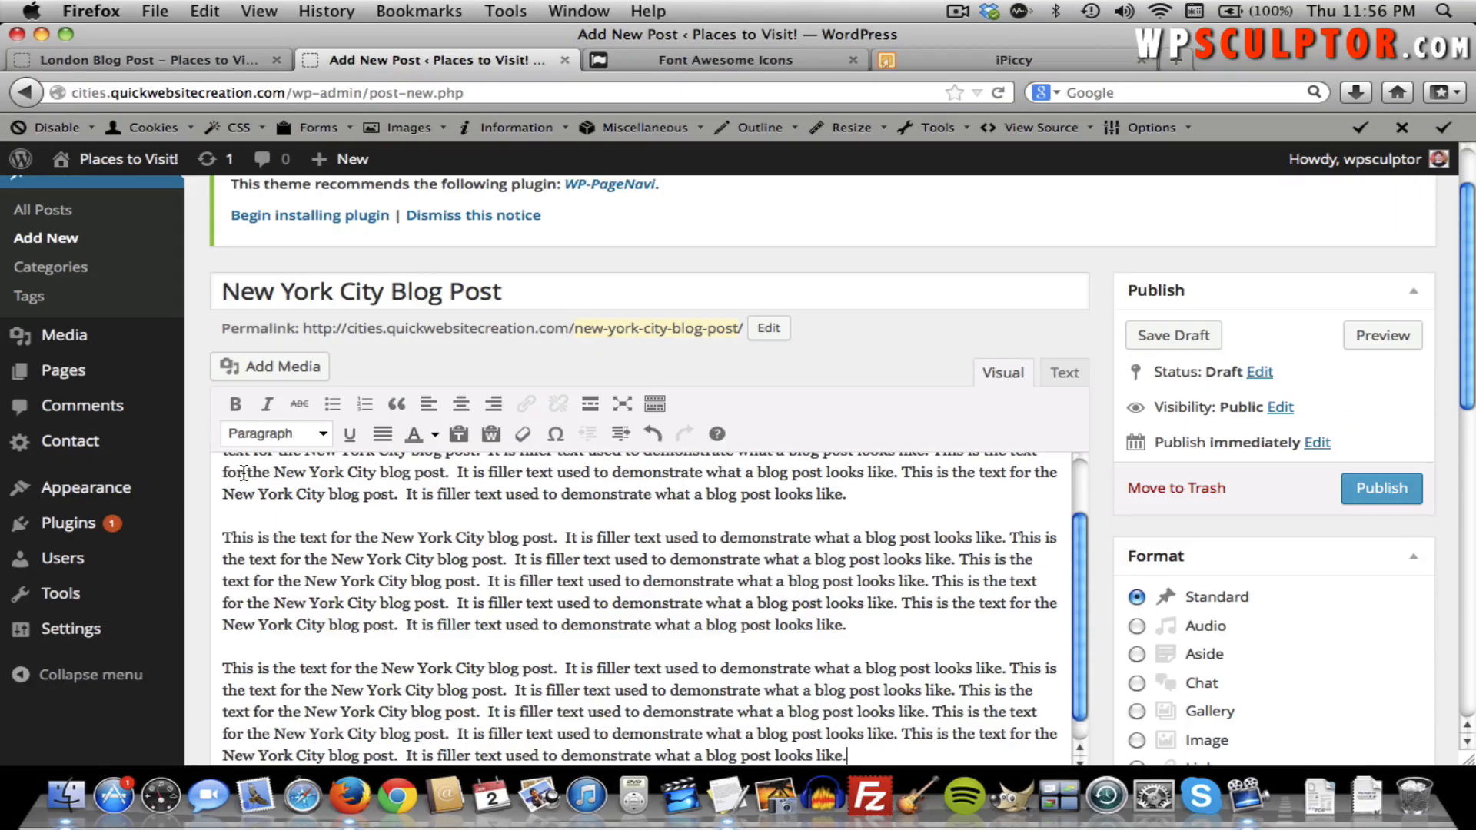
{"action": "scroll", "coordinate": [1189, 492], "scroll_direction": "down", "scroll_amount": 10}
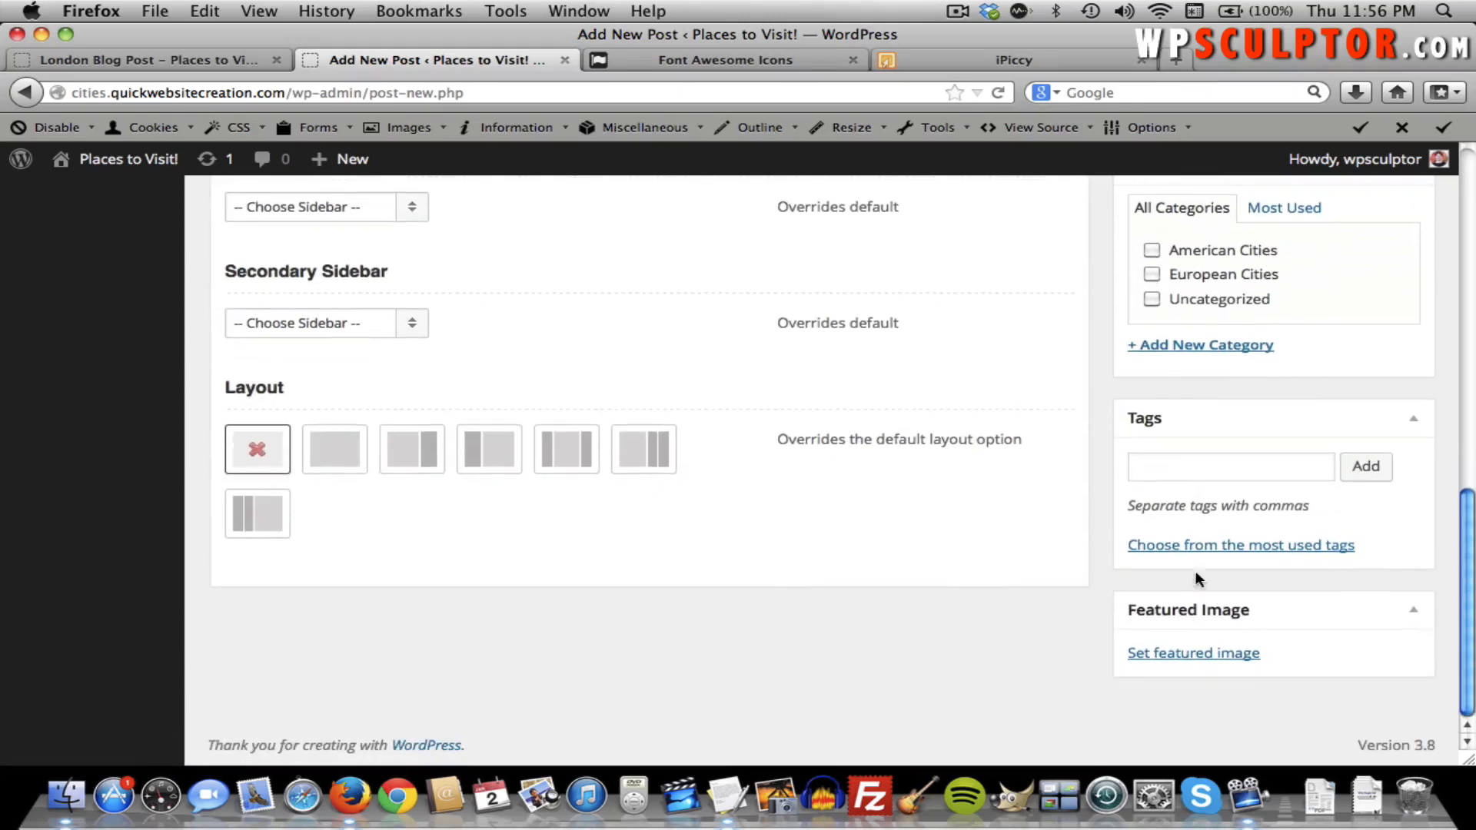
Upload new-york-city-105860_1280.jpg and set it as the featured image.
{"action": "left_click", "coordinate": [1195, 653]}
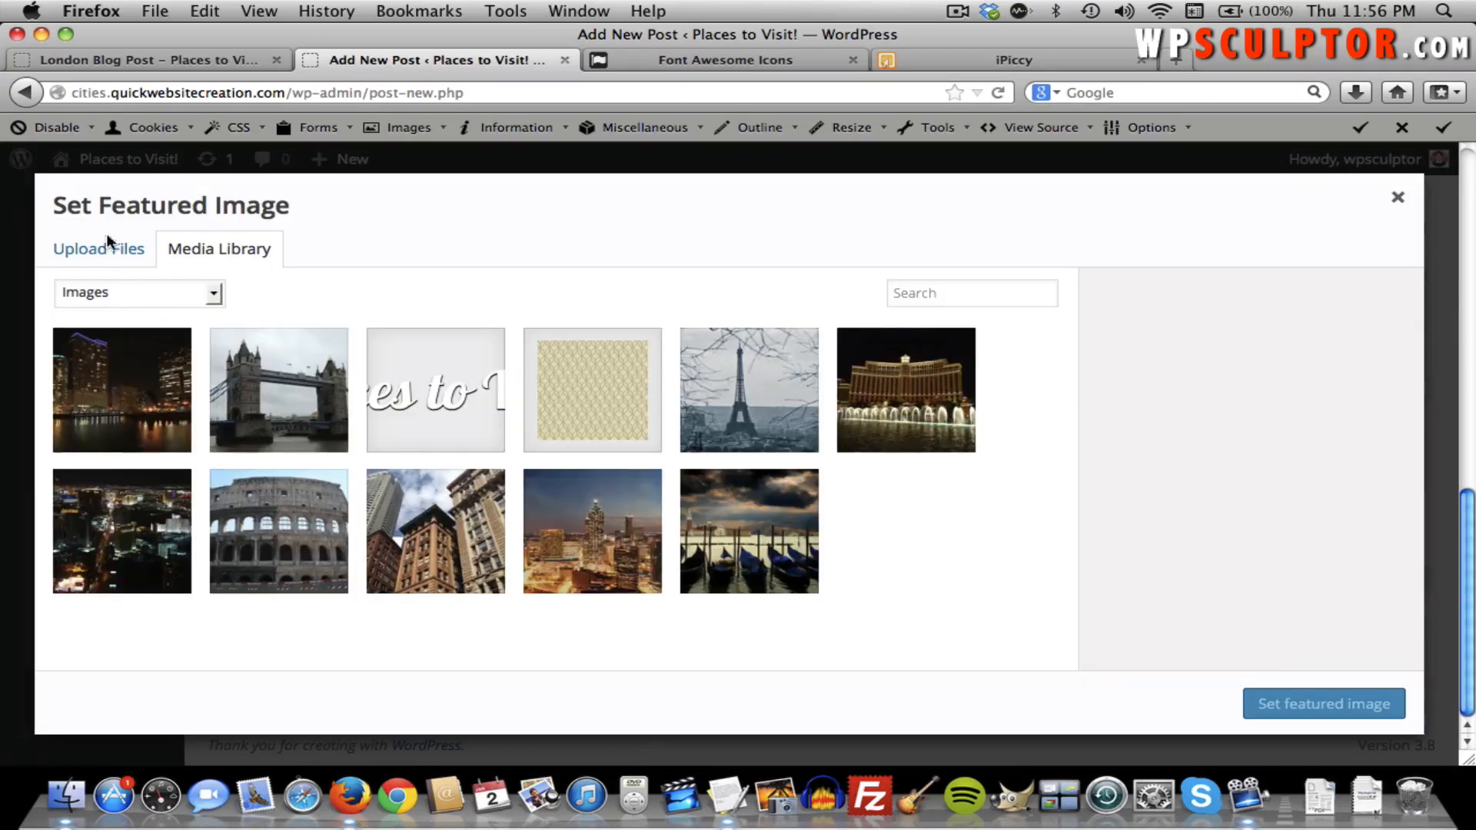
{"action": "left_click", "coordinate": [108, 246]}
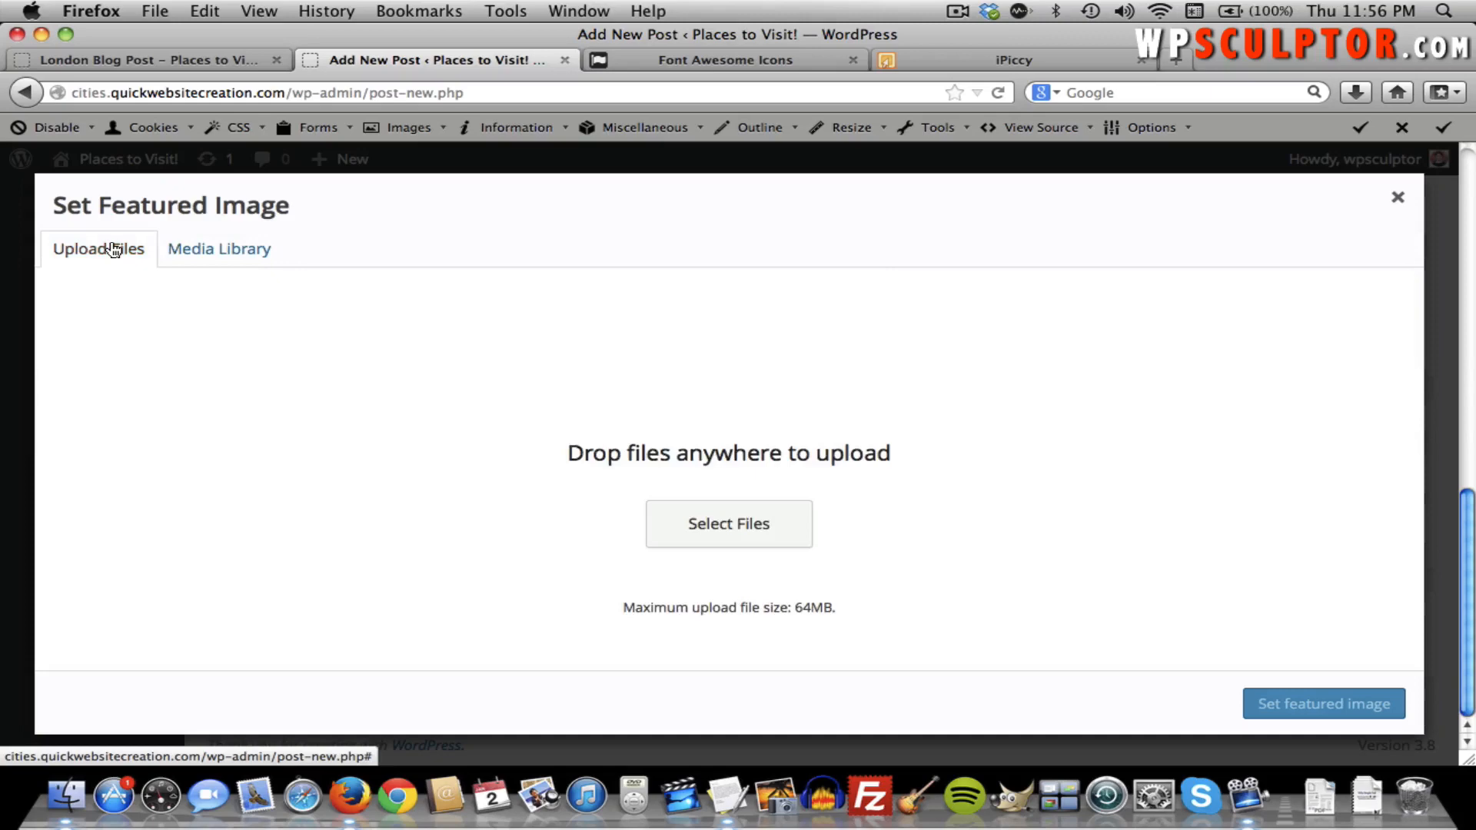
{"action": "left_click", "coordinate": [722, 523]}
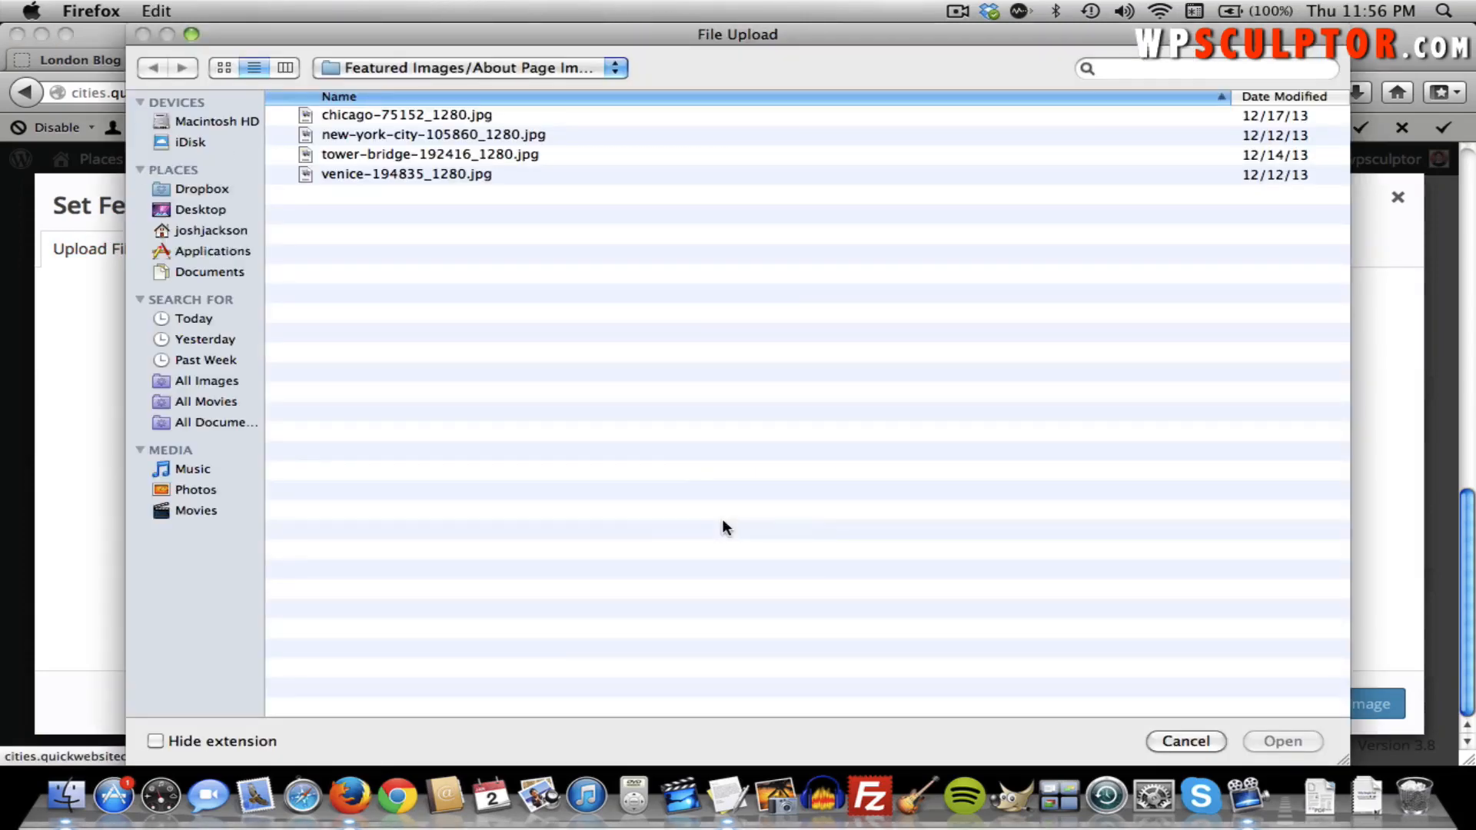
{"action": "double_click", "coordinate": [461, 135]}
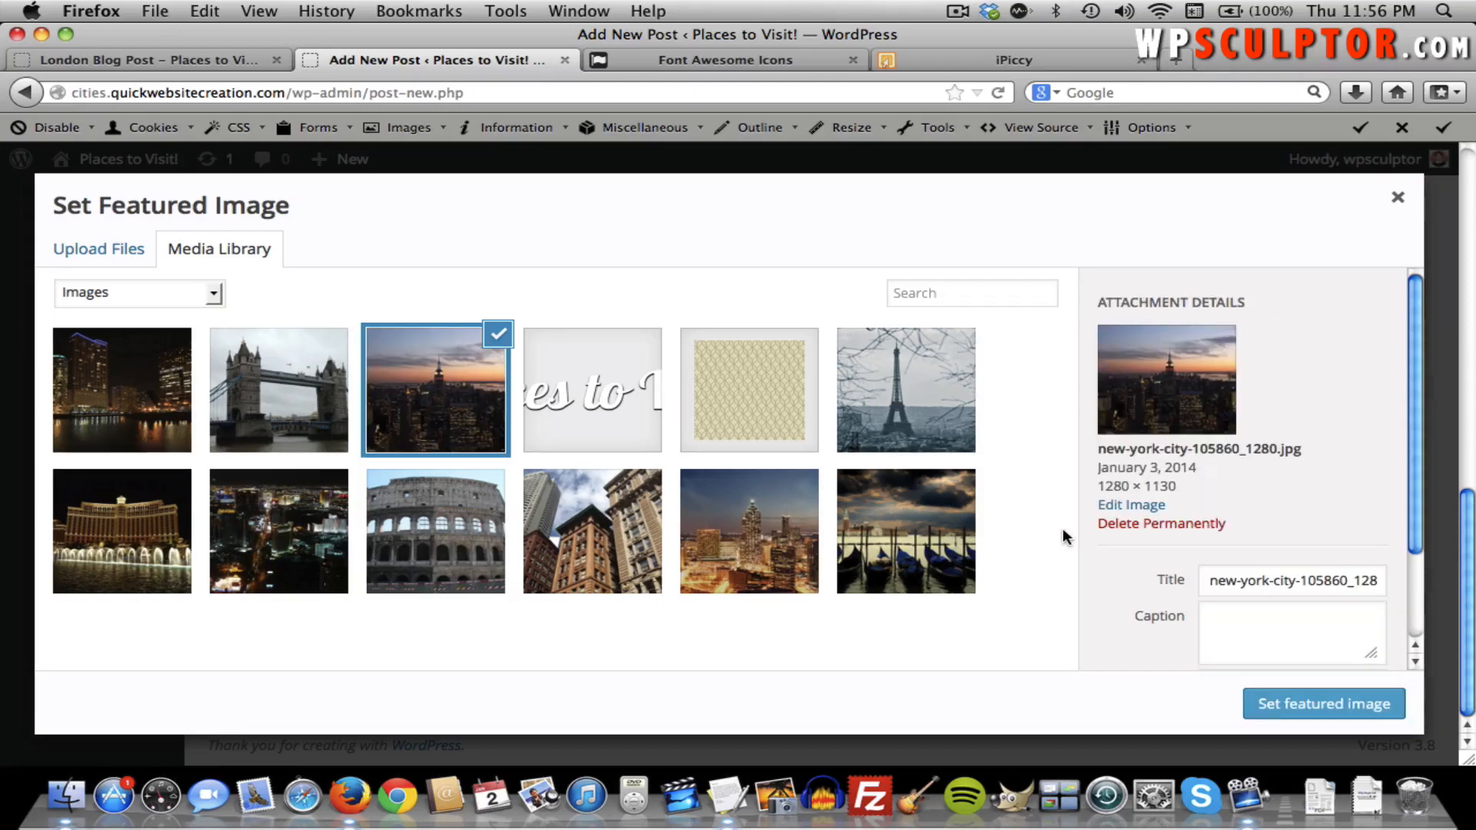
{"action": "left_click", "coordinate": [1269, 722]}
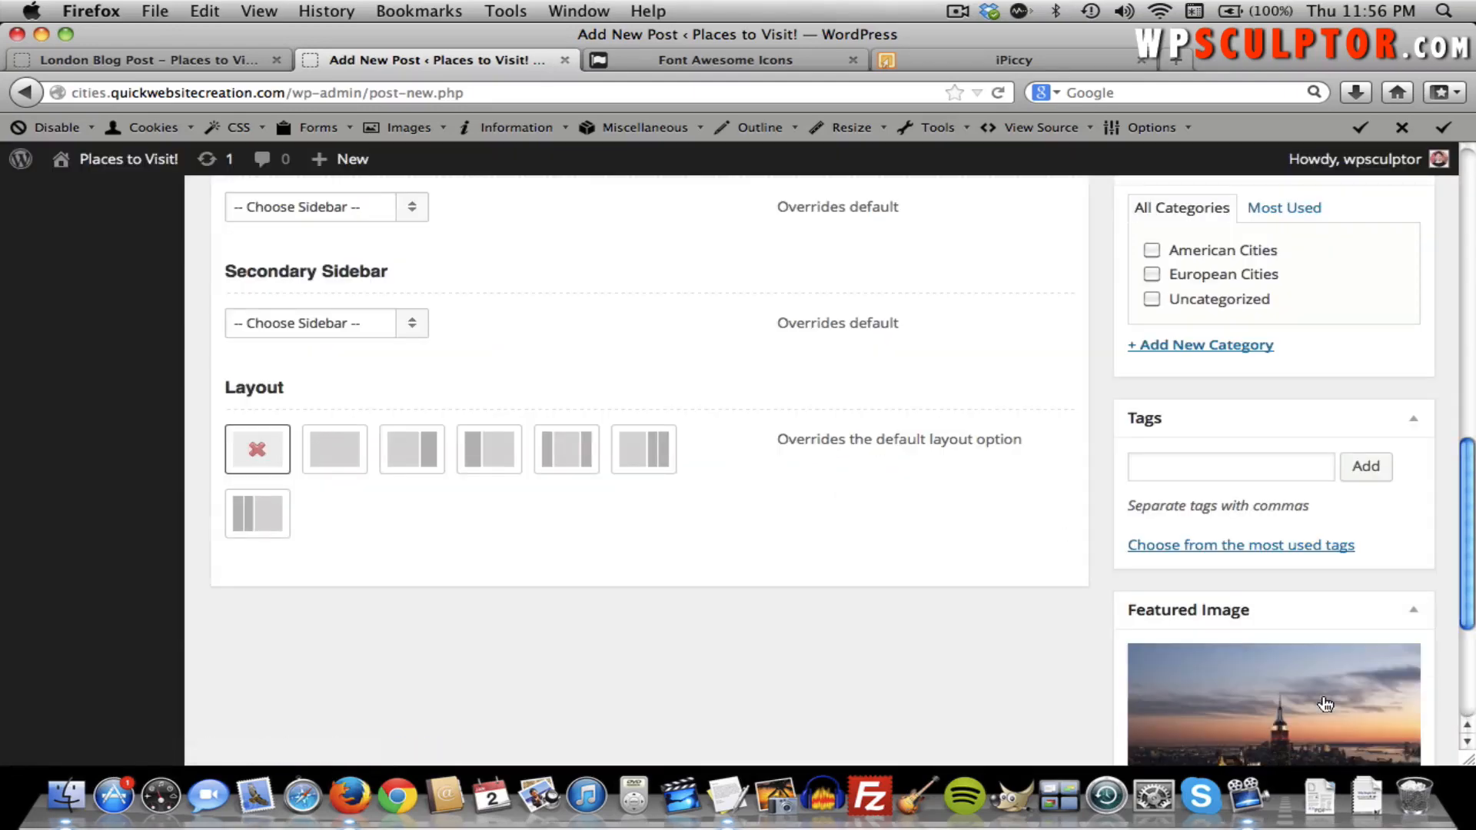
Publish the New York City post in the American Cities category.
{"action": "scroll", "coordinate": [1242, 581], "scroll_direction": "up", "scroll_amount": 5}
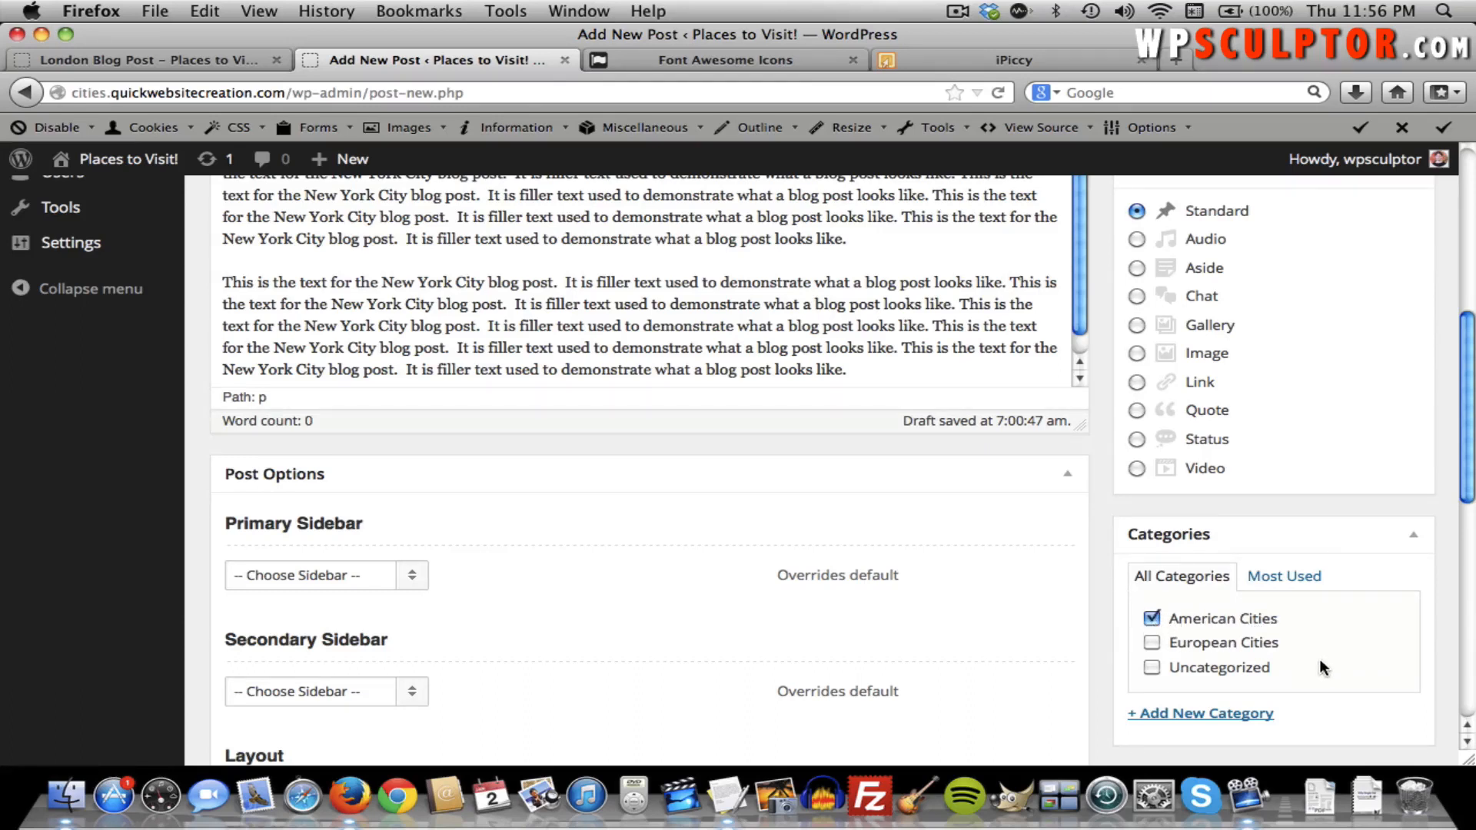
{"action": "scroll", "coordinate": [1318, 661], "scroll_direction": "up", "scroll_amount": 1}
{"action": "scroll", "coordinate": [1319, 658], "scroll_direction": "up", "scroll_amount": 6}
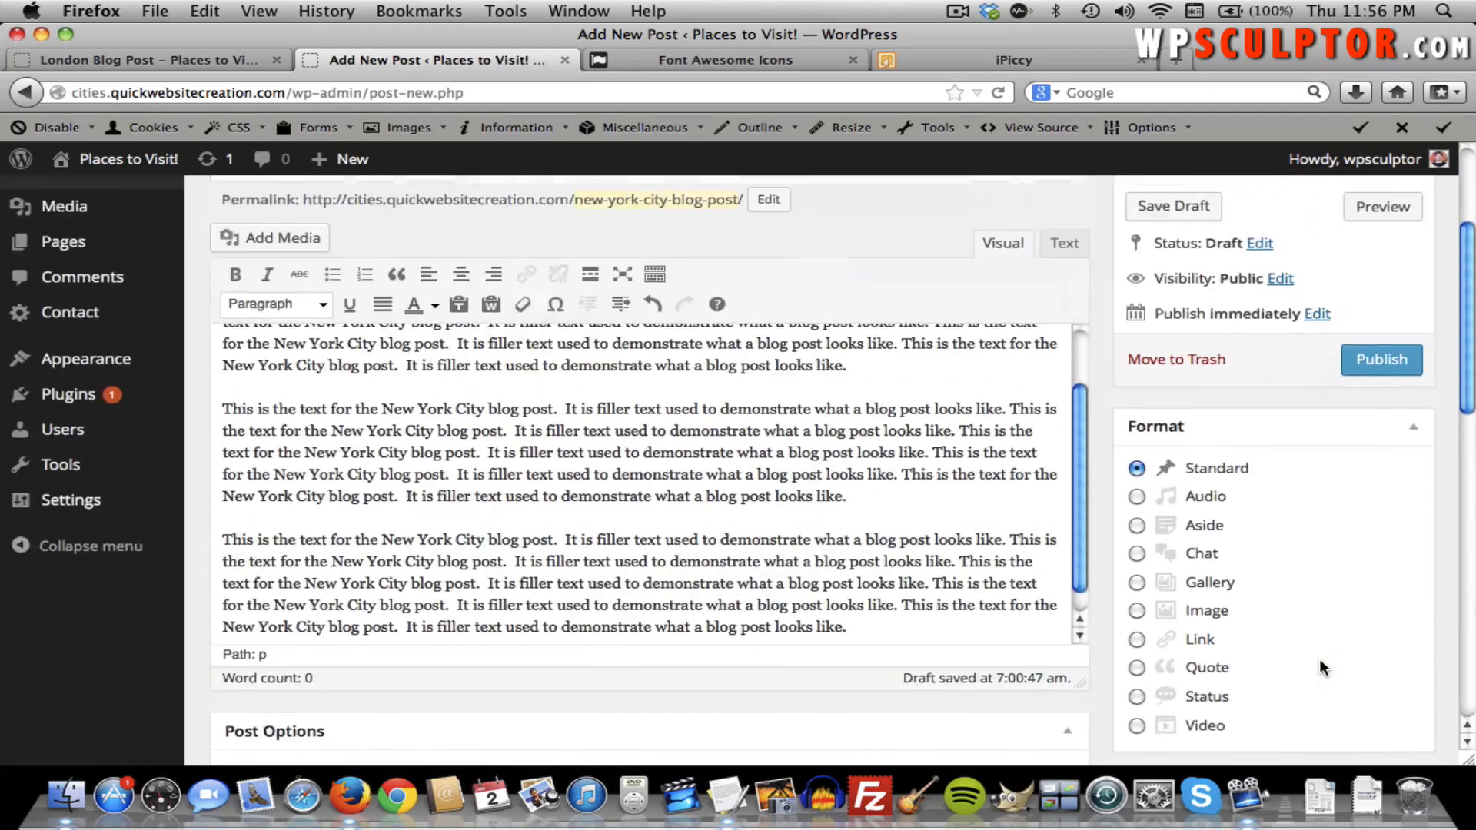
{"action": "scroll", "coordinate": [1271, 626], "scroll_direction": "up", "scroll_amount": 1}
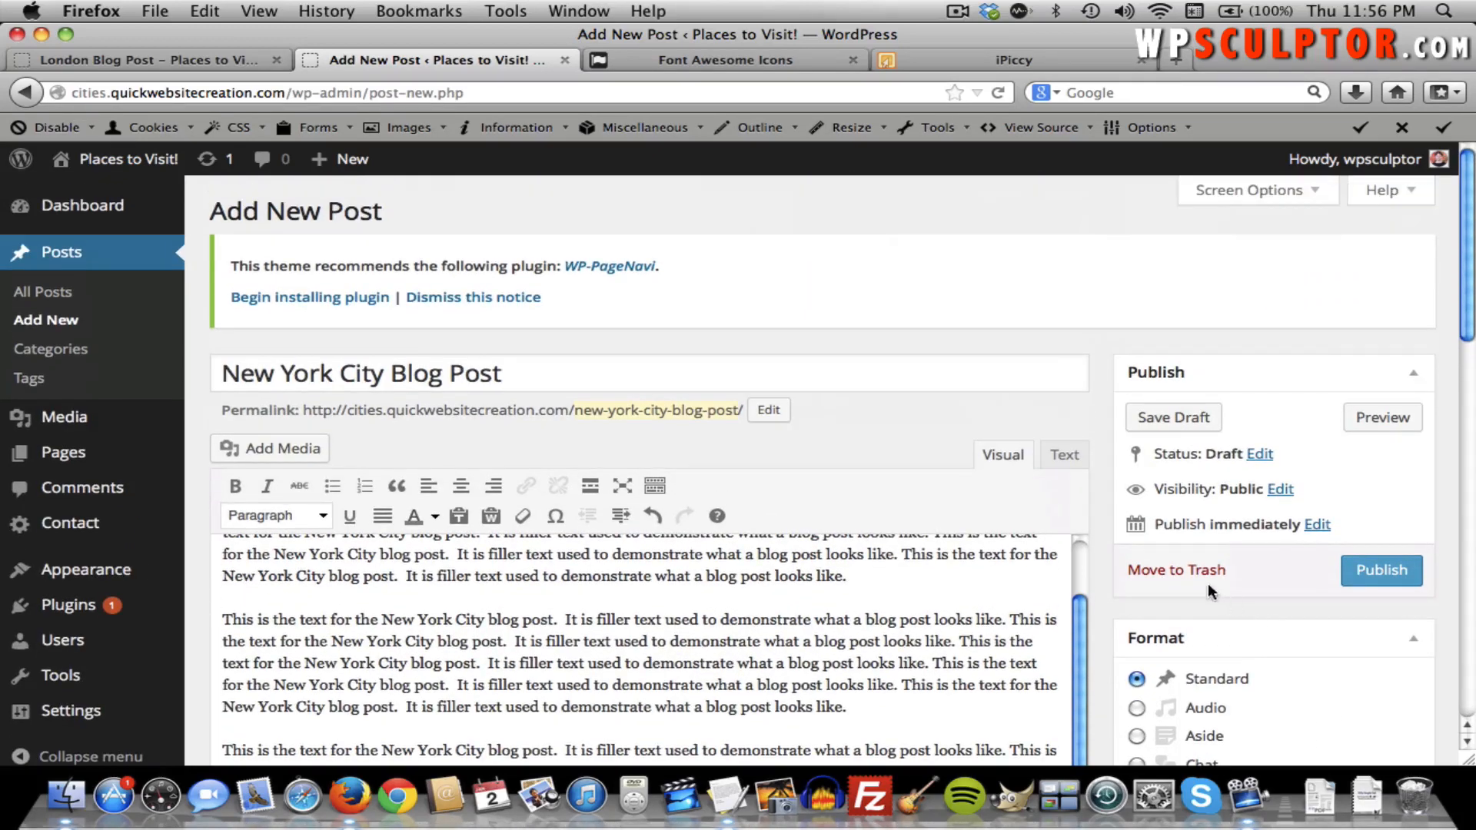
{"action": "left_click", "coordinate": [1373, 579]}
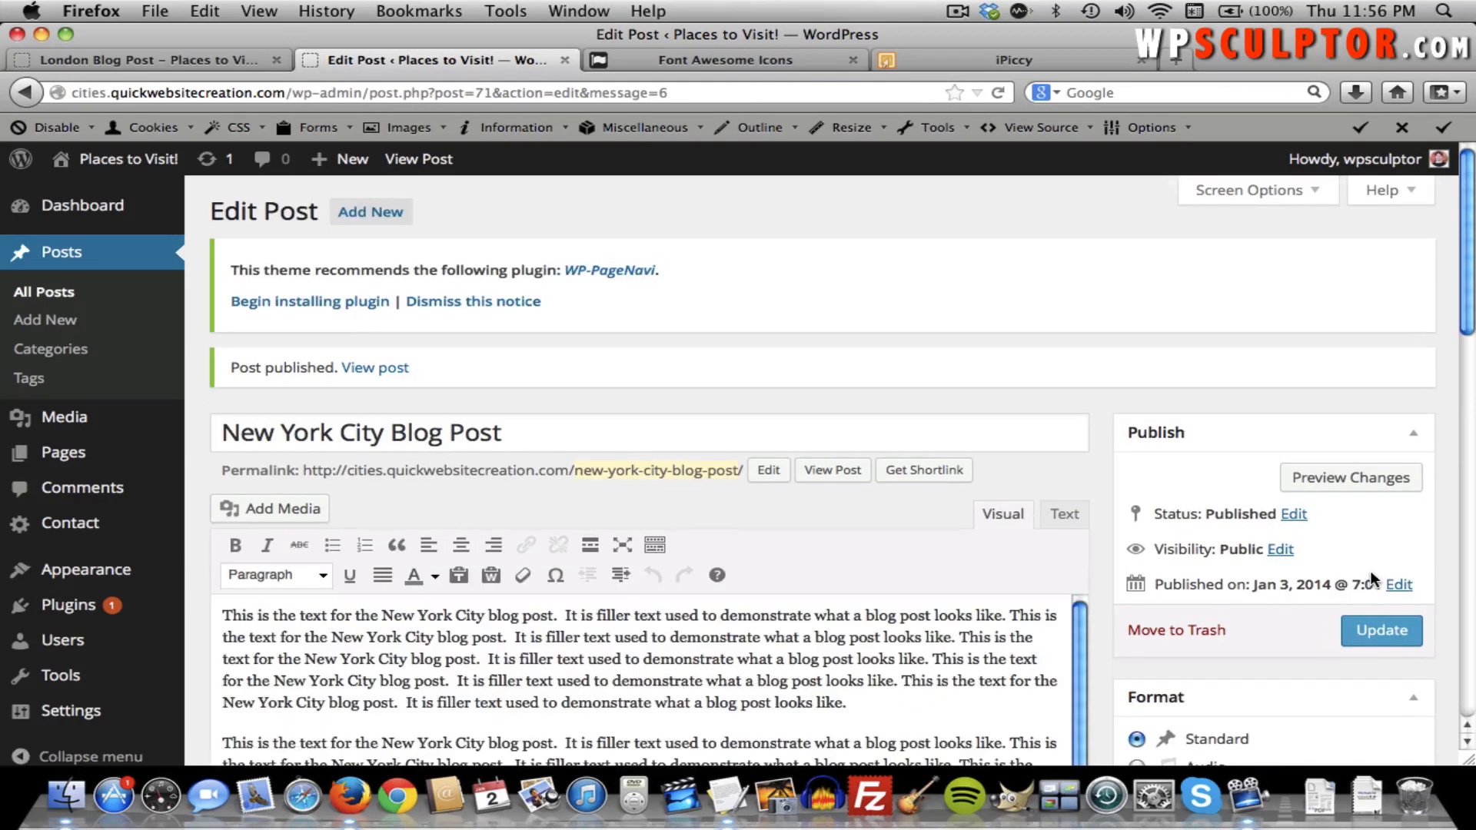
Review the New York City Blog Post's settings from All Posts, then return to the live London post.
{"action": "left_click", "coordinate": [56, 291]}
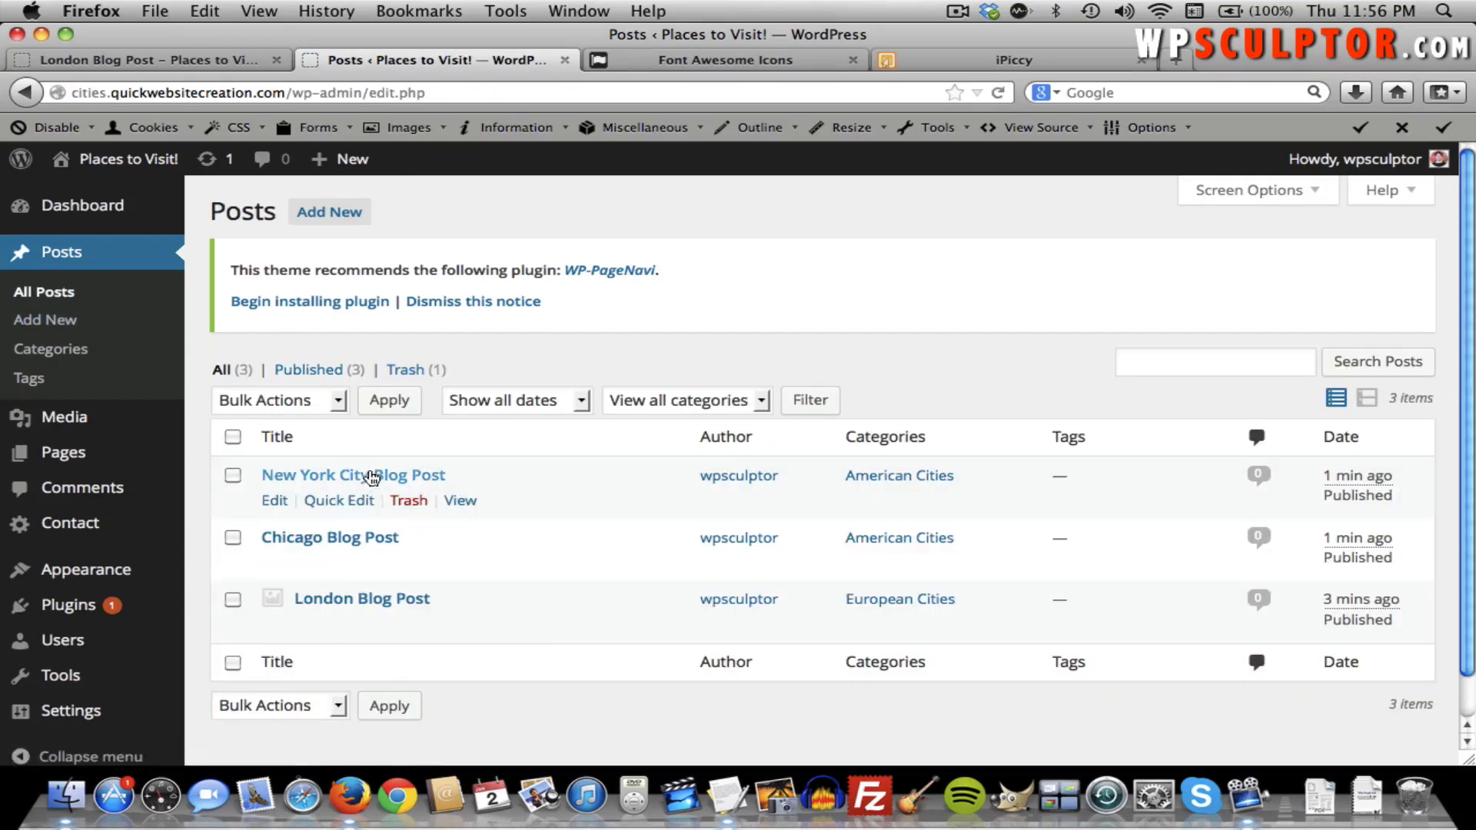
{"action": "left_click", "coordinate": [379, 482]}
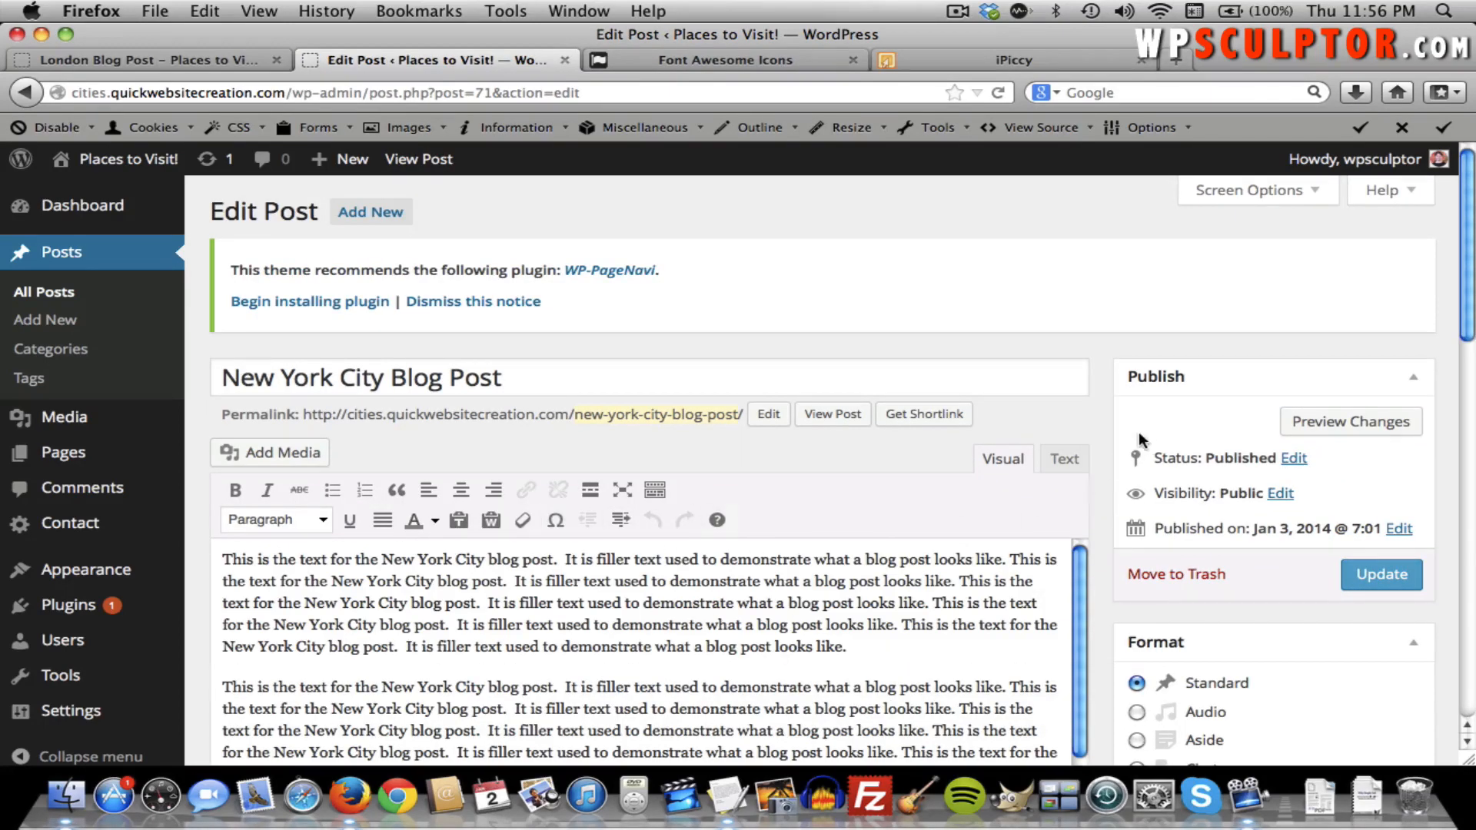
{"action": "scroll", "coordinate": [1142, 429], "scroll_direction": "down", "scroll_amount": 10}
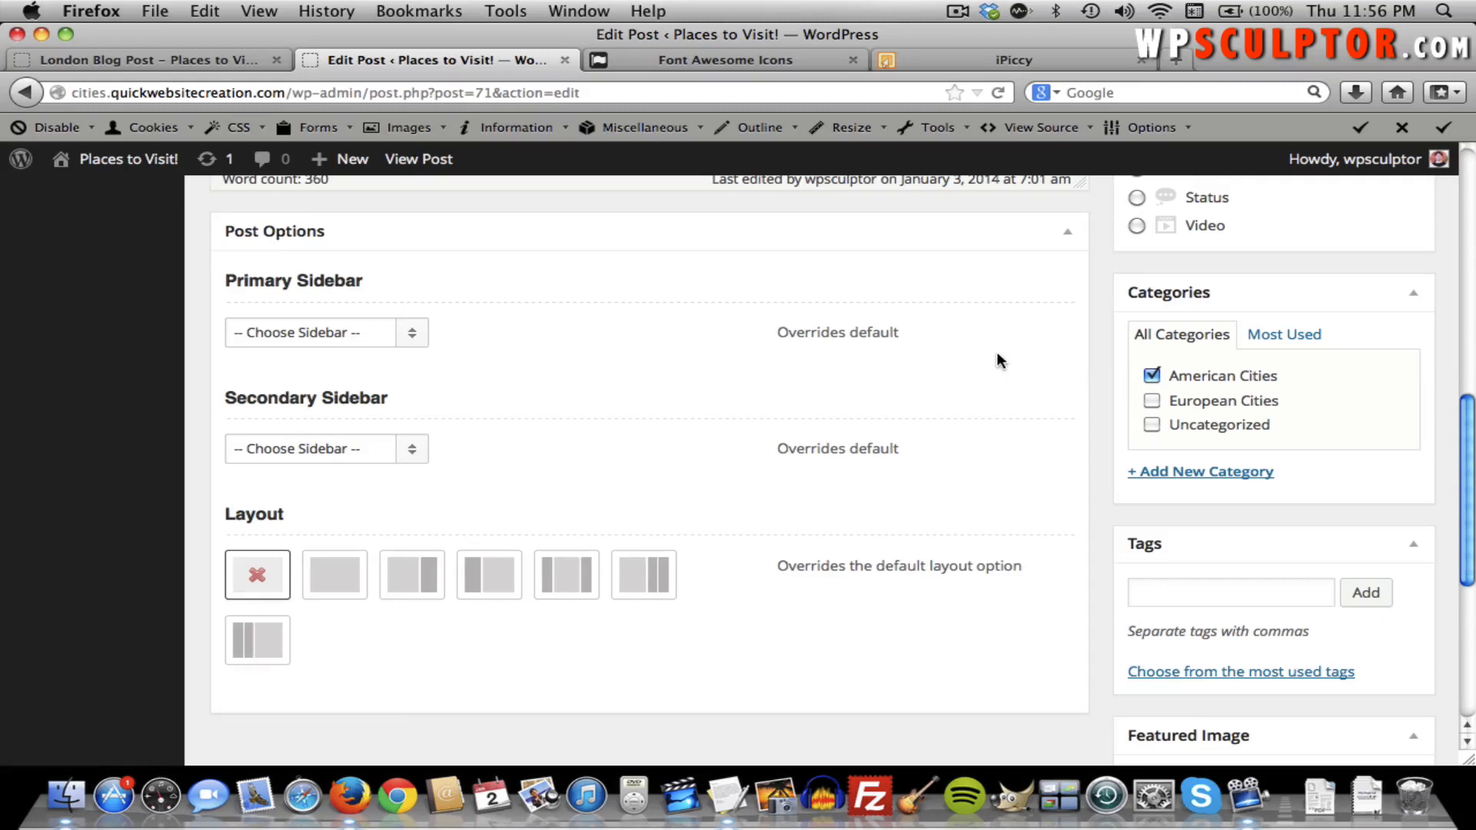
{"action": "scroll", "coordinate": [996, 352], "scroll_direction": "up", "scroll_amount": 10}
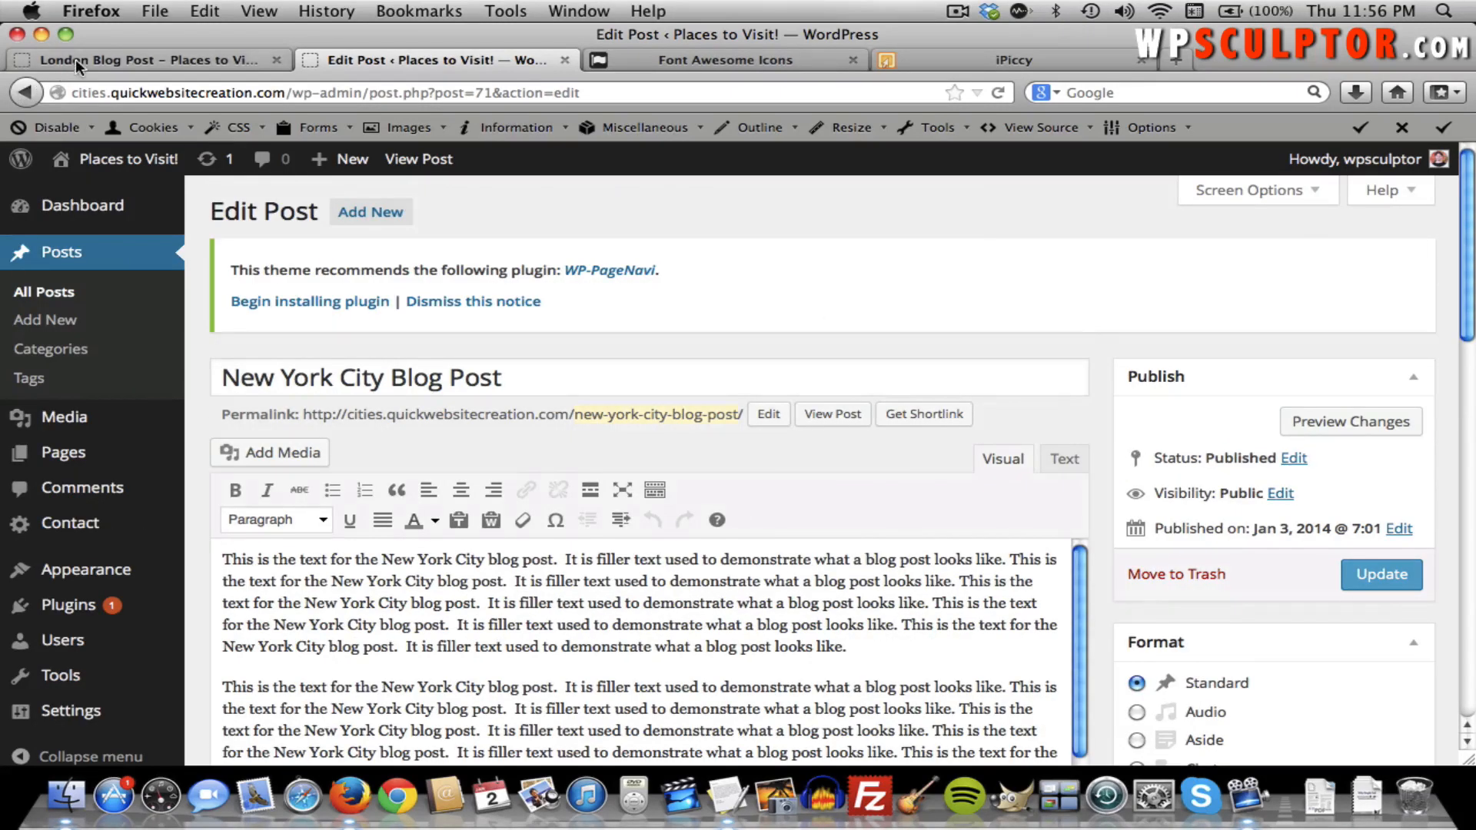
{"action": "left_click", "coordinate": [80, 62]}
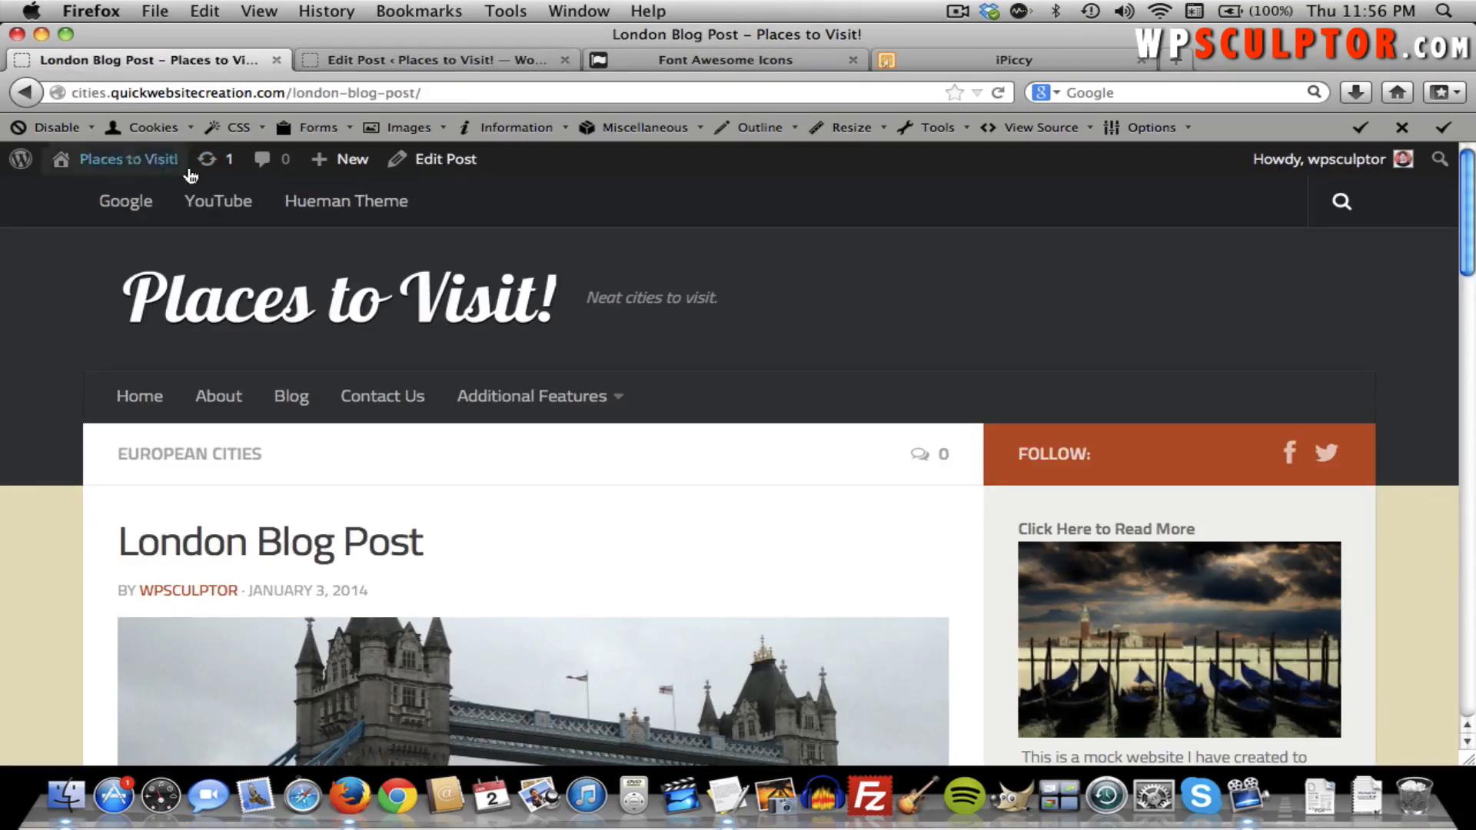
Open the Blog page and scroll through the list of published posts.
{"action": "left_click", "coordinate": [289, 392]}
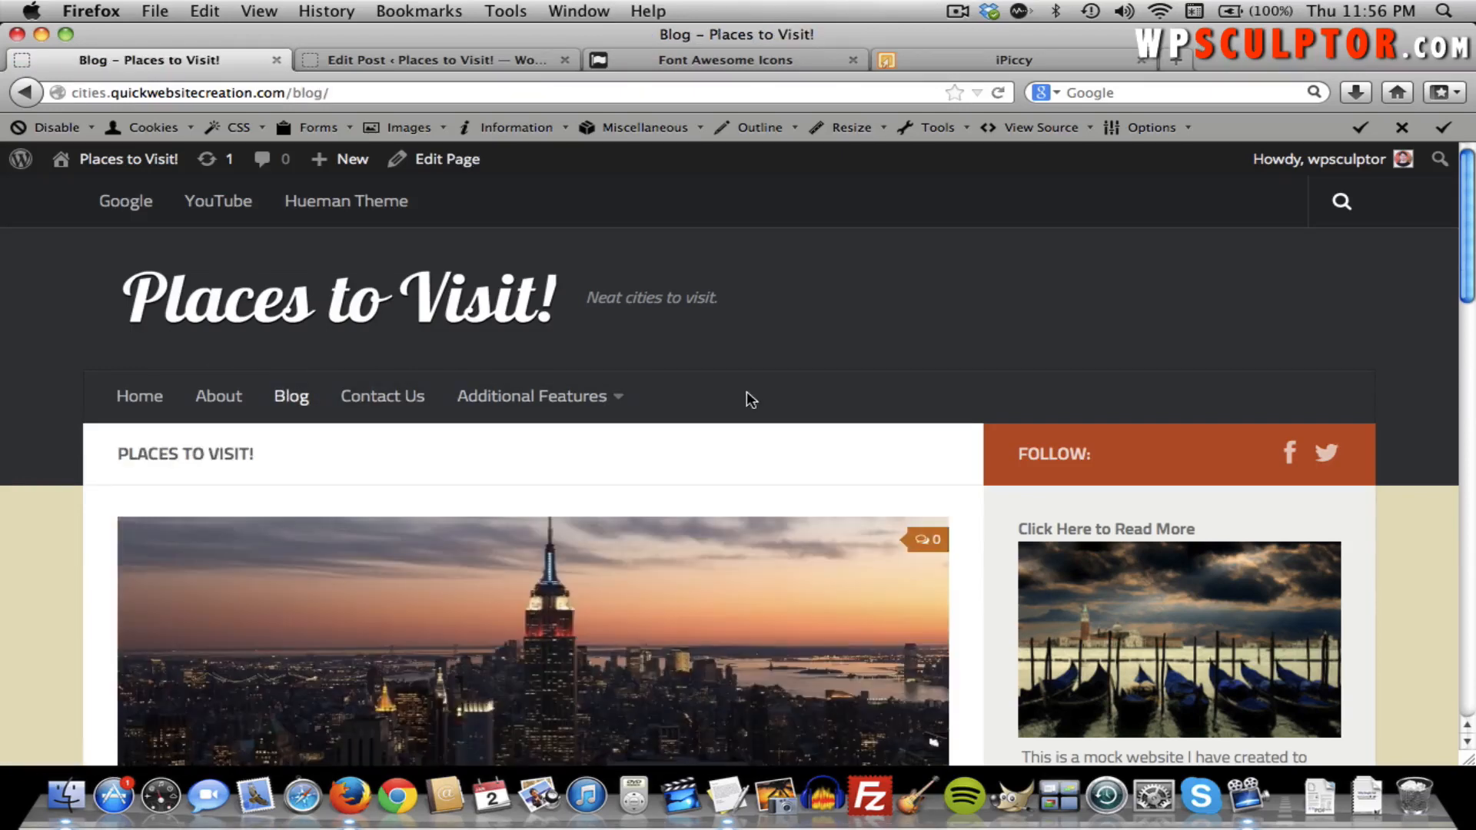
{"action": "scroll", "coordinate": [469, 496], "scroll_direction": "down", "scroll_amount": 3}
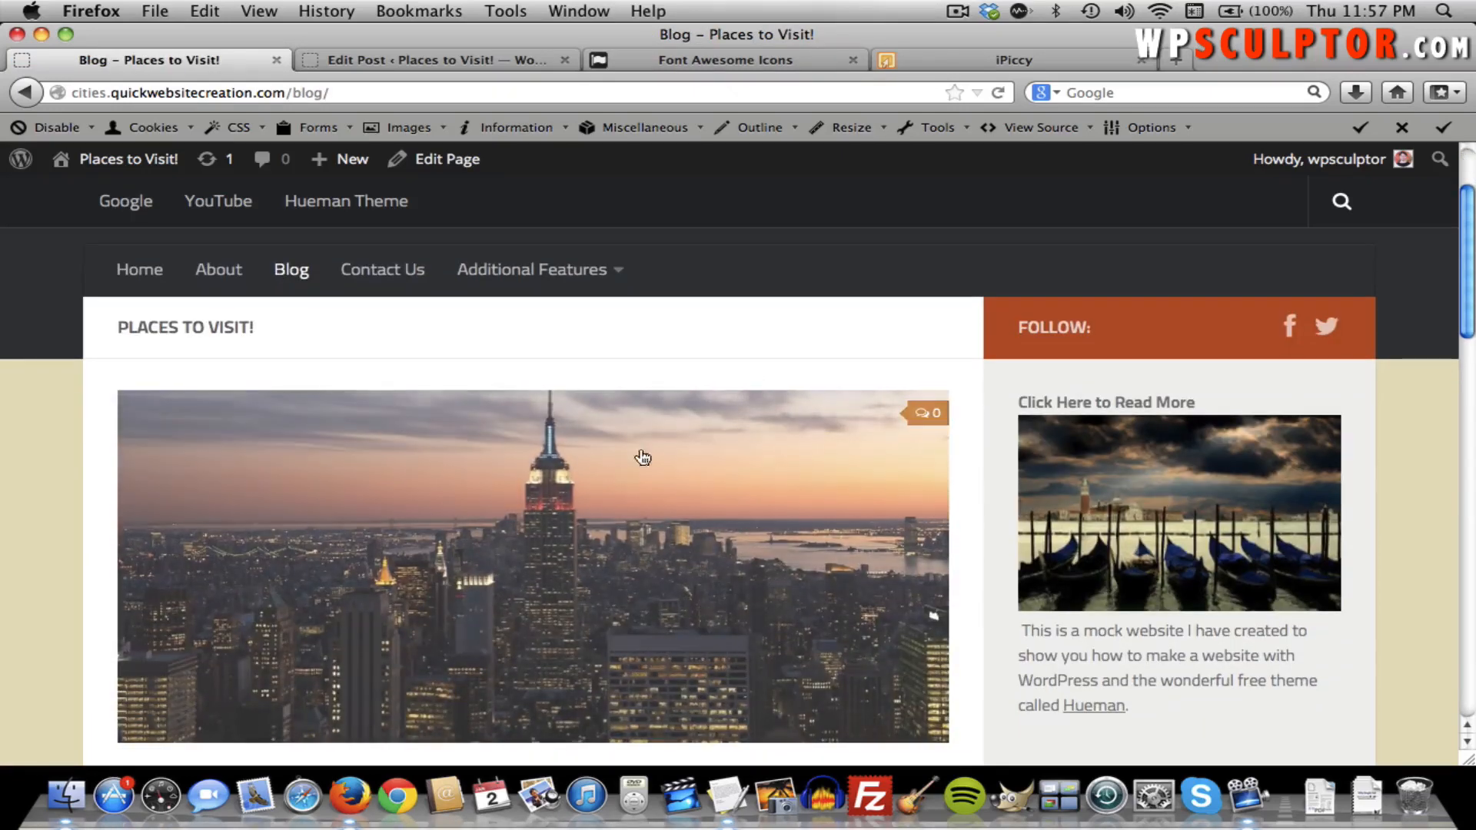
{"action": "scroll", "coordinate": [556, 492], "scroll_direction": "down", "scroll_amount": 3}
{"action": "scroll", "coordinate": [557, 491], "scroll_direction": "down", "scroll_amount": 2}
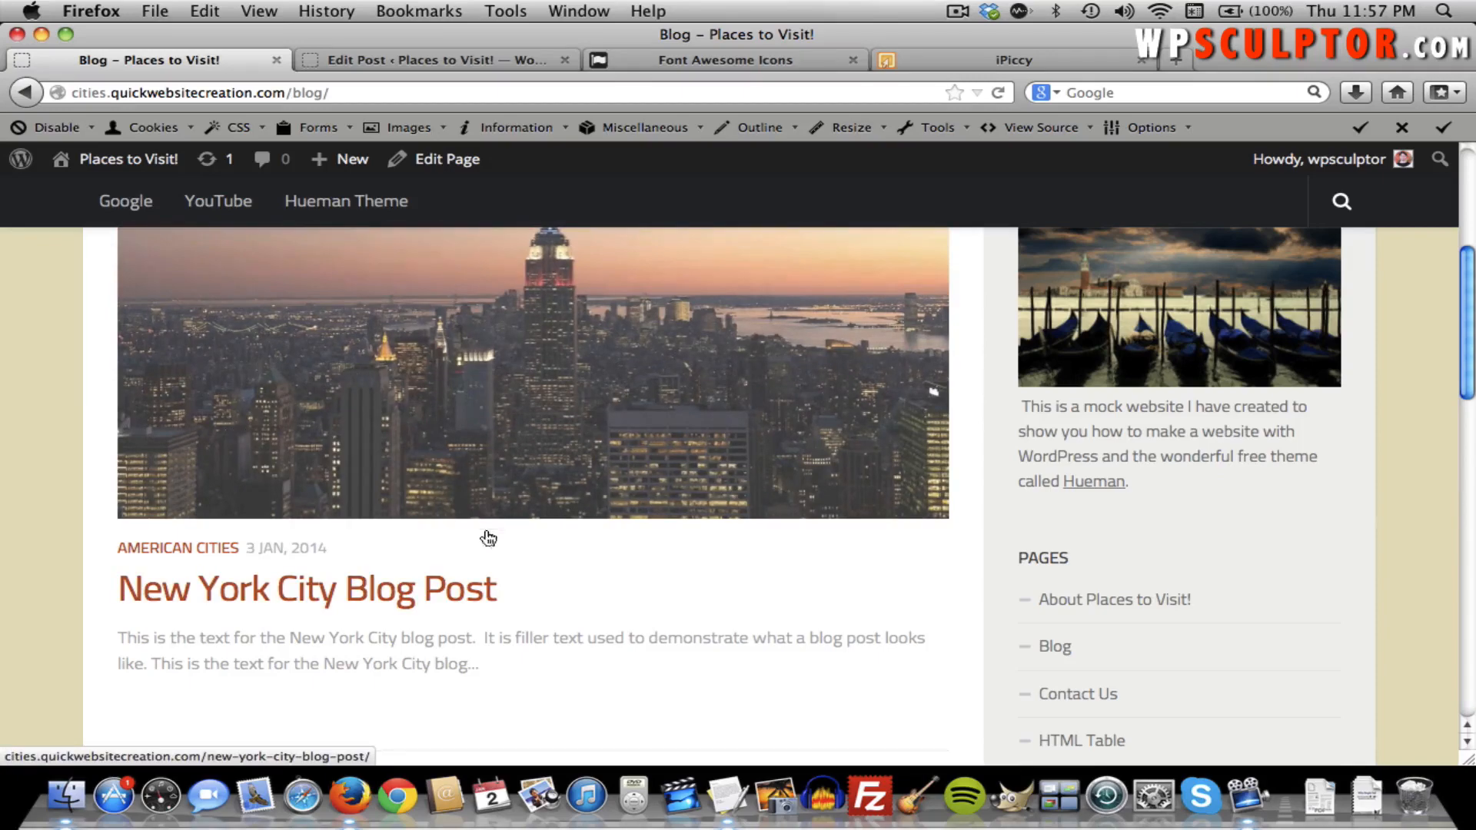
{"action": "scroll", "coordinate": [486, 535], "scroll_direction": "up", "scroll_amount": 1}
{"action": "scroll", "coordinate": [485, 535], "scroll_direction": "up", "scroll_amount": 3}
{"action": "scroll", "coordinate": [492, 538], "scroll_direction": "down", "scroll_amount": 7}
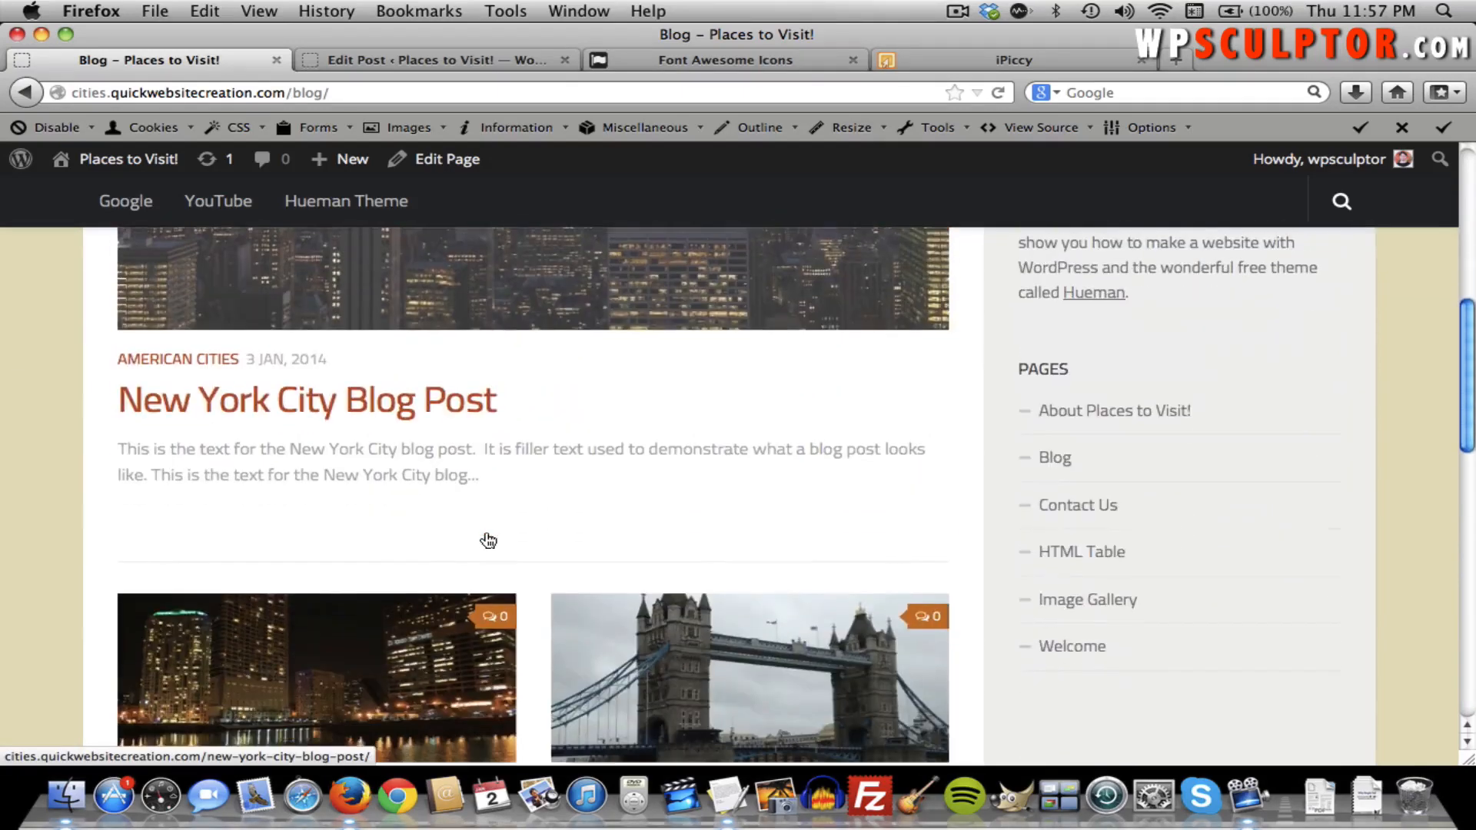
{"action": "scroll", "coordinate": [500, 547], "scroll_direction": "down", "scroll_amount": 3}
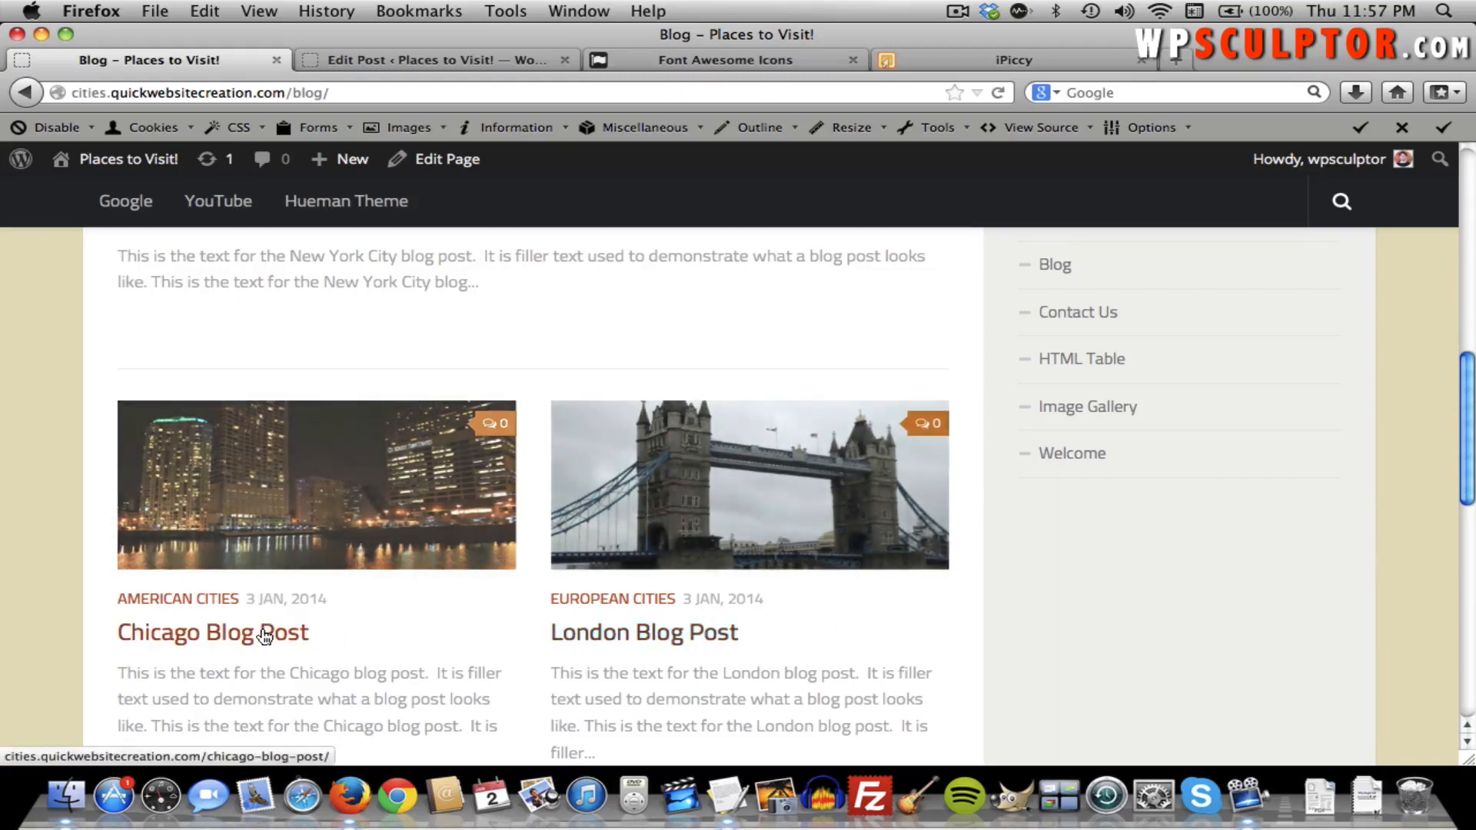
{"action": "scroll", "coordinate": [262, 630], "scroll_direction": "down", "scroll_amount": 2}
{"action": "scroll", "coordinate": [262, 635], "scroll_direction": "up", "scroll_amount": 8}
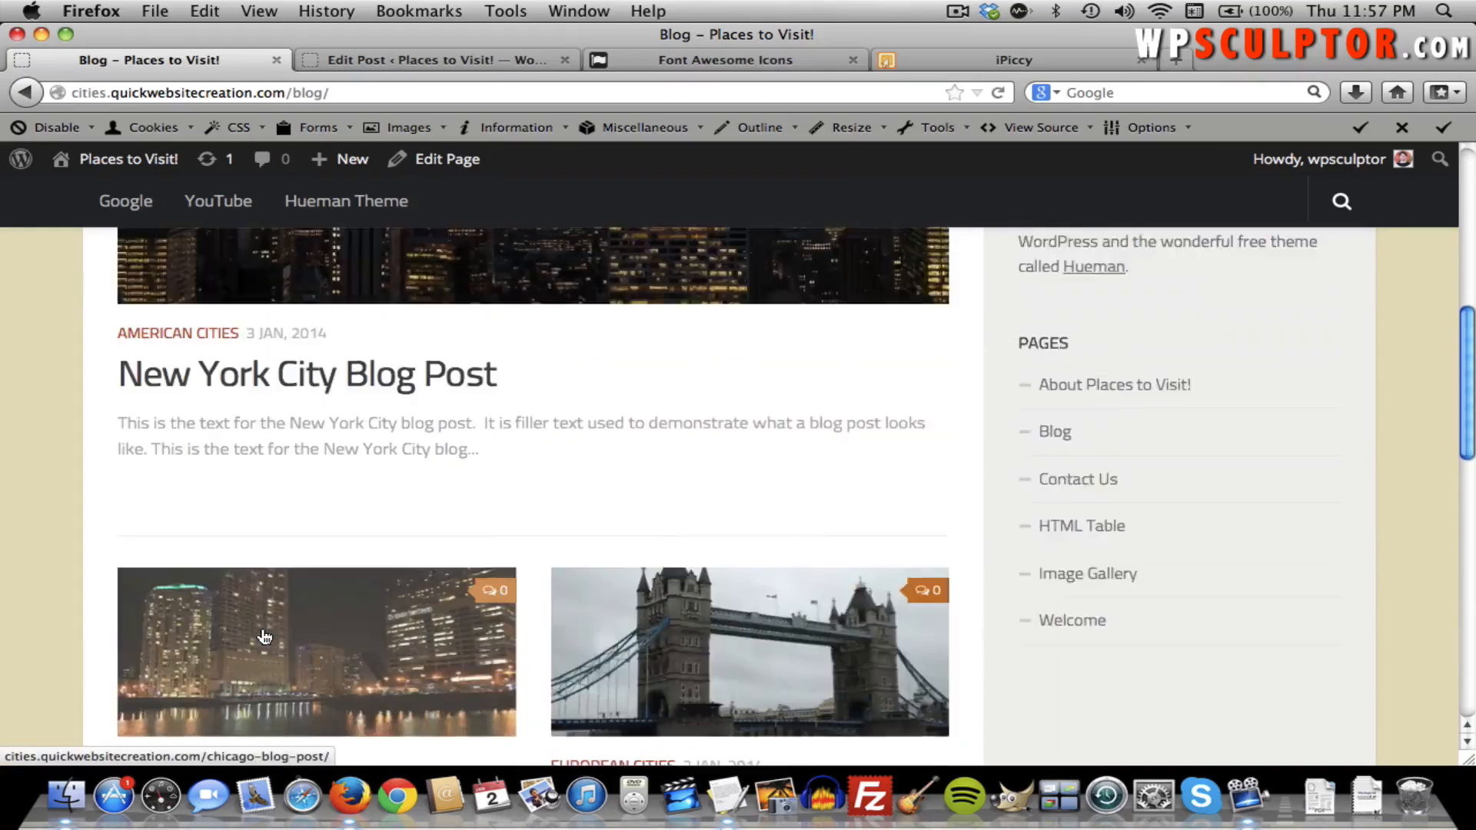
{"action": "scroll", "coordinate": [262, 635], "scroll_direction": "up", "scroll_amount": 5}
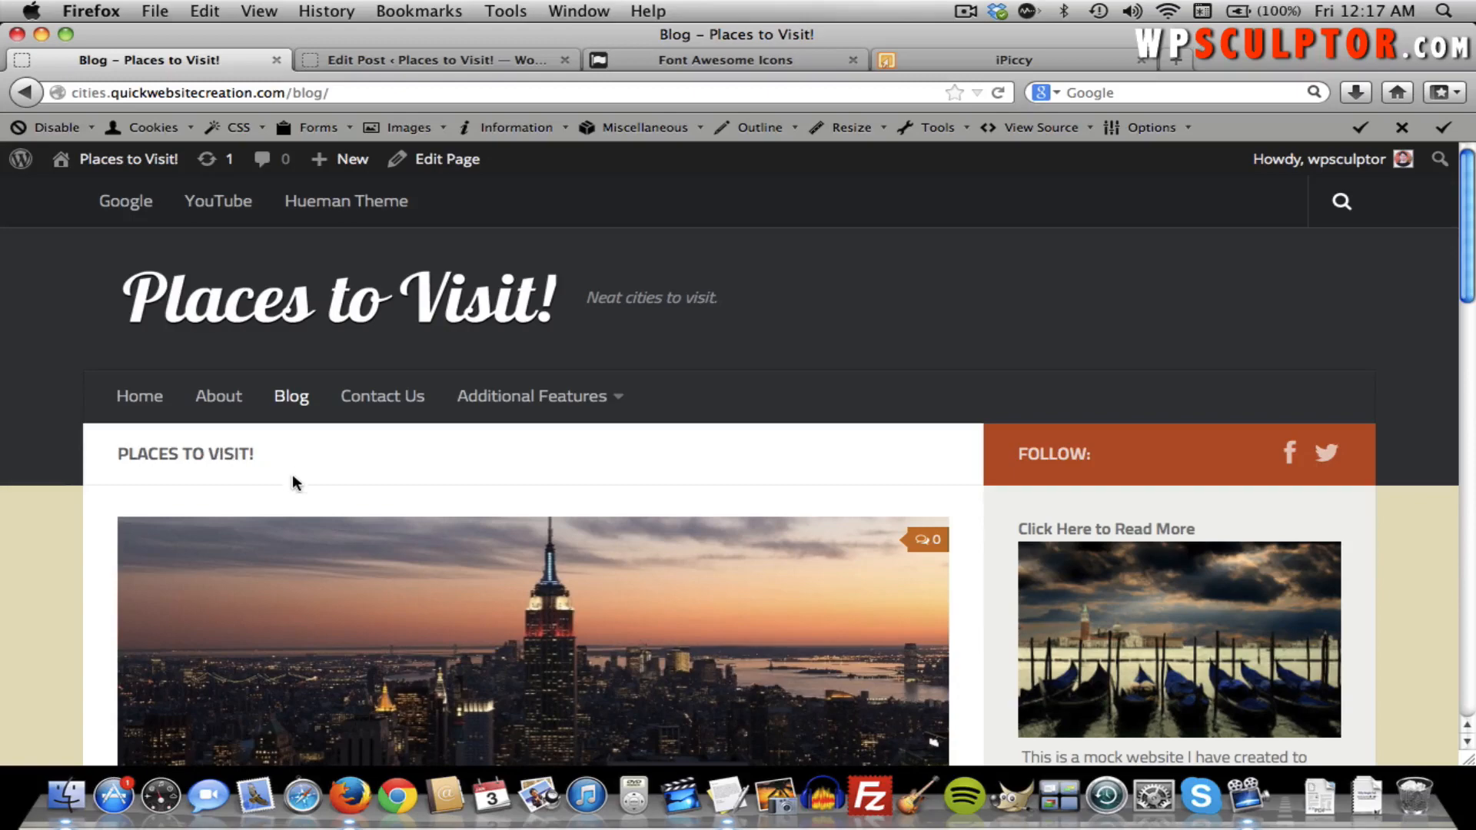
Open the New York City Blog Post and scroll down to its related posts and reply box.
{"action": "left_click", "coordinate": [294, 609]}
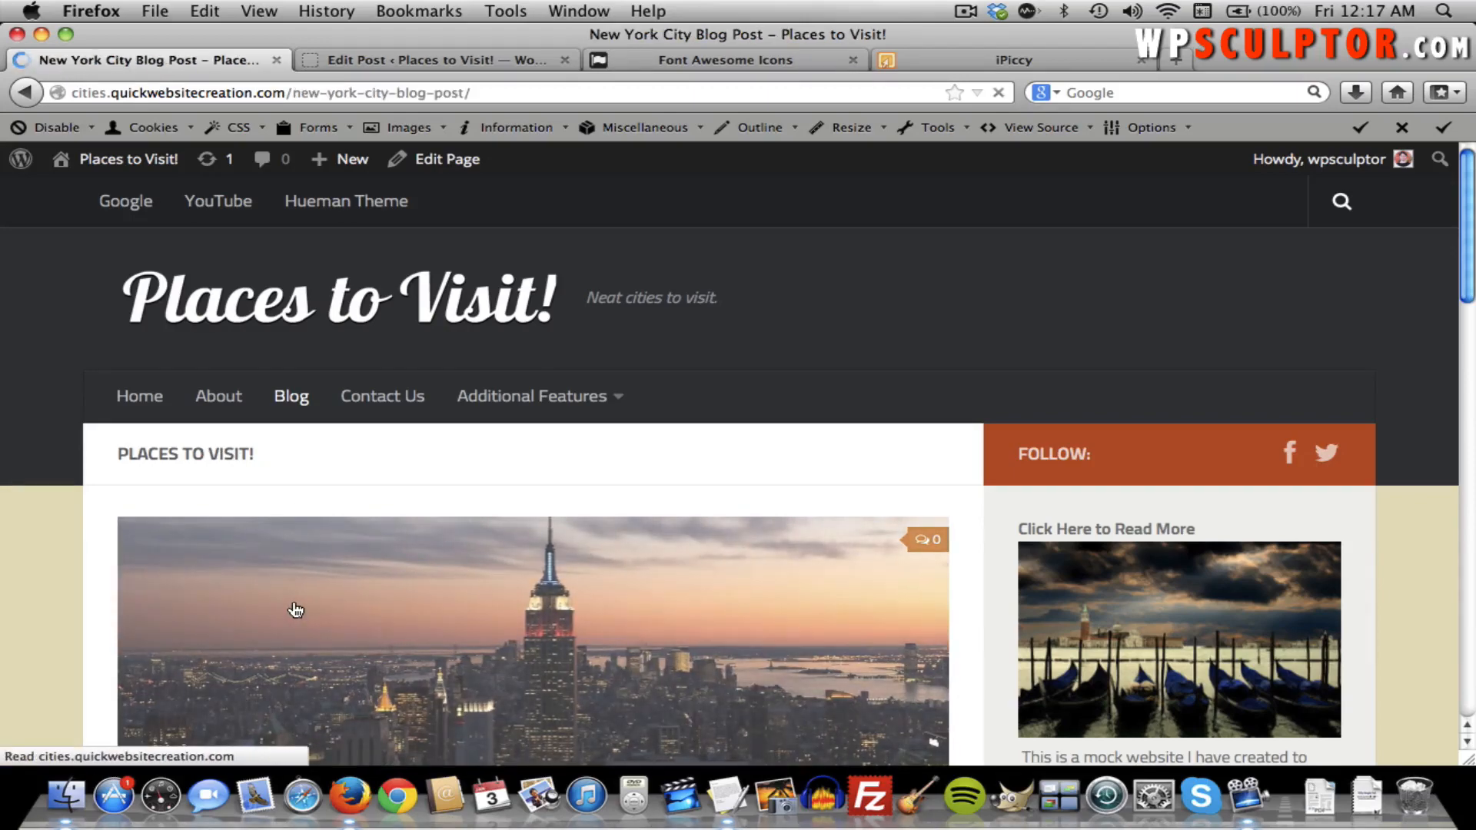
{"action": "scroll", "coordinate": [295, 609], "scroll_direction": "down", "scroll_amount": 15}
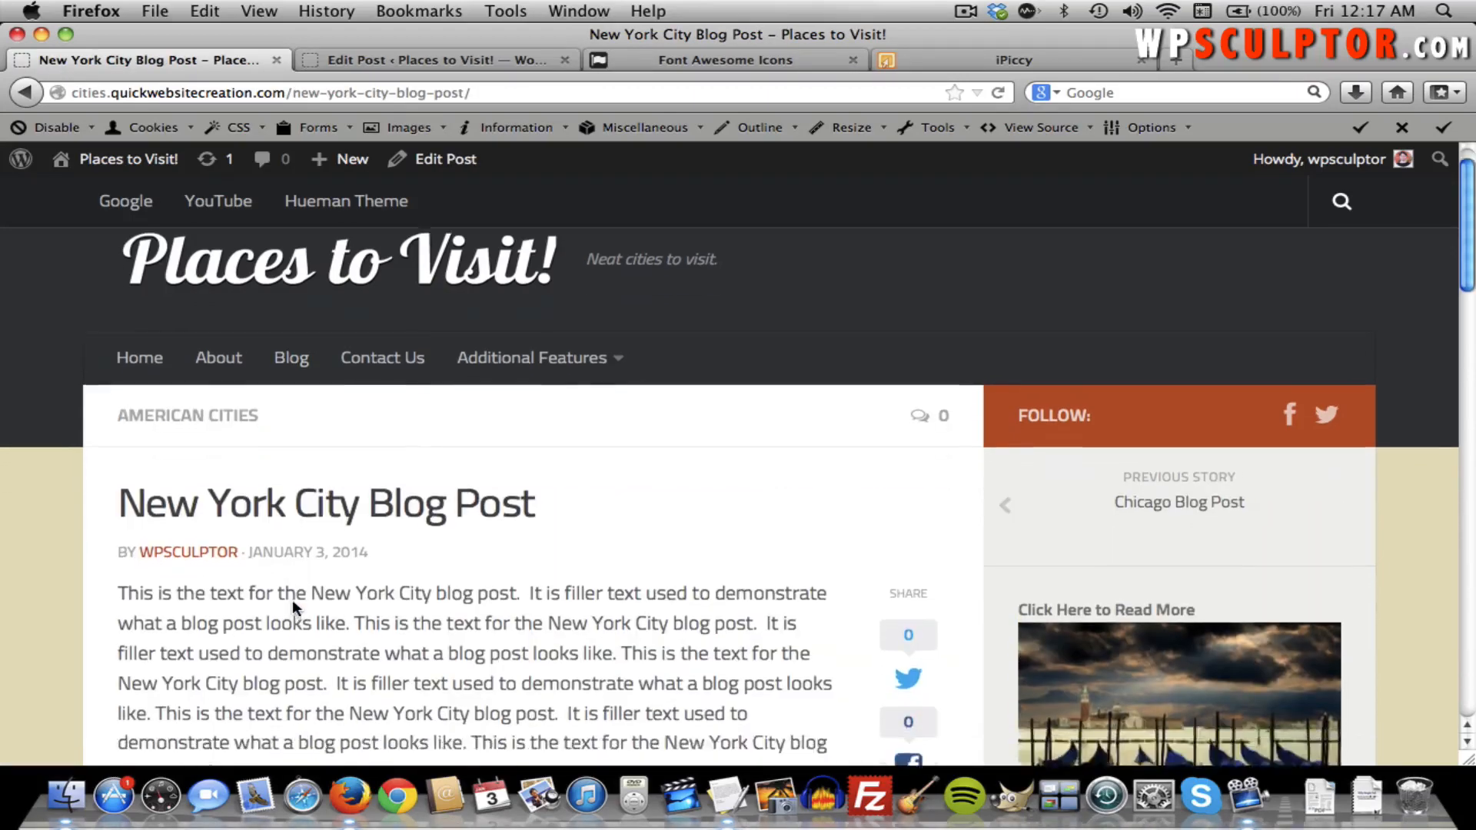
{"action": "scroll", "coordinate": [293, 607], "scroll_direction": "down", "scroll_amount": 5}
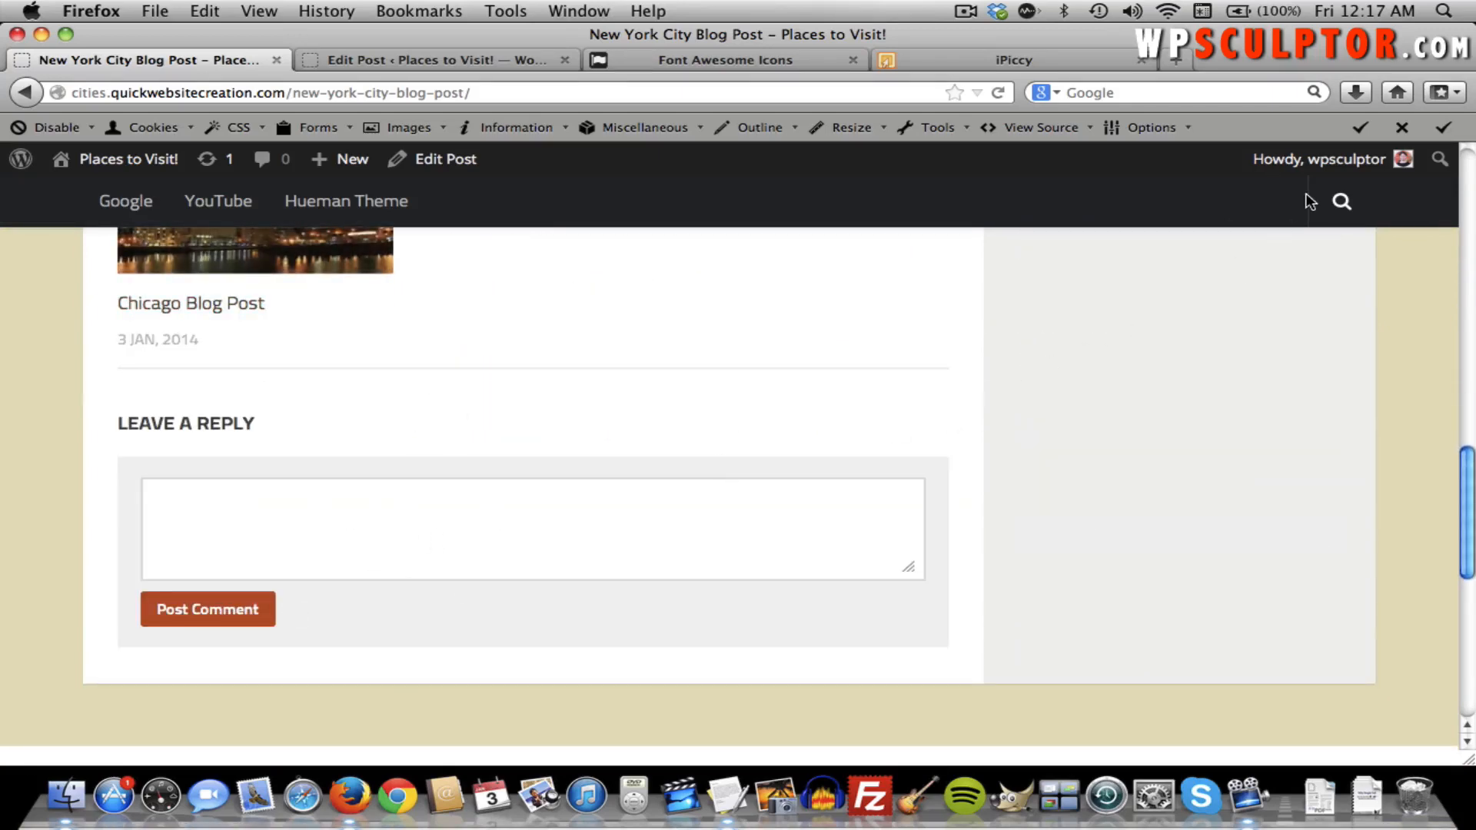
{"action": "mouse_move", "coordinate": [1330, 174]}
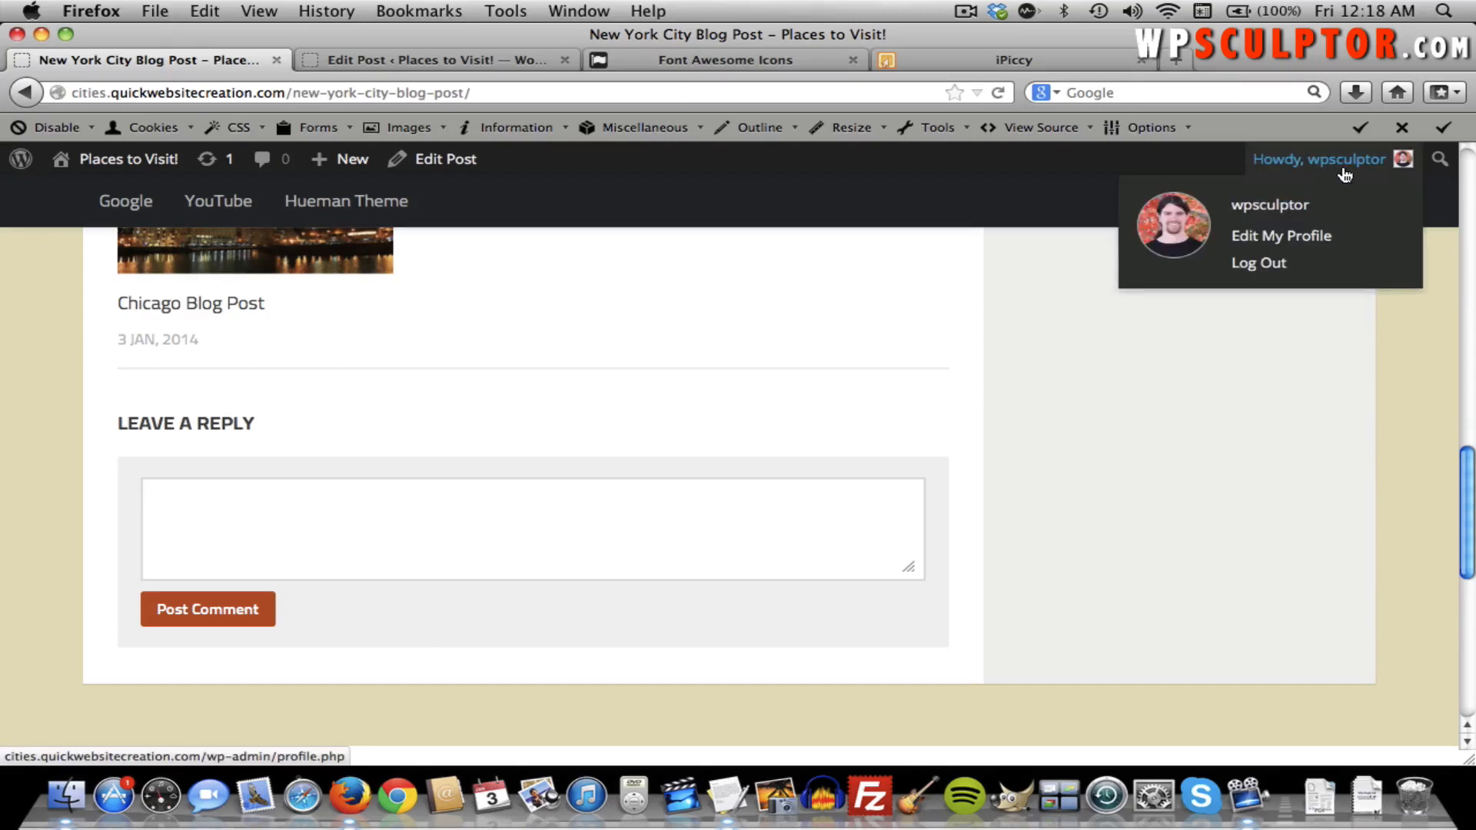
Log out and revisit the New York City Blog Post as a visitor to view its comment form.
{"action": "left_click", "coordinate": [1261, 264]}
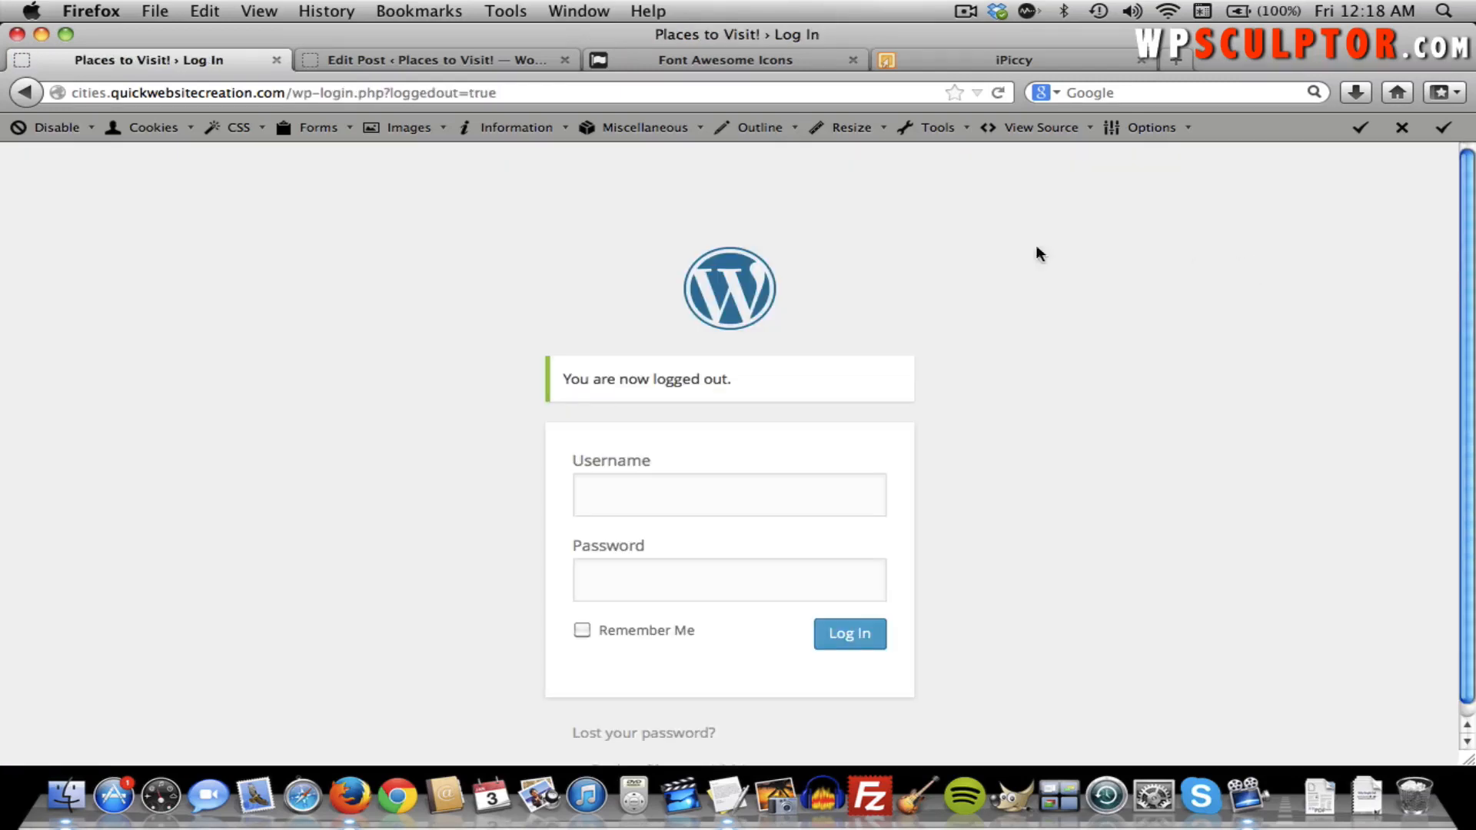
{"action": "left_click", "coordinate": [23, 94]}
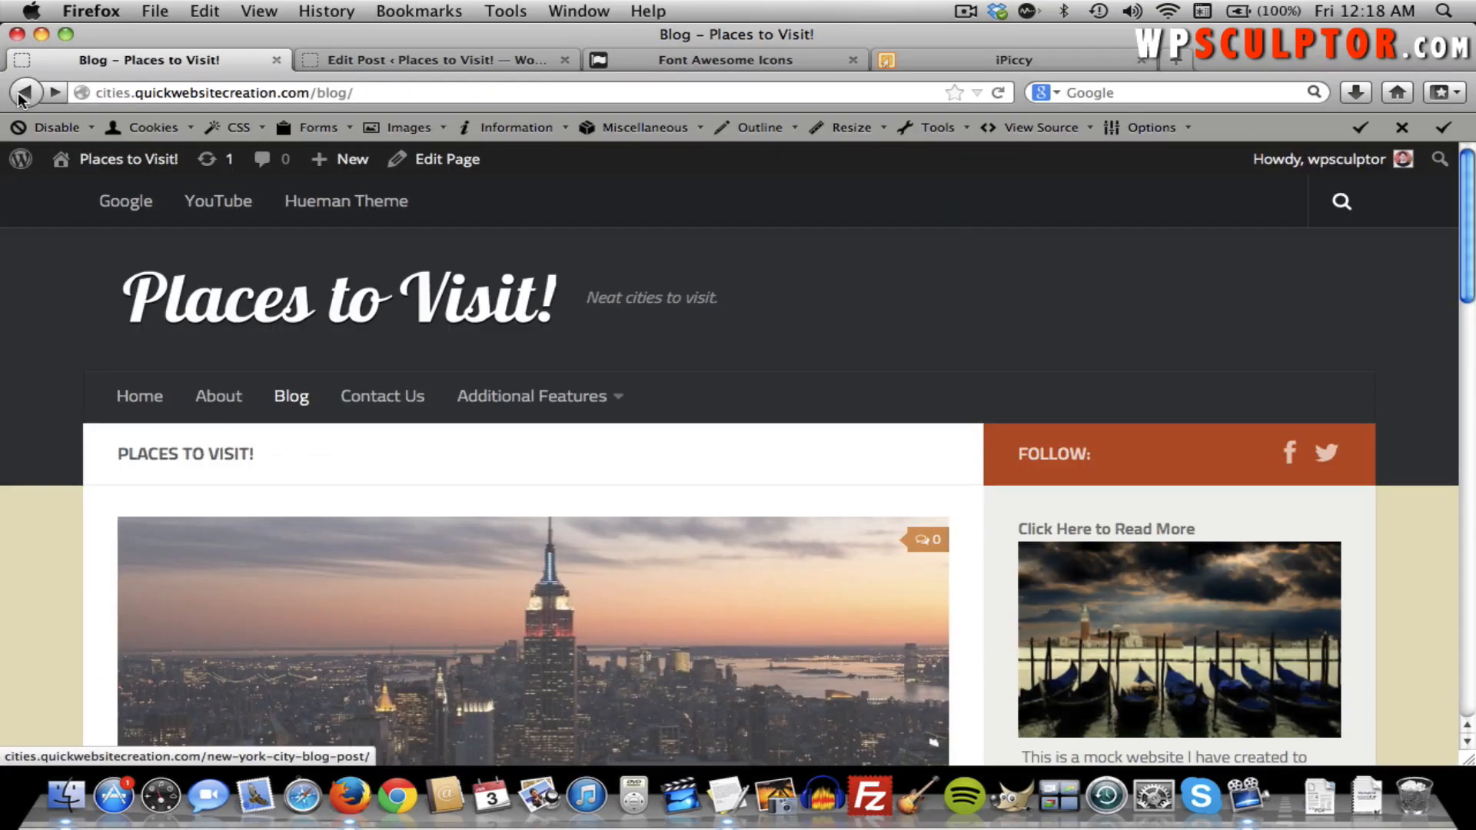
{"action": "left_click", "coordinate": [54, 93]}
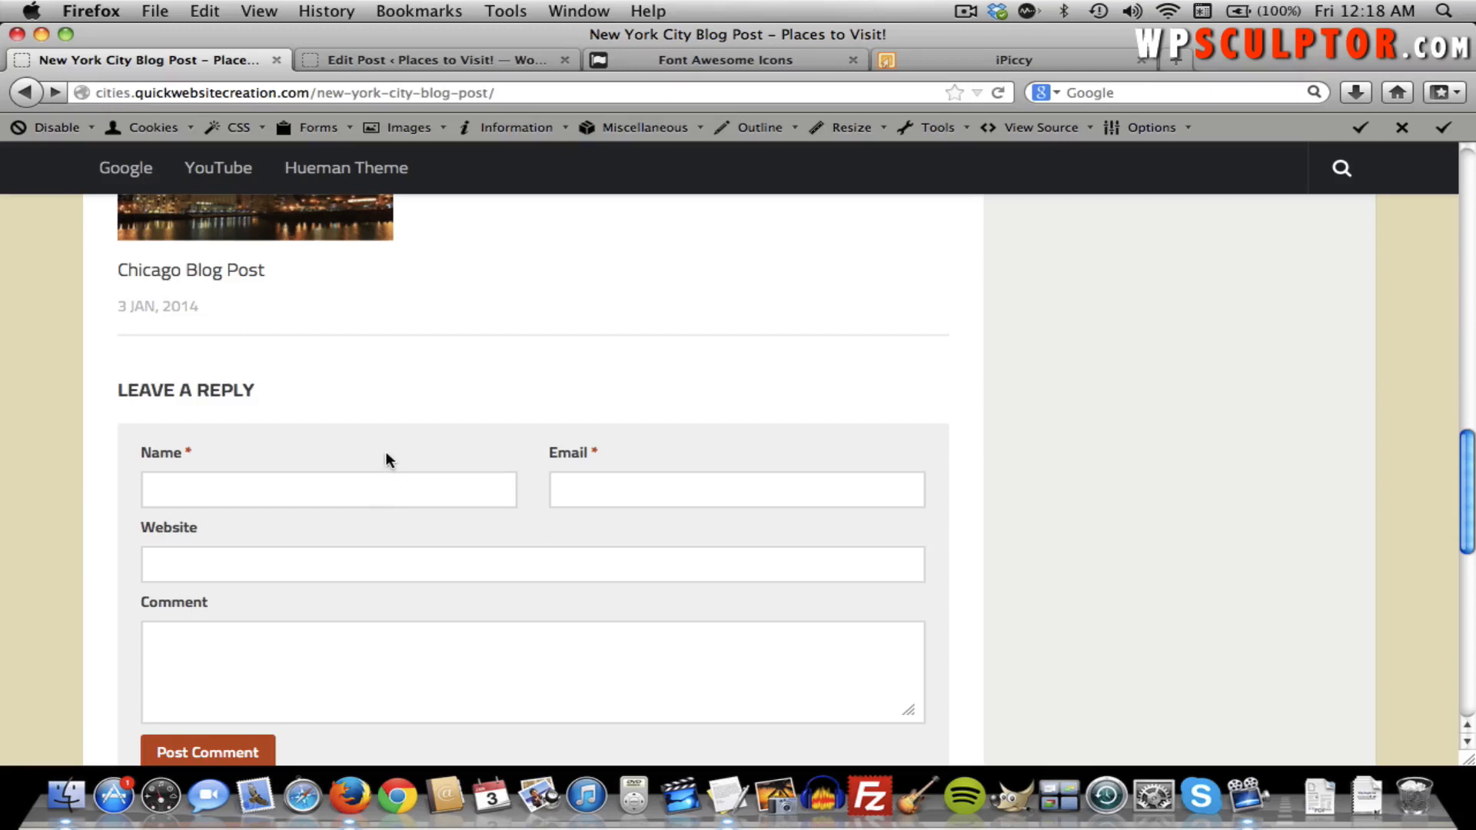
{"action": "scroll", "coordinate": [385, 449], "scroll_direction": "down", "scroll_amount": 4}
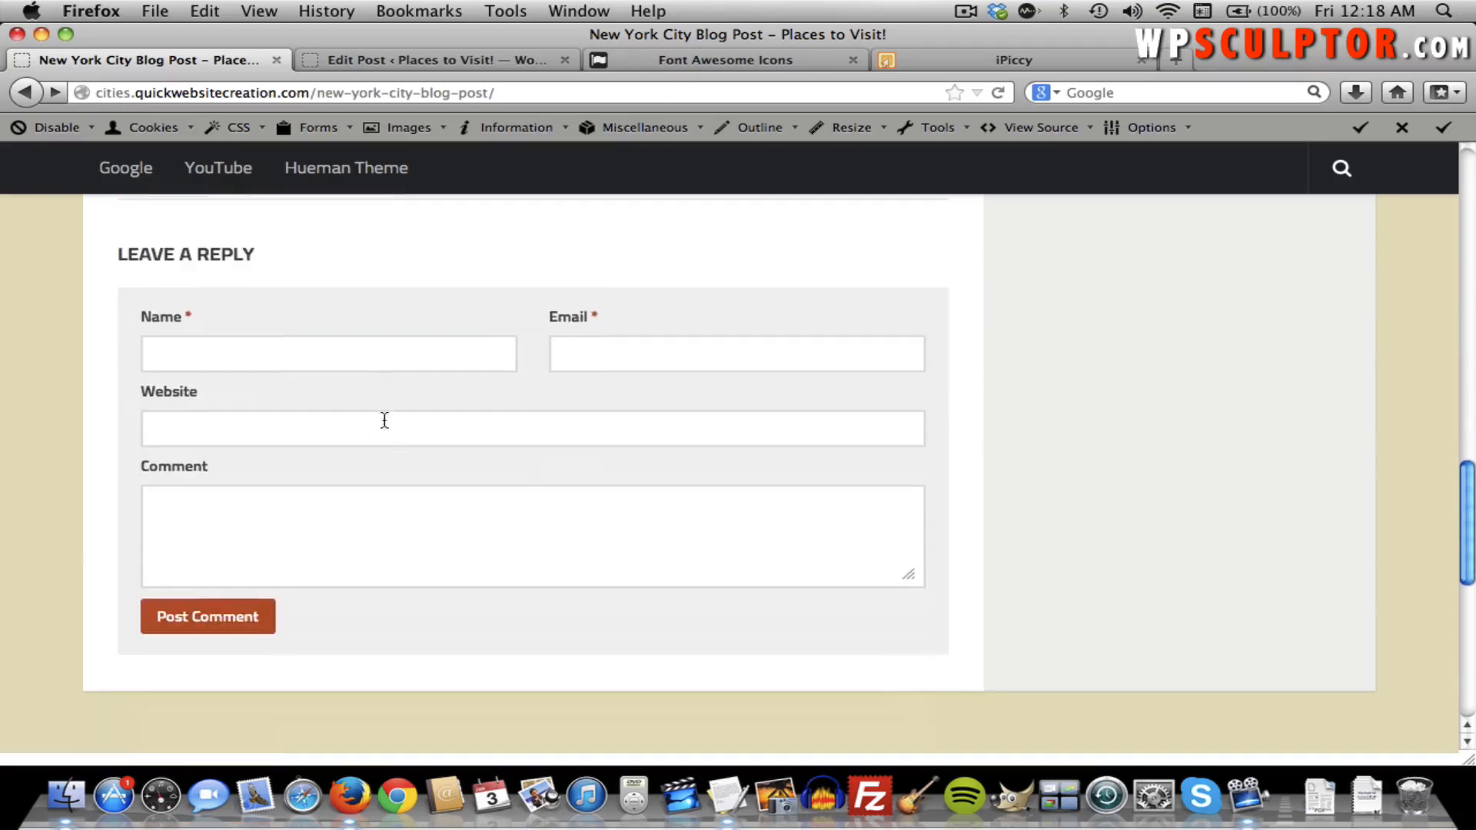
{"action": "scroll", "coordinate": [255, 353], "scroll_direction": "up", "scroll_amount": 10}
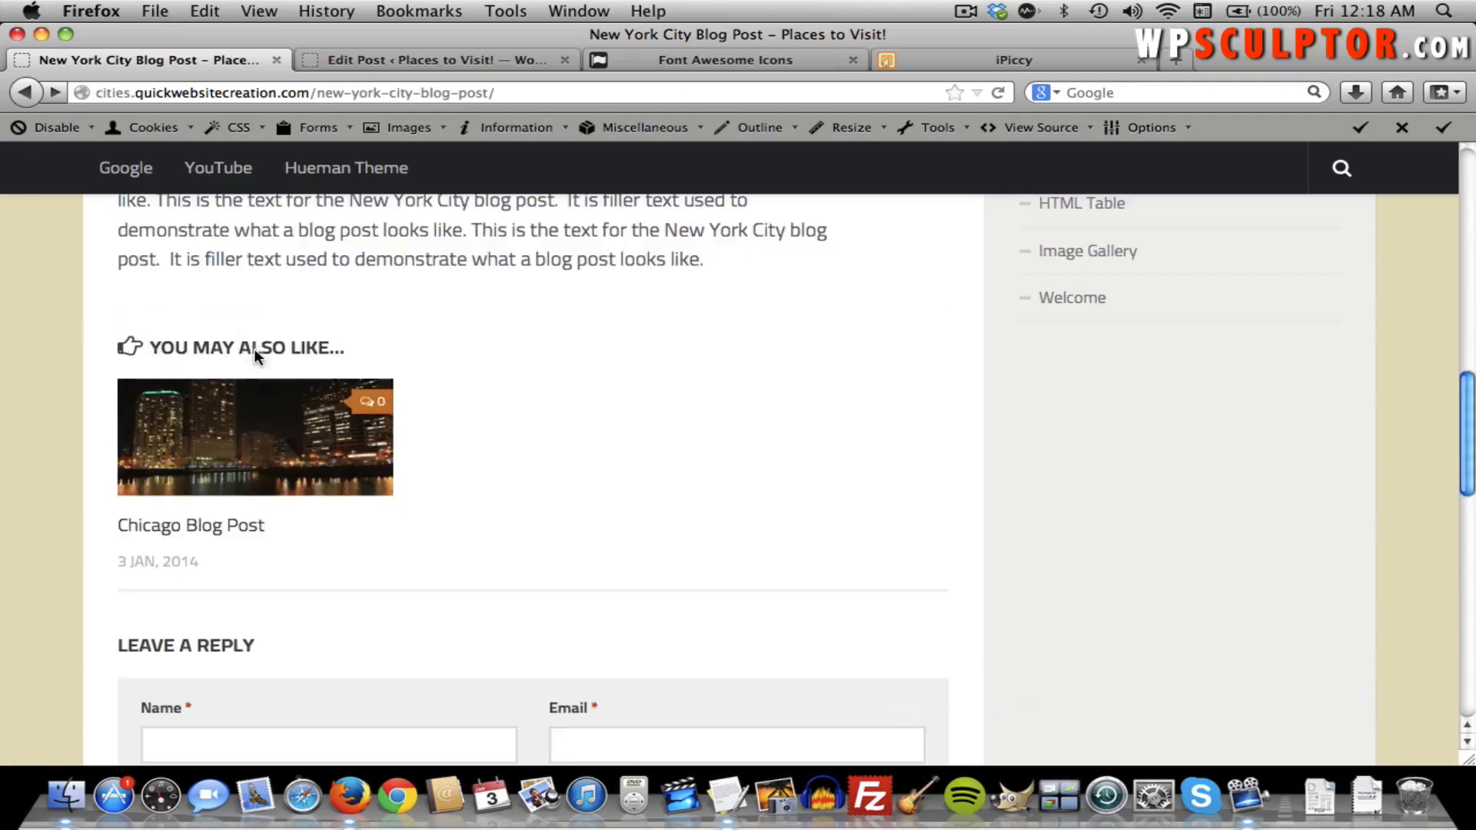
{"action": "scroll", "coordinate": [375, 212], "scroll_direction": "up", "scroll_amount": 13}
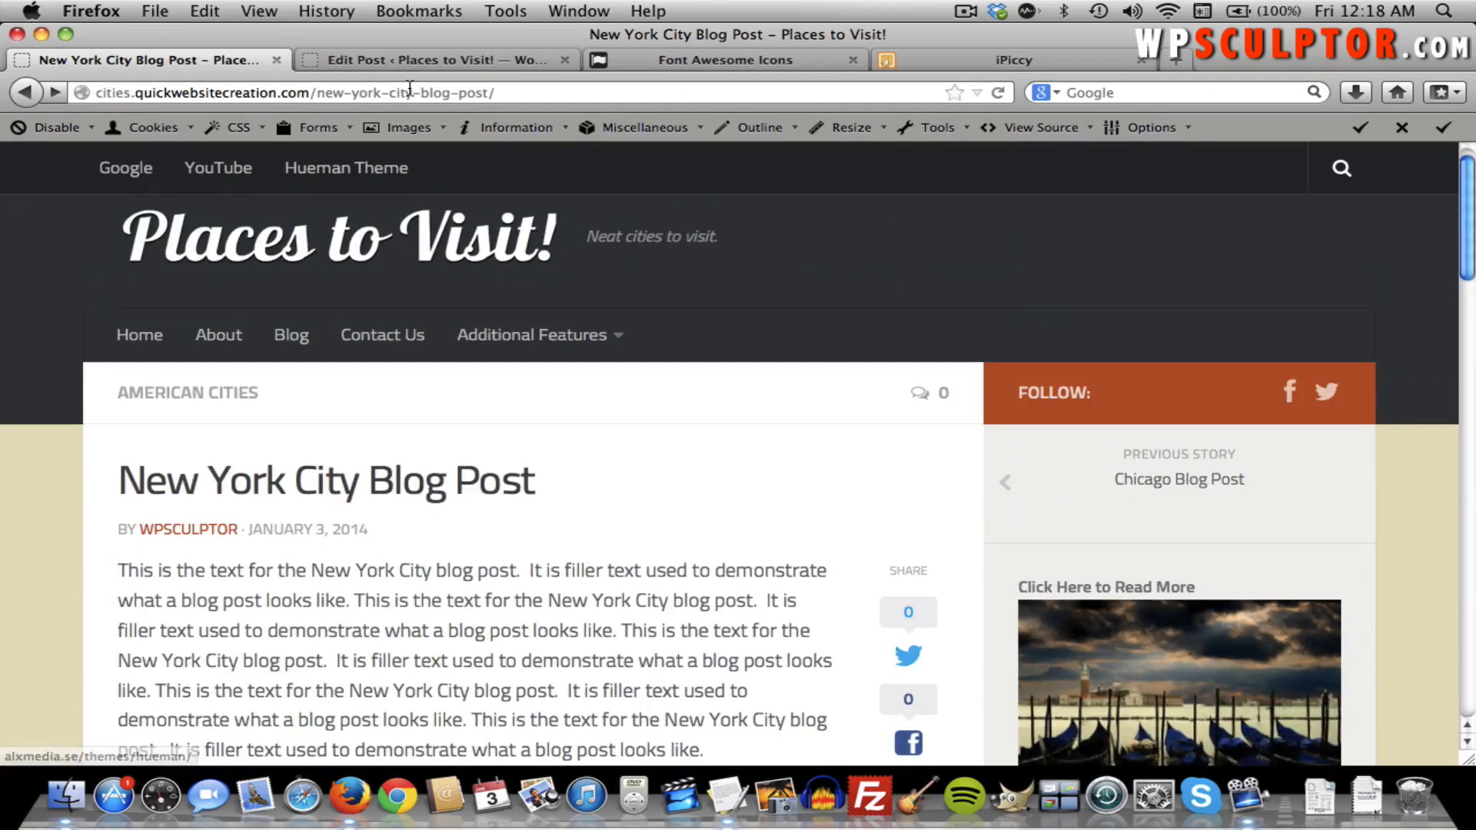
Replace the post path in the address with wp-admin/ and load it.
{"action": "left_click", "coordinate": [410, 89]}
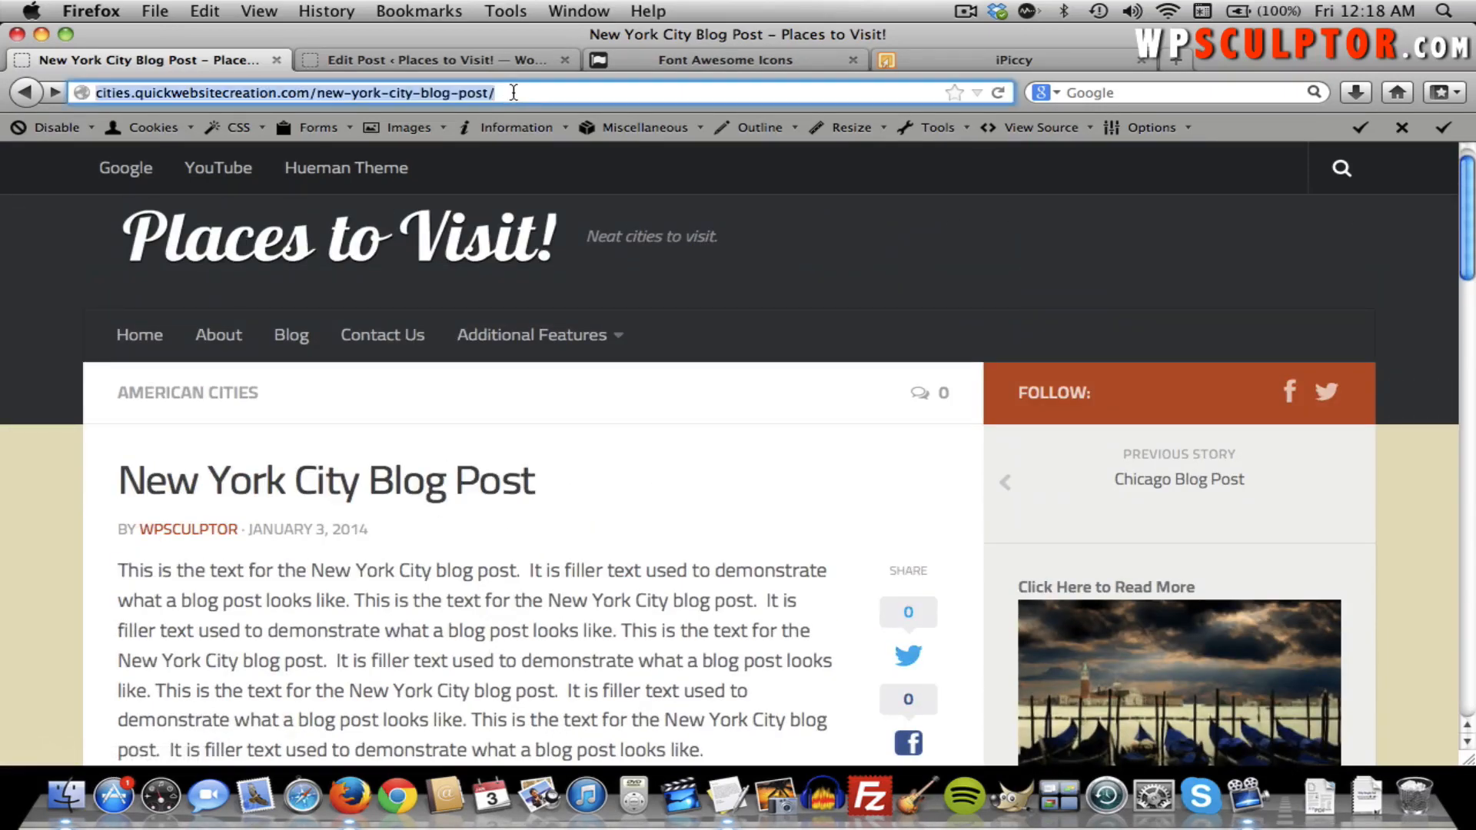
{"action": "left_click", "coordinate": [512, 92]}
{"action": "left_click_drag", "start_coordinate": [505, 92], "coordinate": [311, 95]}
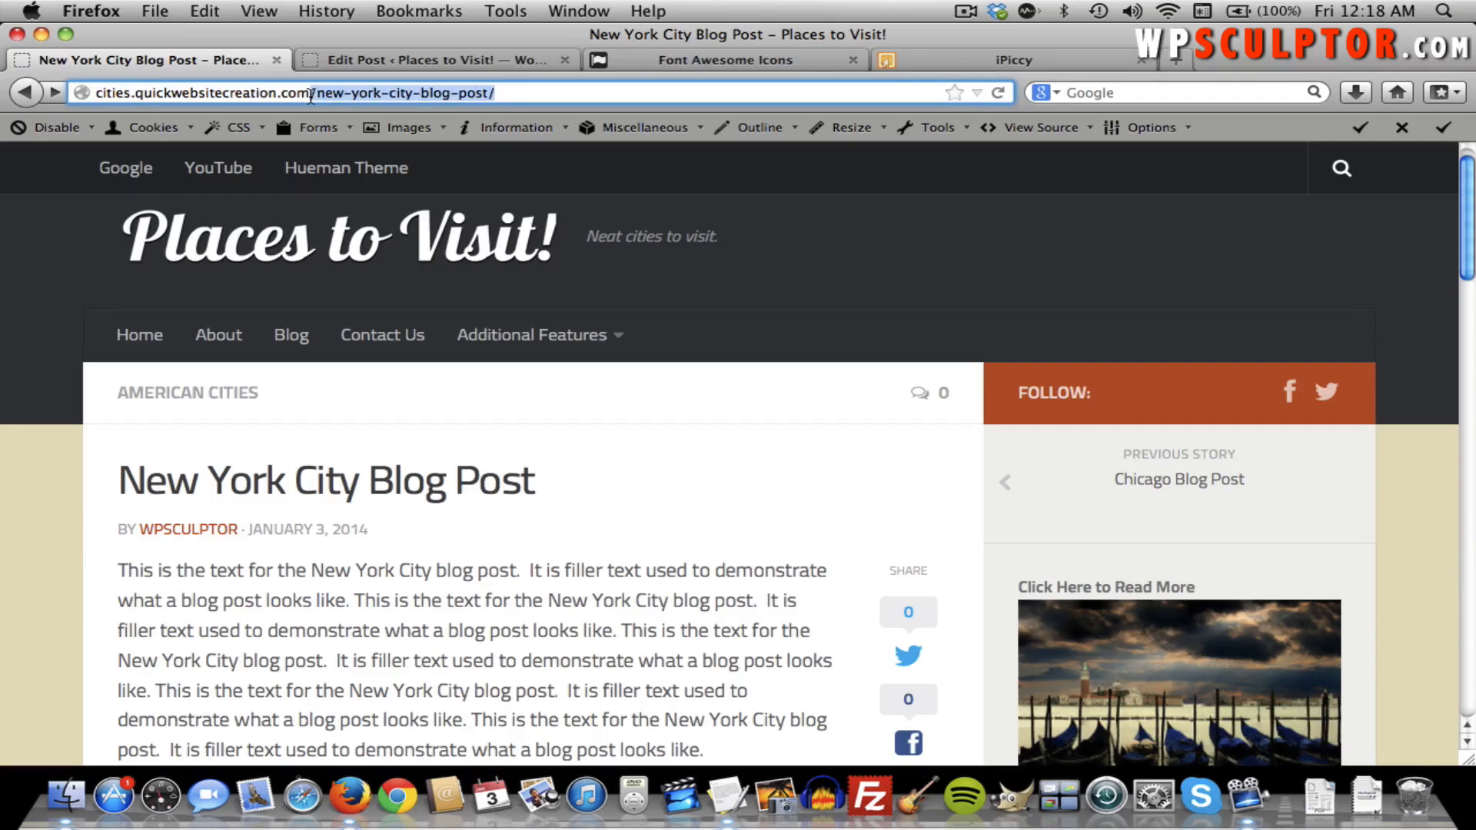
{"action": "key", "text": "BackSpace"}
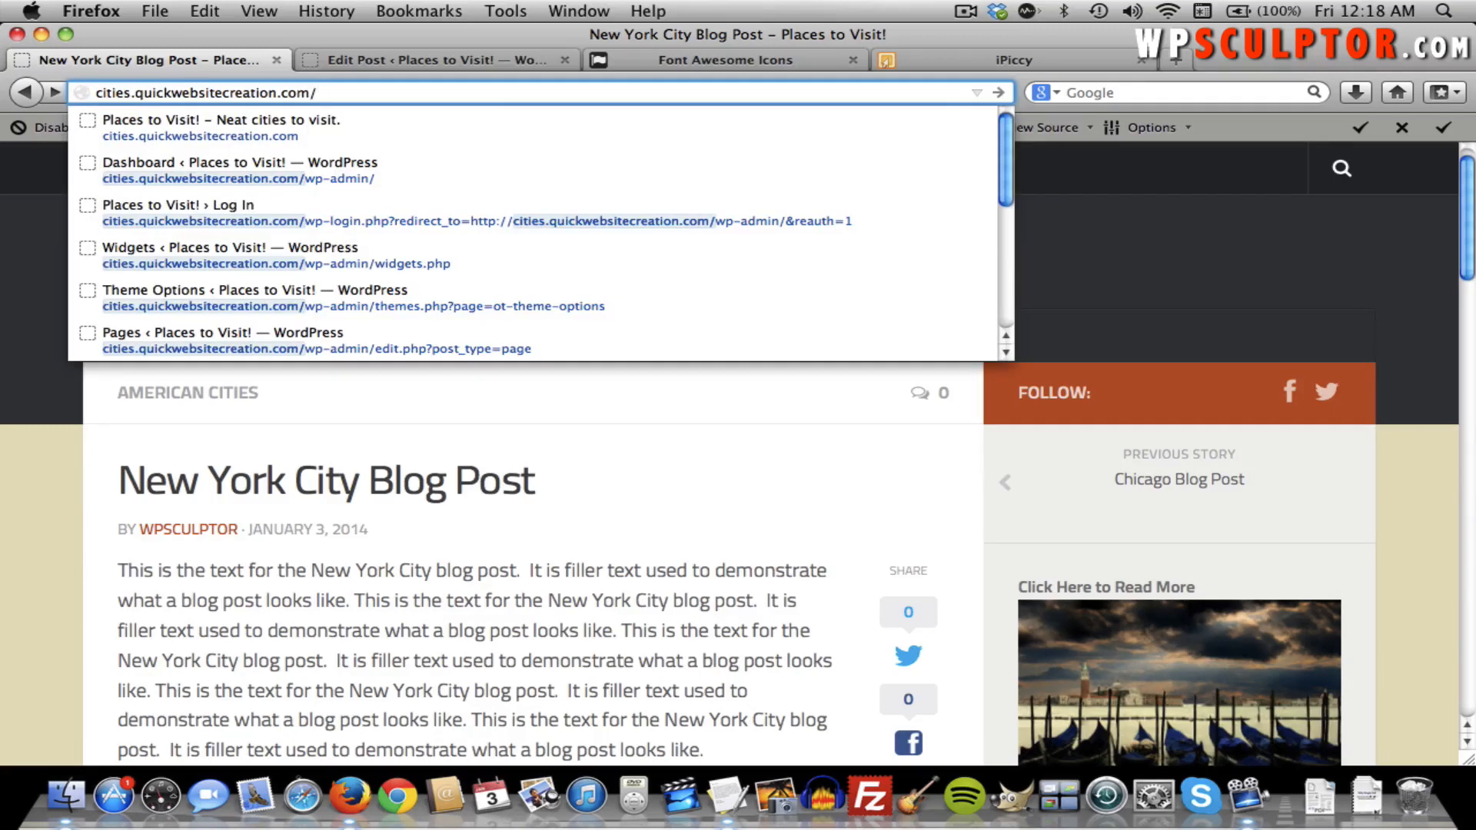
{"action": "type", "text": "wp-admin/"}
{"action": "key", "text": "Return"}
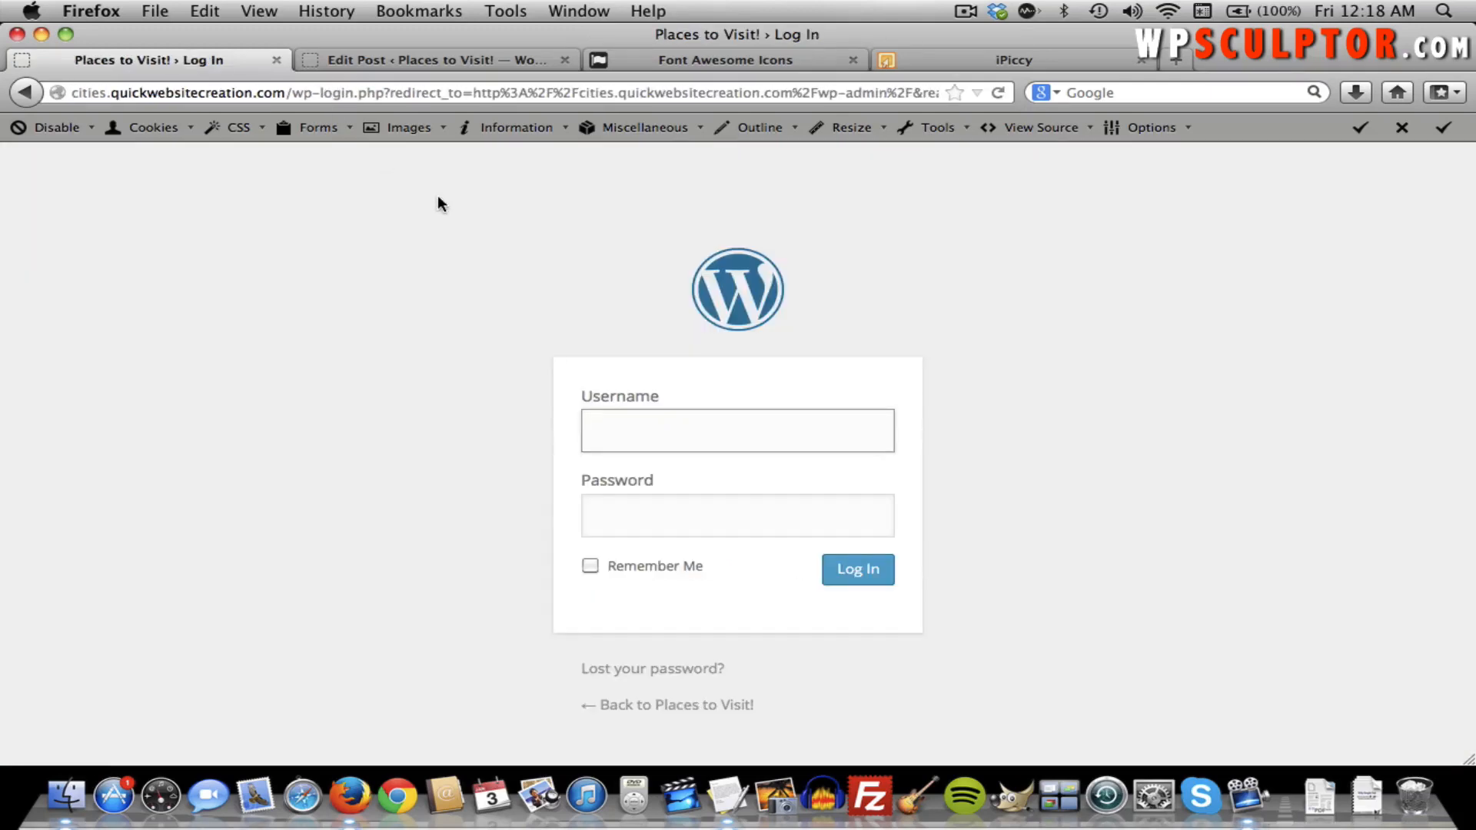
Log in with the site username and account password.
{"action": "type", "text": "wpsculptor"}
{"action": "key", "text": "Tab"}
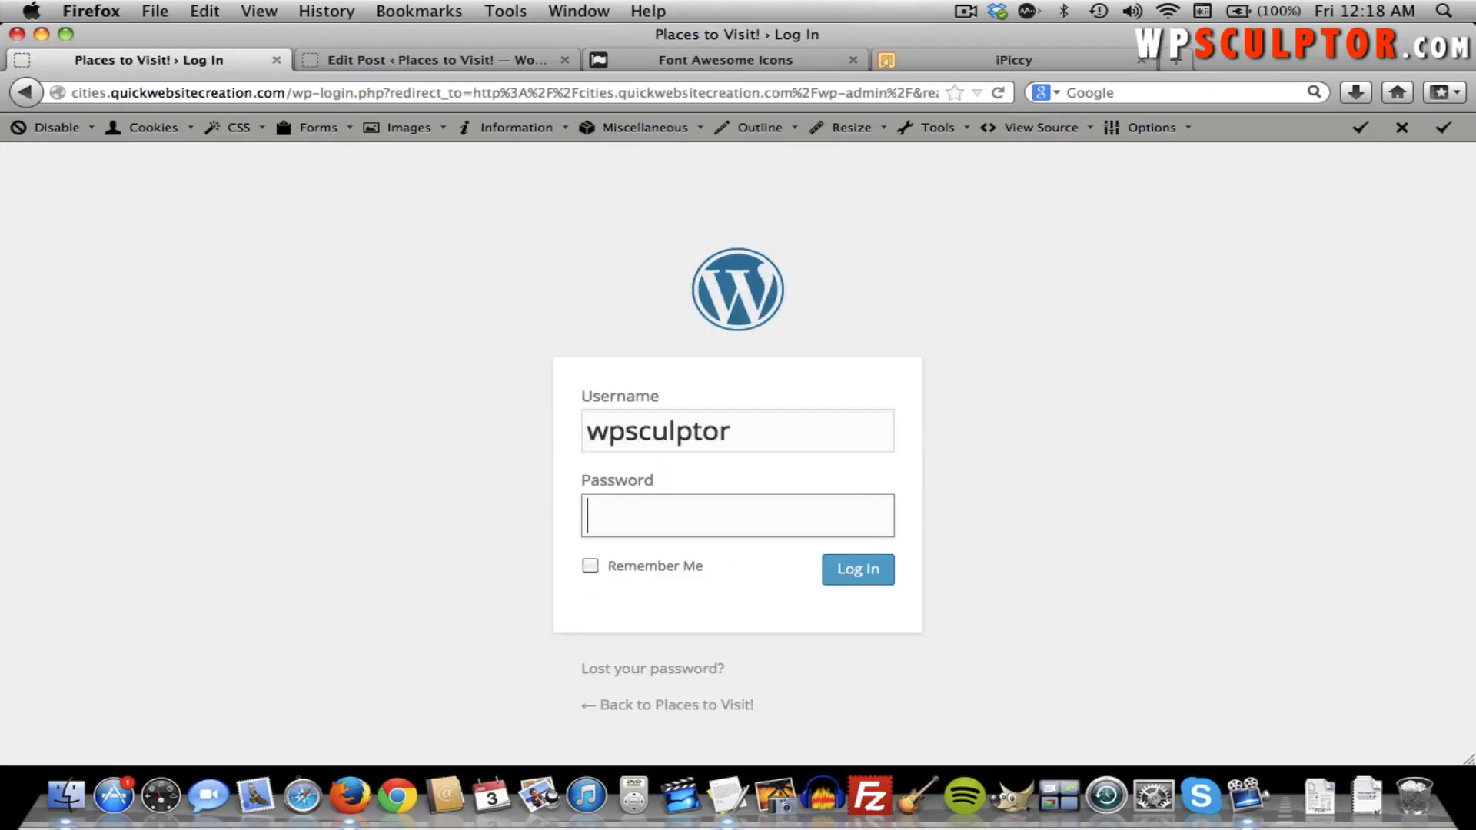
{"action": "type", "text": "•••••••••"}
{"action": "key", "text": "Return"}
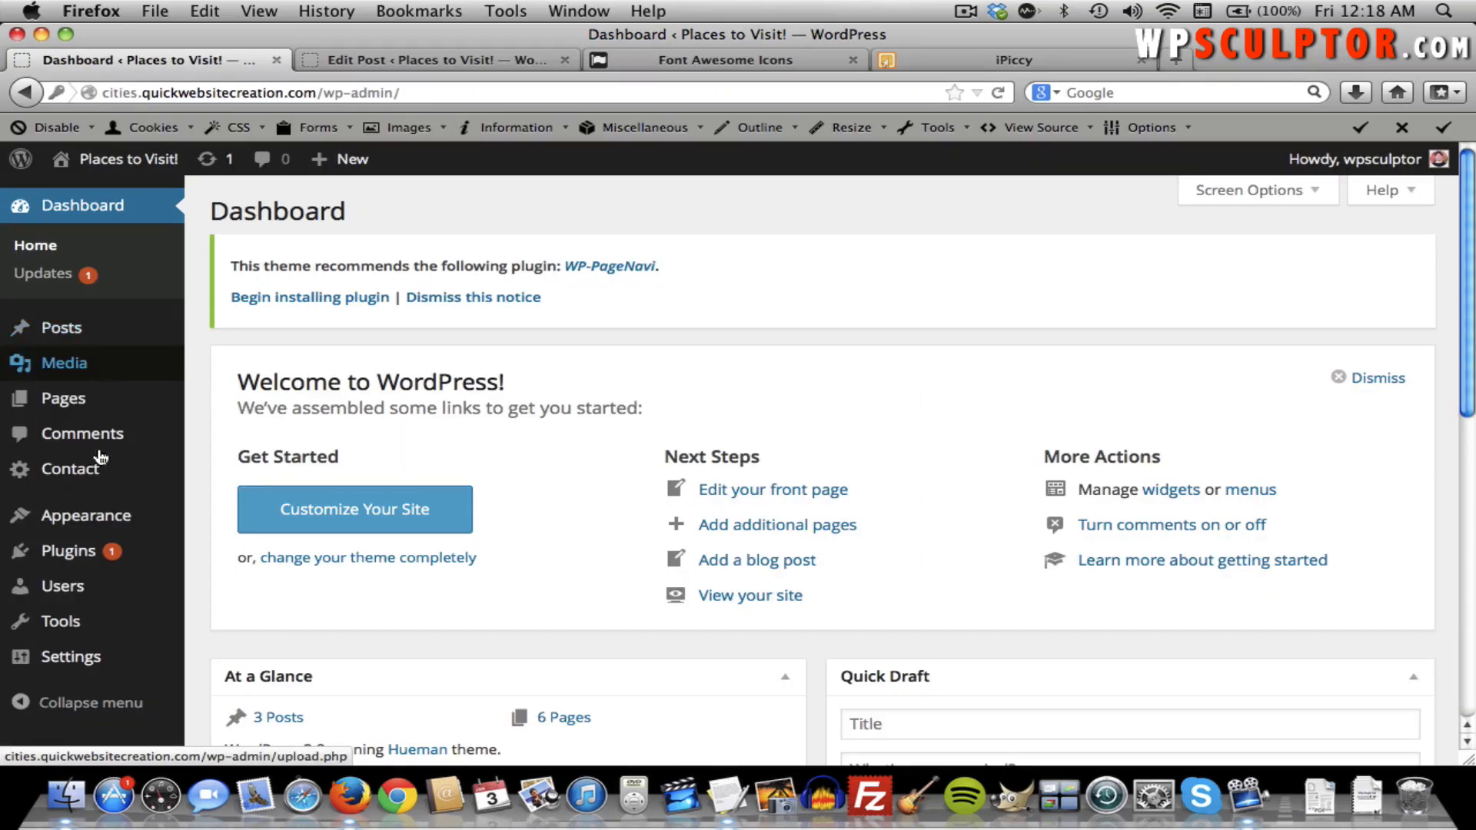
Open Settings > Discussion and review the default article and comment settings.
{"action": "mouse_move", "coordinate": [134, 659]}
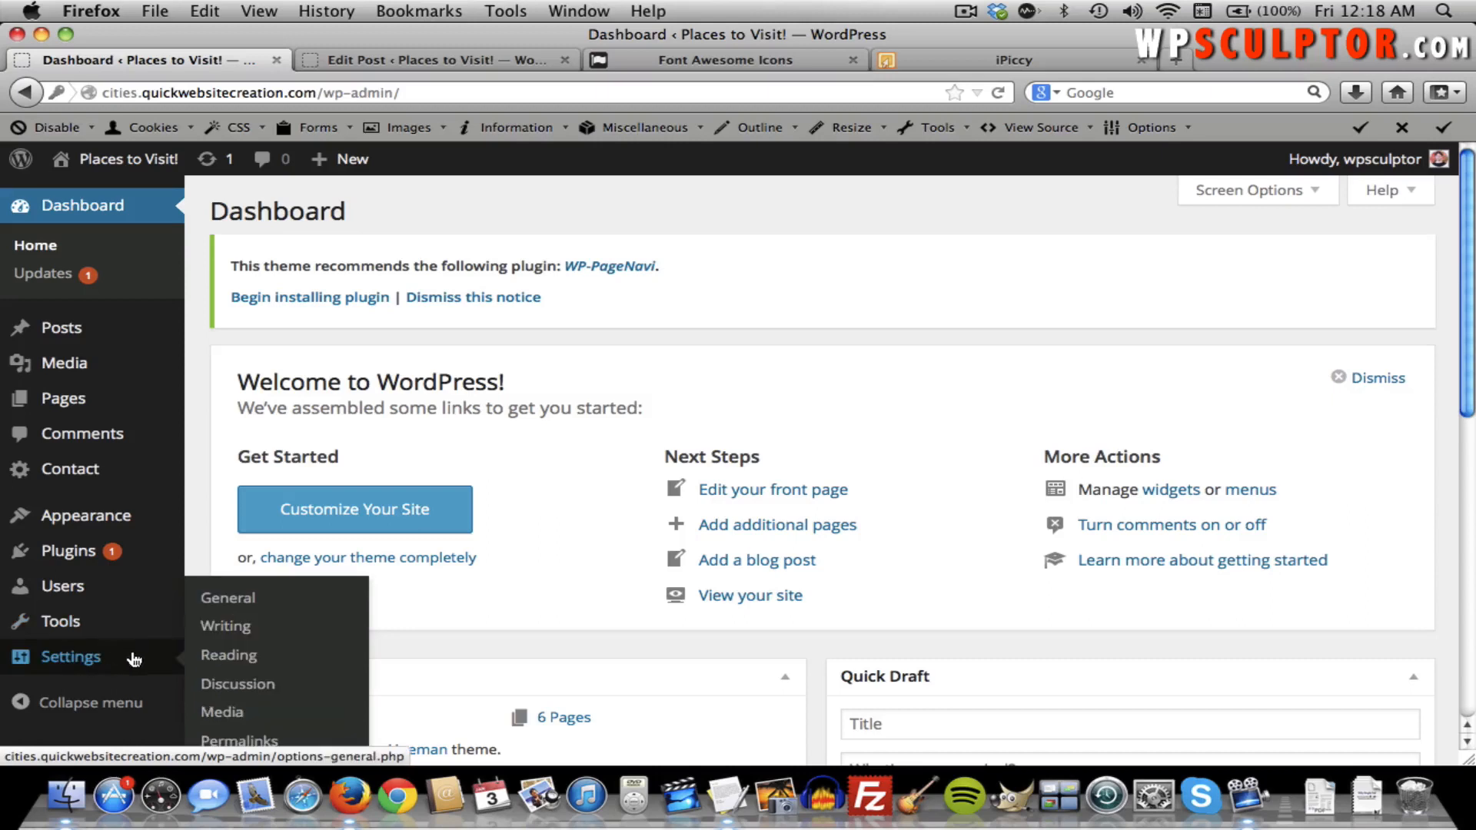
{"action": "left_click", "coordinate": [207, 686]}
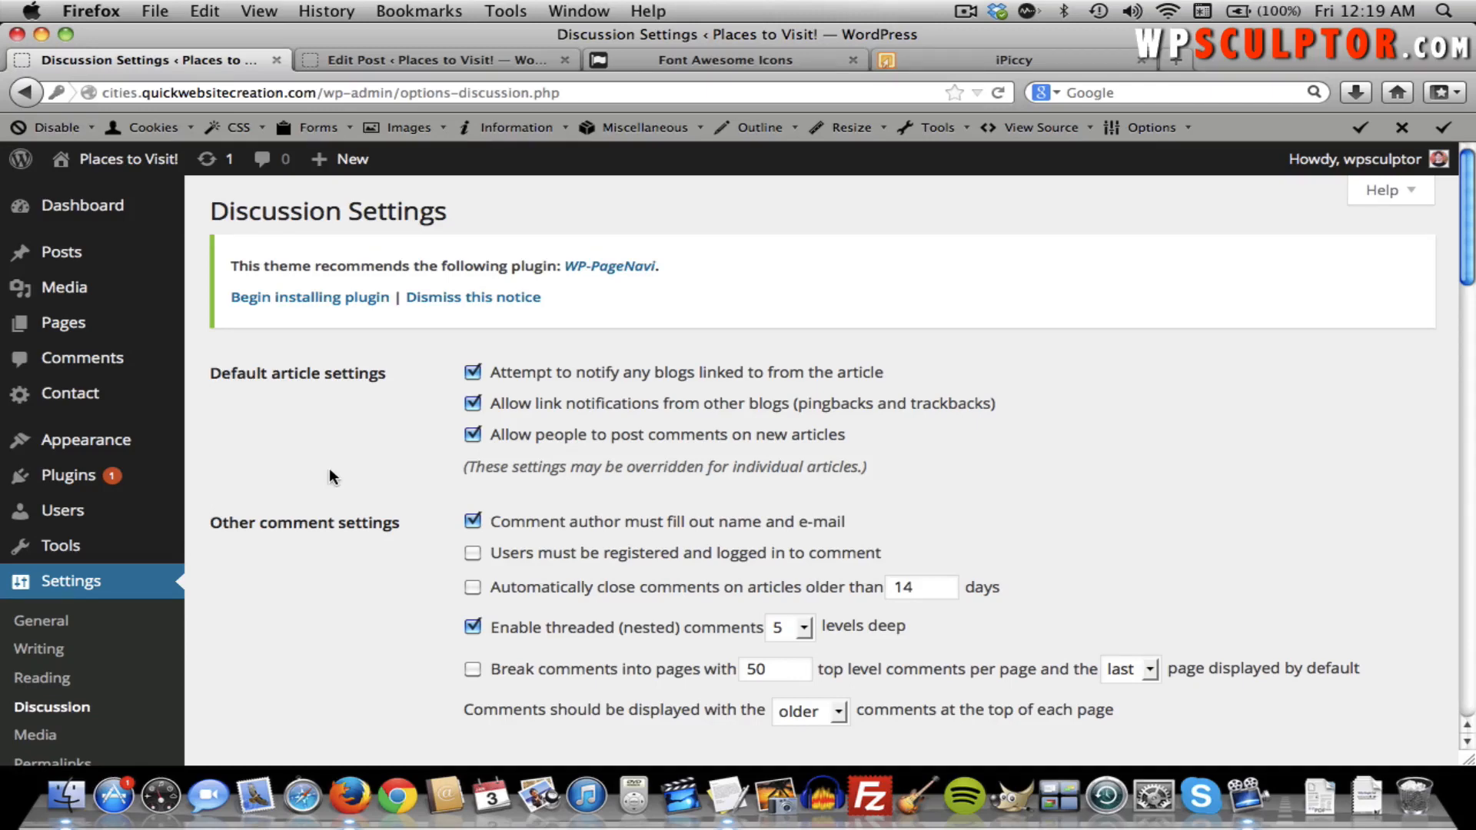
{"action": "scroll", "coordinate": [329, 467], "scroll_direction": "down", "scroll_amount": 15}
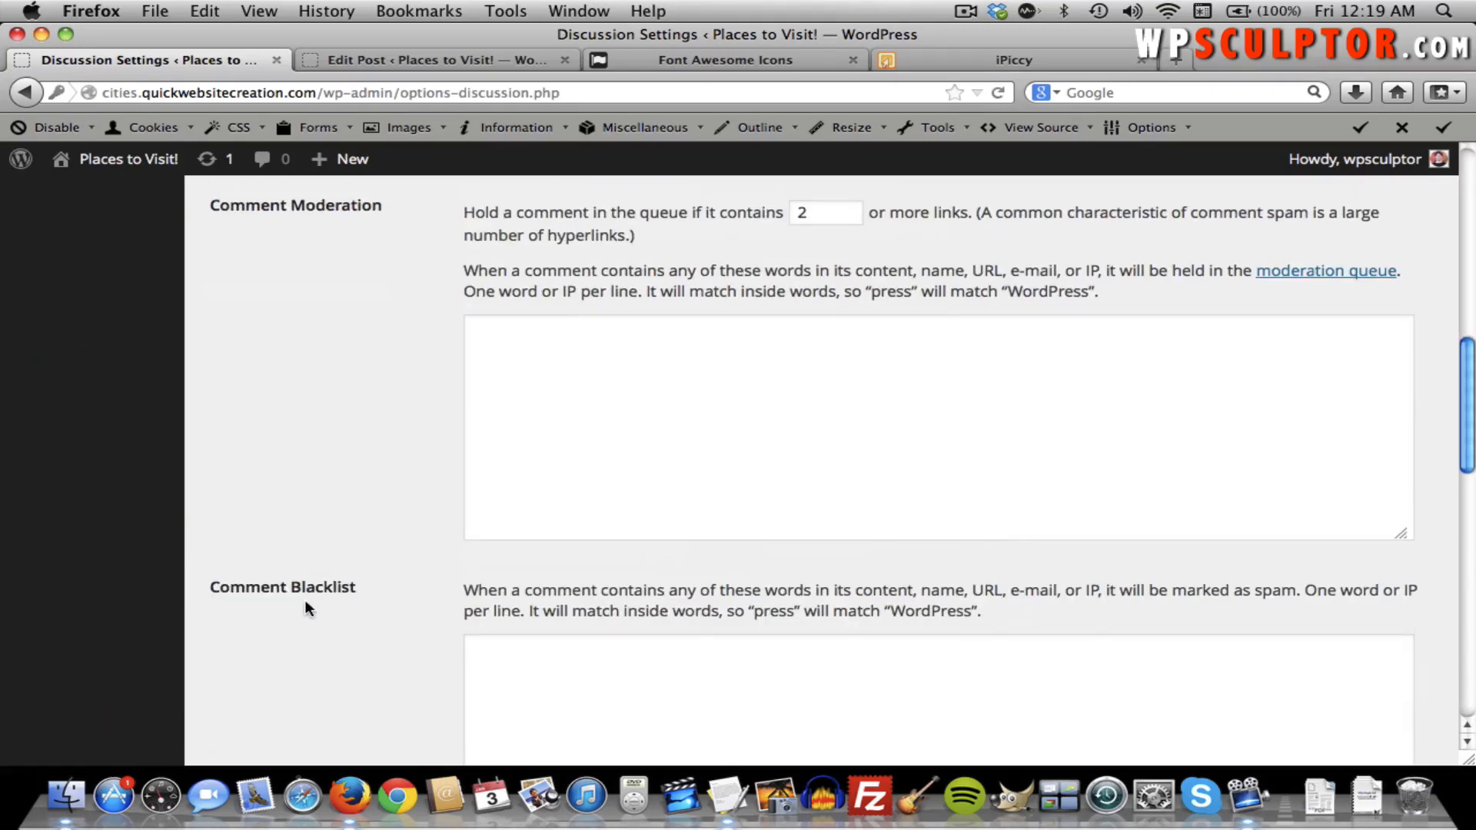
{"action": "scroll", "coordinate": [304, 607], "scroll_direction": "down", "scroll_amount": 5}
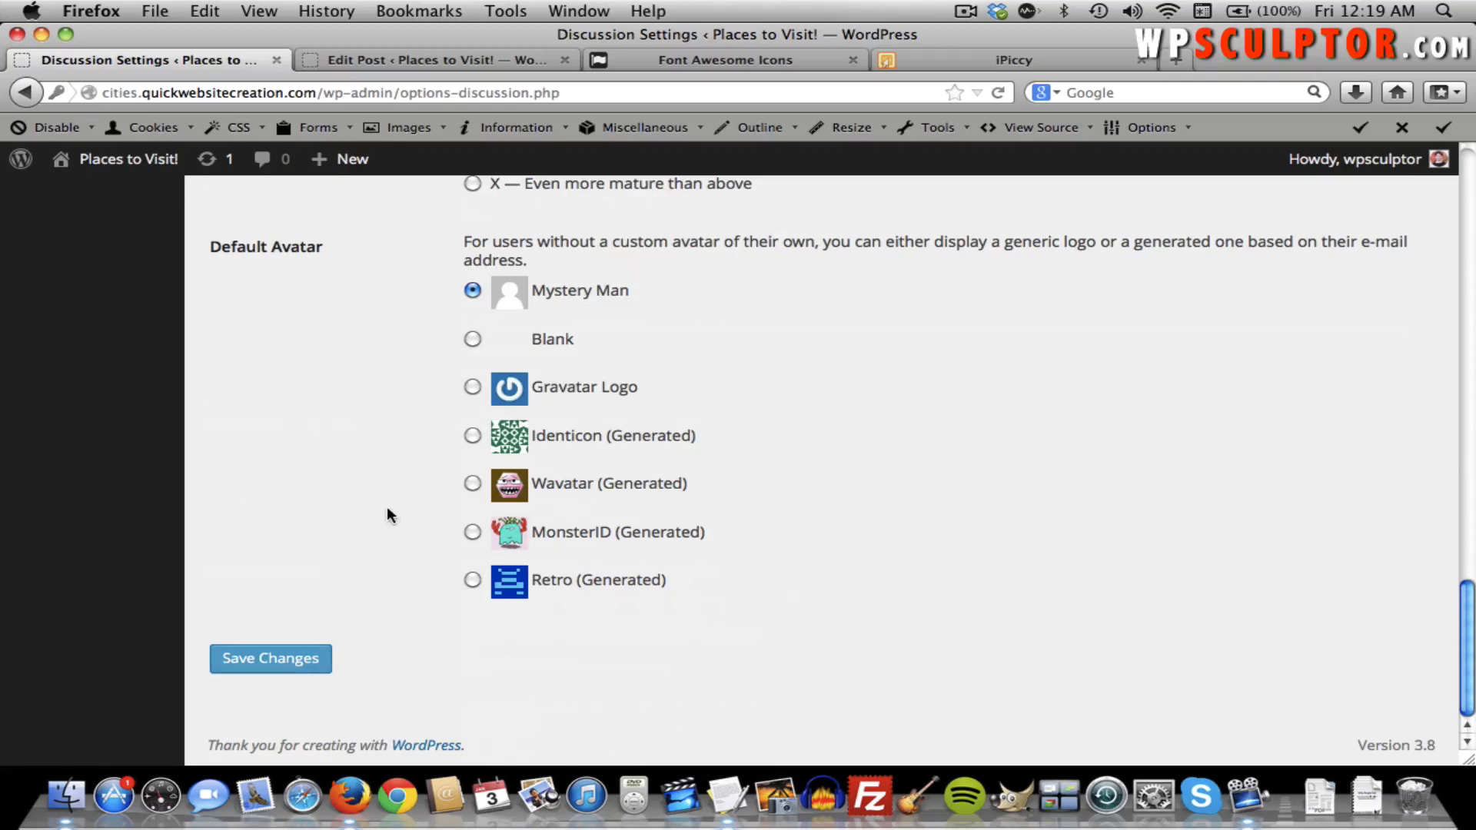
{"action": "scroll", "coordinate": [386, 510], "scroll_direction": "up", "scroll_amount": 10}
{"action": "scroll", "coordinate": [385, 512], "scroll_direction": "up", "scroll_amount": 5}
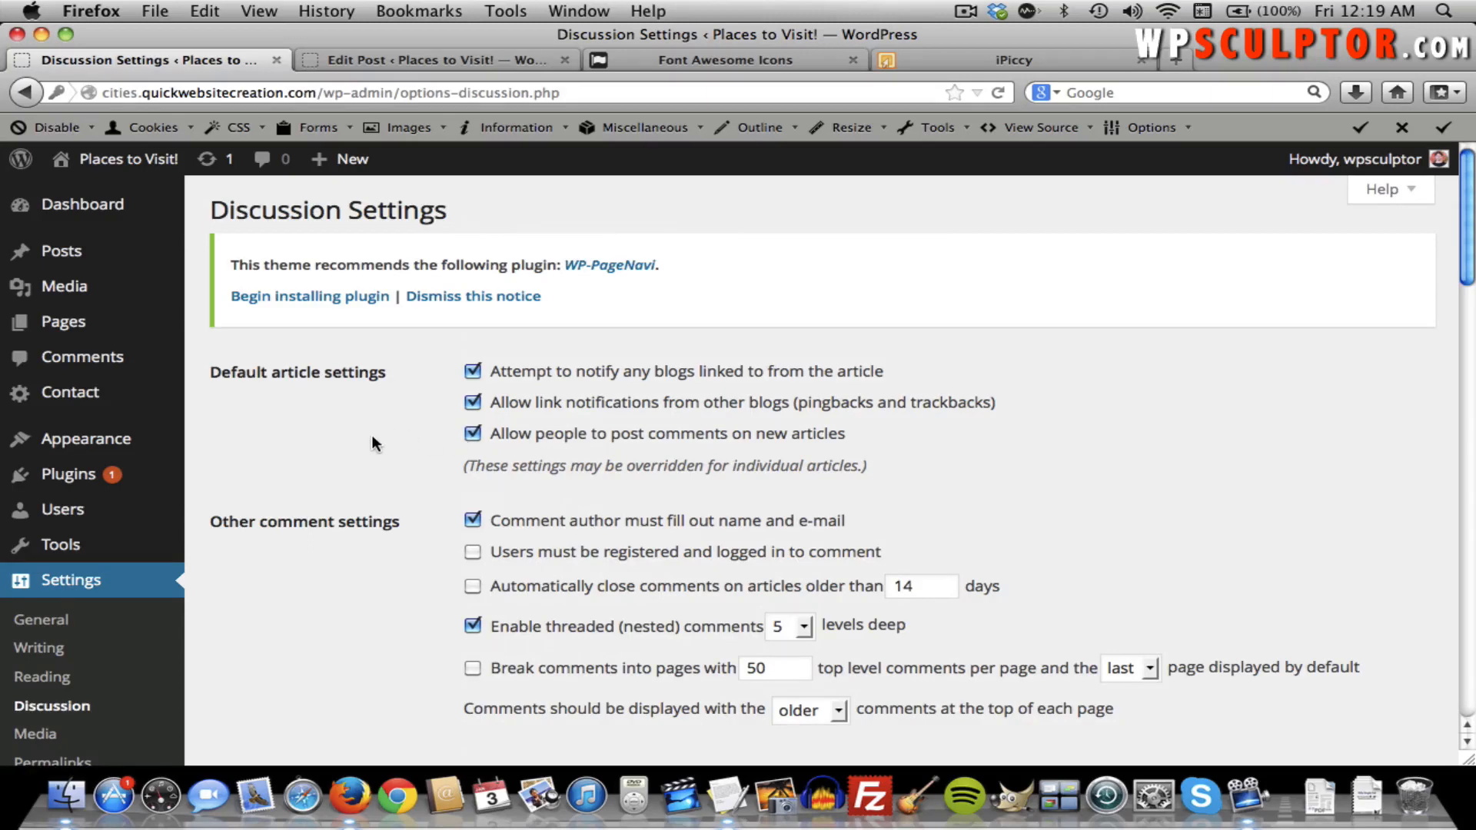
{"action": "mouse_move", "coordinate": [142, 266]}
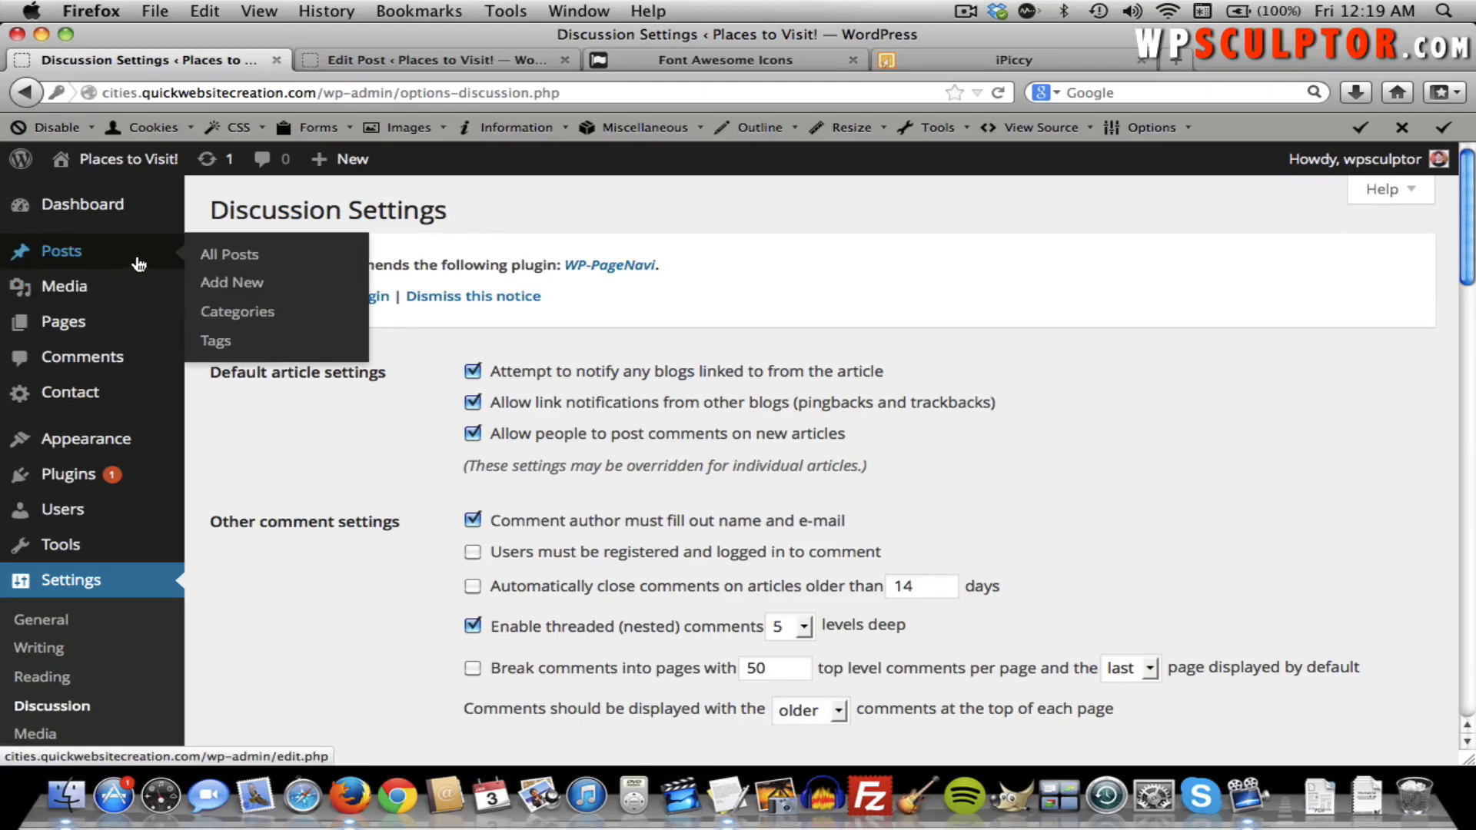
Open the New York City Blog Post from All Posts for editing.
{"action": "left_click", "coordinate": [228, 261]}
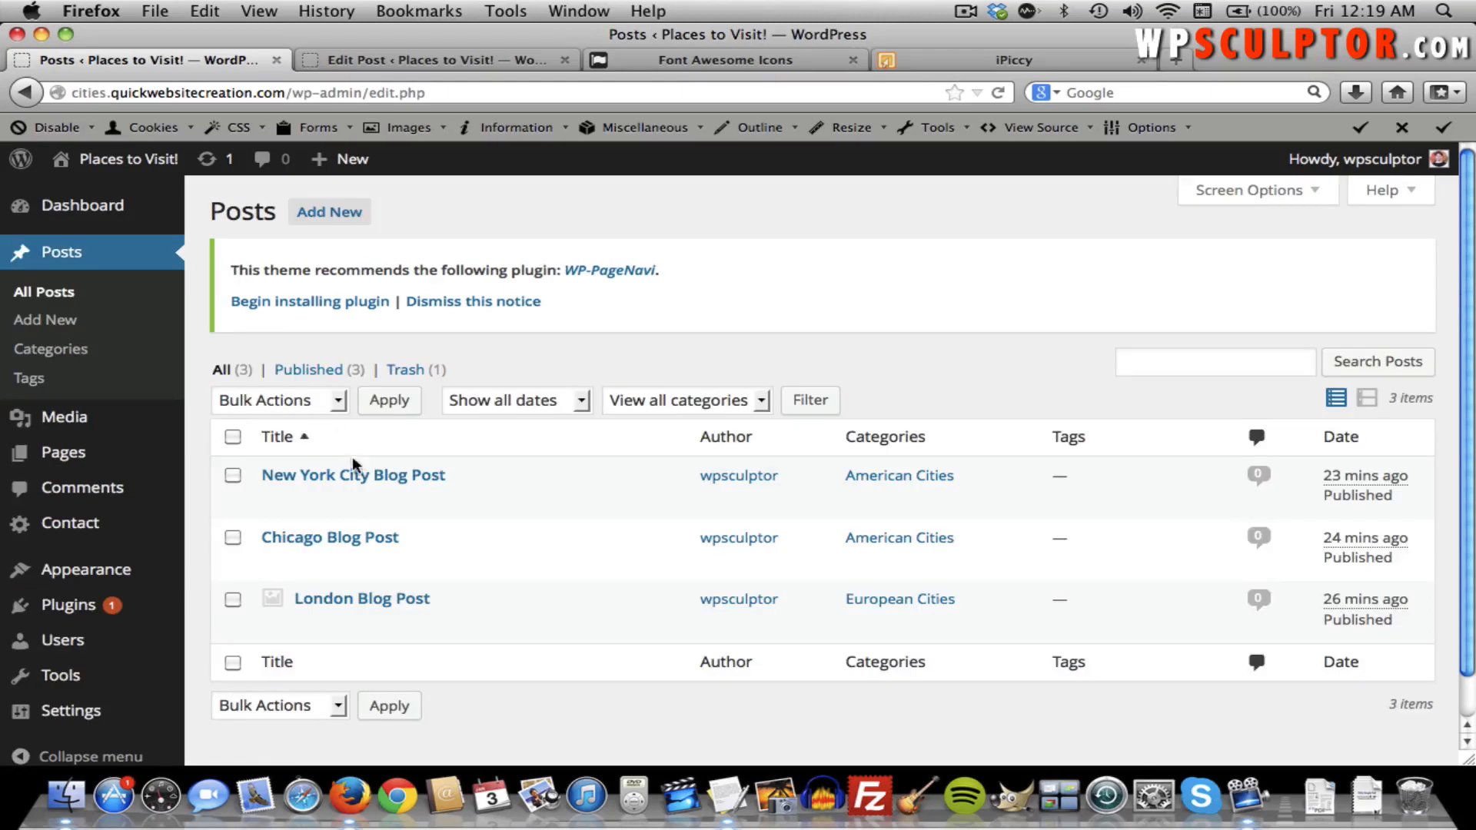
{"action": "left_click", "coordinate": [358, 475]}
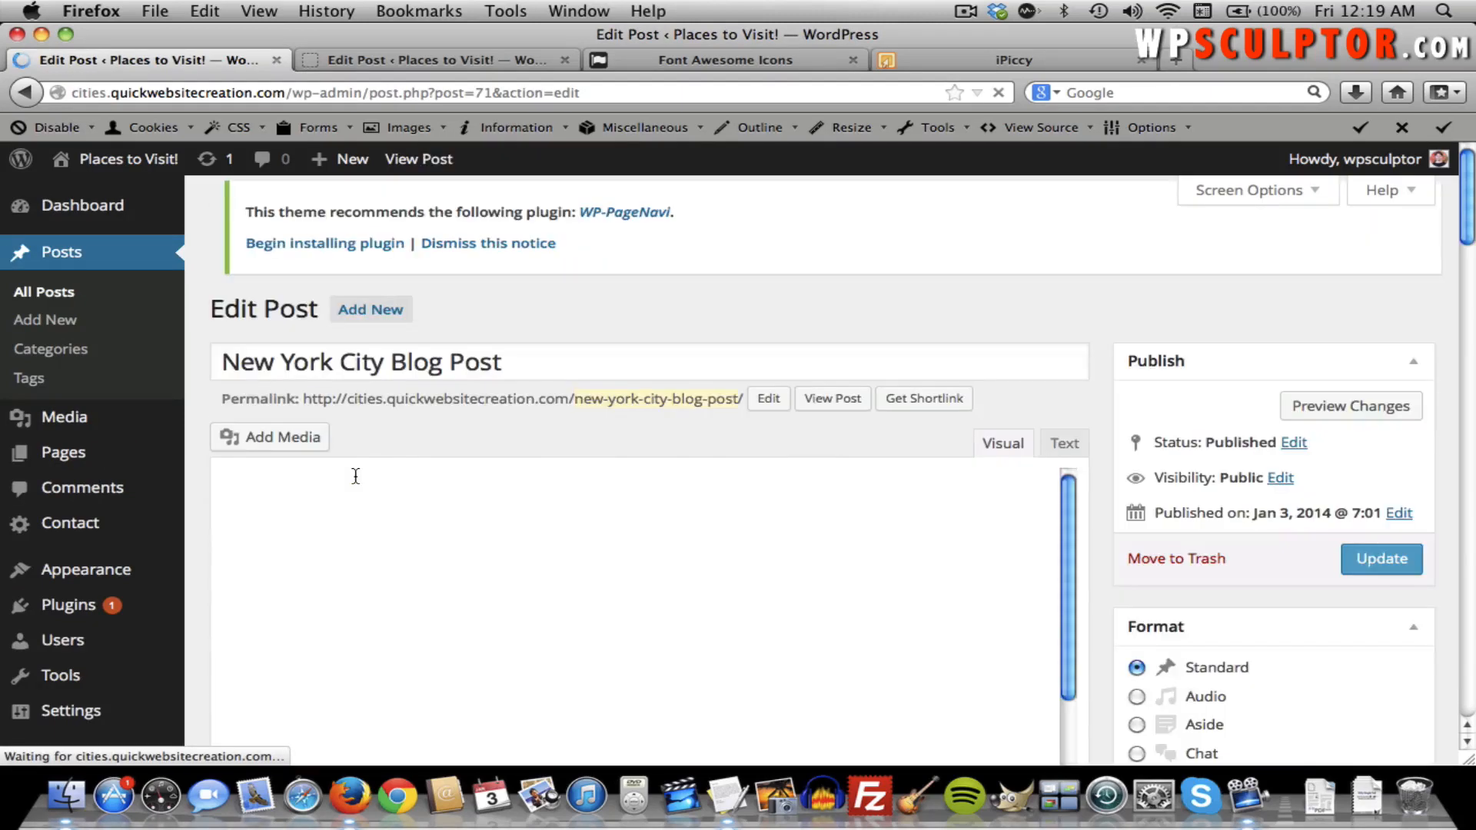
{"action": "scroll", "coordinate": [576, 422], "scroll_direction": "down", "scroll_amount": 10}
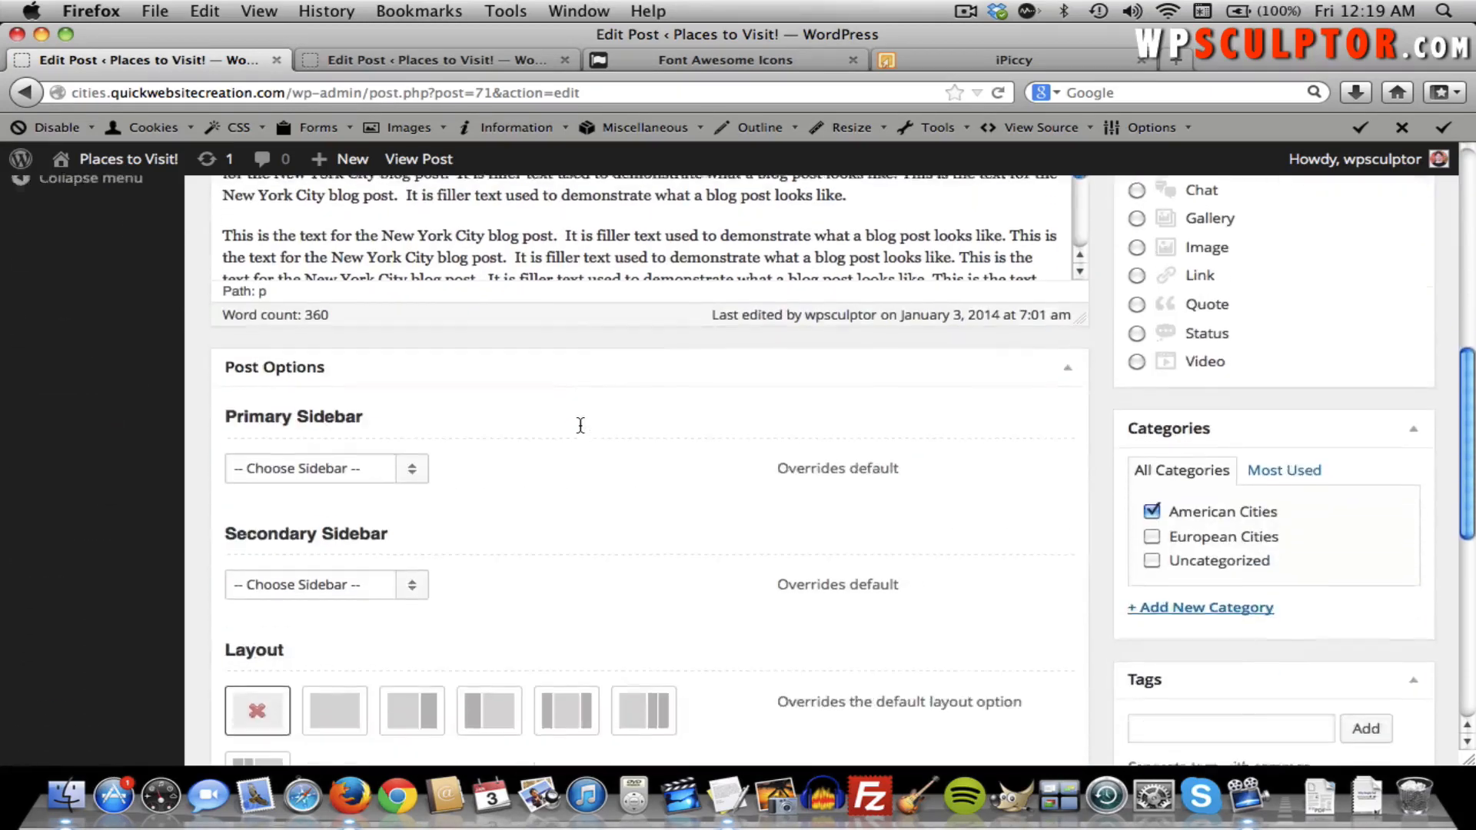
{"action": "scroll", "coordinate": [580, 425], "scroll_direction": "down", "scroll_amount": 5}
{"action": "scroll", "coordinate": [580, 425], "scroll_direction": "up", "scroll_amount": 15}
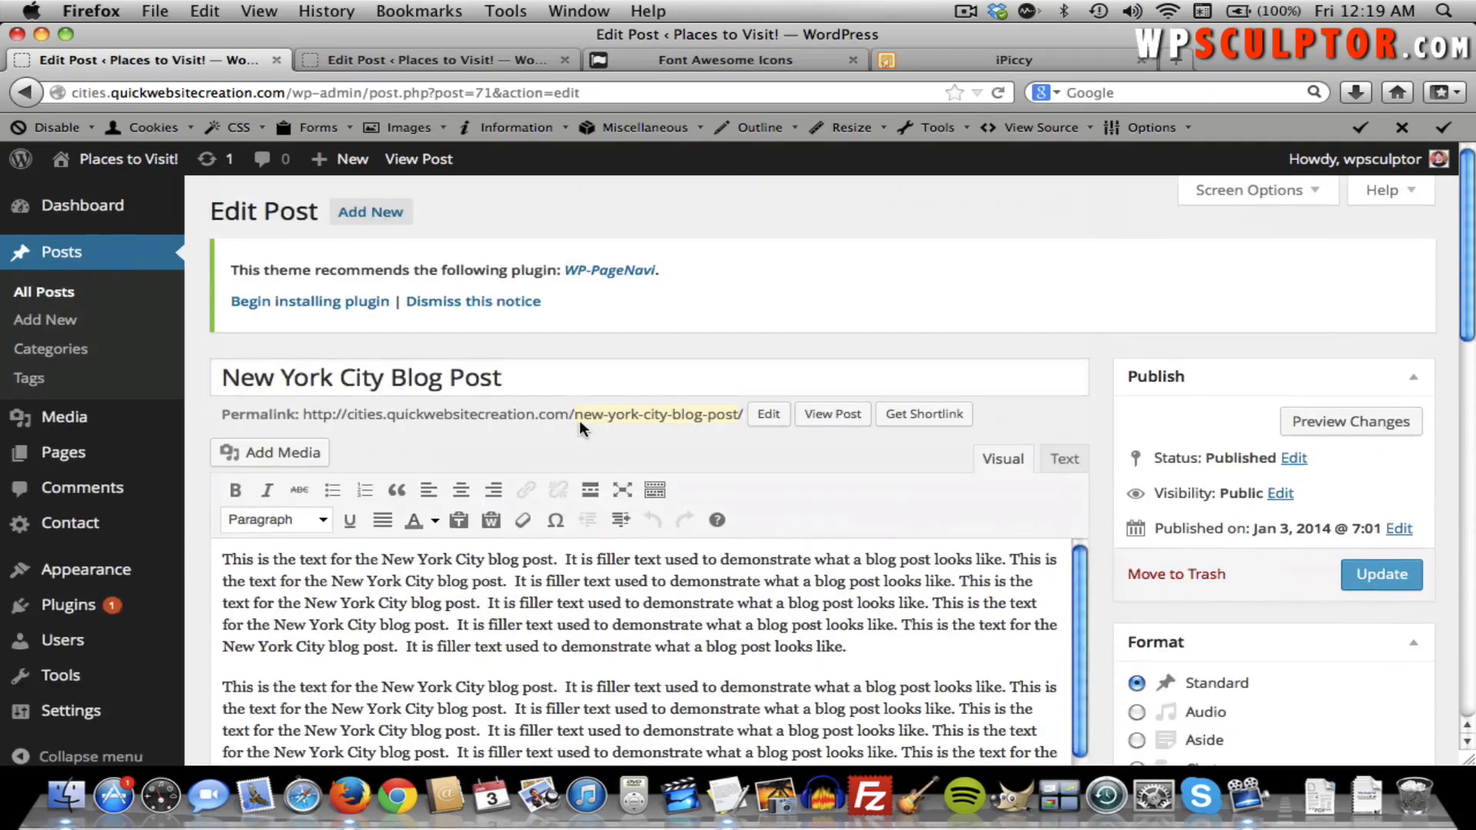
{"action": "scroll", "coordinate": [588, 470], "scroll_direction": "down", "scroll_amount": 2}
Show the Discussion box via Screen Options and uncheck 'Allow comments' for this post.
{"action": "left_click", "coordinate": [1260, 192]}
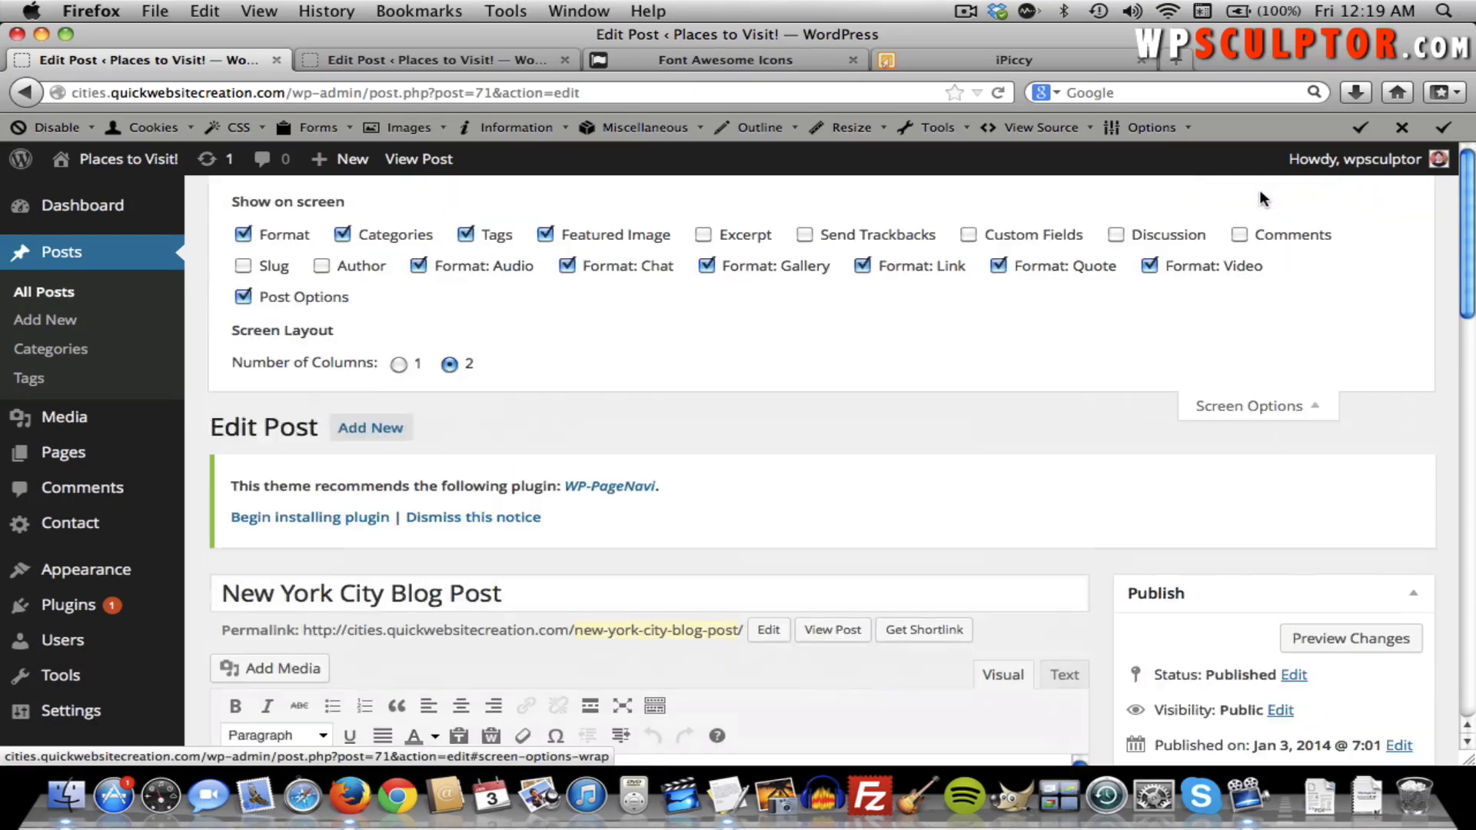
{"action": "left_click", "coordinate": [1116, 235]}
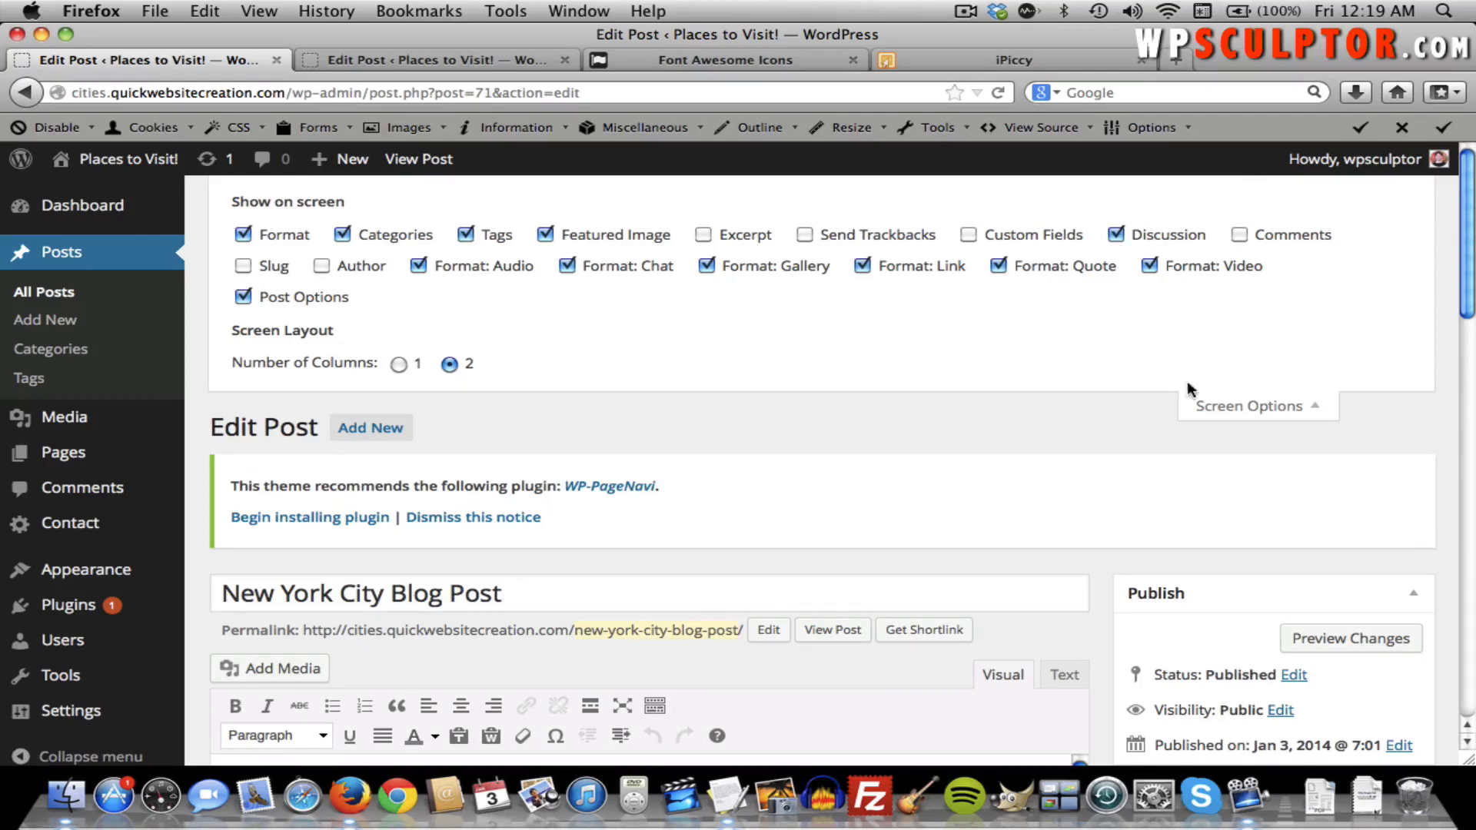
{"action": "left_click", "coordinate": [1287, 411]}
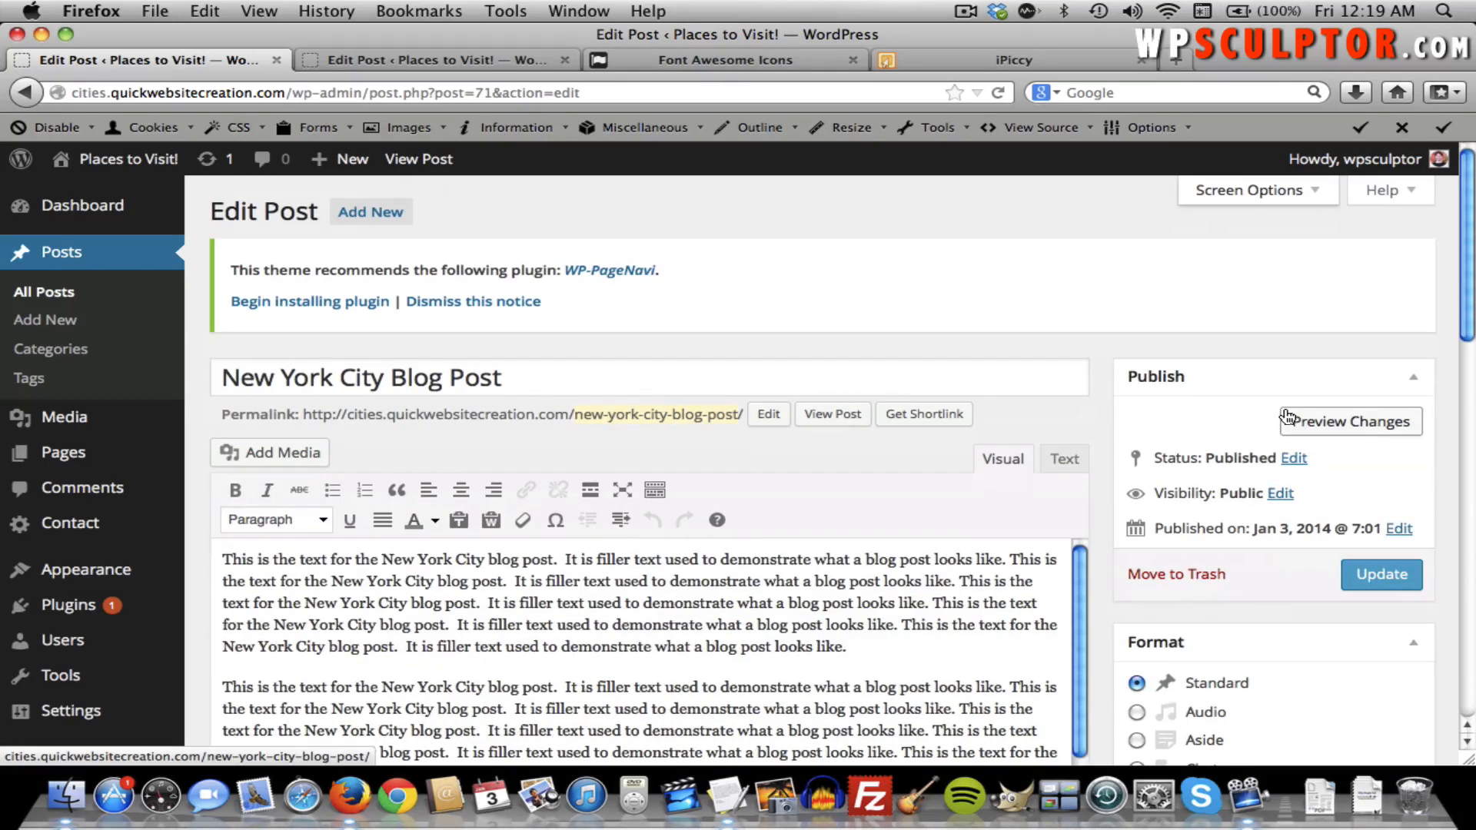
{"action": "scroll", "coordinate": [784, 418], "scroll_direction": "down", "scroll_amount": 5}
{"action": "scroll", "coordinate": [781, 426], "scroll_direction": "down", "scroll_amount": 10}
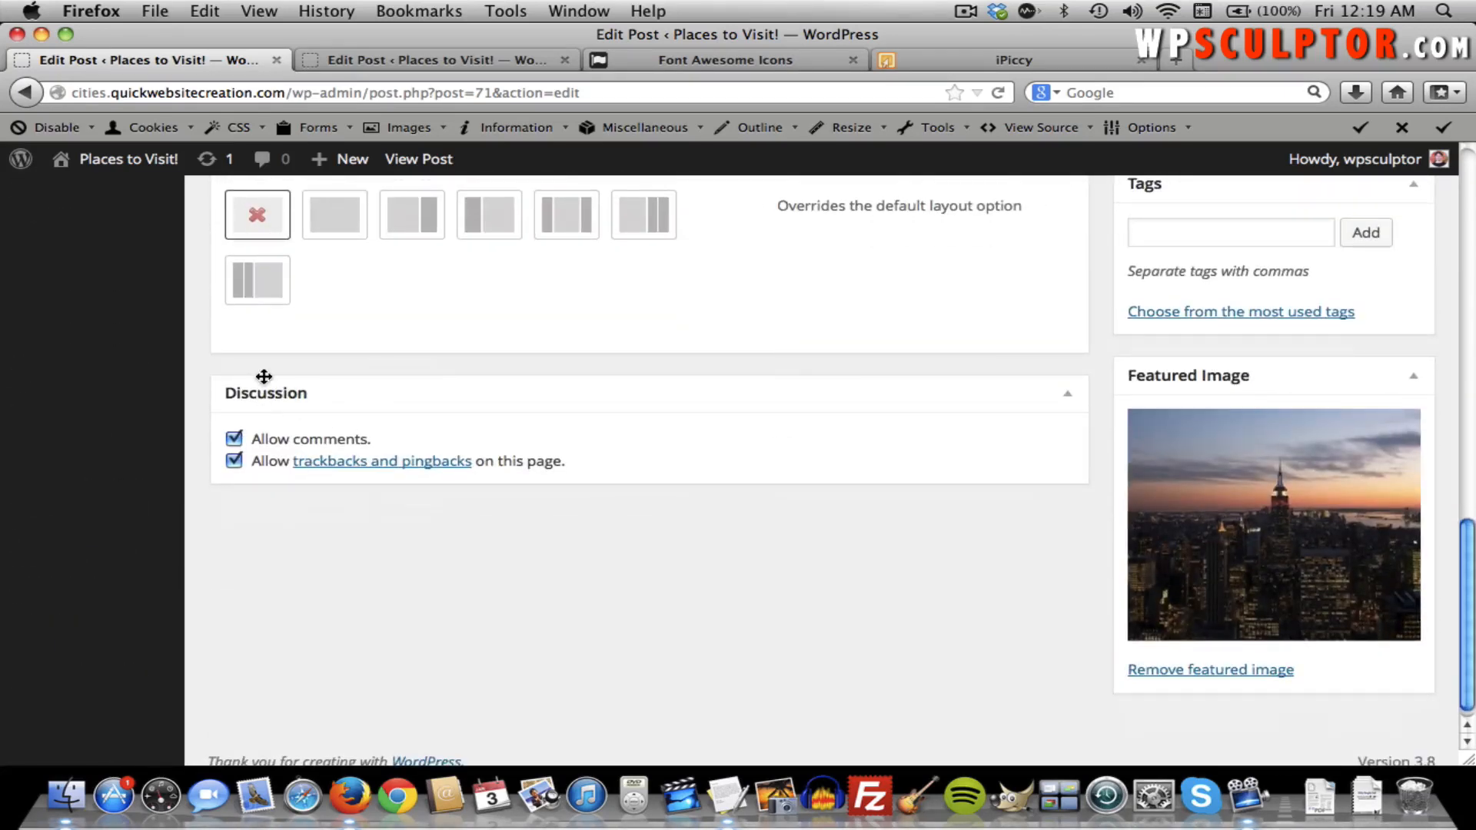
{"action": "left_click", "coordinate": [233, 441]}
{"action": "scroll", "coordinate": [627, 427], "scroll_direction": "up", "scroll_amount": 10}
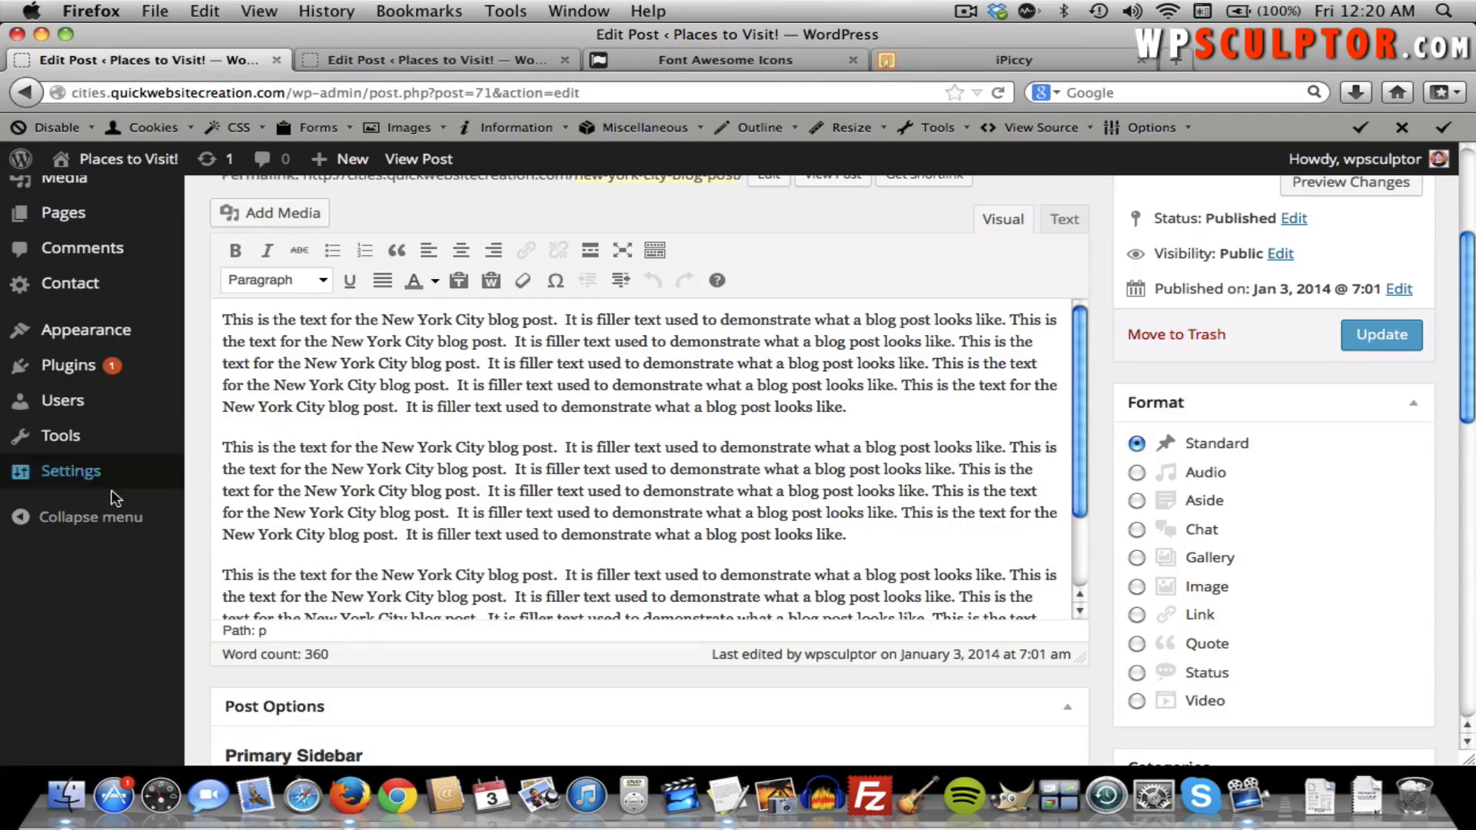
Return to Settings > Discussion and review the comment approval options.
{"action": "mouse_move", "coordinate": [102, 492]}
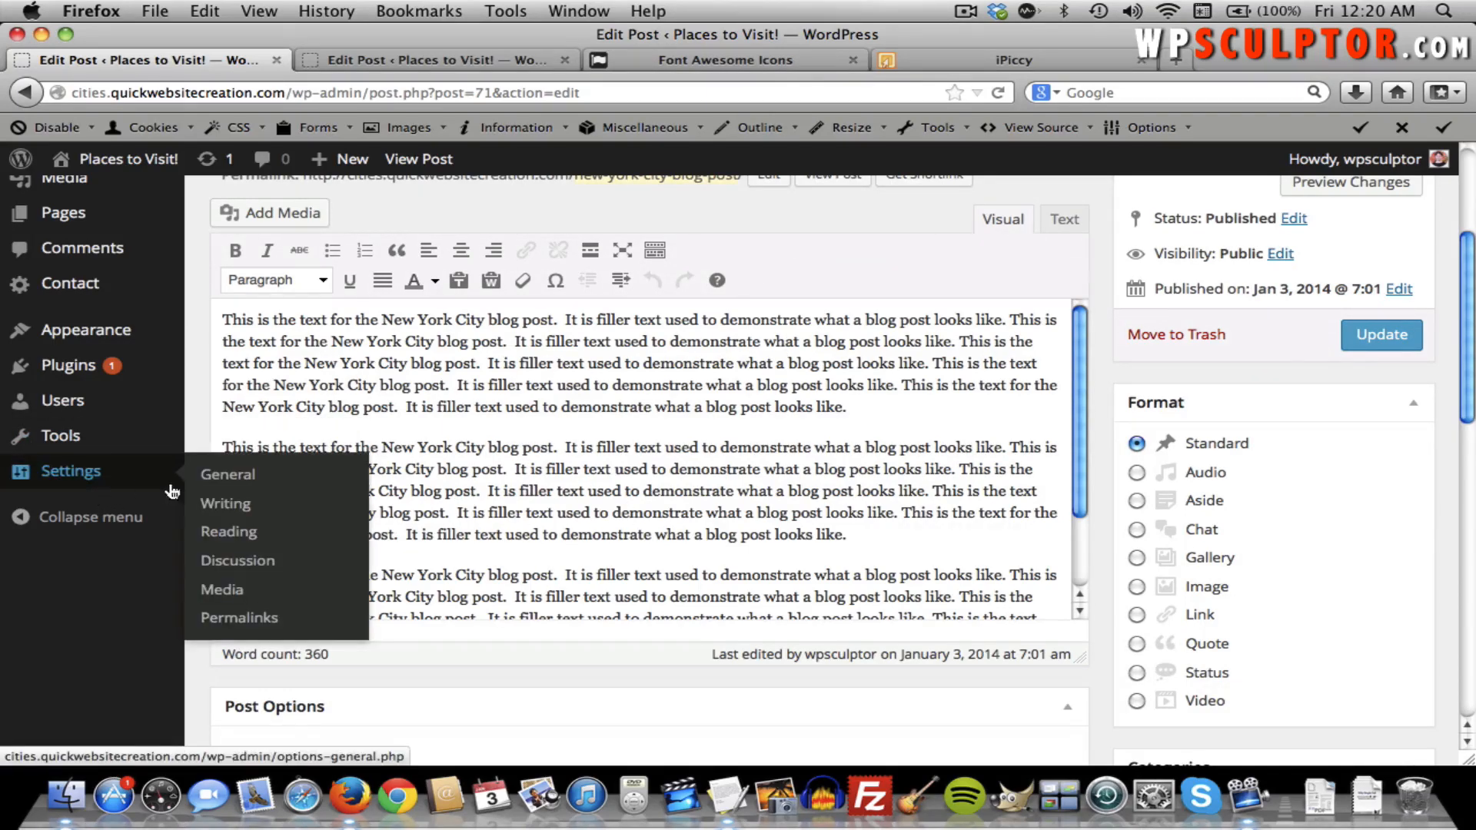
{"action": "left_click", "coordinate": [248, 561]}
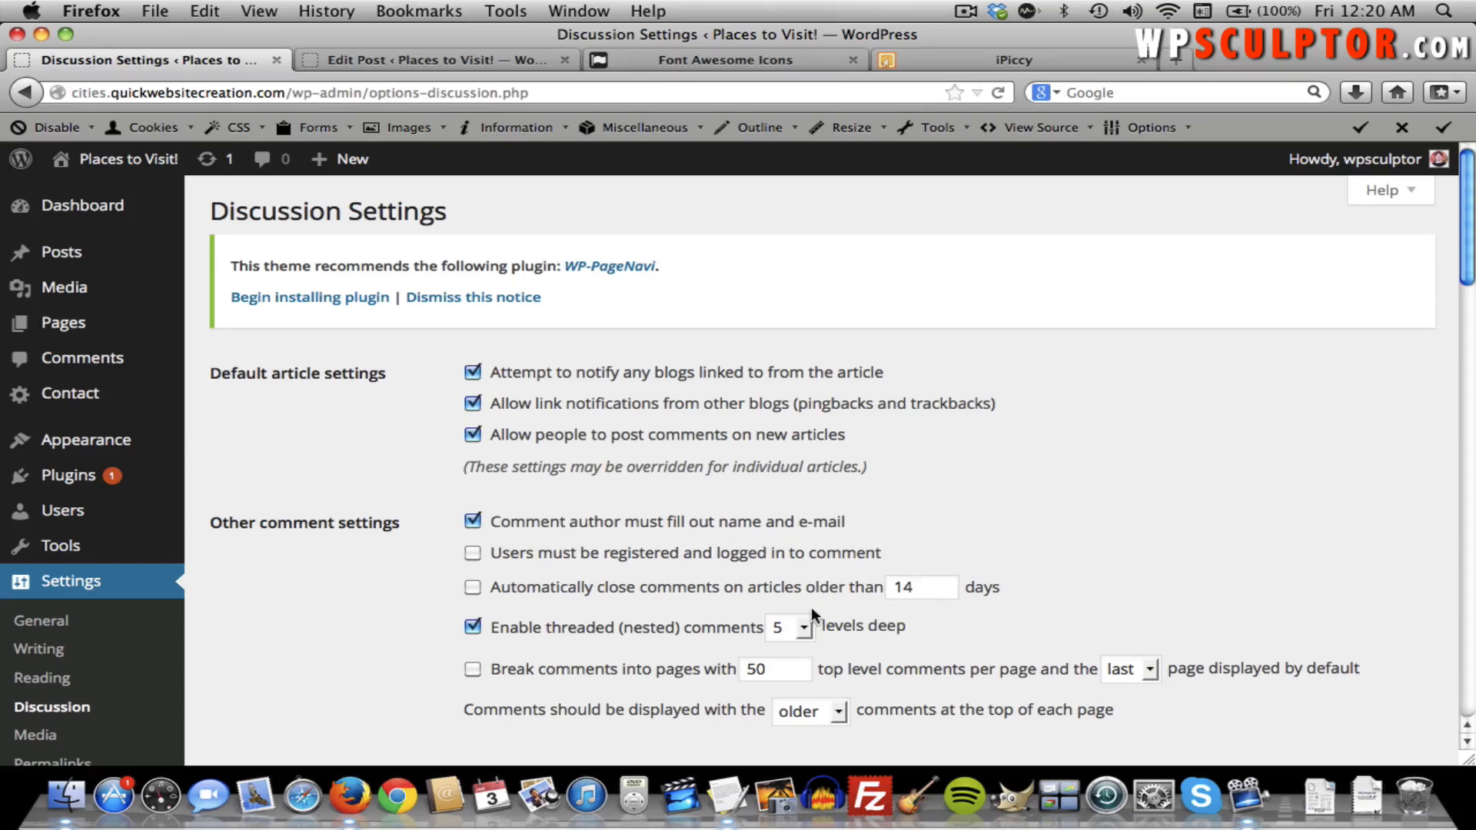
{"action": "scroll", "coordinate": [726, 634], "scroll_direction": "down", "scroll_amount": 5}
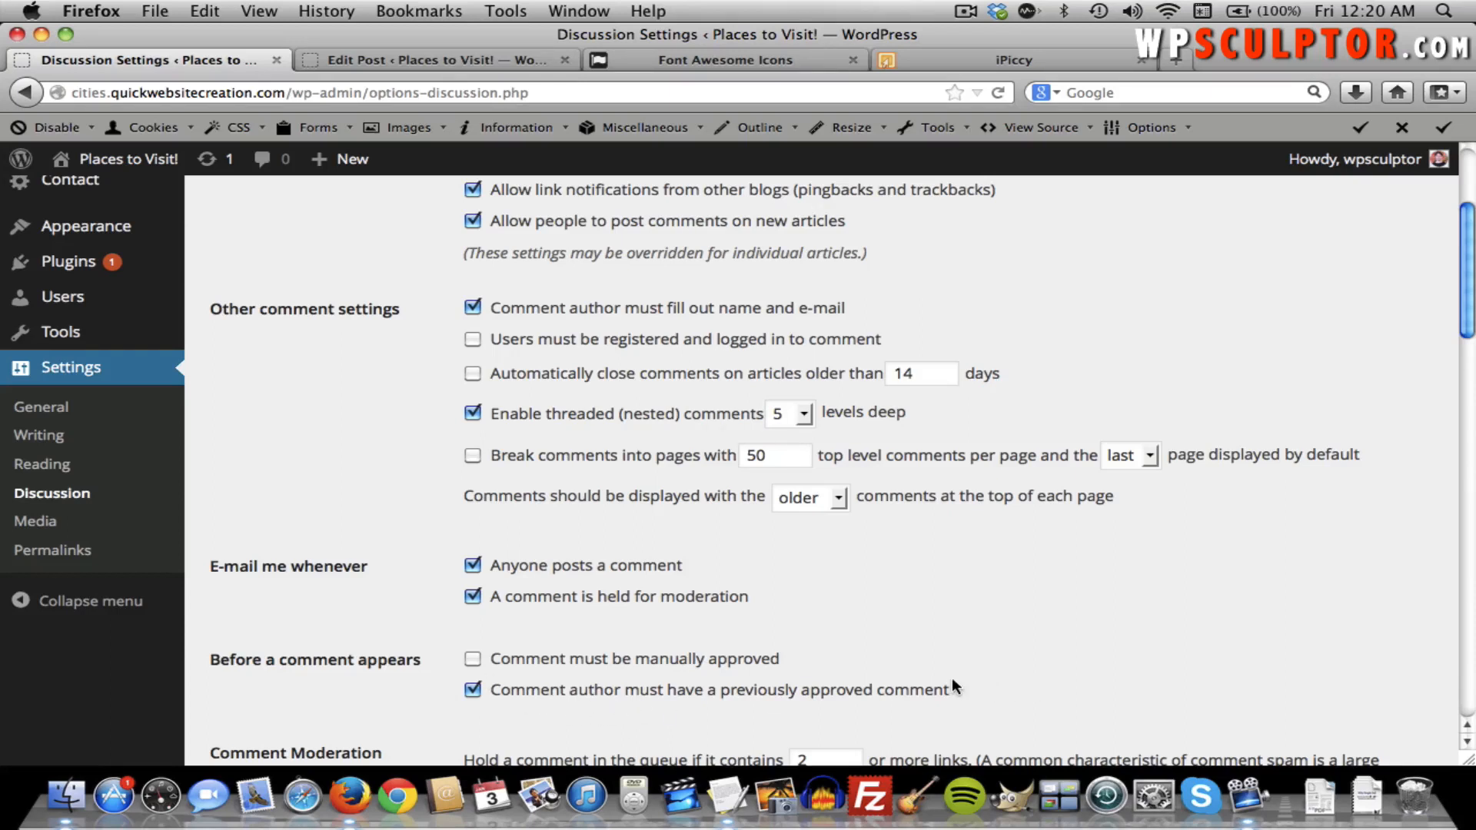
{"action": "scroll", "coordinate": [285, 413], "scroll_direction": "up", "scroll_amount": 1}
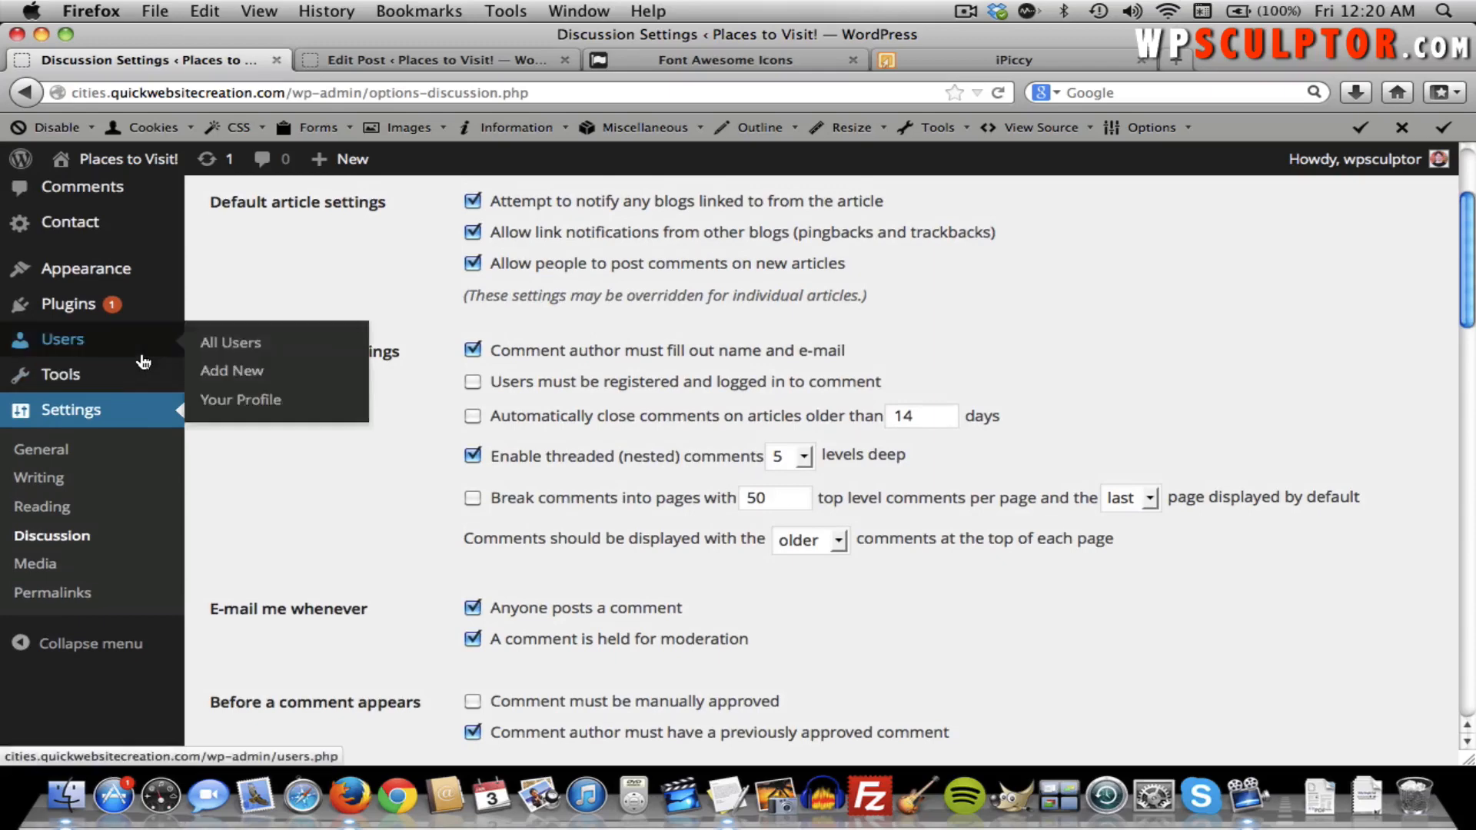
{"action": "scroll", "coordinate": [77, 342], "scroll_direction": "up", "scroll_amount": 2}
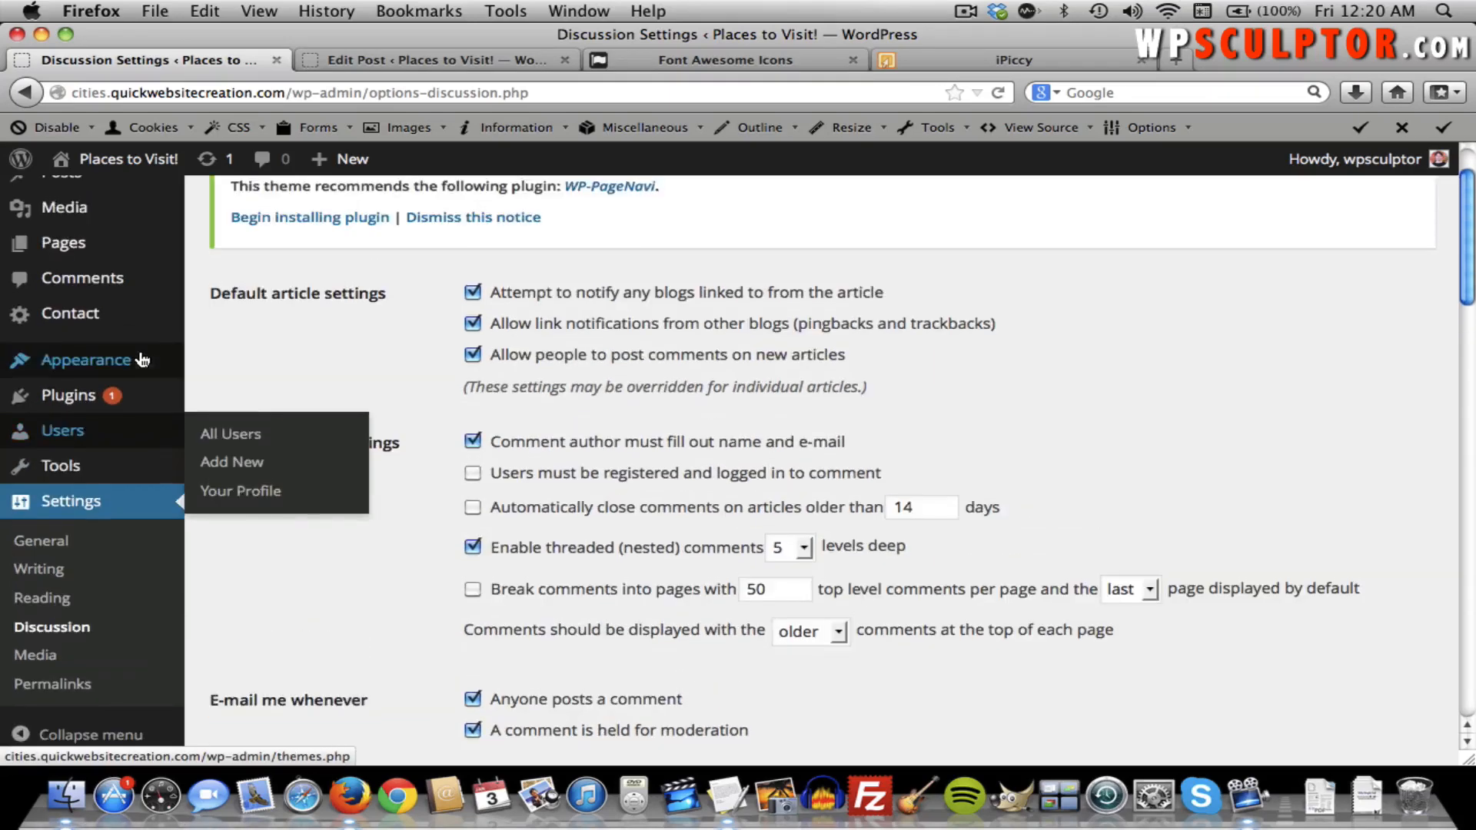
Open the Comments page to confirm there are no pending, approved, spam or trashed comments.
{"action": "left_click", "coordinate": [98, 285]}
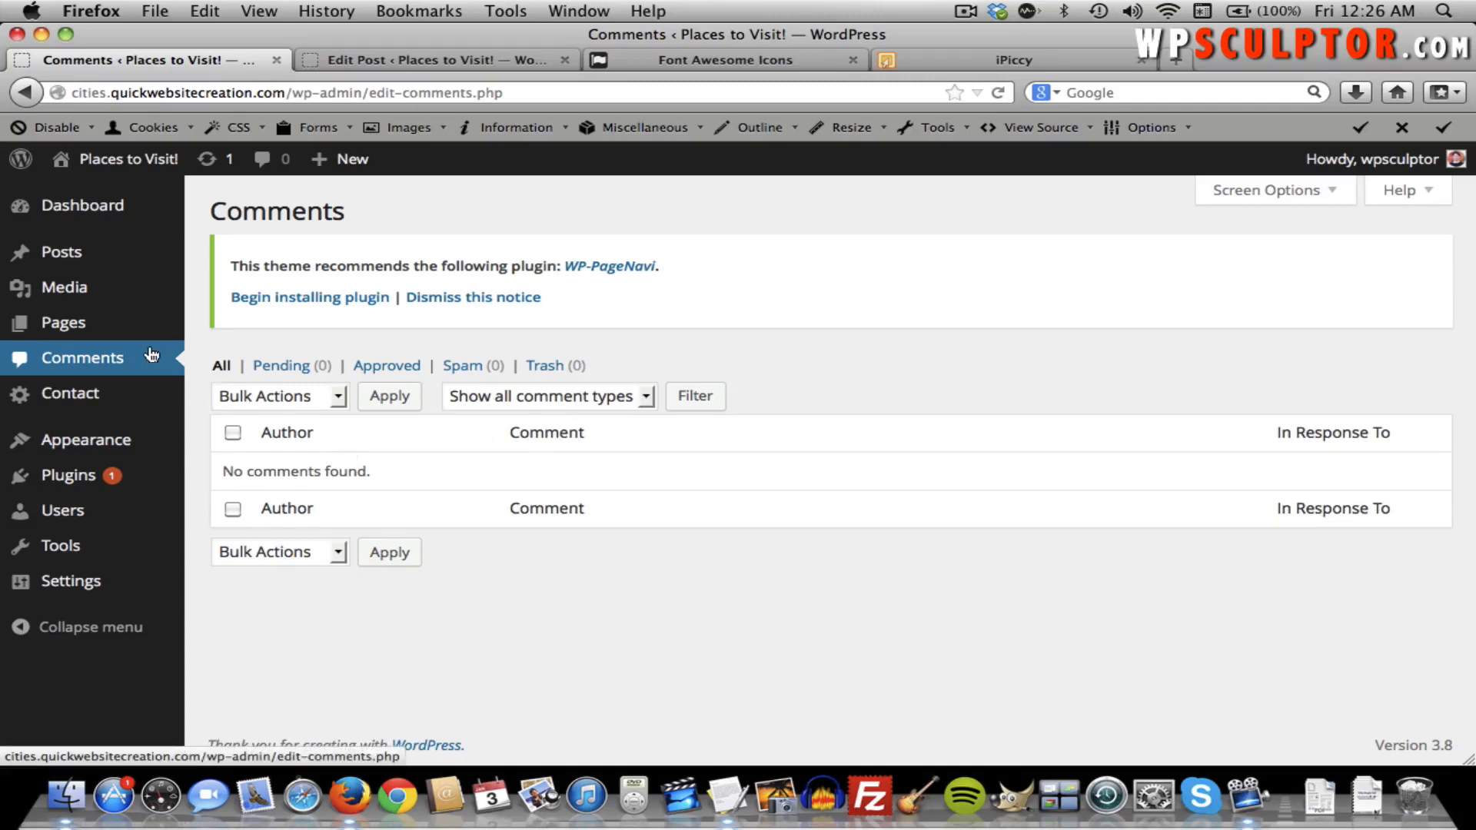
{"action": "mouse_move", "coordinate": [96, 319]}
{"action": "mouse_move", "coordinate": [115, 439]}
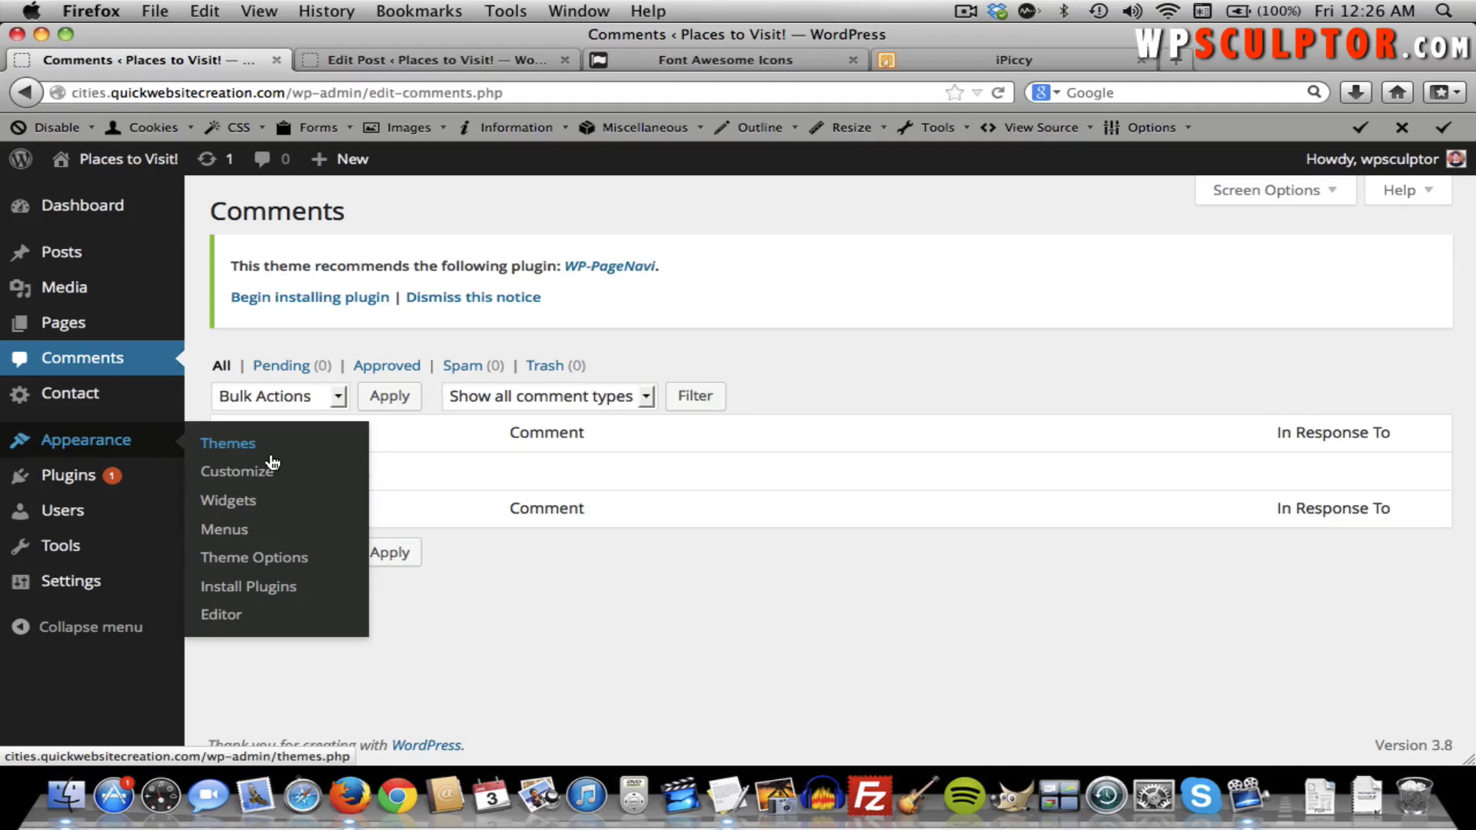
Open Appearance > Theme Options and look over the General settings.
{"action": "left_click", "coordinate": [272, 558]}
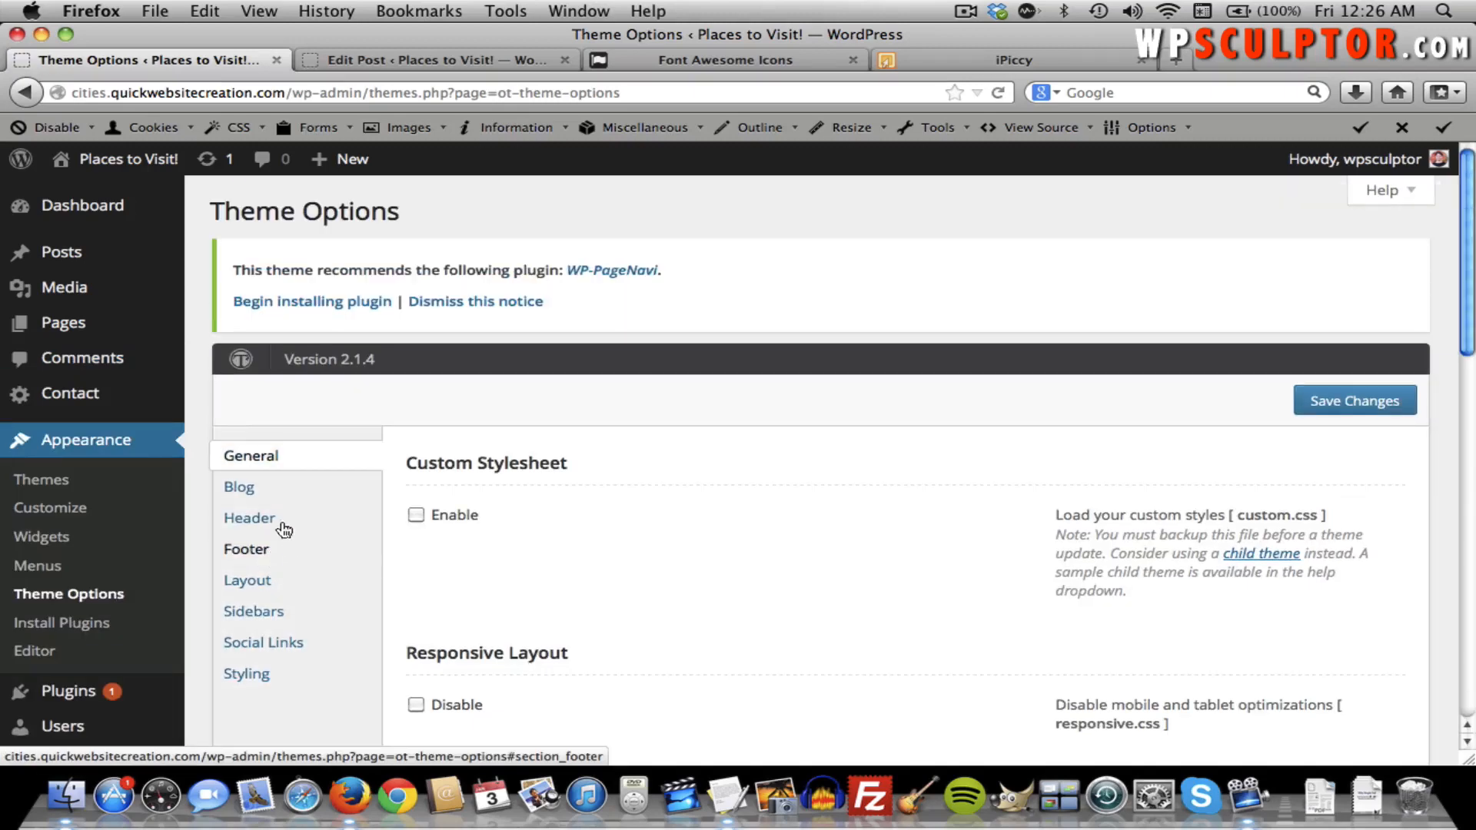
{"action": "scroll", "coordinate": [522, 516], "scroll_direction": "down", "scroll_amount": 15}
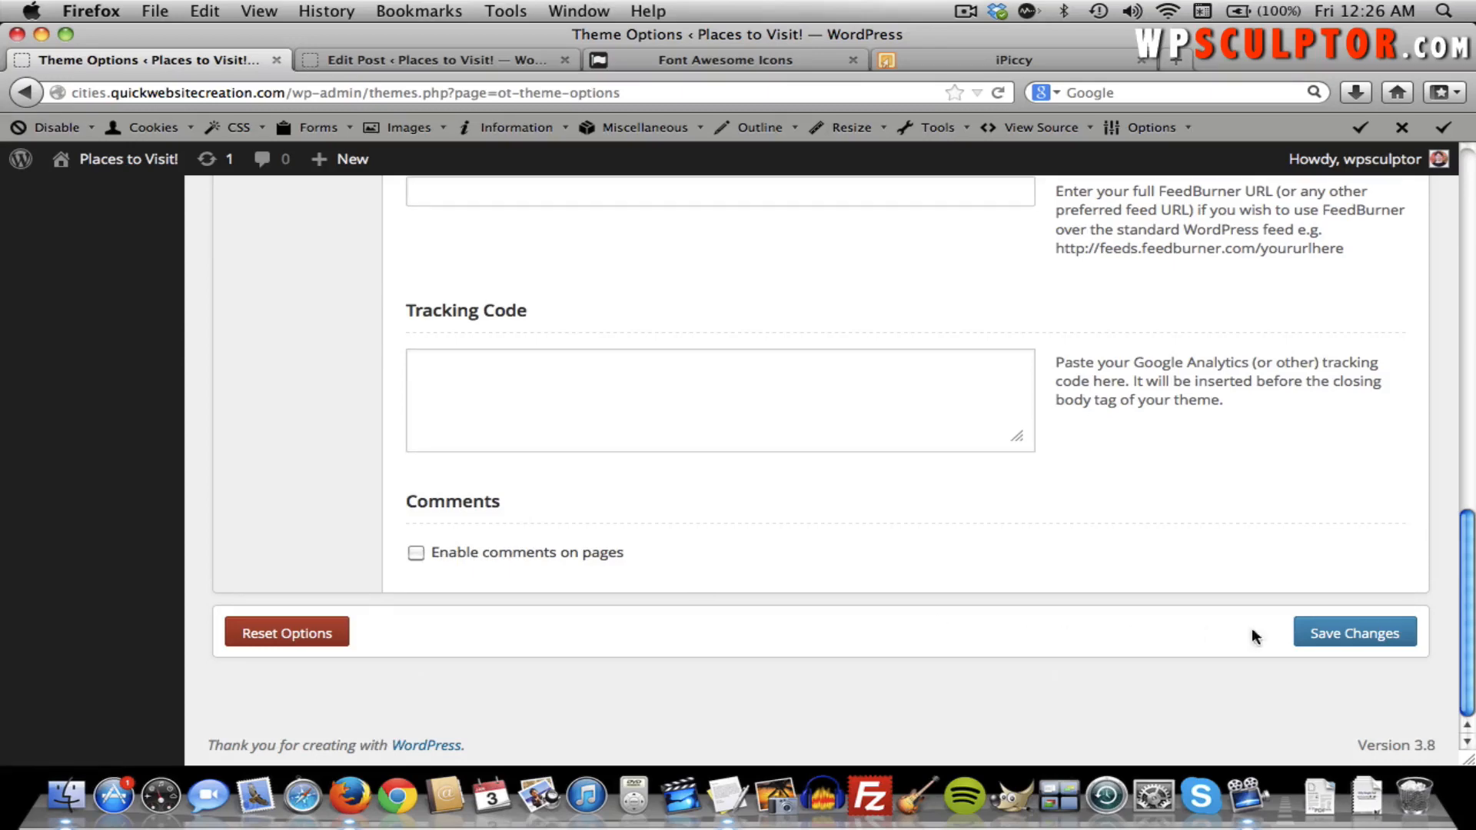
{"action": "scroll", "coordinate": [1030, 603], "scroll_direction": "up", "scroll_amount": 2}
{"action": "scroll", "coordinate": [1030, 603], "scroll_direction": "up", "scroll_amount": 13}
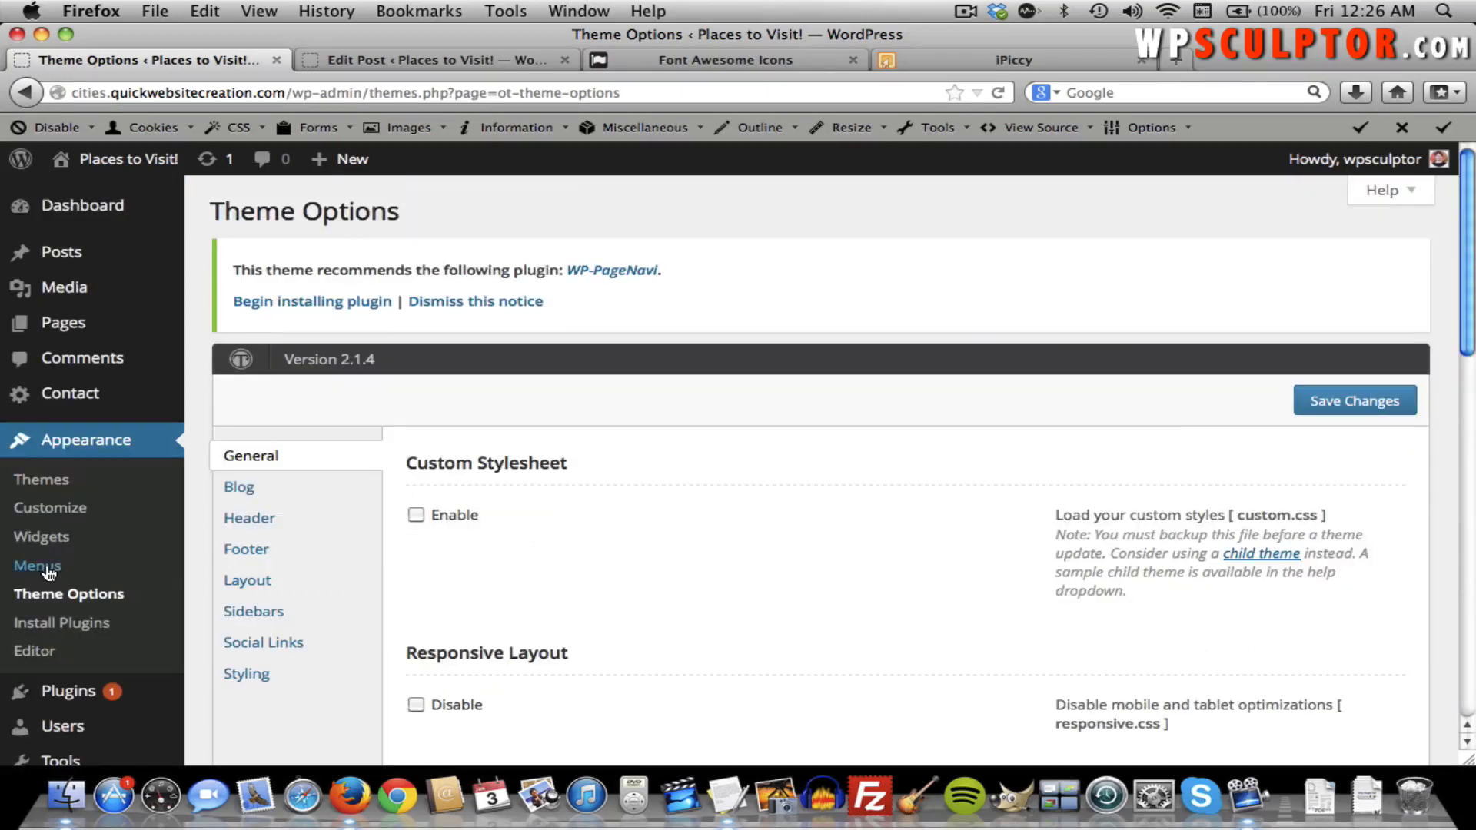
{"action": "mouse_move", "coordinate": [169, 415]}
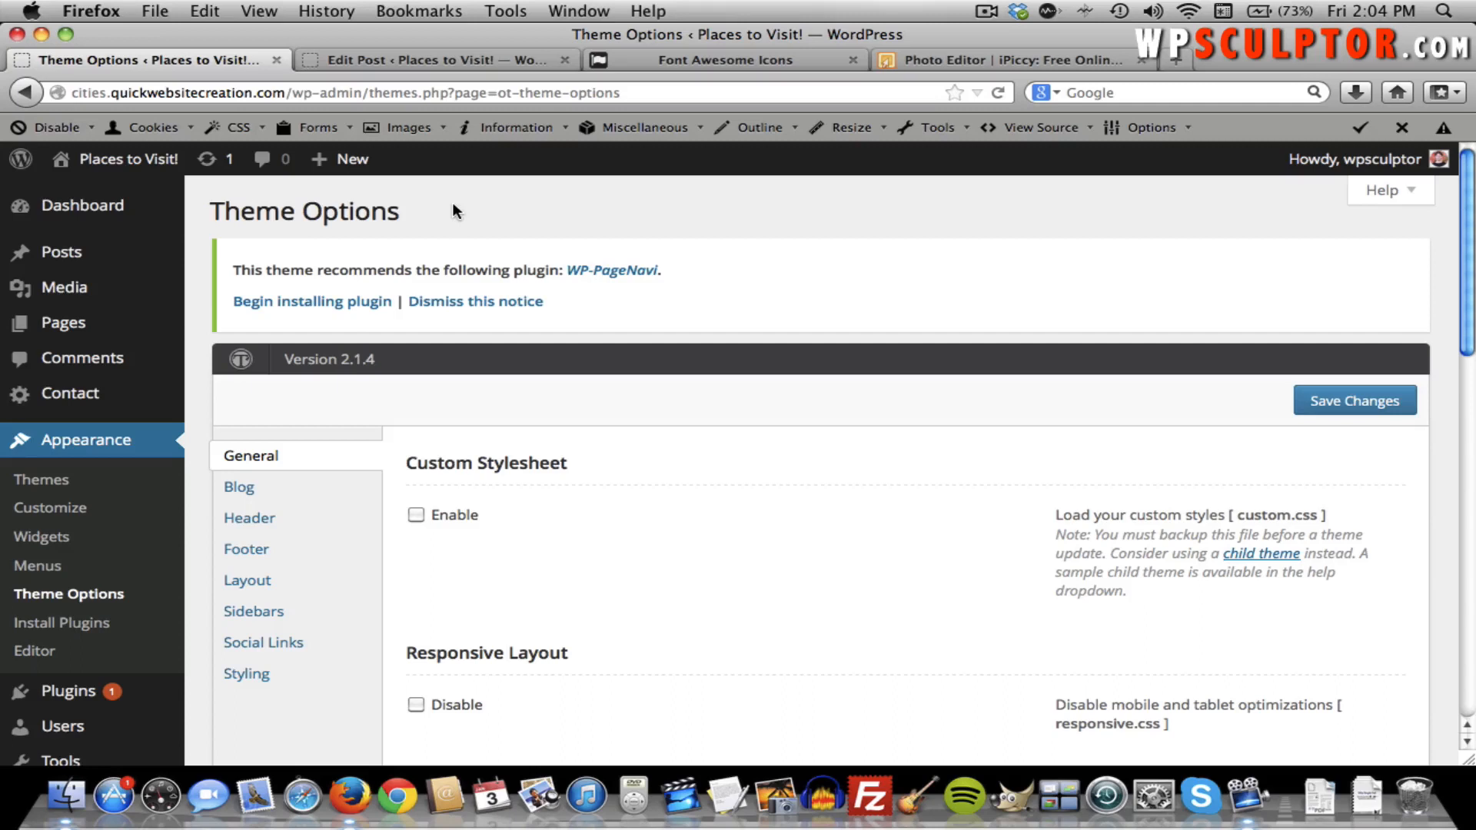
Close the iPiccy and Font Awesome tabs and open the live Blog page in the Edit Post tab.
{"action": "left_click", "coordinate": [1138, 58]}
{"action": "left_click", "coordinate": [853, 59]}
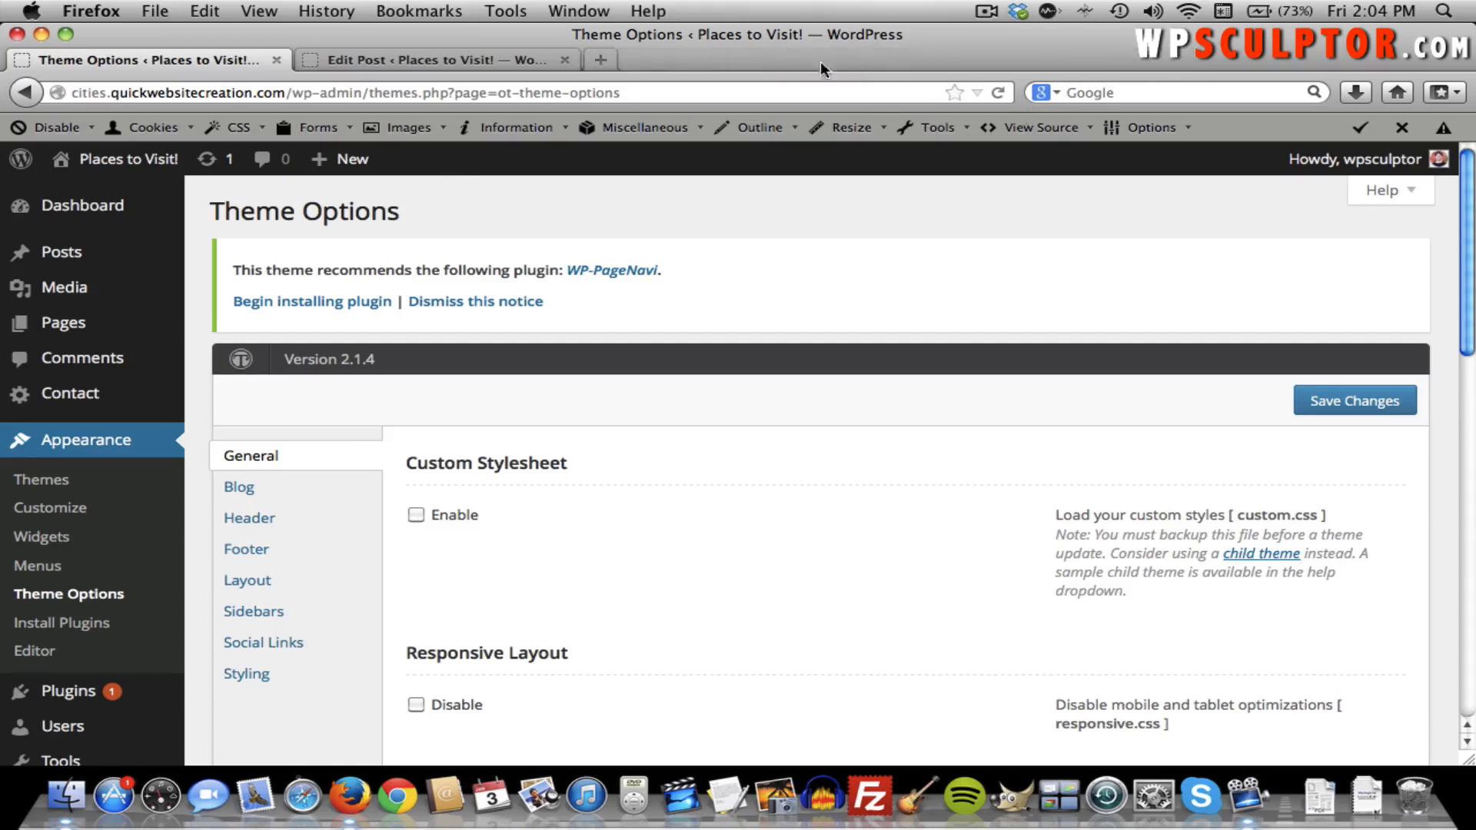
{"action": "left_click", "coordinate": [443, 58]}
{"action": "left_click", "coordinate": [77, 160]}
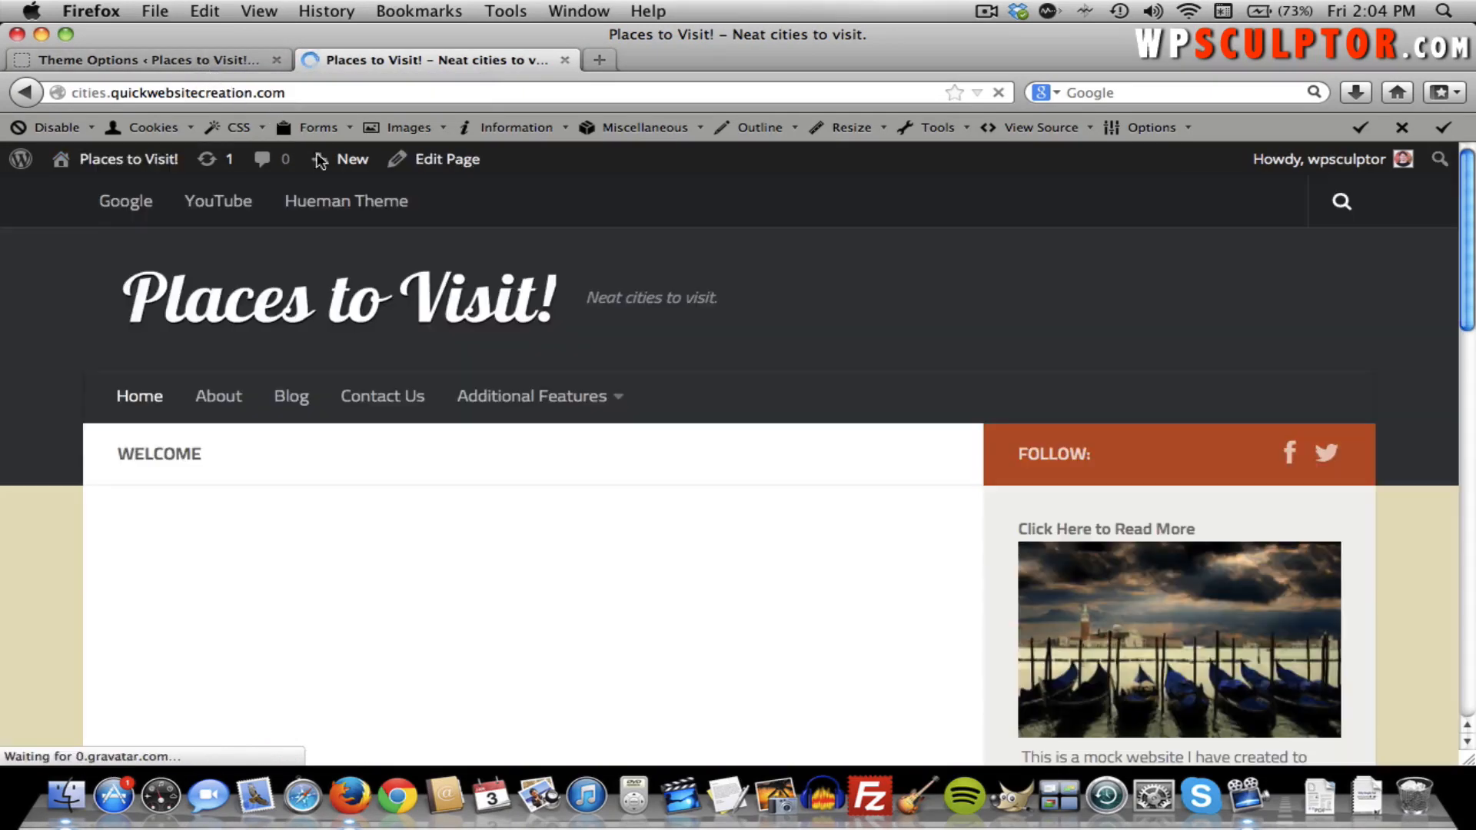
{"action": "left_click", "coordinate": [300, 400]}
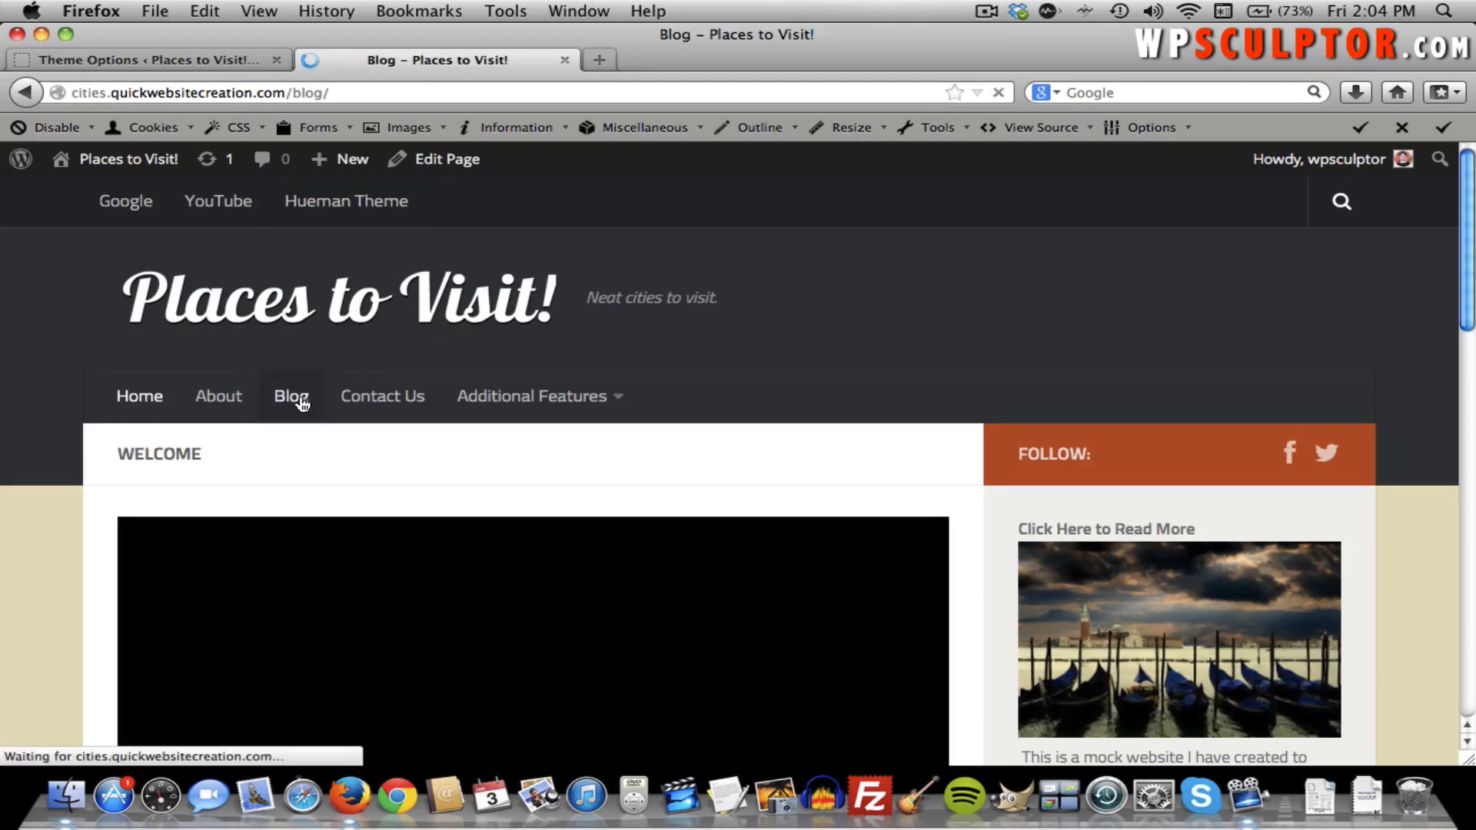
{"action": "scroll", "coordinate": [302, 402], "scroll_direction": "down", "scroll_amount": 5}
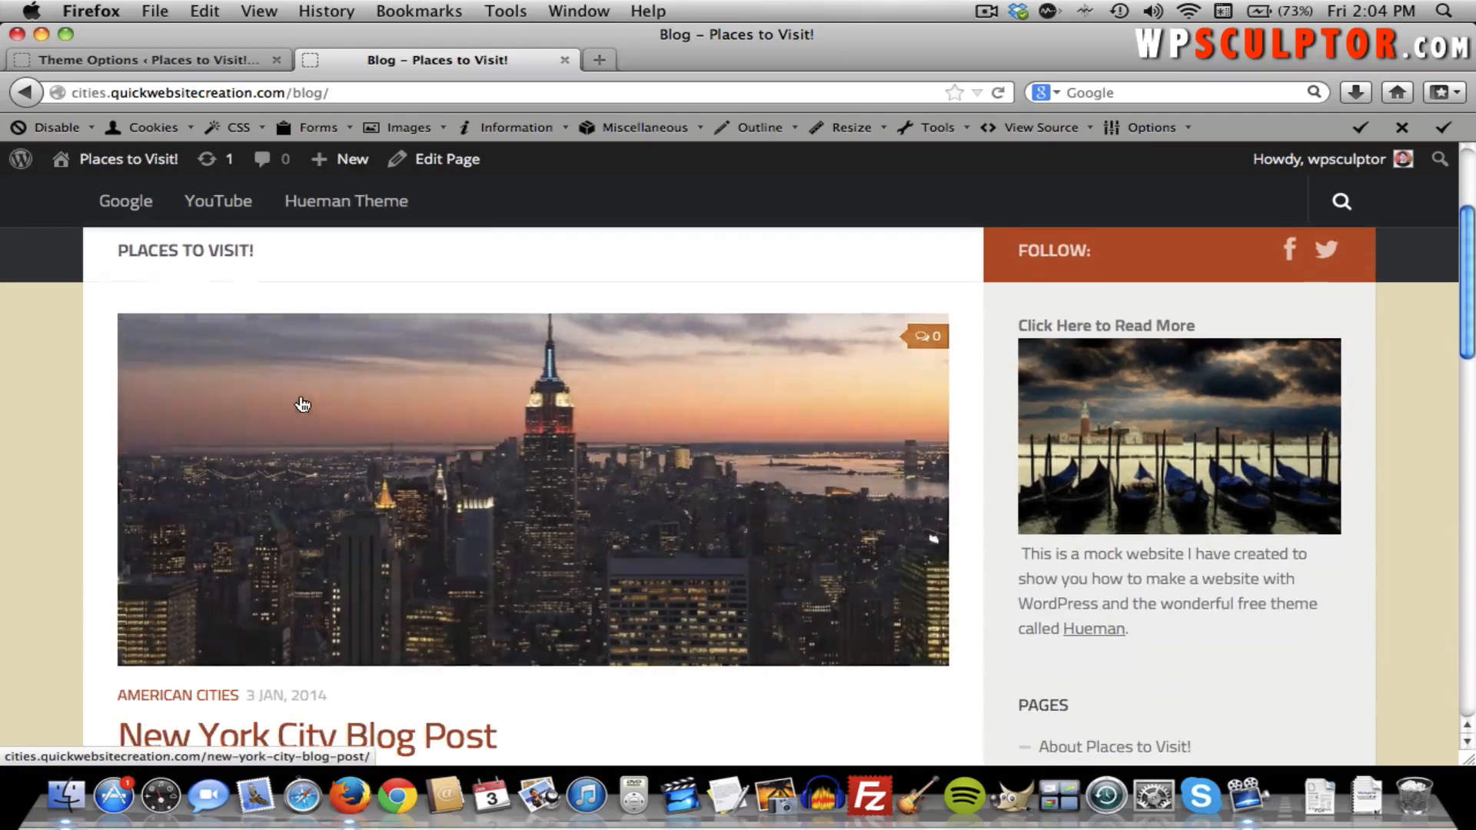
{"action": "left_click", "coordinate": [201, 56]}
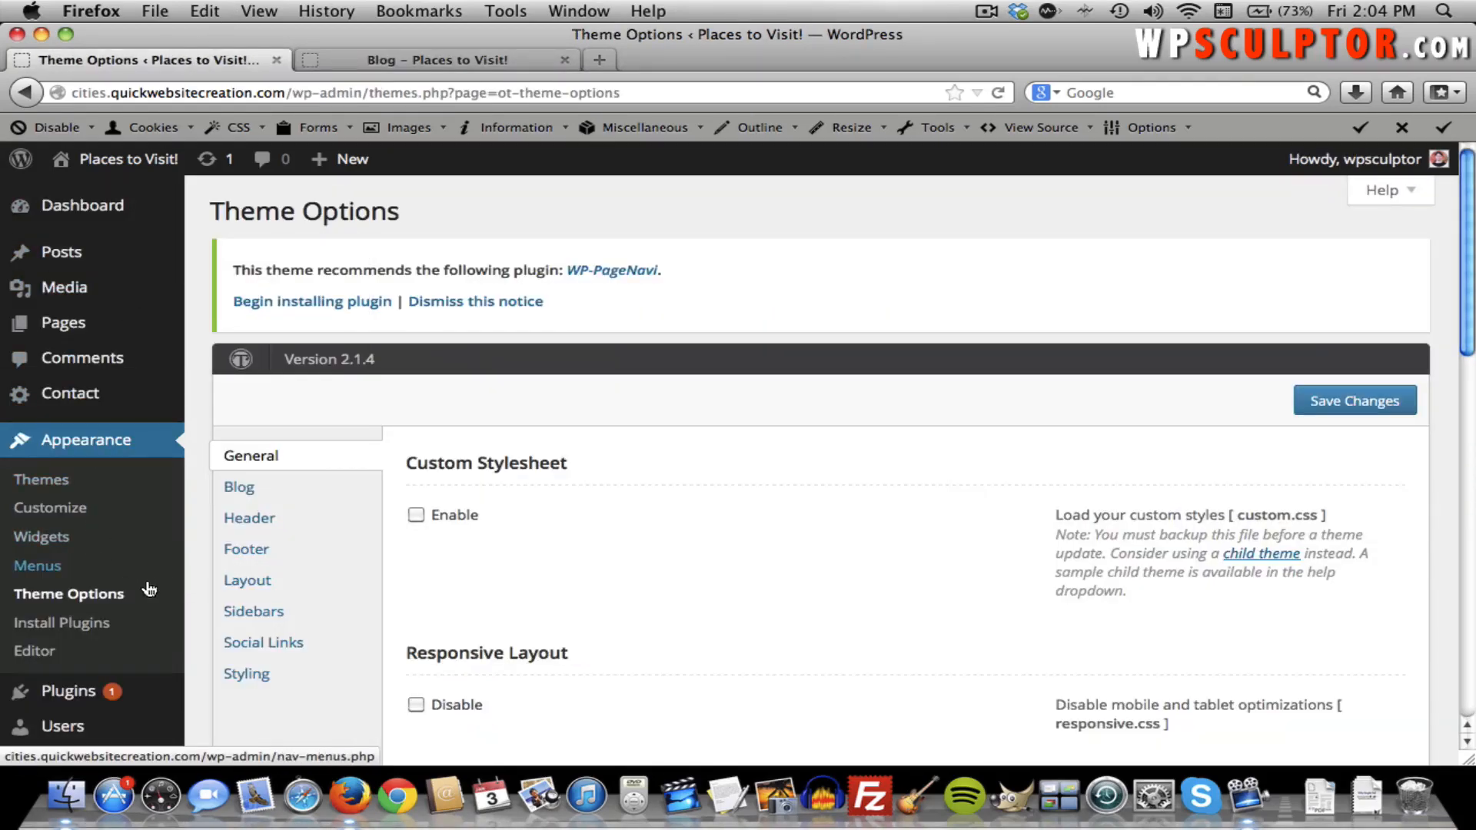
In the Theme Options Blog section, set heading 'Welcome to the Blog.' and subheading 'Take a look around!', then save.
{"action": "left_click", "coordinate": [249, 493]}
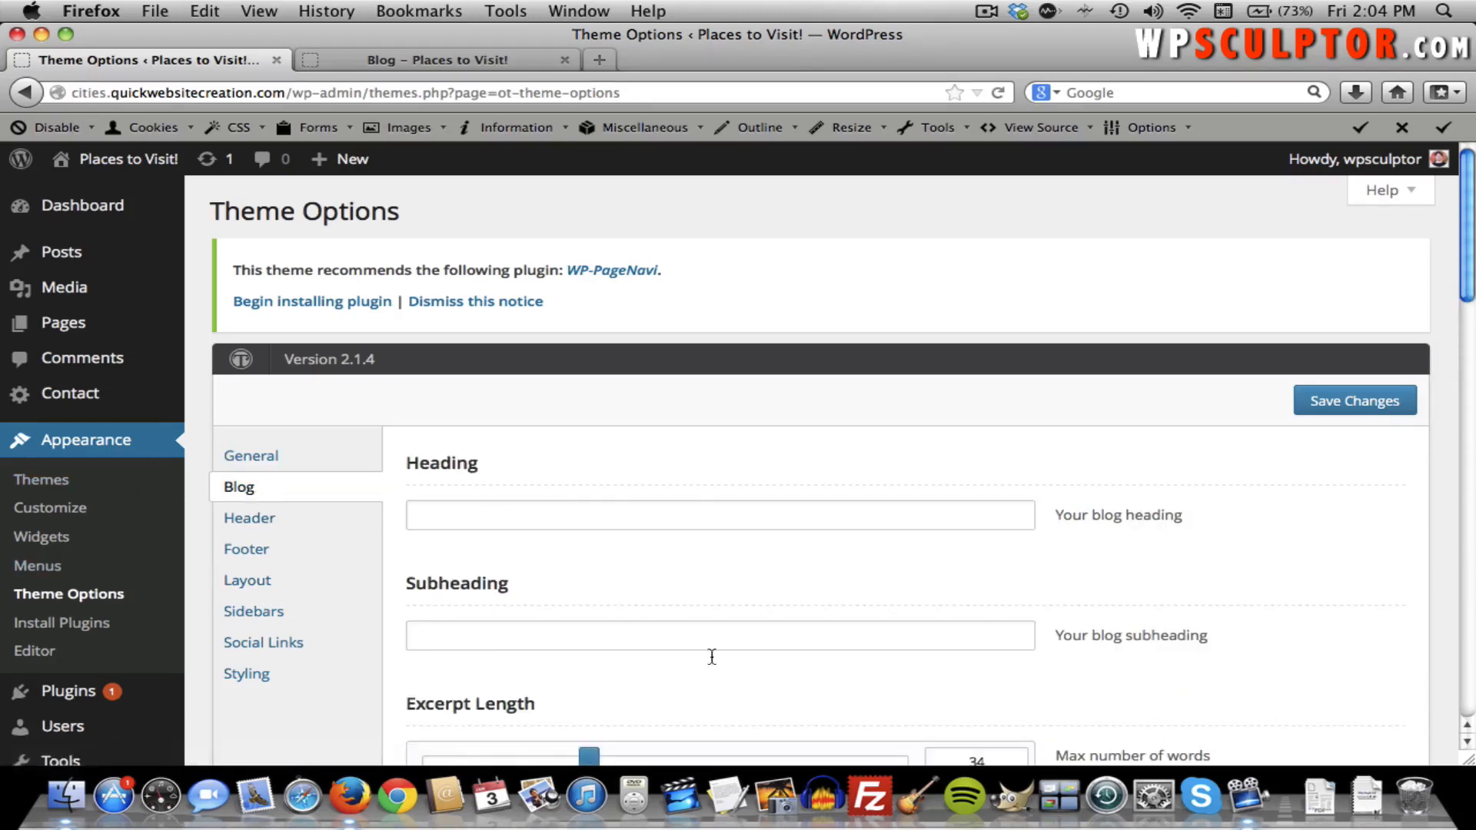
{"action": "scroll", "coordinate": [661, 541], "scroll_direction": "down", "scroll_amount": 3}
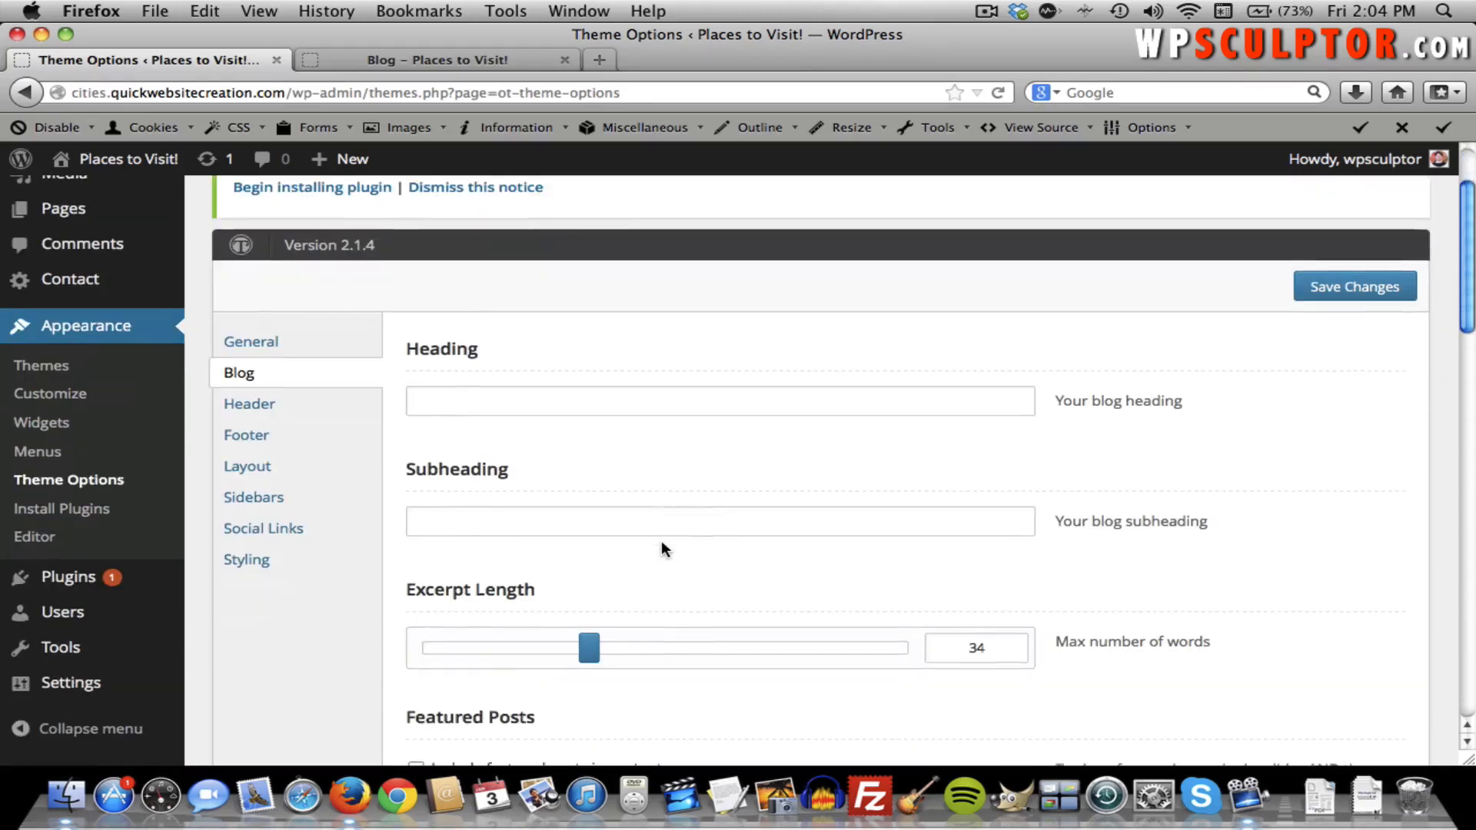
{"action": "left_click", "coordinate": [461, 413]}
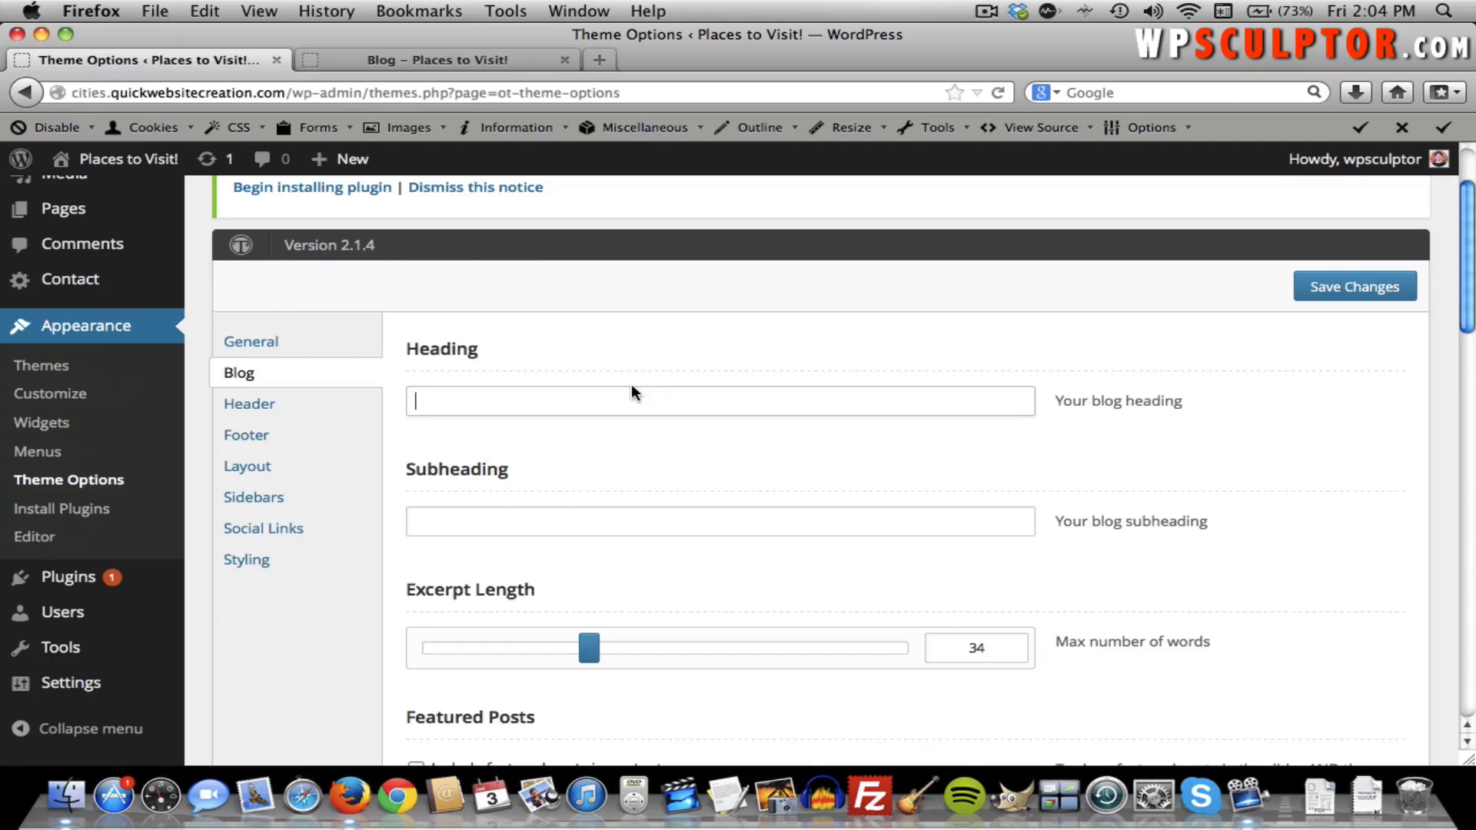
{"action": "type", "text": "Welcome to the Blog!"}
{"action": "left_click", "coordinate": [627, 521]}
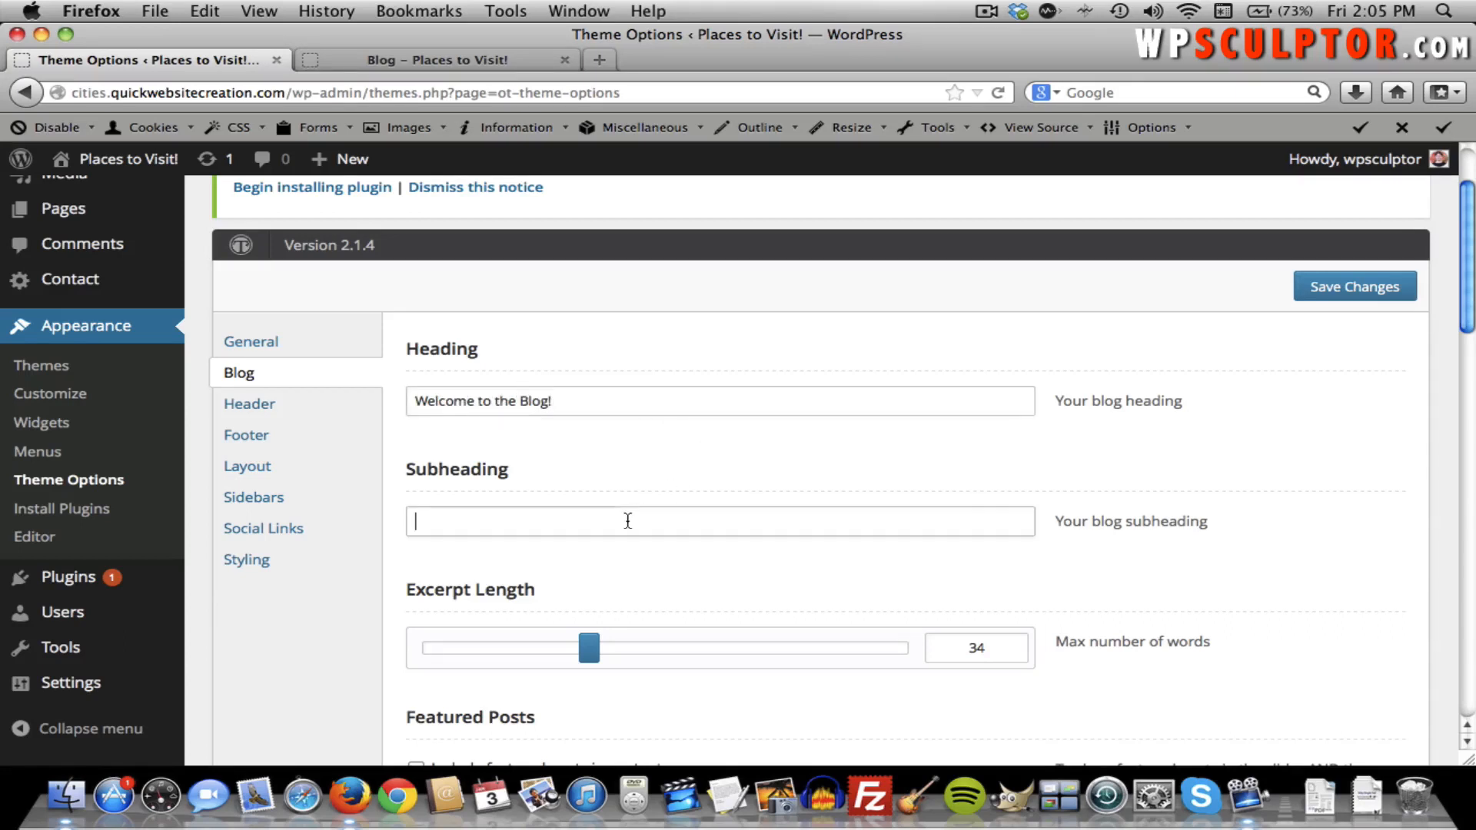
{"action": "type", "text": "Take a look around!"}
{"action": "left_click", "coordinate": [745, 401]}
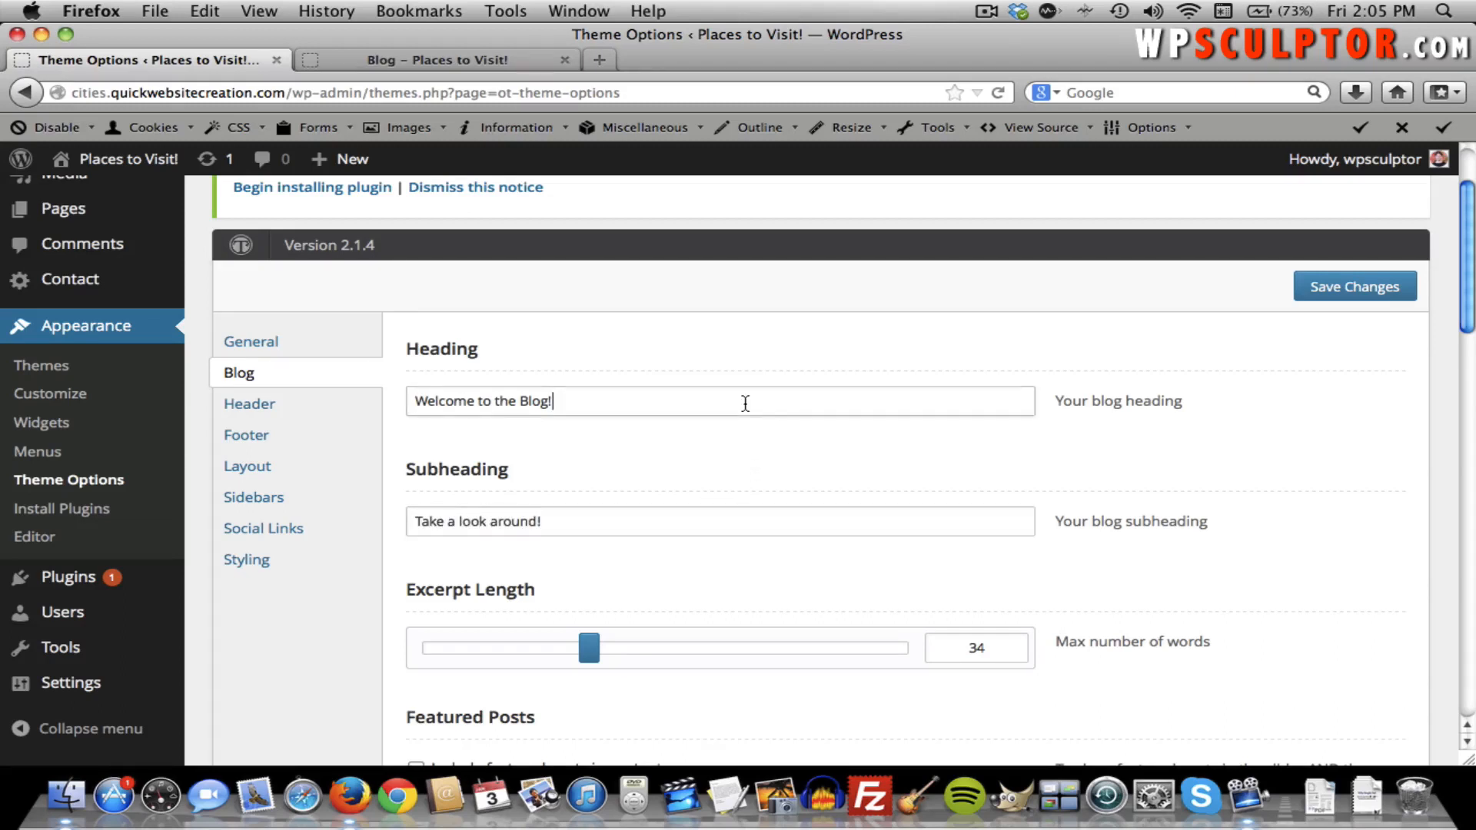
{"action": "key", "text": "BackSpace"}
{"action": "left_click", "coordinate": [1384, 288]}
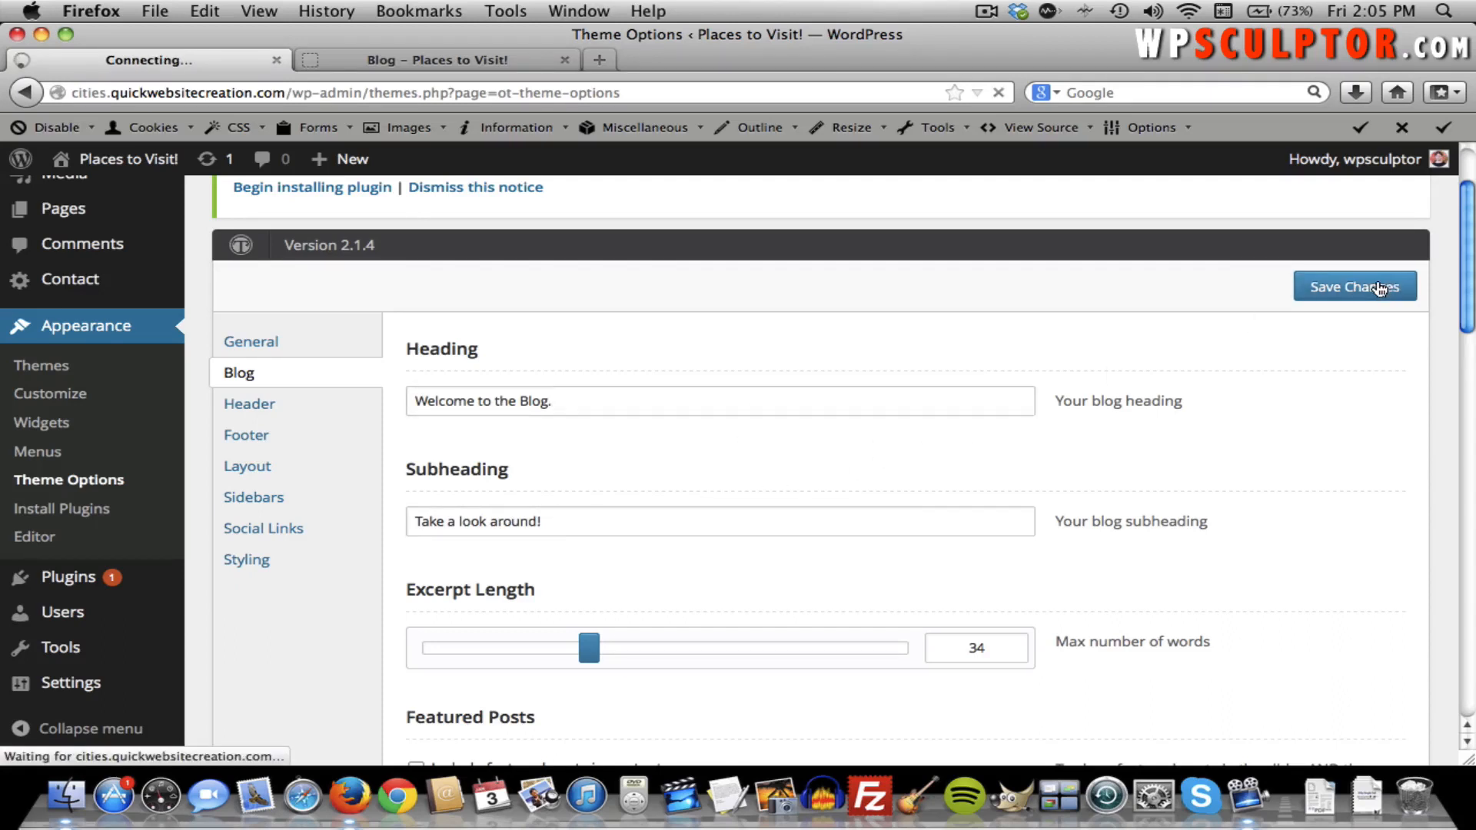
Reload the live Blog page to apply the saved blog settings and compare with Theme Options.
{"action": "left_click", "coordinate": [385, 62]}
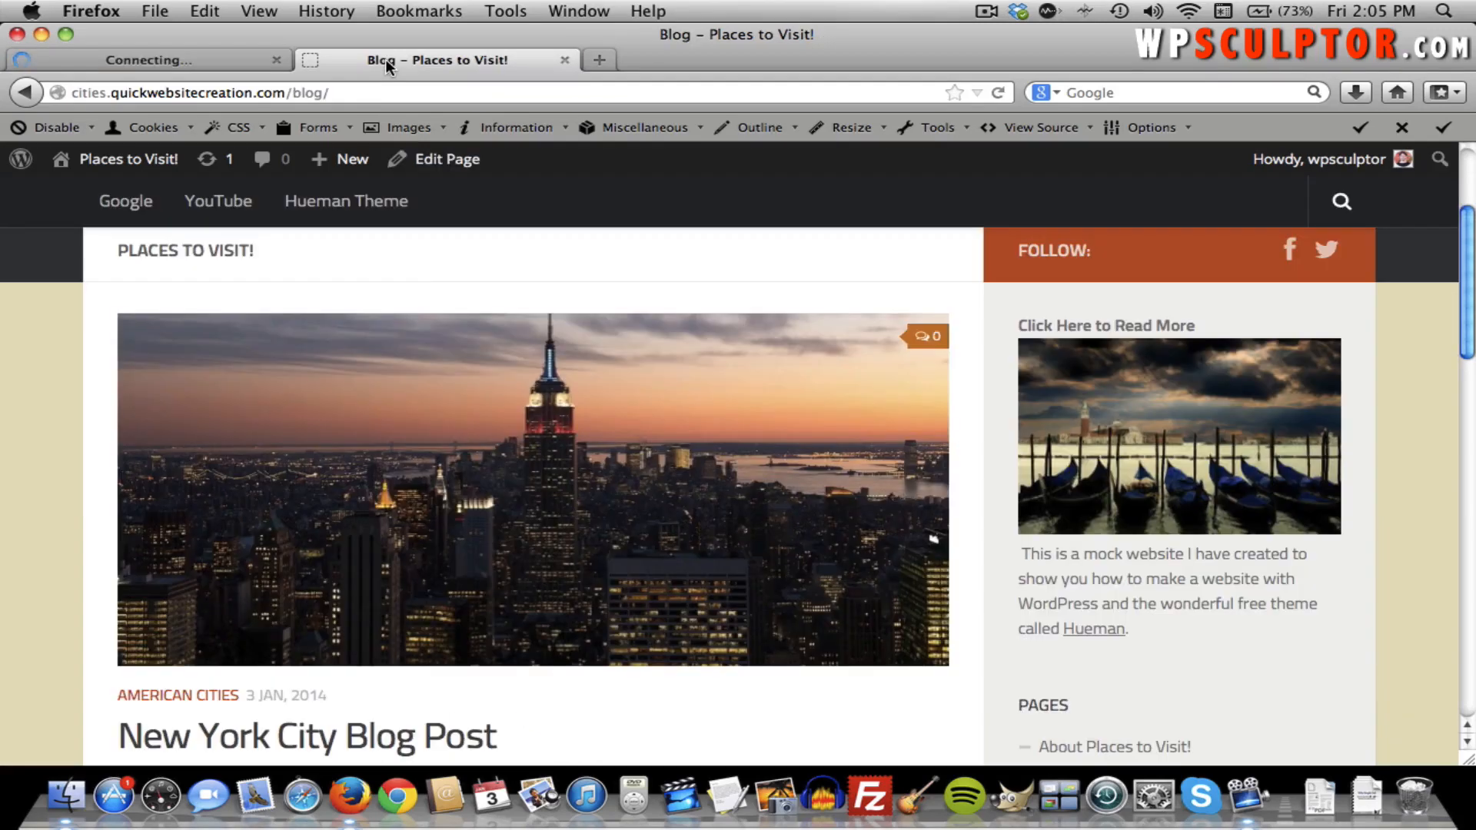
{"action": "scroll", "coordinate": [455, 282], "scroll_direction": "up", "scroll_amount": 3}
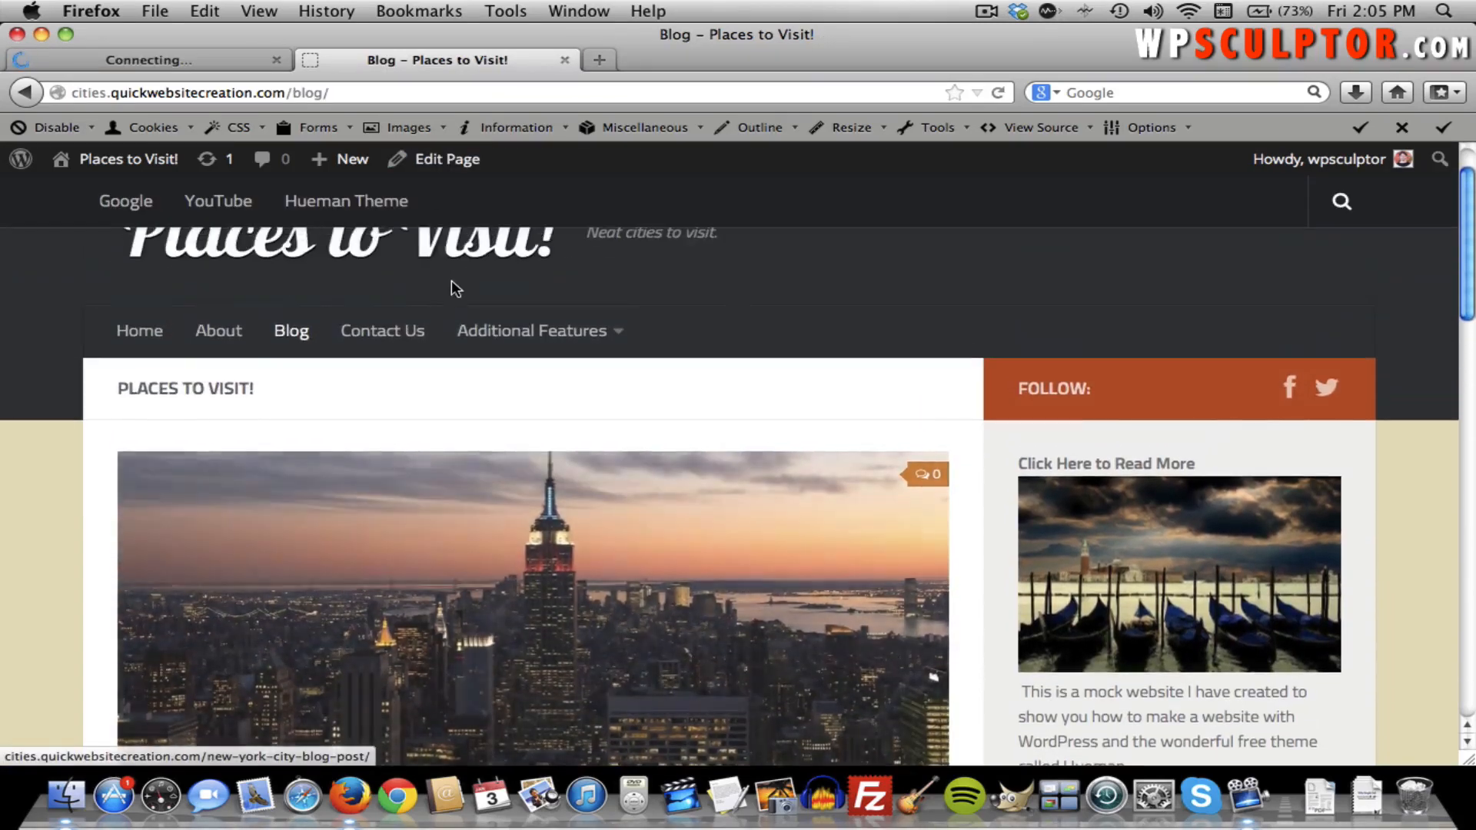
{"action": "scroll", "coordinate": [452, 280], "scroll_direction": "down", "scroll_amount": 2}
{"action": "scroll", "coordinate": [452, 280], "scroll_direction": "up", "scroll_amount": 1}
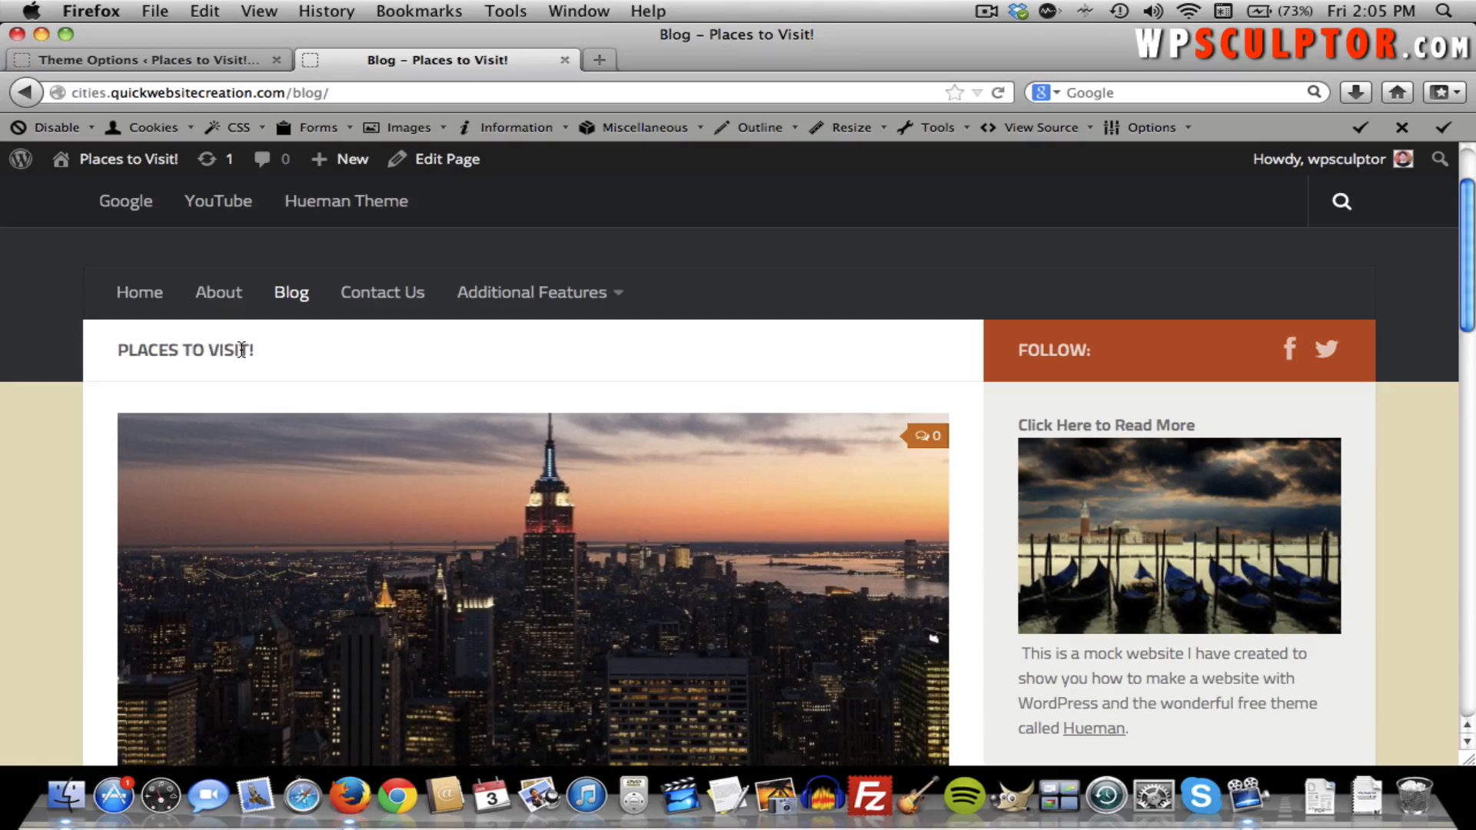
{"action": "key", "text": "super+r"}
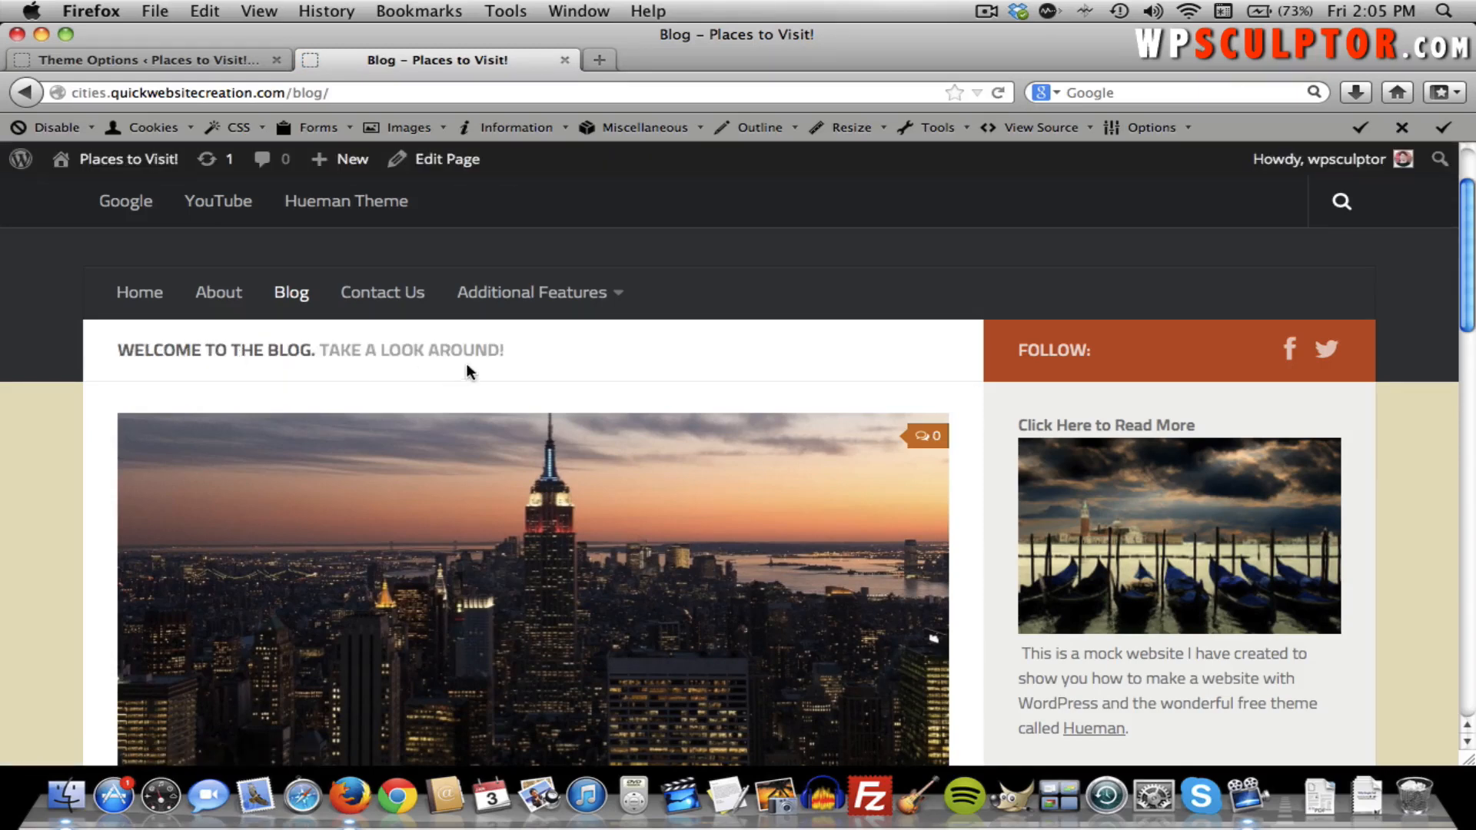
{"action": "left_click", "coordinate": [106, 59]}
{"action": "scroll", "coordinate": [701, 421], "scroll_direction": "down", "scroll_amount": 4}
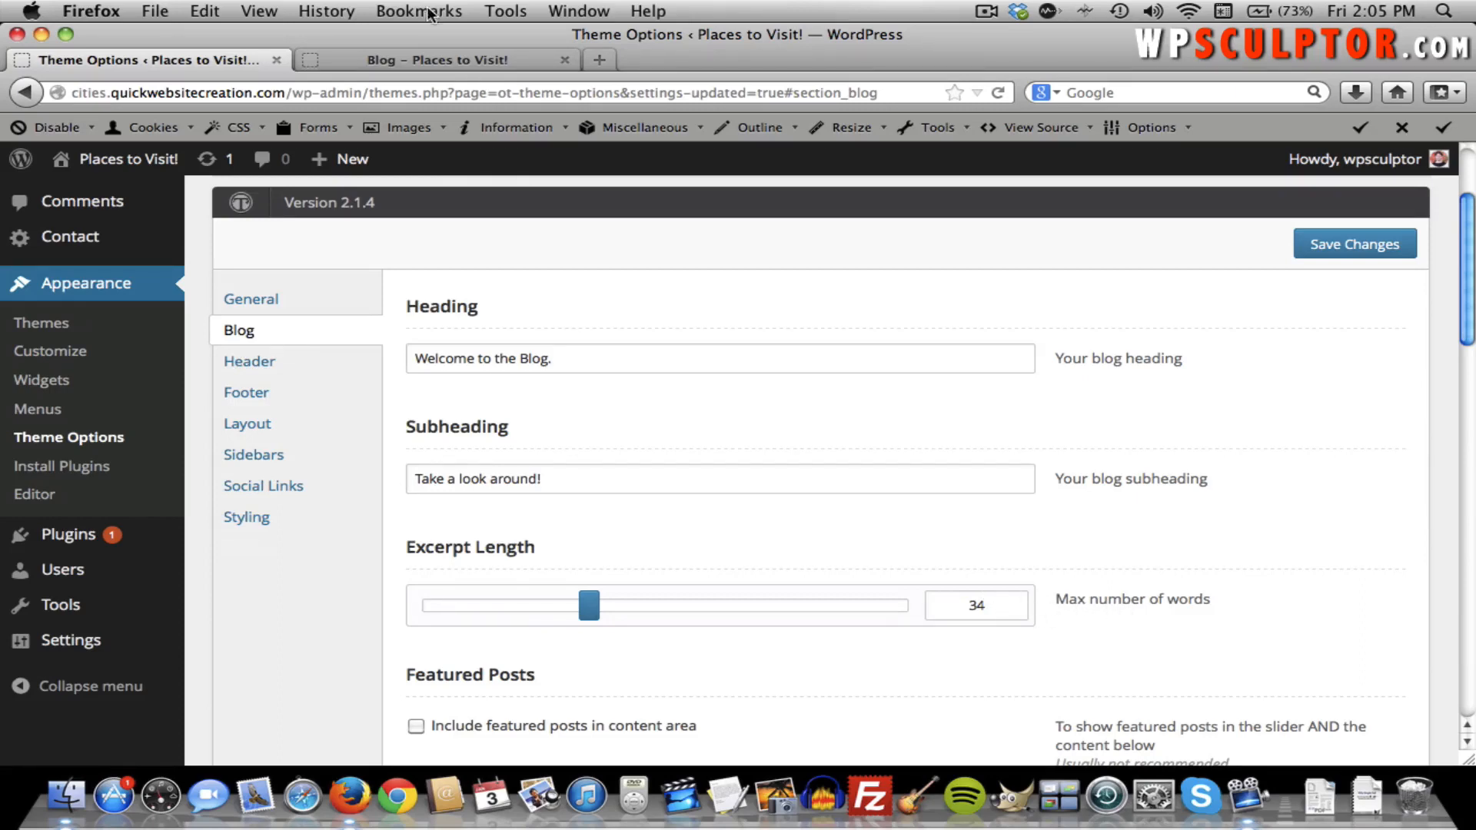
Highlight the truncated excerpts under the New York City, Chicago and London posts.
{"action": "left_click", "coordinate": [415, 59]}
{"action": "scroll", "coordinate": [593, 347], "scroll_direction": "down", "scroll_amount": 5}
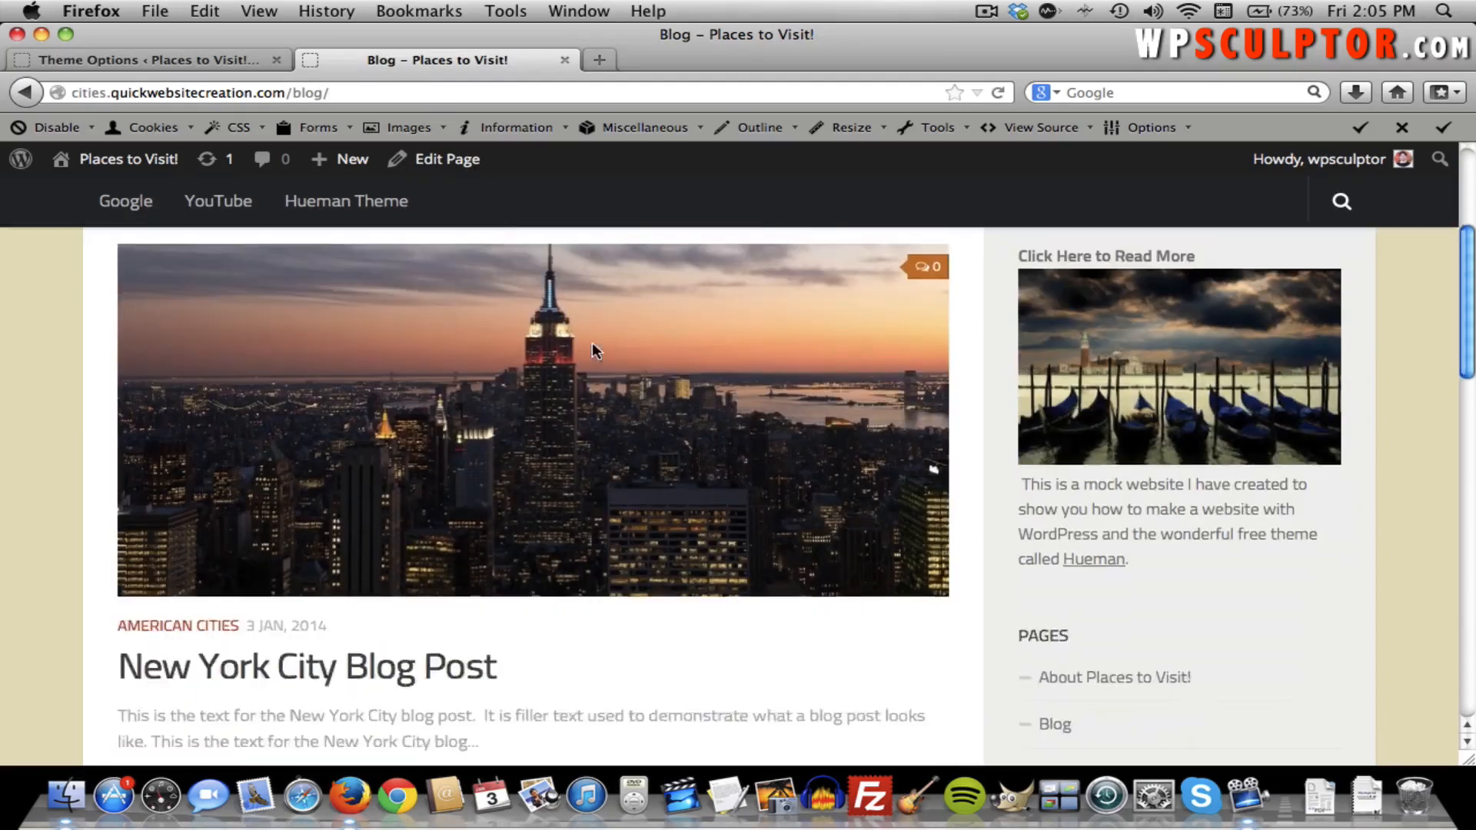
{"action": "scroll", "coordinate": [596, 352], "scroll_direction": "down", "scroll_amount": 3}
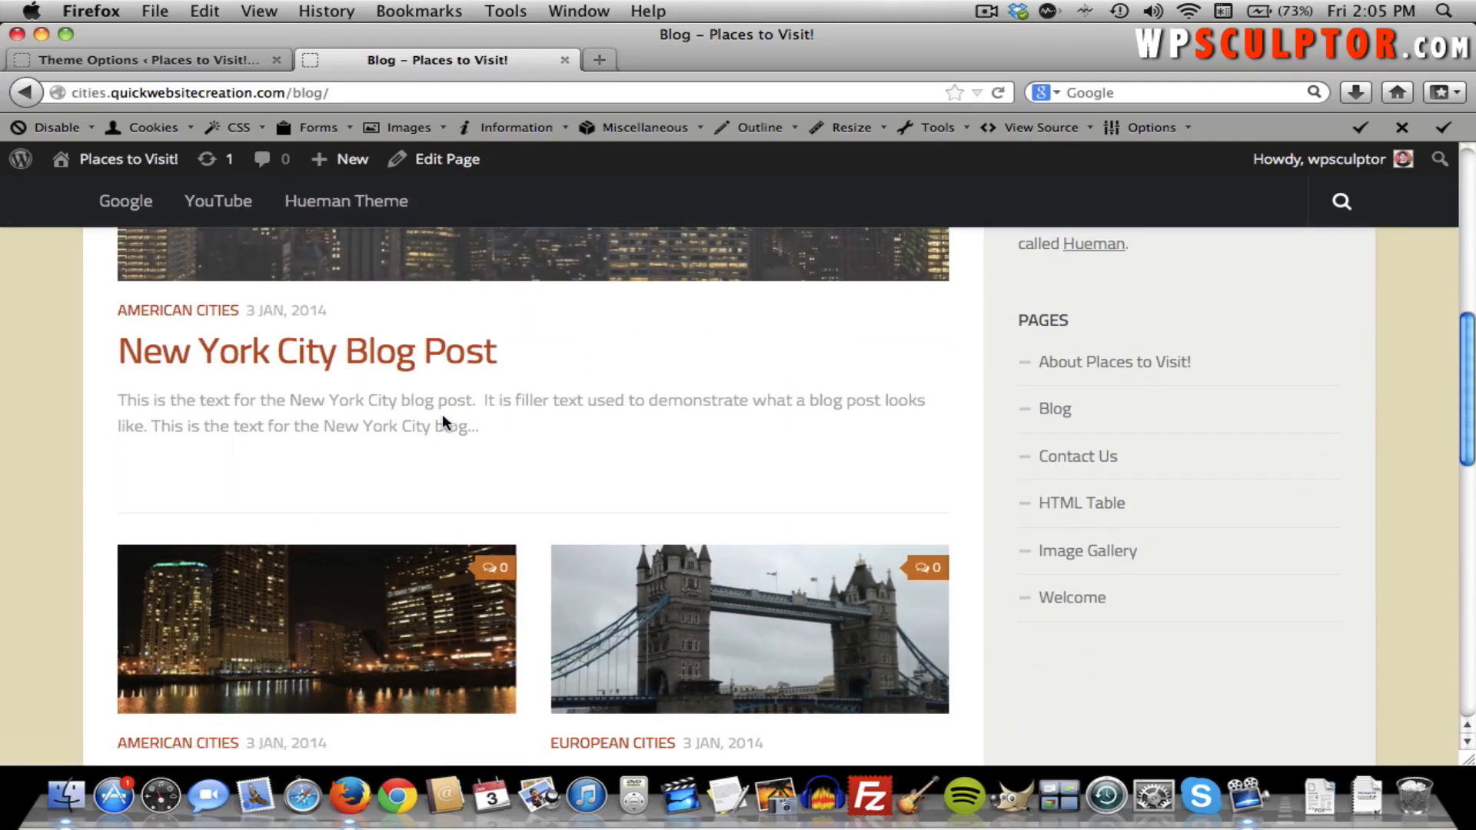
{"action": "left_click_drag", "start_coordinate": [475, 431], "coordinate": [247, 380]}
{"action": "scroll", "coordinate": [248, 380], "scroll_direction": "down", "scroll_amount": 3}
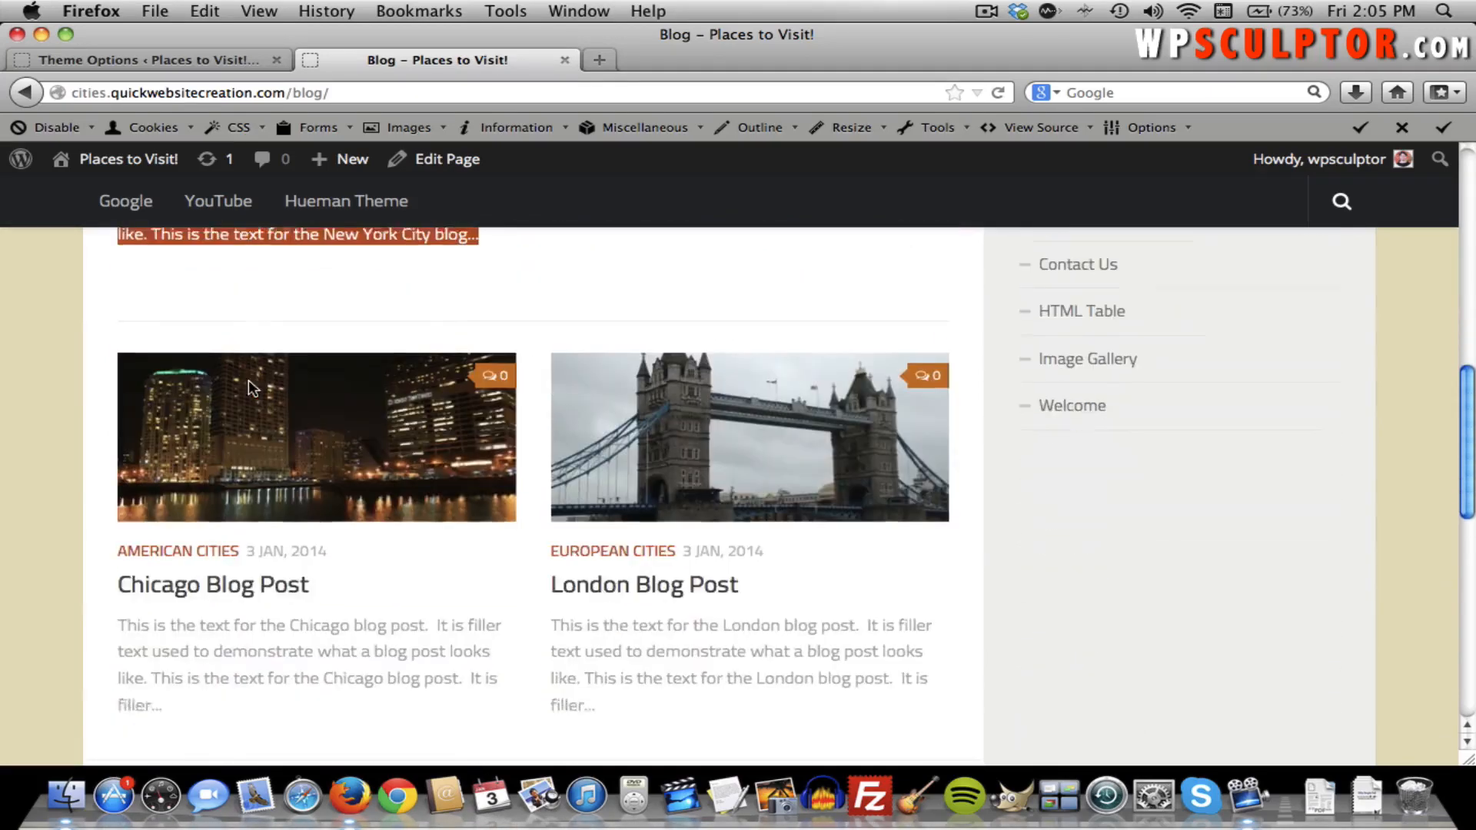
{"action": "left_click_drag", "start_coordinate": [275, 685], "coordinate": [134, 598]}
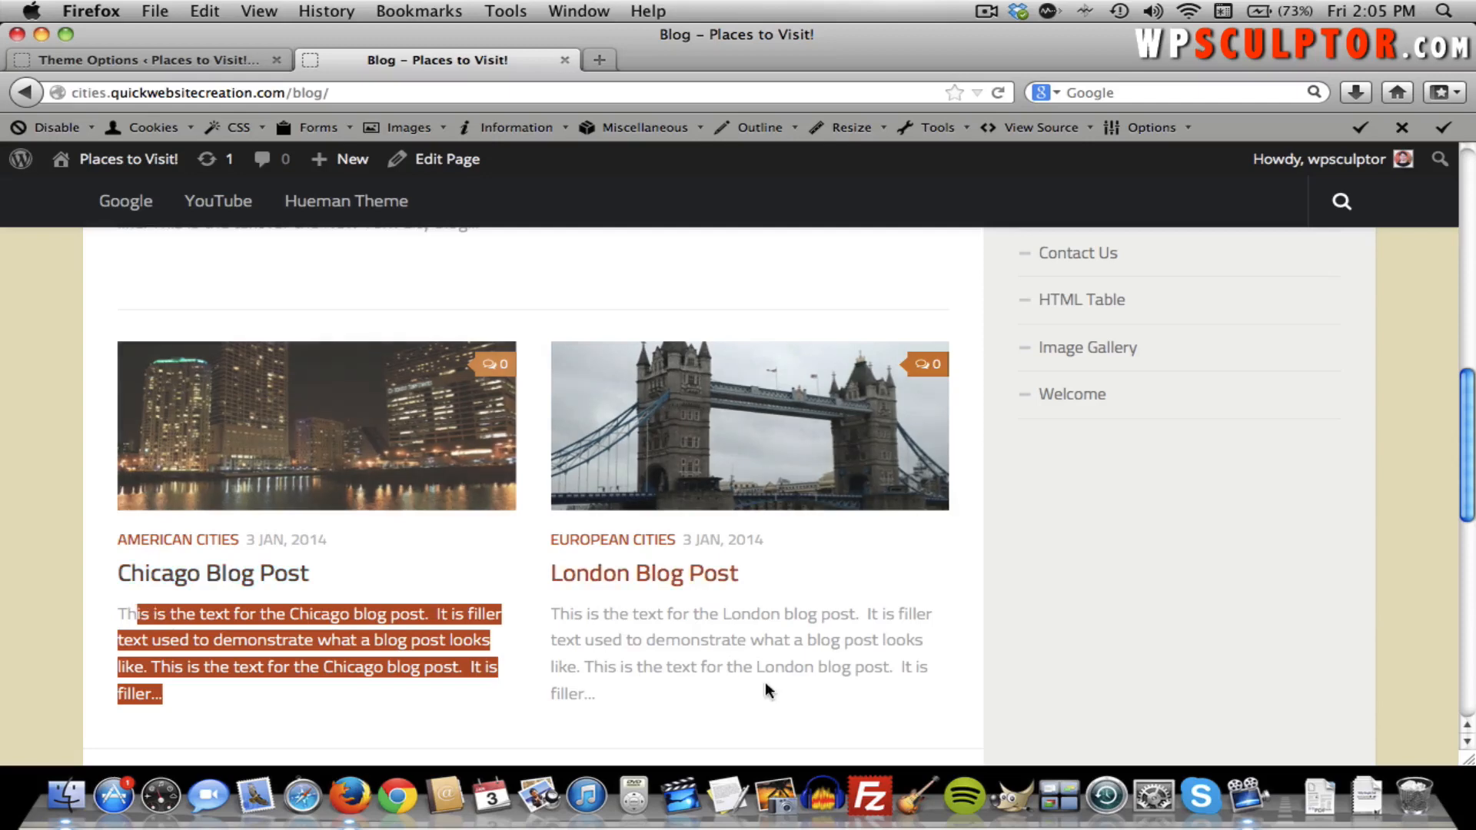
{"action": "left_click", "coordinate": [690, 687]}
{"action": "left_click_drag", "start_coordinate": [690, 686], "coordinate": [550, 614]}
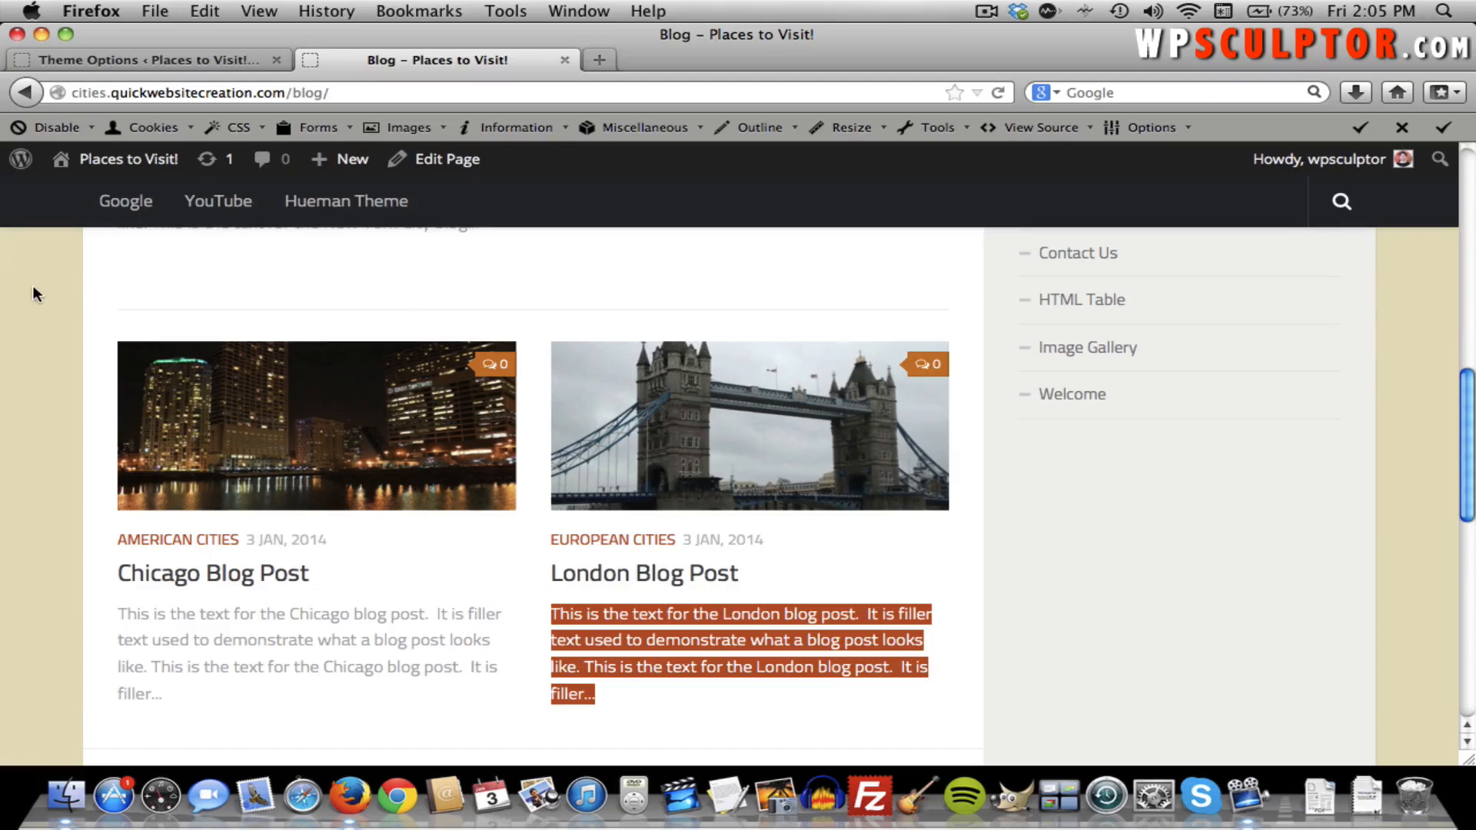
Return to the Theme Options Blog section and confirm Excerpt Length is still 34 words.
{"action": "left_click", "coordinate": [175, 60]}
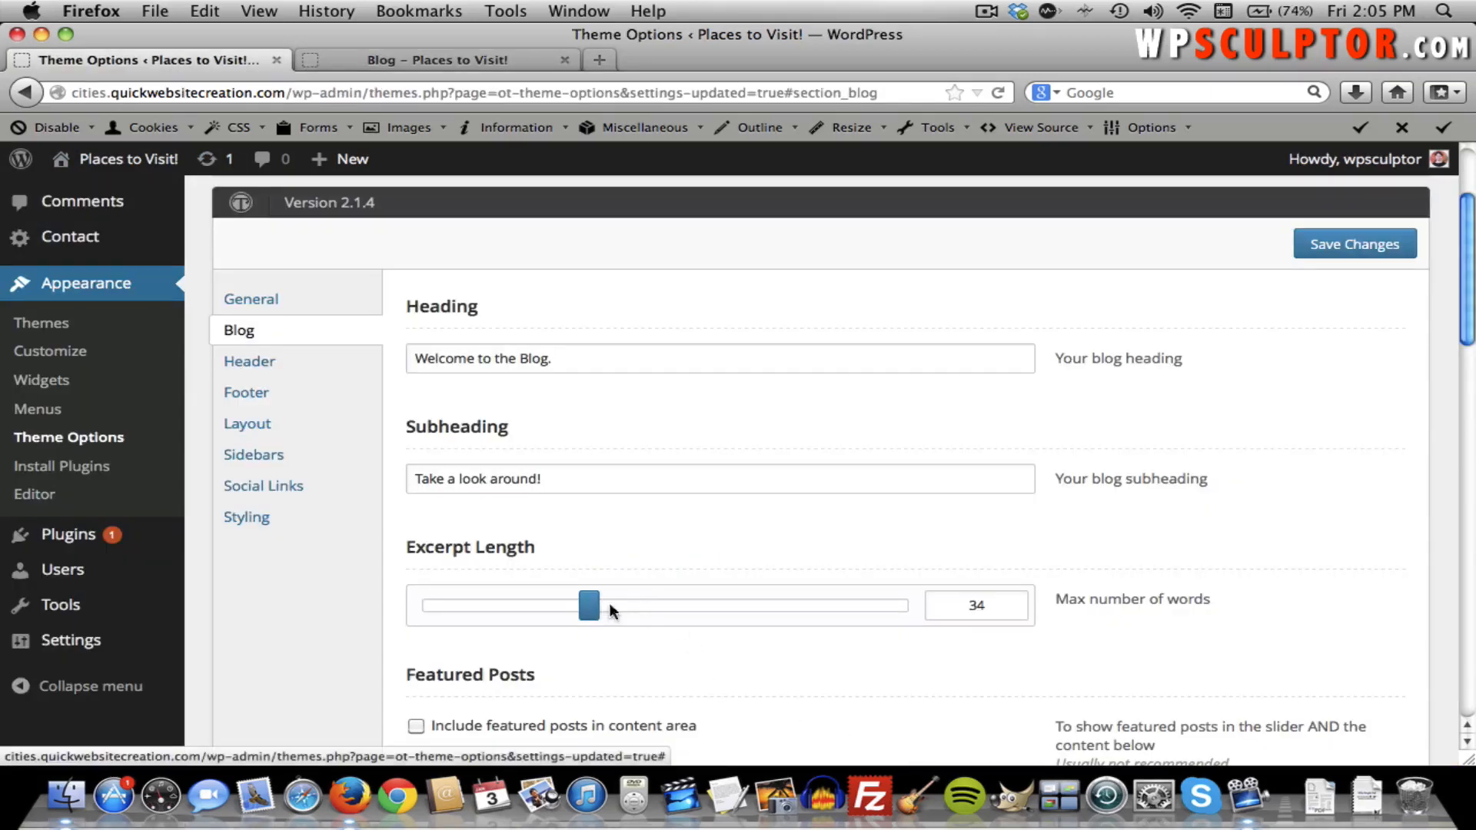
{"action": "mouse_move", "coordinate": [589, 612]}
{"action": "left_mouse_down"}
{"action": "mouse_move", "coordinate": [668, 612]}
{"action": "mouse_move", "coordinate": [588, 616]}
{"action": "left_mouse_up"}
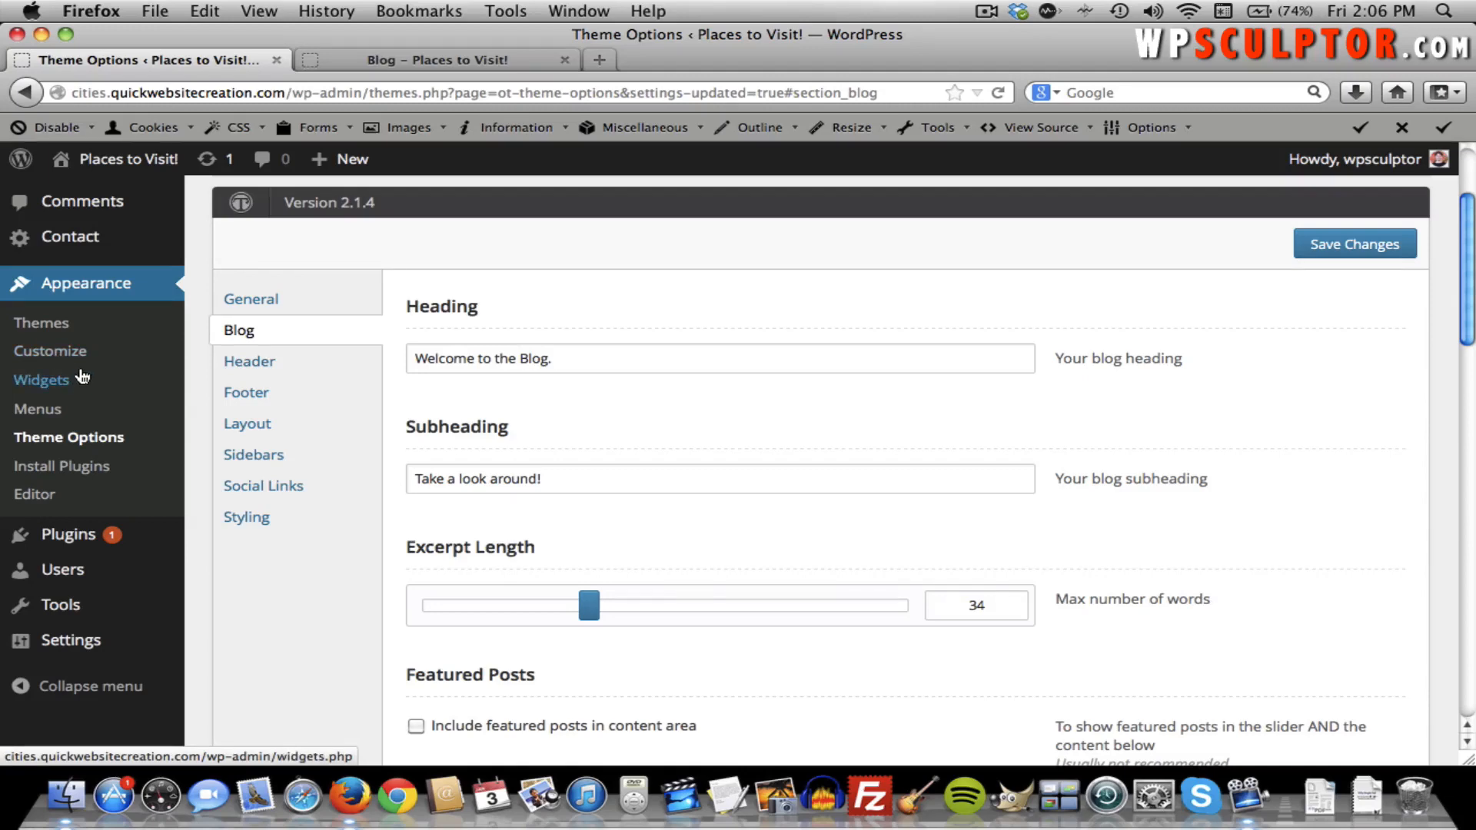
{"action": "scroll", "coordinate": [148, 366], "scroll_direction": "up", "scroll_amount": 4}
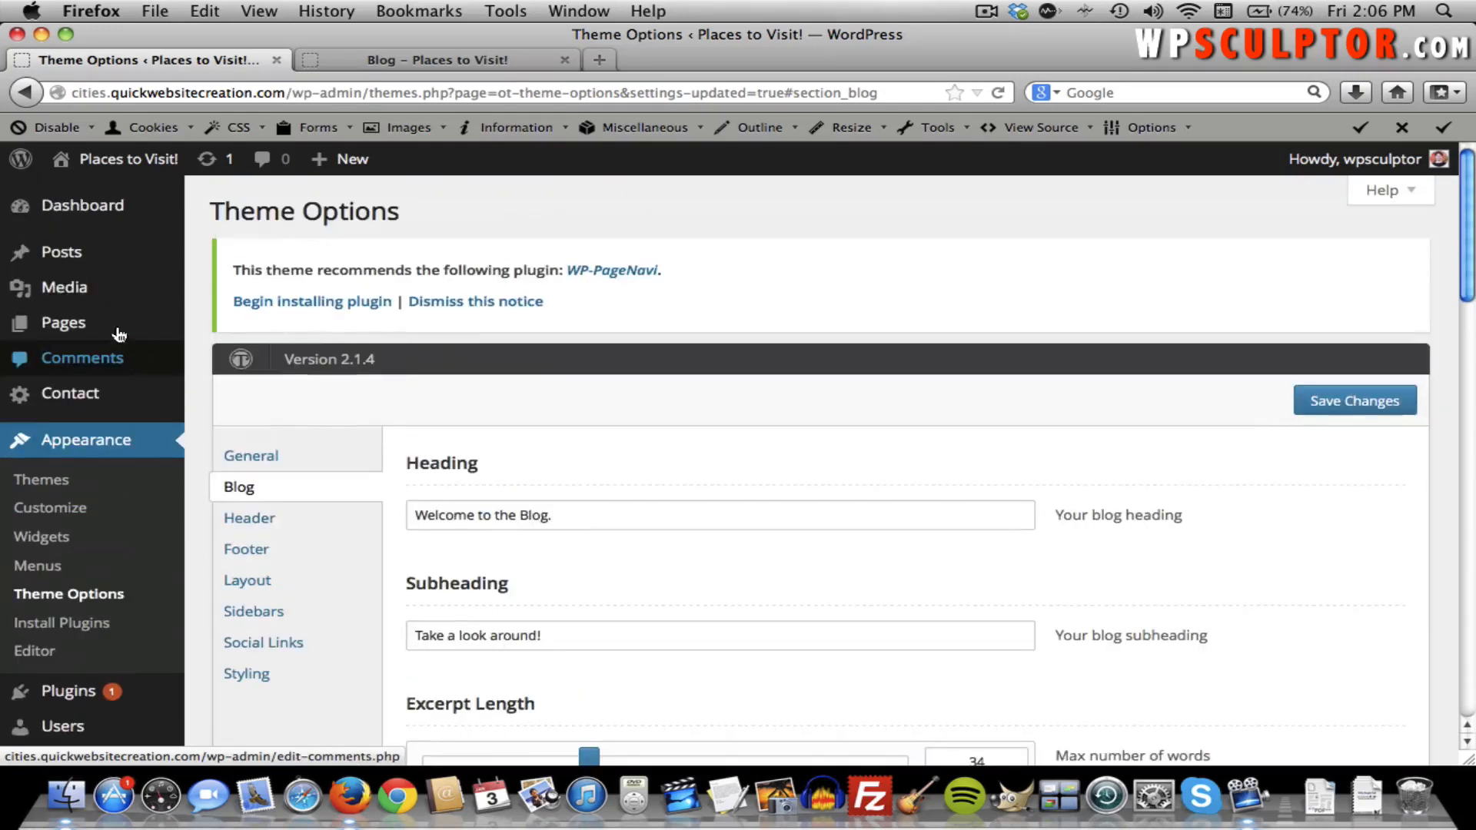
Open the New York City Blog Post for editing and enable the Excerpt box in Screen Options.
{"action": "mouse_move", "coordinate": [92, 261]}
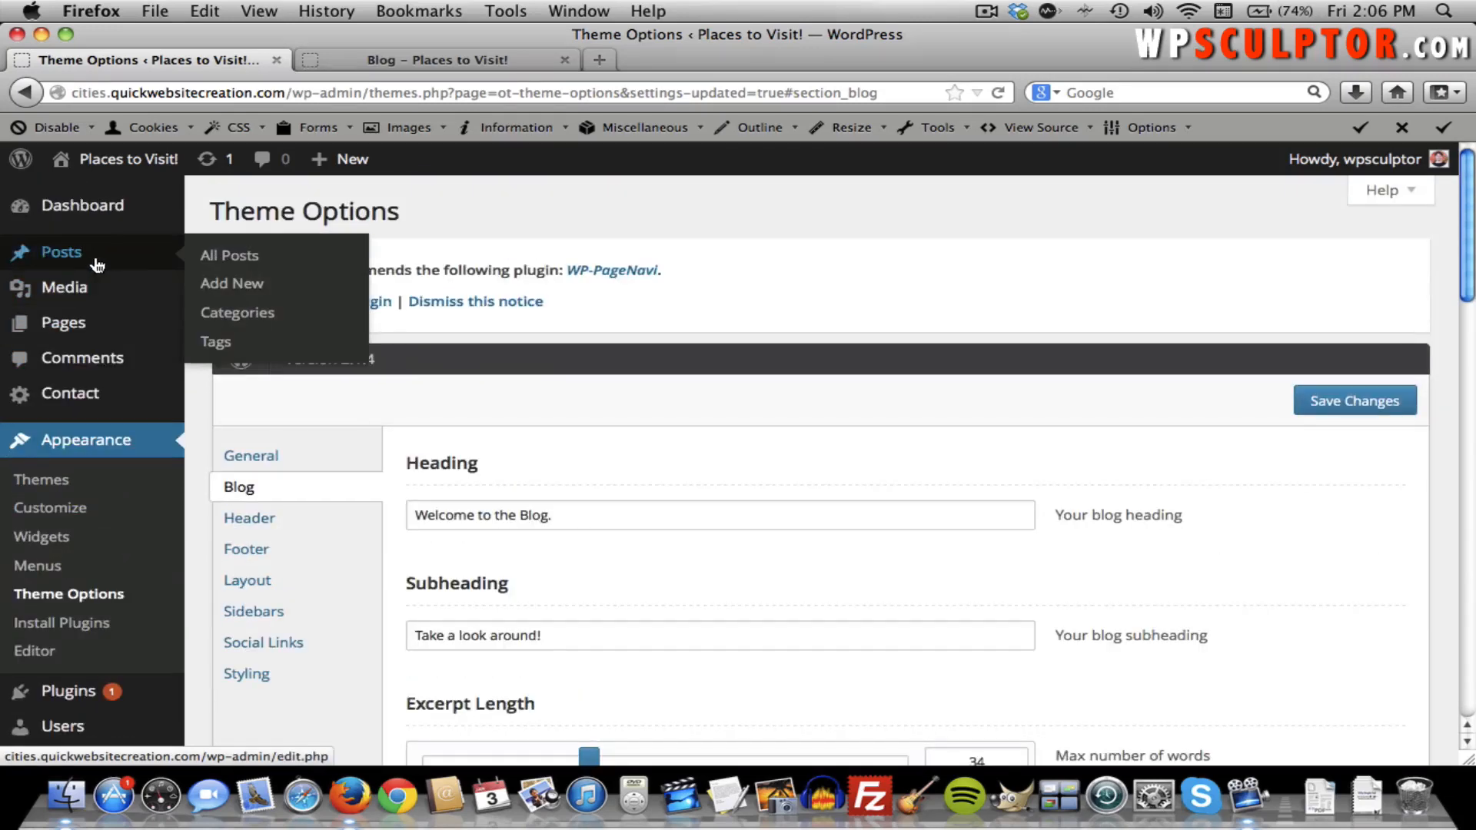
{"action": "left_click", "coordinate": [229, 260]}
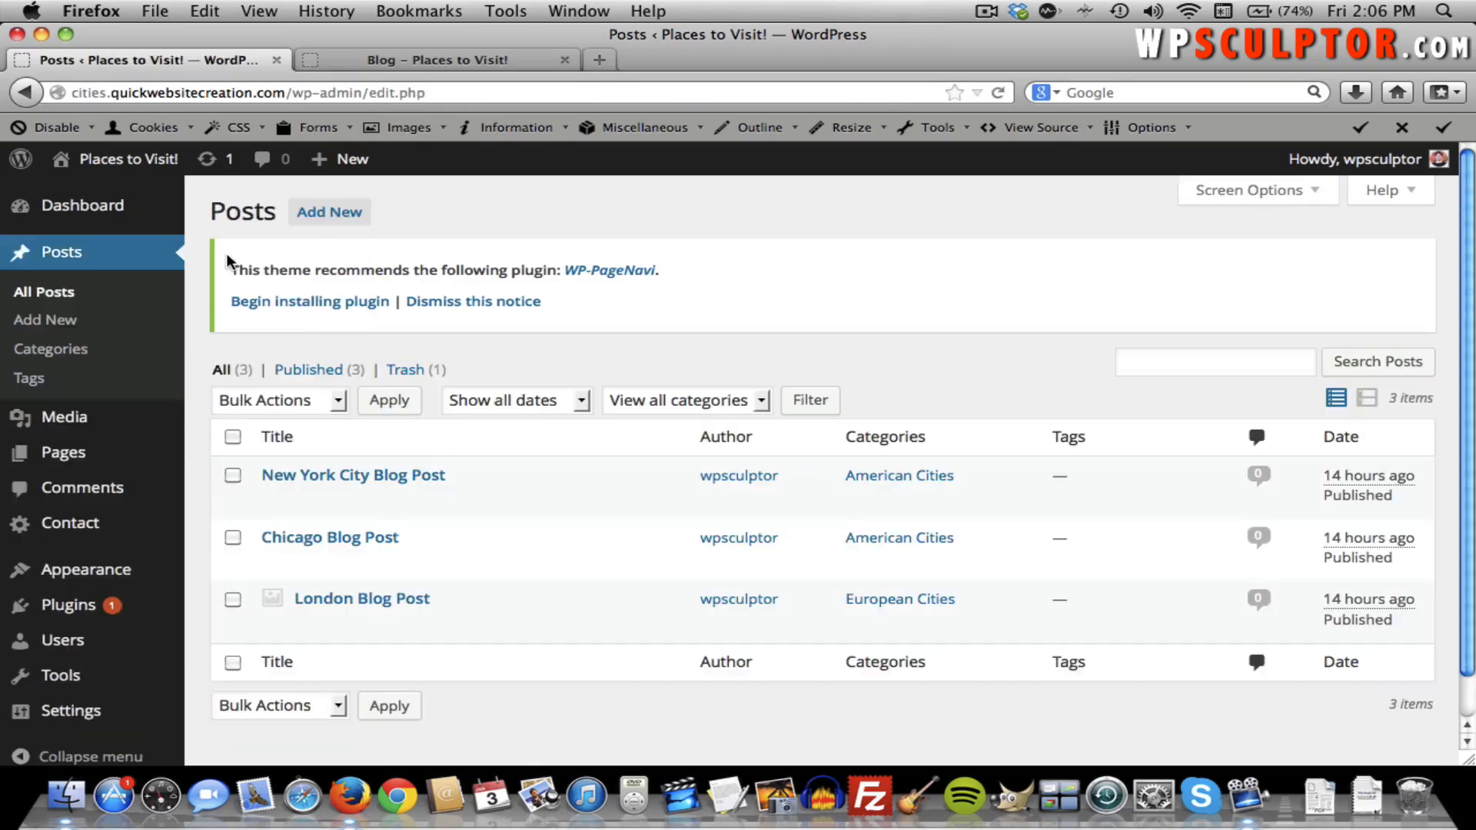
{"action": "left_click", "coordinate": [345, 476]}
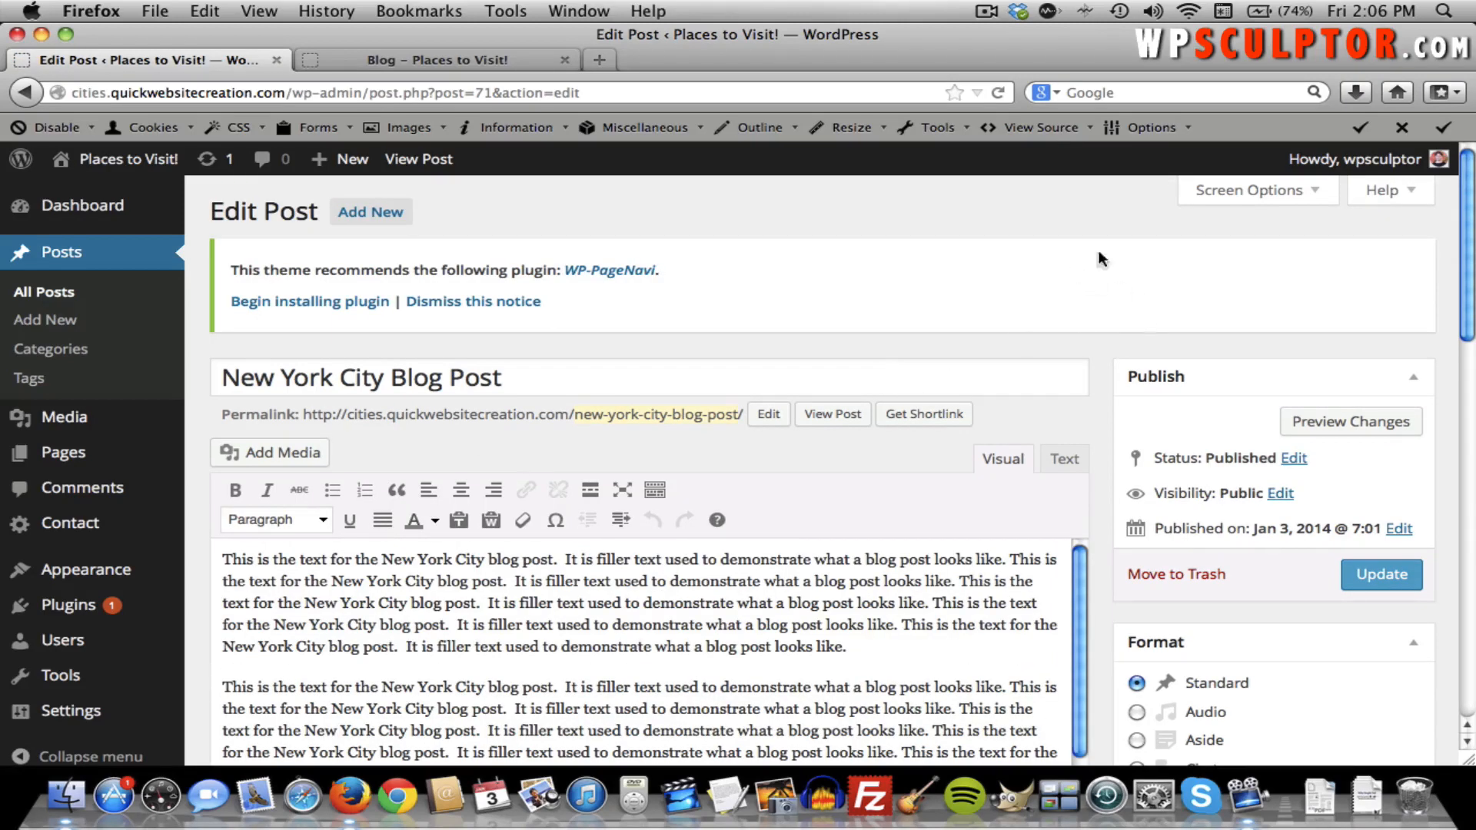
{"action": "left_click", "coordinate": [1247, 190]}
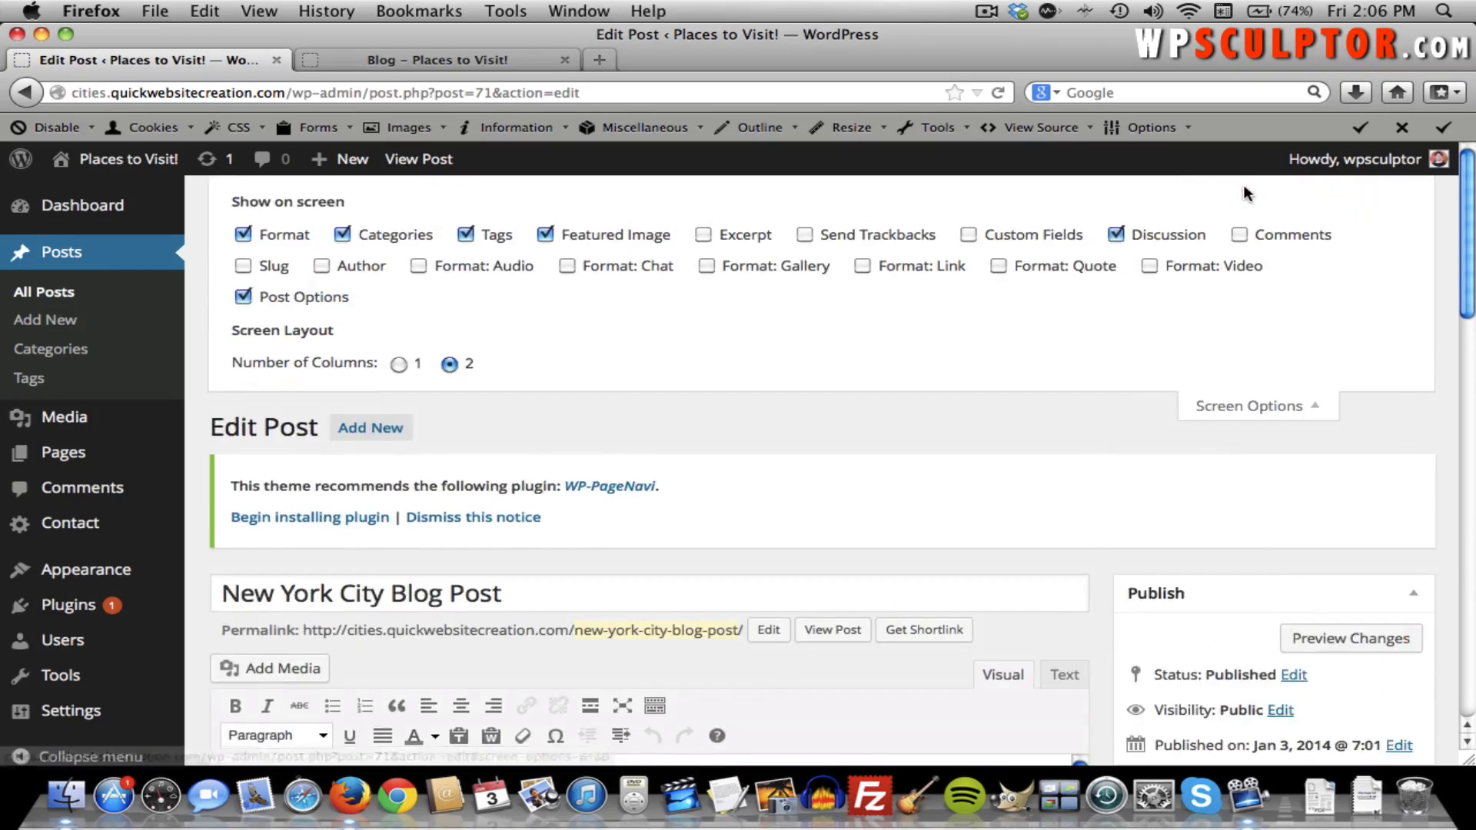
{"action": "left_click", "coordinate": [713, 240]}
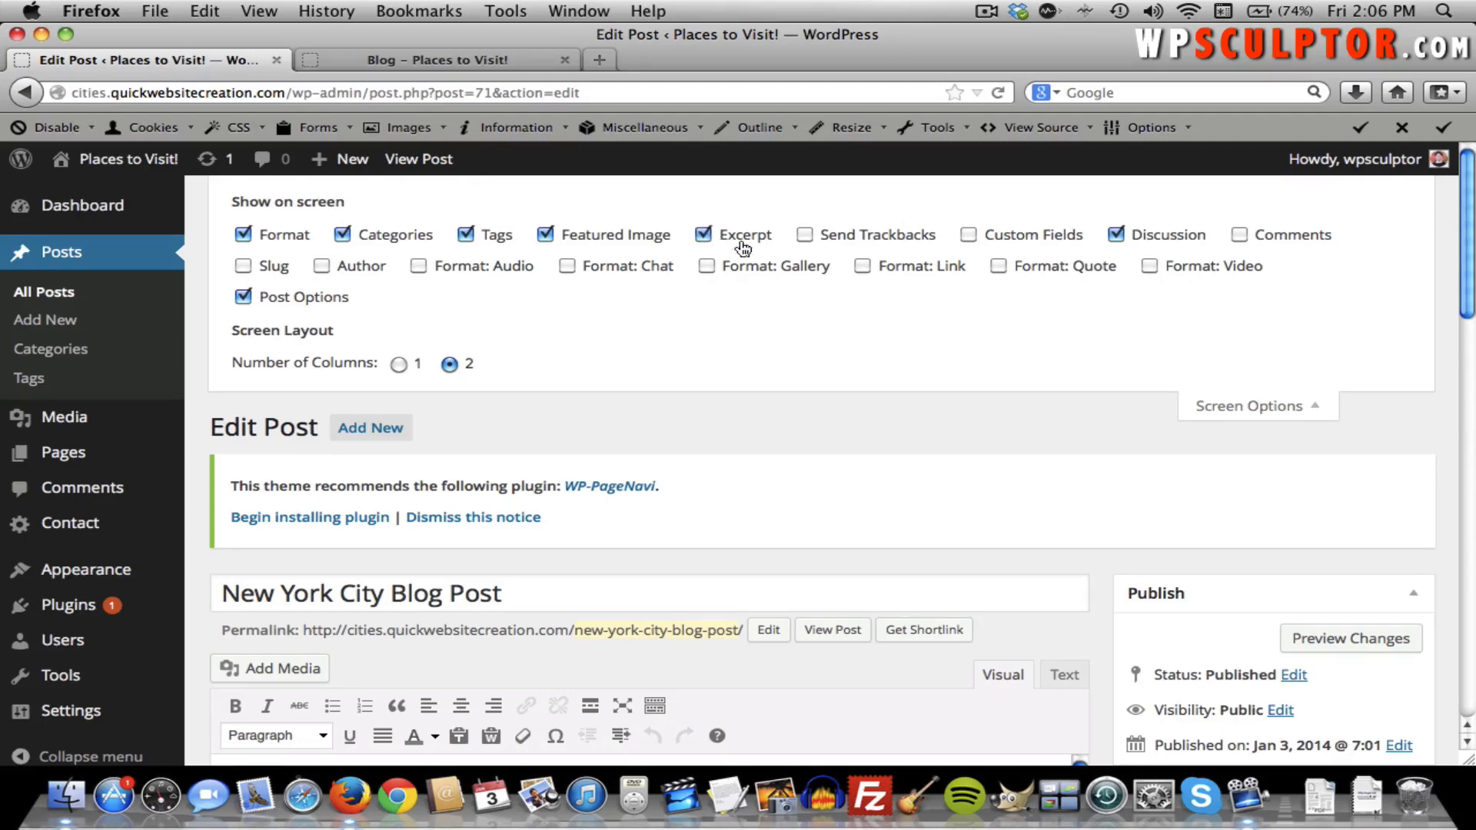
{"action": "left_click", "coordinate": [1252, 406]}
Enter the excerpt 'This is a custom excerpt for the New York City Blog post.' and update the post.
{"action": "scroll", "coordinate": [1048, 324], "scroll_direction": "down", "scroll_amount": 10}
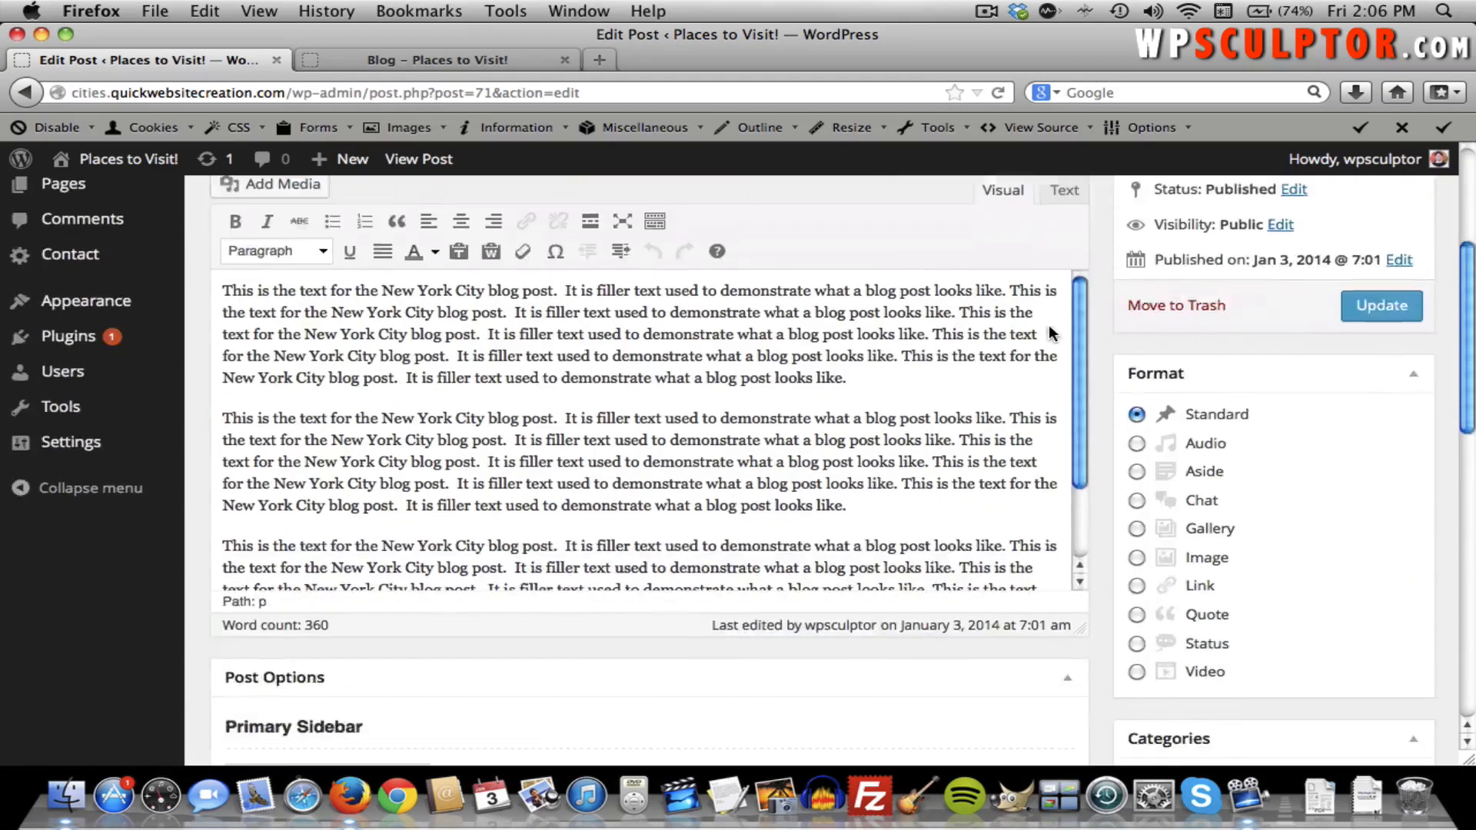
{"action": "scroll", "coordinate": [1049, 329], "scroll_direction": "down", "scroll_amount": 6}
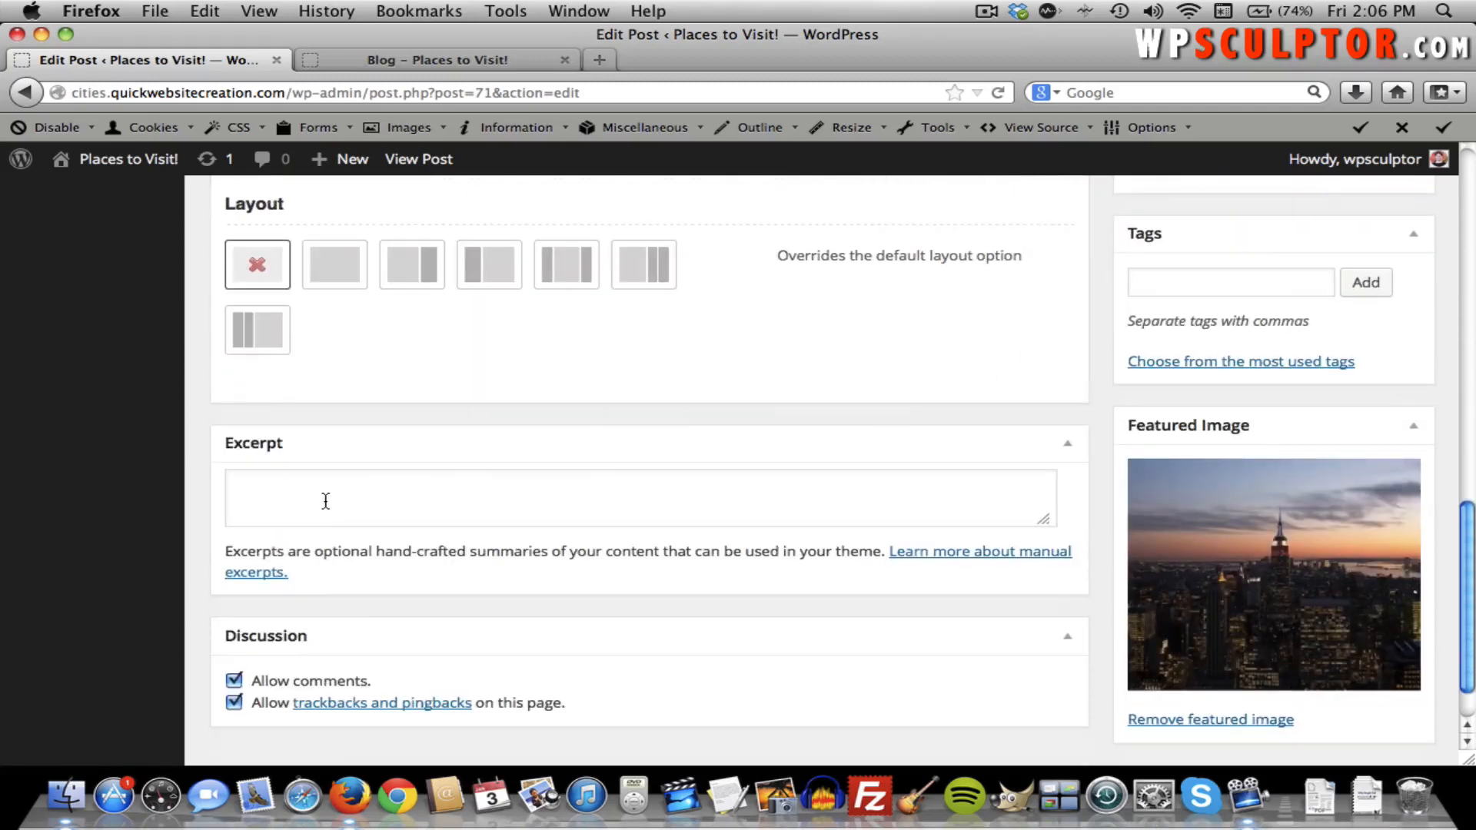
{"action": "left_click", "coordinate": [325, 501]}
{"action": "type", "text": "Thi"}
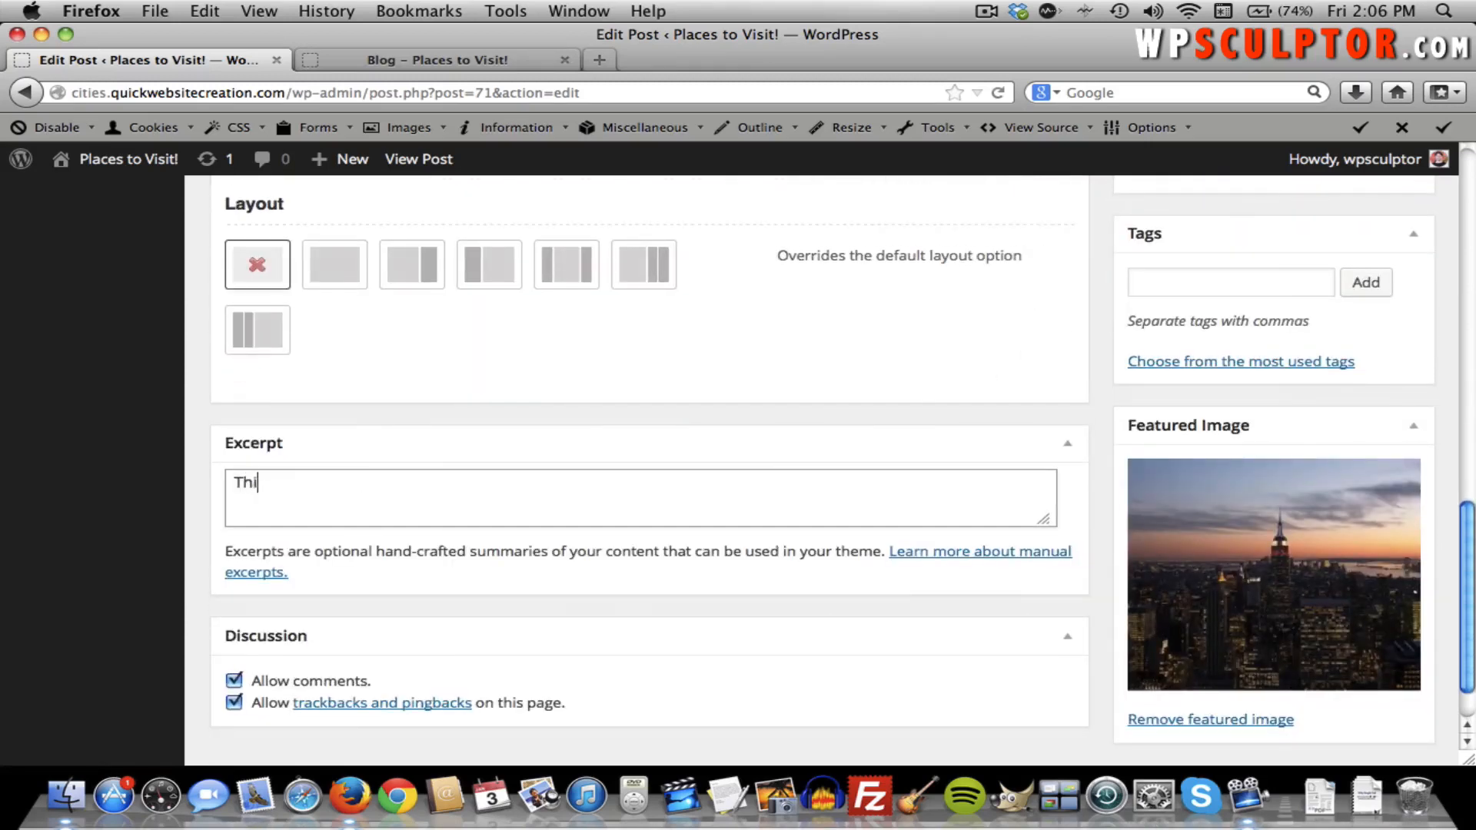
{"action": "type", "text": "s is a custom excerpt for the New York City bl"}
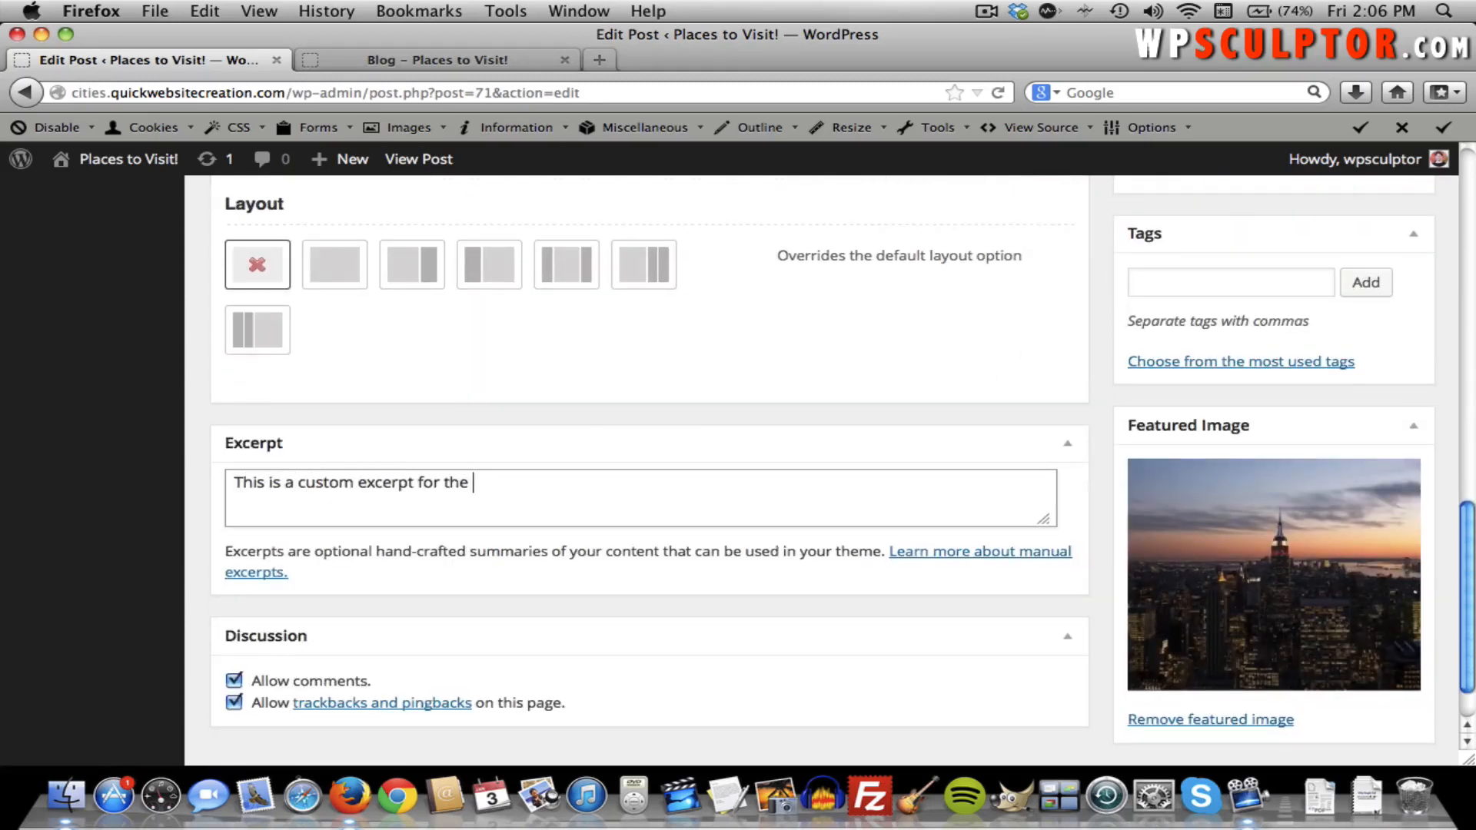
{"action": "key", "text": "BackSpace"}
{"action": "key", "text": "BackSpace"}
{"action": "type", "text": "Blog post."}
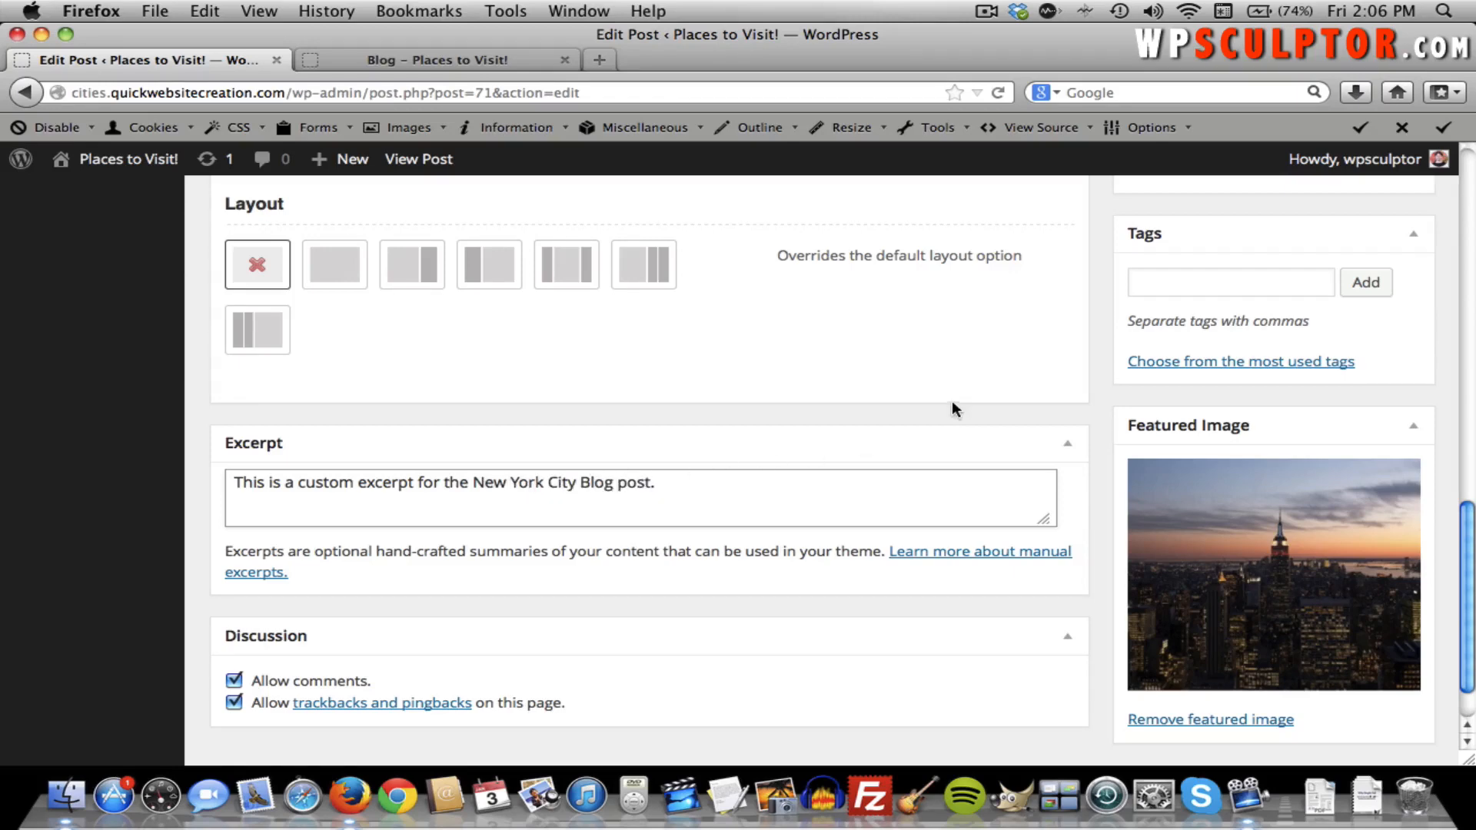
{"action": "scroll", "coordinate": [953, 407], "scroll_direction": "up", "scroll_amount": 10}
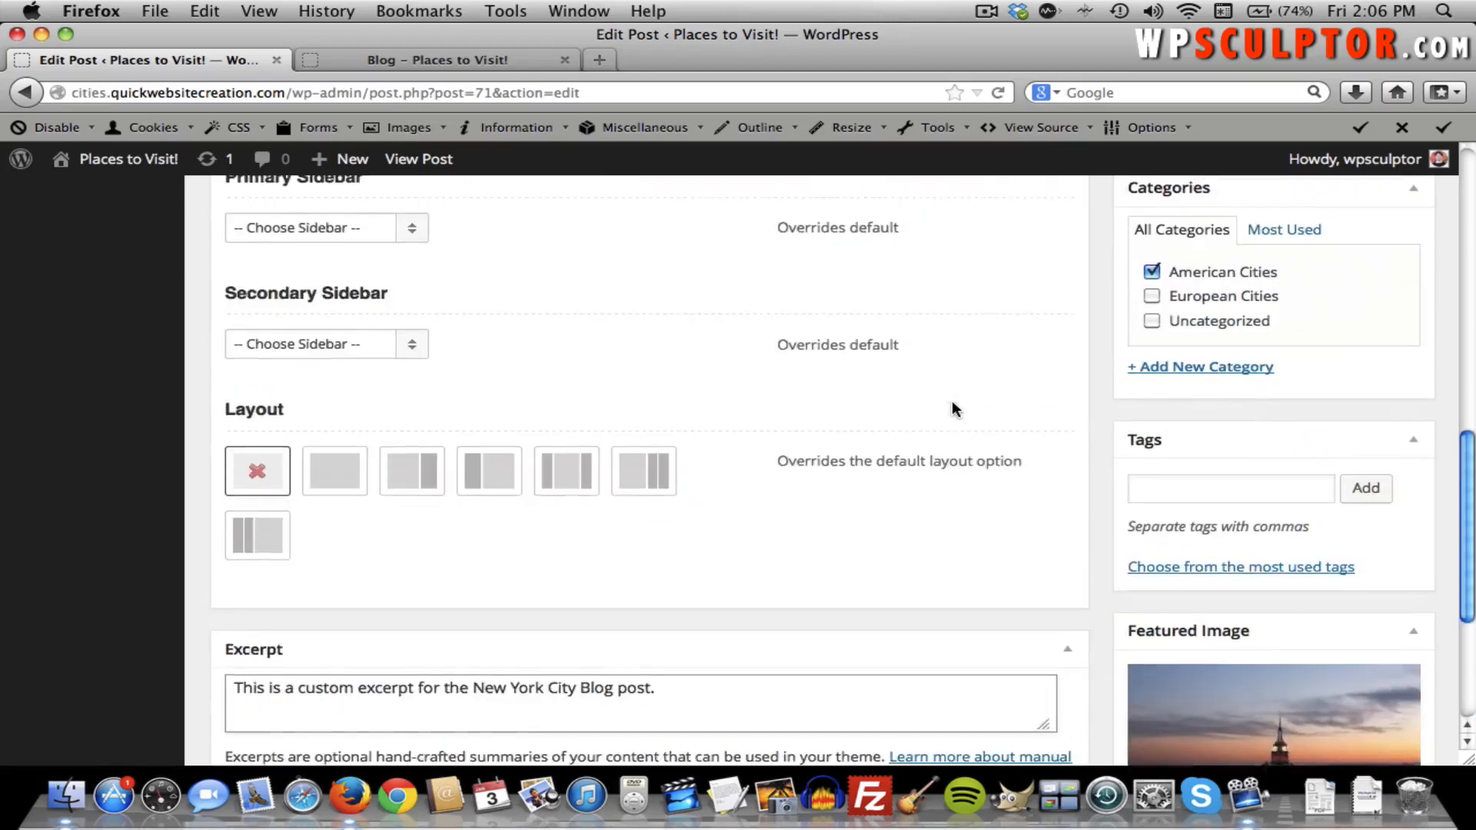
{"action": "scroll", "coordinate": [952, 405], "scroll_direction": "up", "scroll_amount": 4}
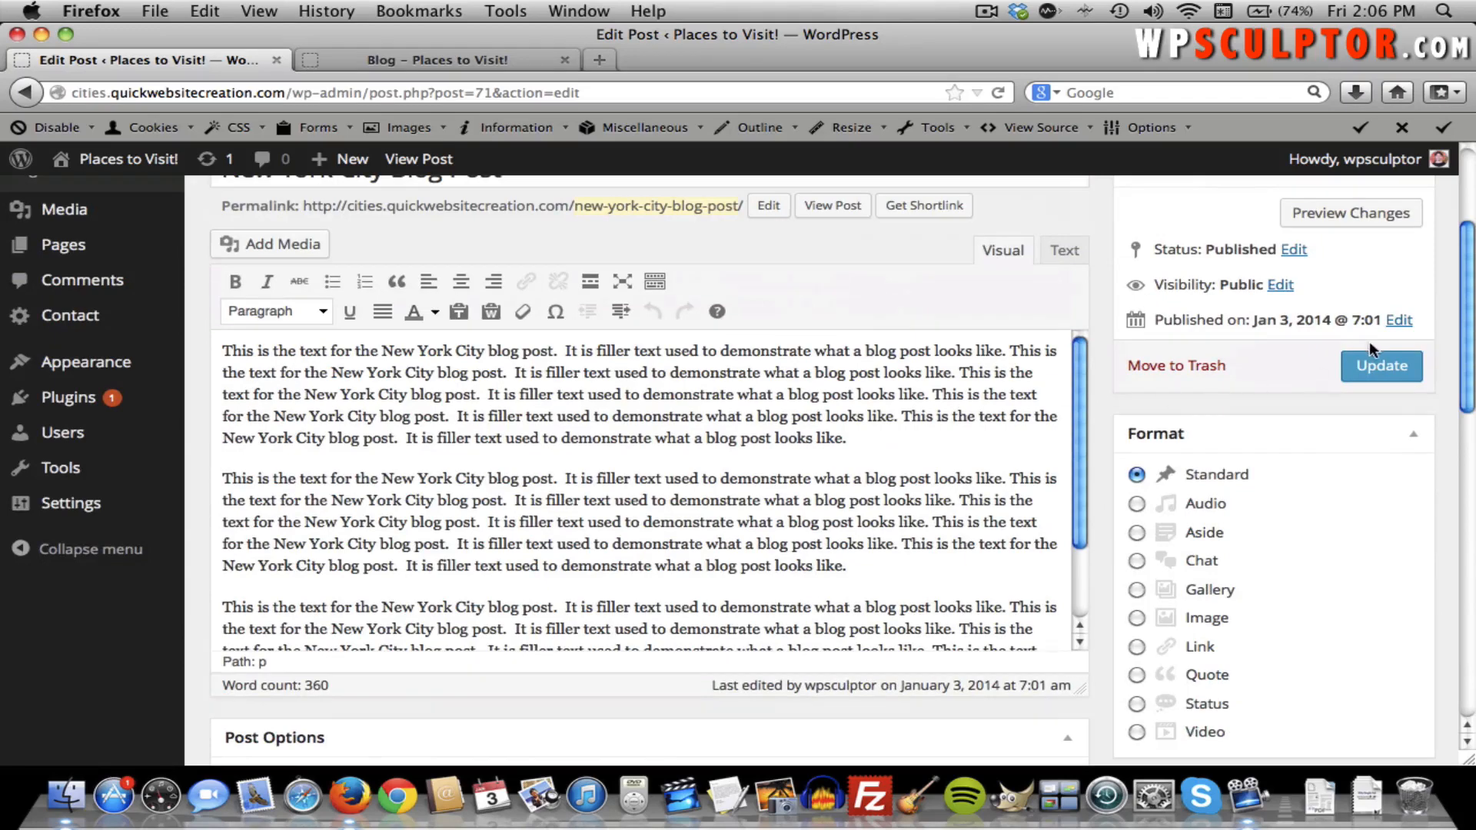
{"action": "left_click", "coordinate": [1372, 361]}
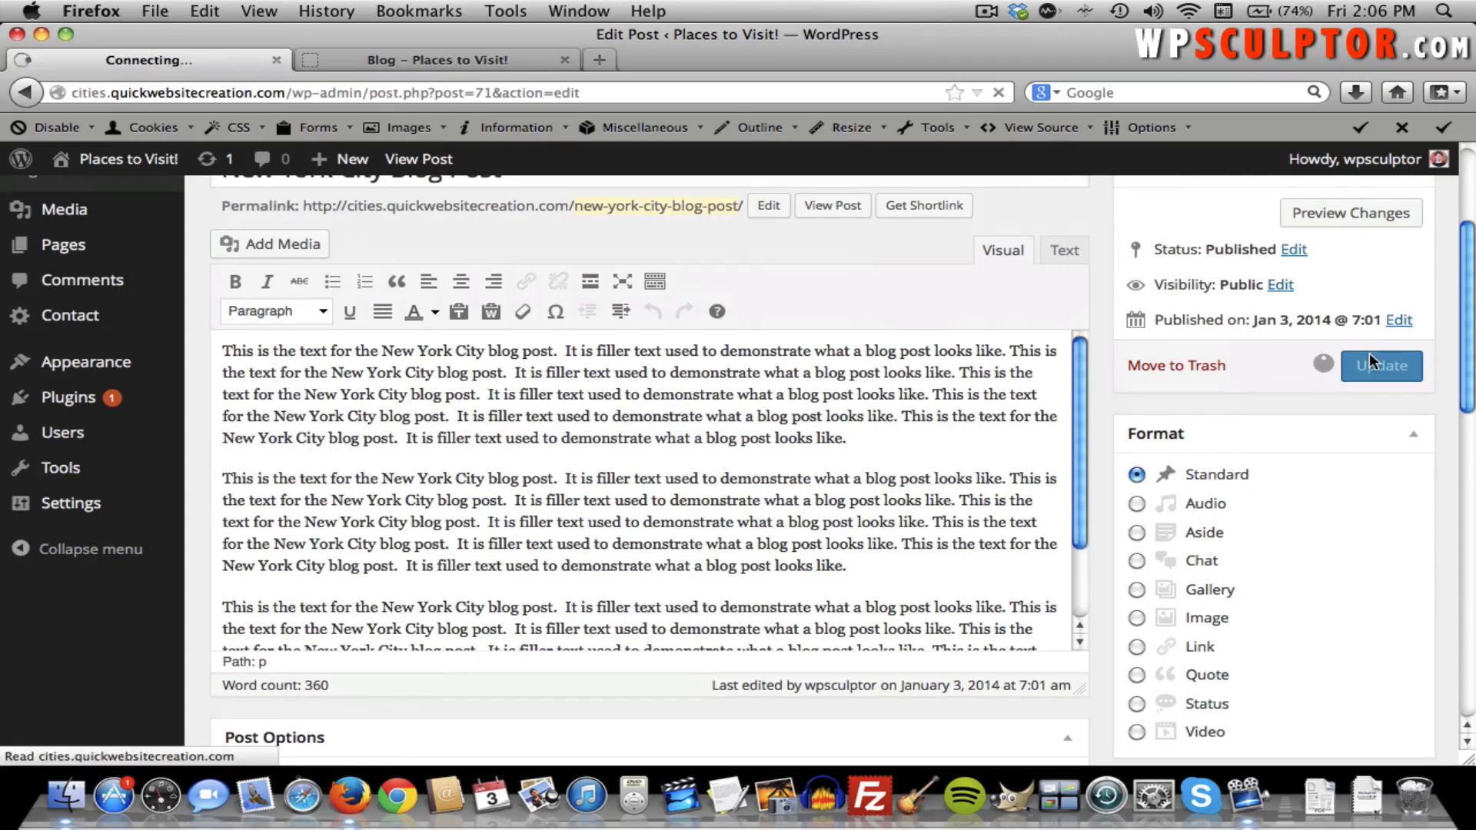
{"action": "left_click", "coordinate": [461, 62]}
Reload the live blog page to check the New York City post's custom excerpt.
{"action": "scroll", "coordinate": [486, 282], "scroll_direction": "down", "scroll_amount": 1}
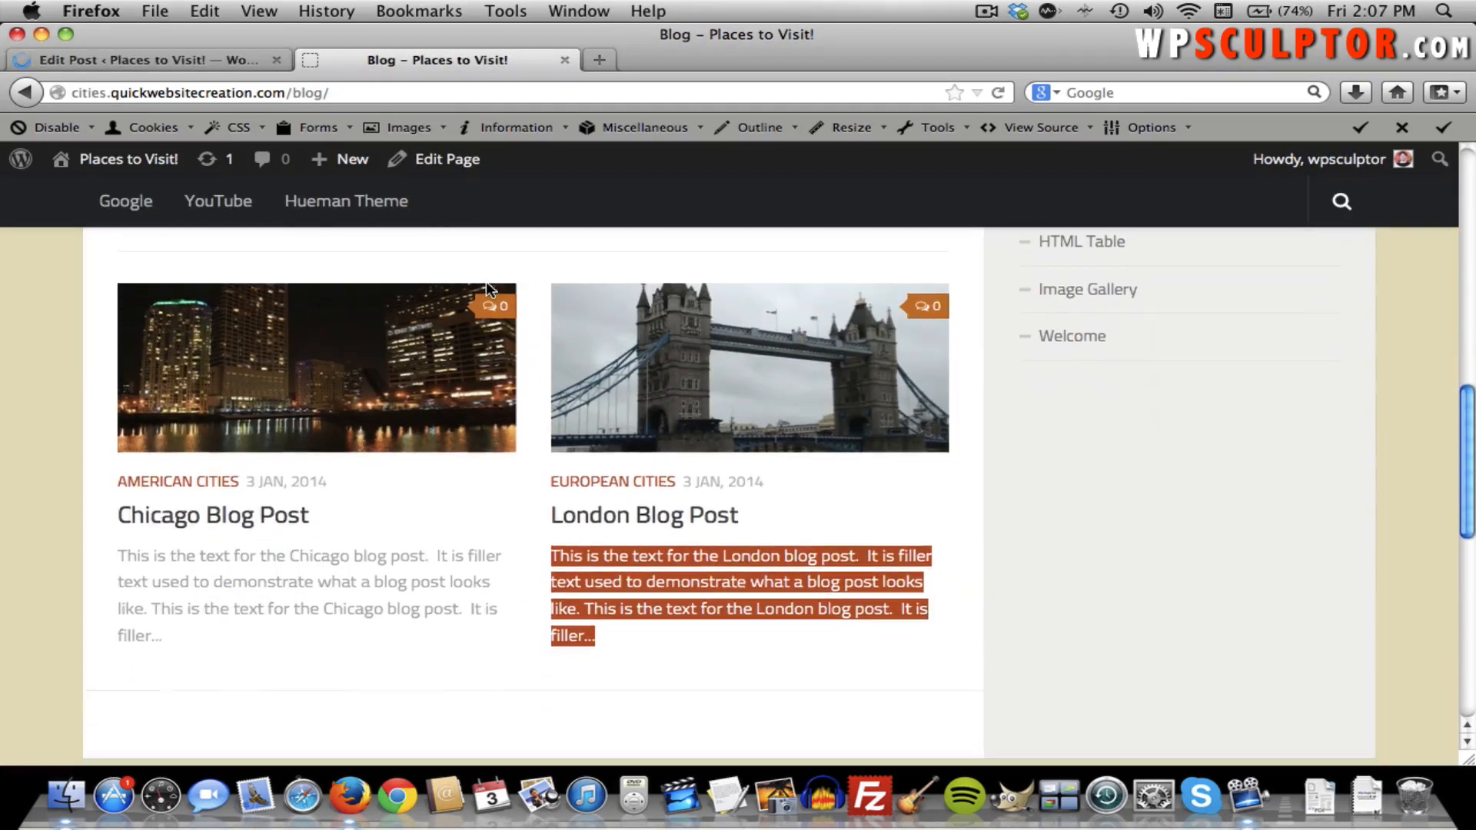
{"action": "scroll", "coordinate": [485, 283], "scroll_direction": "up", "scroll_amount": 4}
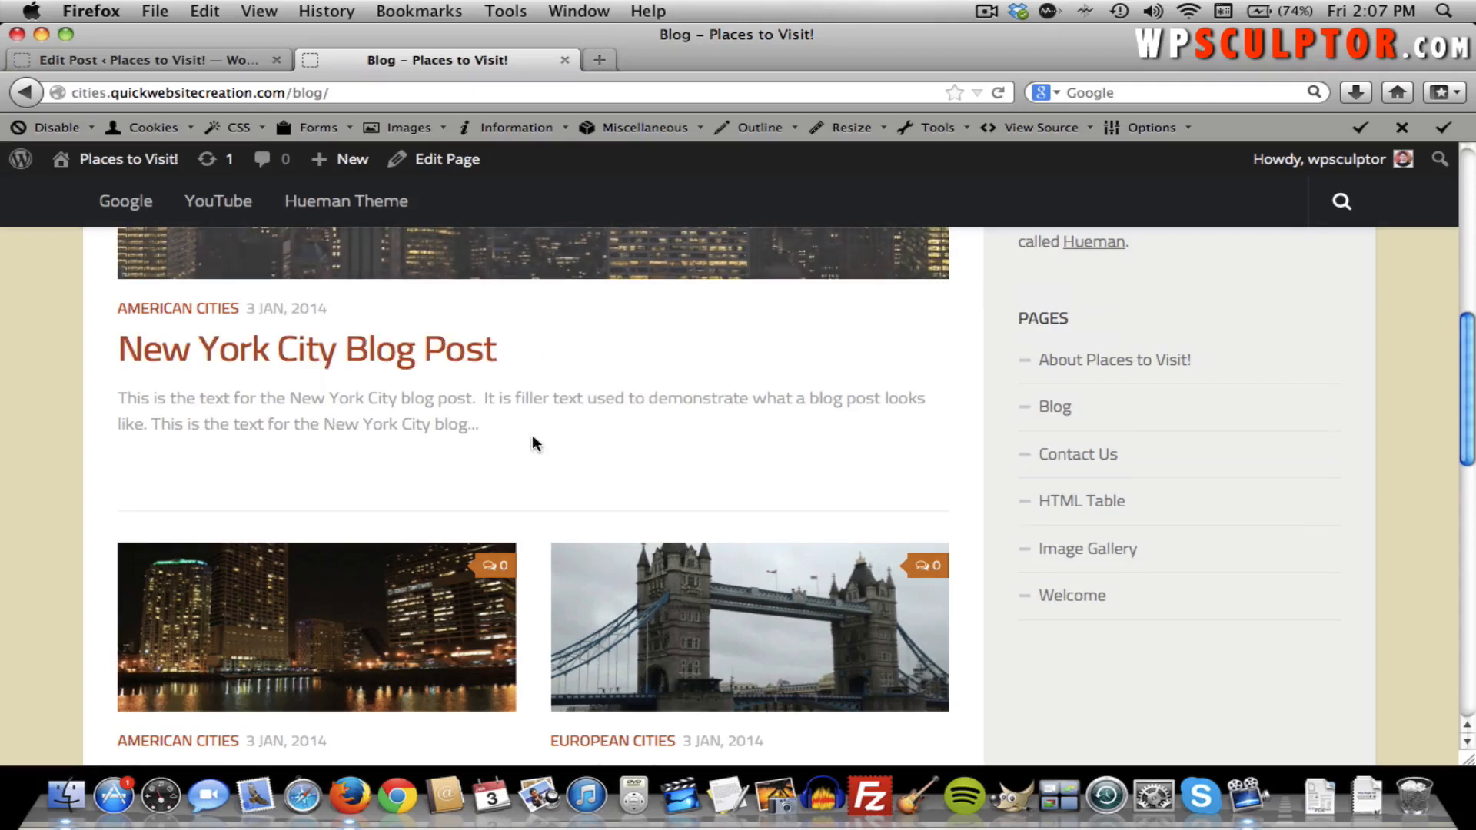
{"action": "key", "text": "super+r"}
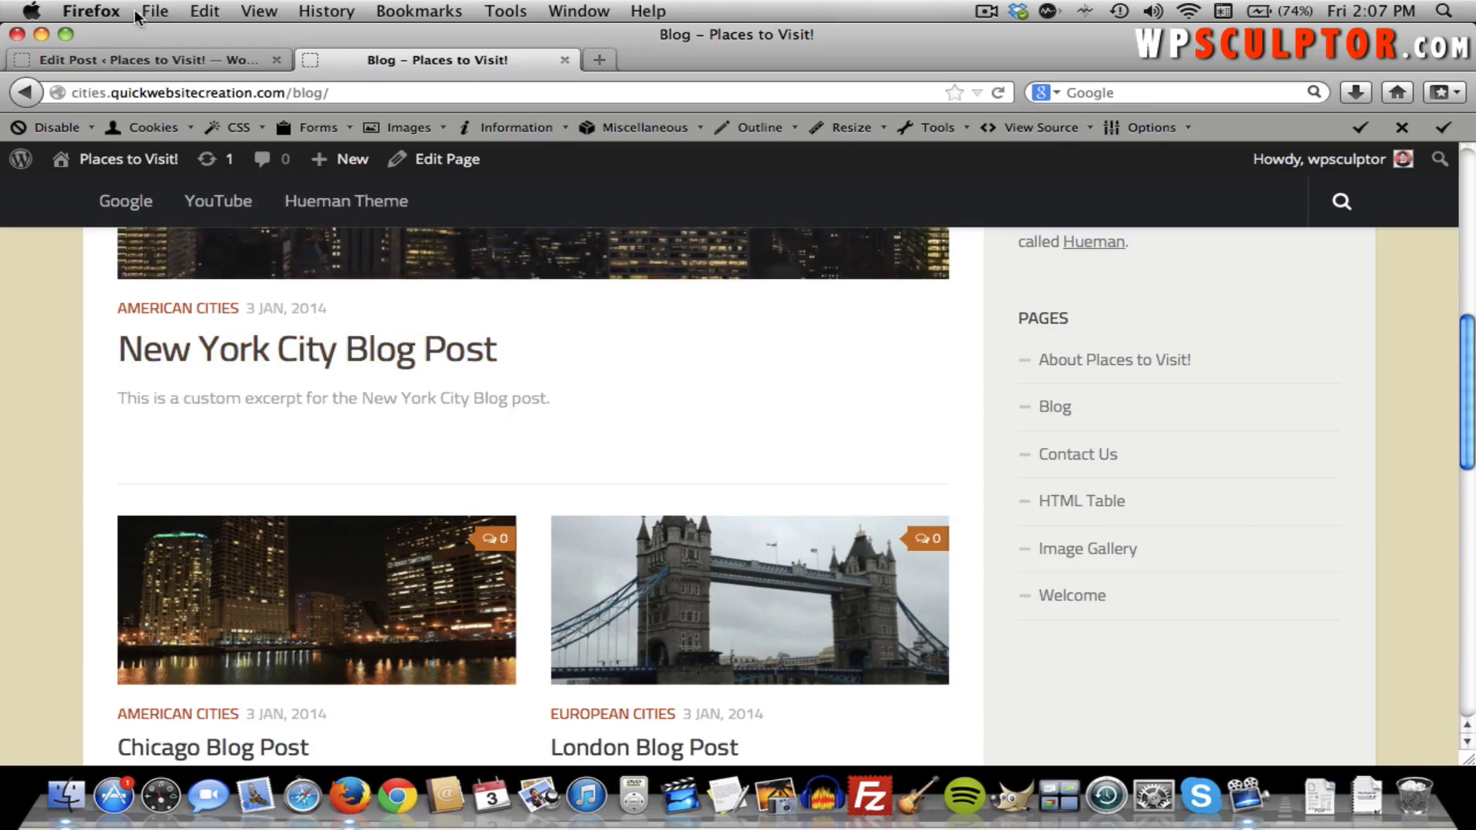
{"action": "left_click", "coordinate": [141, 61]}
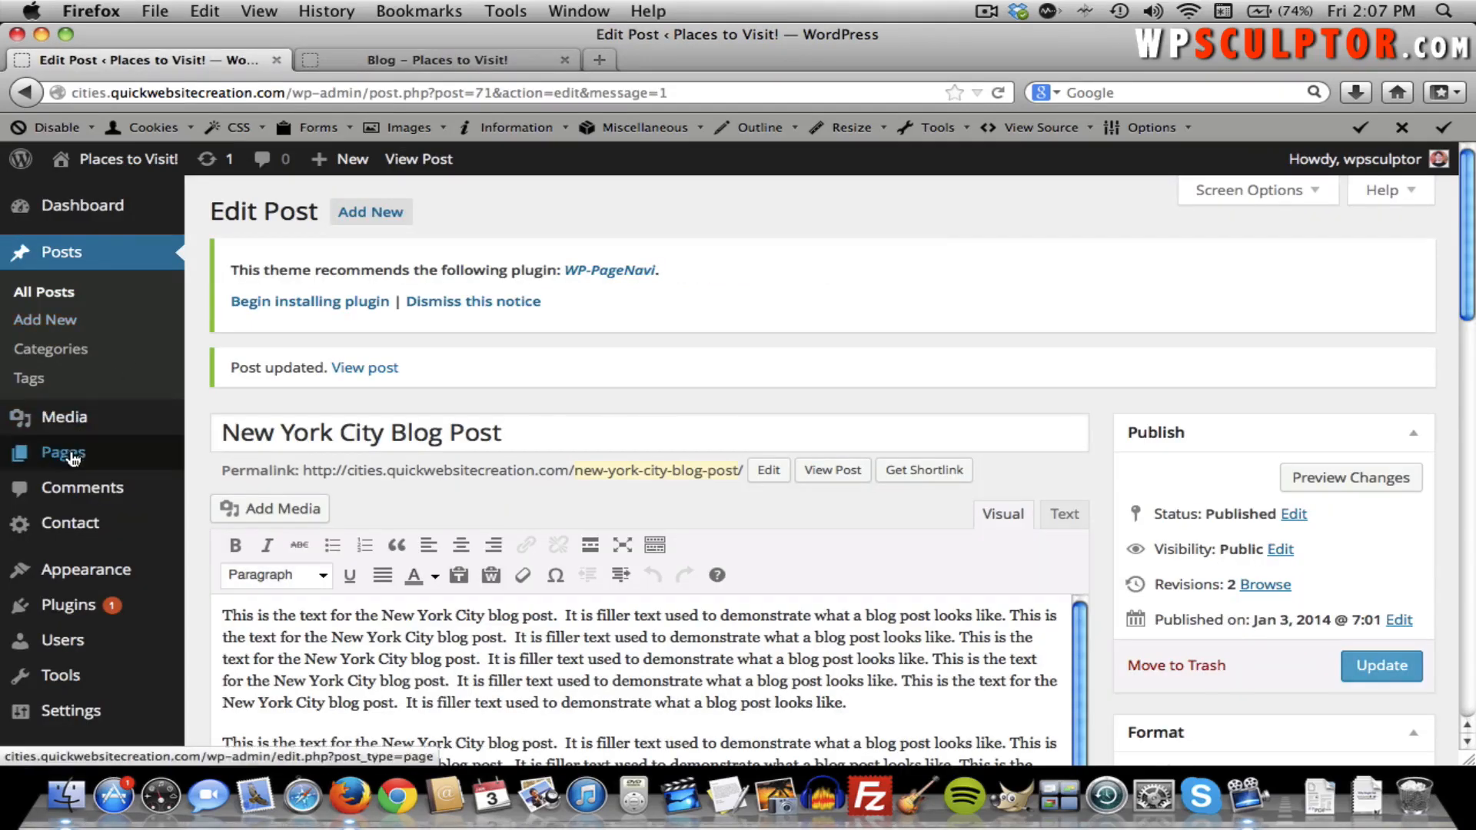
{"action": "mouse_move", "coordinate": [99, 566]}
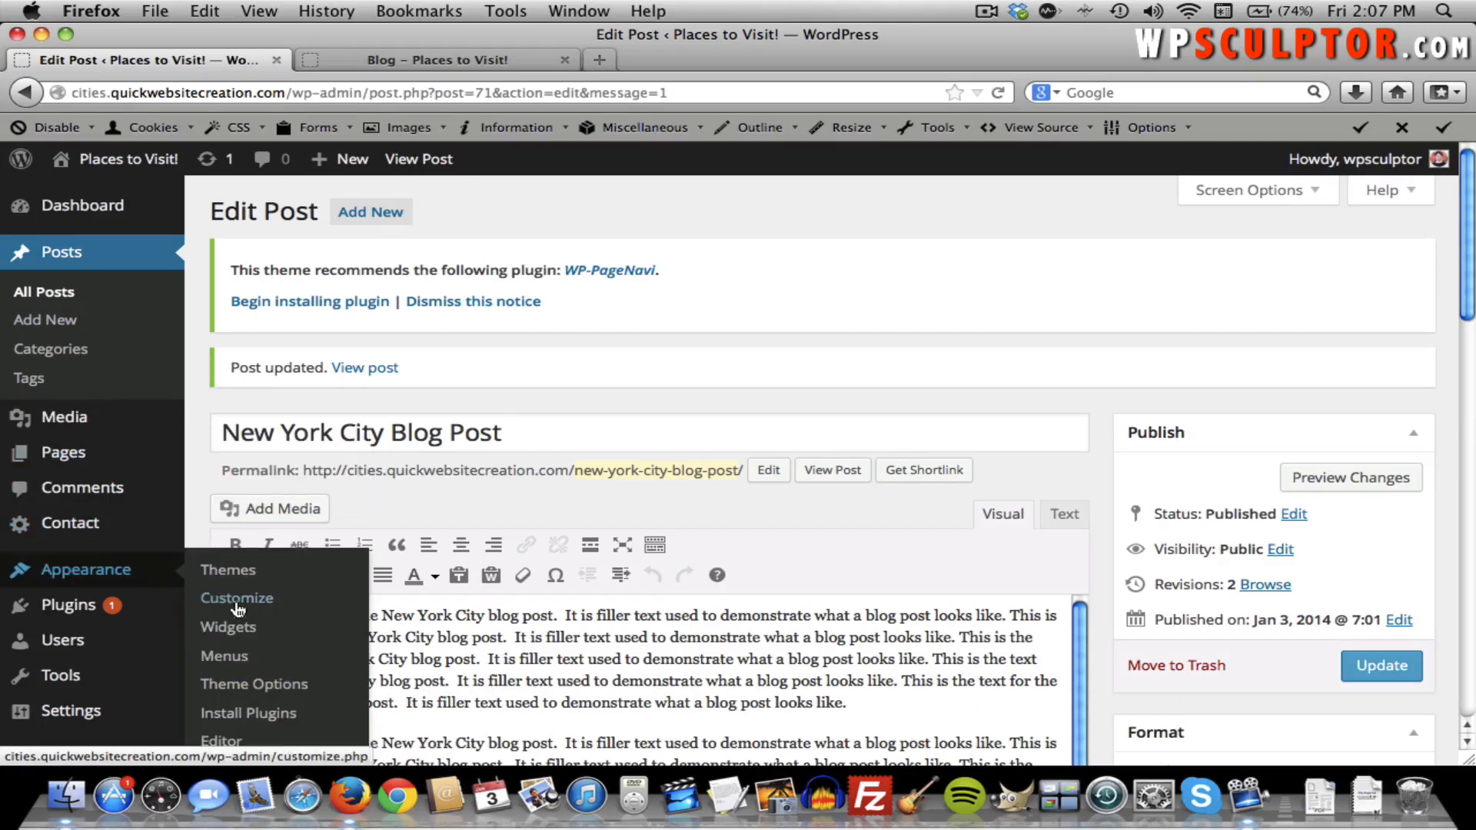
{"action": "left_click", "coordinate": [243, 686]}
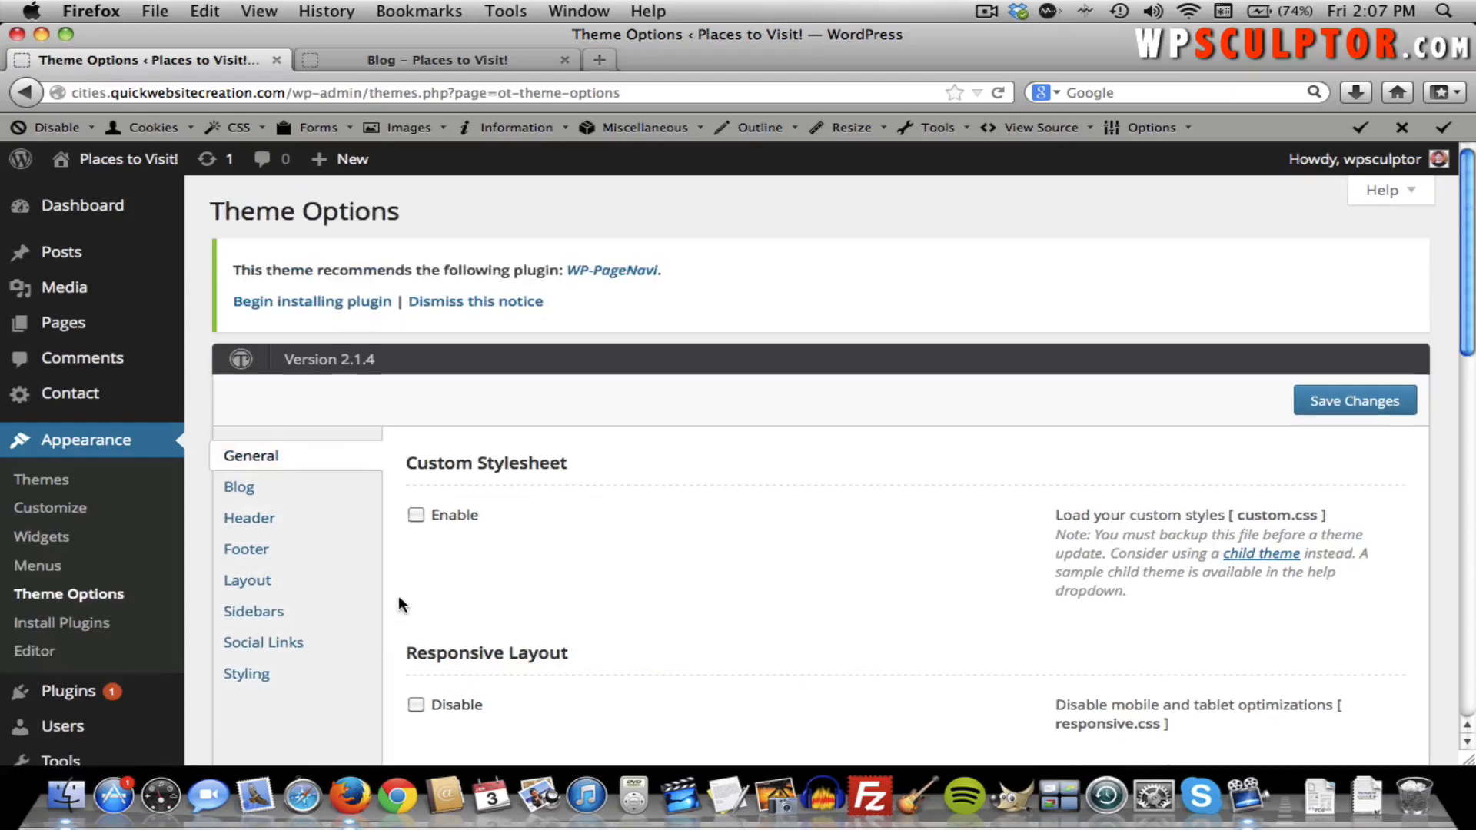
{"action": "left_click", "coordinate": [239, 488]}
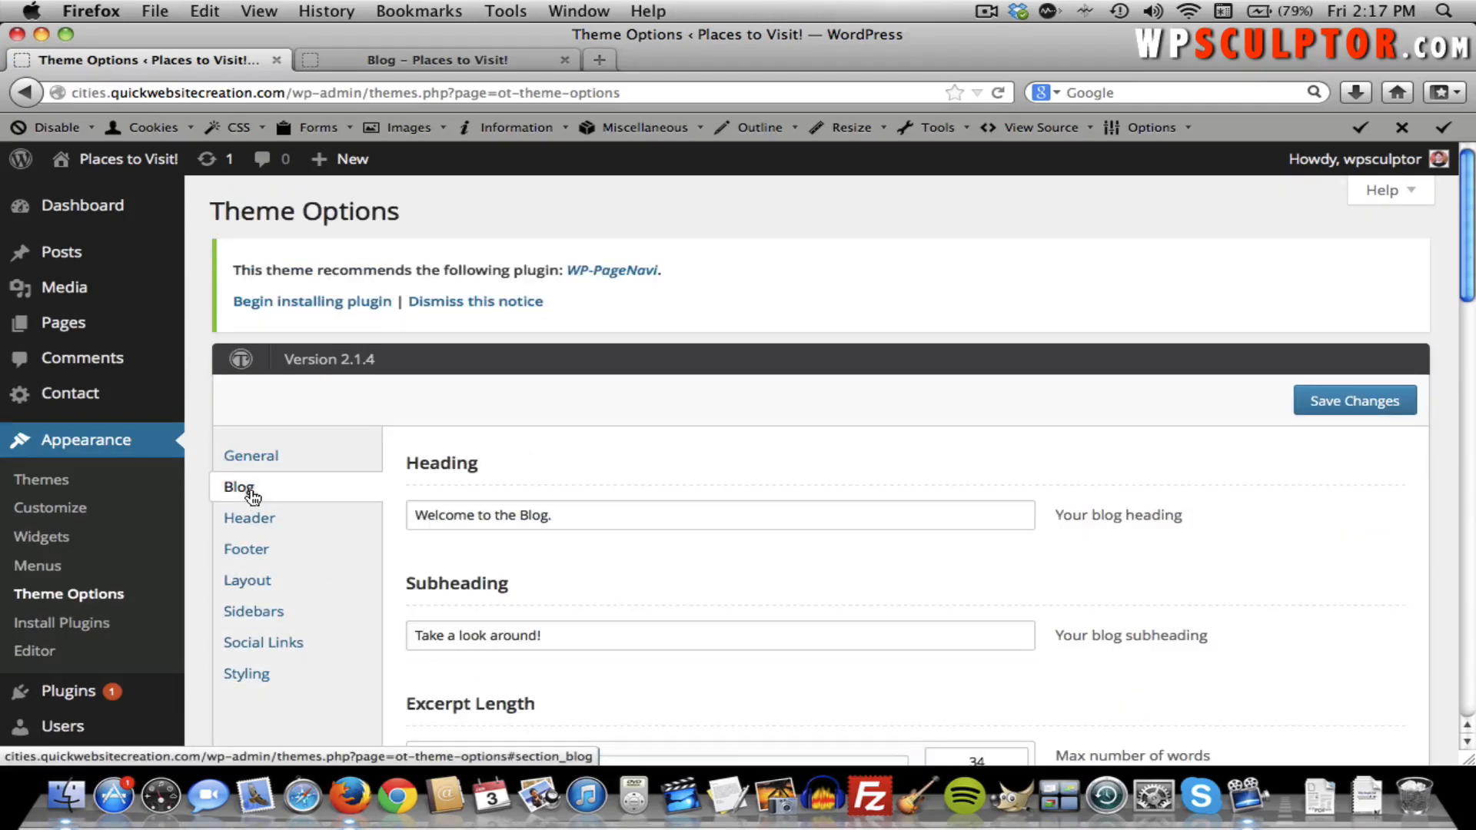
{"action": "scroll", "coordinate": [434, 473], "scroll_direction": "down", "scroll_amount": 5}
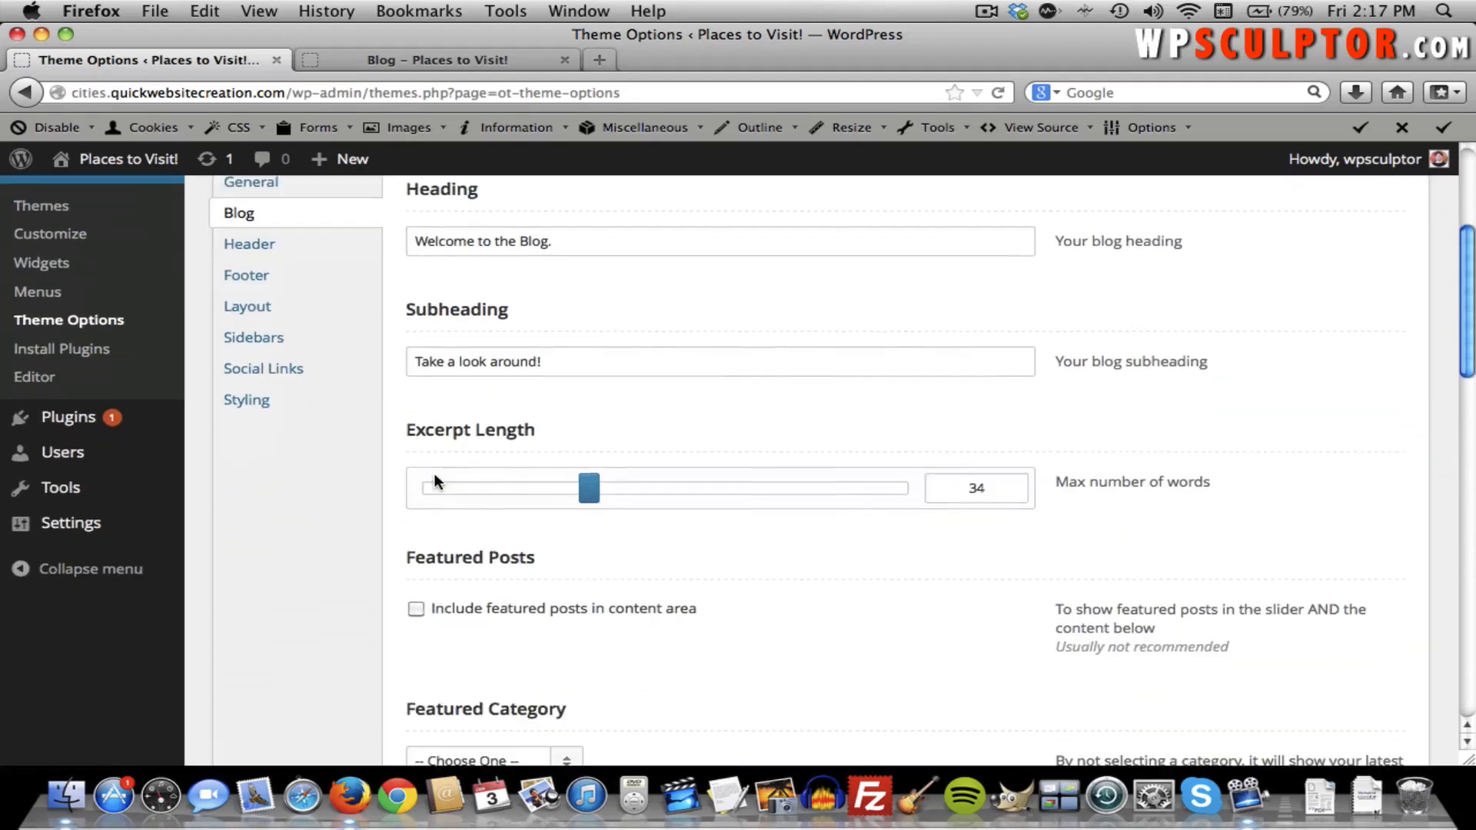
{"action": "scroll", "coordinate": [433, 472], "scroll_direction": "down", "scroll_amount": 3}
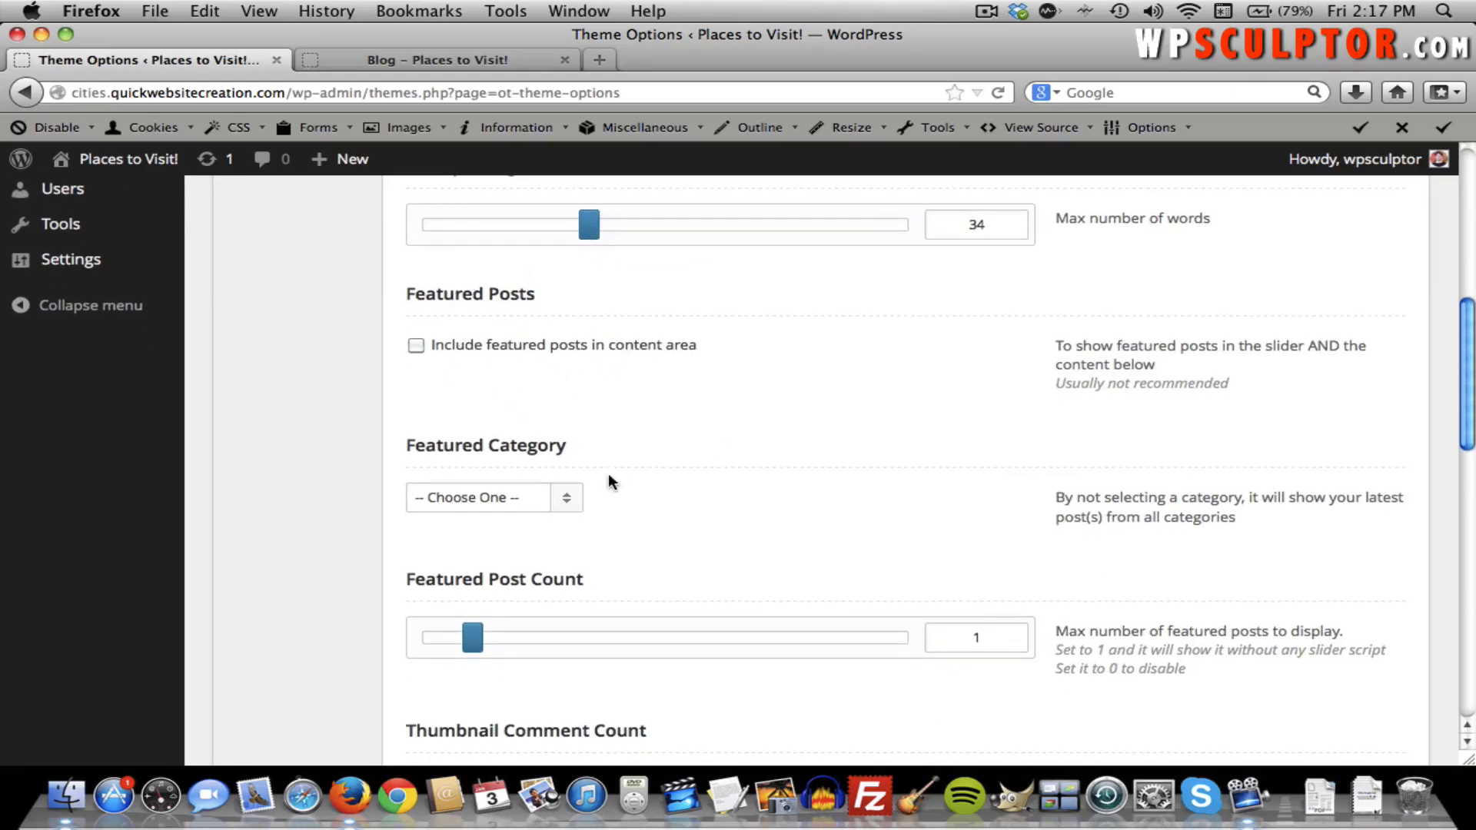
Scroll through the live Blog page's post listing, then go back to Theme Options.
{"action": "left_click", "coordinate": [456, 58]}
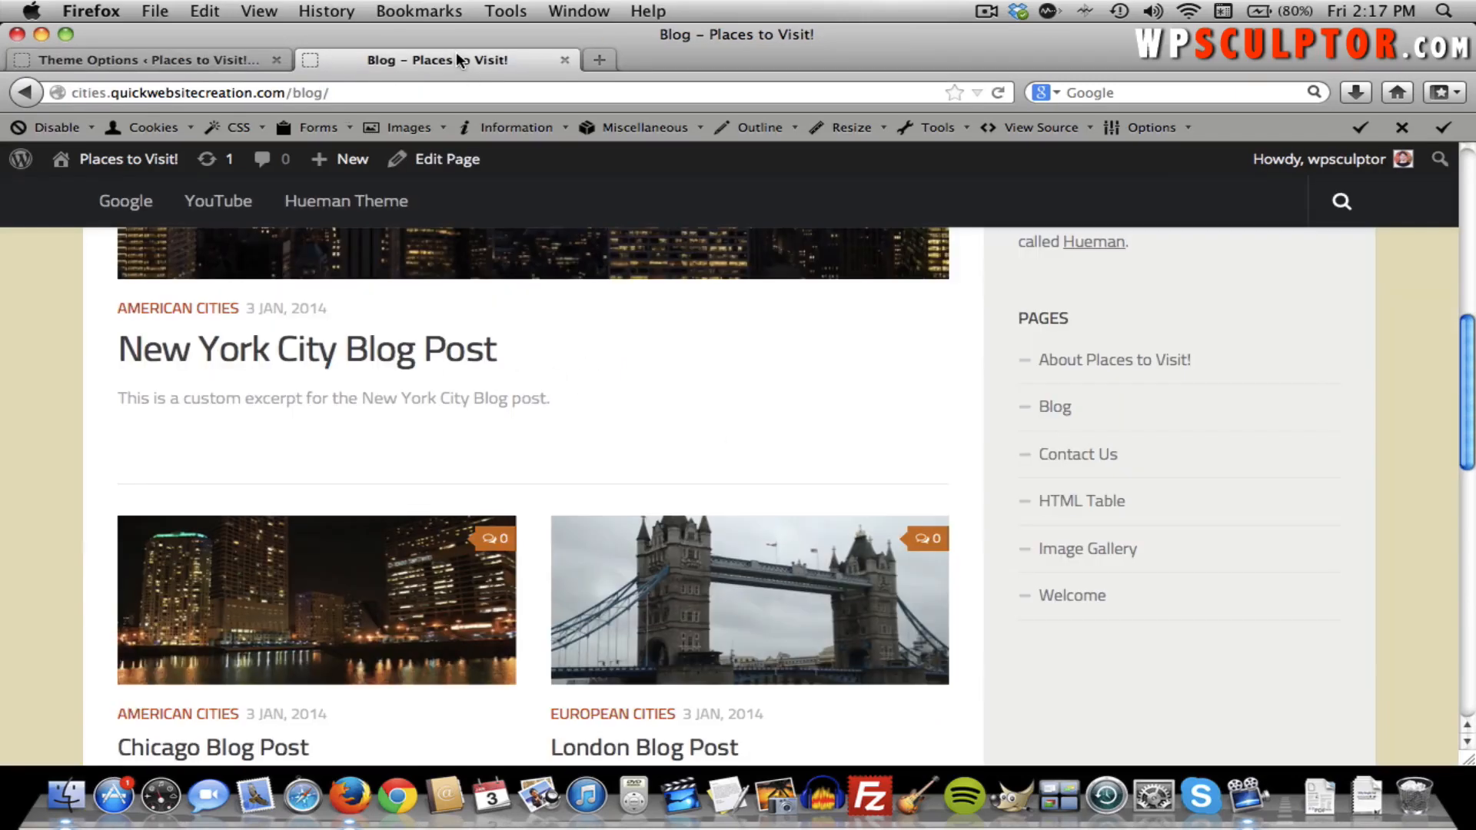
{"action": "scroll", "coordinate": [533, 400], "scroll_direction": "up", "scroll_amount": 5}
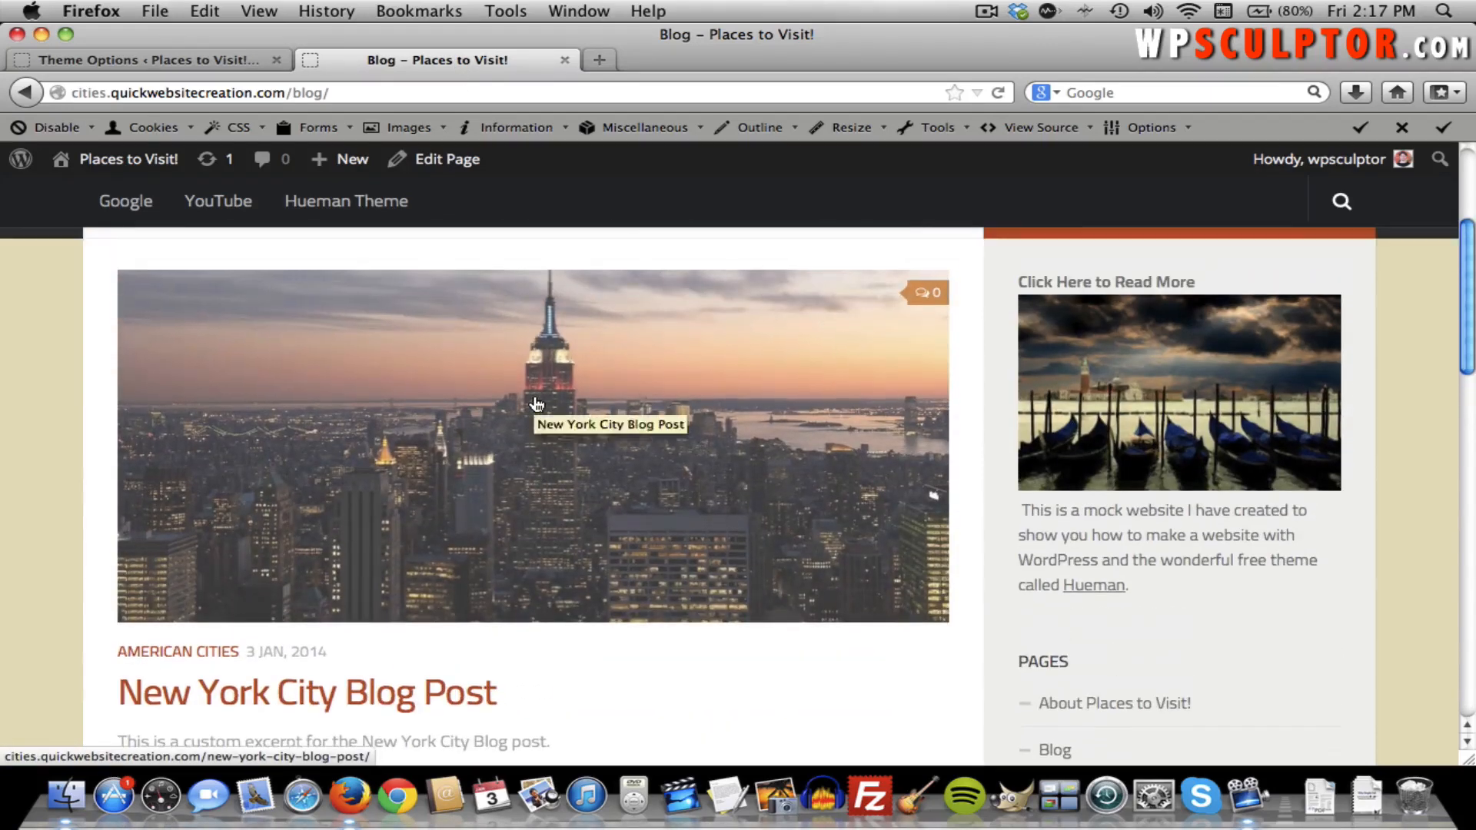
{"action": "scroll", "coordinate": [536, 404], "scroll_direction": "up", "scroll_amount": 2}
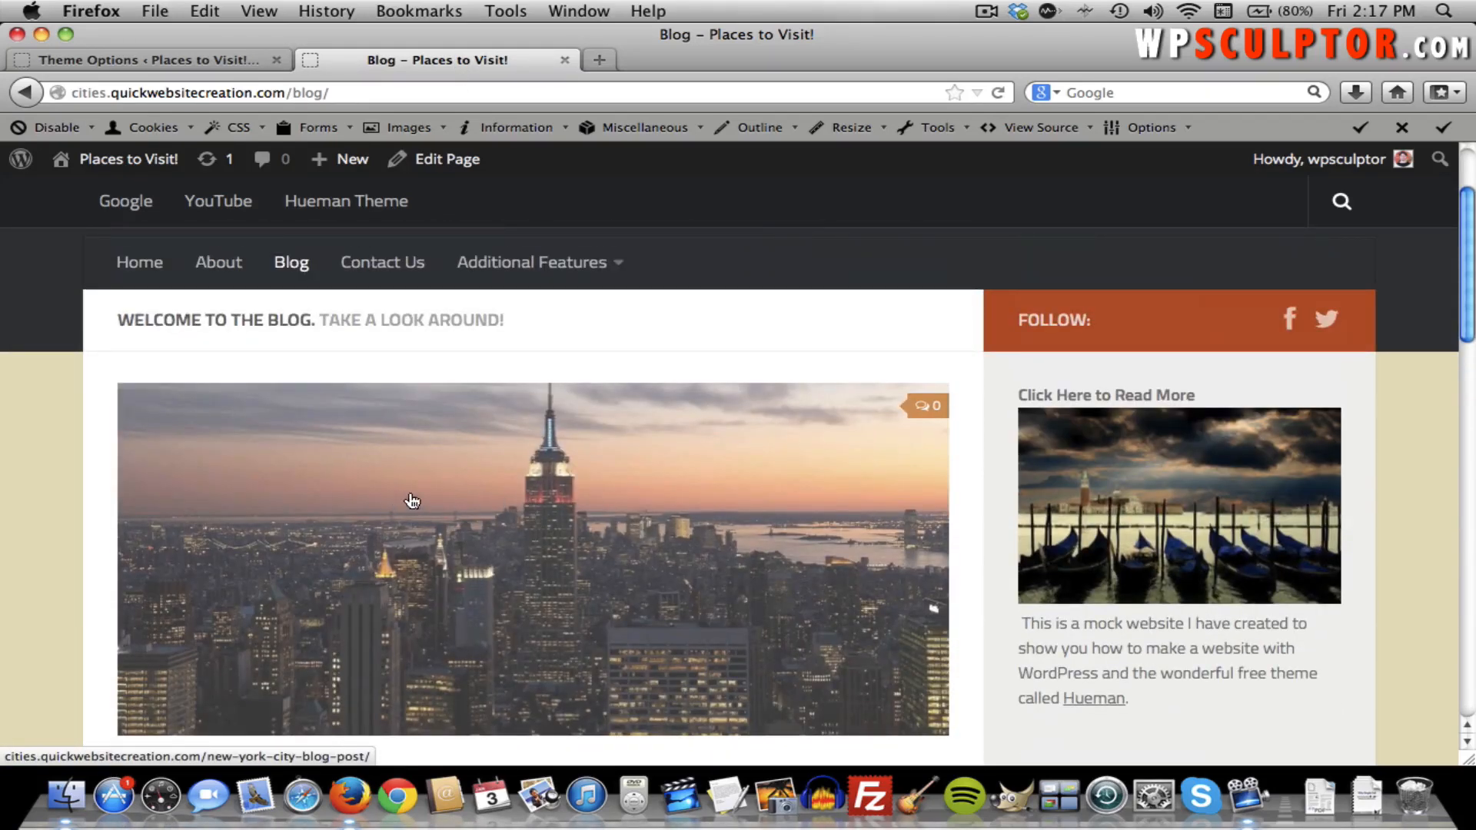
{"action": "scroll", "coordinate": [2, 480], "scroll_direction": "down", "scroll_amount": 1}
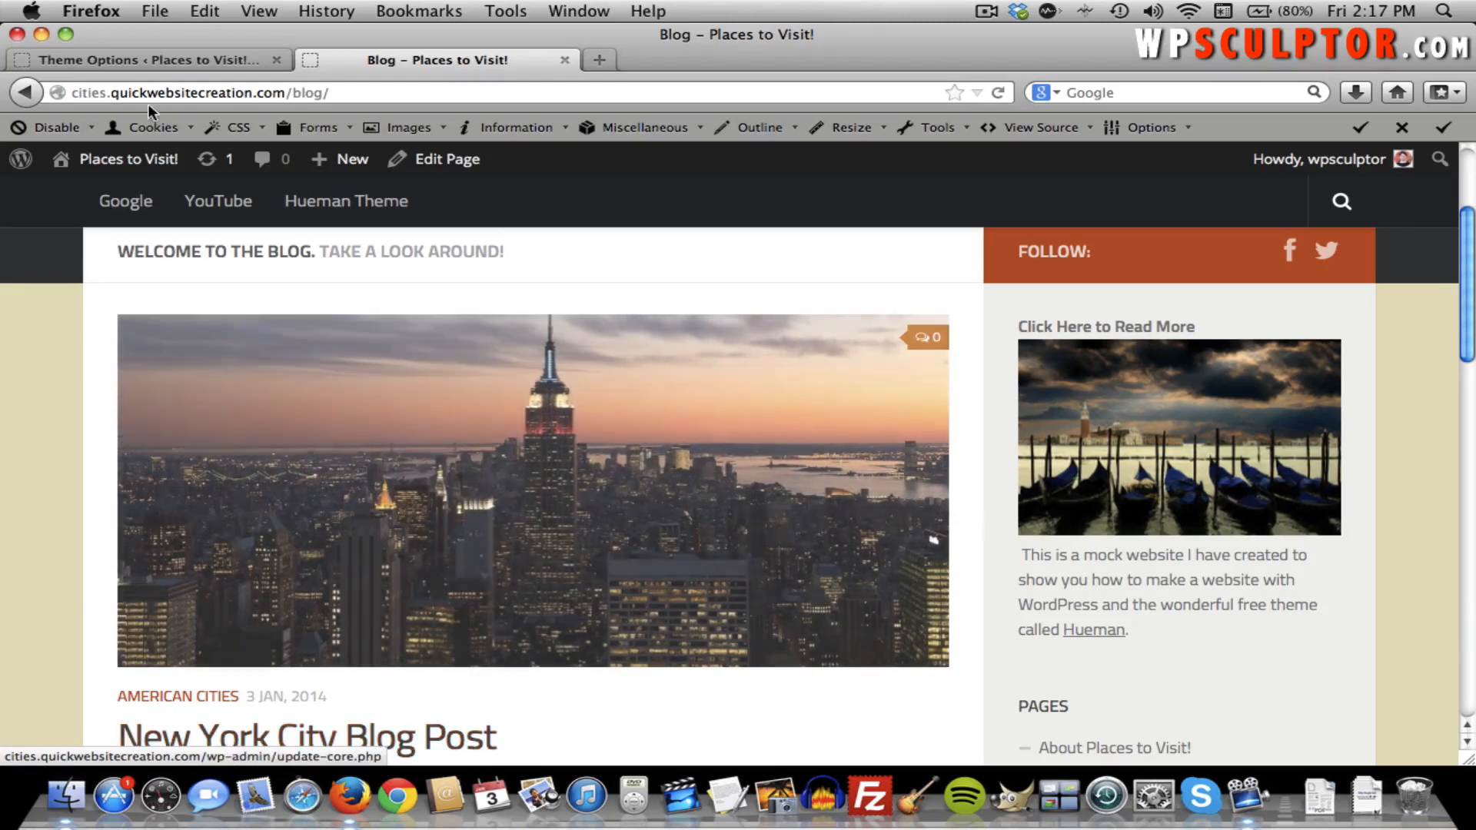
{"action": "left_click", "coordinate": [144, 63]}
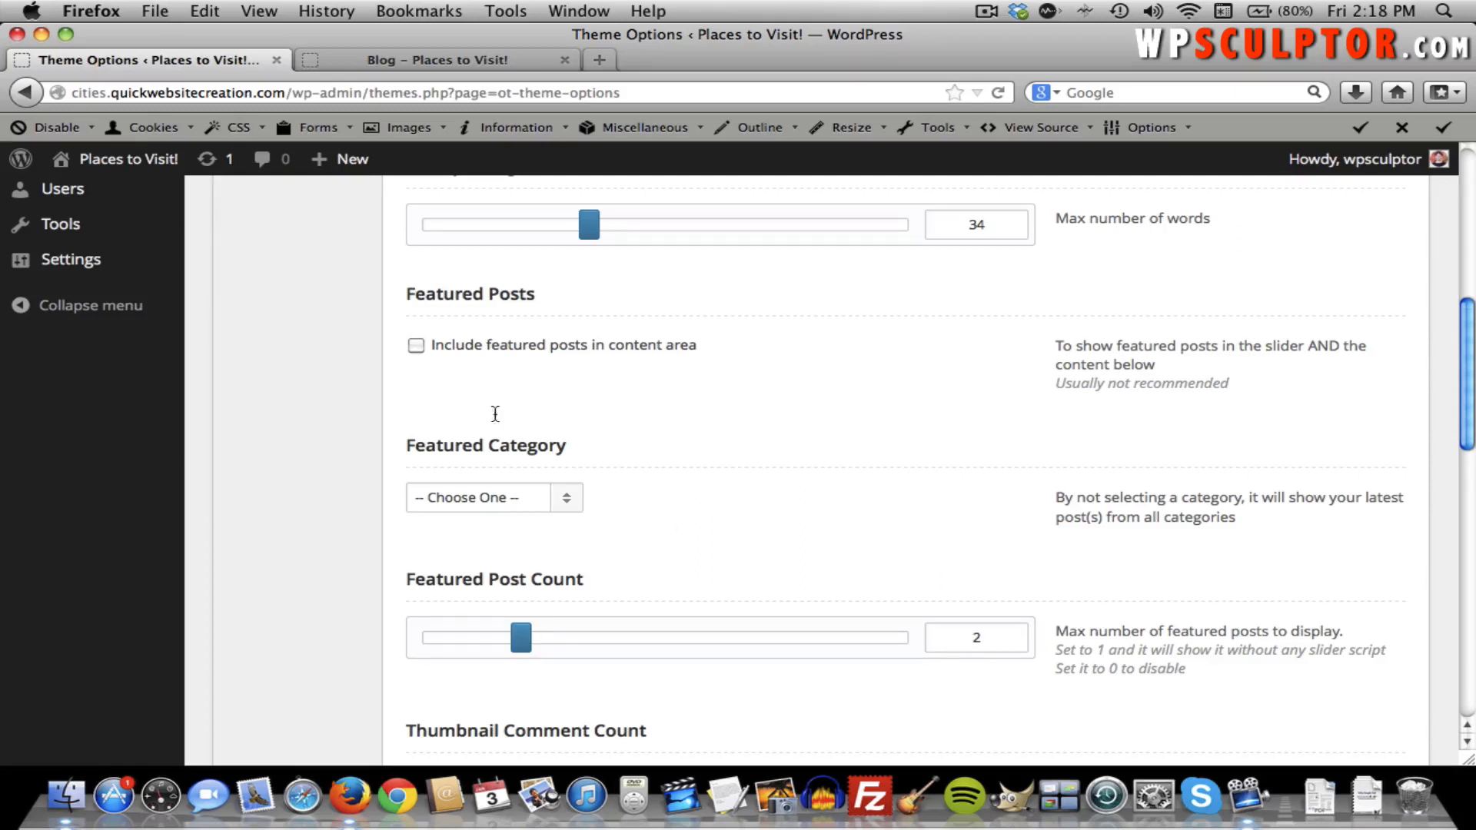
Set the Featured Category to American Cities and save the theme options.
{"action": "left_click", "coordinate": [528, 501]}
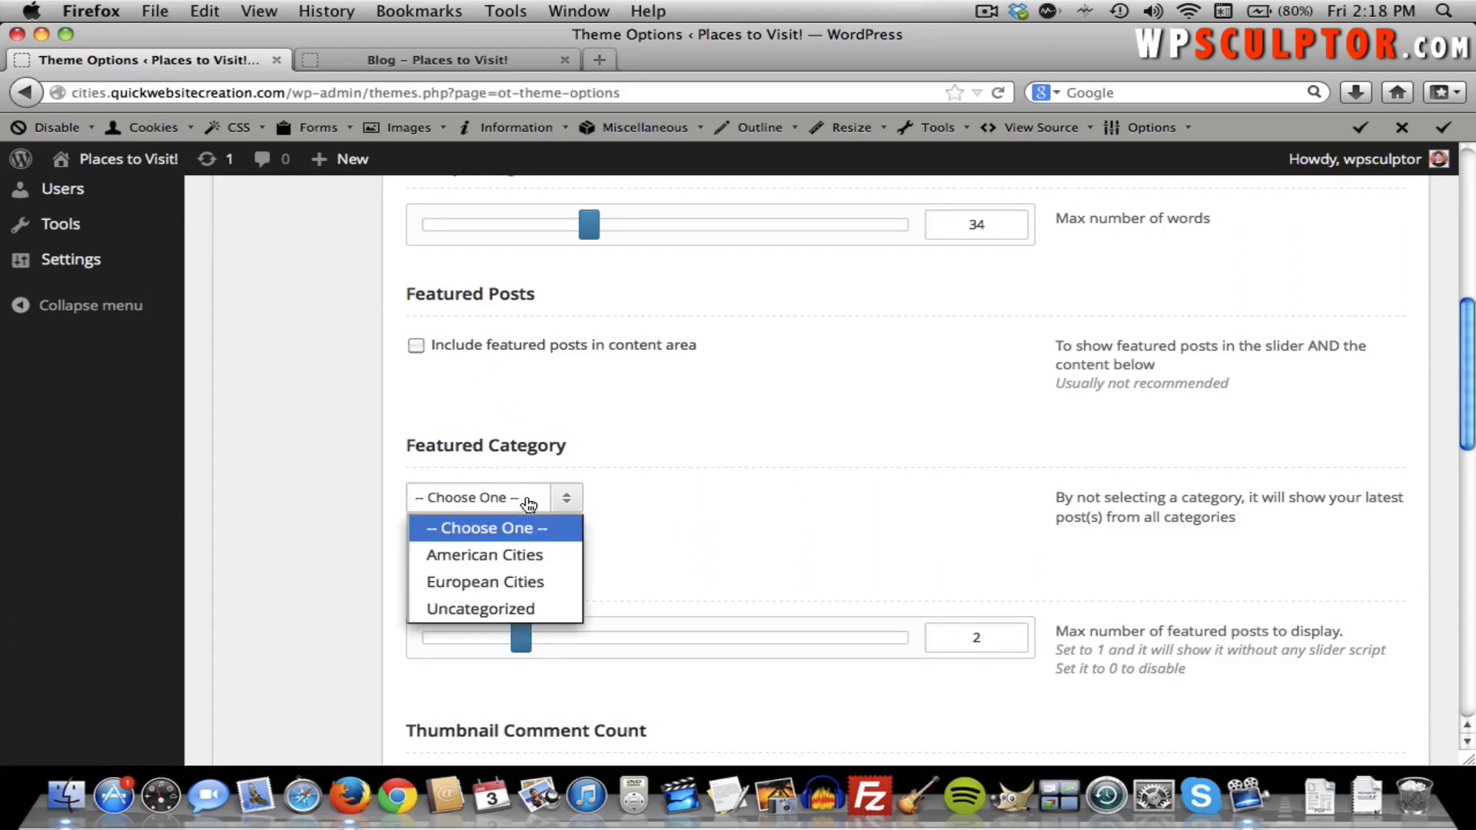
{"action": "left_click", "coordinate": [540, 554]}
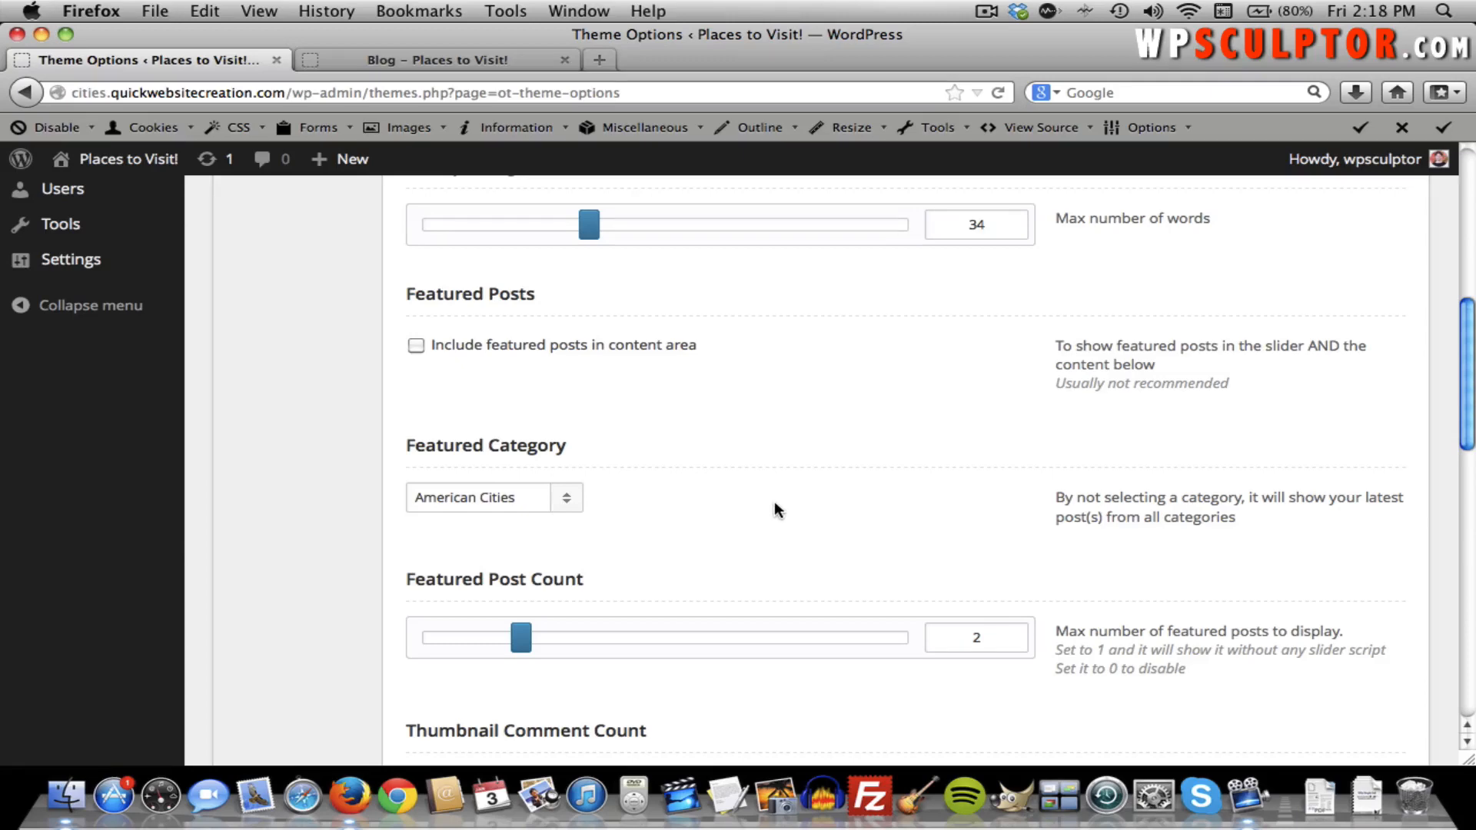
{"action": "scroll", "coordinate": [773, 508], "scroll_direction": "down", "scroll_amount": 3}
{"action": "scroll", "coordinate": [786, 508], "scroll_direction": "up", "scroll_amount": 10}
{"action": "left_click", "coordinate": [1387, 402]}
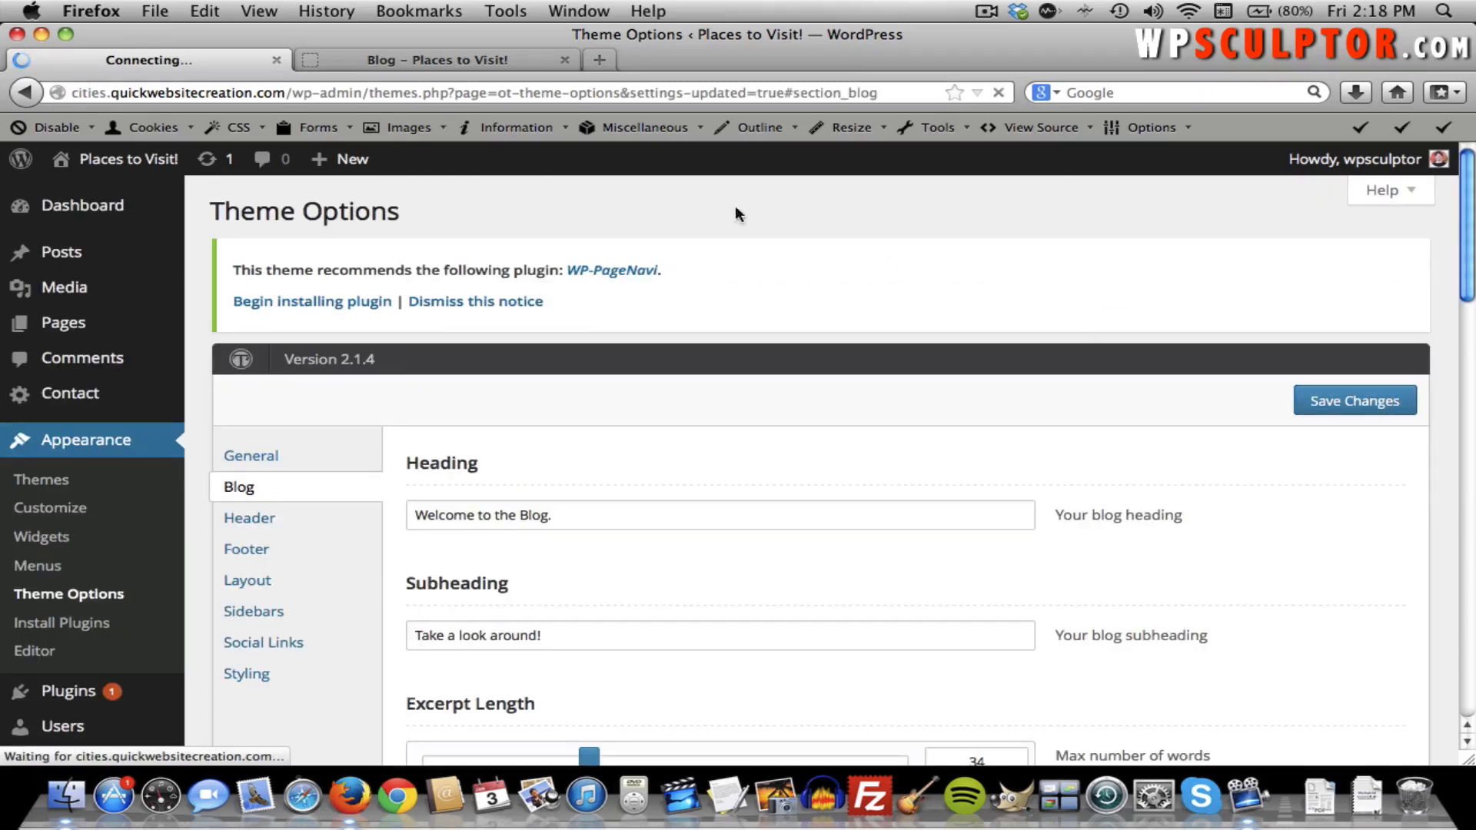
{"action": "left_click", "coordinate": [426, 59]}
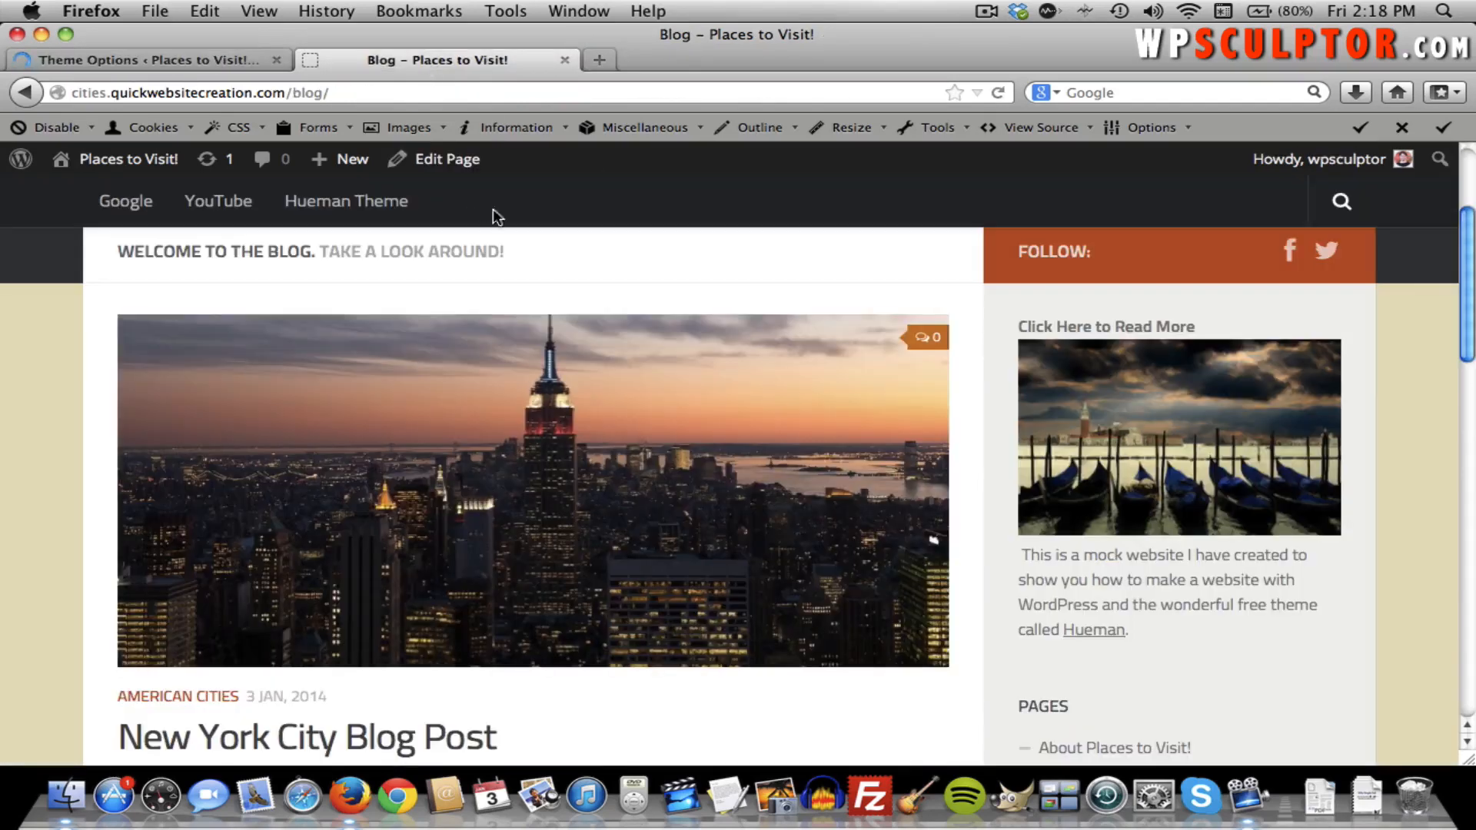
Reload the blog and flip the featured slider between the New York City and Chicago posts.
{"action": "key", "text": "super+r"}
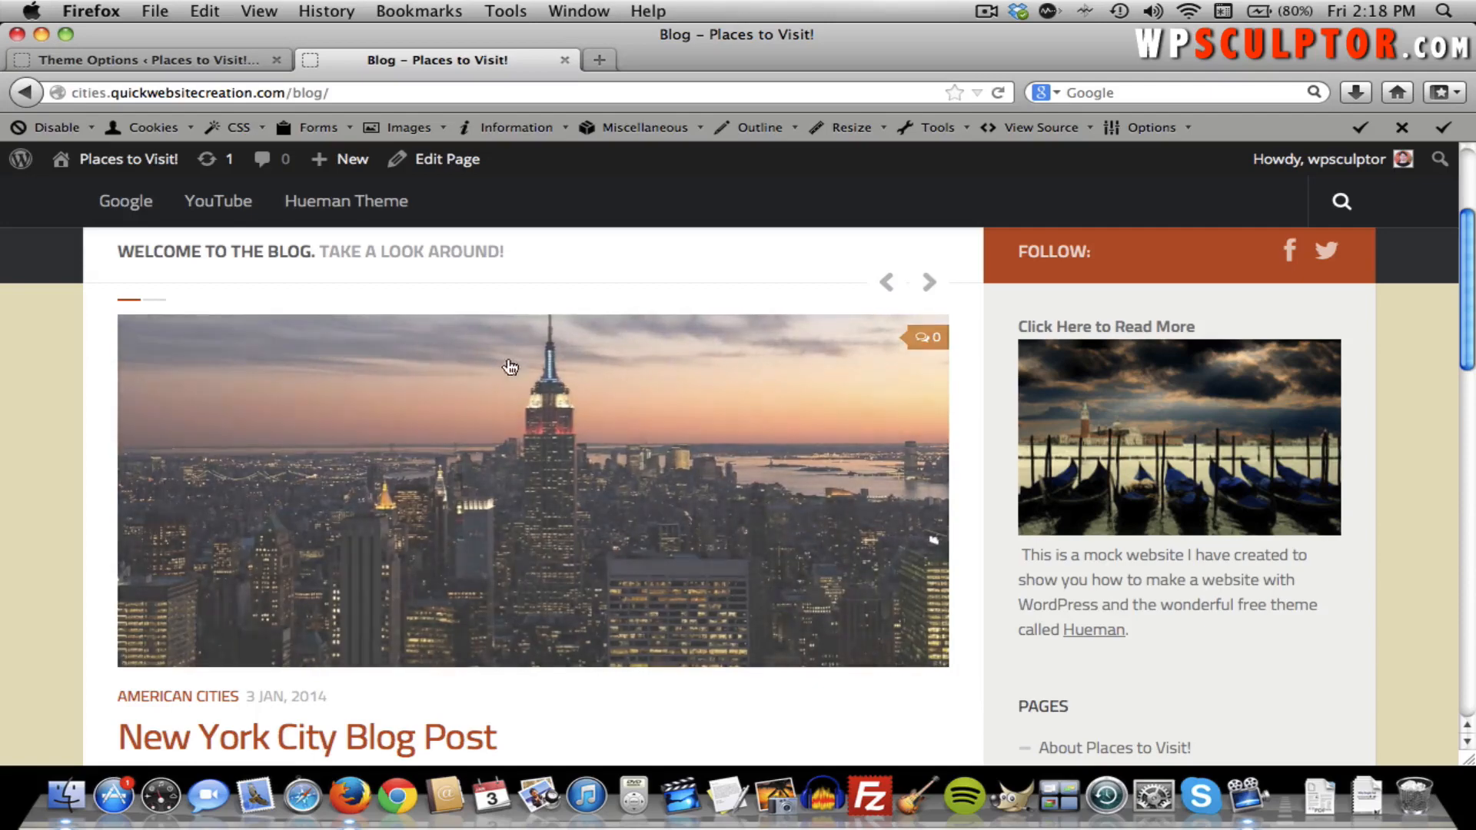
{"action": "left_click", "coordinate": [930, 283]}
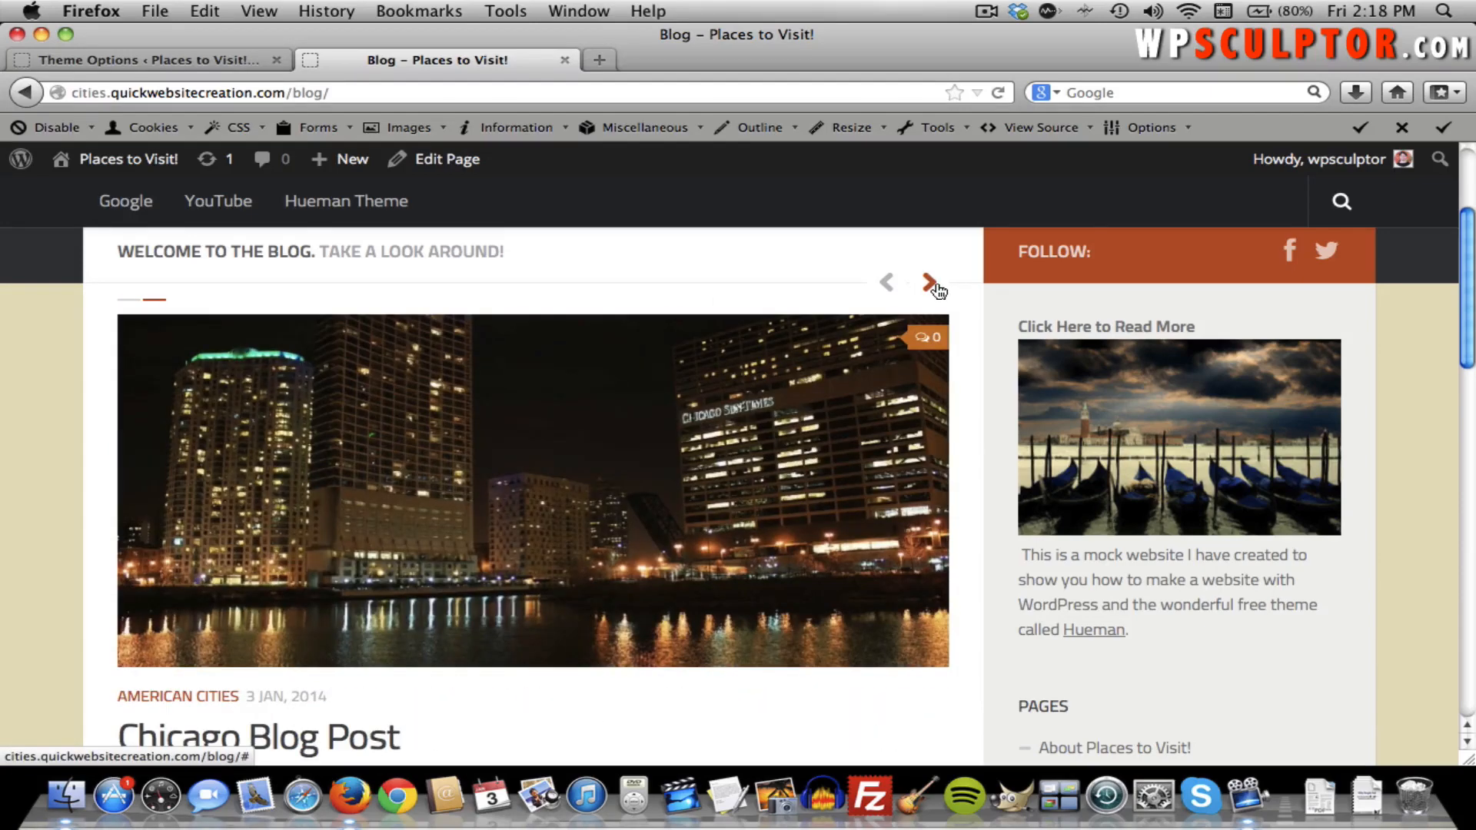
{"action": "left_click", "coordinate": [888, 284]}
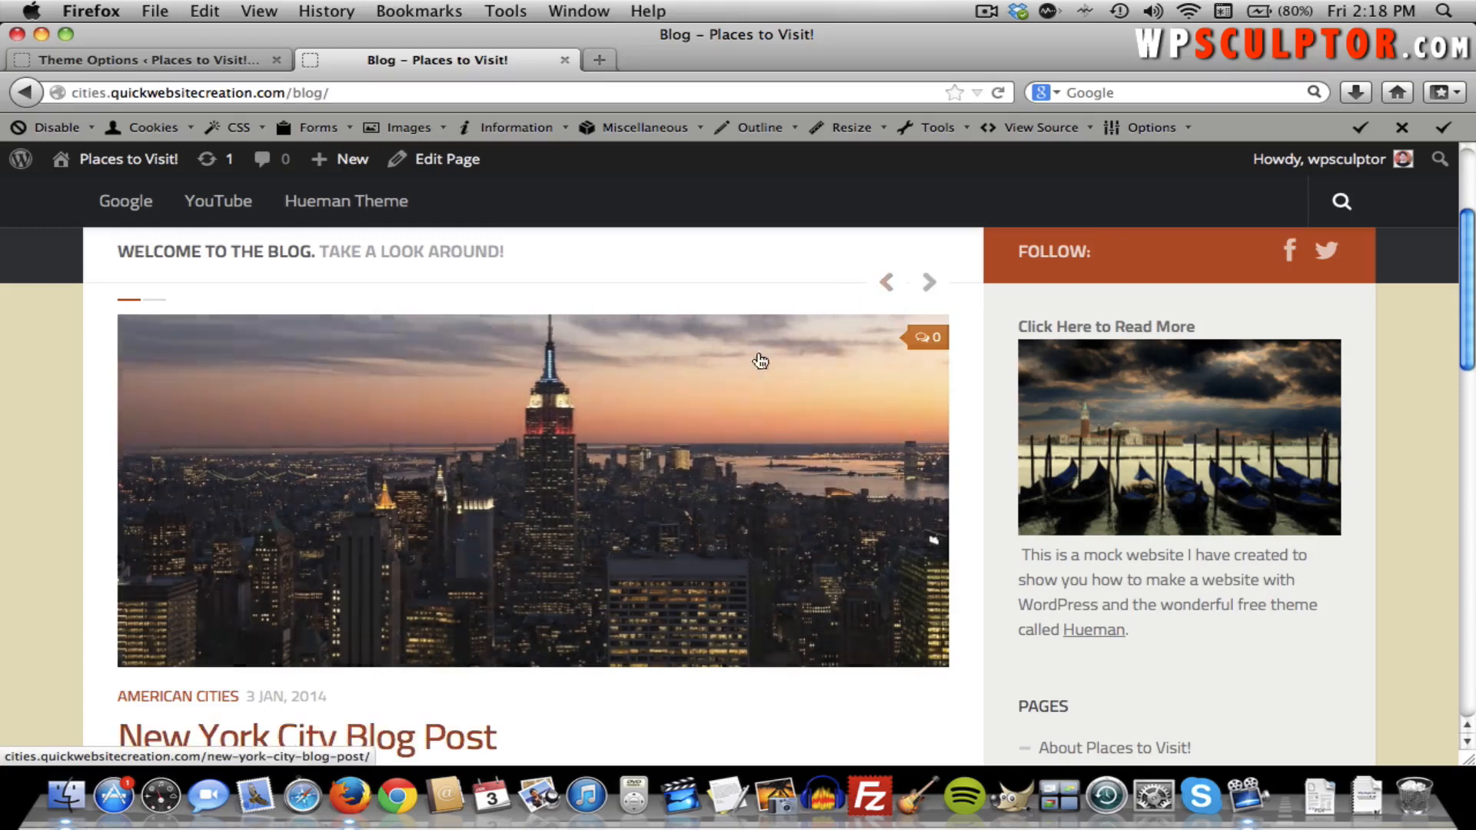
{"action": "scroll", "coordinate": [587, 428], "scroll_direction": "up", "scroll_amount": 1}
{"action": "scroll", "coordinate": [587, 428], "scroll_direction": "down", "scroll_amount": 3}
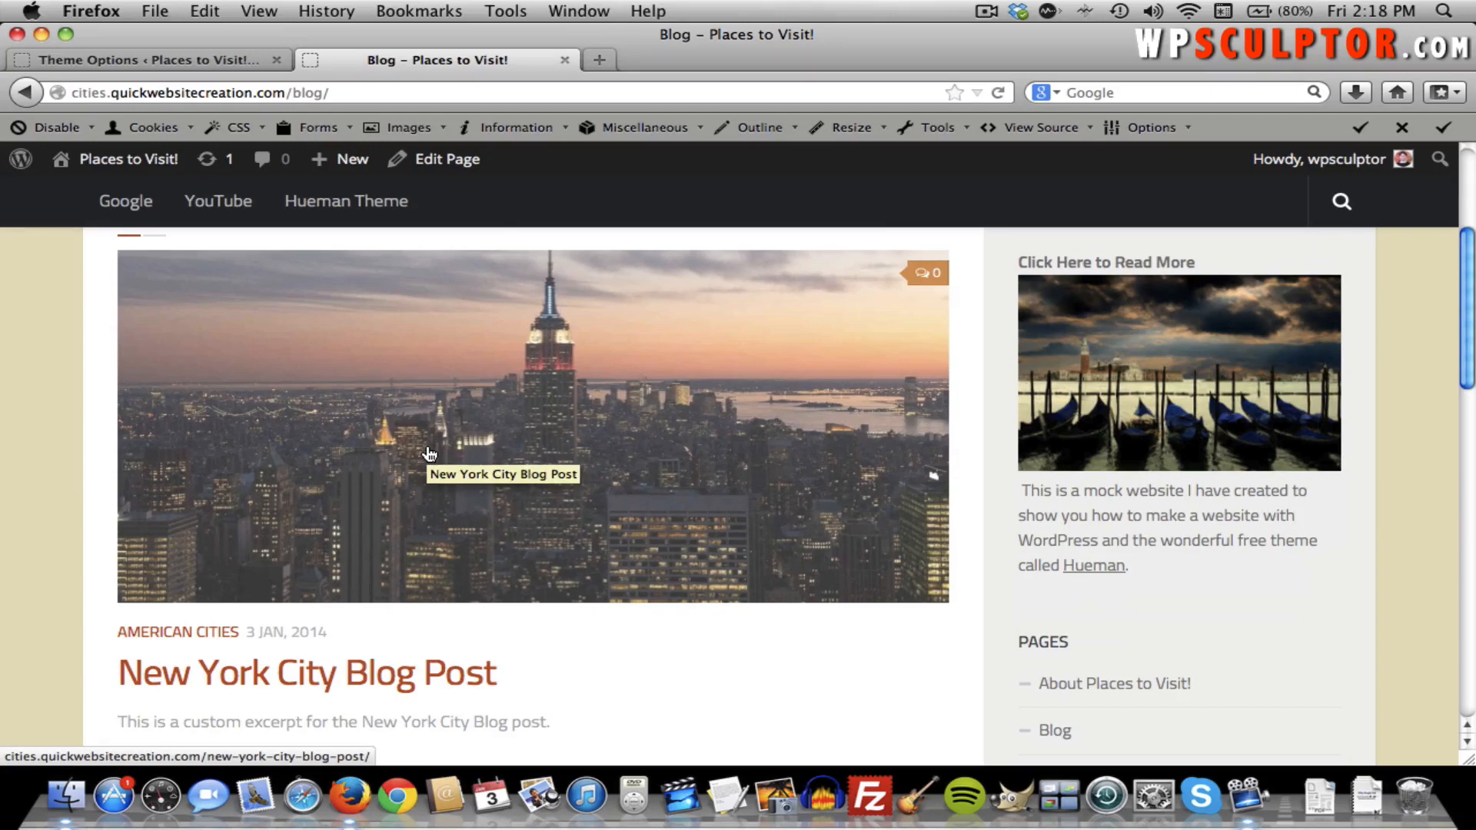
{"action": "scroll", "coordinate": [428, 454], "scroll_direction": "up", "scroll_amount": 2}
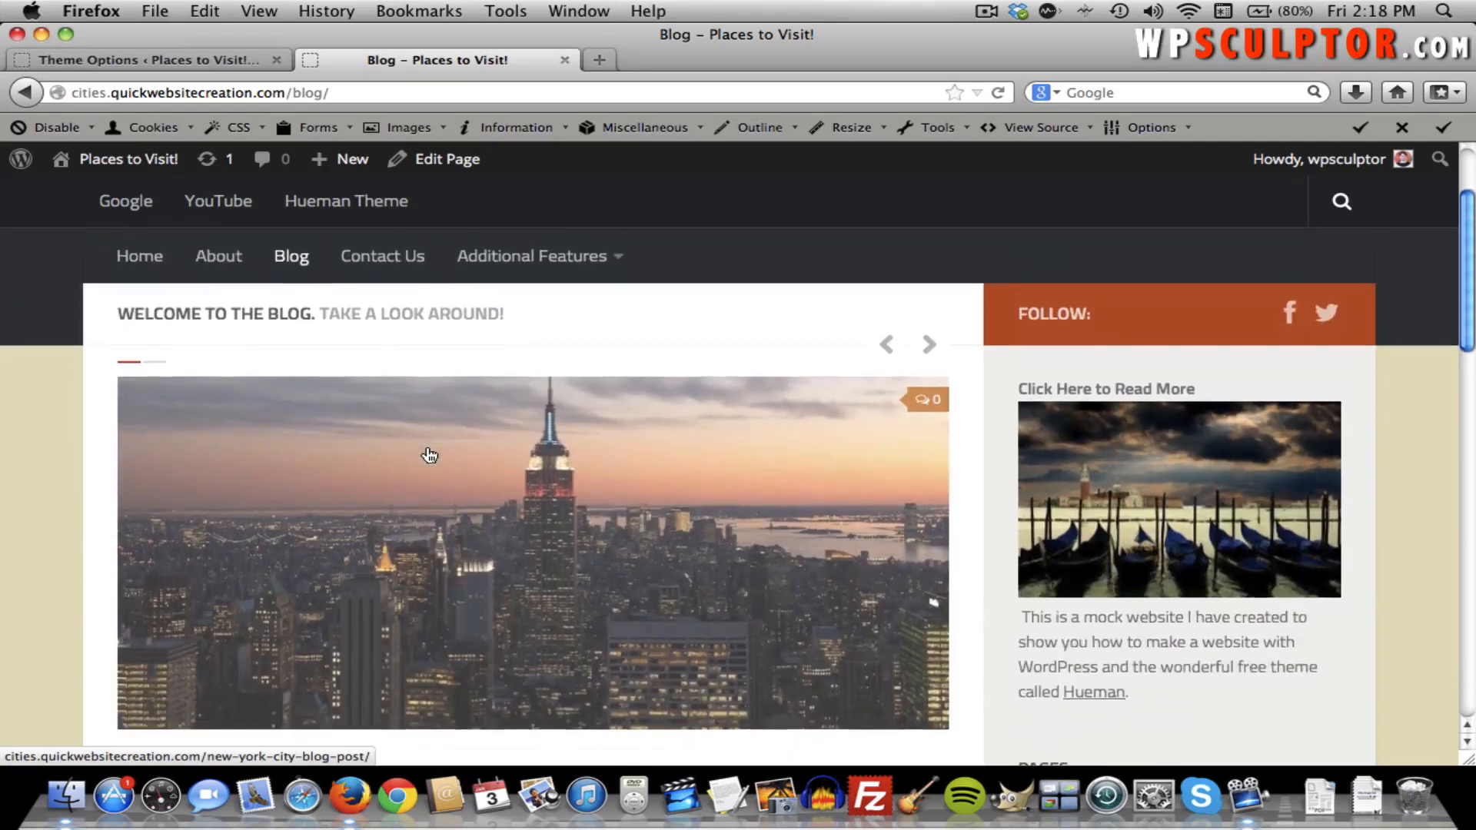
{"action": "scroll", "coordinate": [428, 451], "scroll_direction": "down", "scroll_amount": 2}
{"action": "scroll", "coordinate": [913, 255], "scroll_direction": "up", "scroll_amount": 1}
{"action": "left_click", "coordinate": [913, 261]}
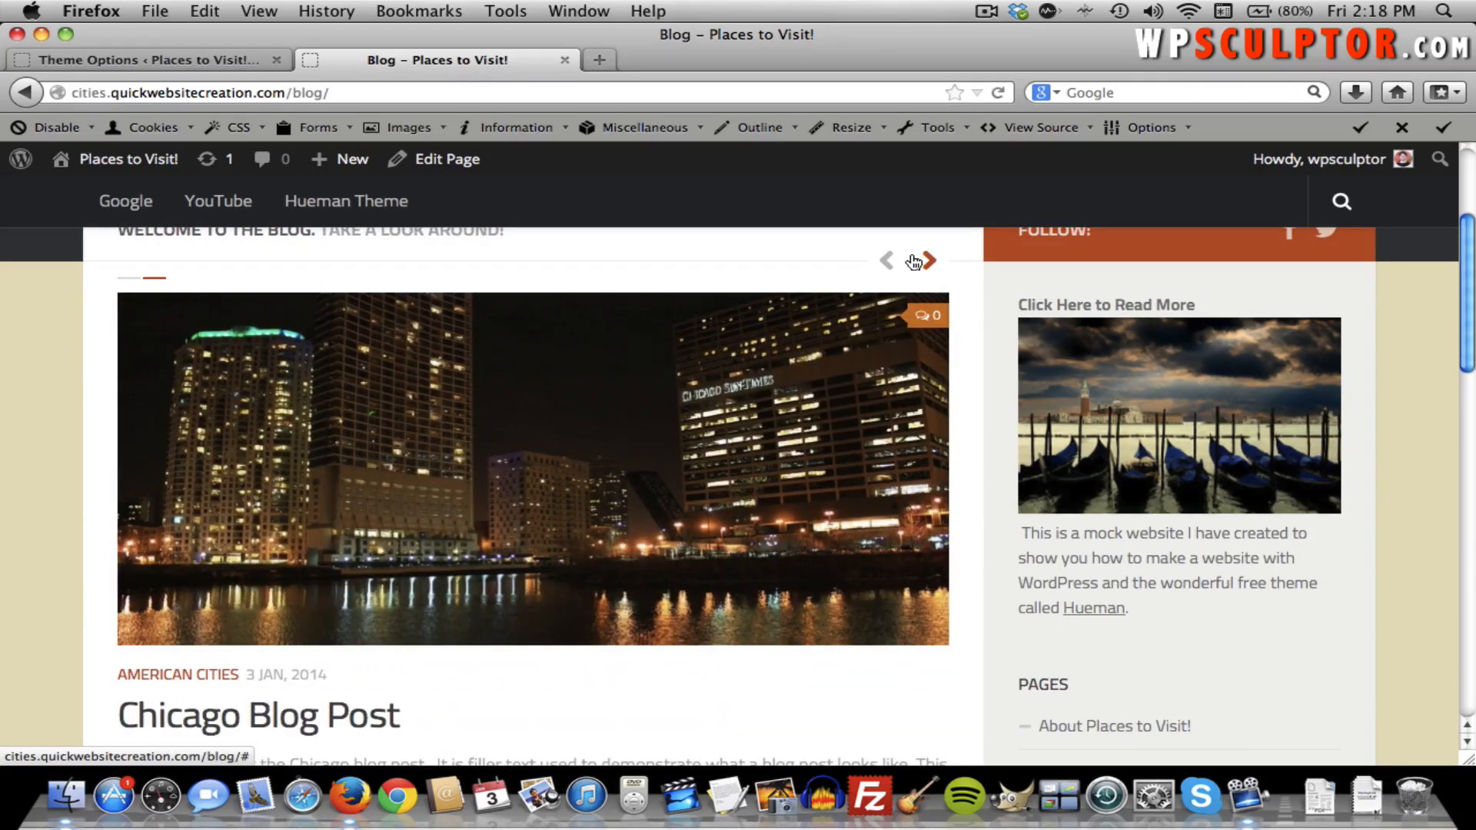
{"action": "scroll", "coordinate": [750, 269], "scroll_direction": "up", "scroll_amount": 1}
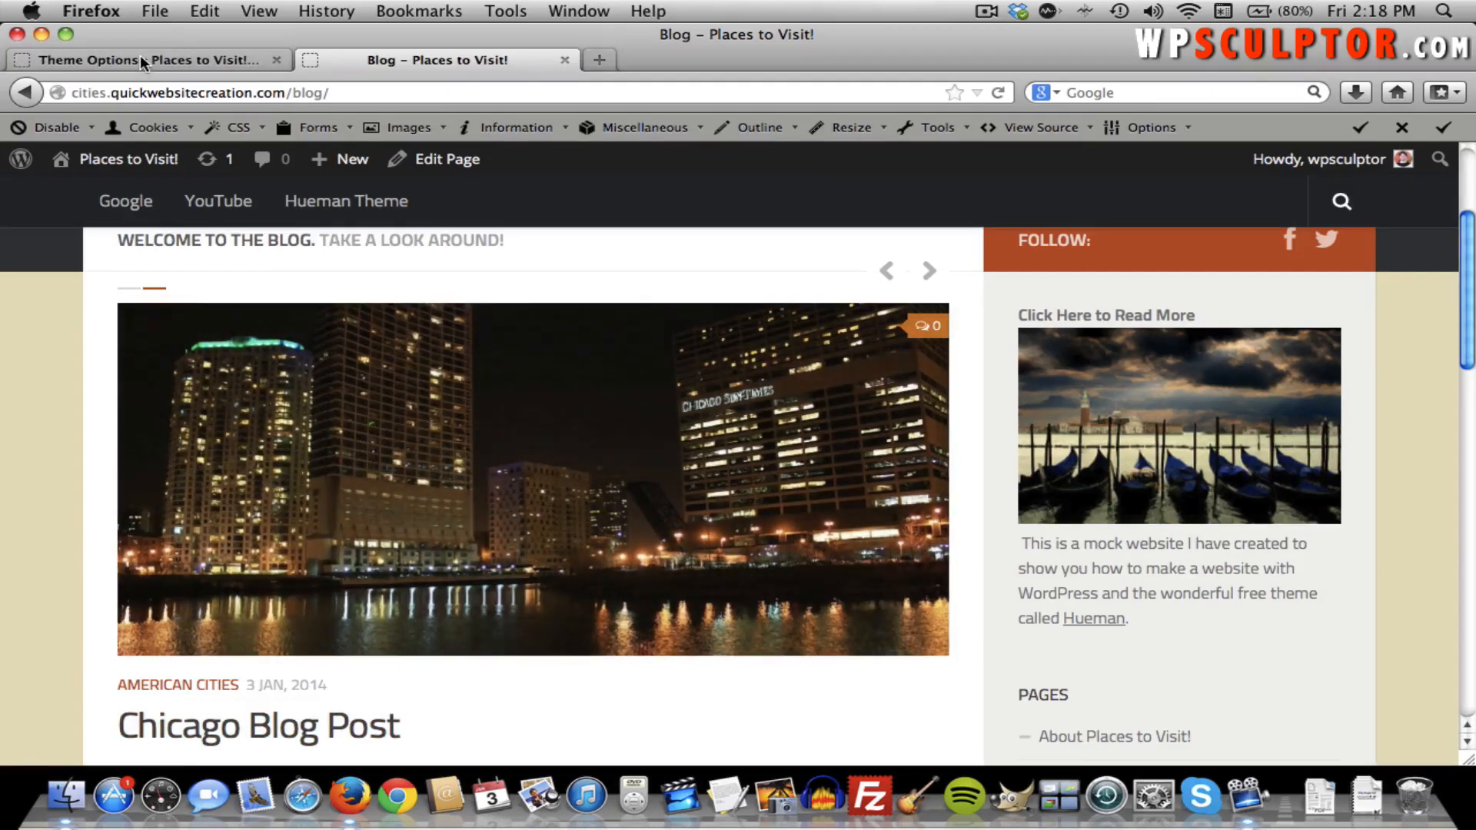
Drag Featured Post Count down to 0 and save the theme options.
{"action": "left_click", "coordinate": [140, 58]}
{"action": "scroll", "coordinate": [557, 424], "scroll_direction": "down", "scroll_amount": 5}
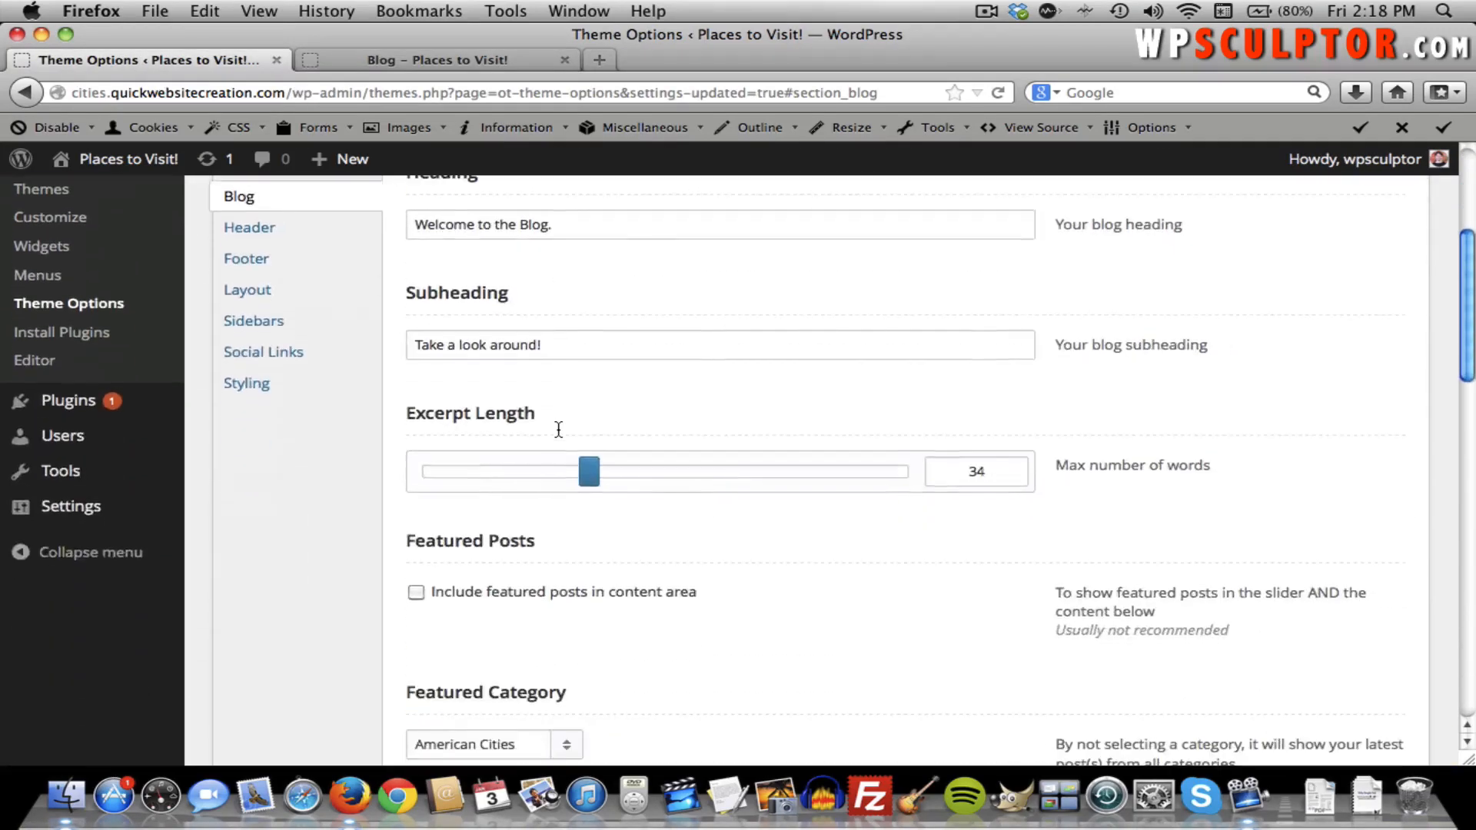
{"action": "scroll", "coordinate": [558, 429], "scroll_direction": "down", "scroll_amount": 3}
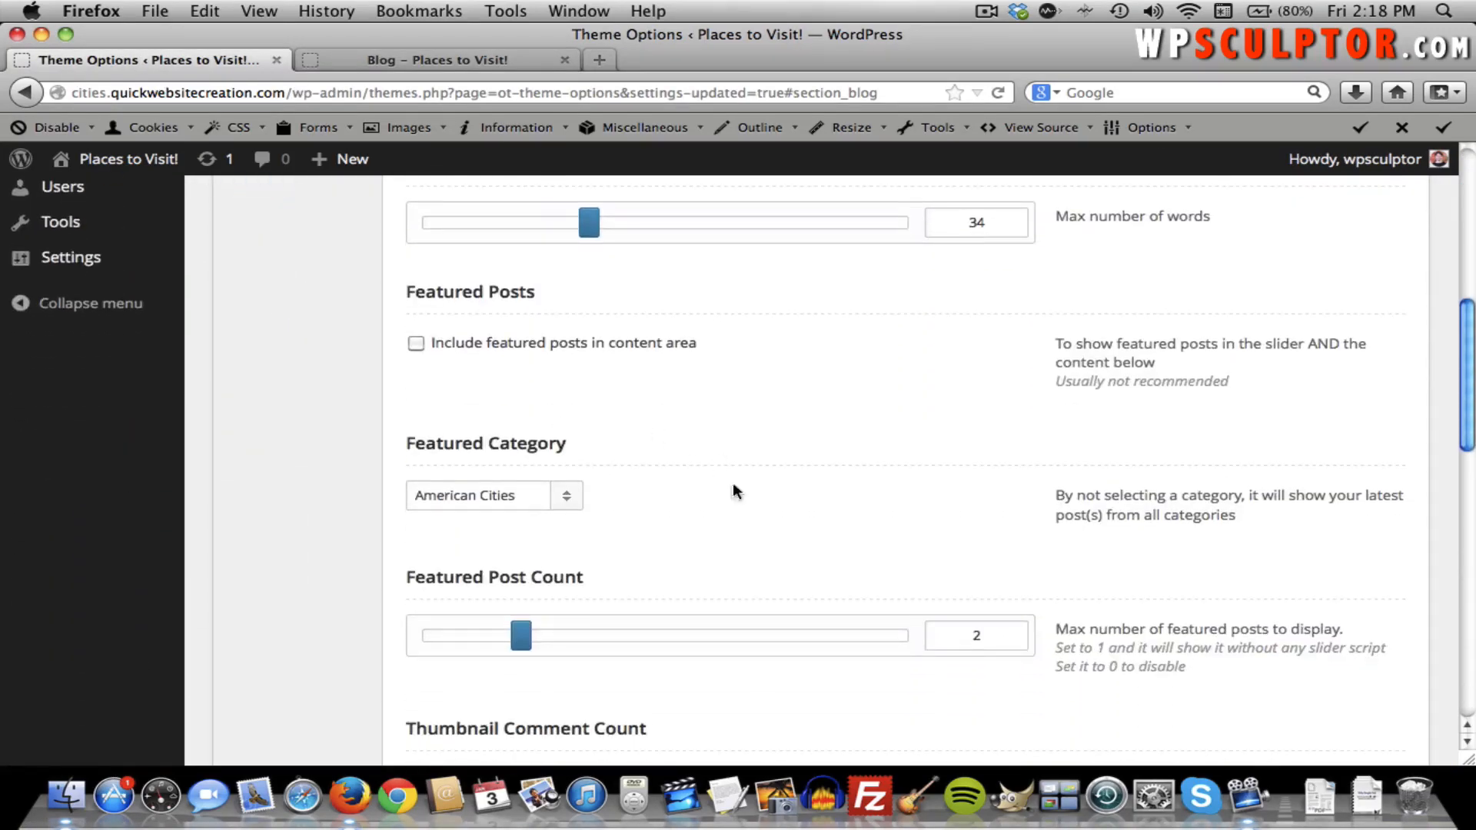
{"action": "left_click_drag", "start_coordinate": [521, 636], "coordinate": [402, 635]}
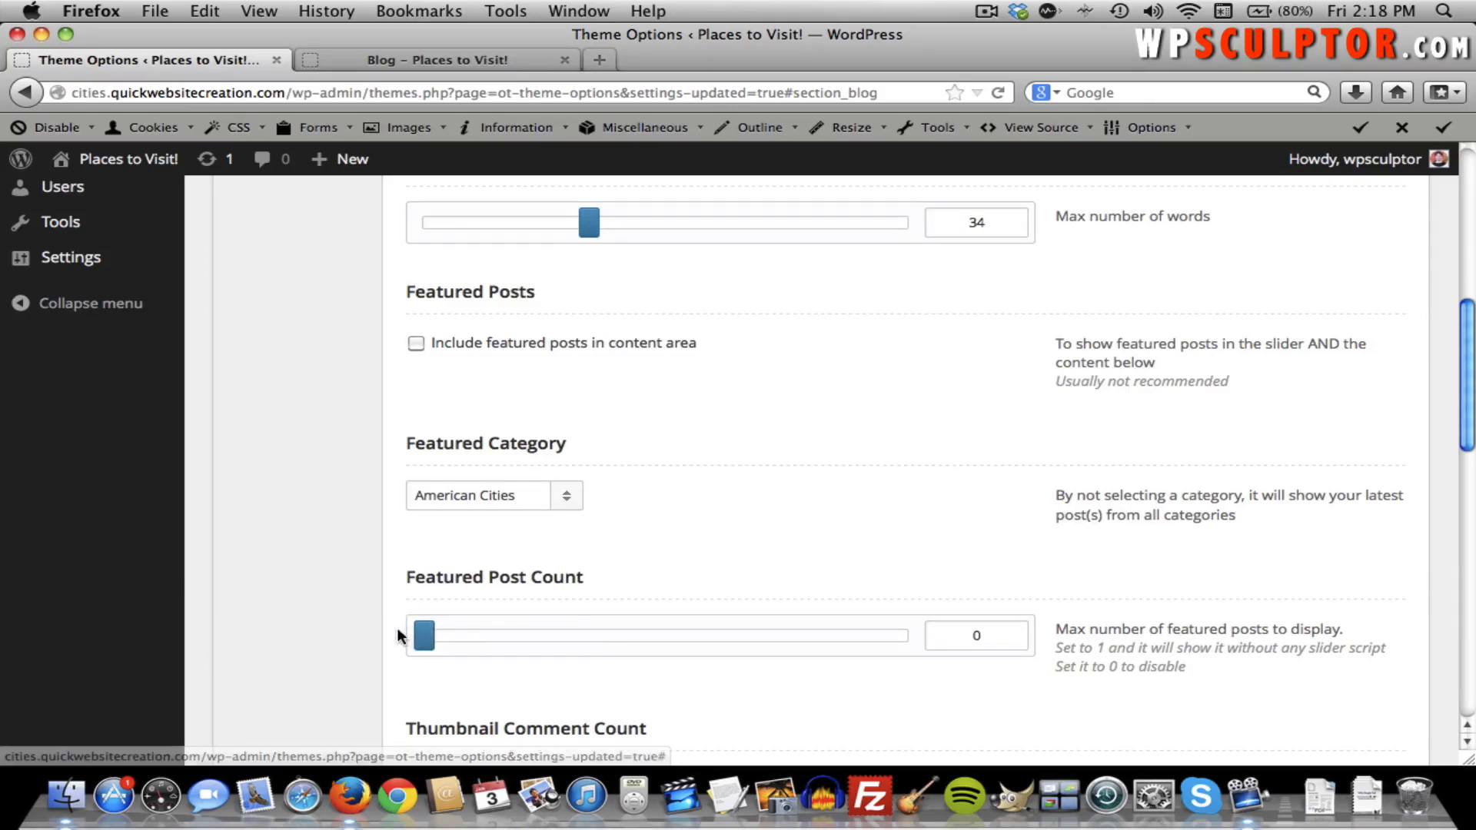
{"action": "scroll", "coordinate": [687, 569], "scroll_direction": "up", "scroll_amount": 1}
{"action": "scroll", "coordinate": [686, 569], "scroll_direction": "up", "scroll_amount": 8}
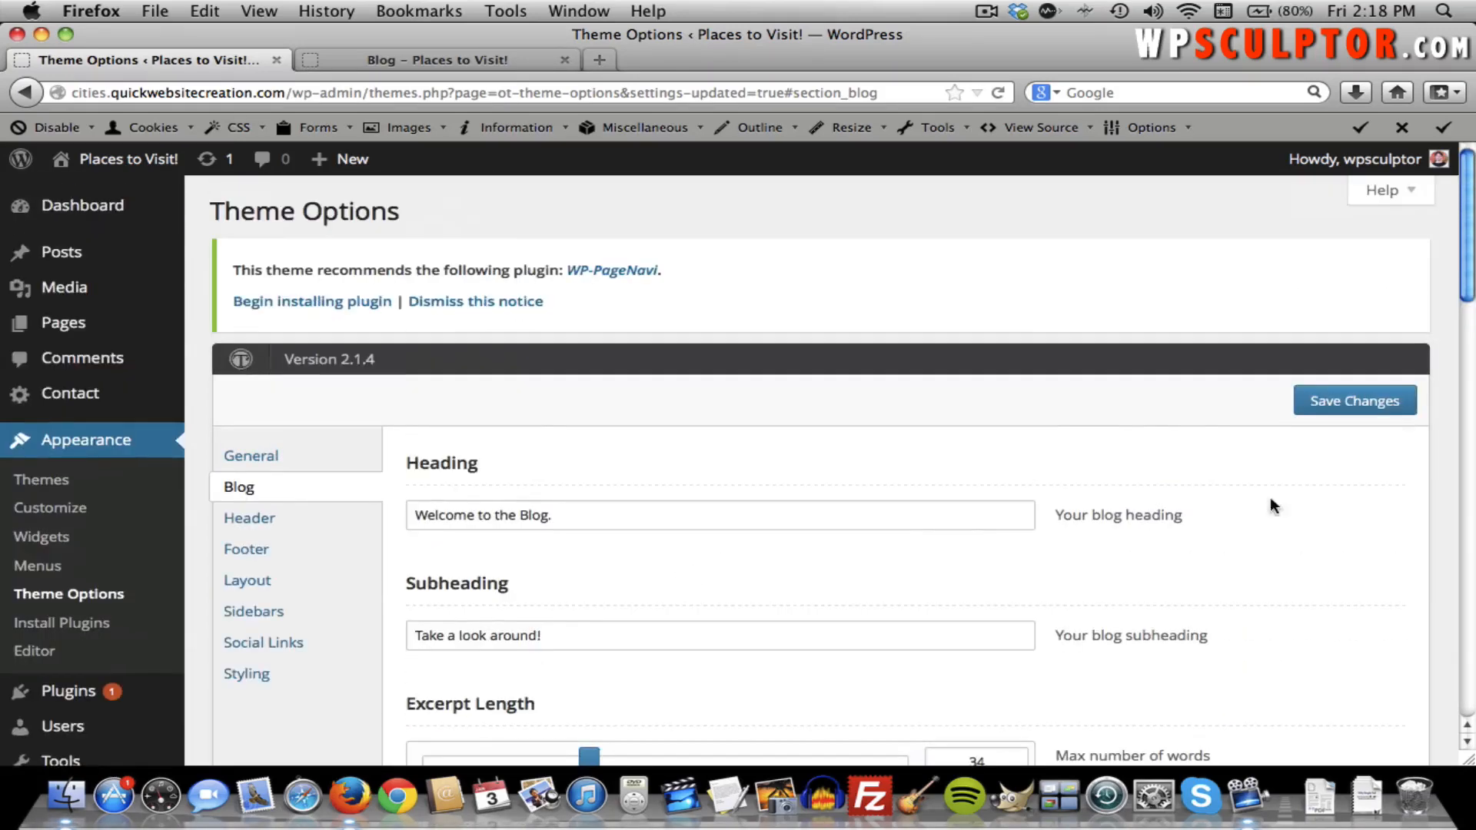
{"action": "left_click", "coordinate": [1384, 409]}
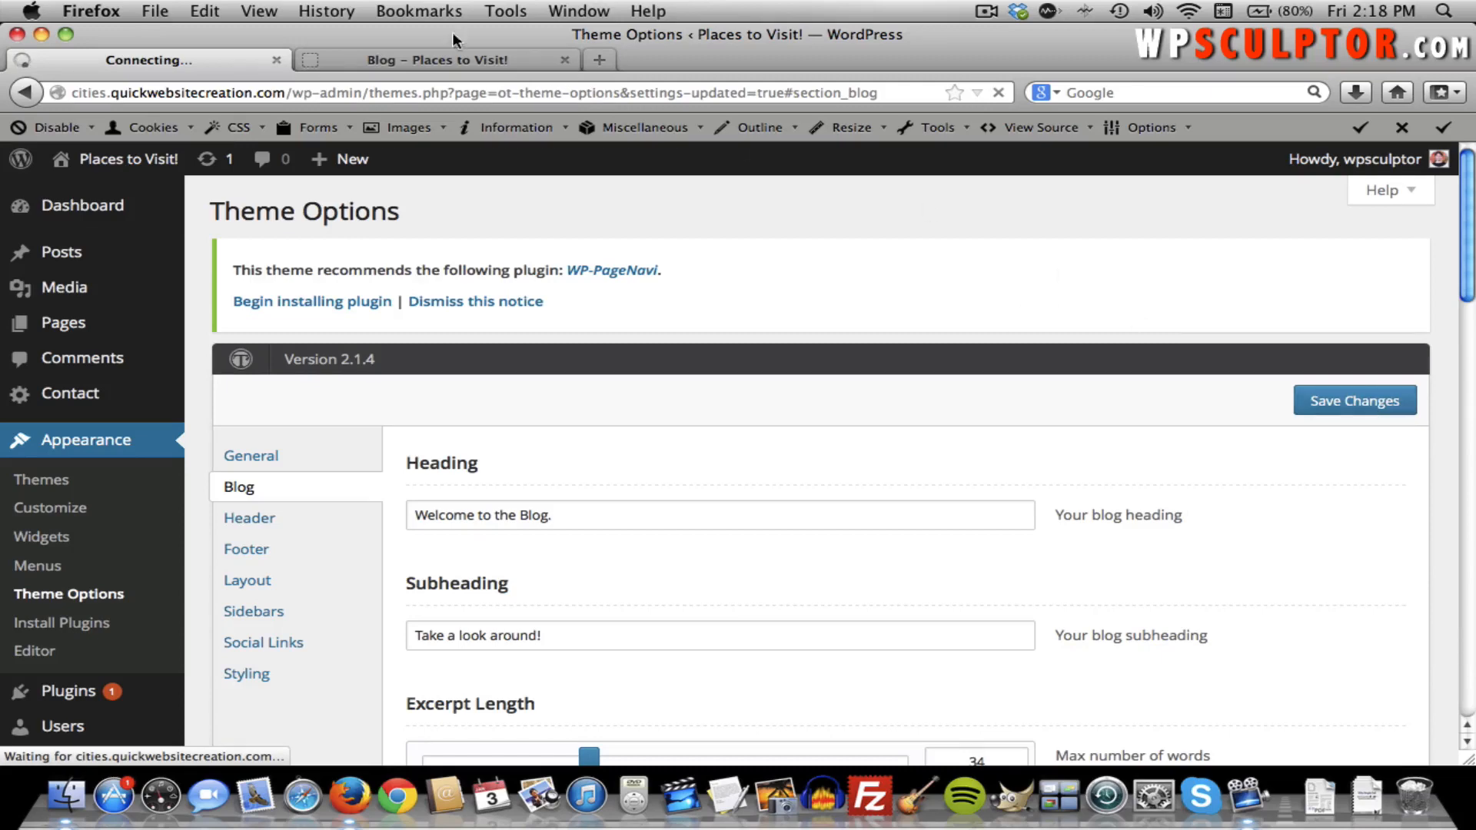
Reload the blog to confirm posts show in a two-column grid without the slider.
{"action": "left_click", "coordinate": [430, 52]}
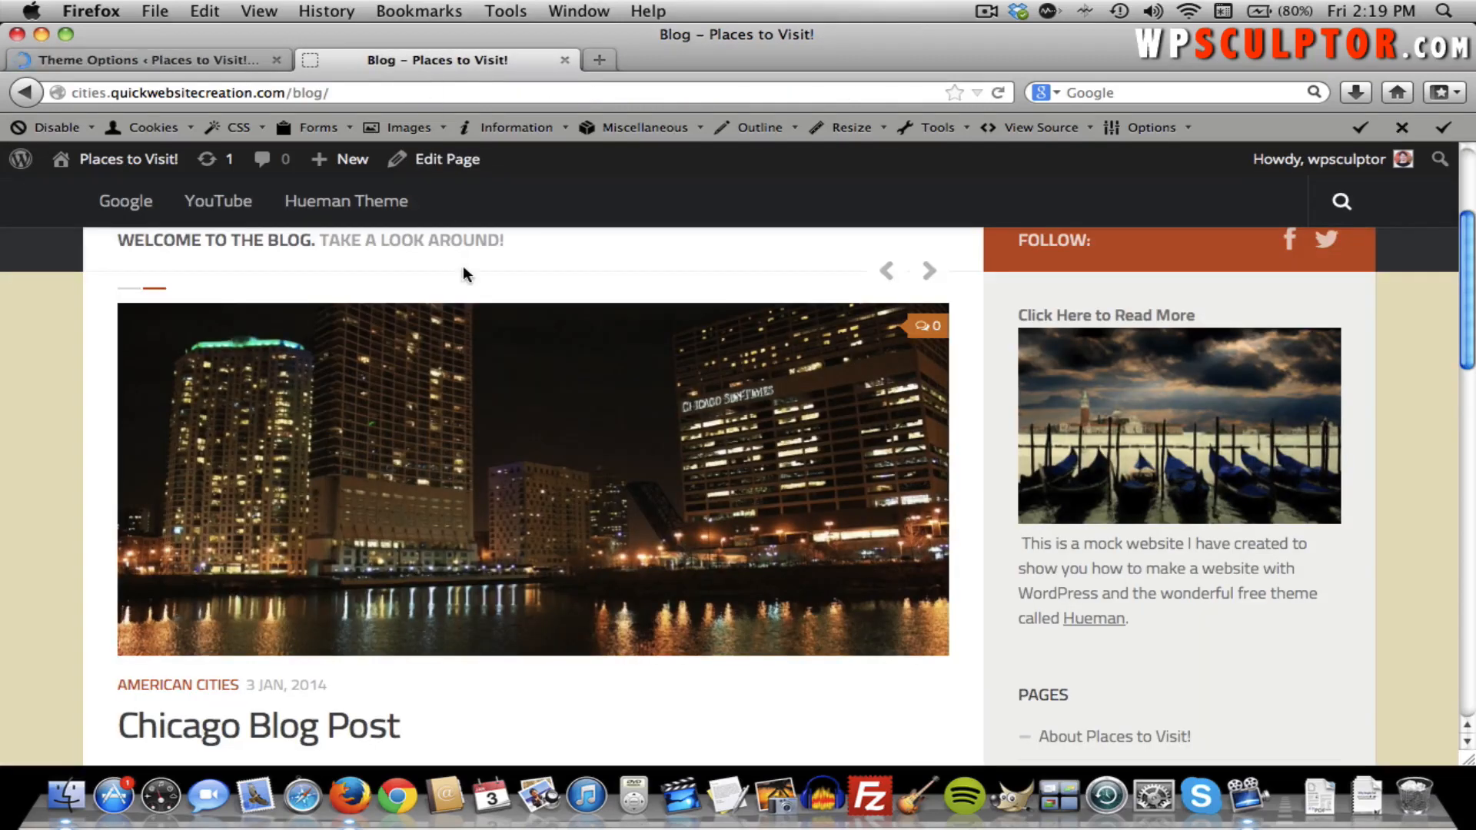
{"action": "key", "text": "super+r"}
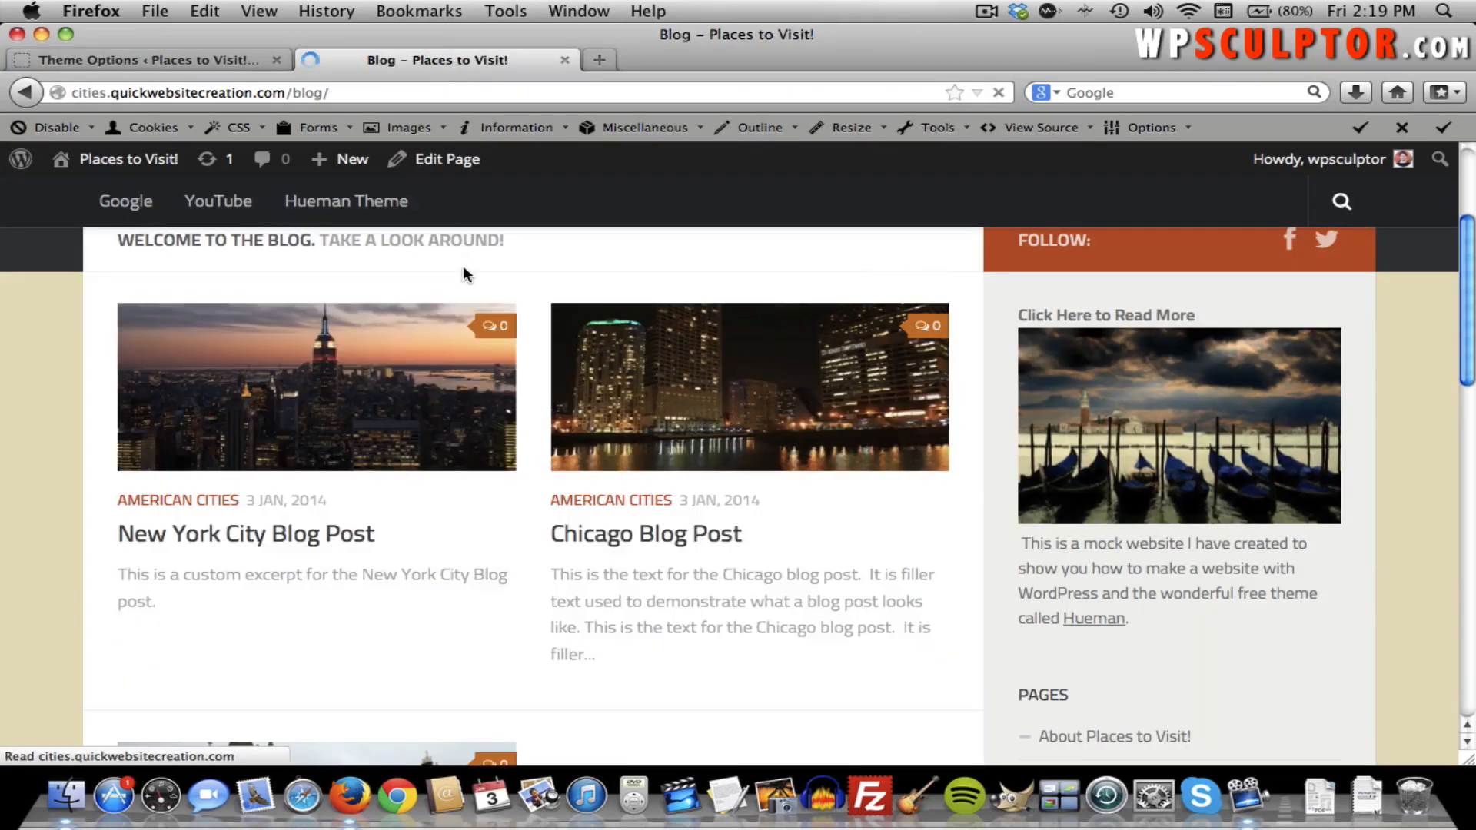
{"action": "scroll", "coordinate": [465, 355], "scroll_direction": "up", "scroll_amount": 5}
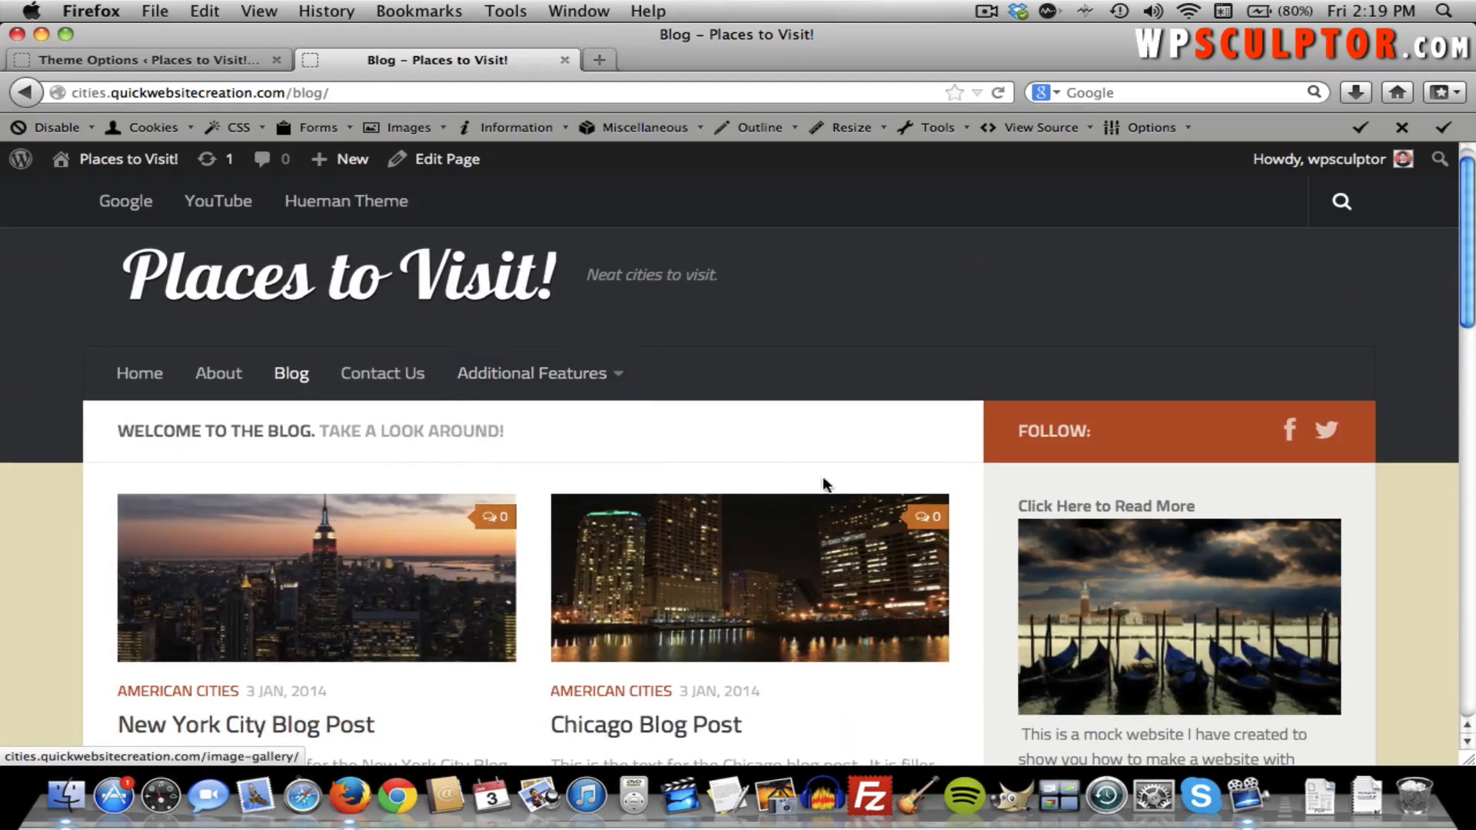
{"action": "scroll", "coordinate": [661, 454], "scroll_direction": "down", "scroll_amount": 4}
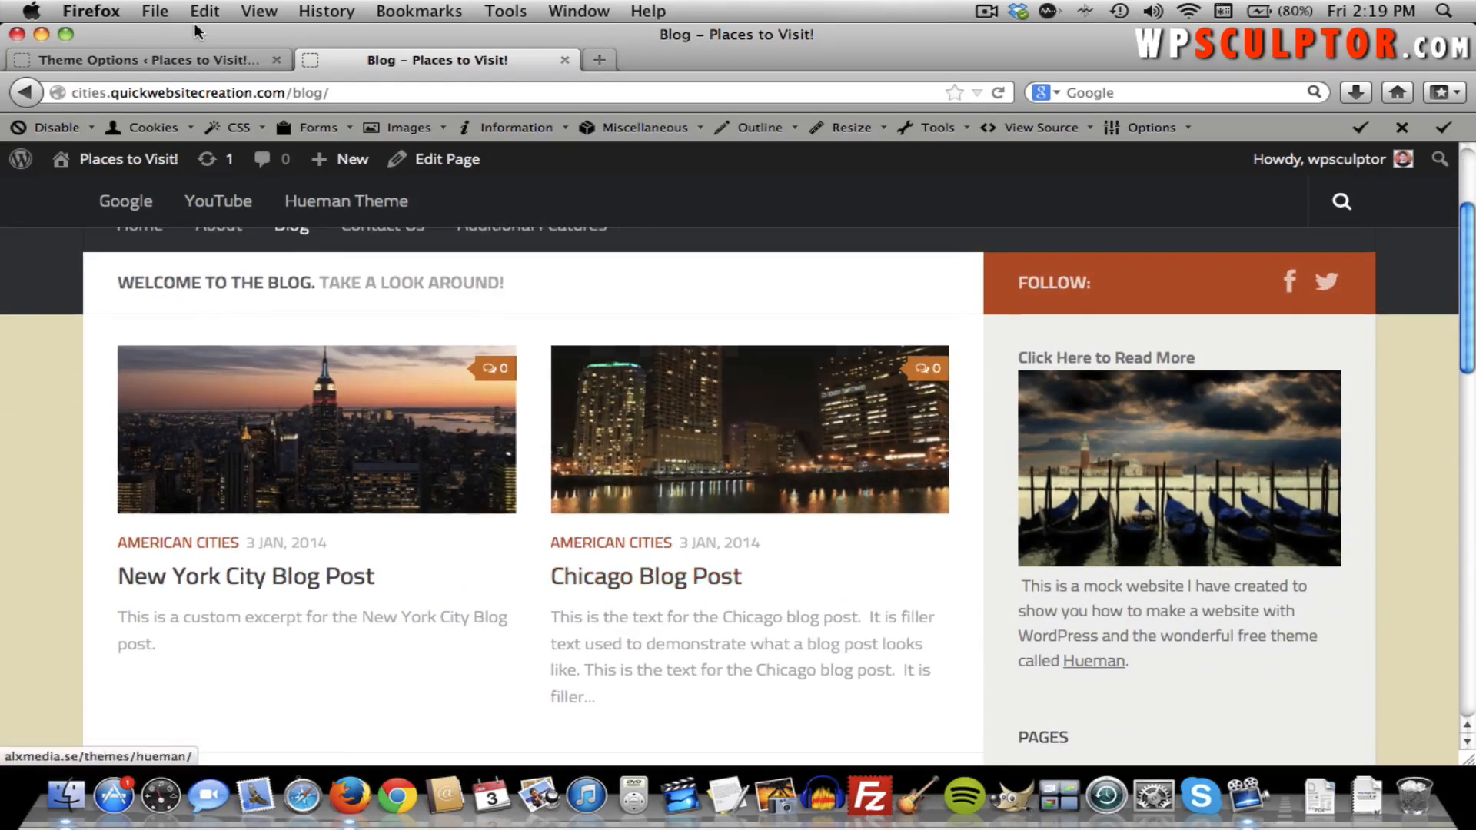
{"action": "left_click", "coordinate": [187, 53]}
Set Featured Post Count back to 2 and enable Include featured posts in content area.
{"action": "scroll", "coordinate": [573, 333], "scroll_direction": "down", "scroll_amount": 5}
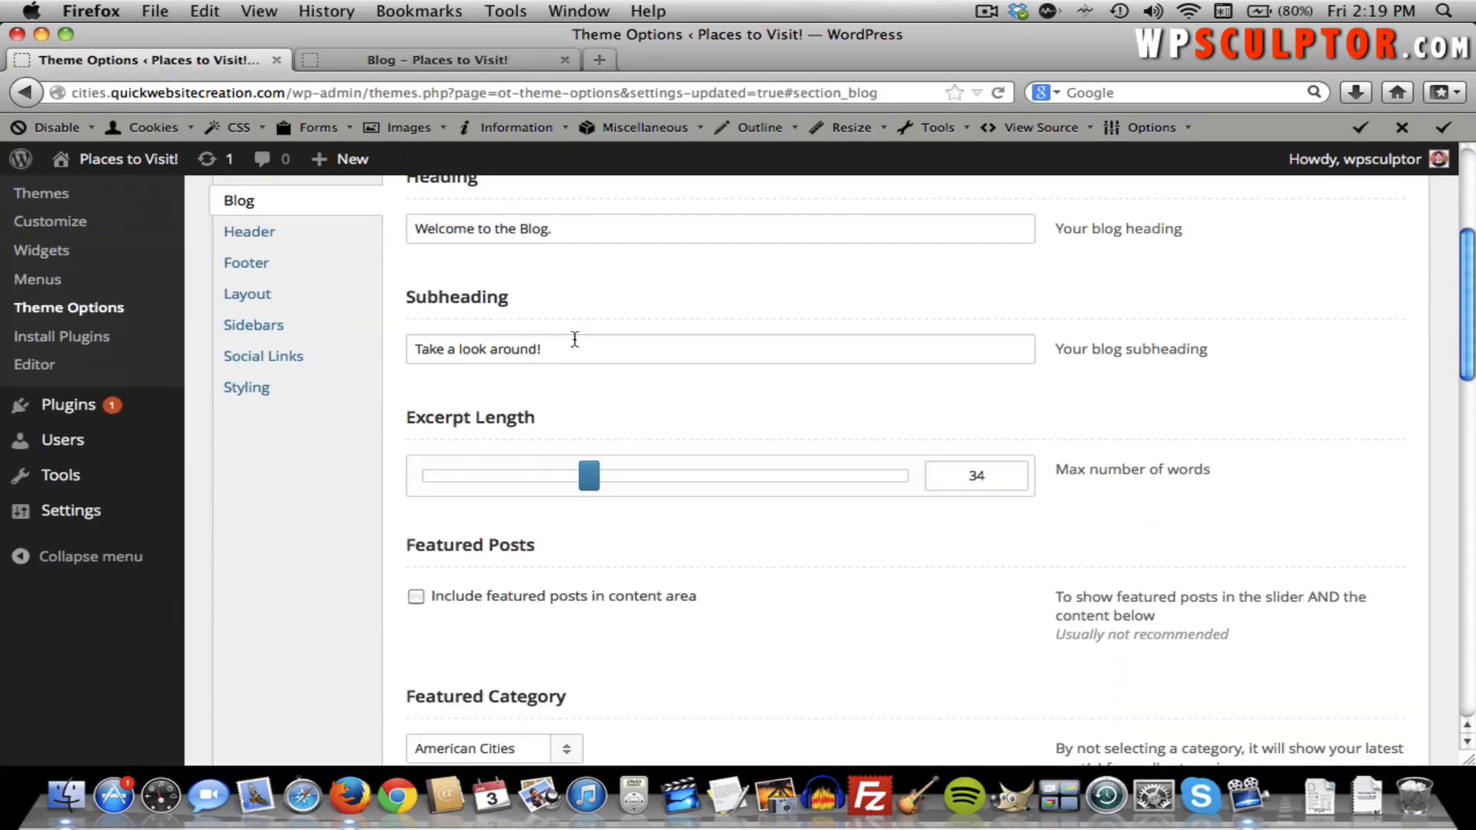
{"action": "scroll", "coordinate": [587, 483], "scroll_direction": "down", "scroll_amount": 4}
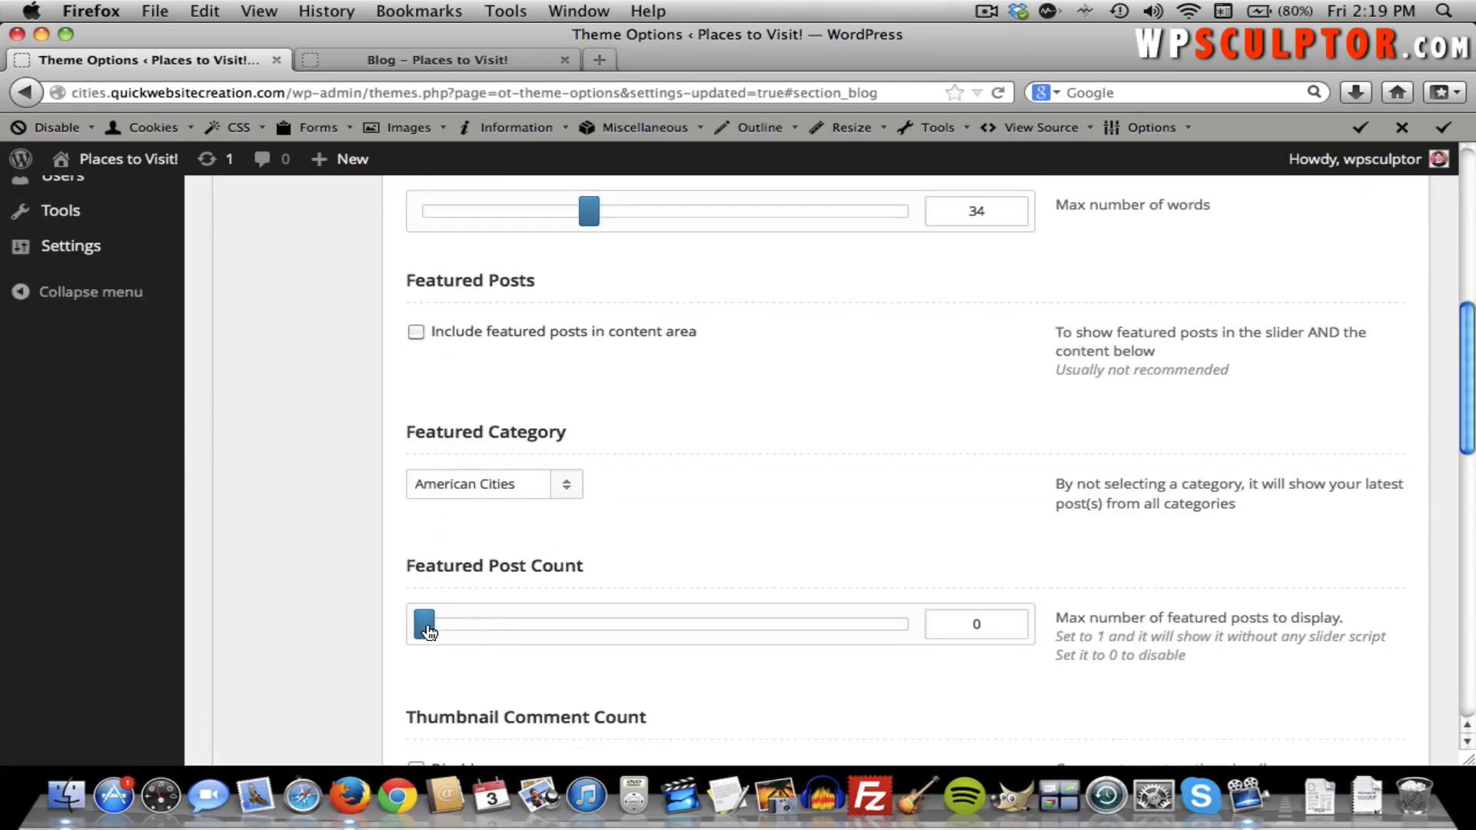
{"action": "left_click_drag", "start_coordinate": [441, 626], "coordinate": [492, 624]}
{"action": "scroll", "coordinate": [670, 385], "scroll_direction": "up", "scroll_amount": 1}
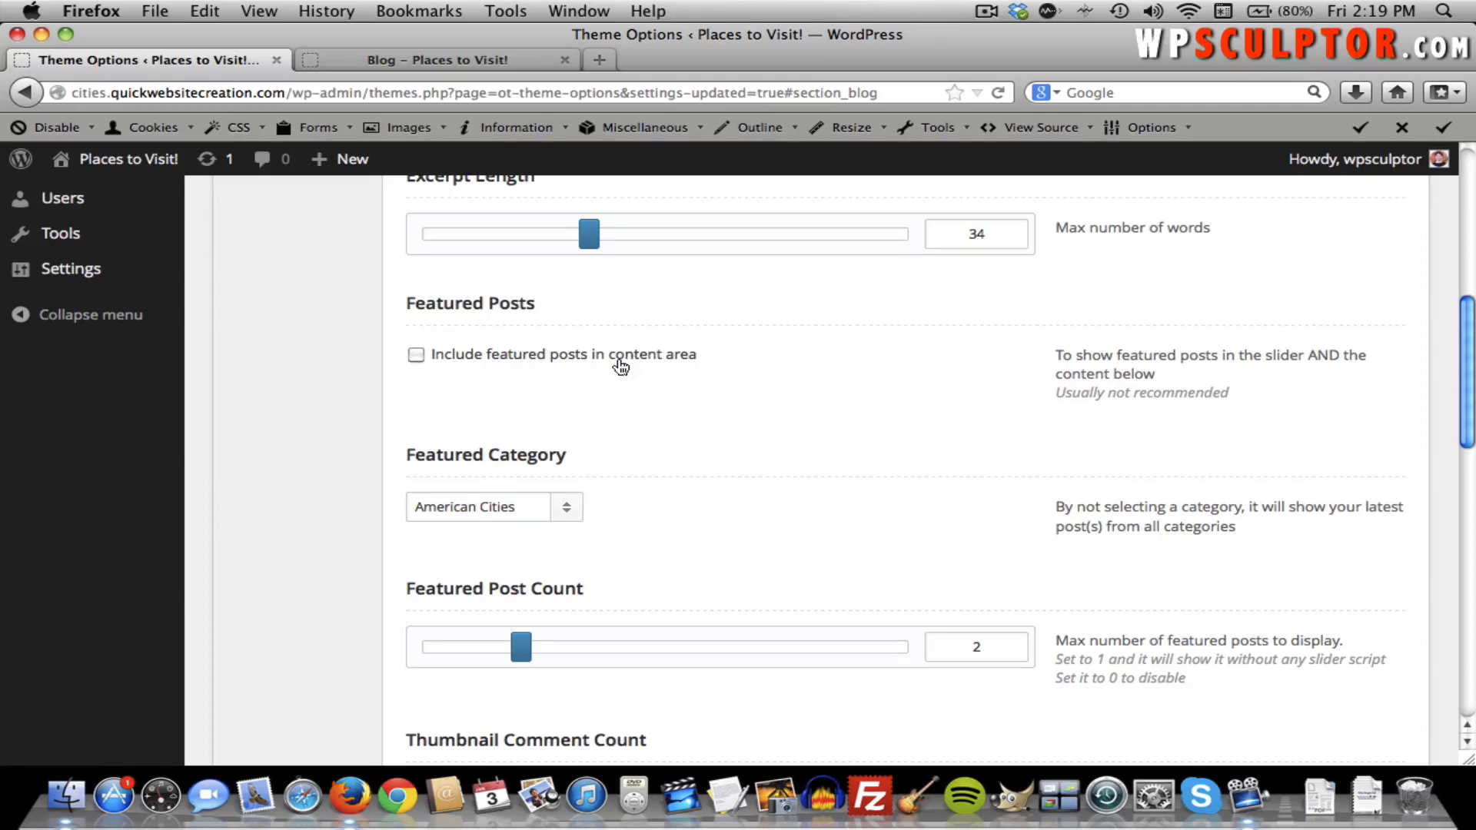
{"action": "left_click", "coordinate": [558, 361]}
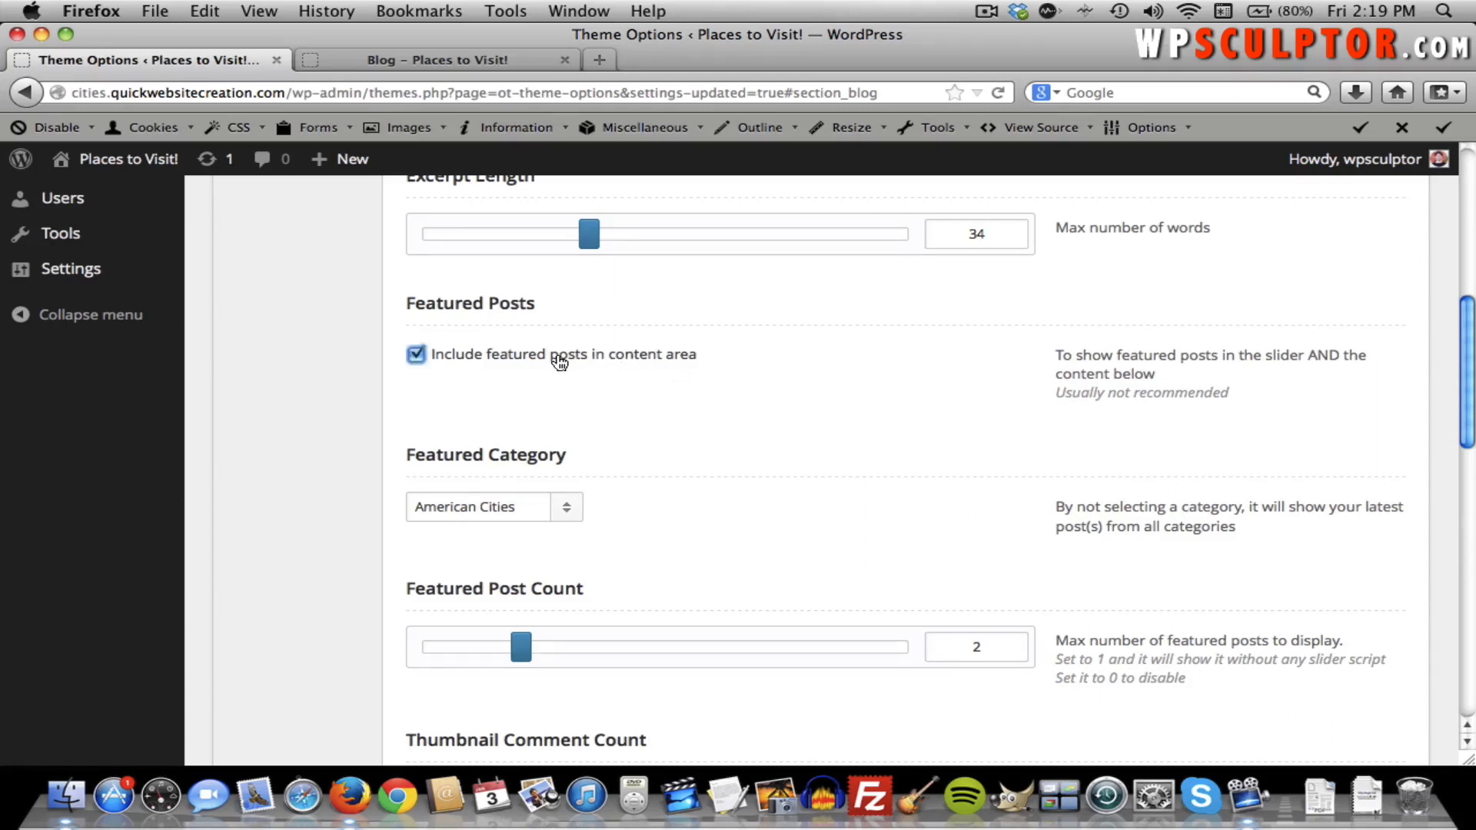
Glance at the live blog, then save the featured post settings in Theme Options.
{"action": "left_click", "coordinate": [404, 60]}
{"action": "scroll", "coordinate": [486, 359], "scroll_direction": "down", "scroll_amount": 3}
{"action": "scroll", "coordinate": [486, 359], "scroll_direction": "up", "scroll_amount": 5}
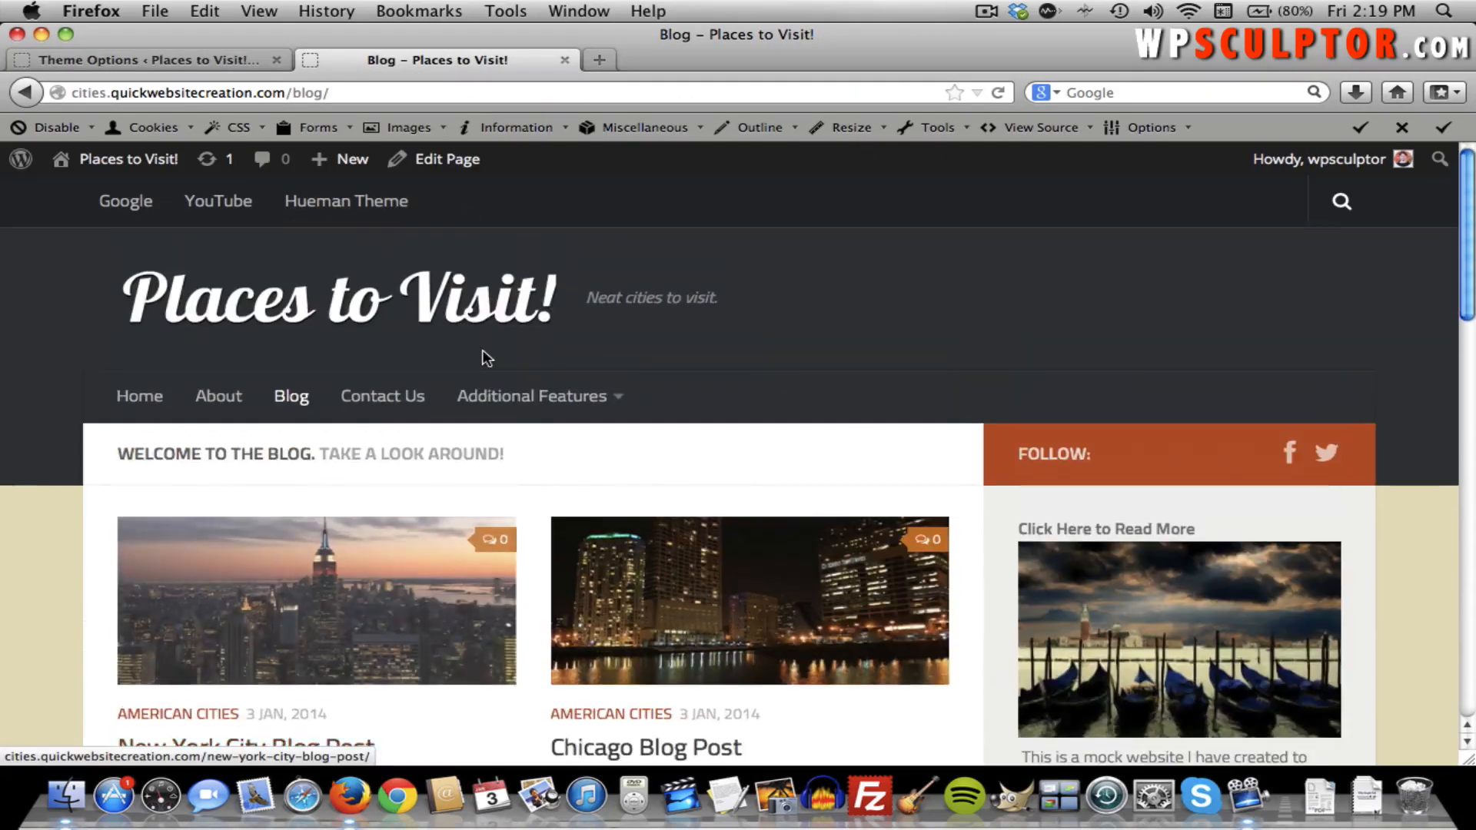
{"action": "left_click", "coordinate": [168, 55]}
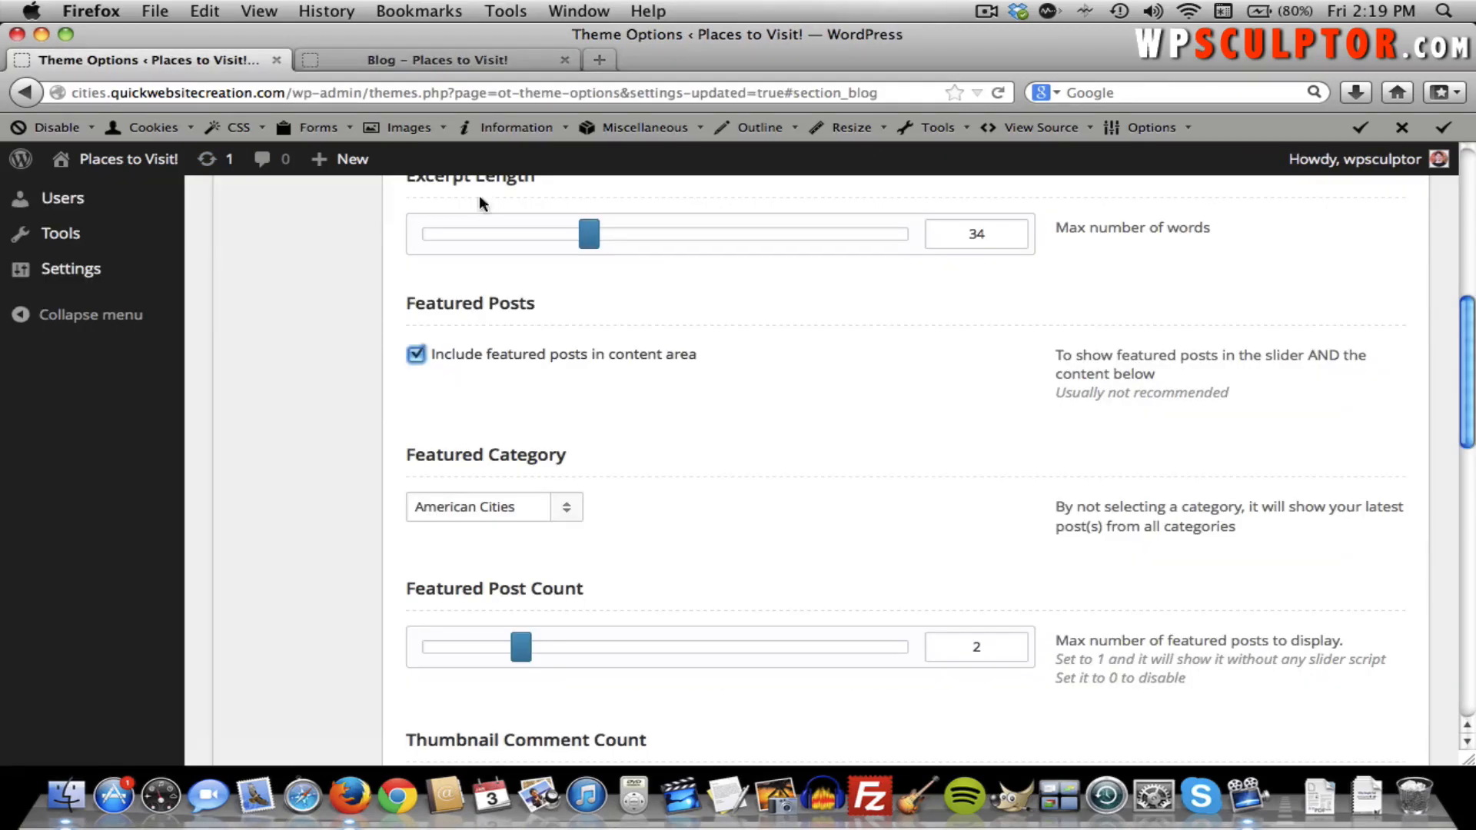
{"action": "scroll", "coordinate": [1303, 368], "scroll_direction": "up", "scroll_amount": 10}
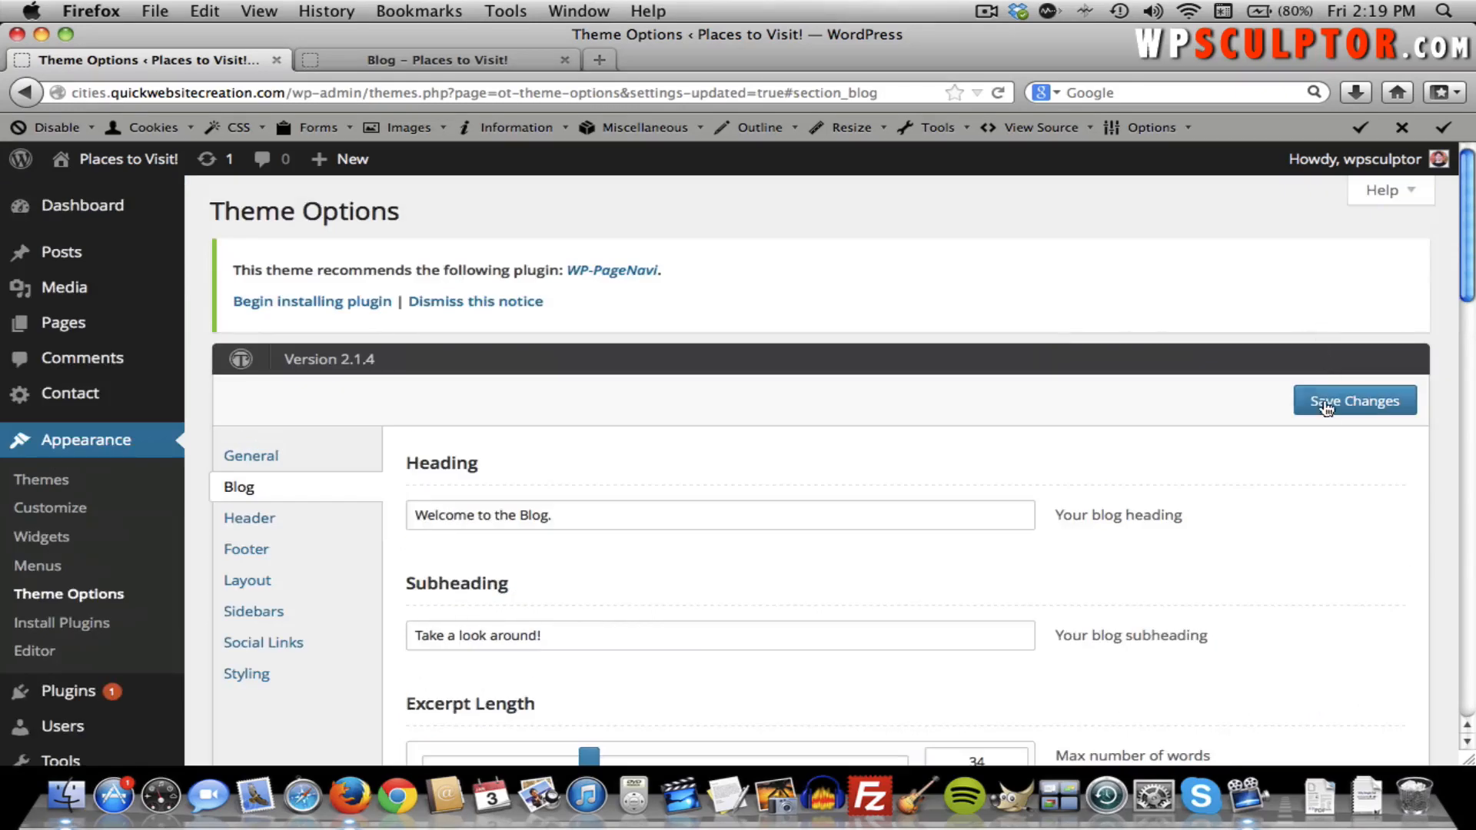
{"action": "left_click", "coordinate": [1326, 411]}
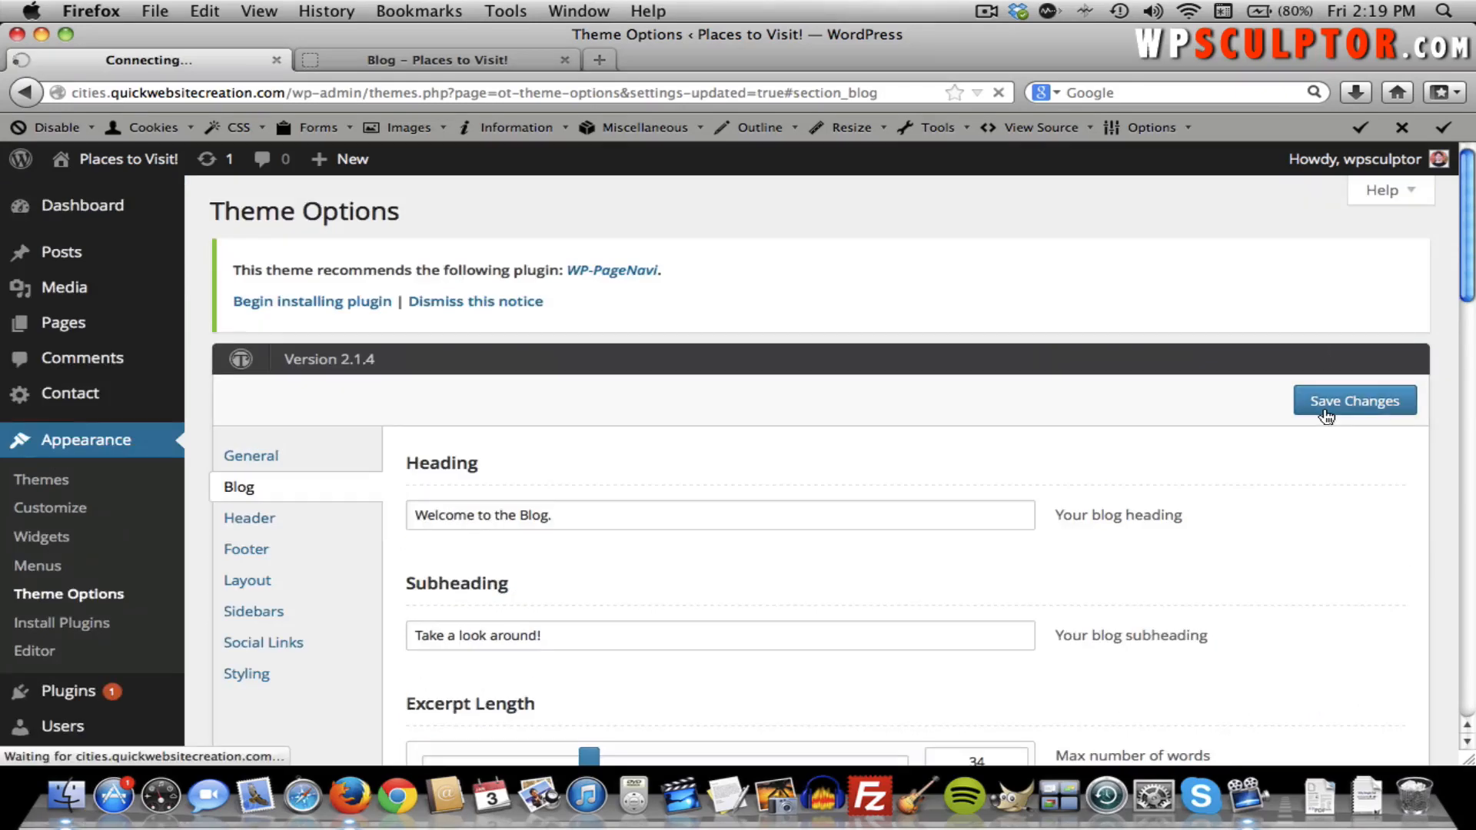
{"action": "left_click", "coordinate": [472, 61]}
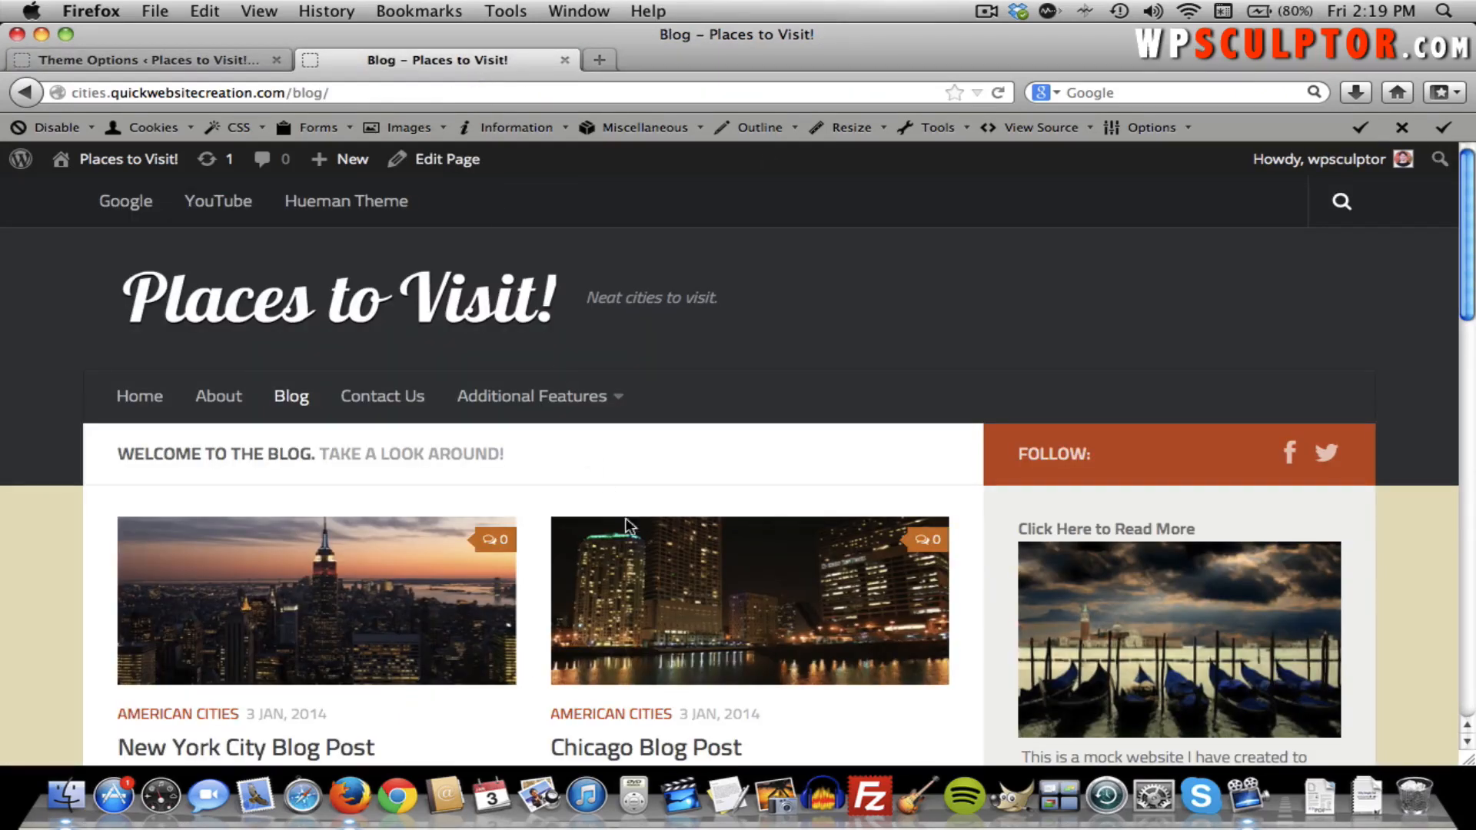
Reload the blog, advance the full-width featured slider, then return to Featured Posts in Theme Options.
{"action": "key", "text": "super+r"}
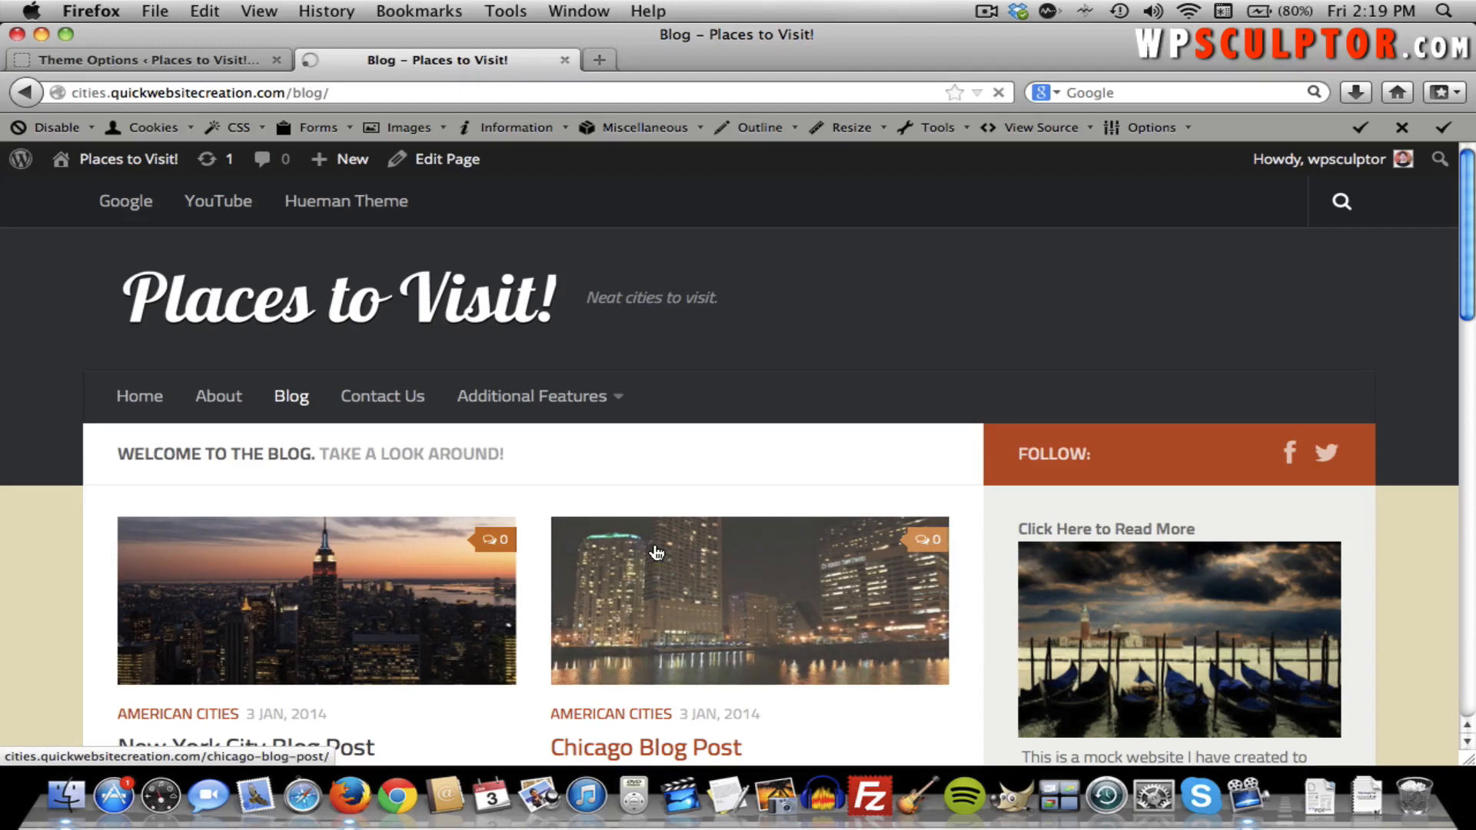
{"action": "scroll", "coordinate": [569, 538], "scroll_direction": "down", "scroll_amount": 3}
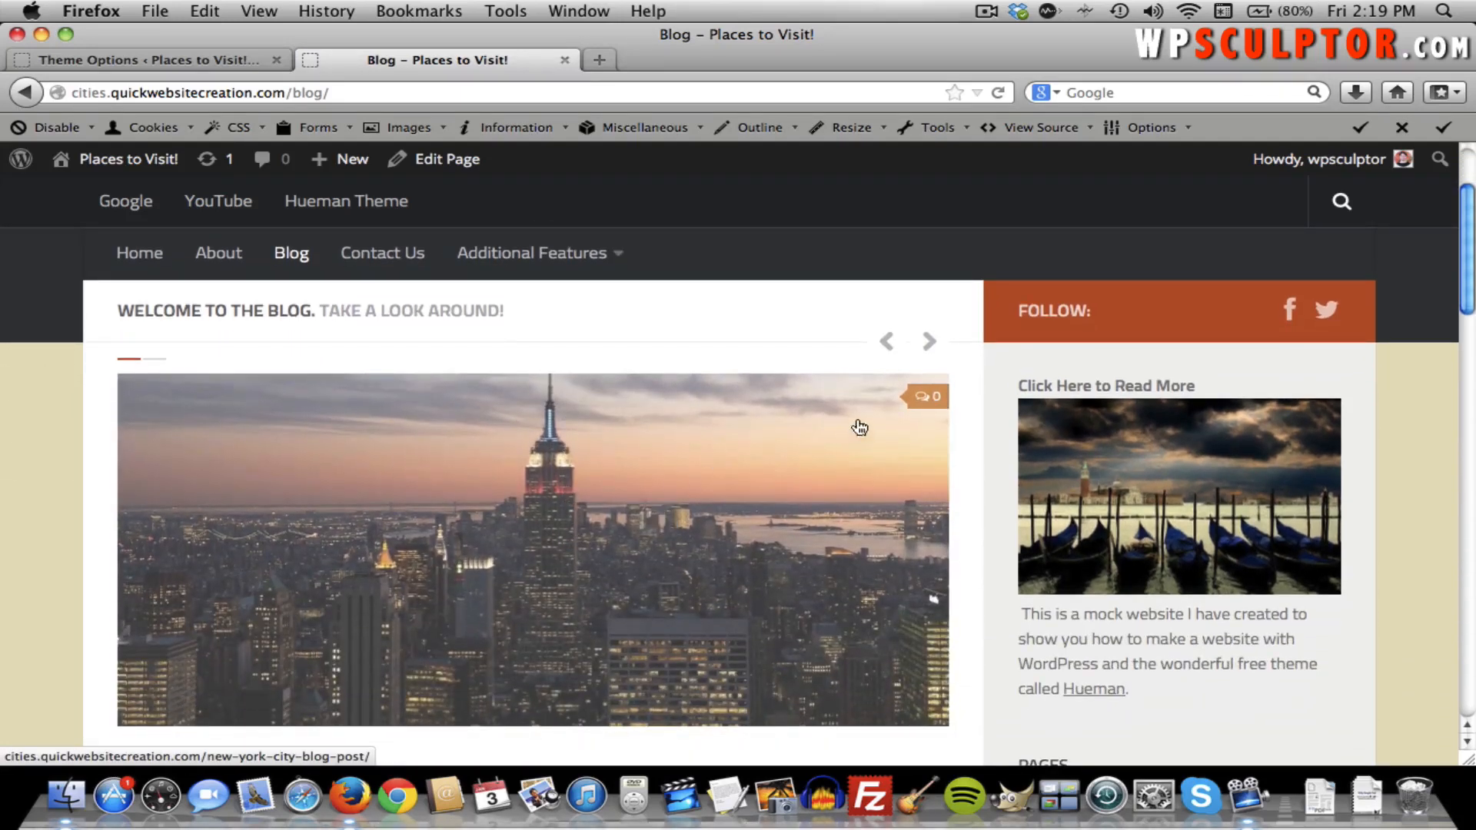
{"action": "left_click", "coordinate": [926, 345]}
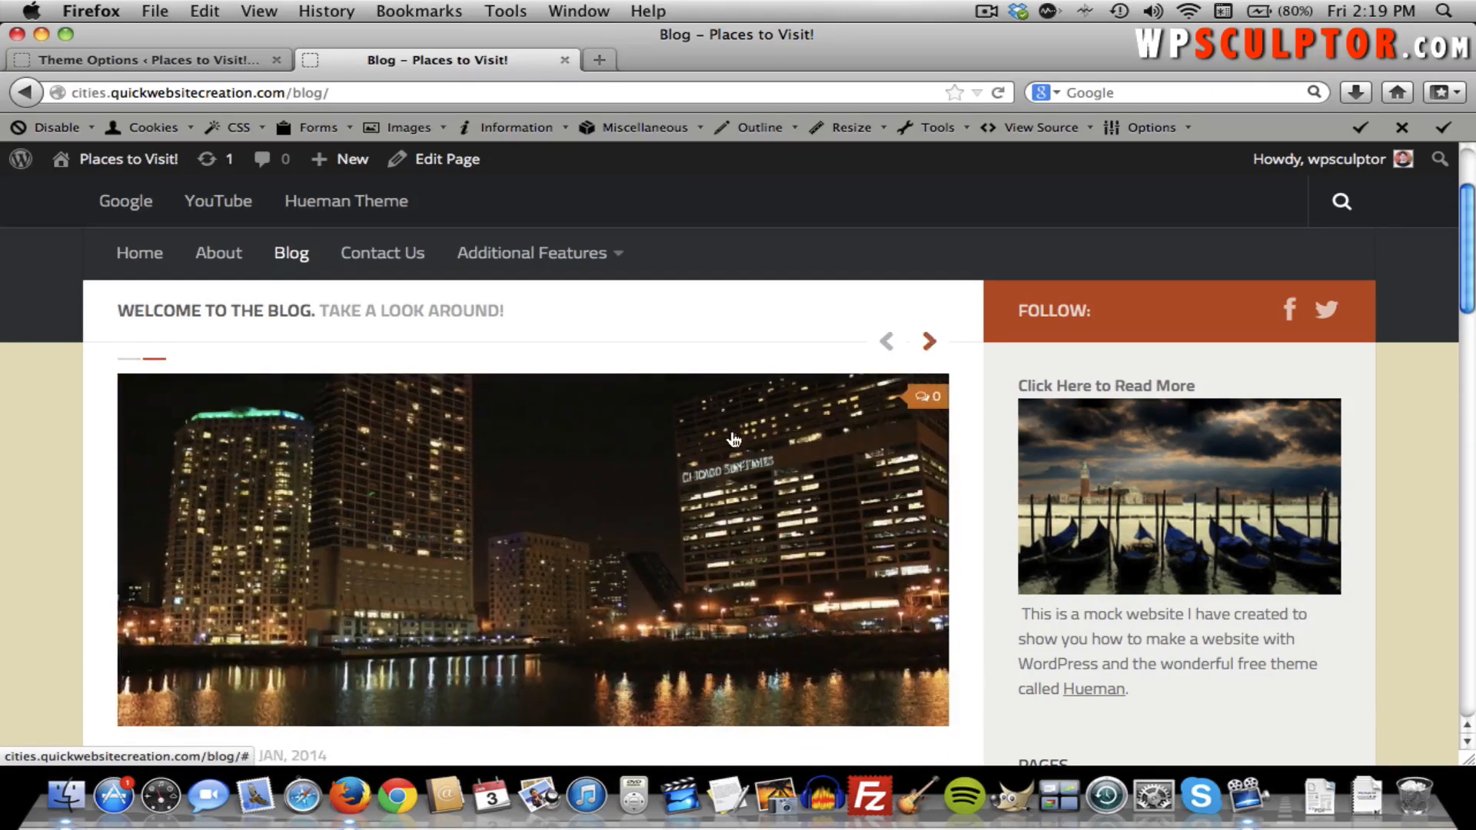
{"action": "scroll", "coordinate": [654, 499], "scroll_direction": "up", "scroll_amount": 2}
{"action": "scroll", "coordinate": [657, 509], "scroll_direction": "down", "scroll_amount": 4}
{"action": "scroll", "coordinate": [657, 509], "scroll_direction": "down", "scroll_amount": 9}
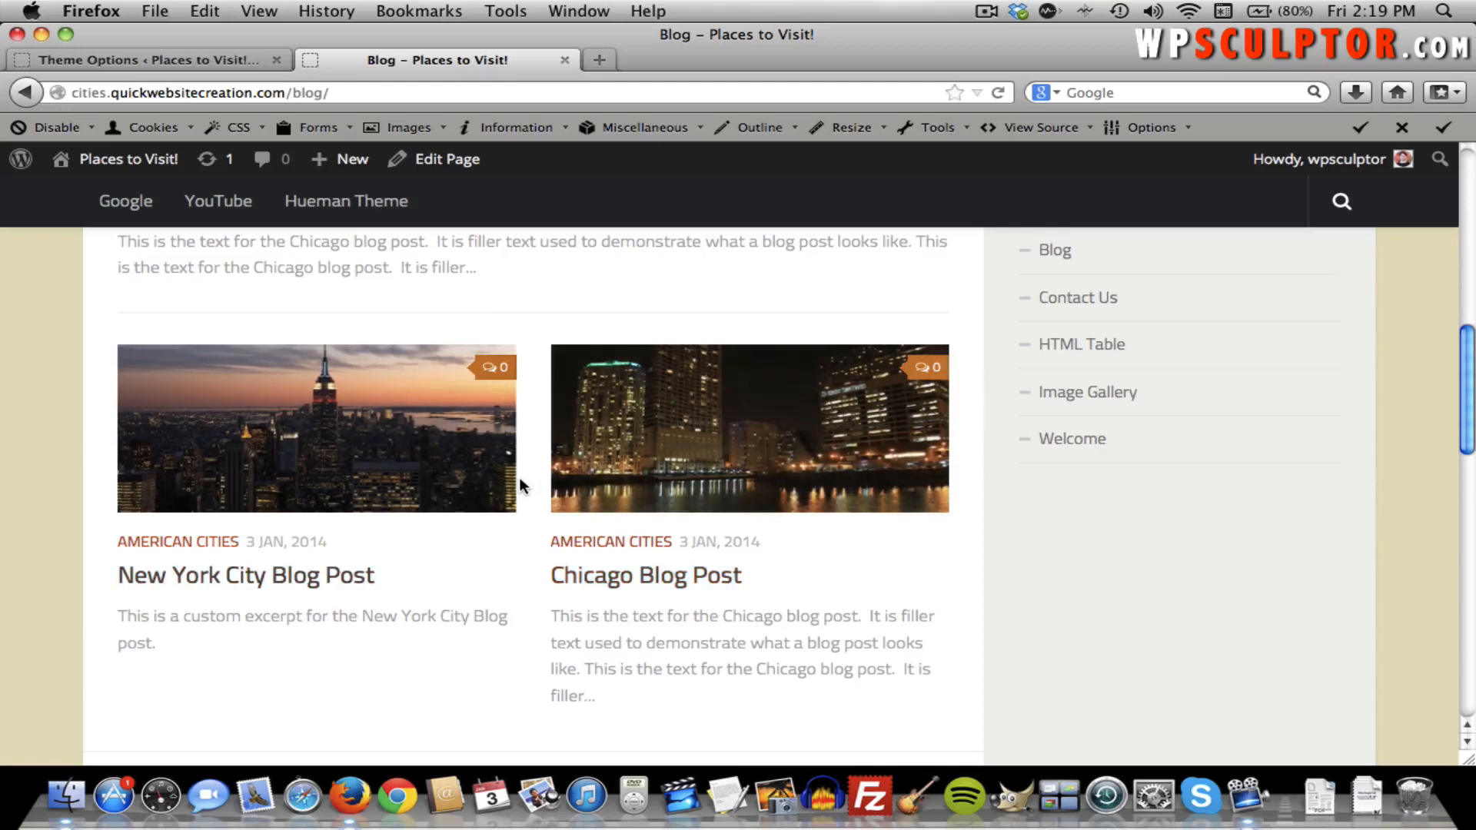
{"action": "scroll", "coordinate": [517, 484], "scroll_direction": "down", "scroll_amount": 5}
{"action": "scroll", "coordinate": [517, 484], "scroll_direction": "up", "scroll_amount": 3}
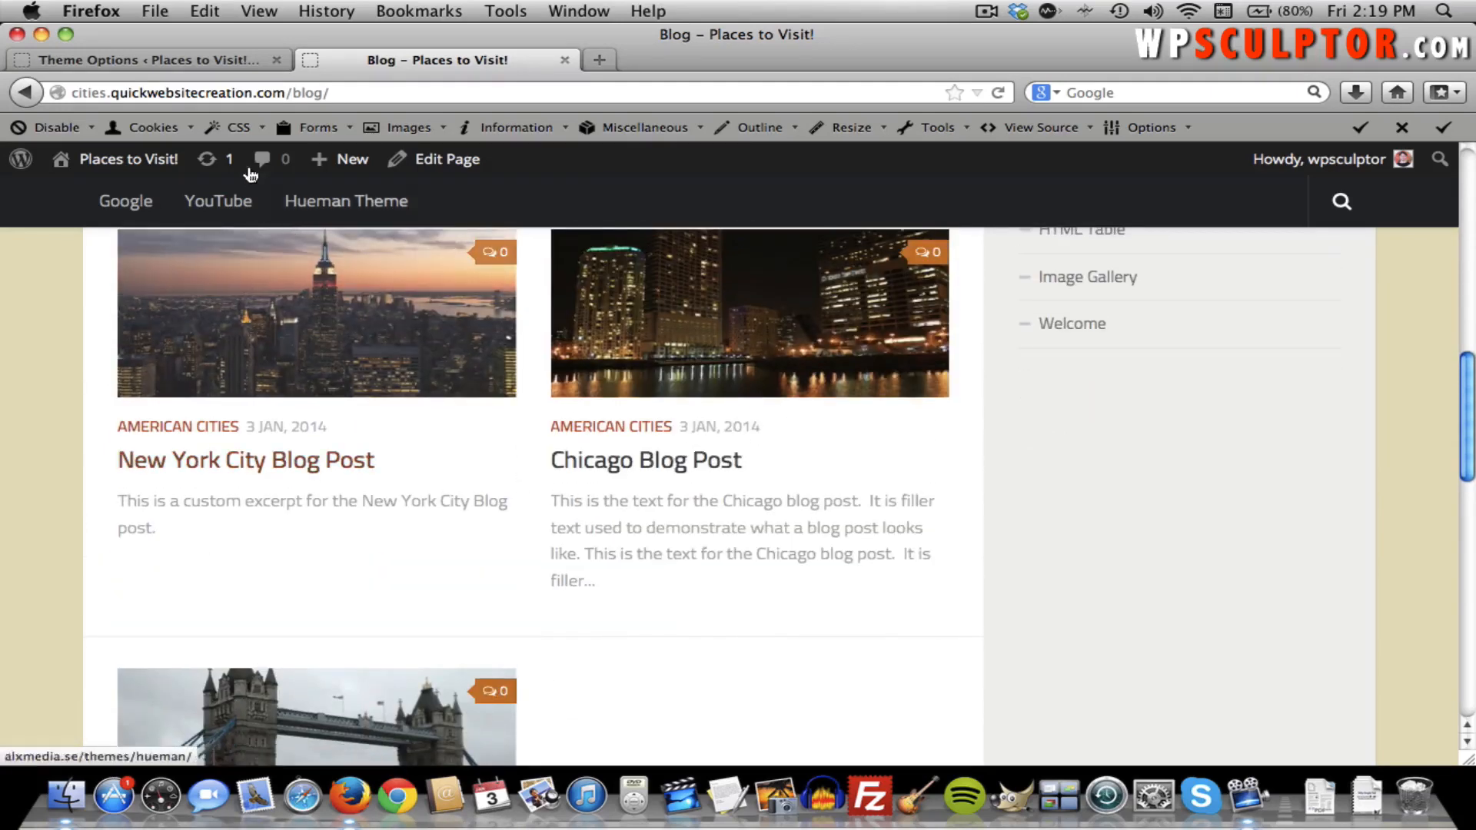
{"action": "left_click", "coordinate": [115, 61]}
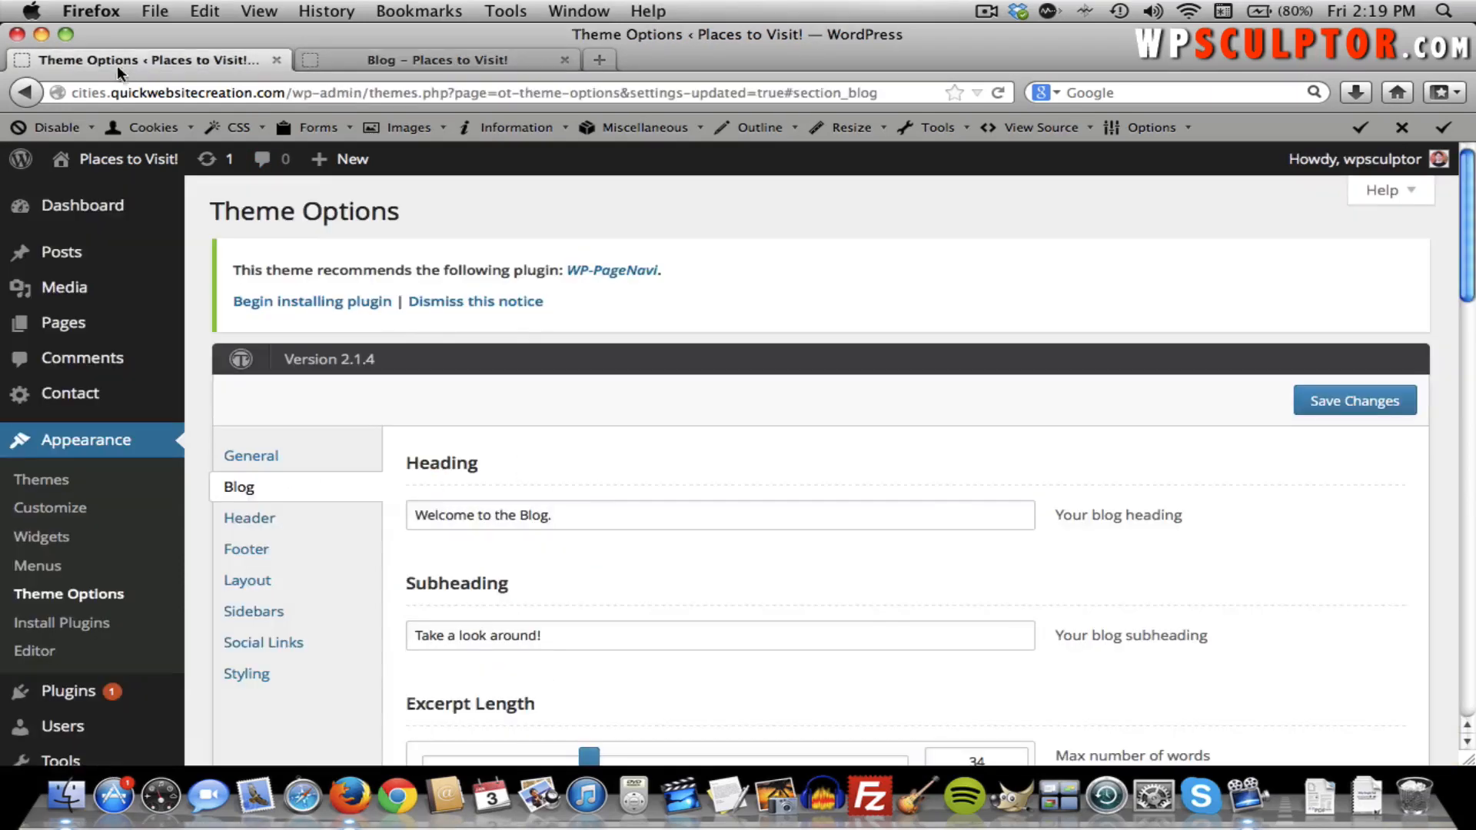
{"action": "scroll", "coordinate": [498, 442], "scroll_direction": "down", "scroll_amount": 10}
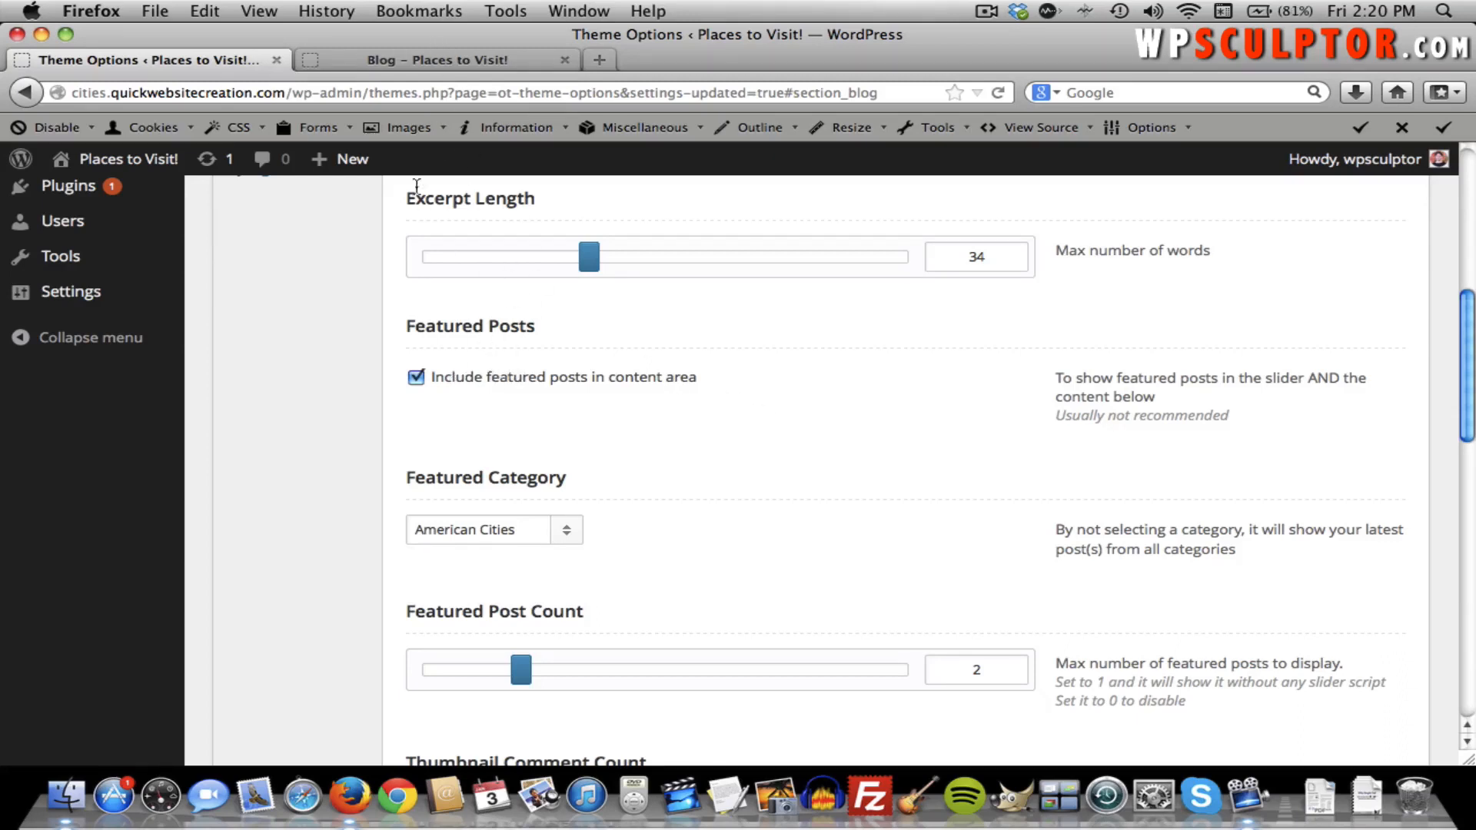
Compare the live blog's post thumbnails against the Blog theme options settings.
{"action": "left_click", "coordinate": [400, 59]}
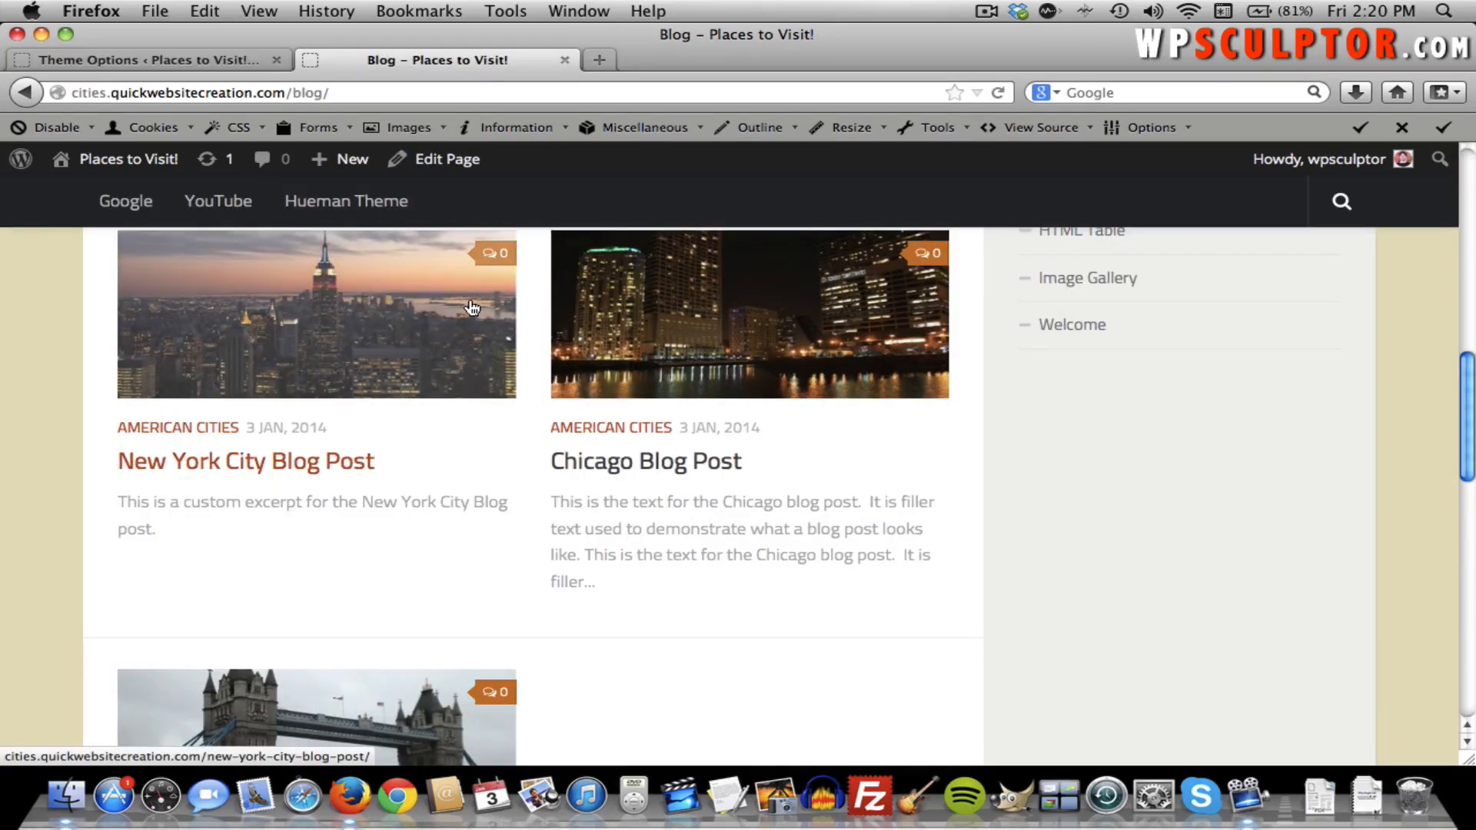
{"action": "scroll", "coordinate": [468, 297], "scroll_direction": "down", "scroll_amount": 2}
{"action": "scroll", "coordinate": [468, 297], "scroll_direction": "up", "scroll_amount": 10}
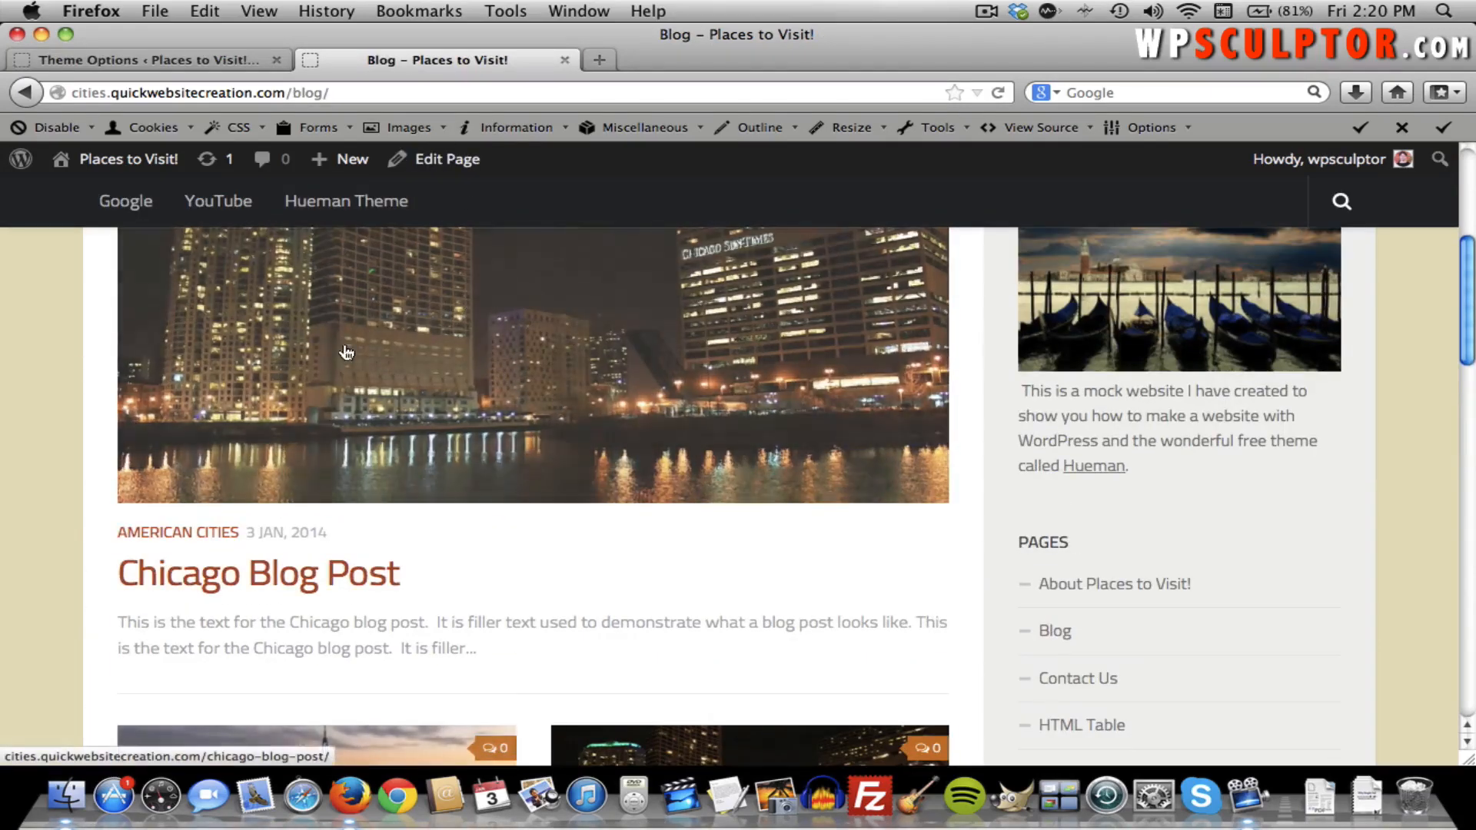
{"action": "left_click", "coordinate": [113, 57]}
{"action": "scroll", "coordinate": [372, 433], "scroll_direction": "down", "scroll_amount": 3}
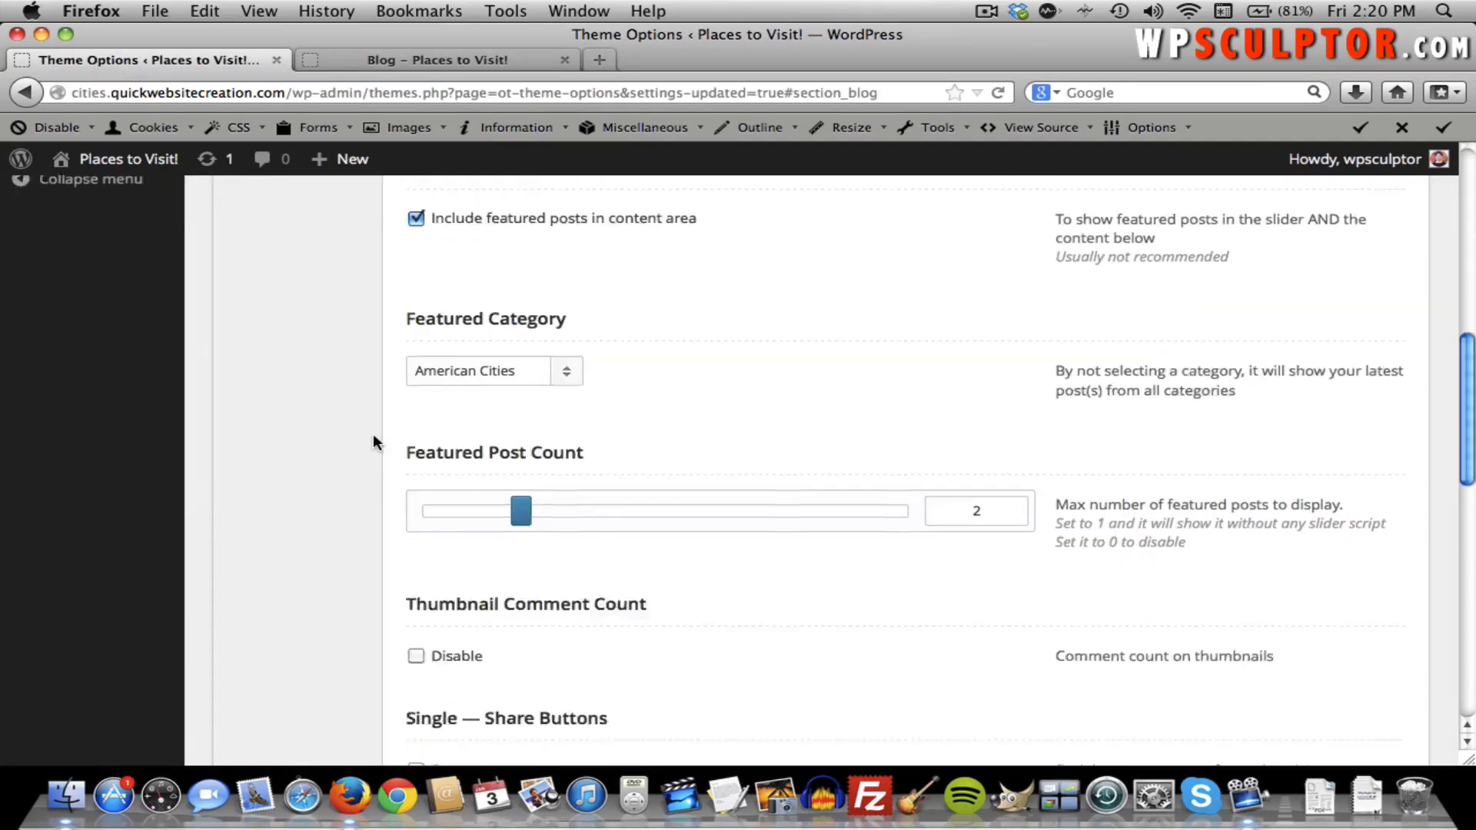
{"action": "scroll", "coordinate": [372, 442], "scroll_direction": "down", "scroll_amount": 2}
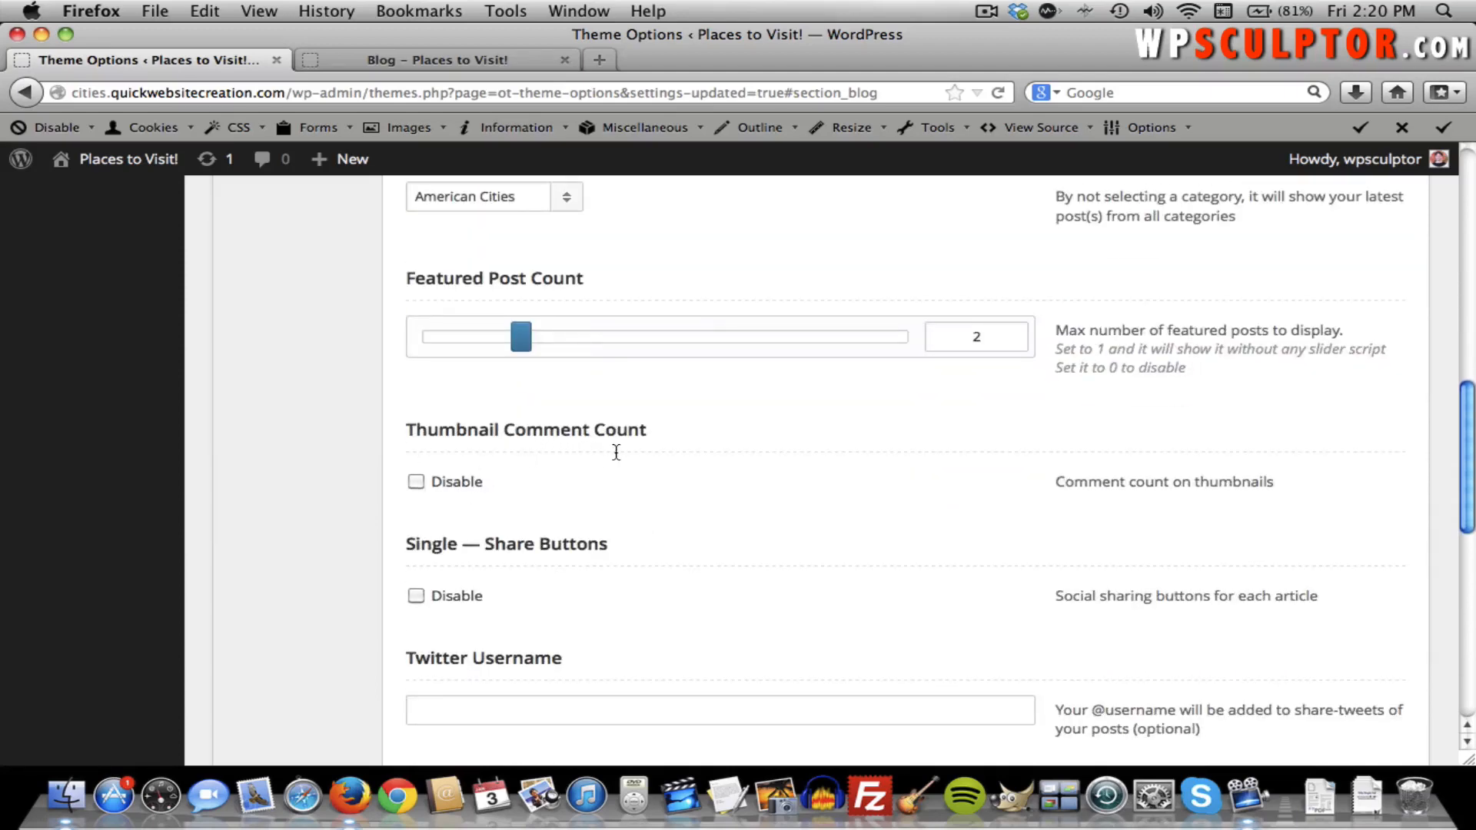
{"action": "left_click", "coordinate": [476, 59]}
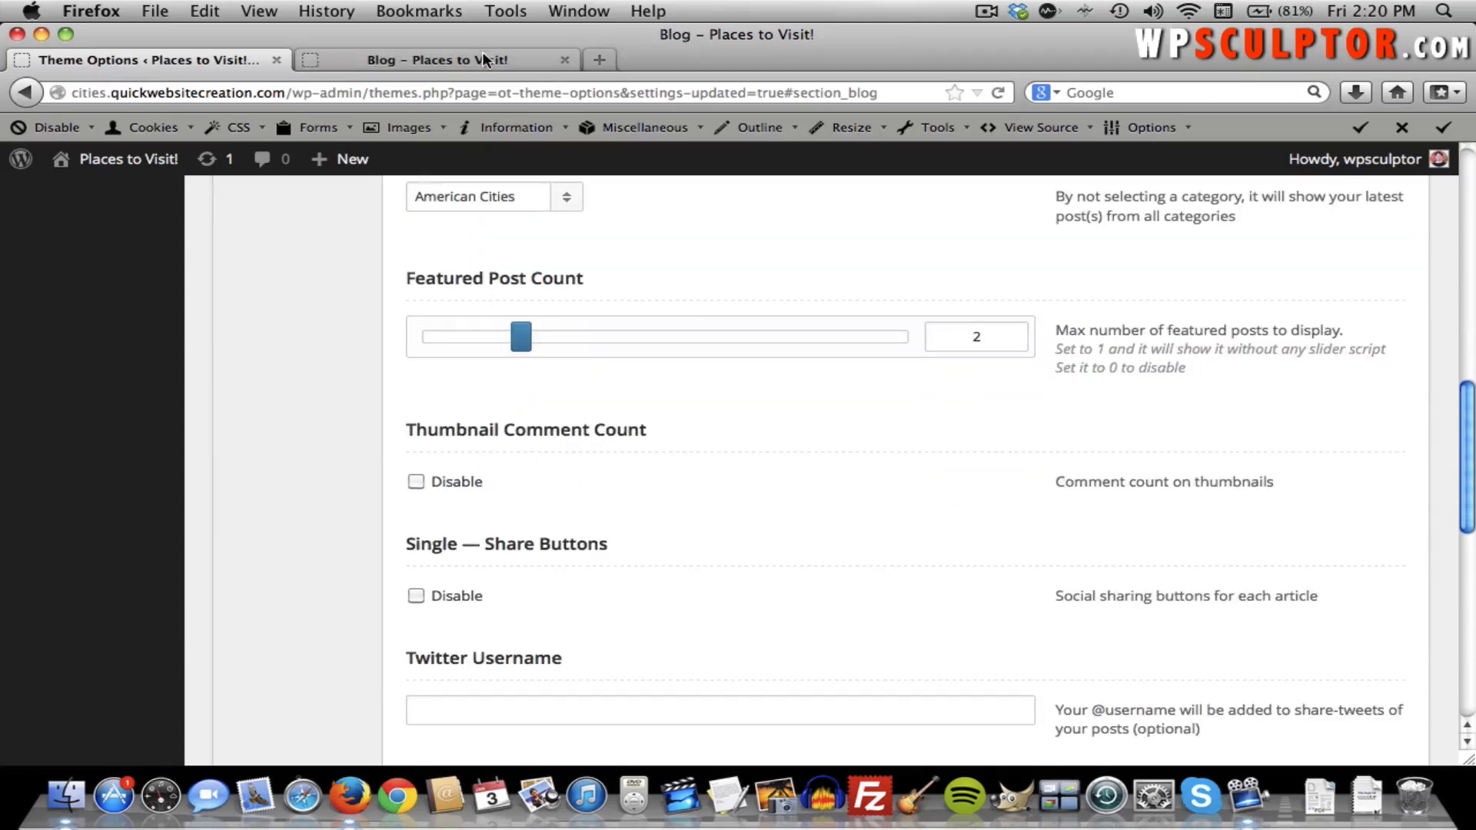
{"action": "scroll", "coordinate": [623, 311], "scroll_direction": "down", "scroll_amount": 1}
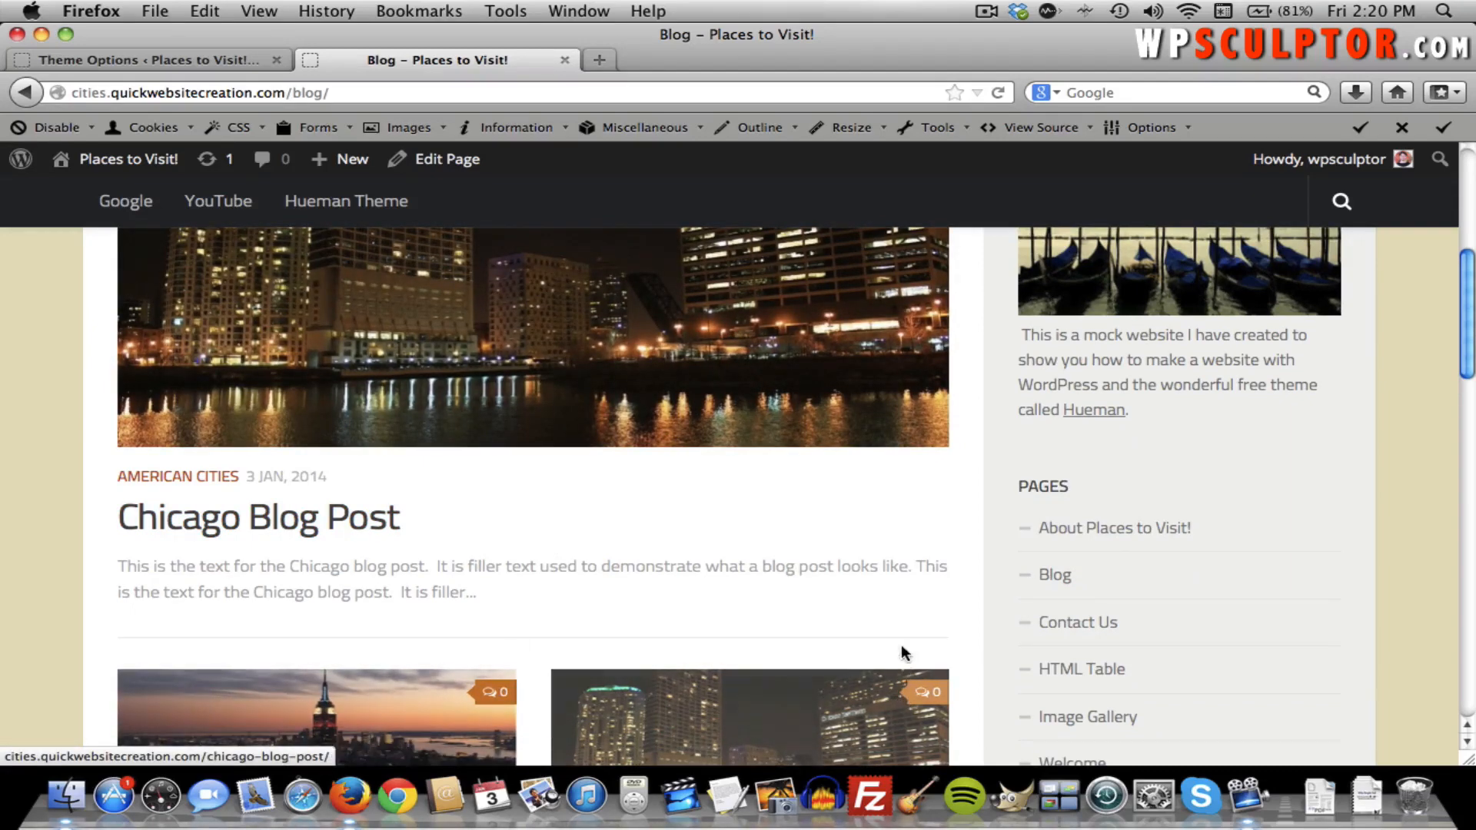
{"action": "scroll", "coordinate": [902, 631], "scroll_direction": "down", "scroll_amount": 2}
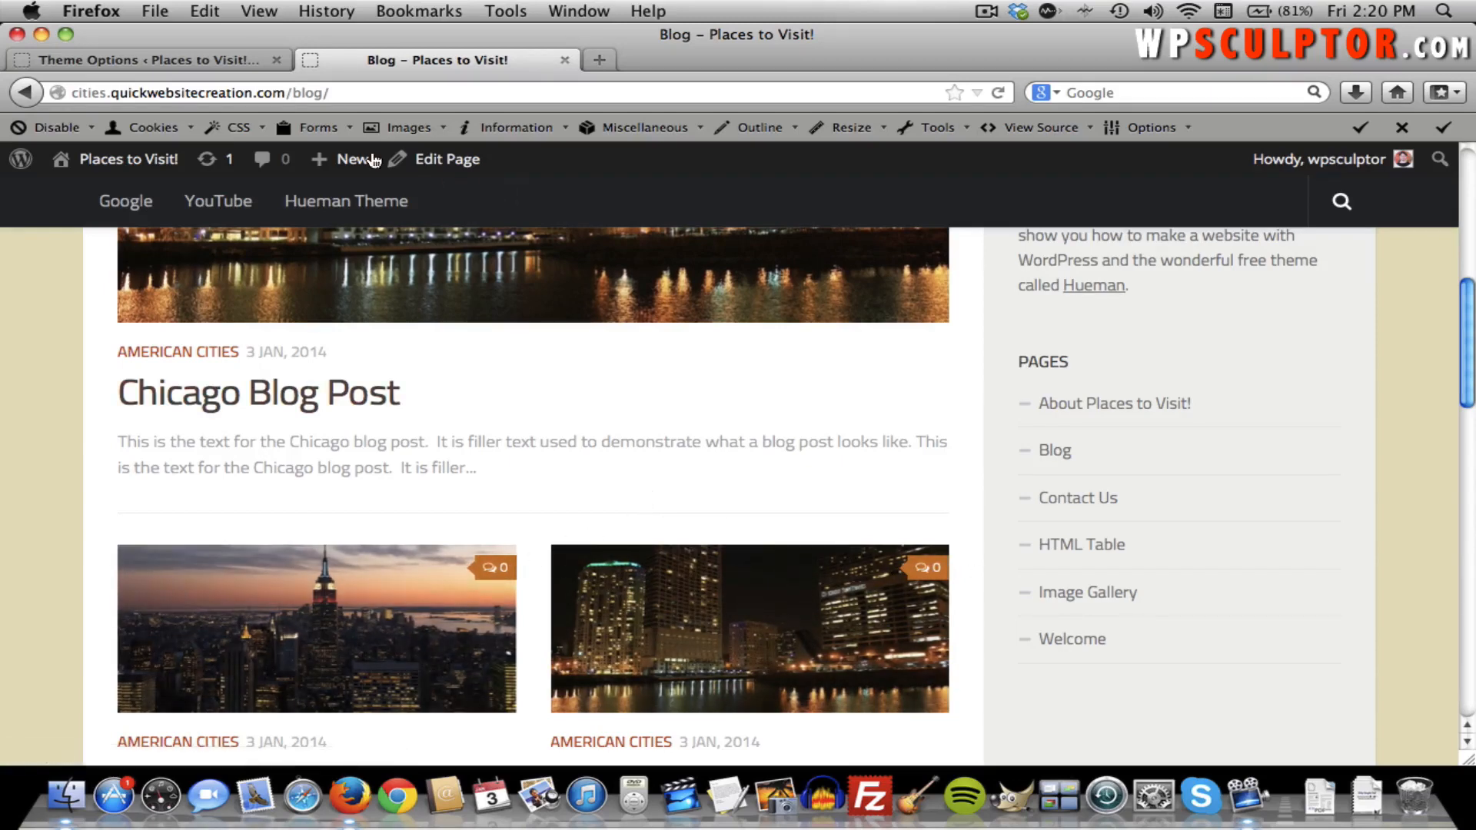
{"action": "left_click", "coordinate": [228, 63]}
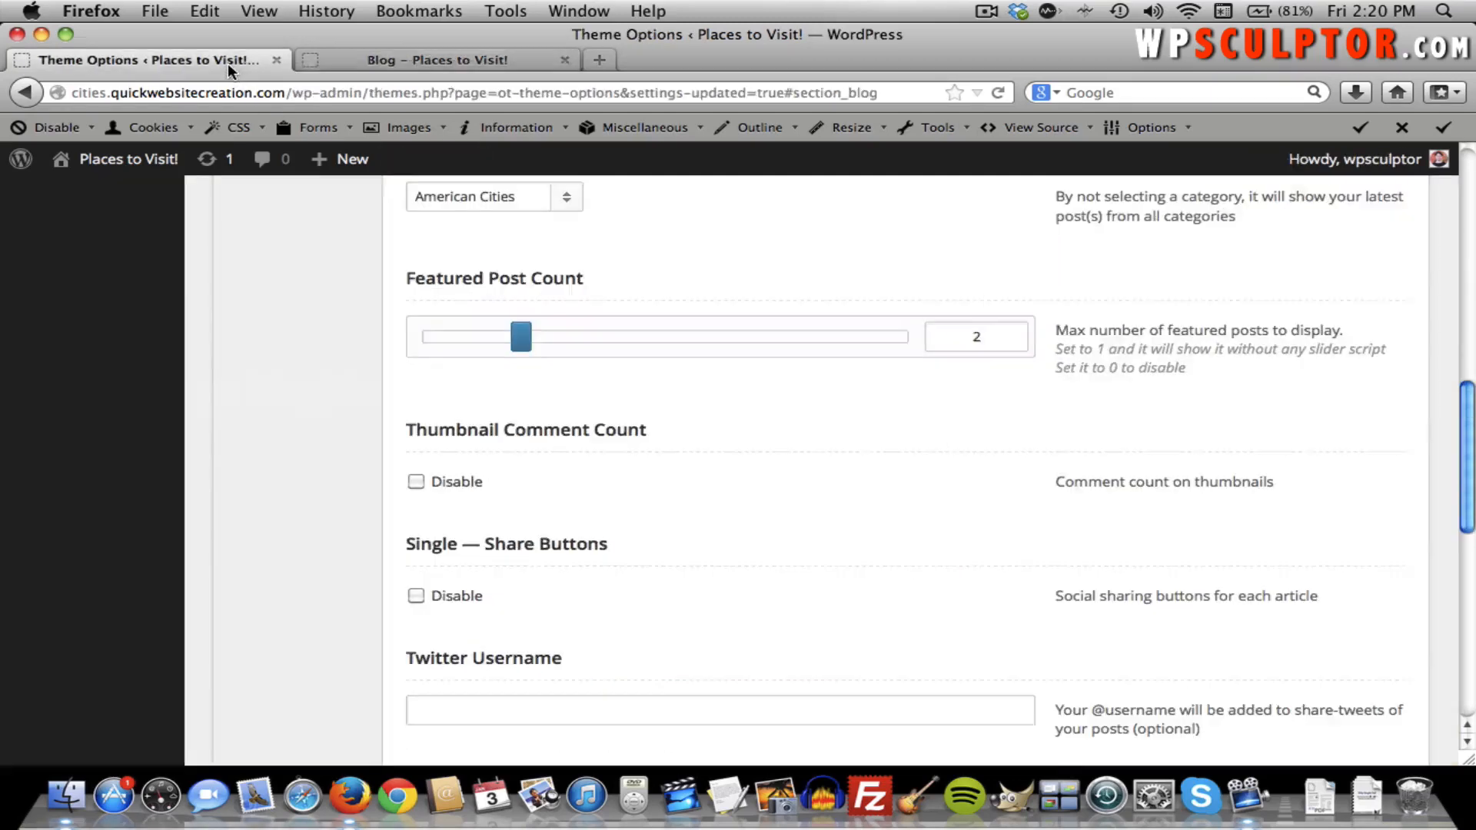
Disable Thumbnail Comment Count, save, and reload the blog to confirm the badges are gone.
{"action": "left_click", "coordinate": [415, 484]}
{"action": "scroll", "coordinate": [777, 472], "scroll_direction": "up", "scroll_amount": 10}
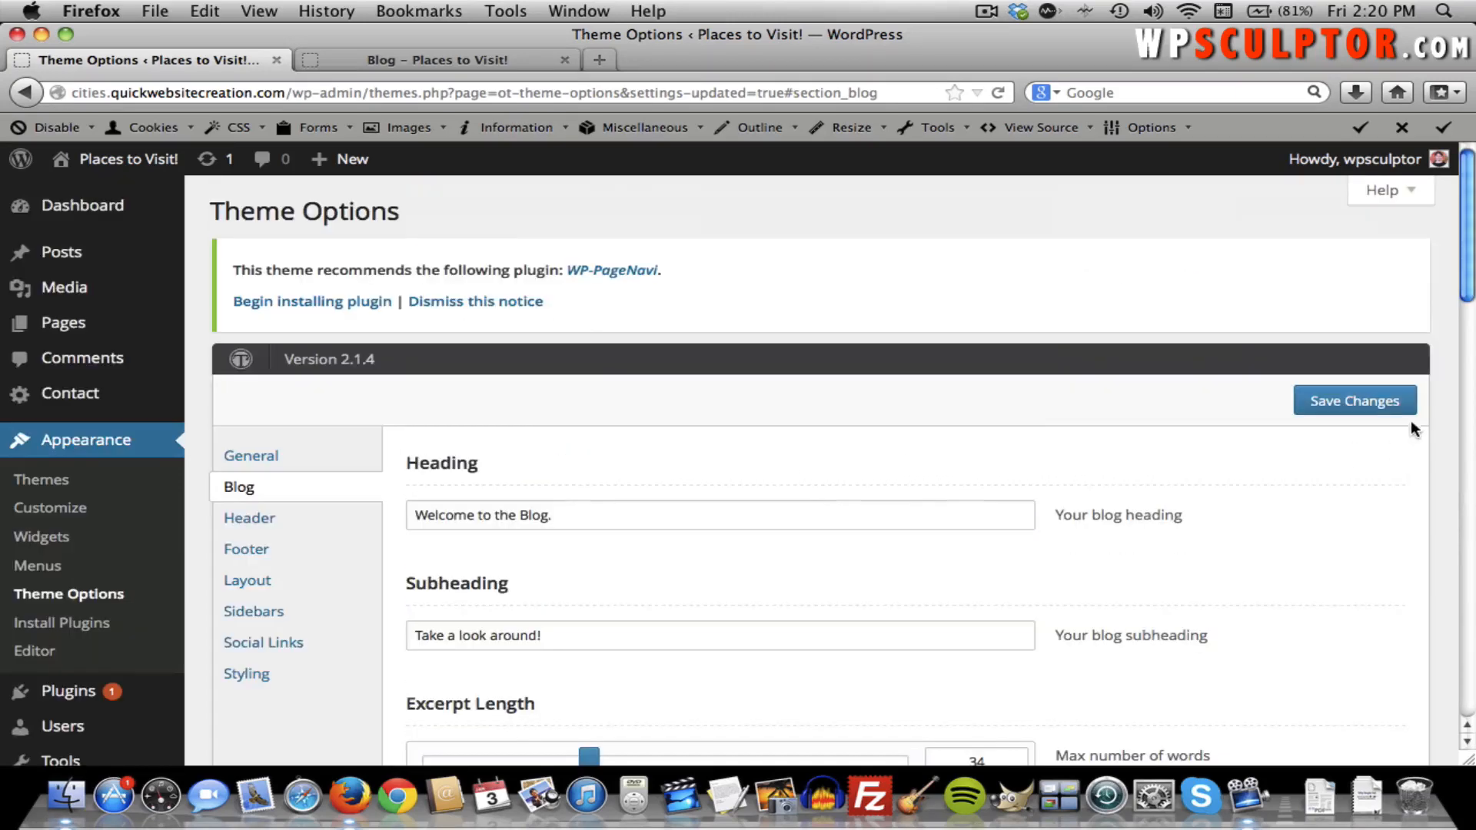
{"action": "left_click", "coordinate": [1371, 404]}
{"action": "left_click", "coordinate": [455, 60]}
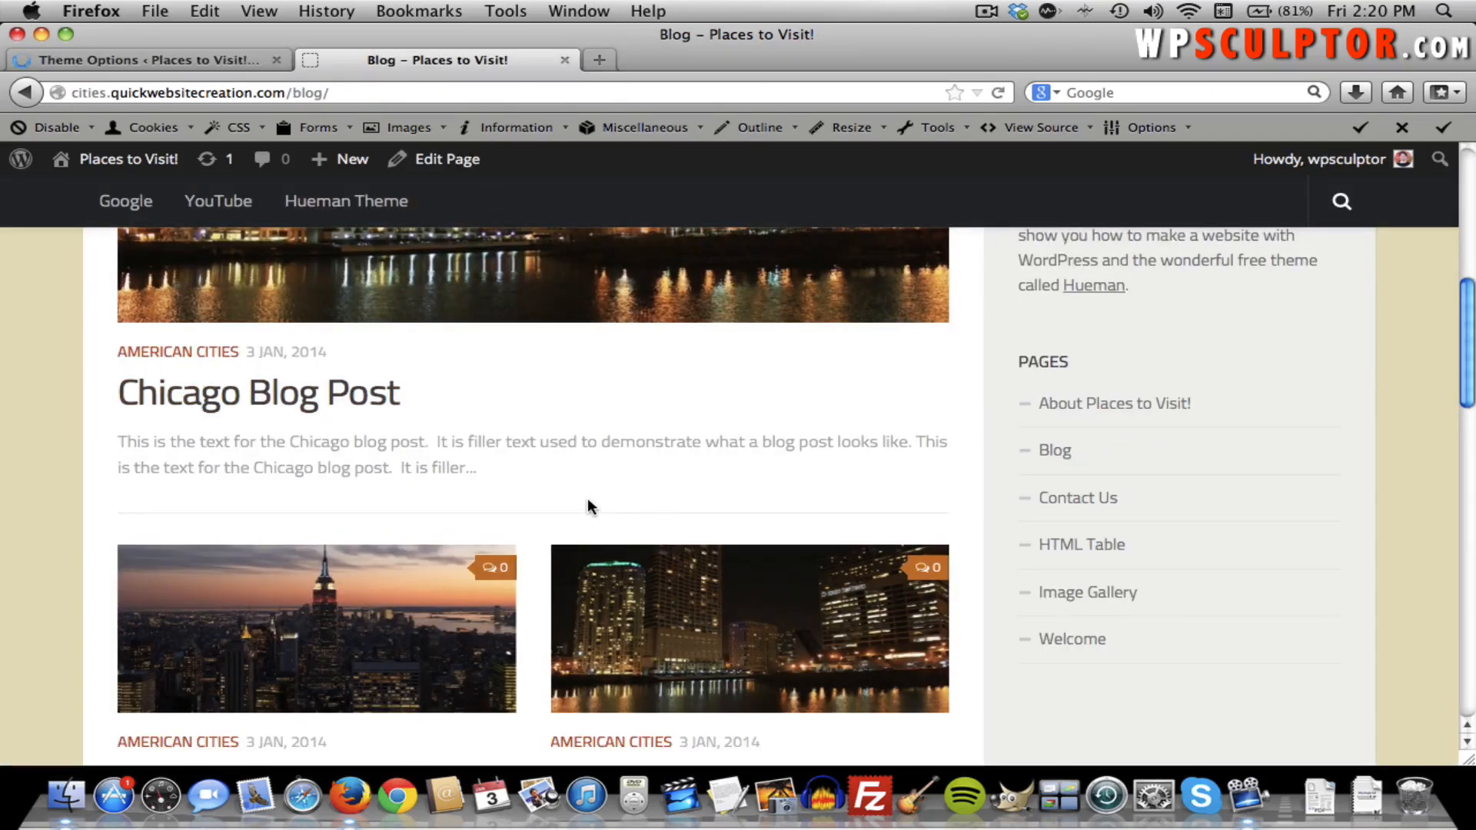
{"action": "key", "text": "super+r"}
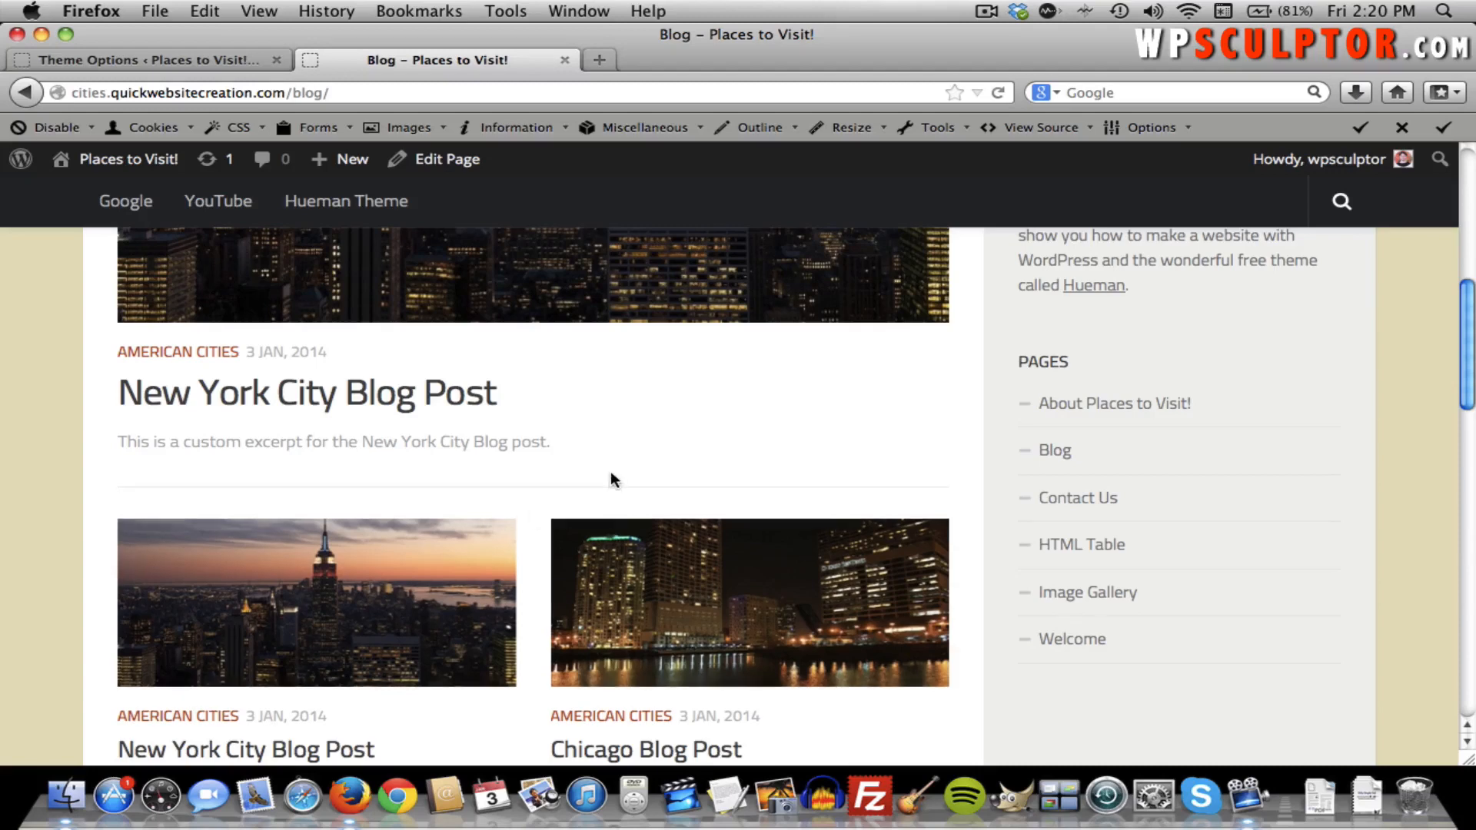
Open the New York City Blog Post and scroll through its text, share counters and Chicago link.
{"action": "left_click", "coordinate": [392, 588]}
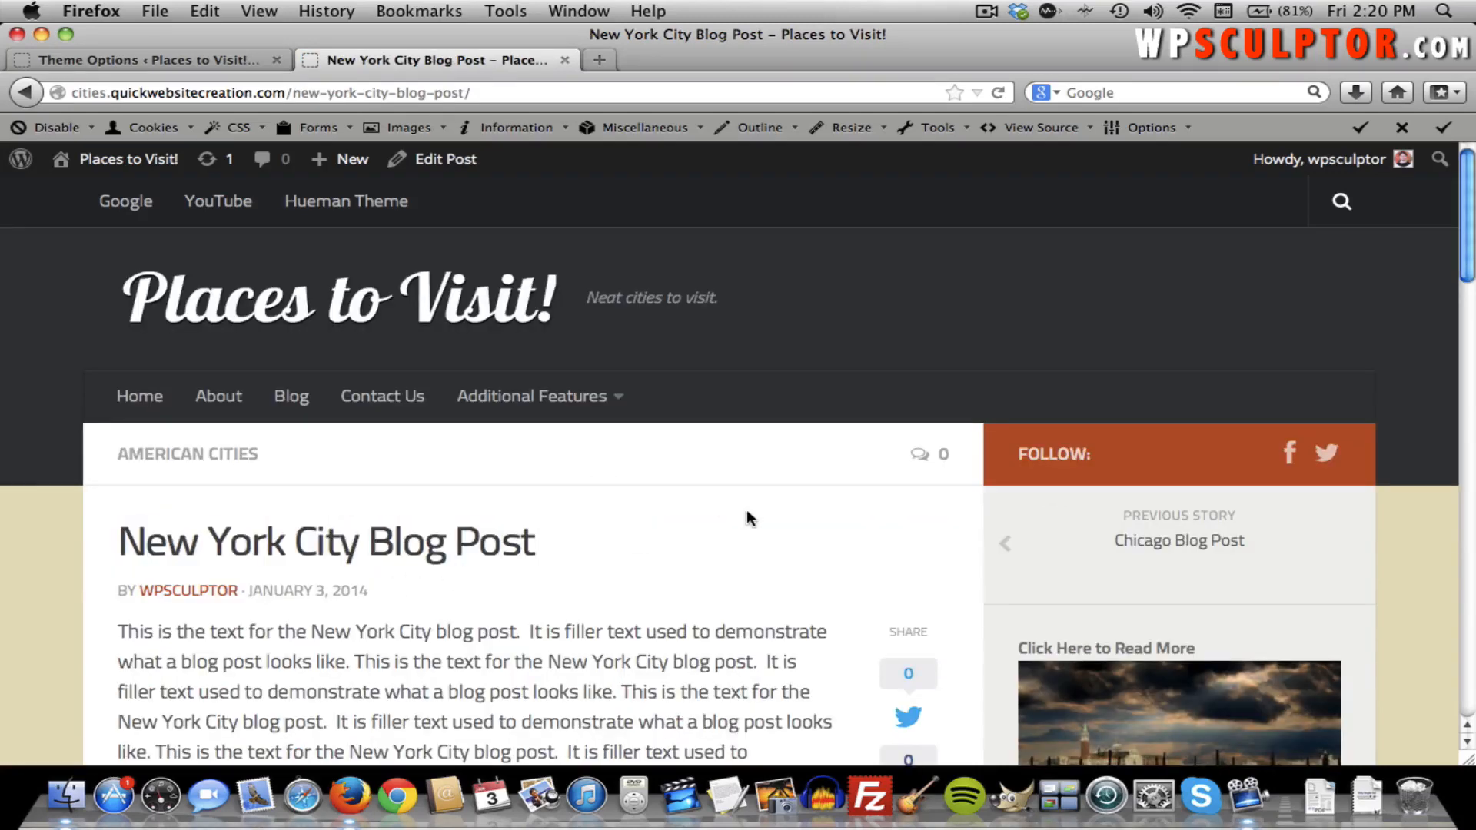
{"action": "scroll", "coordinate": [747, 511], "scroll_direction": "down", "scroll_amount": 5}
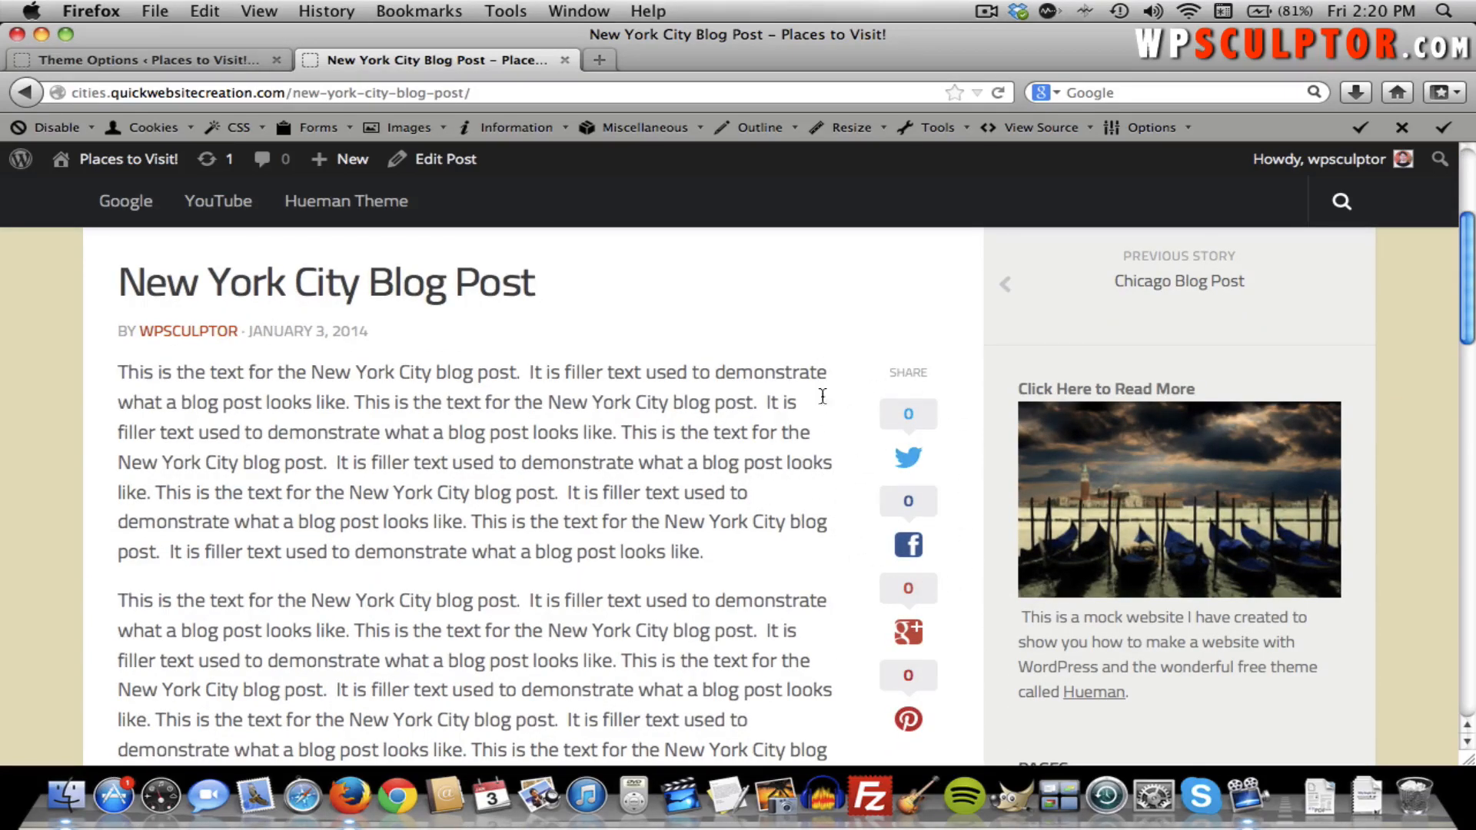
{"action": "scroll", "coordinate": [820, 407], "scroll_direction": "up", "scroll_amount": 1}
{"action": "scroll", "coordinate": [820, 411], "scroll_direction": "down", "scroll_amount": 4}
{"action": "scroll", "coordinate": [823, 403], "scroll_direction": "up", "scroll_amount": 5}
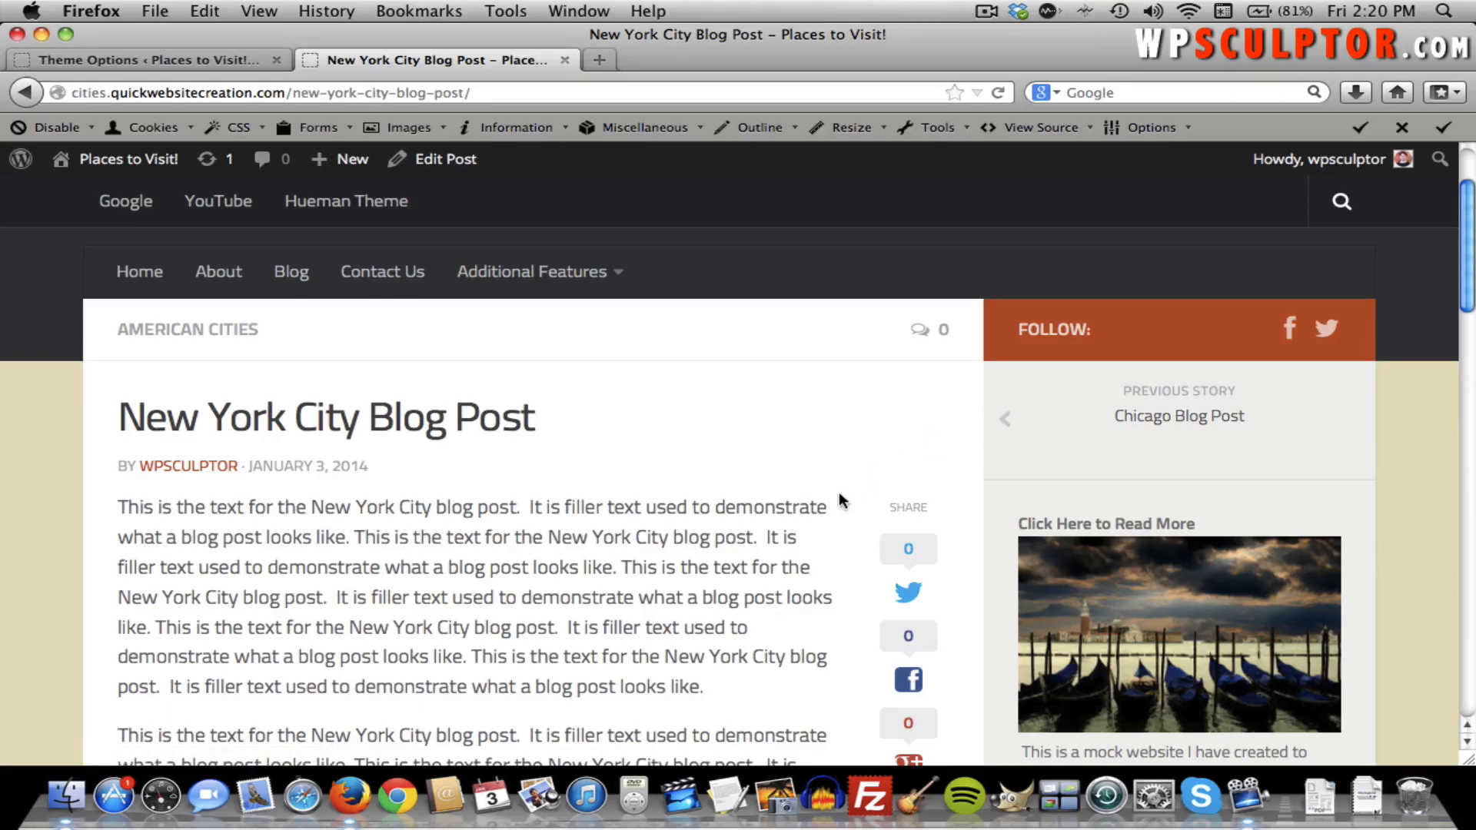
{"action": "scroll", "coordinate": [813, 537], "scroll_direction": "down", "scroll_amount": 3}
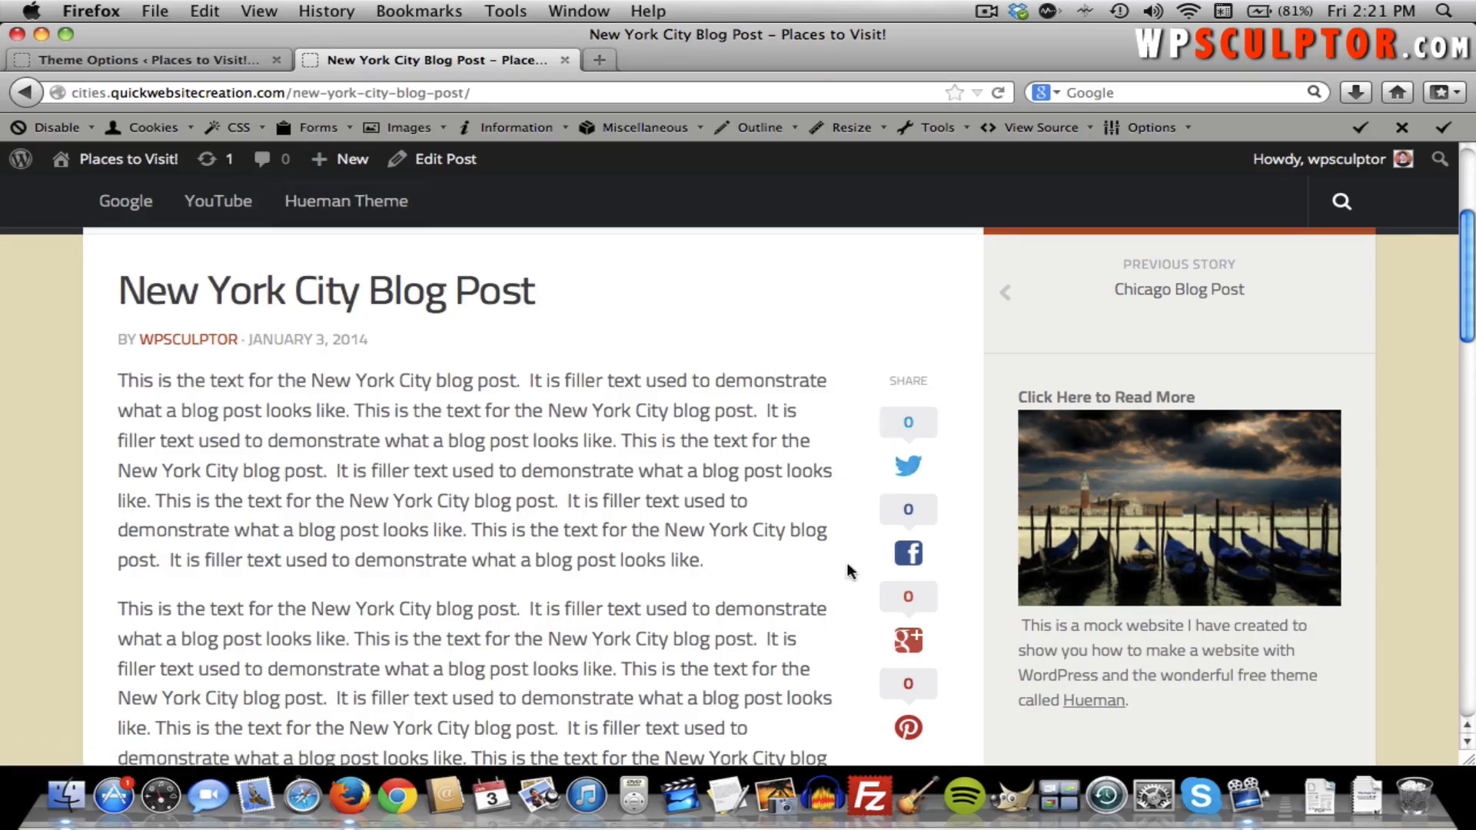
Back in Theme Options > Blog, review Share Buttons, Author Bio, Related Posts and Post Navigation unchanged.
{"action": "left_click", "coordinate": [116, 59]}
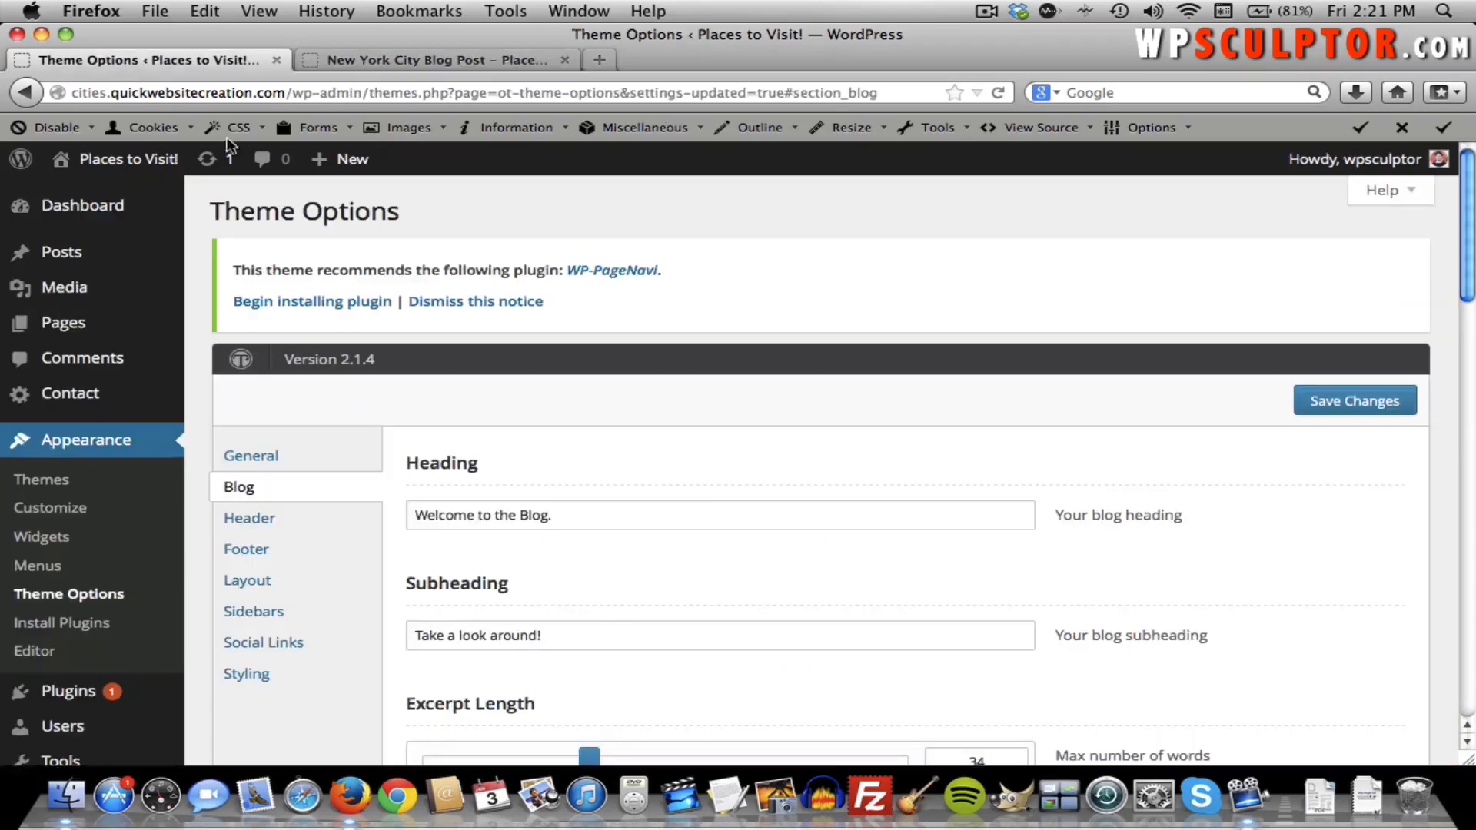
{"action": "scroll", "coordinate": [590, 384], "scroll_direction": "down", "scroll_amount": 4}
{"action": "scroll", "coordinate": [591, 387], "scroll_direction": "down", "scroll_amount": 10}
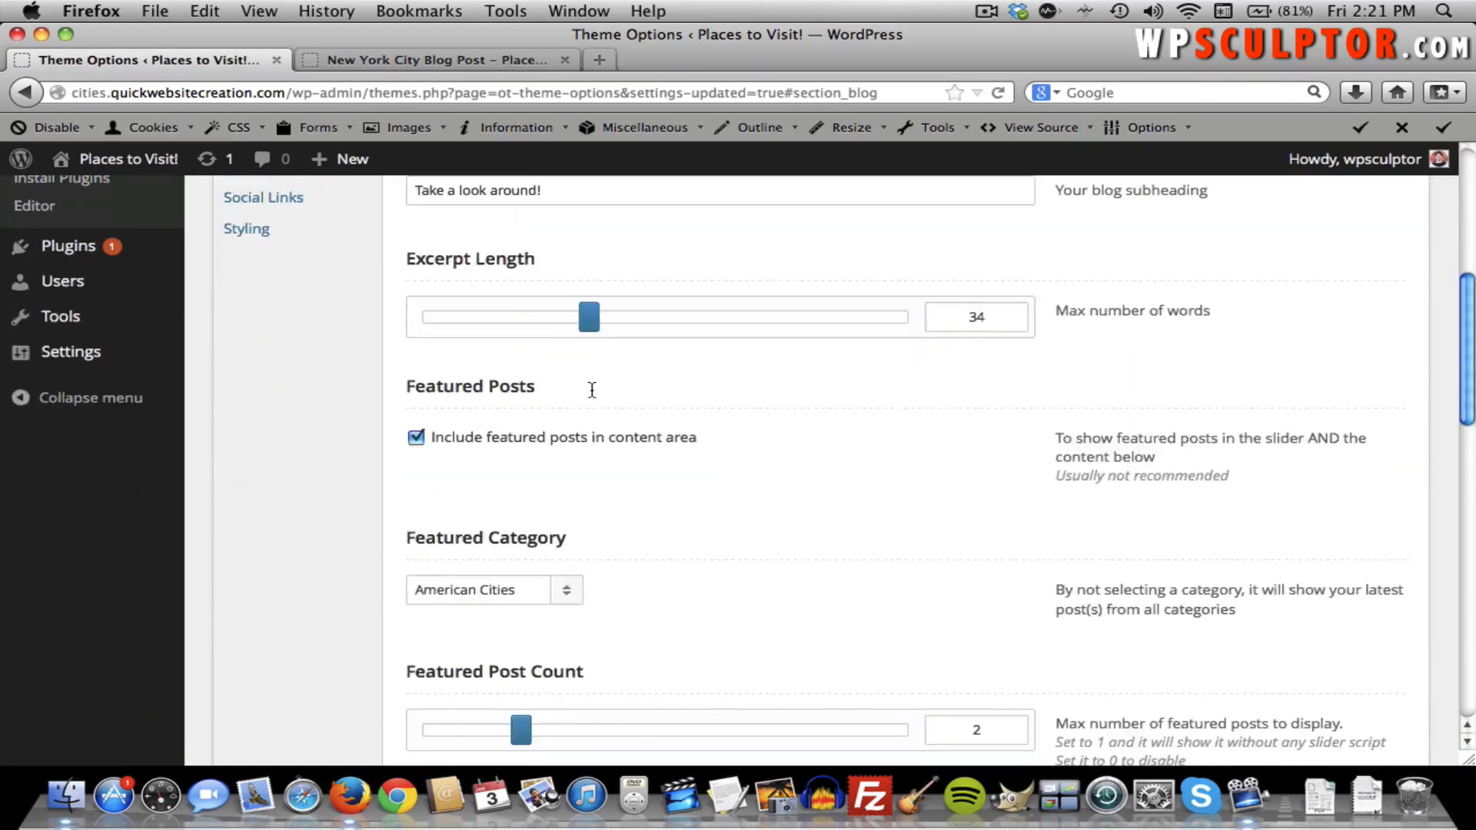
{"action": "scroll", "coordinate": [591, 391], "scroll_direction": "down", "scroll_amount": 3}
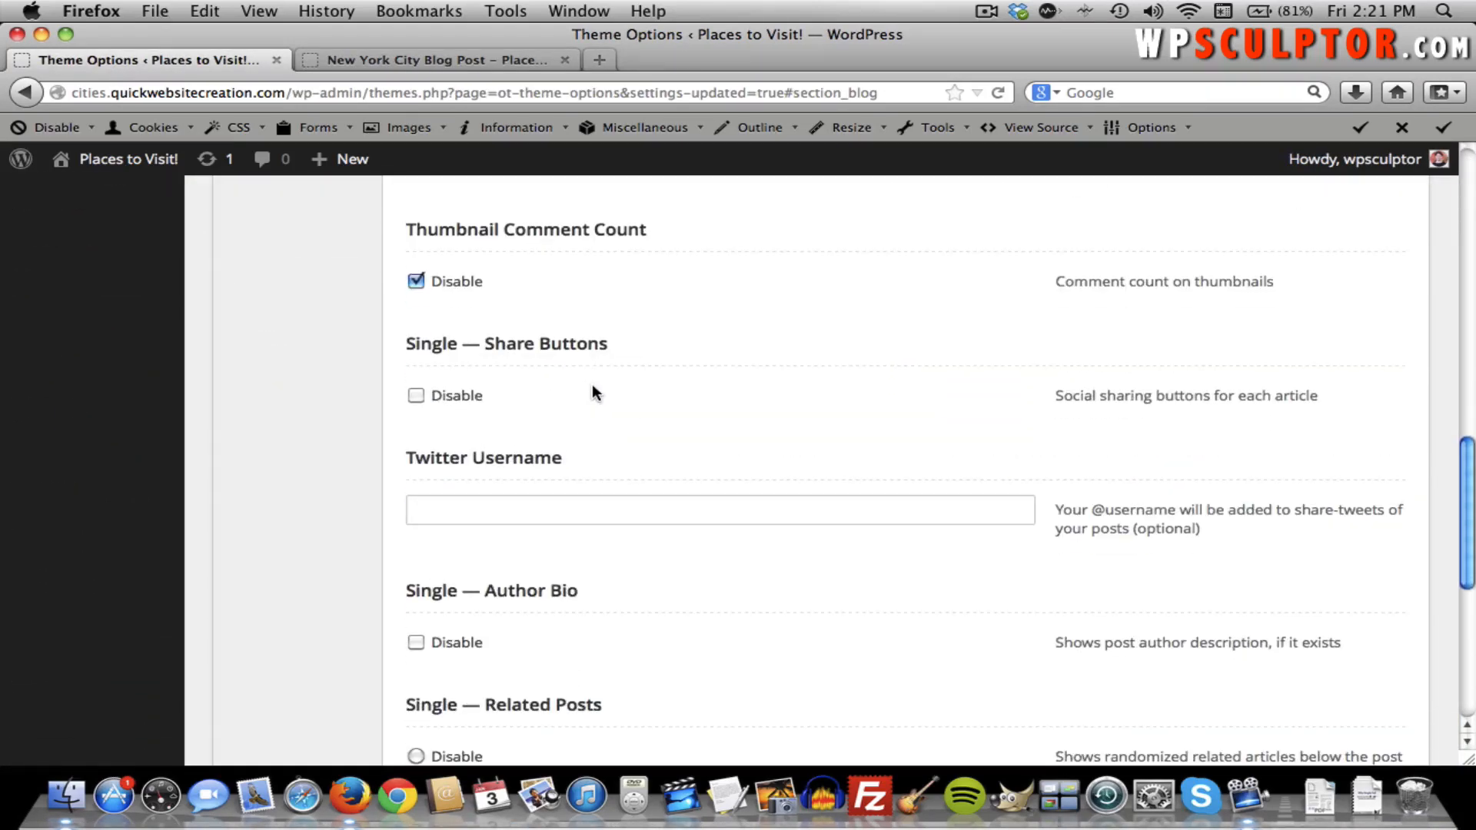
{"action": "scroll", "coordinate": [592, 386], "scroll_direction": "down", "scroll_amount": 1}
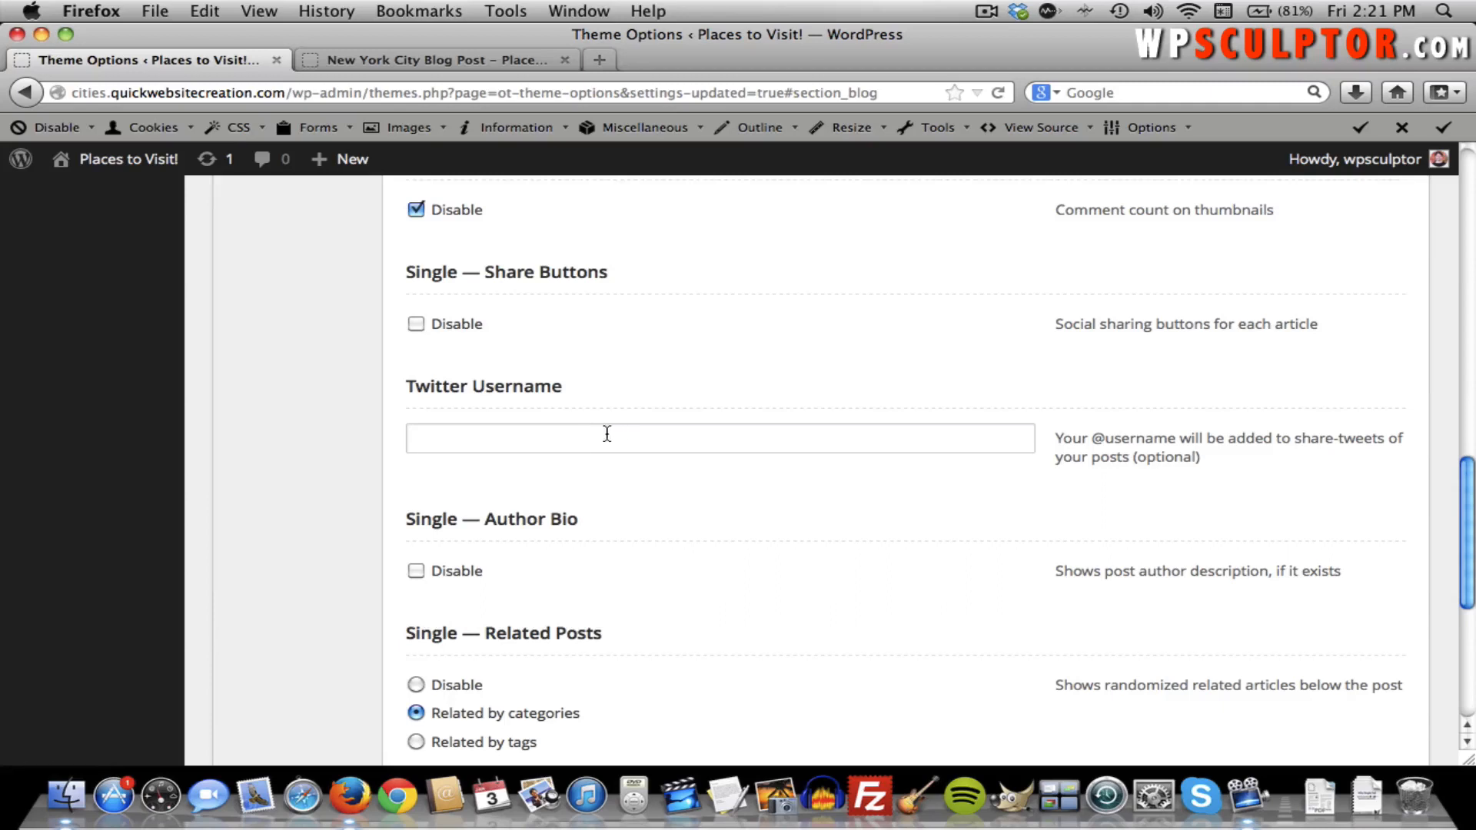
{"action": "scroll", "coordinate": [684, 436], "scroll_direction": "down", "scroll_amount": 2}
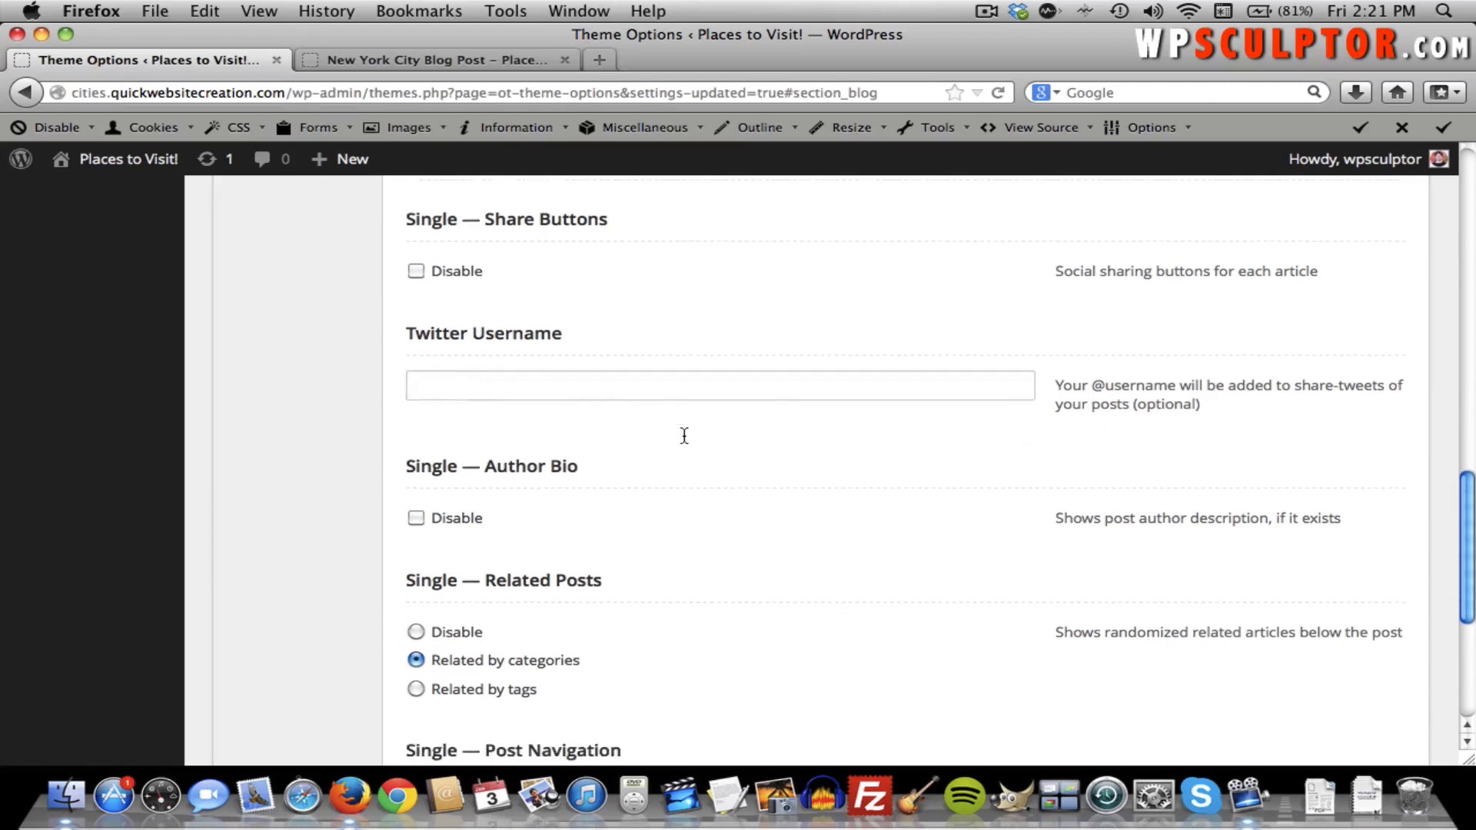
{"action": "scroll", "coordinate": [682, 437], "scroll_direction": "down", "scroll_amount": 3}
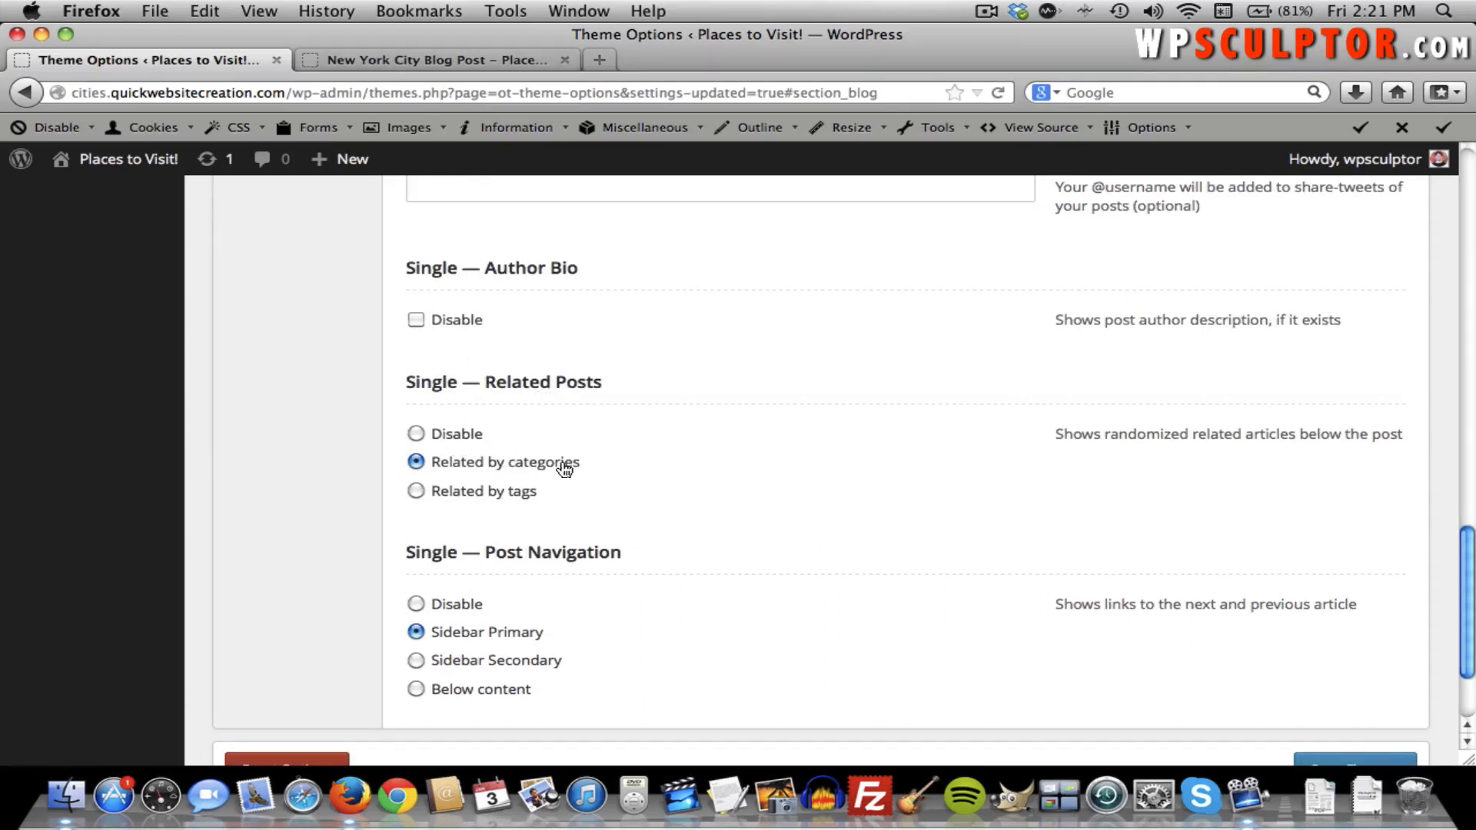
Compare the live New York City post with Theme Options, ending at the Blog Single settings.
{"action": "left_click", "coordinate": [446, 63]}
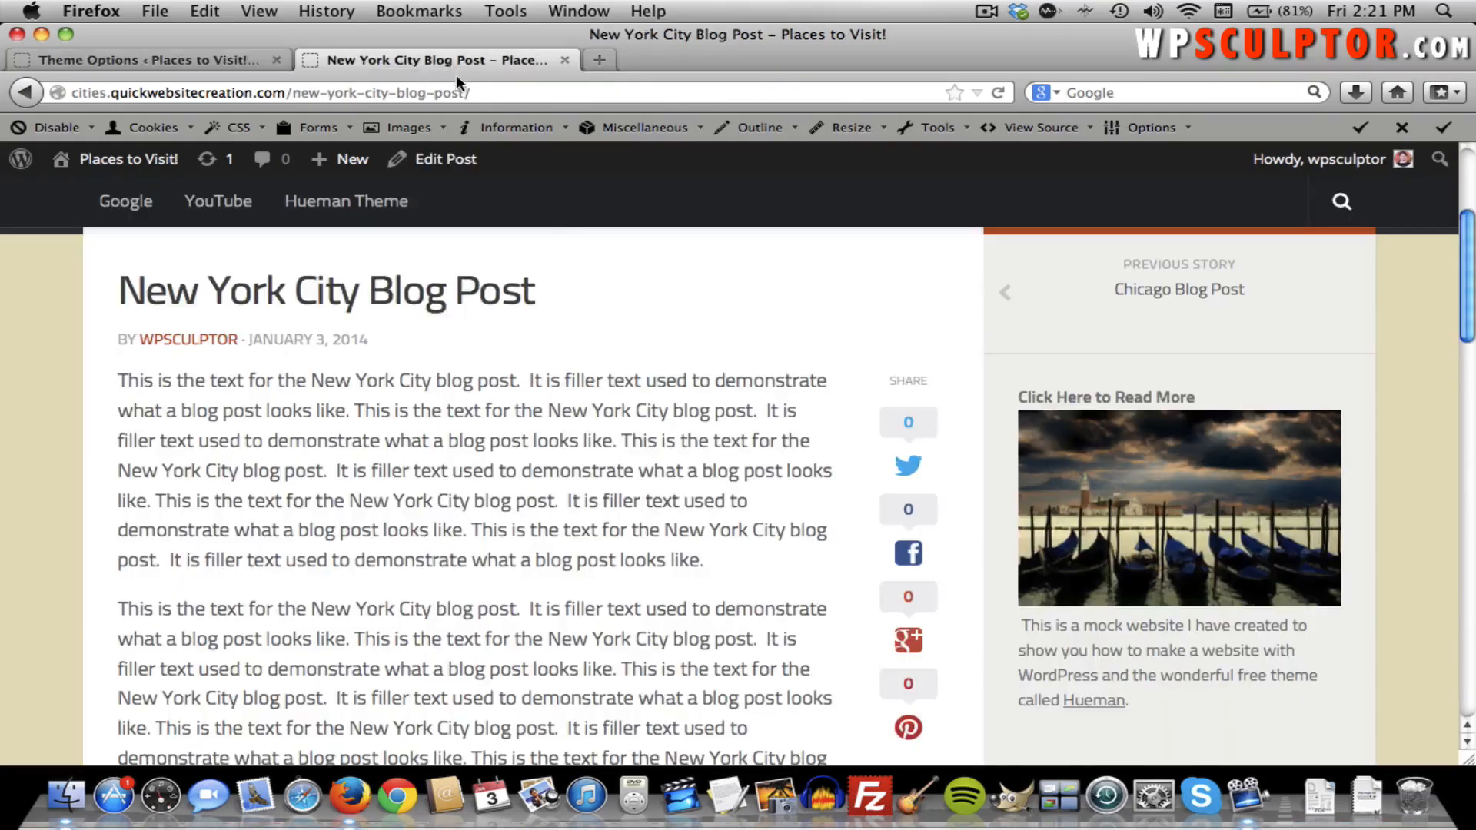
{"action": "scroll", "coordinate": [630, 330], "scroll_direction": "down", "scroll_amount": 5}
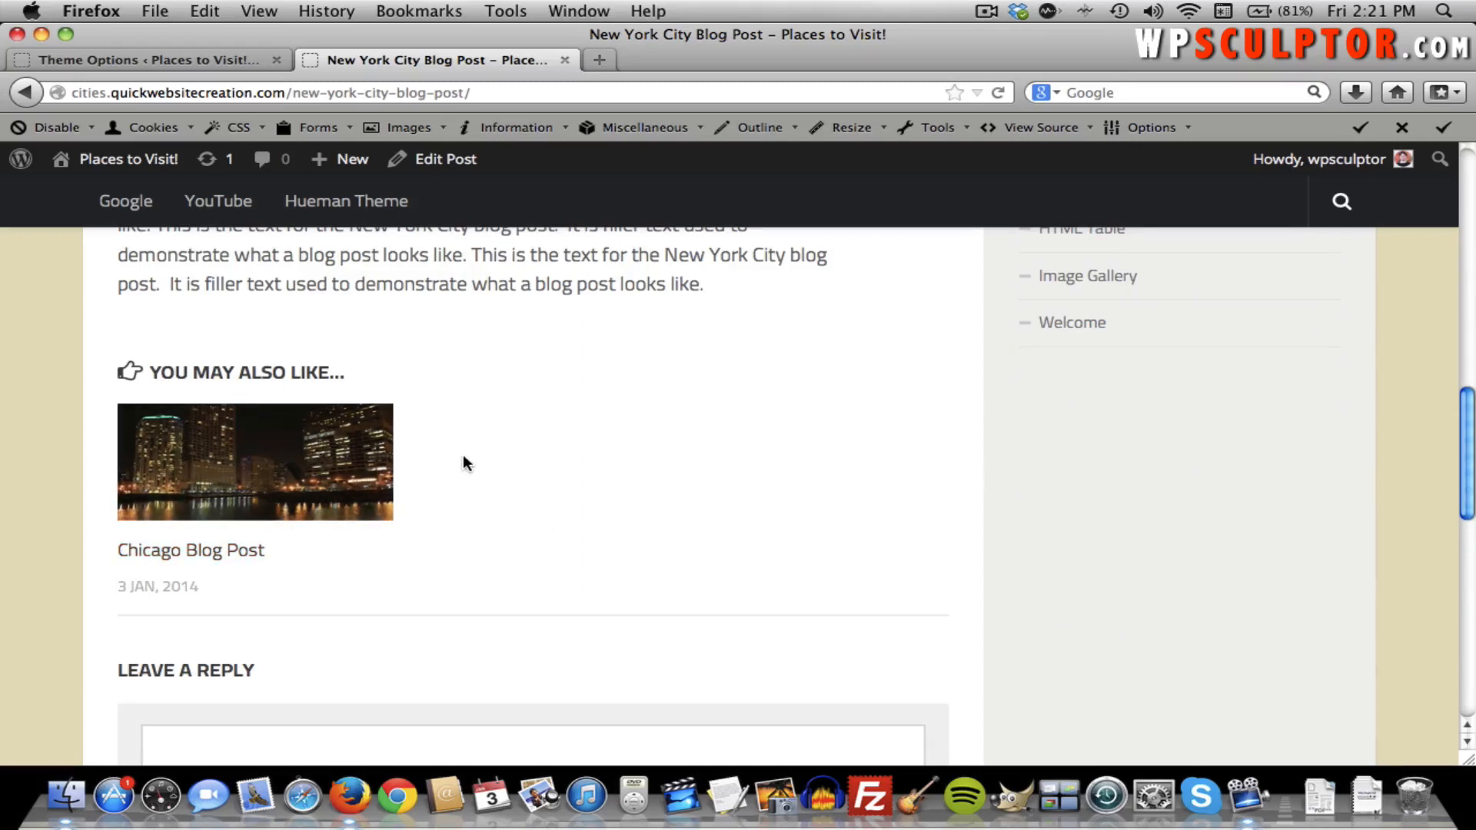
{"action": "left_click", "coordinate": [170, 61]}
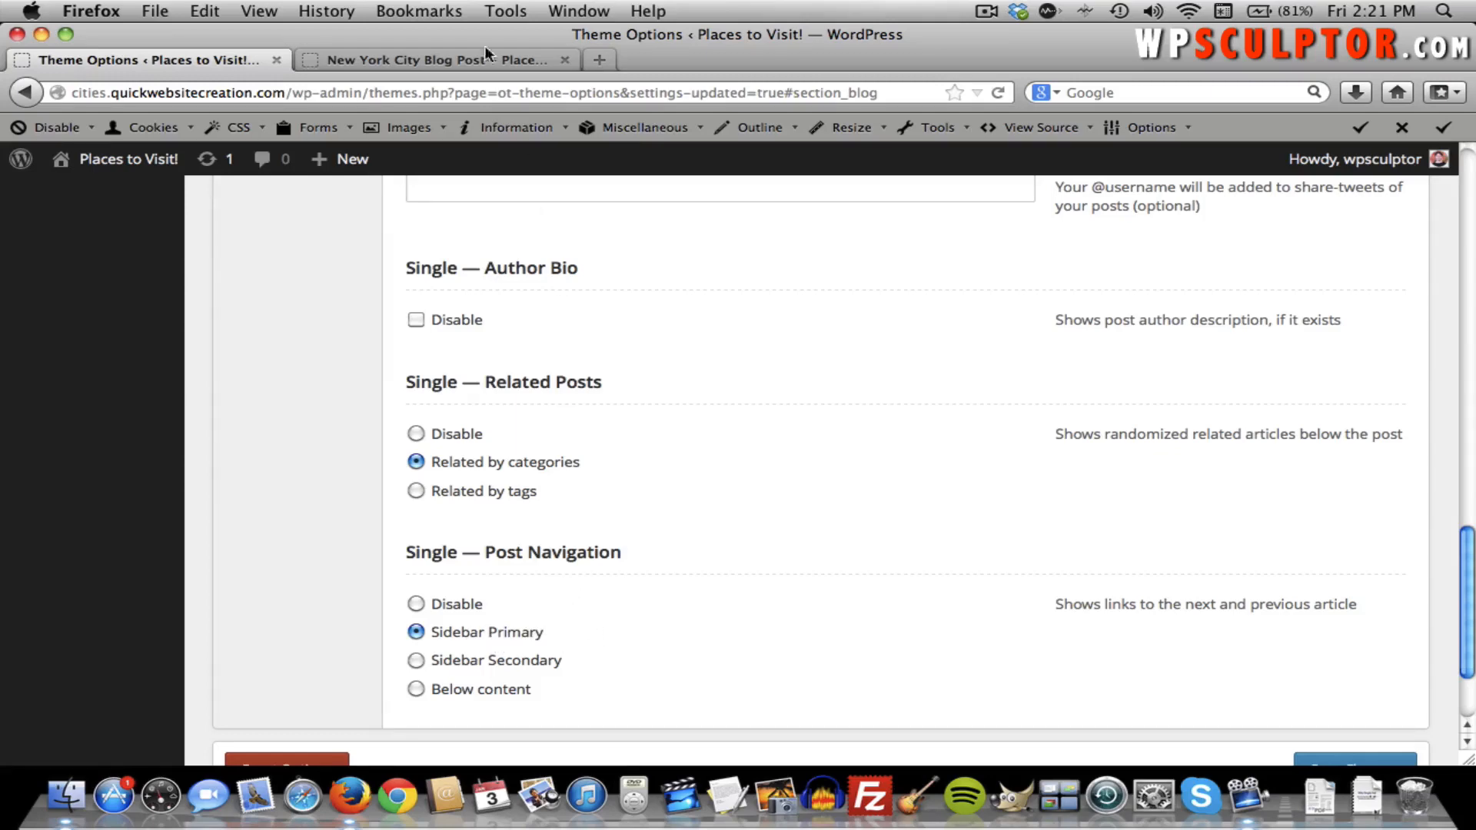
{"action": "left_click", "coordinate": [425, 59]}
{"action": "scroll", "coordinate": [738, 415], "scroll_direction": "up", "scroll_amount": 5}
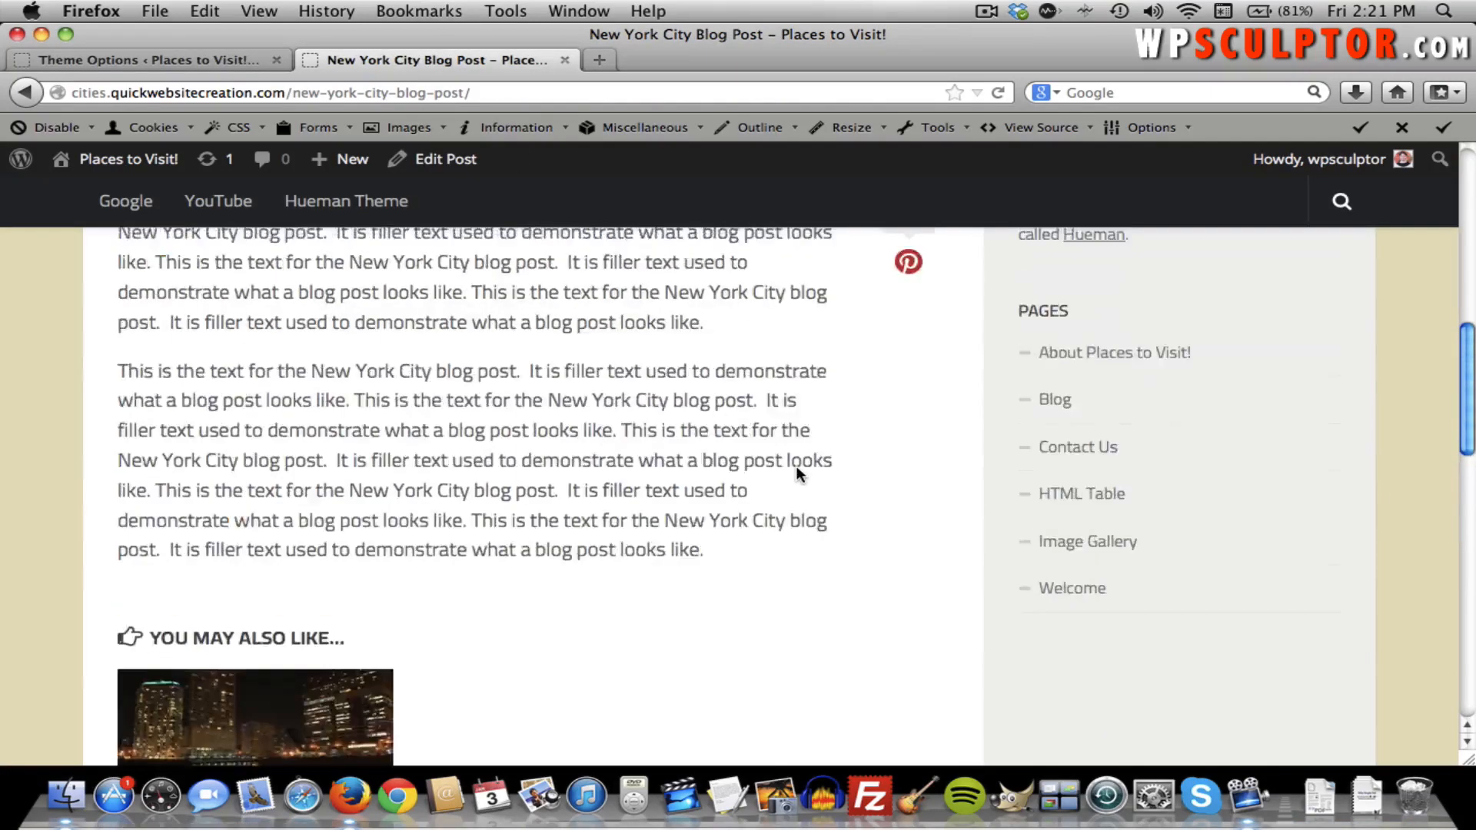
{"action": "scroll", "coordinate": [796, 465], "scroll_direction": "up", "scroll_amount": 5}
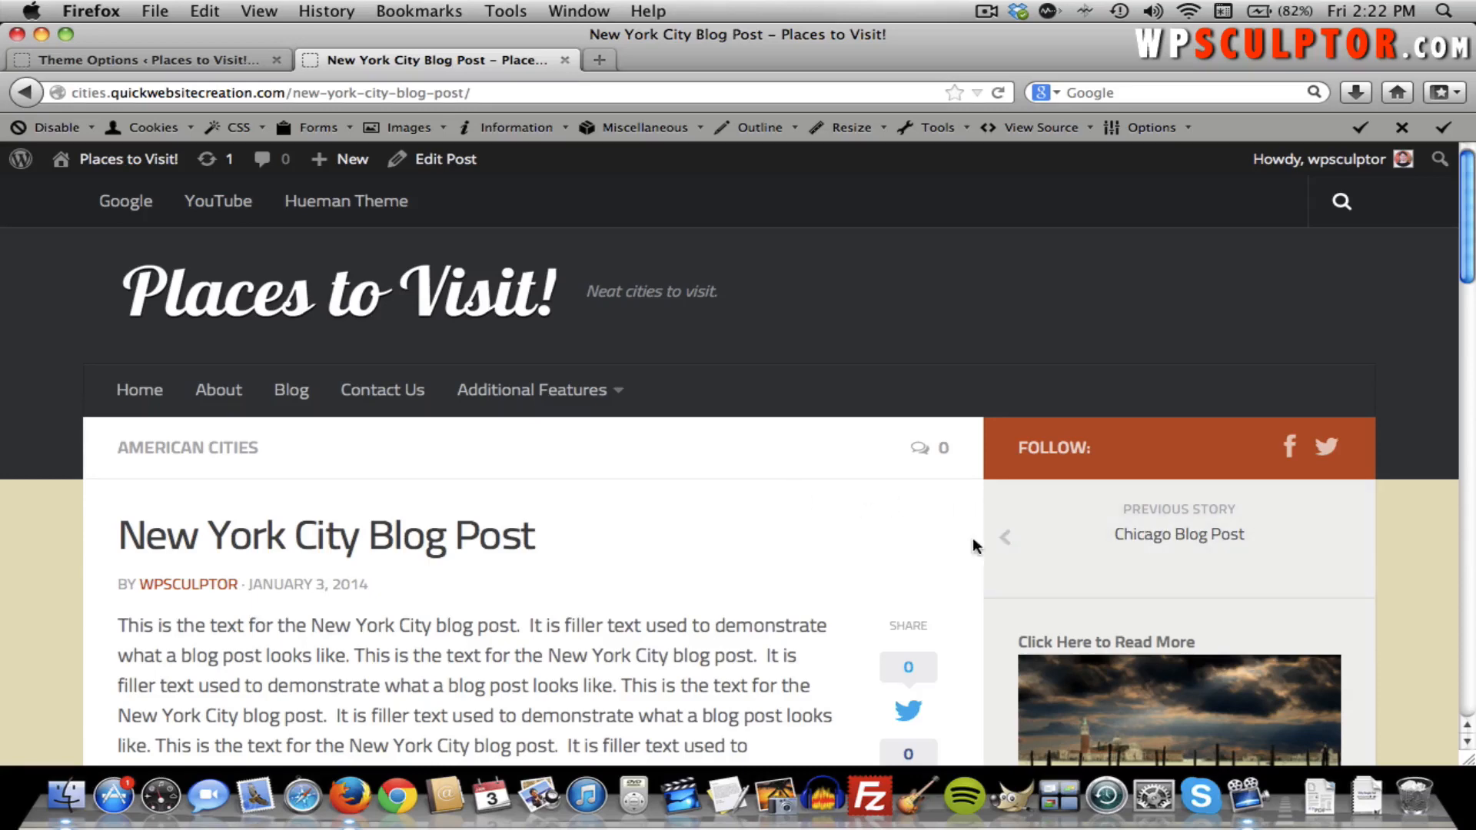
{"action": "left_click", "coordinate": [171, 60]}
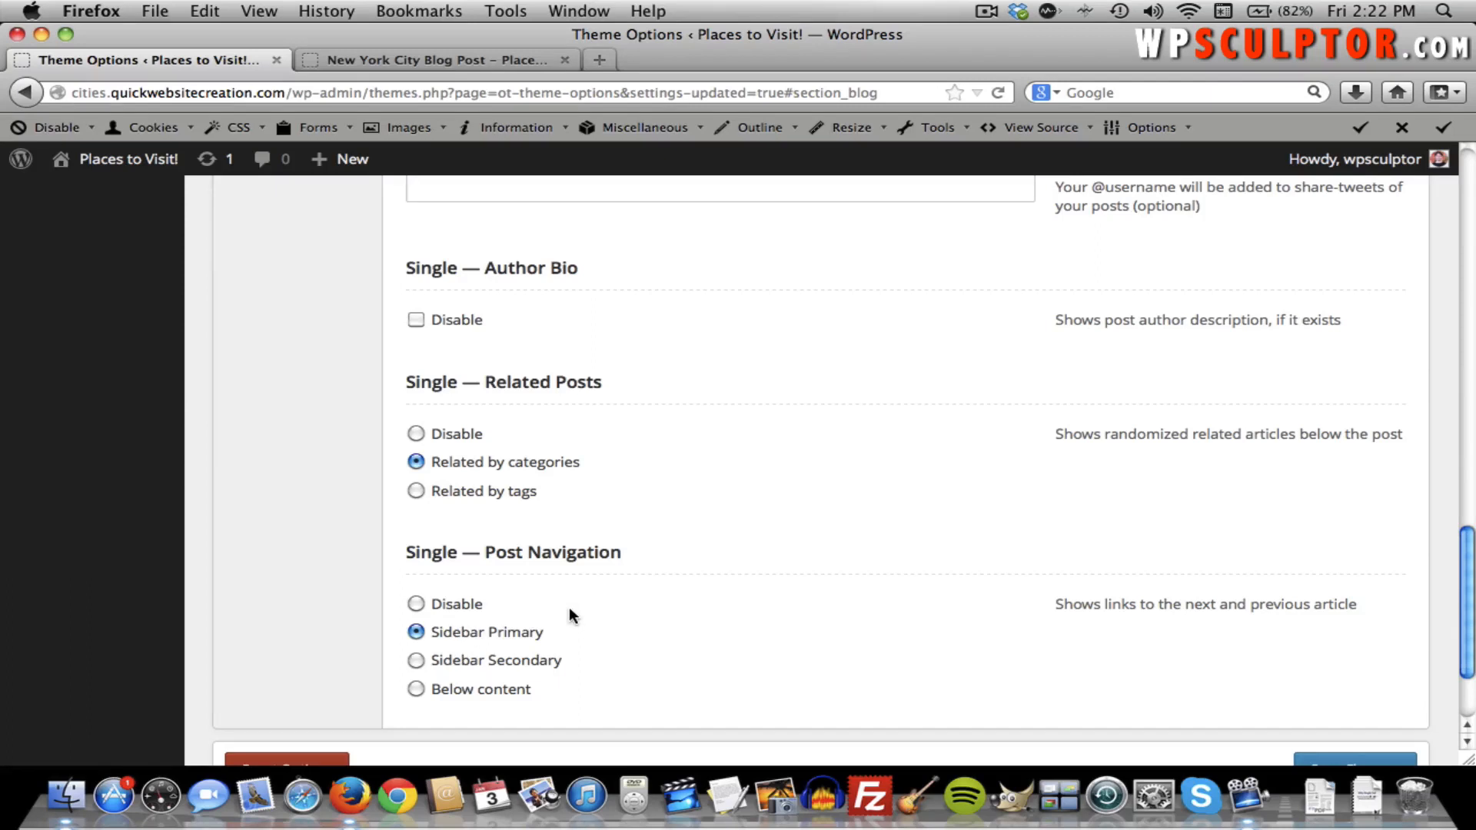
{"action": "scroll", "coordinate": [584, 615], "scroll_direction": "down", "scroll_amount": 3}
Save the Theme Options changes and go to Appearance > Widgets.
{"action": "left_click", "coordinate": [1346, 690]}
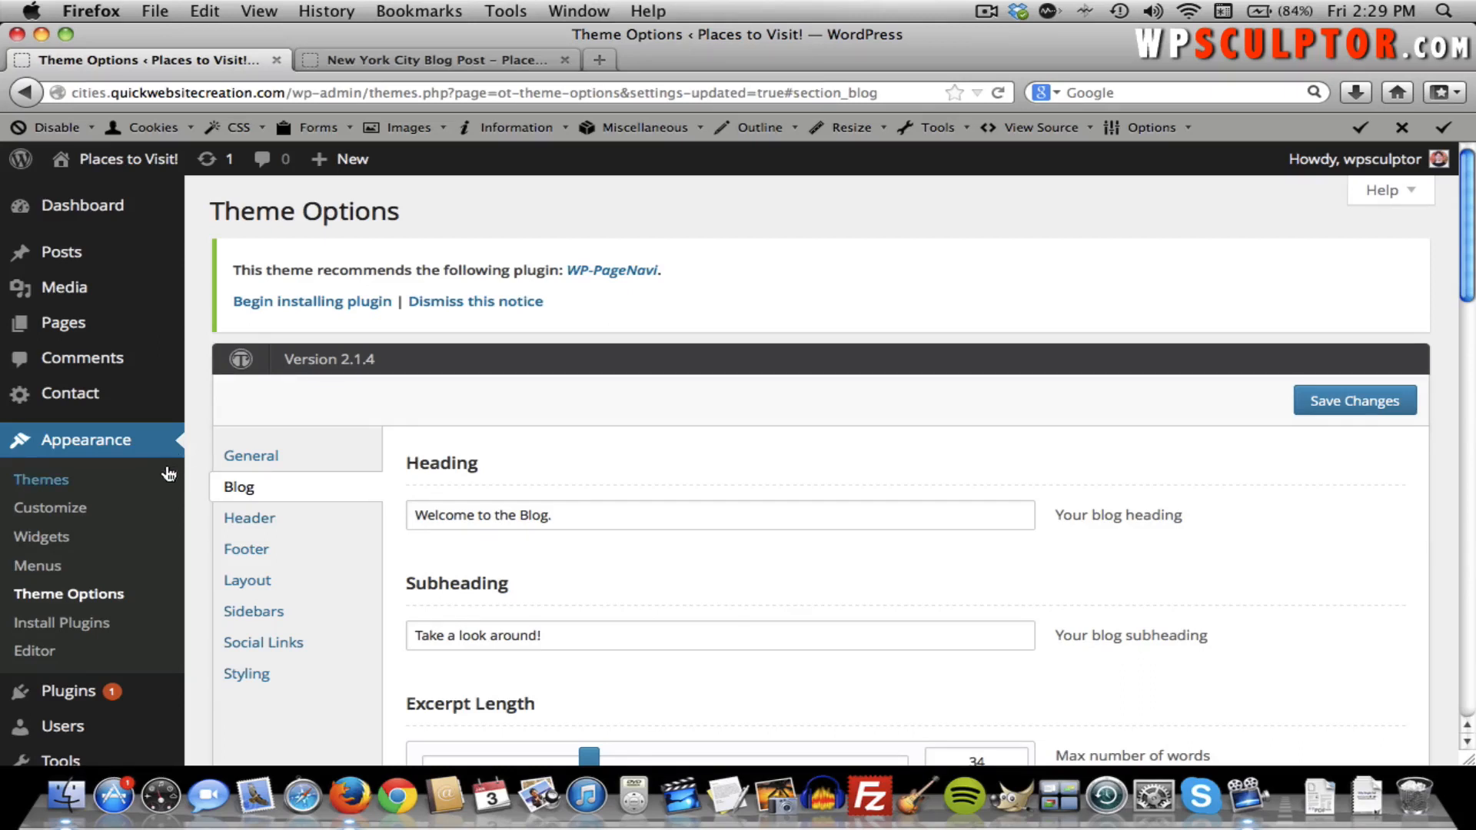
{"action": "left_click", "coordinate": [53, 539]}
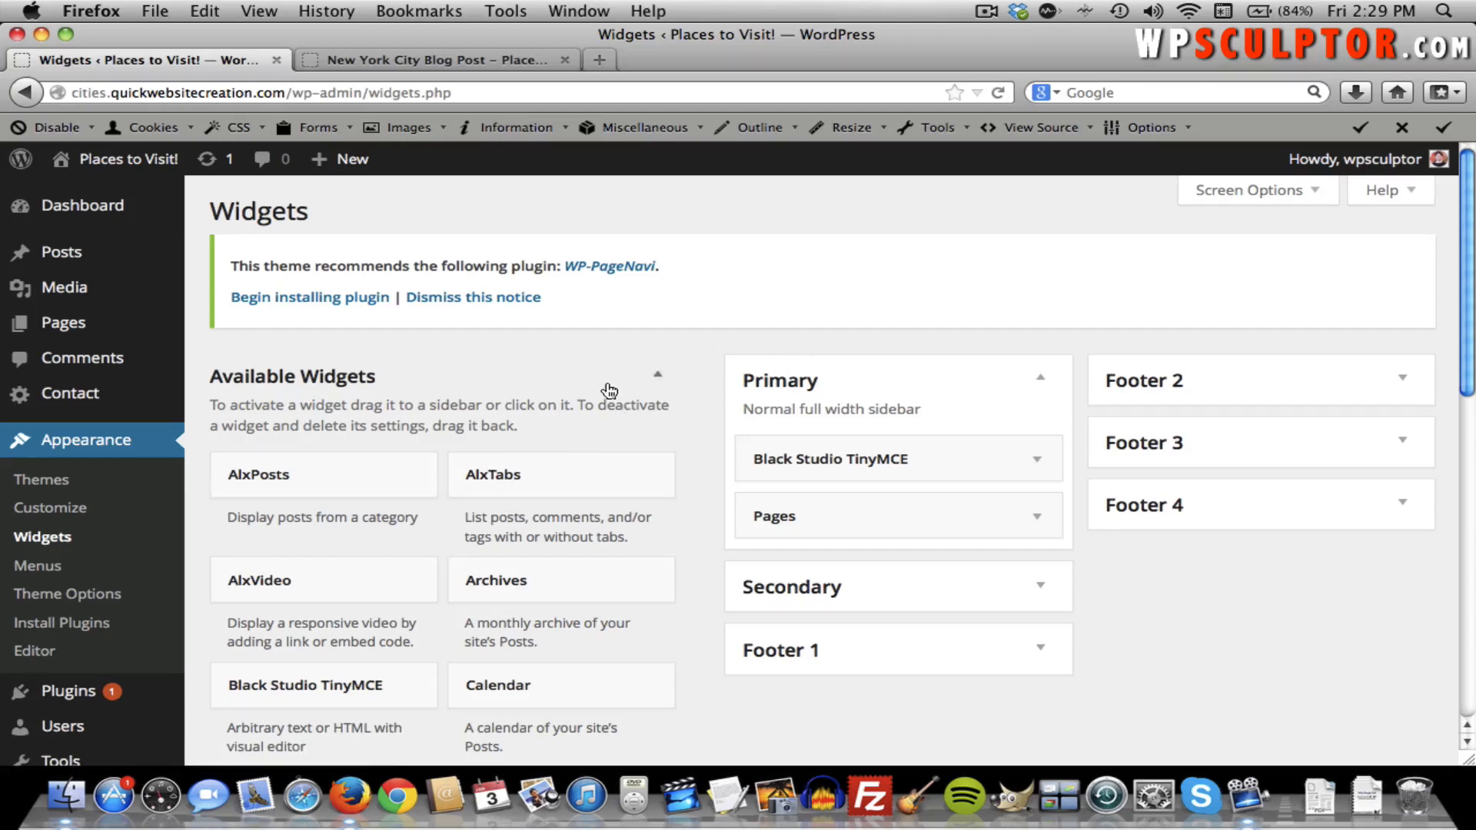
Add a Categories widget to the Primary sidebar, saved as a dropdown, and expand Footer 2.
{"action": "scroll", "coordinate": [606, 388], "scroll_direction": "down", "scroll_amount": 3}
{"action": "scroll", "coordinate": [610, 389], "scroll_direction": "down", "scroll_amount": 1}
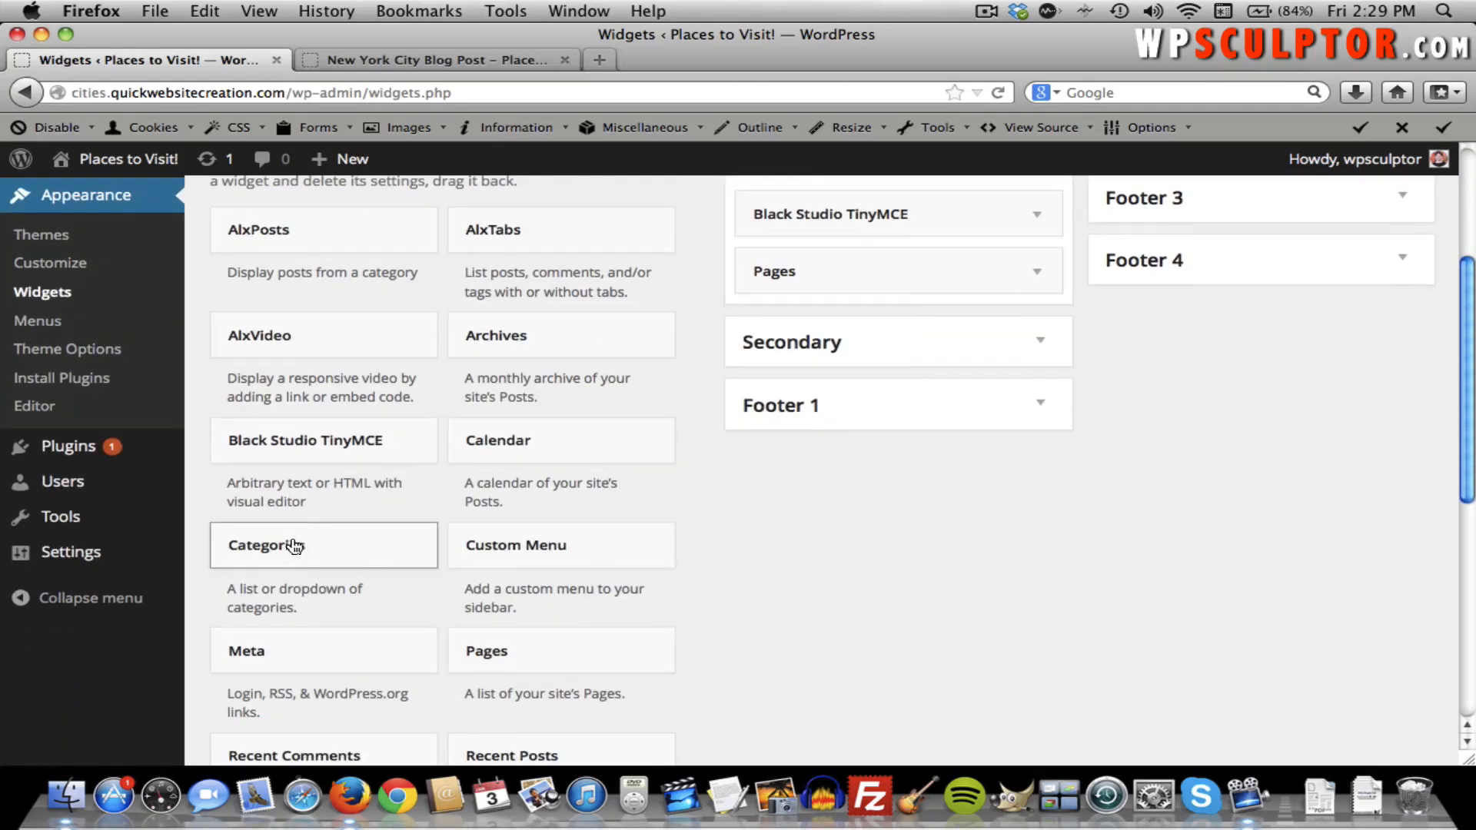
{"action": "left_click_drag", "start_coordinate": [291, 547], "coordinate": [825, 322]}
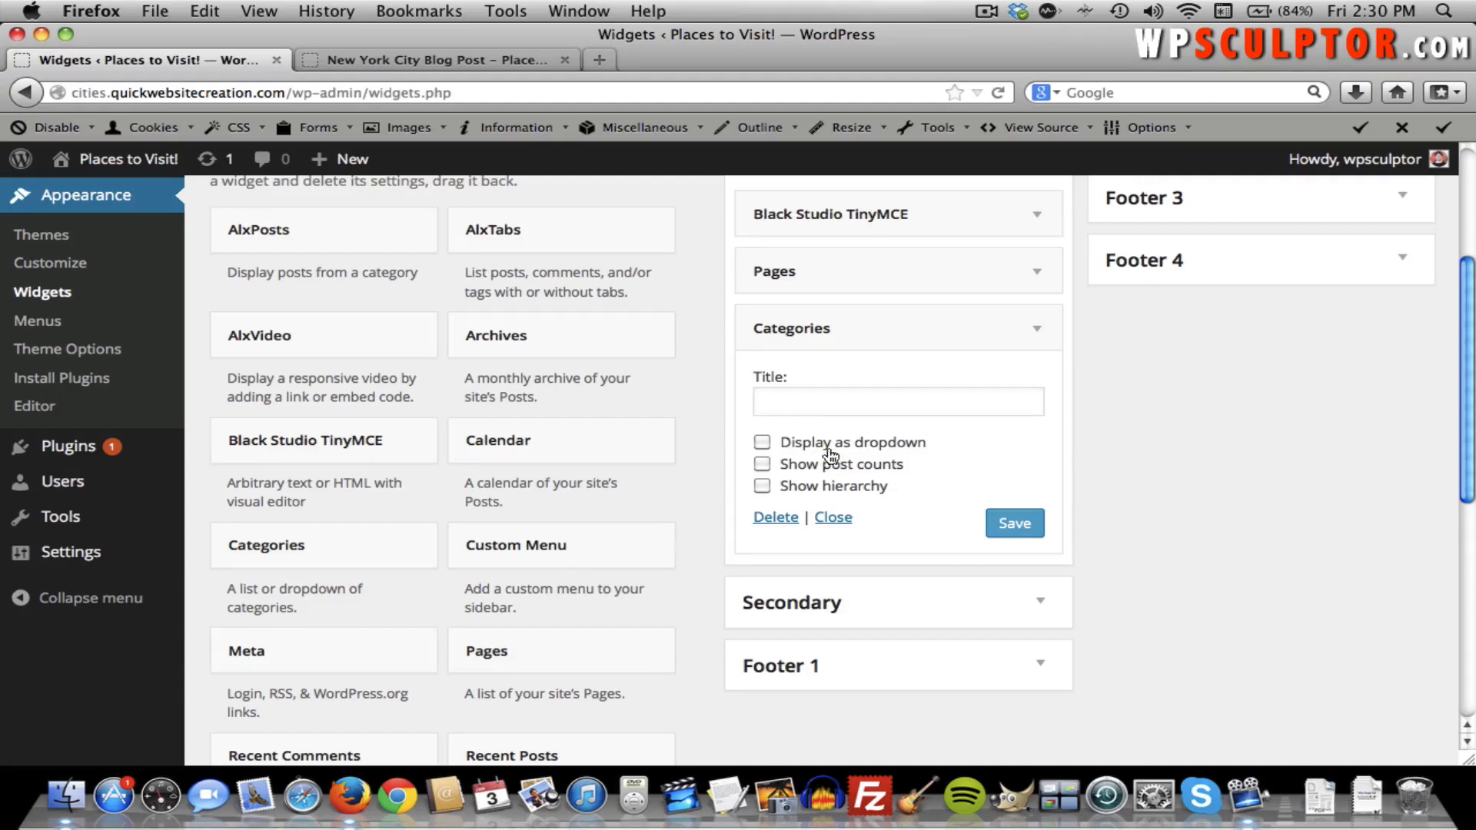
{"action": "left_click", "coordinate": [762, 443]}
{"action": "left_click", "coordinate": [1025, 529]}
{"action": "scroll", "coordinate": [1119, 509], "scroll_direction": "up", "scroll_amount": 3}
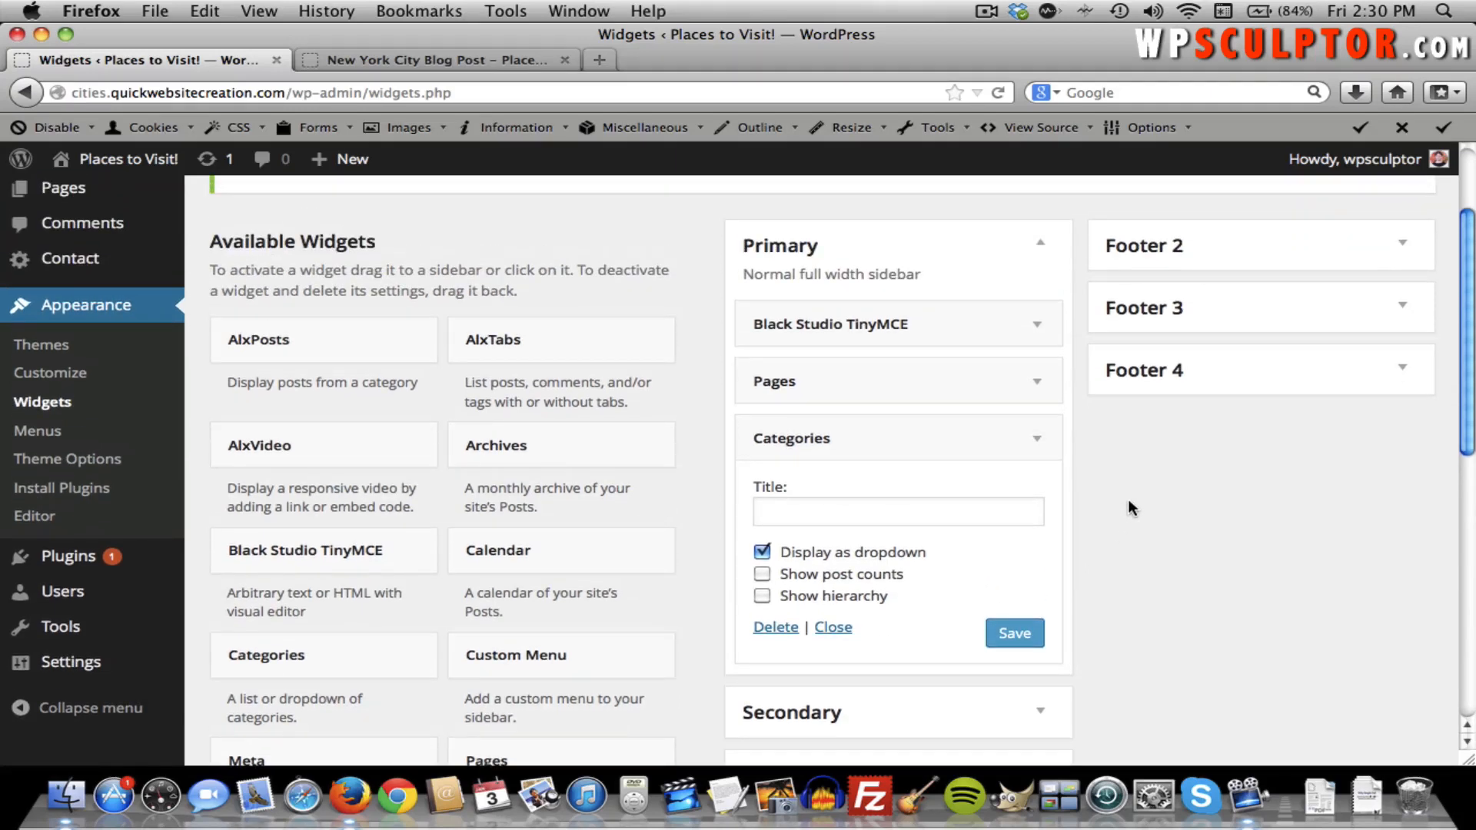
{"action": "left_click", "coordinate": [1407, 253]}
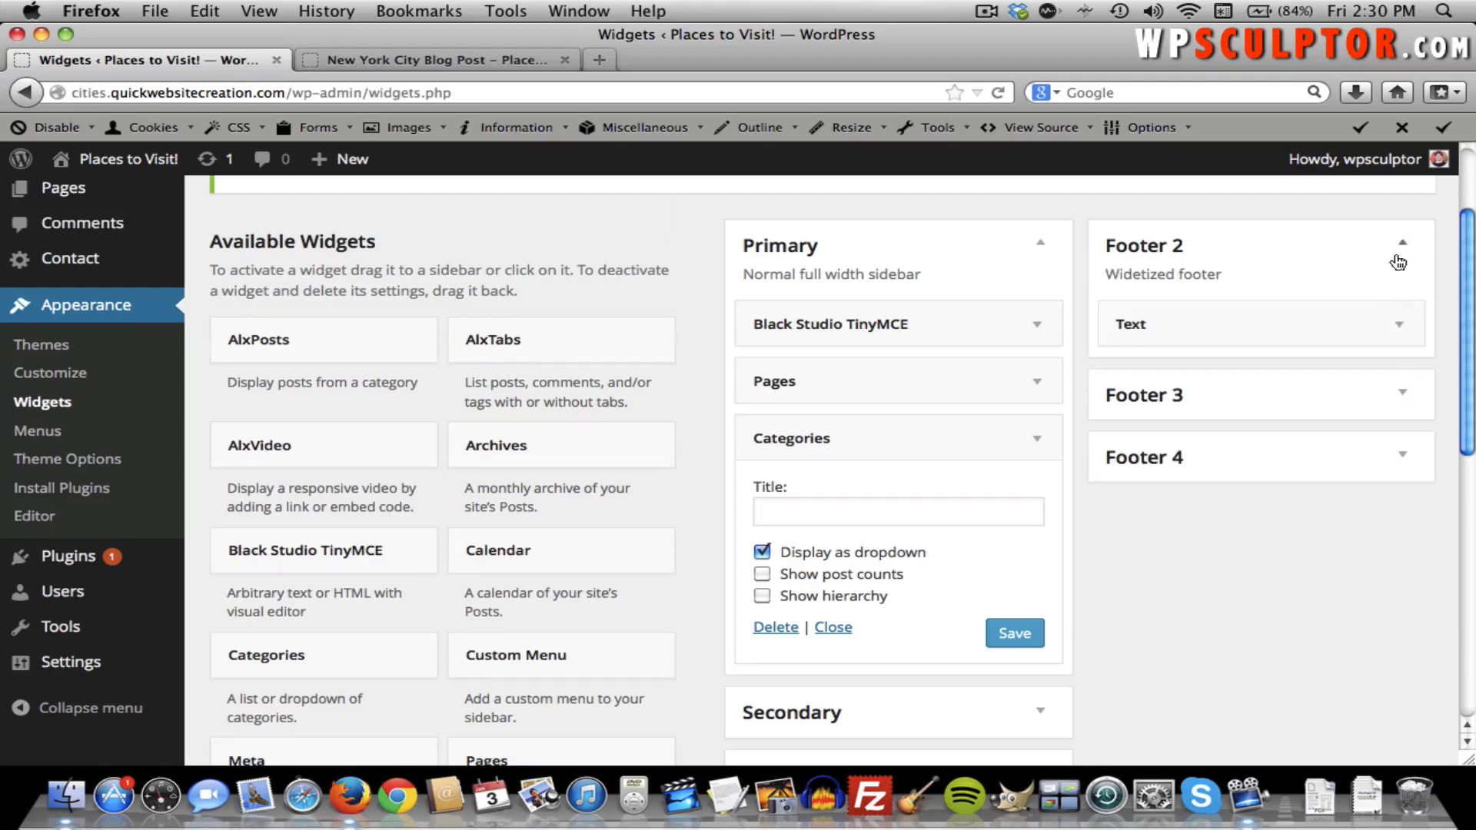
Replace Footer 2's Text widget with a saved Categories widget, then view the New York City post.
{"action": "left_click_drag", "start_coordinate": [1261, 323], "coordinate": [448, 405]}
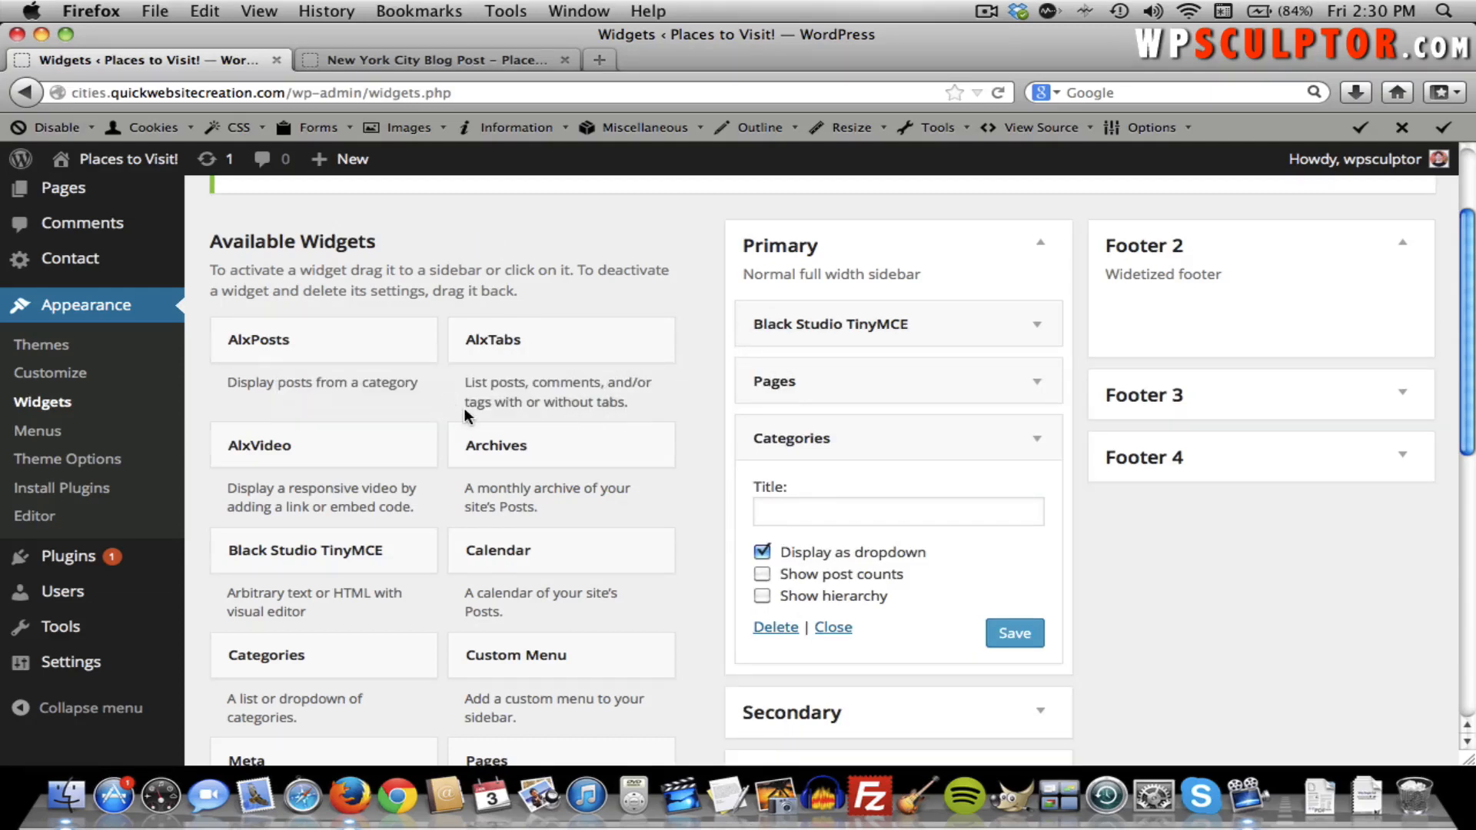
{"action": "left_click_drag", "start_coordinate": [286, 654], "coordinate": [1178, 312]}
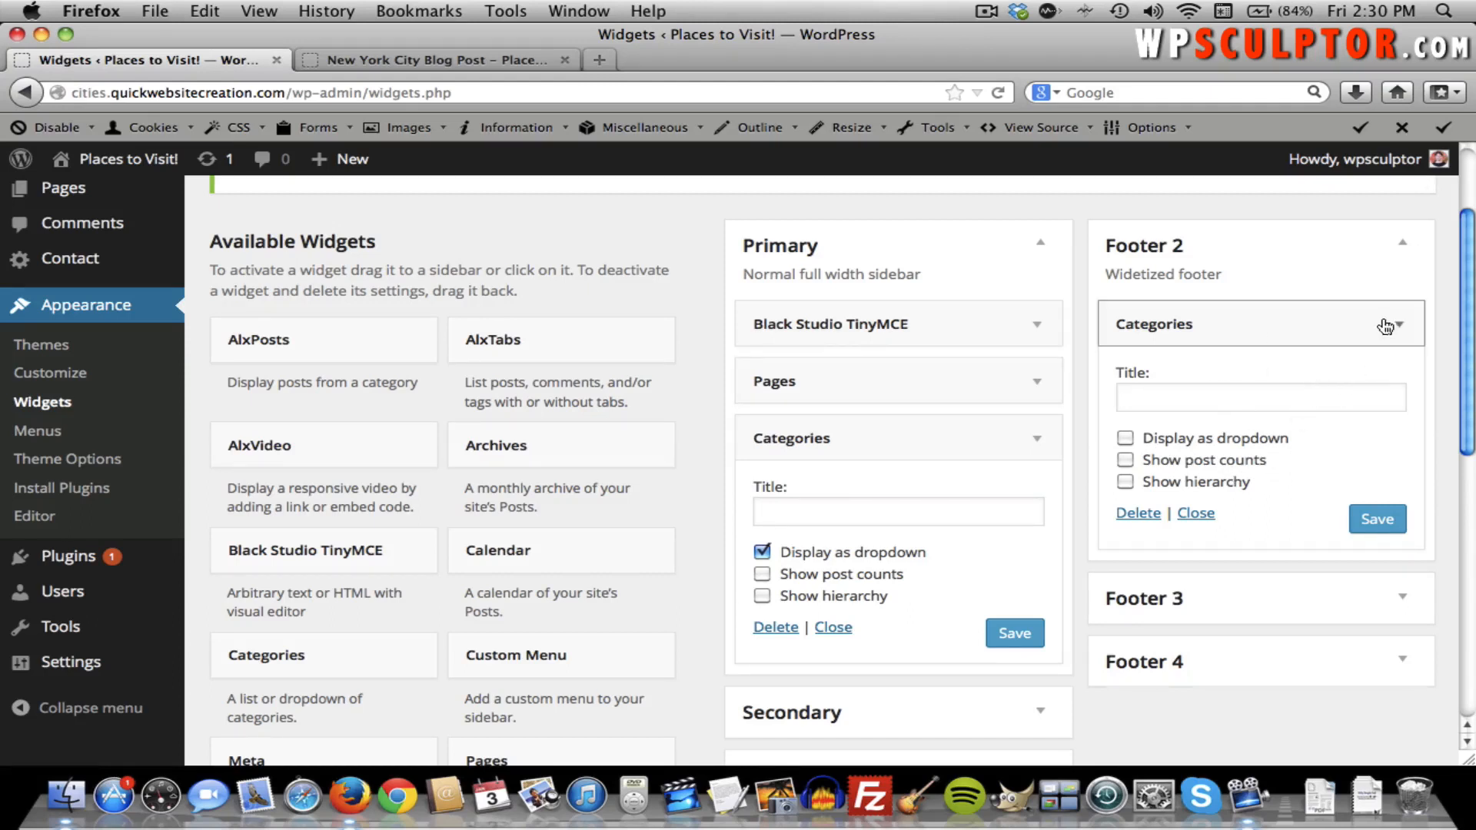
{"action": "left_click", "coordinate": [1380, 525]}
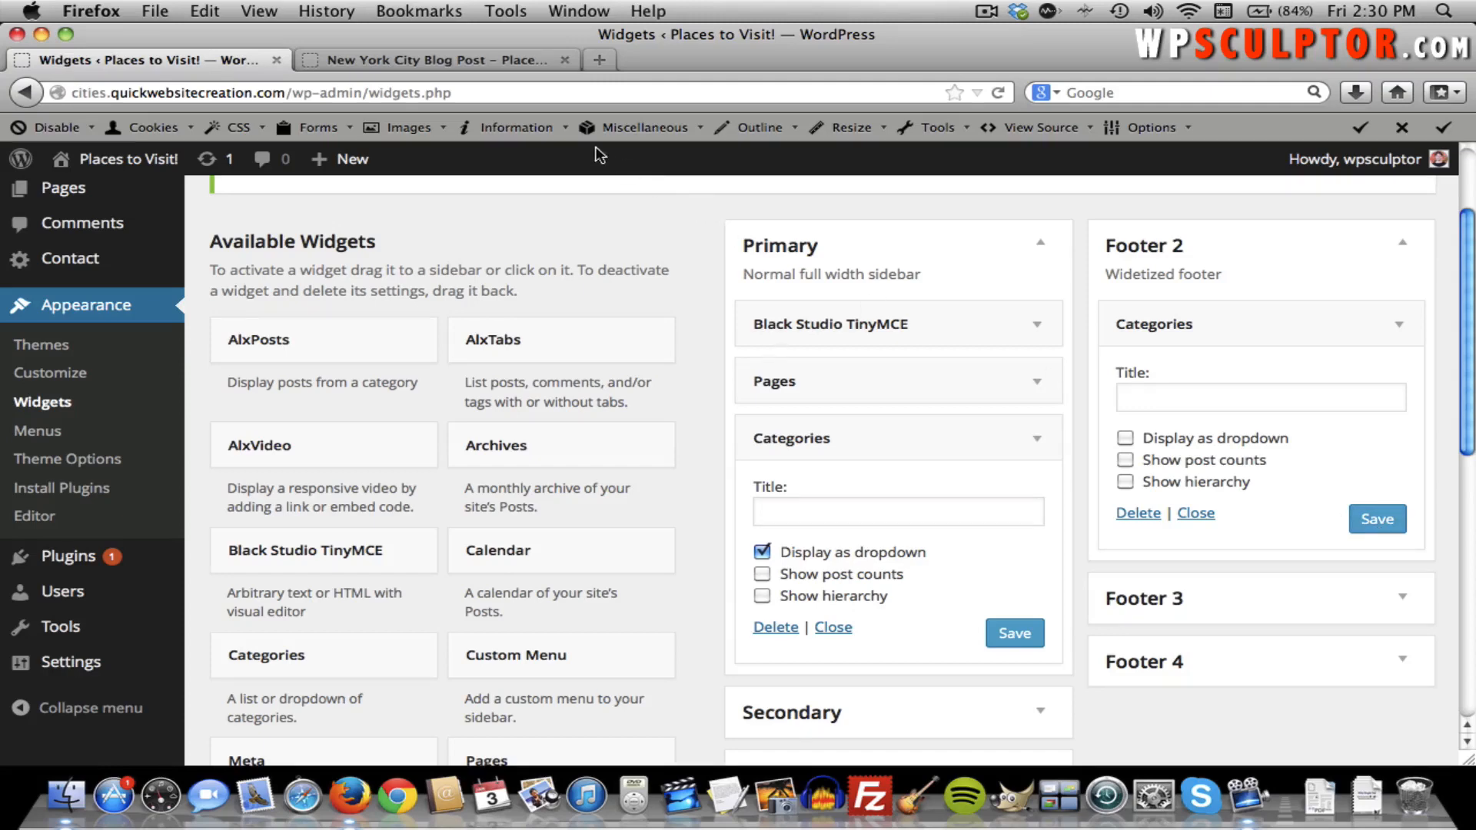
{"action": "left_click", "coordinate": [492, 66]}
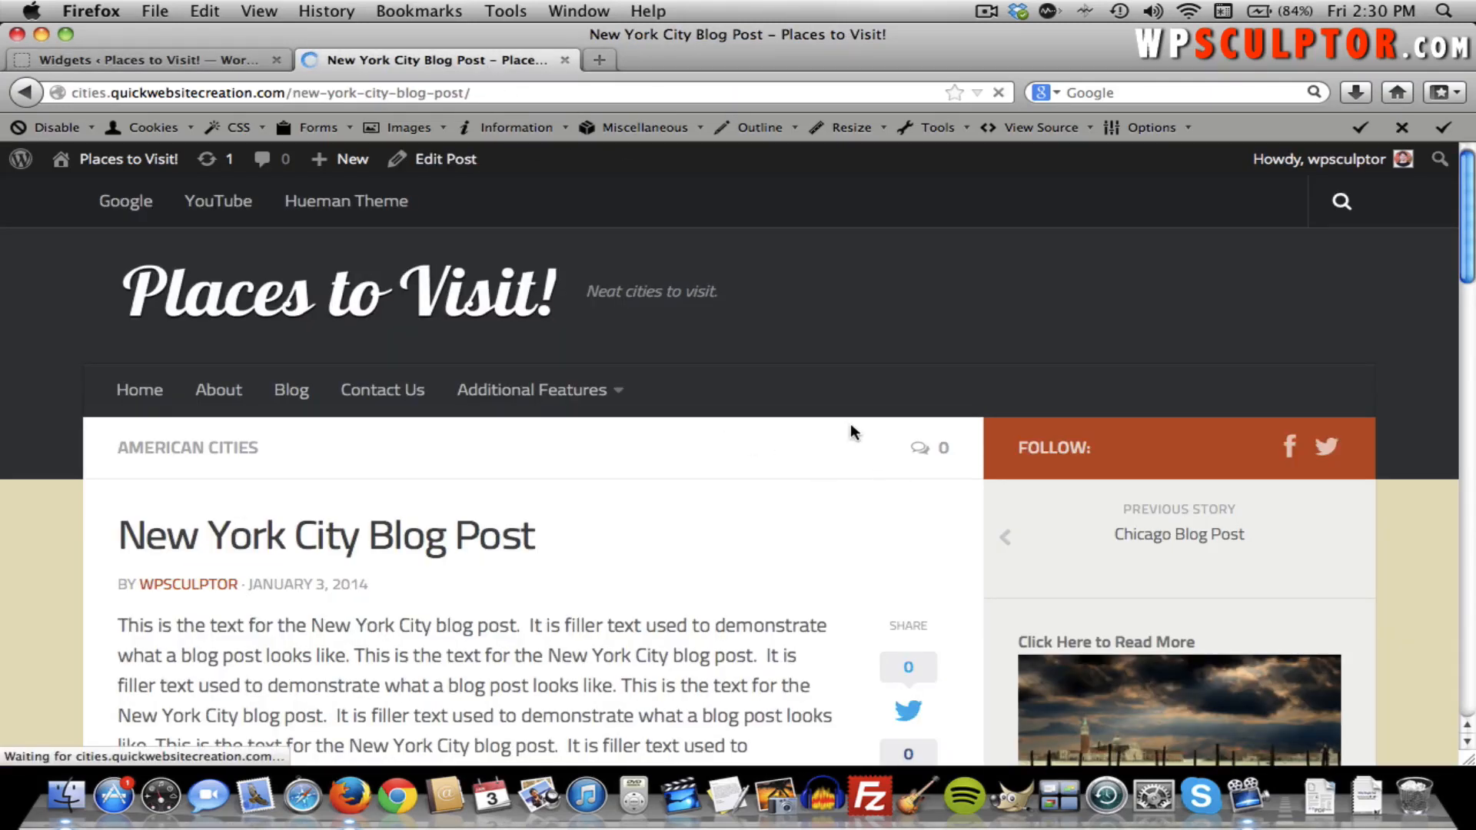
Choose American Cities from the sidebar category dropdown and scroll the archive to check the footer Categories list.
{"action": "scroll", "coordinate": [850, 425], "scroll_direction": "down", "scroll_amount": 10}
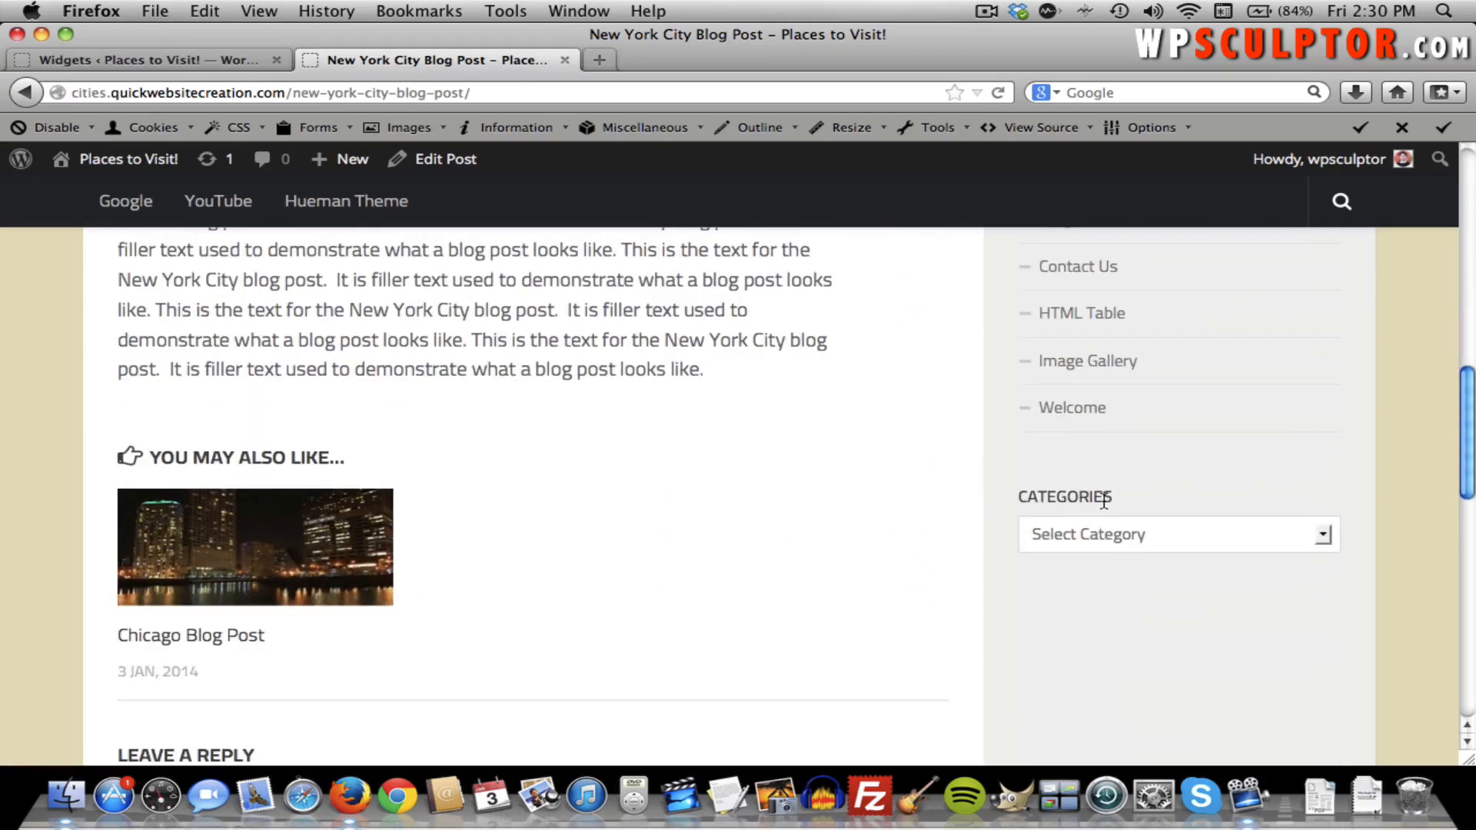
{"action": "left_click", "coordinate": [1125, 533]}
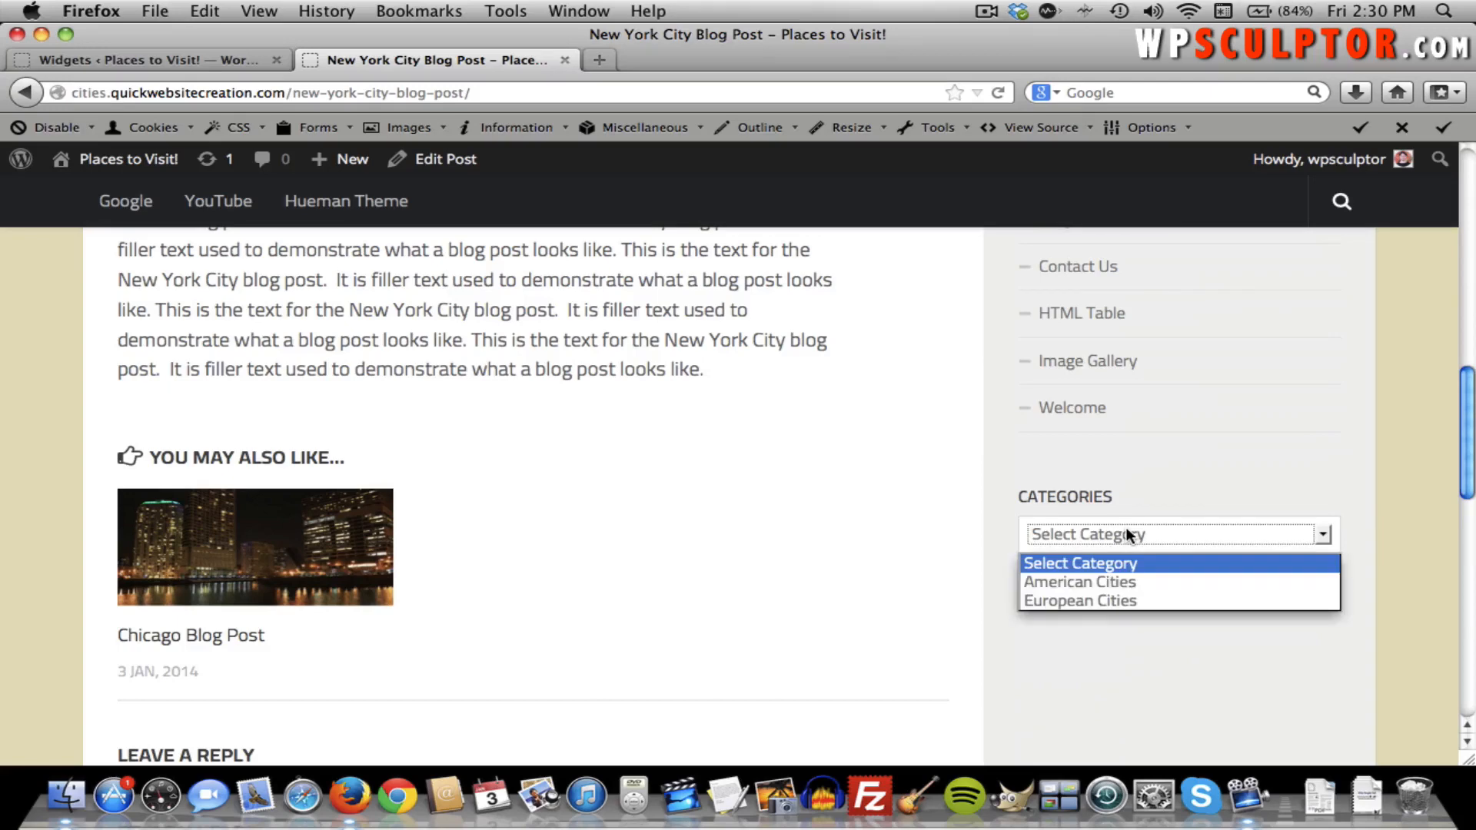
{"action": "left_click", "coordinate": [1081, 583]}
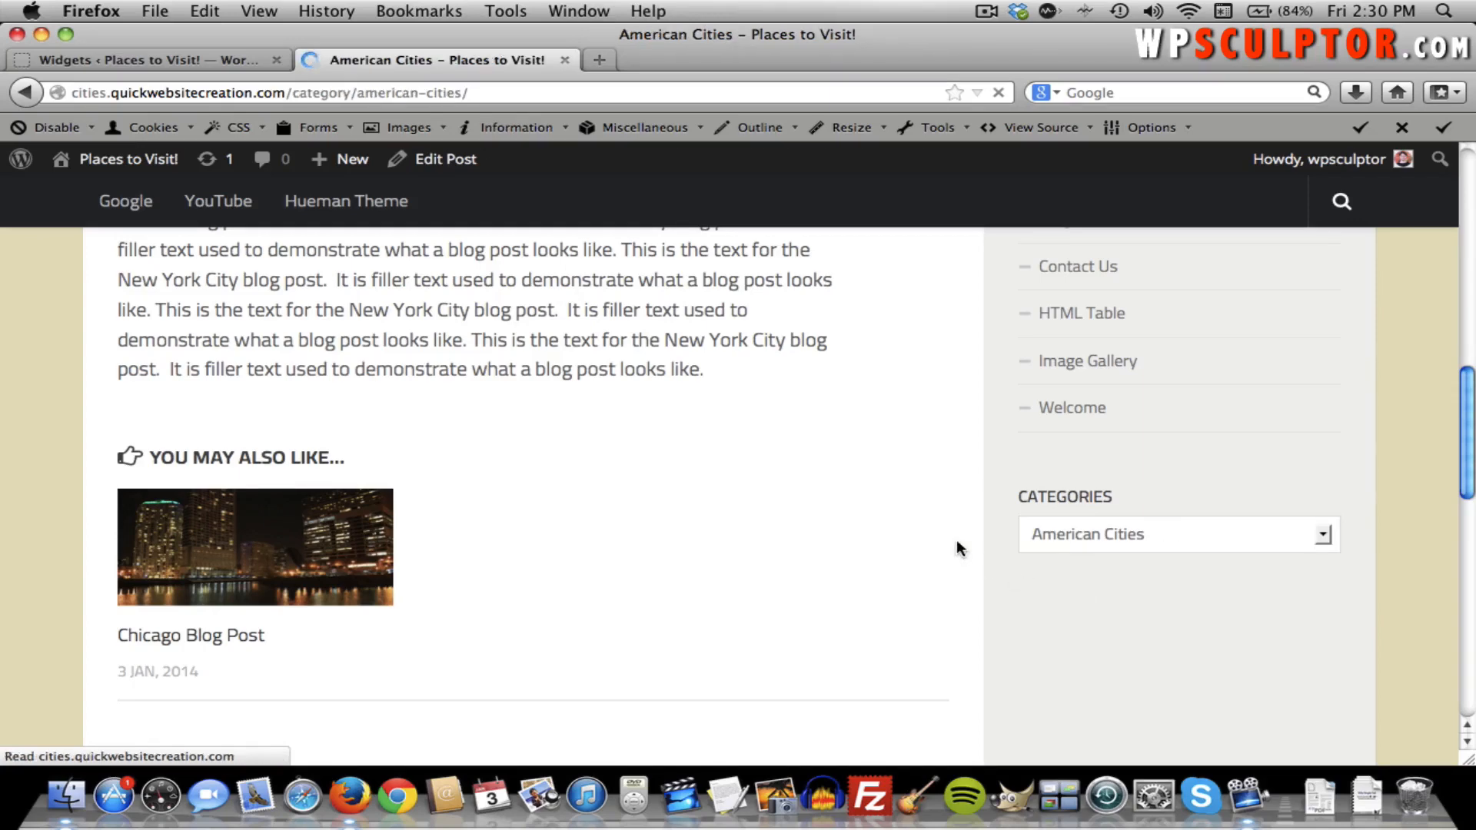
{"action": "scroll", "coordinate": [626, 452], "scroll_direction": "down", "scroll_amount": 1}
{"action": "scroll", "coordinate": [621, 452], "scroll_direction": "down", "scroll_amount": 3}
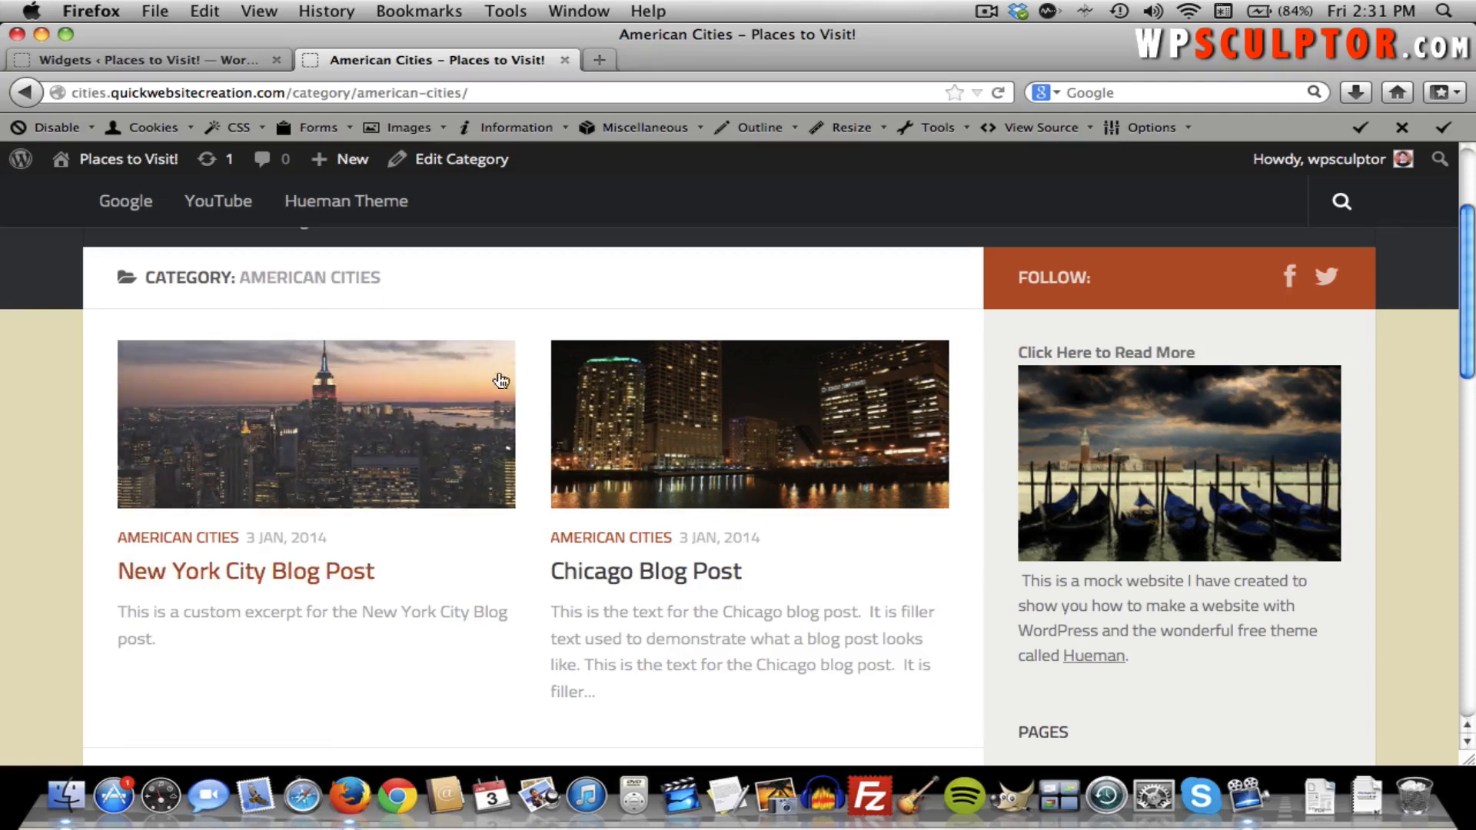
{"action": "scroll", "coordinate": [537, 308], "scroll_direction": "down", "scroll_amount": 3}
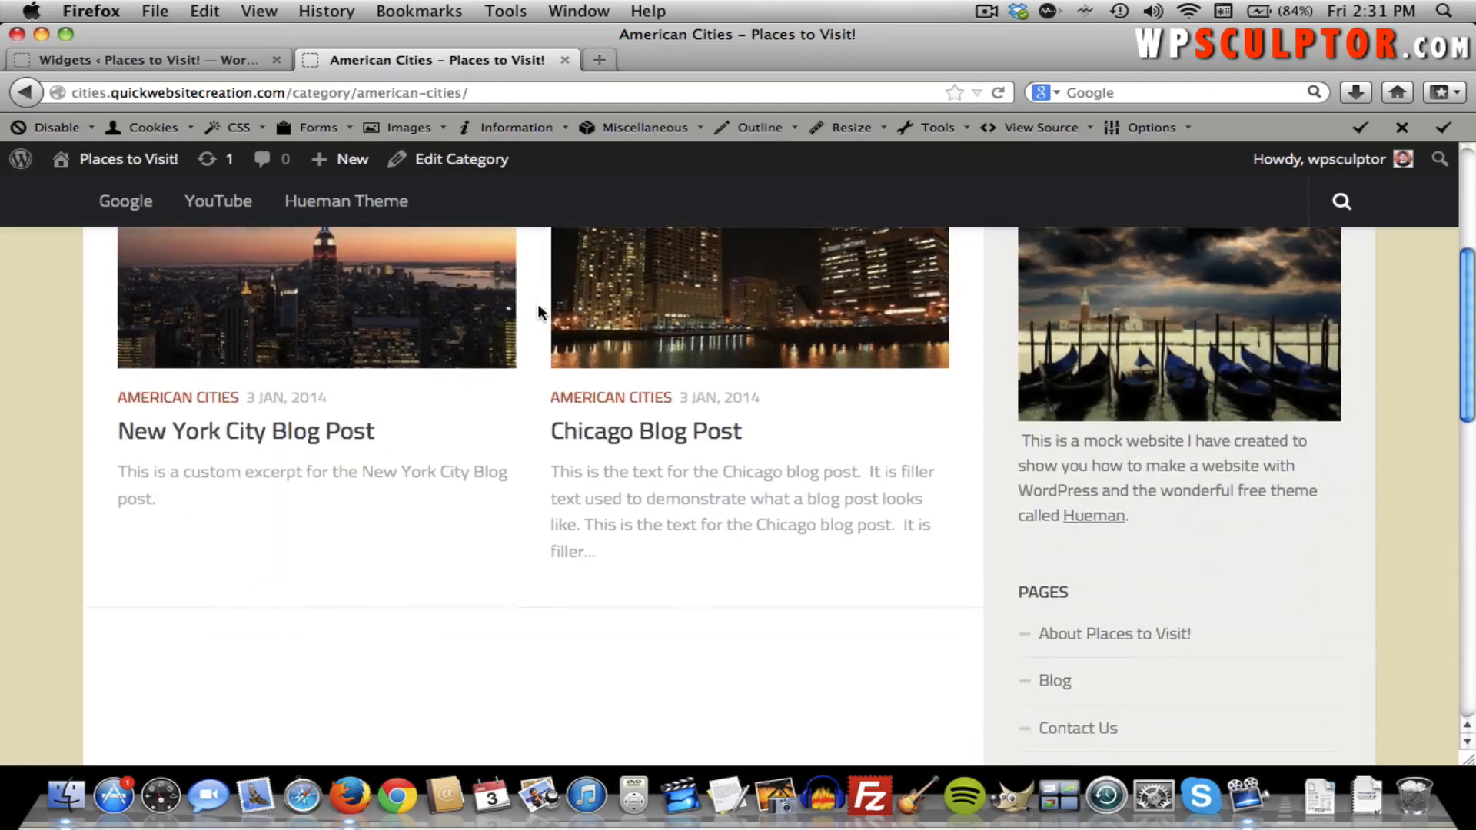
{"action": "scroll", "coordinate": [538, 307], "scroll_direction": "down", "scroll_amount": 15}
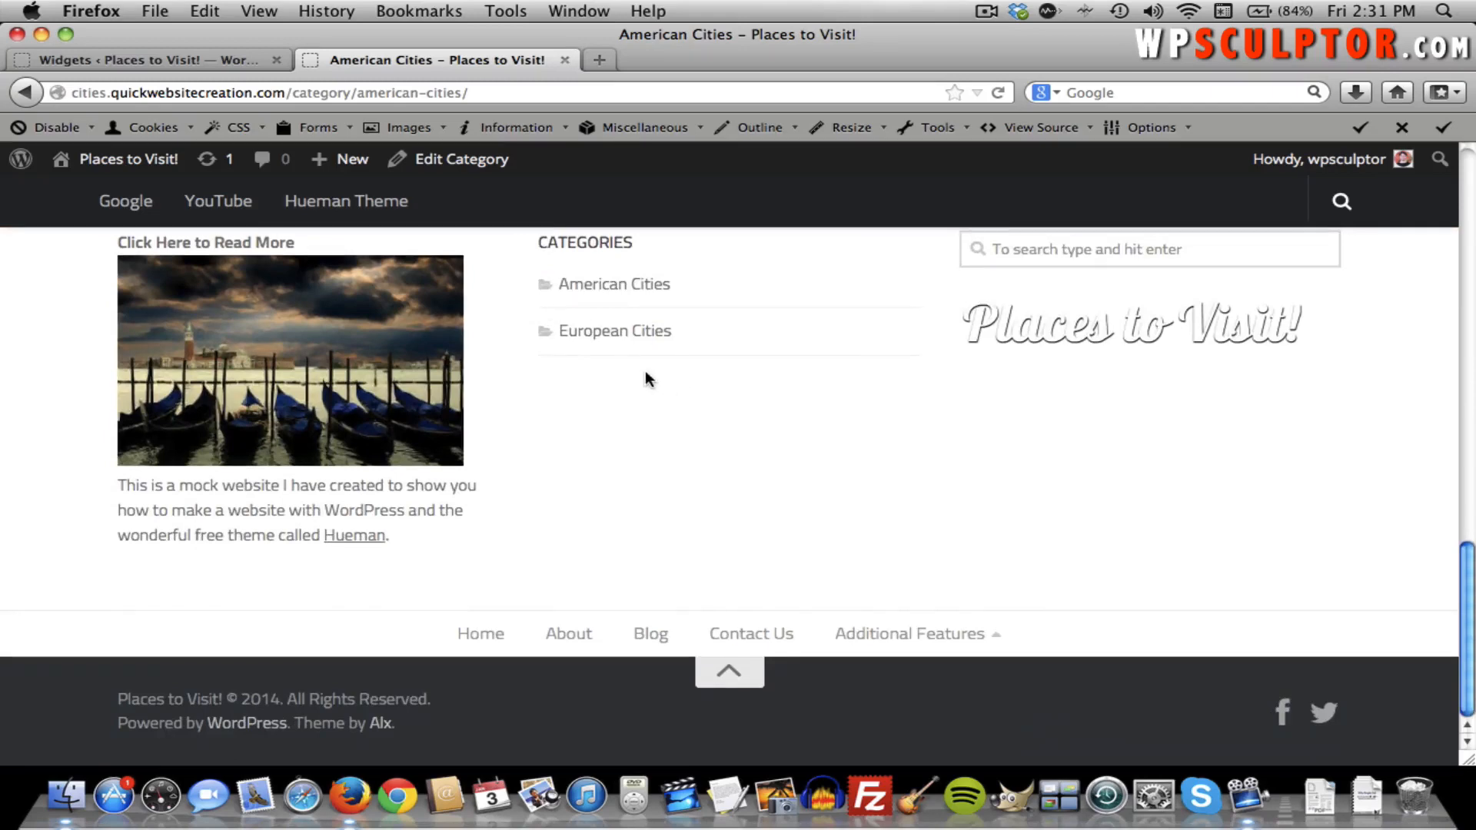
{"action": "scroll", "coordinate": [644, 376], "scroll_direction": "up", "scroll_amount": 2}
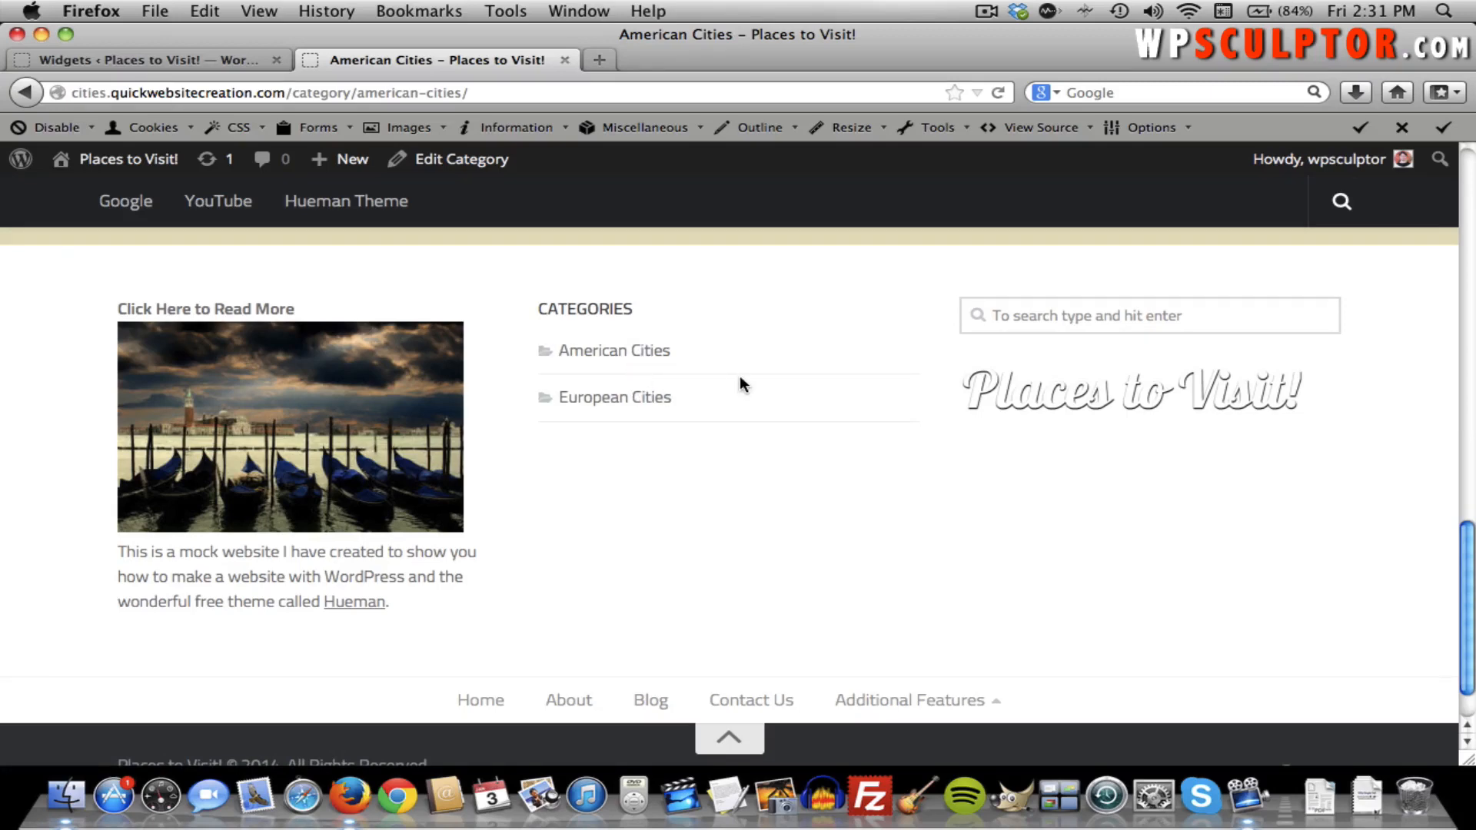
{"action": "scroll", "coordinate": [739, 375], "scroll_direction": "up", "scroll_amount": 15}
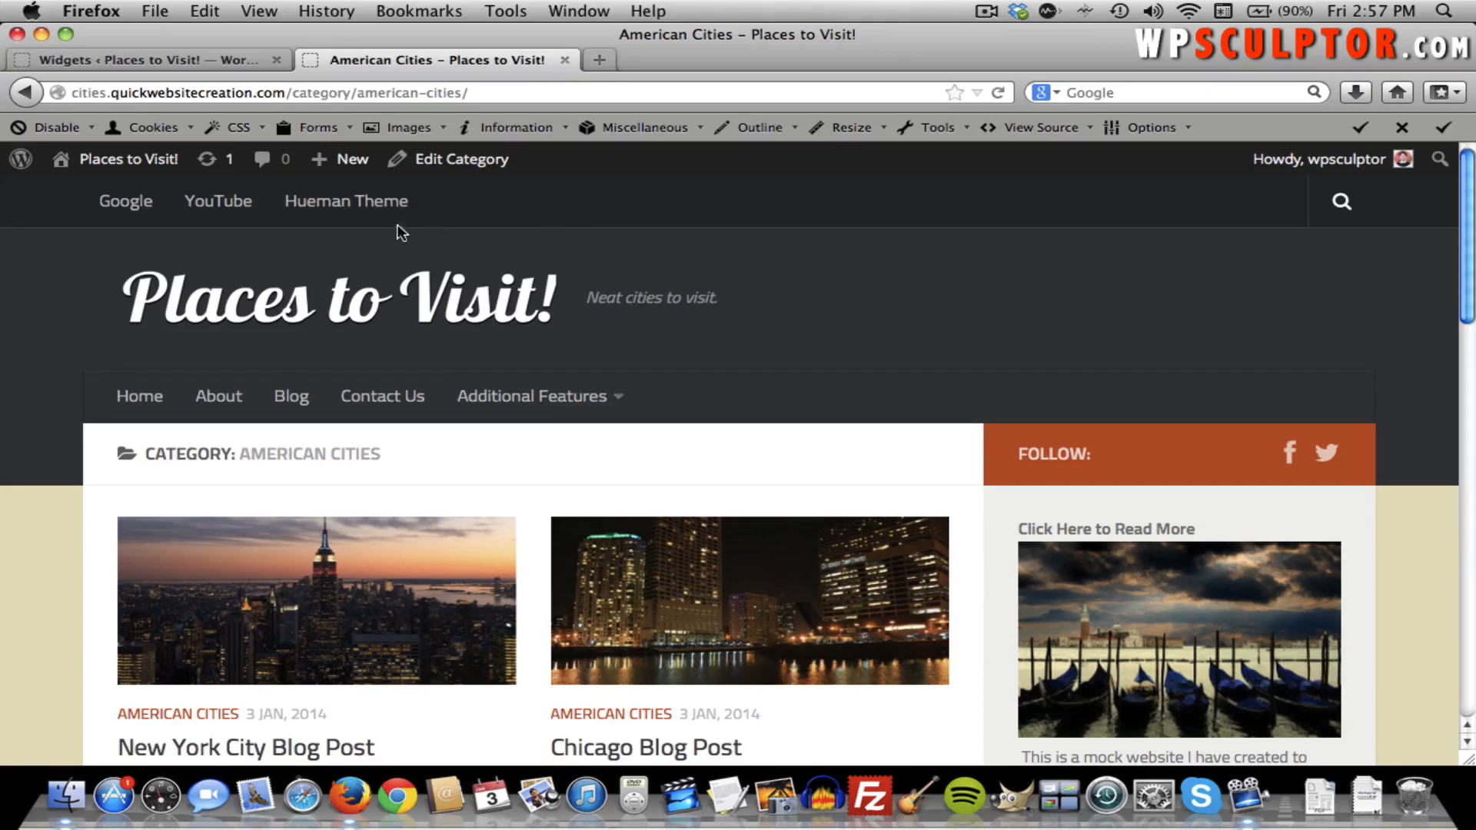
On Widgets, collapse Primary and Footer 2, expand Secondary, then go to Appearance > Theme Options.
{"action": "left_click", "coordinate": [186, 62]}
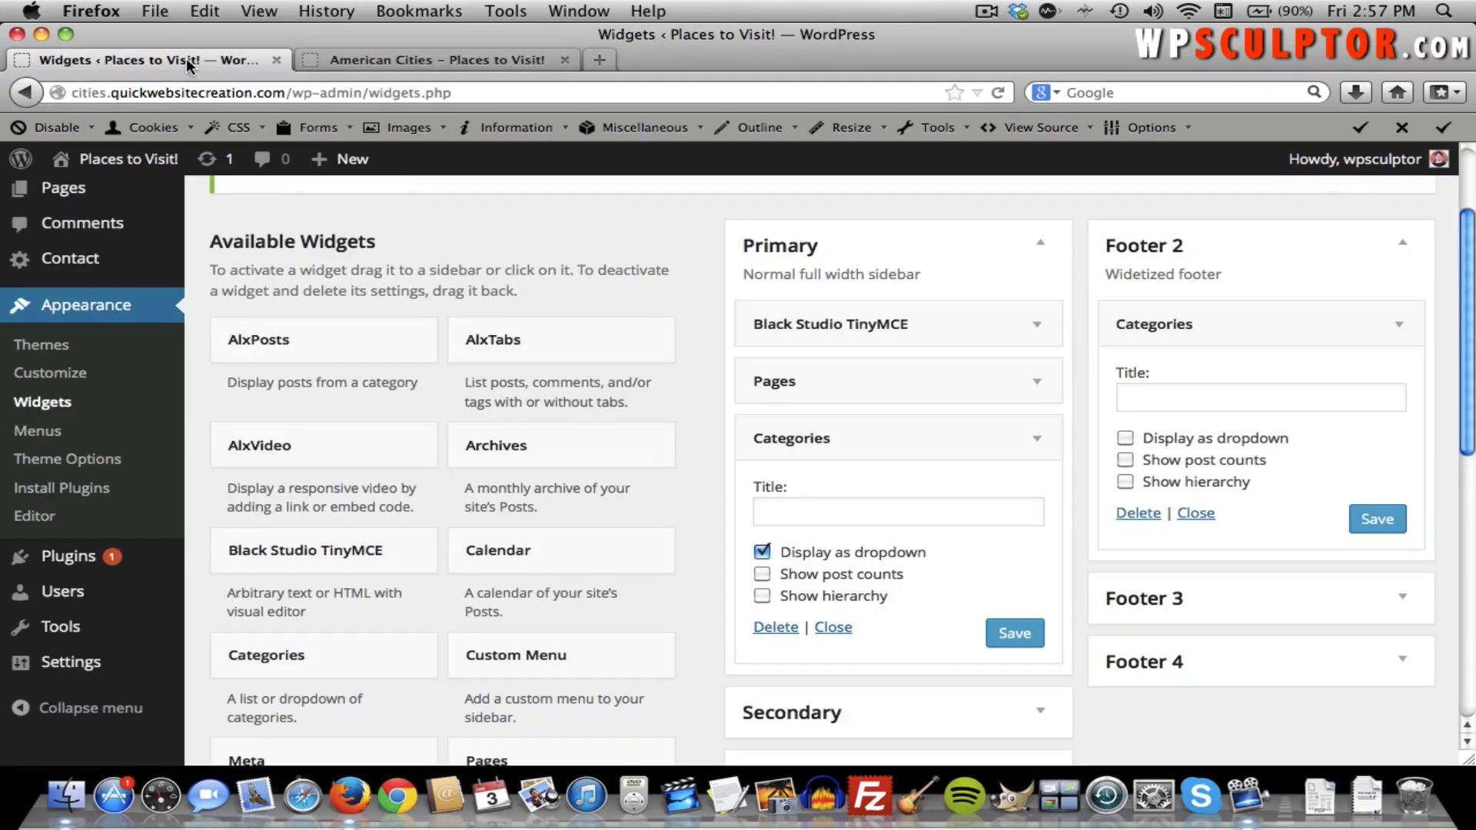
{"action": "left_click", "coordinate": [1039, 252]}
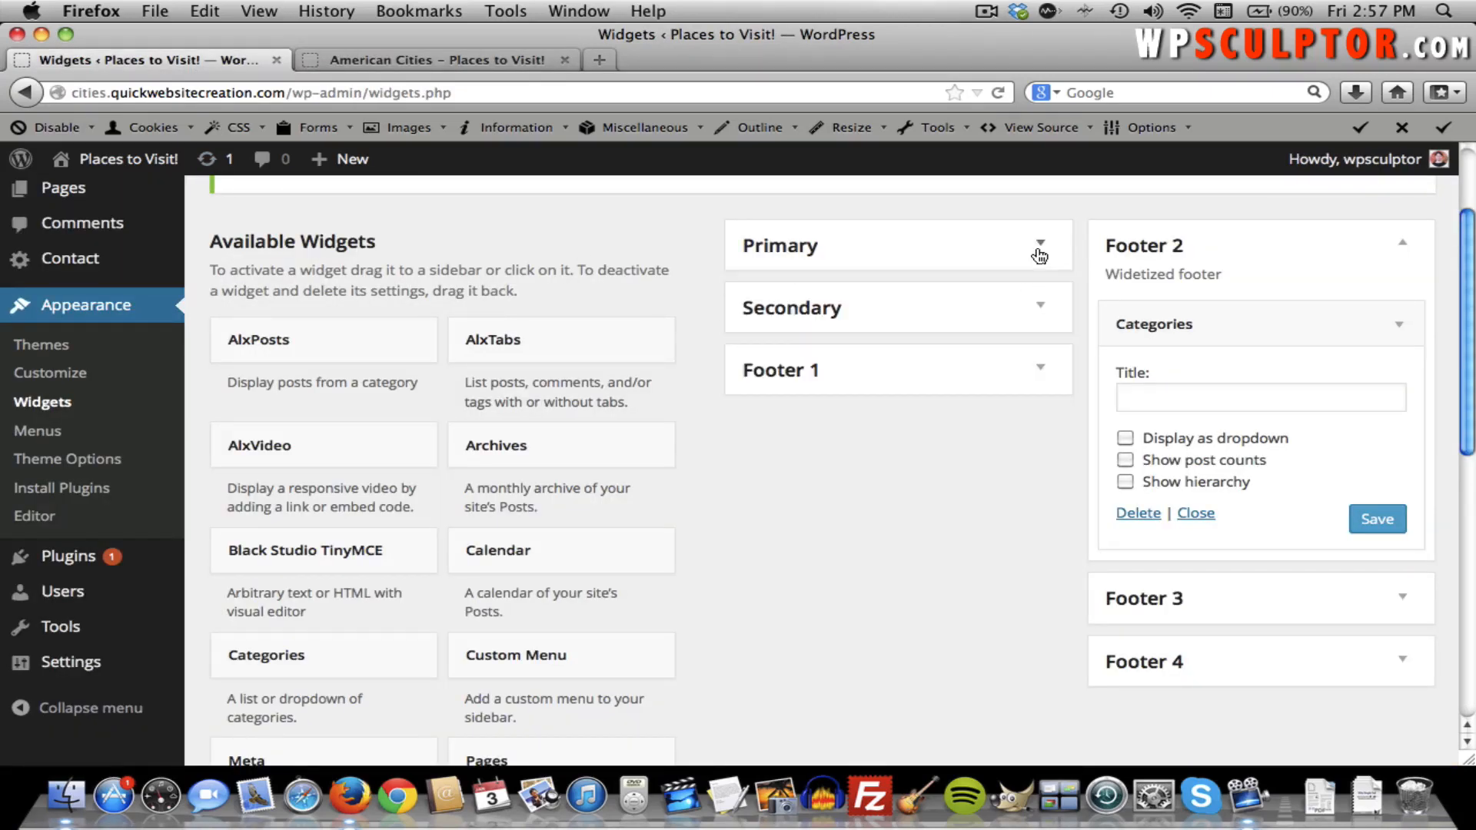
{"action": "left_click", "coordinate": [1400, 246]}
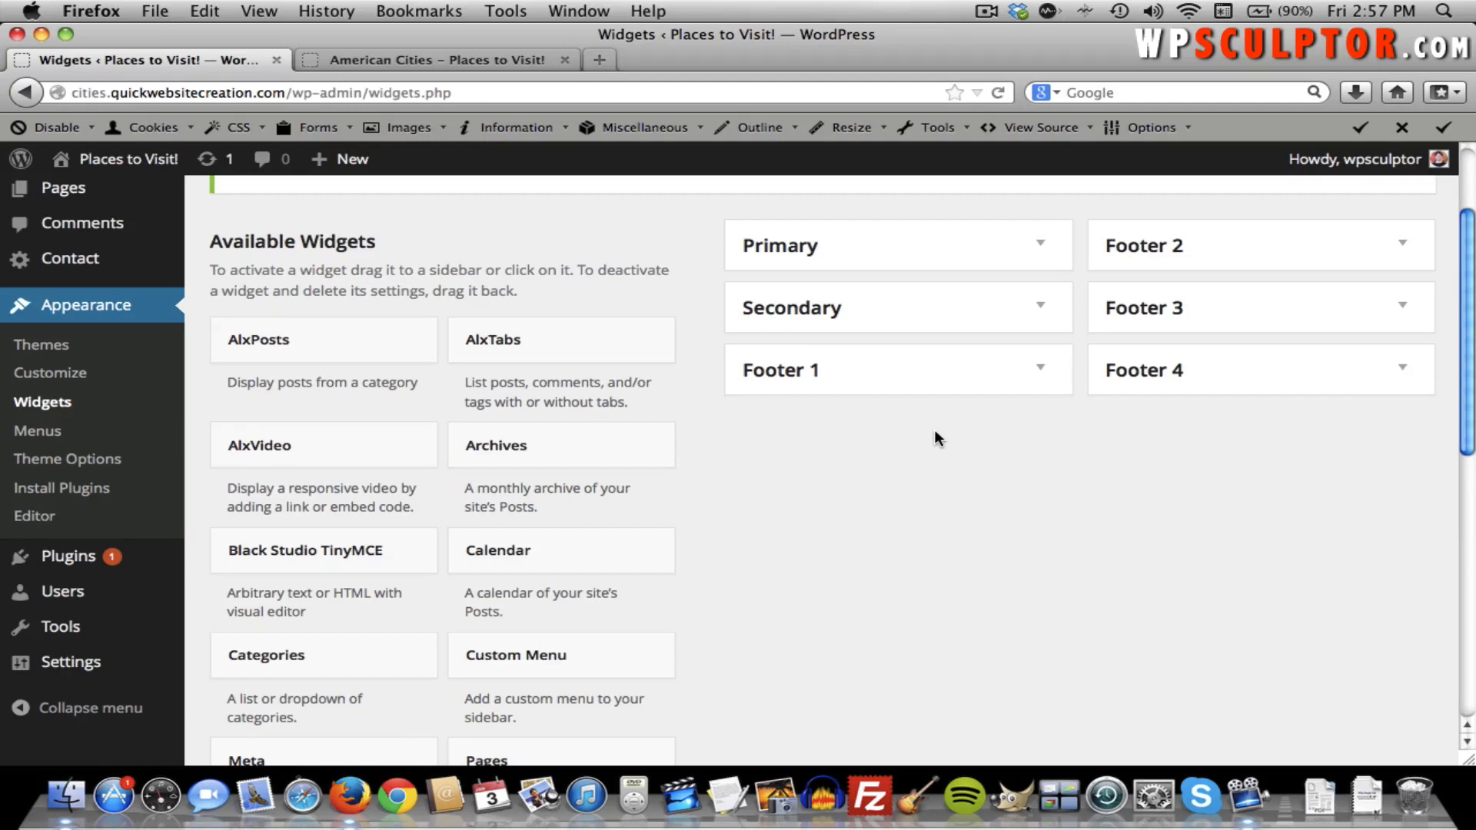
{"action": "left_click", "coordinate": [1032, 306]}
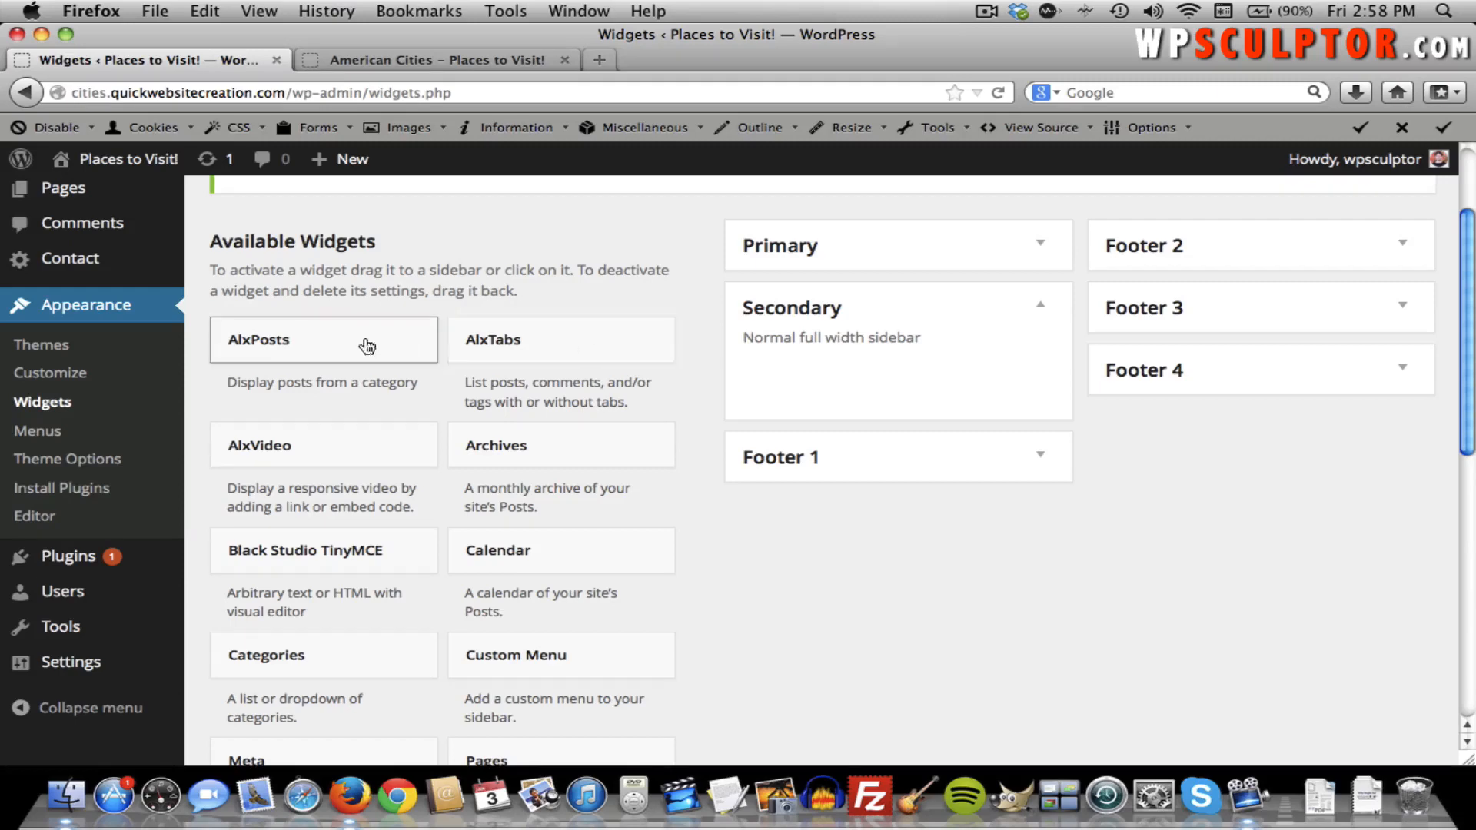
{"action": "left_click", "coordinate": [94, 461]}
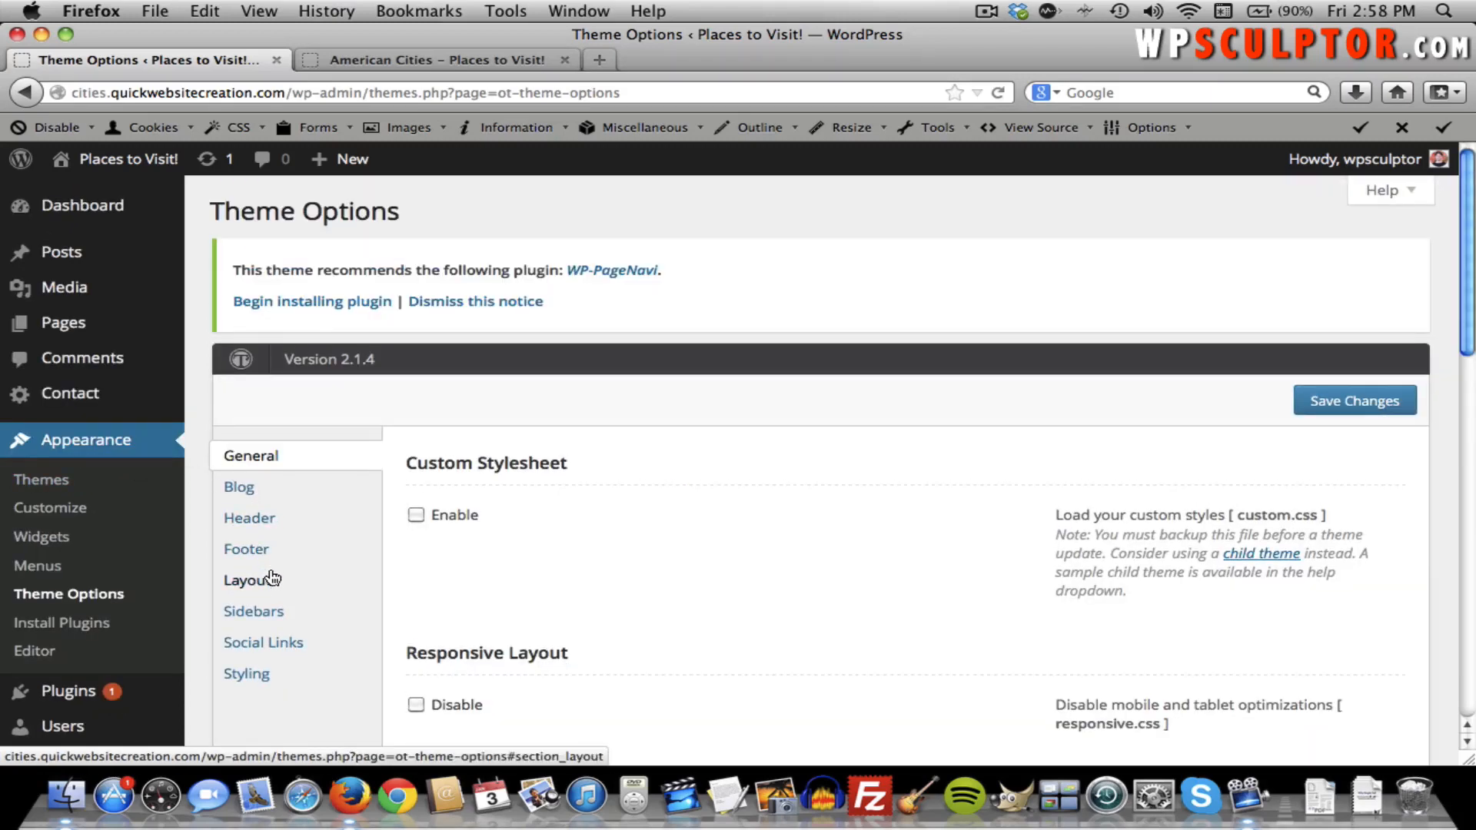
Show the Theme Options Sidebars section and scroll to the Home and Single sidebar choices.
{"action": "left_click", "coordinate": [269, 613]}
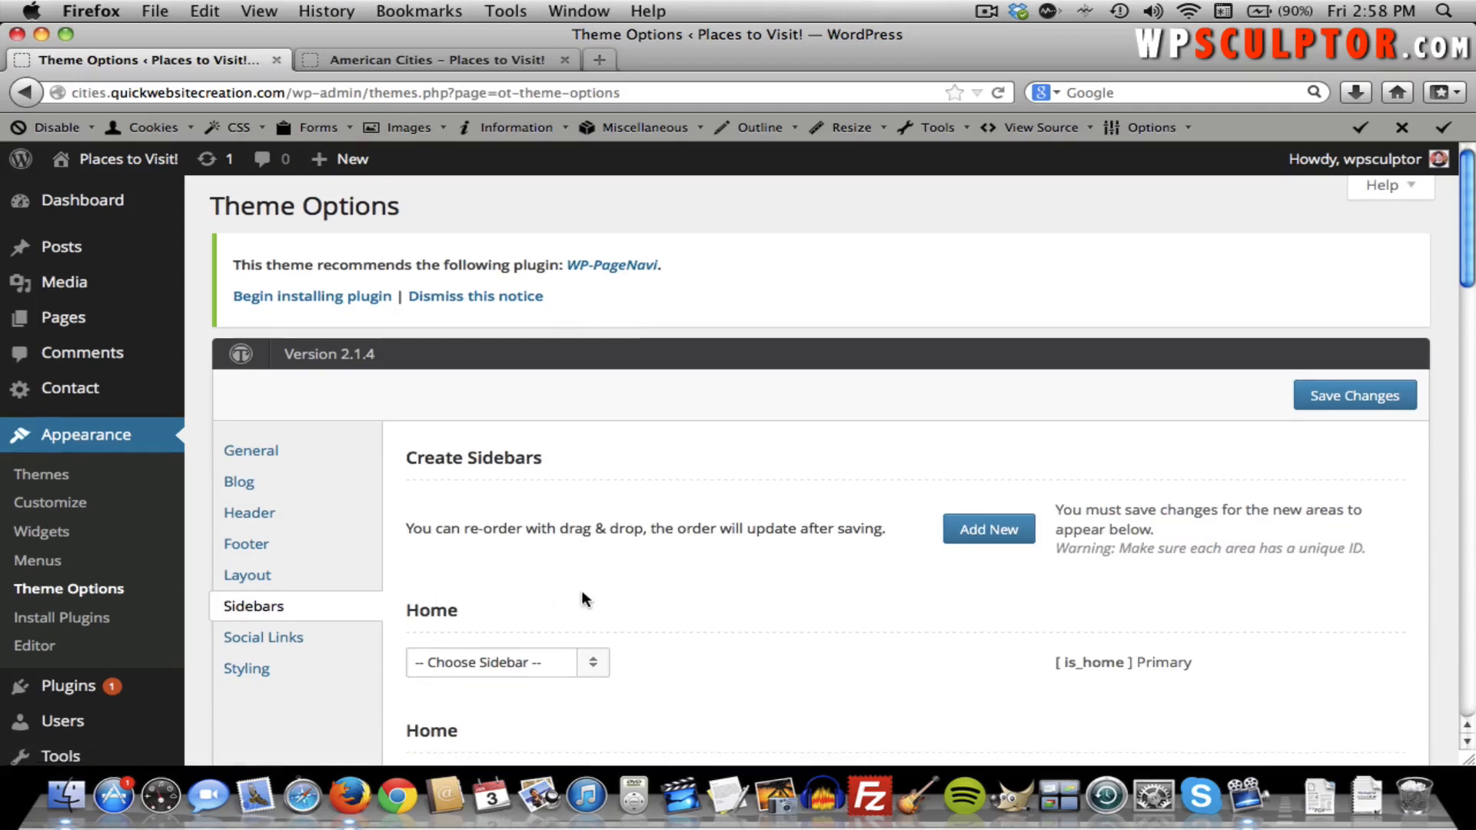
{"action": "scroll", "coordinate": [582, 596], "scroll_direction": "down", "scroll_amount": 2}
{"action": "scroll", "coordinate": [581, 590], "scroll_direction": "down", "scroll_amount": 3}
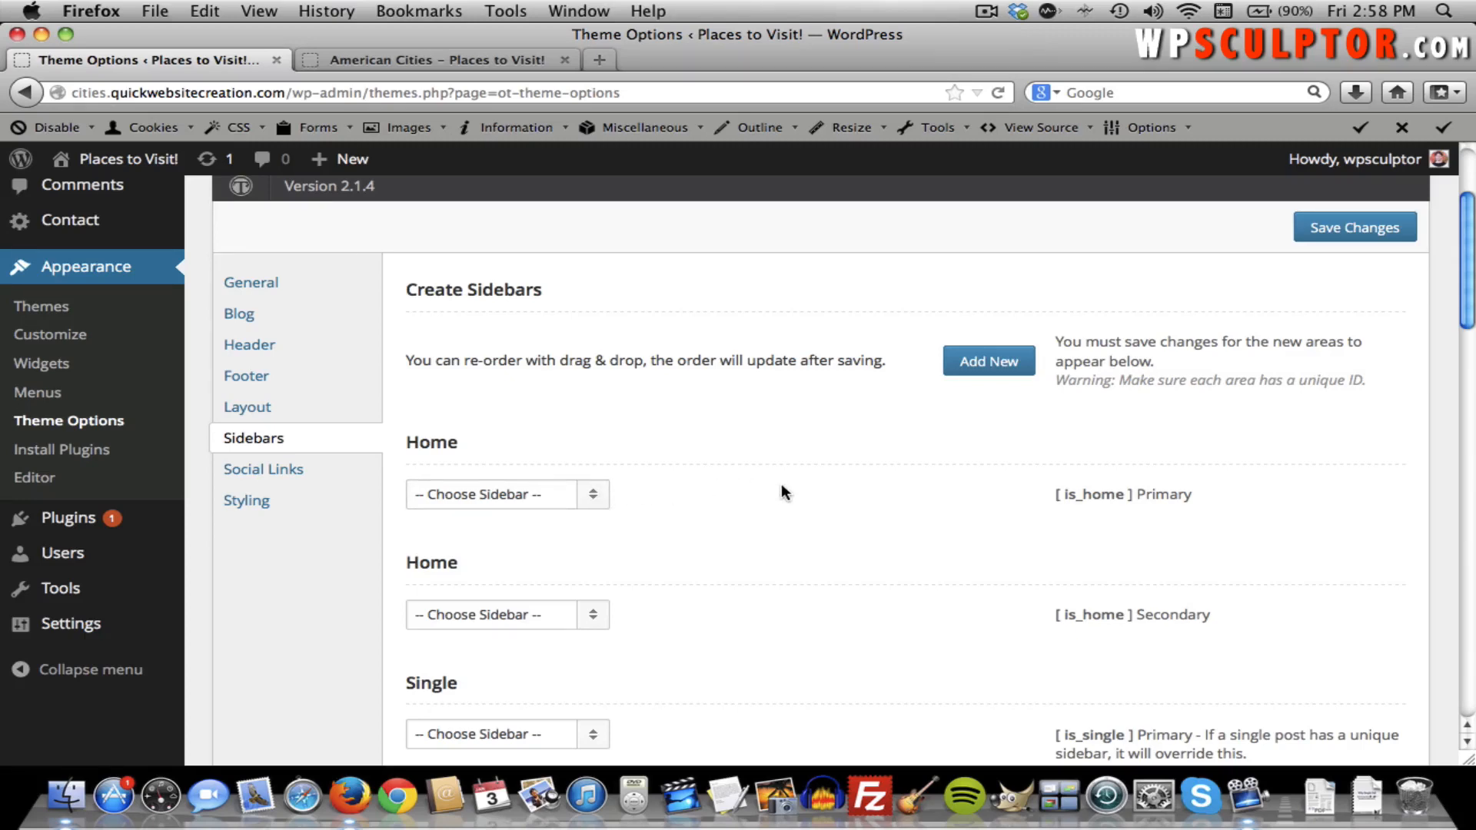
Set both the Home Primary and Single Primary sidebars to Secondary and save Theme Options.
{"action": "left_click", "coordinate": [559, 495]}
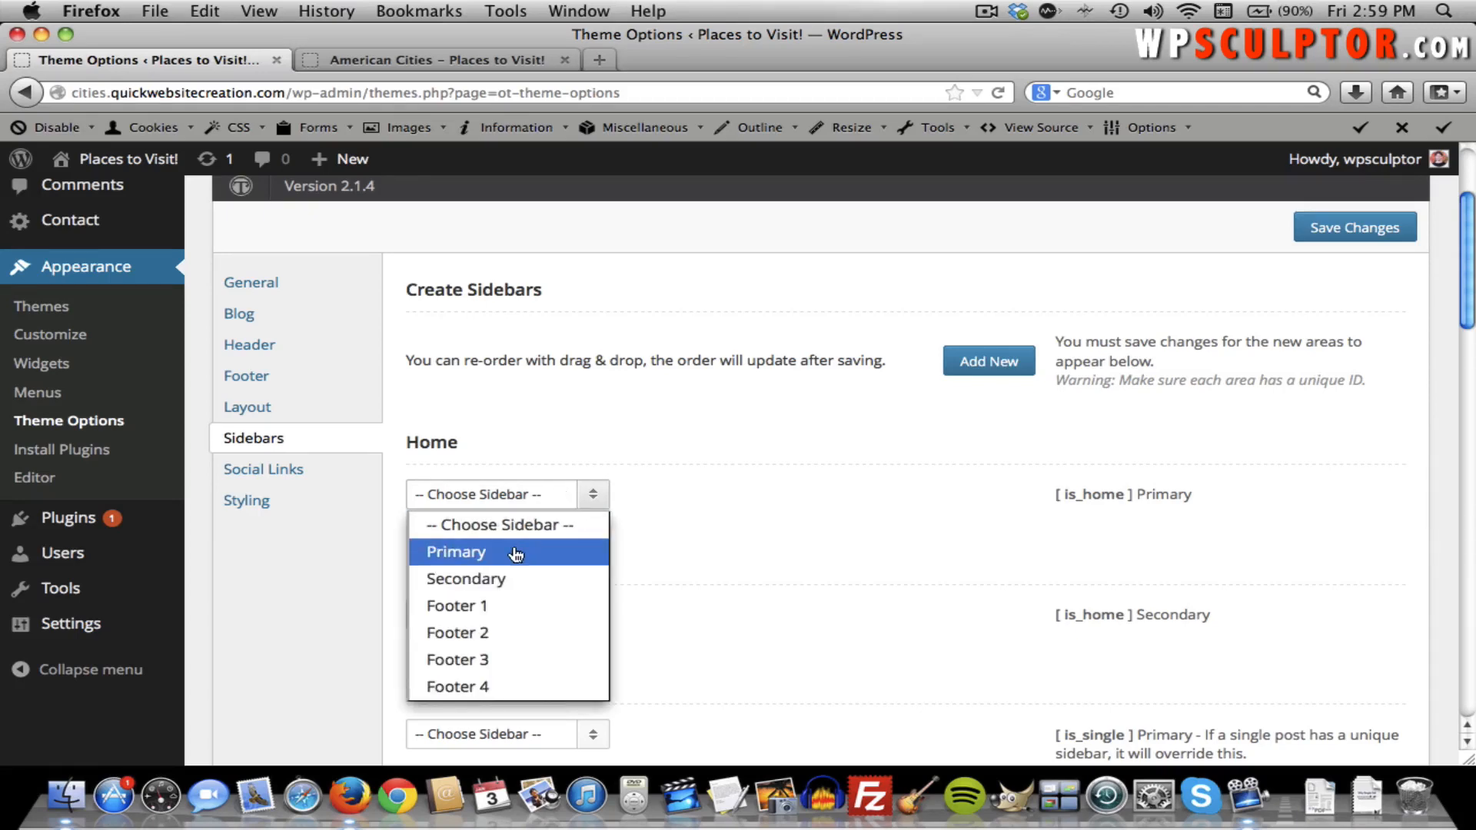
{"action": "left_click", "coordinate": [501, 582]}
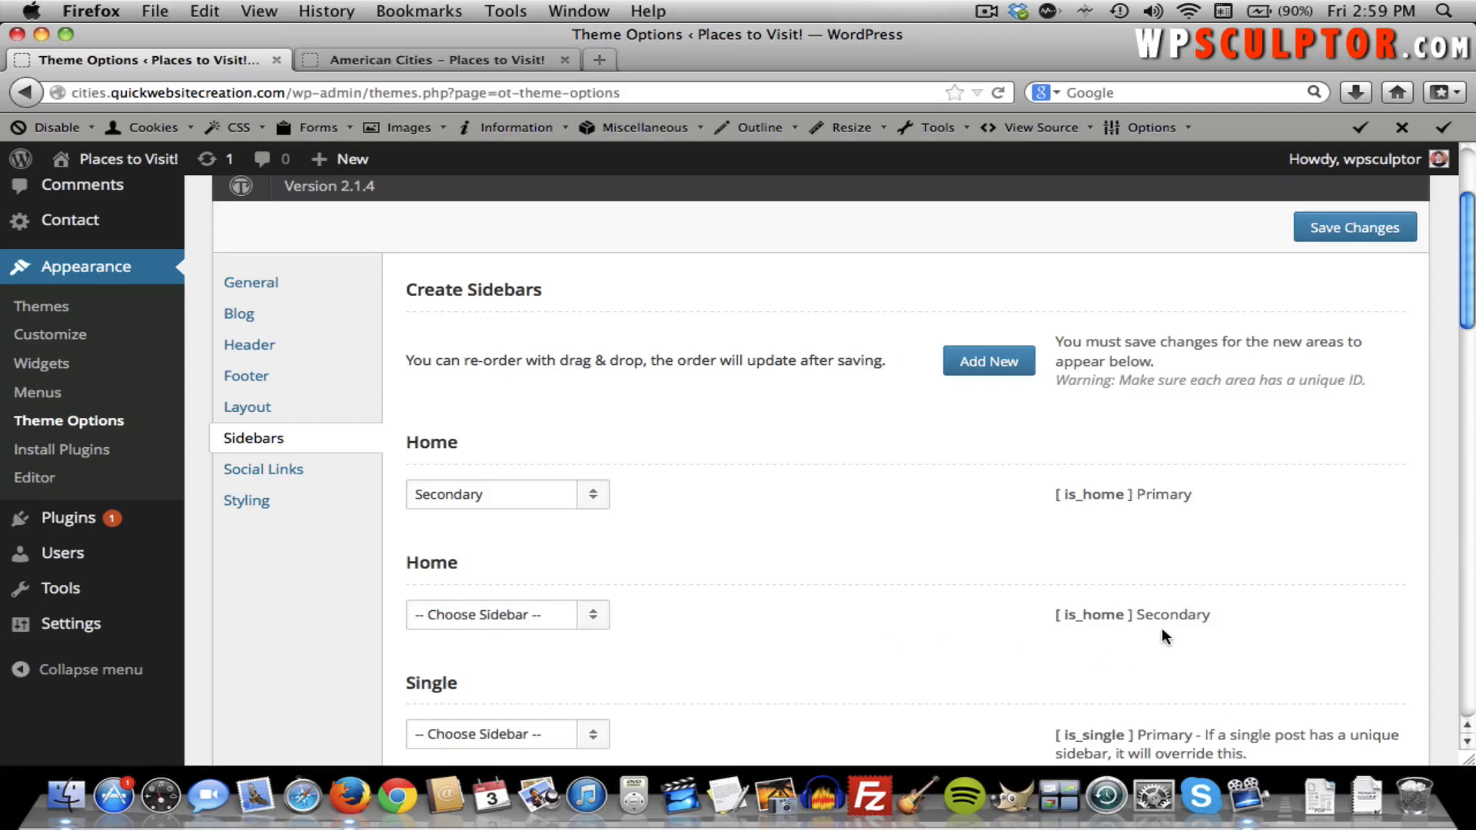
{"action": "scroll", "coordinate": [930, 613], "scroll_direction": "up", "scroll_amount": 1}
{"action": "scroll", "coordinate": [929, 613], "scroll_direction": "down", "scroll_amount": 5}
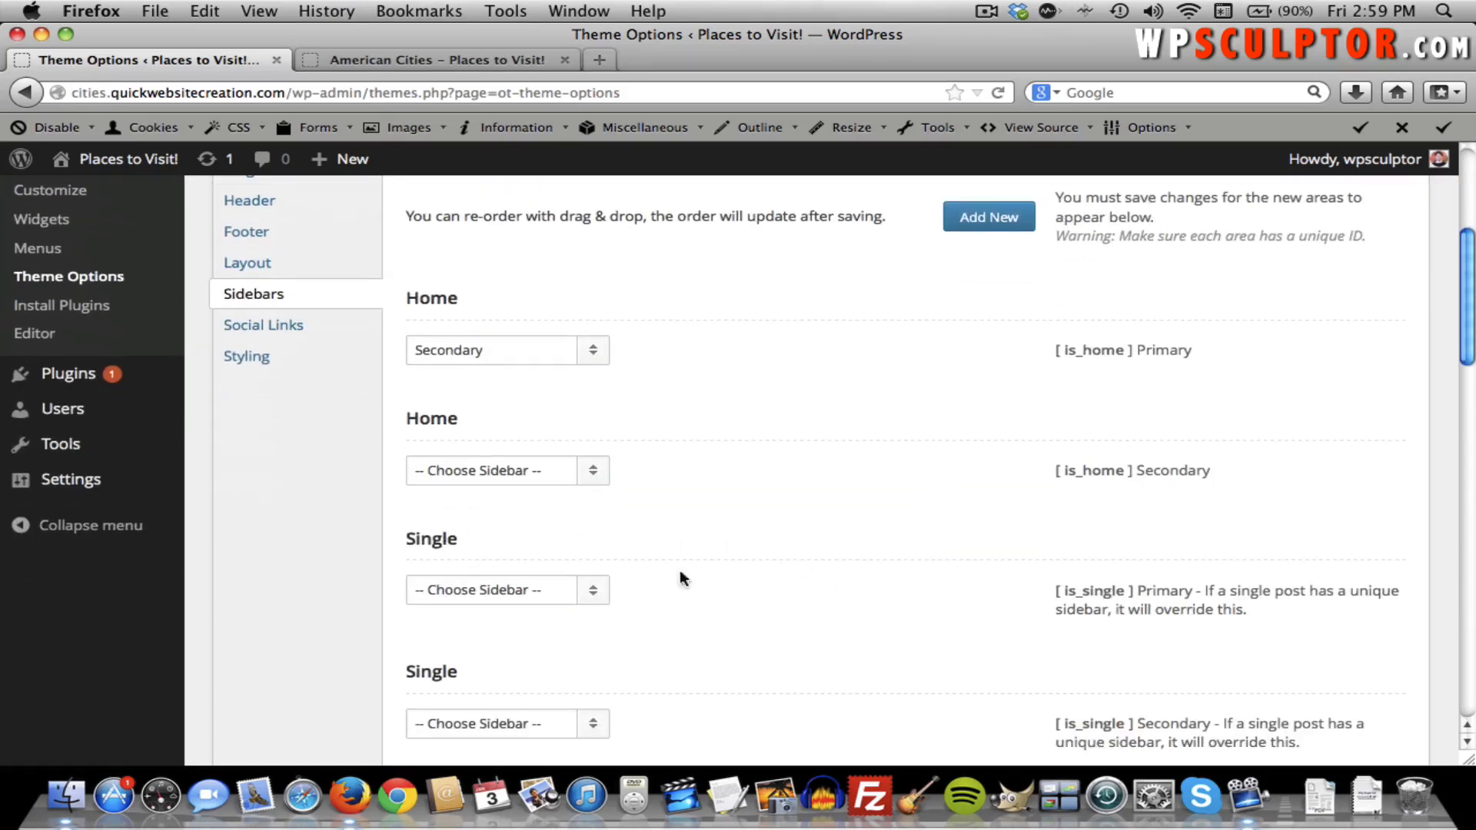
{"action": "left_click", "coordinate": [594, 597]}
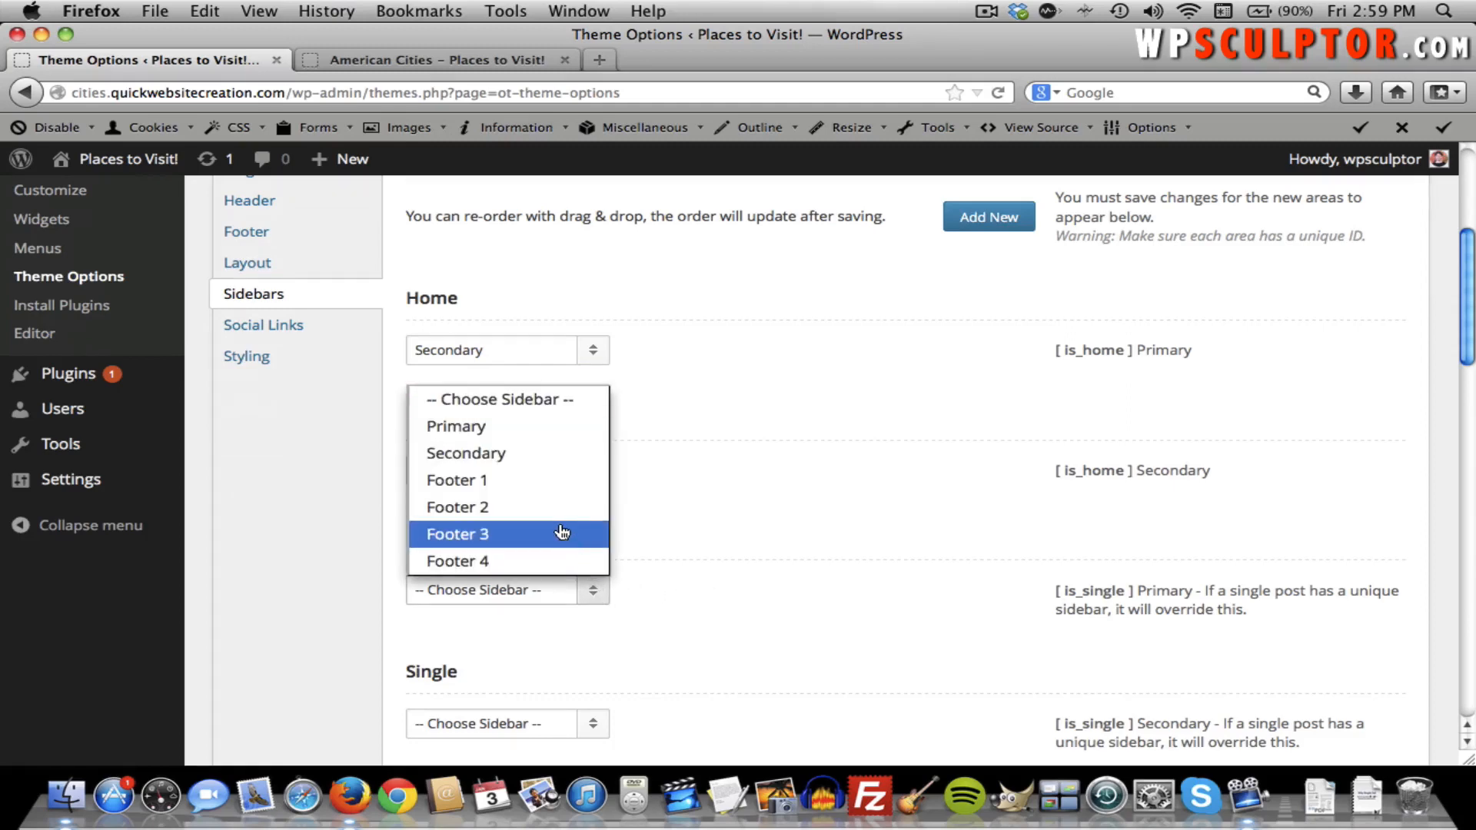
{"action": "left_click", "coordinate": [537, 454]}
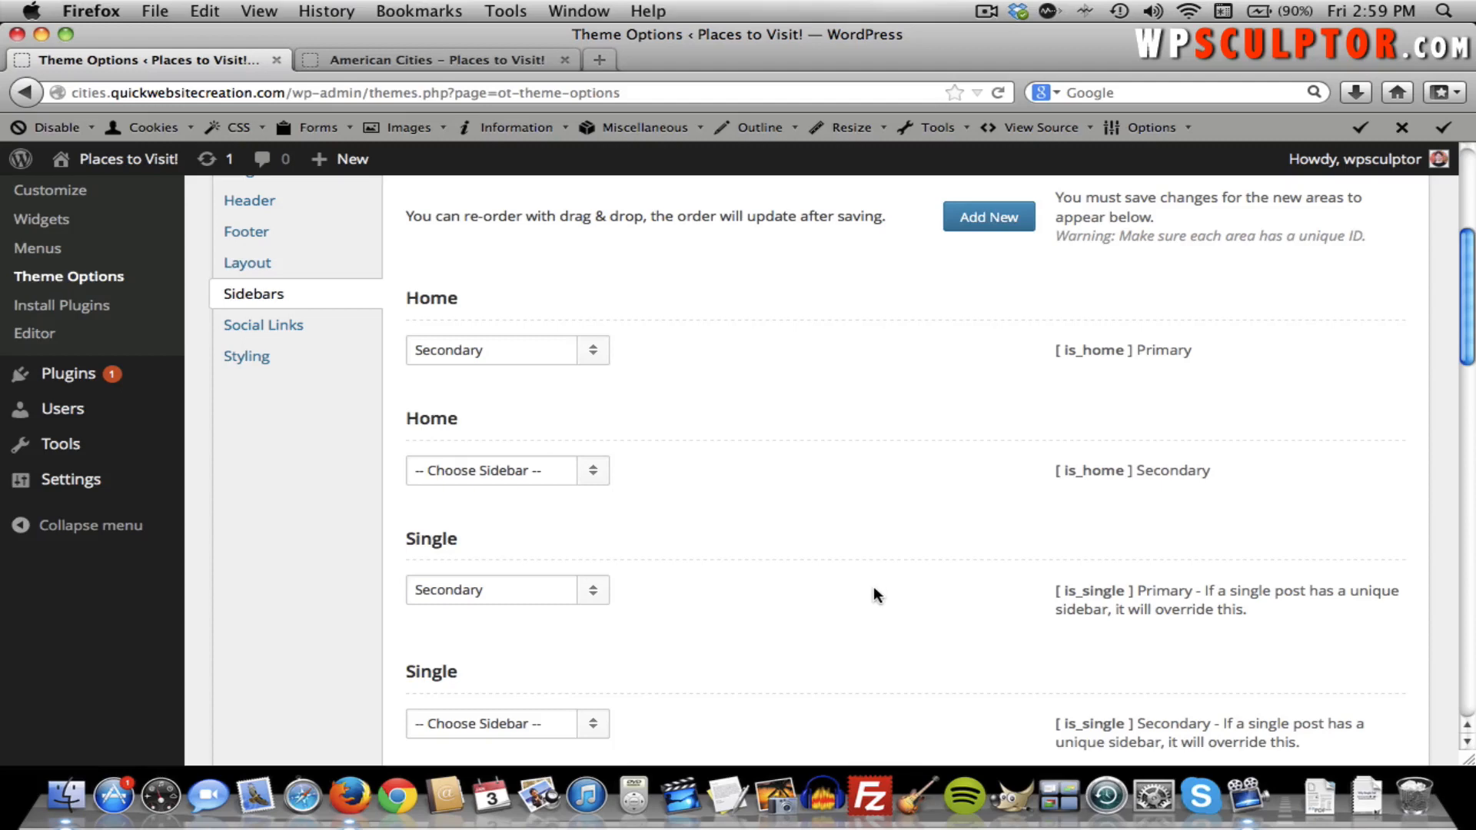
{"action": "scroll", "coordinate": [873, 593], "scroll_direction": "up", "scroll_amount": 5}
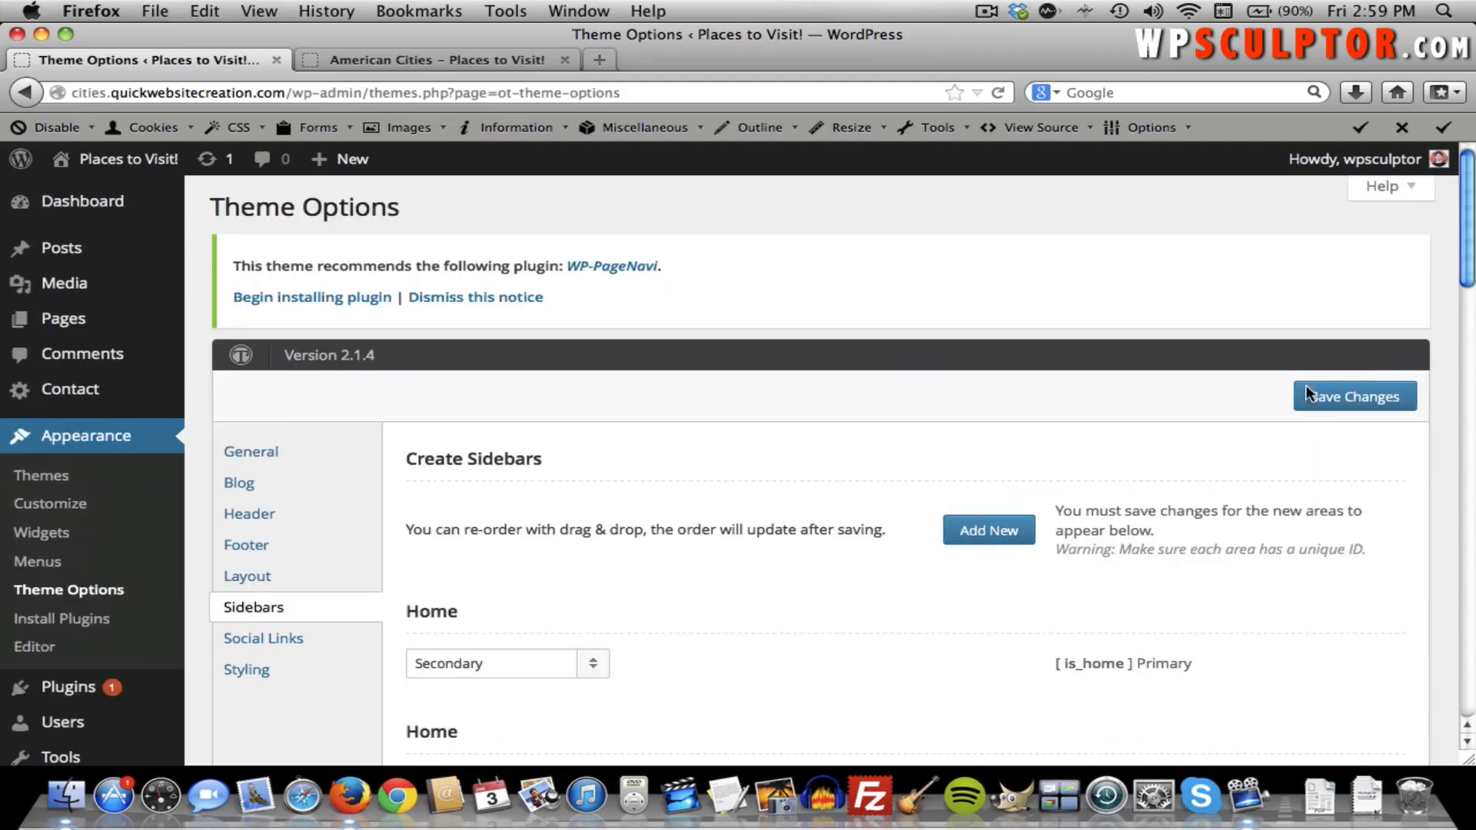
{"action": "left_click", "coordinate": [1355, 408]}
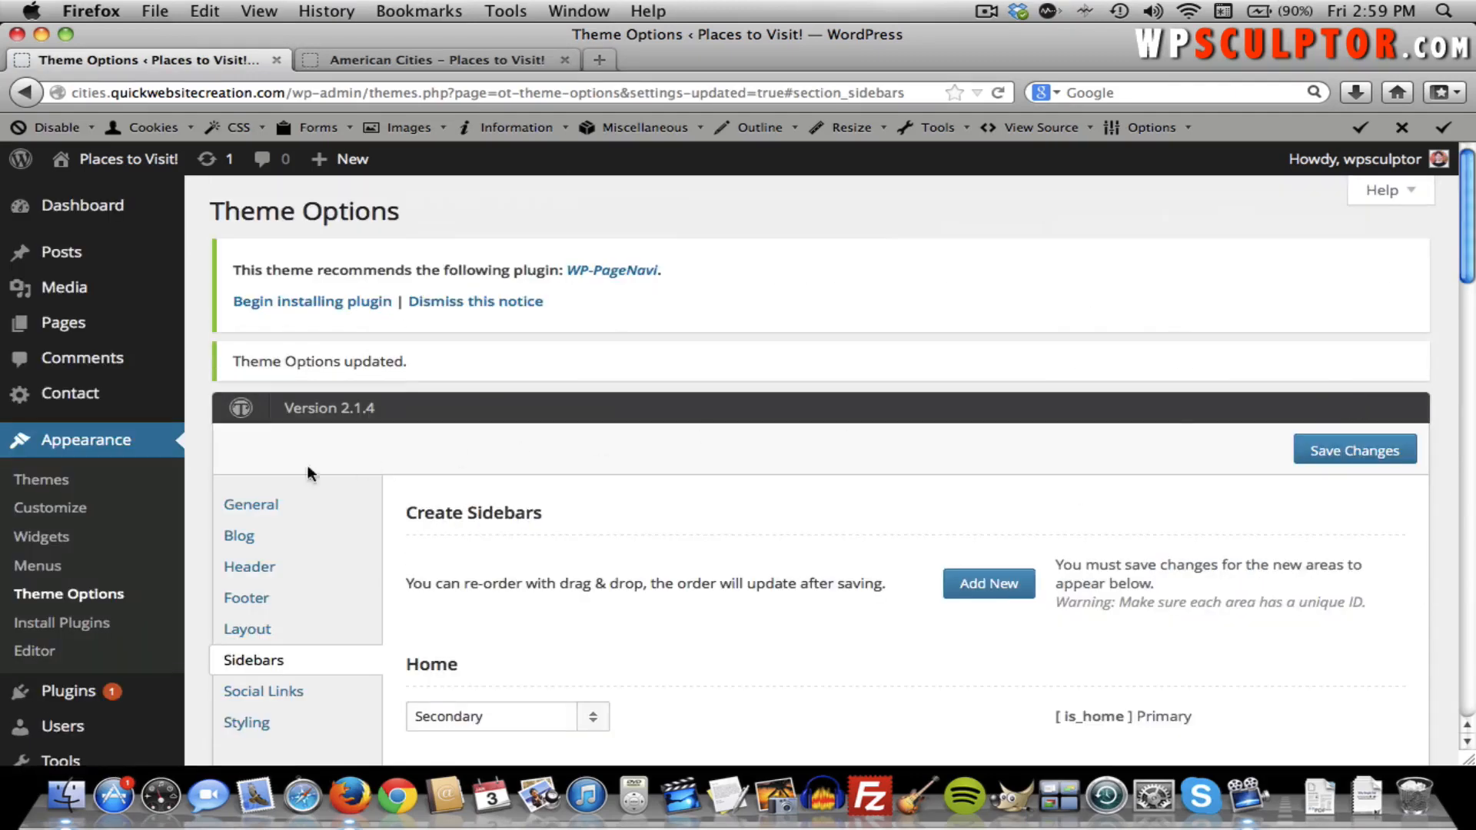
On the Widgets page, add an AlxTabs widget to the Secondary sidebar.
{"action": "left_click", "coordinate": [66, 546]}
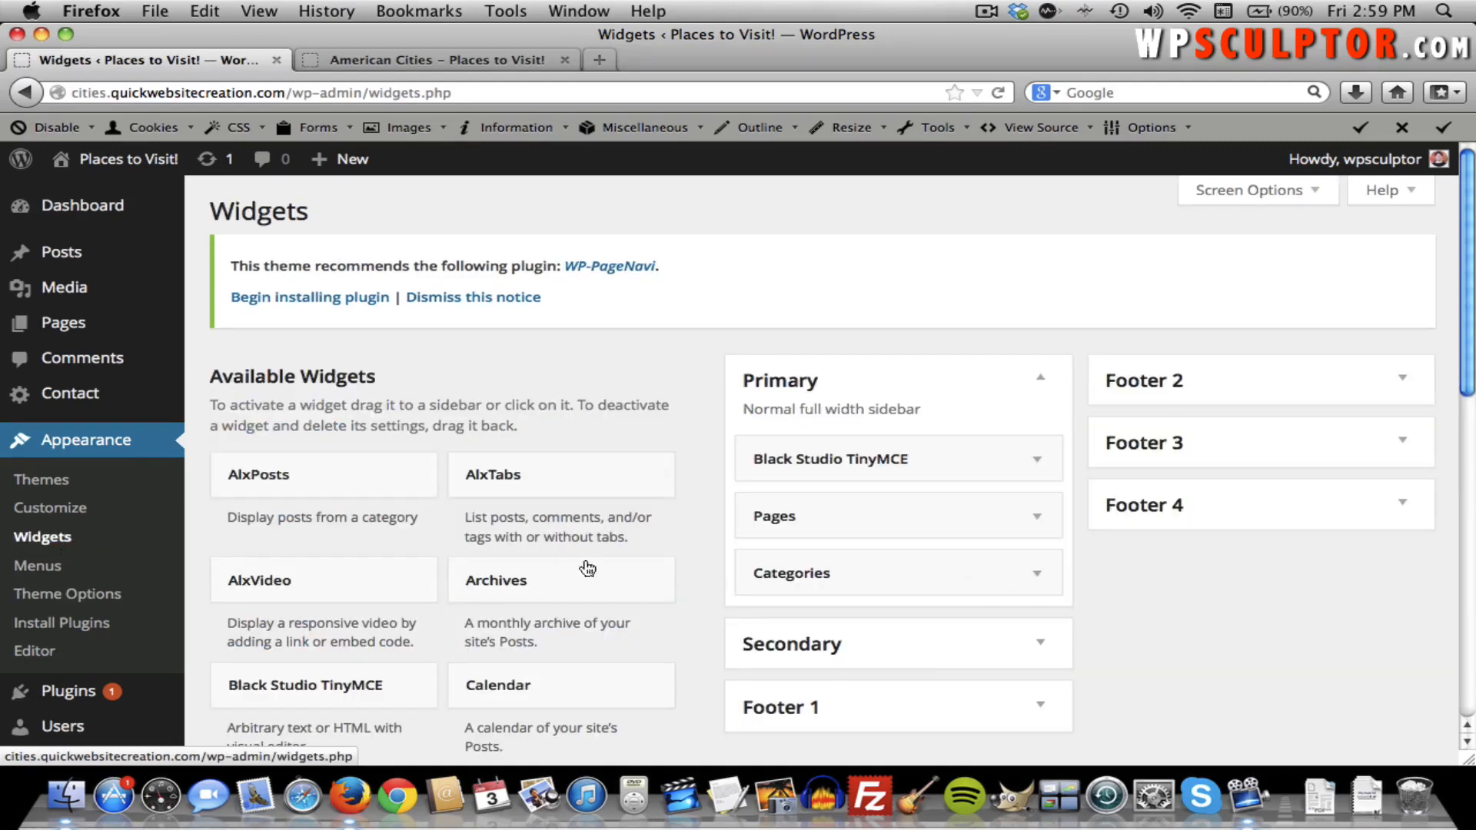
{"action": "left_click", "coordinate": [1038, 646]}
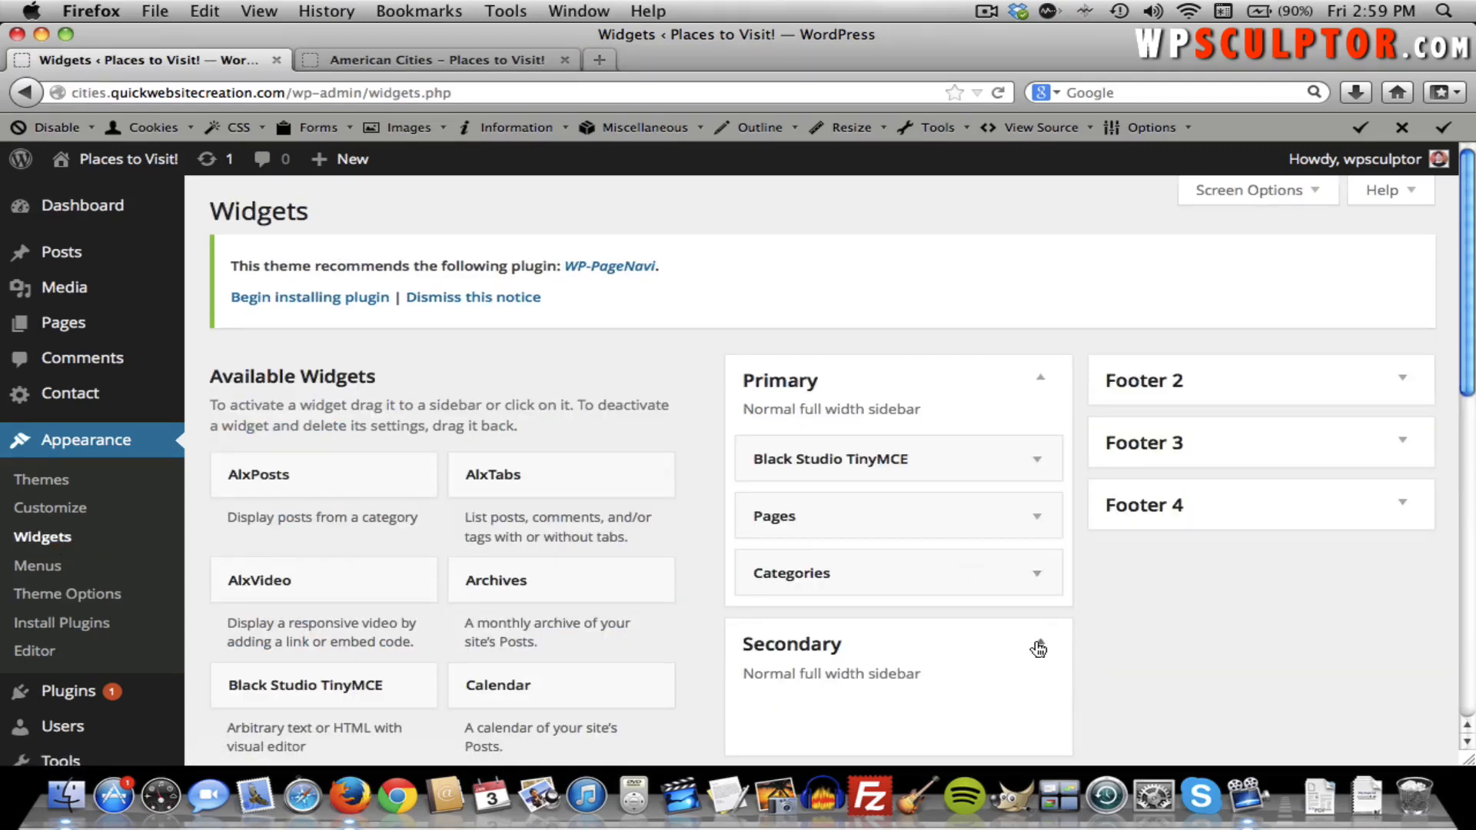
{"action": "scroll", "coordinate": [1037, 647], "scroll_direction": "down", "scroll_amount": 4}
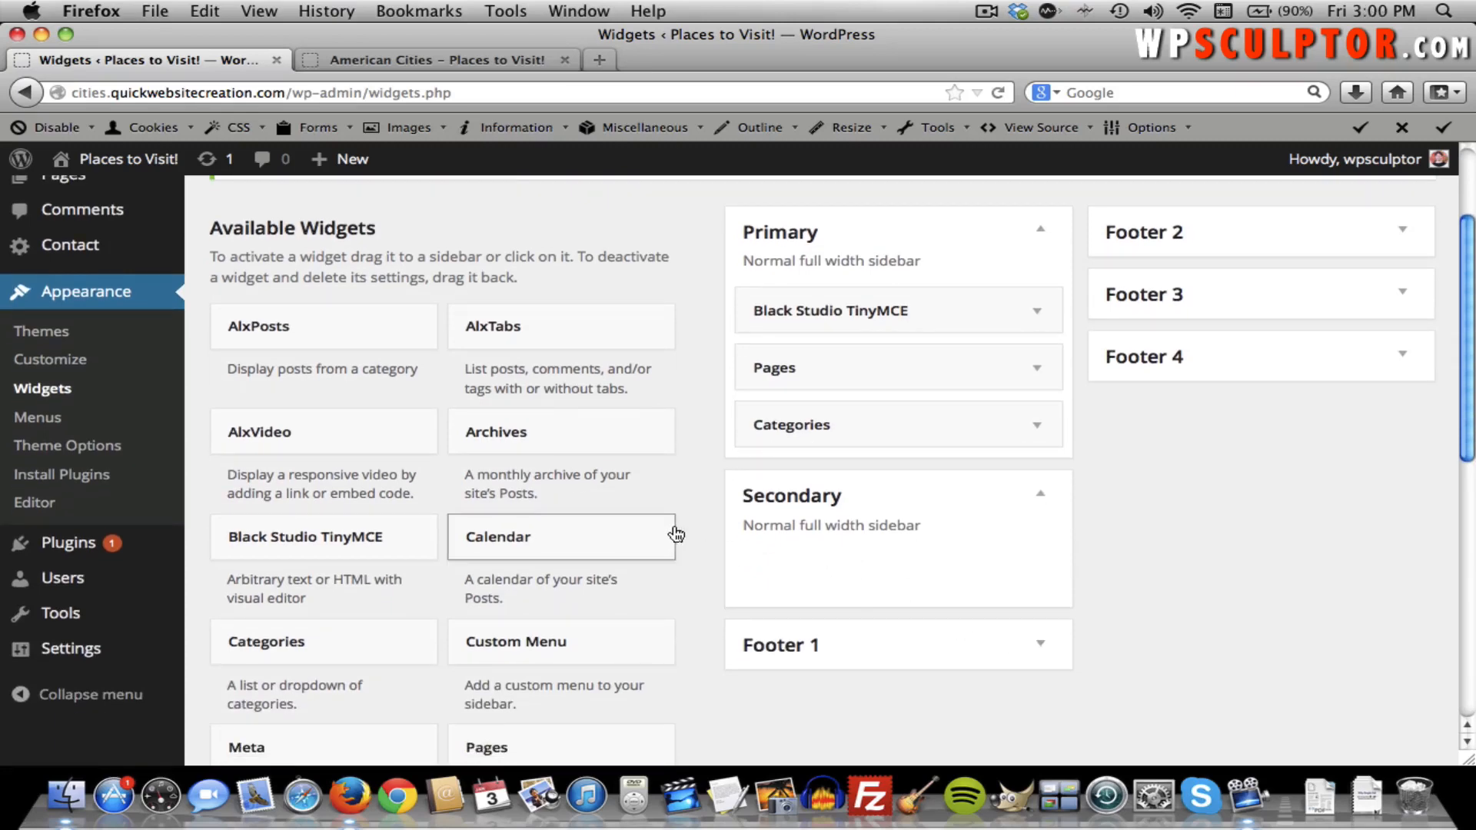
{"action": "left_click_drag", "start_coordinate": [520, 325], "coordinate": [809, 597]}
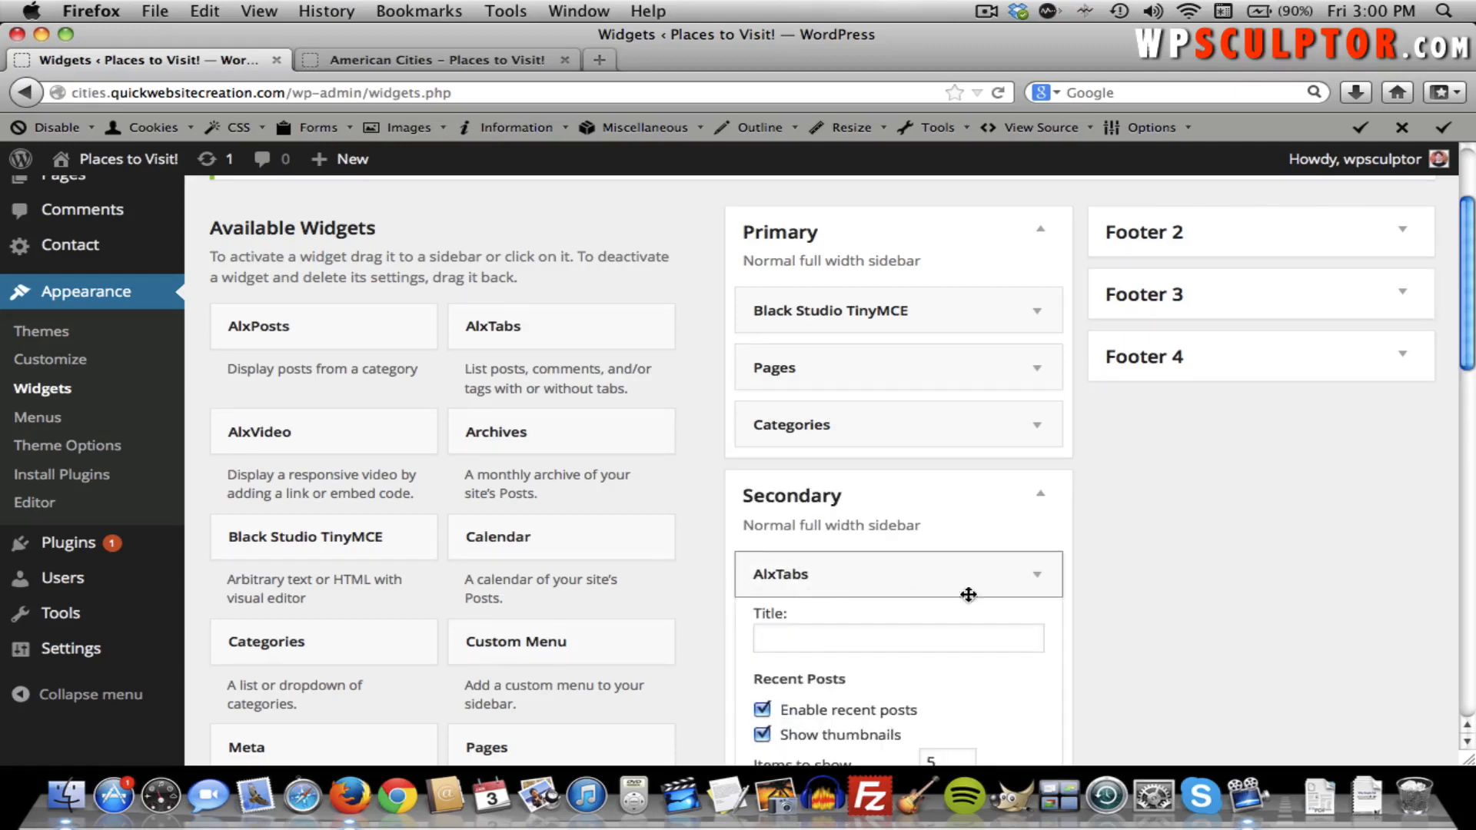
Turn off AlxTabs' recent comments and tags tabs and save the widget.
{"action": "scroll", "coordinate": [1108, 596], "scroll_direction": "down", "scroll_amount": 3}
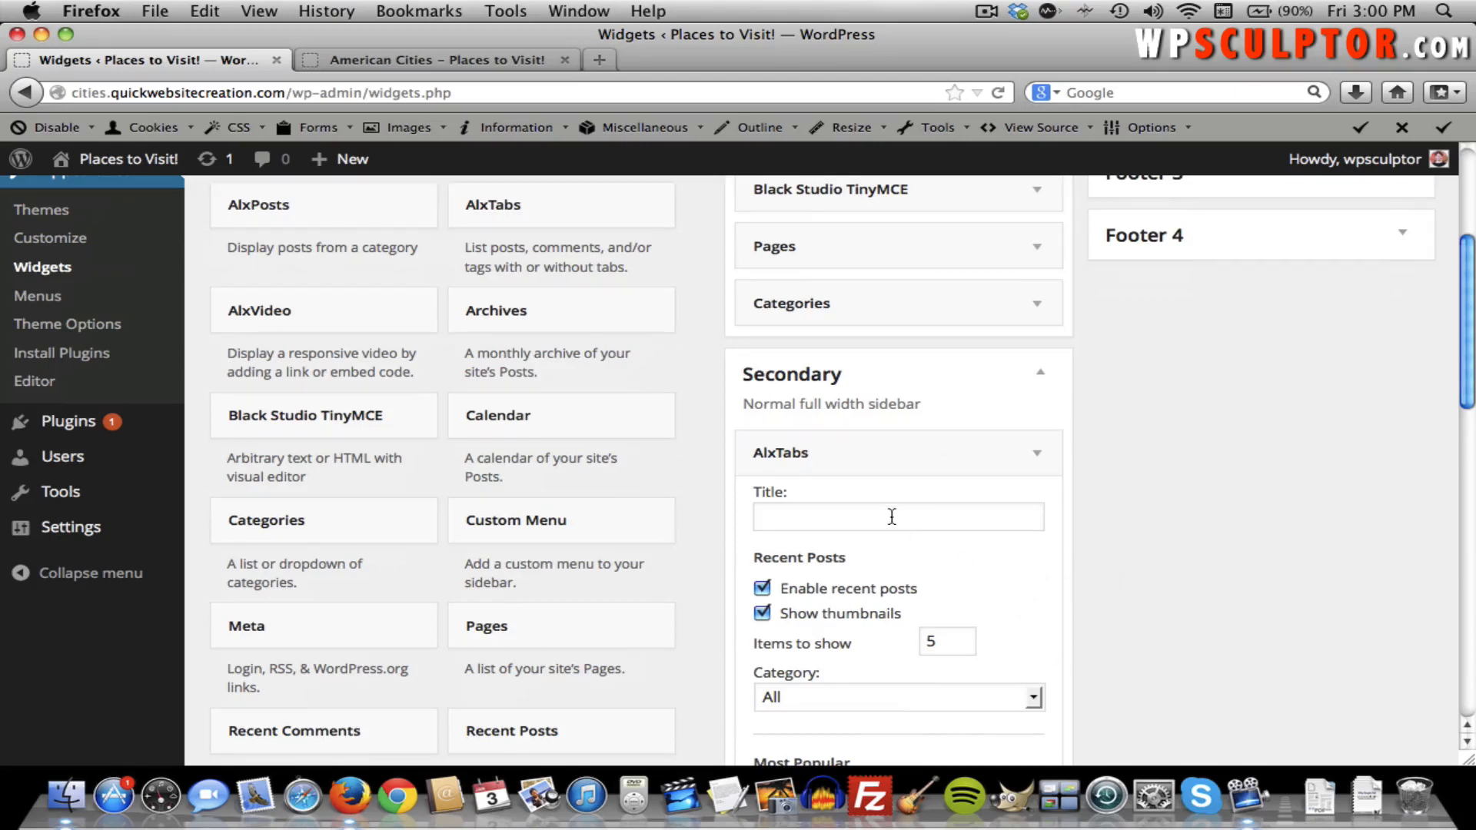
{"action": "scroll", "coordinate": [996, 523], "scroll_direction": "down", "scroll_amount": 4}
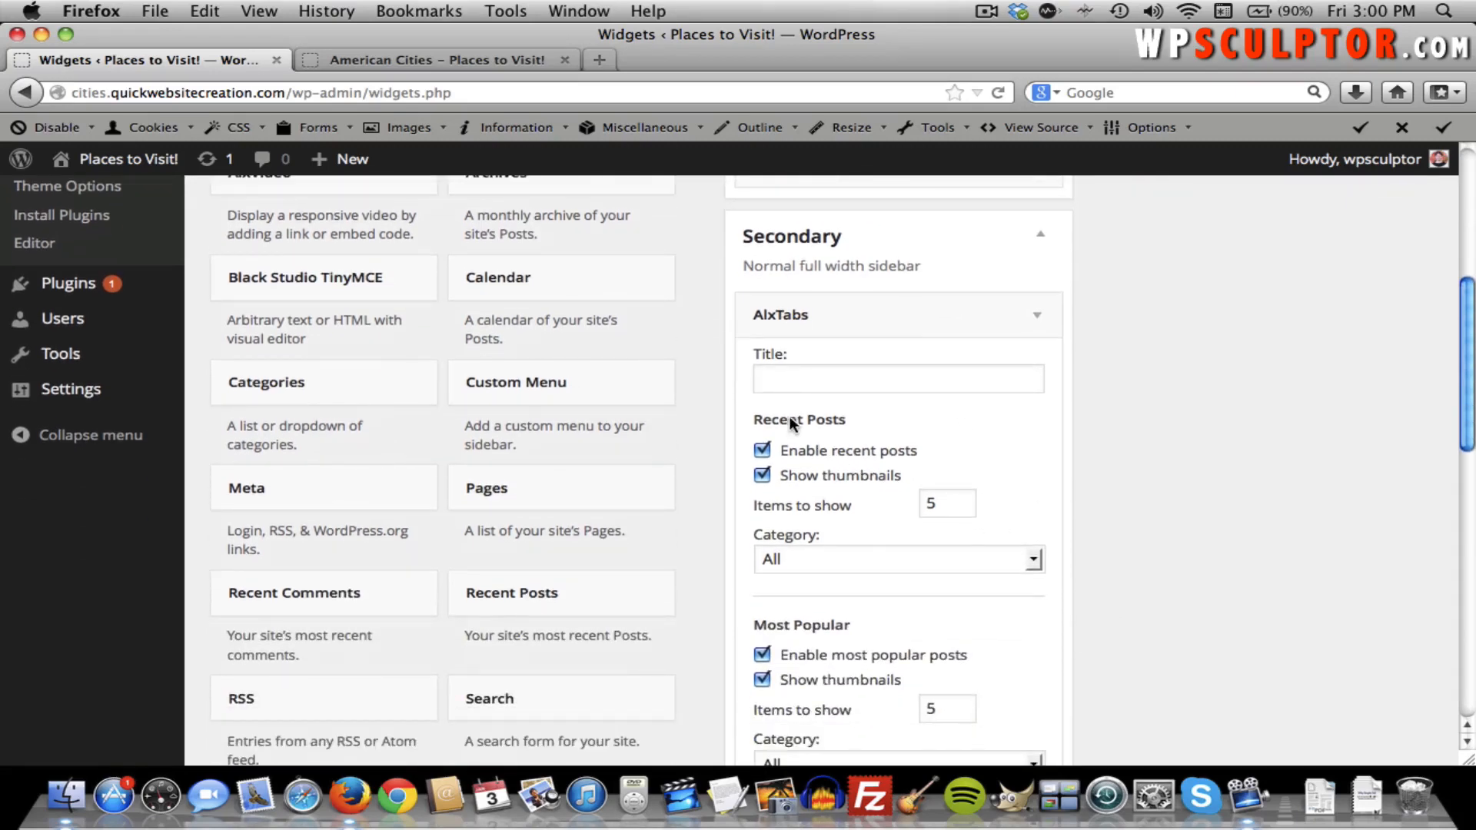
{"action": "scroll", "coordinate": [891, 434], "scroll_direction": "down", "scroll_amount": 5}
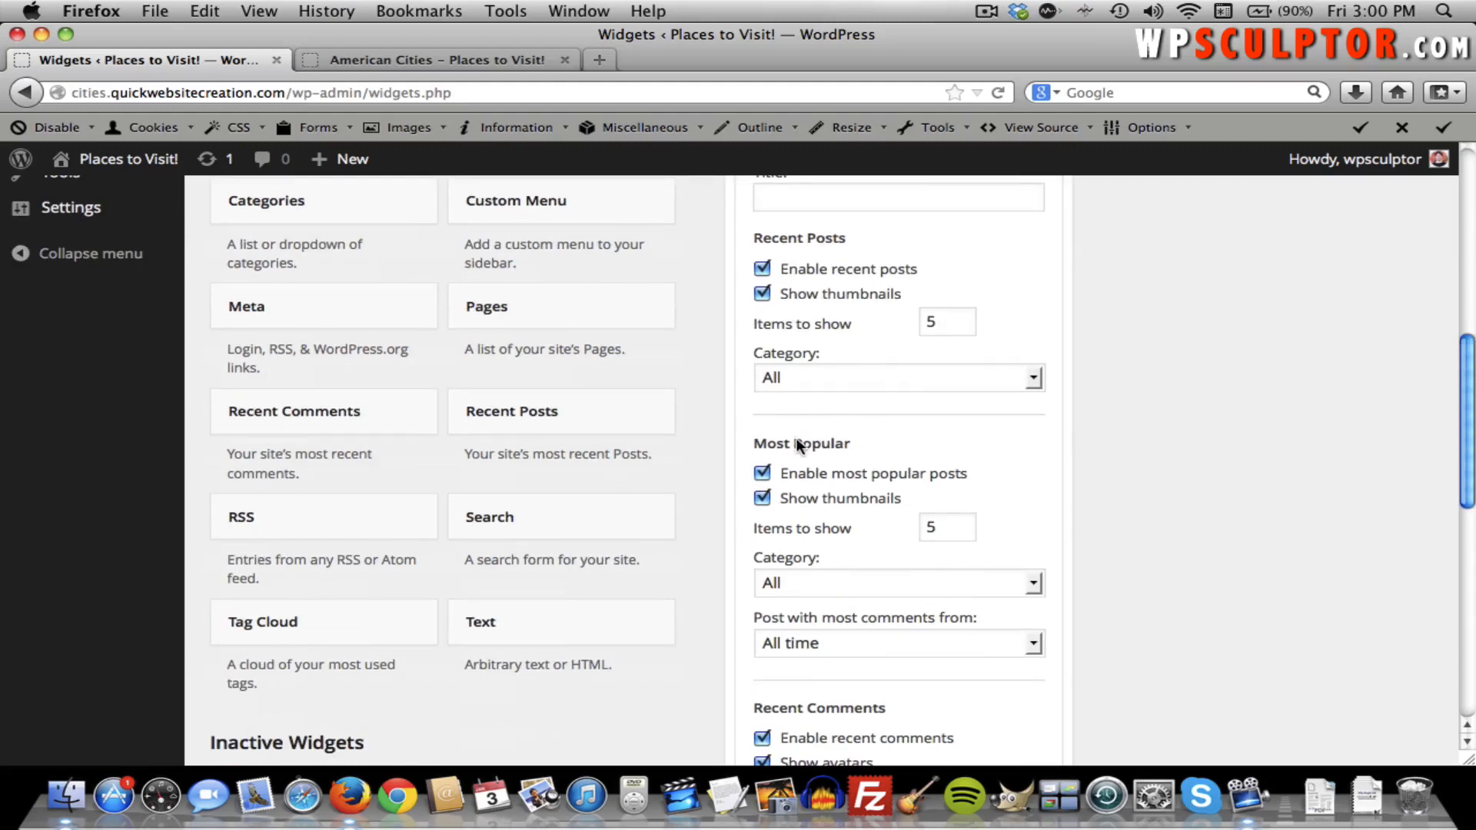
{"action": "scroll", "coordinate": [862, 481], "scroll_direction": "down", "scroll_amount": 5}
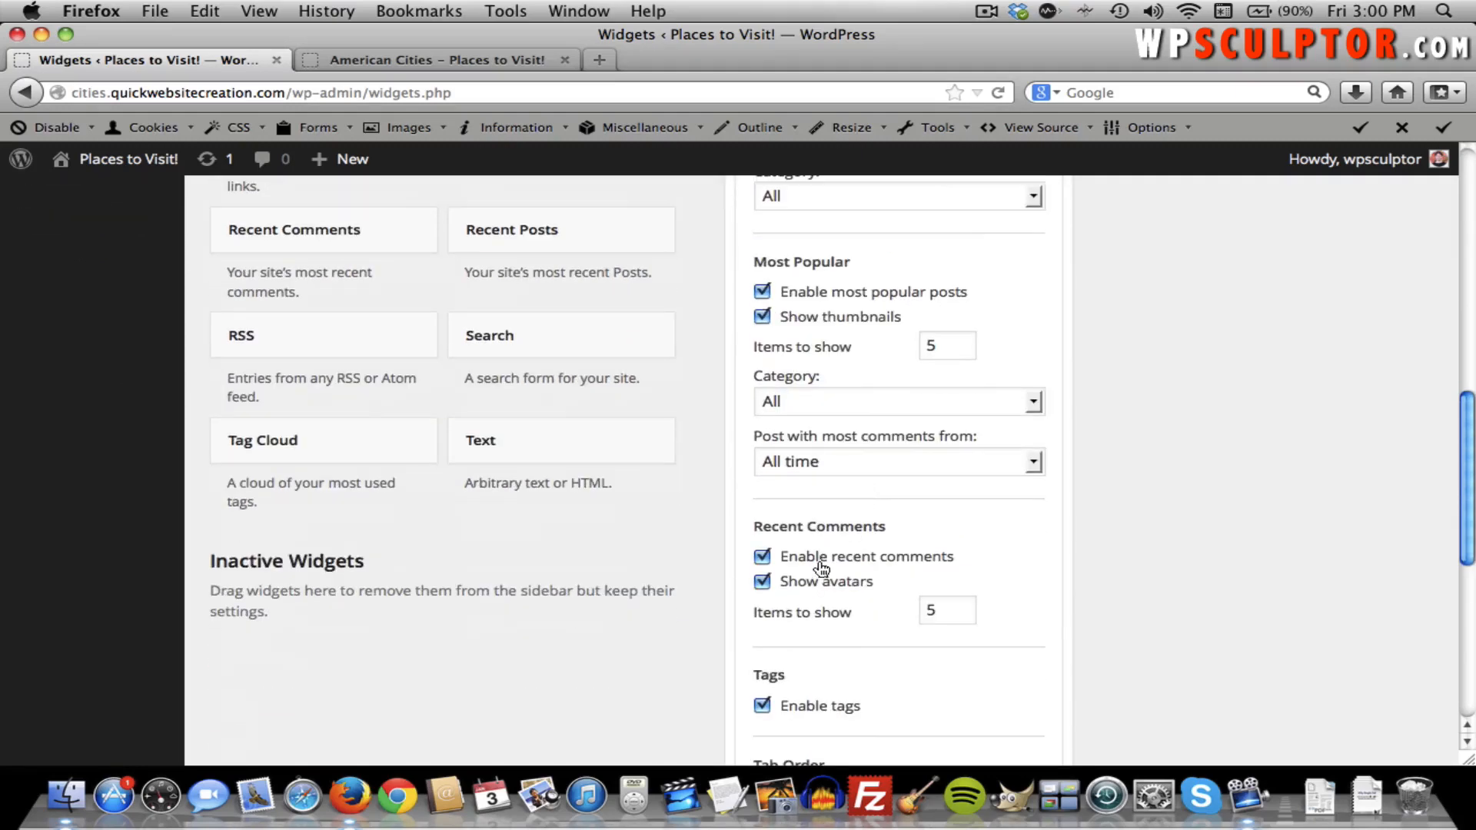
{"action": "left_click", "coordinate": [761, 560]}
{"action": "scroll", "coordinate": [905, 551], "scroll_direction": "down", "scroll_amount": 5}
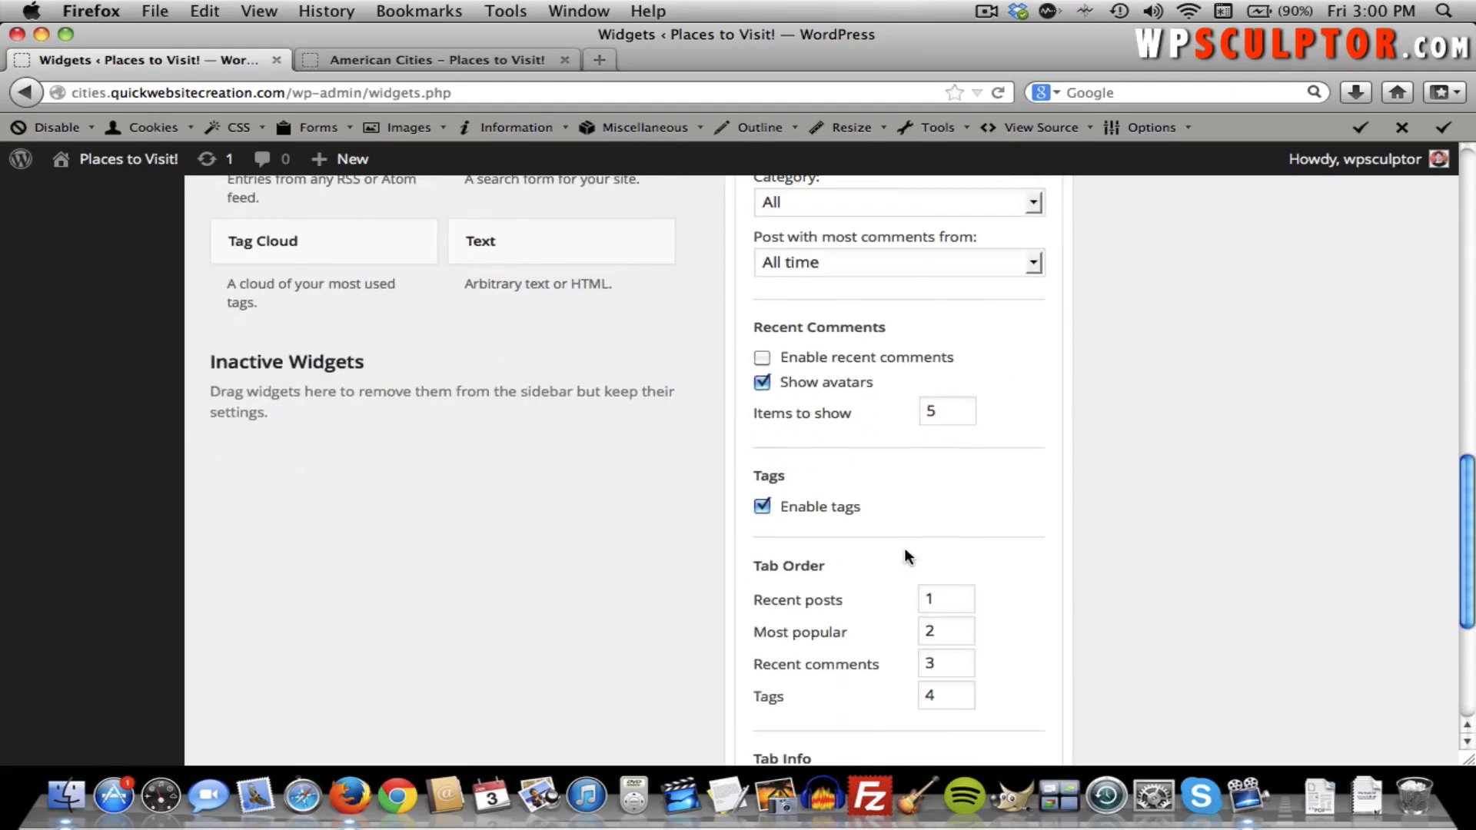
{"action": "scroll", "coordinate": [904, 542], "scroll_direction": "down", "scroll_amount": 3}
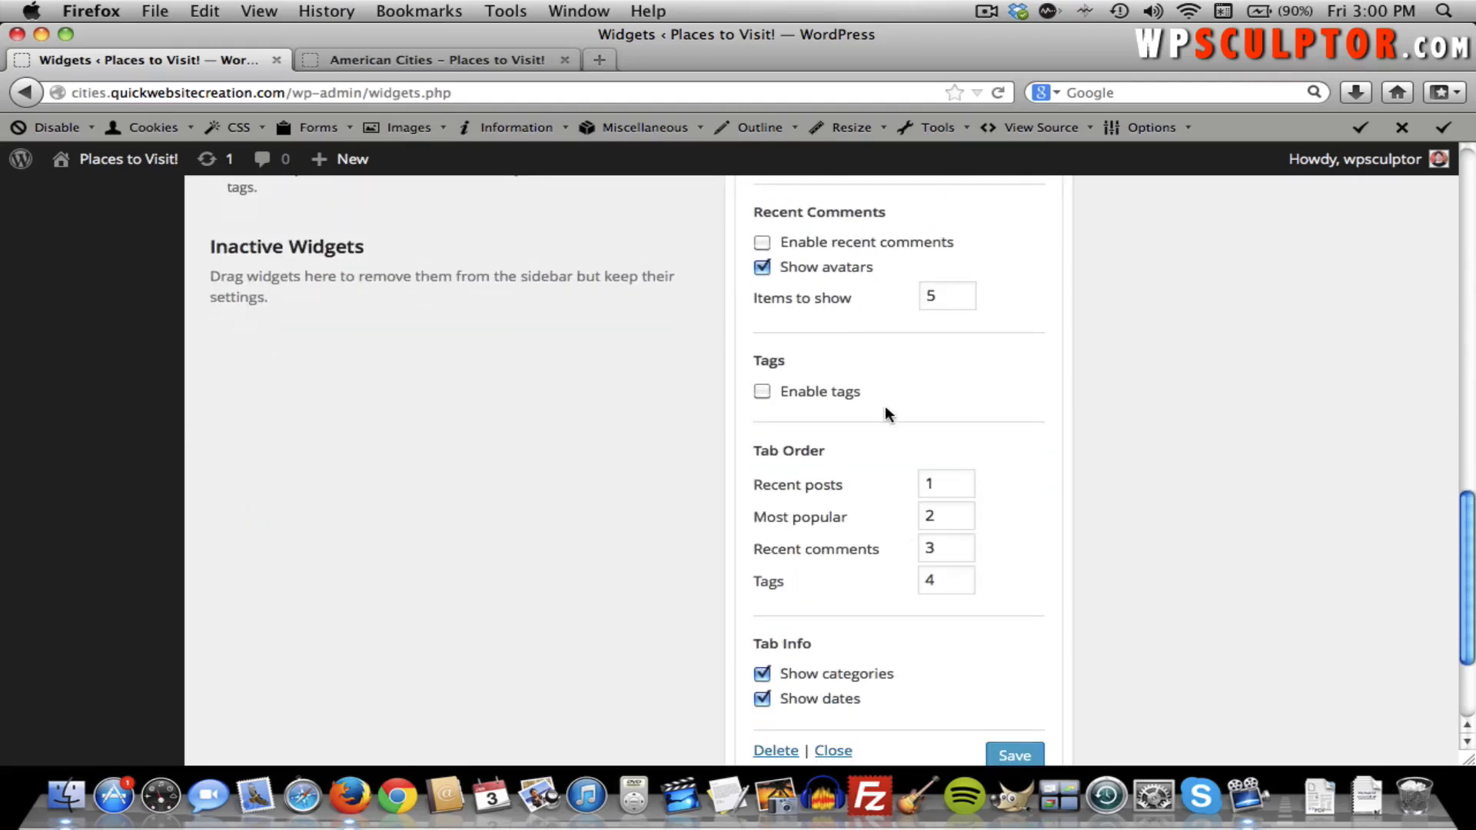
{"action": "scroll", "coordinate": [884, 408], "scroll_direction": "down", "scroll_amount": 3}
{"action": "left_click", "coordinate": [1021, 671]}
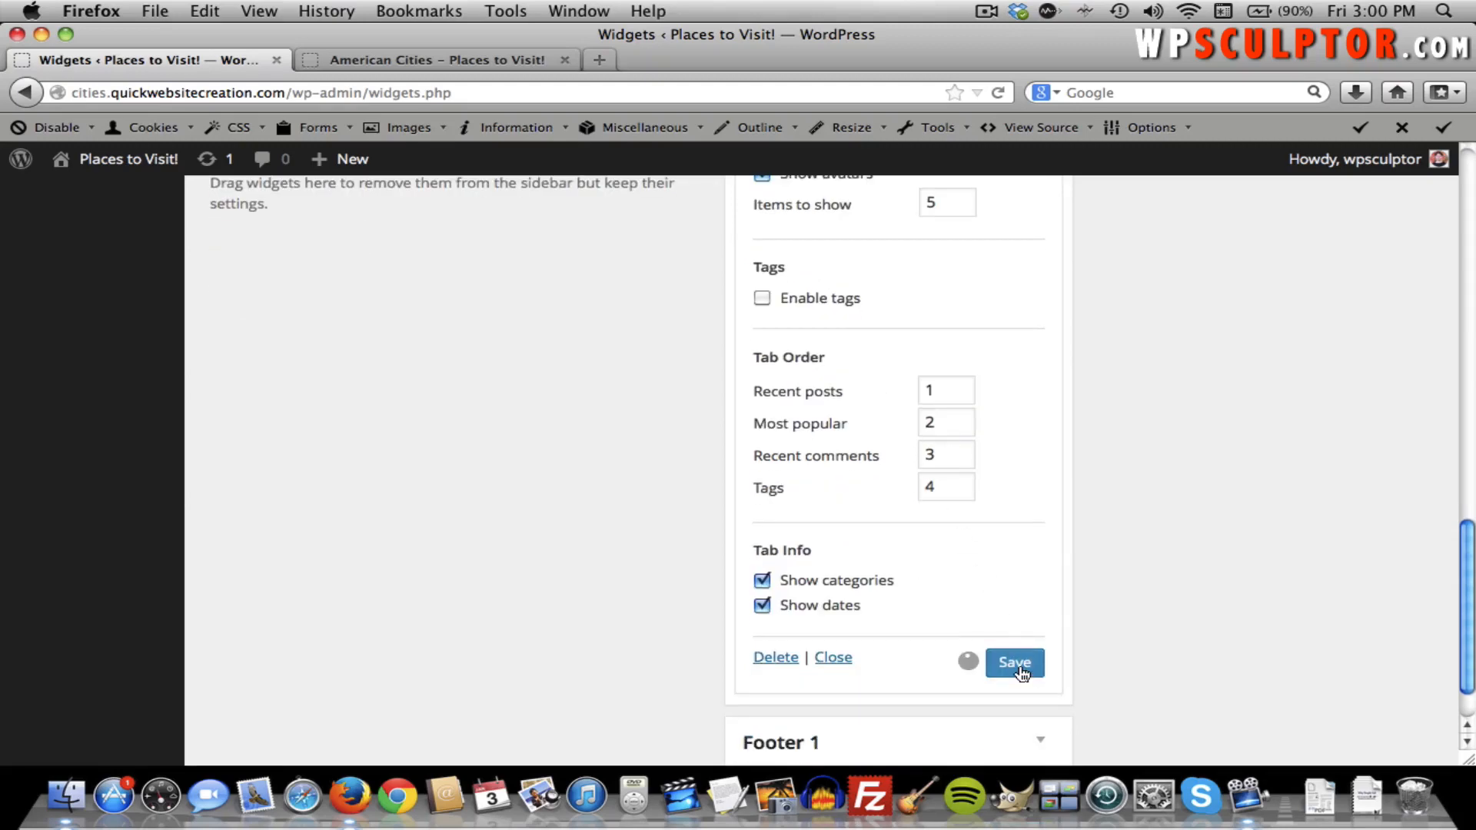
{"action": "scroll", "coordinate": [1017, 666], "scroll_direction": "up", "scroll_amount": 15}
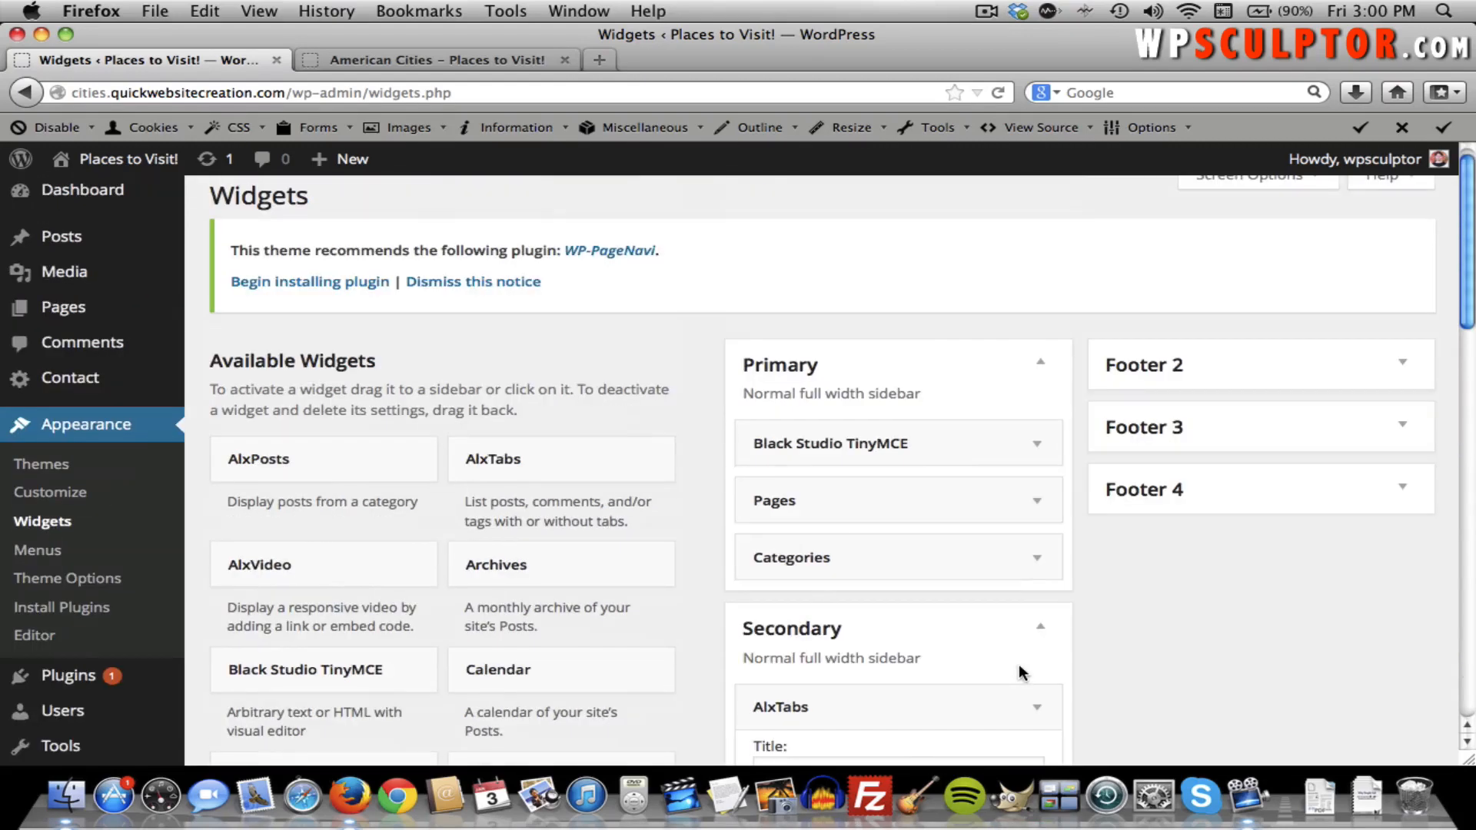
{"action": "scroll", "coordinate": [1038, 646], "scroll_direction": "down", "scroll_amount": 2}
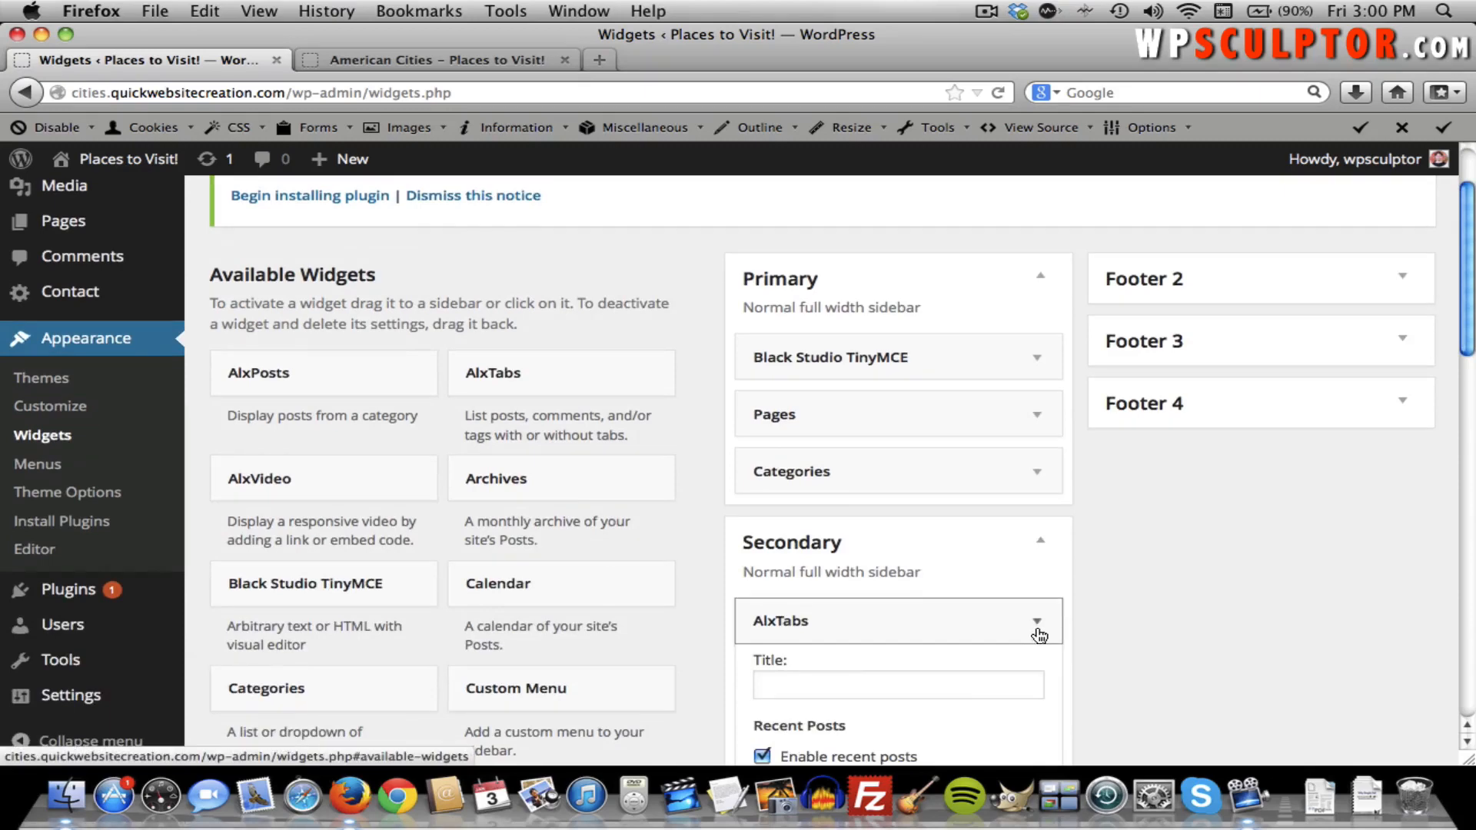
Collapse AlxTabs, then add an AlxPosts widget below it in Secondary, saved and collapsed.
{"action": "left_click", "coordinate": [1036, 624]}
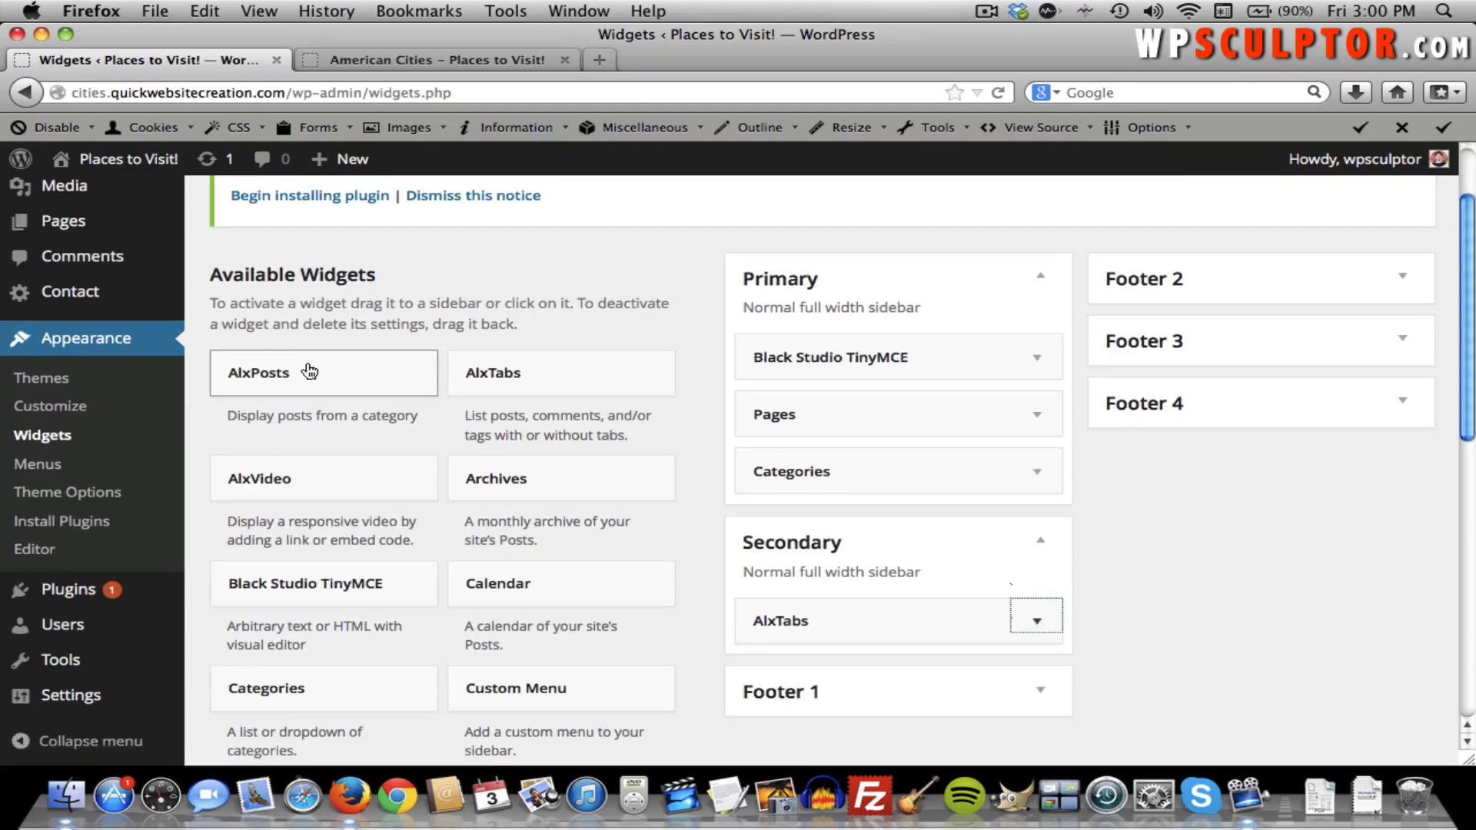
{"action": "left_click_drag", "start_coordinate": [316, 372], "coordinate": [833, 664]}
{"action": "scroll", "coordinate": [833, 664], "scroll_direction": "down", "scroll_amount": 8}
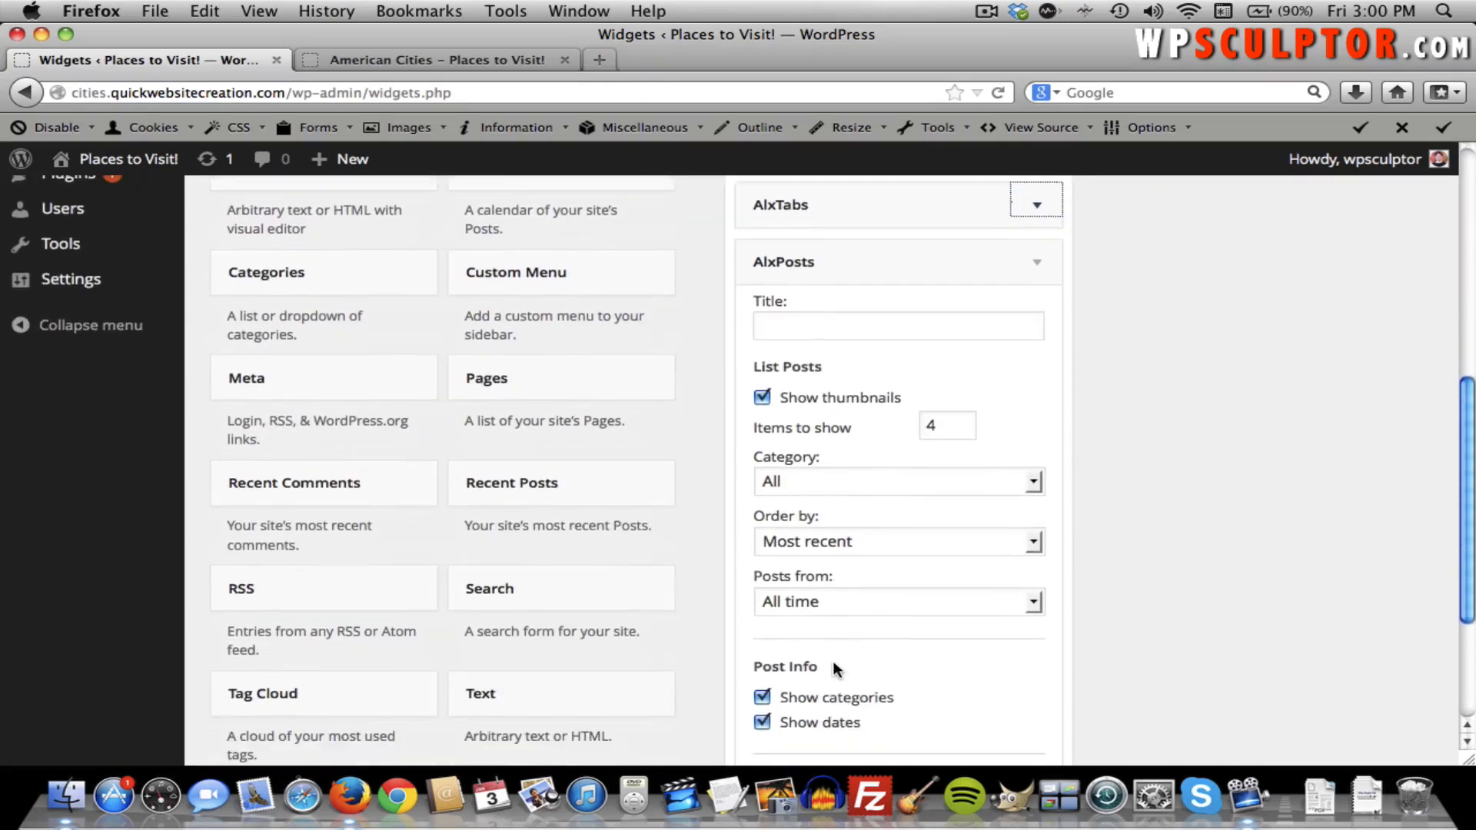
{"action": "scroll", "coordinate": [834, 664], "scroll_direction": "down", "scroll_amount": 3}
{"action": "scroll", "coordinate": [836, 667], "scroll_direction": "up", "scroll_amount": 4}
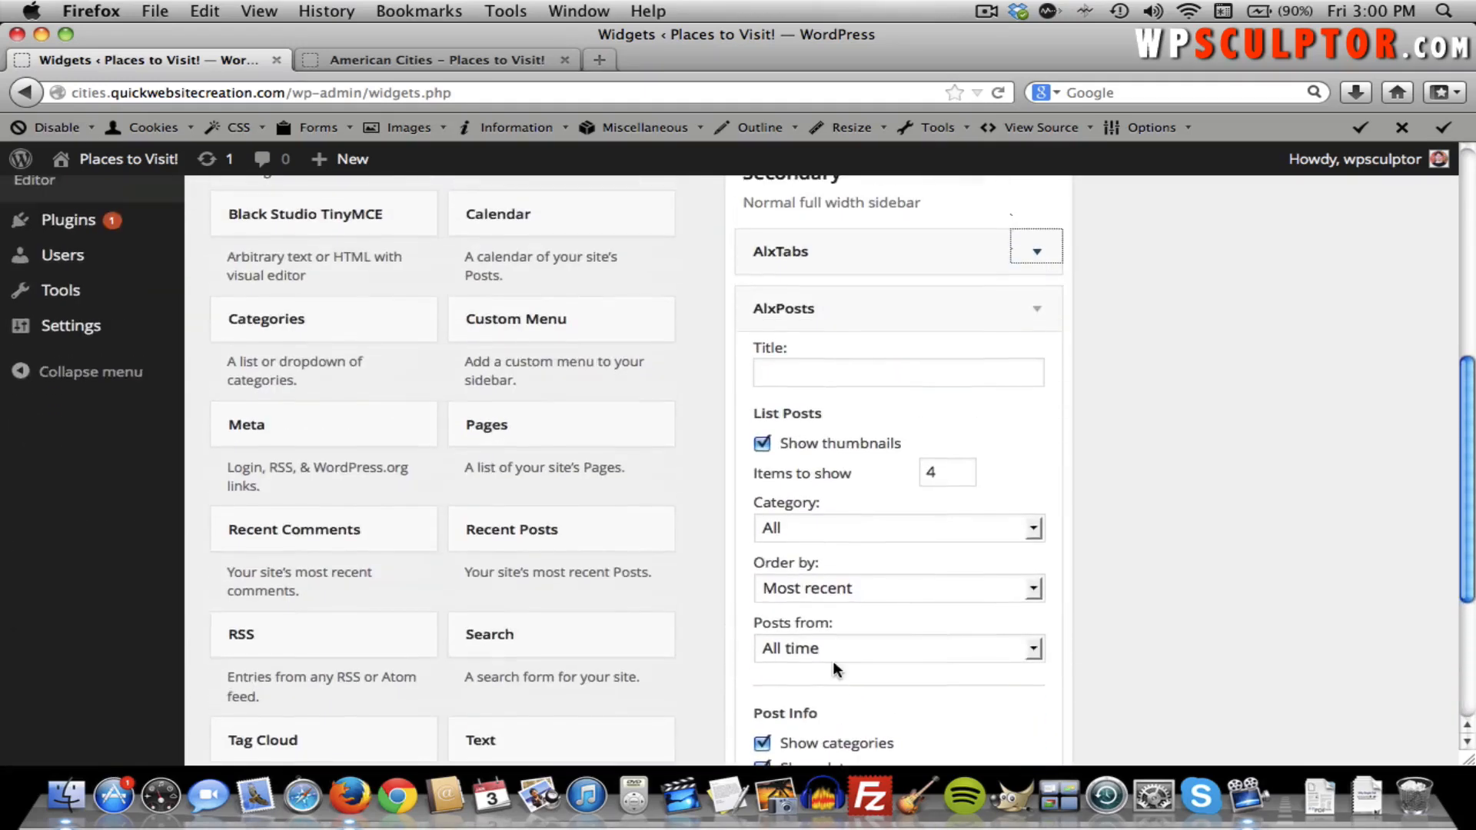
{"action": "scroll", "coordinate": [836, 668], "scroll_direction": "down", "scroll_amount": 3}
{"action": "left_click", "coordinate": [1015, 730]}
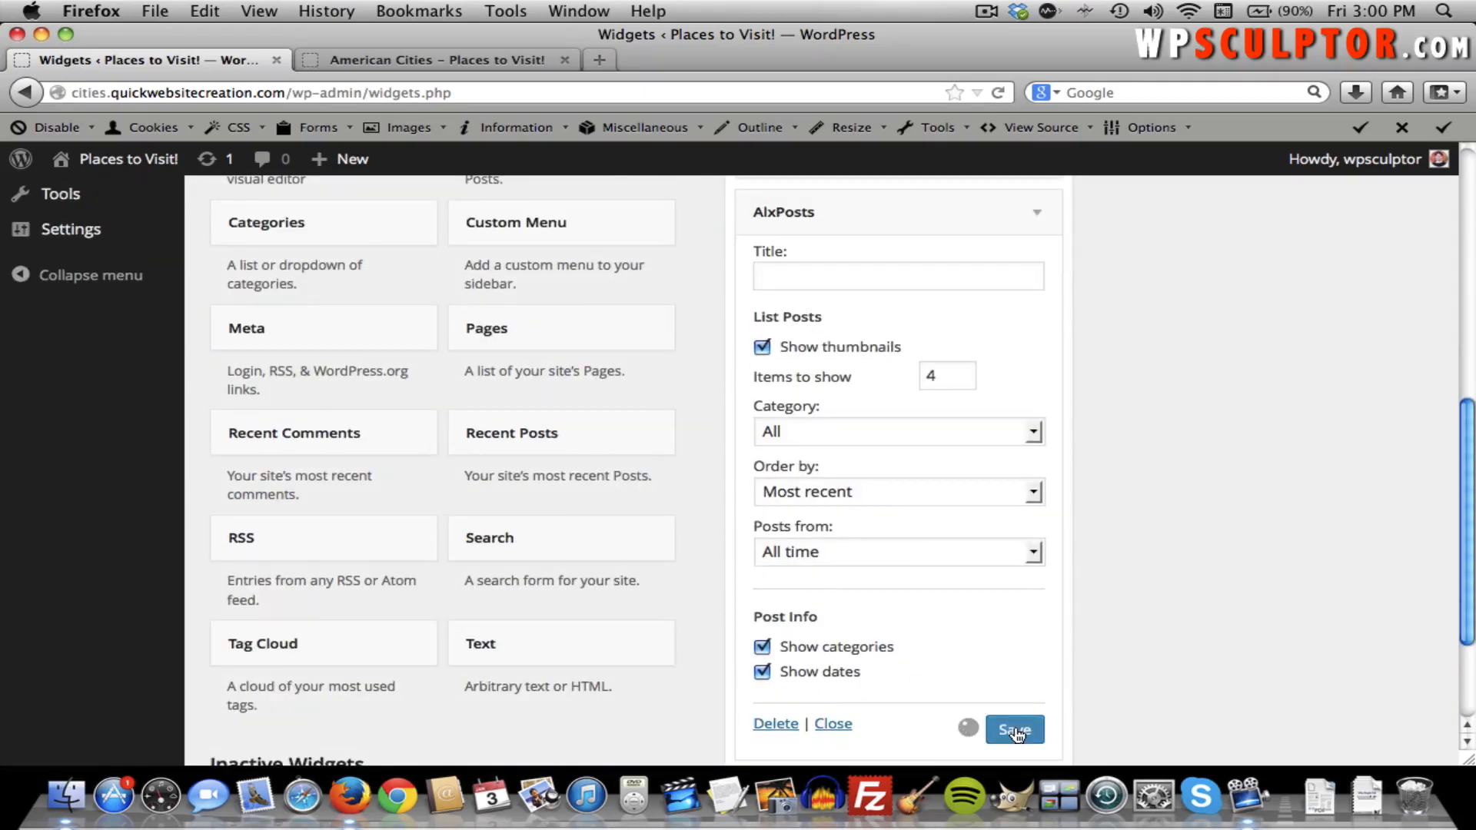
{"action": "scroll", "coordinate": [1016, 733], "scroll_direction": "up", "scroll_amount": 5}
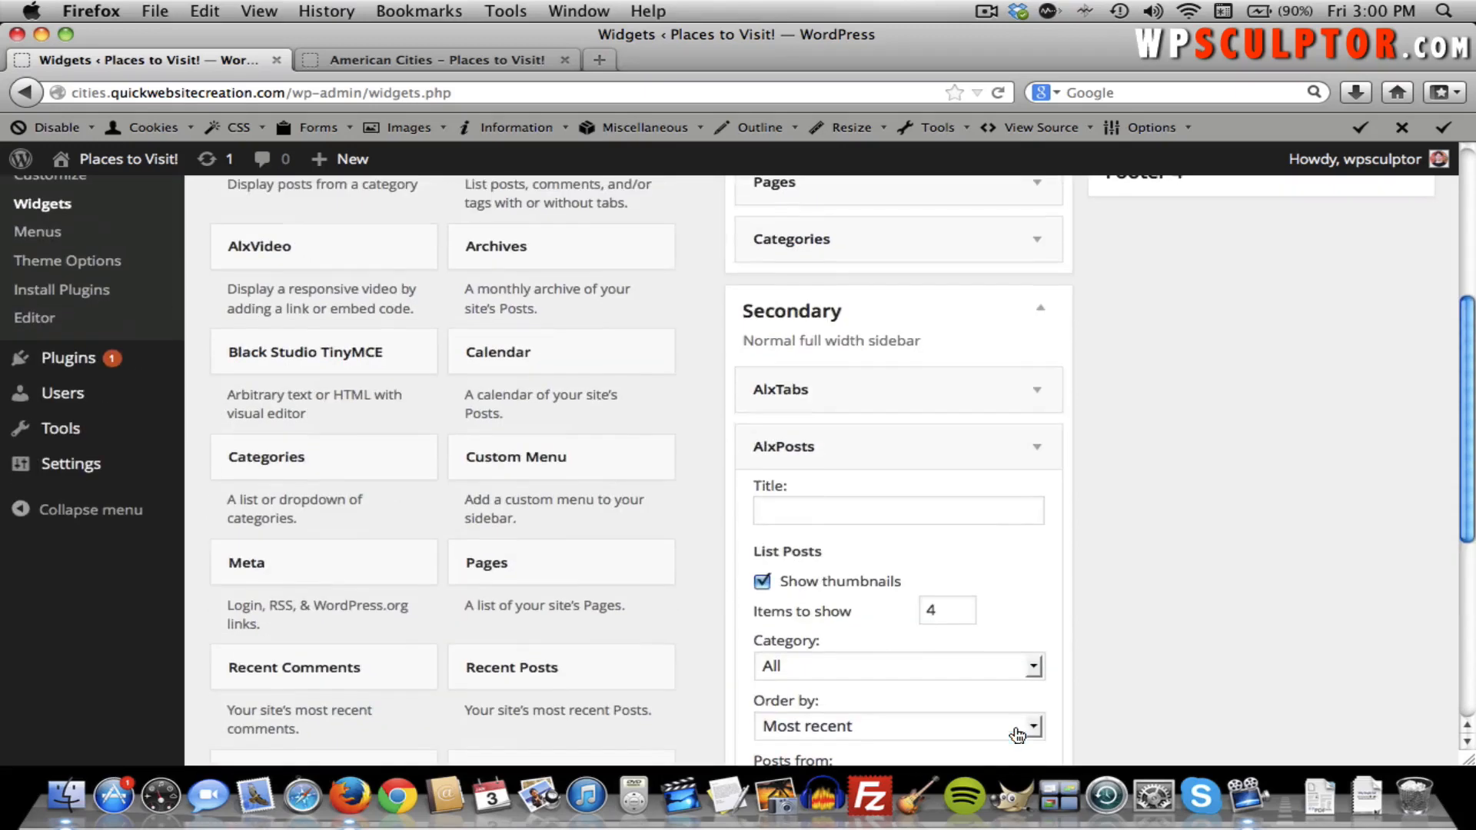
{"action": "left_click", "coordinate": [1041, 448]}
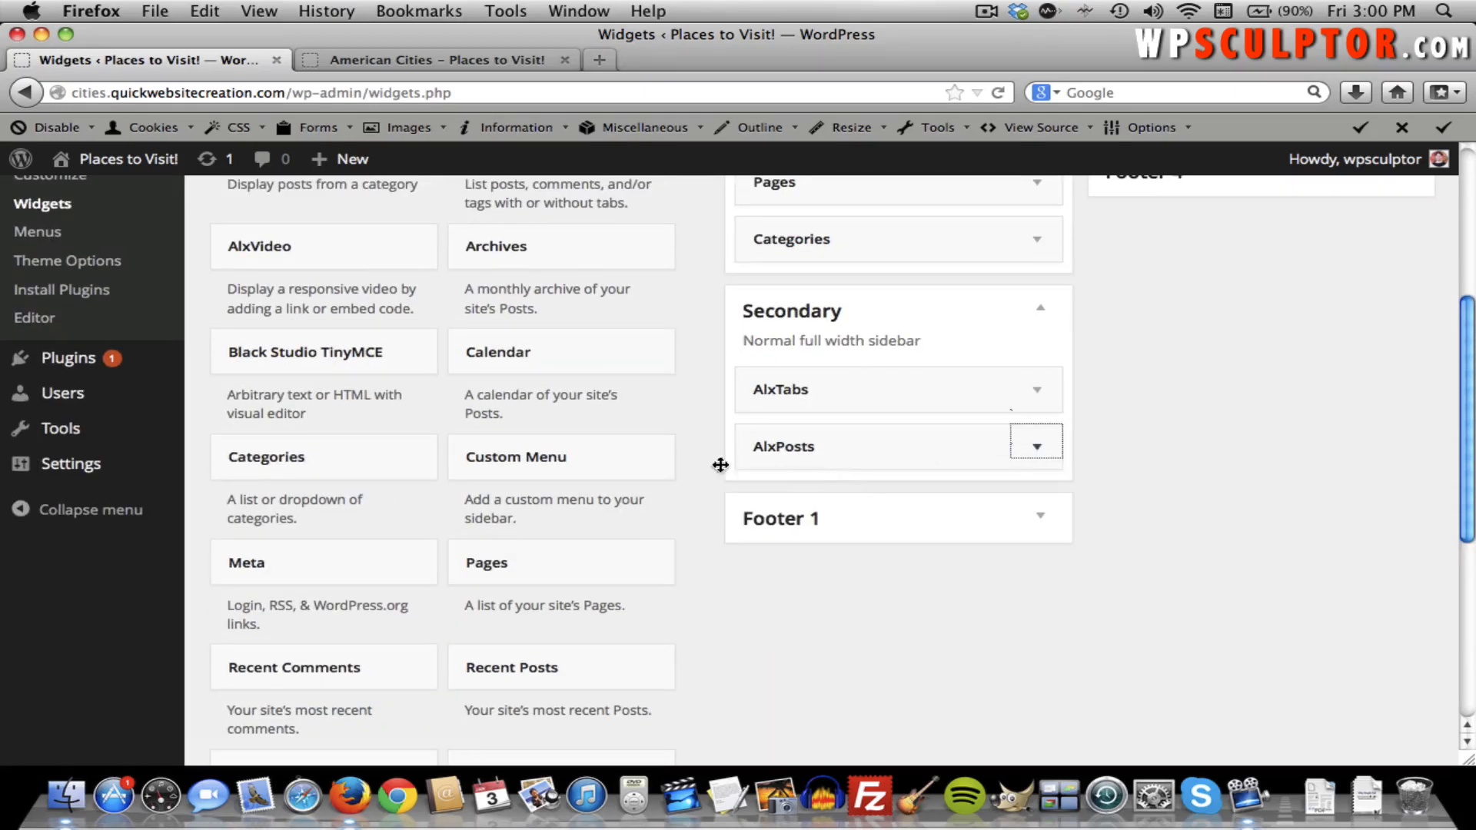
Add a Categories widget displayed as a dropdown, save and collapse it, then view American Cities.
{"action": "left_click_drag", "start_coordinate": [372, 468], "coordinate": [894, 501]}
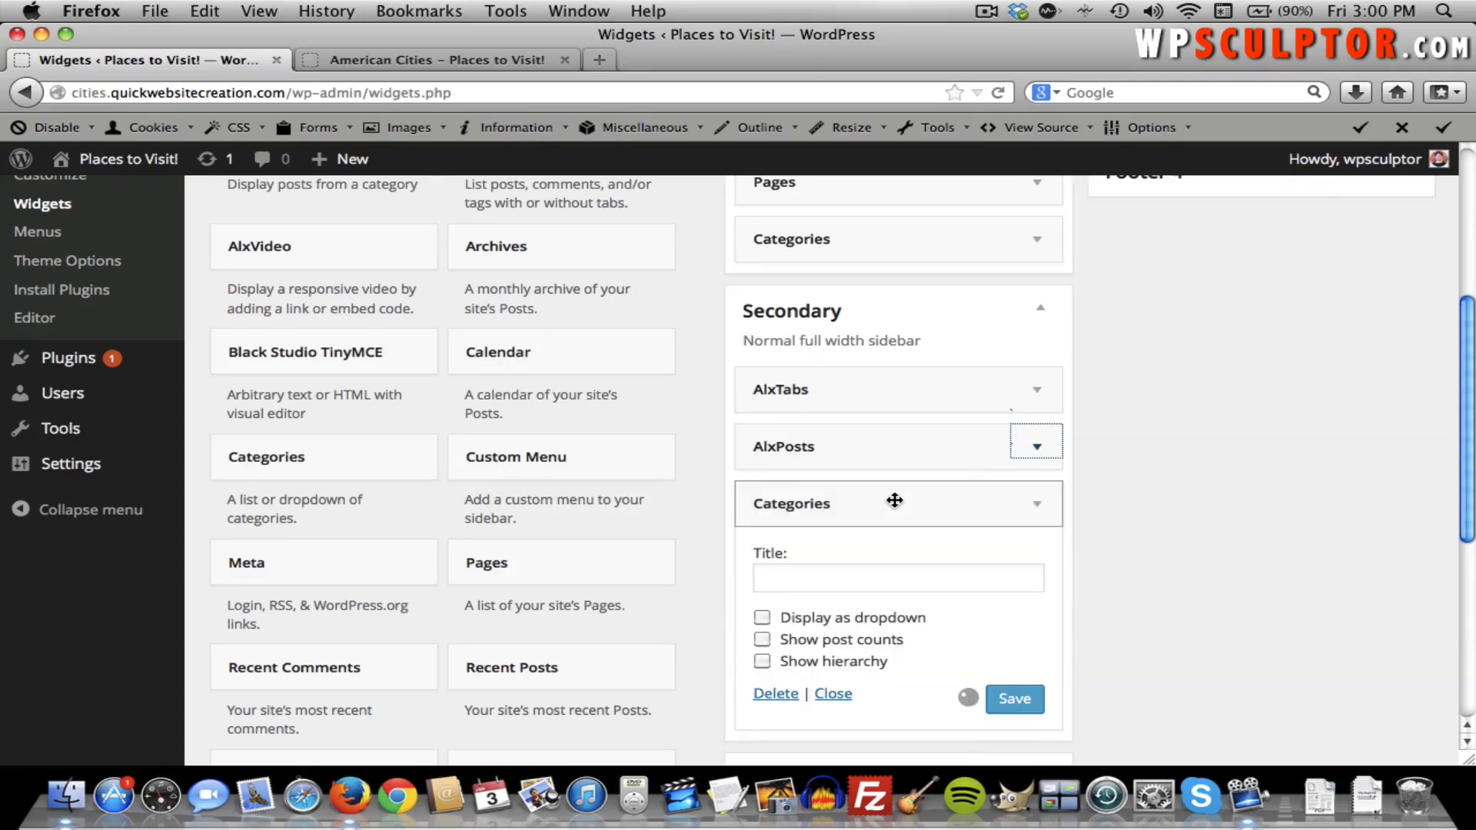
{"action": "left_click", "coordinate": [805, 622]}
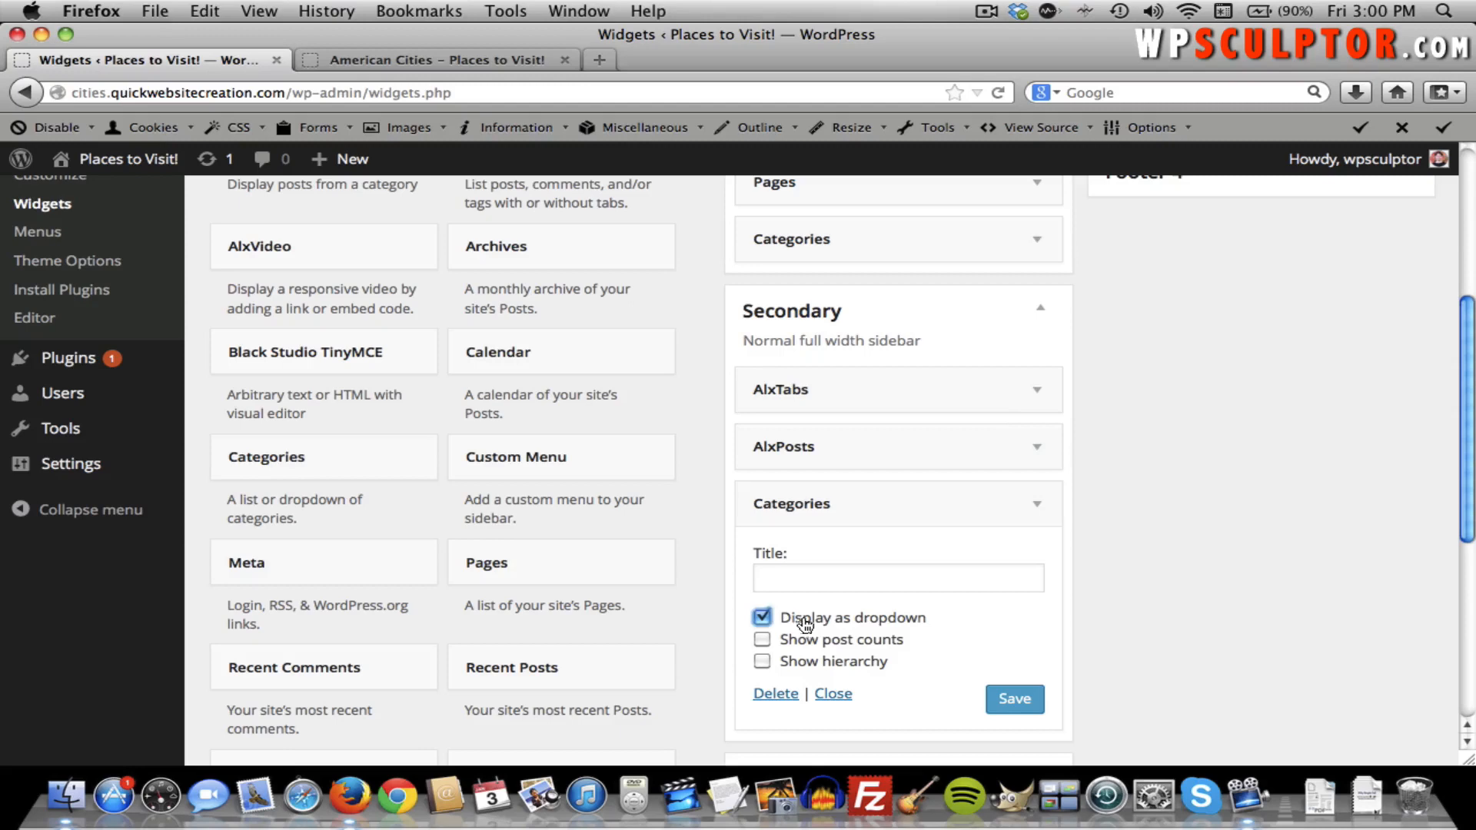
{"action": "left_click", "coordinate": [1026, 713]}
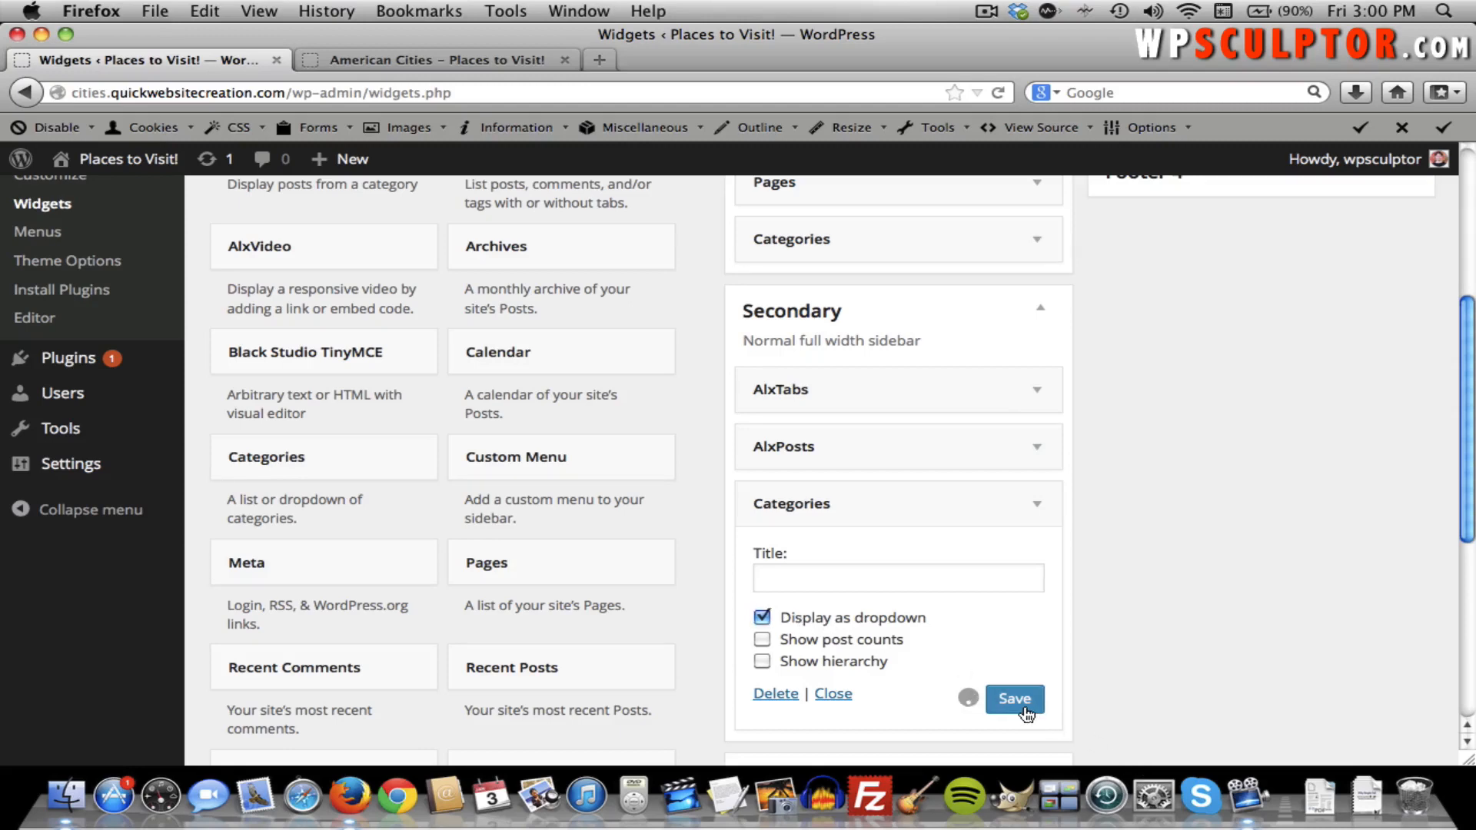
{"action": "left_click", "coordinate": [1039, 506]}
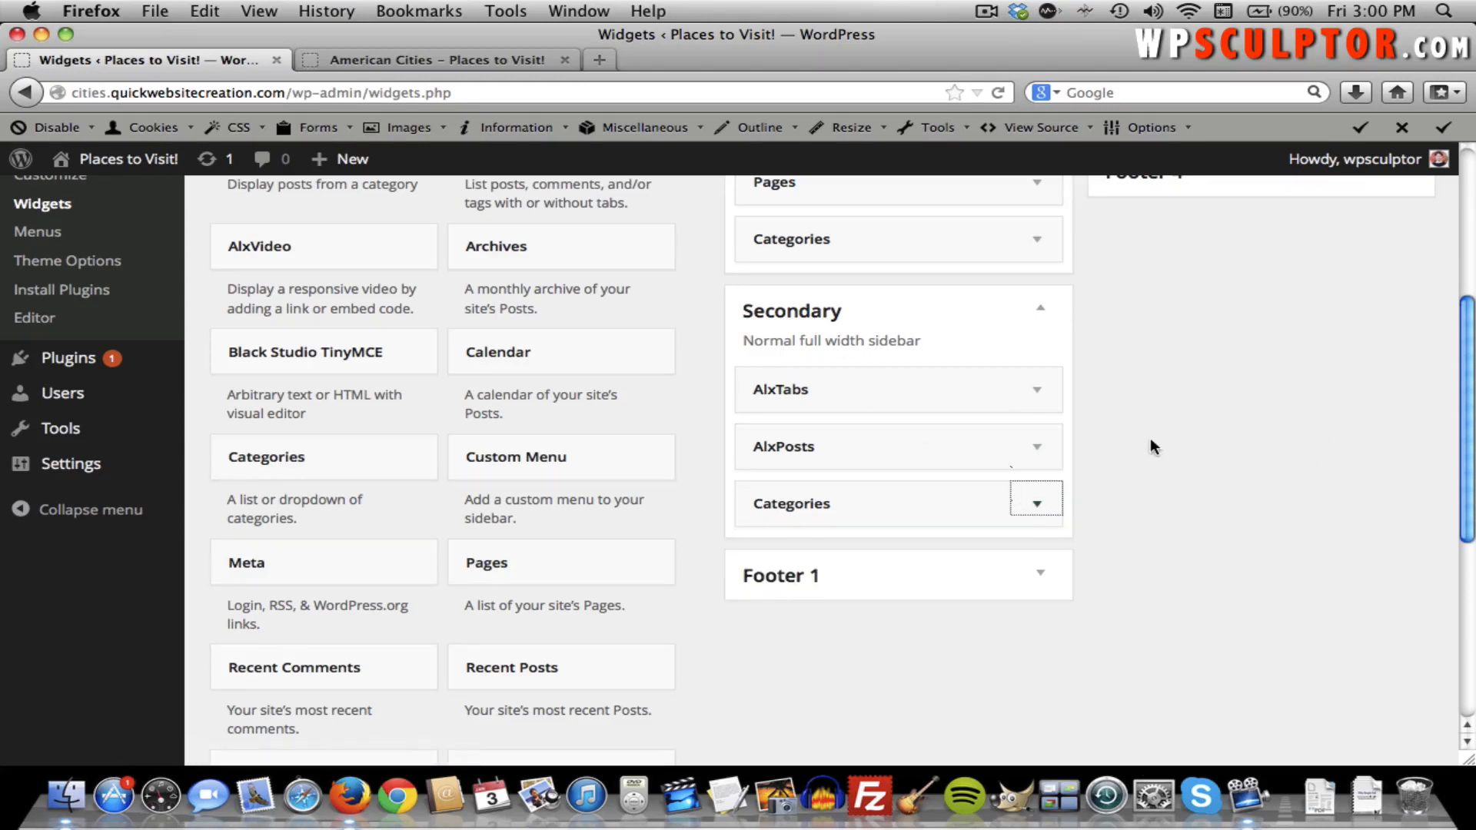
{"action": "left_click", "coordinate": [417, 68]}
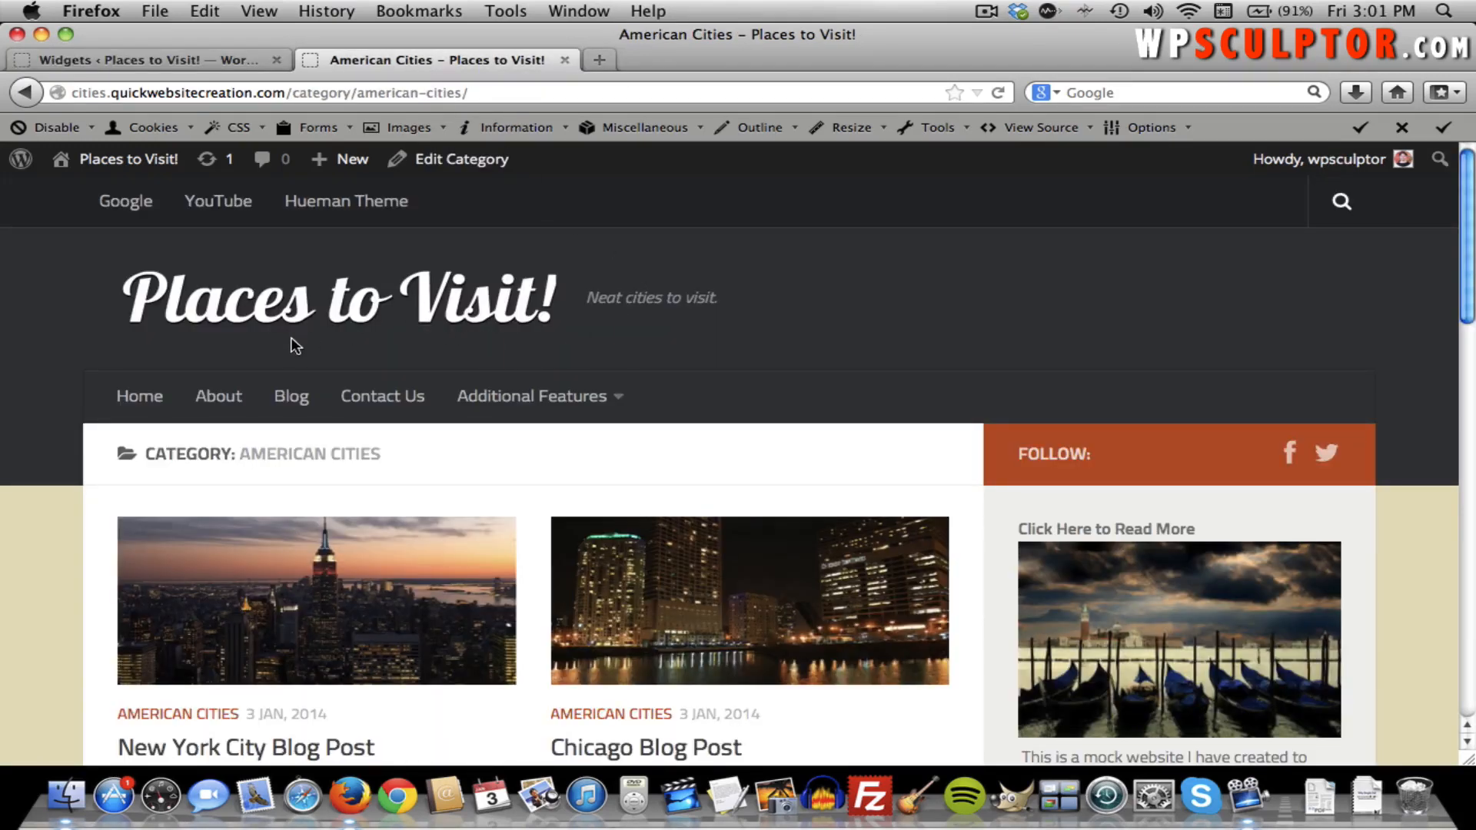
Open the Blog page and switch the sidebar tabs widget to Popular posts, topped by London Blog Post.
{"action": "left_click", "coordinate": [294, 397]}
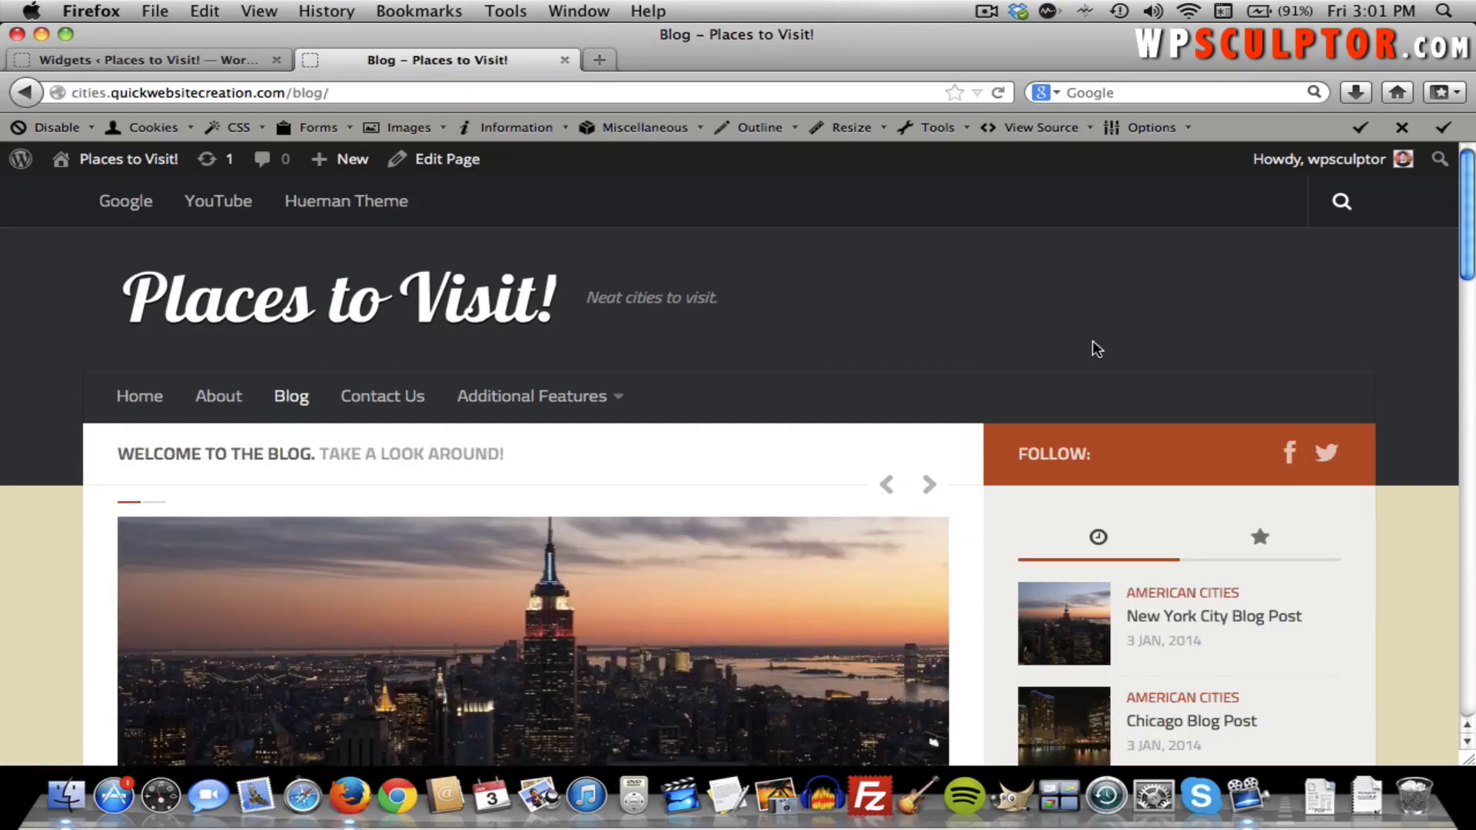
{"action": "scroll", "coordinate": [1092, 346], "scroll_direction": "down", "scroll_amount": 1}
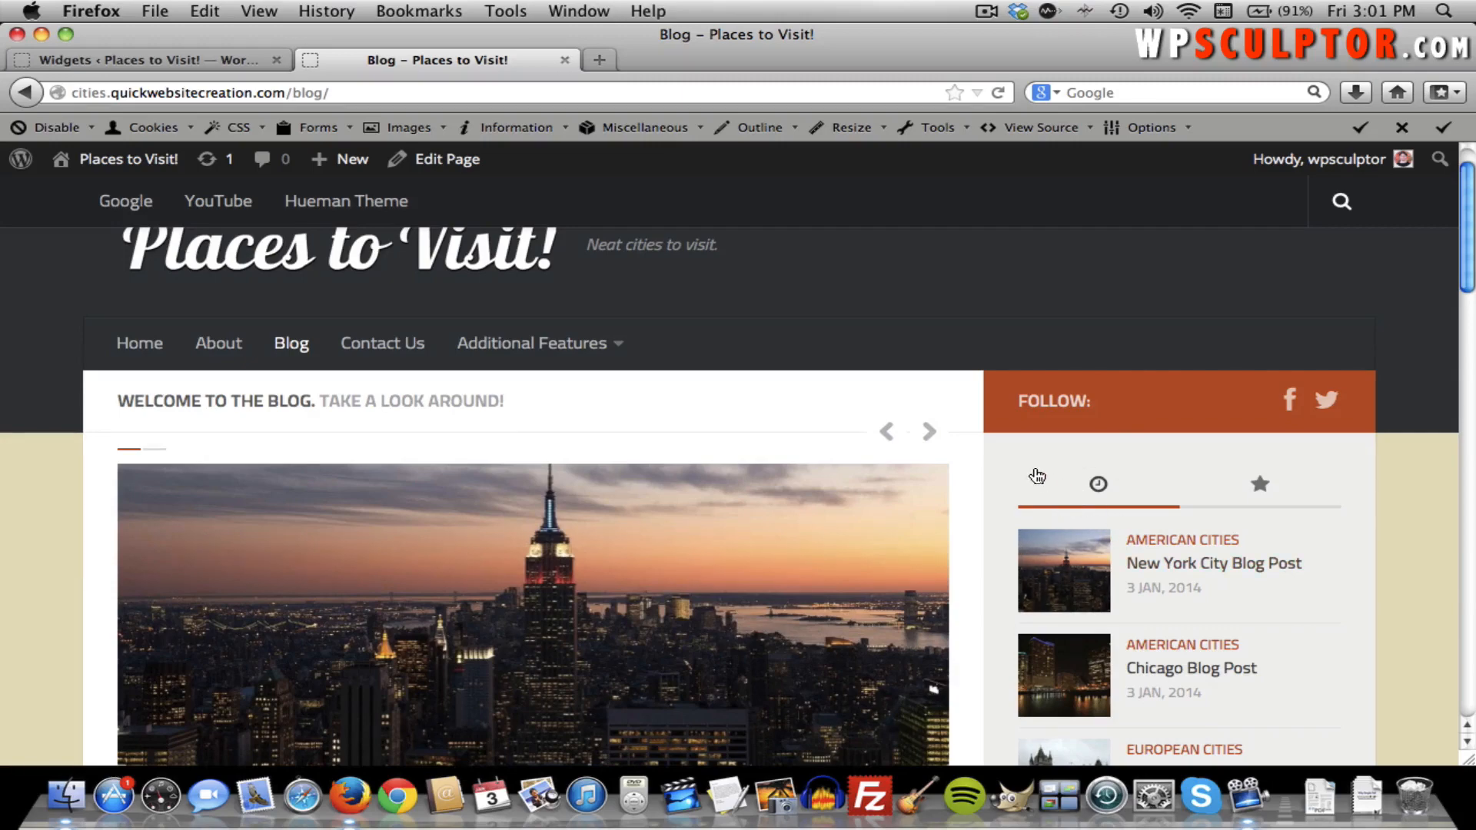
{"action": "scroll", "coordinate": [1036, 477], "scroll_direction": "down", "scroll_amount": 3}
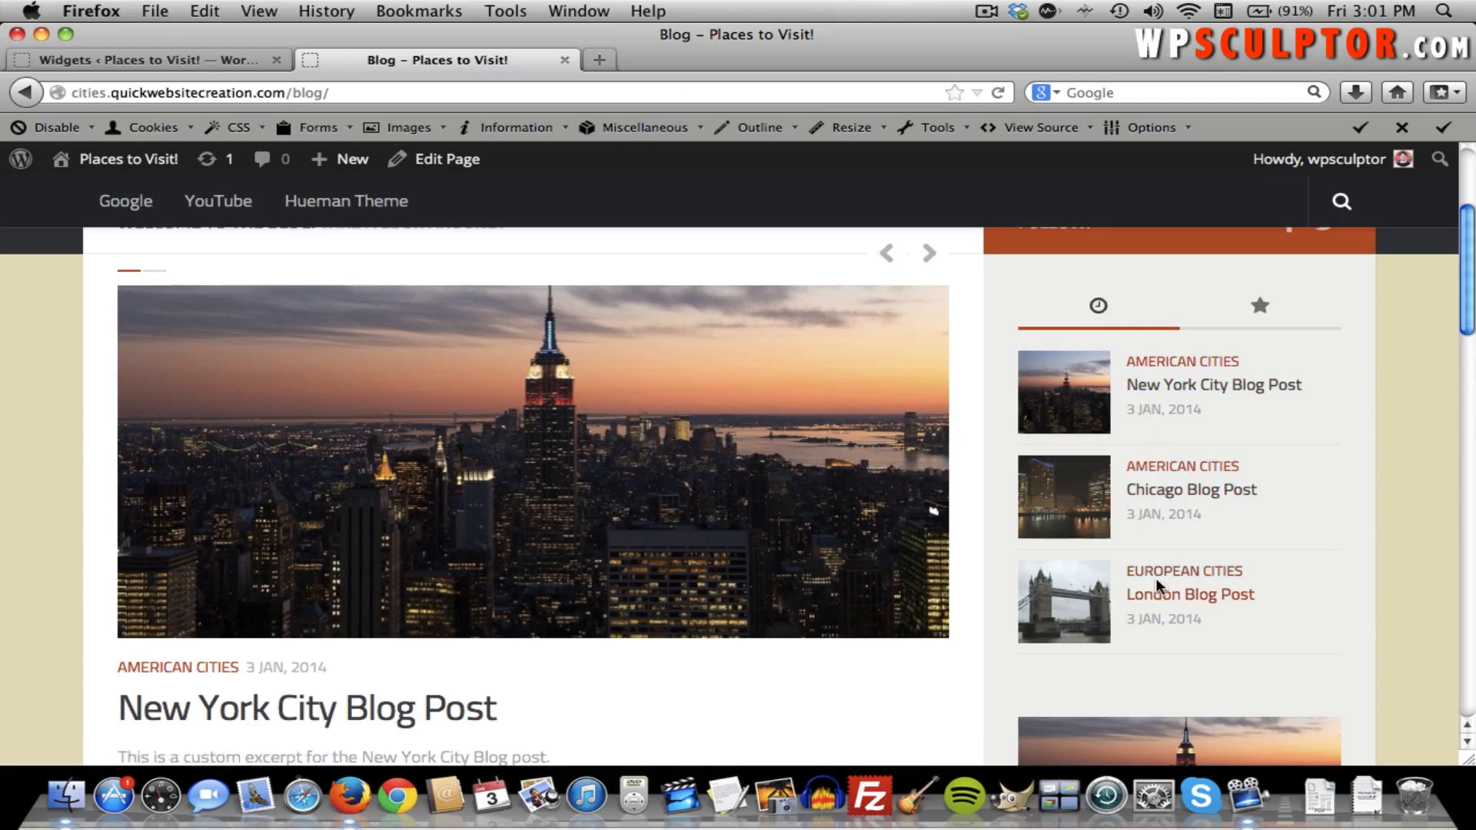
{"action": "left_click", "coordinate": [1258, 312]}
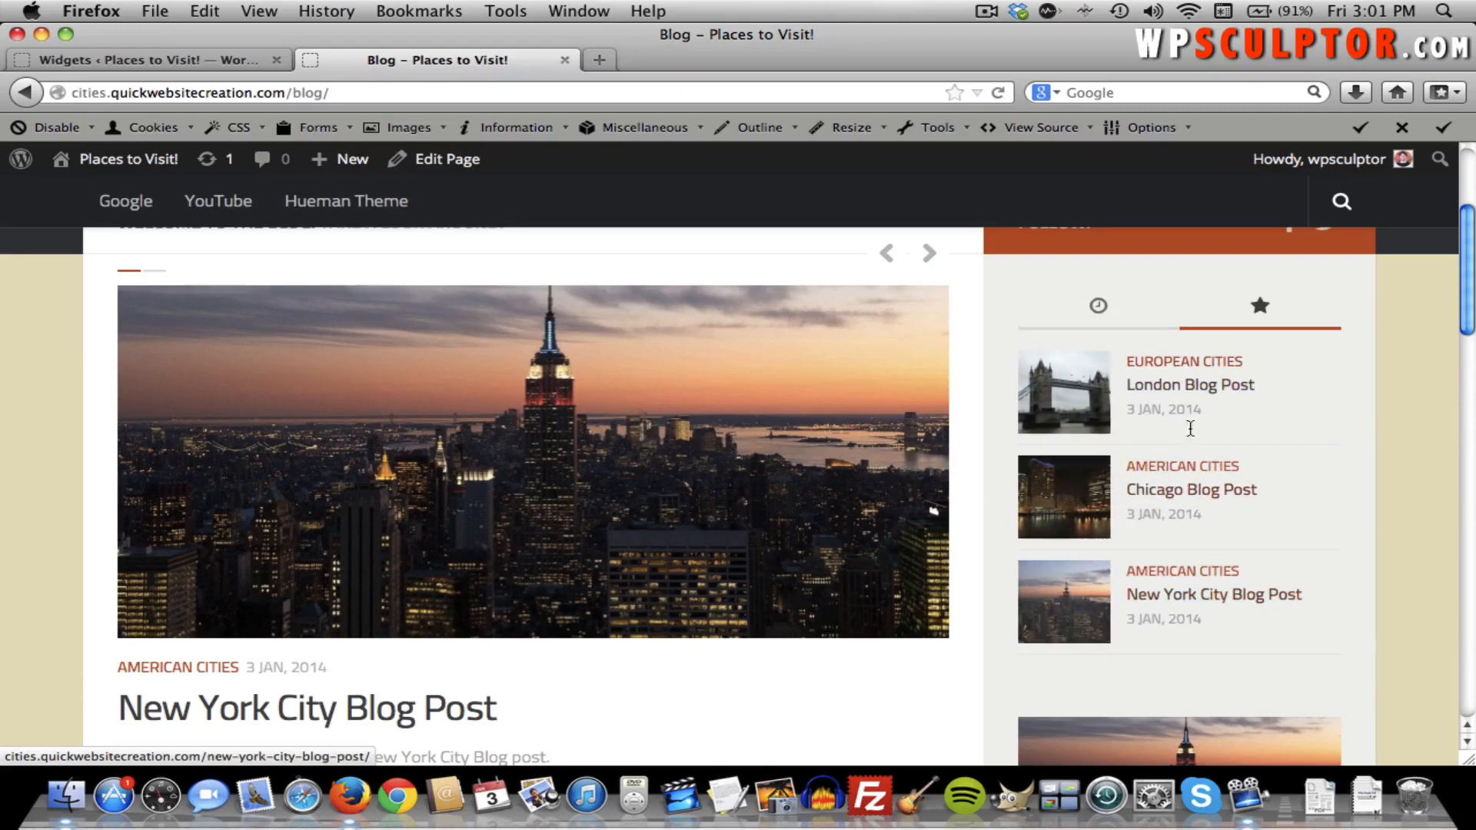
{"action": "scroll", "coordinate": [1191, 388], "scroll_direction": "down", "scroll_amount": 3}
{"action": "scroll", "coordinate": [1192, 390], "scroll_direction": "down", "scroll_amount": 5}
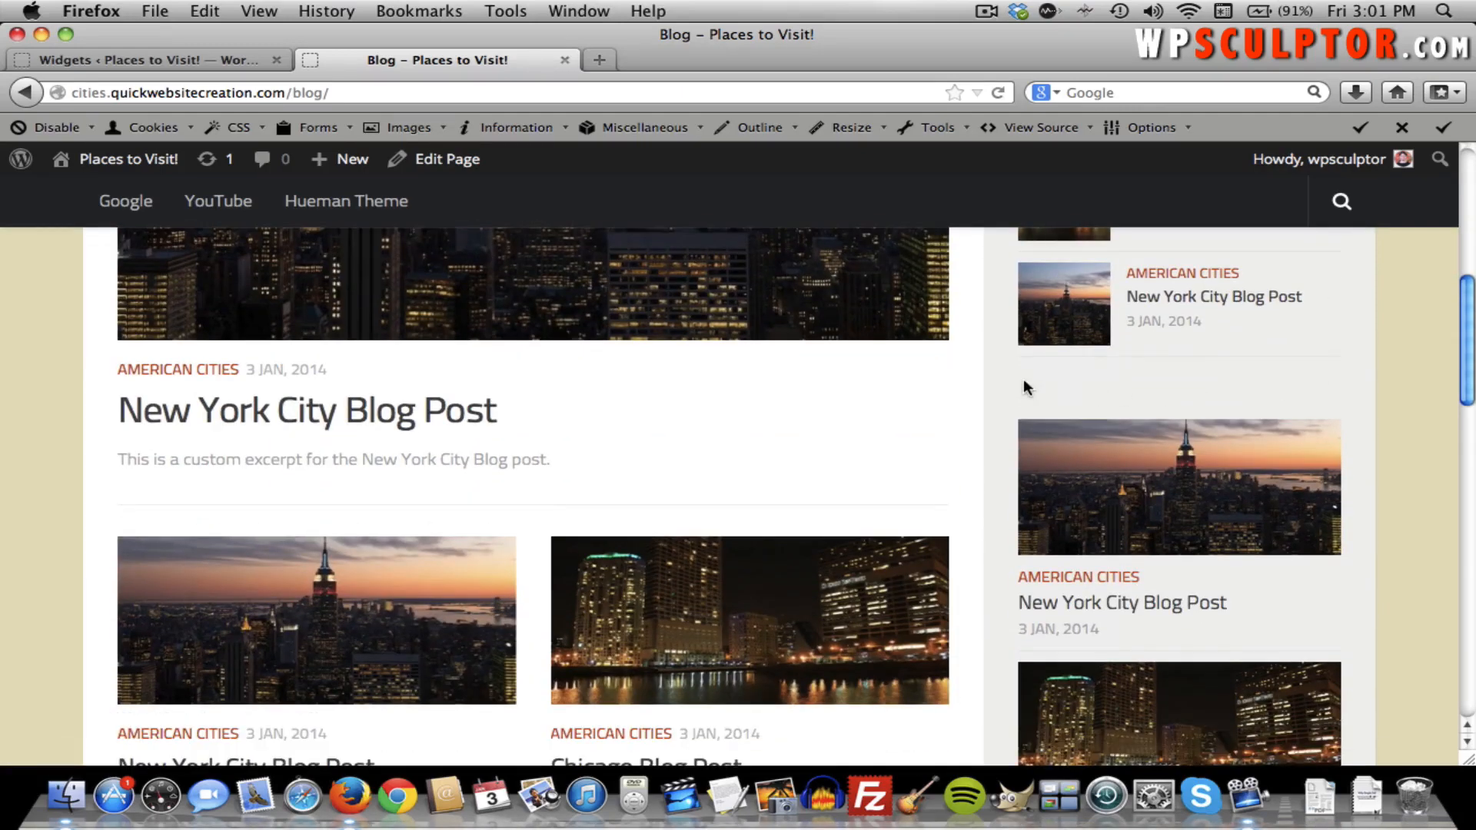
{"action": "scroll", "coordinate": [1183, 468], "scroll_direction": "down", "scroll_amount": 3}
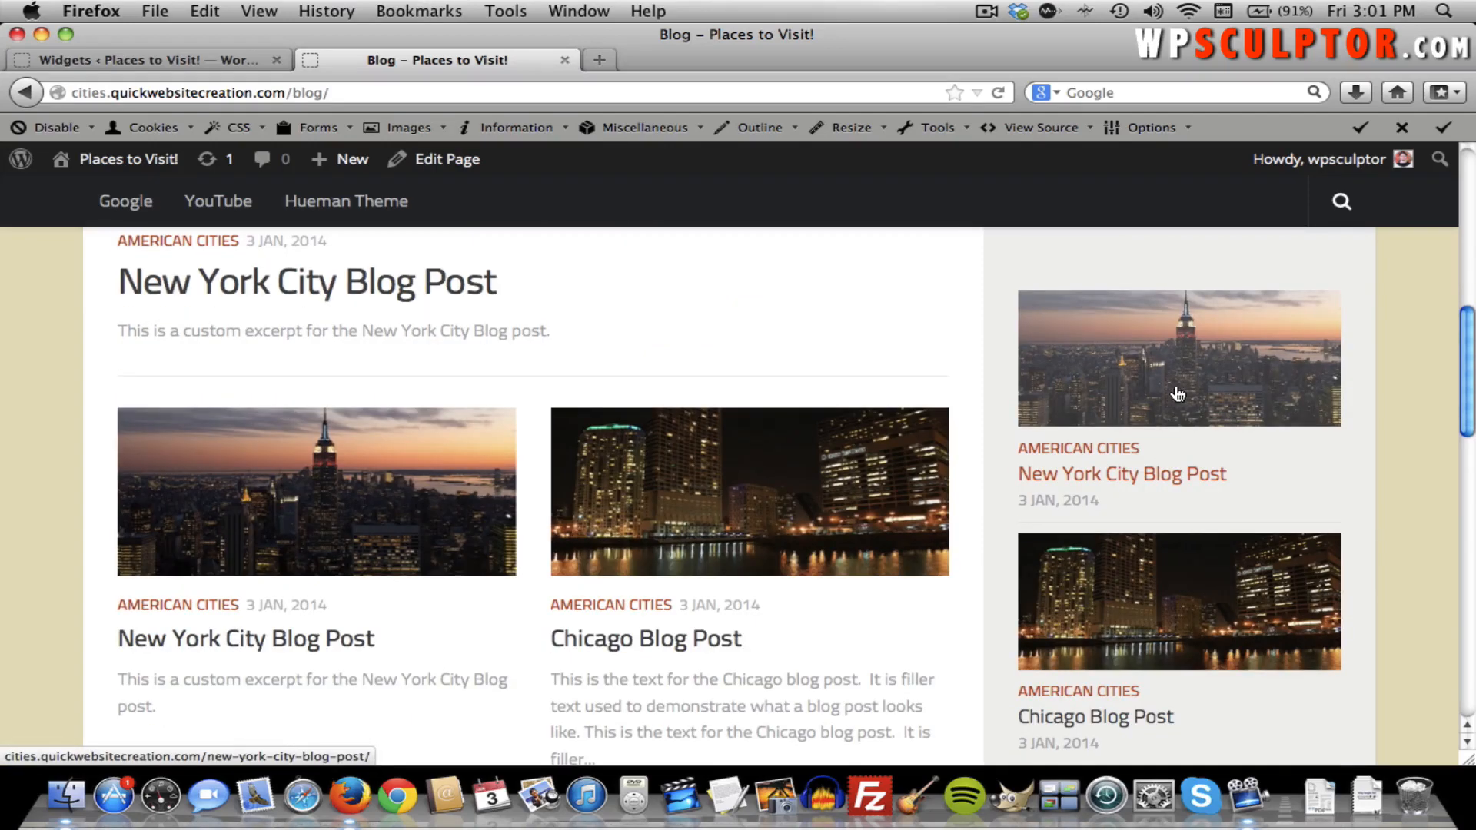
{"action": "scroll", "coordinate": [1178, 543], "scroll_direction": "down", "scroll_amount": 5}
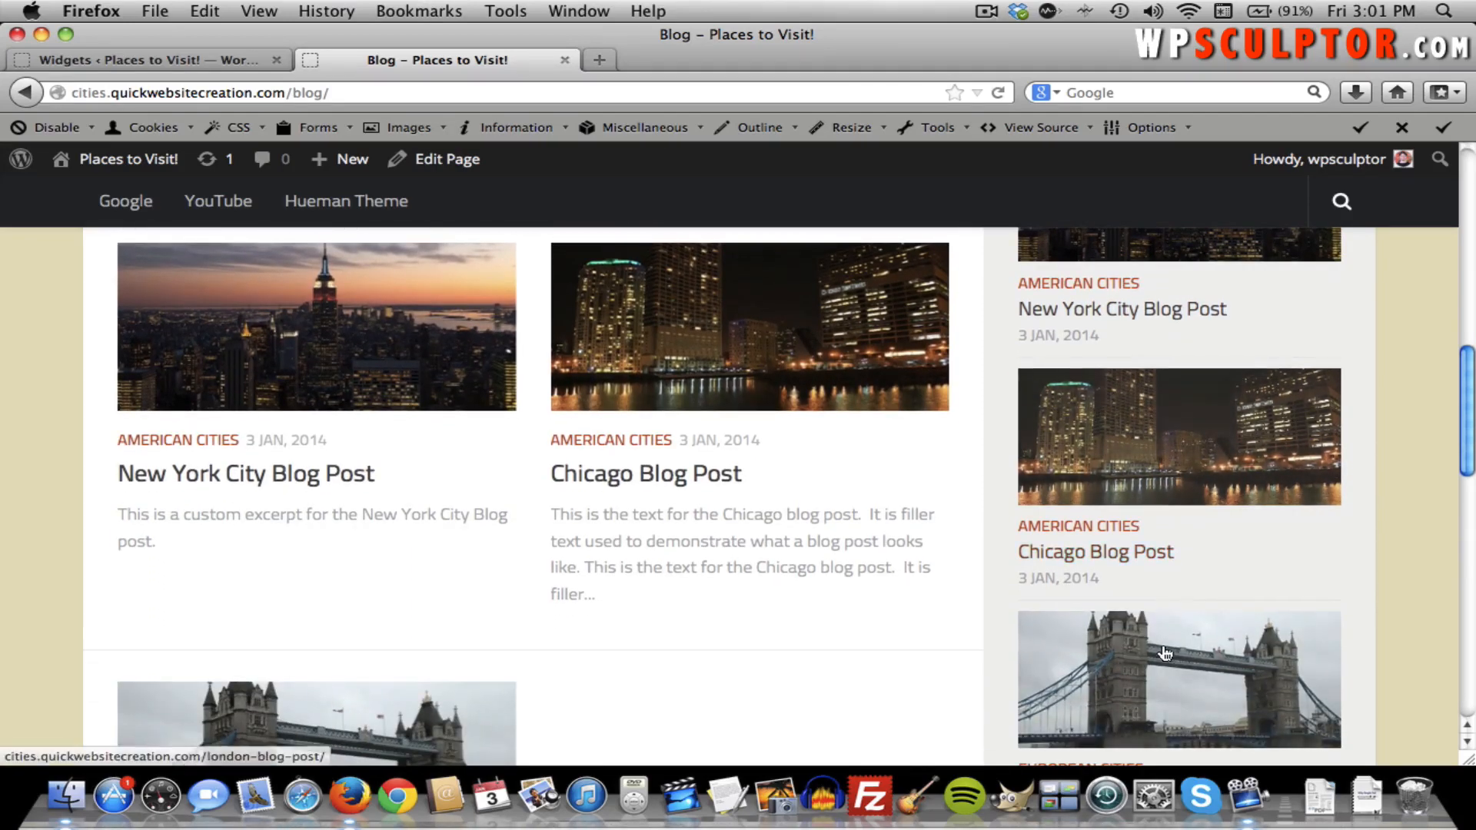
{"action": "scroll", "coordinate": [1165, 648], "scroll_direction": "down", "scroll_amount": 6}
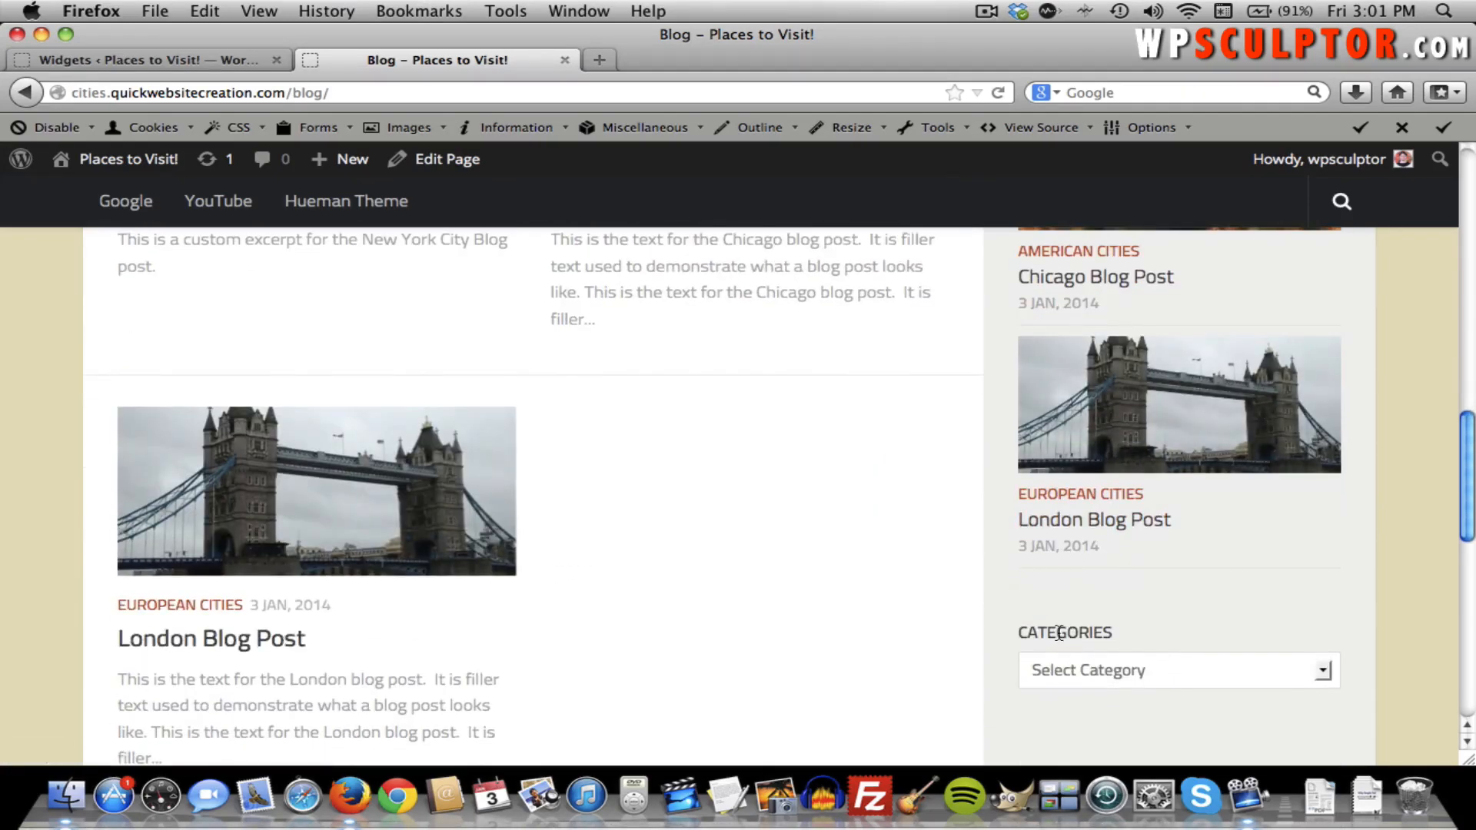
{"action": "scroll", "coordinate": [1158, 677], "scroll_direction": "up", "scroll_amount": 15}
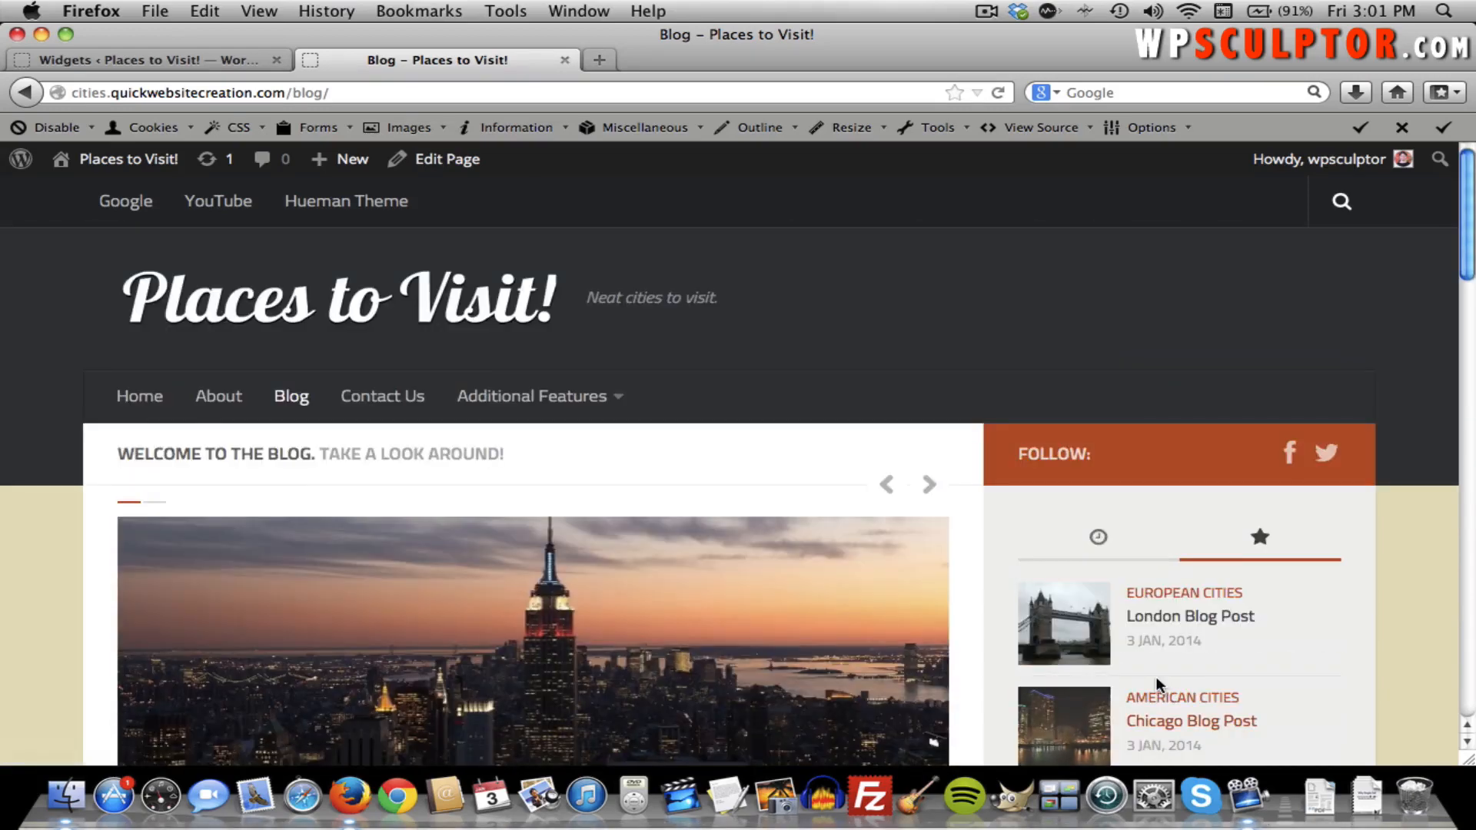
View the Contact Us page, then return to the Blog page.
{"action": "left_click", "coordinate": [384, 397]}
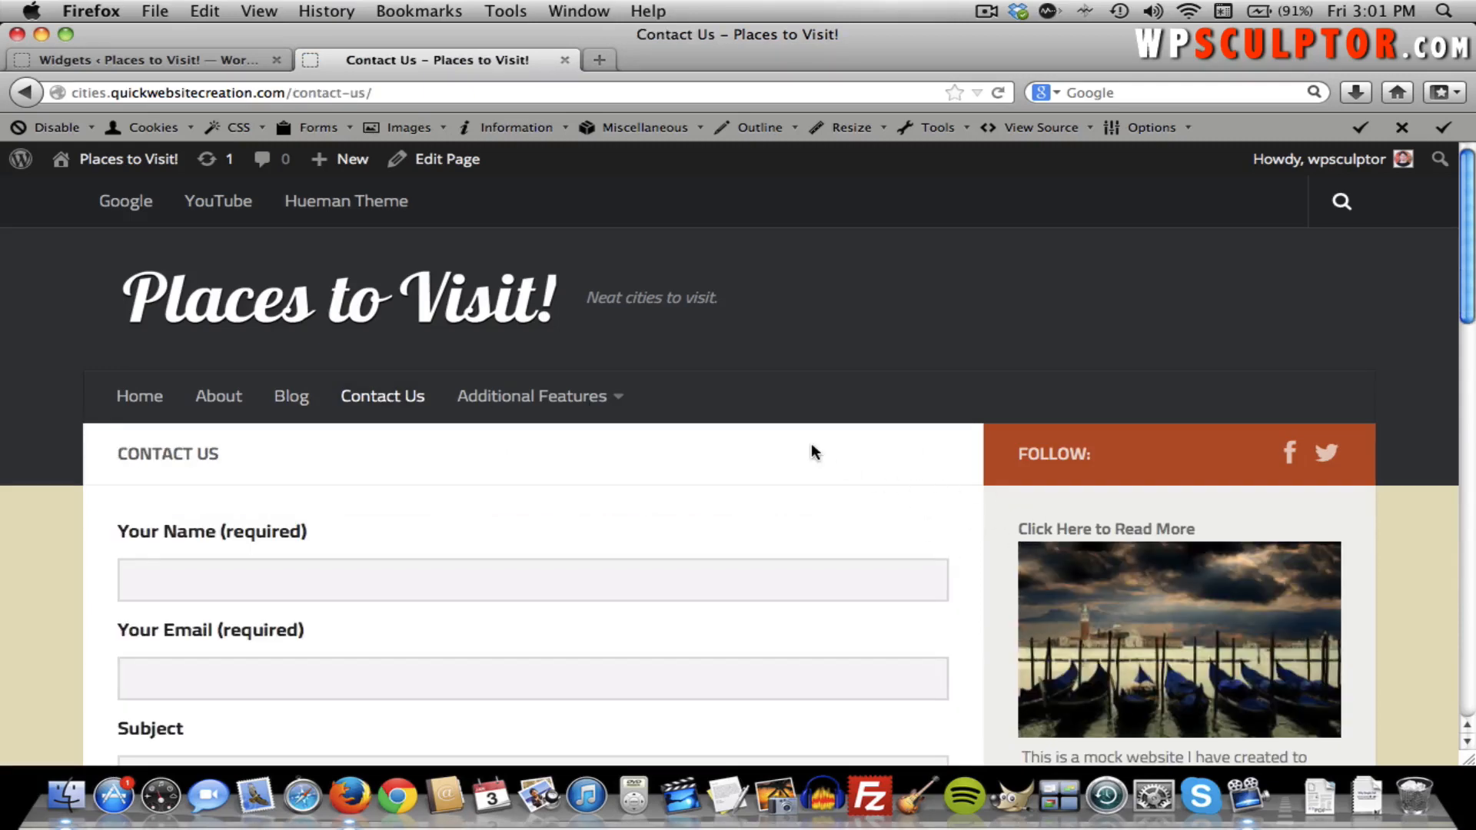
{"action": "scroll", "coordinate": [812, 446], "scroll_direction": "down", "scroll_amount": 3}
{"action": "scroll", "coordinate": [811, 448], "scroll_direction": "up", "scroll_amount": 3}
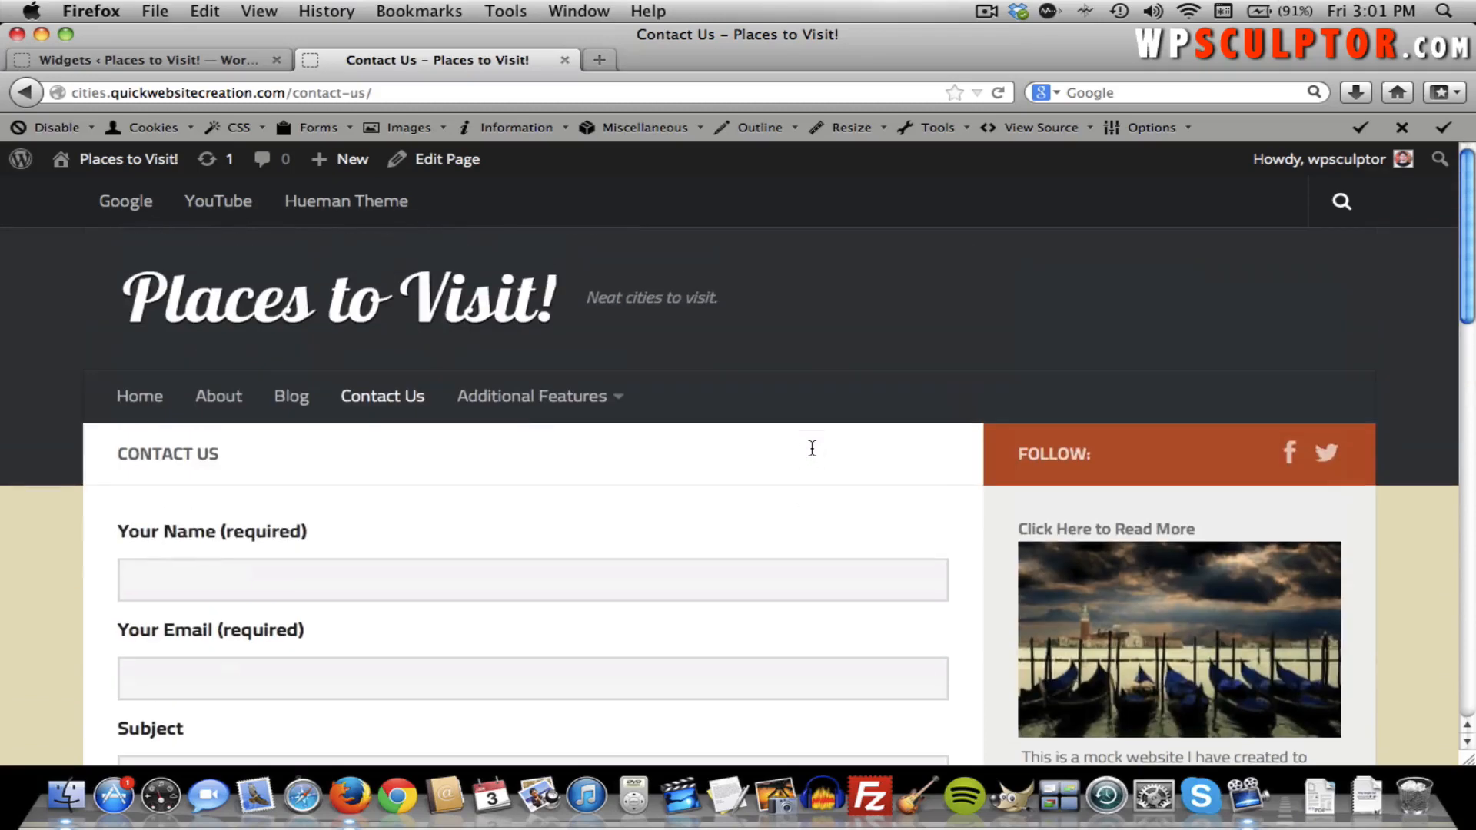
{"action": "left_click", "coordinate": [303, 414]}
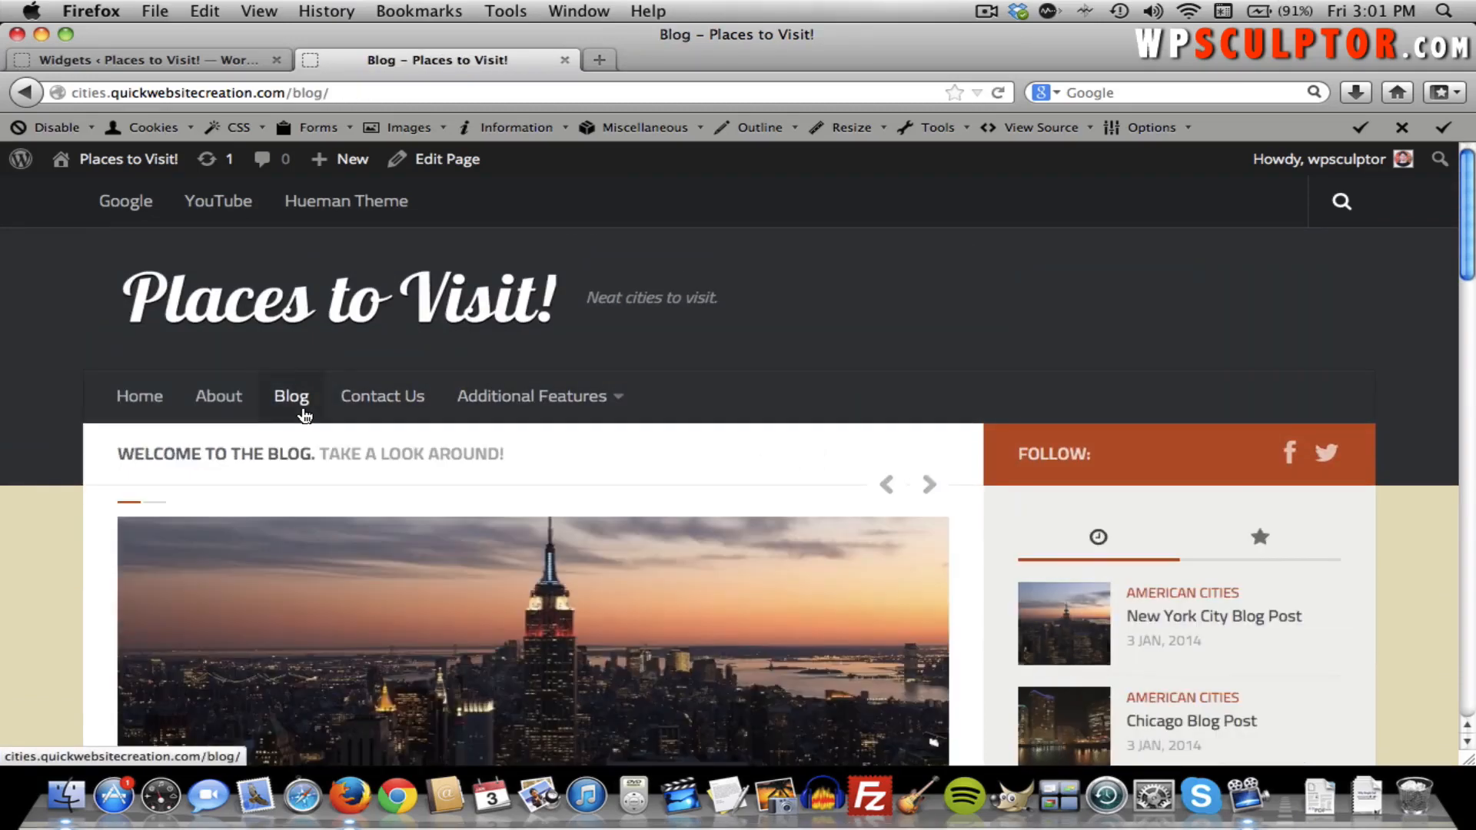
{"action": "scroll", "coordinate": [305, 415], "scroll_direction": "down", "scroll_amount": 5}
{"action": "scroll", "coordinate": [305, 415], "scroll_direction": "down", "scroll_amount": 1}
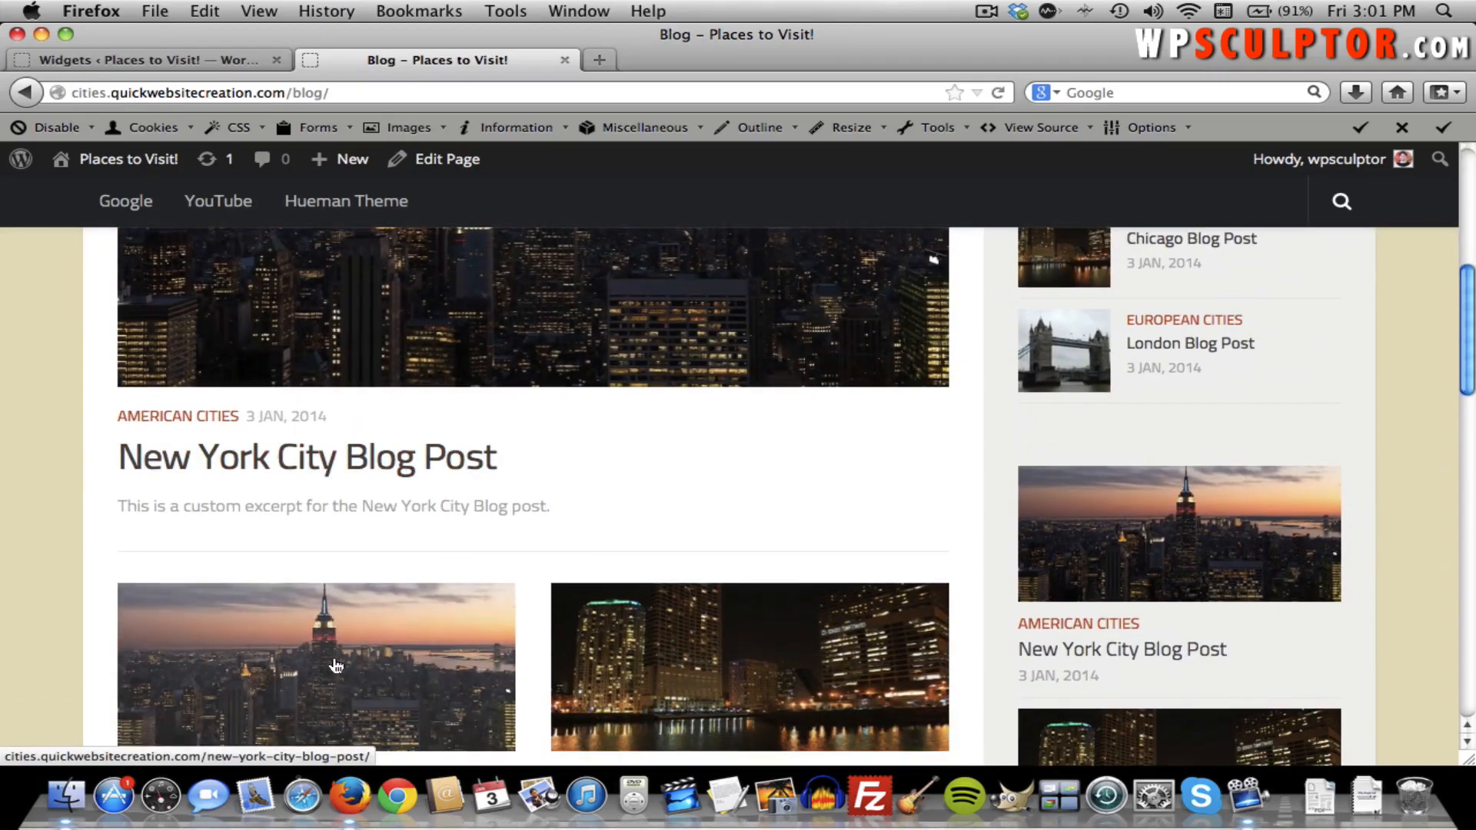
Read through the Chicago Blog Post, then go back to the Widgets admin tab.
{"action": "left_click", "coordinate": [666, 685]}
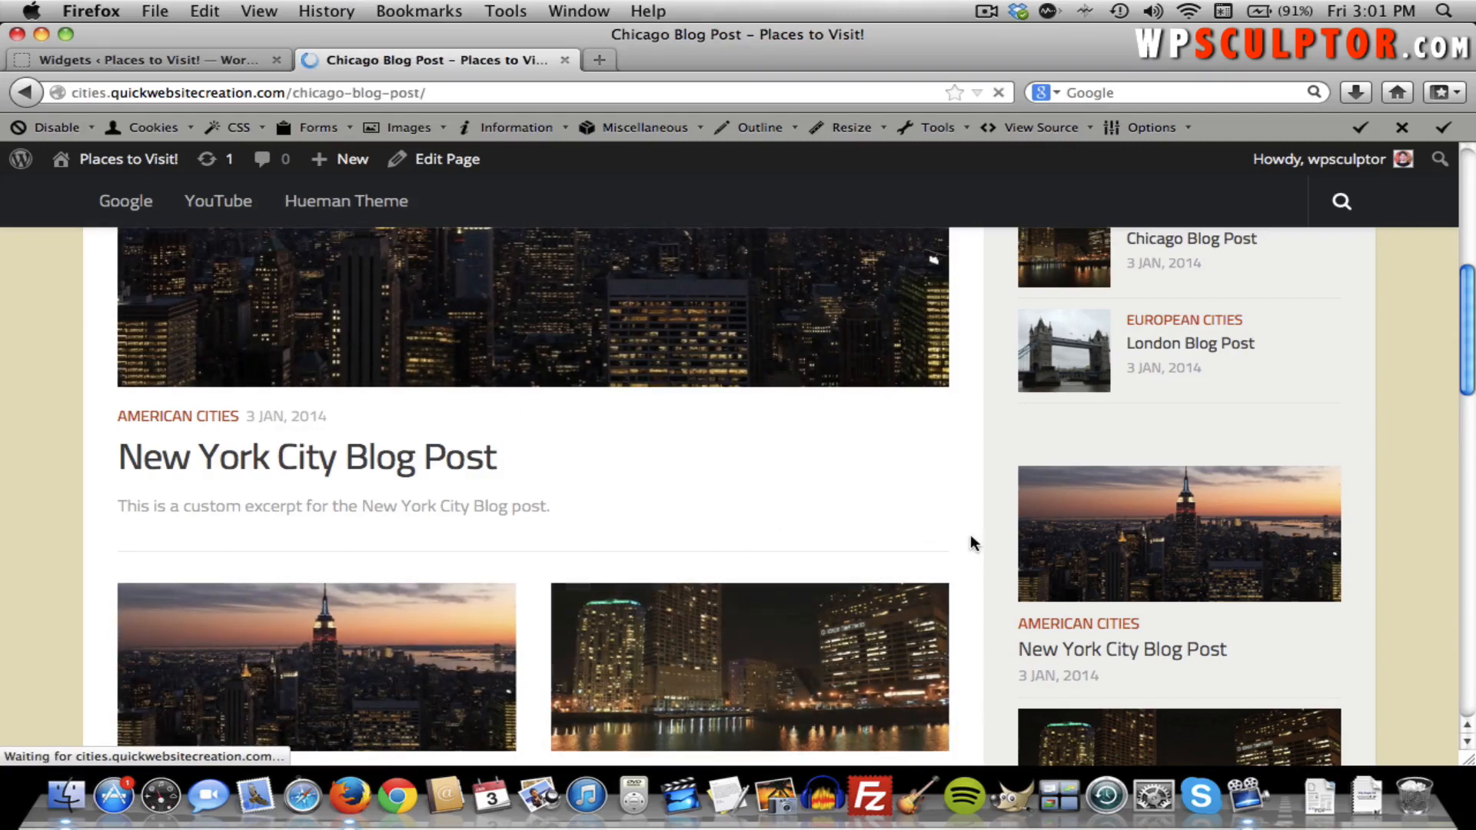
{"action": "scroll", "coordinate": [1156, 550], "scroll_direction": "down", "scroll_amount": 6}
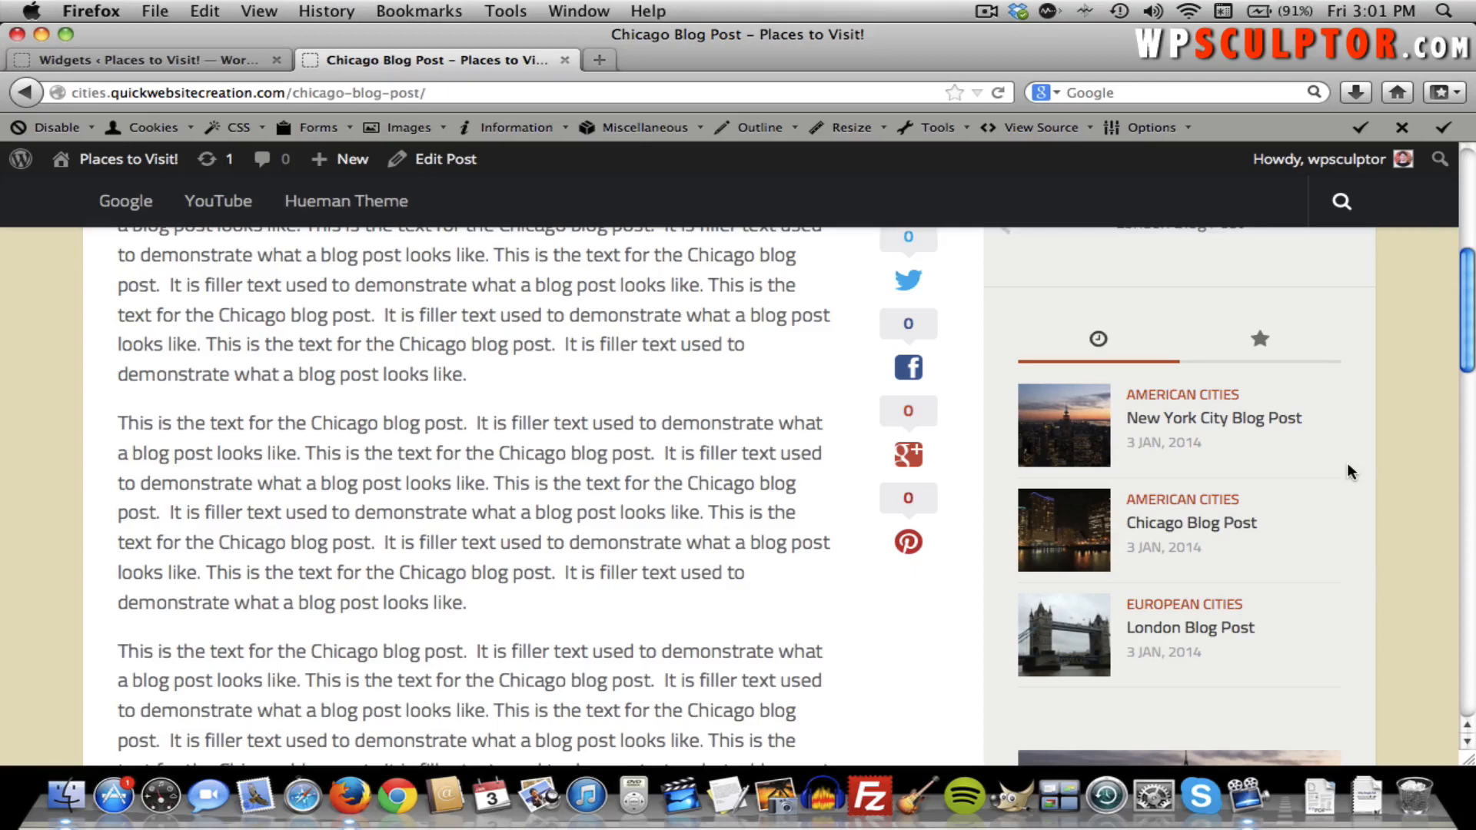
{"action": "scroll", "coordinate": [1346, 466], "scroll_direction": "up", "scroll_amount": 10}
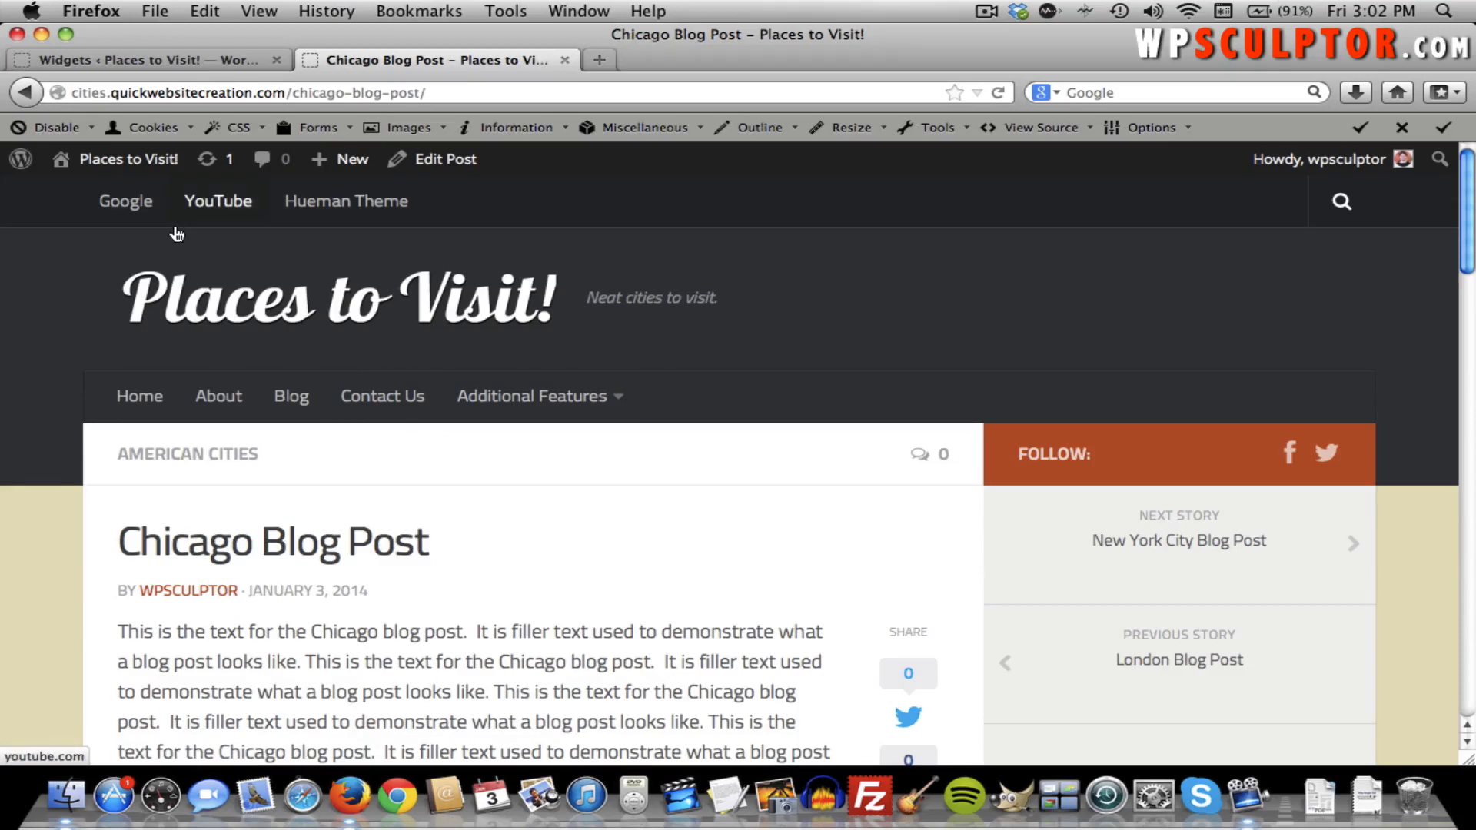
{"action": "left_click", "coordinate": [166, 57]}
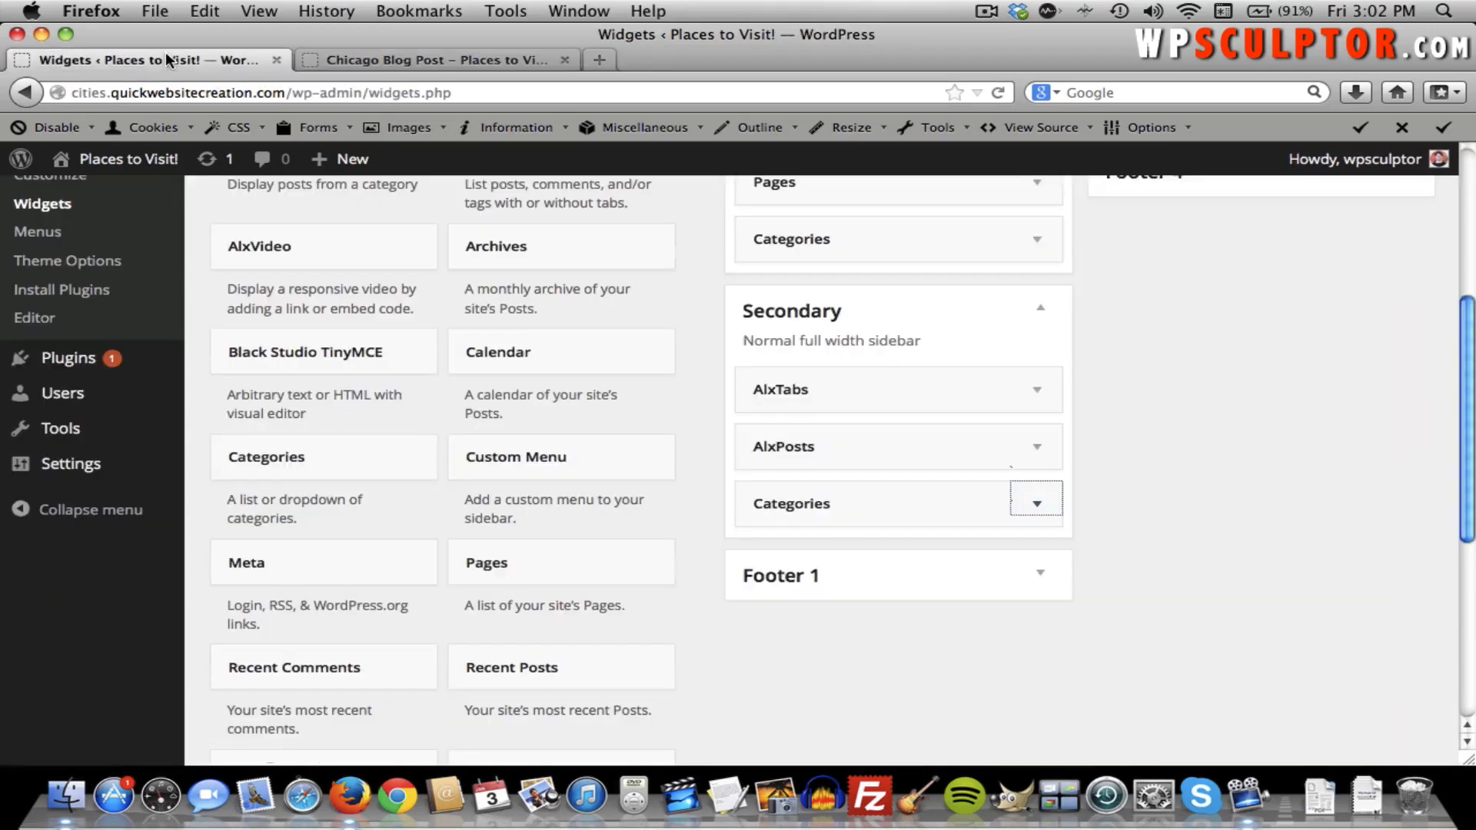
{"action": "mouse_move", "coordinate": [176, 161]}
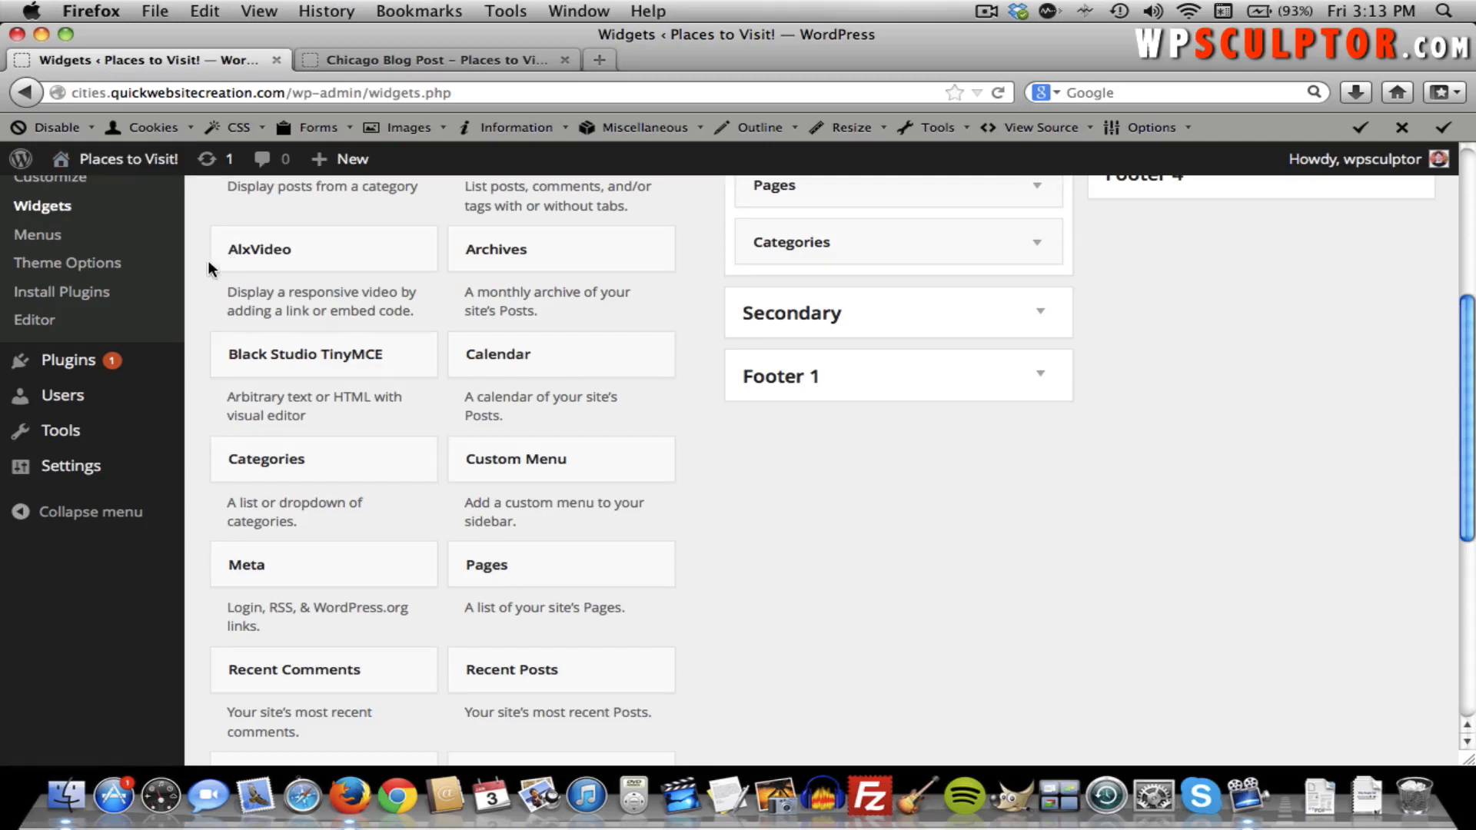
Check the Secondary sidebar's widgets, then go to Appearance > Theme Options.
{"action": "scroll", "coordinate": [200, 293], "scroll_direction": "up", "scroll_amount": 4}
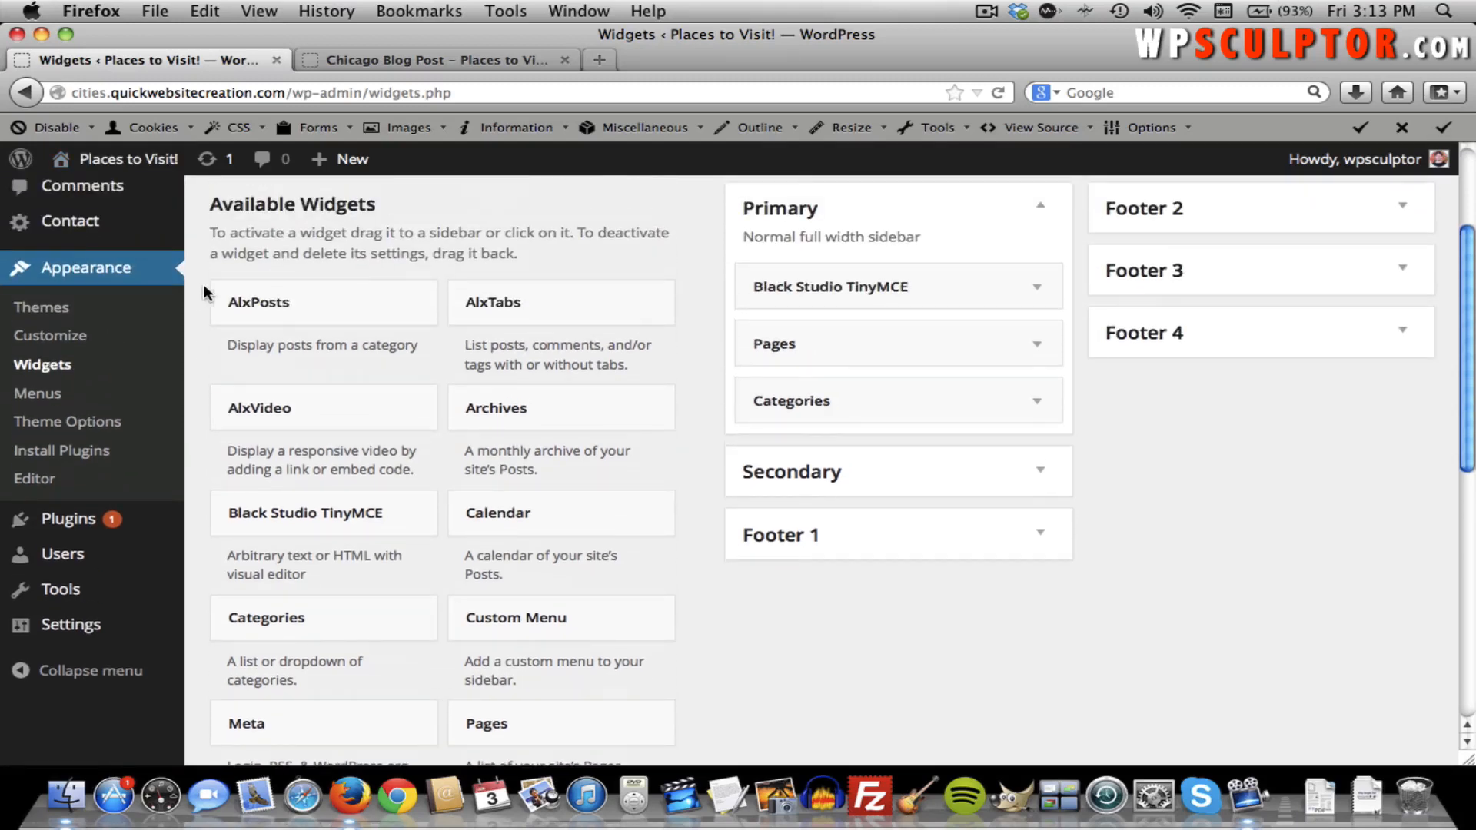
{"action": "left_click", "coordinate": [1042, 476]}
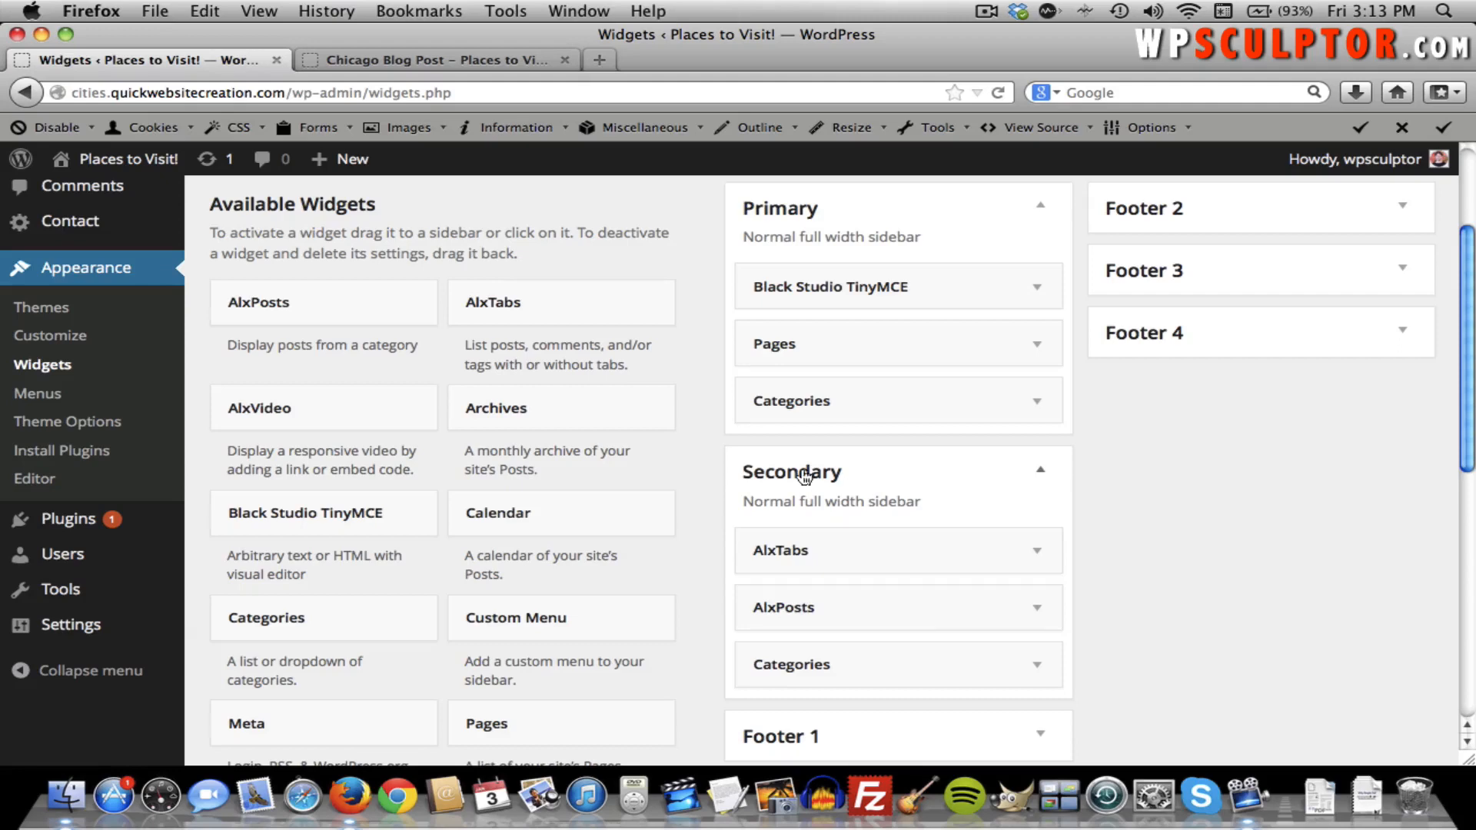
{"action": "left_click", "coordinate": [80, 422]}
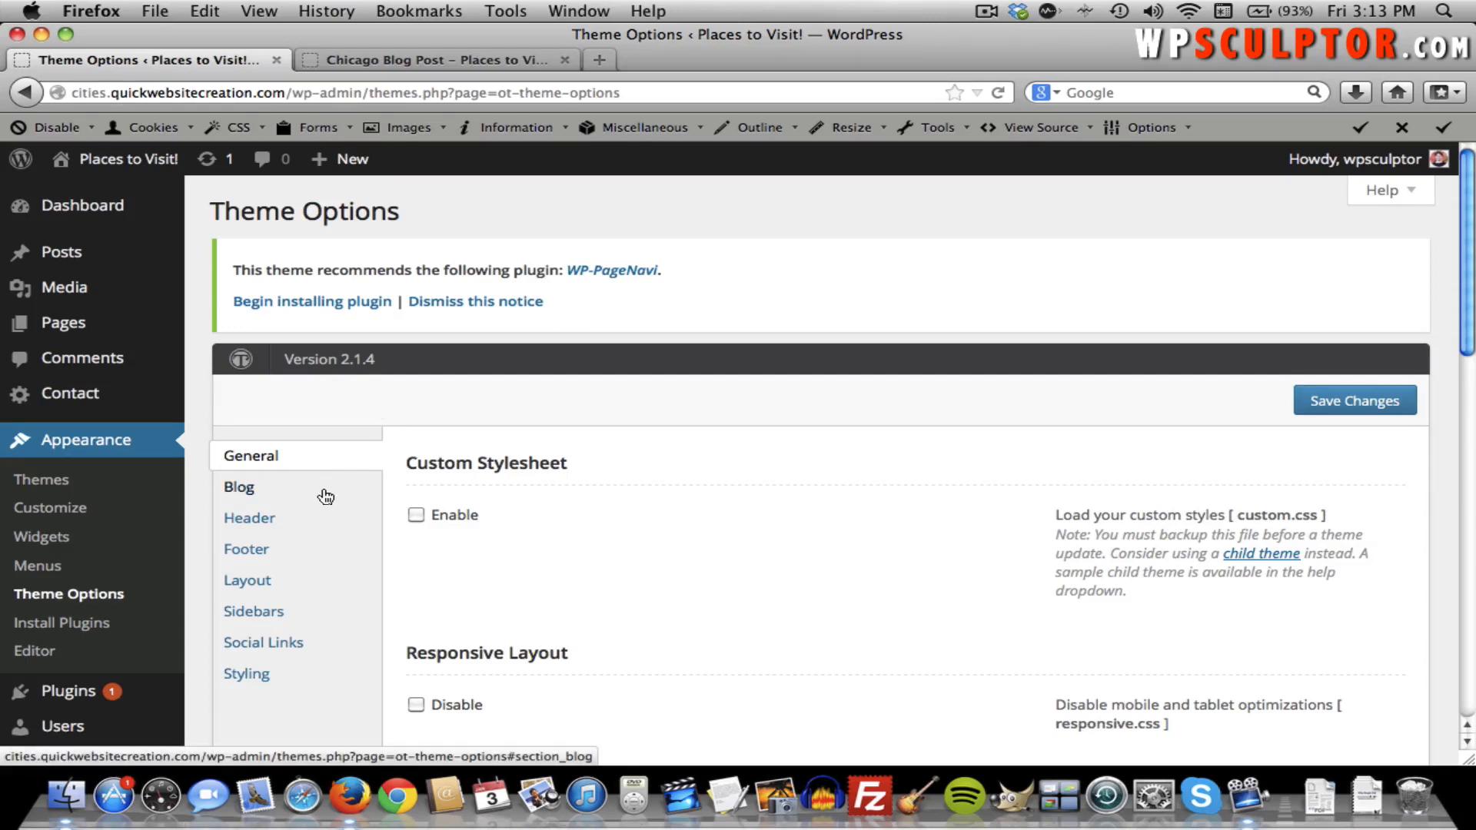
Create a custom sidebar 'Additional Widget Area 1' with ID sidebar-awa1 and save Theme Options.
{"action": "left_click", "coordinate": [272, 619]}
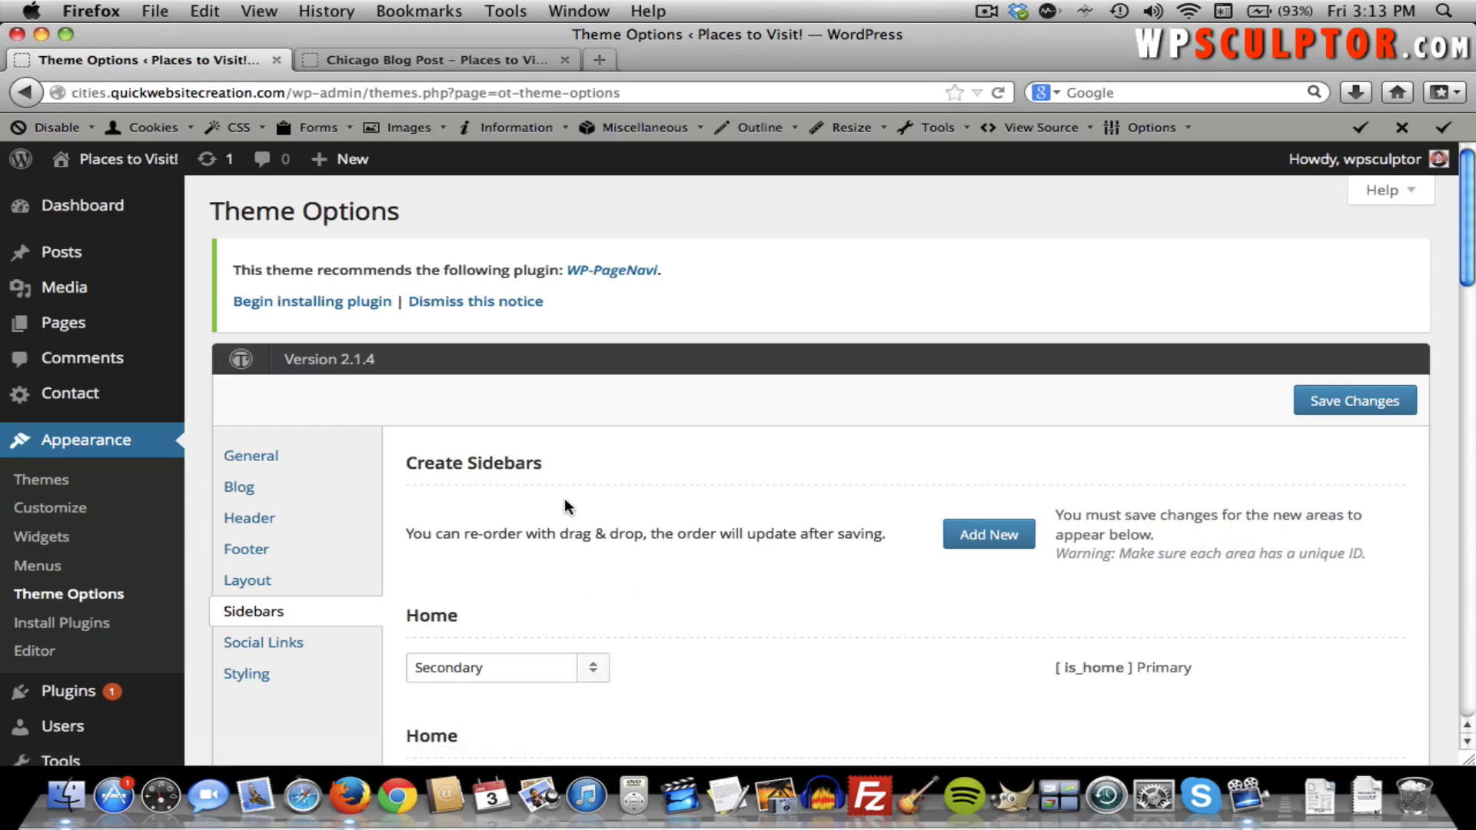
{"action": "left_click", "coordinate": [967, 538]}
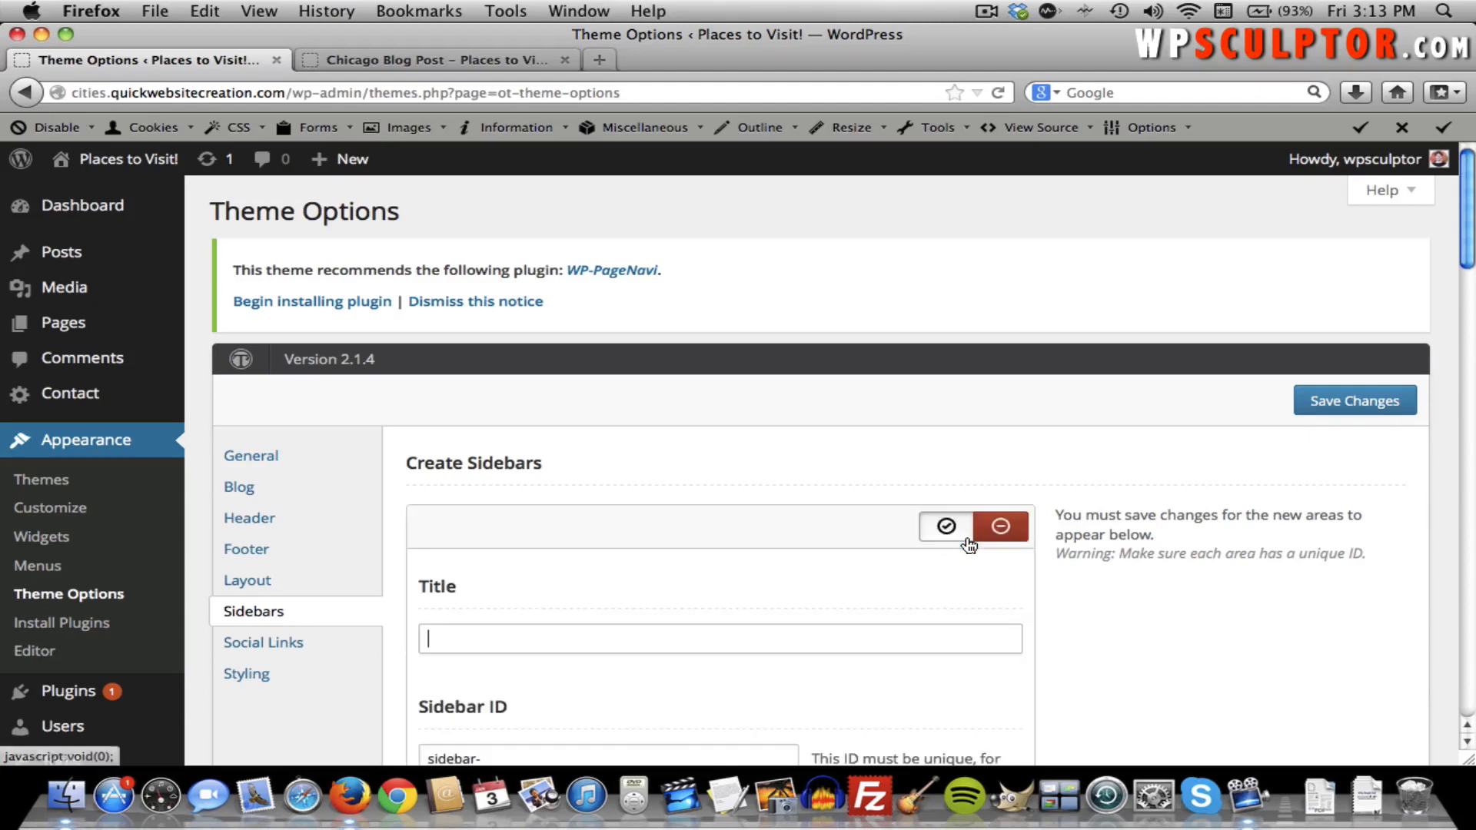
{"action": "type", "text": "Add"}
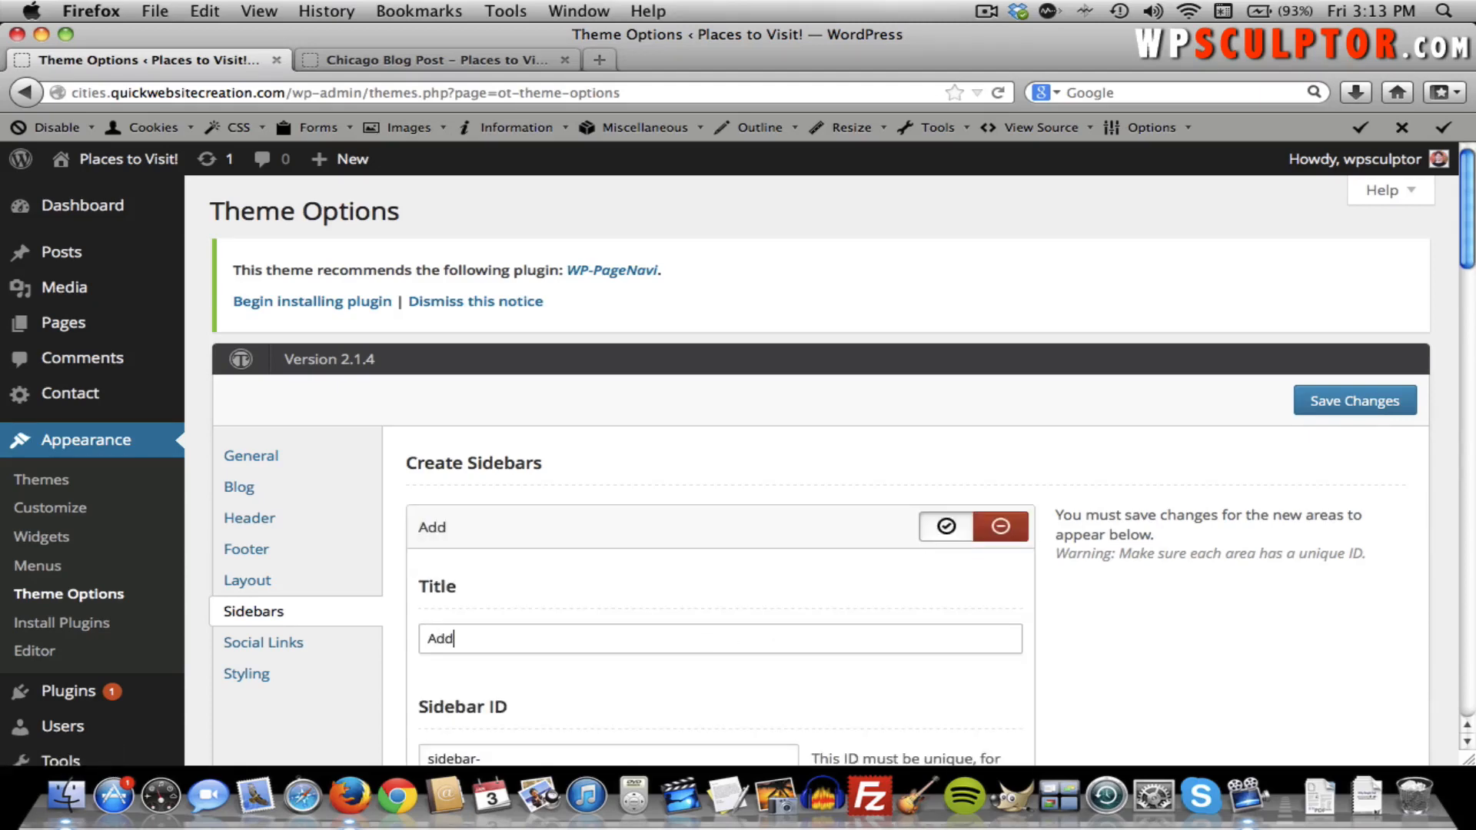
{"action": "type", "text": "itonal"}
{"action": "key", "text": "BackSpace"}
{"action": "key", "text": "BackSpace"}
{"action": "key", "text": "BackSpace"}
{"action": "key", "text": "BackSpace"}
{"action": "type", "text": "ional Widget Area 1"}
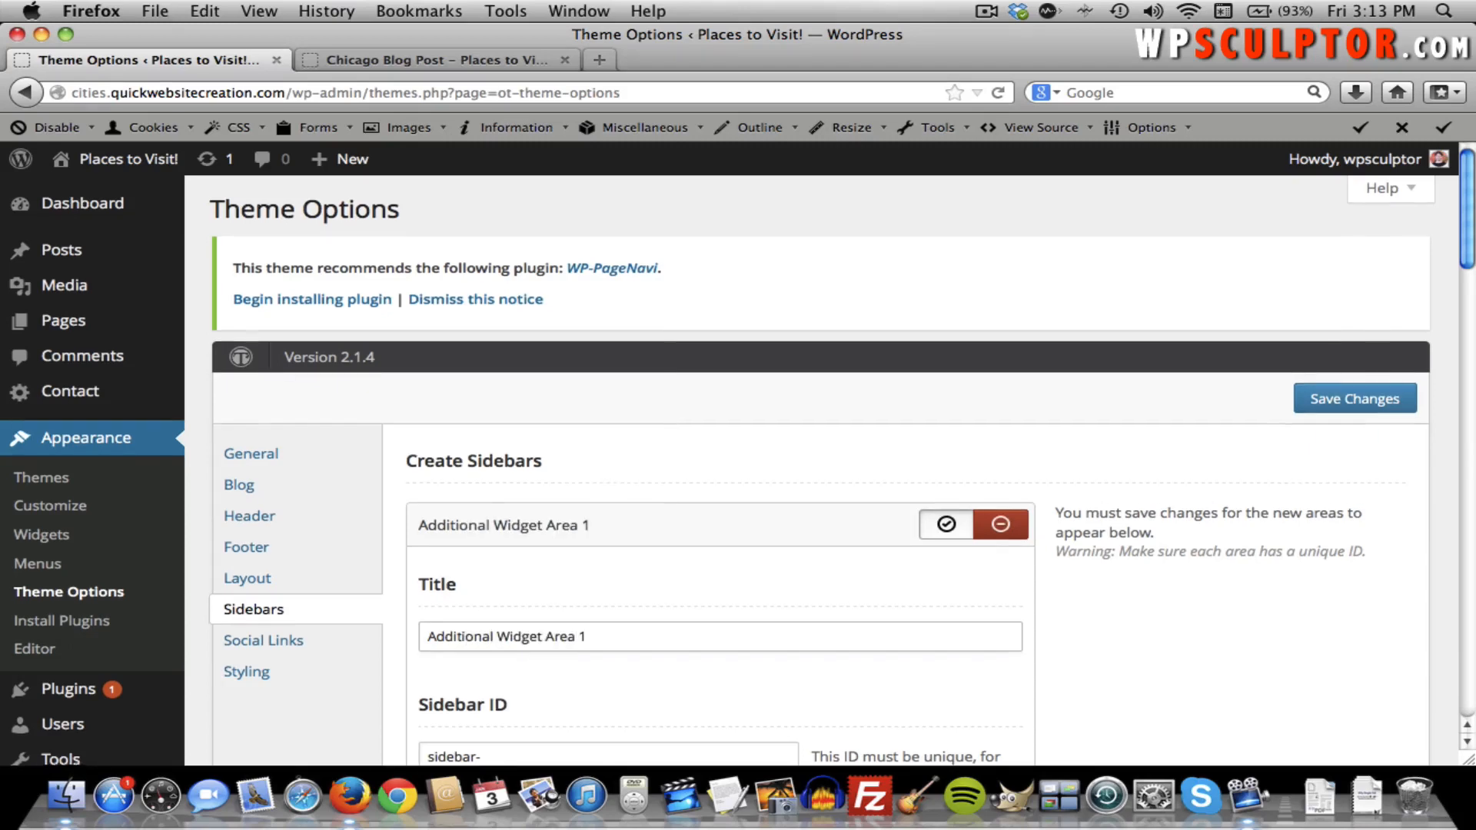
{"action": "scroll", "coordinate": [699, 661], "scroll_direction": "down", "scroll_amount": 3}
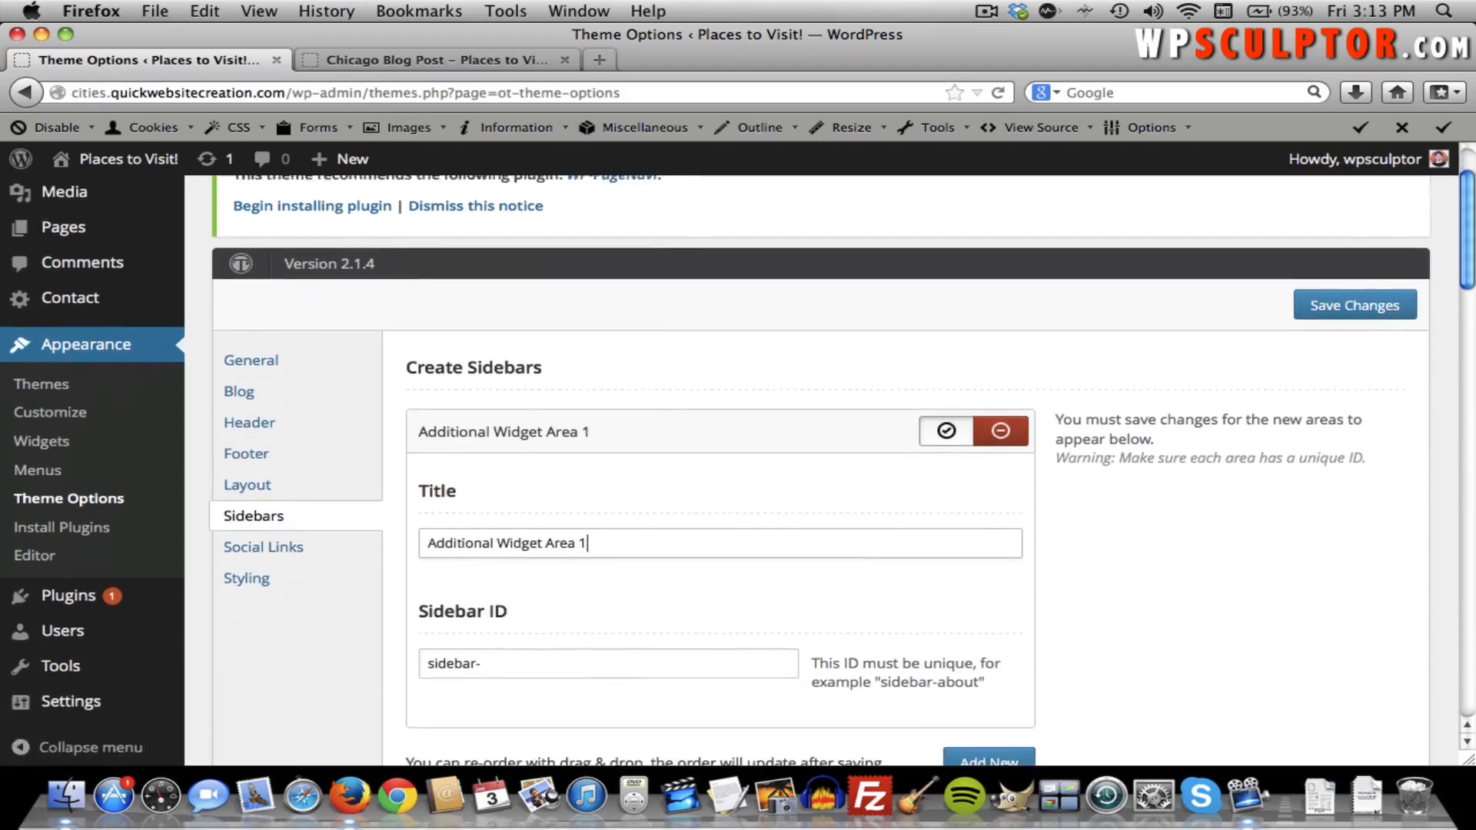
{"action": "left_click", "coordinate": [589, 625]}
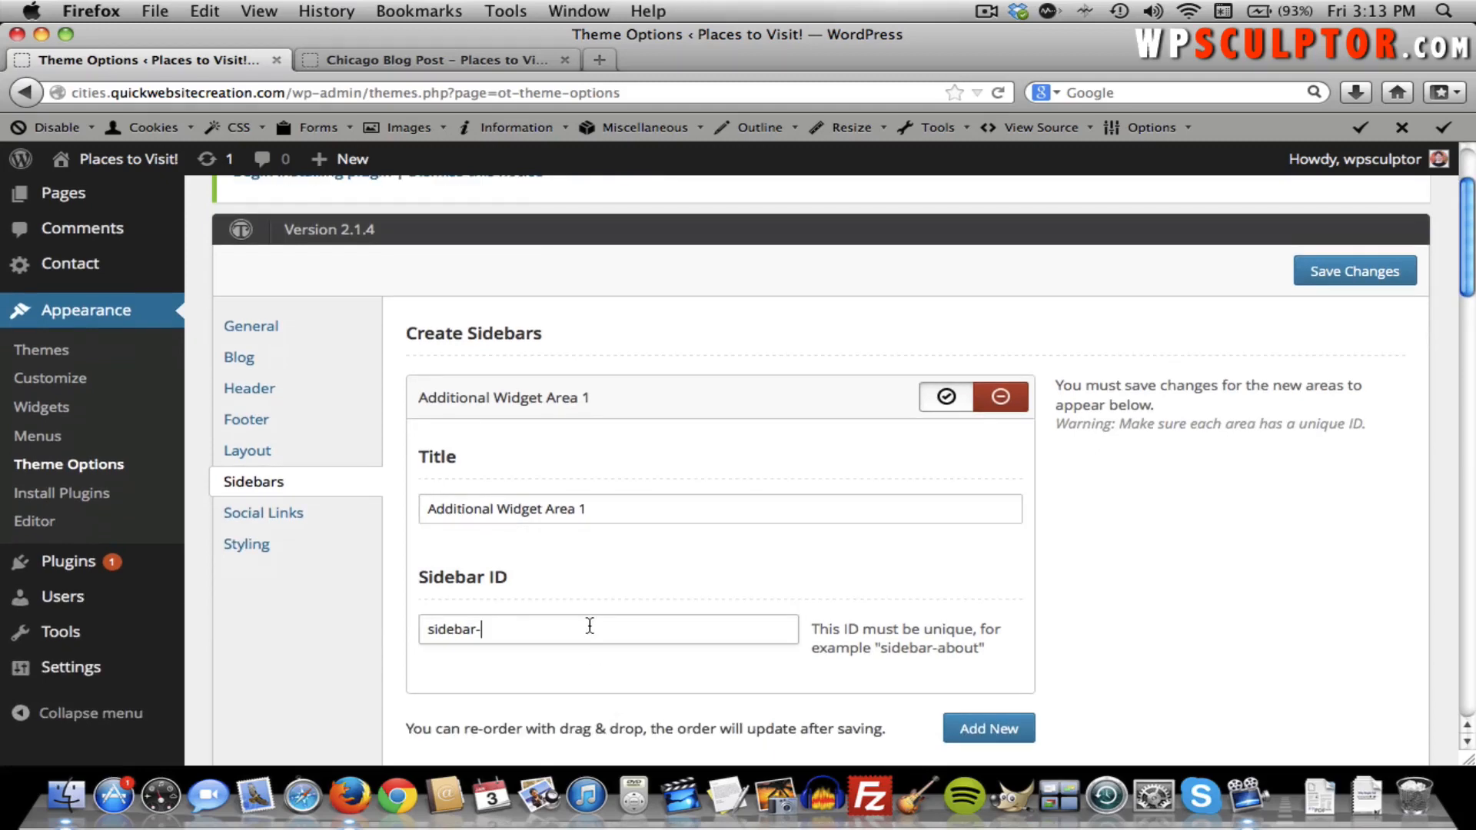
{"action": "type", "text": "awa1"}
{"action": "left_click", "coordinate": [1333, 280]}
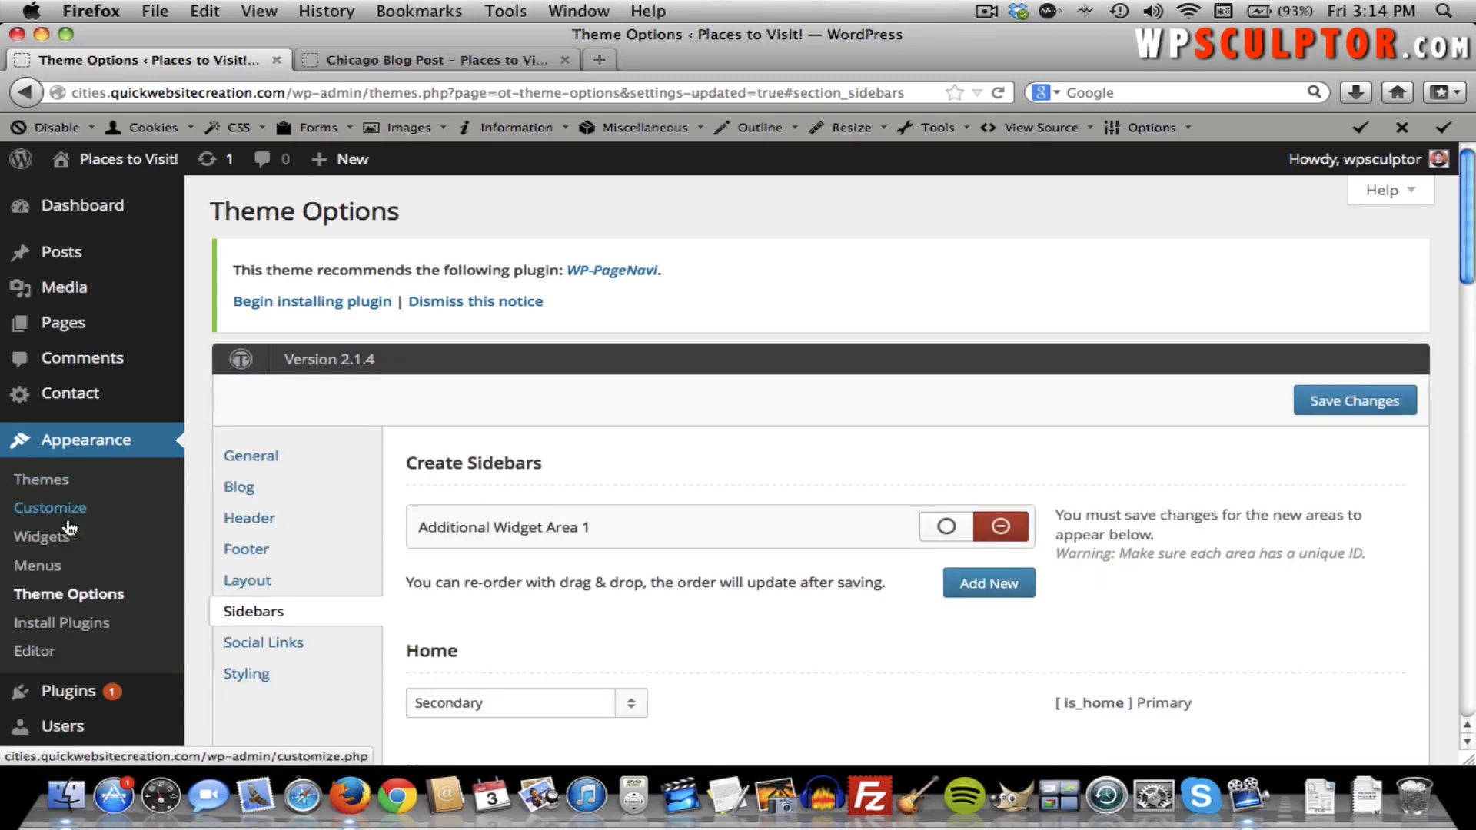
Add a Categories widget to Additional Widget Area 1 and fold its settings away.
{"action": "left_click", "coordinate": [48, 542]}
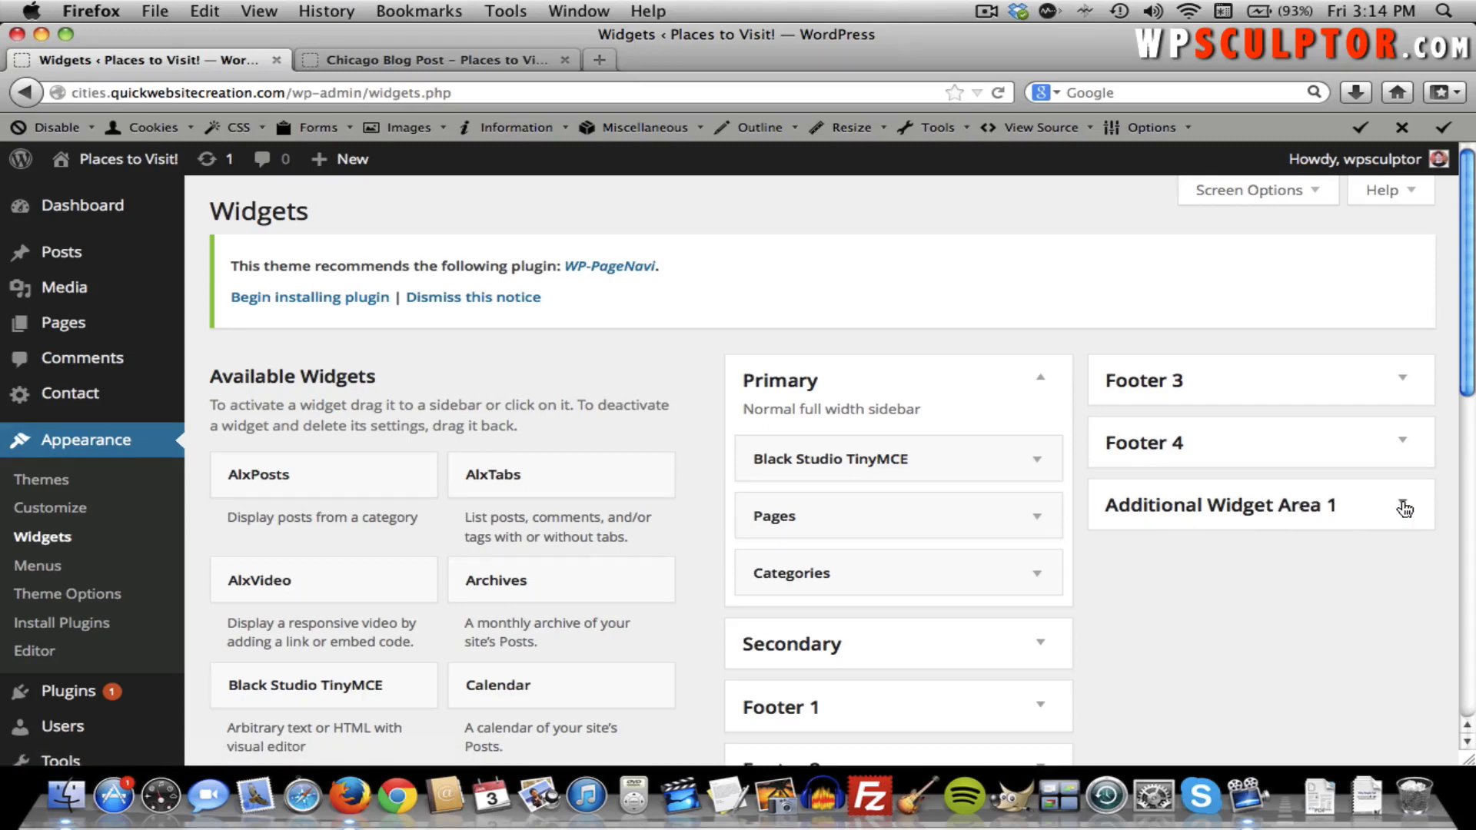
{"action": "scroll", "coordinate": [1404, 509], "scroll_direction": "down", "scroll_amount": 5}
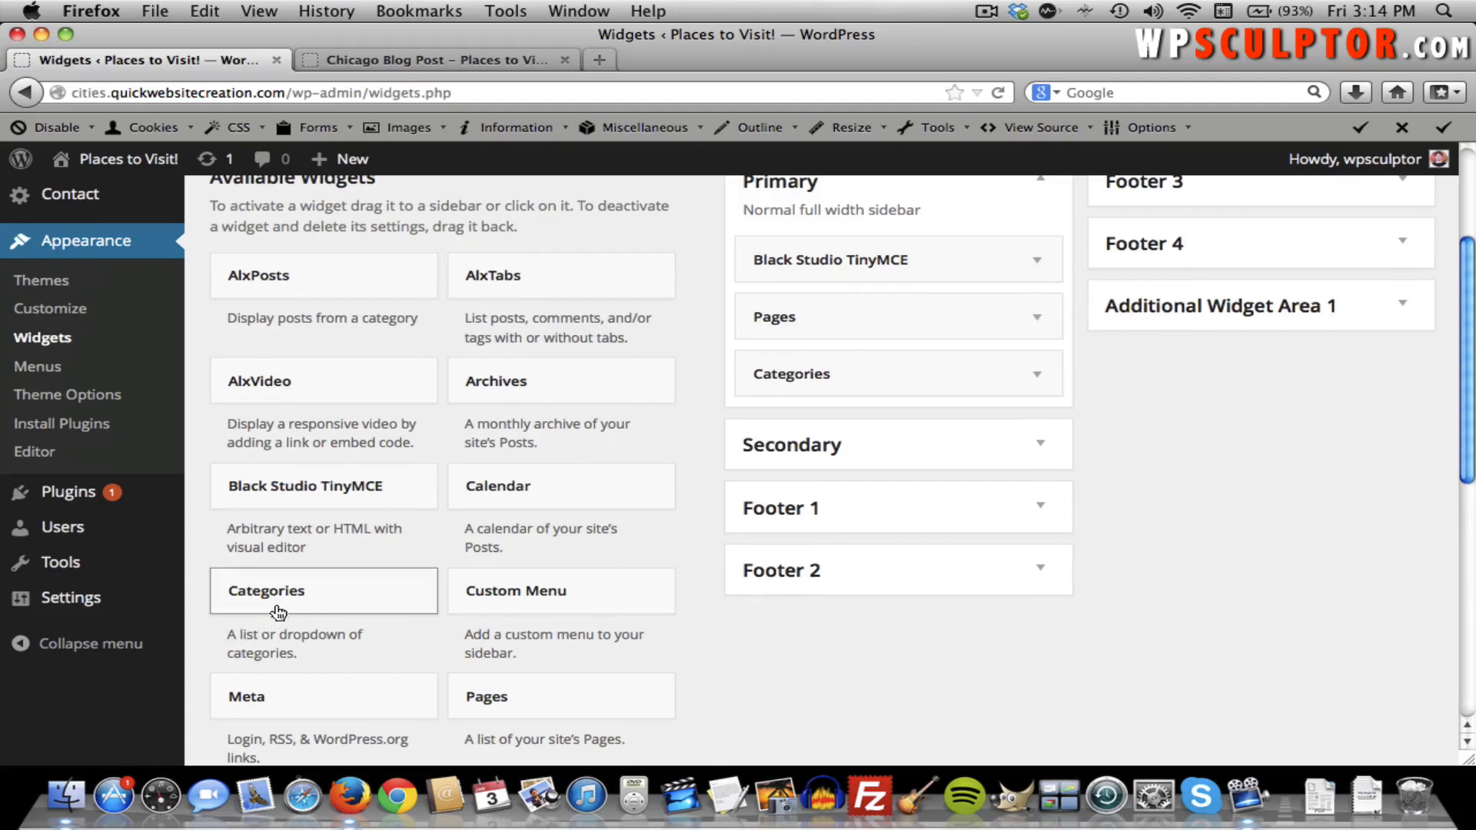
{"action": "mouse_move", "coordinate": [283, 602]}
{"action": "left_mouse_down"}
{"action": "mouse_move", "coordinate": [1010, 513]}
{"action": "mouse_move", "coordinate": [1081, 472]}
{"action": "mouse_move", "coordinate": [268, 632]}
{"action": "mouse_move", "coordinate": [281, 615]}
{"action": "left_mouse_up"}
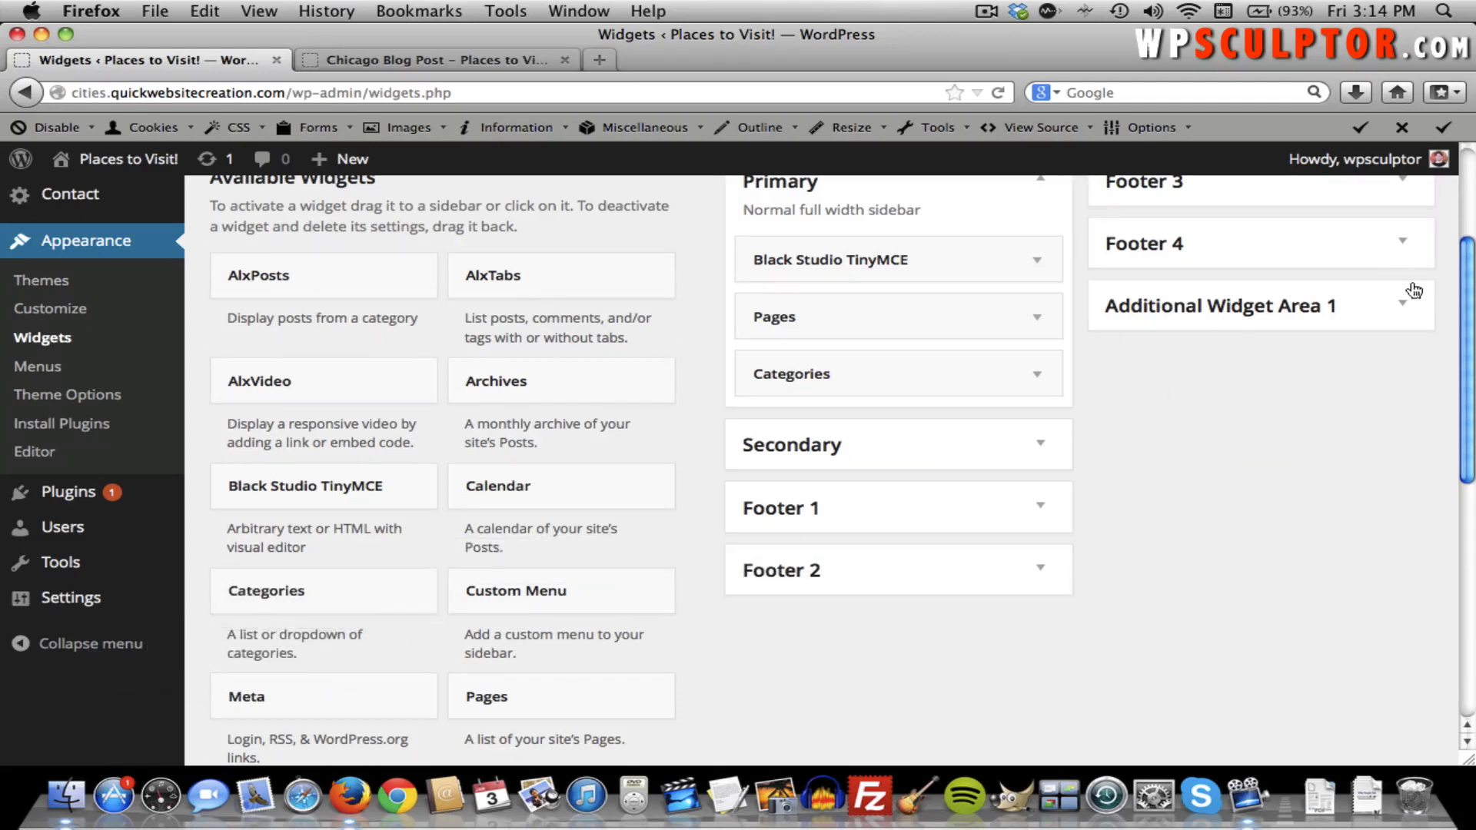
{"action": "left_click", "coordinate": [1403, 307]}
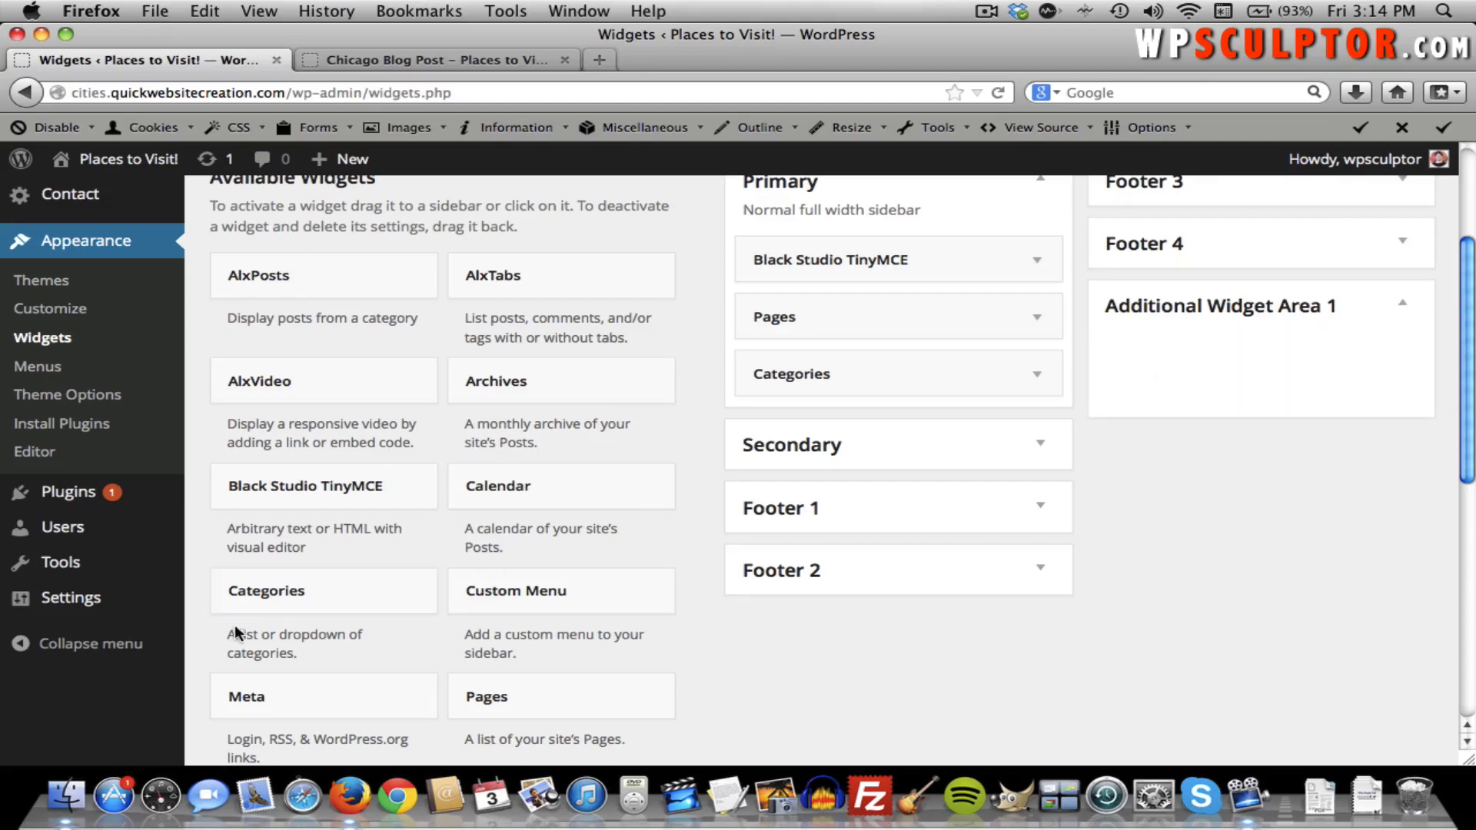
{"action": "left_click_drag", "start_coordinate": [268, 590], "coordinate": [1167, 355]}
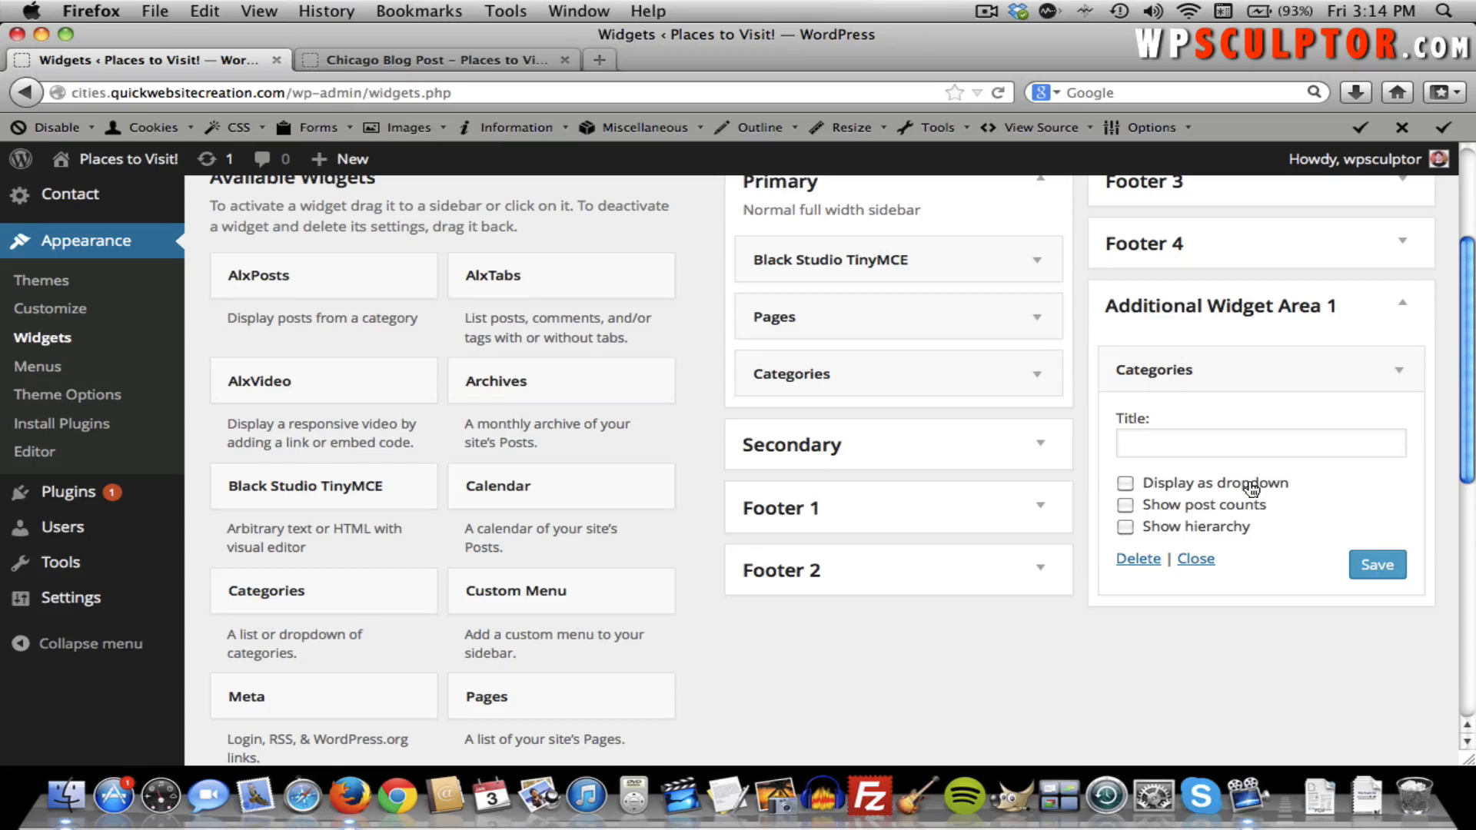
{"action": "left_click", "coordinate": [1398, 371]}
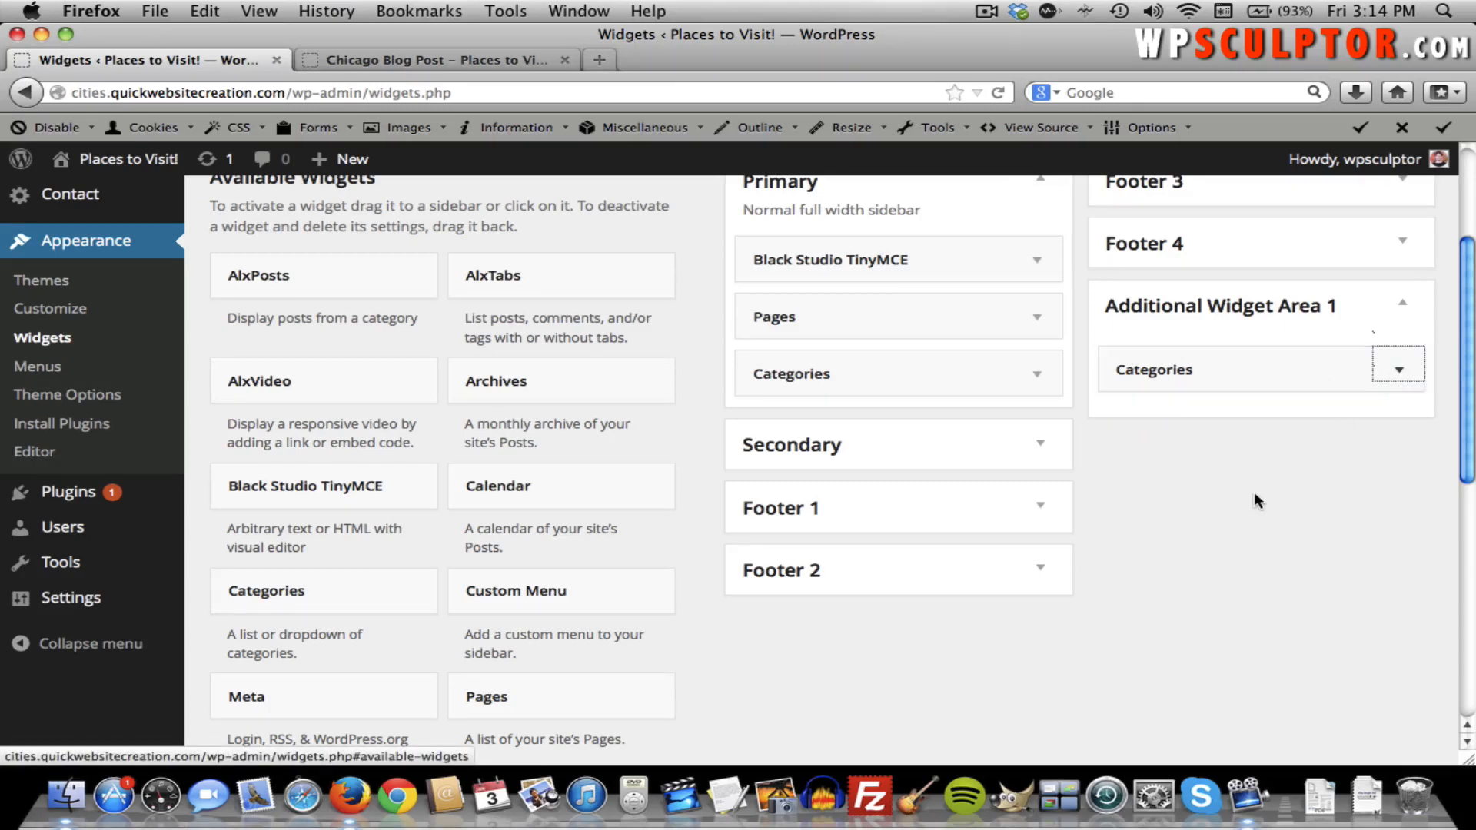
{"action": "scroll", "coordinate": [1254, 492], "scroll_direction": "up", "scroll_amount": 3}
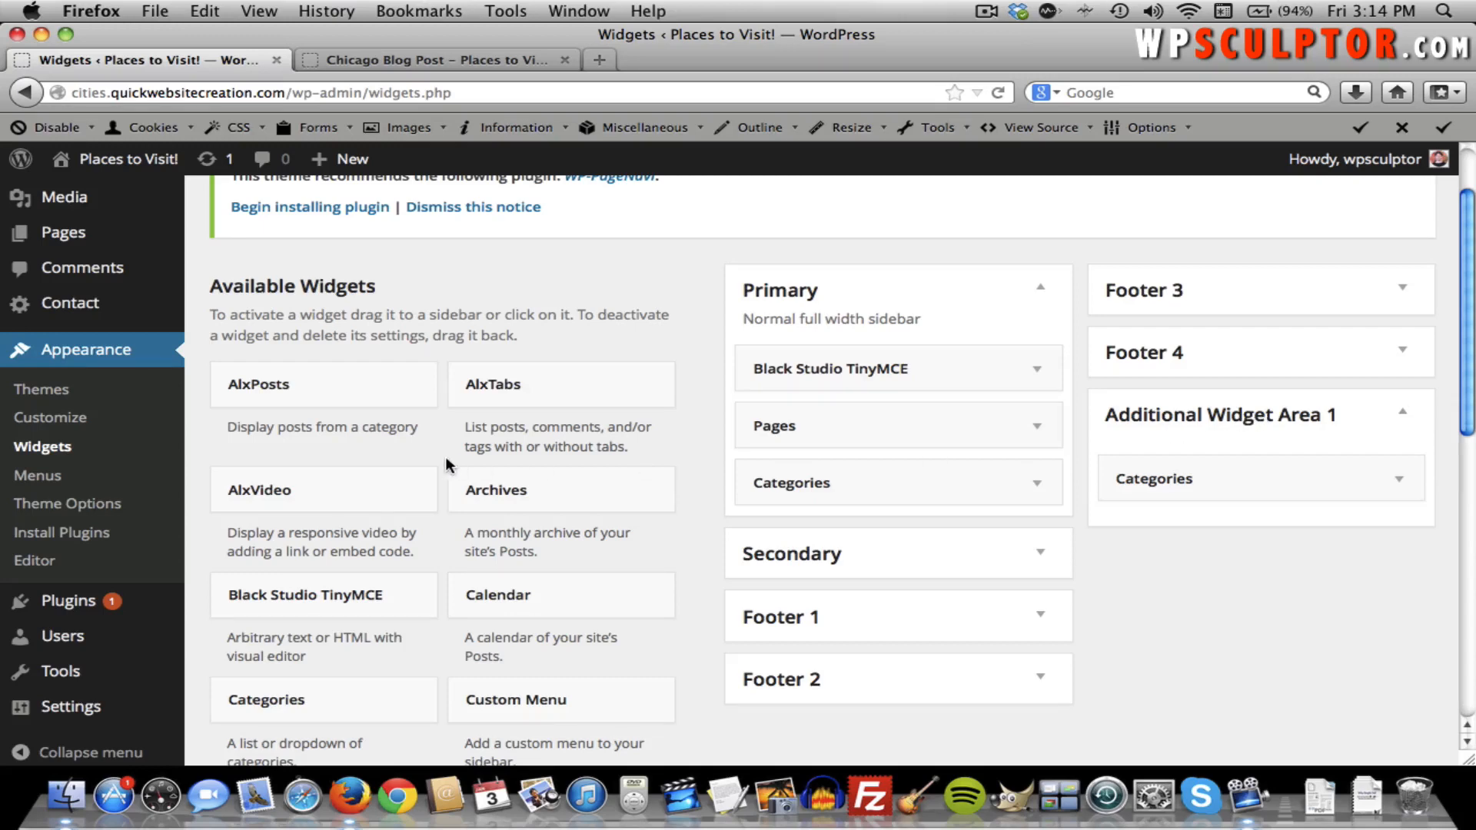
Open the Welcome page for editing from All Pages.
{"action": "mouse_move", "coordinate": [121, 242]}
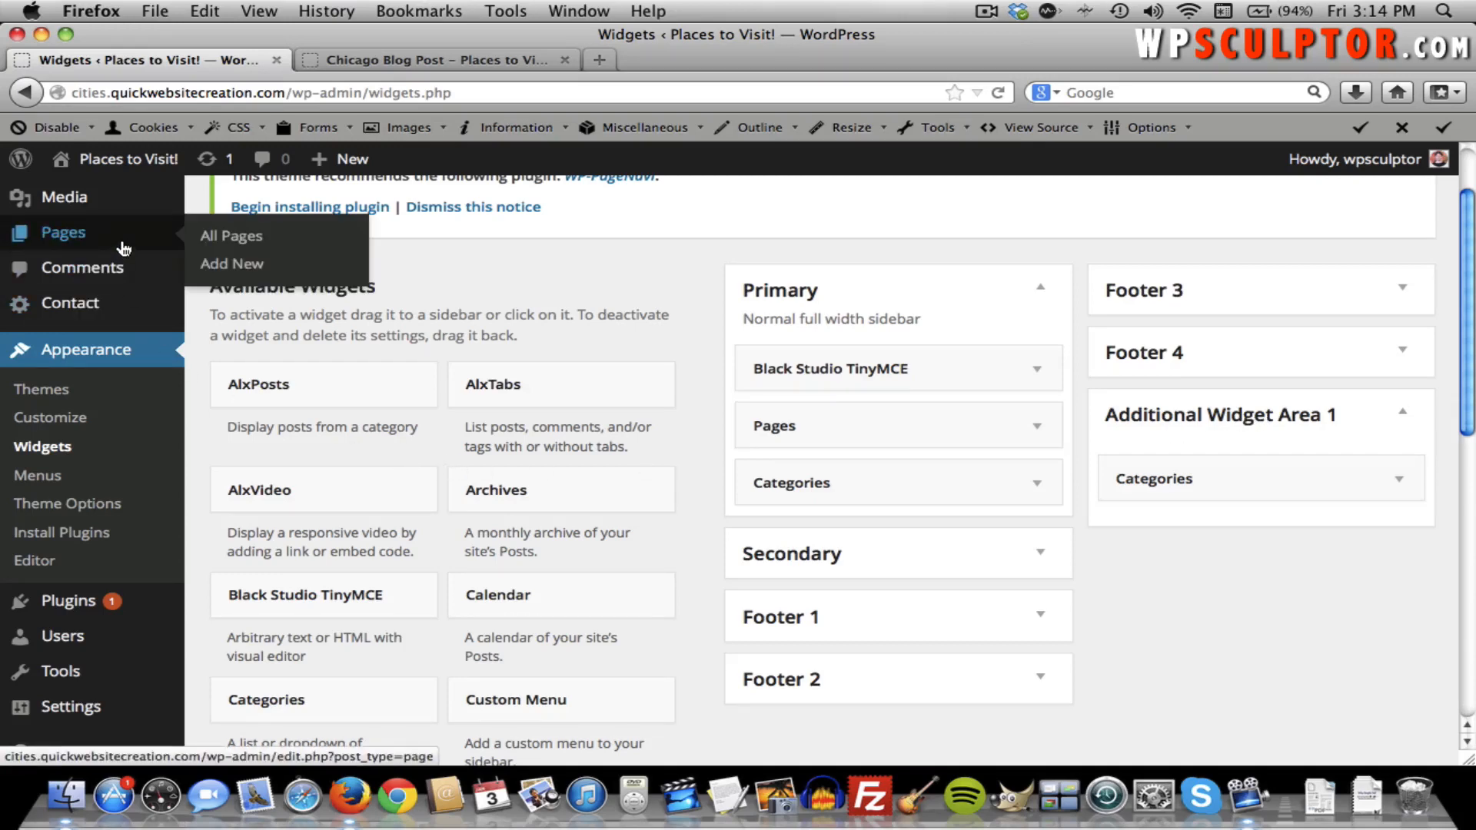
{"action": "left_click", "coordinate": [224, 242]}
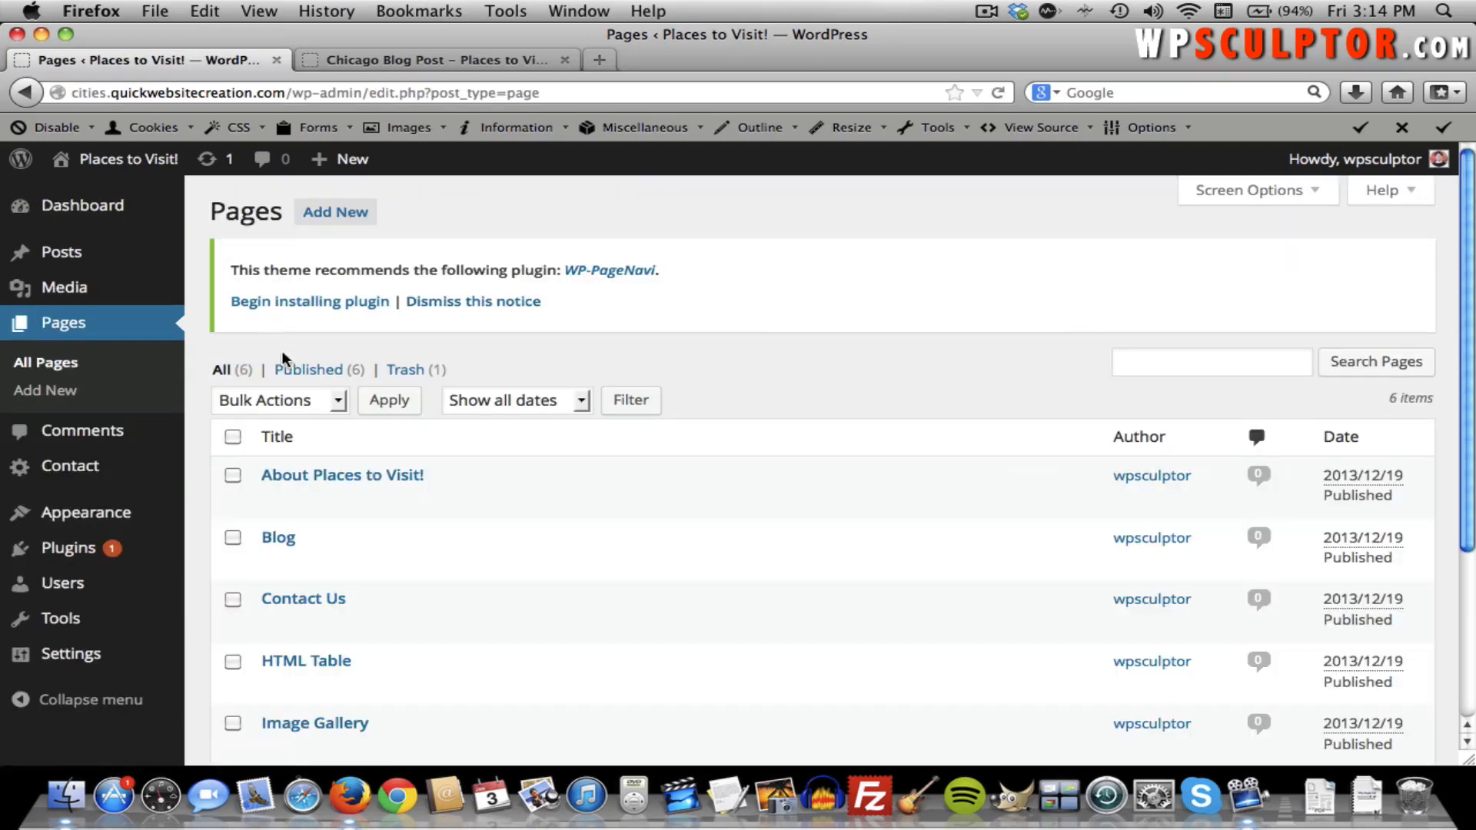
{"action": "scroll", "coordinate": [296, 388], "scroll_direction": "down", "scroll_amount": 5}
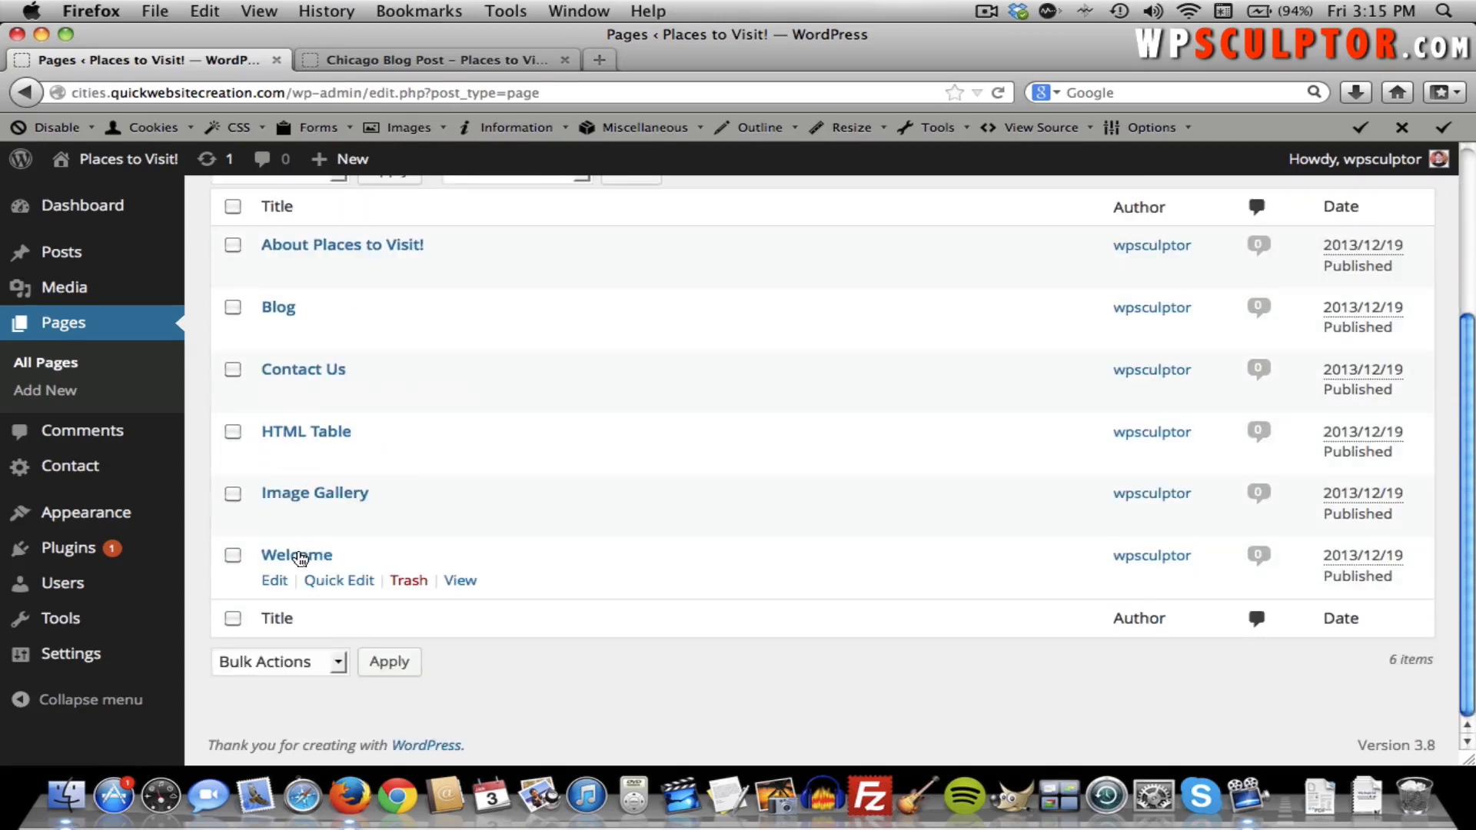
{"action": "left_click", "coordinate": [299, 558]}
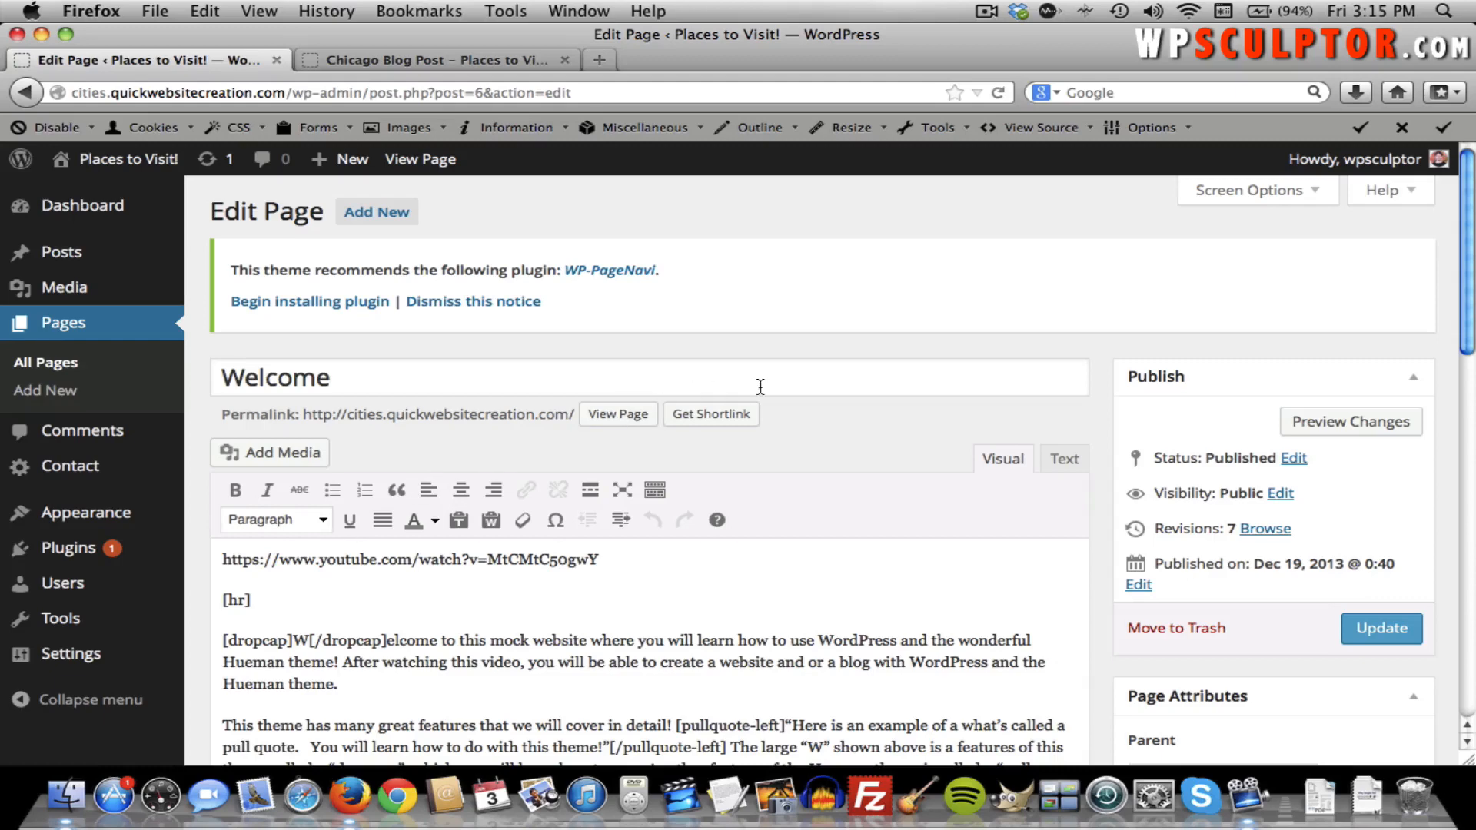
{"action": "left_click", "coordinate": [1258, 197]}
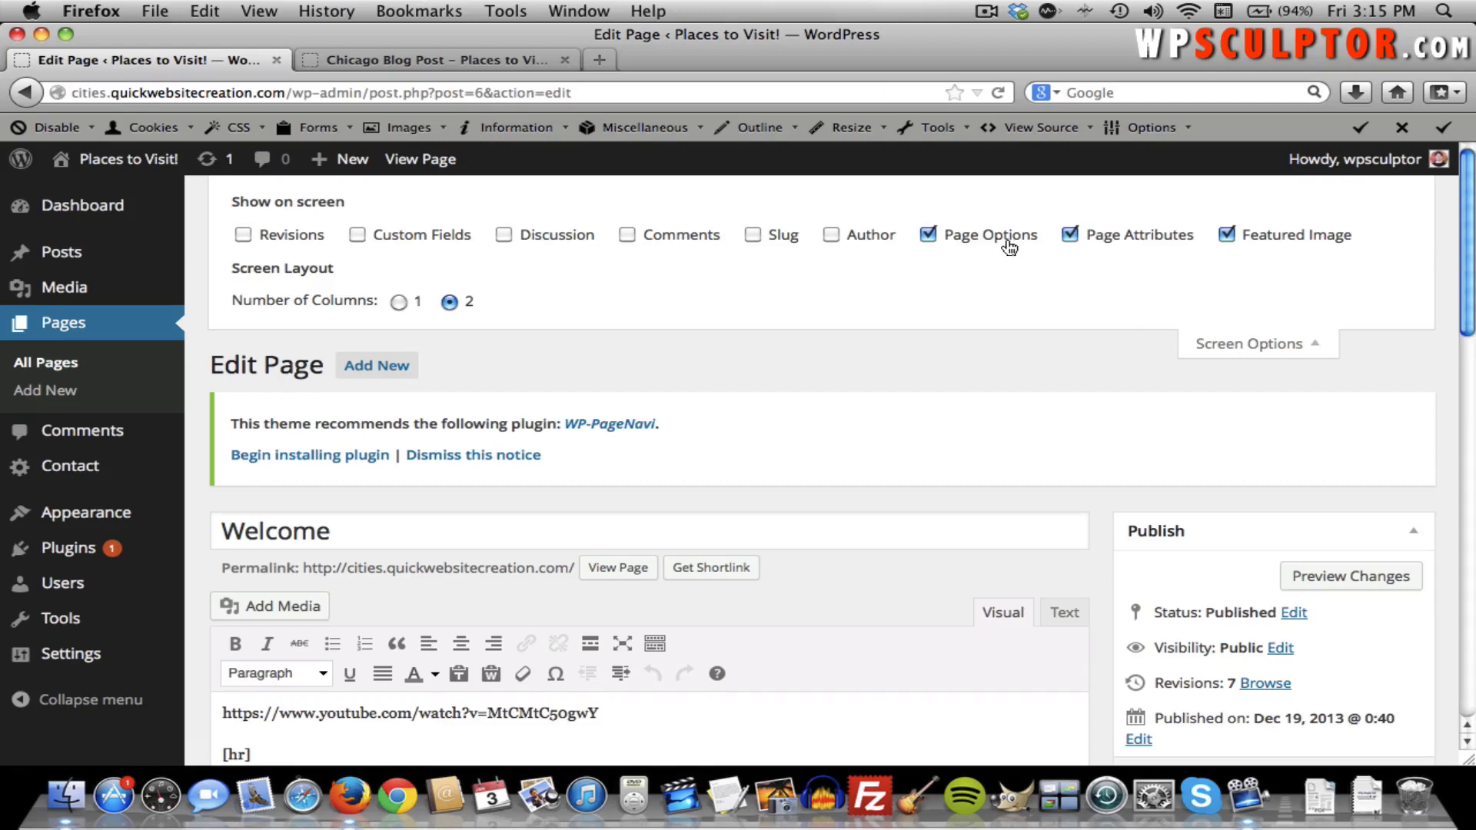
{"action": "left_click", "coordinate": [1258, 343]}
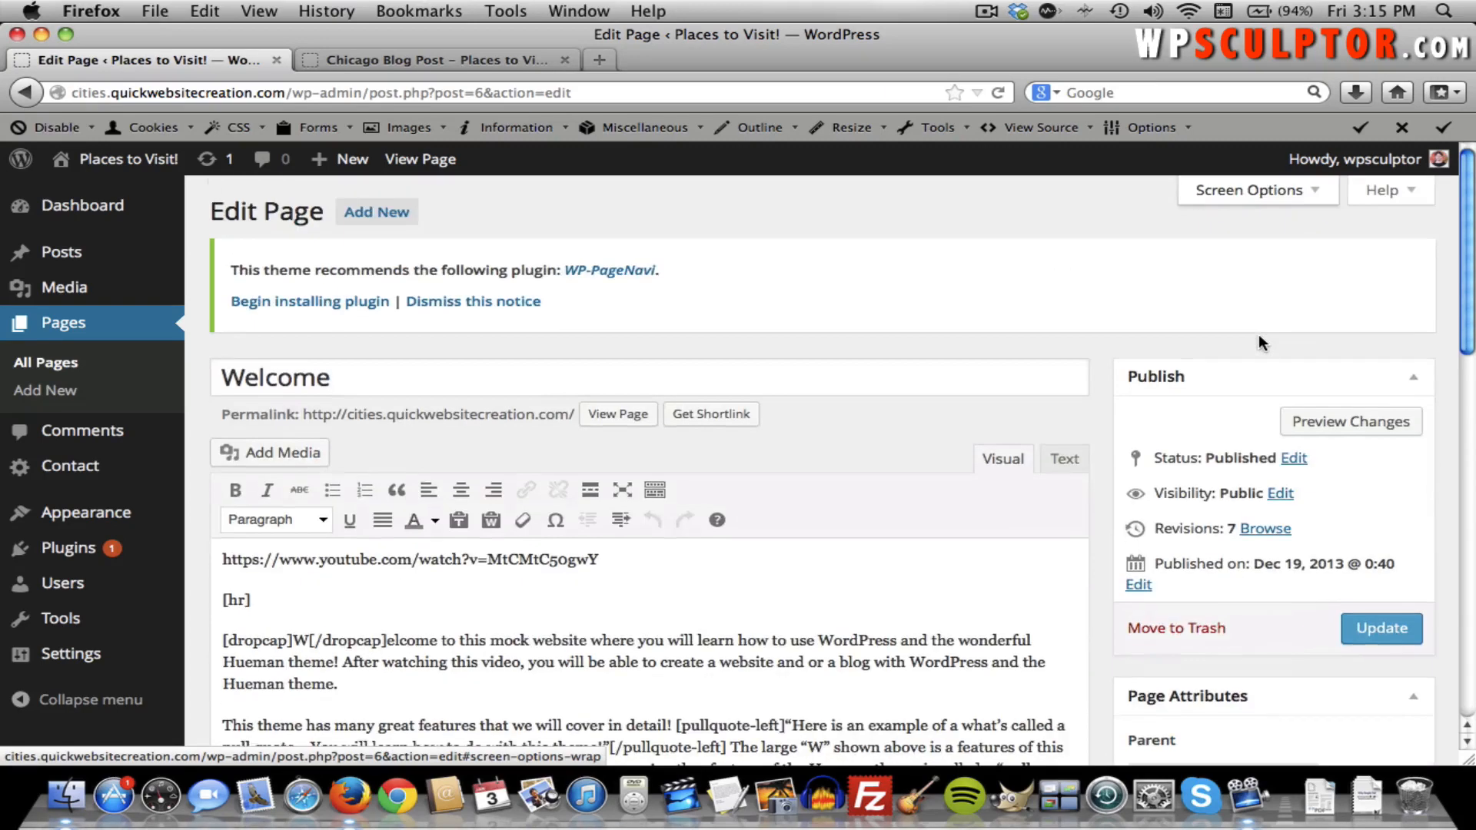
{"action": "scroll", "coordinate": [991, 314], "scroll_direction": "down", "scroll_amount": 15}
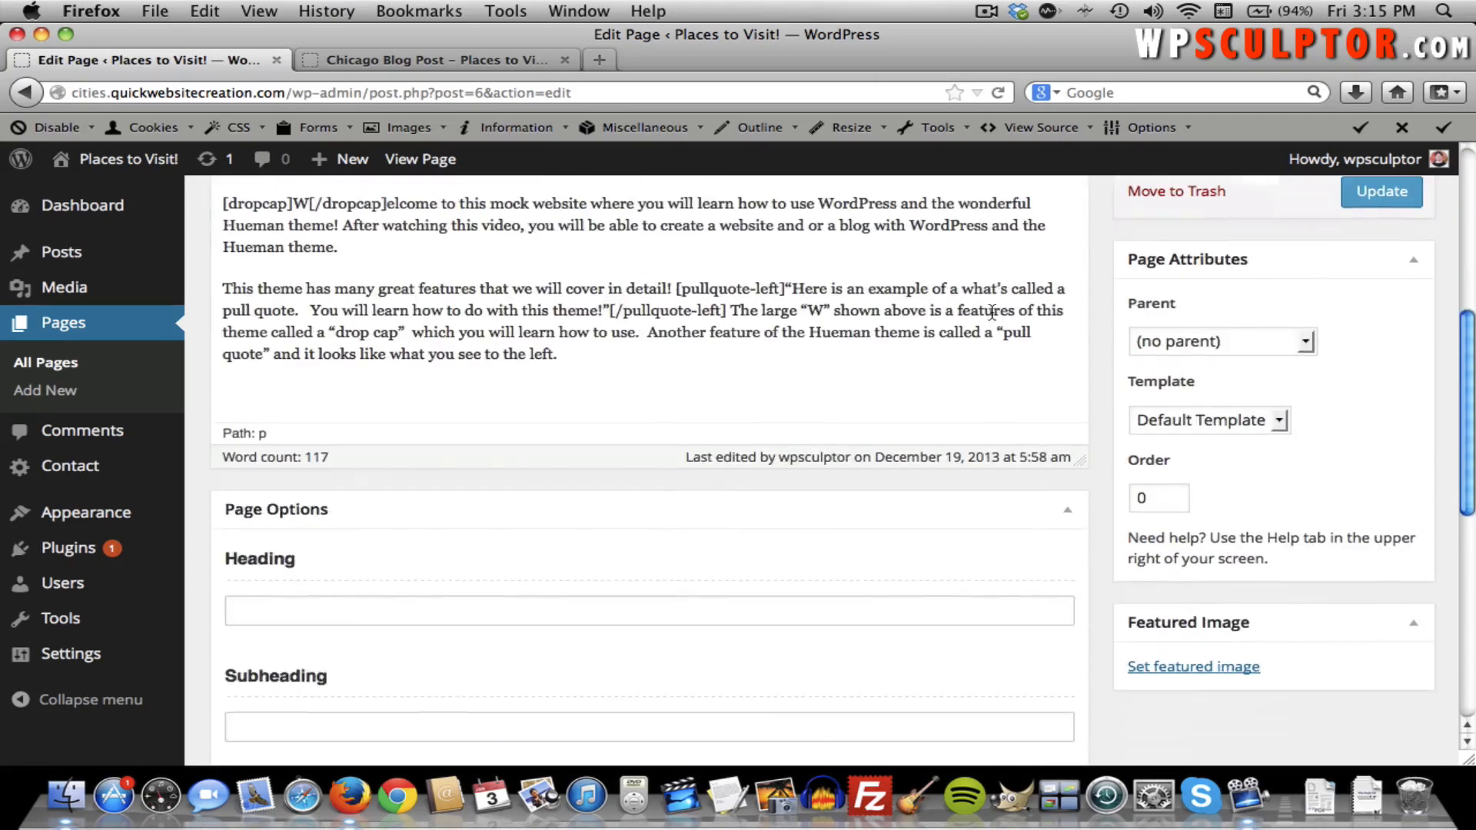
{"action": "scroll", "coordinate": [741, 346], "scroll_direction": "up", "scroll_amount": 2}
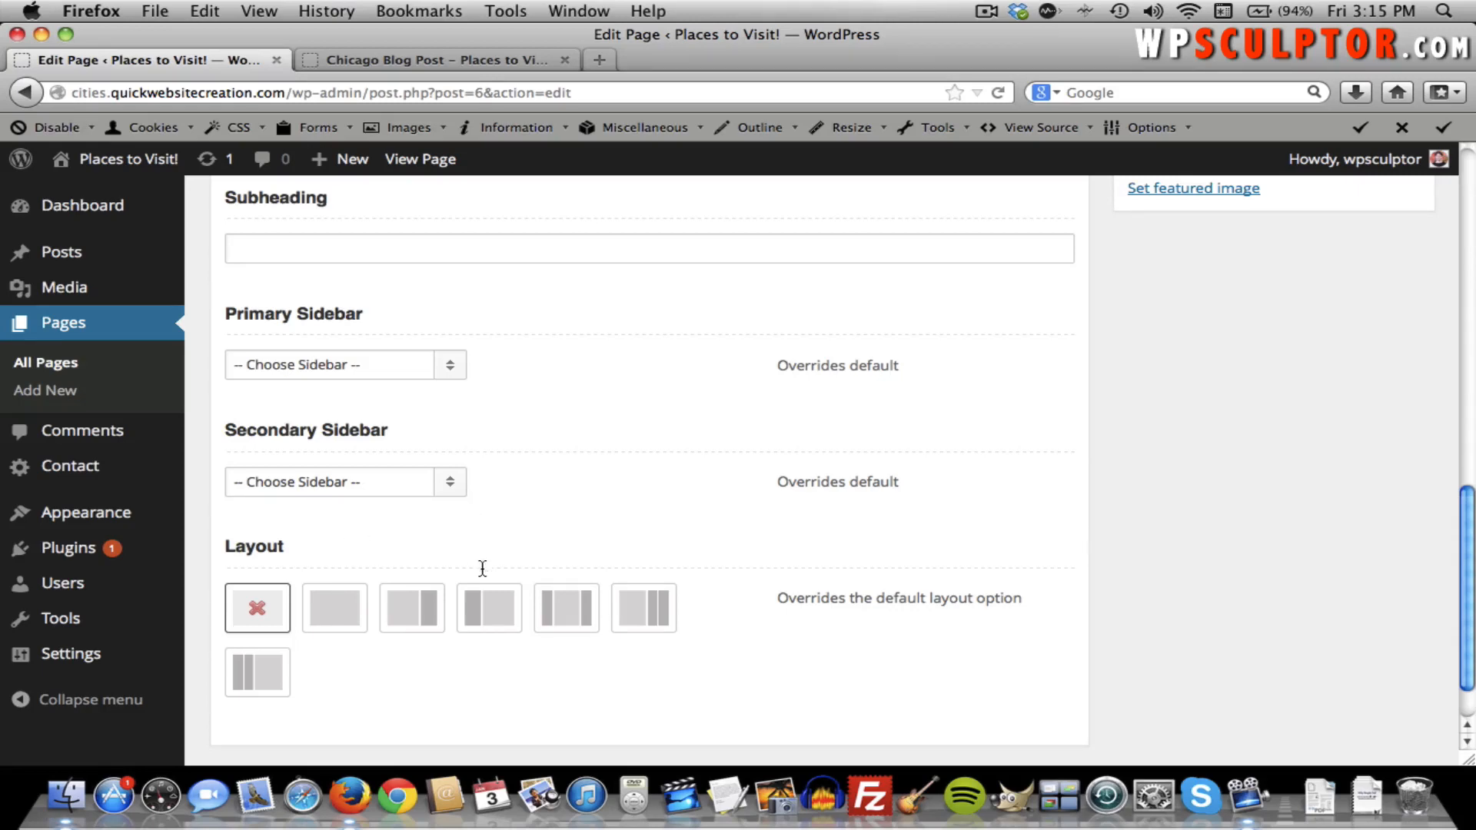
Give the Welcome page a left-sidebar layout with Additional Widget Area 1 as primary sidebar, and update.
{"action": "left_click", "coordinate": [491, 611]}
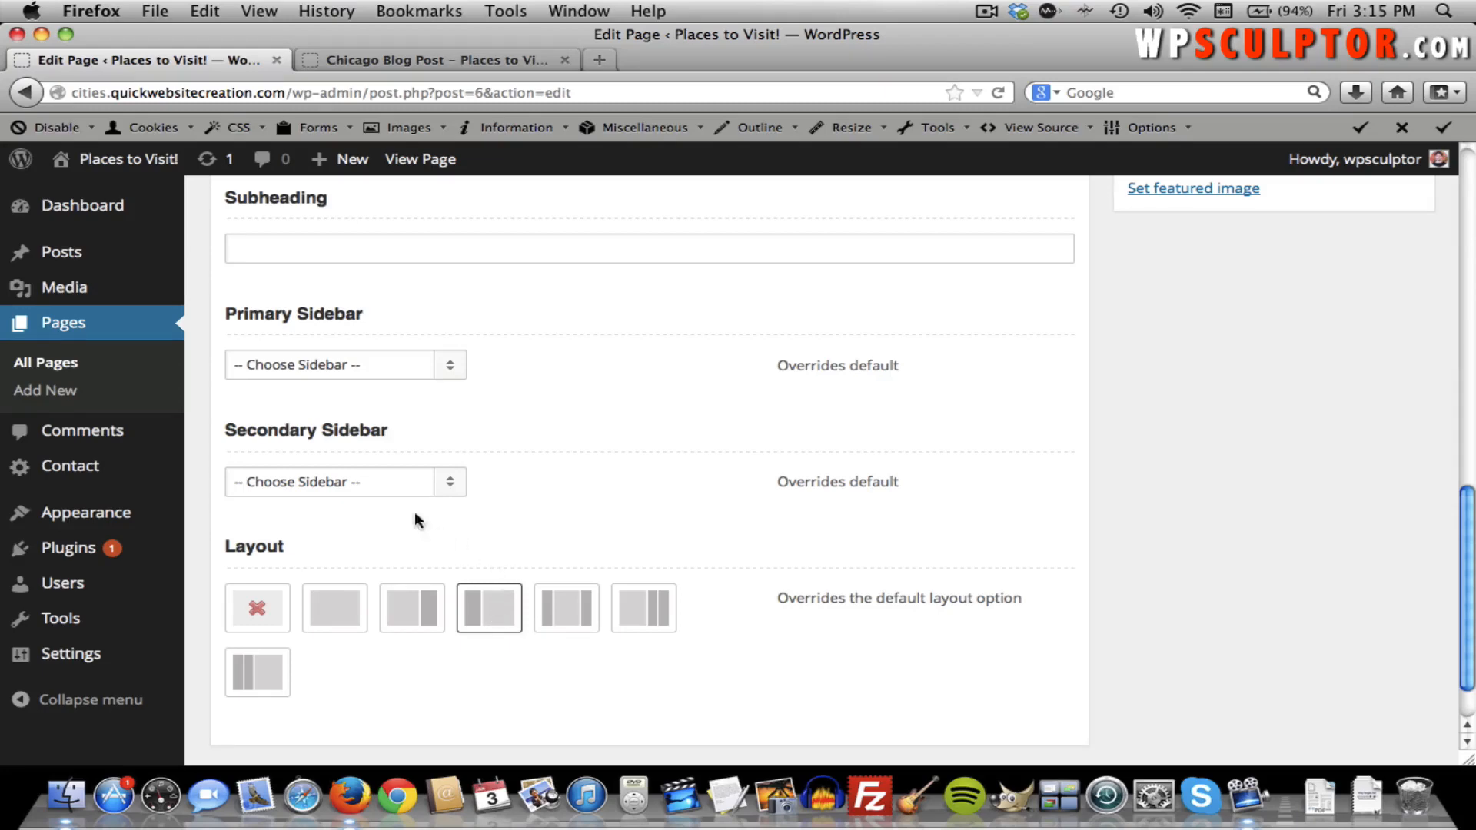
{"action": "left_click", "coordinate": [356, 367]}
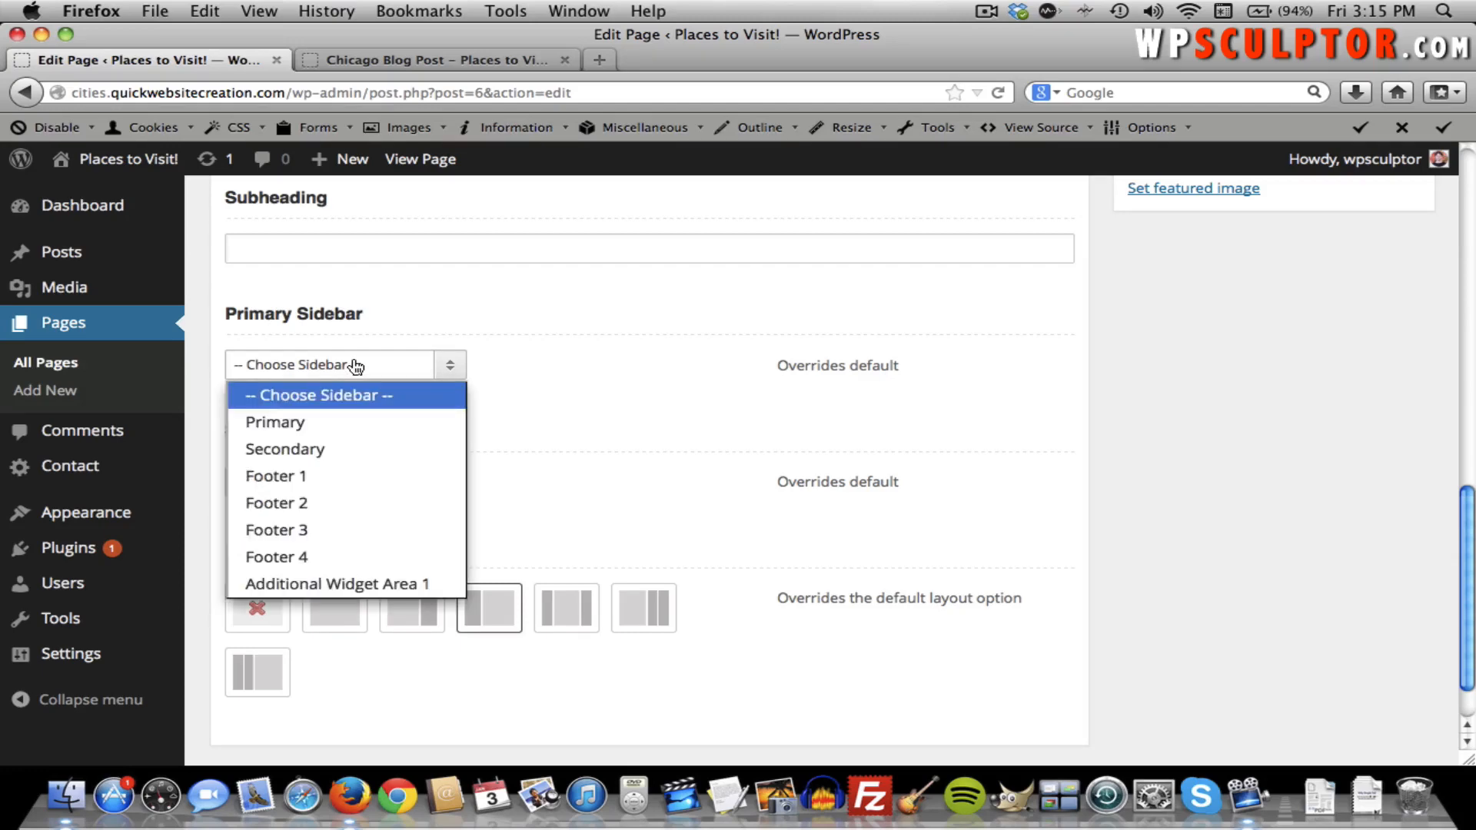
{"action": "left_click", "coordinate": [374, 585]}
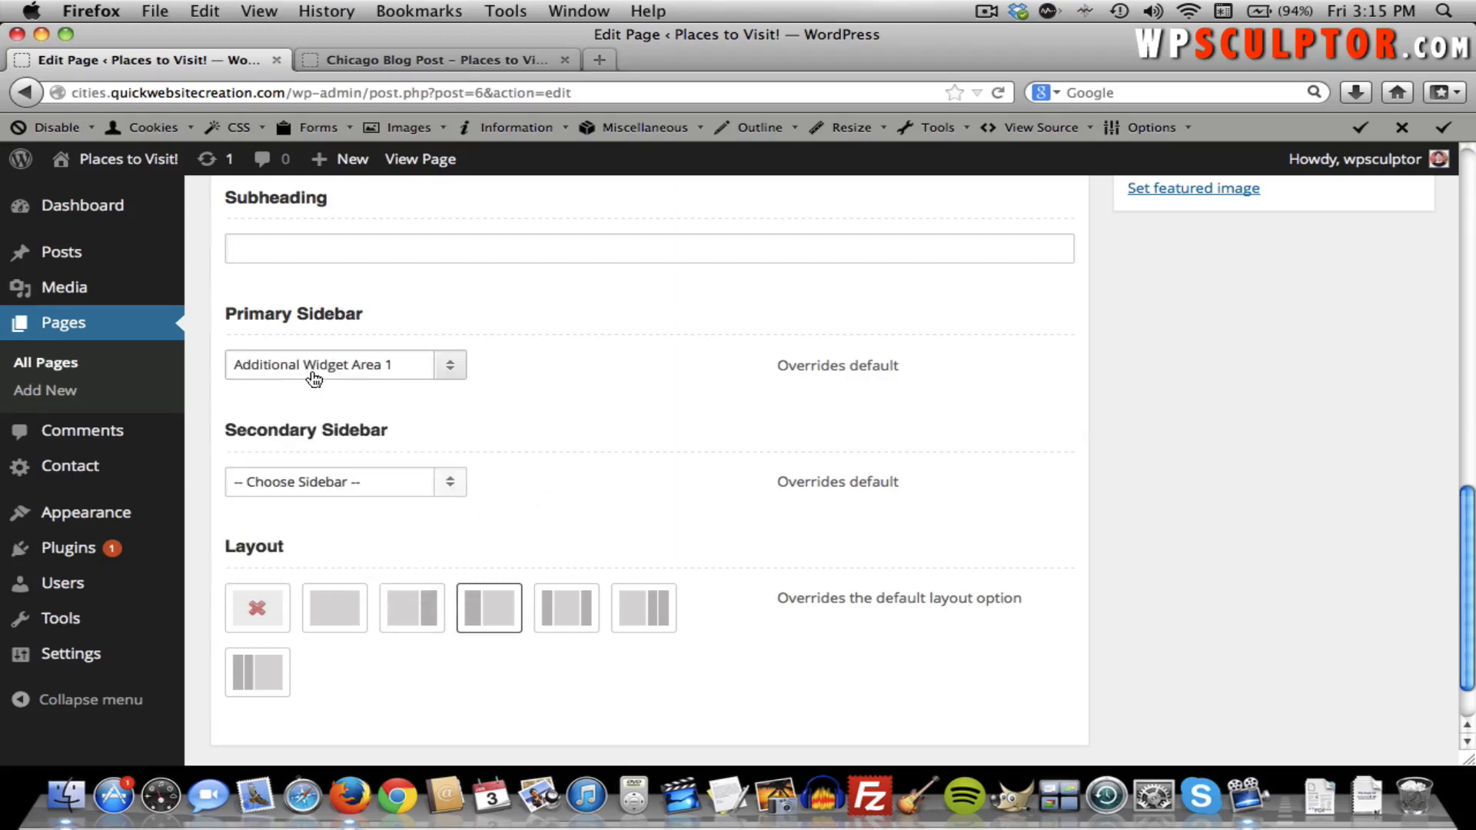
{"action": "scroll", "coordinate": [628, 444], "scroll_direction": "up", "scroll_amount": 10}
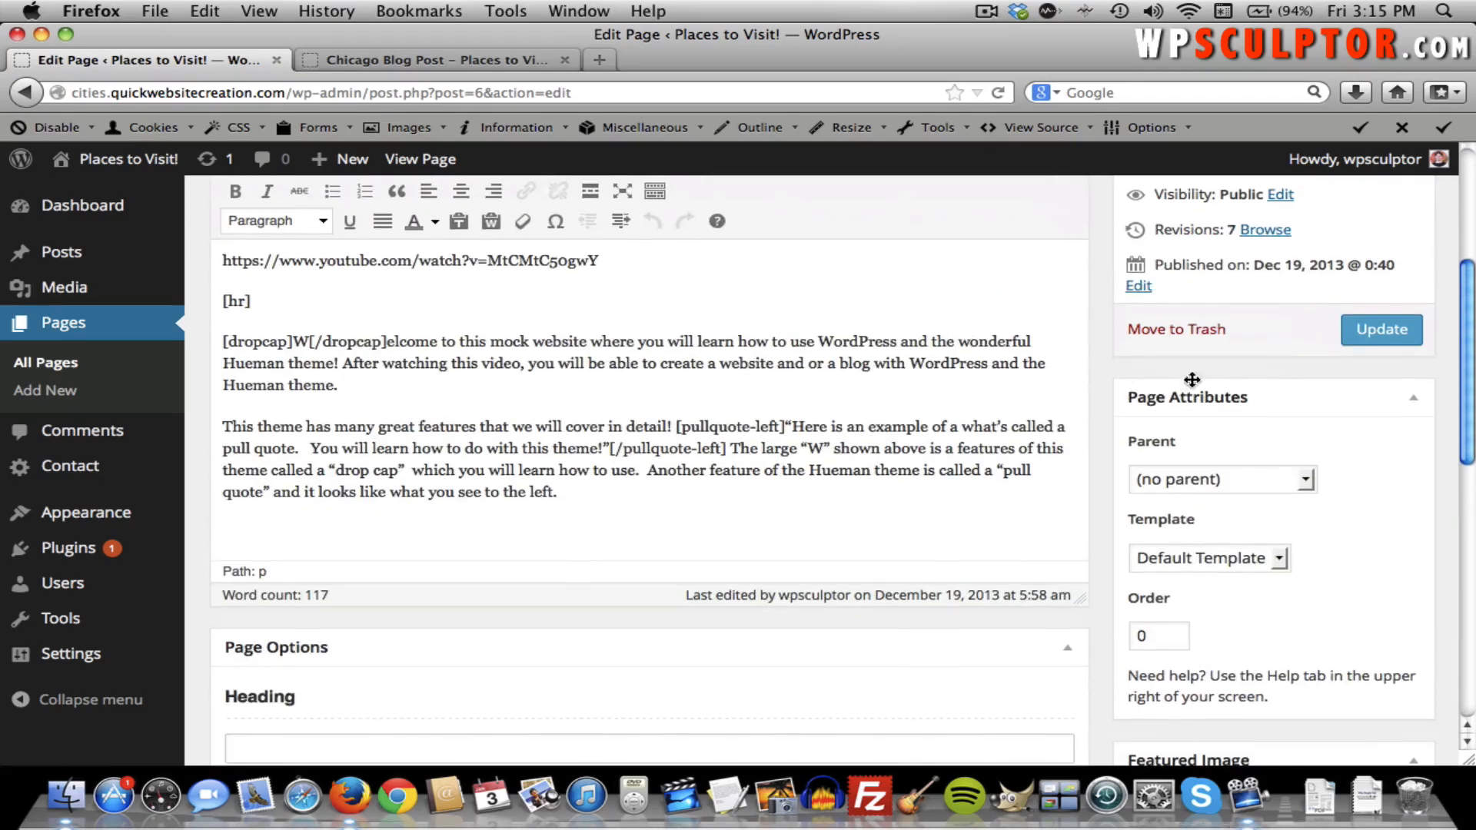
{"action": "left_click", "coordinate": [1392, 326]}
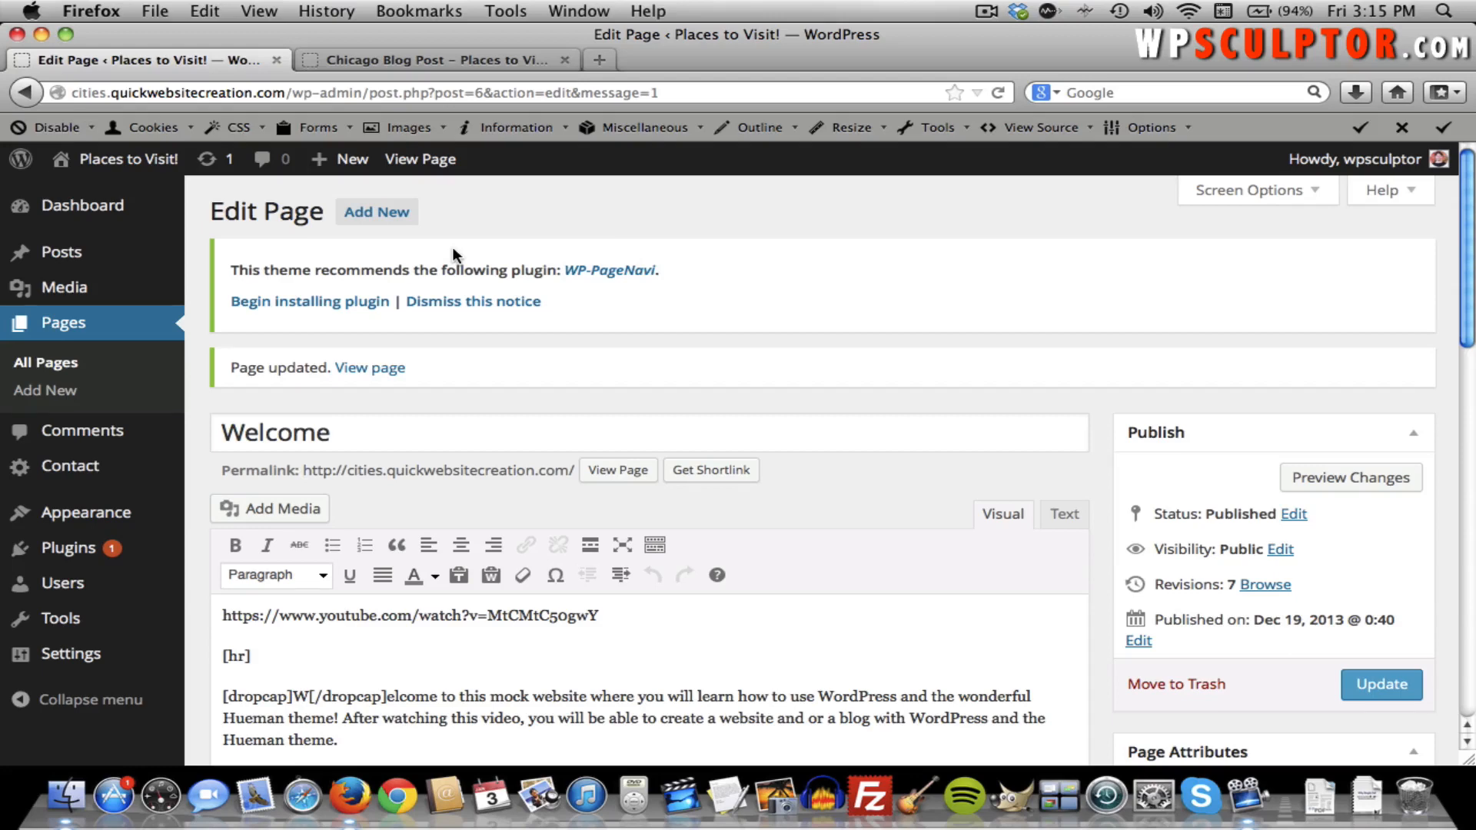
Check the live homepage's left Categories sidebar, then return to the Welcome page editor.
{"action": "left_click", "coordinate": [438, 60]}
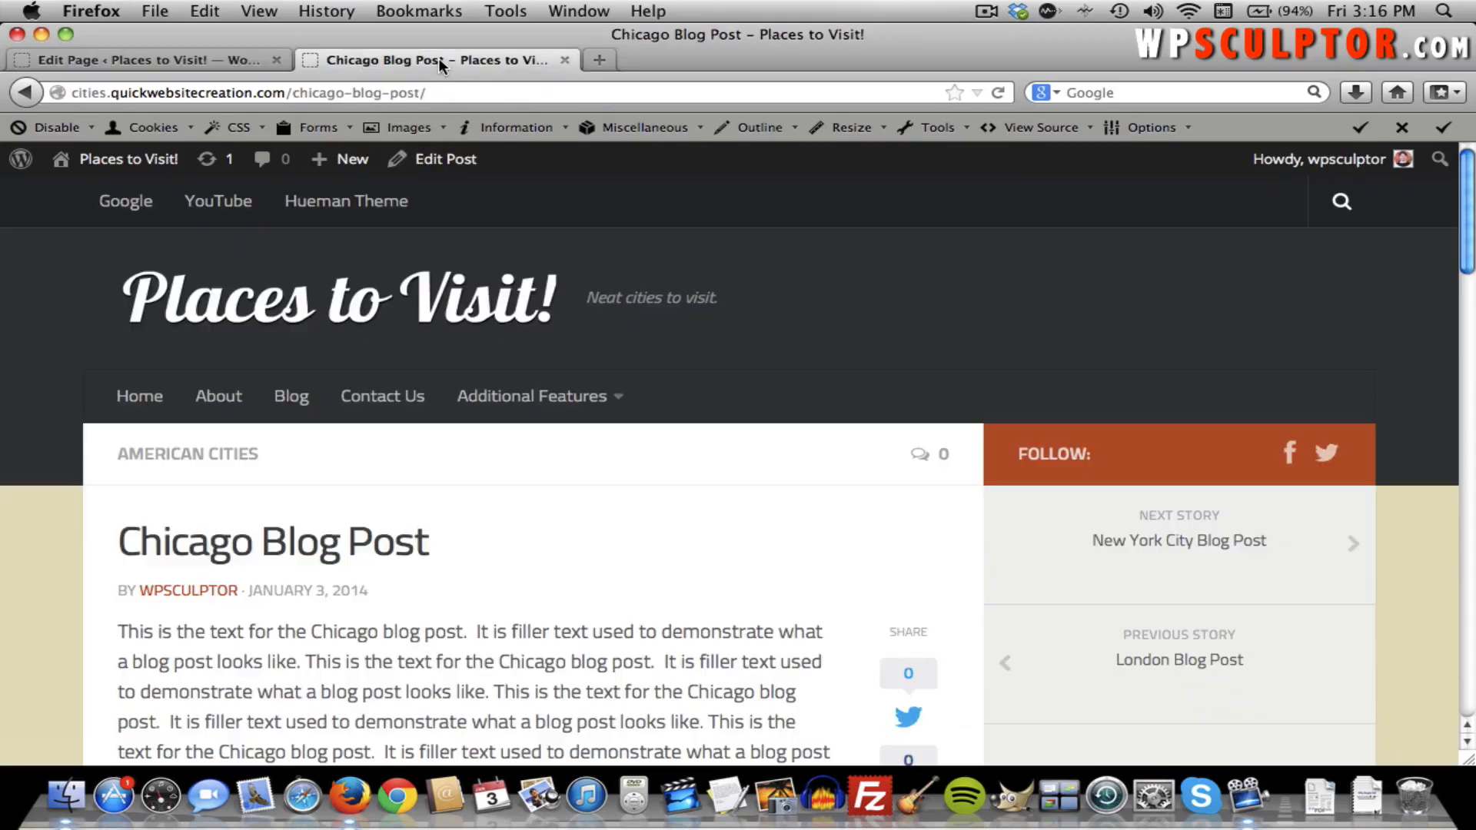
{"action": "left_click", "coordinate": [358, 313]}
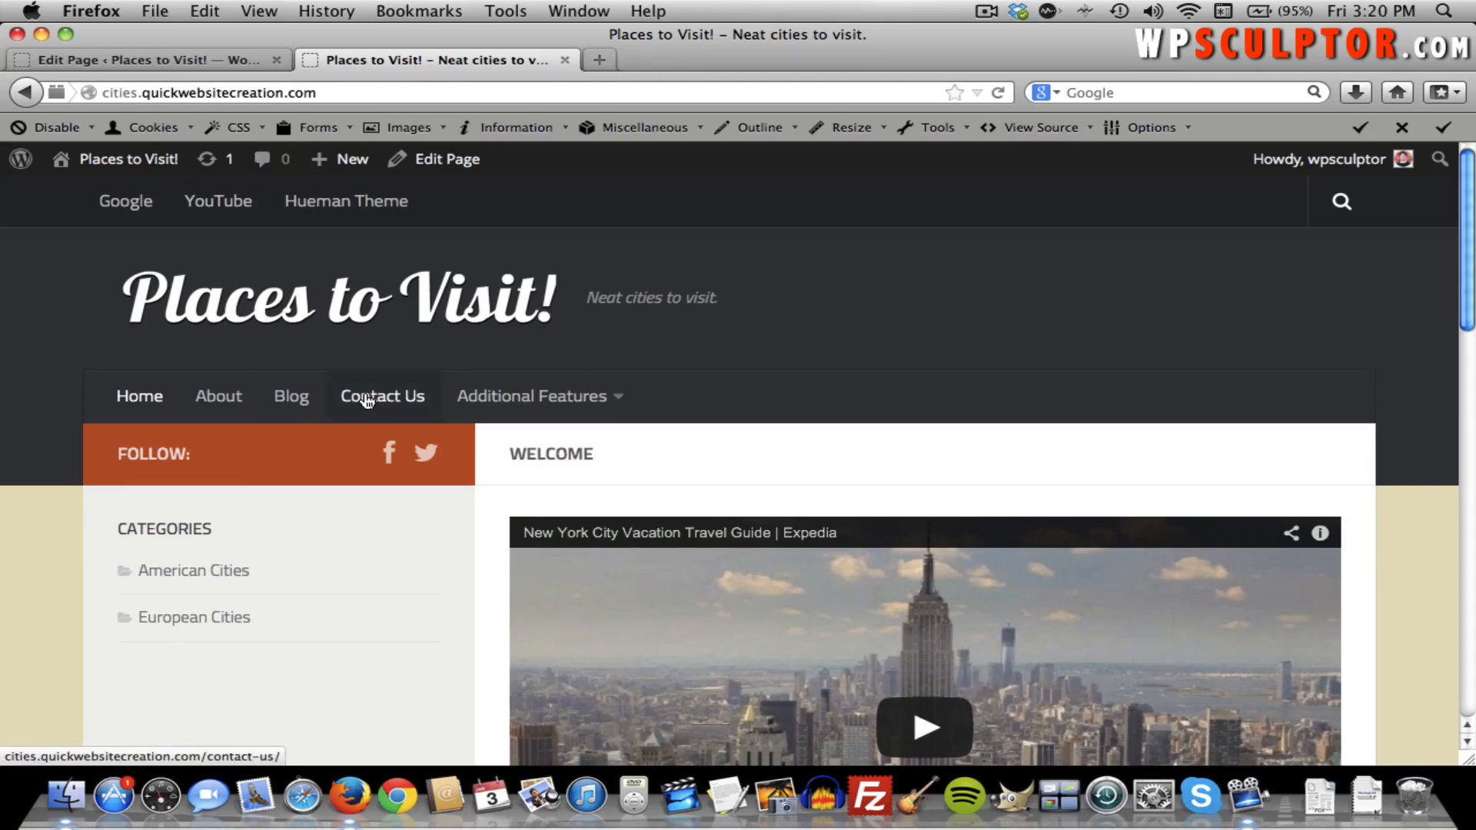
{"action": "left_click", "coordinate": [158, 60]}
{"action": "scroll", "coordinate": [499, 355], "scroll_direction": "down", "scroll_amount": 10}
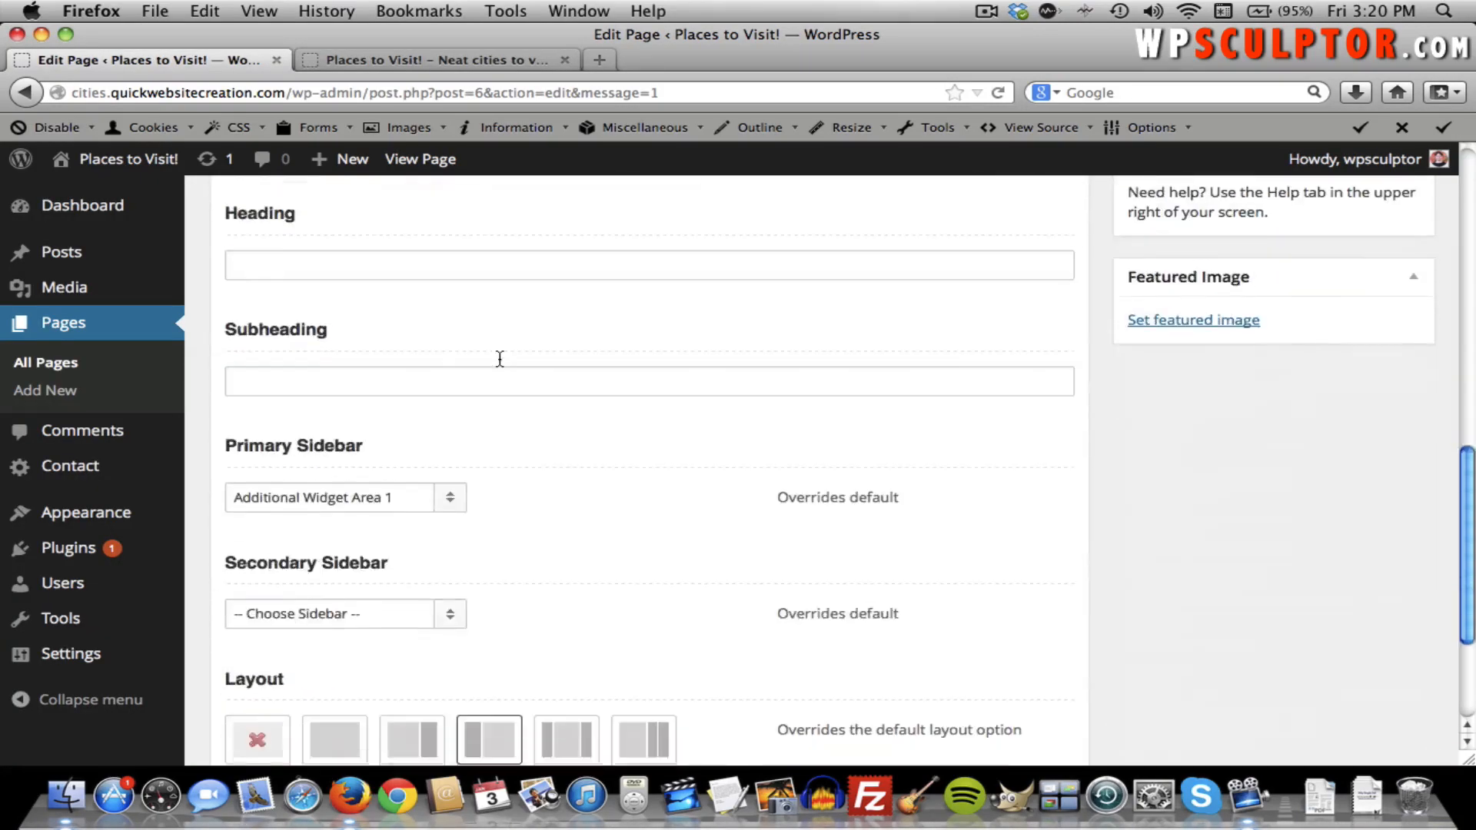
Reset the Welcome page to the default layout with Primary Sidebar '-- Choose Sidebar --' and update it.
{"action": "scroll", "coordinate": [499, 357], "scroll_direction": "down", "scroll_amount": 3}
{"action": "left_click", "coordinate": [250, 540]}
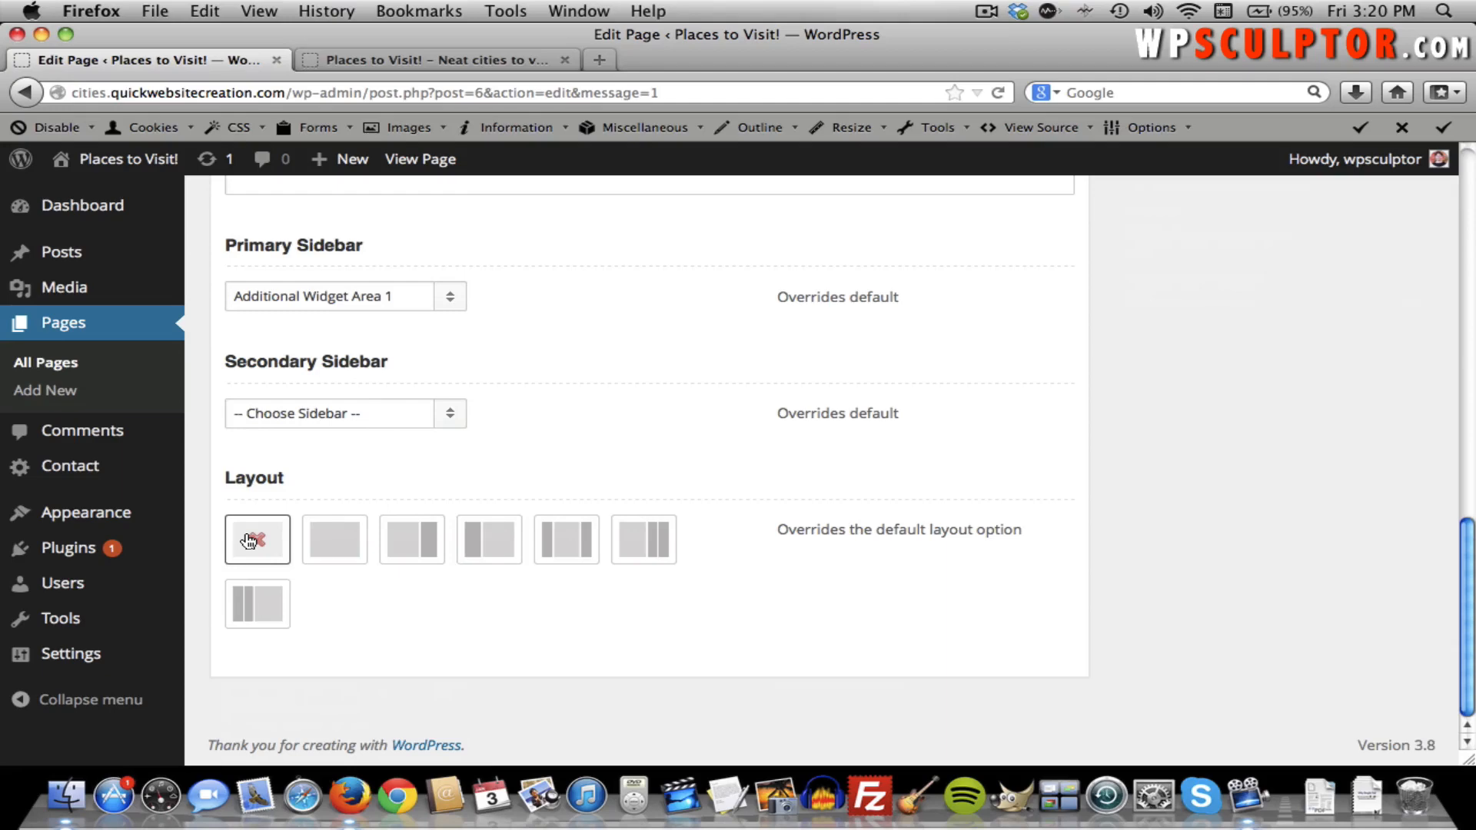
{"action": "left_click", "coordinate": [421, 304]}
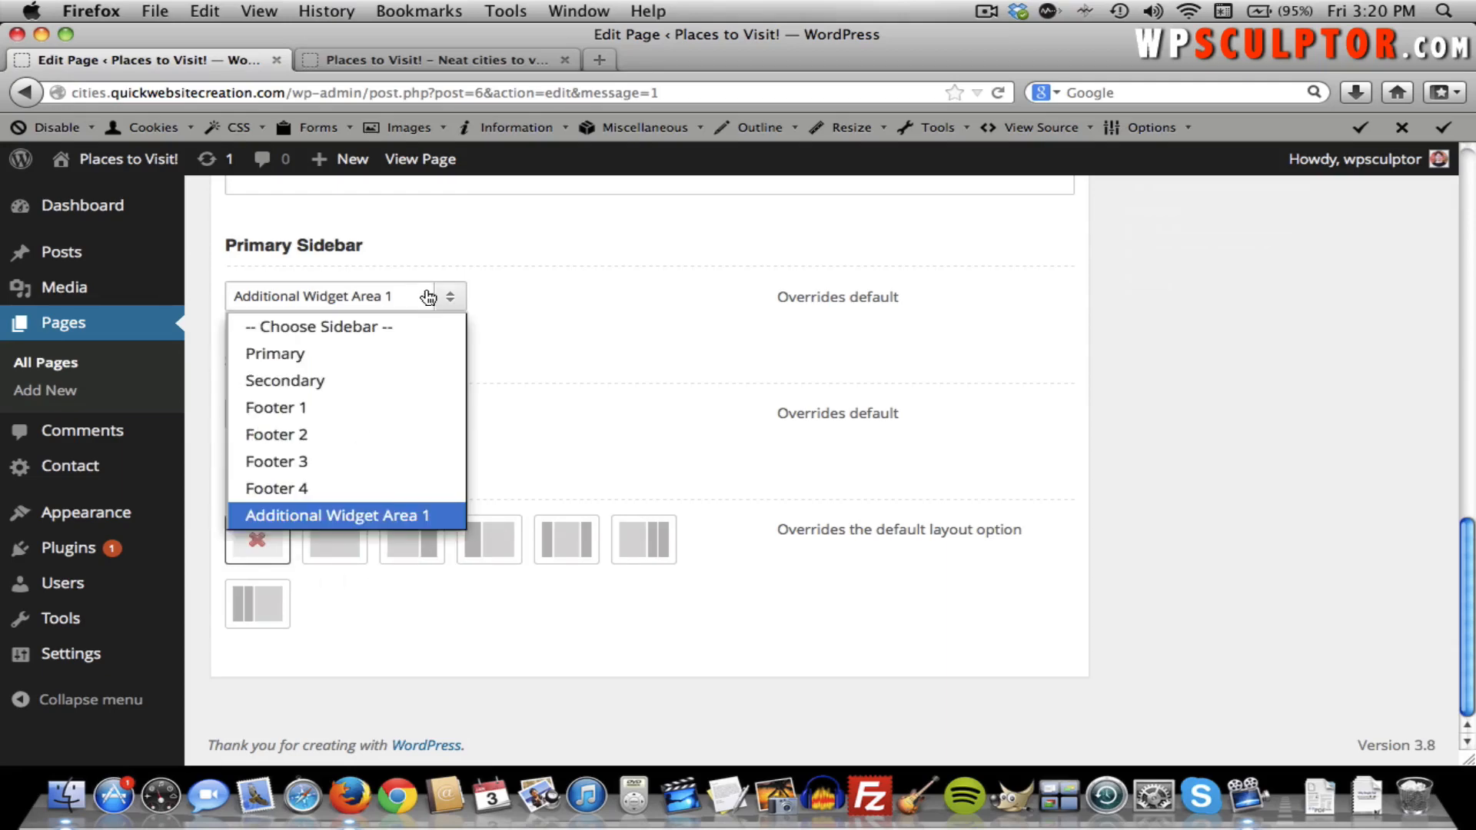
{"action": "left_click", "coordinate": [395, 343]}
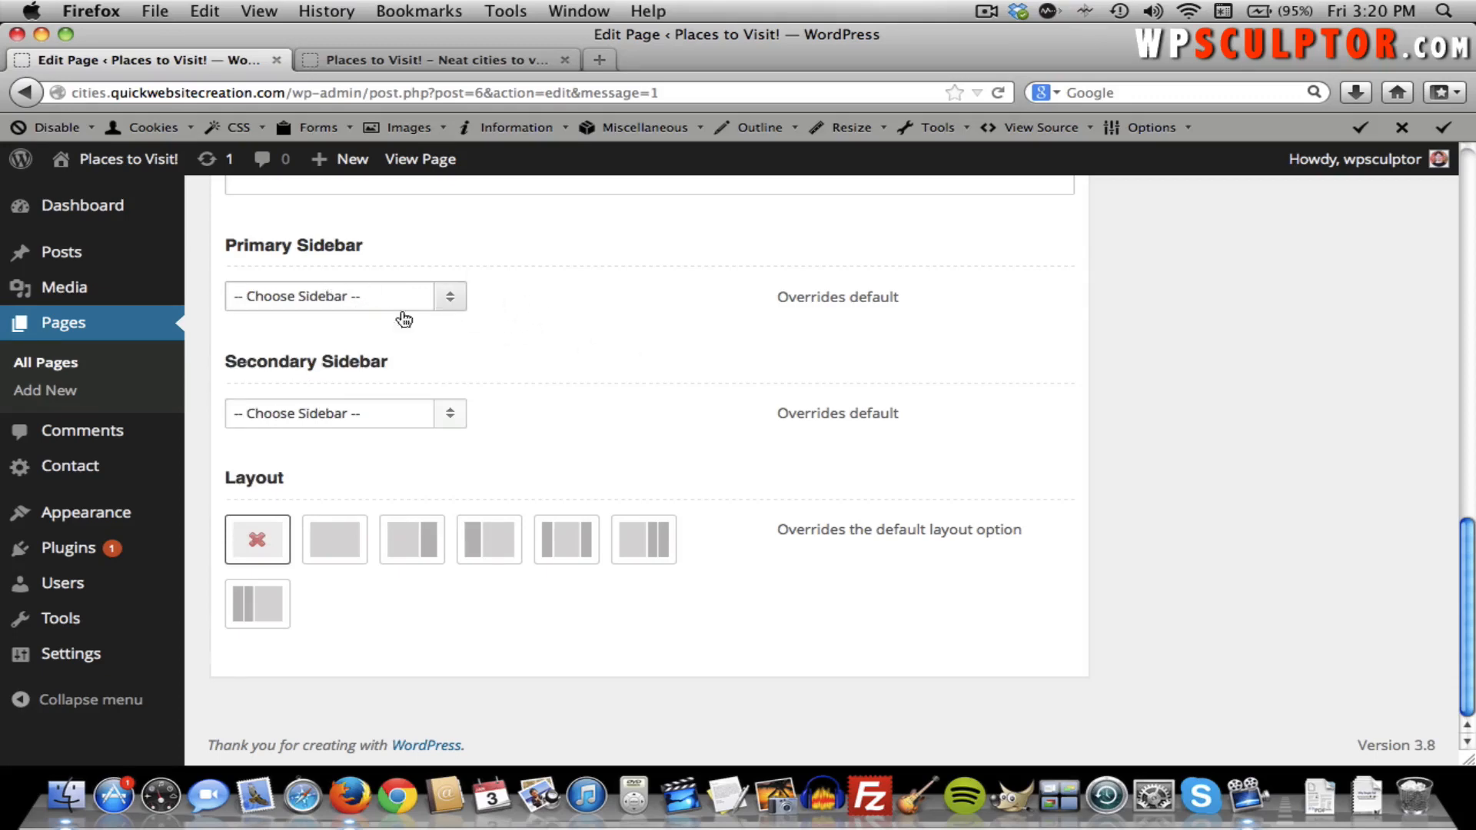
{"action": "scroll", "coordinate": [507, 319], "scroll_direction": "up", "scroll_amount": 3}
{"action": "scroll", "coordinate": [507, 323], "scroll_direction": "up", "scroll_amount": 5}
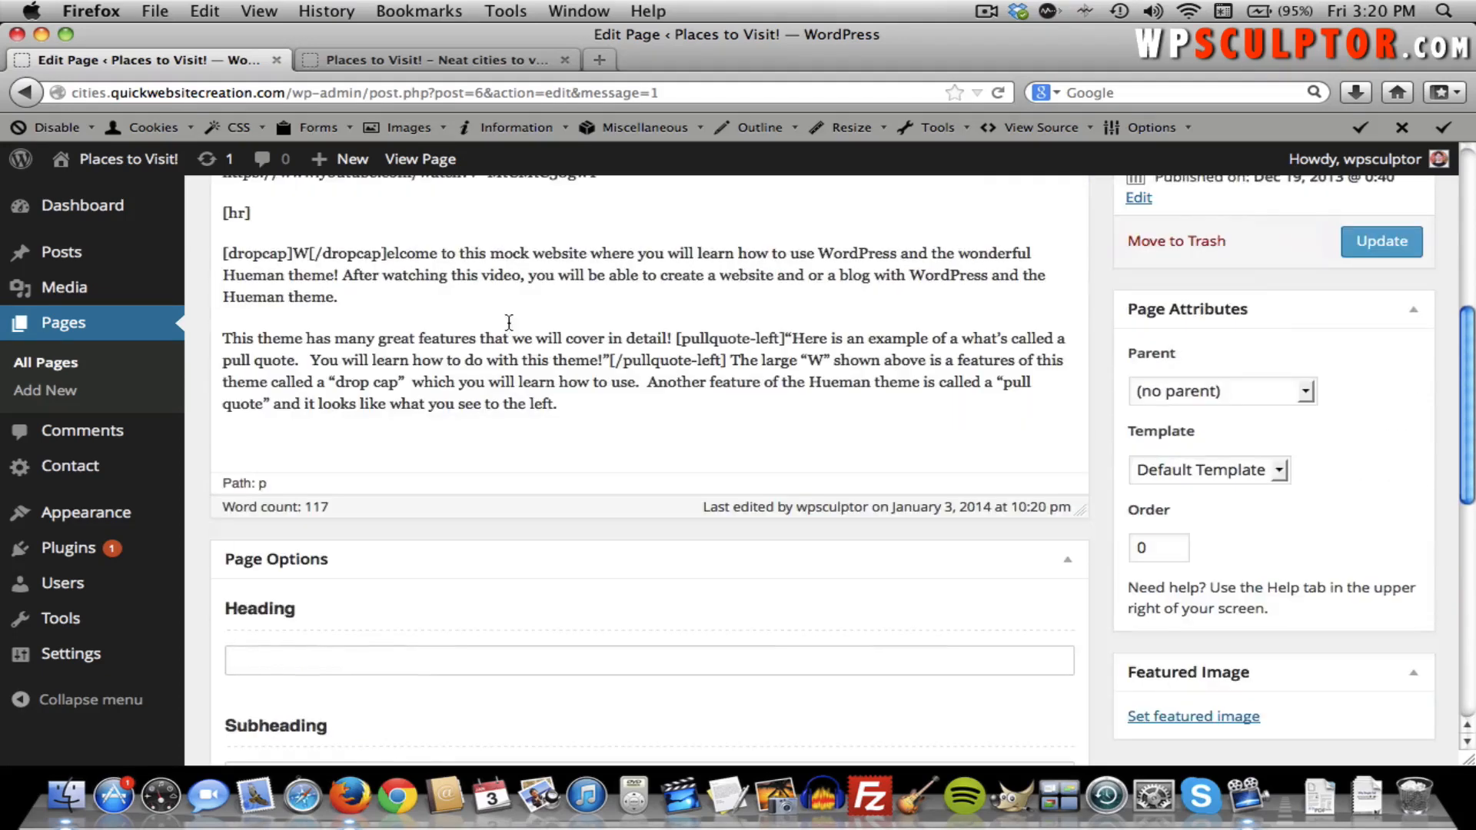
{"action": "left_click", "coordinate": [1396, 249]}
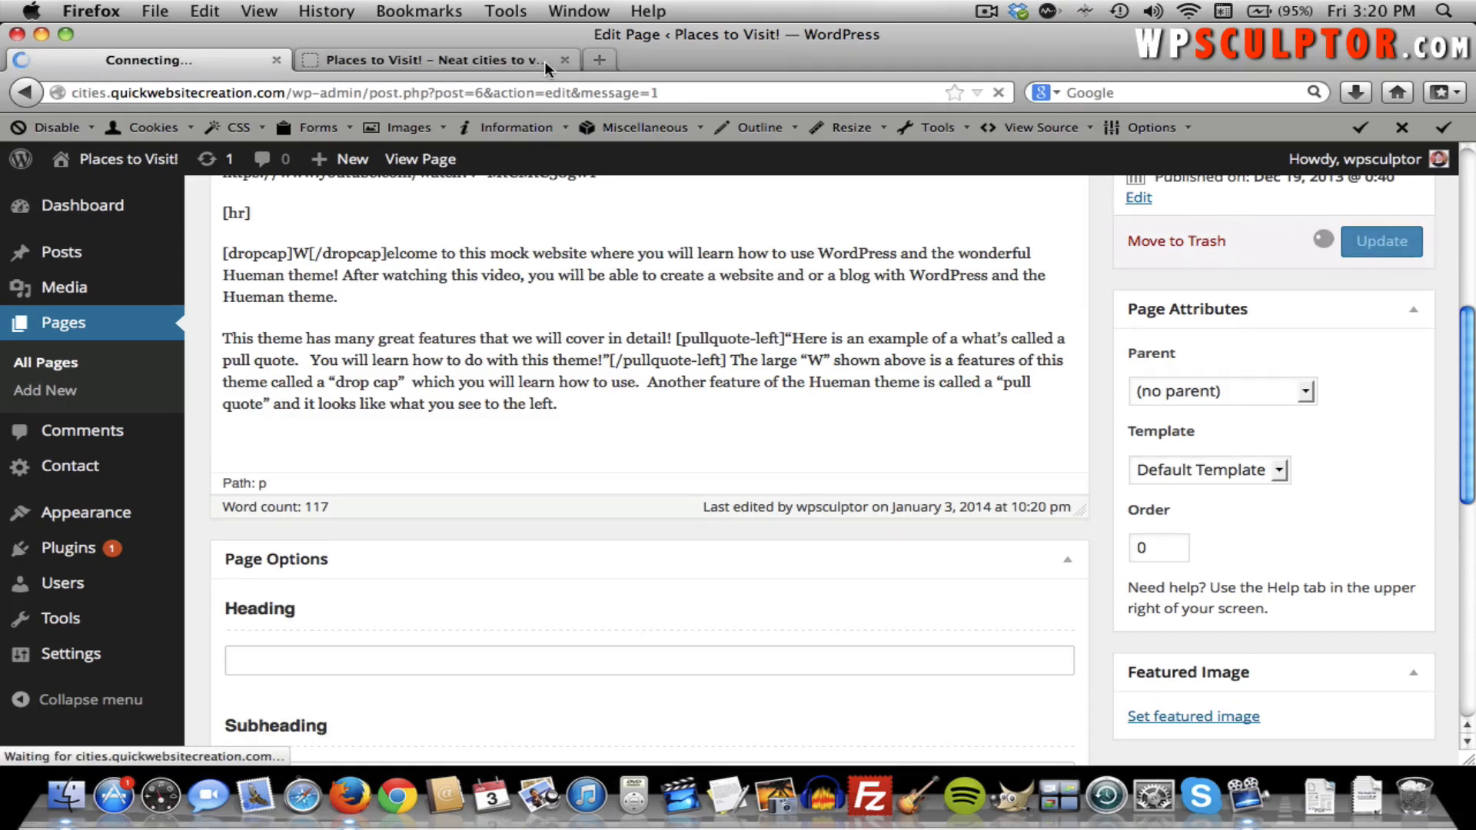
Check the homepage shows its right sidebar, then go back to the Welcome page editor.
{"action": "left_click", "coordinate": [490, 62]}
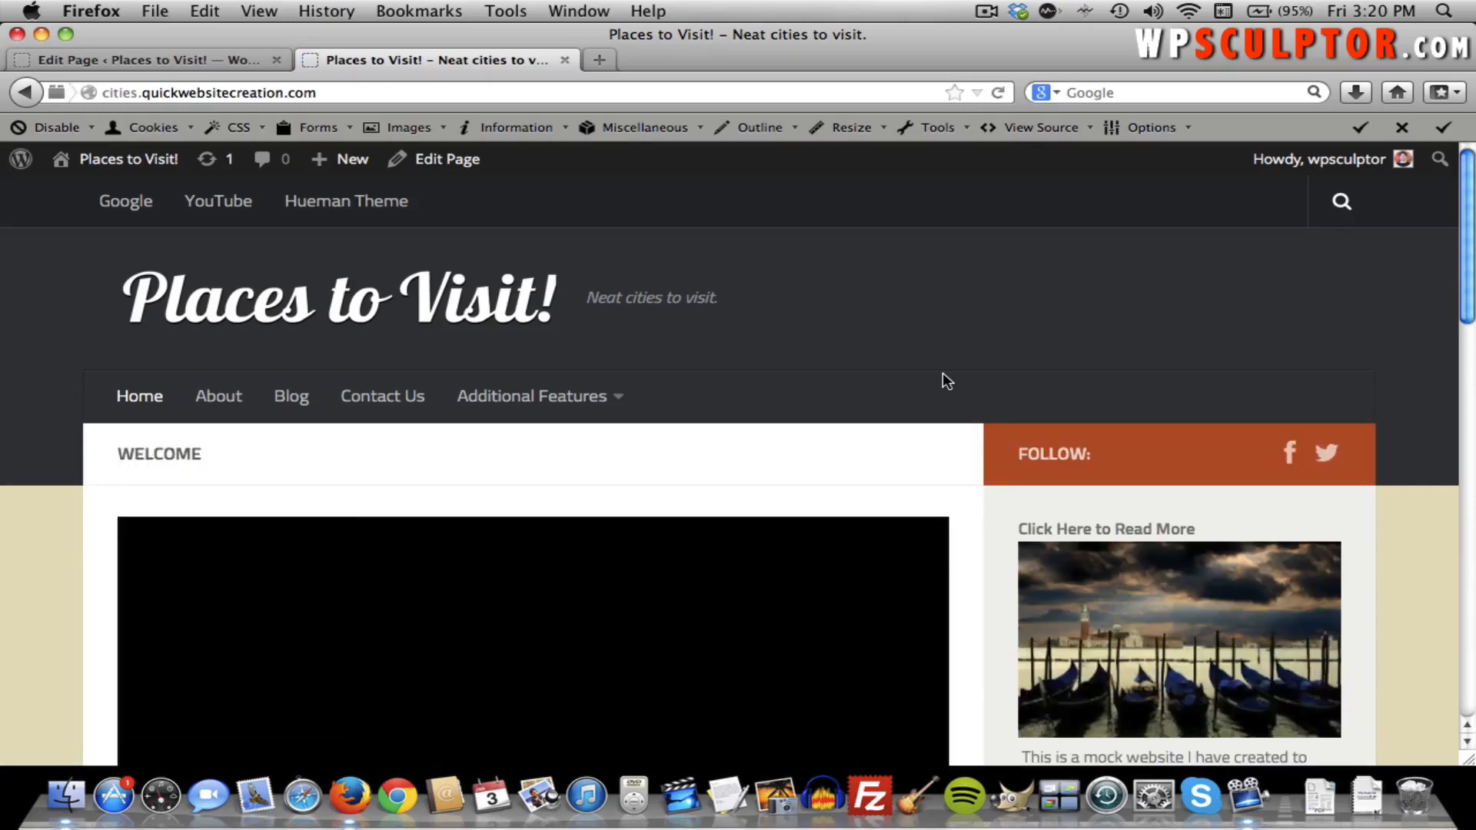
{"action": "left_click", "coordinate": [193, 70]}
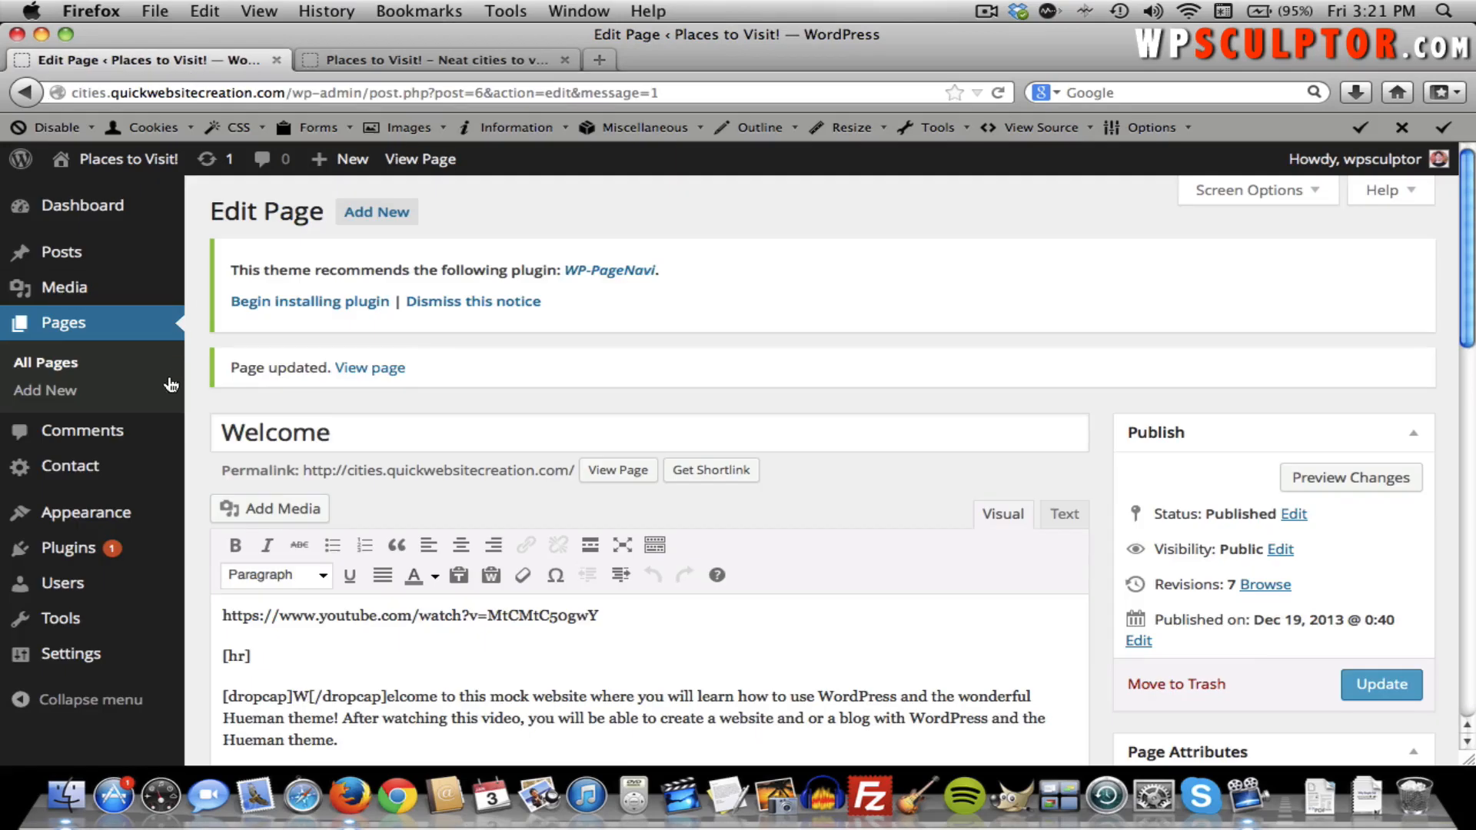
{"action": "mouse_move", "coordinate": [120, 523]}
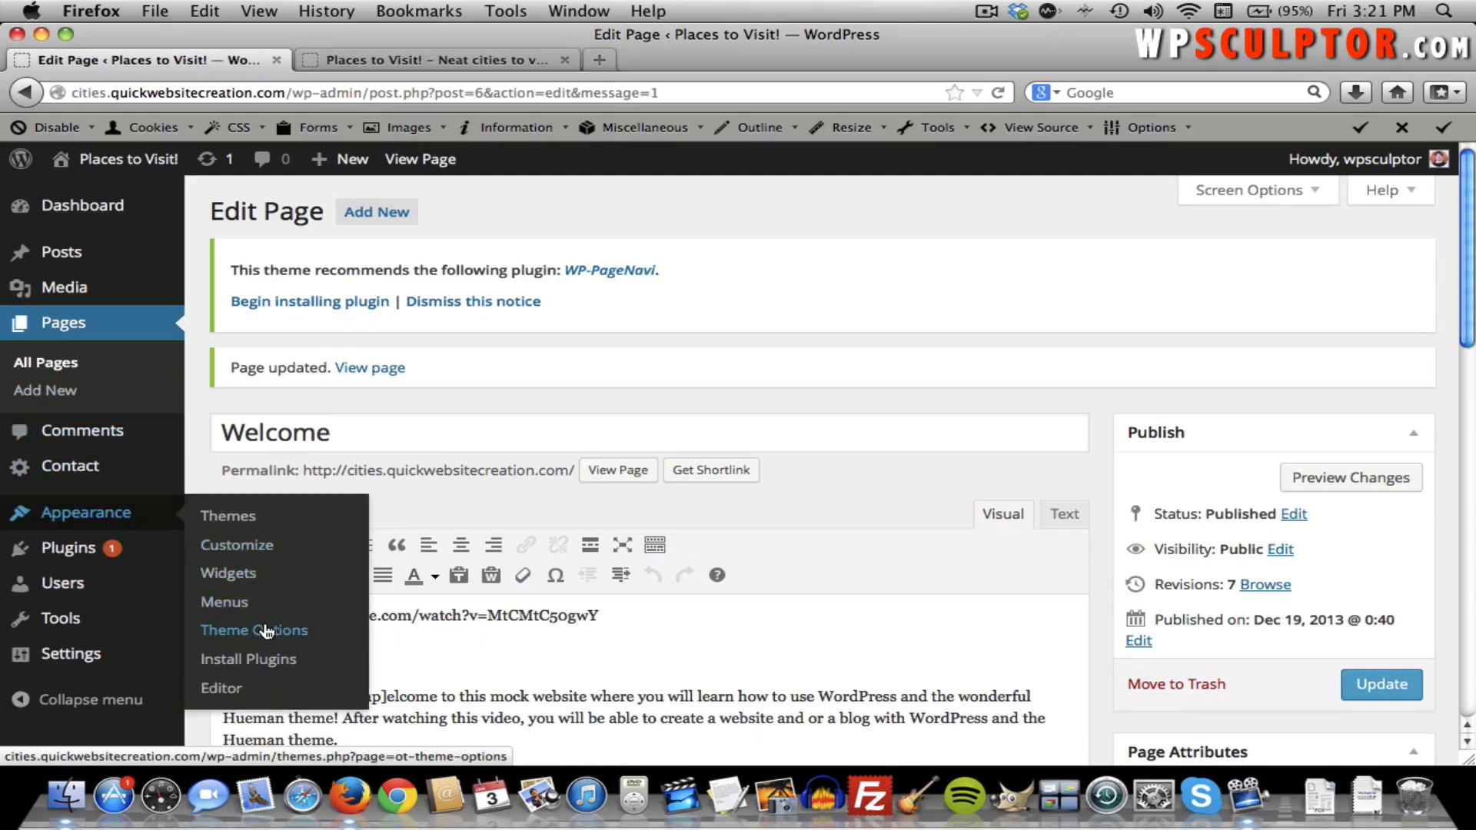
Go to the Sidebars section of the Hueman Theme Options.
{"action": "left_click", "coordinate": [265, 630]}
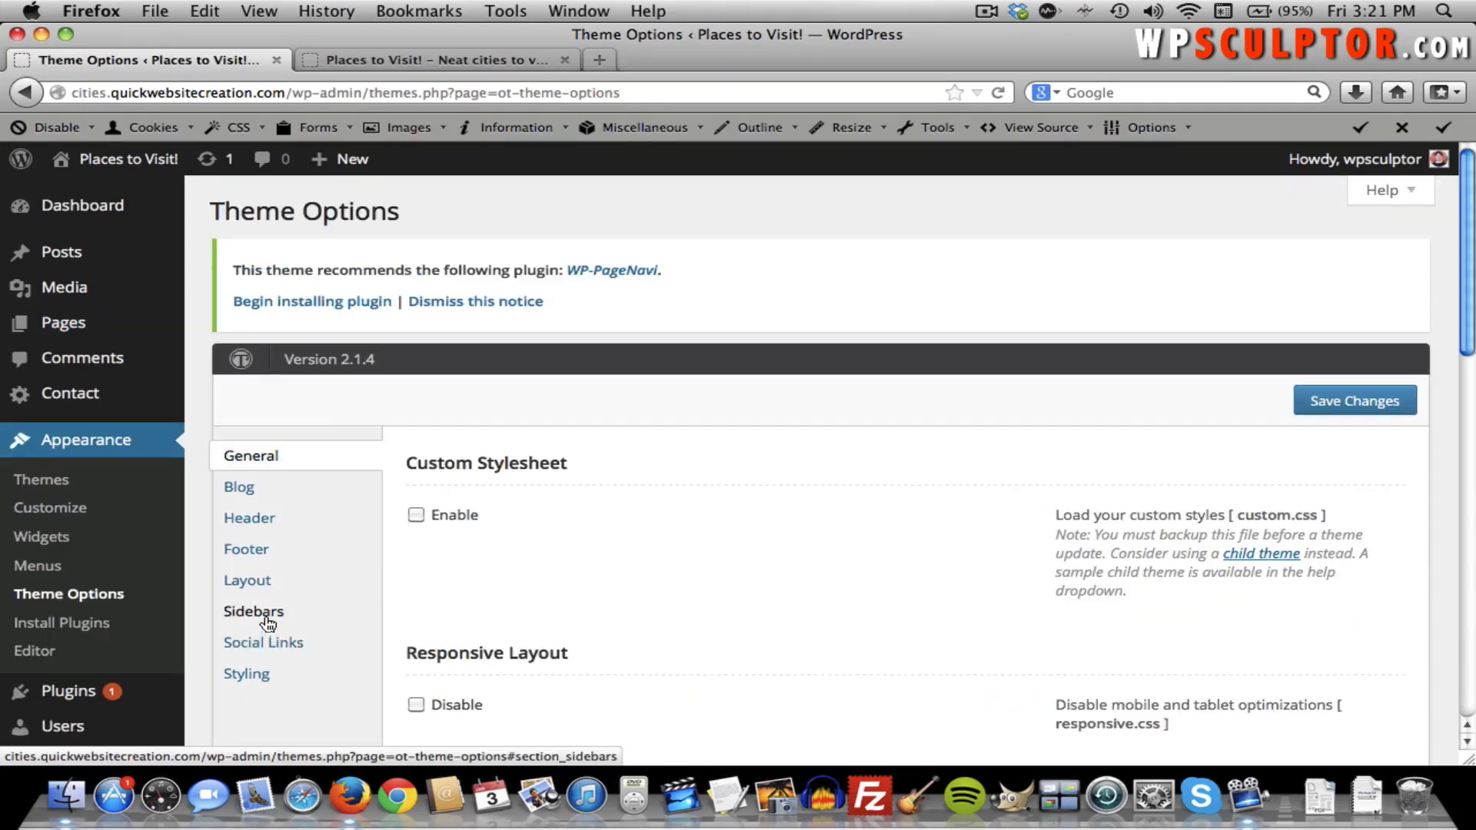
{"action": "left_click", "coordinate": [267, 621]}
{"action": "scroll", "coordinate": [722, 603], "scroll_direction": "down", "scroll_amount": 5}
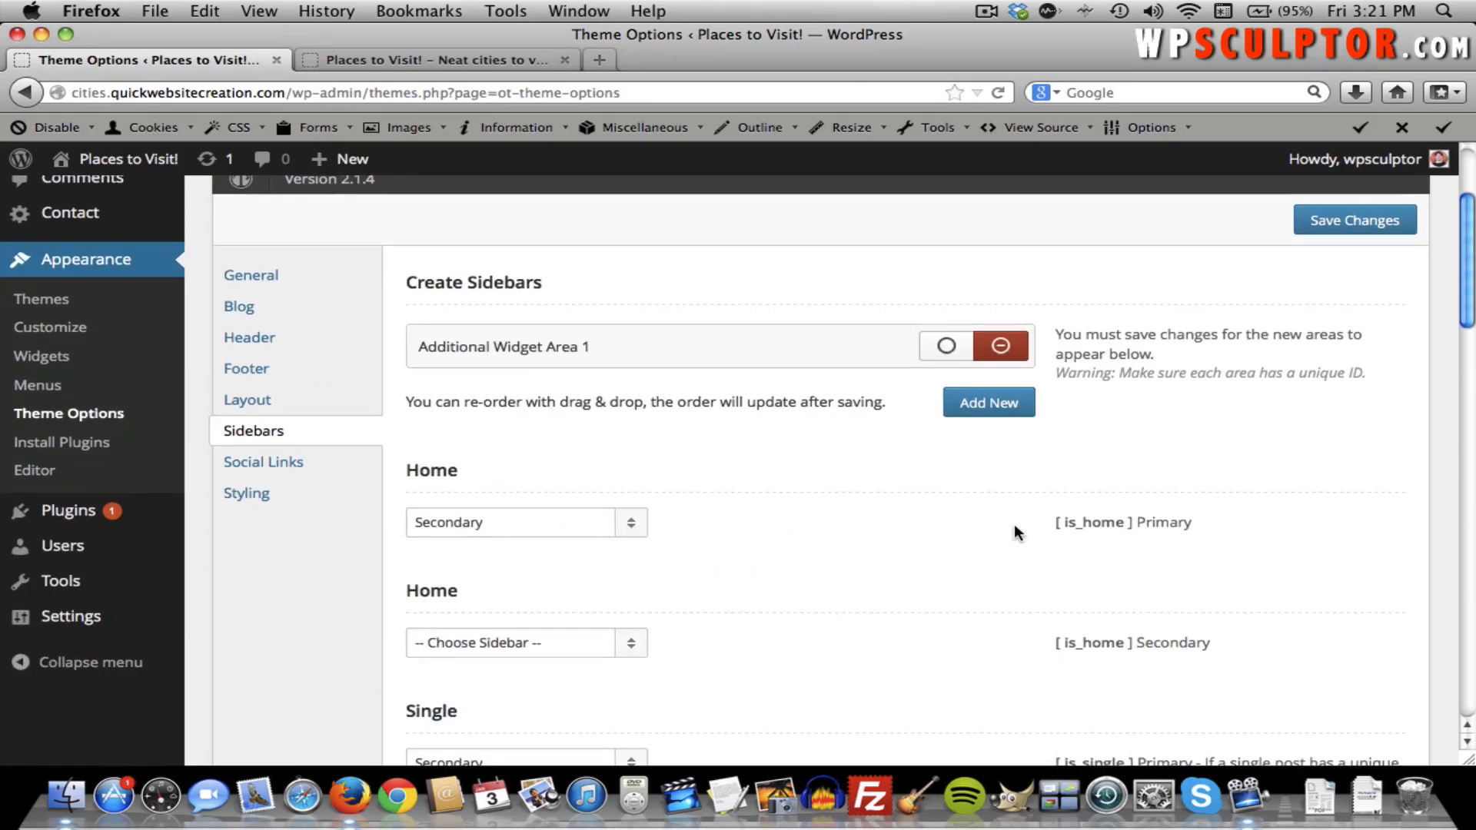
{"action": "scroll", "coordinate": [918, 547], "scroll_direction": "down", "scroll_amount": 4}
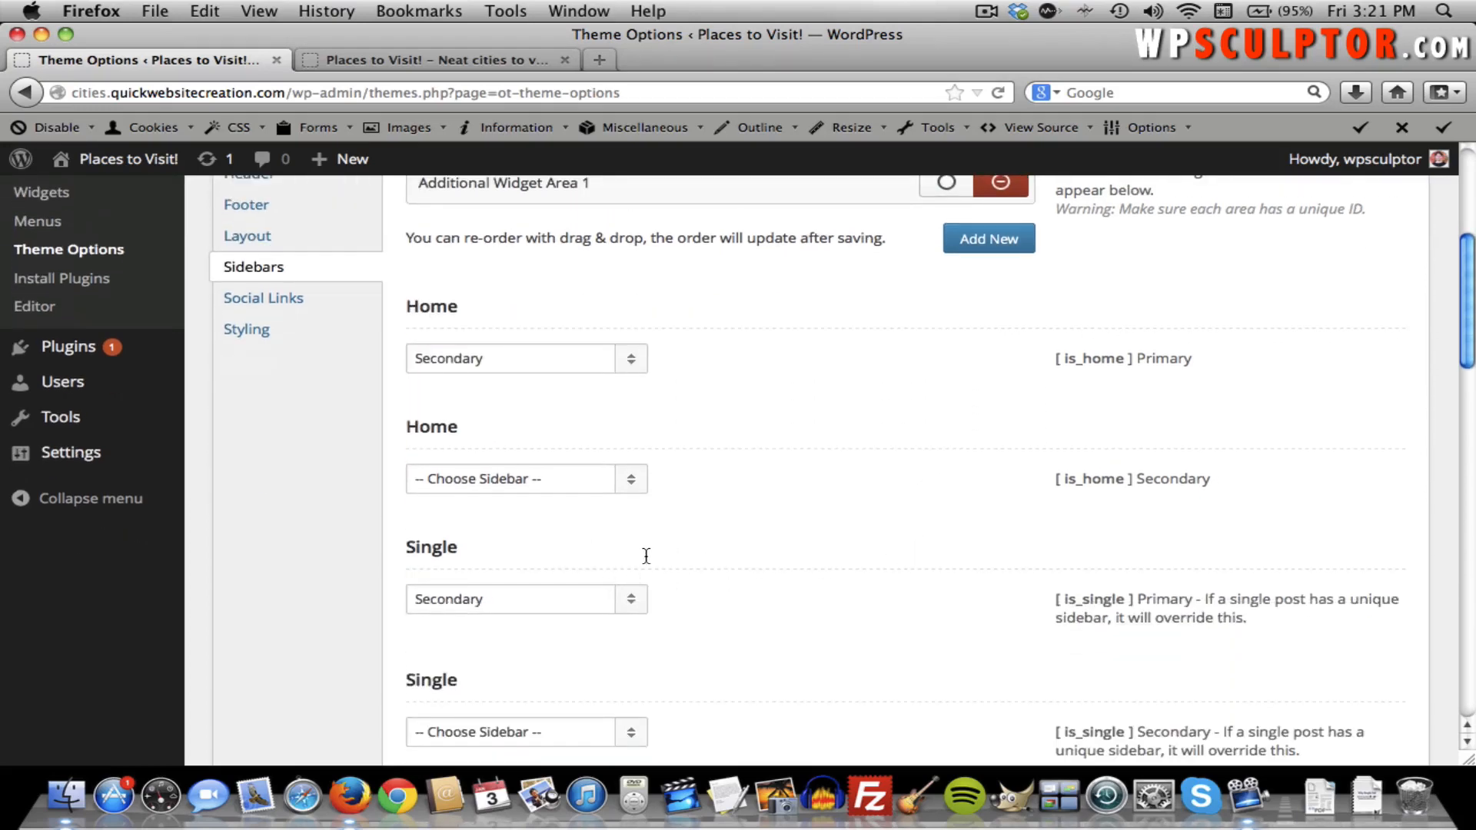
Leave the Home sidebar set to Secondary and view the site's front page.
{"action": "left_click", "coordinate": [629, 360]}
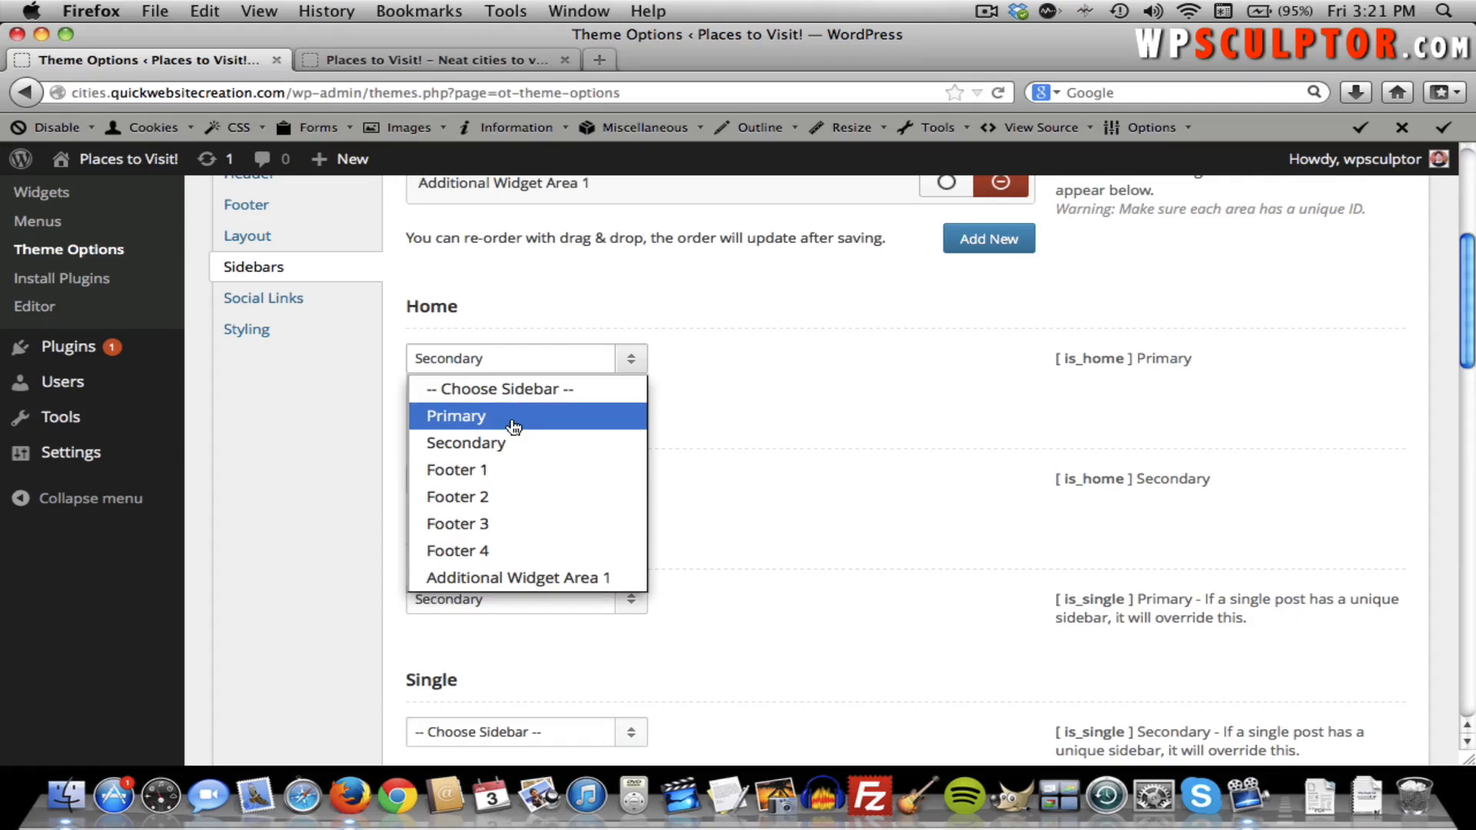
{"action": "left_click", "coordinate": [513, 441]}
{"action": "scroll", "coordinate": [932, 392], "scroll_direction": "up", "scroll_amount": 3}
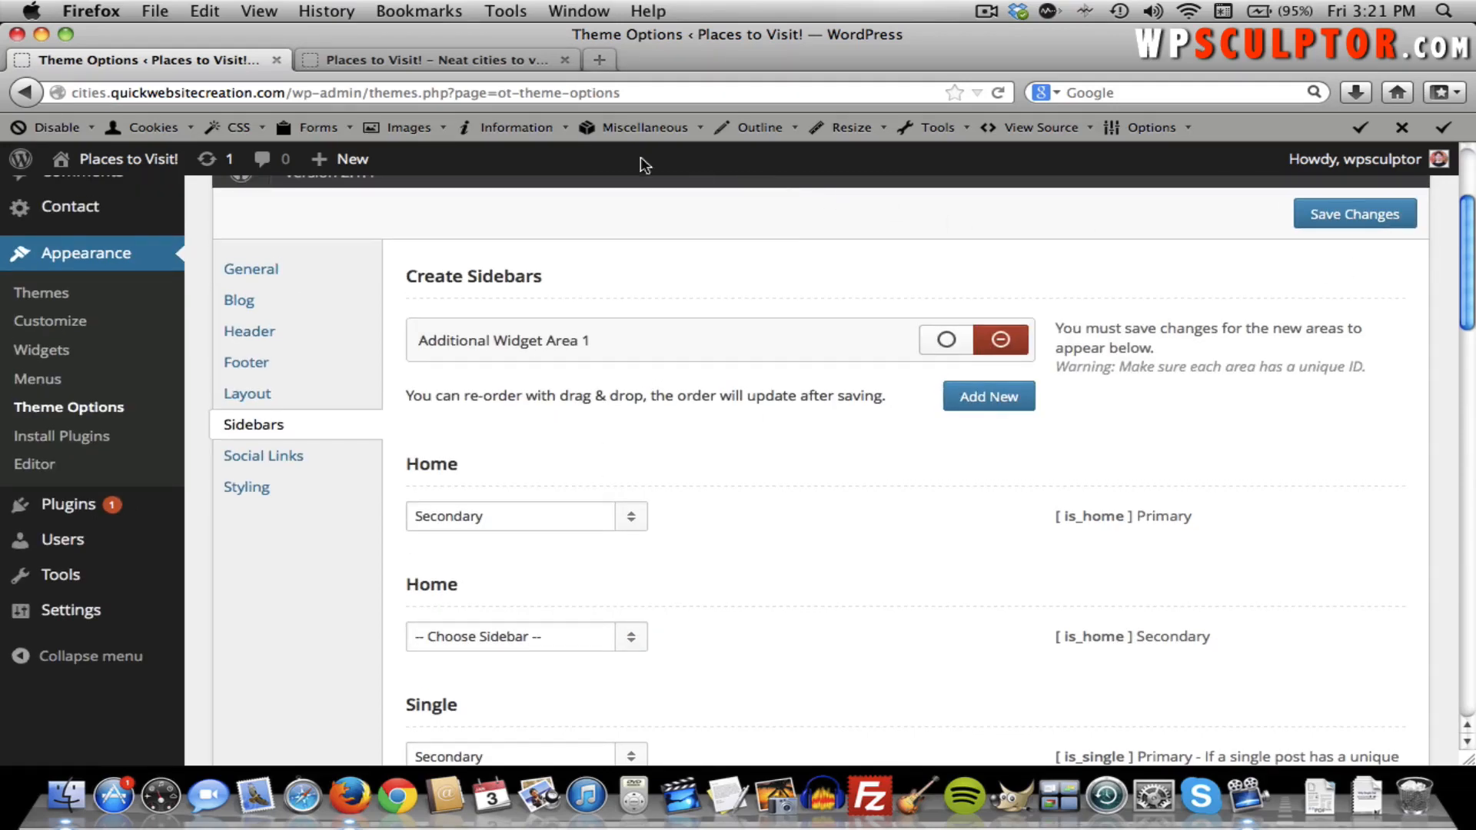
{"action": "left_click", "coordinate": [444, 61]}
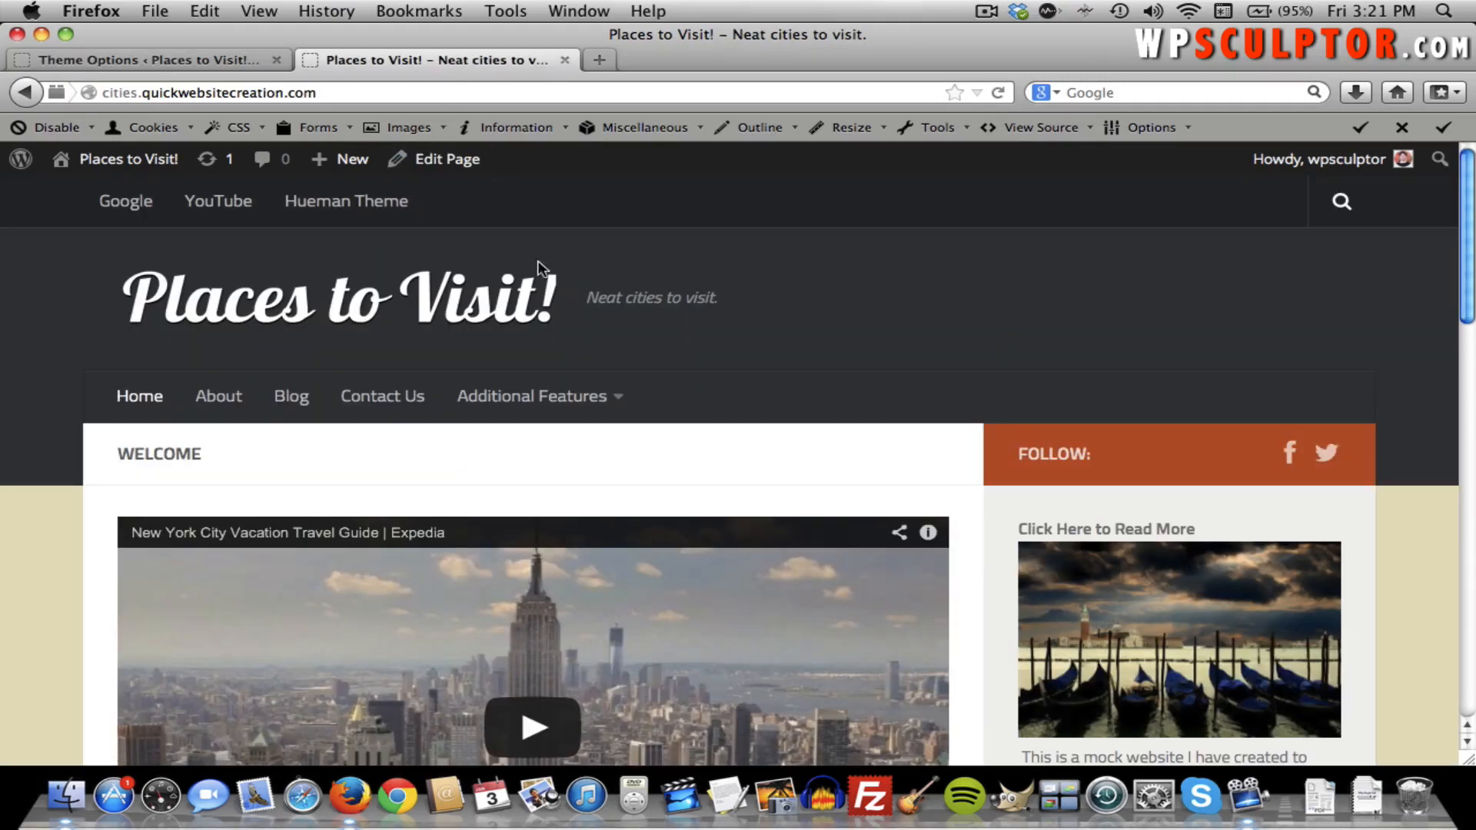